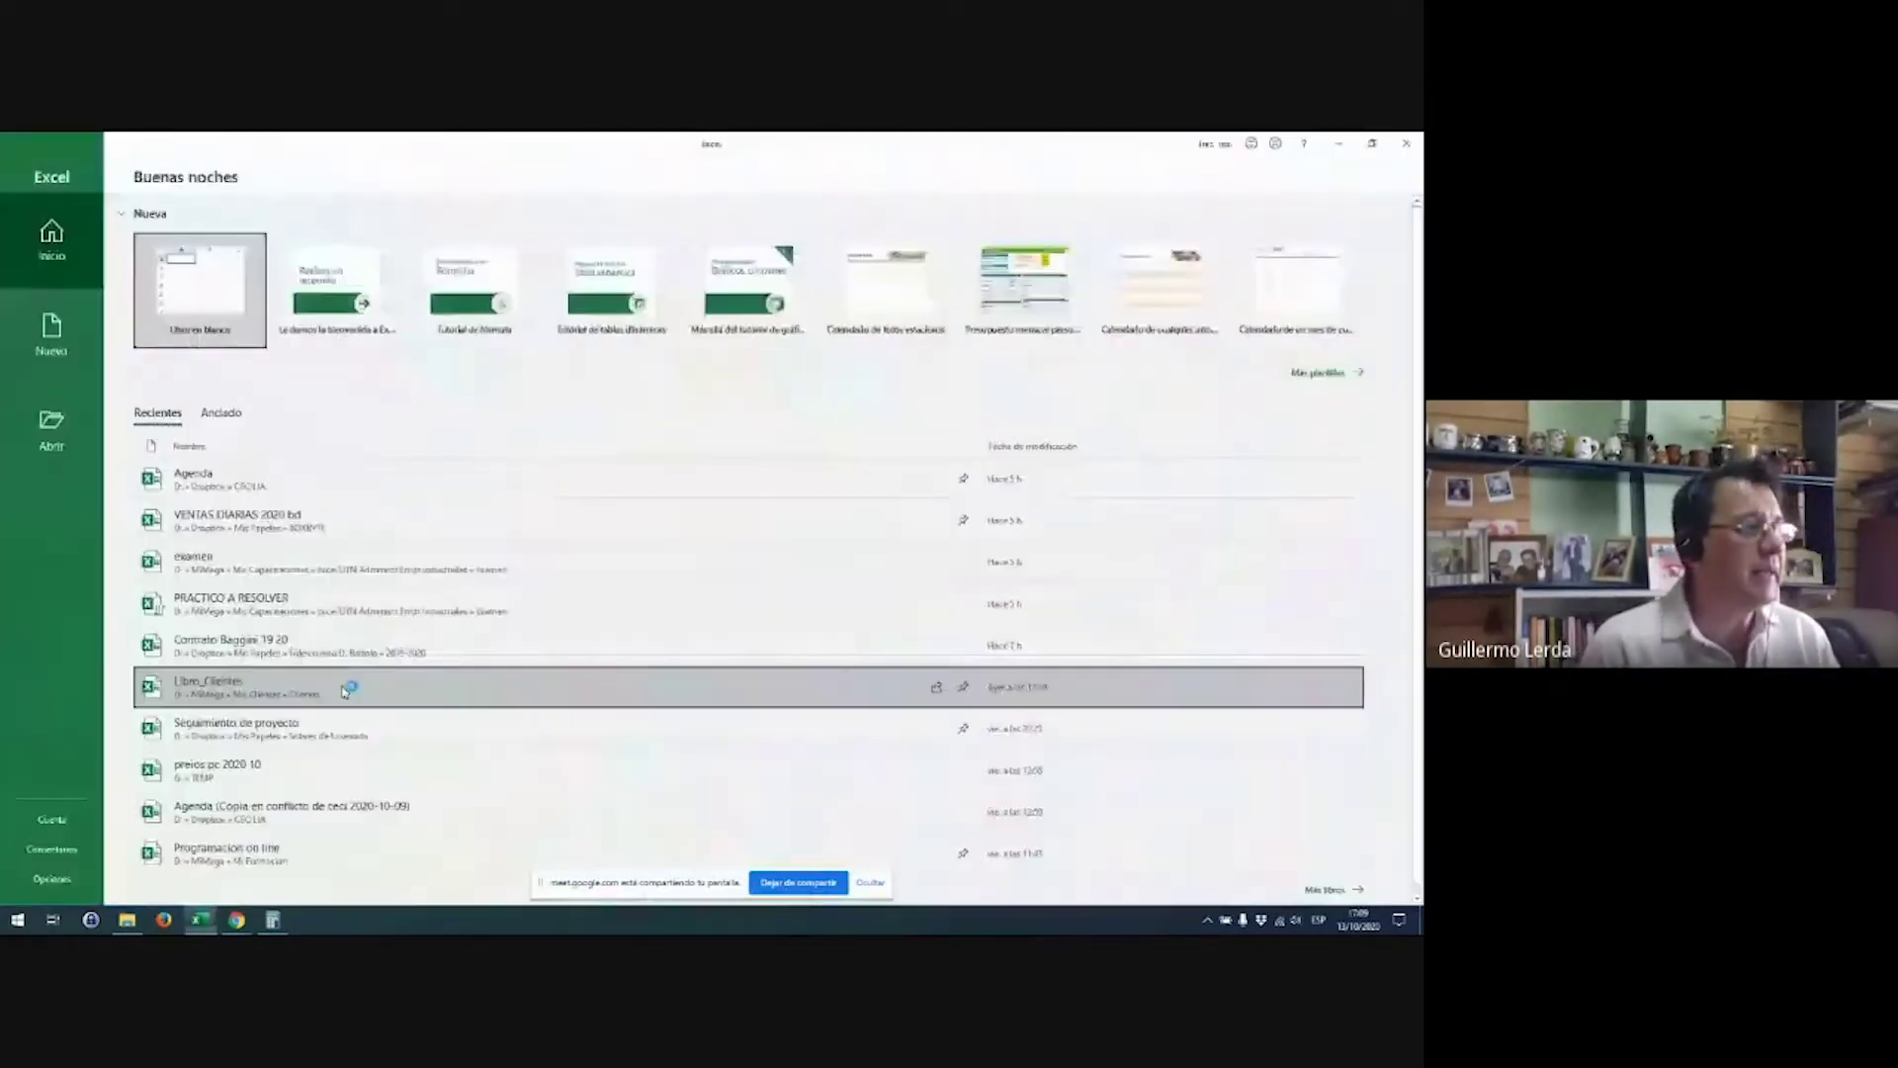
# Step: Create a new blank workbook and enlarge the sheet view so the cells are easy to read
pyautogui.click(215, 265)
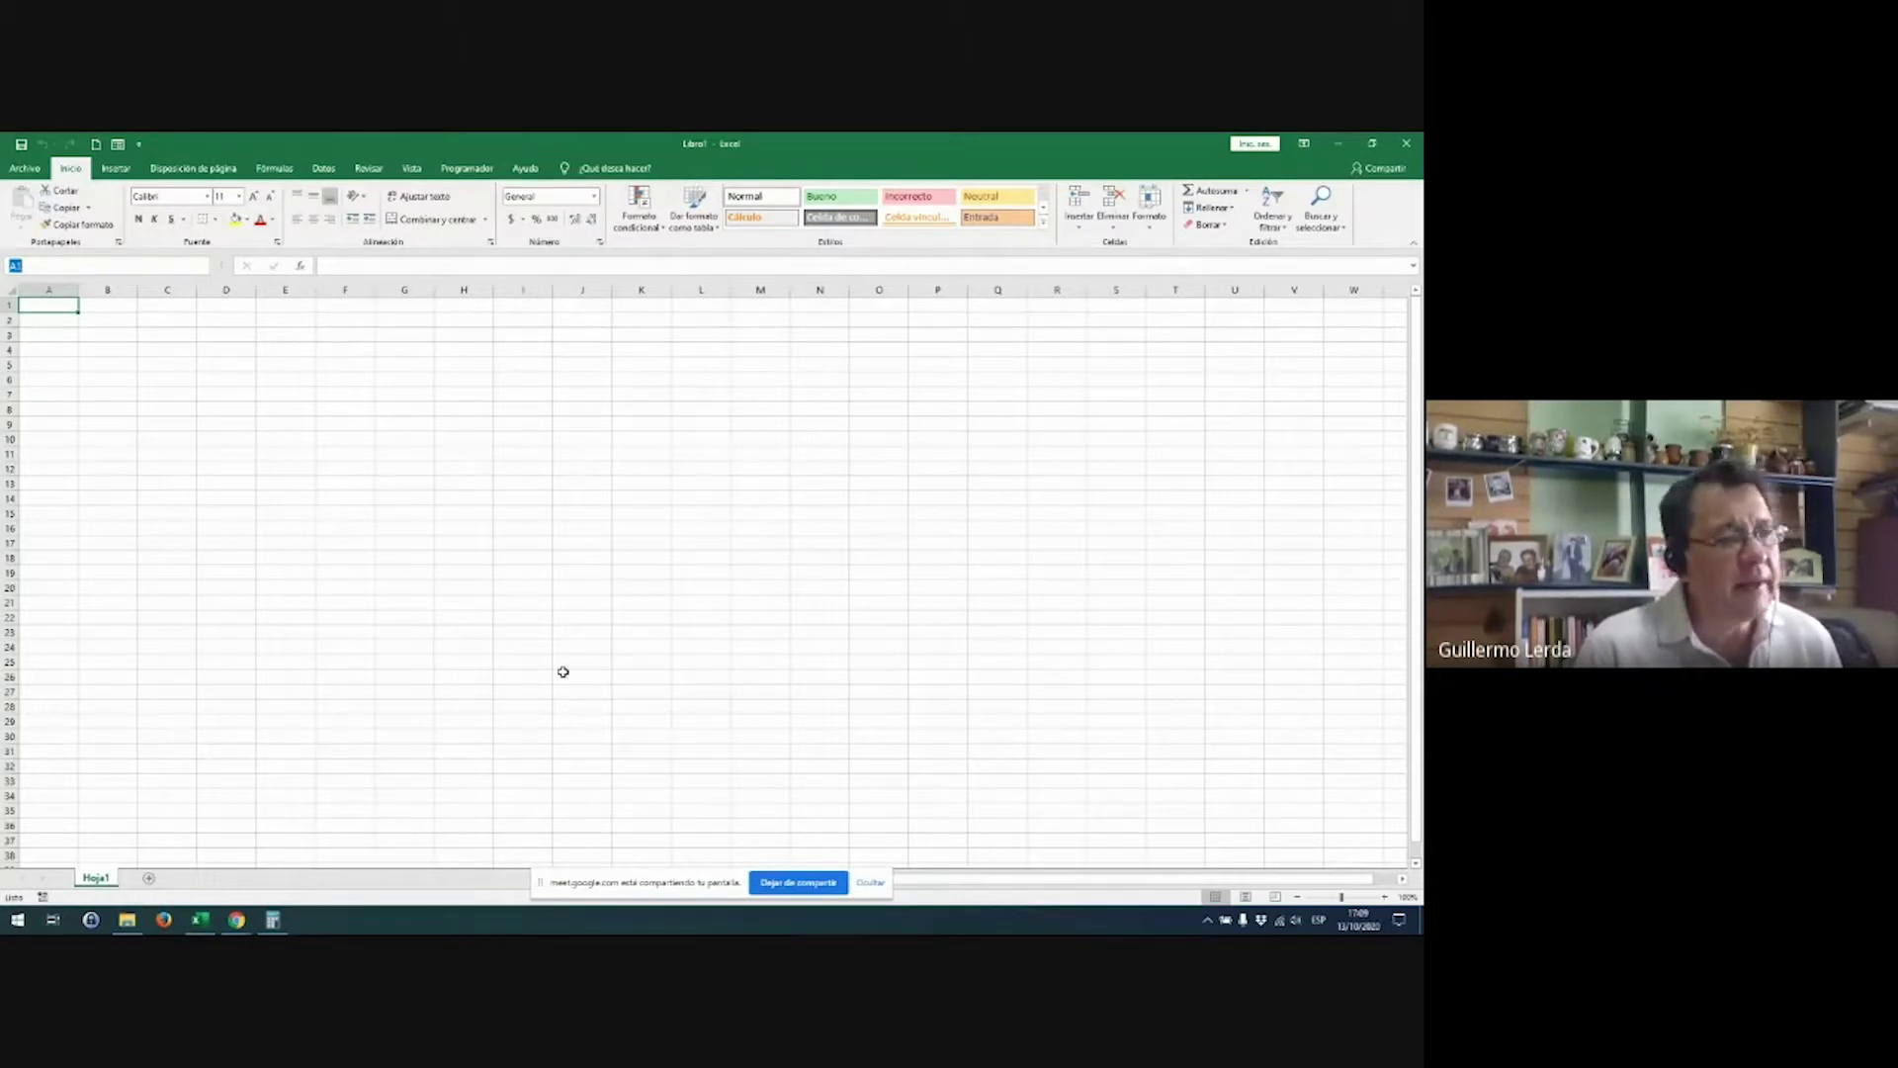
pyautogui.scroll(10, 563, 671)
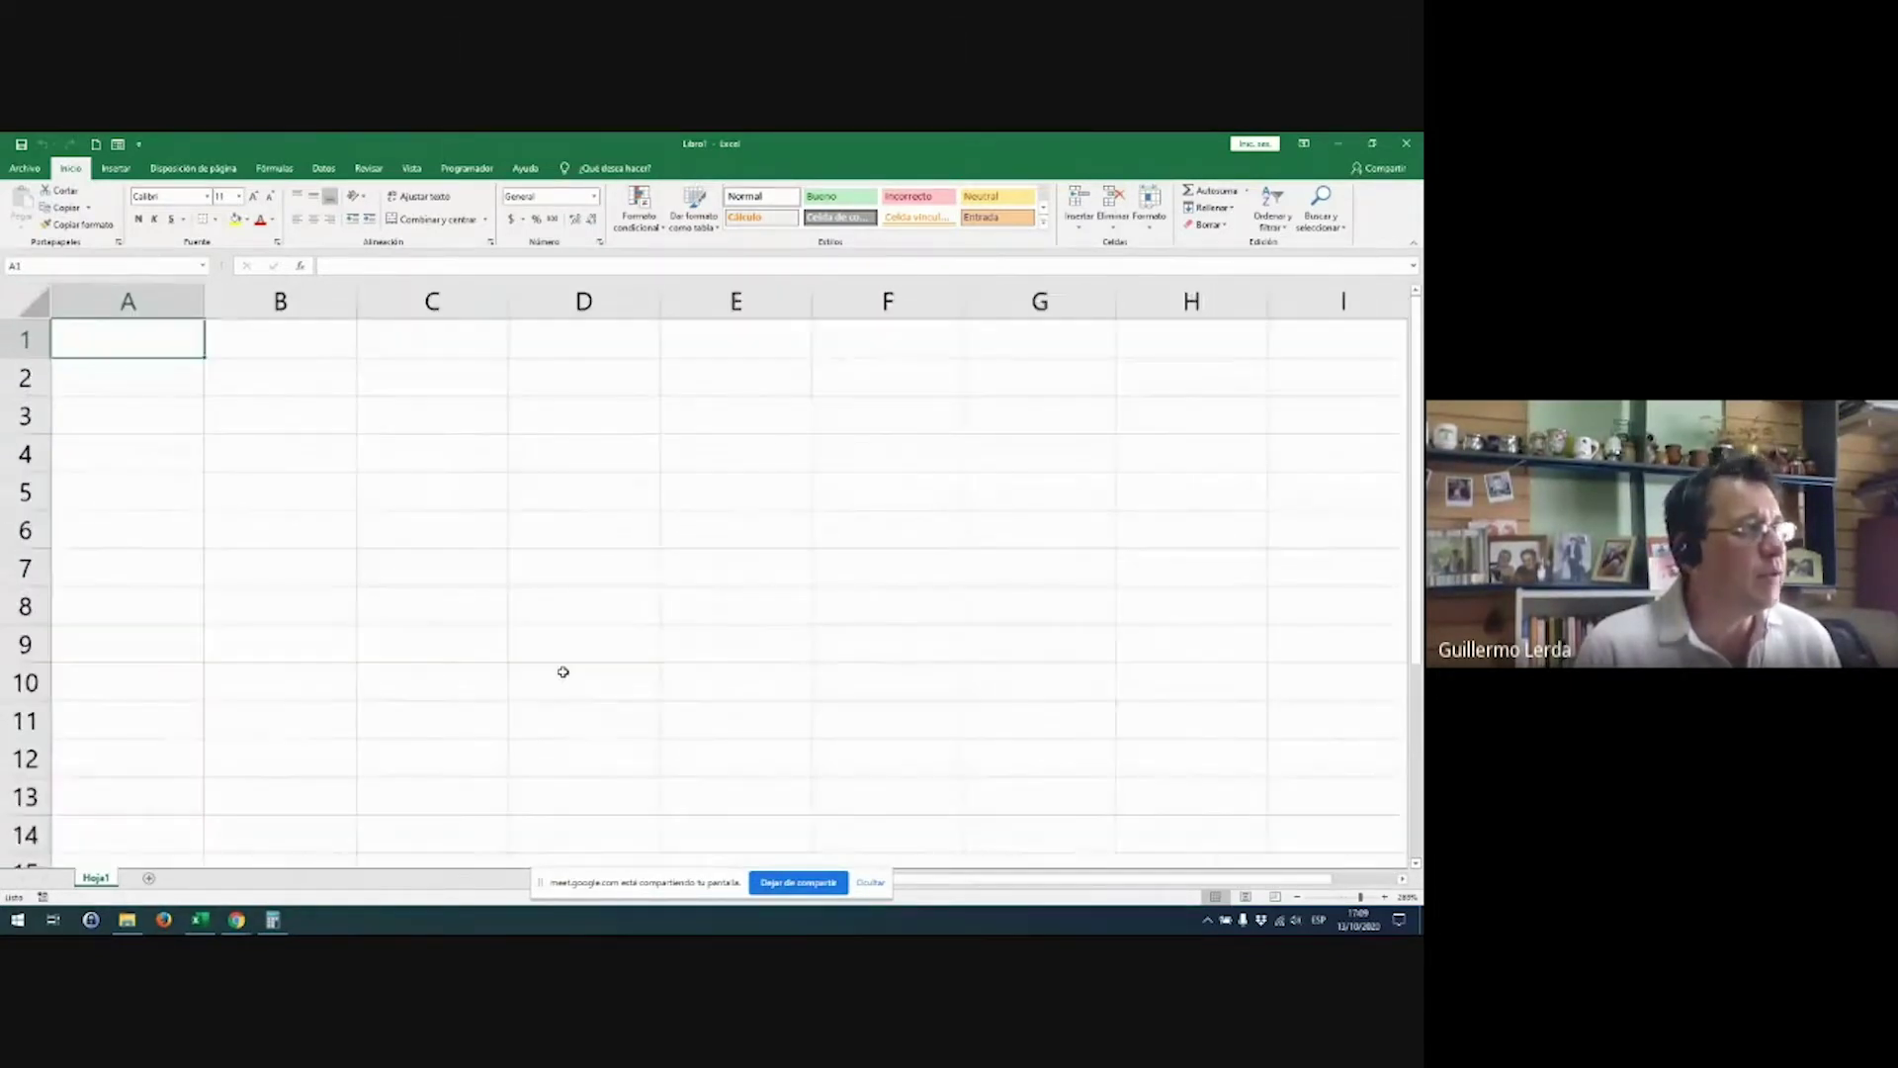
pyautogui.scroll(1, 563, 672)
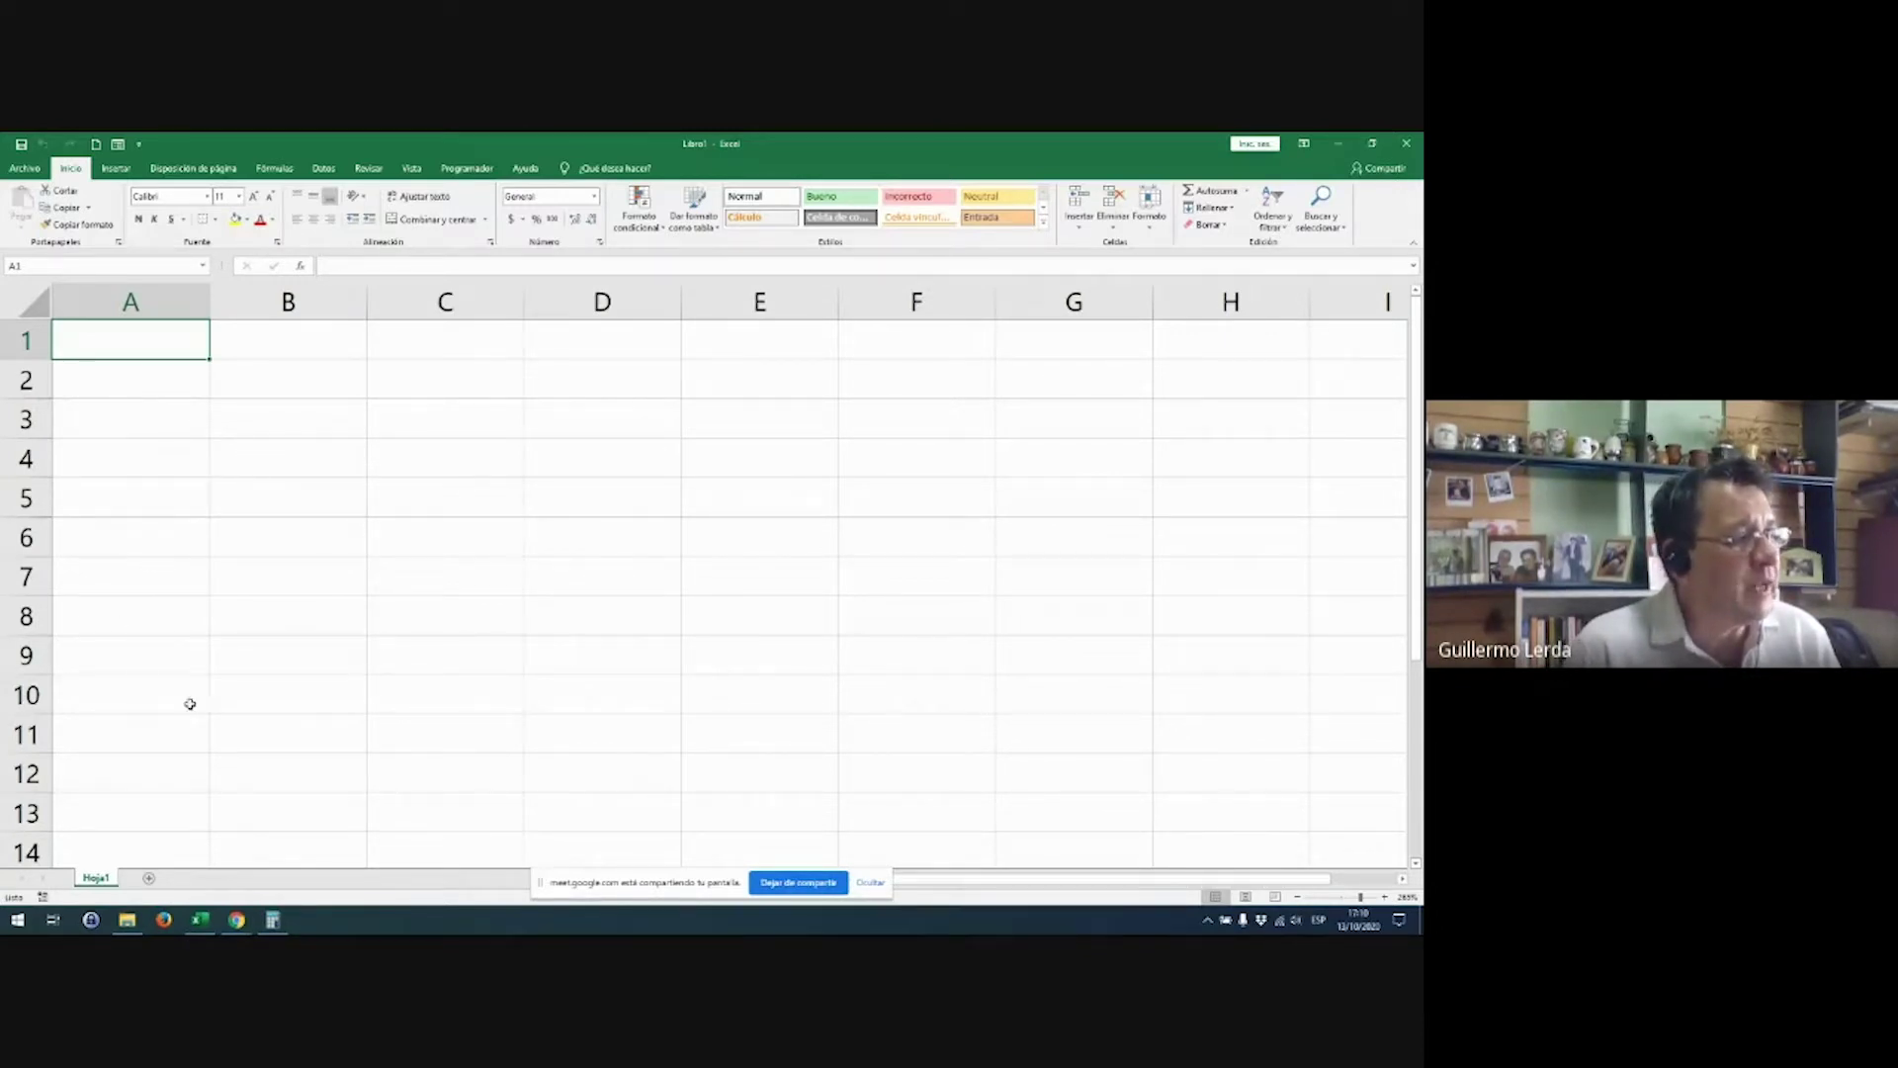
# Step: Point out the parts of the grid by selecting column A, row 1 and individual cells such as B7 and A10
pyautogui.click(170, 313)
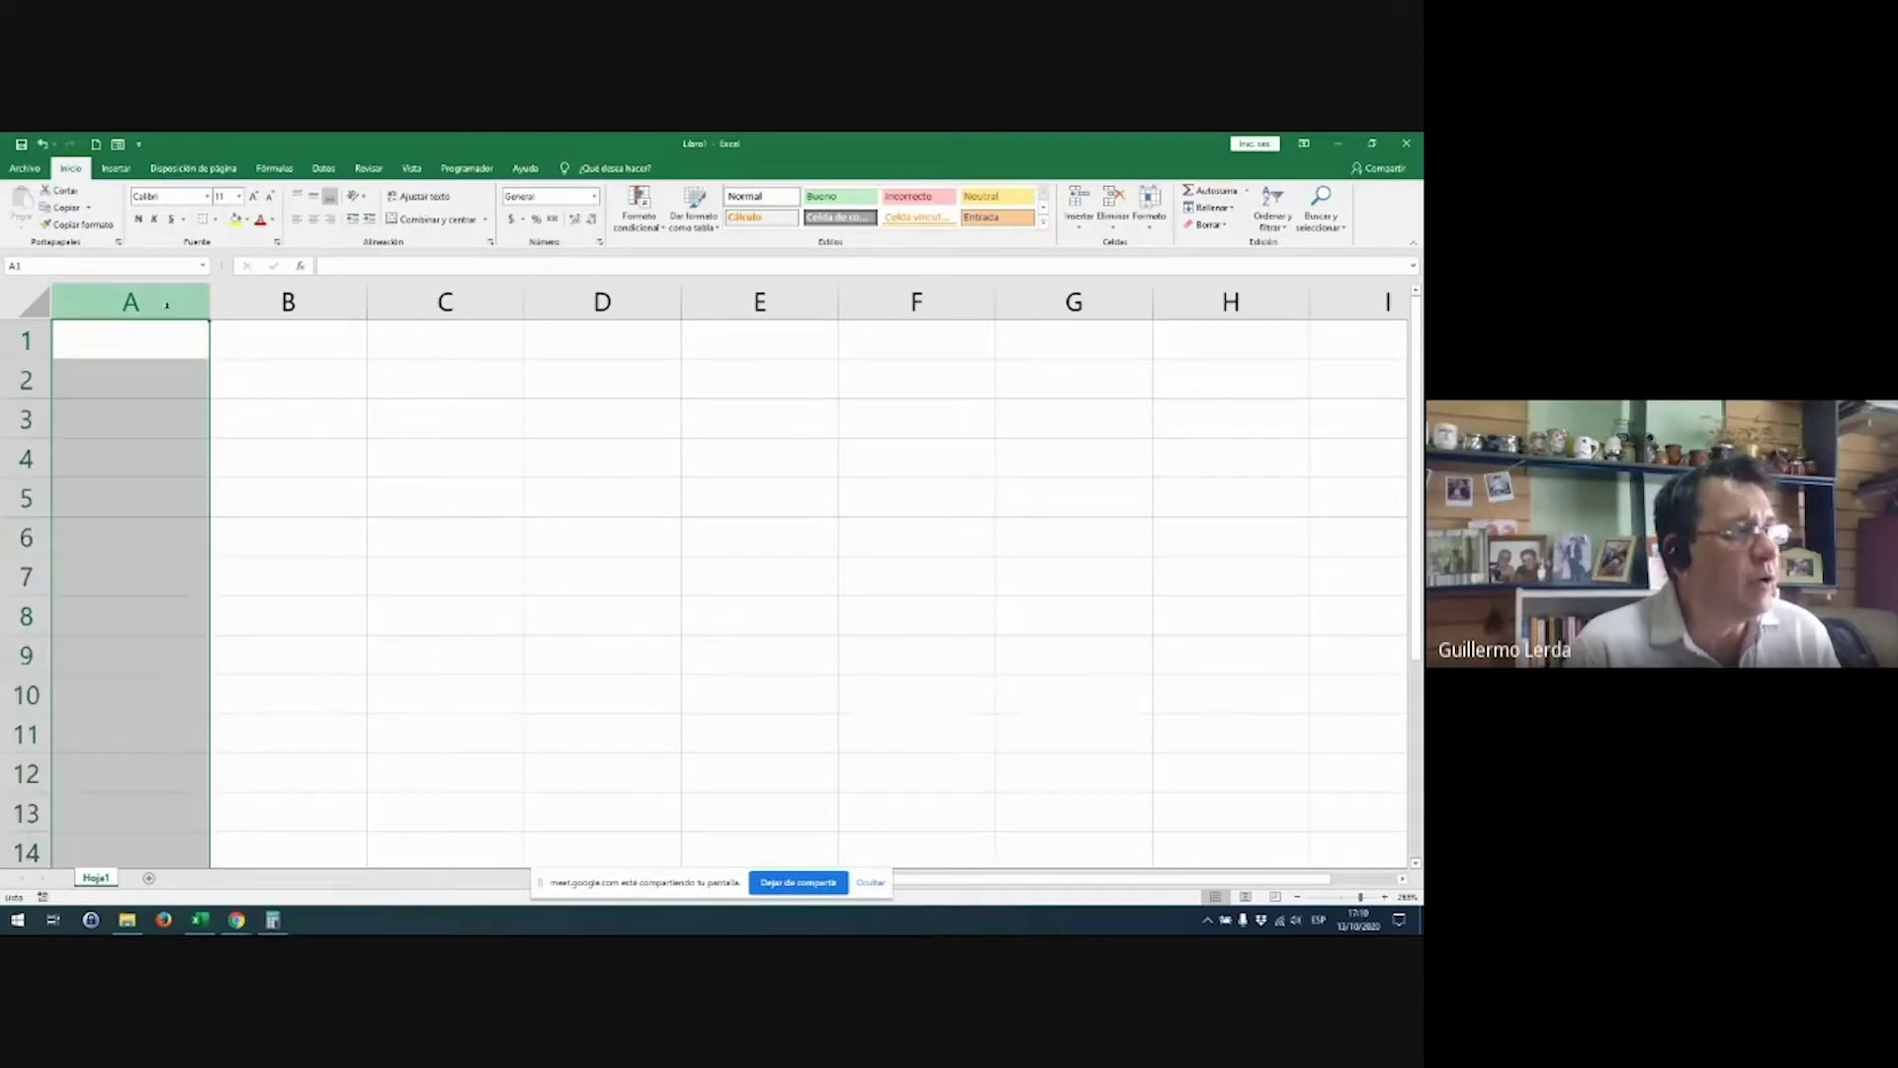
pyautogui.click(30, 341)
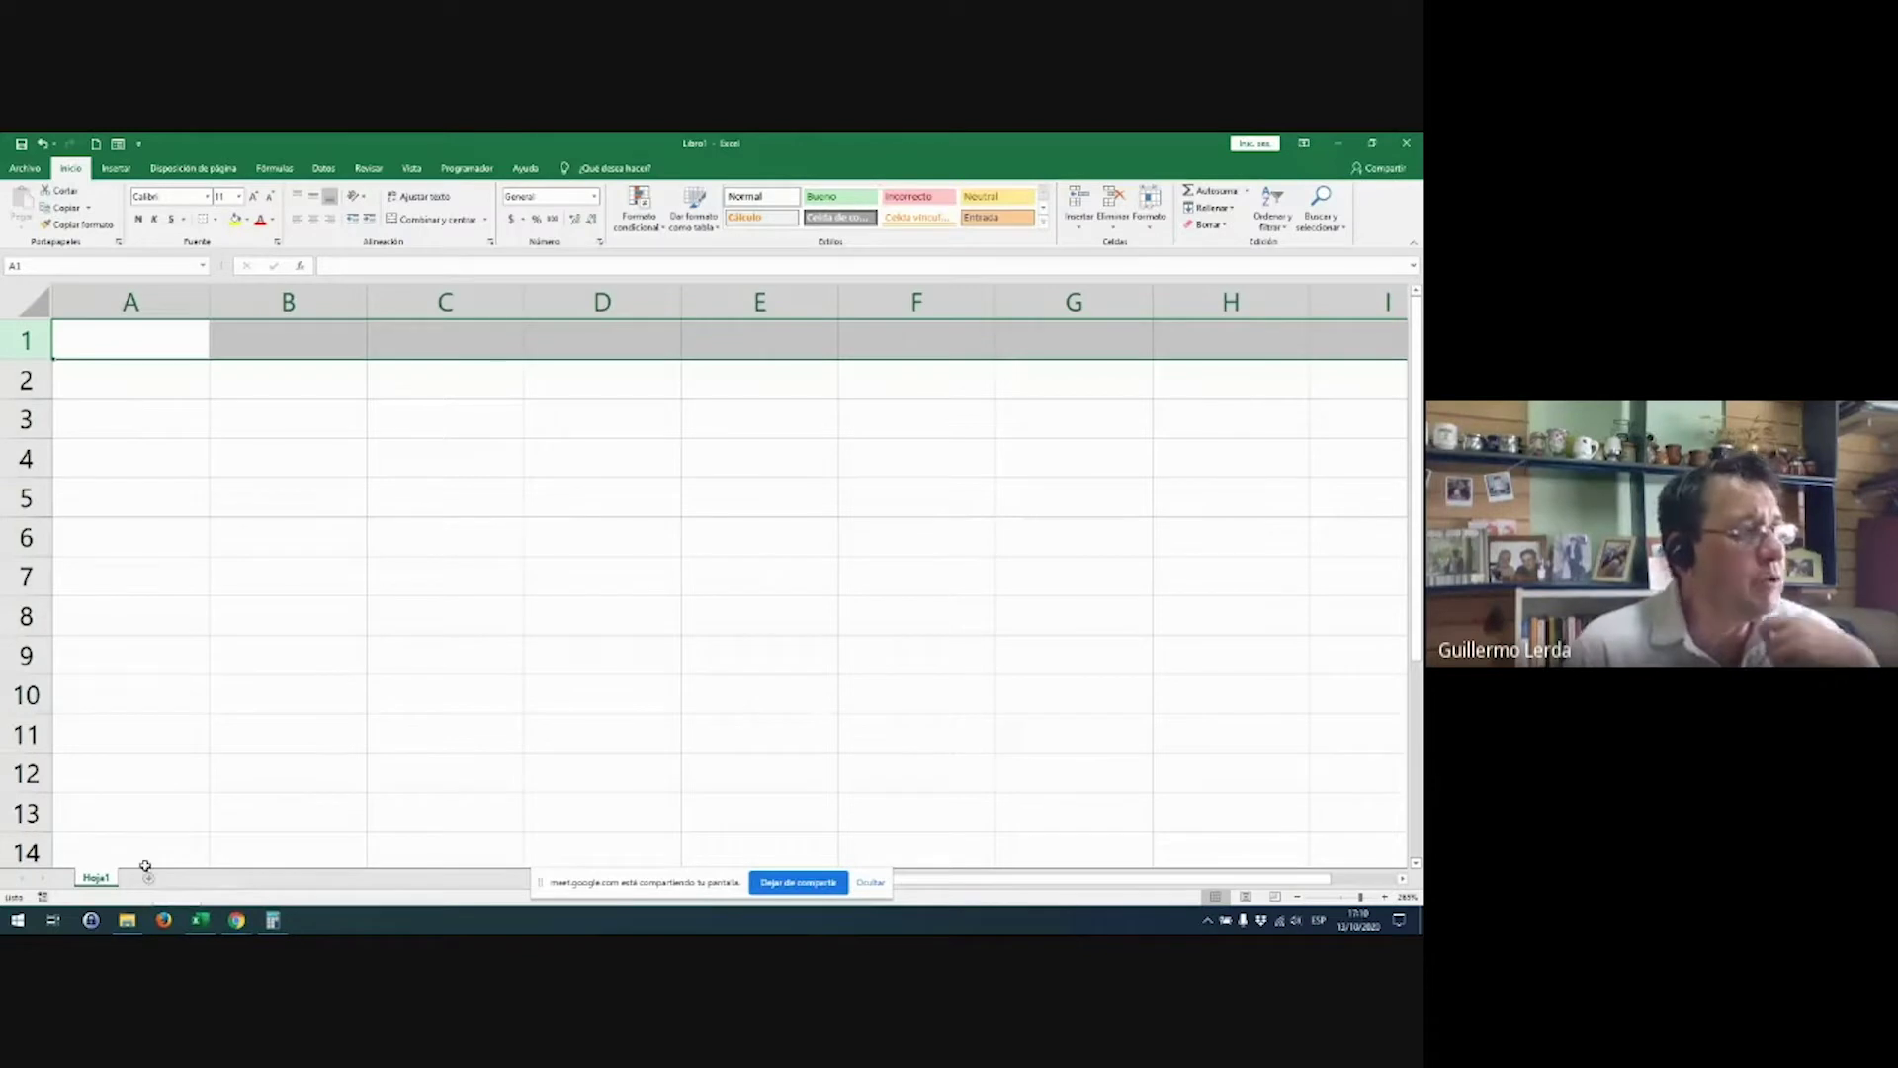
pyautogui.click(154, 399)
pyautogui.click(286, 576)
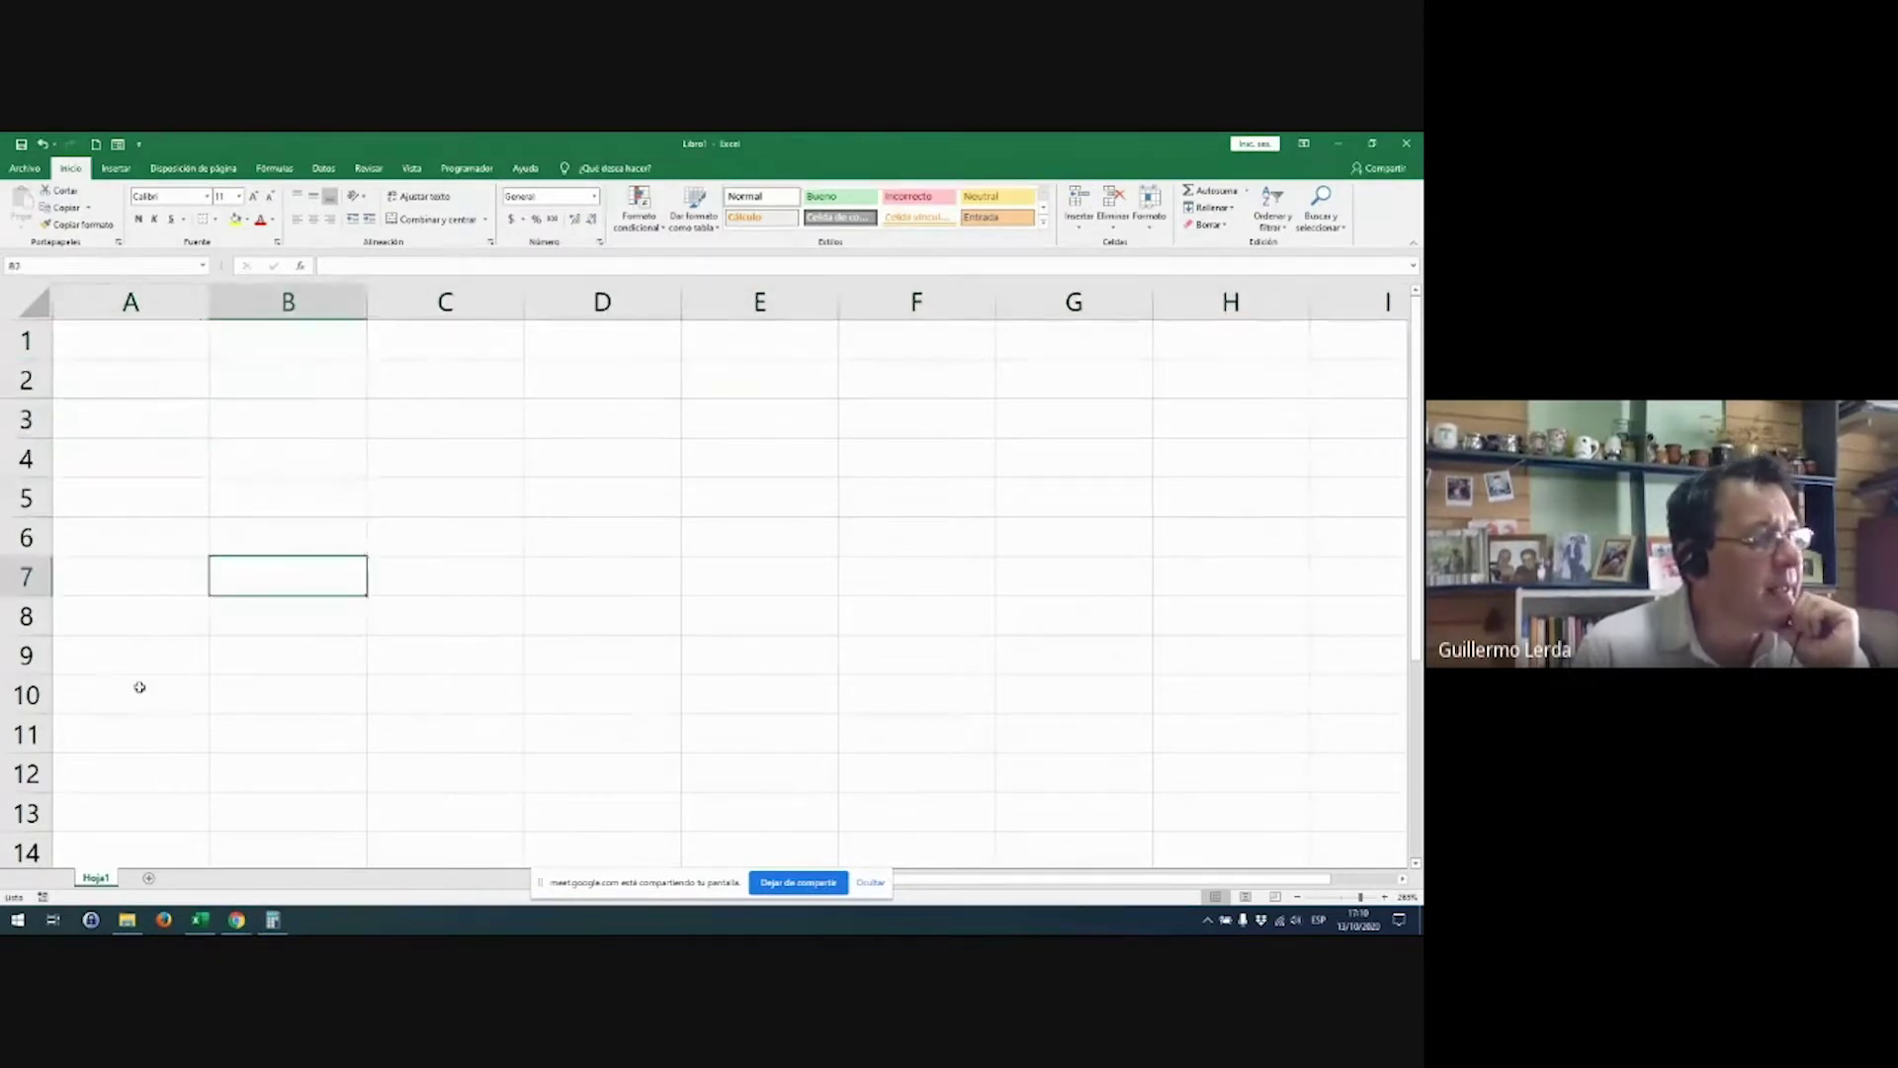
pyautogui.click(140, 690)
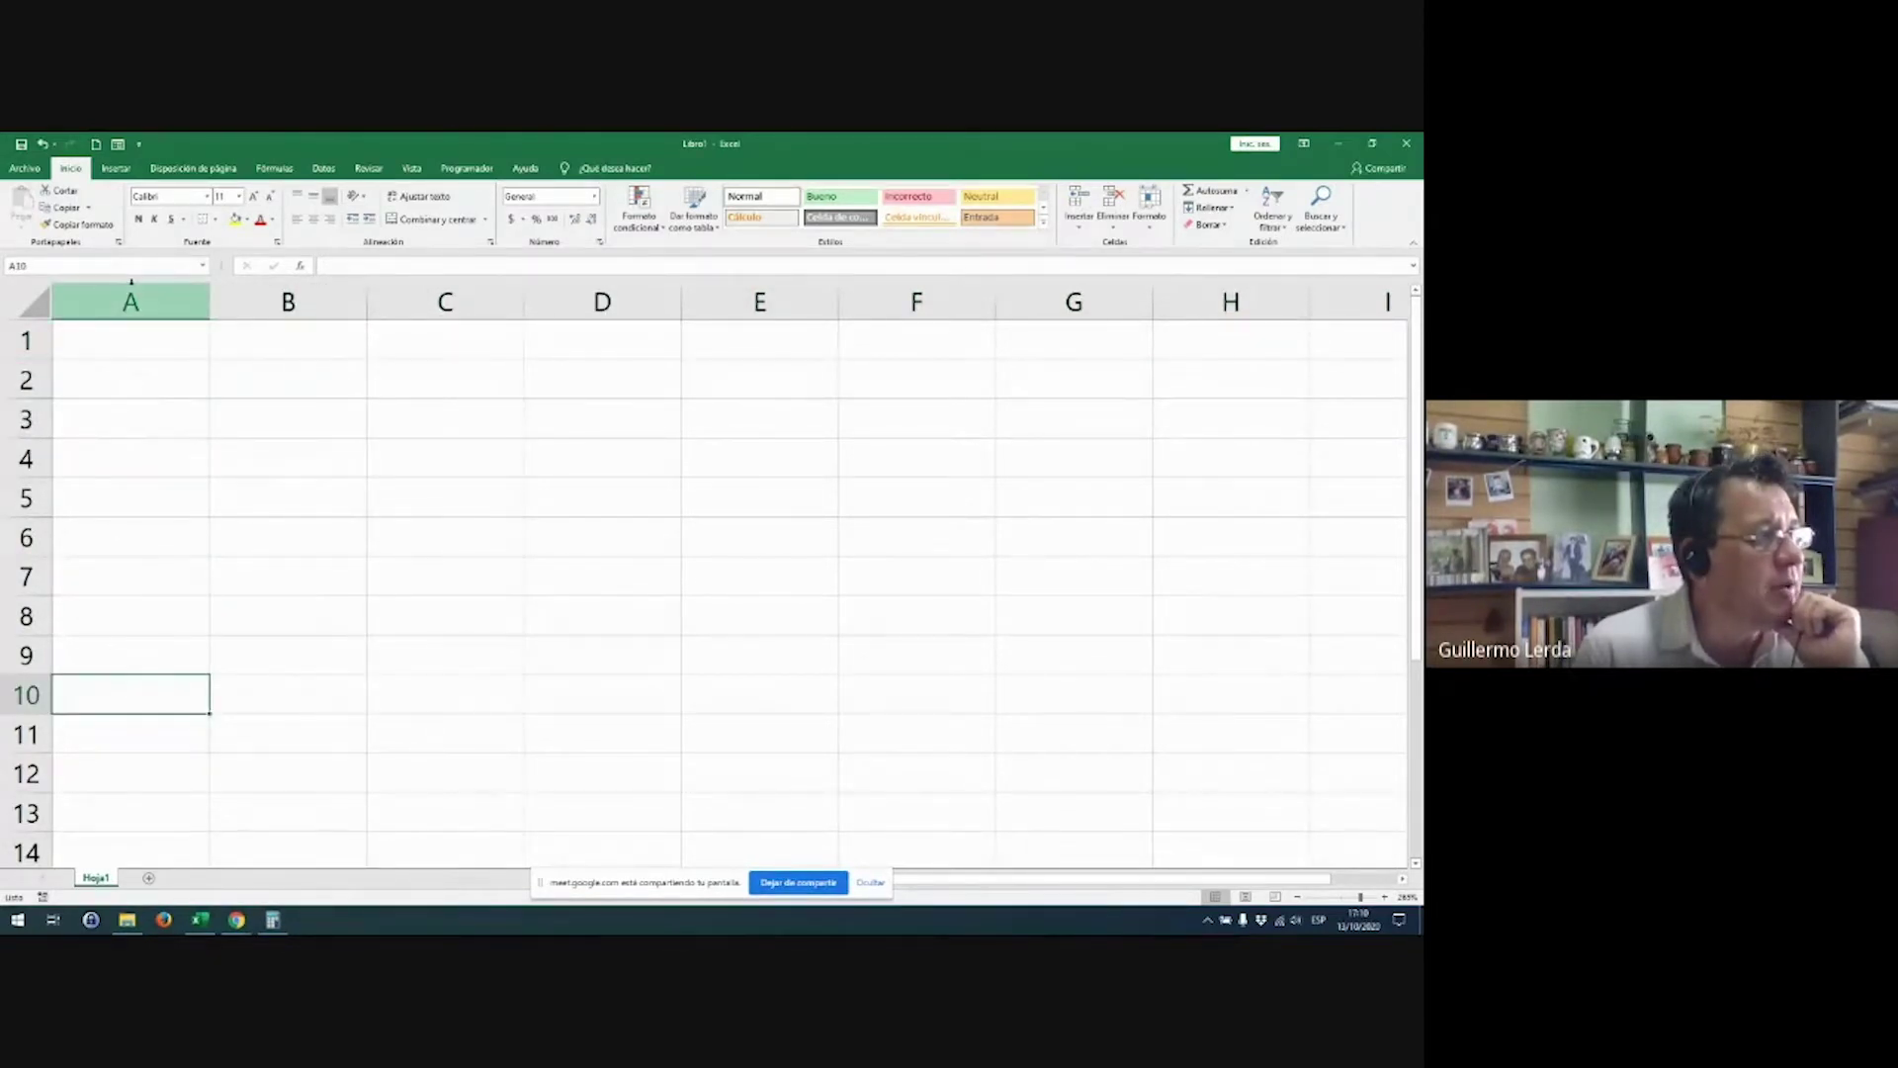
# Step: Check the sheet's last column from column A and its last row from row 1, returning to cell A1 each time
pyautogui.click(131, 296)
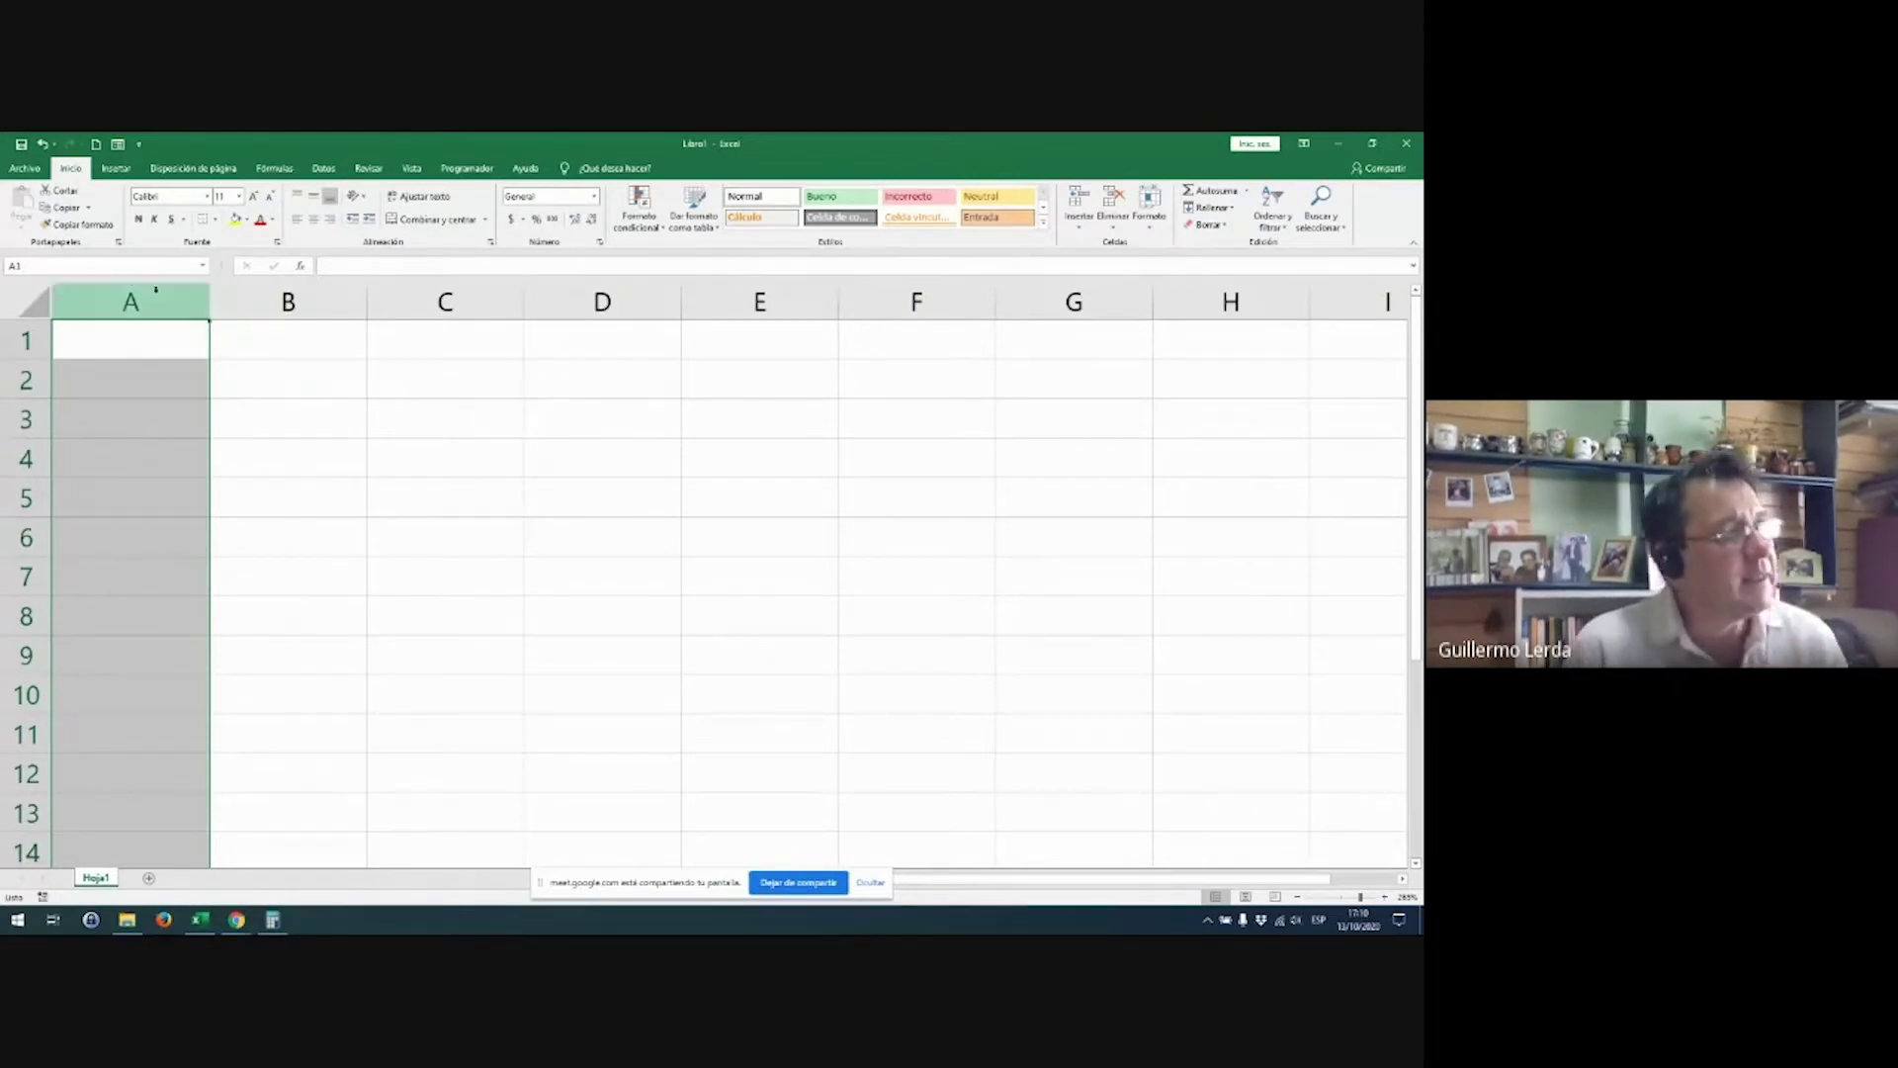
pyautogui.hotkey('ctrl', 'Right')
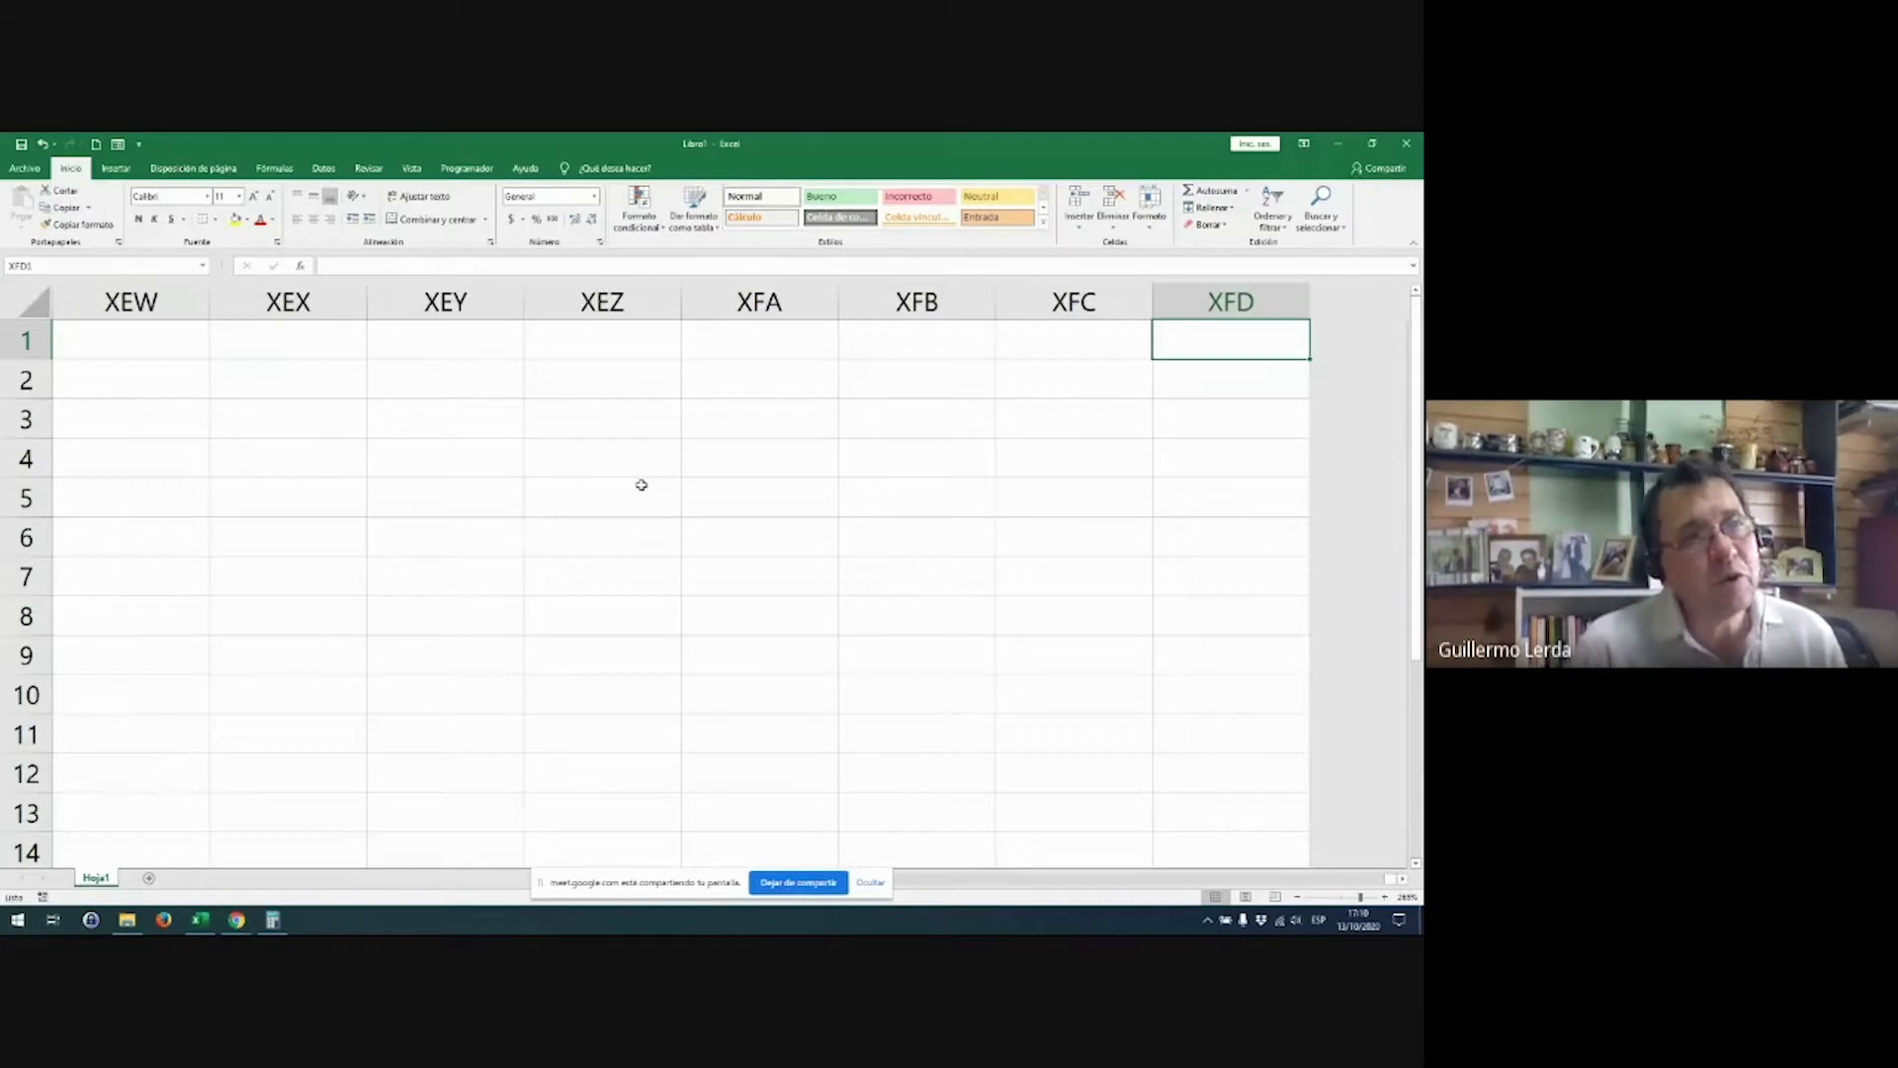
pyautogui.hotkey('ctrl', 'Left')
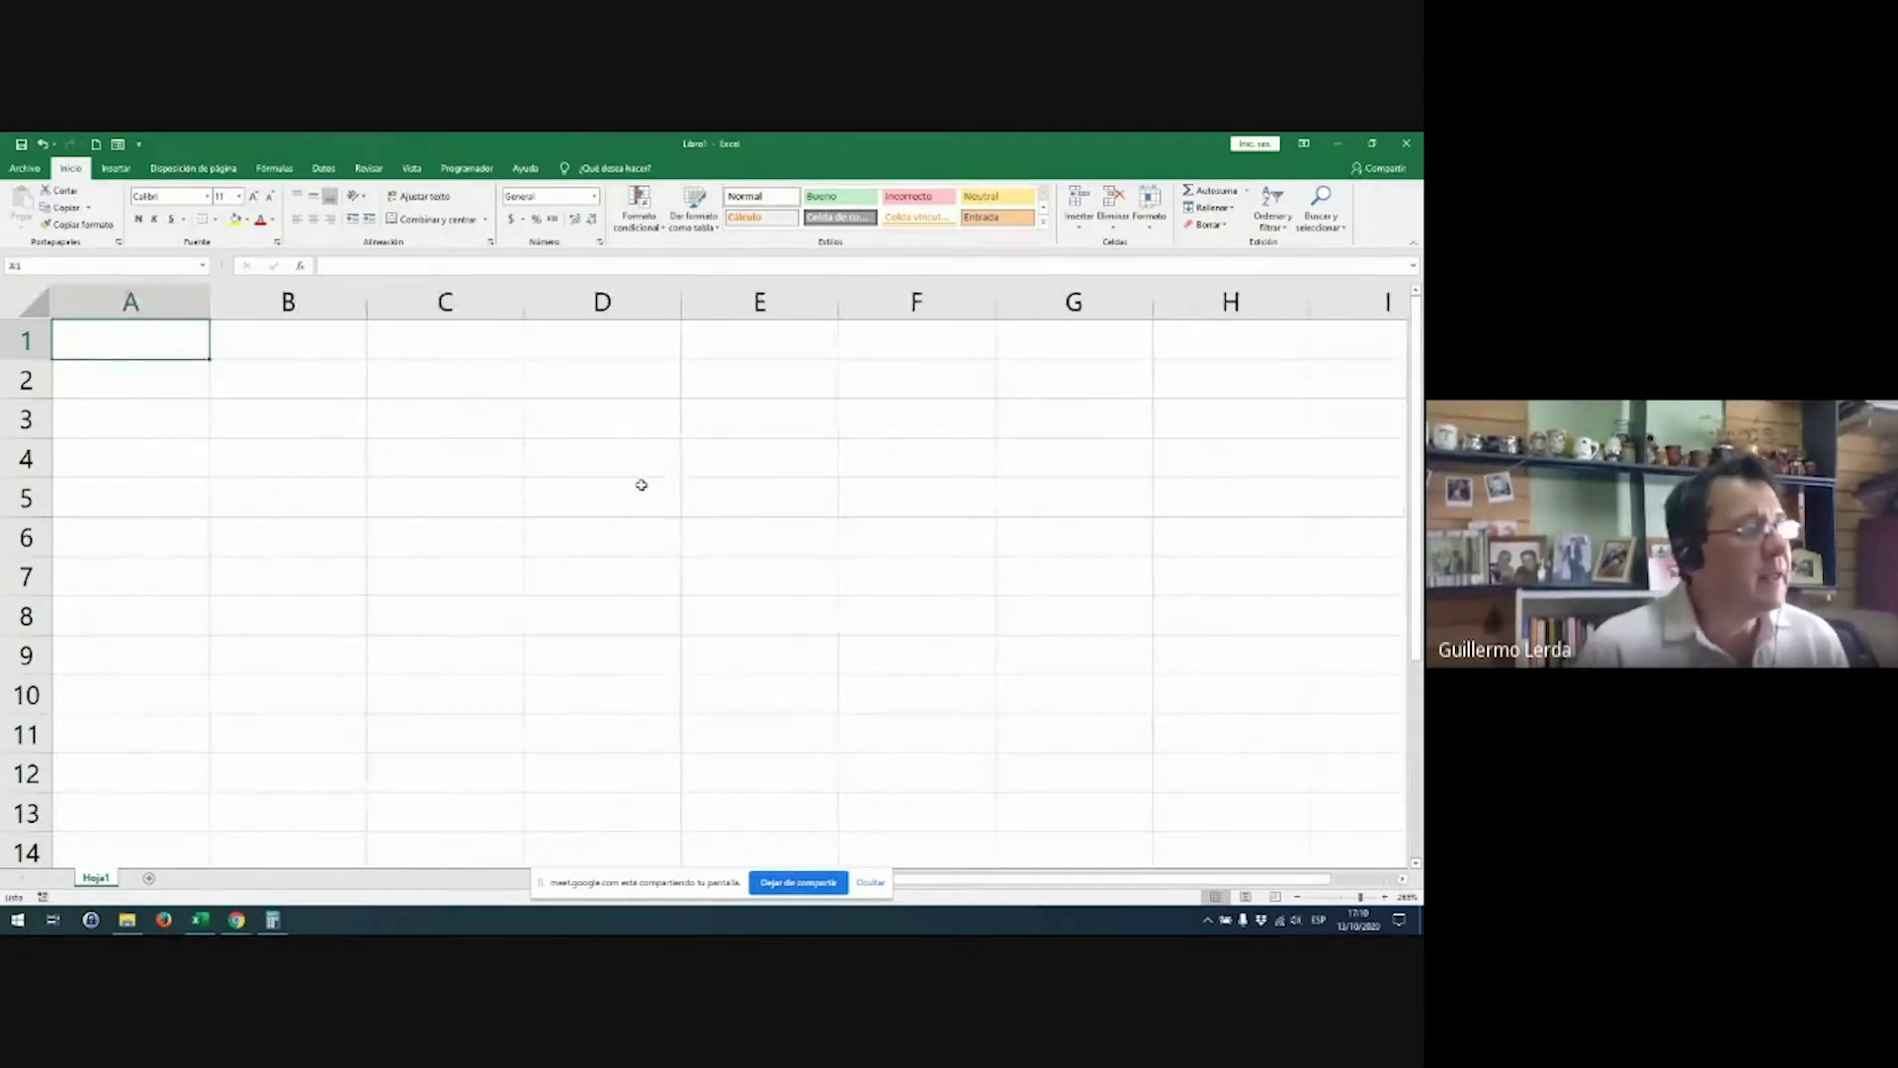
pyautogui.click(26, 341)
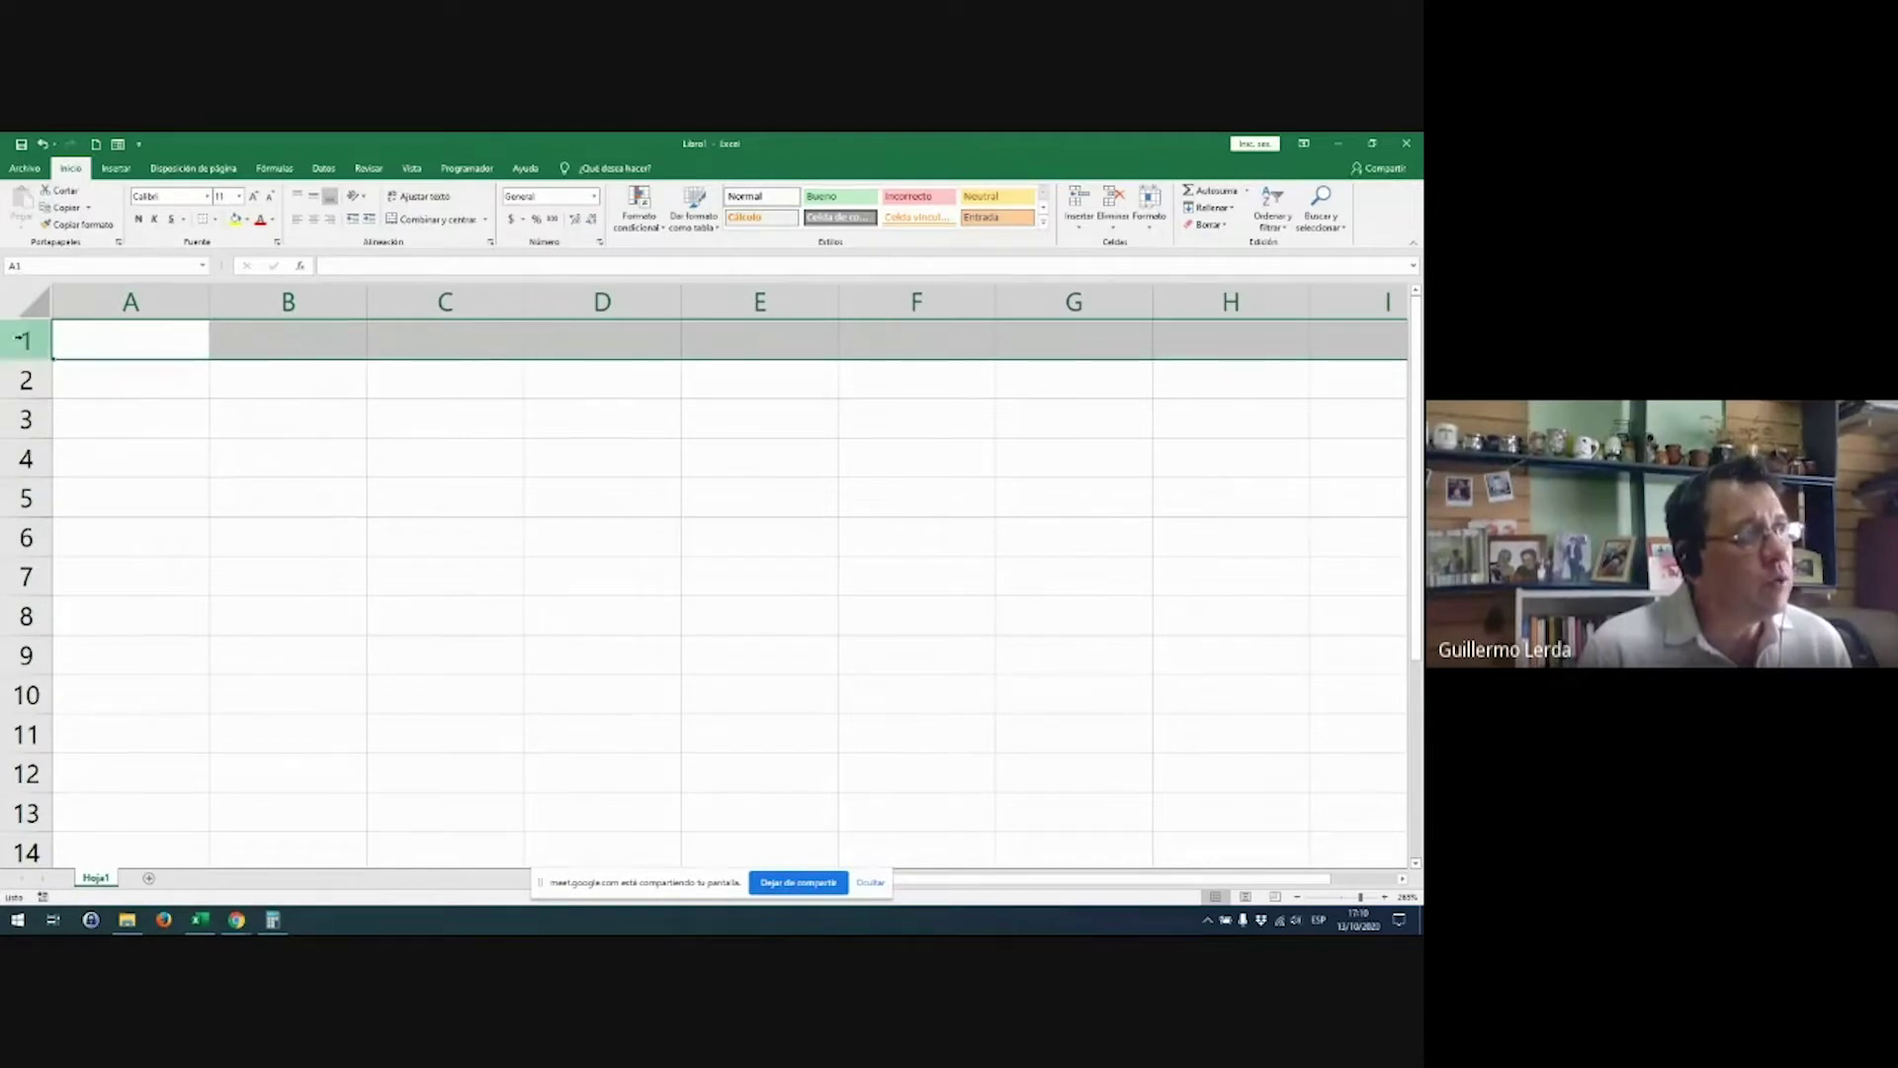
pyautogui.hotkey('ctrl', 'Down')
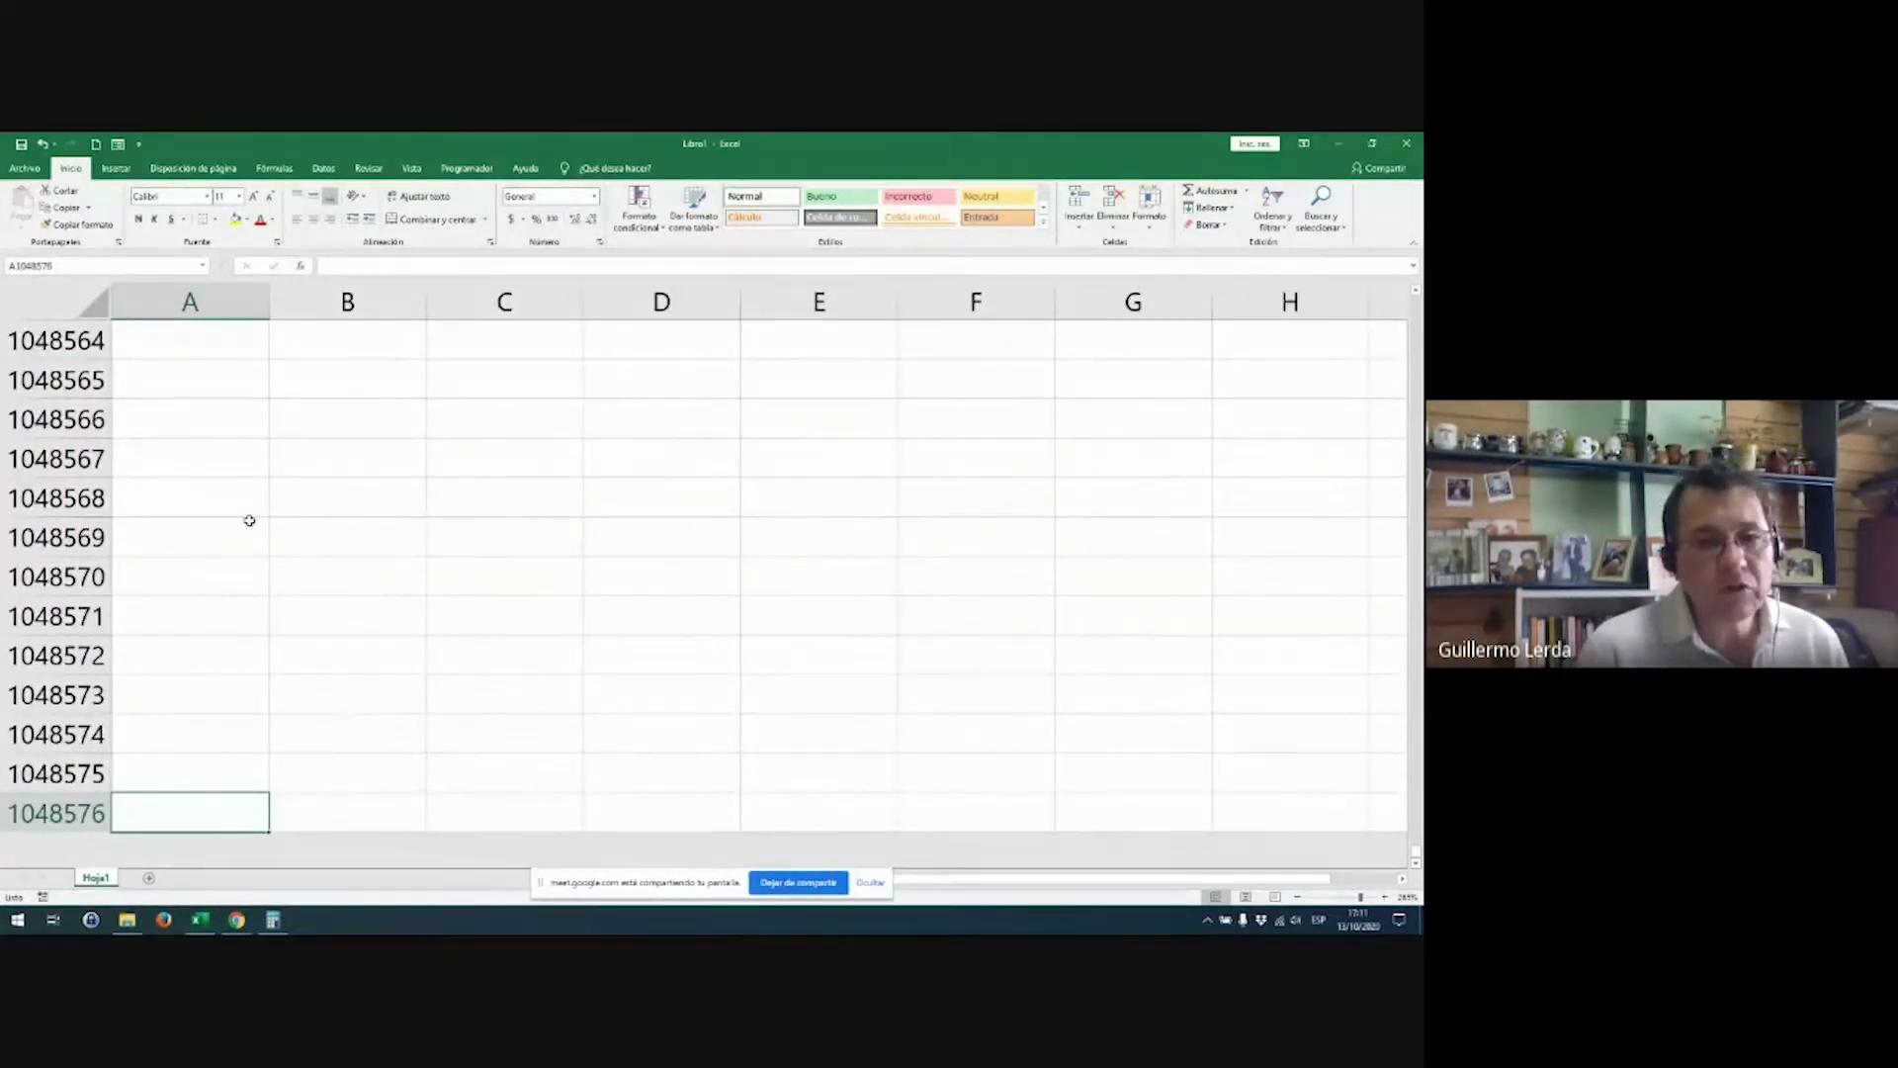
pyautogui.hotkey('ctrl', 'Up')
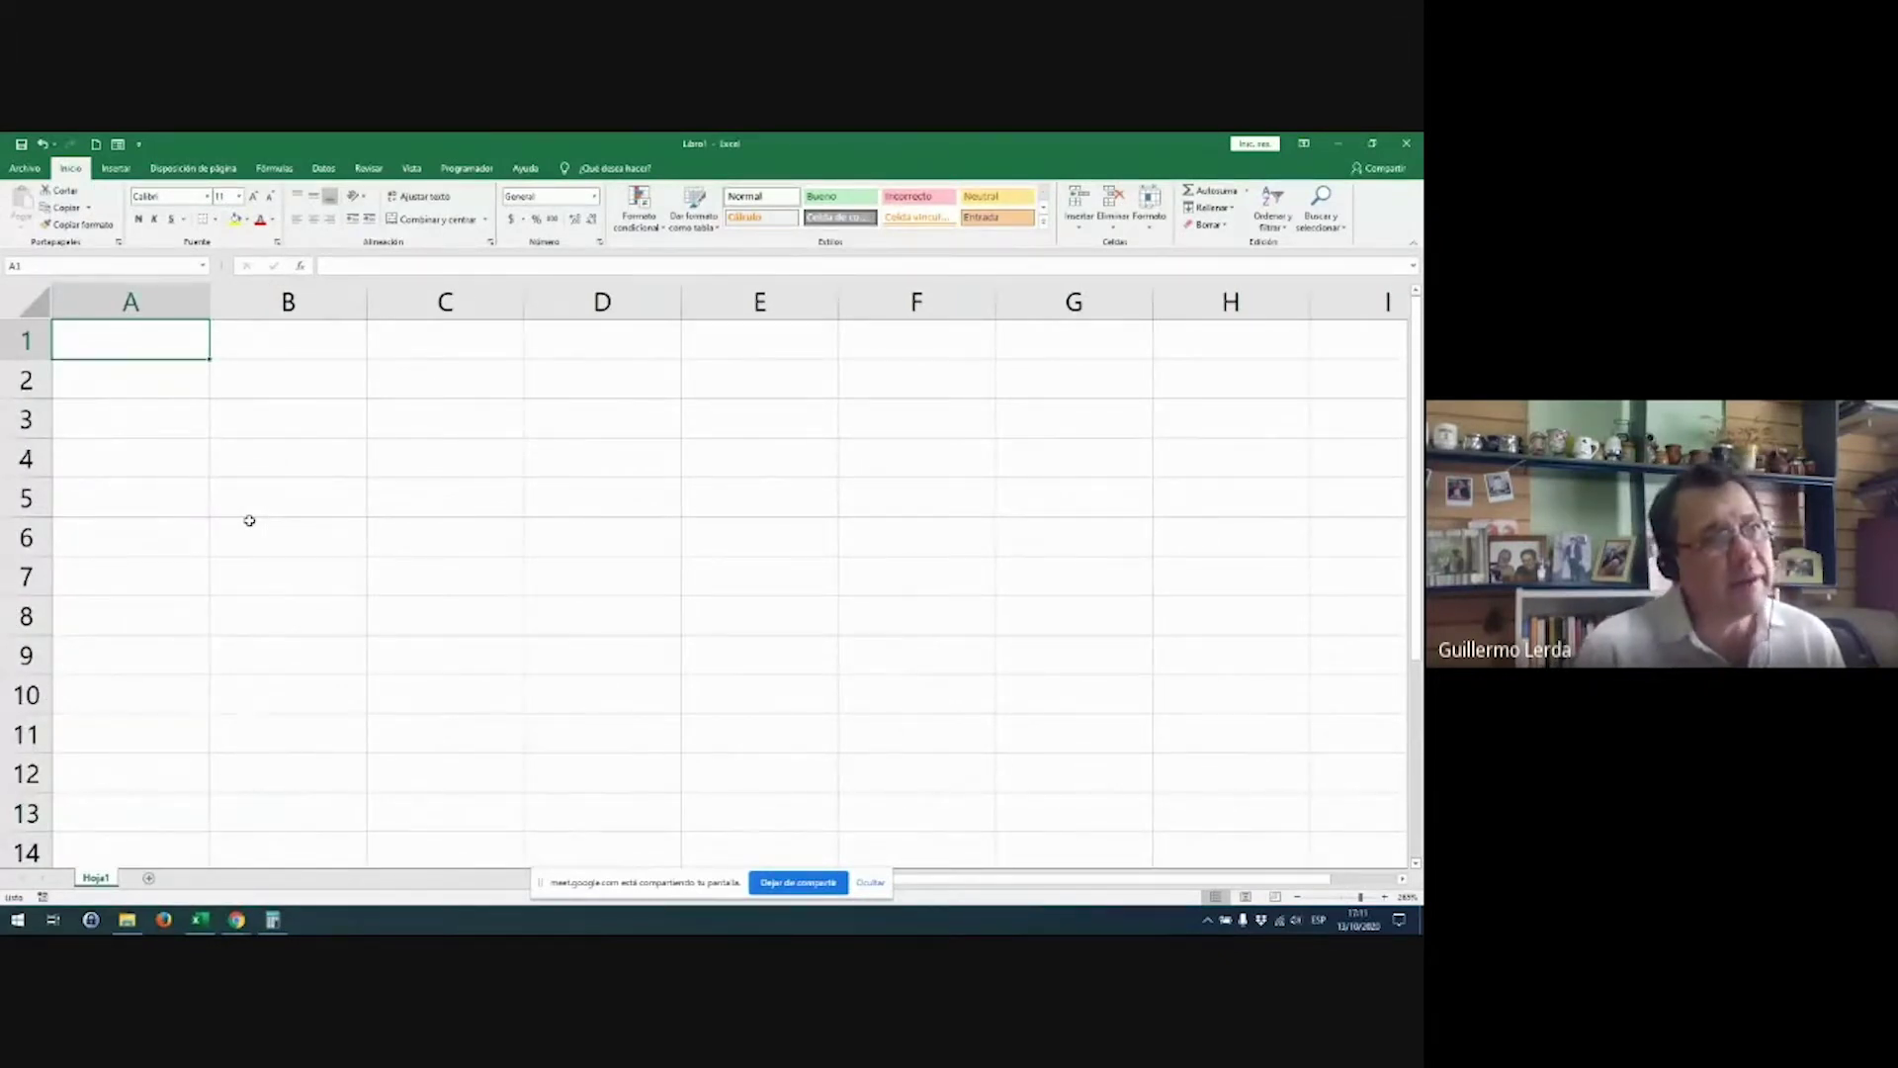
pyautogui.press('Down')
pyautogui.press('Down')
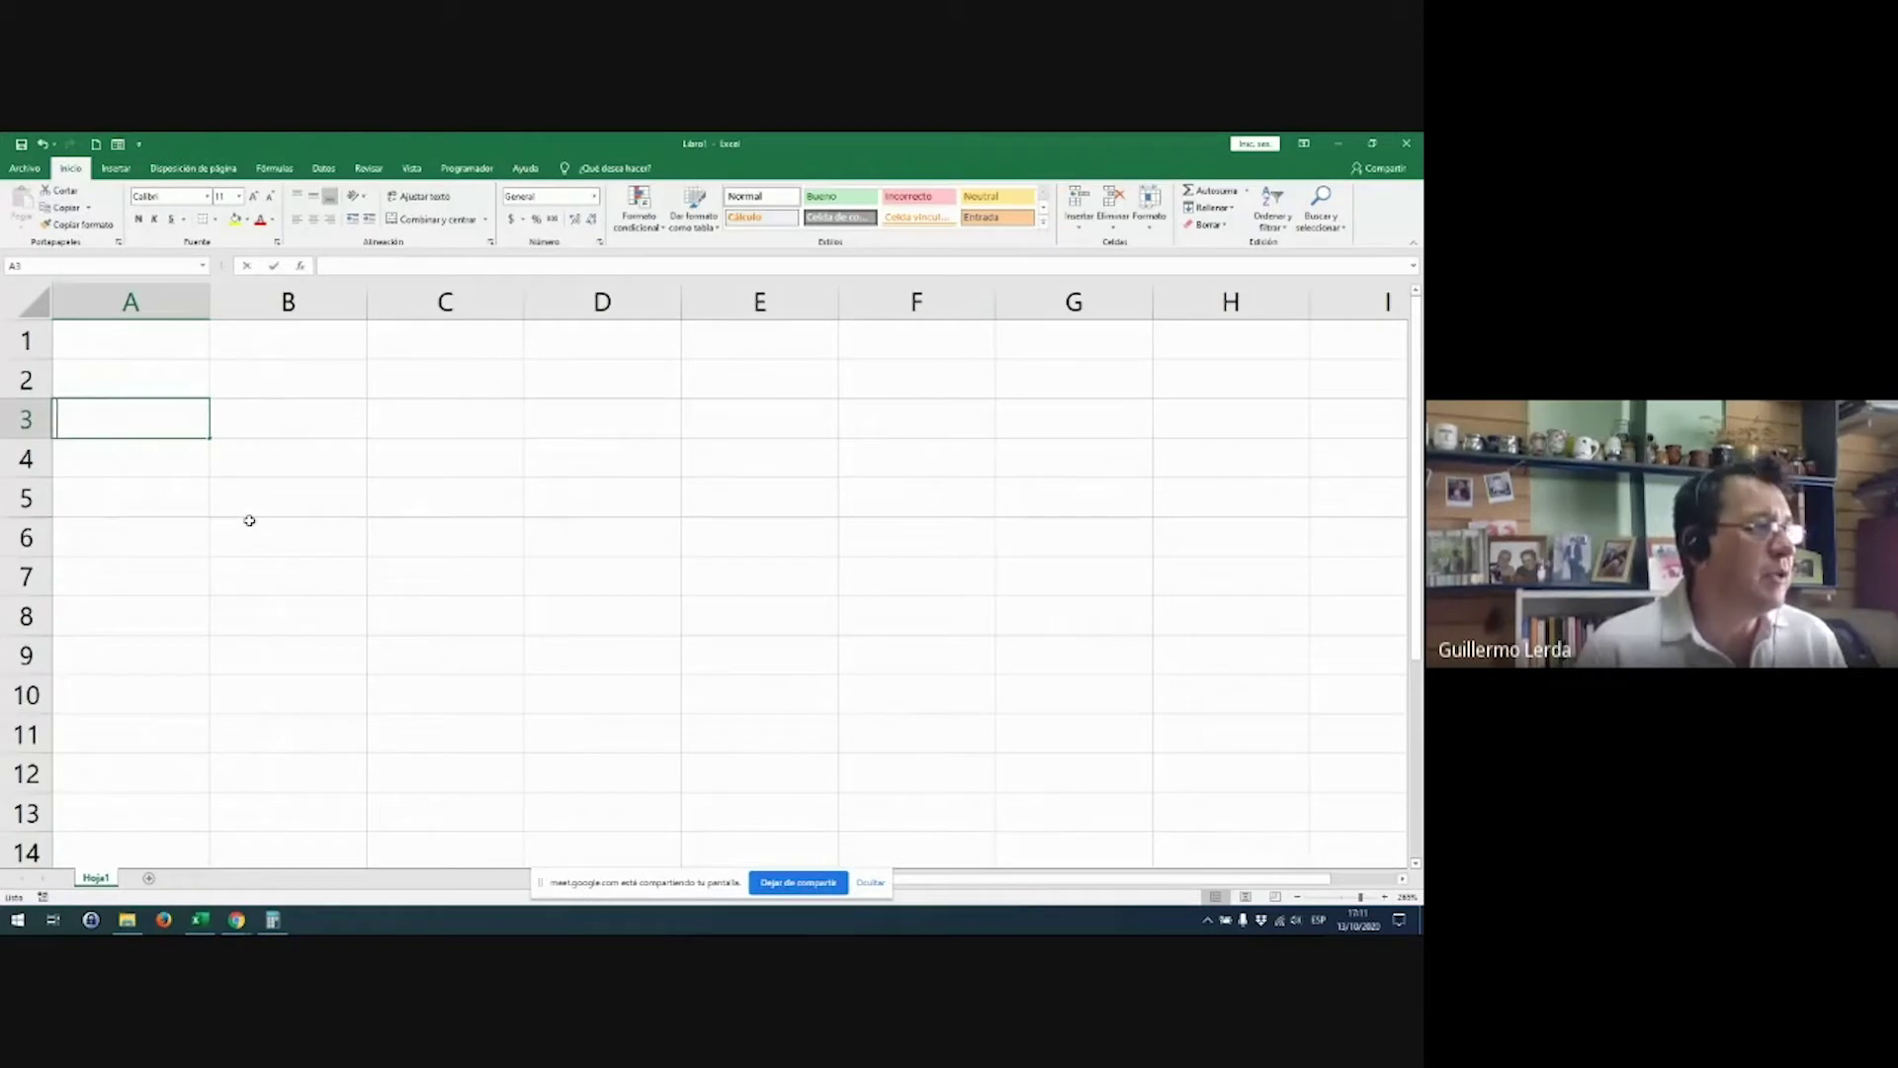
pyautogui.write('16')
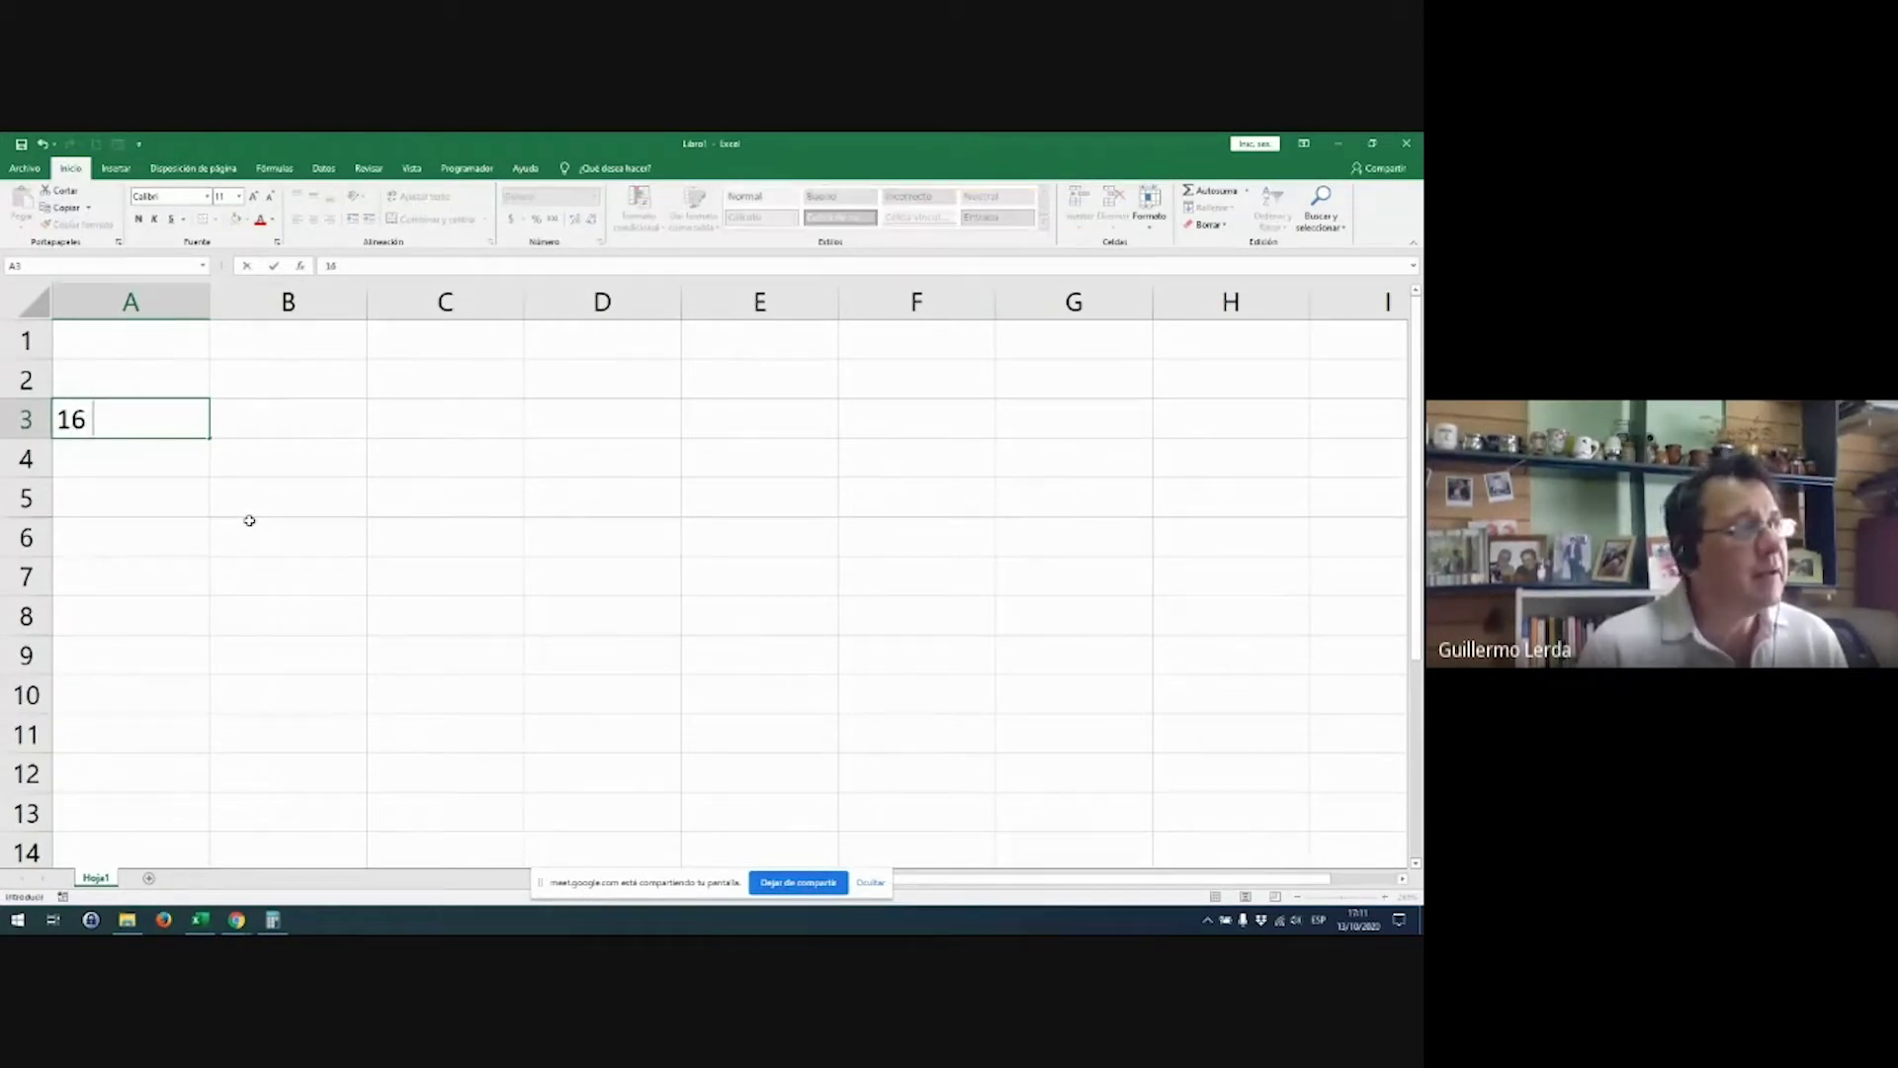
pyautogui.write(' 000 000')
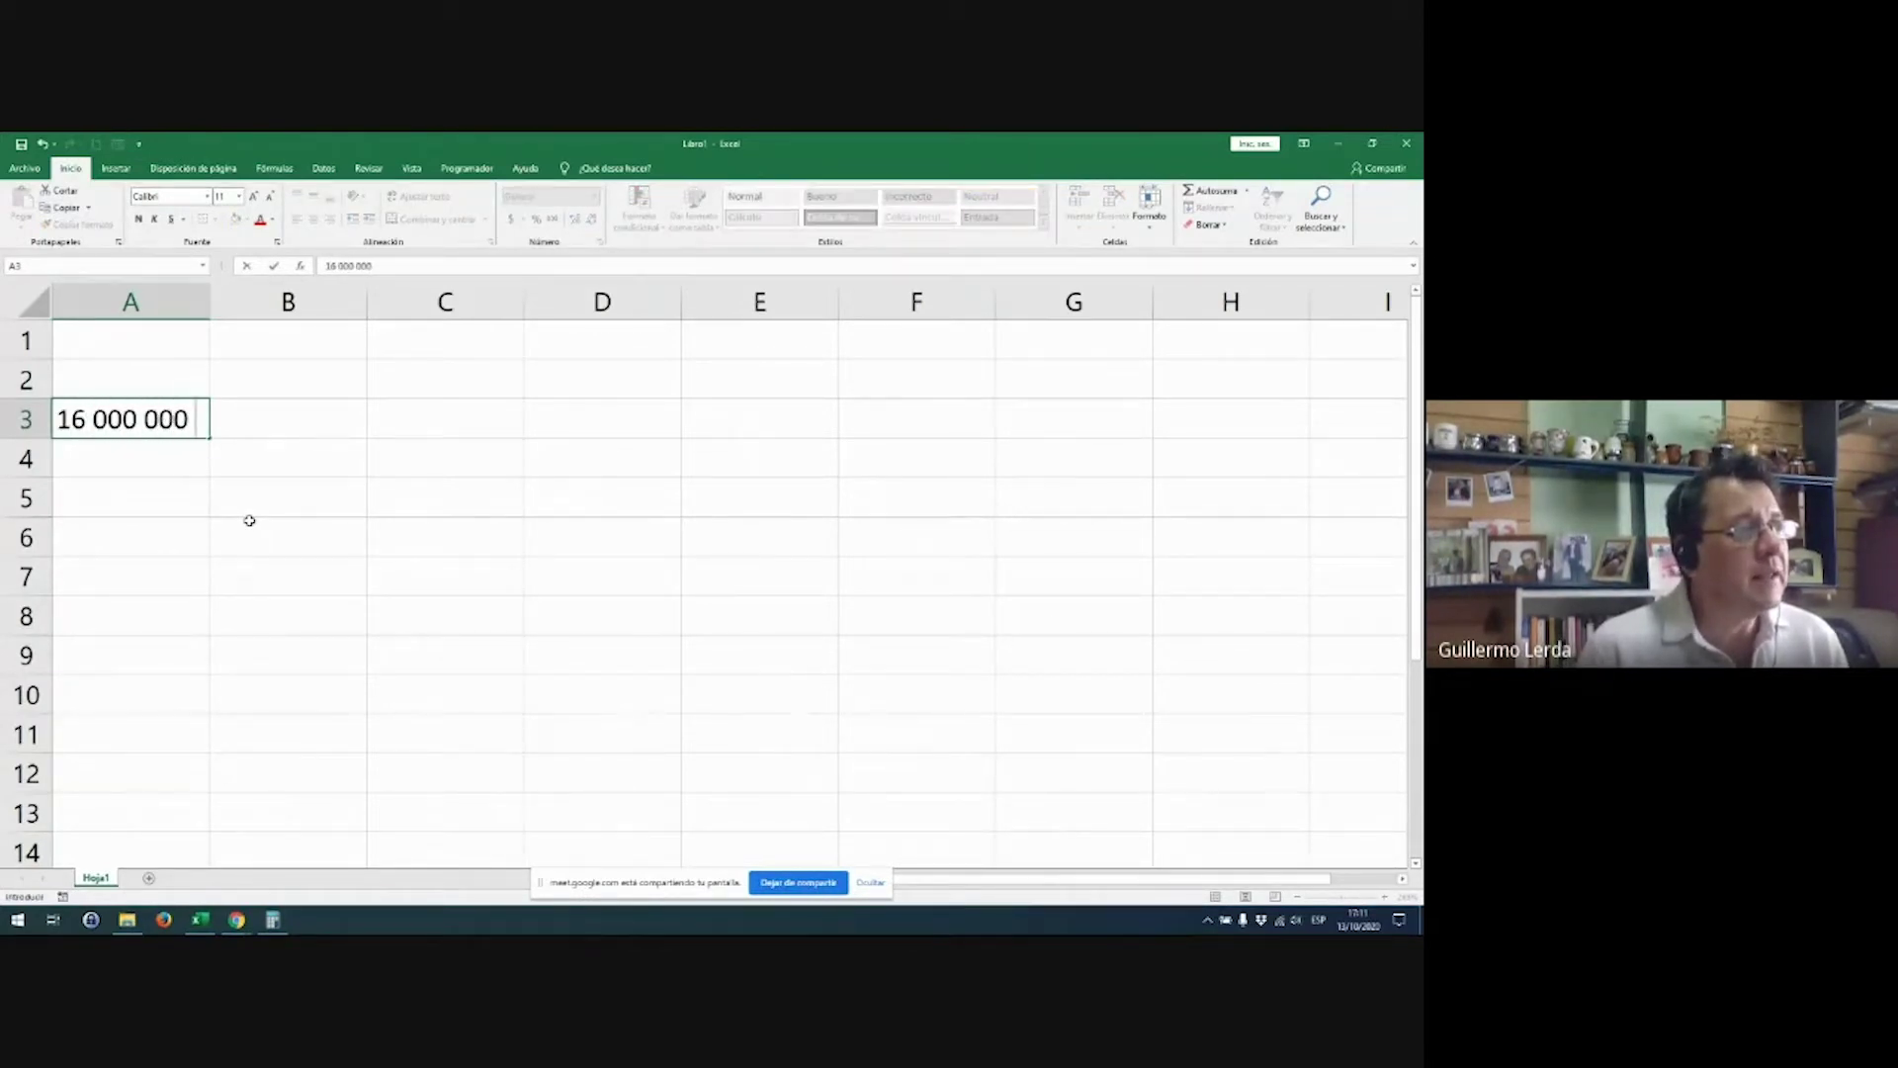
pyautogui.write(' 00')
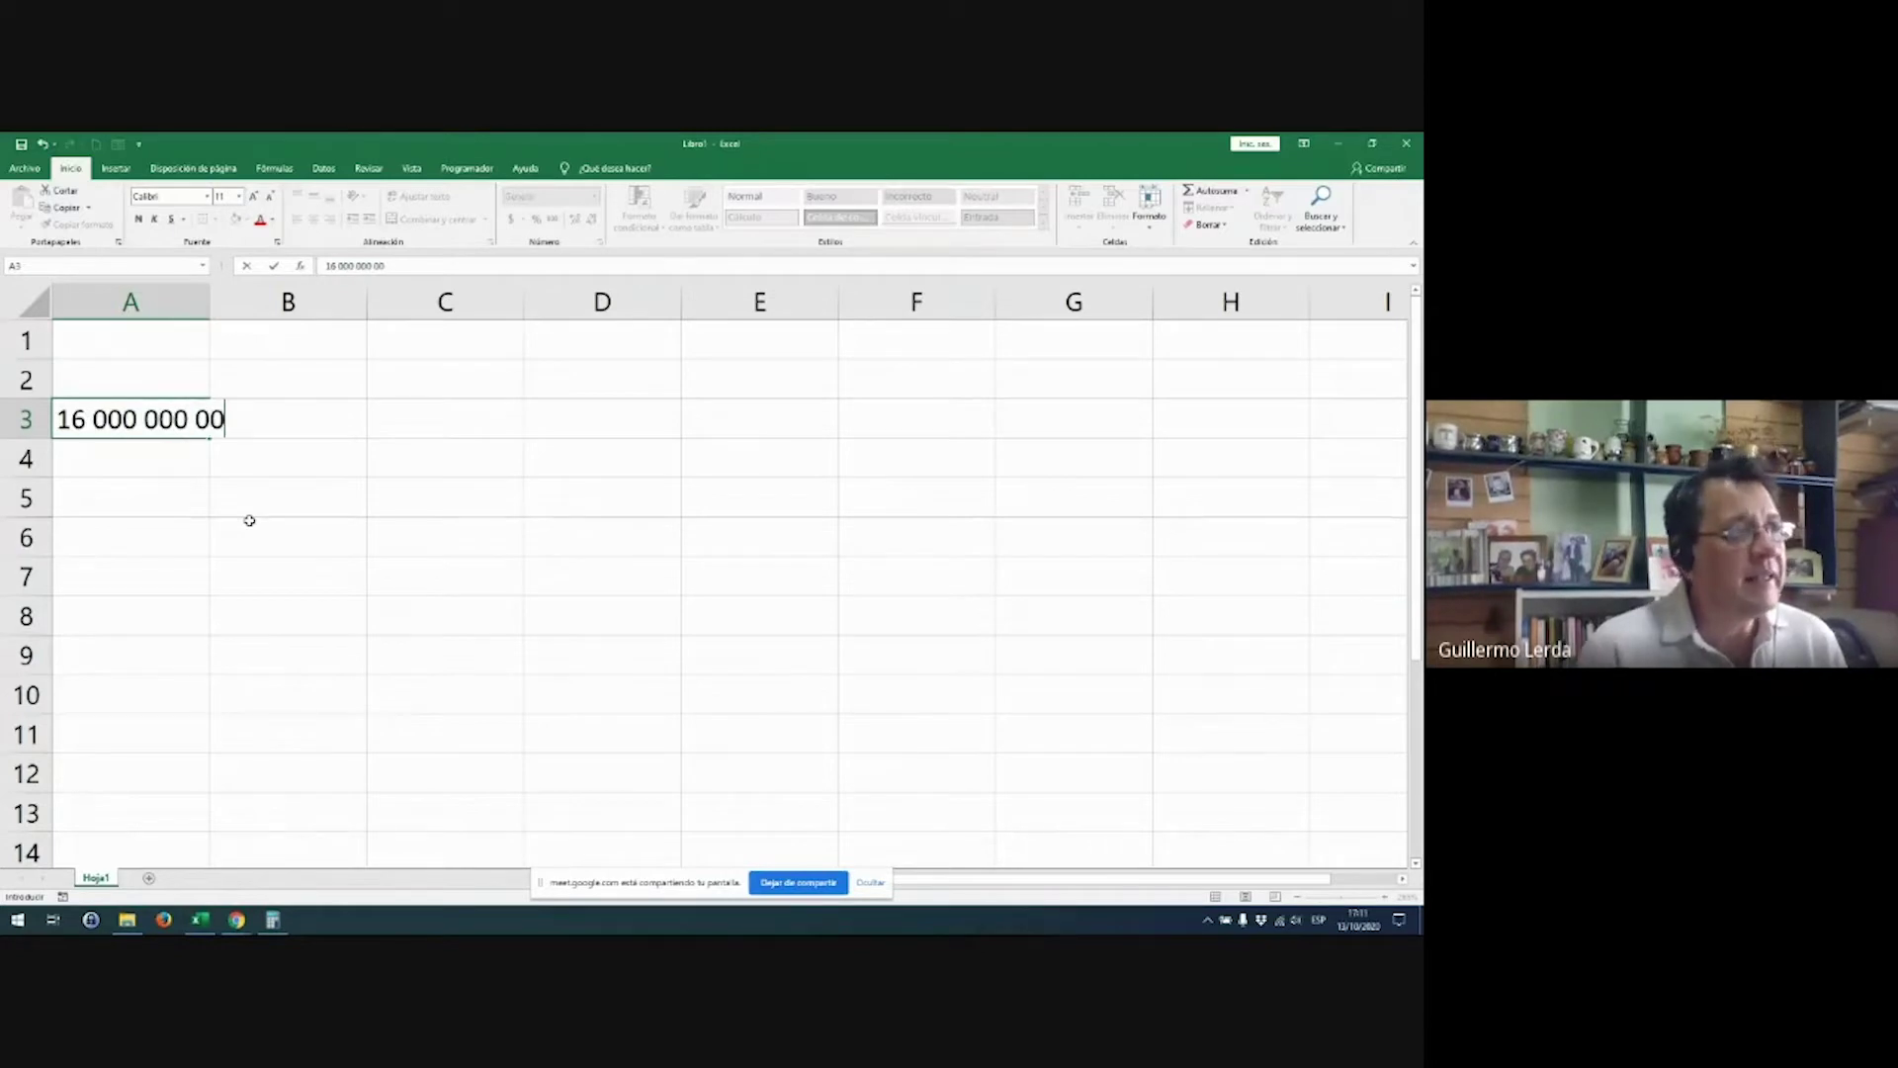
pyautogui.write('0')
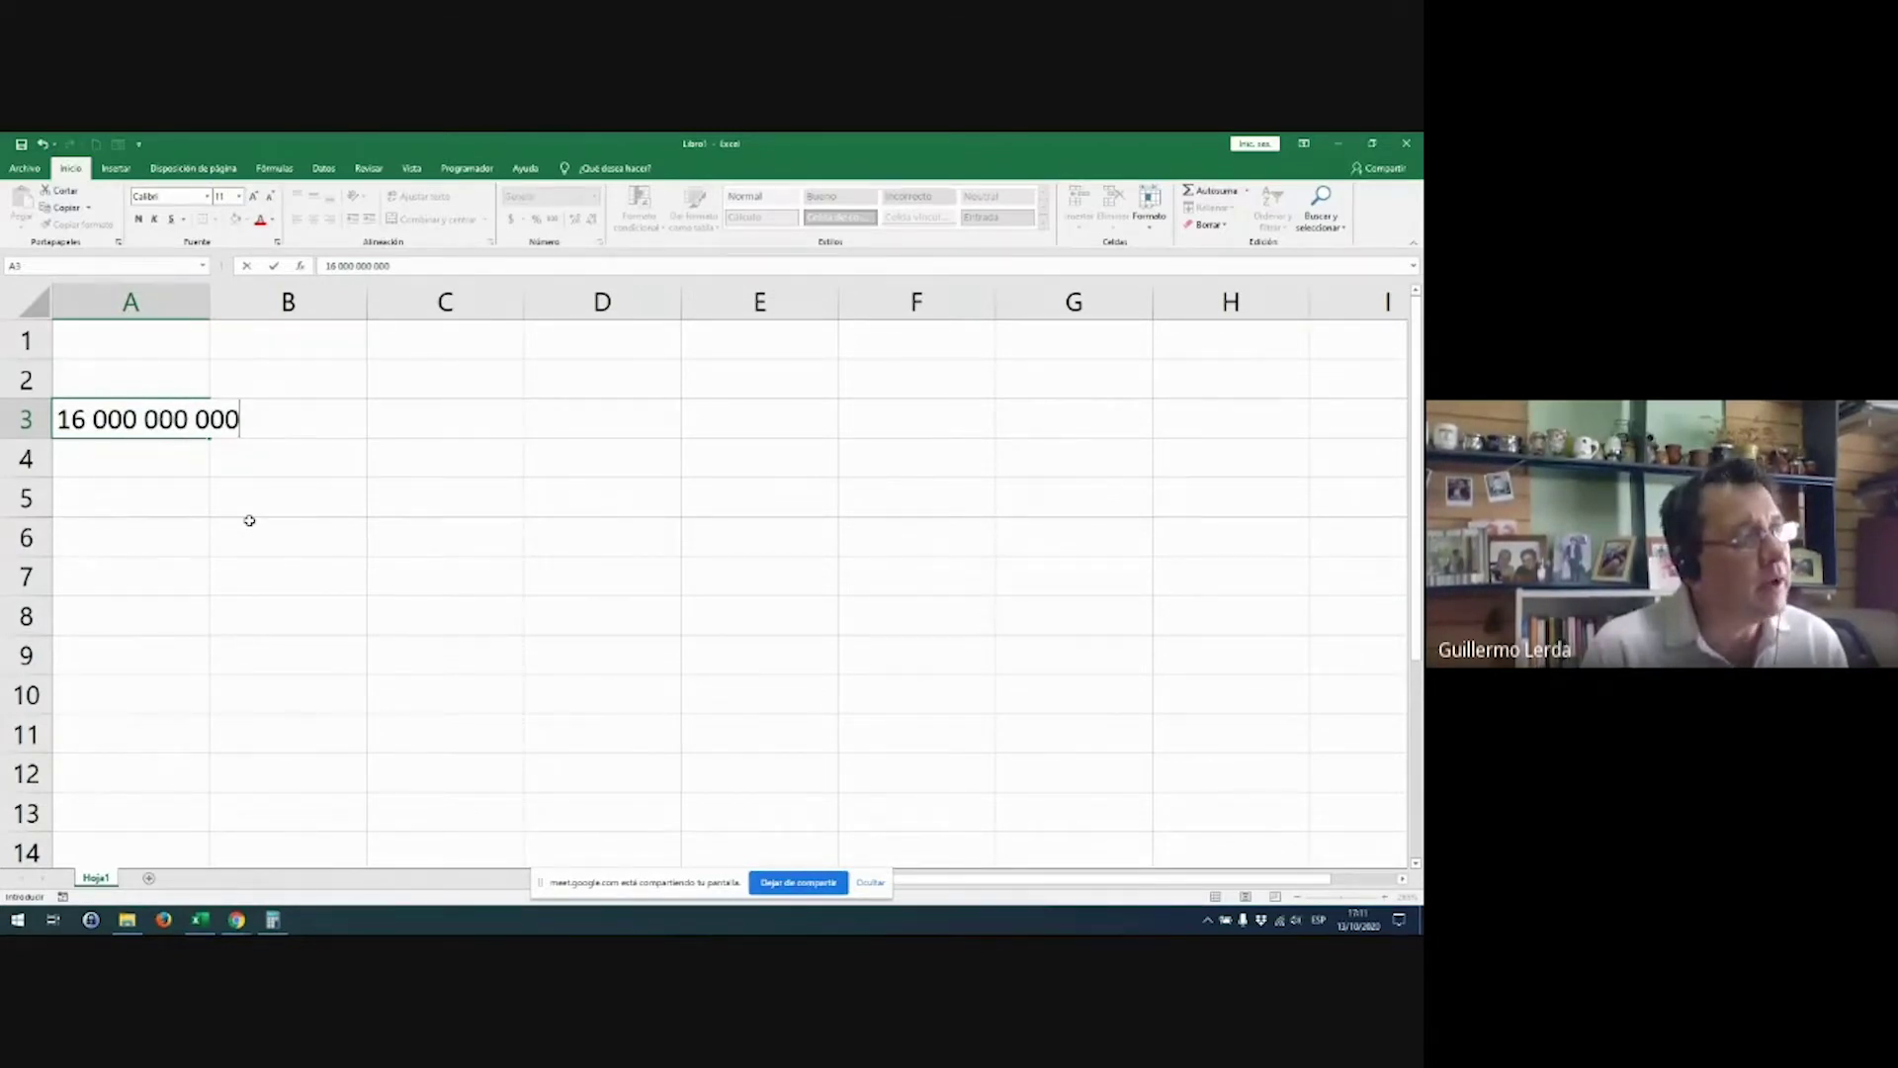
pyautogui.press('Return')
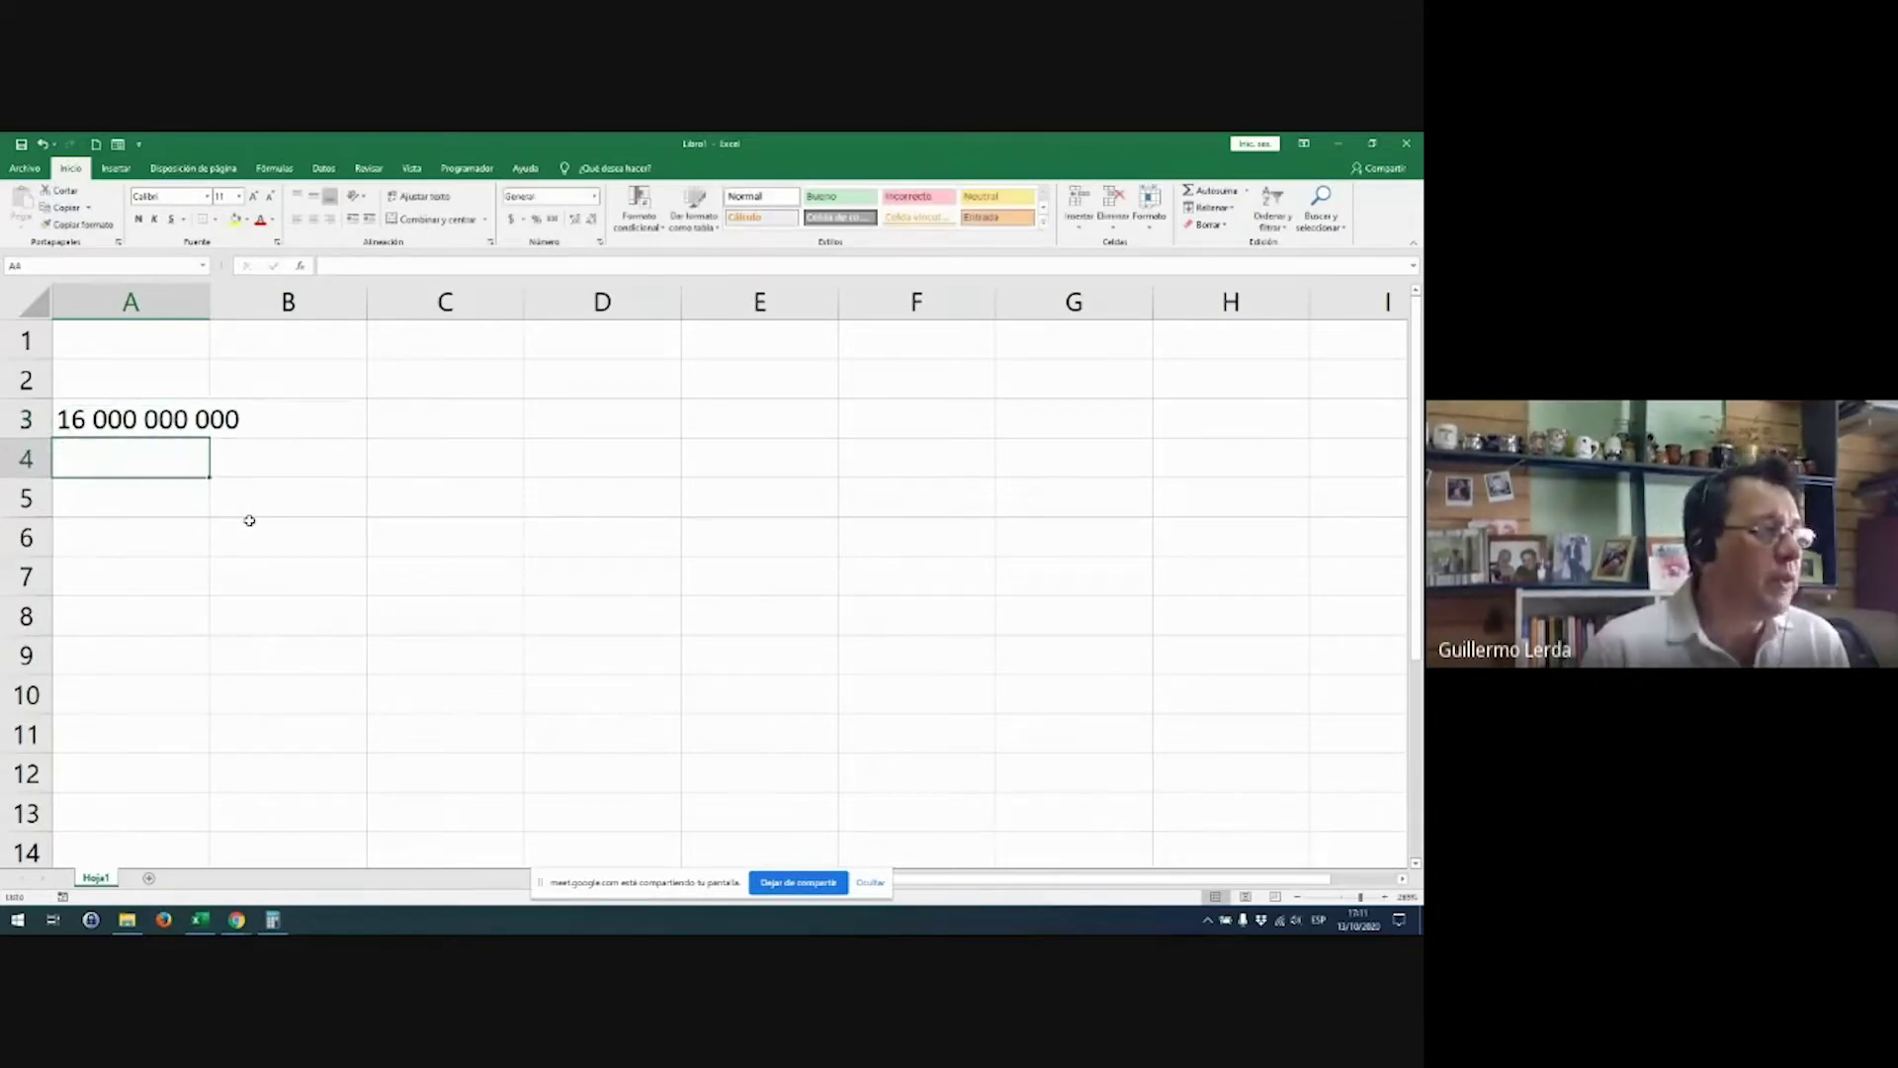
pyautogui.press('Up')
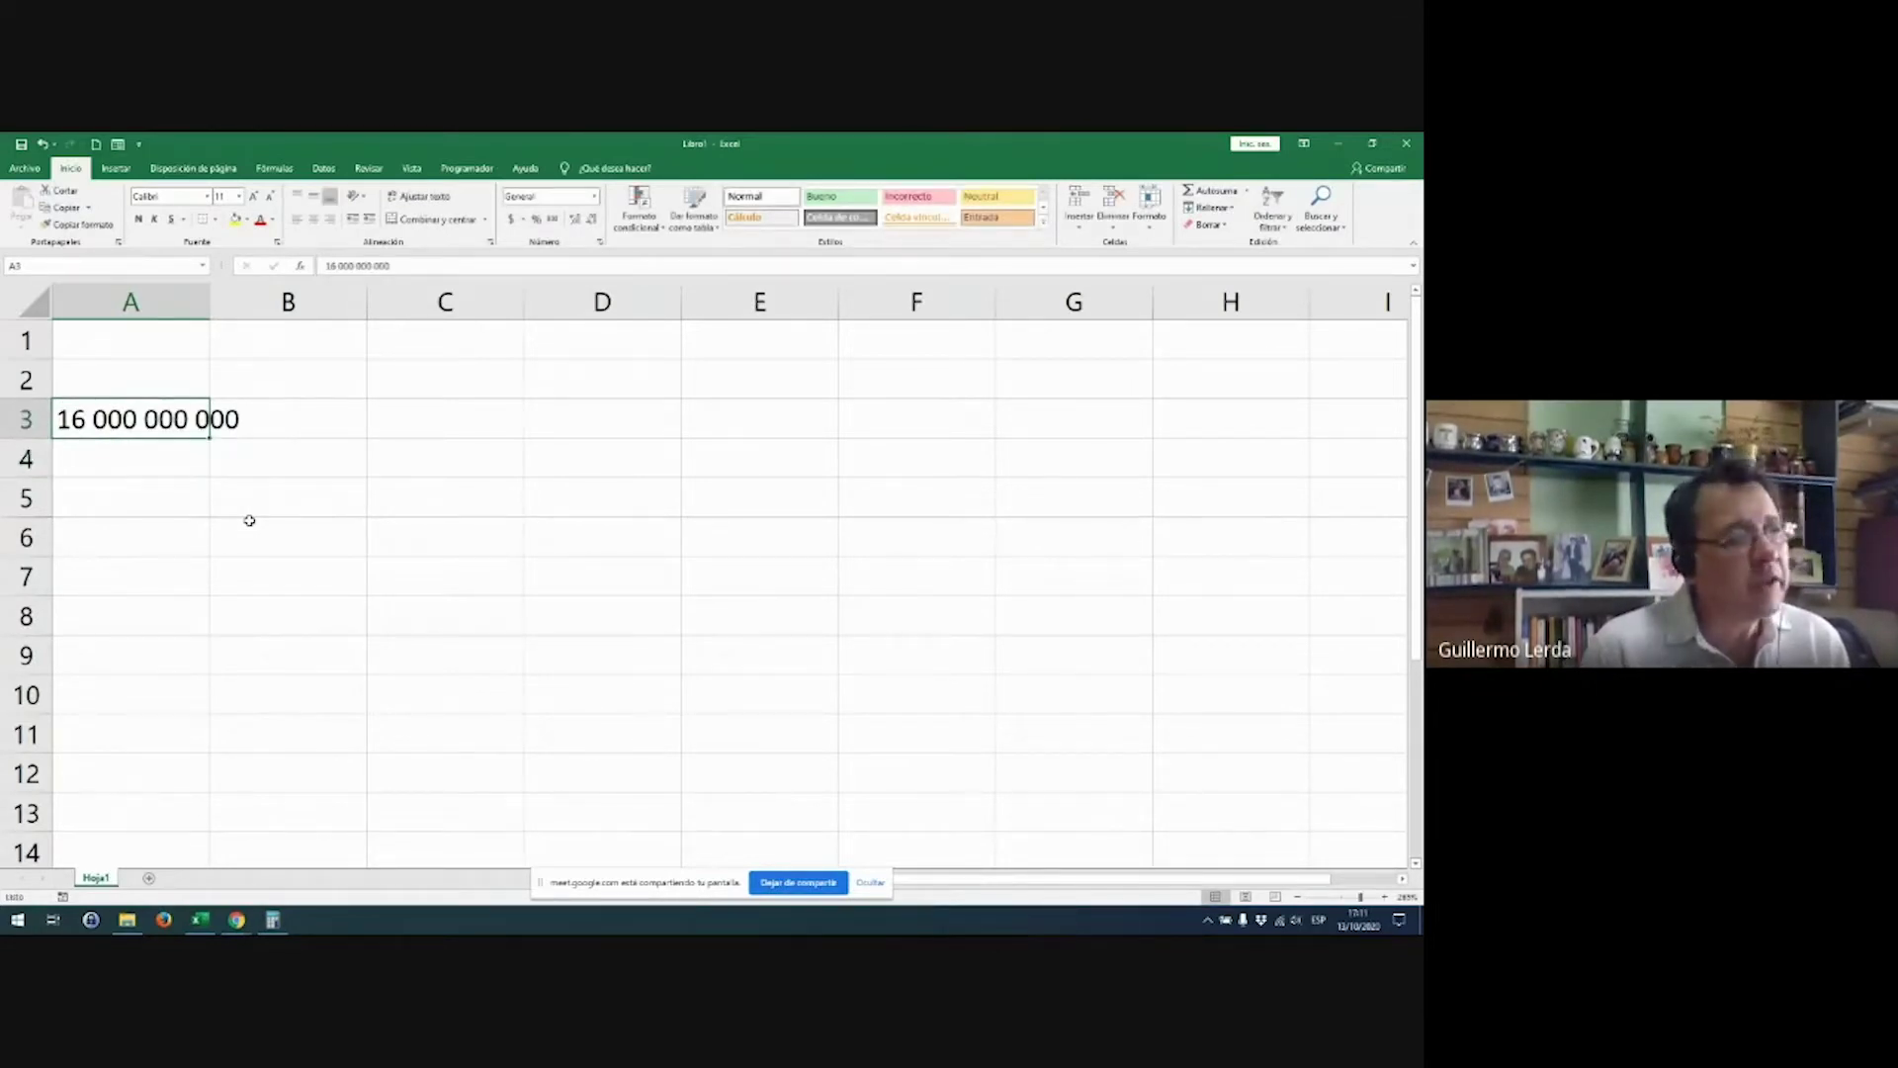
pyautogui.press('Delete')
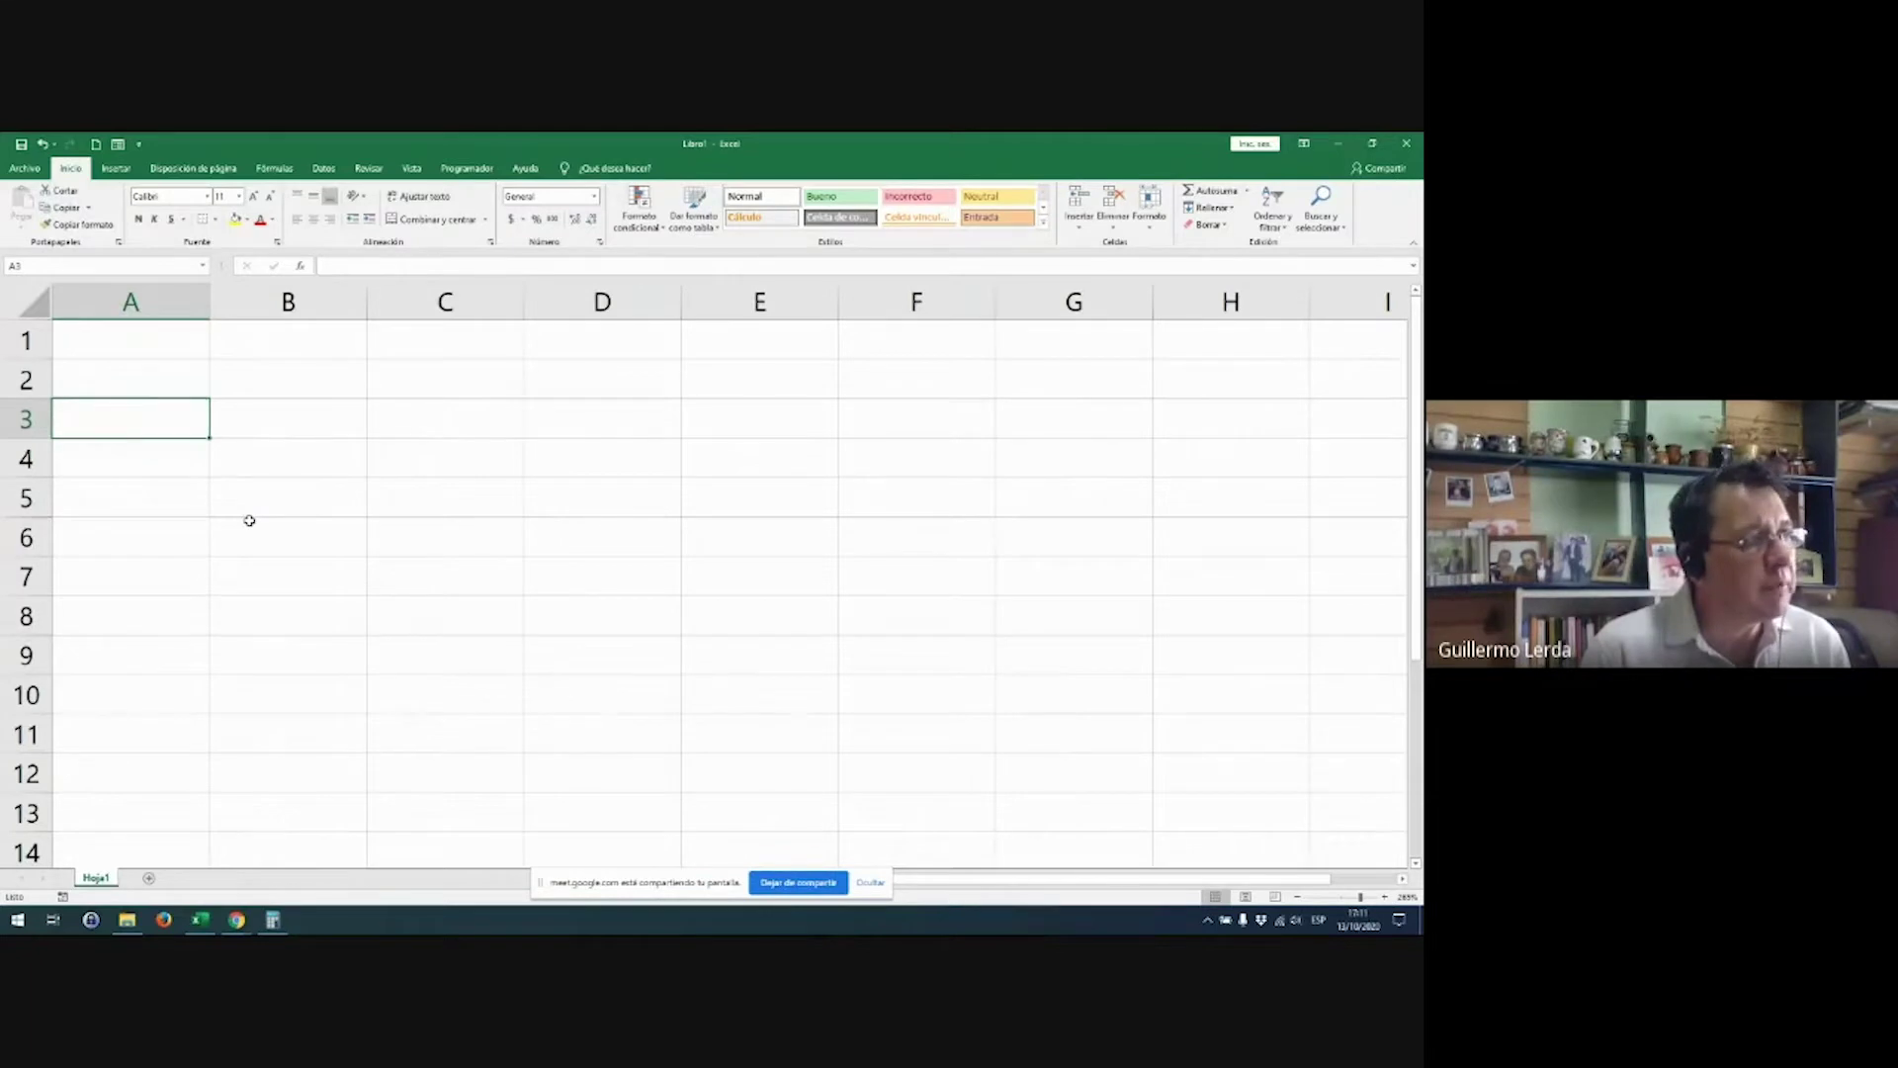
# Step: Enter 2 in cell A1 and hg in cell A2, and try a question mark in cell A3 without keeping it
pyautogui.hotkey('ctrl', 'Home')
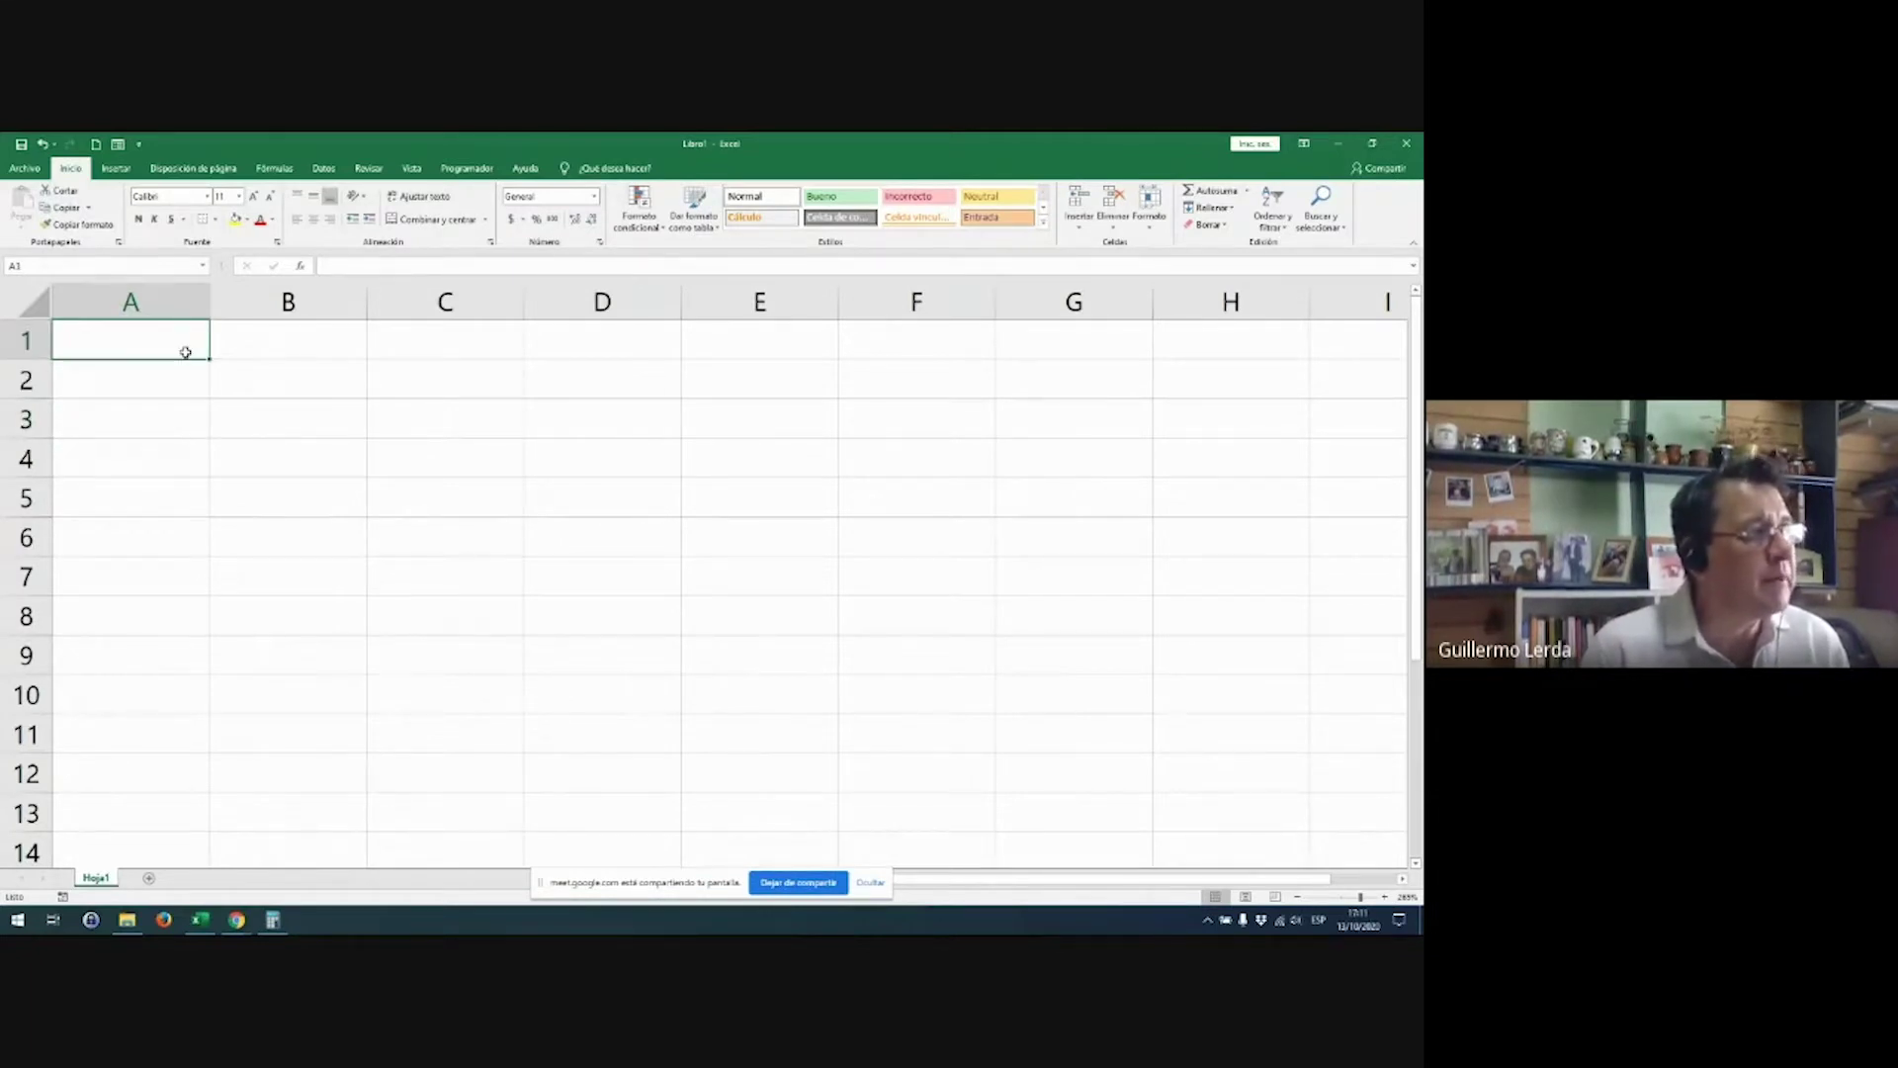
pyautogui.write('2')
pyautogui.press('Return')
pyautogui.write('hg')
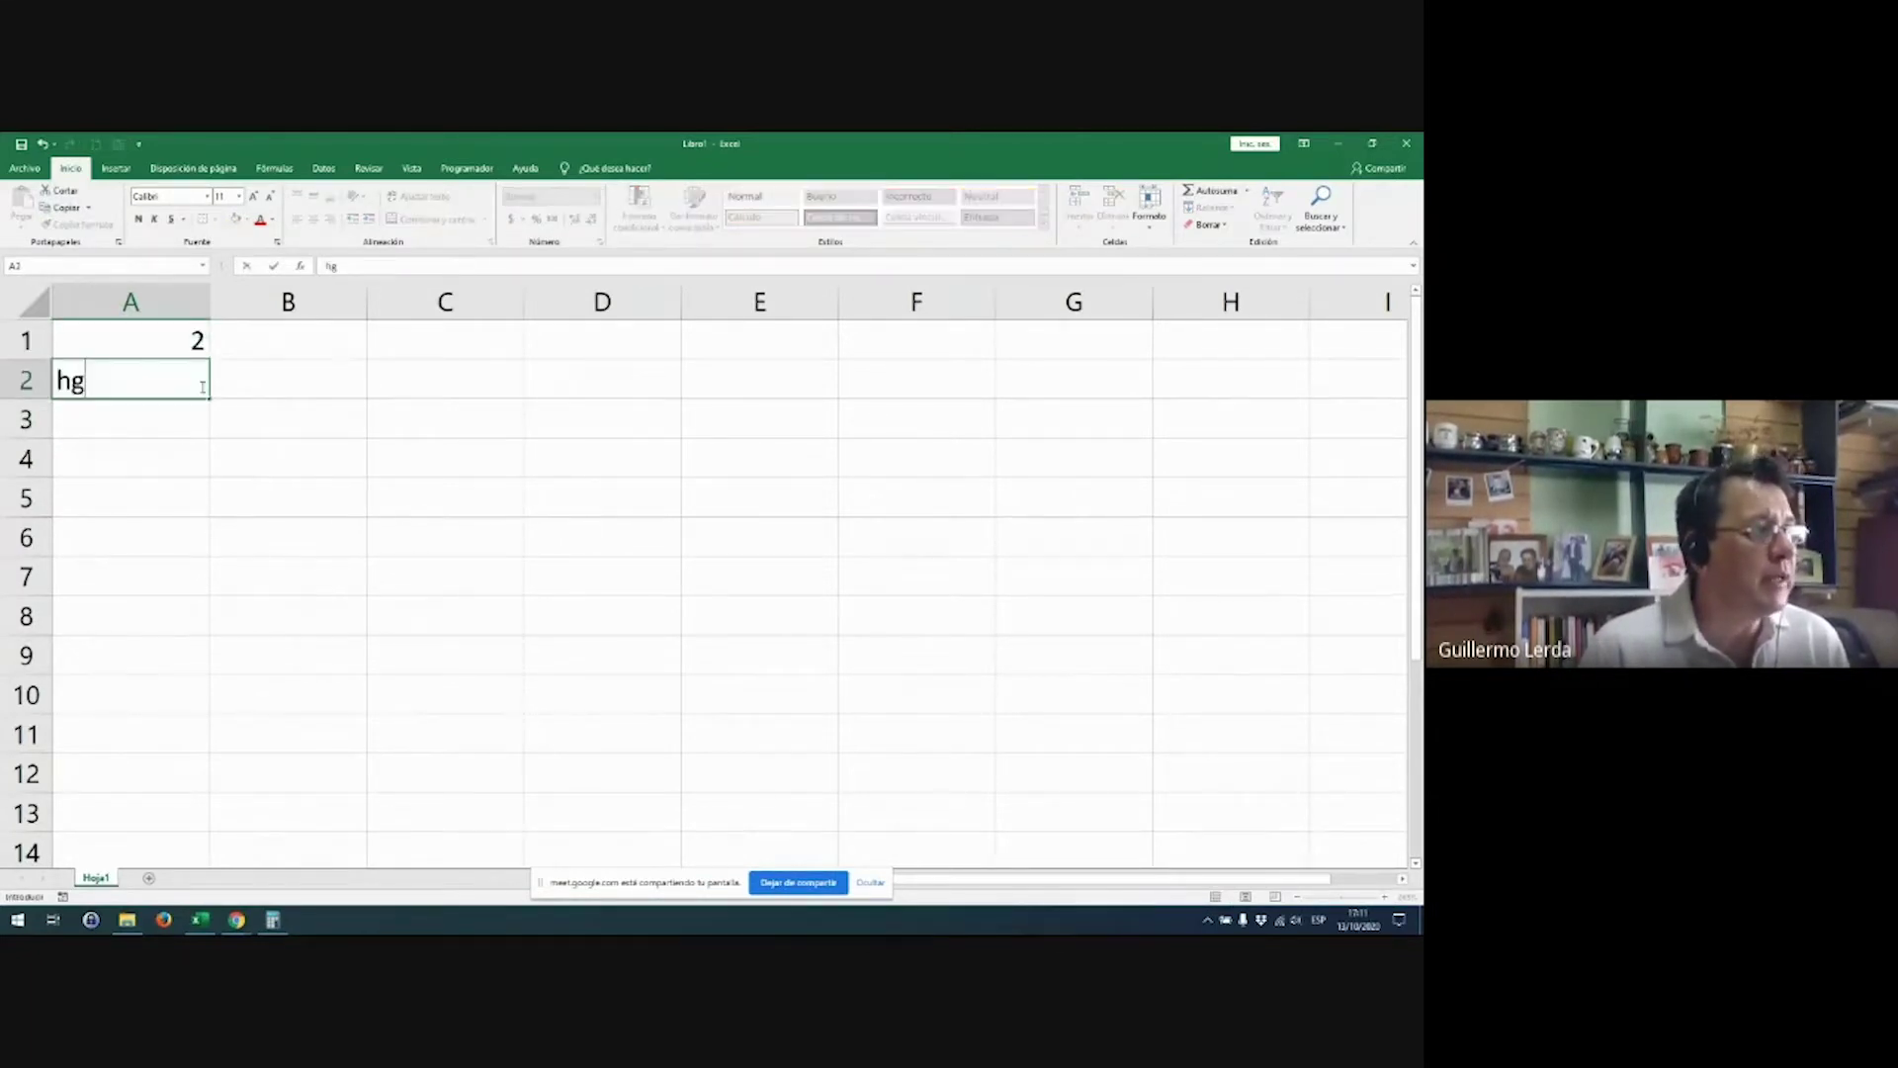
pyautogui.press('Return')
pyautogui.write('?')
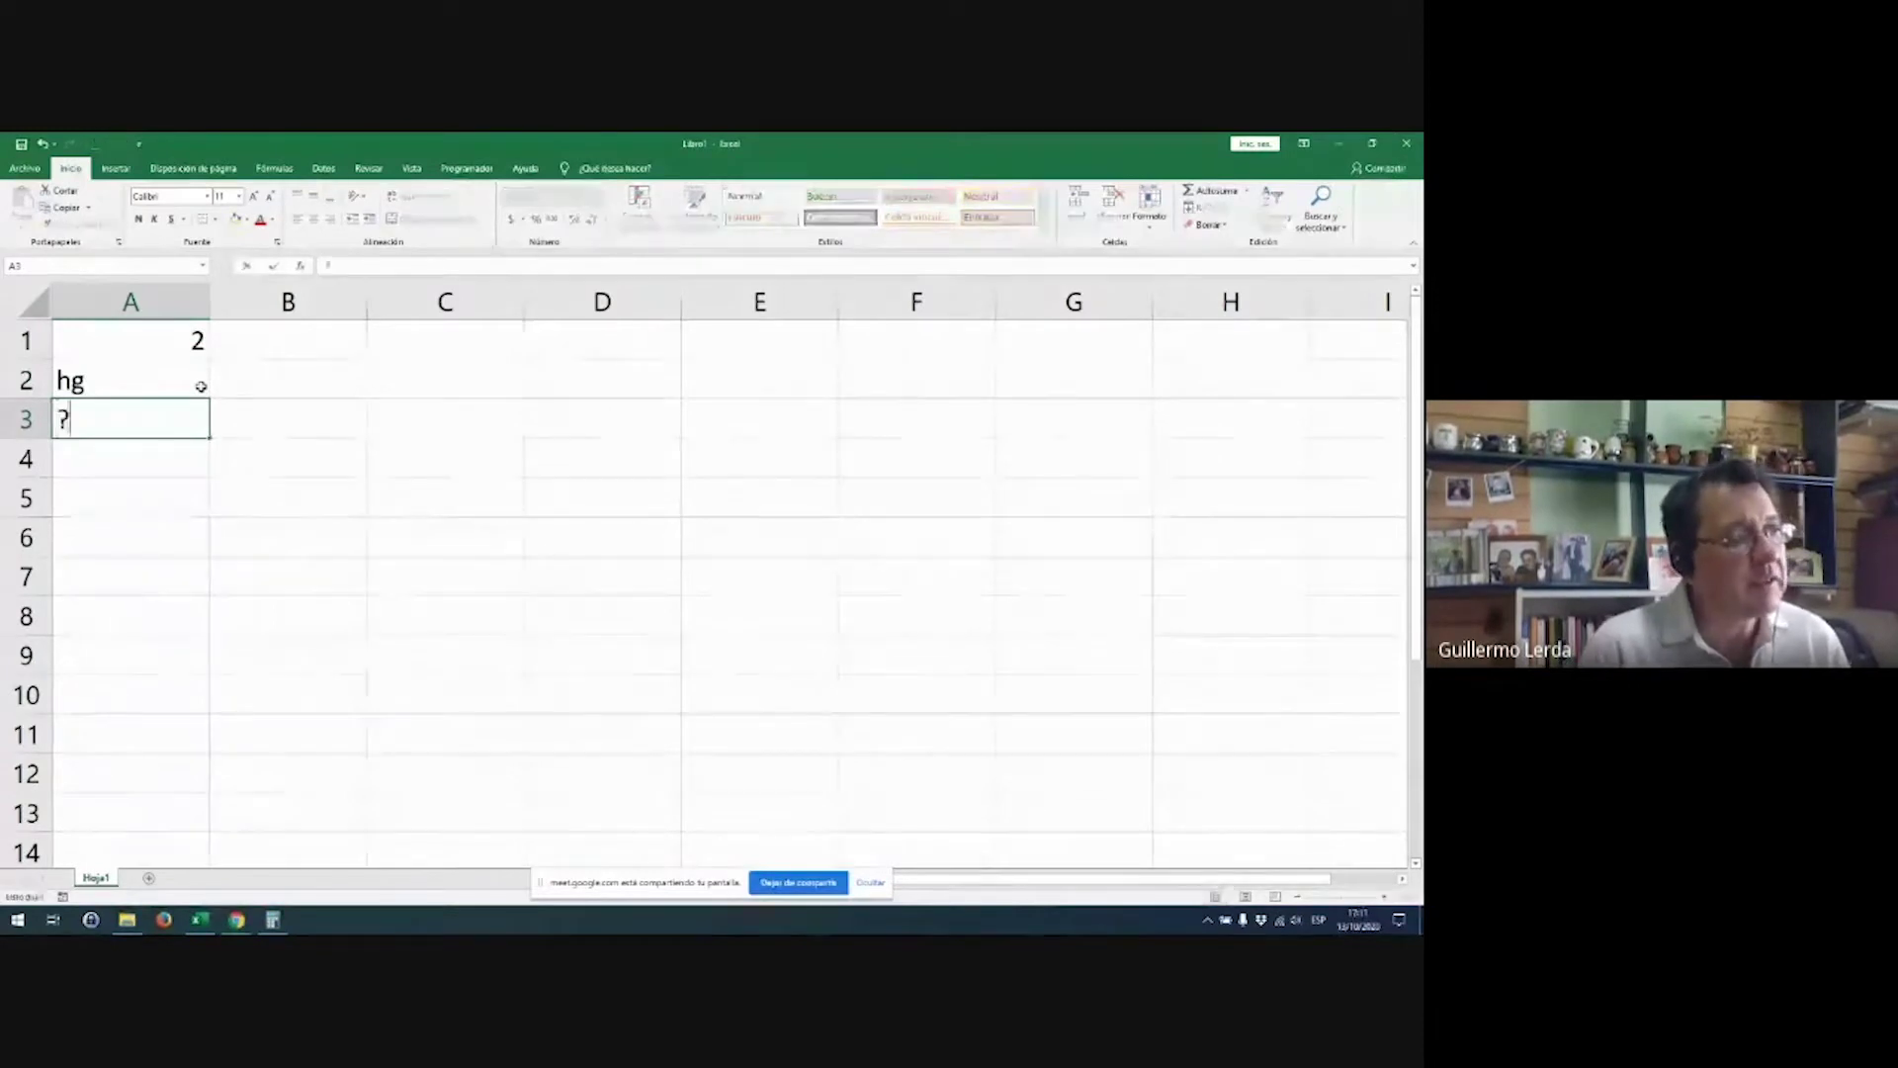
pyautogui.press('Escape')
# Step: Clear the contents of cells A1 and A2
pyautogui.click(200, 386)
pyautogui.hotkey('shift', 'Up')
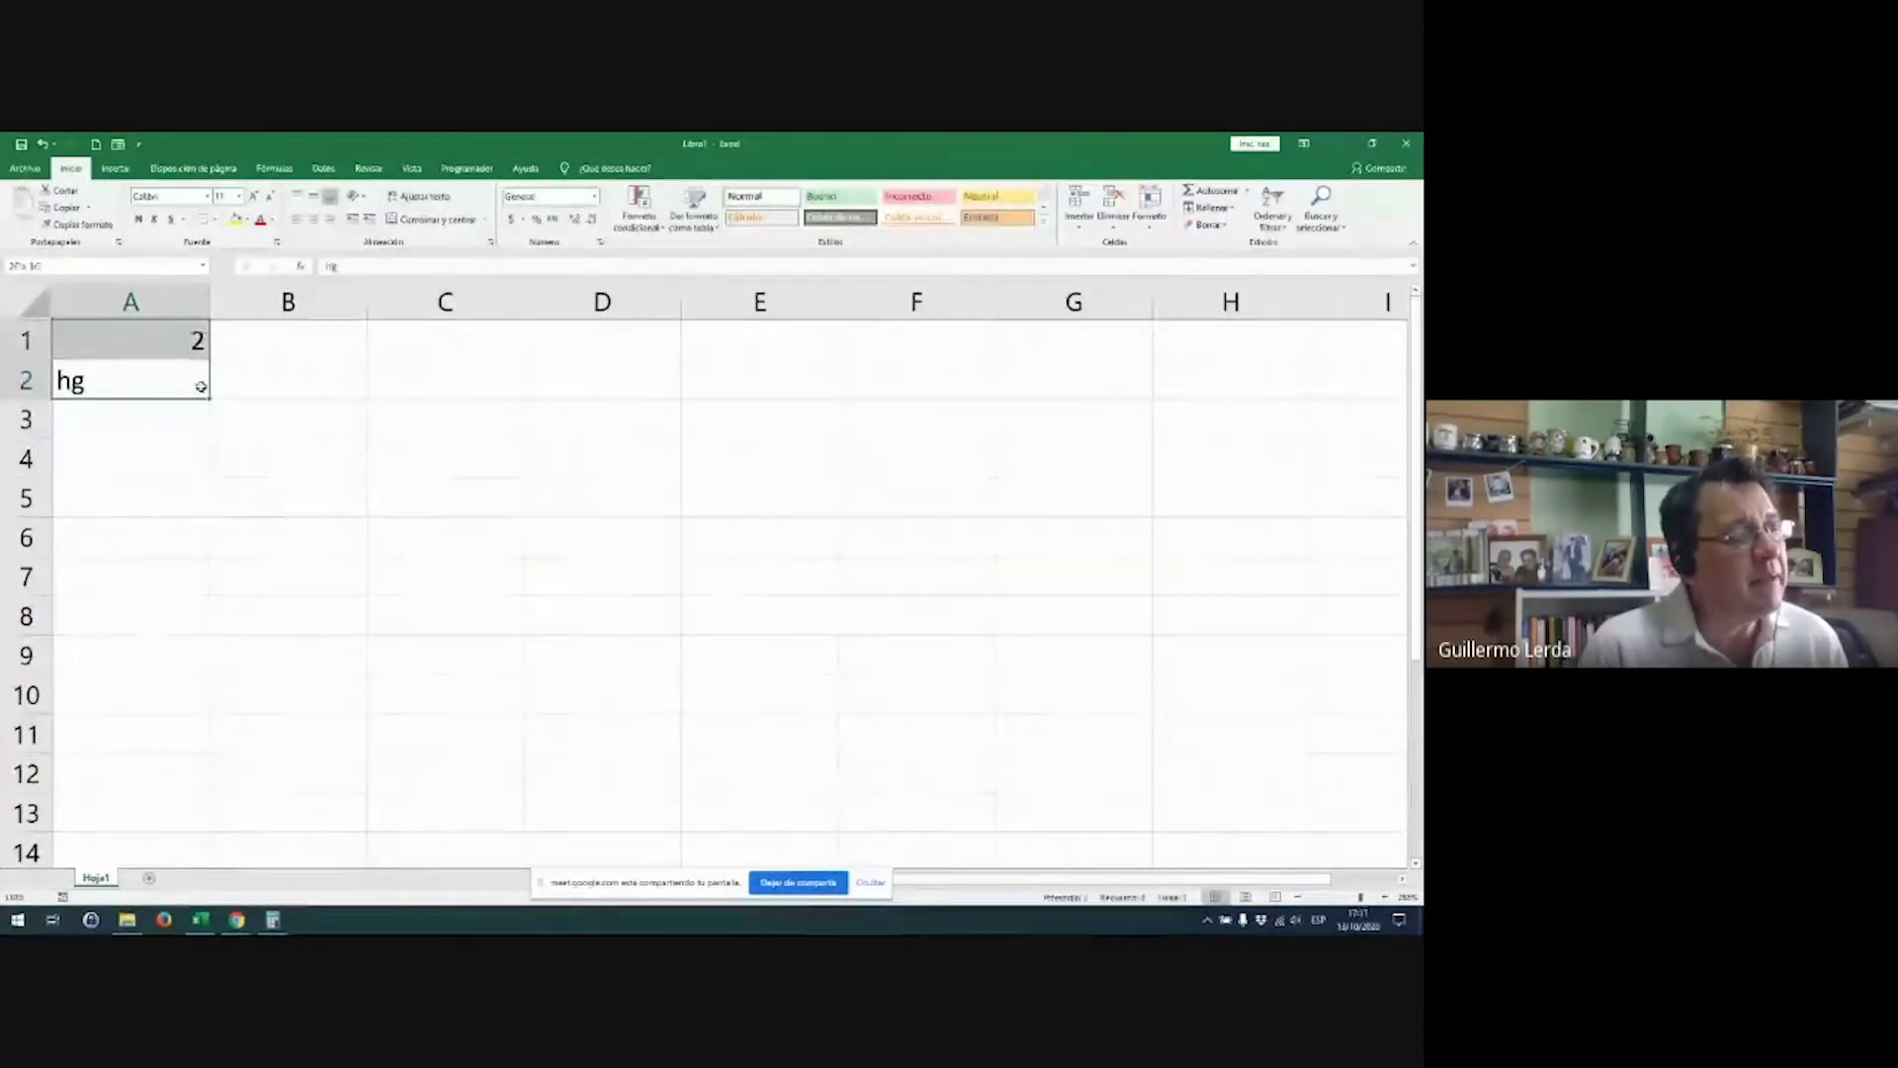
pyautogui.press('Delete')
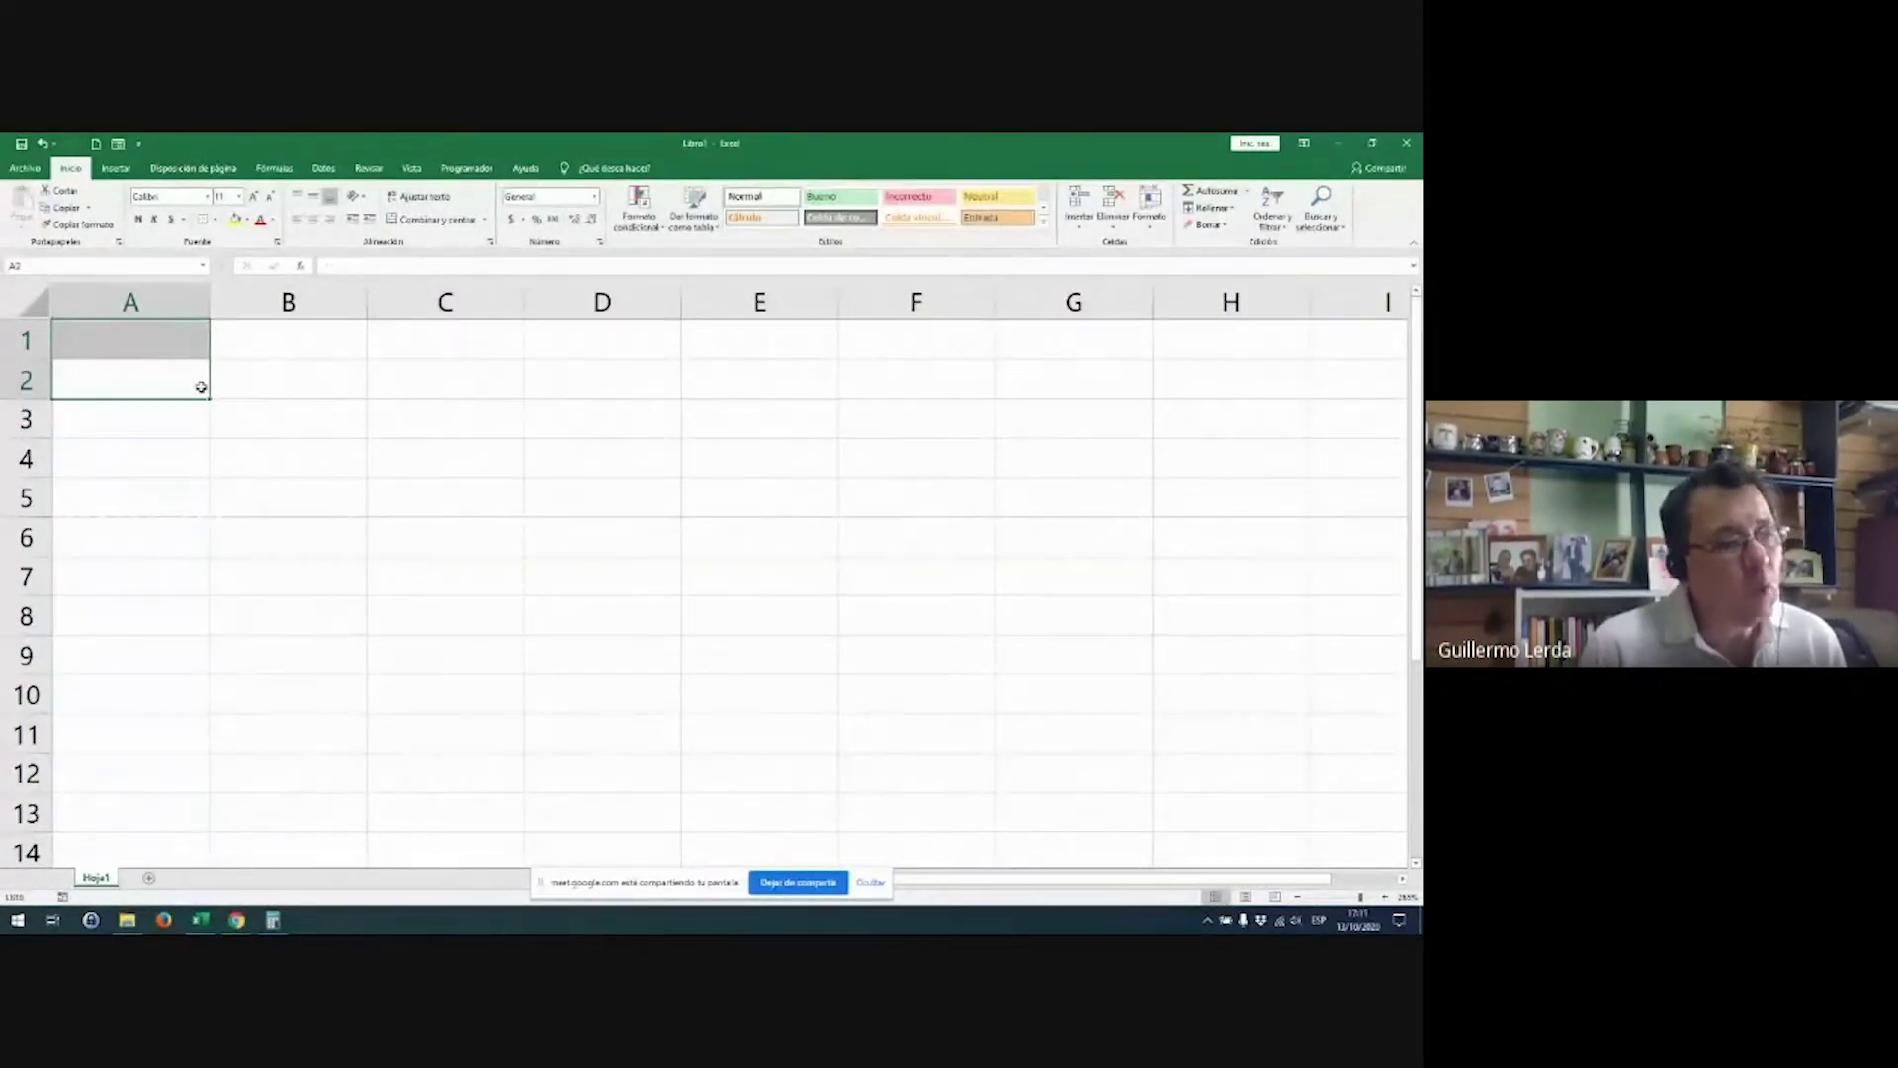
# Step: Add three worksheets to the workbook and go back to the first sheet, Hoja1
pyautogui.click(150, 879)
pyautogui.click(196, 879)
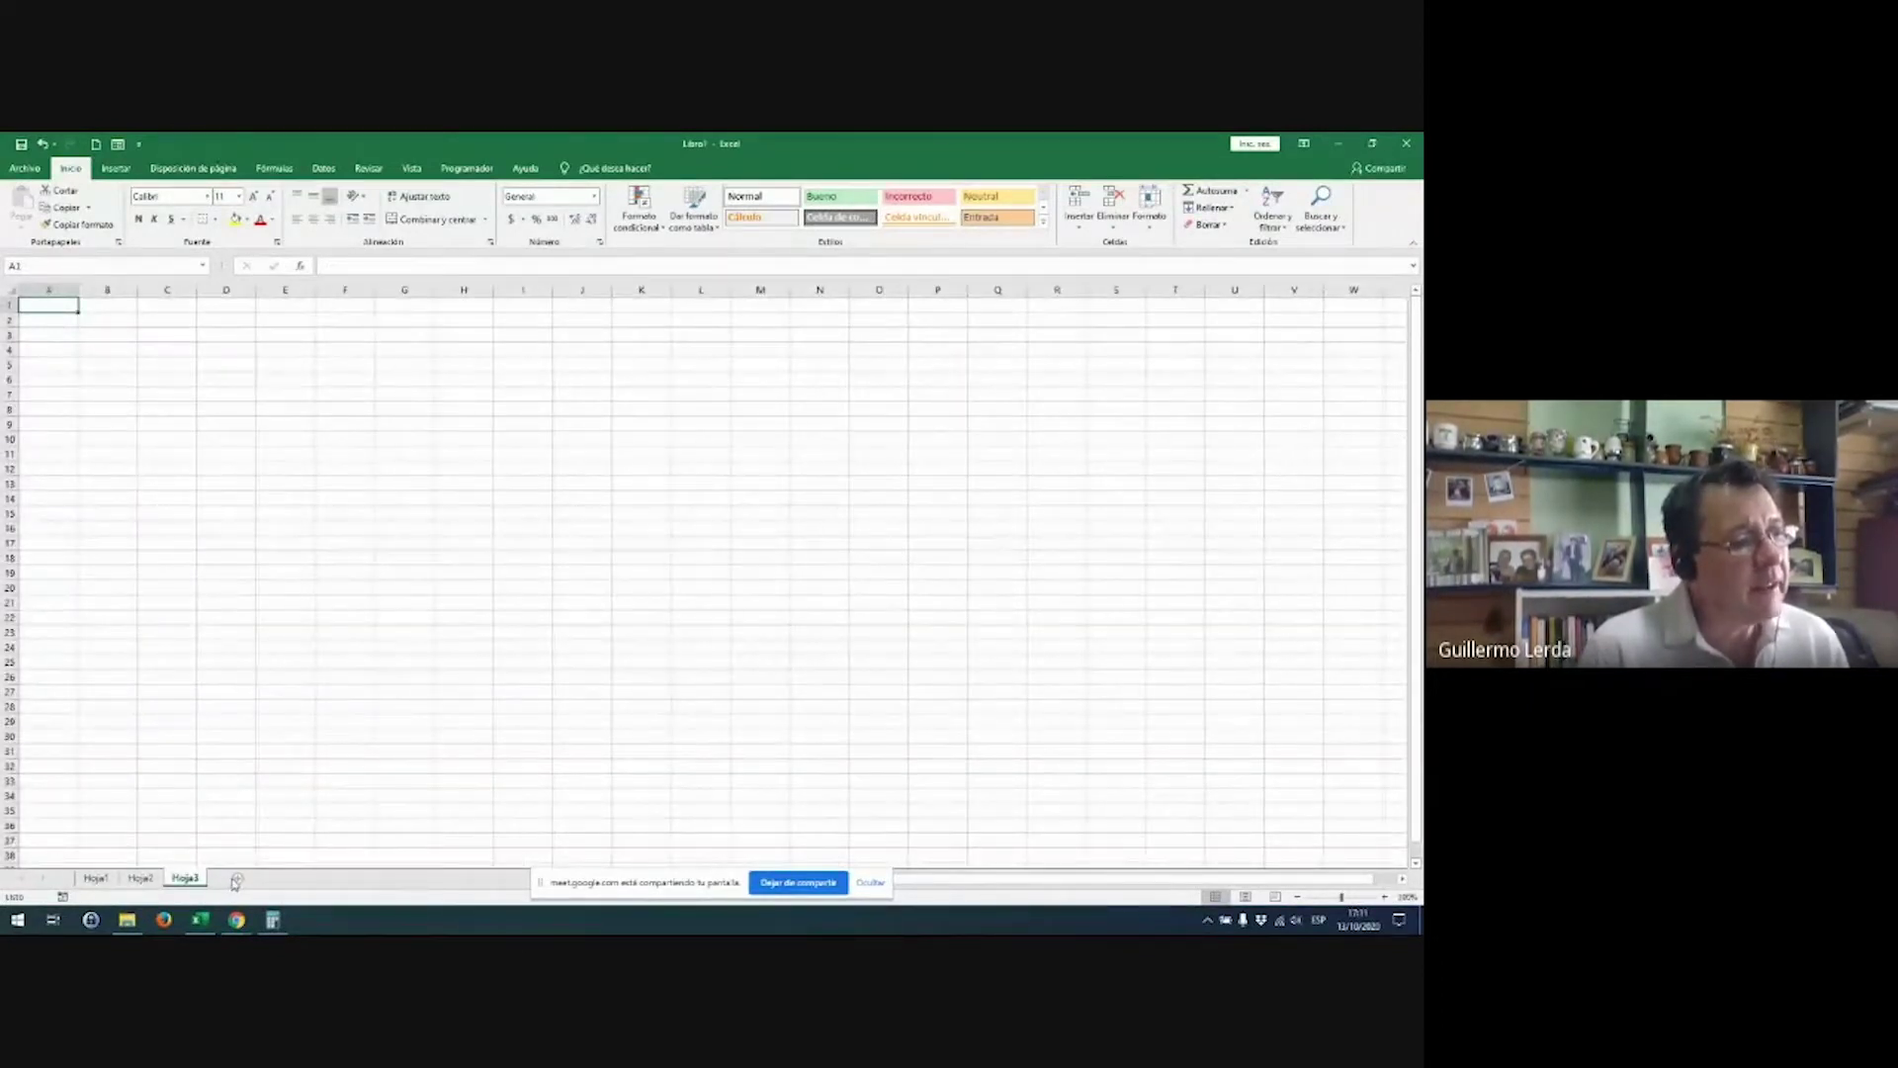
pyautogui.click(233, 879)
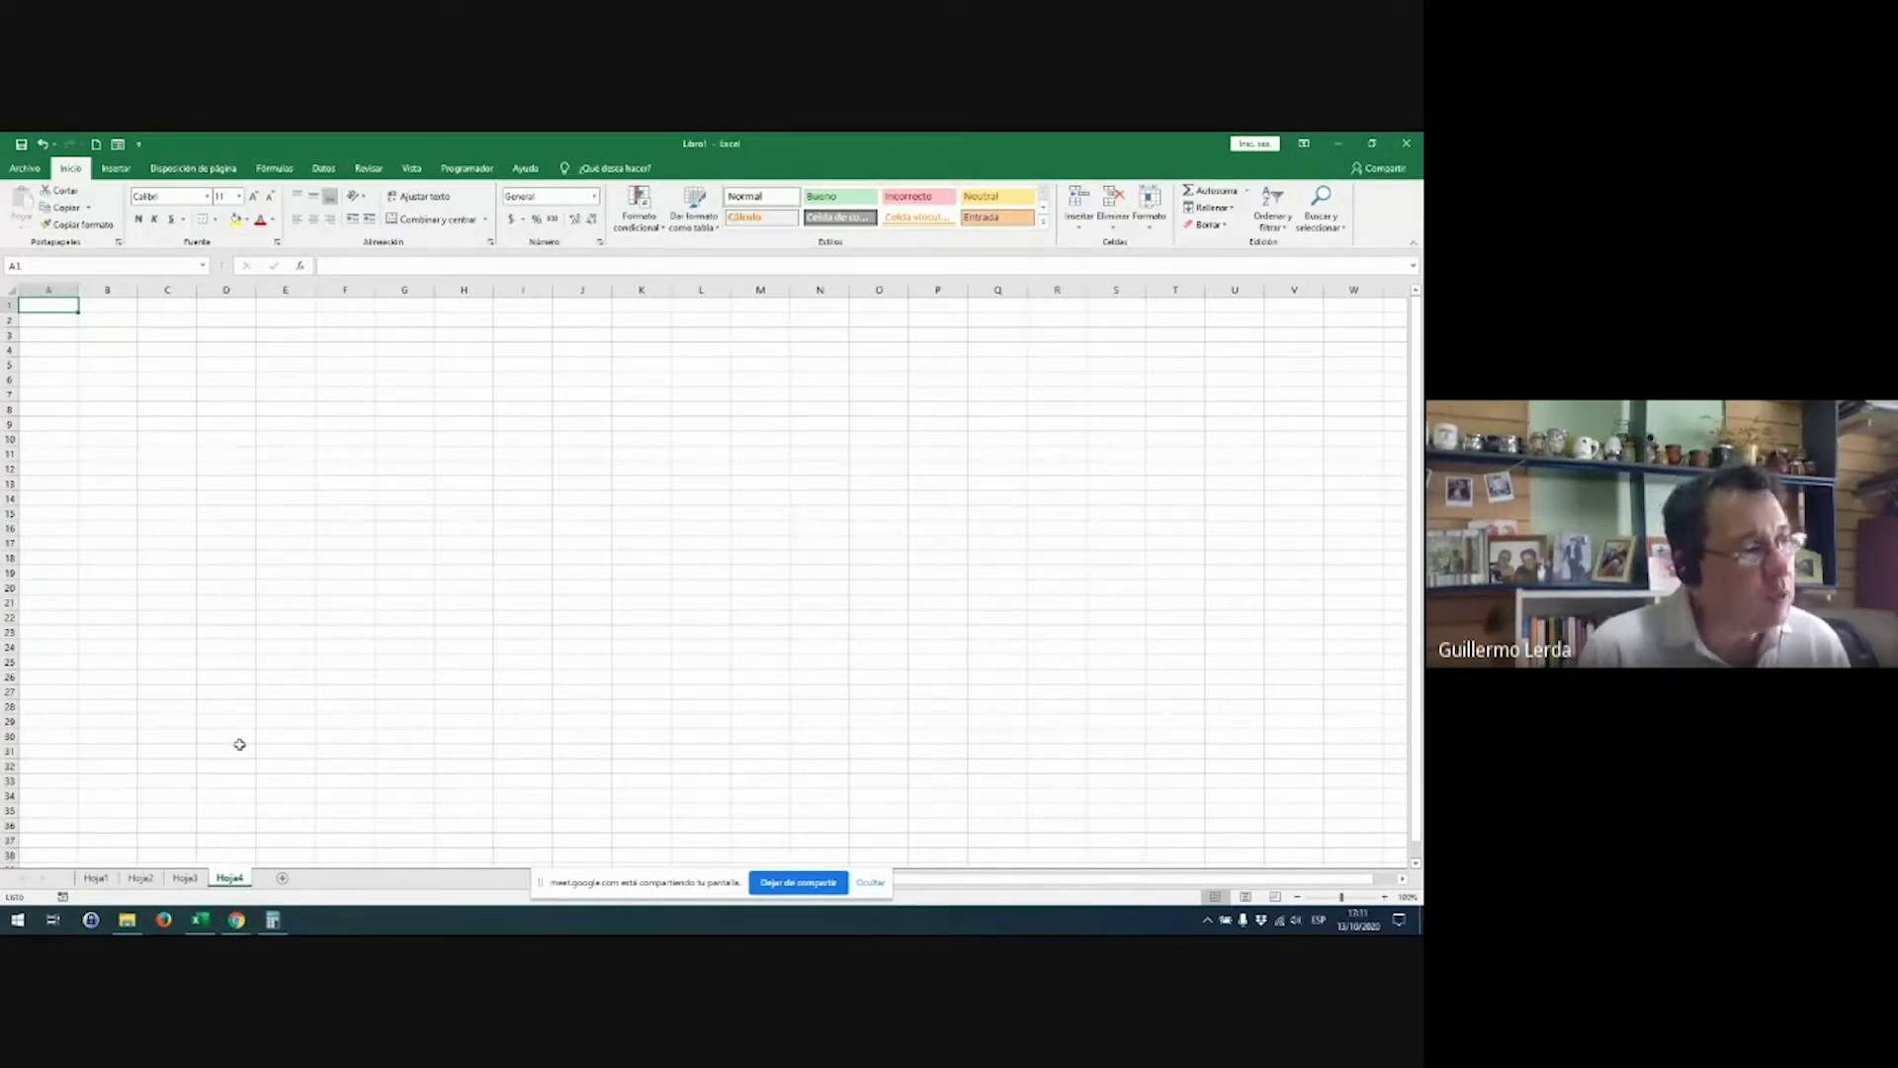
pyautogui.click(185, 878)
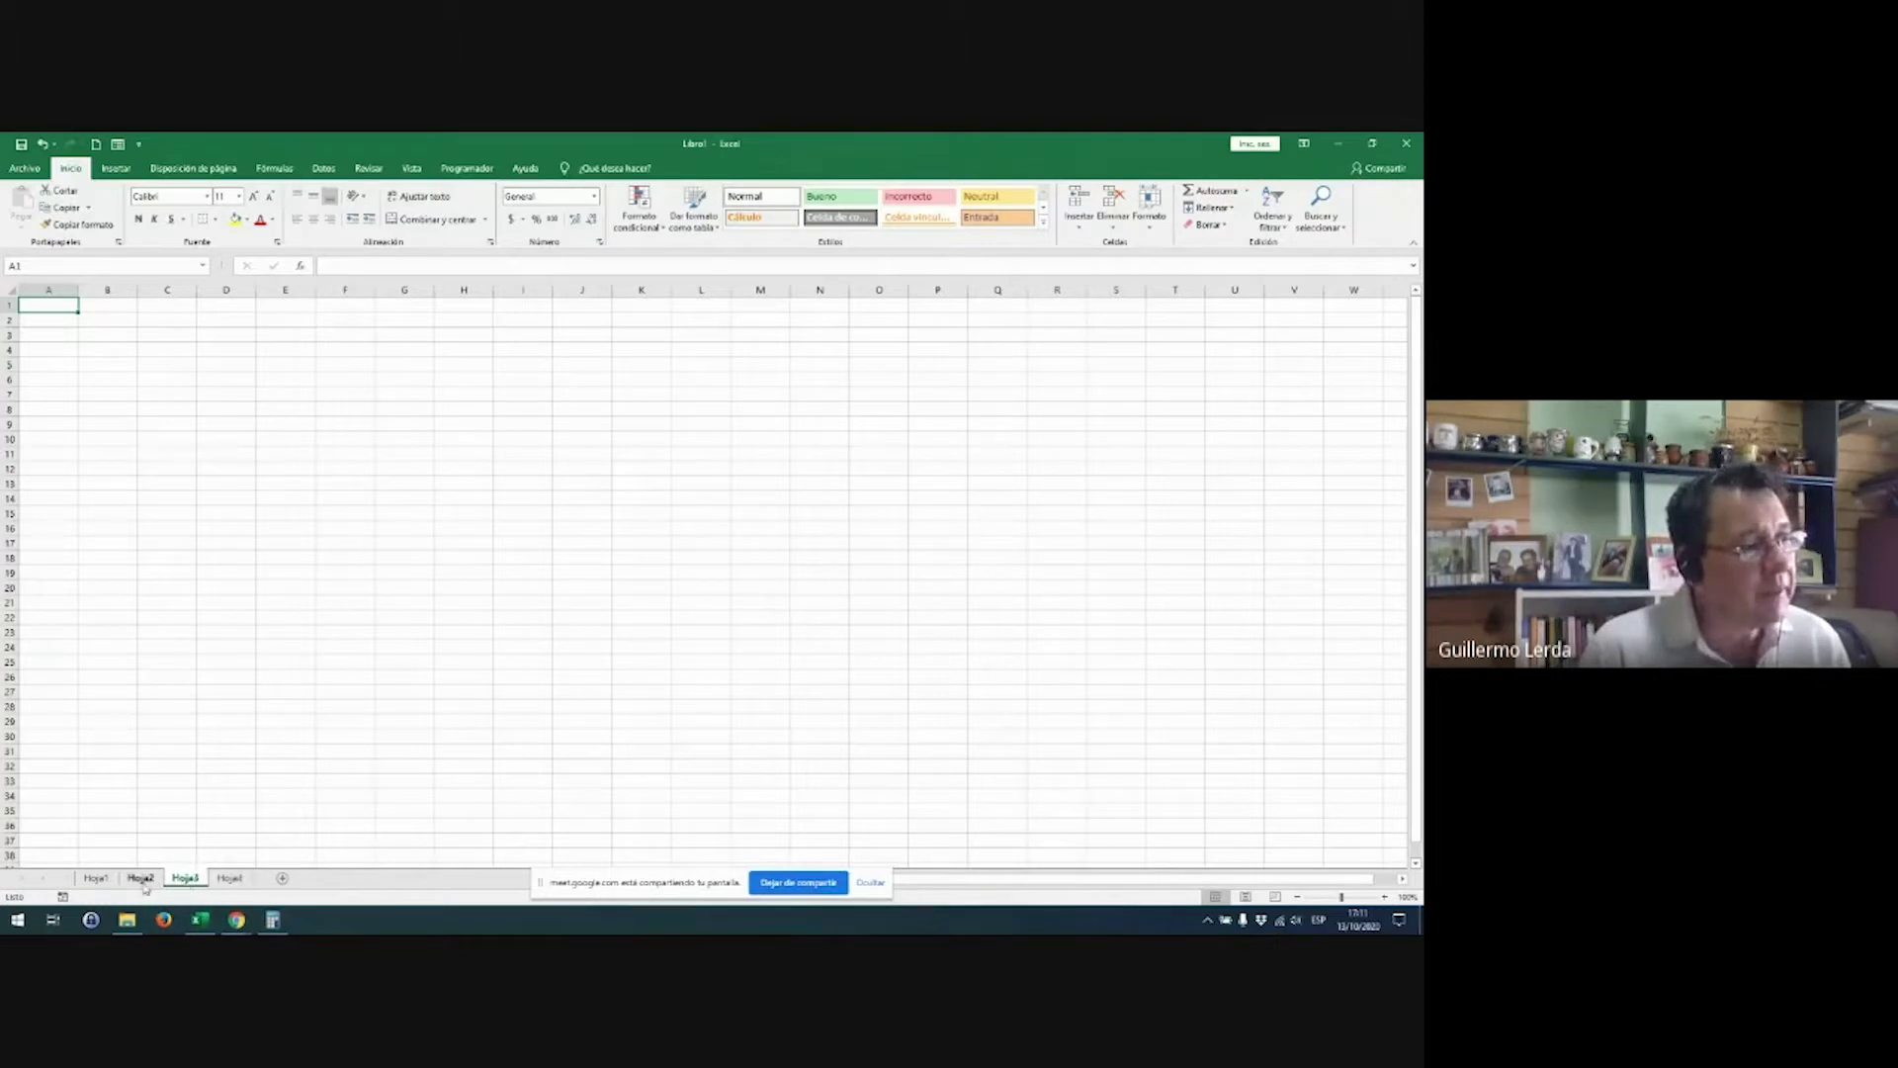
pyautogui.click(96, 878)
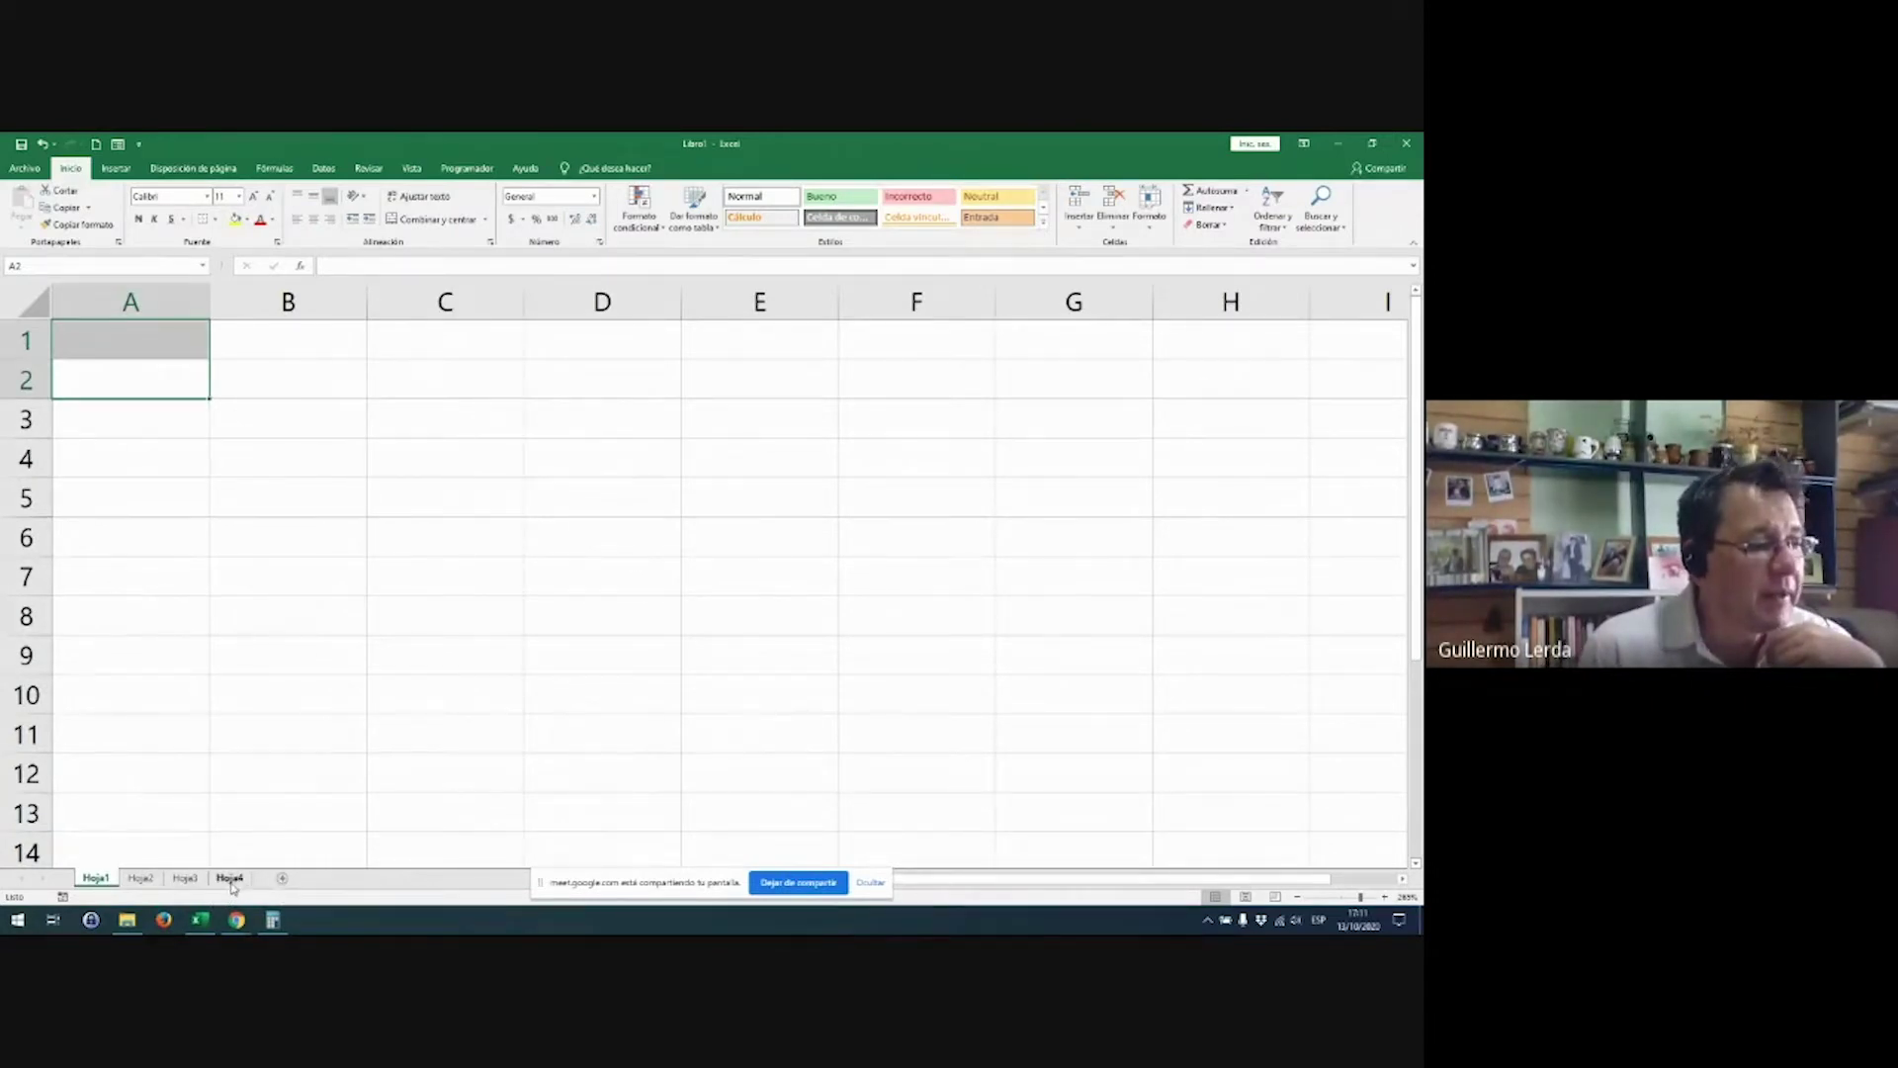
# Step: Add three more worksheets after the last existing one
pyautogui.click(281, 877)
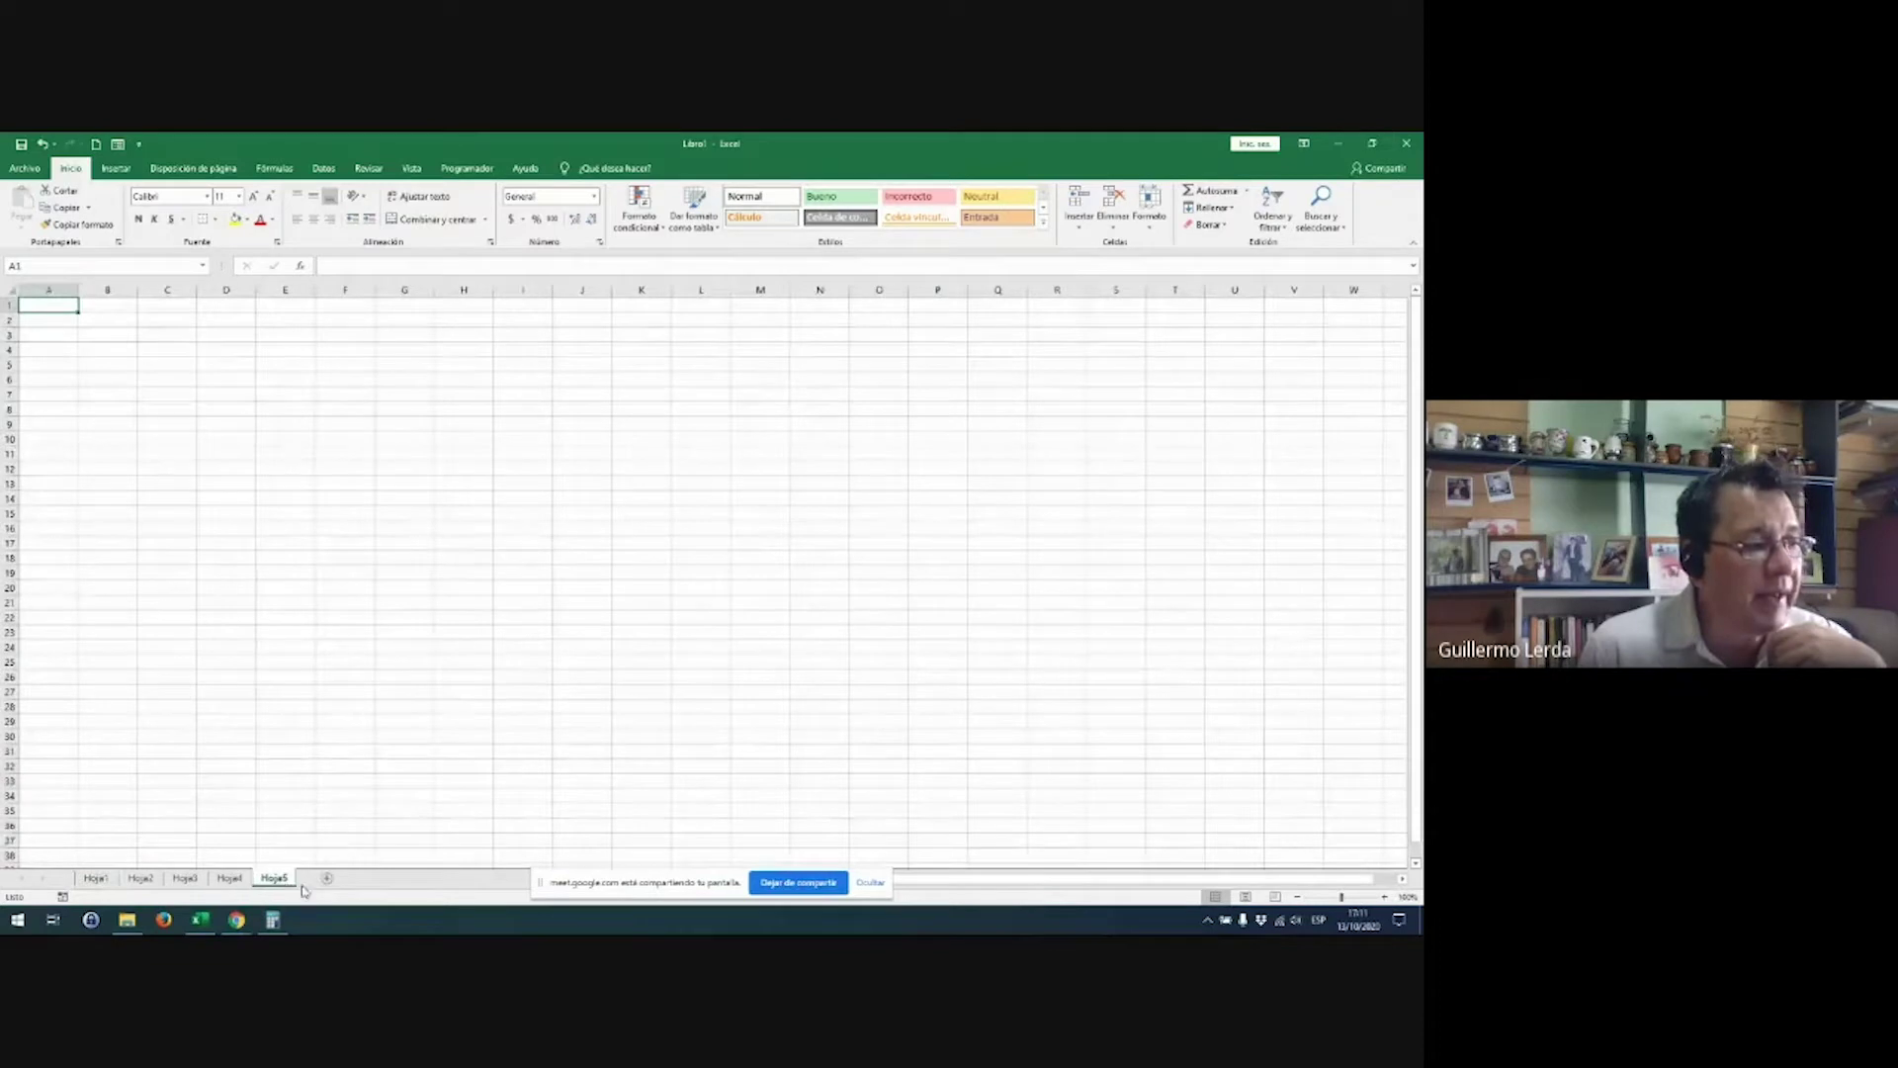
pyautogui.click(326, 877)
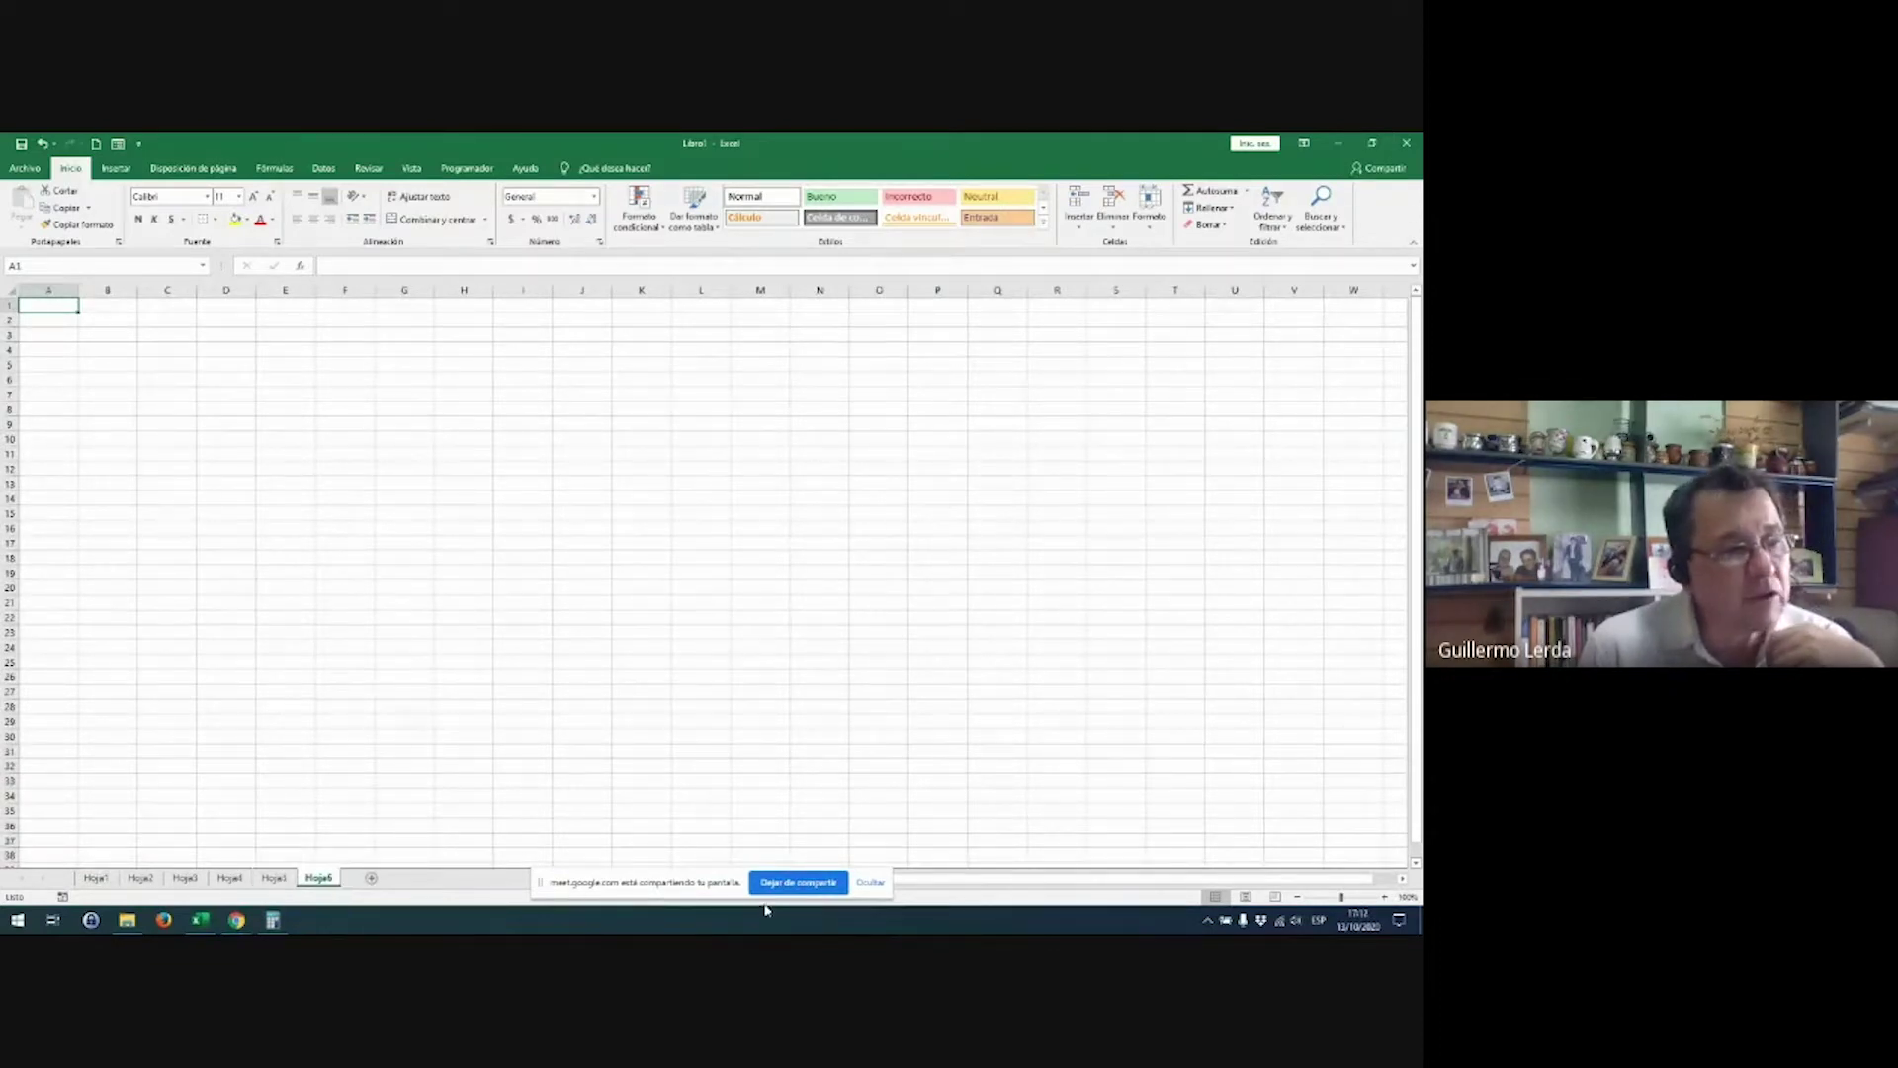
pyautogui.click(372, 881)
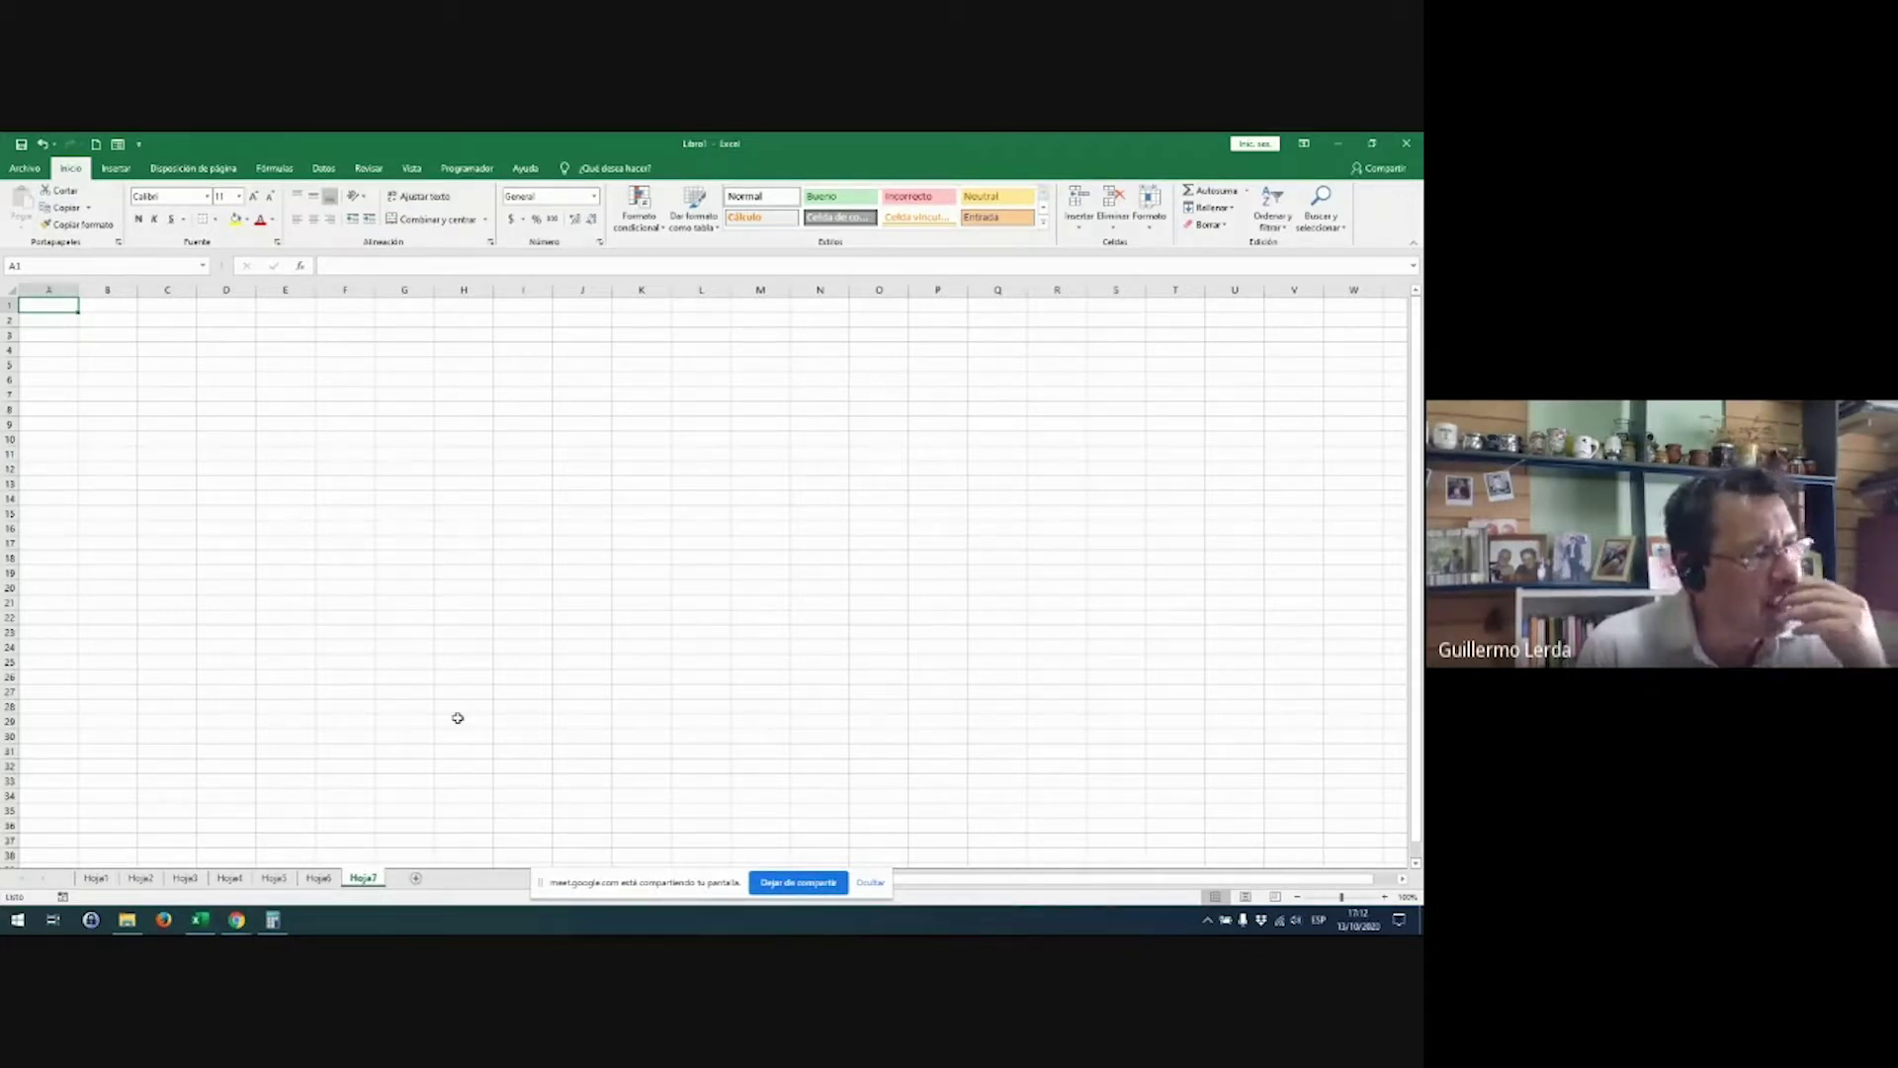
# Step: Look through the worksheets one by one from Hoja6 back to Hoja1, and view Hoja4 again
pyautogui.click(318, 878)
pyautogui.click(274, 878)
pyautogui.click(229, 877)
pyautogui.click(185, 878)
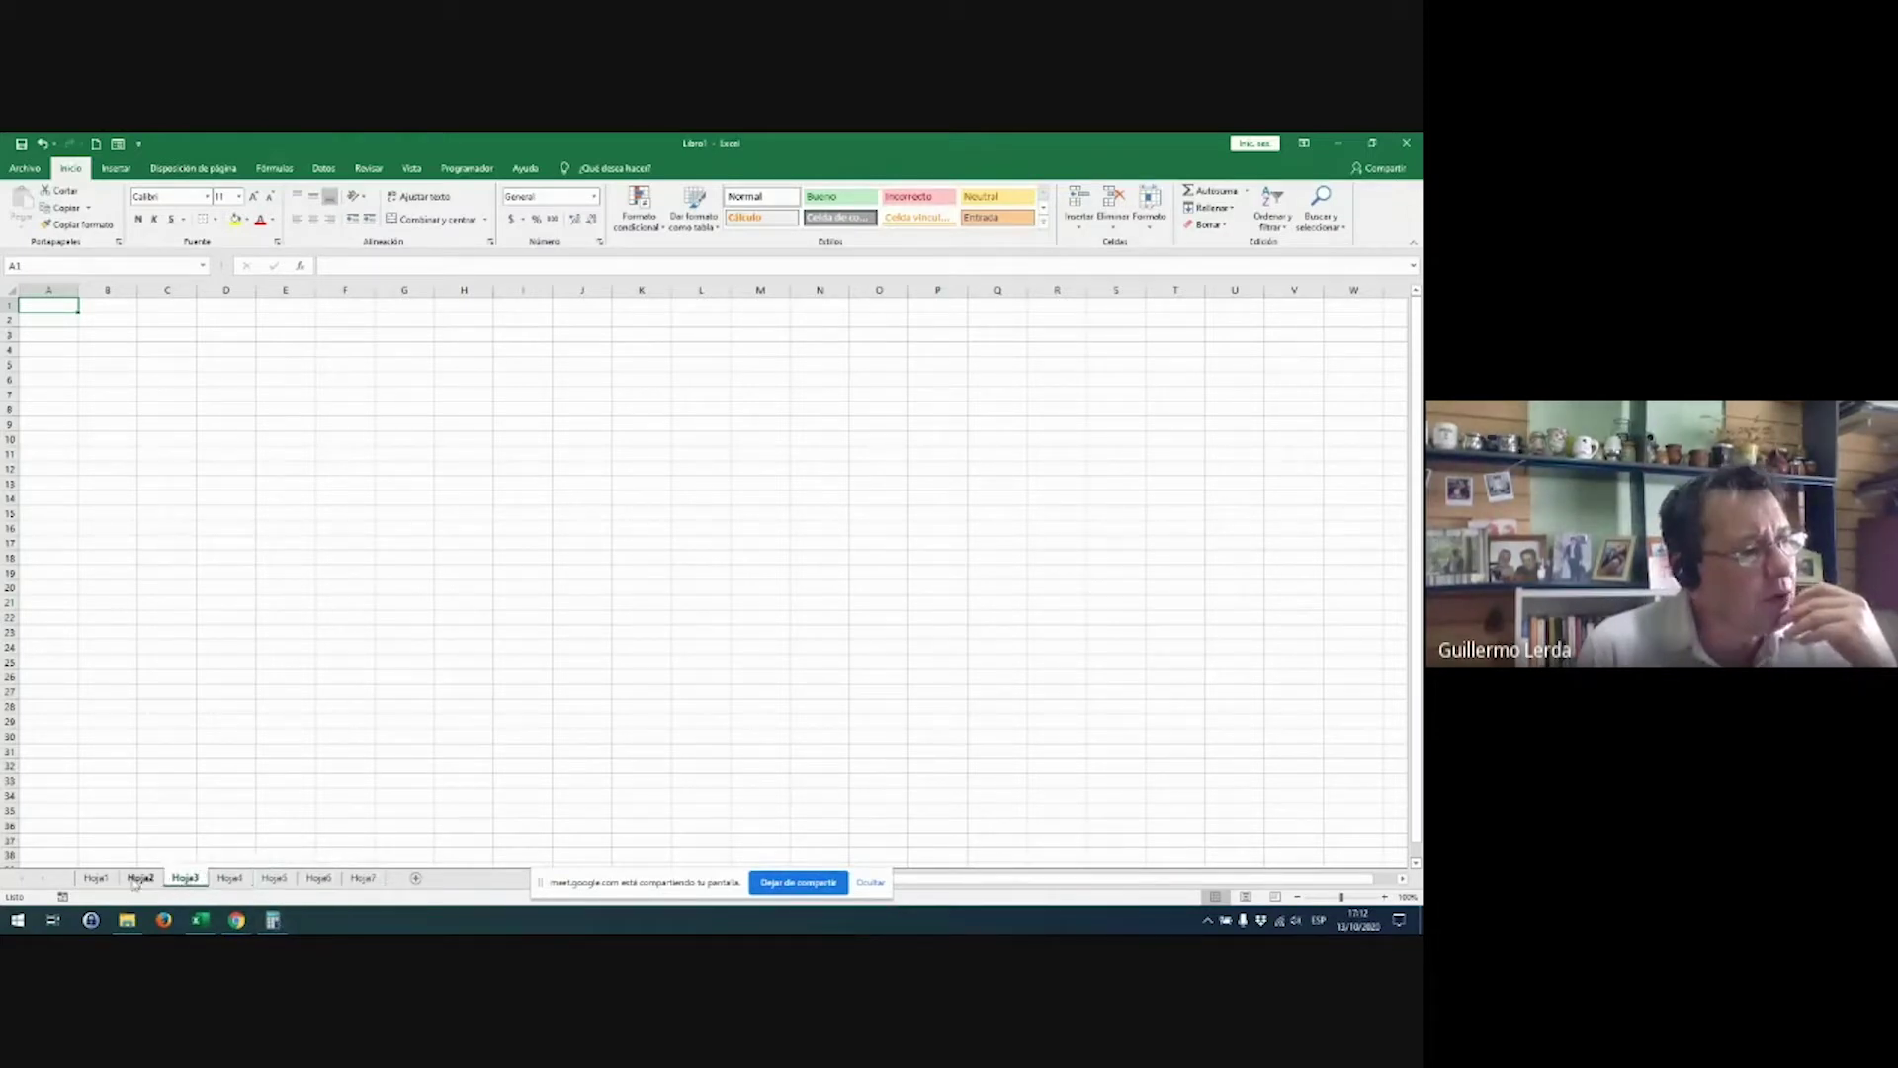
pyautogui.click(140, 878)
pyautogui.click(96, 878)
pyautogui.click(229, 878)
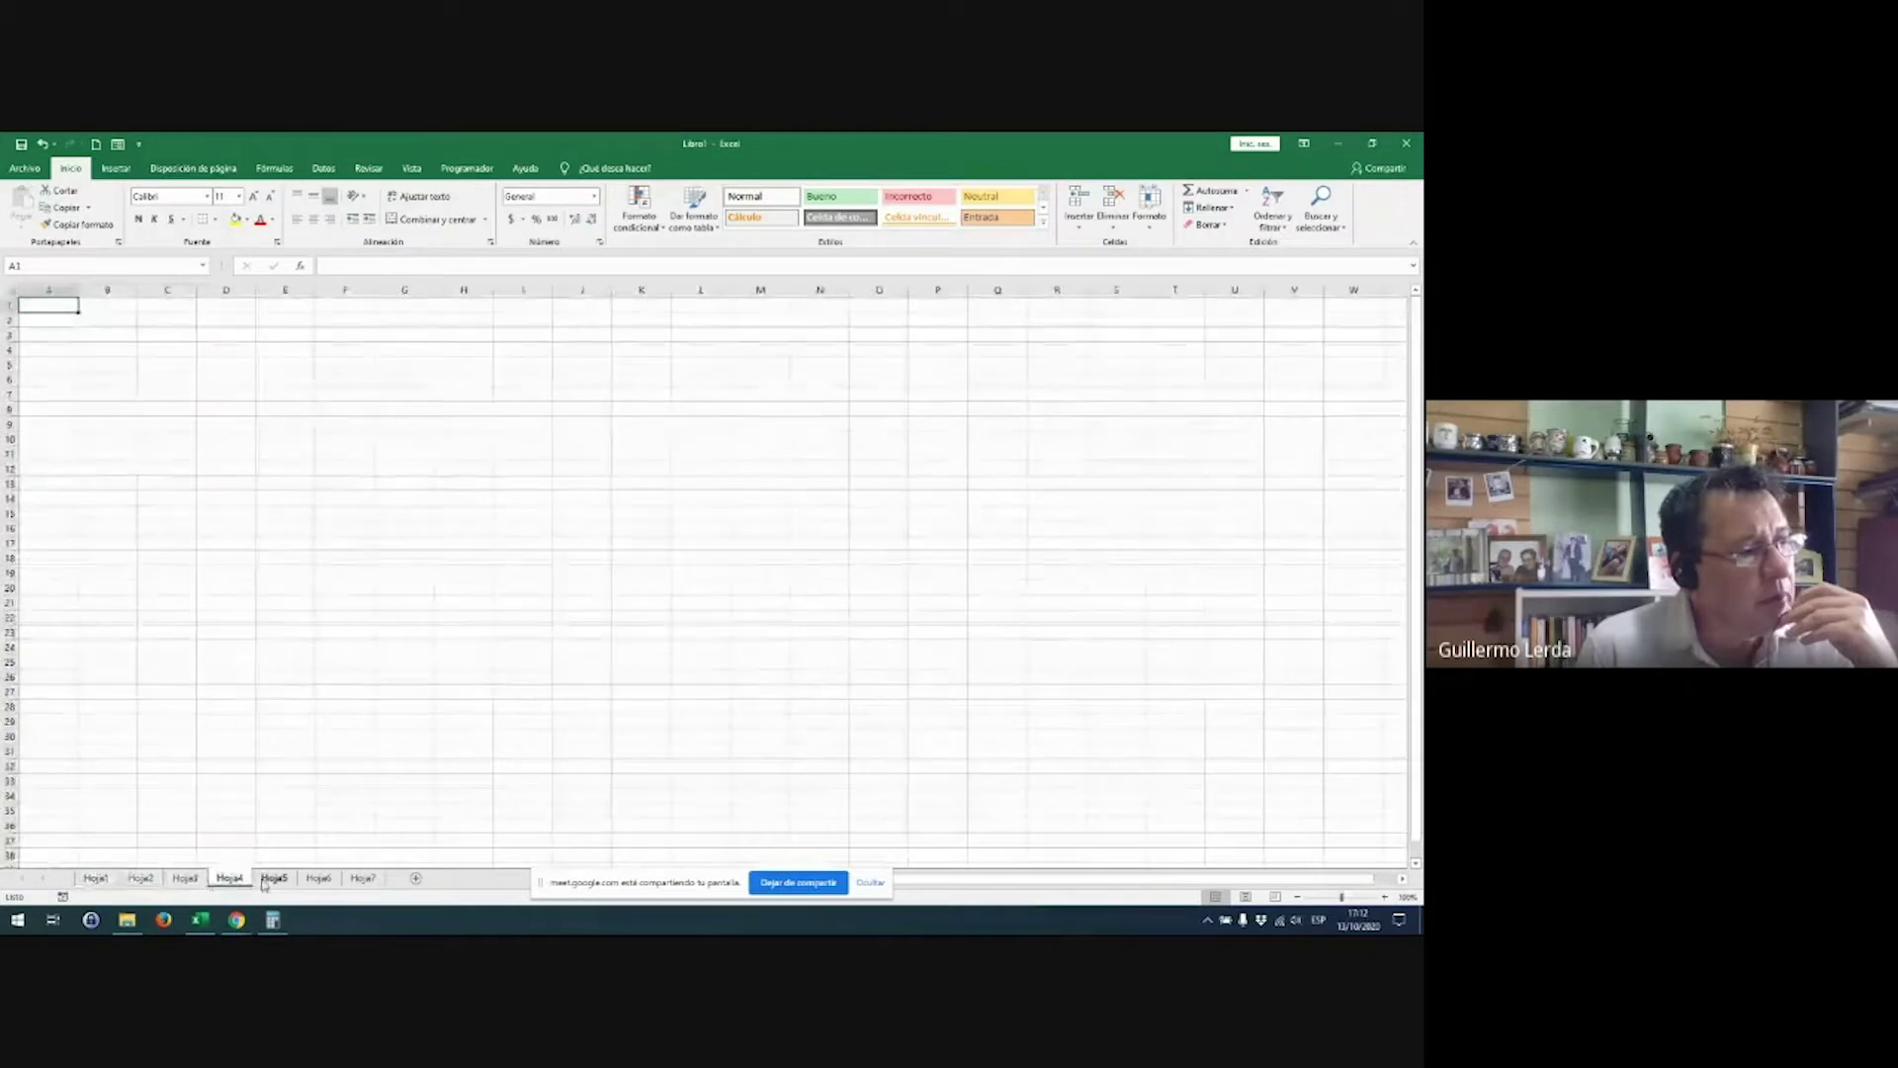
# Step: View the worksheets Hoja5, Hoja6 and Hoja7 one after another
pyautogui.click(274, 878)
pyautogui.click(318, 878)
pyautogui.click(363, 878)
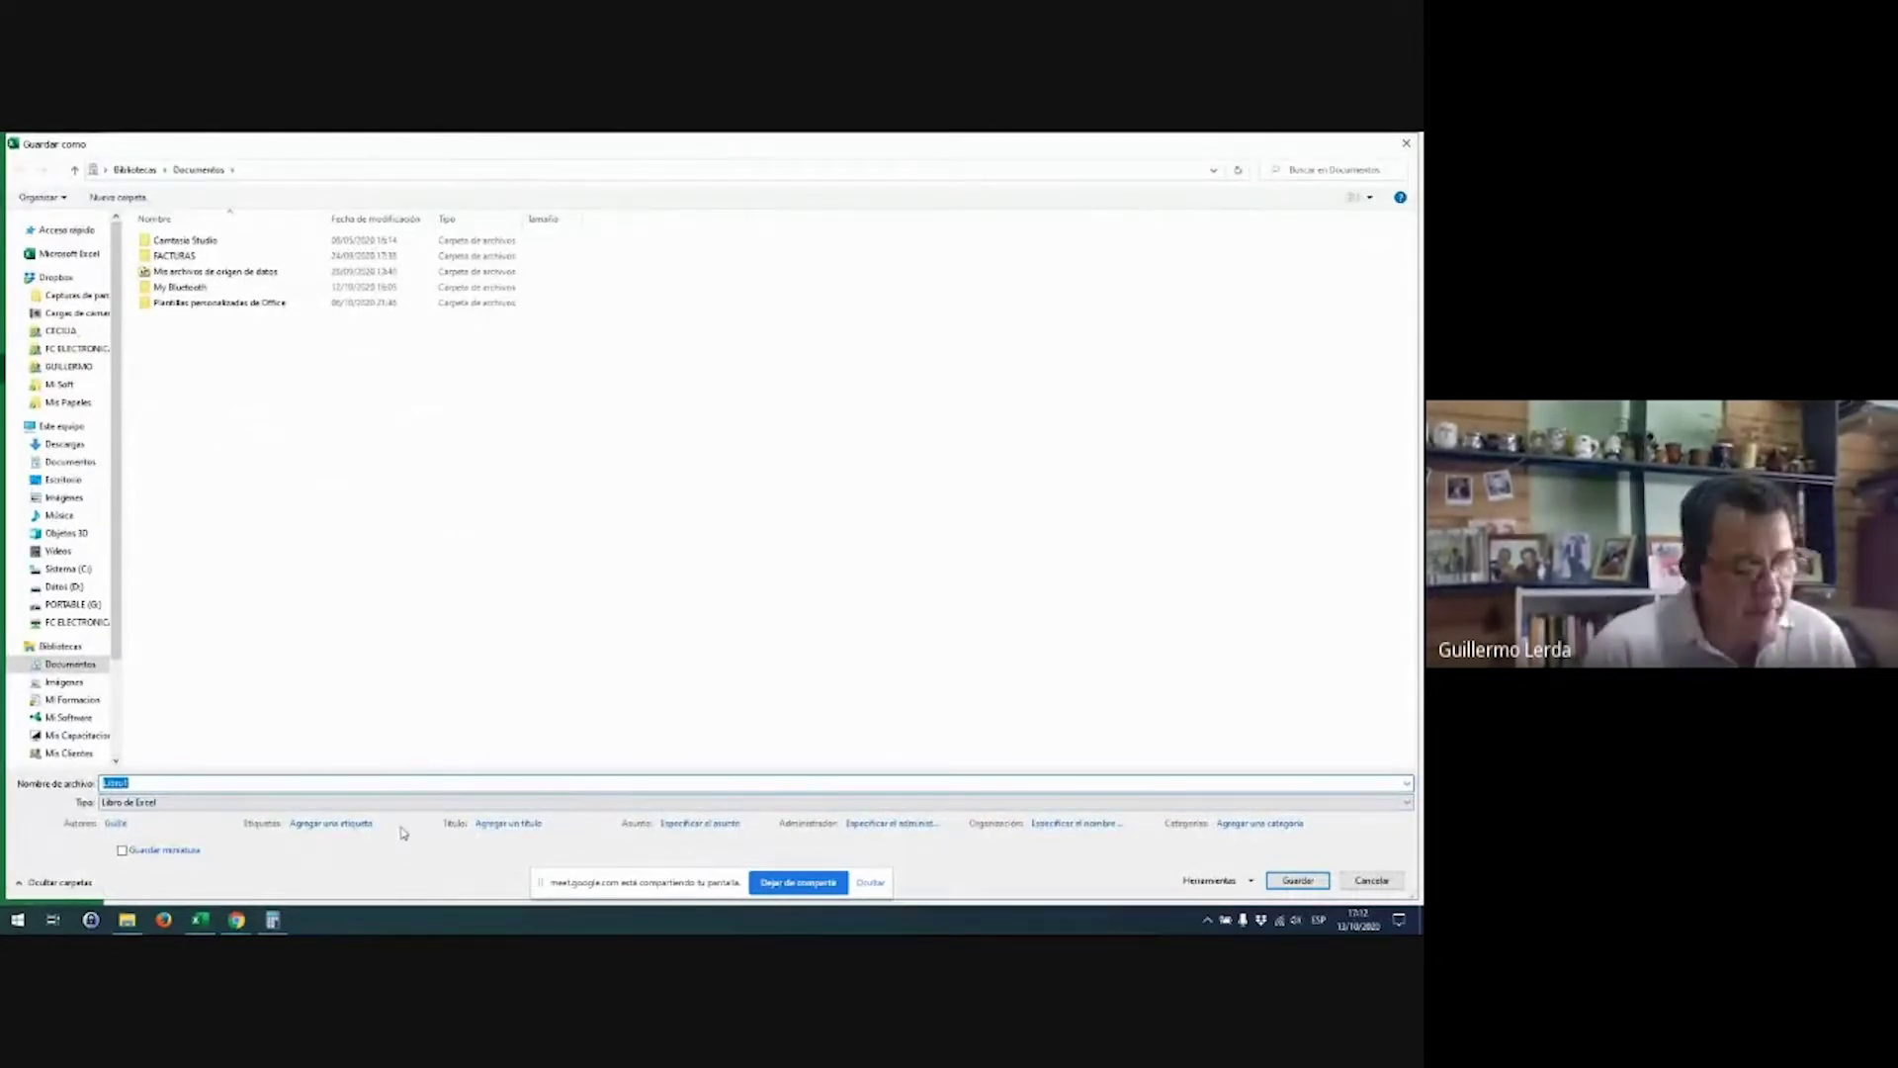
# Step: Save the workbook as curso in the Documentos library
pyautogui.write('curso')
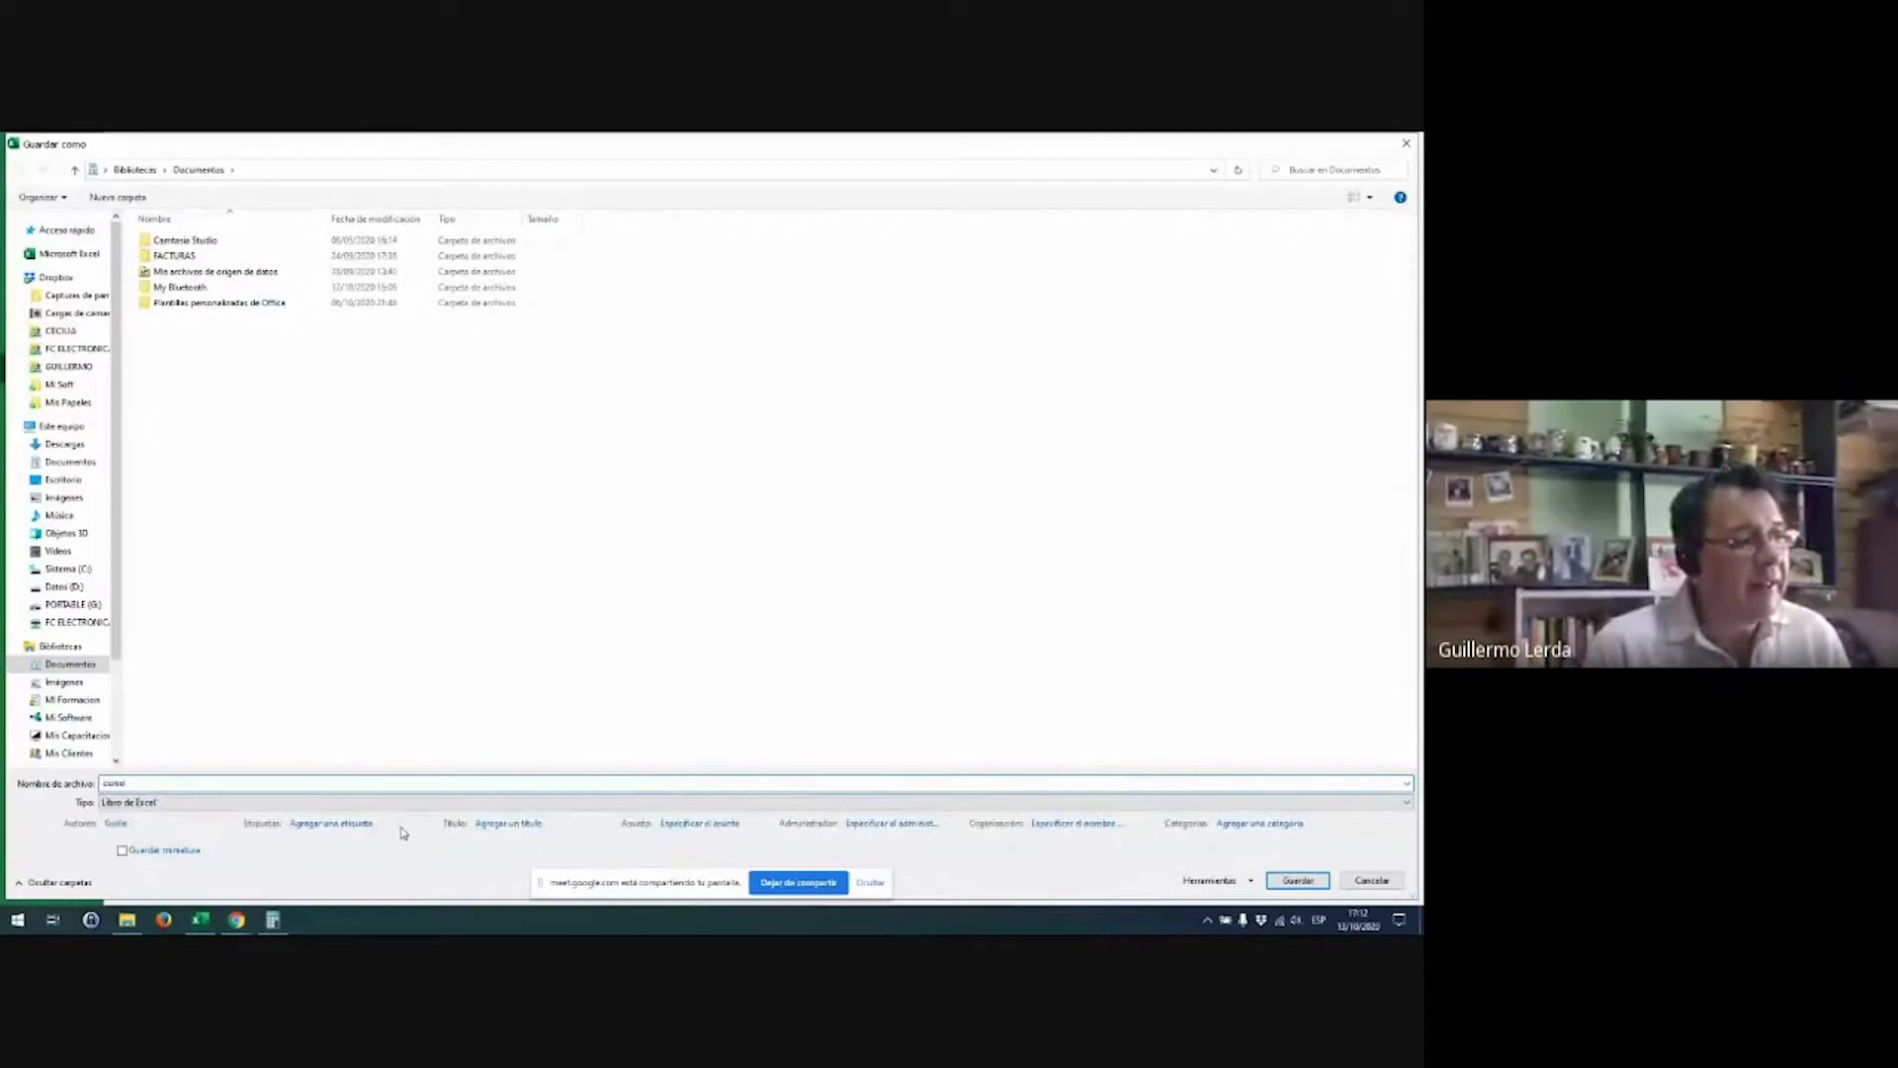
pyautogui.press('Return')
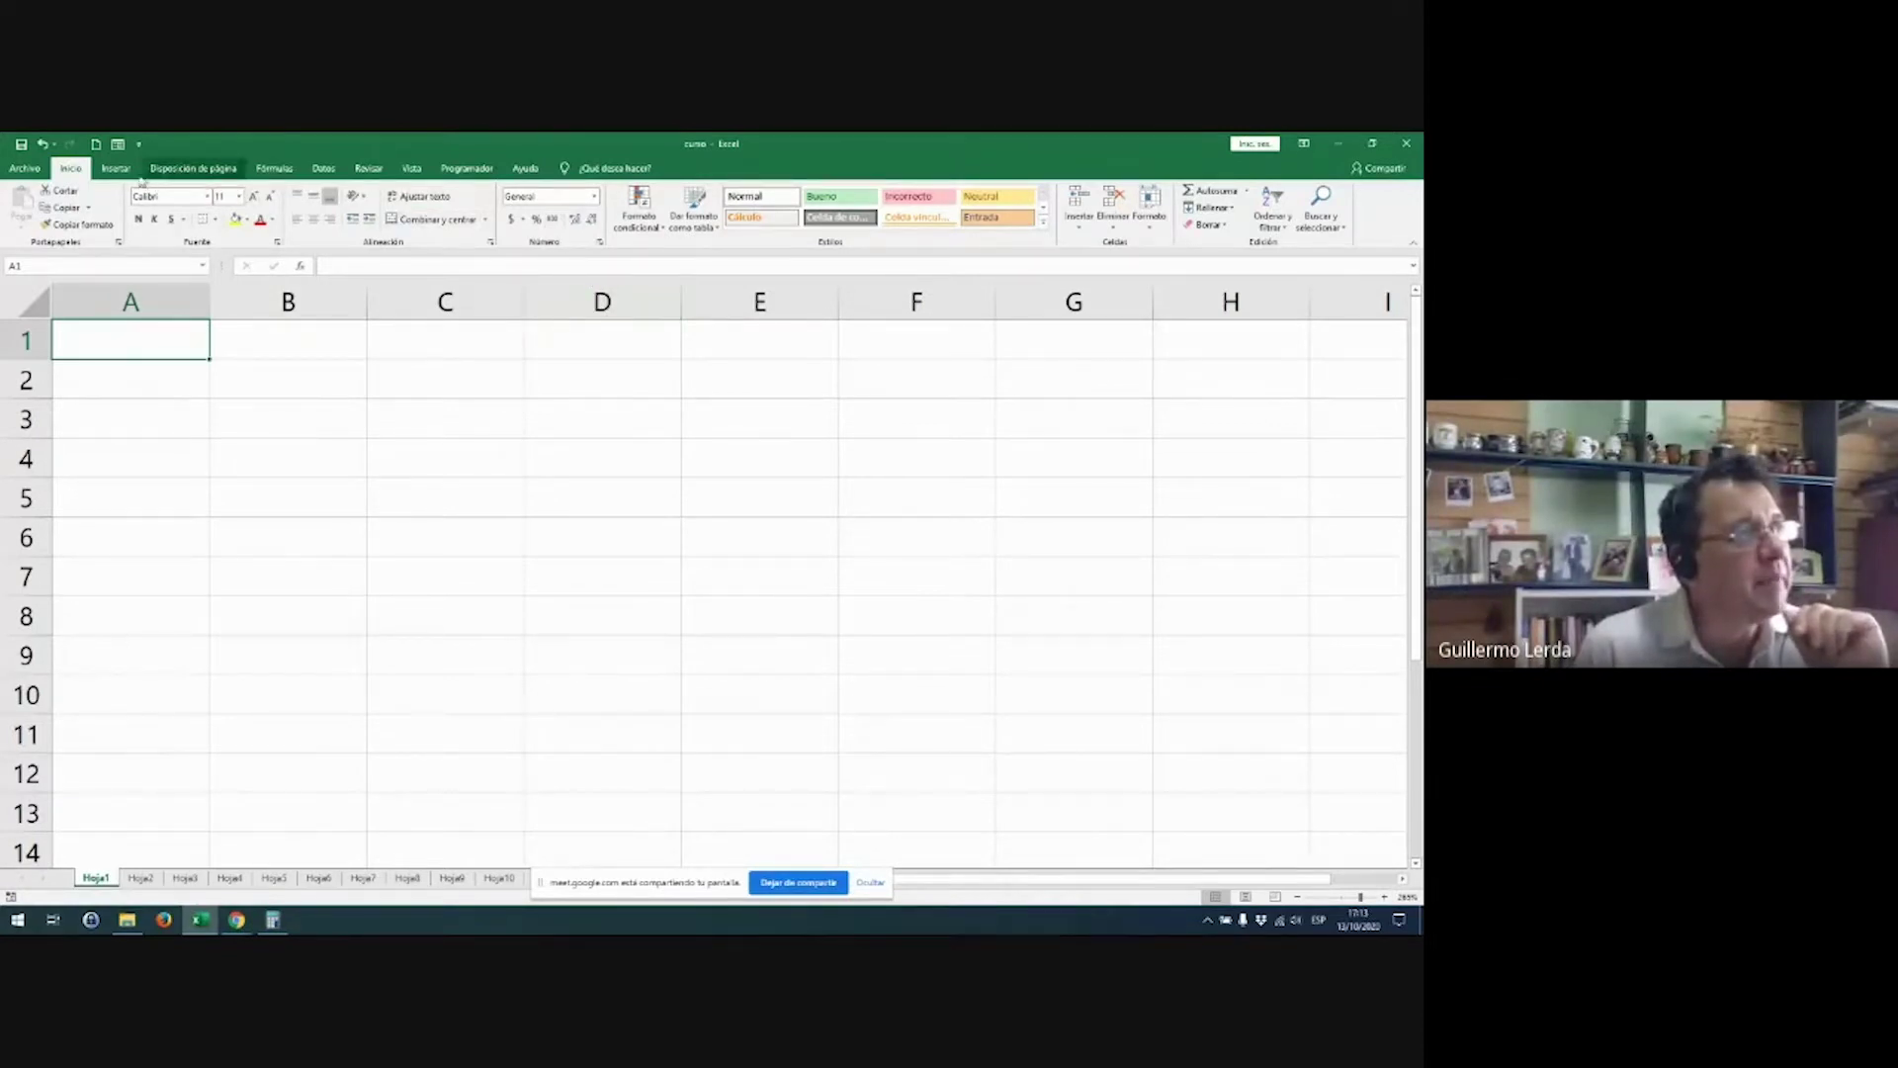
# Step: Look through the command groups for inserting, page layout, formulas, data and programming, and return to the Inicio commands
pyautogui.click(116, 168)
pyautogui.click(192, 168)
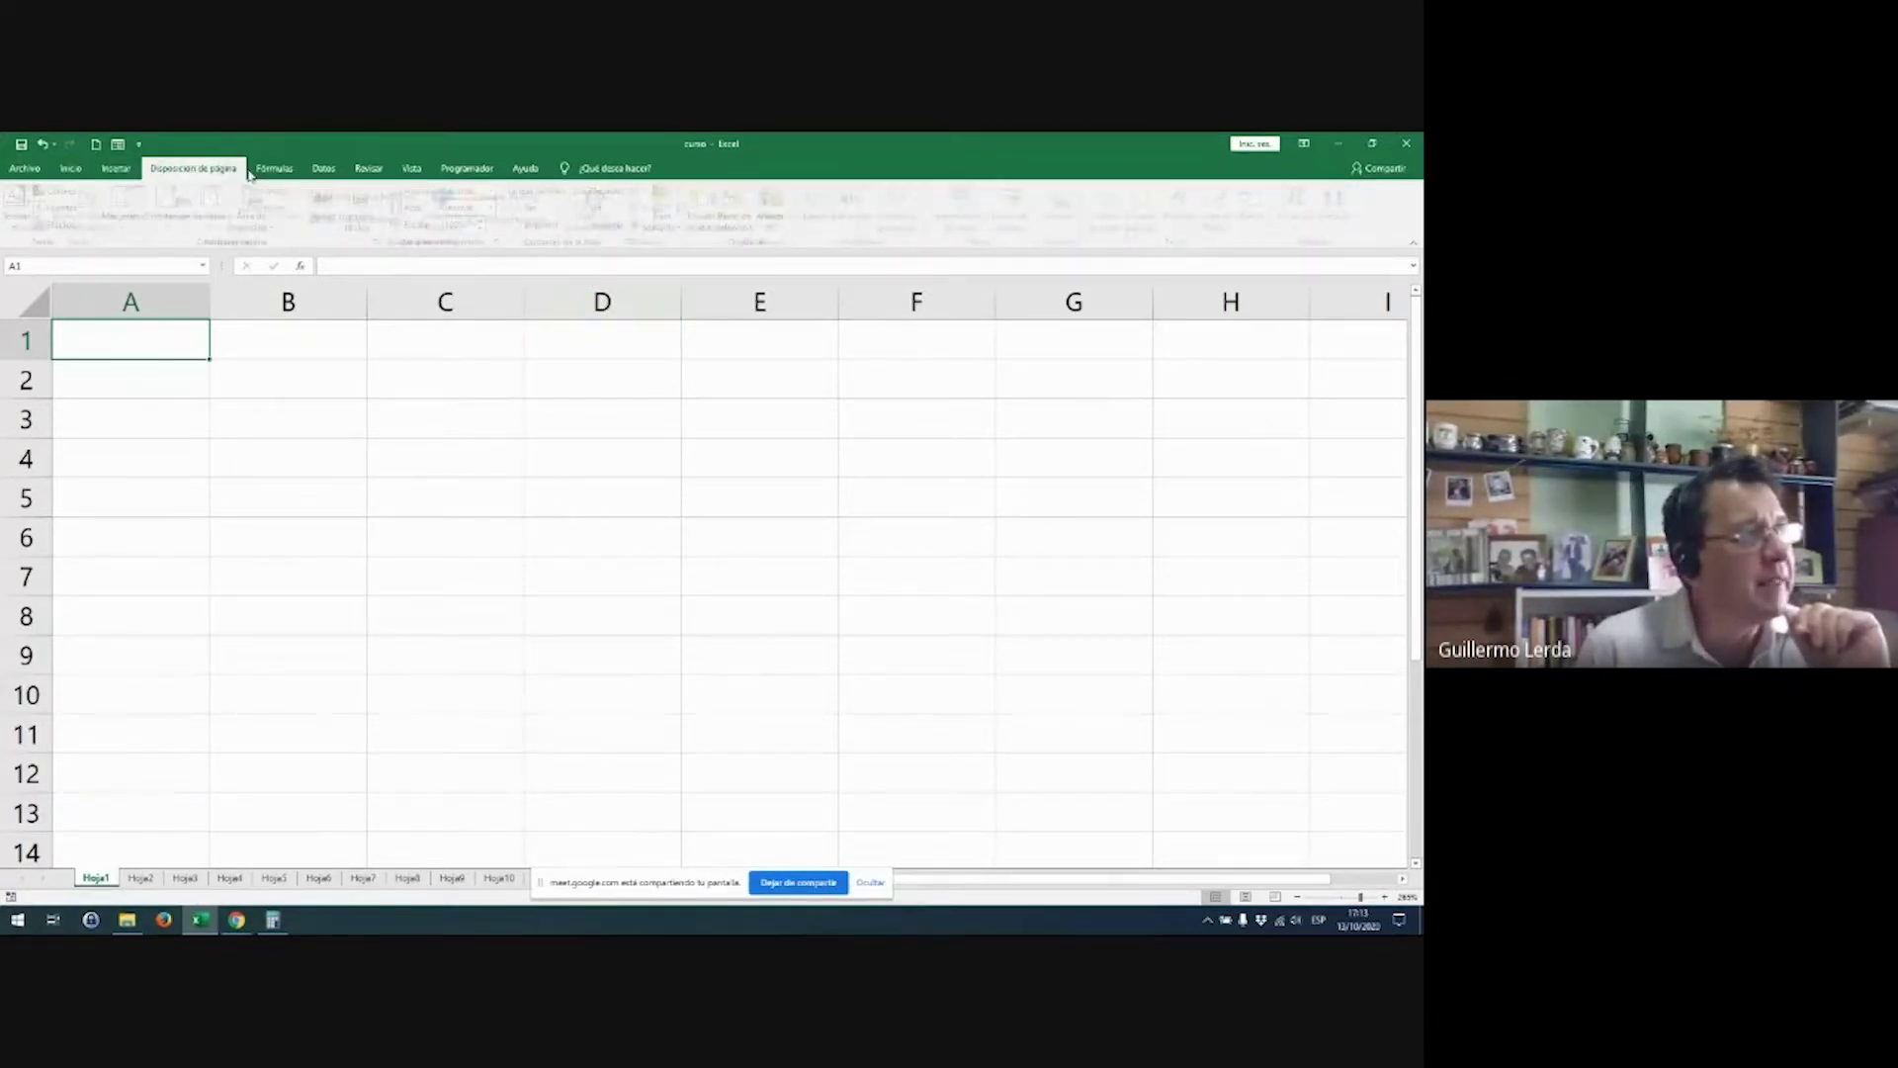
pyautogui.scroll(2, 252, 173)
pyautogui.scroll(-2, 297, 170)
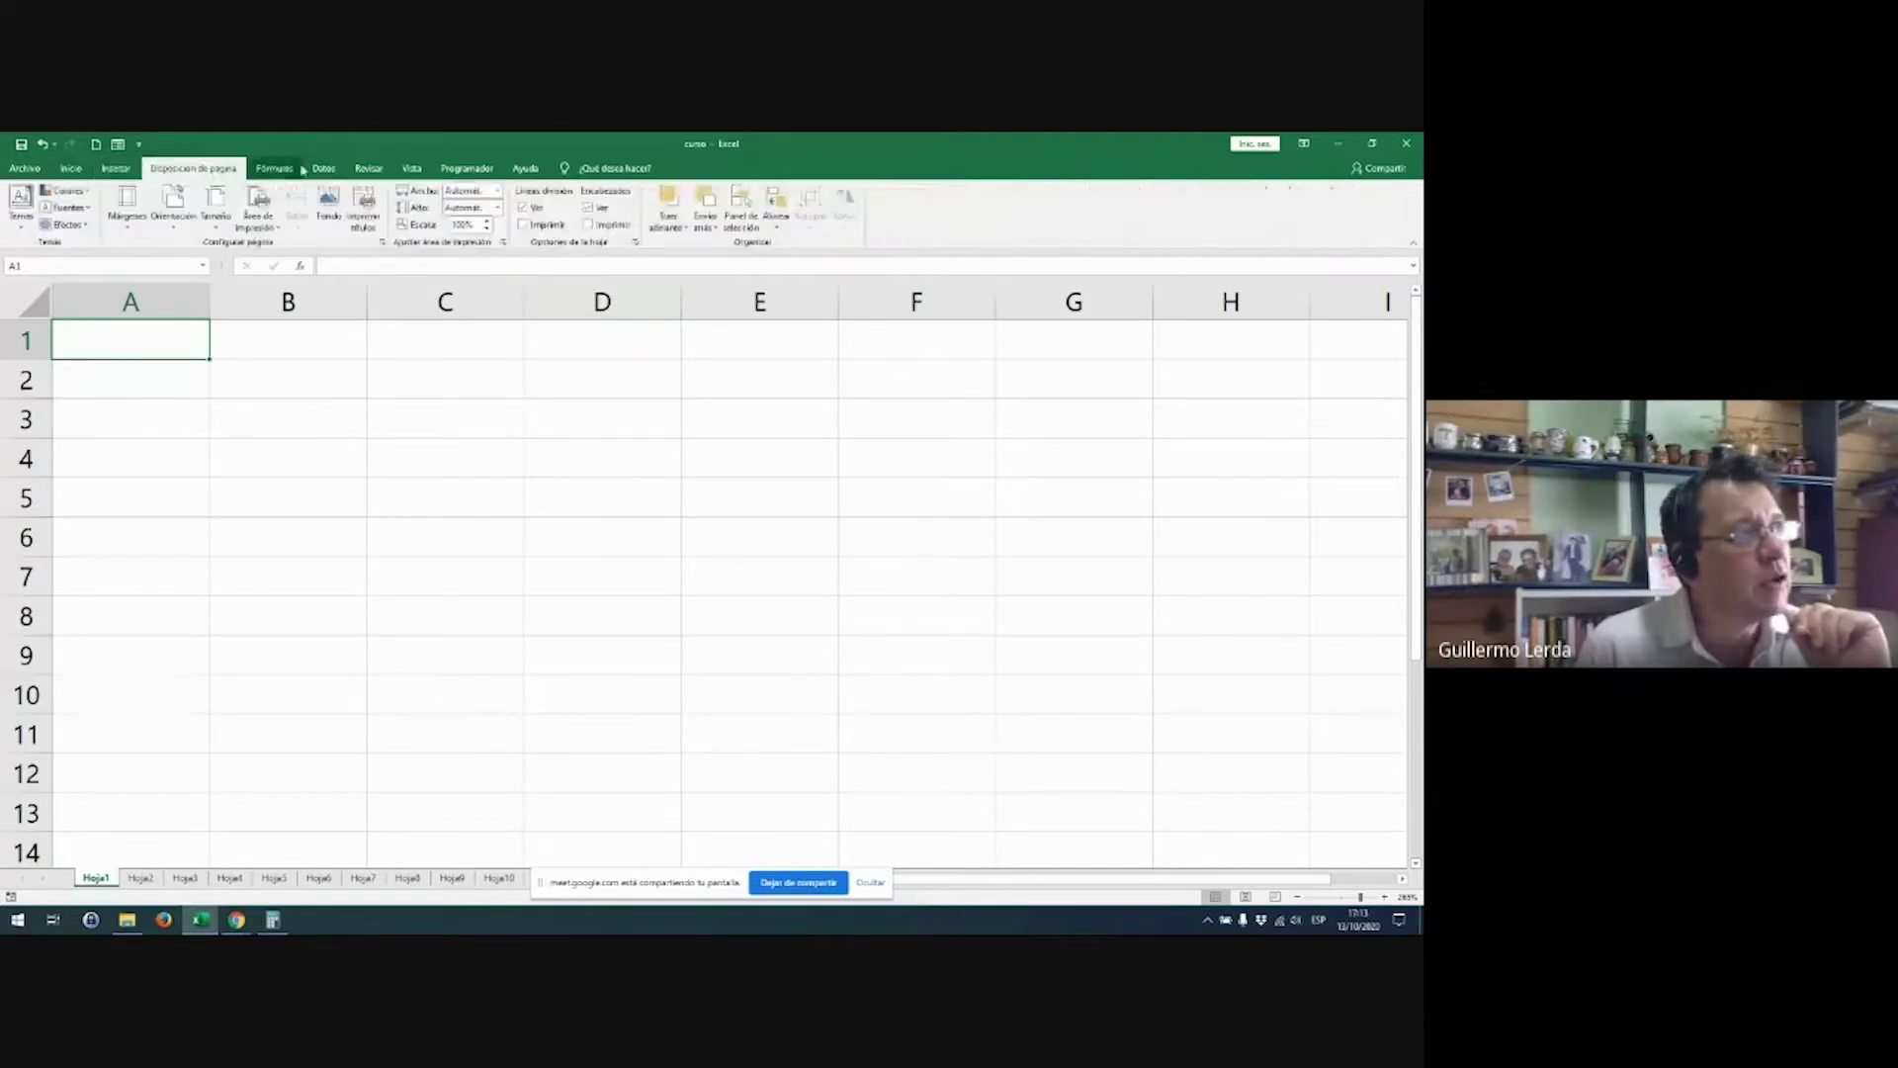
pyautogui.scroll(-2, 303, 170)
pyautogui.scroll(2, 314, 173)
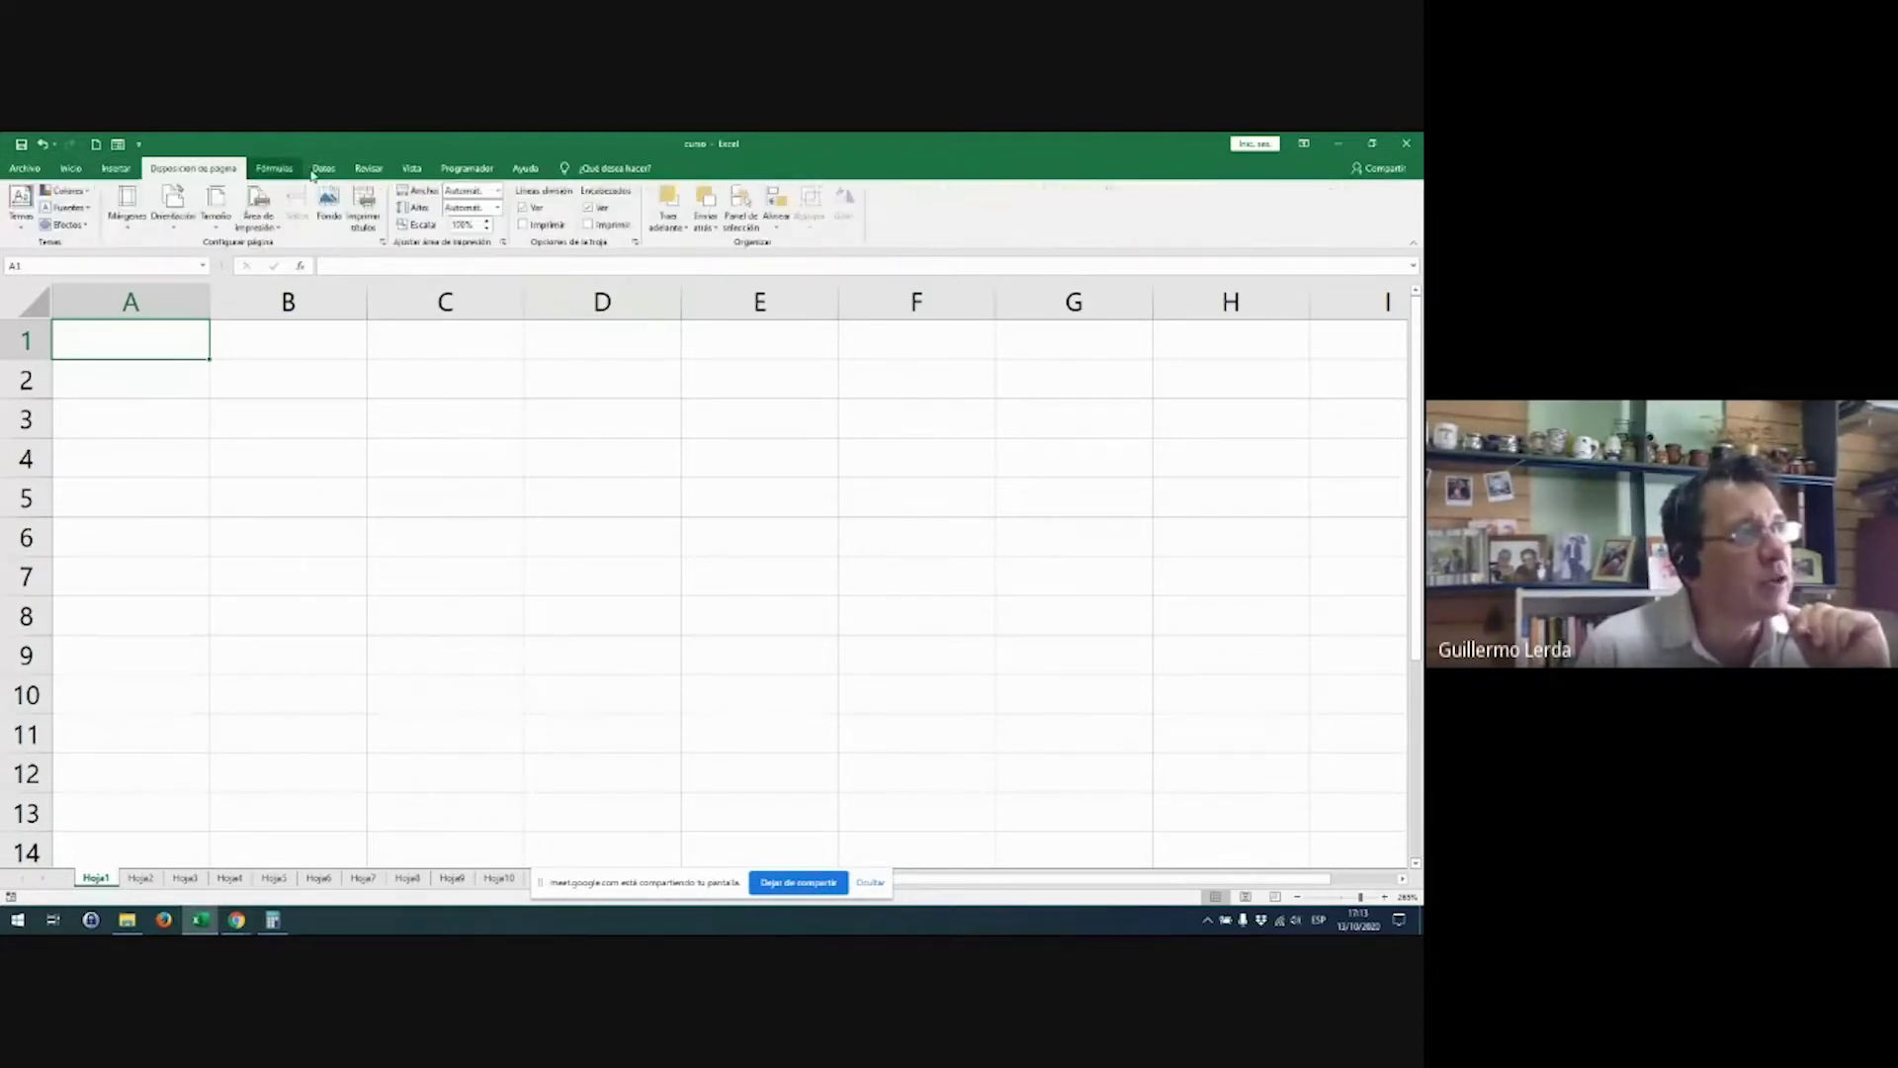
pyautogui.scroll(-5, 313, 174)
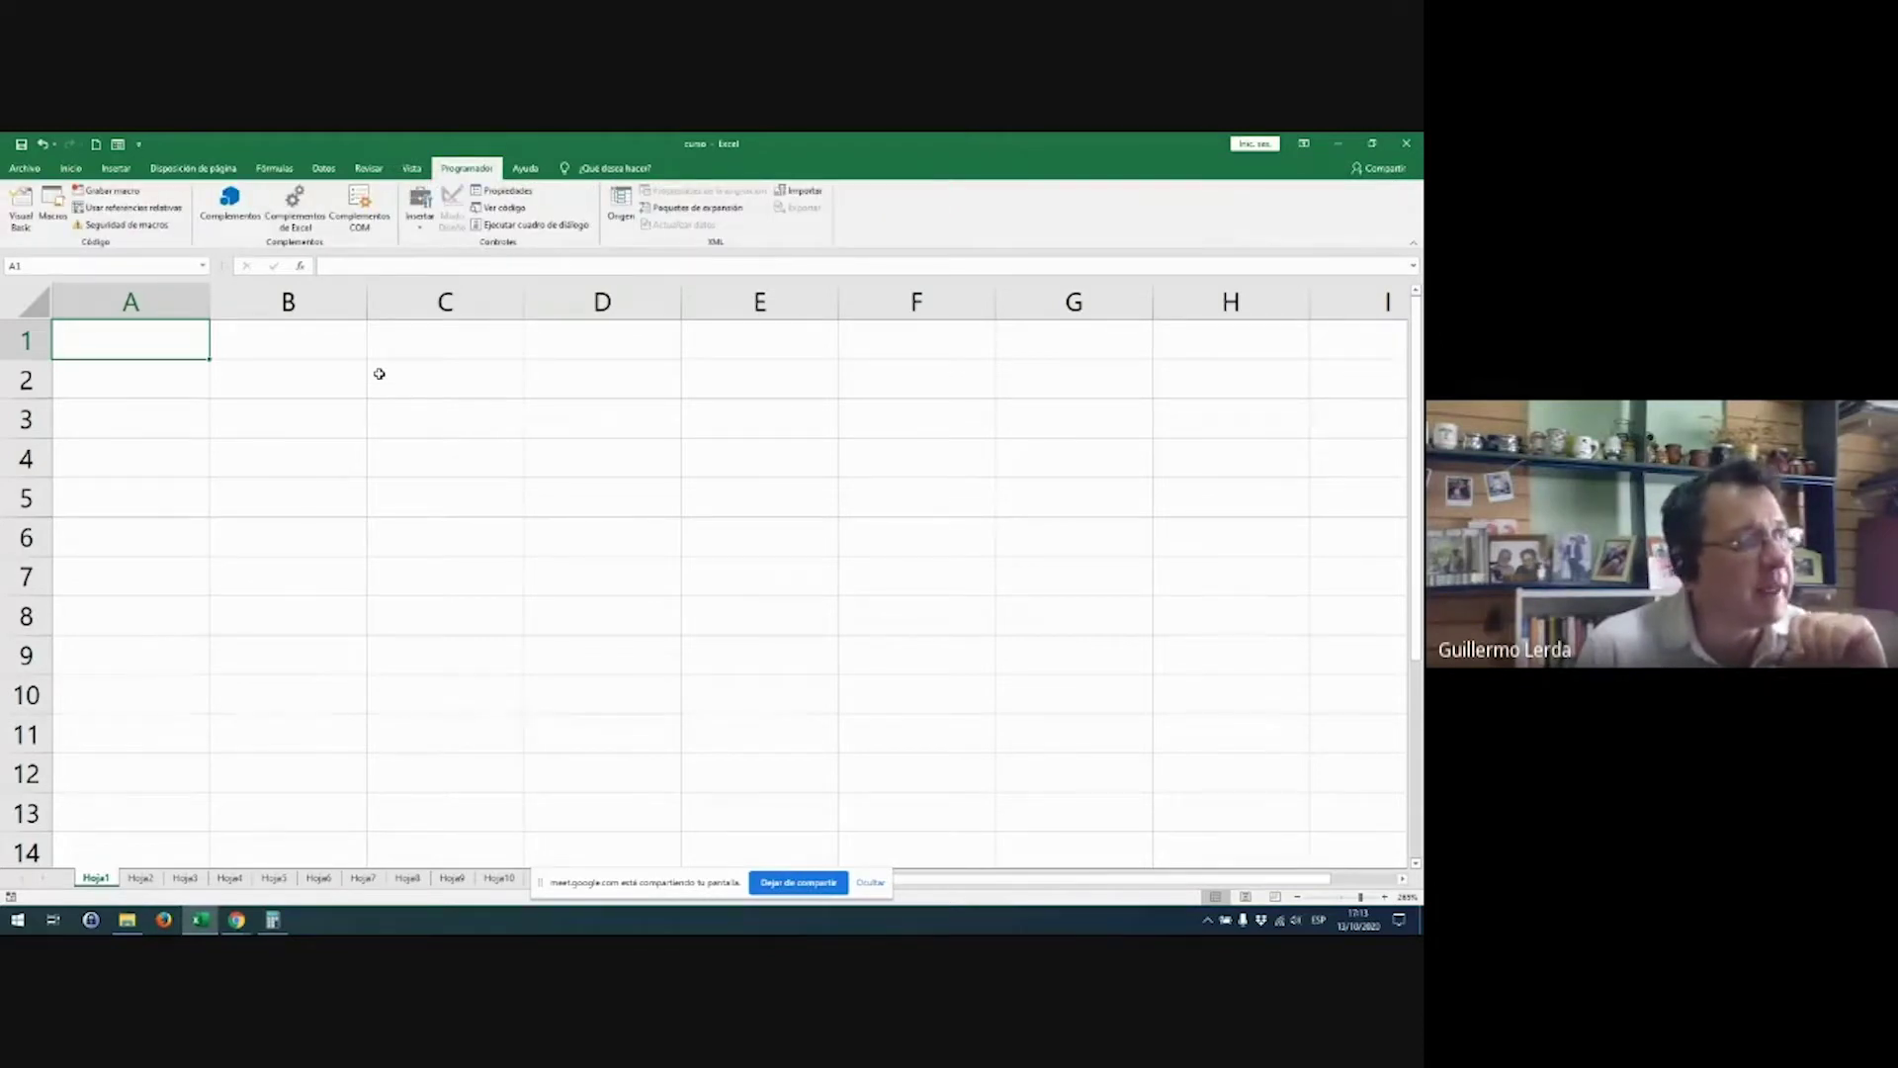
pyautogui.click(115, 168)
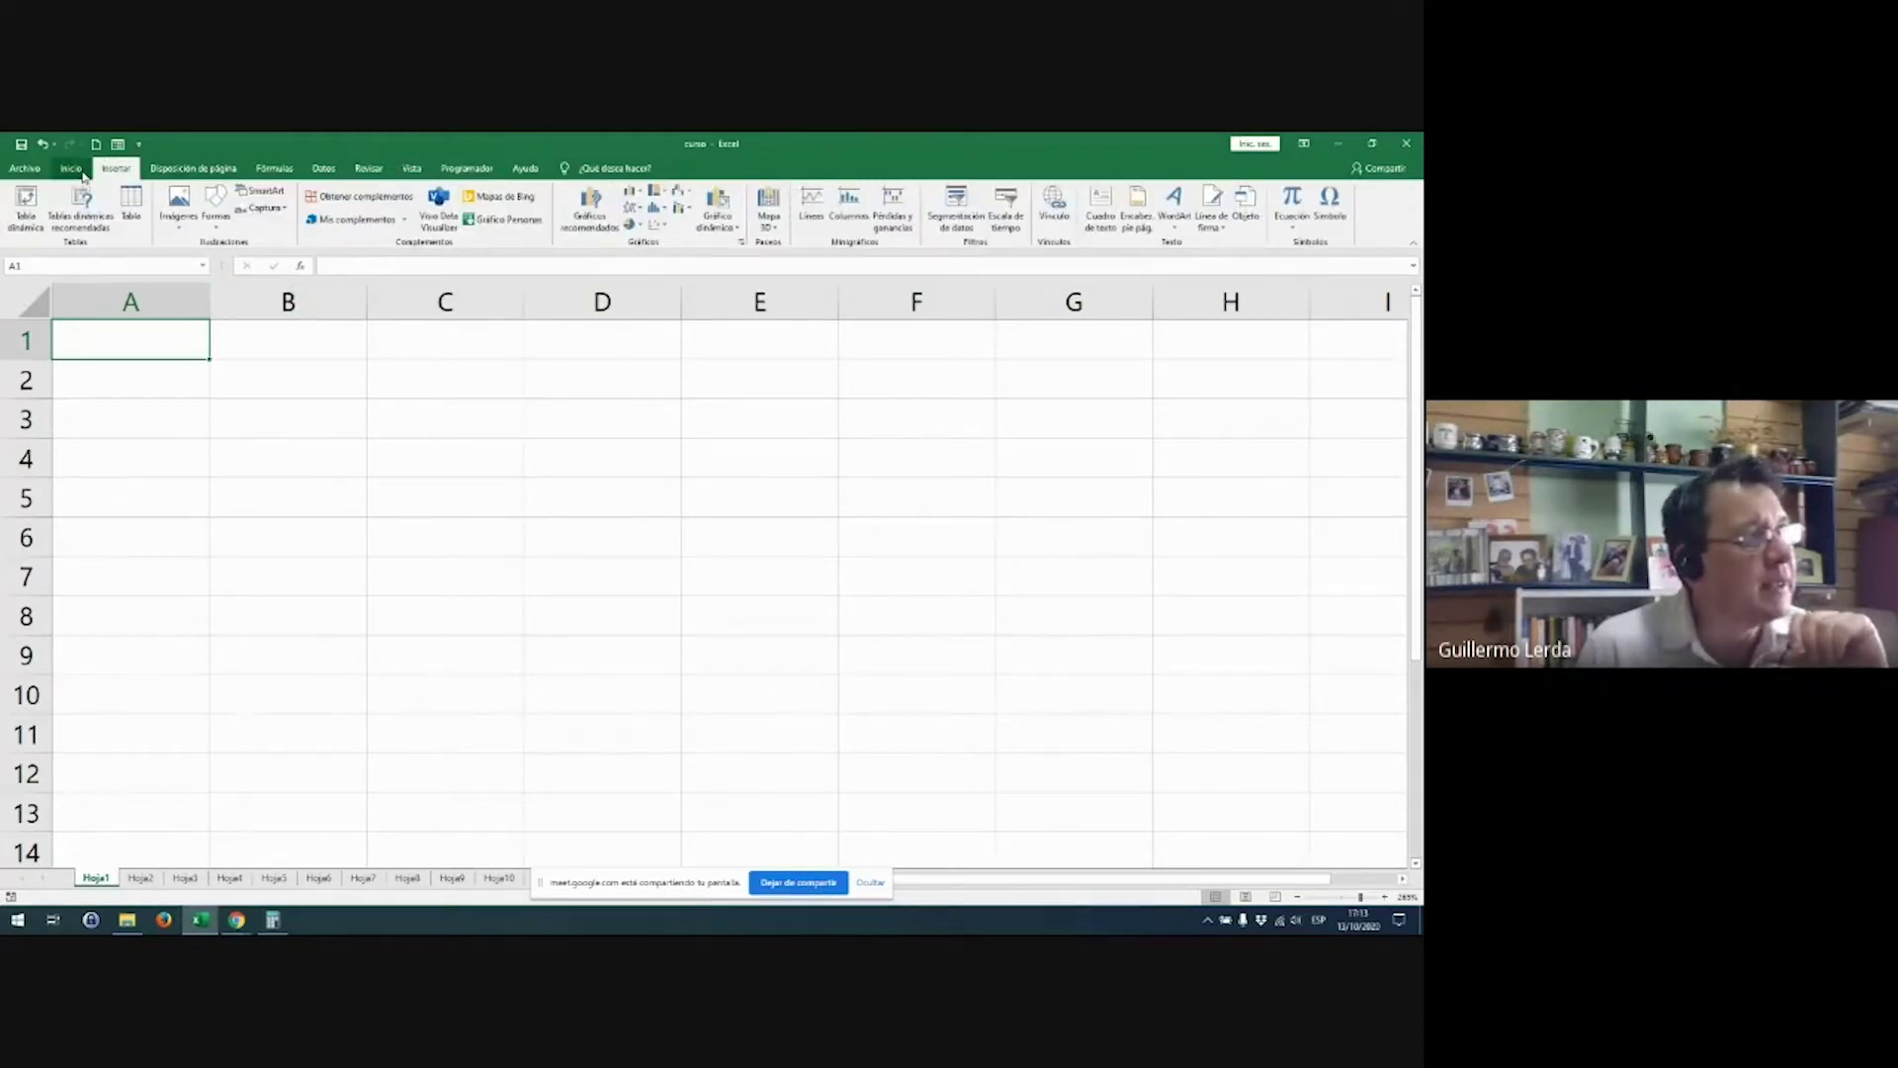
pyautogui.click(79, 171)
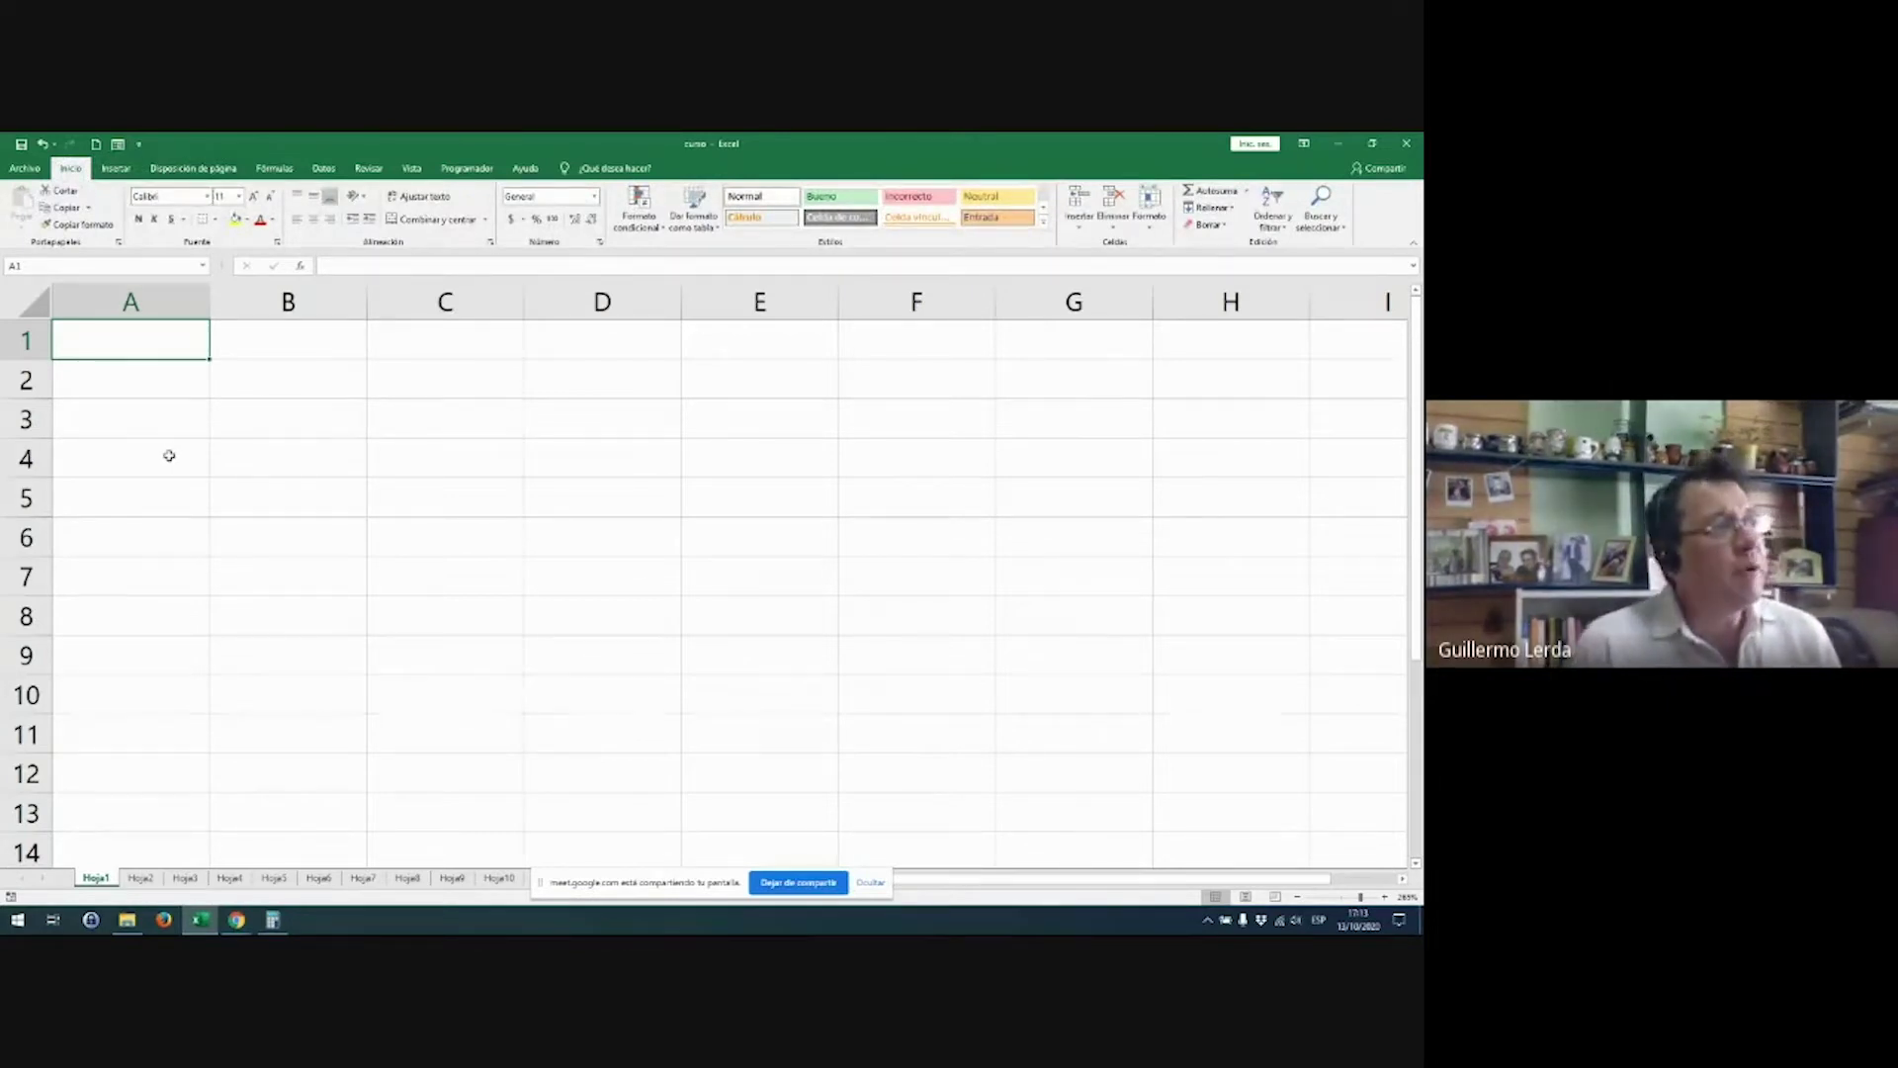
# Step: Enter the words numeros, textos and formulas in cells A1, A2 and A3 of Hoja1
pyautogui.keyDown('ctrl'); pyautogui.scroll(5, 169, 455); pyautogui.keyUp('ctrl')
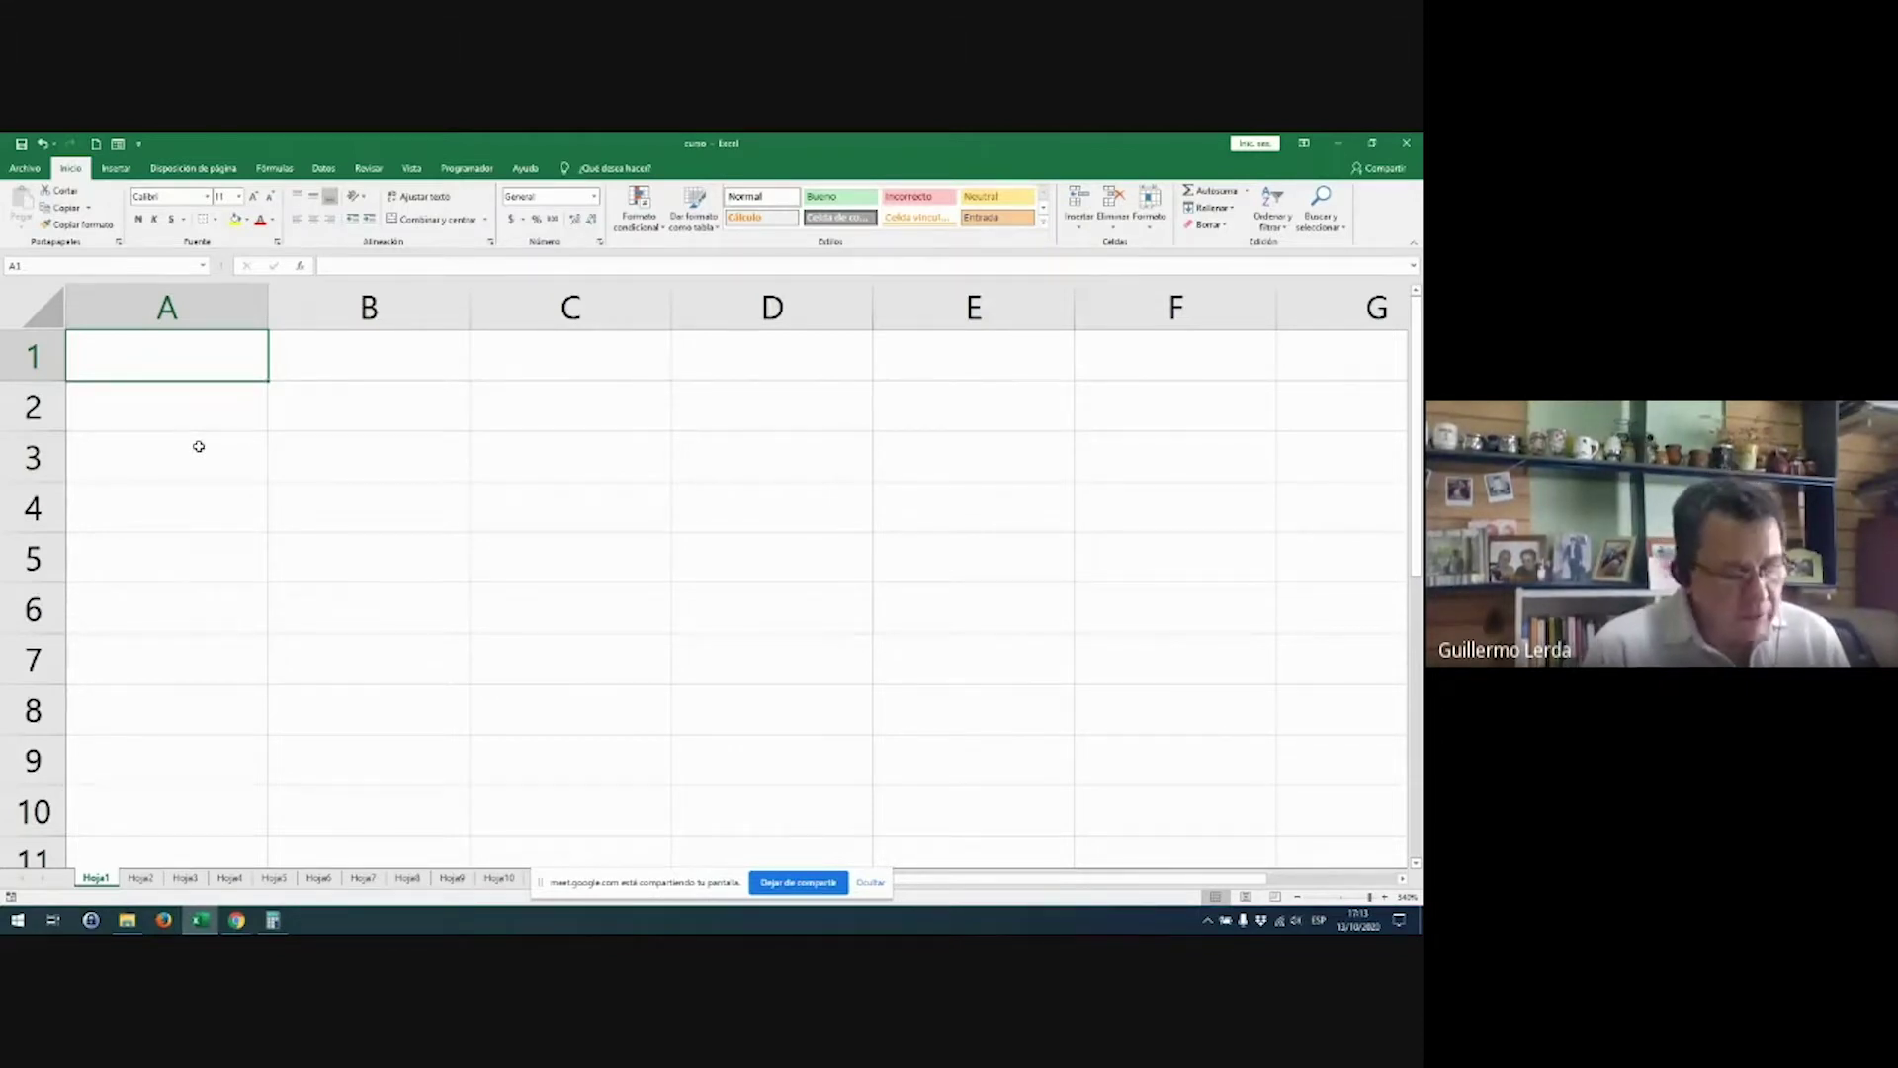
pyautogui.write('numer')
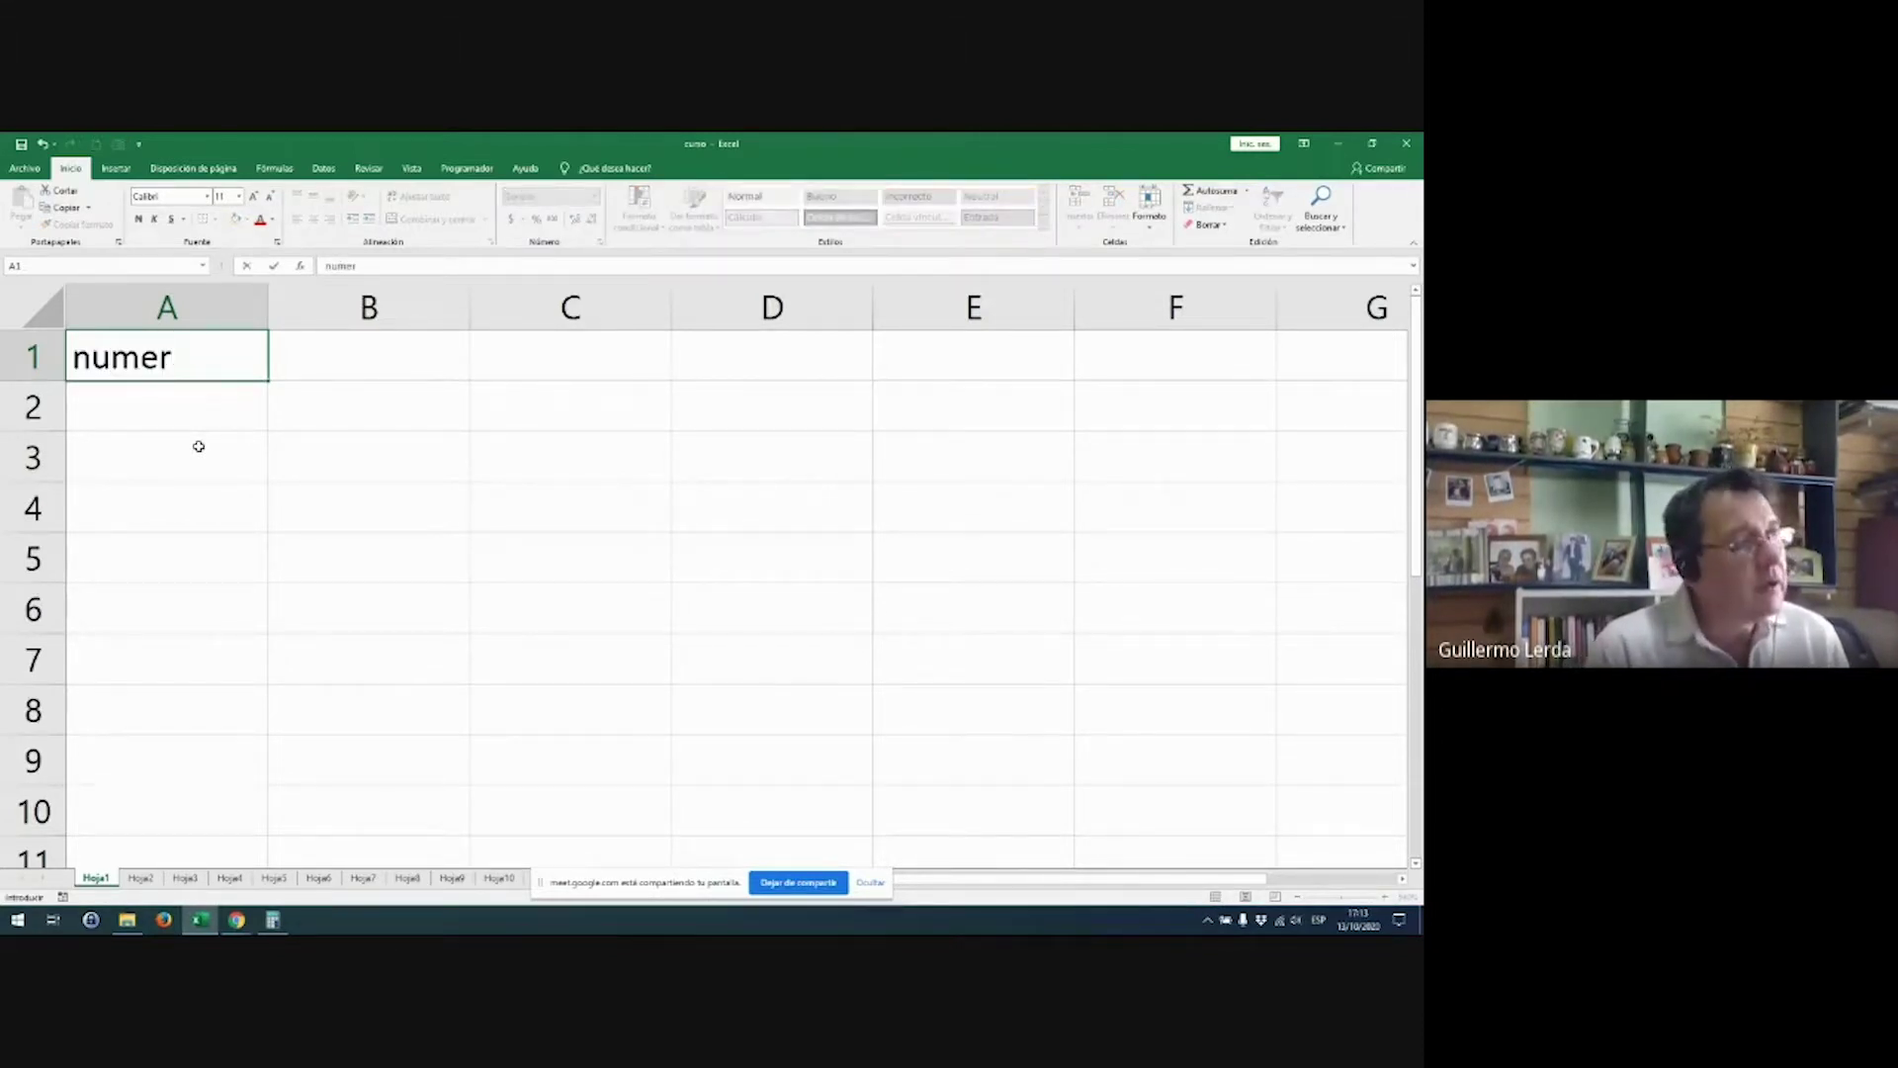
pyautogui.write('os')
pyautogui.press('Return')
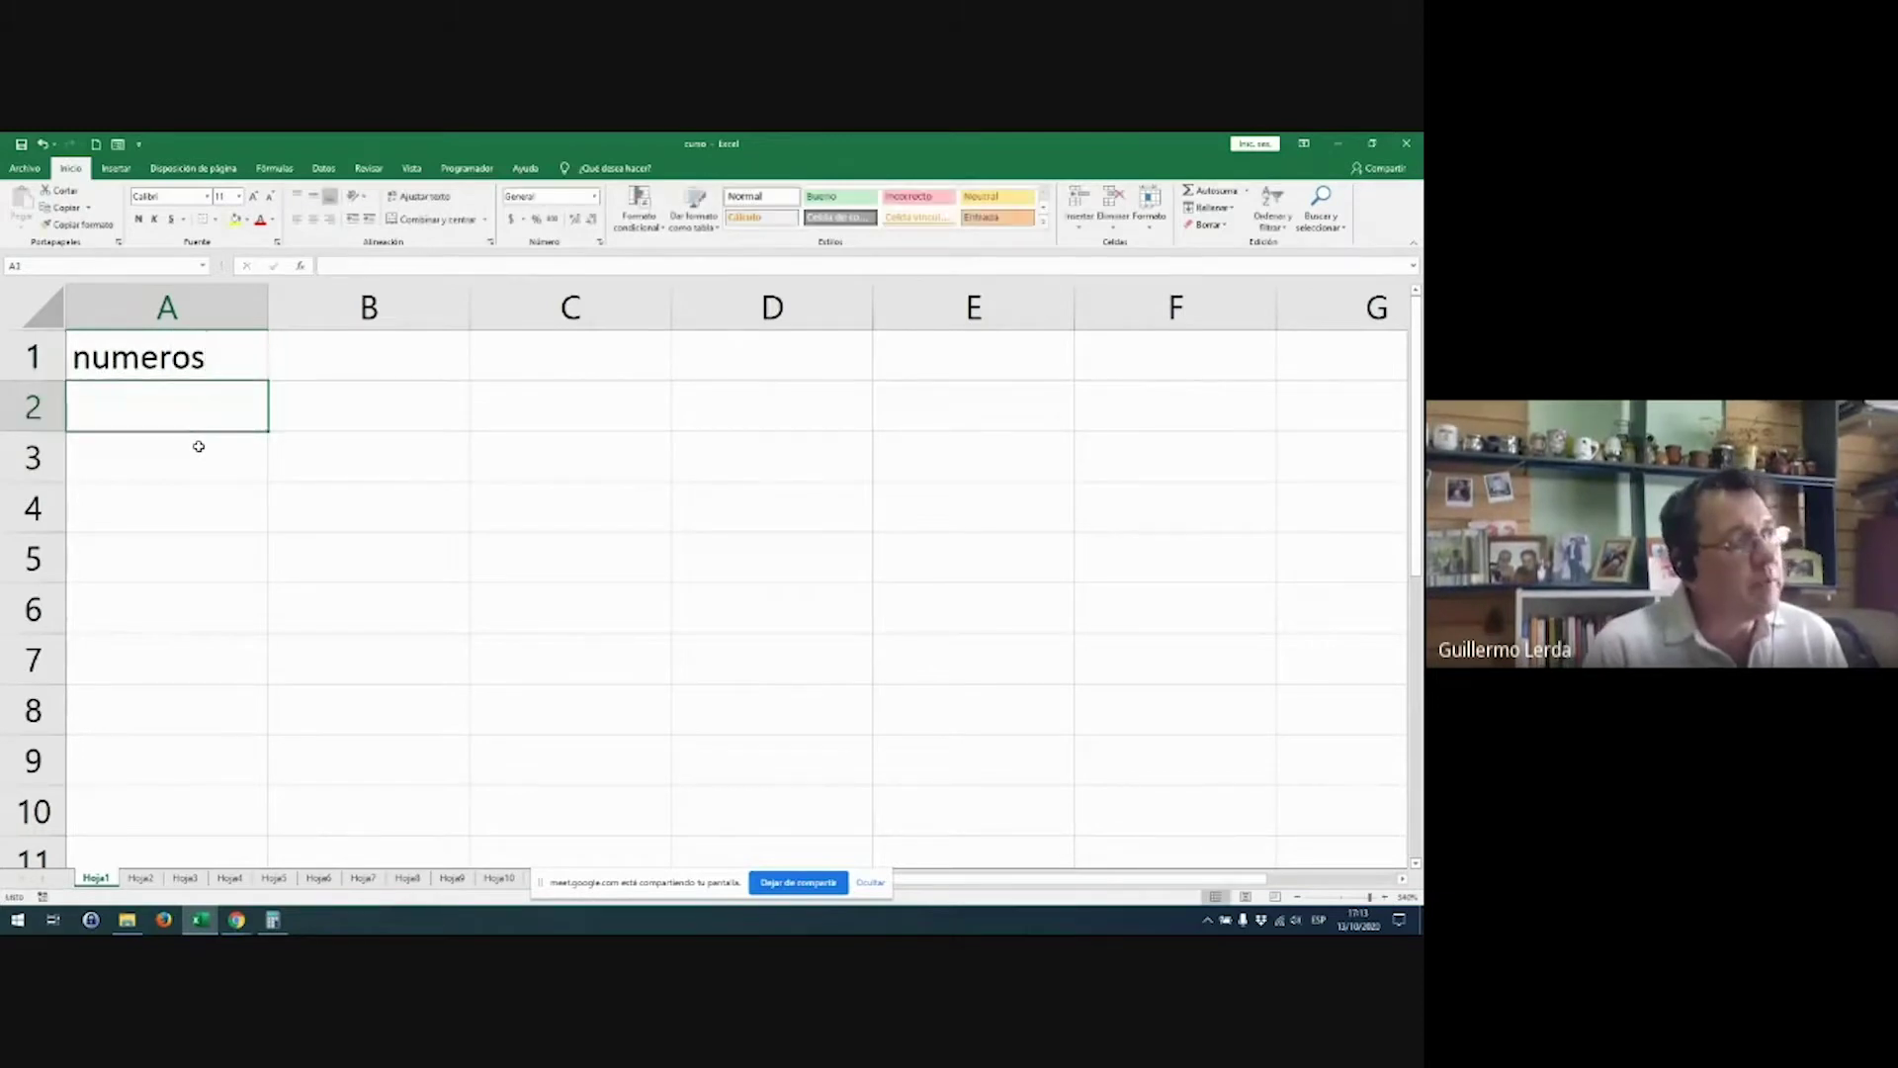
pyautogui.write('text')
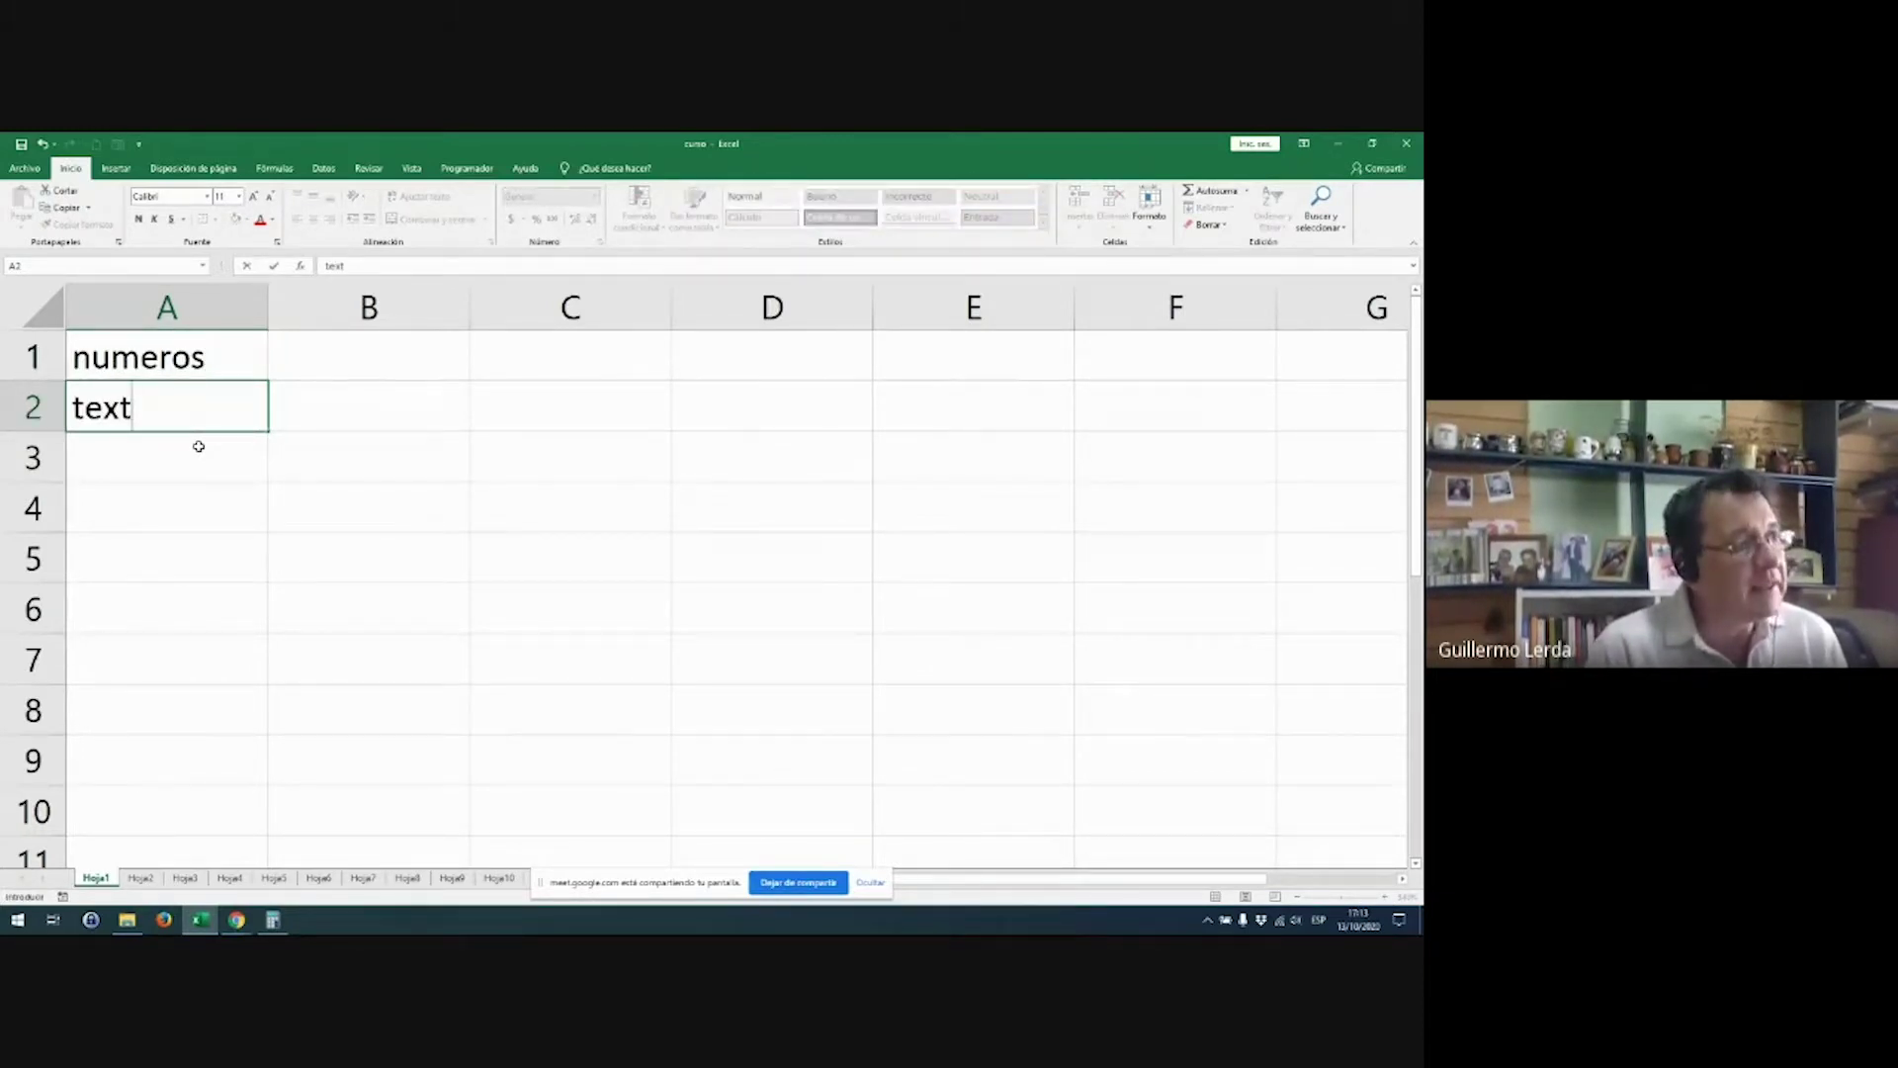
pyautogui.write('os')
pyautogui.press('Return')
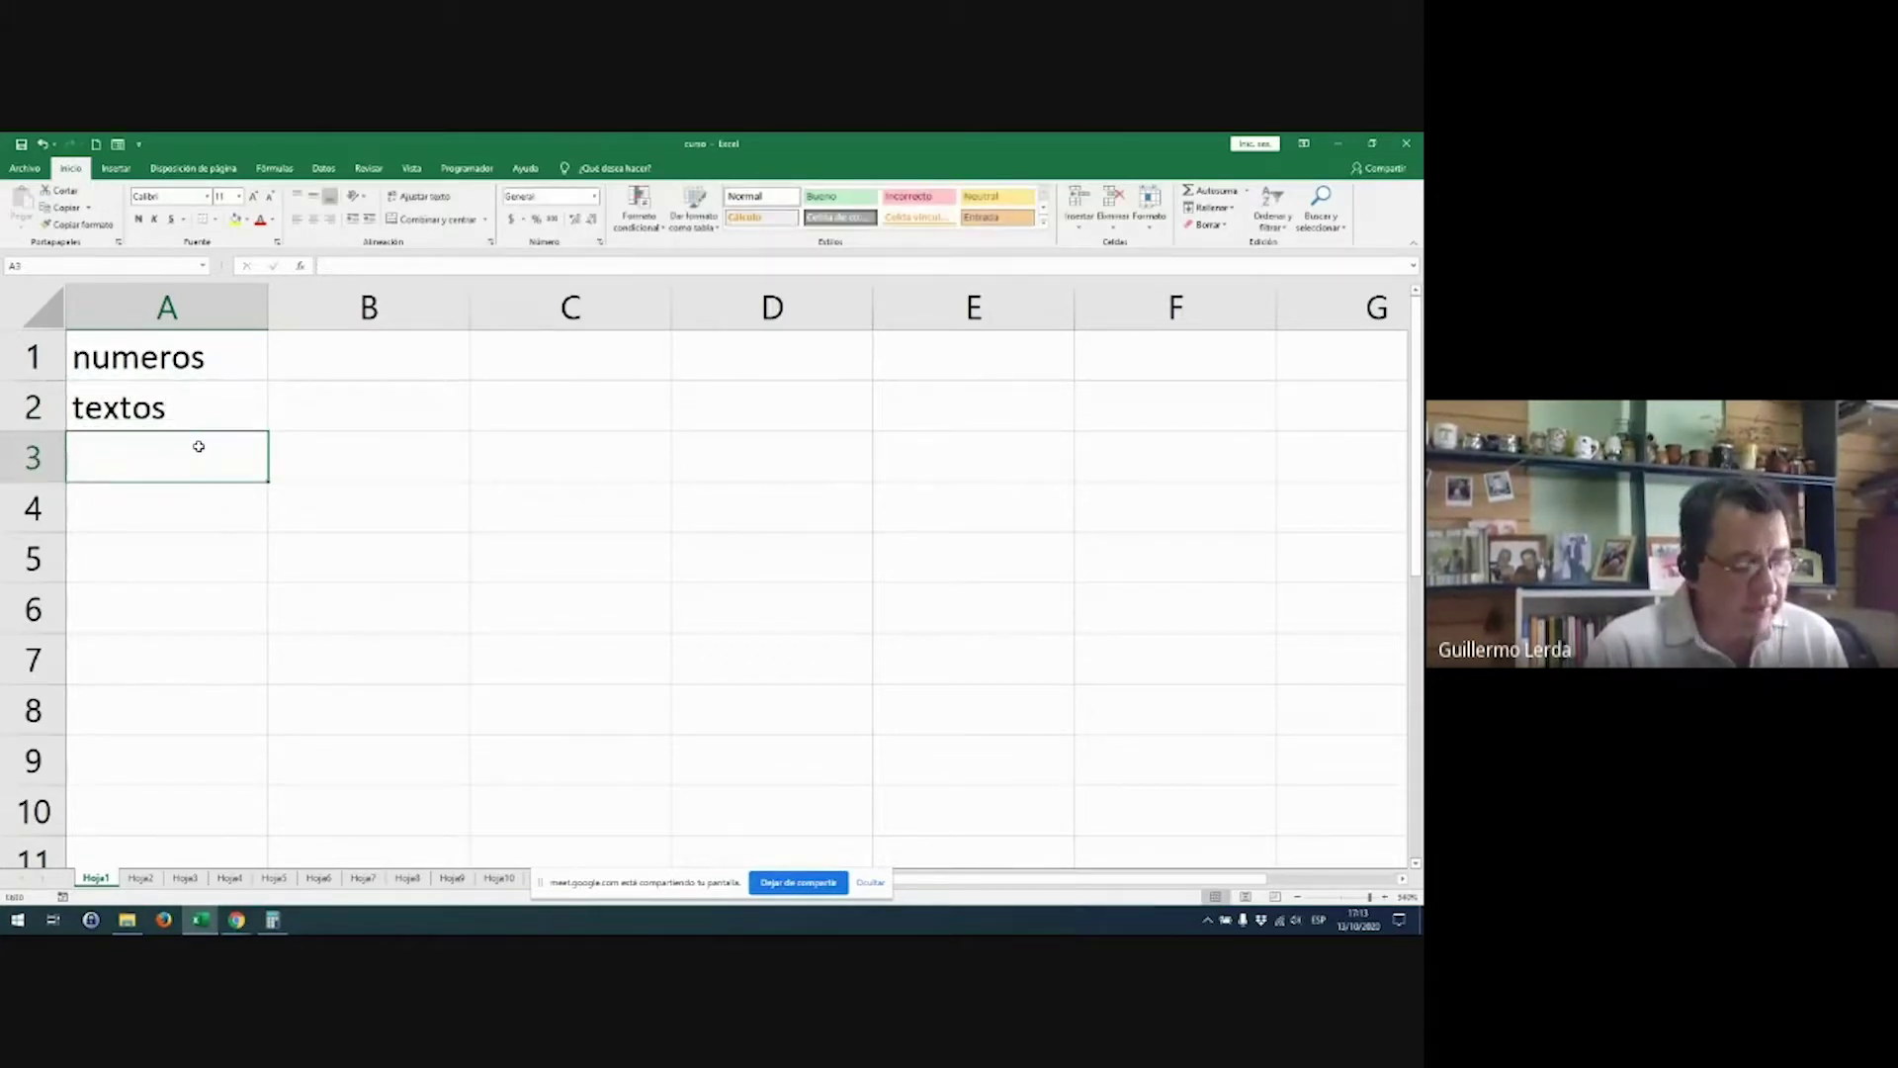
pyautogui.write('formulas')
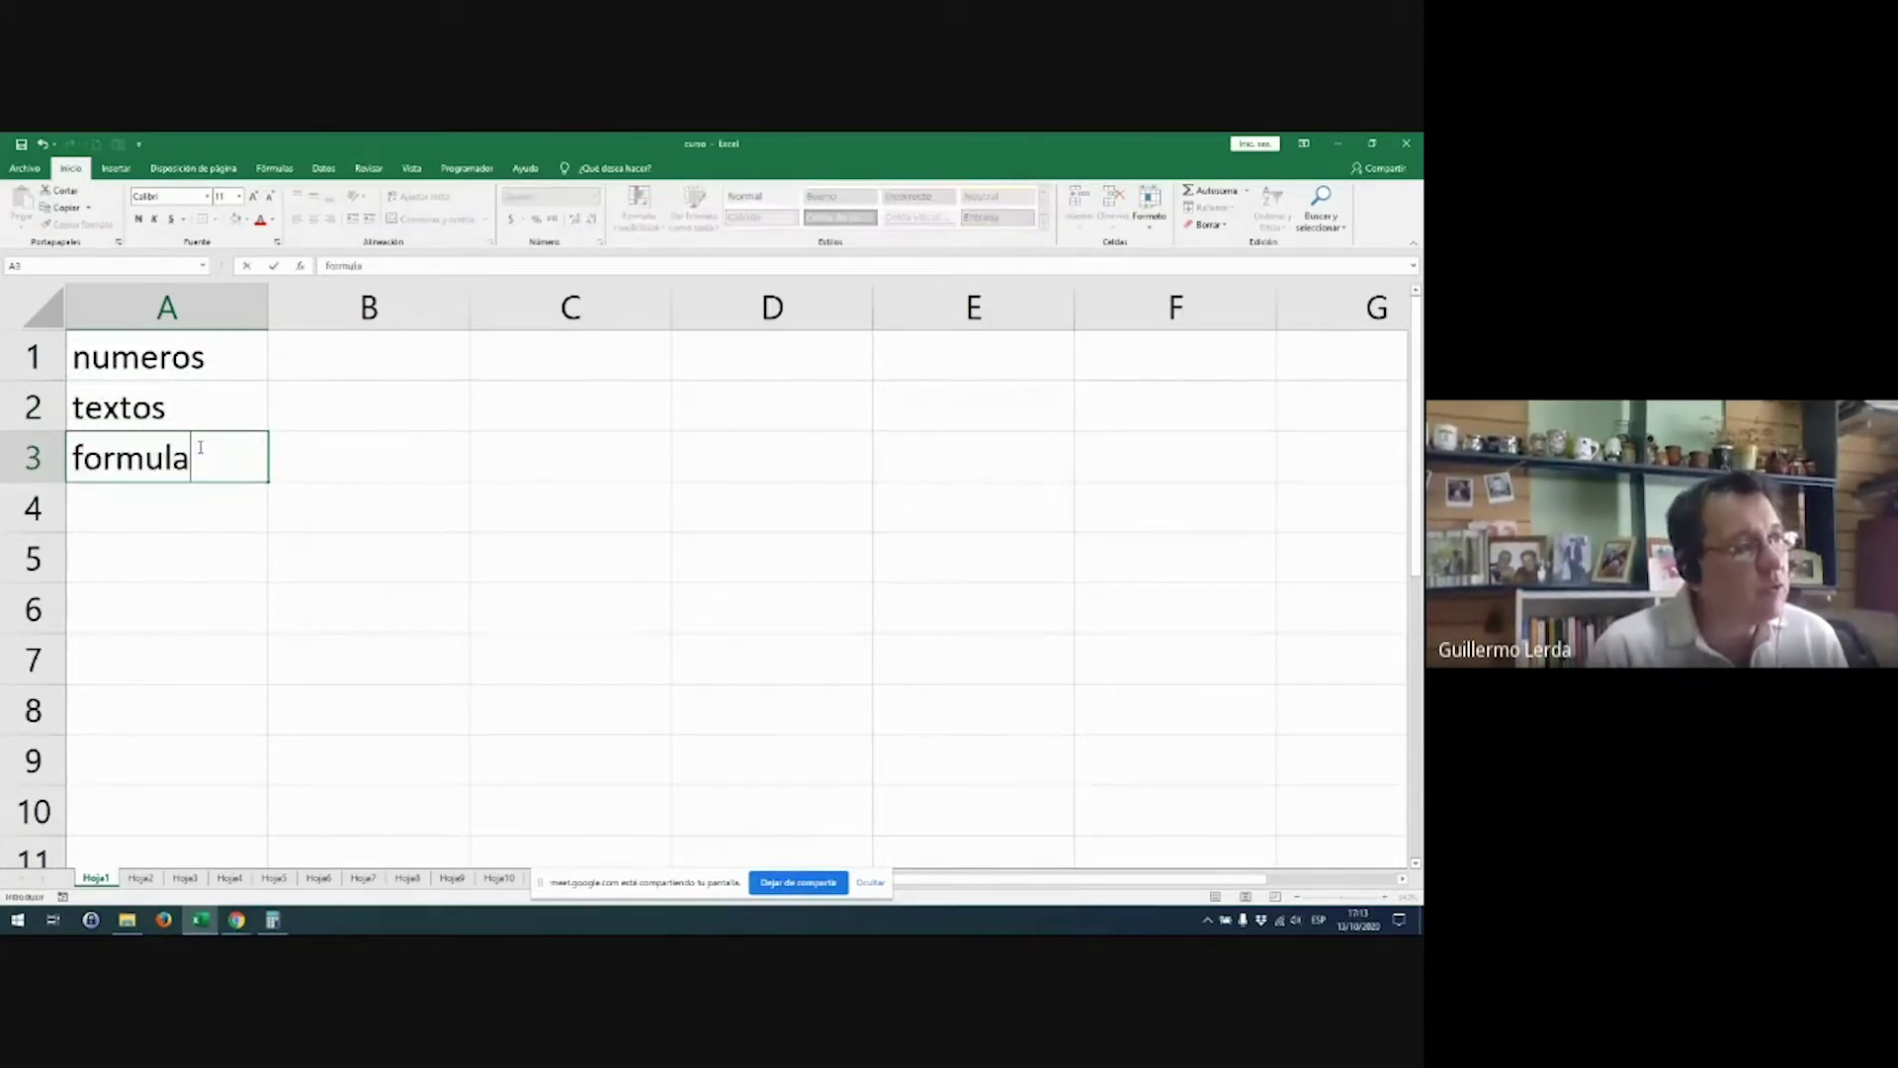
pyautogui.press('Return')
pyautogui.click(199, 448)
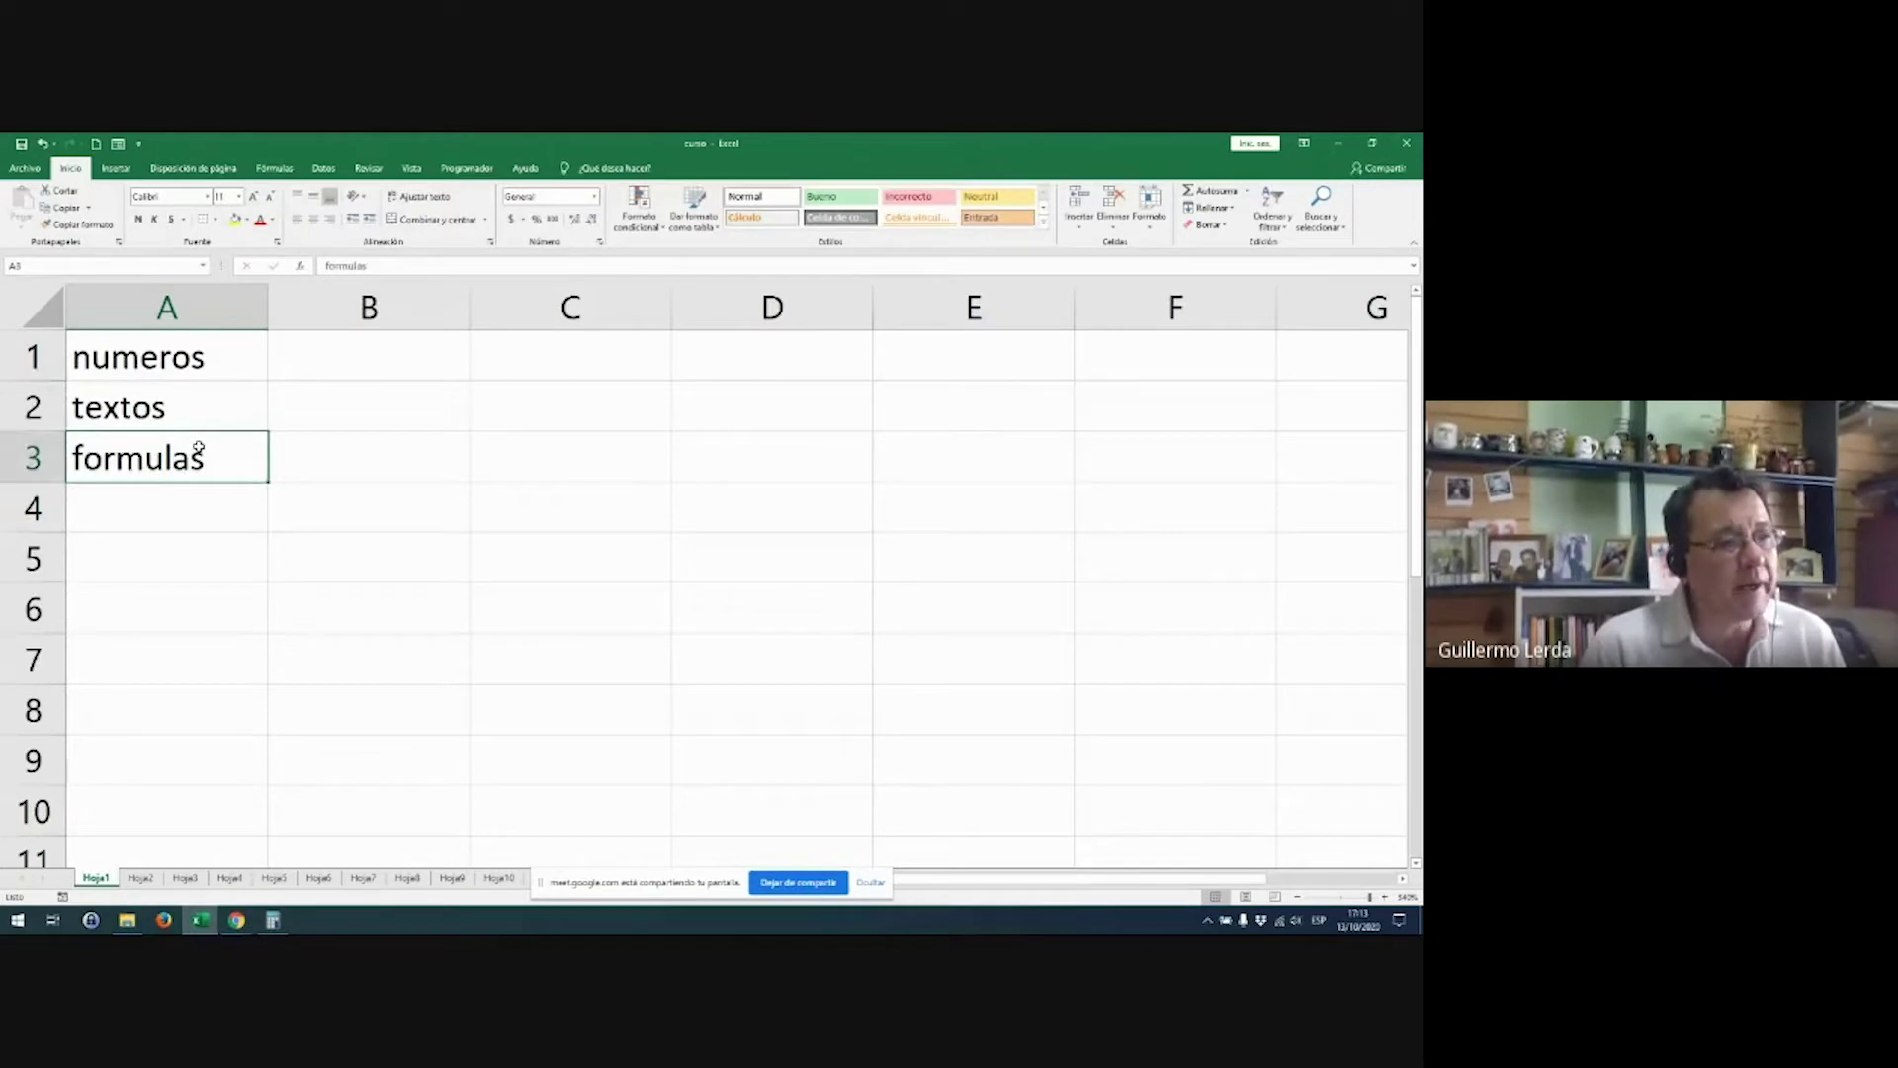
# Step: Clear the contents of cells A1 to A3
pyautogui.press('Up')
pyautogui.press('Up')
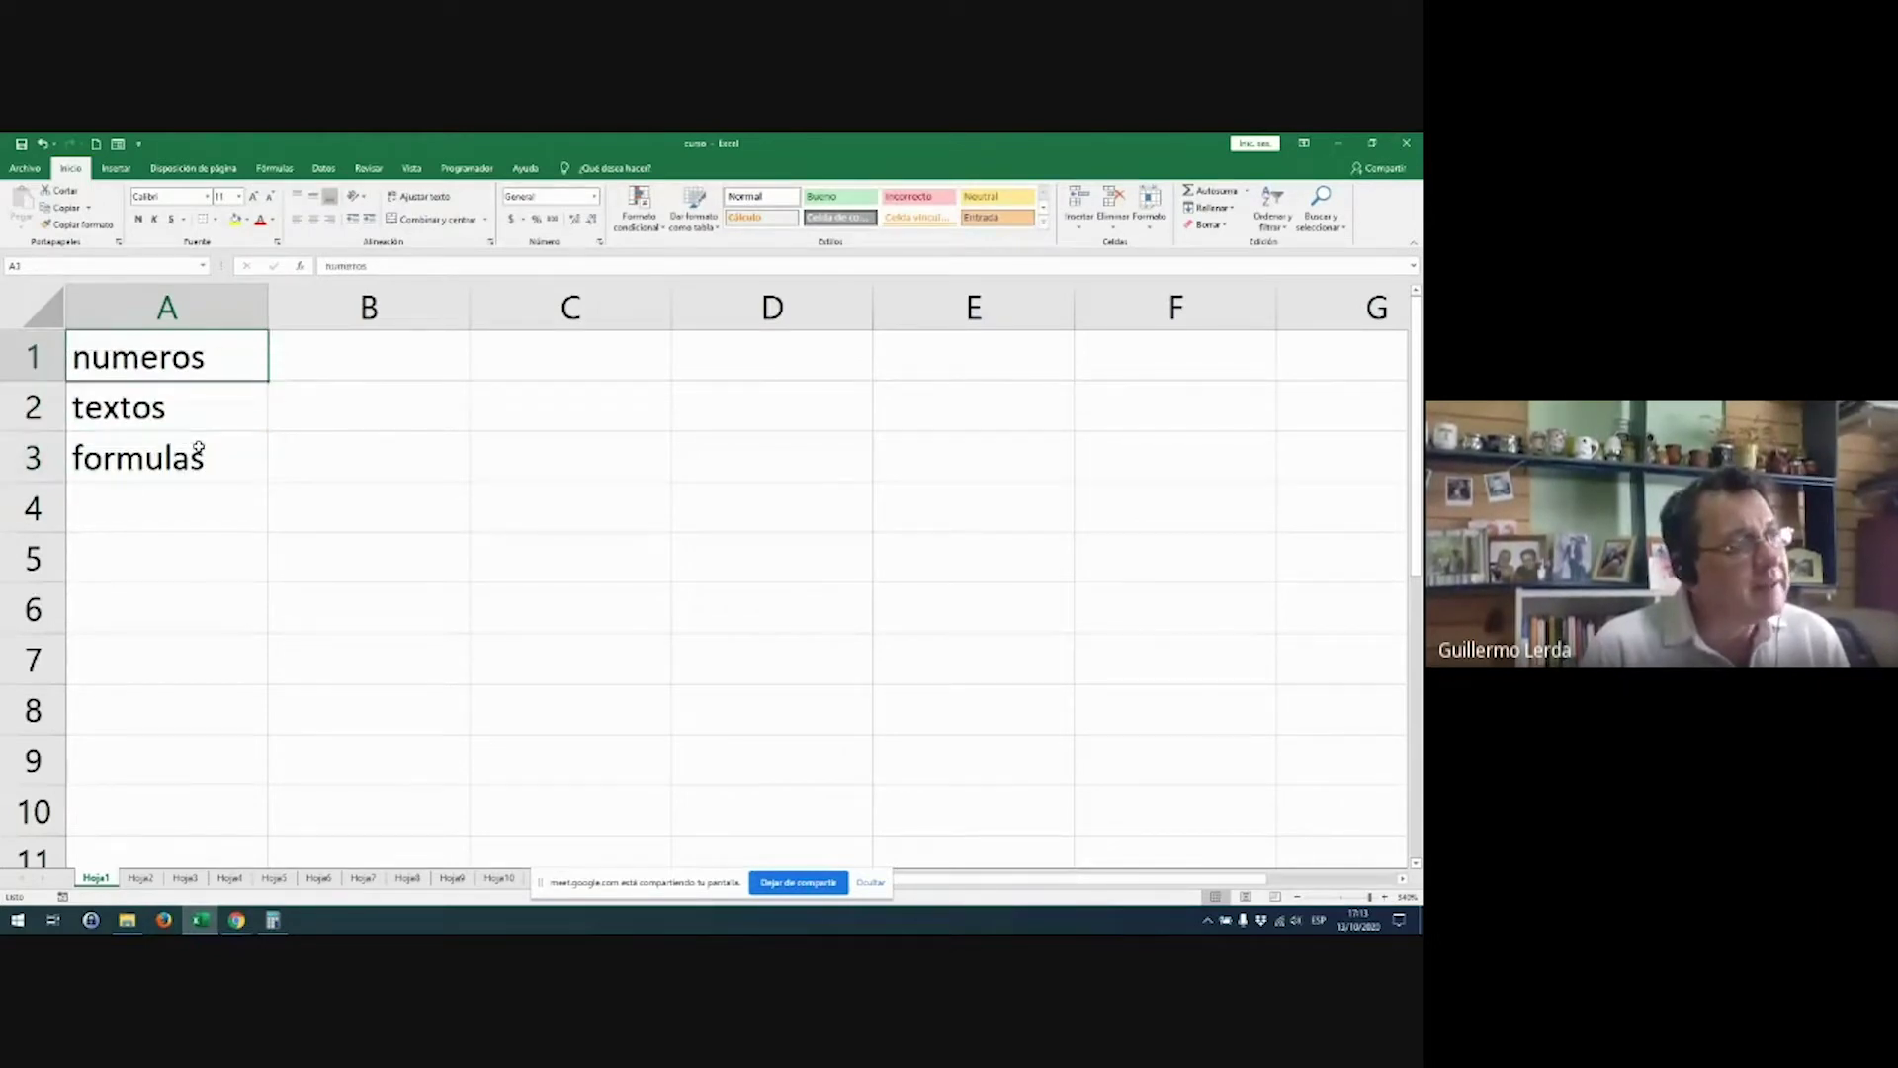
pyautogui.hotkey('shift', 'Down')
pyautogui.hotkey('shift', 'Down')
pyautogui.press('Down')
pyautogui.press('Down')
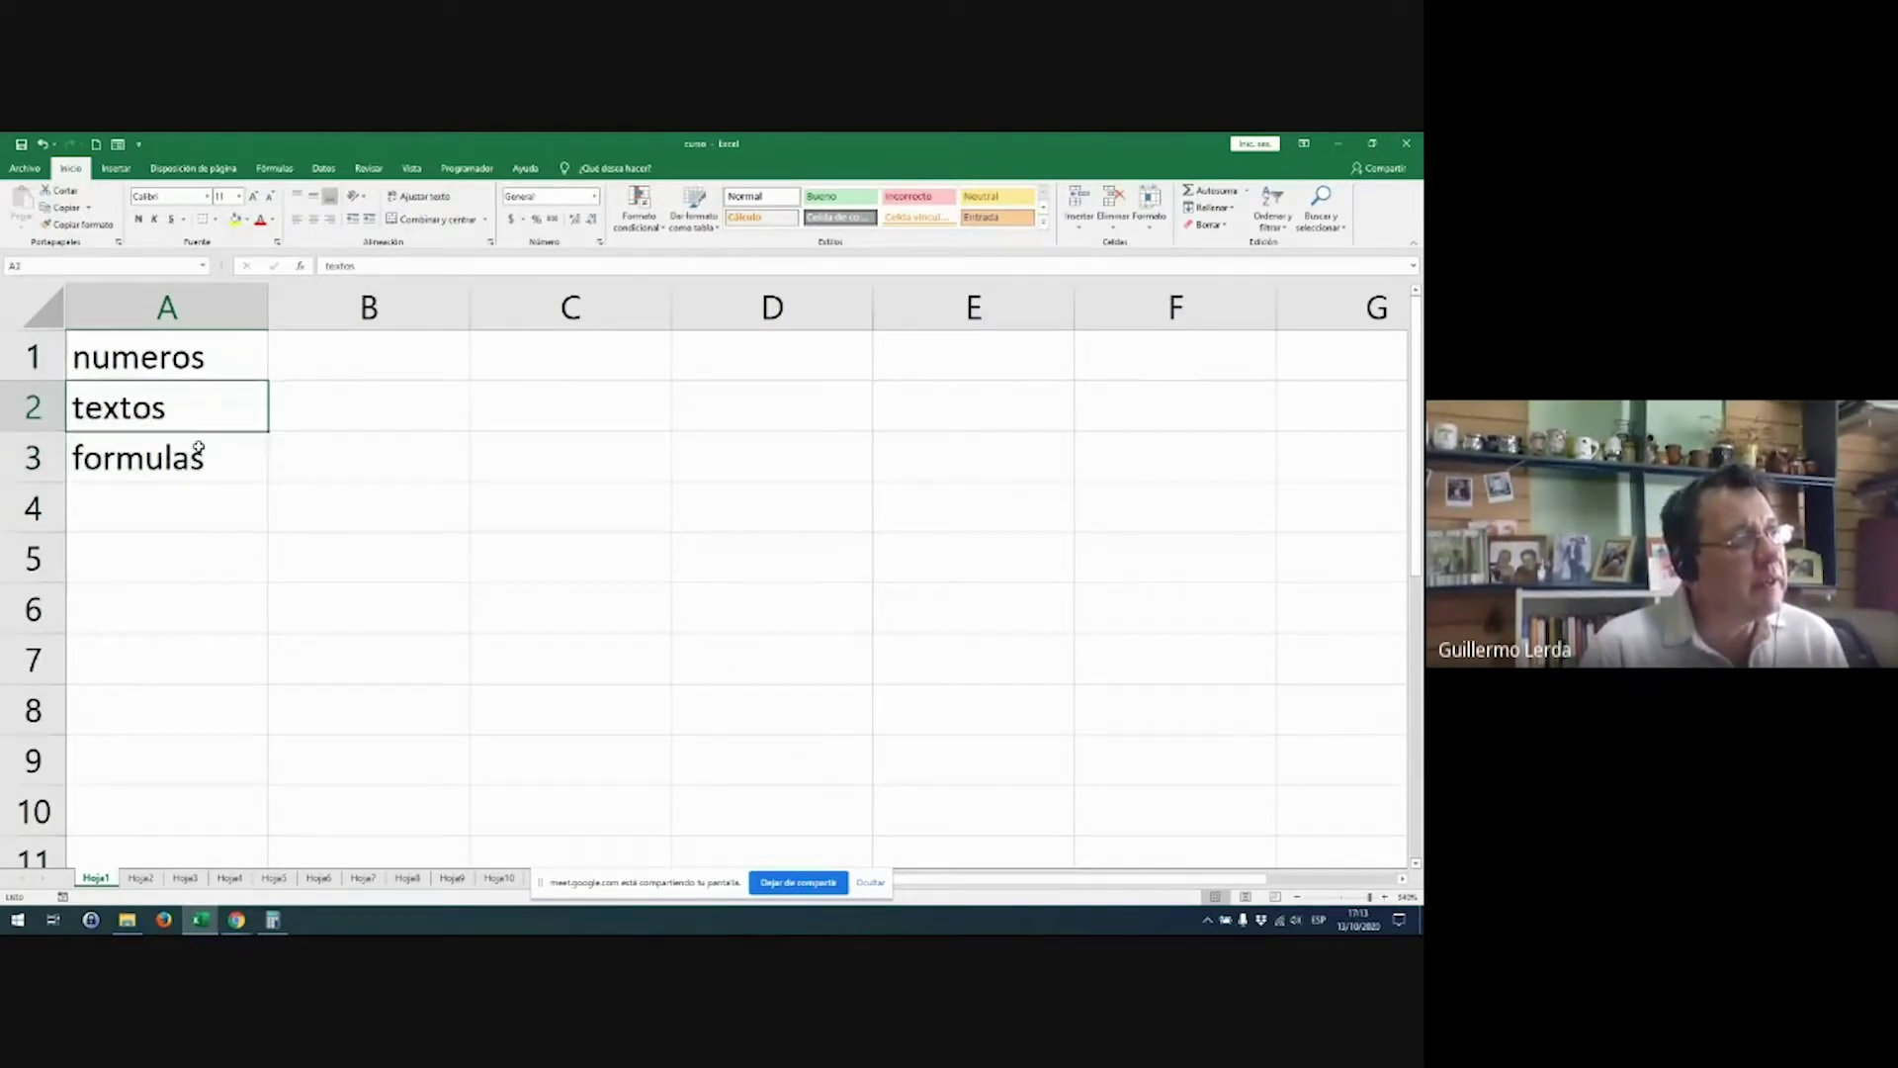
pyautogui.press('Up')
pyautogui.press('Up')
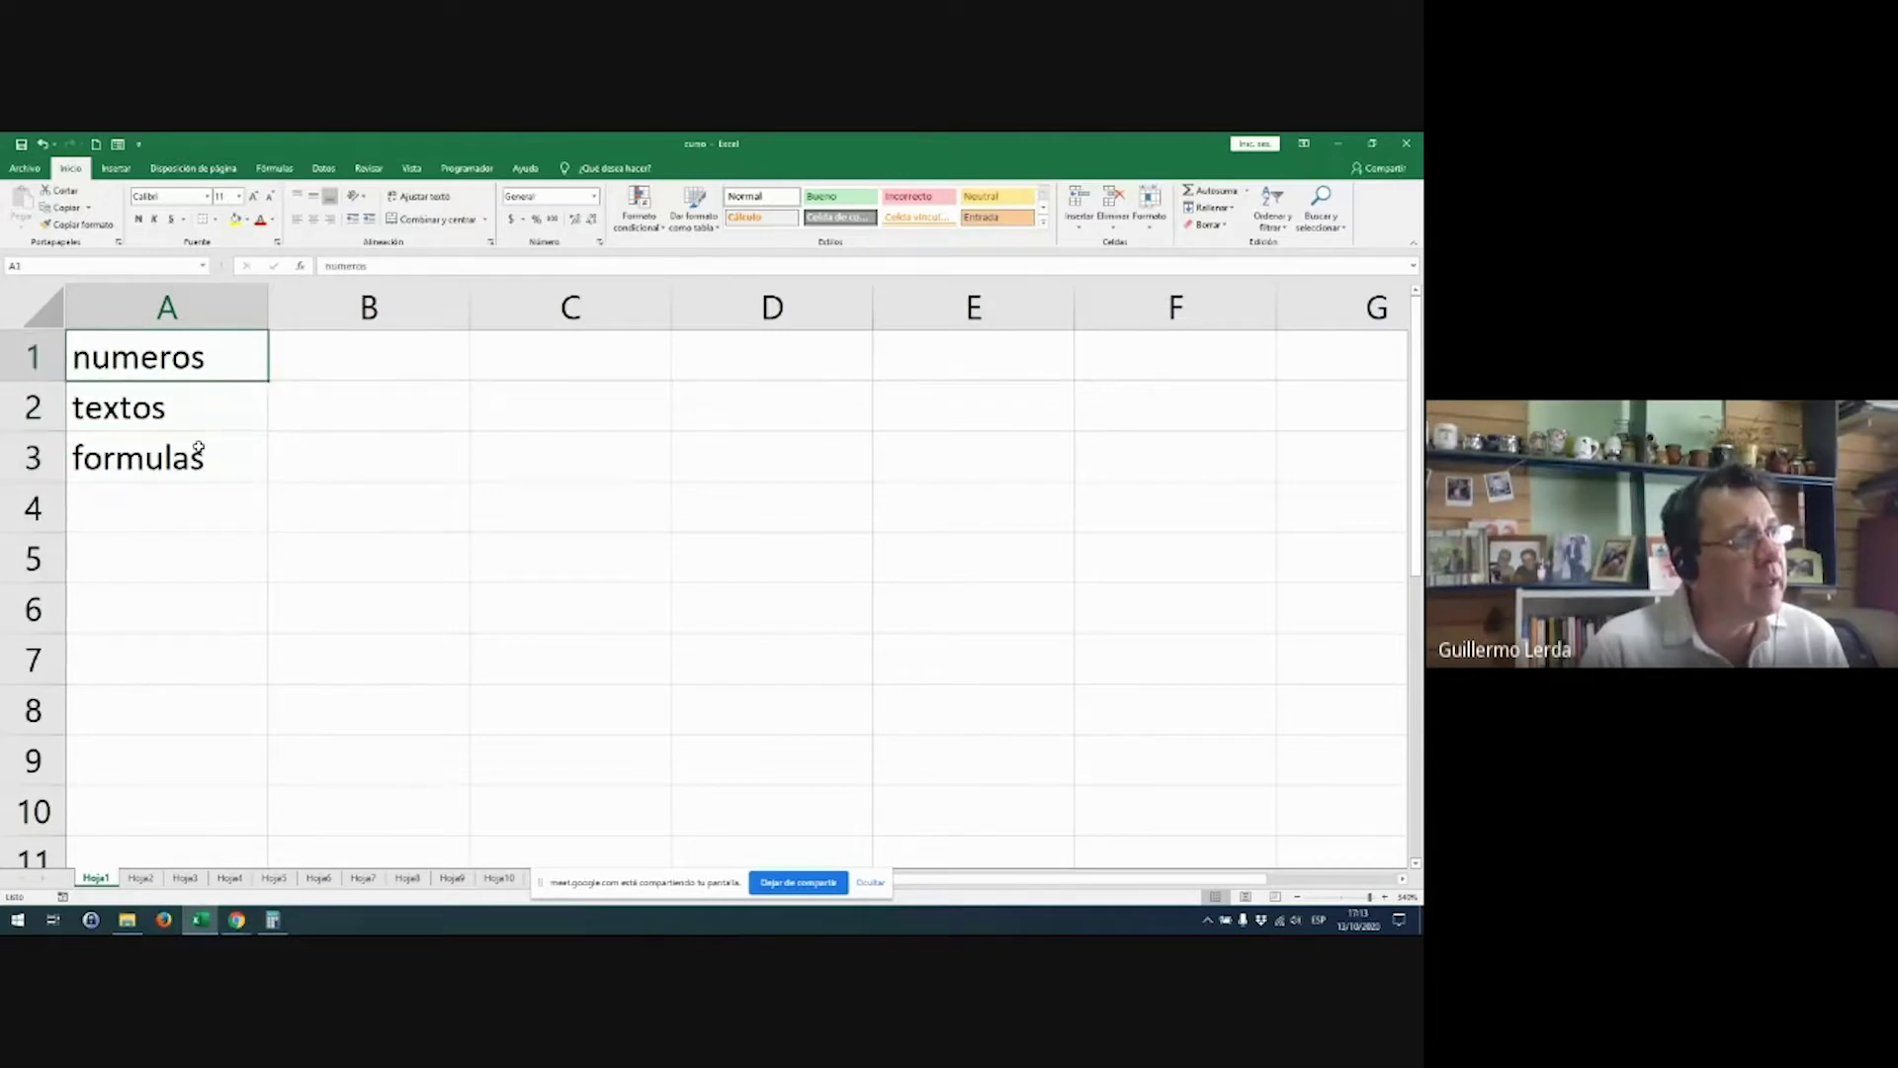
pyautogui.hotkey('shift', 'Down')
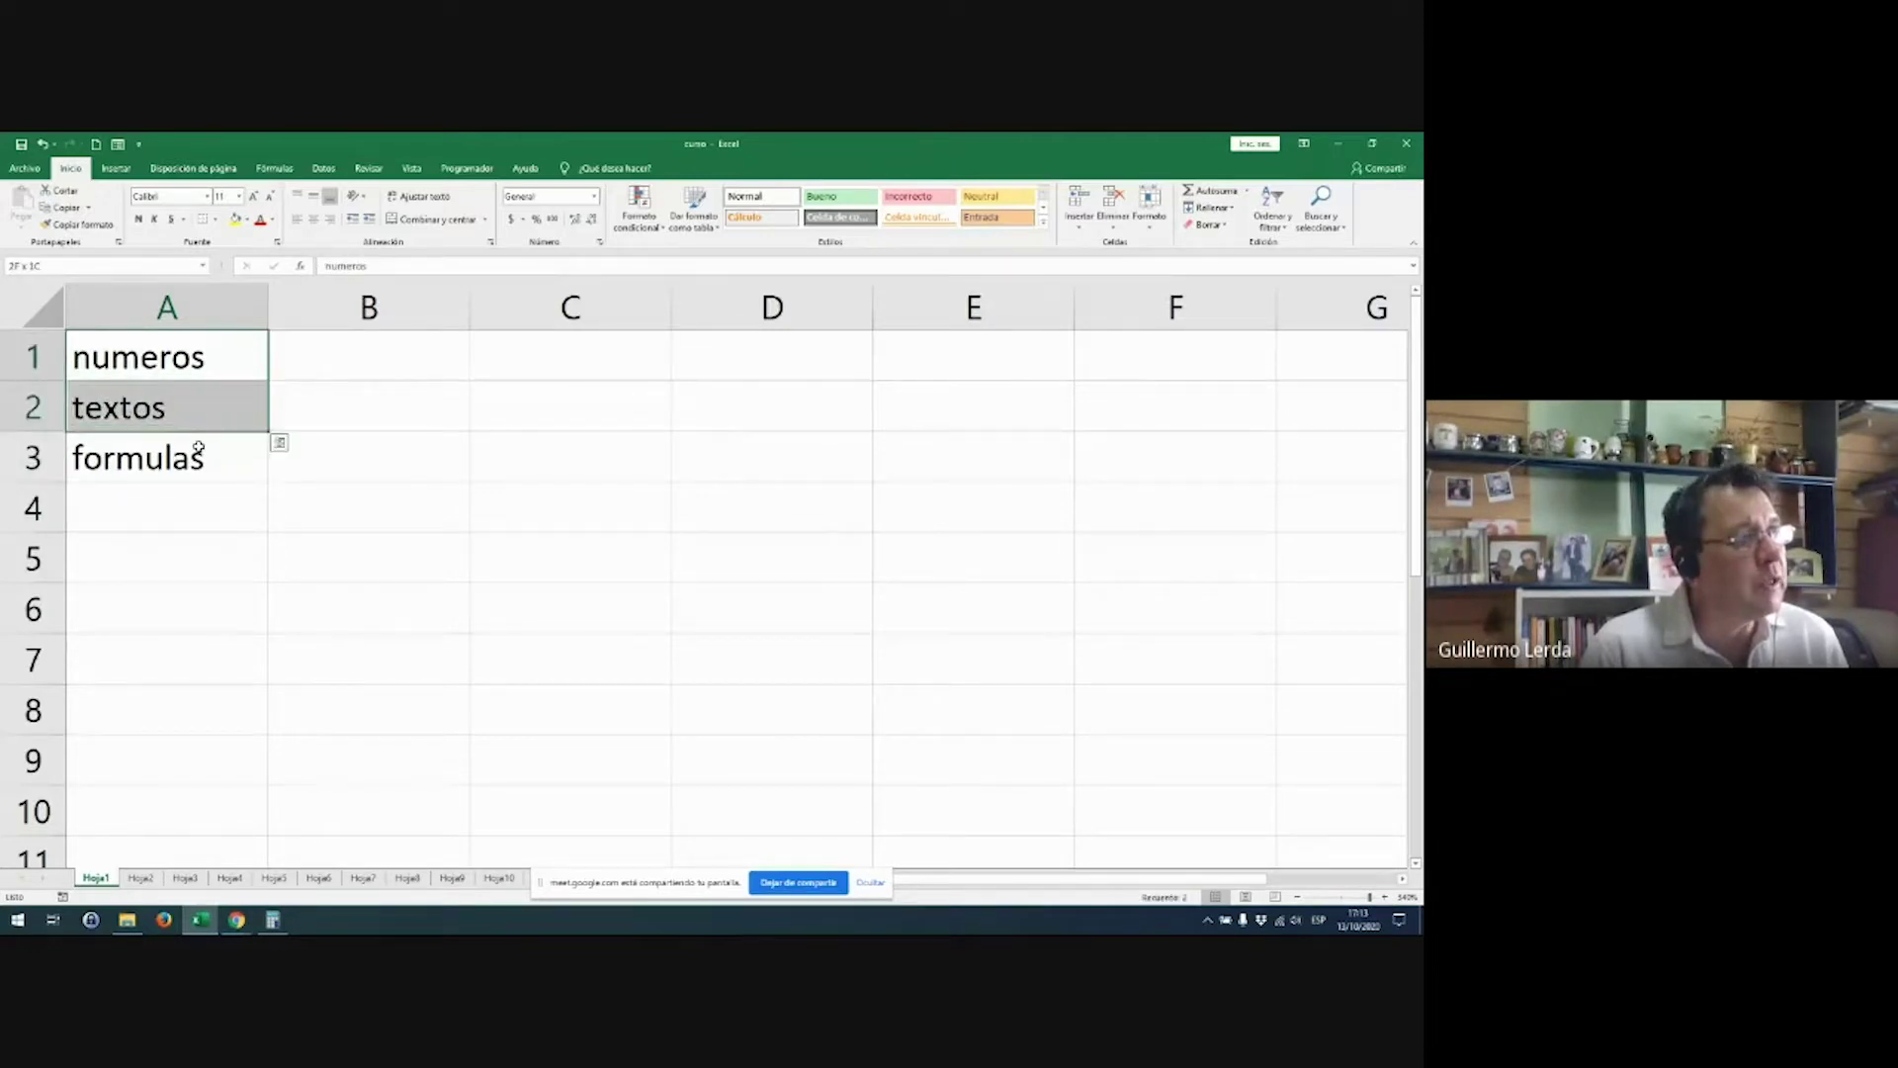
pyautogui.hotkey('shift', 'Down')
pyautogui.press('Delete')
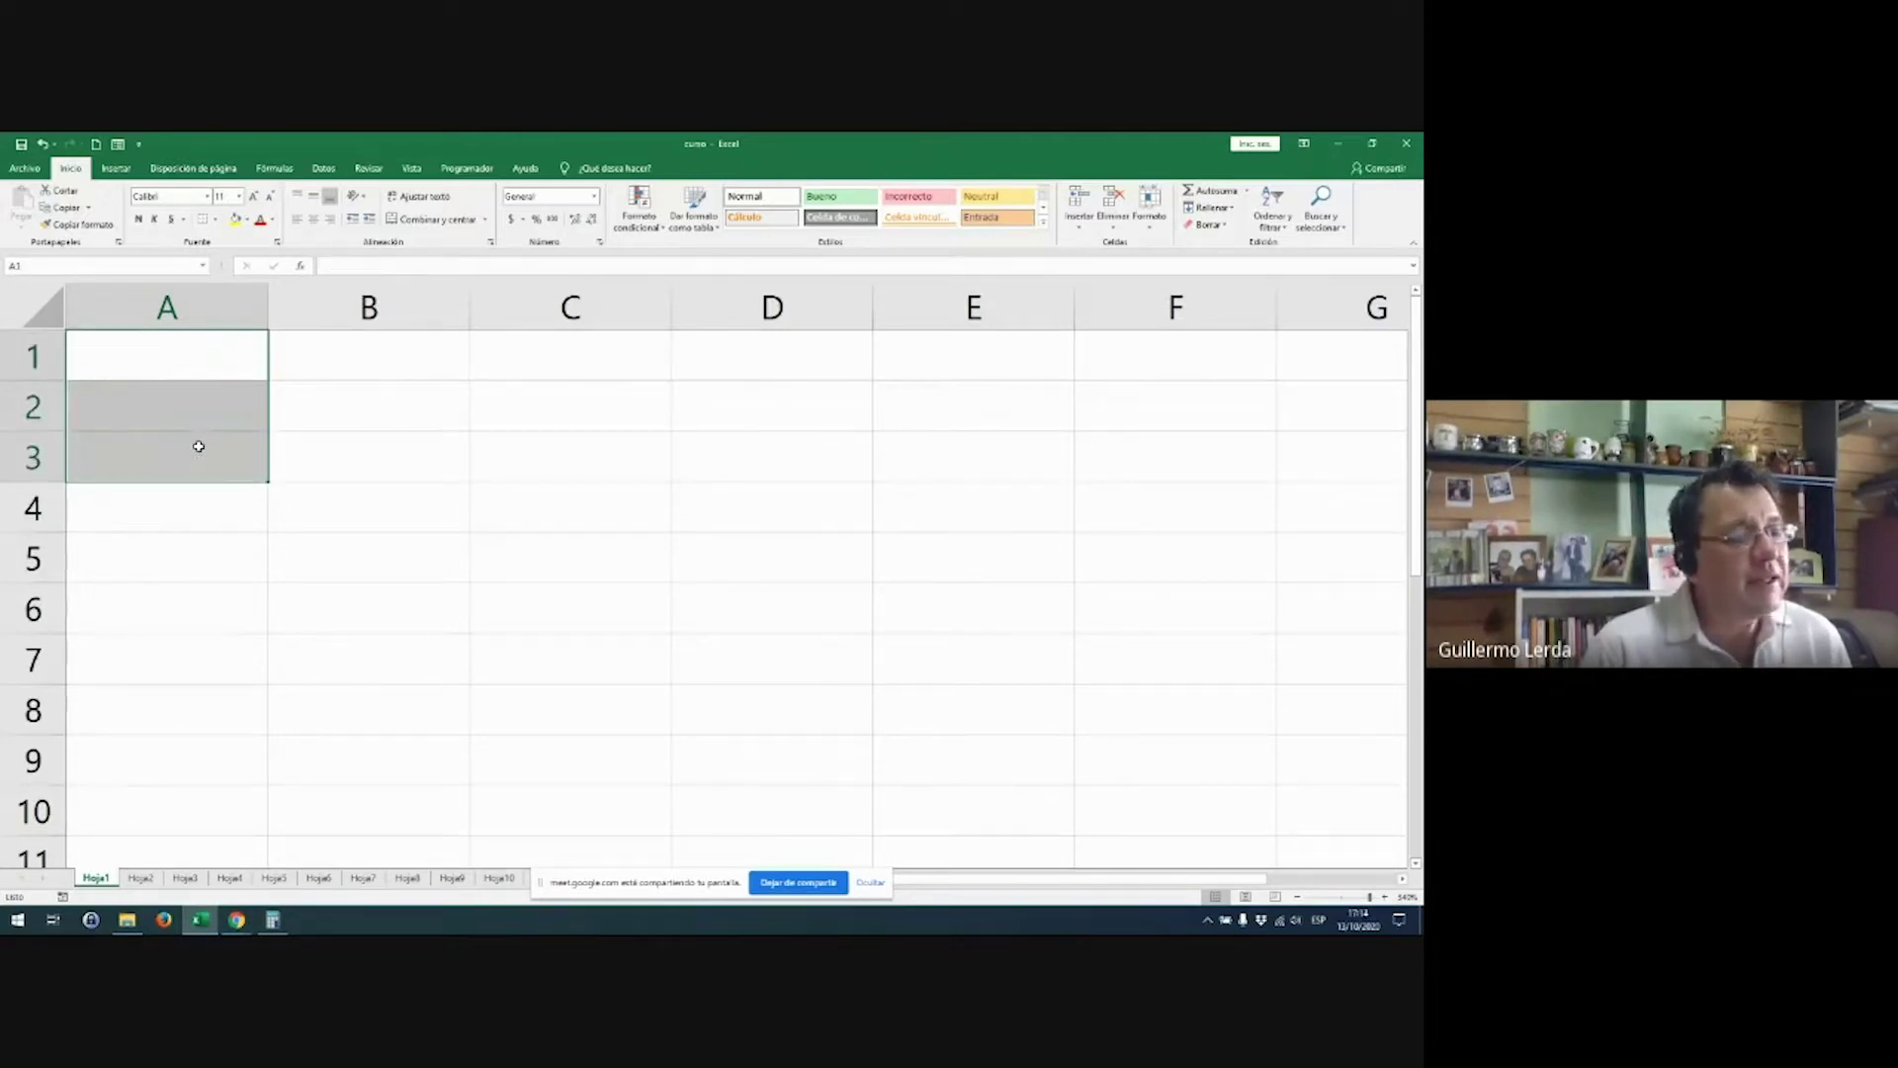
# Step: Enter the numbers 2, 4, 8 and 4354743 in cells A1 to A4
pyautogui.click(187, 369)
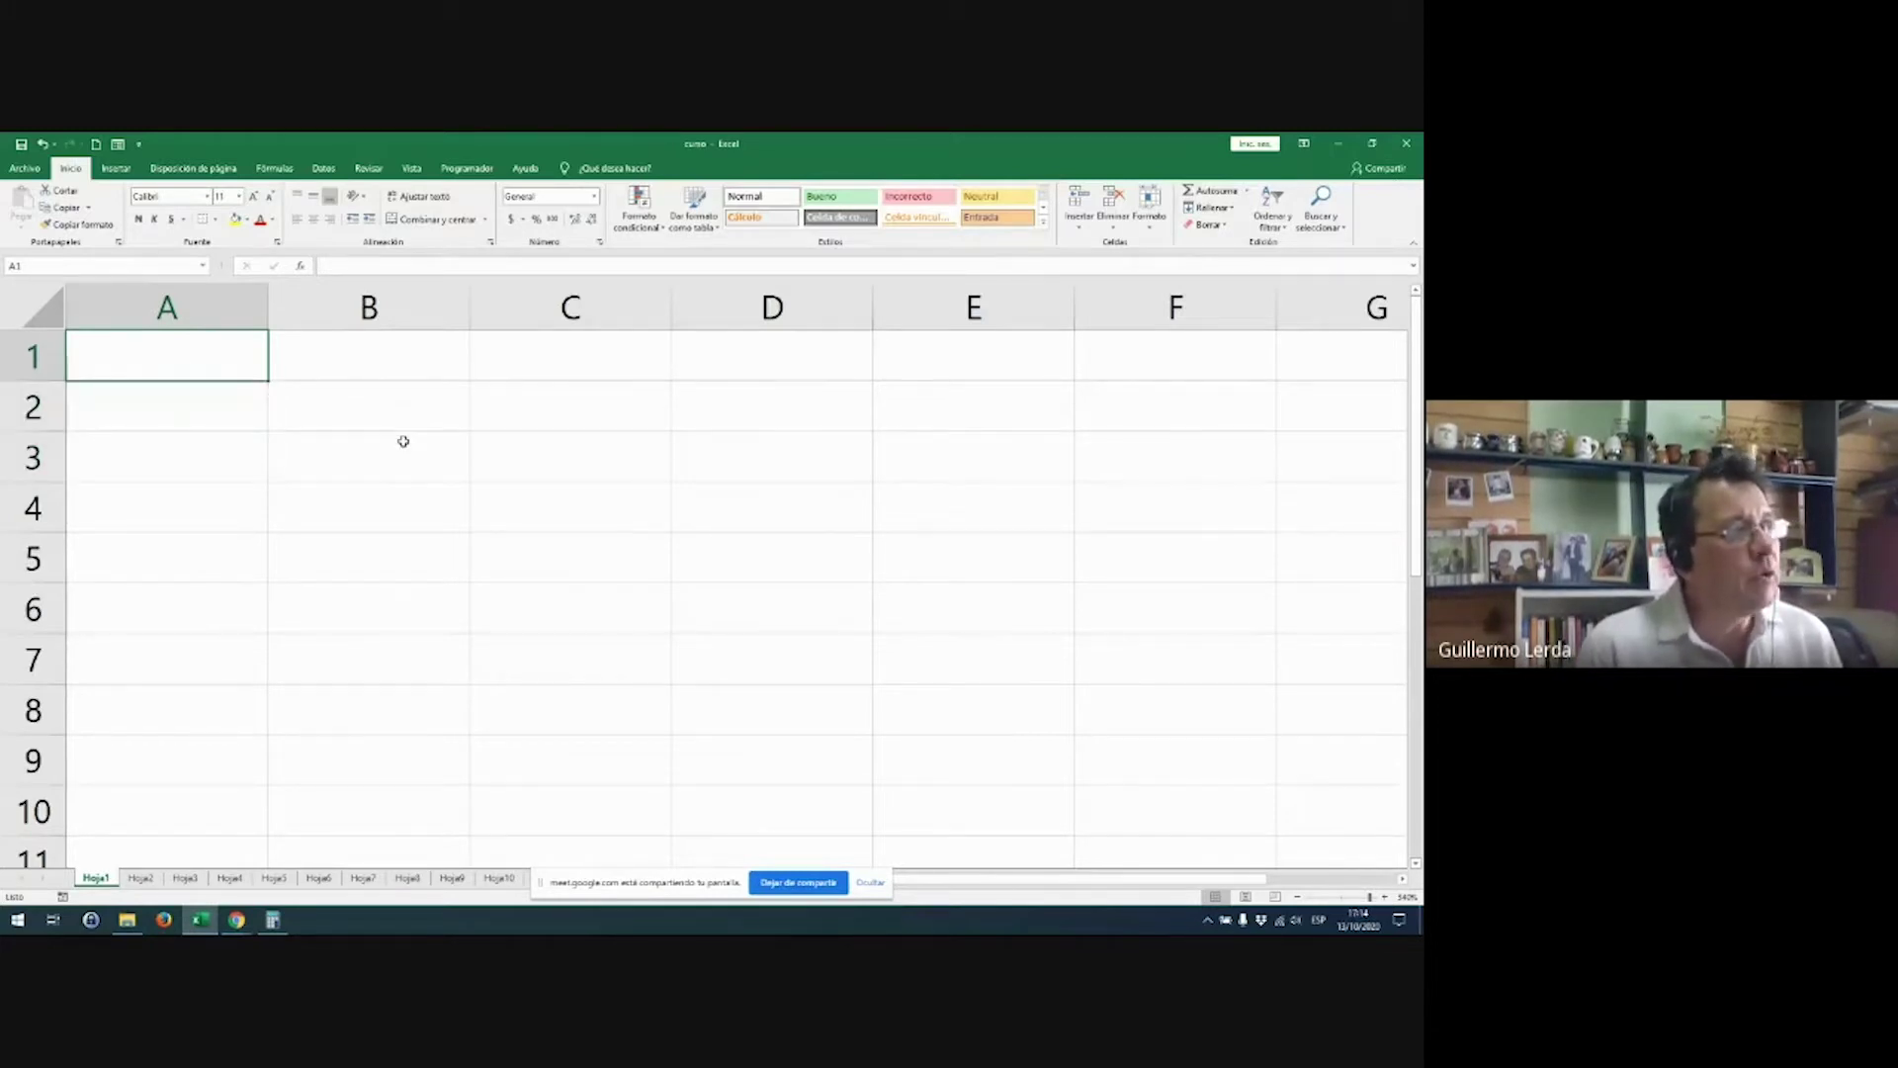
pyautogui.write('2')
pyautogui.press('Return')
pyautogui.write('4')
pyautogui.press('Return')
pyautogui.write('8')
pyautogui.press('Return')
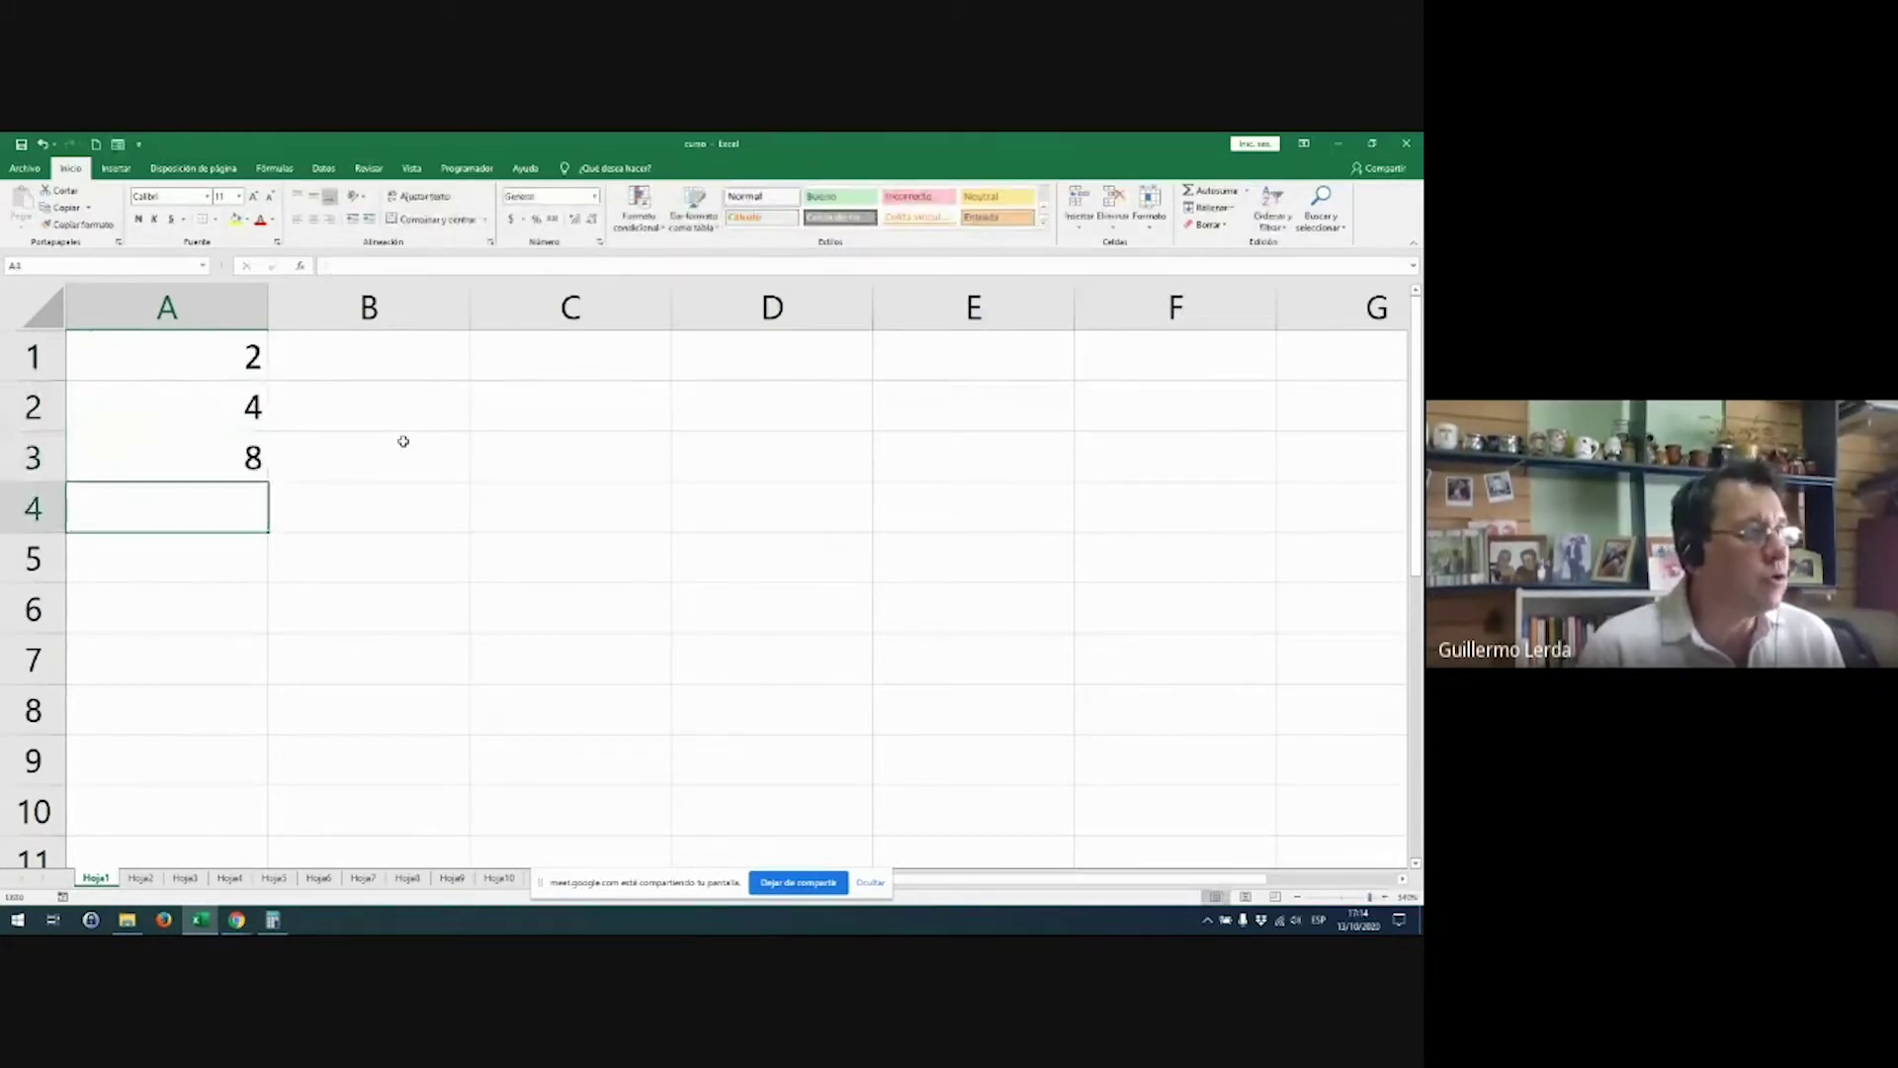
pyautogui.write('4354743')
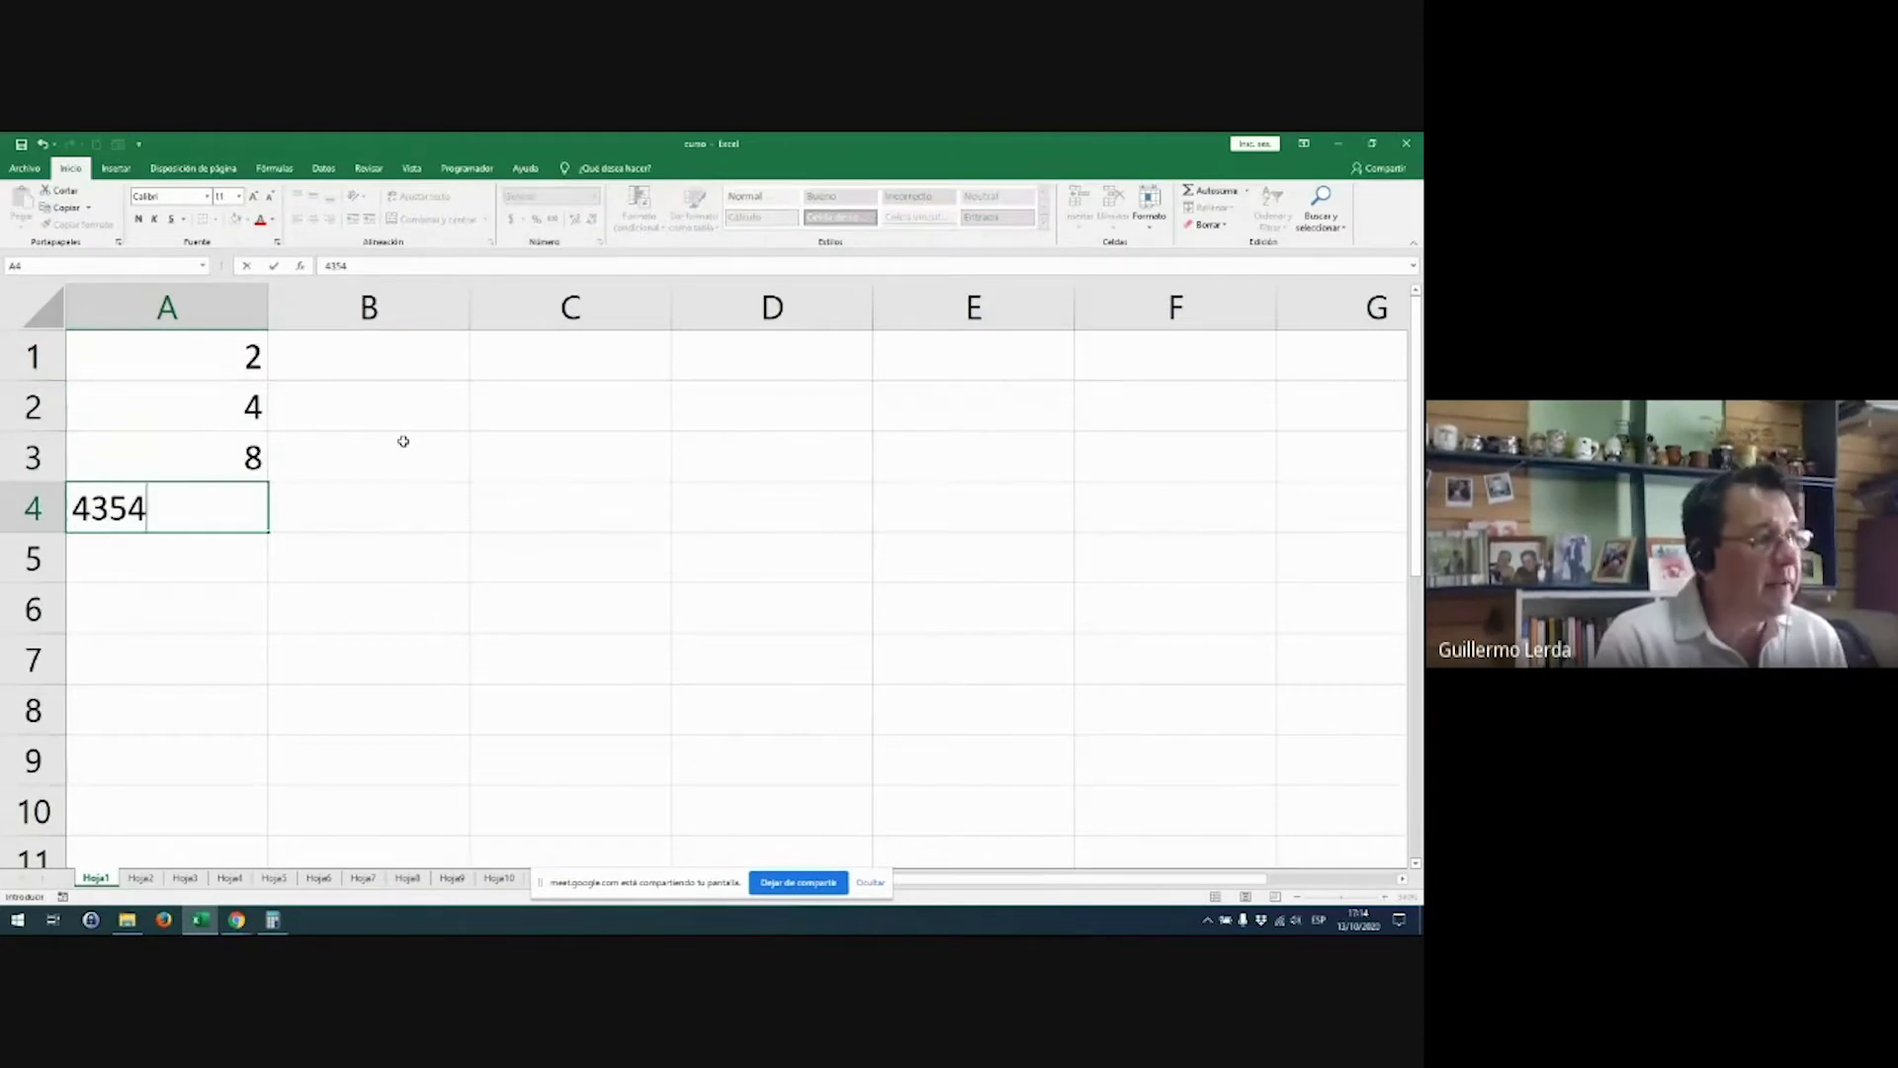
pyautogui.hotkey('ctrl', 'Return')
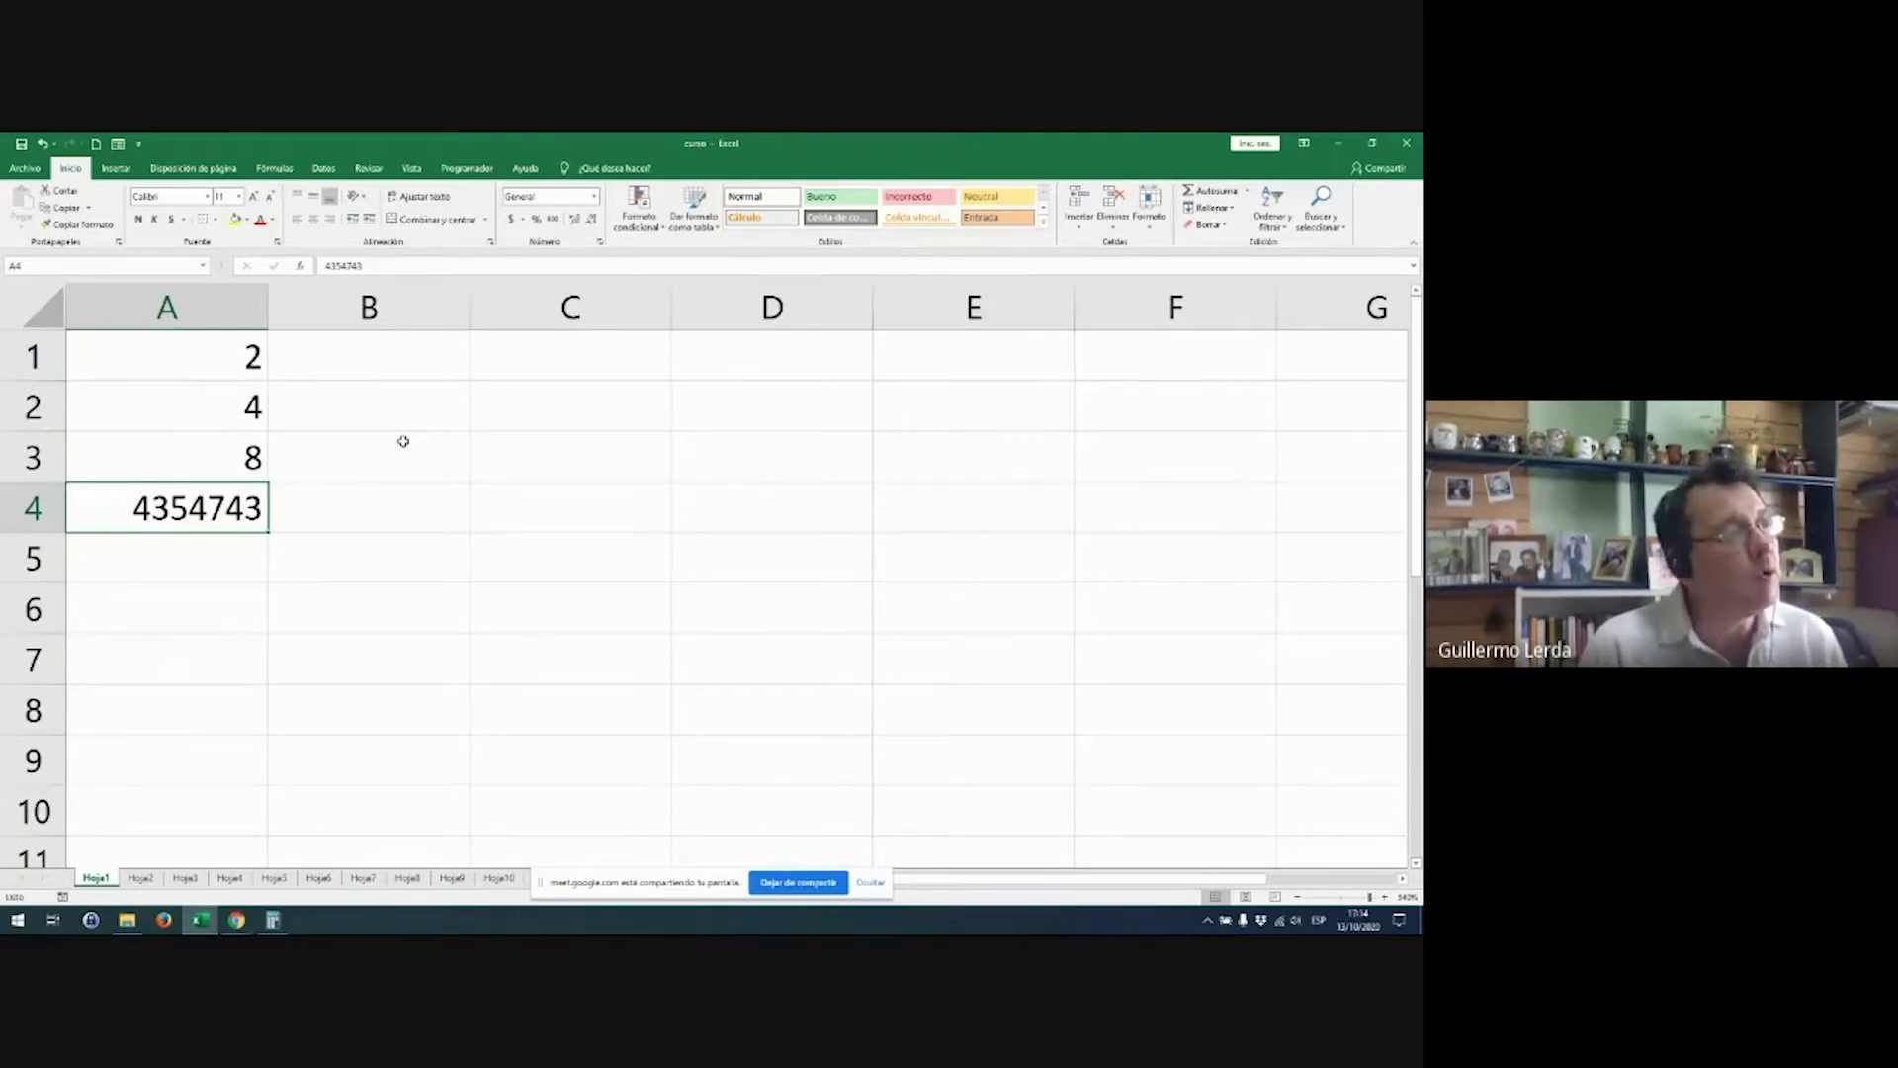
# Step: Enter the decimal number 0,5 in cell A5, below the whole numbers
pyautogui.press('Up')
pyautogui.press('Up')
pyautogui.press('Up')
pyautogui.press('Down')
pyautogui.press('Down')
pyautogui.press('Down')
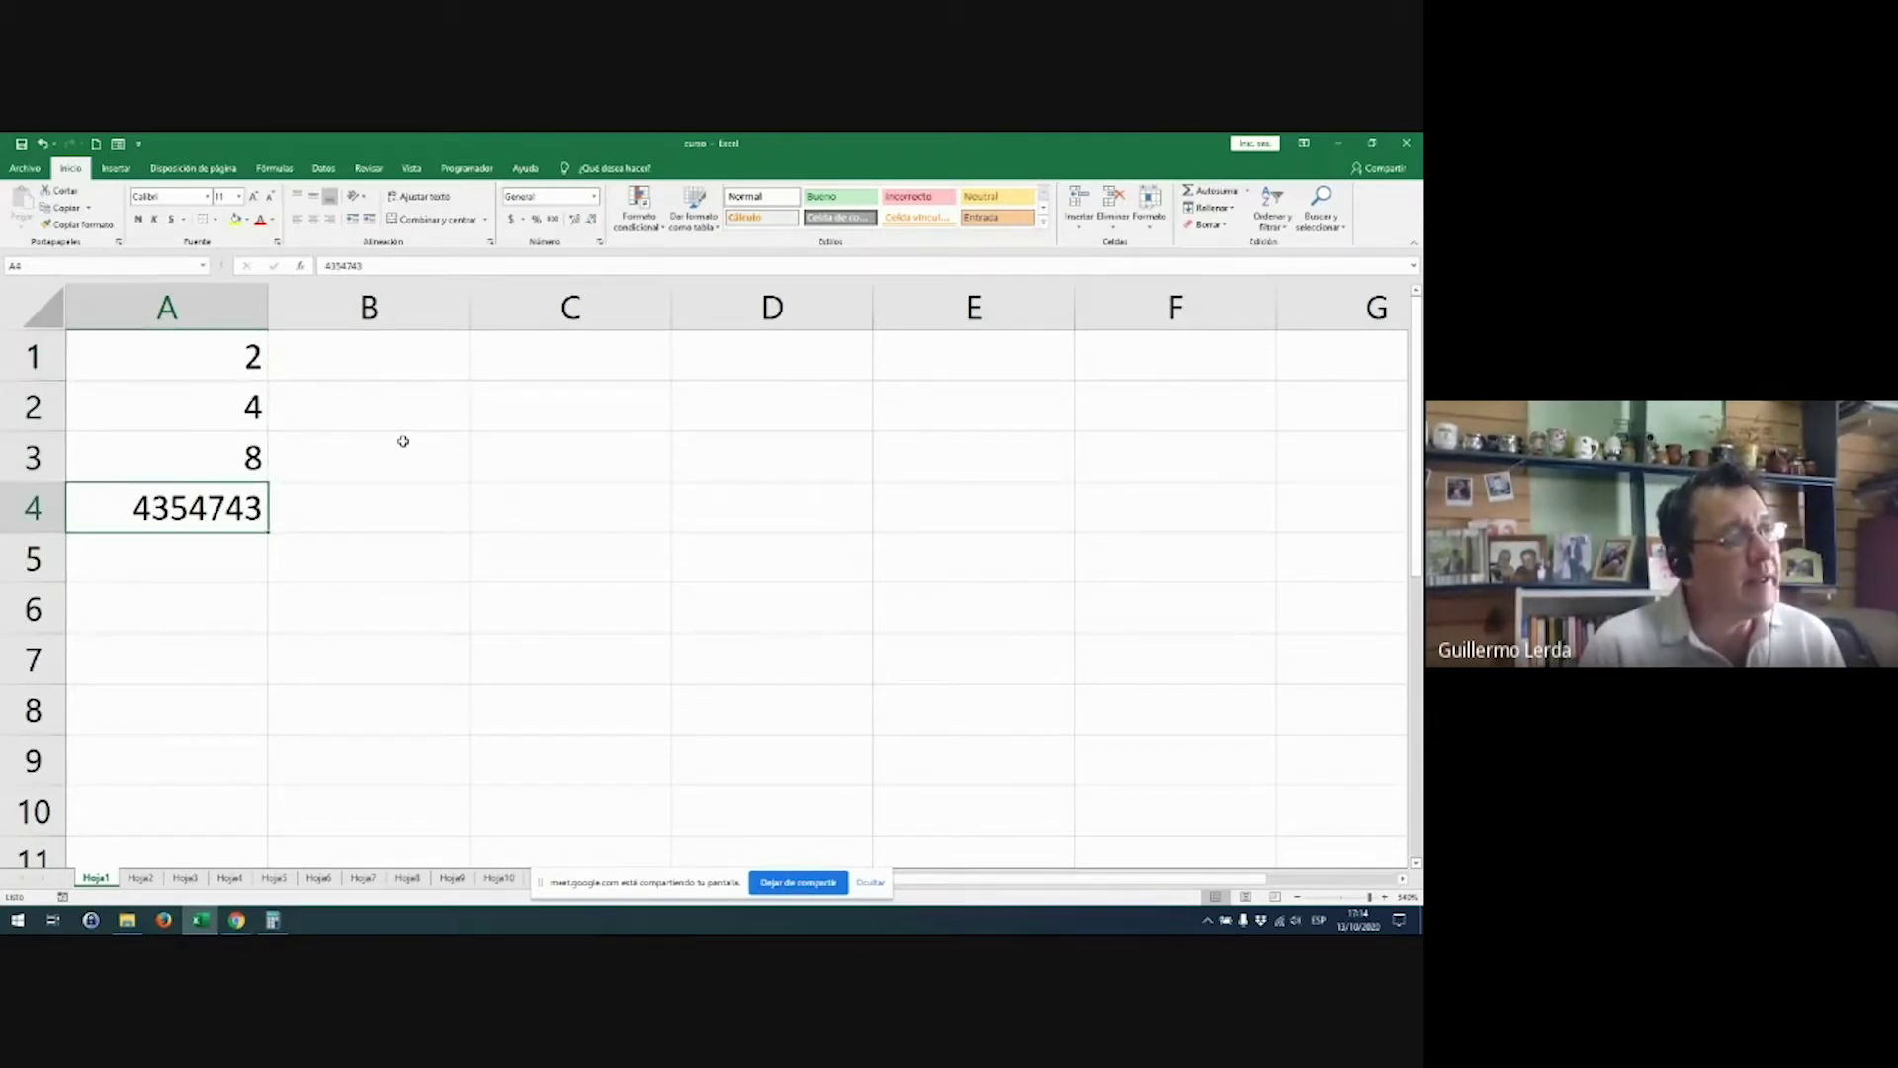
pyautogui.press('Down')
pyautogui.write('0,5')
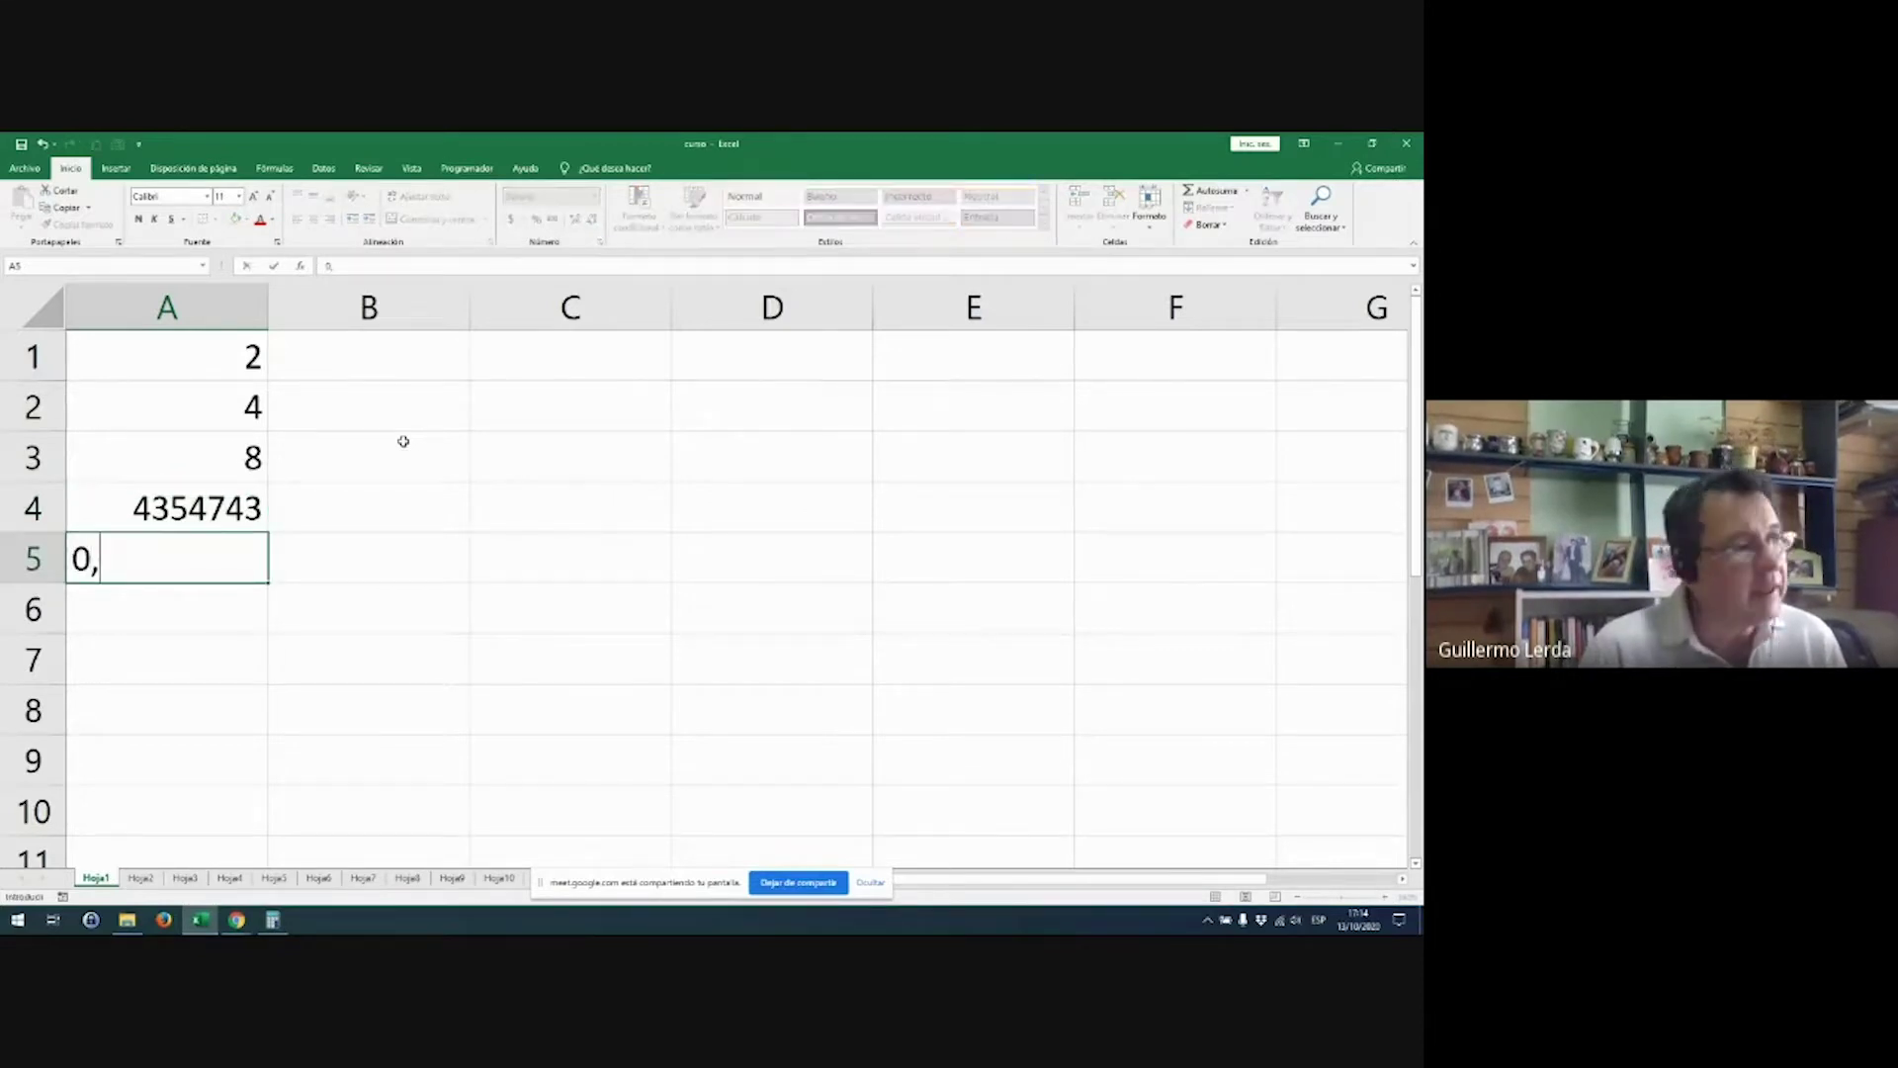
pyautogui.press('Return')
pyautogui.press('Up')
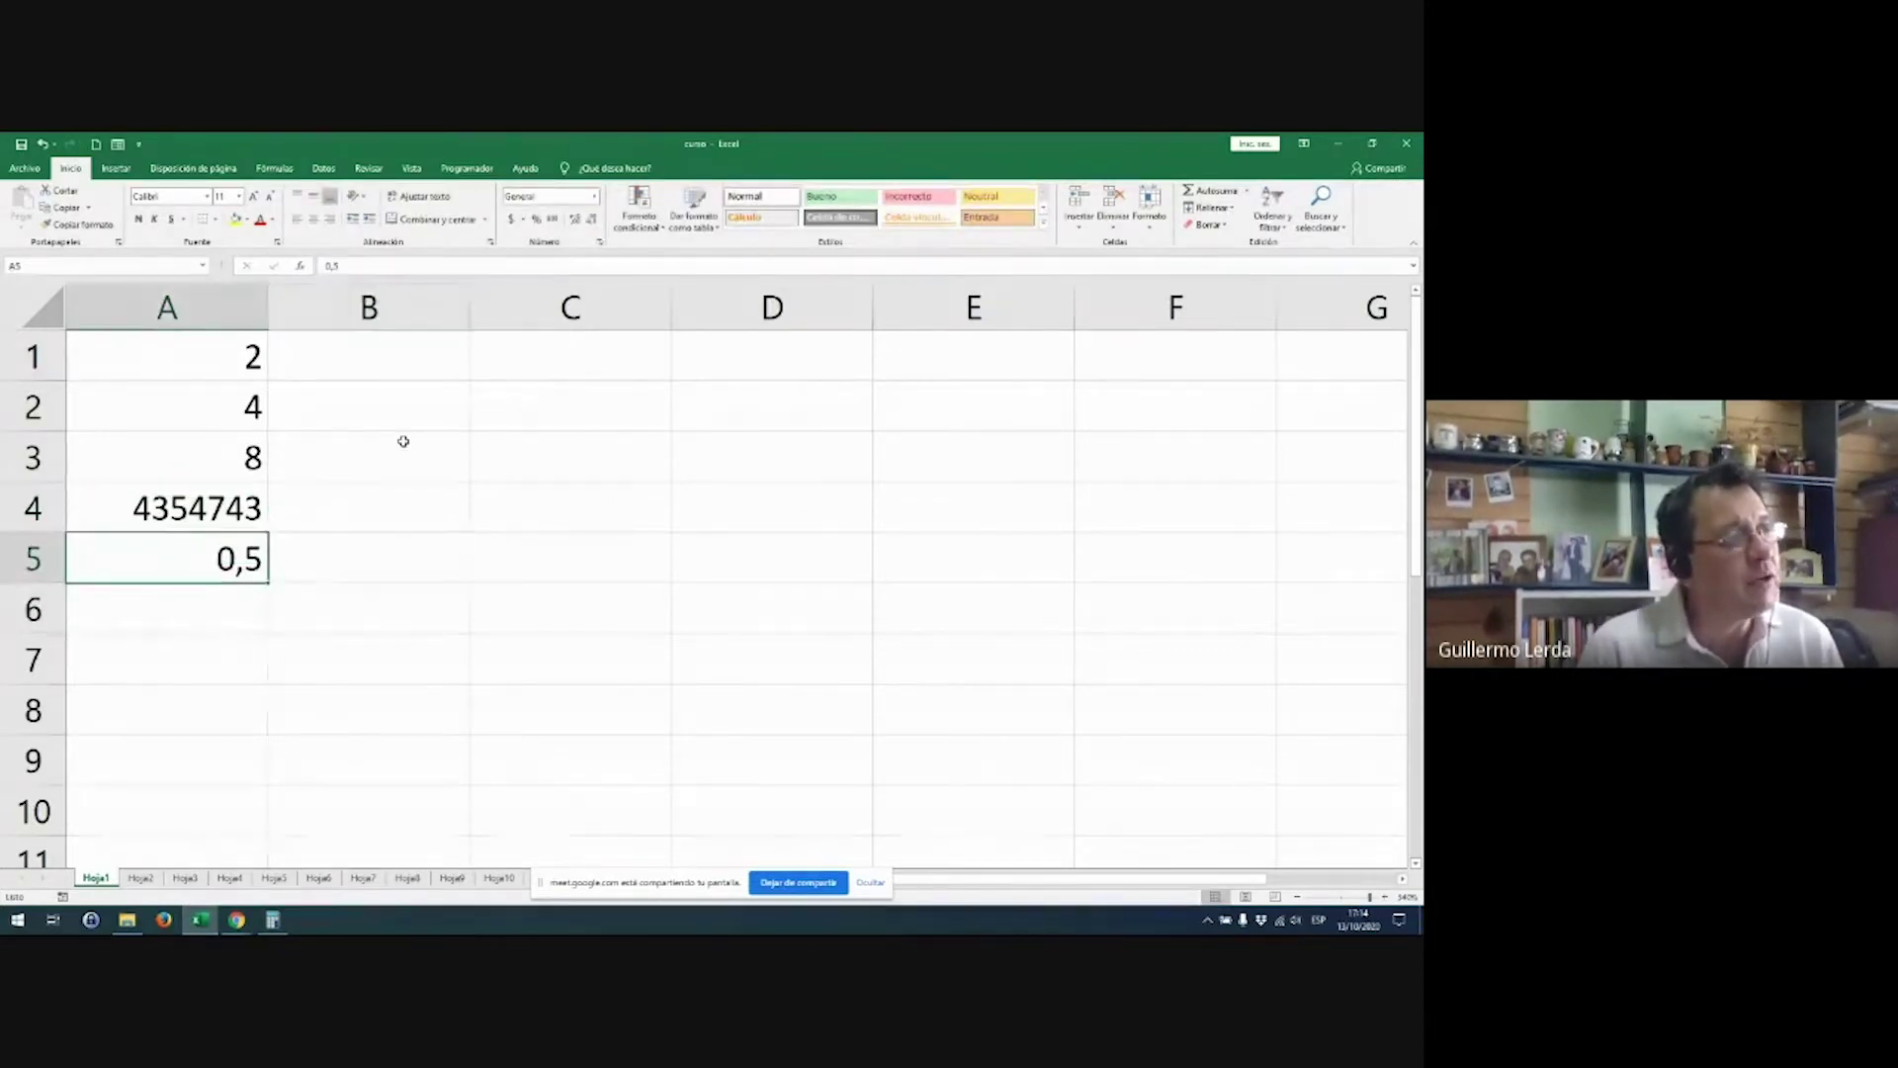
# Step: Select the numbers in A1 to A5 to examine how they are aligned in their cells
pyautogui.click(249, 350)
pyautogui.hotkey('shift', 'Down')
pyautogui.hotkey('shift', 'Down')
pyautogui.hotkey('shift', 'Down')
pyautogui.hotkey('shift', 'Down')
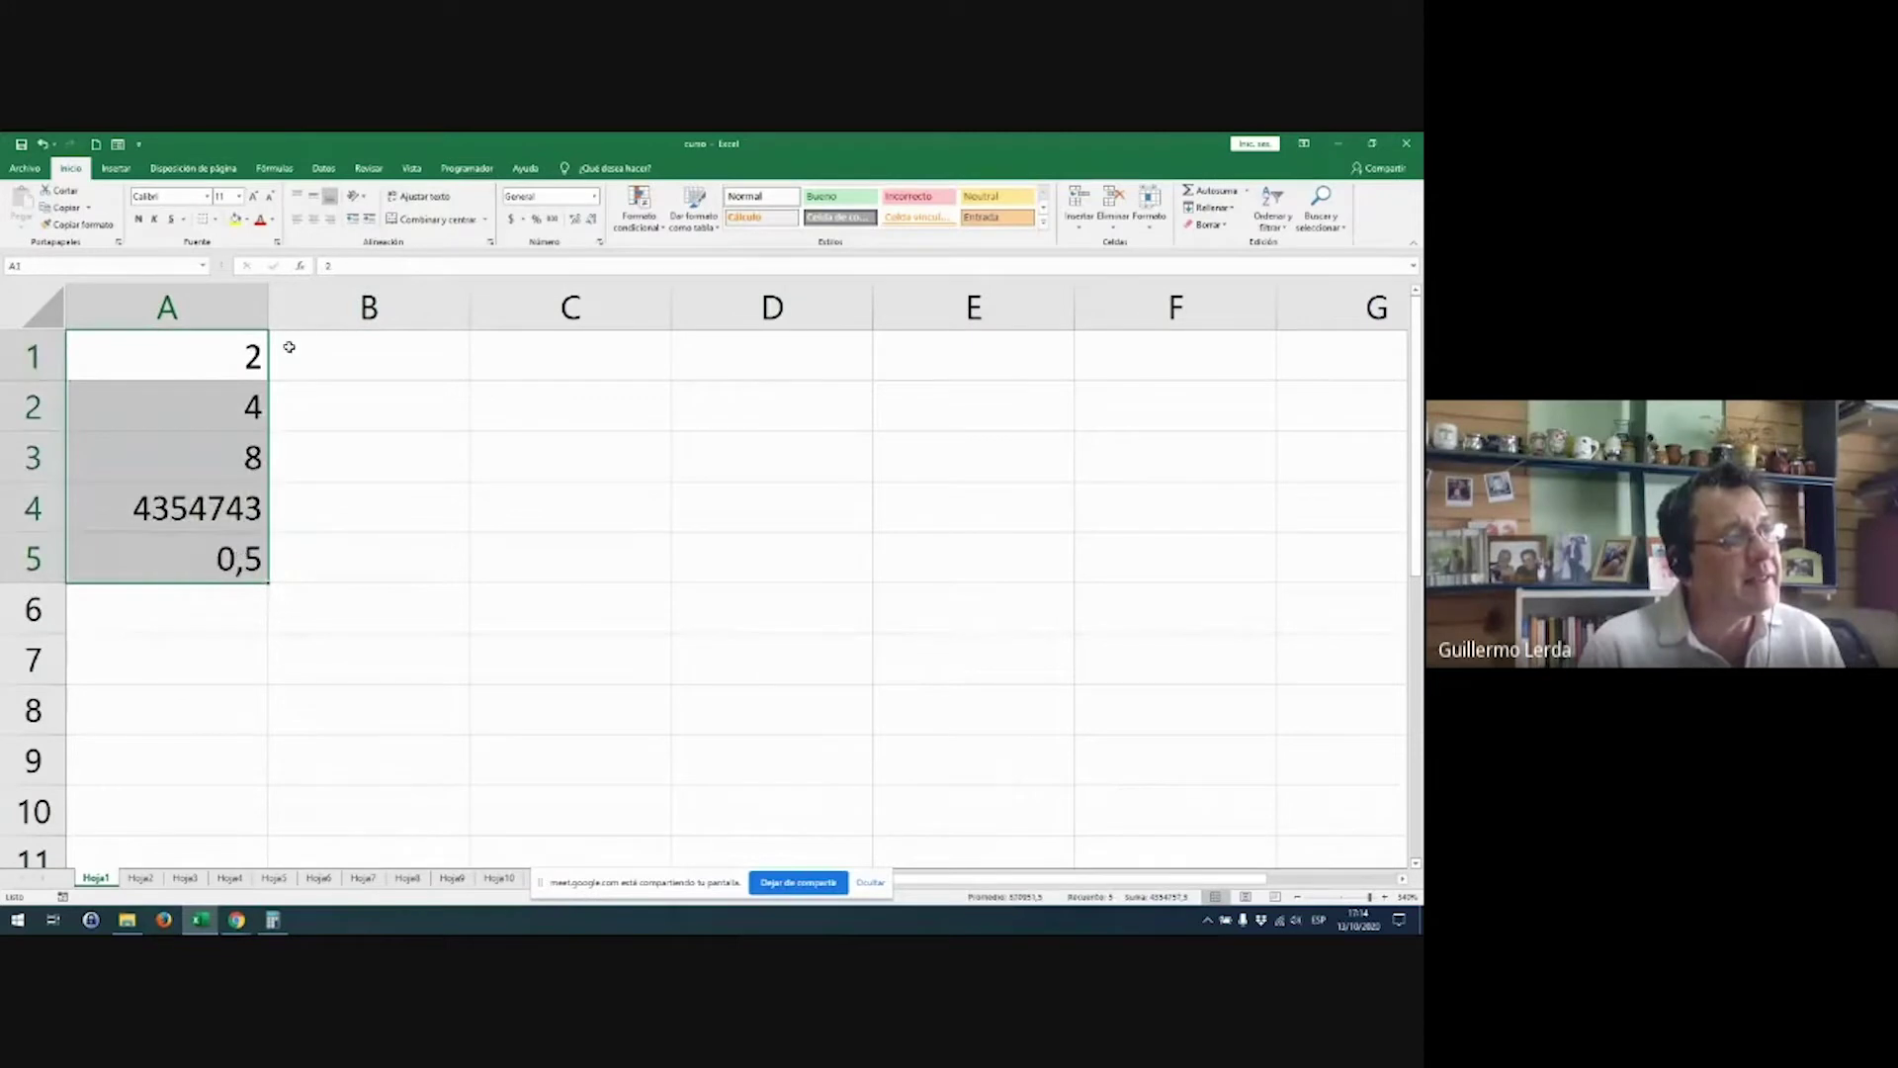
# Step: Enter a sample first name in each of cells B1, D1 and D2, and select D1 to D2
pyautogui.click(356, 347)
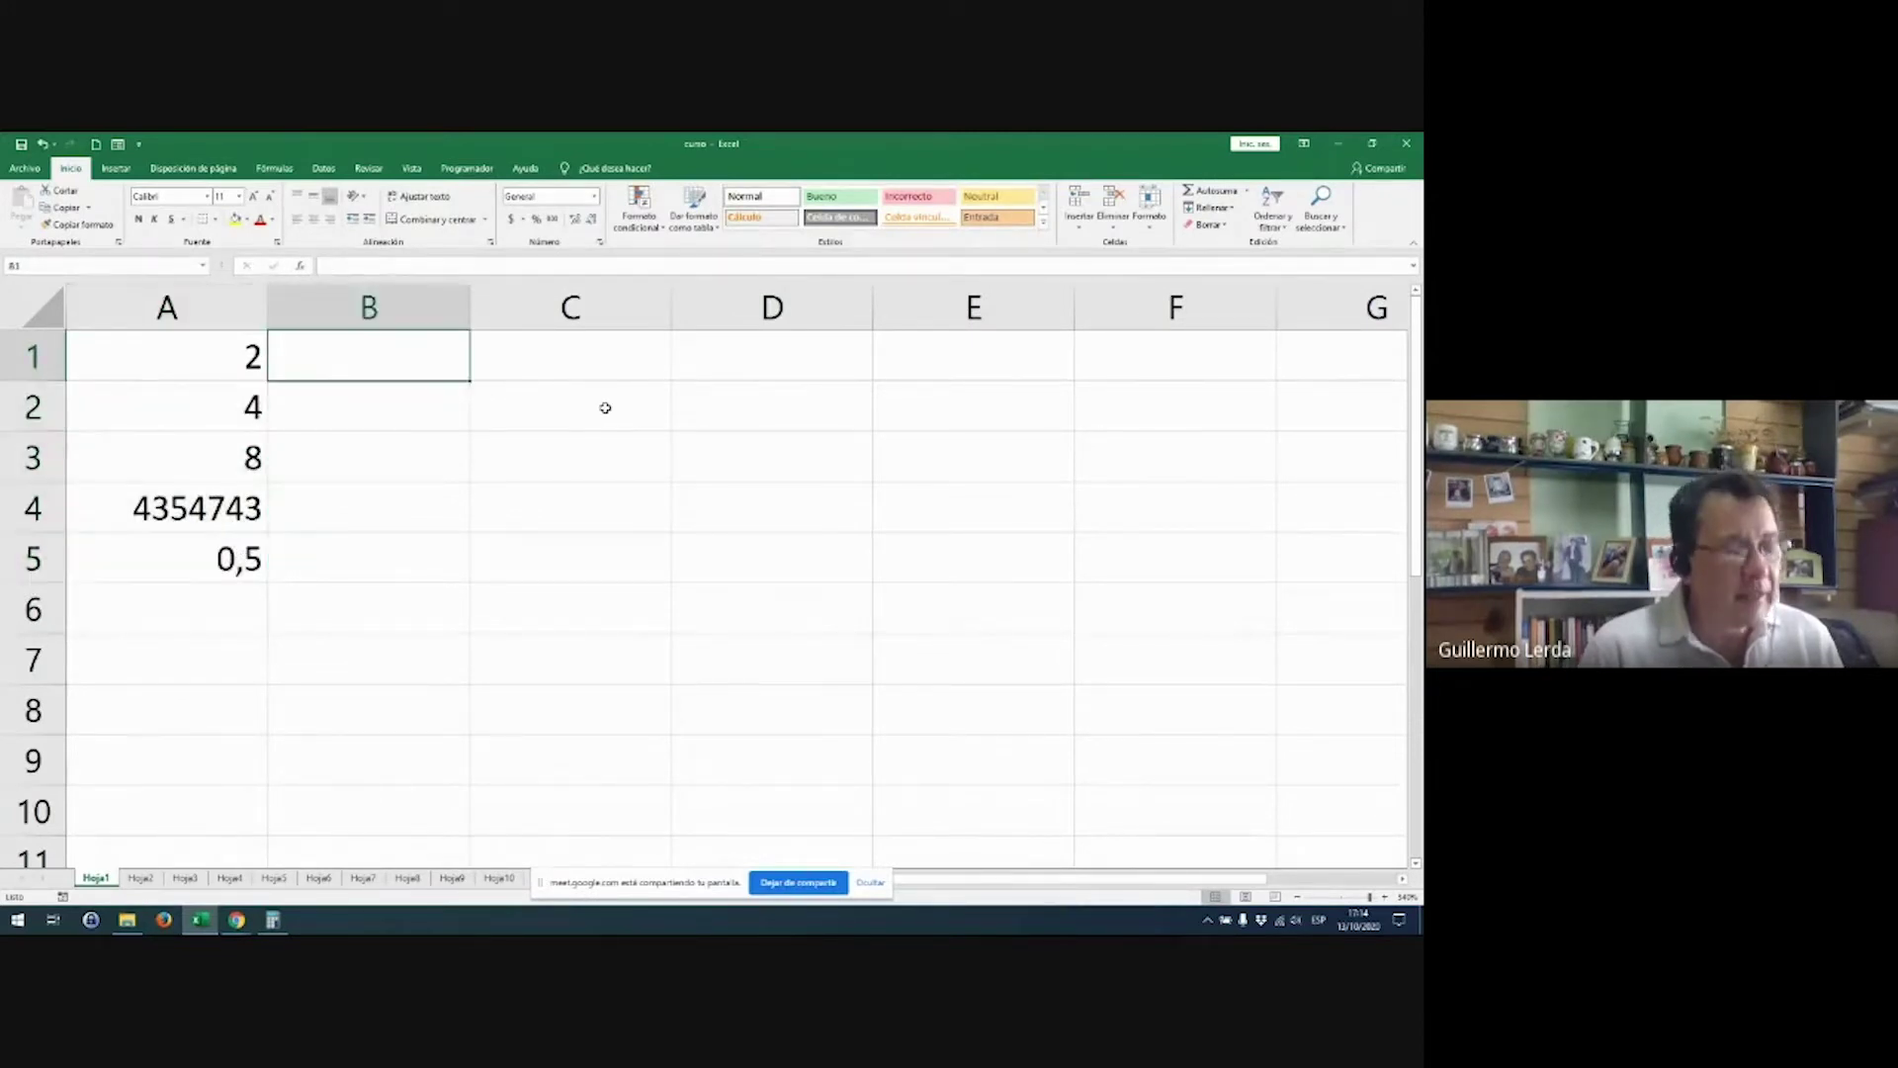
pyautogui.write('juan')
pyautogui.press('Right')
pyautogui.press('Right')
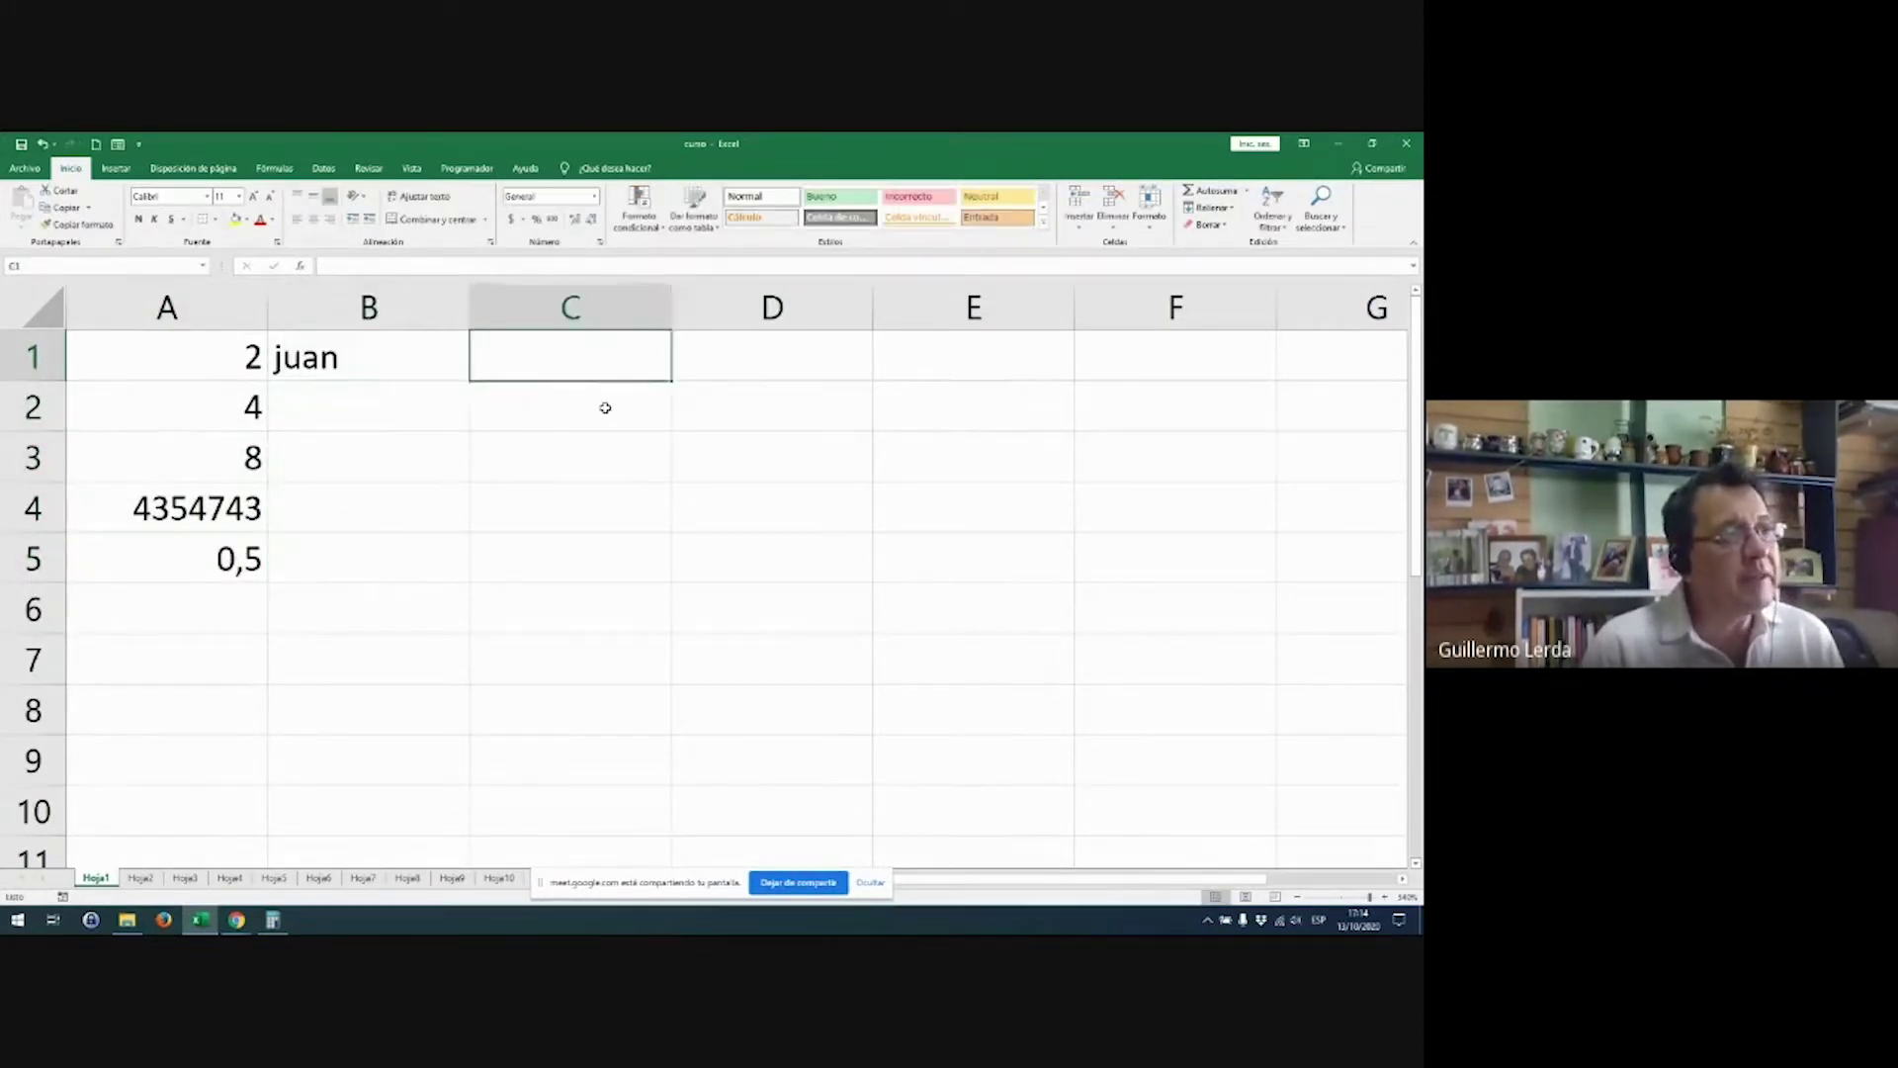
pyautogui.write('pepe')
pyautogui.press('Return')
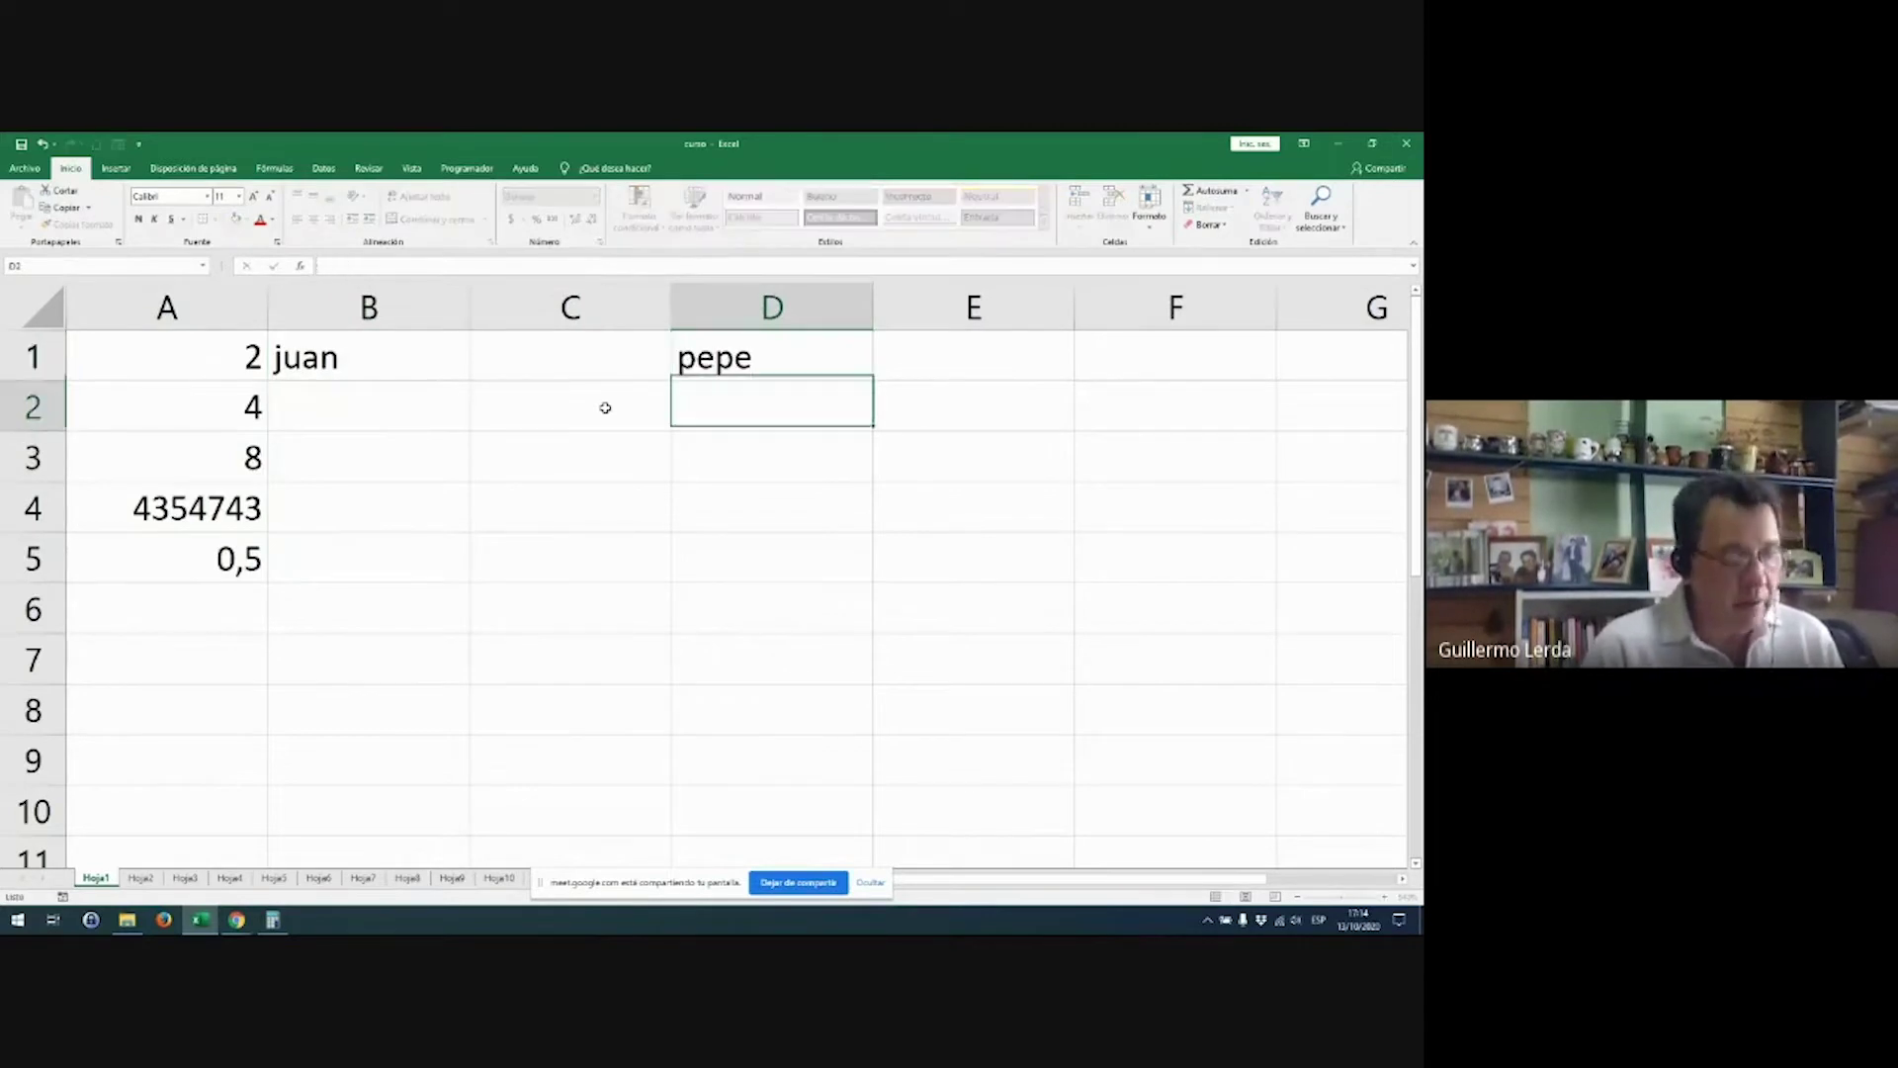
pyautogui.write('ana')
pyautogui.press('Return')
pyautogui.press('Up')
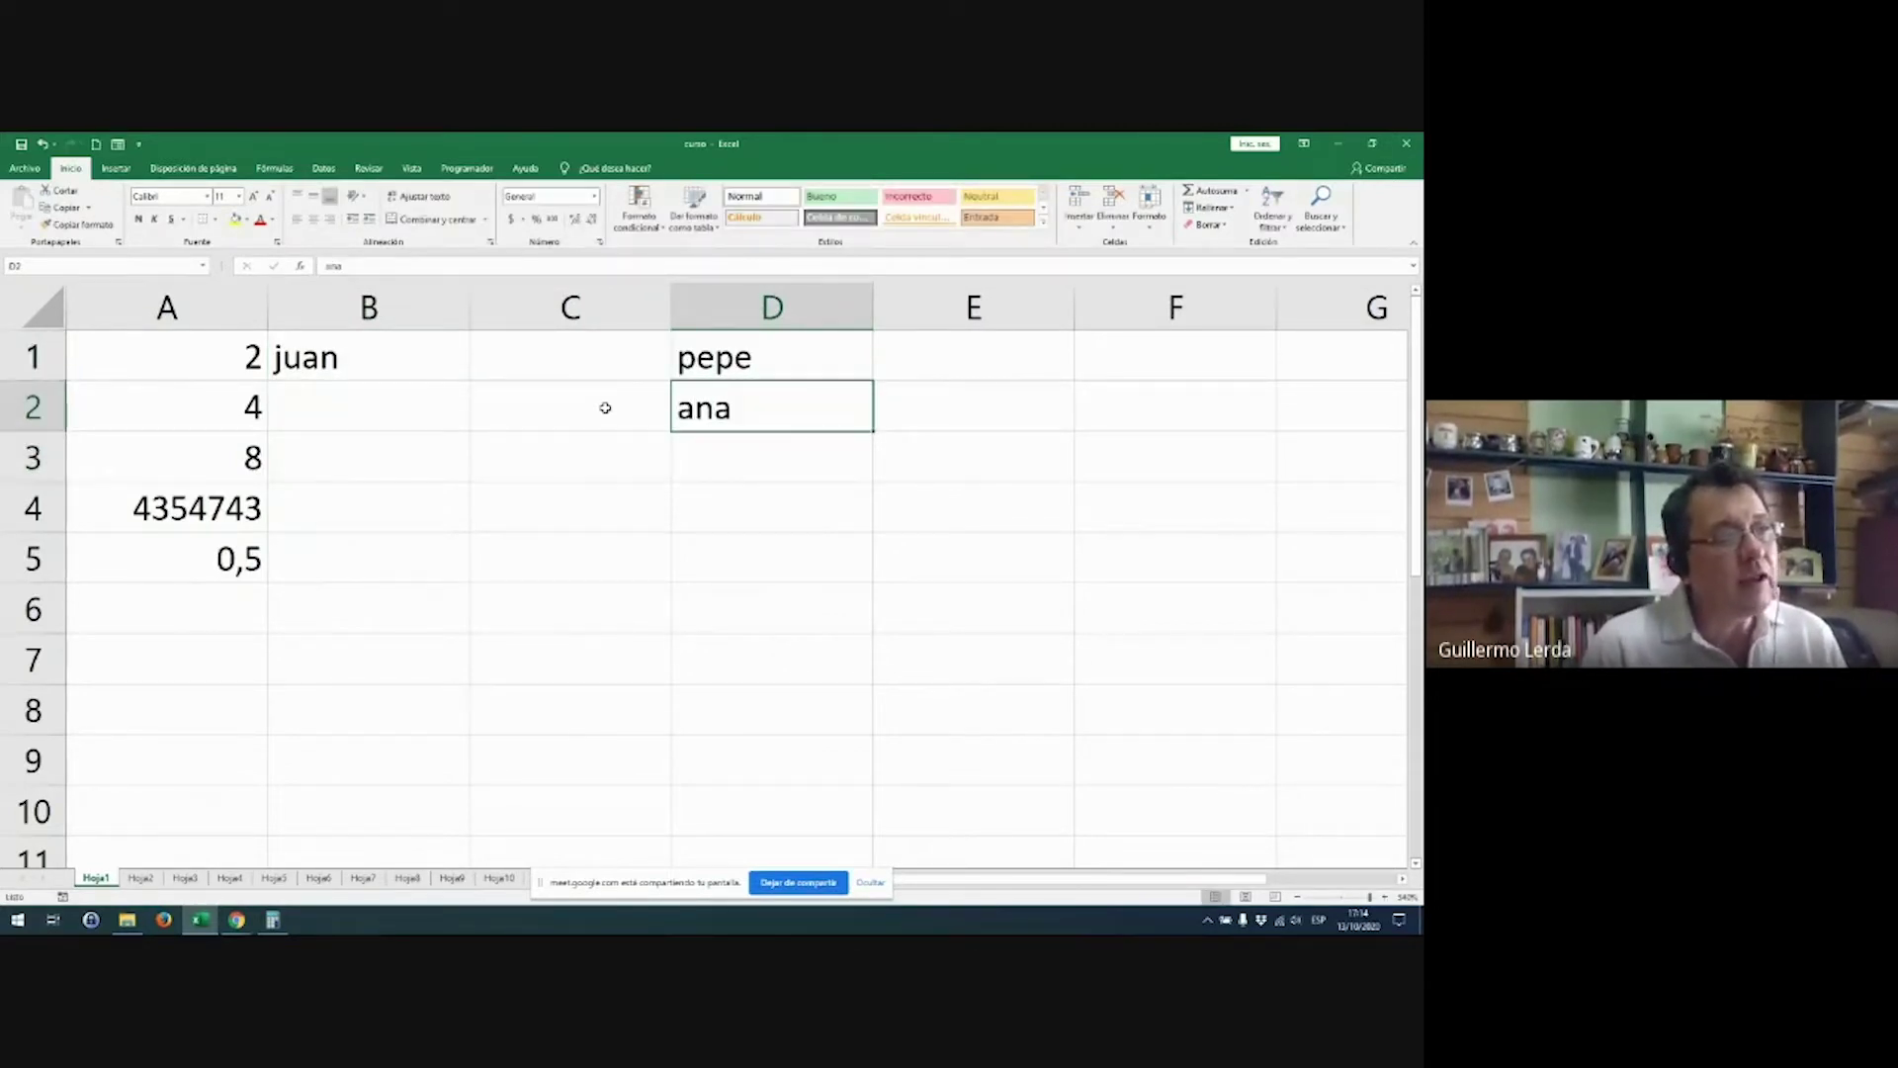
pyautogui.press('Up')
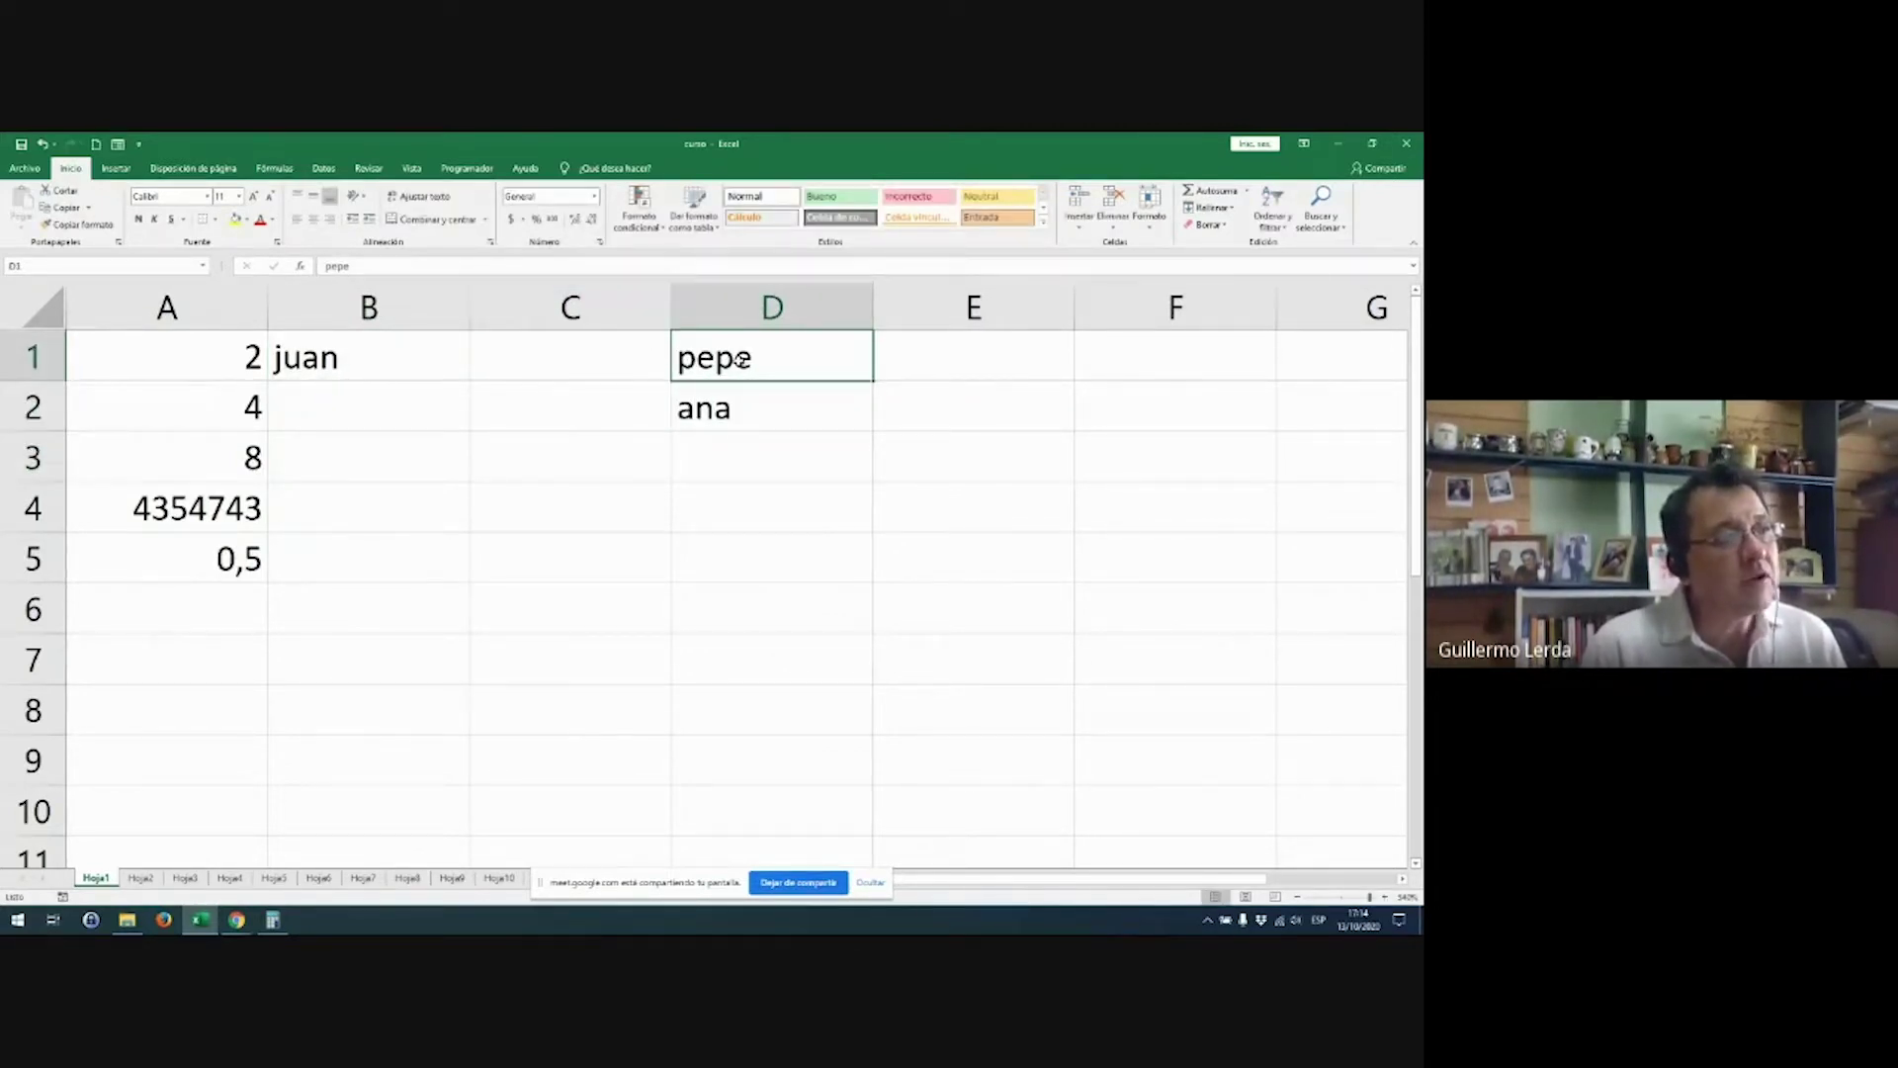
pyautogui.moveTo(741, 359); pyautogui.dragTo(746, 411)
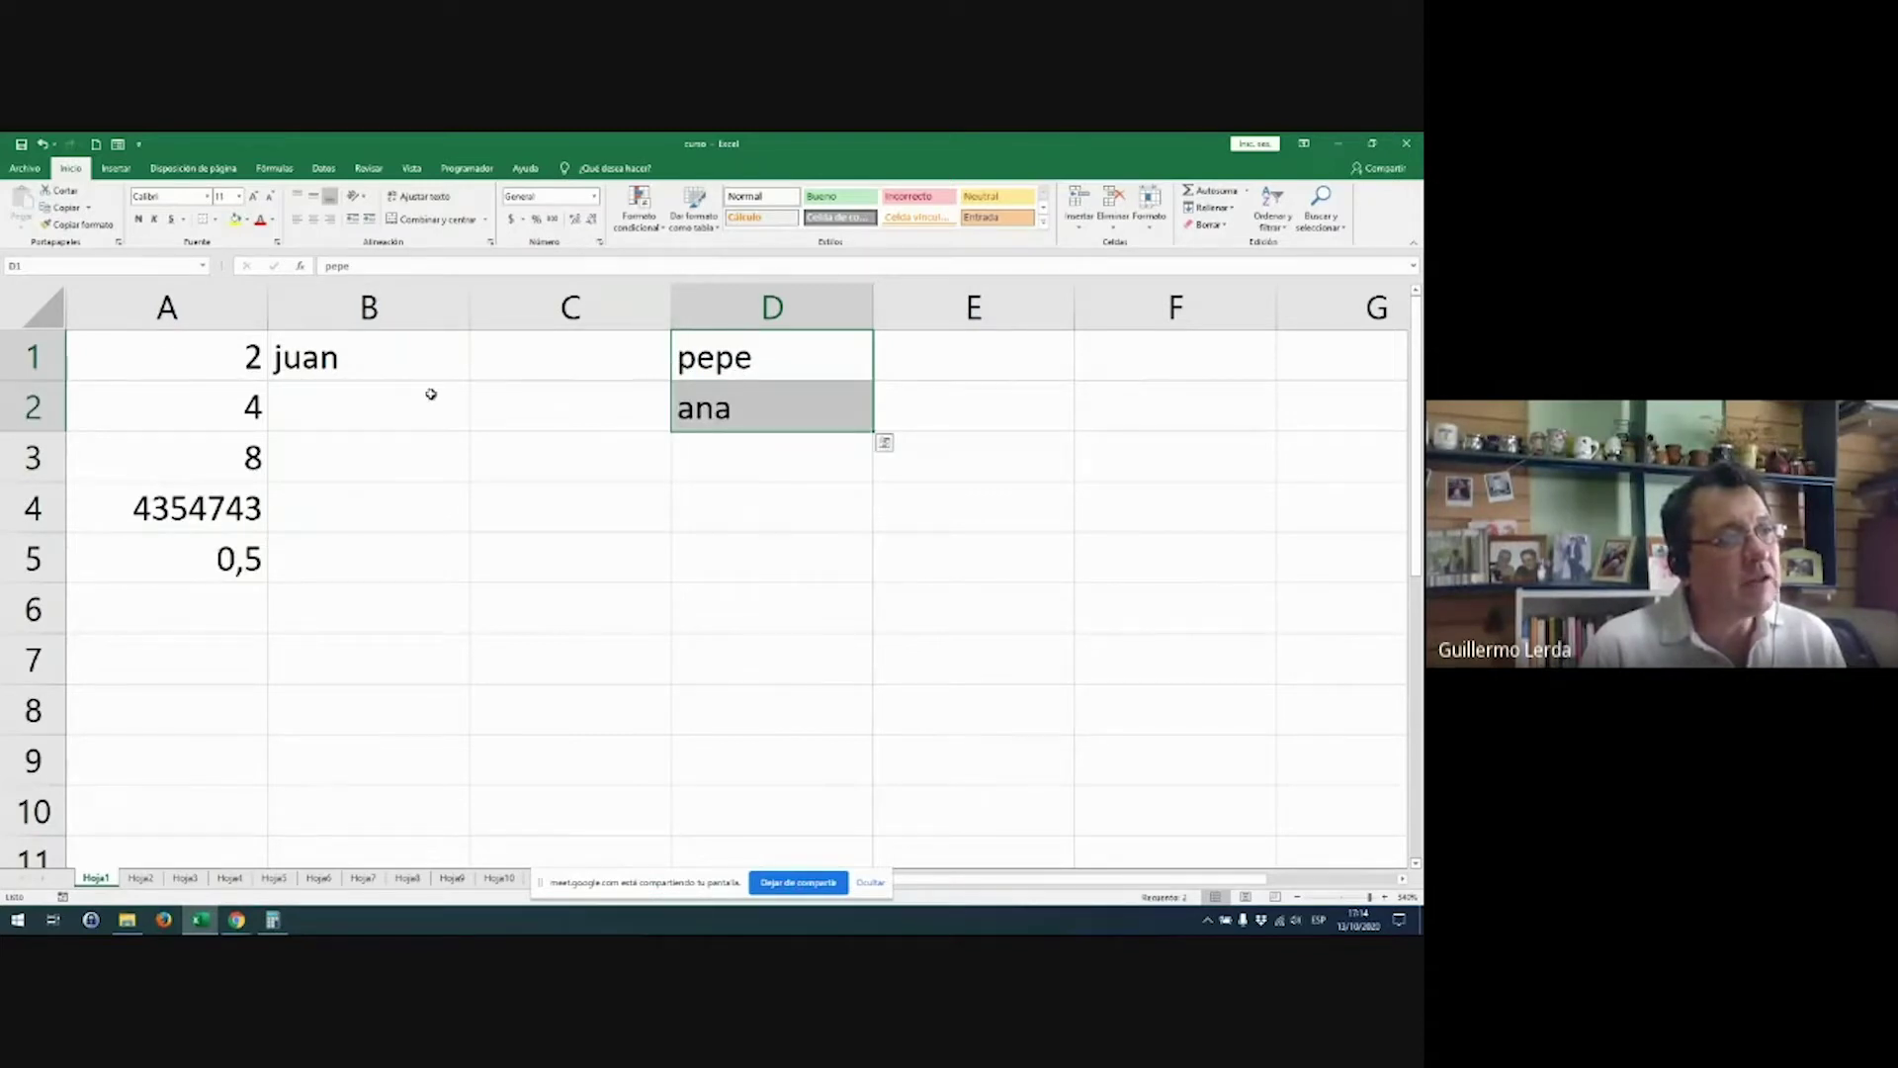
# Step: Compare the alignment of the numbers in A1 to A5 with the text in B1, D1 and D2
pyautogui.click(370, 361)
pyautogui.click(730, 363)
pyautogui.click(761, 400)
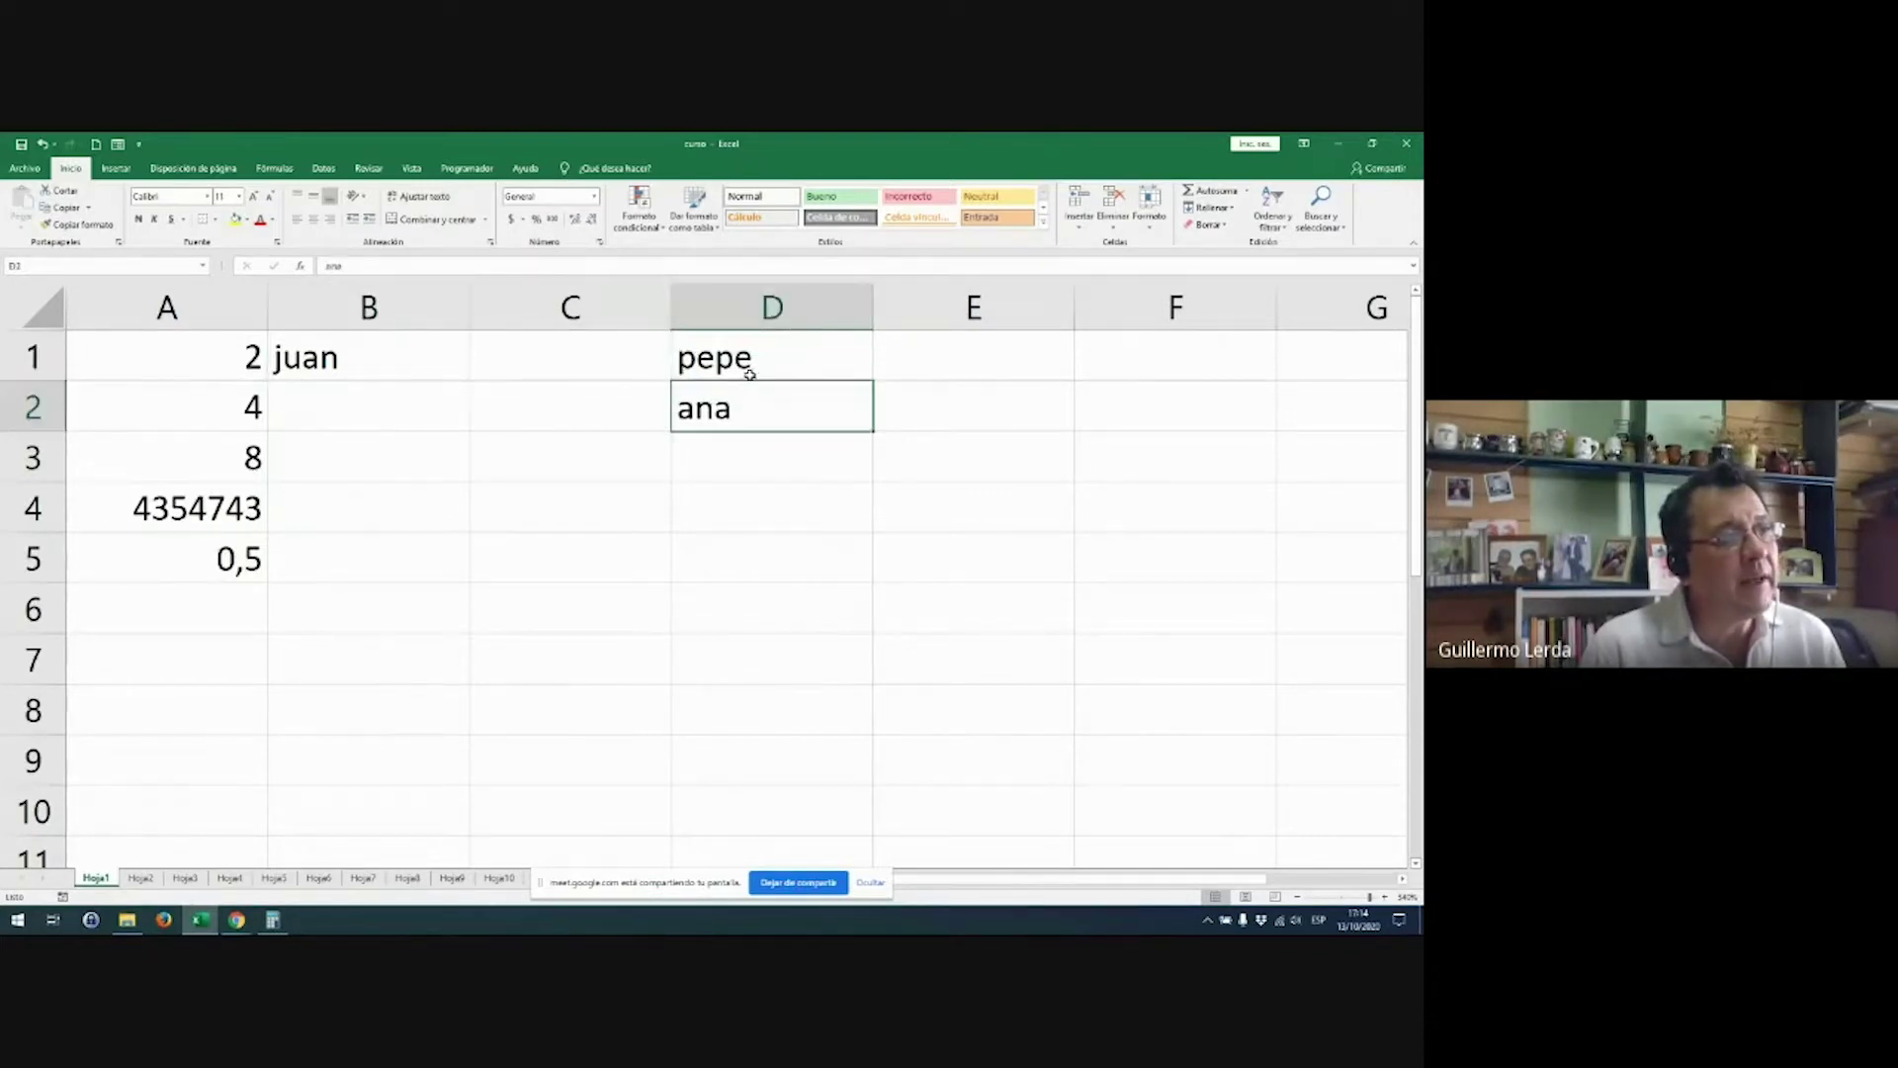
pyautogui.moveTo(703, 360); pyautogui.dragTo(746, 499)
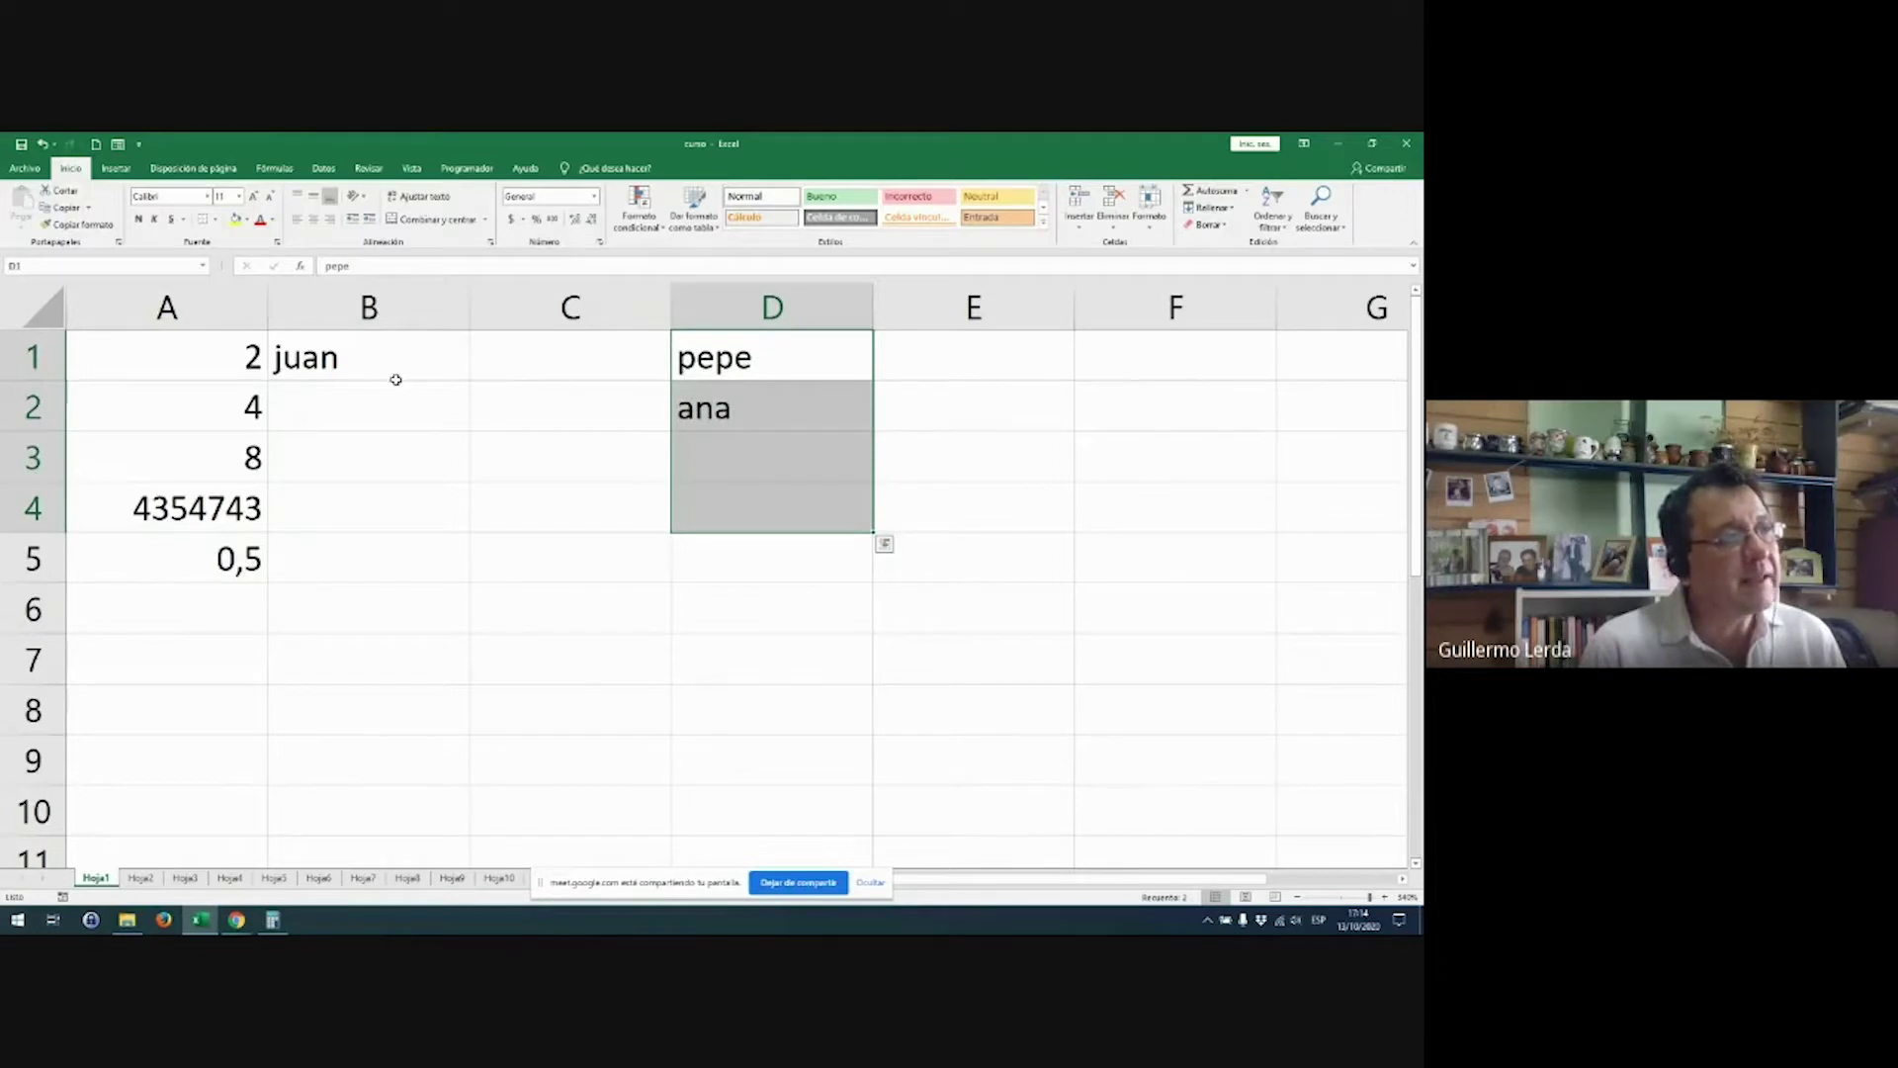
pyautogui.moveTo(394, 377); pyautogui.dragTo(385, 465)
pyautogui.click(221, 369)
pyautogui.moveTo(222, 369); pyautogui.dragTo(225, 560)
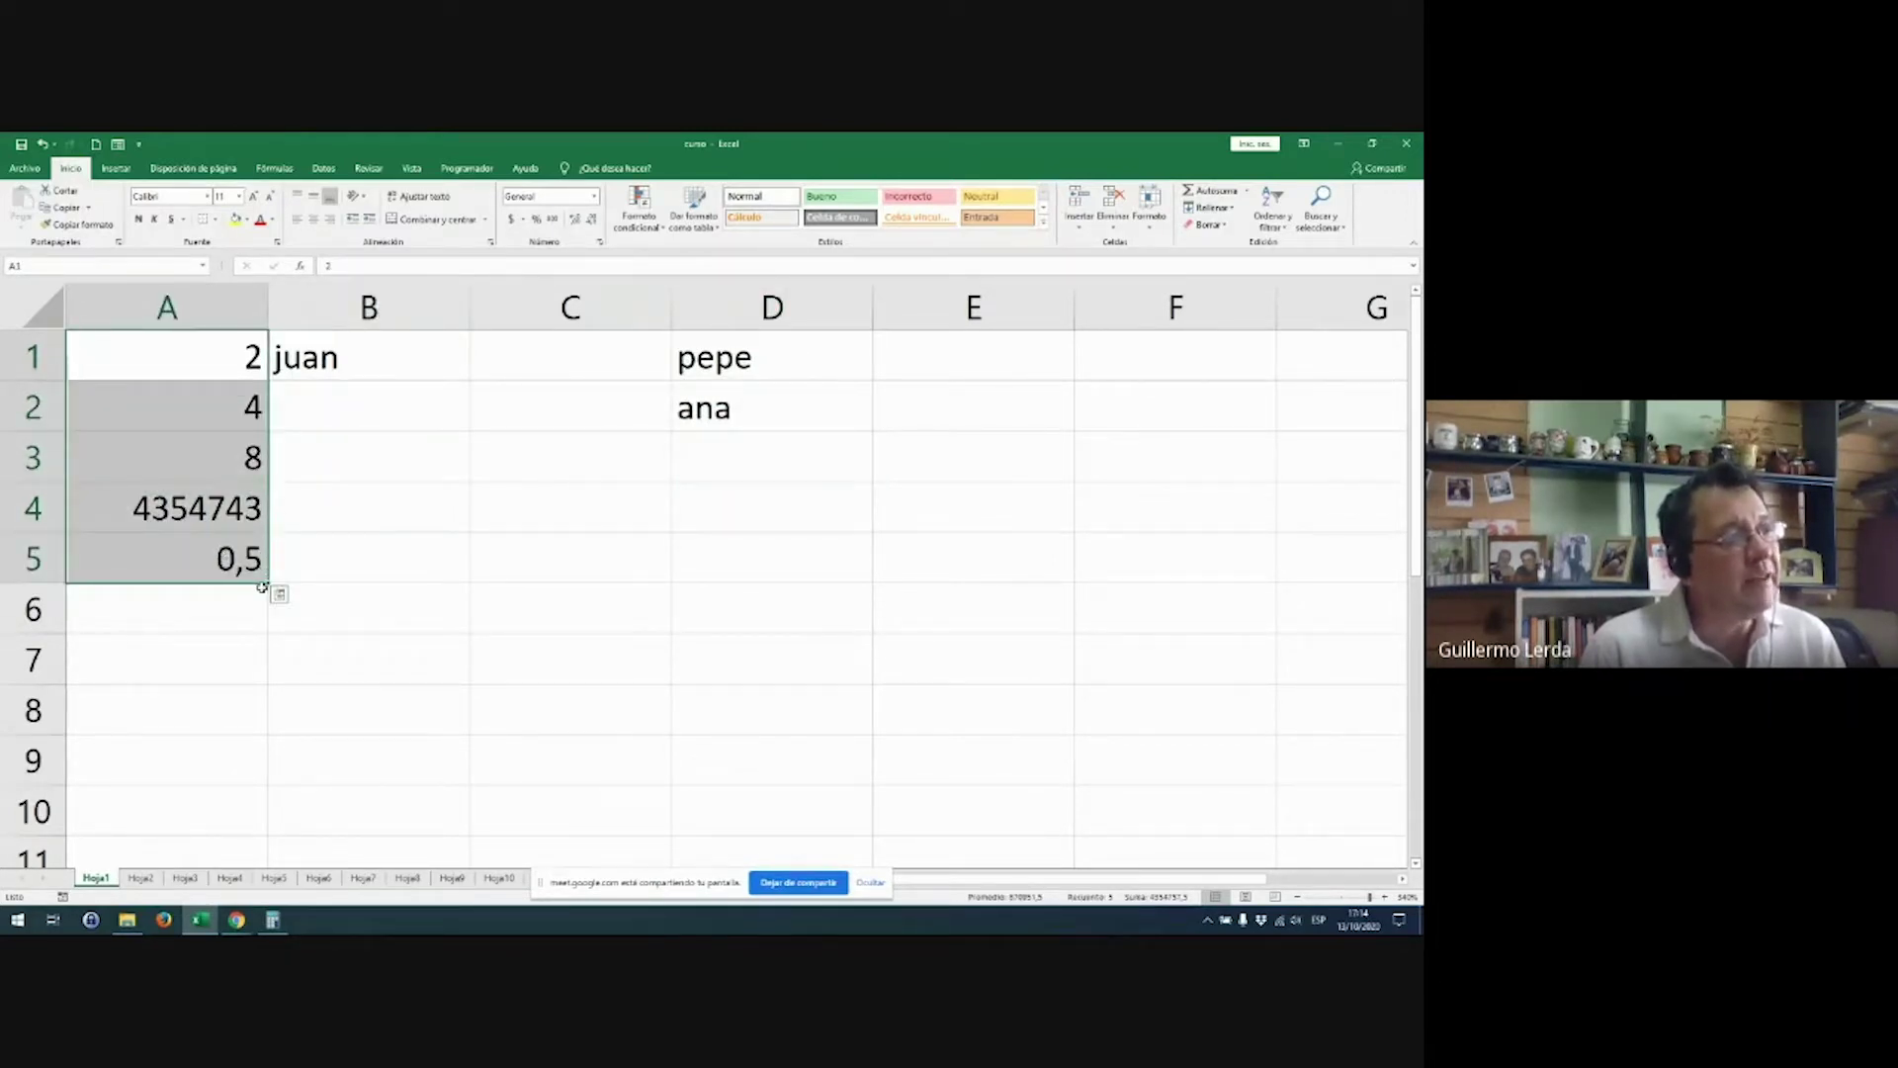
pyautogui.moveTo(309, 371); pyautogui.dragTo(316, 558)
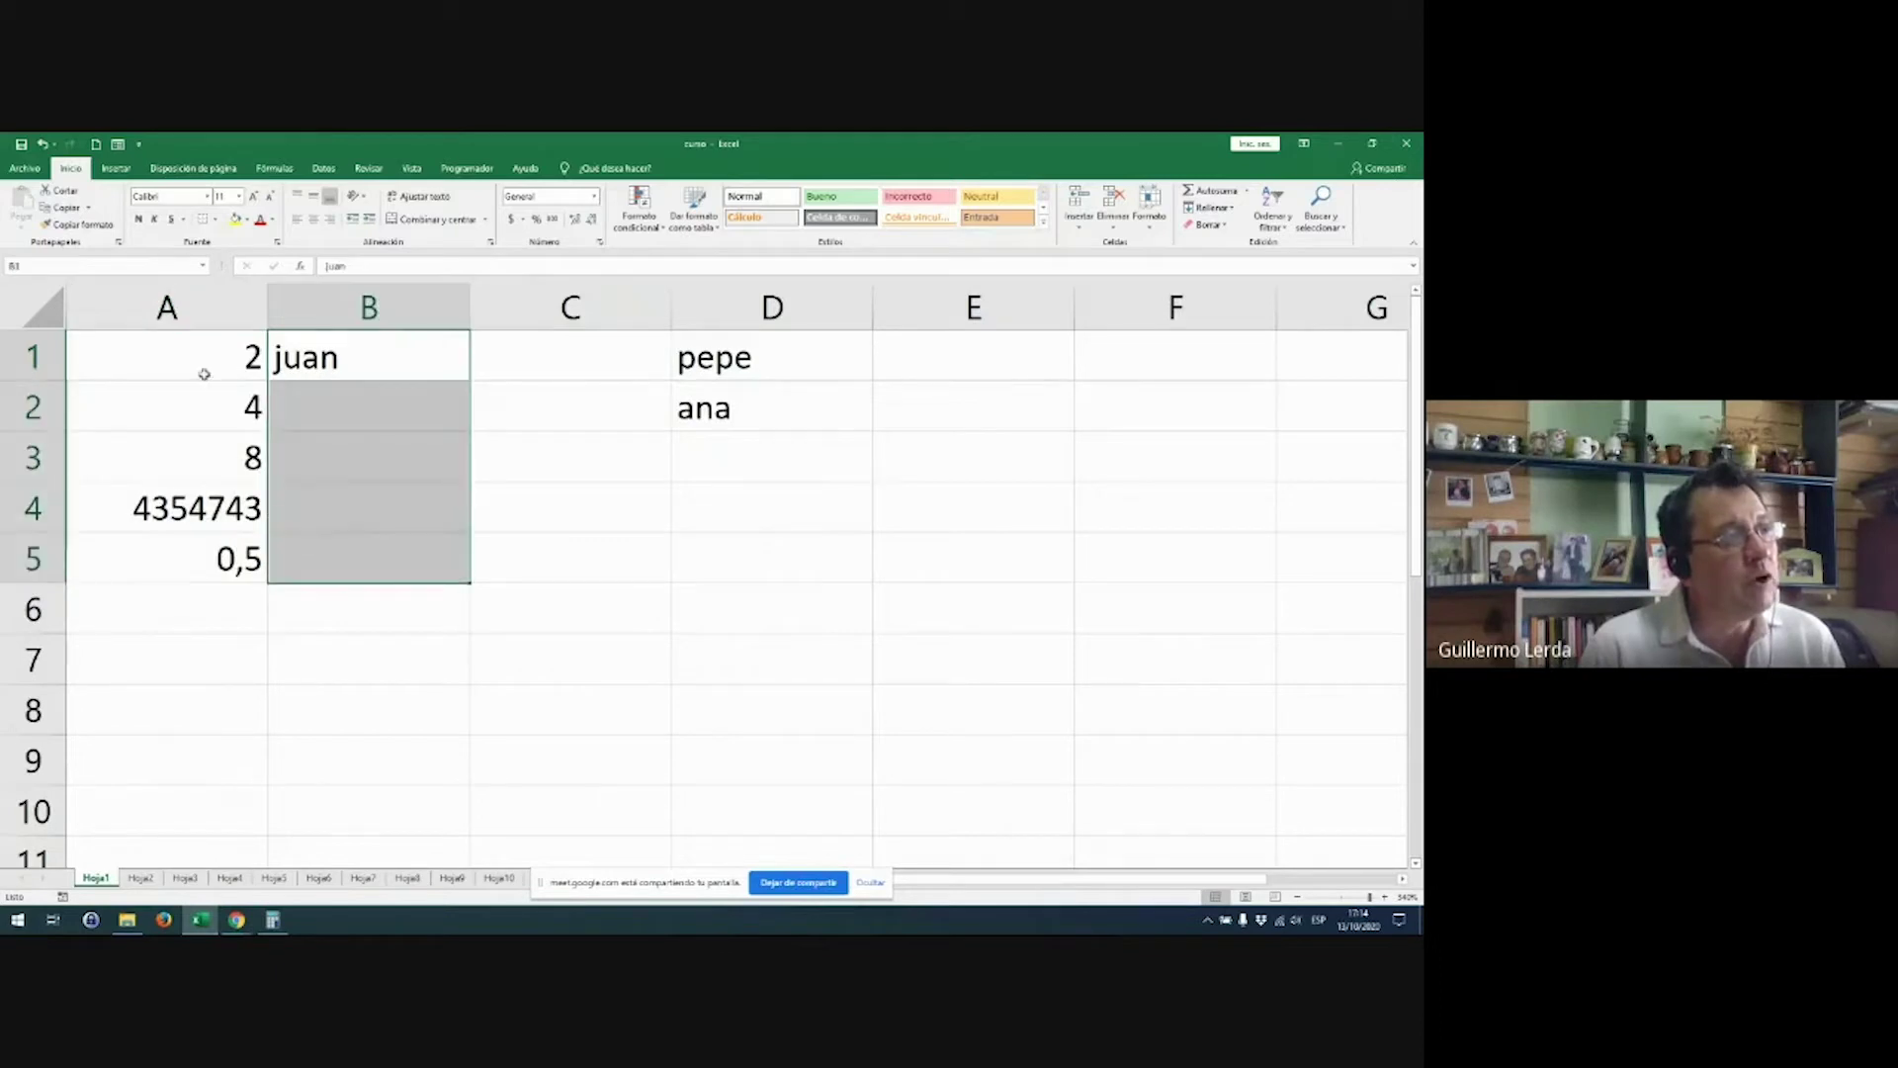
# Step: Clear the contents of cells A1 to D5
pyautogui.moveTo(204, 374); pyautogui.dragTo(687, 553)
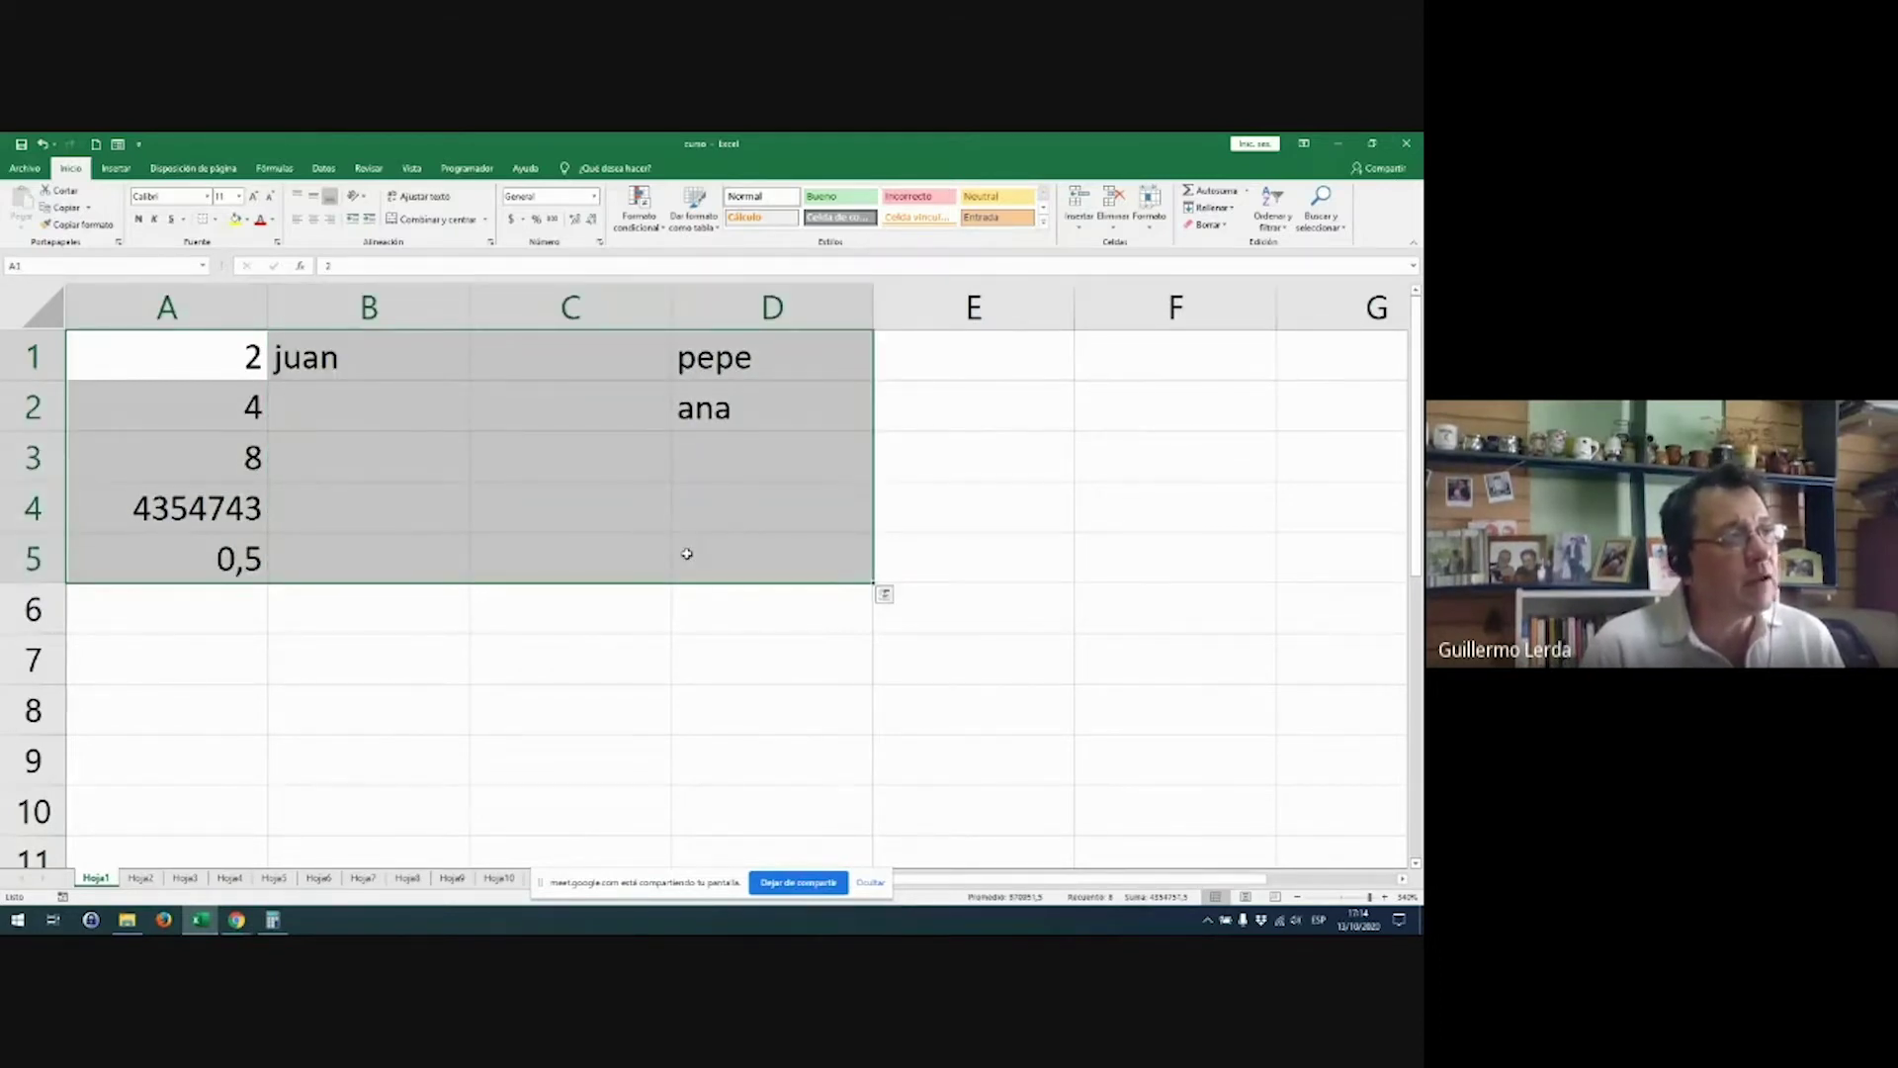
pyautogui.press('Delete')
# Step: Enter 2 0, with a space between the two digits, in cell B1
pyautogui.press('Right')
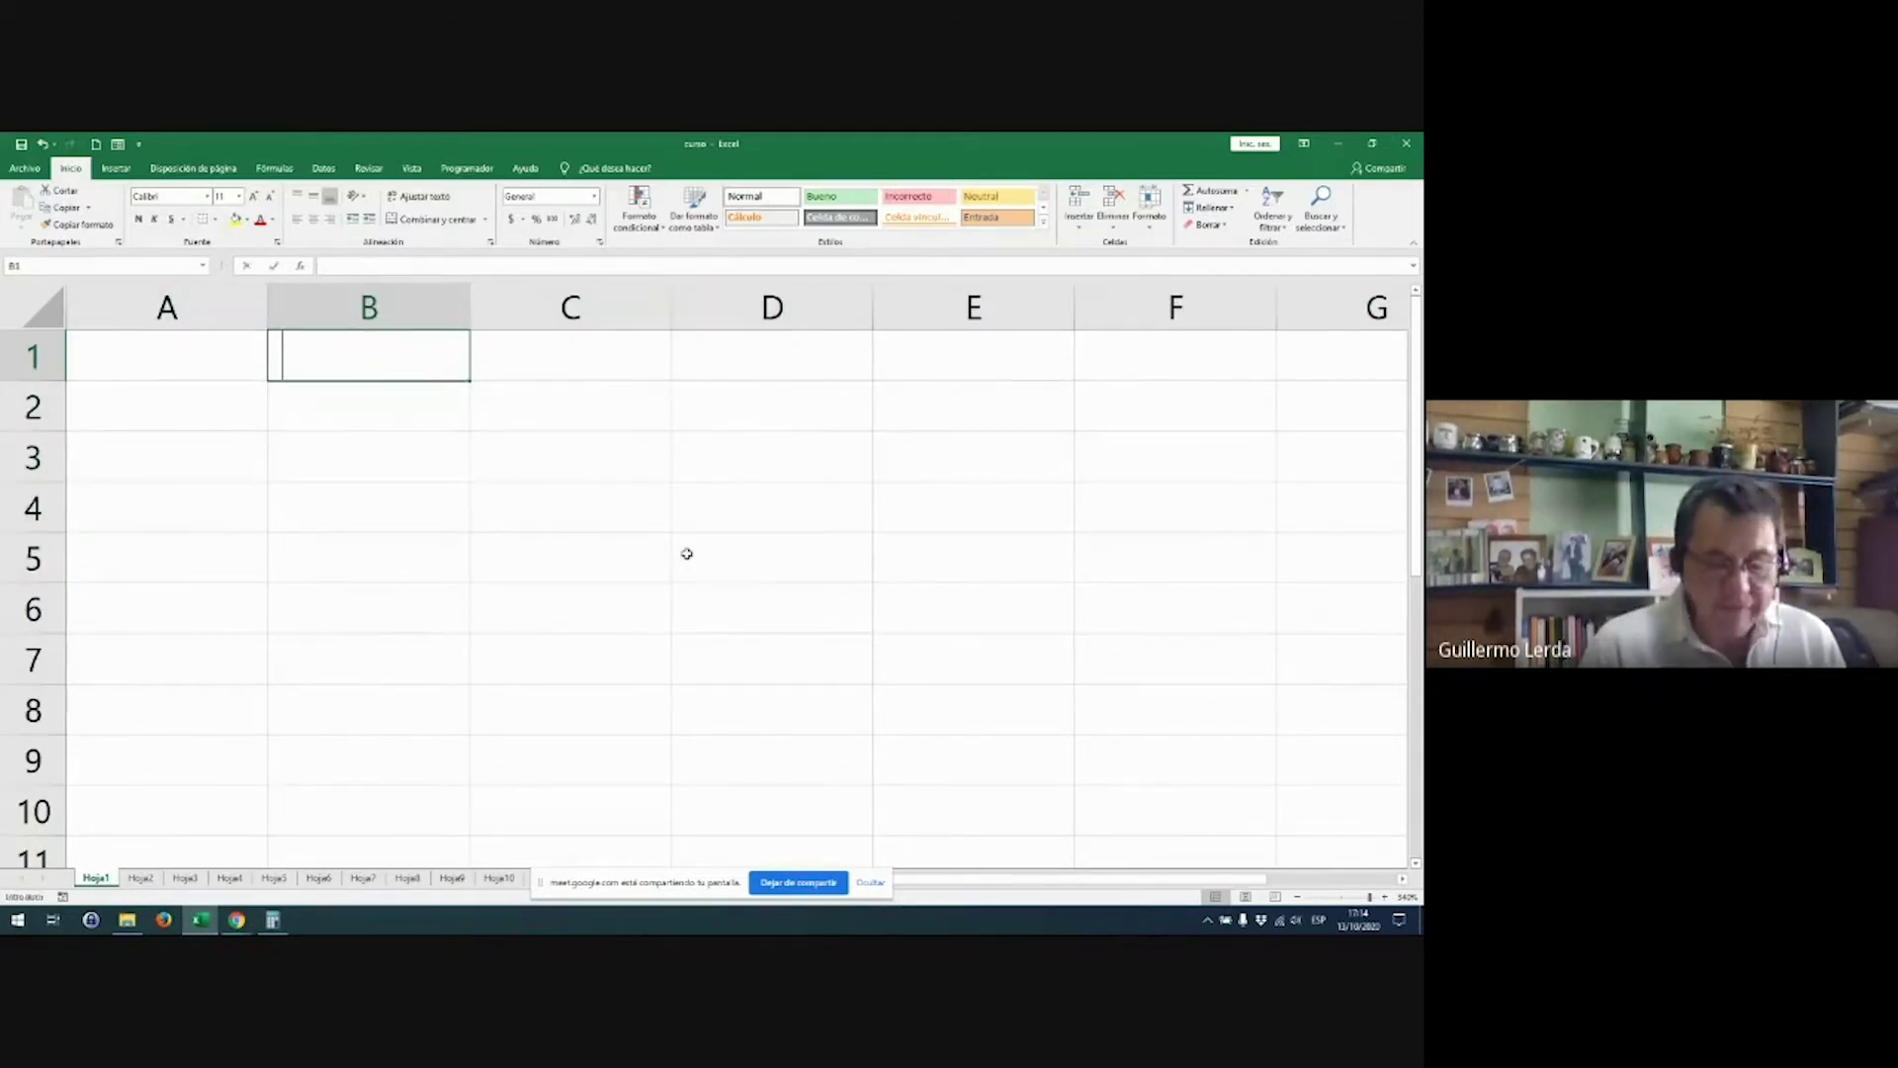
pyautogui.write('2')
pyautogui.hotkey('ctrl', 'Return')
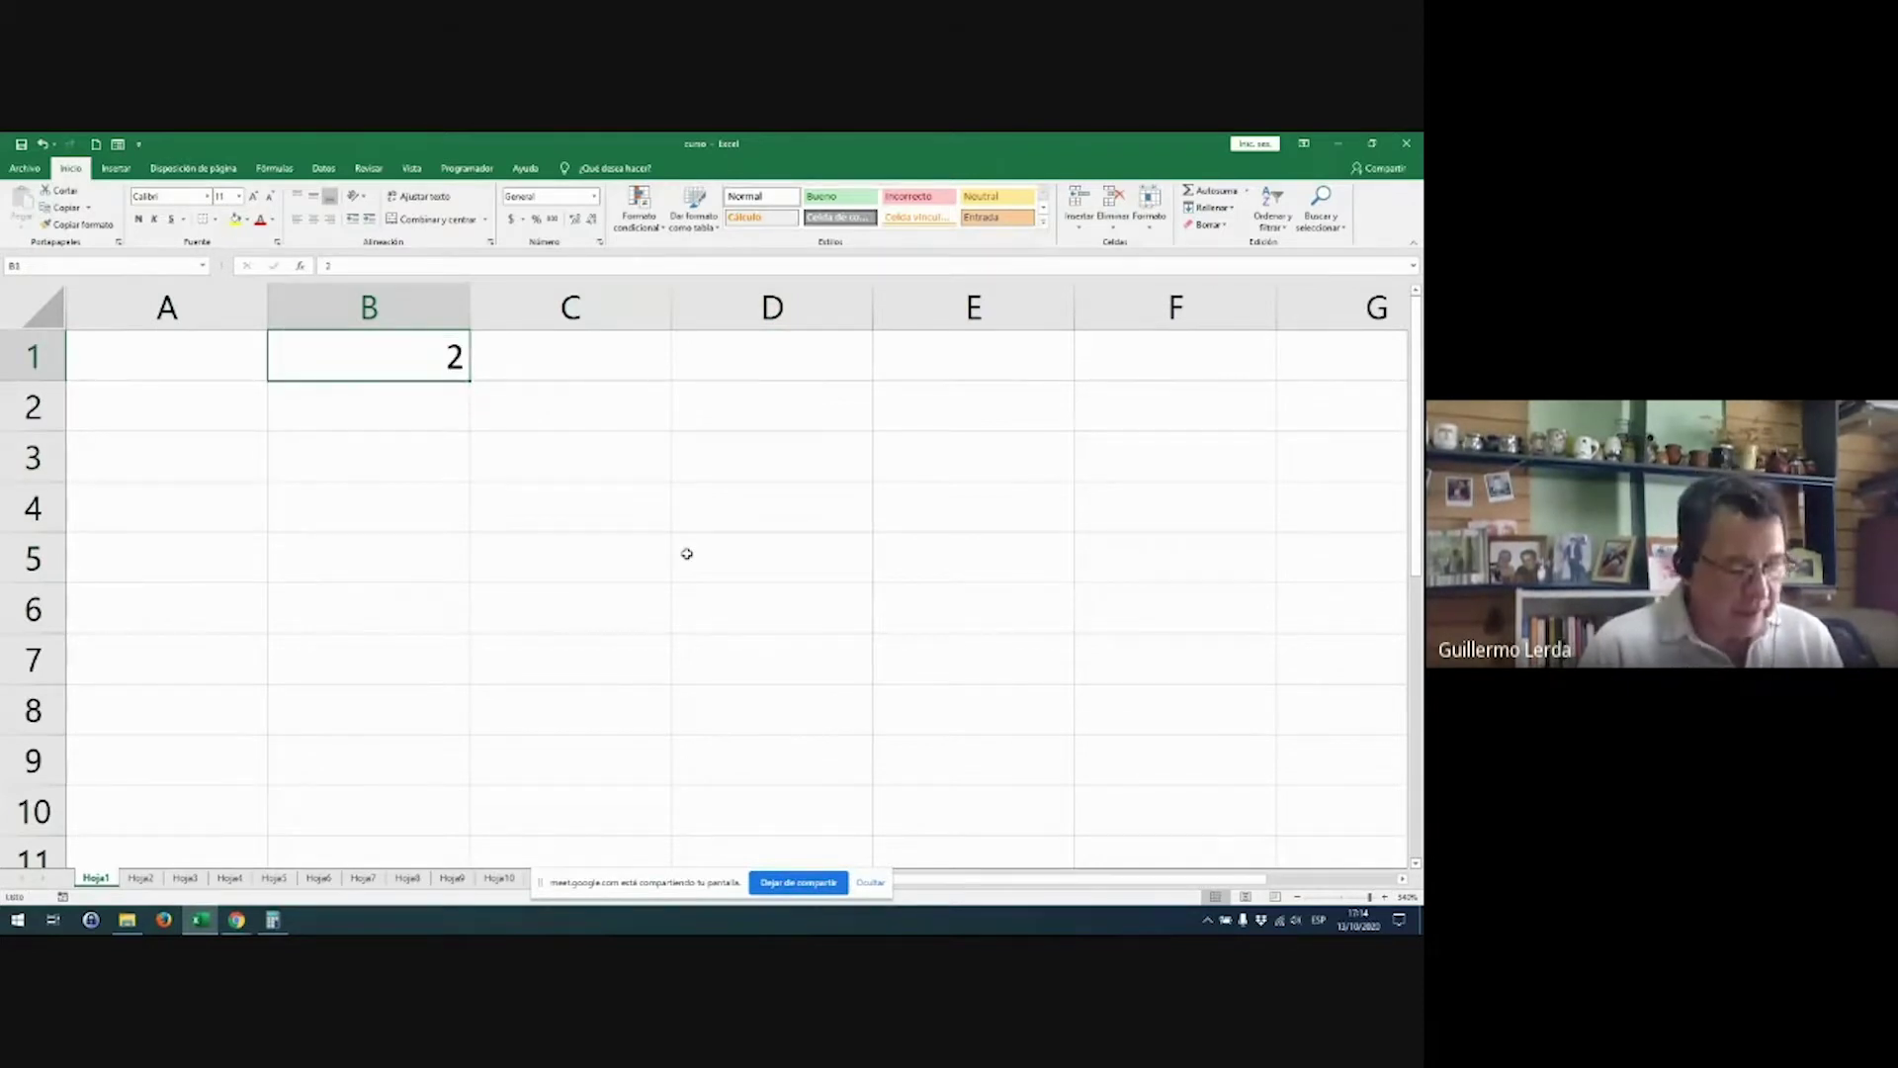
pyautogui.press('Delete')
pyautogui.write('20')
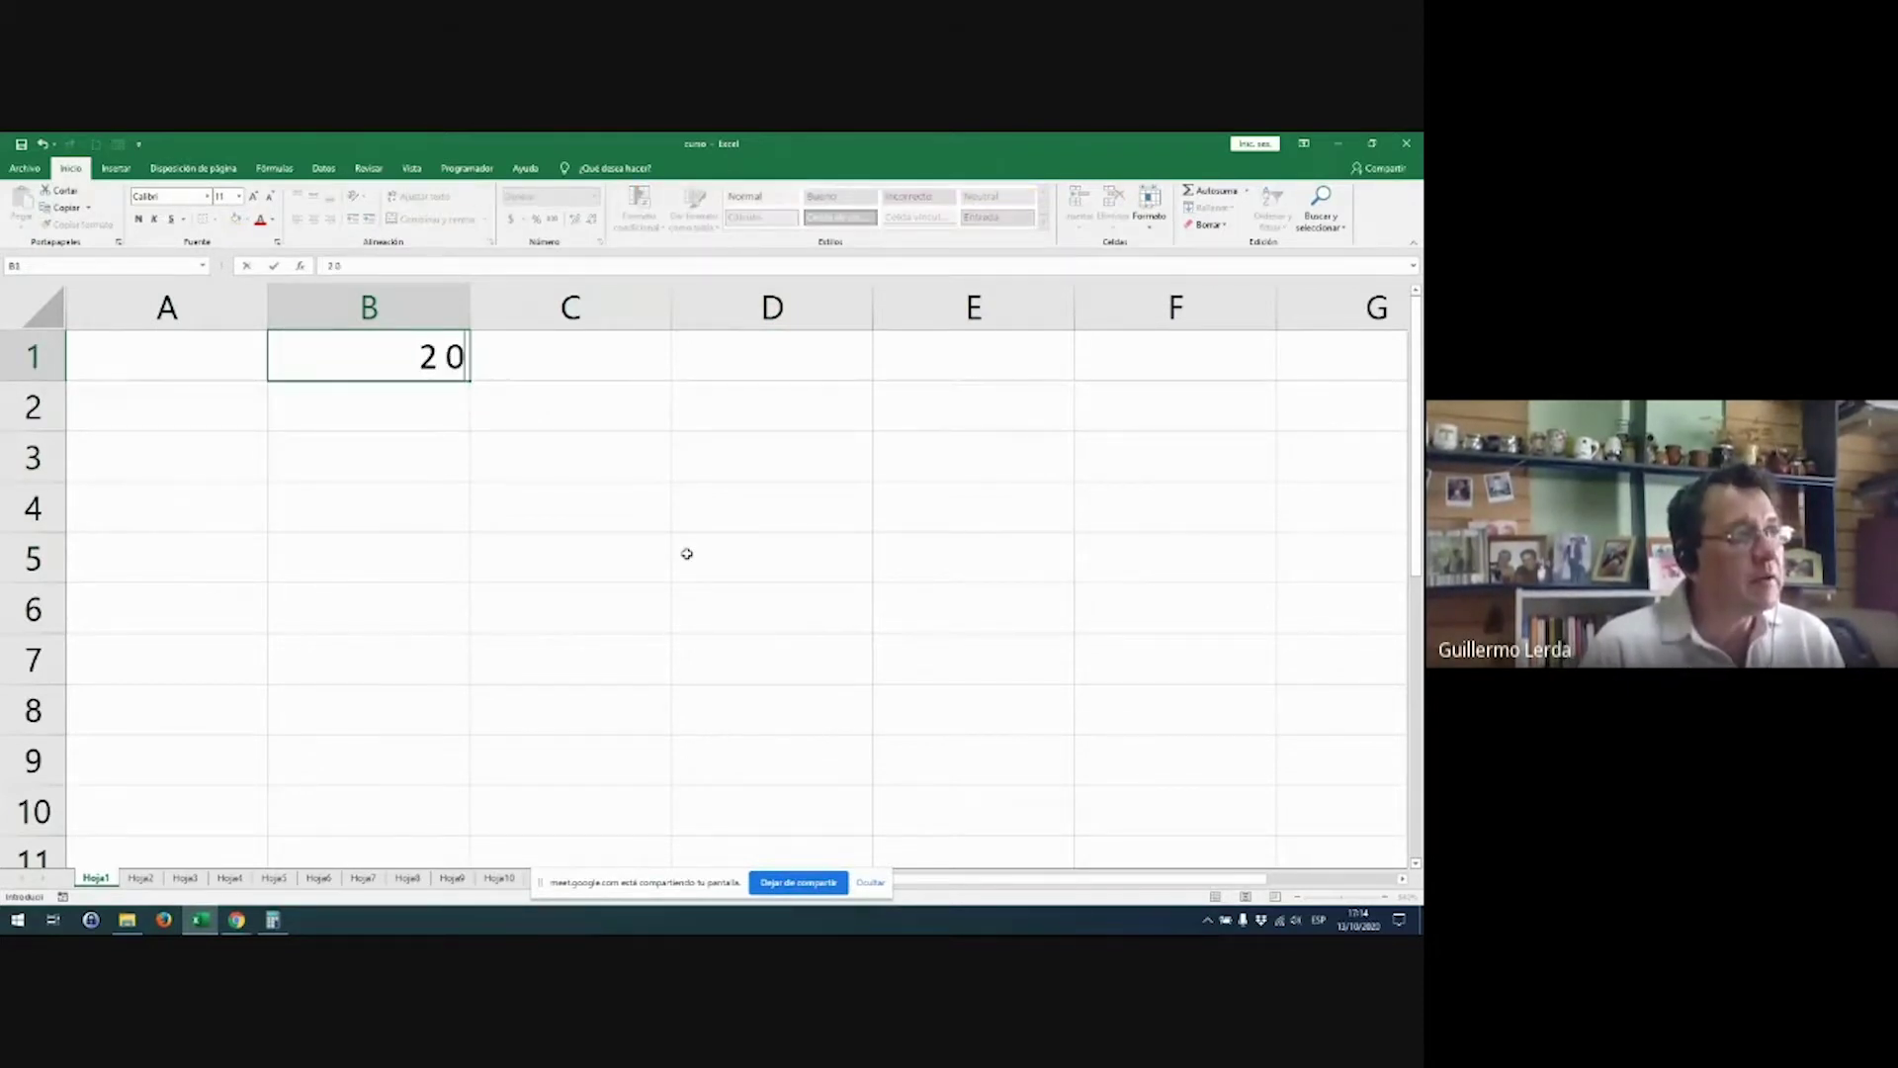
pyautogui.press('Return')
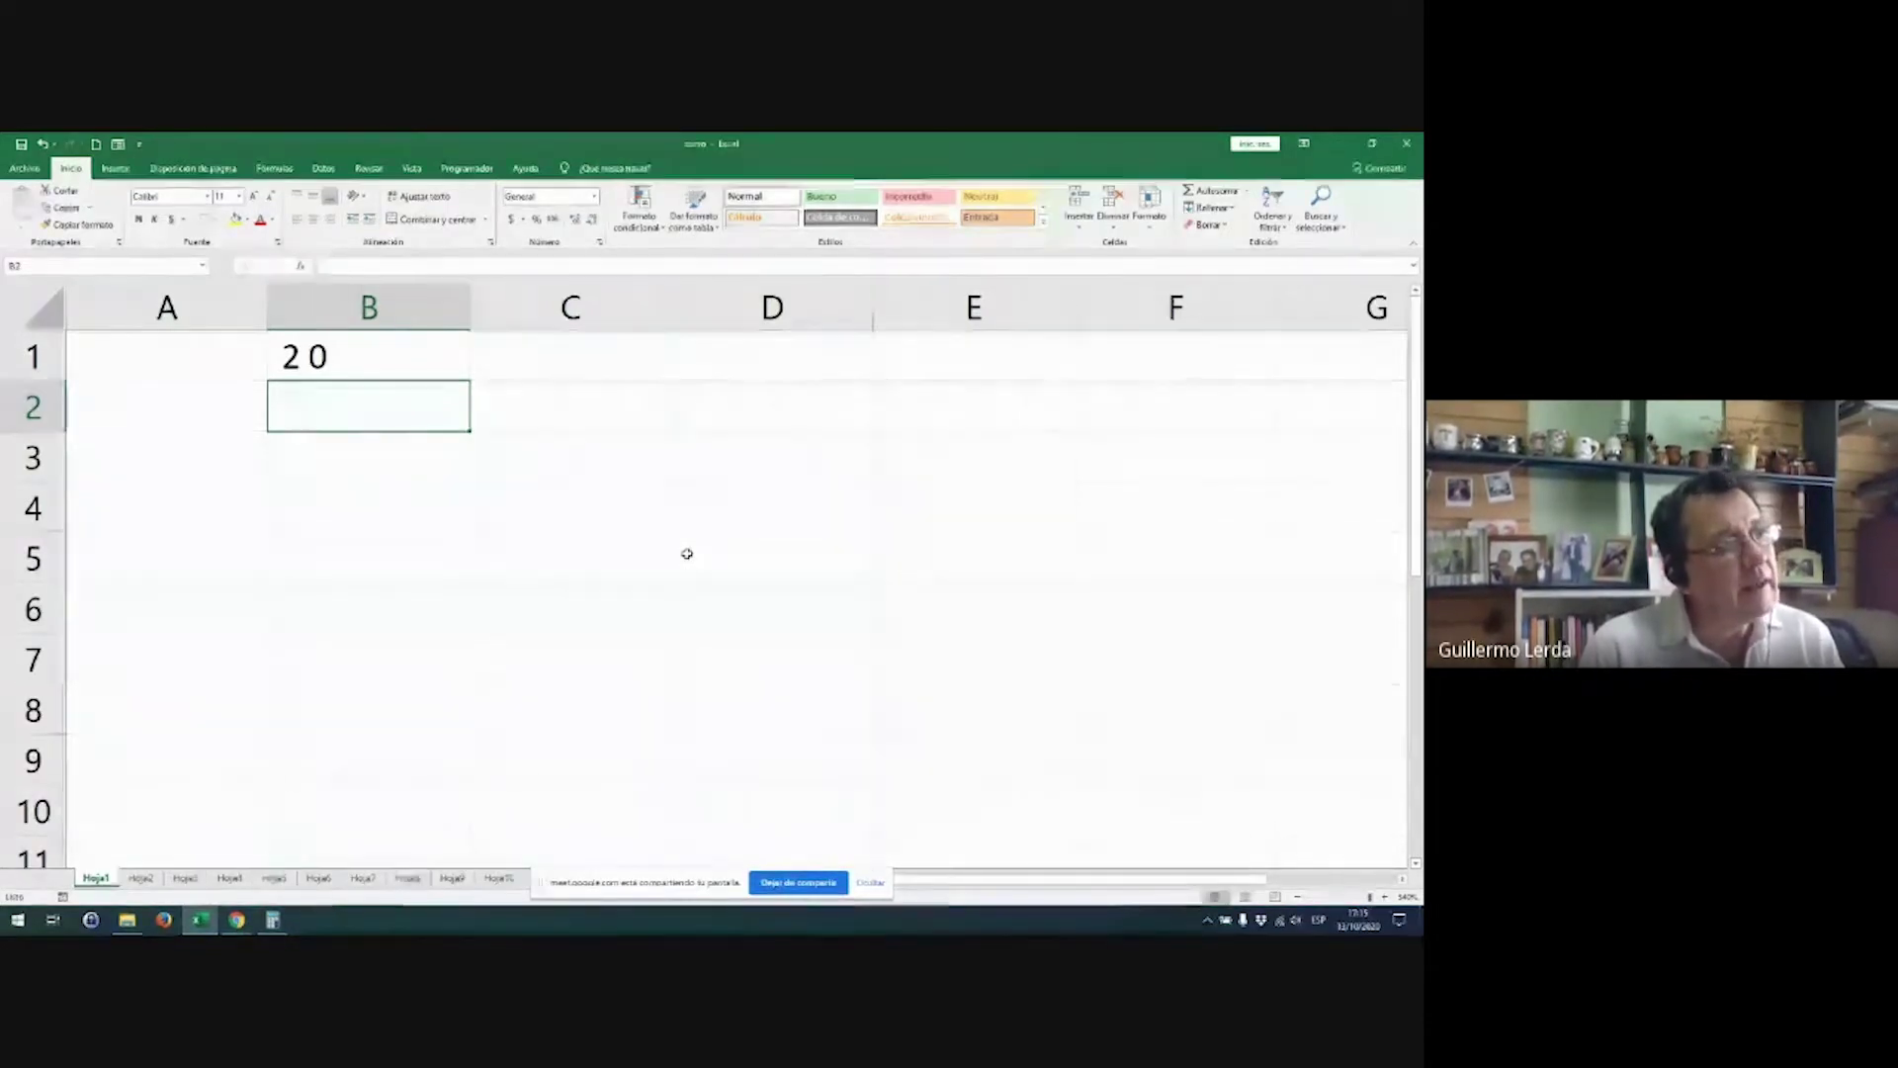
pyautogui.click(326, 366)
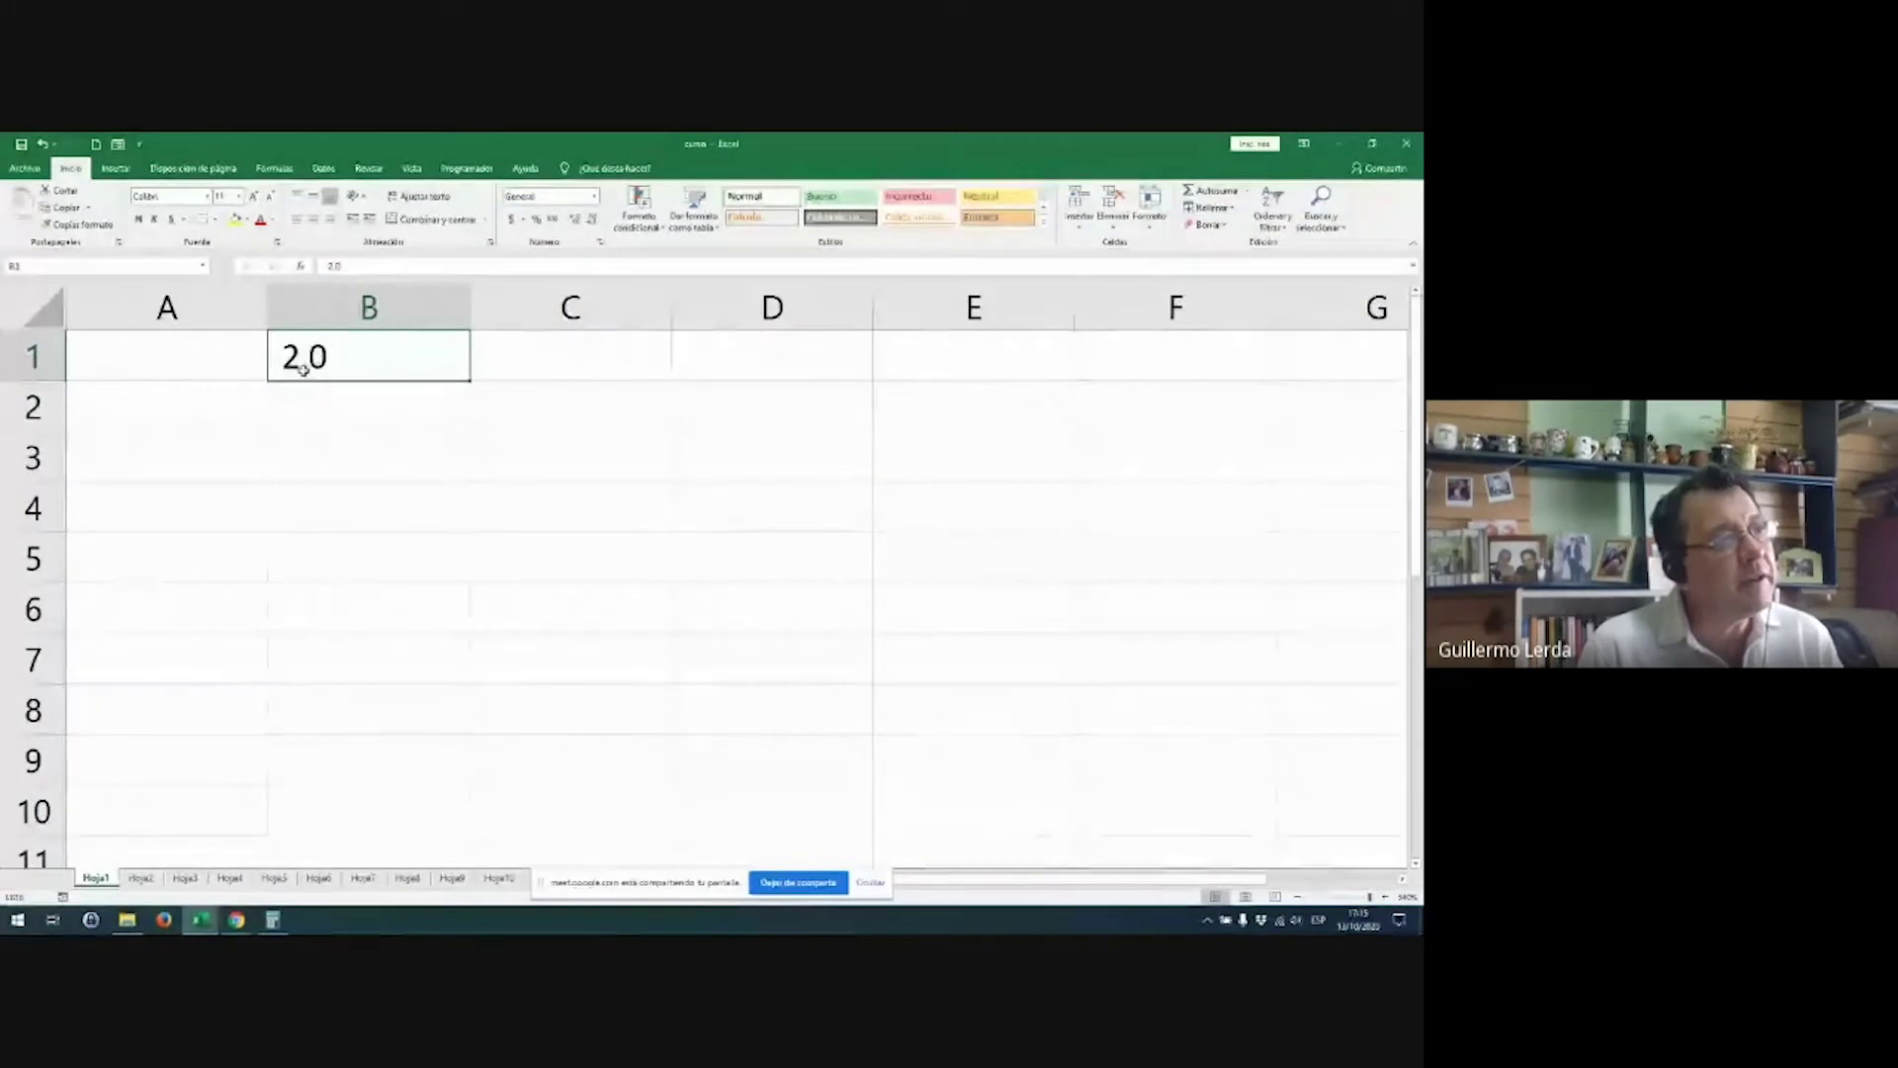
# Step: Enter the number 20, without a space, in cell B2
pyautogui.click(318, 412)
pyautogui.write('20')
pyautogui.press('Return')
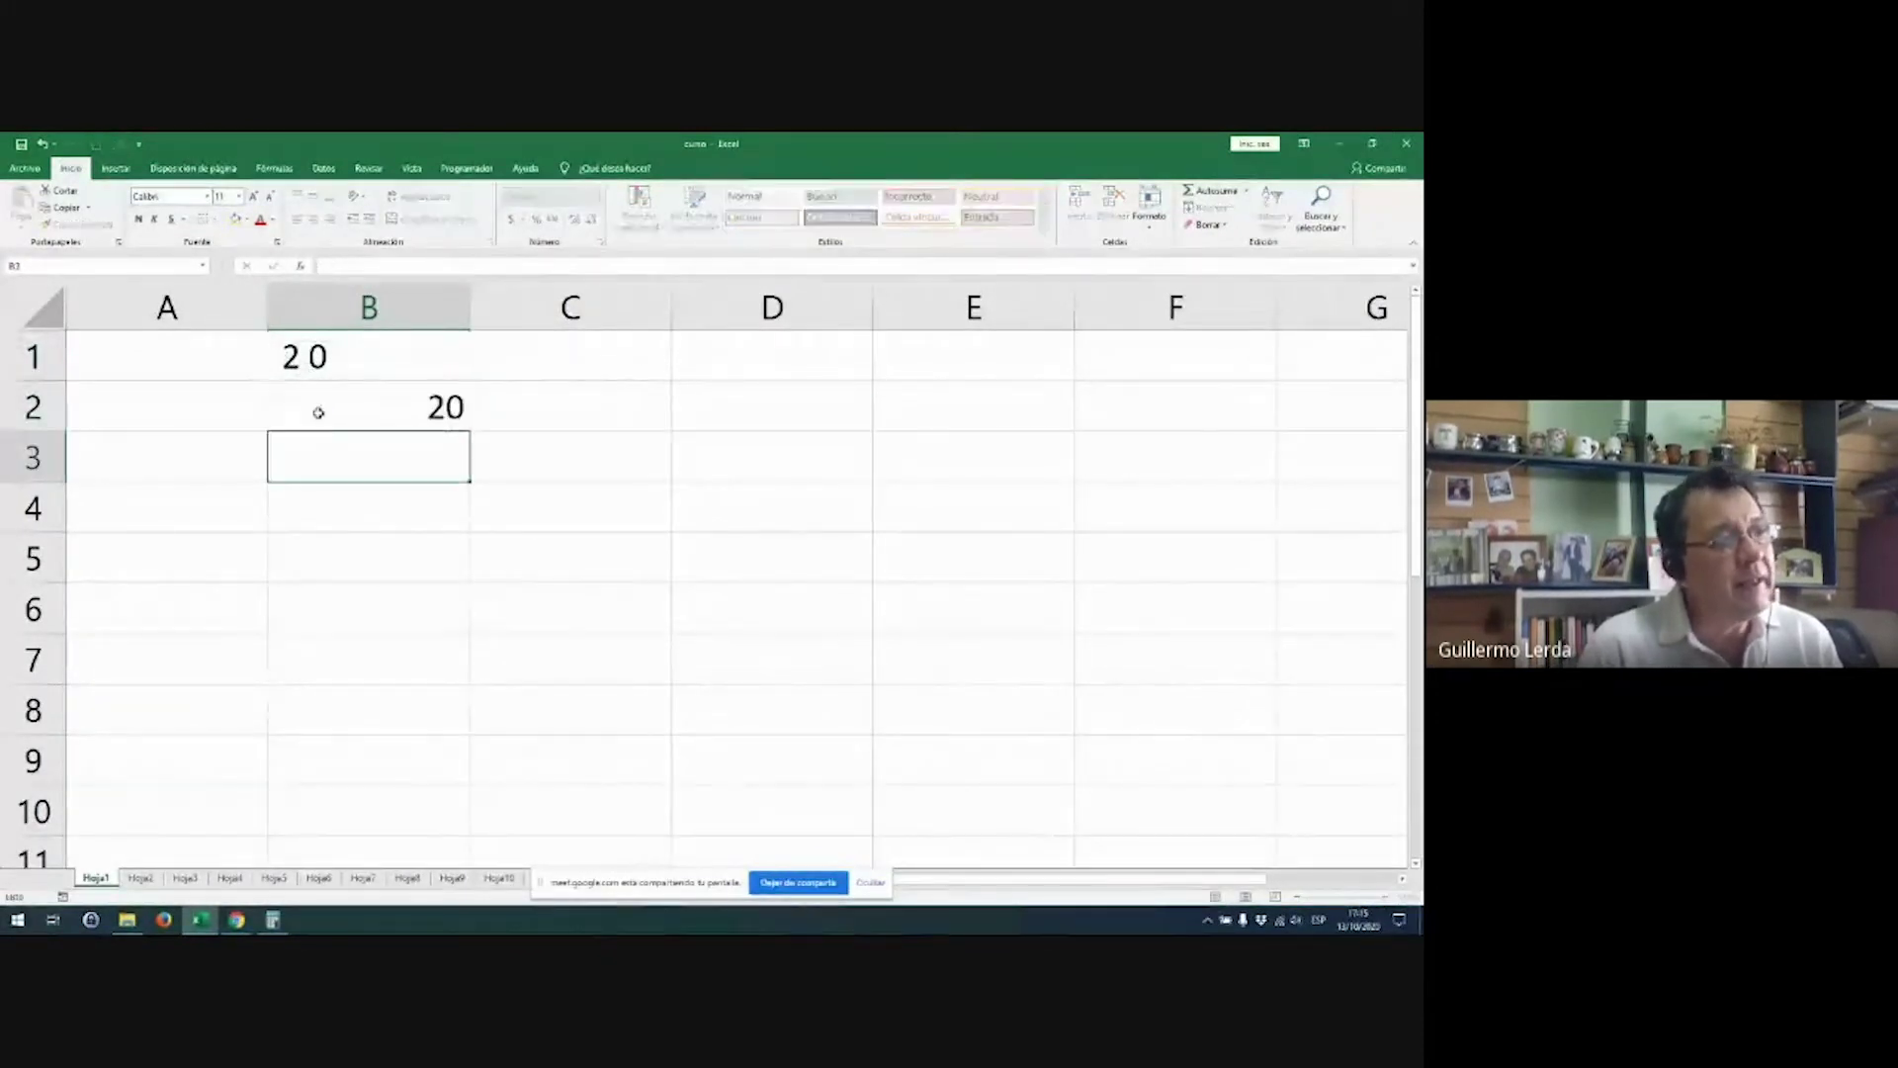
pyautogui.click(318, 412)
# Step: Examine the space between the digits in B1 and compare that entry with the number in B2
pyautogui.press('Up')
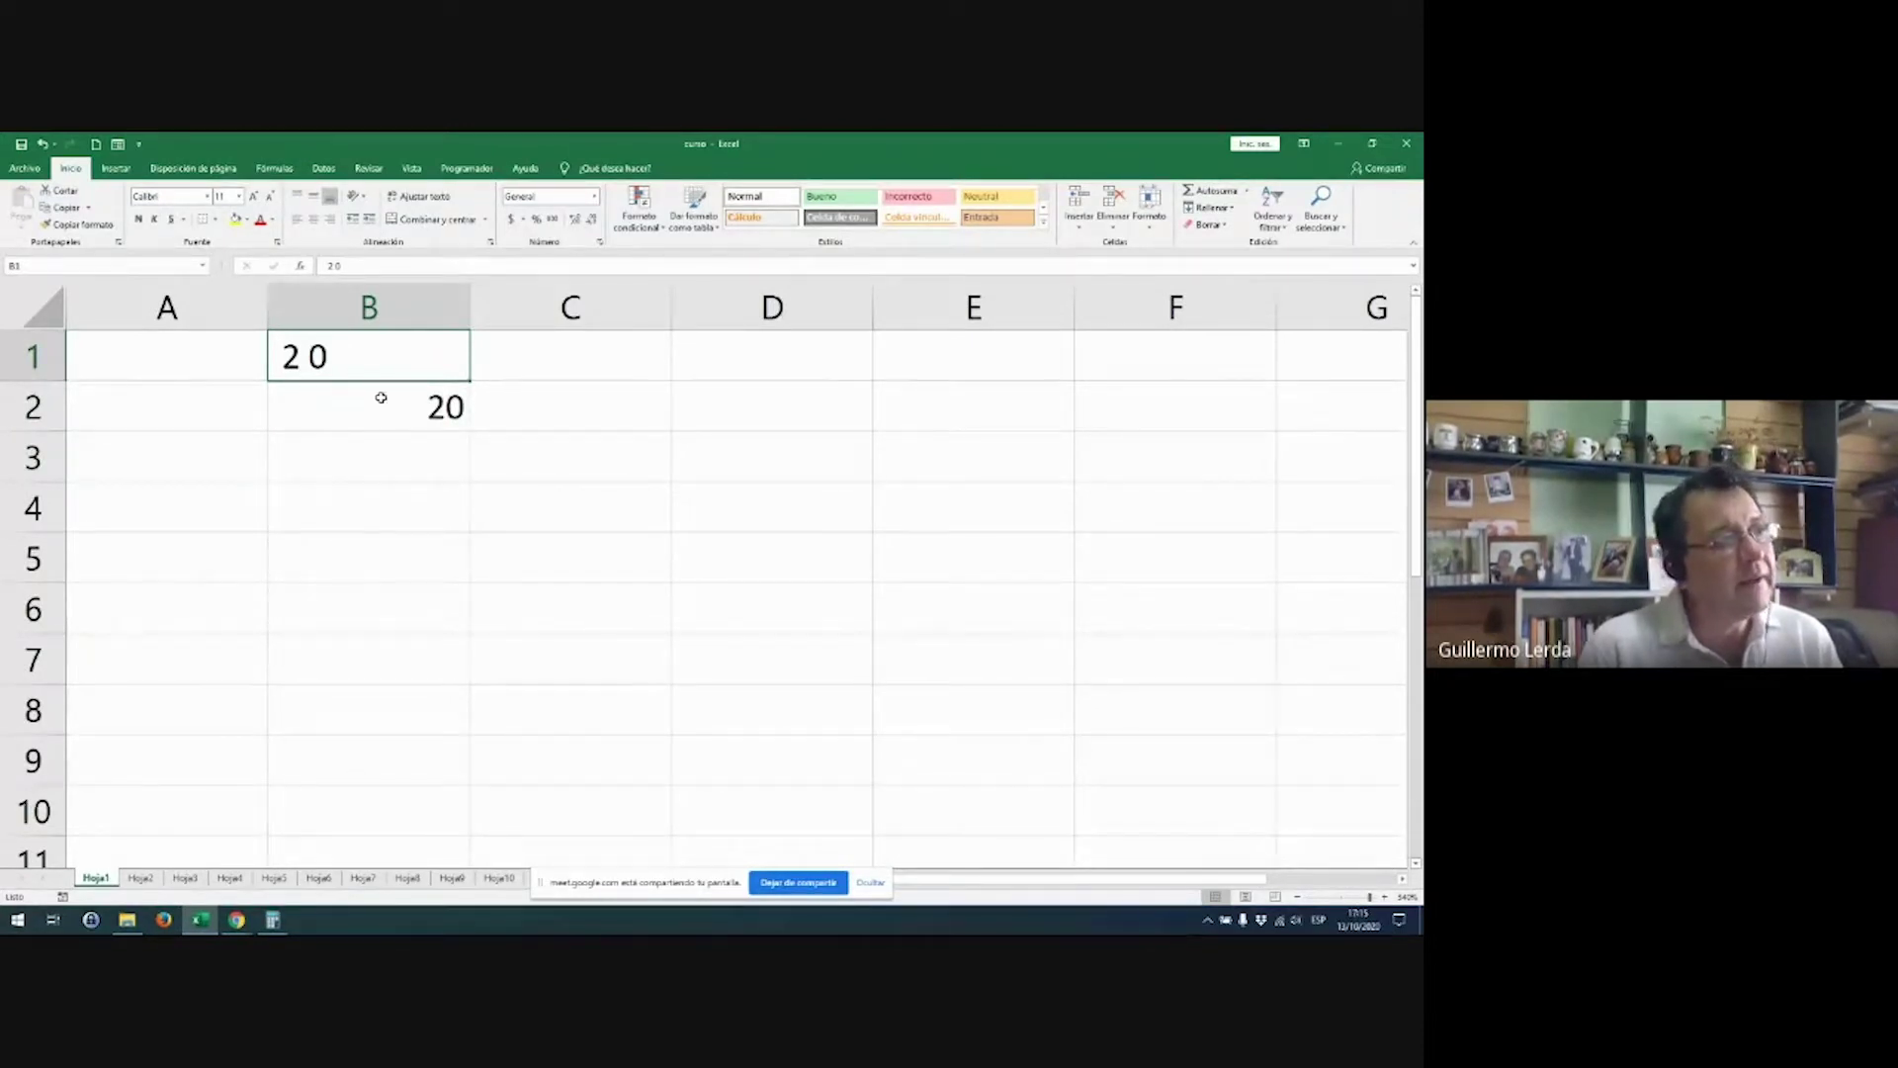
pyautogui.doubleClick(310, 358)
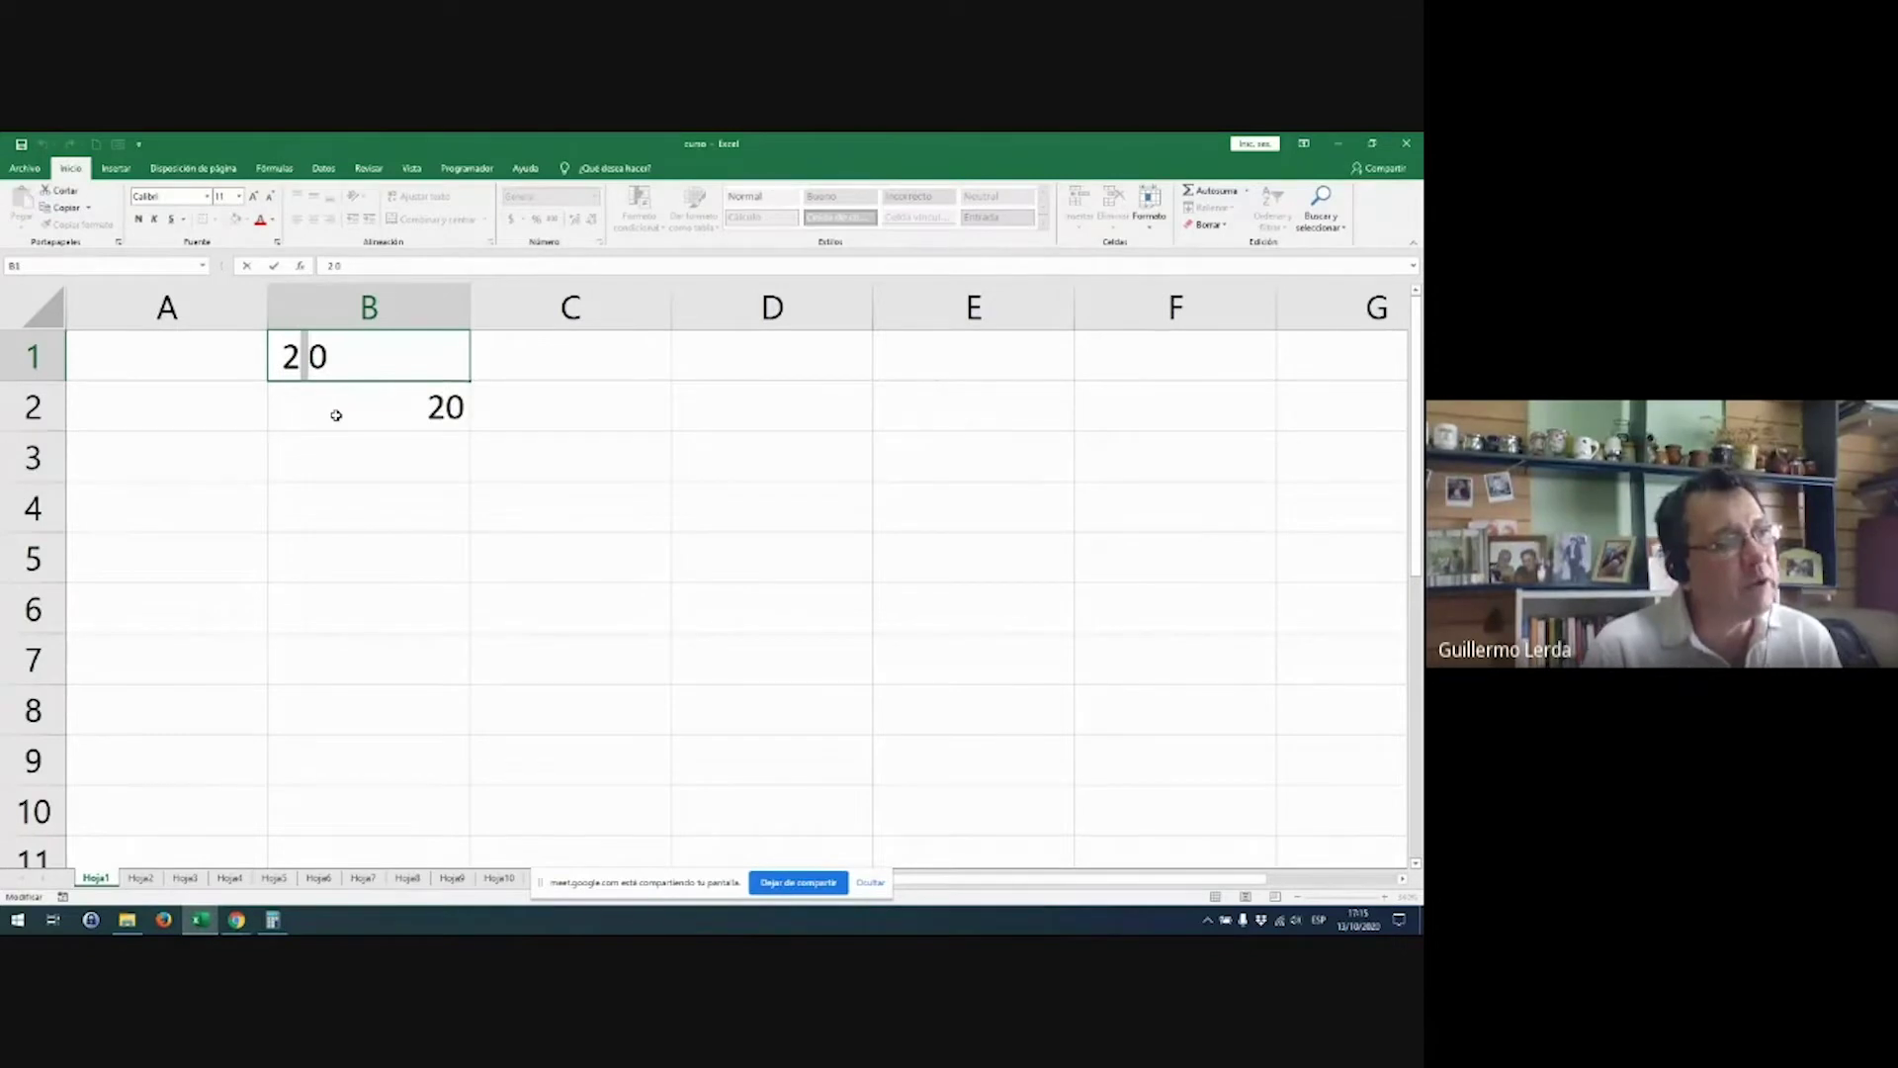
pyautogui.press('Return')
pyautogui.press('Up')
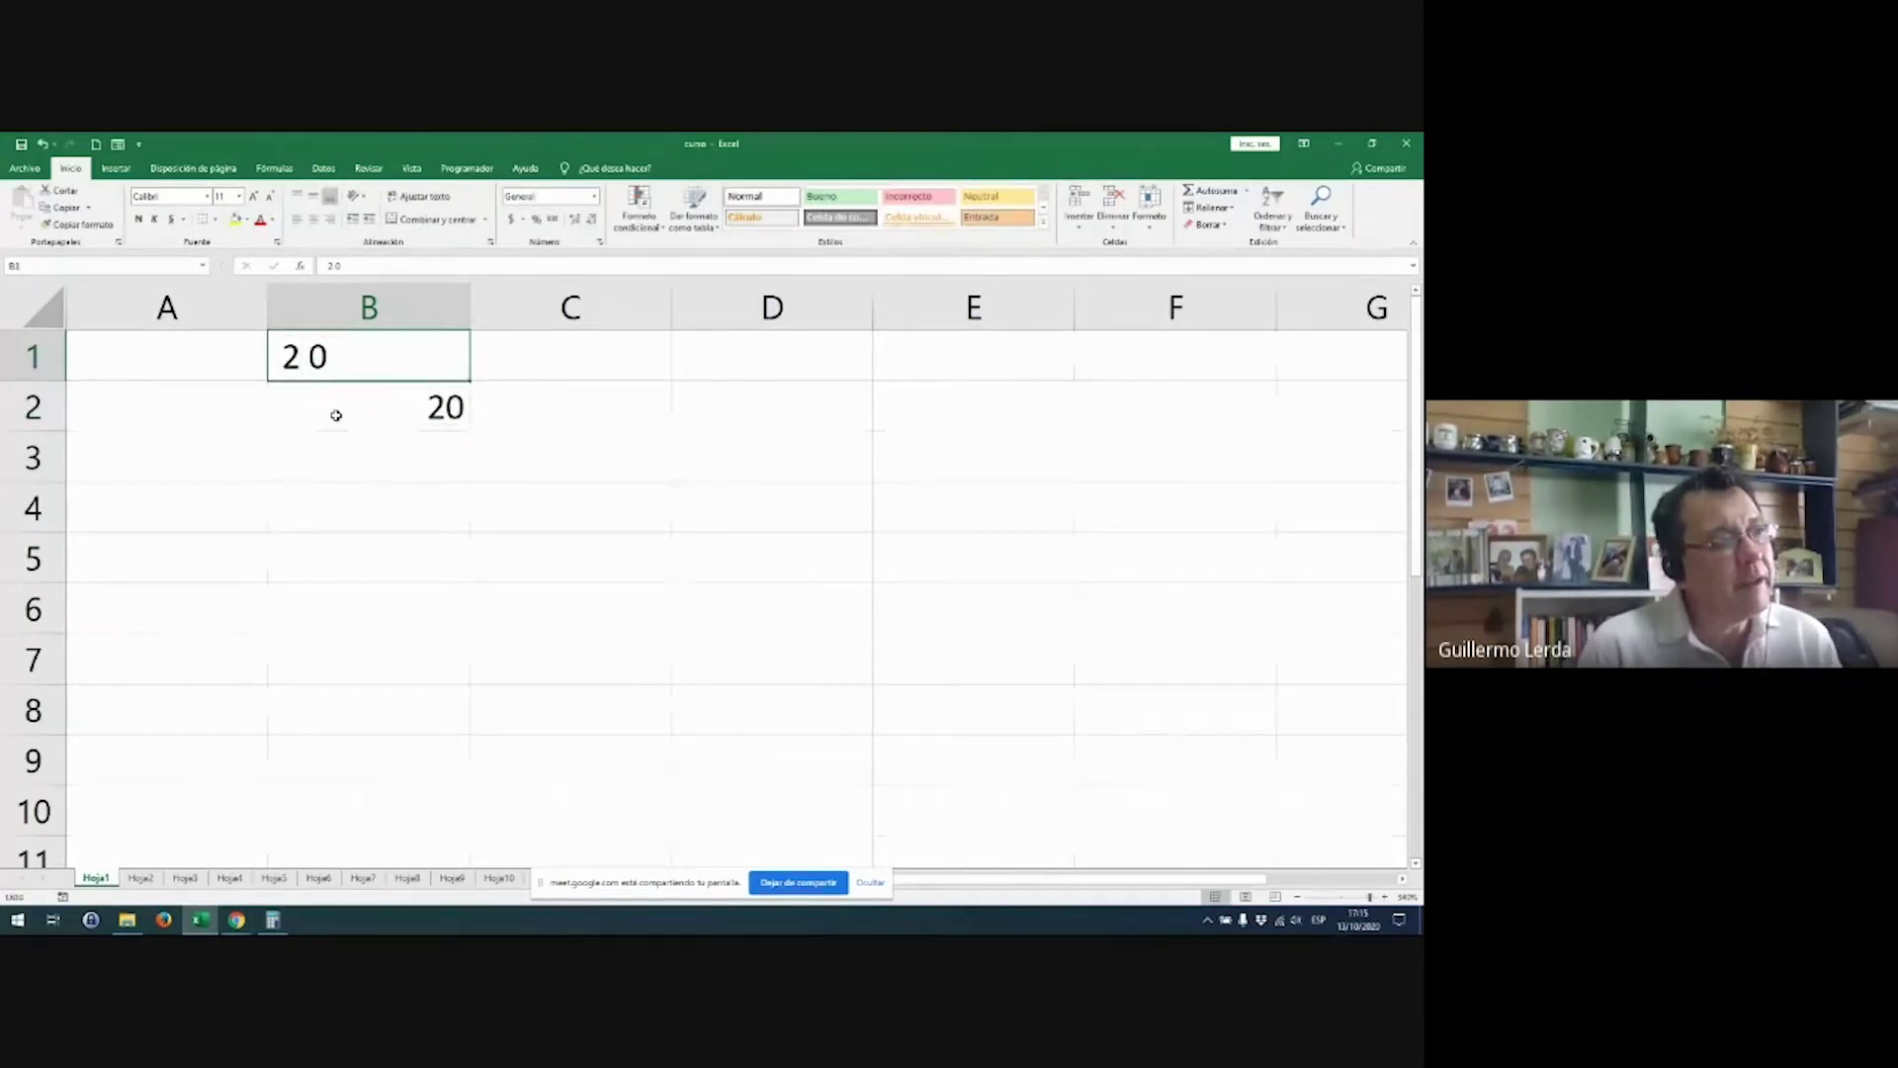
pyautogui.keyDown('shift'); pyautogui.click(336, 415); pyautogui.keyUp('shift')
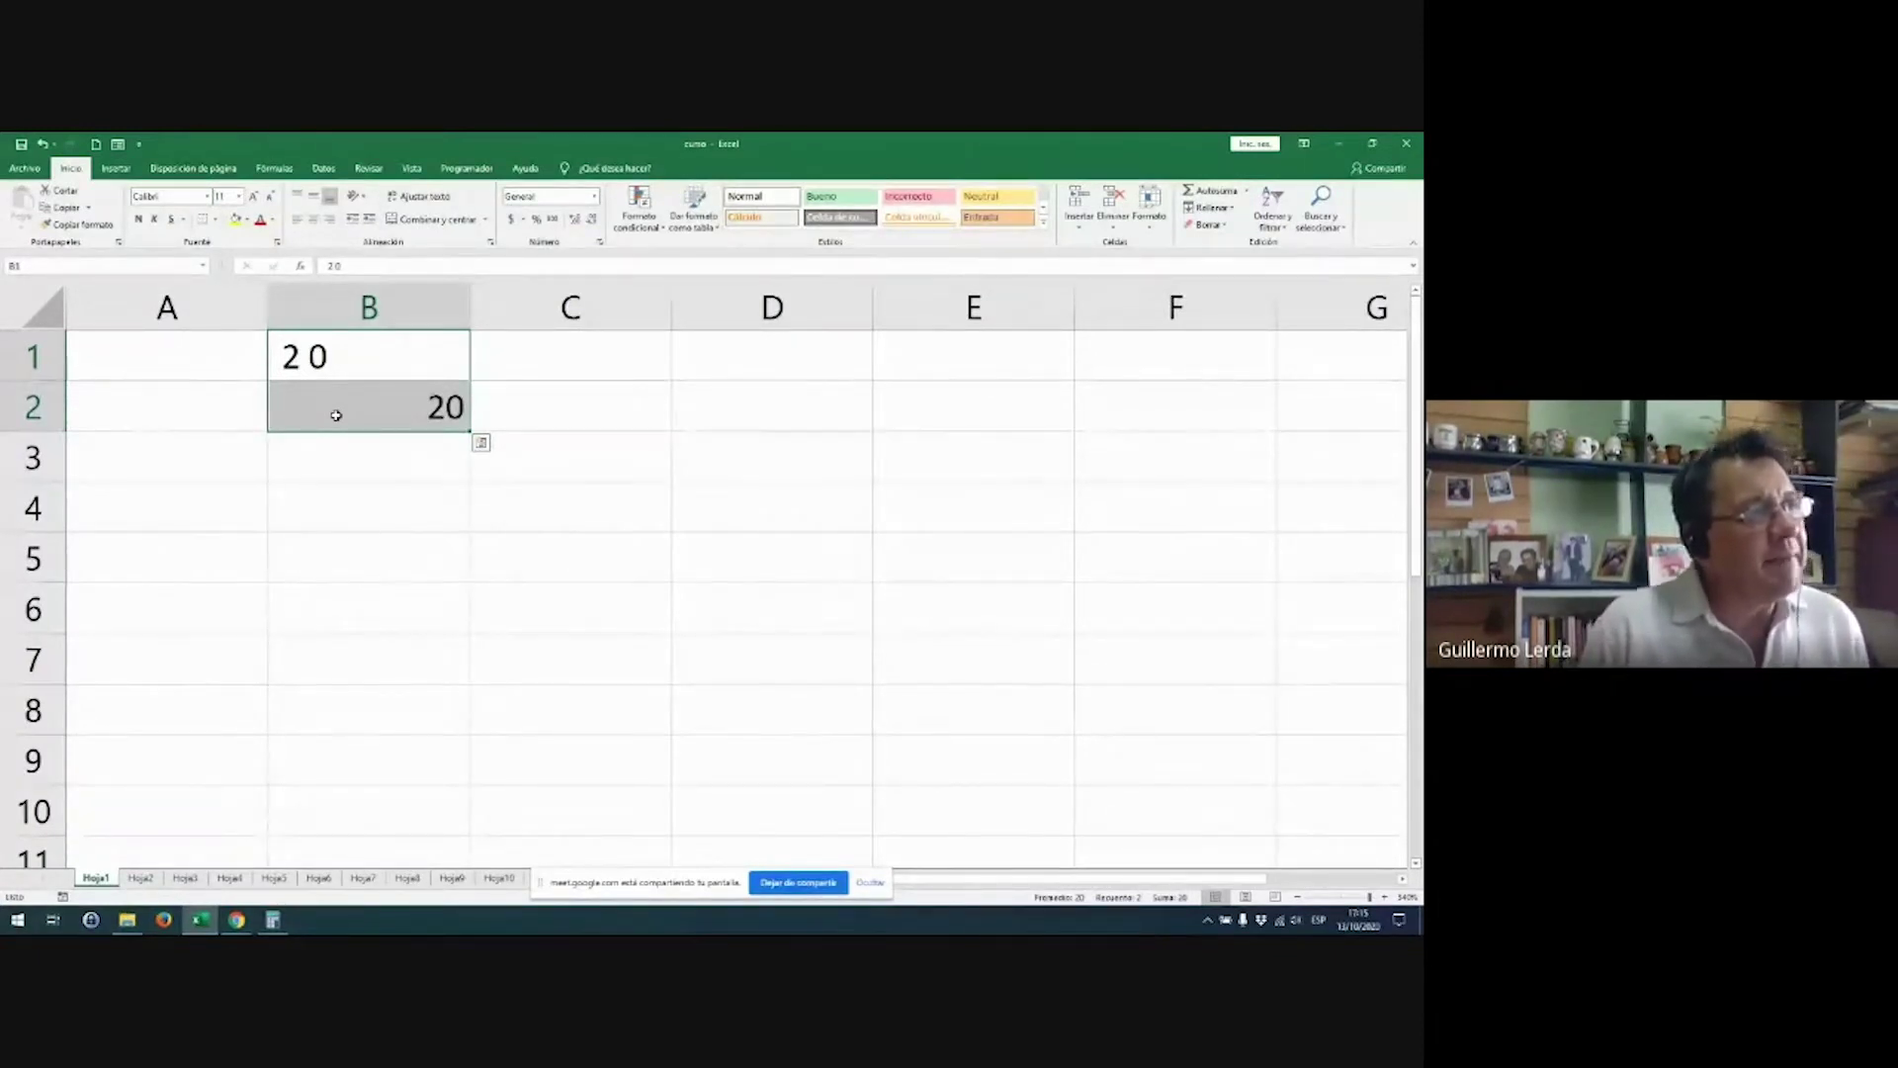
pyautogui.hotkey('shift', 'Up')
# Step: Enter the formula =B1+1 in cell C1
pyautogui.press('Right')
pyautogui.press('Right')
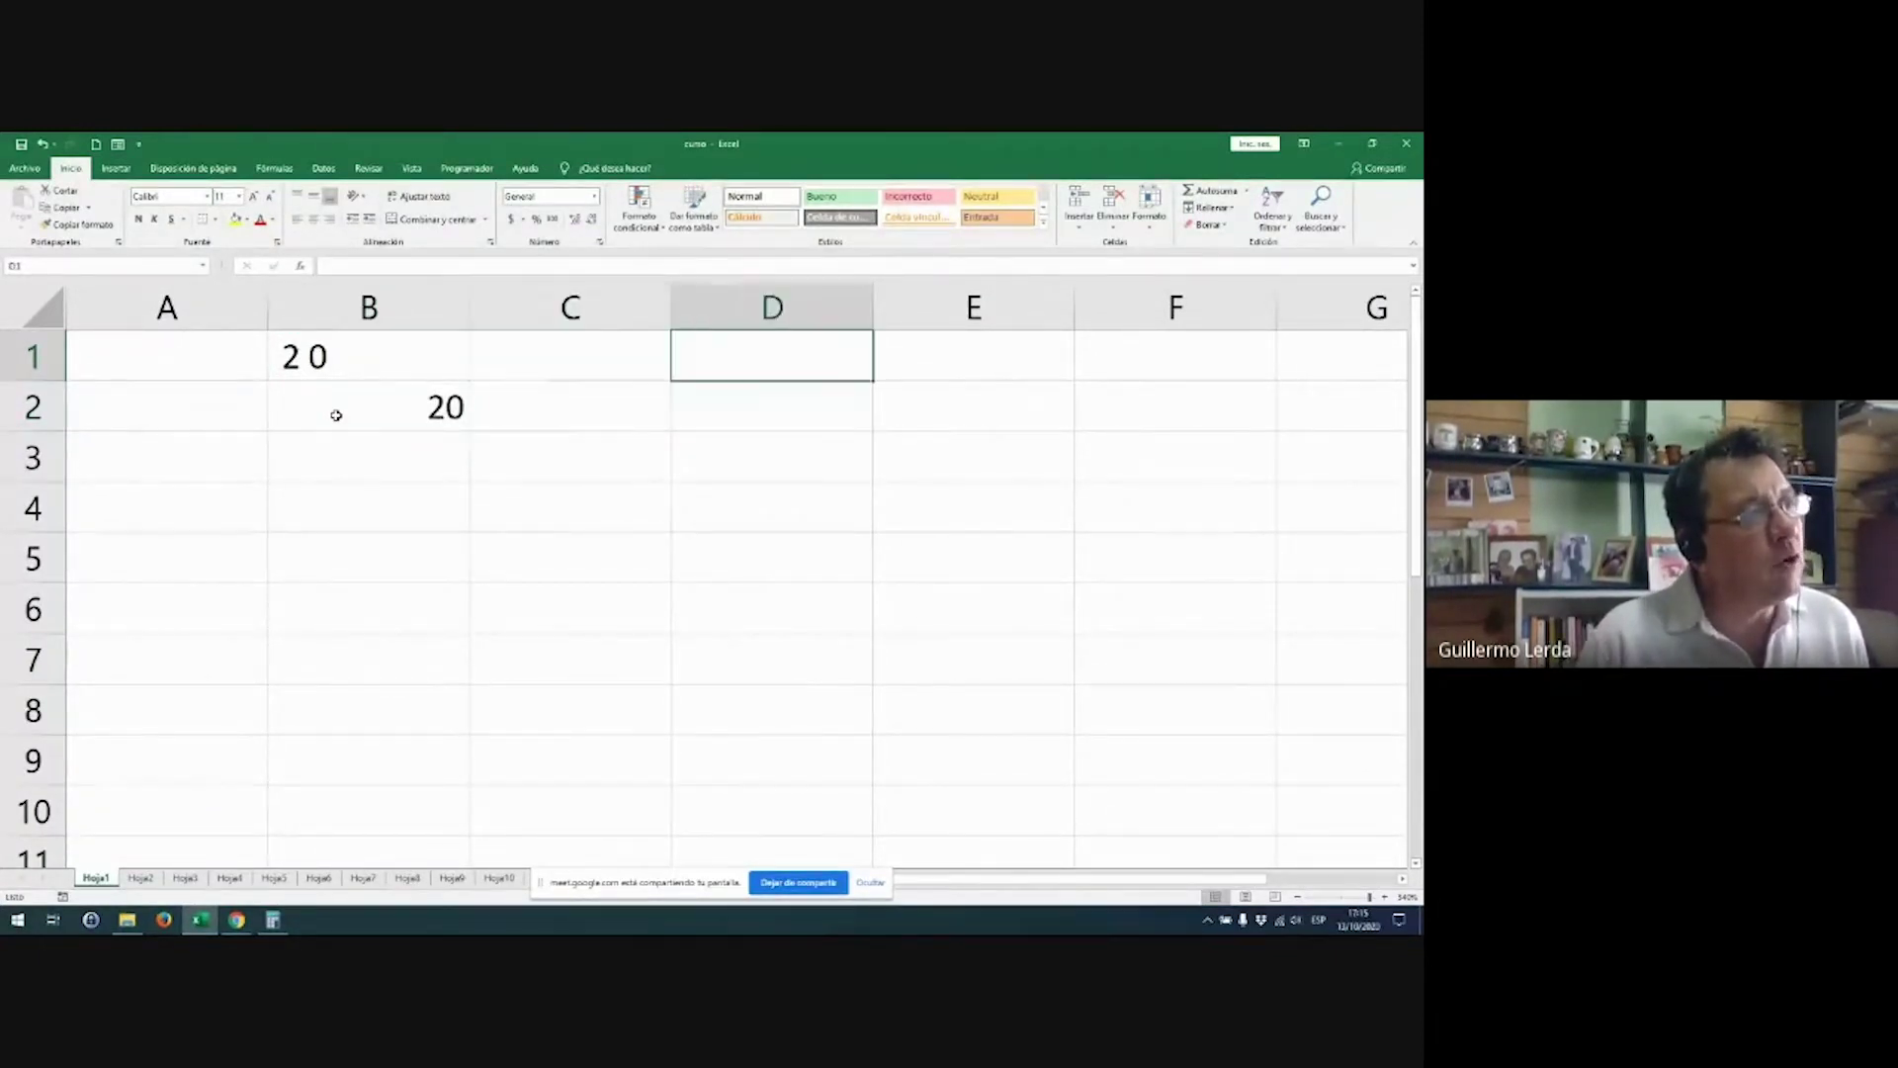
pyautogui.press('Left')
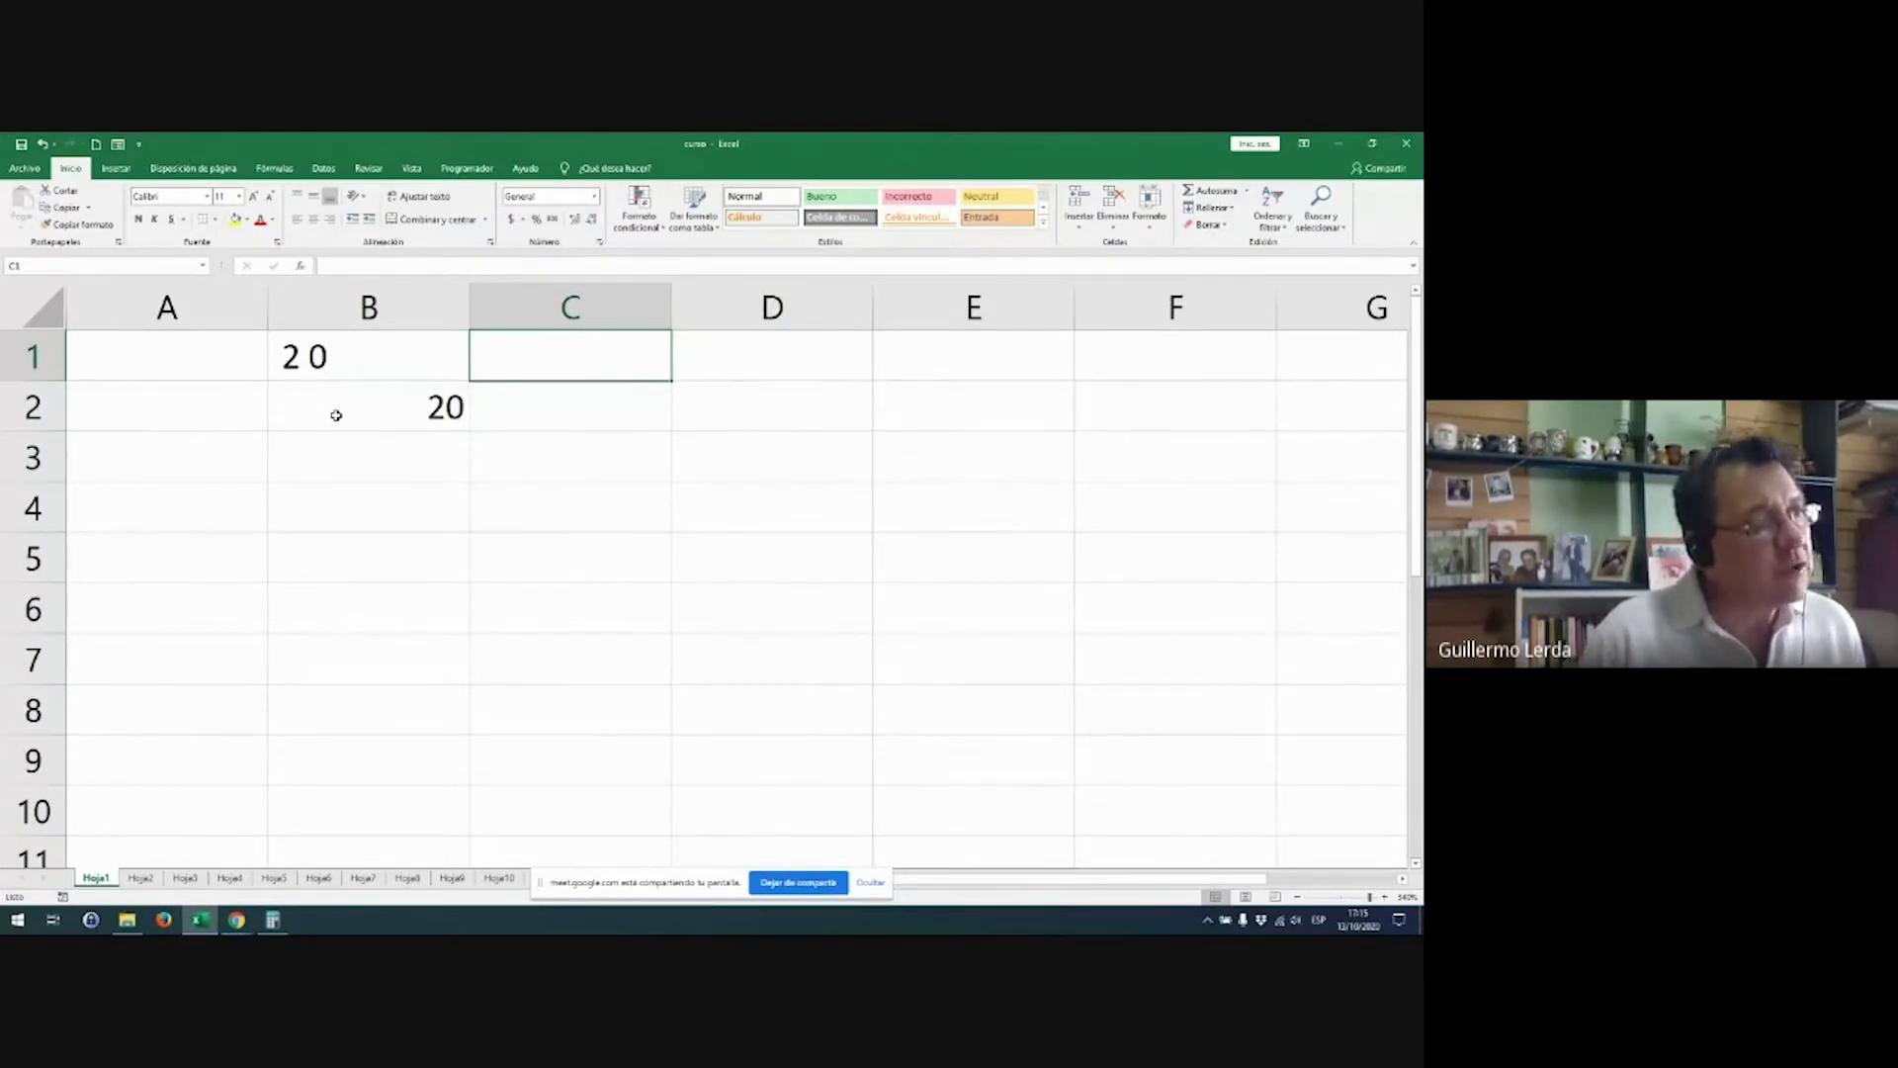
pyautogui.write('=')
pyautogui.press('Left')
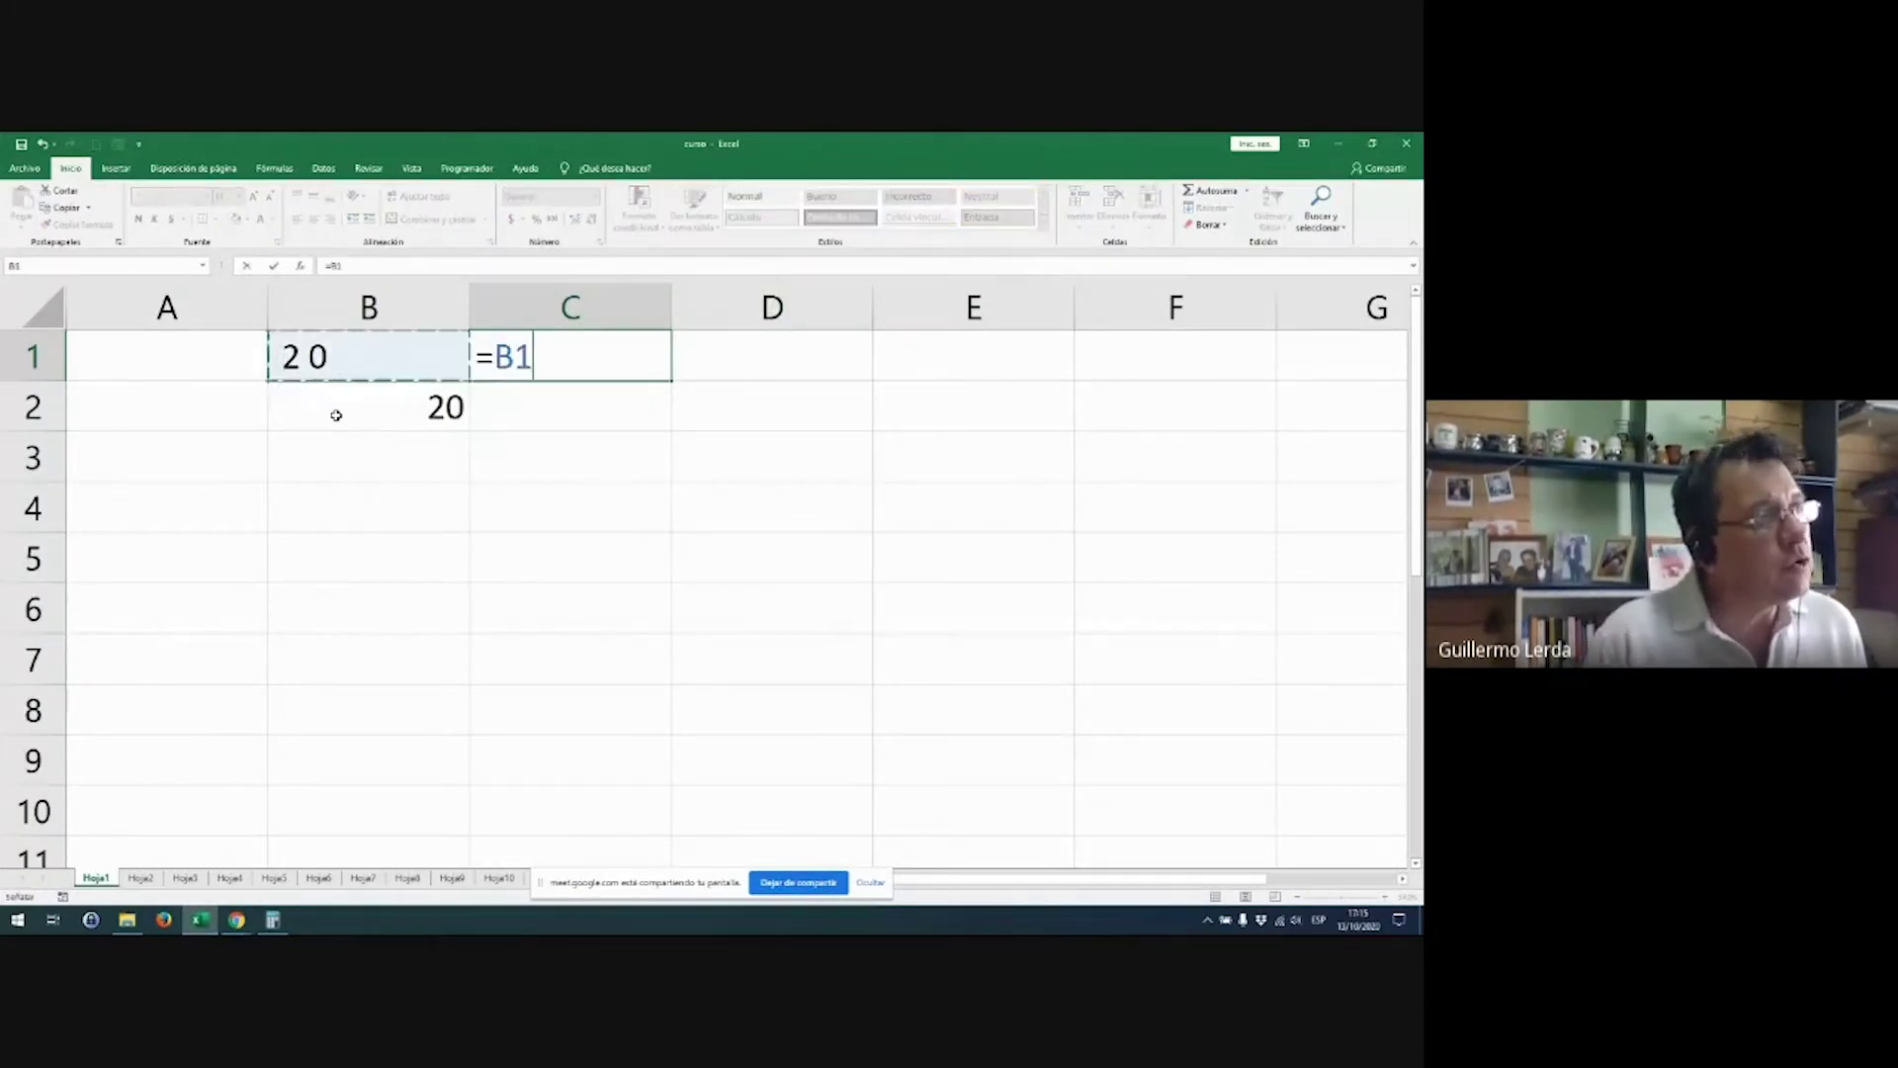
pyautogui.write('+1')
pyautogui.press('Return')
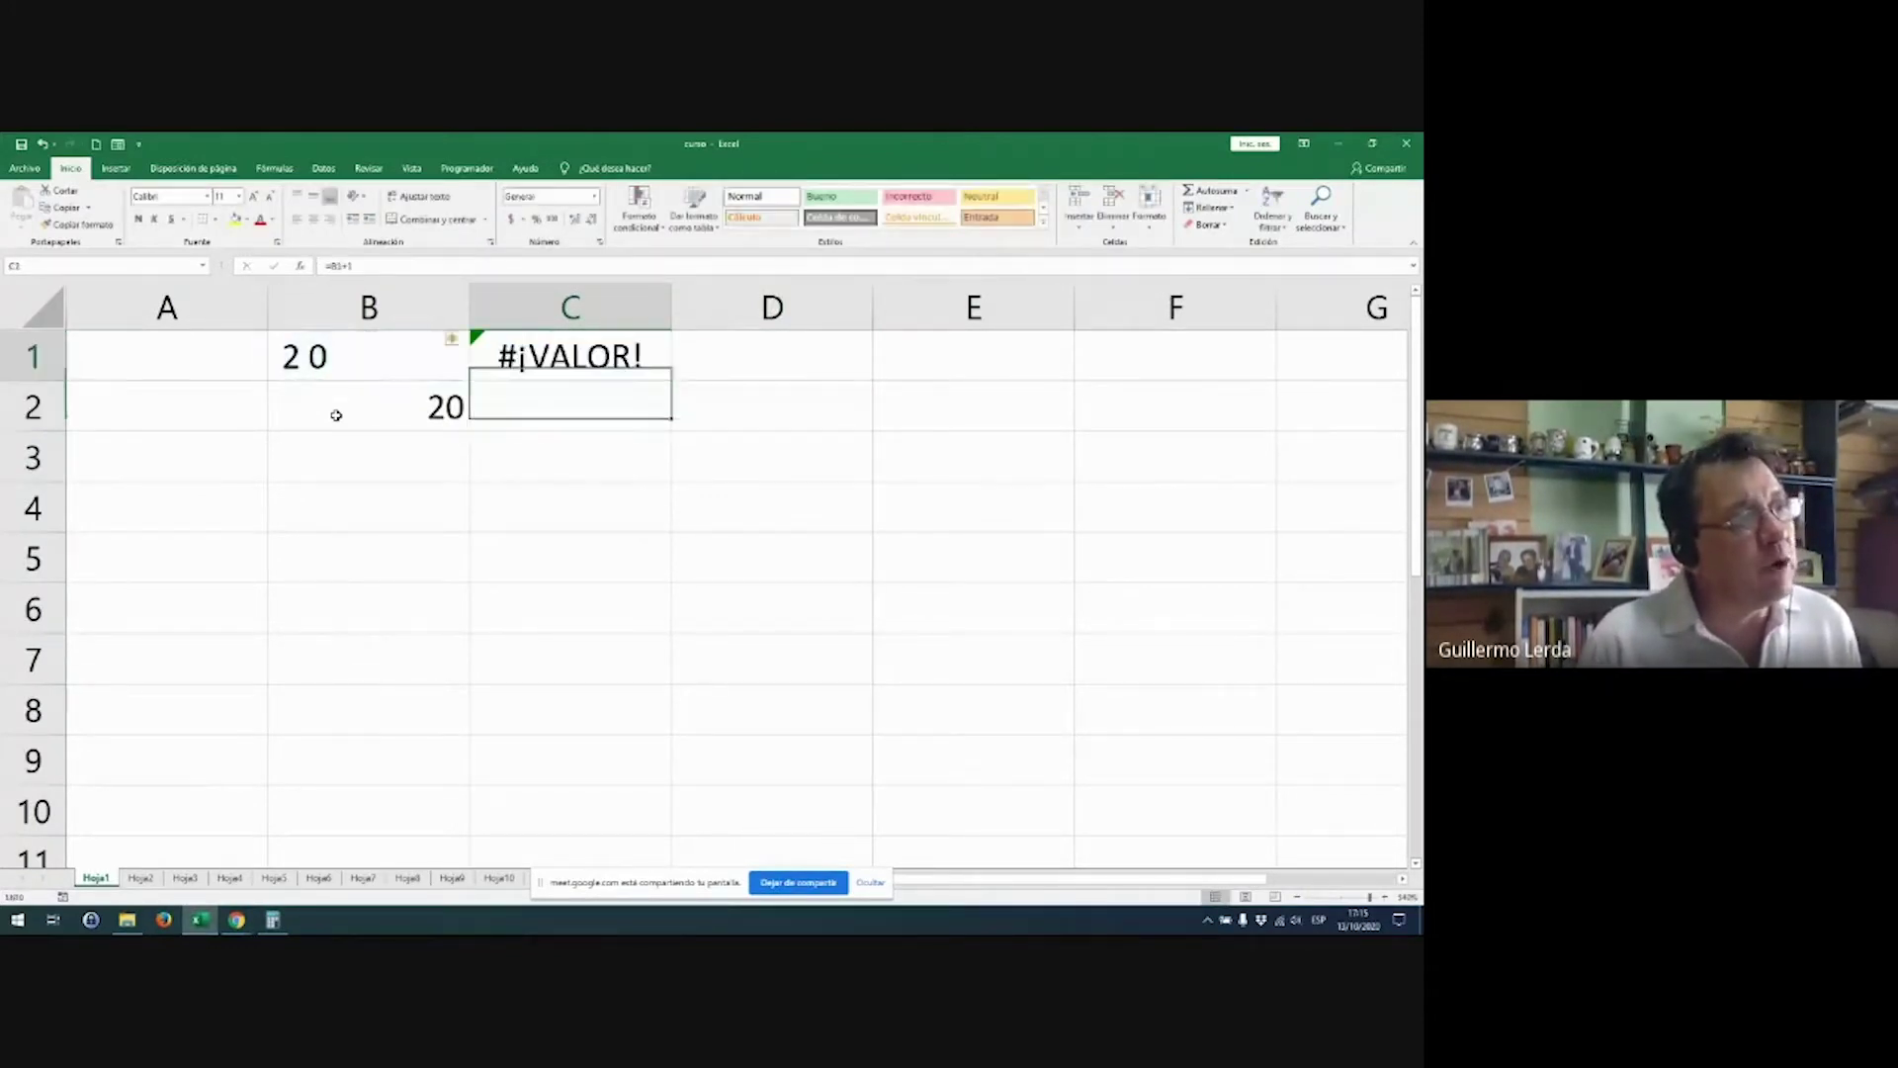
# Step: Copy the formula from C1 into cell C2
pyautogui.press('Up')
pyautogui.hotkey('ctrl', 'c')
pyautogui.press('Down')
pyautogui.hotkey('ctrl', 'v')
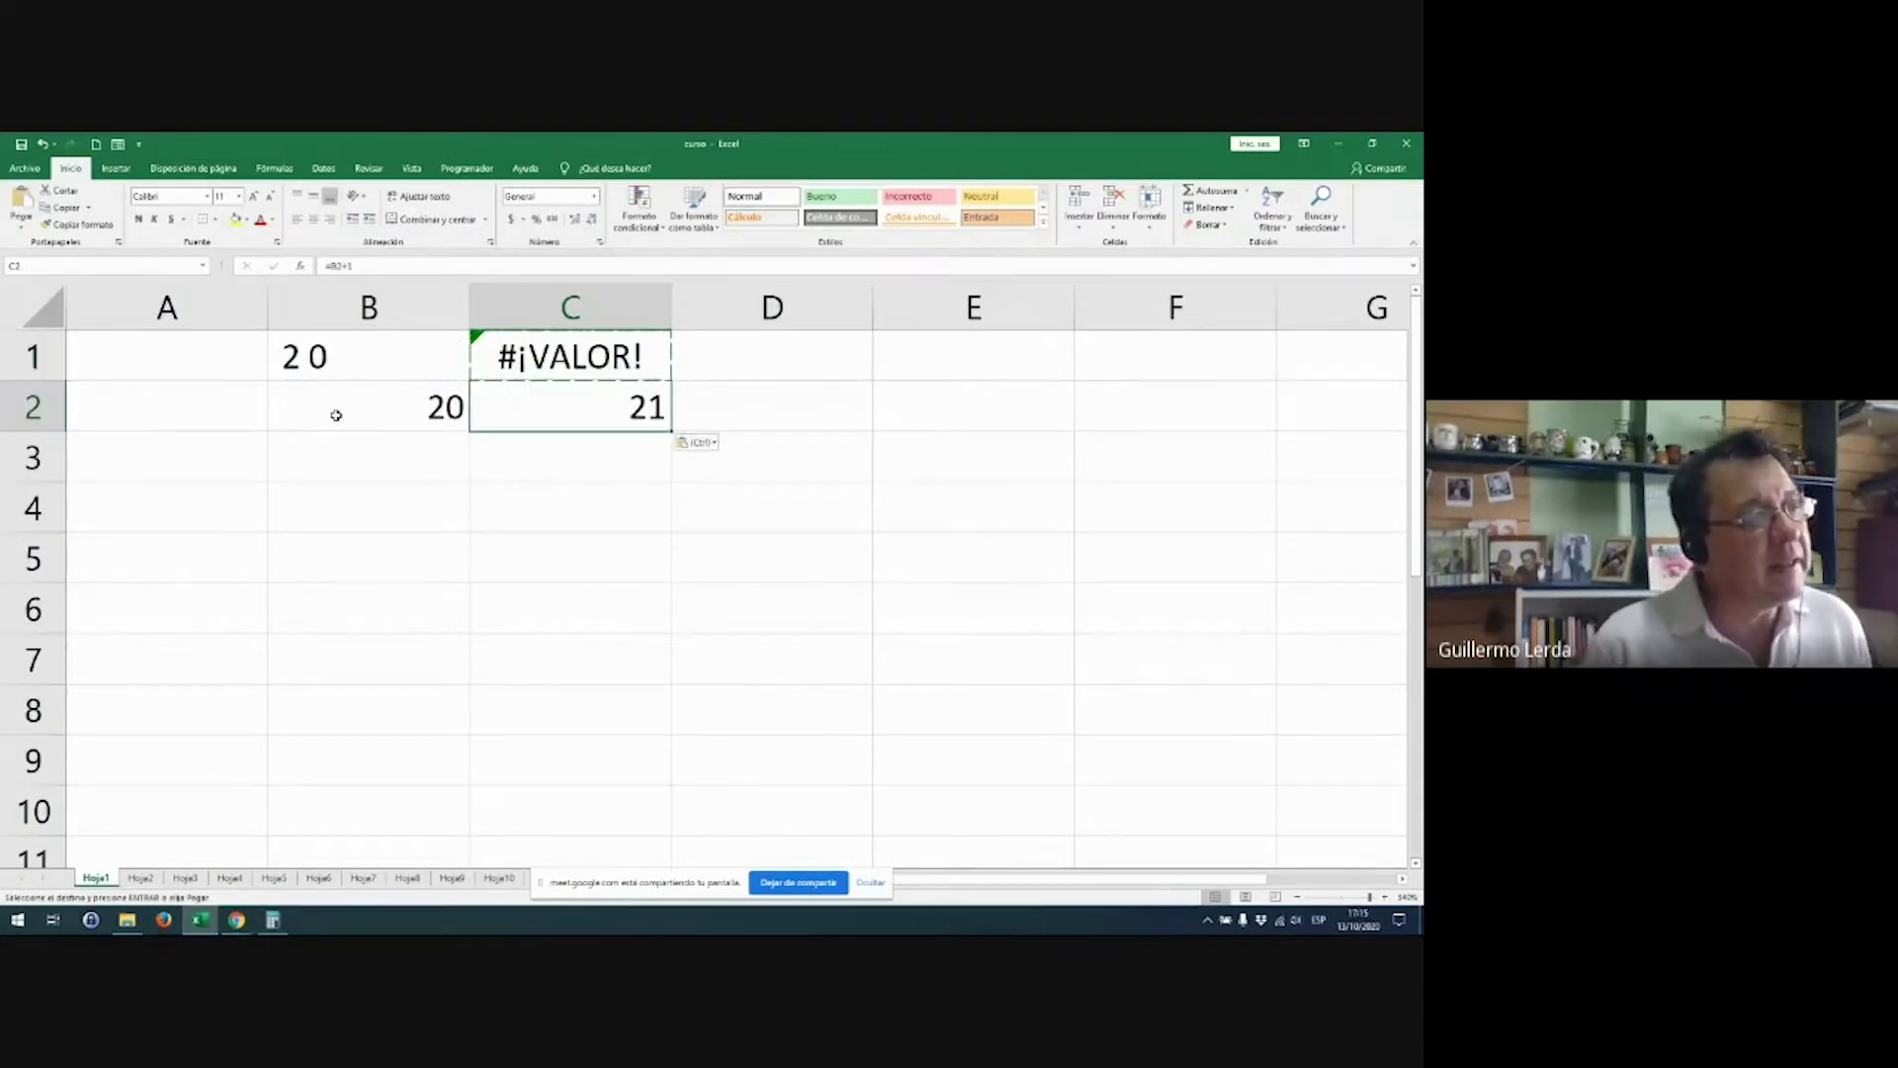
# Step: Inspect the formulas in C2 and C1 and compare their results with the entries in B1 and B2
pyautogui.doubleClick(625, 397)
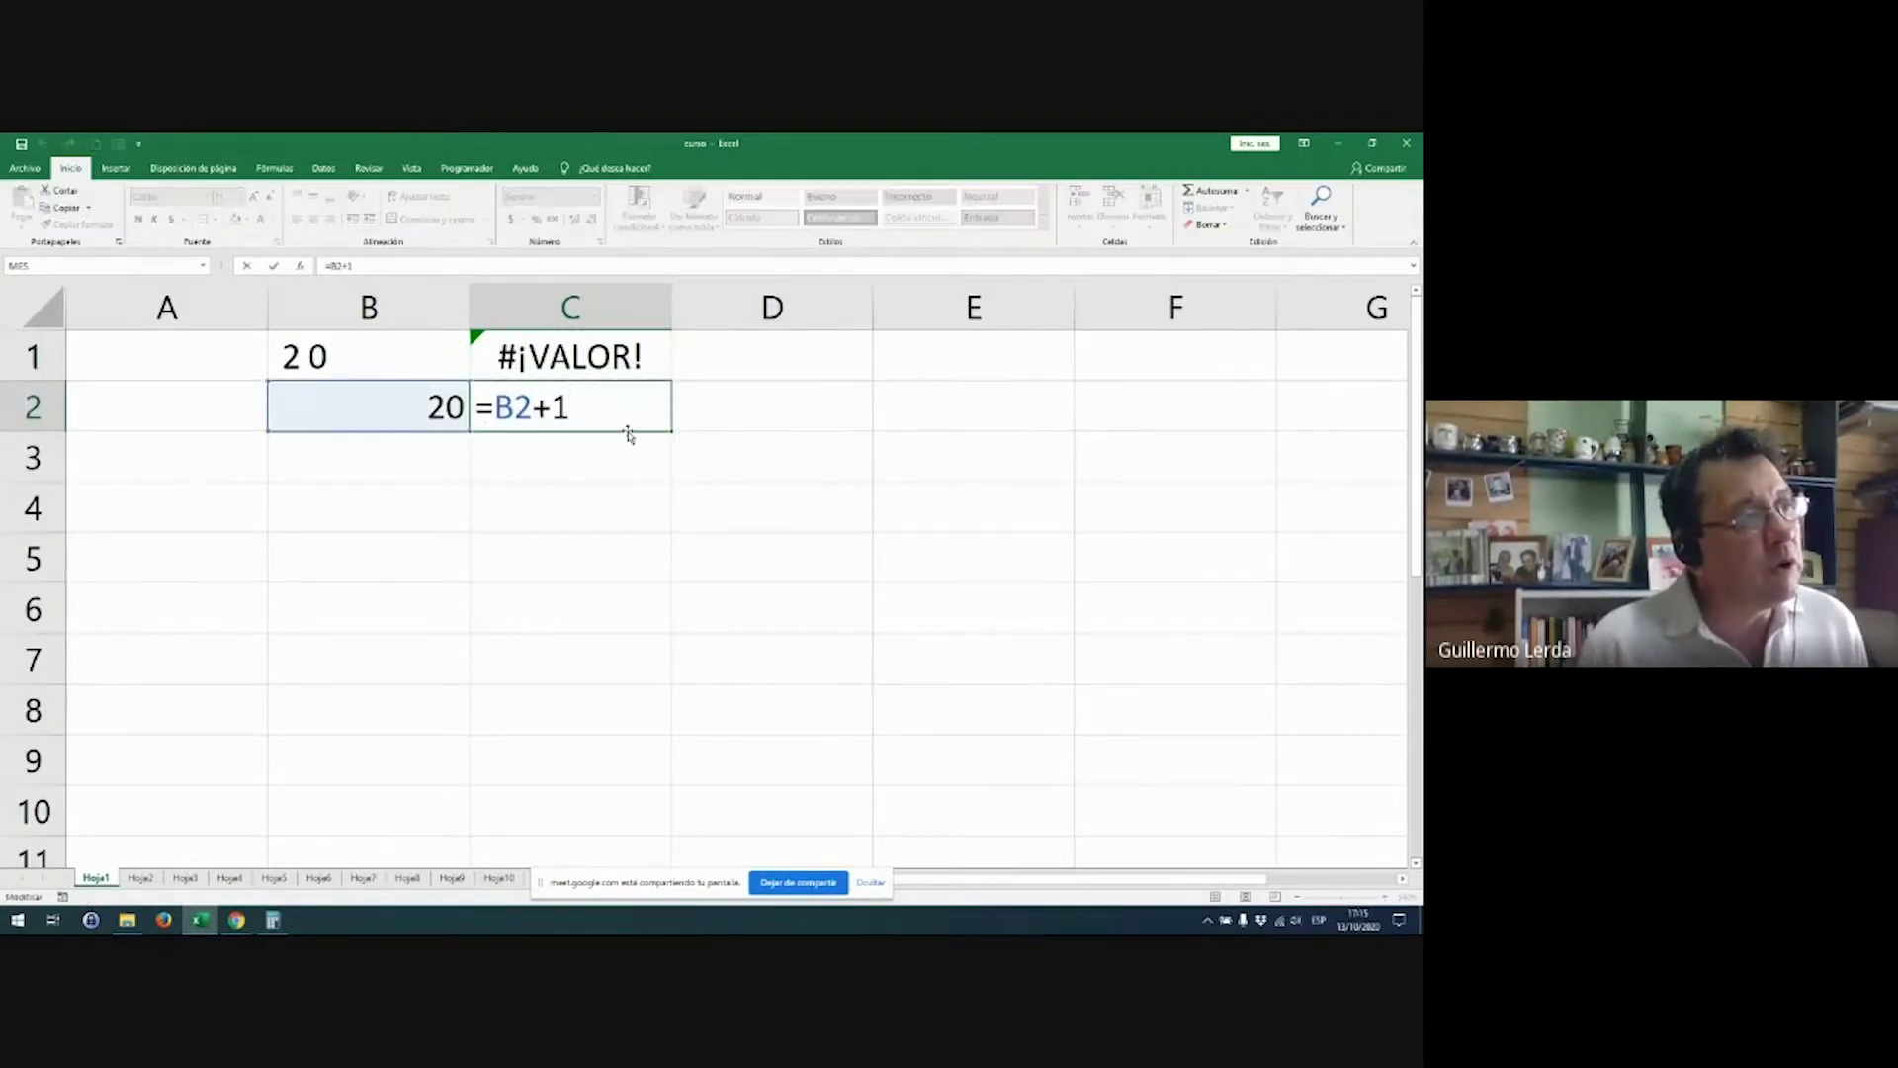
pyautogui.press('Return')
pyautogui.click(590, 409)
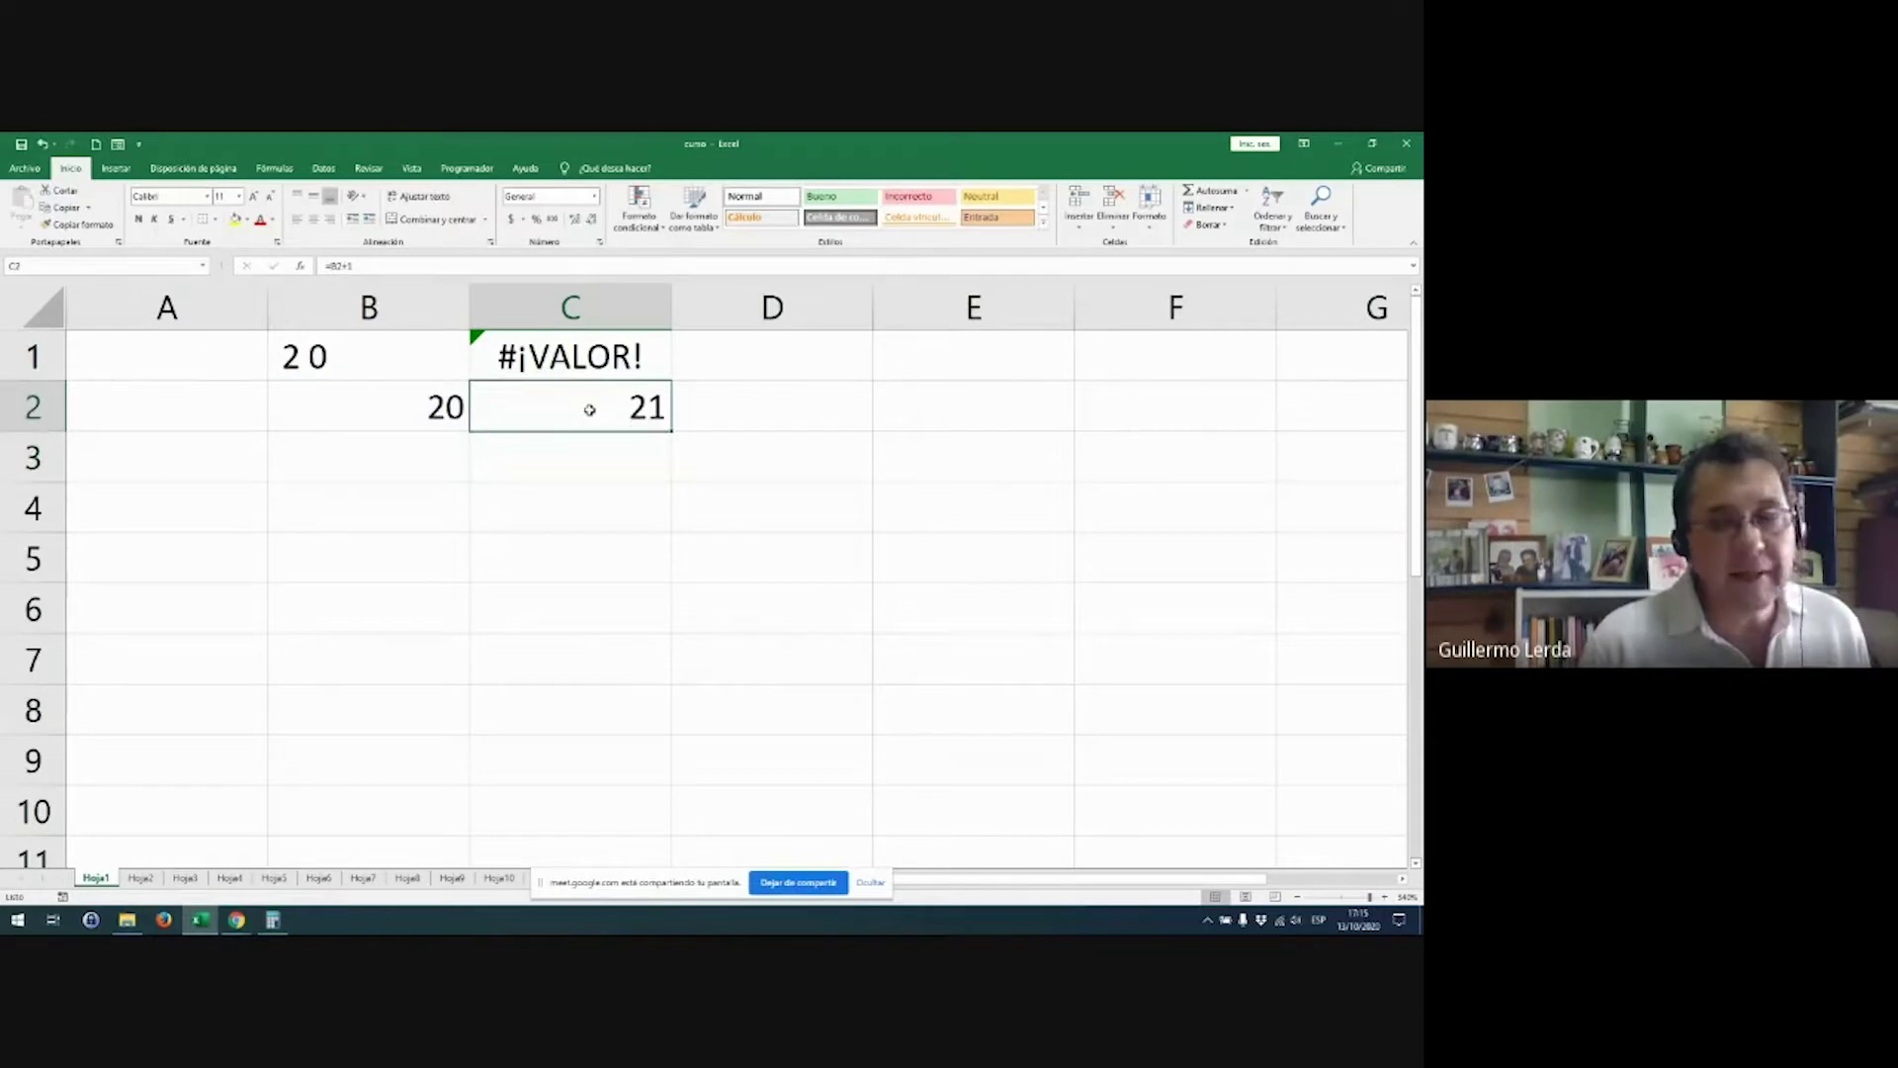
pyautogui.doubleClick(588, 366)
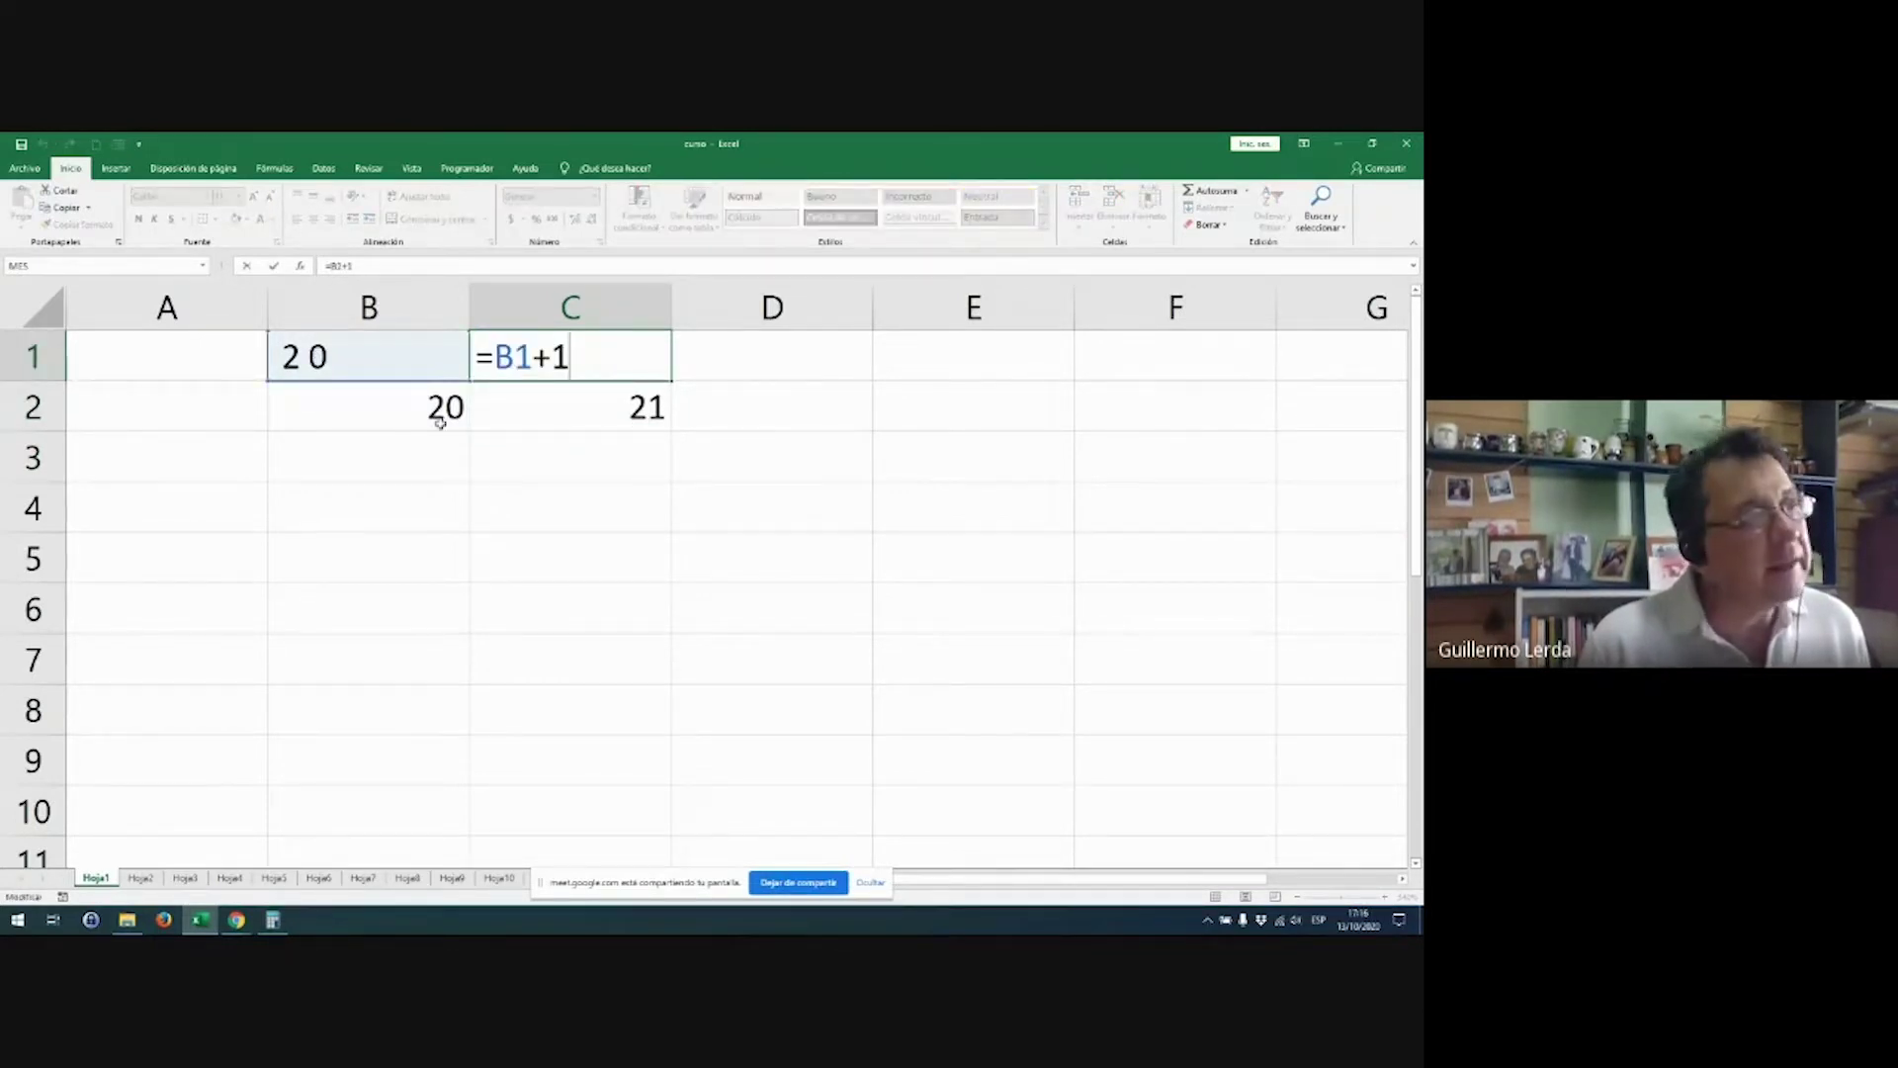
pyautogui.press('Escape')
pyautogui.press('Left')
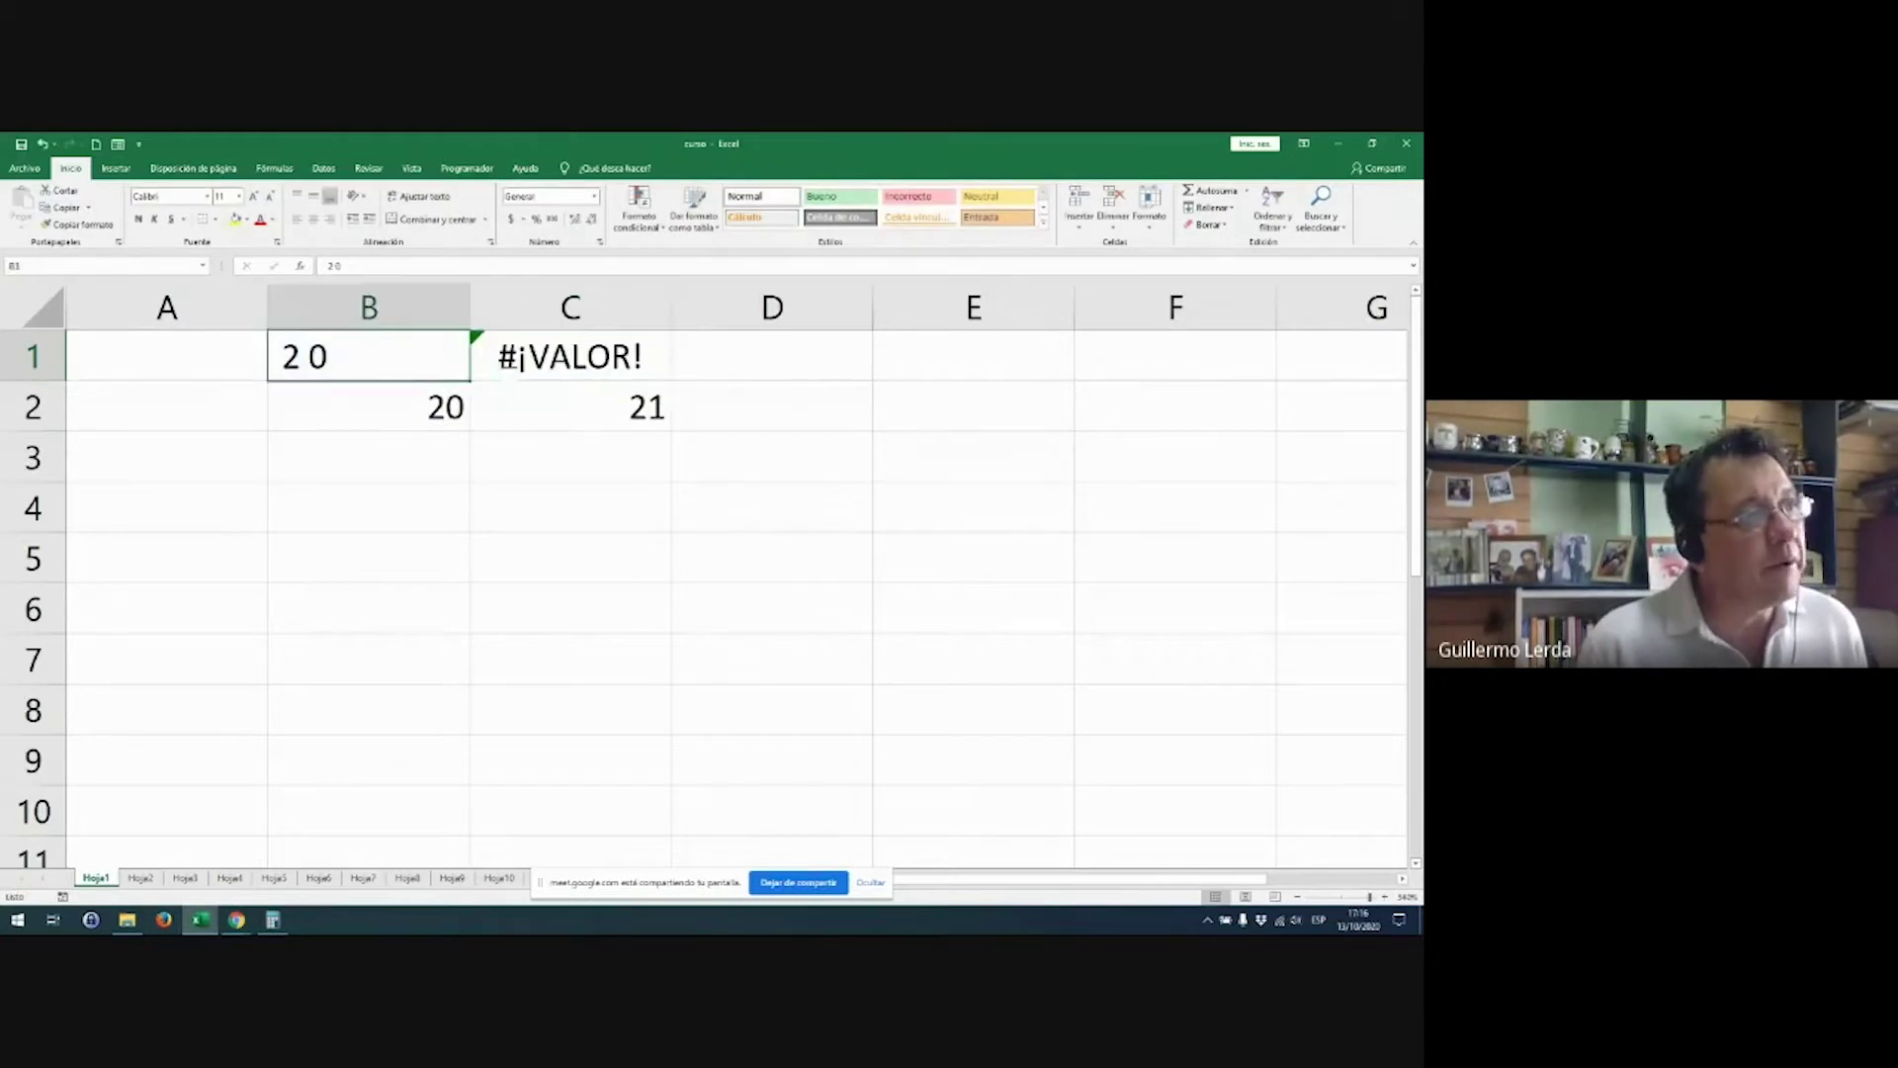
pyautogui.hotkey('shift', 'Down')
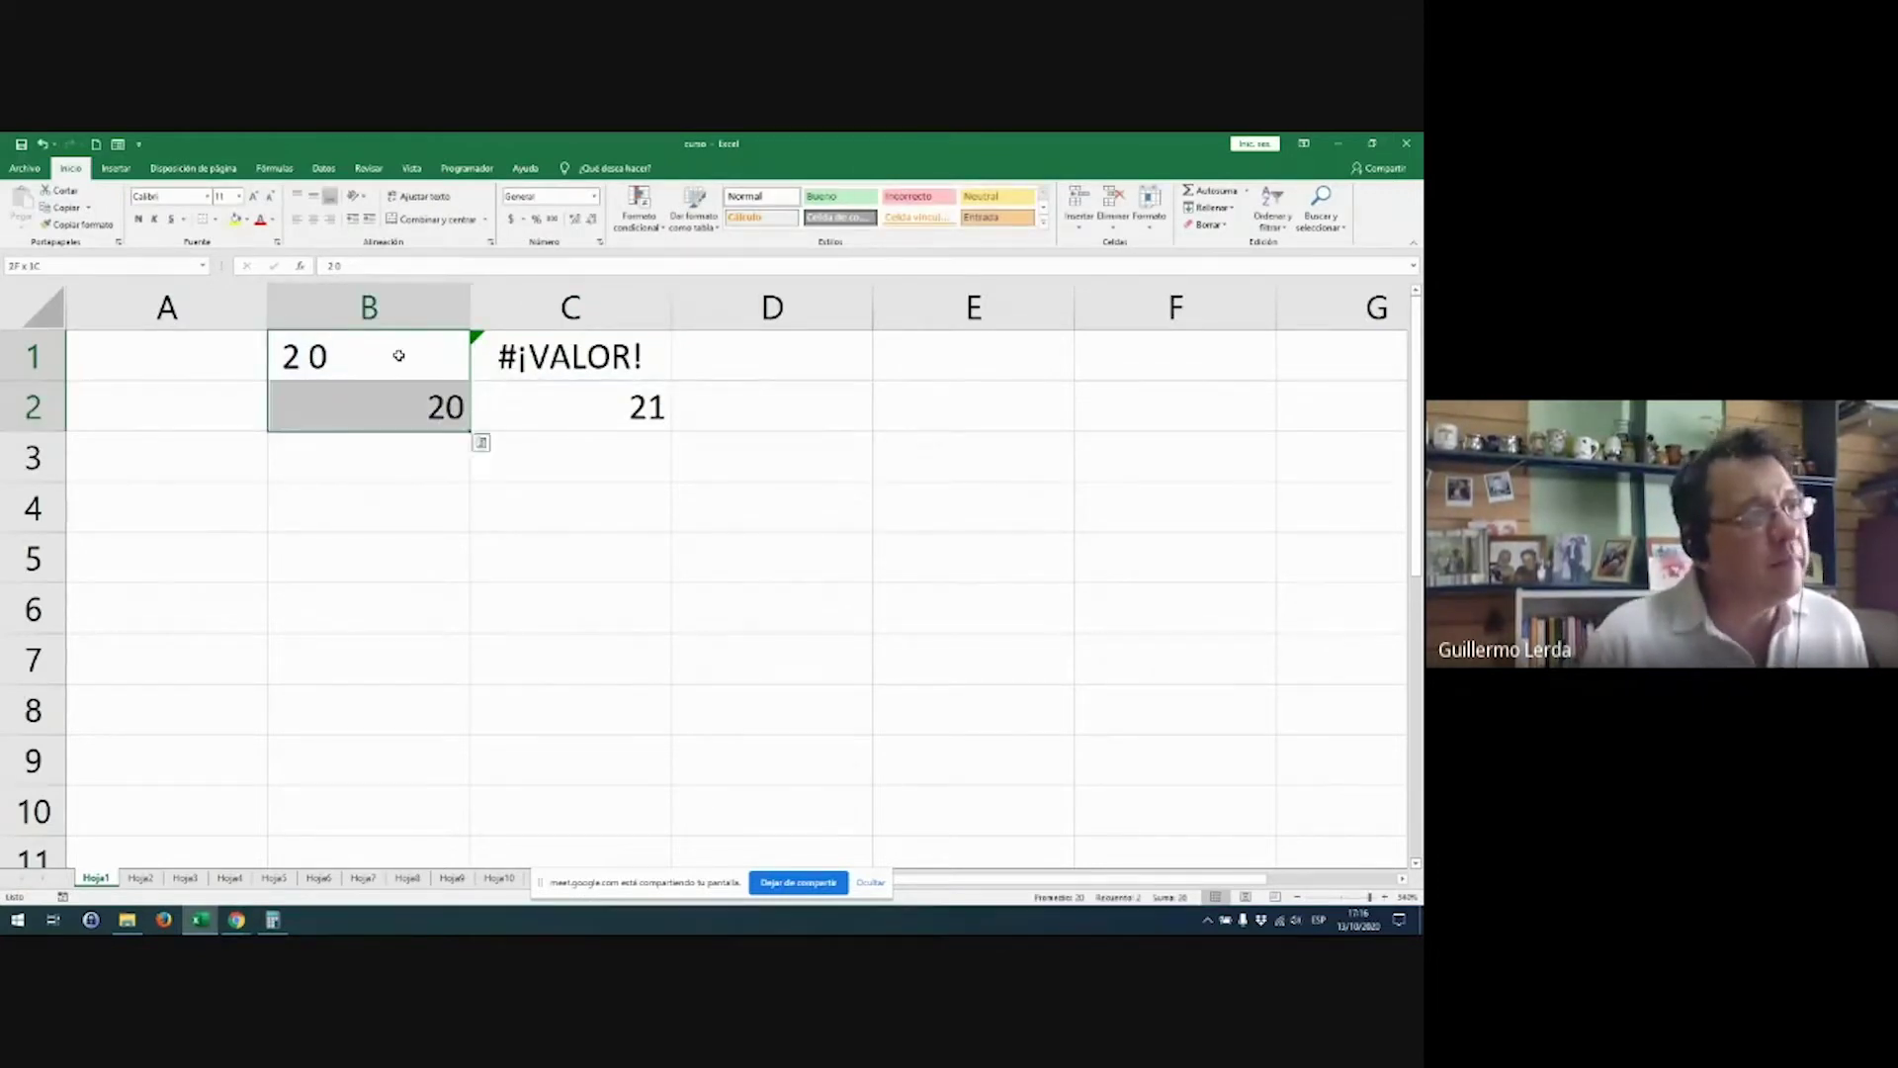
pyautogui.hotkey('shift', 'Right')
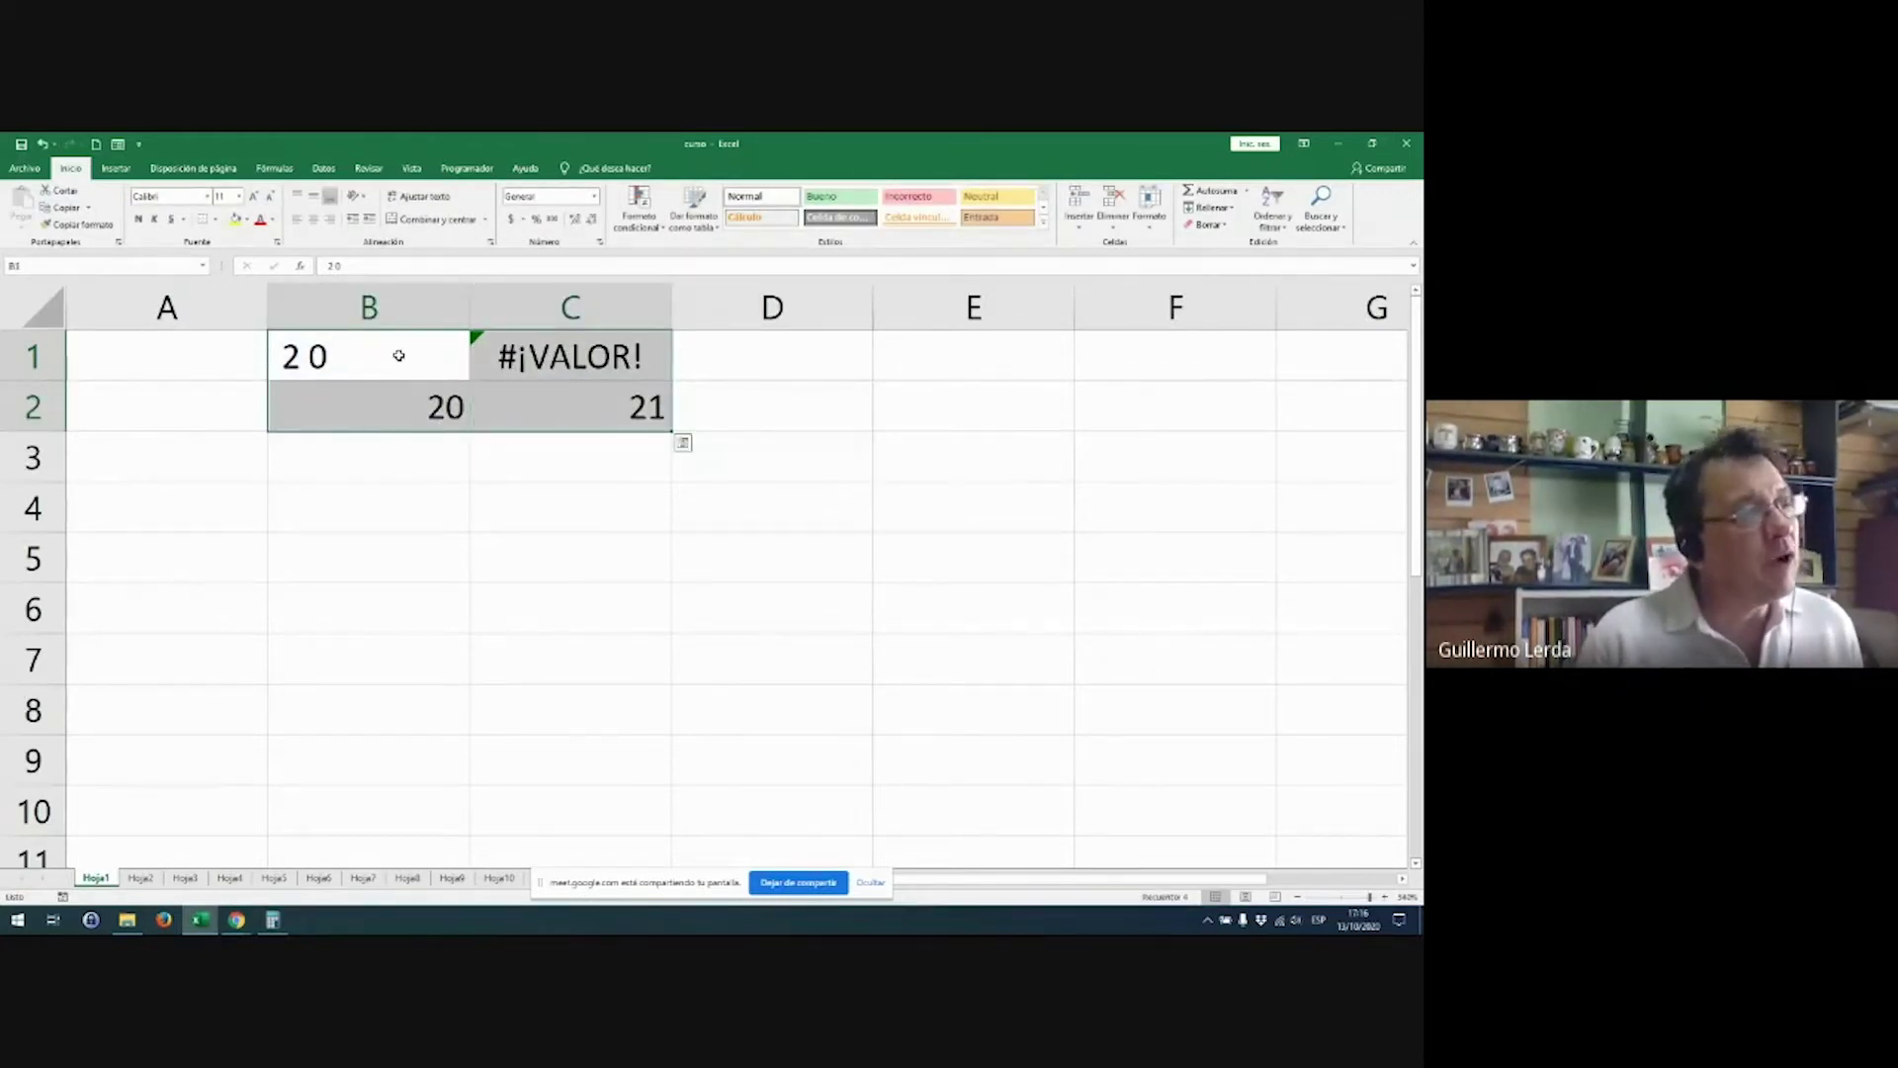
# Step: Clear the formulas in C1 to C2 and the entries in B1 to B2
pyautogui.press('Right')
pyautogui.hotkey('shift', 'Down')
pyautogui.press('Delete')
pyautogui.press('Left')
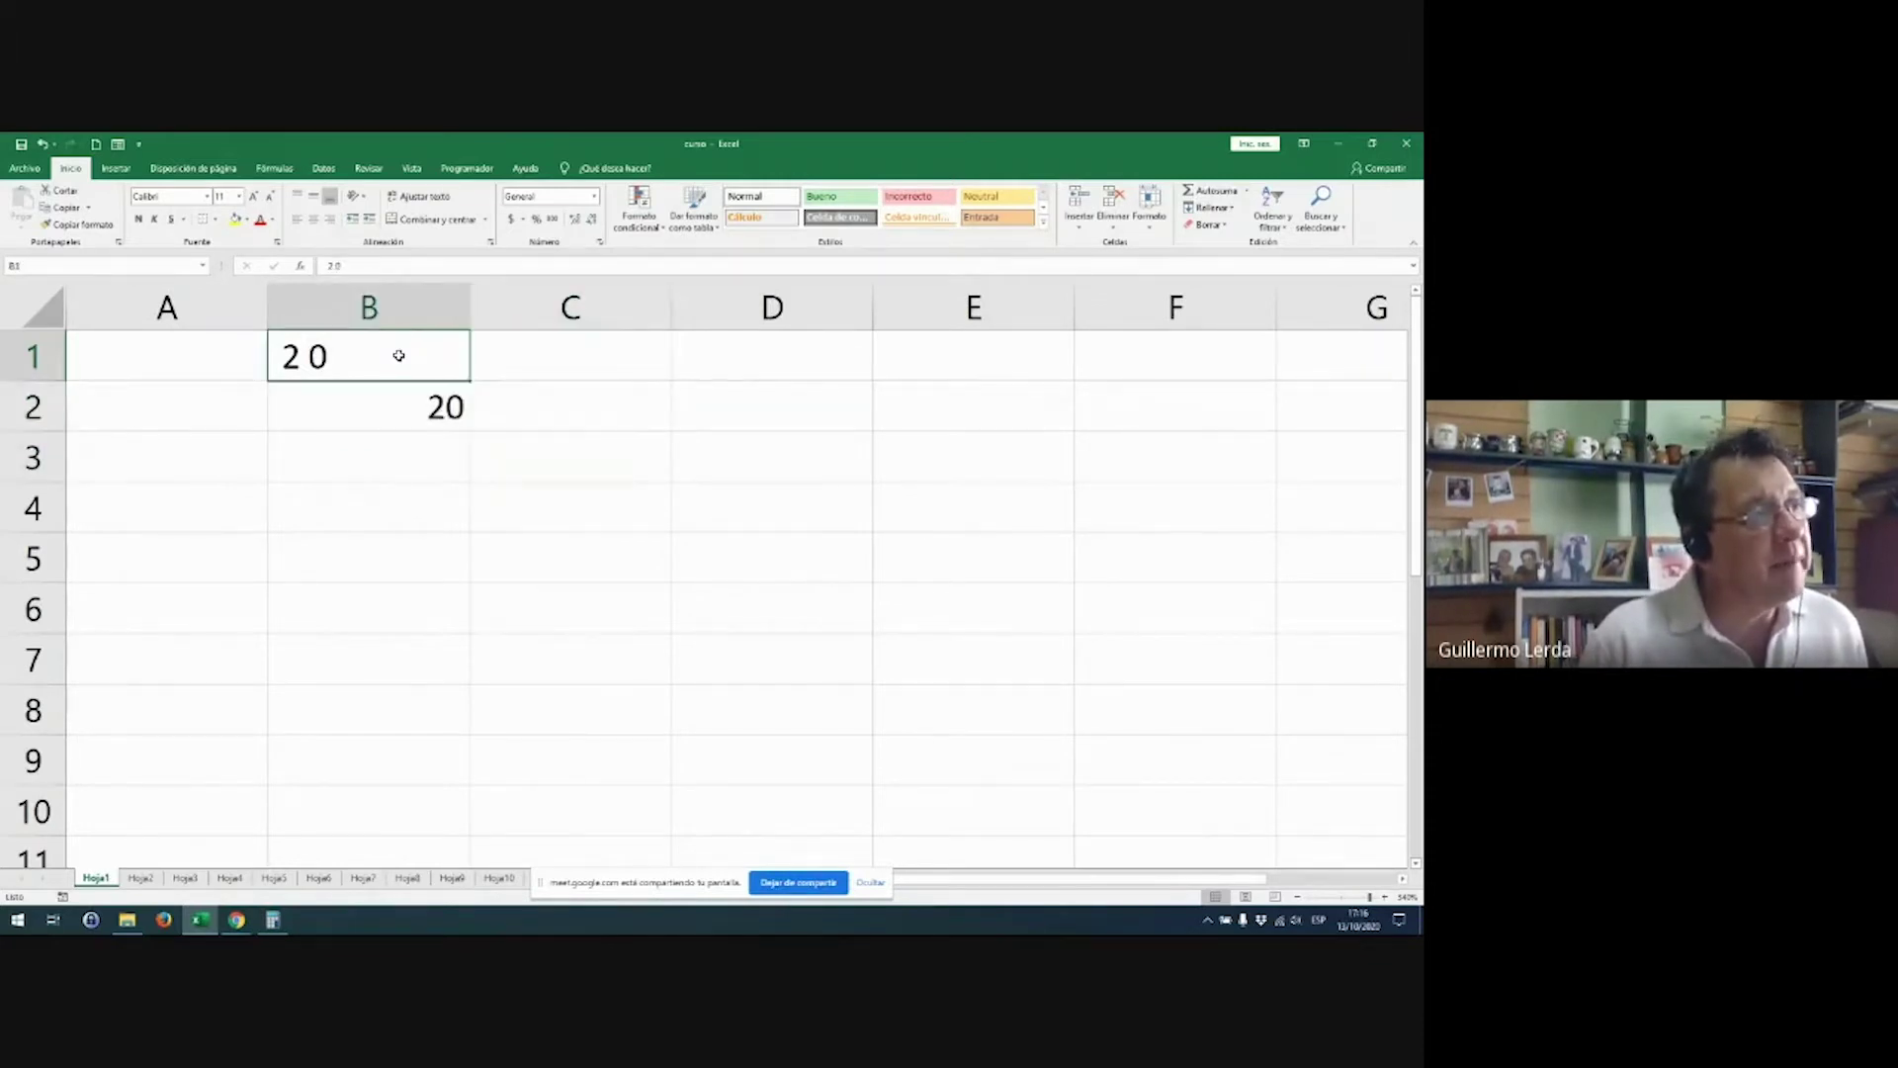
pyautogui.hotkey('shift', 'Down')
pyautogui.press('Delete')
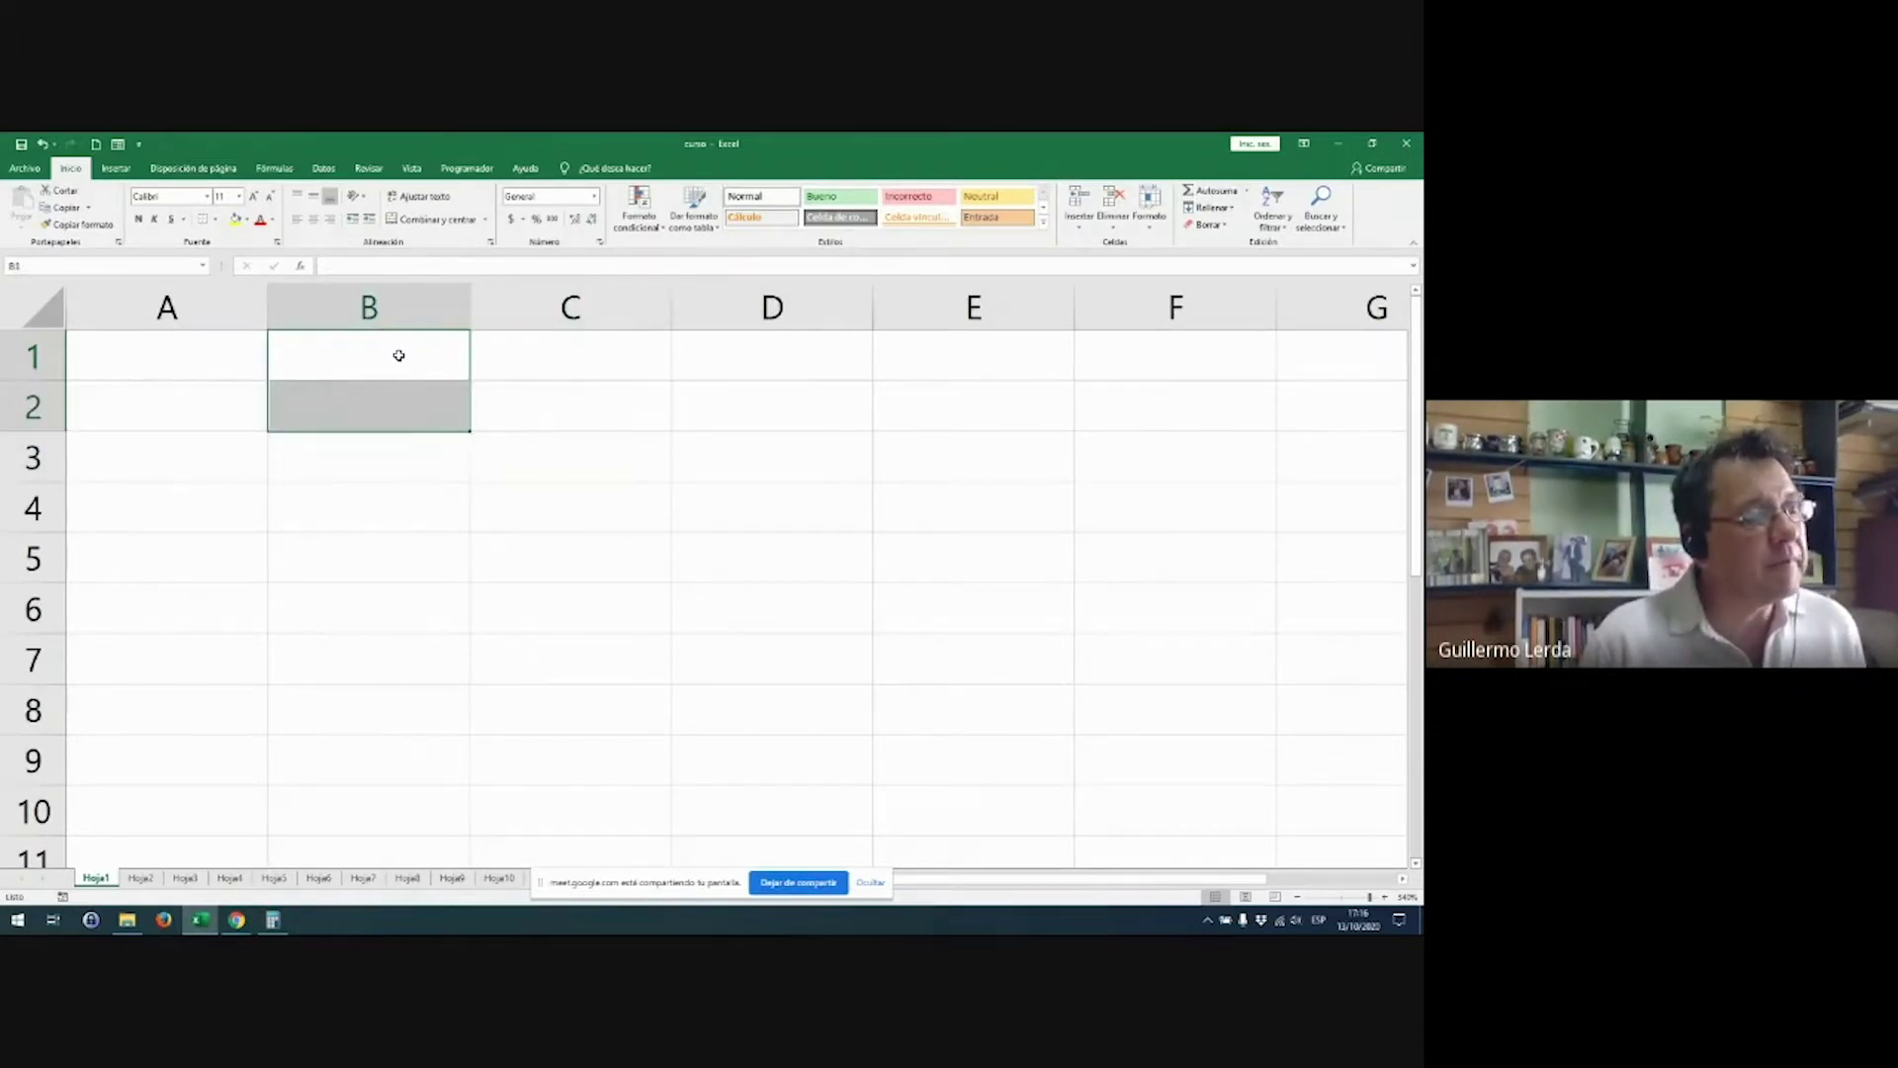
# Step: Enter a sample first name in lowercase letters in cell B2
pyautogui.click(613, 454)
pyautogui.click(426, 407)
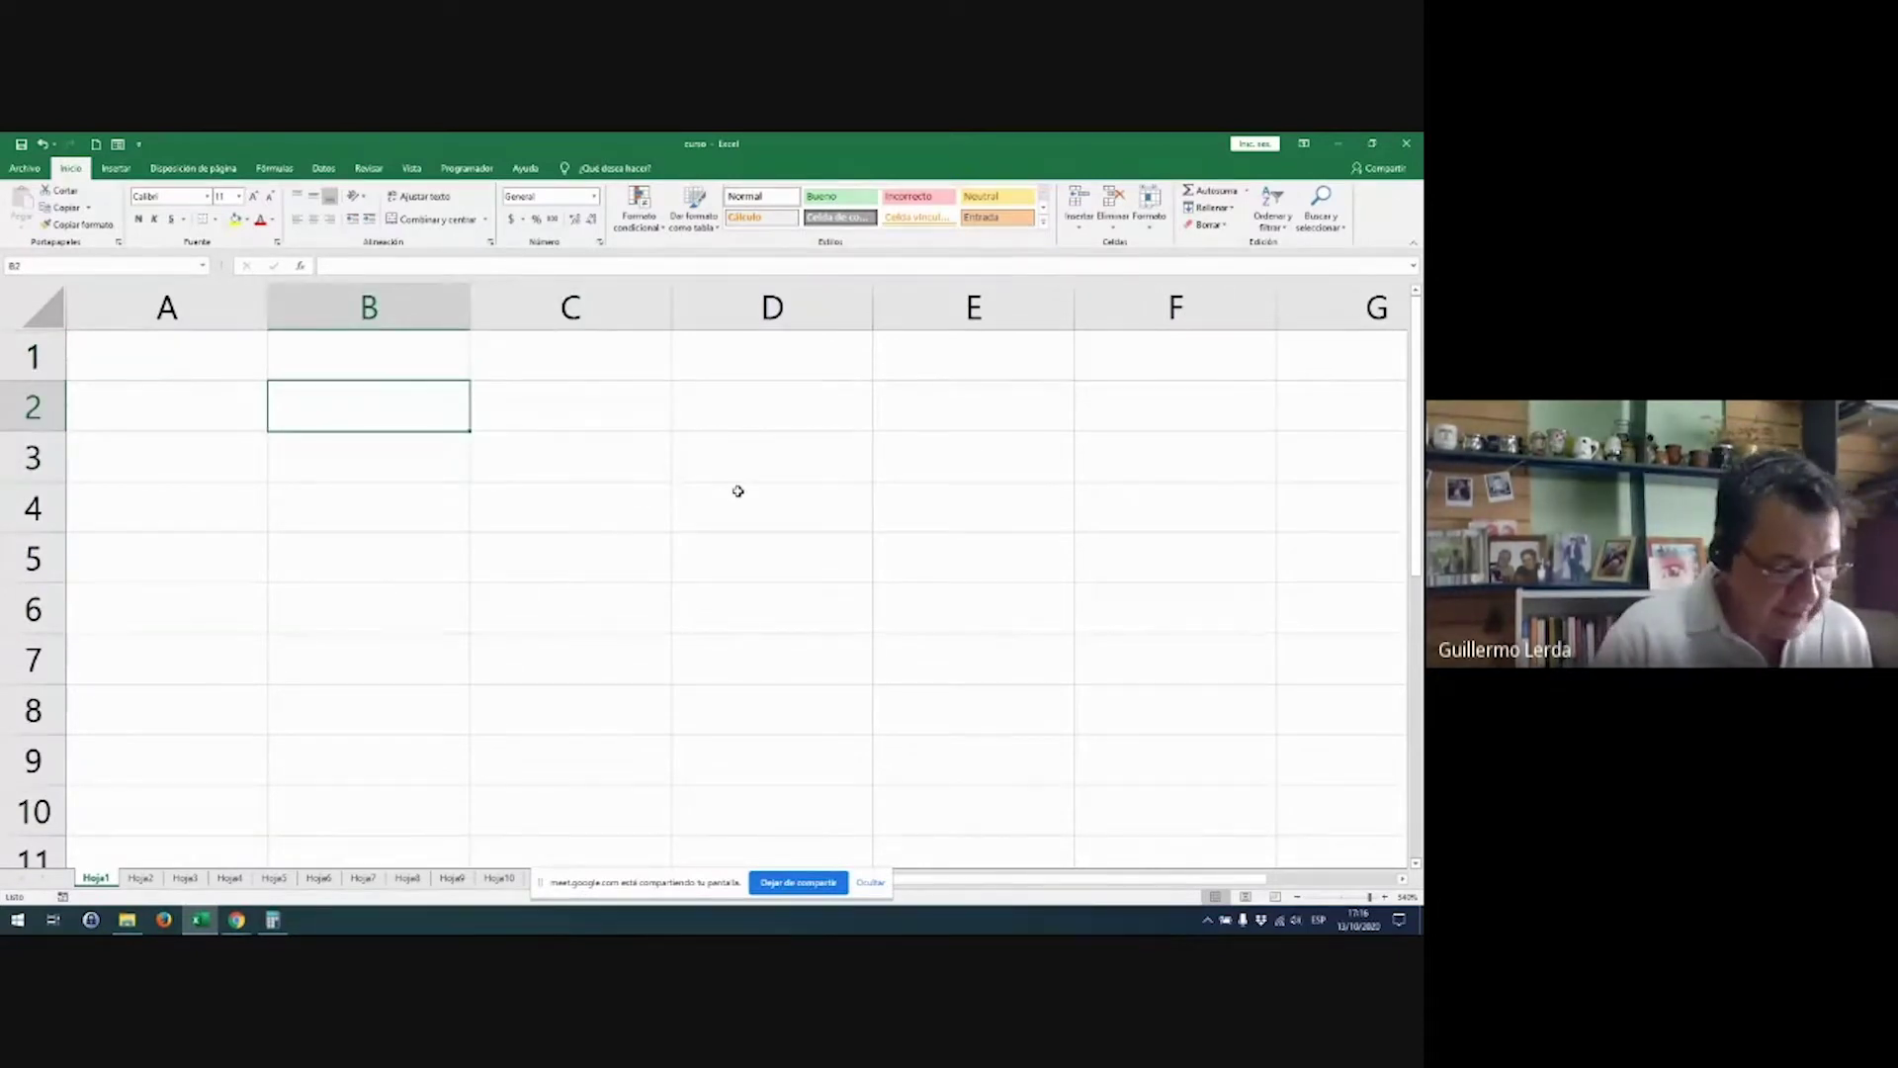
pyautogui.write('juan')
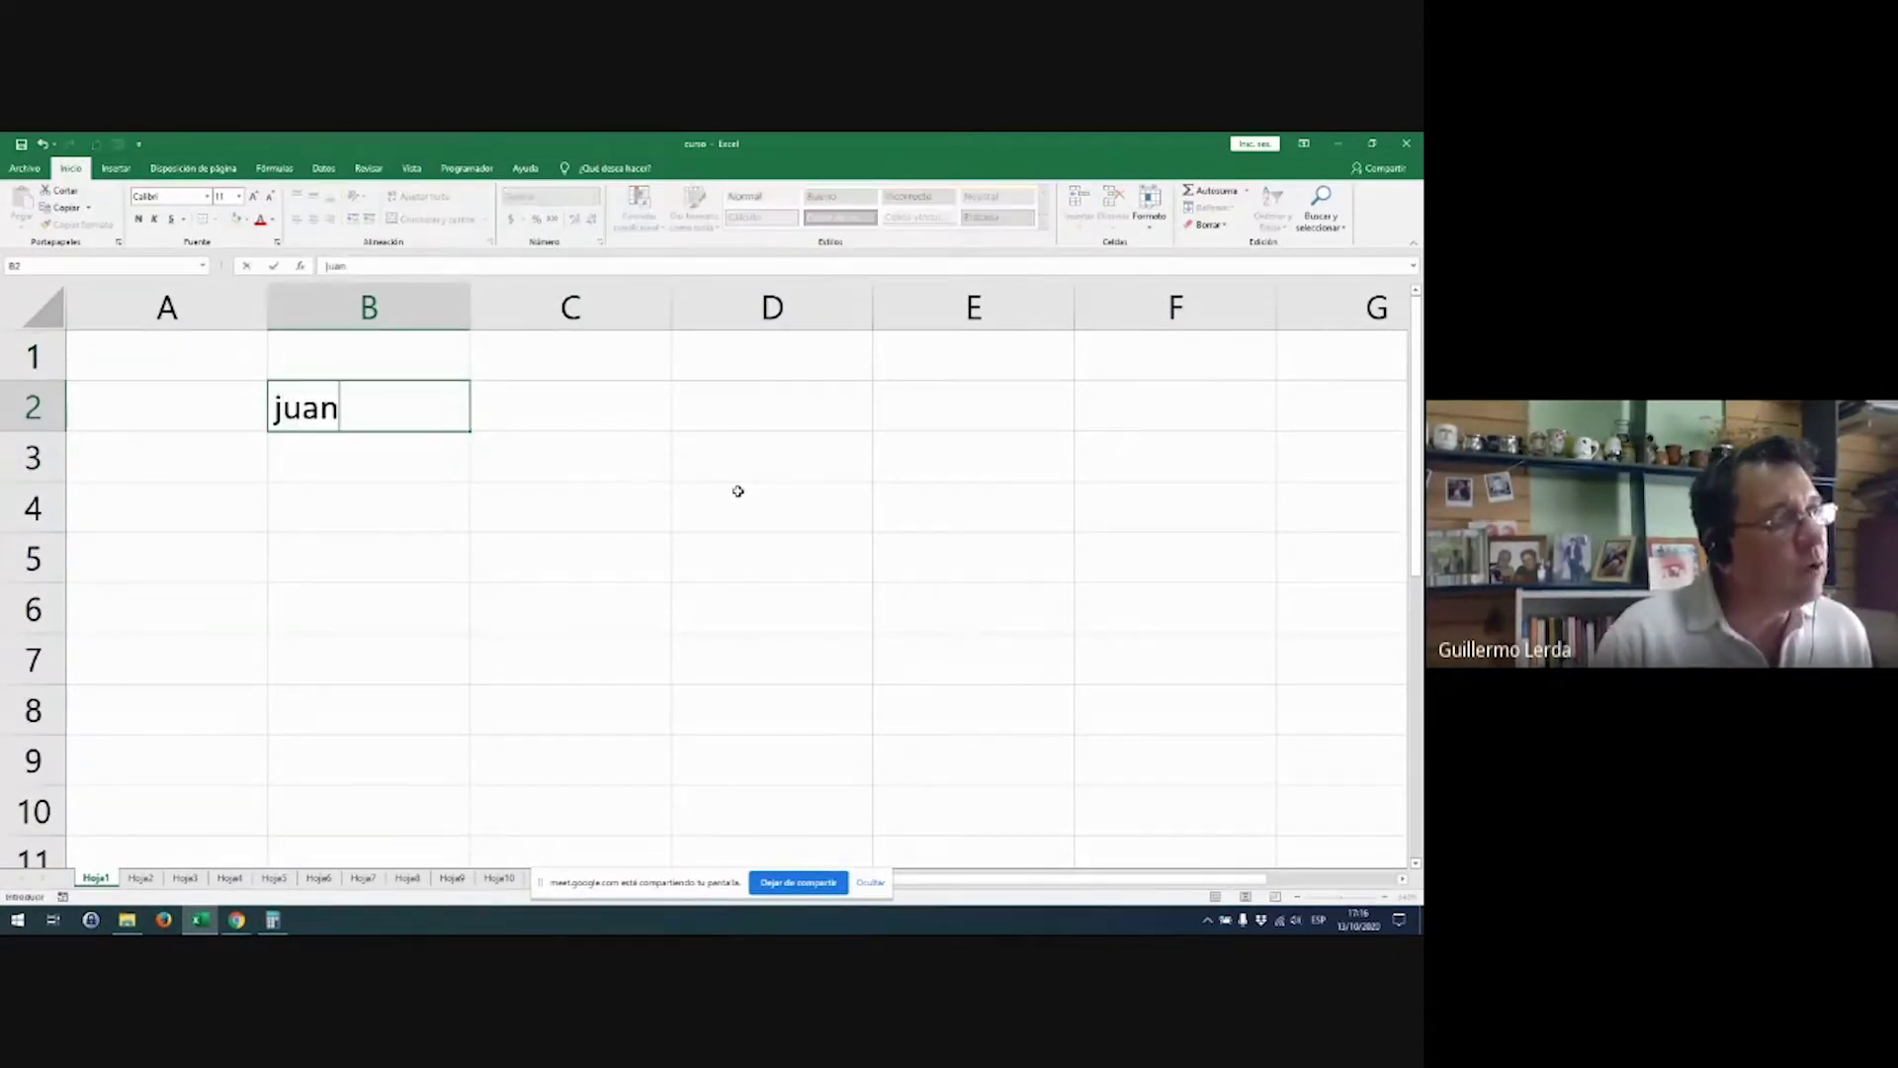
pyautogui.hotkey('ctrl', 'Return')
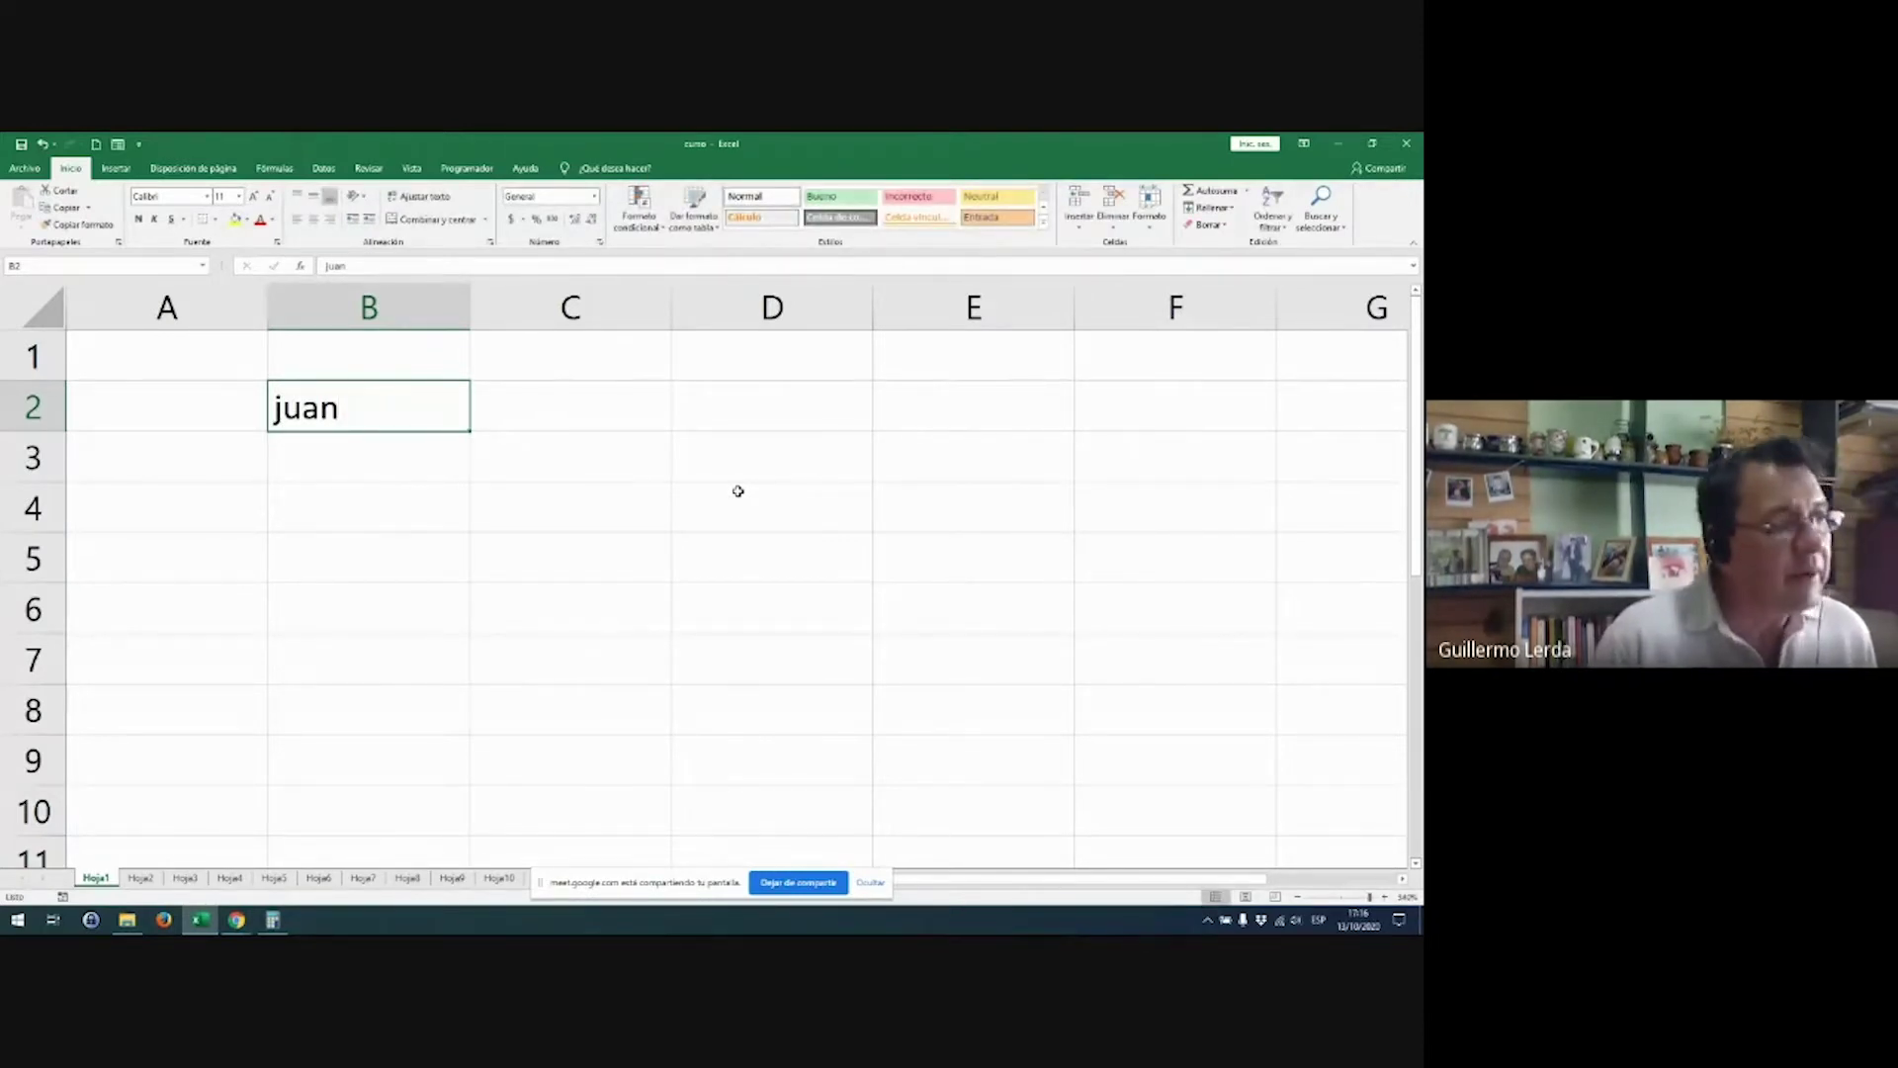
# Step: Replace the name in cell B2 with another sample first name in capital letters
pyautogui.press('Delete')
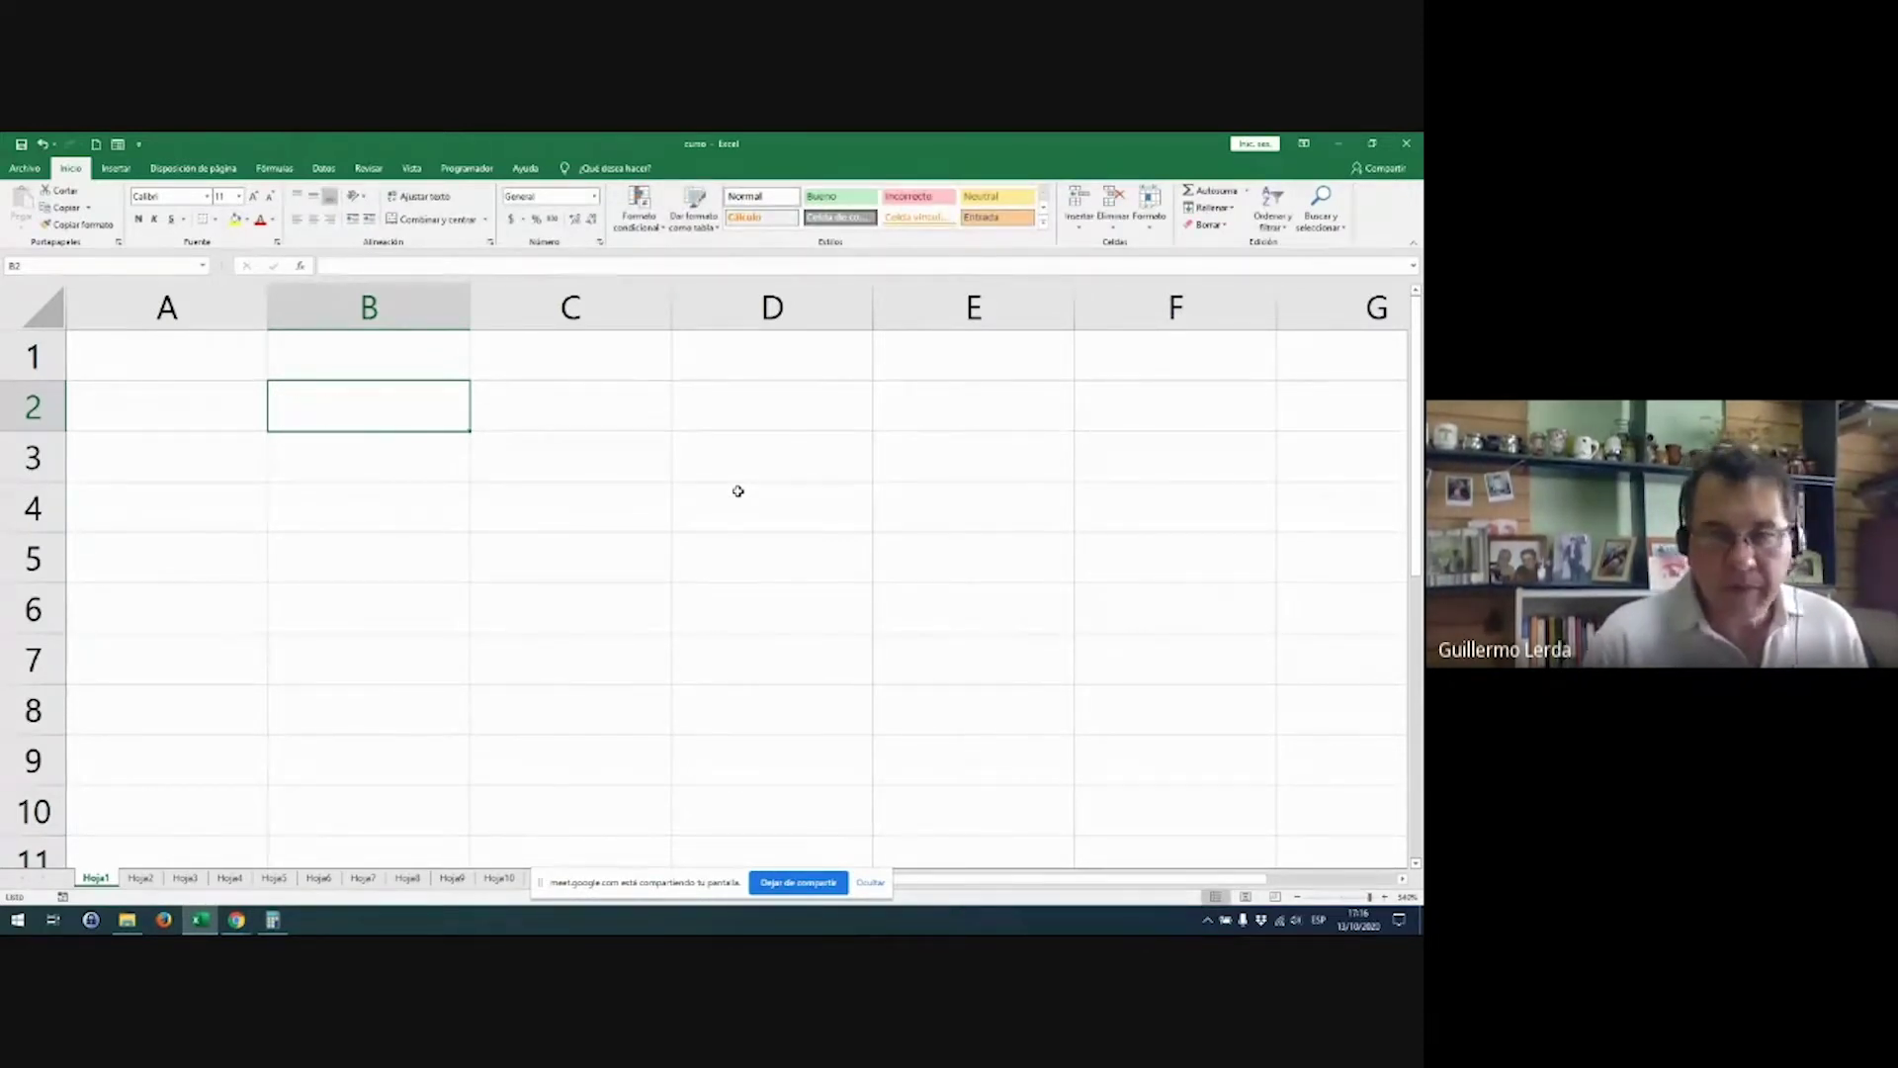
pyautogui.write('S')
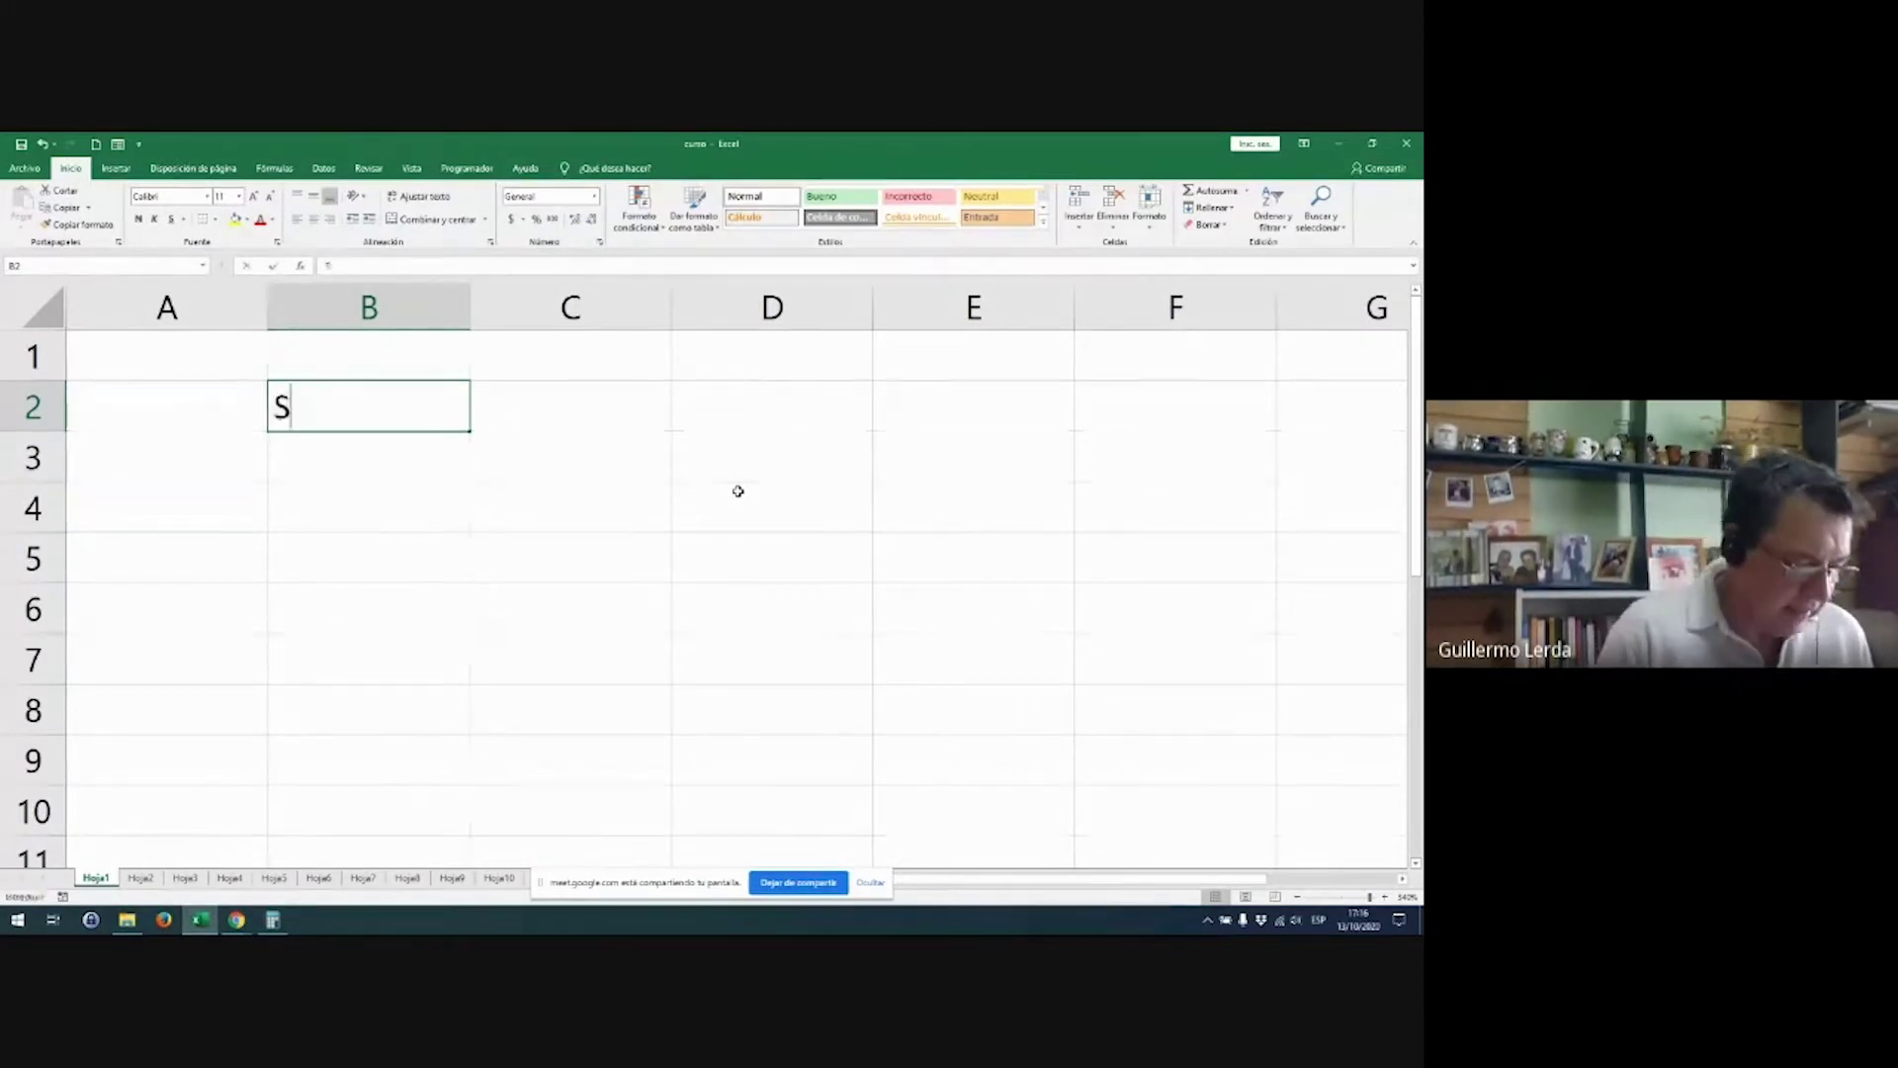
pyautogui.write('TELLA')
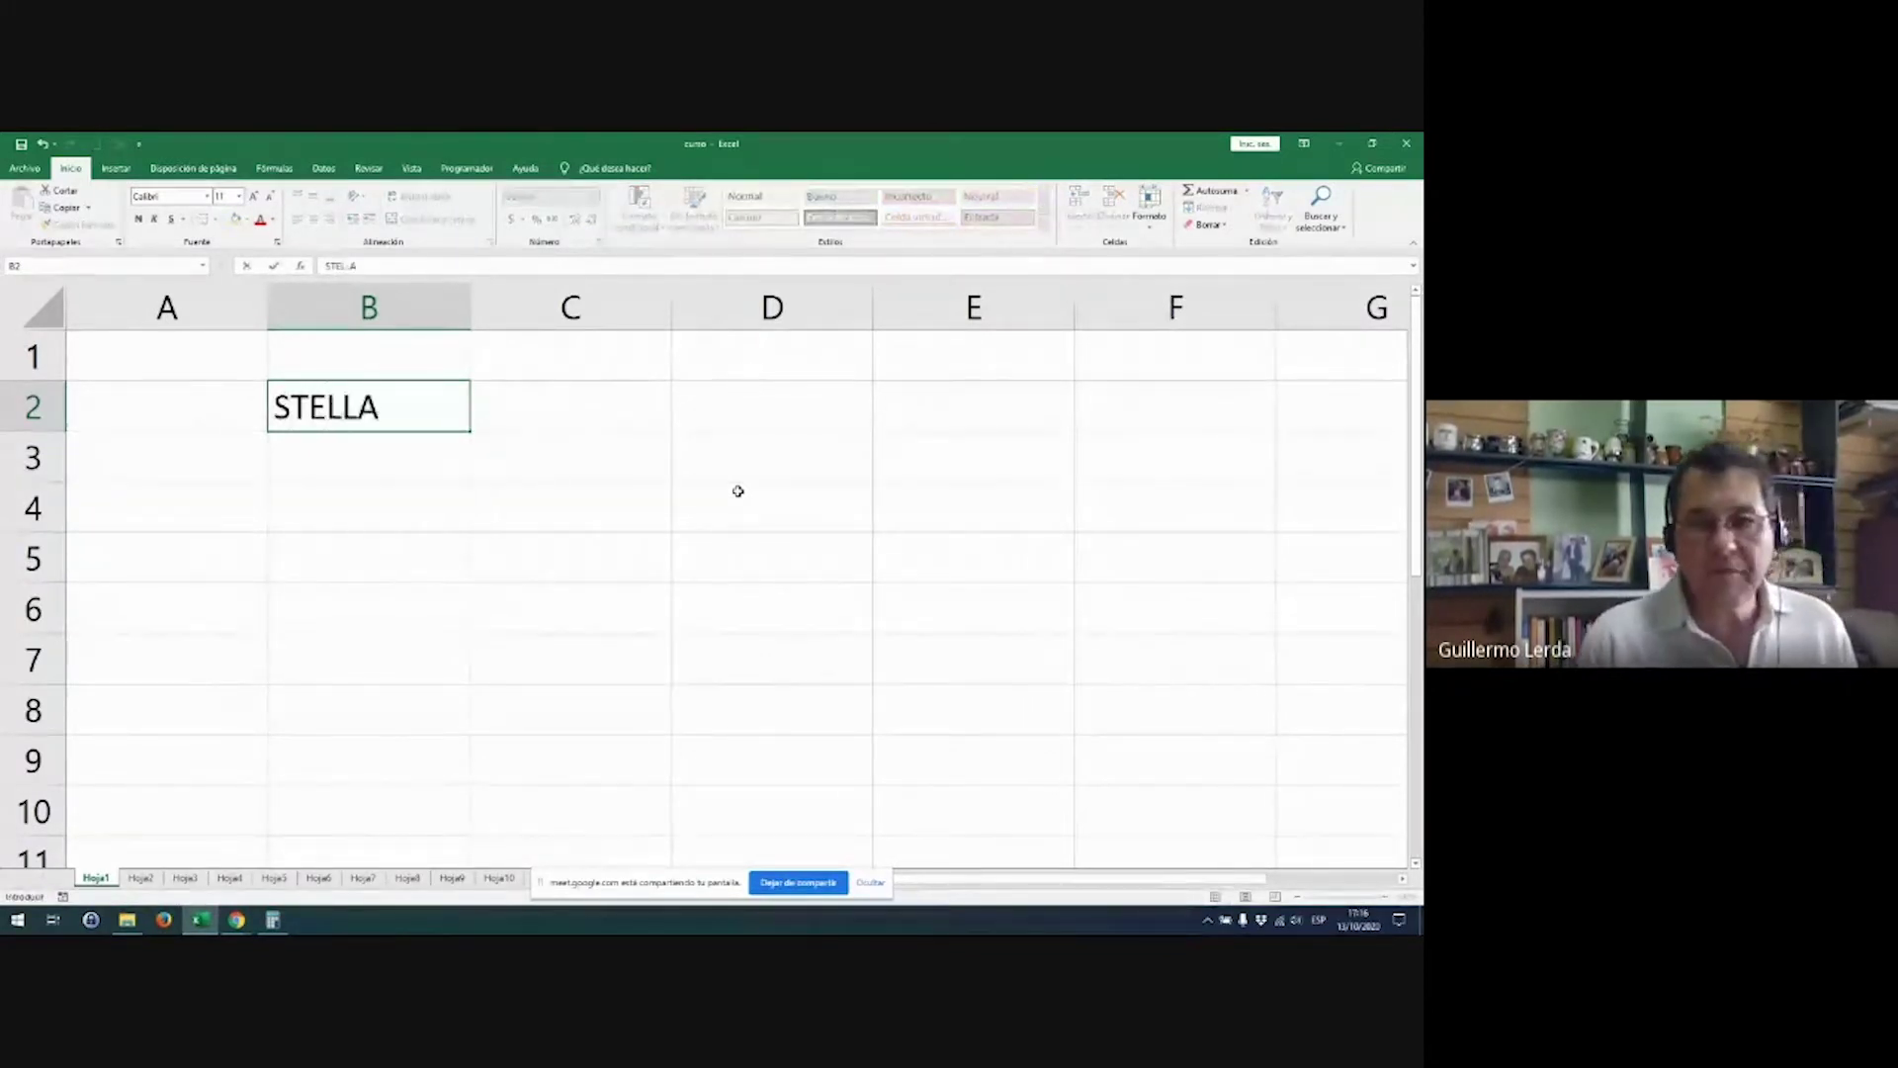
pyautogui.press('Return')
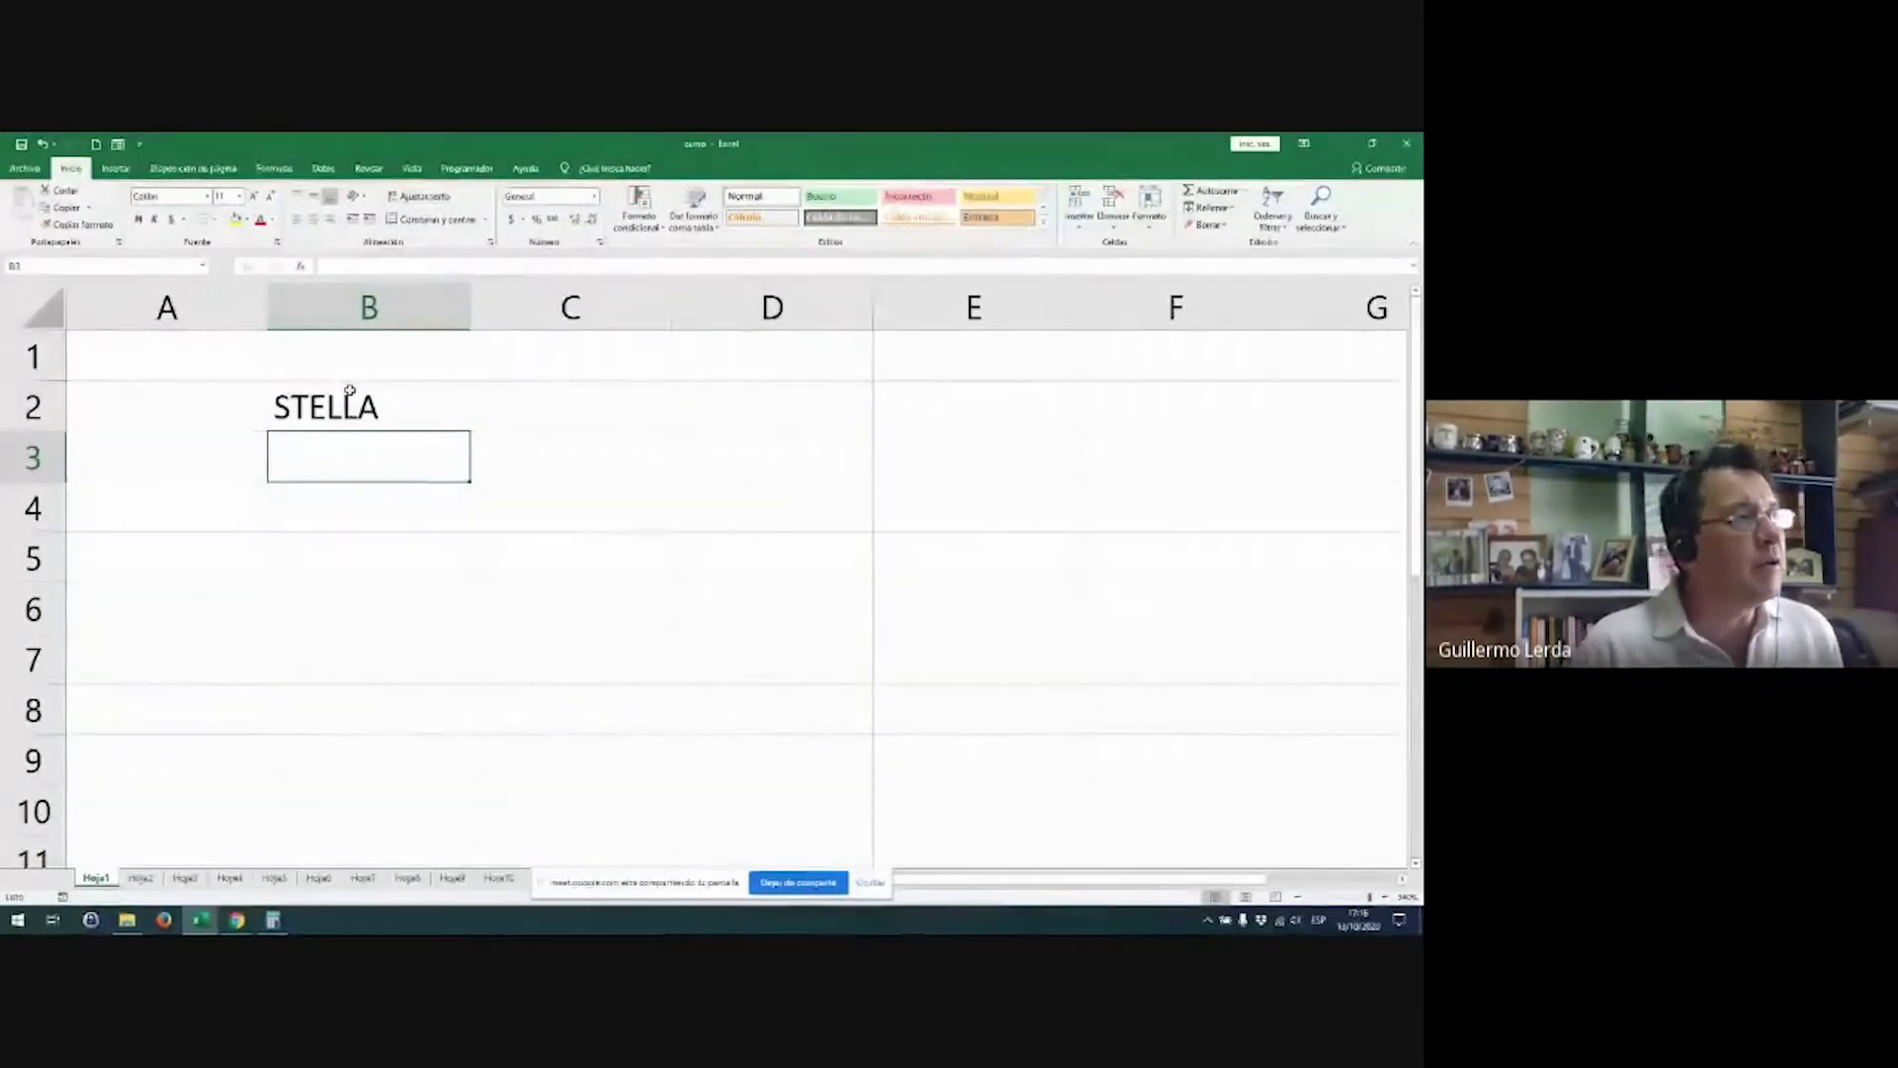
# Step: Apply the gray check-cell style (Celda de co...) to the name in cell B2
pyautogui.click(318, 396)
pyautogui.click(839, 217)
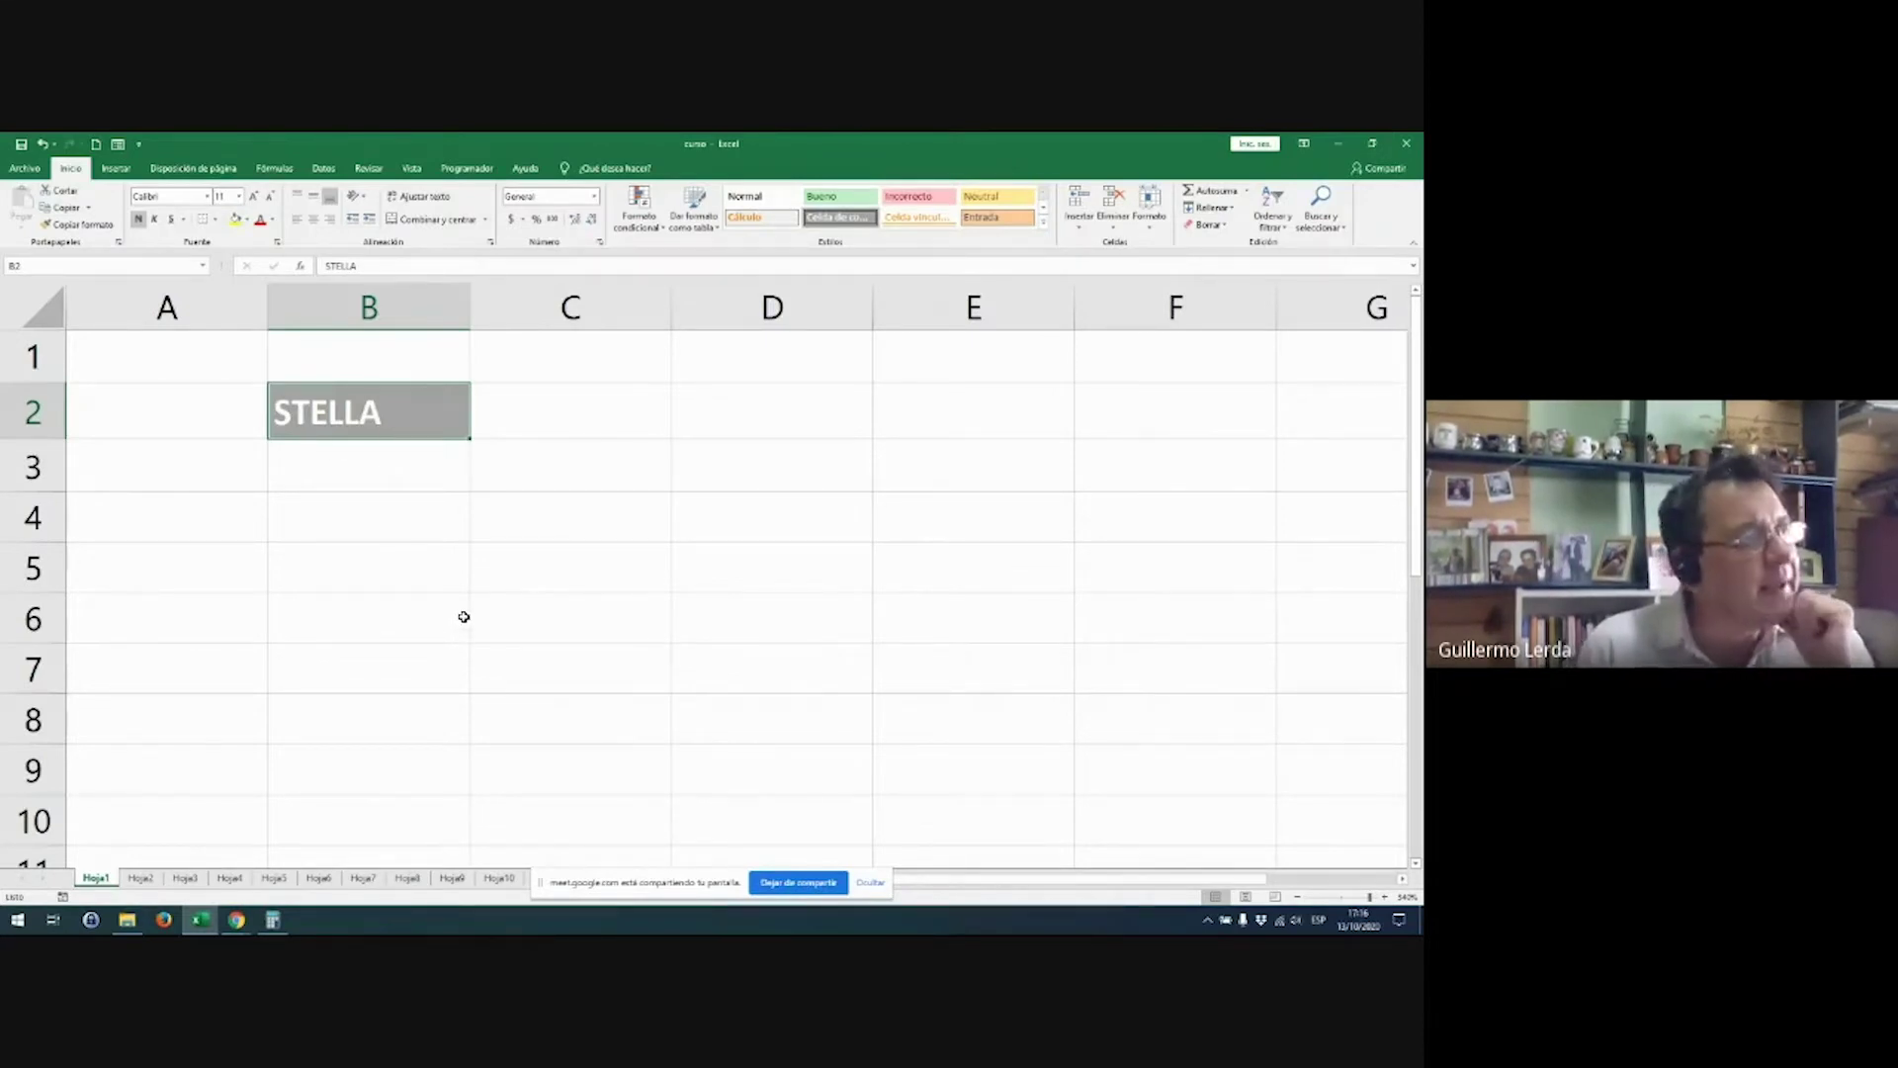
# Step: Select various empty cells around the formatted name to demonstrate how individual cells are selected
pyautogui.click(608, 562)
pyautogui.click(771, 484)
pyautogui.click(593, 563)
pyautogui.click(339, 605)
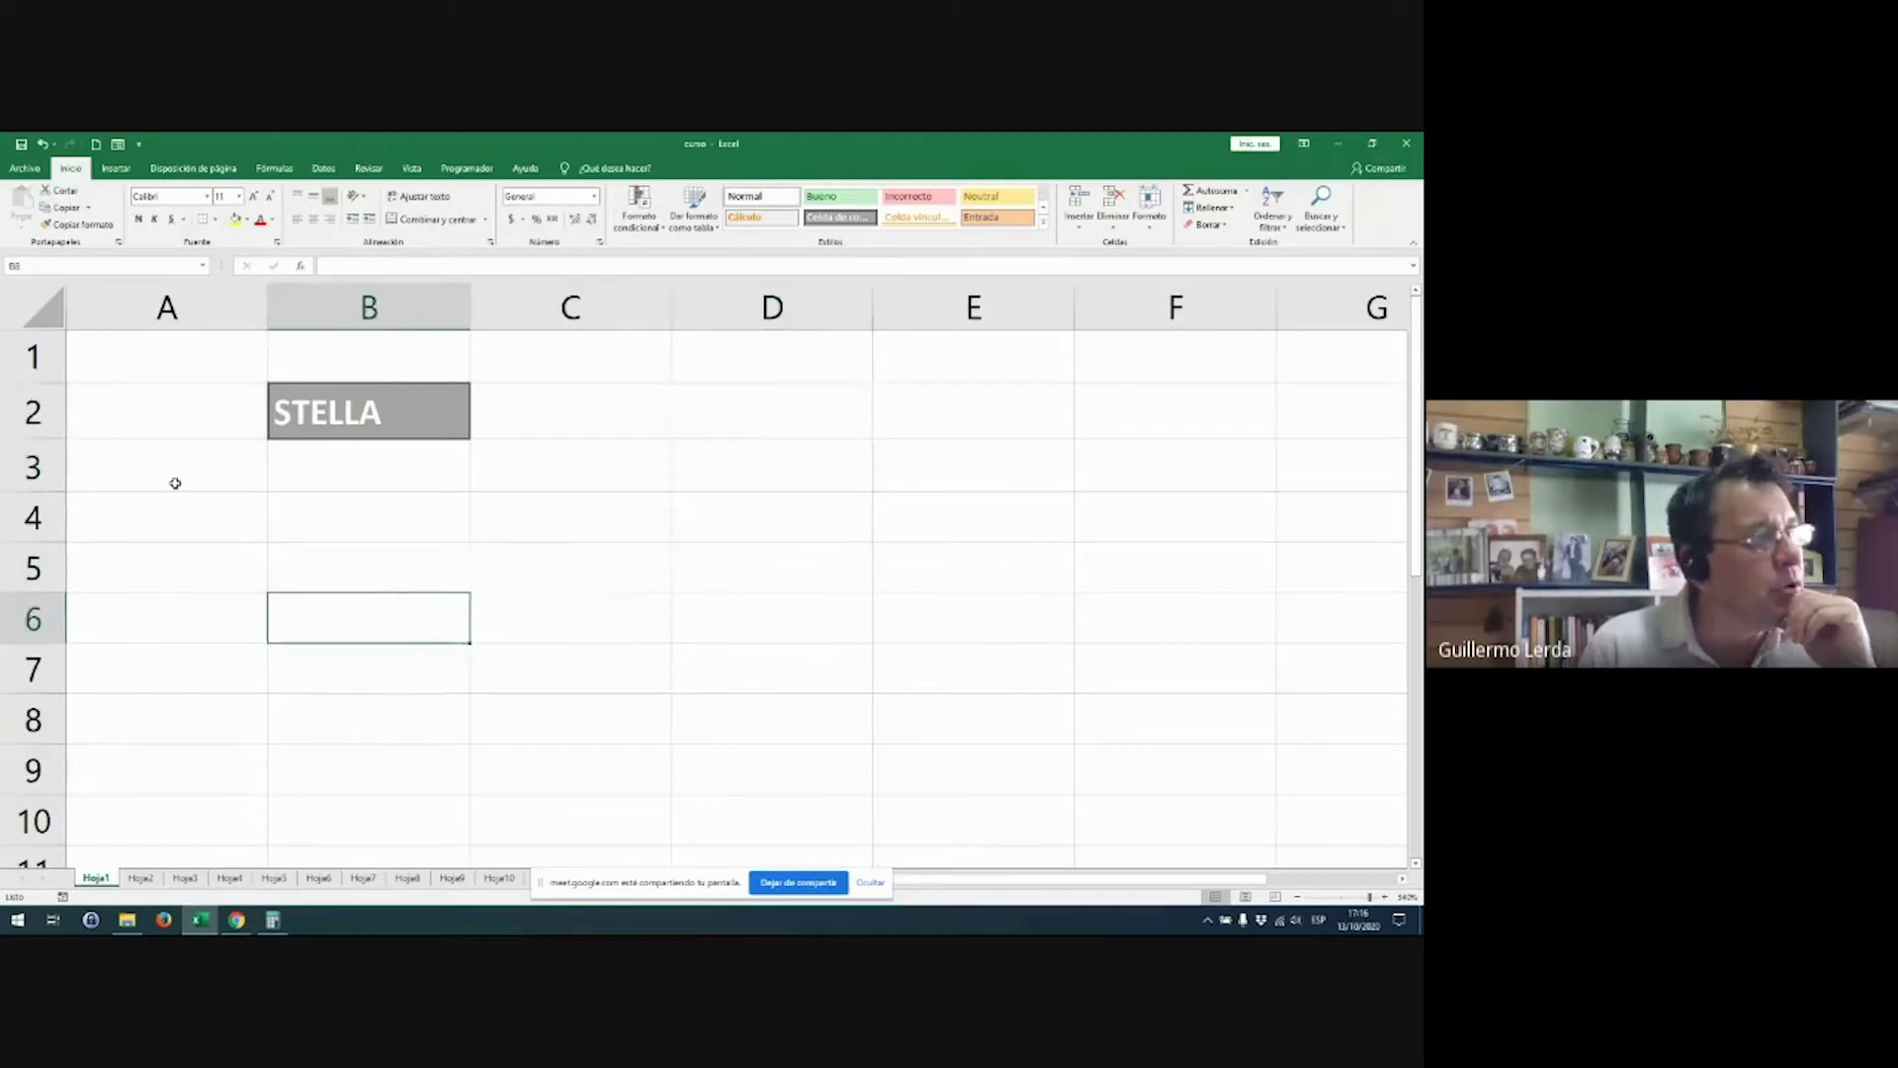
pyautogui.click(168, 433)
pyautogui.click(173, 557)
pyautogui.click(517, 706)
pyautogui.click(657, 498)
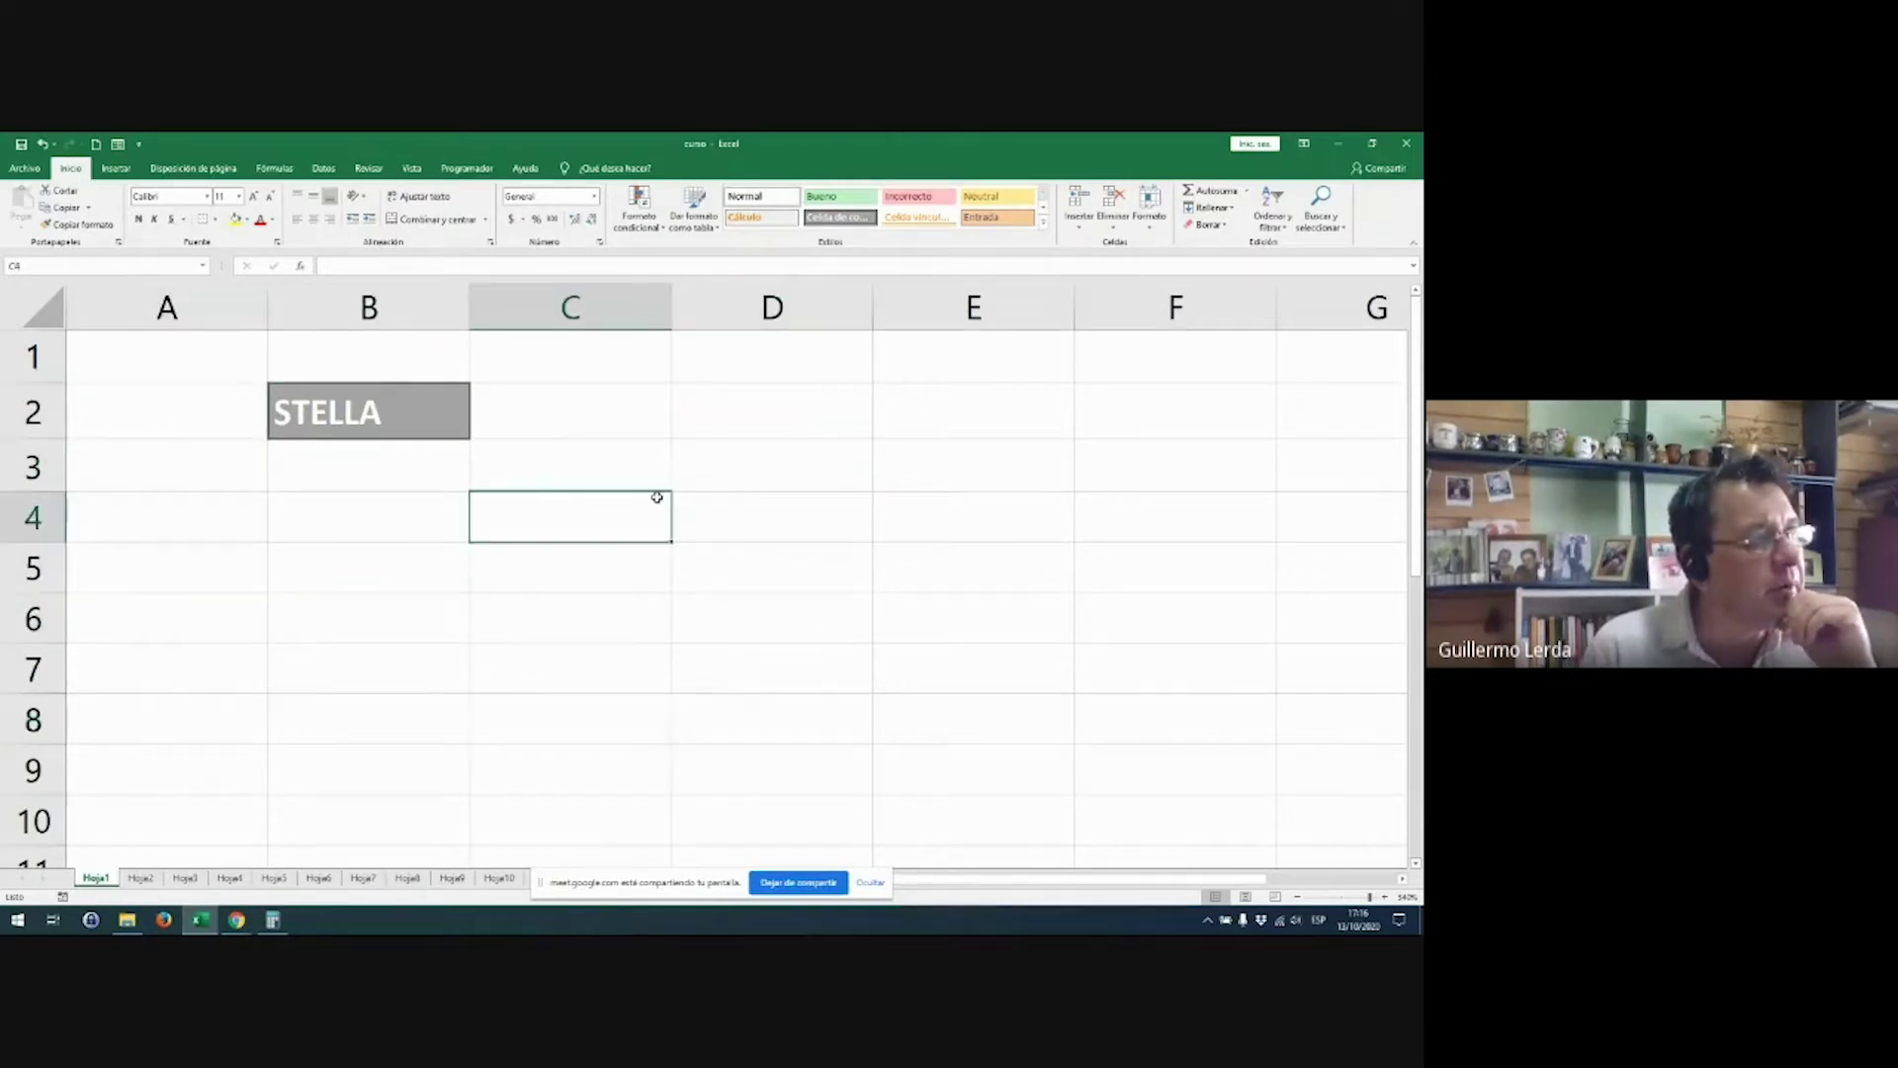
pyautogui.click(623, 435)
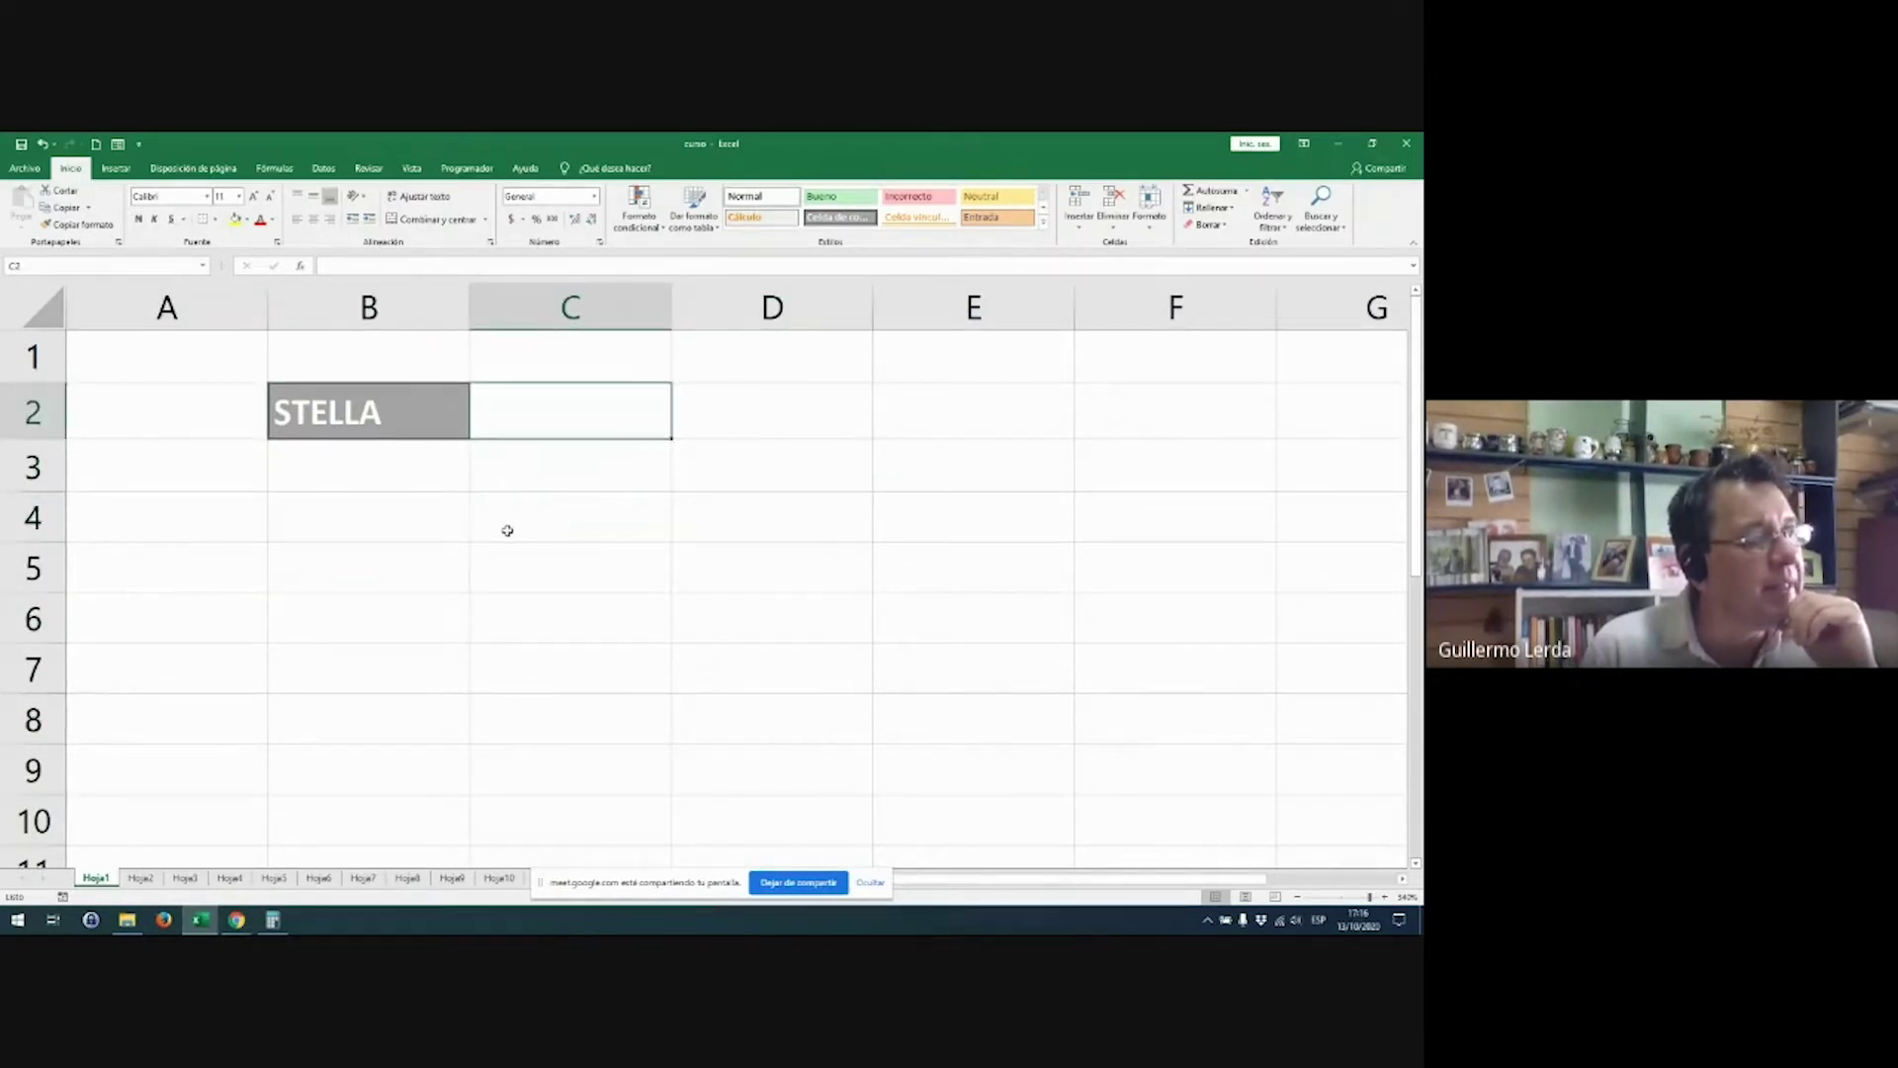
# Step: Move the formatted name from cell B2 to C3, and from there to B3
pyautogui.click(358, 420)
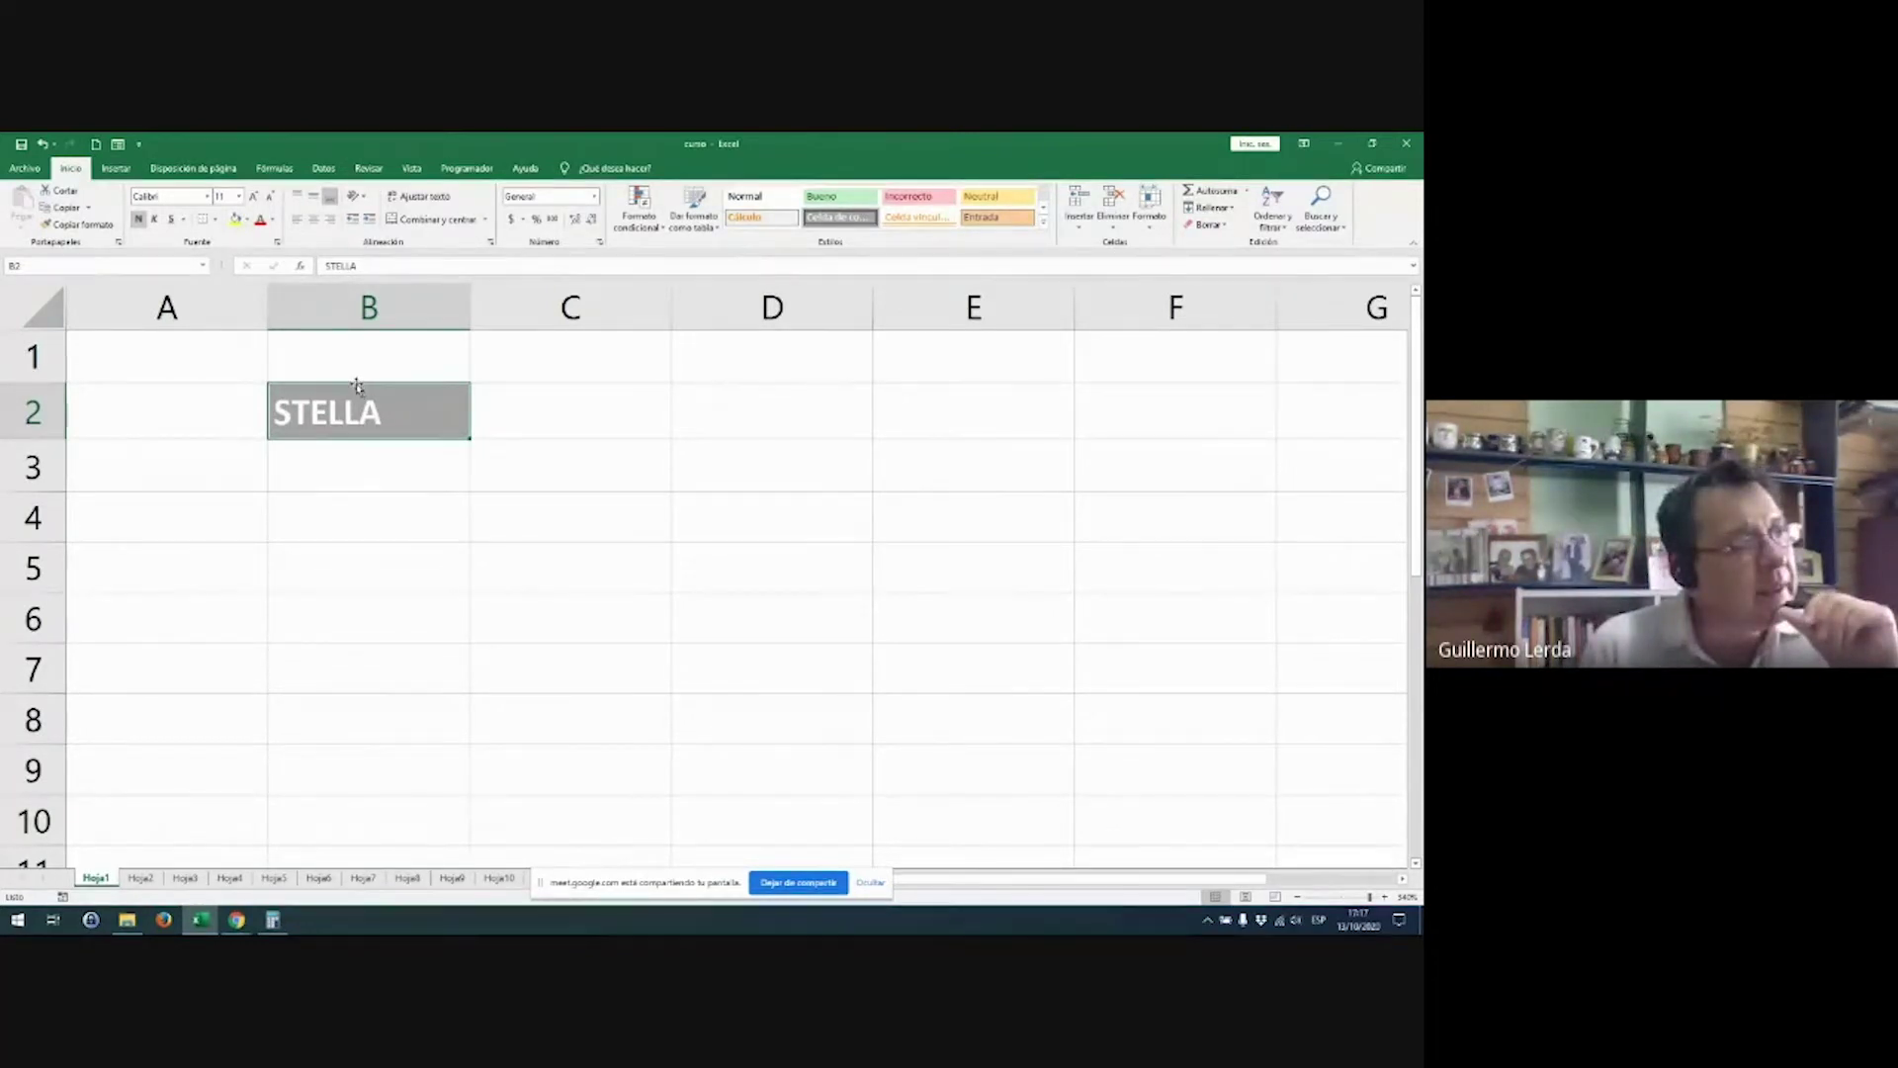
pyautogui.moveTo(358, 385); pyautogui.dragTo(593, 472)
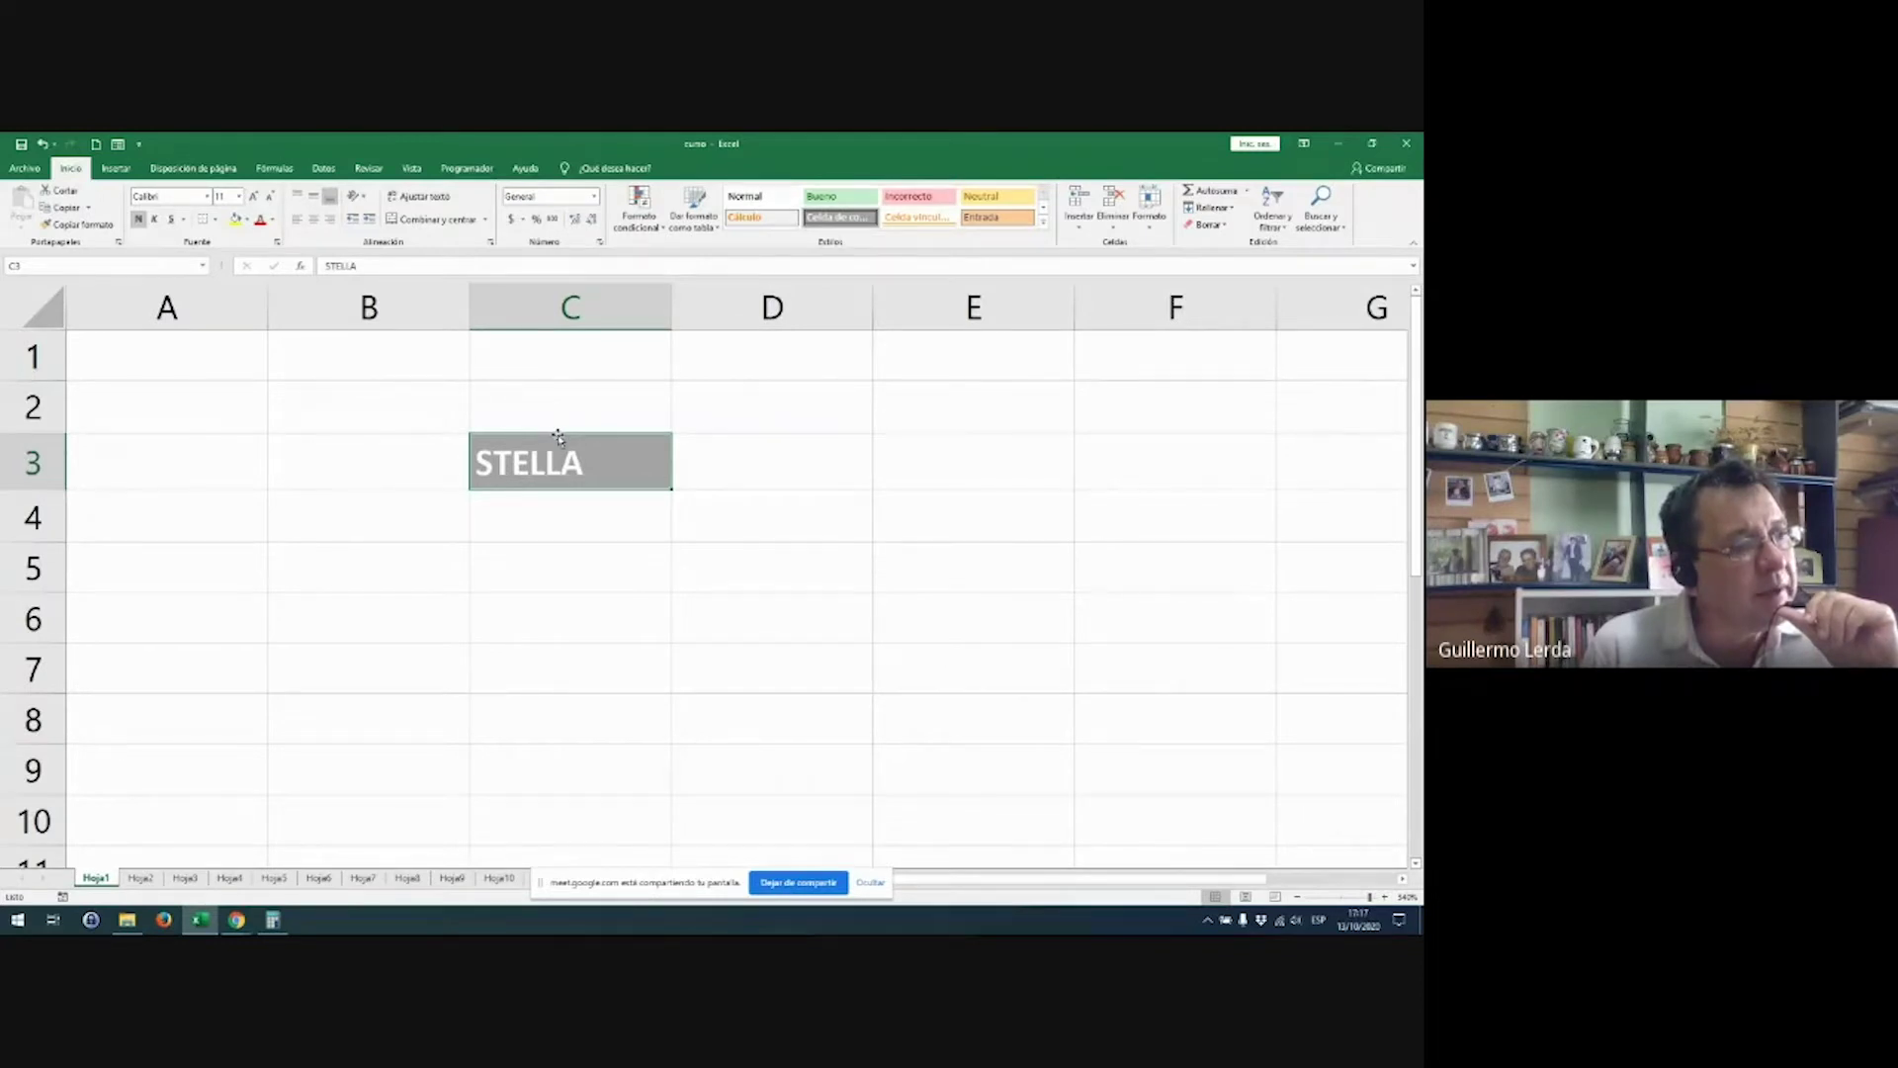
pyautogui.moveTo(559, 437); pyautogui.dragTo(440, 474)
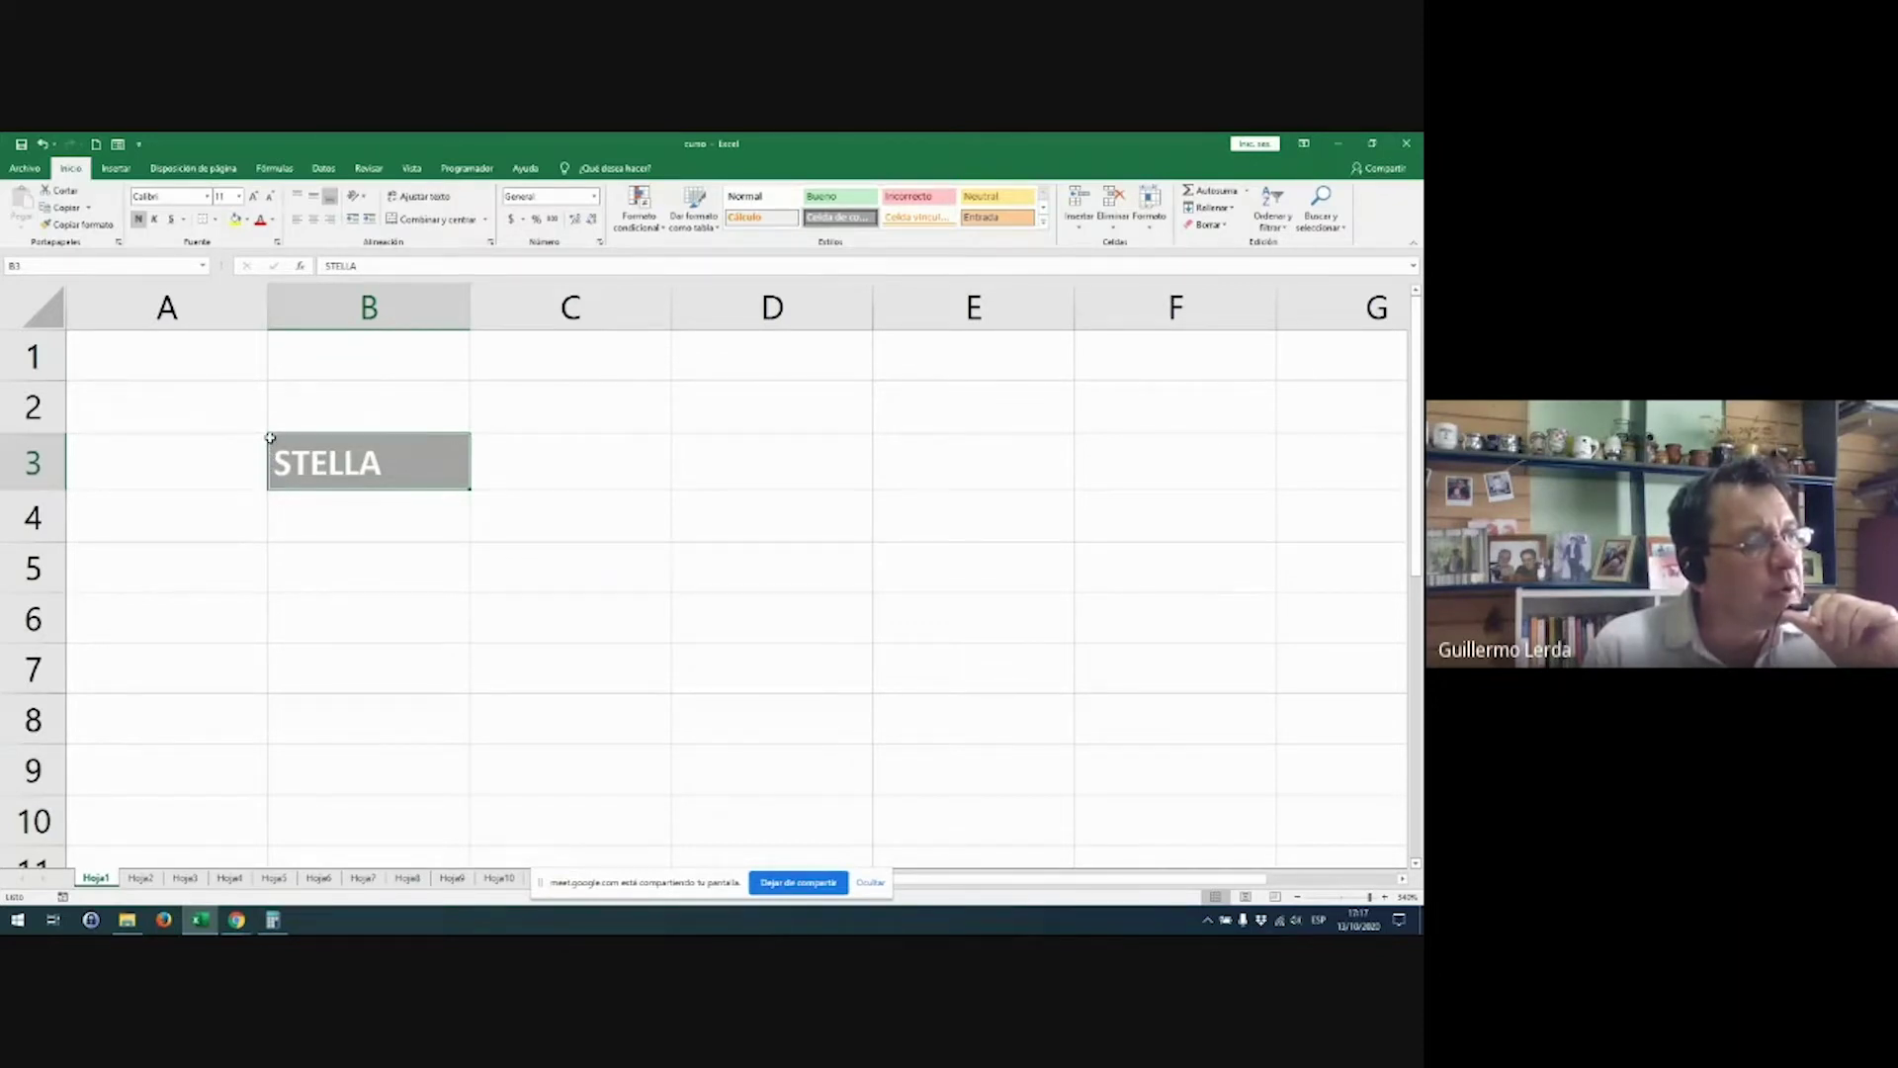
# Step: Fill the formatted name from cell B3 down to B7
pyautogui.click(598, 473)
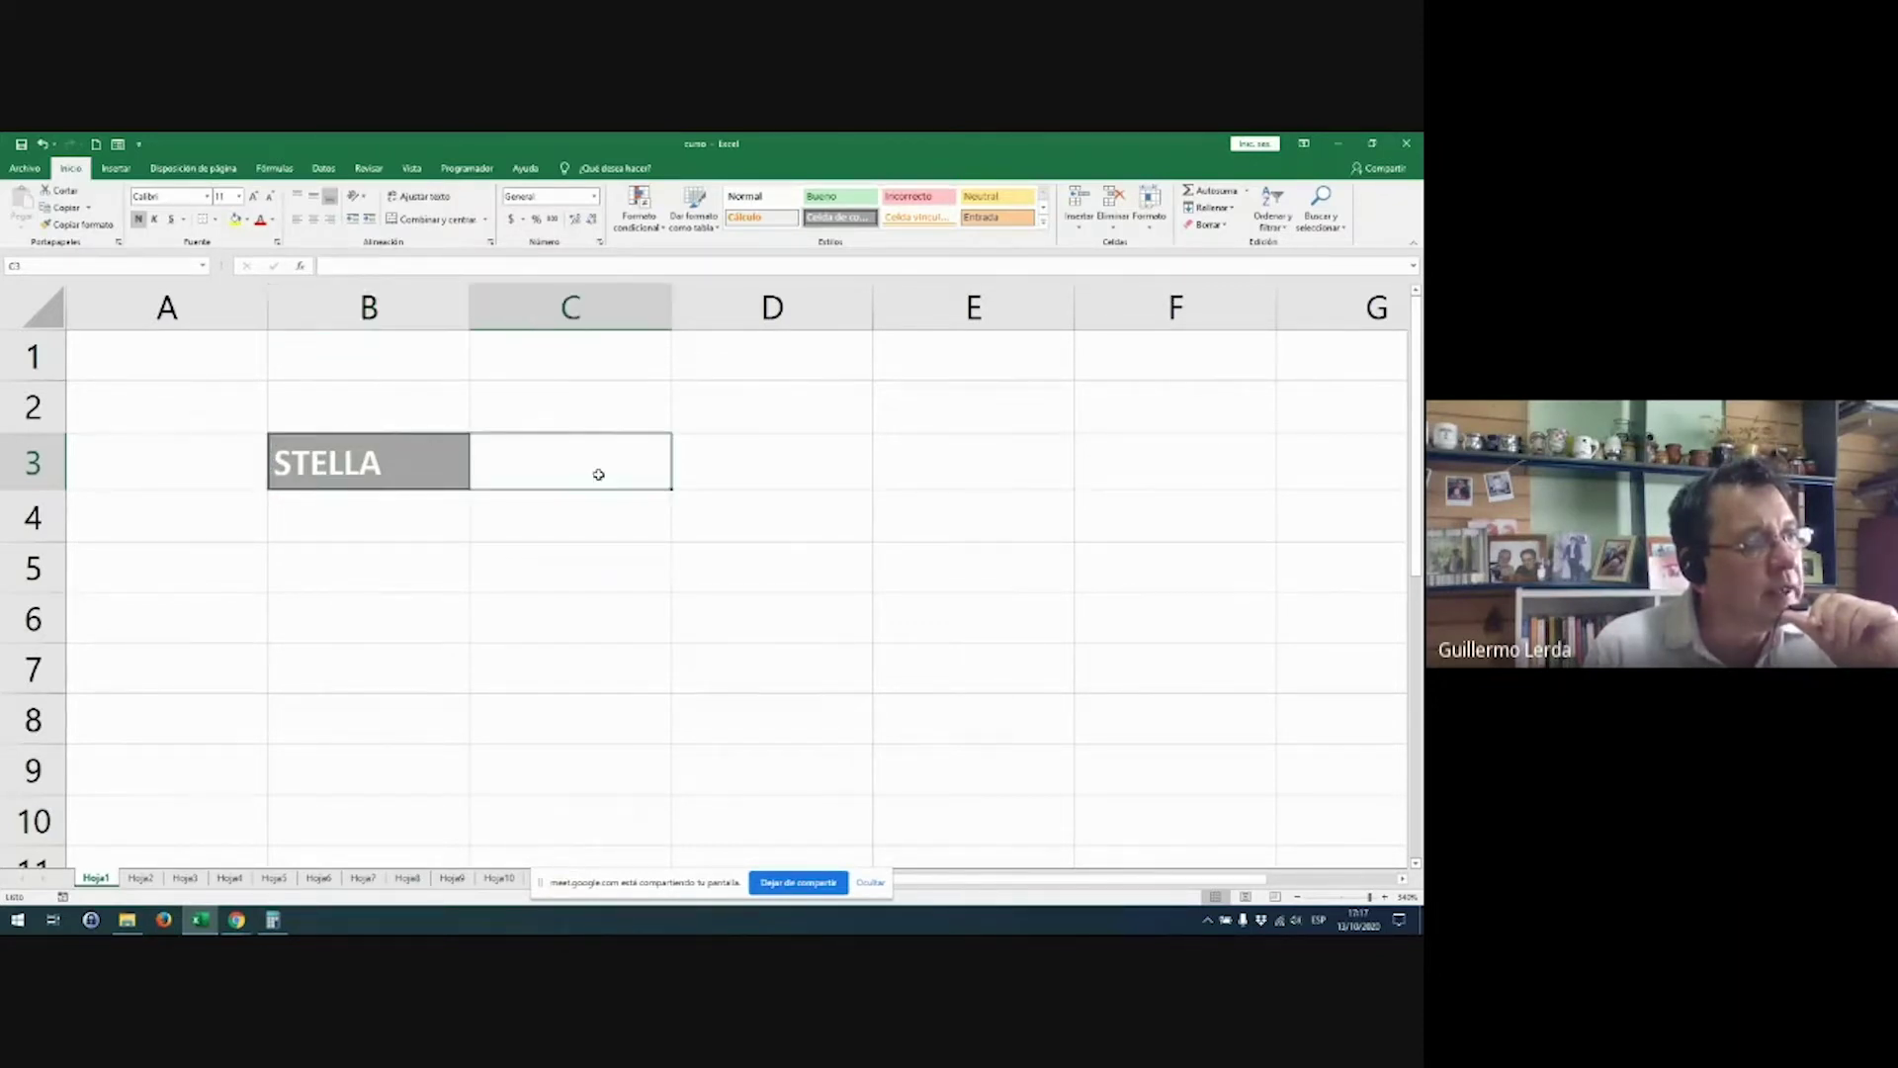
pyautogui.click(393, 464)
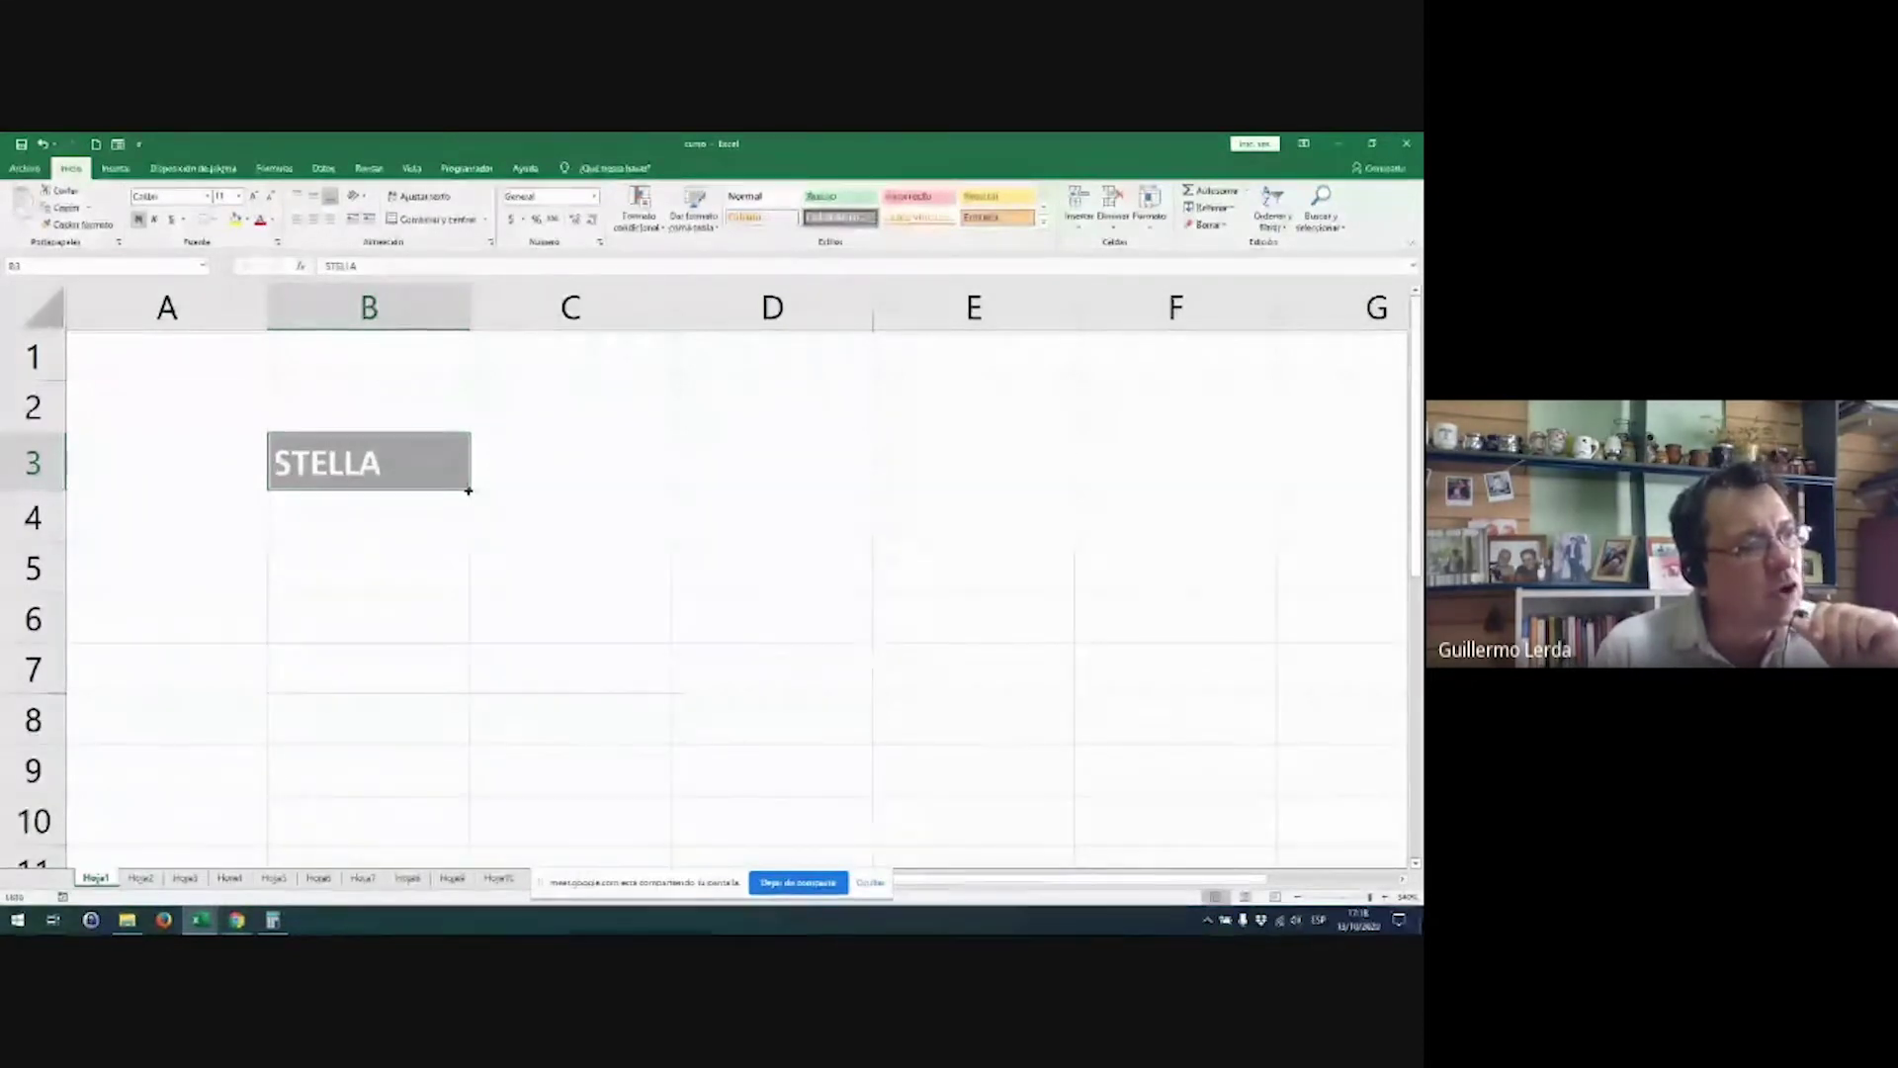
pyautogui.moveTo(469, 491); pyautogui.dragTo(478, 708)
# Step: Enter 2 in cell D3 and 3 in cell D4 as the start of a number series
pyautogui.click(801, 463)
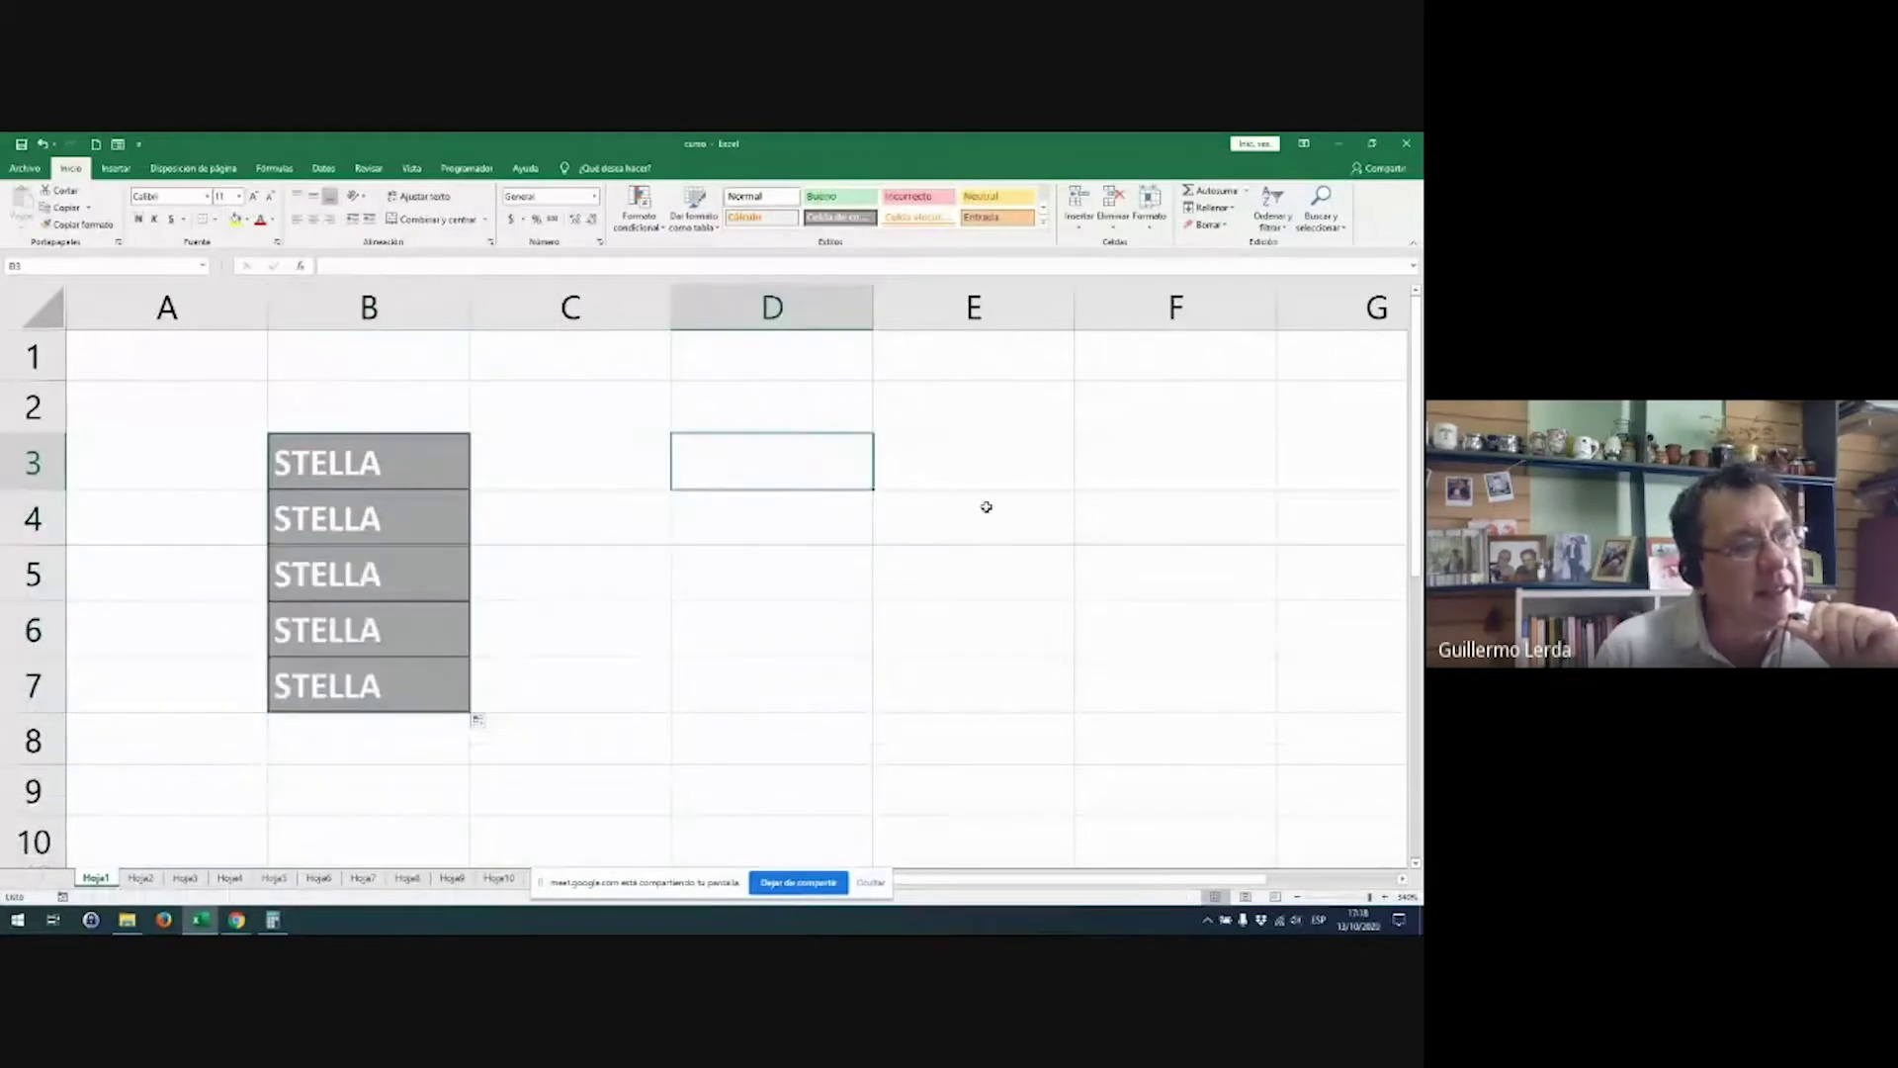
pyautogui.write('2')
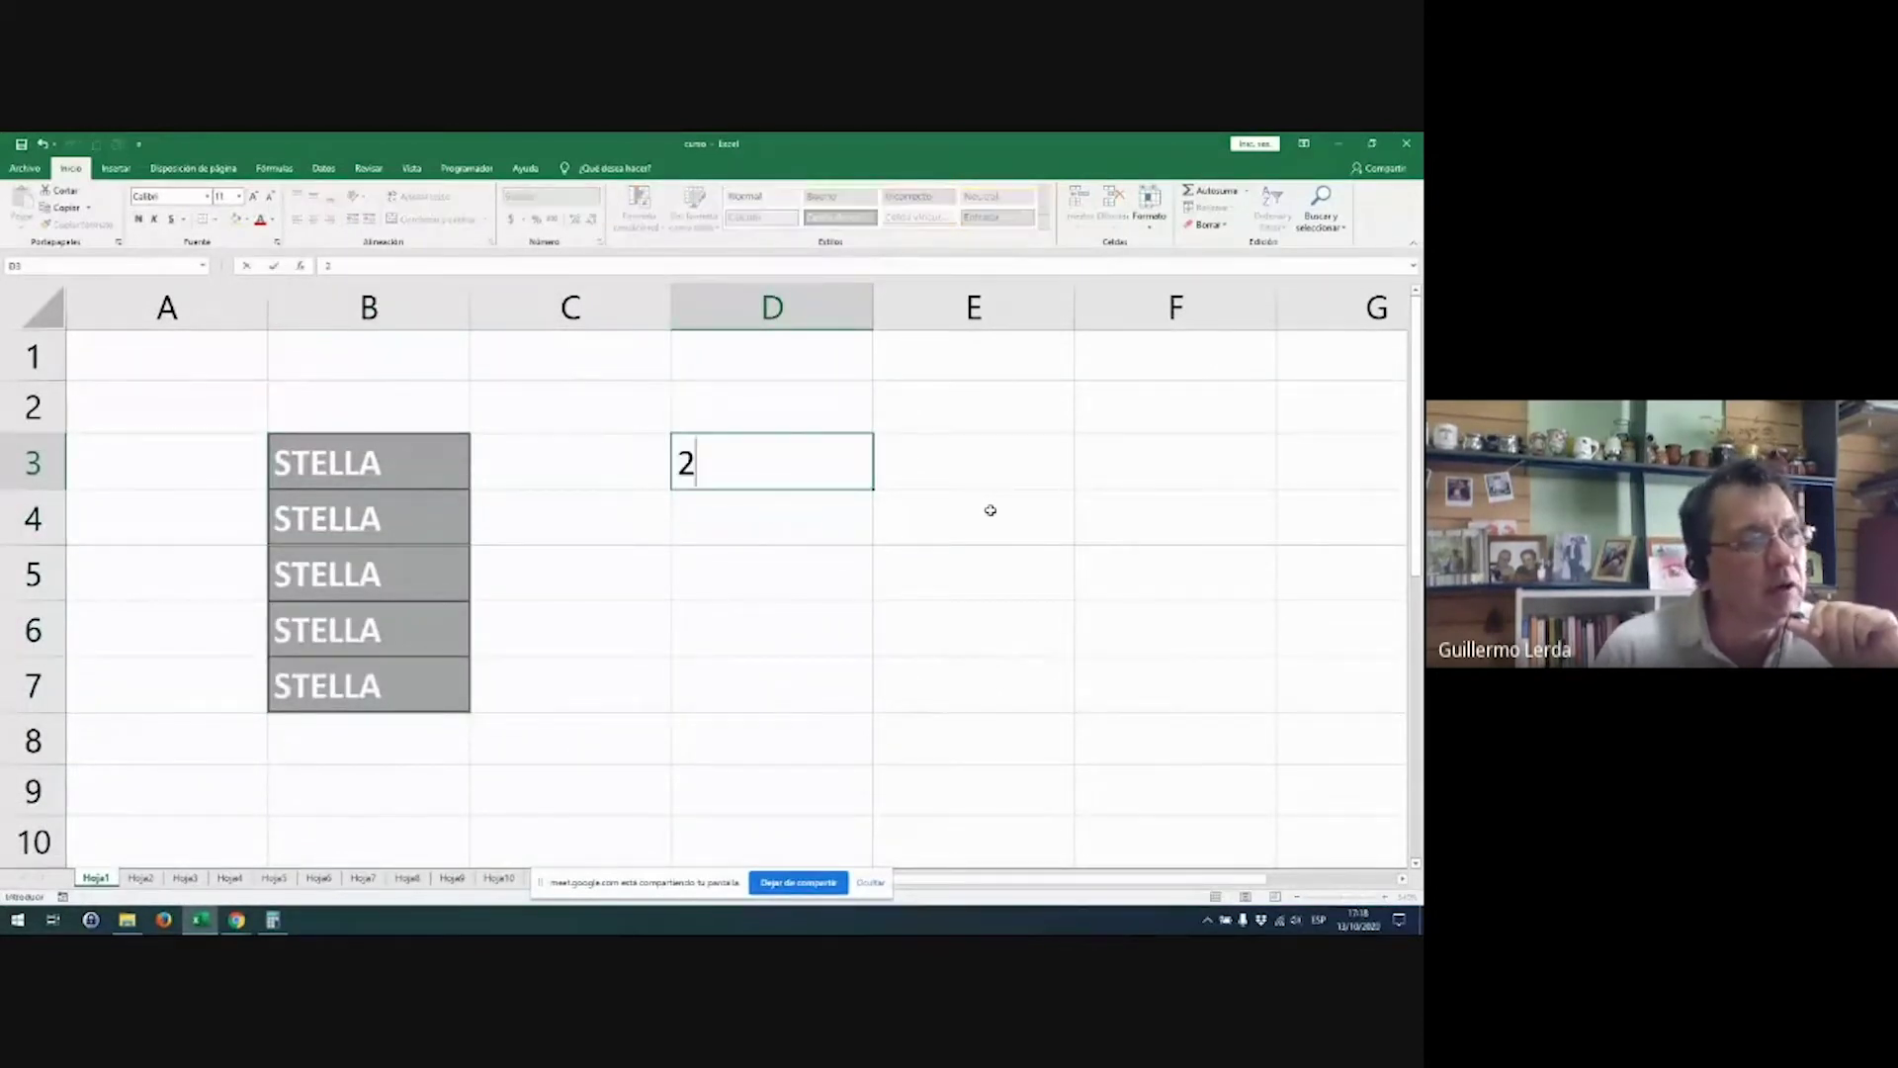
pyautogui.press('Return')
pyautogui.write('3')
pyautogui.press('Return')
# Step: Extend the number series in D3 and D4 down to cell D7
pyautogui.moveTo(855, 465); pyautogui.dragTo(870, 534)
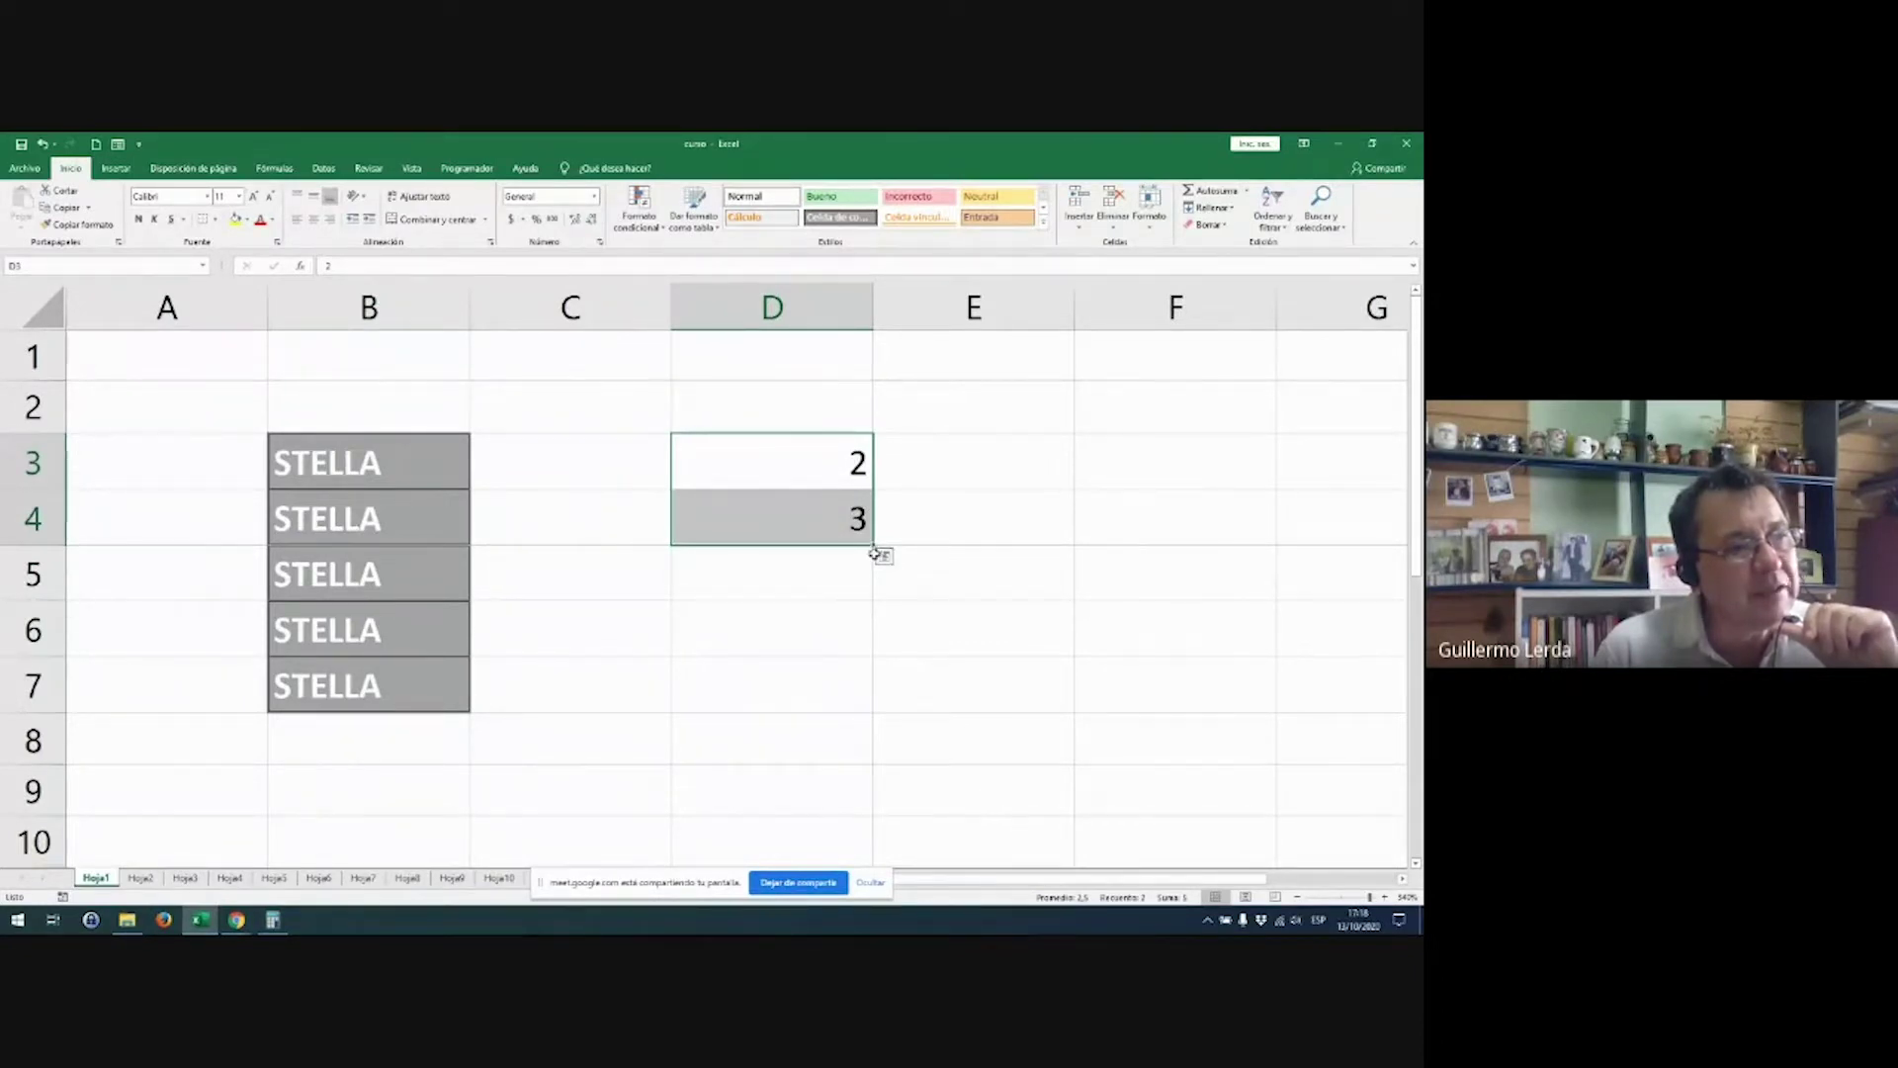
pyautogui.moveTo(875, 557); pyautogui.dragTo(881, 623)
pyautogui.moveTo(826, 466); pyautogui.dragTo(874, 709)
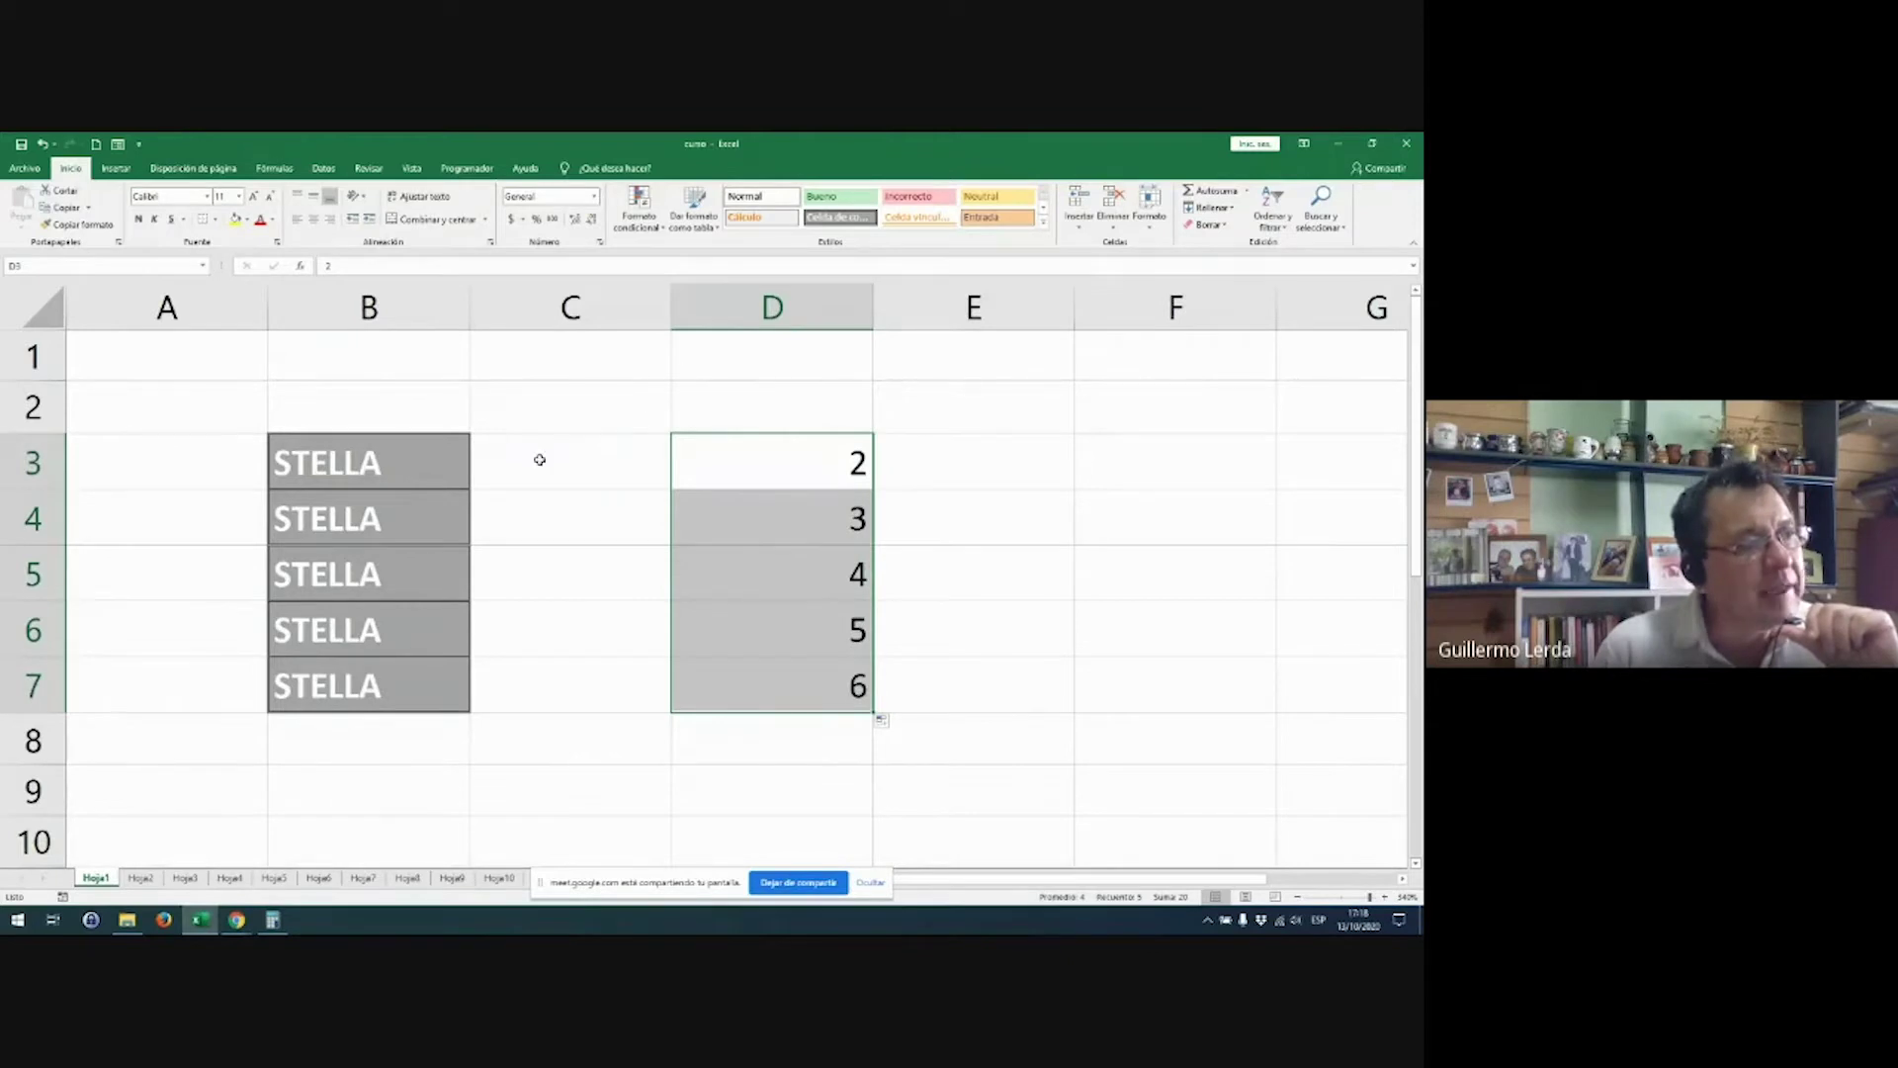
pyautogui.click(443, 479)
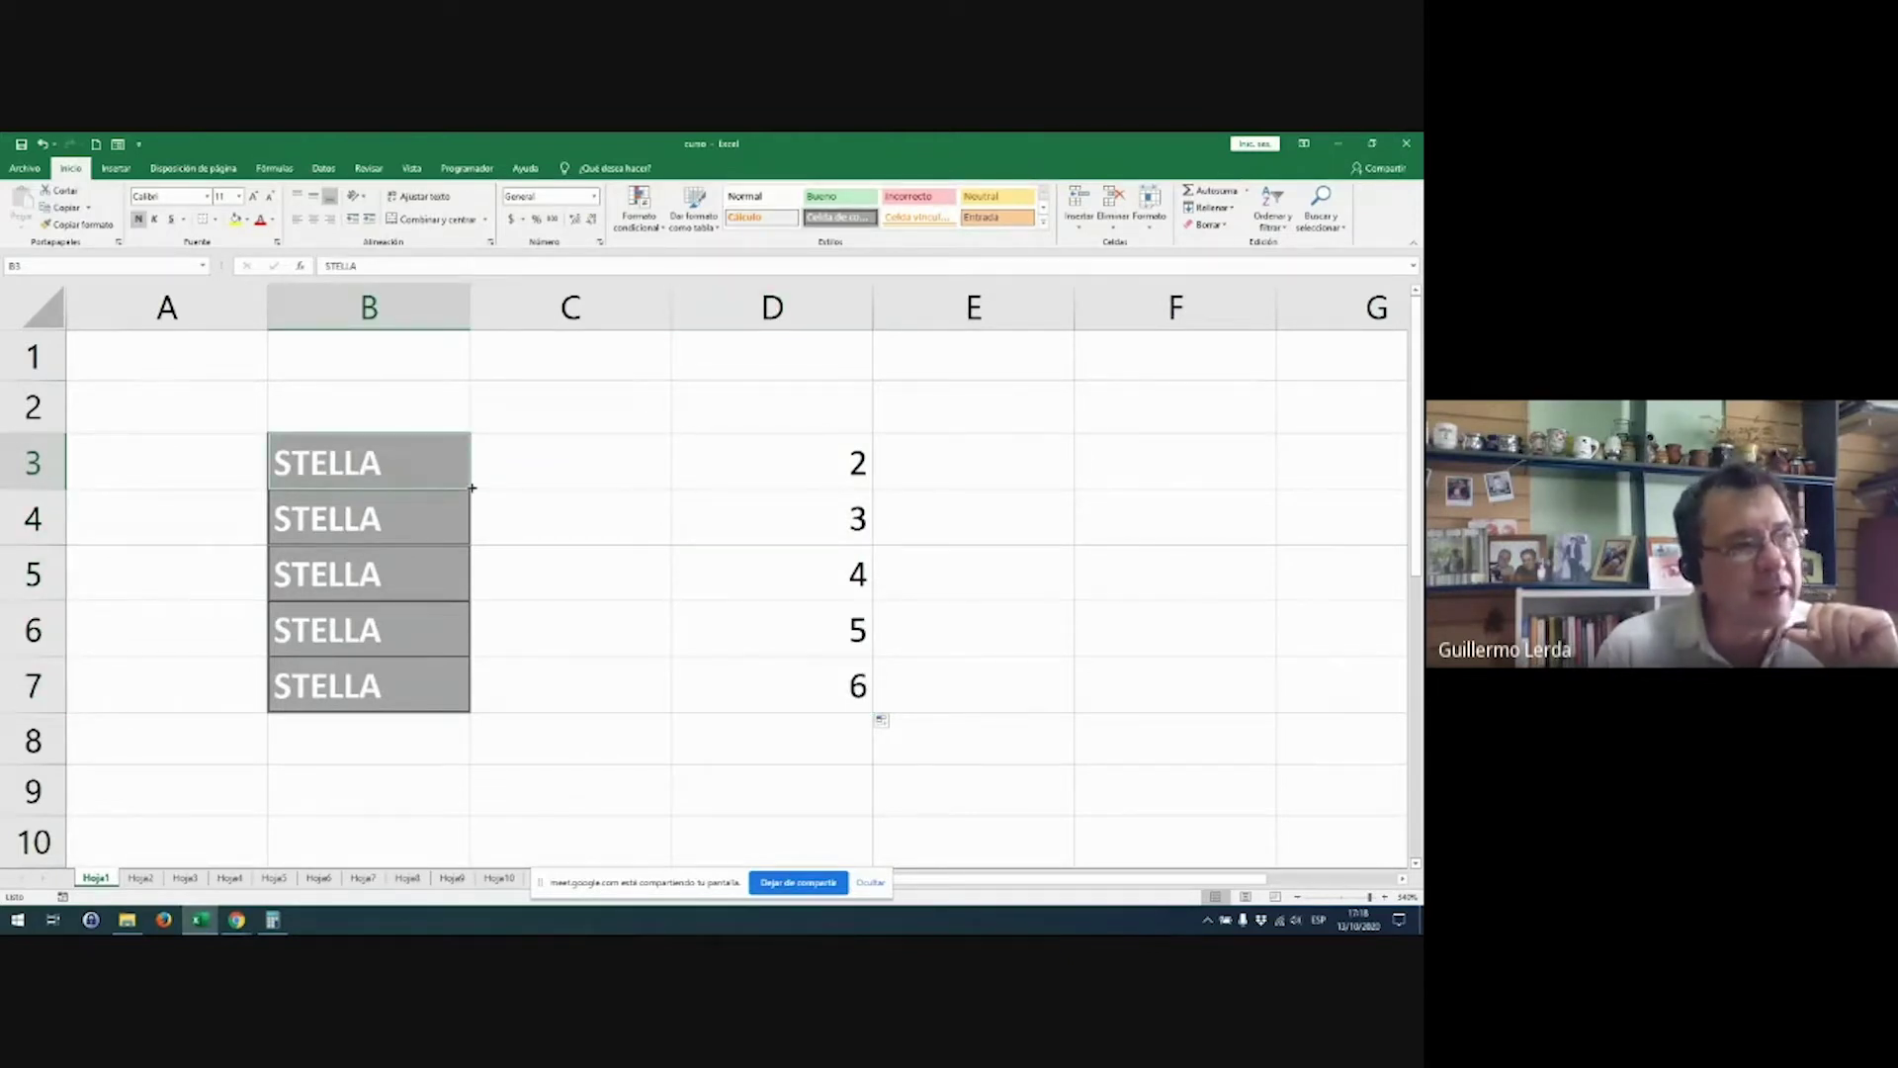
# Step: Enter LUNES in cell F3 and fill the weekday series down to F8
pyautogui.click(1131, 455)
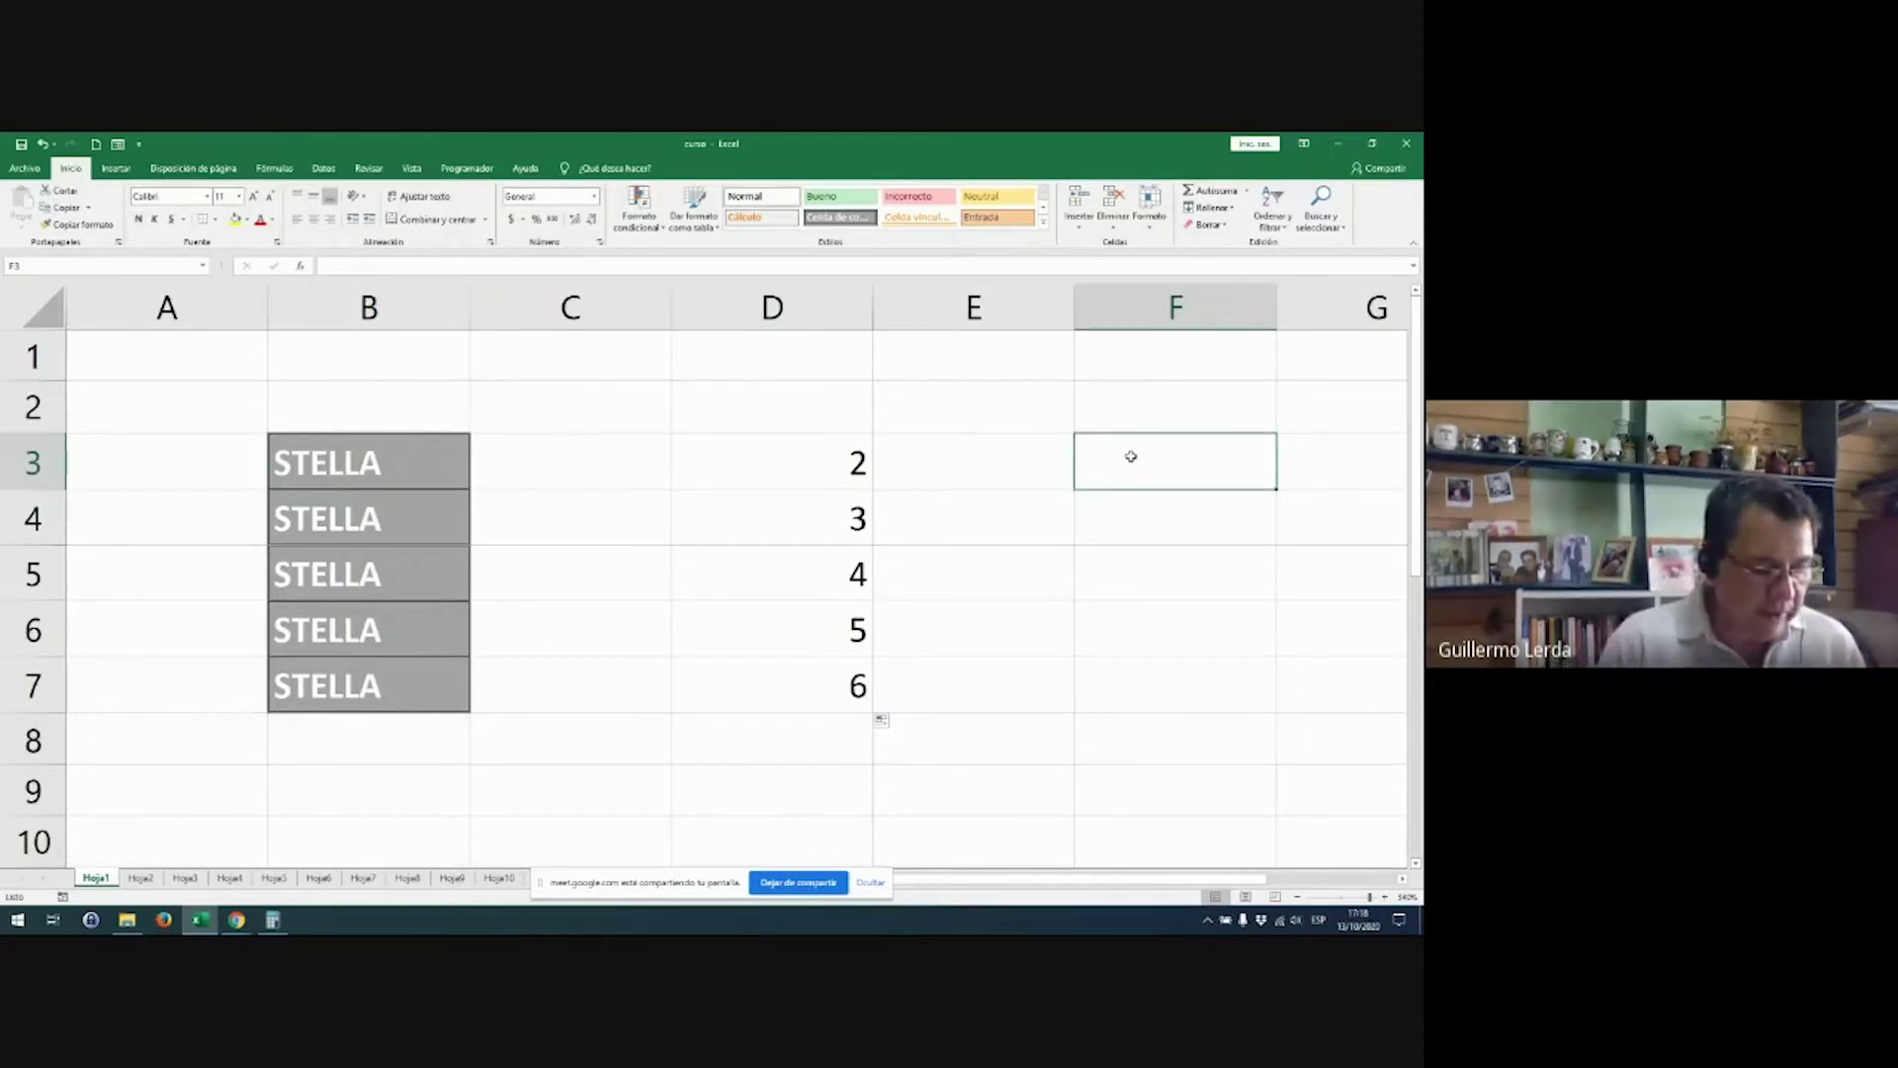
pyautogui.write('LUNES')
pyautogui.press('Return')
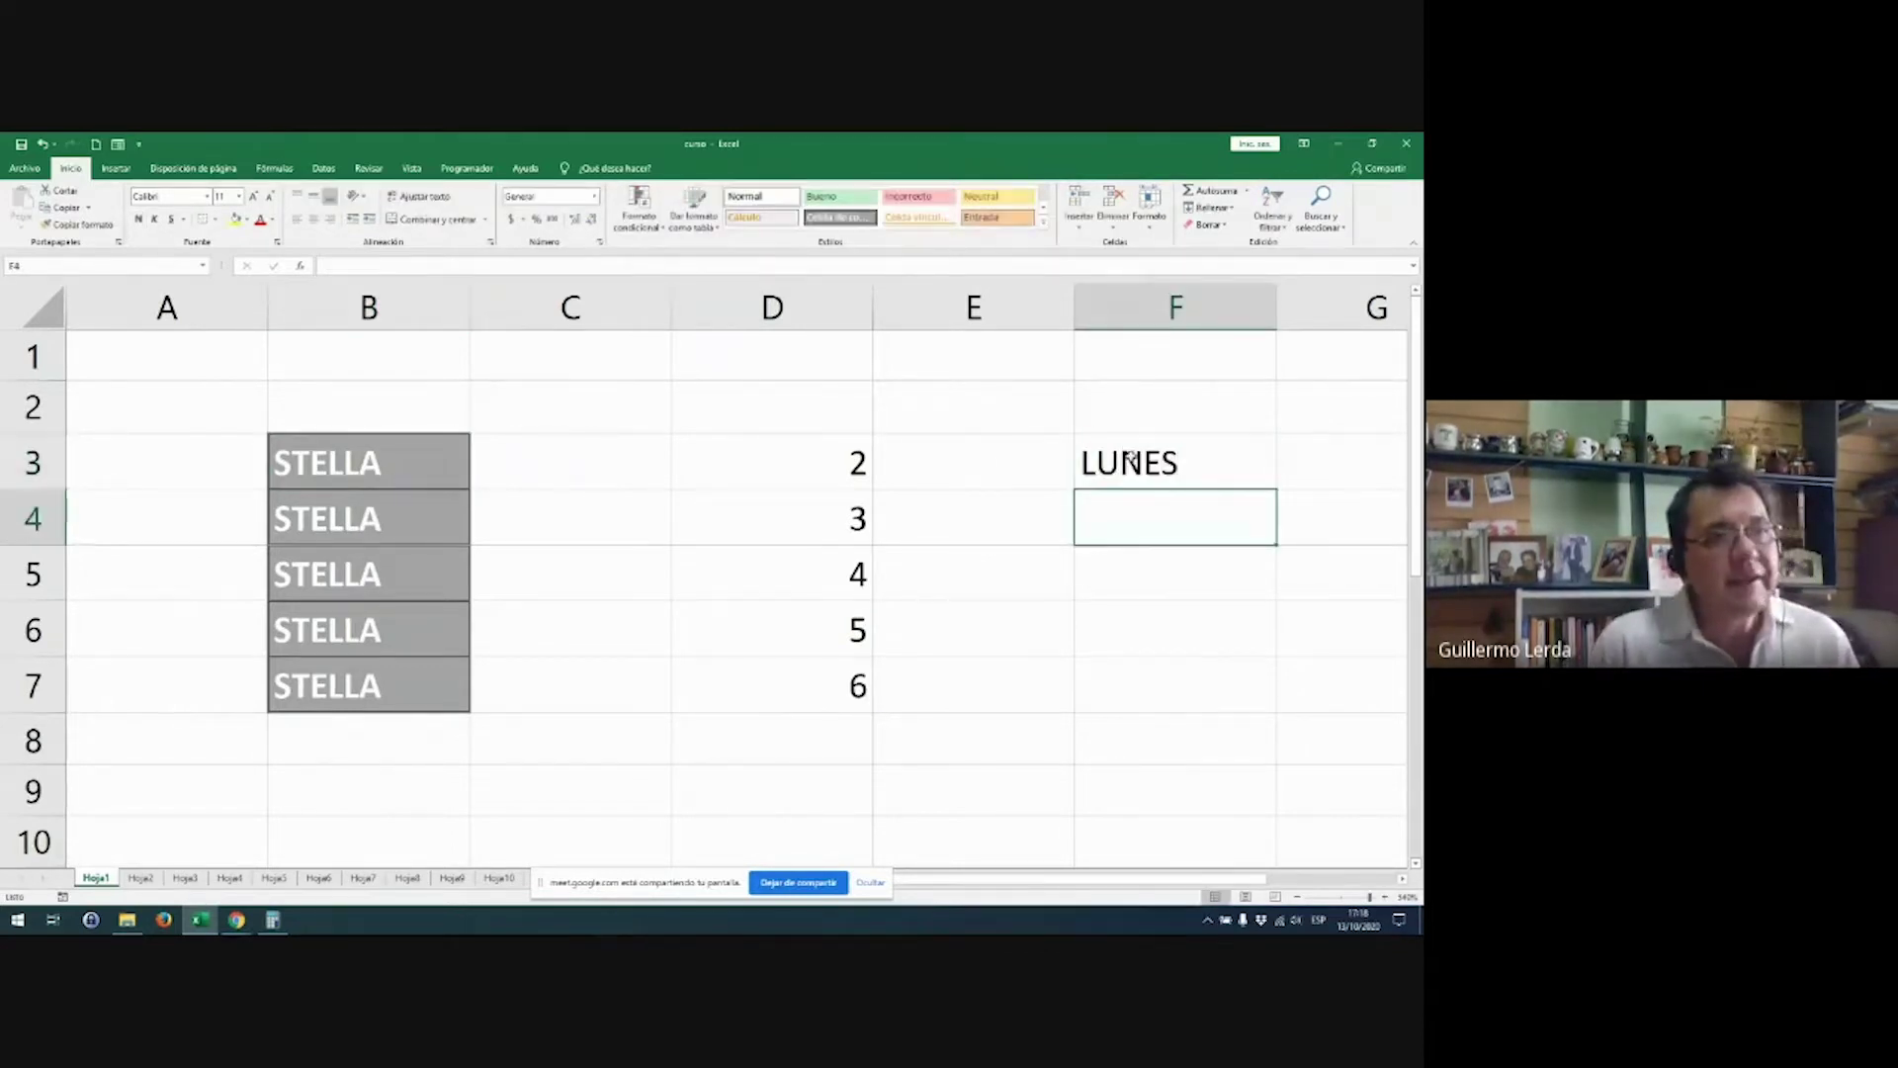
pyautogui.click(1131, 460)
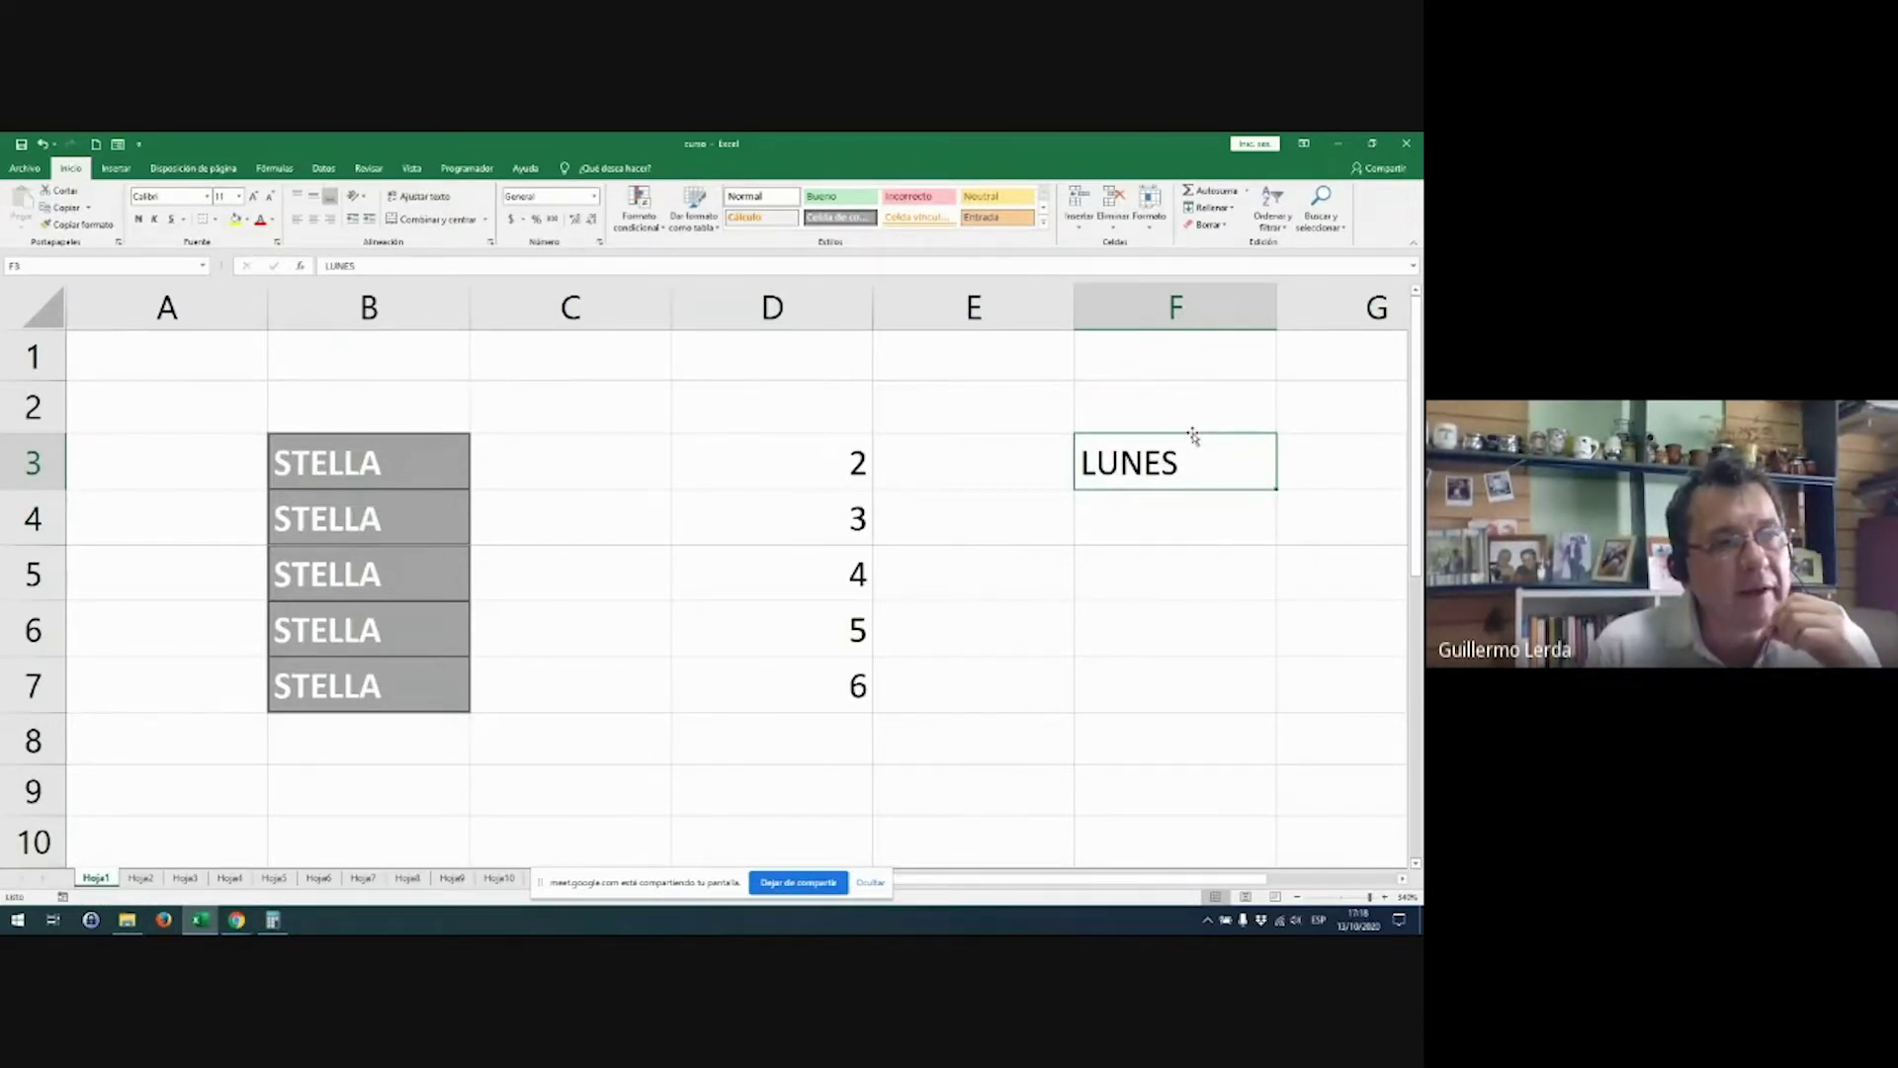
pyautogui.moveTo(1193, 435); pyautogui.dragTo(1219, 476)
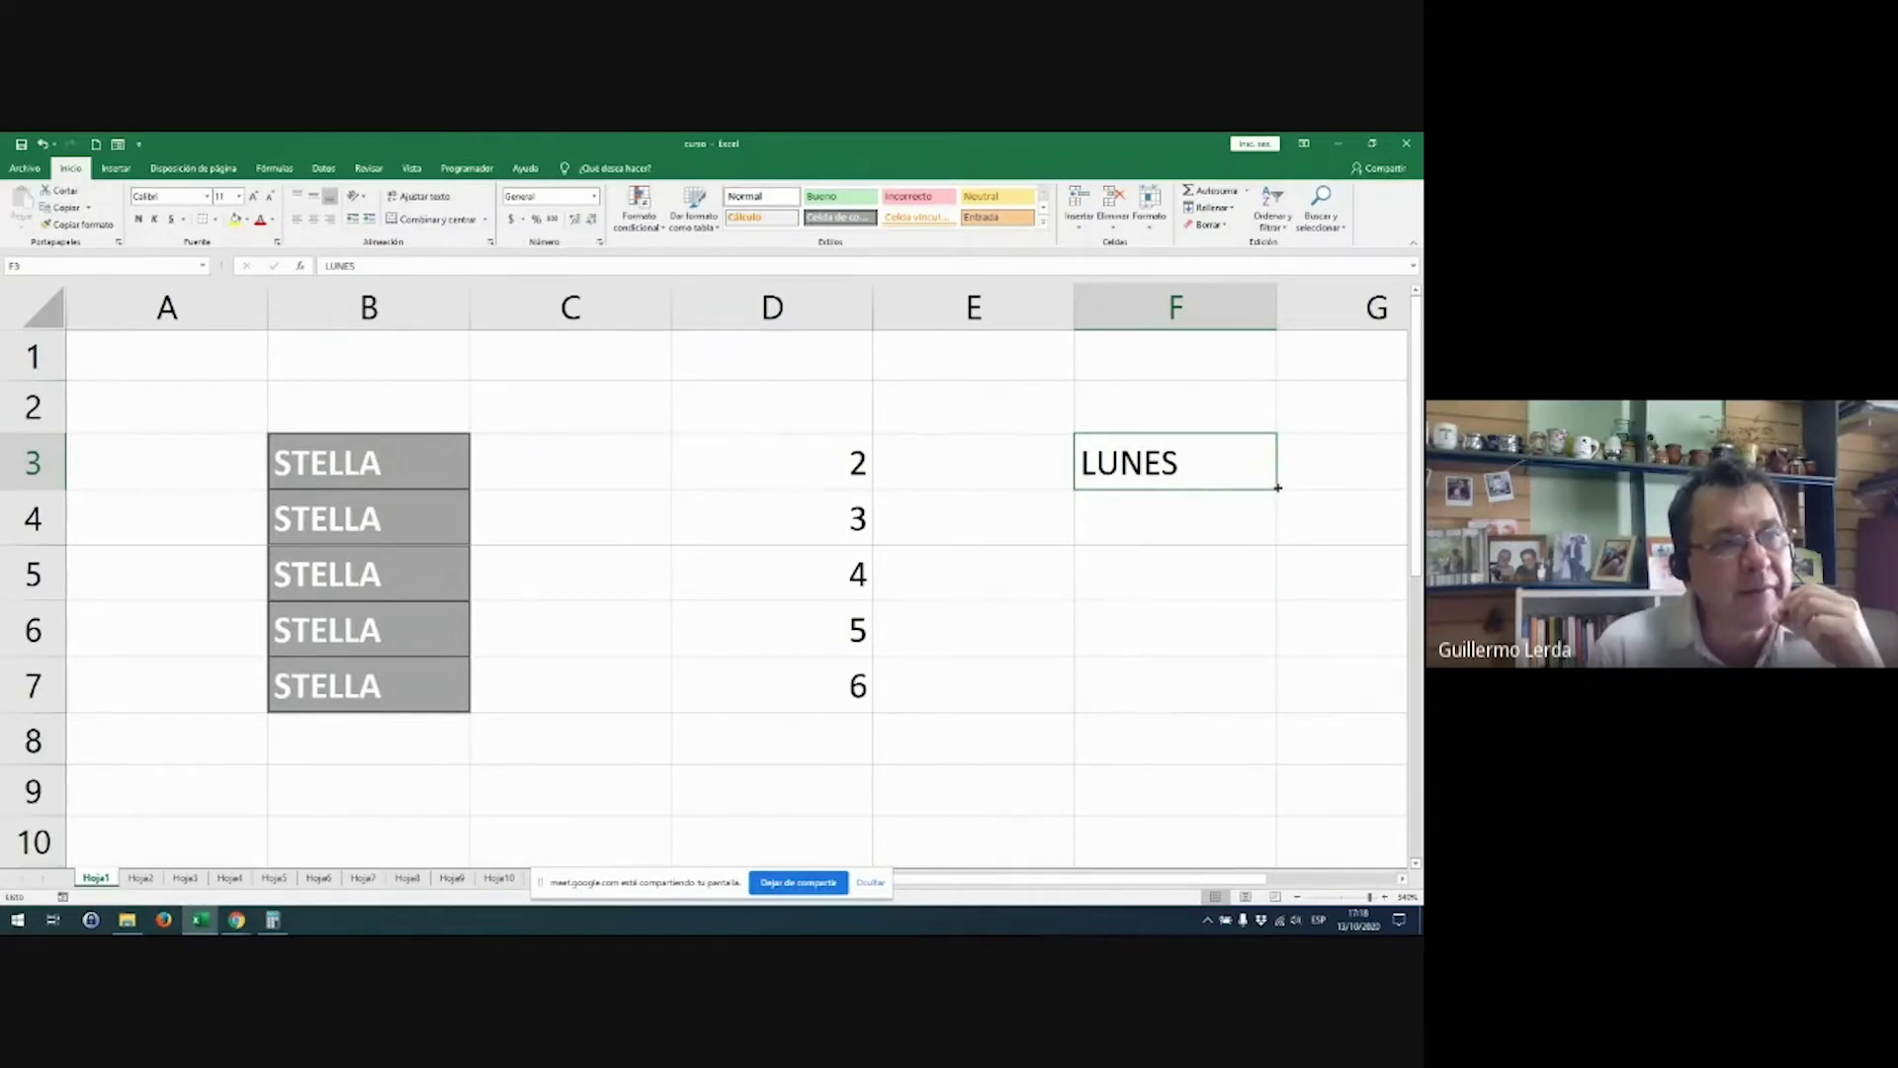
pyautogui.moveTo(1277, 487); pyautogui.dragTo(1283, 757)
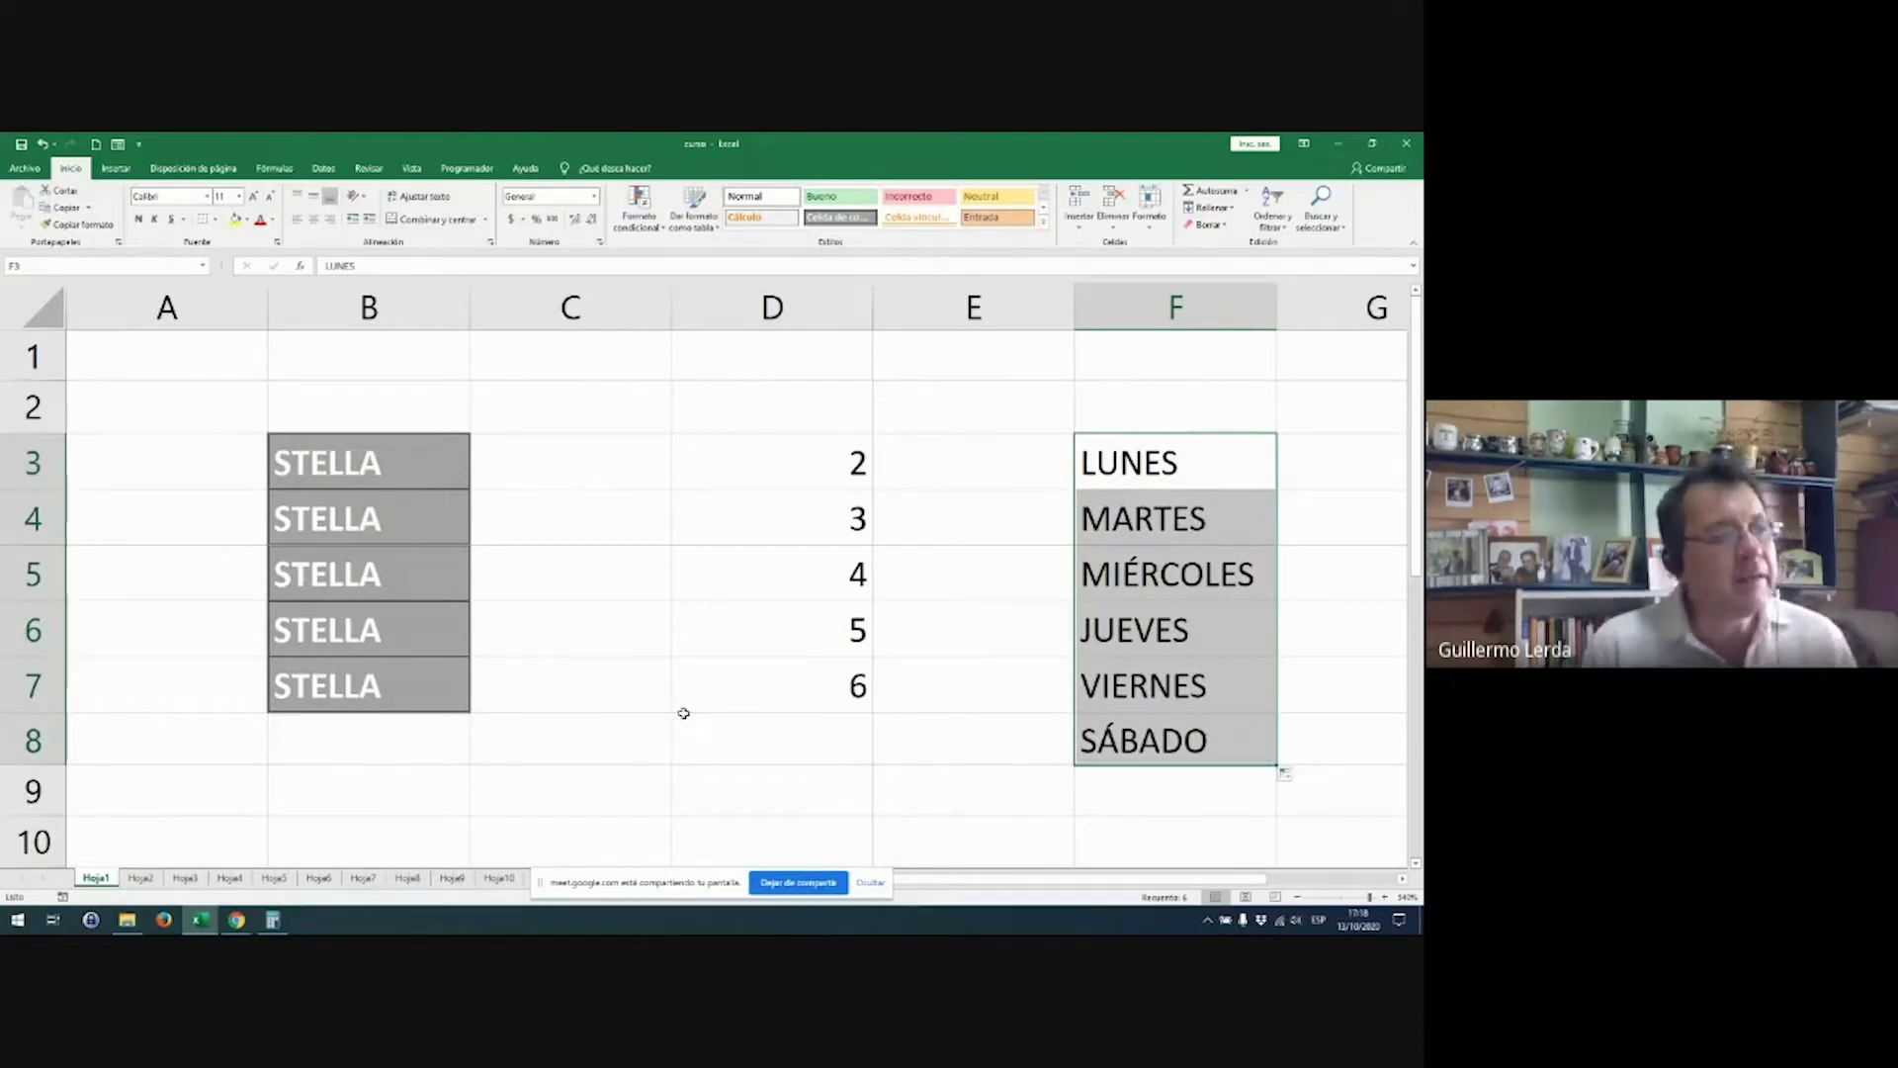
# Step: On the Hoja2 sheet, enlarge the view and enter 2 in each of the cells A1, B1 and C1
pyautogui.click(141, 878)
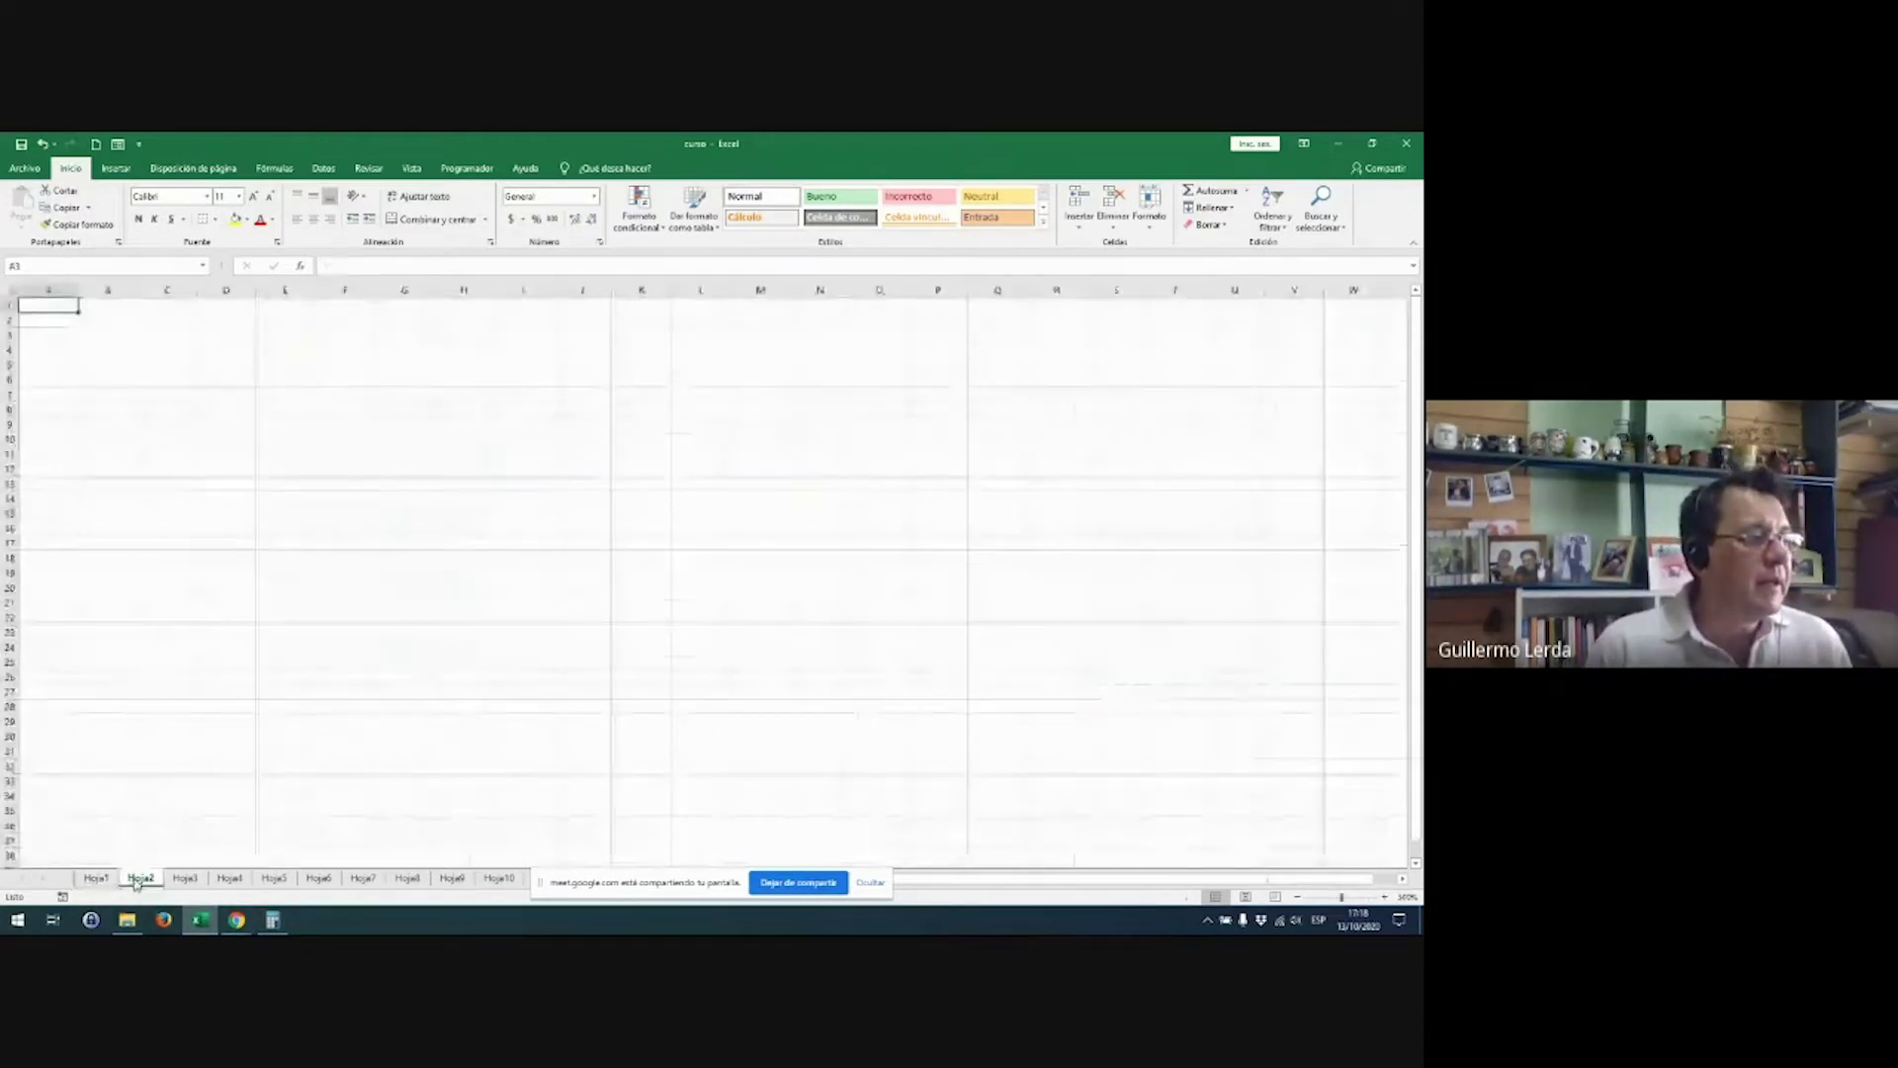
pyautogui.scroll(10, 150, 856)
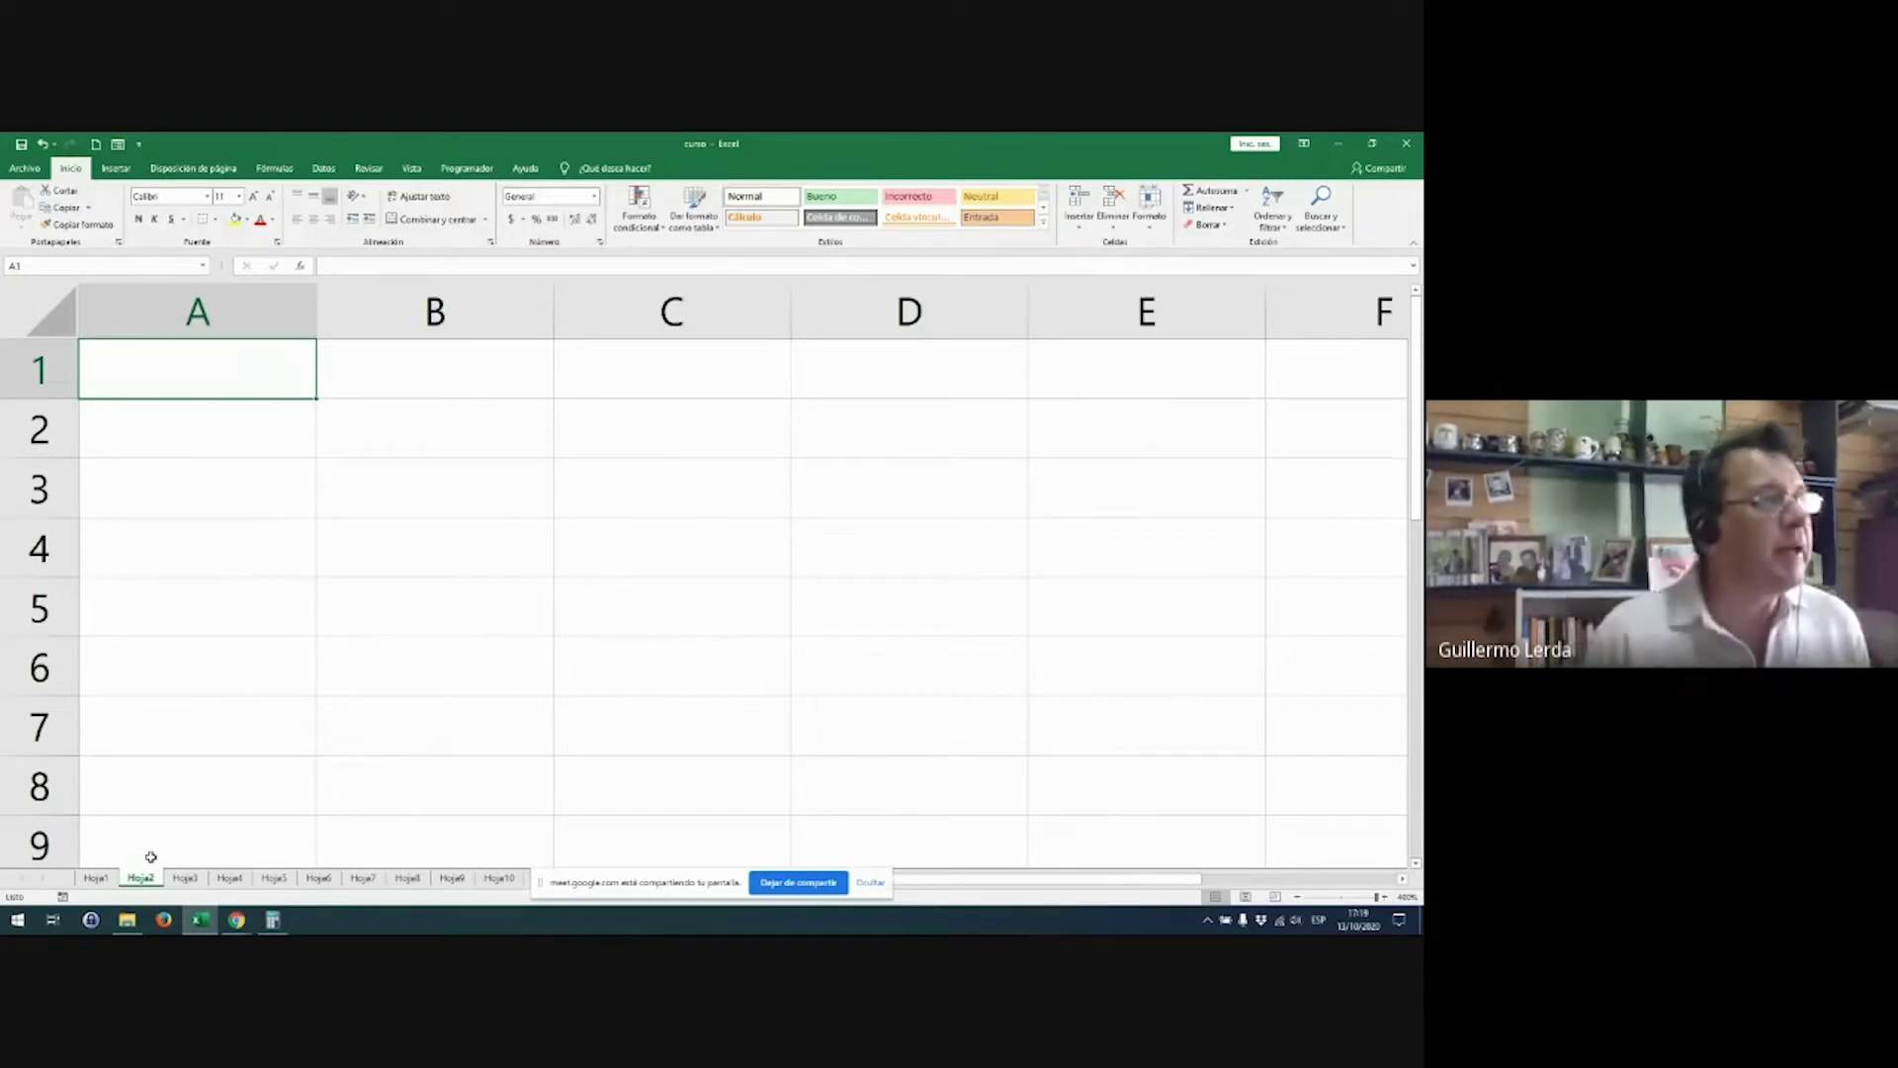
pyautogui.write('2')
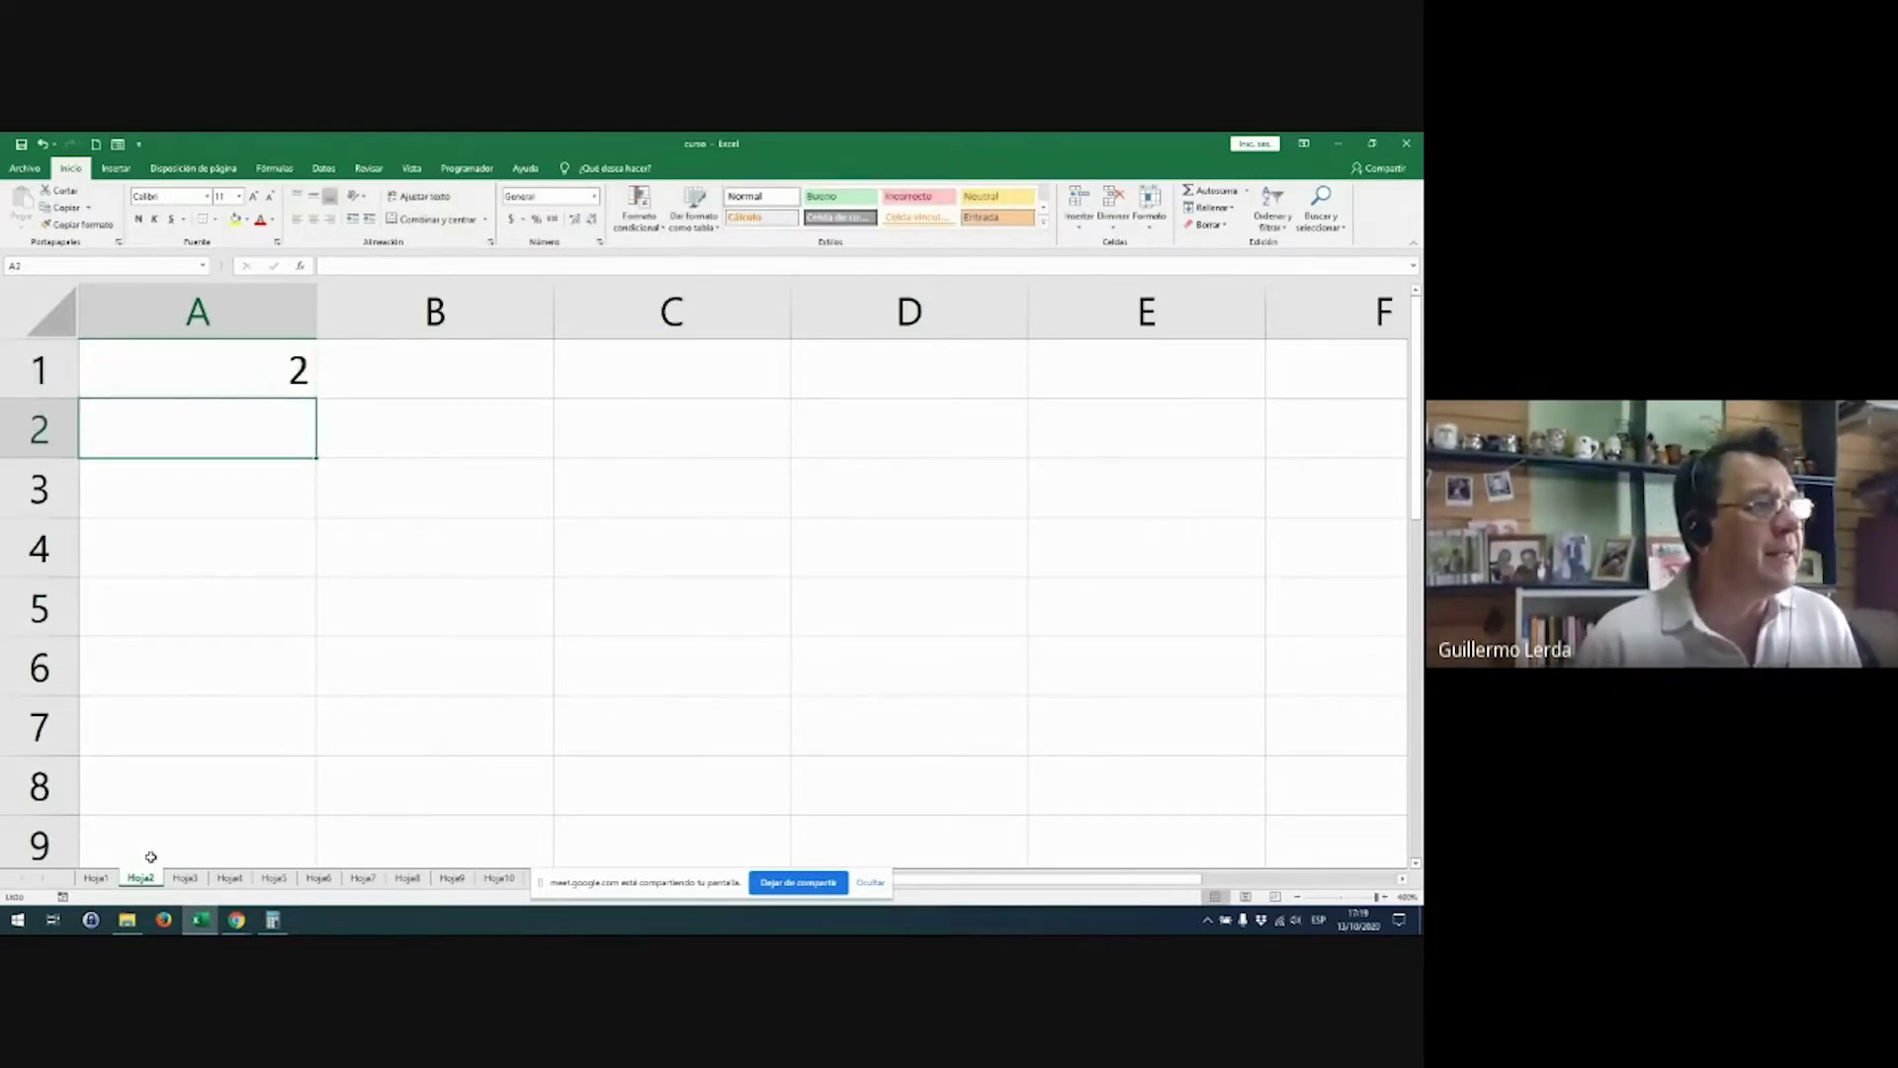
pyautogui.press('Up')
pyautogui.press('Right')
pyautogui.press('Right')
pyautogui.press('Left')
pyautogui.write('2')
pyautogui.press('Return')
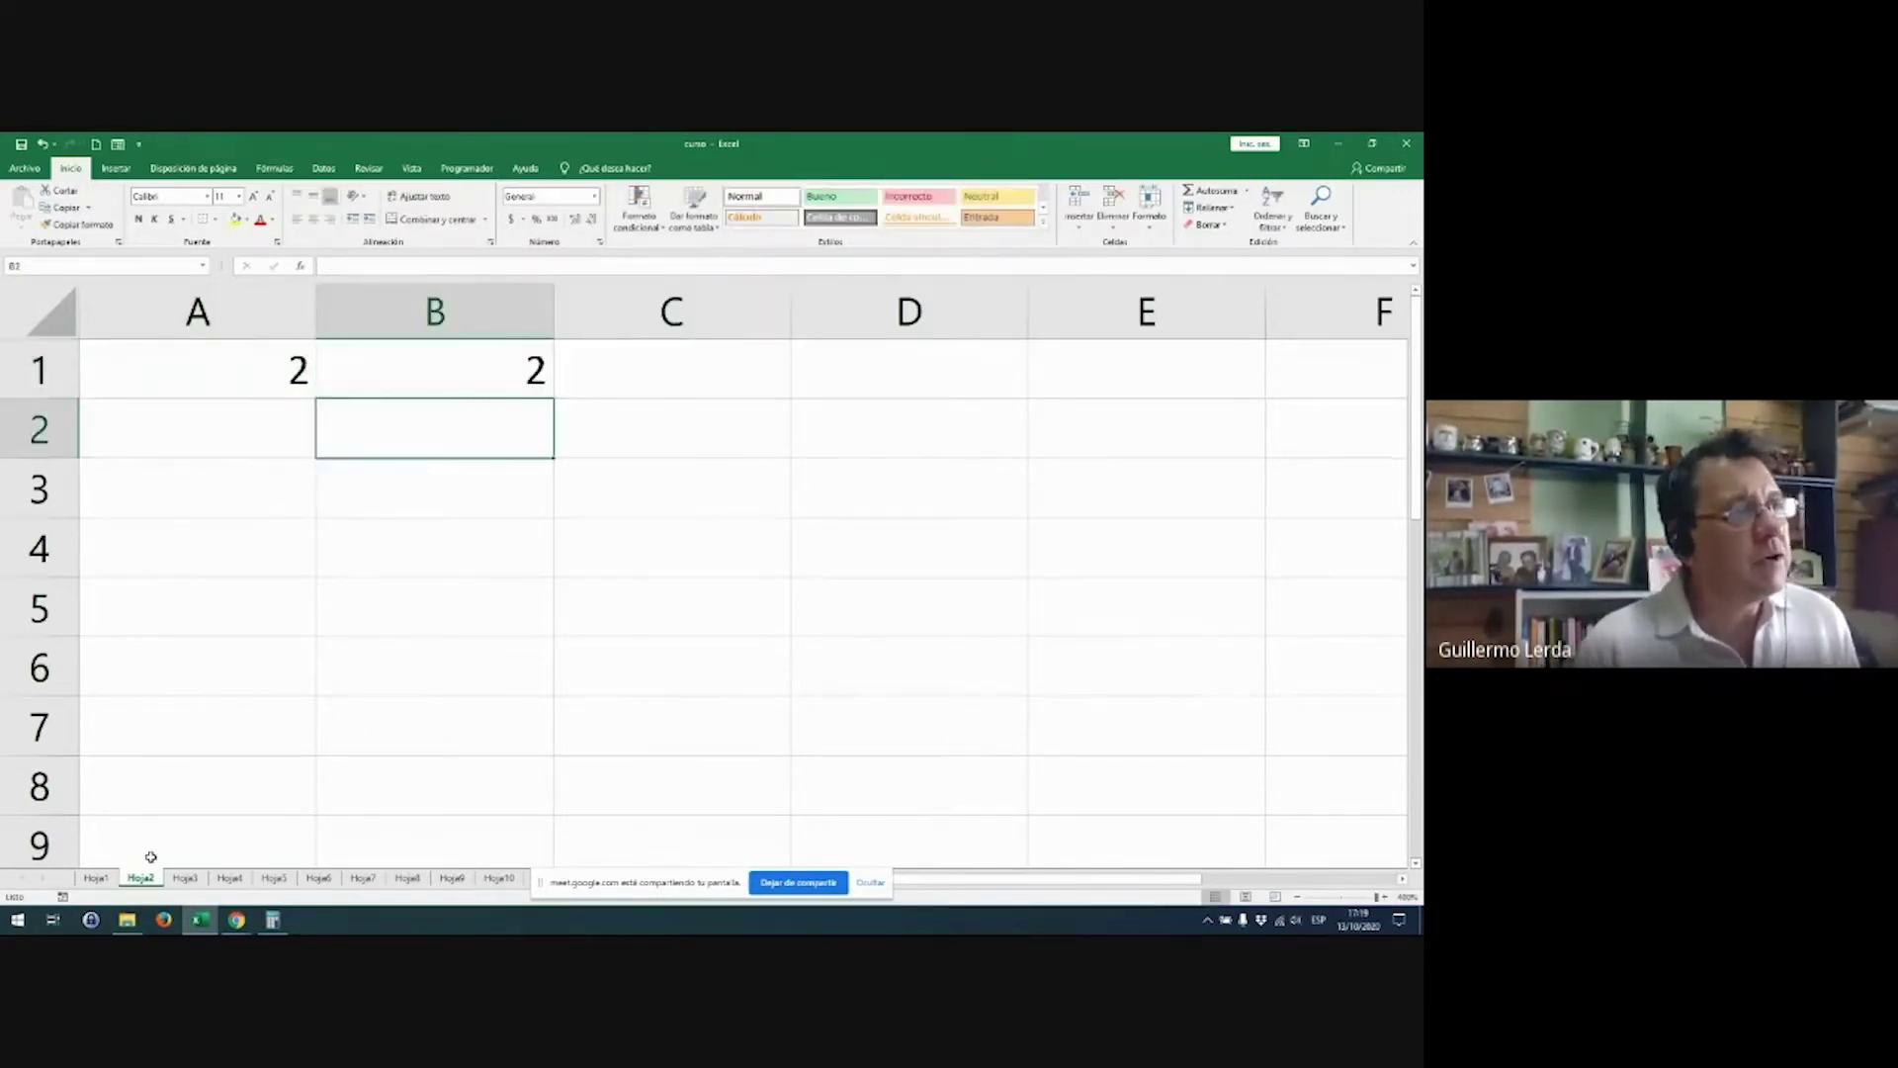
pyautogui.press('Up')
pyautogui.press('Right')
pyautogui.write('2')
pyautogui.press('Return')
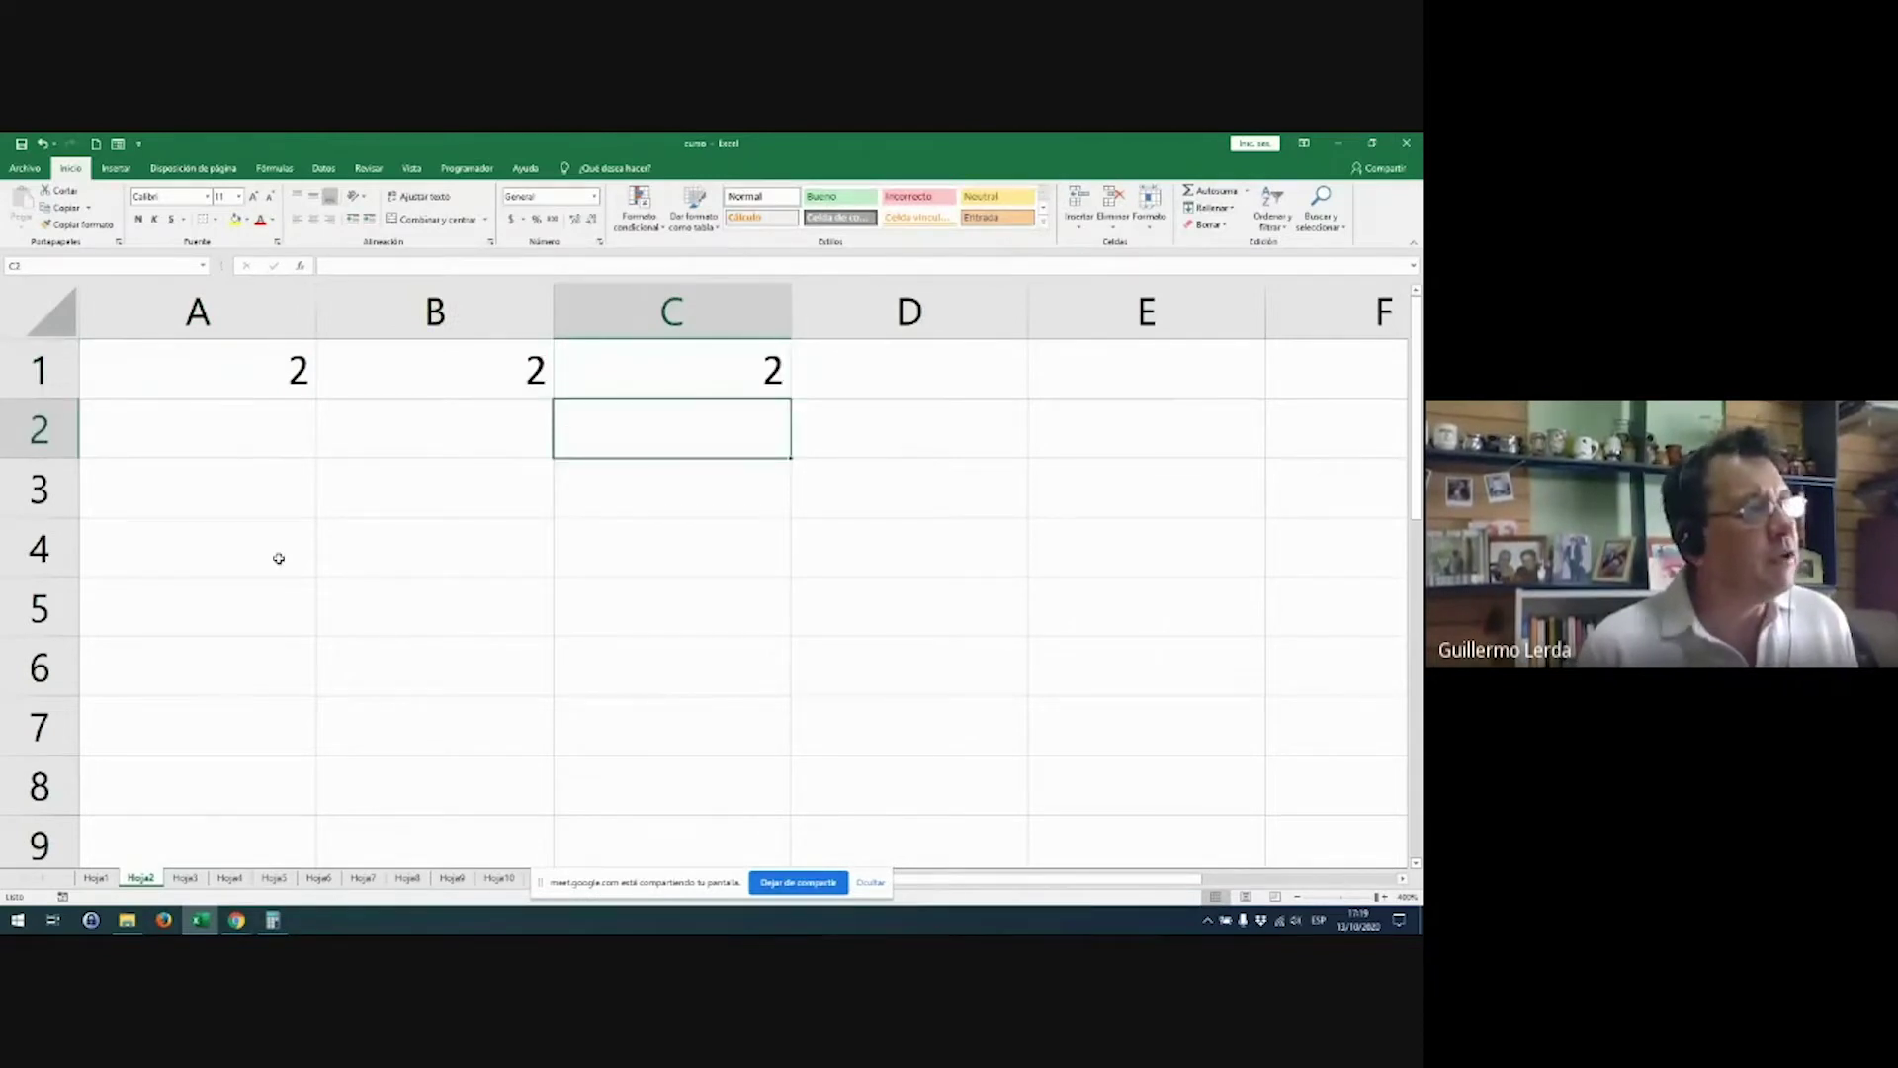
# Step: Compare the contents of cells A1, B1 and C1 in the grid and in the formula bar
pyautogui.click(274, 370)
pyautogui.click(394, 369)
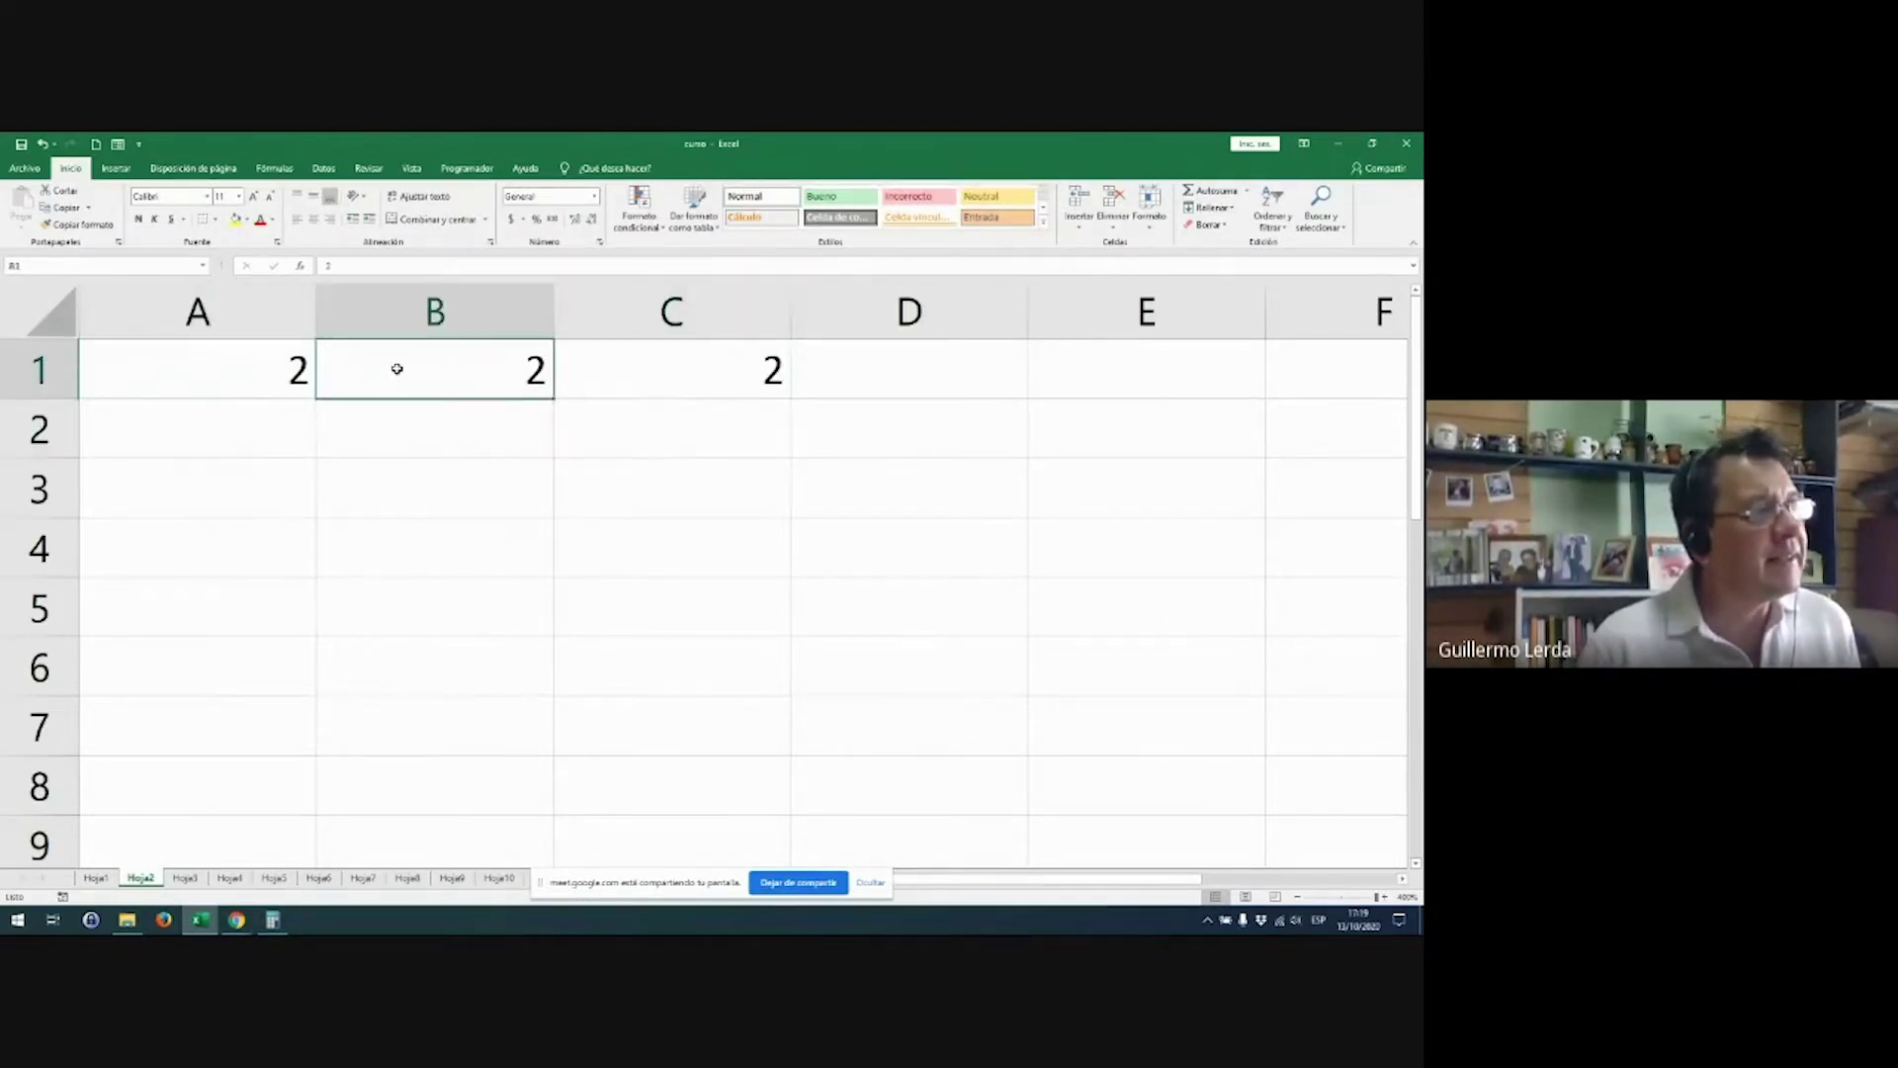
pyautogui.click(228, 373)
pyautogui.click(383, 380)
pyautogui.click(649, 367)
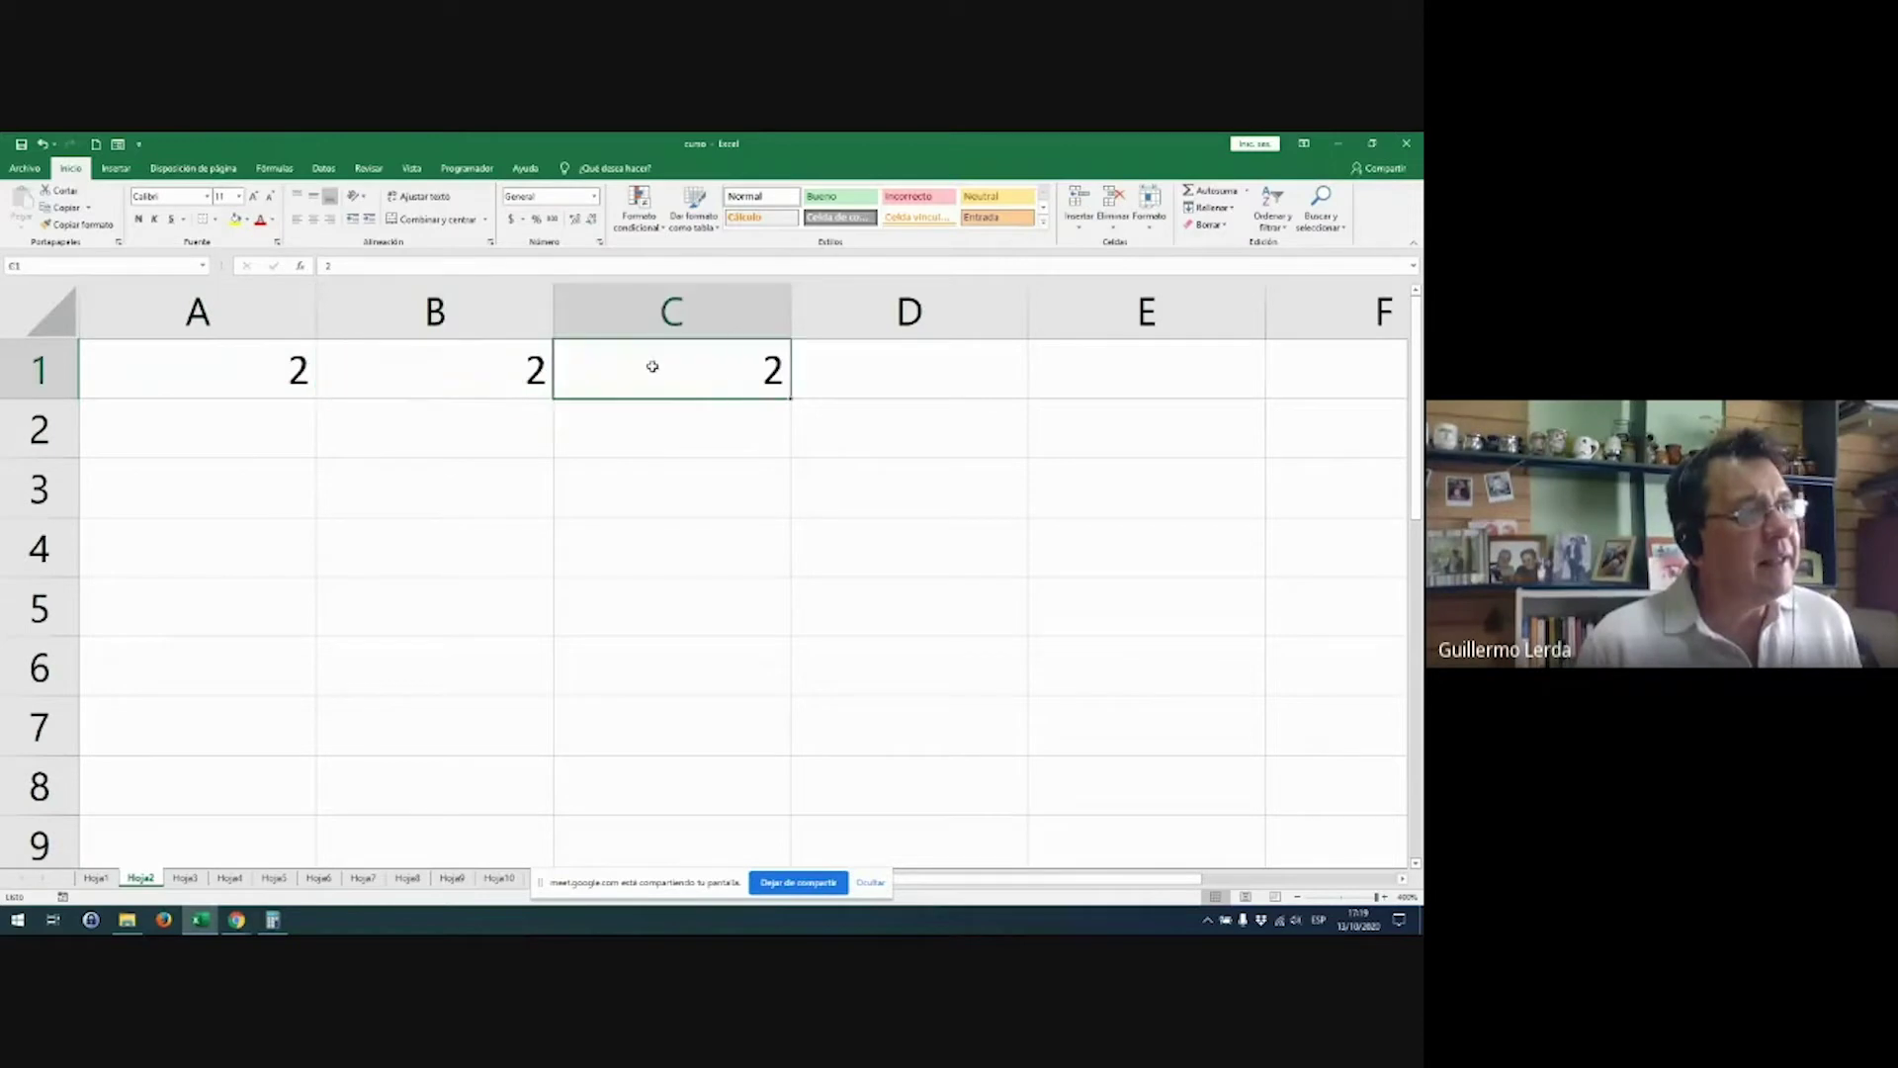
pyautogui.moveTo(653, 366); pyautogui.dragTo(274, 394)
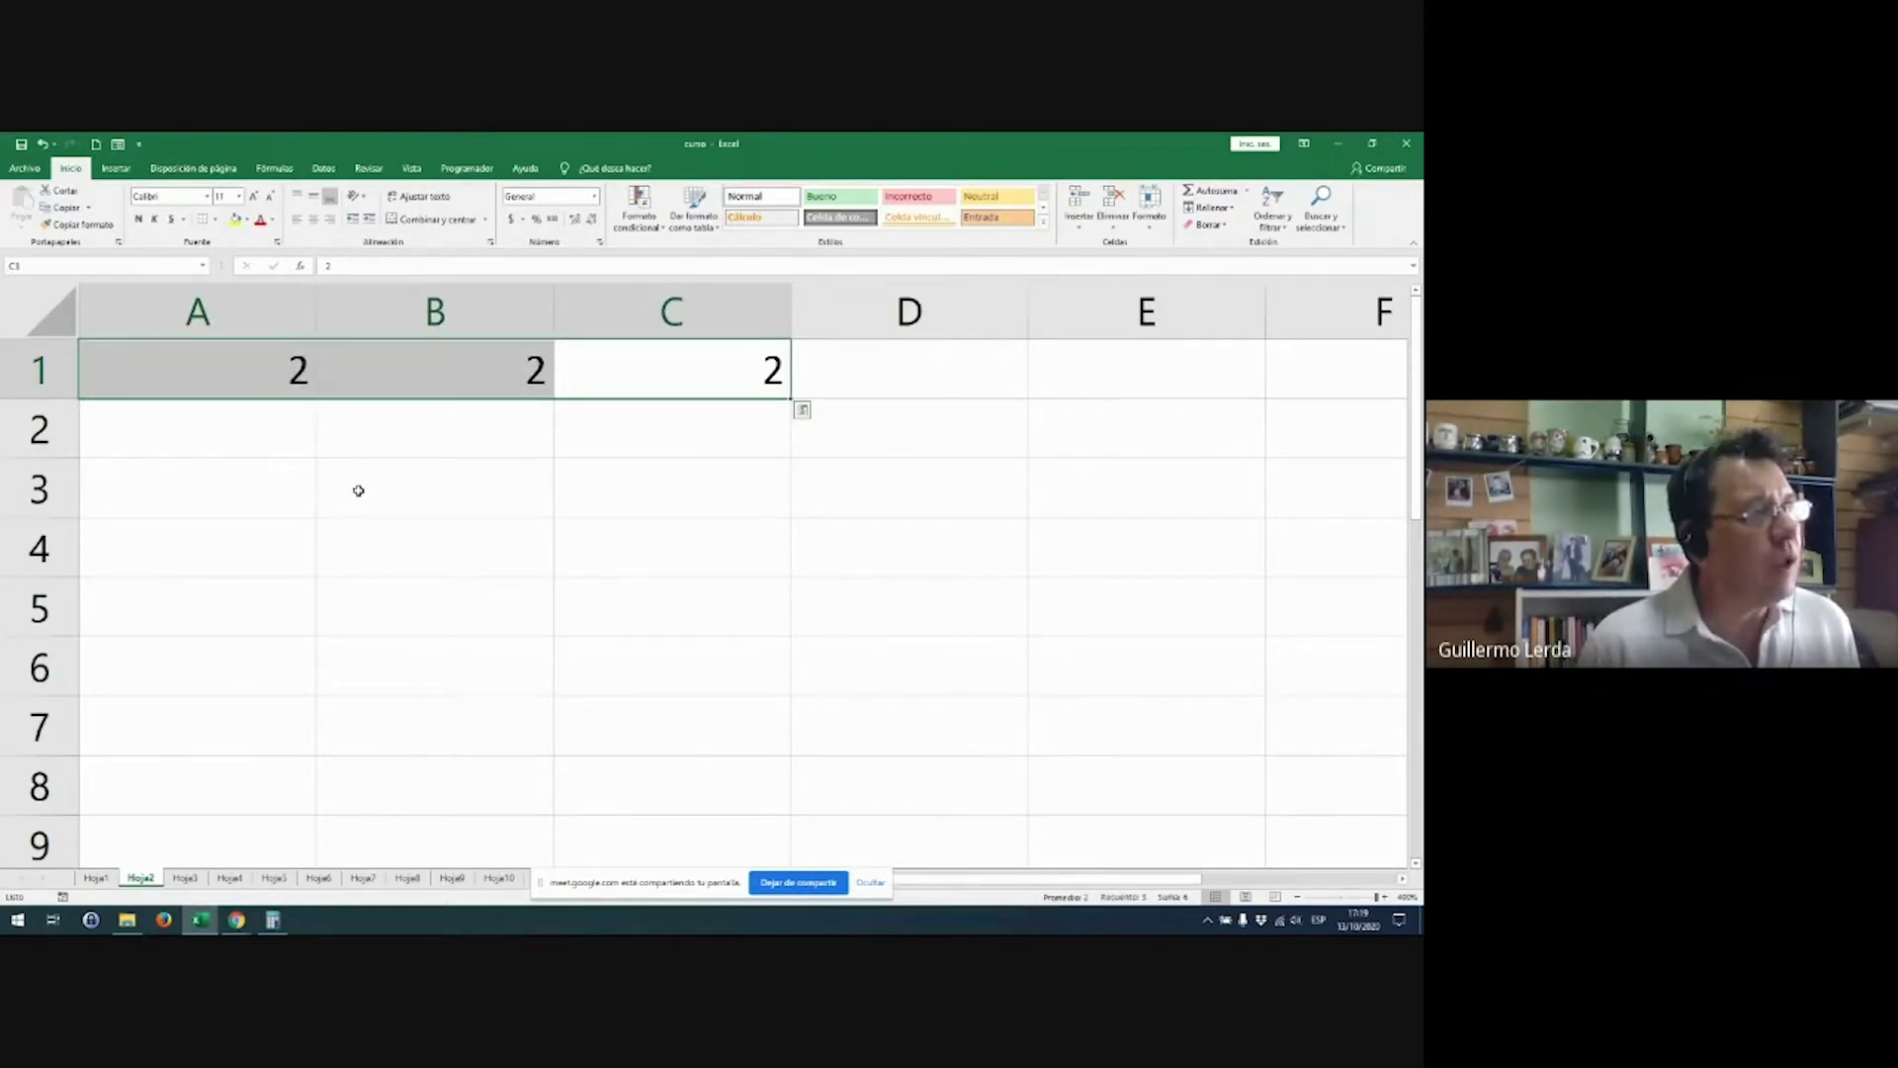
pyautogui.click(267, 435)
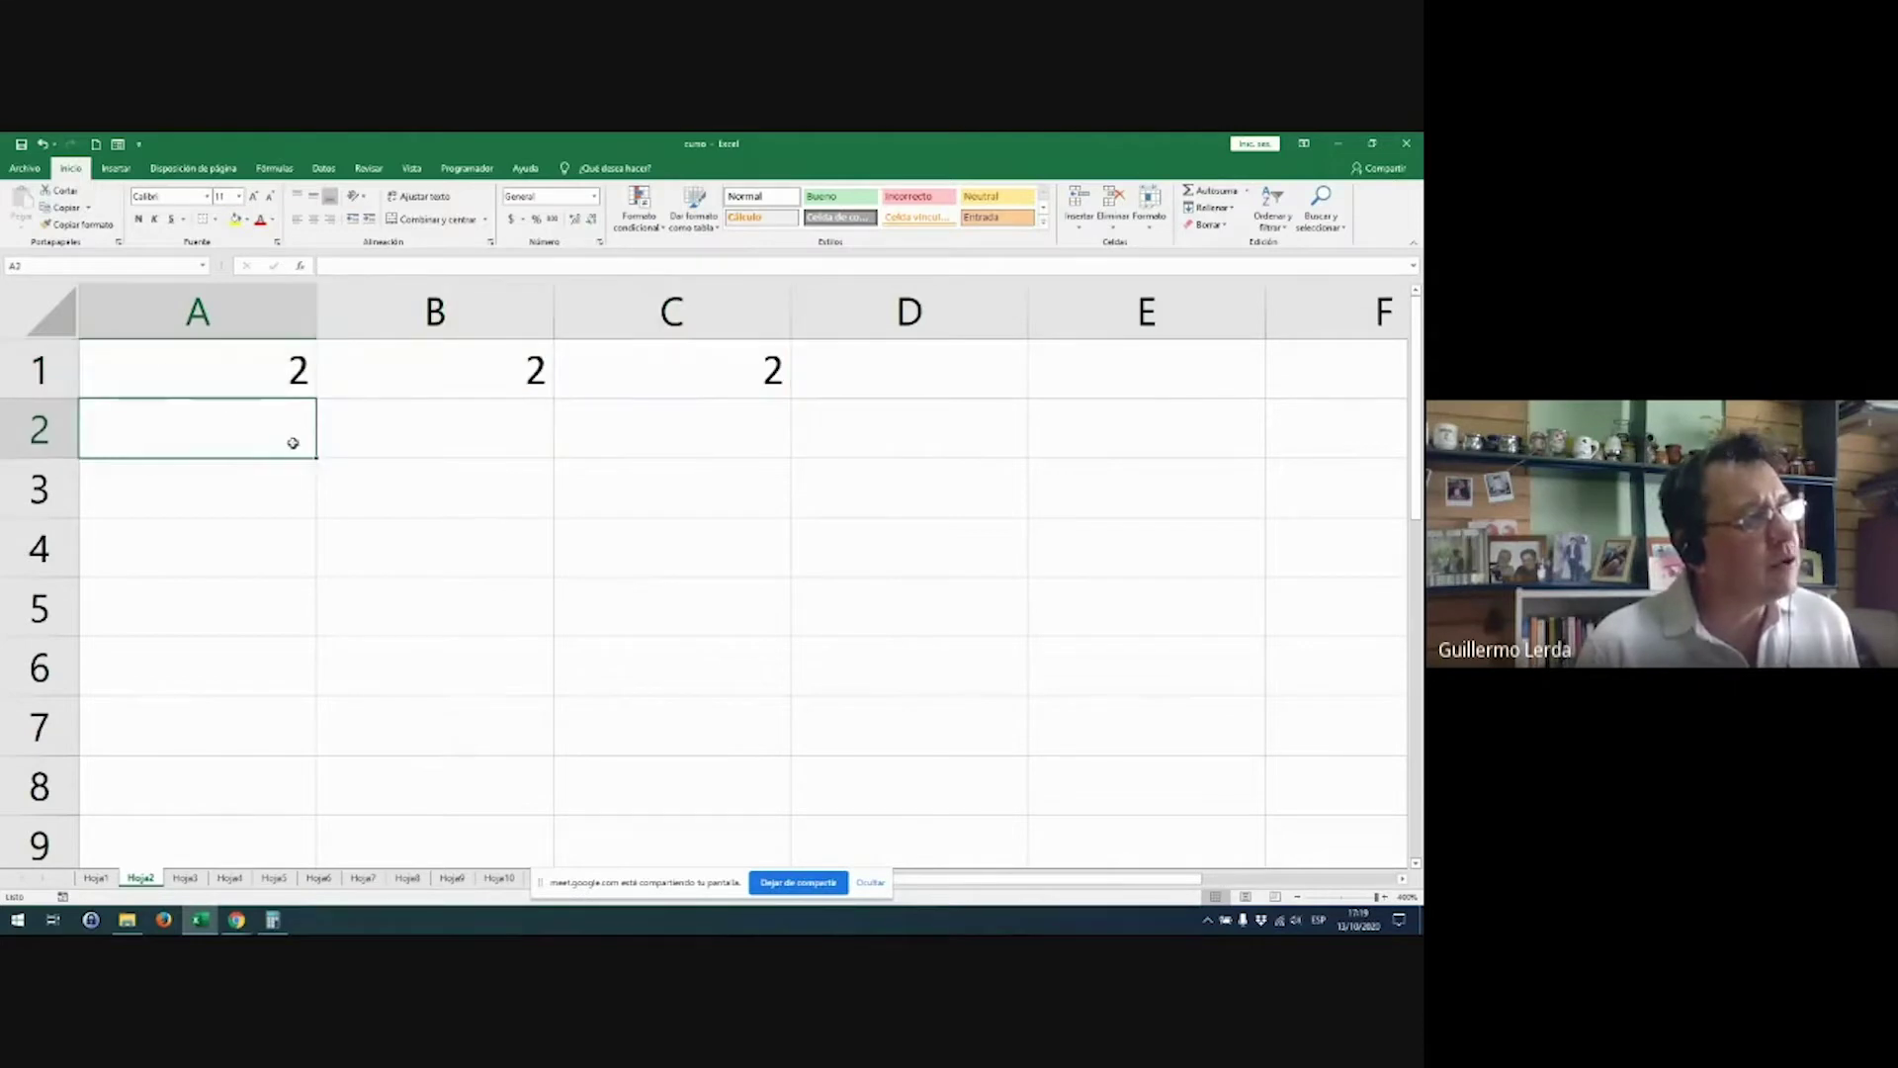
pyautogui.click(273, 384)
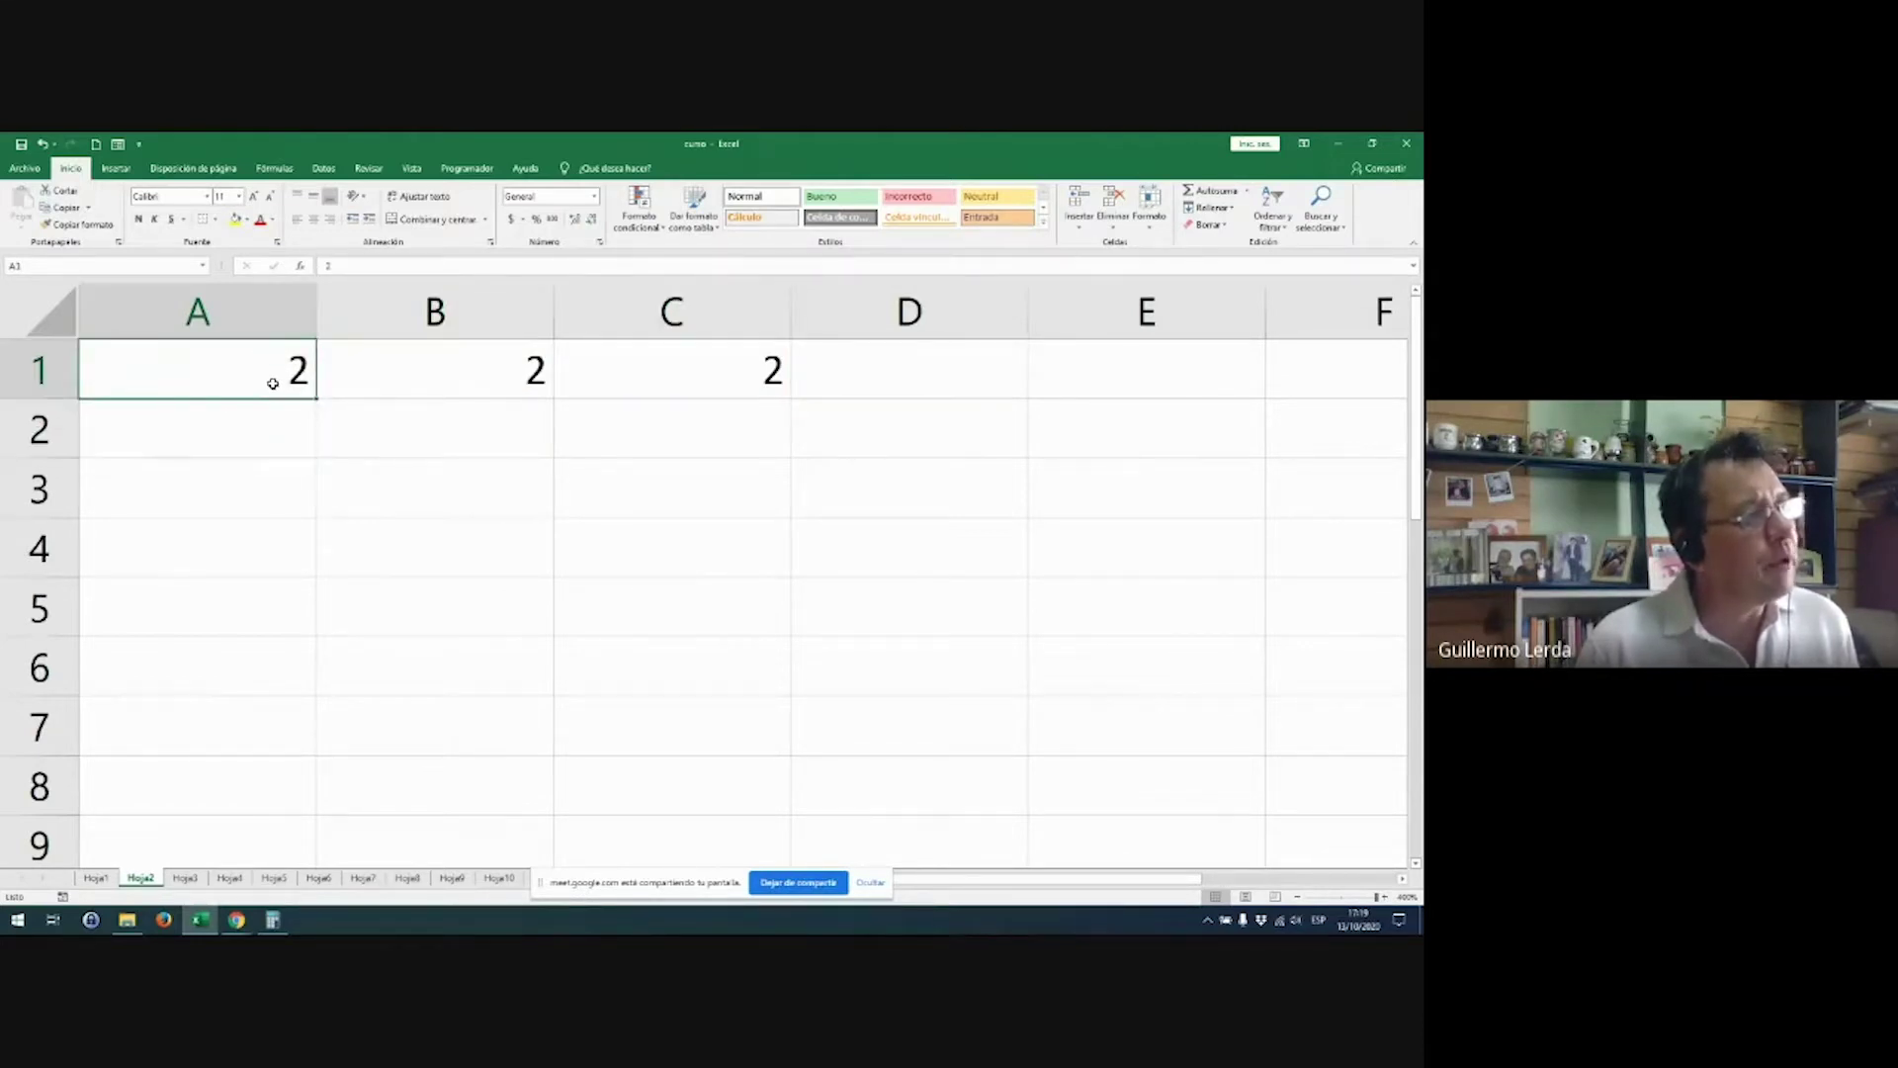
pyautogui.click(584, 362)
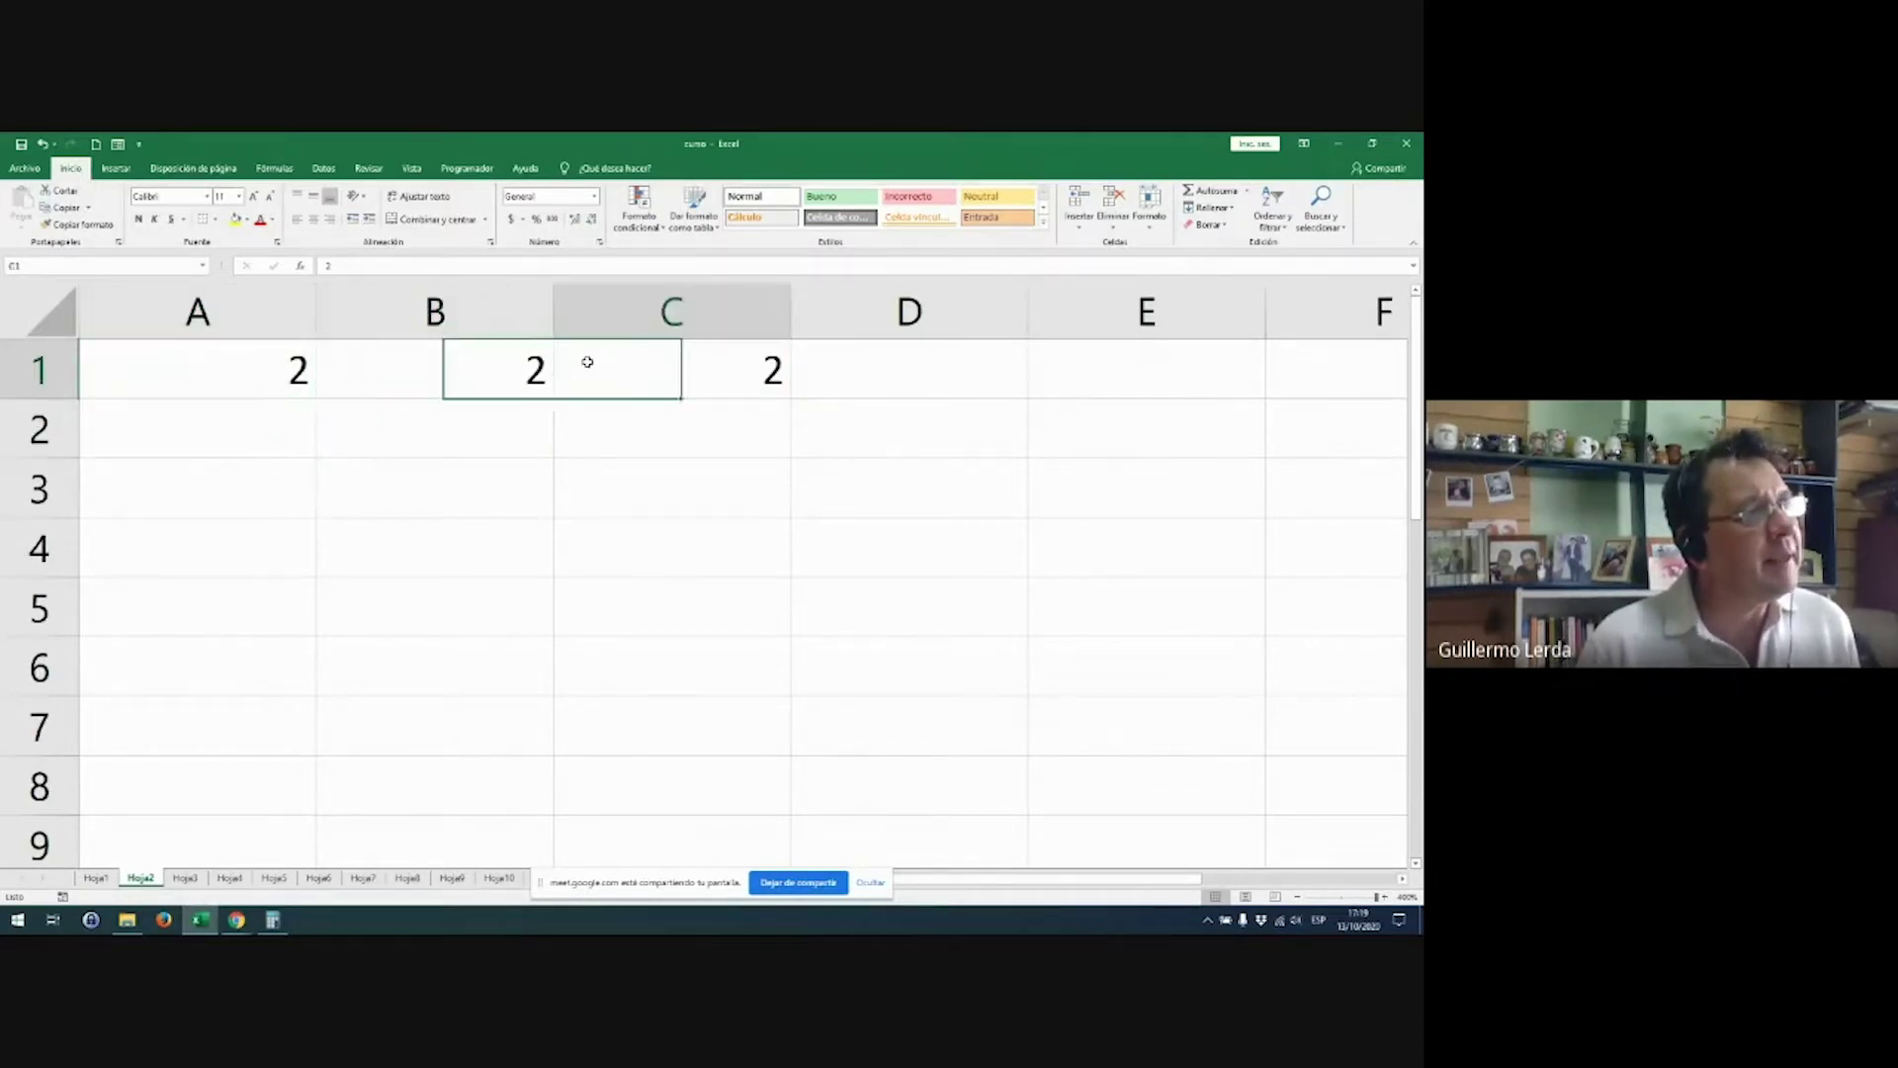
pyautogui.click(325, 265)
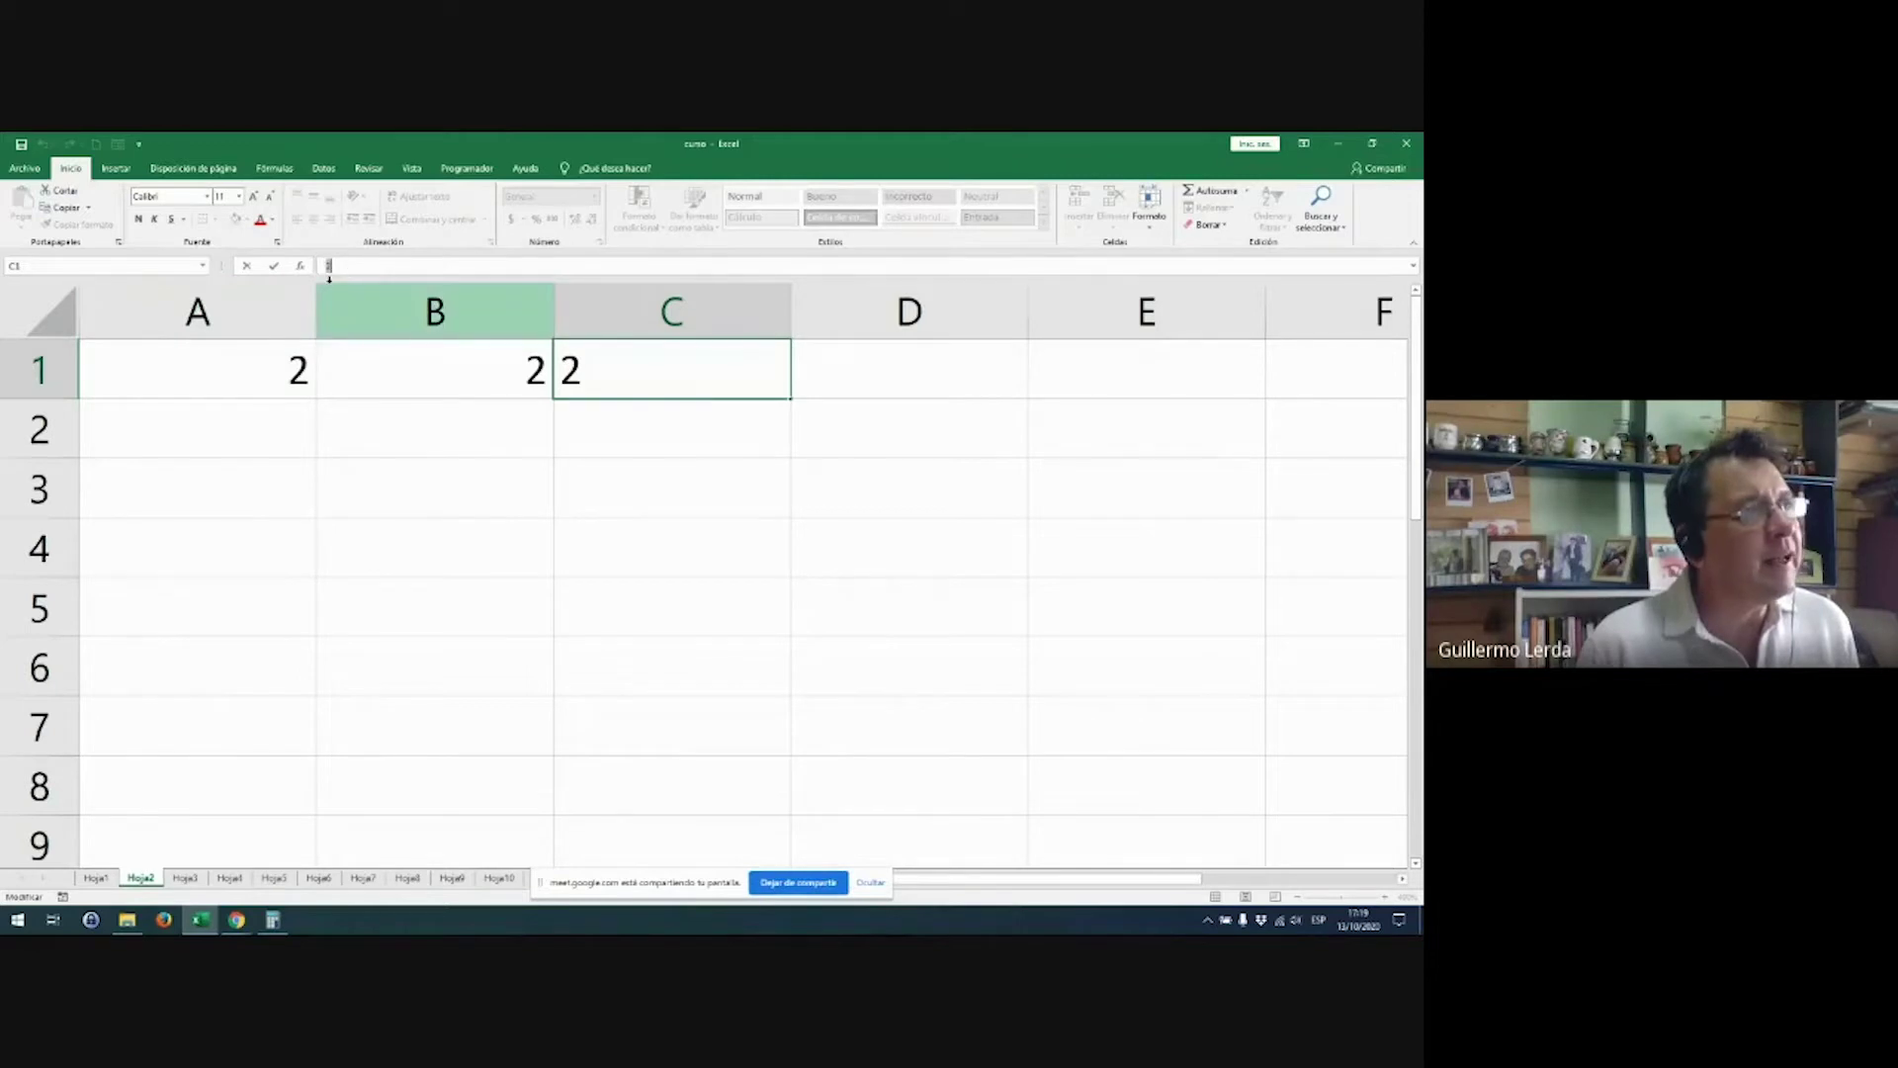
pyautogui.click(354, 430)
# Step: Replace the value in cell B1 with the formula =1+1 and check its content against C1
pyautogui.click(409, 363)
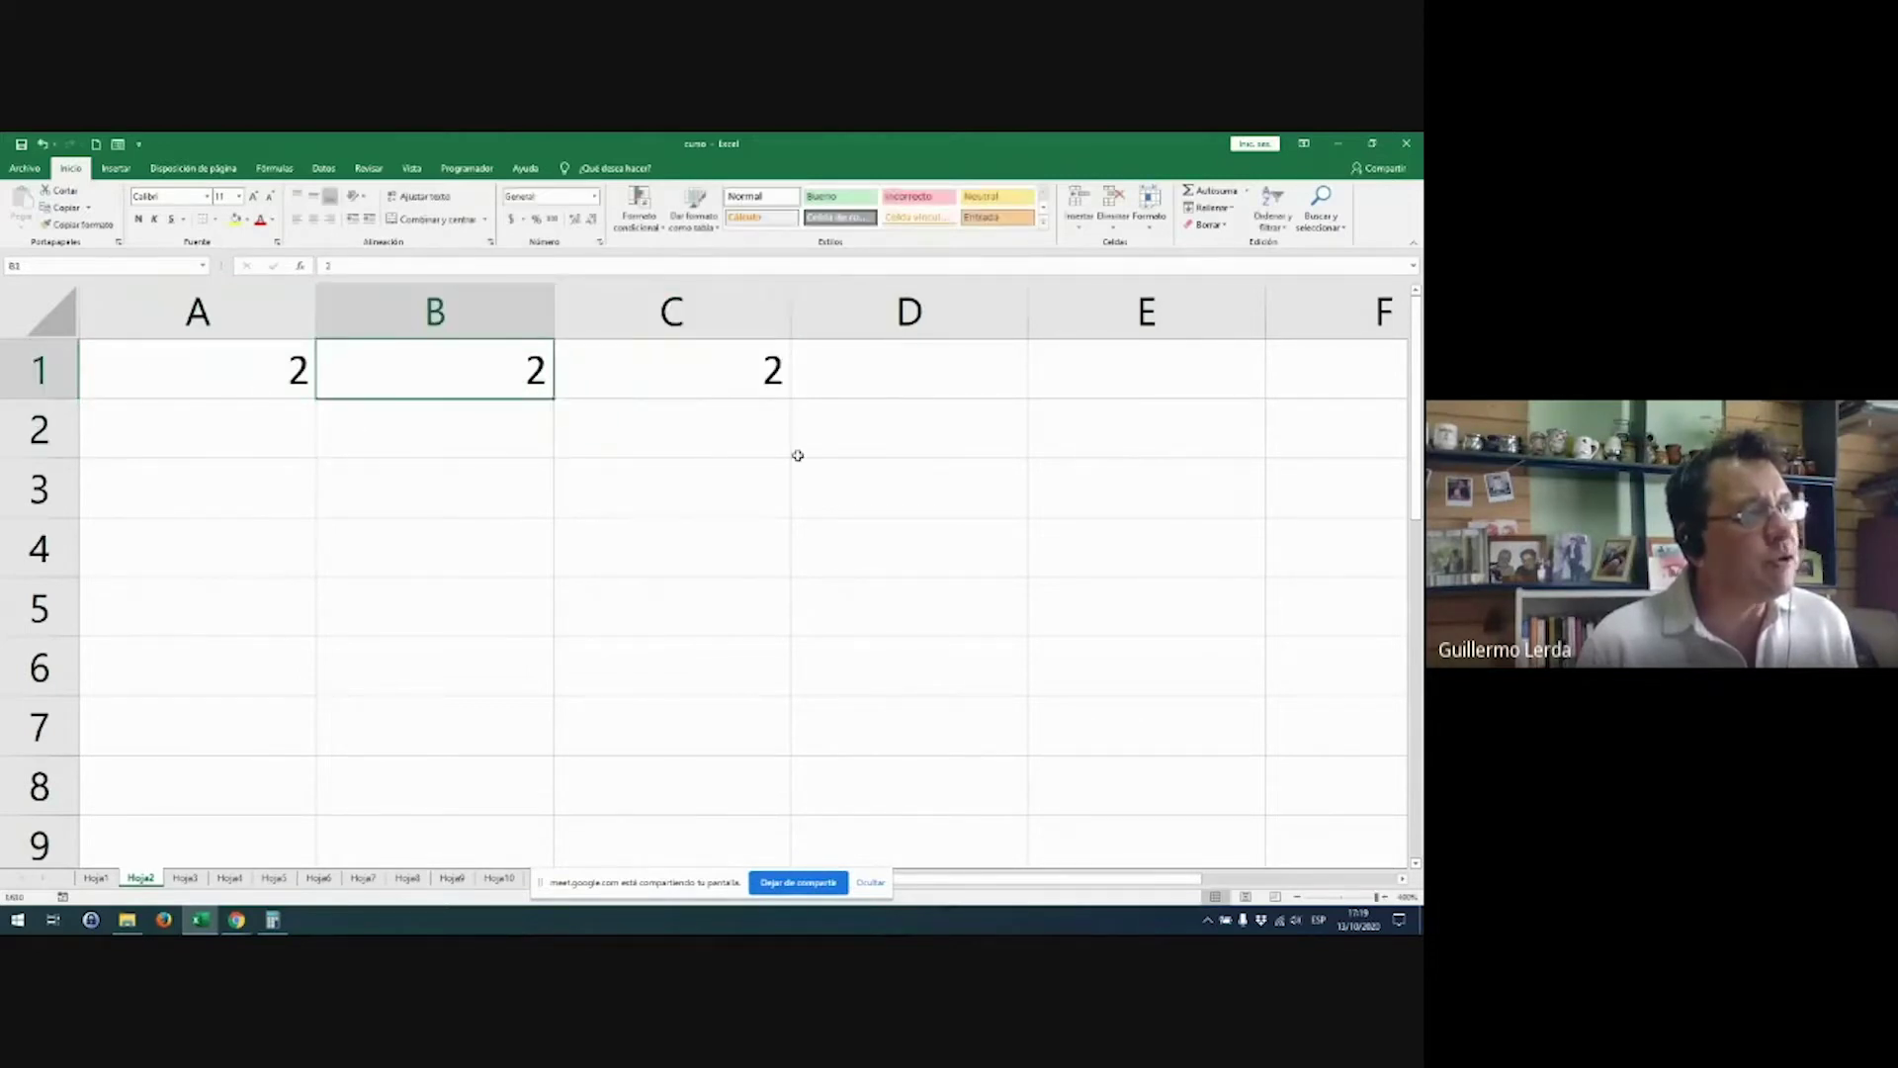
pyautogui.write('=1+1')
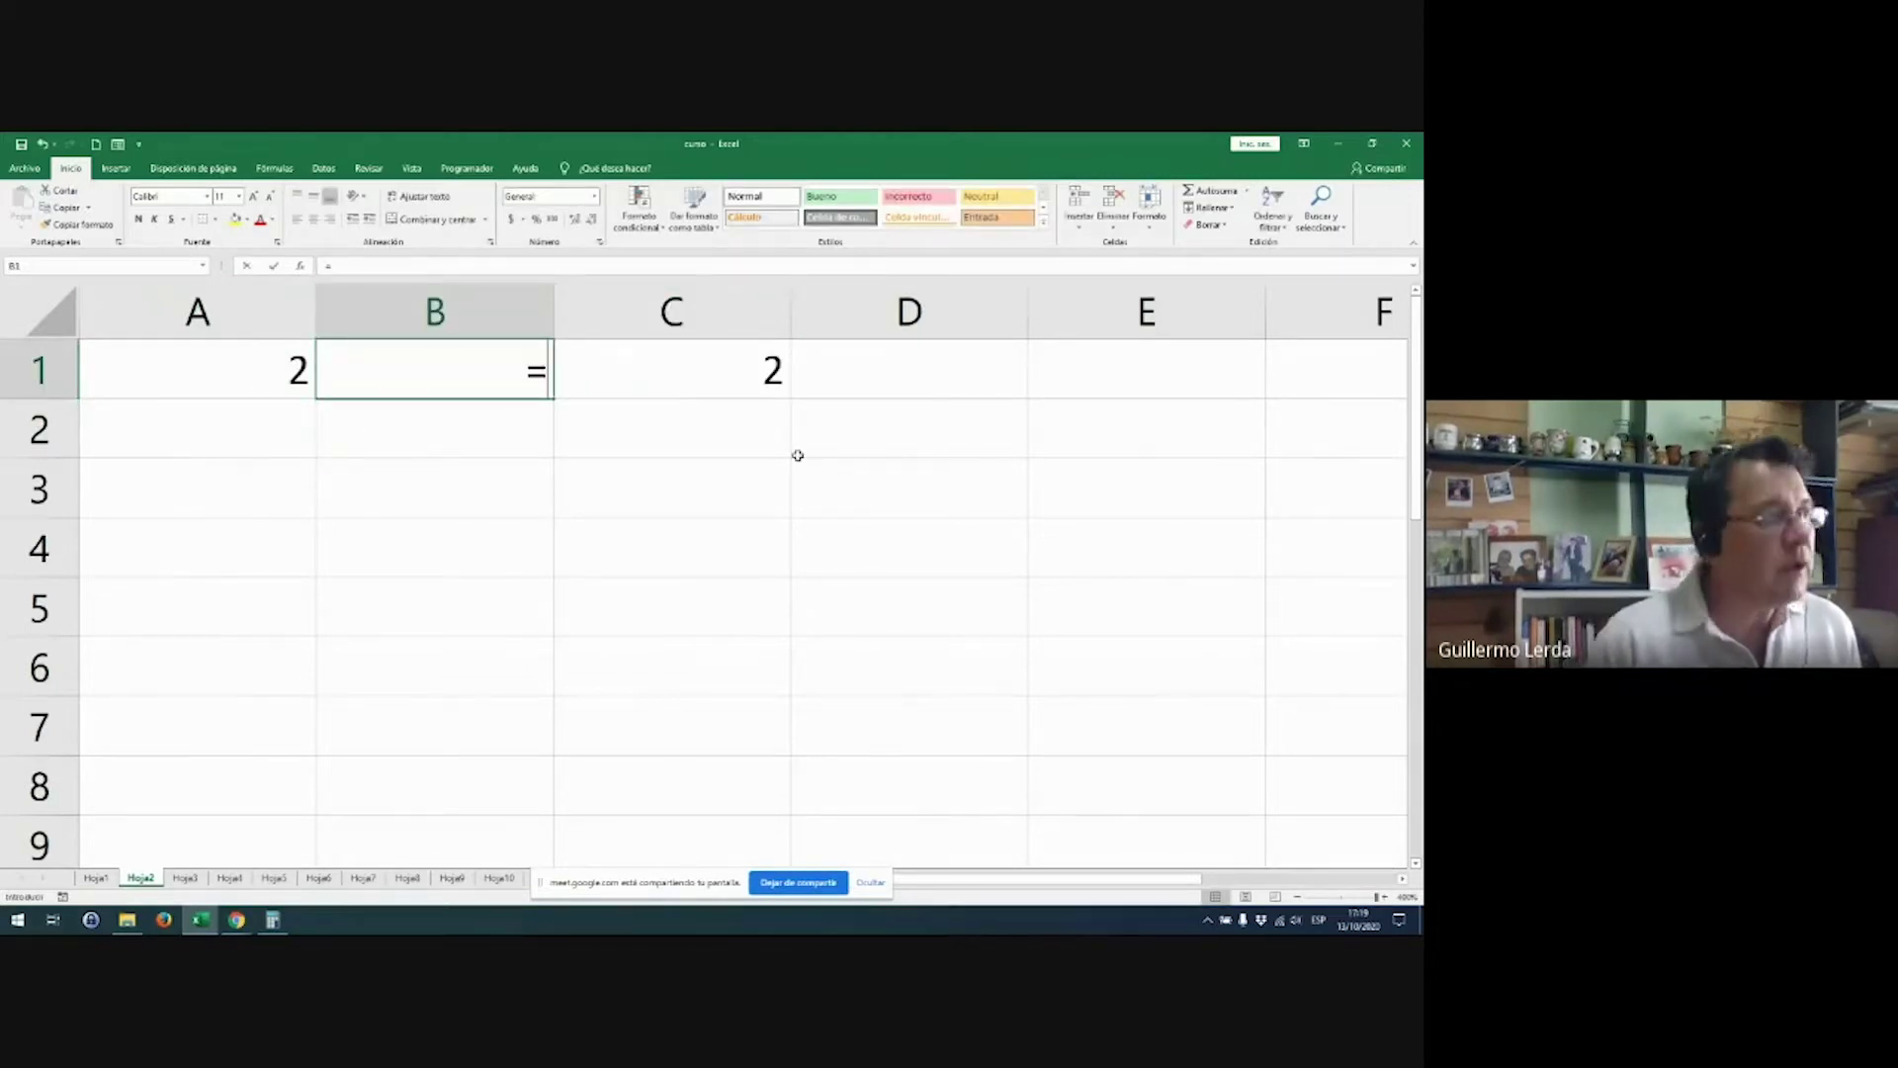
pyautogui.press('Return')
pyautogui.press('Up')
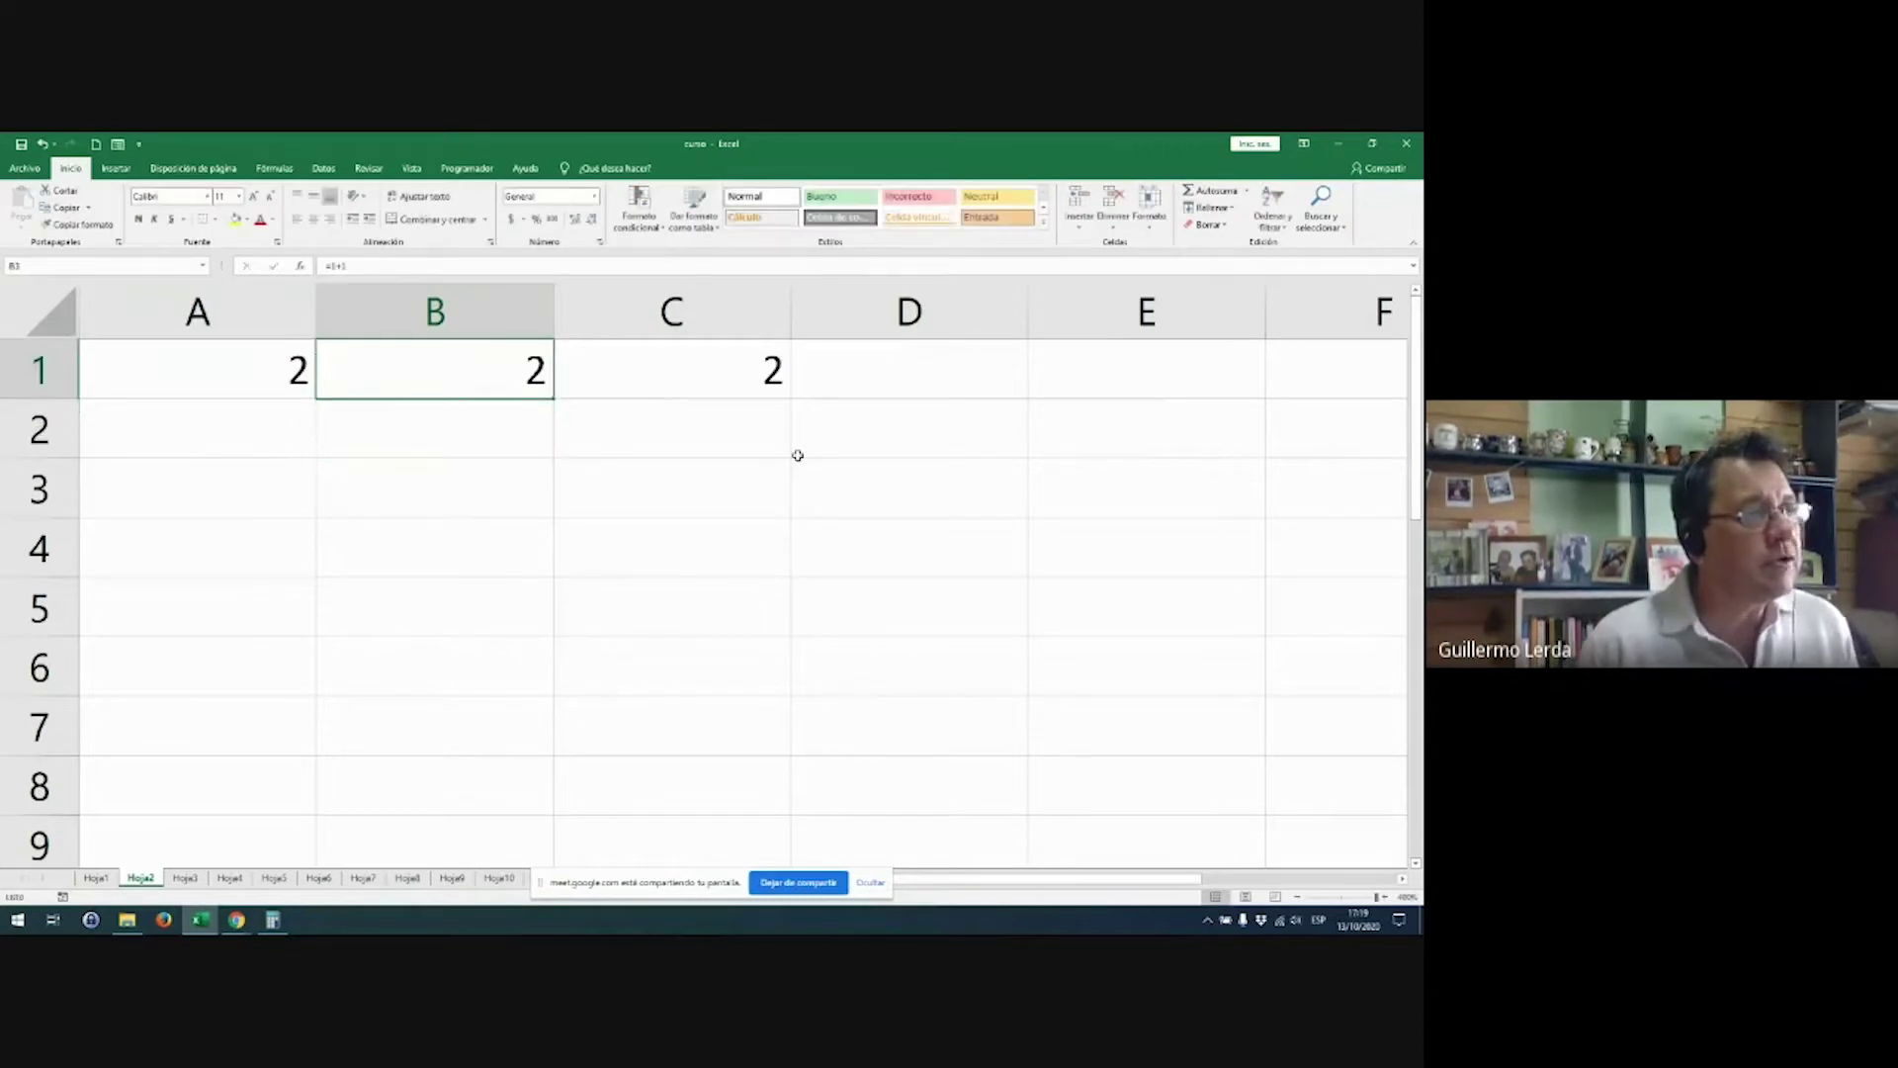
pyautogui.press('Right')
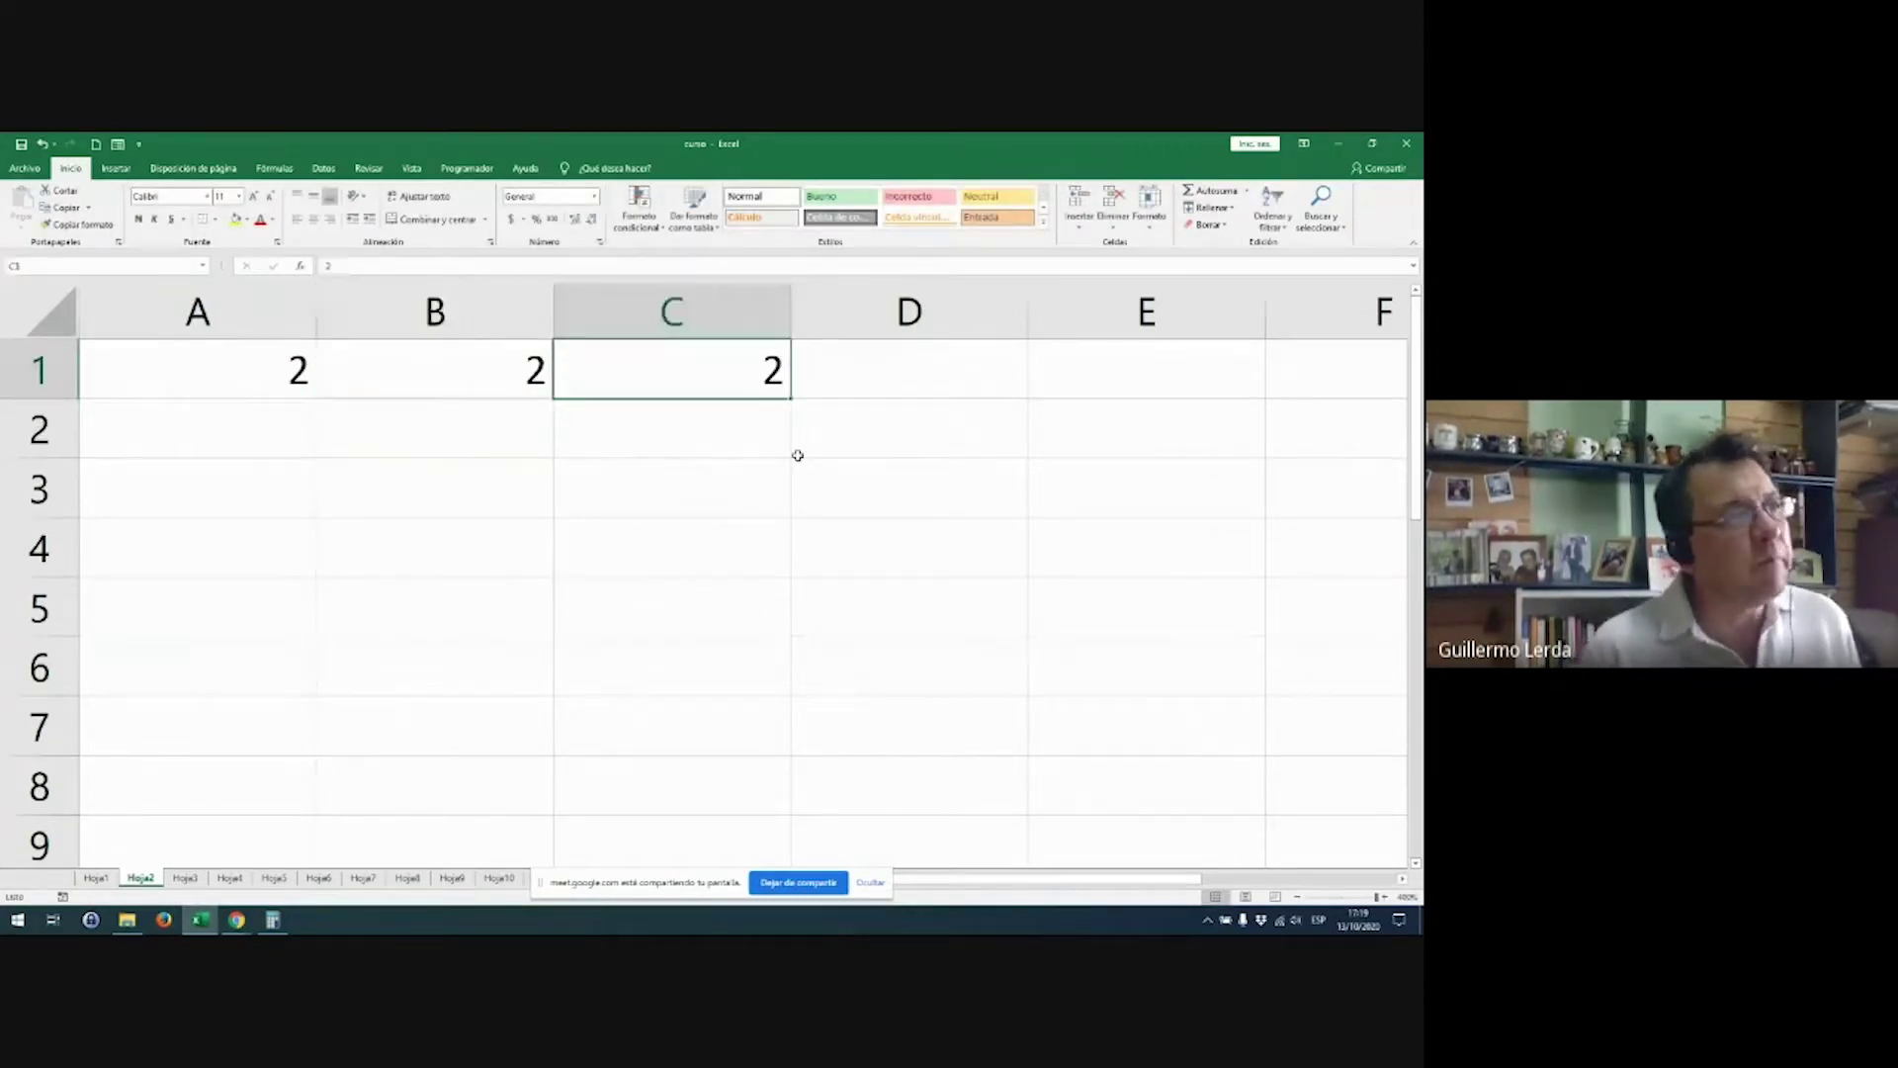
# Step: Compare the stored contents of cells A1, B1 and C1, opening B1 to examine its formula
pyautogui.click(169, 383)
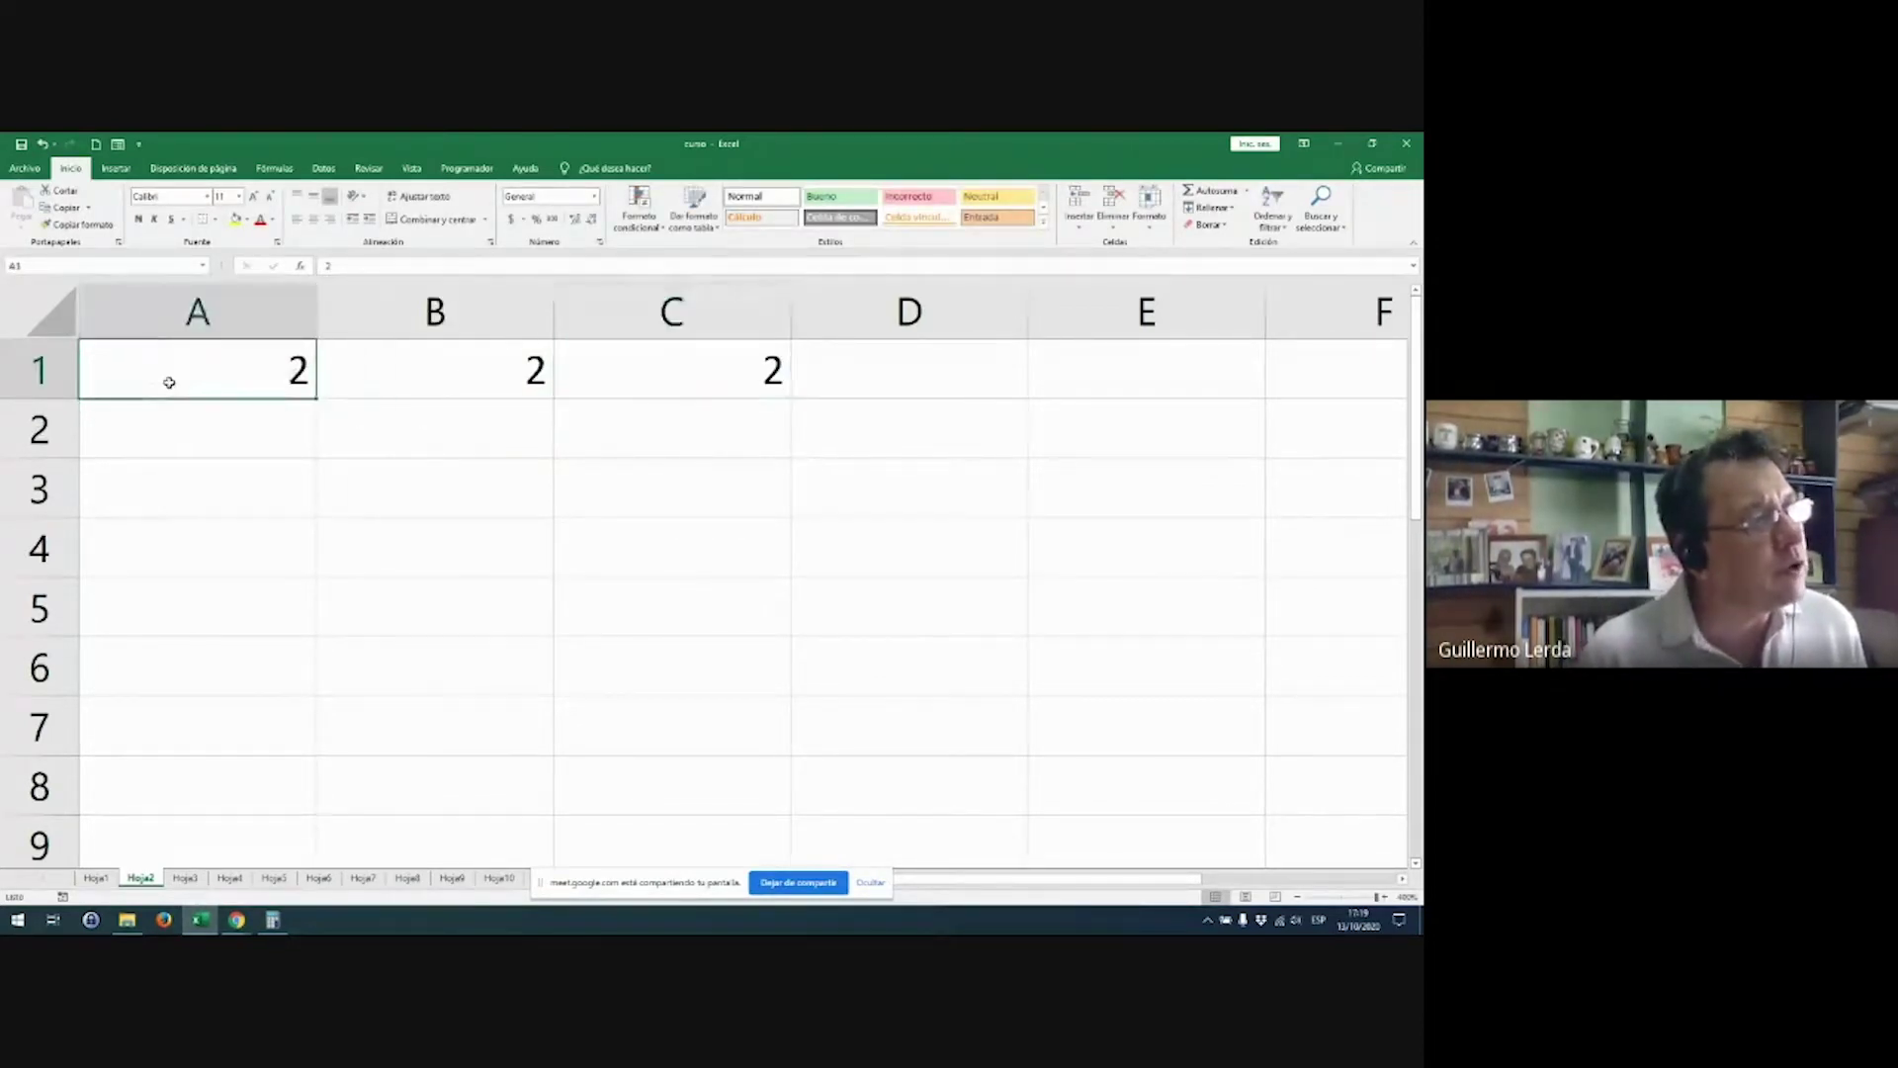
pyautogui.doubleClick(432, 372)
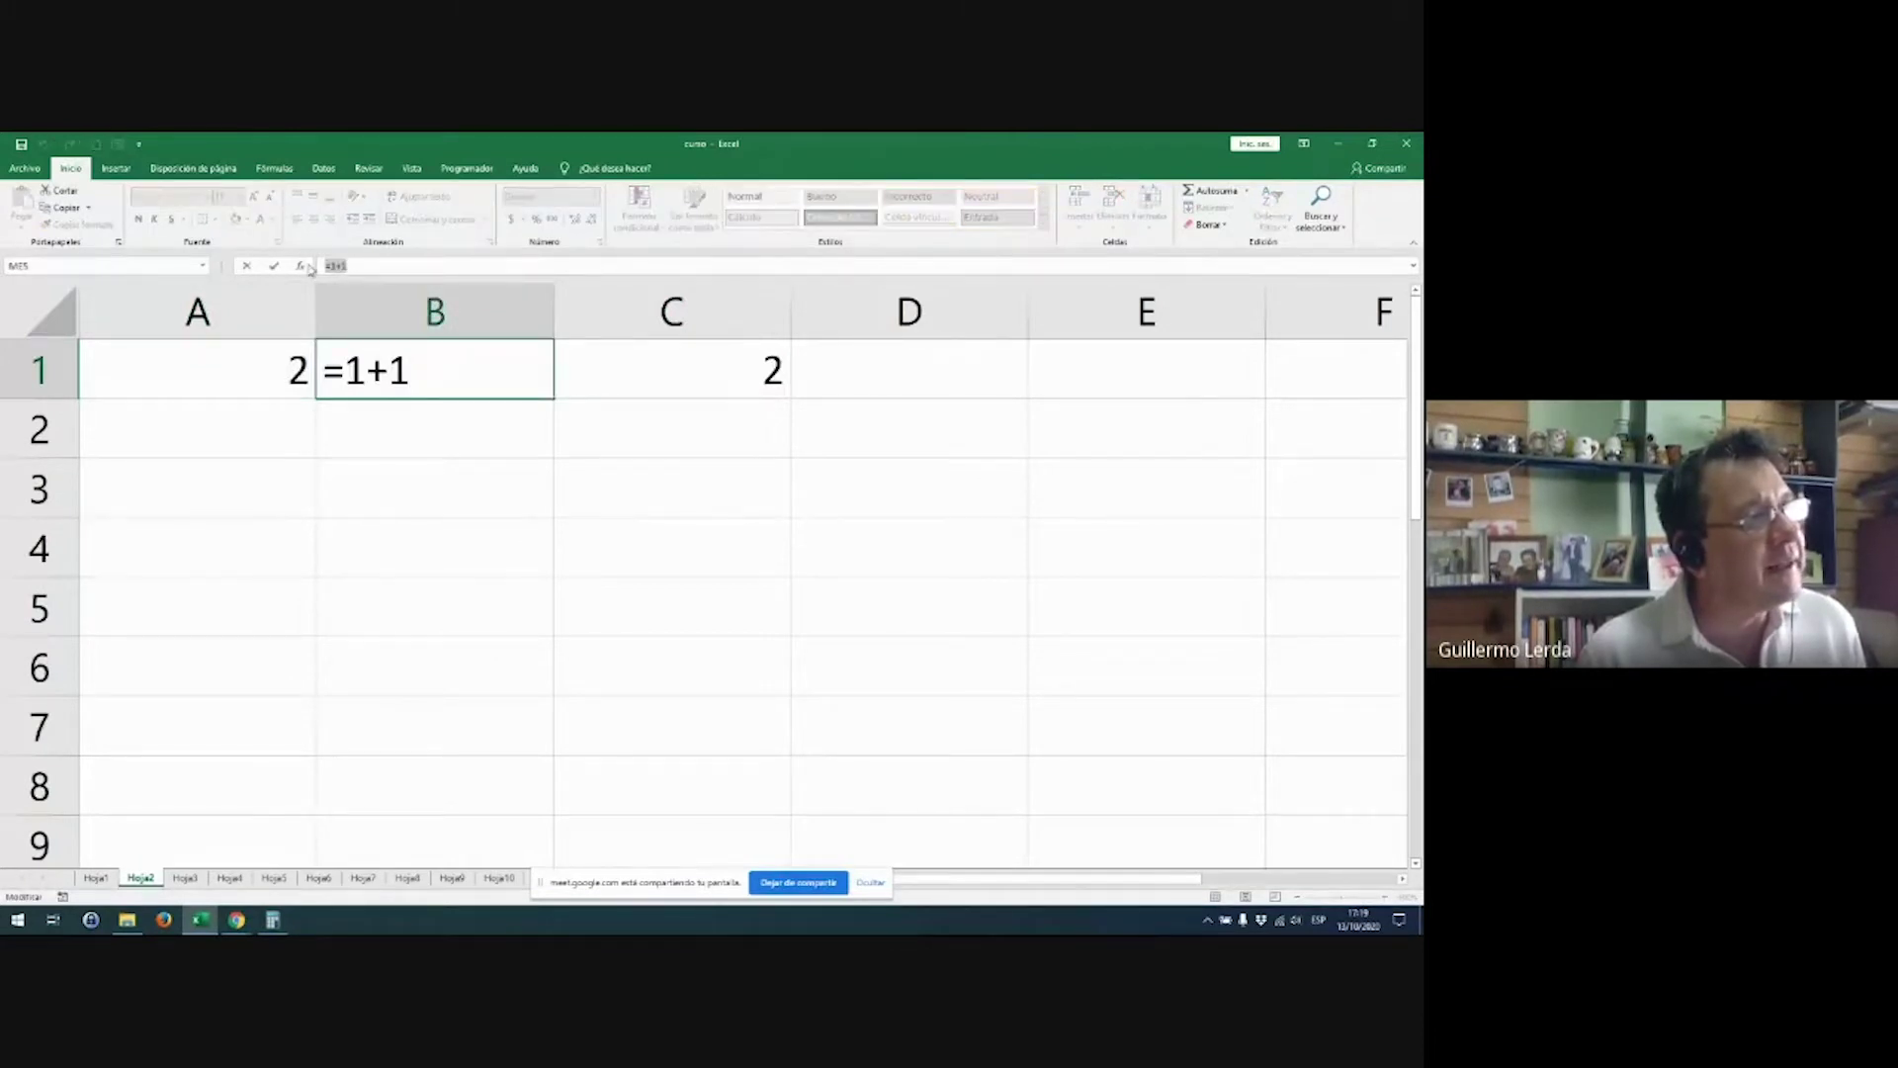
pyautogui.hotkey('ctrl', 'Return')
pyautogui.click(633, 379)
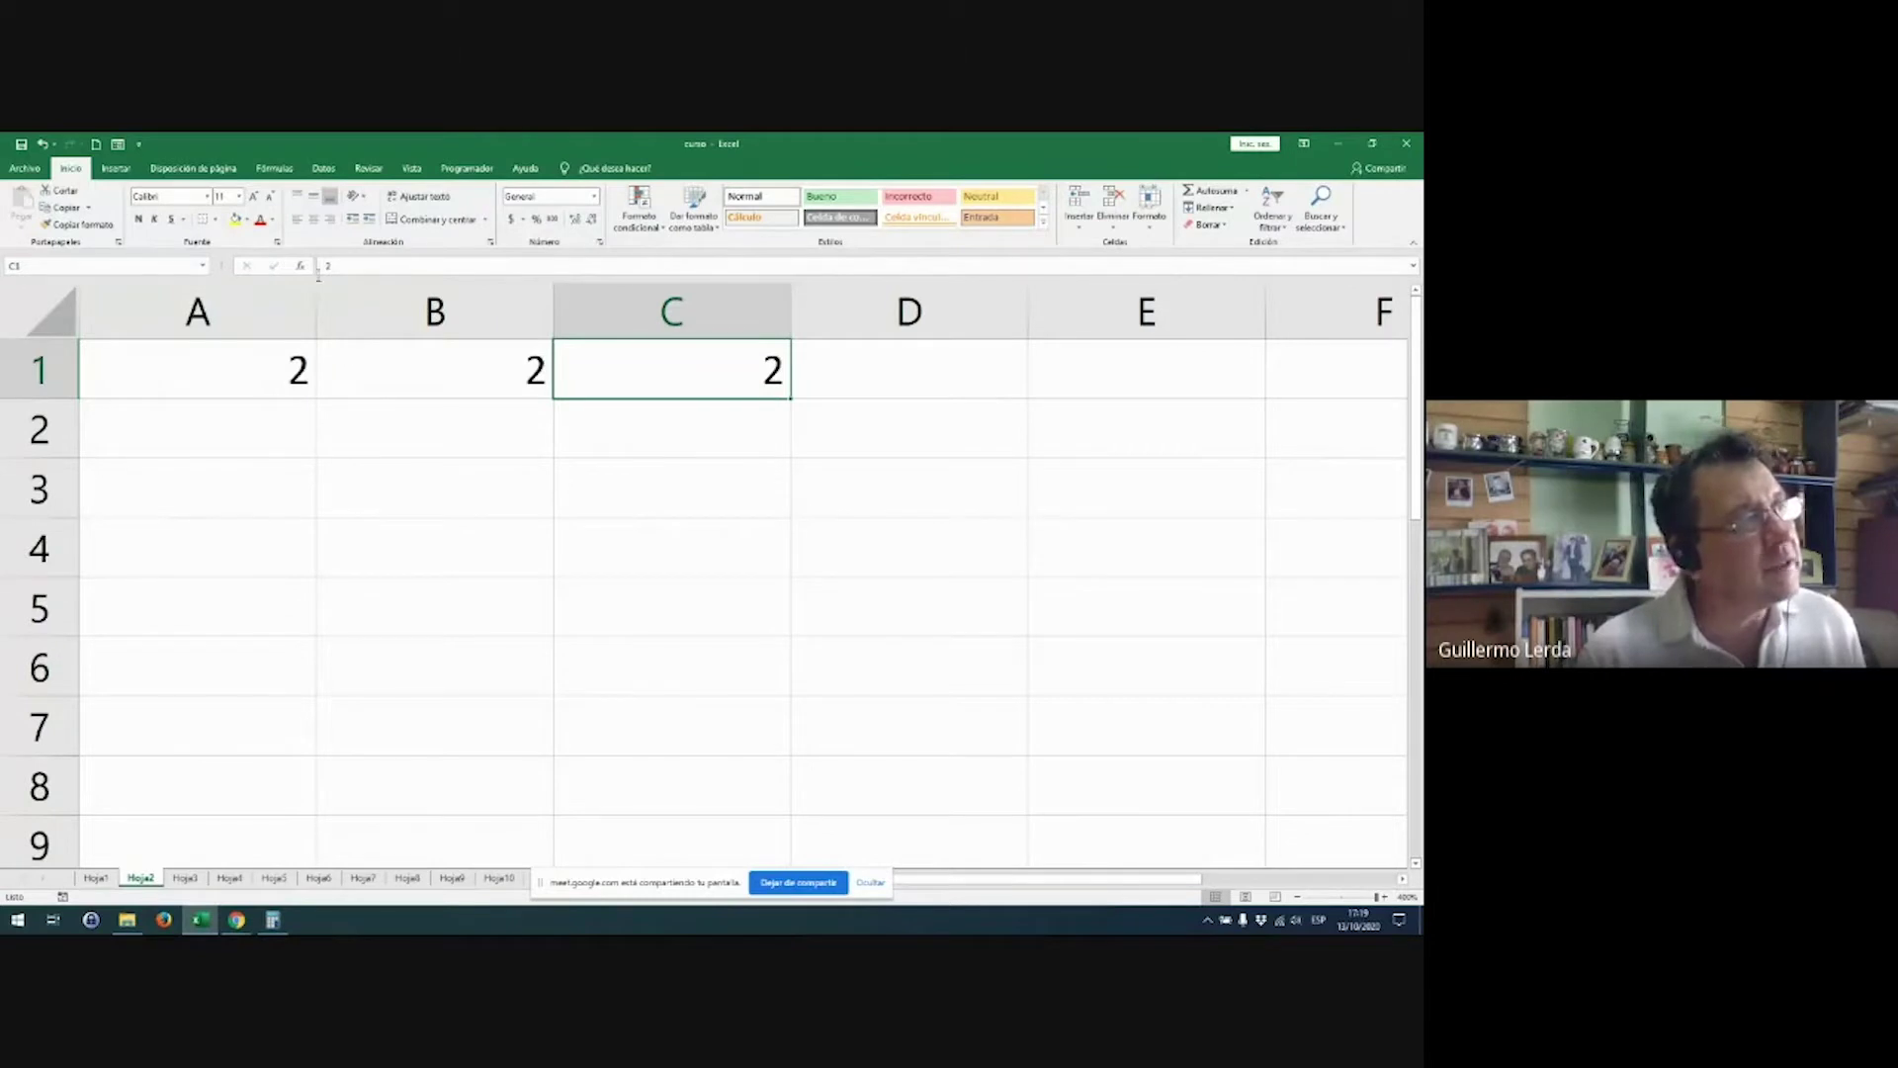
pyautogui.moveTo(261, 367); pyautogui.dragTo(721, 377)
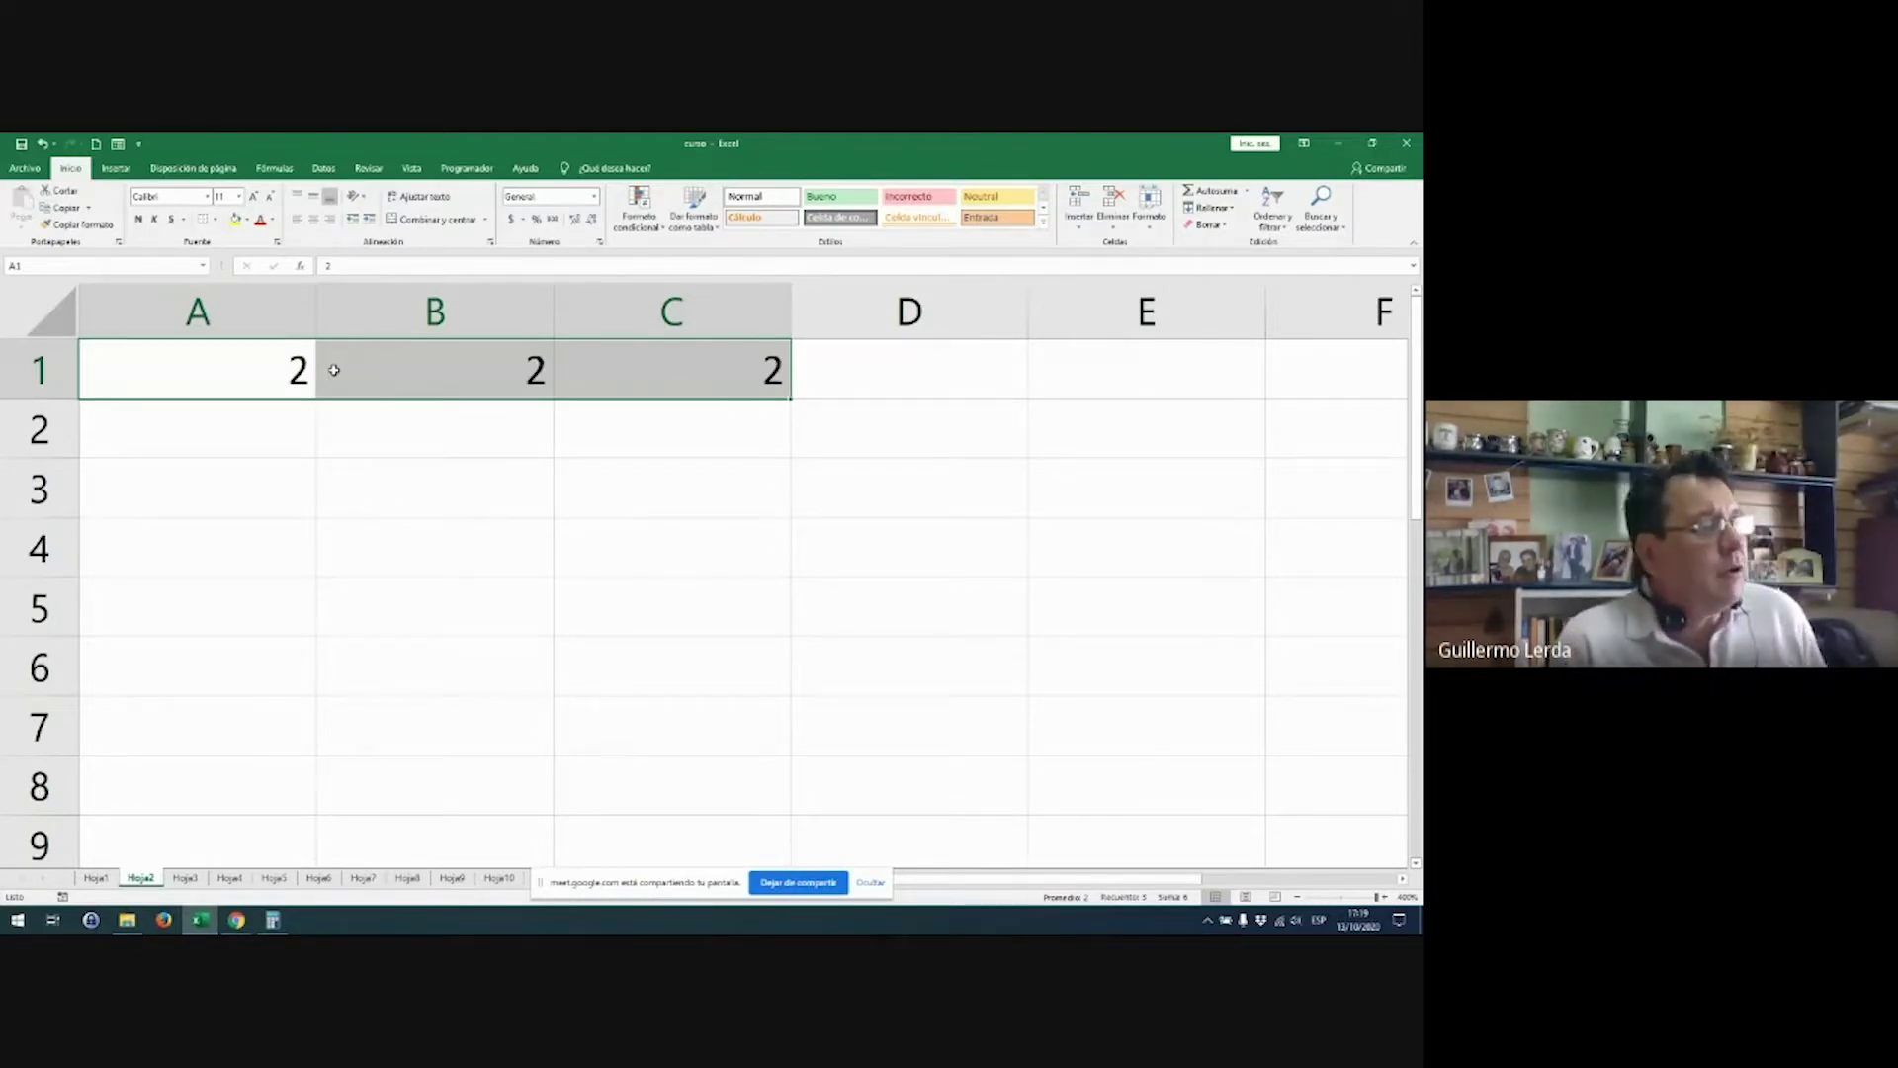
pyautogui.doubleClick(329, 265)
pyautogui.click(275, 441)
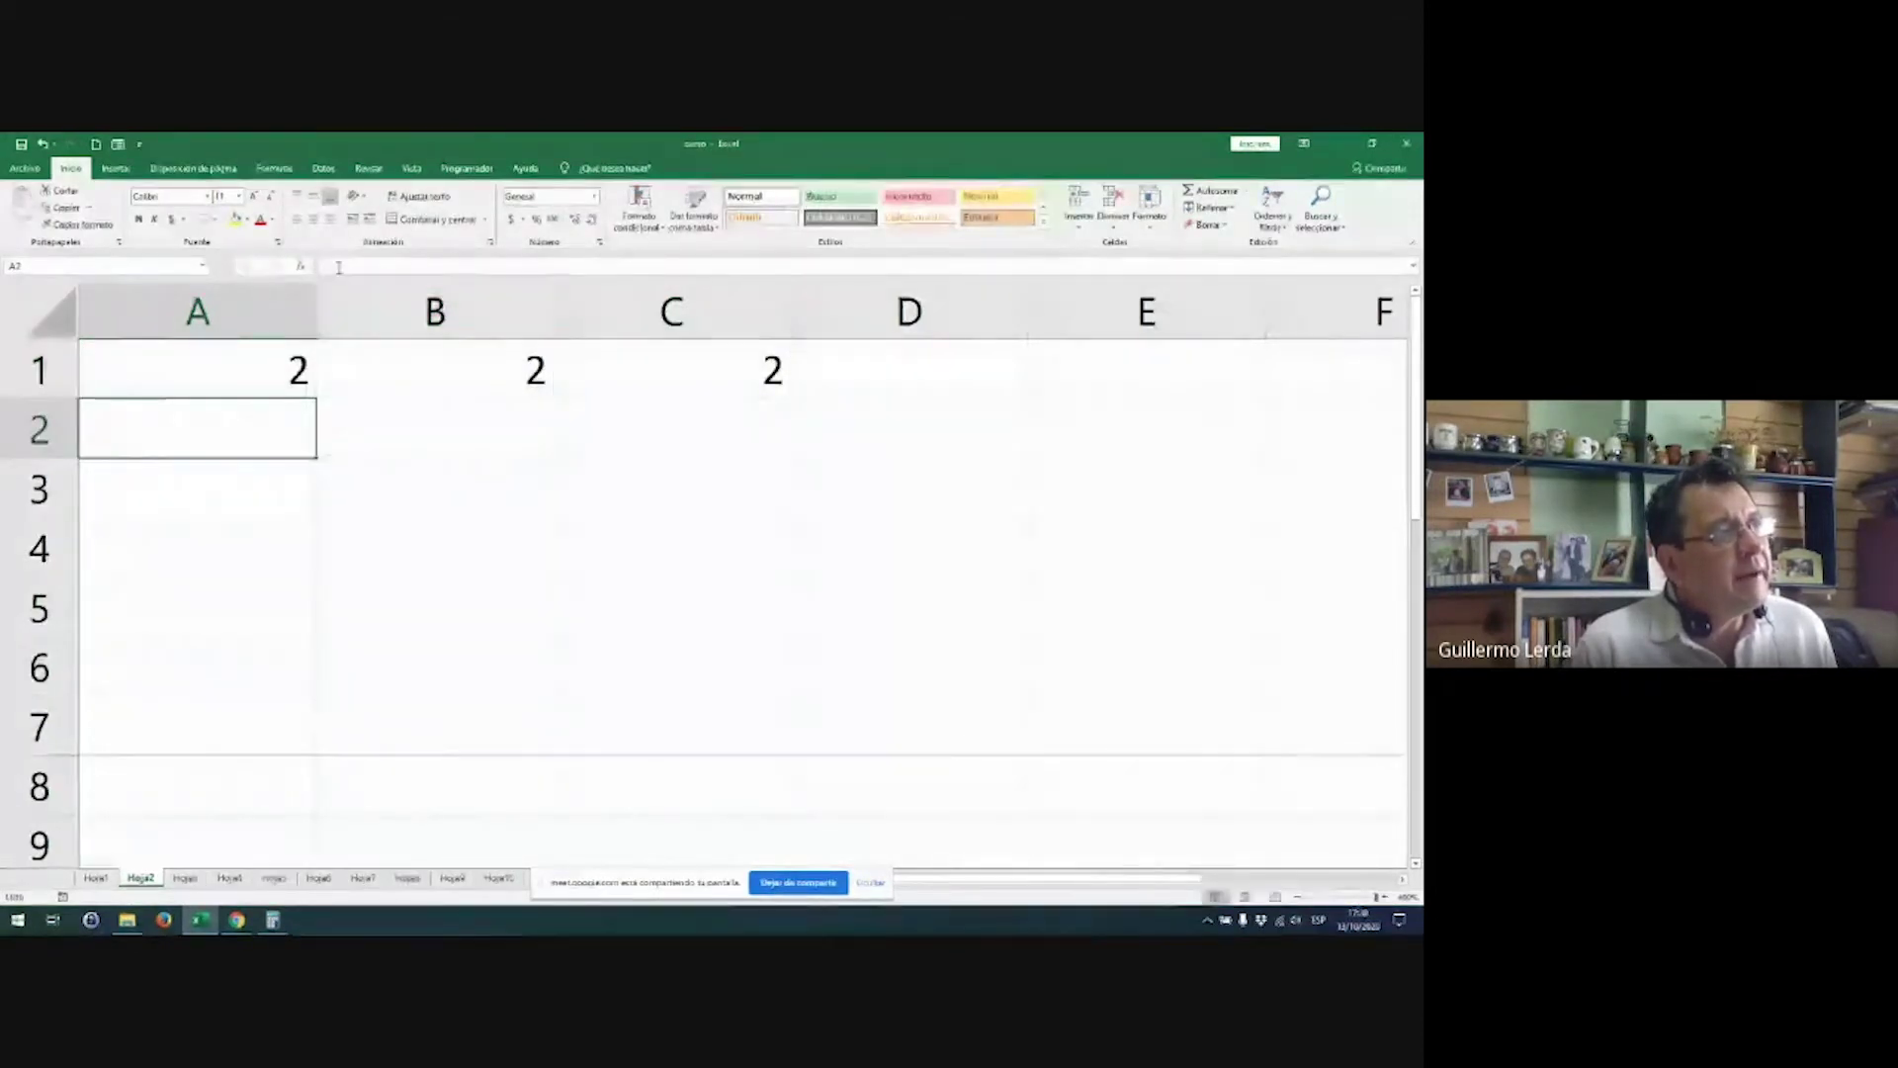
# Step: Check the content of A1 again, examine the formula in B1 and leave B1 without saving any edit
pyautogui.click(341, 368)
pyautogui.click(244, 361)
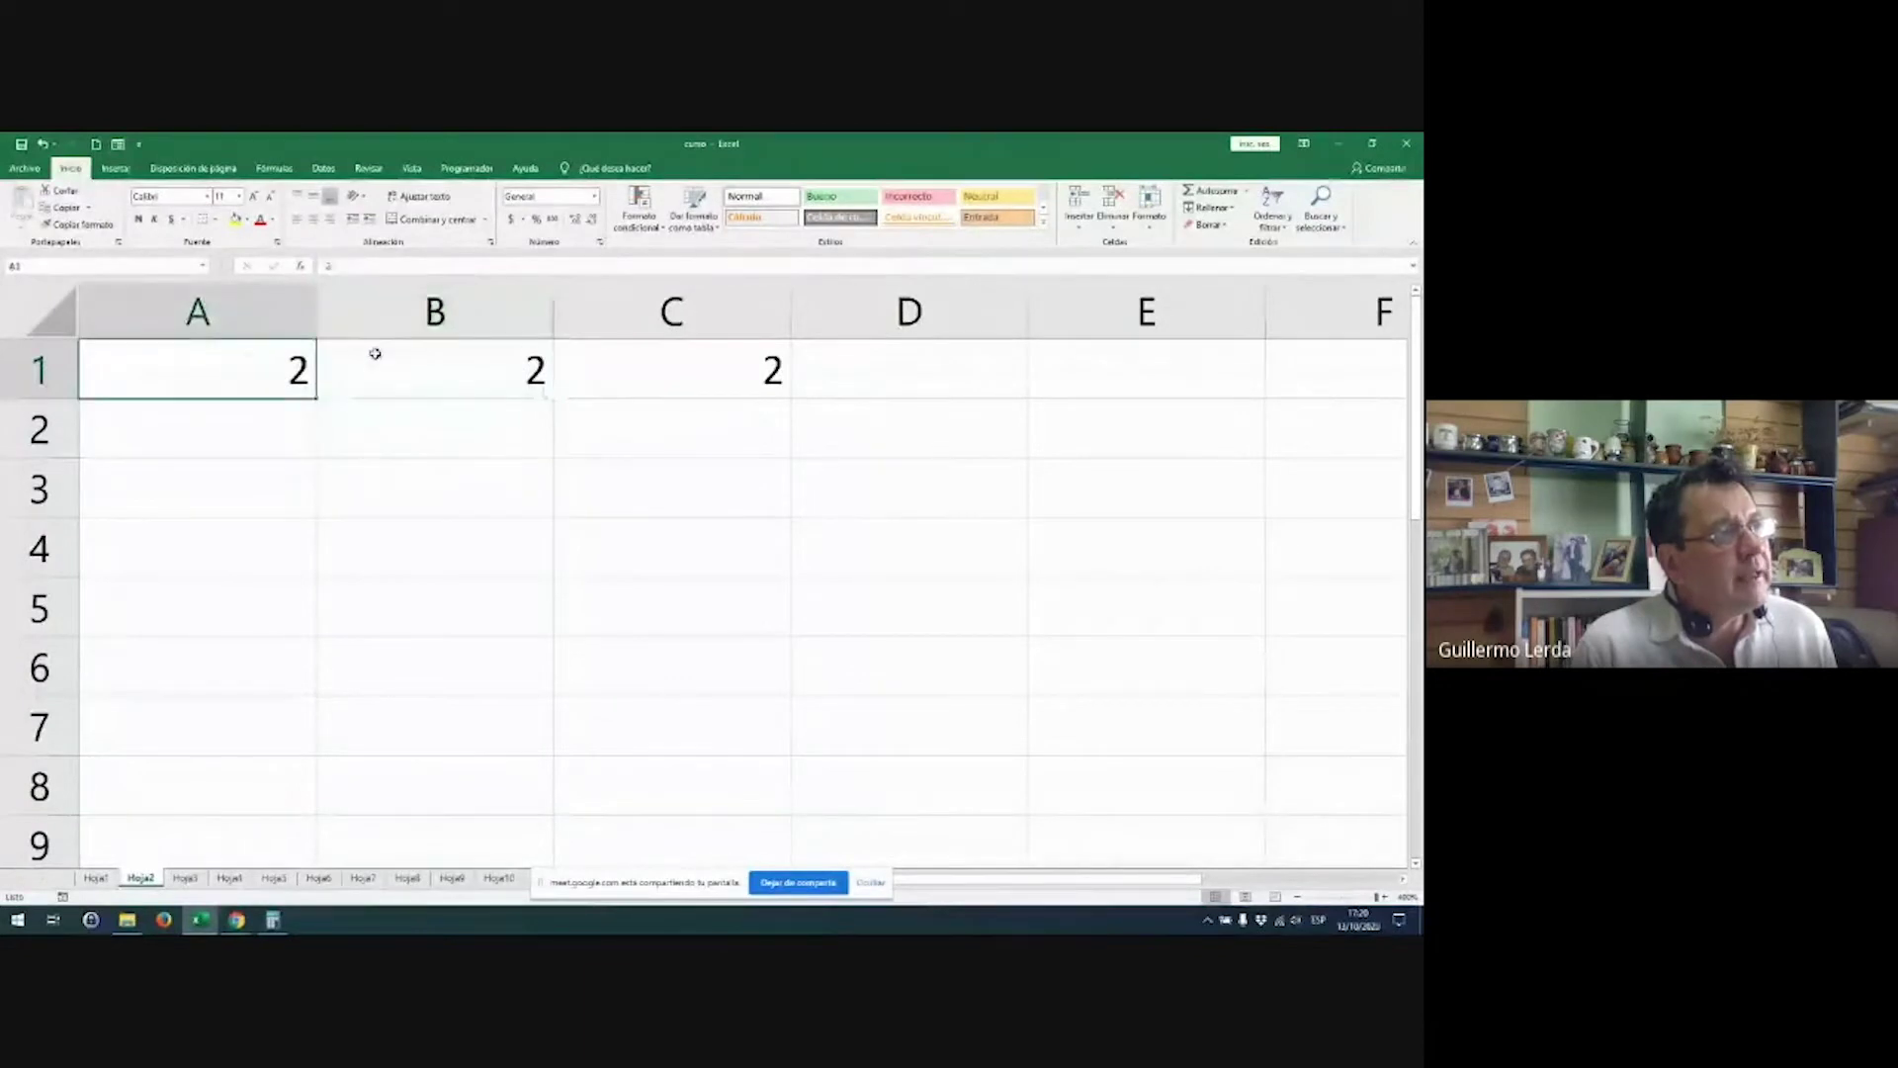
pyautogui.click(375, 353)
pyautogui.doubleClick(375, 353)
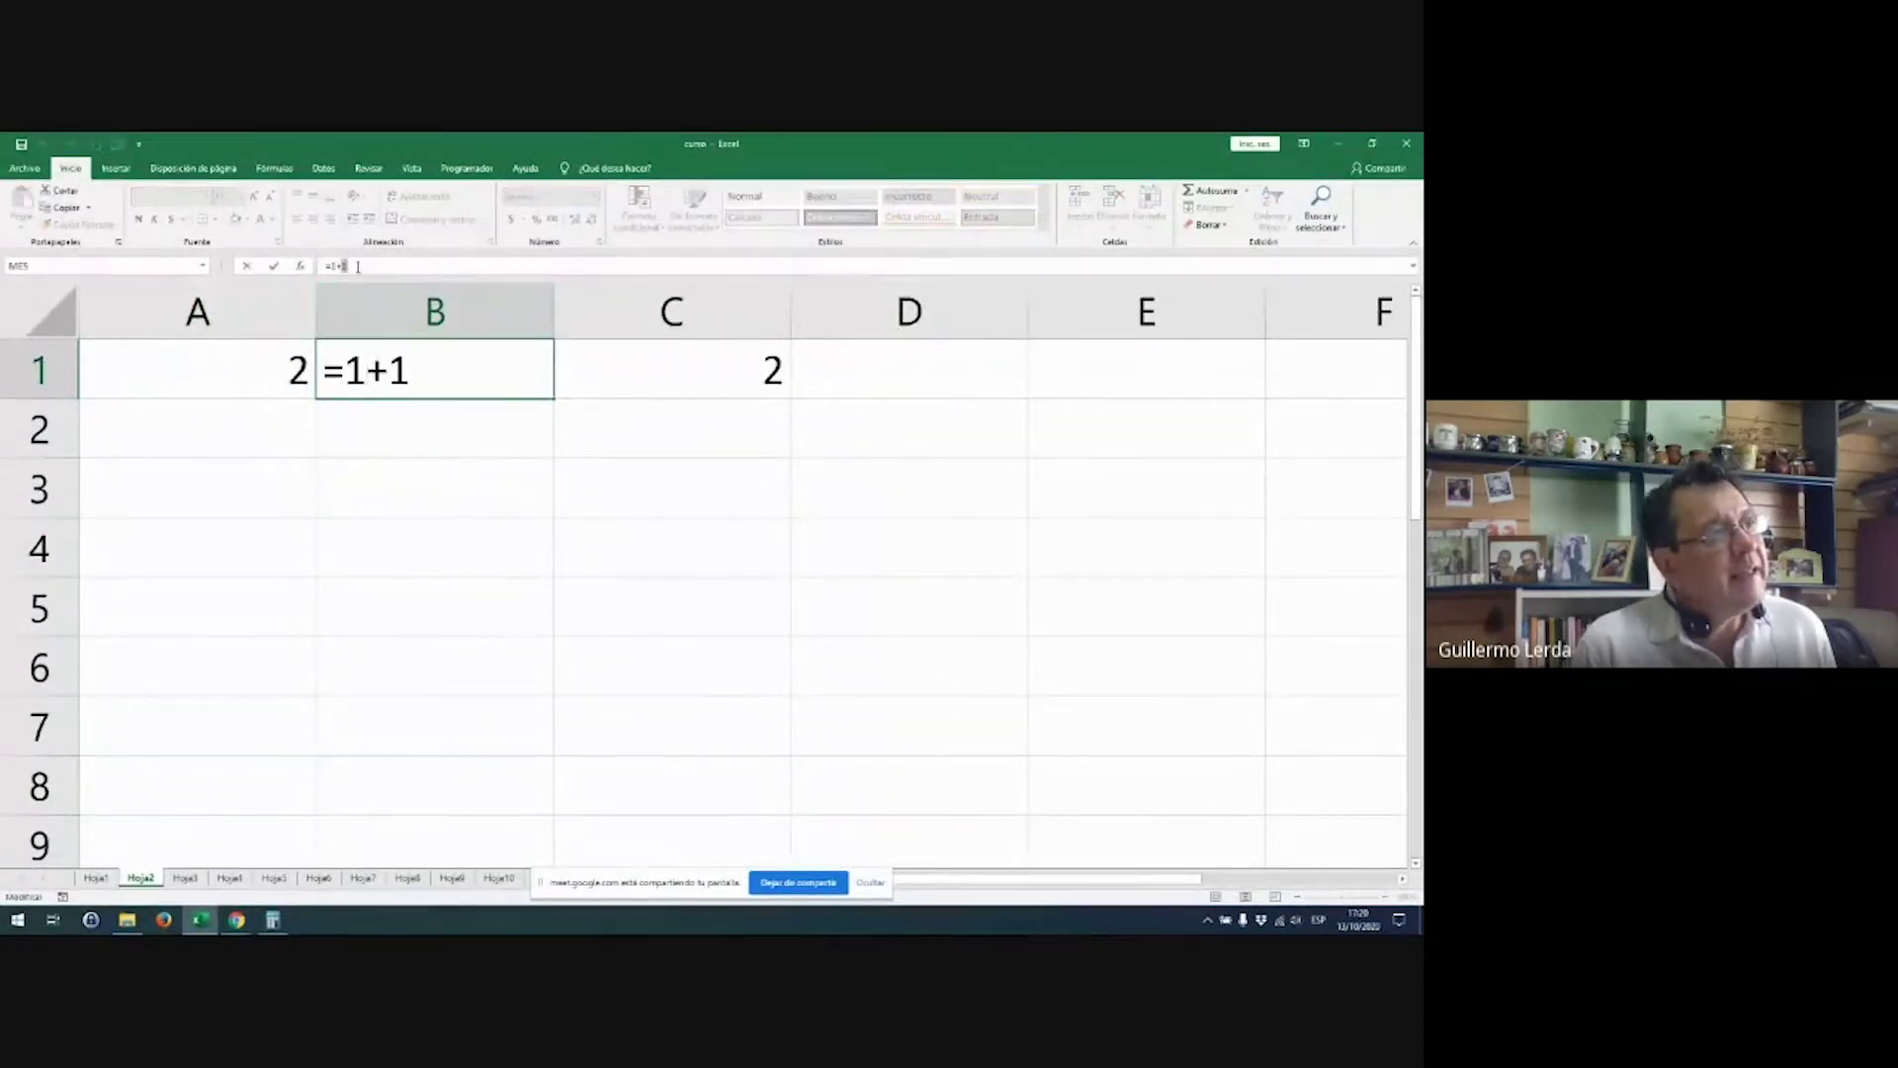
pyautogui.moveTo(358, 266); pyautogui.dragTo(286, 260)
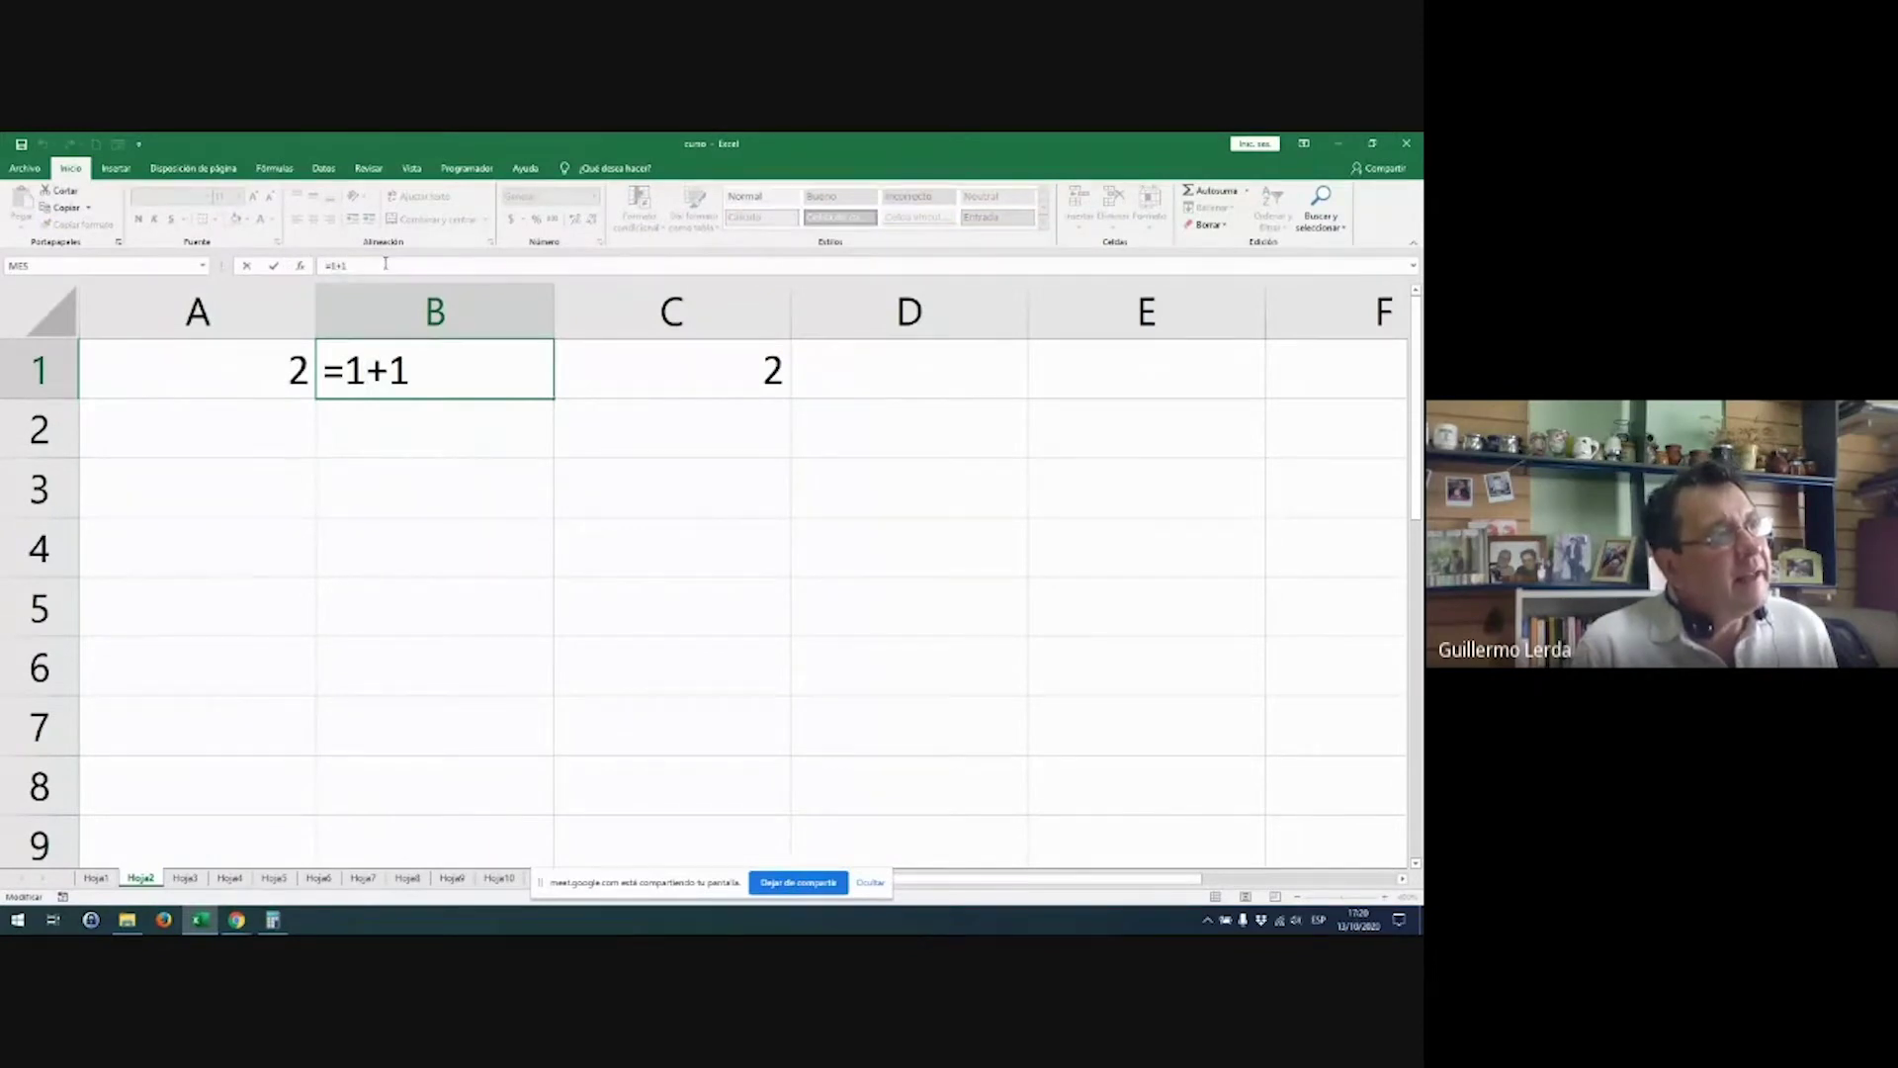
pyautogui.click(413, 494)
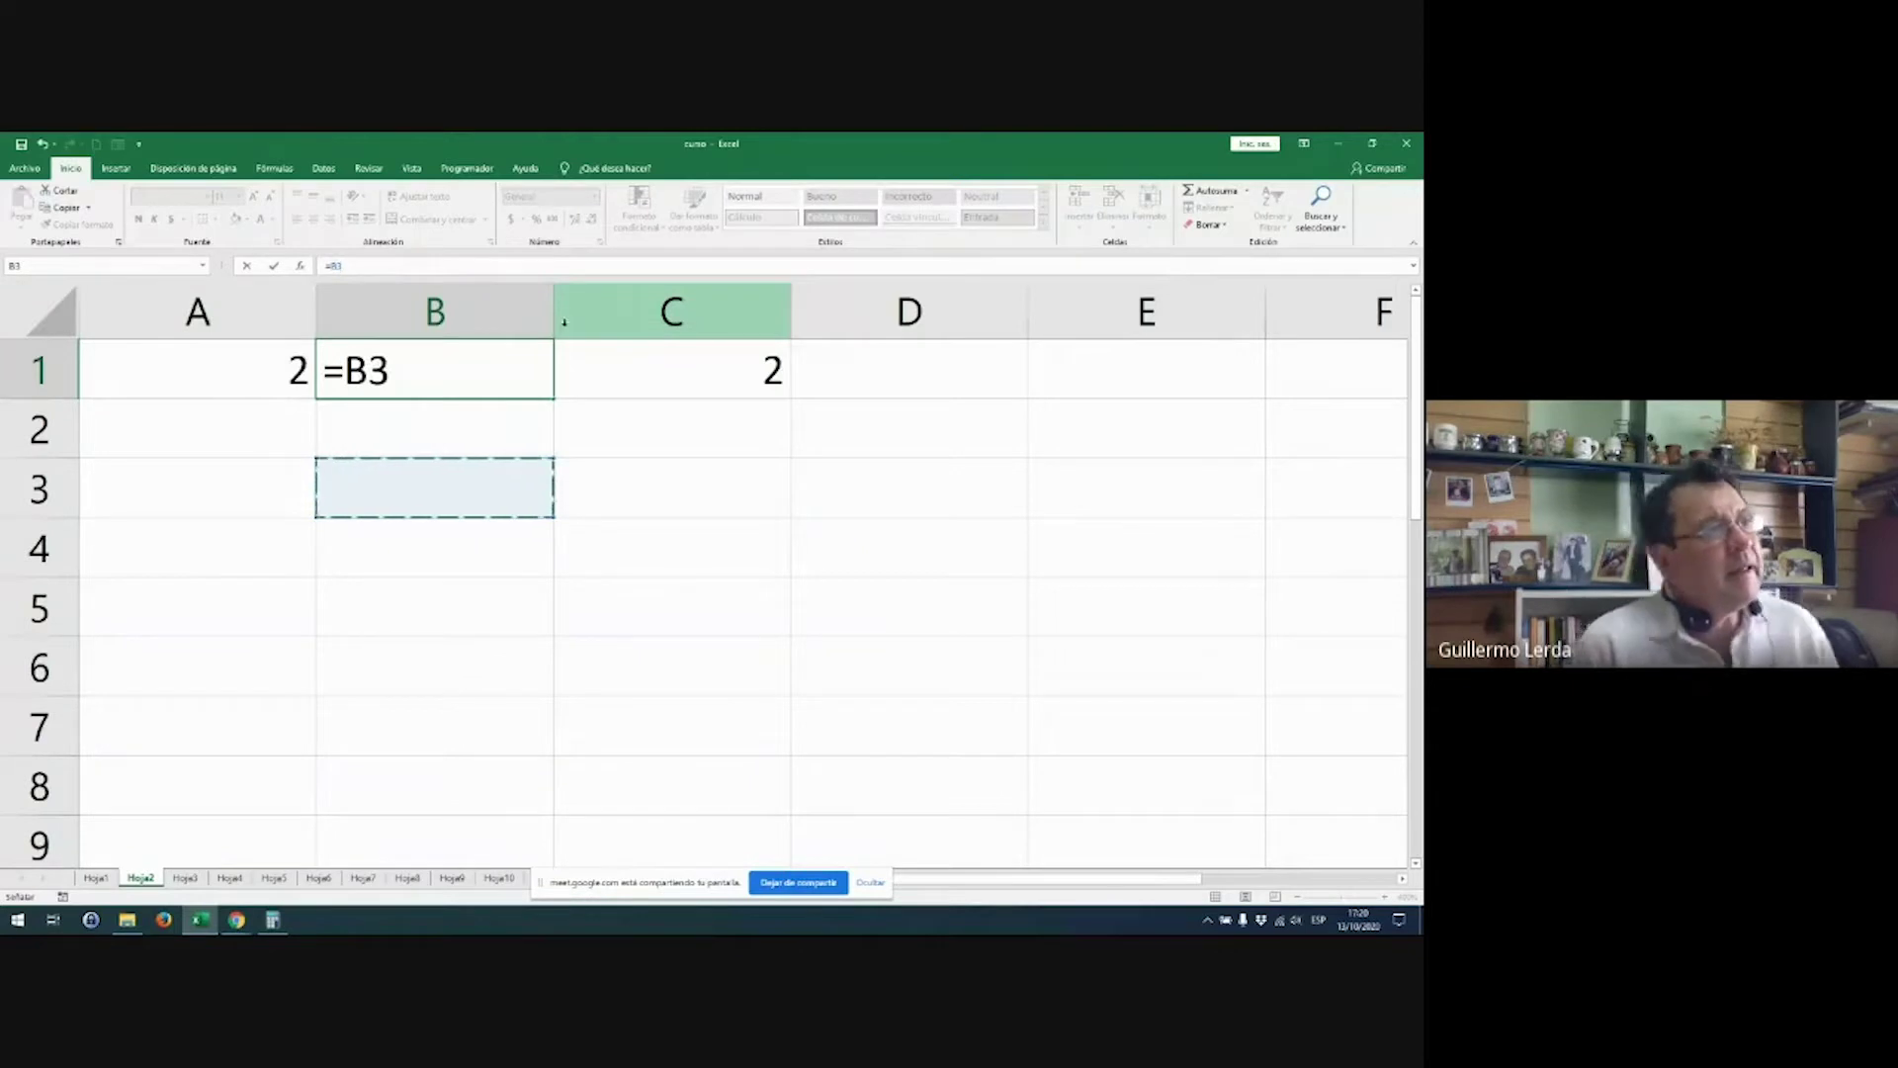
pyautogui.press('Escape')
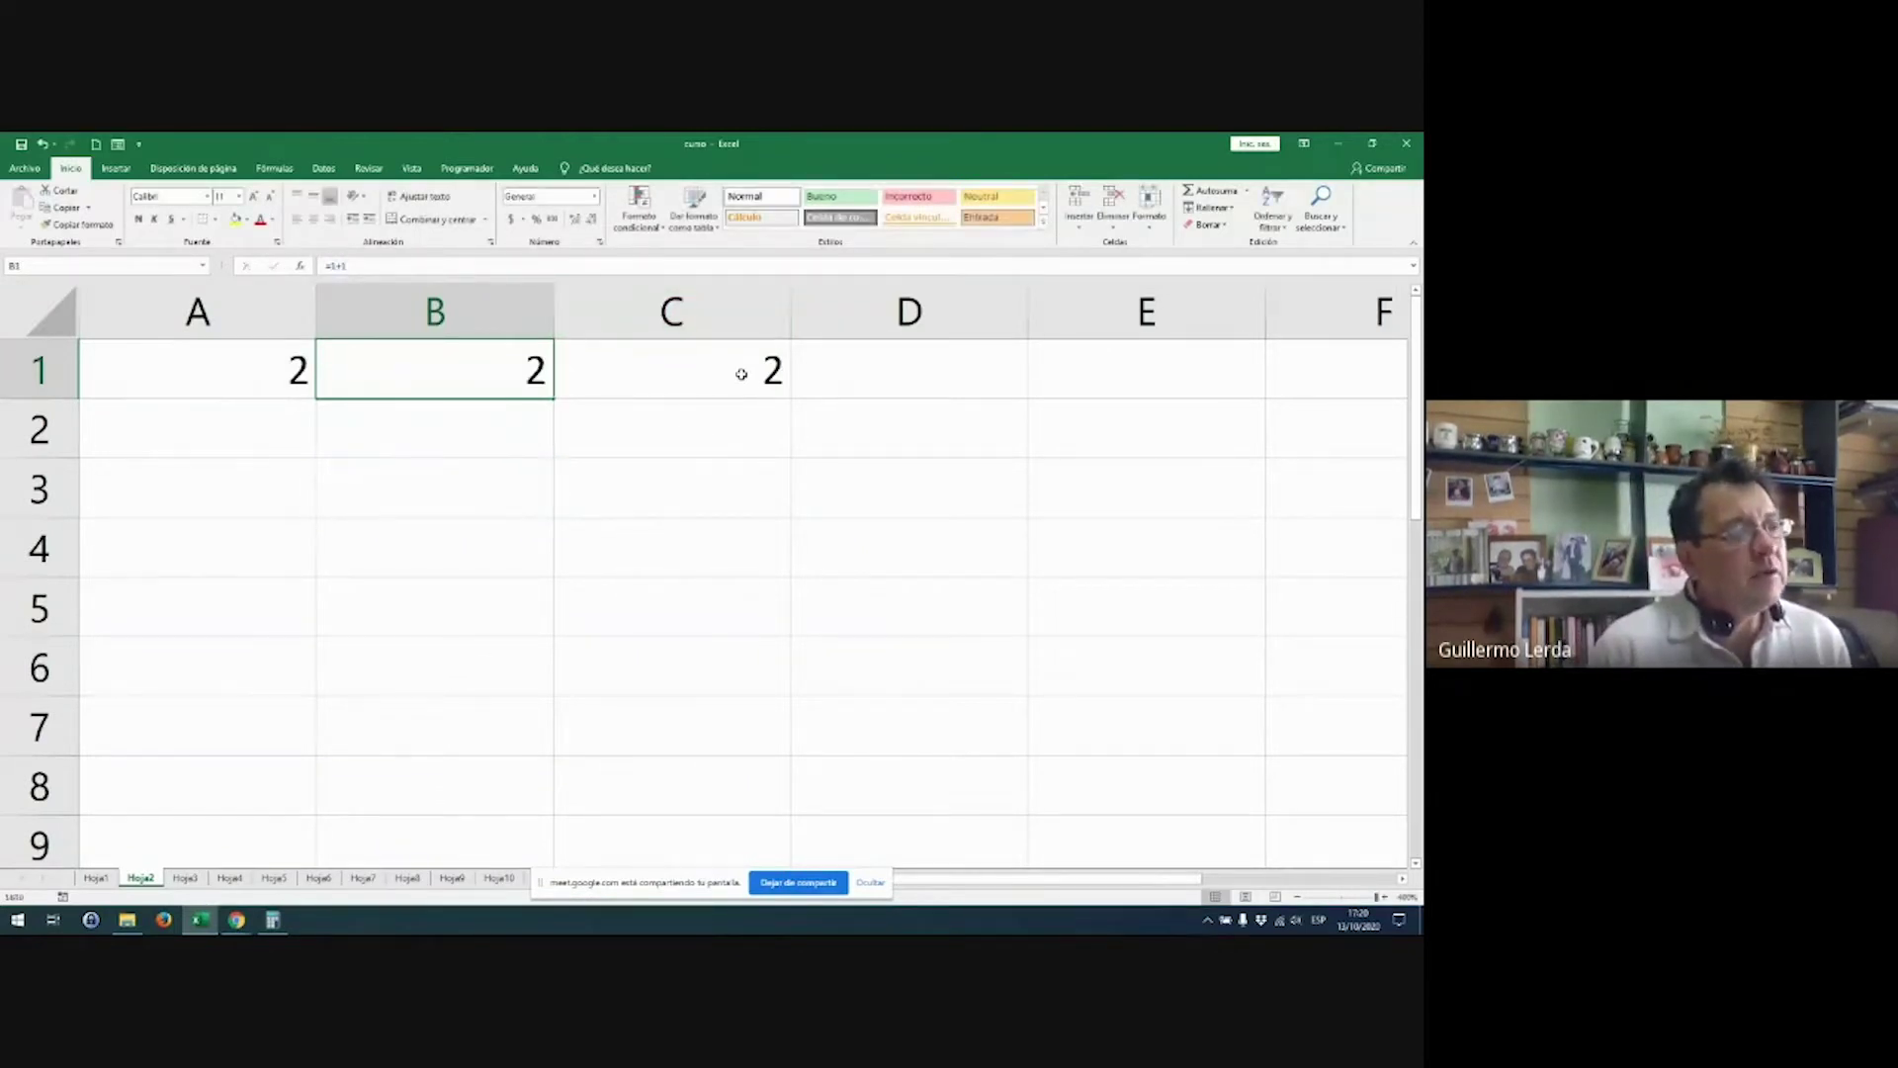
# Step: Format cell B1 to show two decimal places and apply the $ accounting format to cell C1
pyautogui.moveTo(267, 346); pyautogui.dragTo(578, 374)
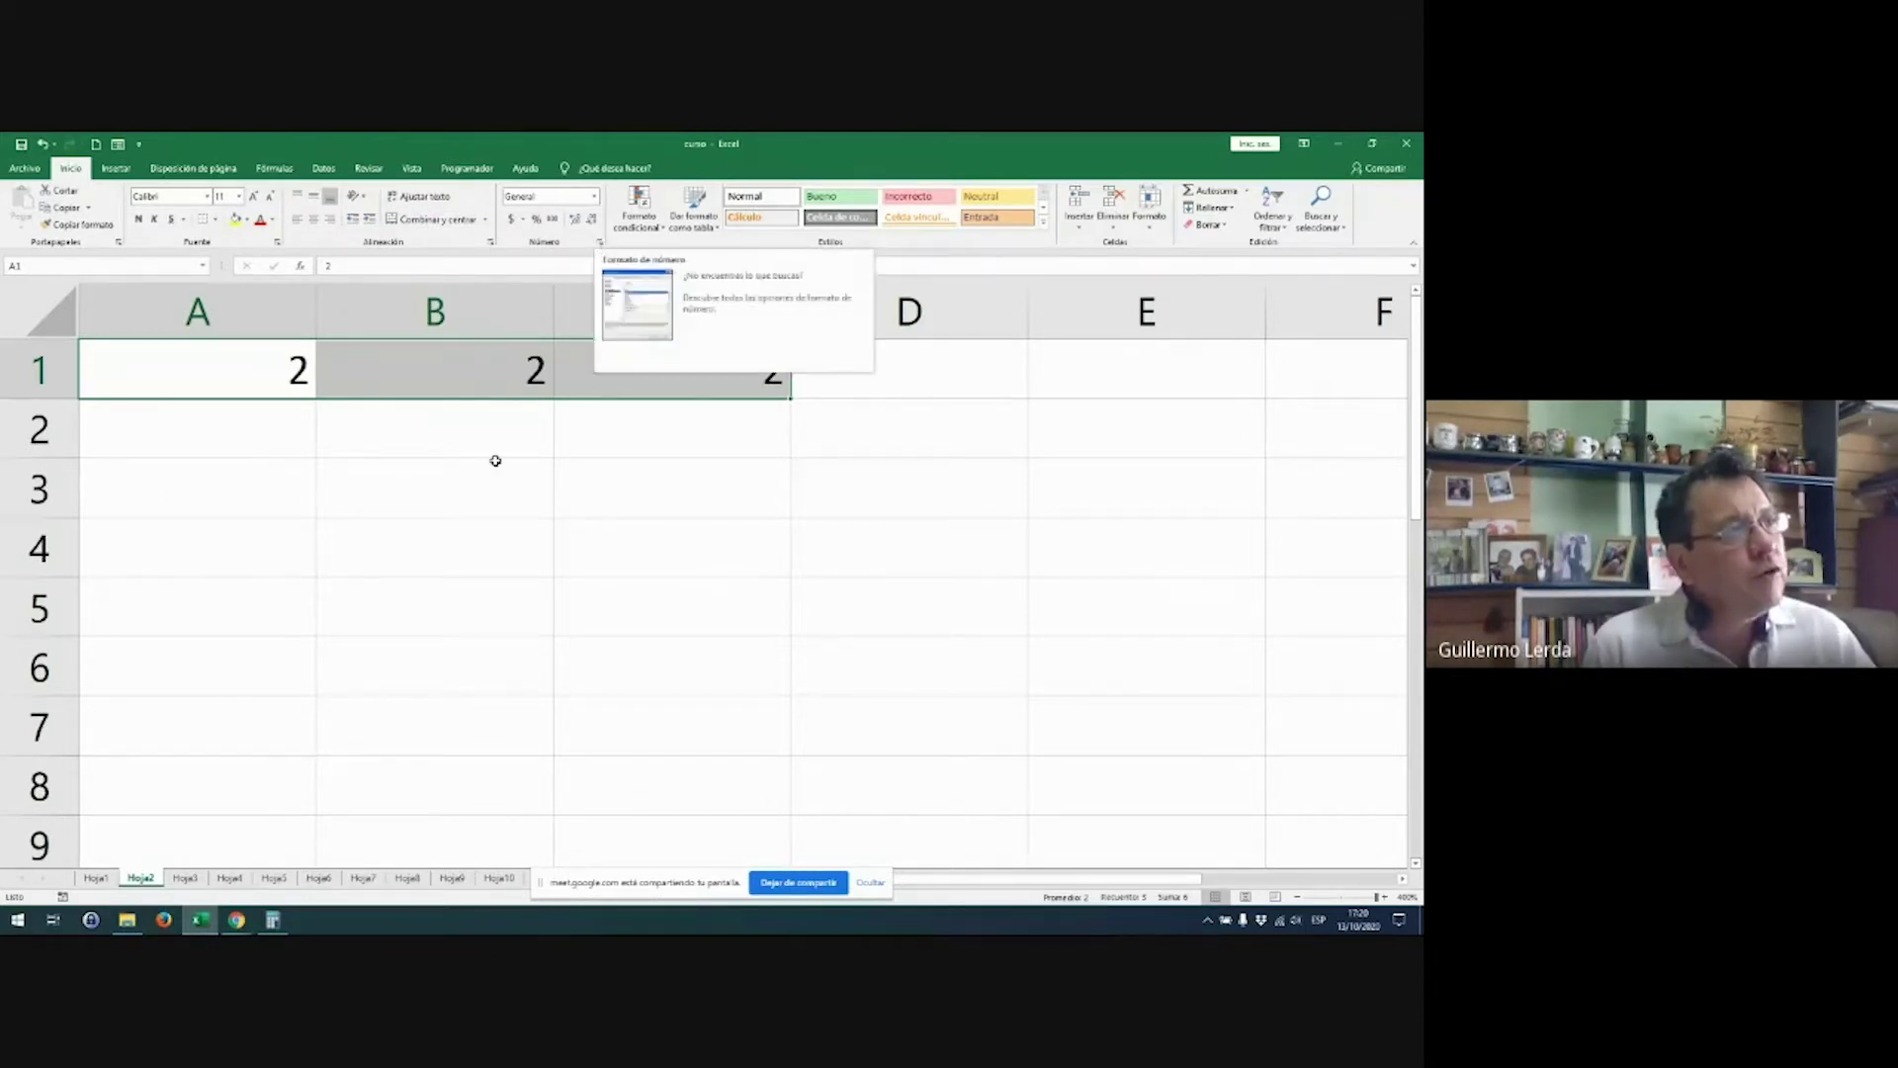
pyautogui.click(454, 521)
pyautogui.click(238, 370)
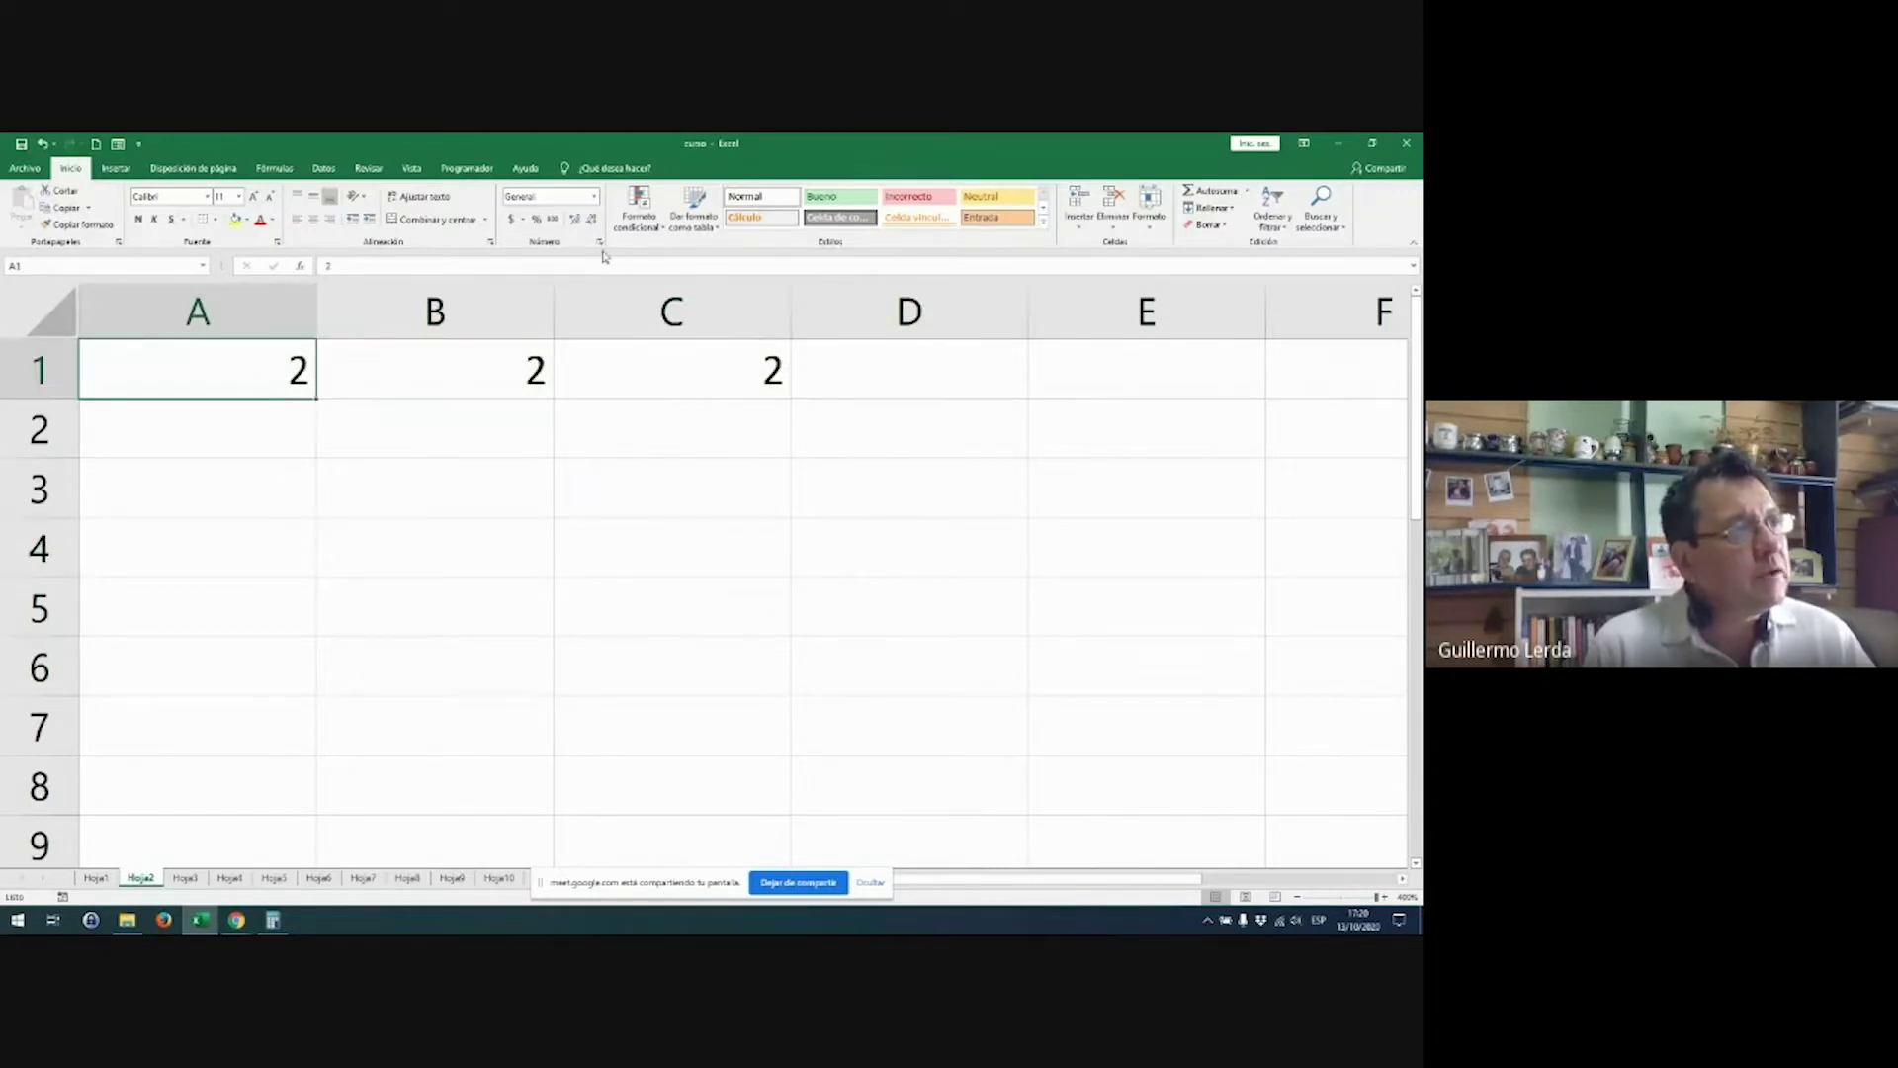
pyautogui.click(502, 376)
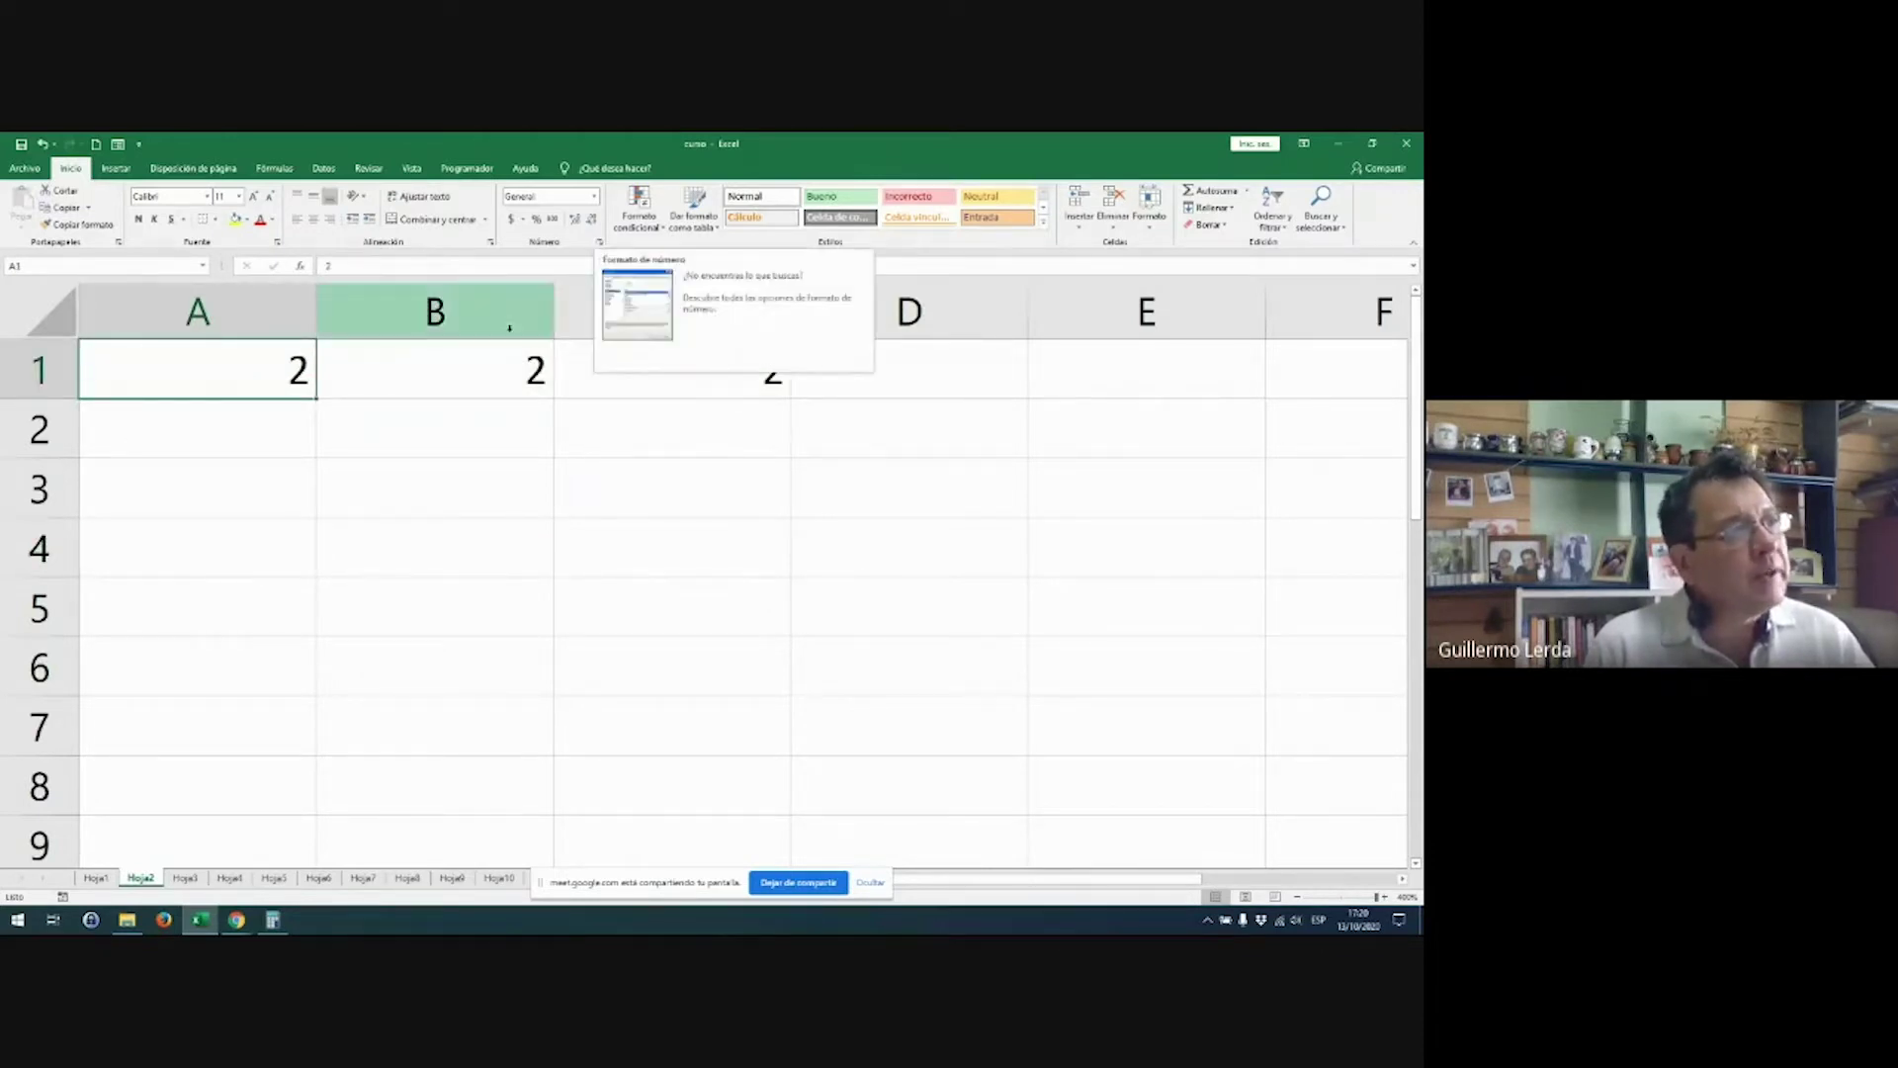
pyautogui.click(576, 219)
pyautogui.click(576, 219)
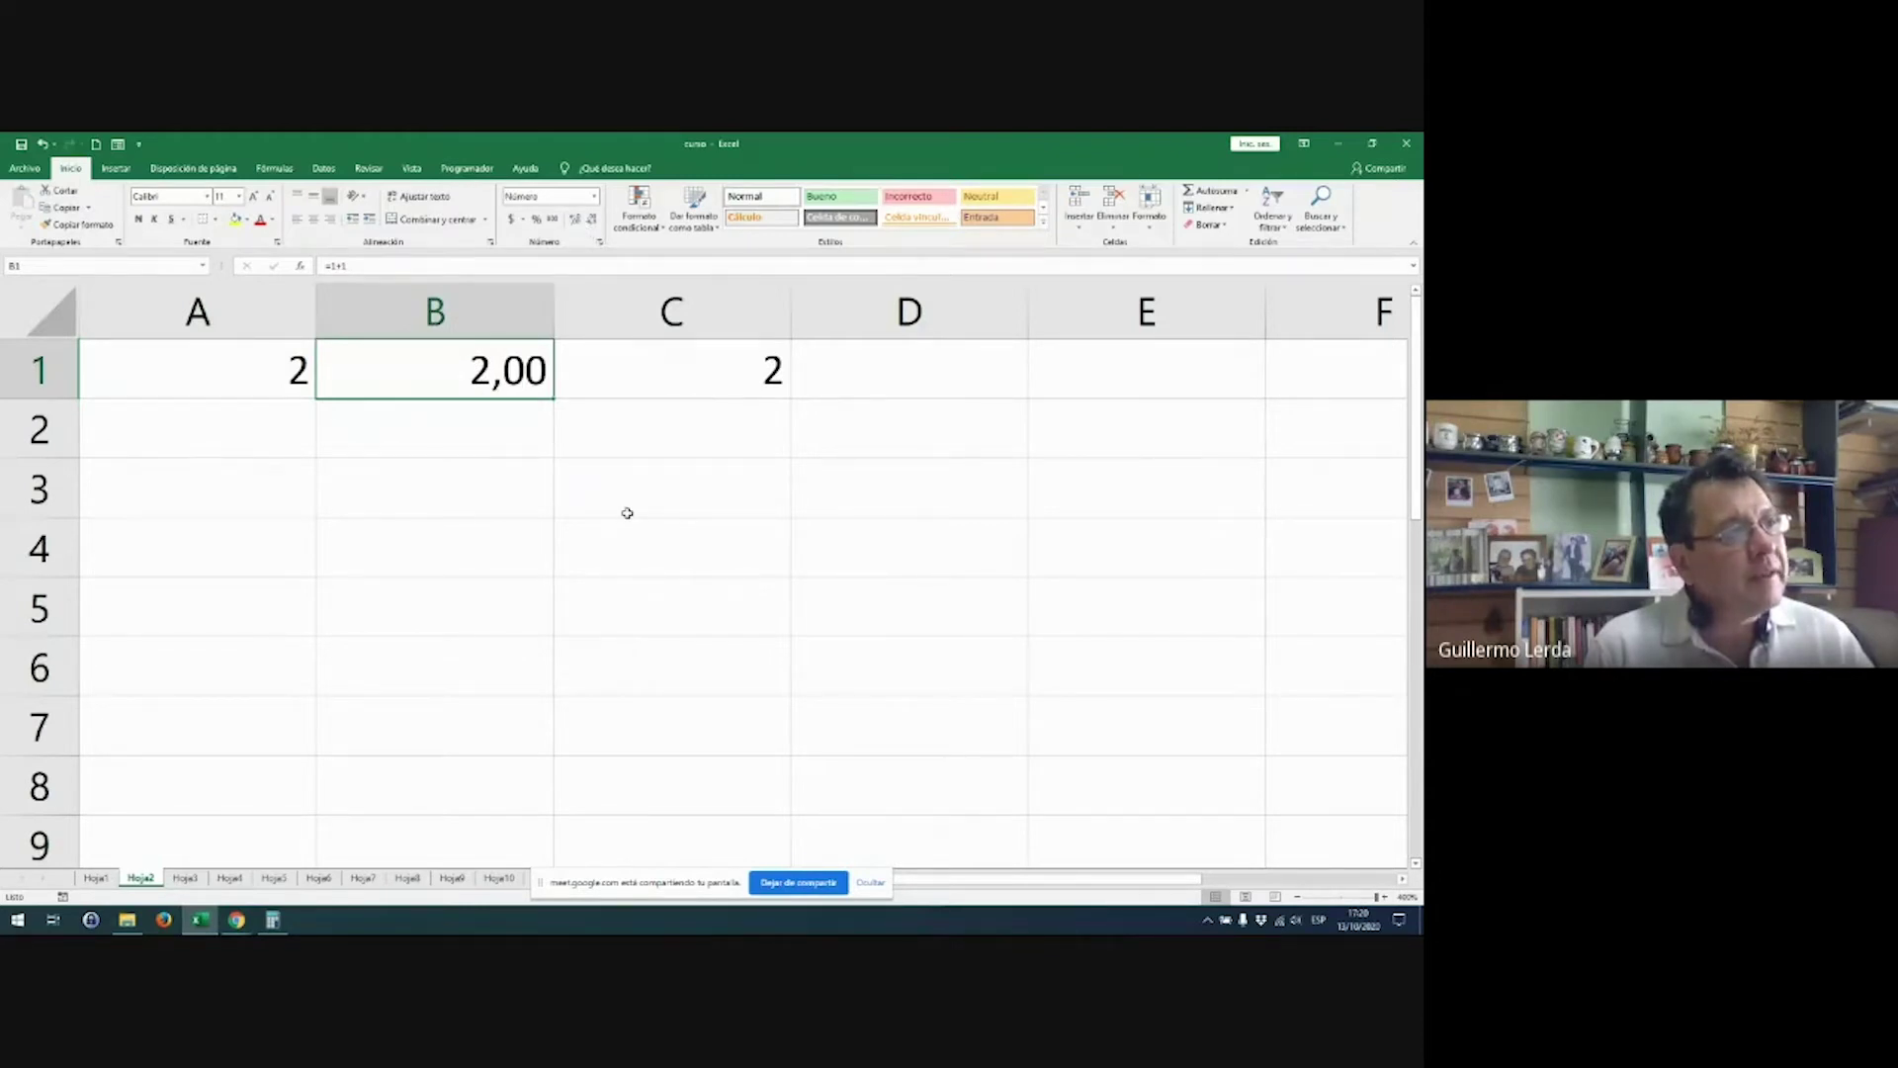
pyautogui.click(660, 372)
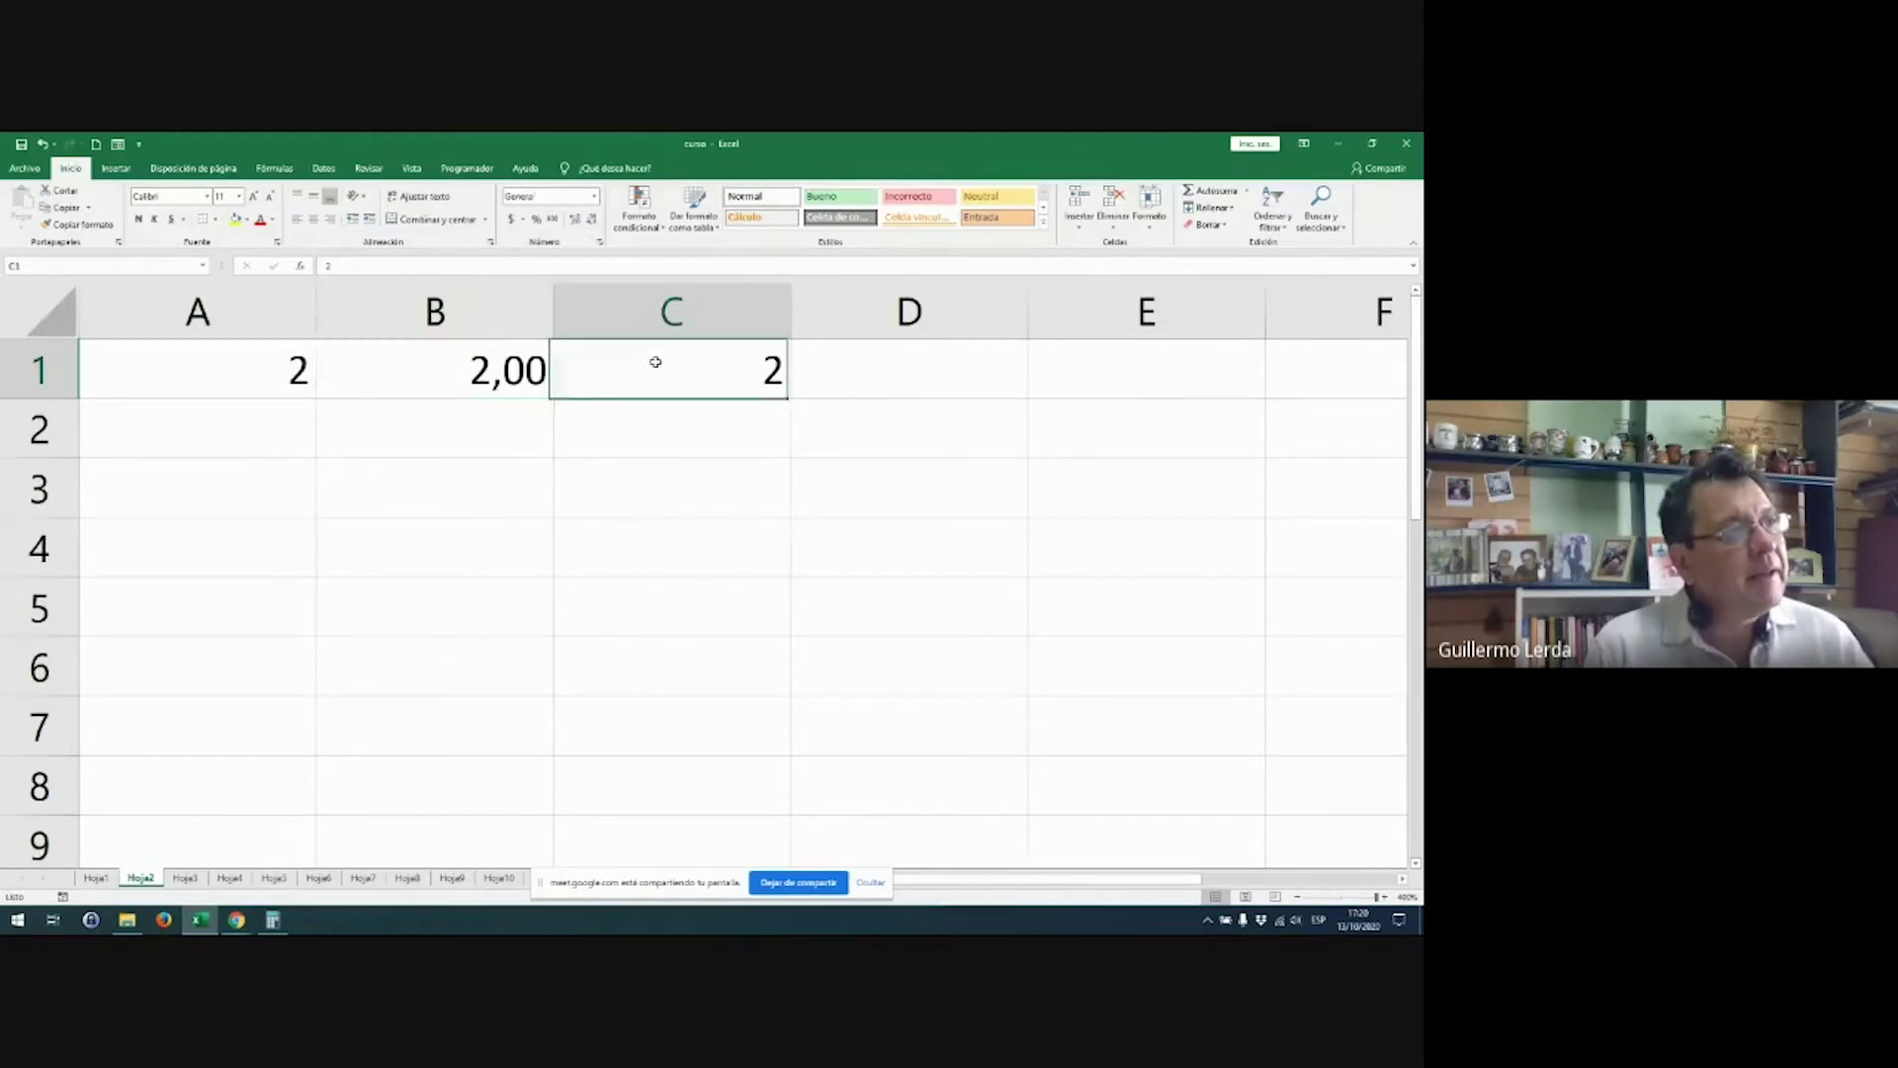
pyautogui.click(511, 219)
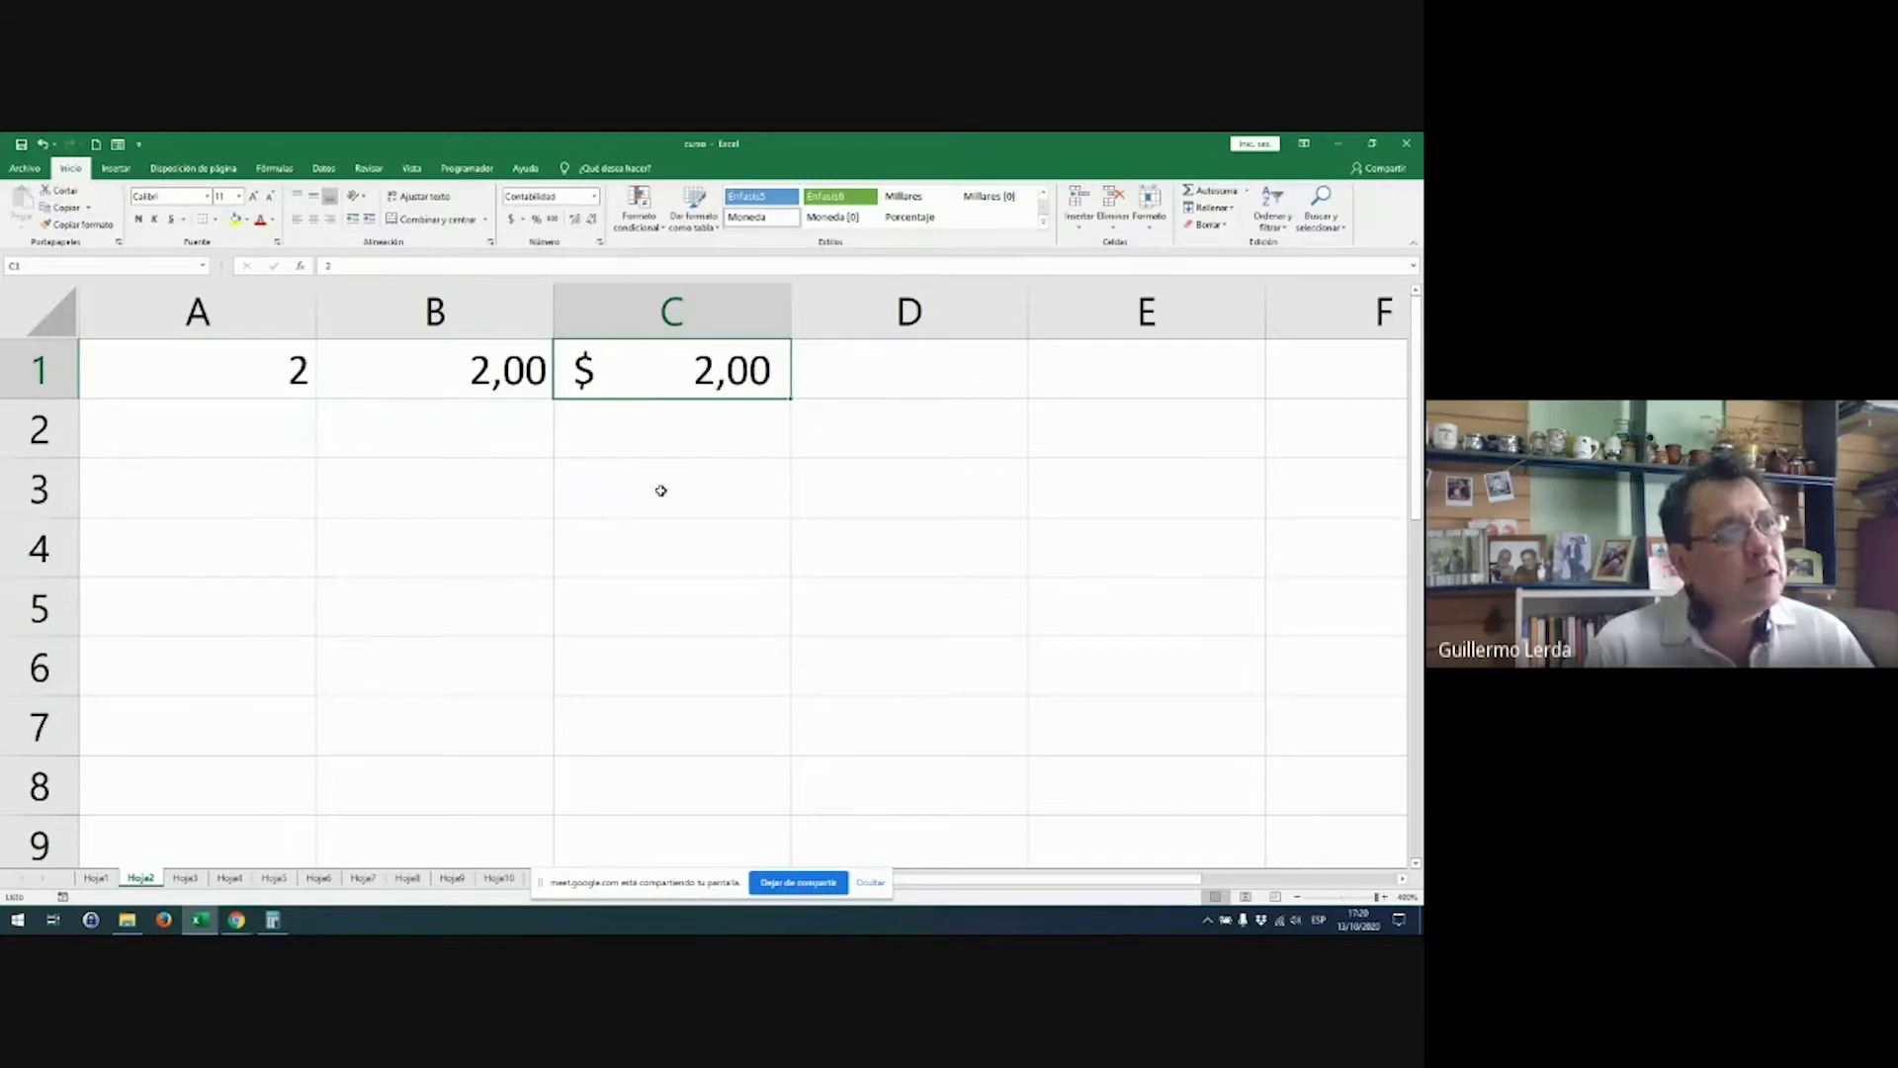
# Step: Enter 2 in cell D1 and apply the Contabilidad number format to it
pyautogui.click(869, 360)
pyautogui.write('2')
pyautogui.press('Return')
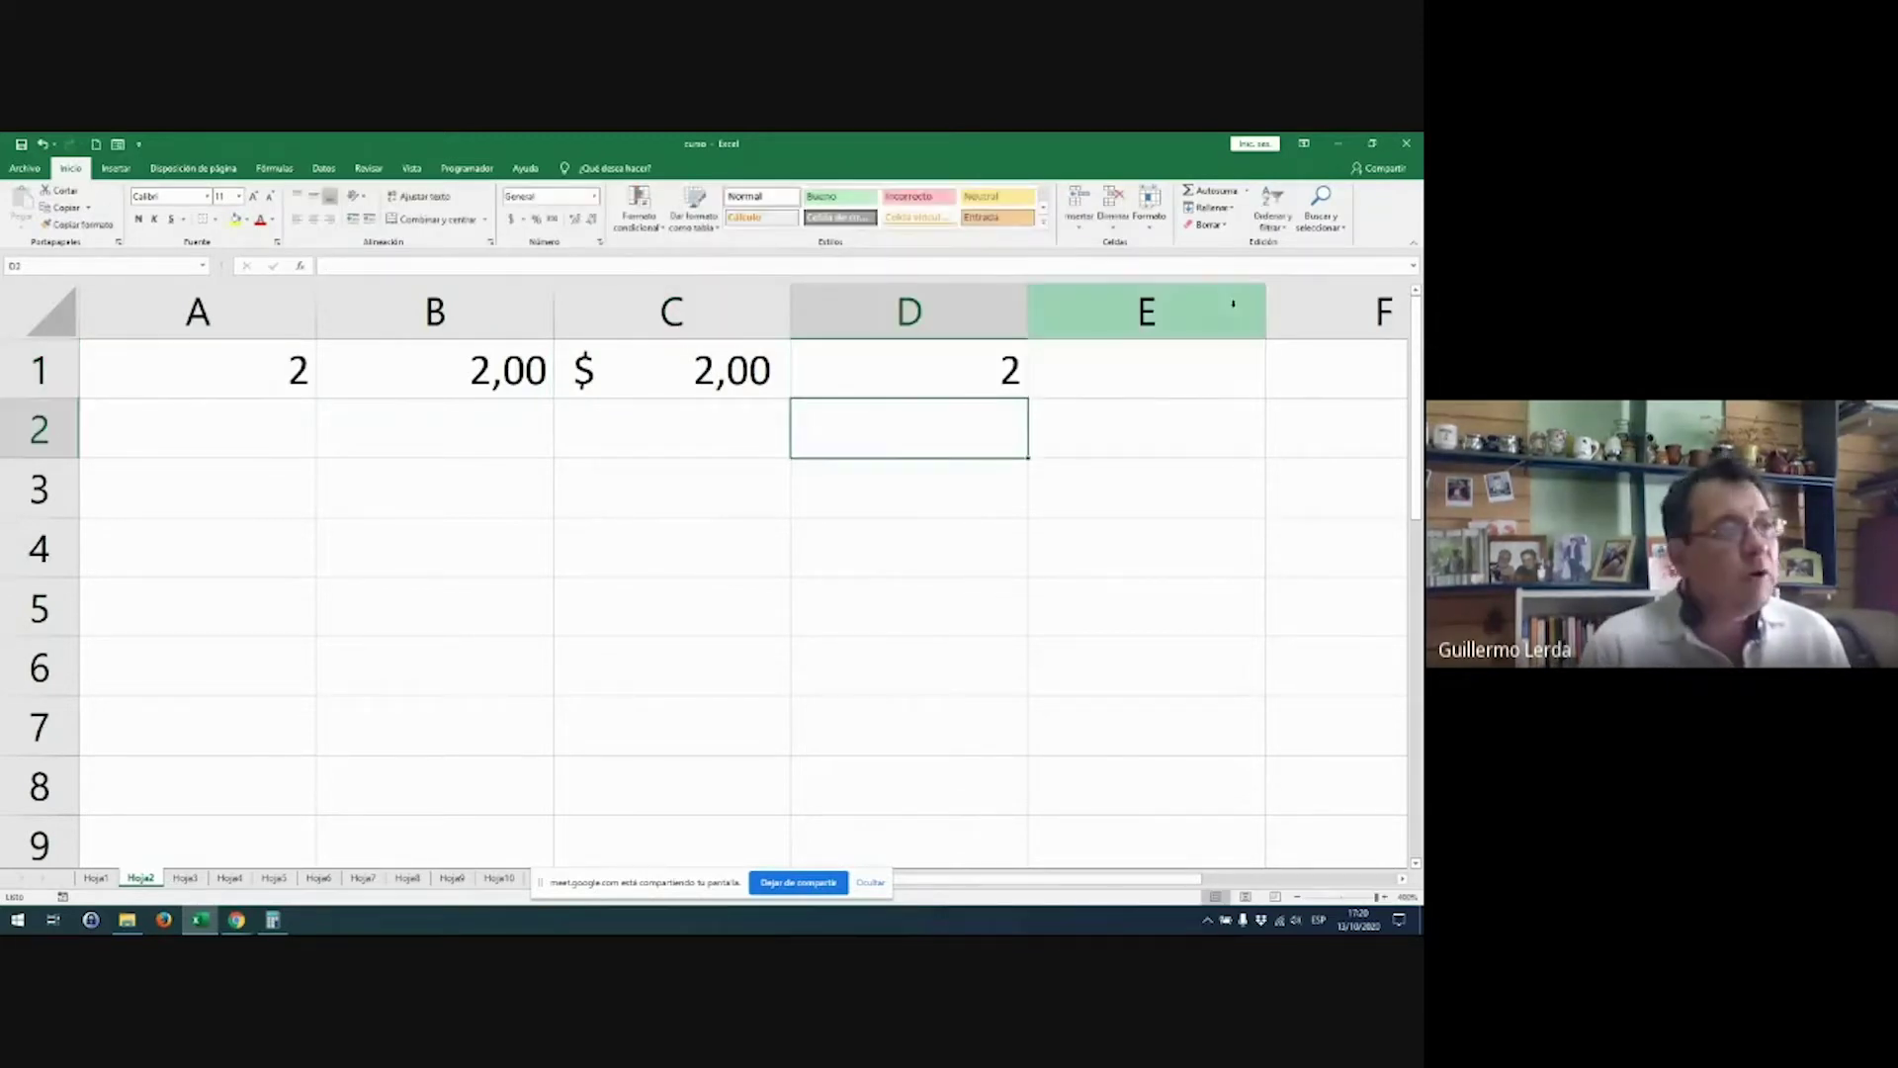
pyautogui.click(890, 351)
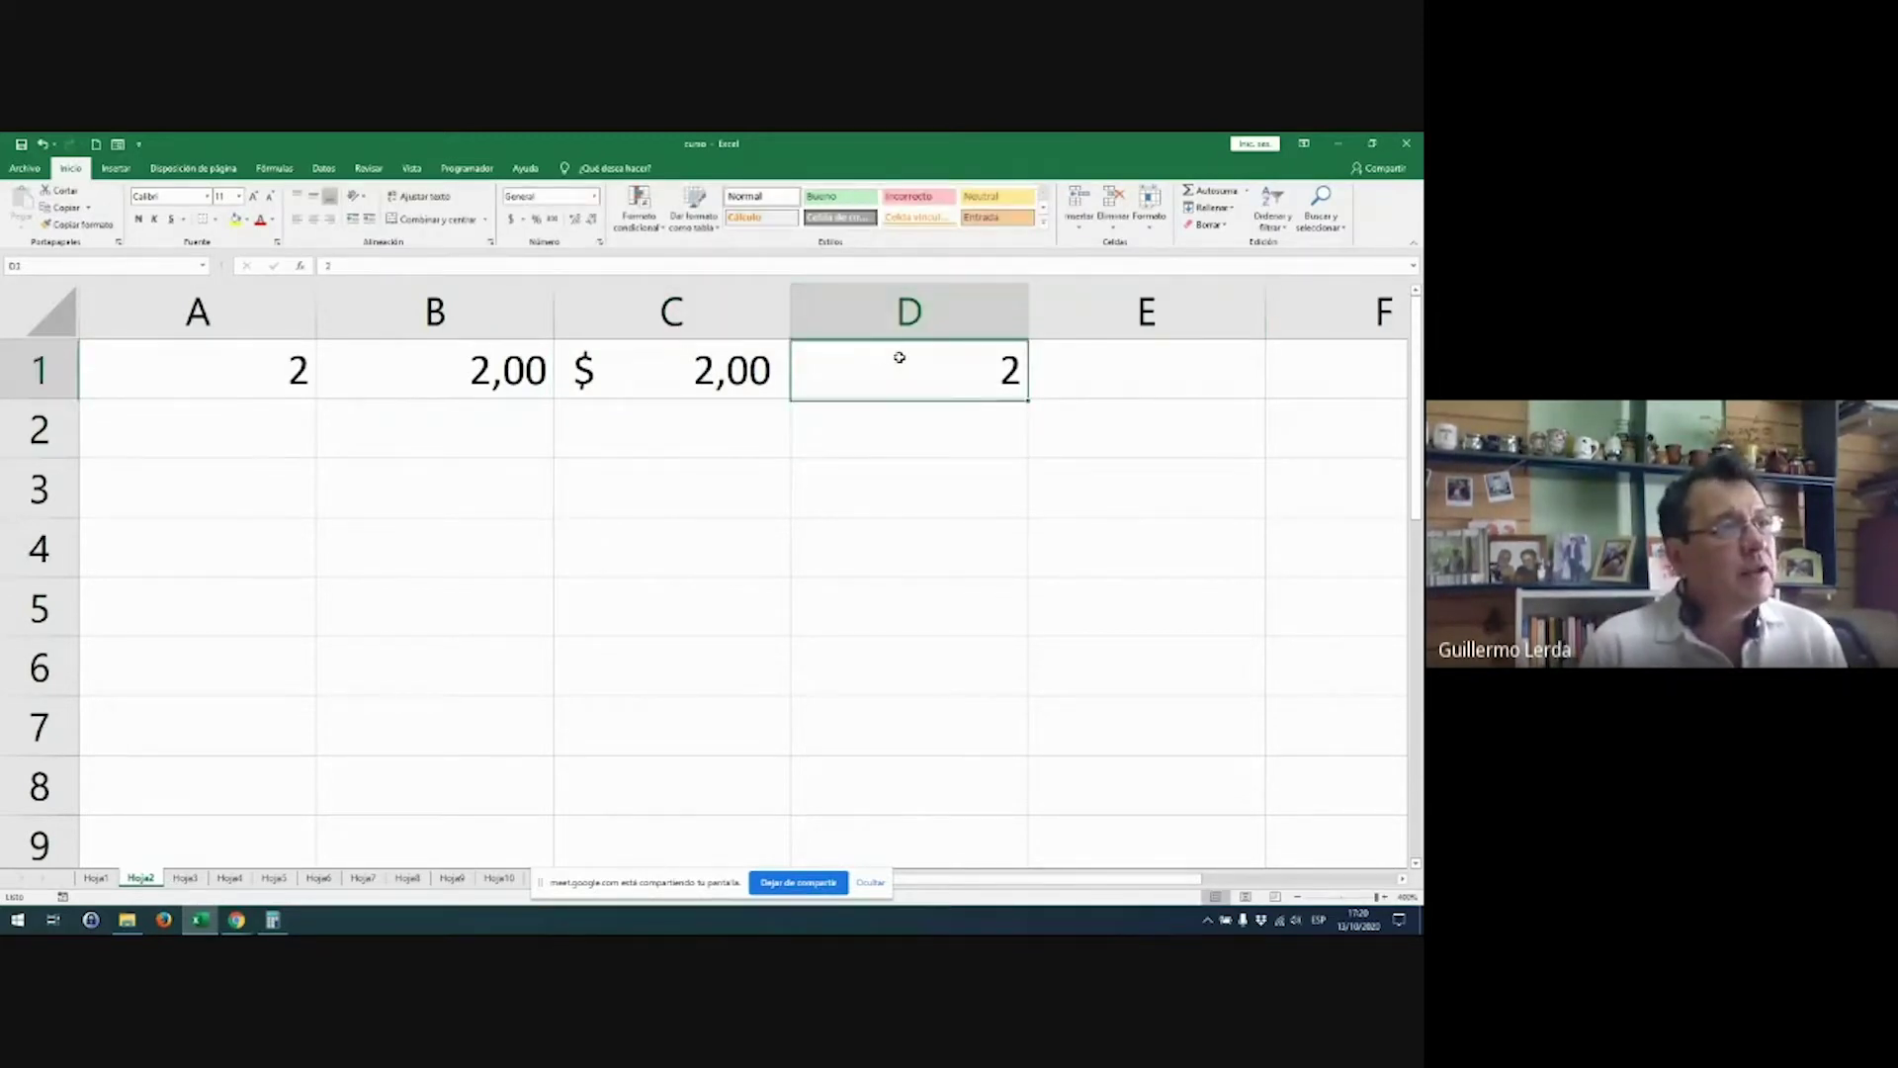
pyautogui.click(594, 197)
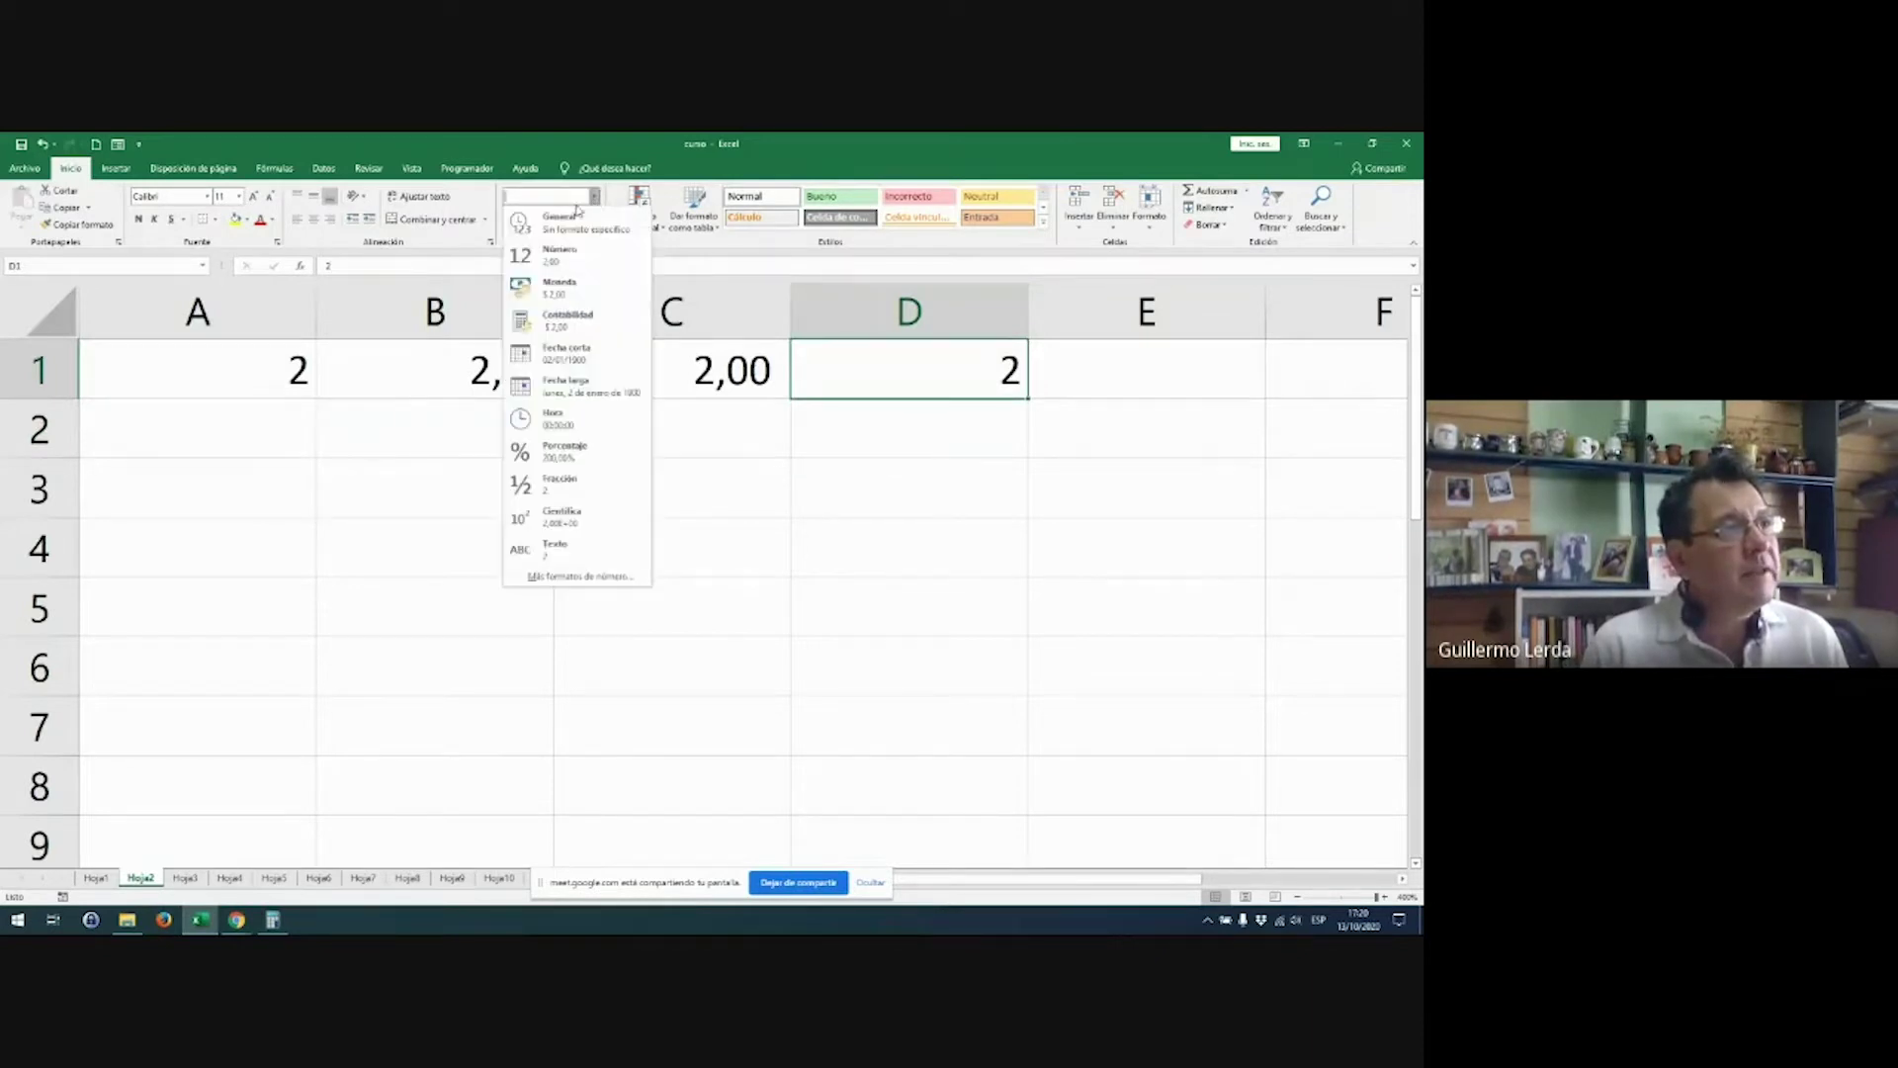
pyautogui.click(555, 325)
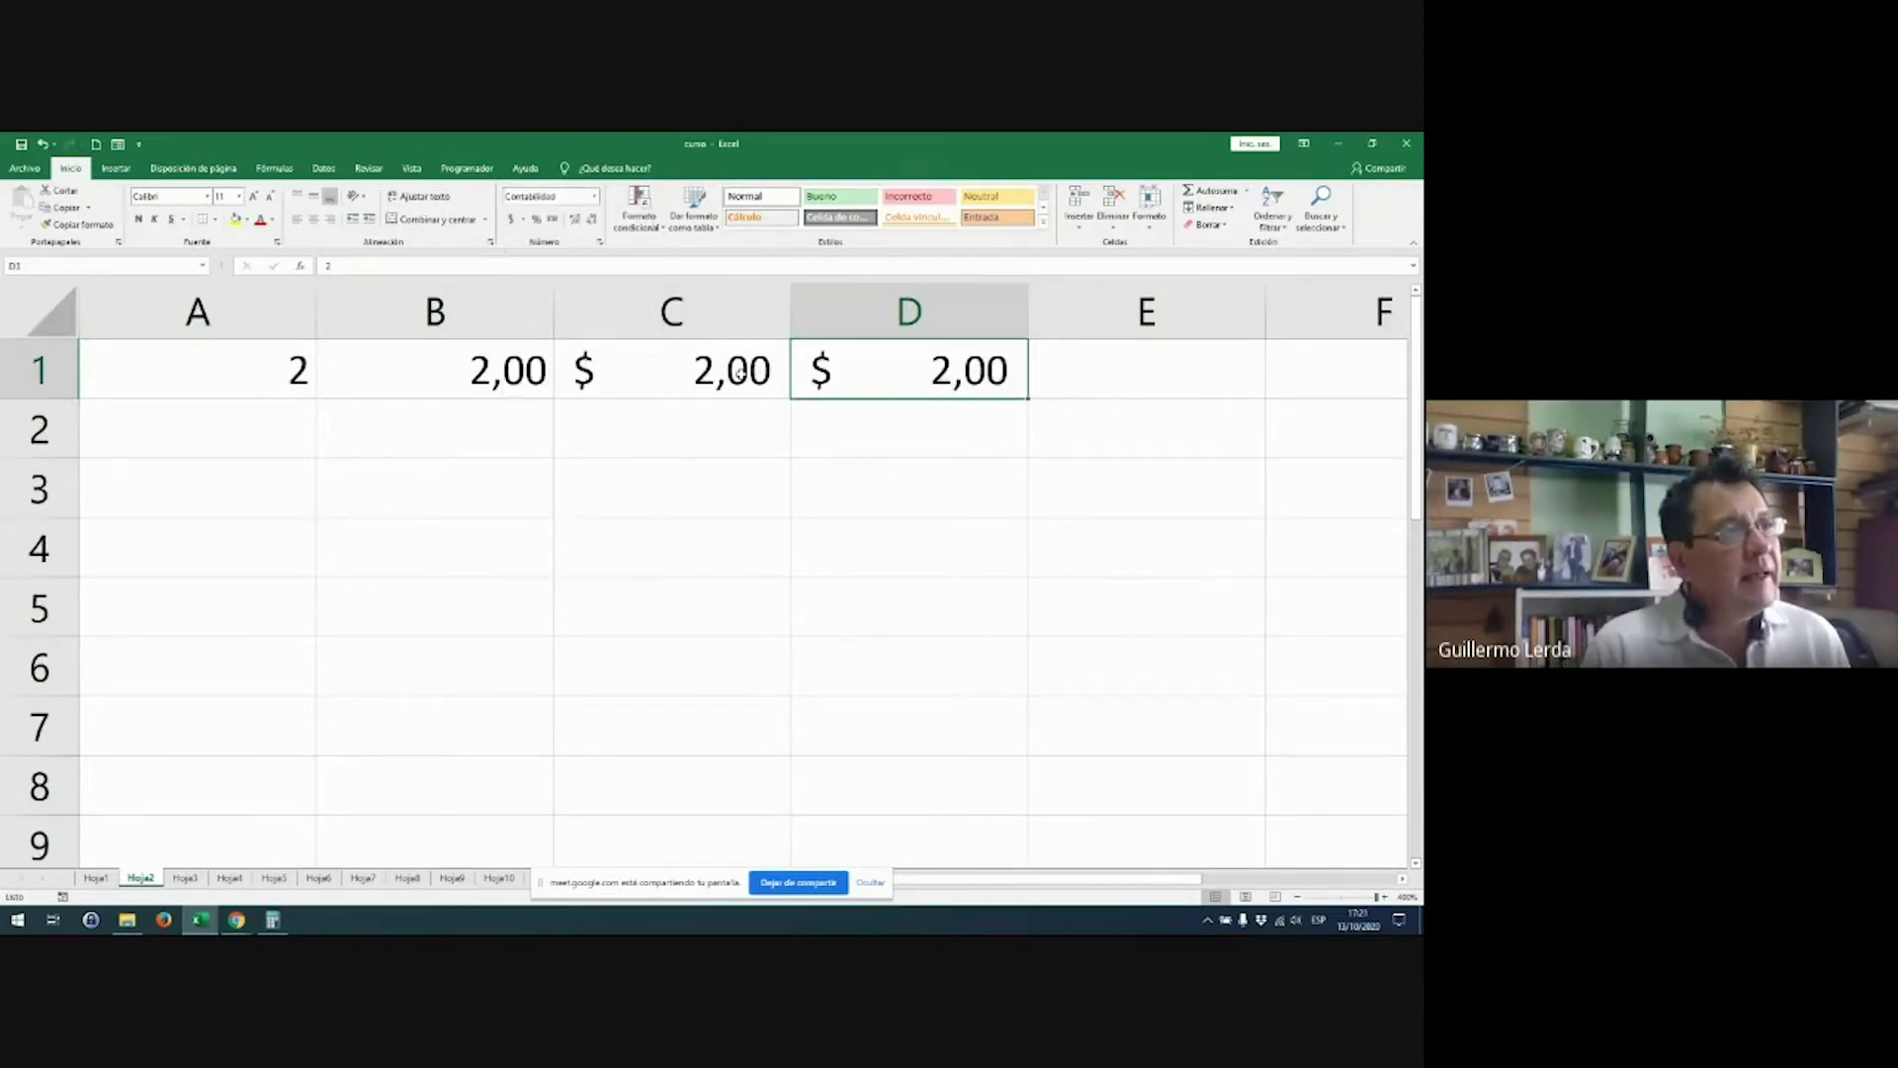
# Step: Change the number format of cell D1 to Moneda
pyautogui.moveTo(920, 374); pyautogui.dragTo(464, 371)
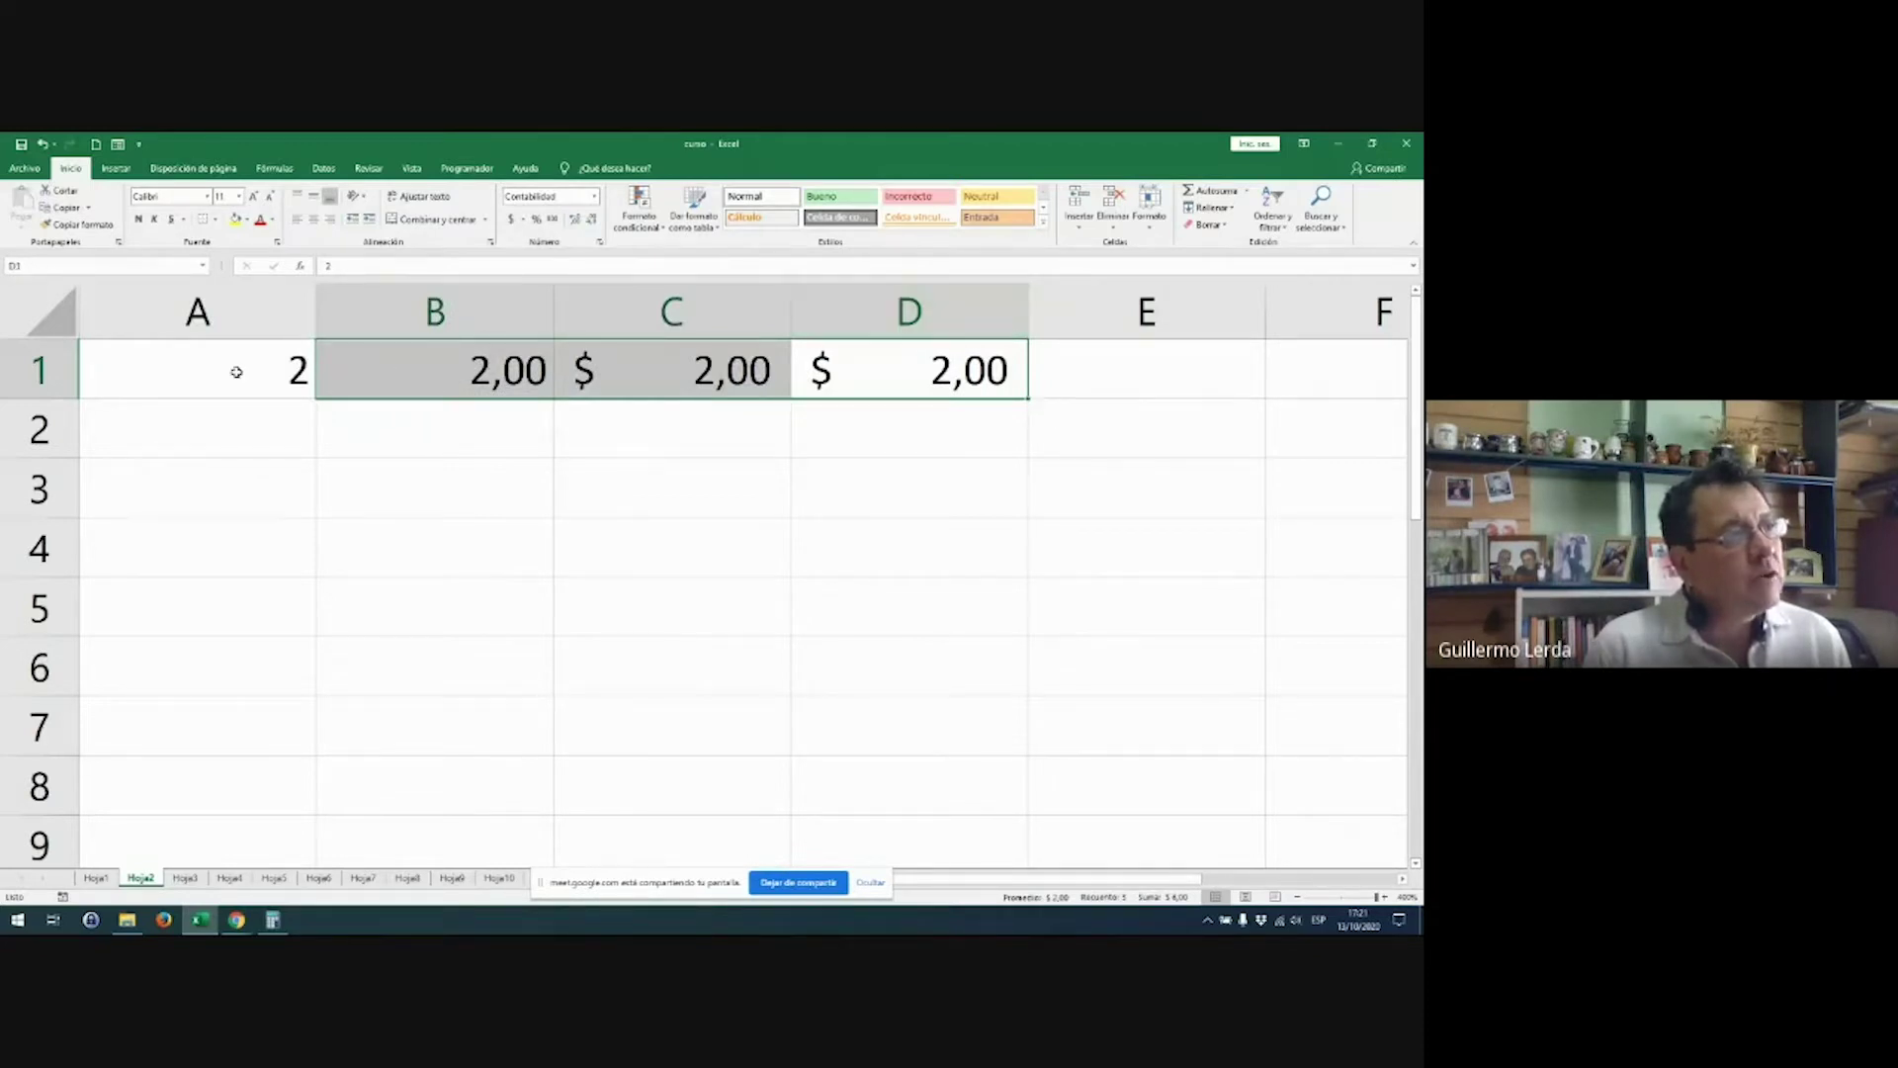
pyautogui.moveTo(237, 368); pyautogui.dragTo(898, 367)
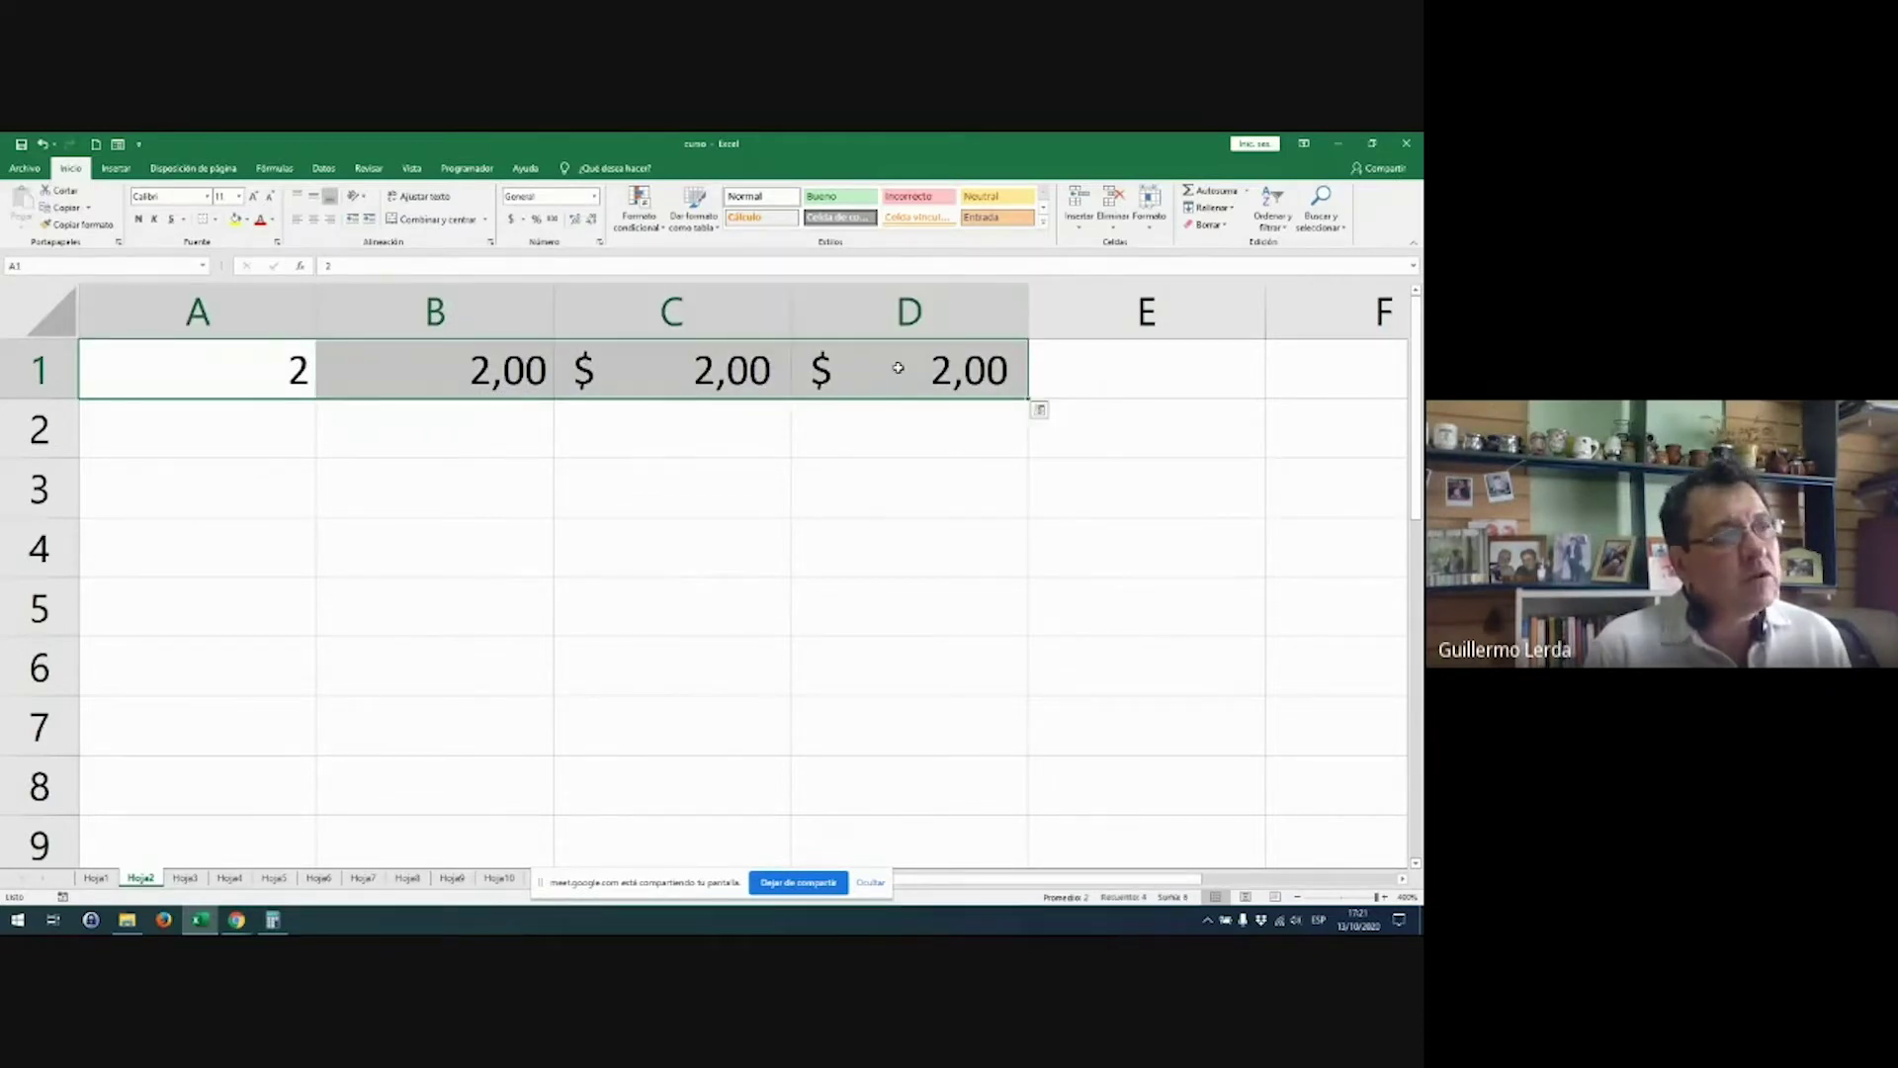
pyautogui.click(897, 367)
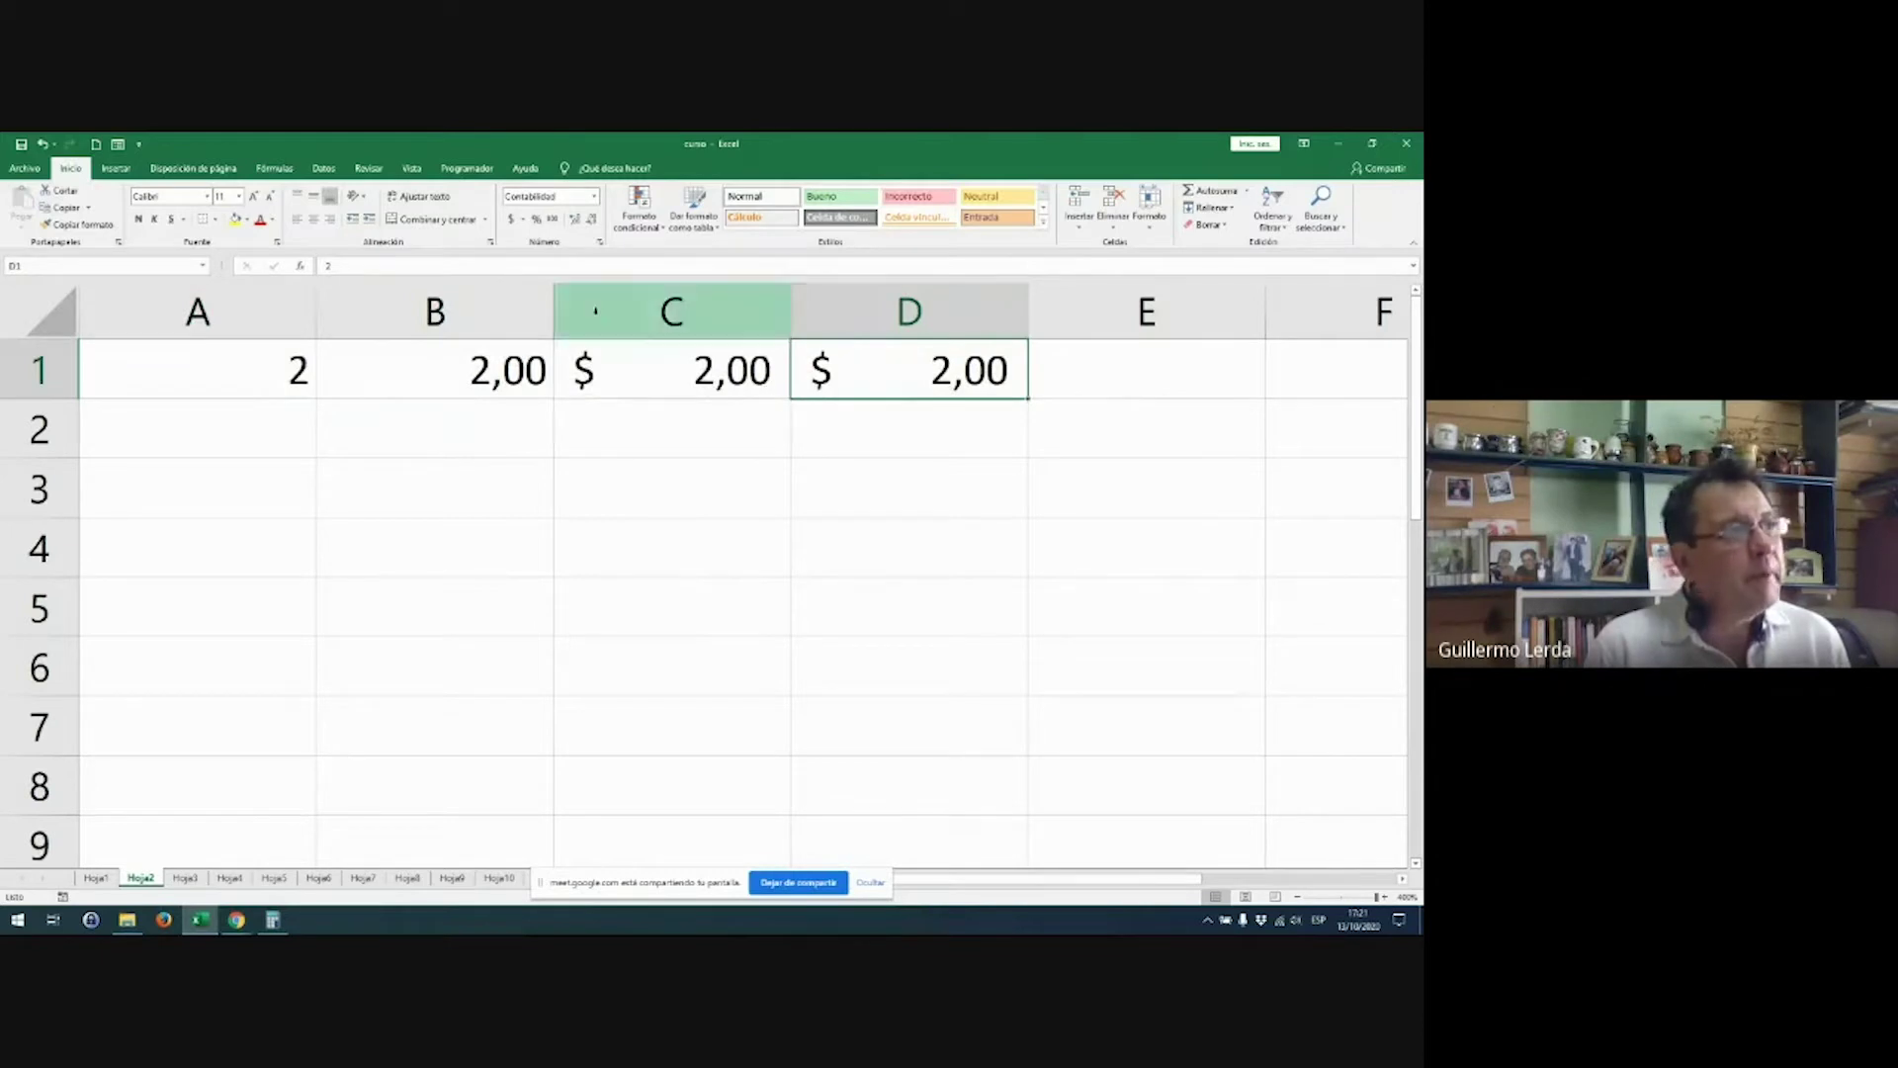
pyautogui.click(594, 196)
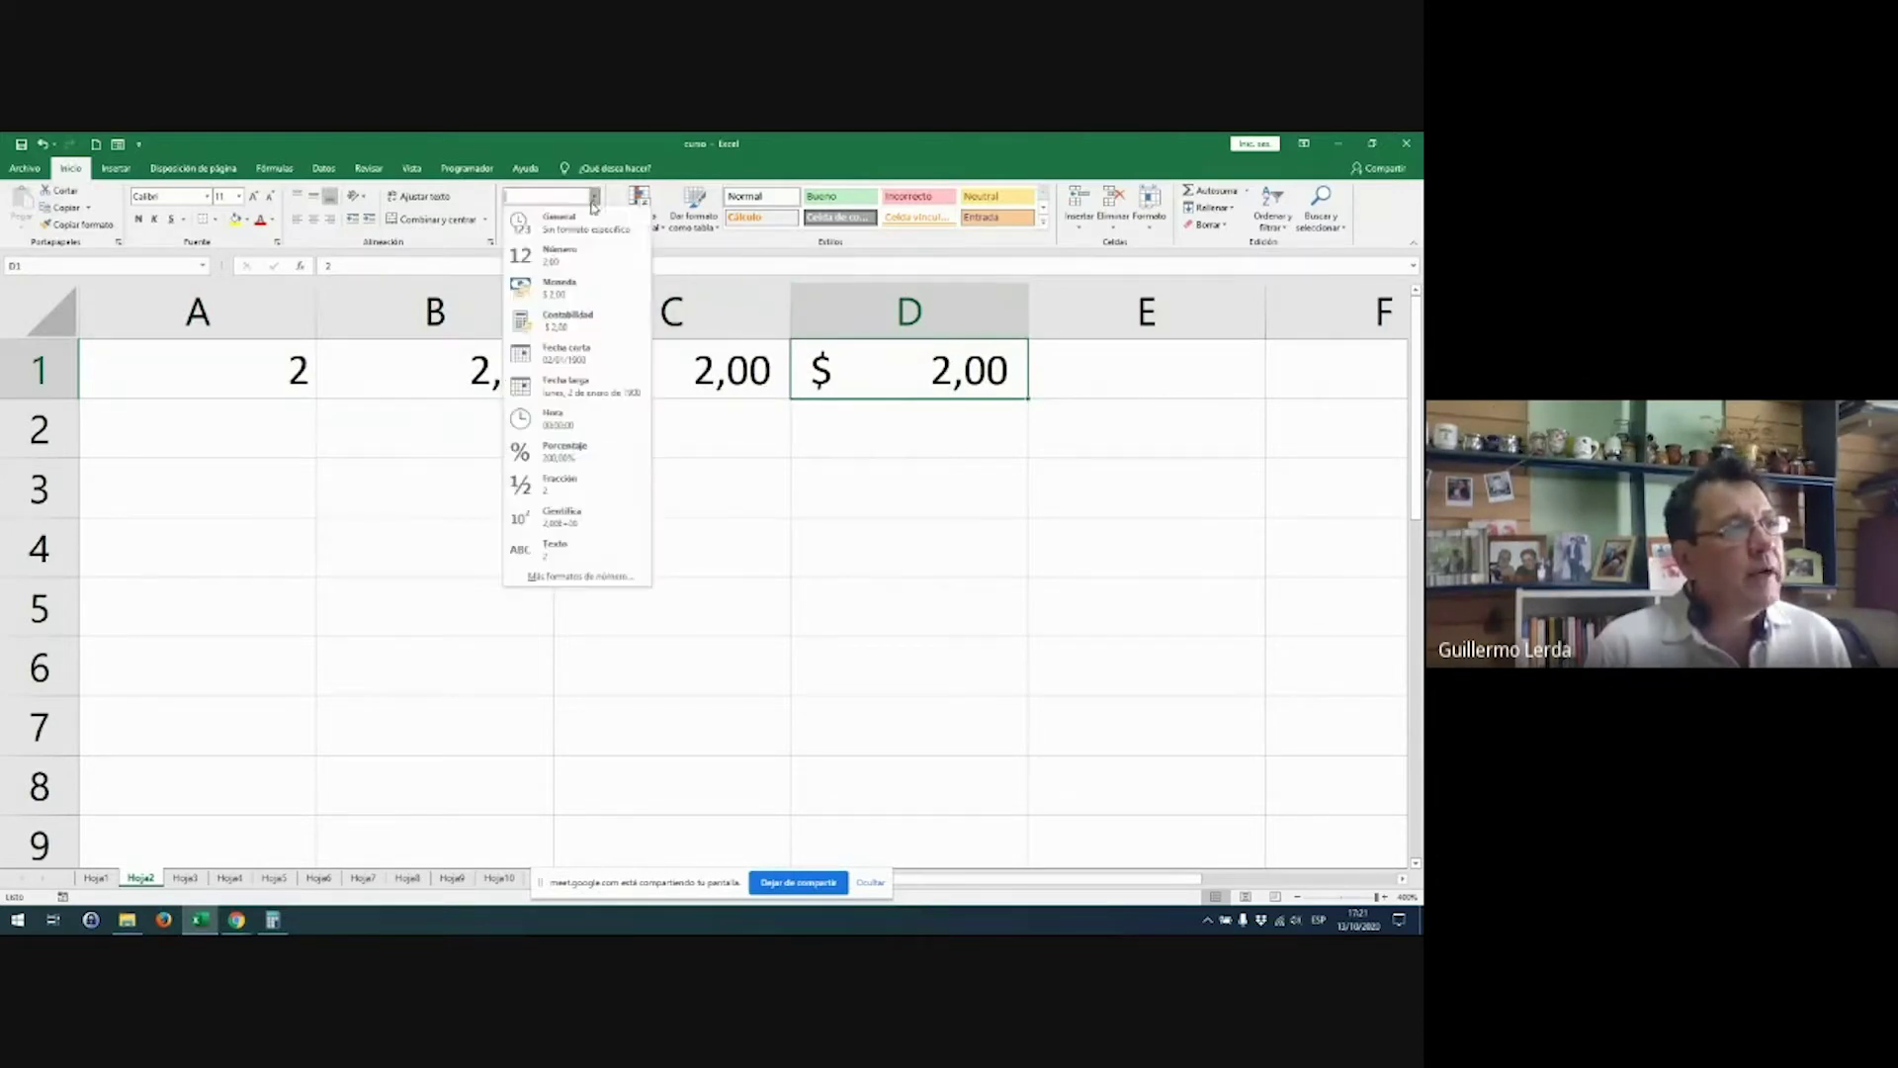
pyautogui.click(554, 289)
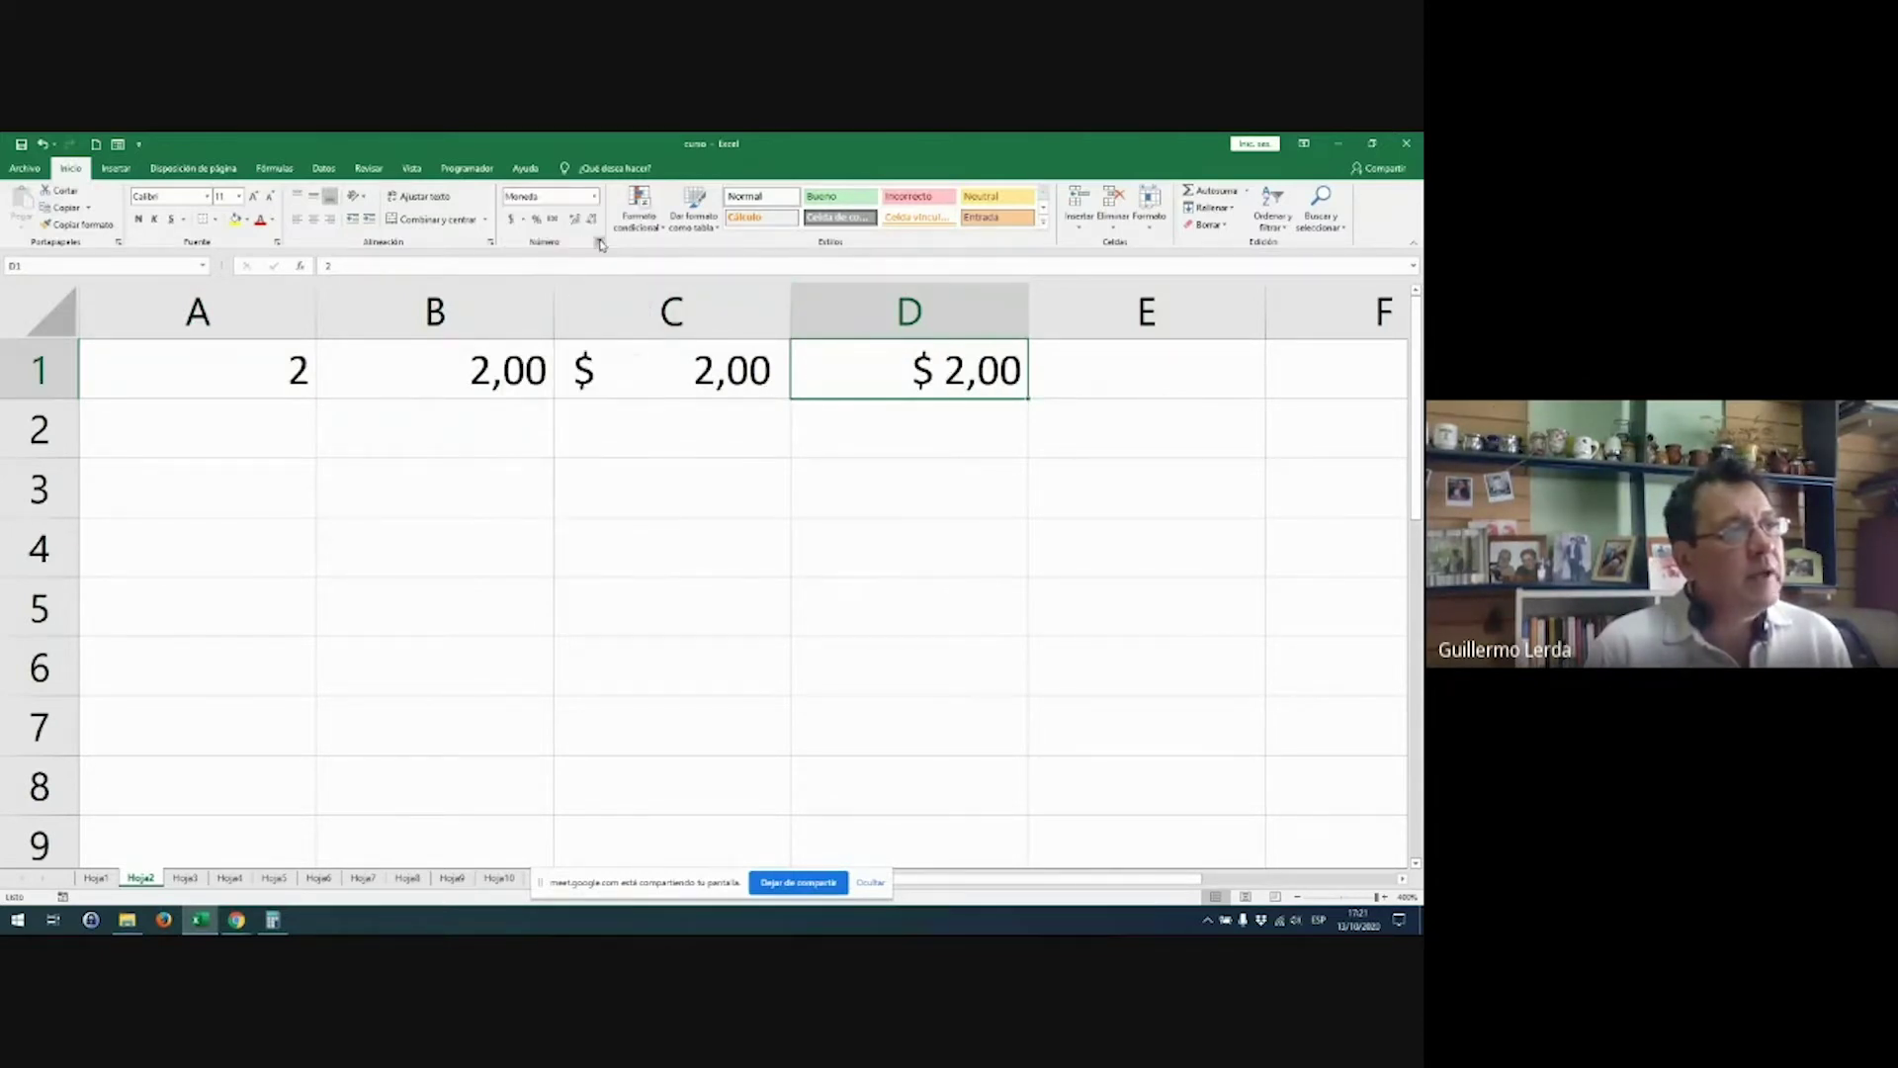
# Step: Set the currency symbol of cell D1 to USD in the cell format options
pyautogui.click(599, 243)
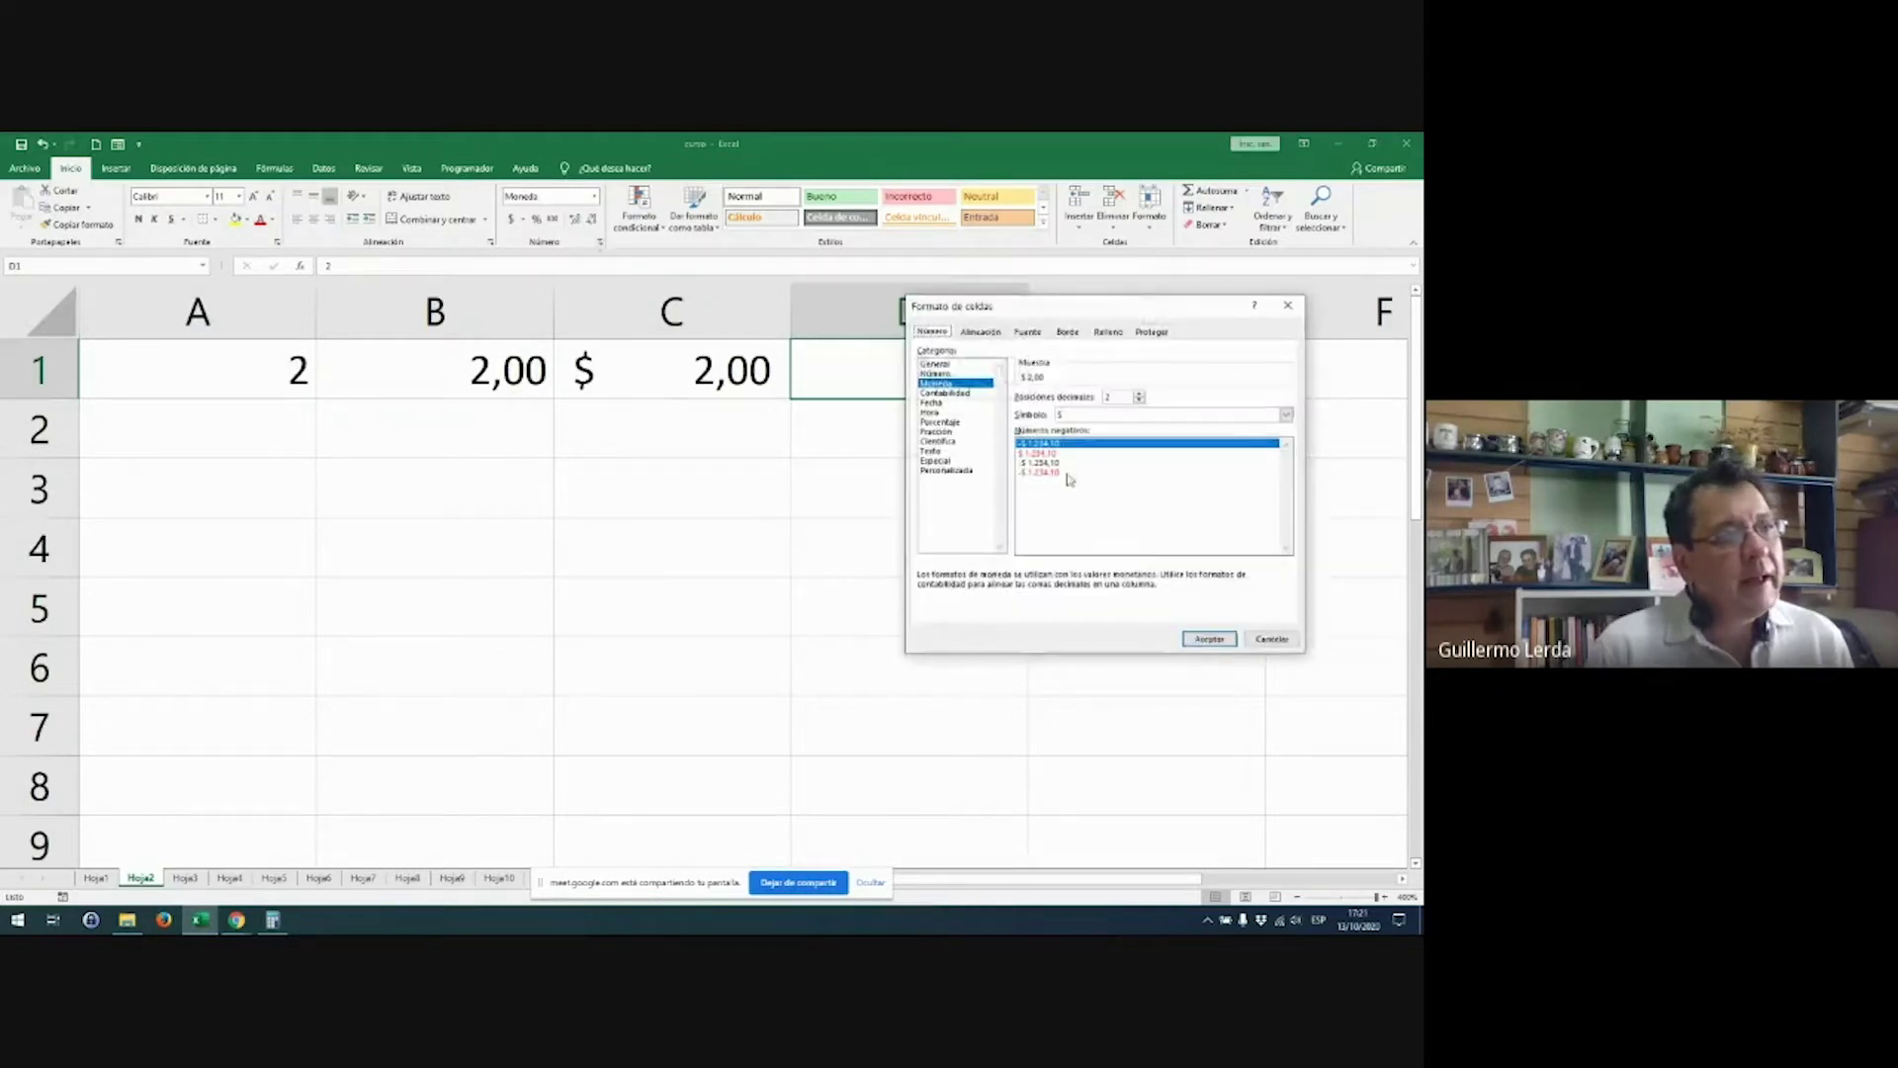
pyautogui.click(1125, 416)
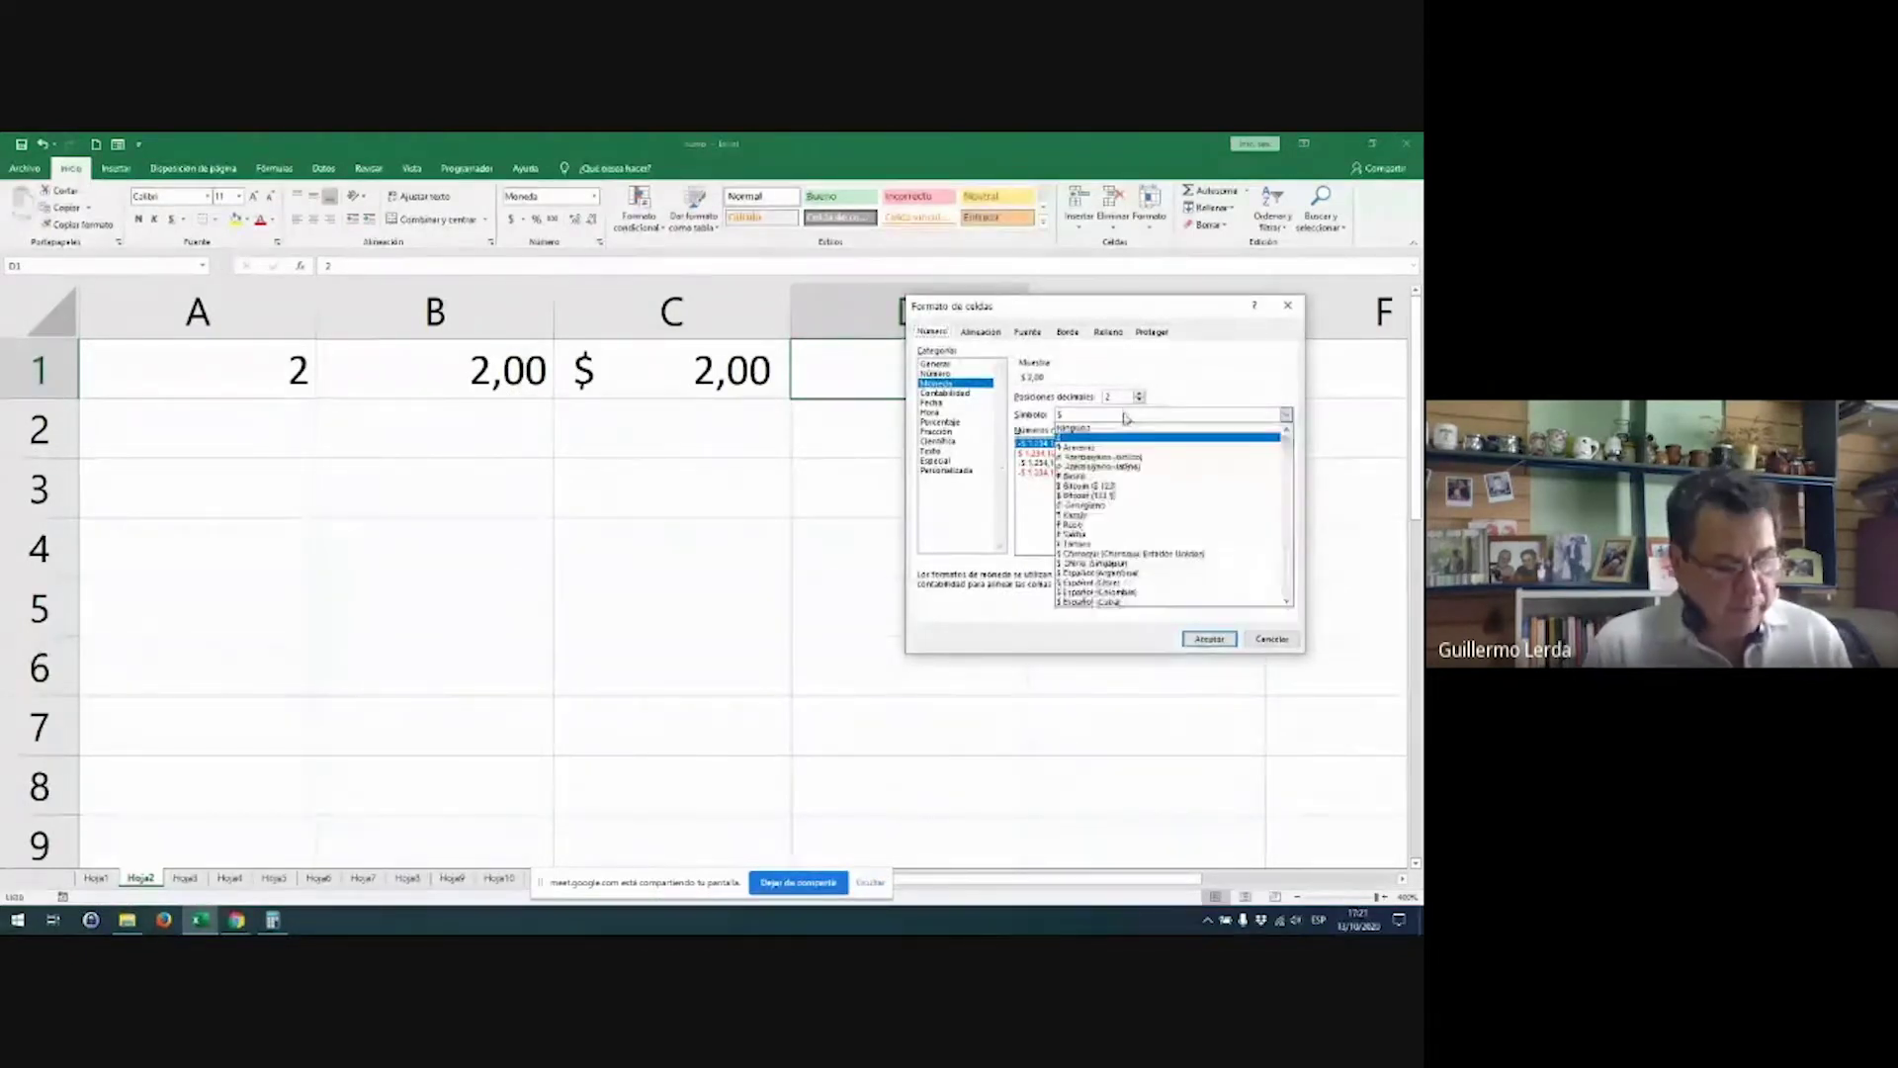
pyautogui.scroll(-20, 1132, 425)
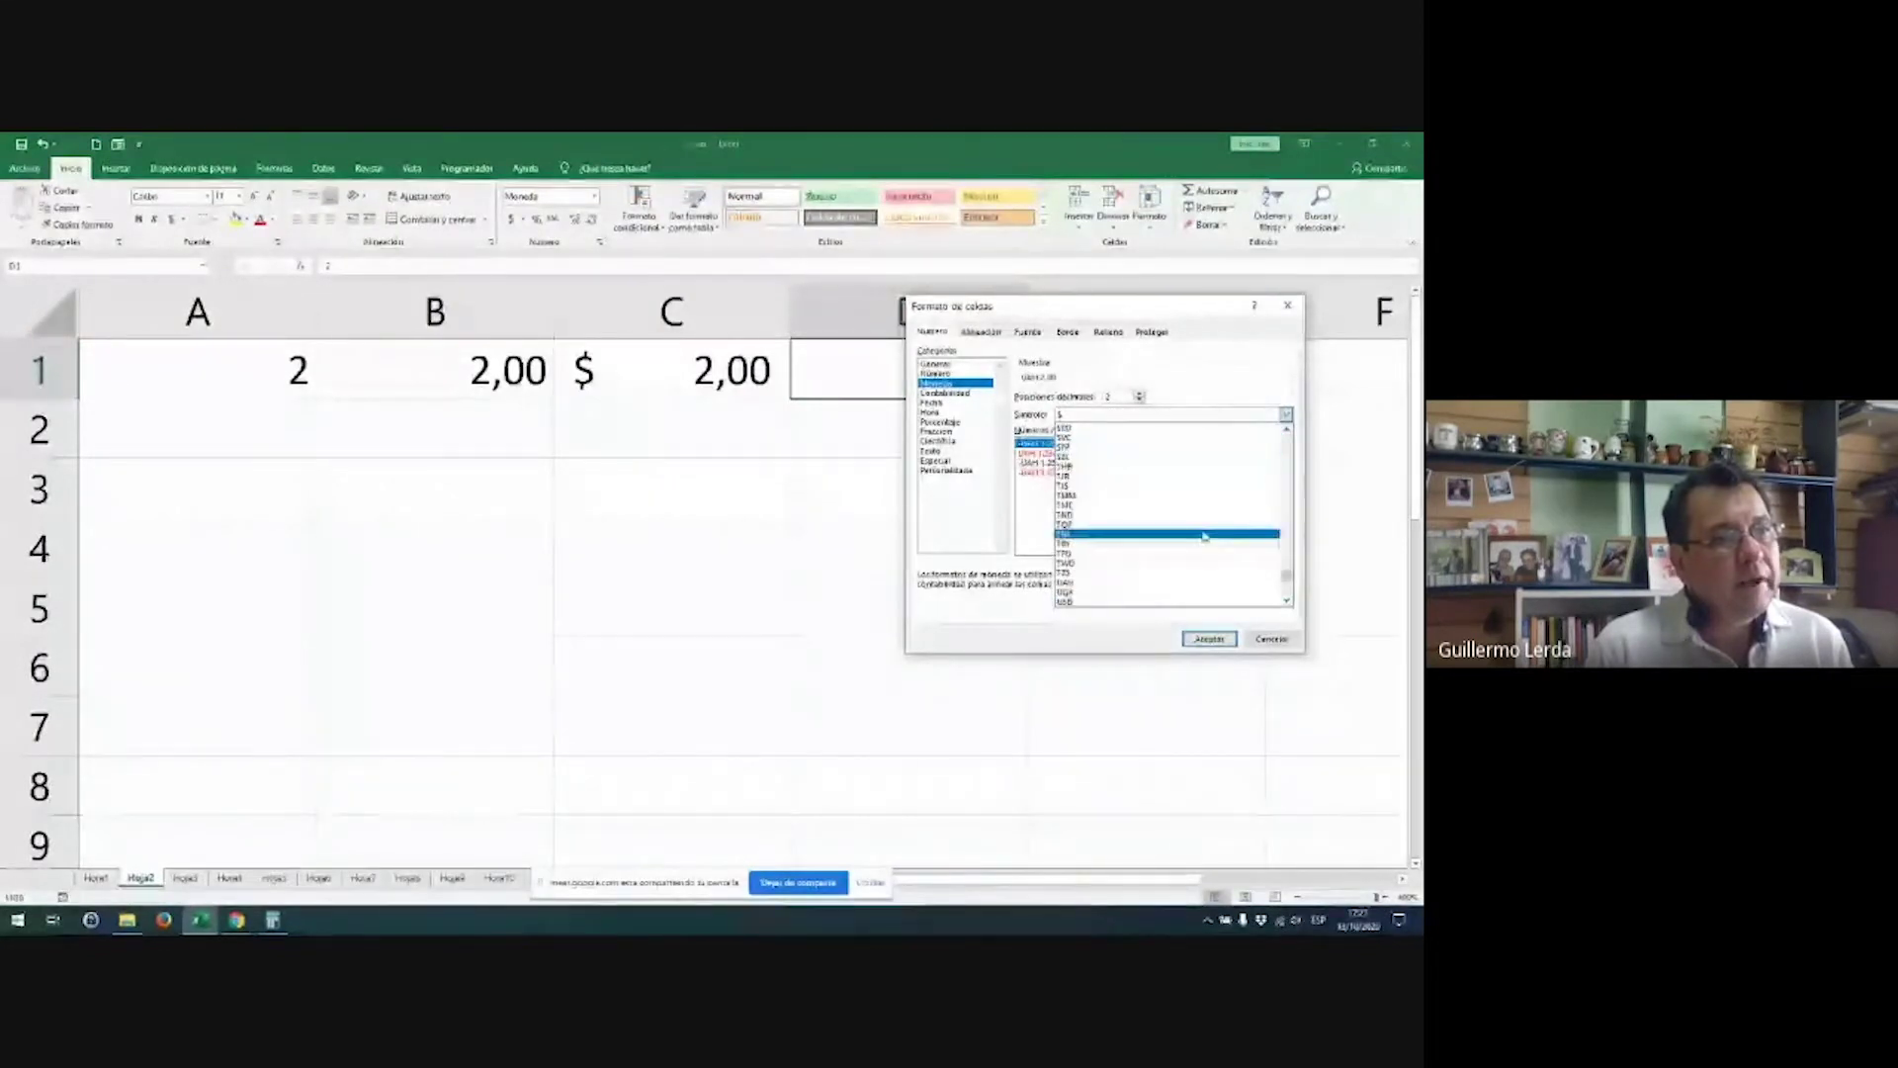
pyautogui.click(1166, 600)
pyautogui.click(1209, 638)
pyautogui.click(497, 493)
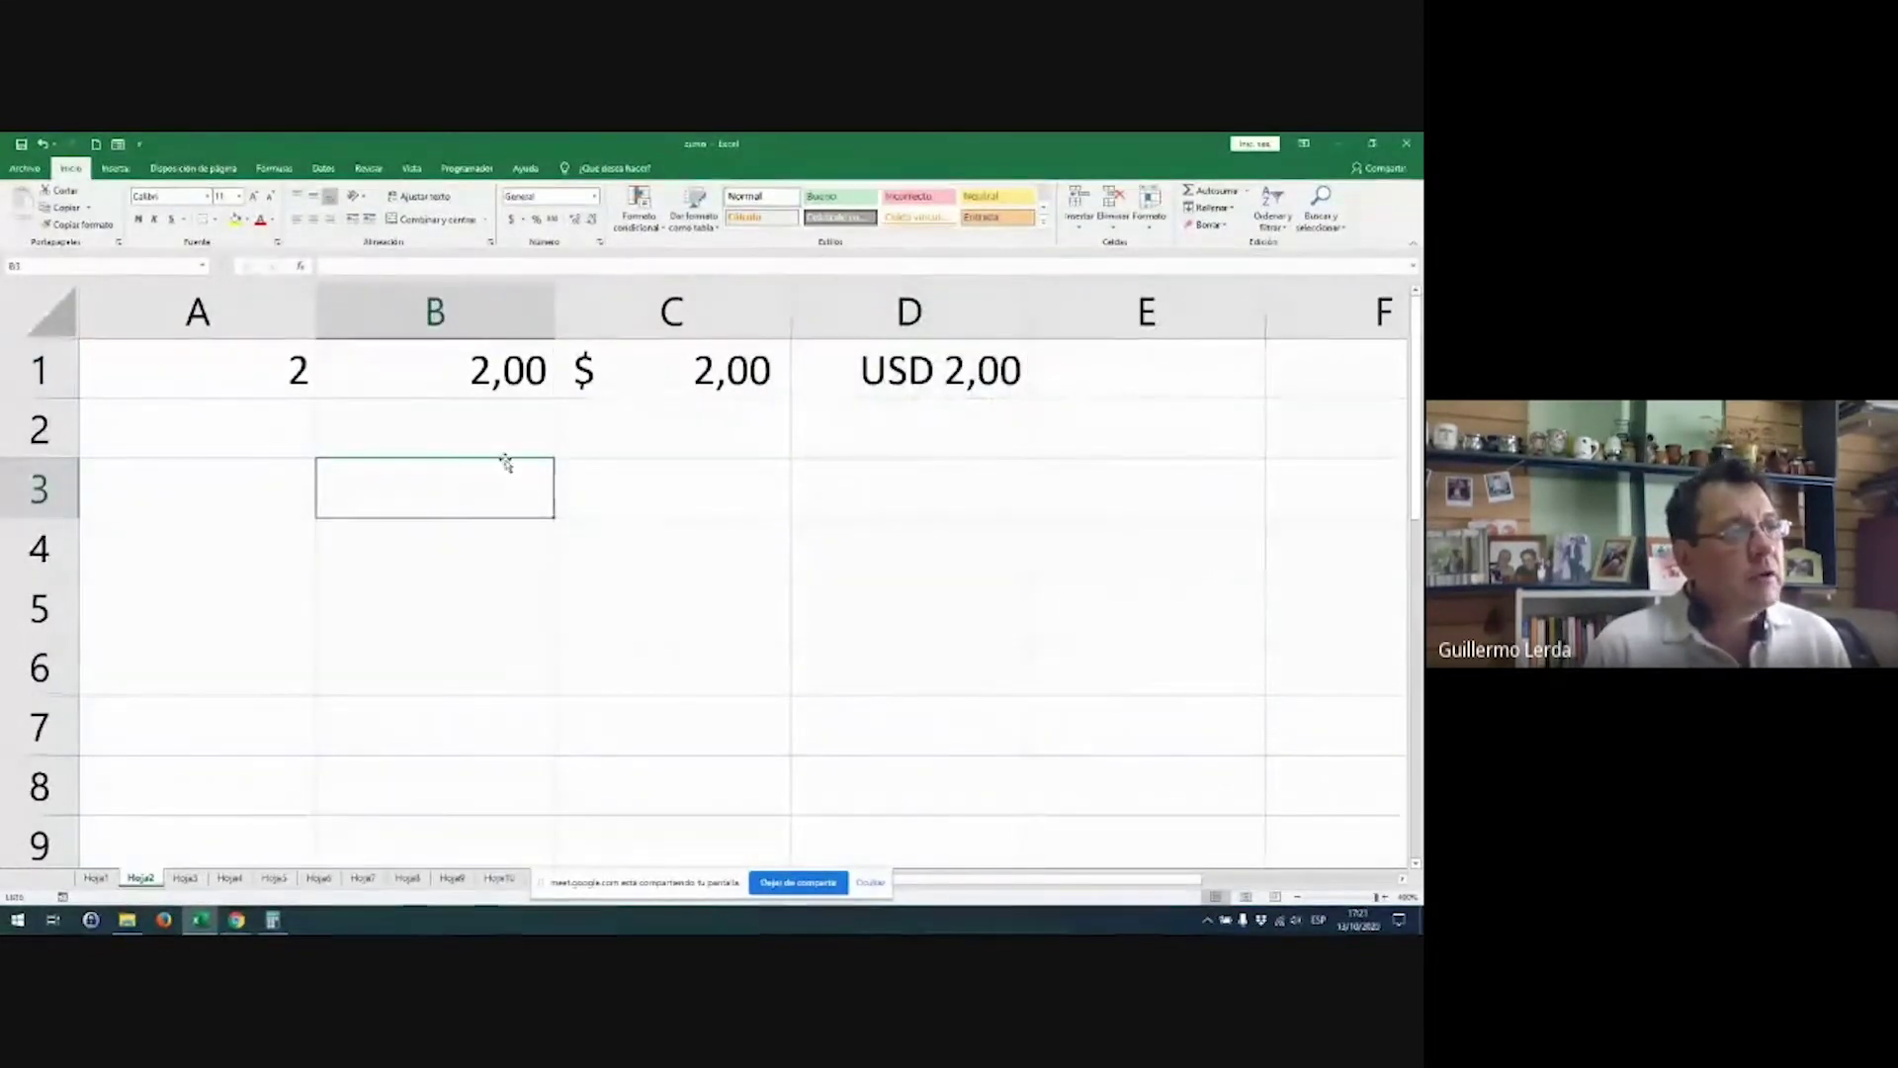
# Step: Replace the formula in cell B1 with the plain value 2
pyautogui.click(248, 353)
pyautogui.click(404, 370)
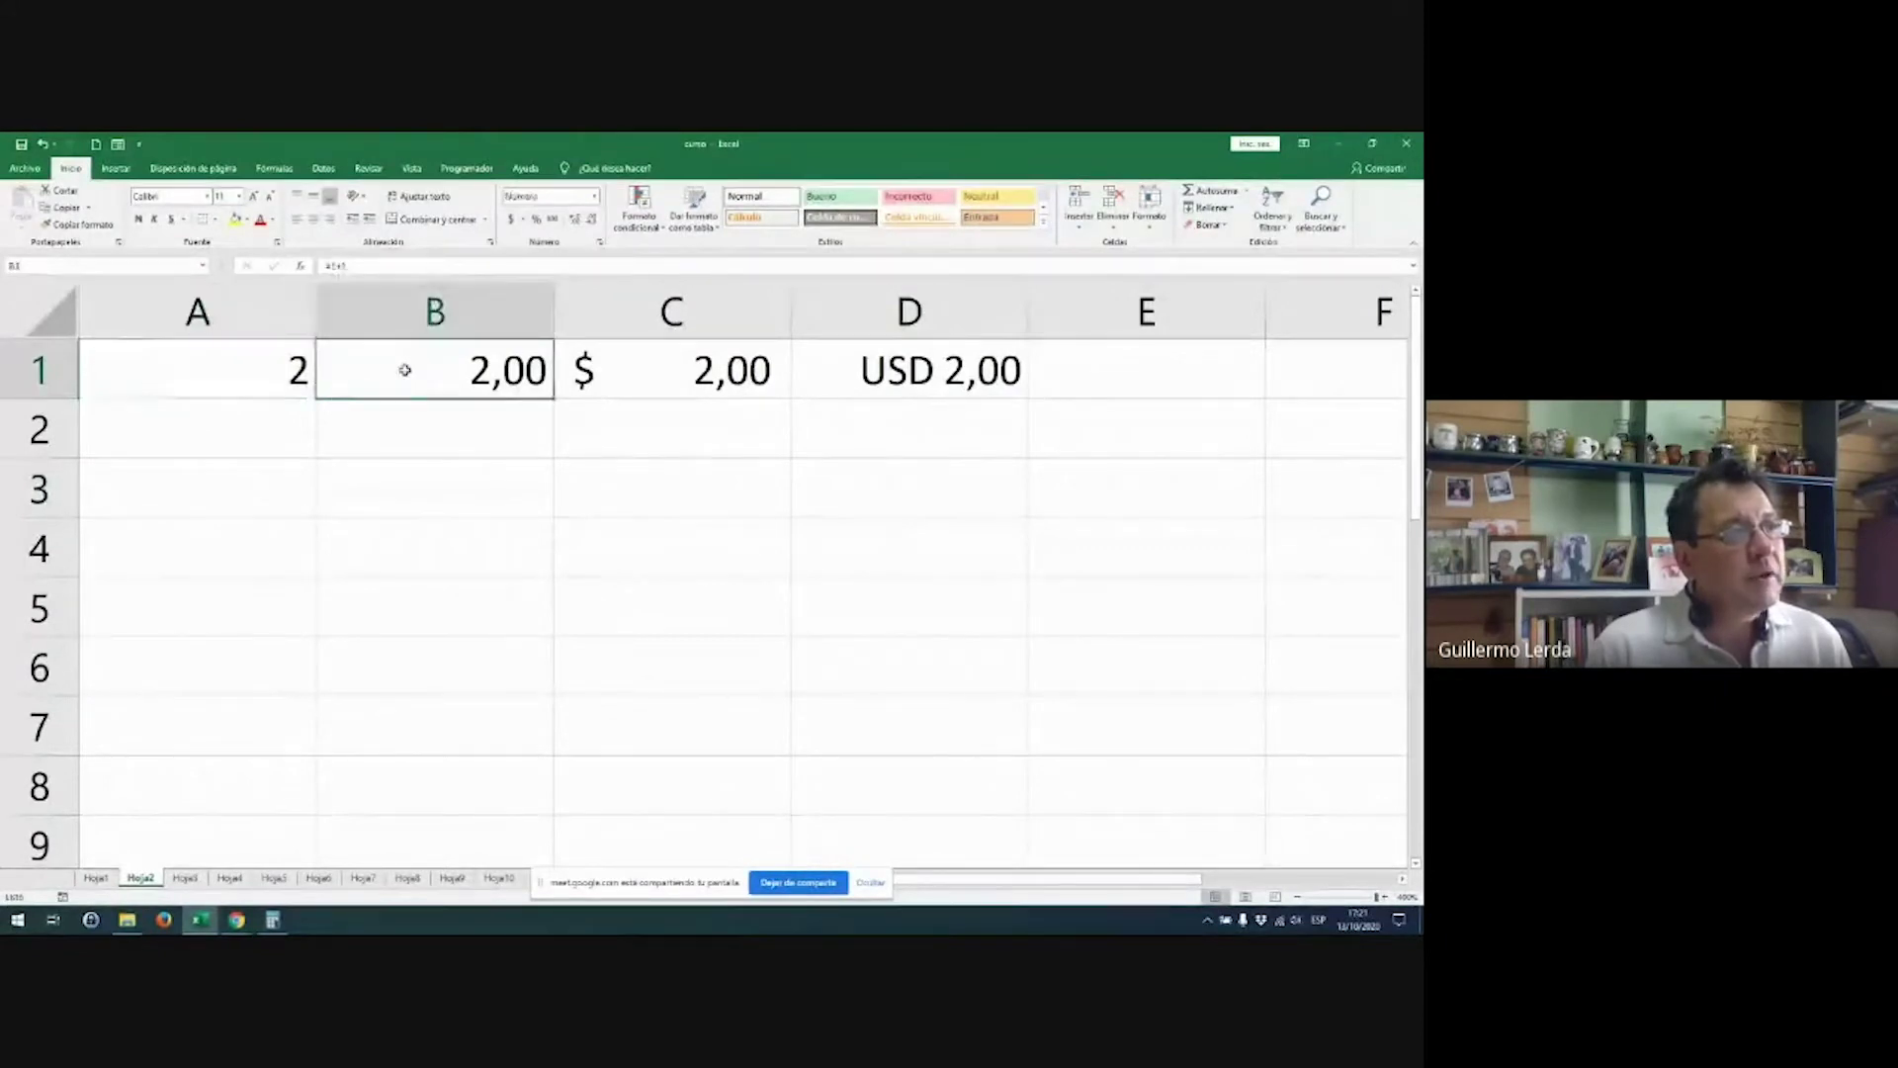
pyautogui.write('=1+1')
pyautogui.hotkey('ctrl', 'Return')
pyautogui.write('2')
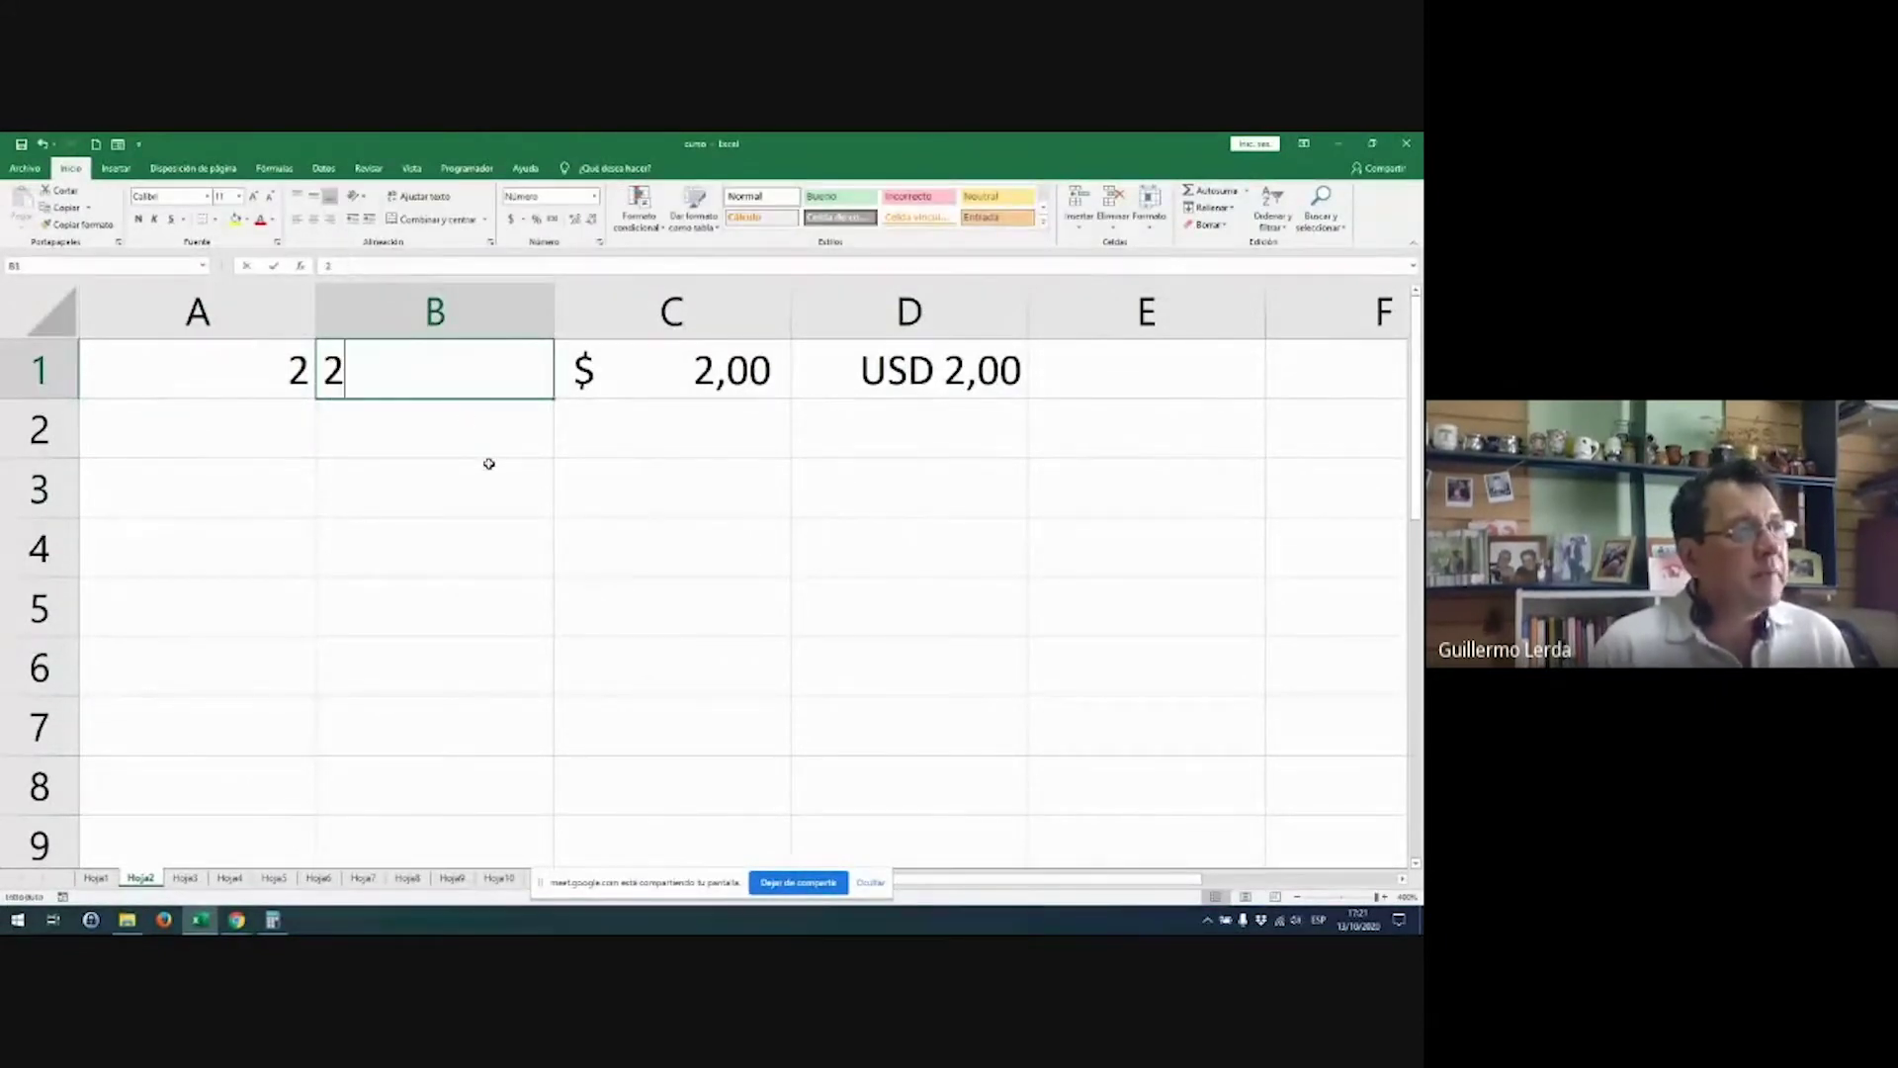
pyautogui.press('Return')
# Step: Compare the stored content of cells A1 to D1 with how each cell's number format displays it
pyautogui.click(261, 370)
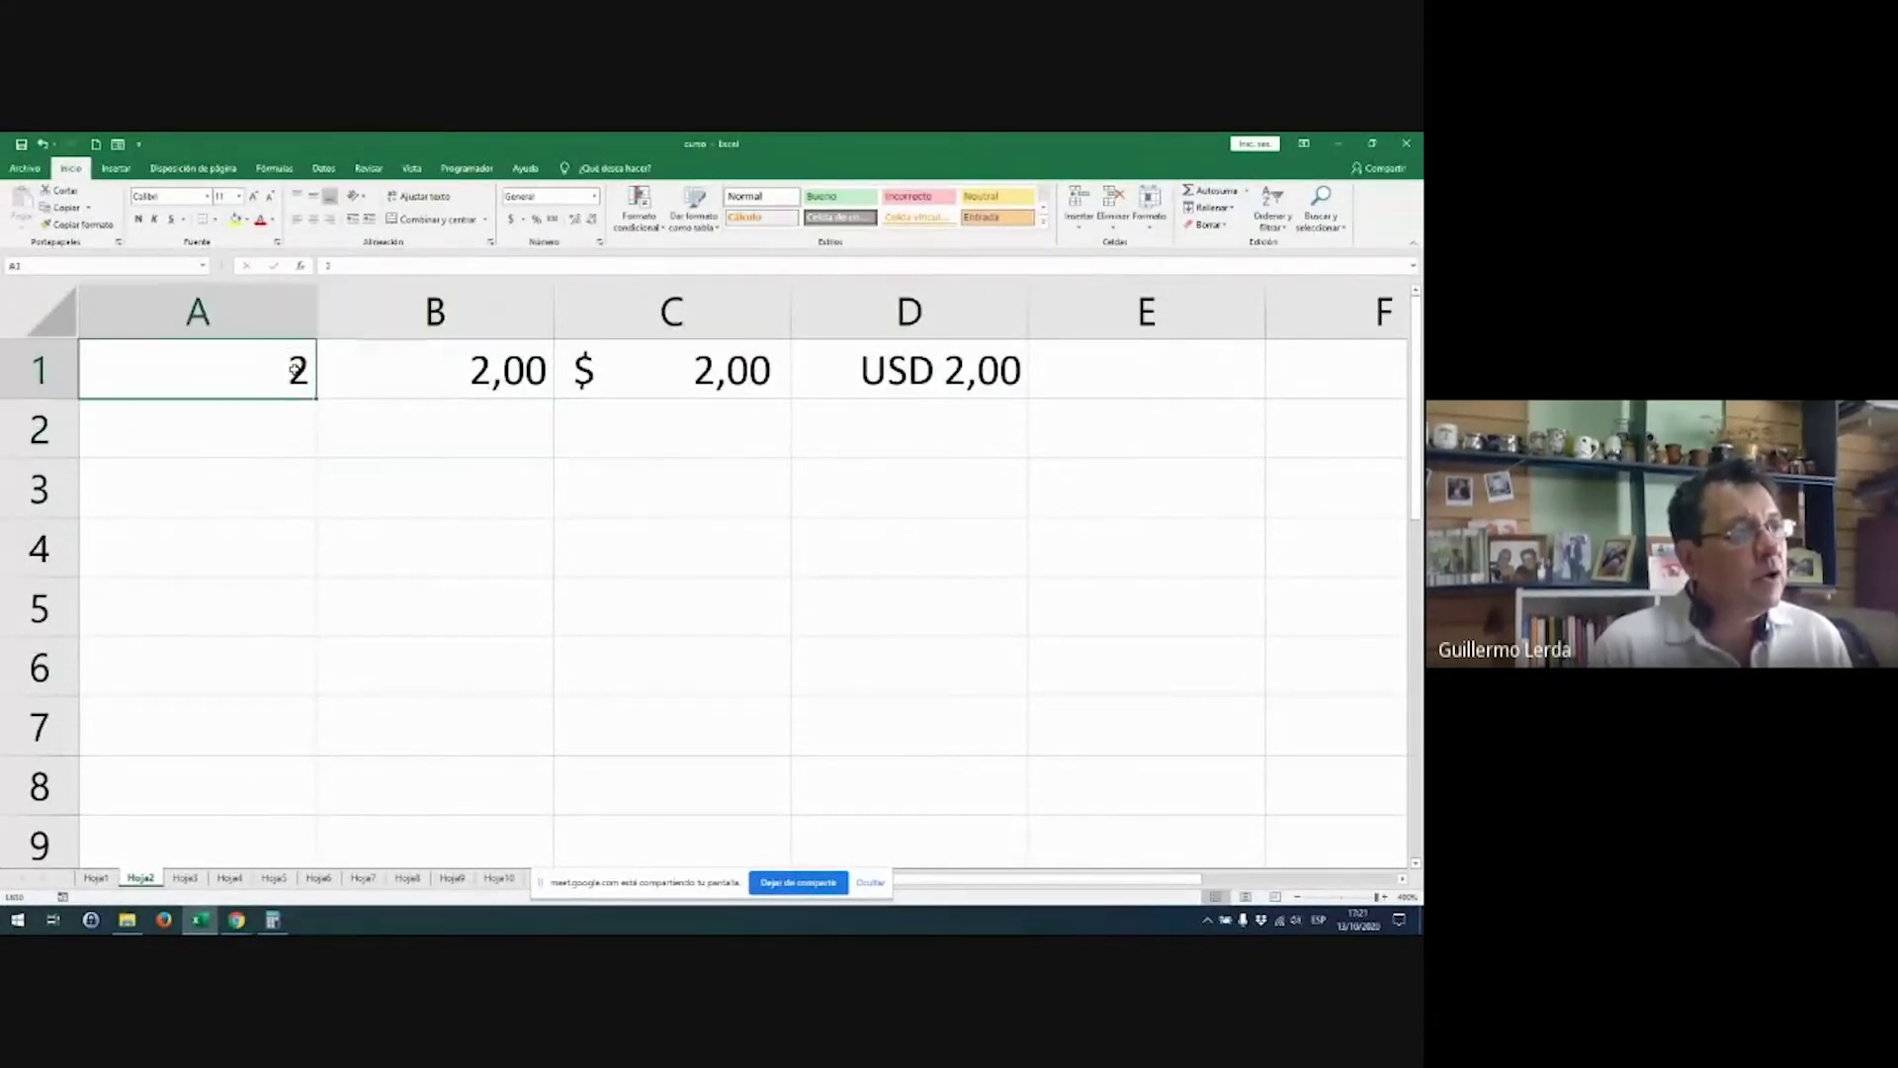
pyautogui.click(441, 364)
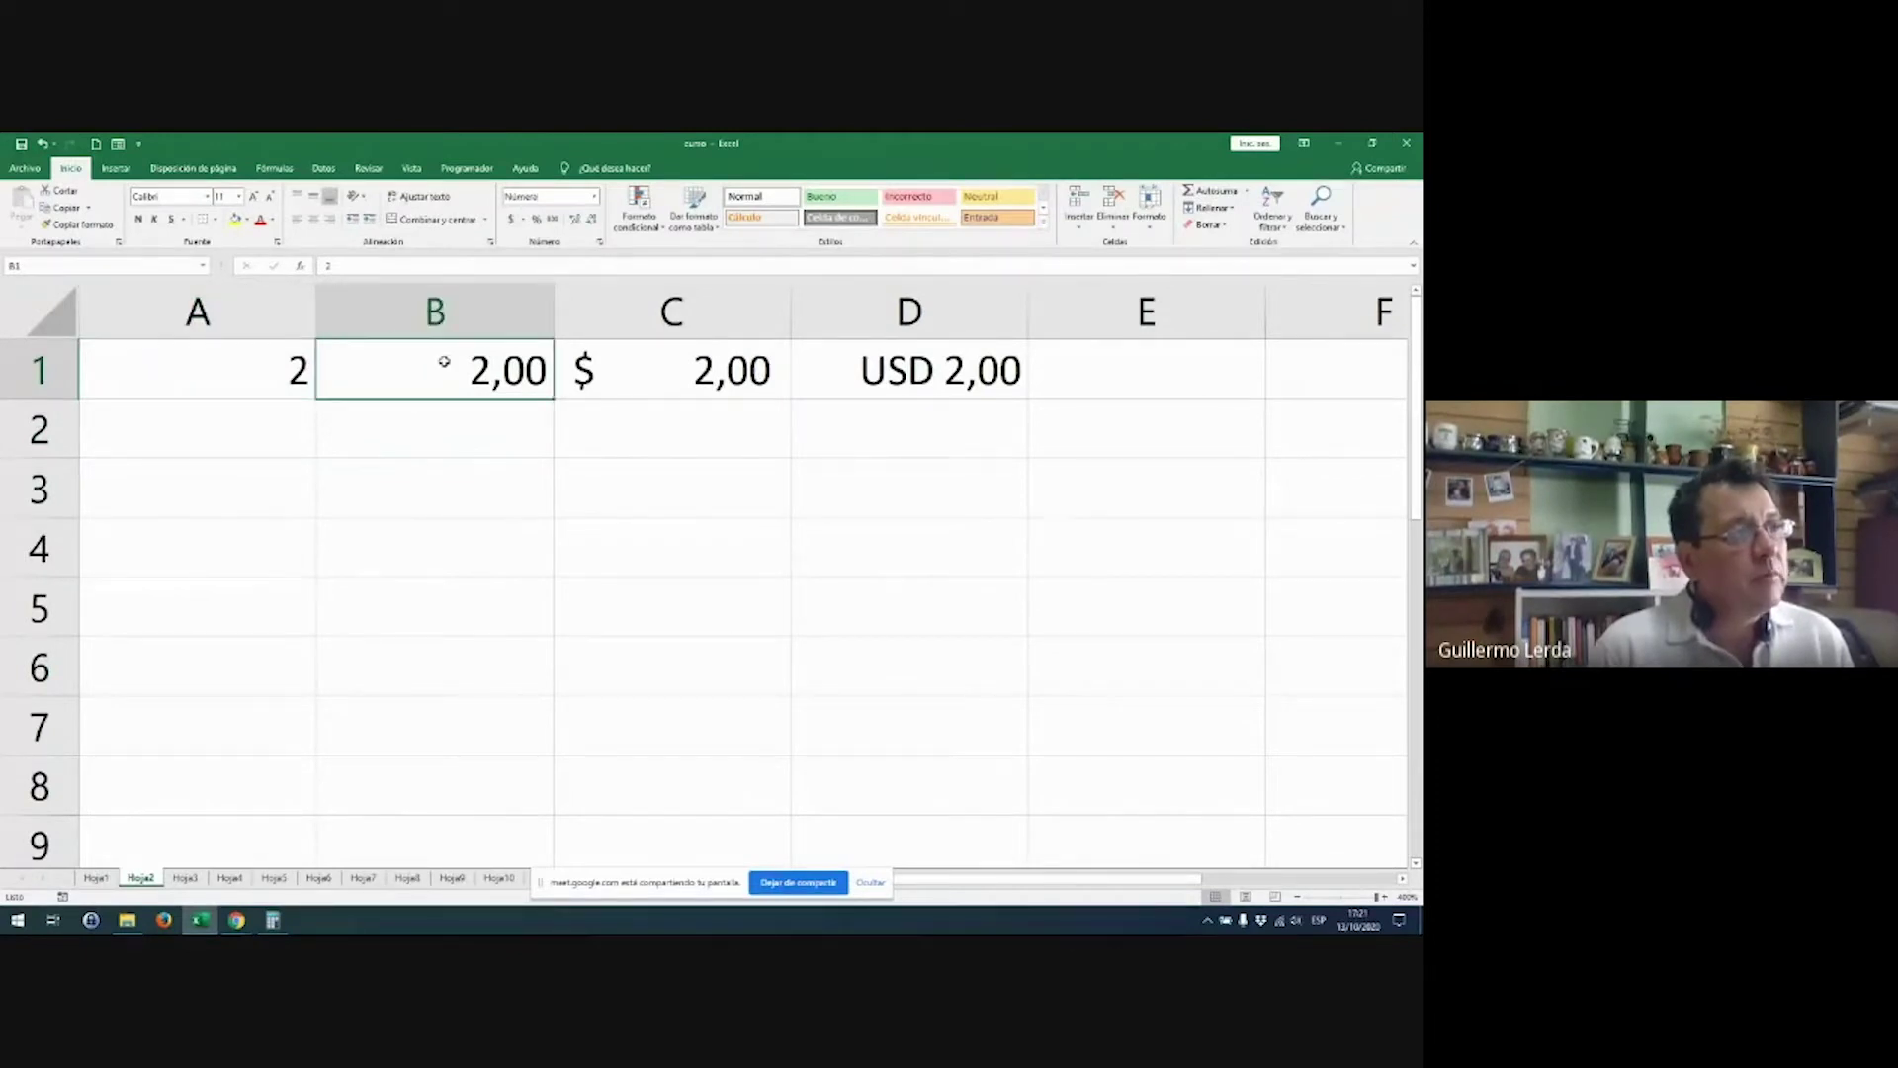
pyautogui.click(691, 360)
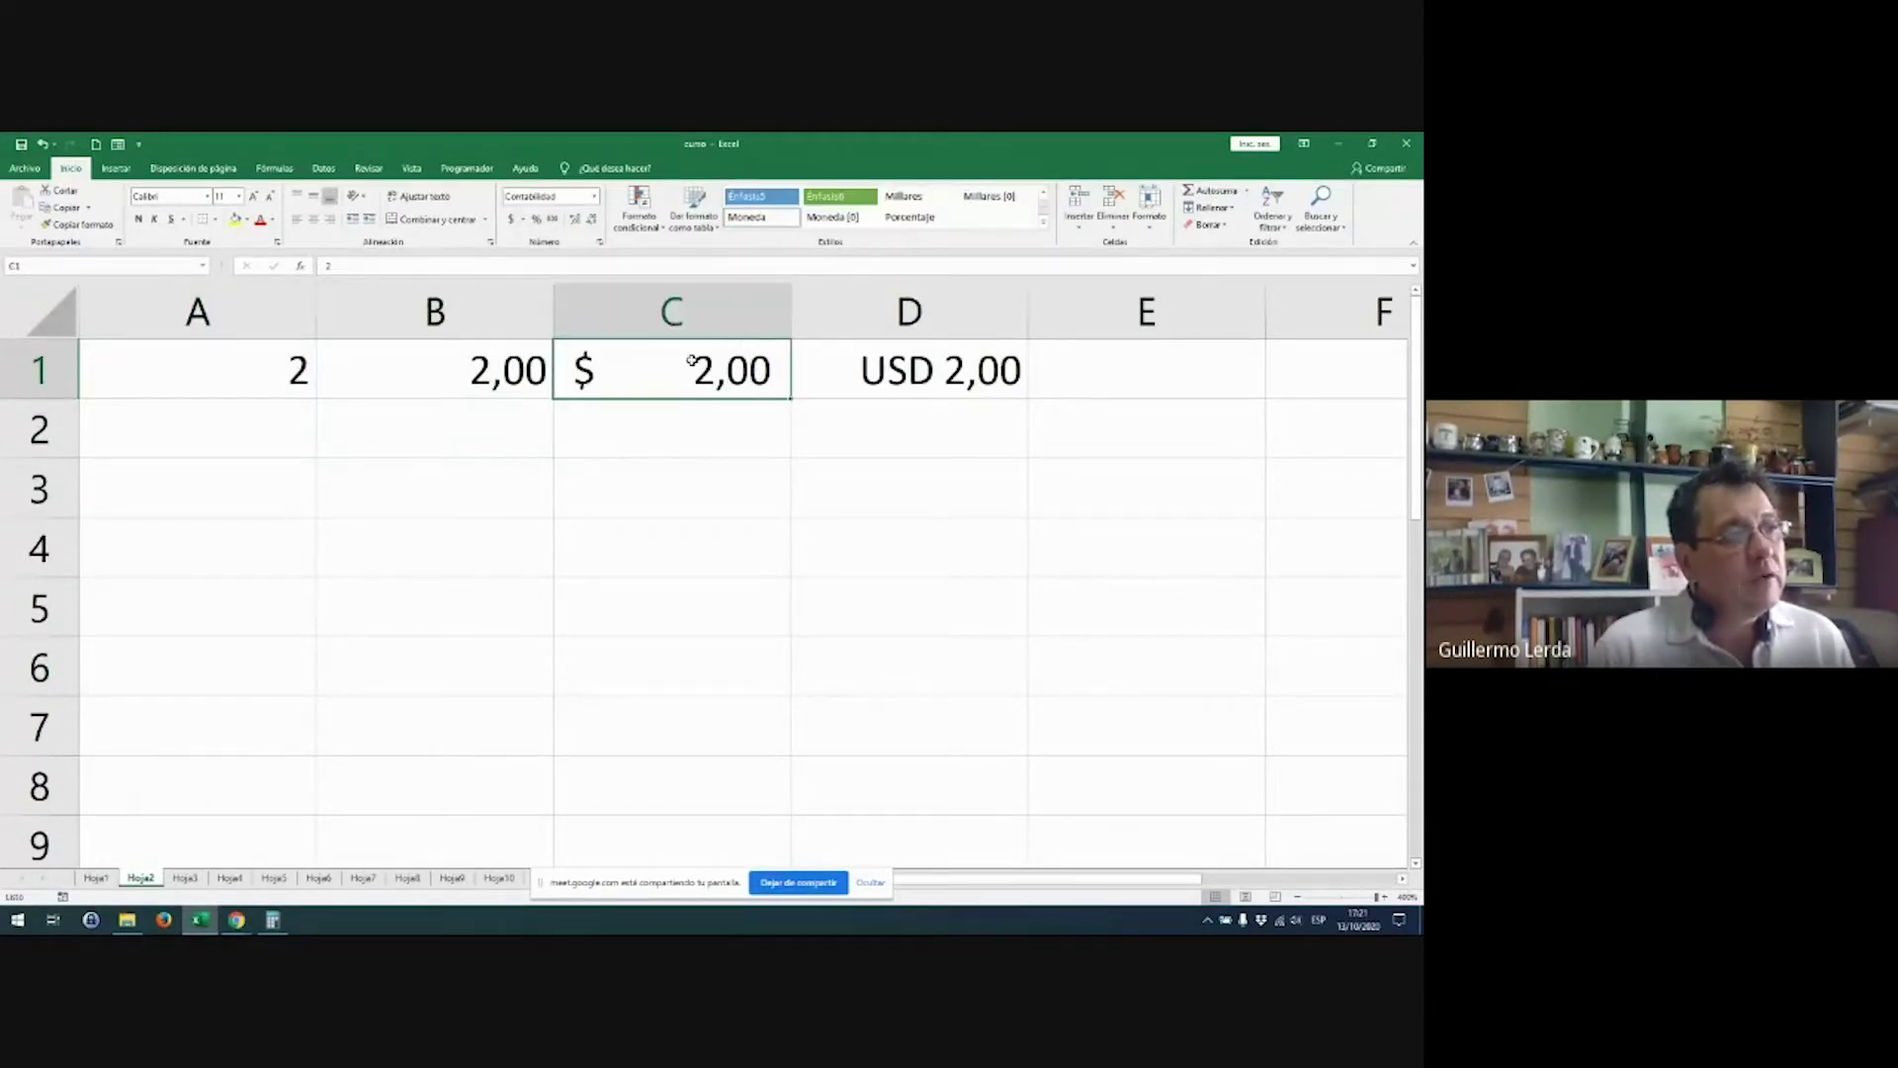
pyautogui.click(862, 359)
pyautogui.press('F2')
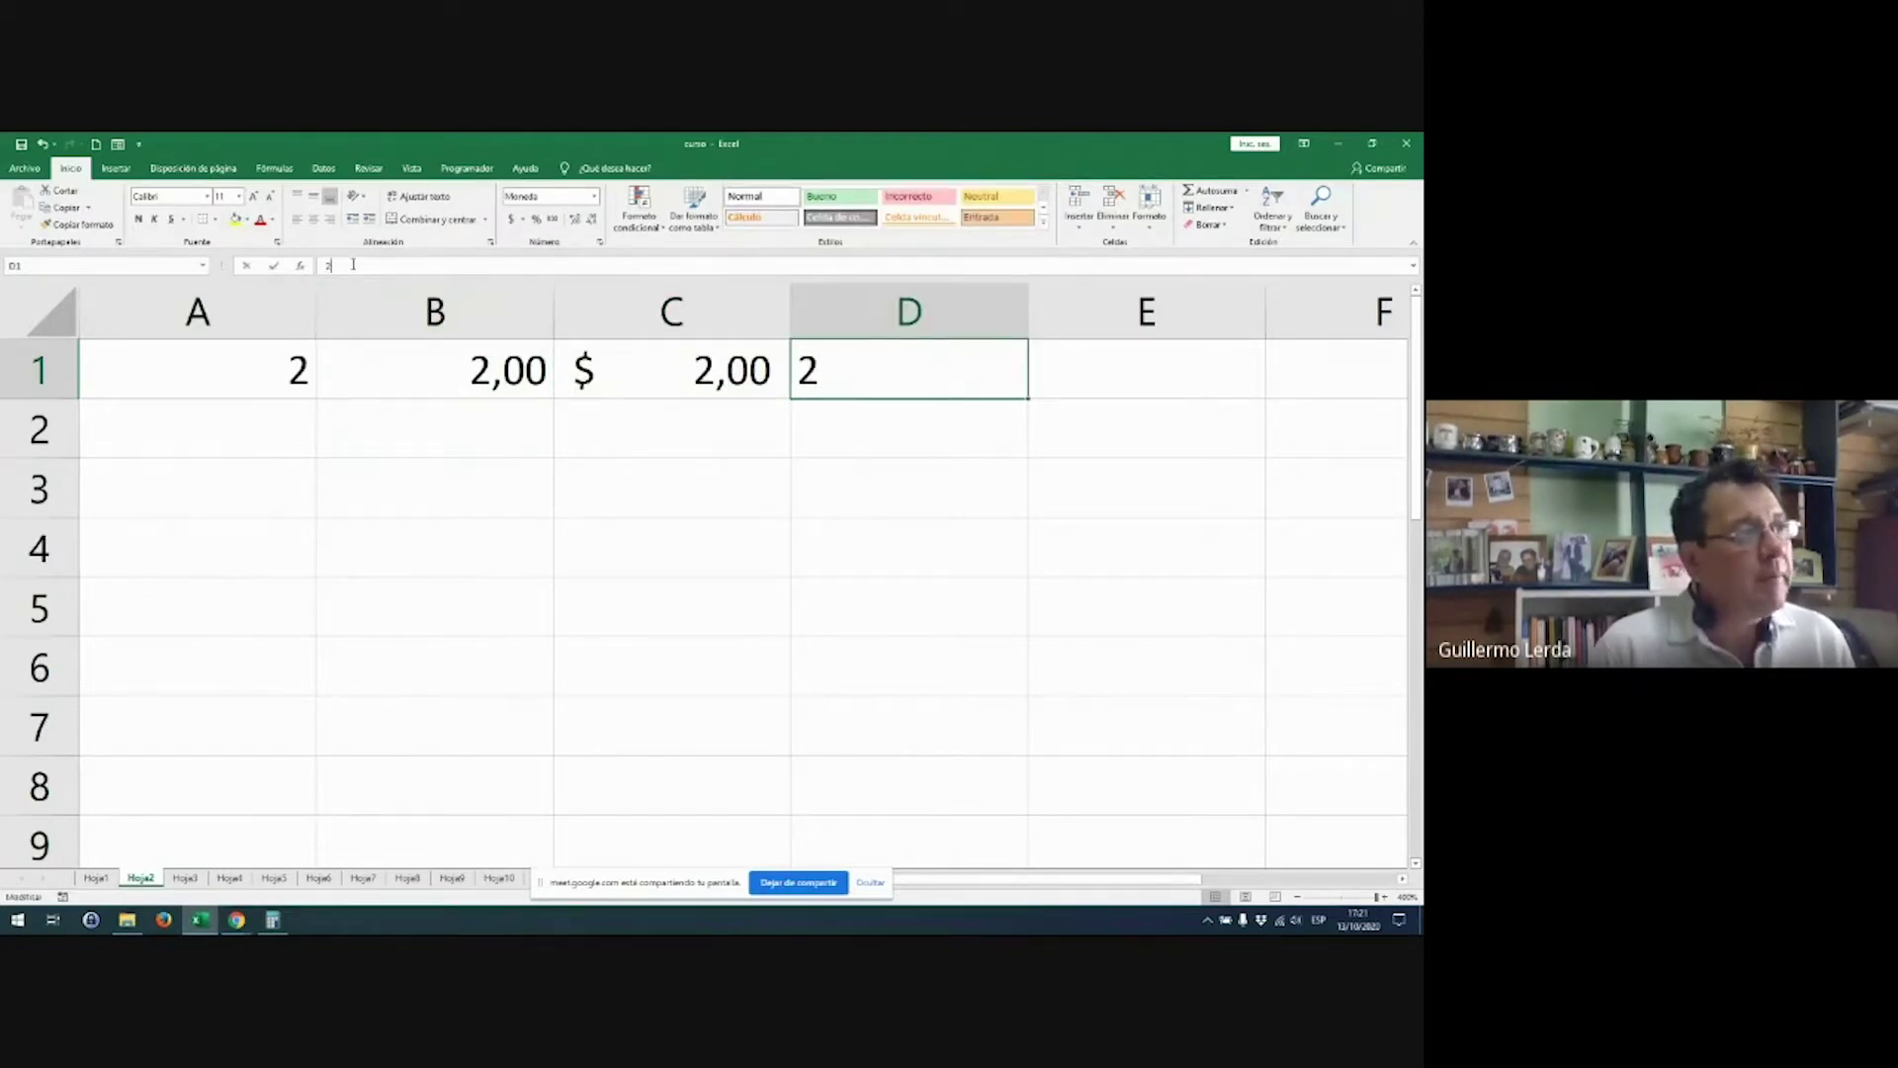
pyautogui.press('Escape')
pyautogui.click(647, 363)
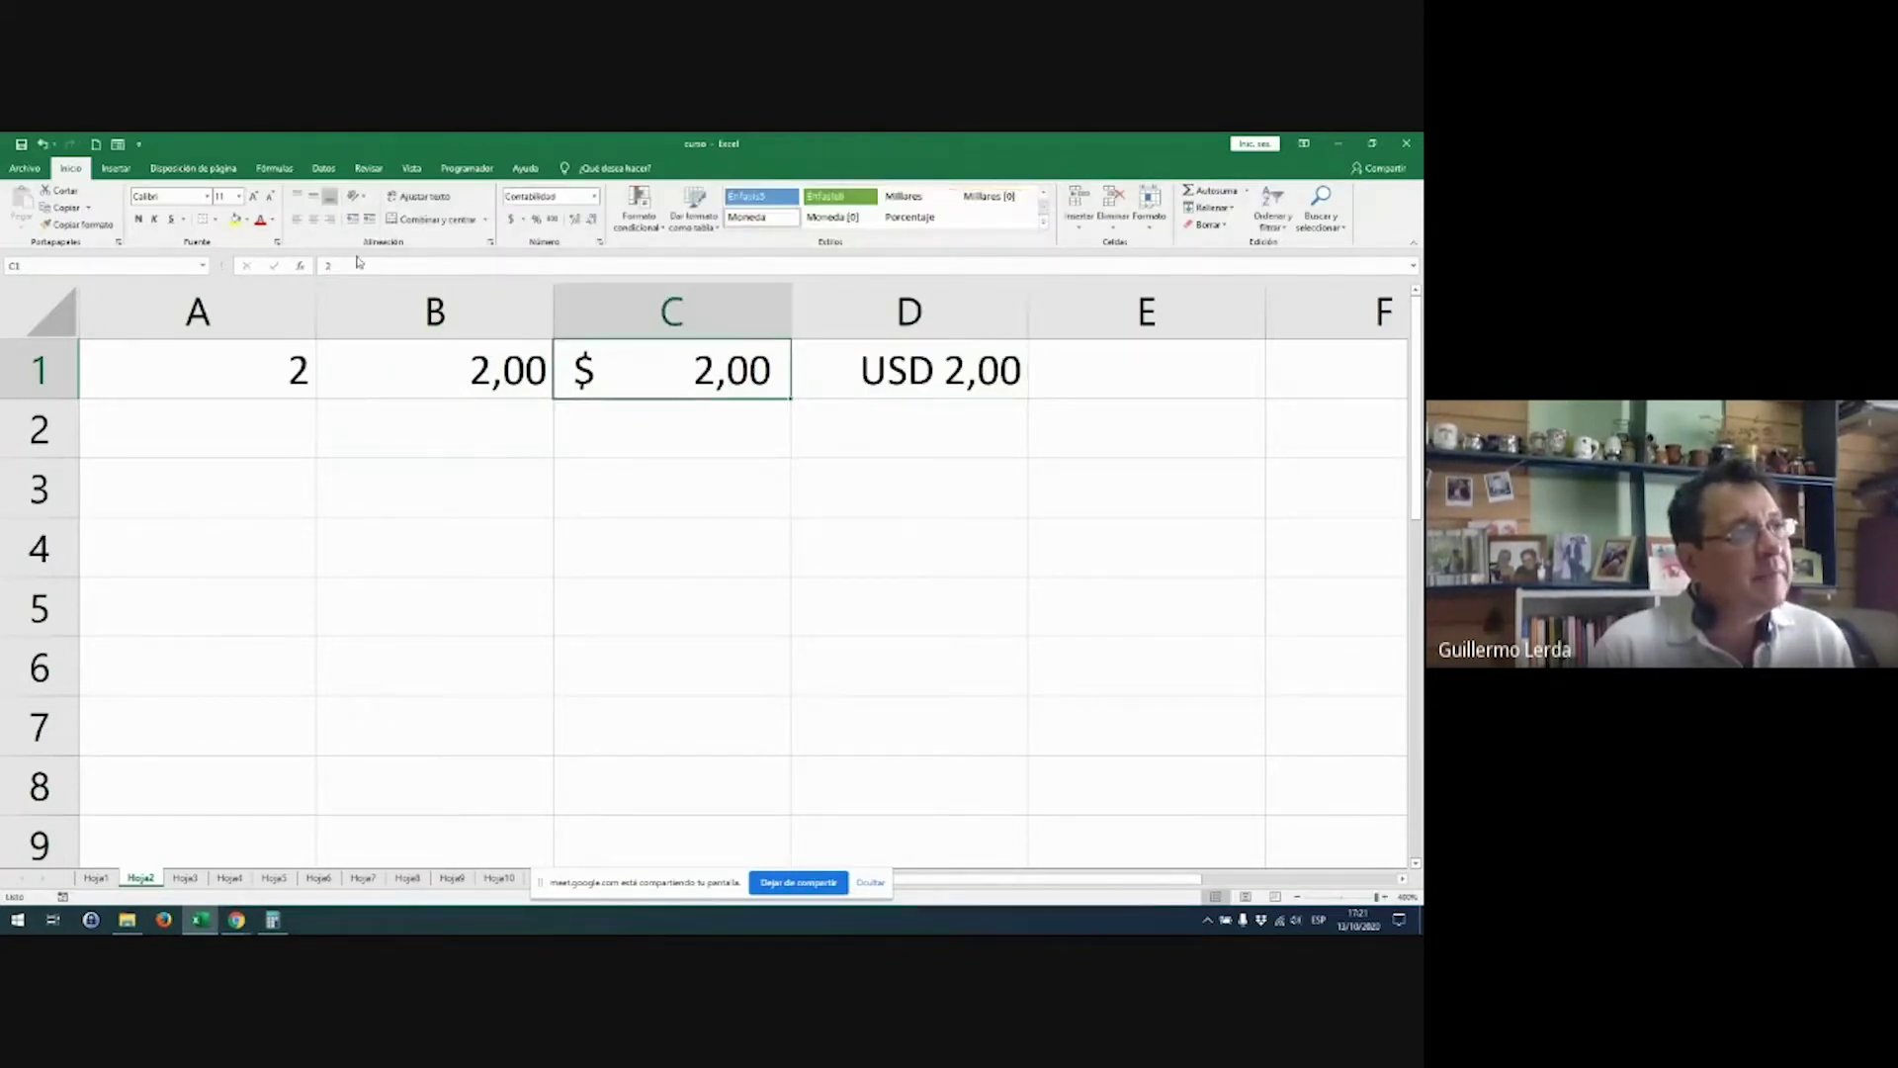
pyautogui.press('F2')
pyautogui.press('Escape')
pyautogui.doubleClick(428, 380)
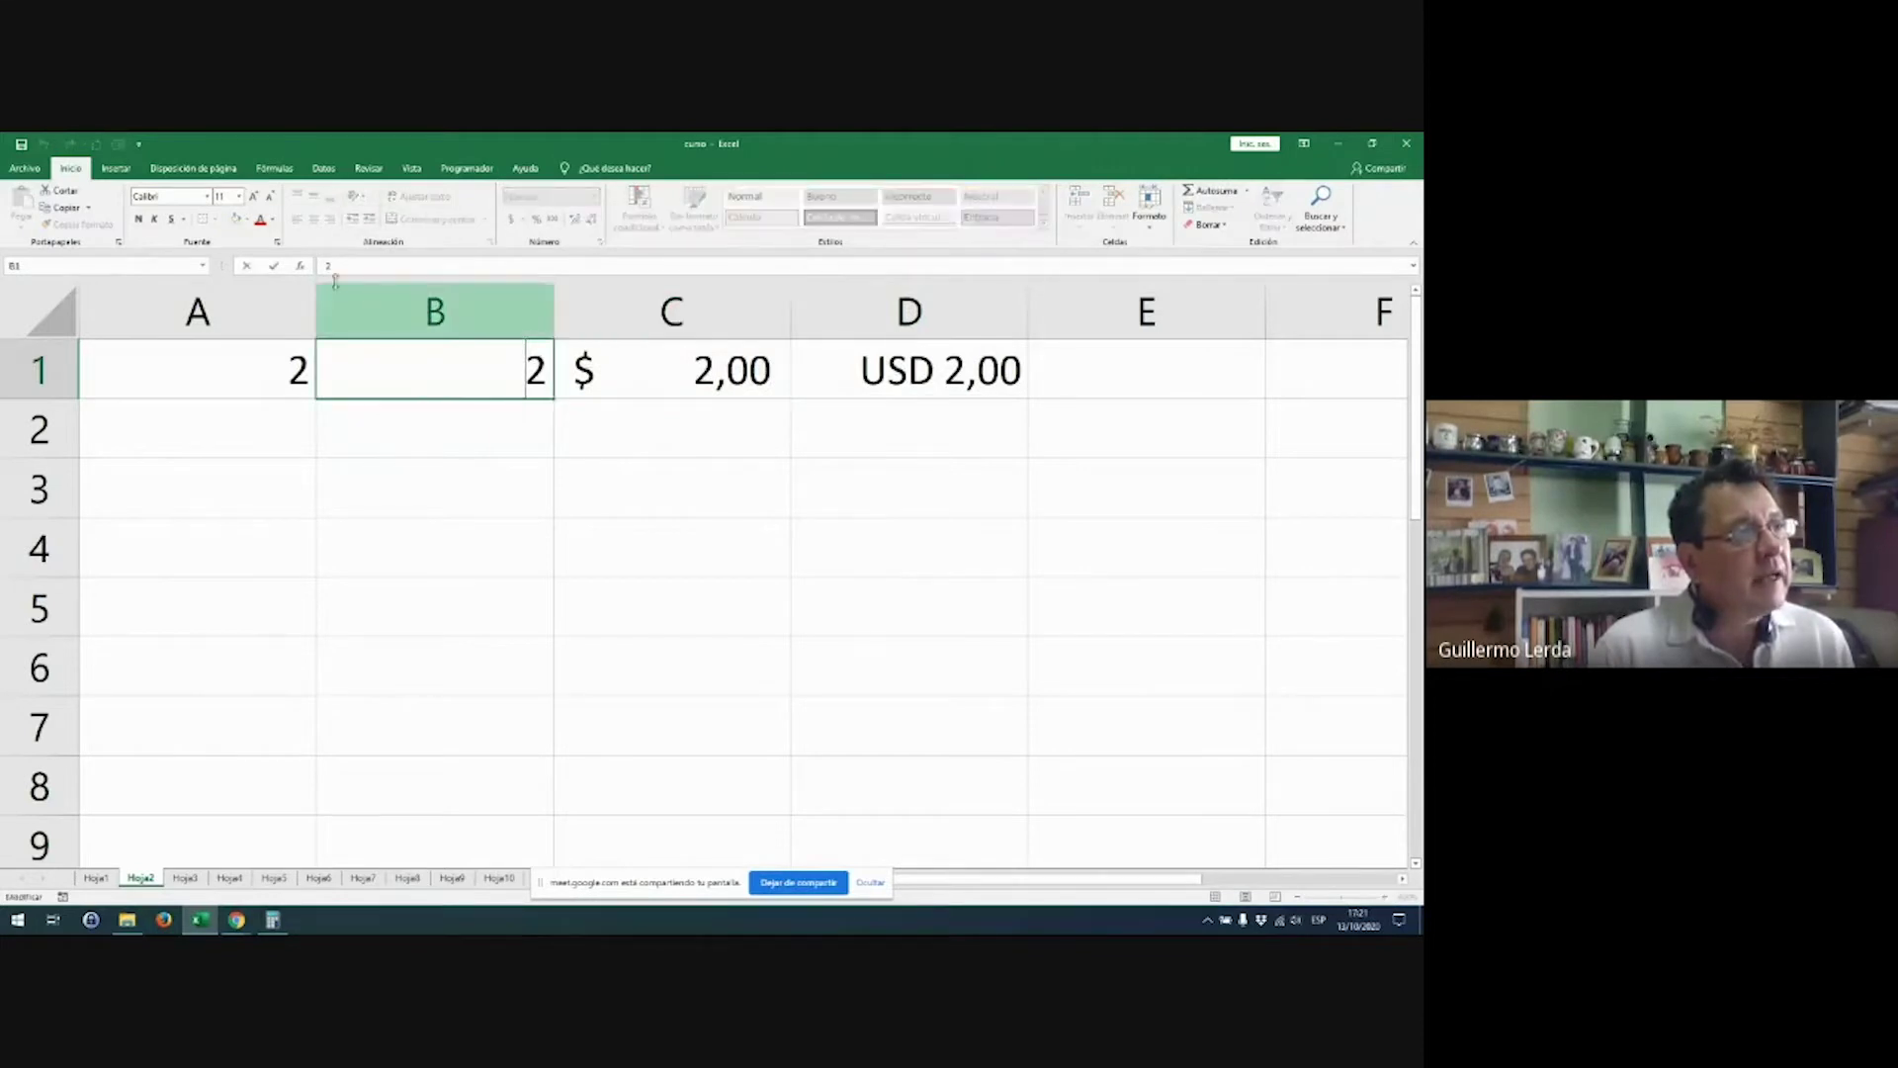
pyautogui.press('Escape')
pyautogui.click(247, 375)
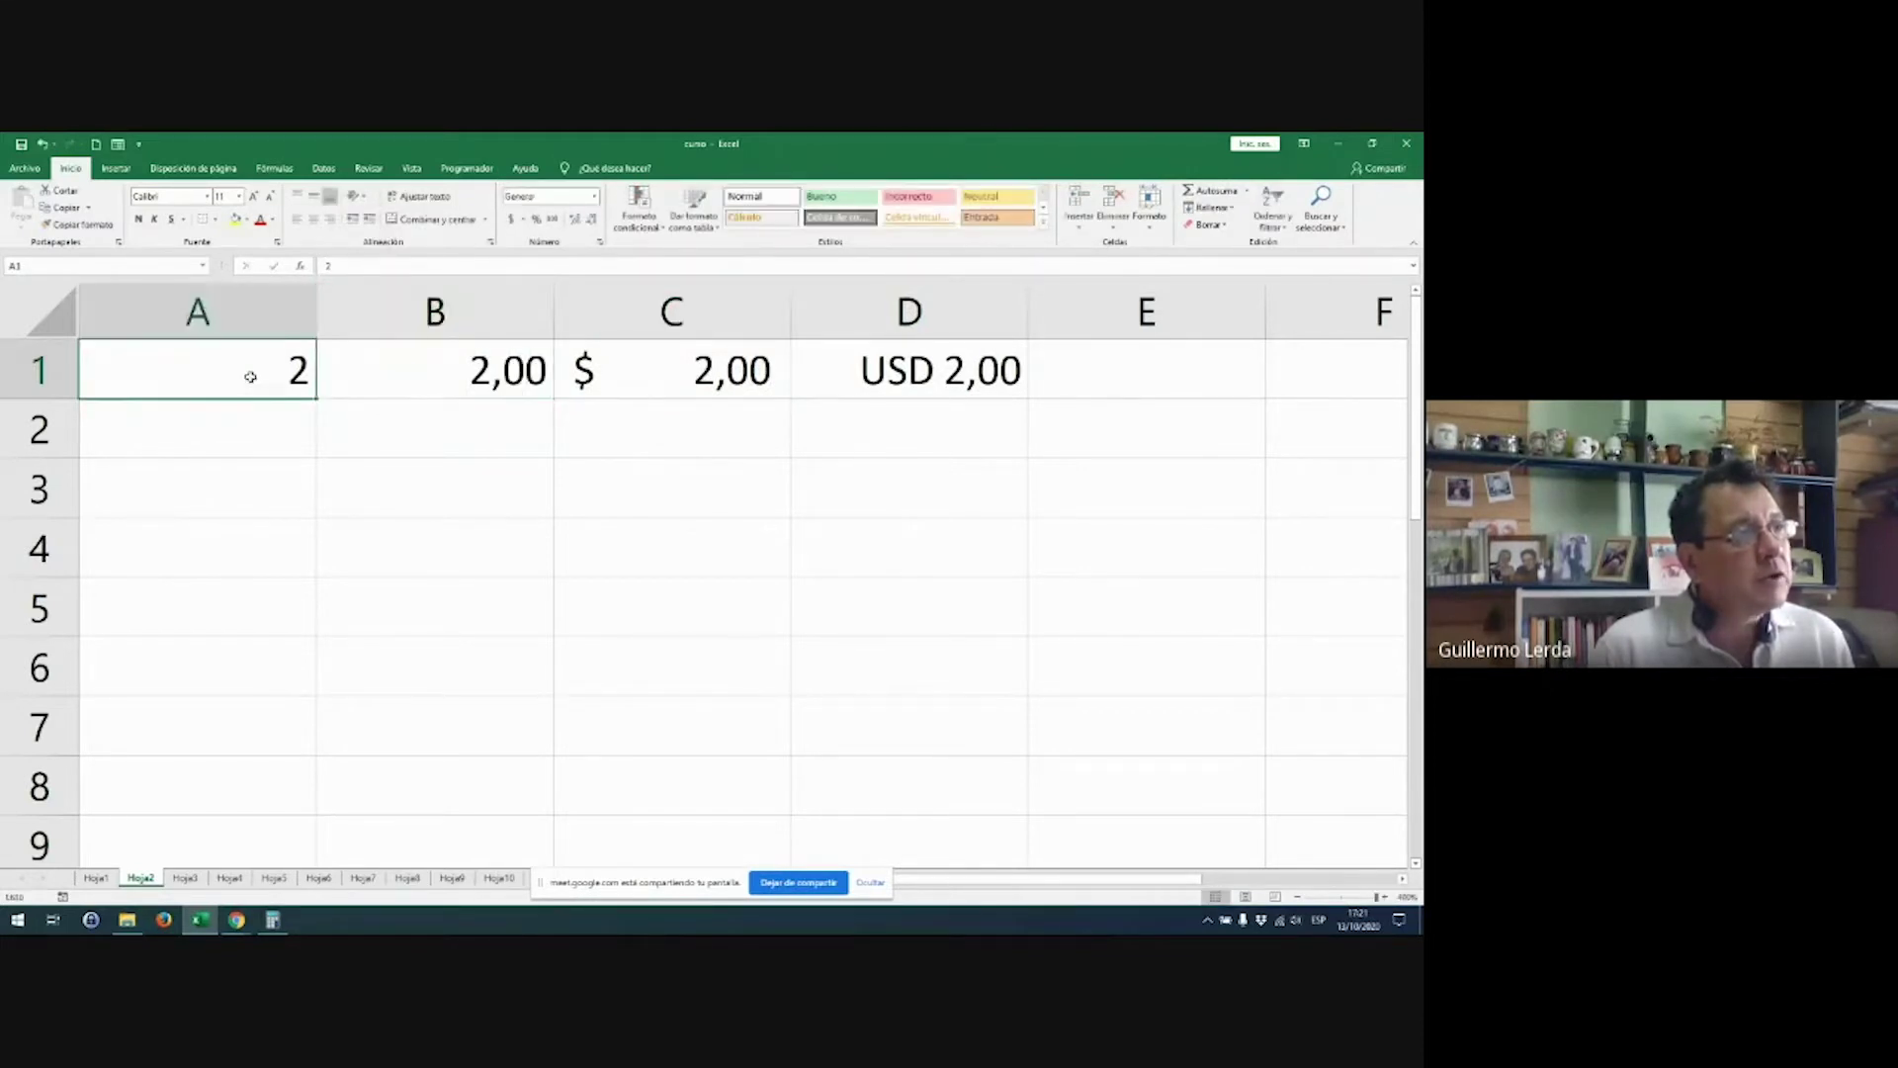
pyautogui.click(328, 267)
pyautogui.press('Escape')
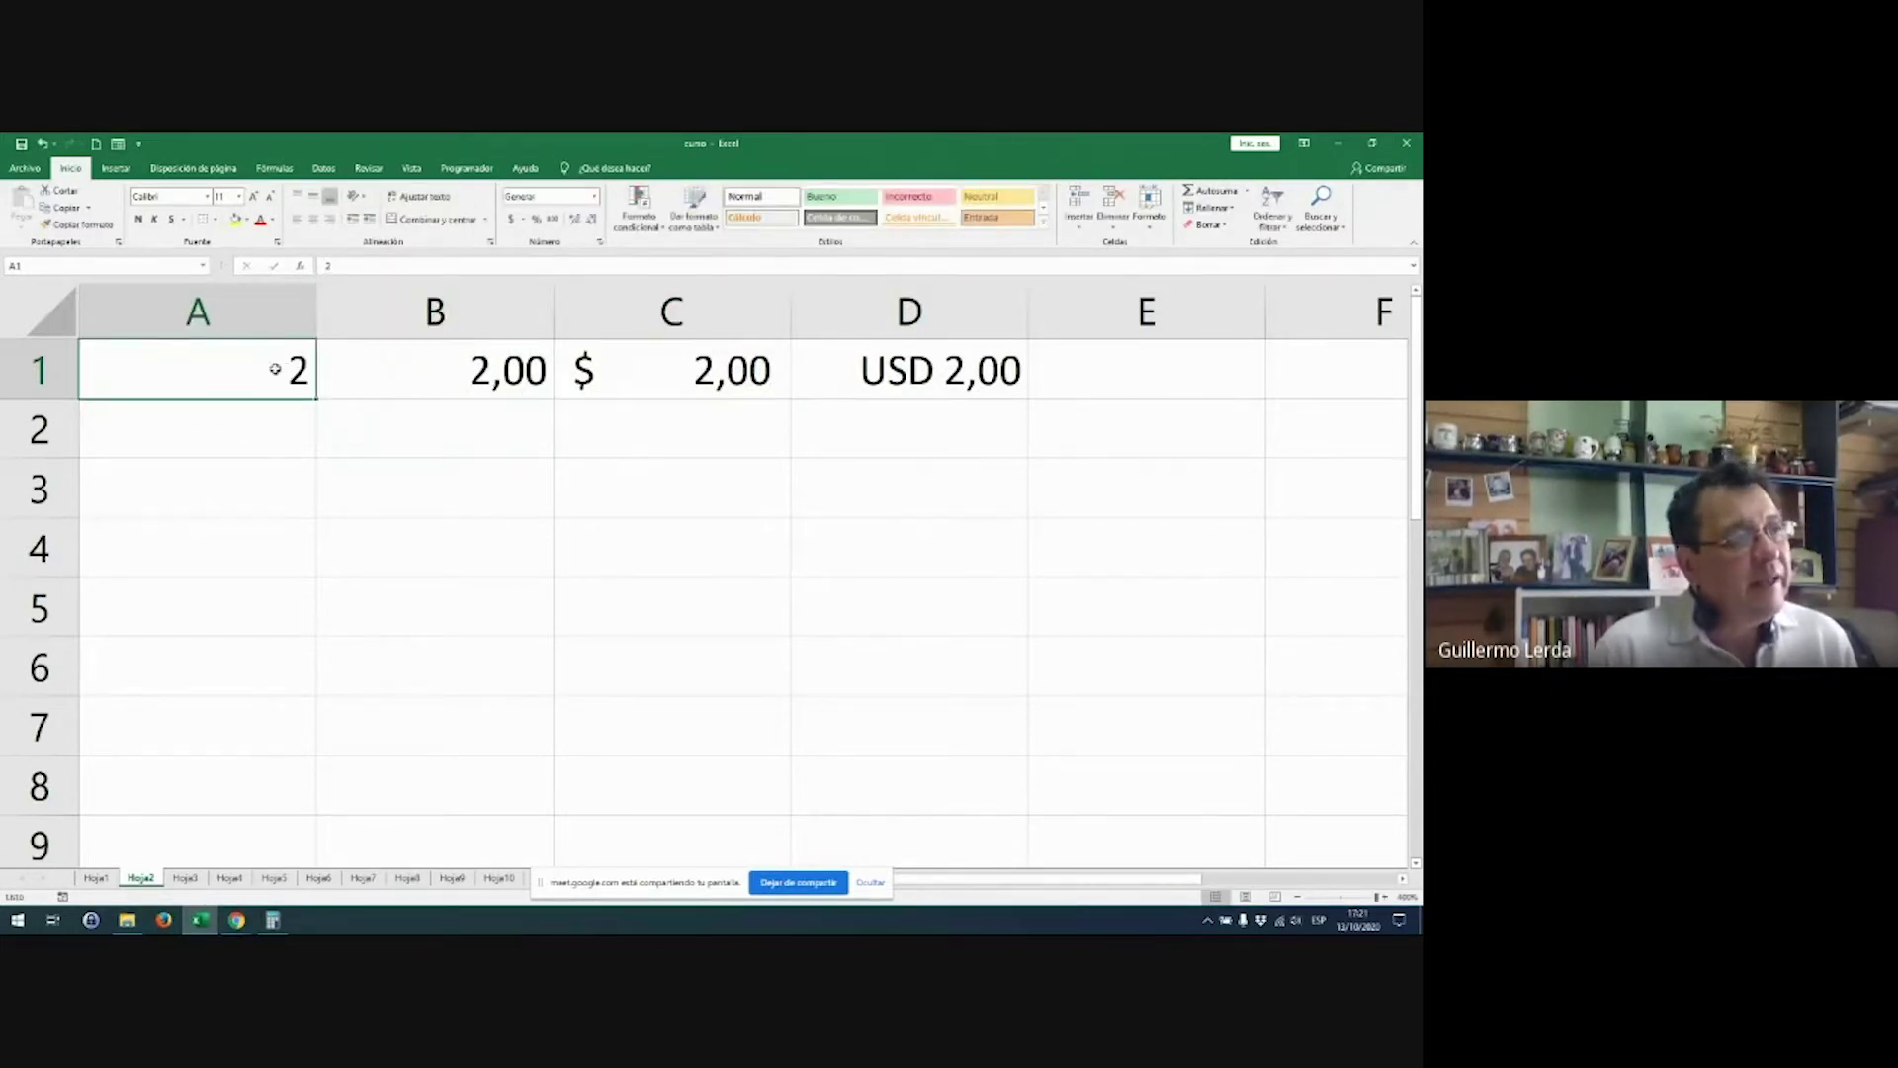
pyautogui.moveTo(275, 369); pyautogui.dragTo(831, 379)
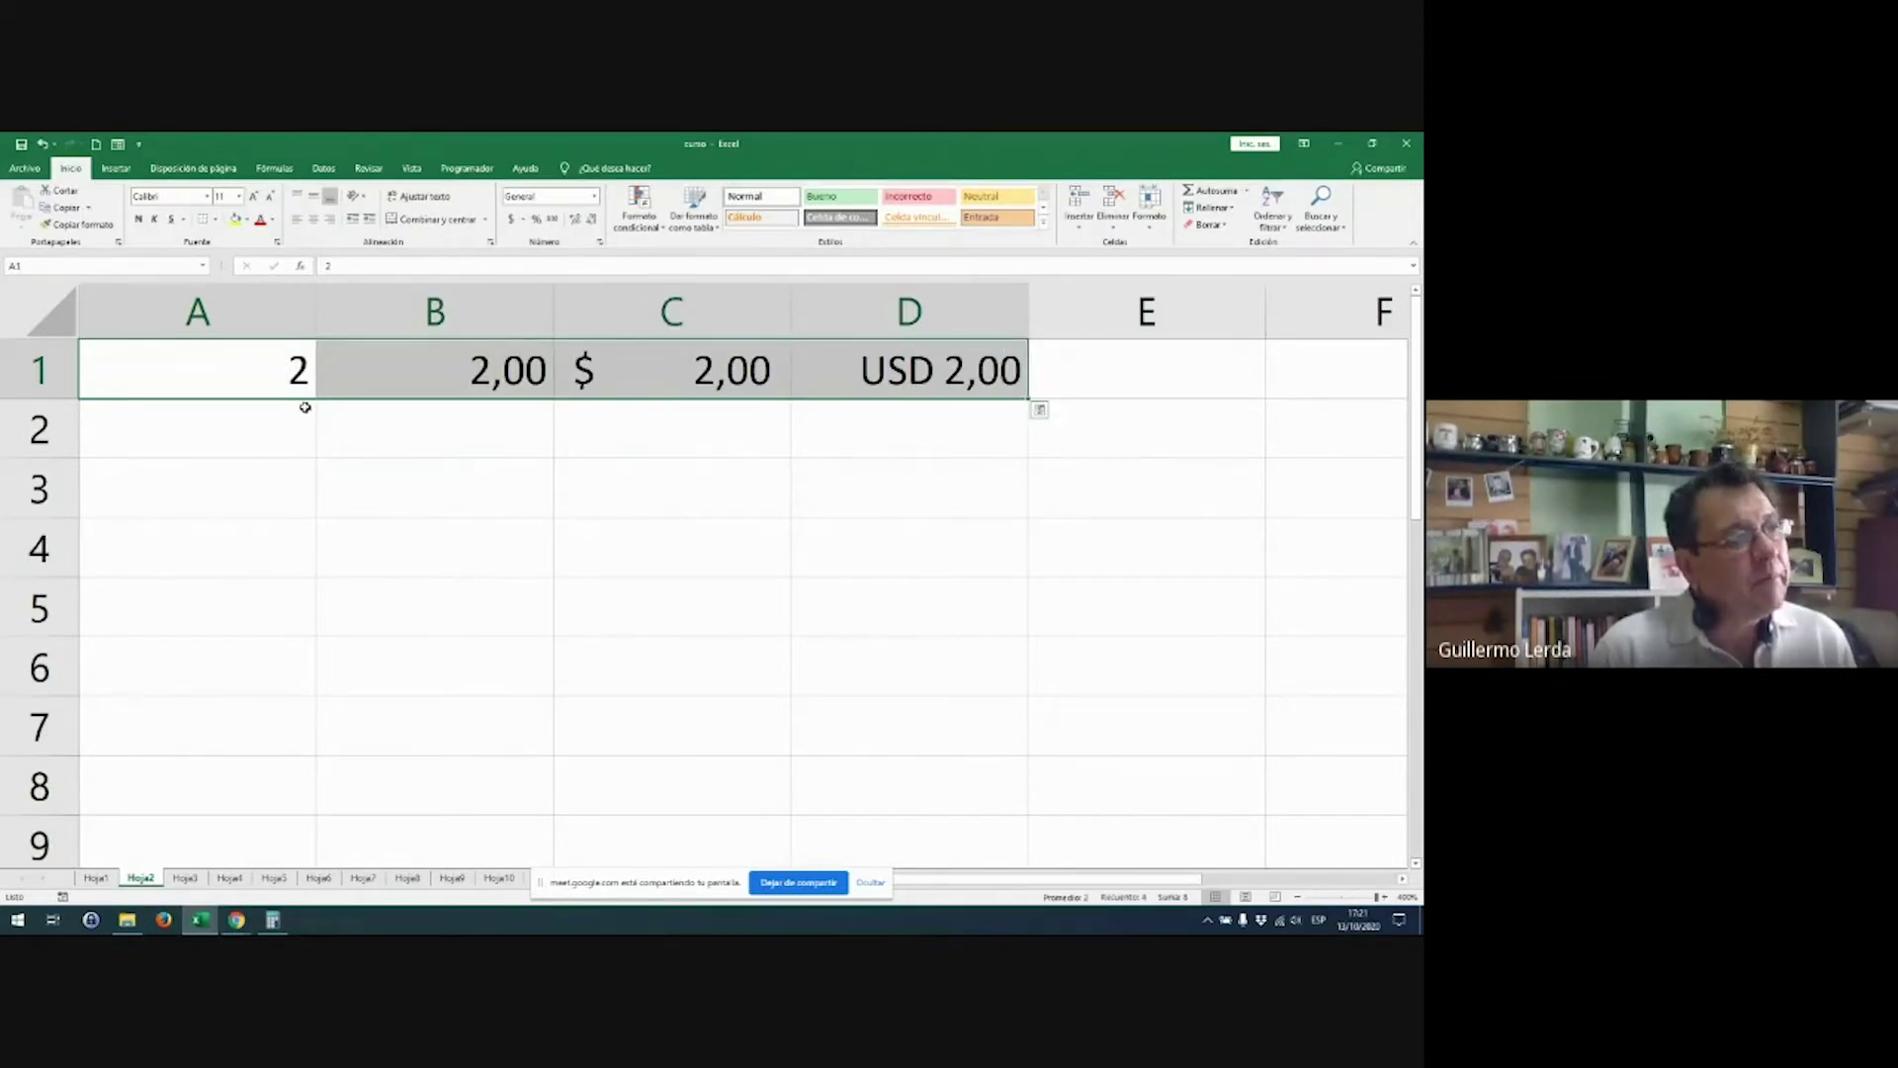
pyautogui.moveTo(276, 381); pyautogui.dragTo(820, 384)
pyautogui.doubleClick(300, 360)
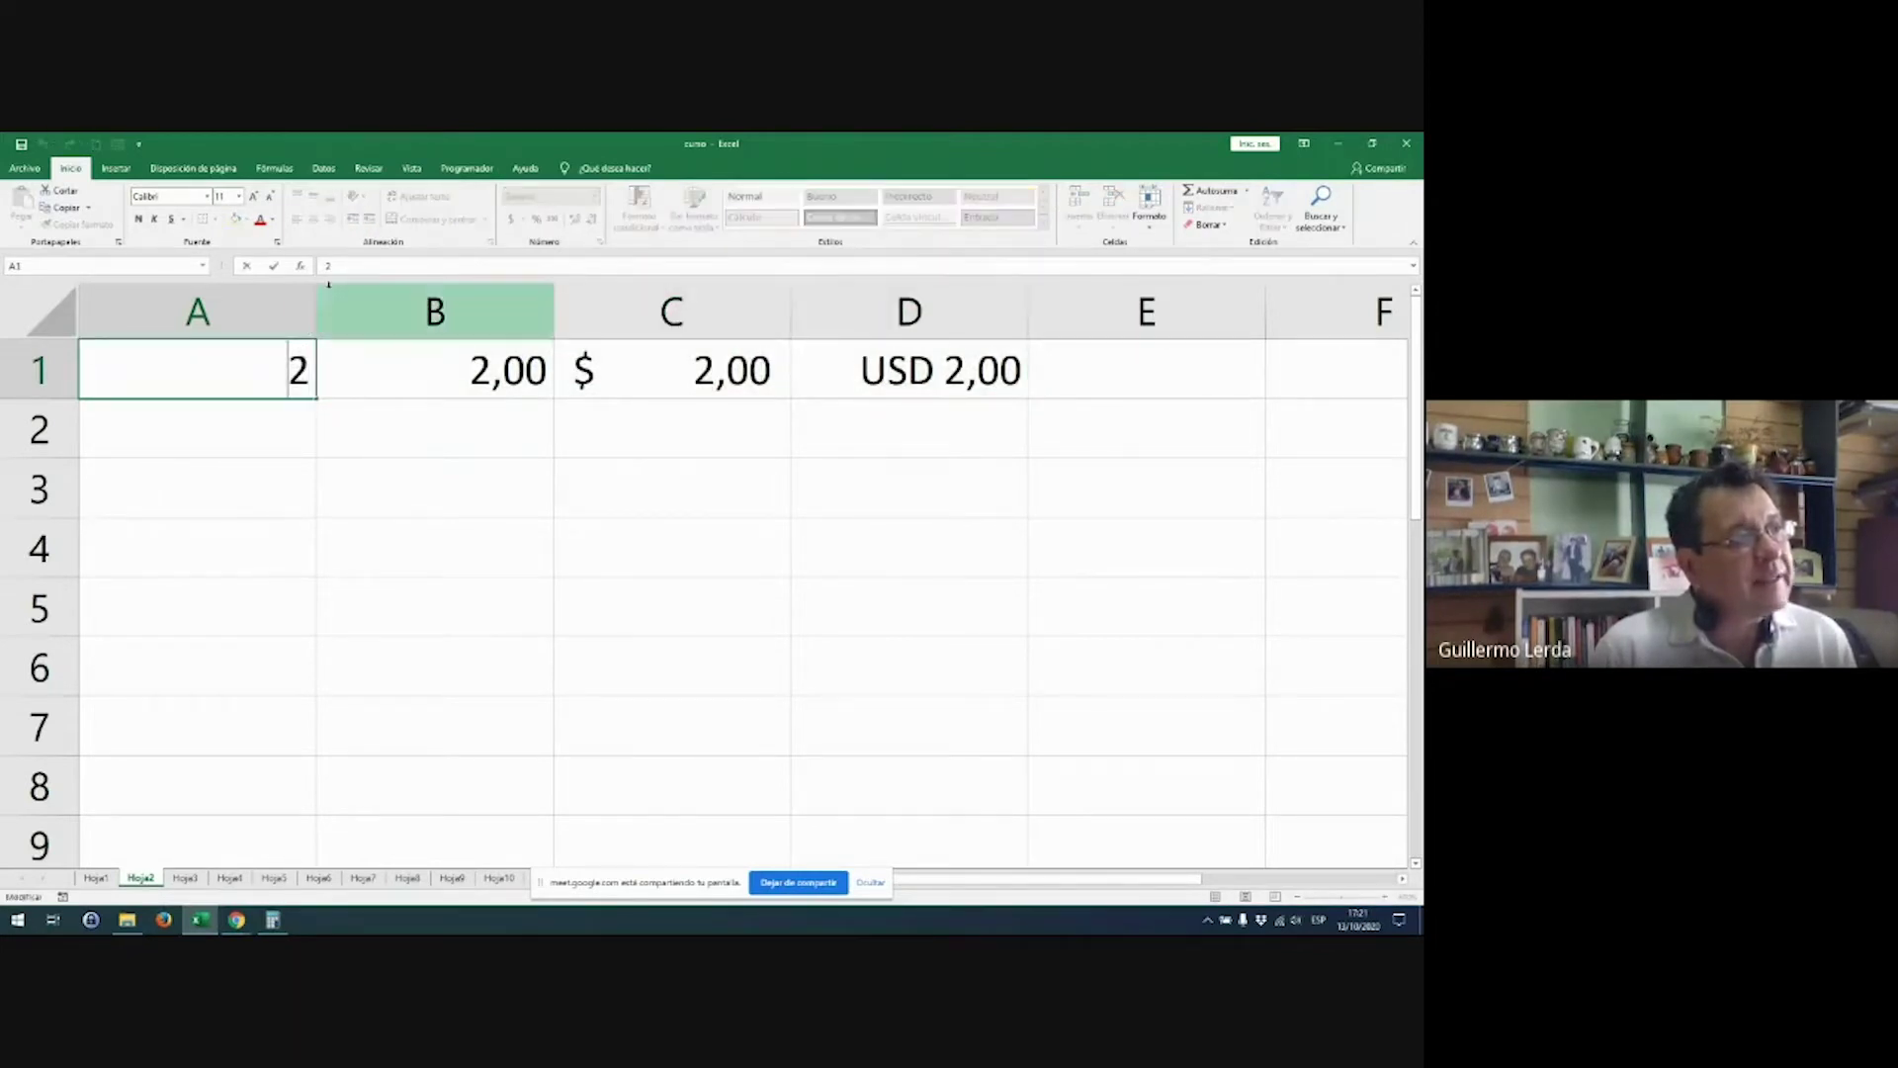
pyautogui.click(360, 357)
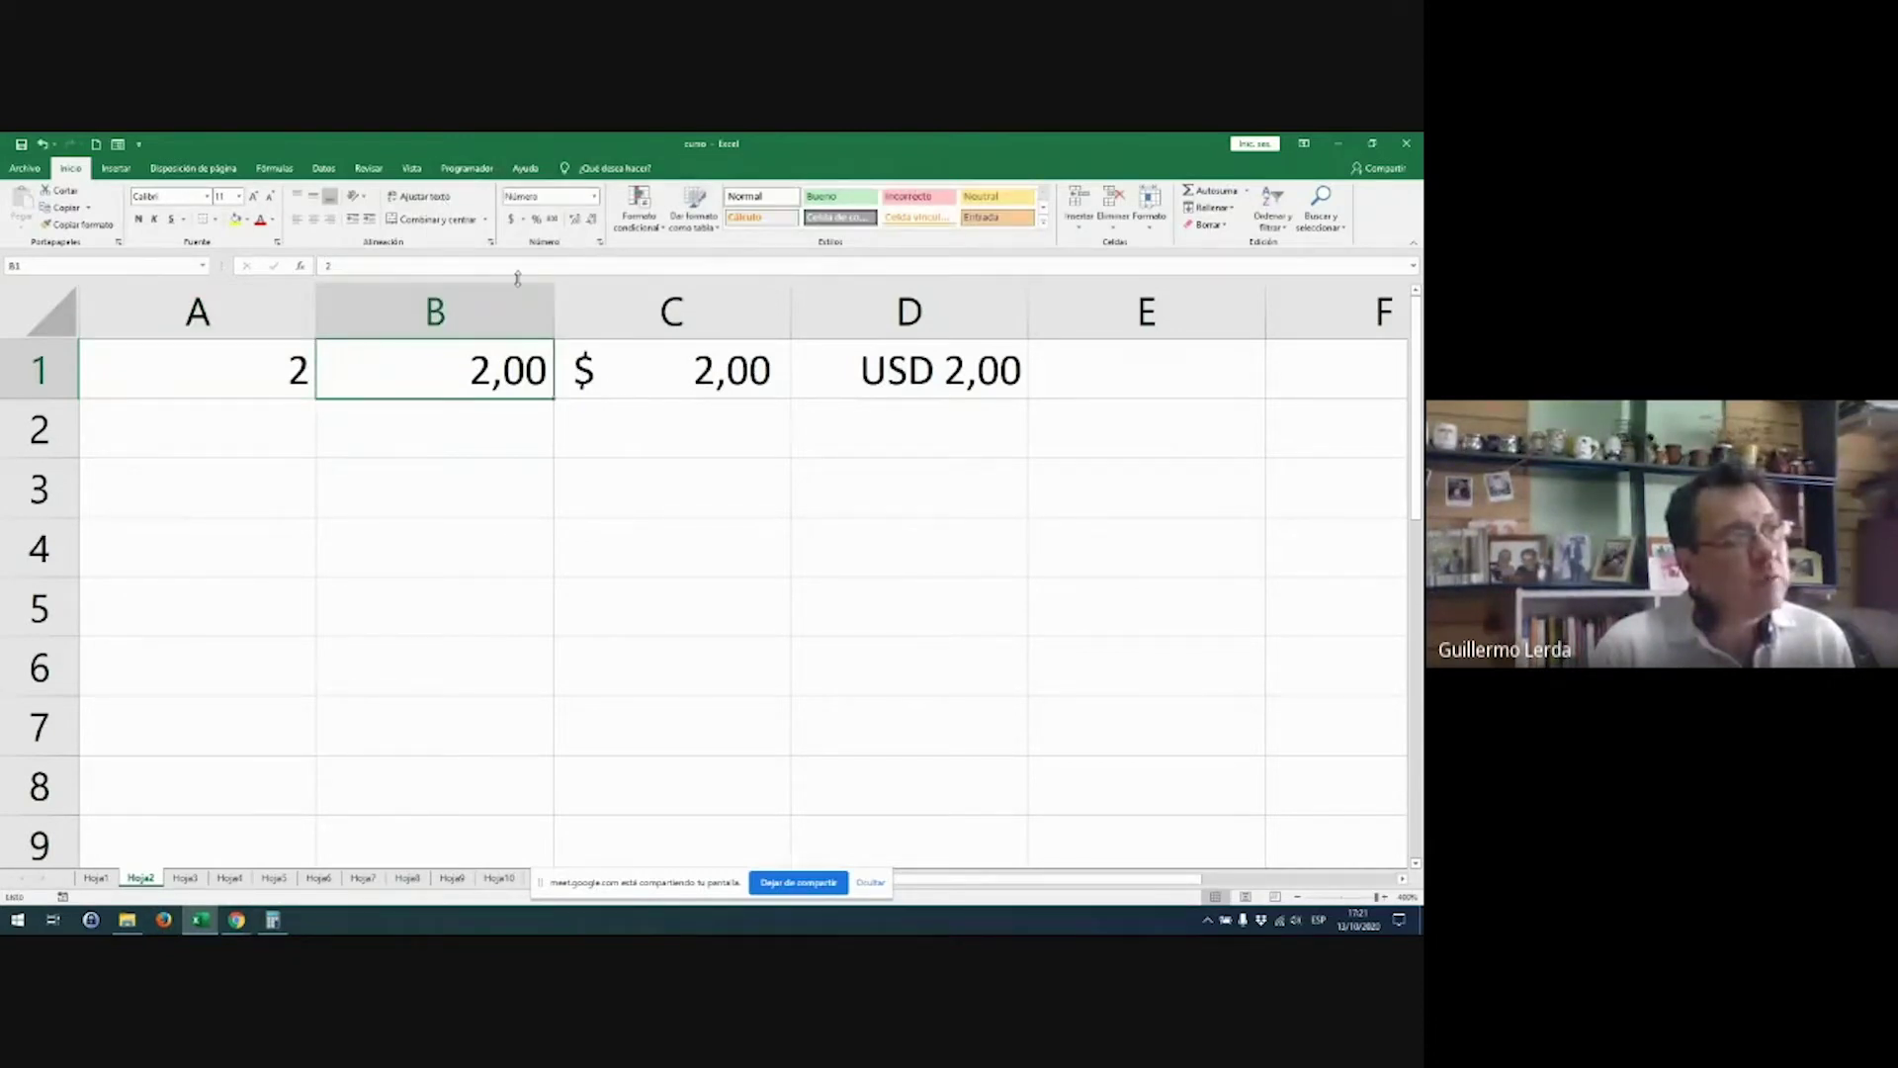
# Step: On sheet Hoja3, enter the heading SALDO in cell A1
pyautogui.click(193, 883)
pyautogui.scroll(8, 457, 551)
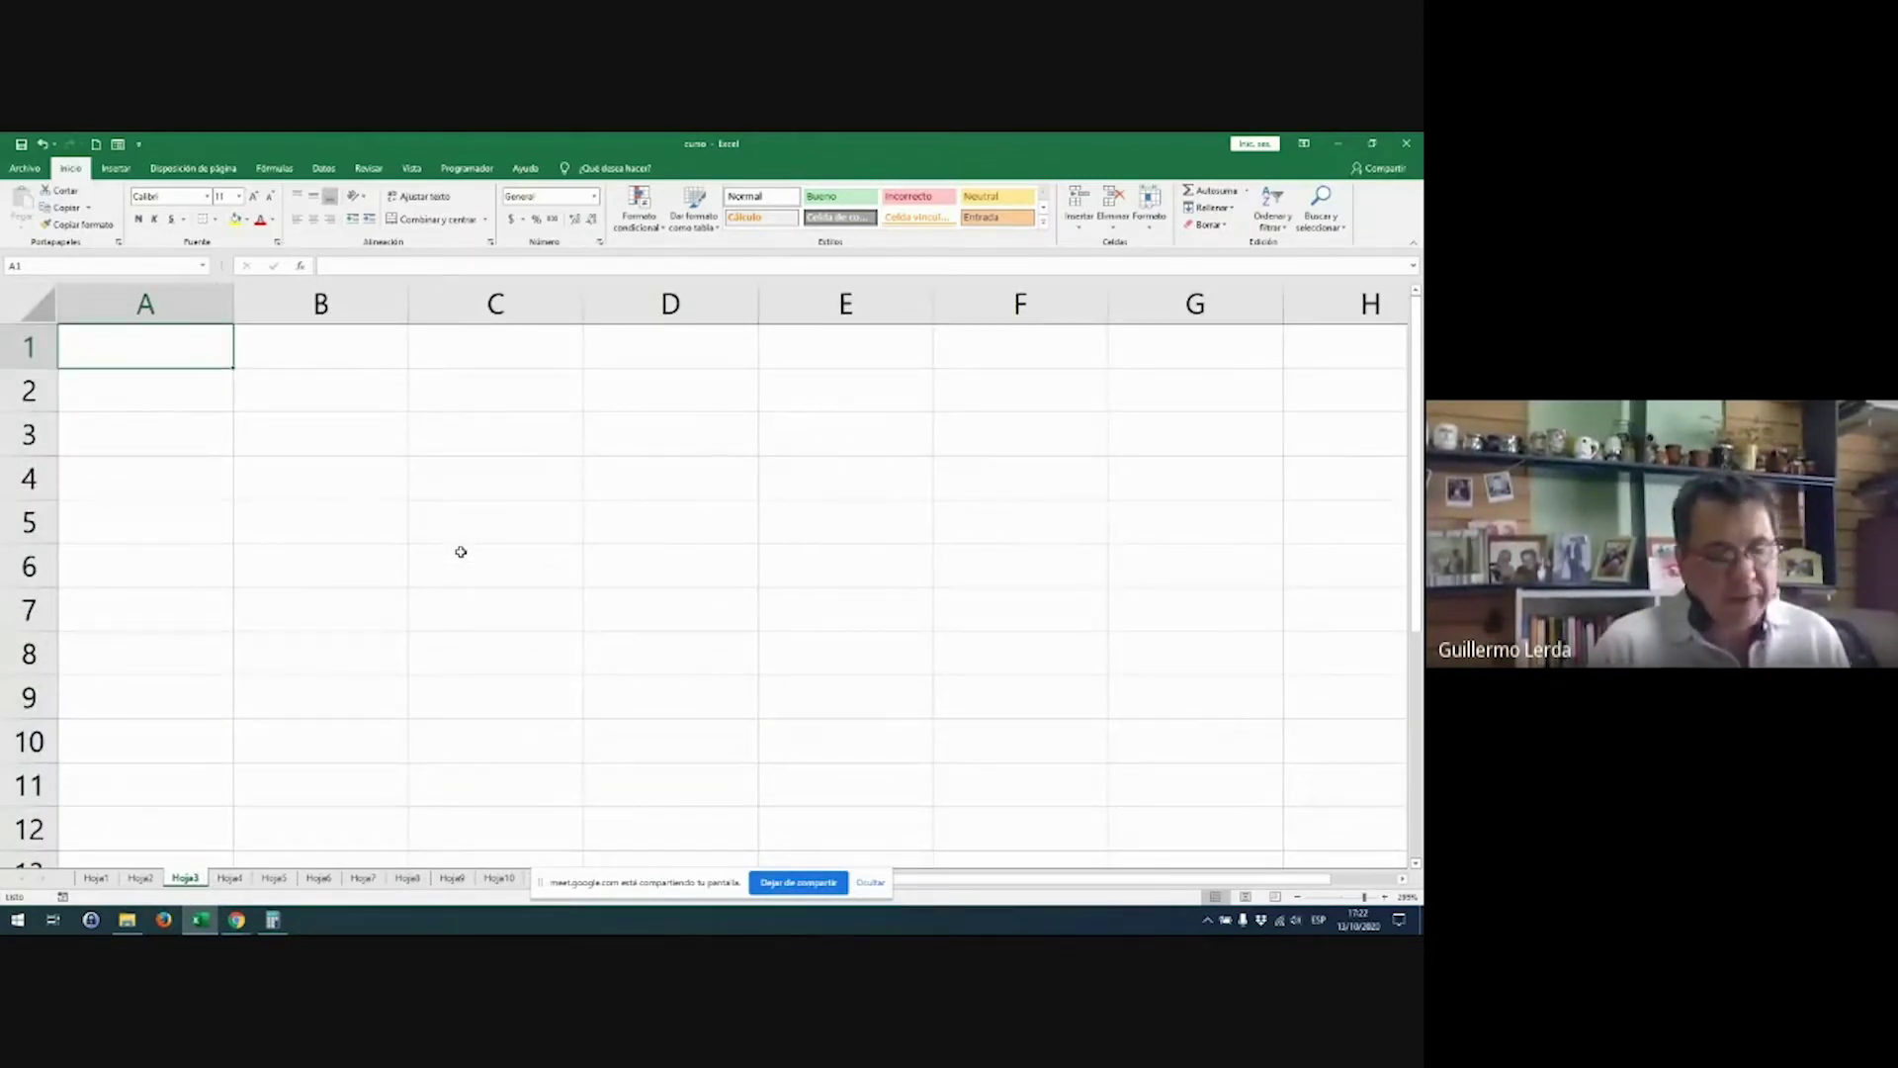
pyautogui.write('SALDO')
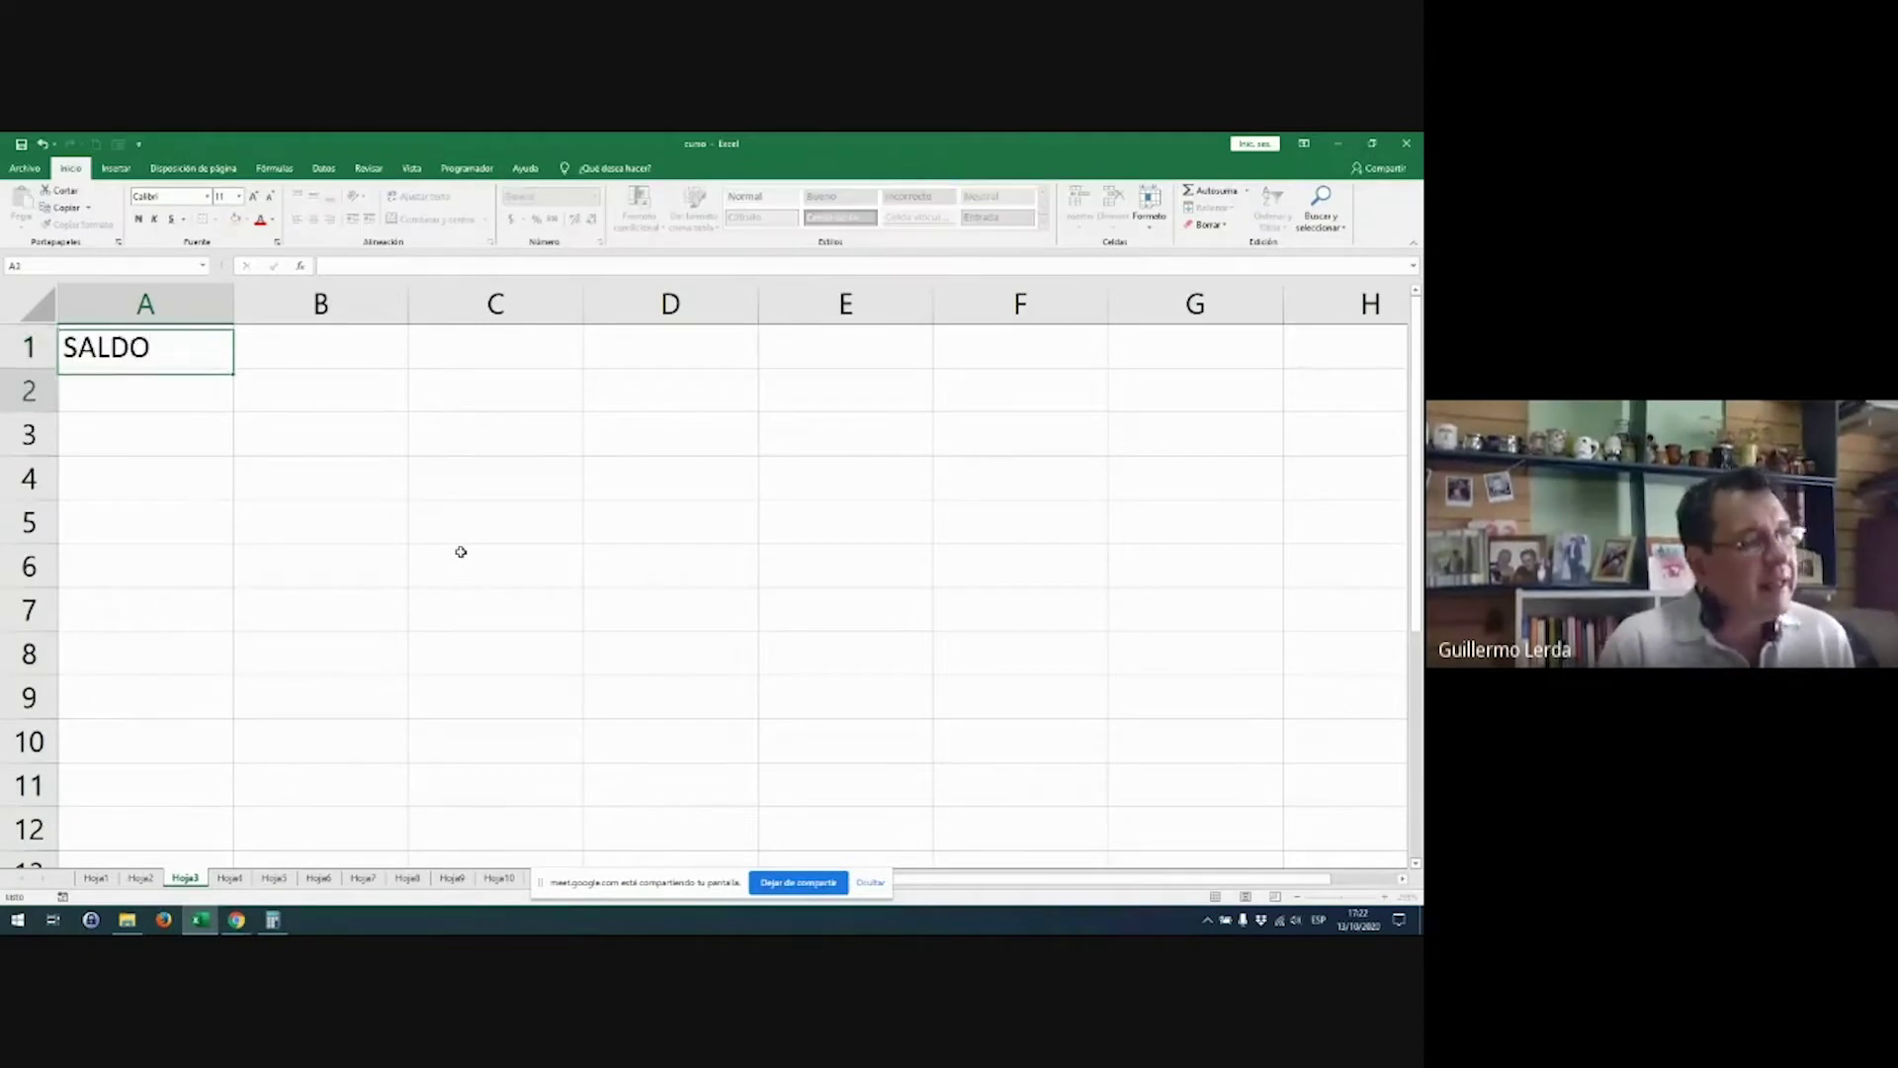
pyautogui.press('Return')
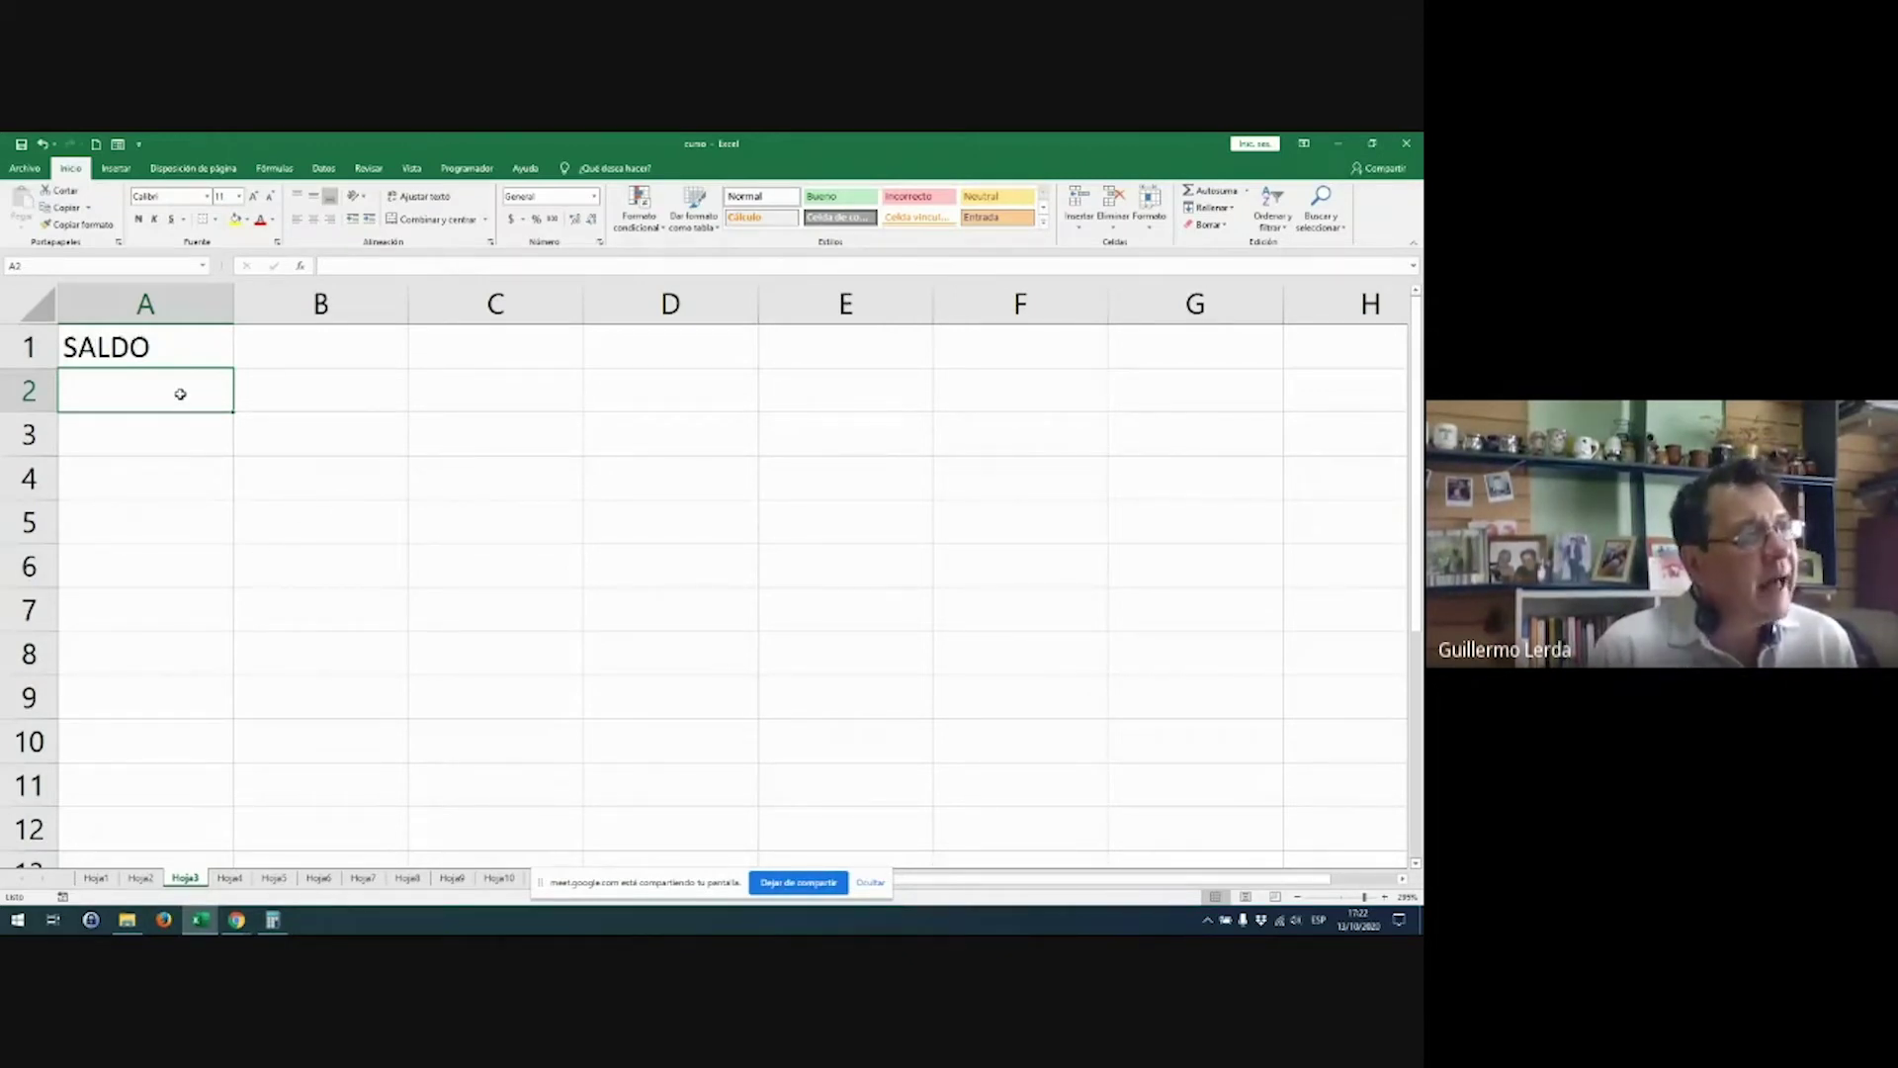
# Step: Apply the Contabilidad number format to the empty cells A2 to A9 below the SALDO heading
pyautogui.moveTo(179, 391); pyautogui.dragTo(182, 703)
pyautogui.moveTo(130, 382); pyautogui.dragTo(107, 701)
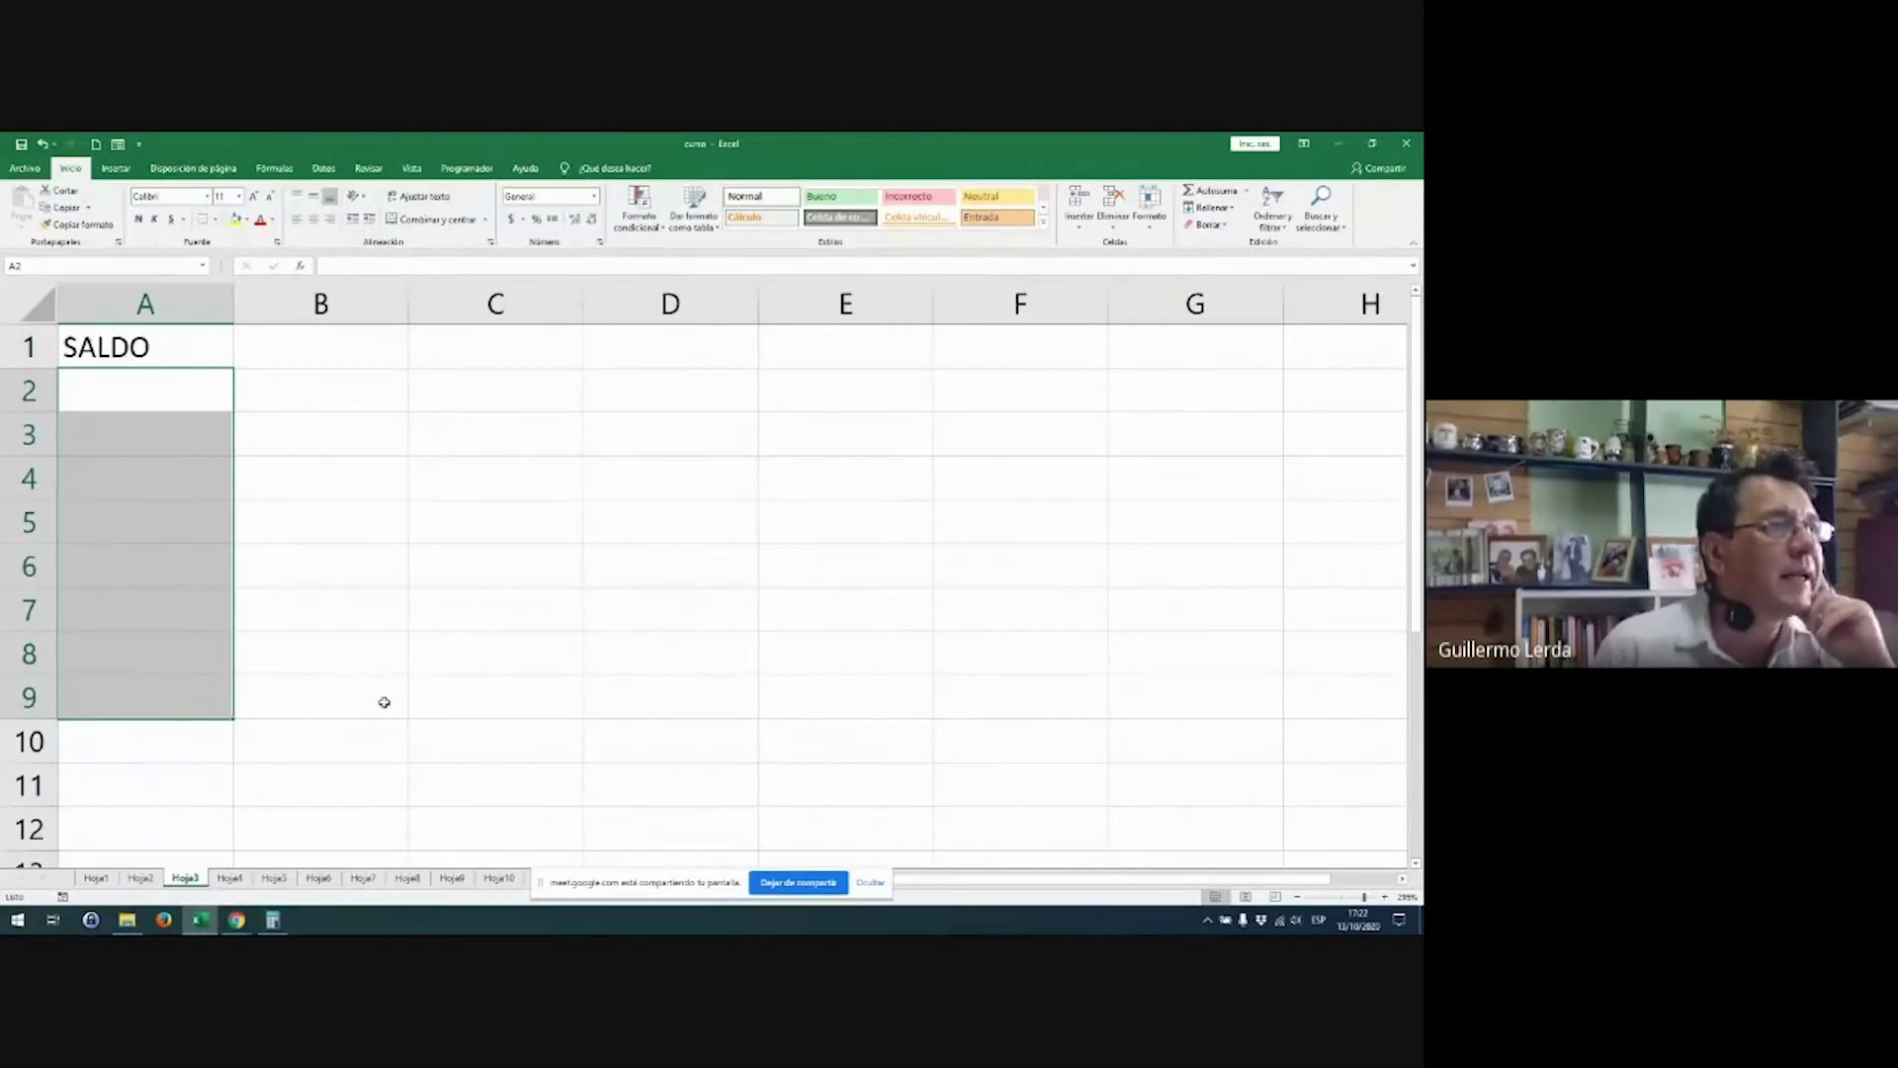
pyautogui.click(511, 219)
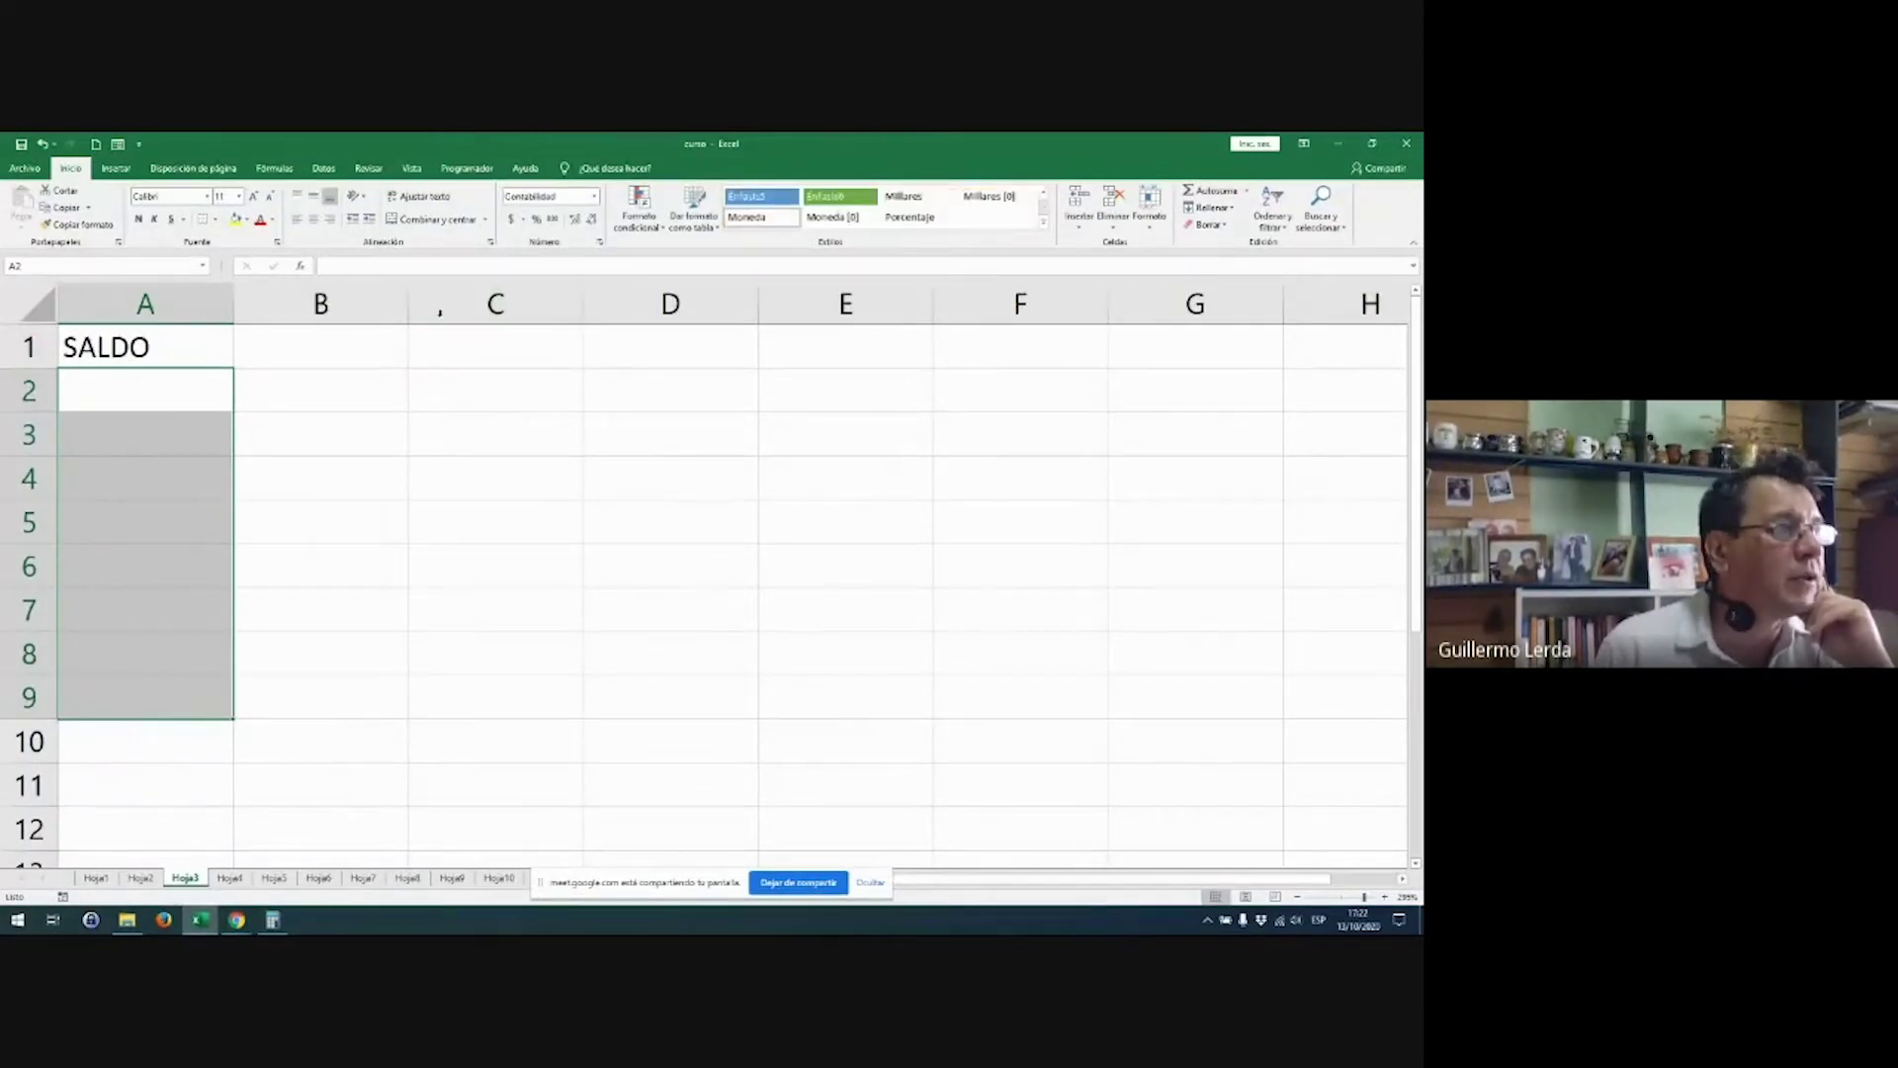
# Step: Enter the balances 200, 300, 500 and 300 in cells A2 to A5
pyautogui.click(183, 398)
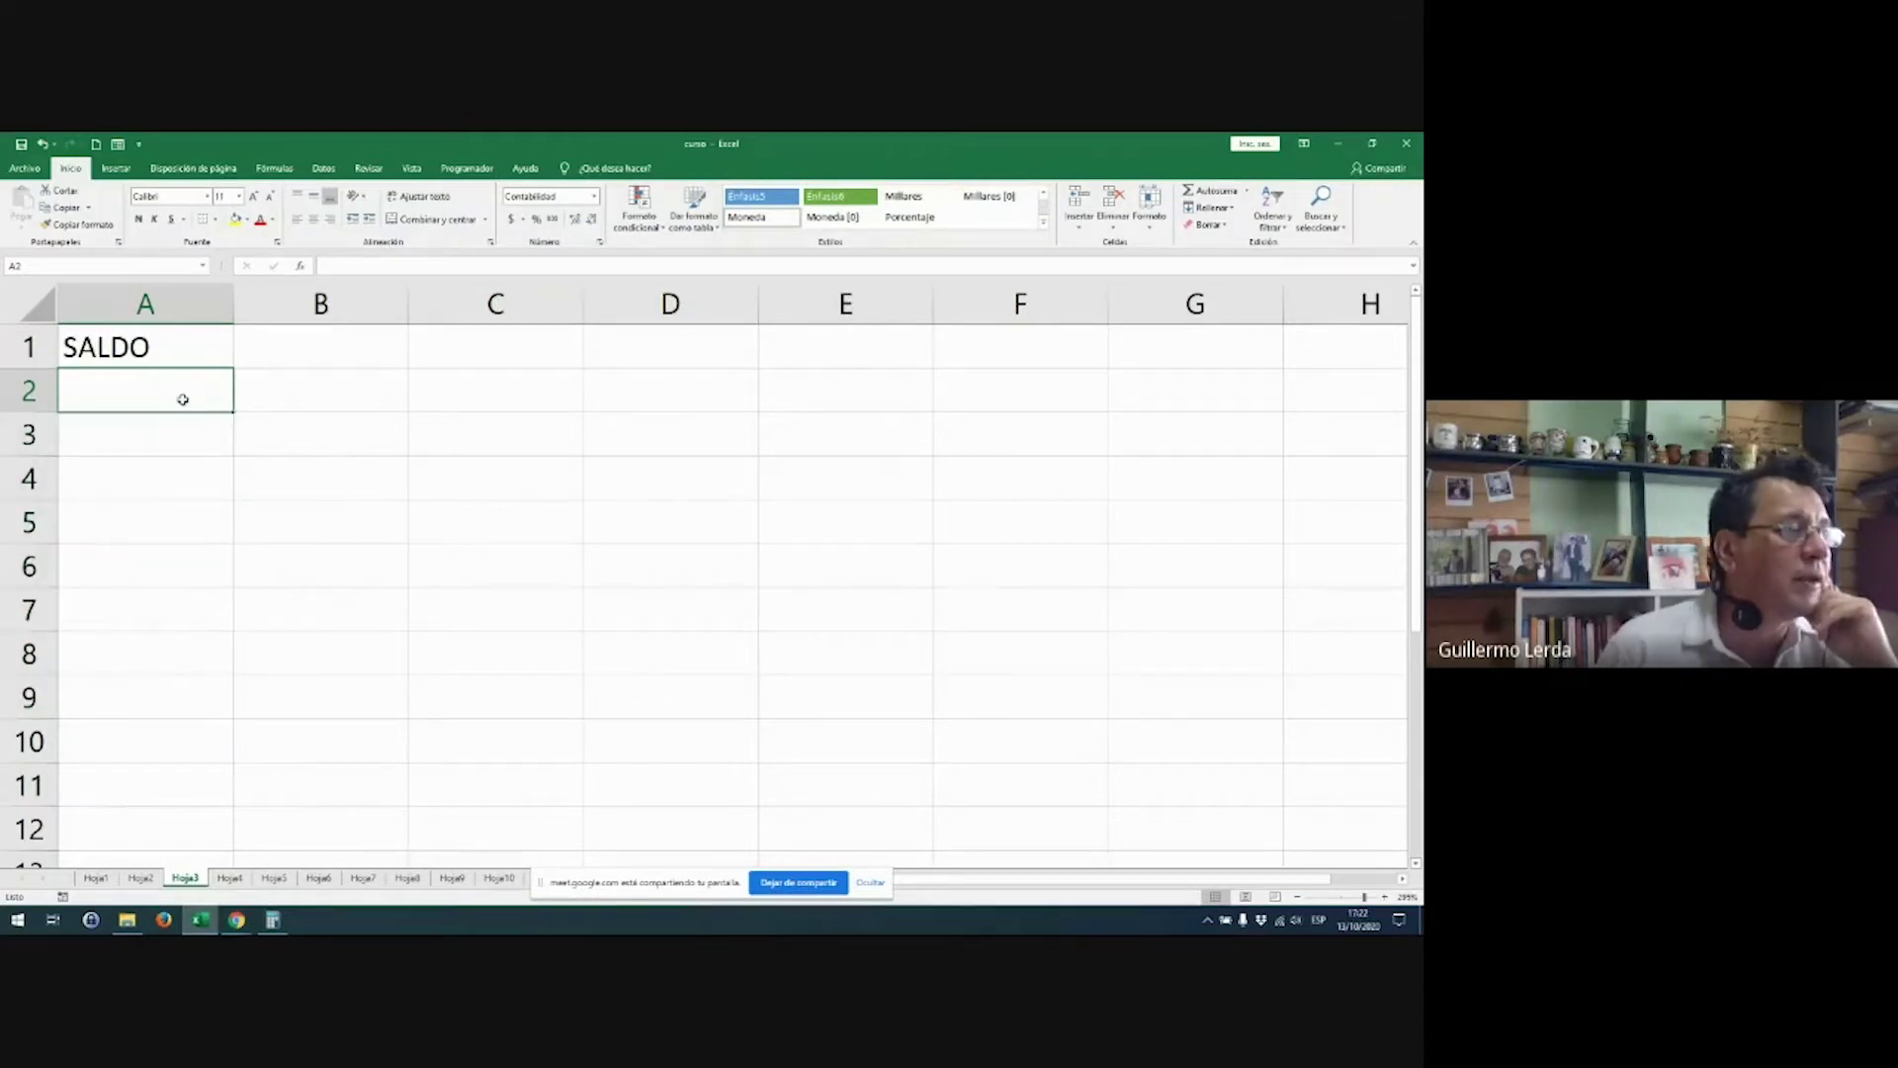
pyautogui.write('200')
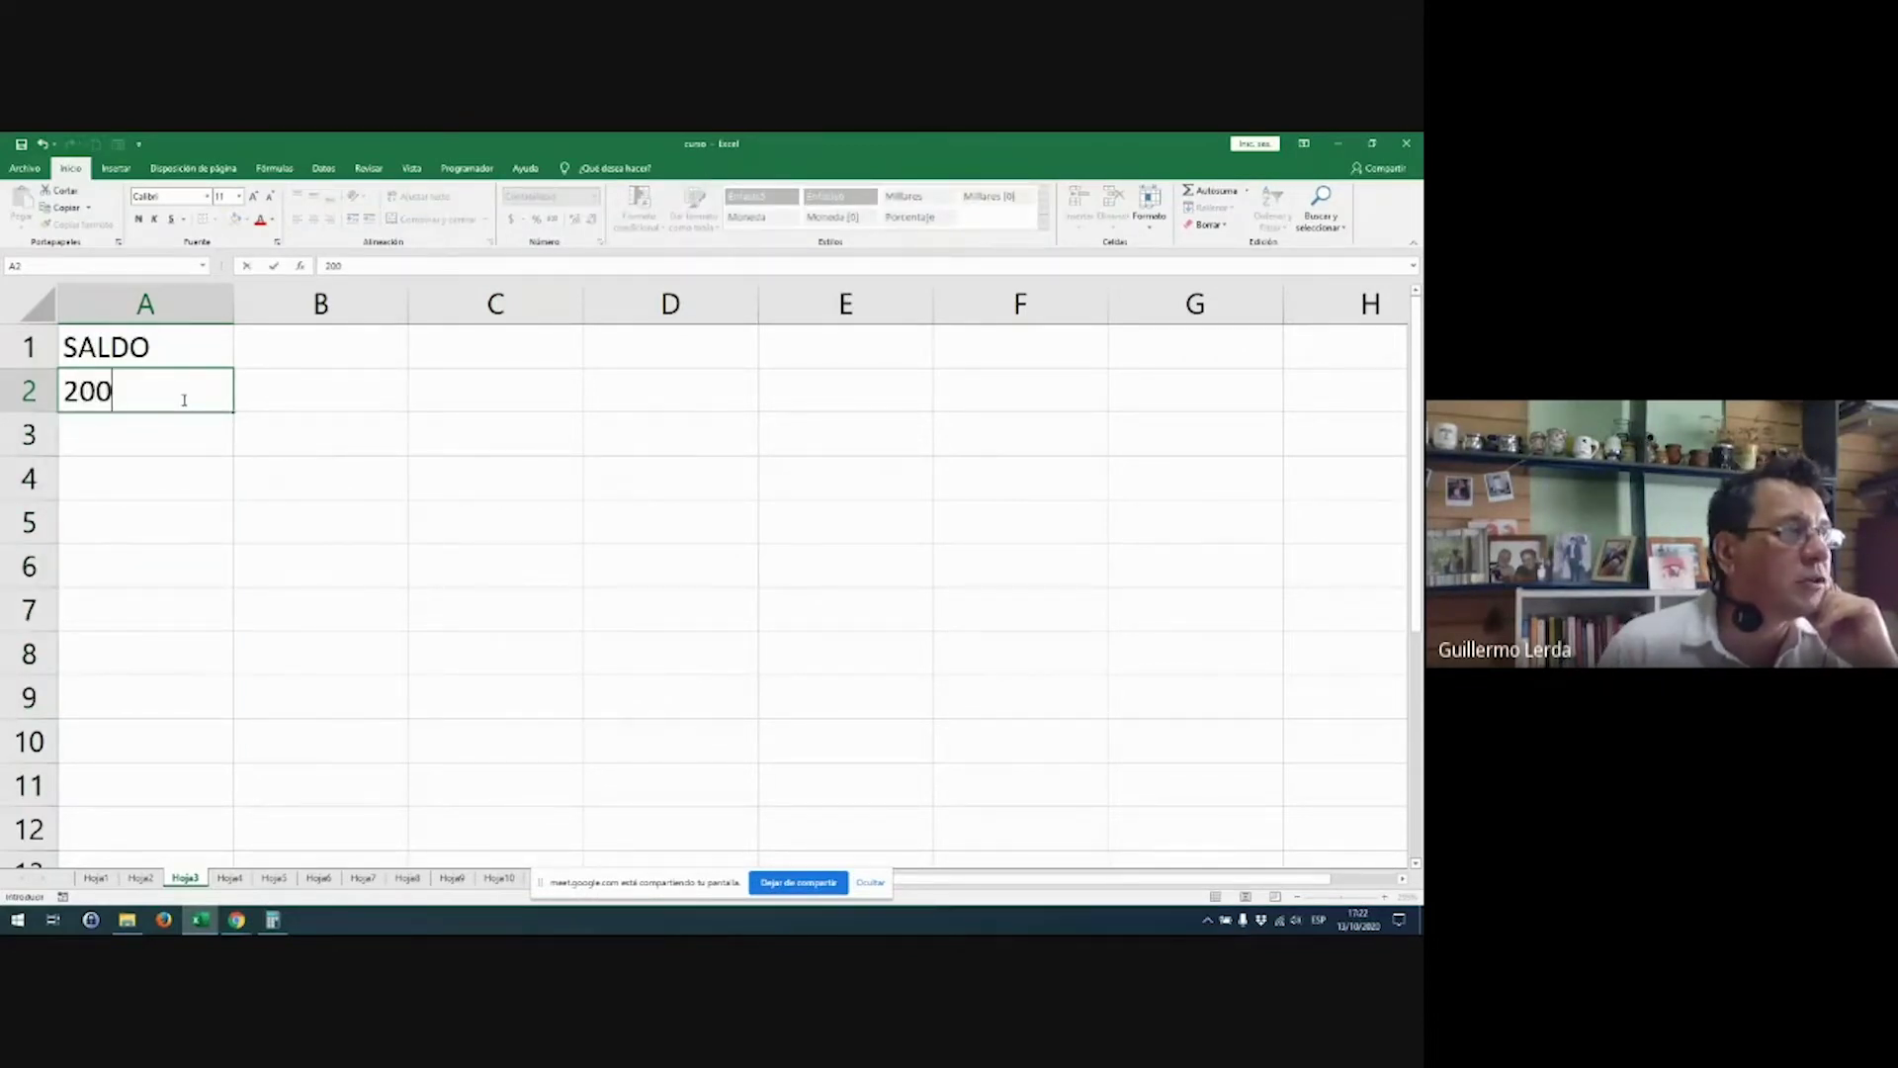
pyautogui.press('Return')
pyautogui.write('300')
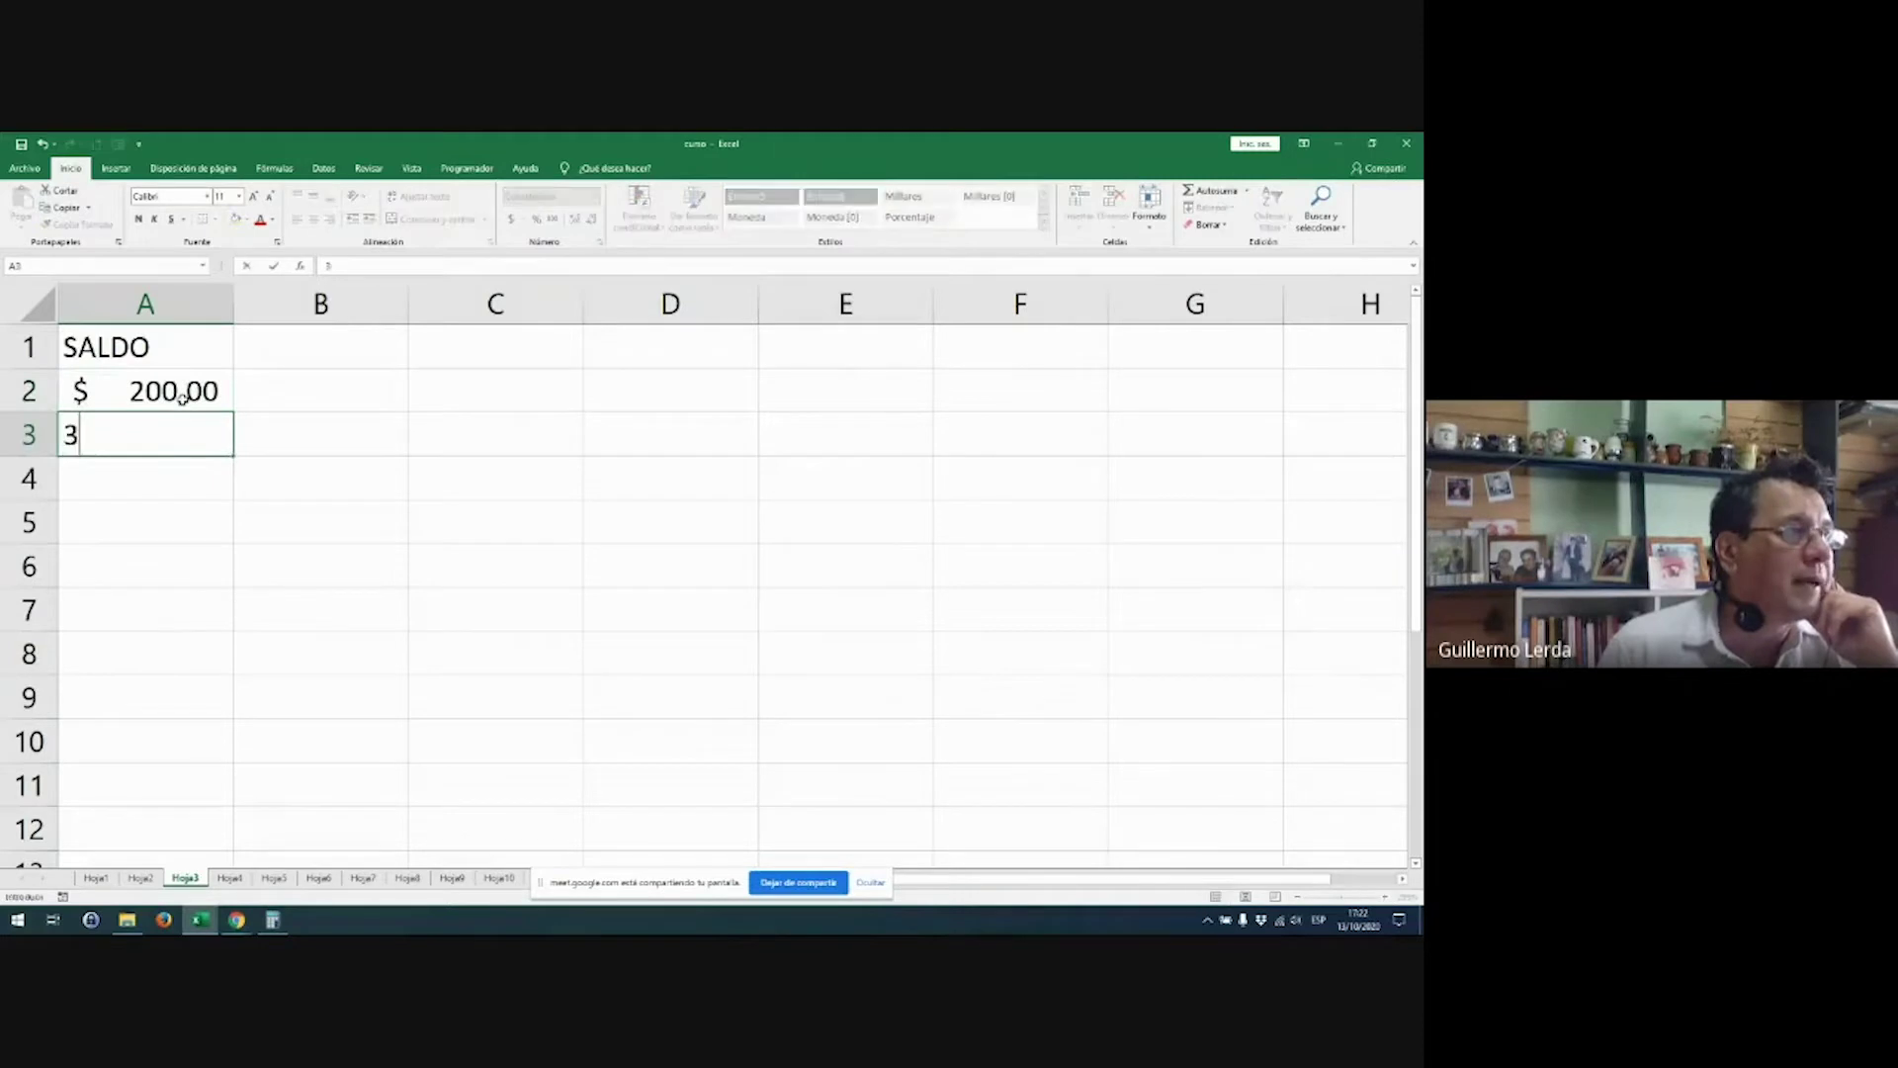
pyautogui.press('Return')
pyautogui.write('500')
pyautogui.press('Return')
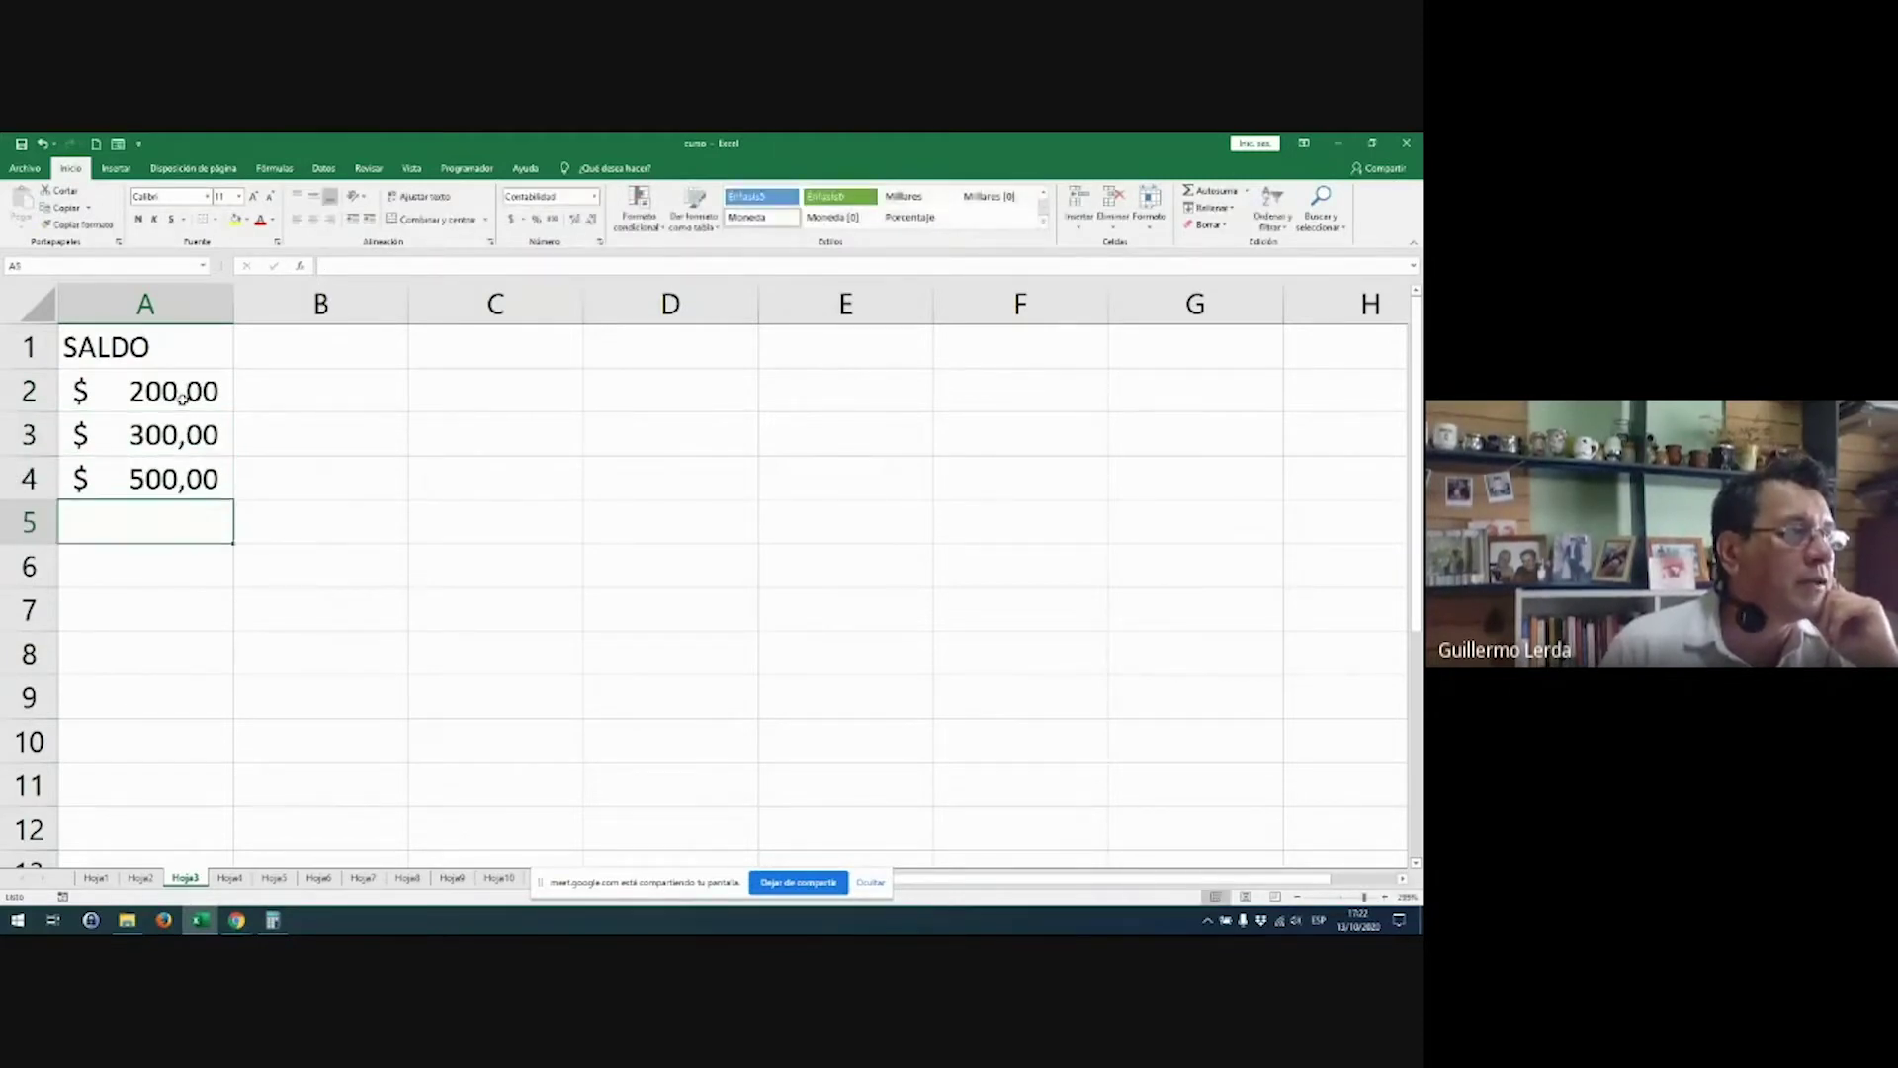
pyautogui.write('300')
pyautogui.press('Return')
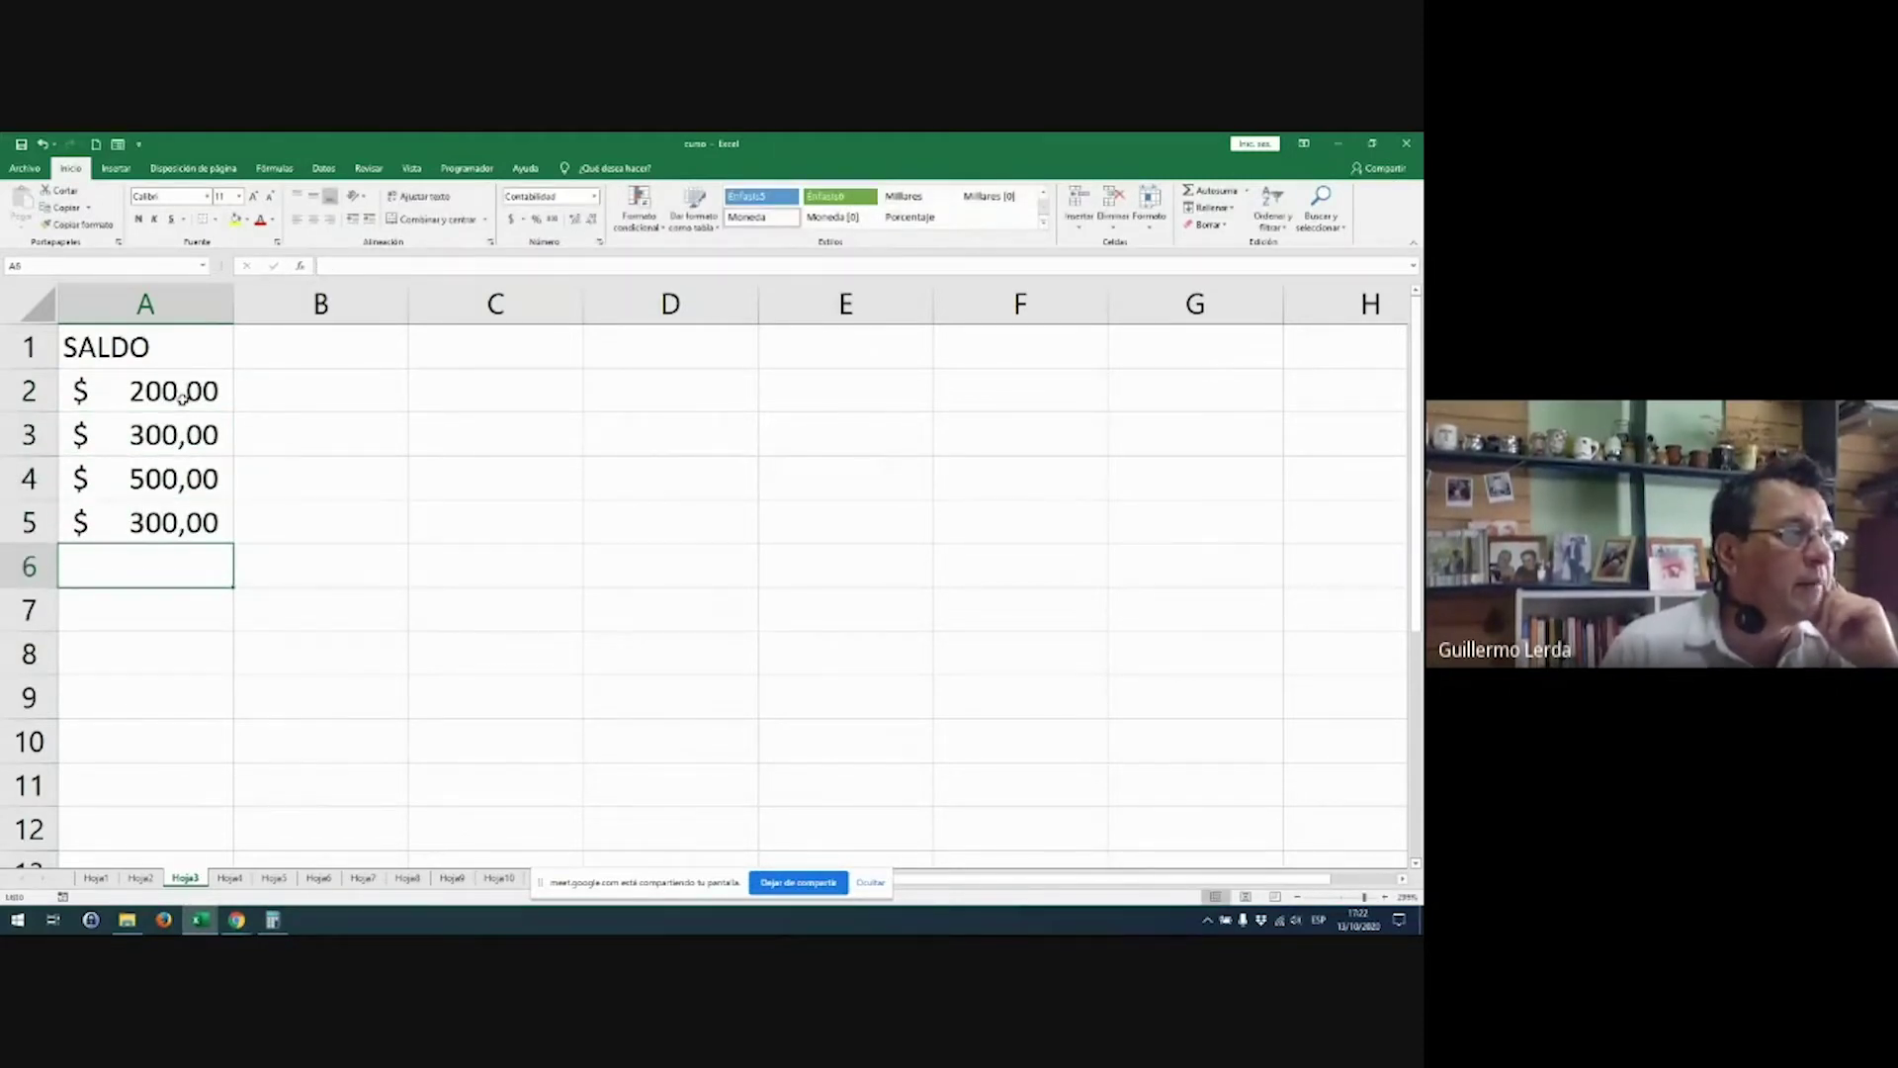
# Step: Change the number format of cells A2 to A6 to Moneda
pyautogui.moveTo(180, 395); pyautogui.dragTo(178, 562)
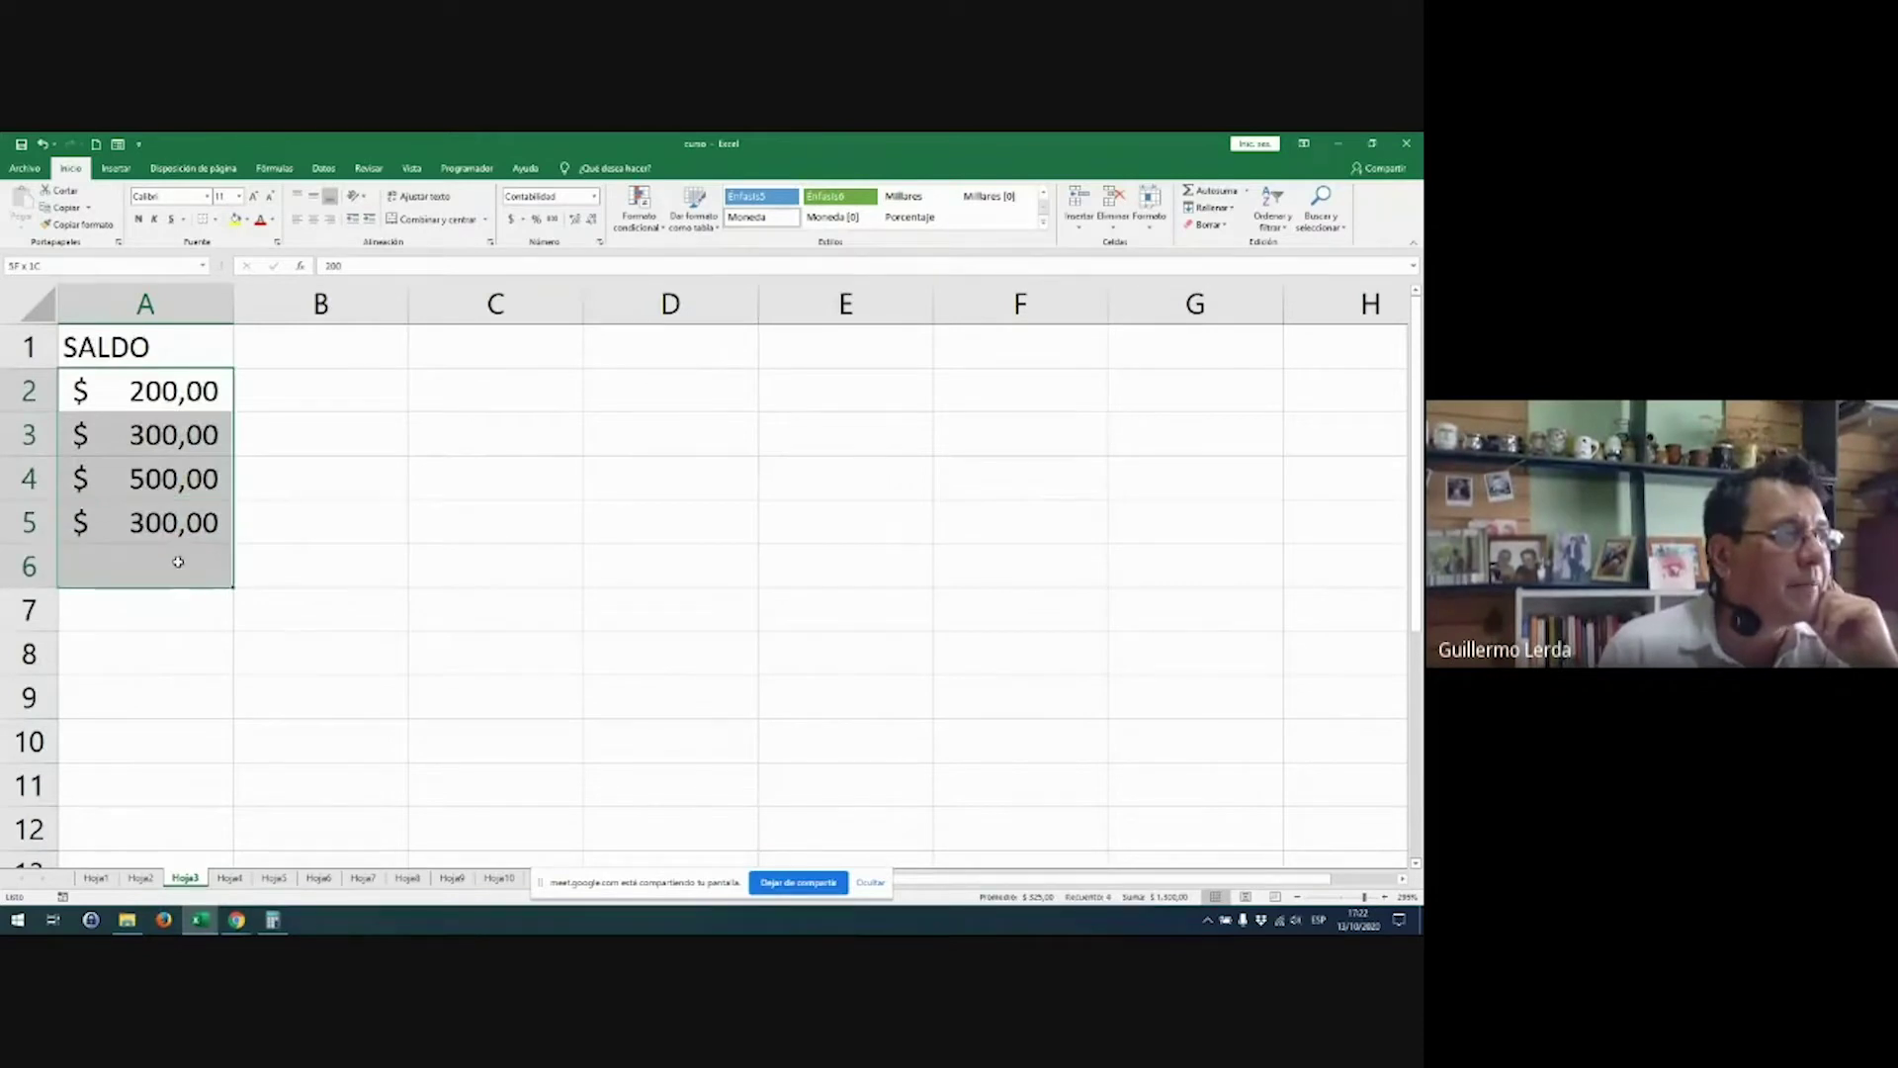
pyautogui.moveTo(163, 394); pyautogui.dragTo(168, 560)
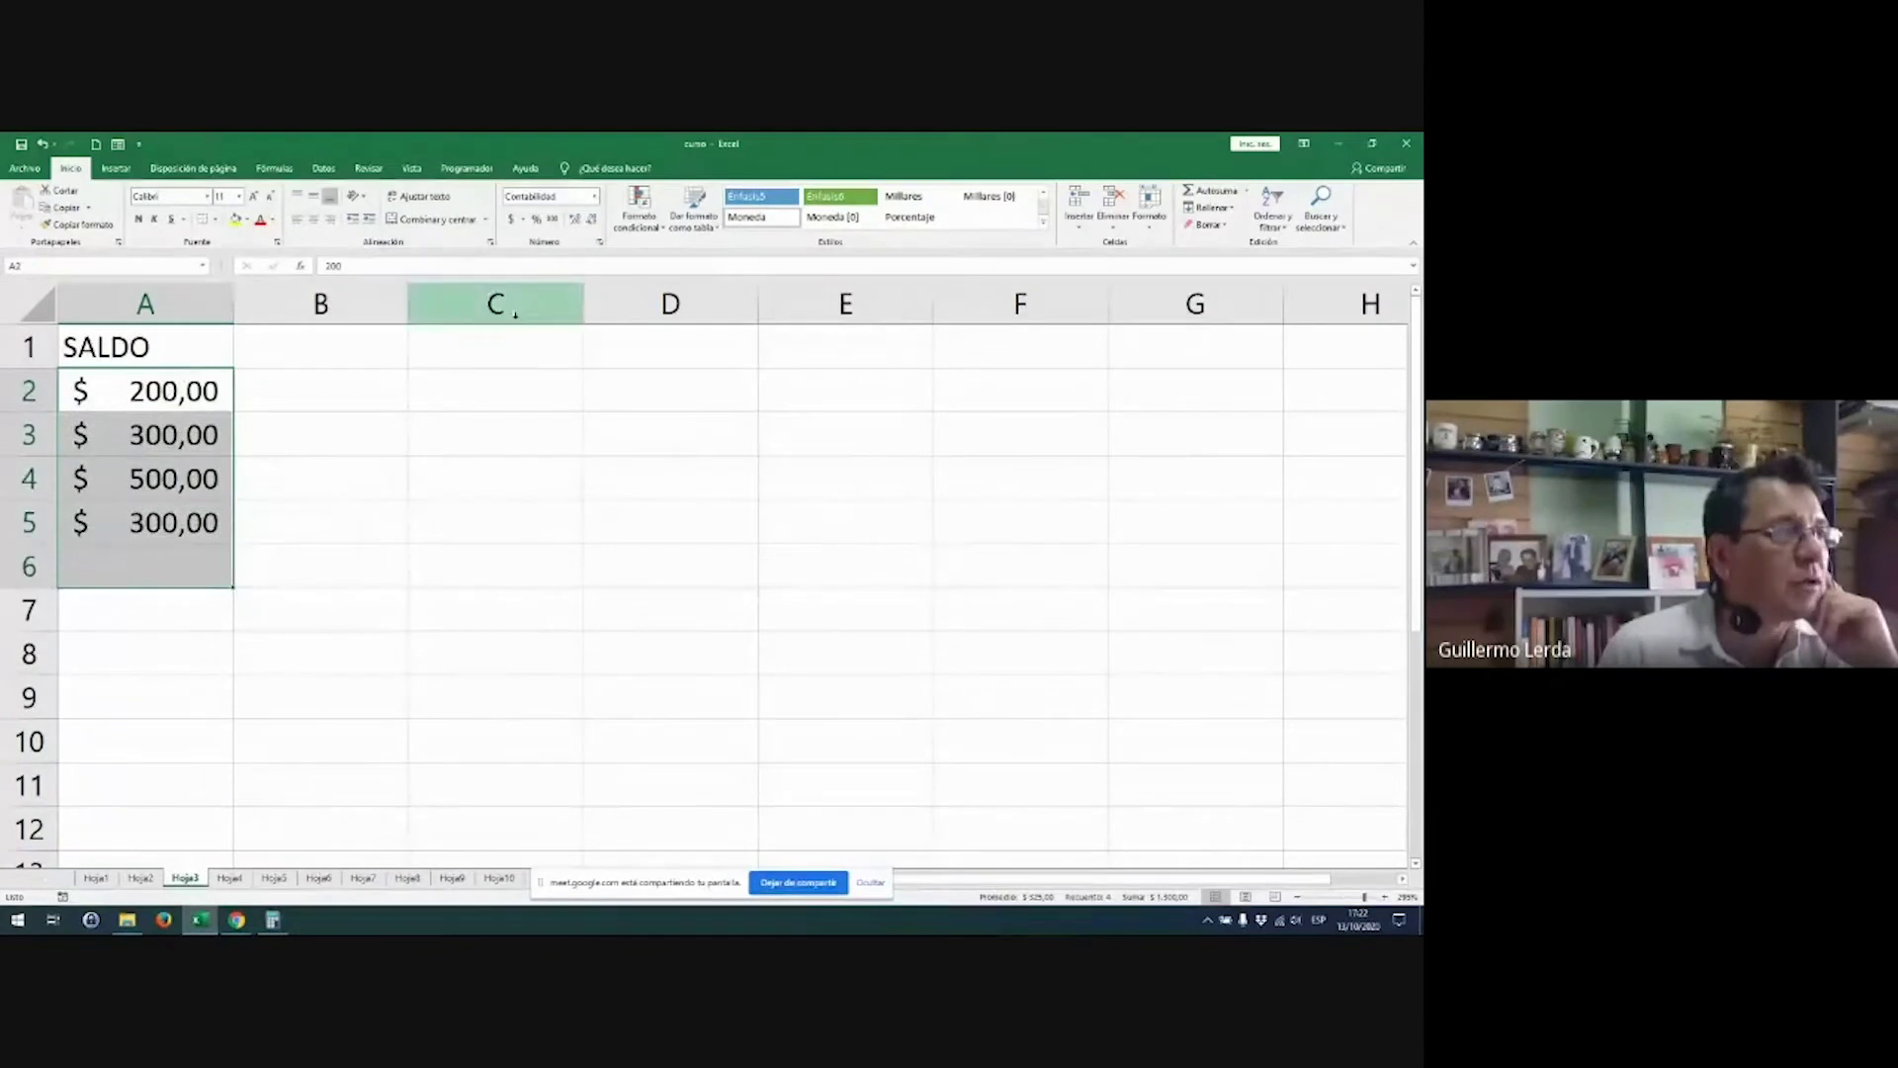
pyautogui.click(596, 197)
pyautogui.click(574, 290)
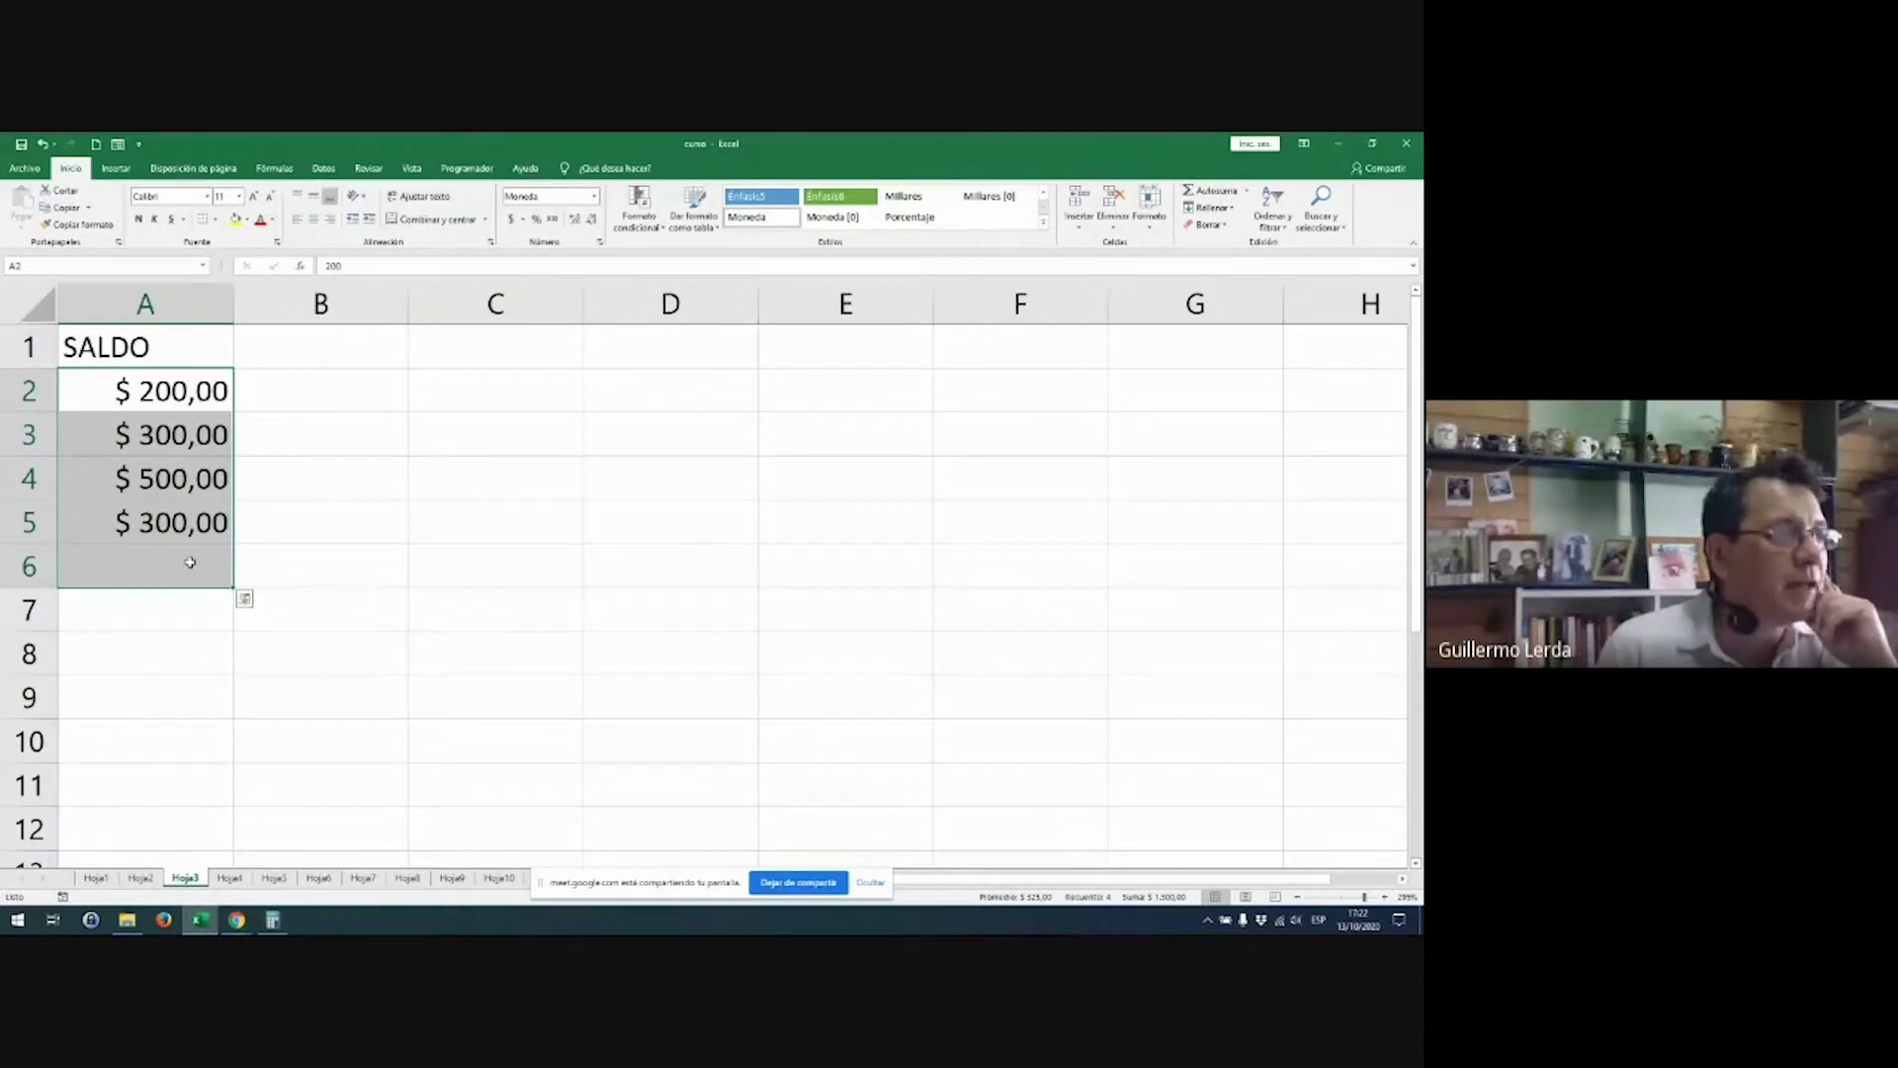
# Step: Check the stored values behind the currency-formatted balances in cells A3 to A5
pyautogui.click(170, 419)
pyautogui.click(164, 465)
pyautogui.press('F2')
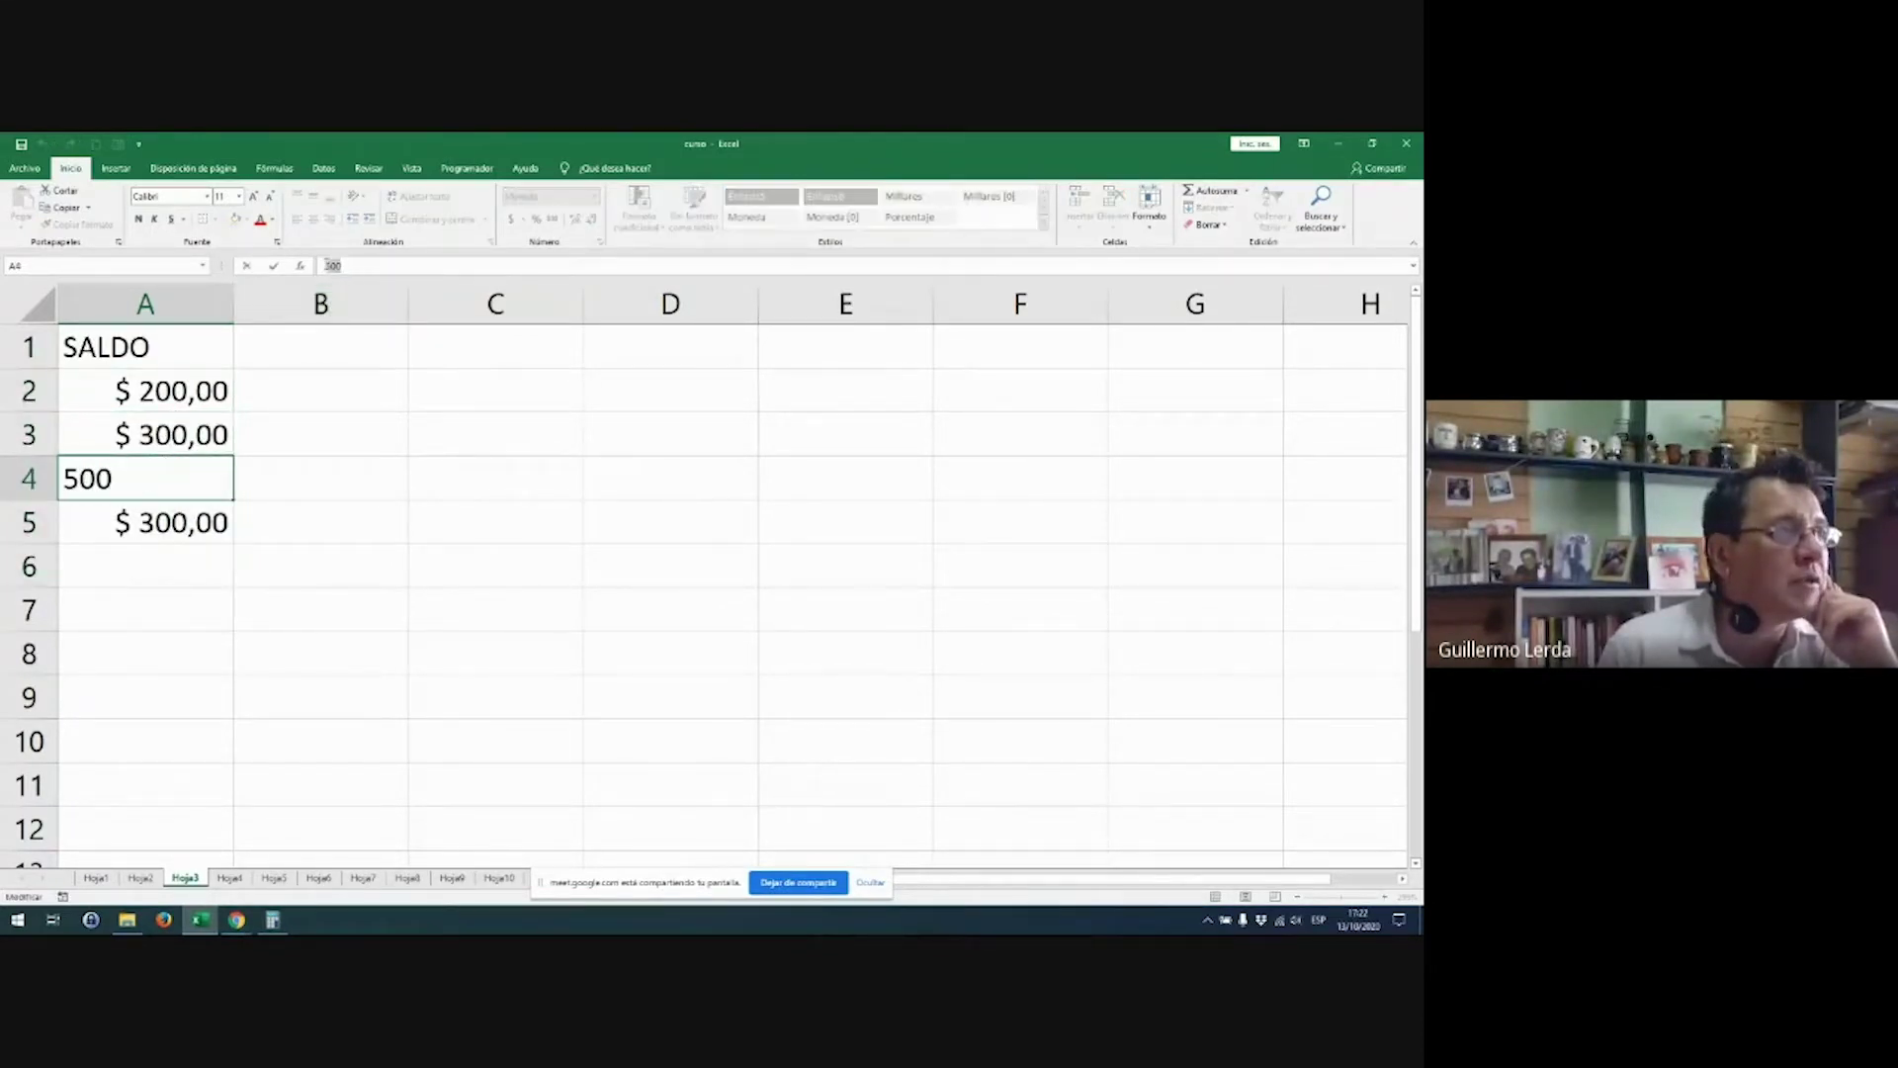
pyautogui.click(184, 527)
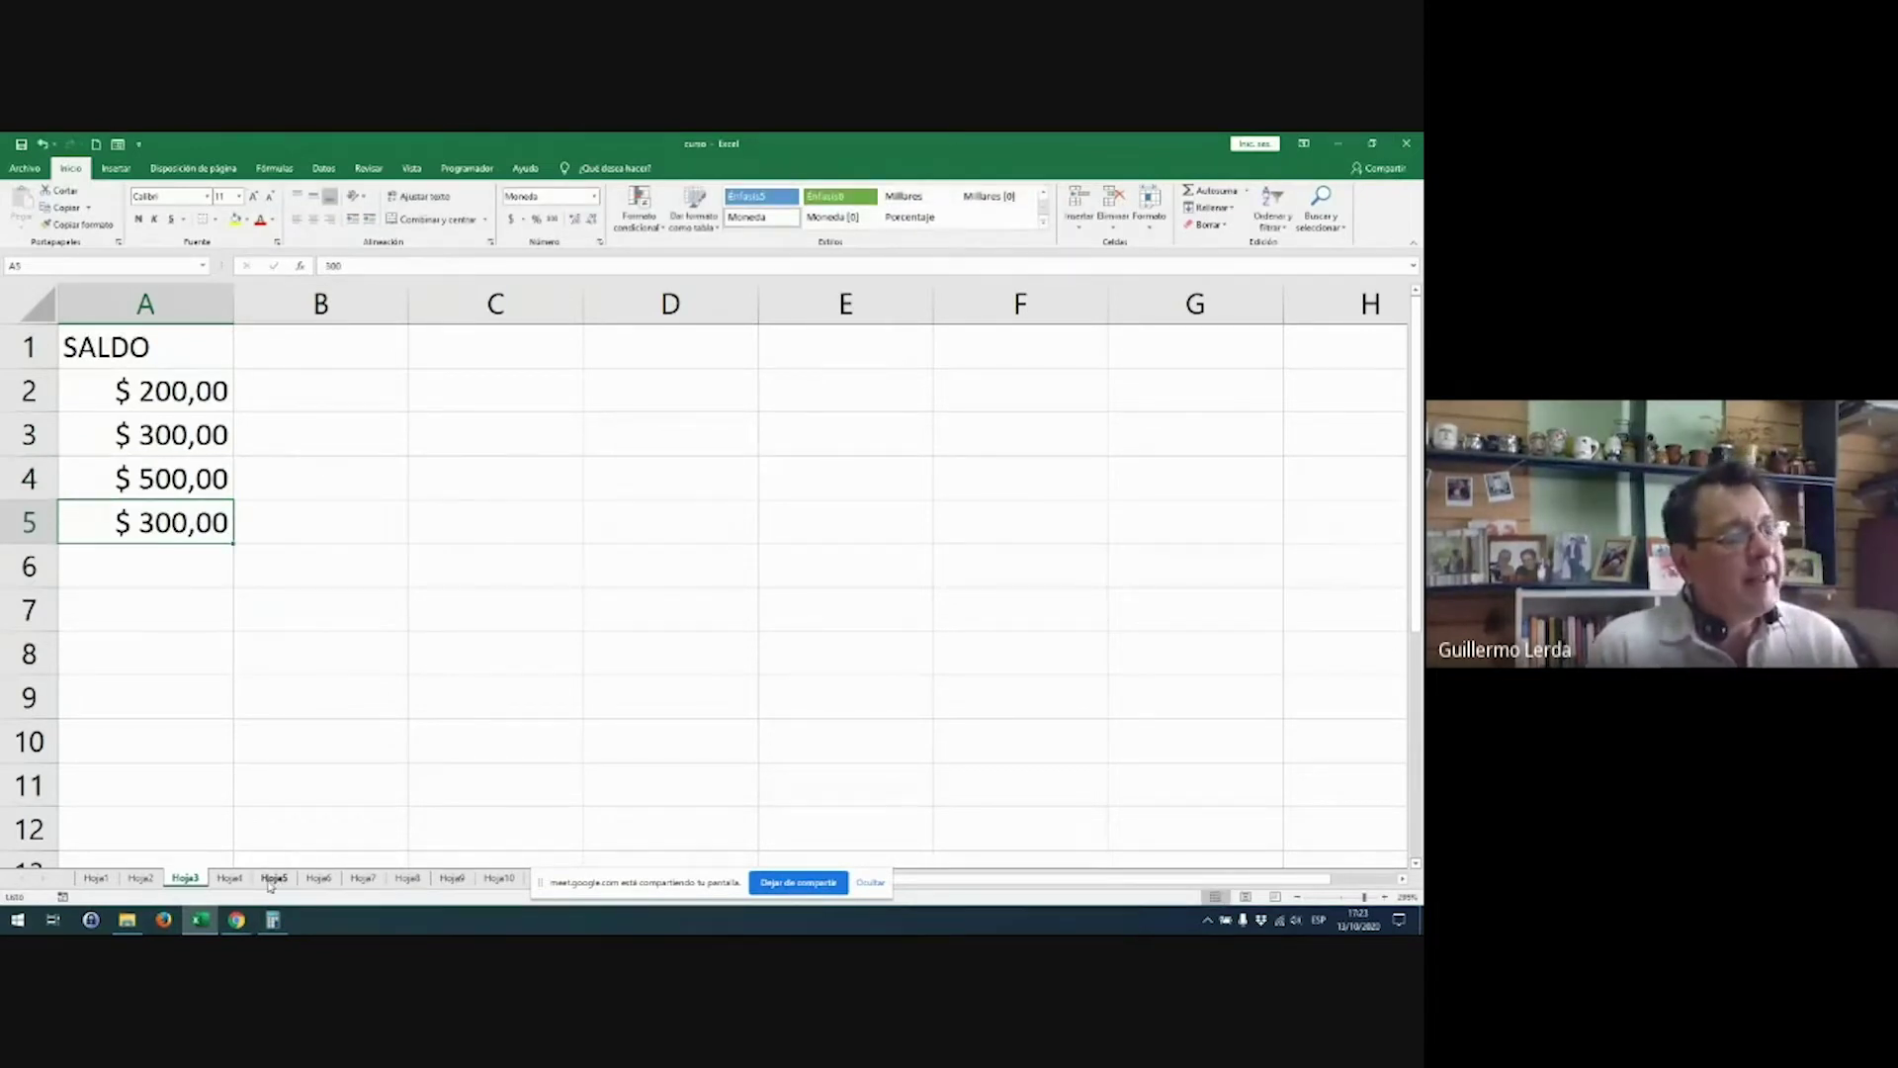
pyautogui.click(230, 878)
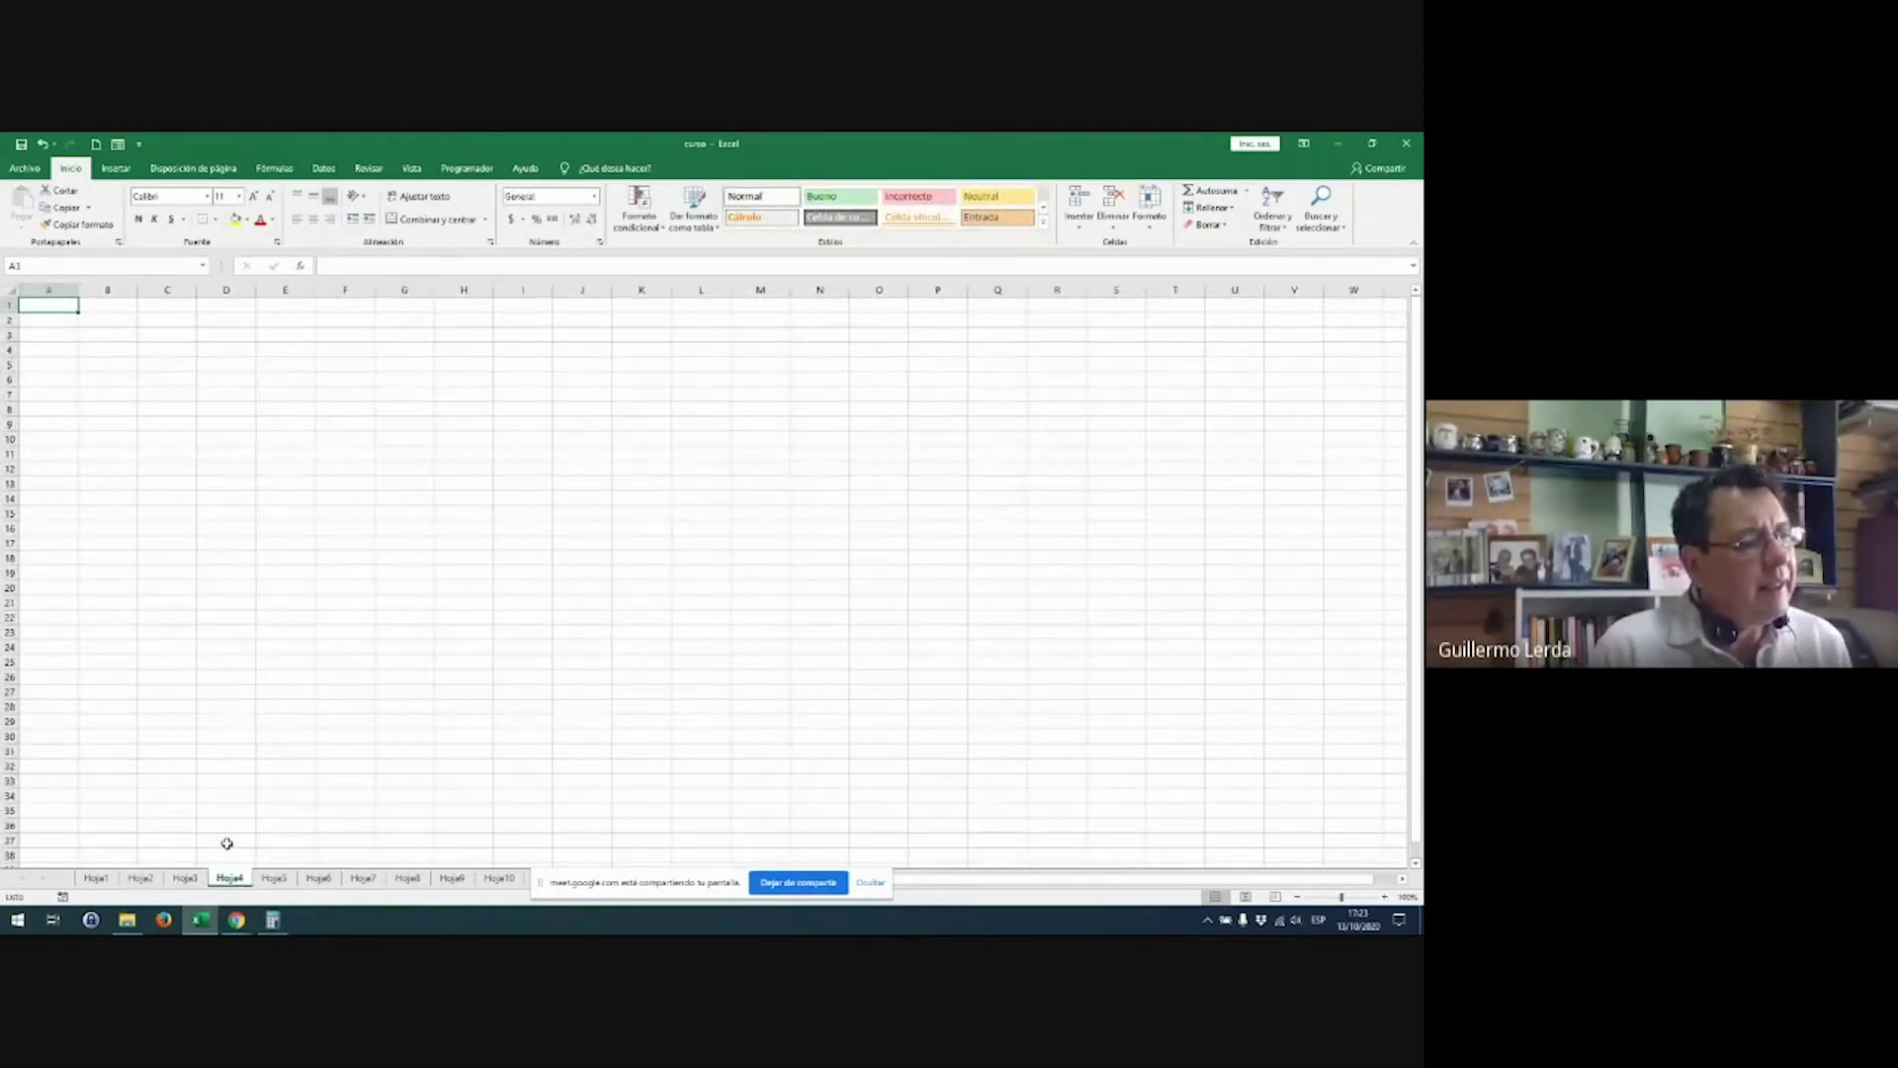
pyautogui.click(140, 878)
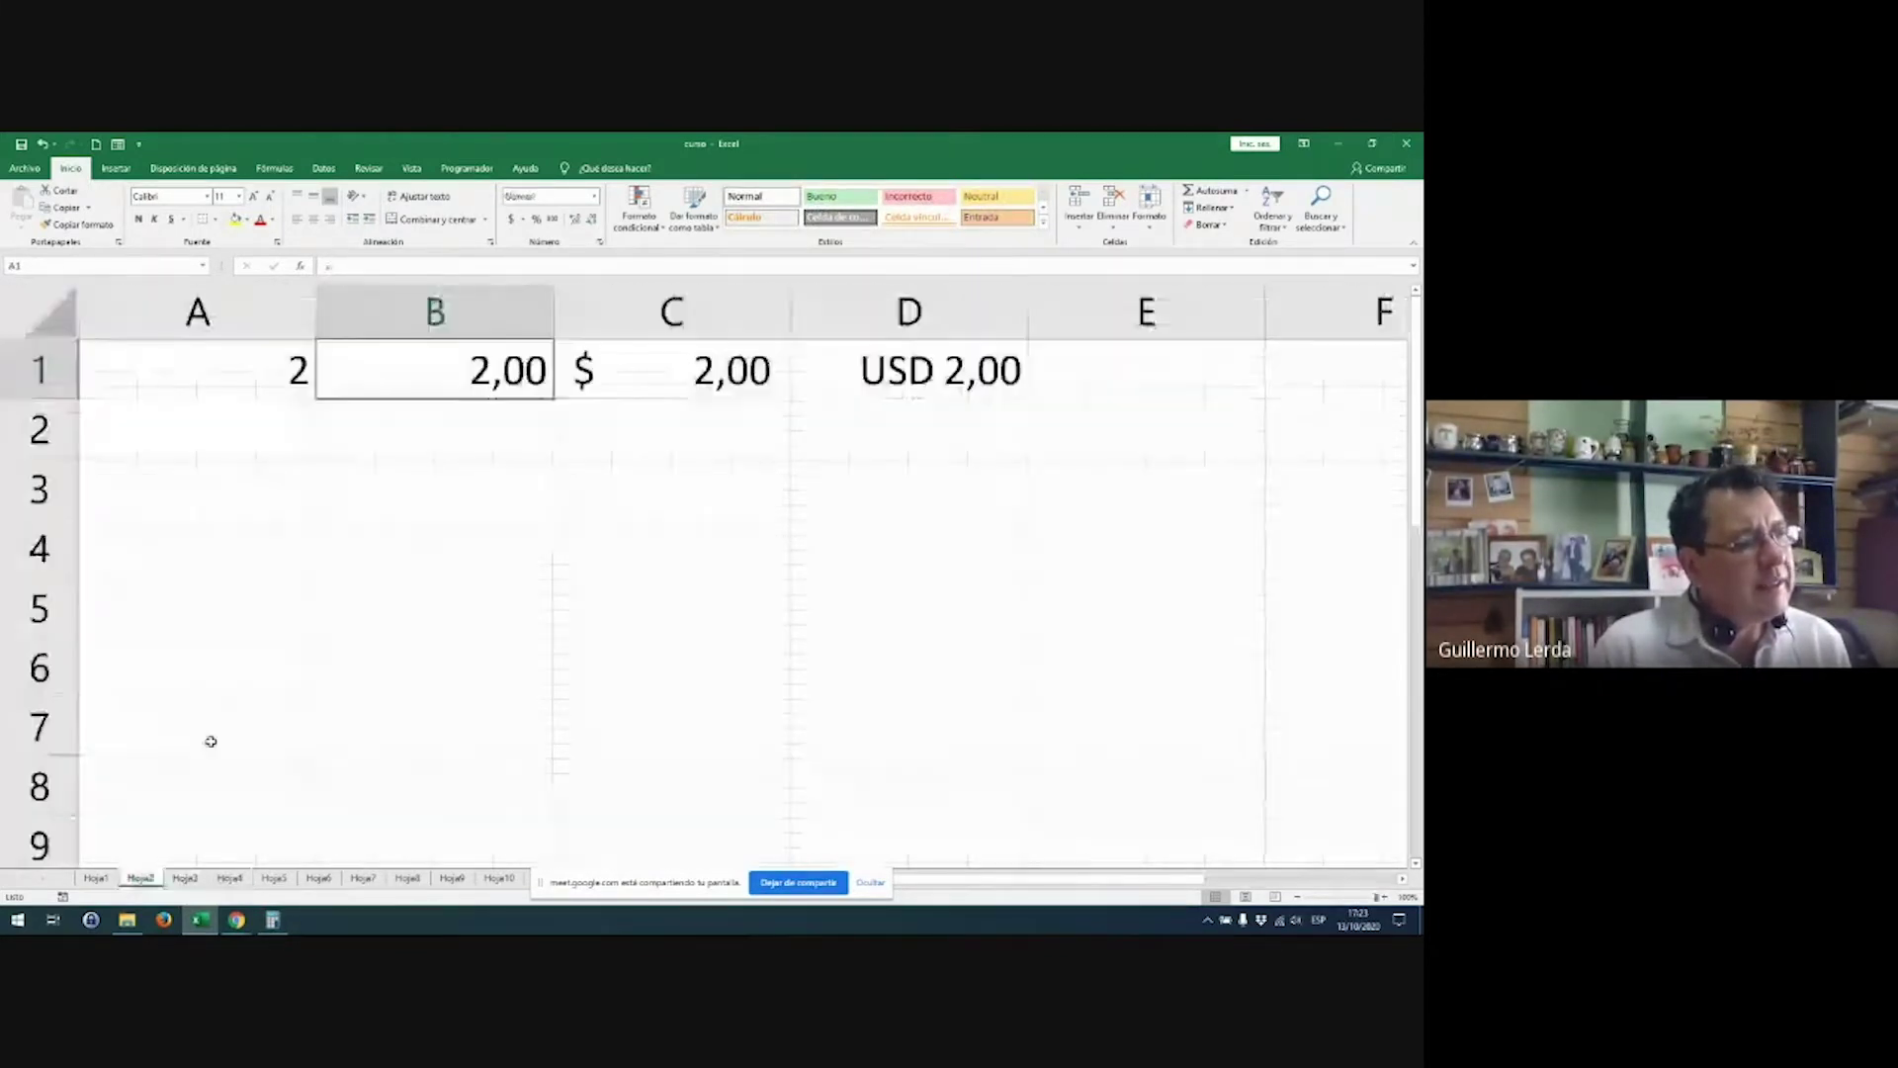
pyautogui.scroll(-4, 362, 581)
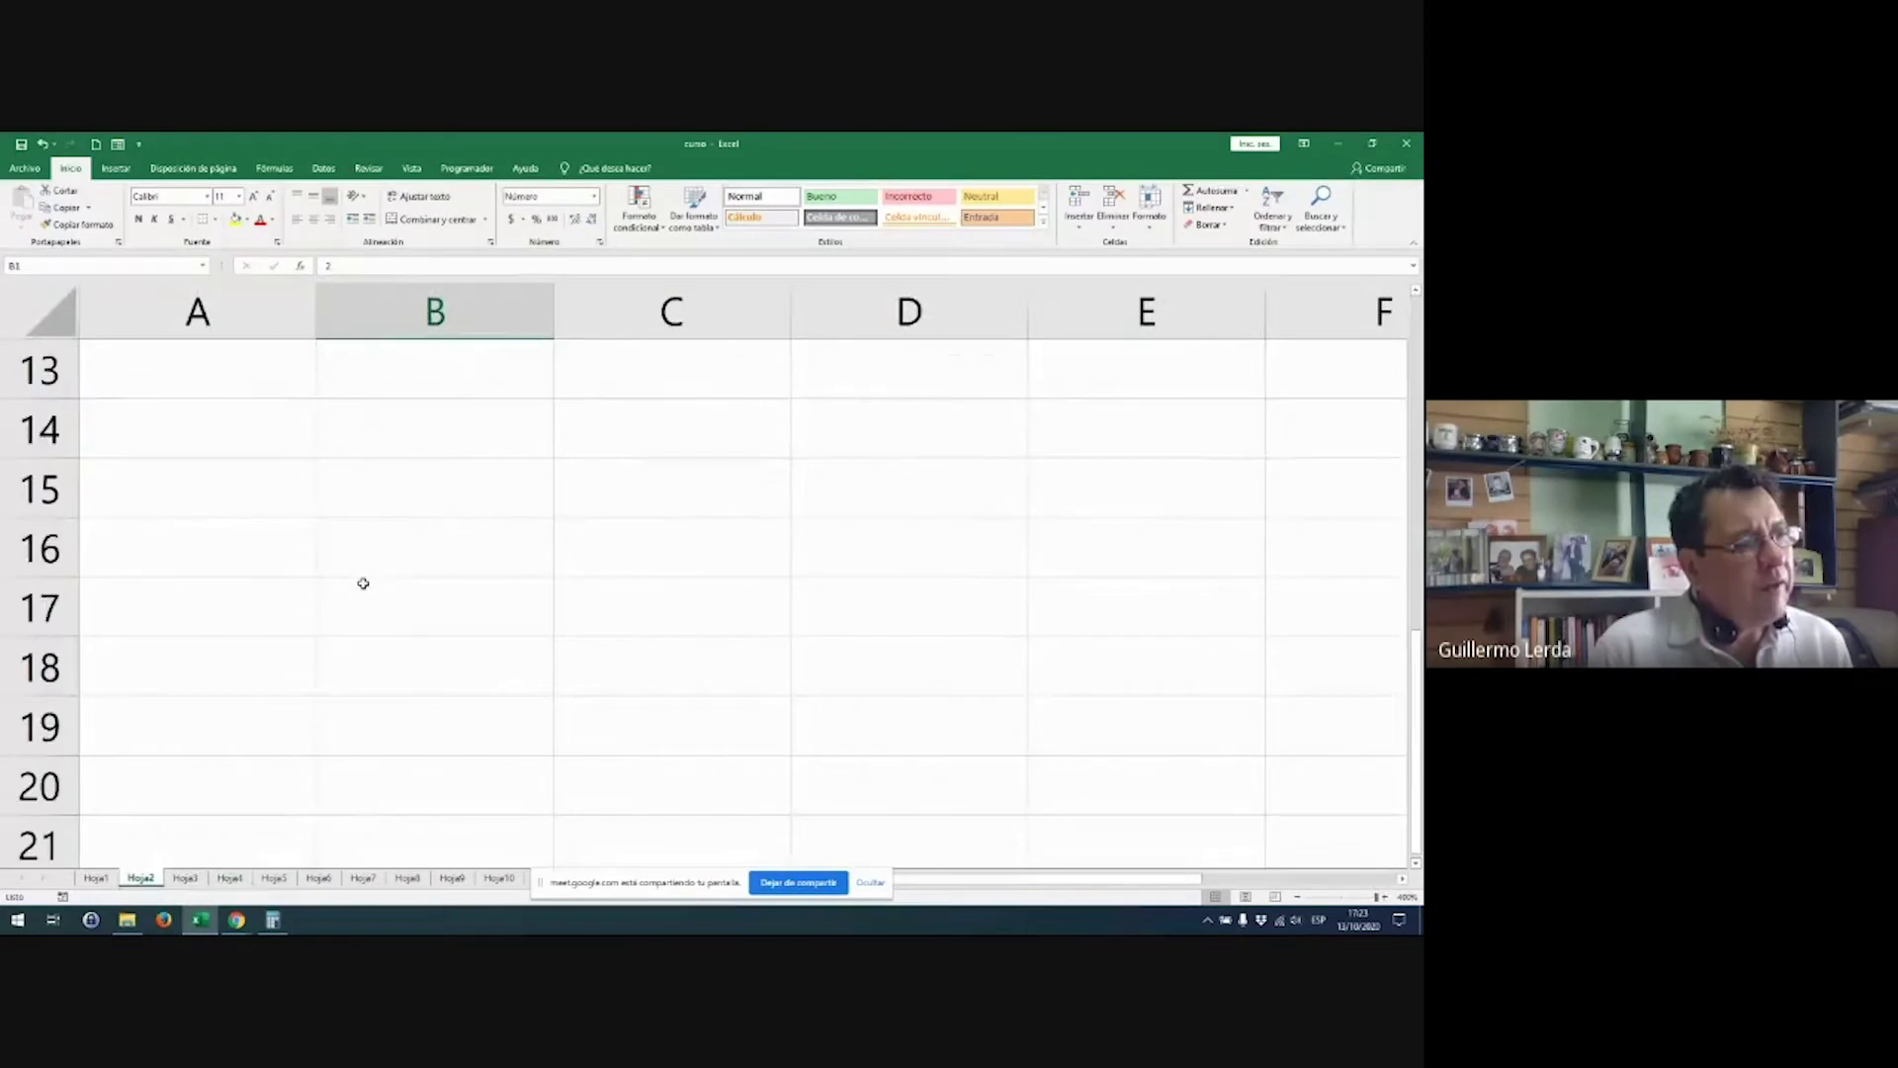
# Step: On sheet Hoja6, enter the date as 2-10 in cell A1 and as 2/10 in cell A2
pyautogui.click(318, 878)
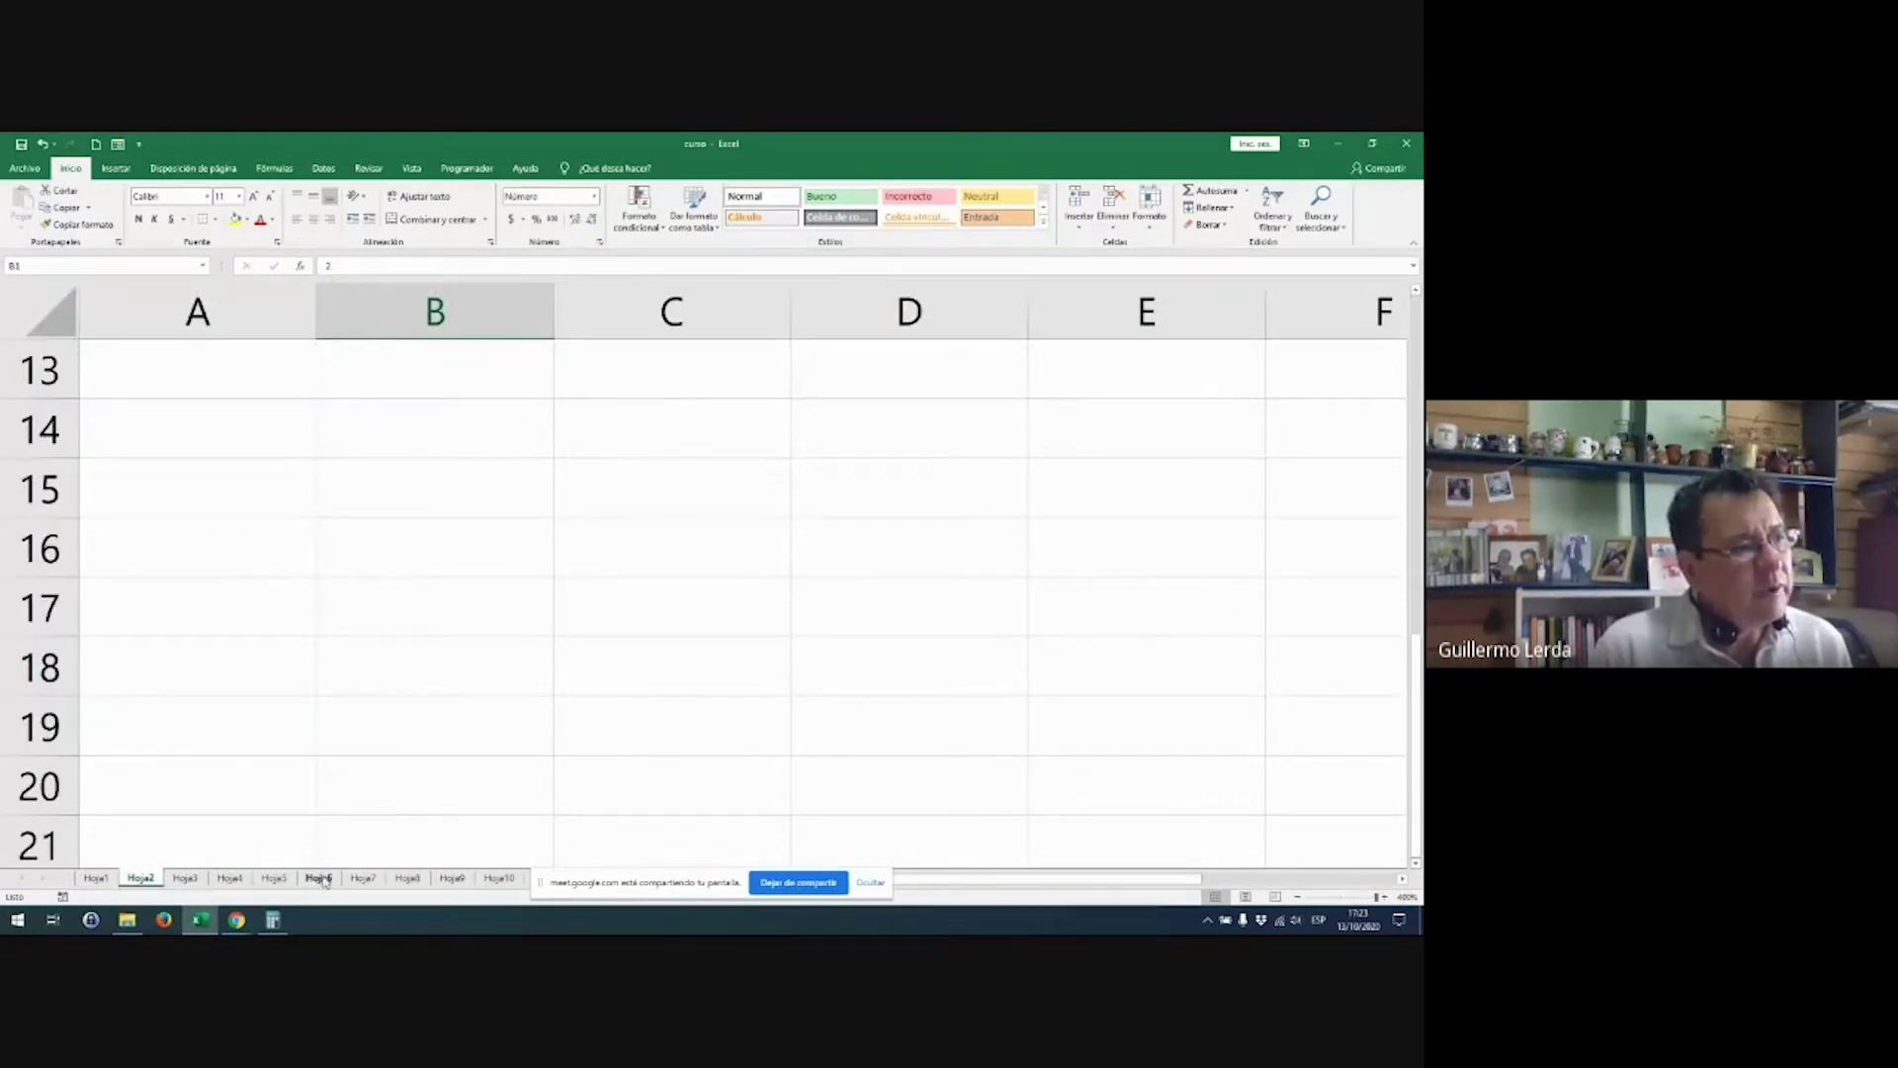
pyautogui.keyDown('ctrl'); pyautogui.scroll(14, 310, 563); pyautogui.keyUp('ctrl')
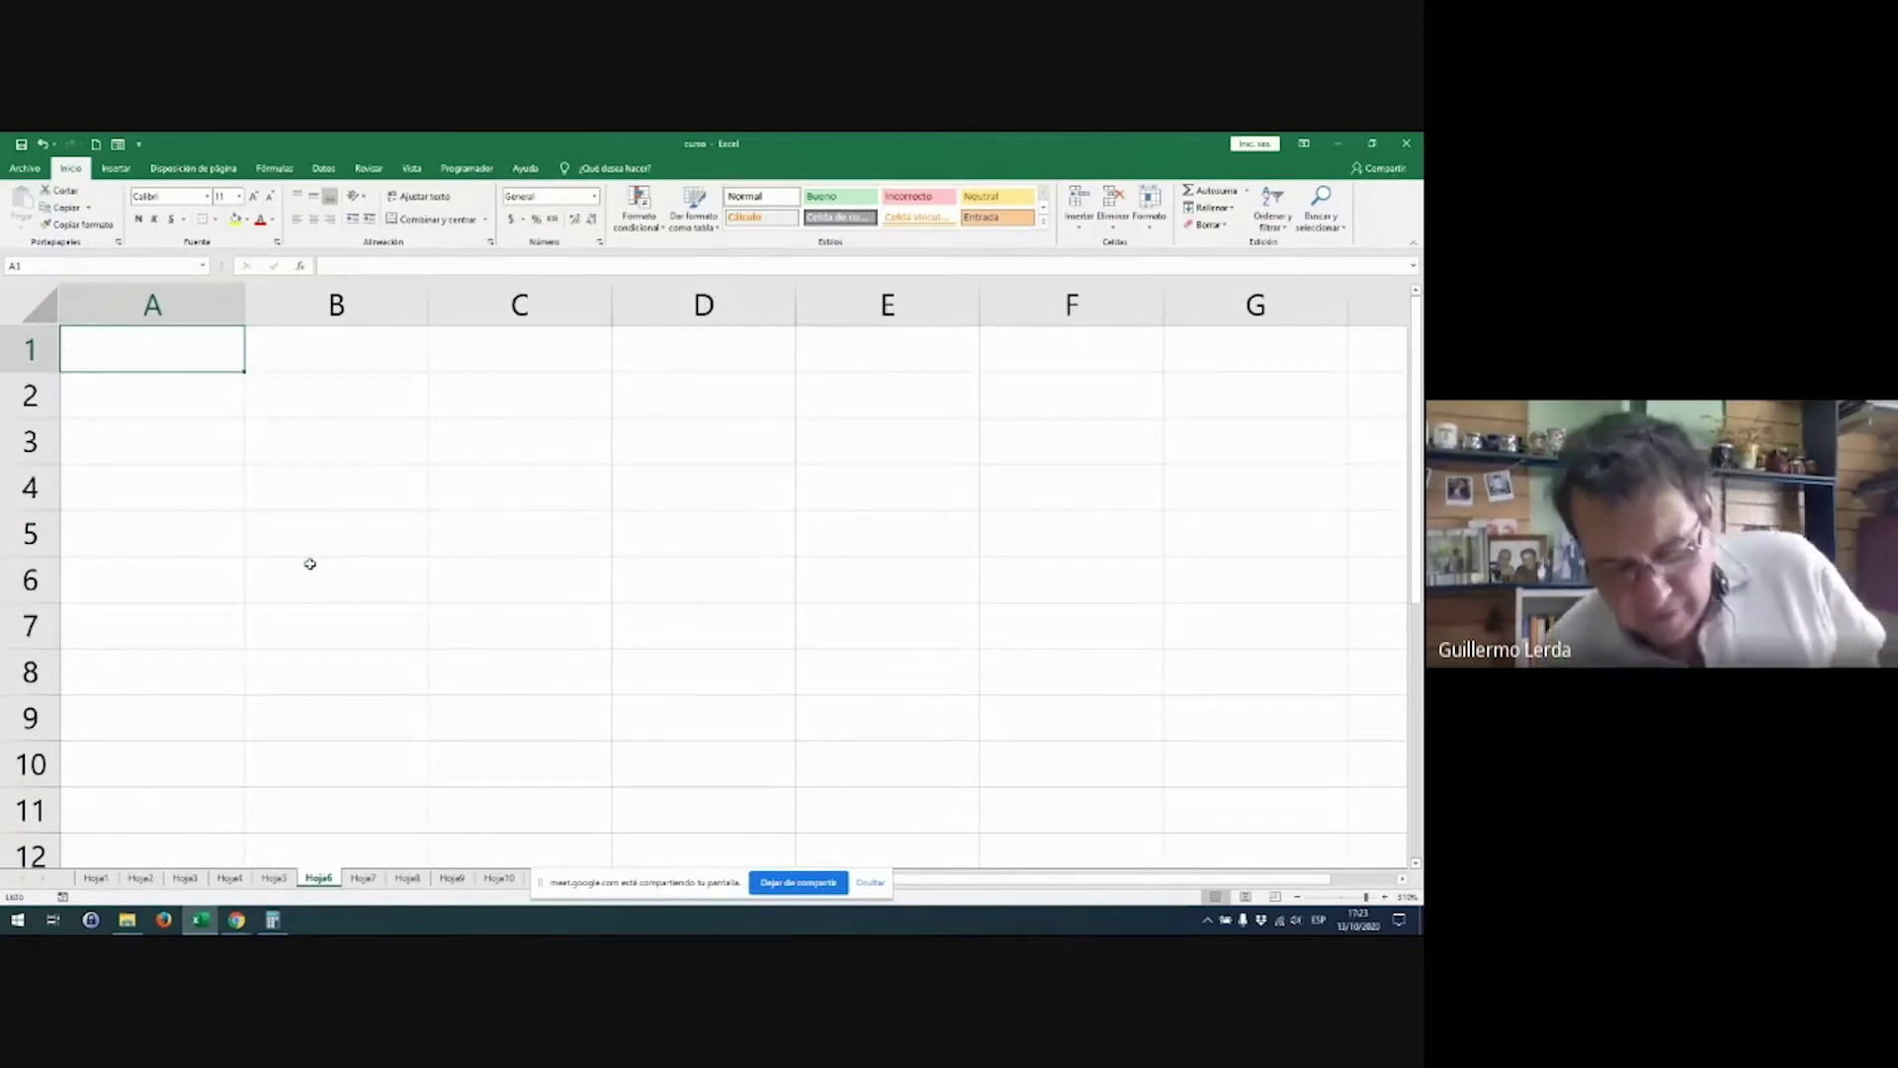
pyautogui.write('2')
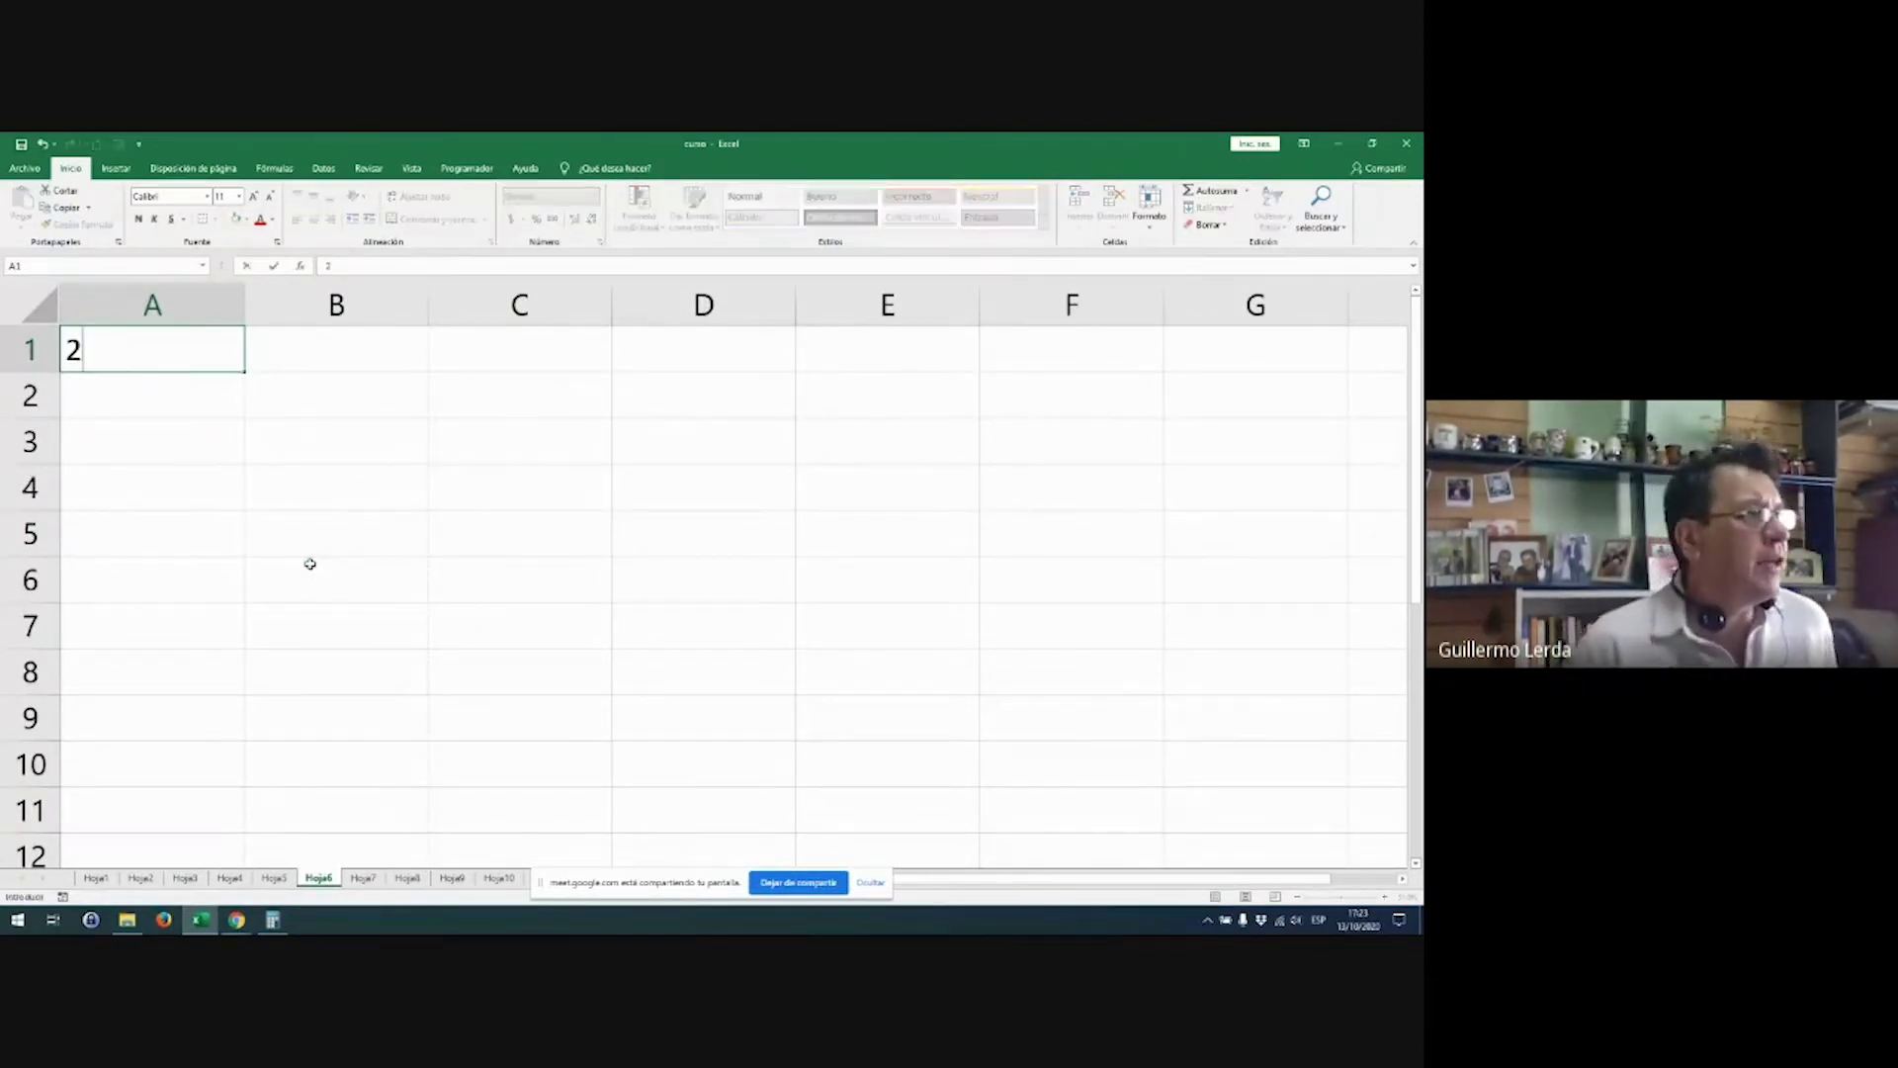
pyautogui.write('-10')
pyautogui.press('Return')
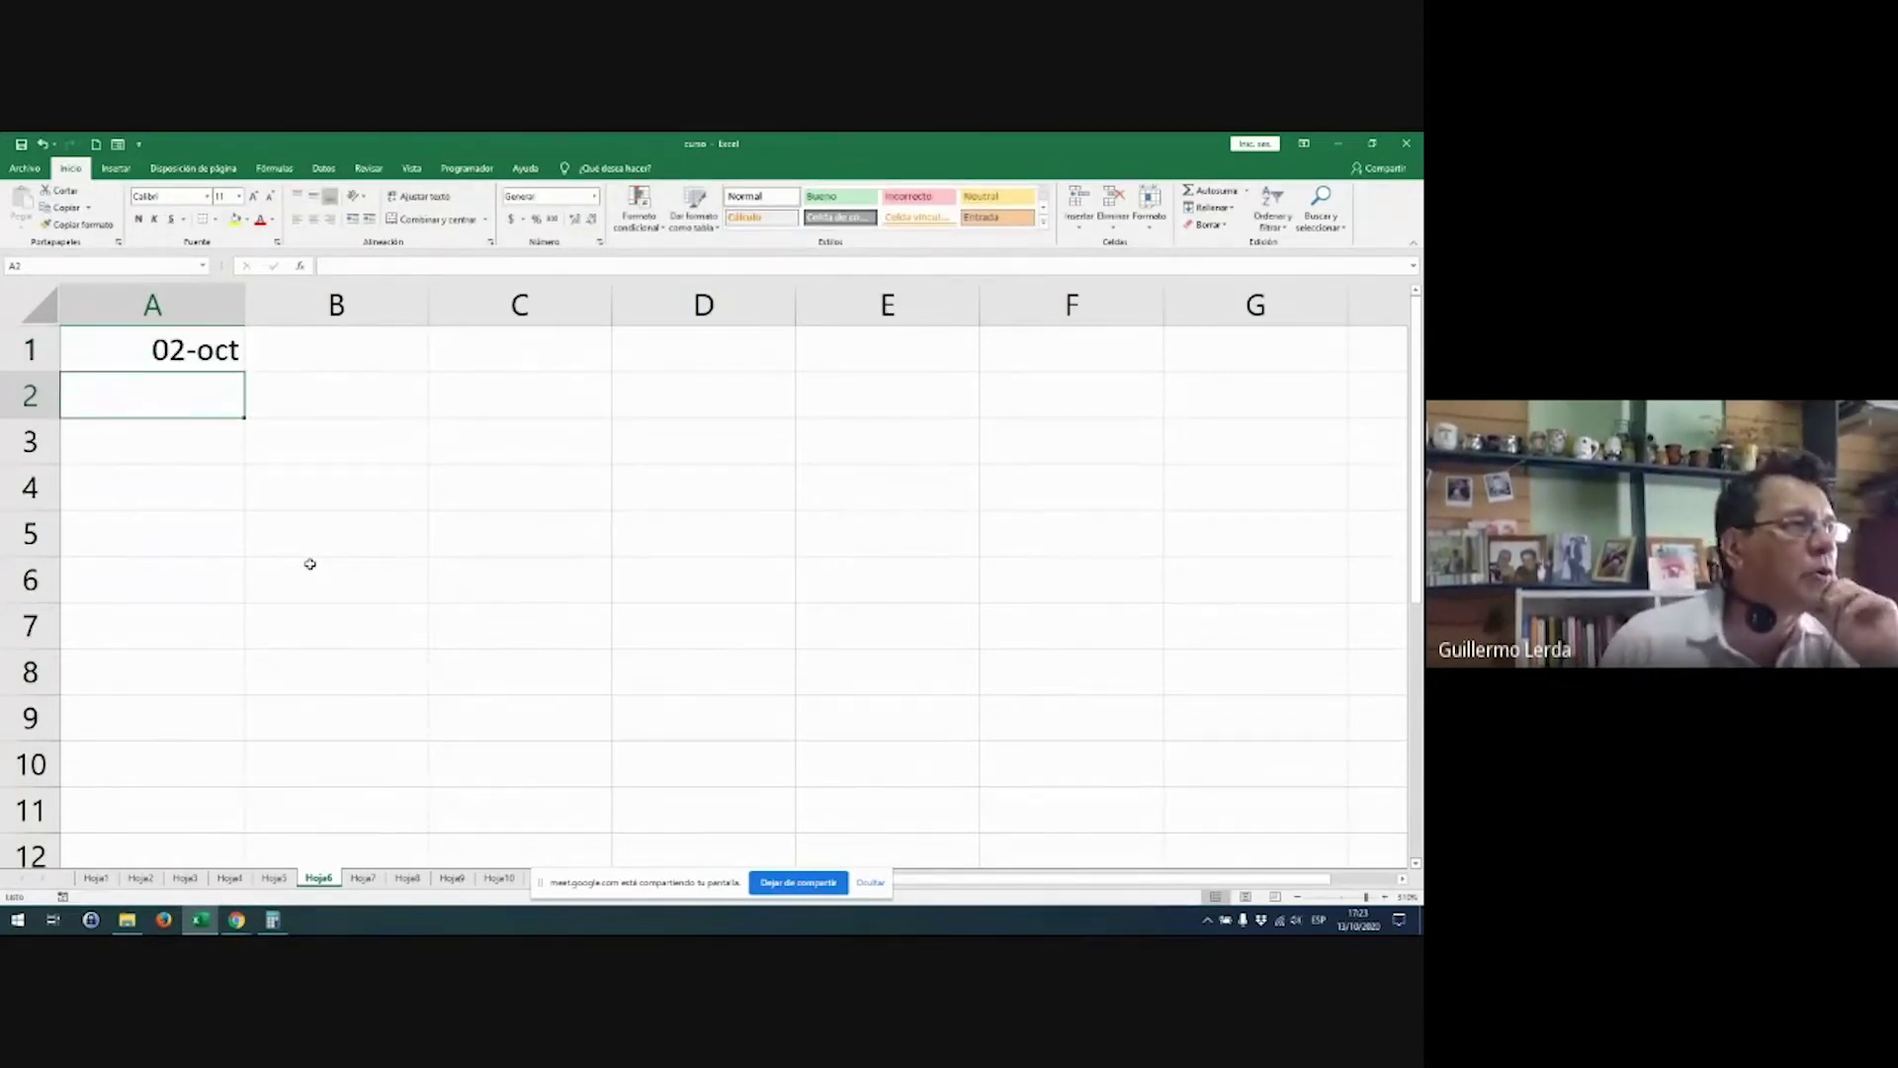
pyautogui.write('2/10')
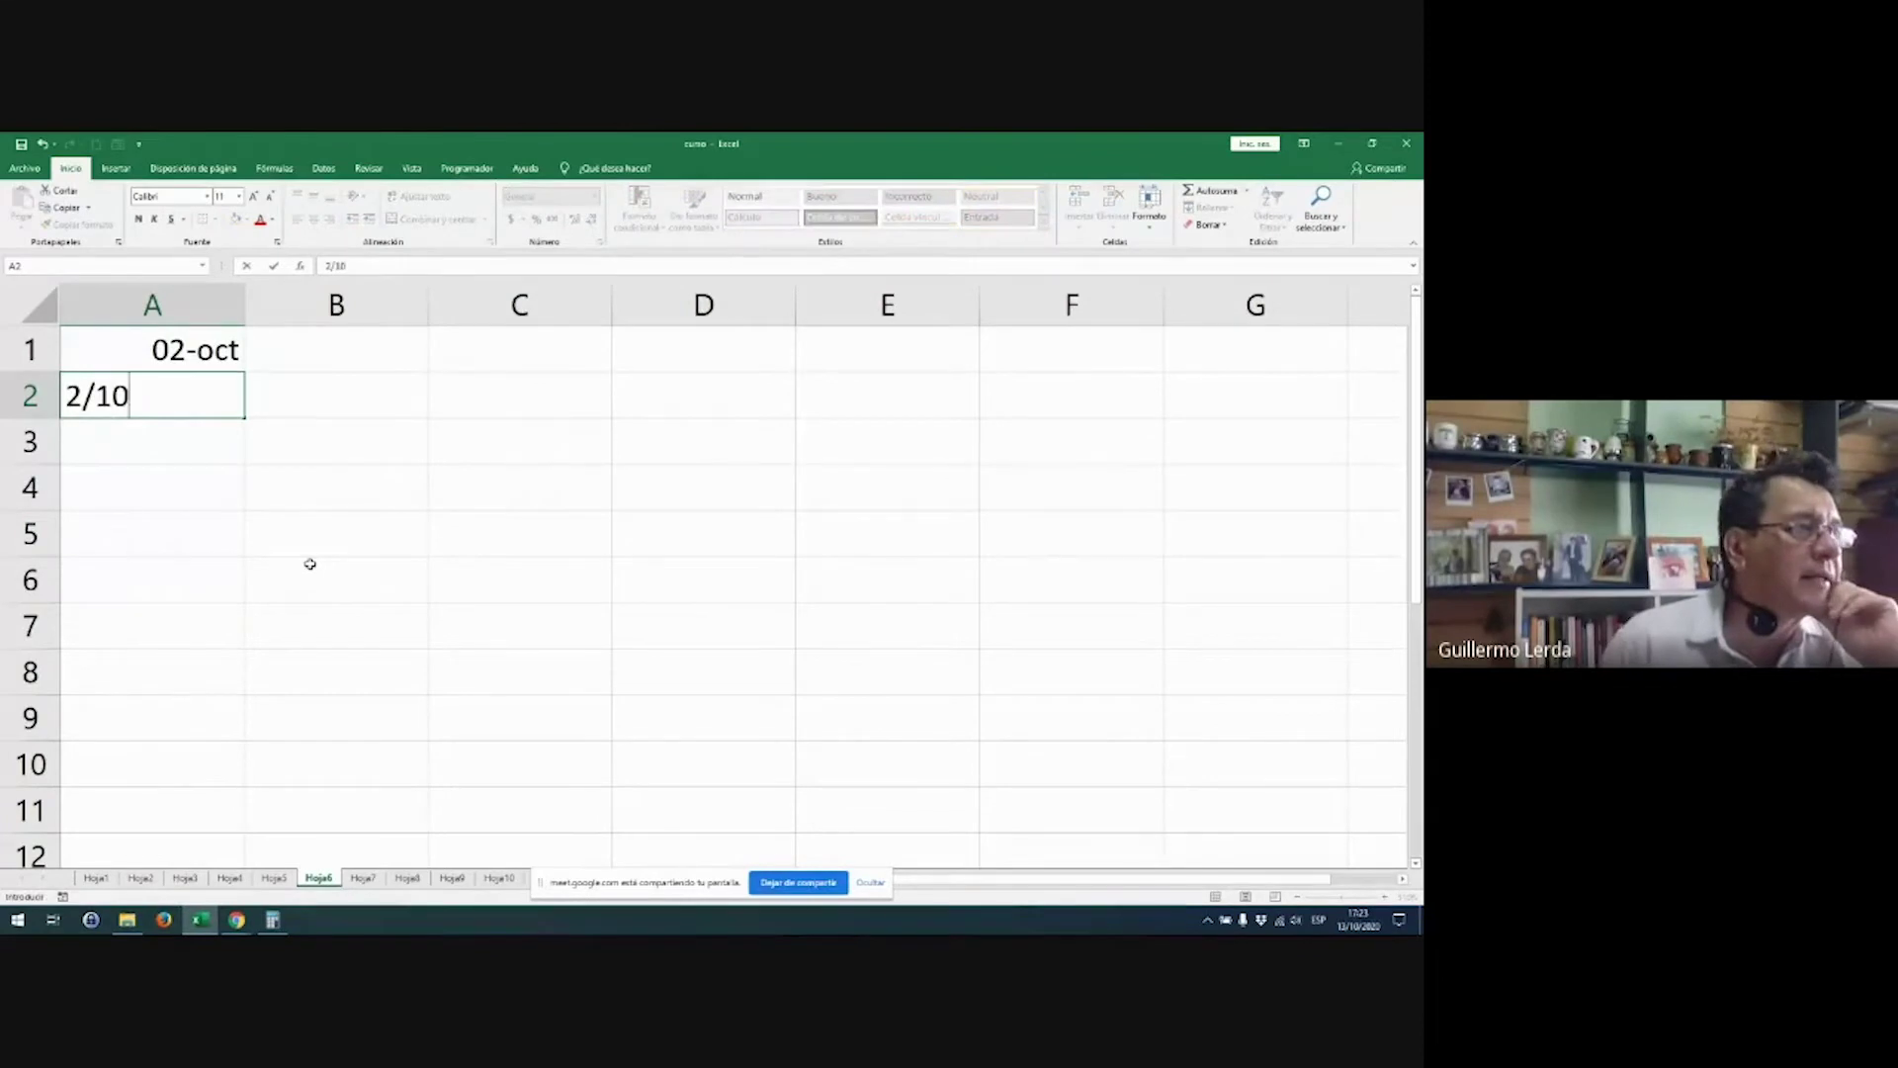
pyautogui.press('Return')
pyautogui.press('Up')
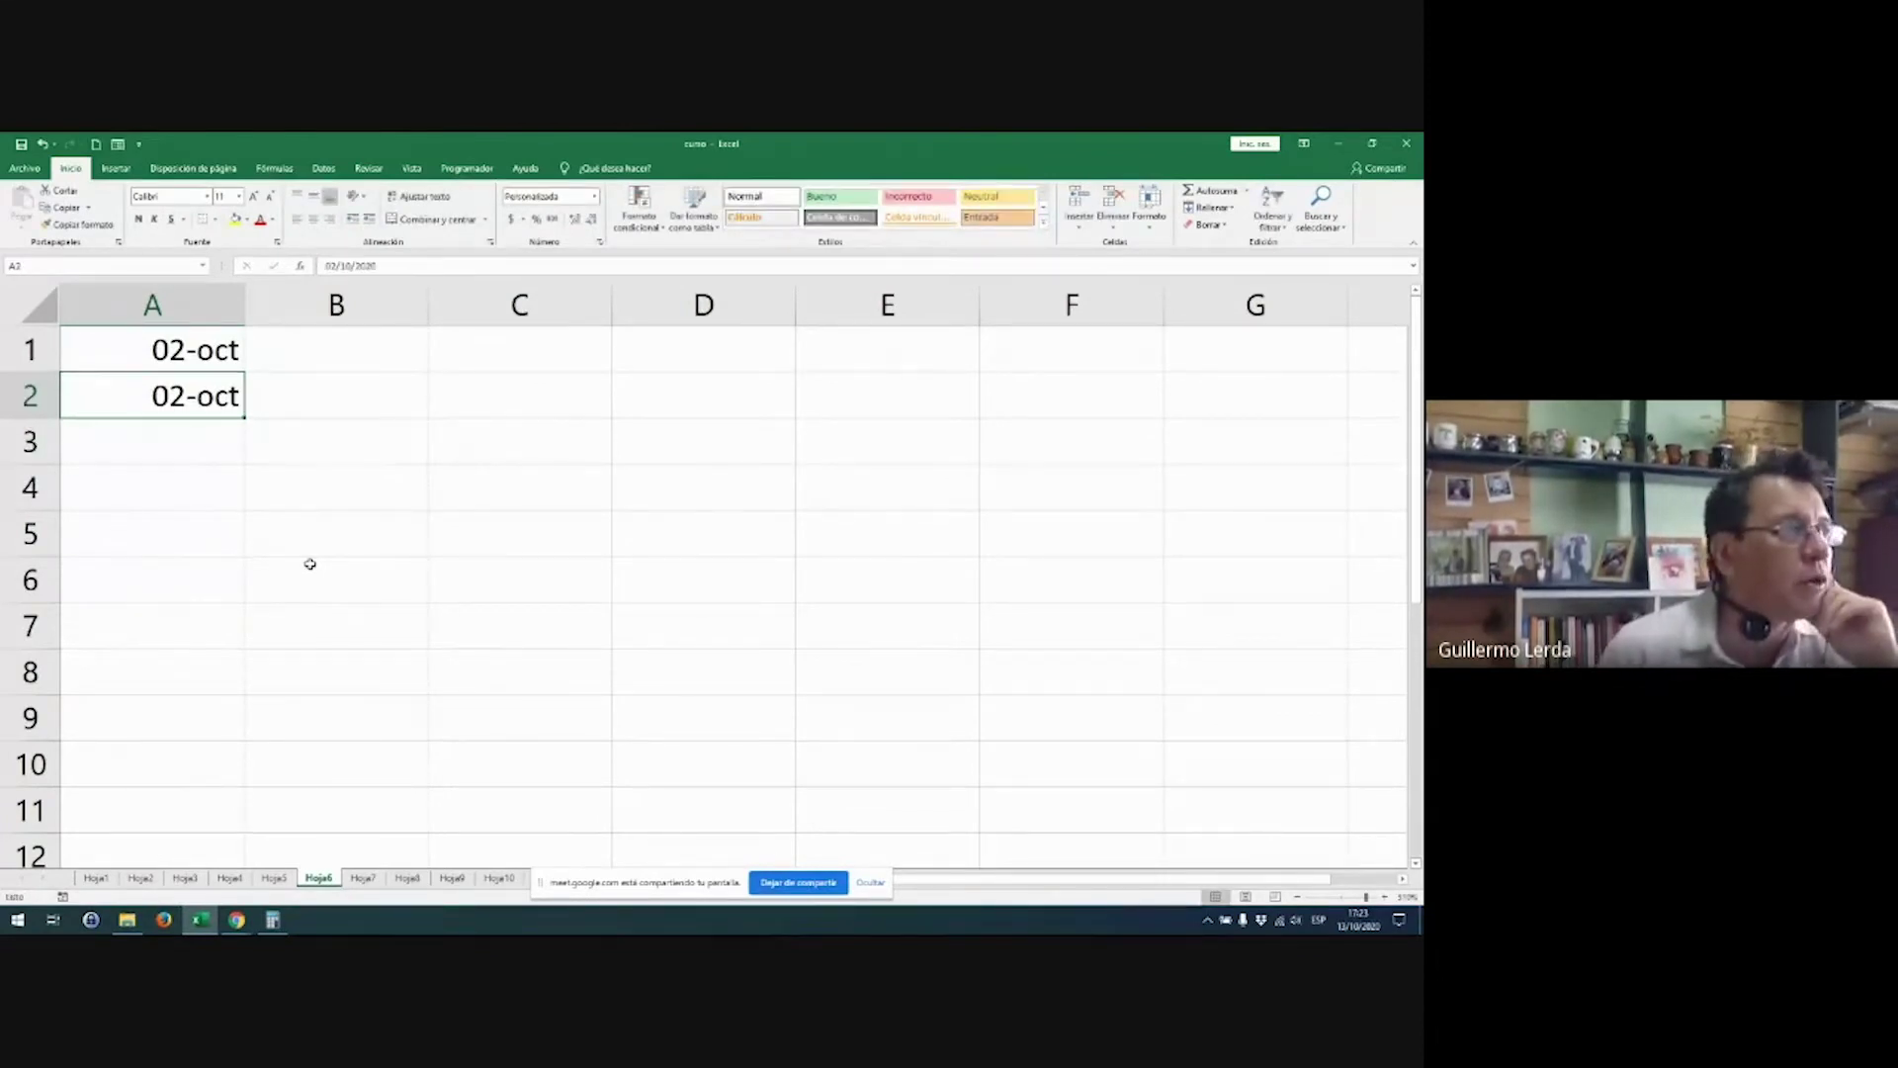
# Step: Change the number format of cells A1 to A3 to General
pyautogui.press('Right')
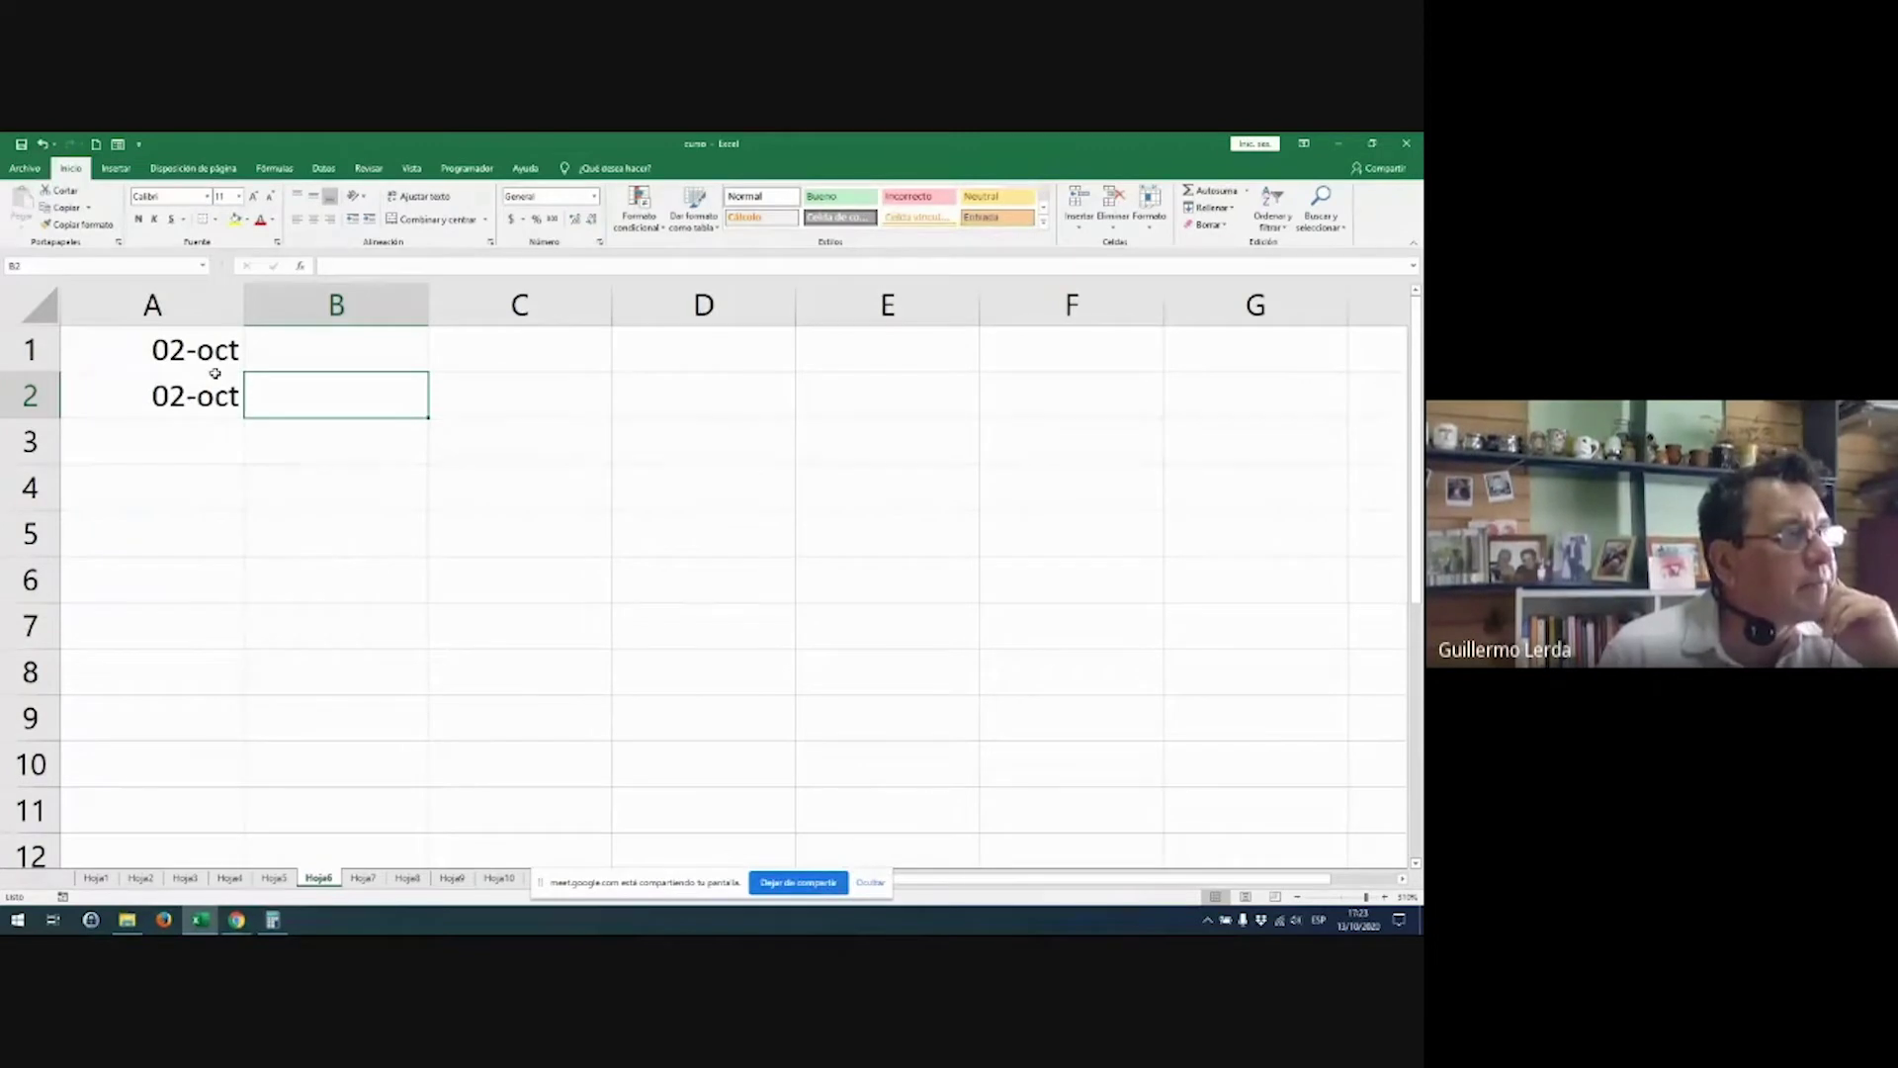
pyautogui.moveTo(211, 363); pyautogui.dragTo(195, 432)
pyautogui.moveTo(202, 351); pyautogui.dragTo(54, 501)
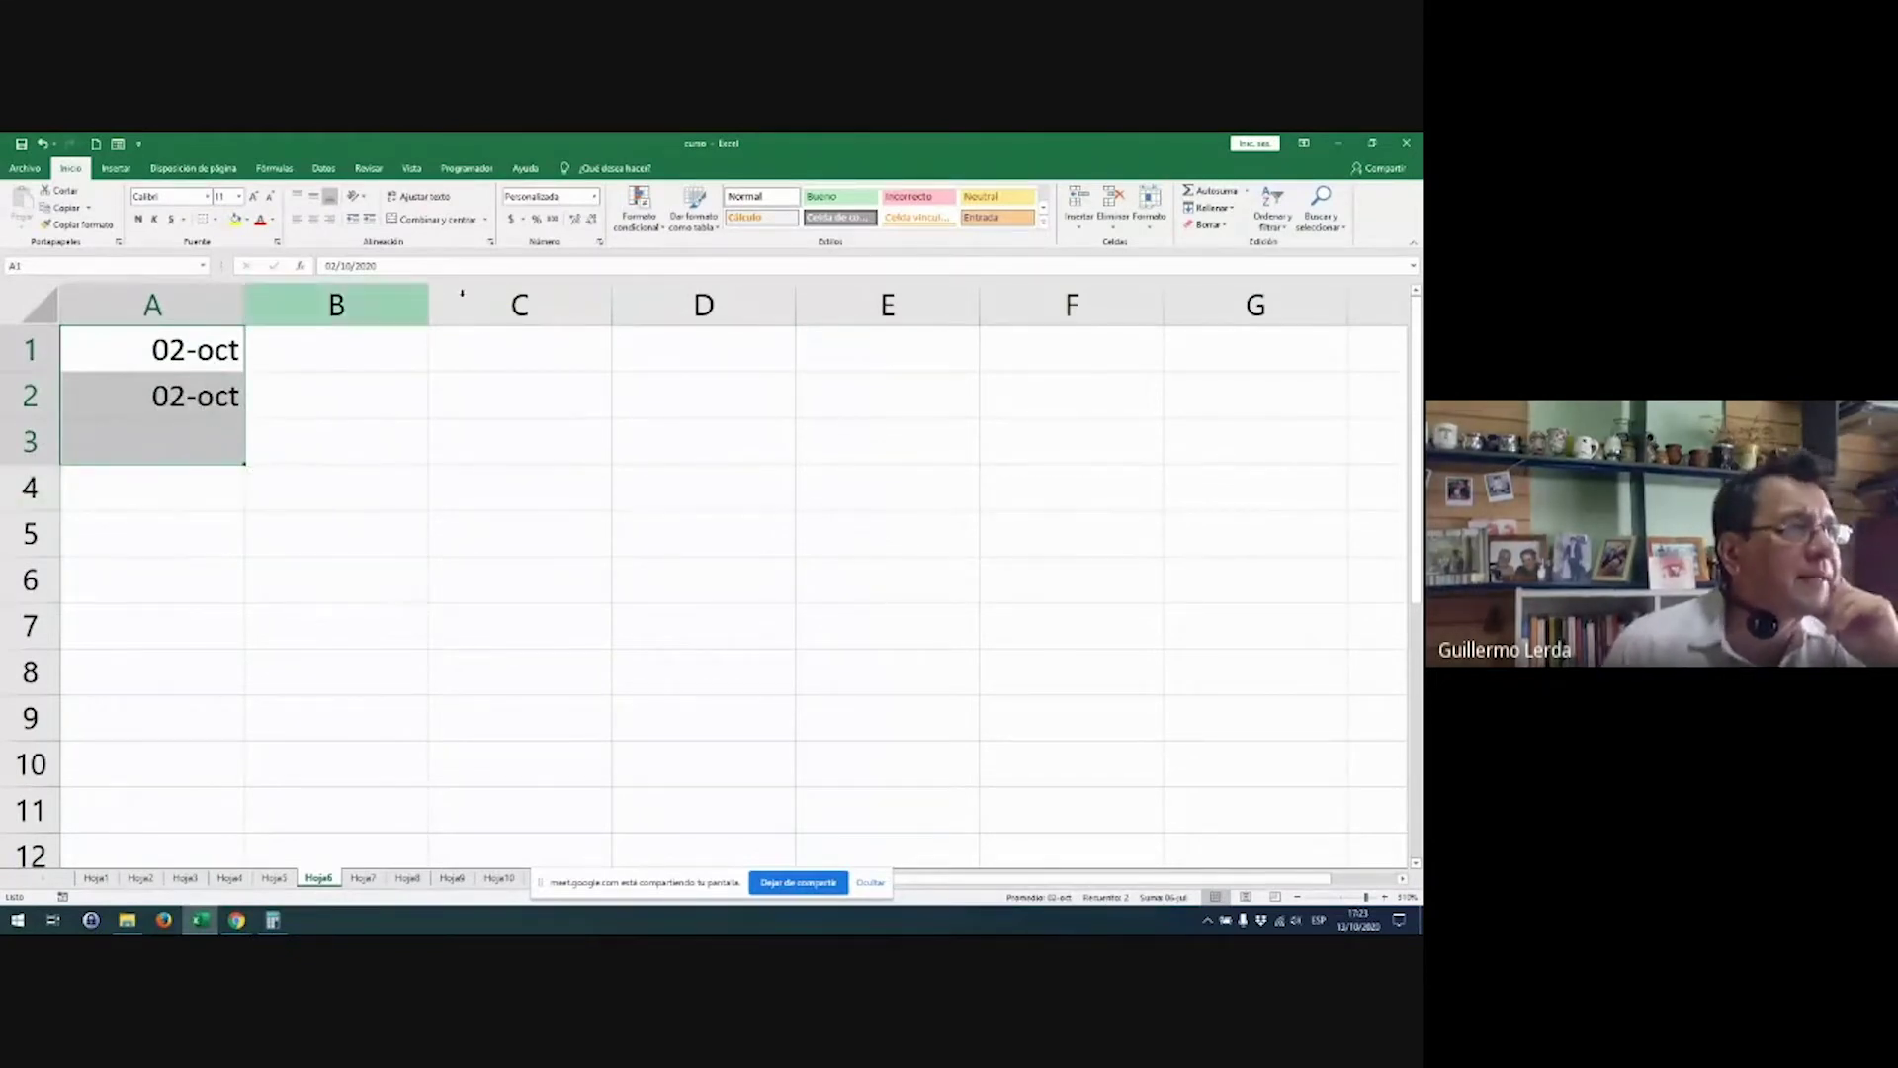
pyautogui.click(595, 196)
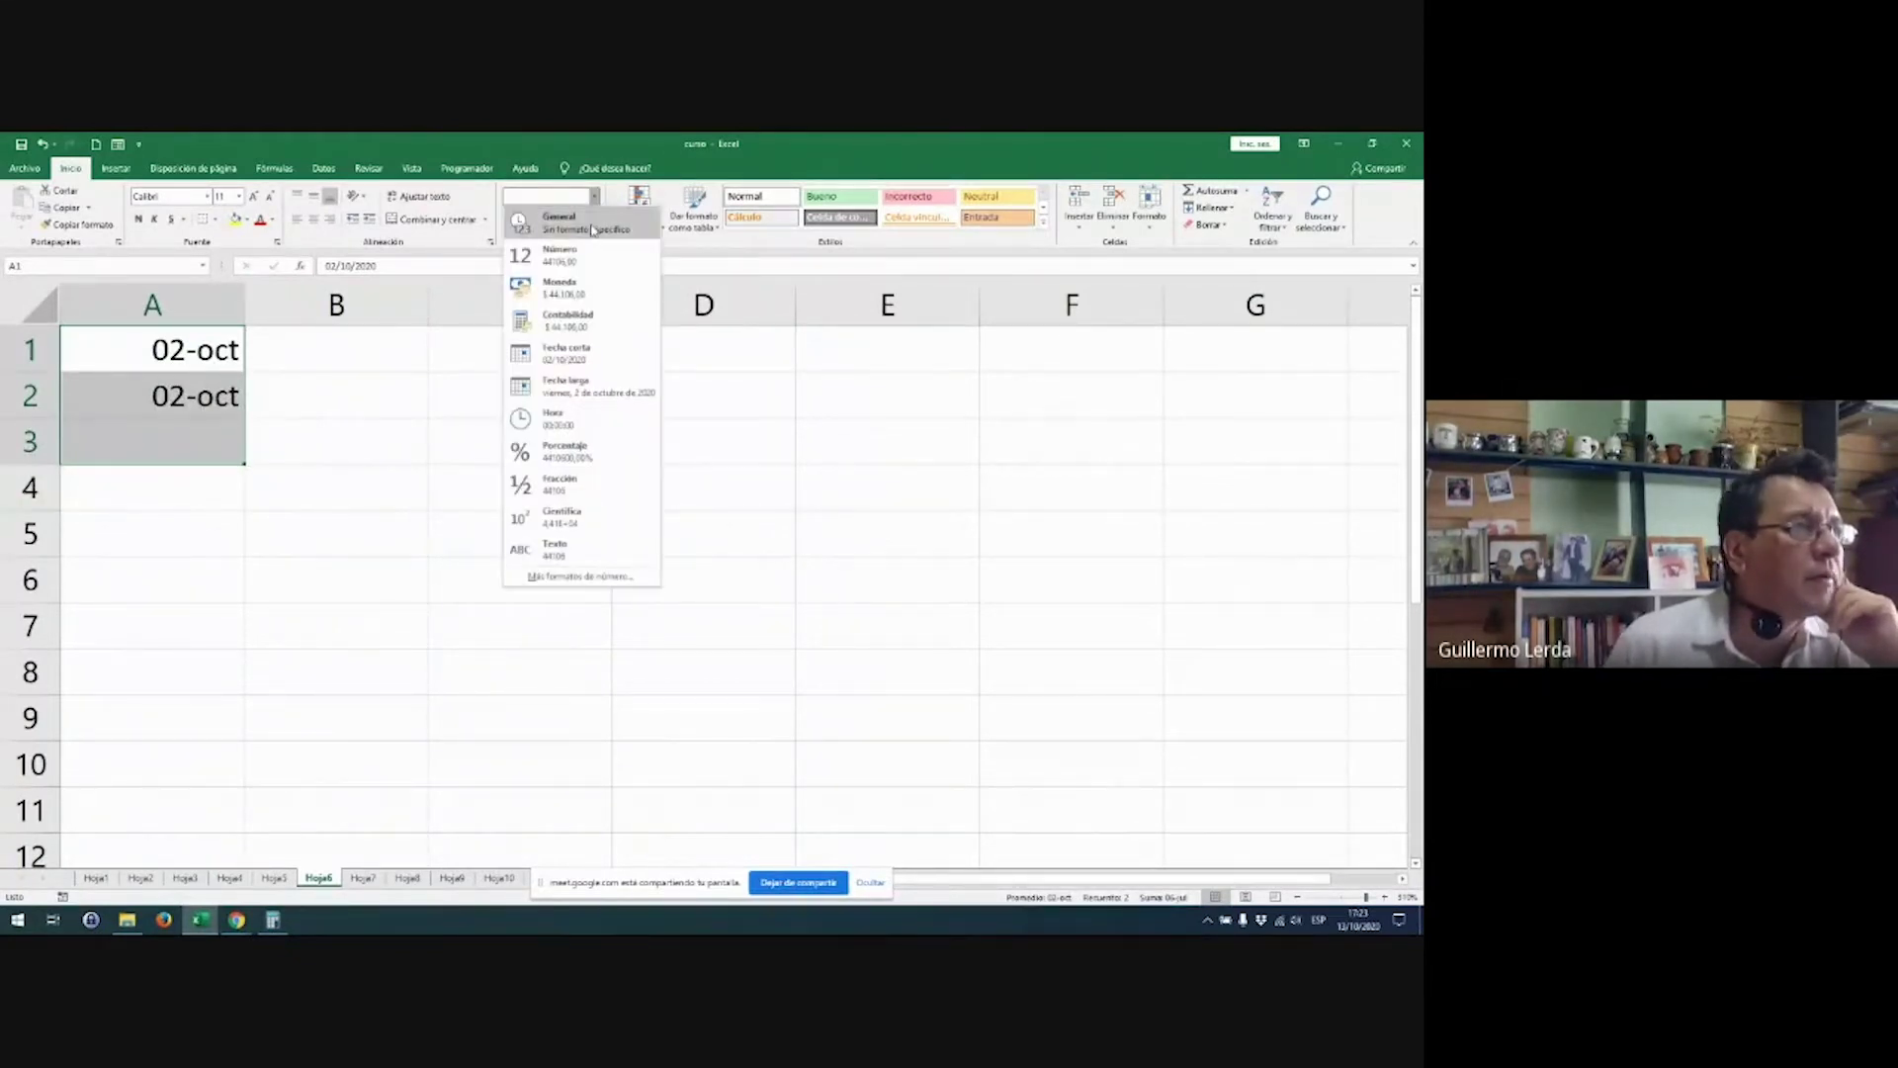
pyautogui.click(561, 221)
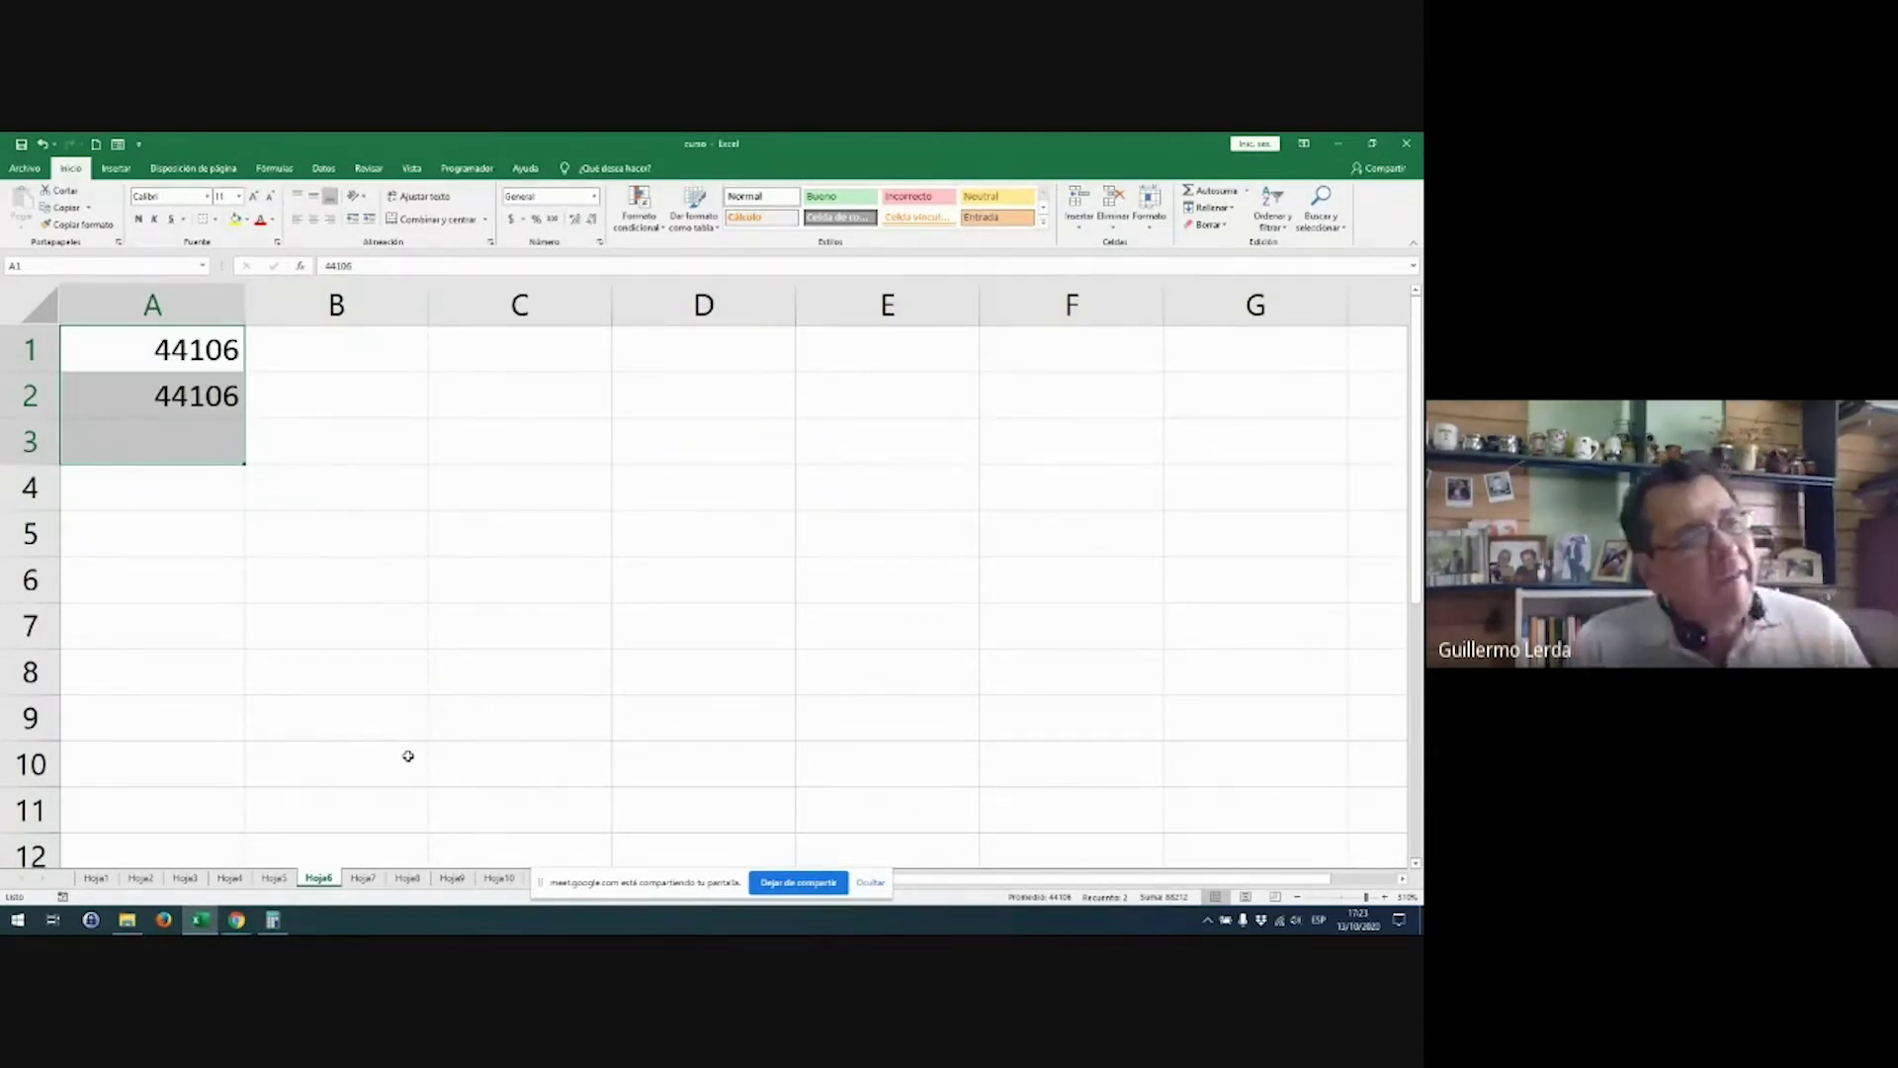
# Step: Format cells A1 to A3 as Fecha corta and widen column A
pyautogui.click(594, 196)
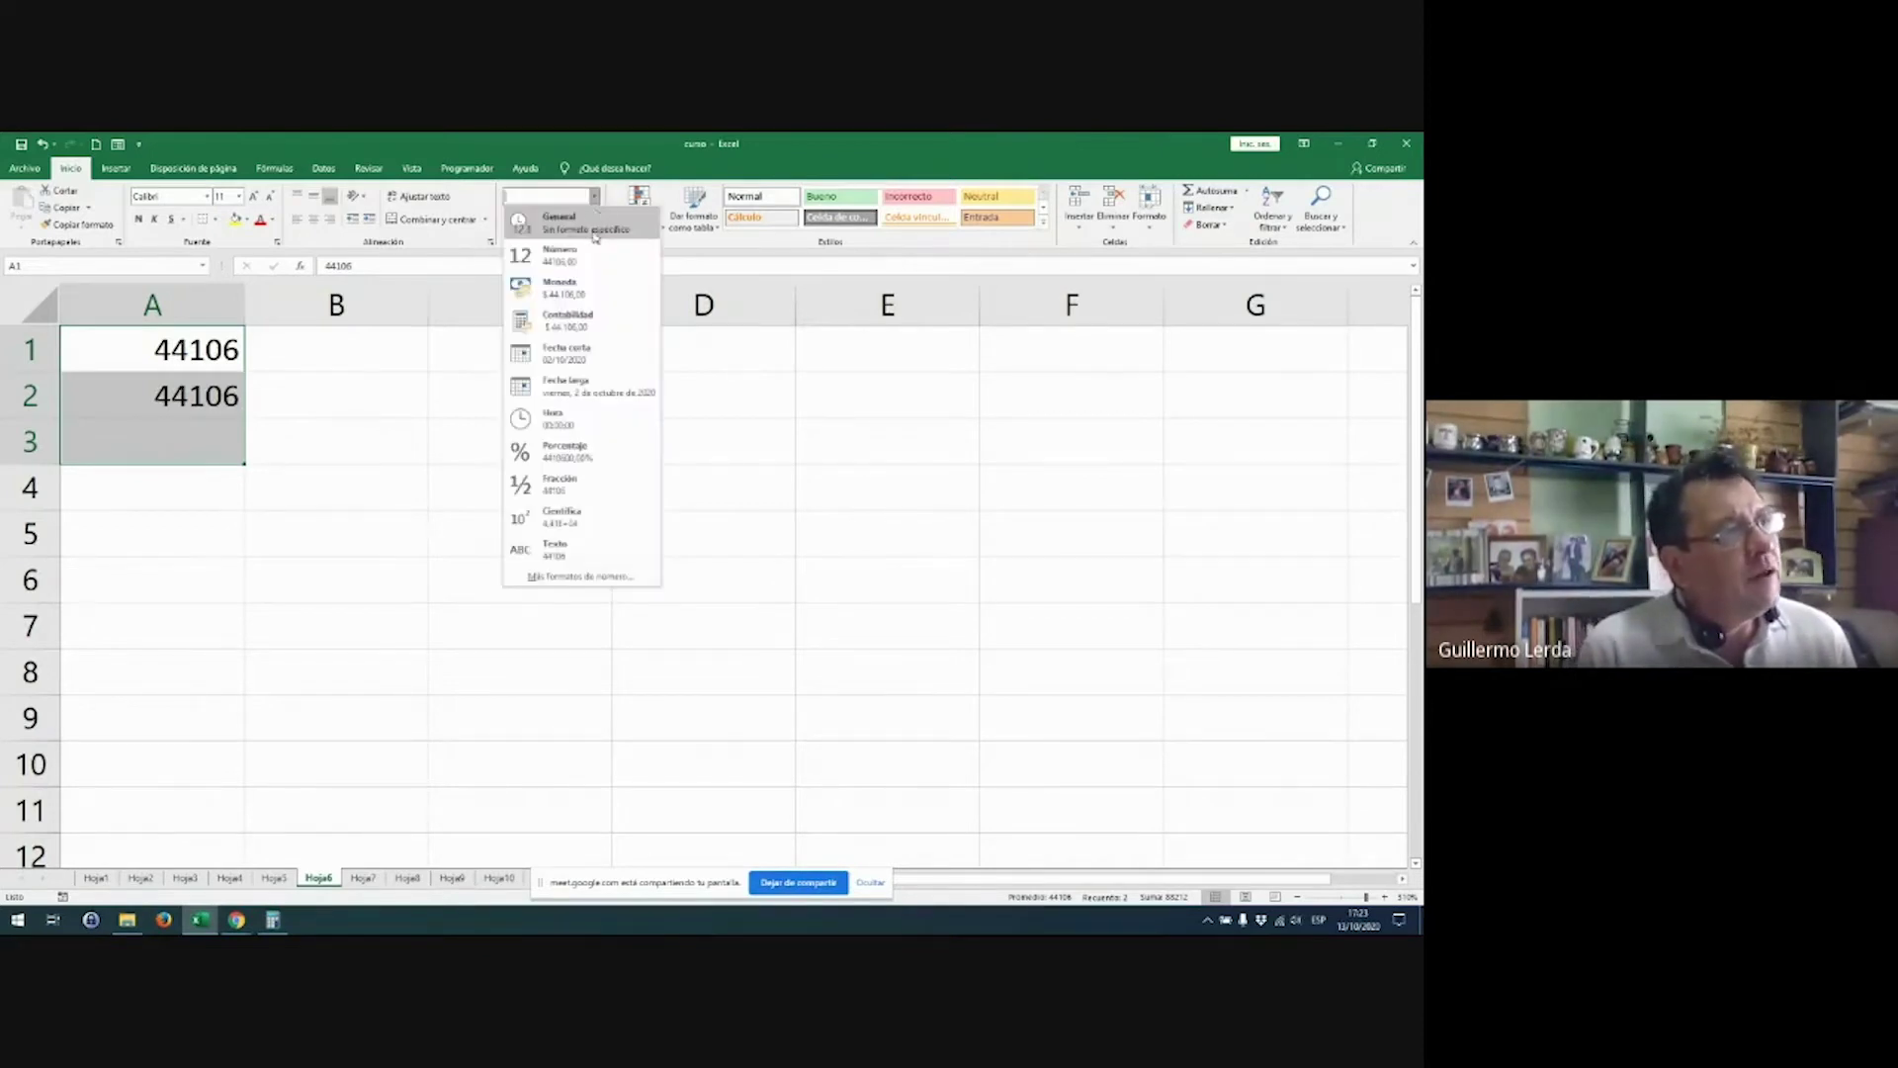
pyautogui.click(571, 354)
pyautogui.click(260, 549)
pyautogui.moveTo(163, 361); pyautogui.dragTo(165, 401)
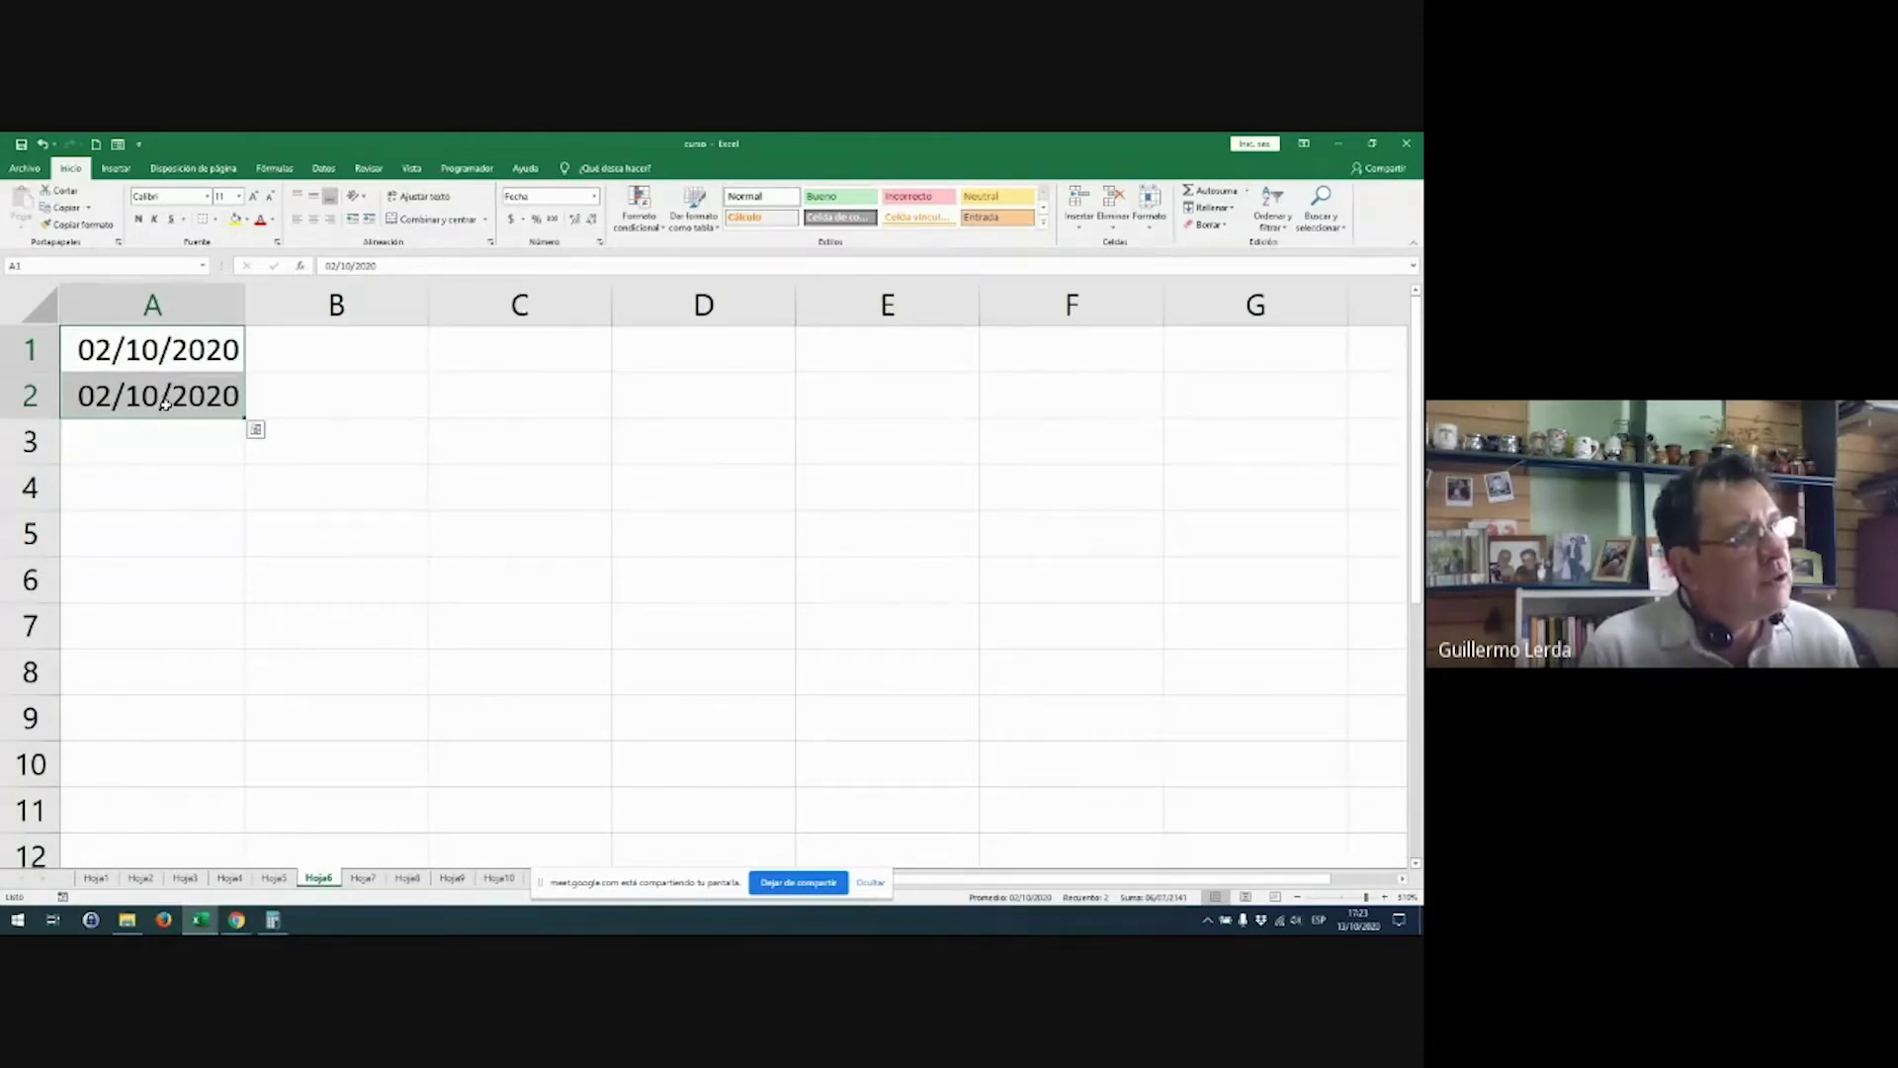
pyautogui.moveTo(245, 304); pyautogui.dragTo(274, 569)
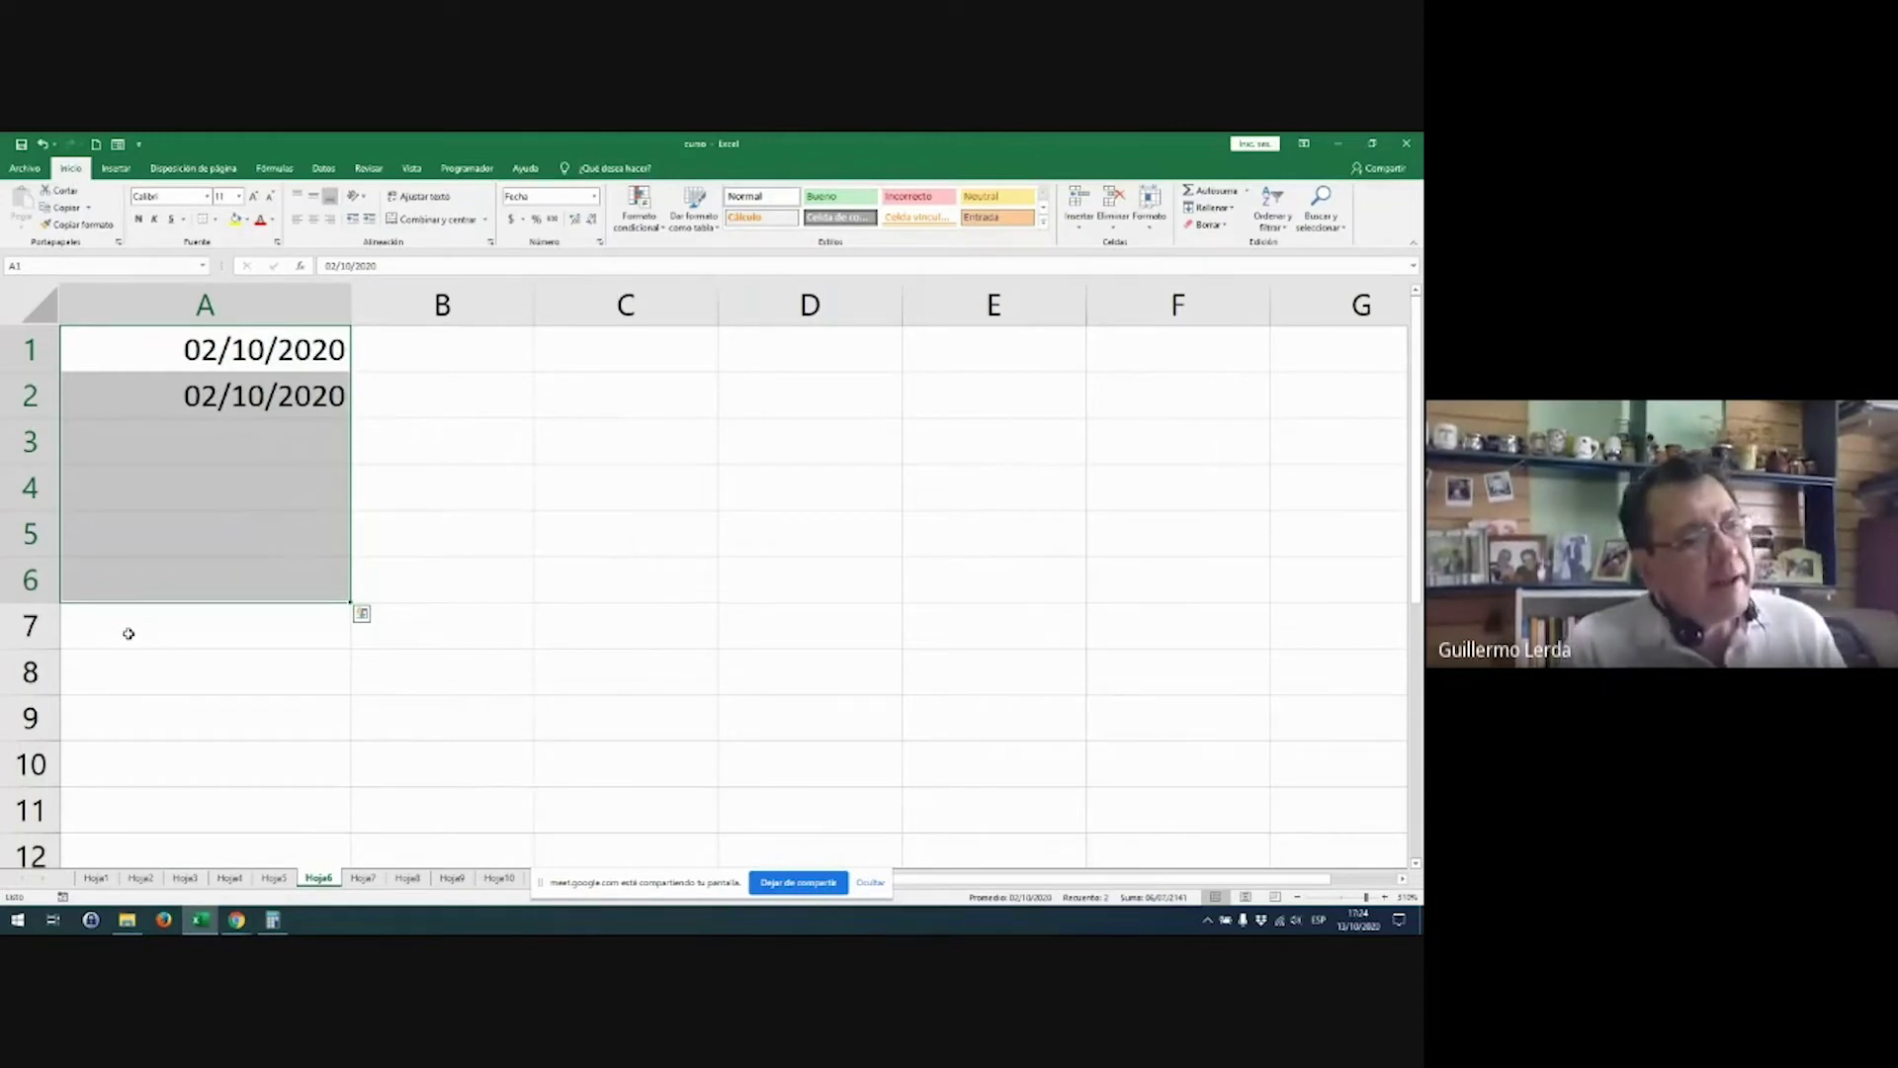
# Step: Look through sheets Hoja1 to Hoja5 and return to sheet Hoja6
pyautogui.click(103, 874)
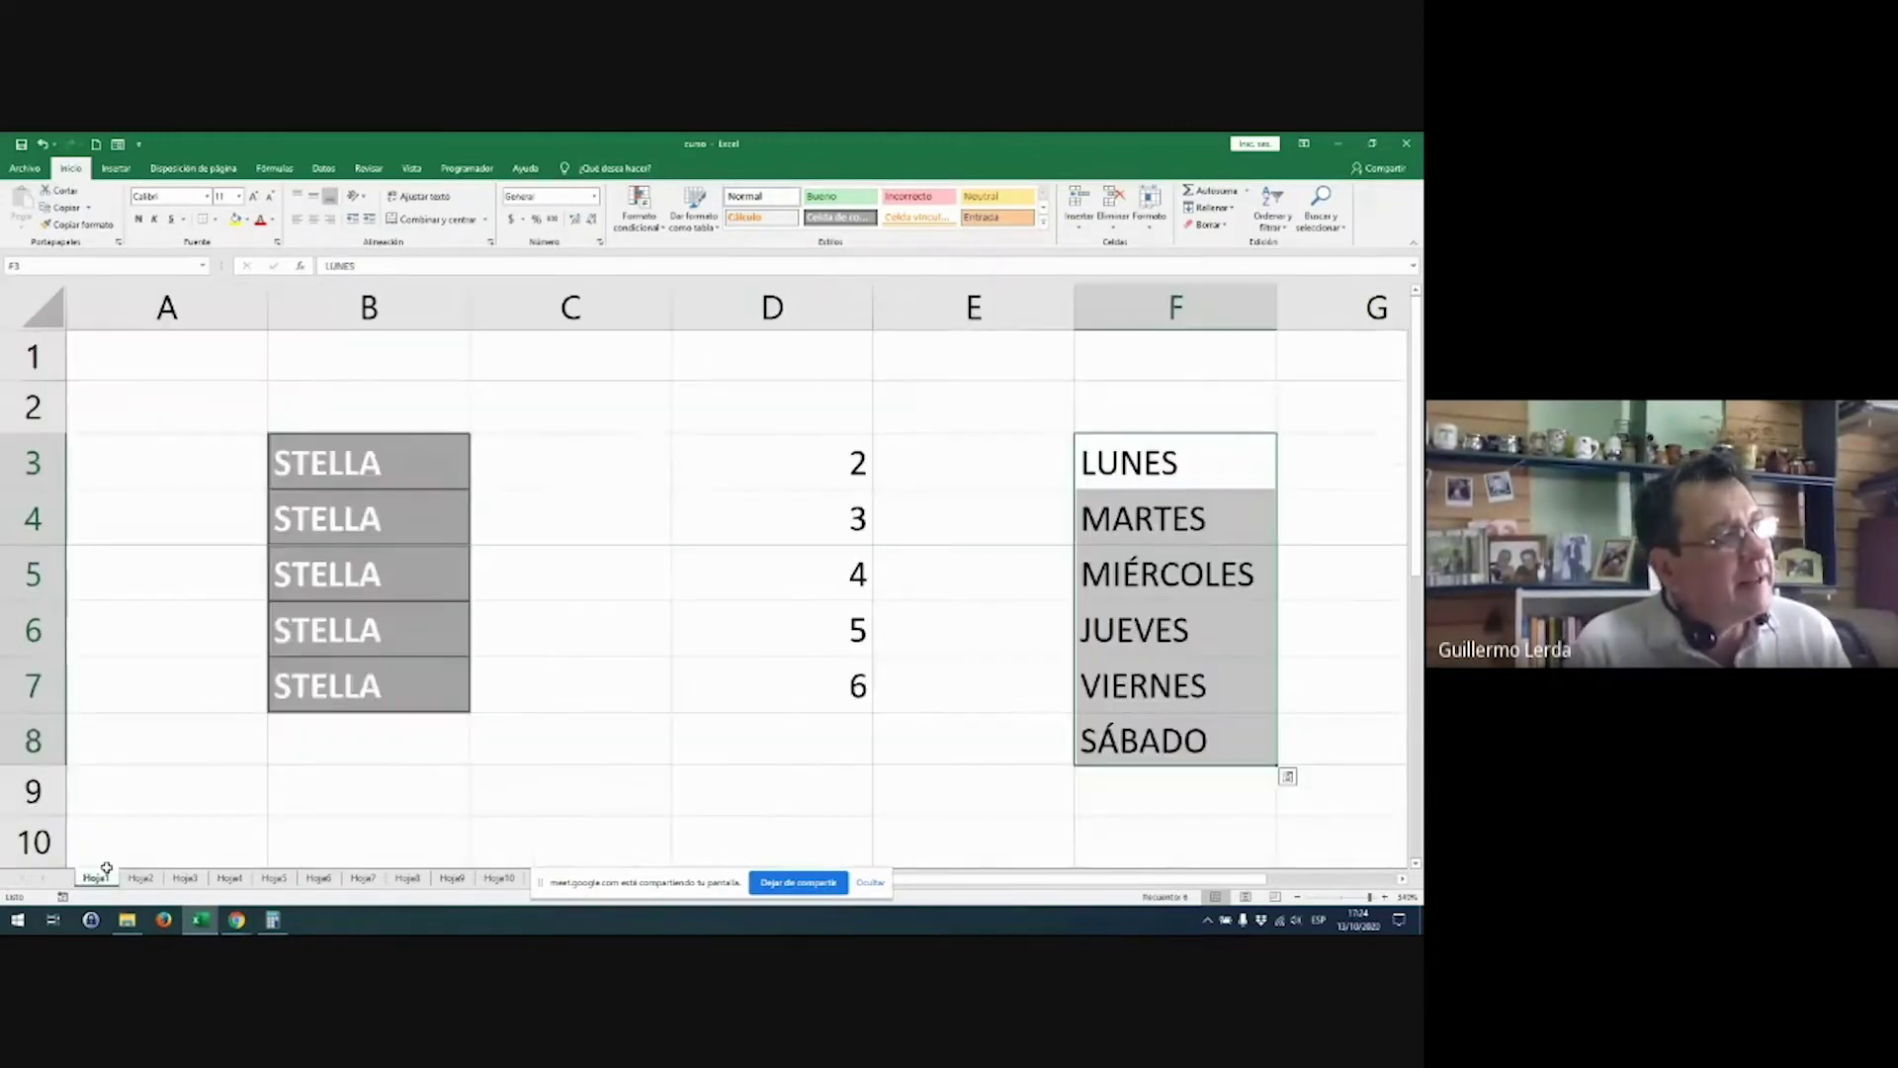
pyautogui.click(141, 877)
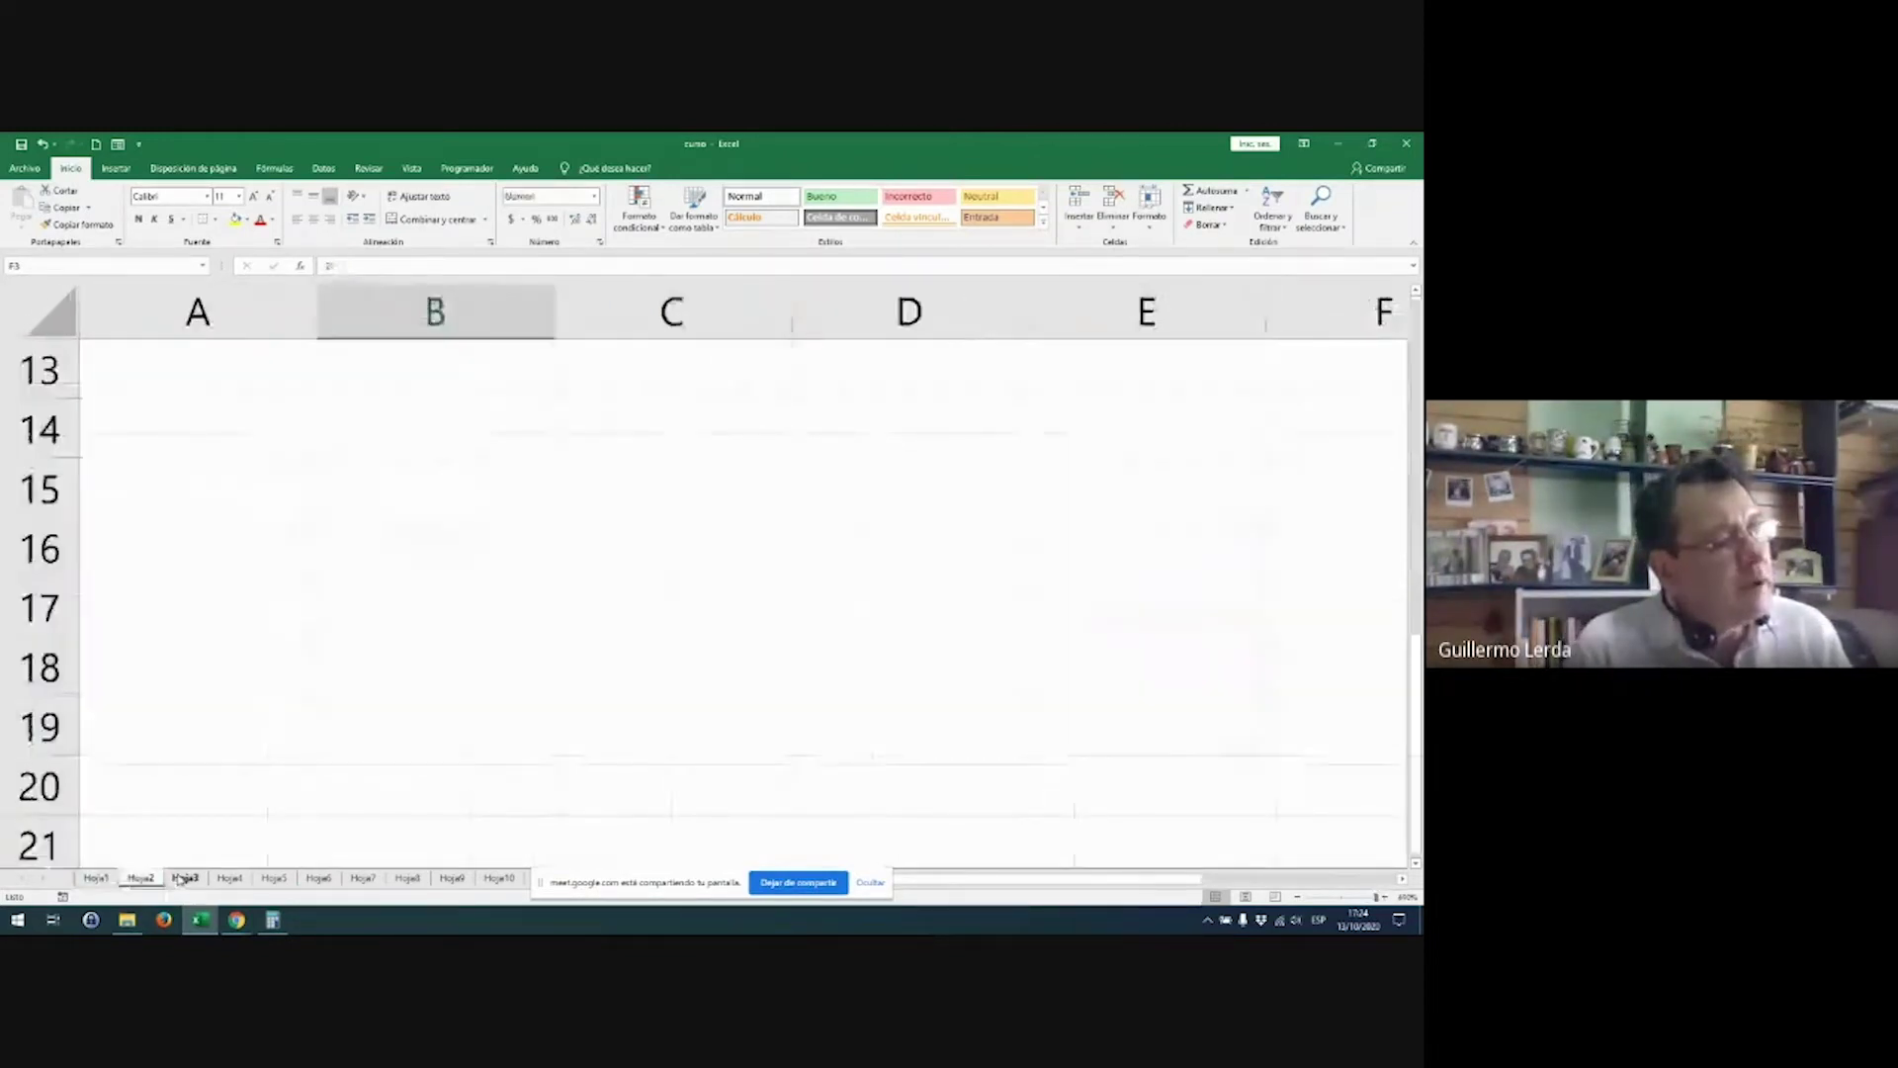
pyautogui.click(184, 876)
pyautogui.click(229, 876)
pyautogui.click(272, 877)
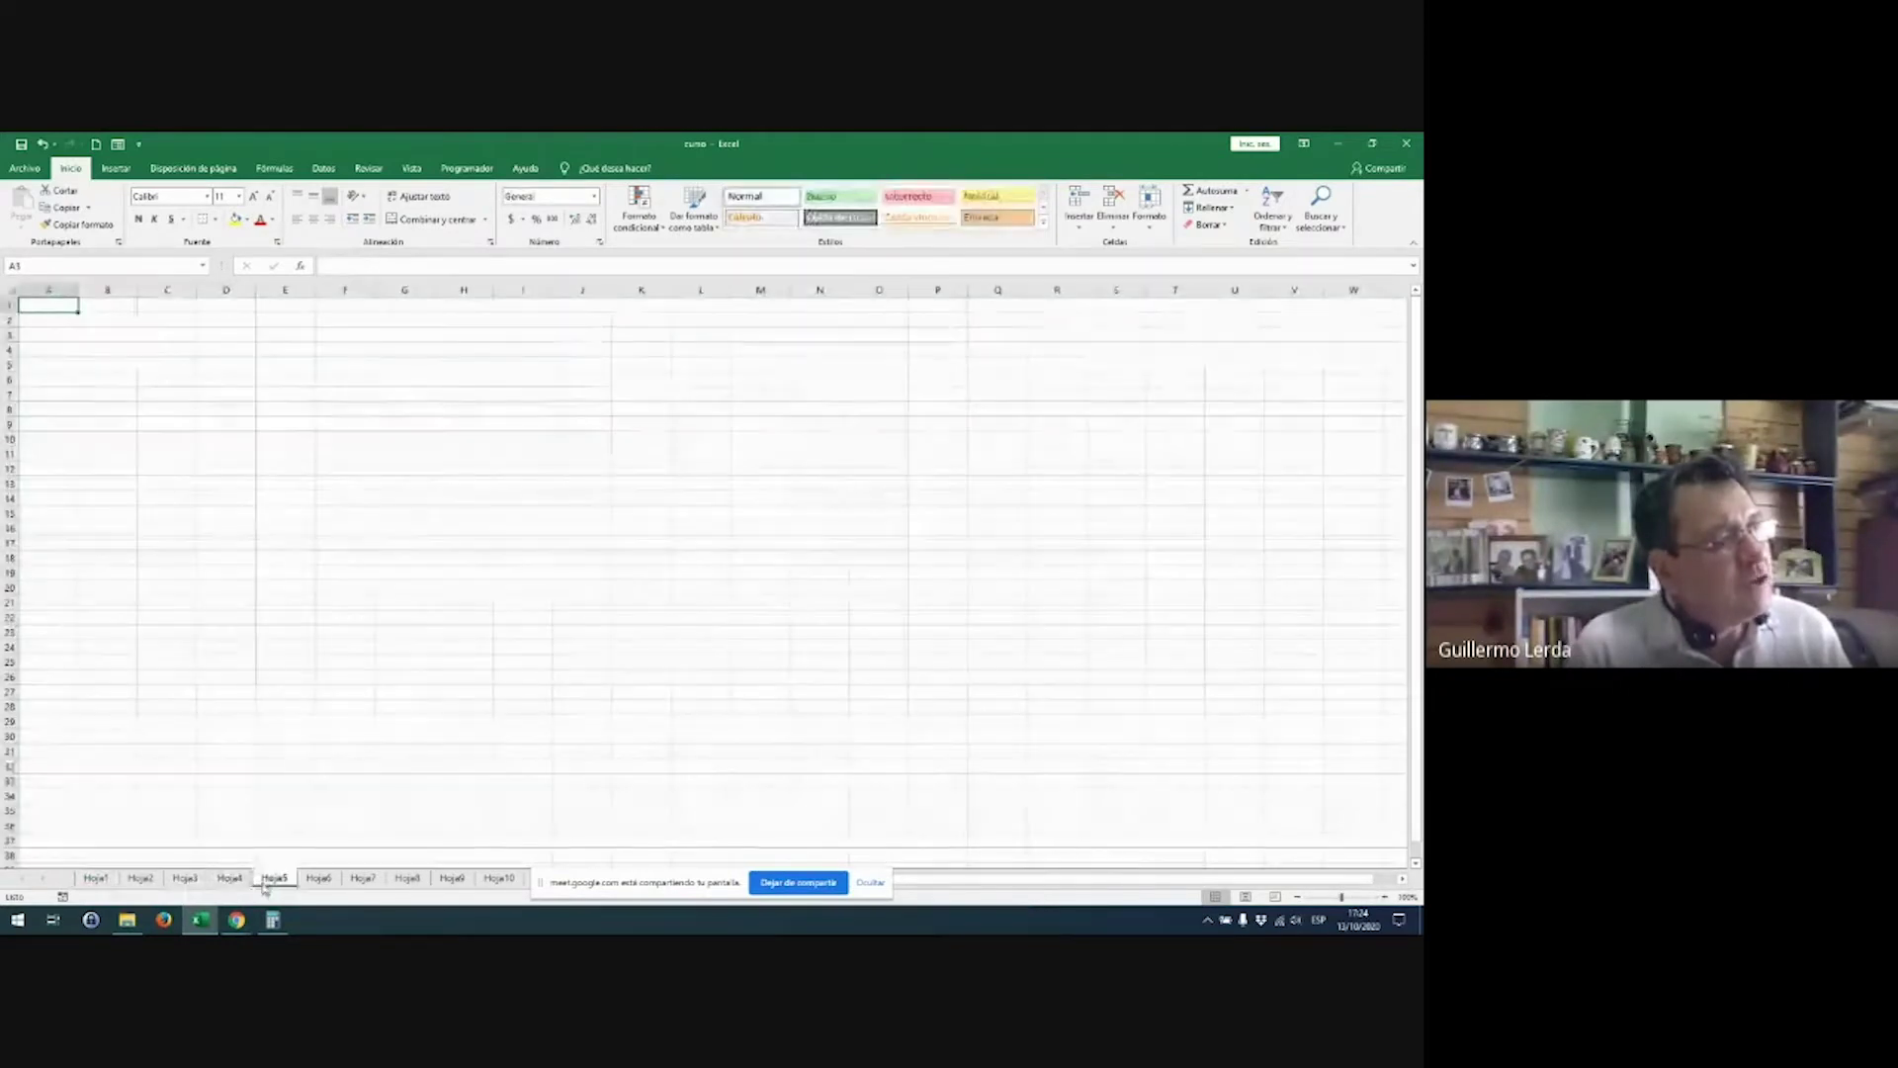
pyautogui.click(230, 877)
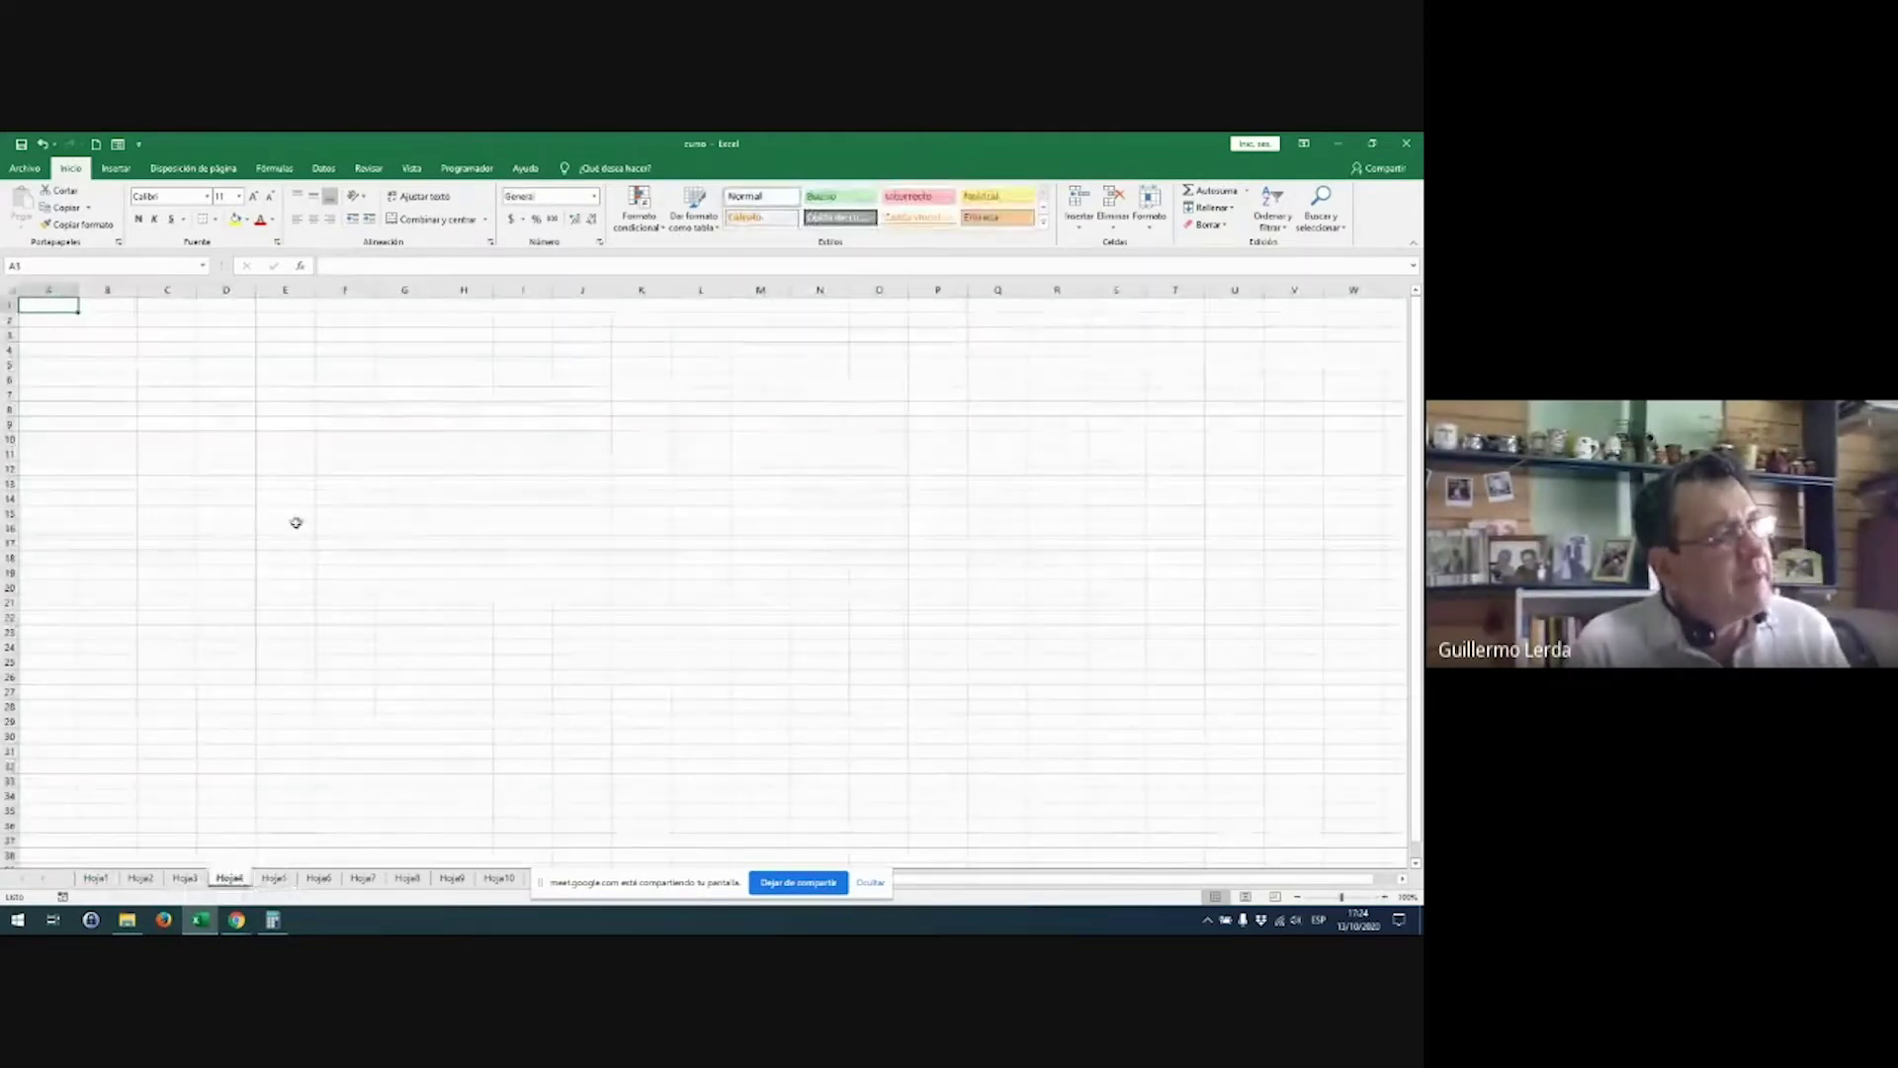
pyautogui.click(319, 877)
pyautogui.click(279, 588)
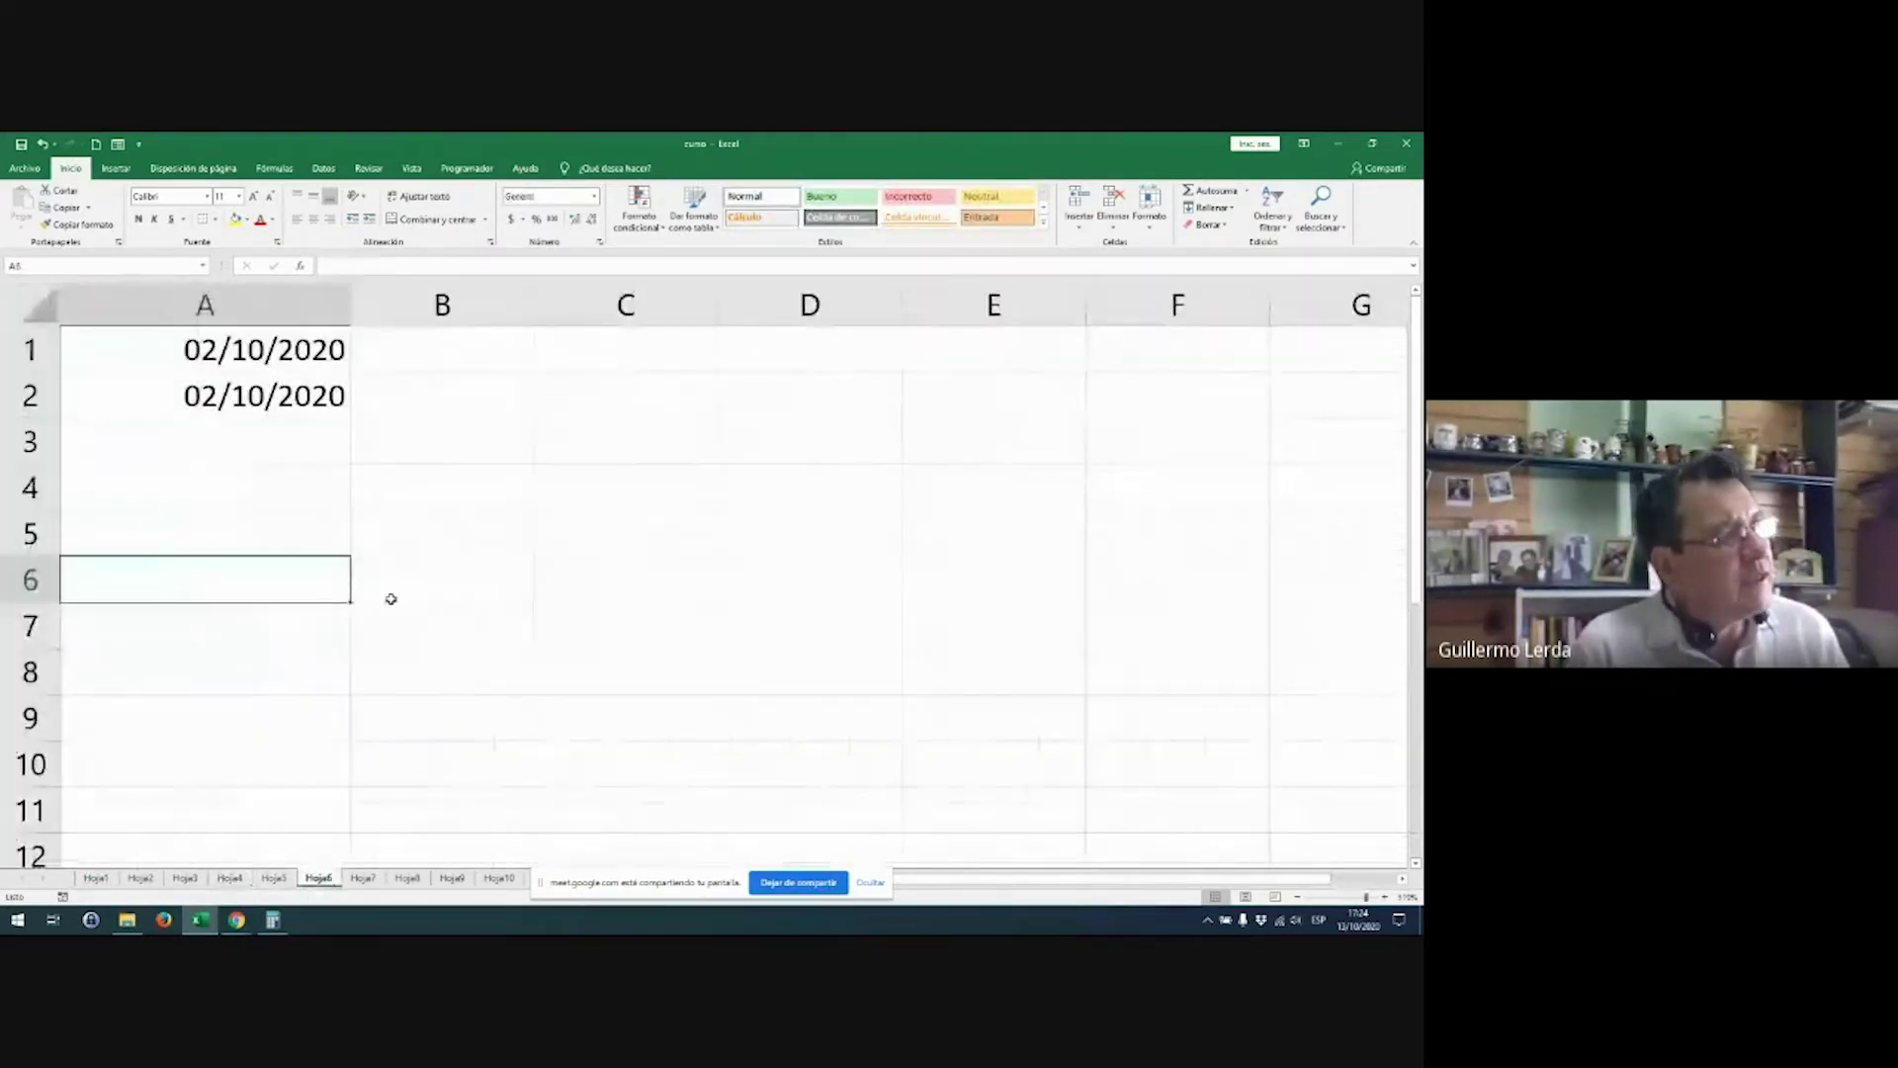
pyautogui.click(481, 548)
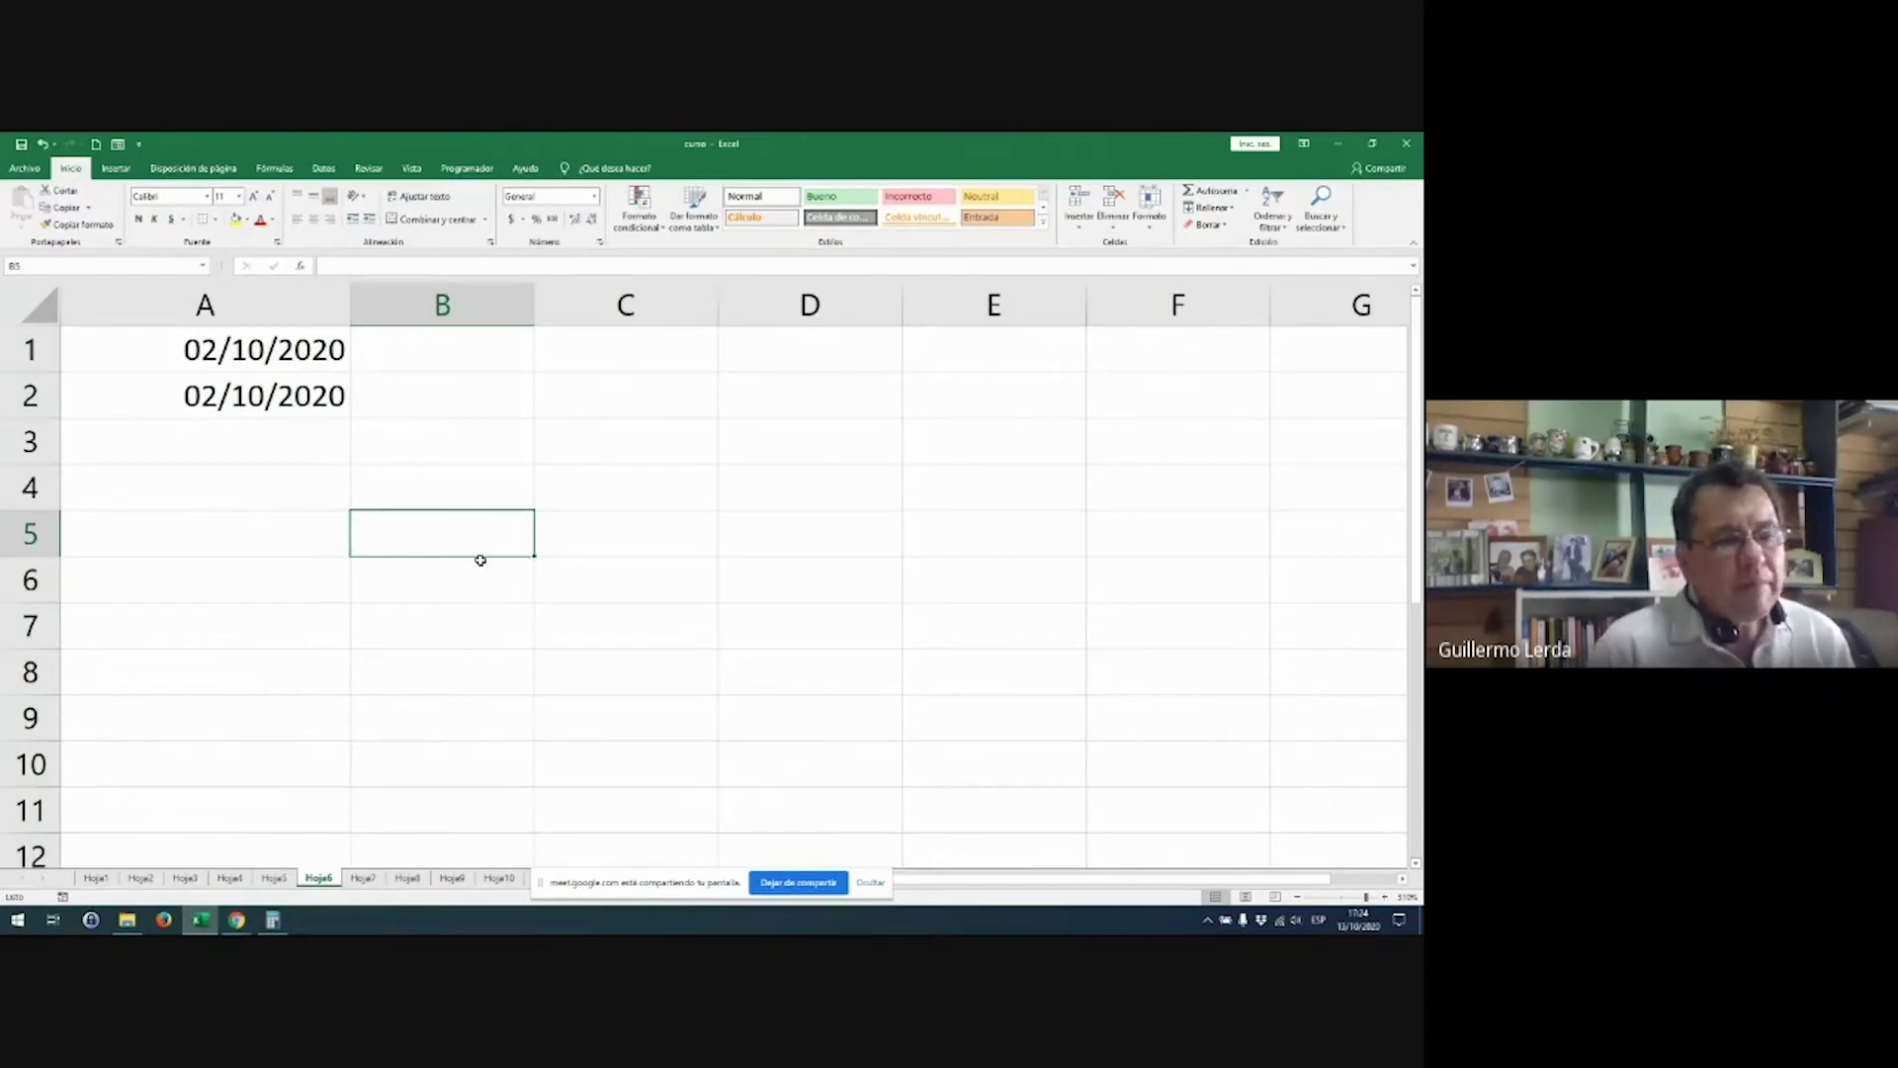
pyautogui.write('1')
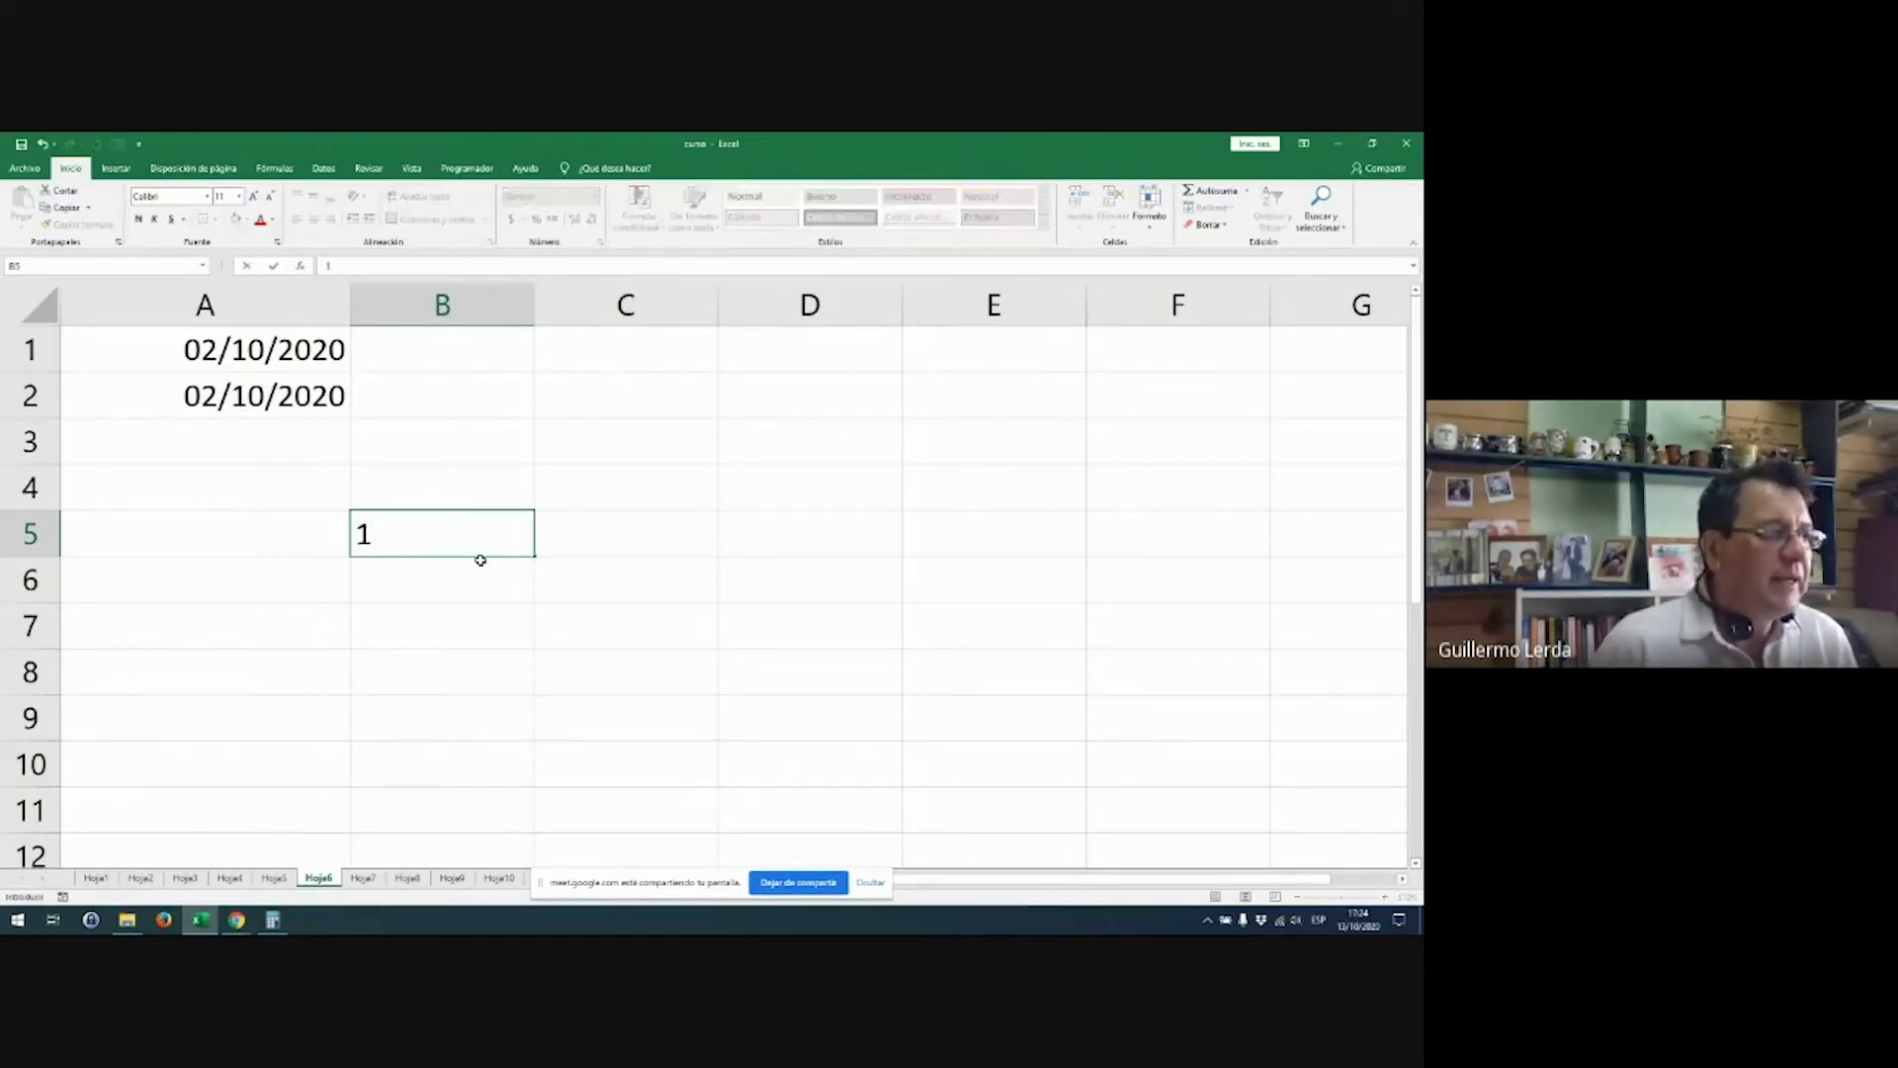
pyautogui.write('0/2')
pyautogui.press('BackSpace')
pyautogui.press('BackSpace')
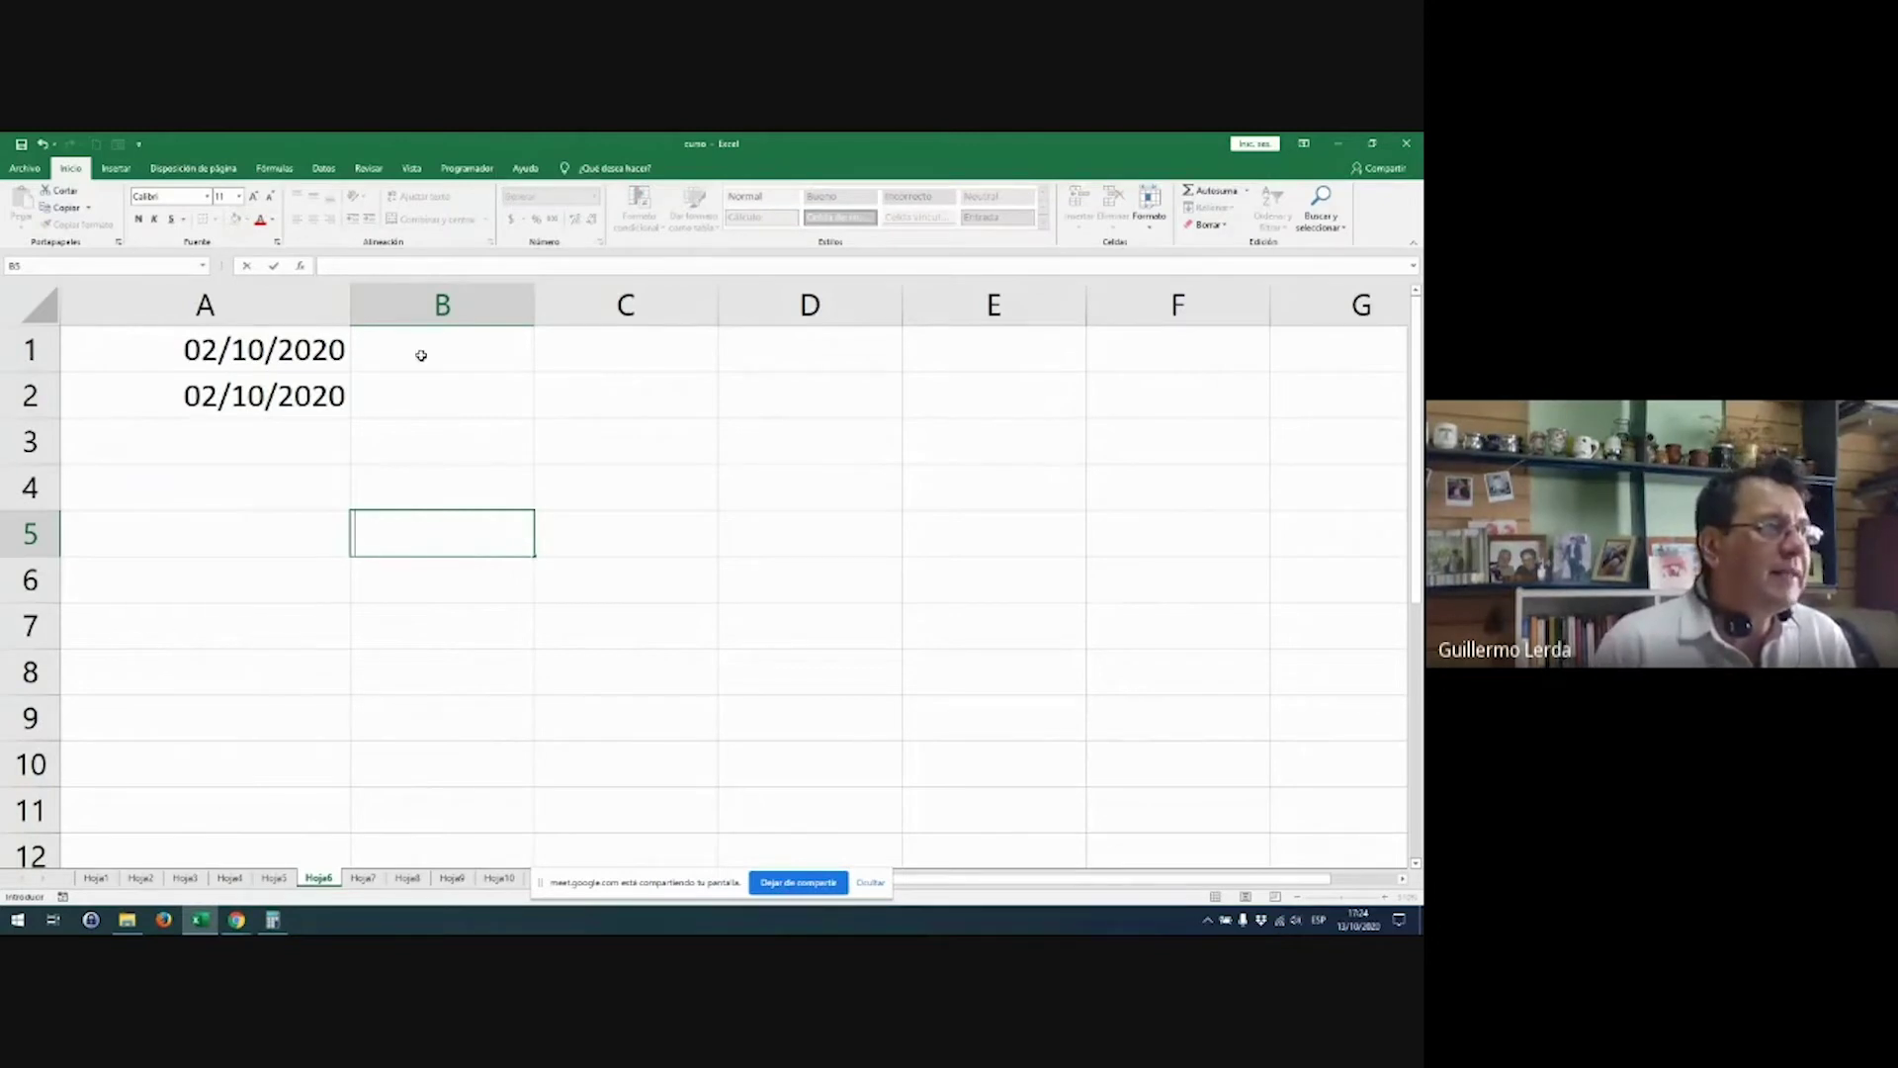
# Step: Delete columns A and B from sheet Hoja6
pyautogui.moveTo(280, 309); pyautogui.dragTo(403, 303)
pyautogui.rightClick(402, 303)
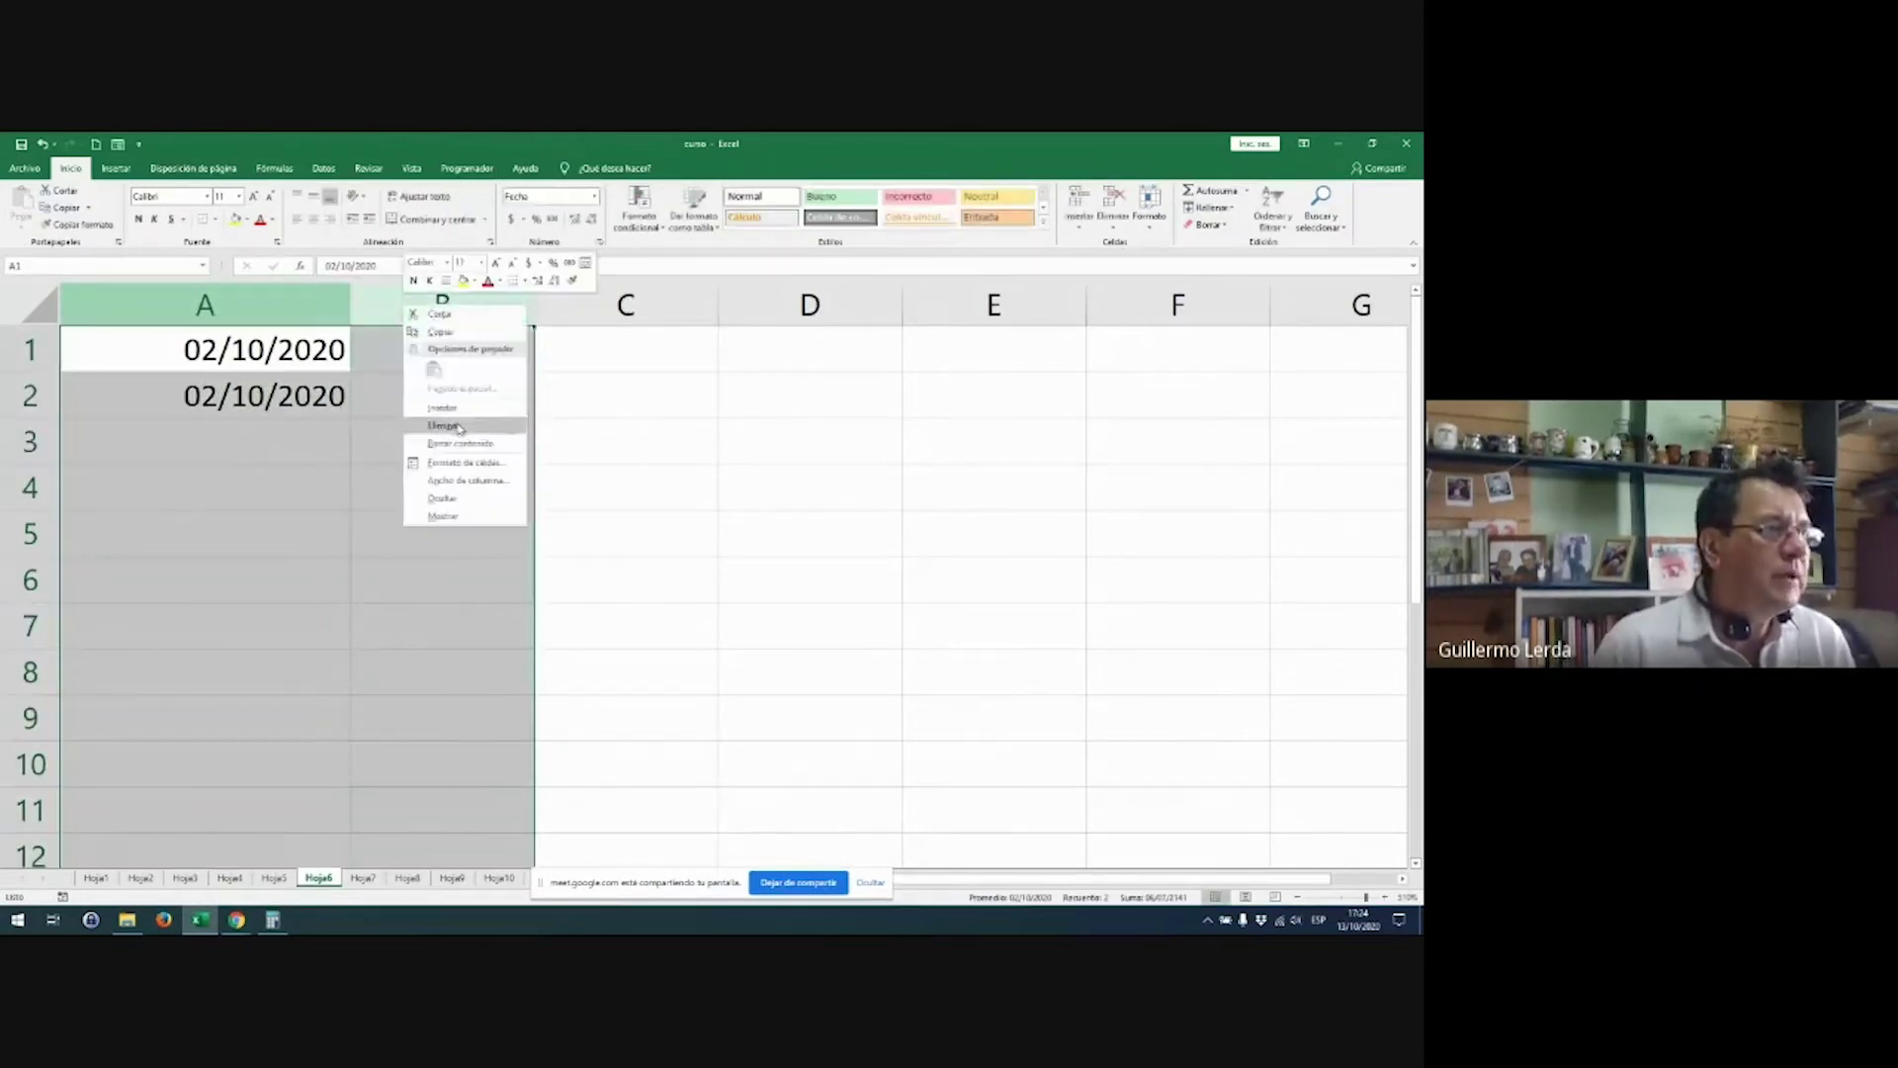
pyautogui.click(458, 428)
pyautogui.click(500, 483)
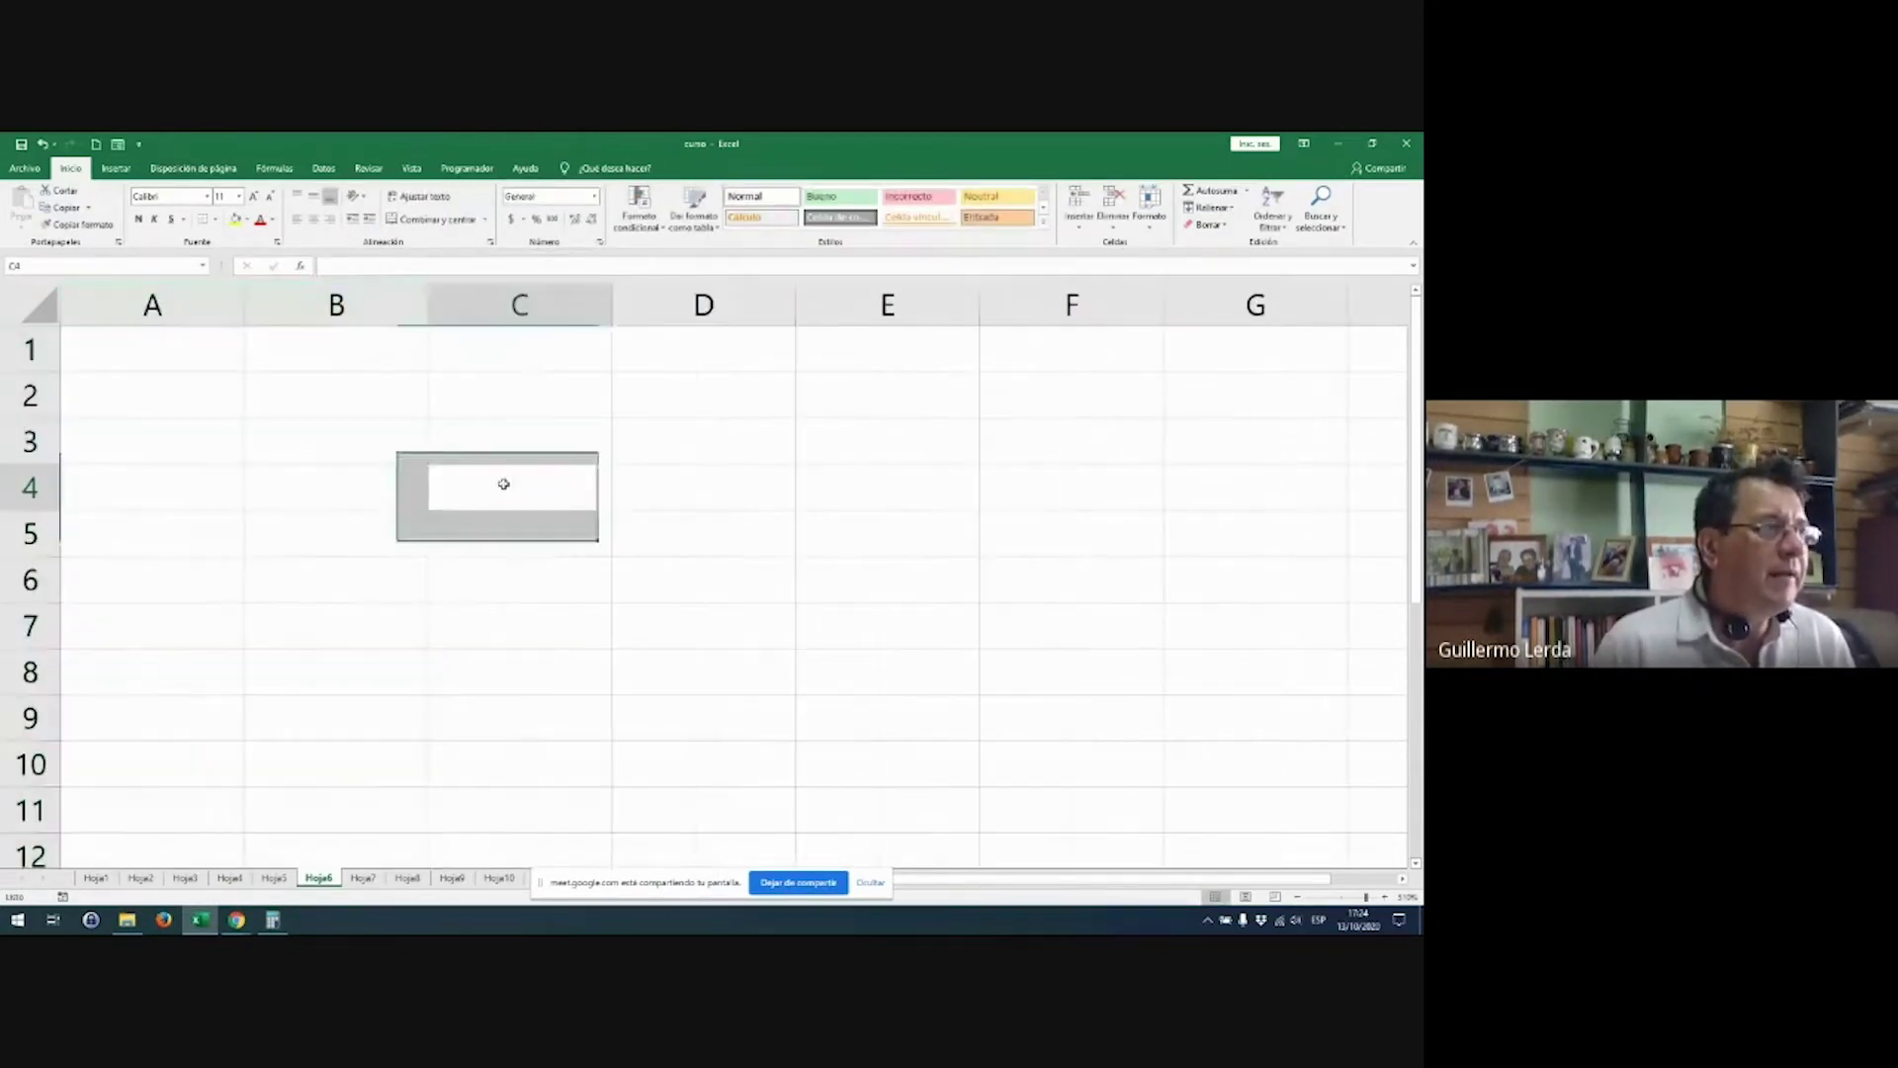
# Step: Format the whole column C as Fecha corta
pyautogui.click(557, 316)
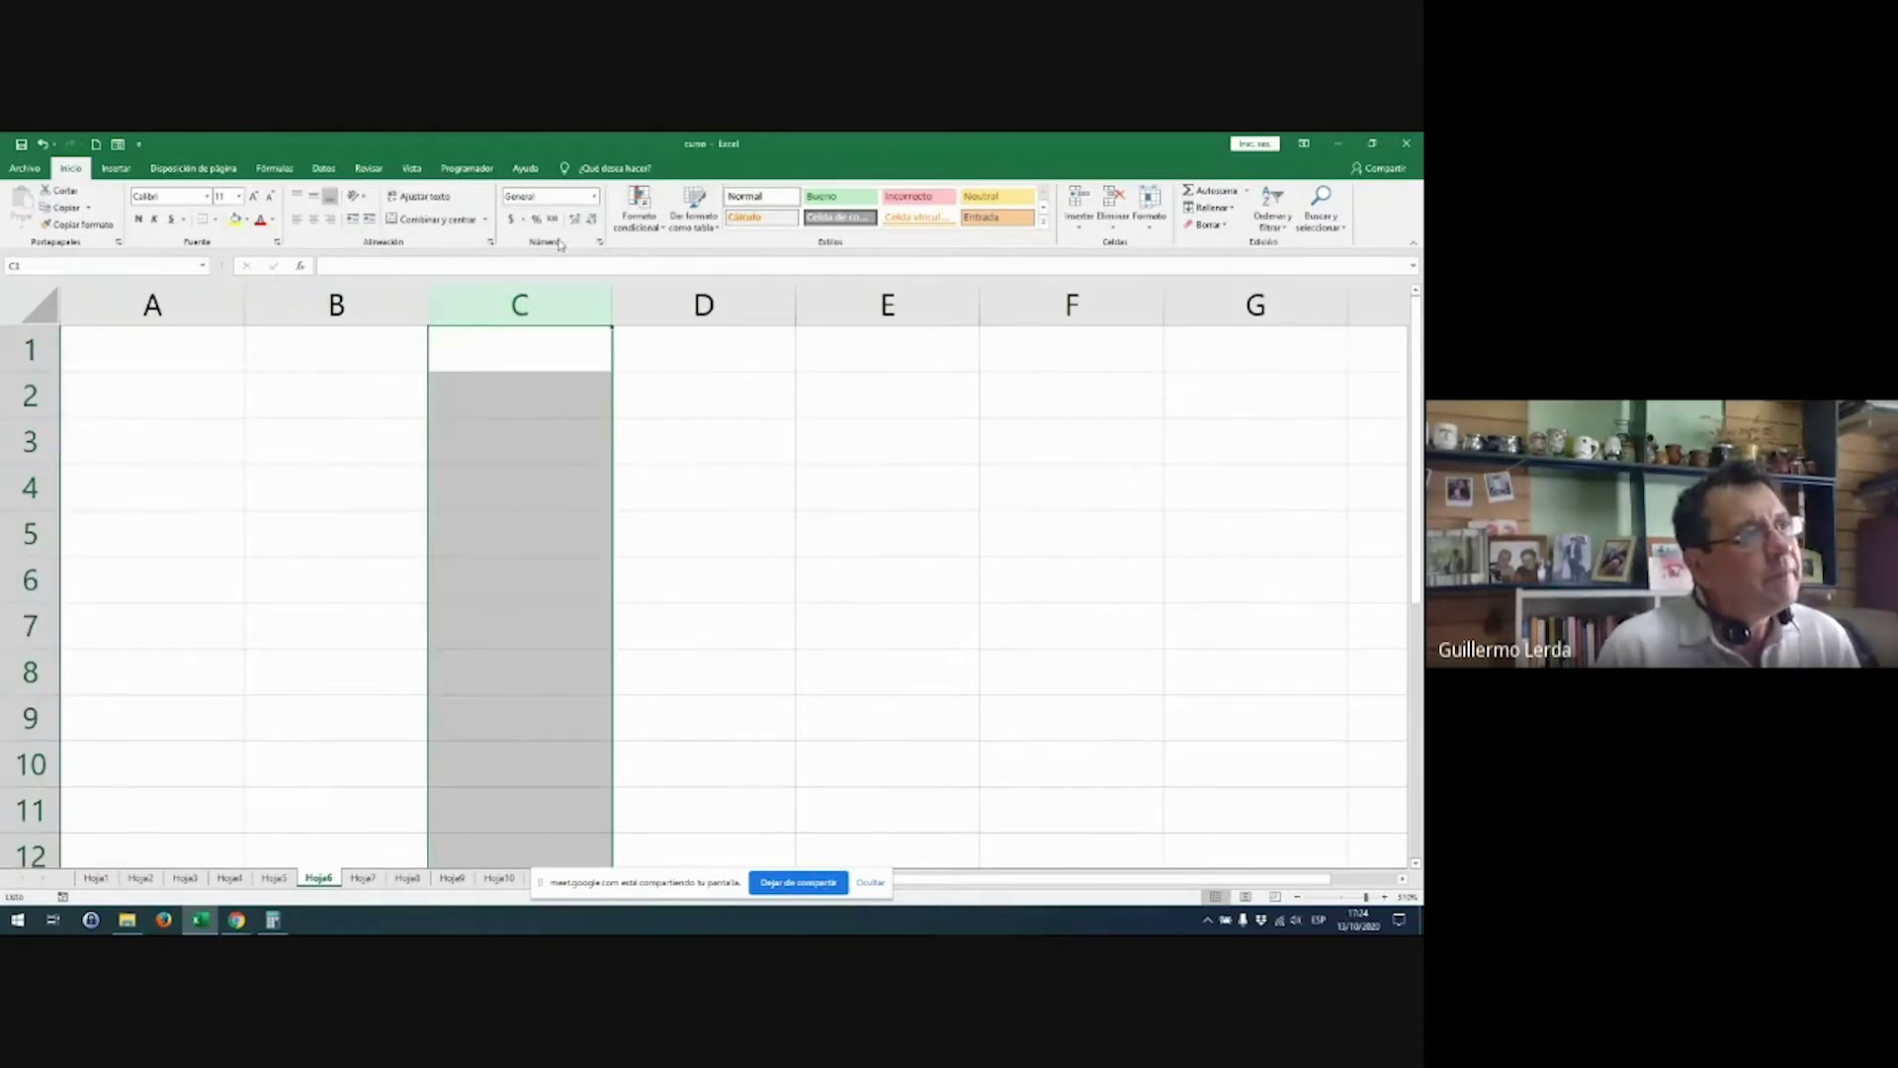
pyautogui.click(596, 200)
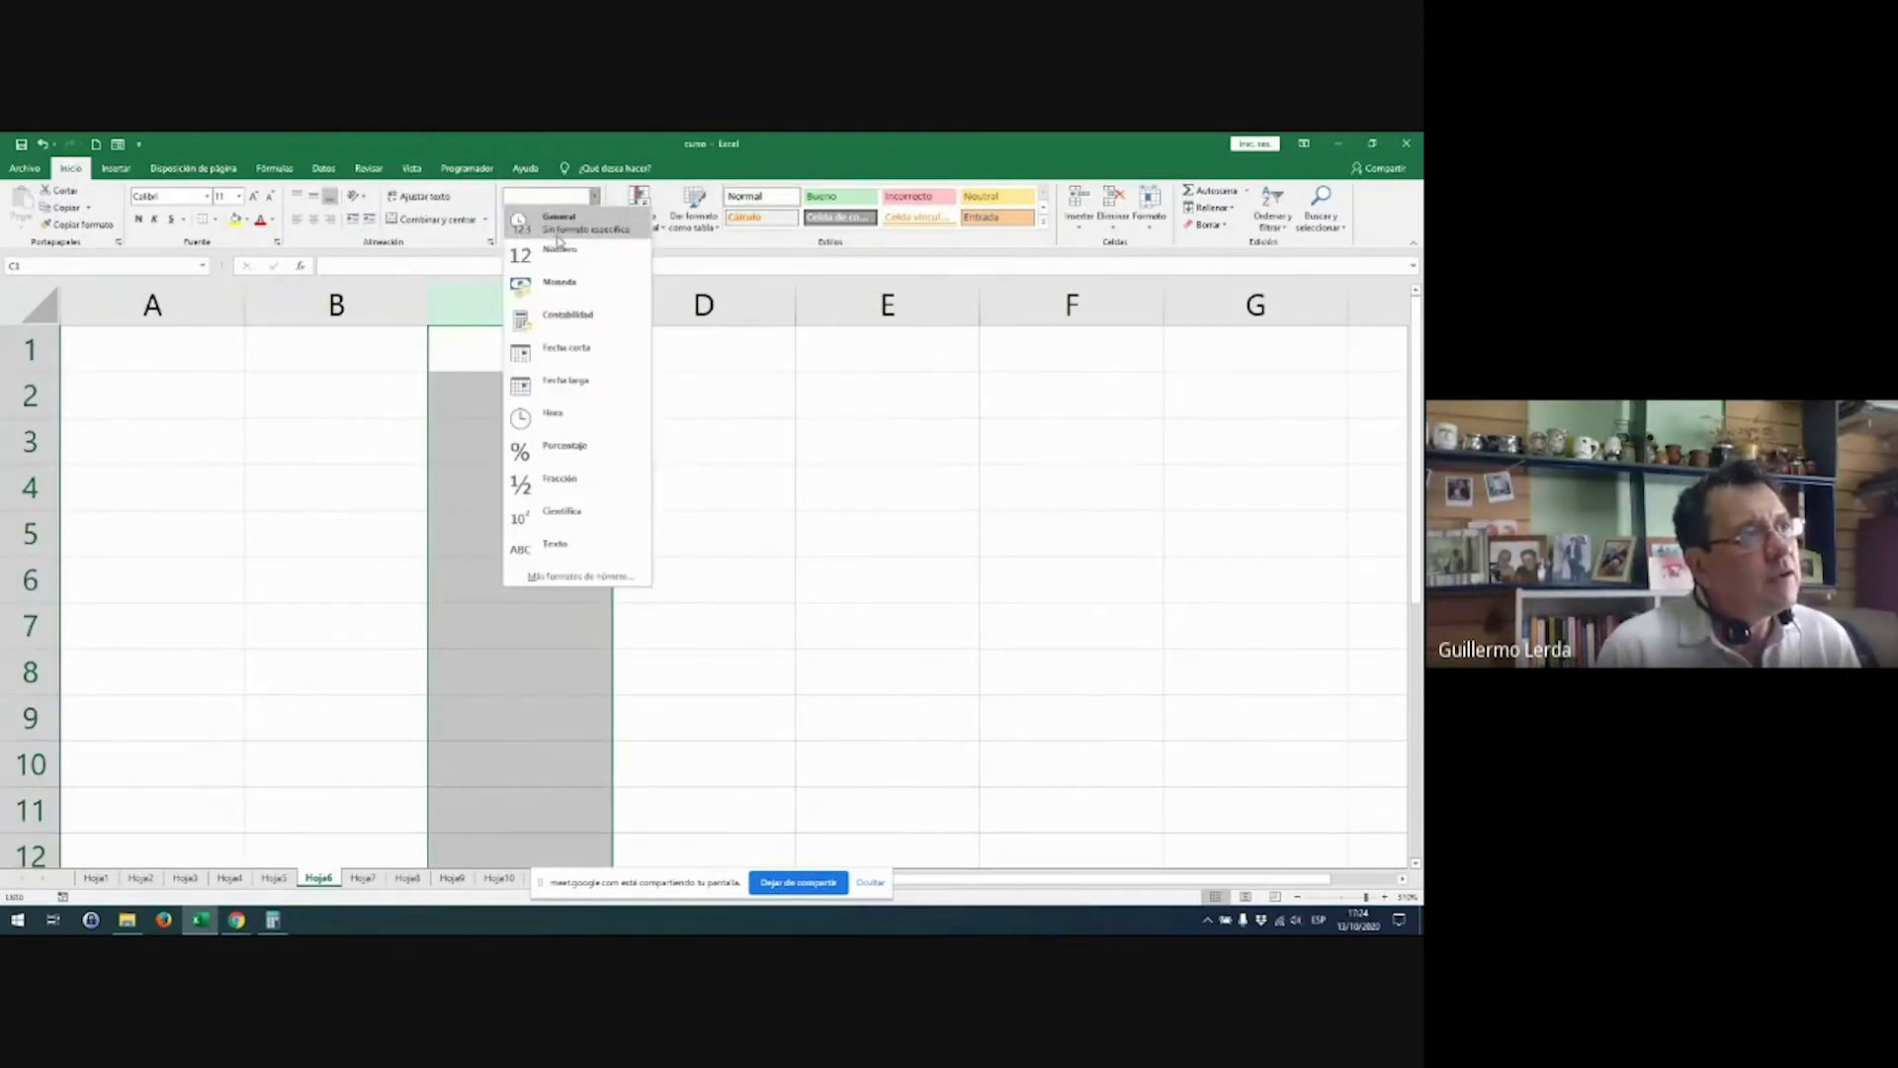
pyautogui.click(553, 317)
pyautogui.click(513, 474)
# Step: Enter the date in cell C1 as 13-10
pyautogui.click(517, 361)
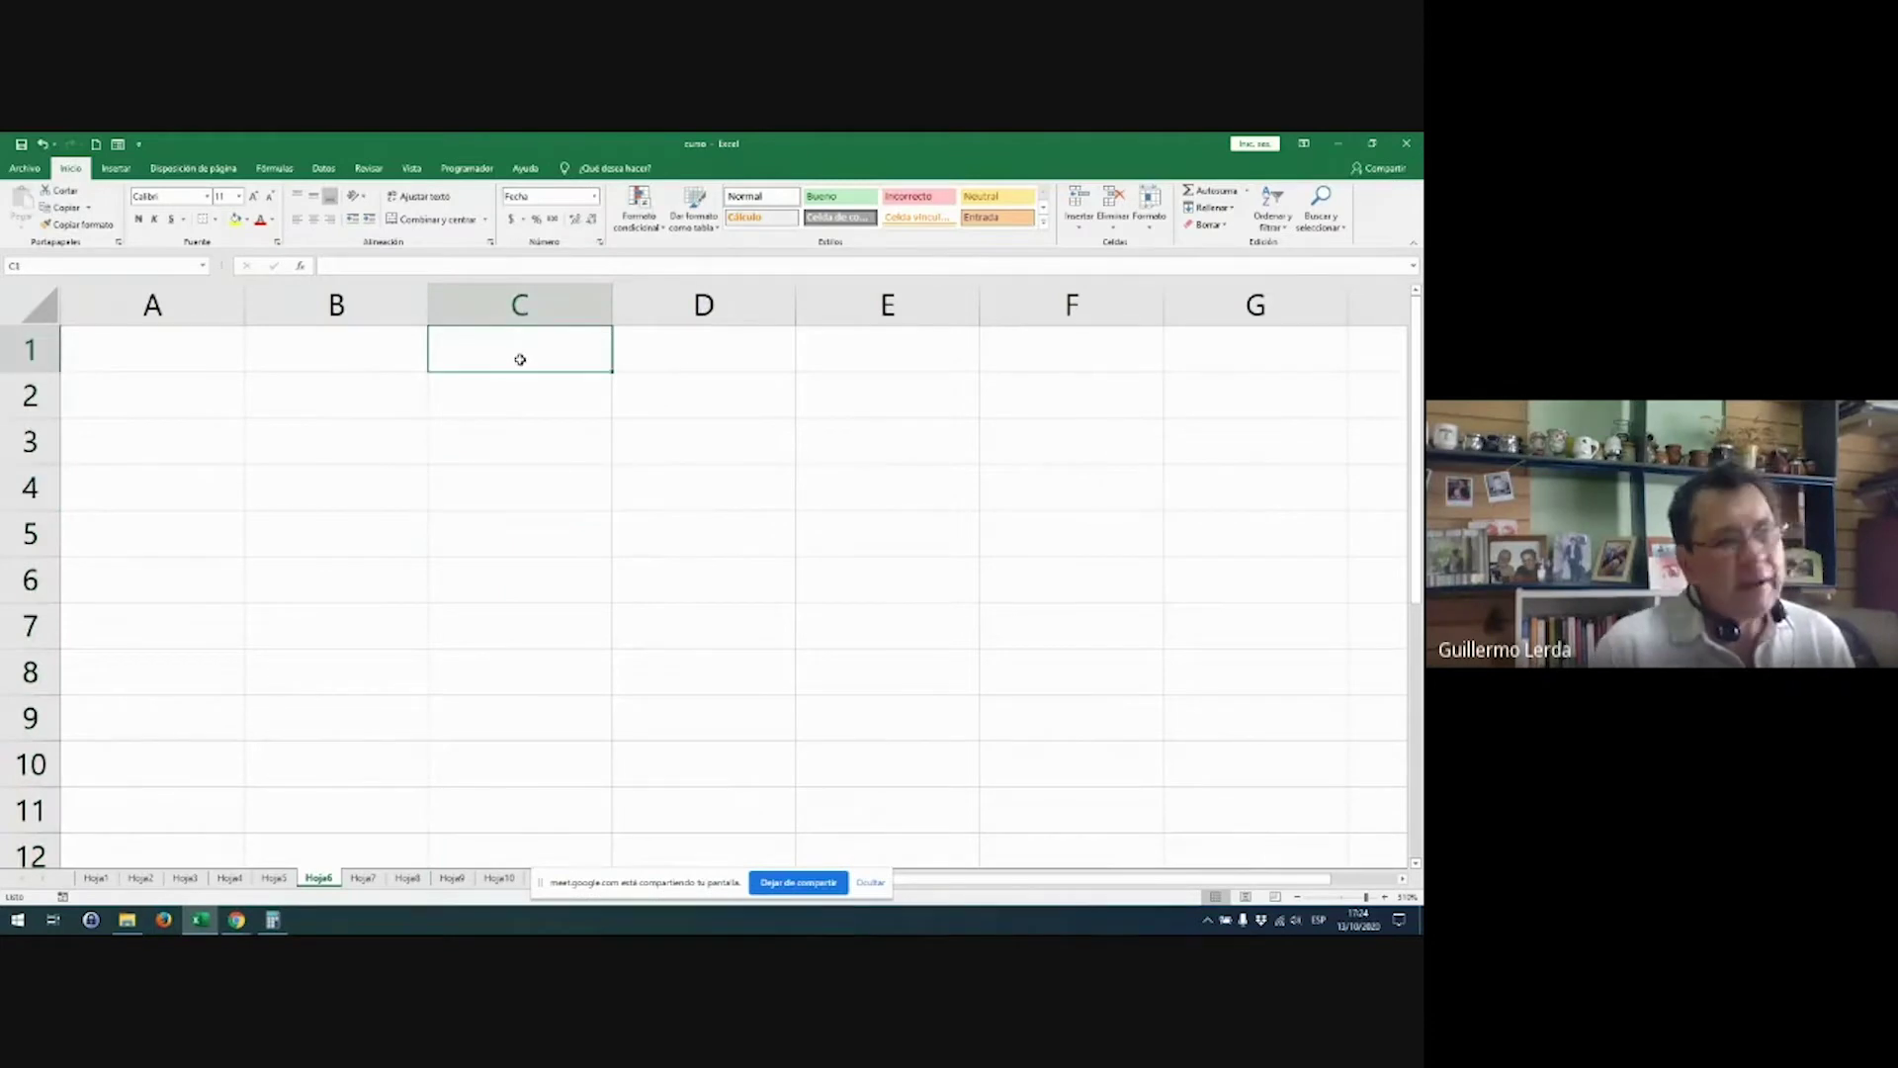
pyautogui.write('13')
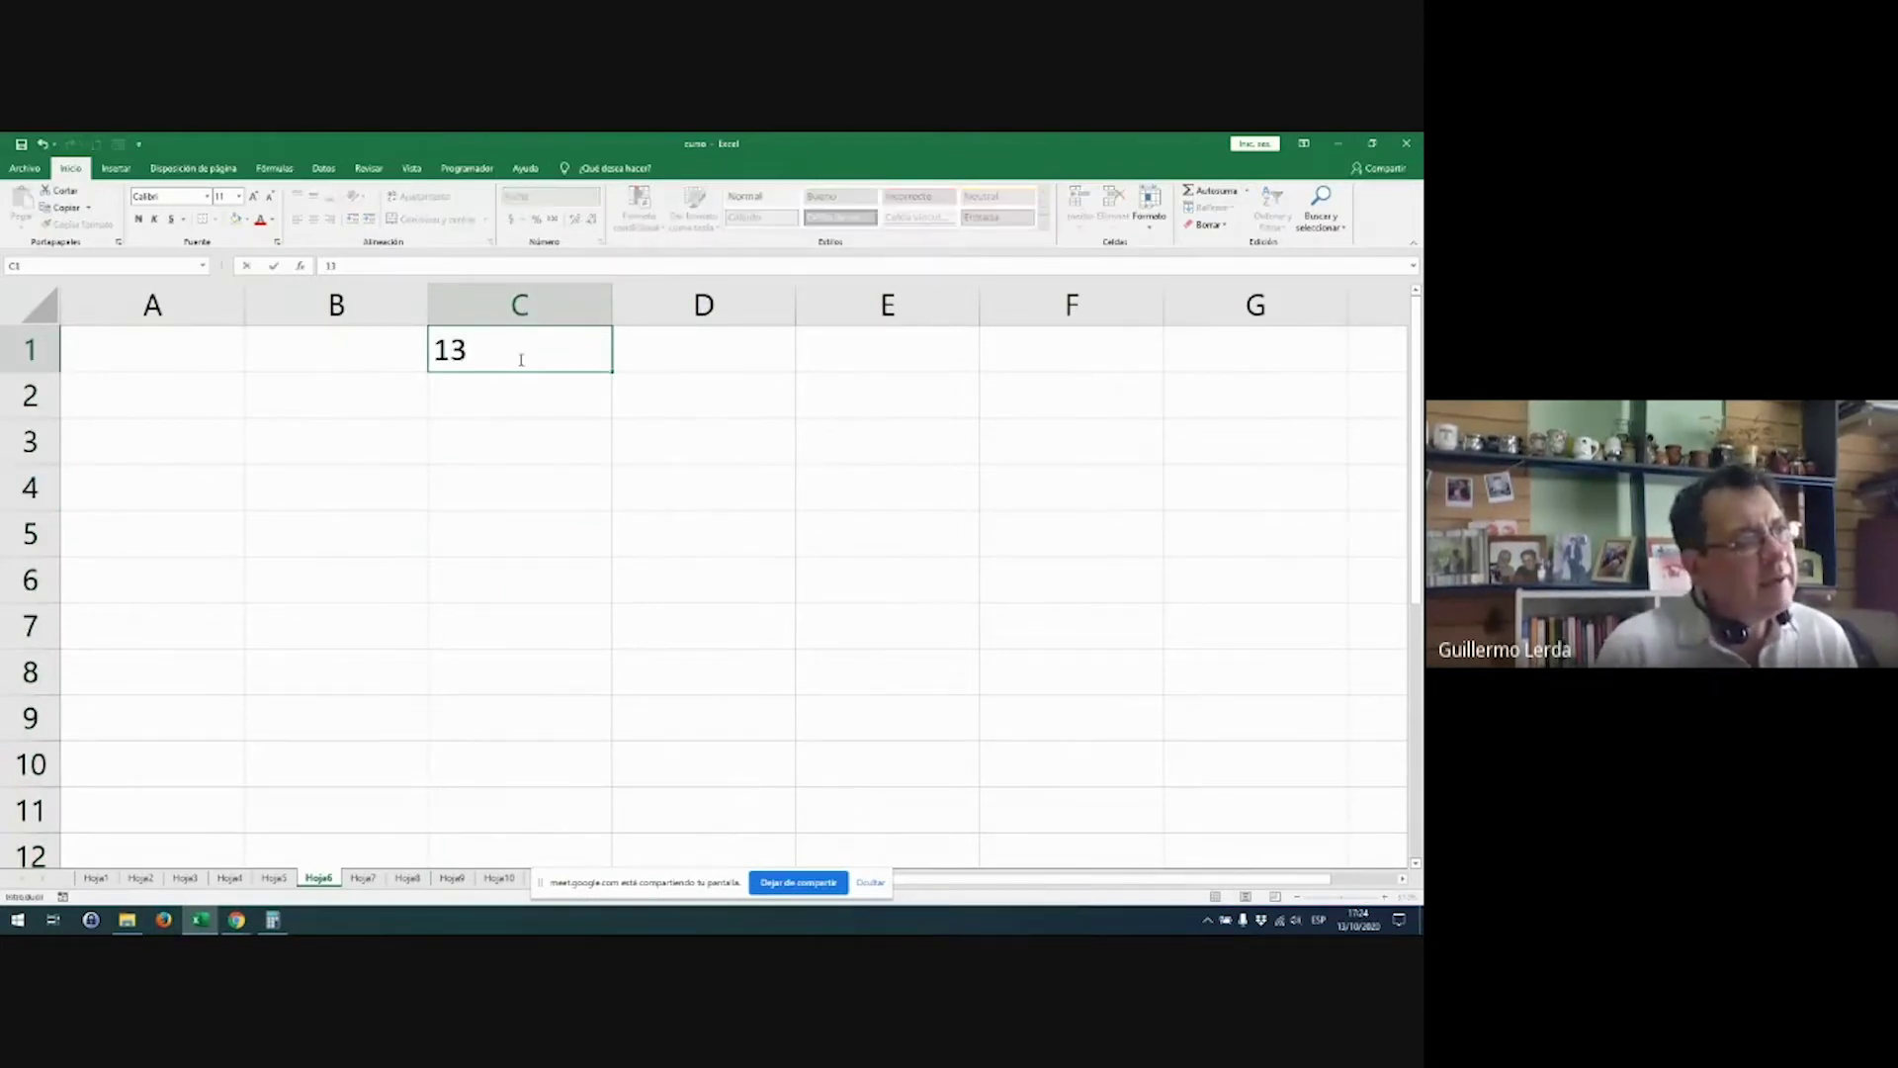
pyautogui.write('-10')
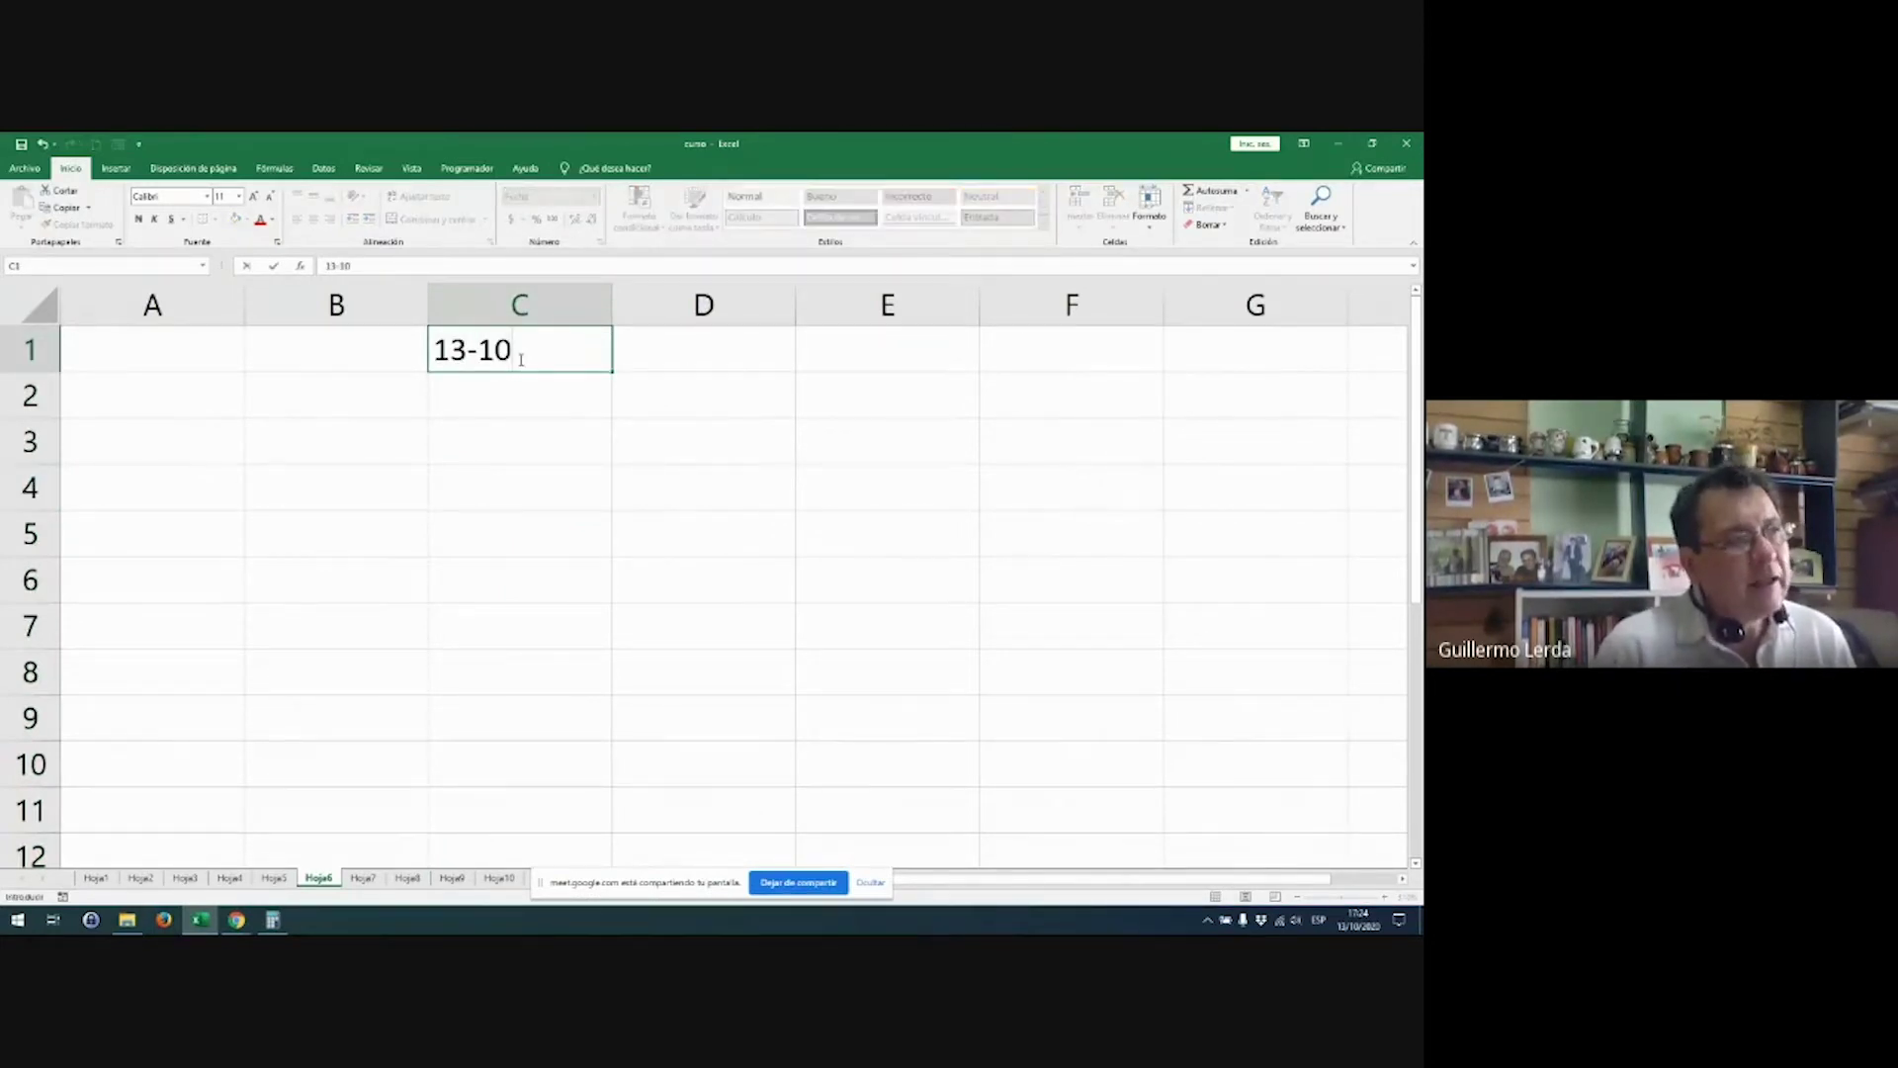
pyautogui.press('Return')
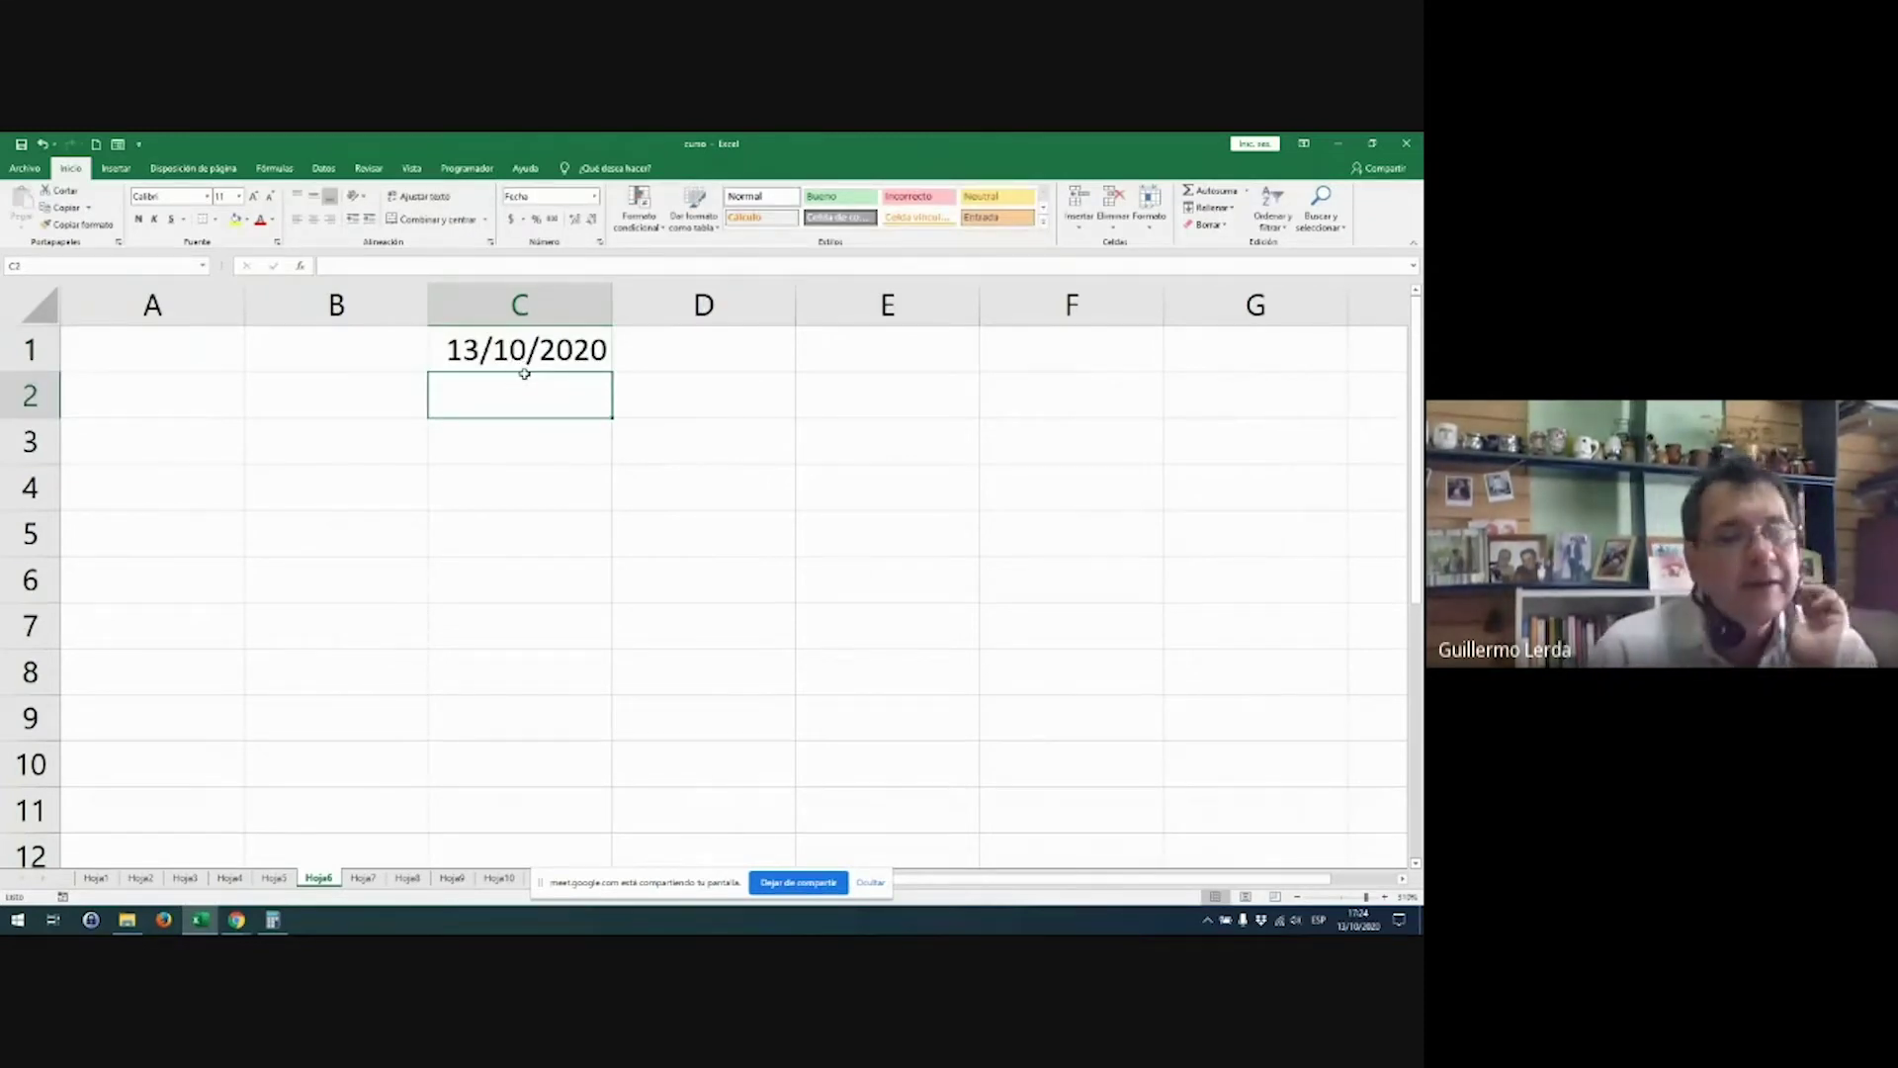
# Step: Change the number format of the date in cell C1 to General
pyautogui.click(526, 347)
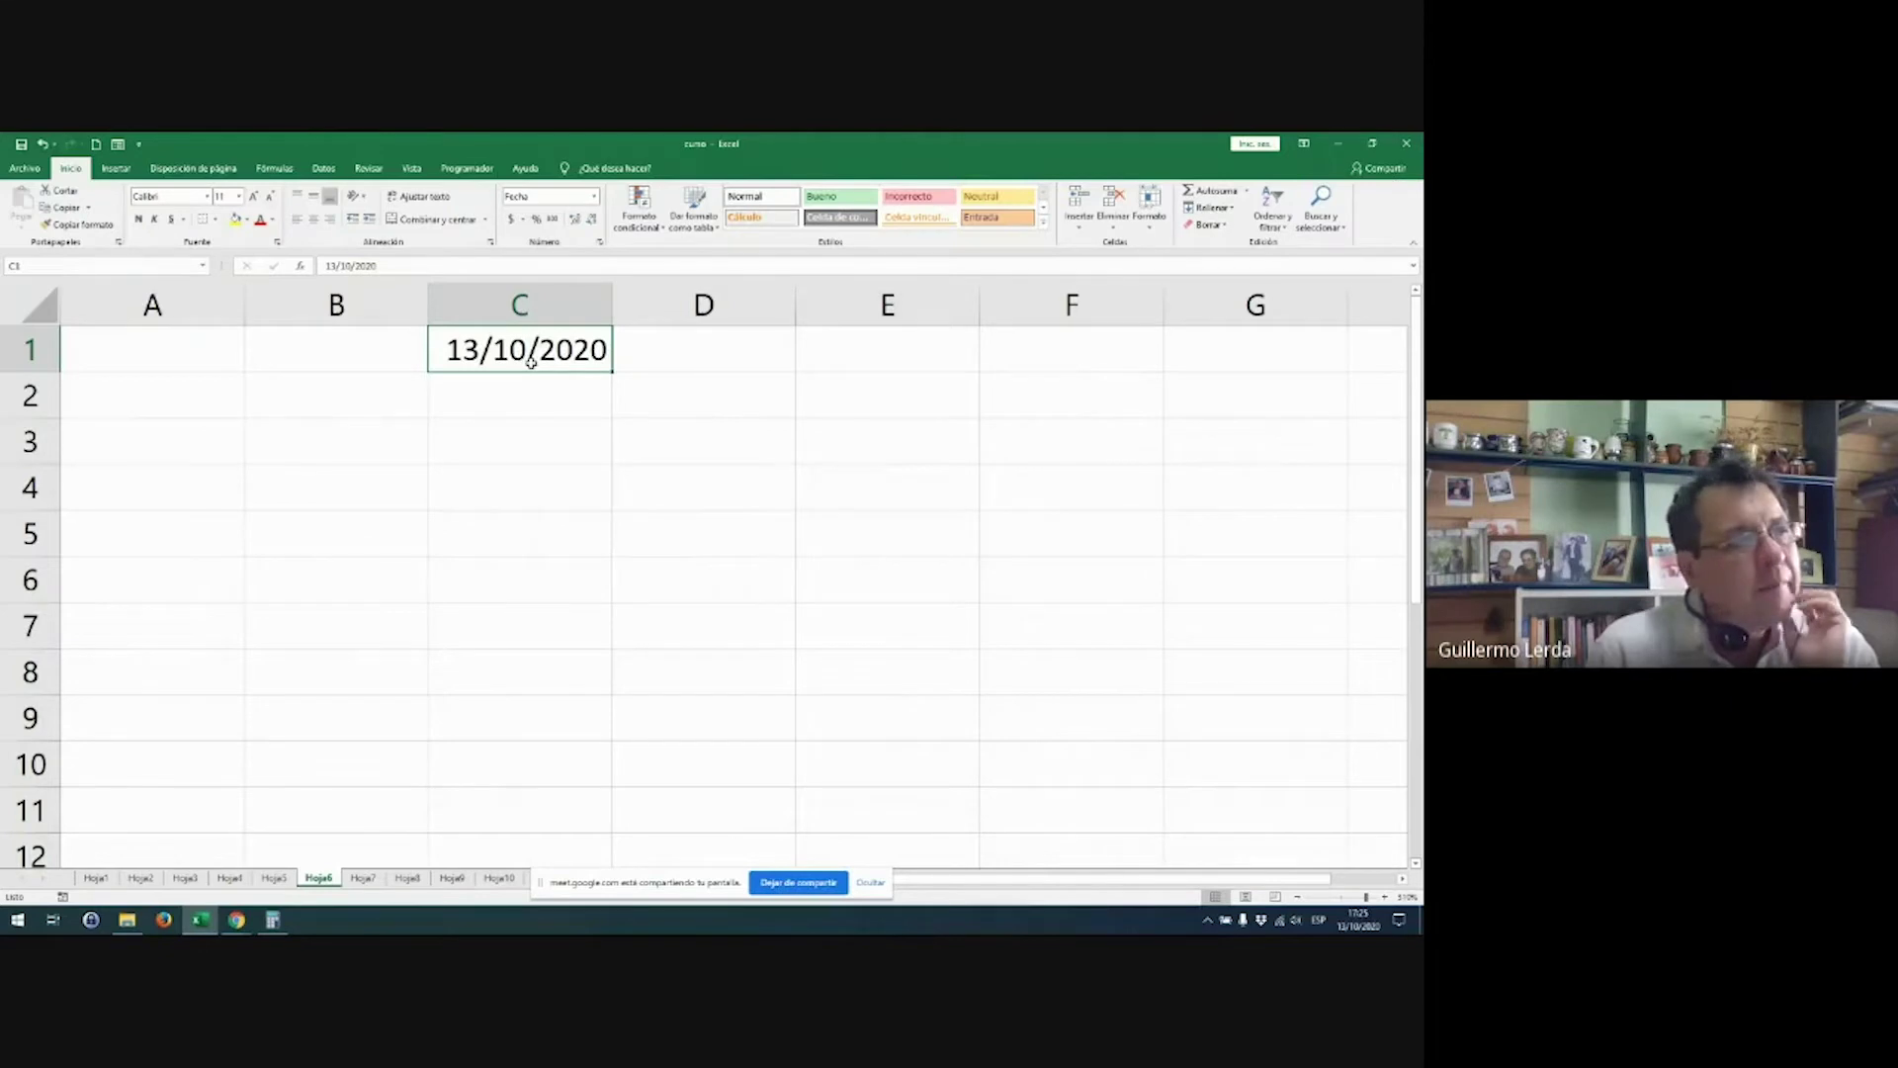
pyautogui.click(594, 201)
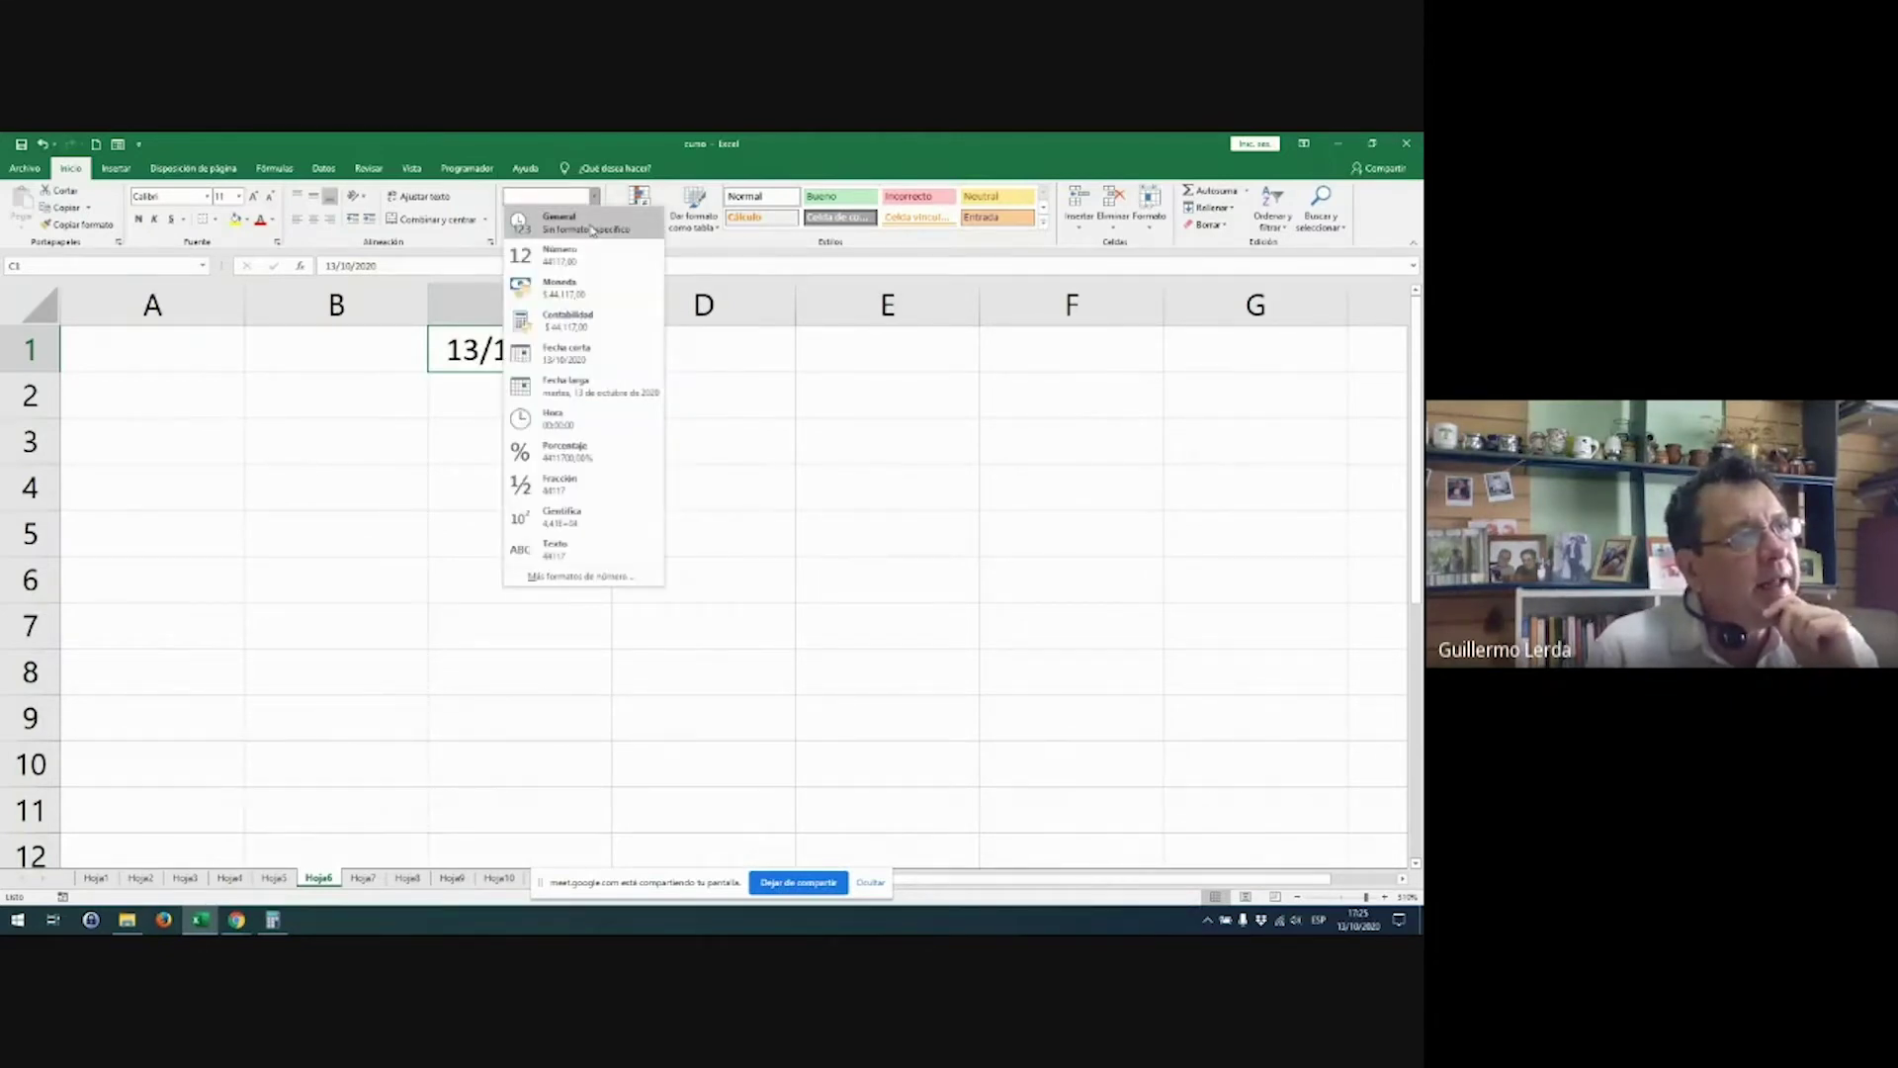
pyautogui.click(592, 231)
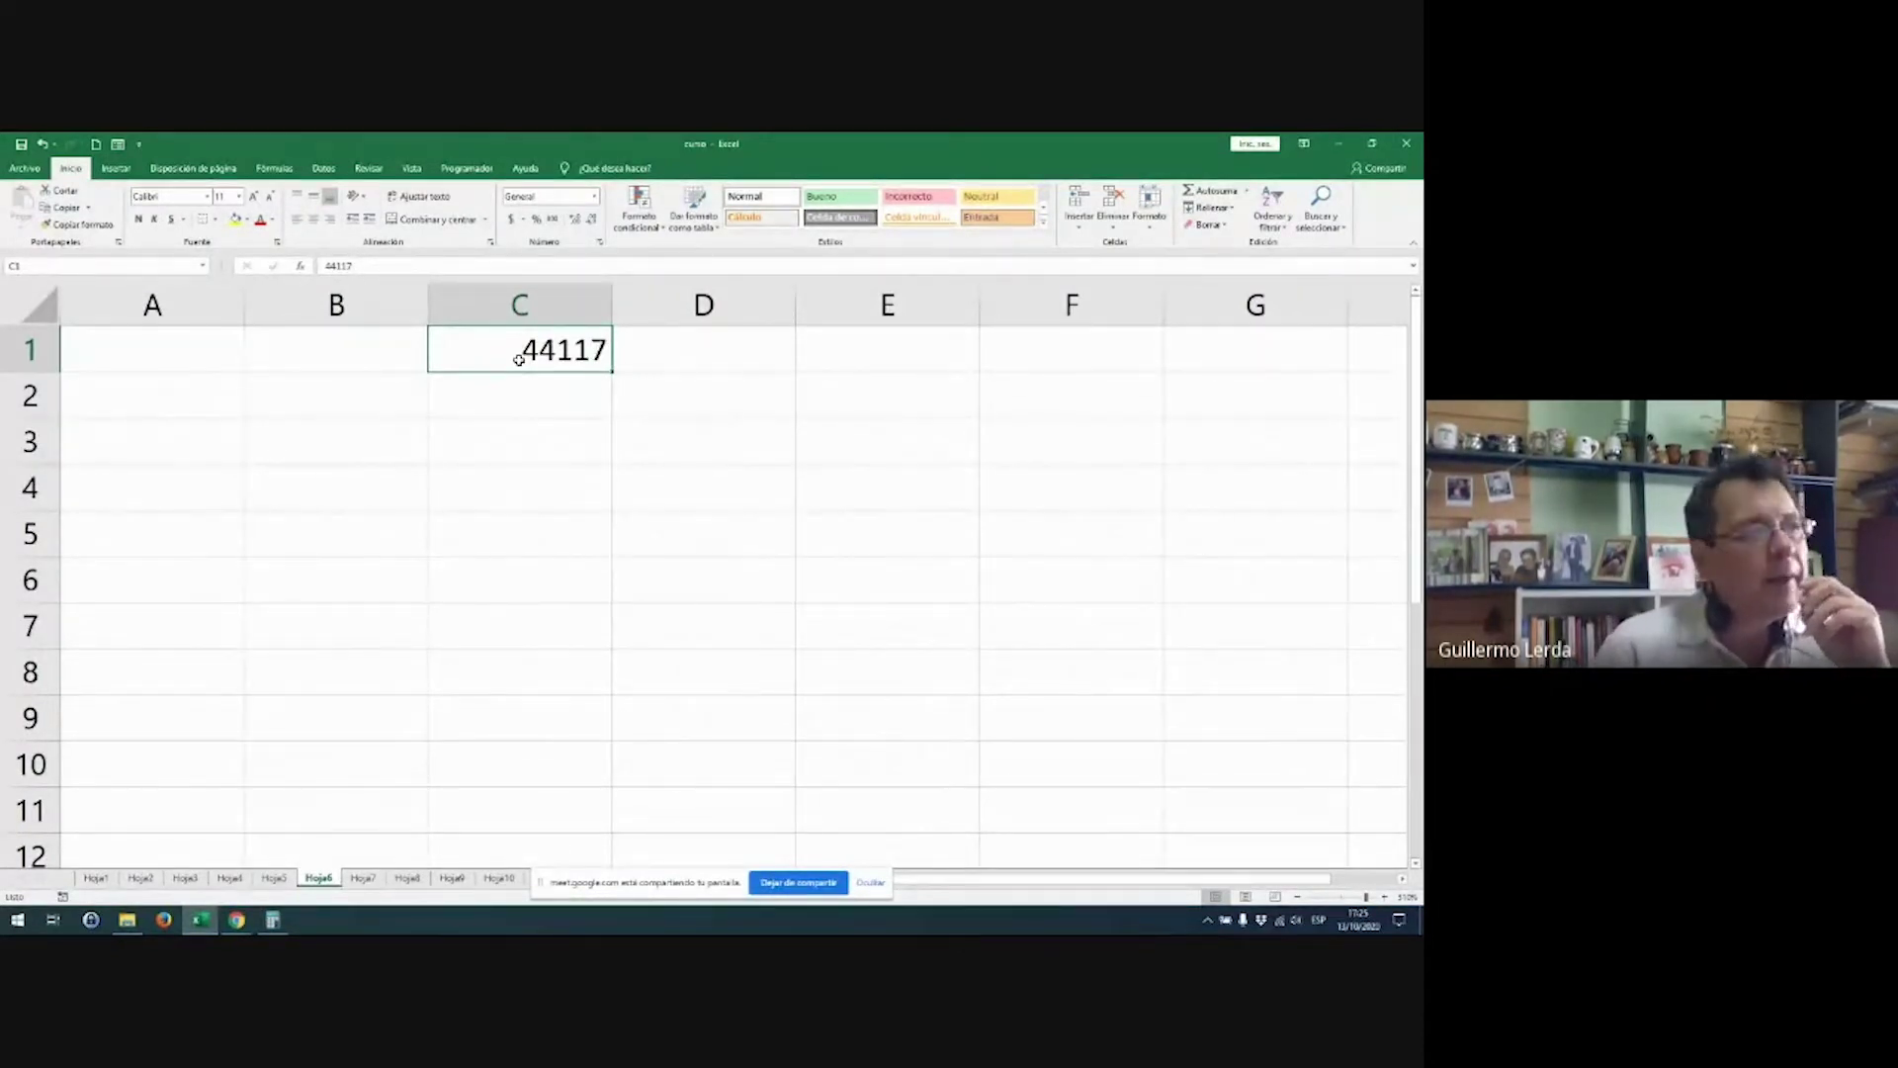
pyautogui.press('Down')
pyautogui.click(518, 359)
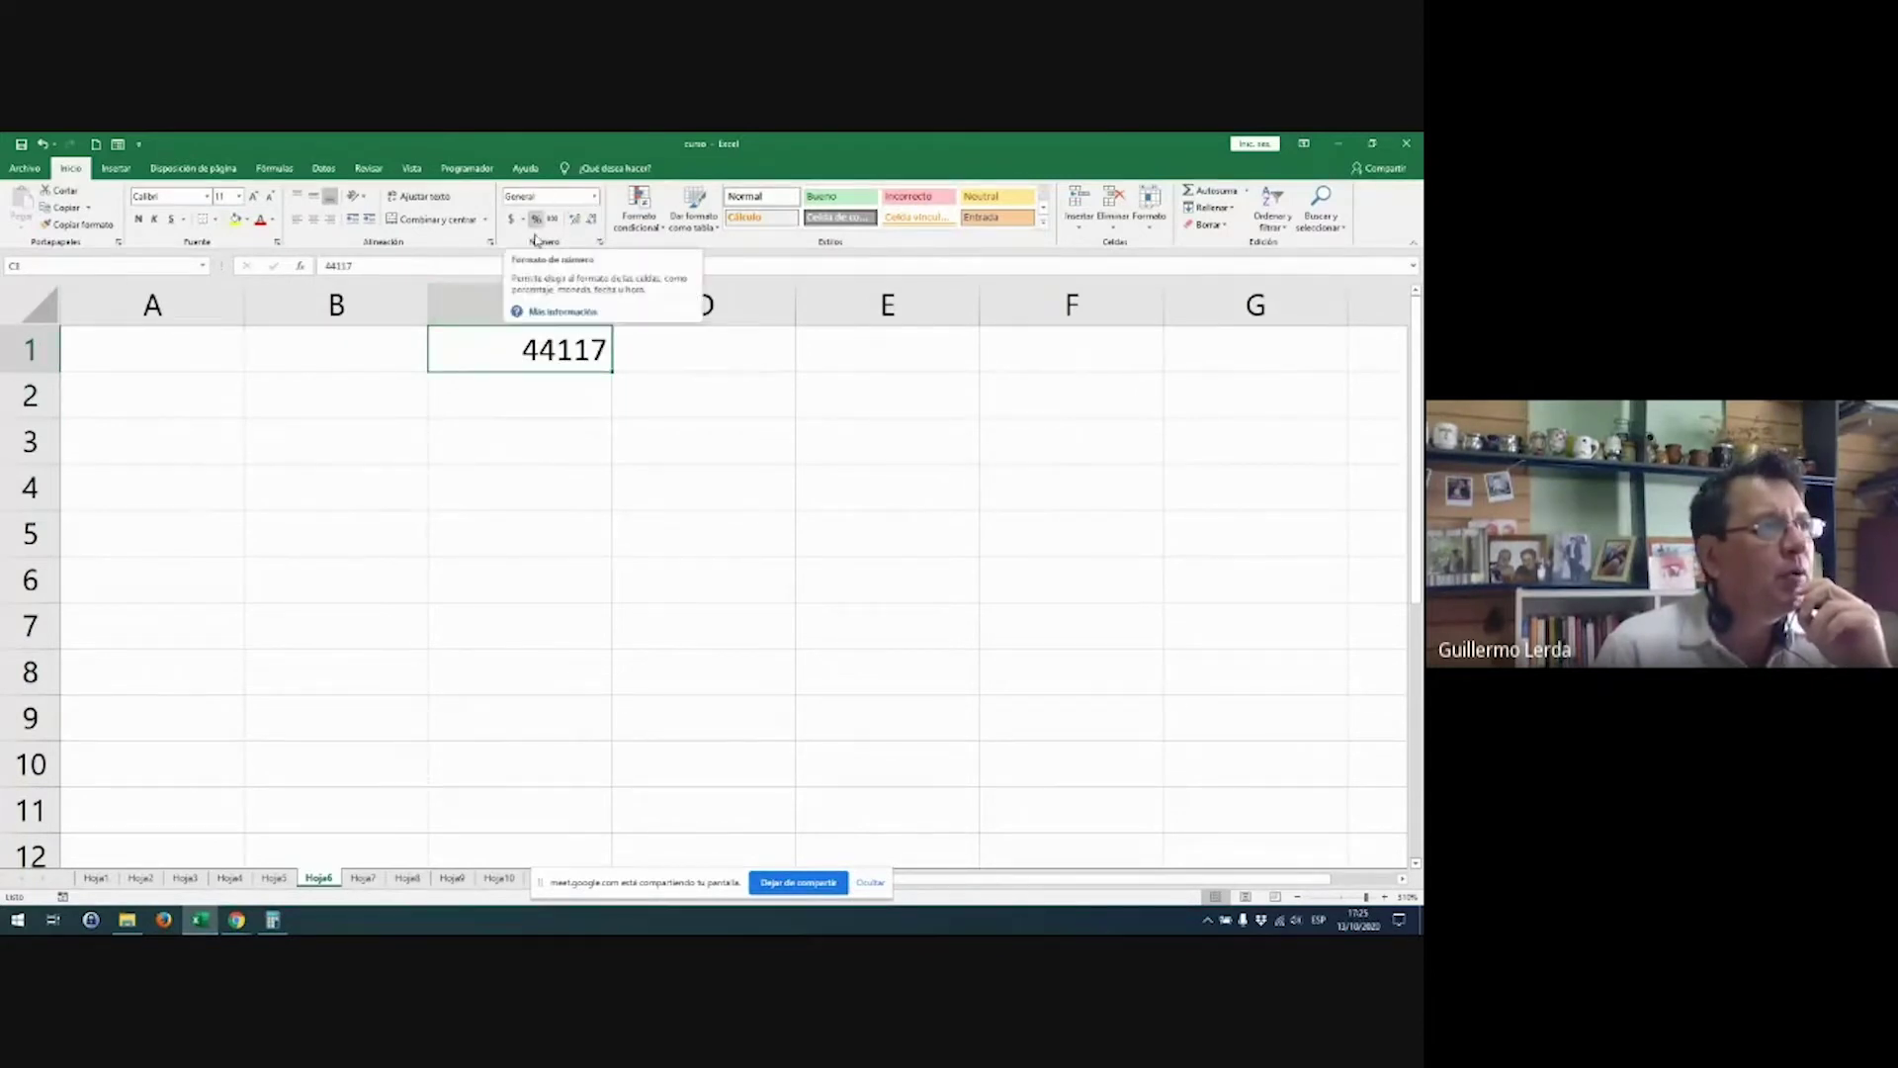
# Step: Apply the Fecha corta format to the whole column C again
pyautogui.hotkey('ctrl', 'space')
pyautogui.click(593, 196)
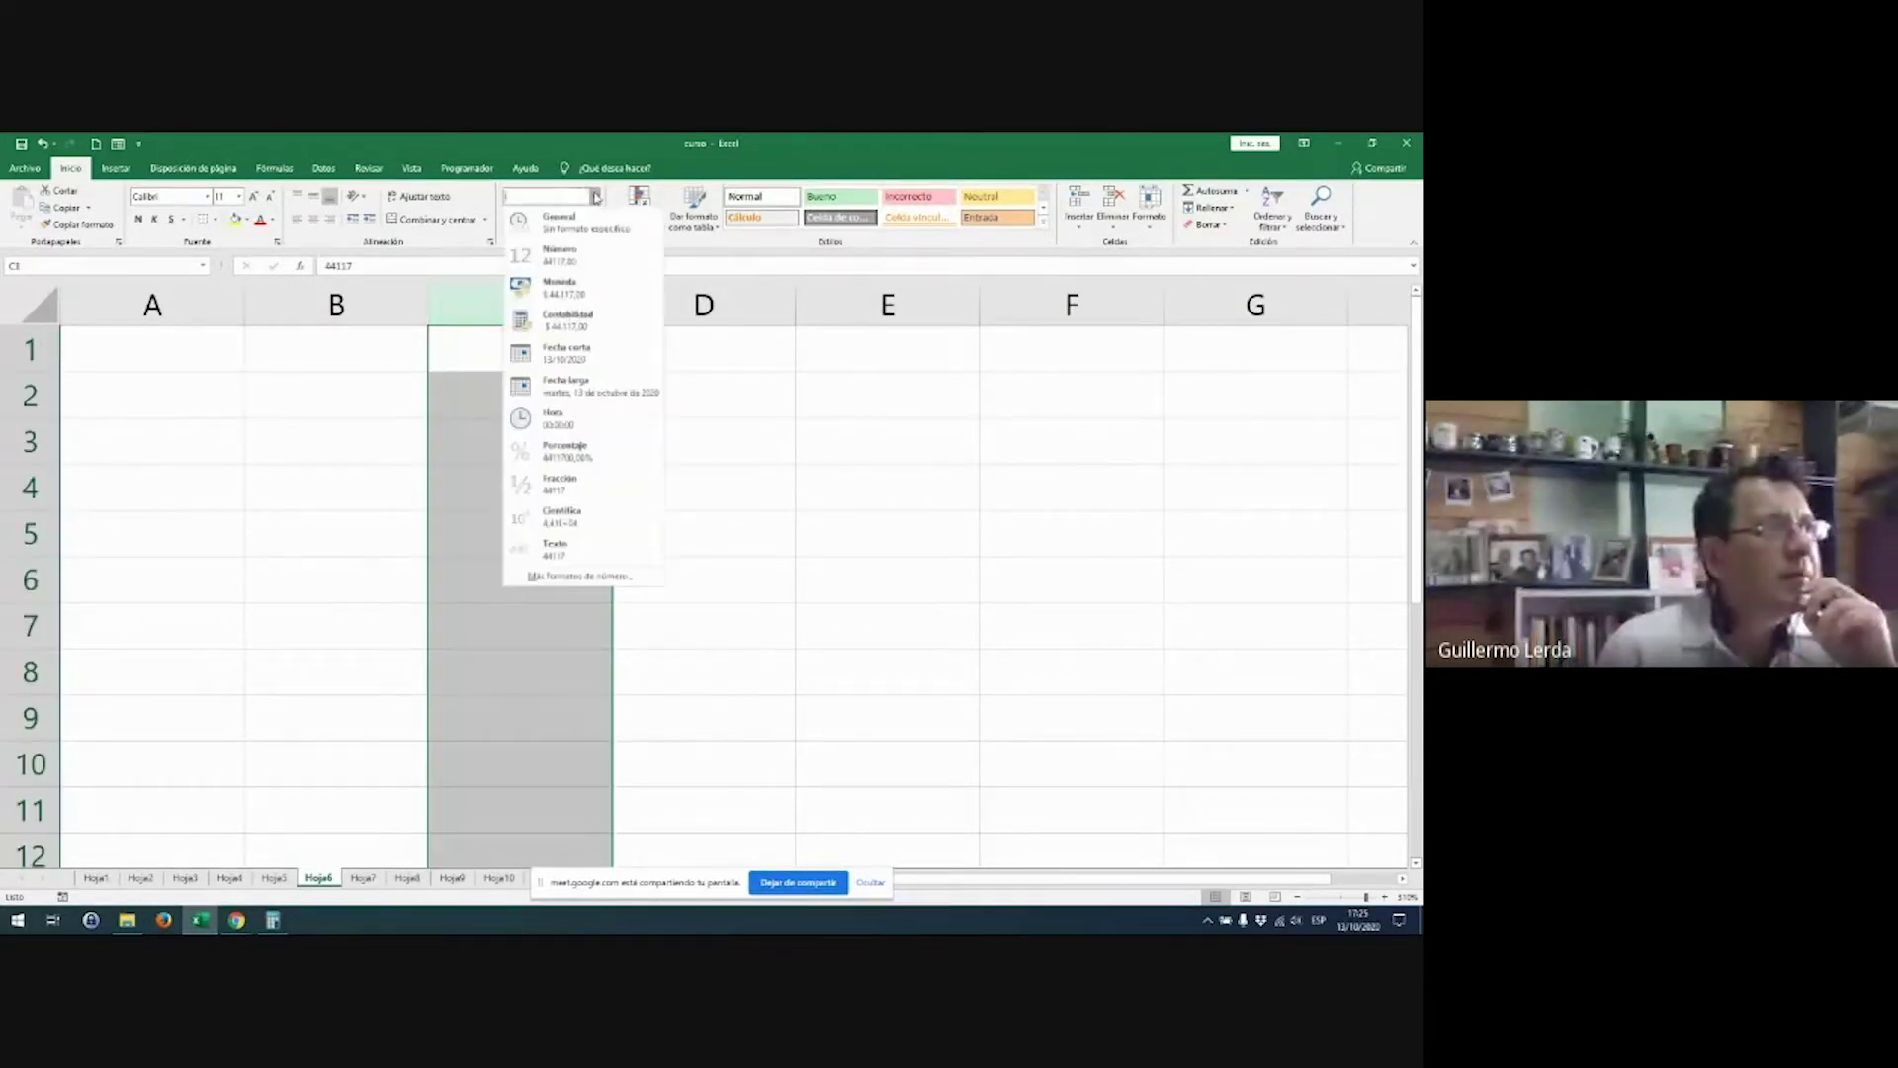
pyautogui.click(585, 354)
# Step: Enter the dates 14-10 in cell C2 and 15-10 in cell C3
pyautogui.click(505, 385)
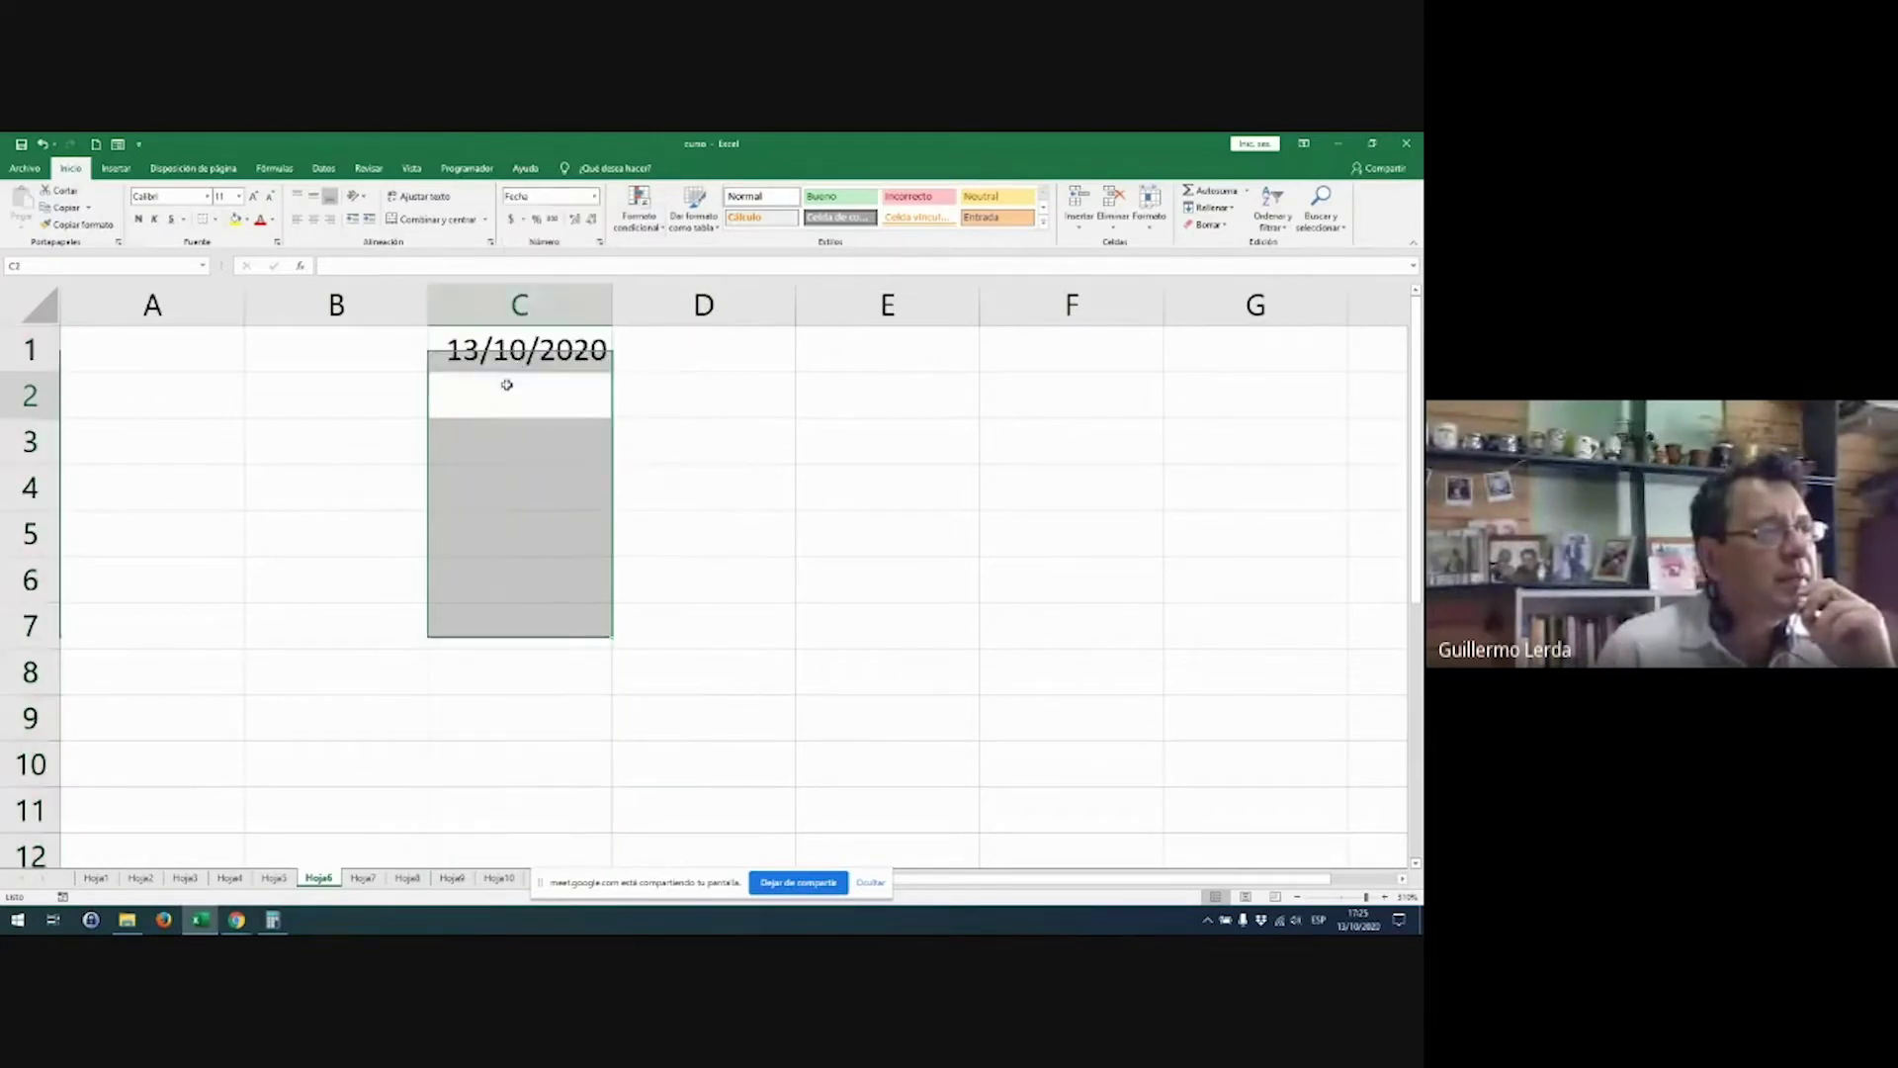
pyautogui.write('14-')
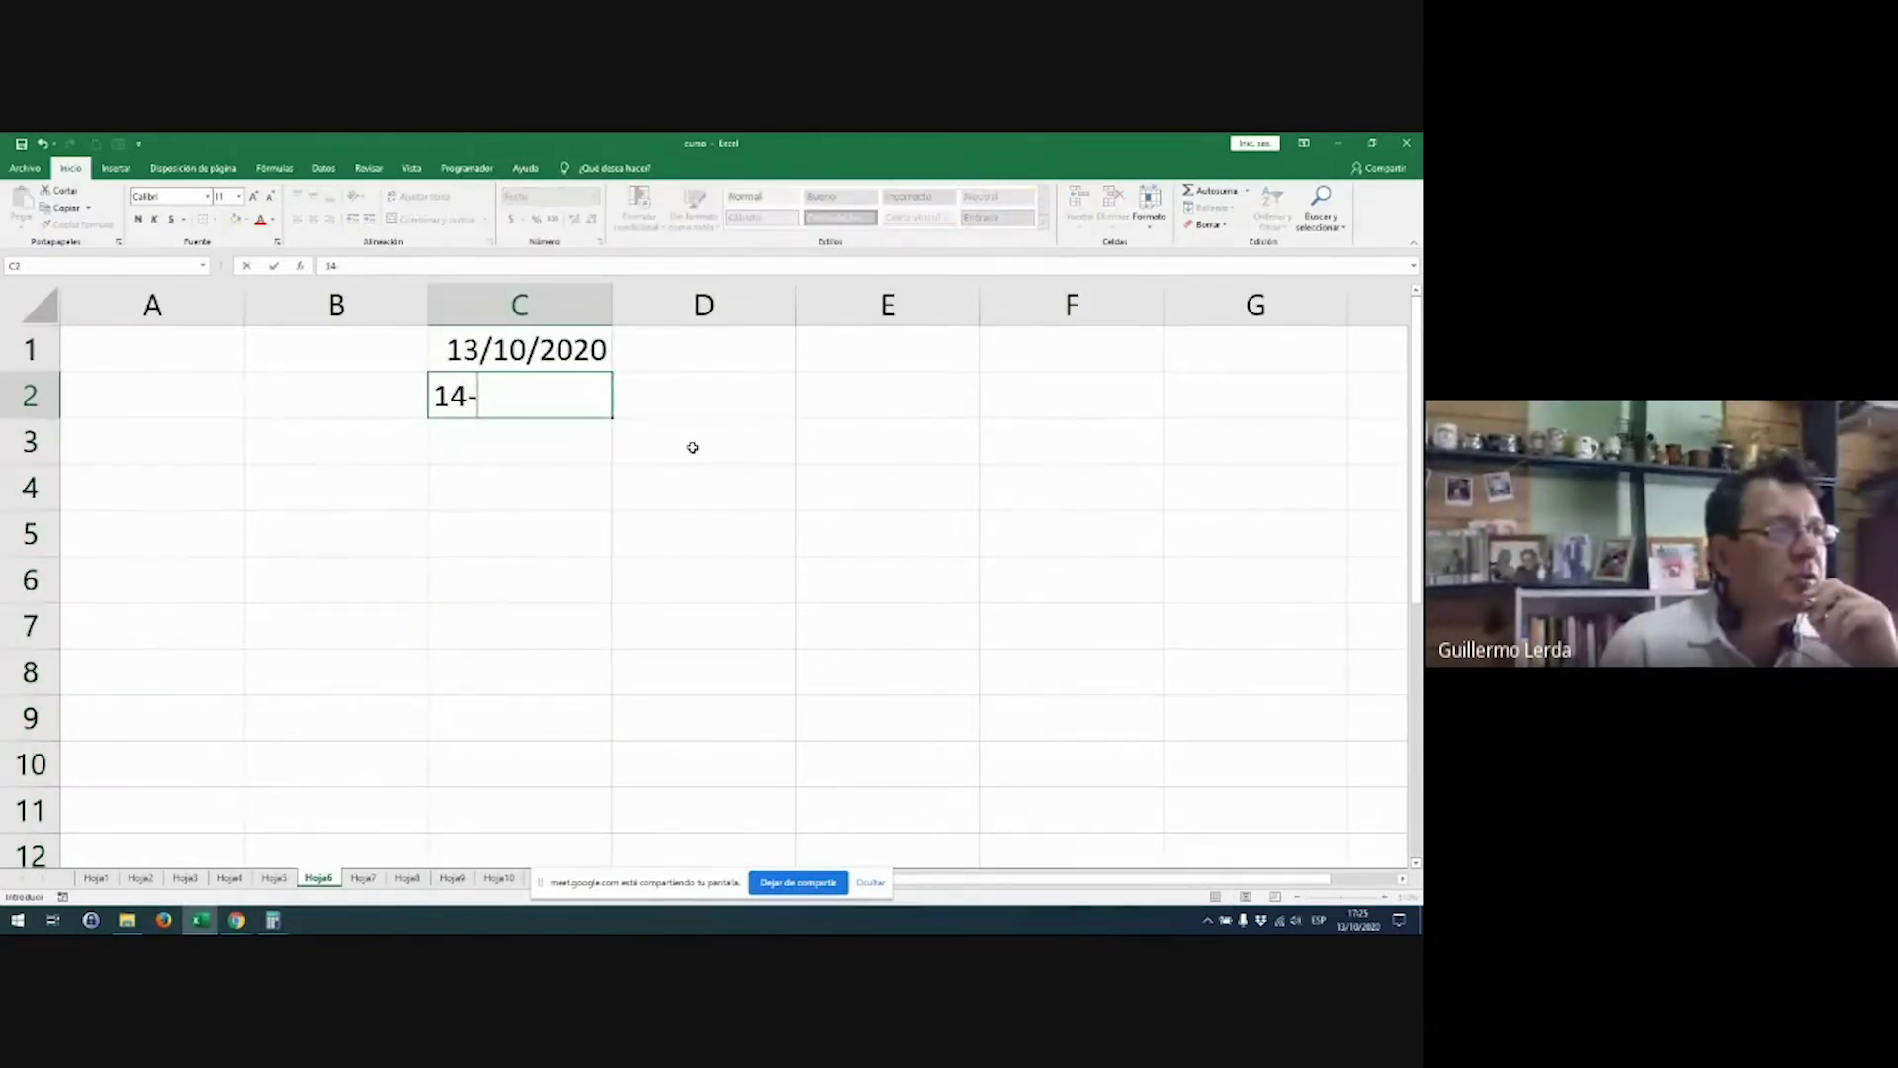
pyautogui.write('10')
pyautogui.press('Return')
pyautogui.write('15-')
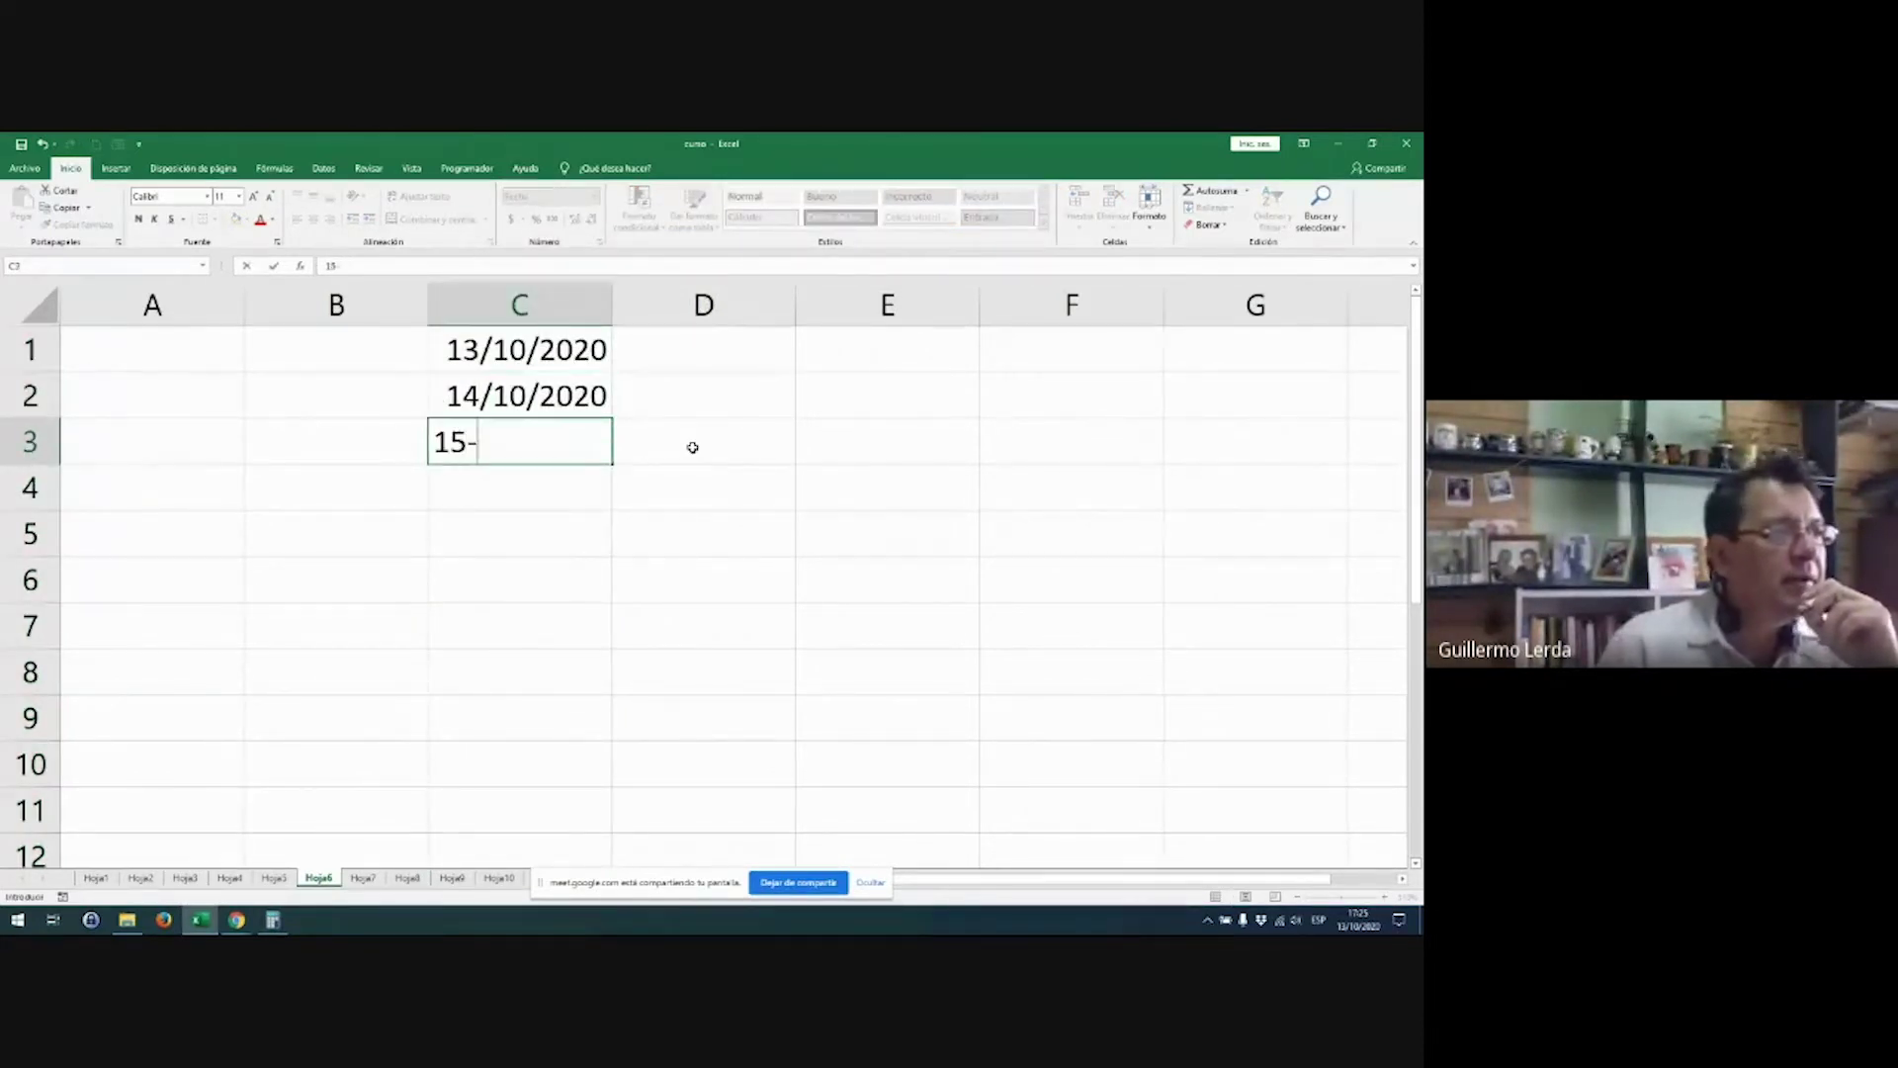
pyautogui.write('10')
pyautogui.press('Return')
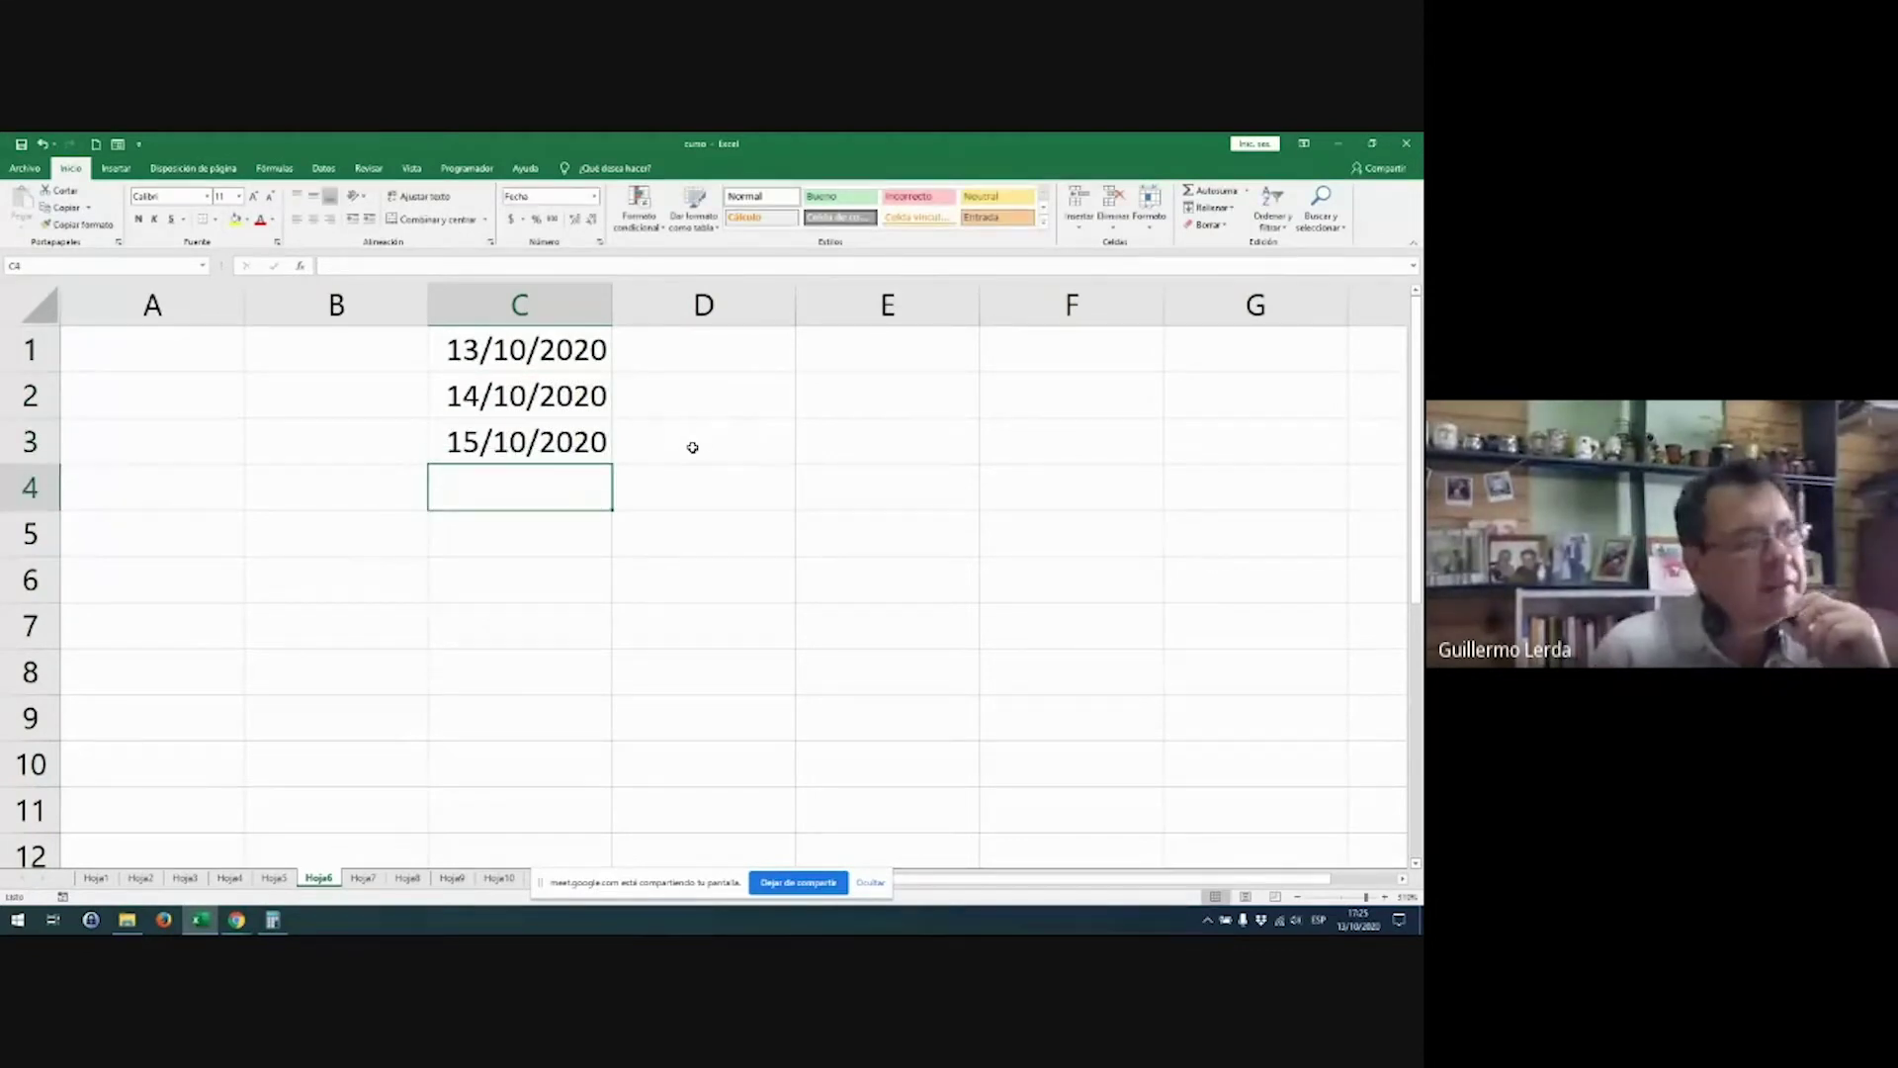
# Step: Change the number format of the dates in cells C1:C3 to General and check each cell's stored value
pyautogui.click(581, 353)
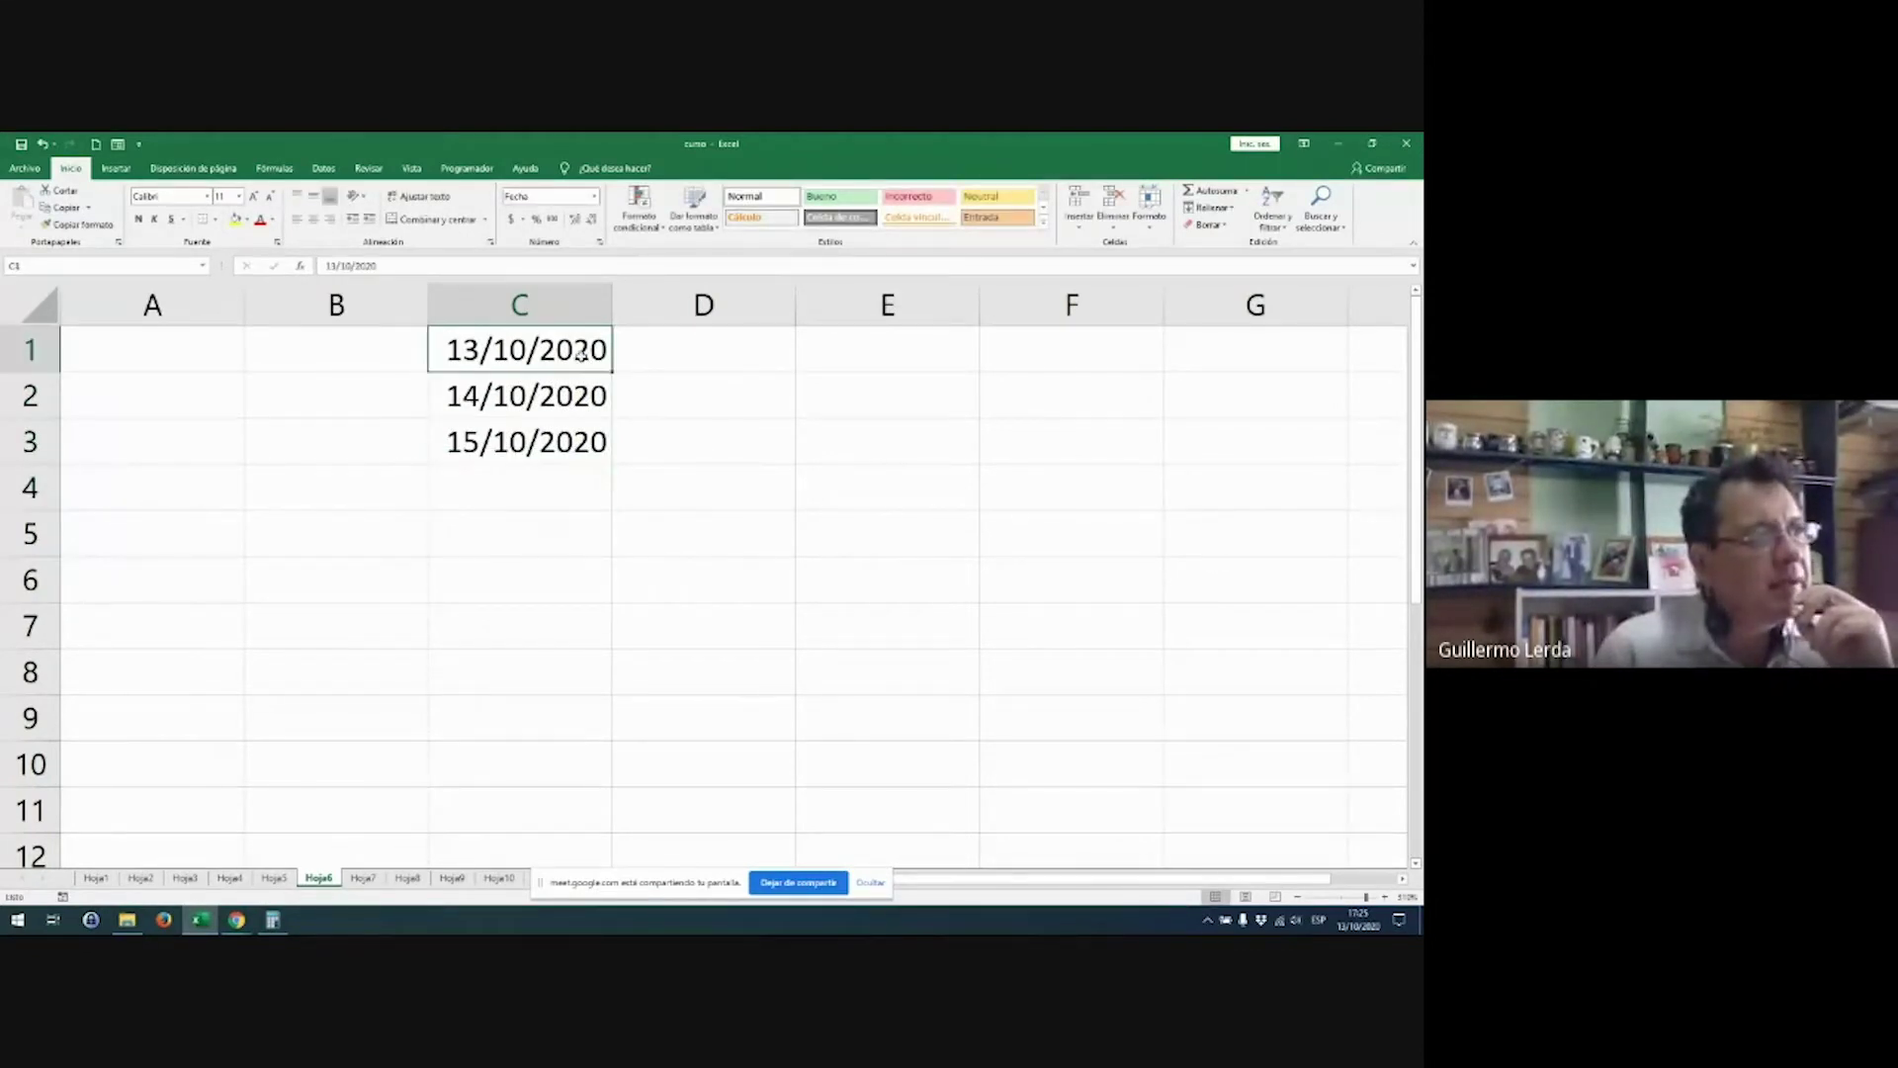
pyautogui.press('Down')
pyautogui.press('Down')
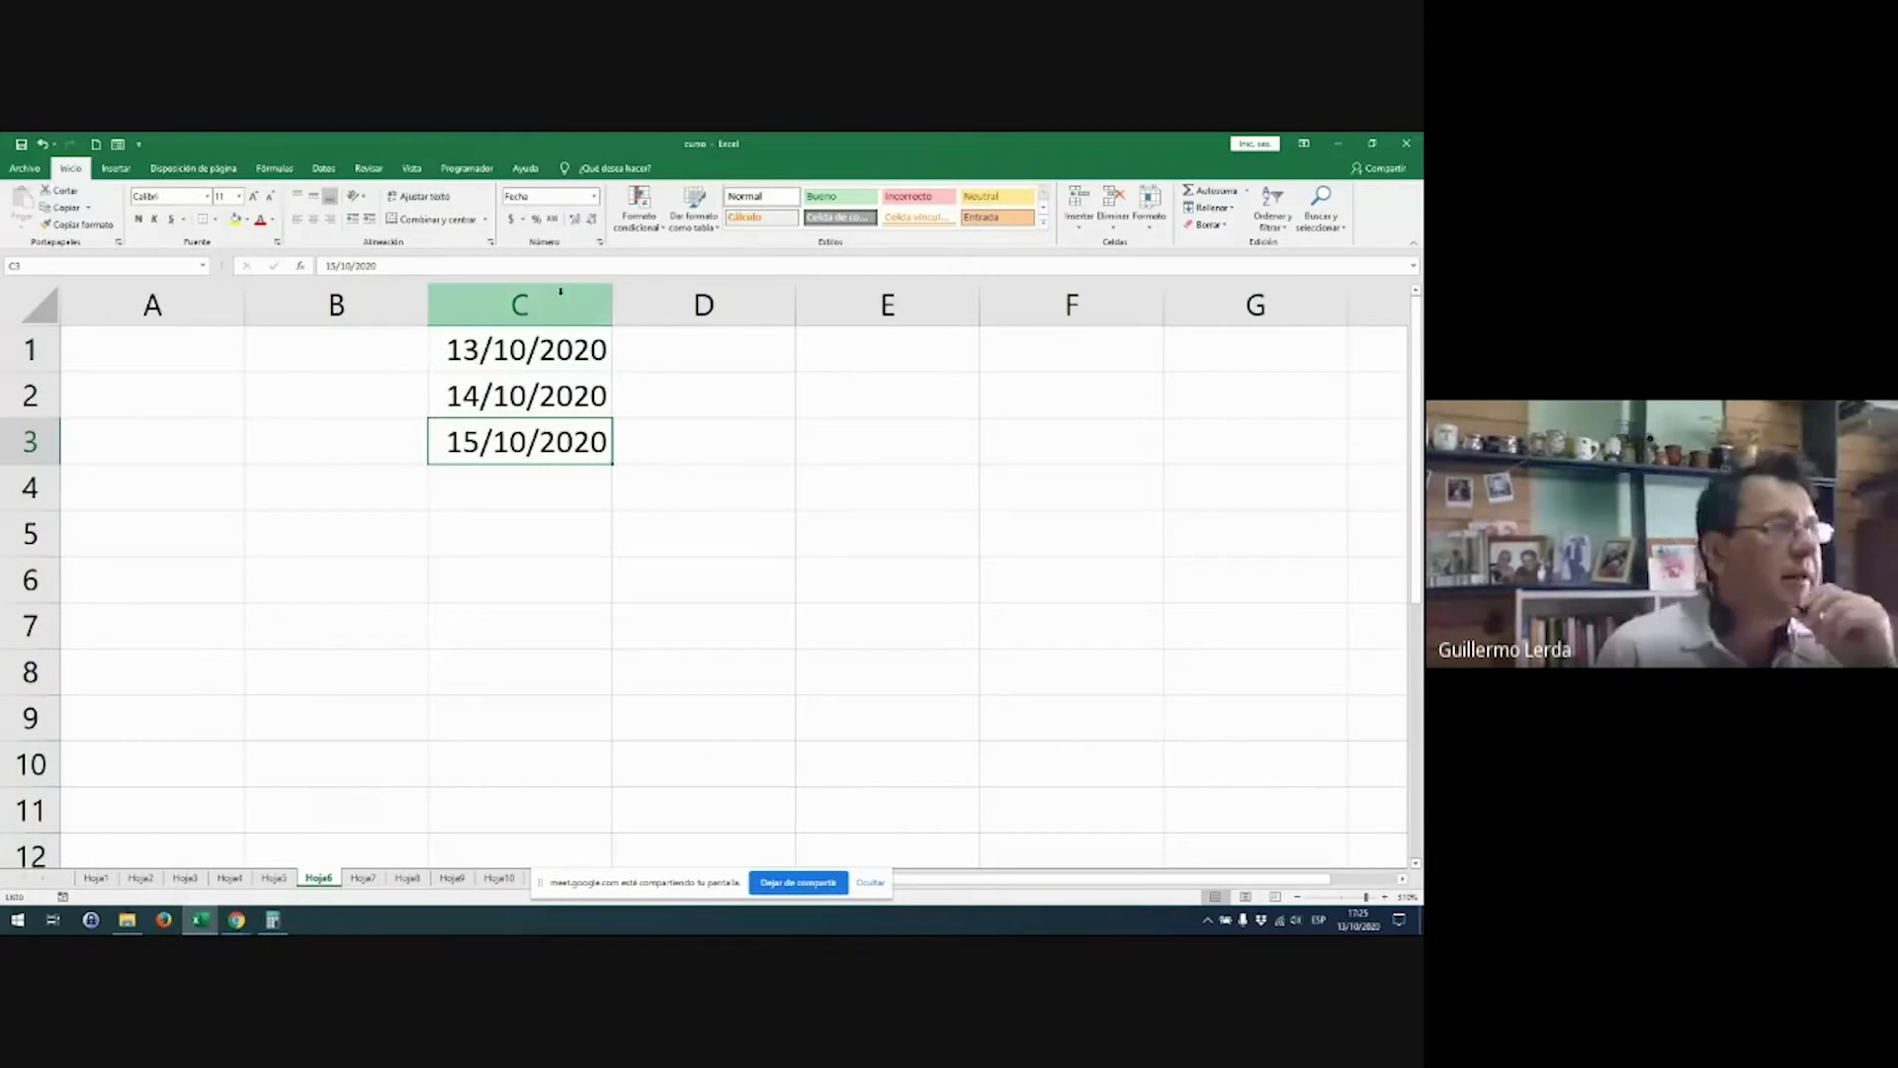
pyautogui.moveTo(524, 349); pyautogui.dragTo(603, 449)
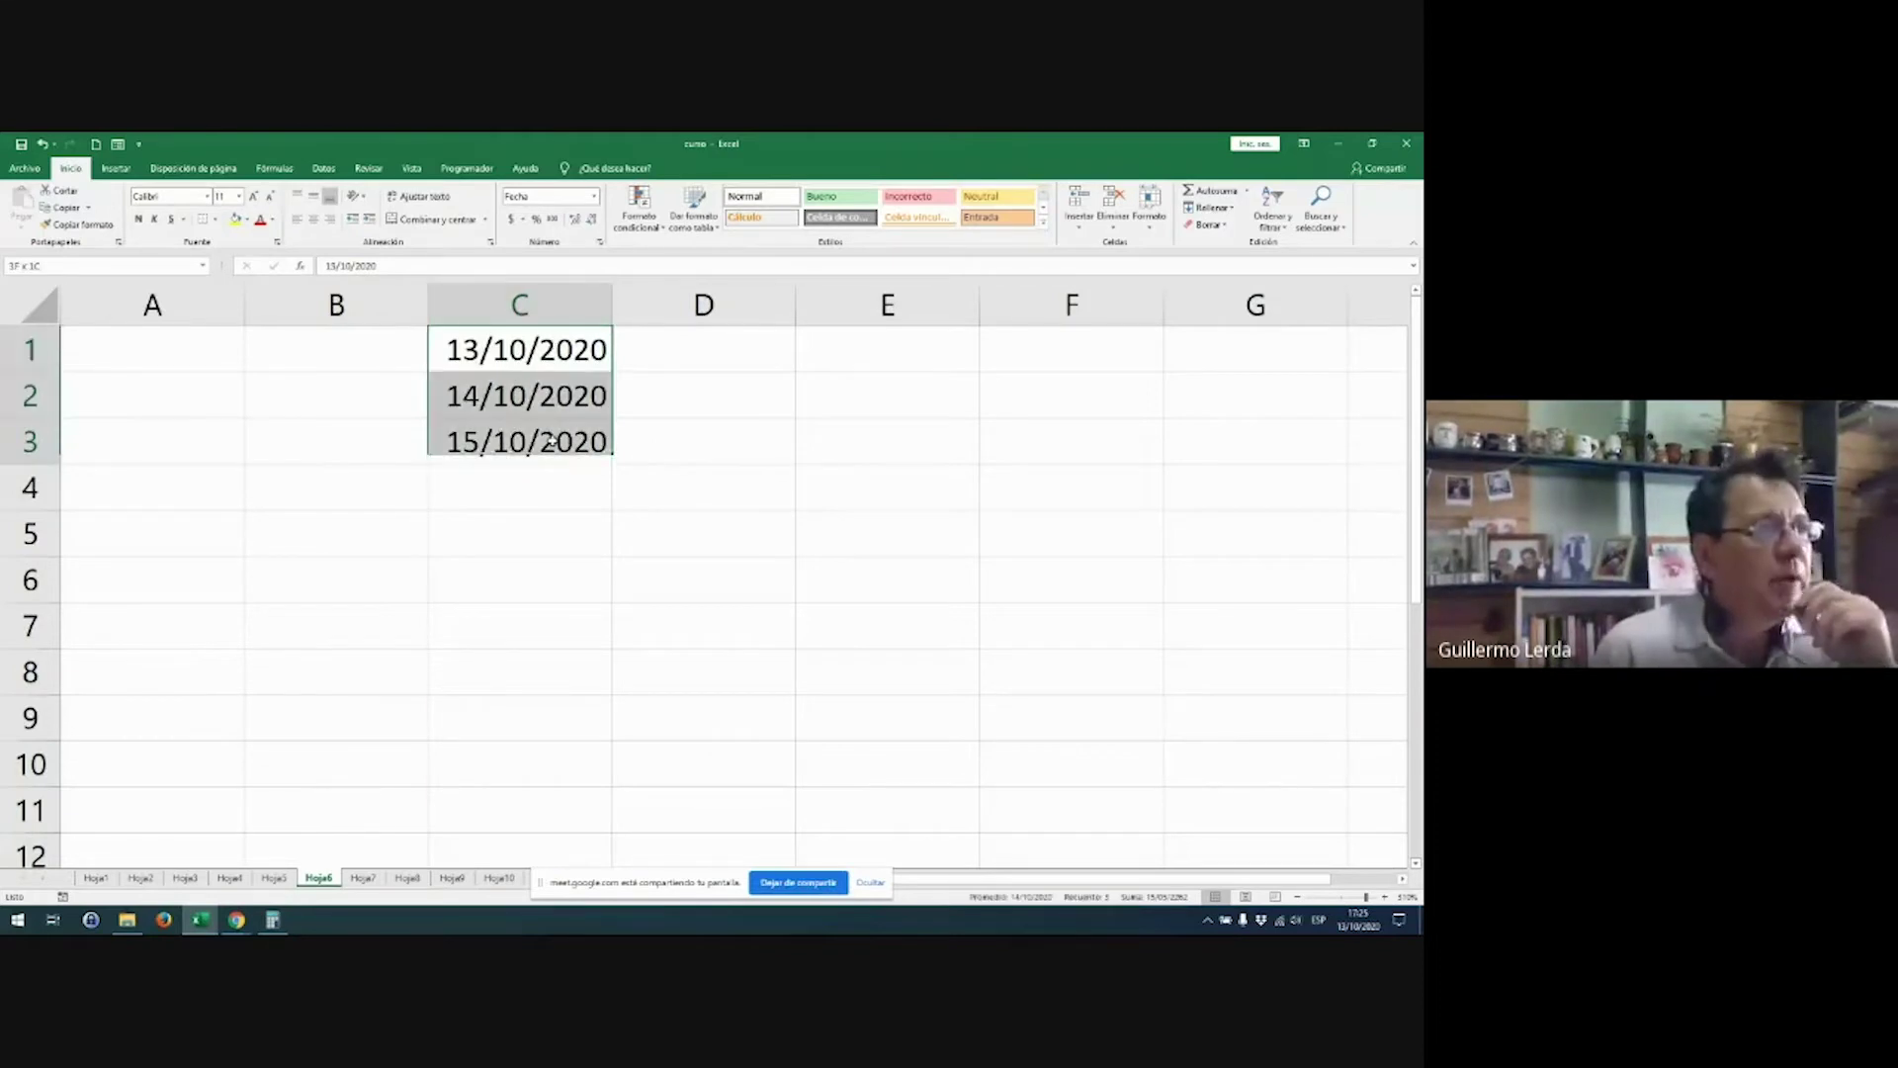
pyautogui.click(594, 196)
pyautogui.click(554, 210)
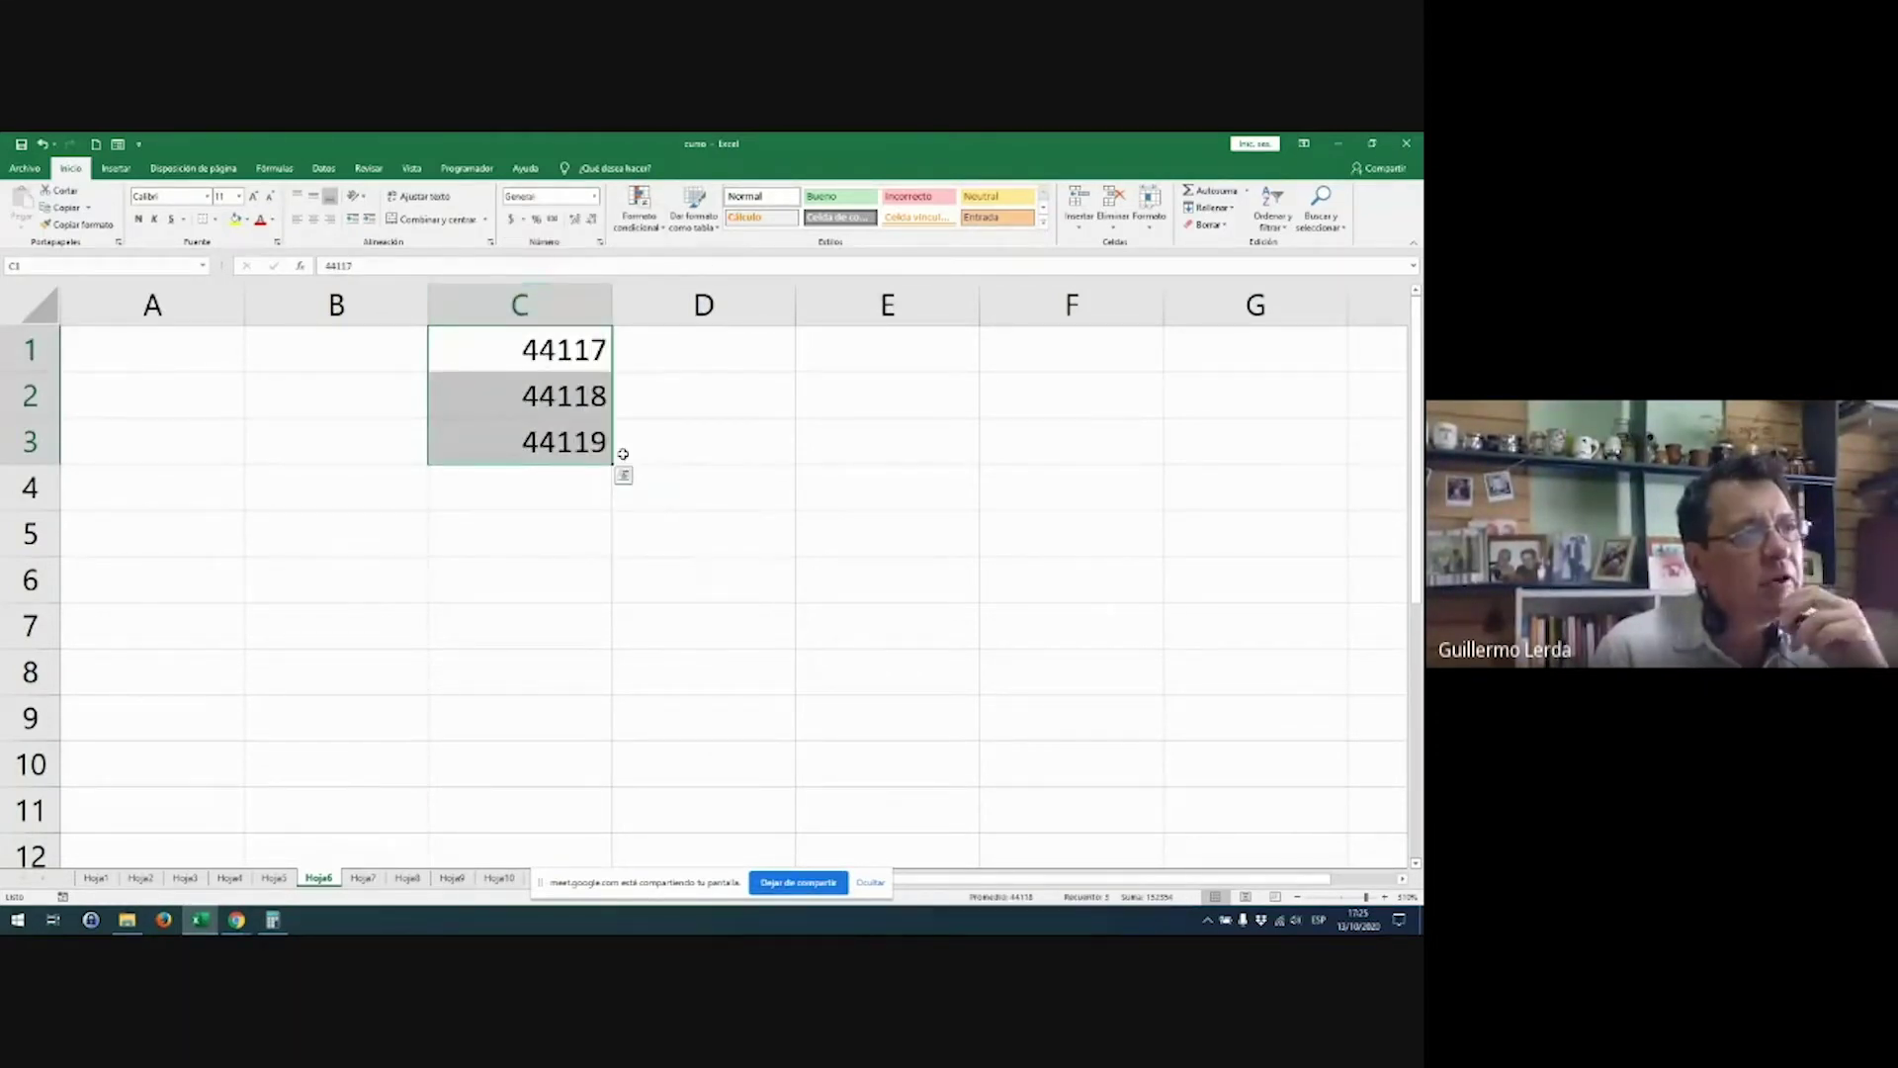
pyautogui.click(594, 346)
pyautogui.click(598, 405)
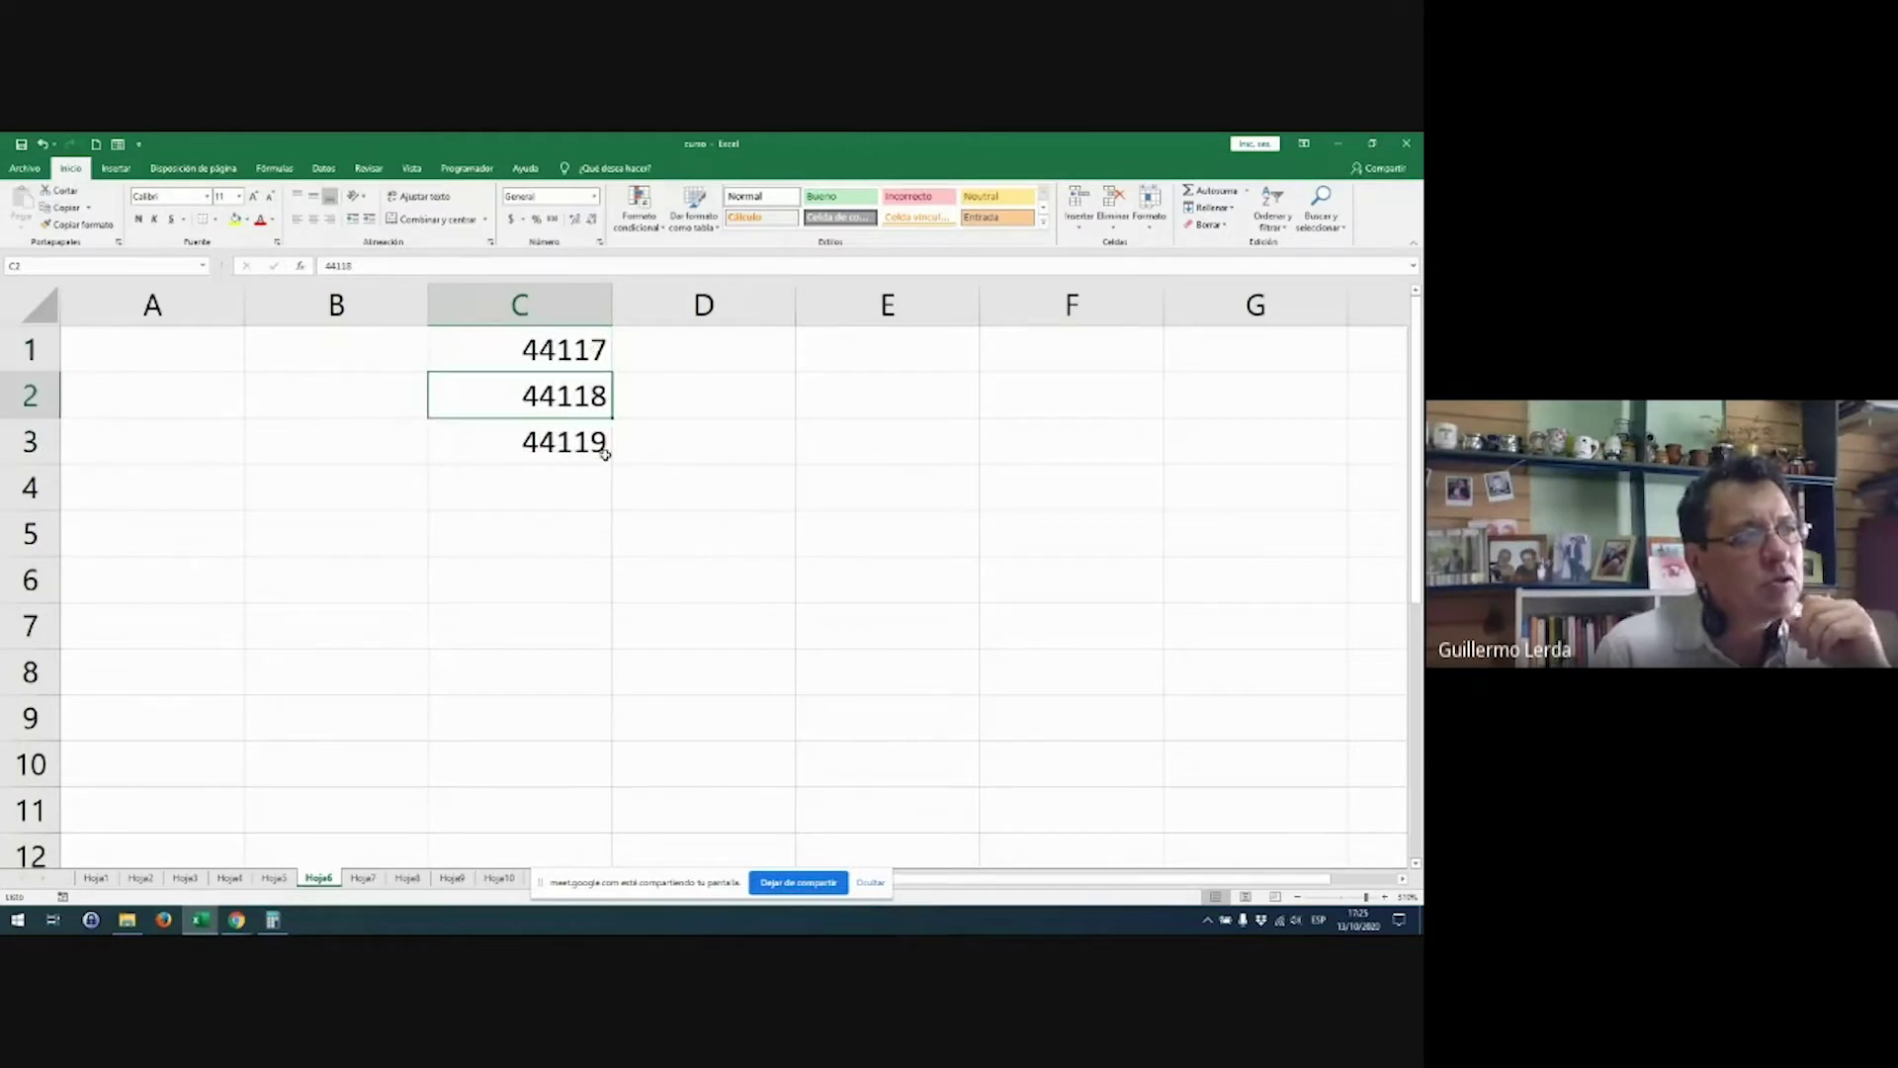
pyautogui.click(605, 450)
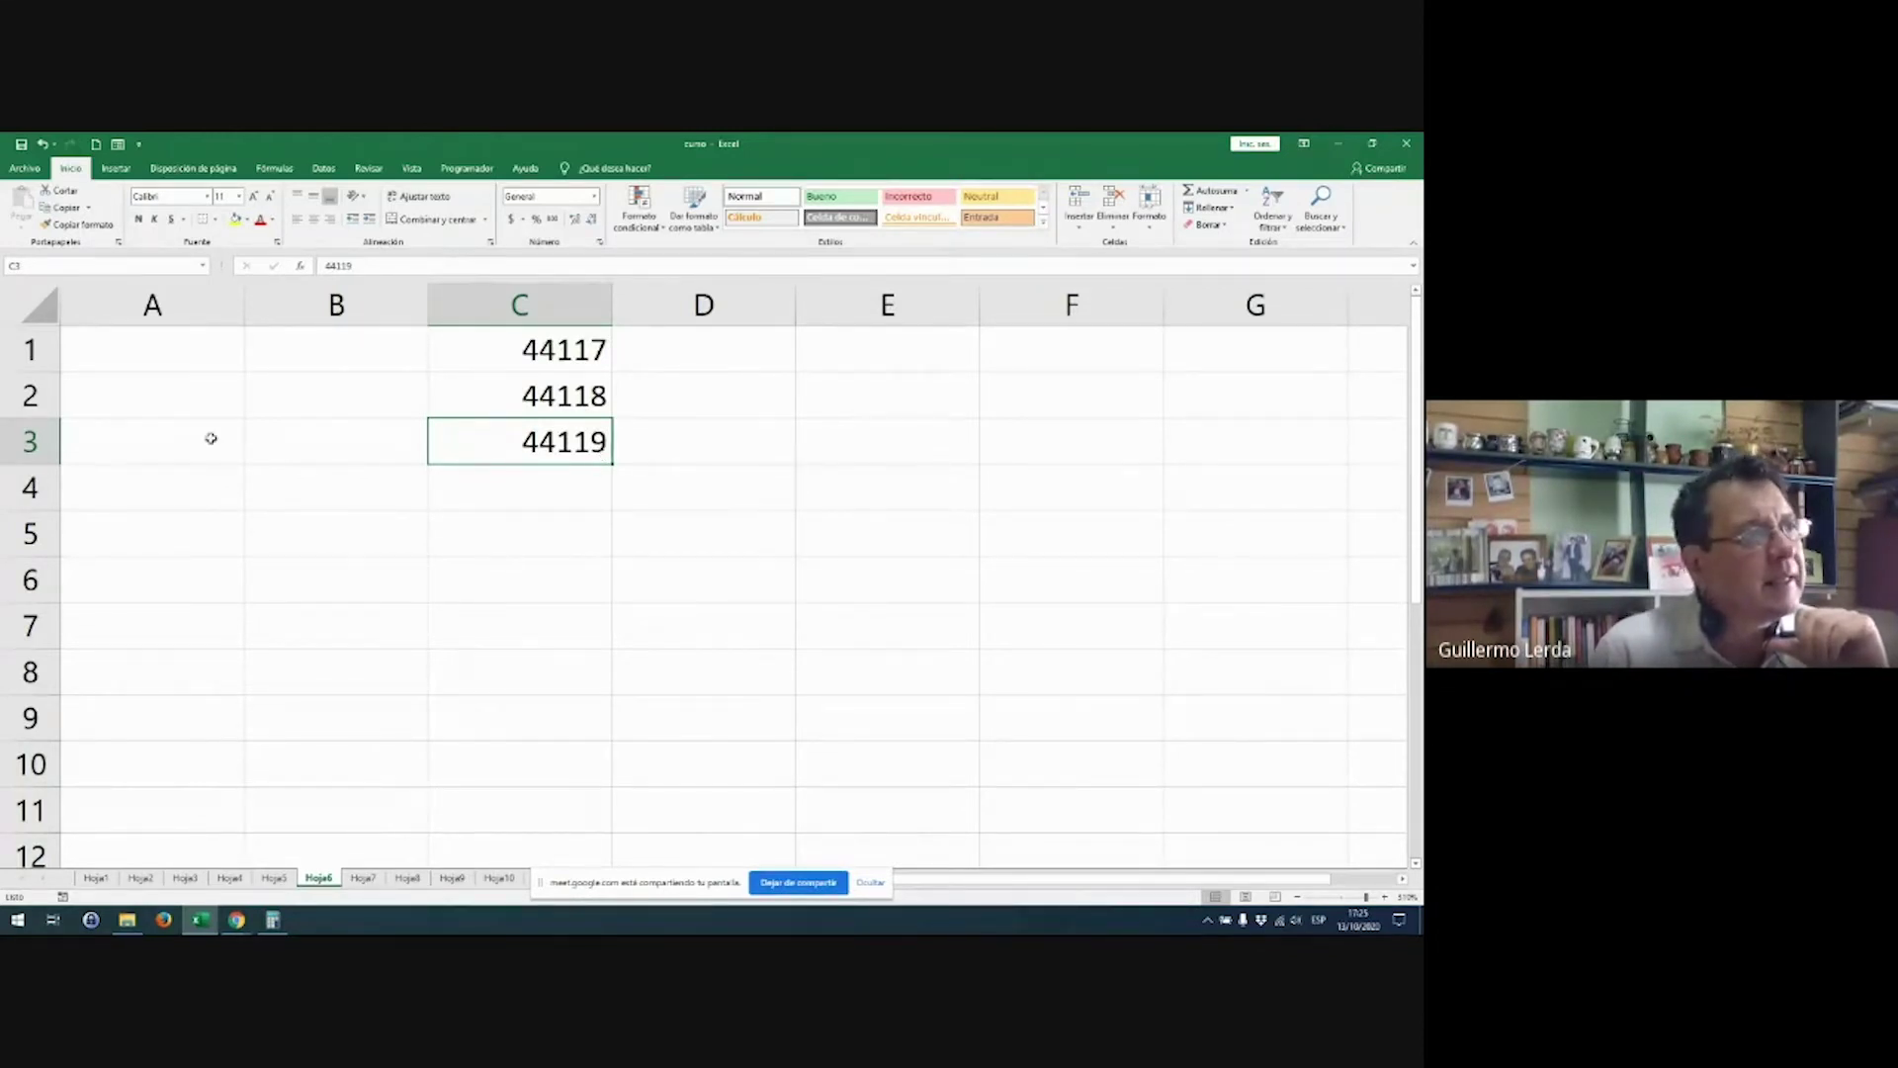
# Step: Apply the Fecha corta format to the whole column B
pyautogui.click(266, 344)
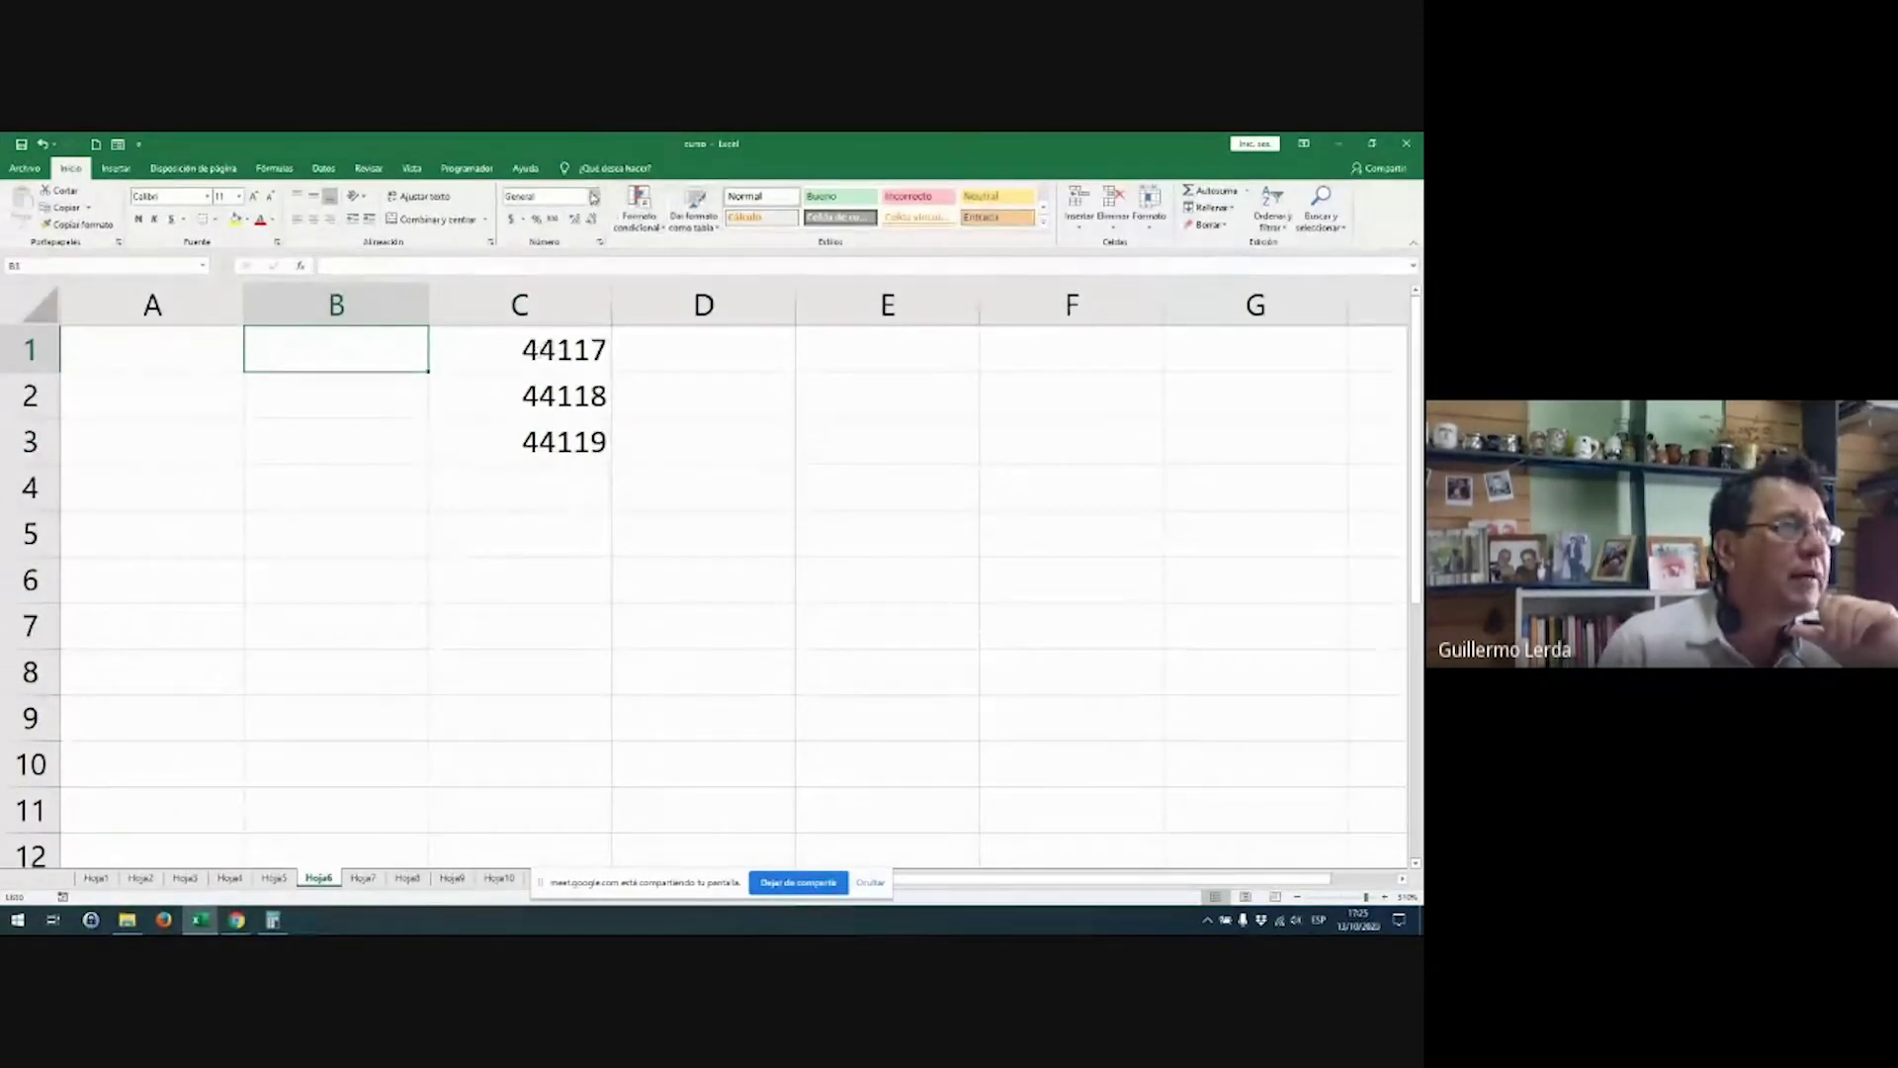
pyautogui.click(593, 197)
pyautogui.click(377, 302)
pyautogui.click(377, 302)
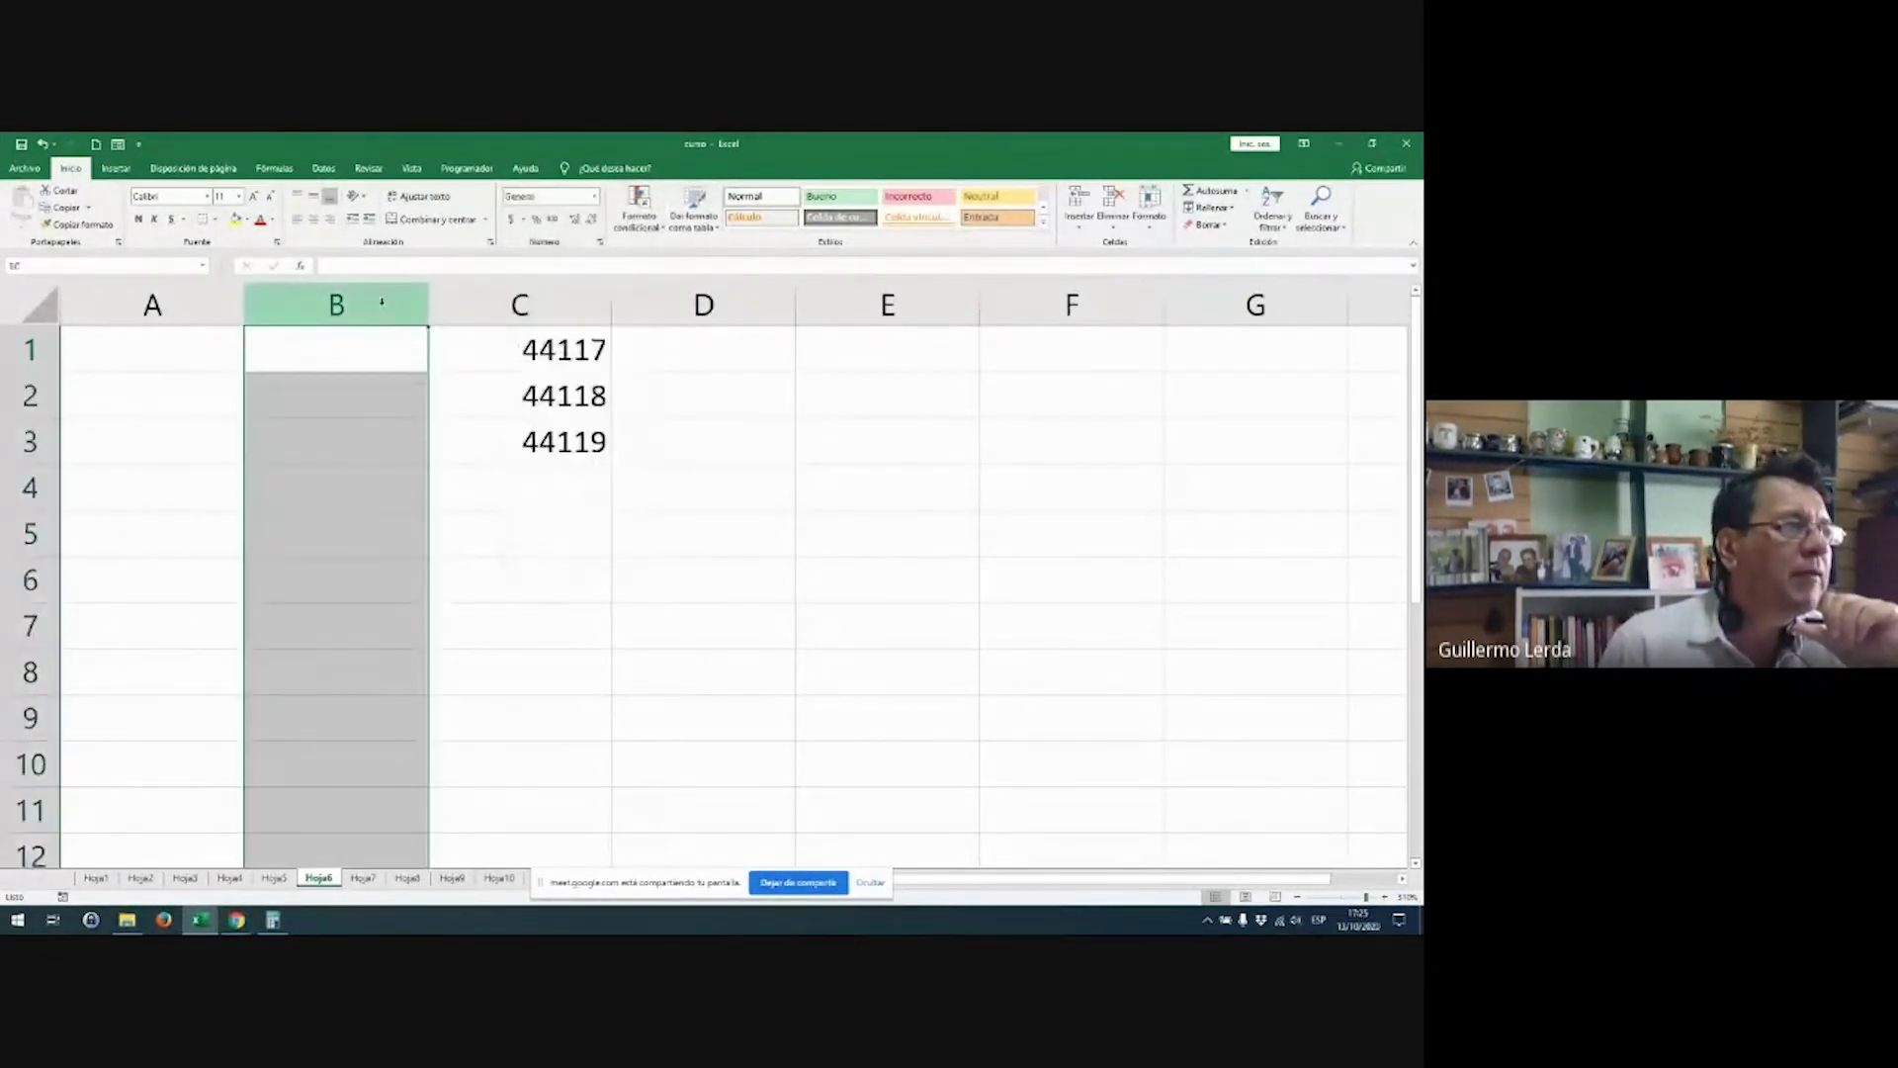
pyautogui.click(593, 197)
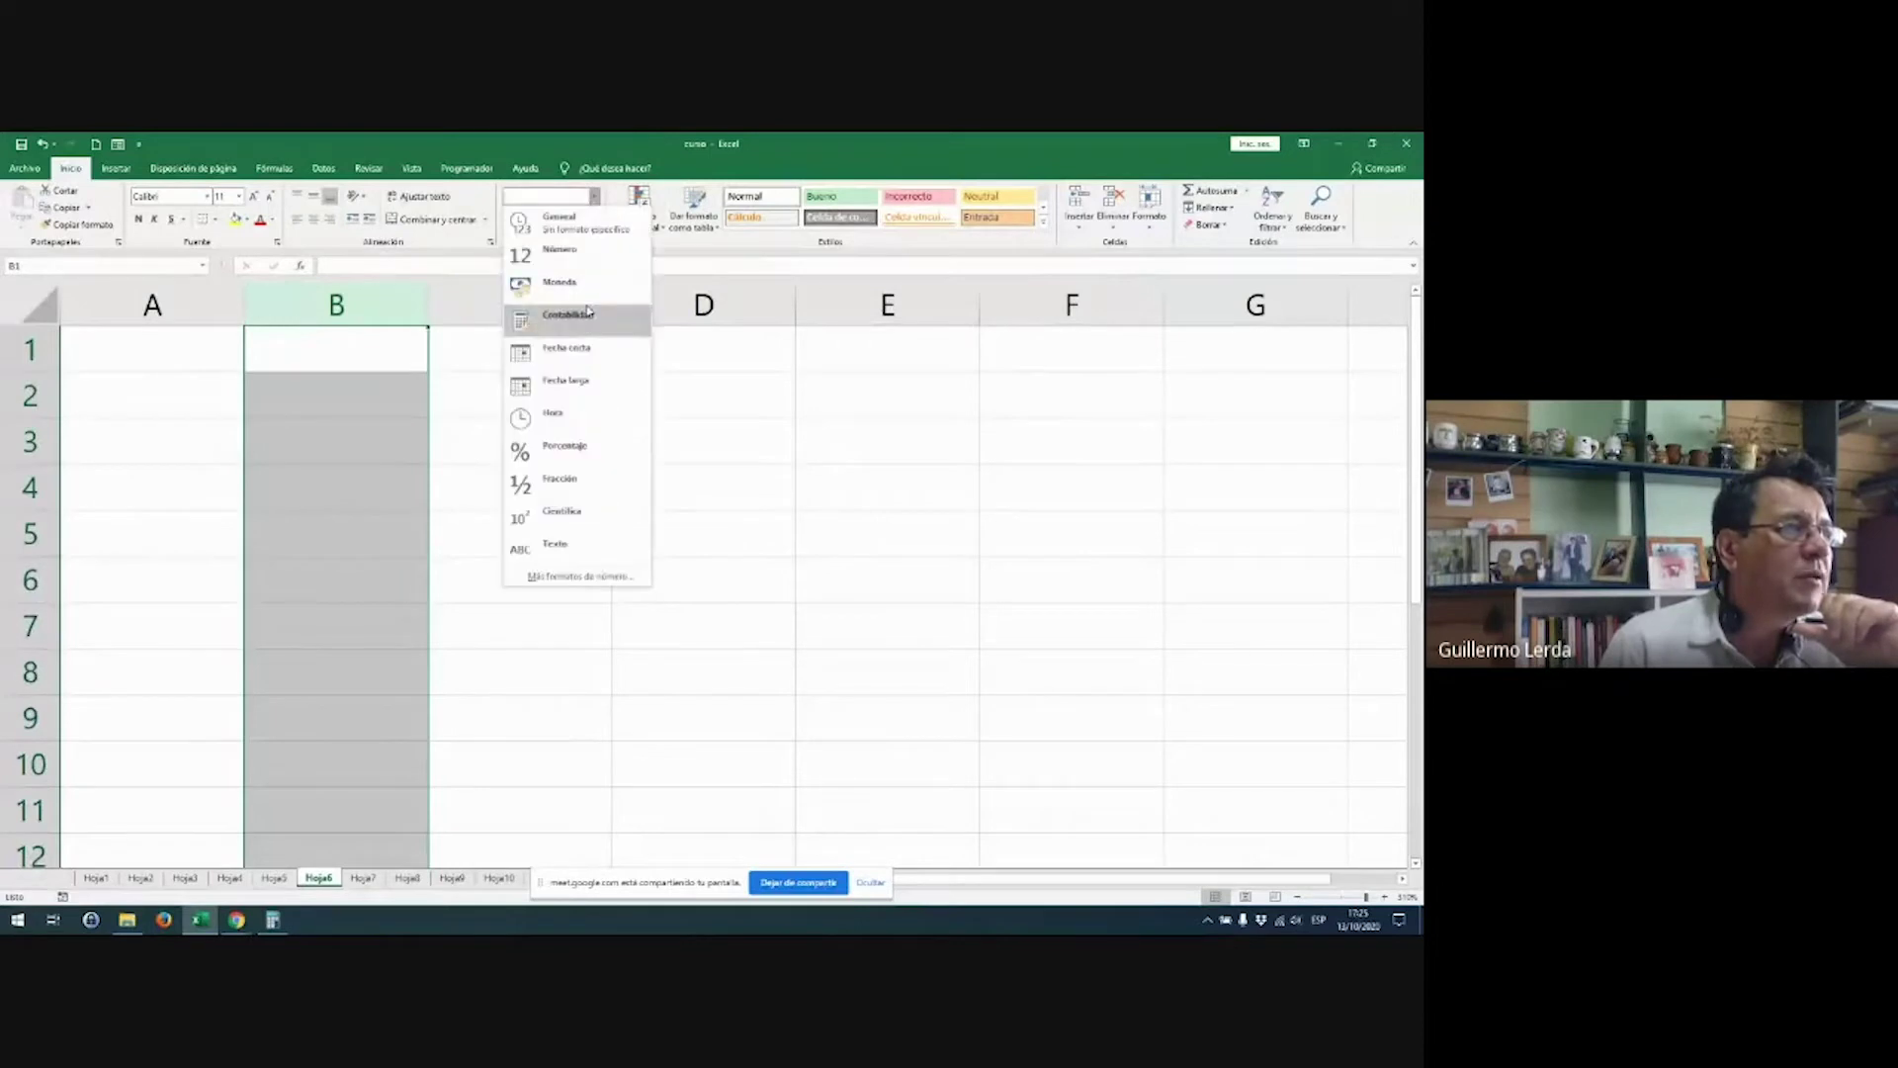
pyautogui.click(581, 366)
# Step: Enter the date 1-1-00 in cell B1
pyautogui.click(356, 356)
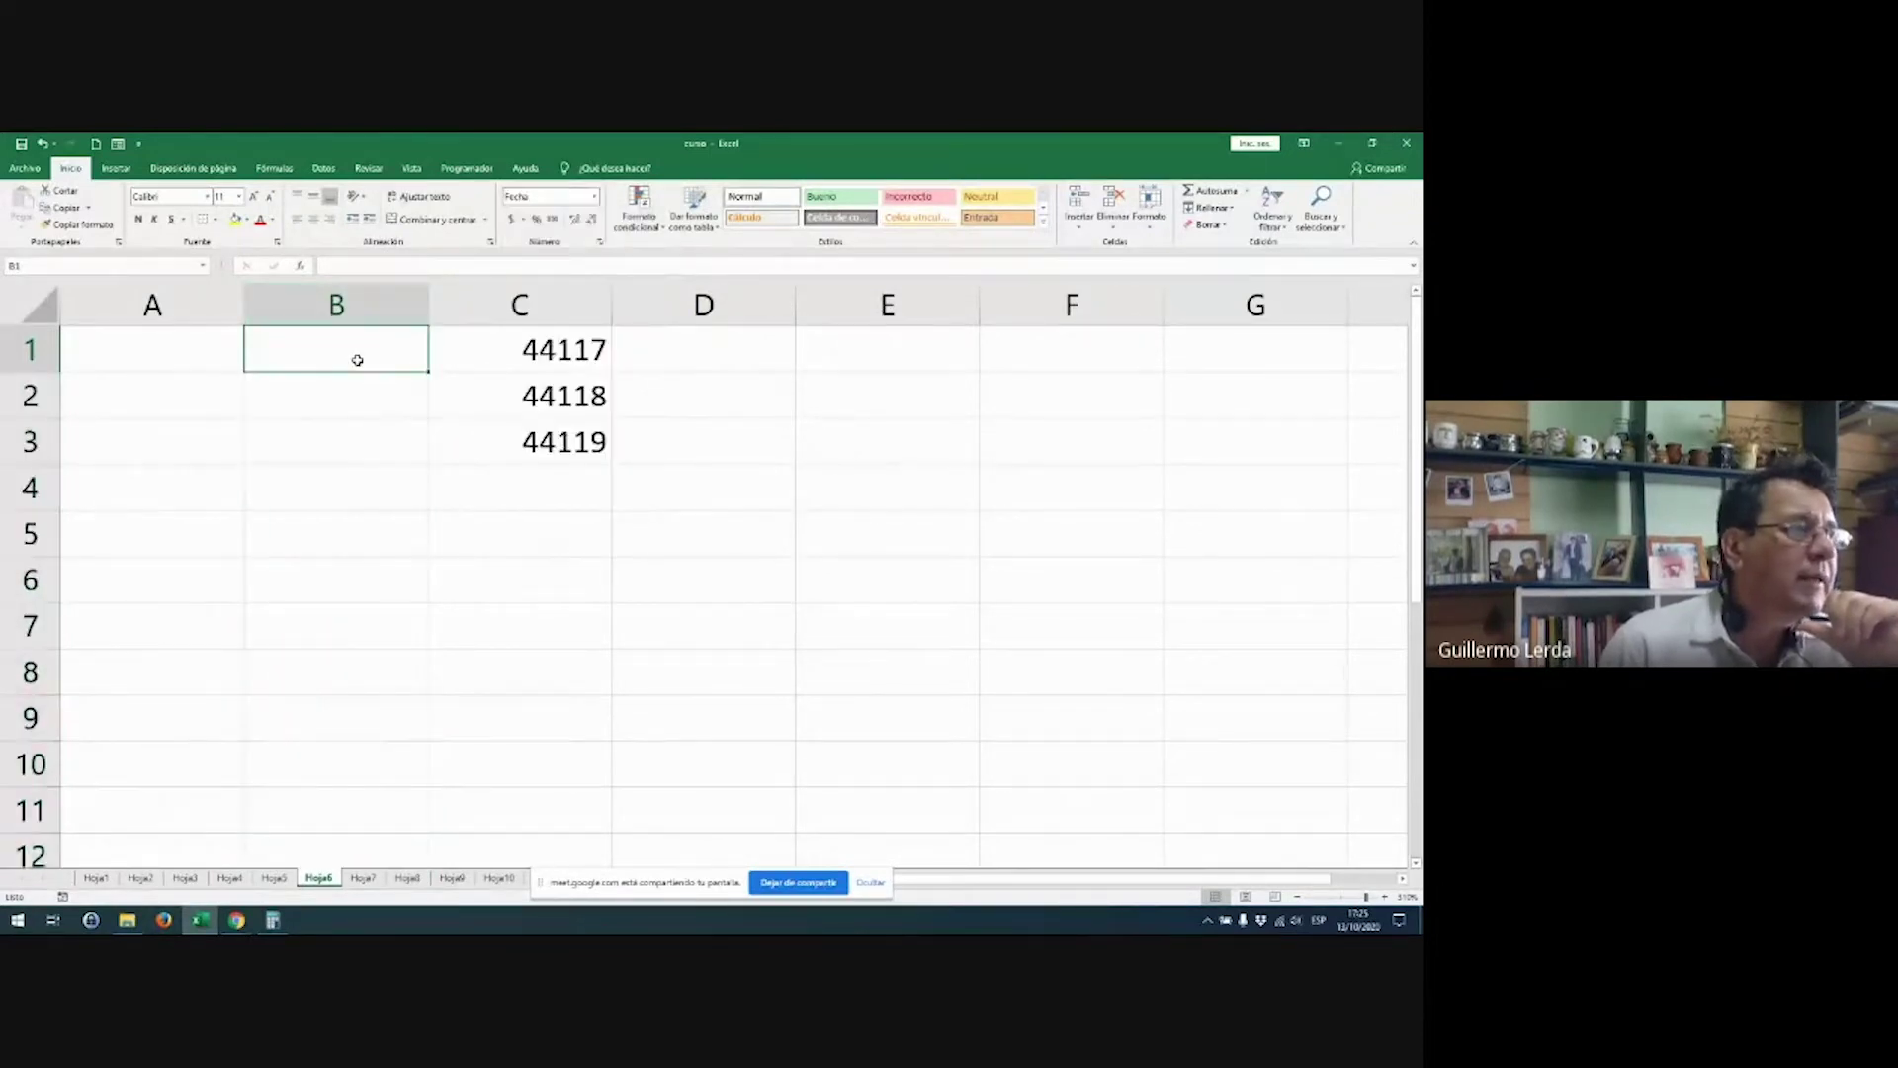
pyautogui.write('1-1-')
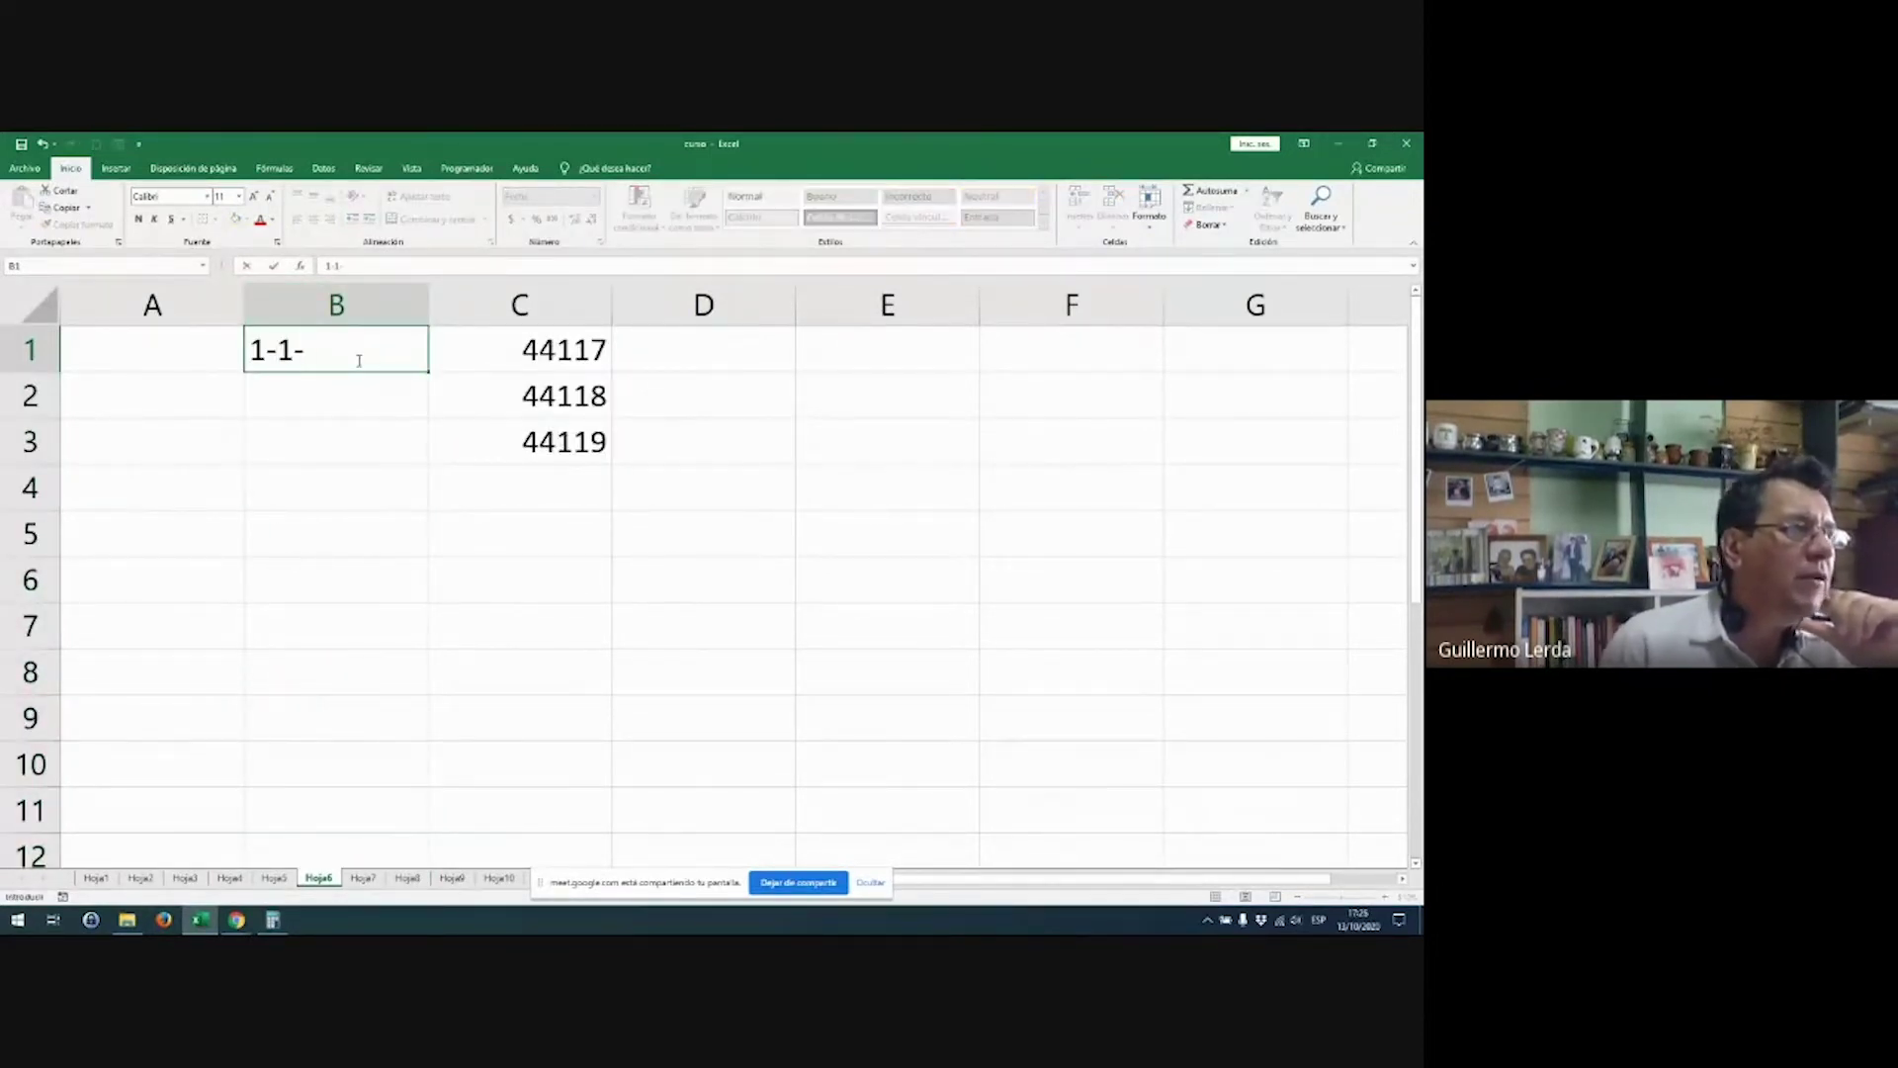
pyautogui.write('00')
pyautogui.press('Return')
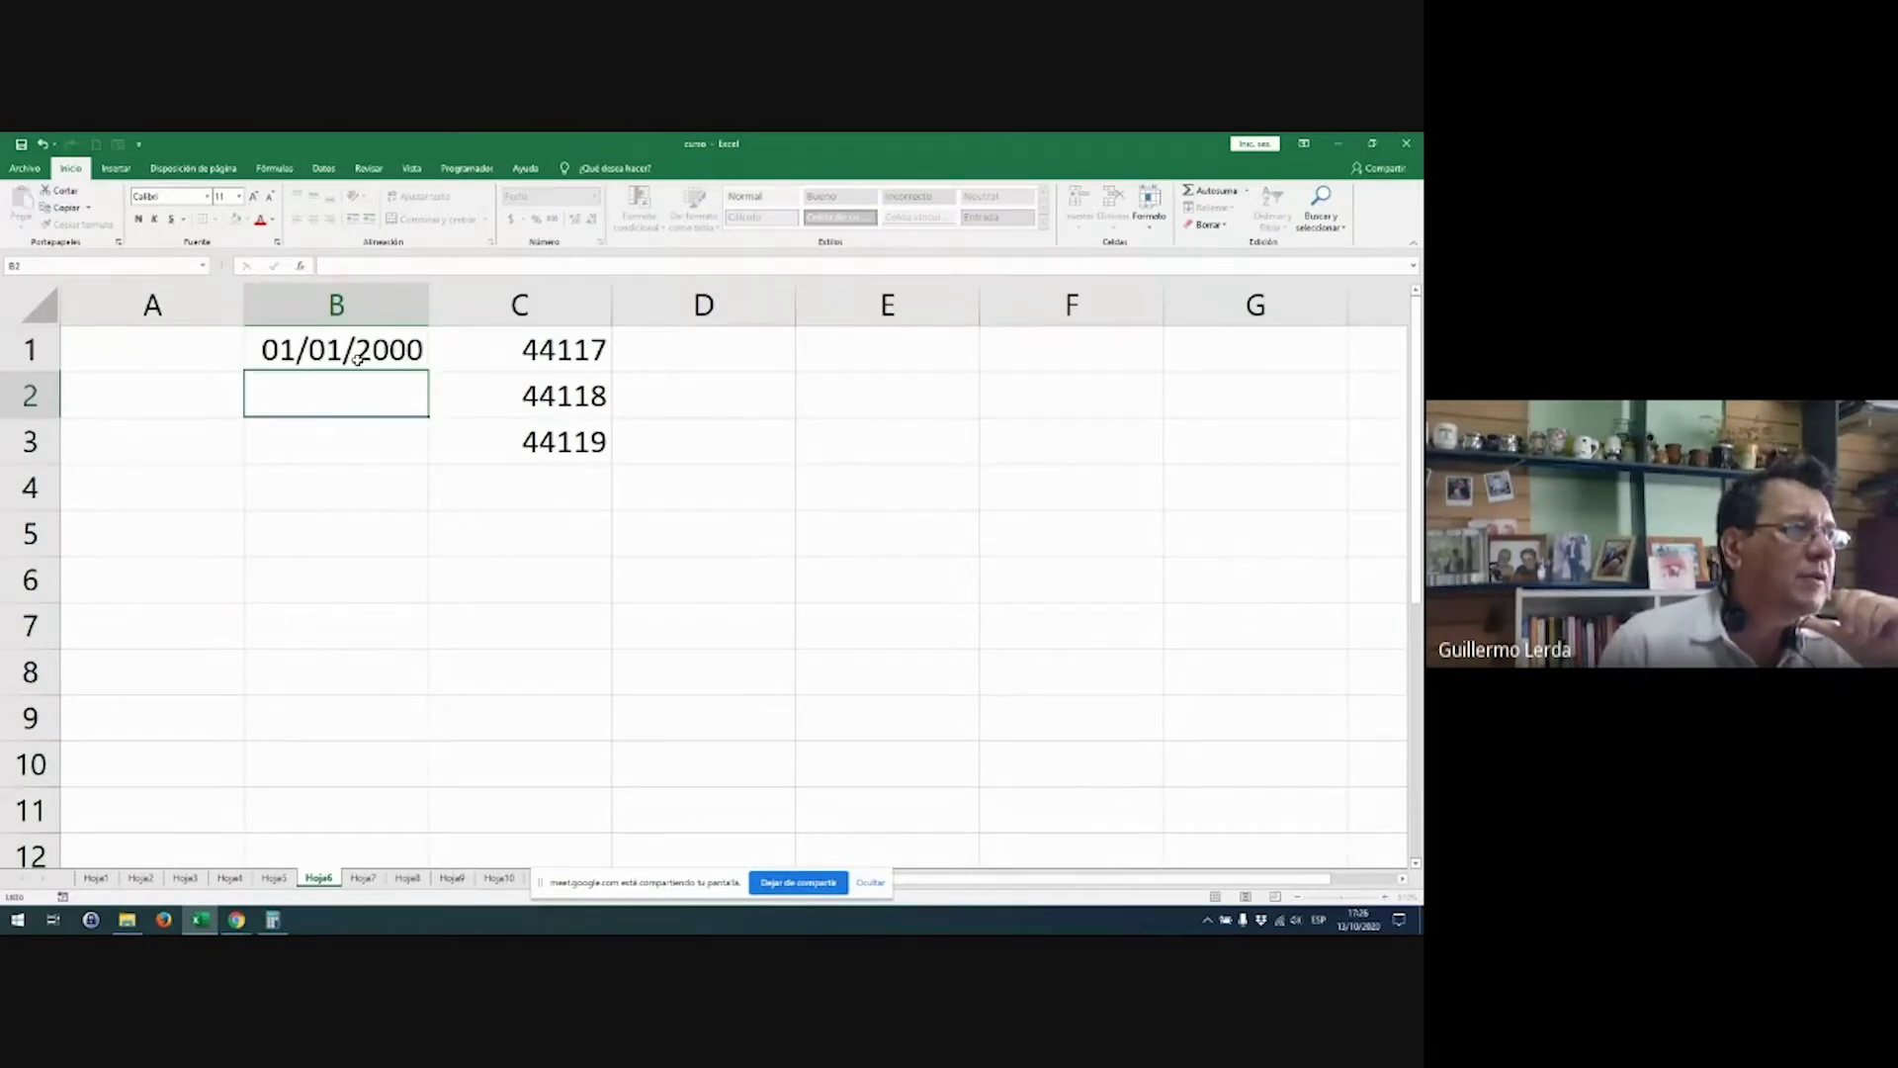
# Step: Replace the date in cell B1 with 1-1-1900
pyautogui.click(358, 358)
pyautogui.write('1')
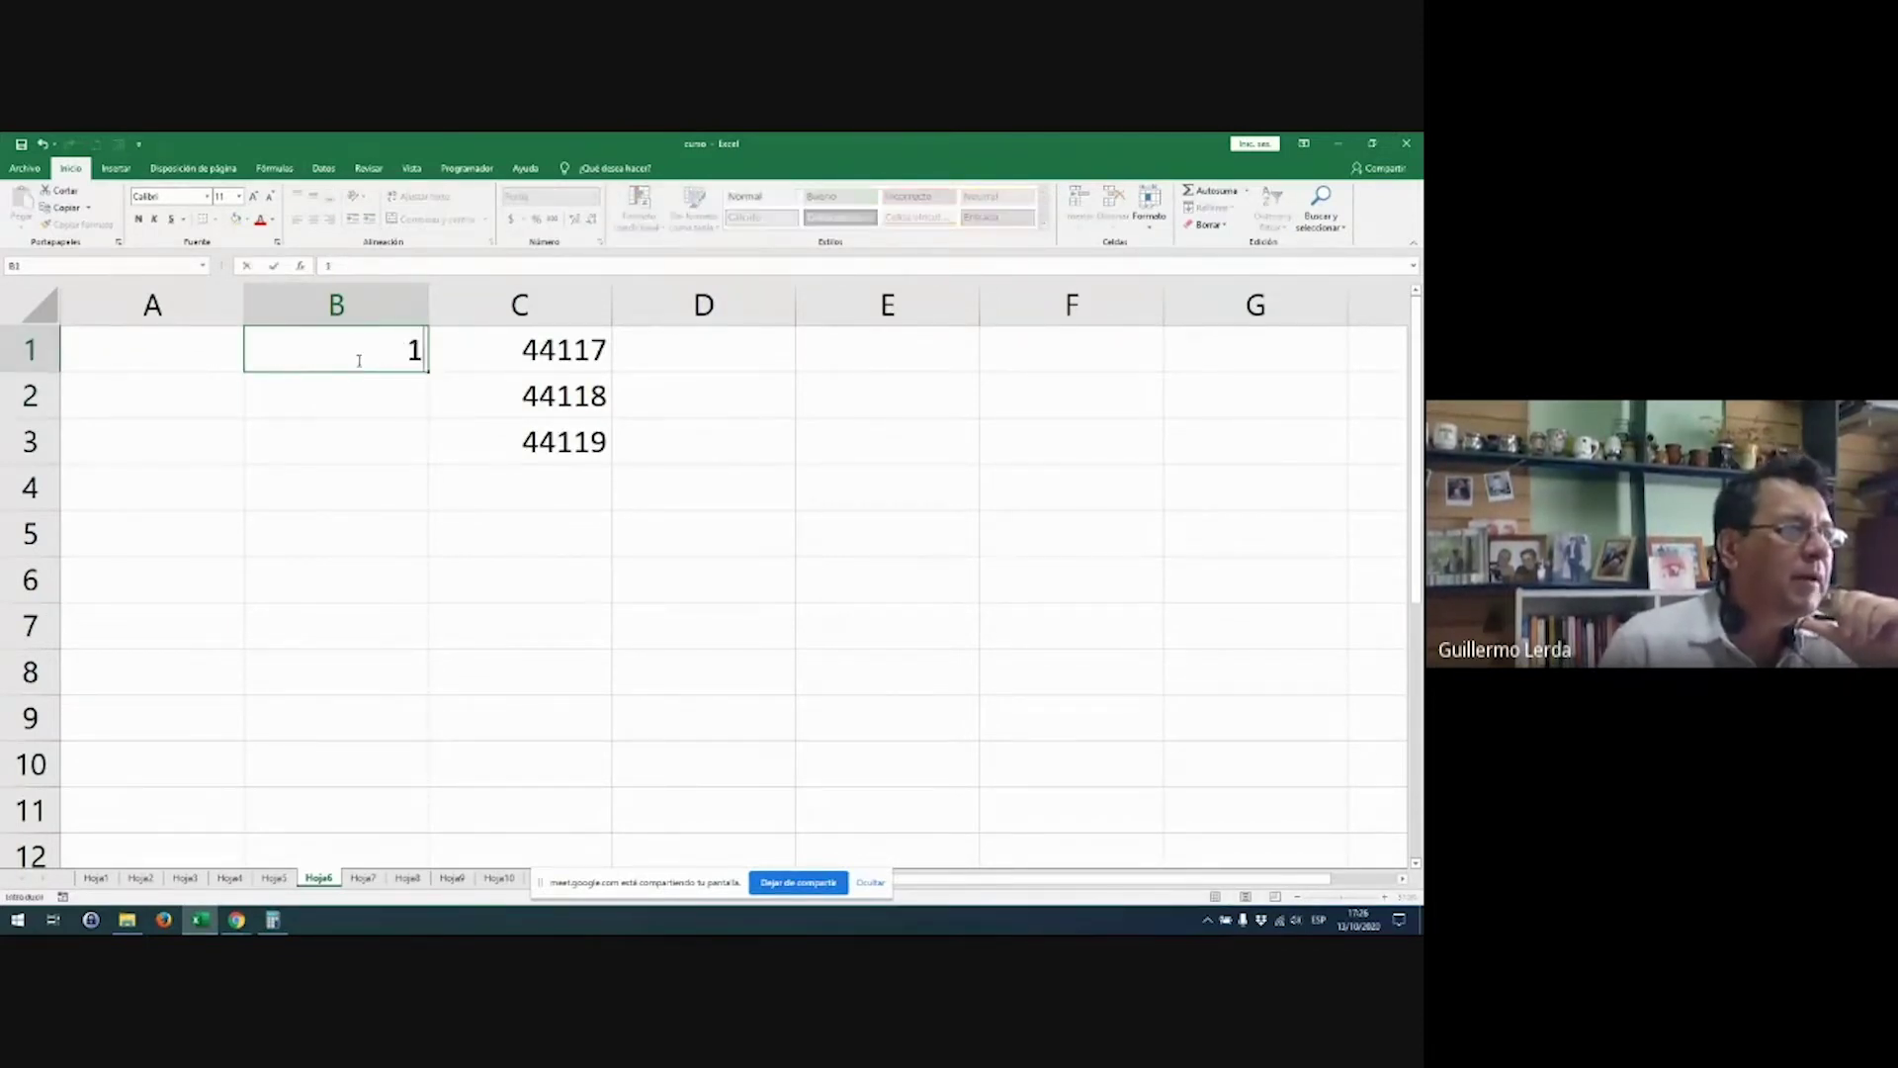
pyautogui.write('-1-1900')
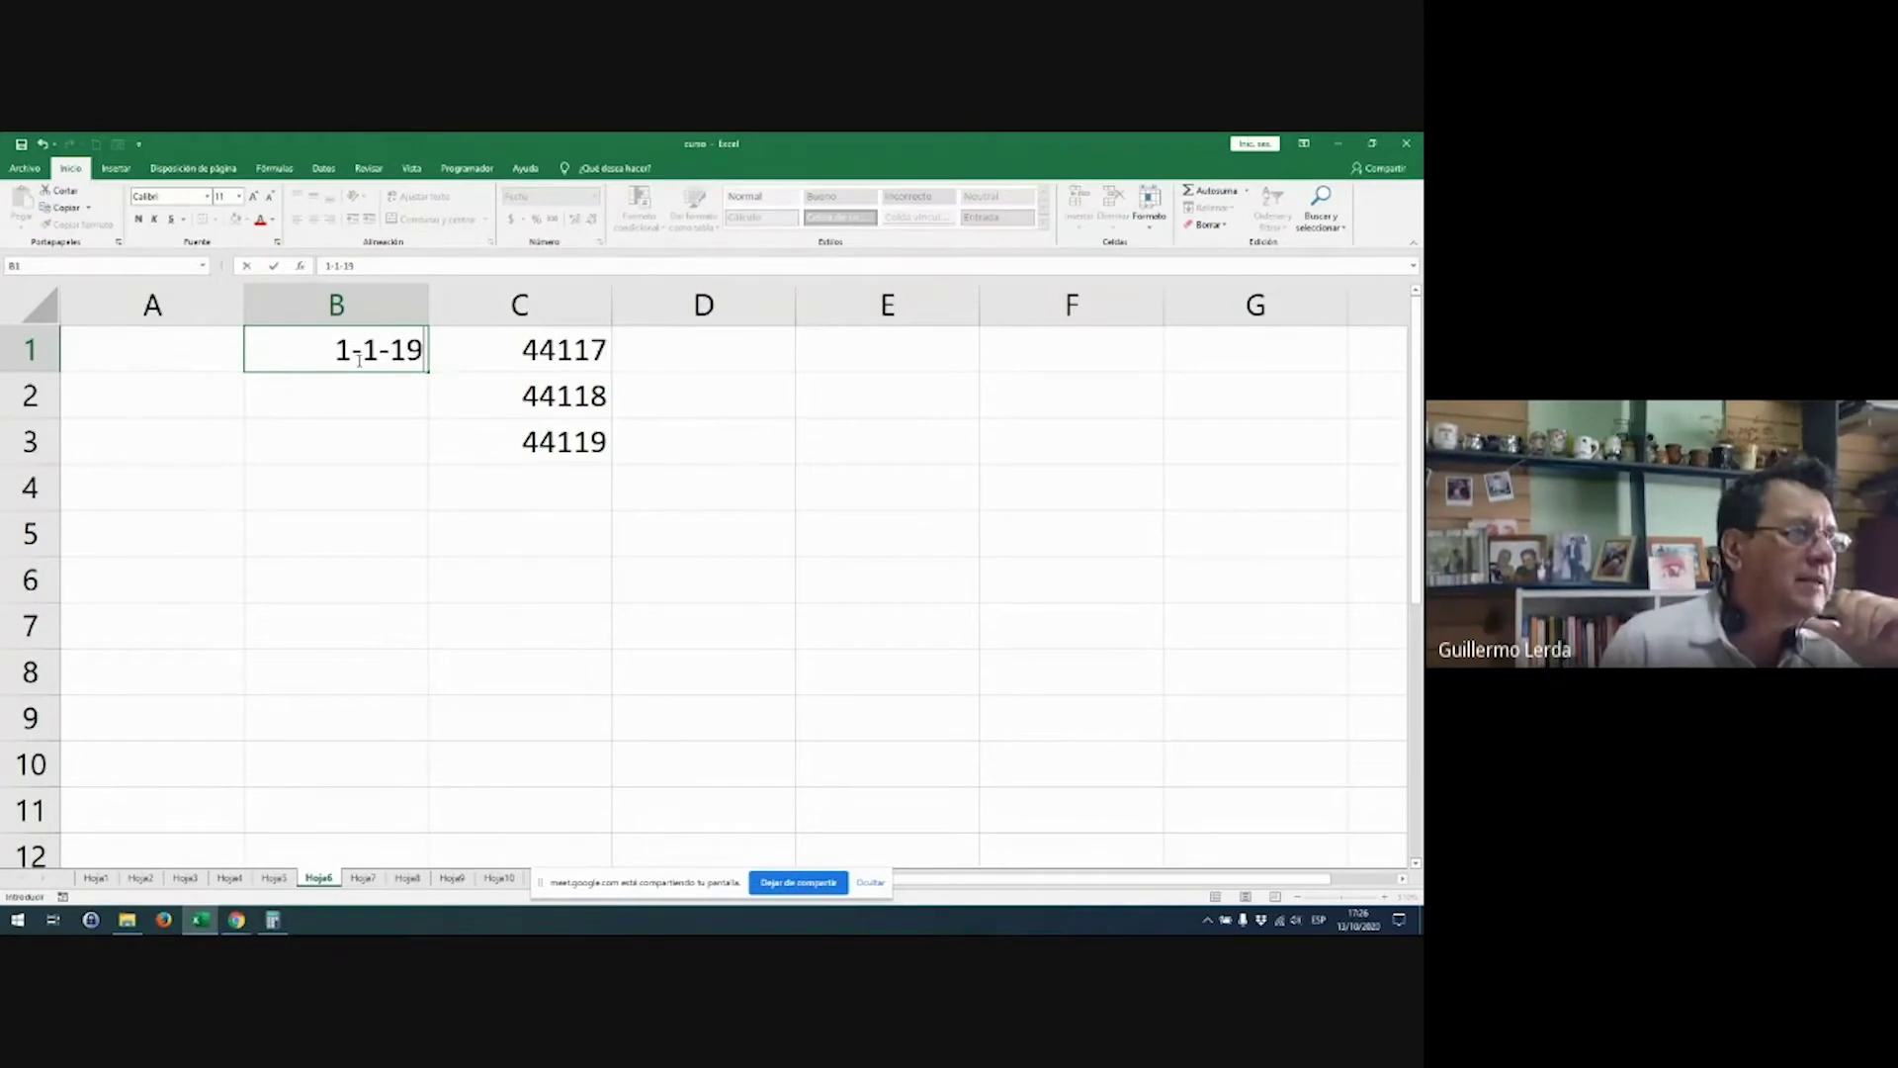
pyautogui.press('Return')
# Step: Change the number format of cell B1 to General and compare its stored value with cell C1
pyautogui.click(381, 348)
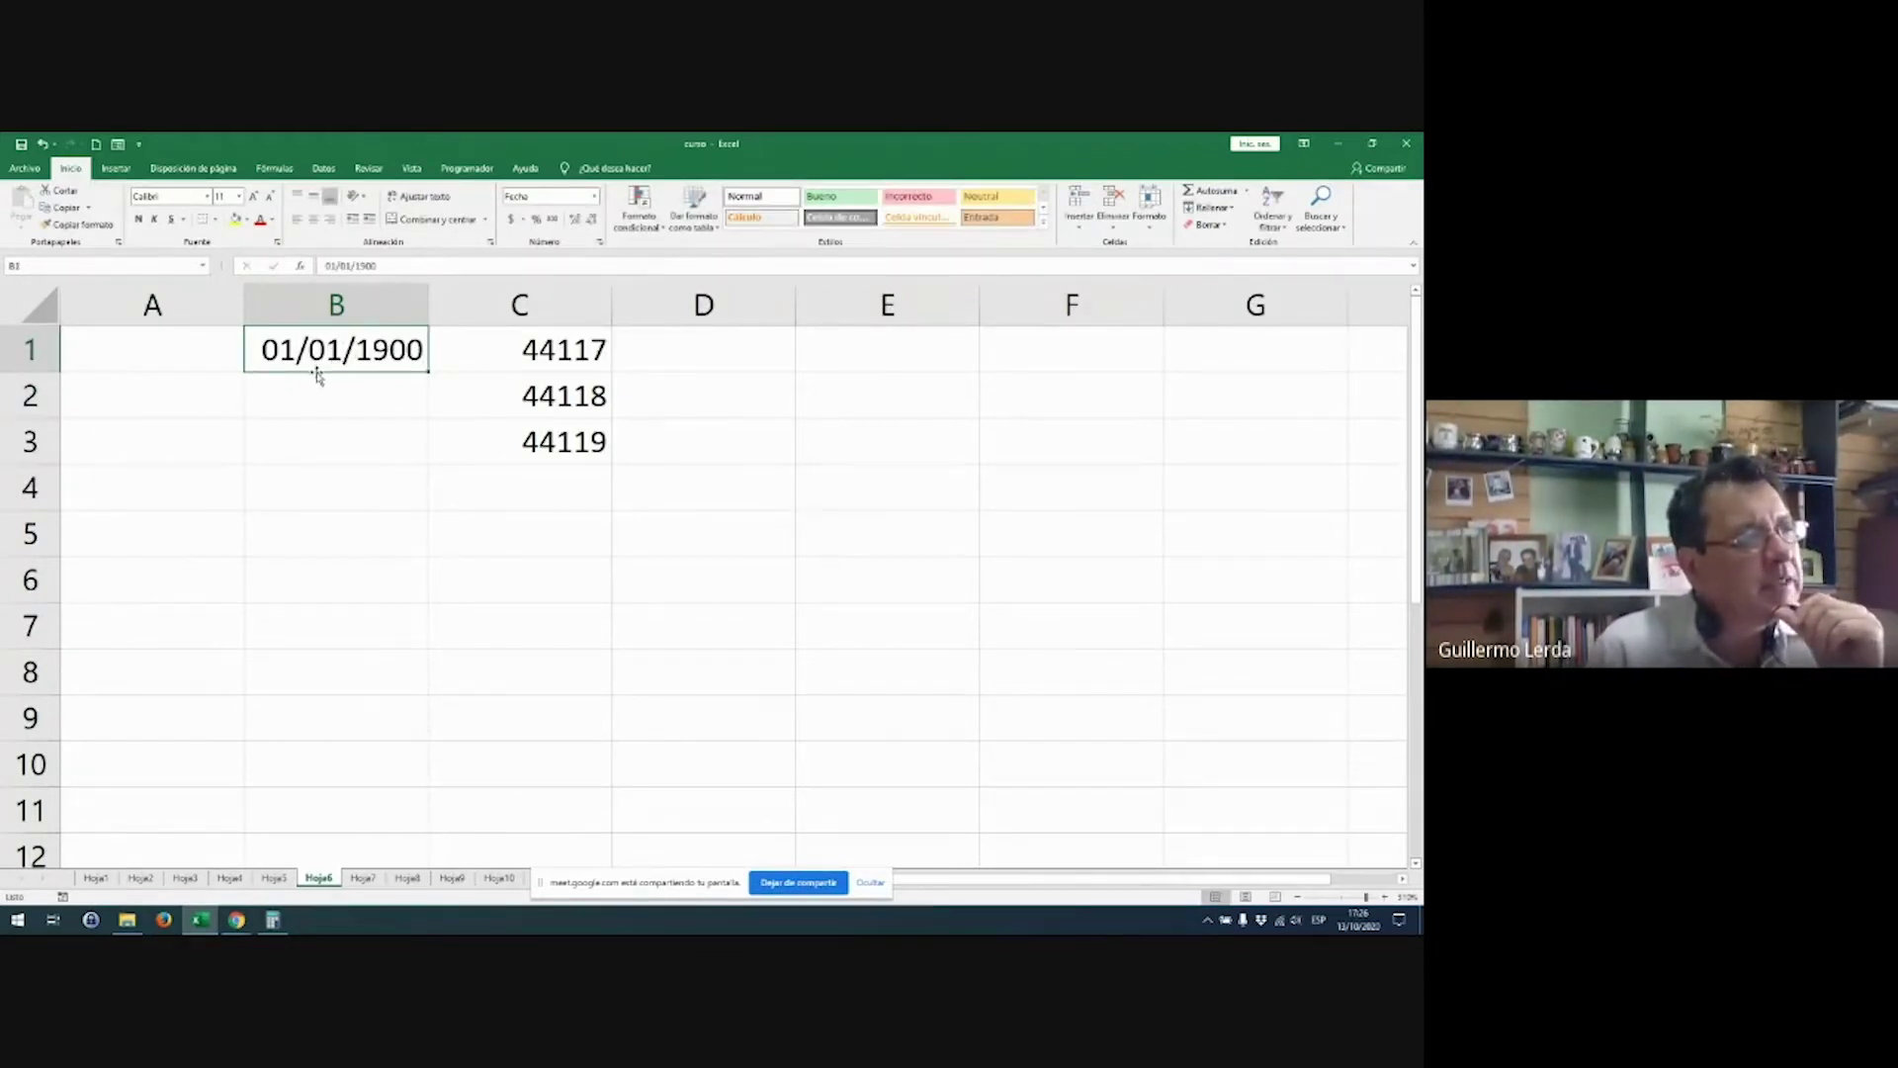
pyautogui.click(595, 198)
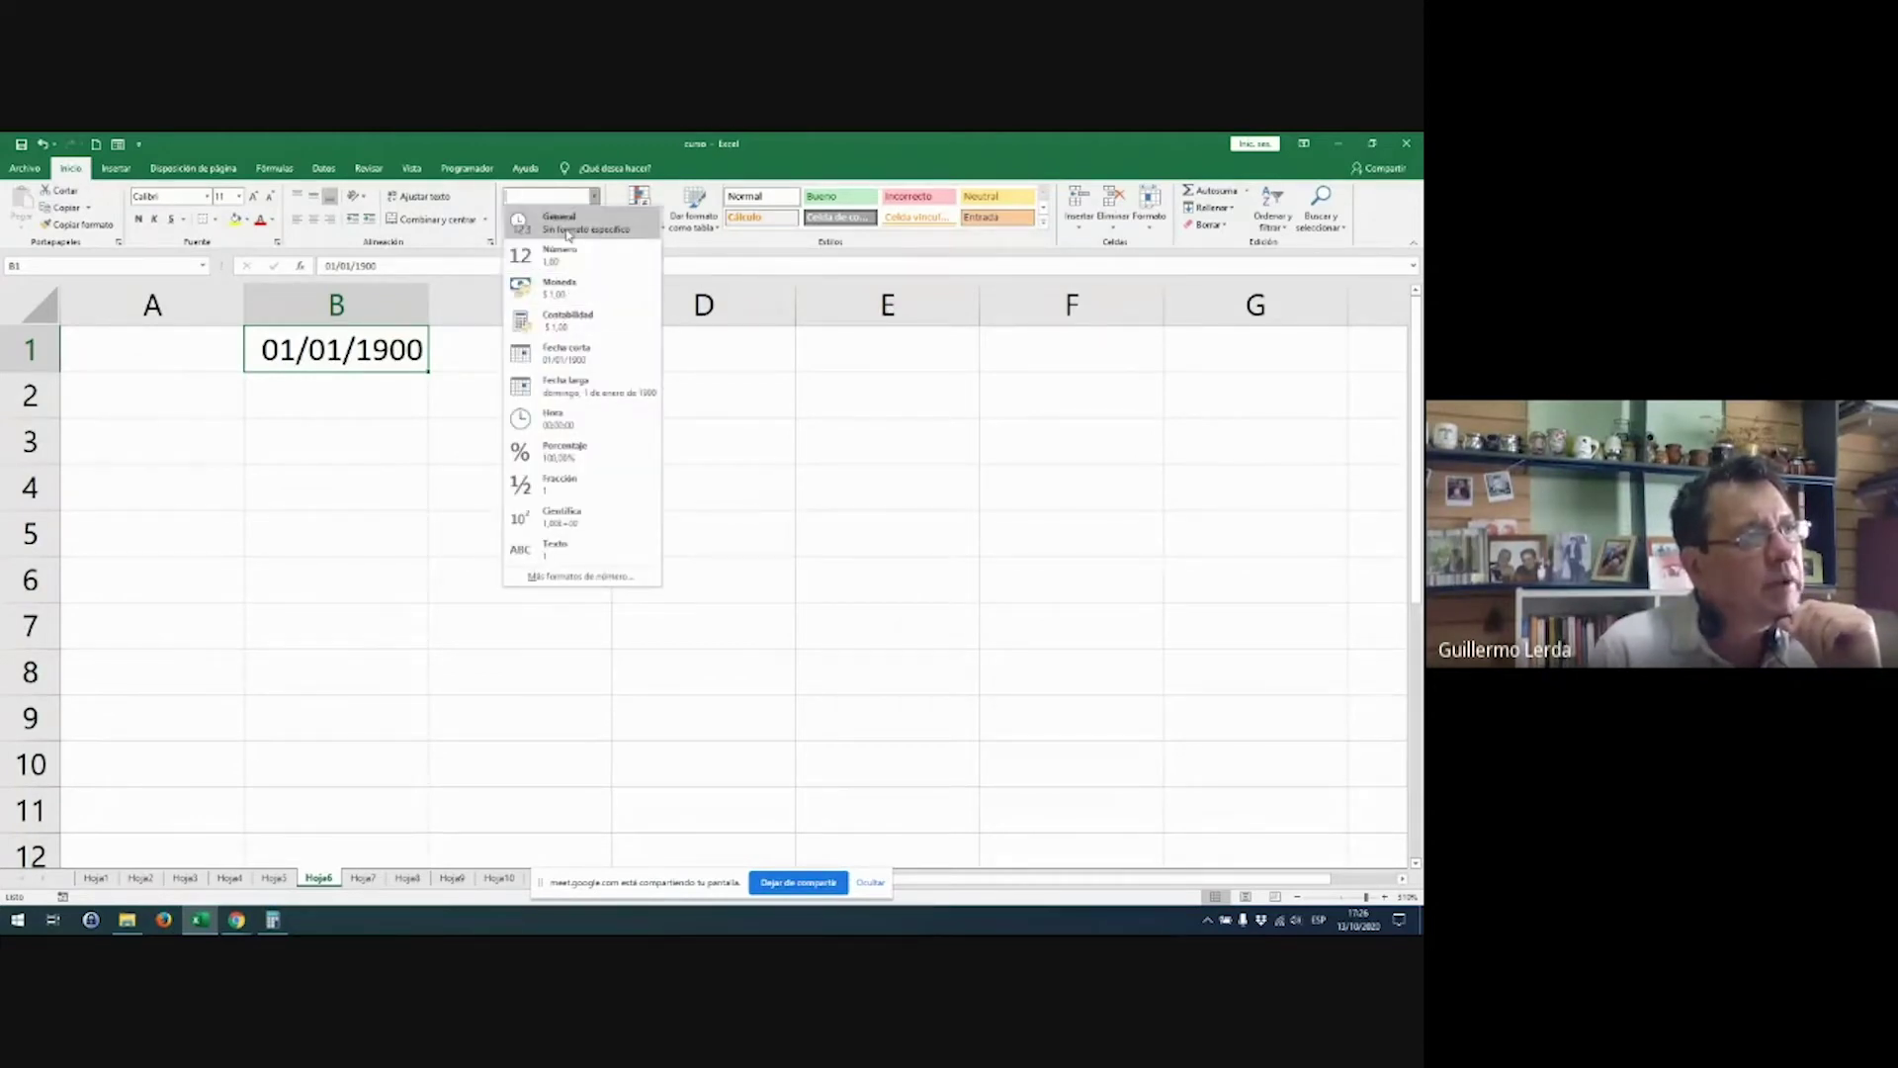
pyautogui.click(569, 226)
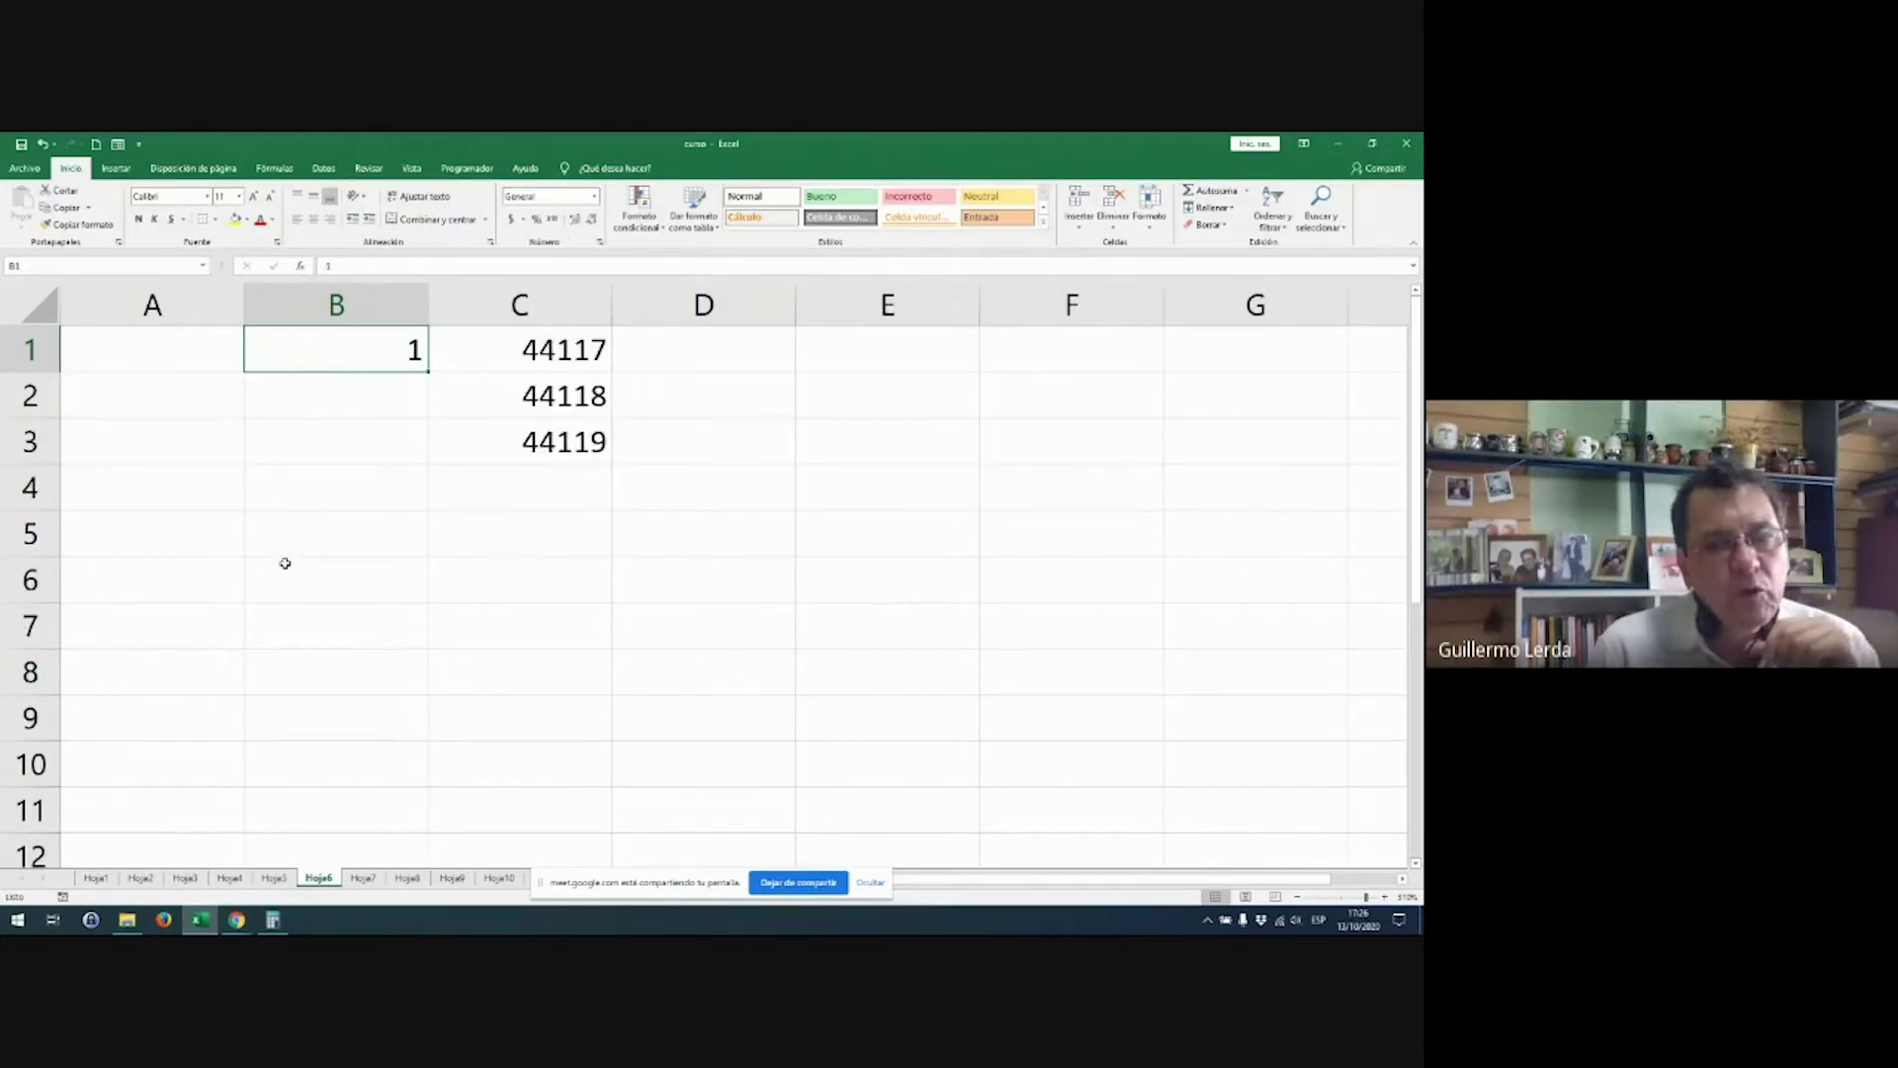
pyautogui.click(515, 348)
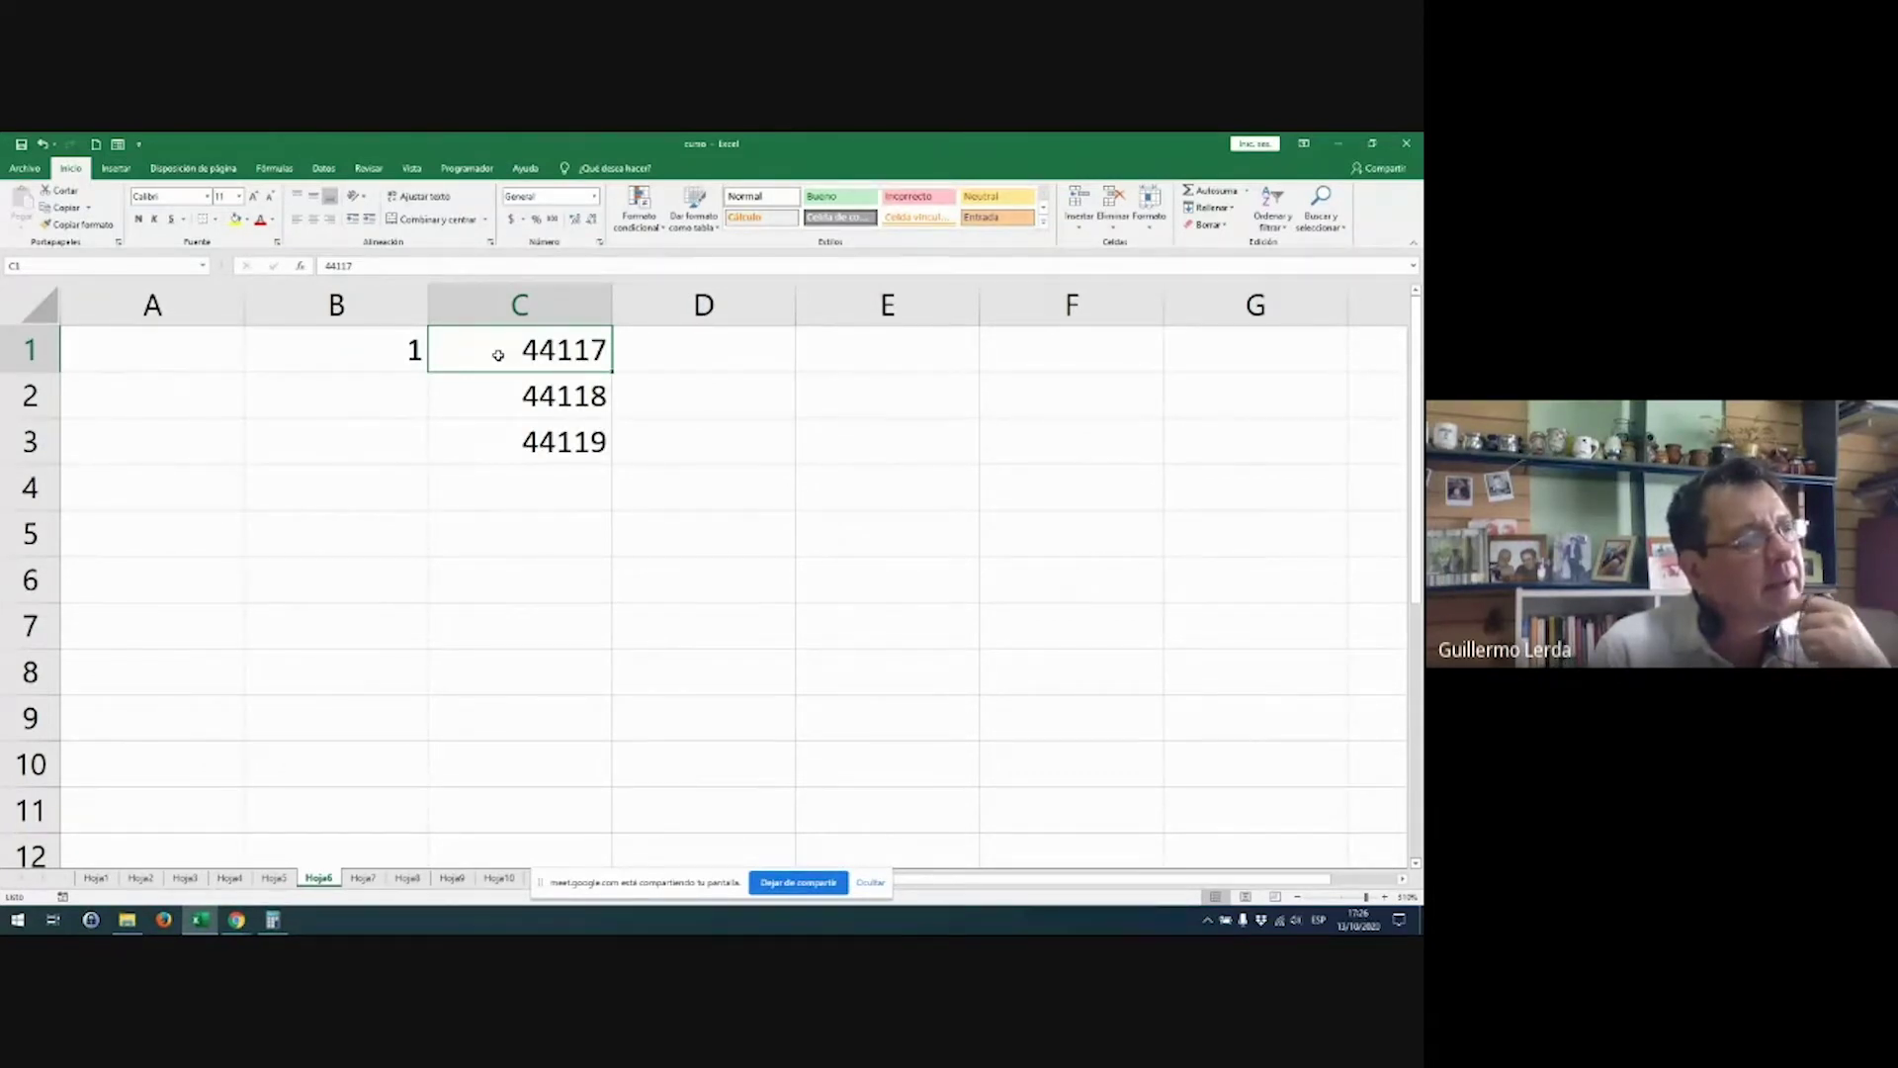
pyautogui.click(337, 354)
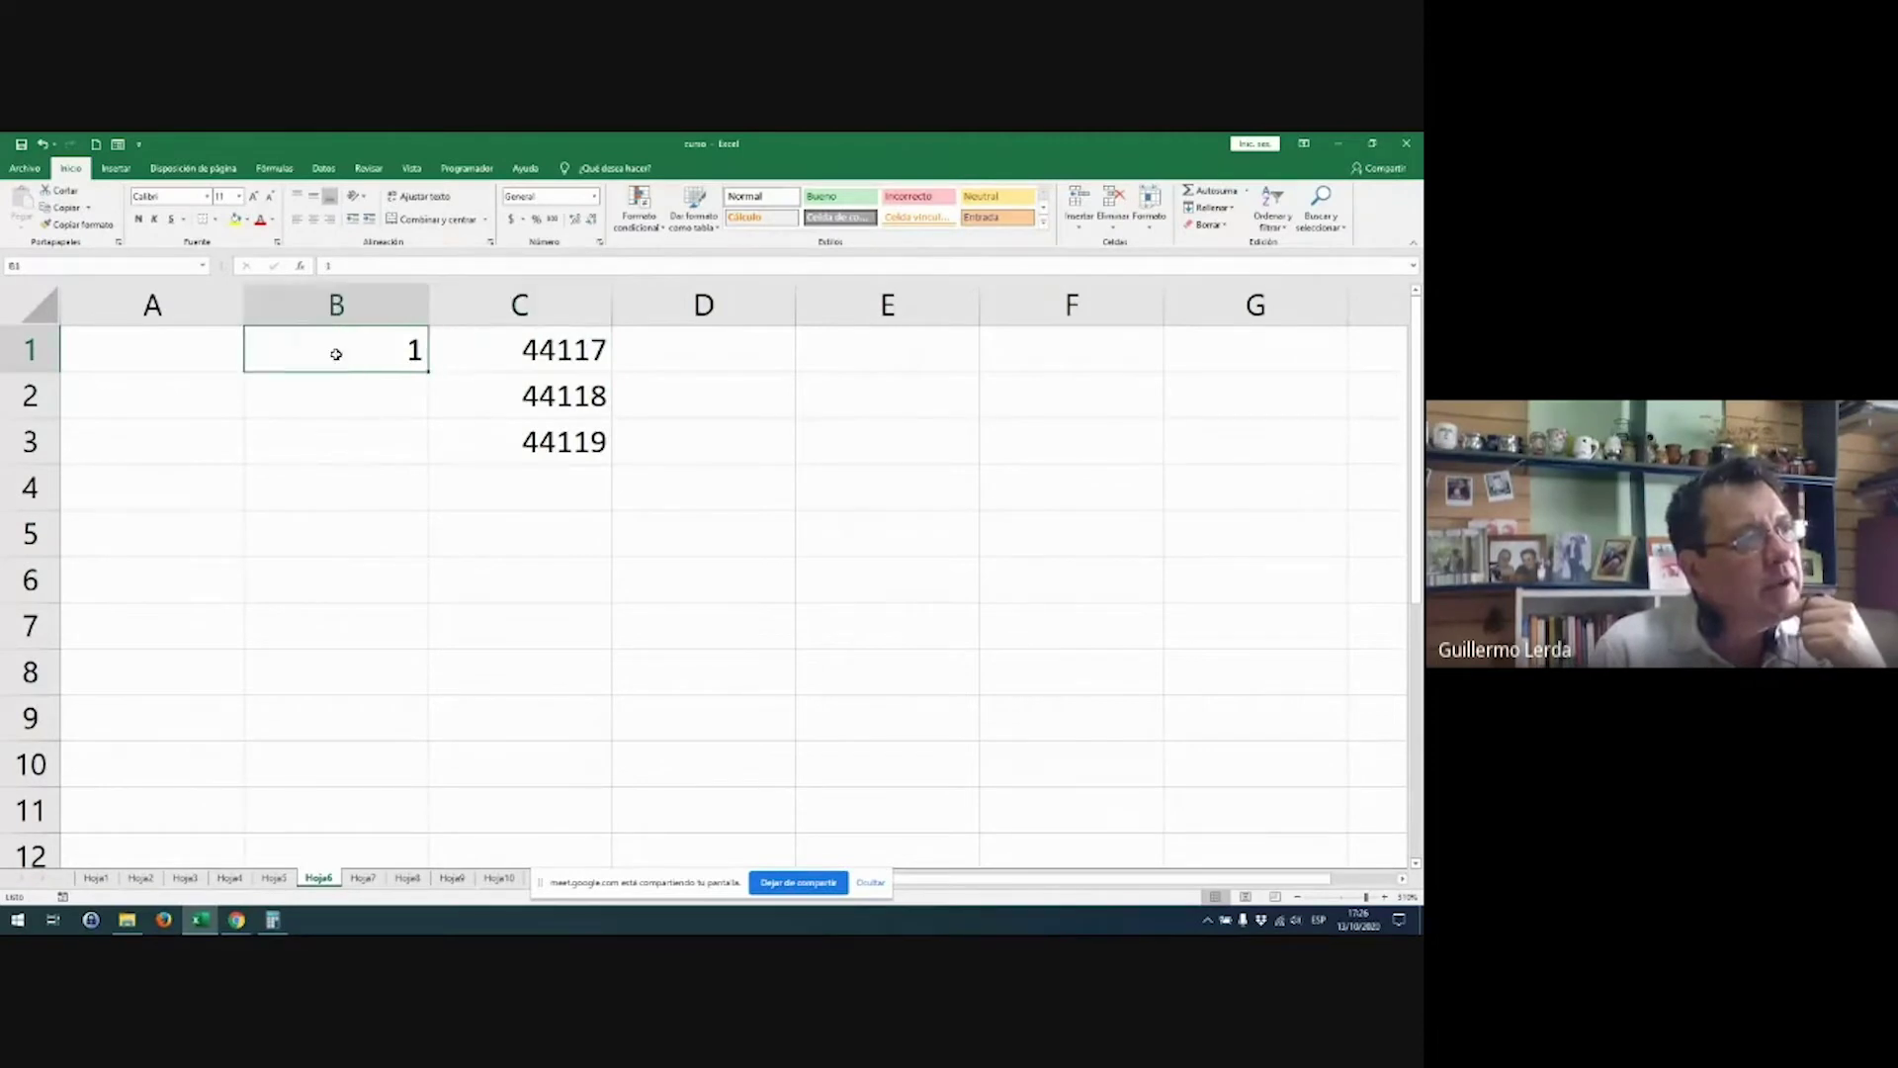
# Step: Apply the Fecha corta format to the range B1:C3
pyautogui.moveTo(433, 354); pyautogui.dragTo(504, 439)
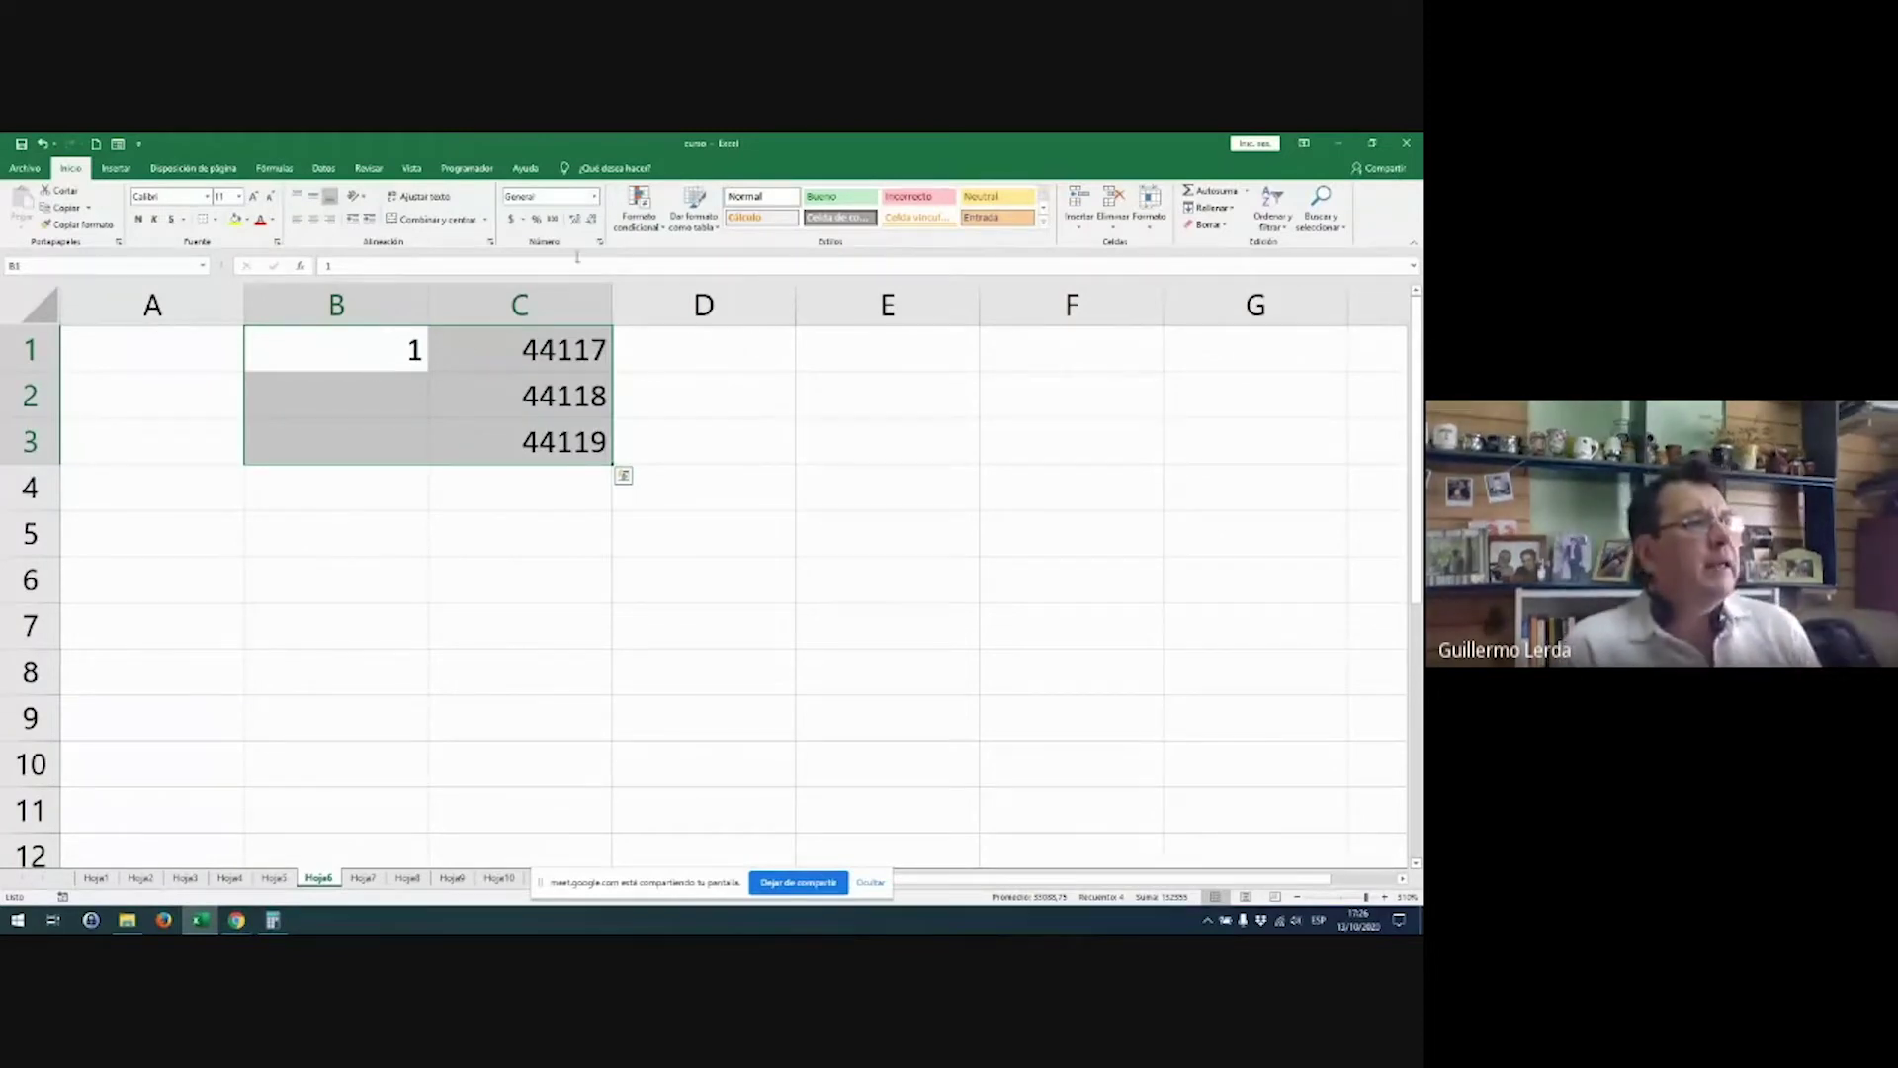
pyautogui.click(595, 197)
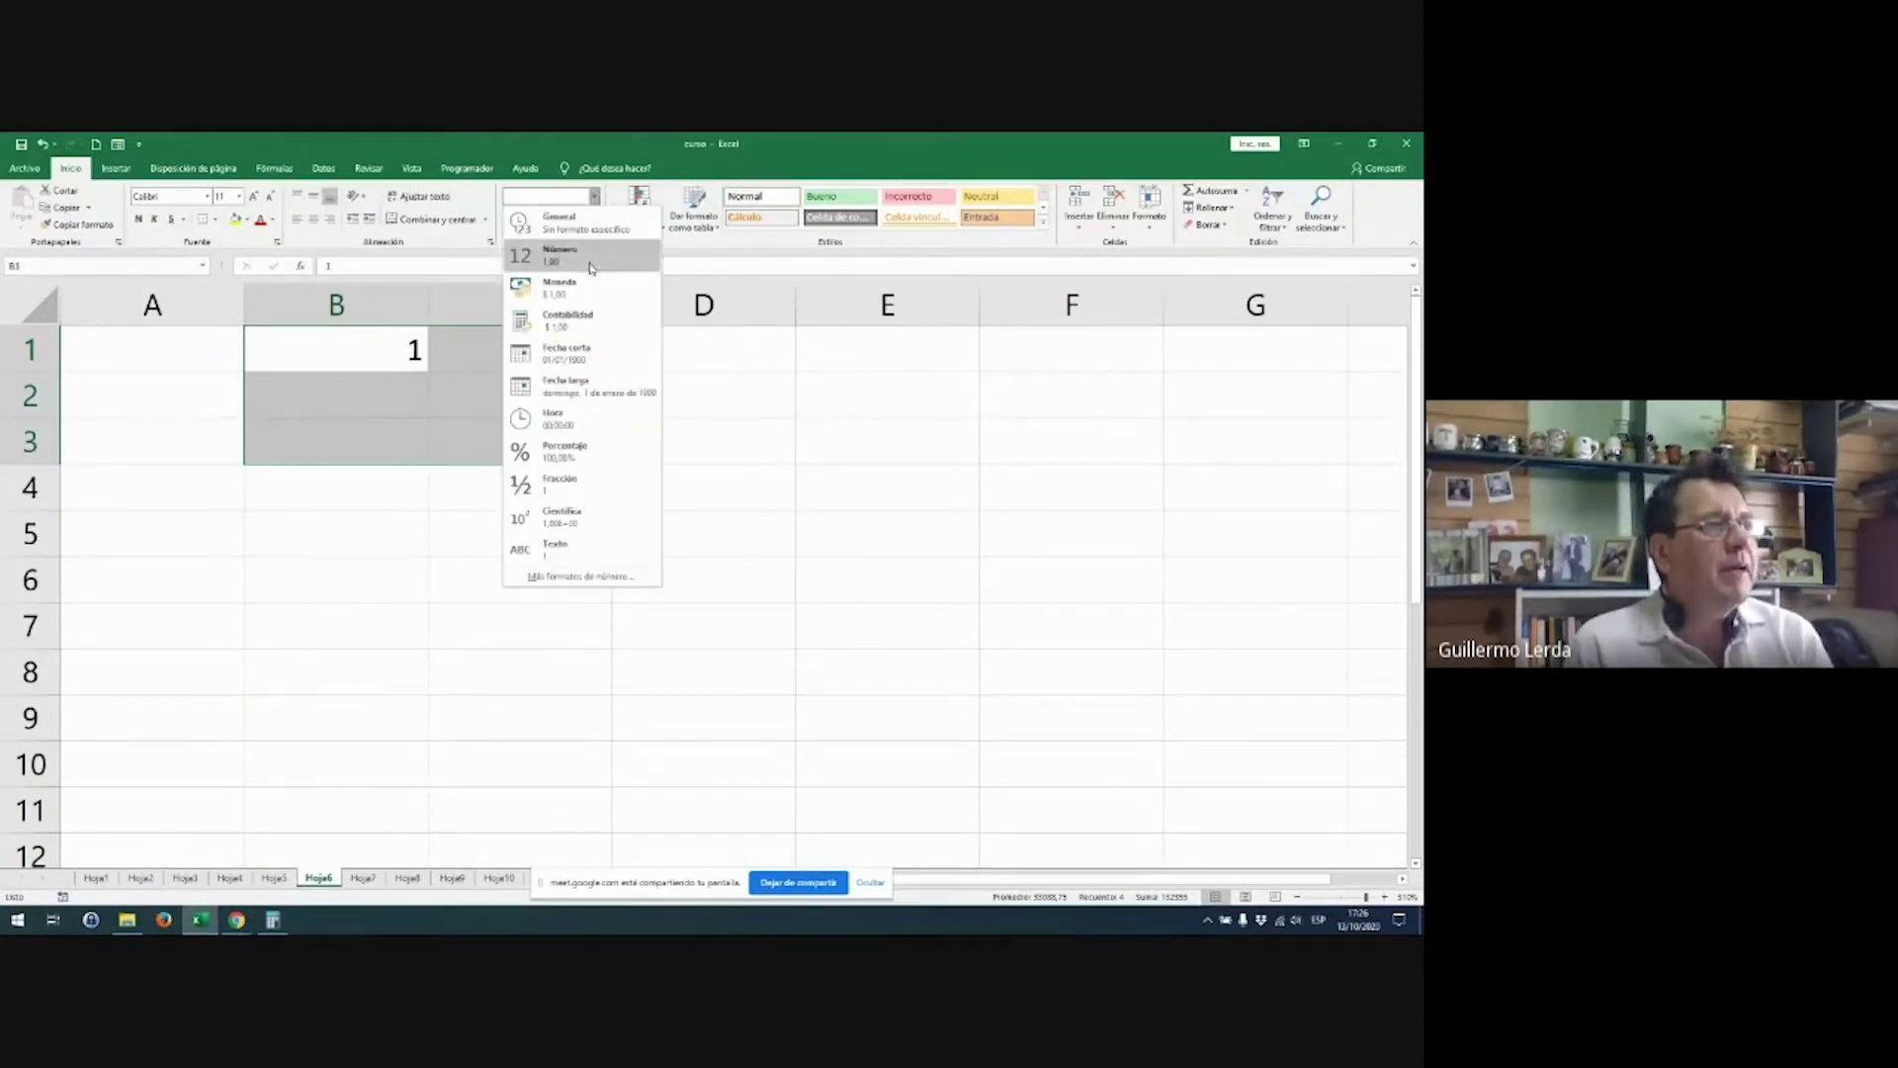
pyautogui.click(566, 353)
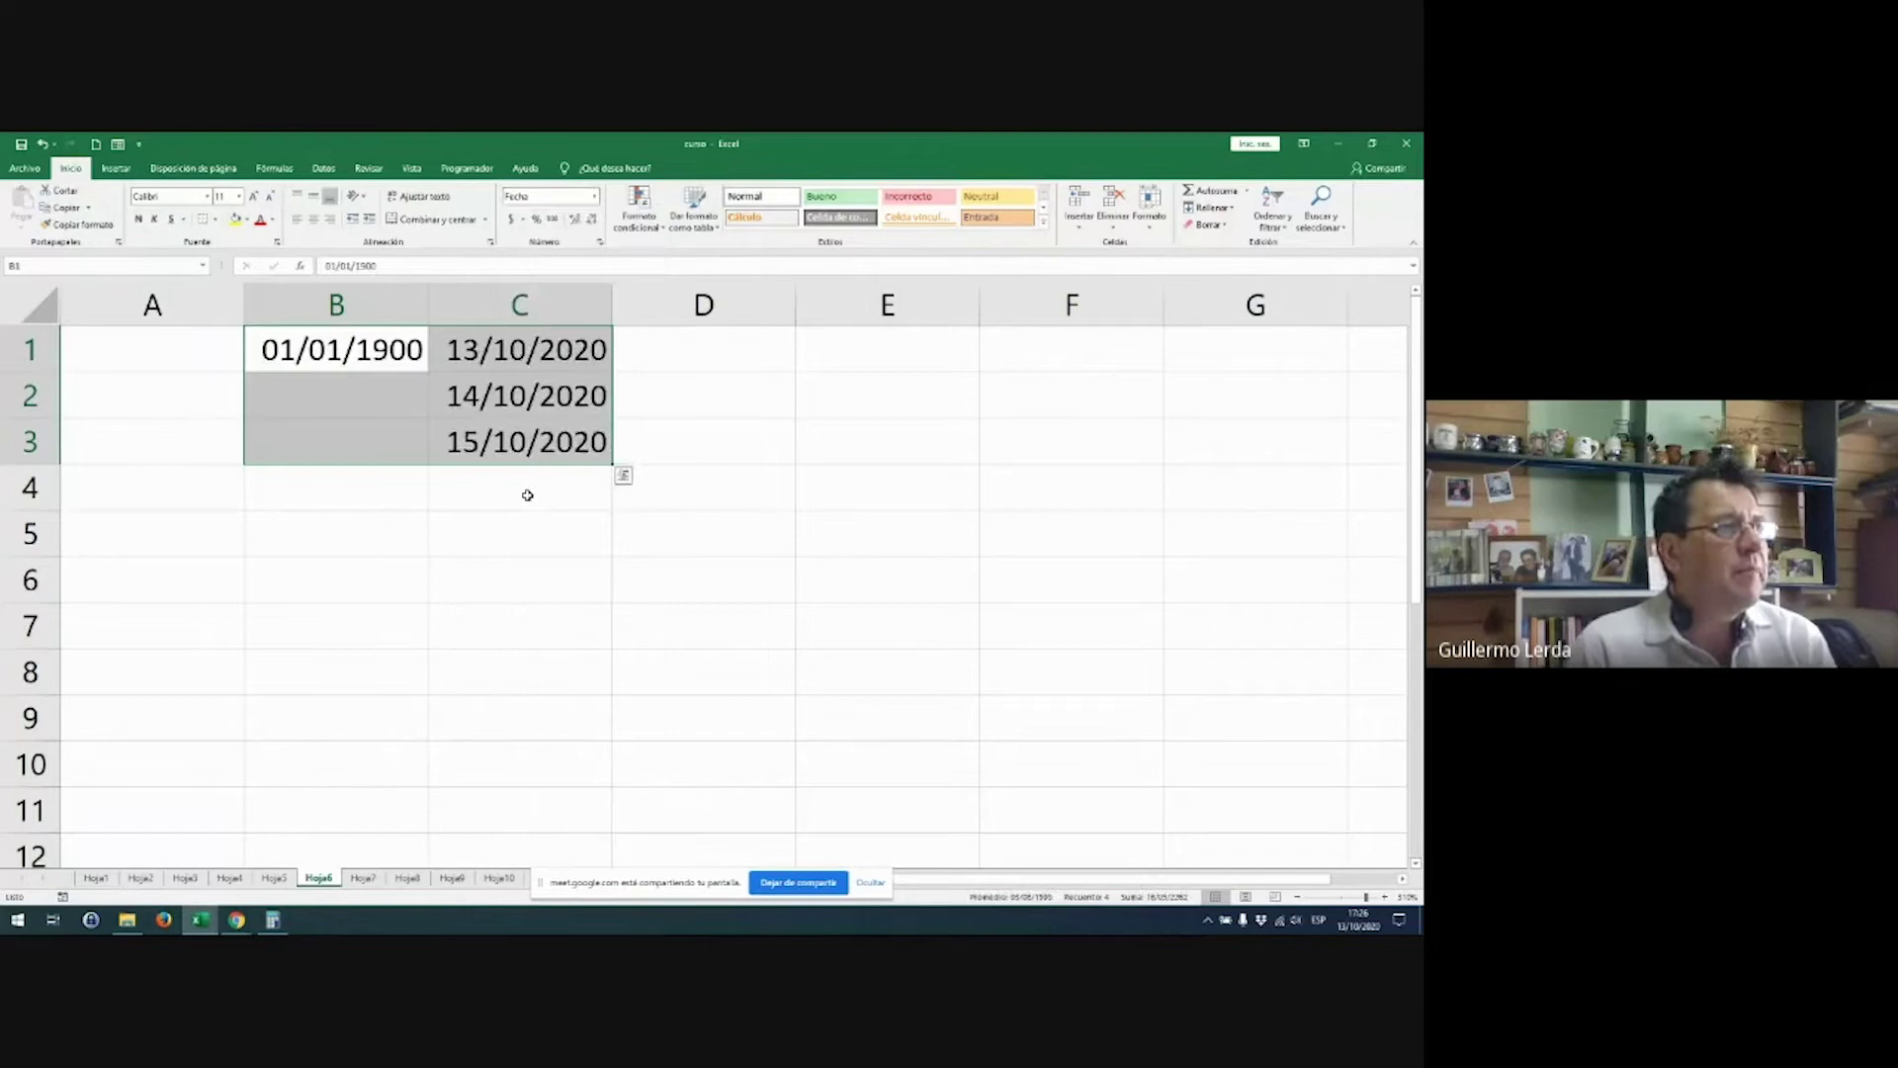
pyautogui.click(395, 568)
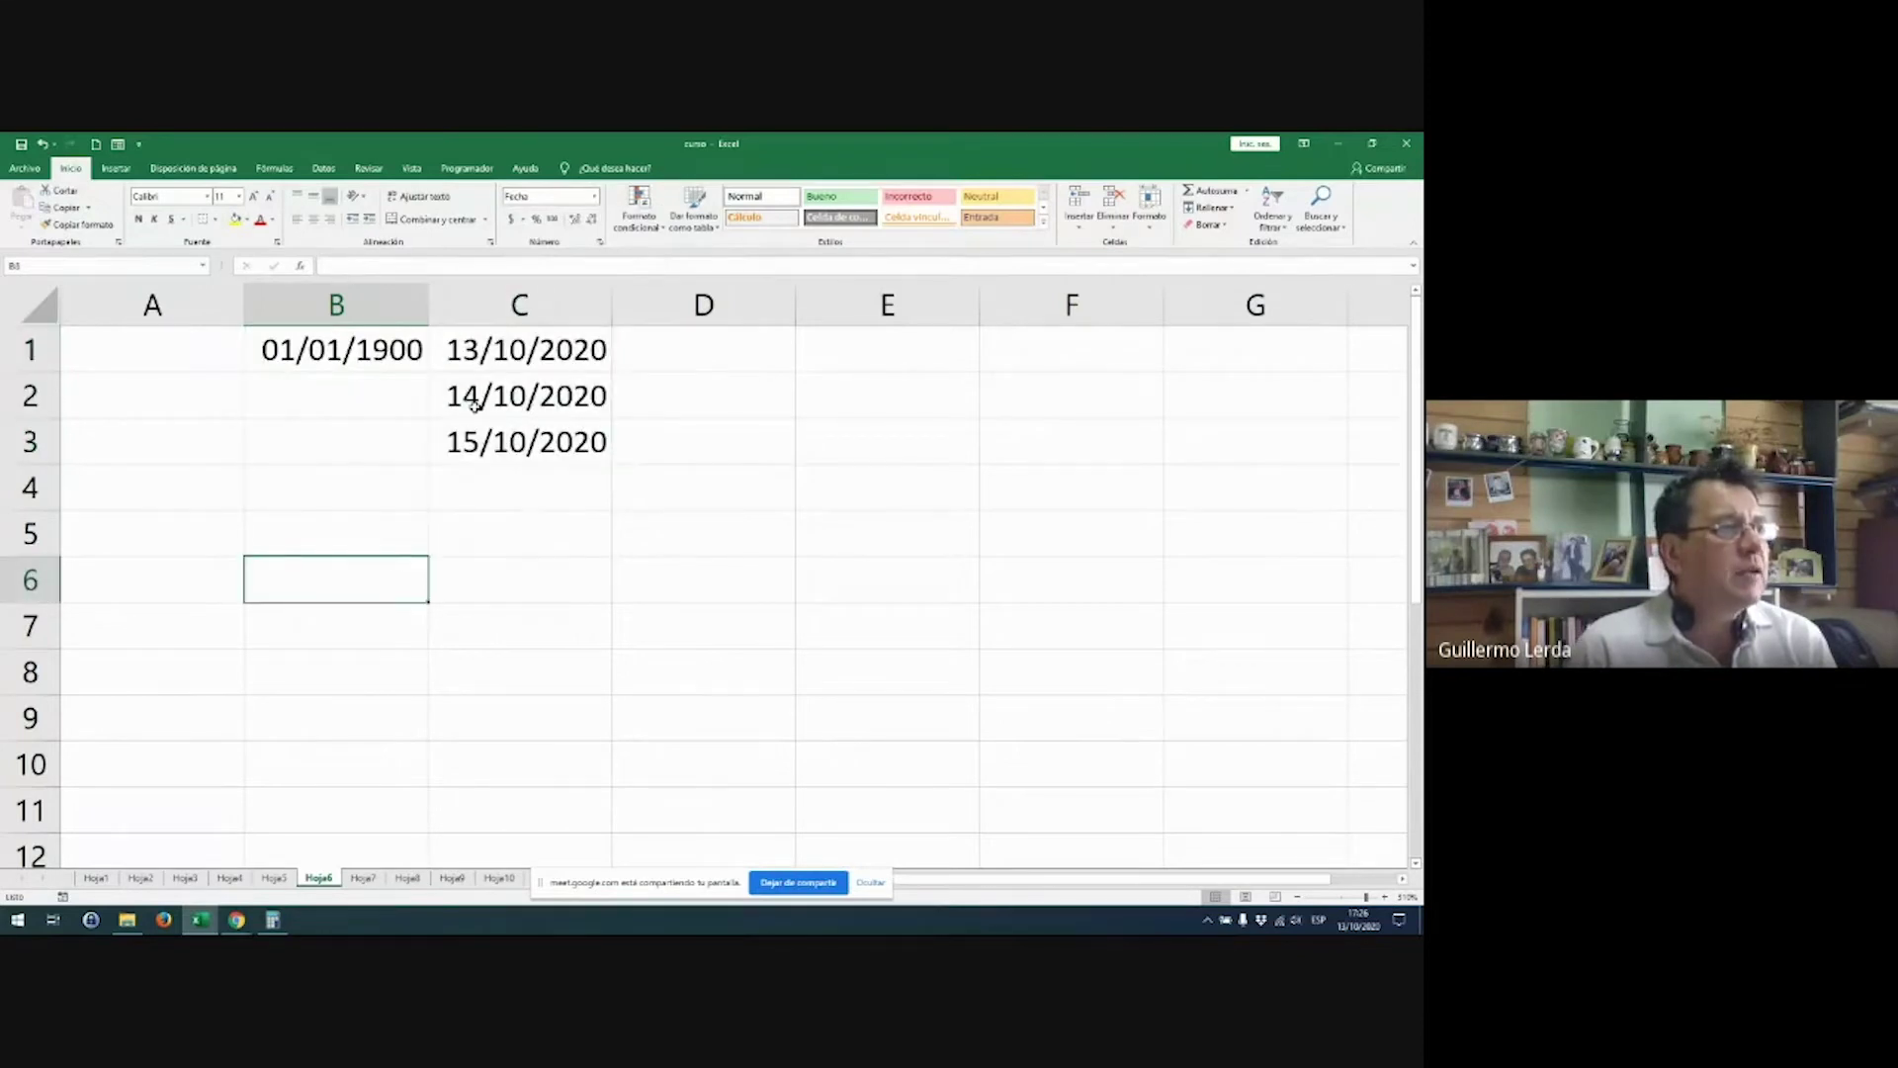
pyautogui.doubleClick(475, 348)
pyautogui.click(494, 576)
# Step: Switch the date in cell C1 to the Número format and back to Fecha corta
pyautogui.click(522, 361)
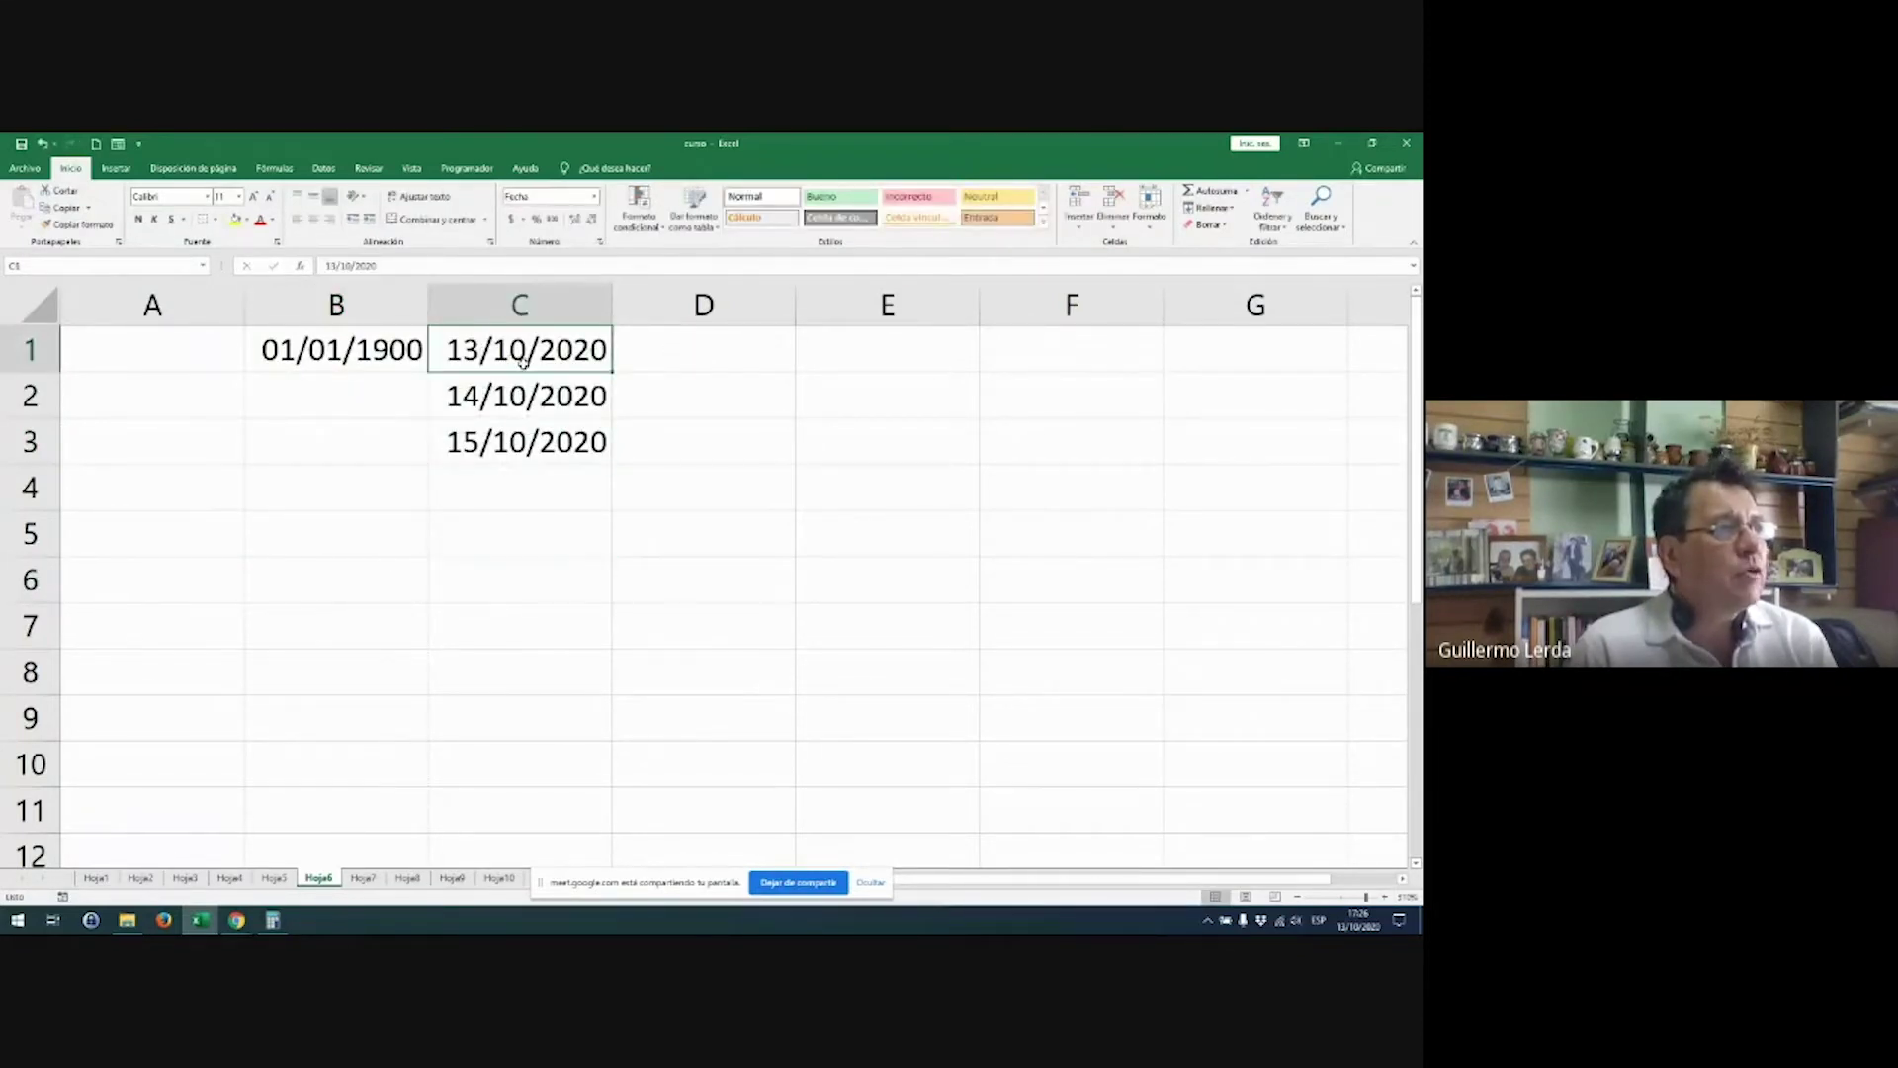
pyautogui.click(593, 197)
pyautogui.click(569, 250)
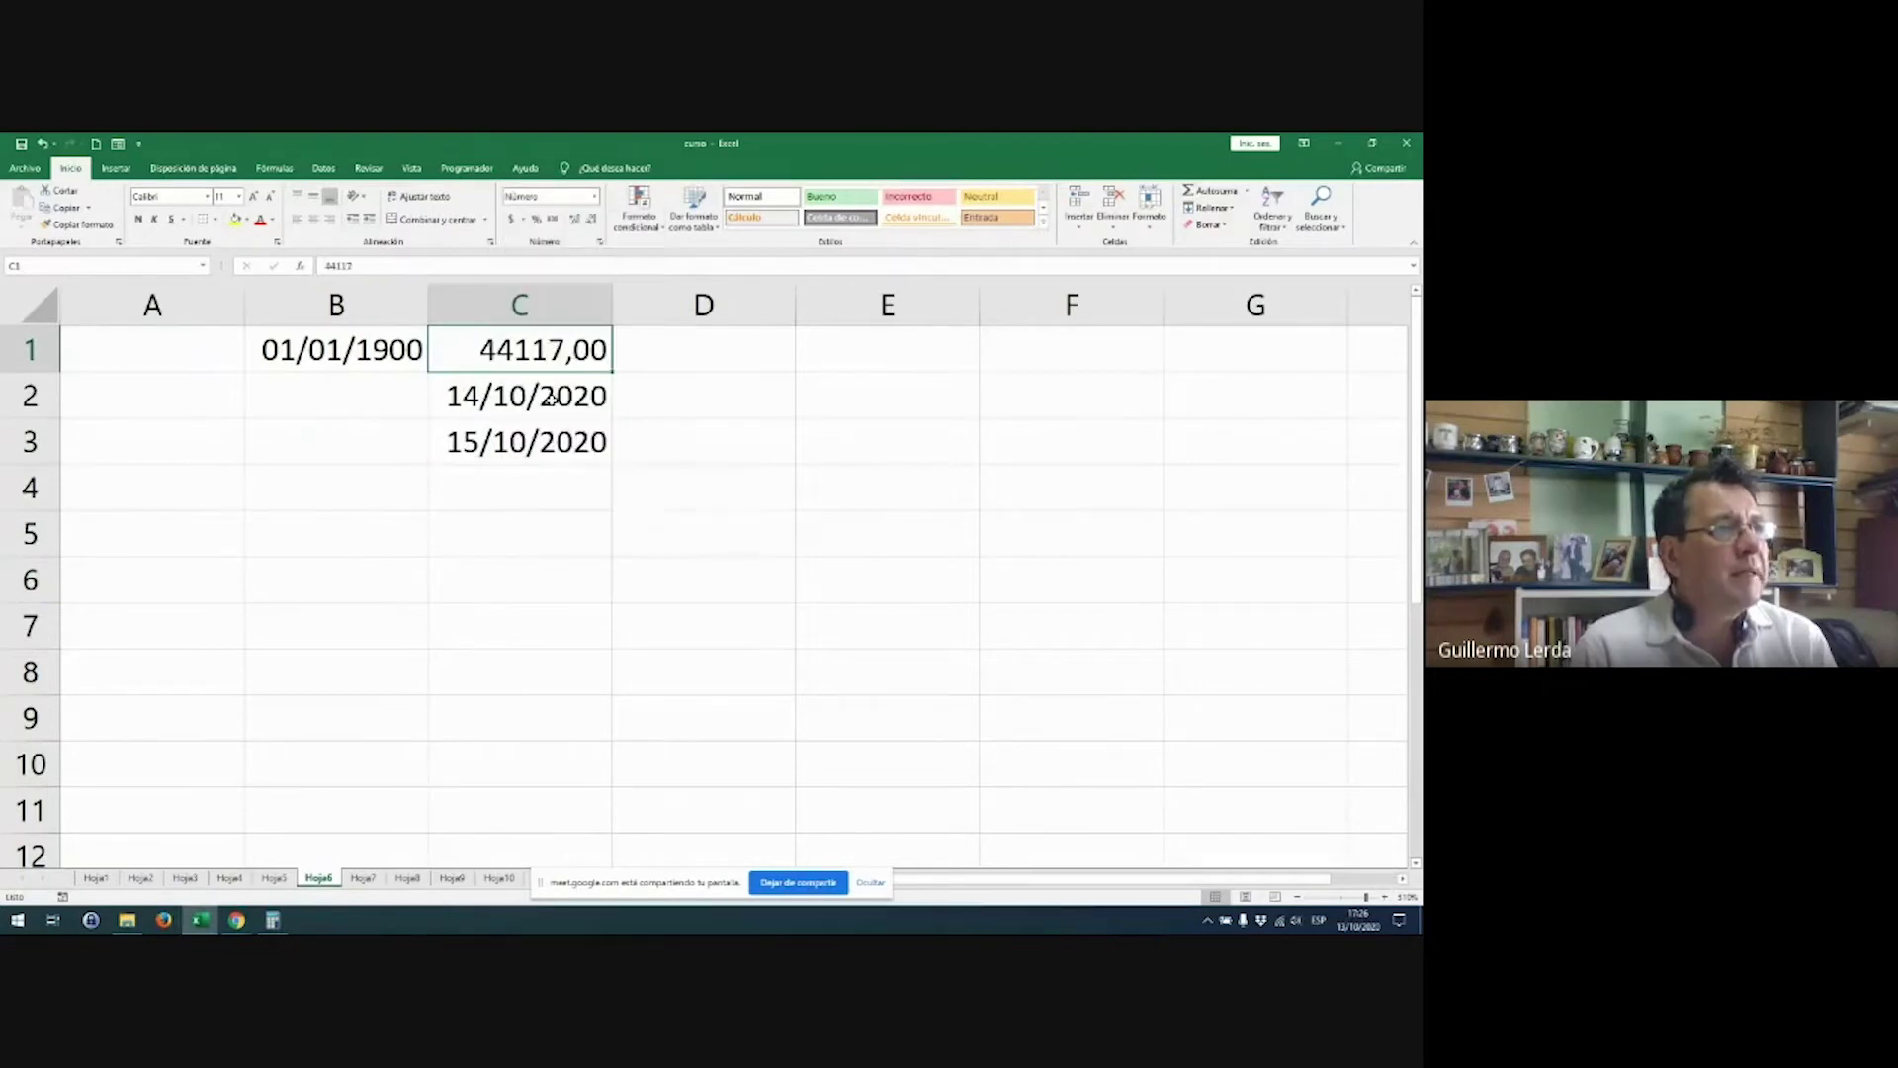
pyautogui.click(593, 196)
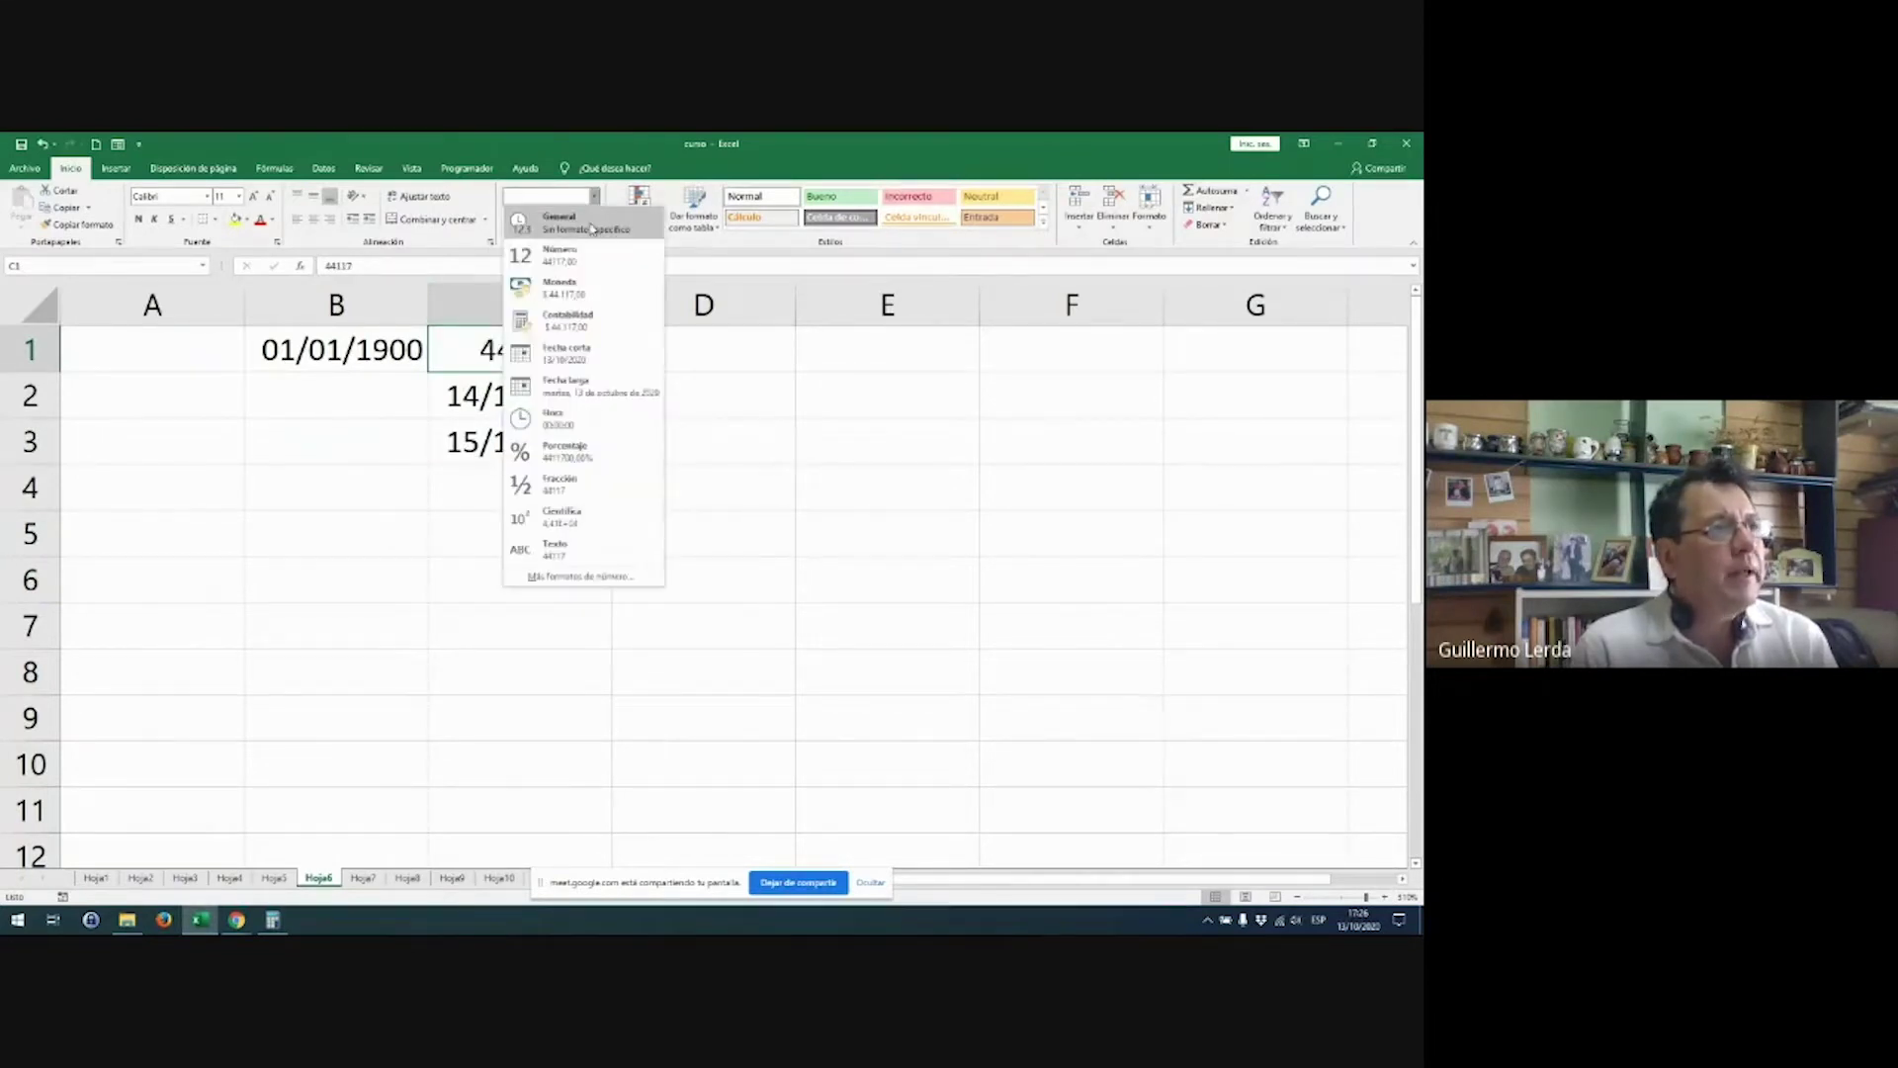
pyautogui.click(593, 351)
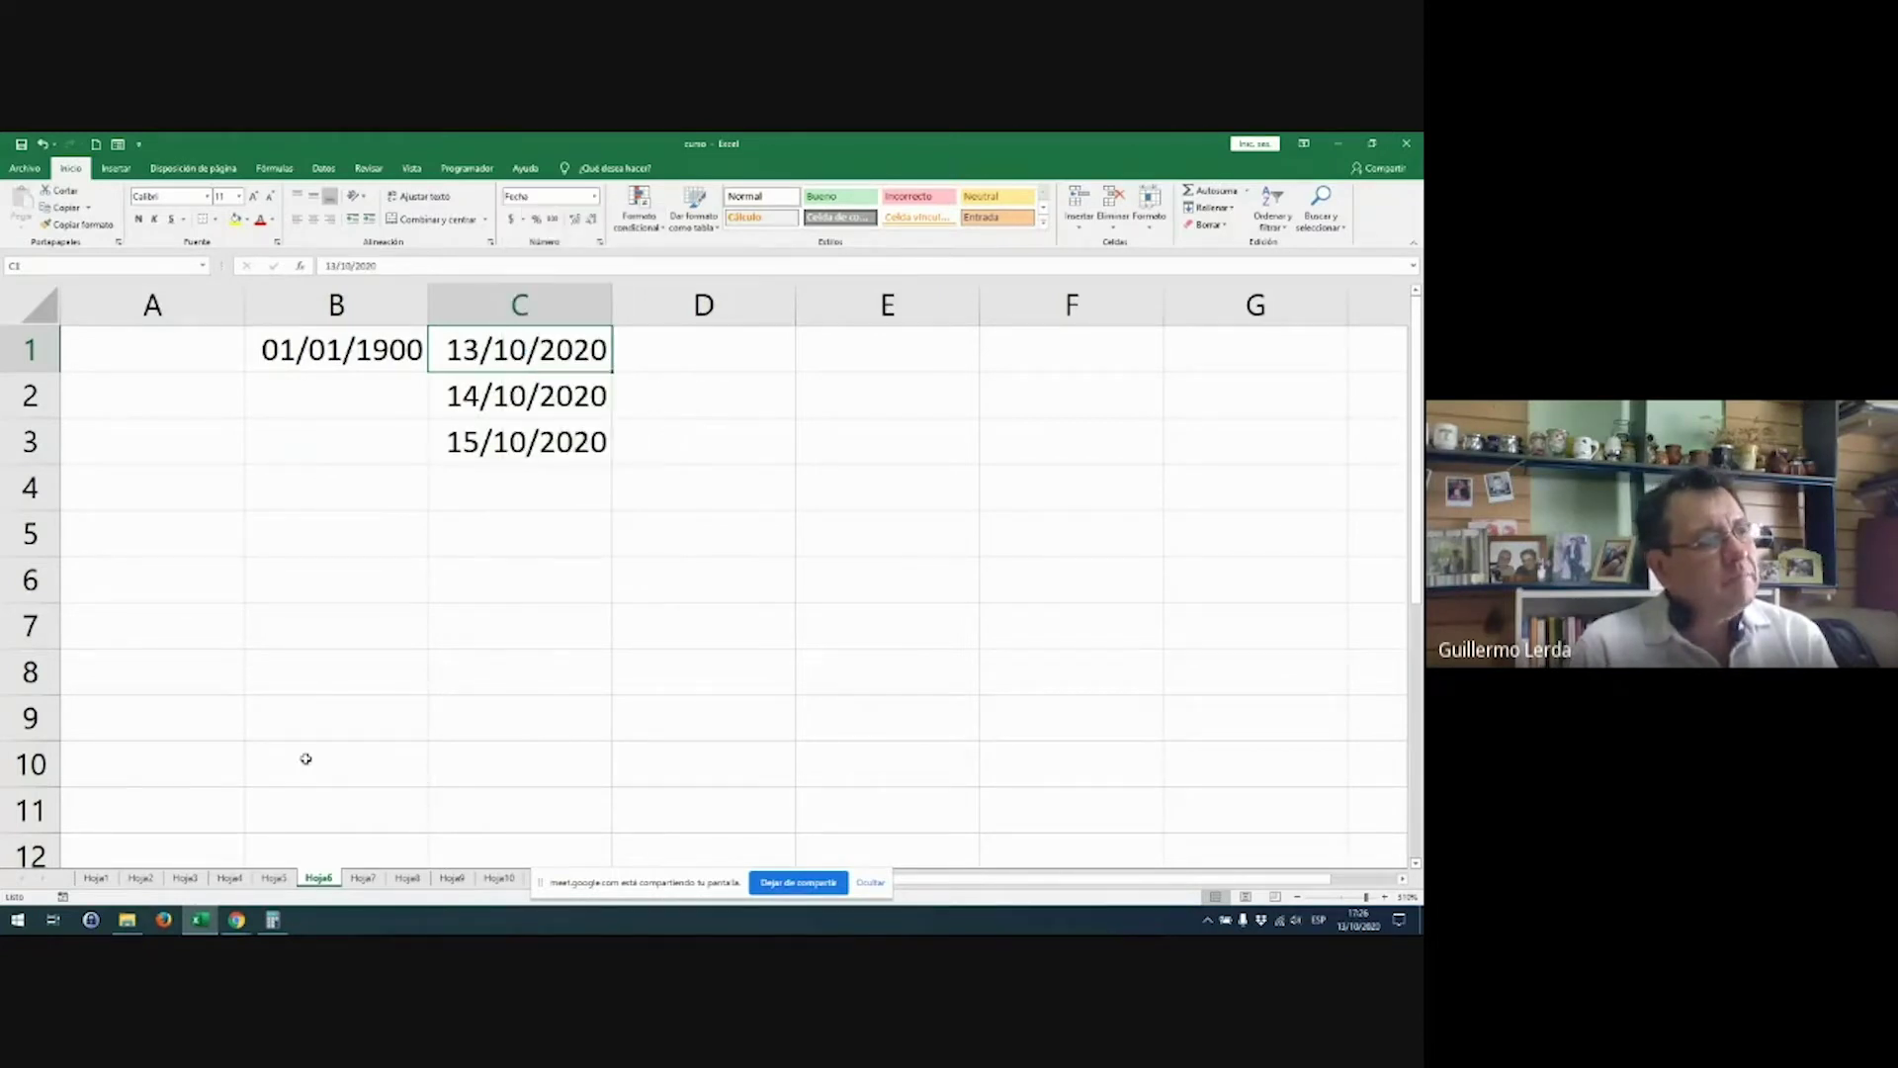
# Step: On the Hoja3 sheet, enter the header FECHA FAC in cell B1, beside SALDO
pyautogui.click(285, 879)
pyautogui.click(229, 878)
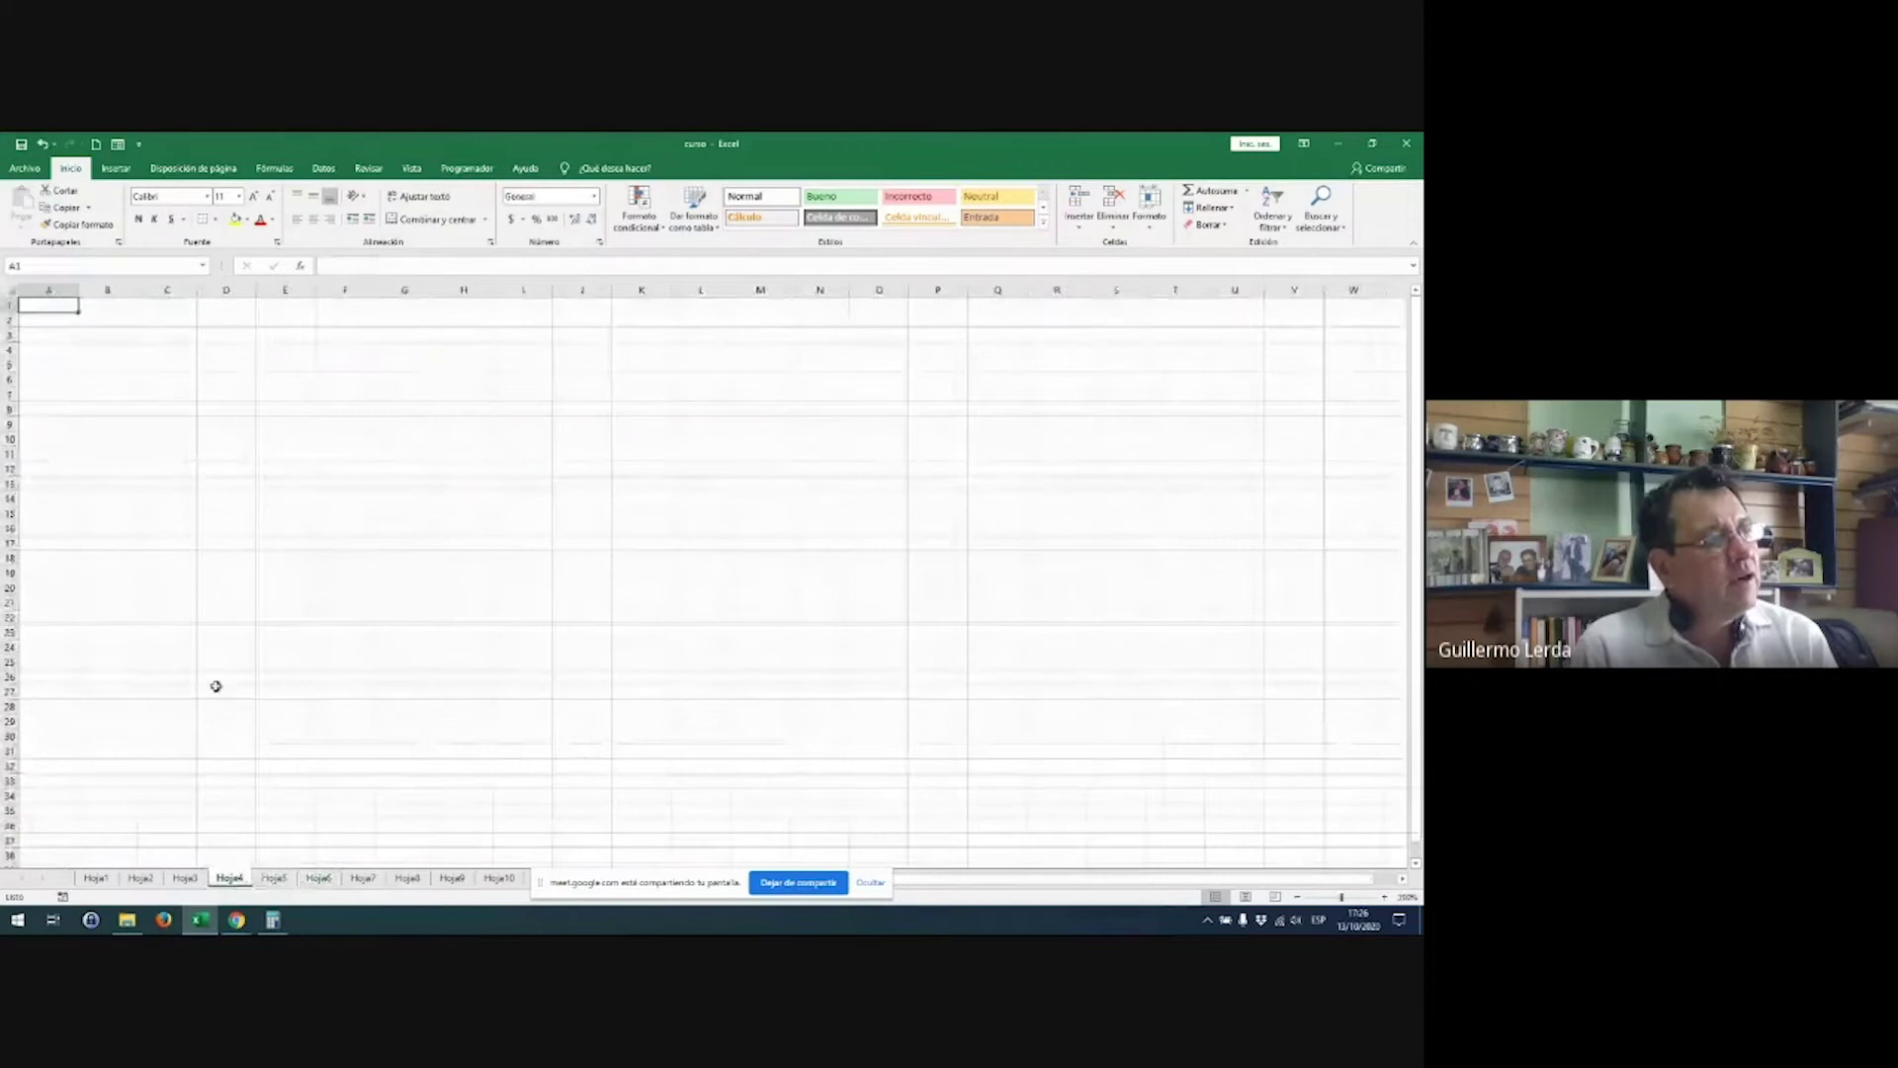
pyautogui.click(184, 878)
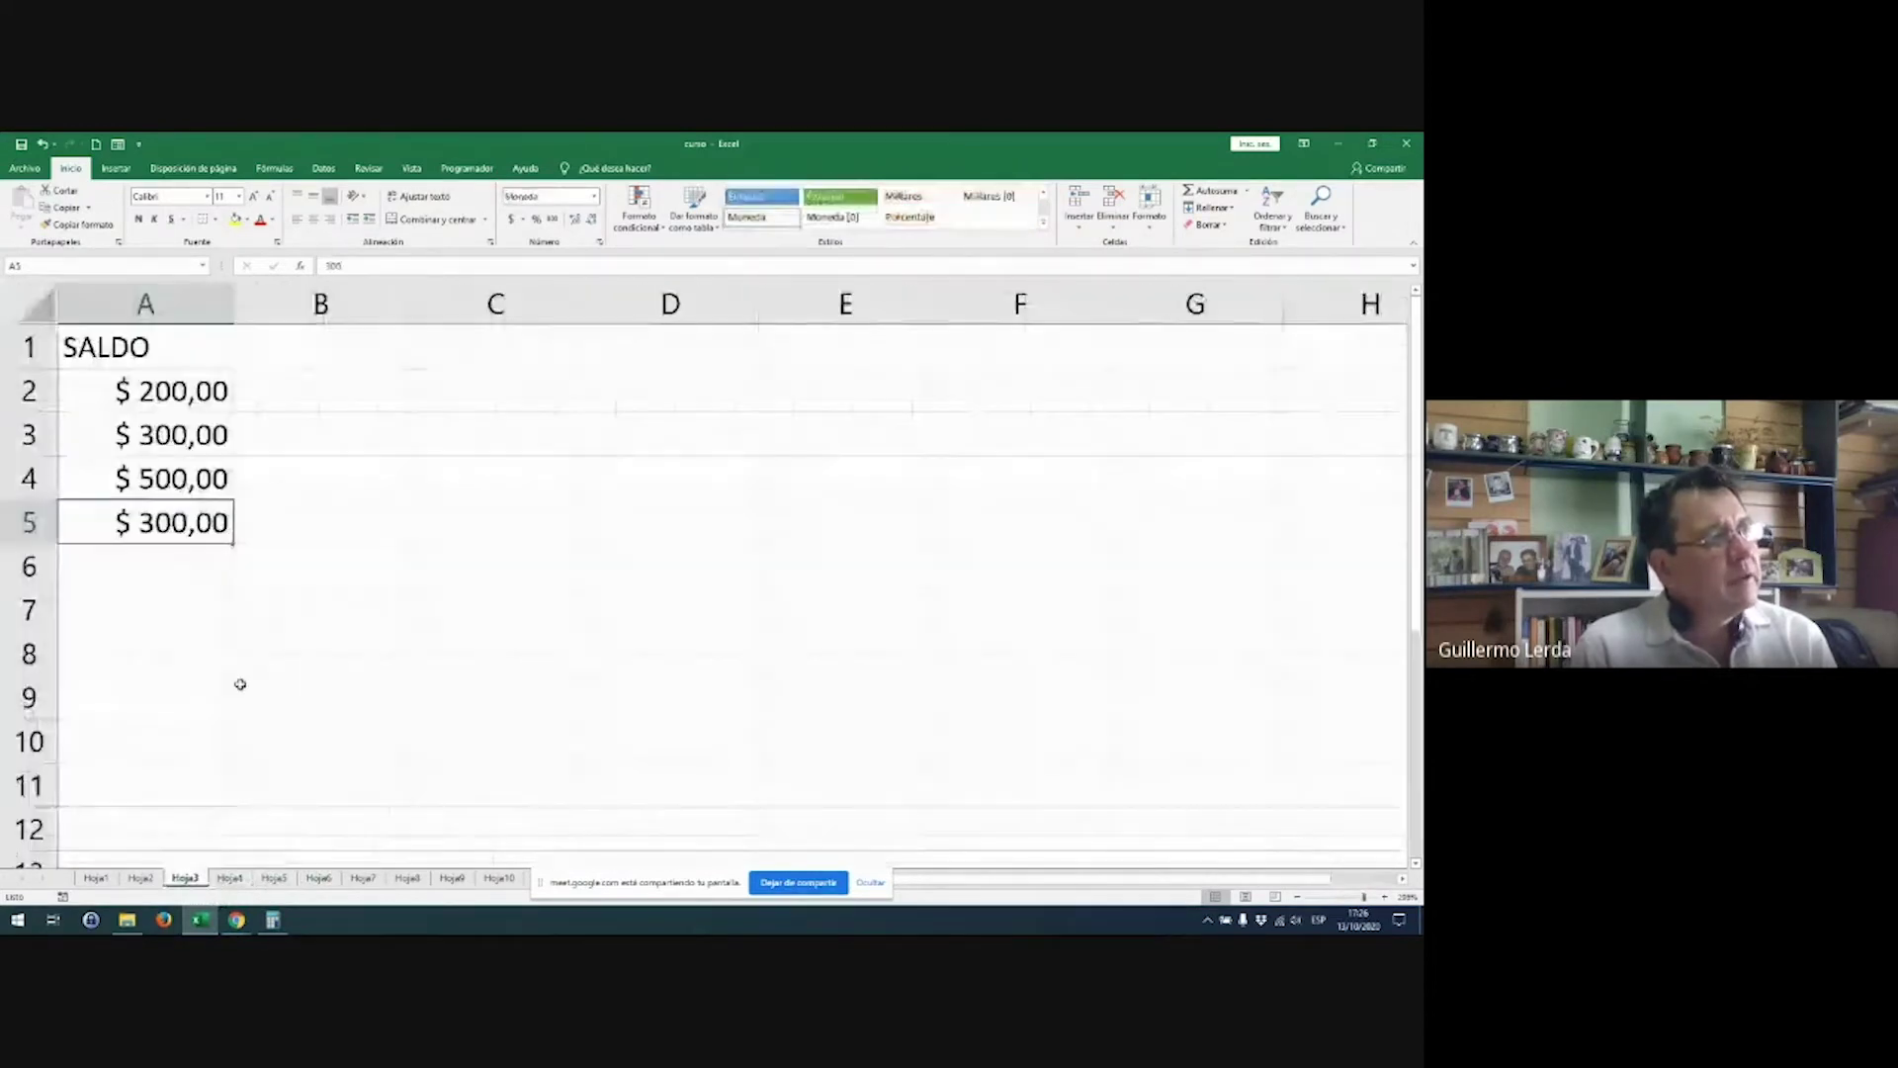
pyautogui.click(314, 338)
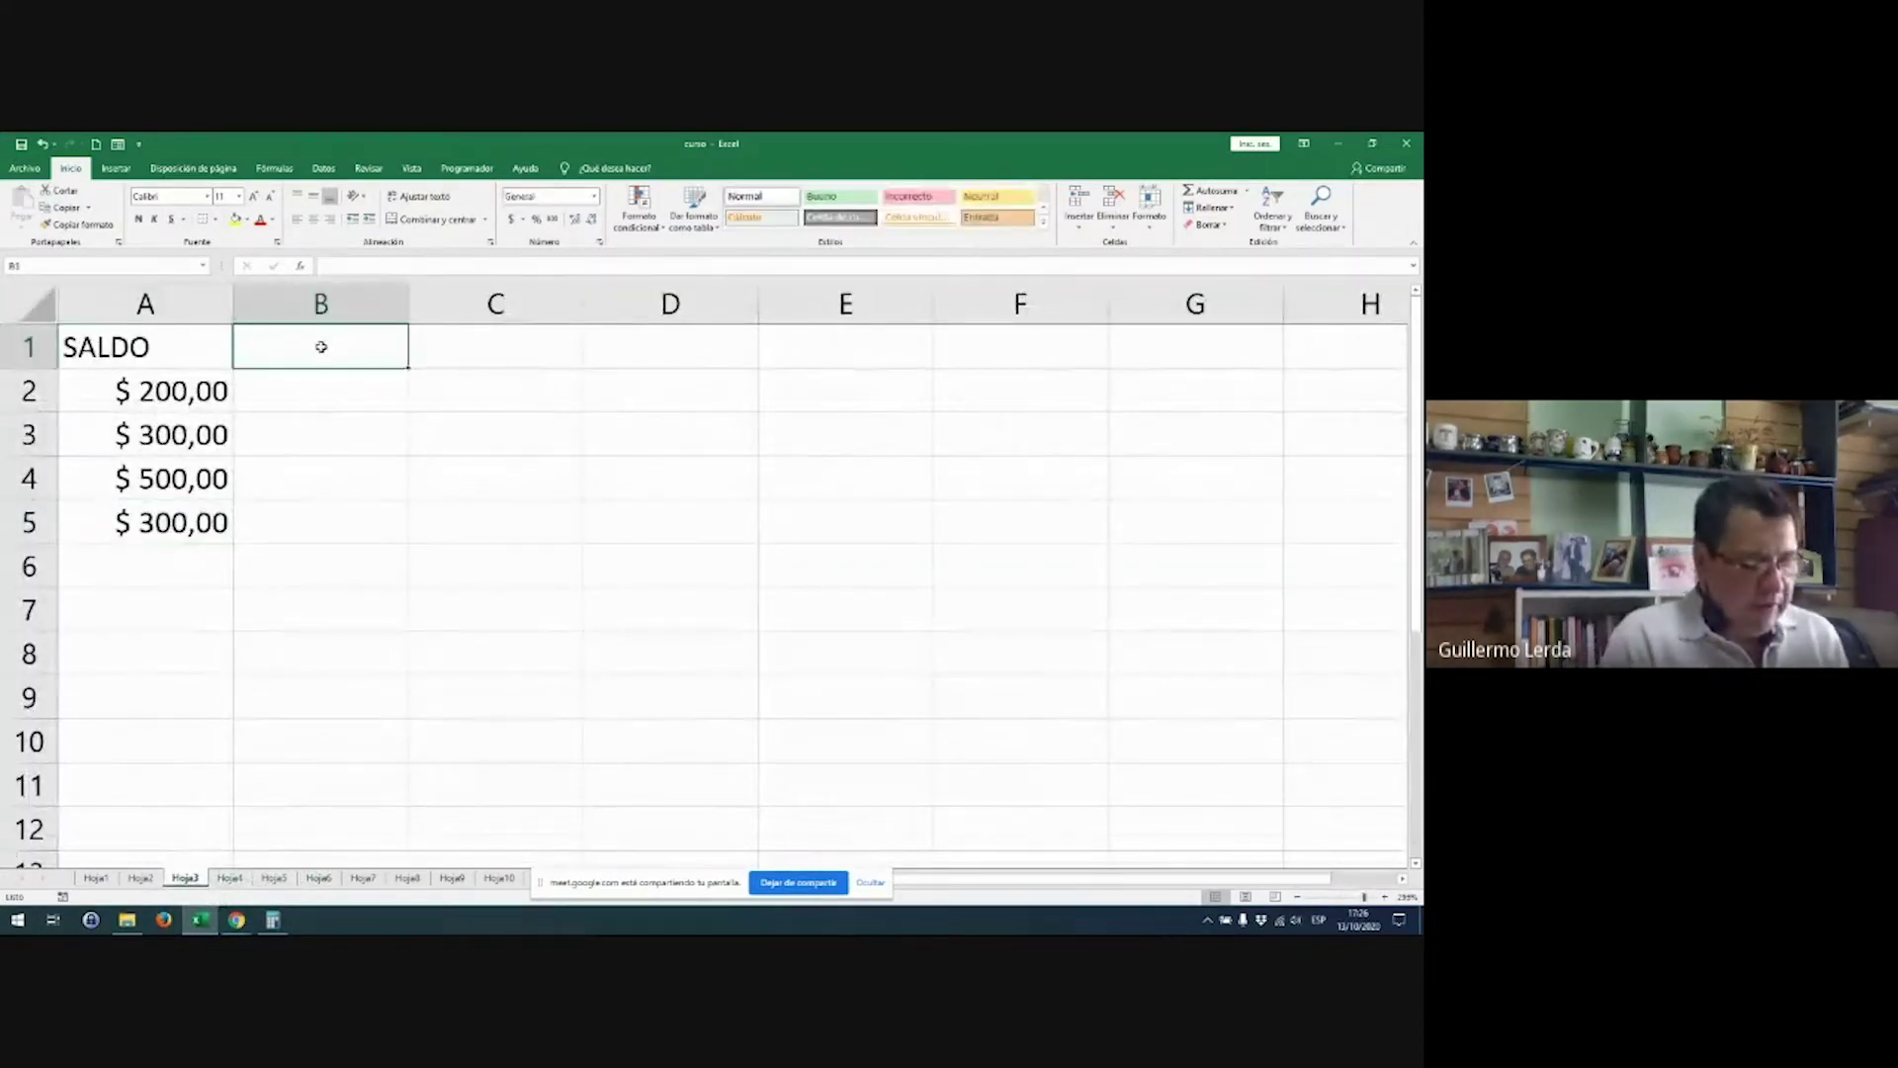
pyautogui.write('FECHA VENCIMIE')
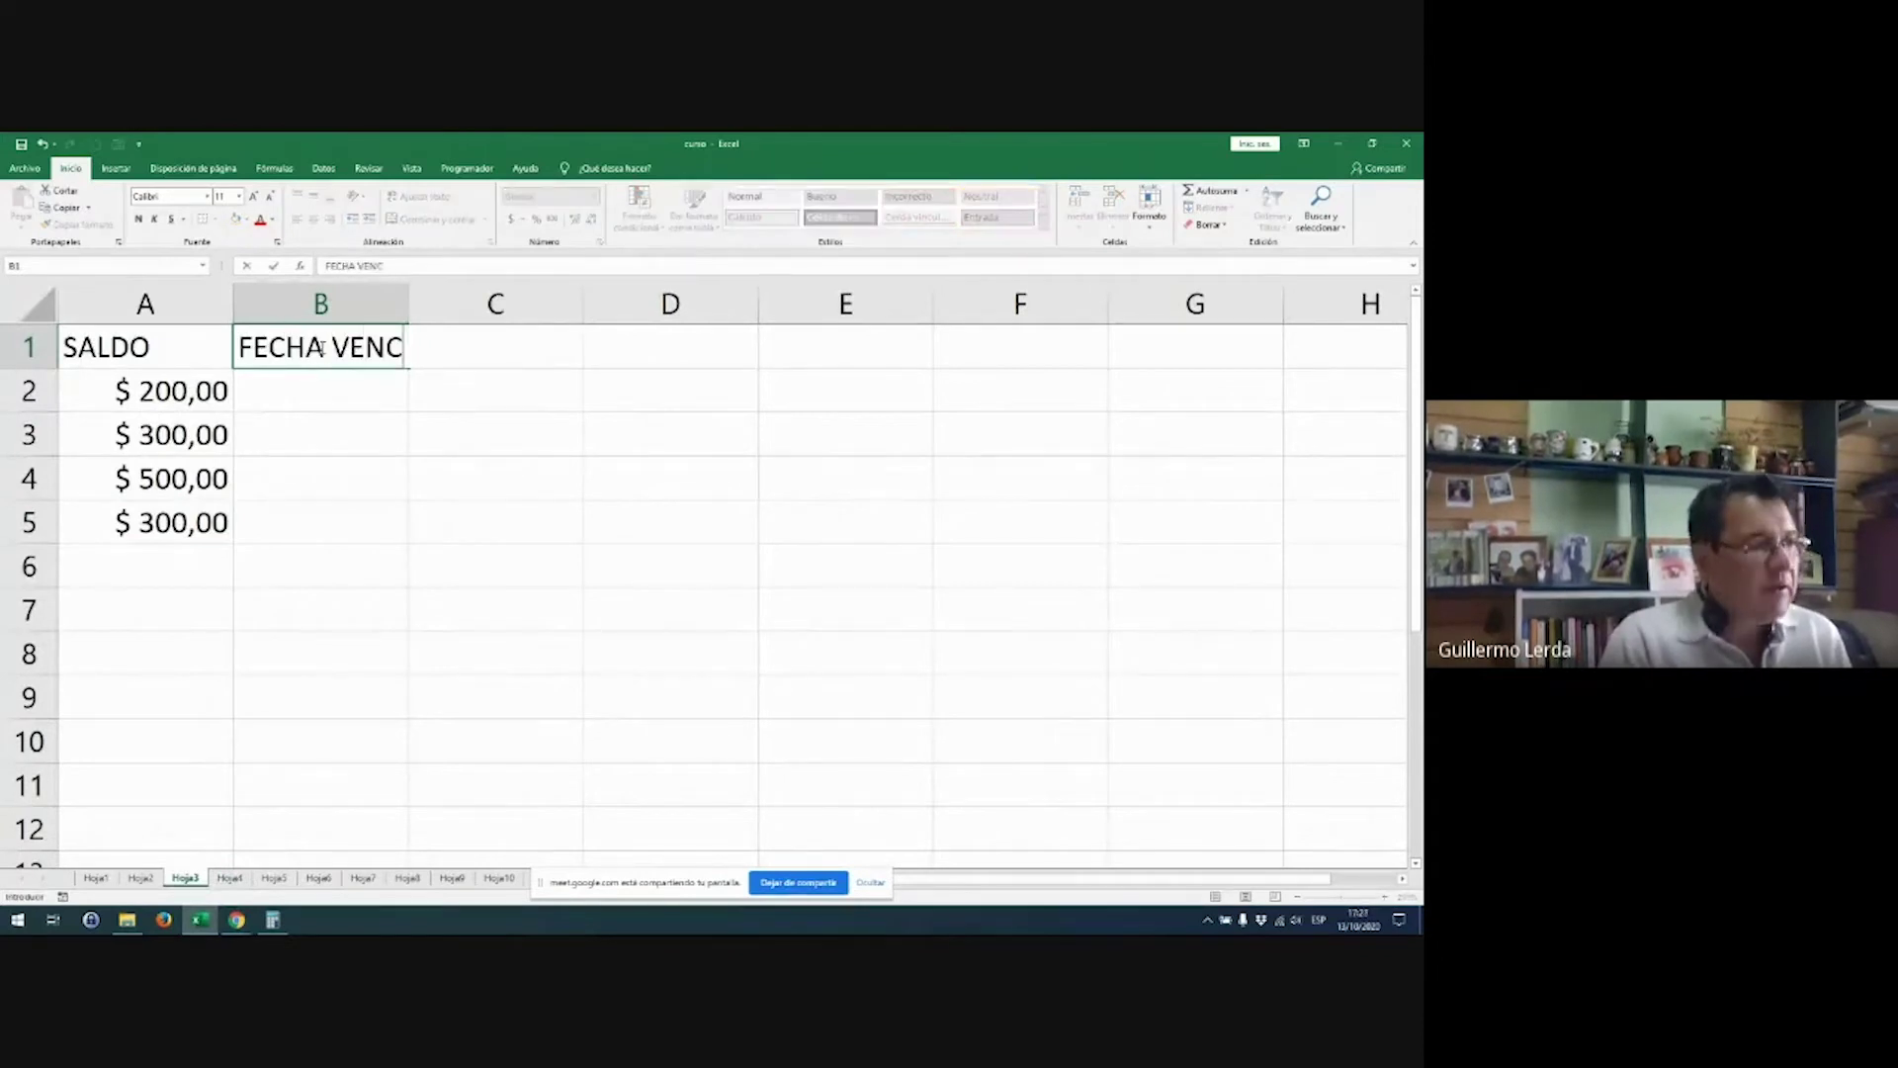
pyautogui.press('BackSpace')
pyautogui.press('BackSpace')
pyautogui.press('BackSpace')
pyautogui.press('BackSpace')
pyautogui.press('BackSpace')
pyautogui.press('BackSpace')
pyautogui.press('BackSpace')
pyautogui.press('BackSpace')
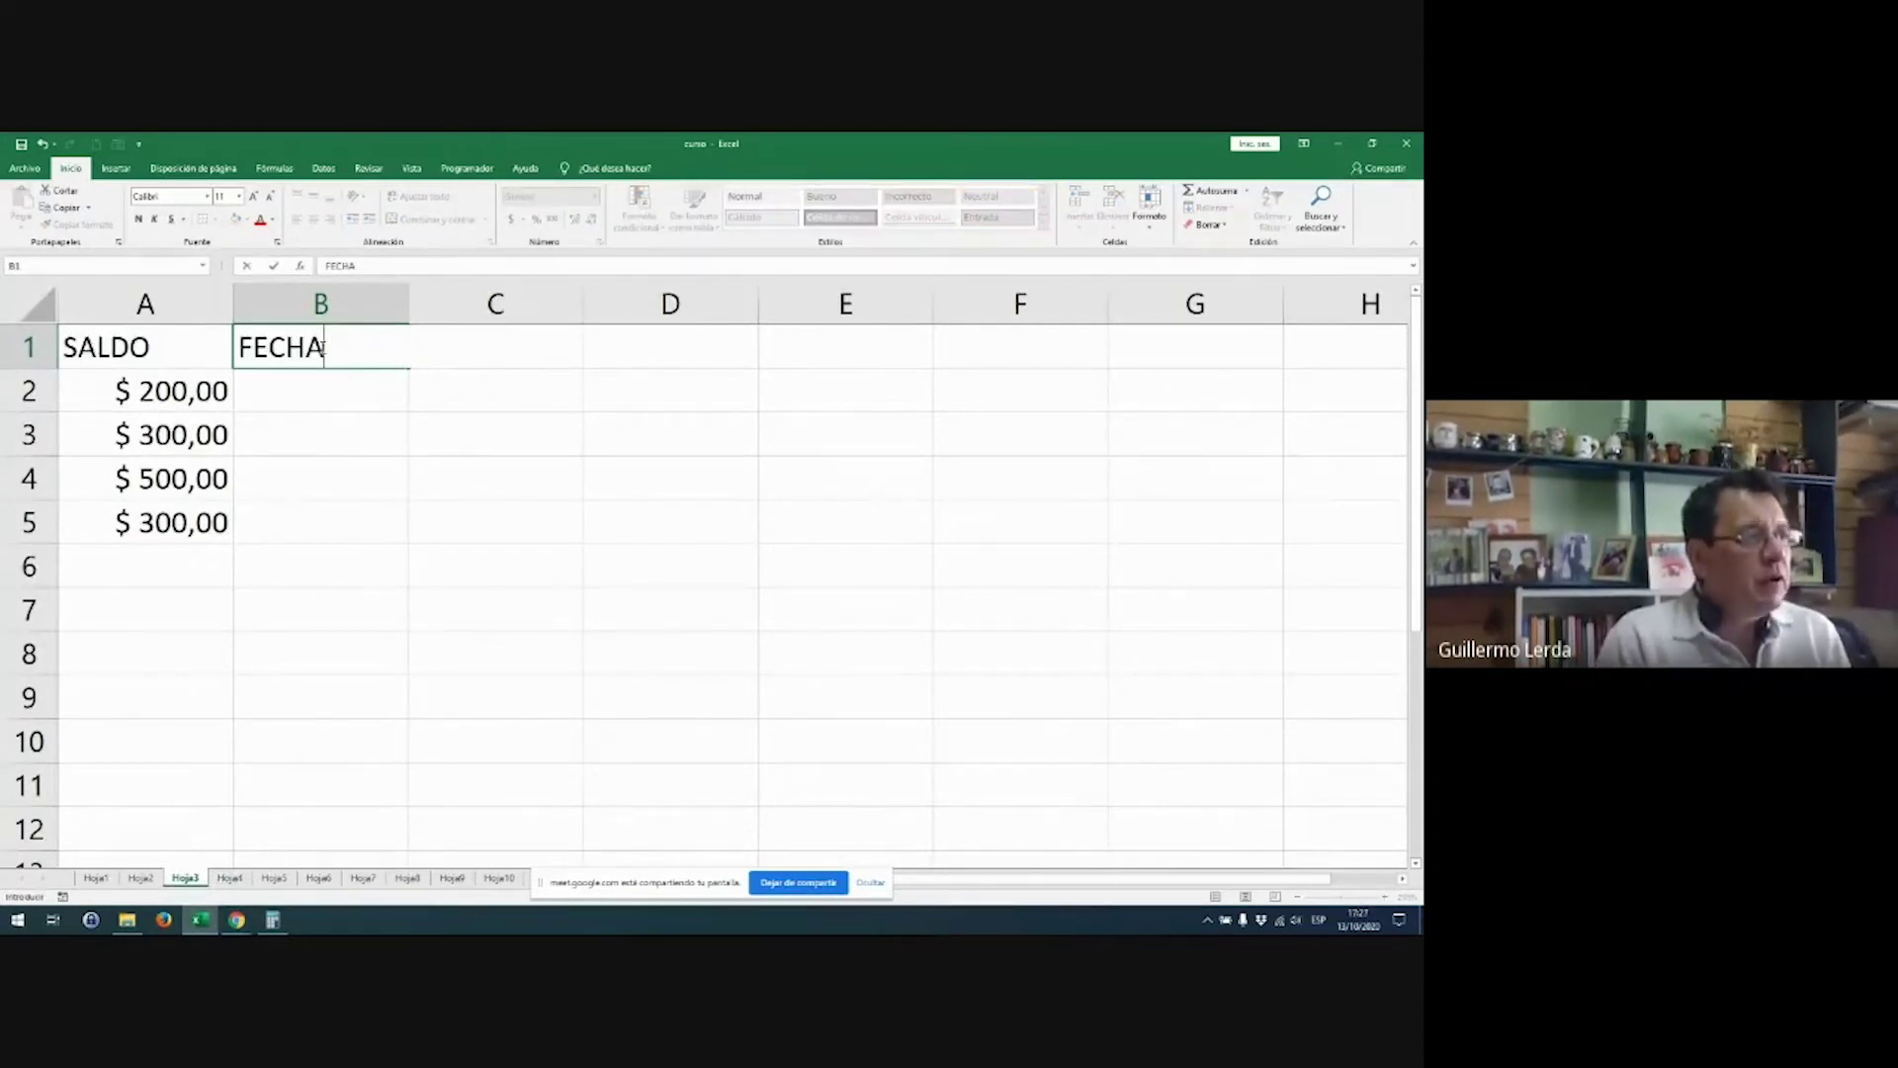
pyautogui.write('FAC')
pyautogui.press('Return')
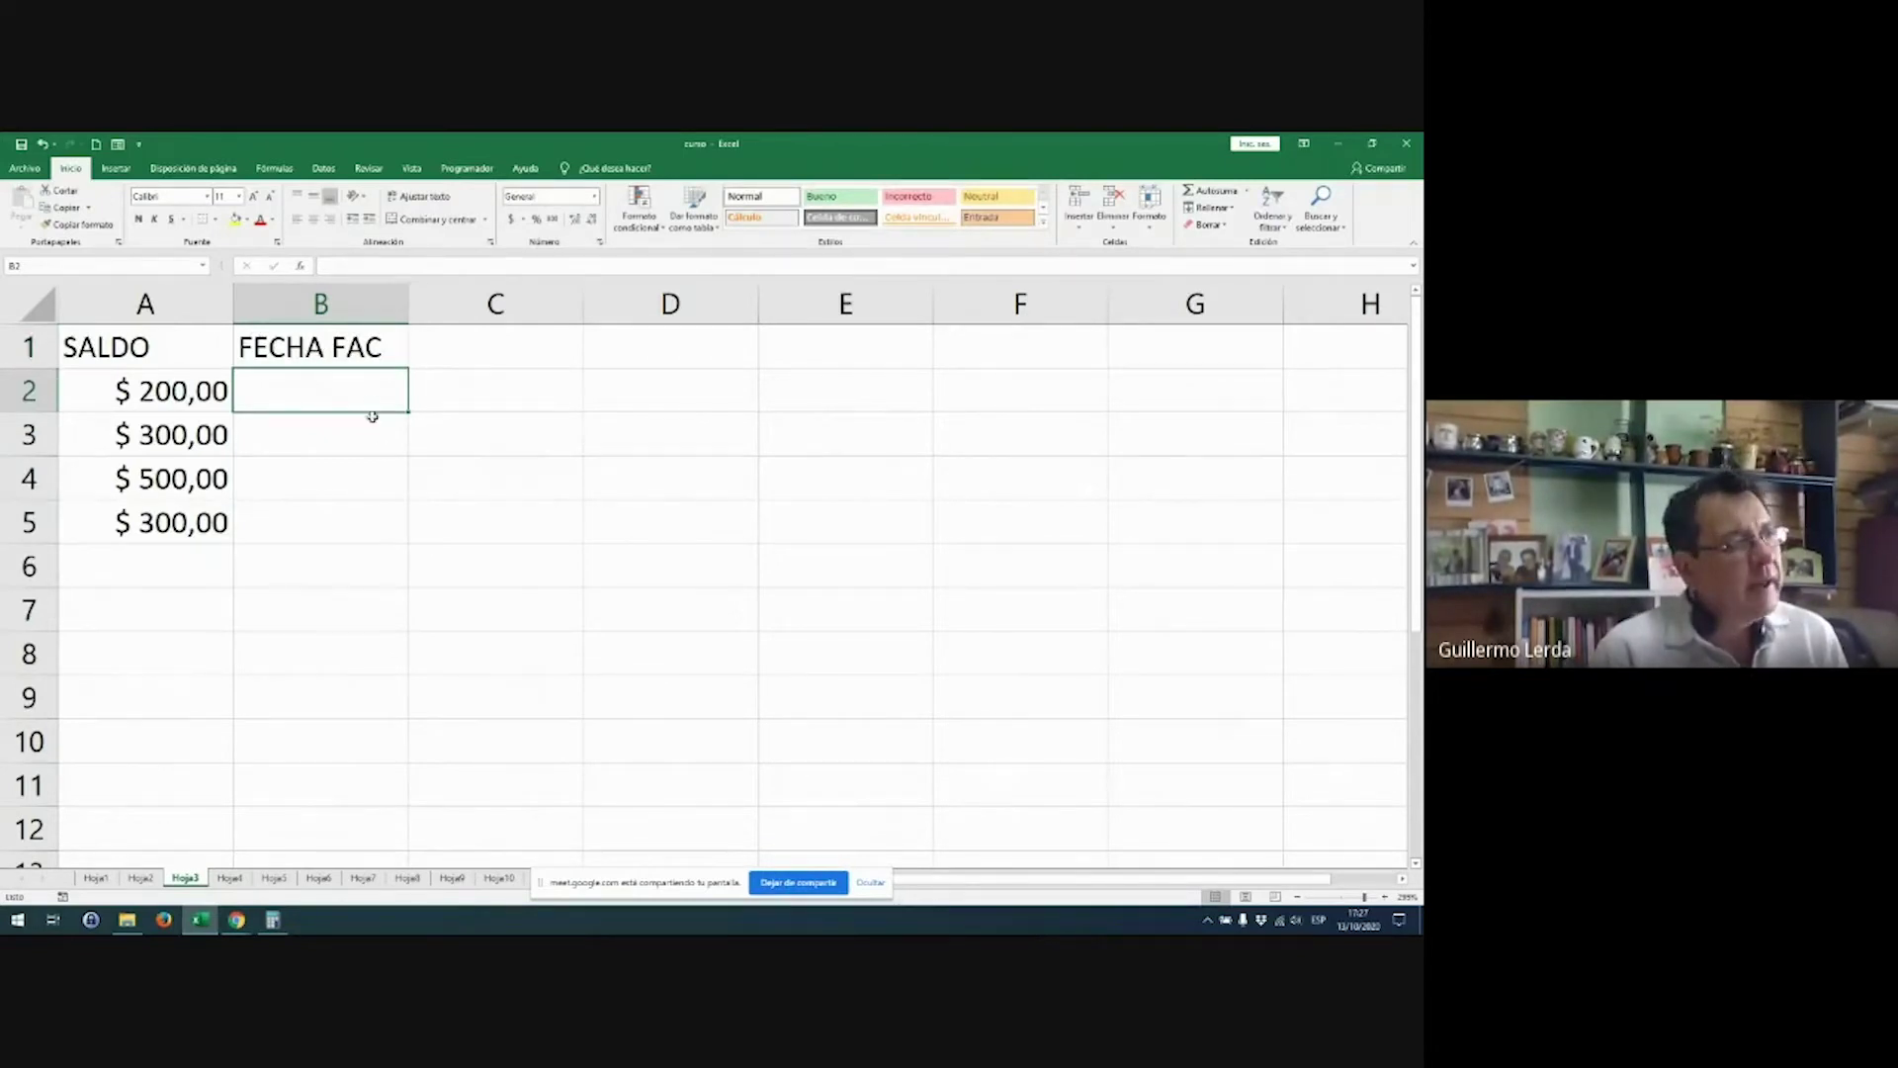
# Step: Apply the Fecha corta format to cells B2:B5 under the FECHA FAC header
pyautogui.moveTo(372, 397); pyautogui.dragTo(377, 513)
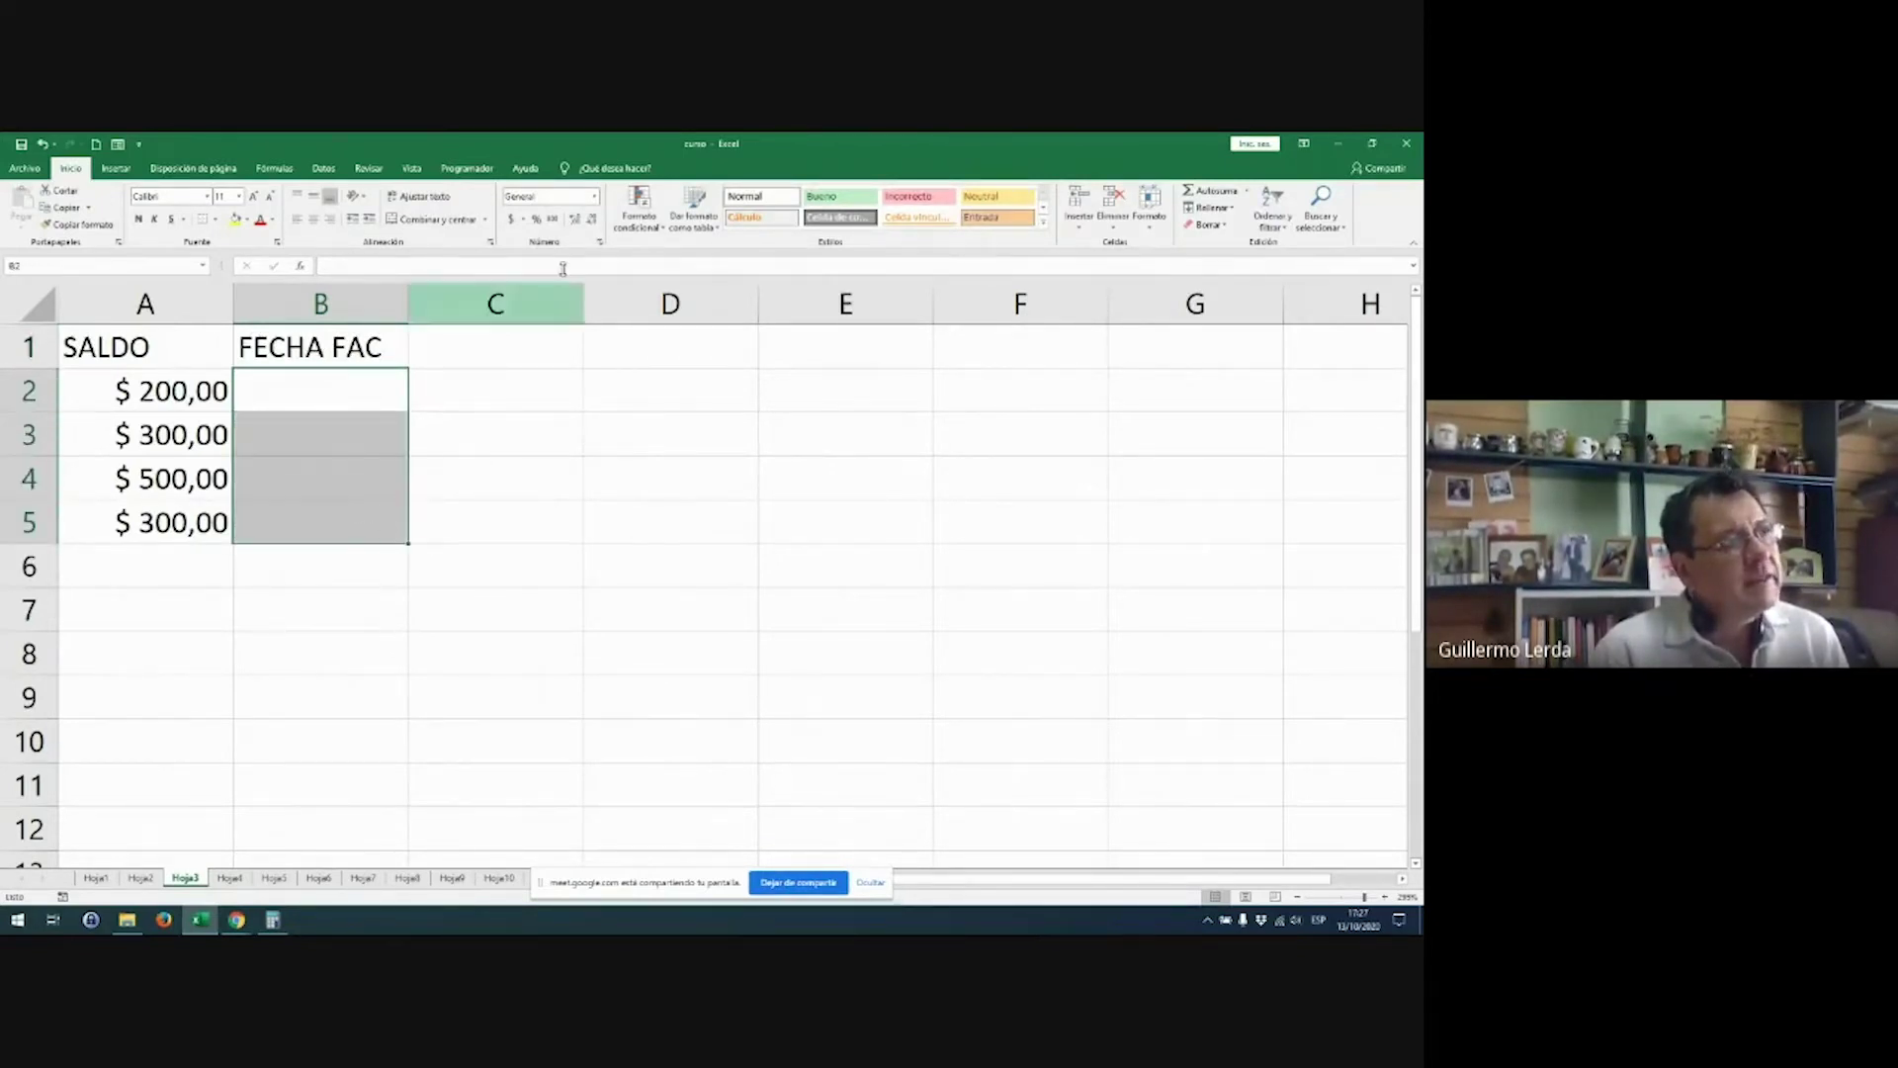
pyautogui.click(594, 196)
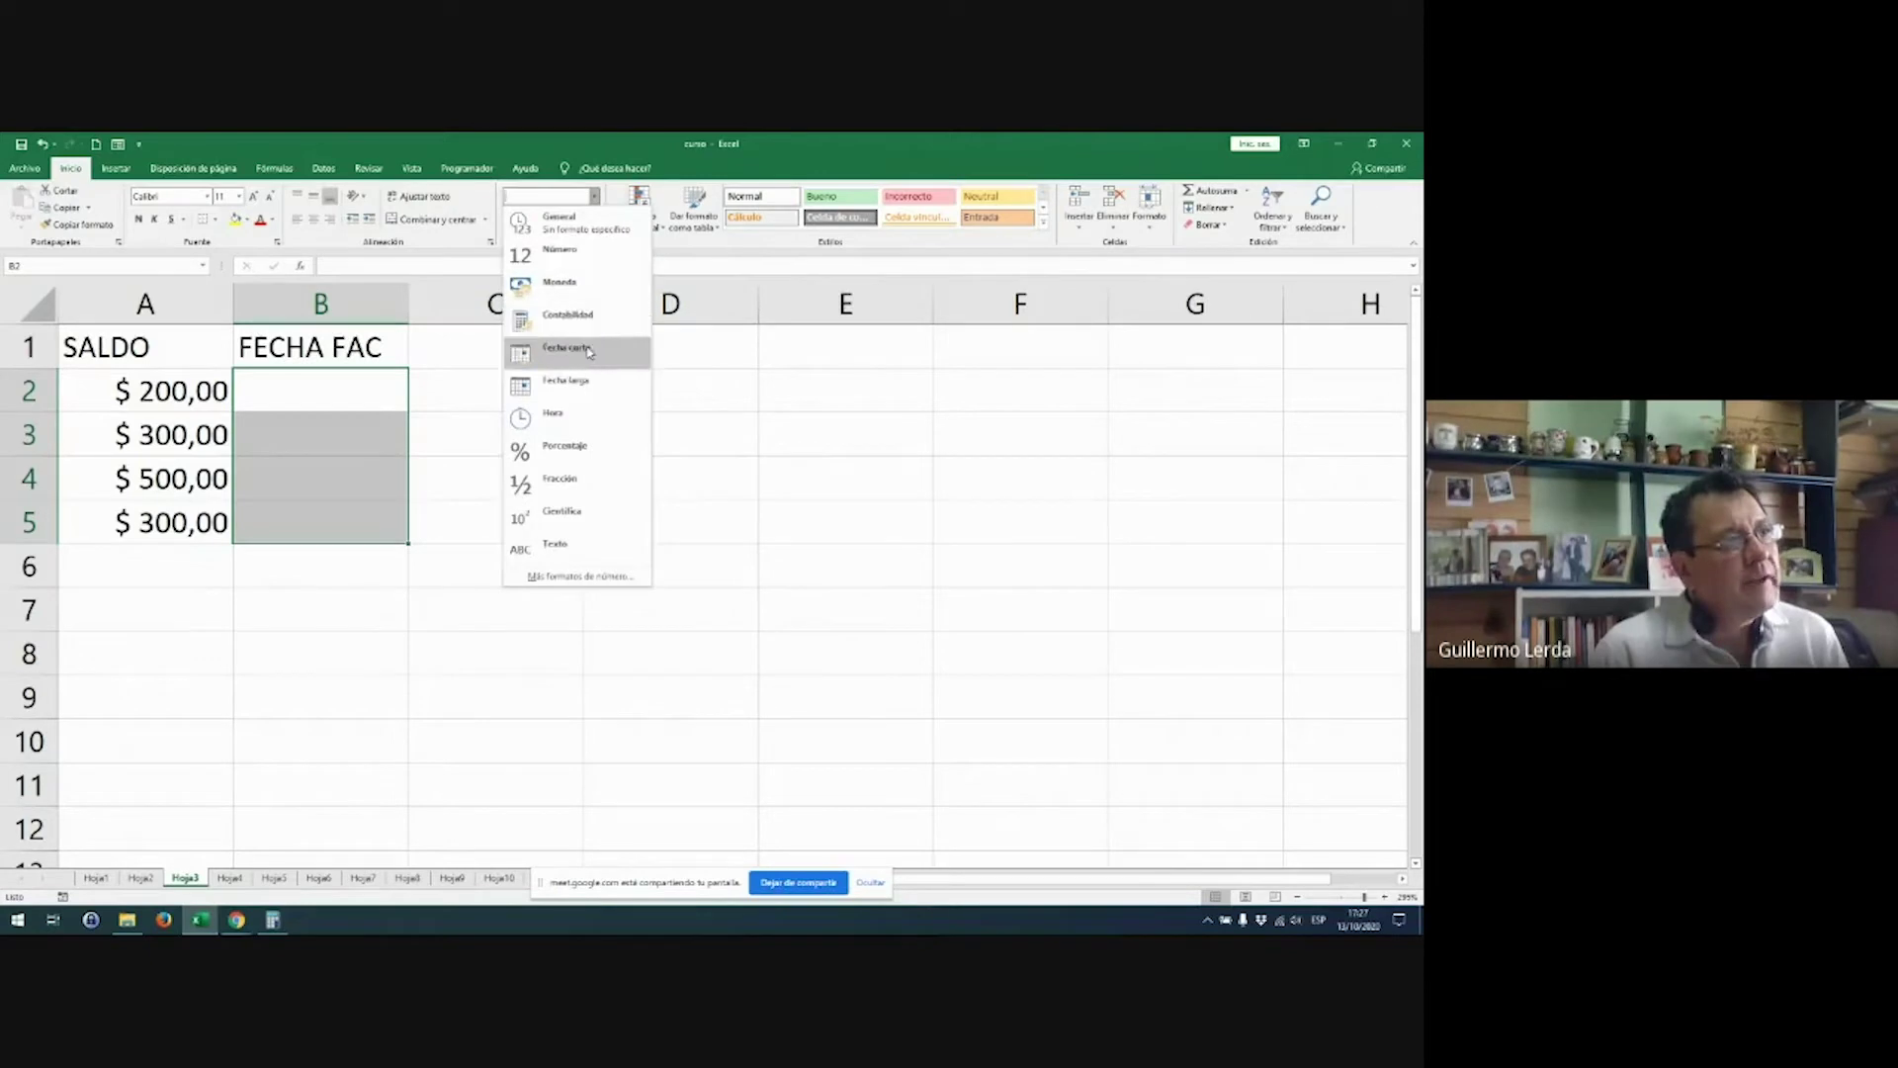
# Step: Format cells B2:B5 as Fecha corta and enter the date 13-10 in B2 and B3
pyautogui.click(569, 348)
pyautogui.click(341, 406)
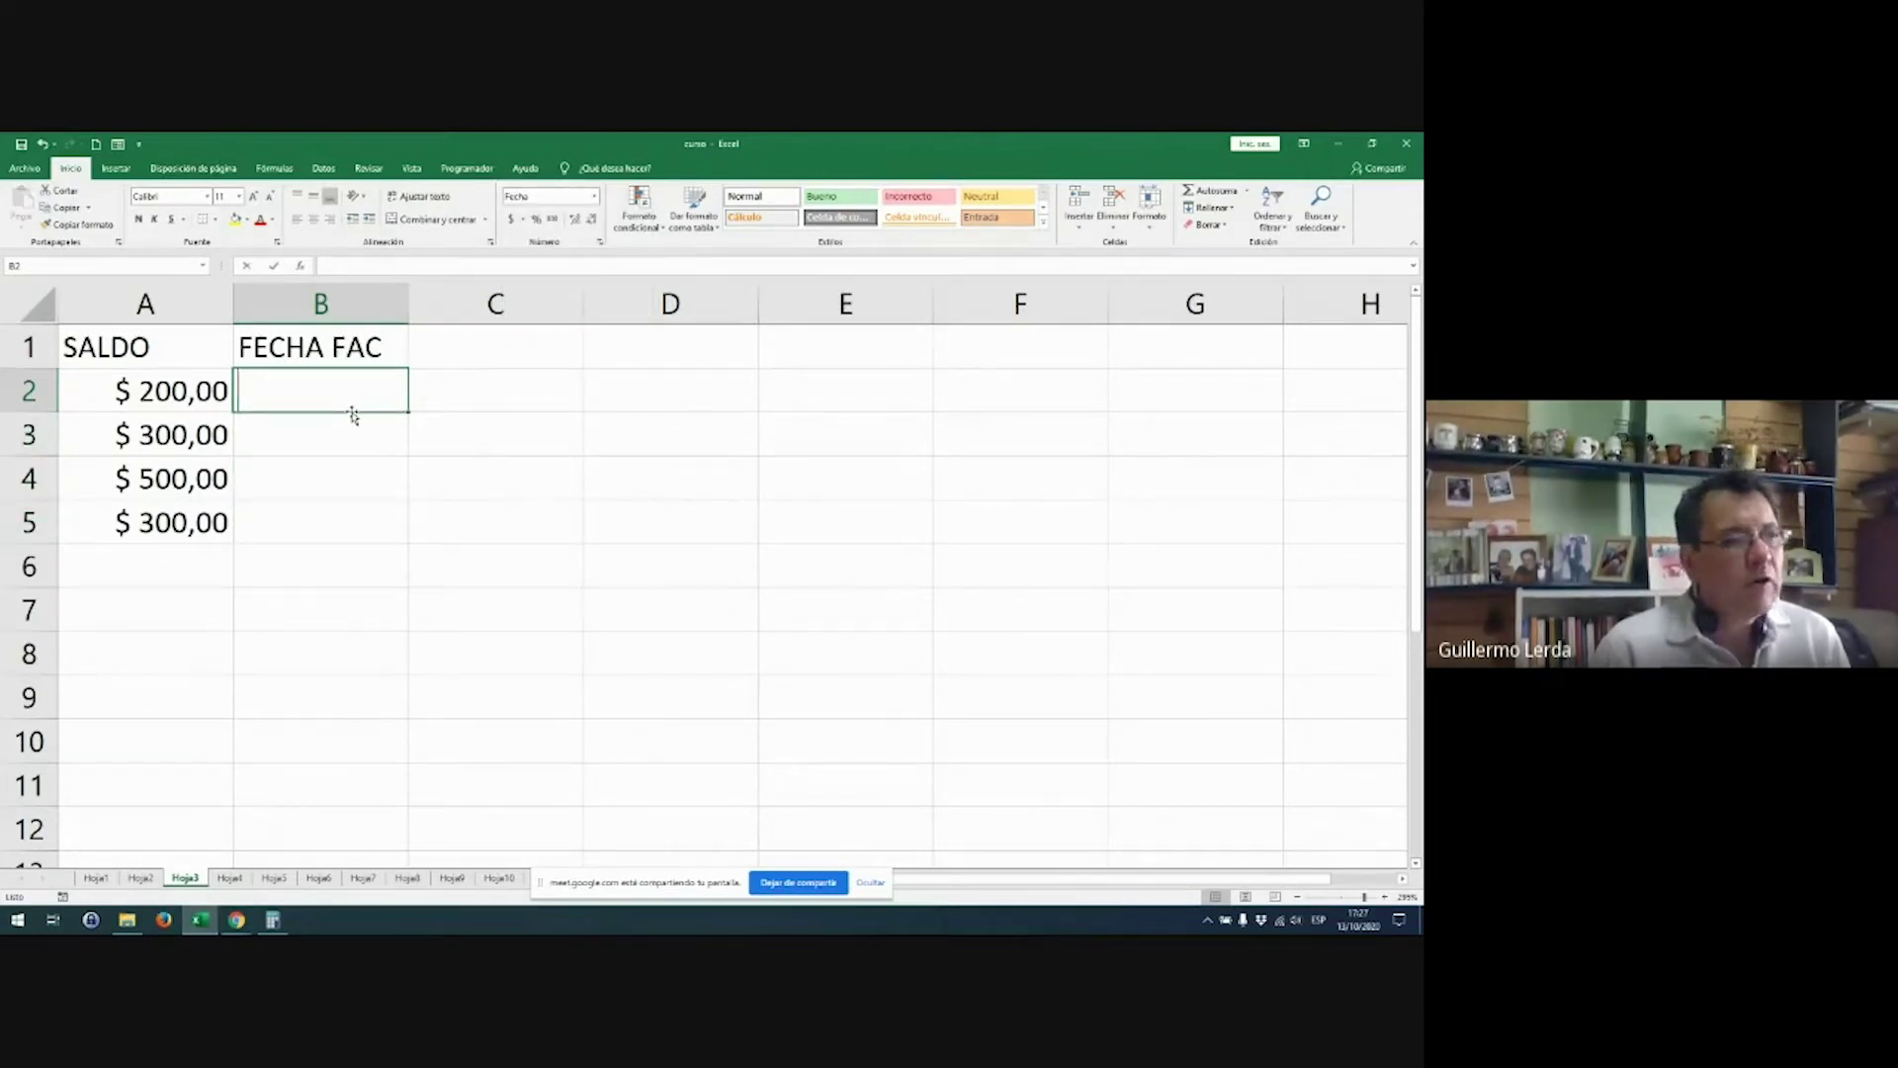
pyautogui.write('13-10')
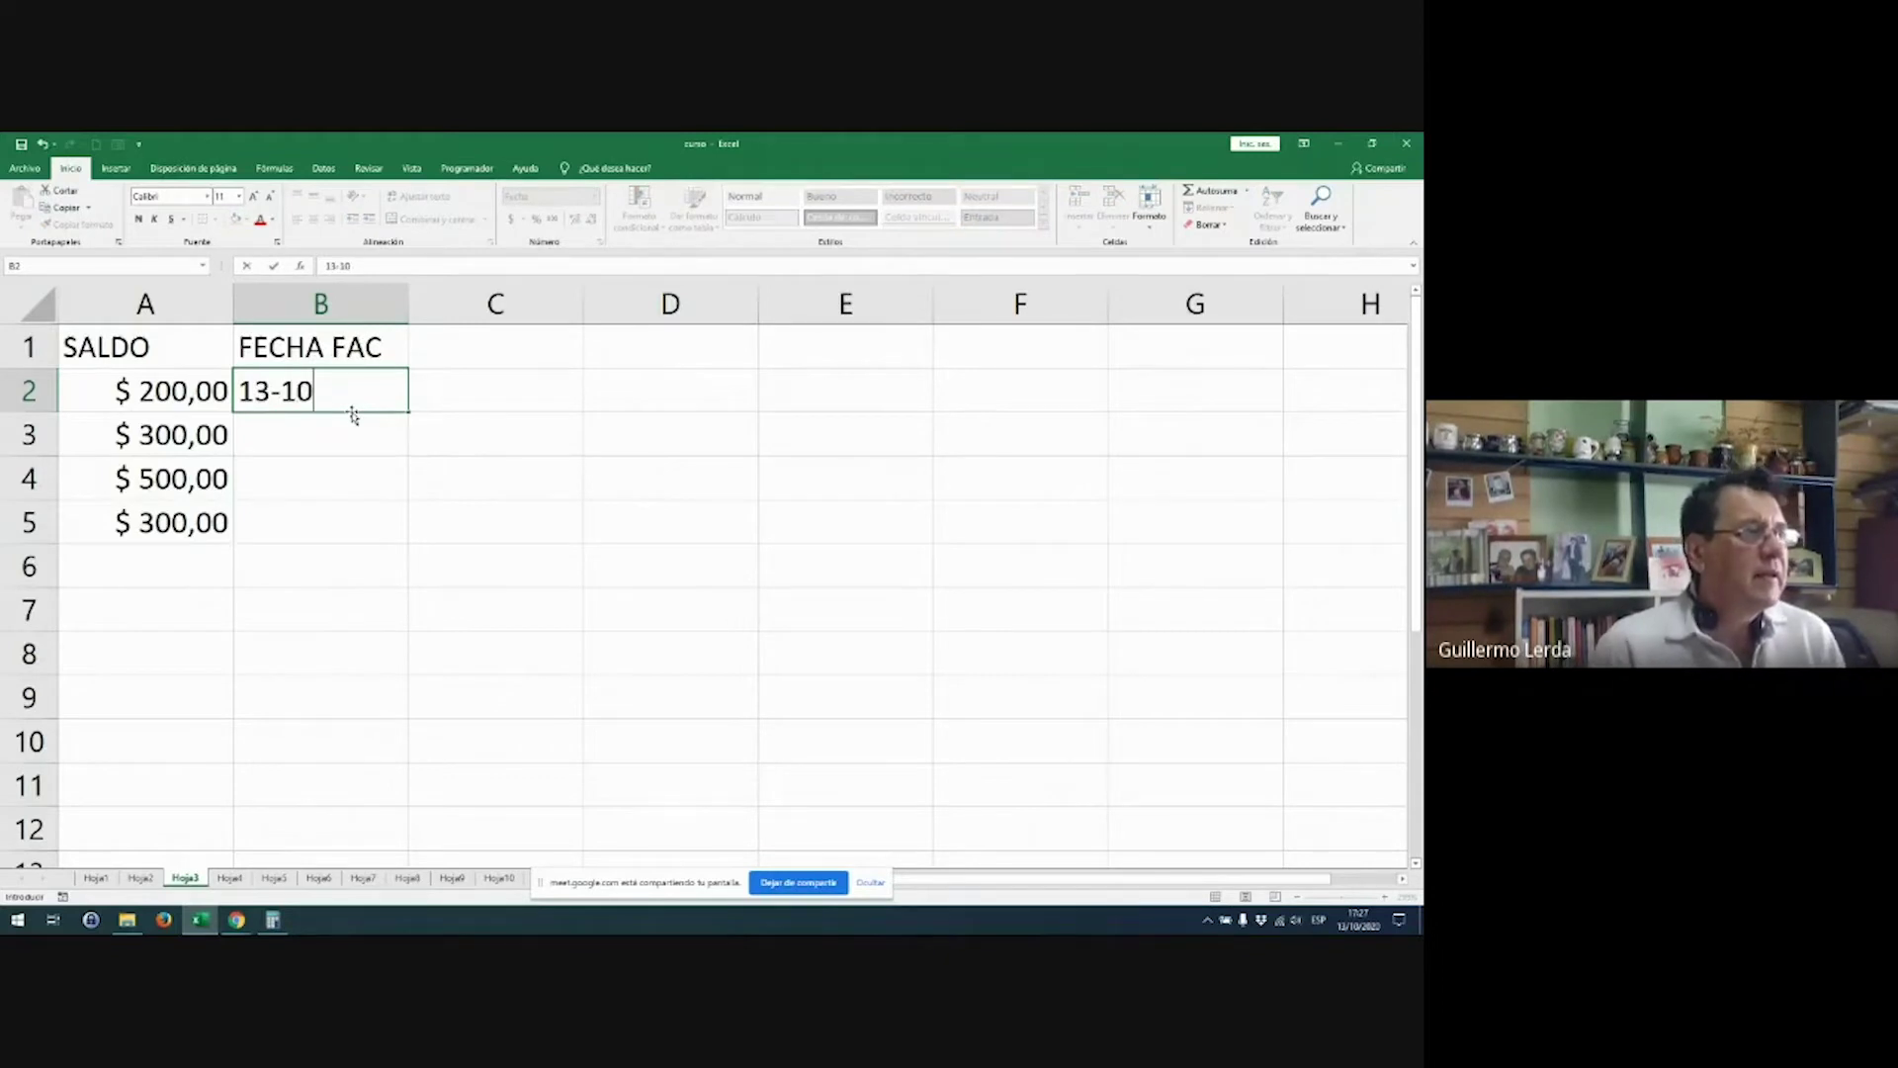
pyautogui.press('Return')
pyautogui.write('13-10')
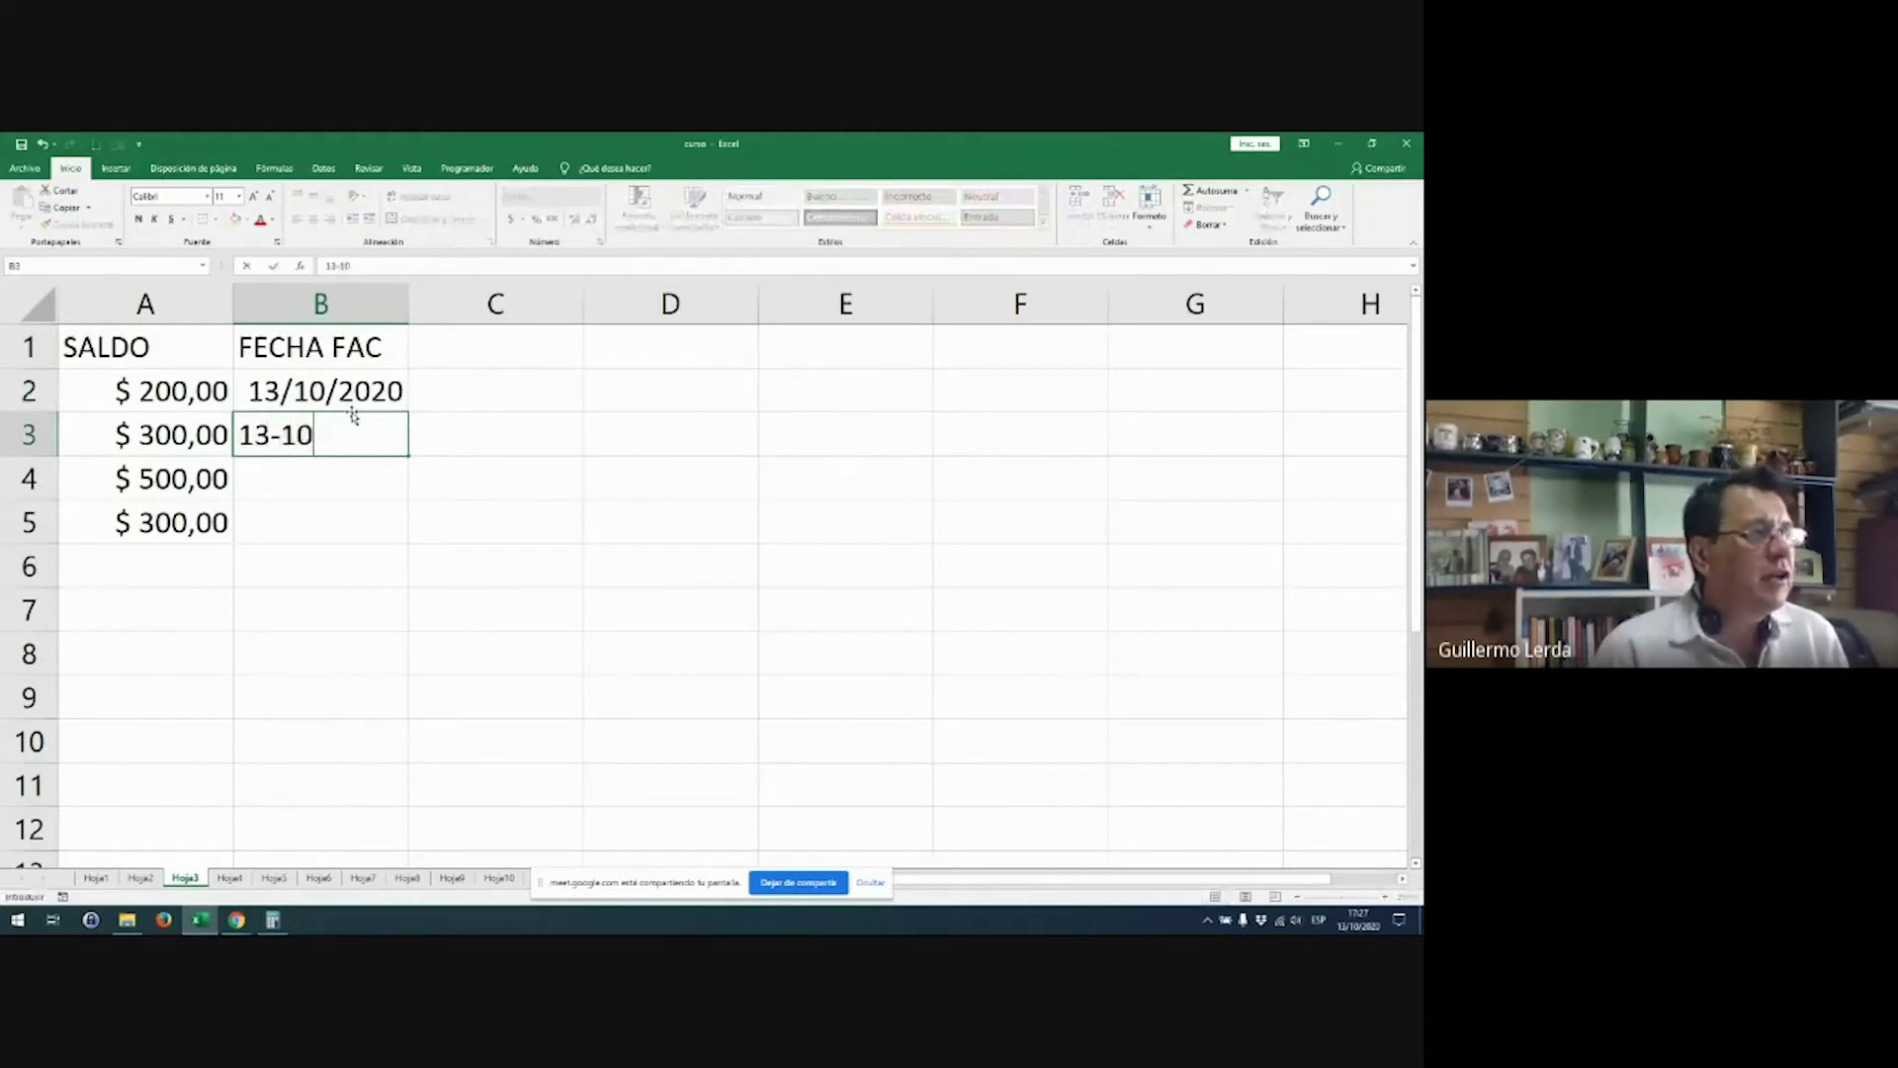
pyautogui.press('Return')
# Step: Repeat the date 13/10/2020 down the FECHA FAC column through B5
pyautogui.moveTo(354, 394); pyautogui.dragTo(405, 526)
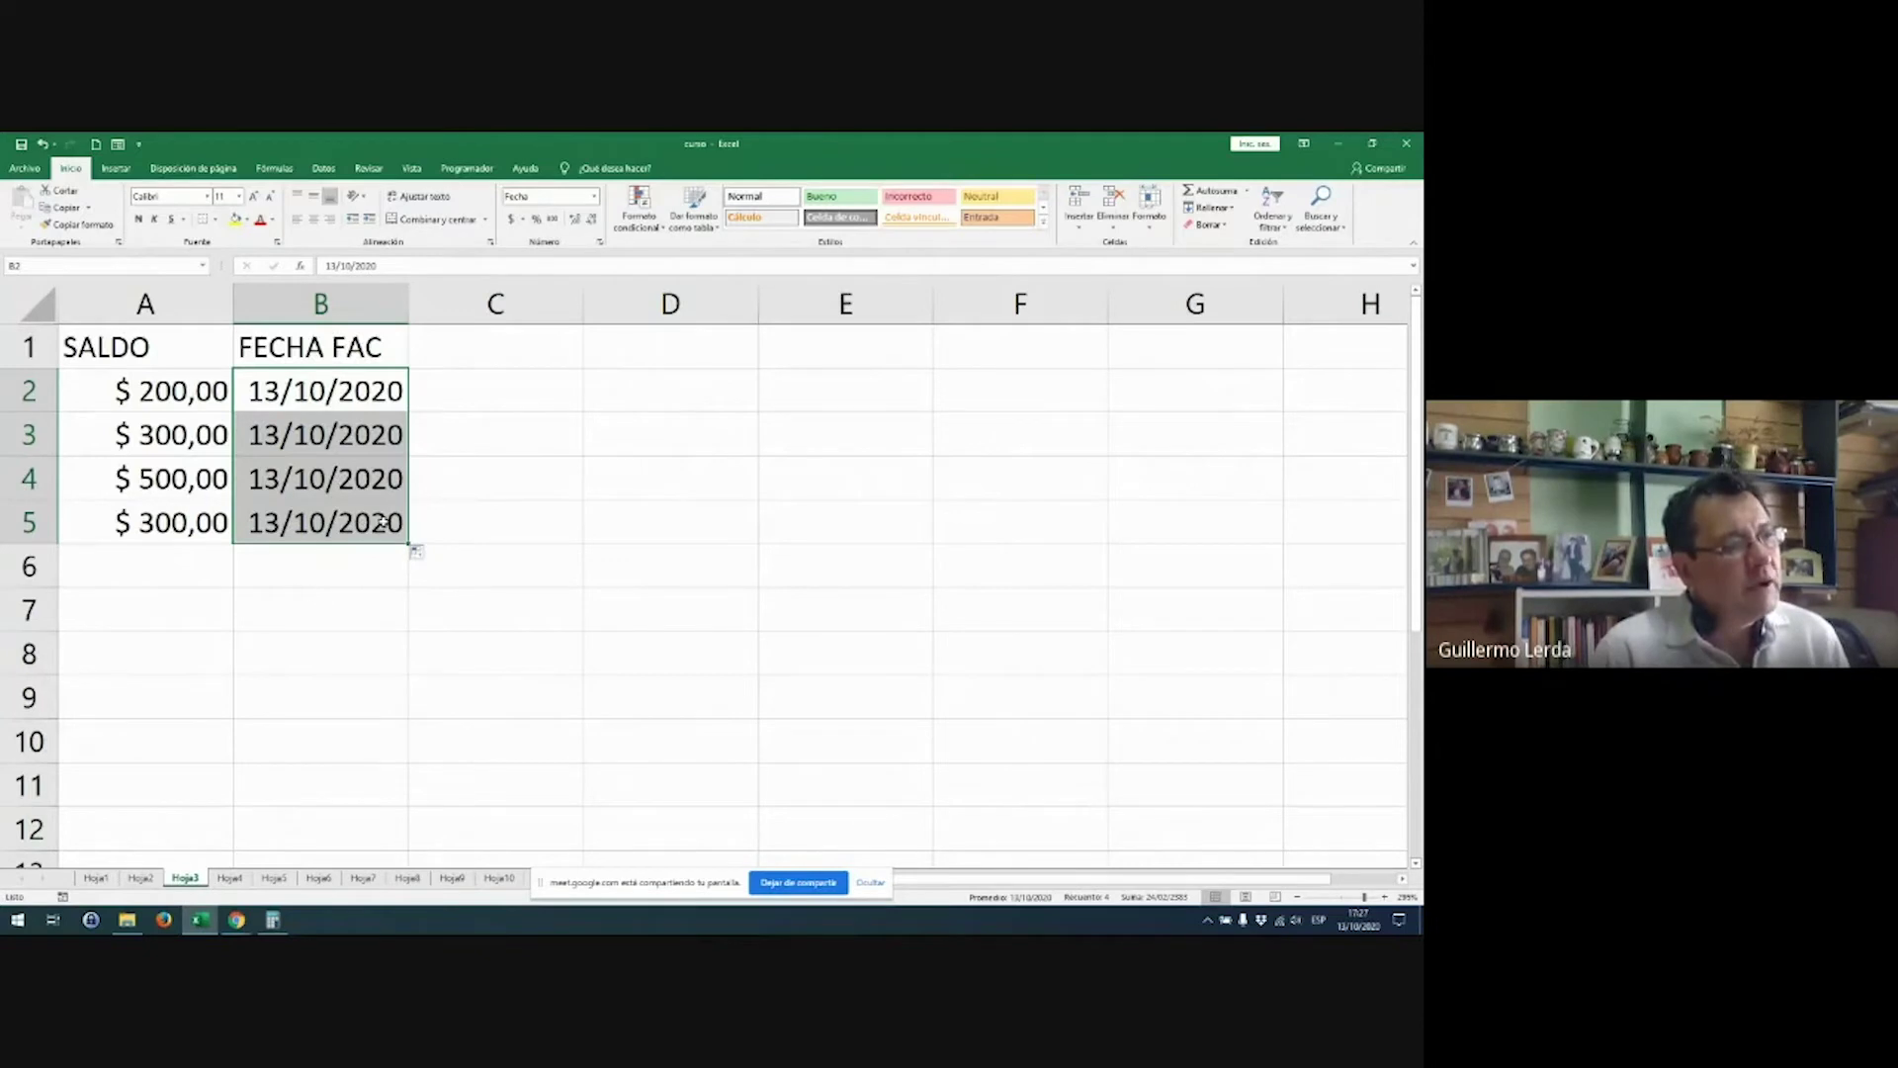
pyautogui.click(322, 432)
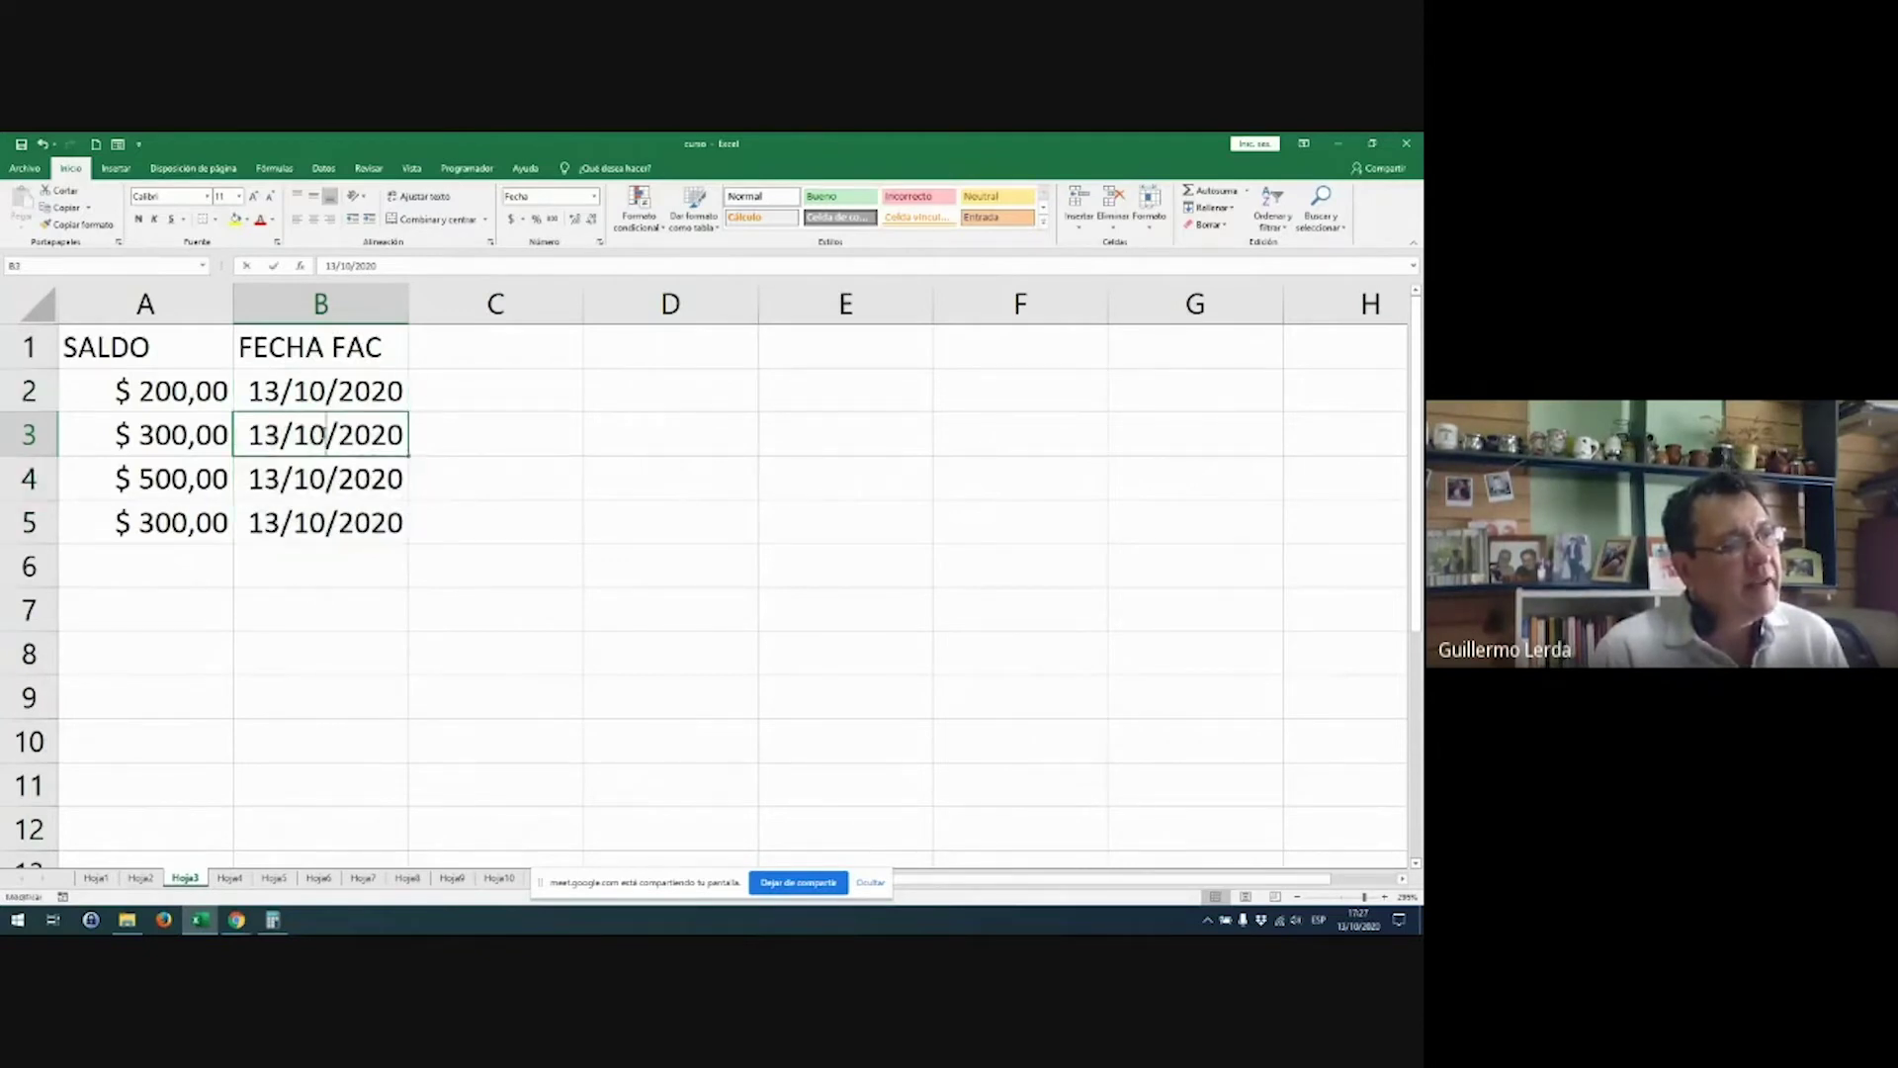
pyautogui.click(346, 560)
pyautogui.click(353, 519)
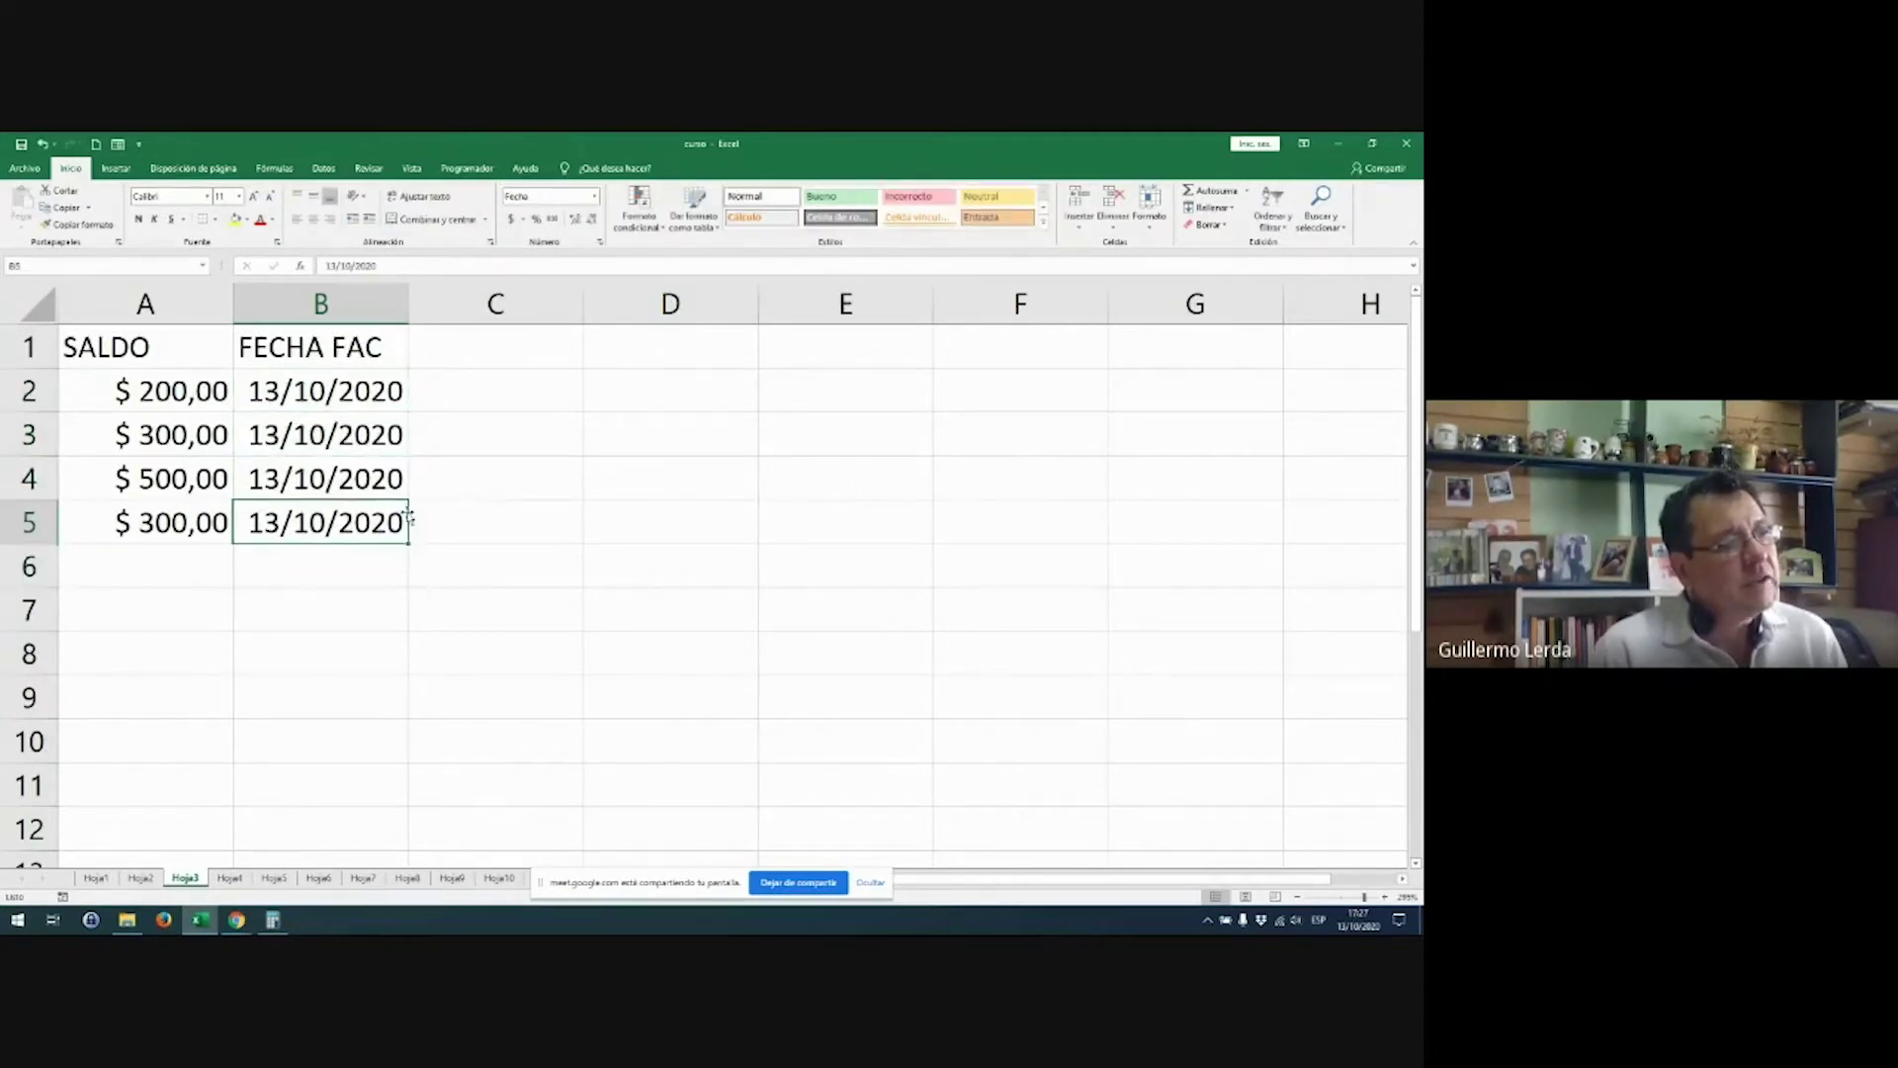
# Step: Calculate the date 30 days after B2 in cell C2 with the formula =B2+30
pyautogui.click(498, 397)
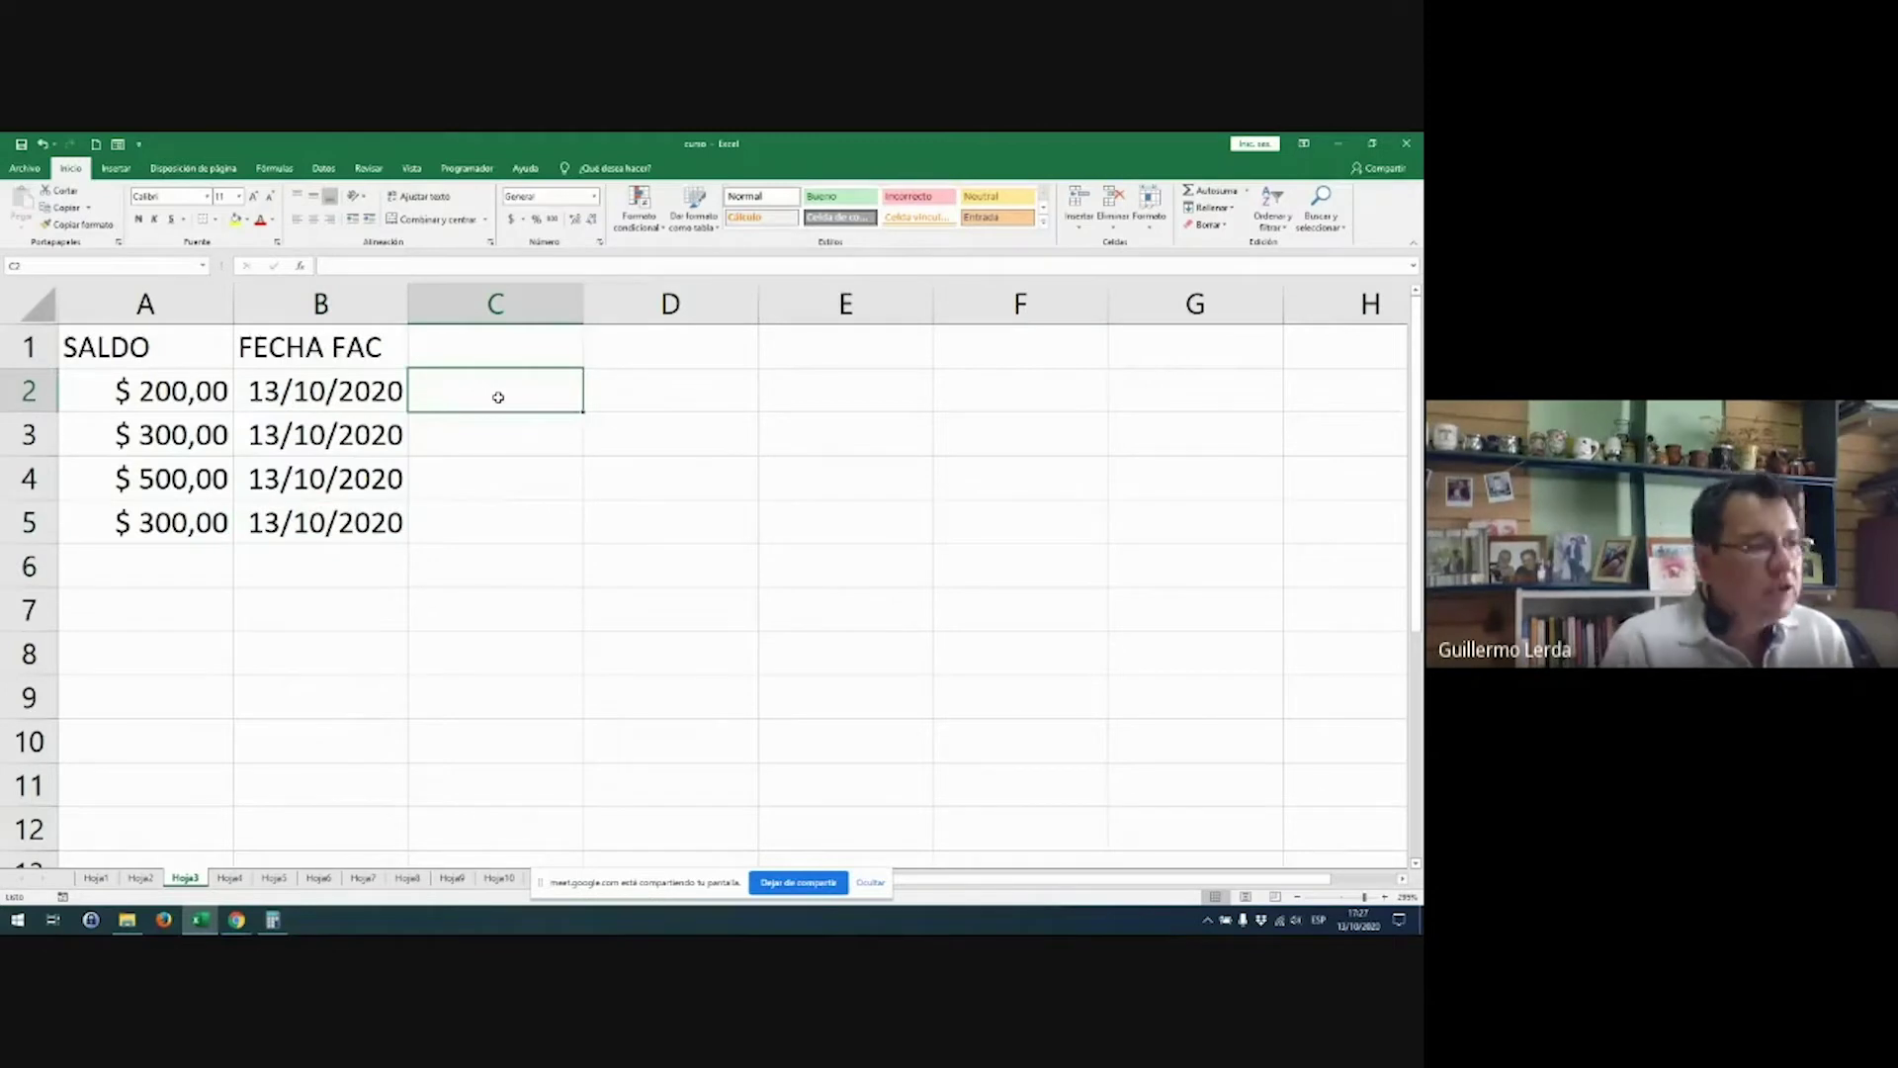
pyautogui.write('=B2+3')
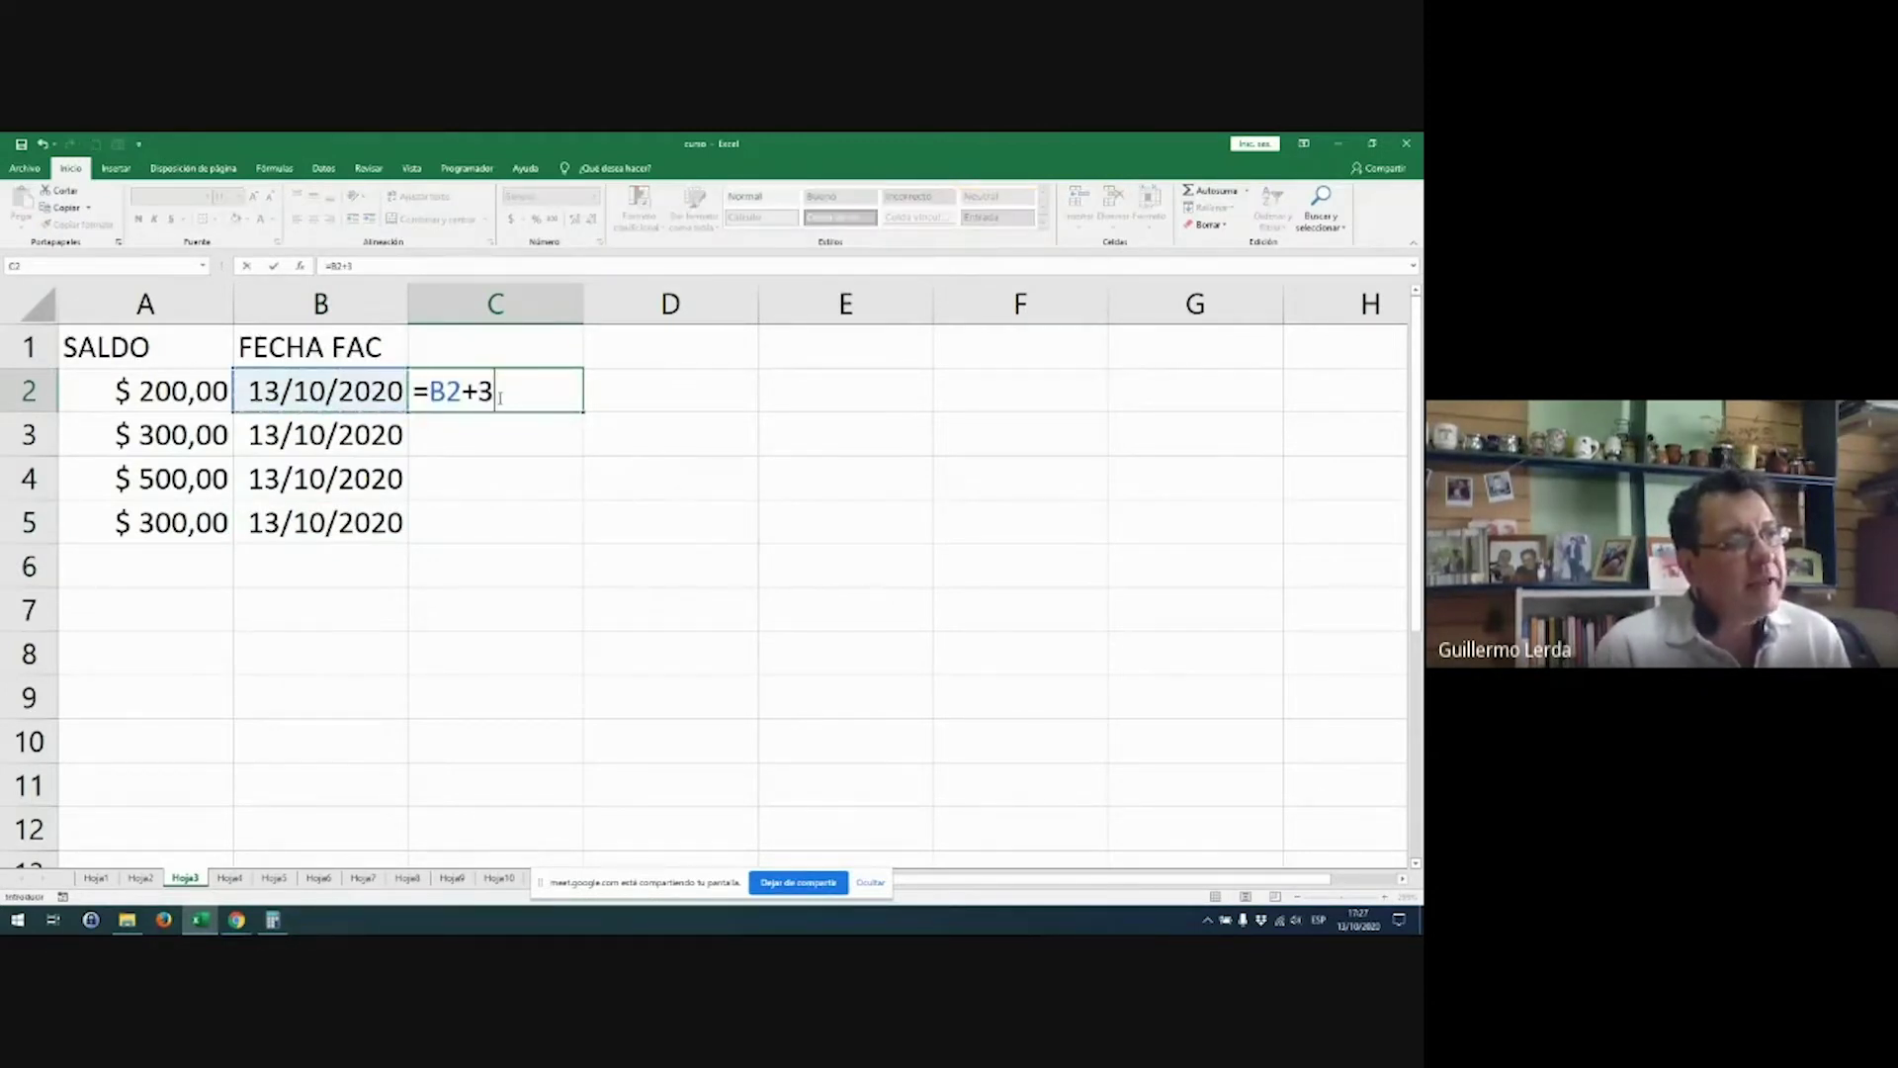
pyautogui.write('0')
pyautogui.press('Return')
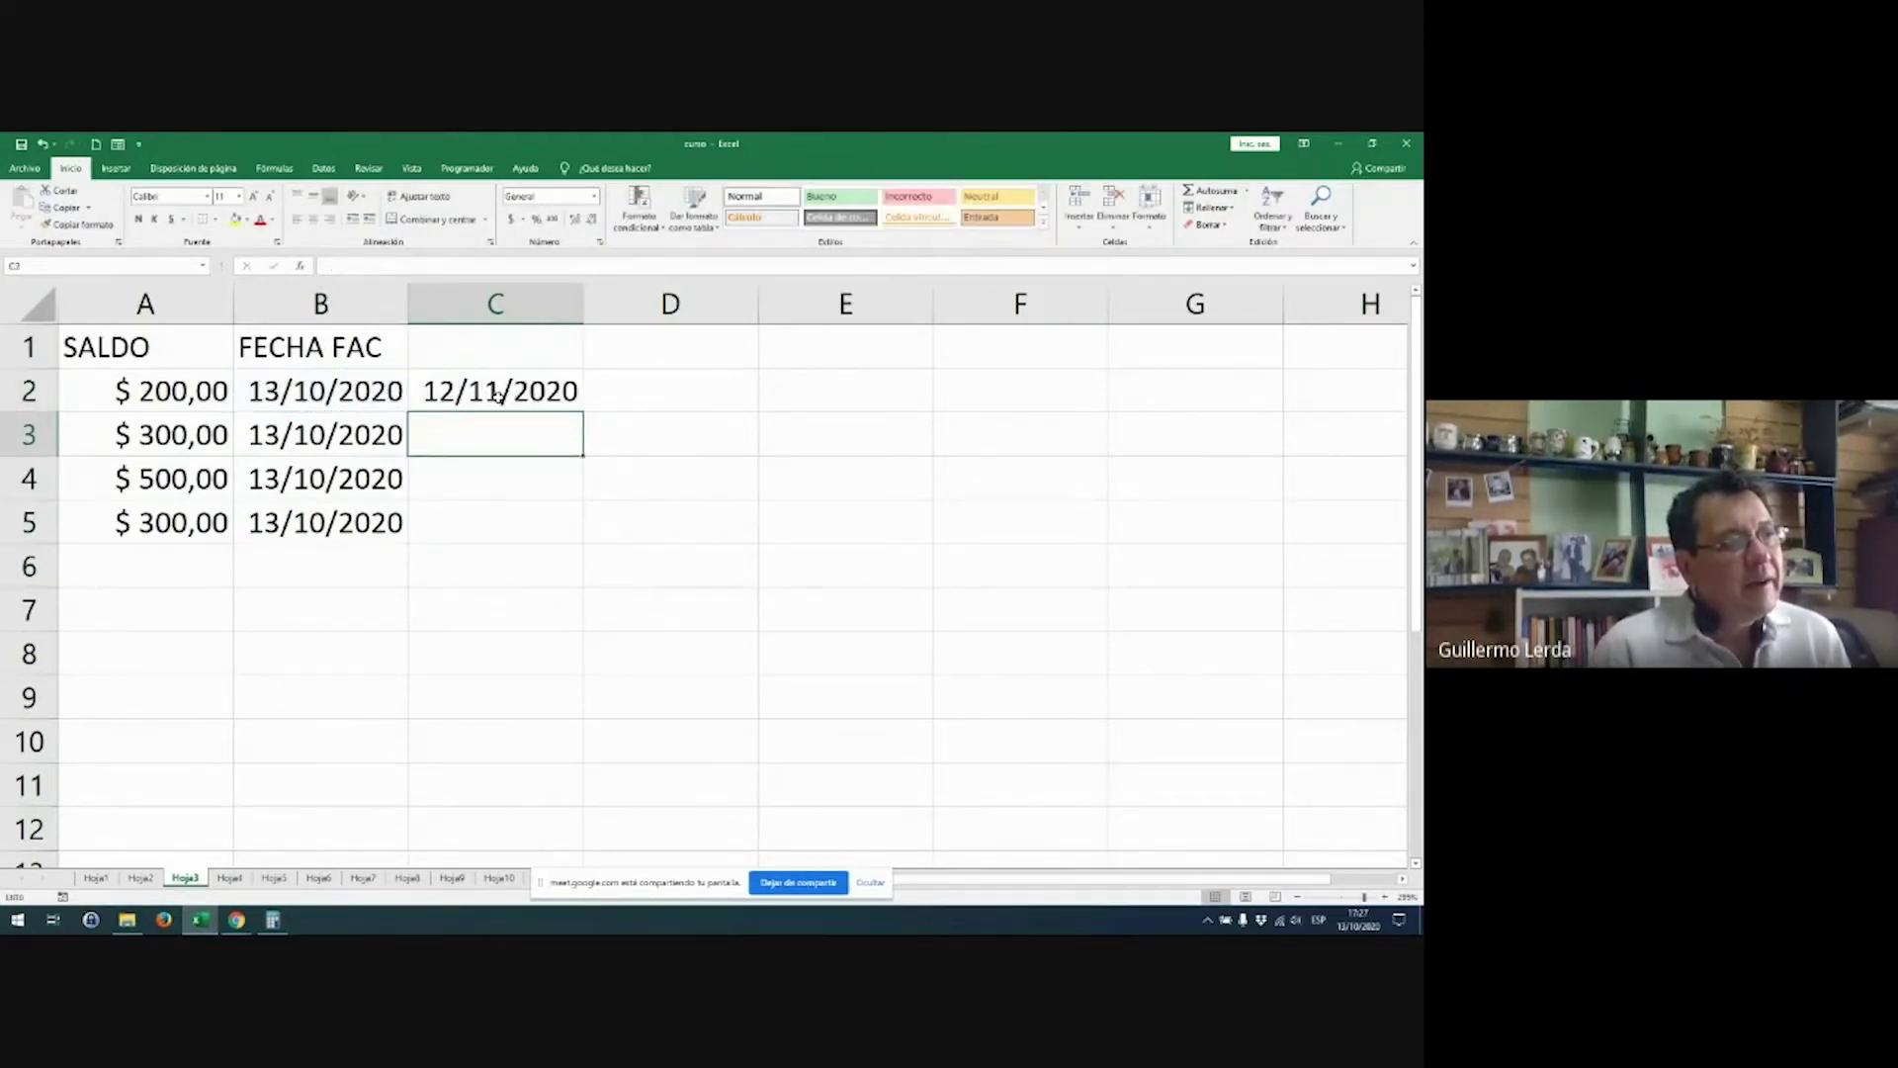
# Step: Examine the formula in C2, focusing on the number of days added to the invoice date
pyautogui.click(498, 395)
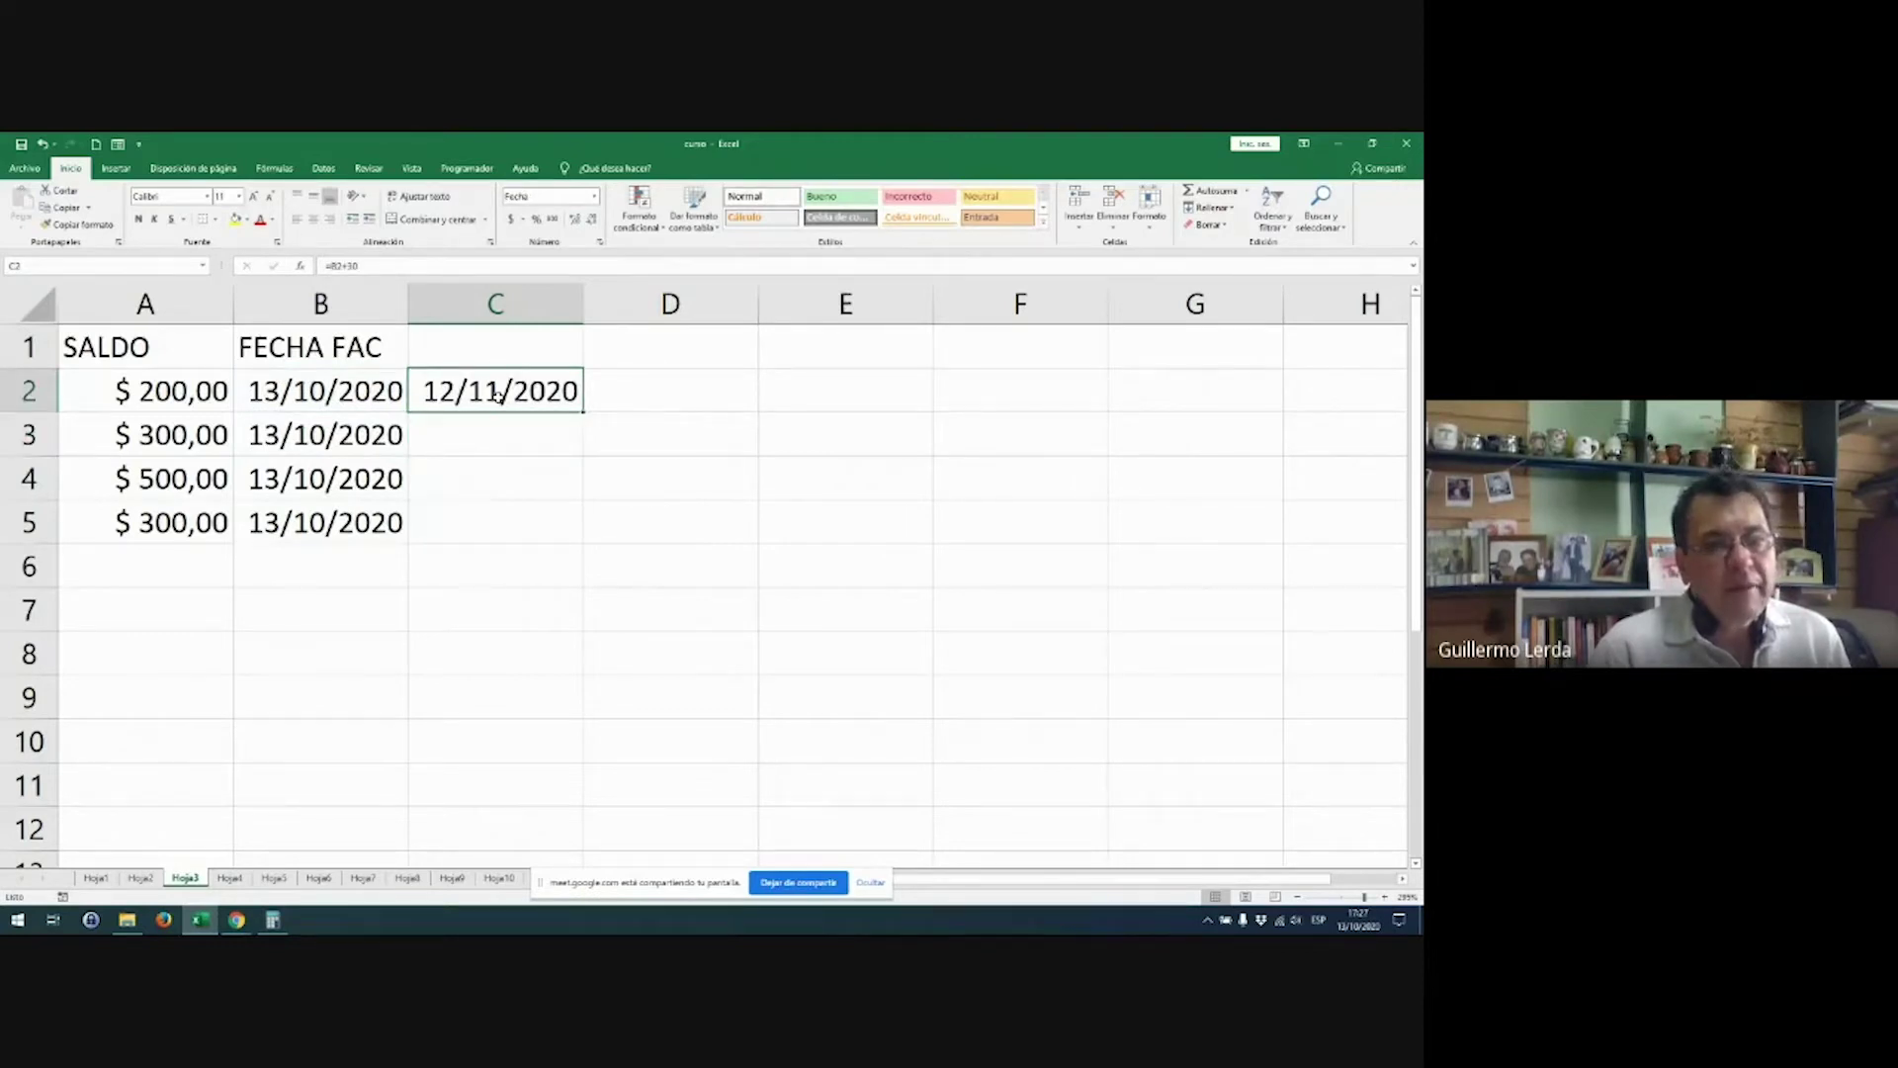
pyautogui.doubleClick(499, 396)
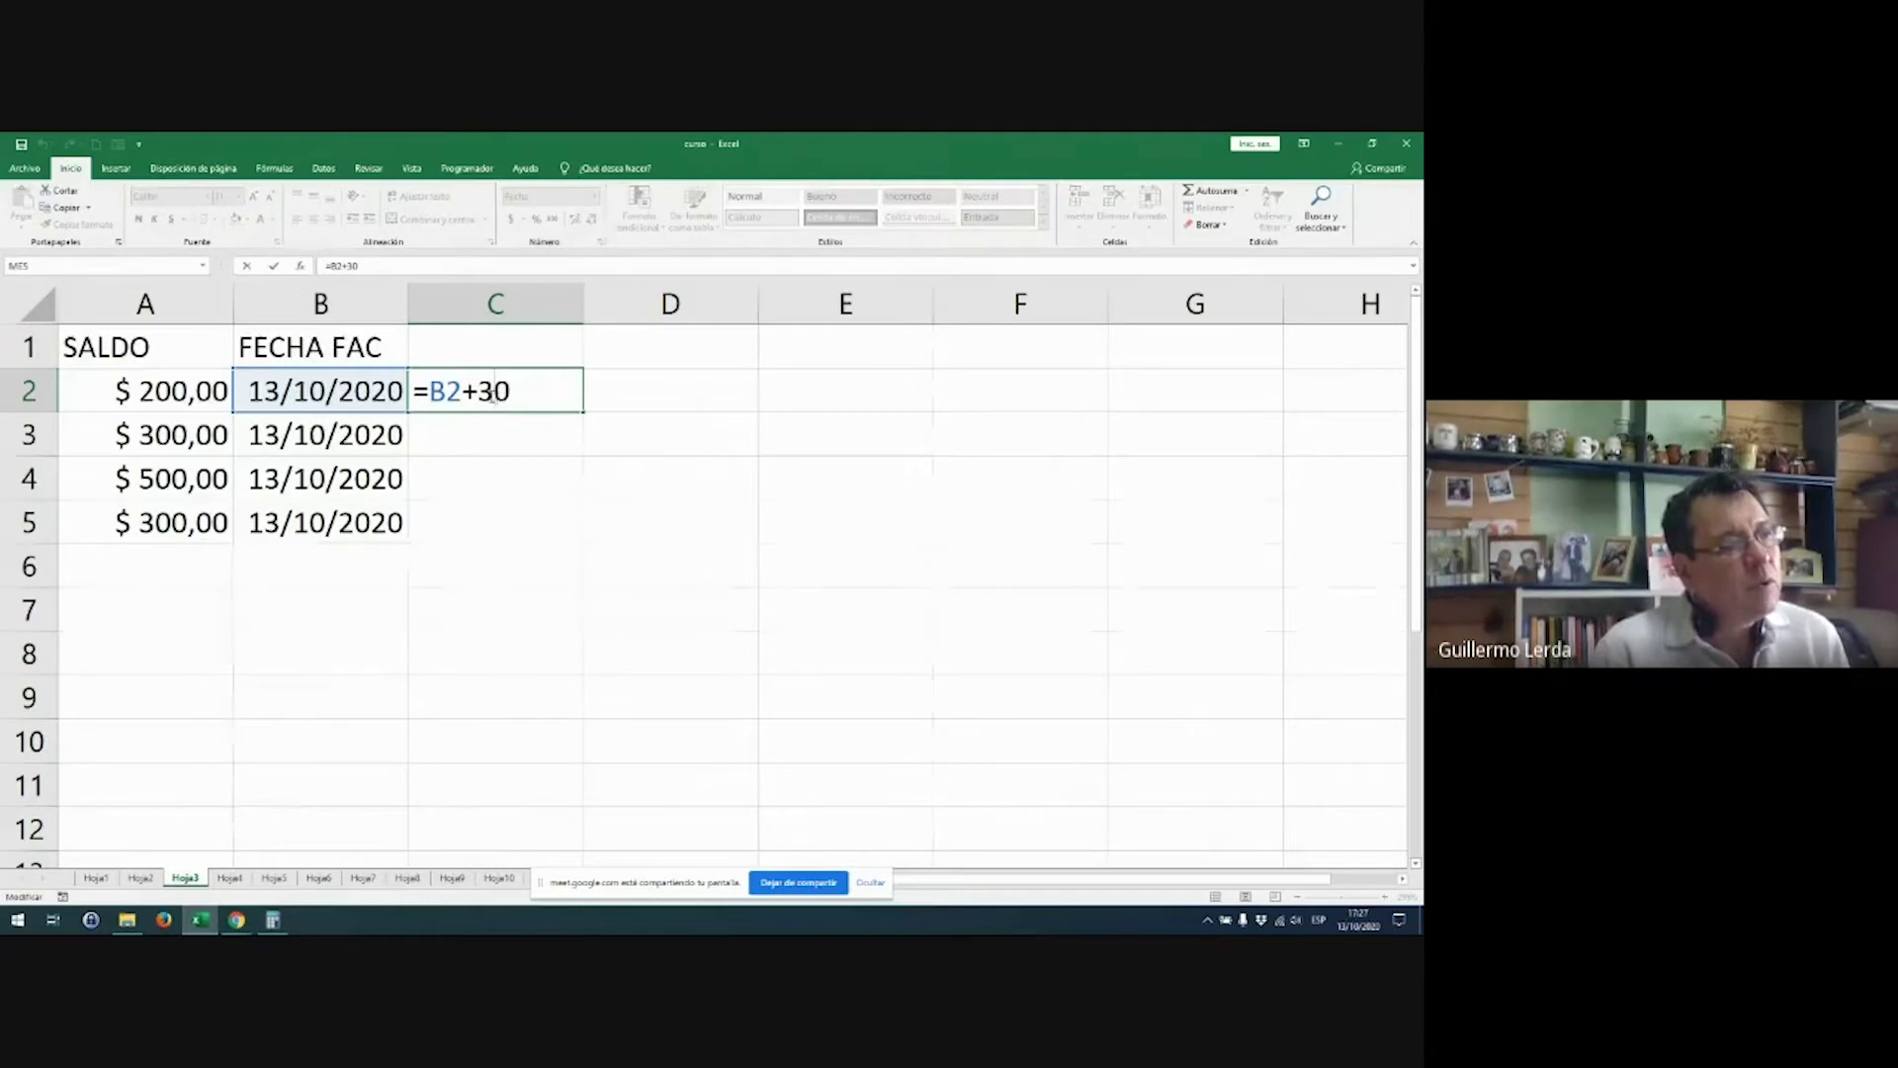
pyautogui.moveTo(476, 391); pyautogui.dragTo(593, 389)
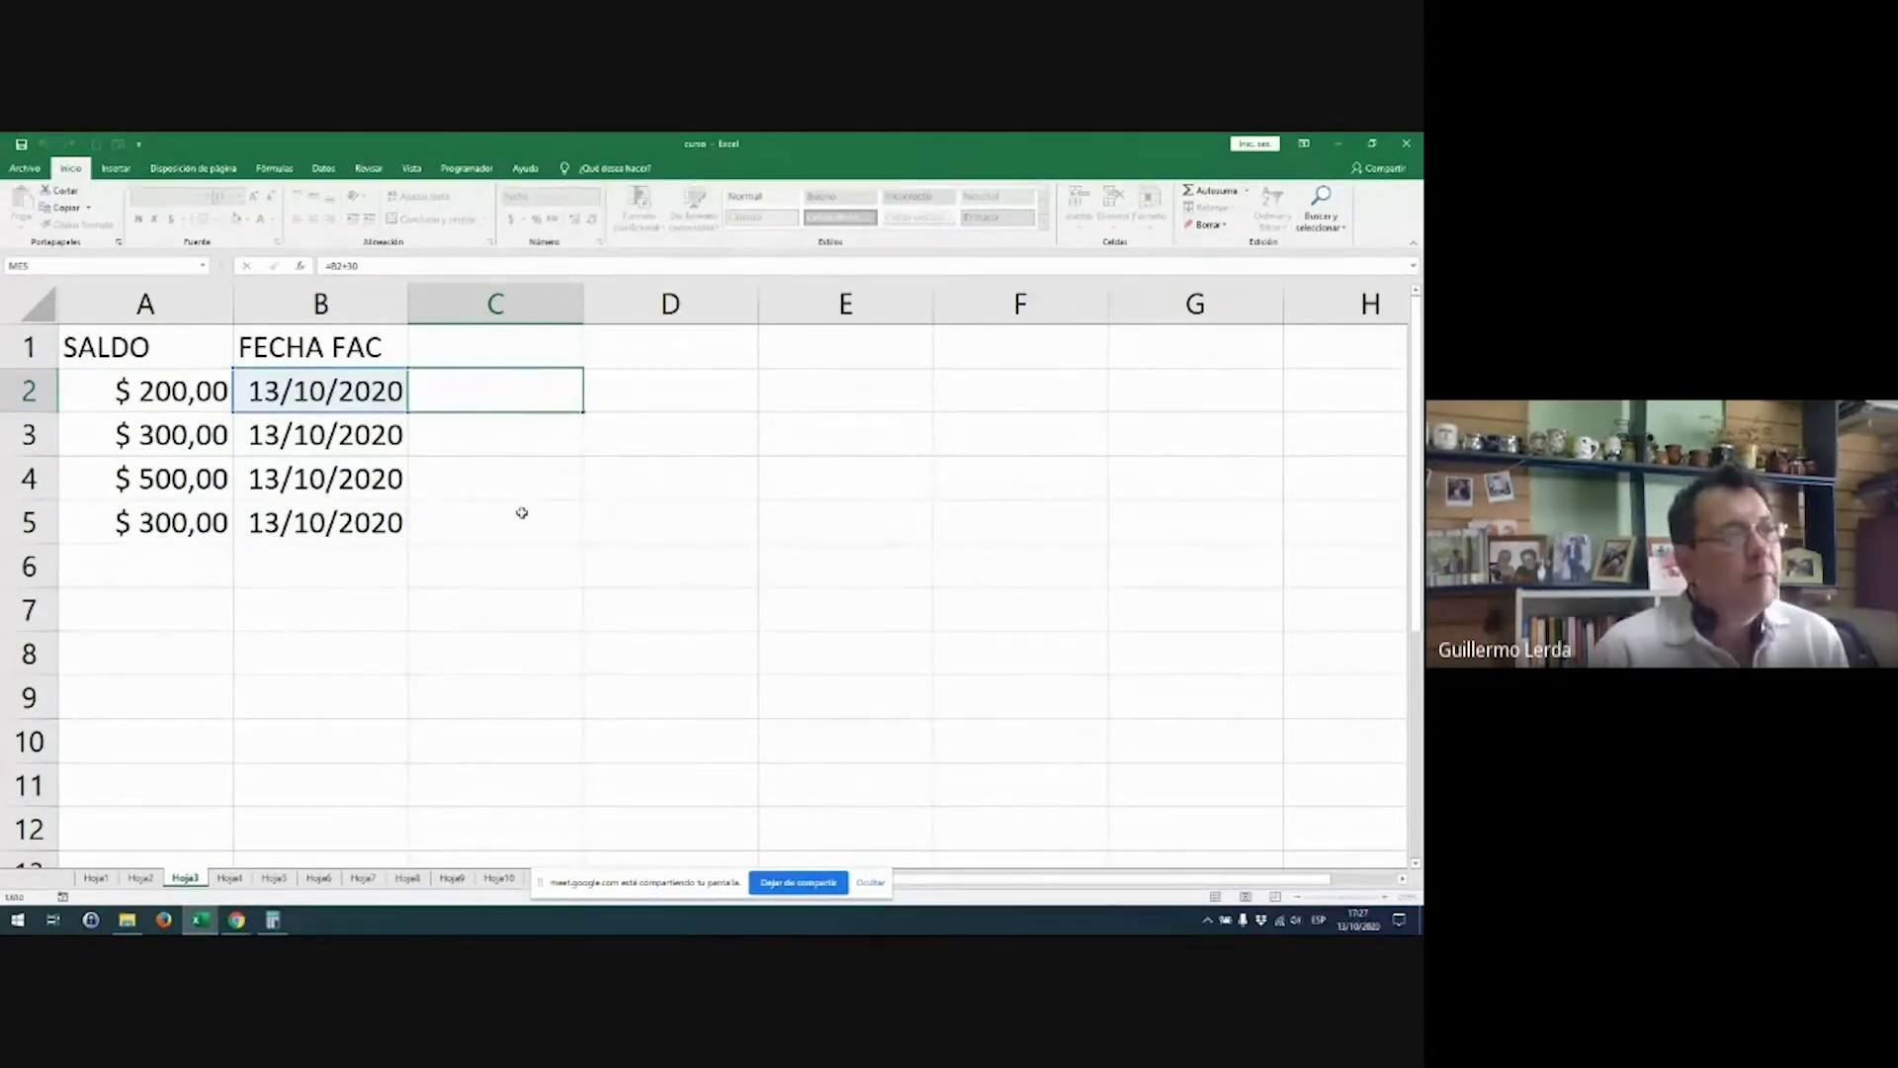
pyautogui.hotkey('ctrl', 'Return')
# Step: Set the number format of B2:C2 to General to expose the dates' underlying serial numbers
pyautogui.moveTo(350, 390); pyautogui.dragTo(494, 391)
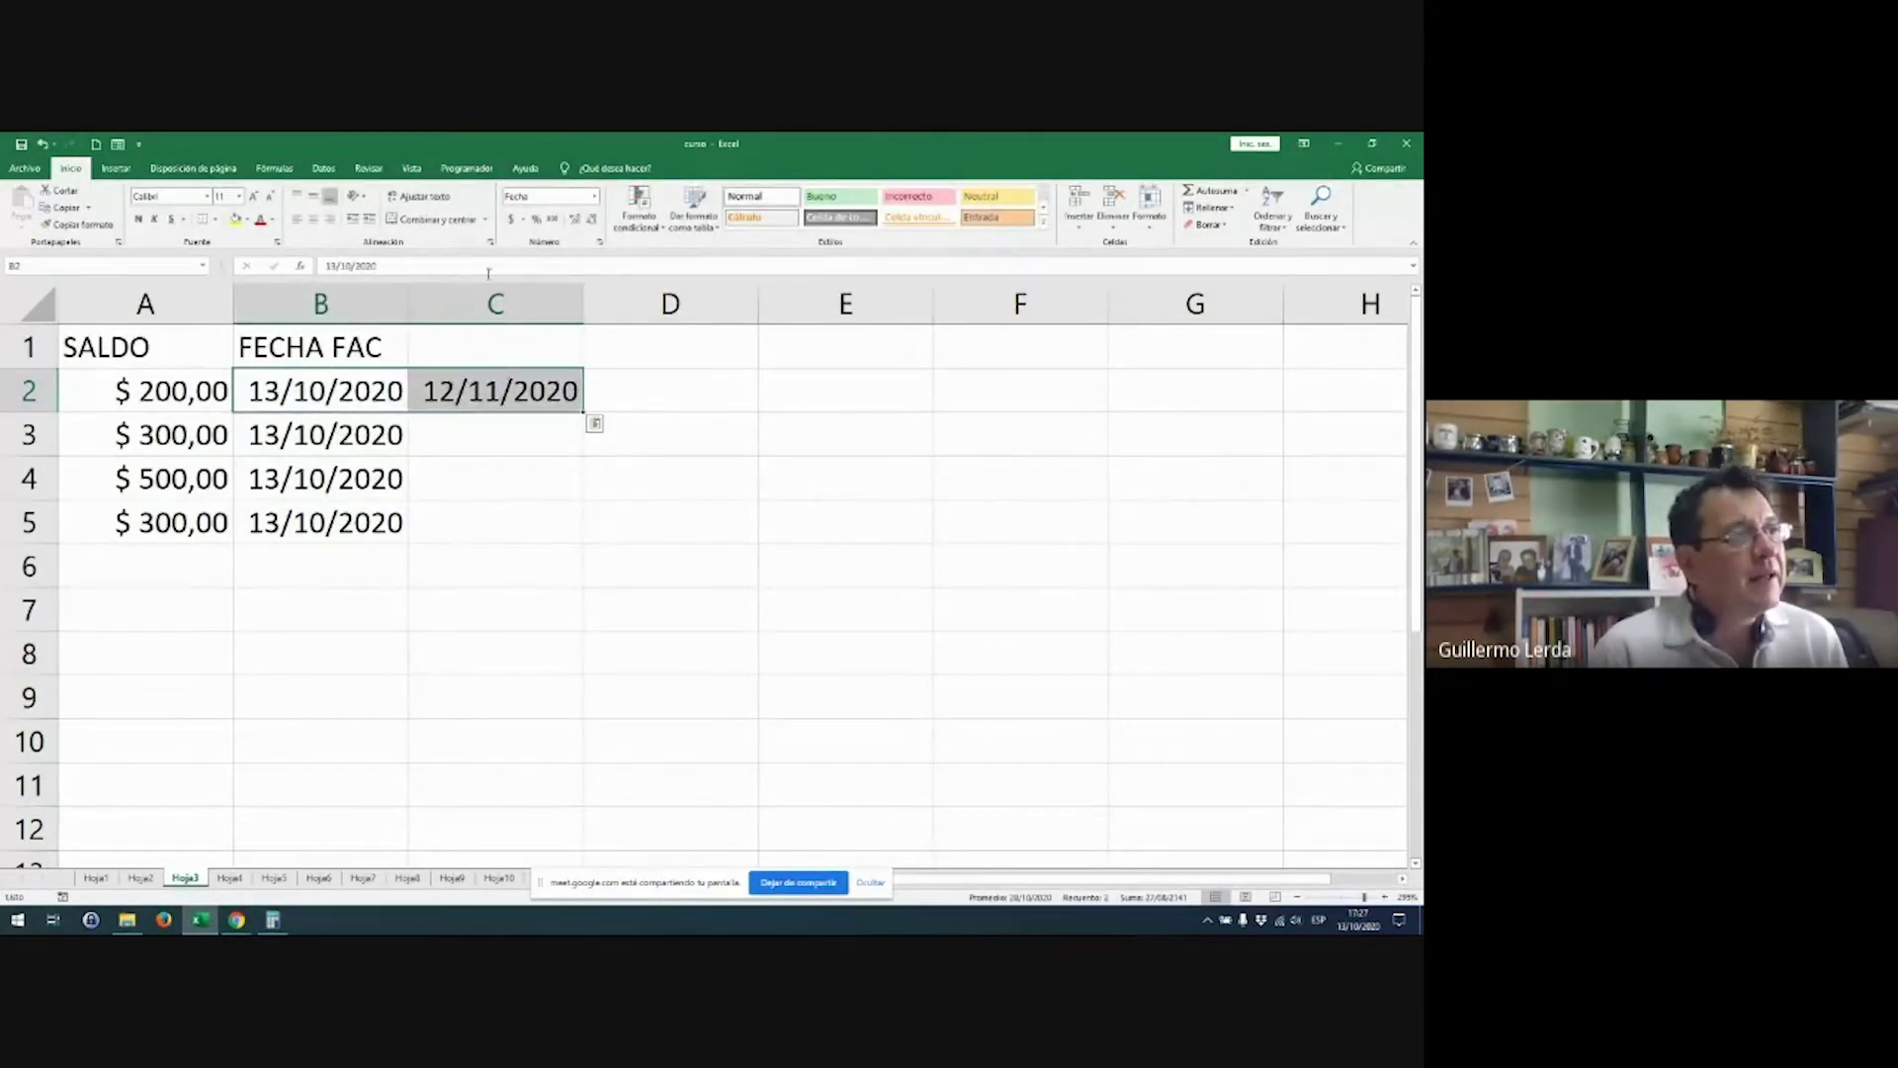
pyautogui.click(594, 196)
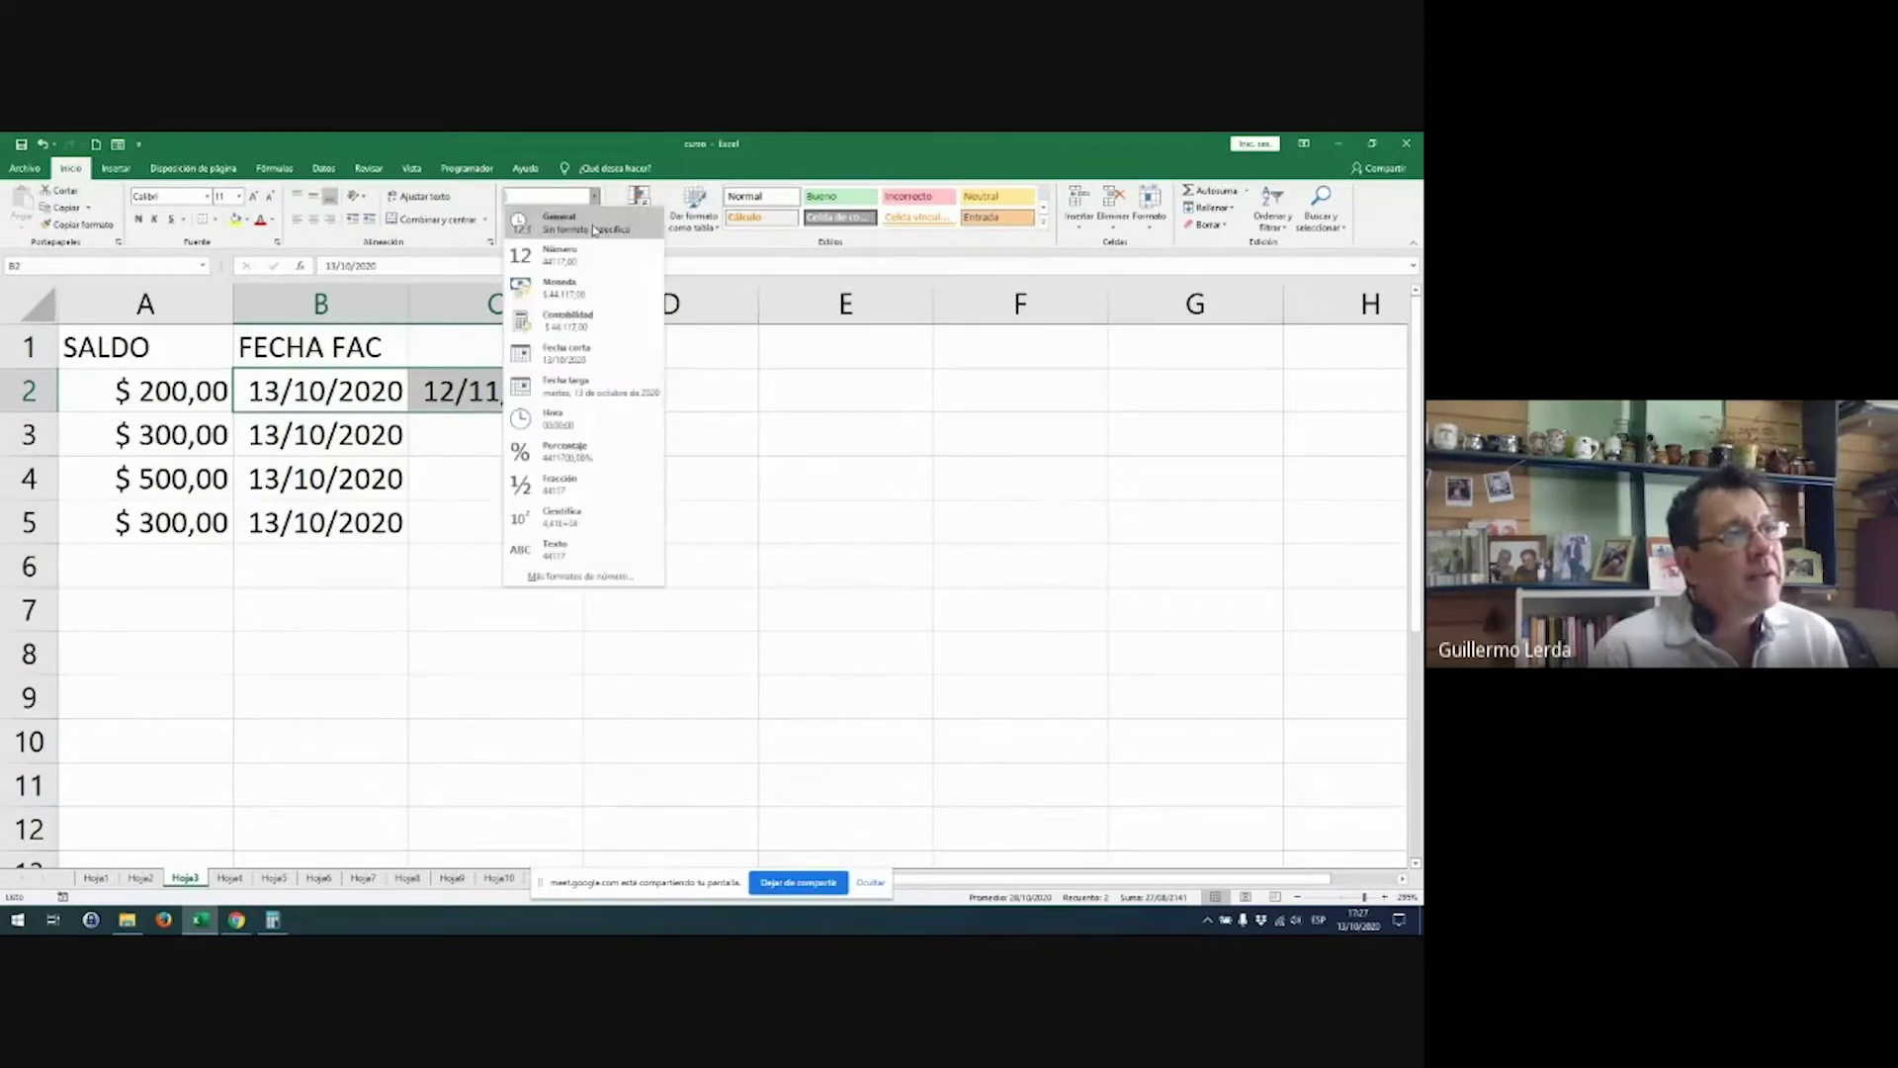
pyautogui.click(598, 230)
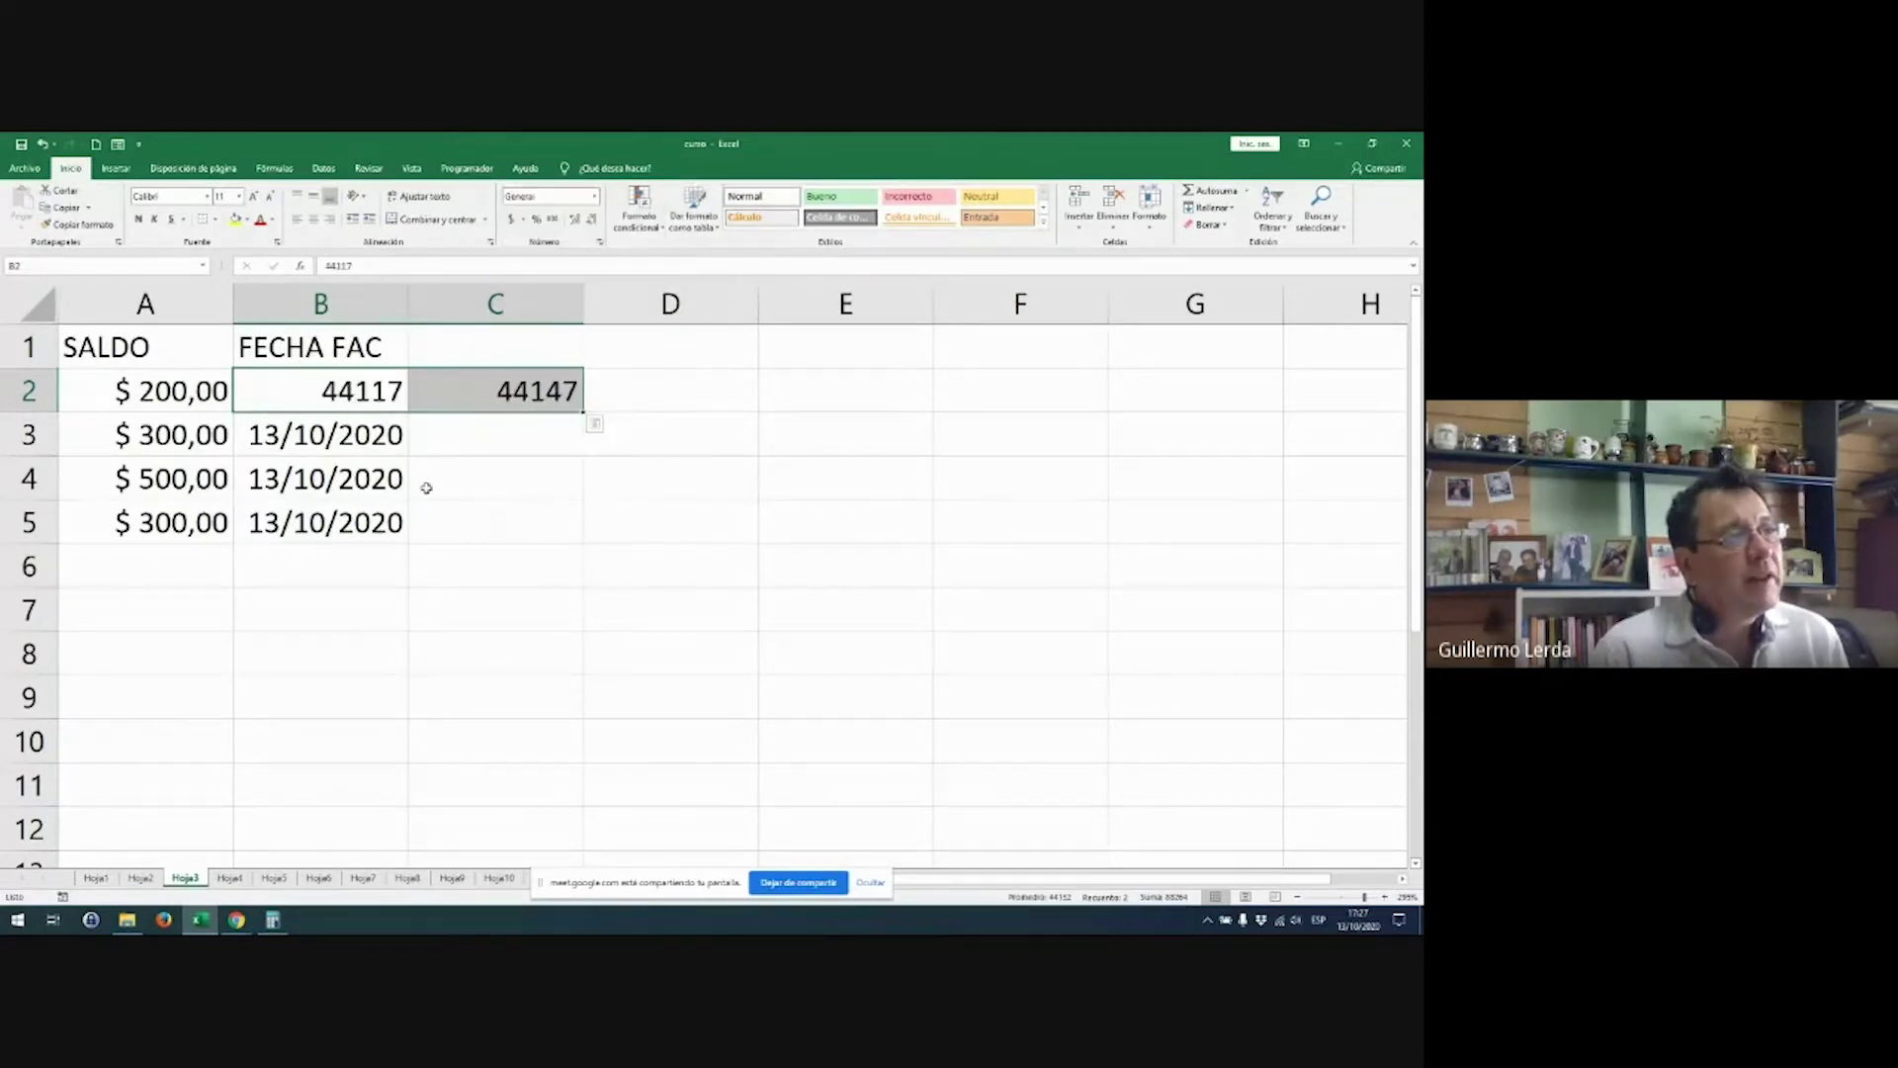
# Step: Compare B2 with C2 and examine the days added in C2's formula without changing it
pyautogui.click(310, 378)
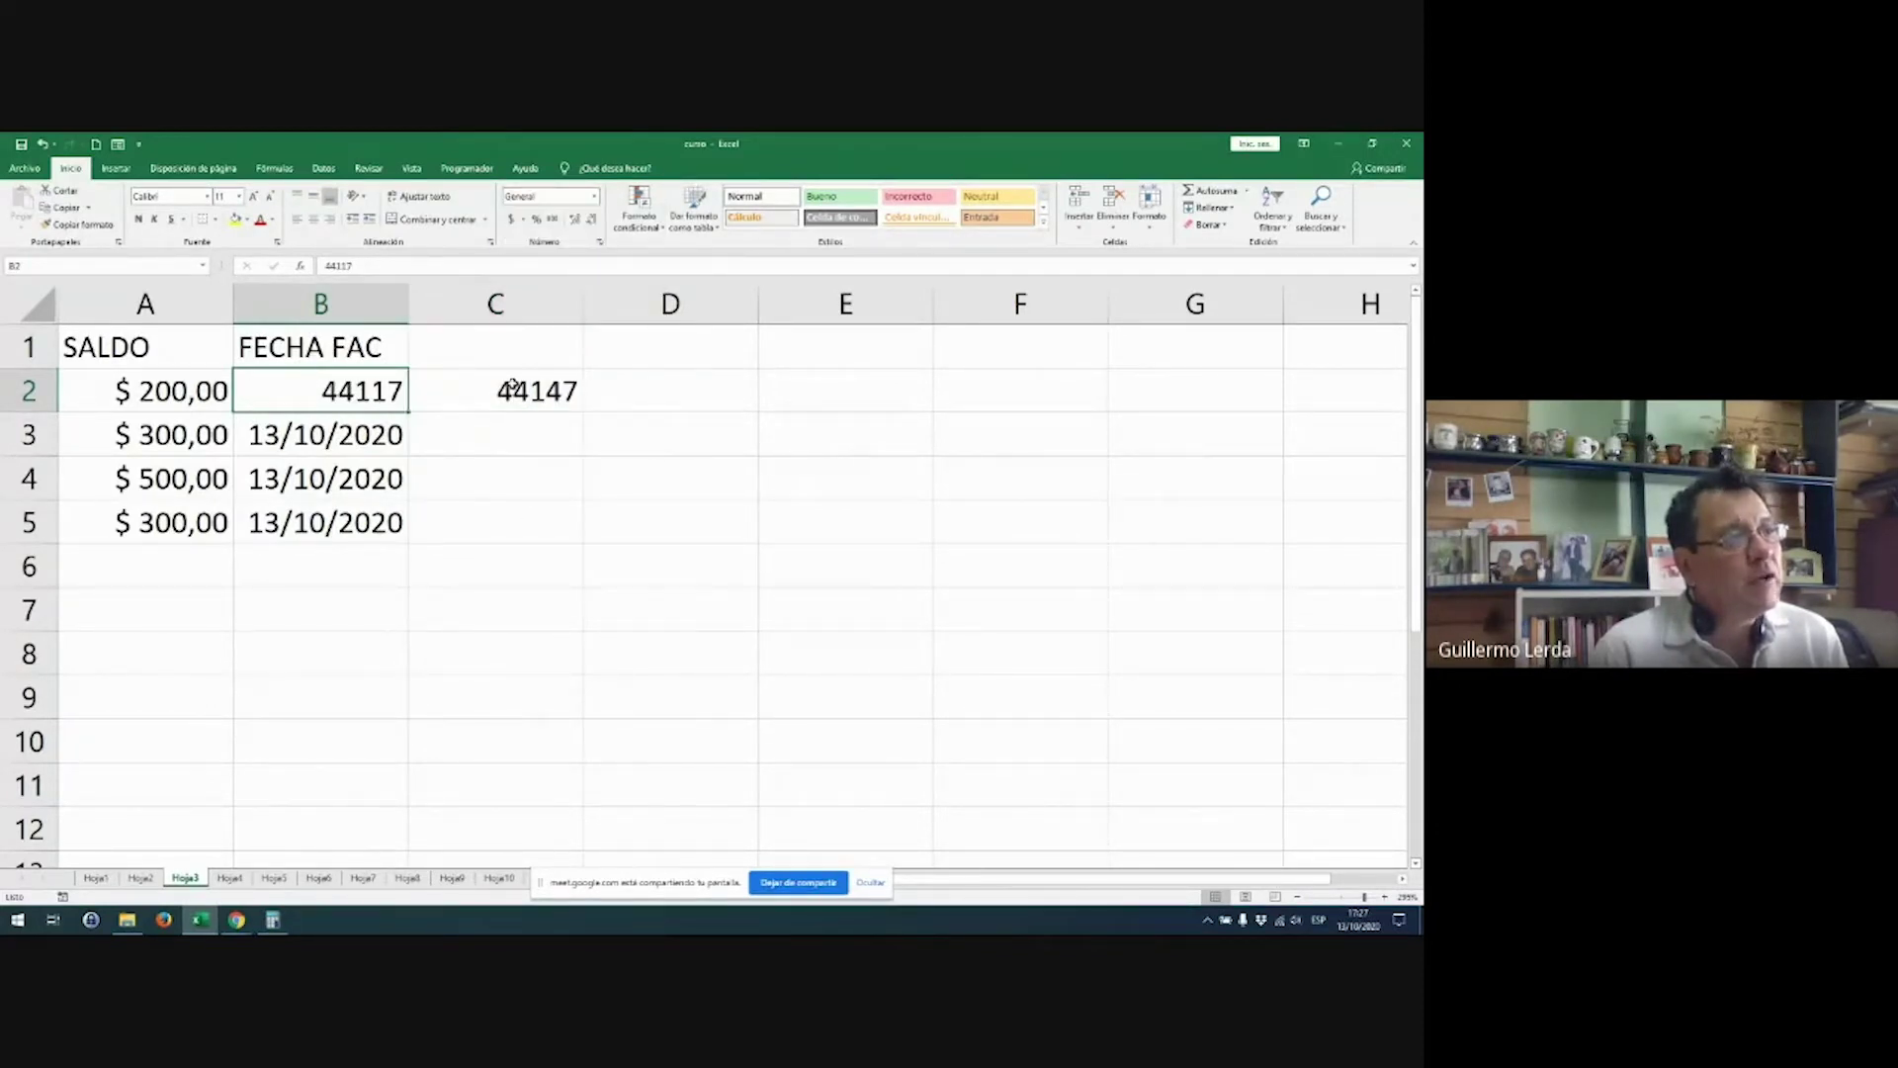
pyautogui.doubleClick(513, 389)
pyautogui.doubleClick(493, 390)
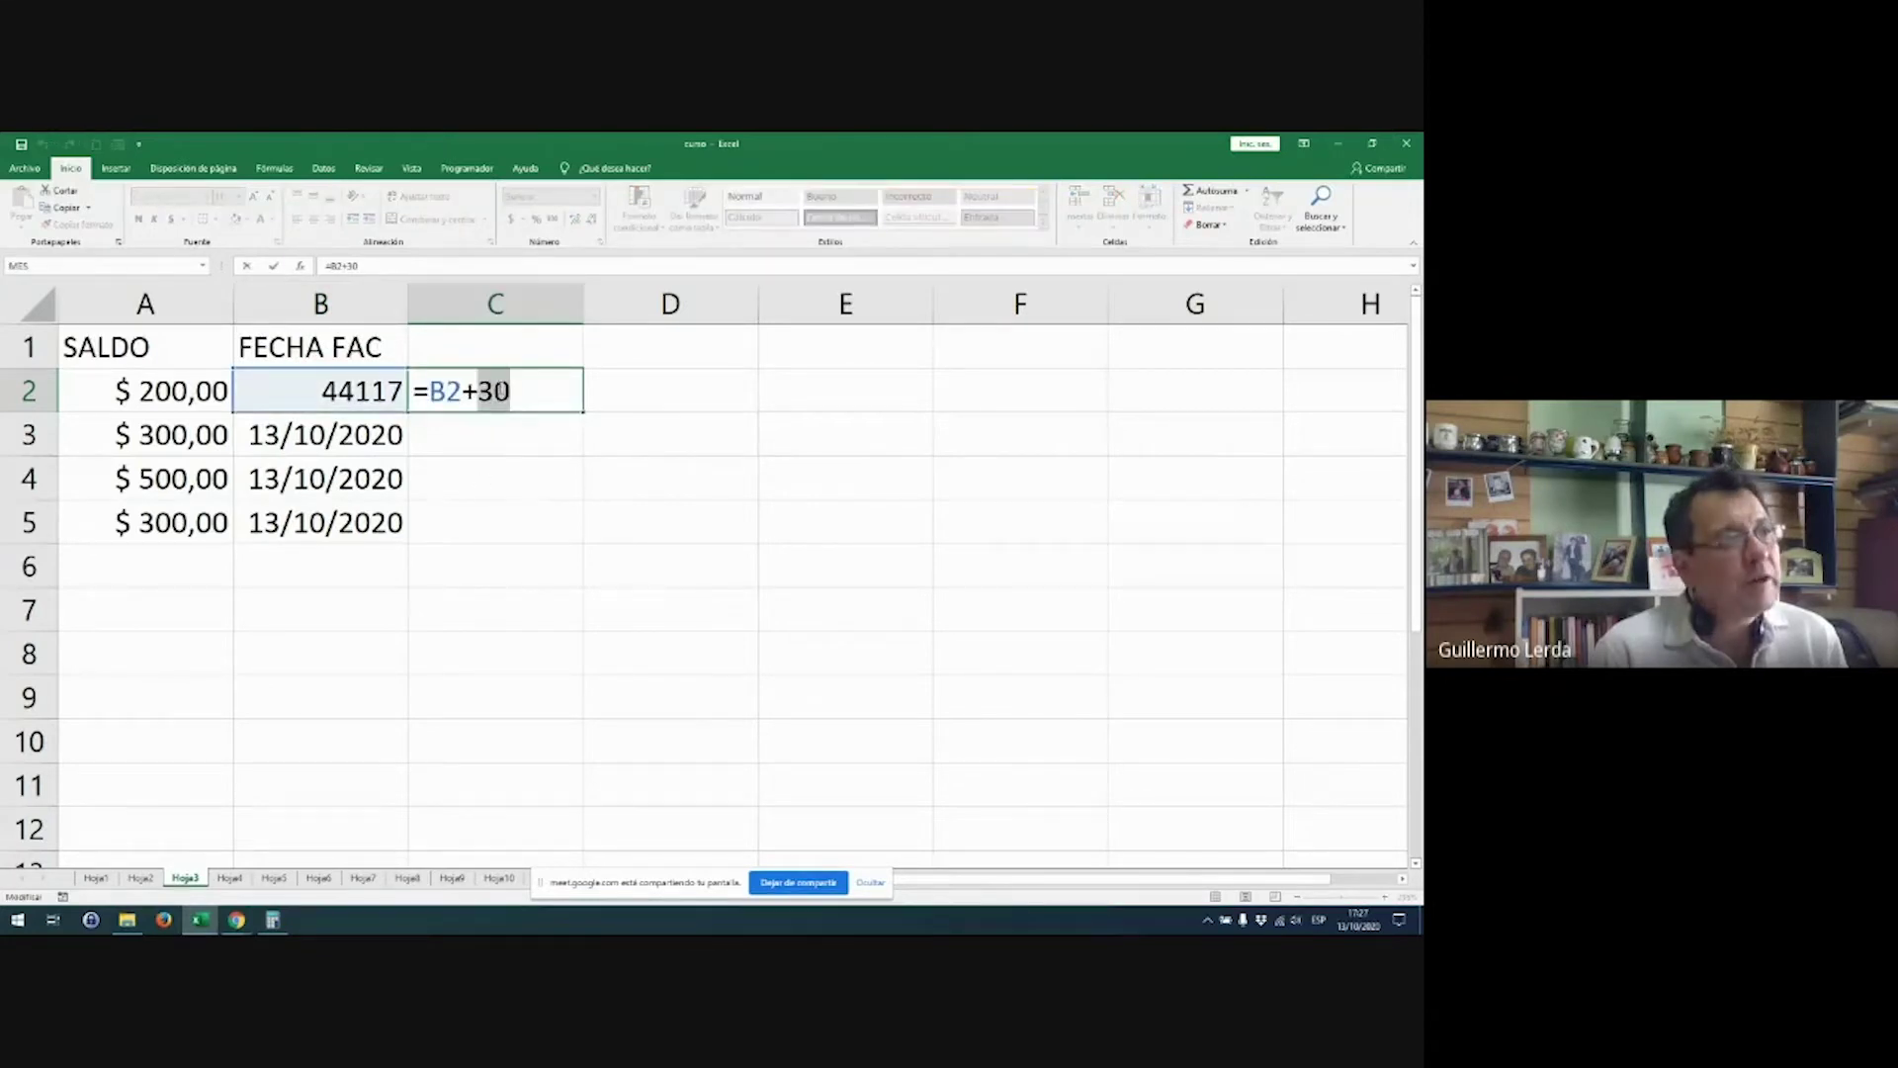
pyautogui.press('Escape')
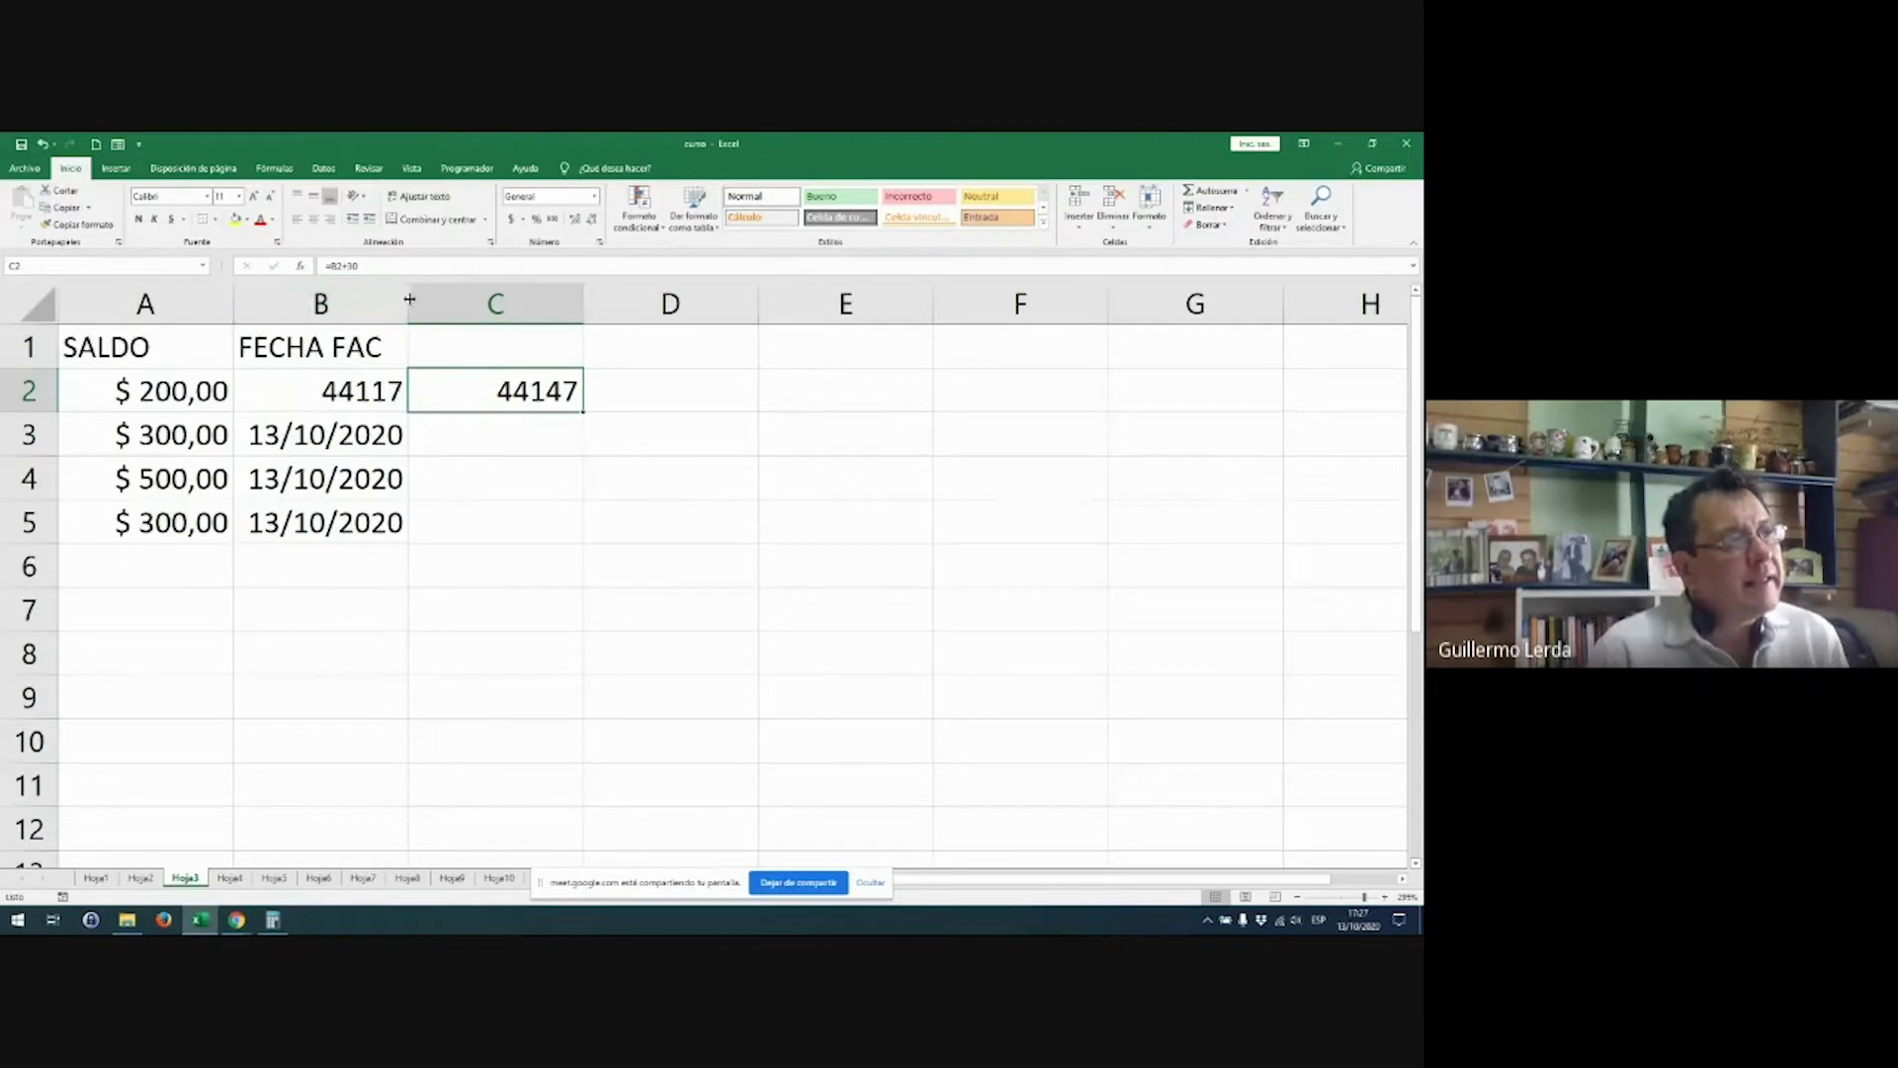
# Step: Widen column B and format cell B2 as Fecha corta
pyautogui.moveTo(402, 299); pyautogui.dragTo(483, 302)
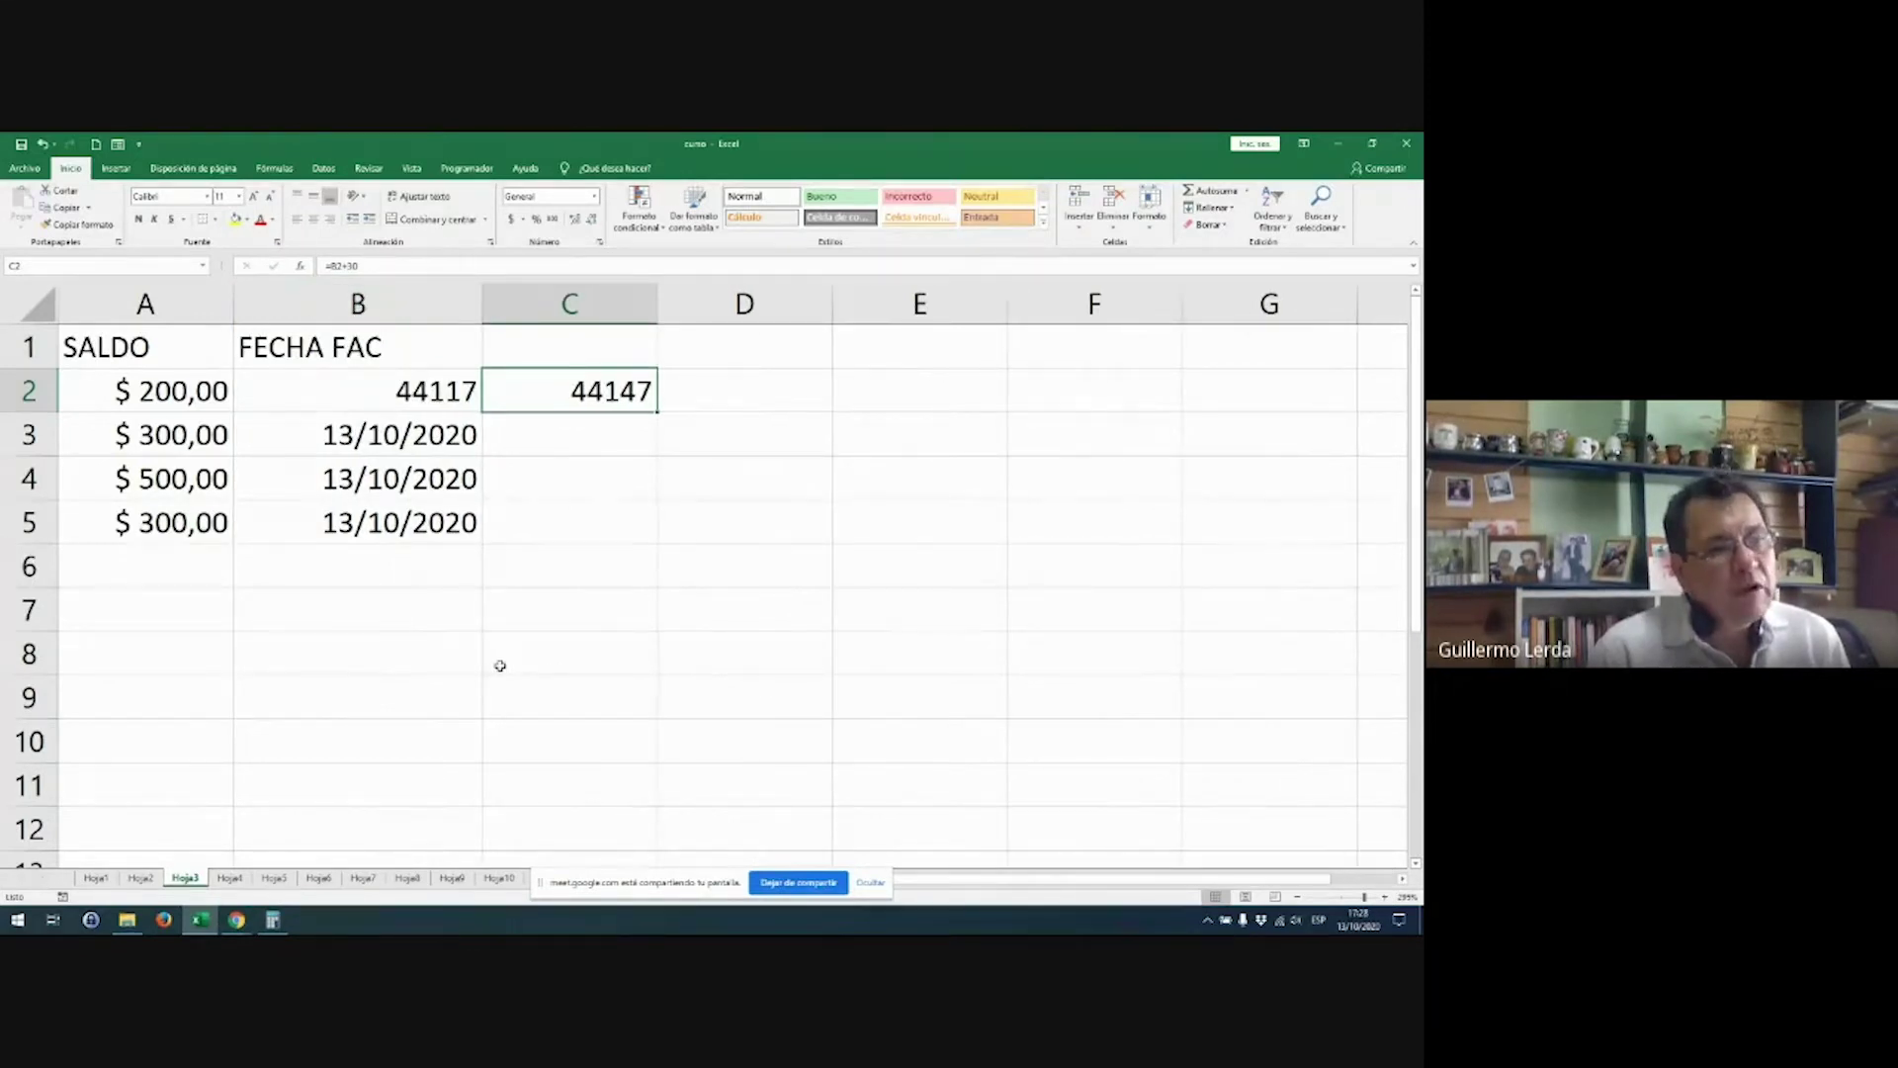
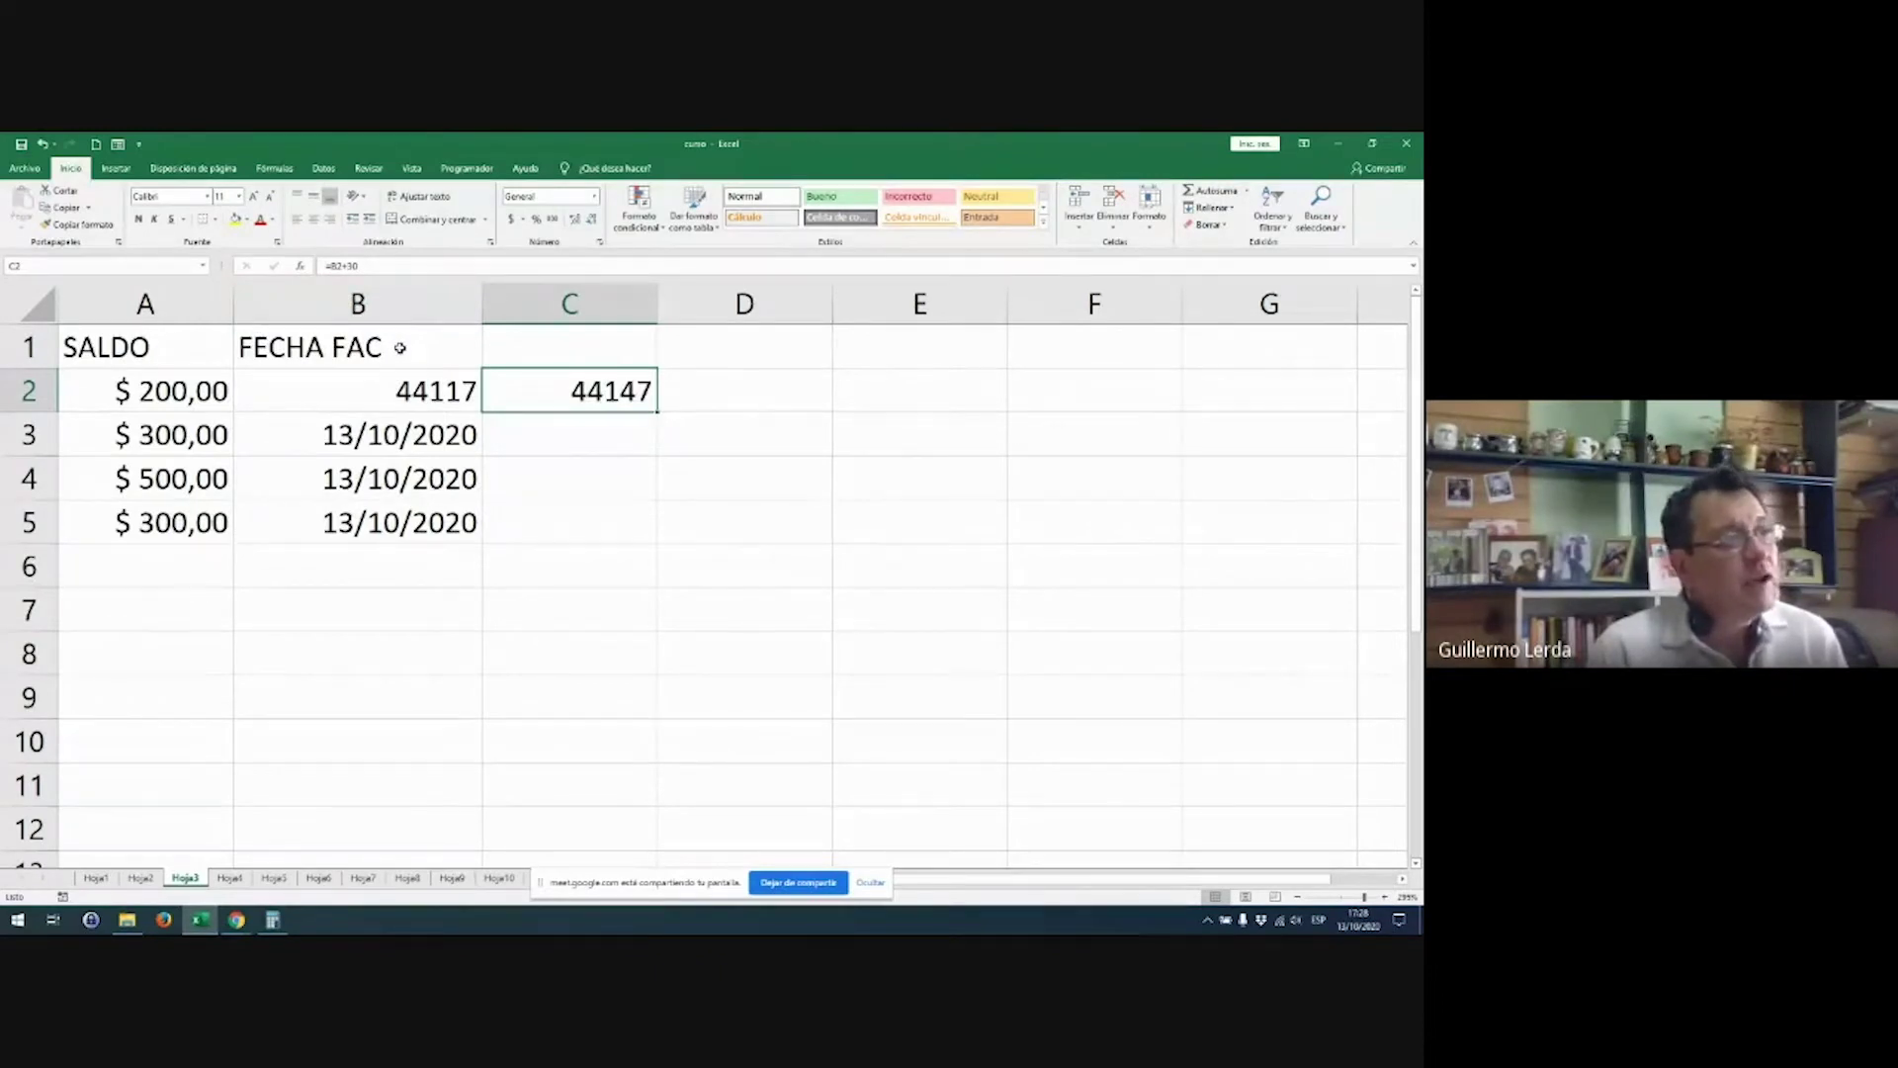
pyautogui.click(399, 347)
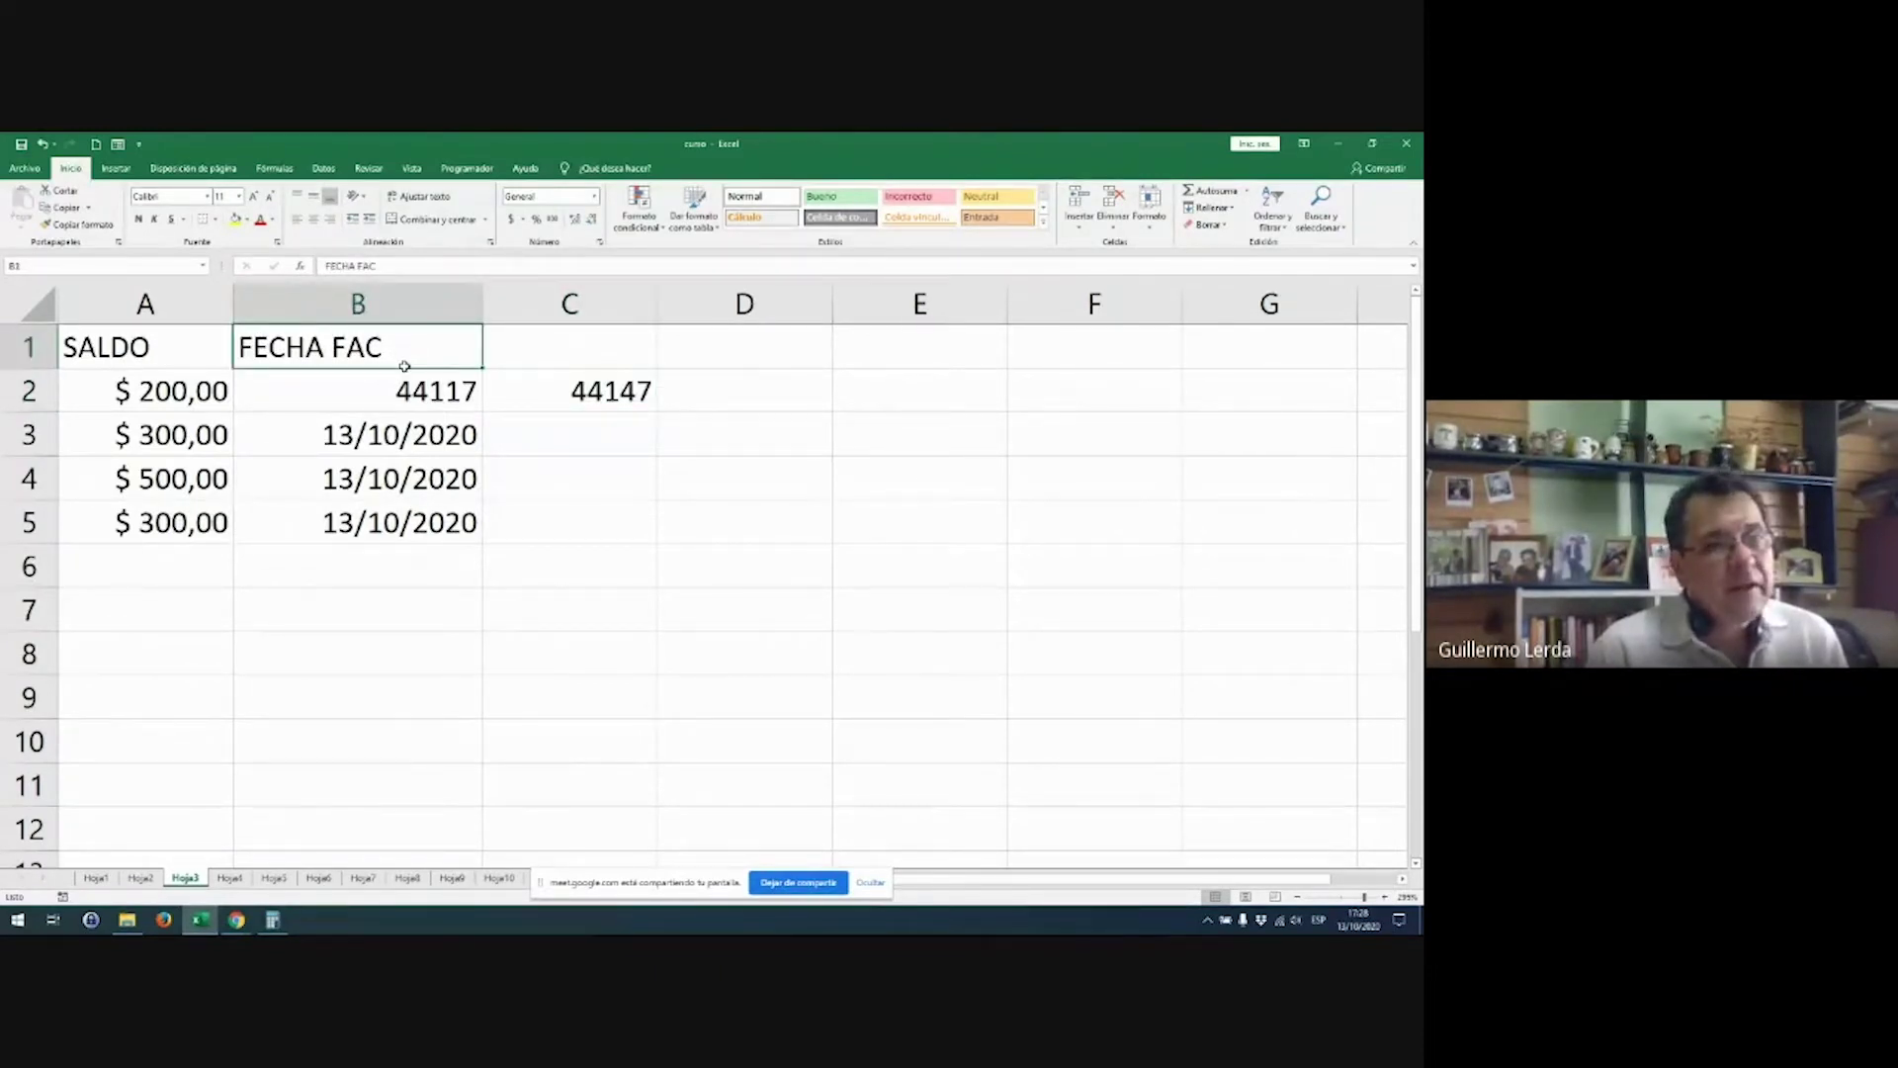
pyautogui.moveTo(411, 390); pyautogui.dragTo(425, 522)
pyautogui.click(415, 390)
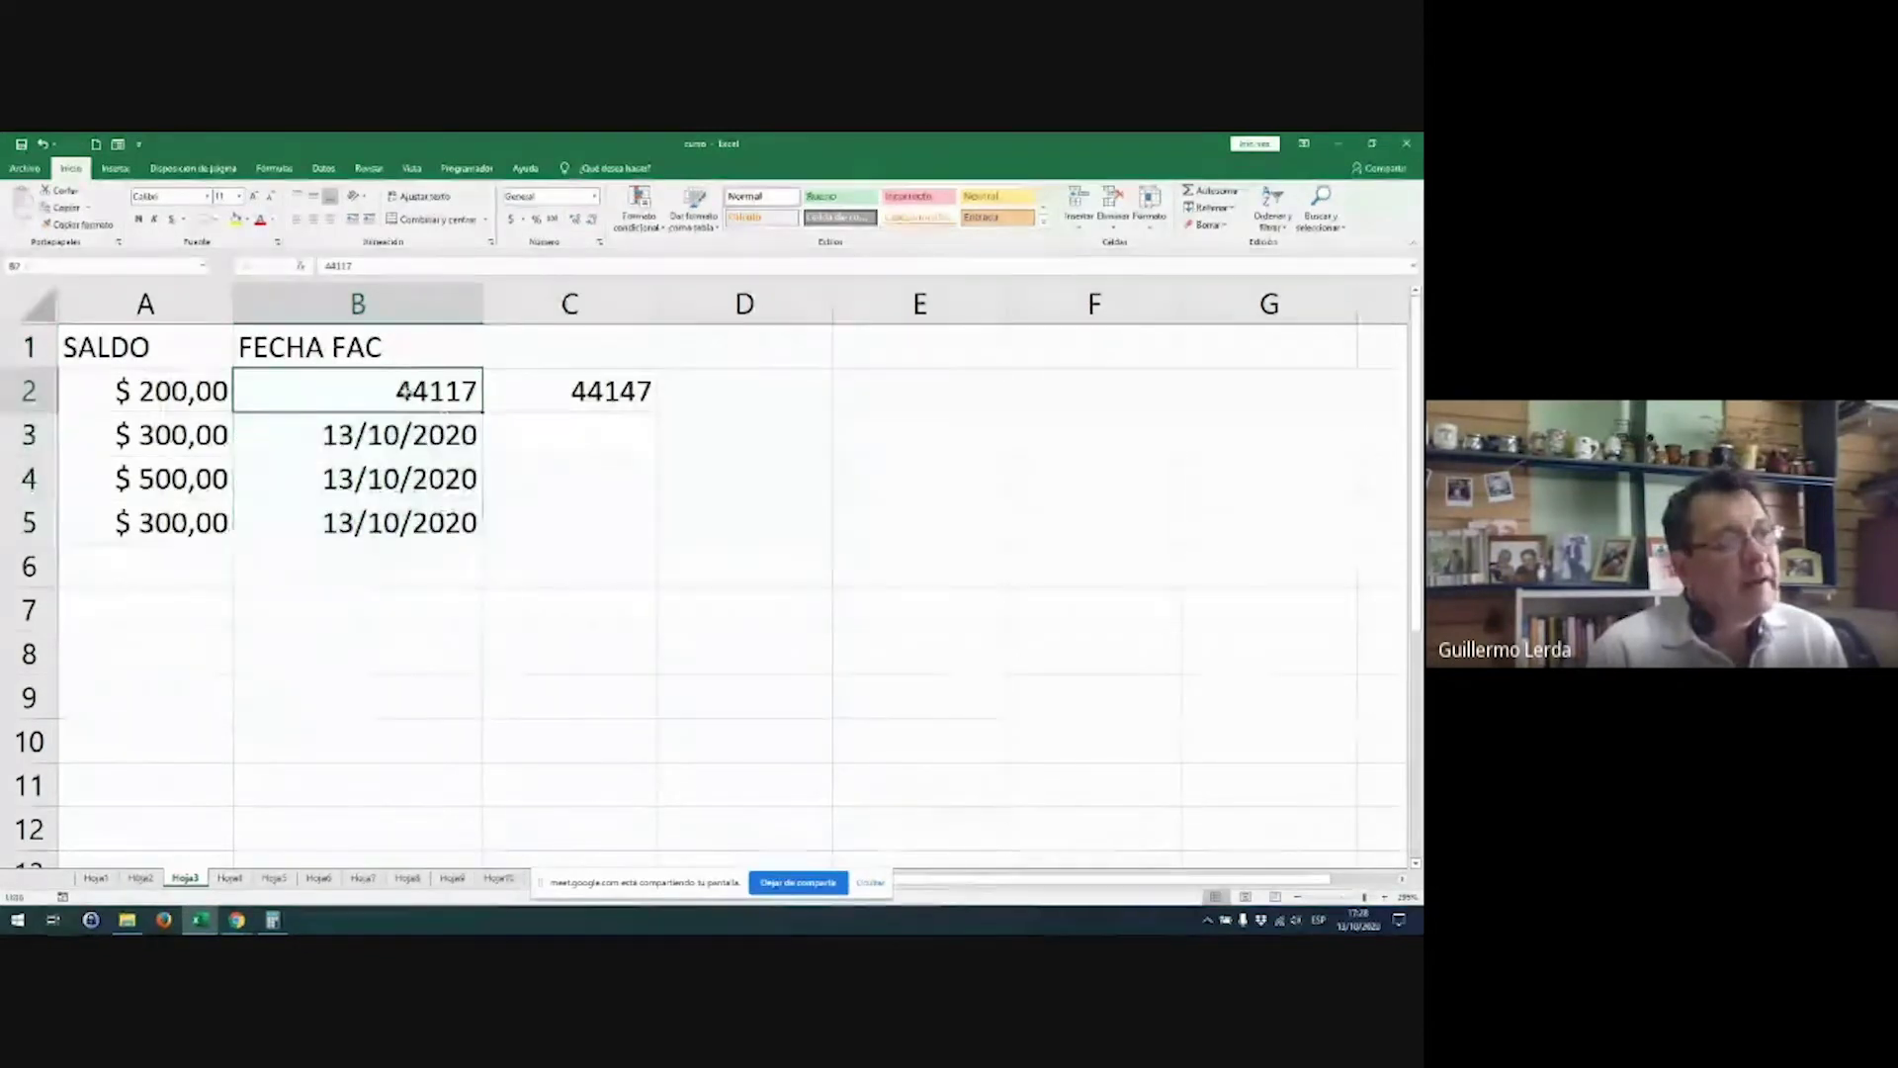
pyautogui.click(595, 196)
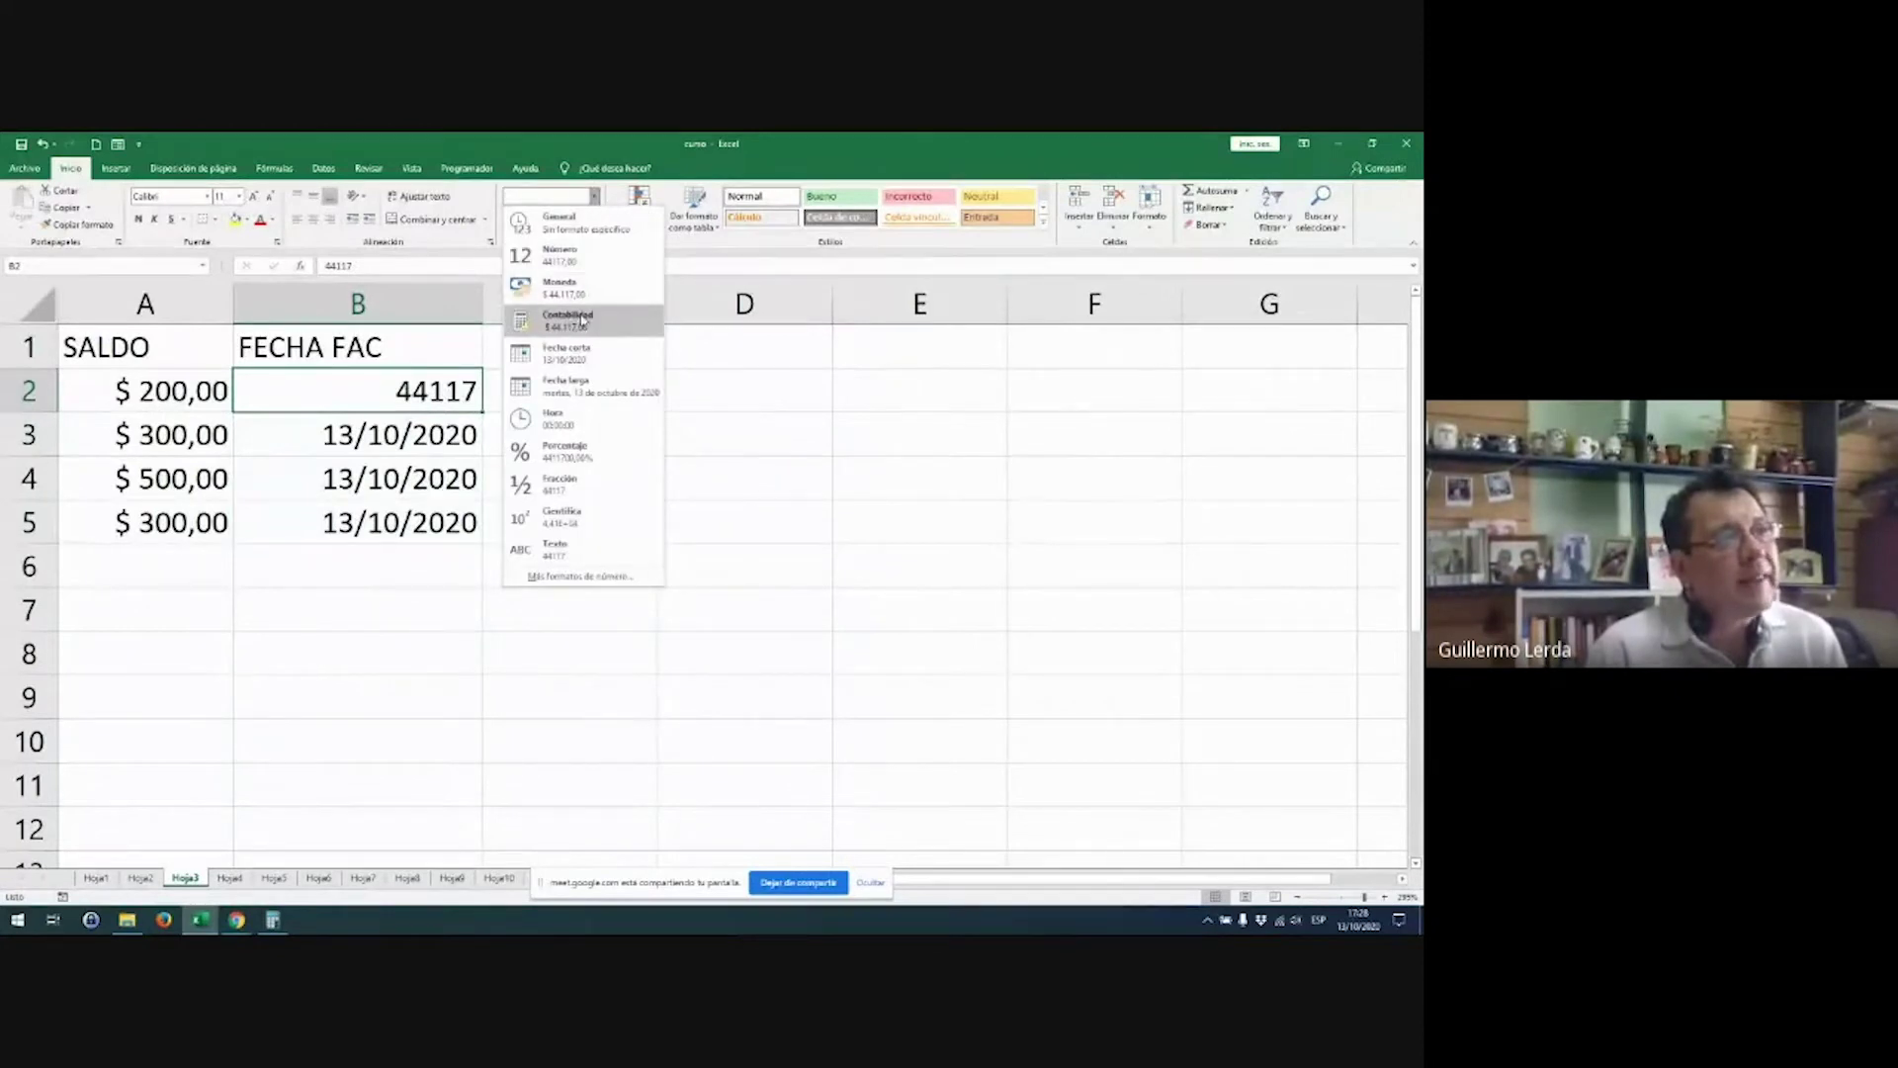
pyautogui.click(584, 356)
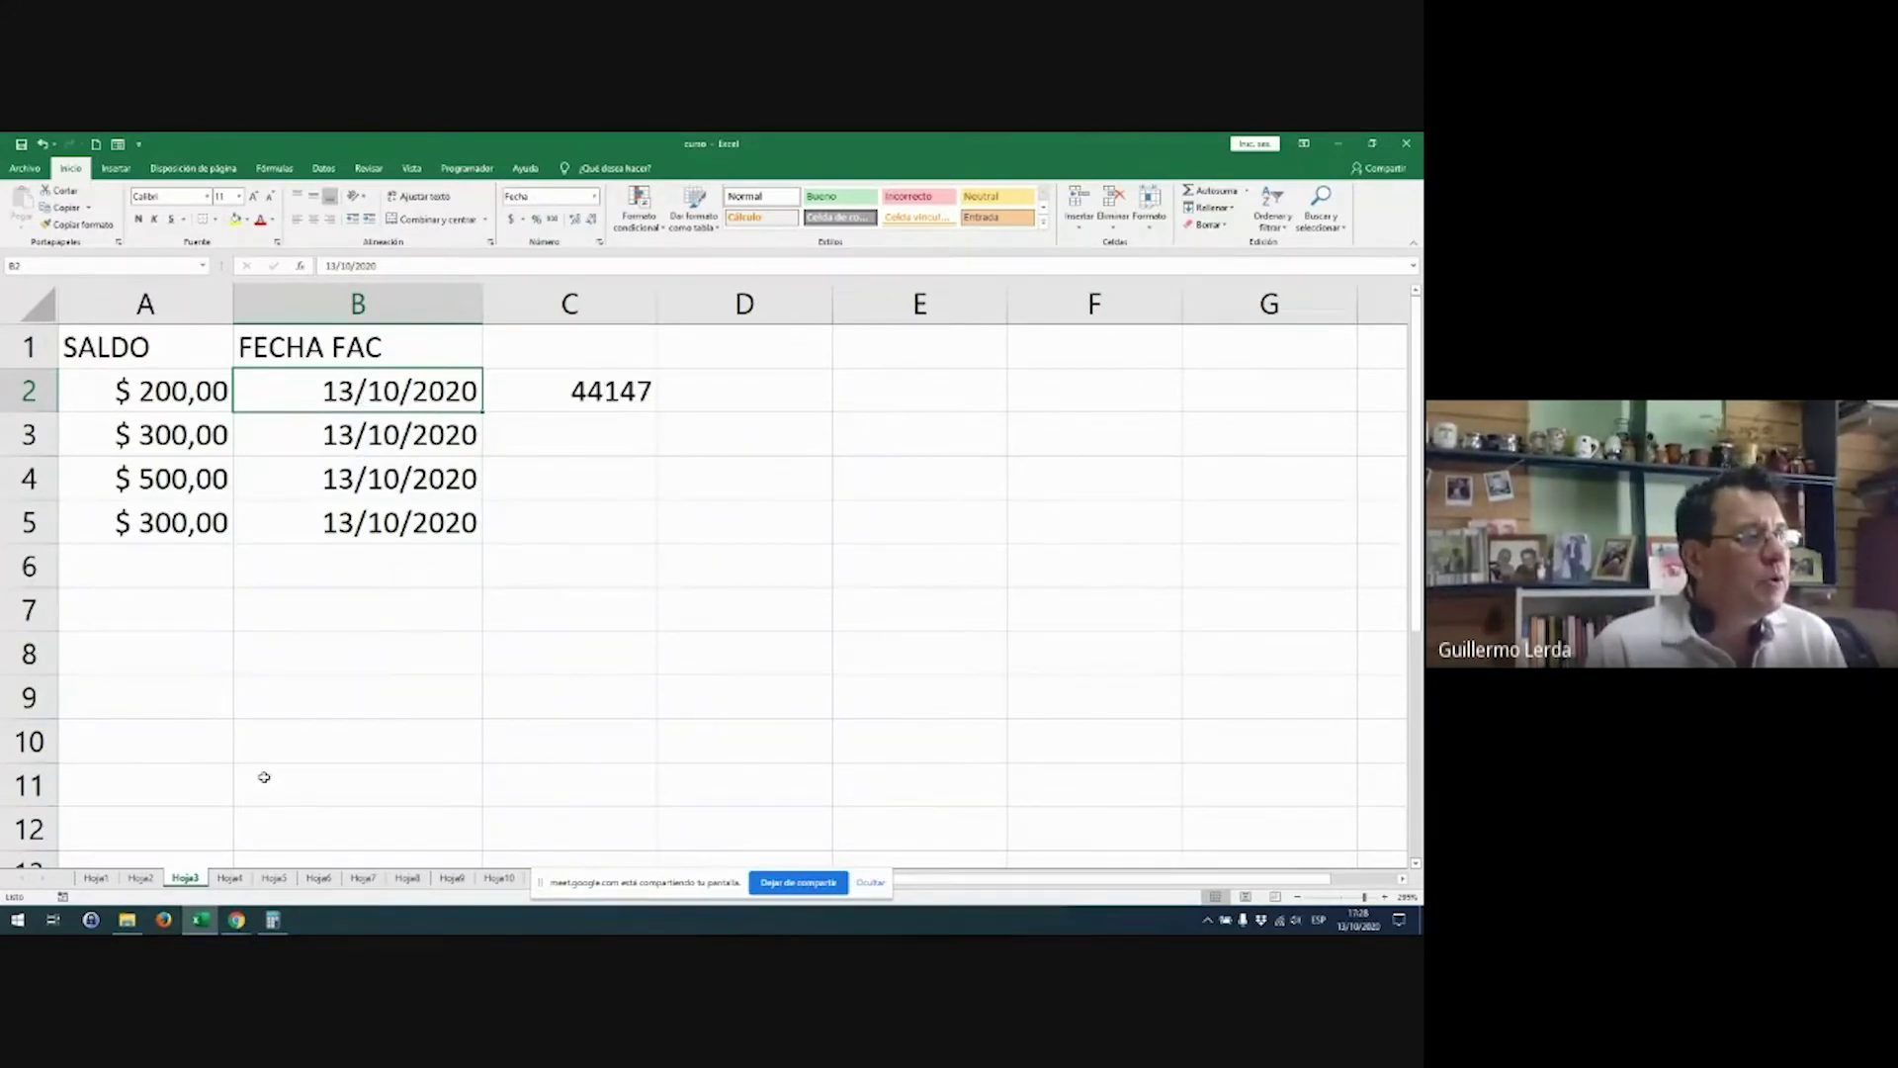
# Step: Switch to the empty sheet Hoja4 and enlarge its cells for easier reading
pyautogui.hotkey('ctrl', 'pagedown')
pyautogui.scroll(6, 525, 599)
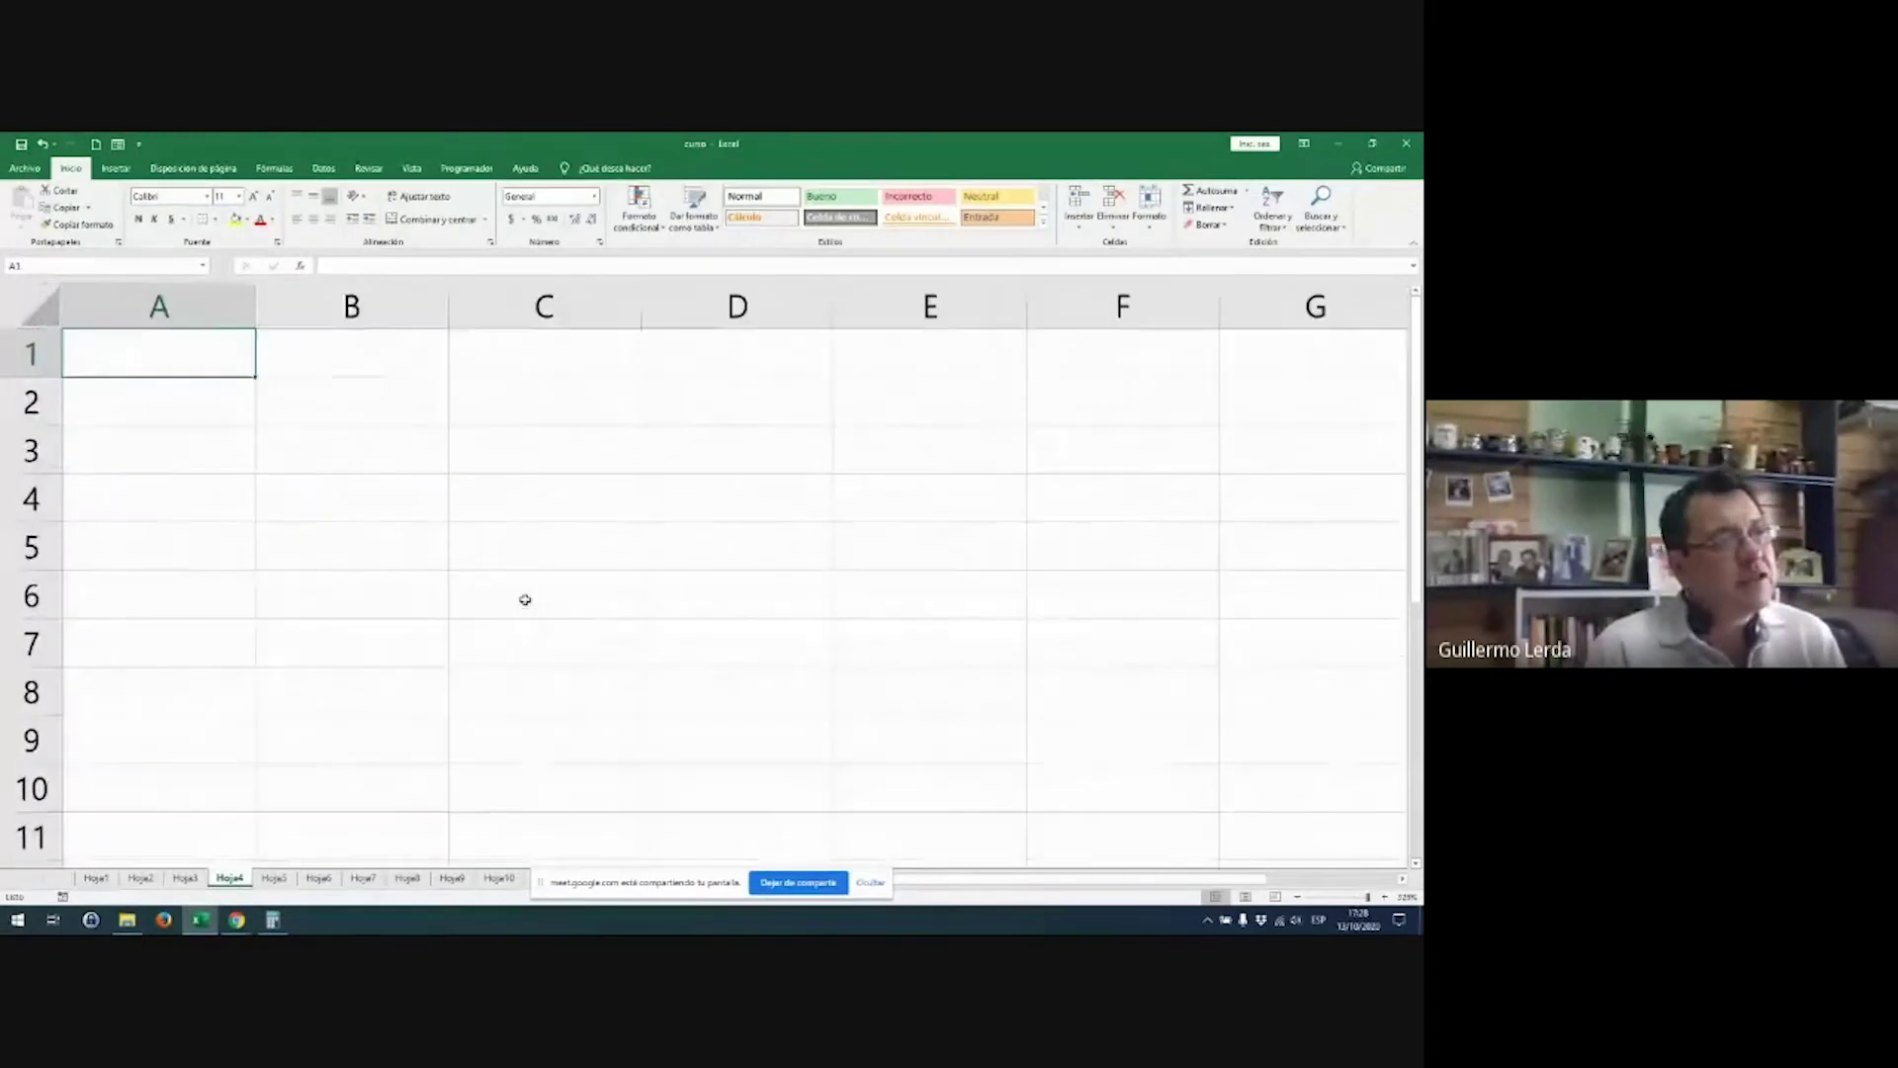
pyautogui.scroll(1, 525, 599)
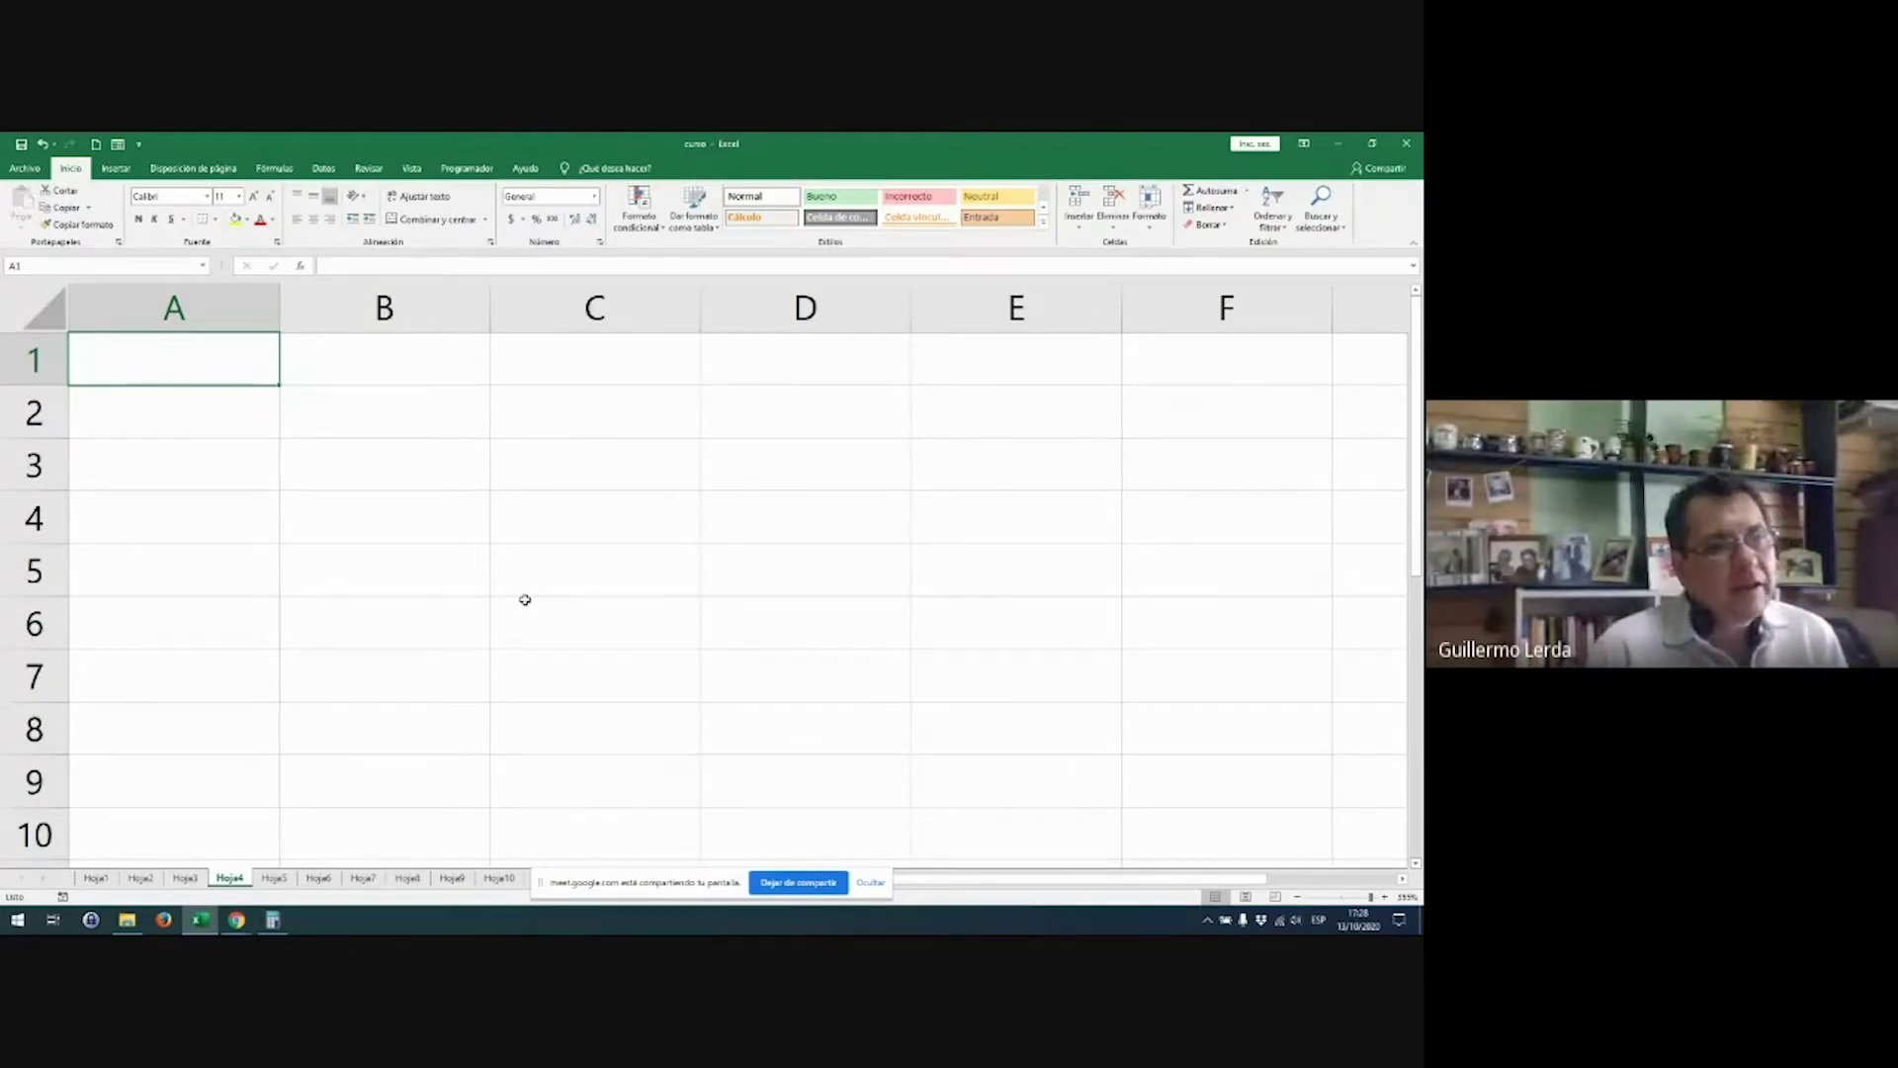
# Step: Try entering the fraction 1/2 in cell A1, and clear the cell
pyautogui.write('1/2')
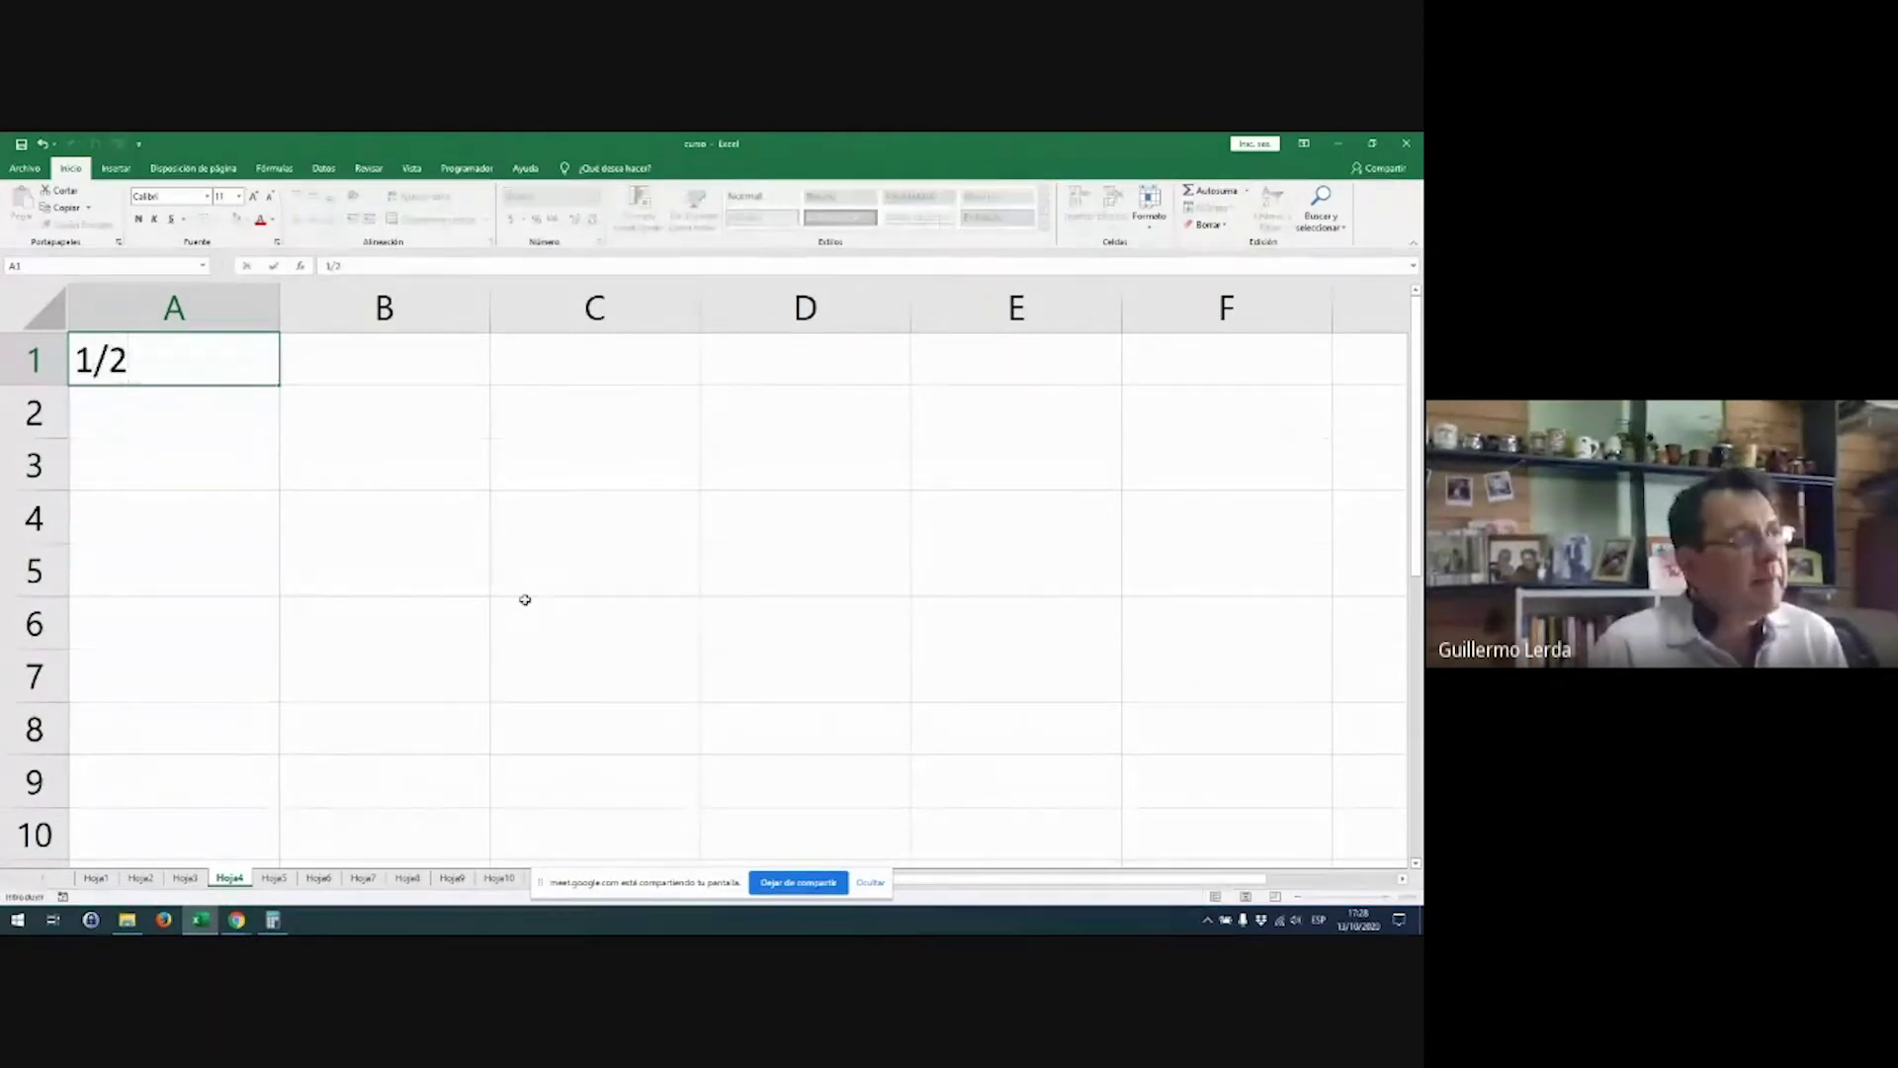
pyautogui.press('Return')
pyautogui.press('Up')
pyautogui.press('Delete')
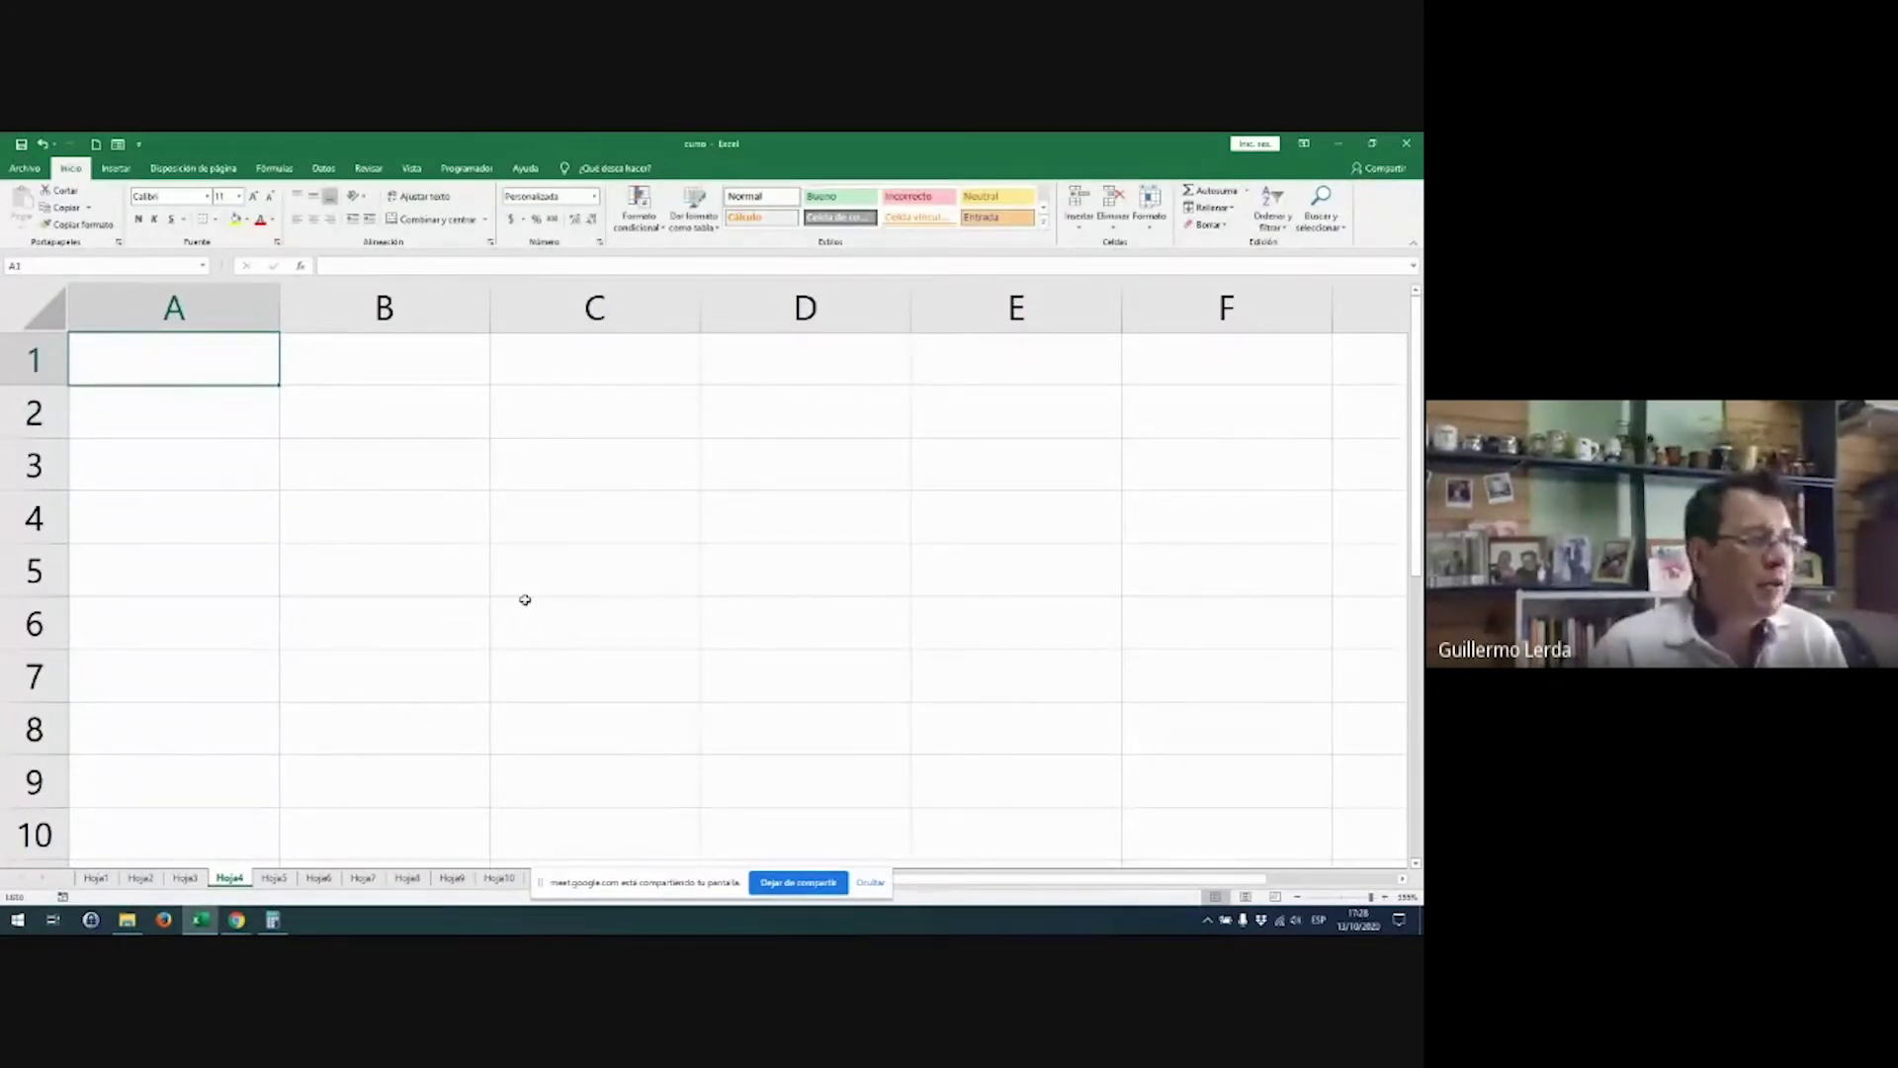
# Step: Try entering the fraction in A1 with spacing after the slash, as 1/ 2, twice, and clear the cell
pyautogui.write('1/')
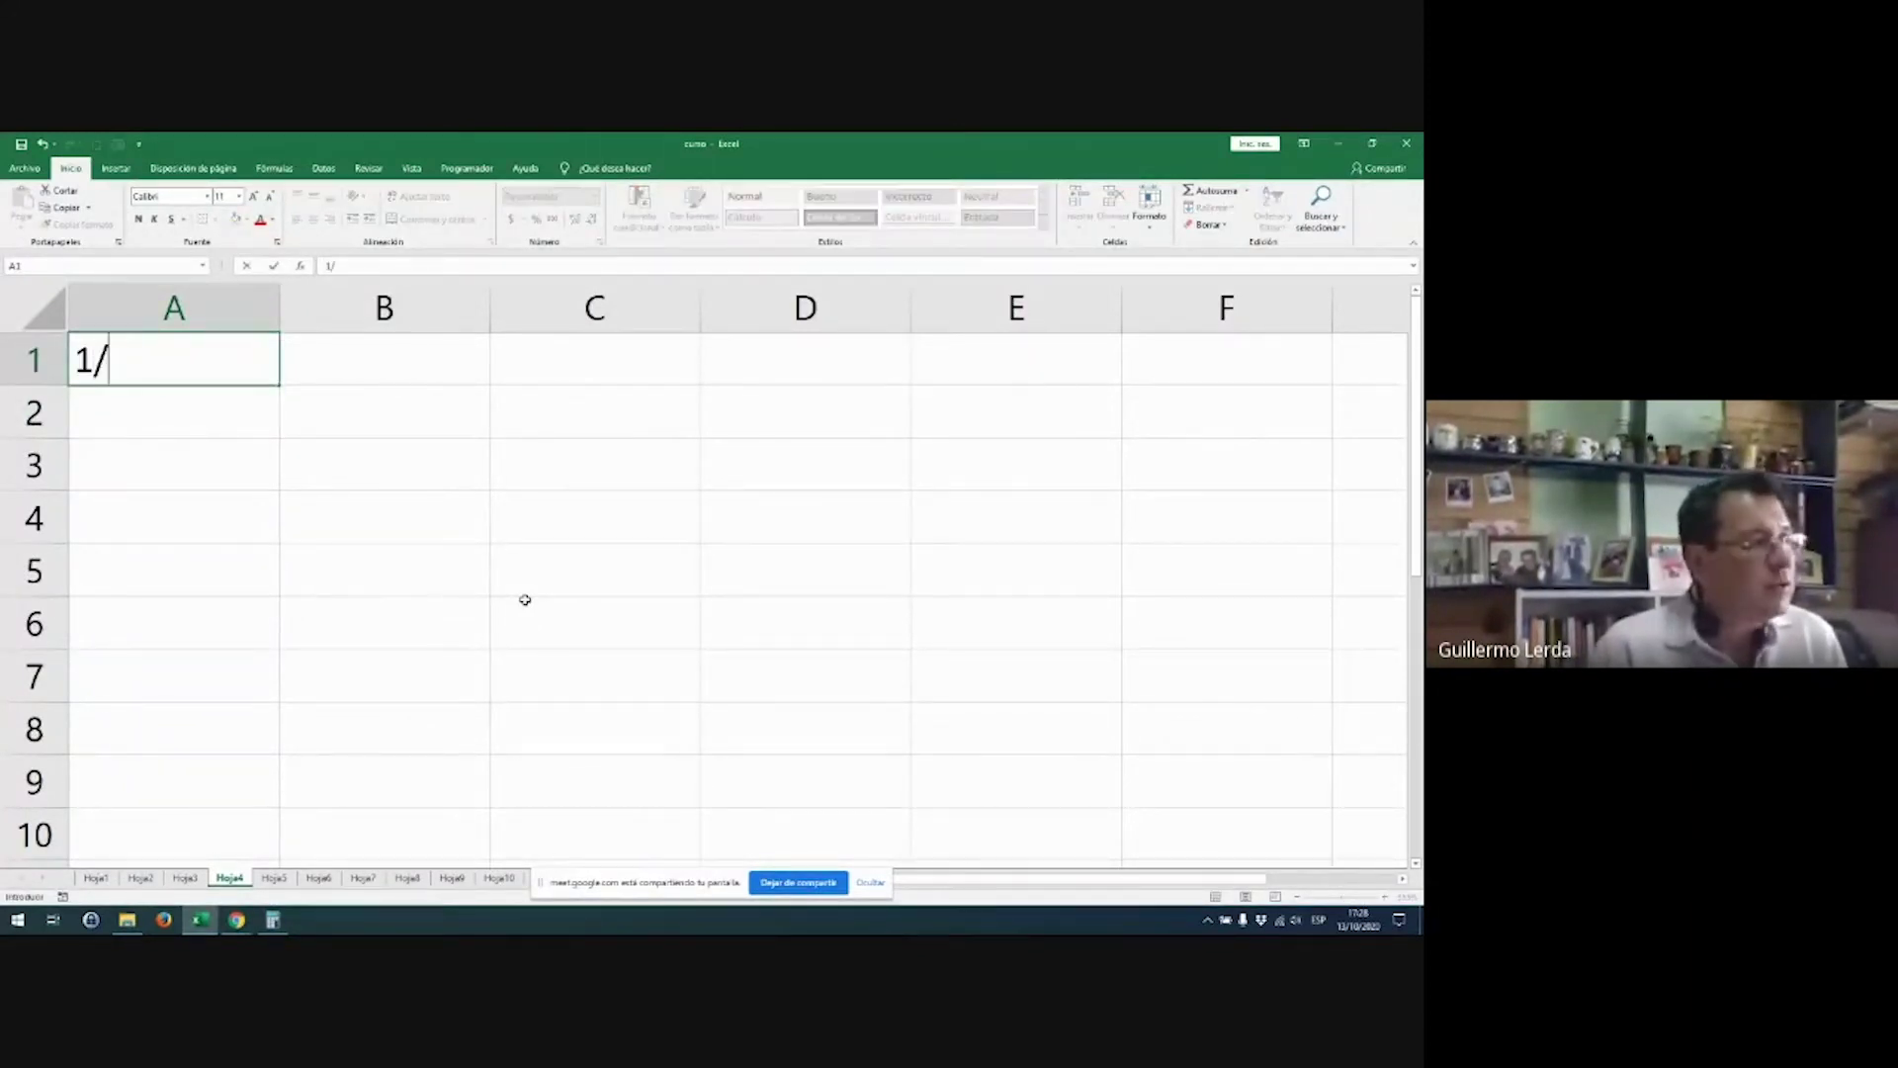
pyautogui.write(' 2')
pyautogui.press('Return')
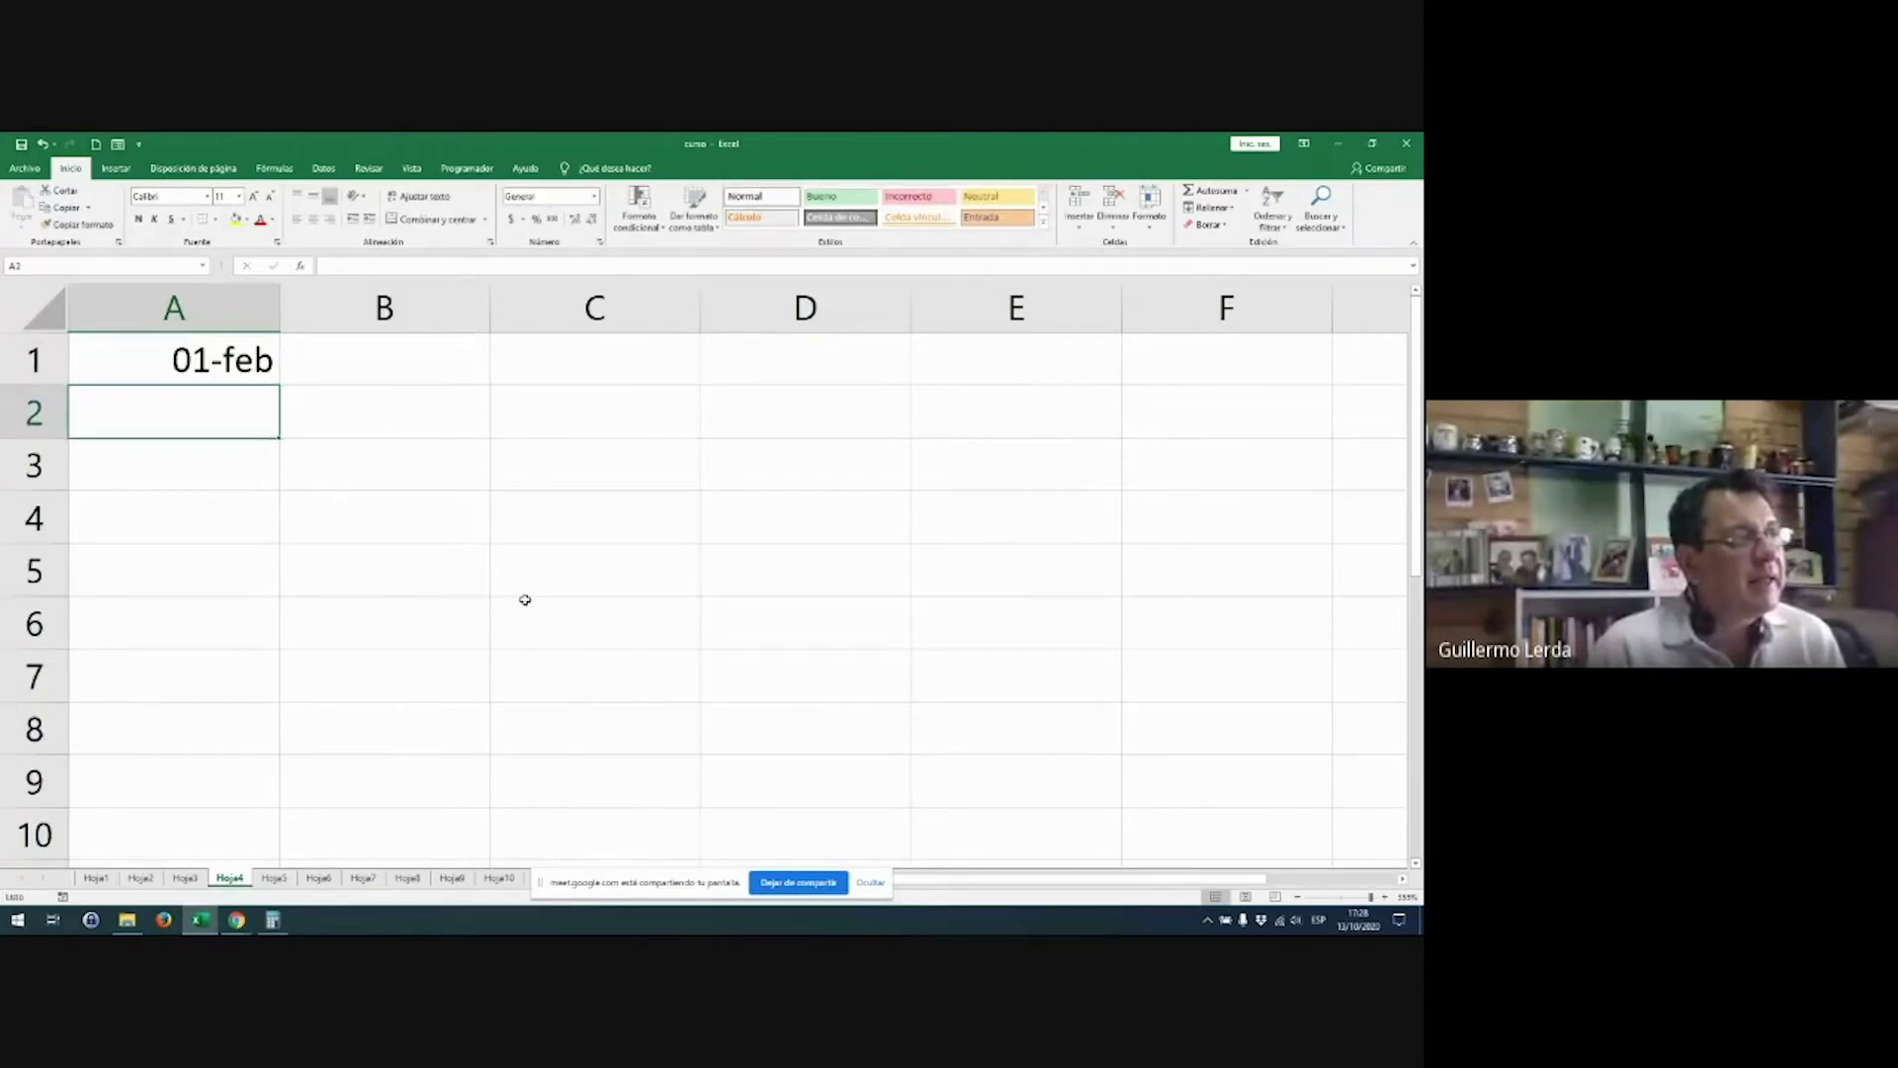
pyautogui.press('Up')
pyautogui.write('1/ 2')
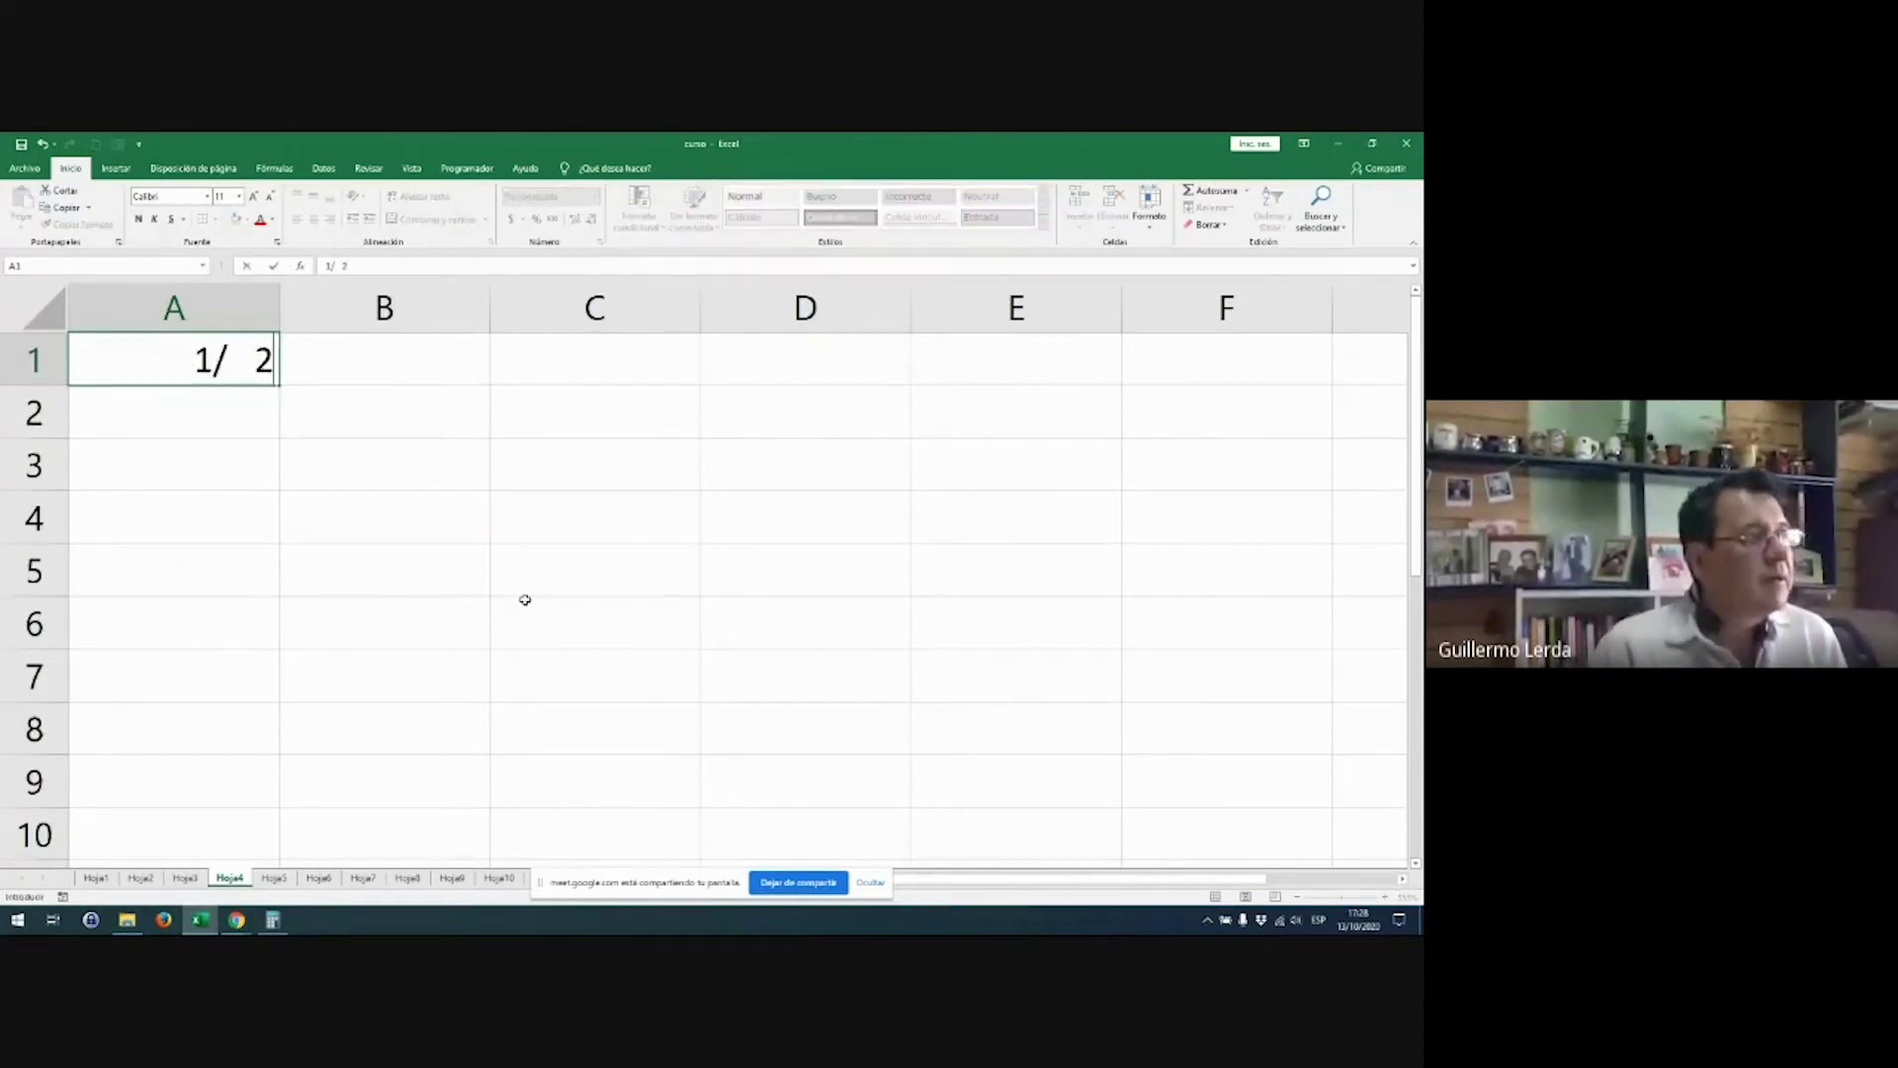
pyautogui.press('Return')
pyautogui.press('Up')
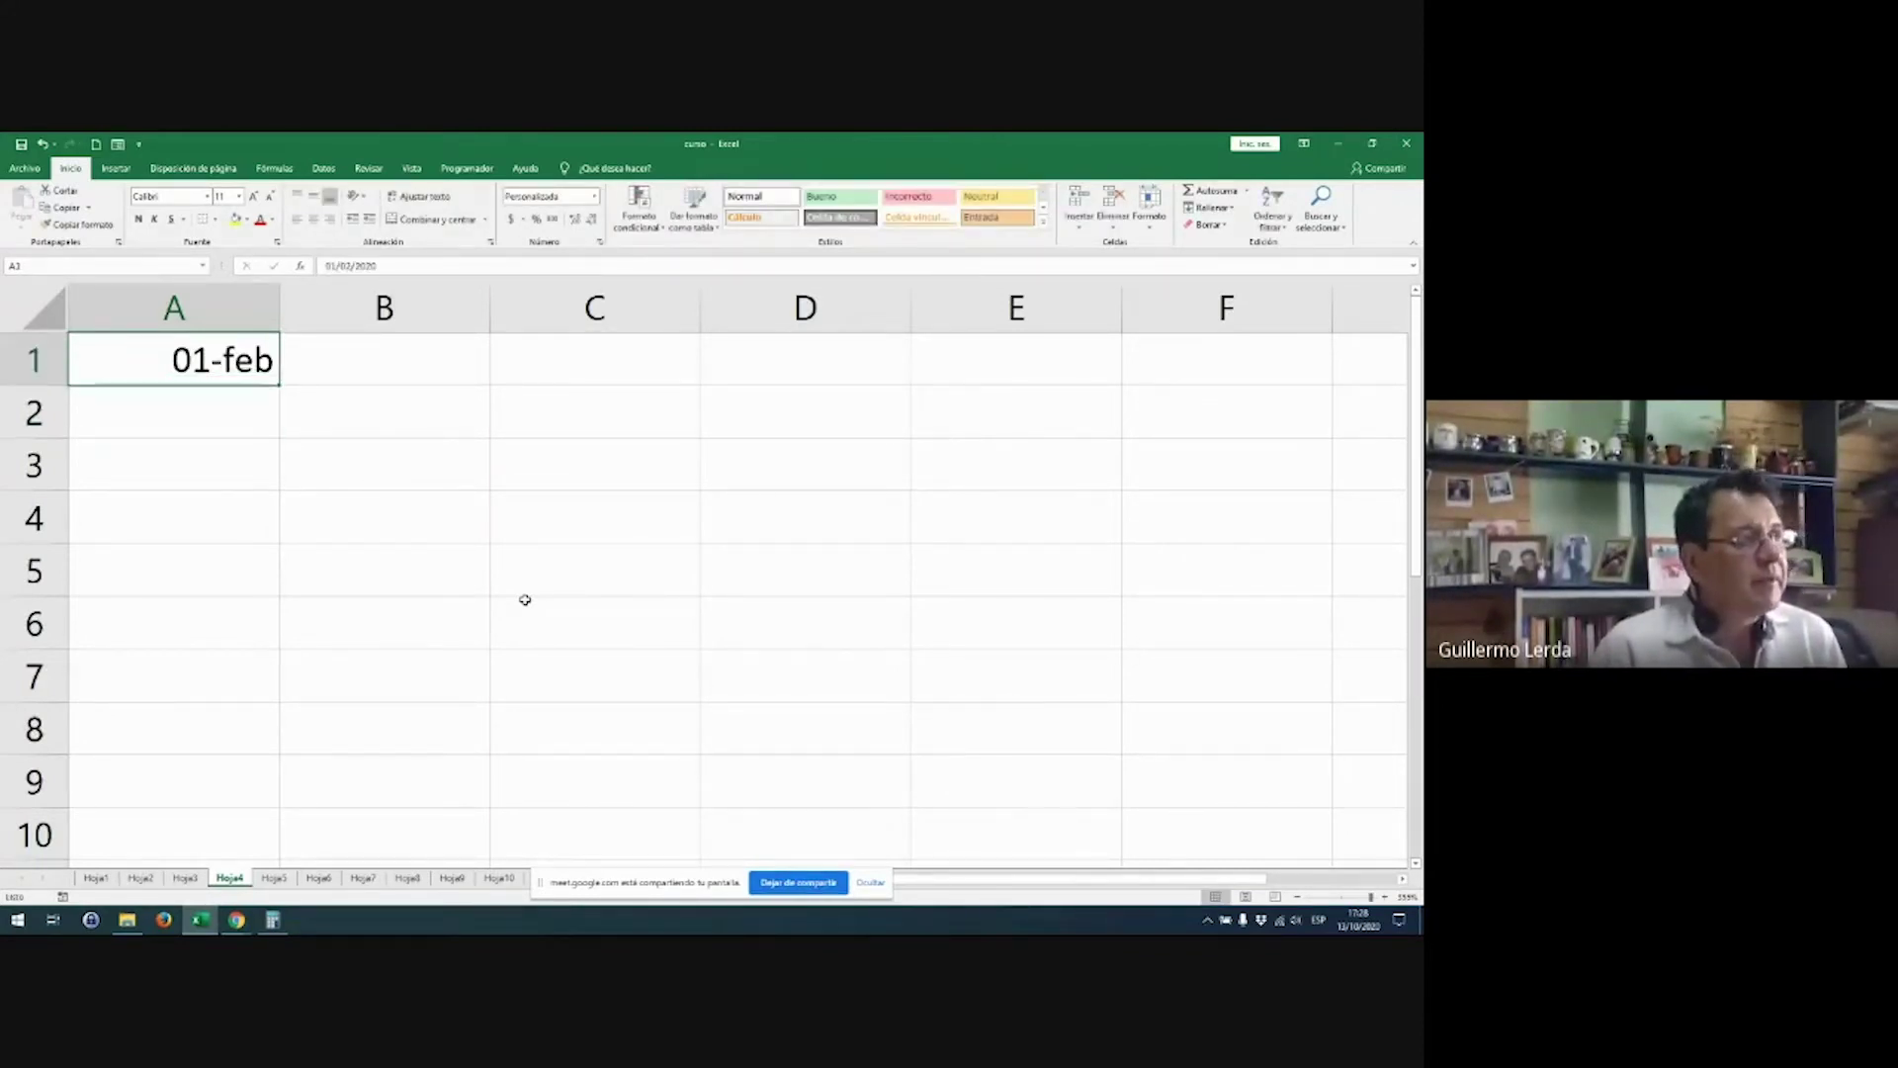
pyautogui.press('Delete')
# Step: Enter 1 / 2 in cell B1, with spaces around the slash
pyautogui.press('Right')
pyautogui.write('1 / 2')
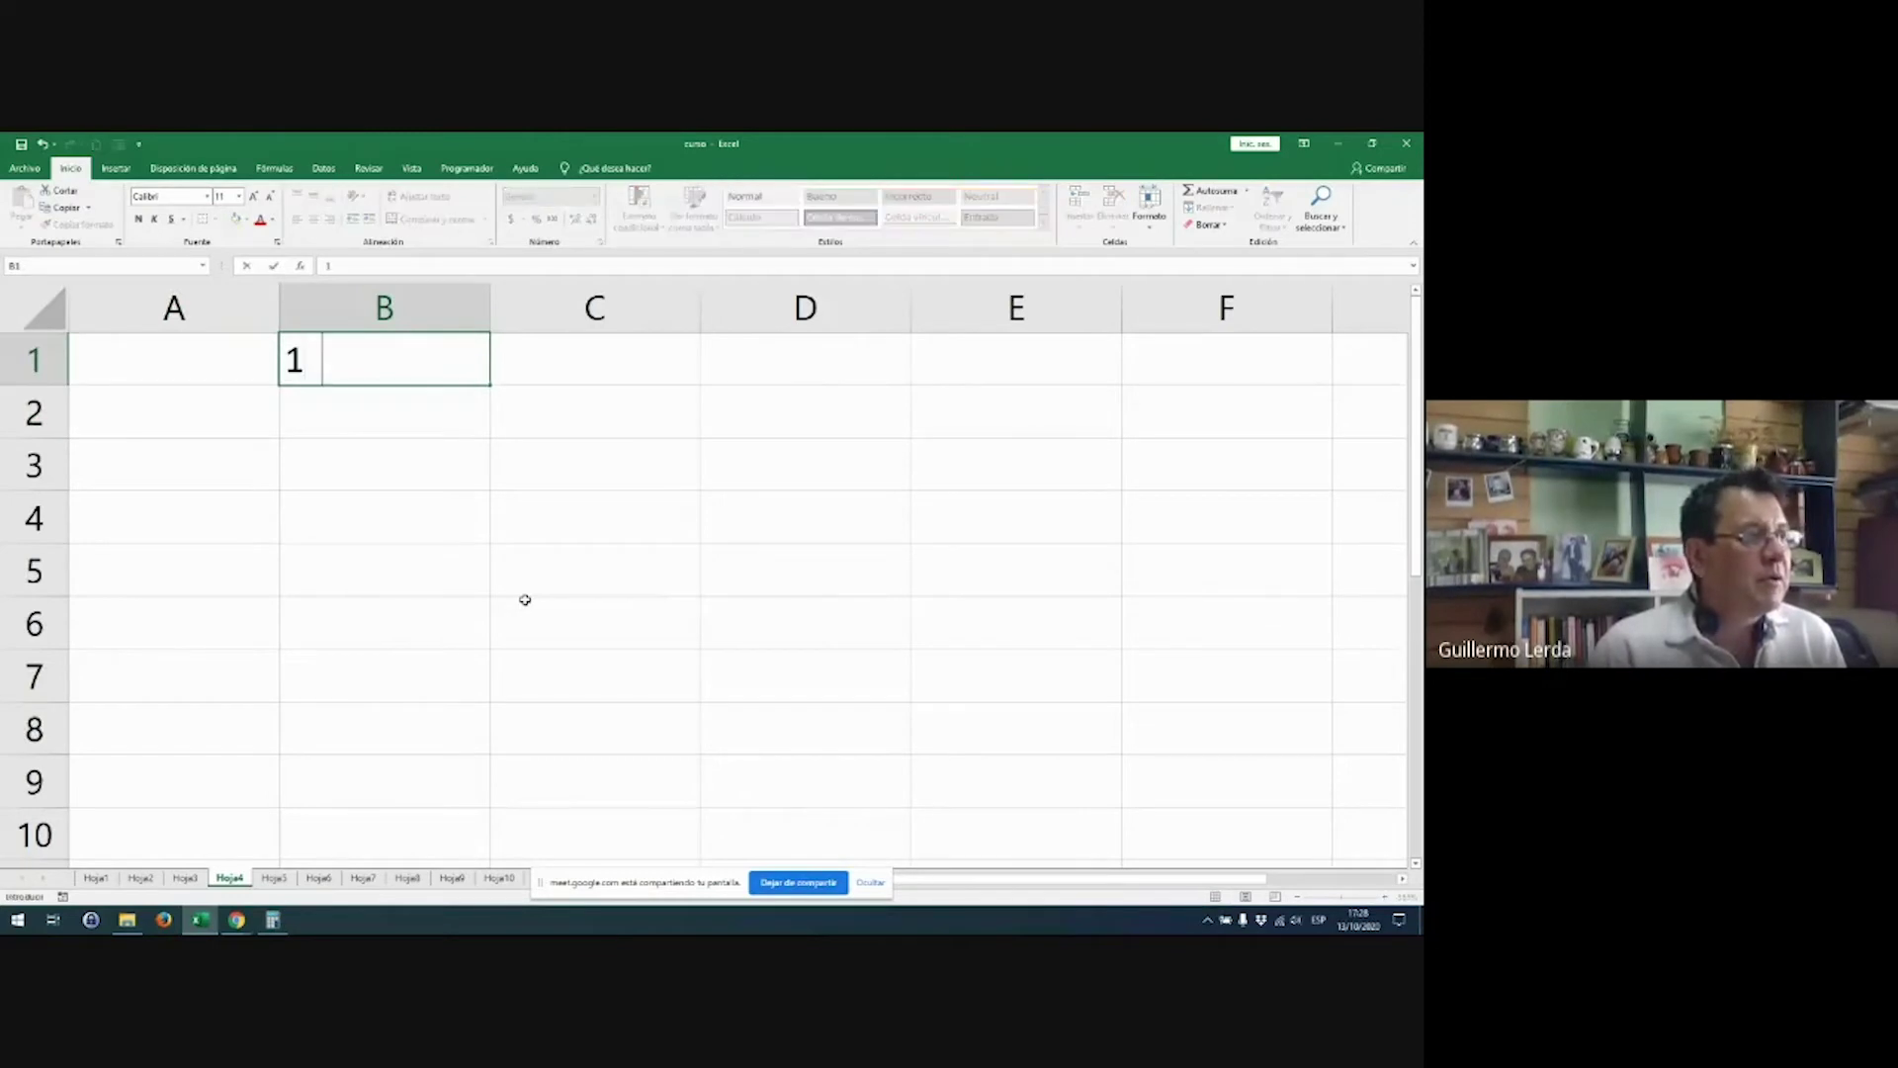
pyautogui.press('Return')
# Step: Delete columns A and B to remove the entry in B1 along with its date format
pyautogui.press('Up')
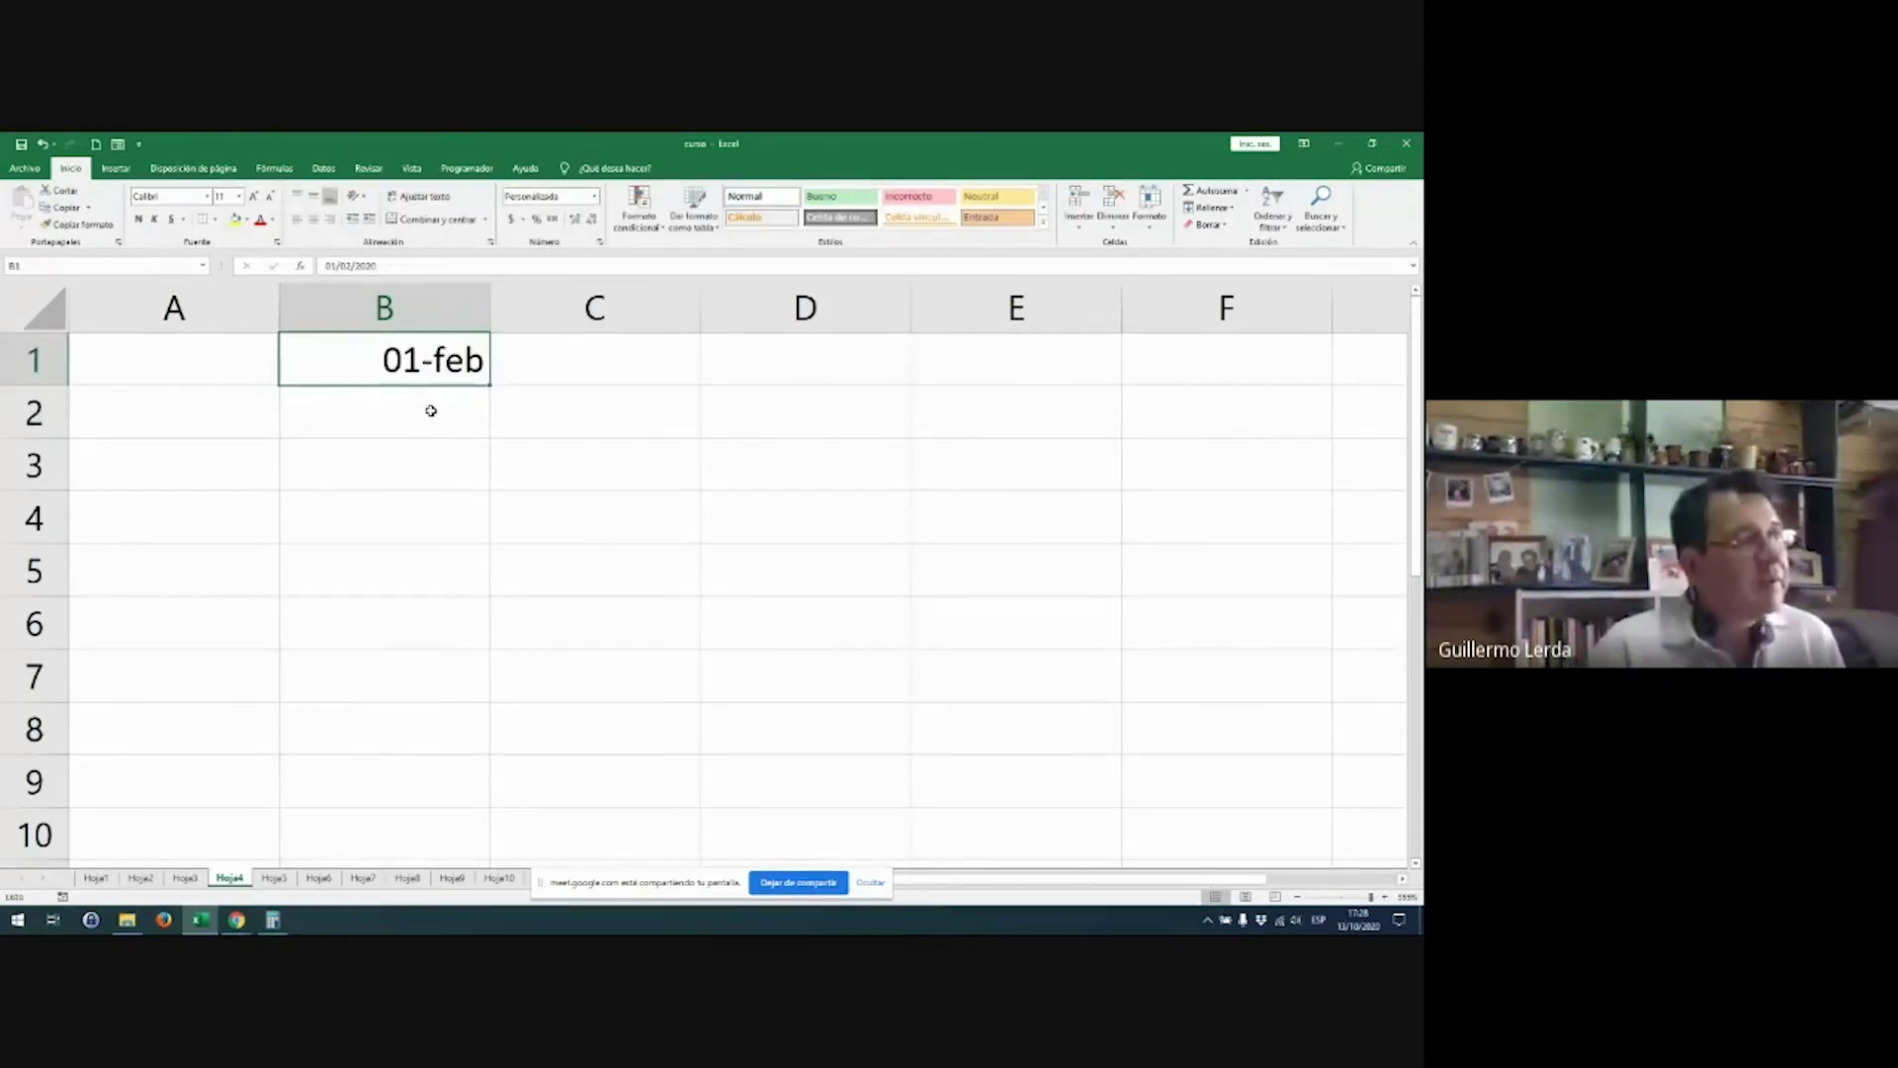
pyautogui.click(595, 195)
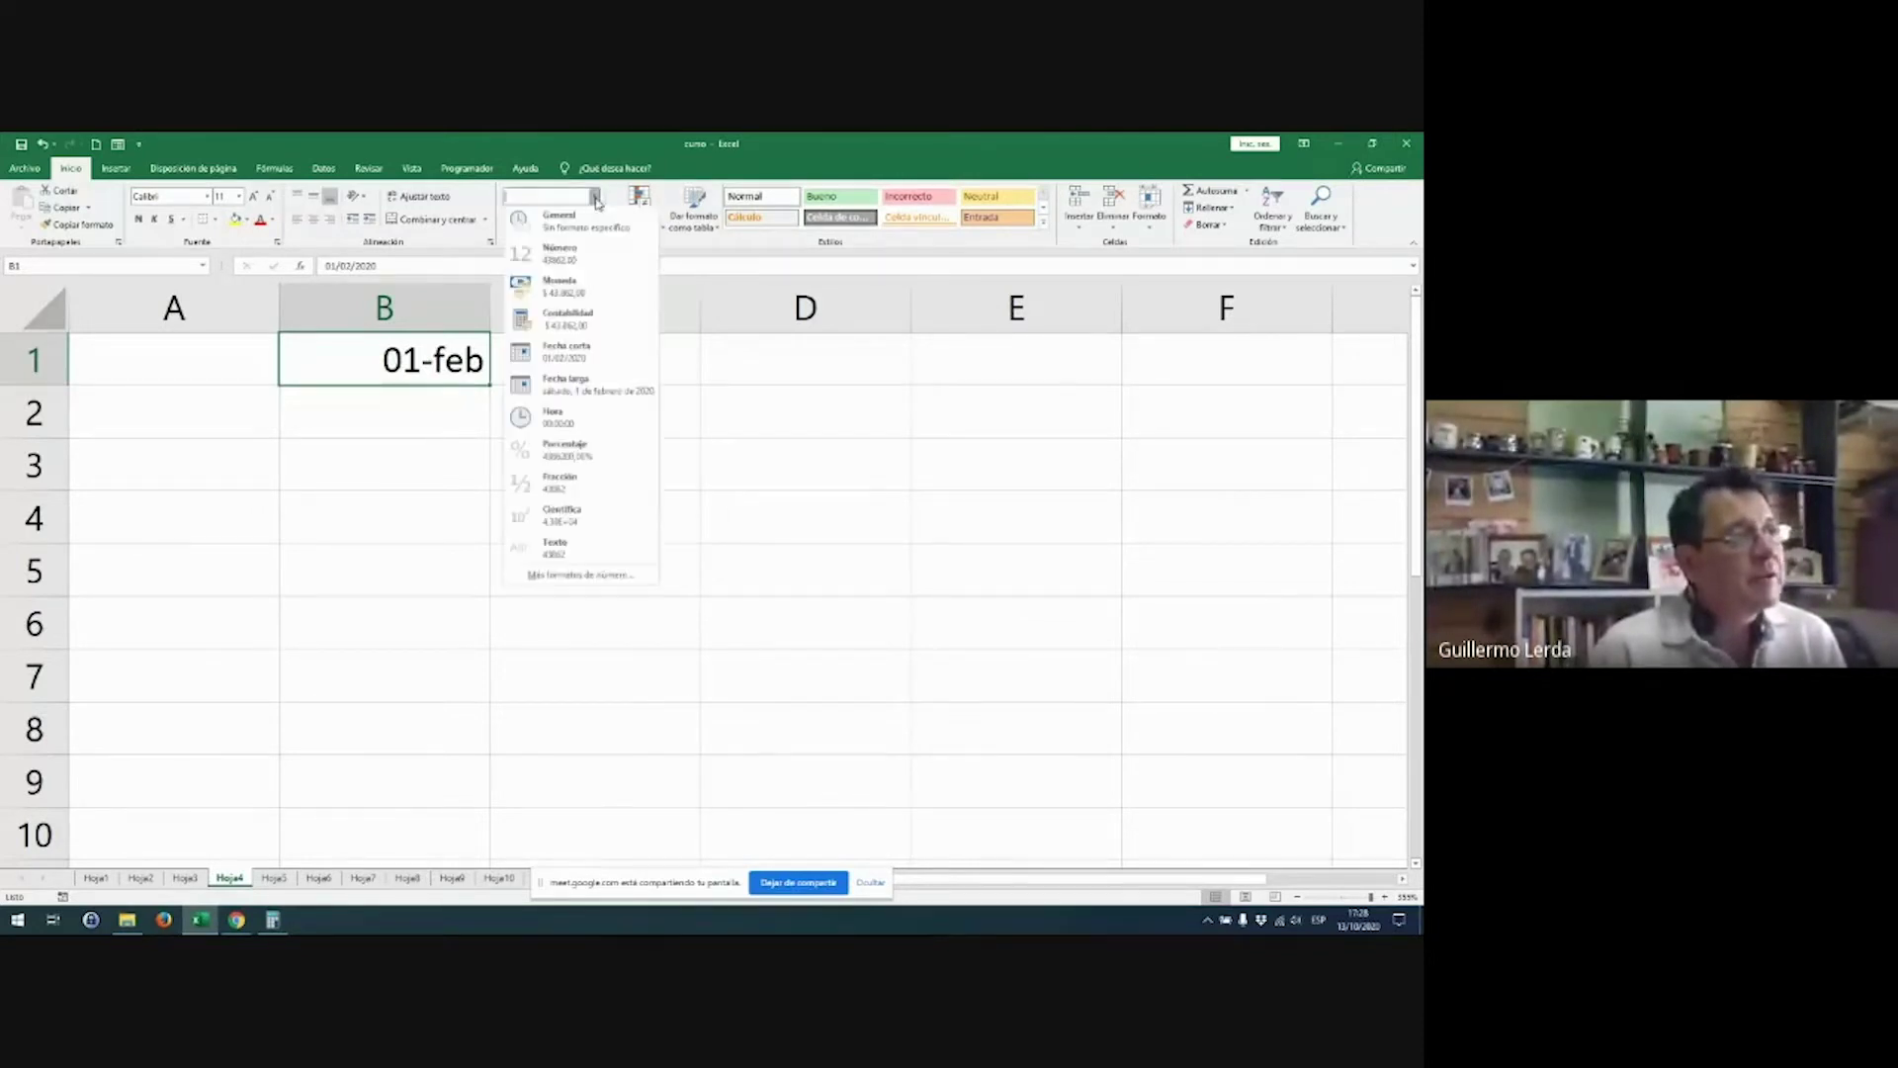
pyautogui.moveTo(178, 301); pyautogui.dragTo(347, 289)
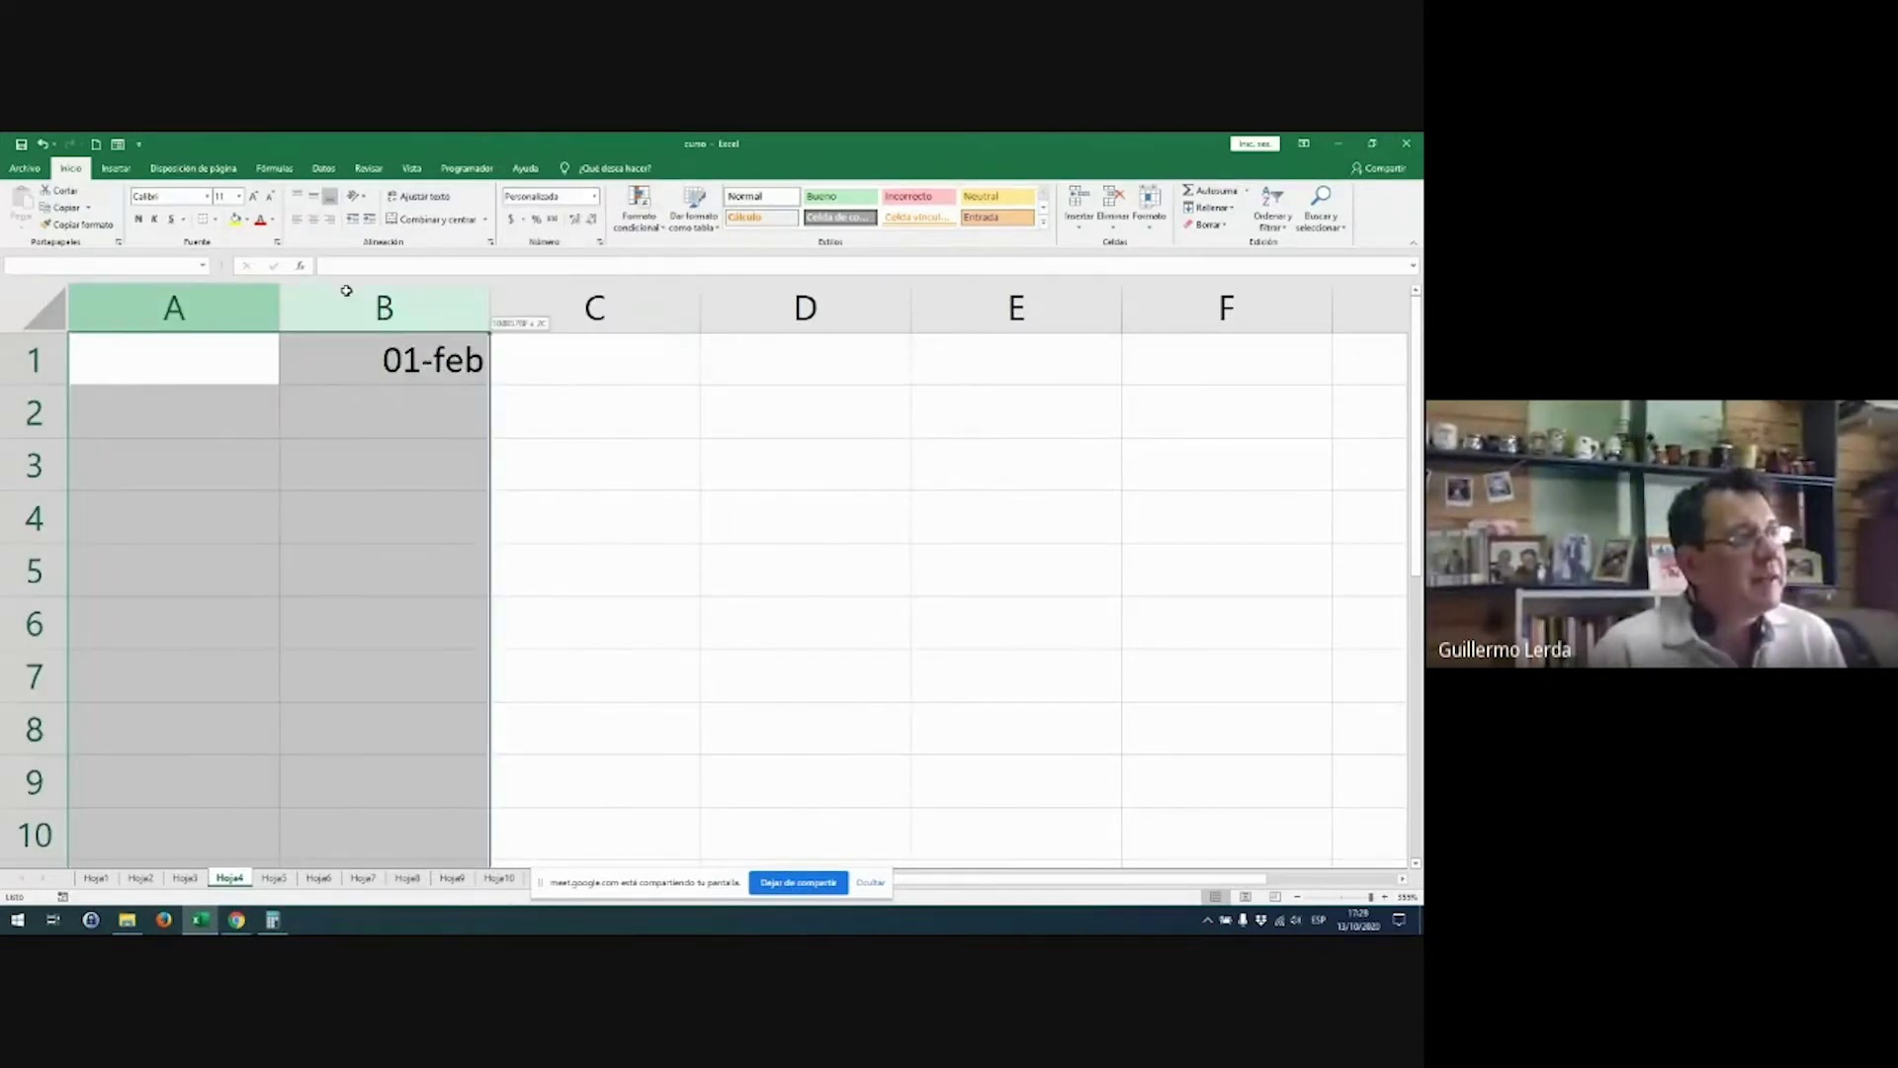
pyautogui.rightClick(348, 291)
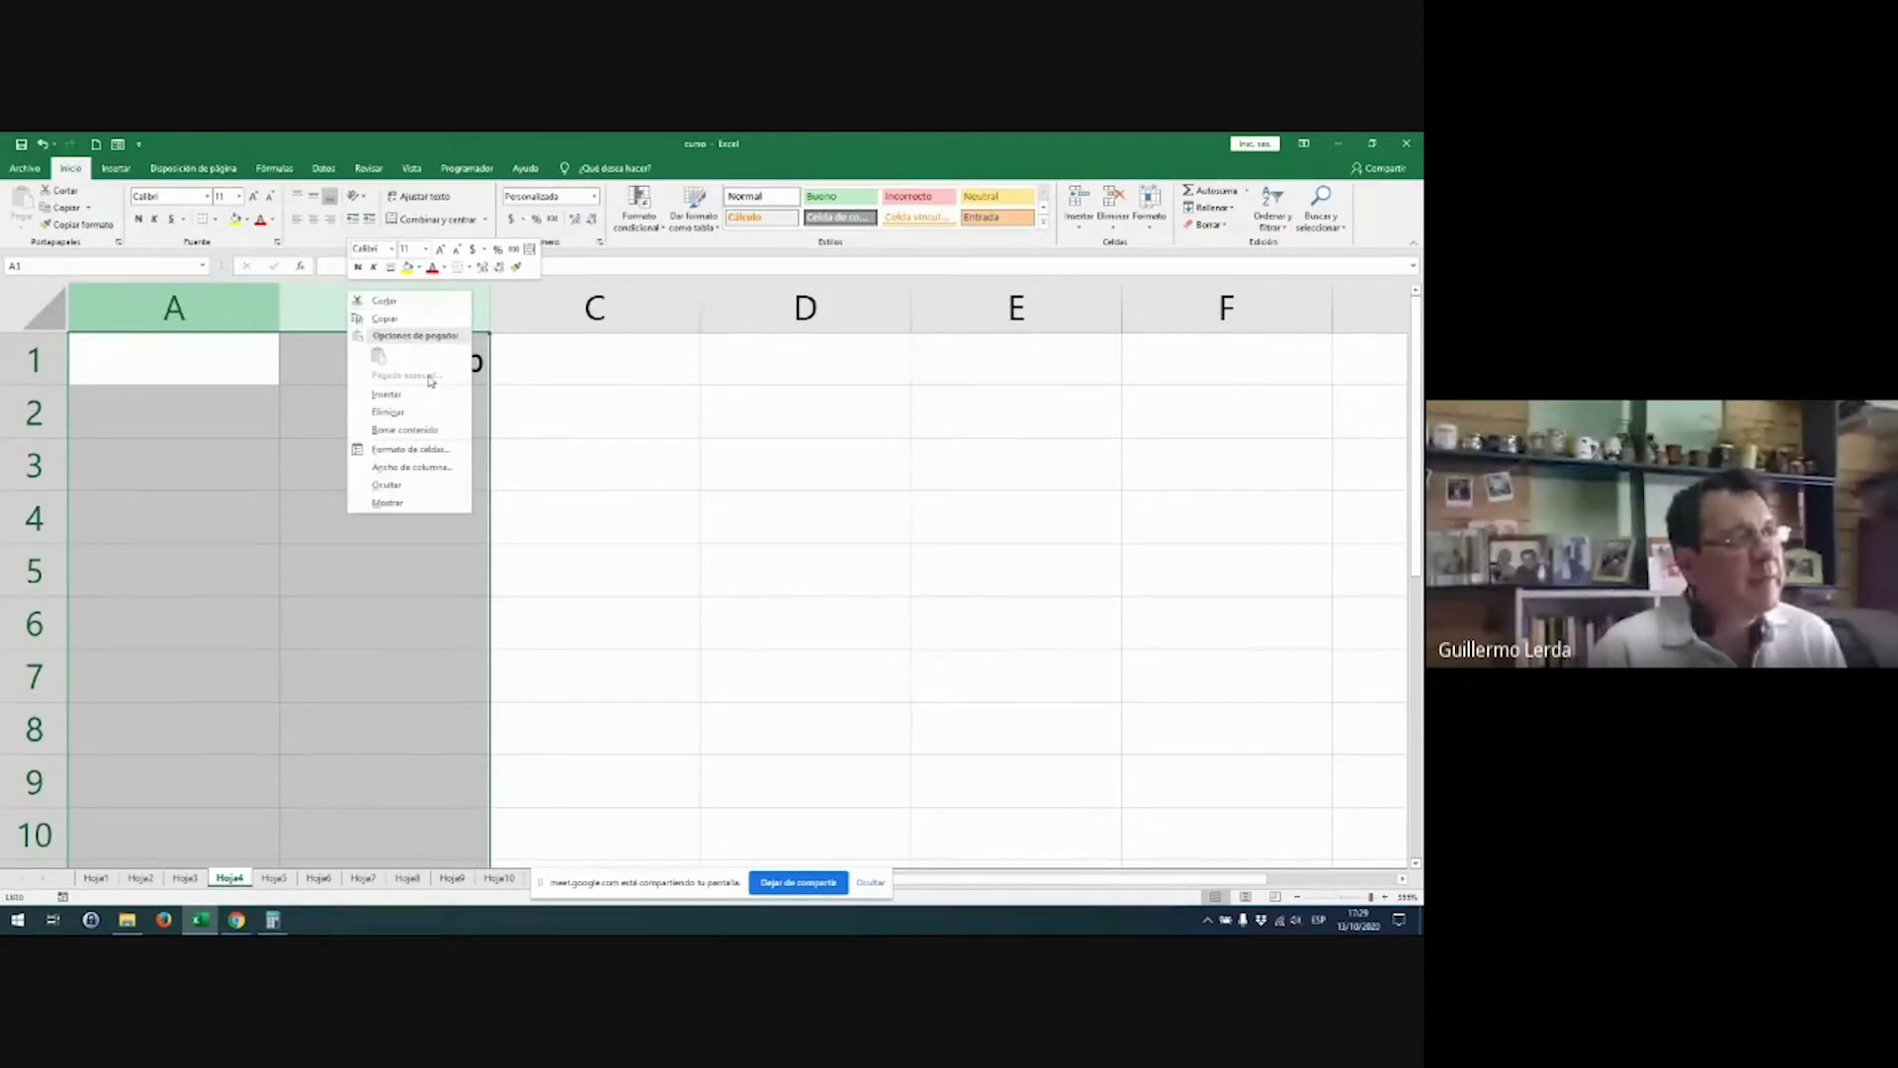
pyautogui.click(404, 429)
pyautogui.click(173, 465)
pyautogui.click(208, 354)
# Step: Format column A as Text and enter 1/2 in cell A1
pyautogui.click(195, 313)
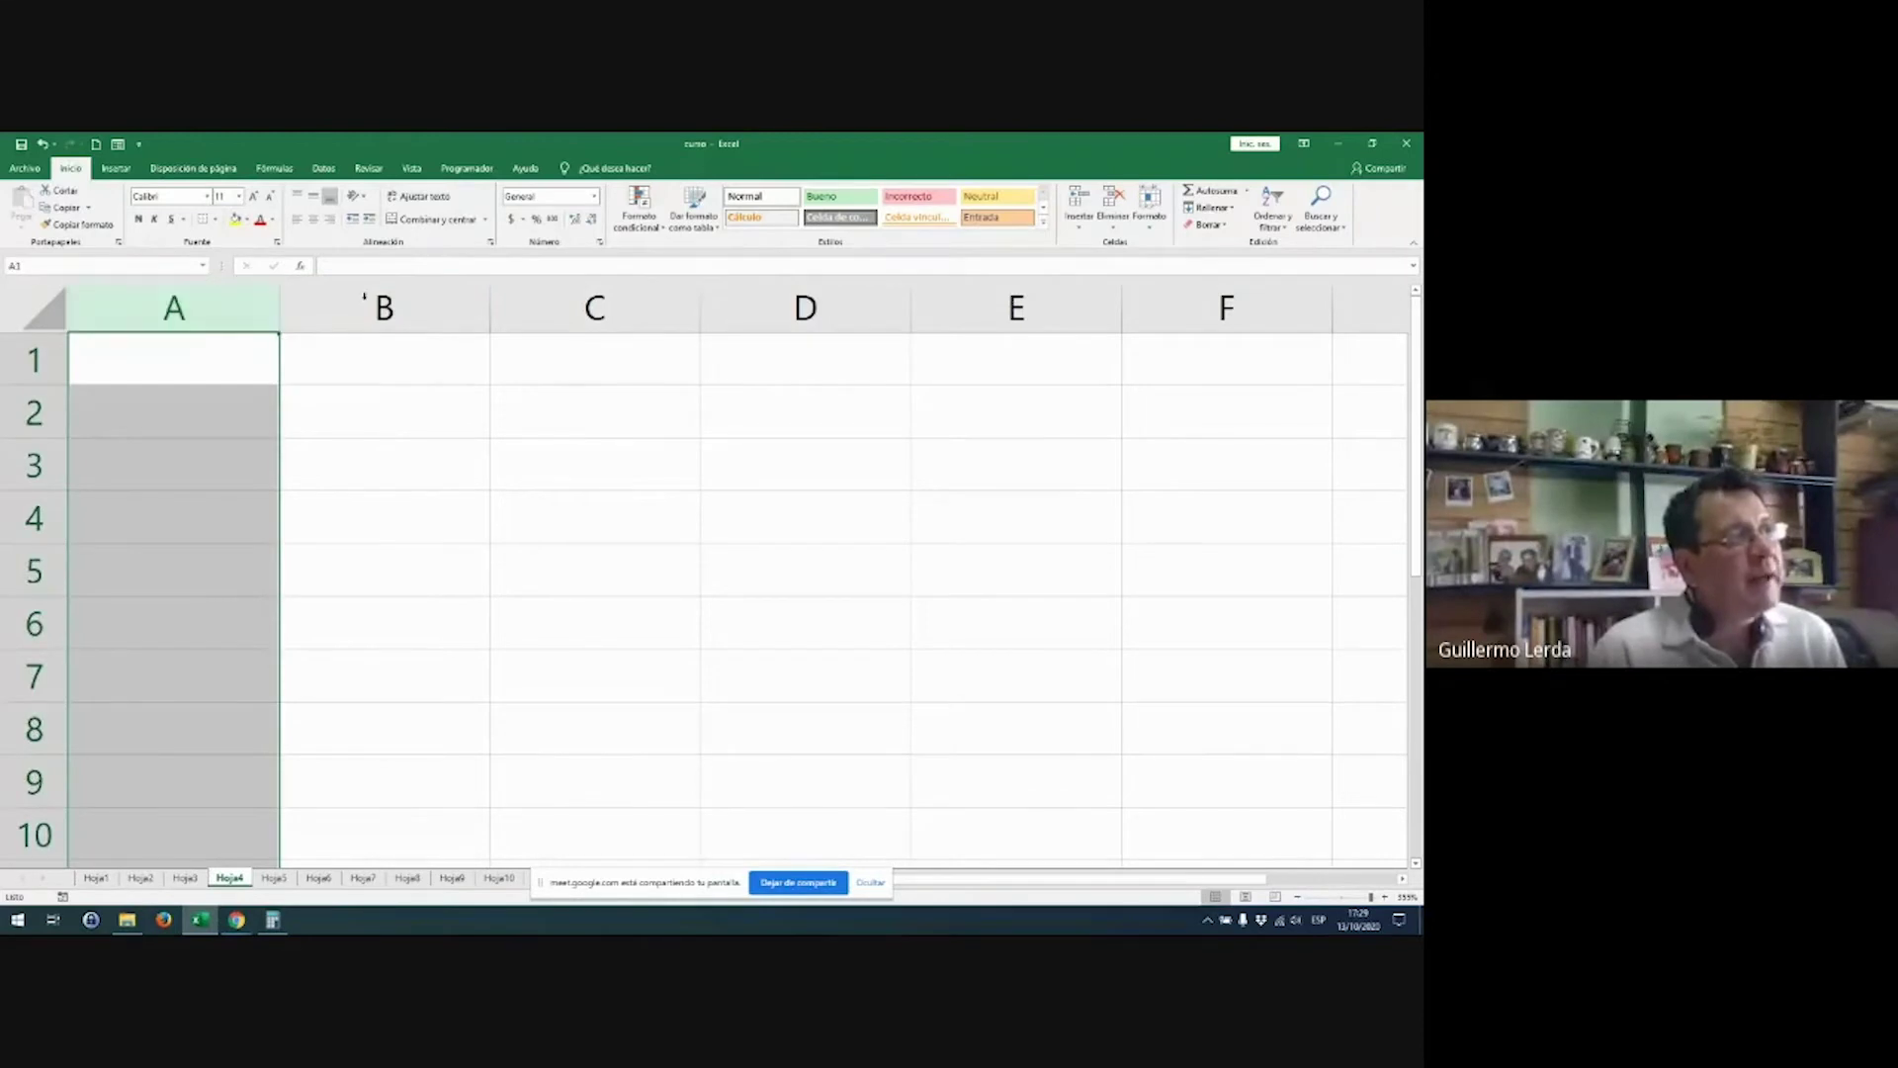
pyautogui.click(595, 195)
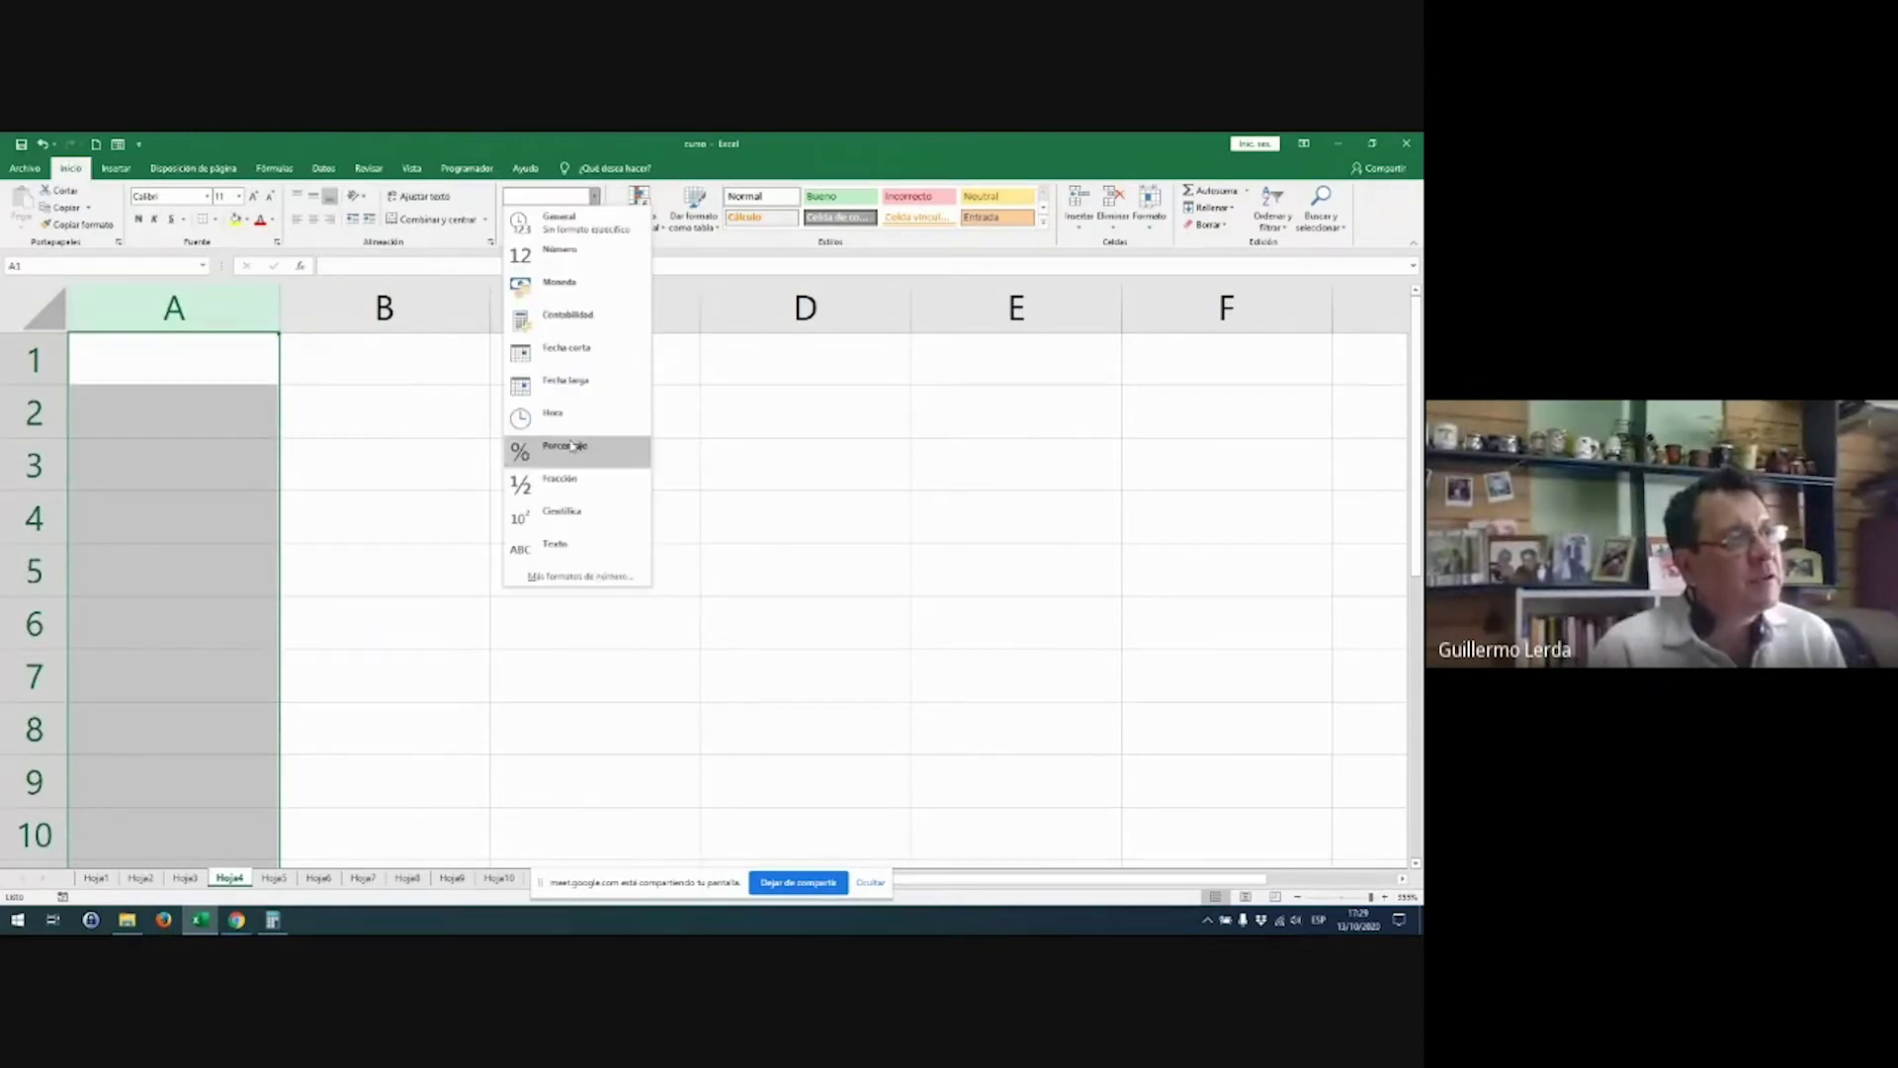
pyautogui.click(557, 544)
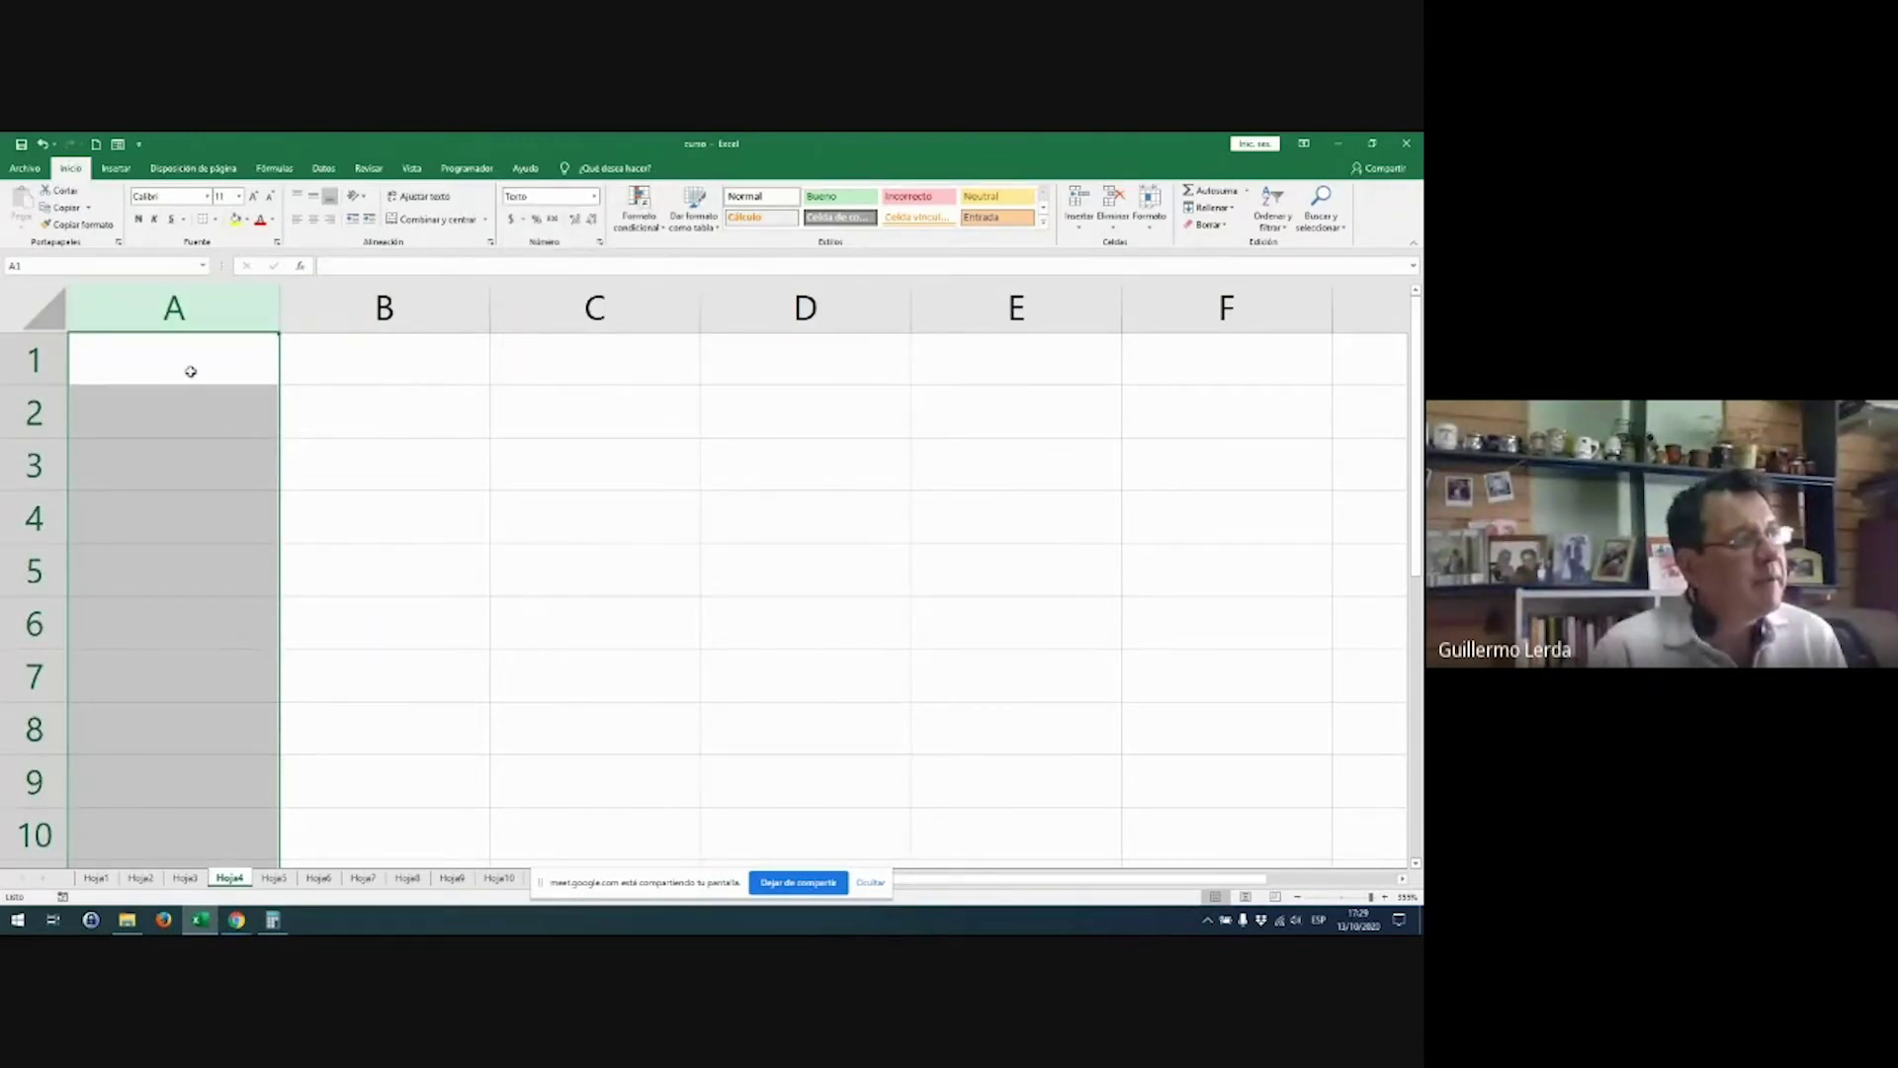
pyautogui.write('1/2')
pyautogui.press('Down')
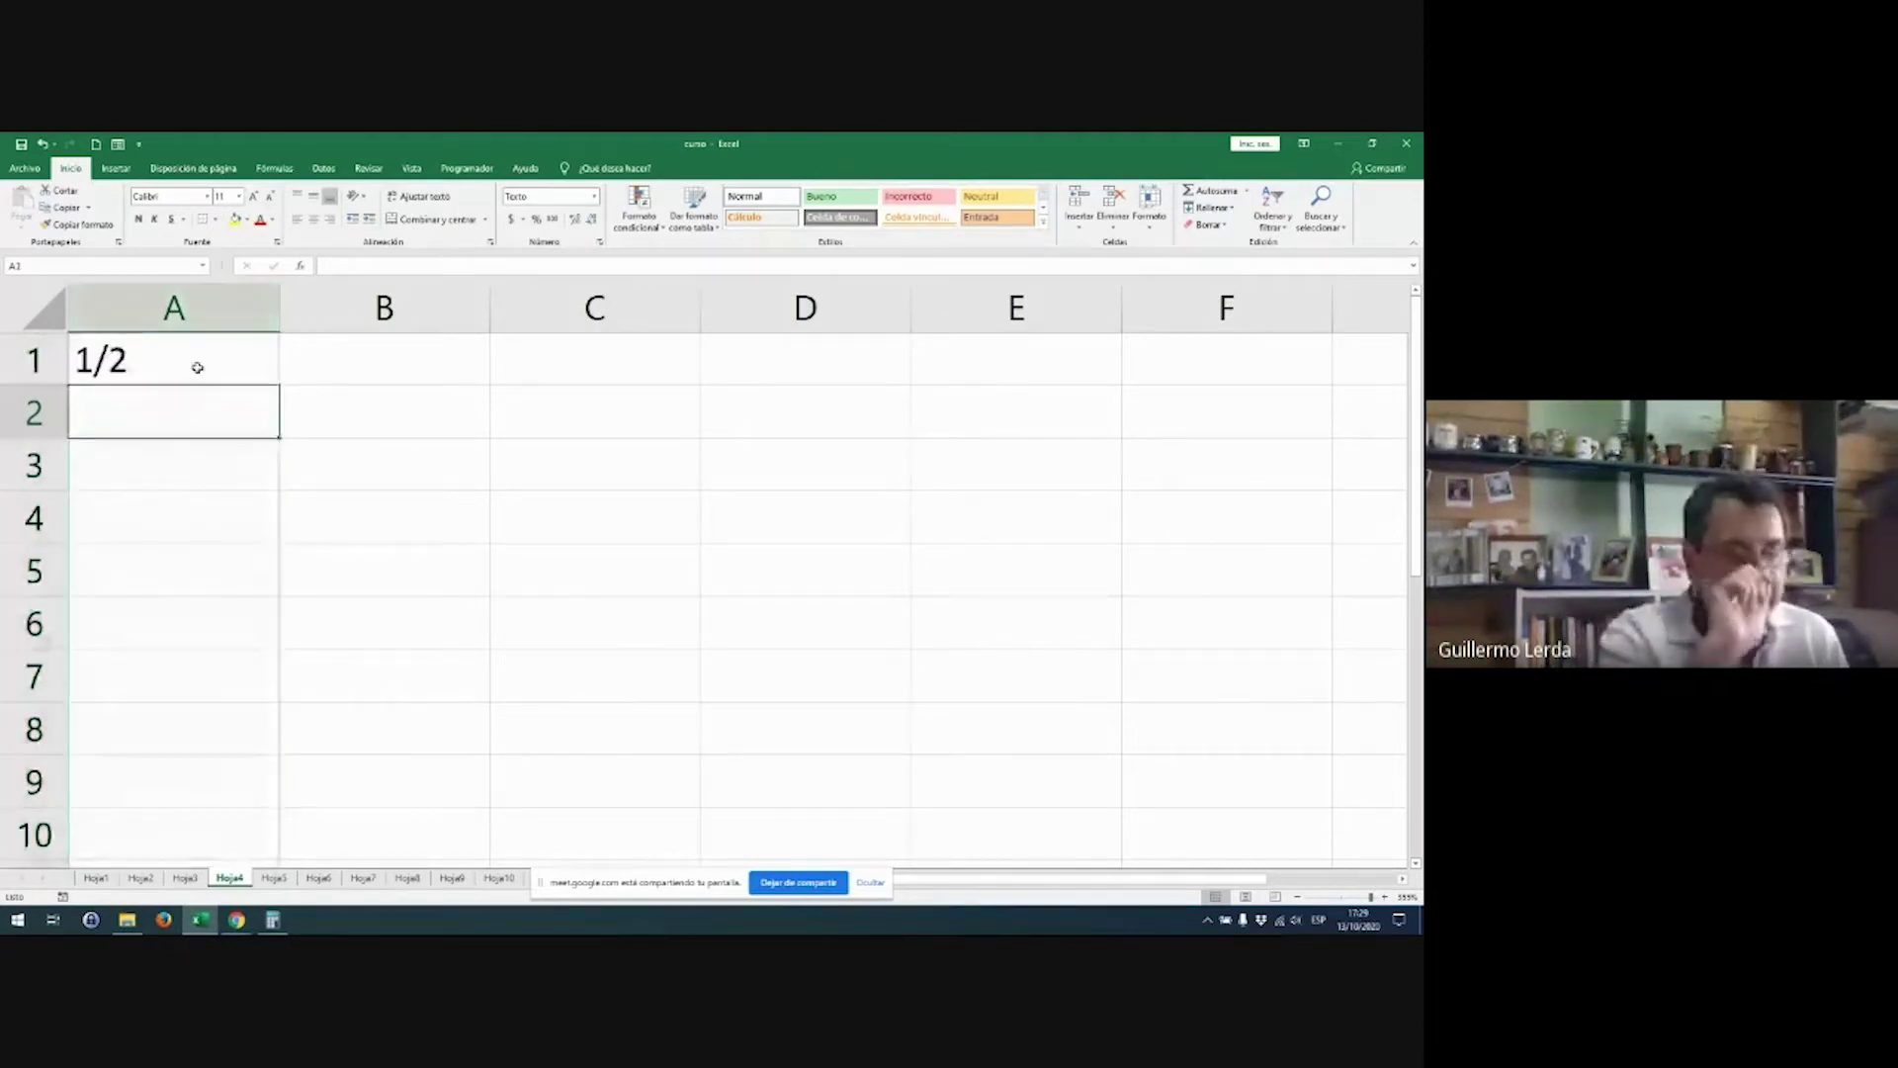
pyautogui.click(197, 367)
pyautogui.press('Down')
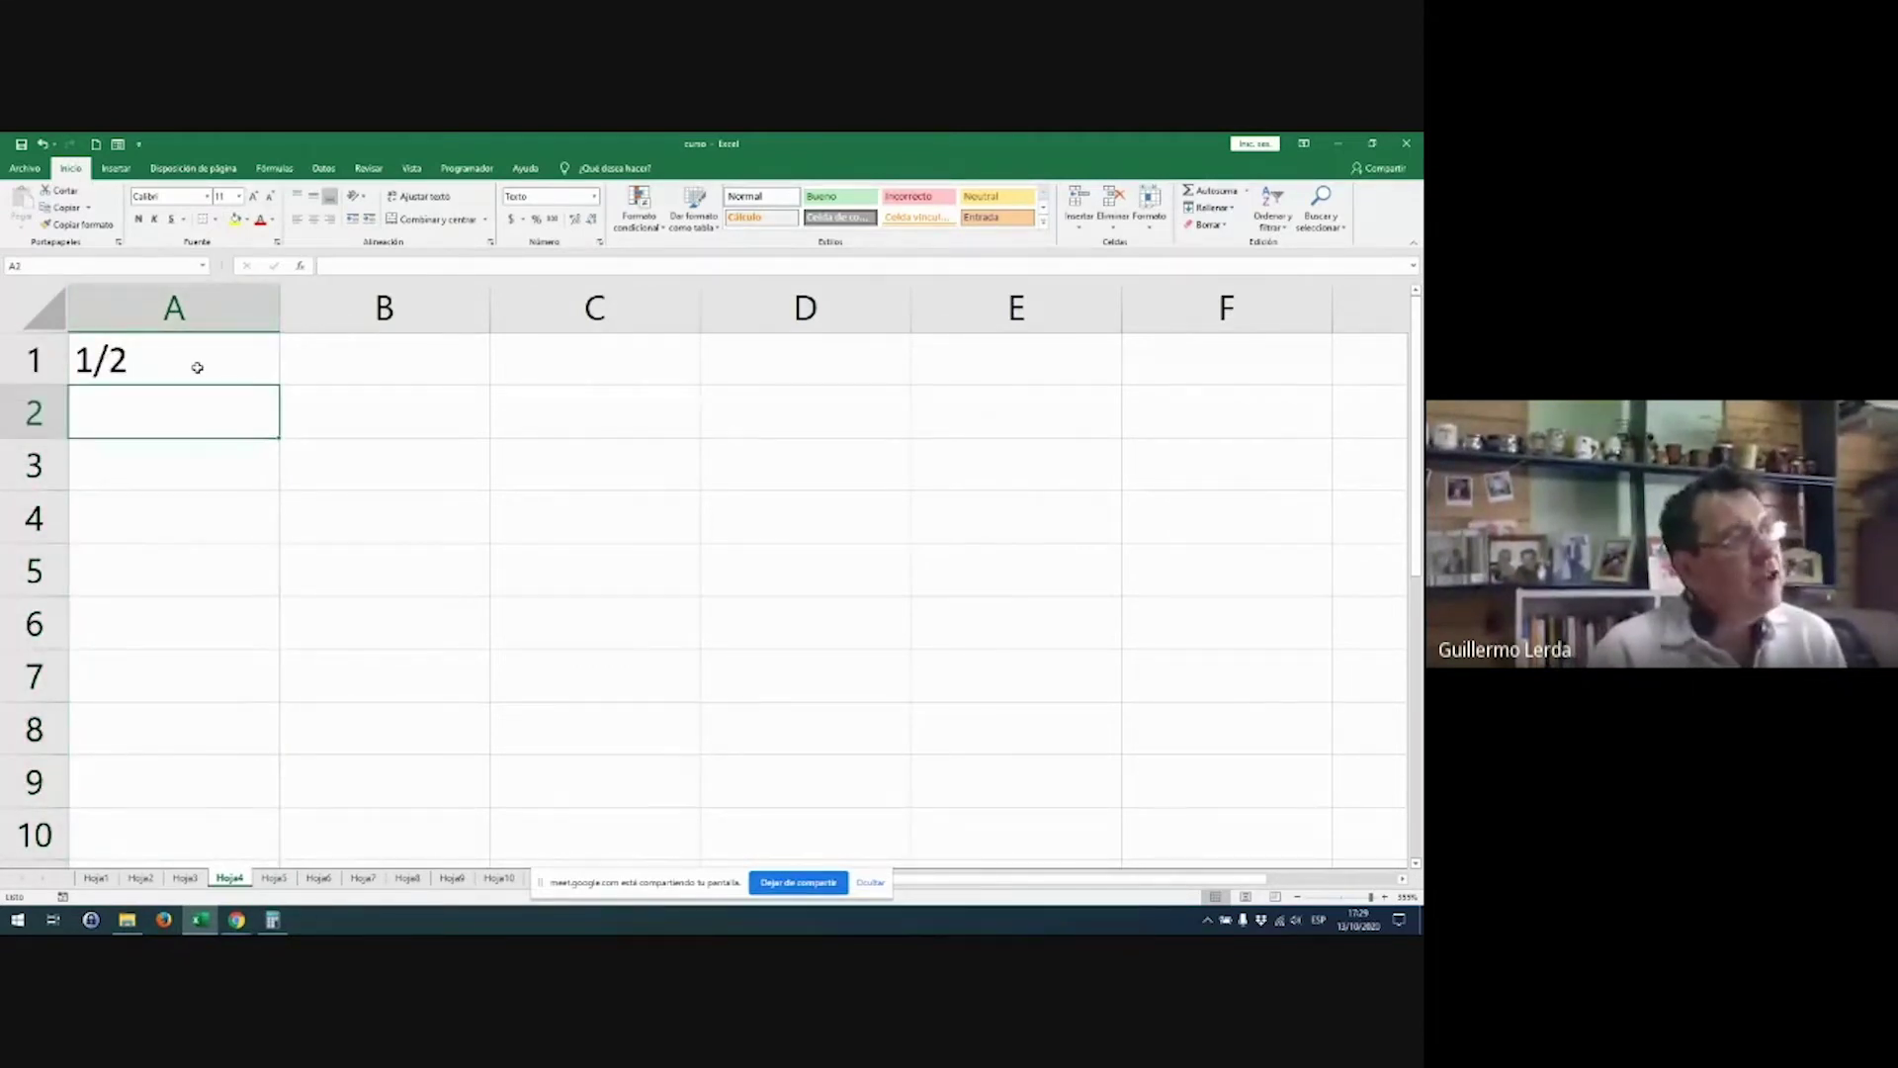
# Step: Enter the decimal value 0,5 in cell B1
pyautogui.click(197, 367)
pyautogui.press('Right')
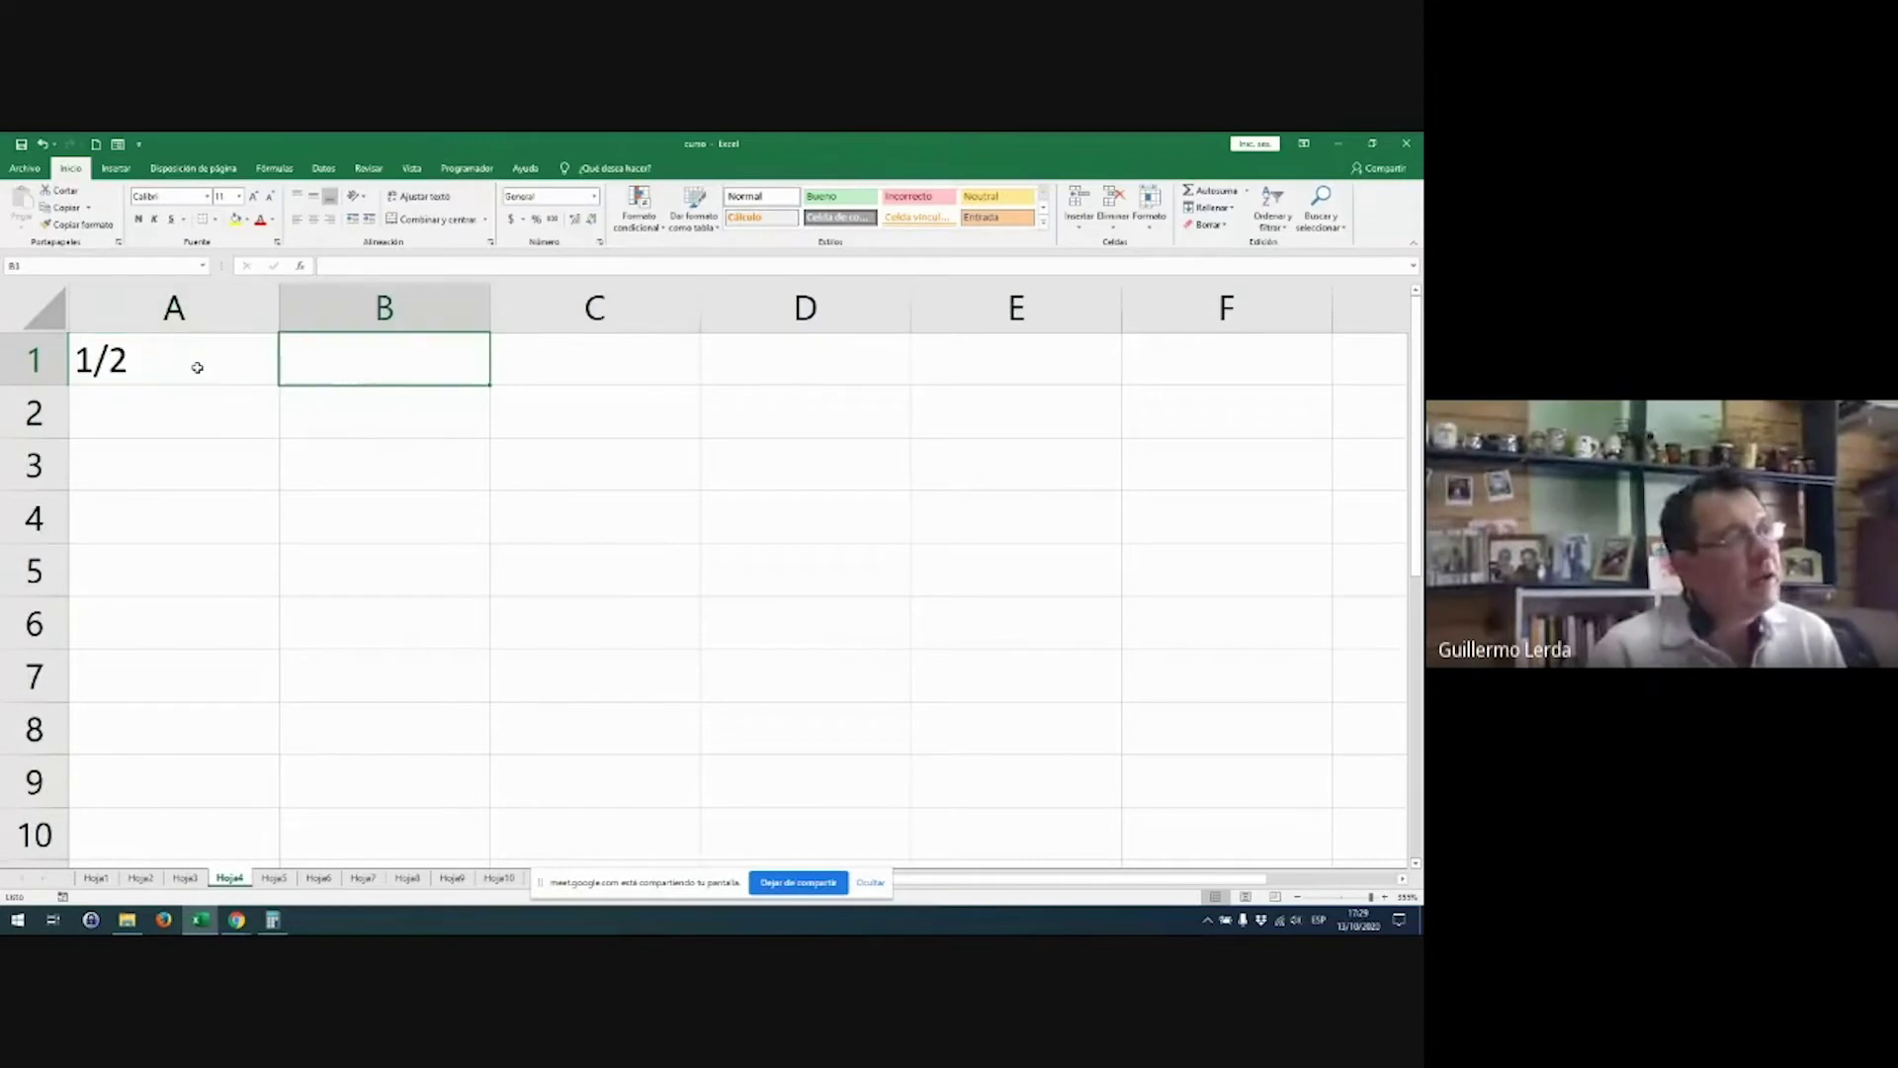
pyautogui.write('0,5')
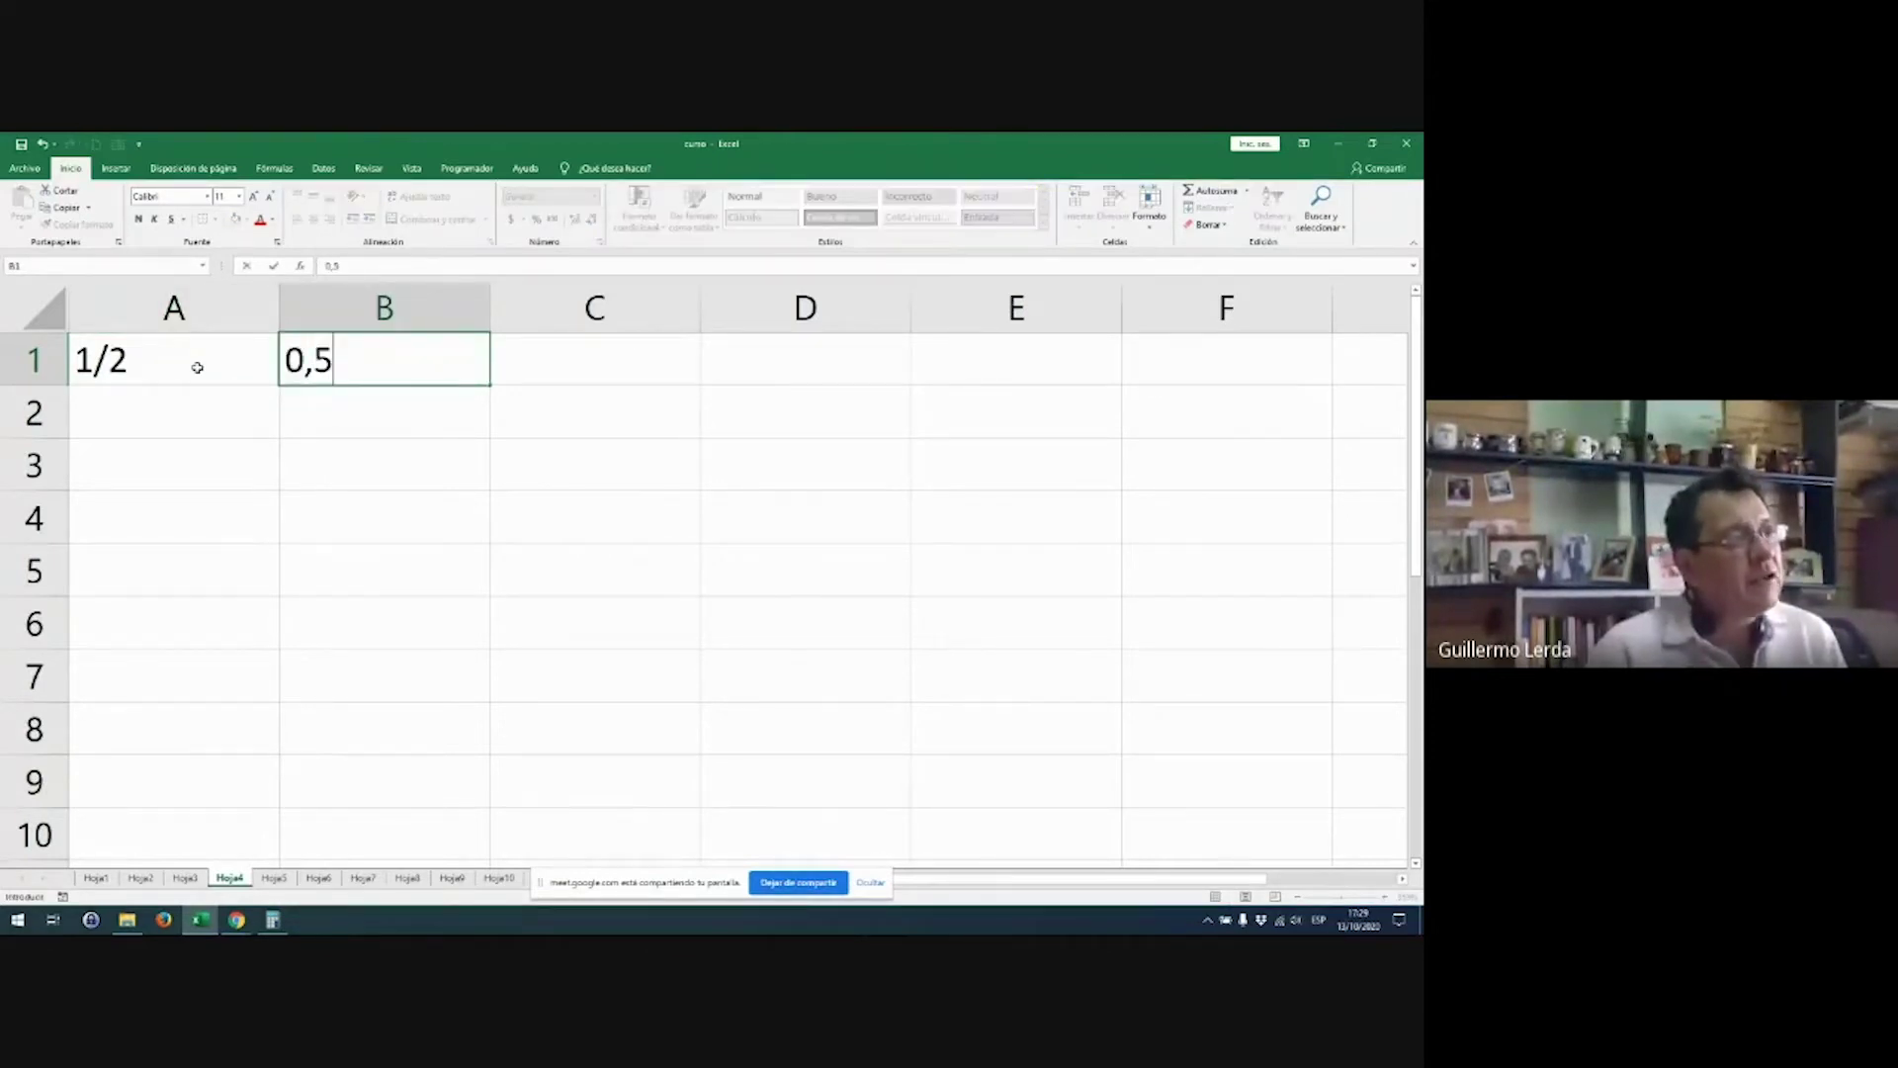
pyautogui.press('Return')
pyautogui.press('Up')
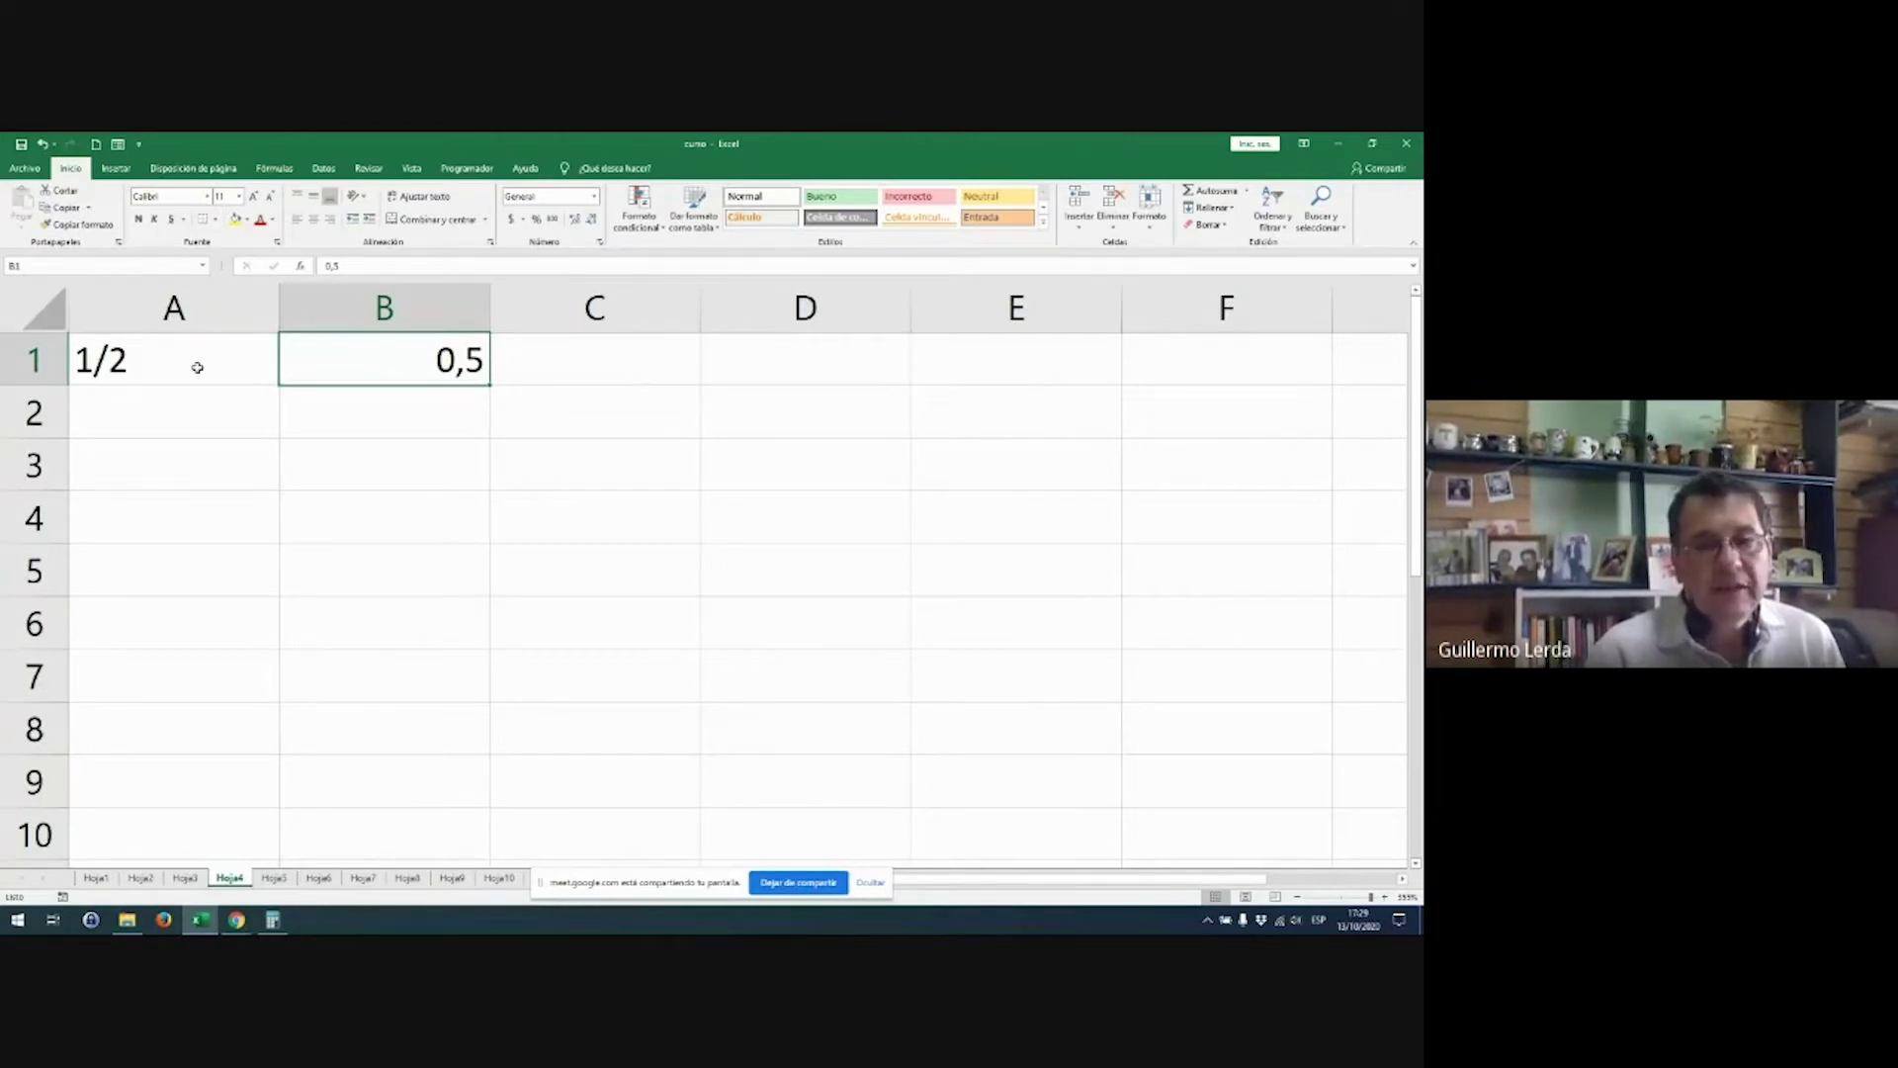
# Step: Enter 50 in cell C1 and apply the Percentage format to it after entry
pyautogui.press('Right')
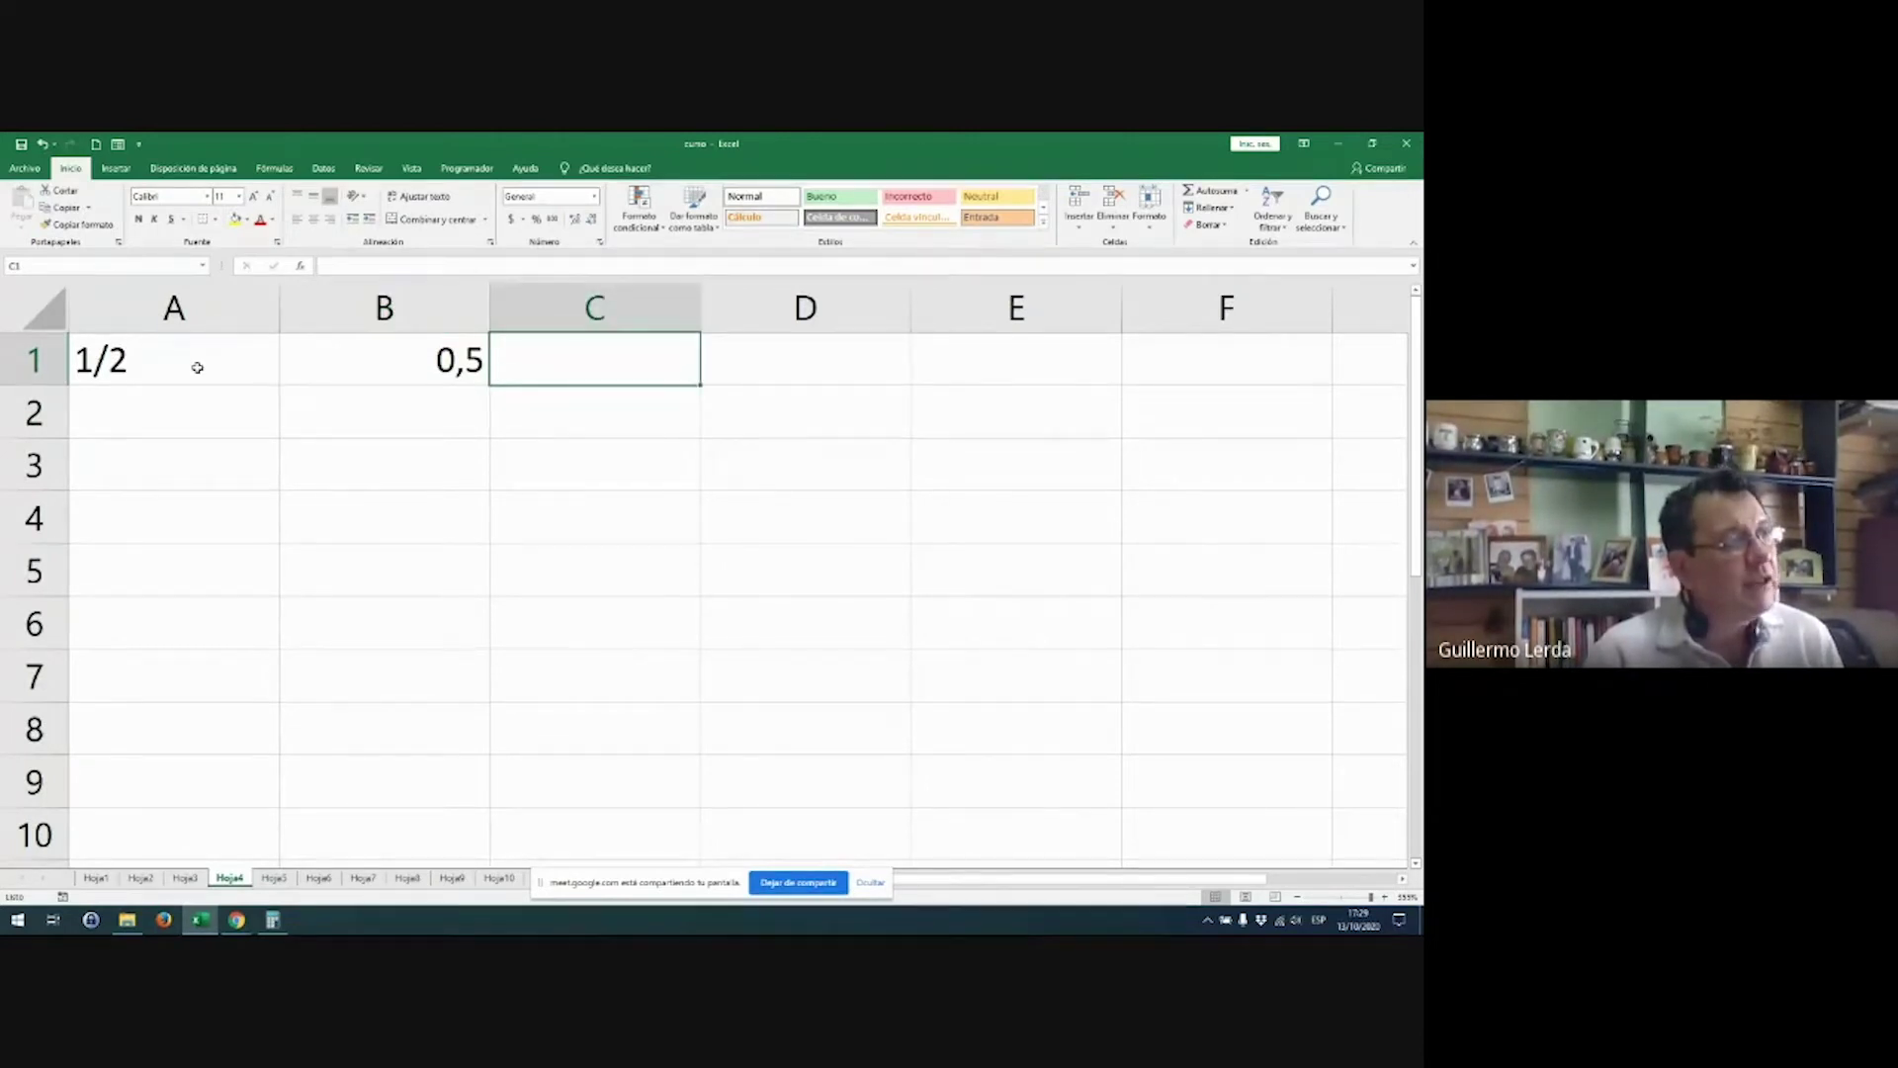
pyautogui.click(197, 367)
pyautogui.press('Right')
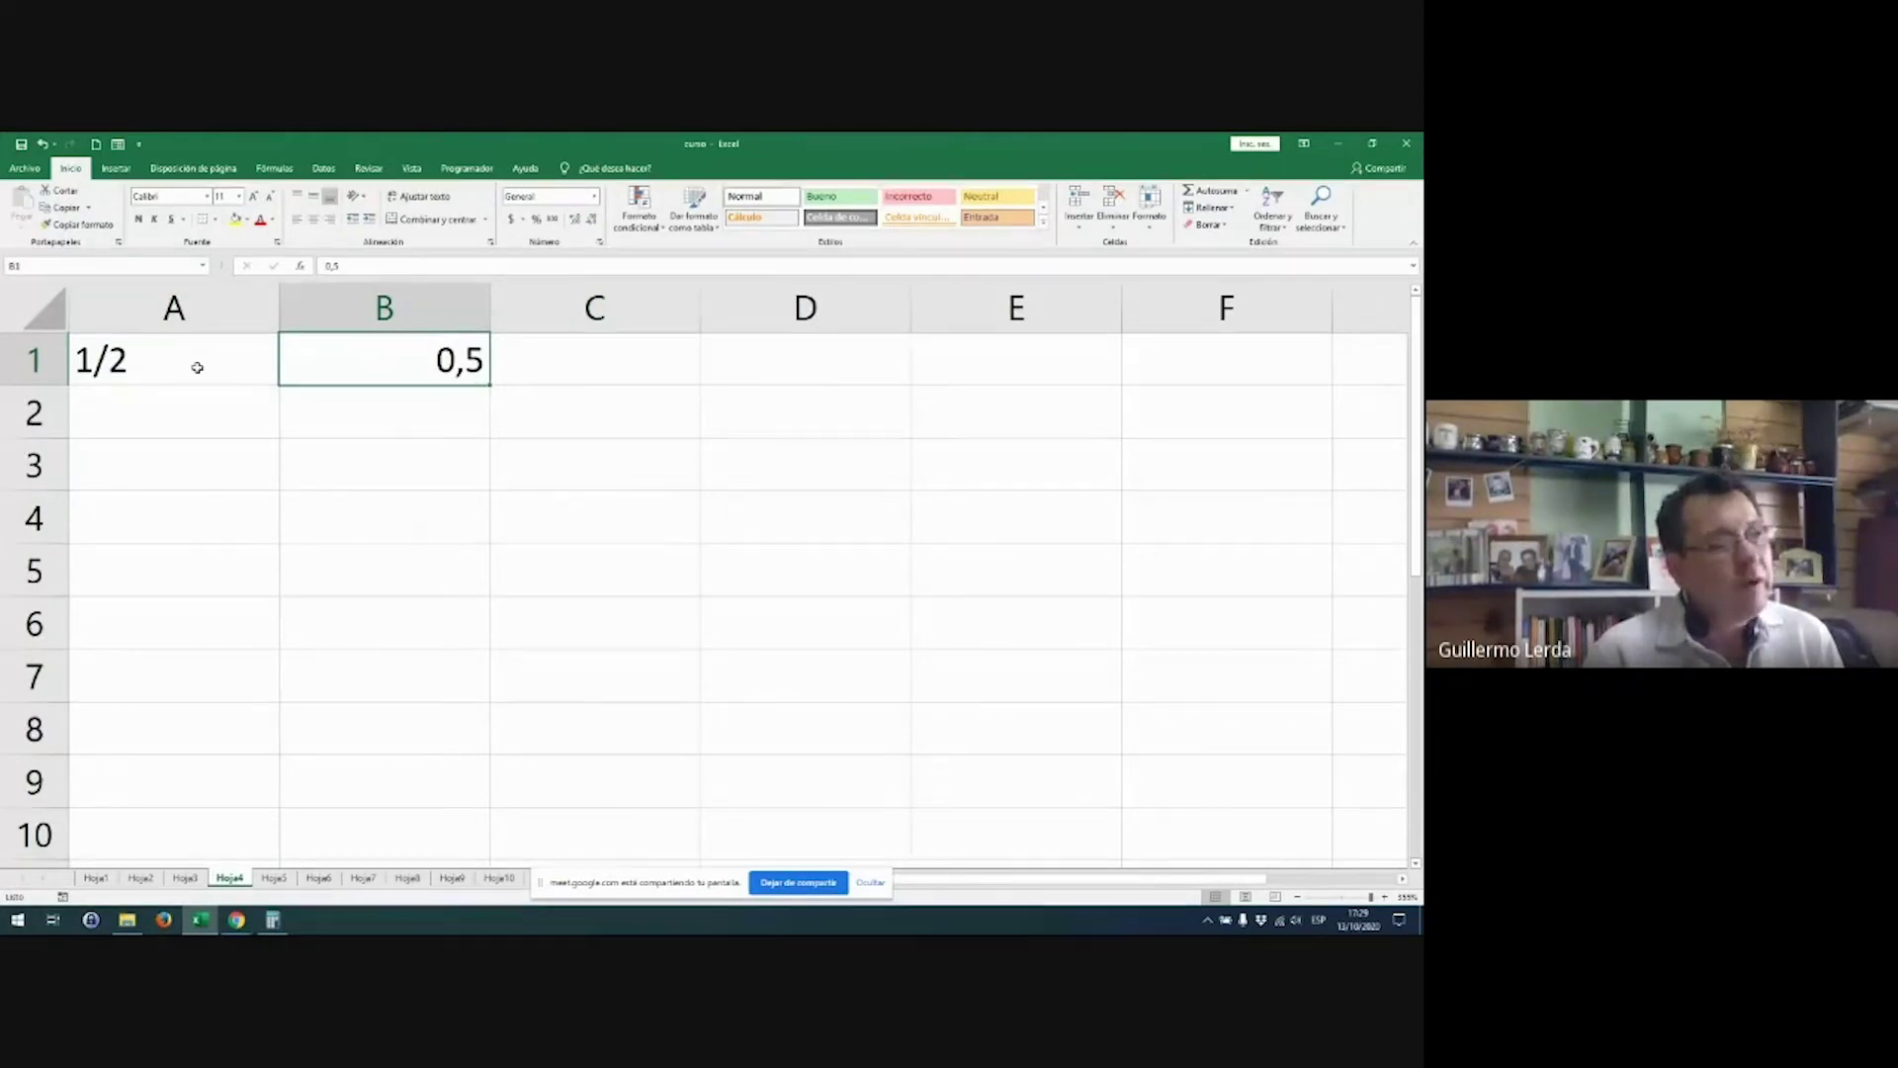
pyautogui.press('Right')
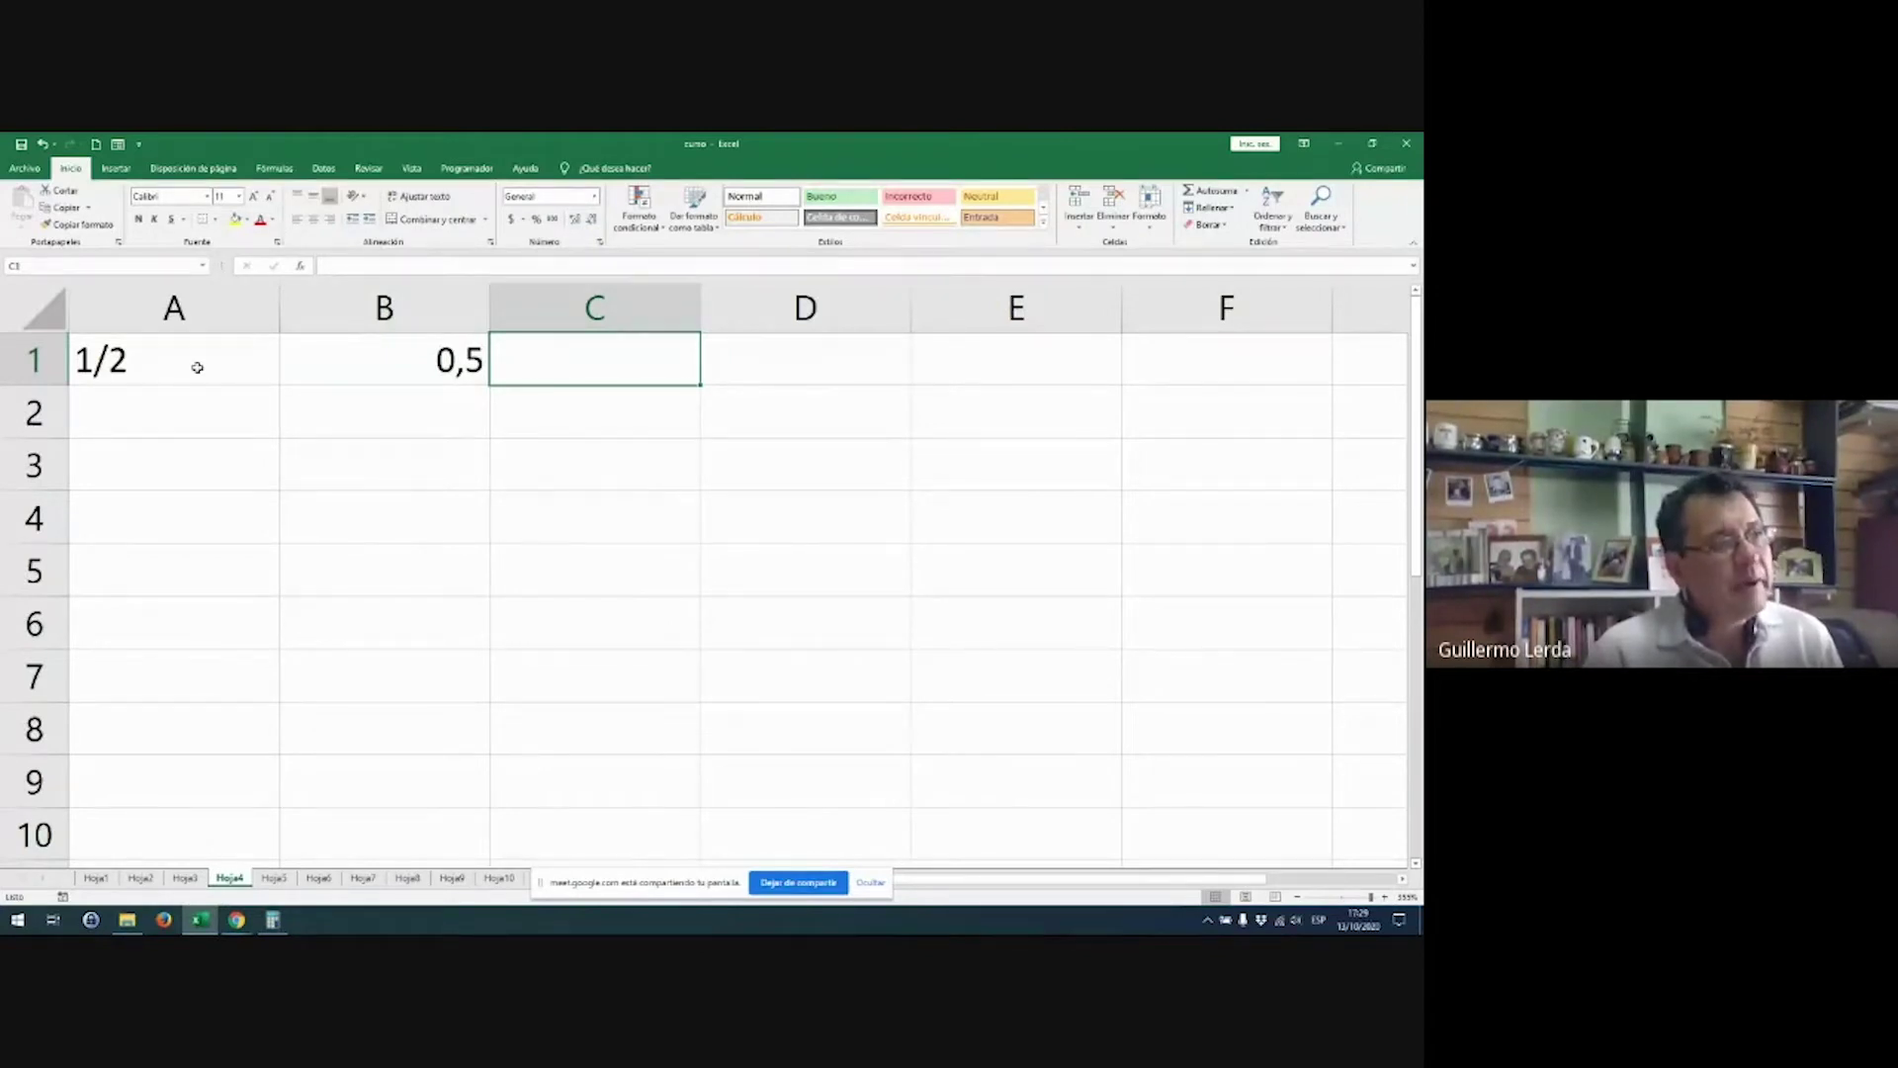
pyautogui.write('50')
pyautogui.press('Return')
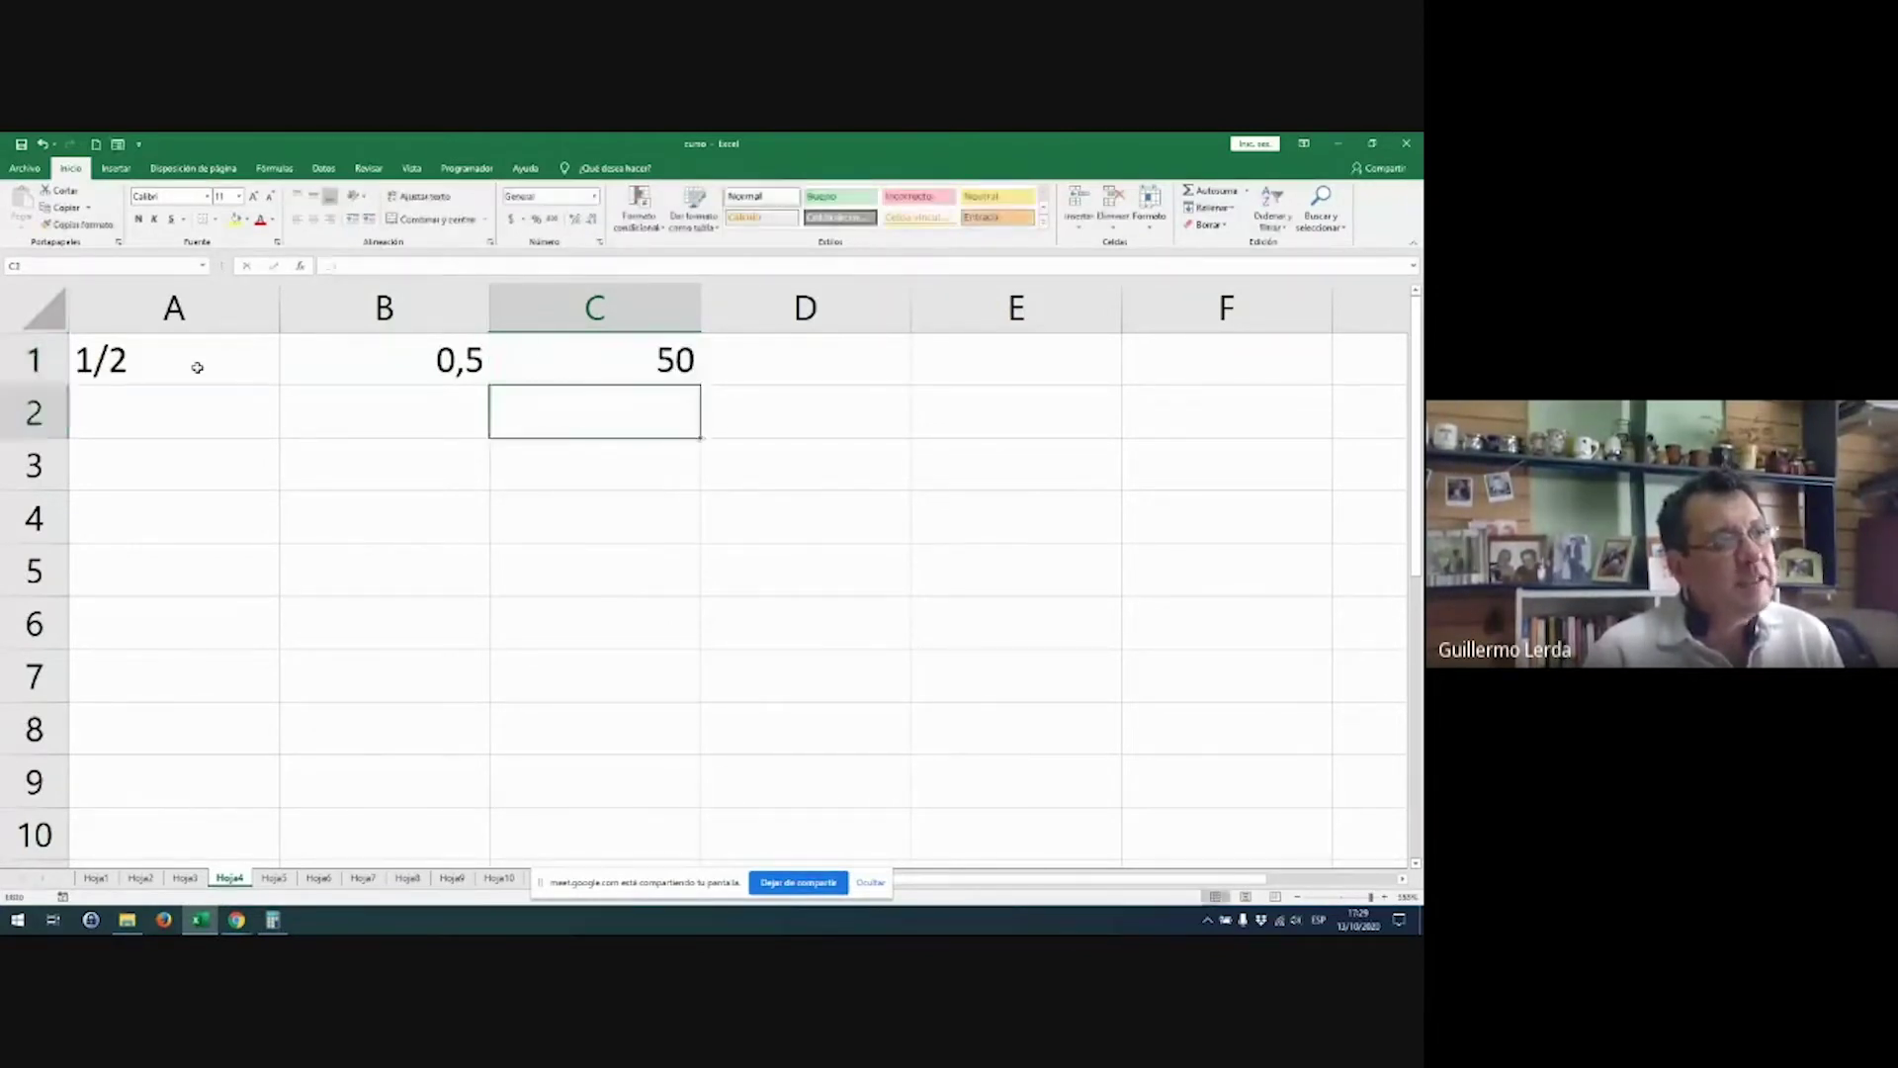
pyautogui.press('Up')
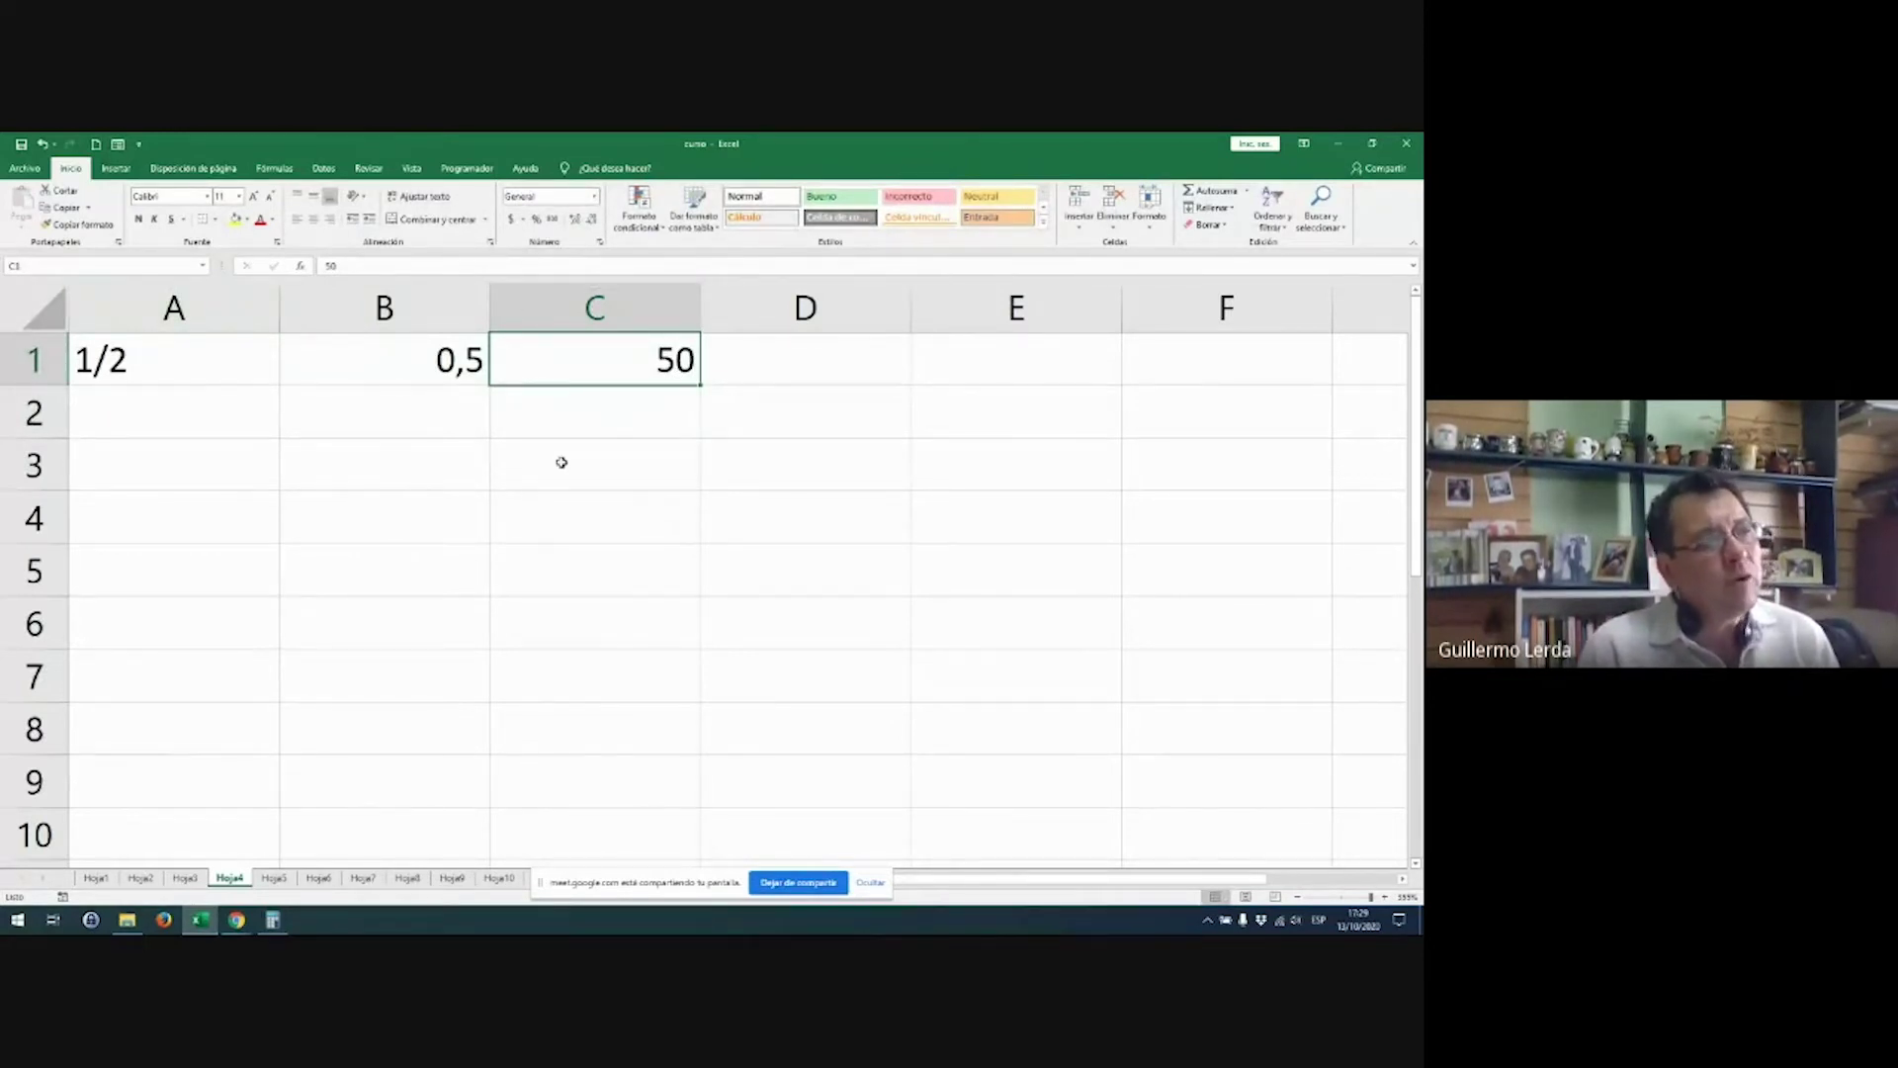
pyautogui.click(537, 220)
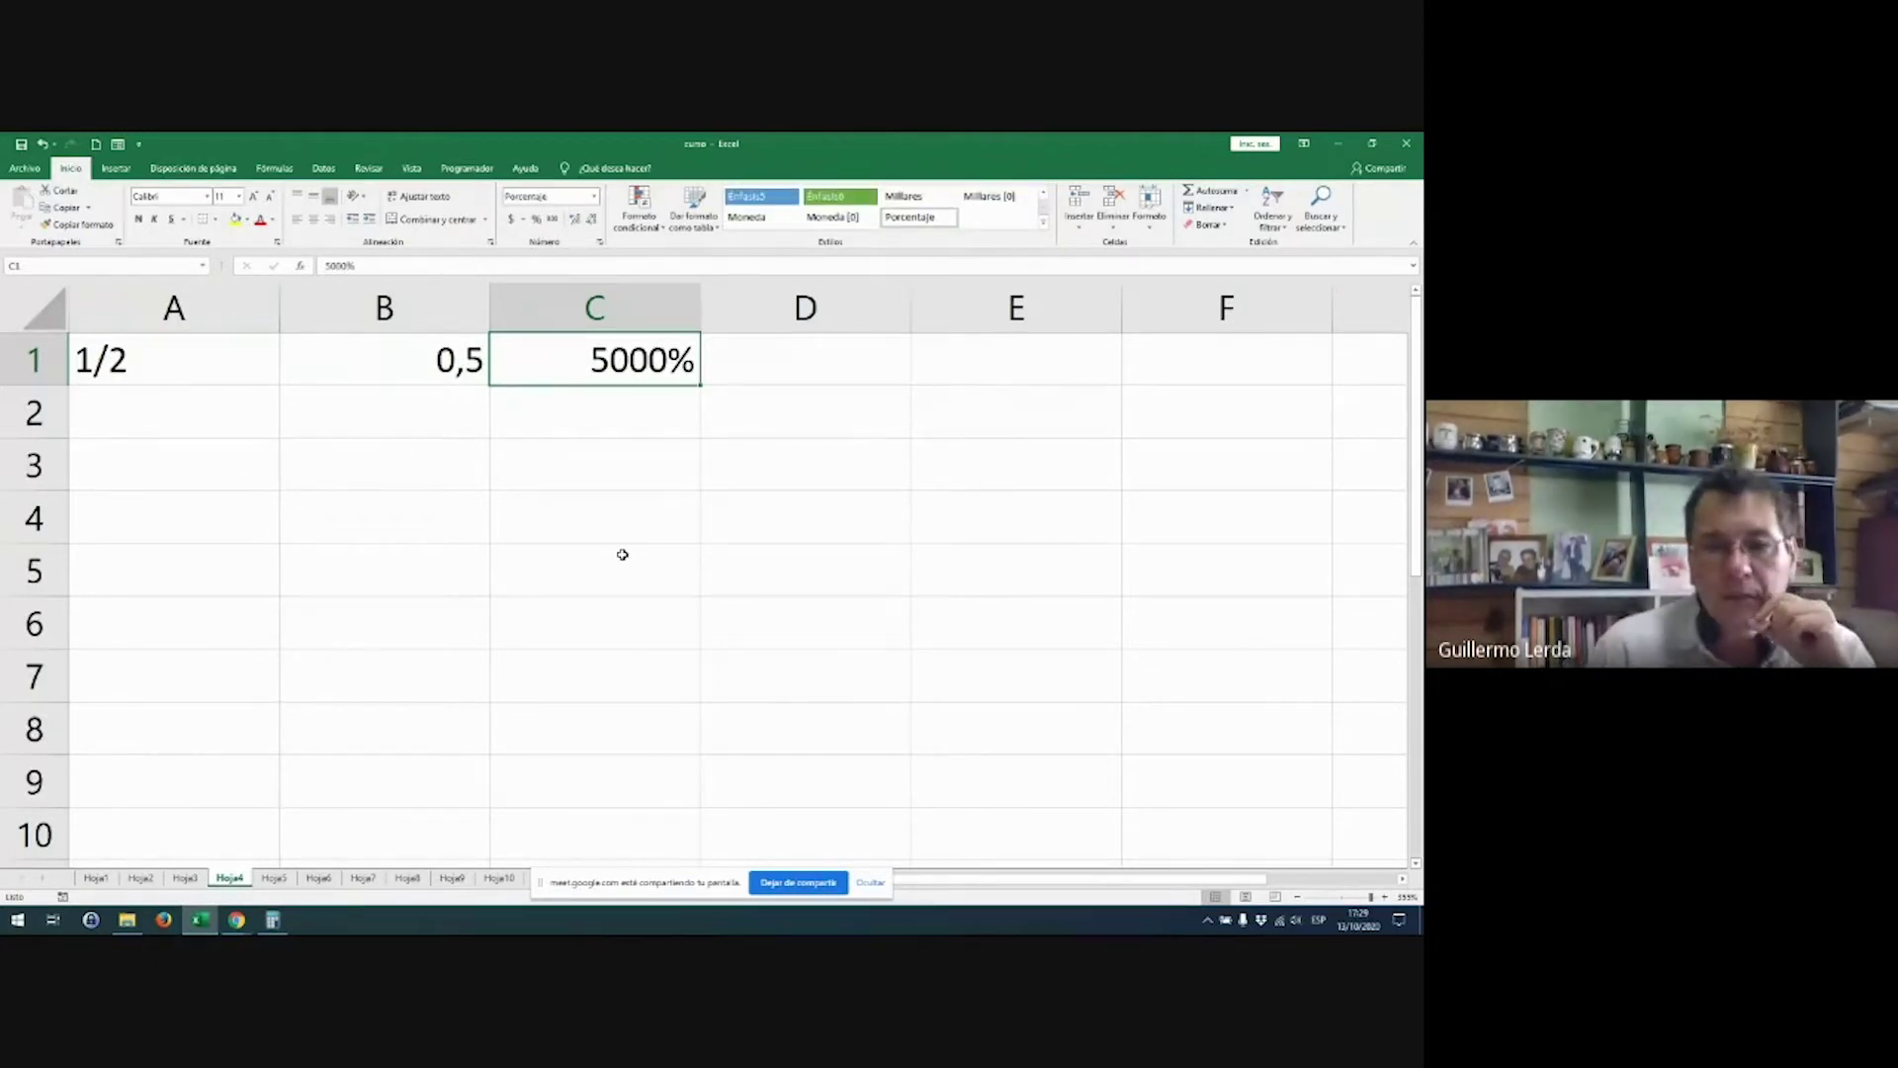
# Step: Delete column C to remove the percentage entry and its format
pyautogui.click(633, 312)
pyautogui.rightClick(633, 316)
pyautogui.click(680, 445)
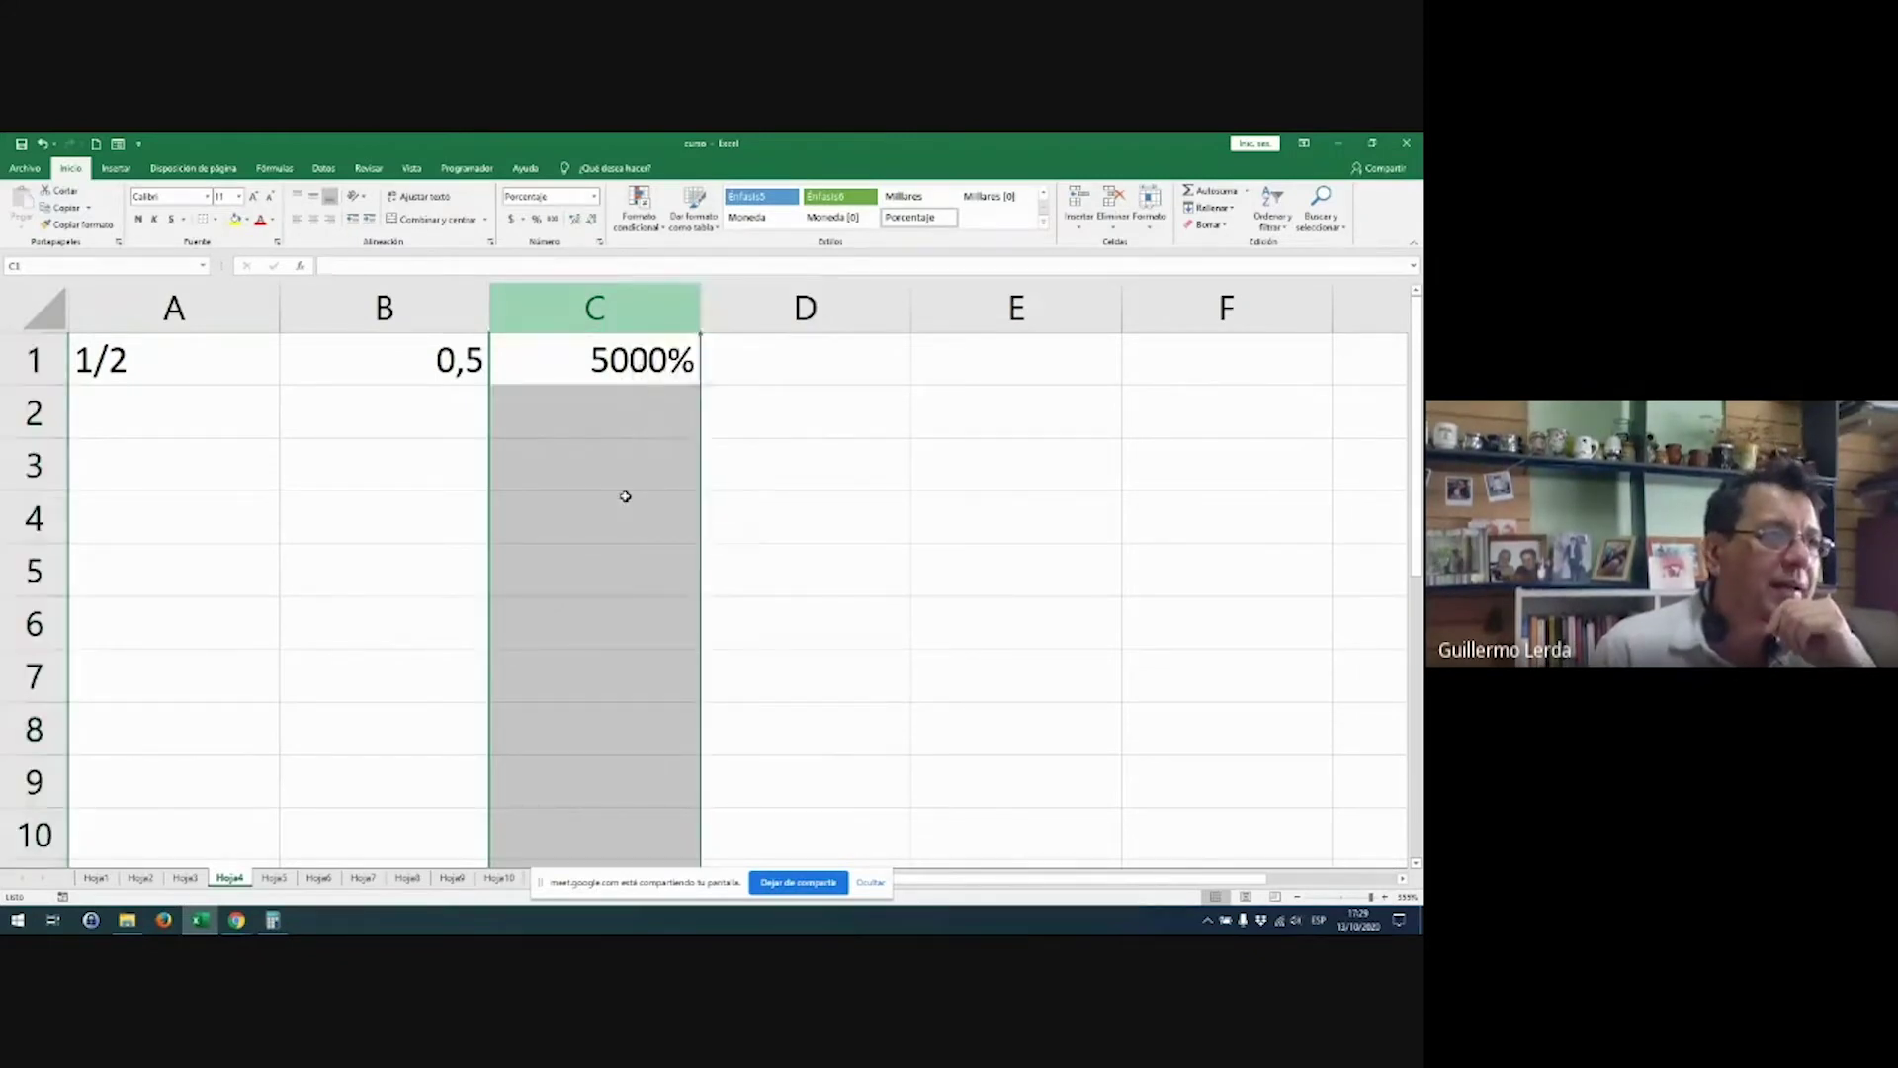
pyautogui.click(623, 499)
# Step: Apply the Percentage format to the empty cells C1:C2, and enter 50% in C1
pyautogui.moveTo(605, 358); pyautogui.dragTo(608, 681)
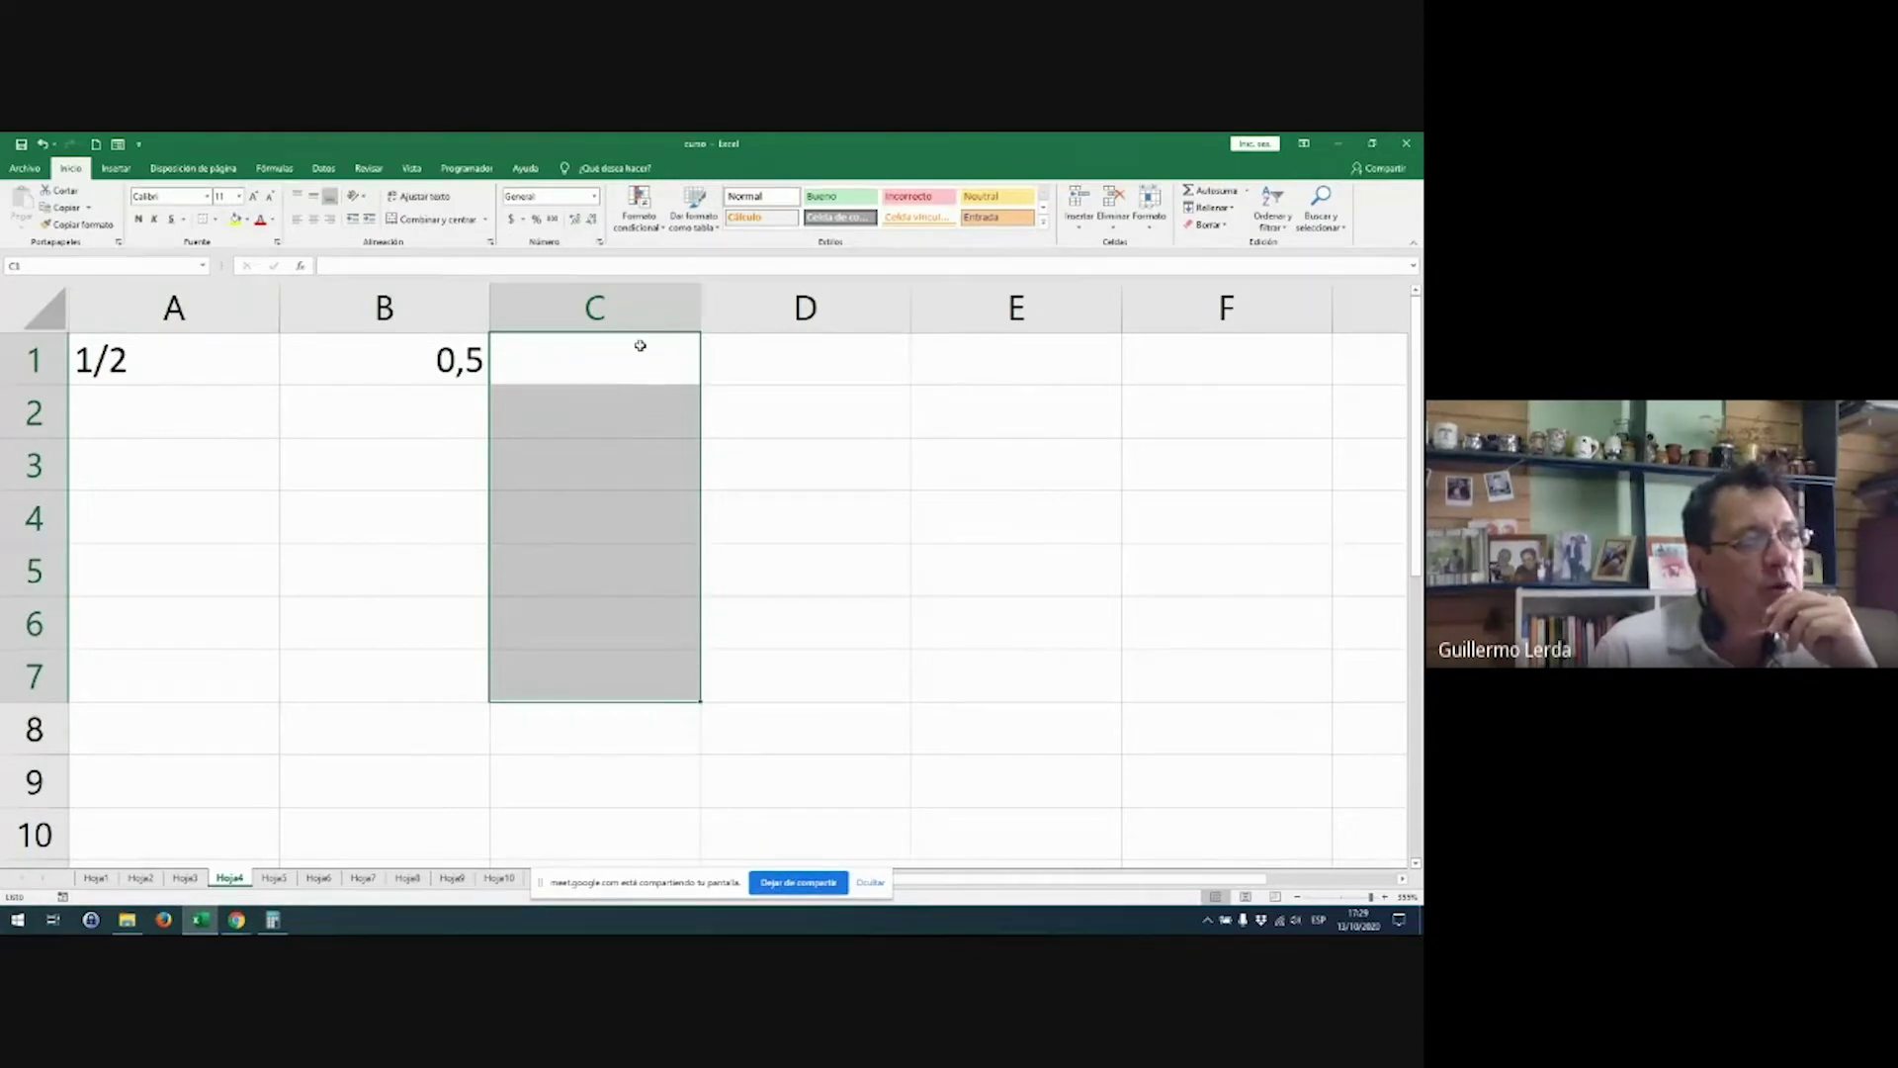
pyautogui.moveTo(641, 345); pyautogui.dragTo(636, 415)
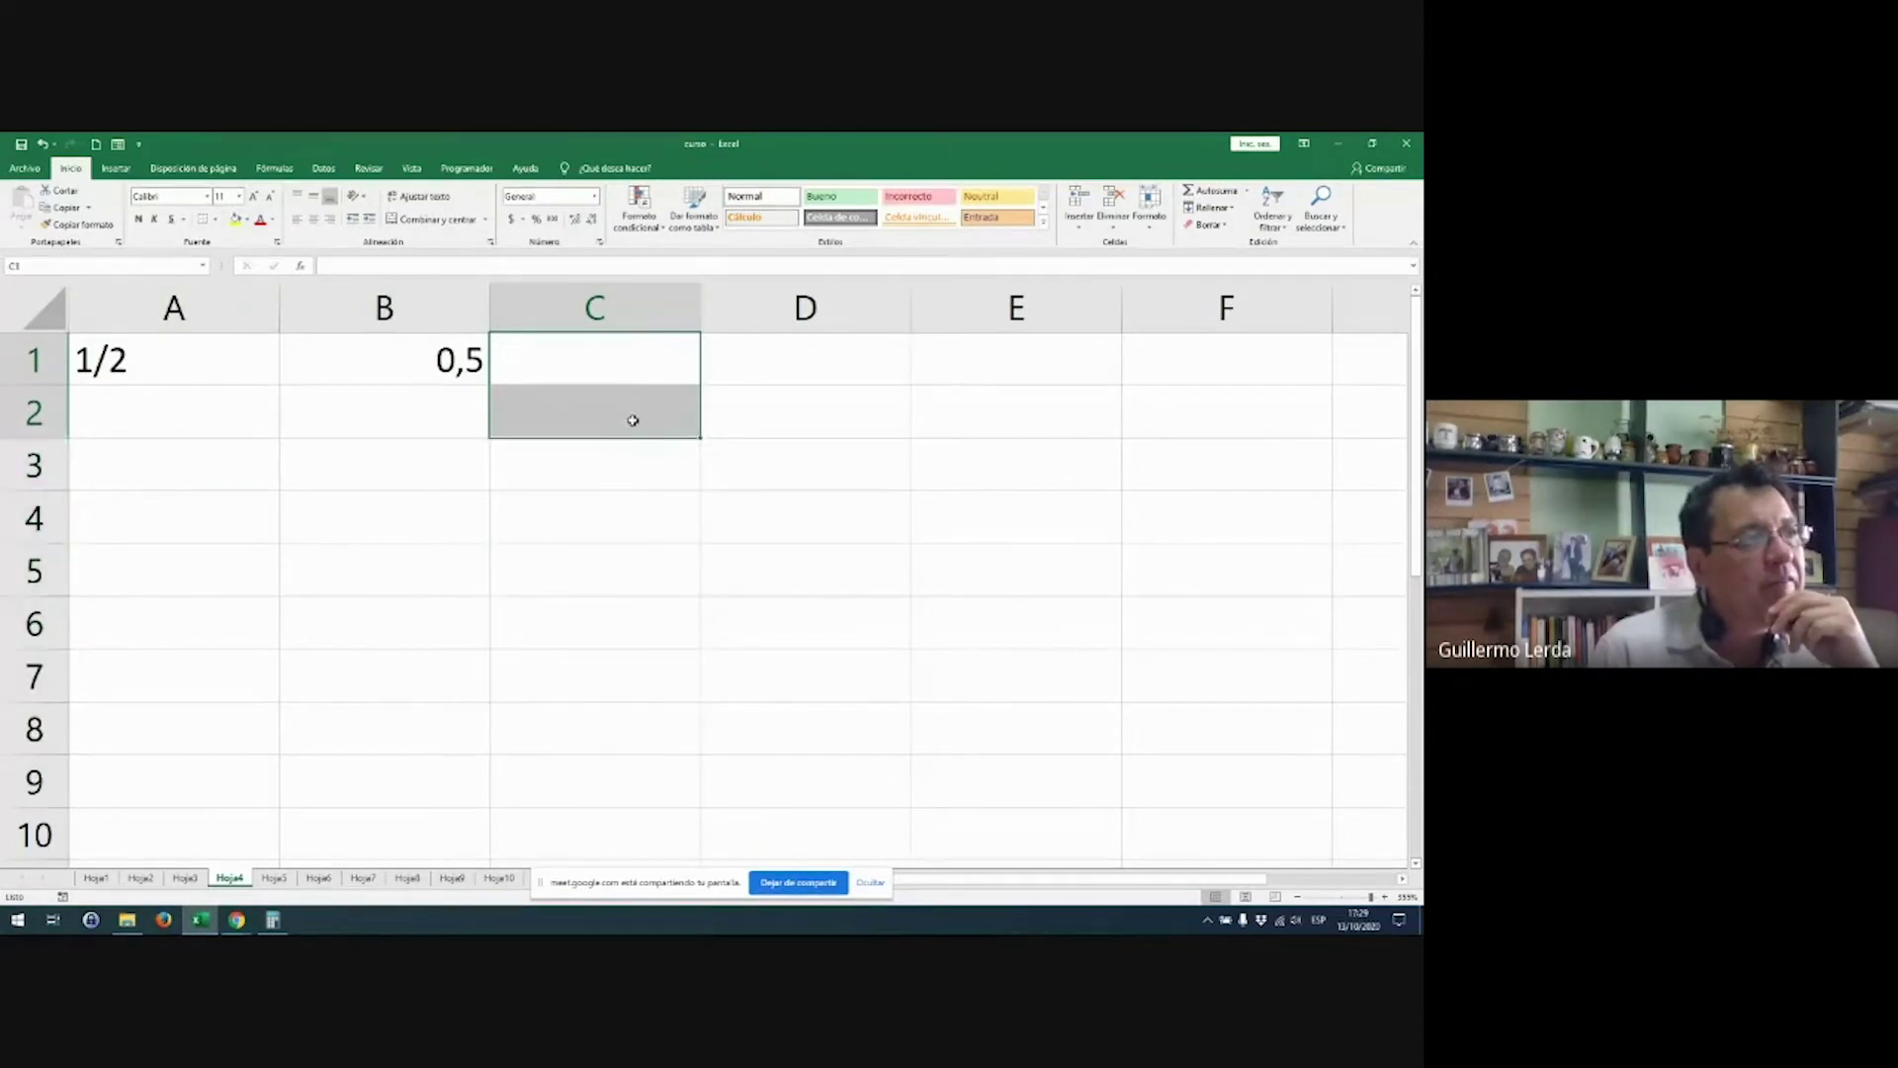
pyautogui.click(535, 218)
pyautogui.click(574, 375)
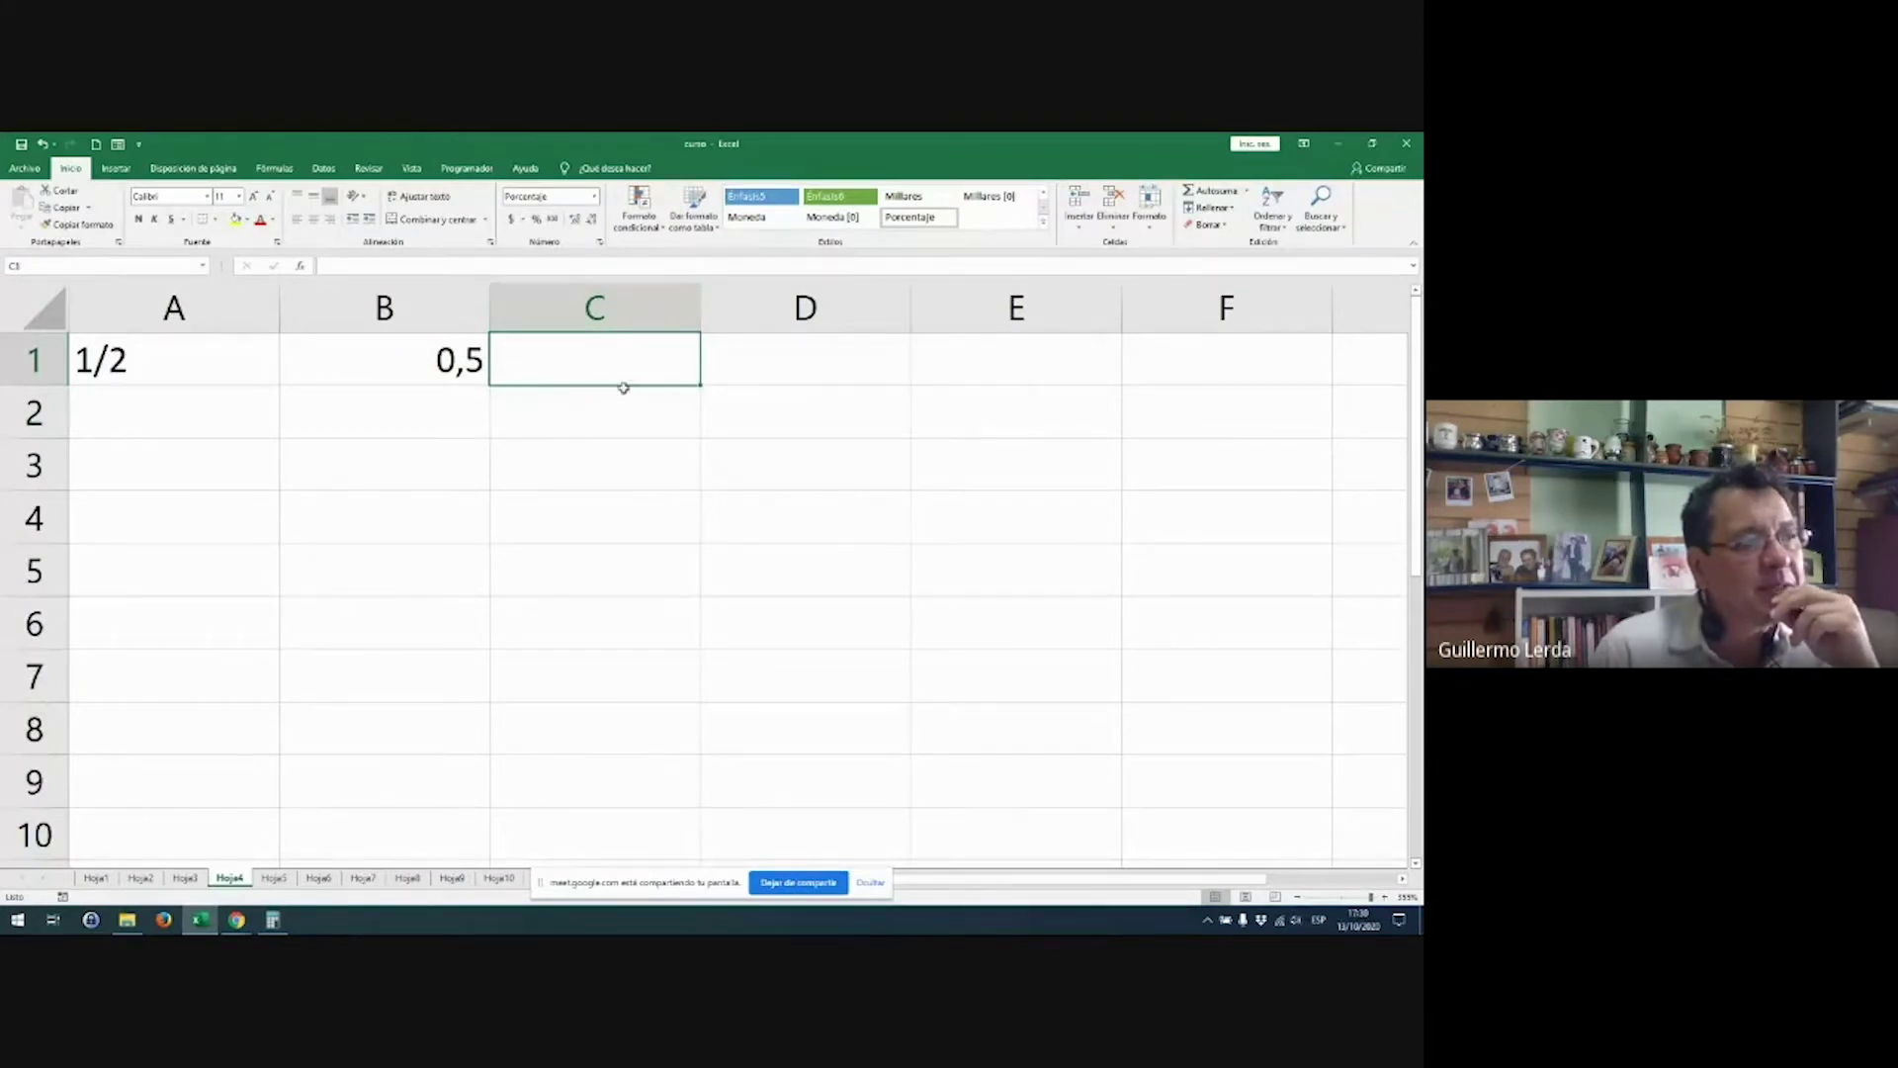
pyautogui.write('50')
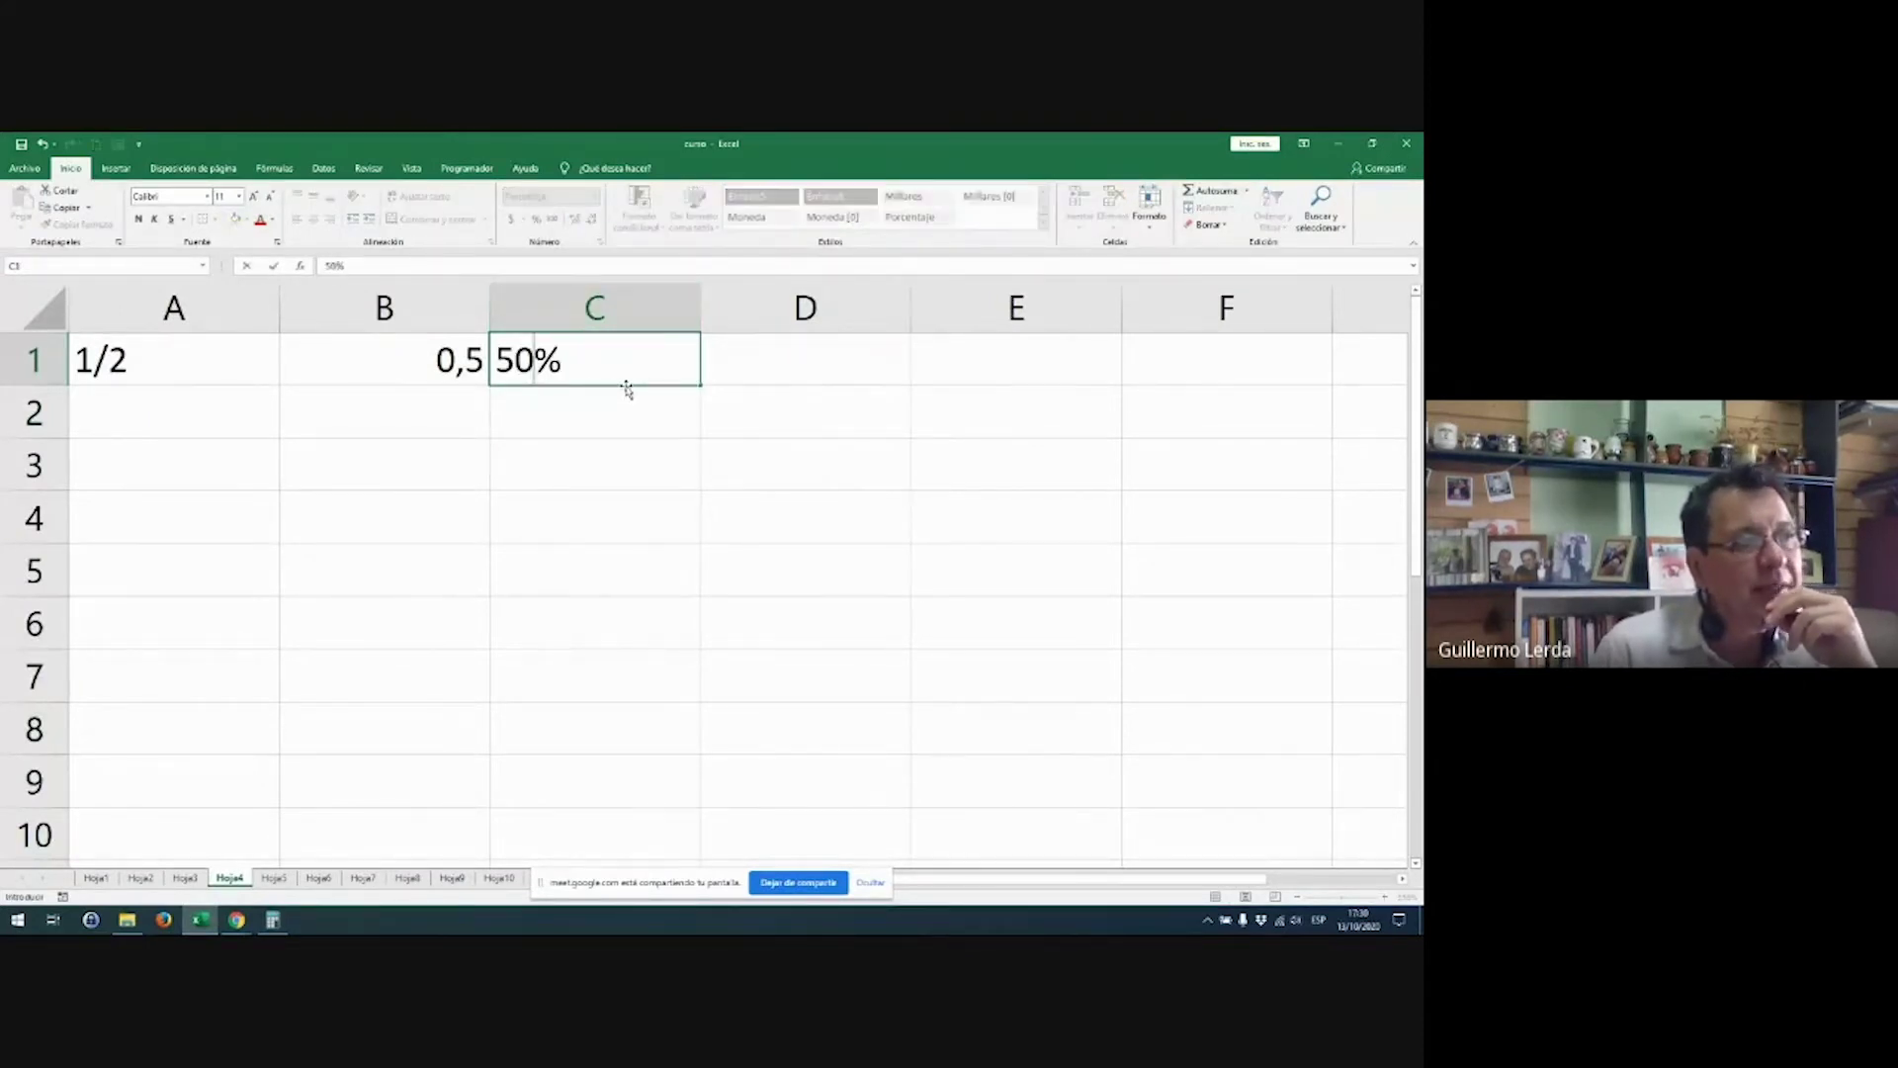
pyautogui.press('Return')
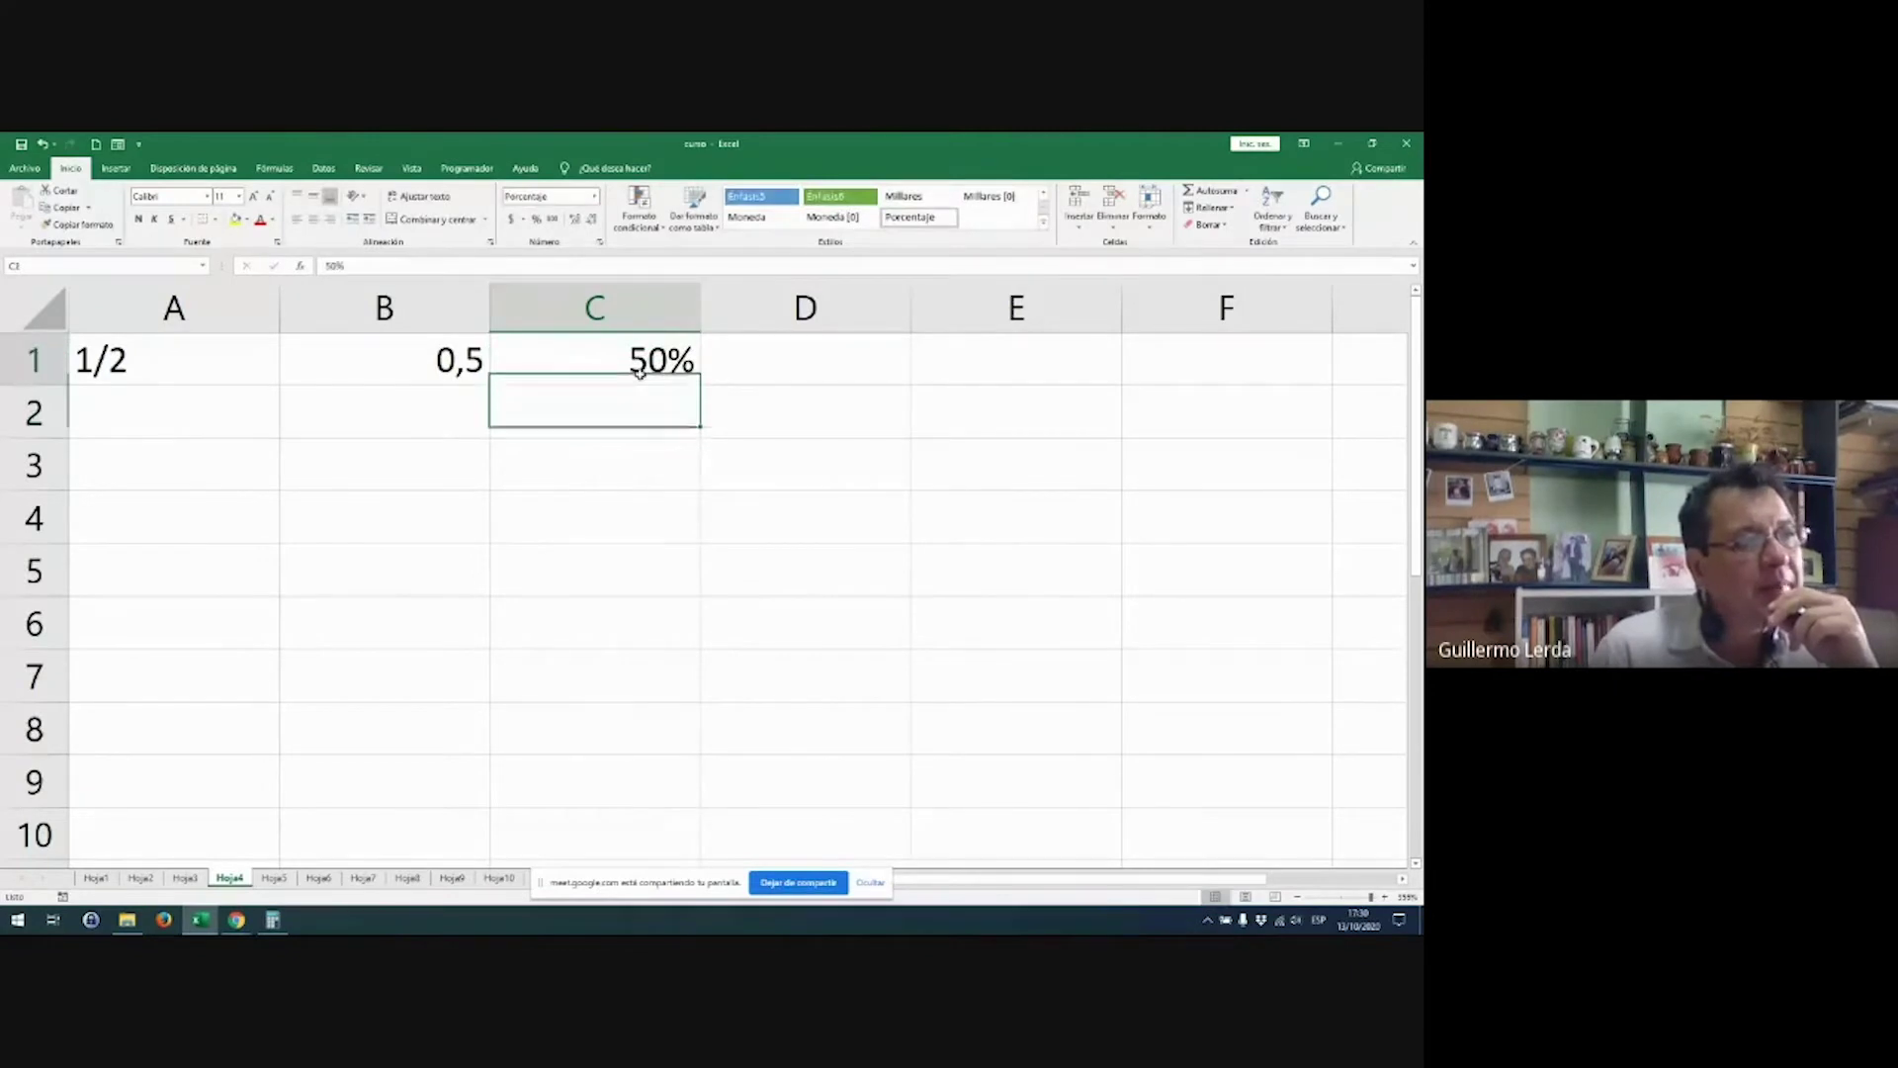
pyautogui.click(641, 383)
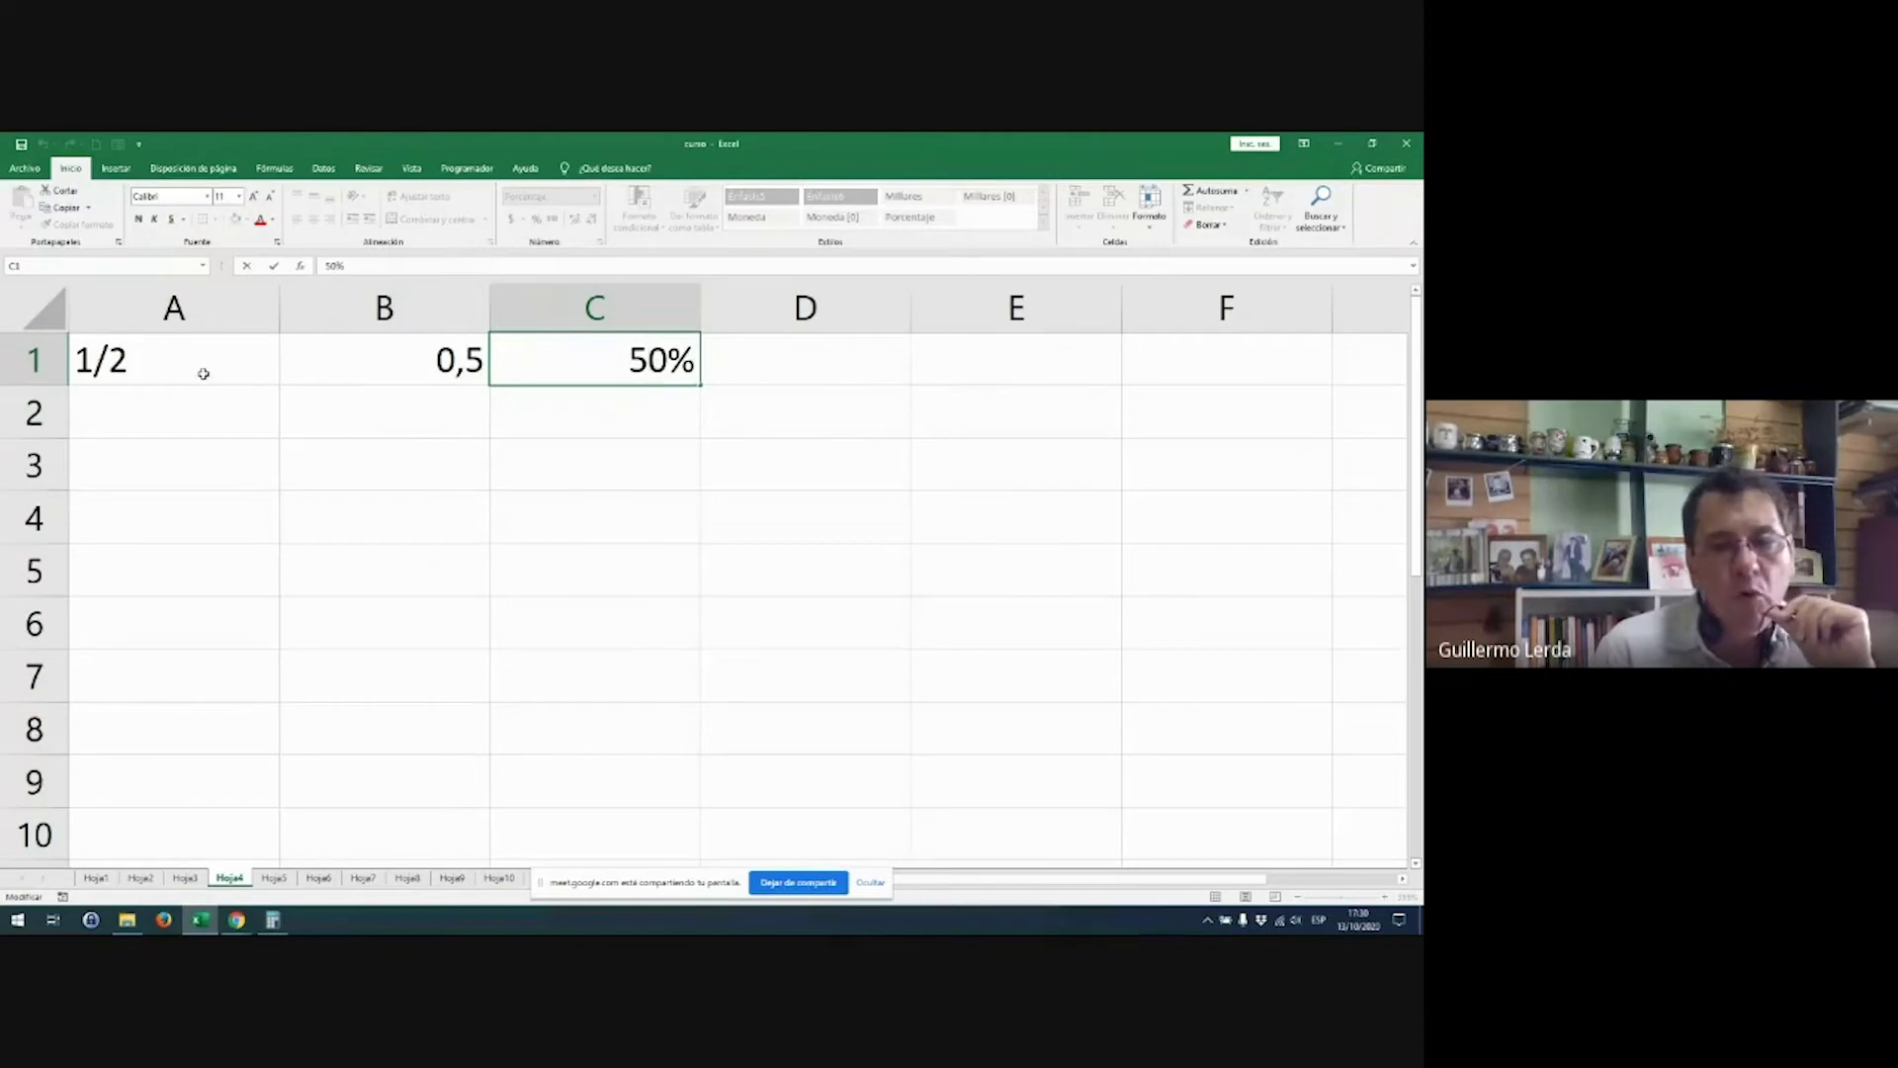
pyautogui.click(637, 403)
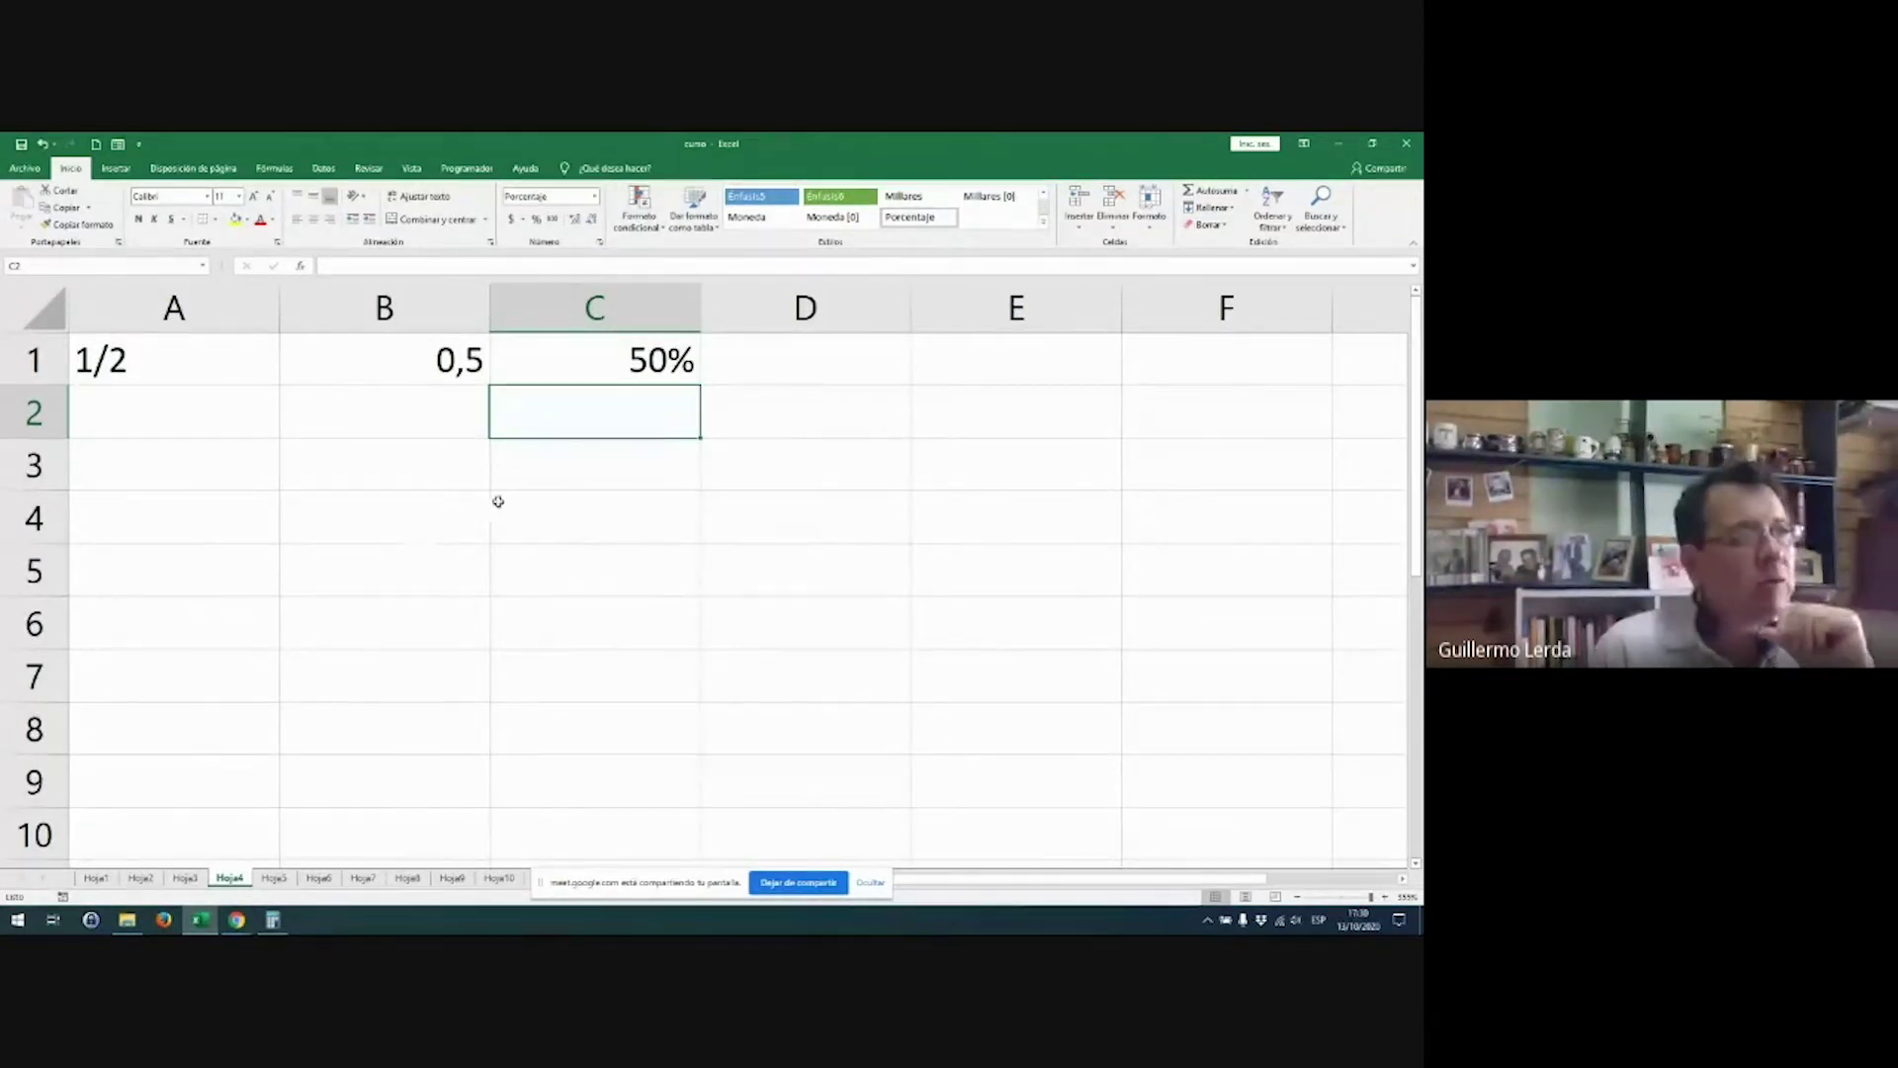
pyautogui.click(641, 534)
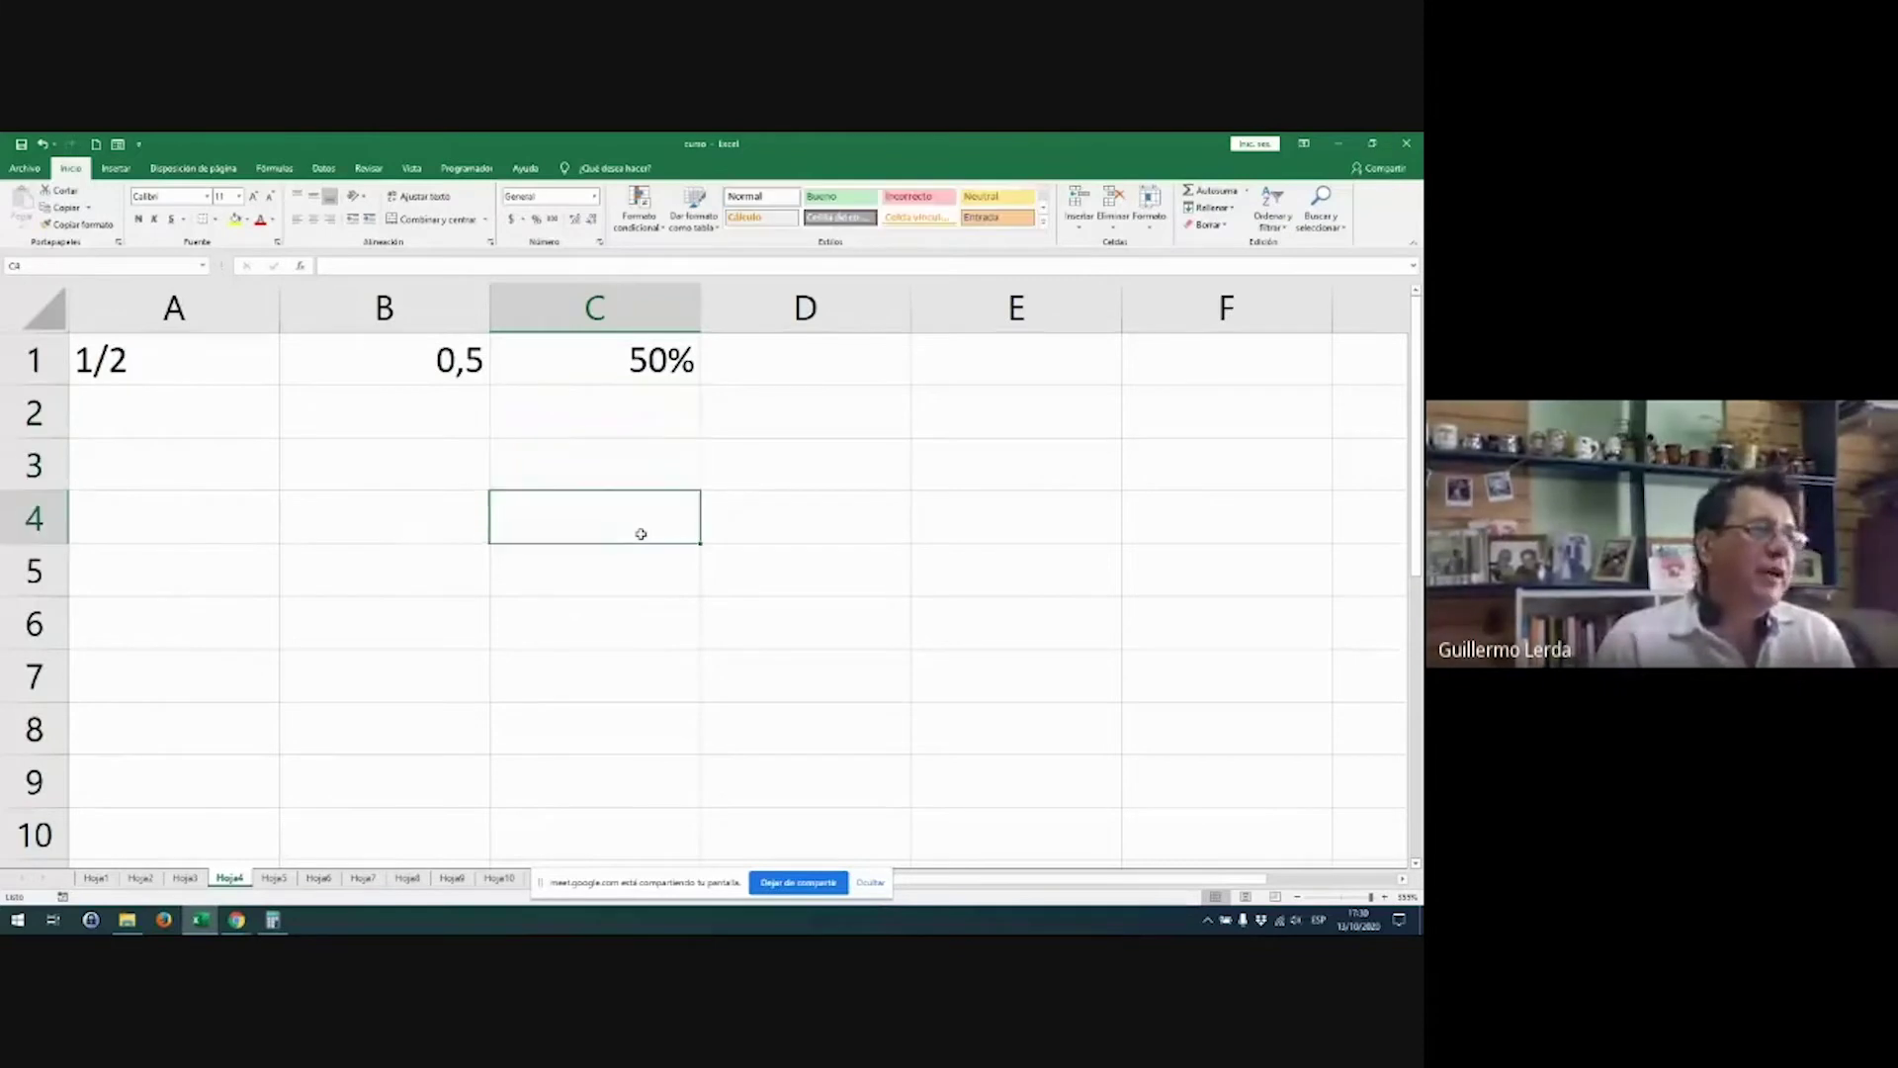
pyautogui.press('Left')
# Step: Switch to the empty sheet Hoja5 and enlarge its cells for easier reading
pyautogui.click(275, 878)
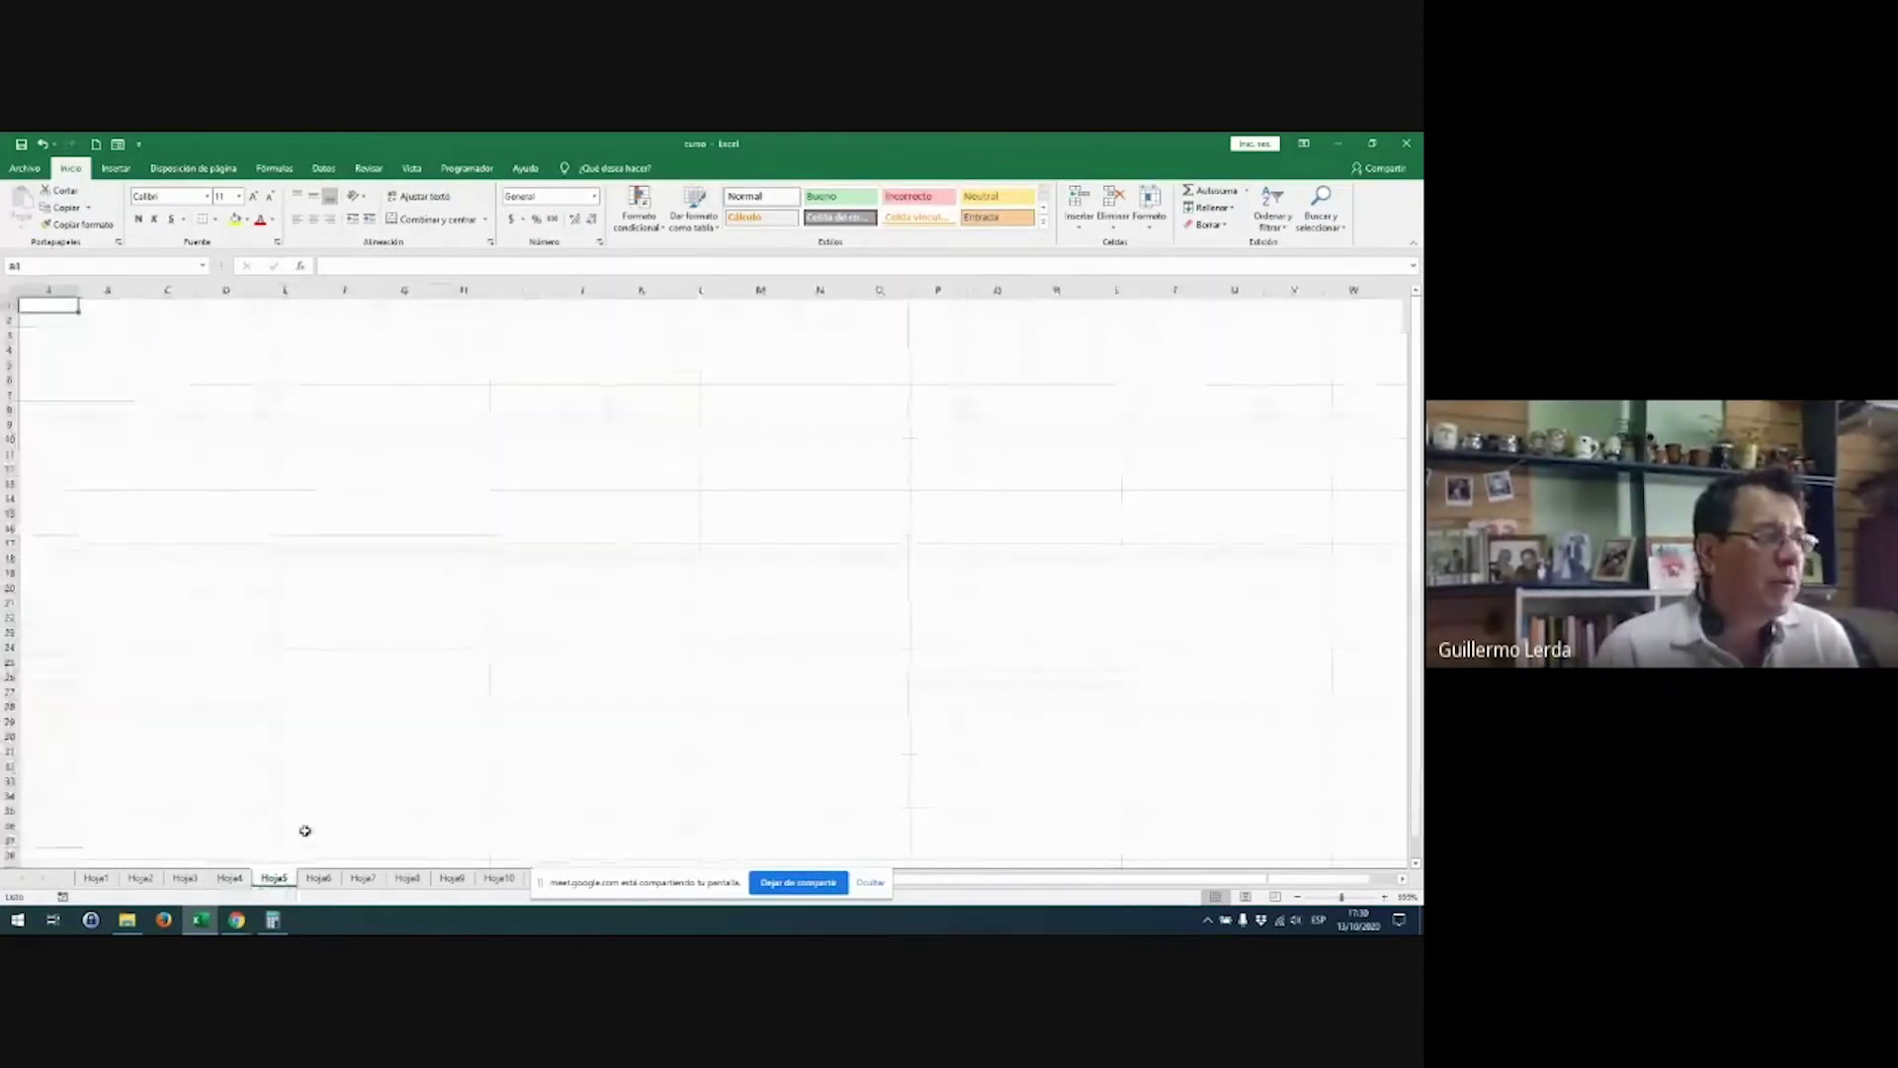
pyautogui.keyDown('ctrl'); pyautogui.scroll(5, 317, 593); pyautogui.keyUp('ctrl')
pyautogui.keyDown('ctrl'); pyautogui.scroll(1, 320, 594); pyautogui.keyUp('ctrl')
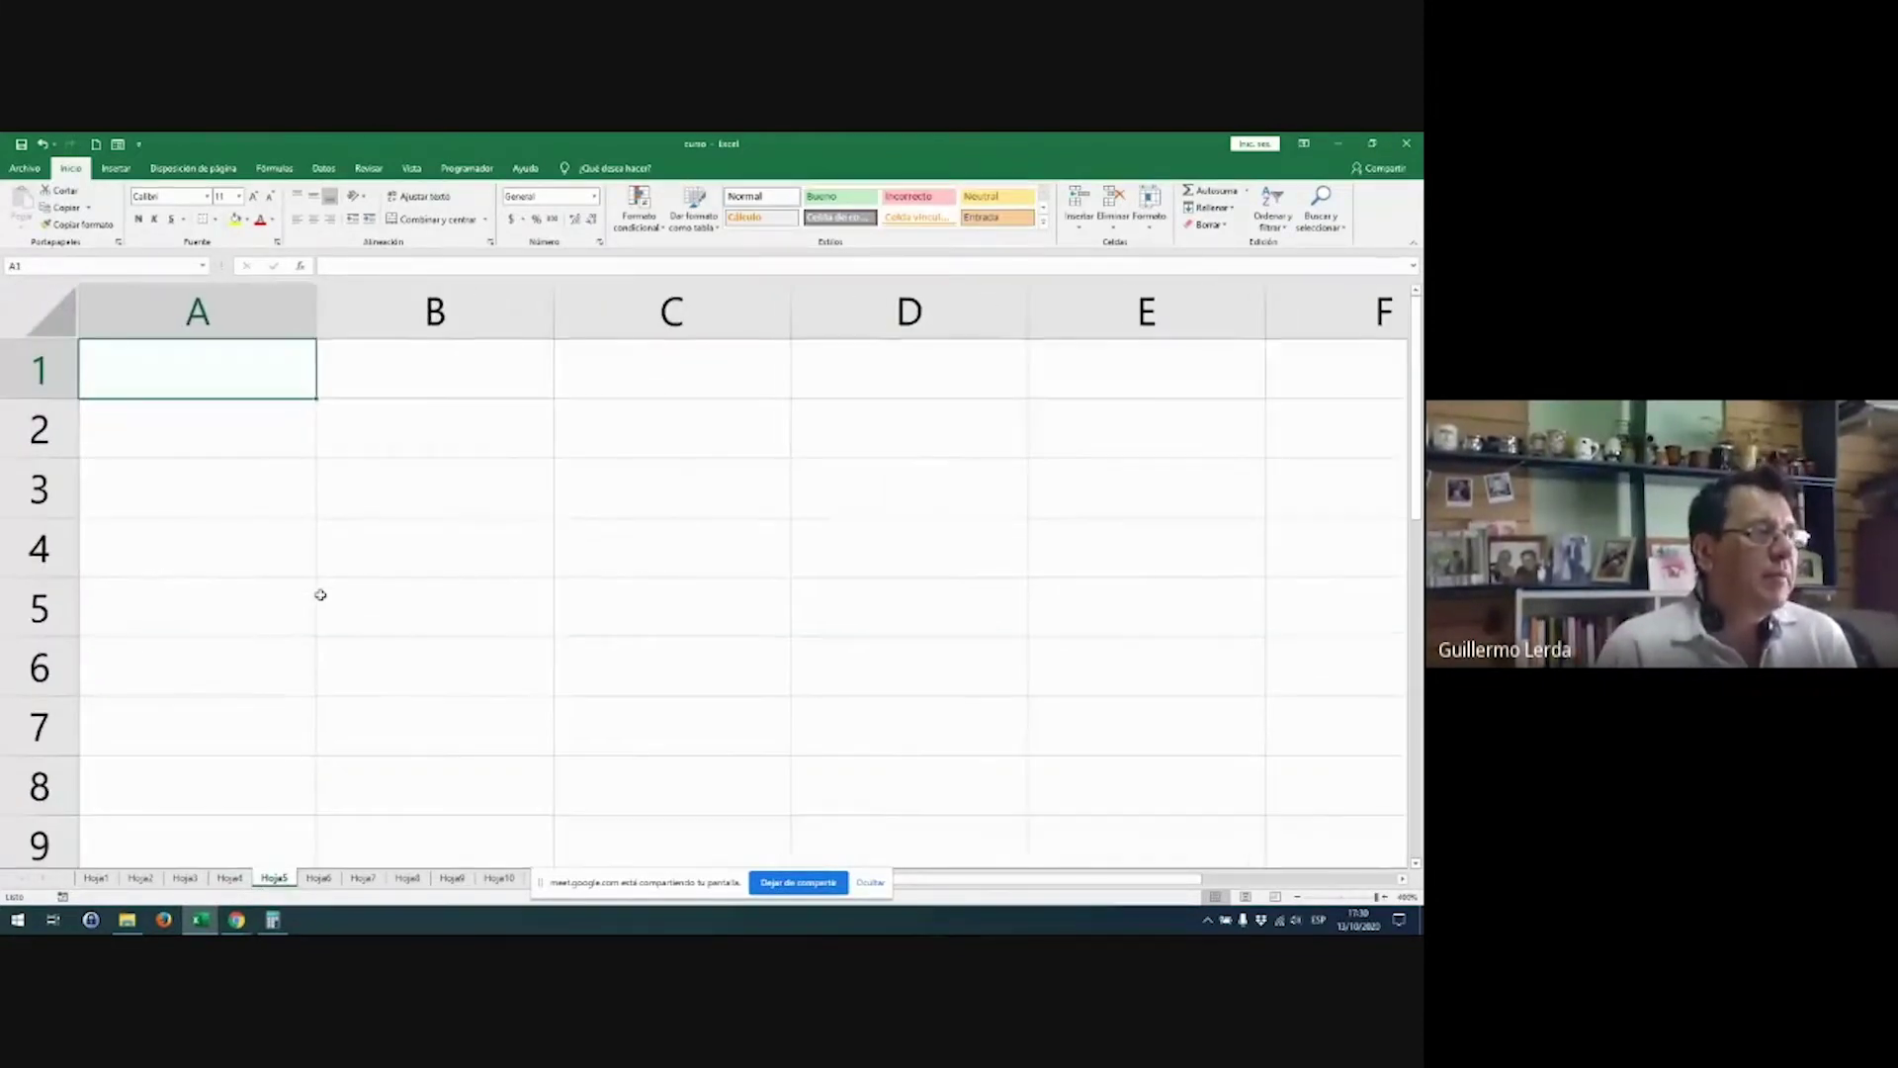
pyautogui.press('Down')
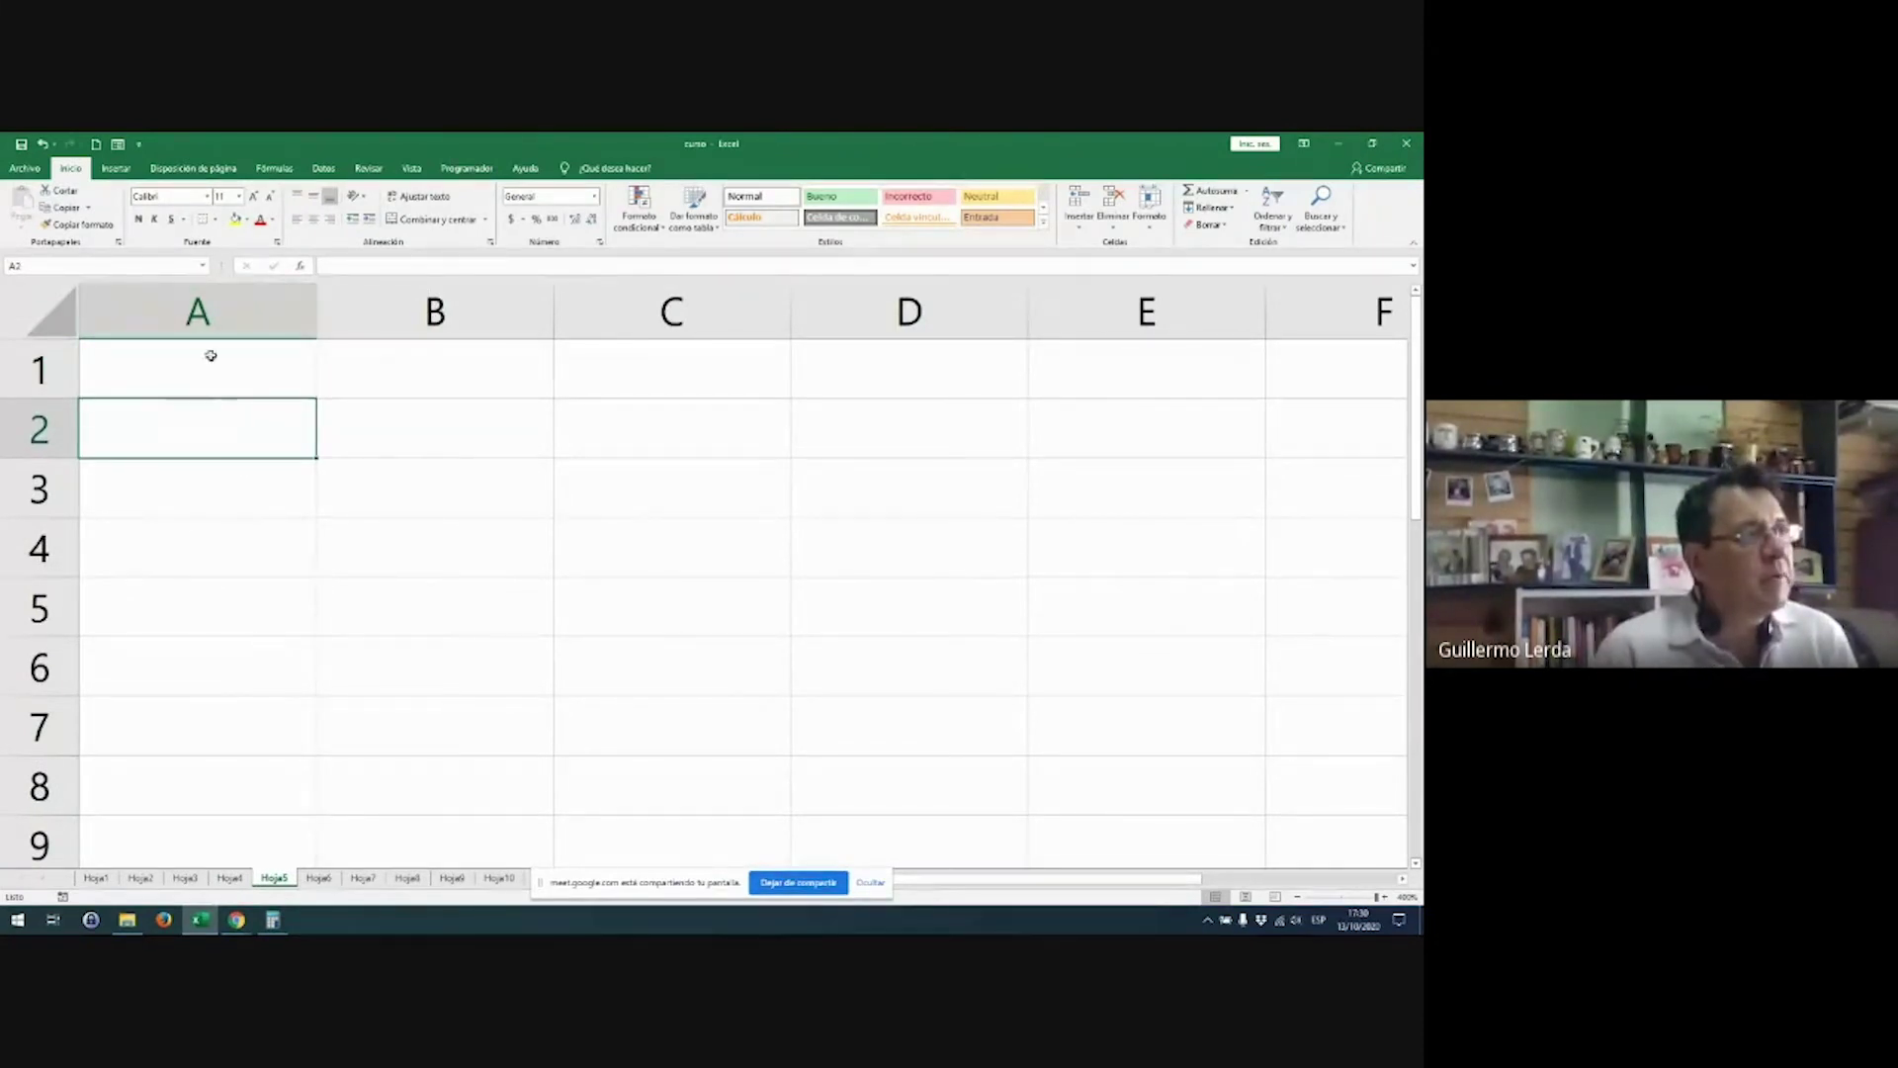
# Step: Apply the Accounting format with the $ symbol to column A and enter 100 in cell A1
pyautogui.click(212, 314)
pyautogui.click(511, 219)
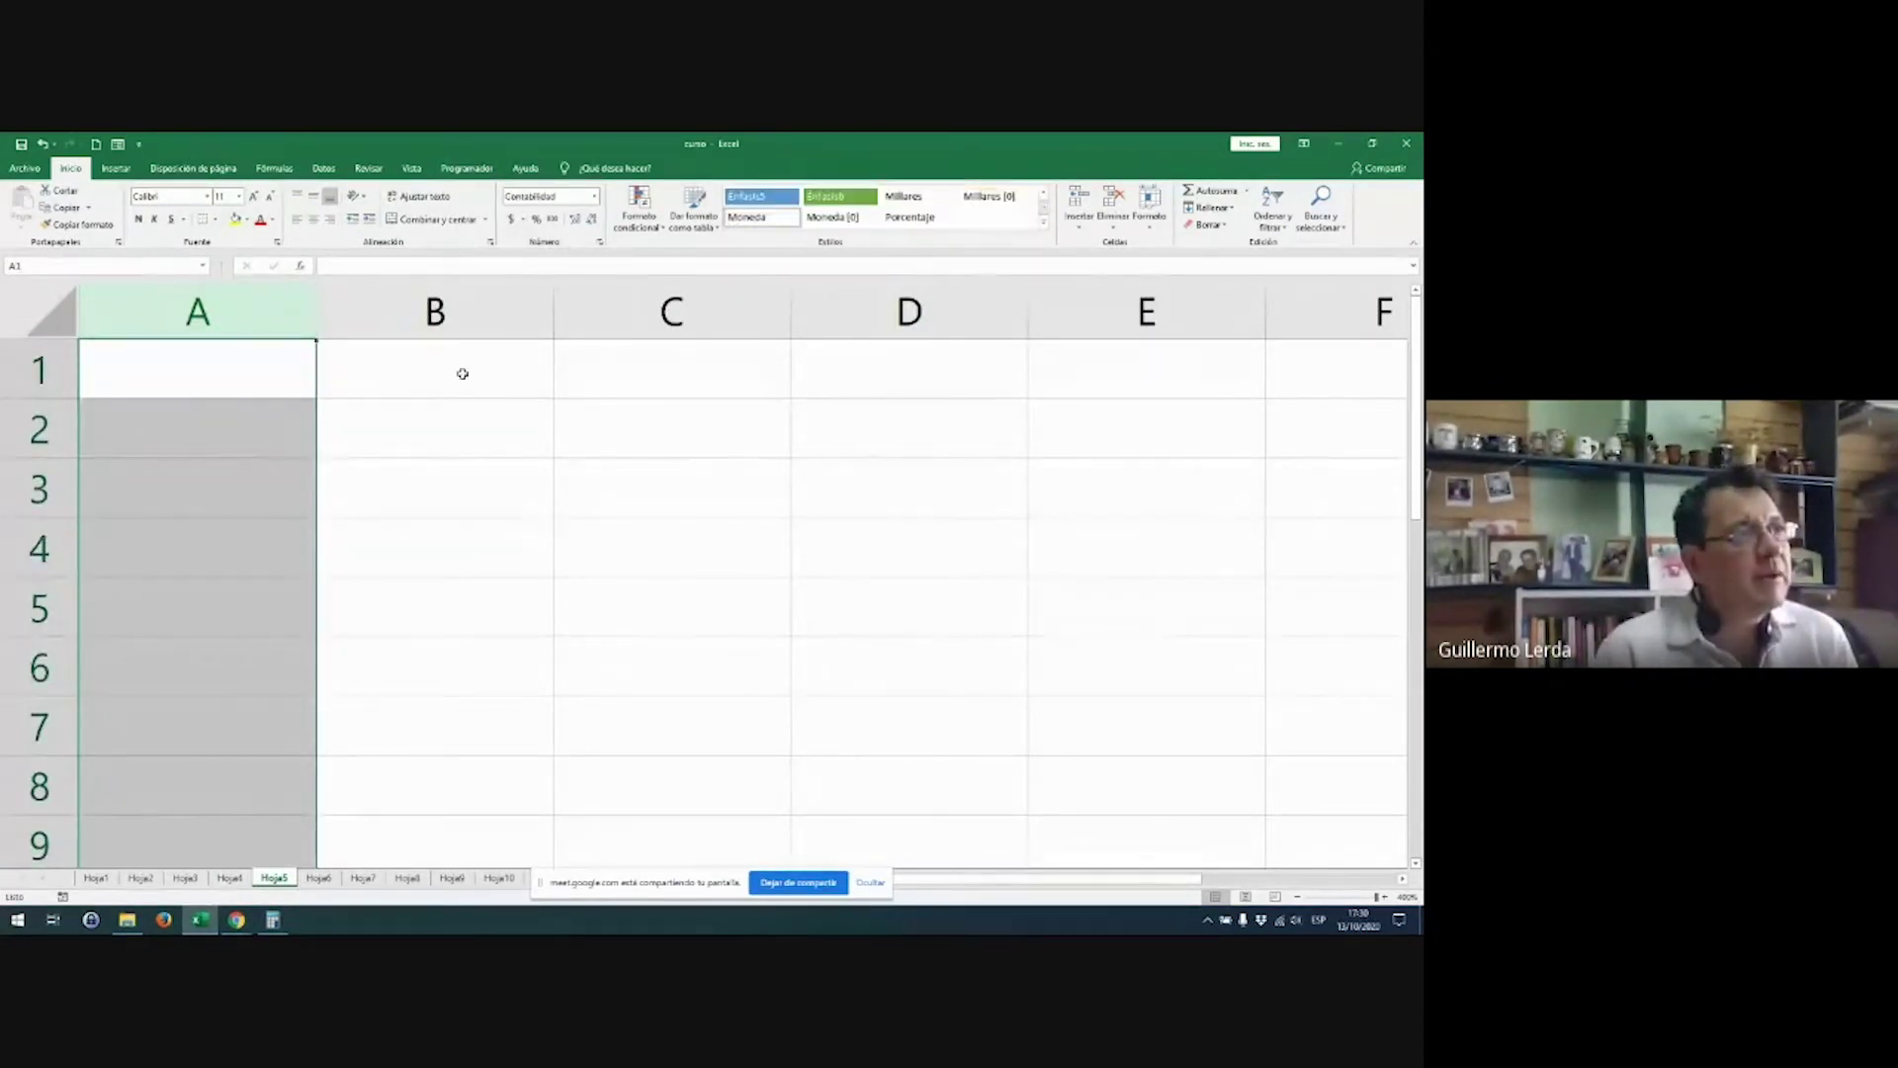
pyautogui.click(306, 370)
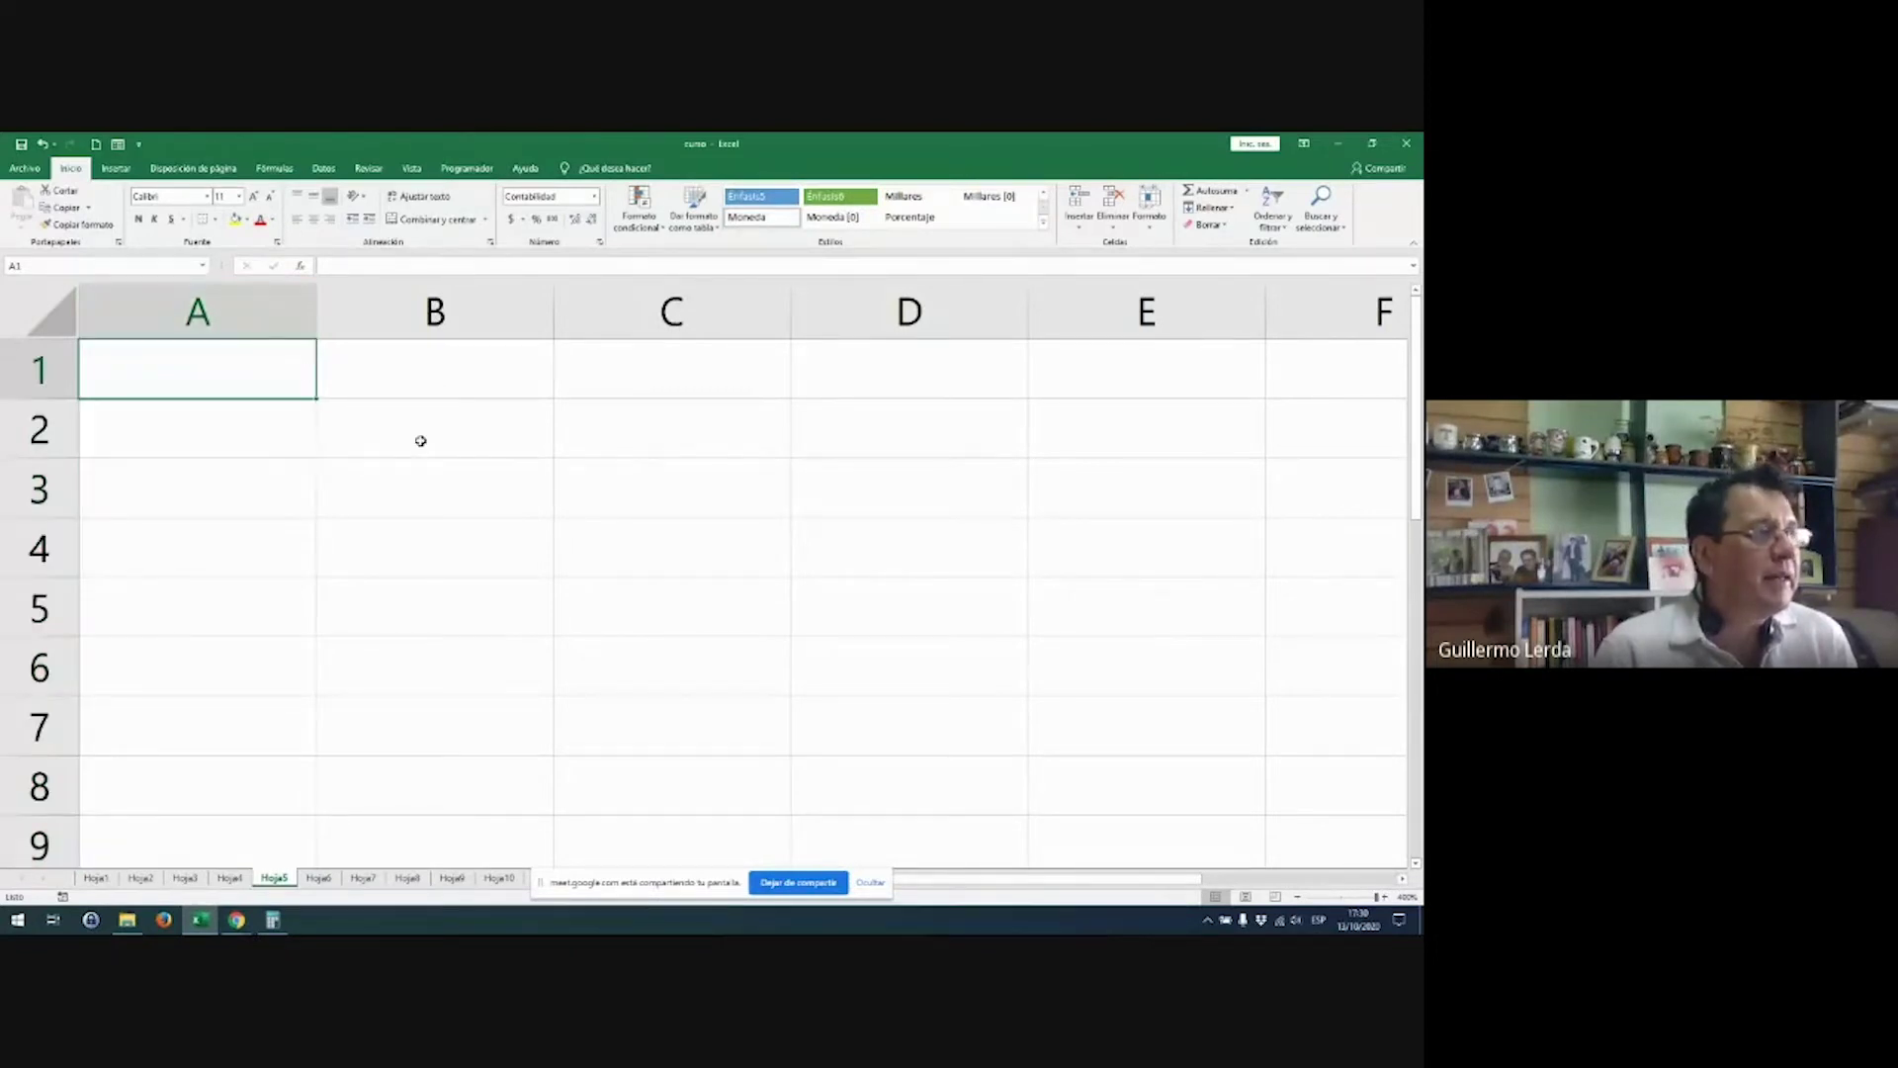
pyautogui.write('100')
pyautogui.press('Return')
pyautogui.press('Up')
pyautogui.press('Right')
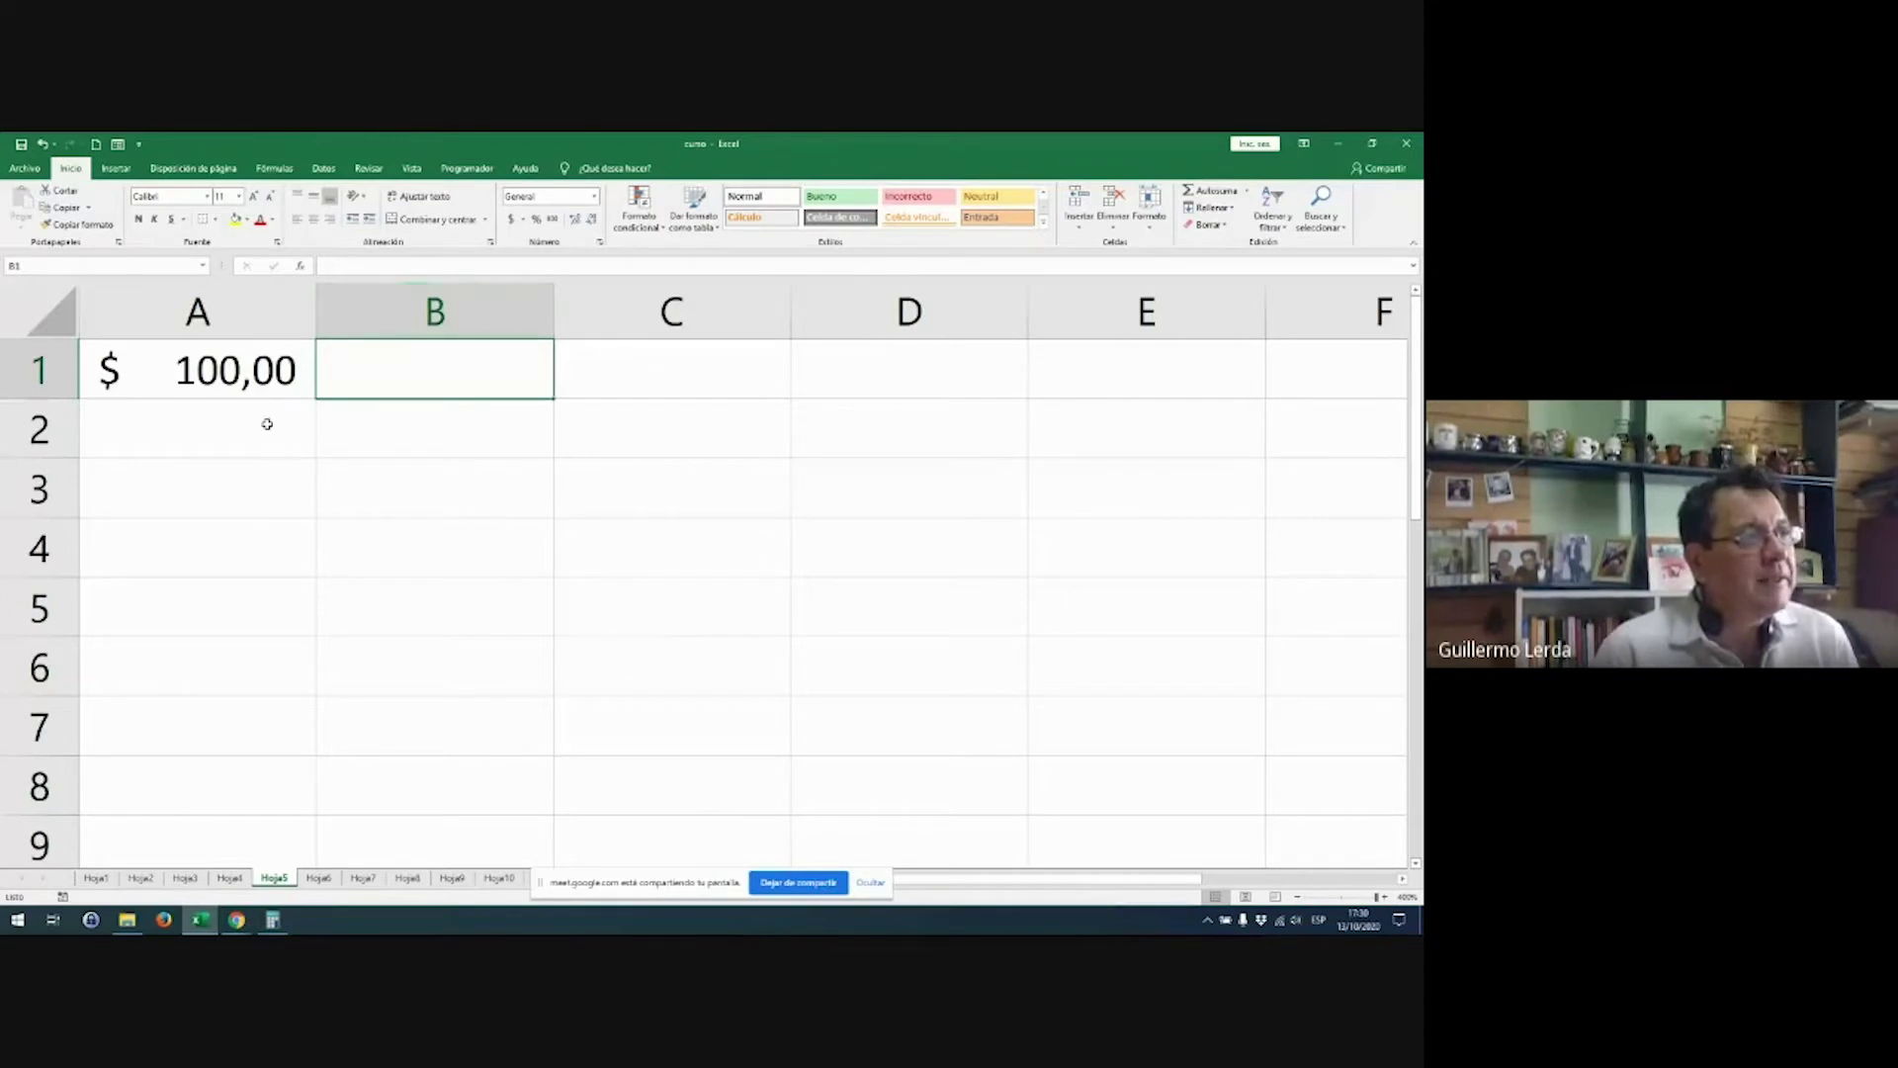
# Step: Apply the Percentage format to column B and enter 10% in cell B1
pyautogui.click(477, 309)
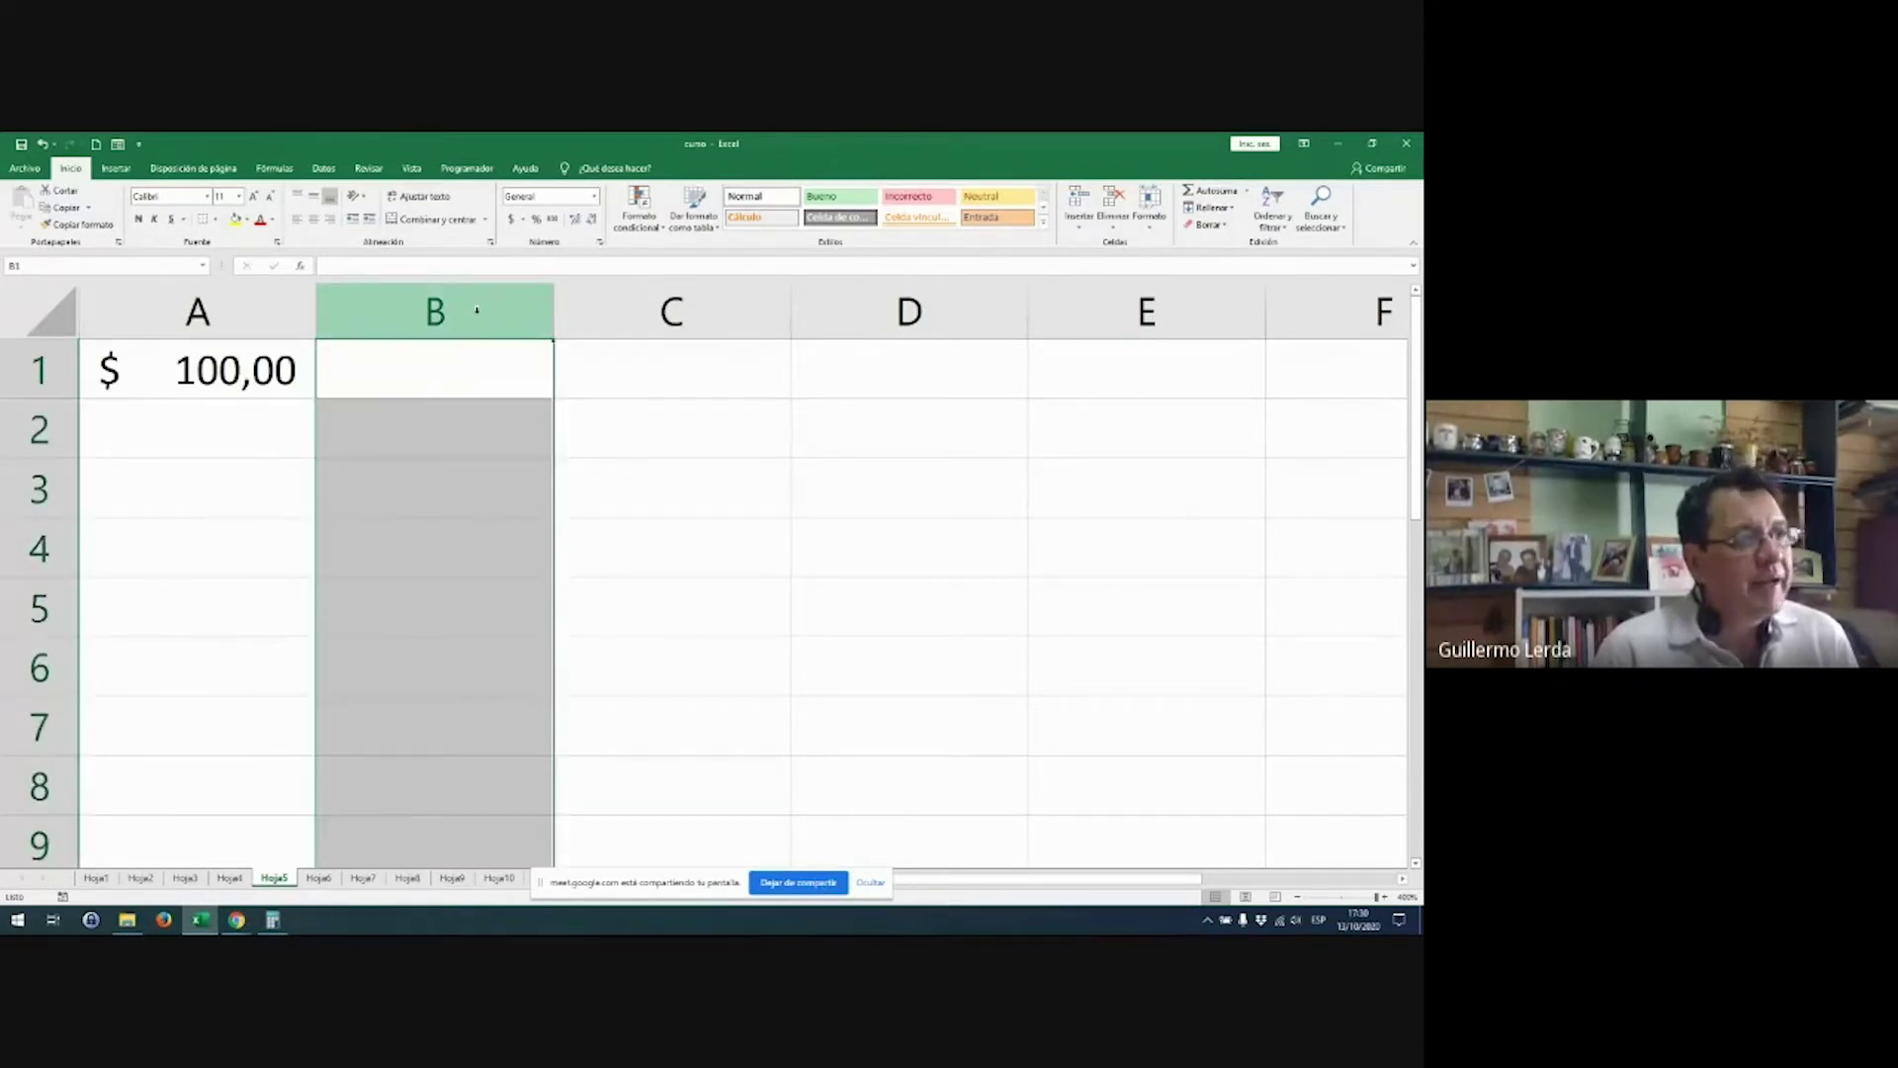
pyautogui.click(533, 219)
pyautogui.click(502, 354)
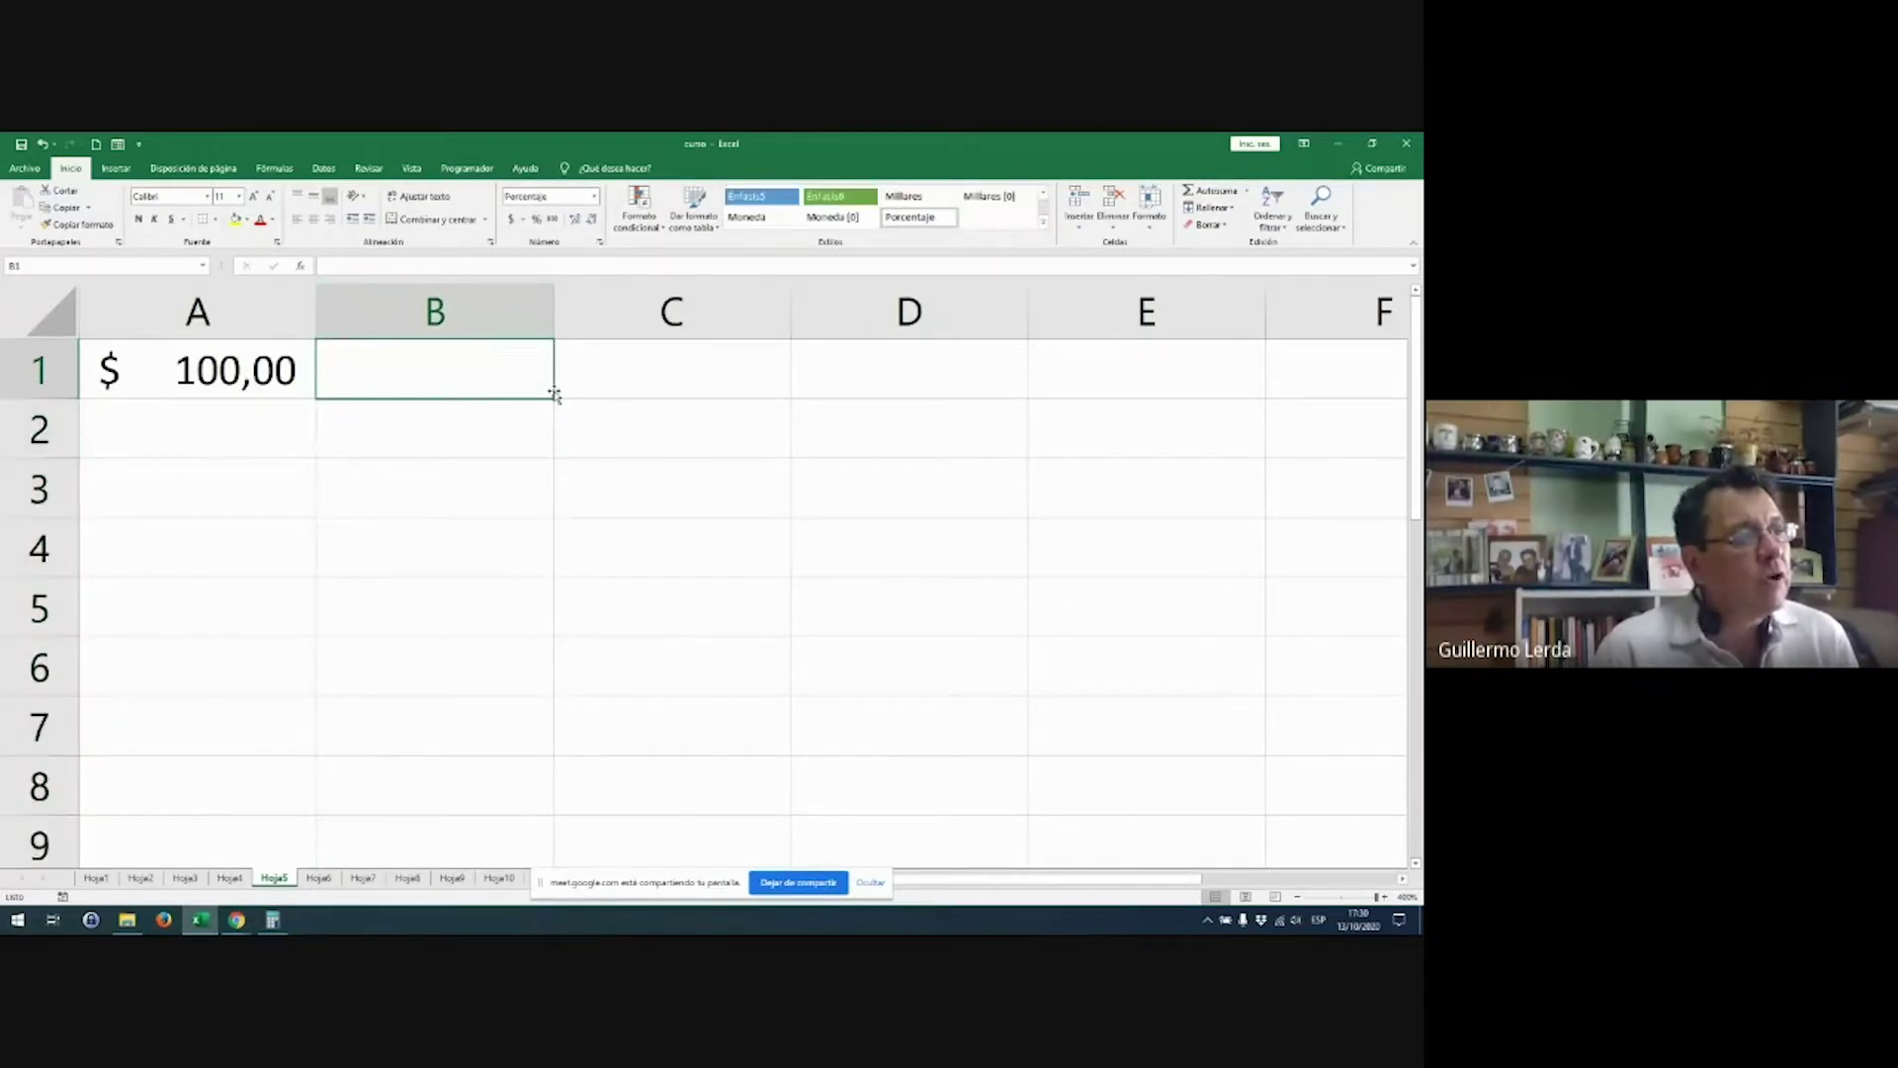
pyautogui.write('10')
pyautogui.press('Return')
# Step: Enter the formula =A1*B1 in cell C1 to calculate the percentage of the amount
pyautogui.click(557, 394)
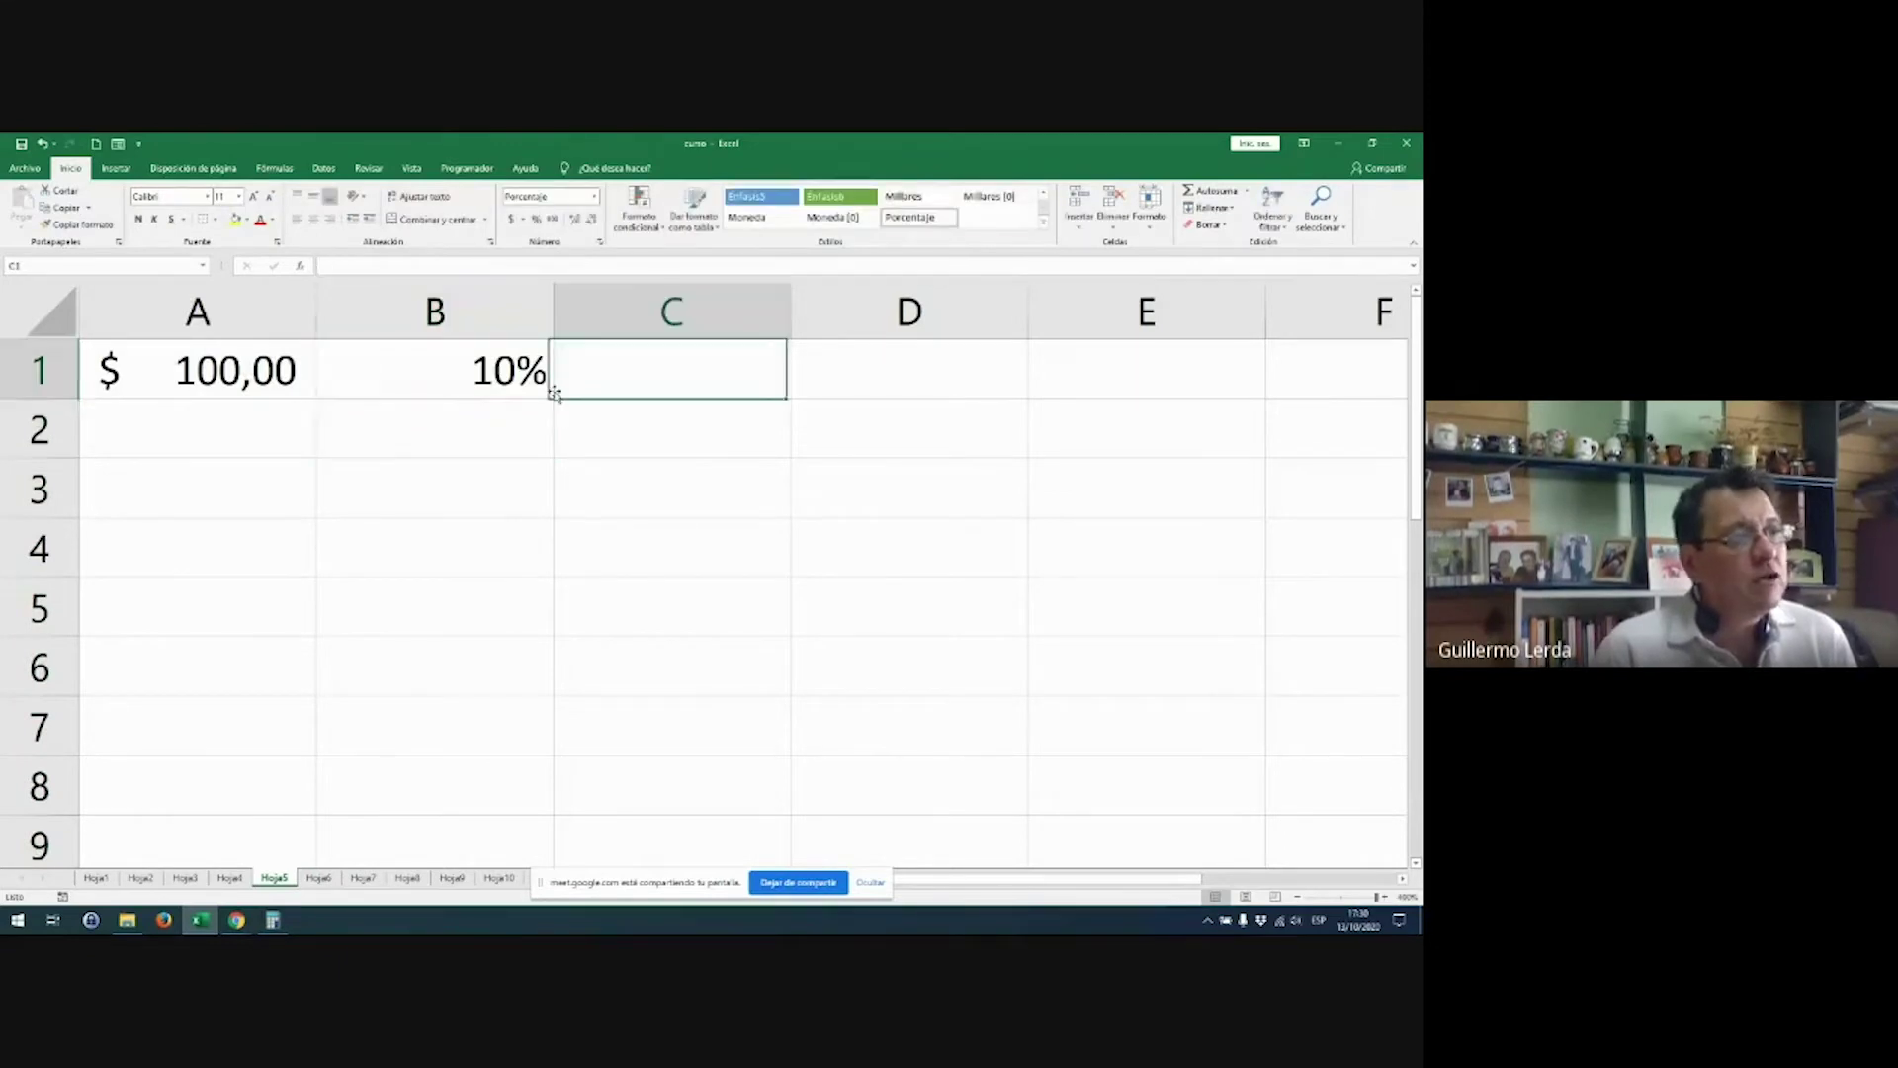
pyautogui.press('Right')
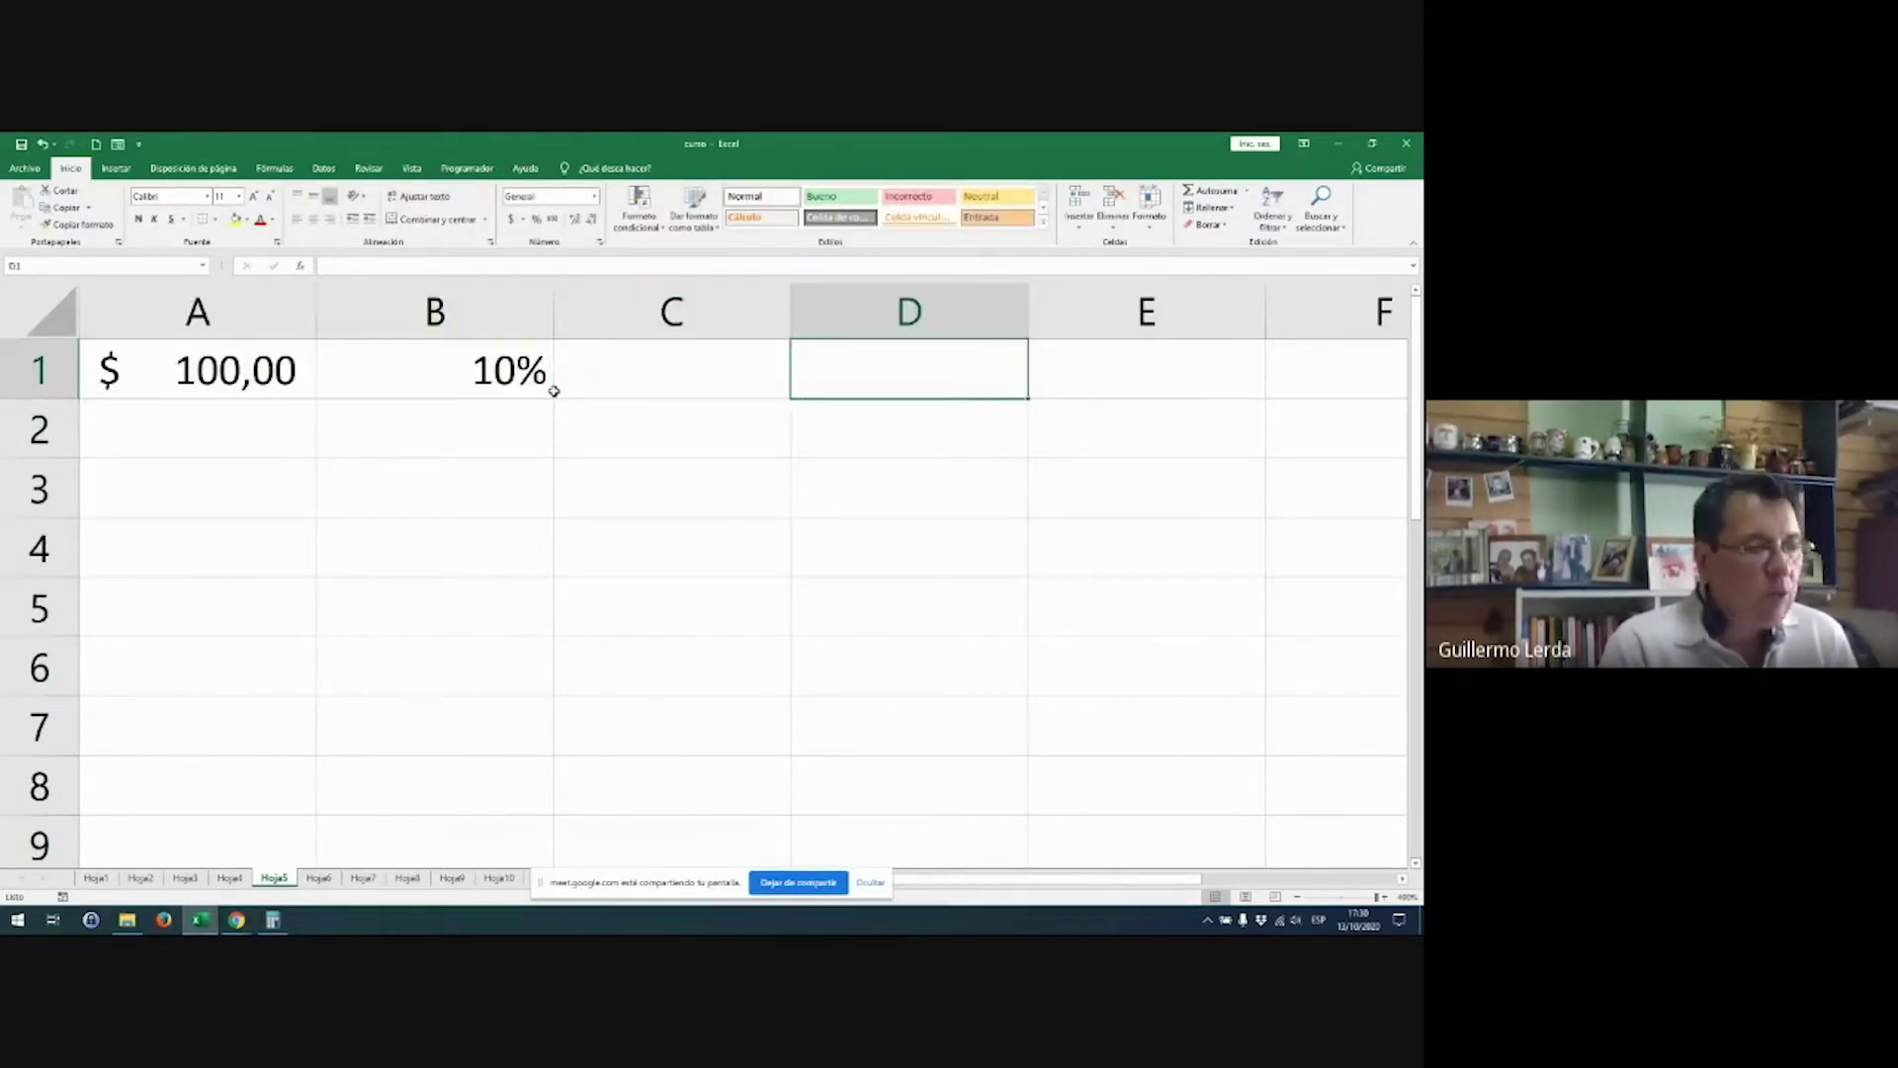
pyautogui.press('Left')
pyautogui.write('=')
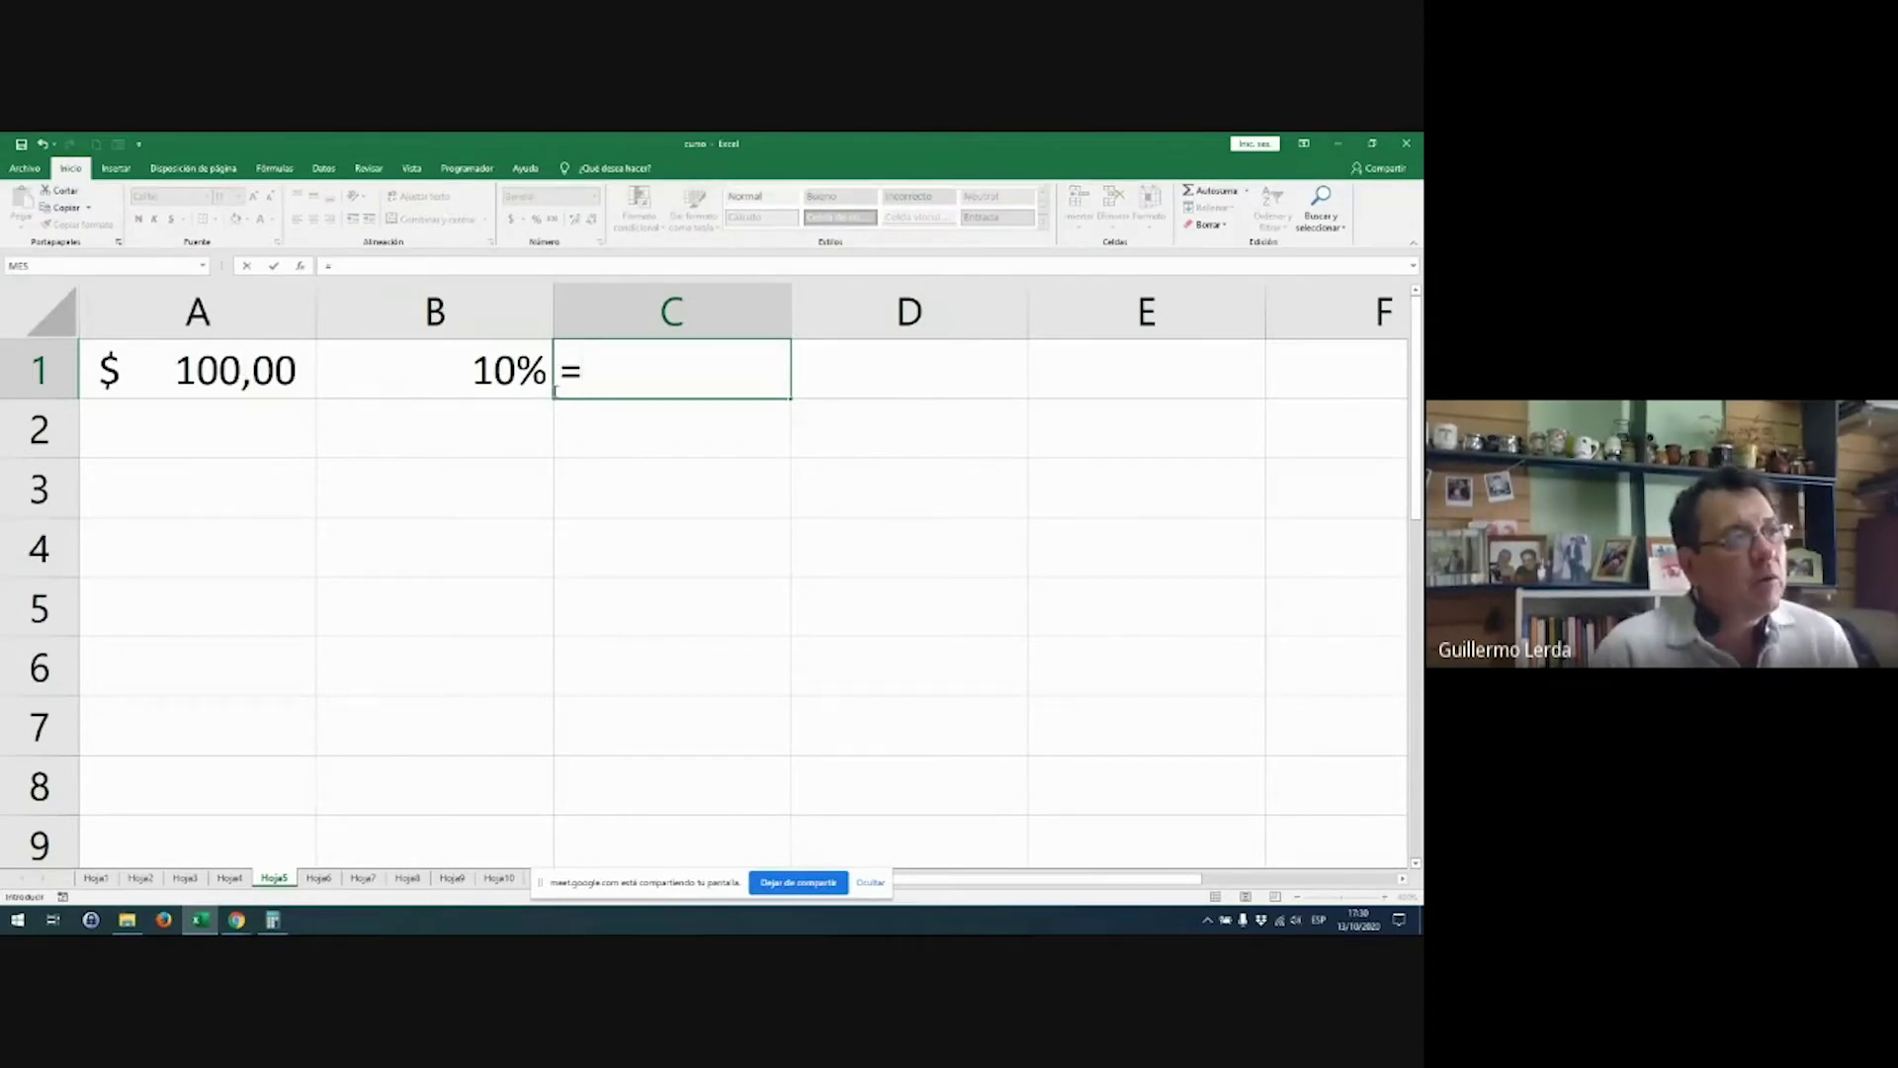
pyautogui.press('Left')
pyautogui.press('Left')
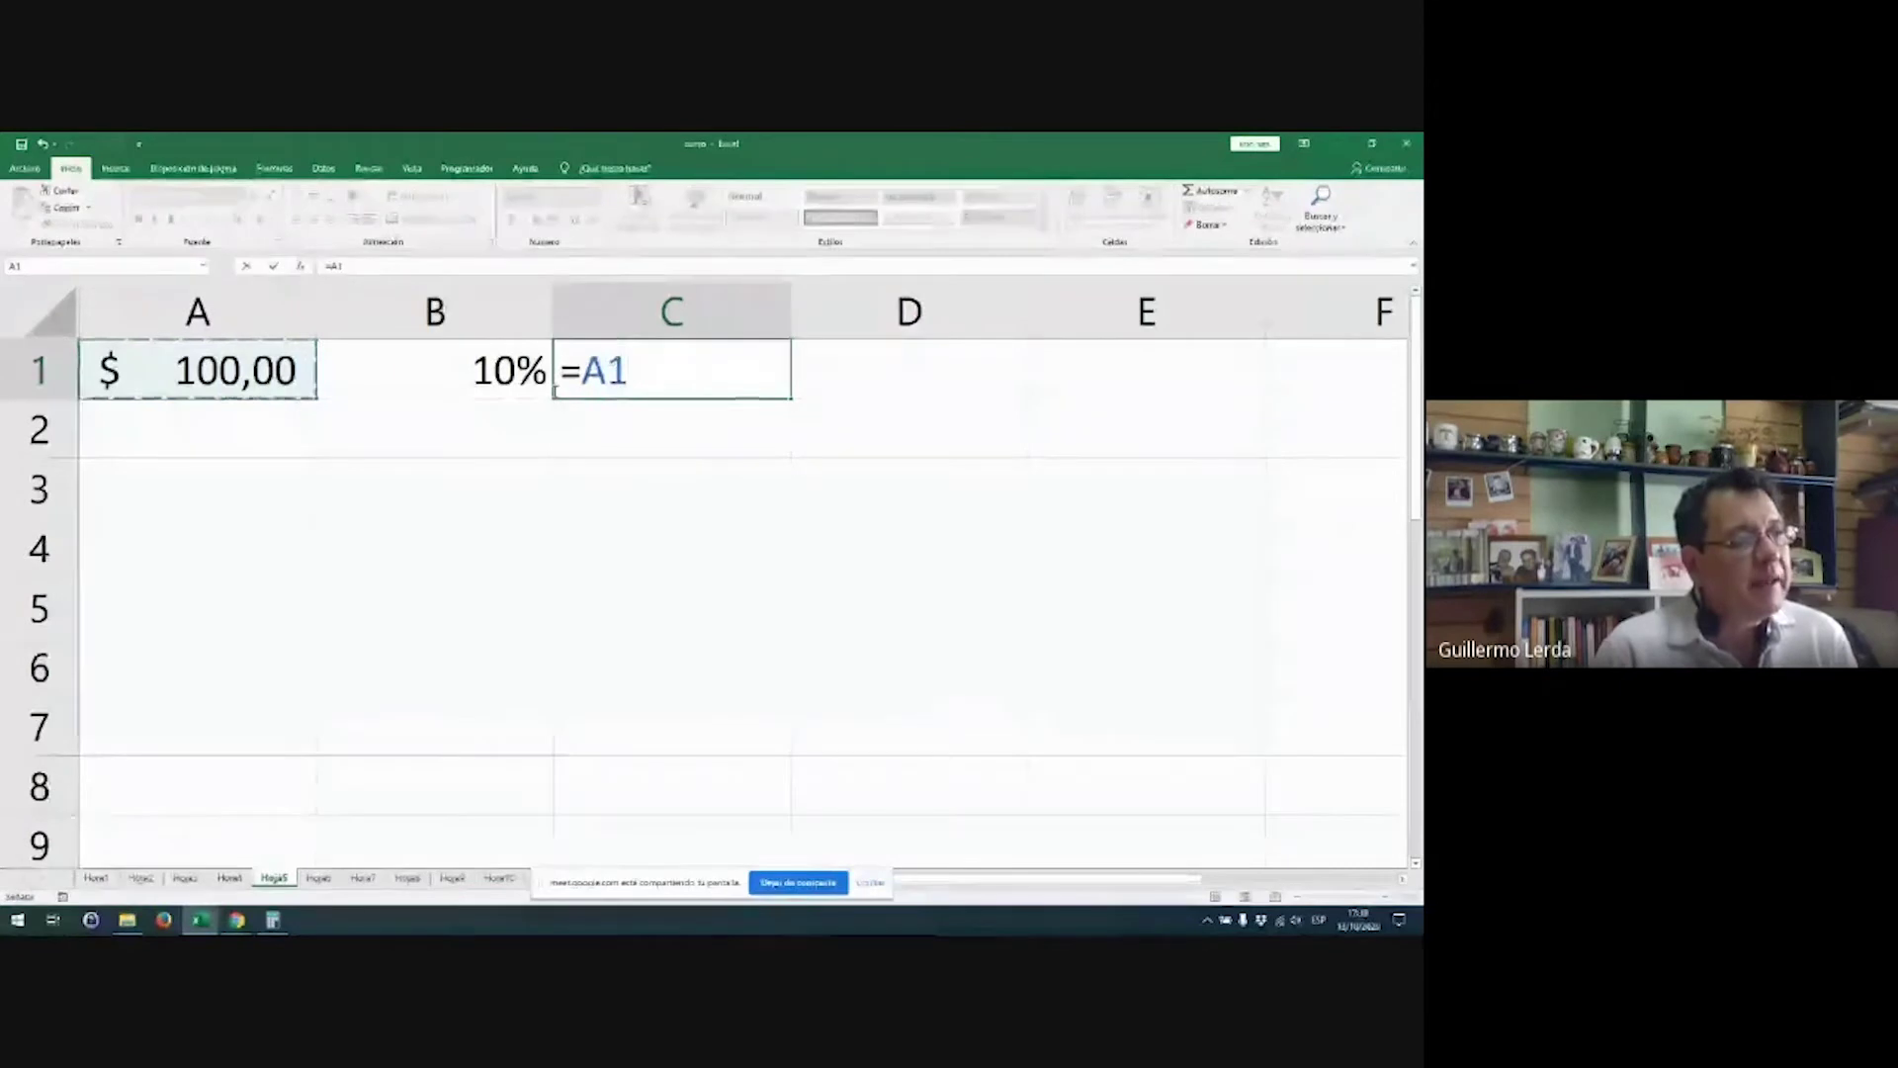
pyautogui.write('*')
pyautogui.press('Left')
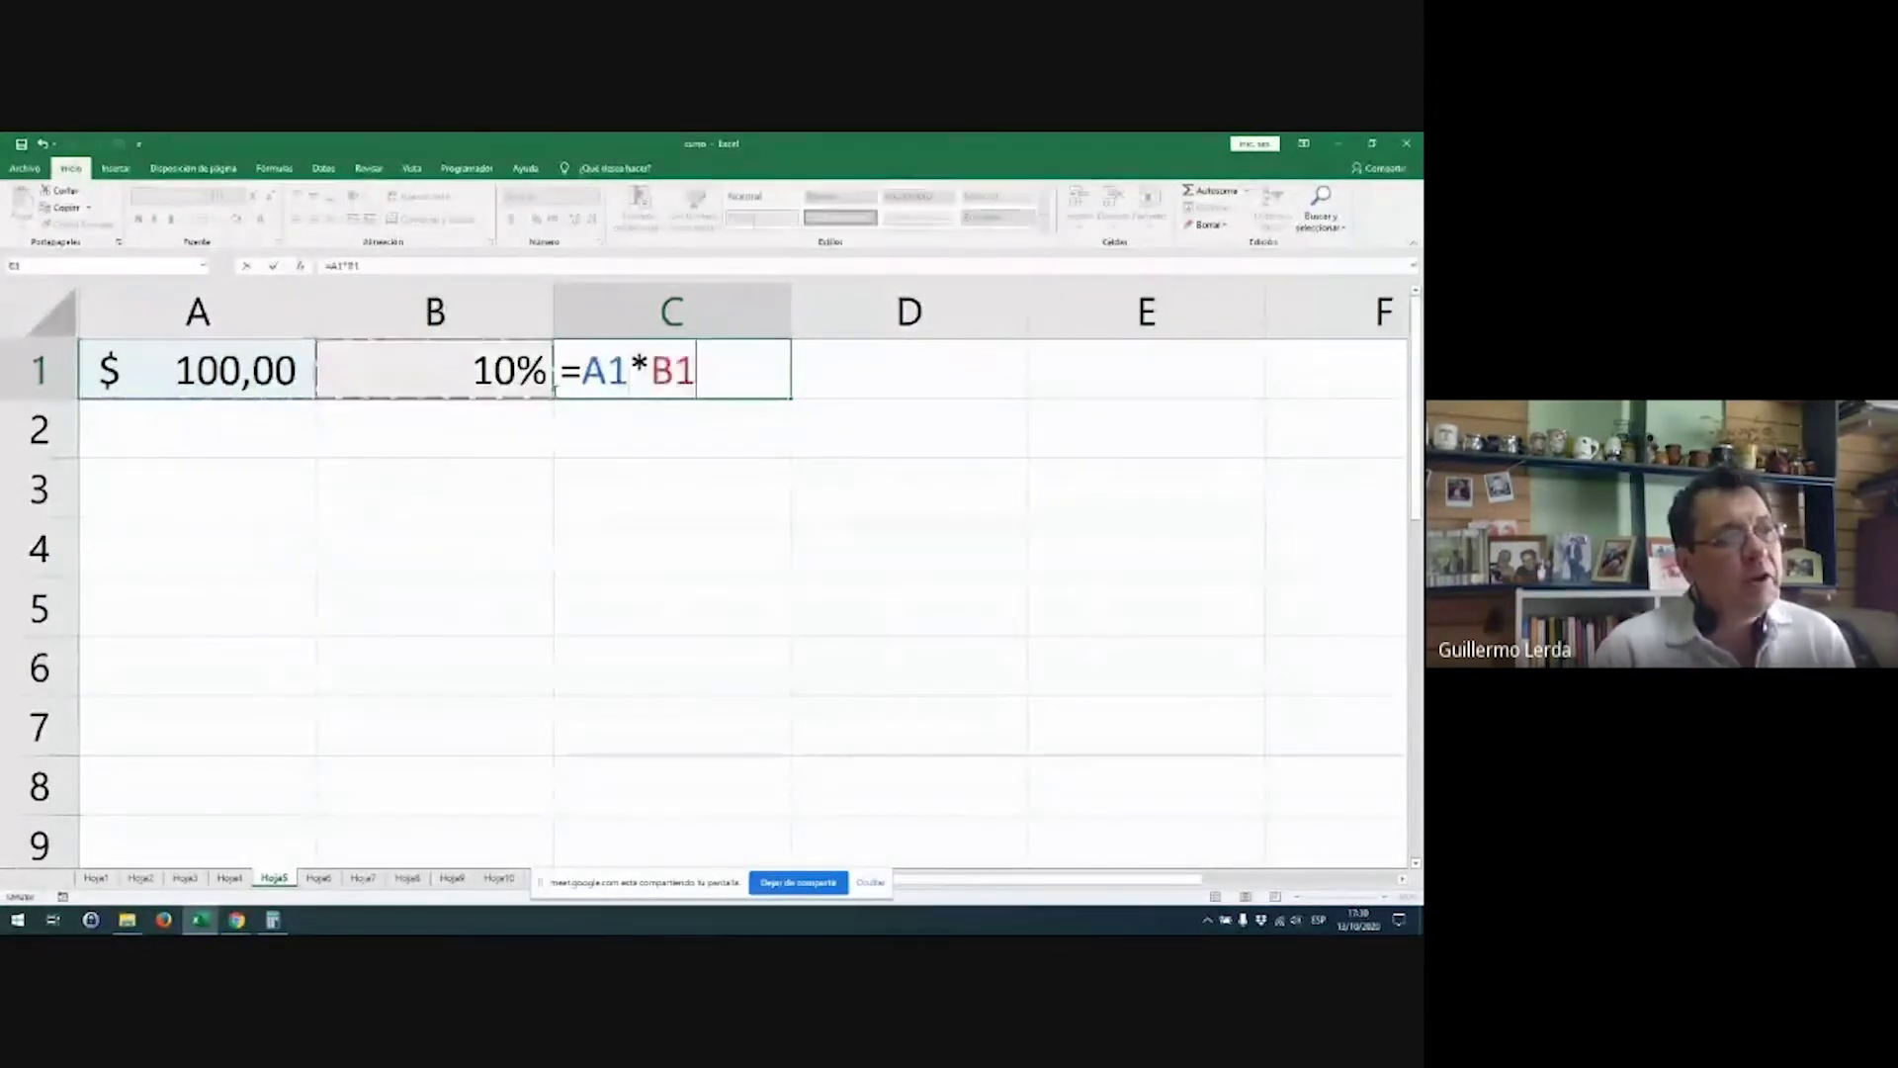
pyautogui.press('Return')
# Step: Change the percentage in B1 to 20% and after that to 5% to recalculate the result
pyautogui.click(454, 357)
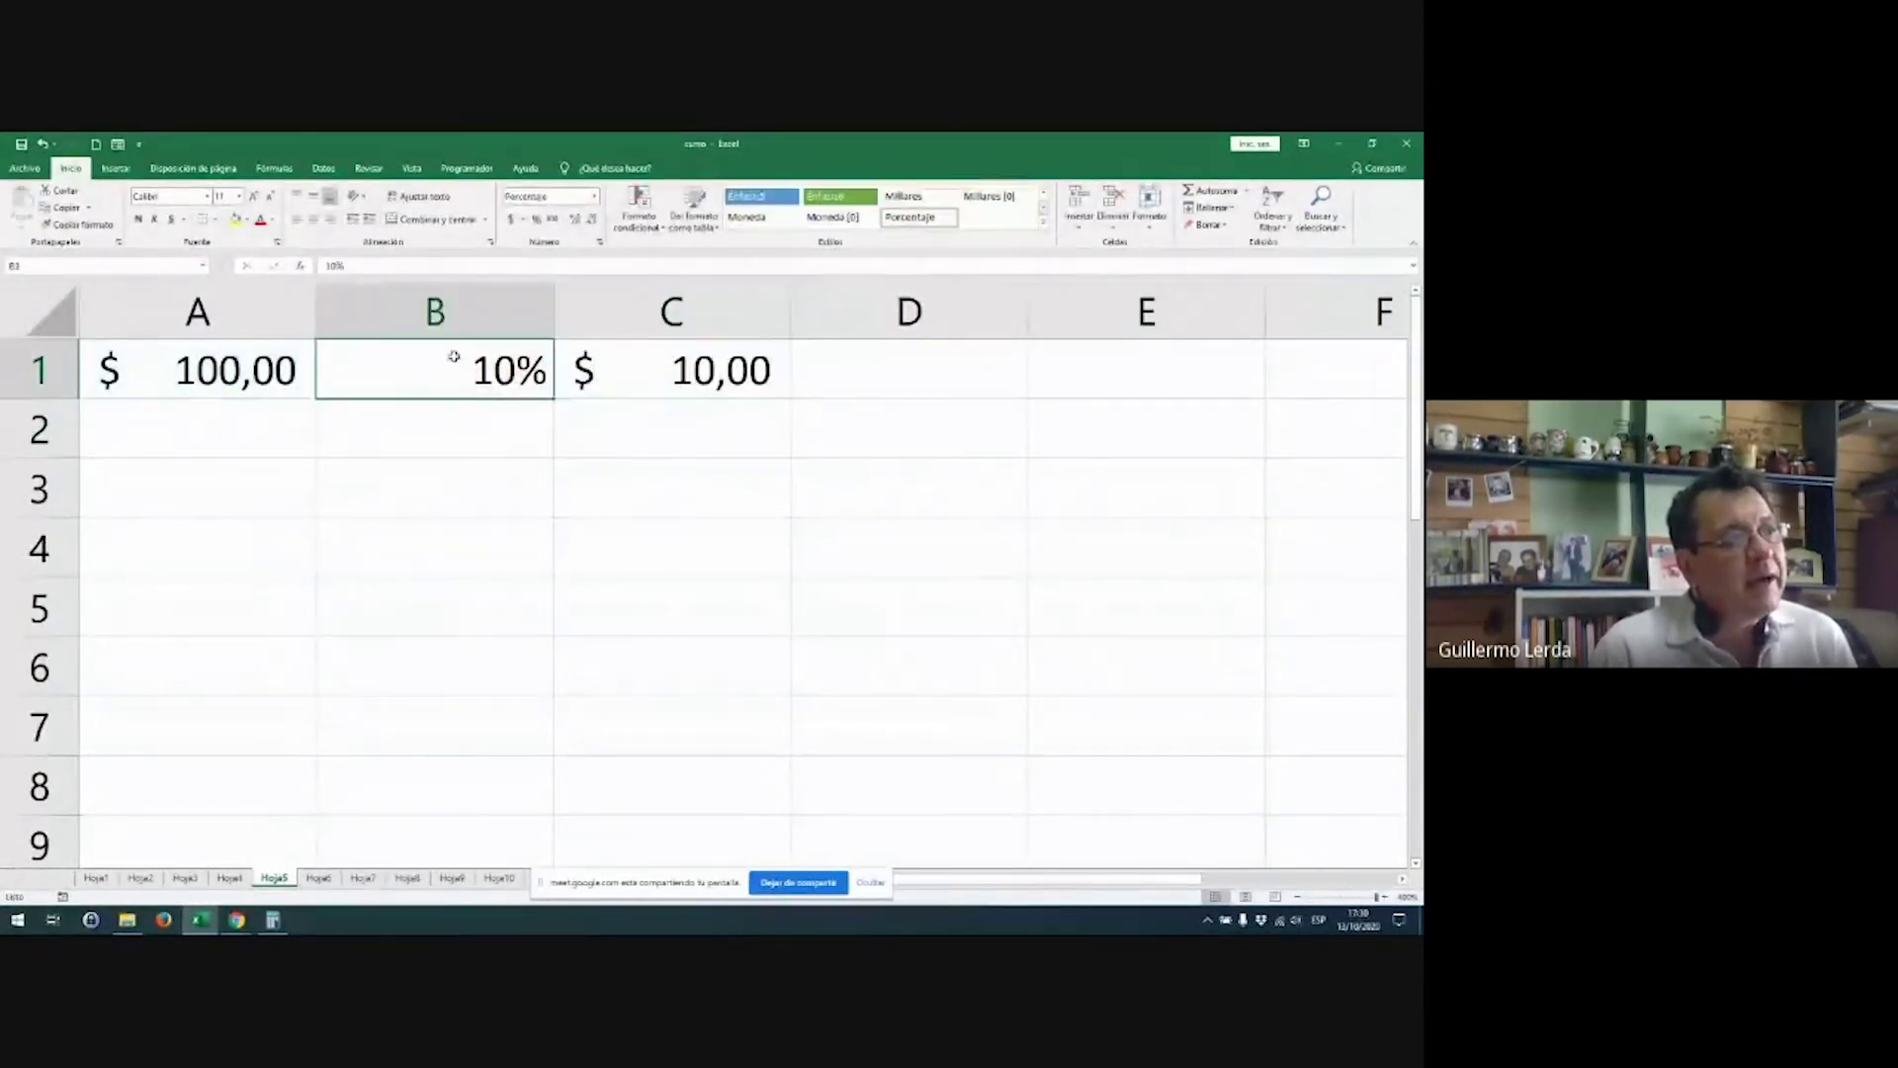
pyautogui.write('20')
pyautogui.press('Return')
pyautogui.click(454, 357)
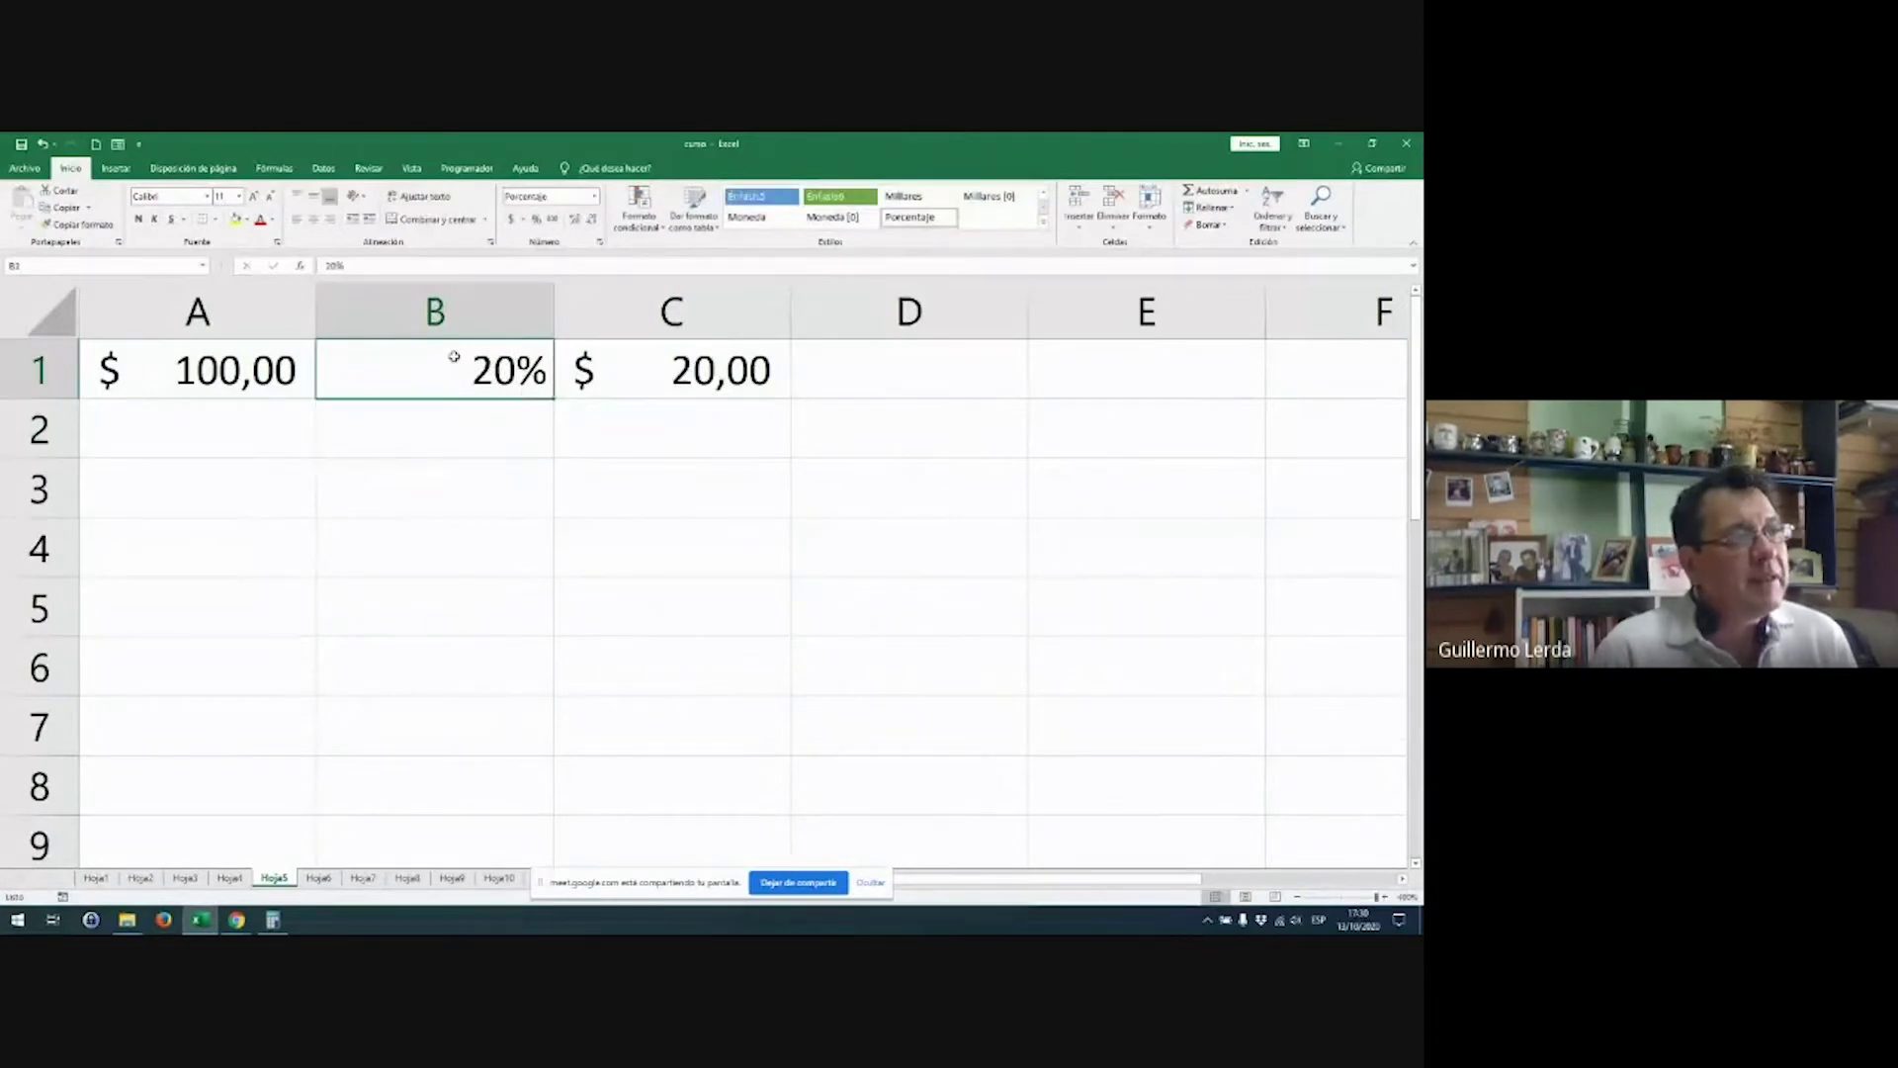
pyautogui.write('5')
pyautogui.press('Return')
pyautogui.click(454, 357)
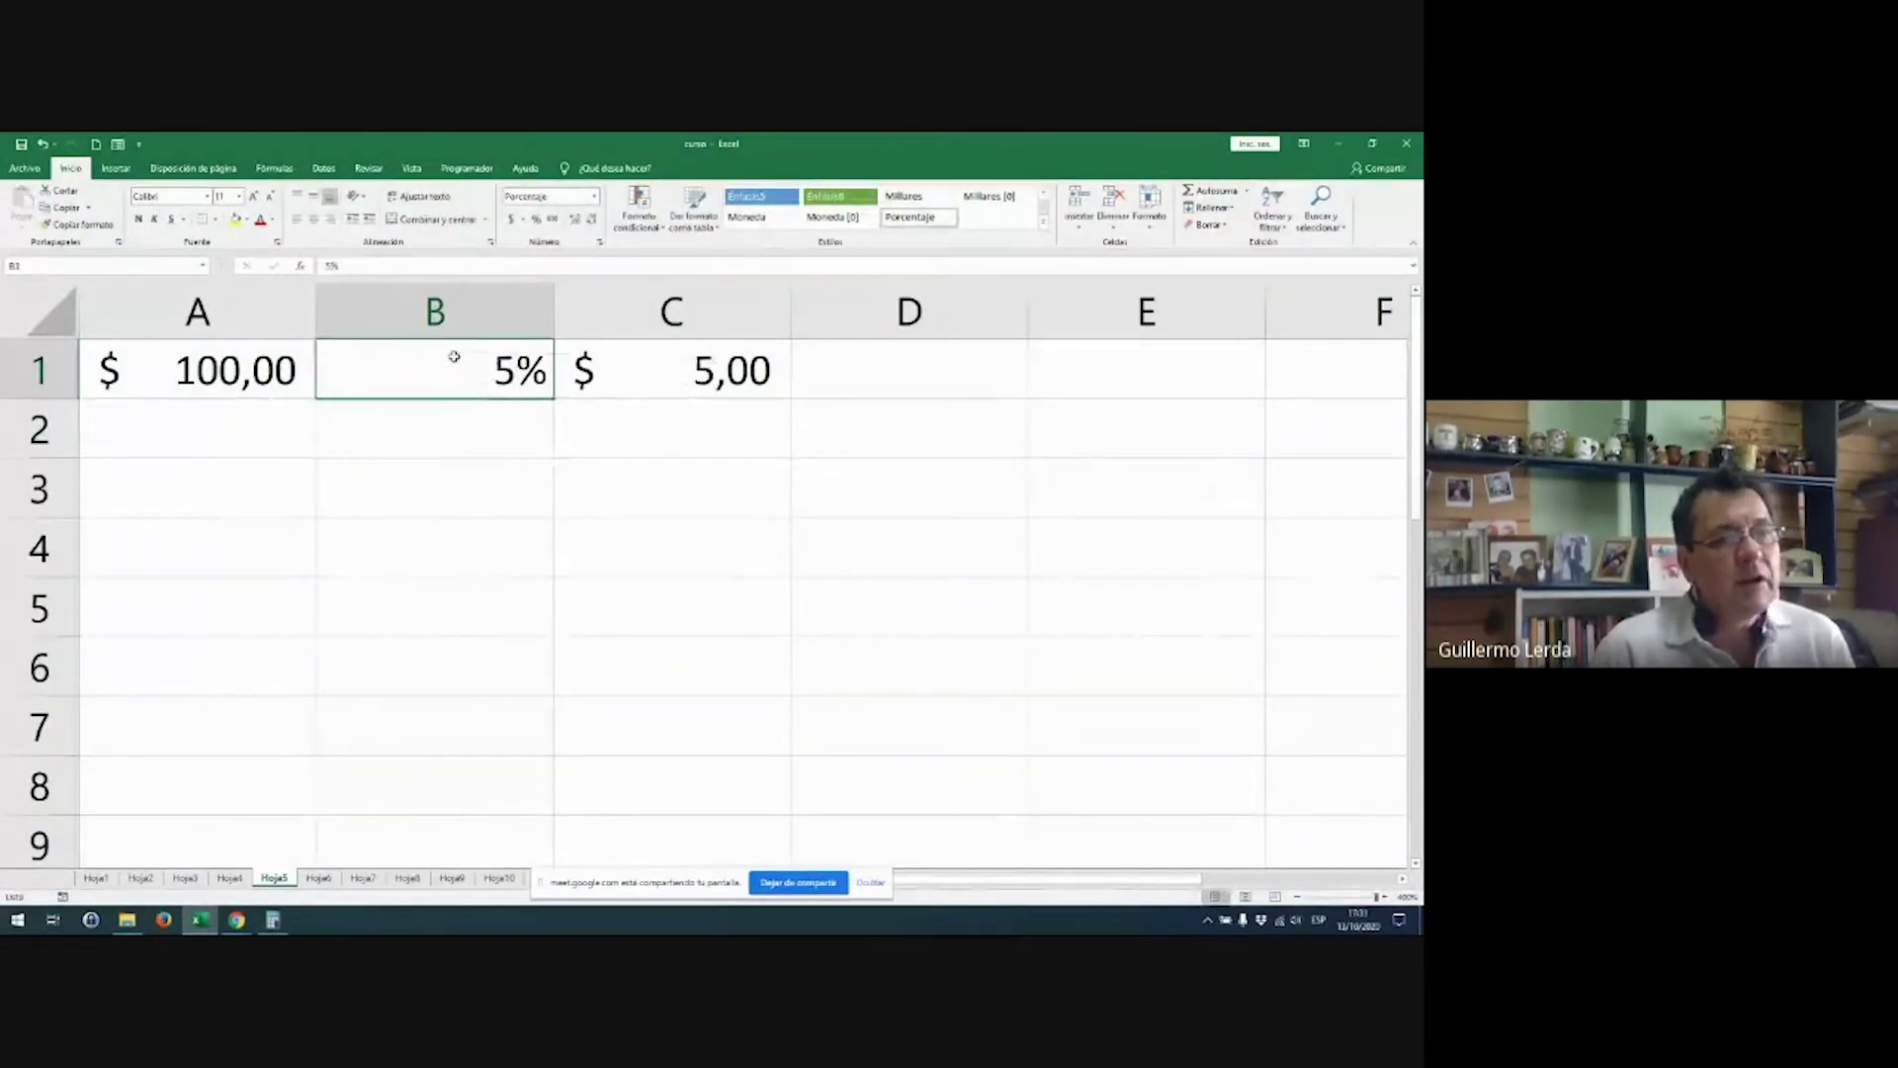
# Step: Examine the formula in C1 and the amount and percentage columns it refers to
pyautogui.click(660, 393)
pyautogui.write('=A1*B1')
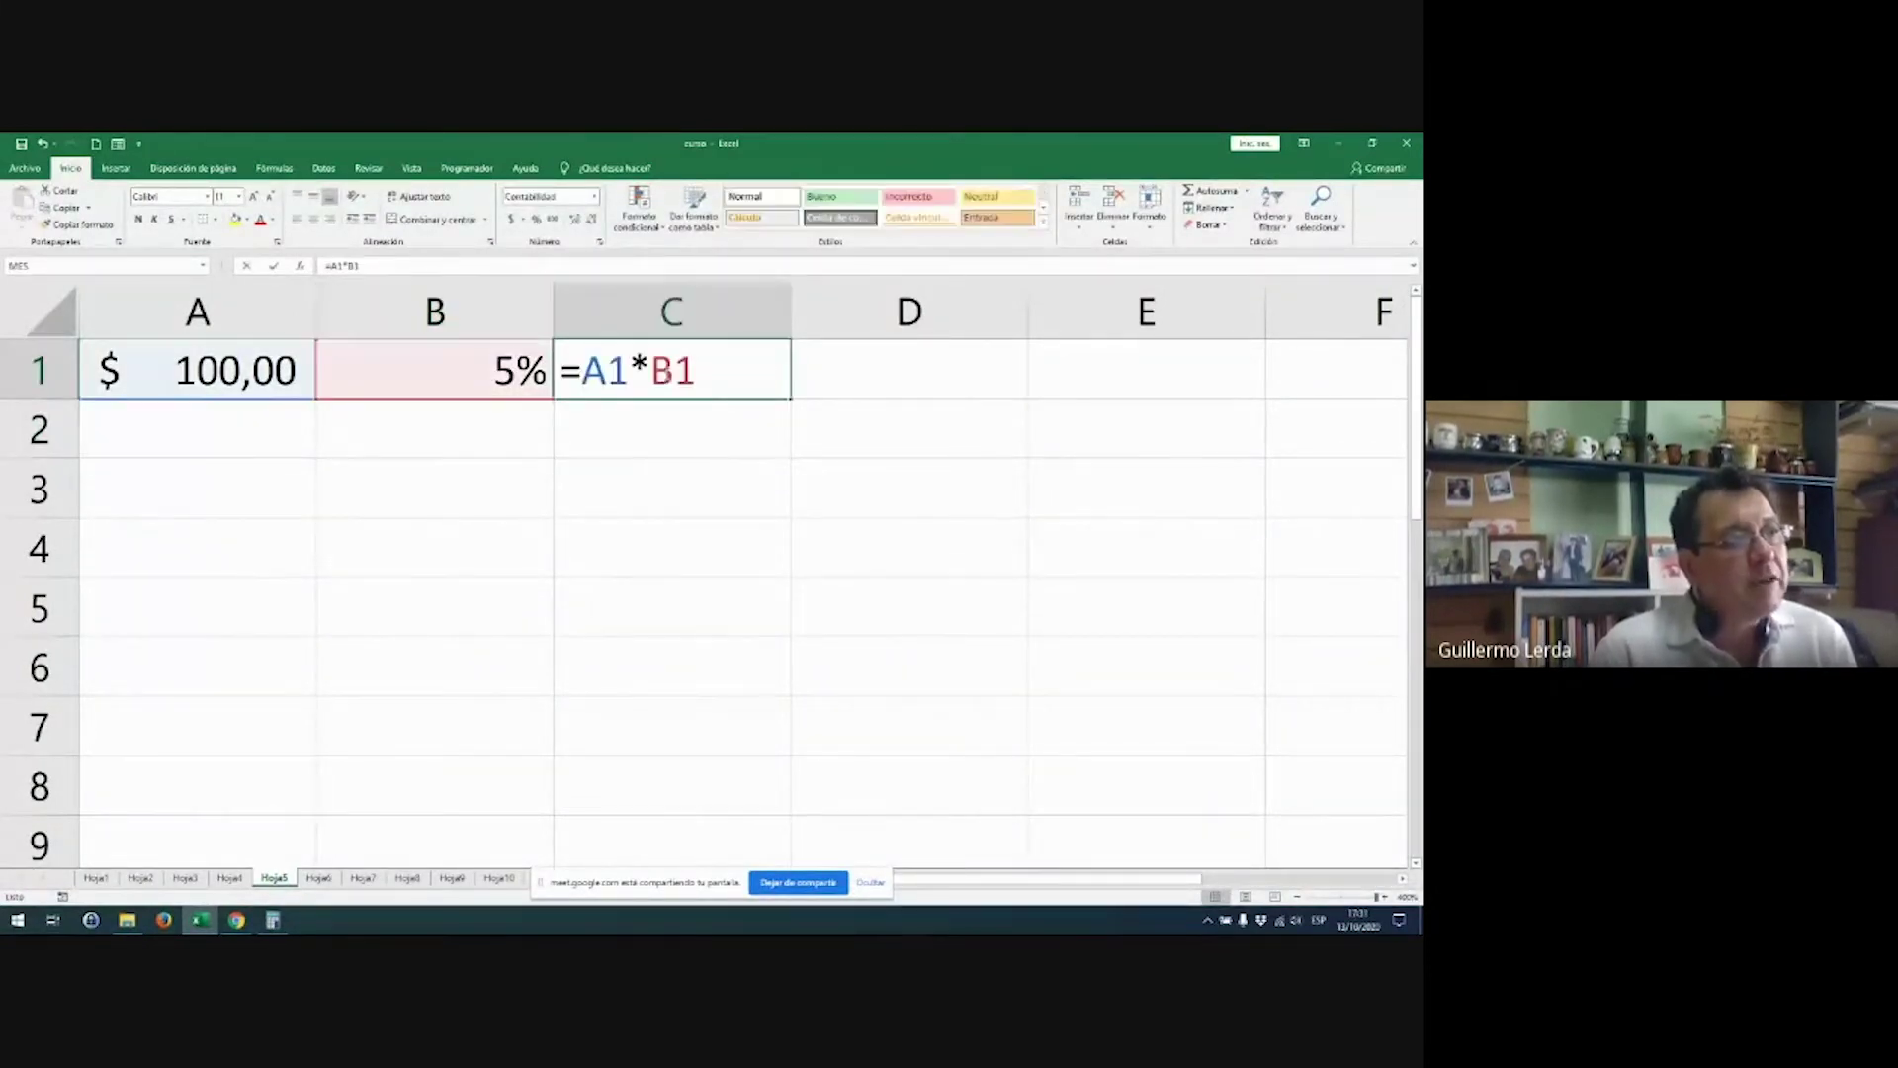
pyautogui.hotkey('ctrl', 'Return')
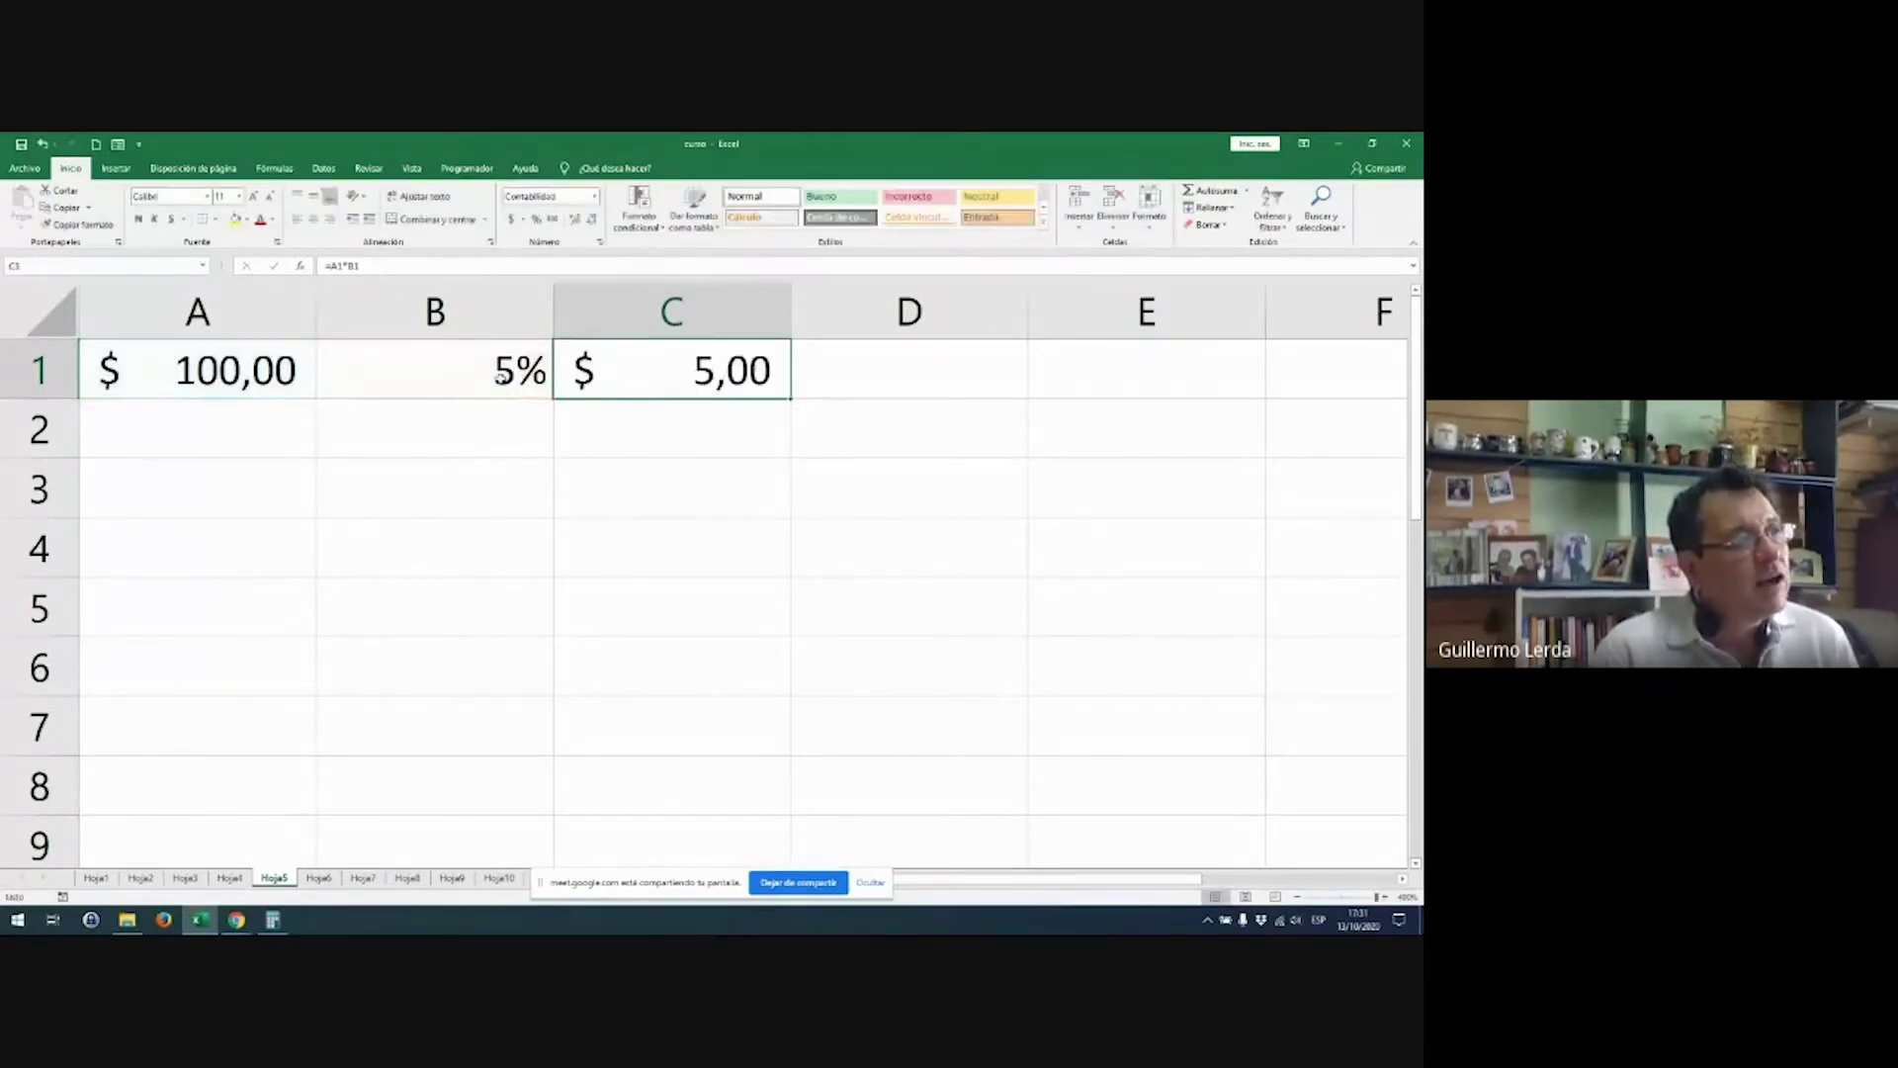
pyautogui.click(170, 381)
pyautogui.moveTo(267, 318); pyautogui.dragTo(426, 312)
pyautogui.click(426, 312)
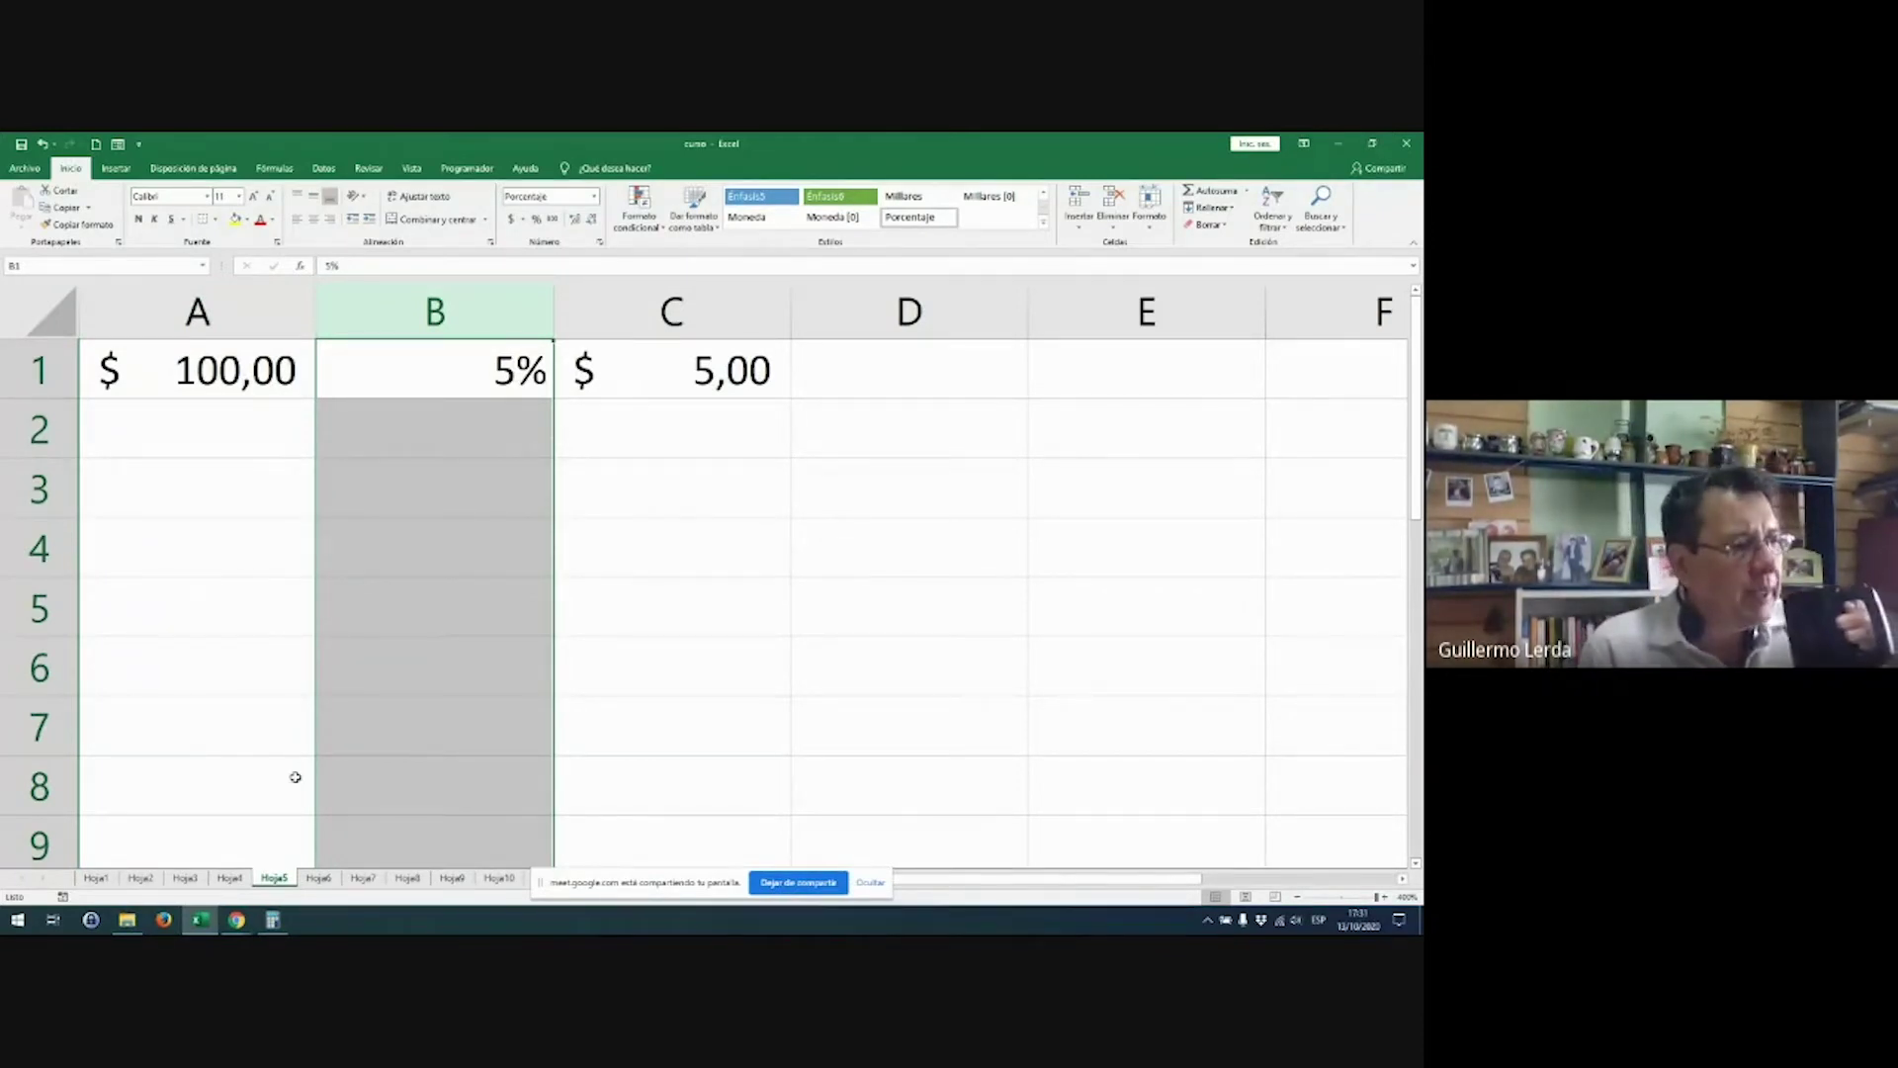
# Step: Switch to sheet Hoja3 and enter the date 13-10 in the empty cell E23
pyautogui.click(229, 877)
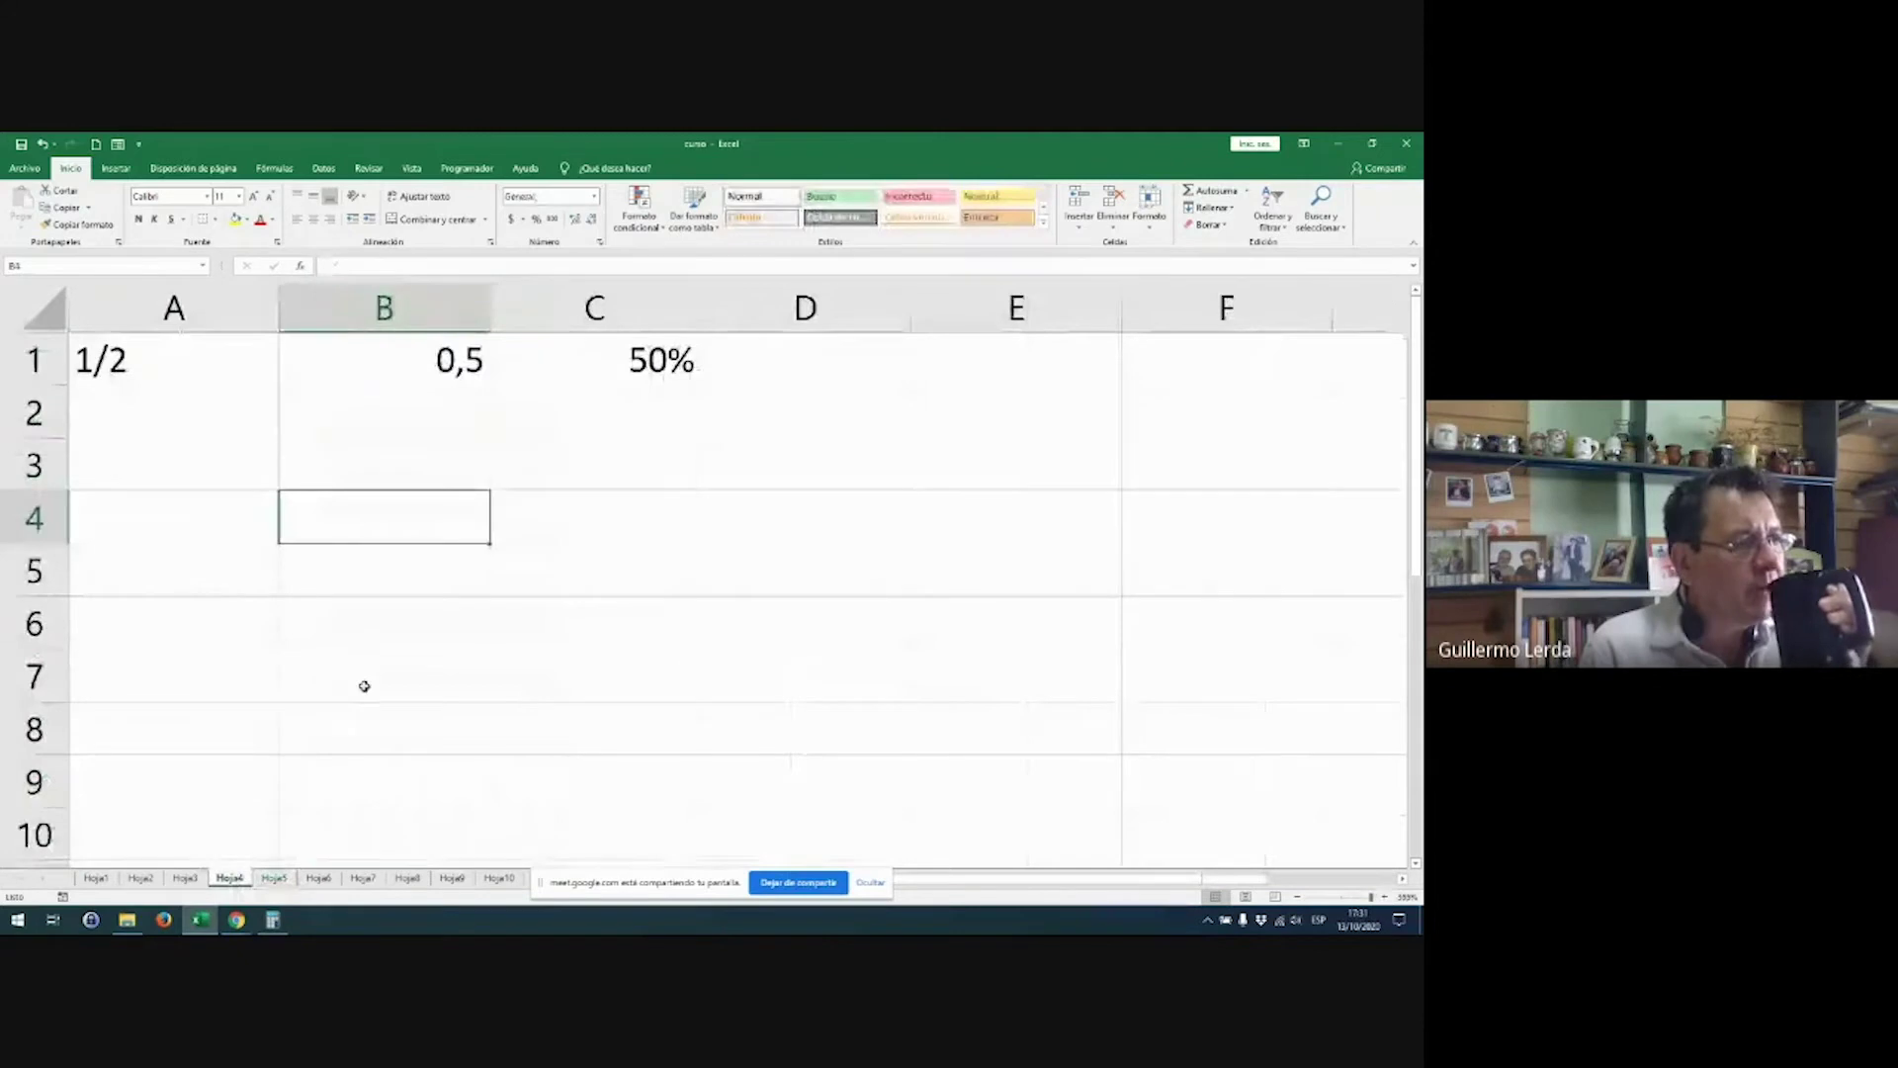
pyautogui.click(185, 878)
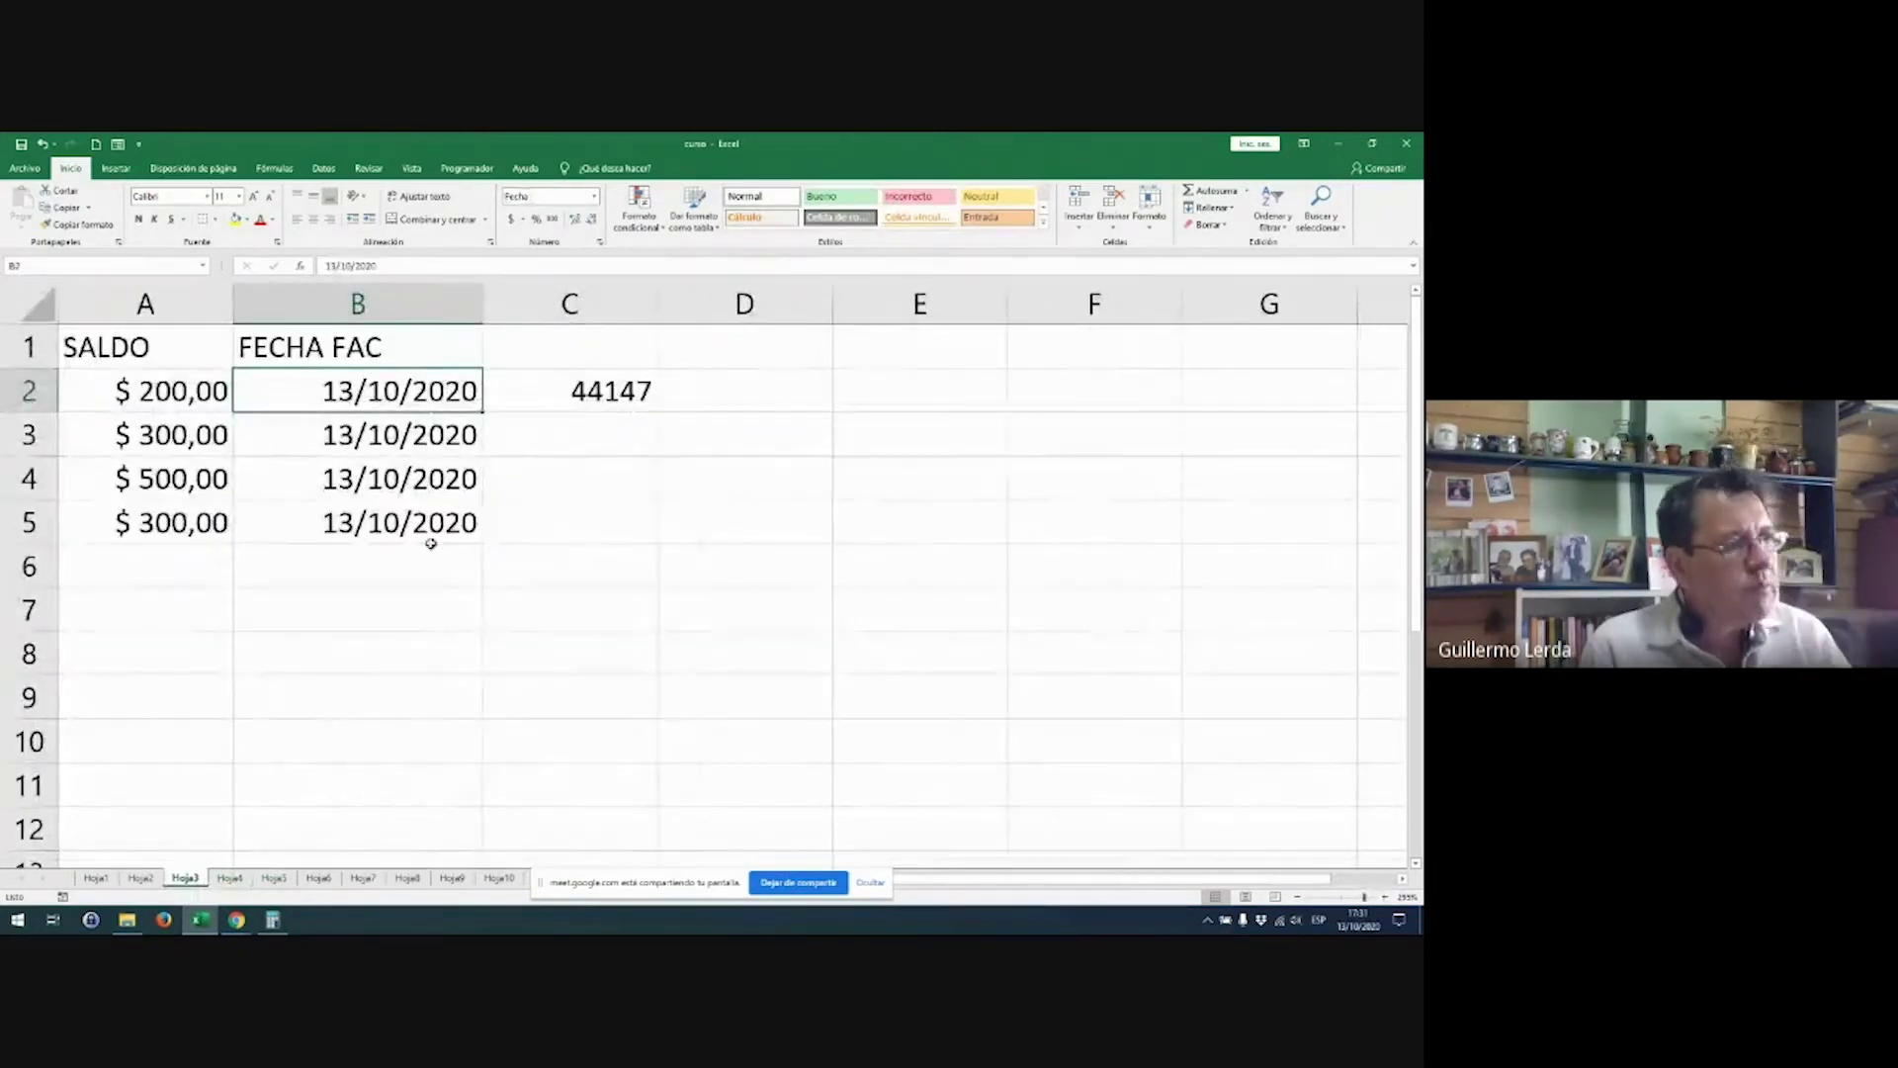
pyautogui.scroll(-6, 638, 584)
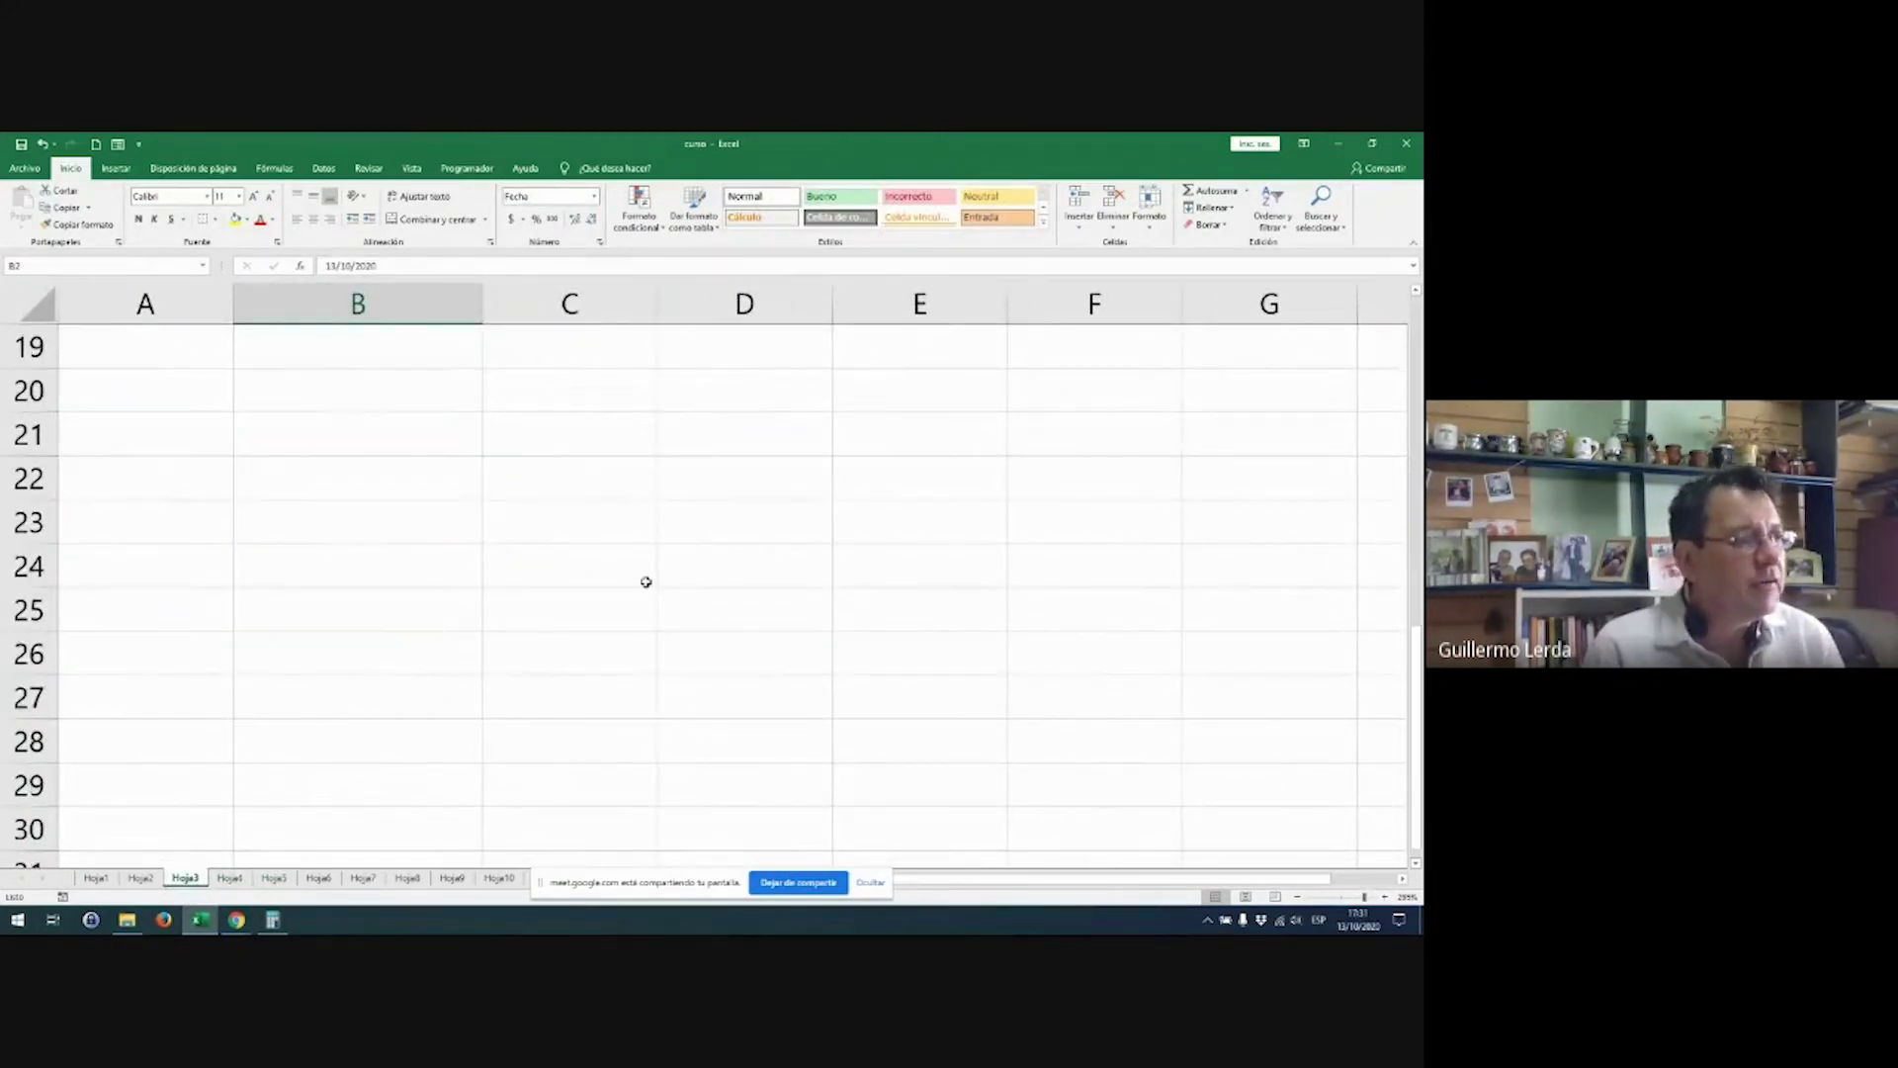
pyautogui.click(654, 534)
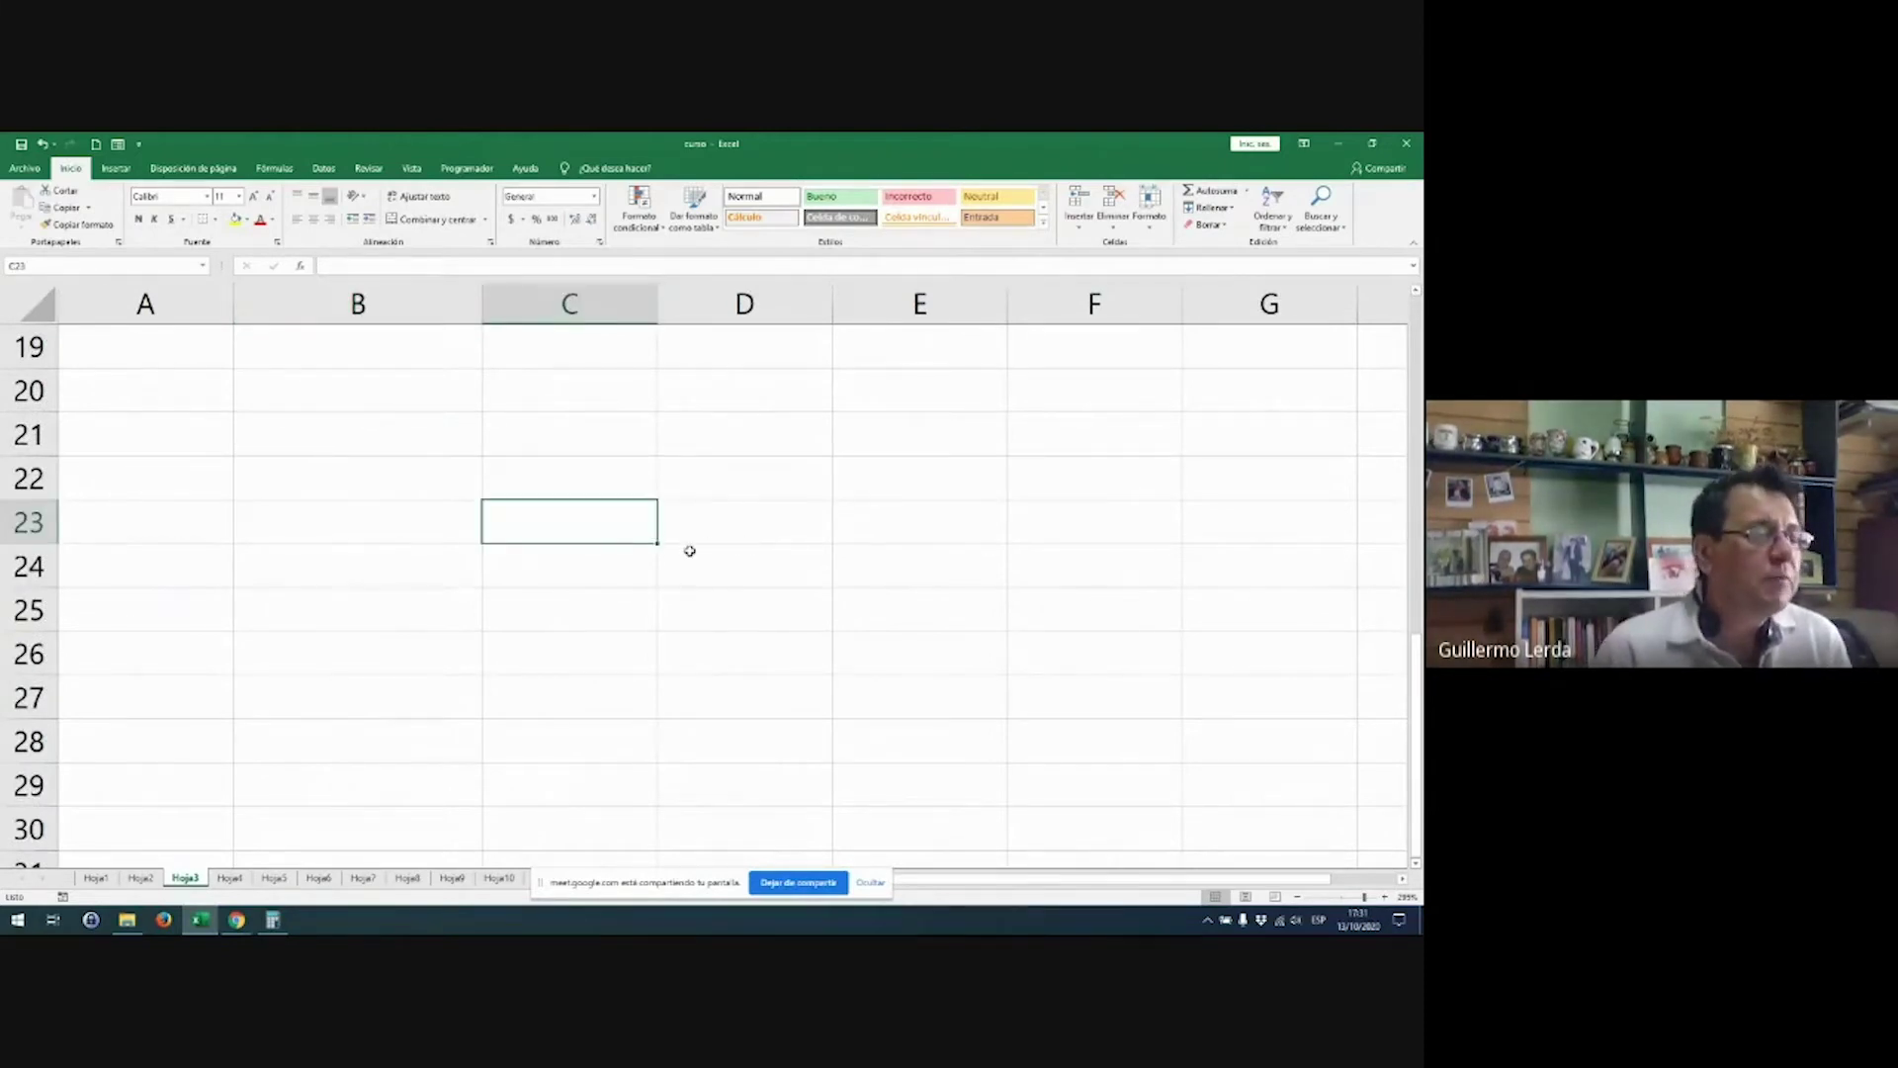
pyautogui.press('Right')
pyautogui.press('Right')
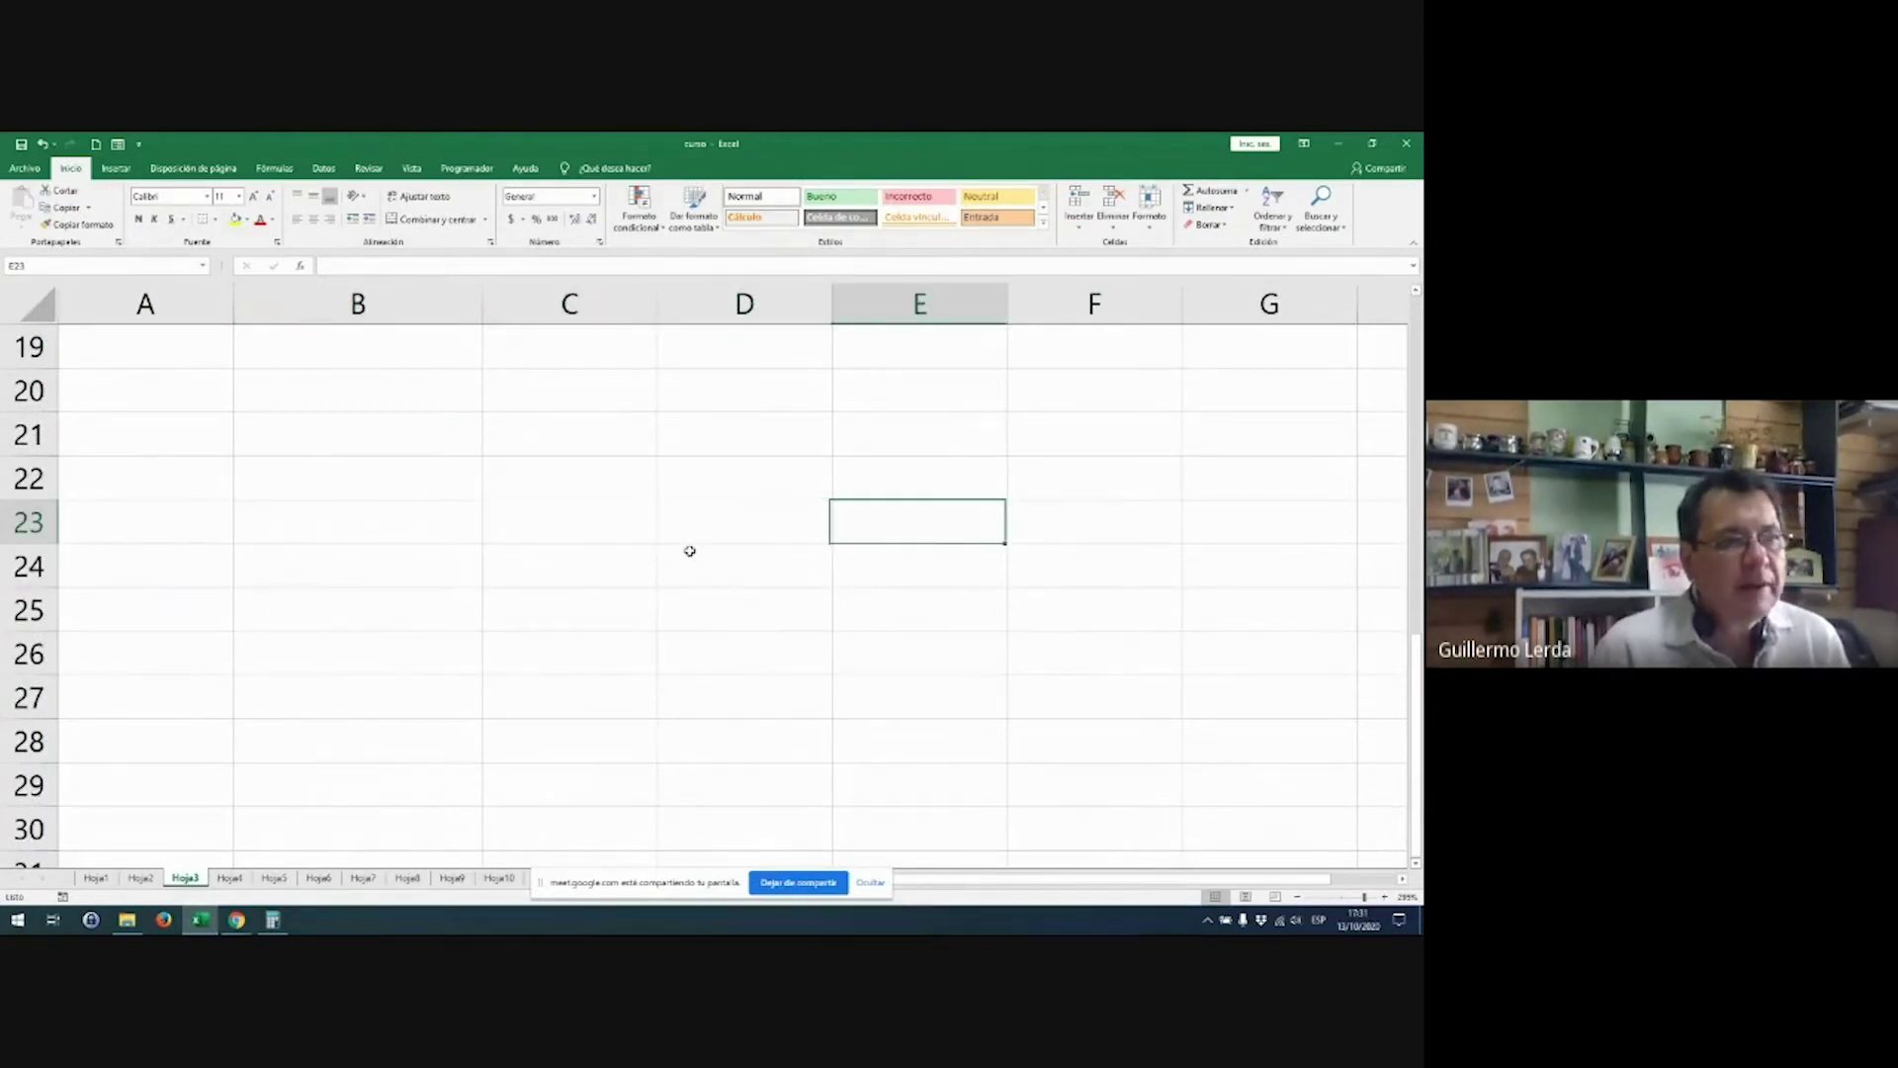
pyautogui.write('131')
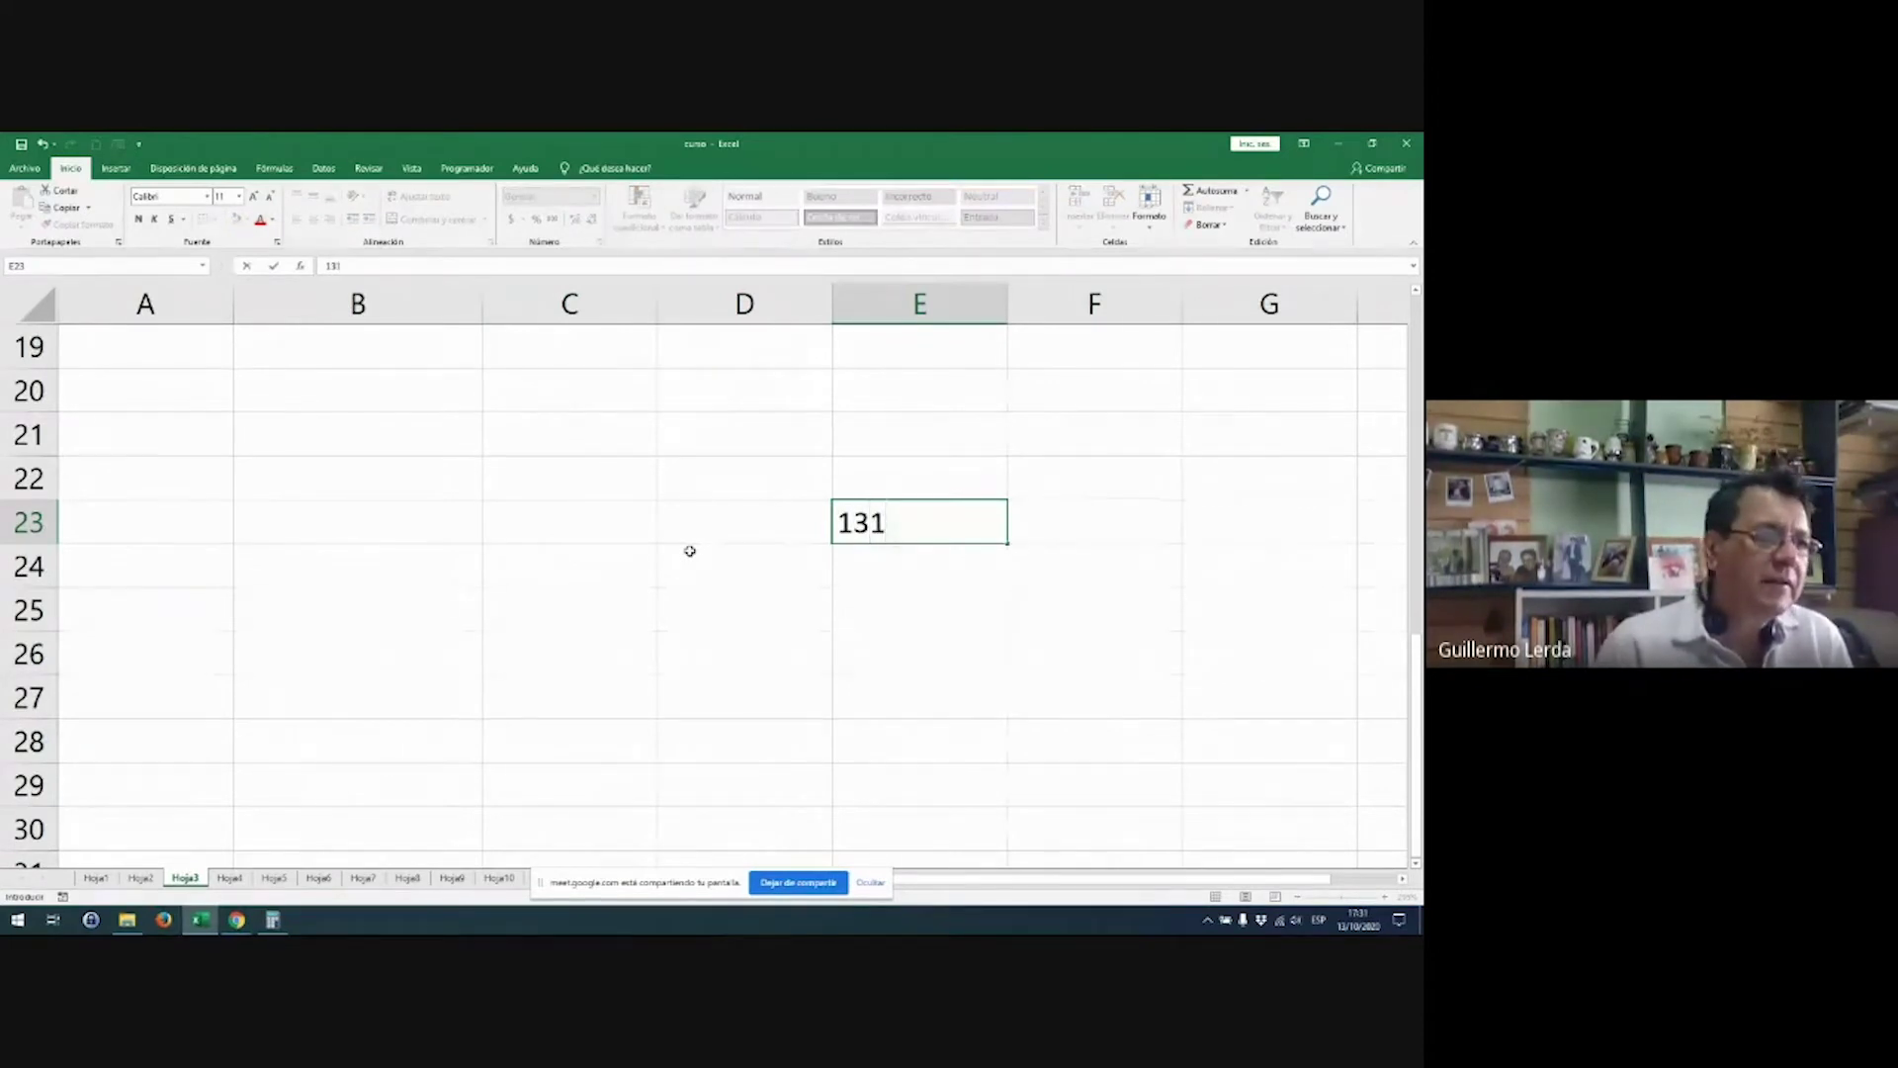
pyautogui.press('BackSpace')
pyautogui.write('-10')
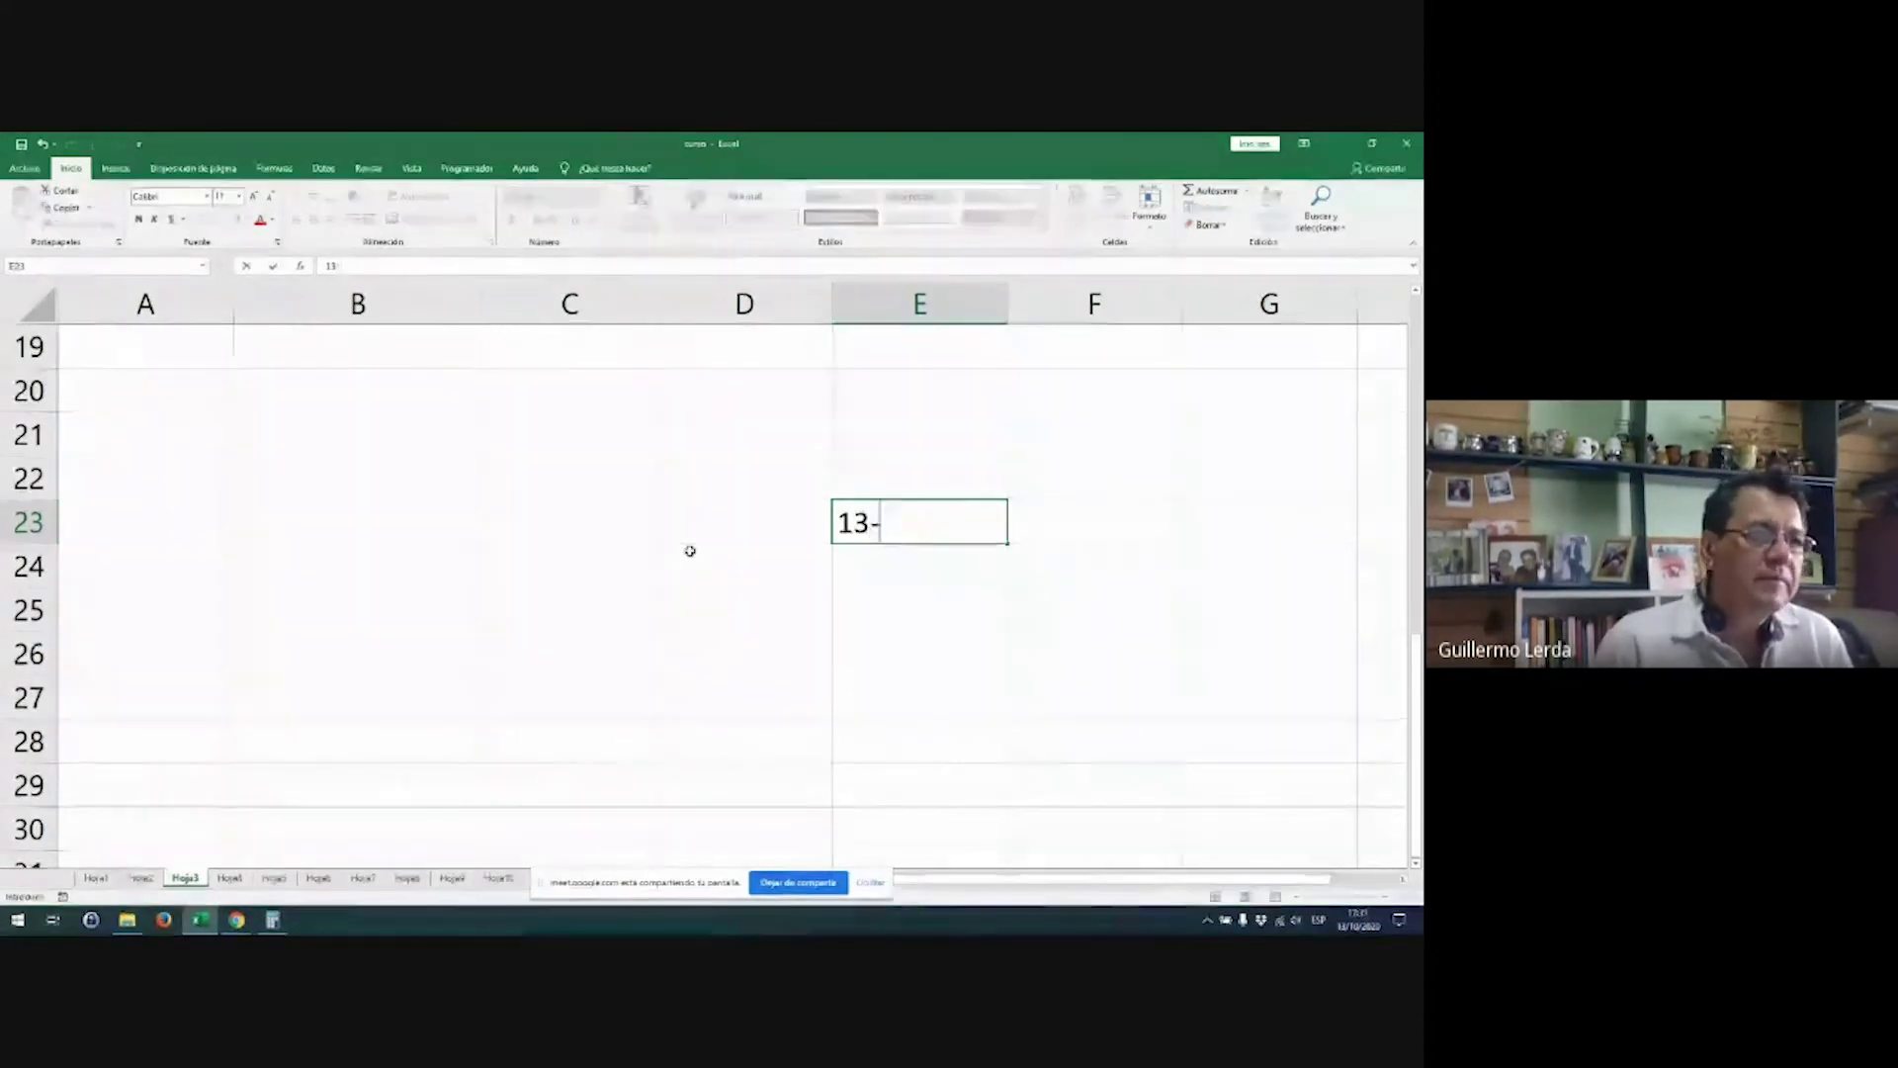
pyautogui.press('Return')
pyautogui.press('Up')
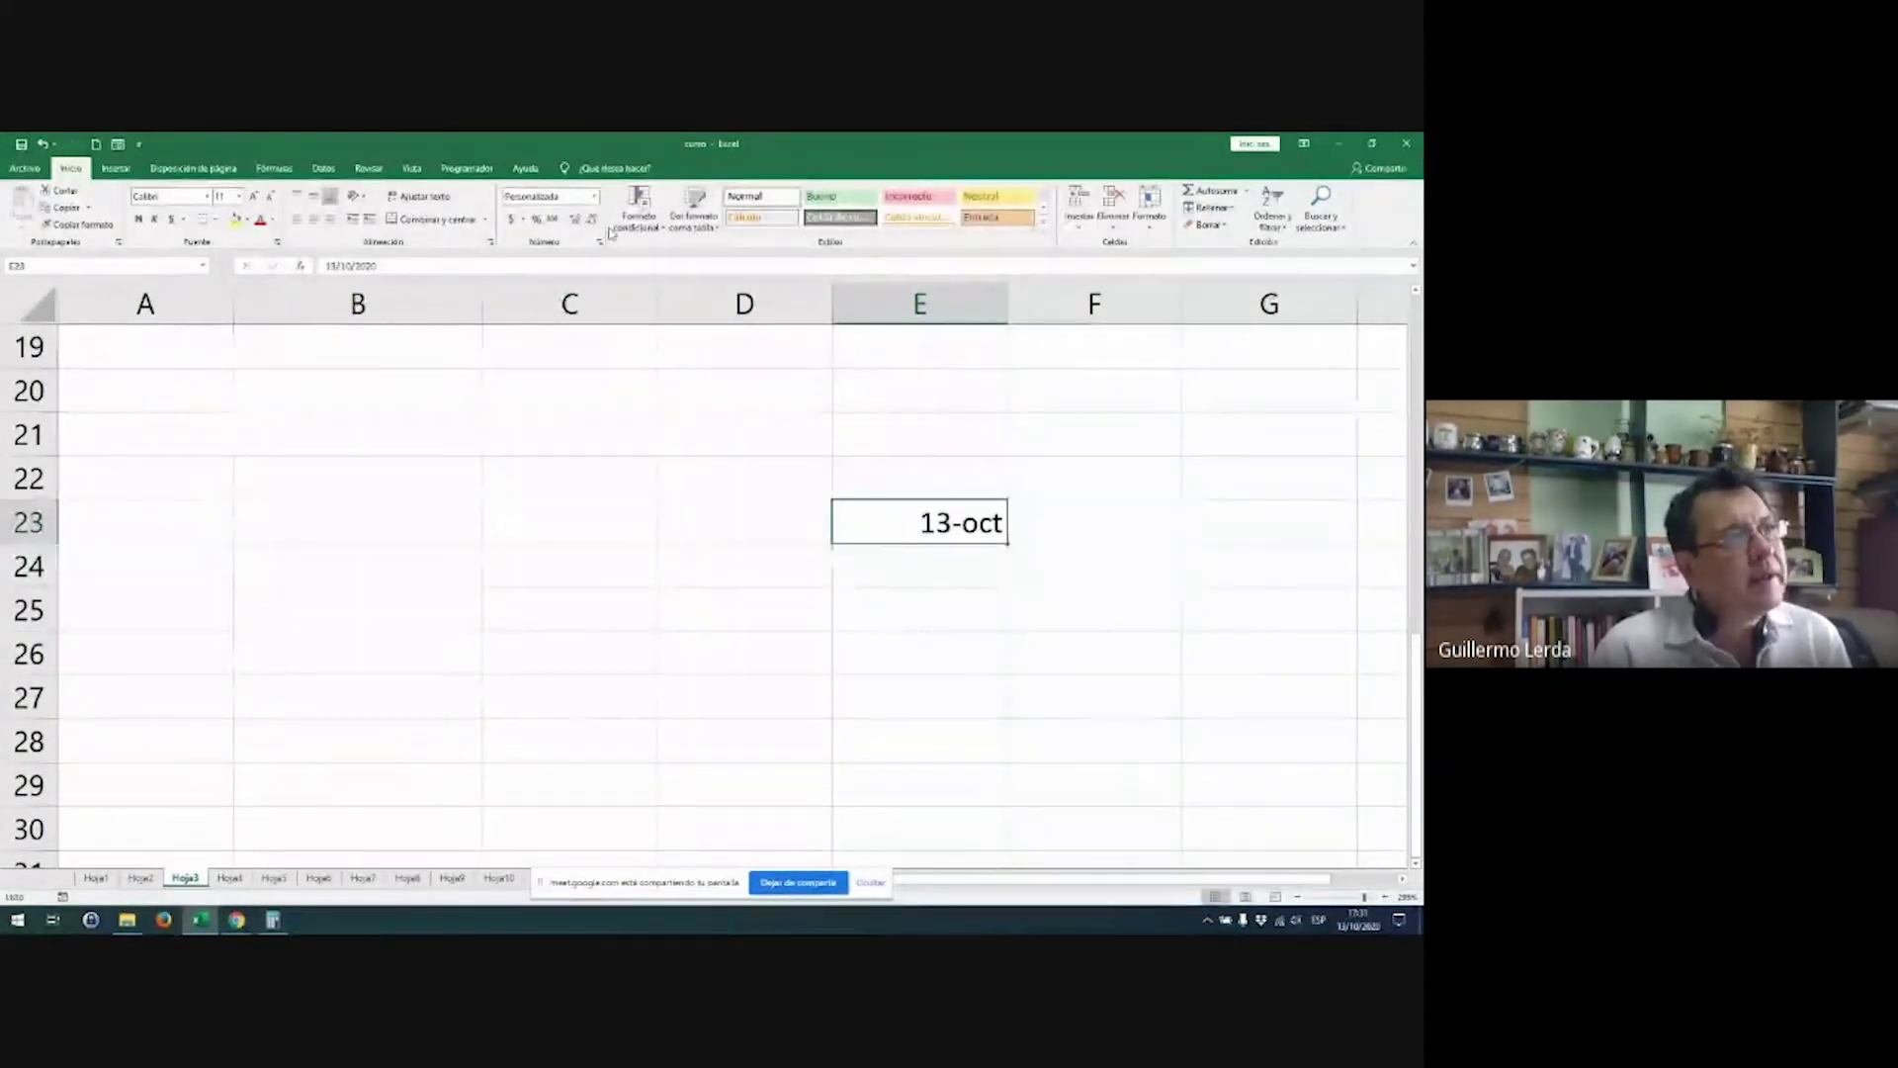
# Step: Format the date in E23 as Short Date and after that as Long Date
pyautogui.click(594, 197)
pyautogui.click(569, 353)
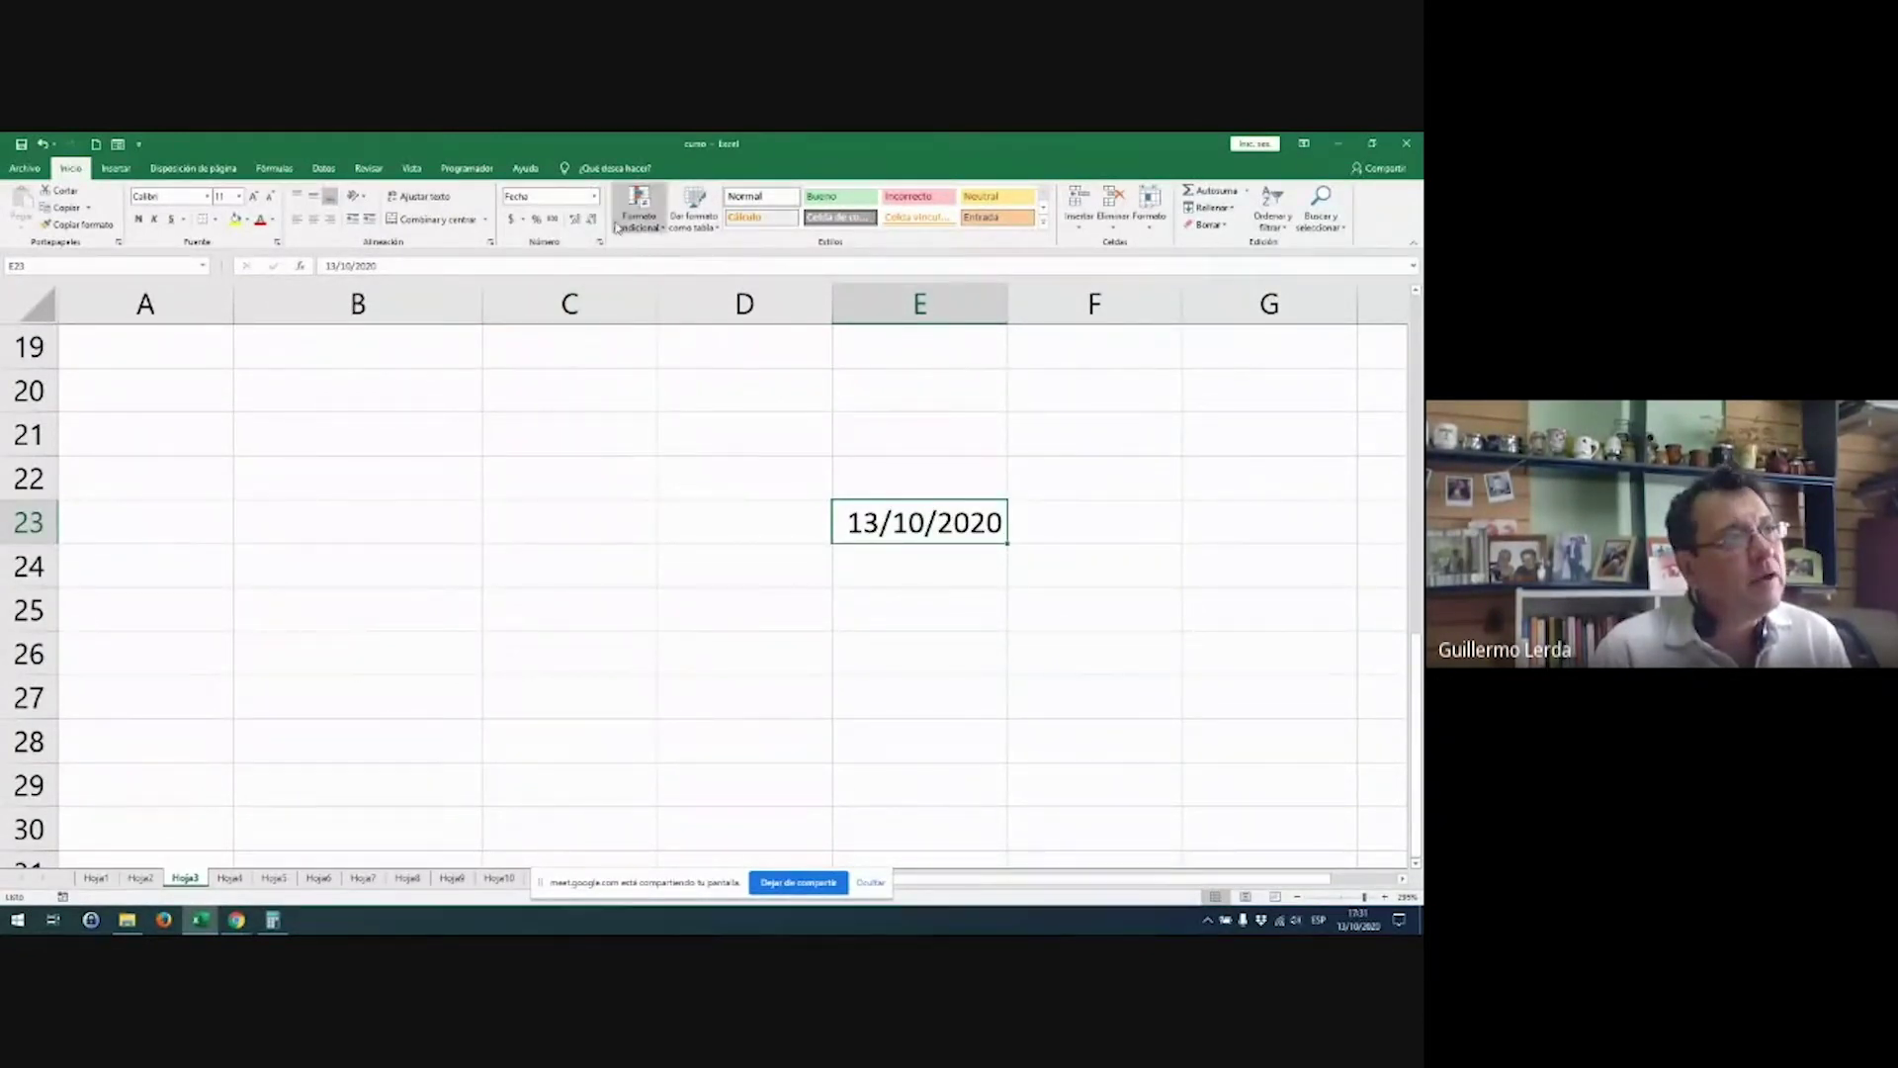
pyautogui.click(596, 203)
pyautogui.click(594, 376)
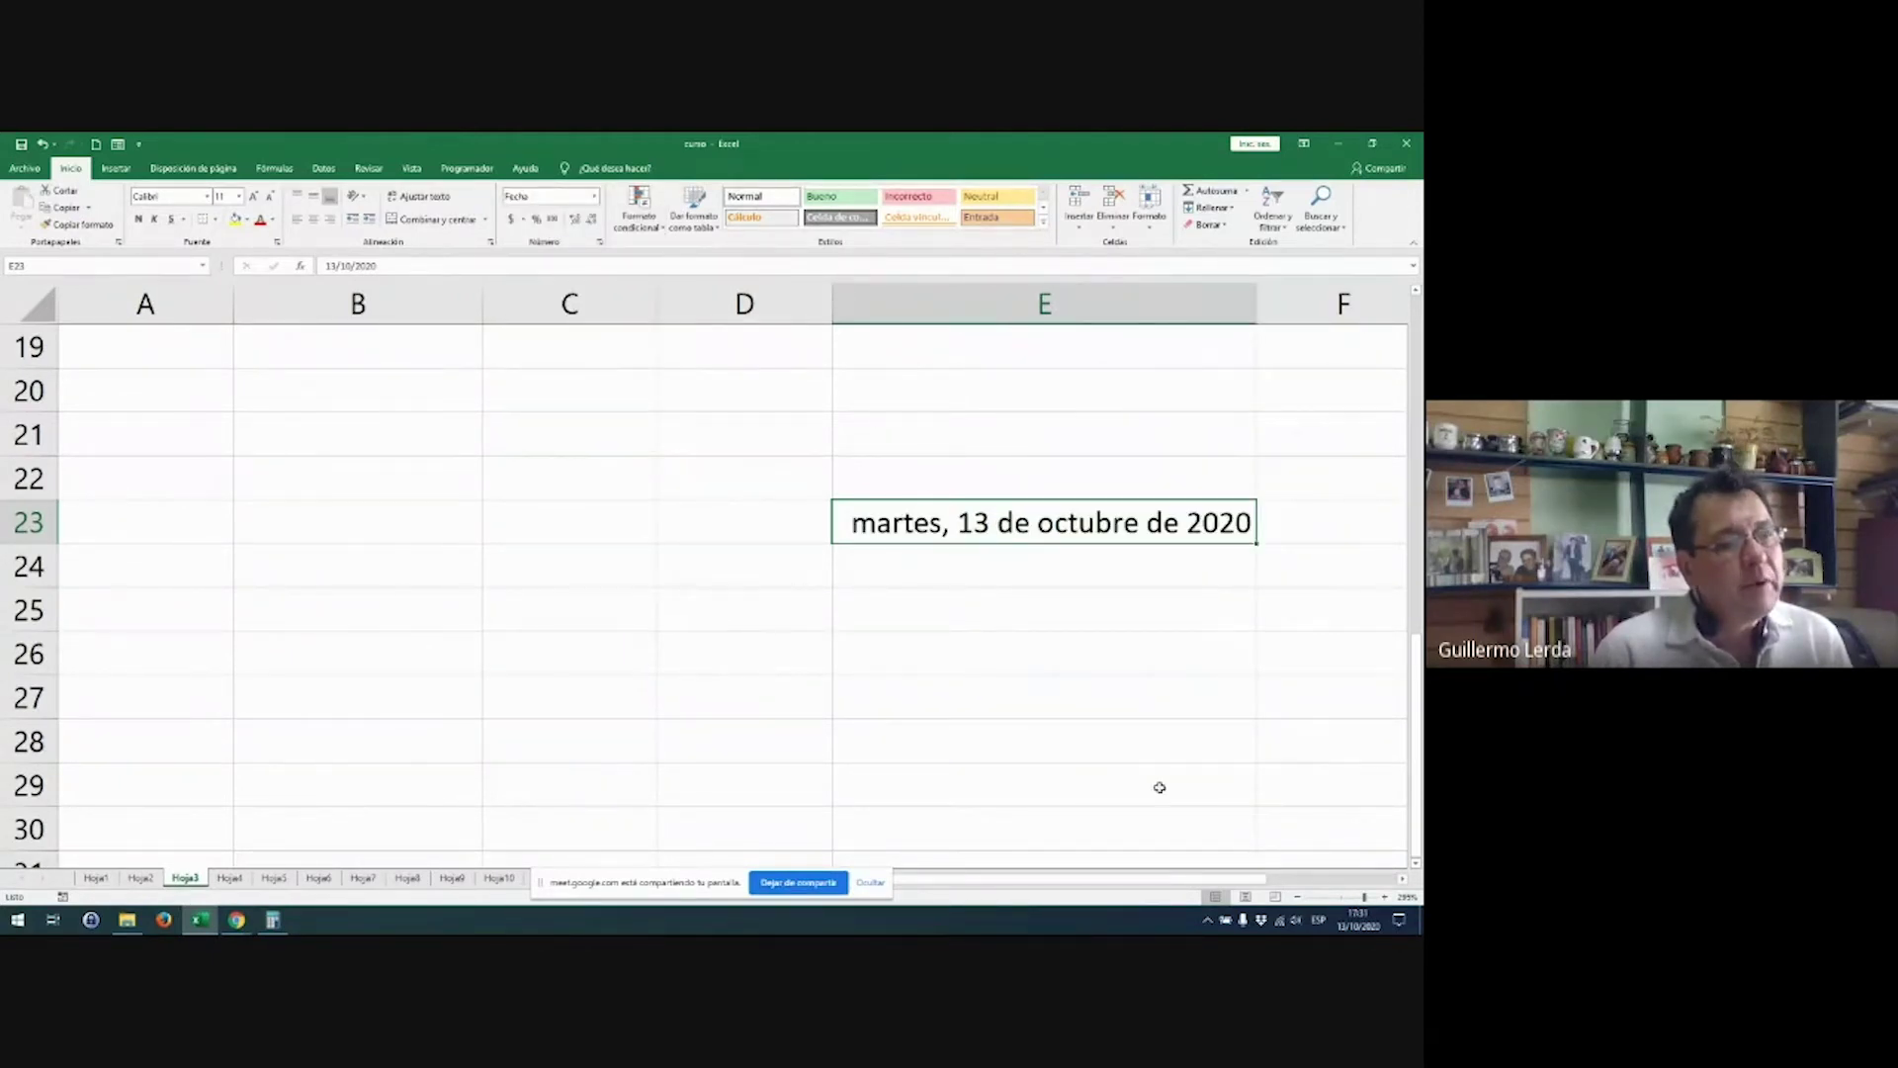
# Step: Enter the date 1-1-80 in cell E26
pyautogui.keyDown('ctrl'); pyautogui.scroll(-2, 1173, 694); pyautogui.keyUp('ctrl')
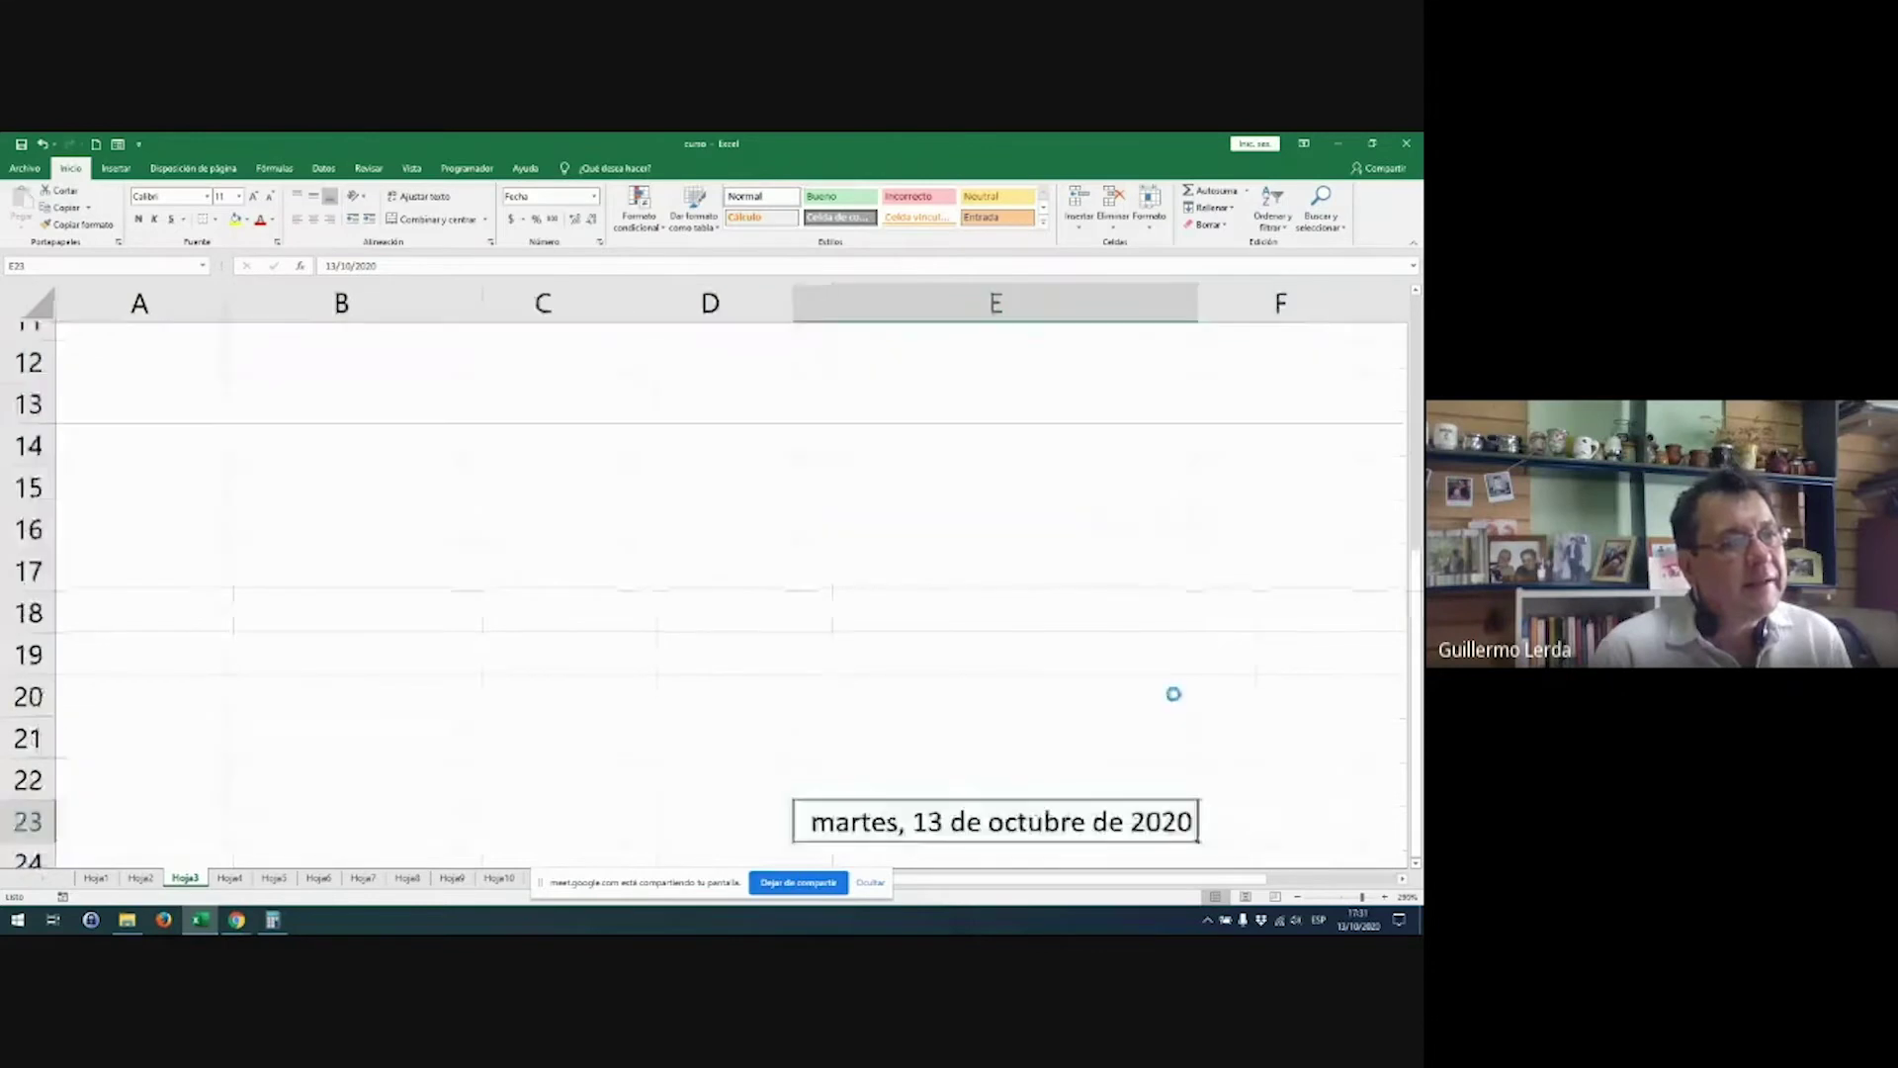
pyautogui.scroll(-3, 1135, 678)
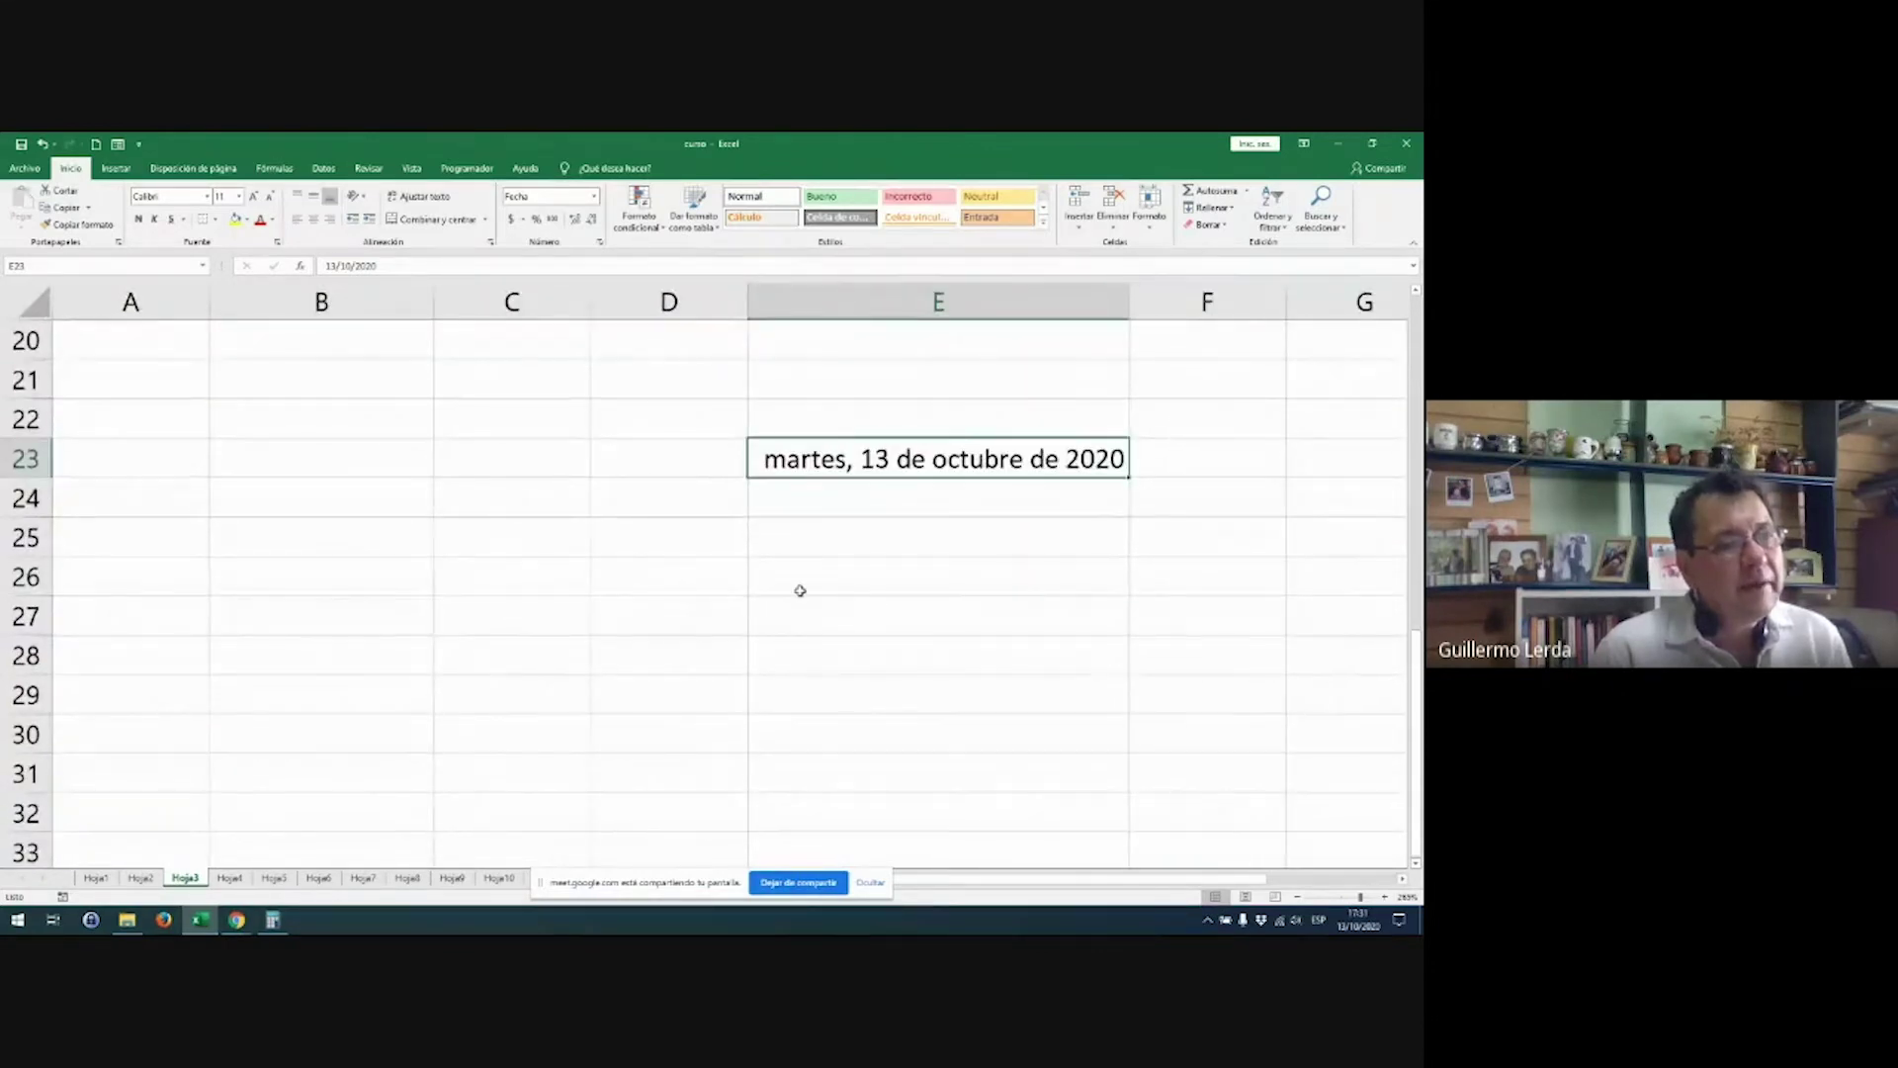
pyautogui.click(886, 591)
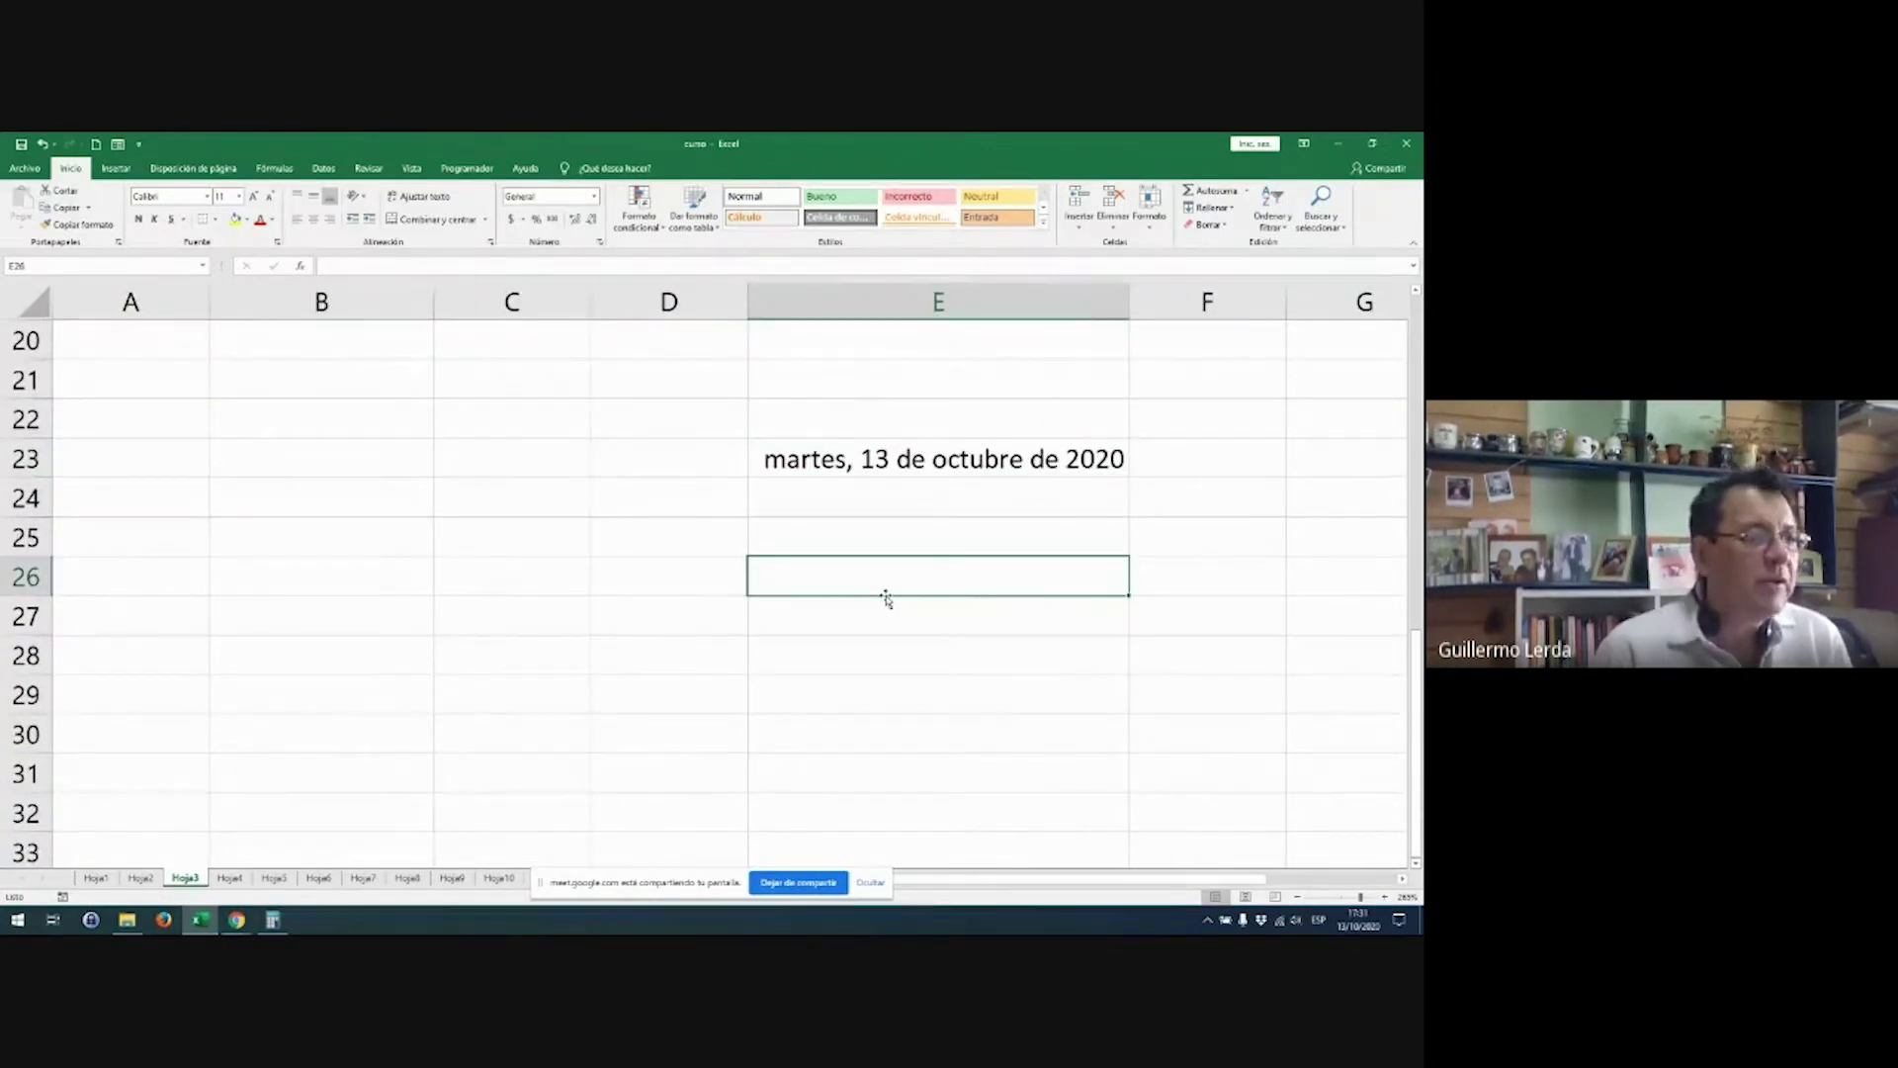
pyautogui.write('1-1-80')
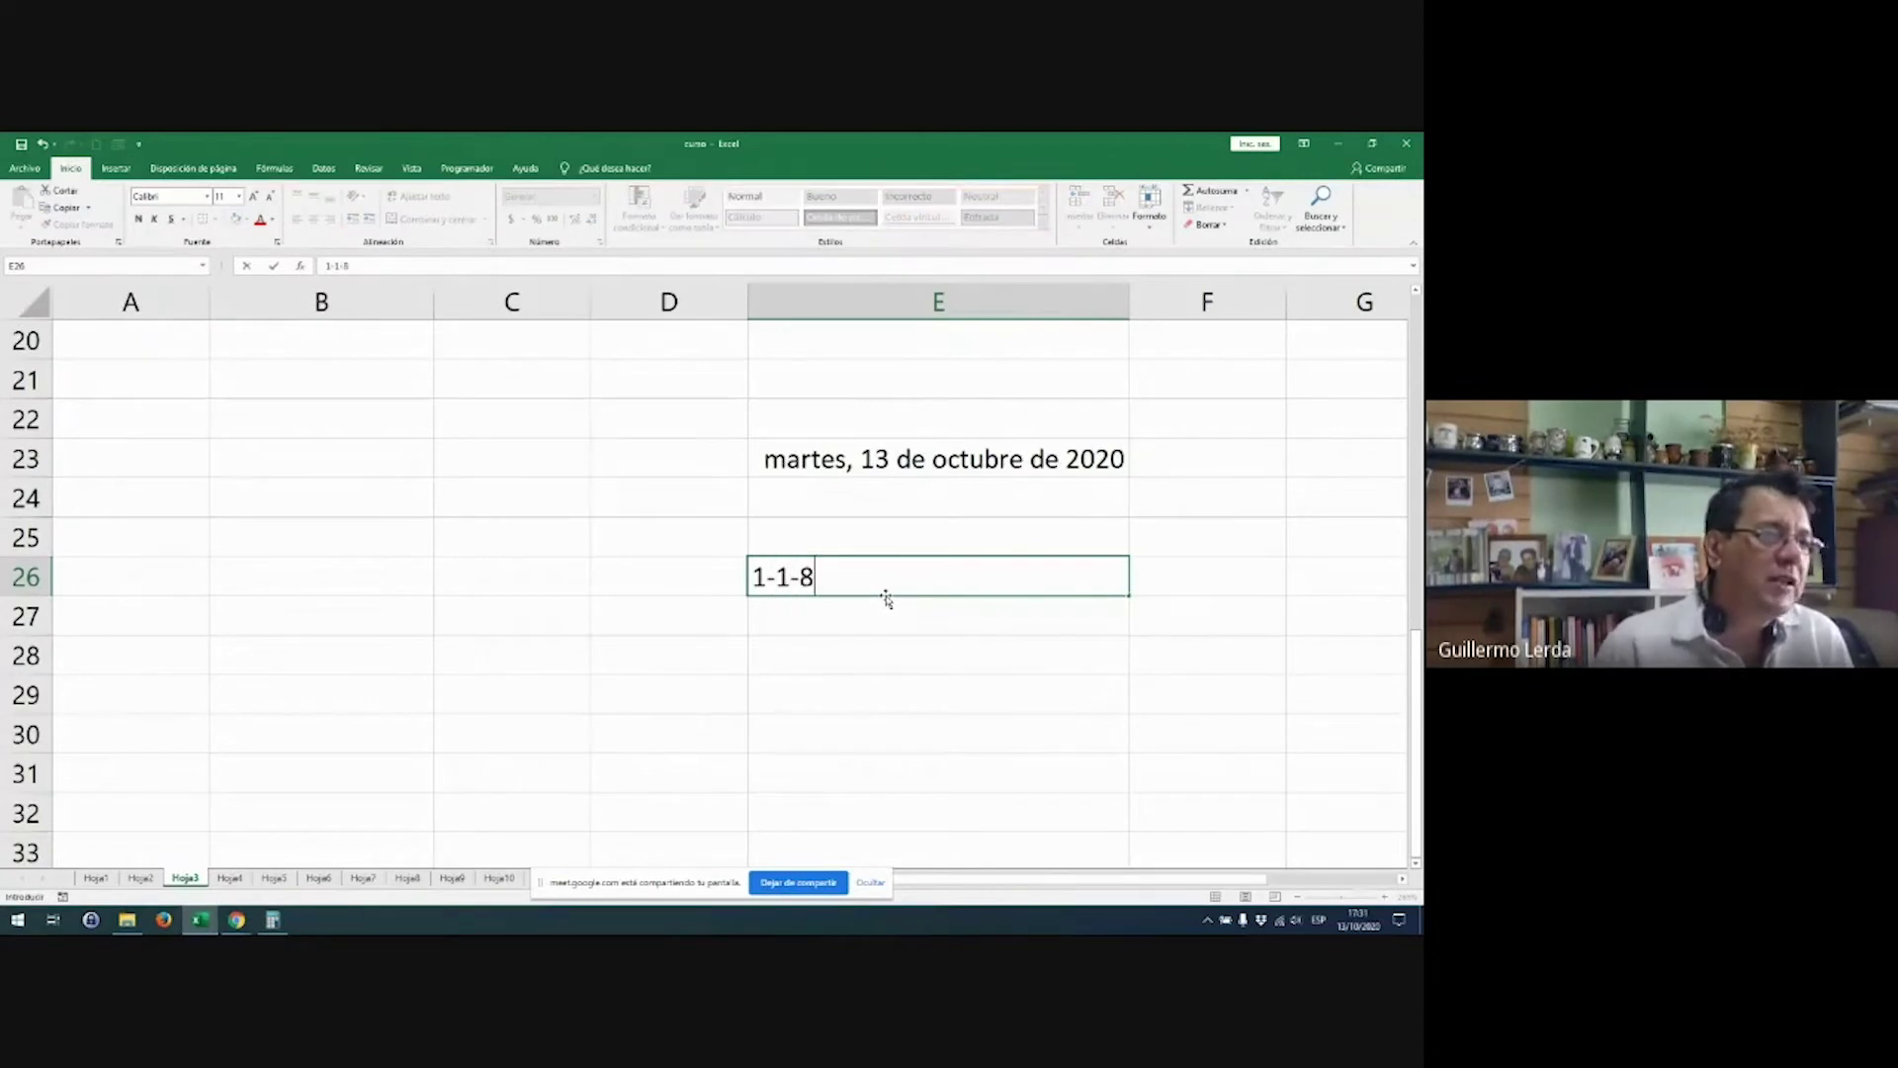
pyautogui.press('Return')
pyautogui.click(886, 594)
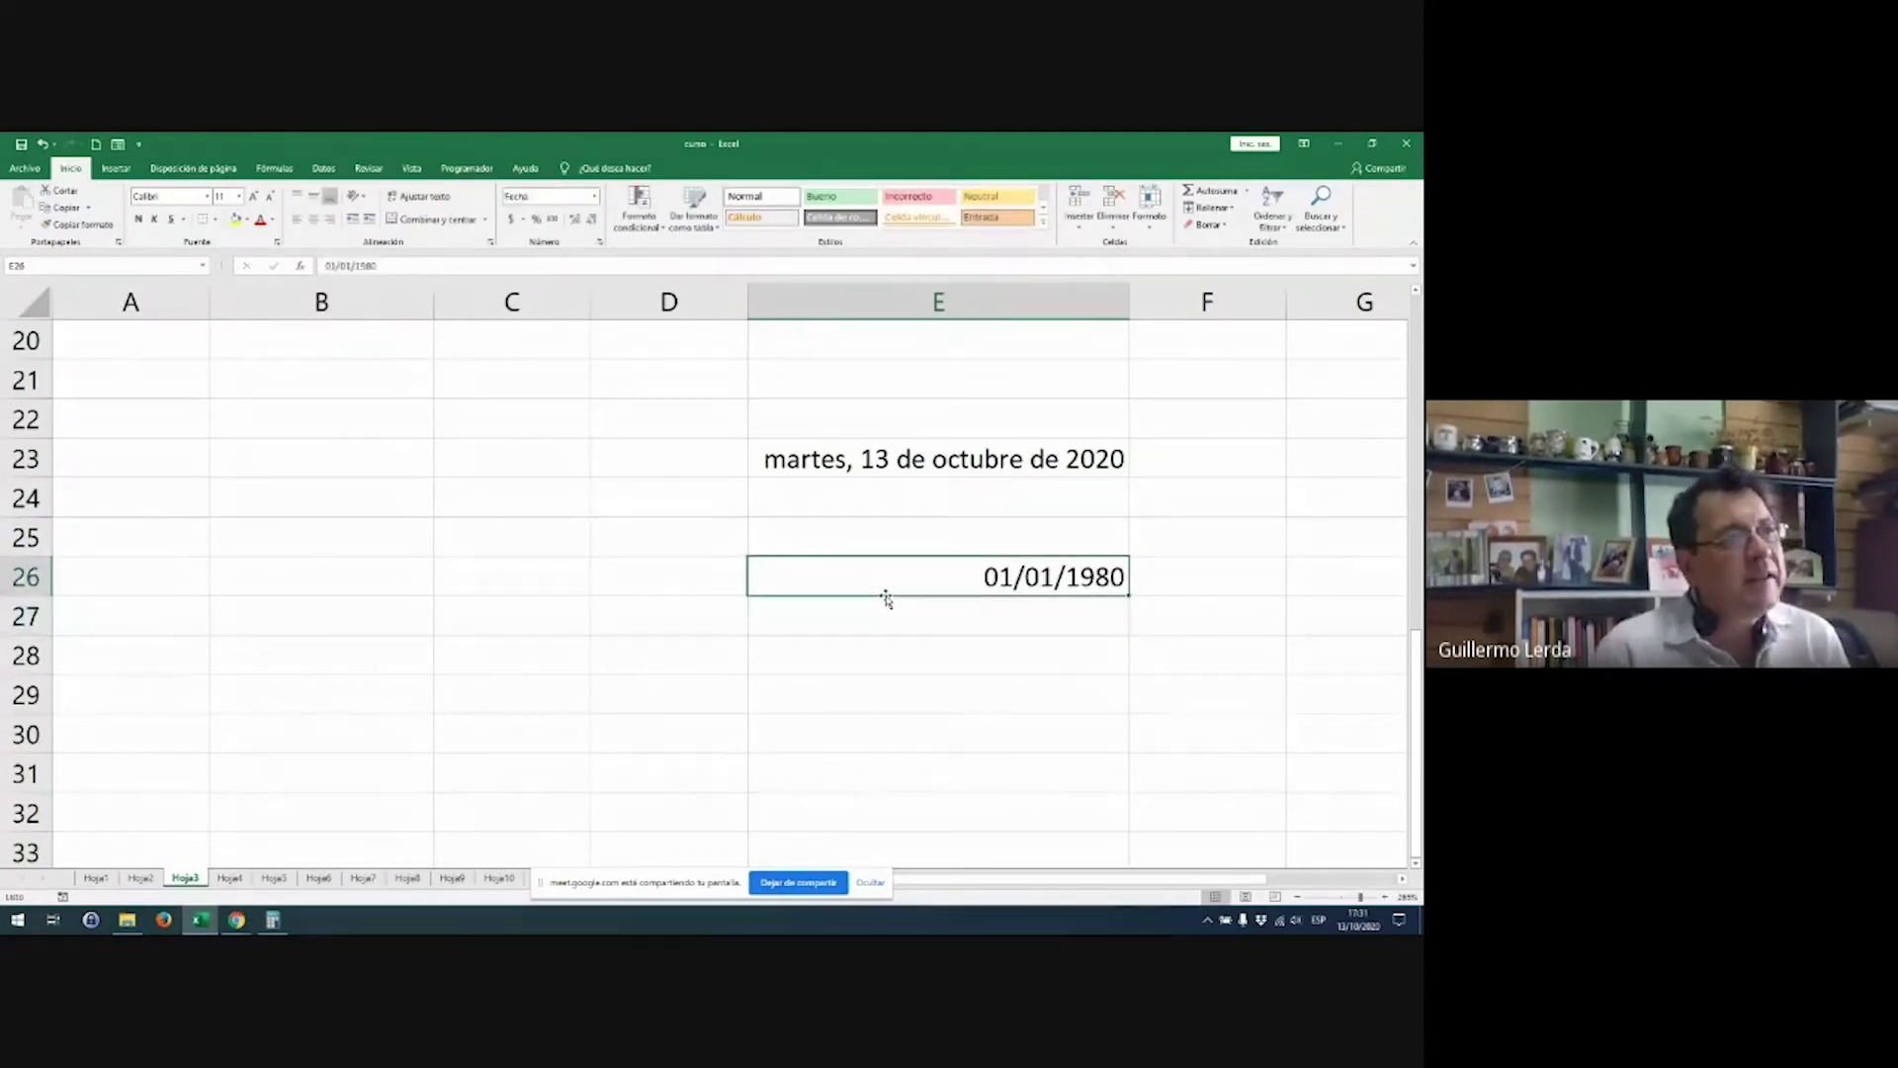
# Step: Apply the Long Date format to E26 and widen column E slightly
pyautogui.click(596, 201)
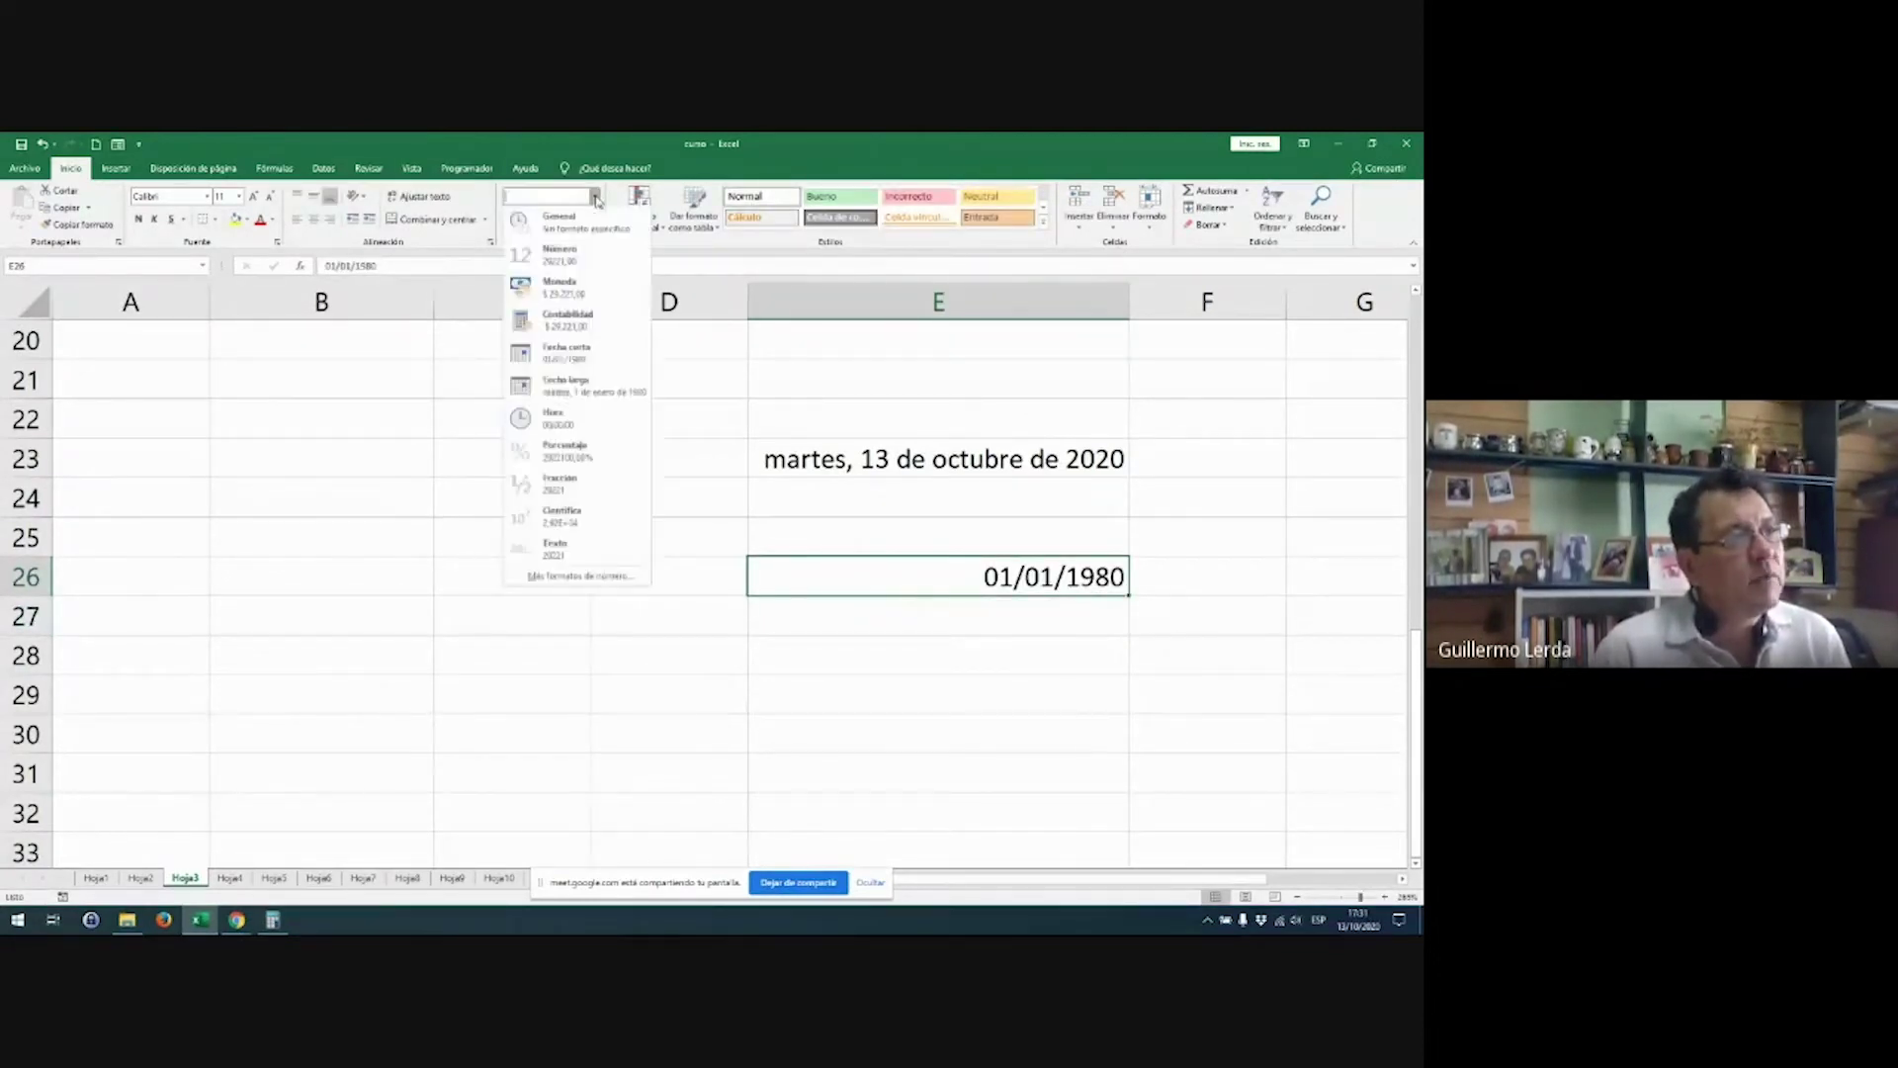
pyautogui.click(573, 383)
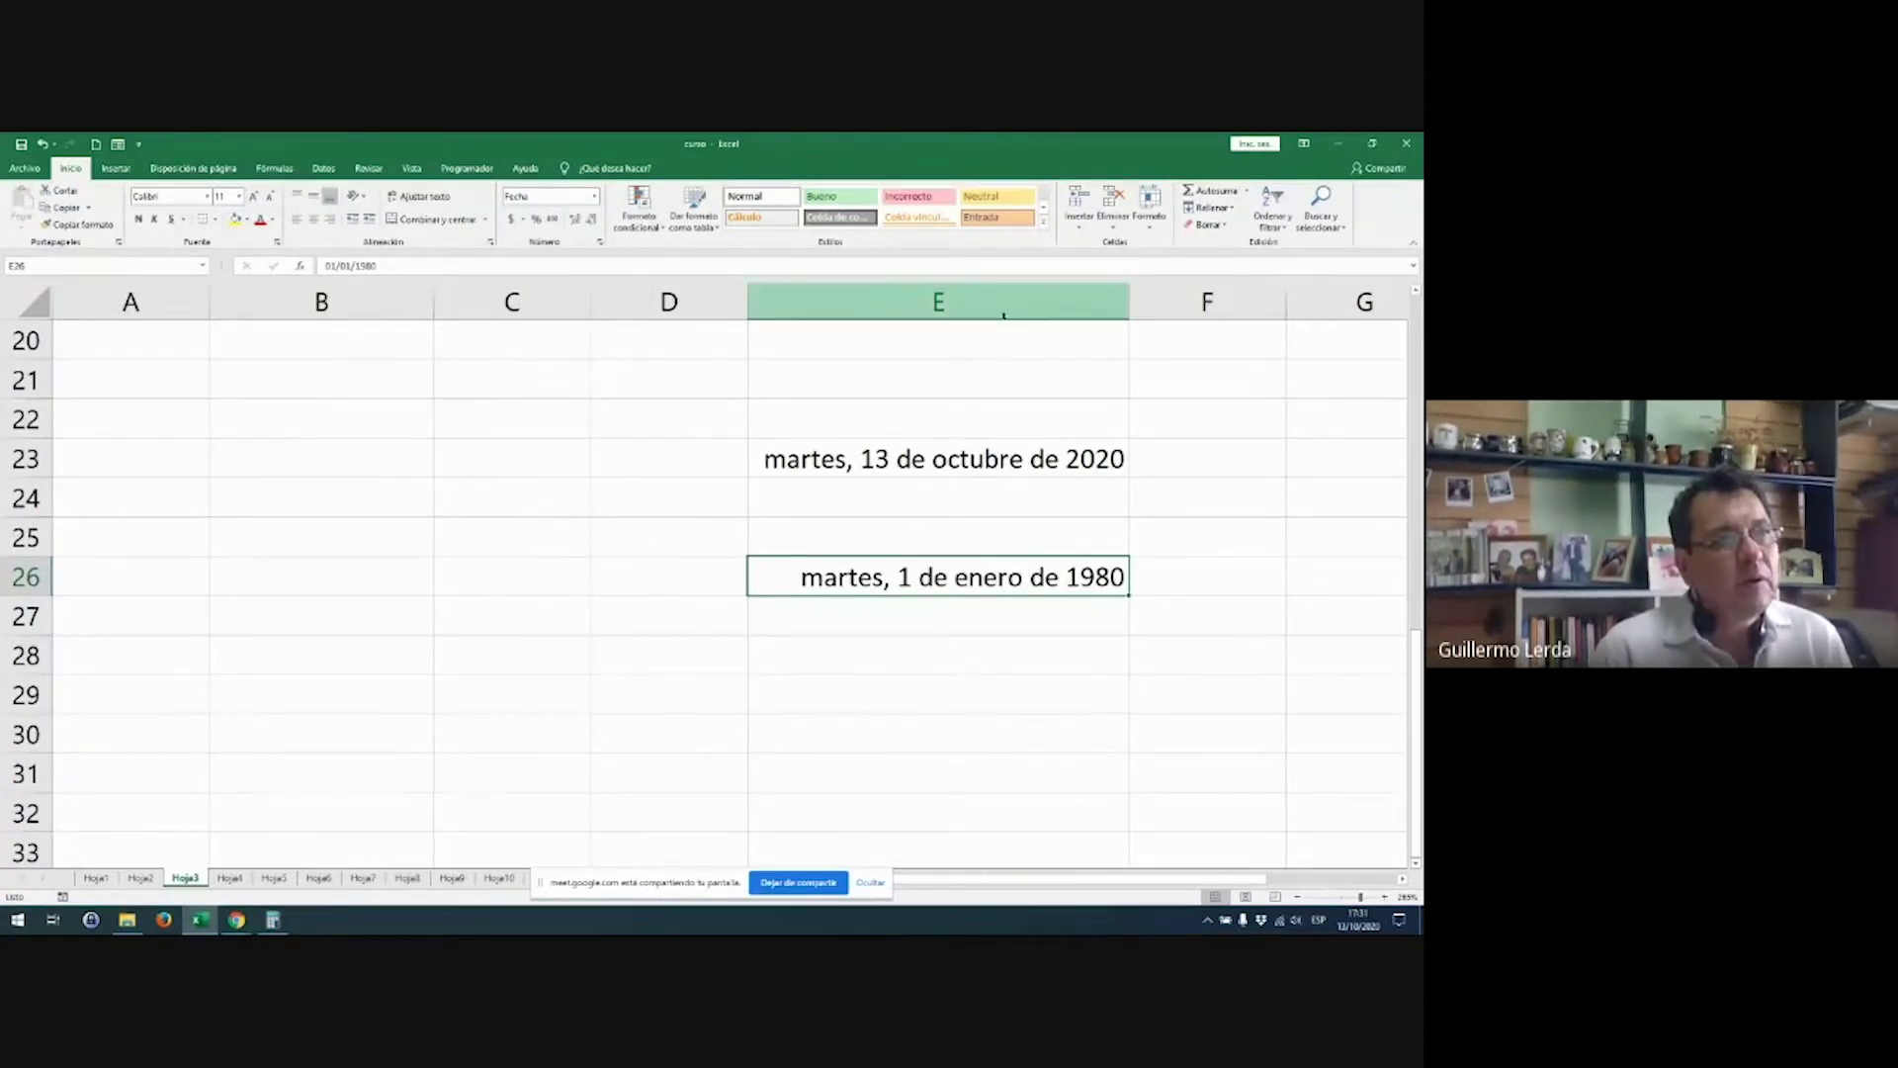
pyautogui.moveTo(1129, 302); pyautogui.dragTo(1176, 301)
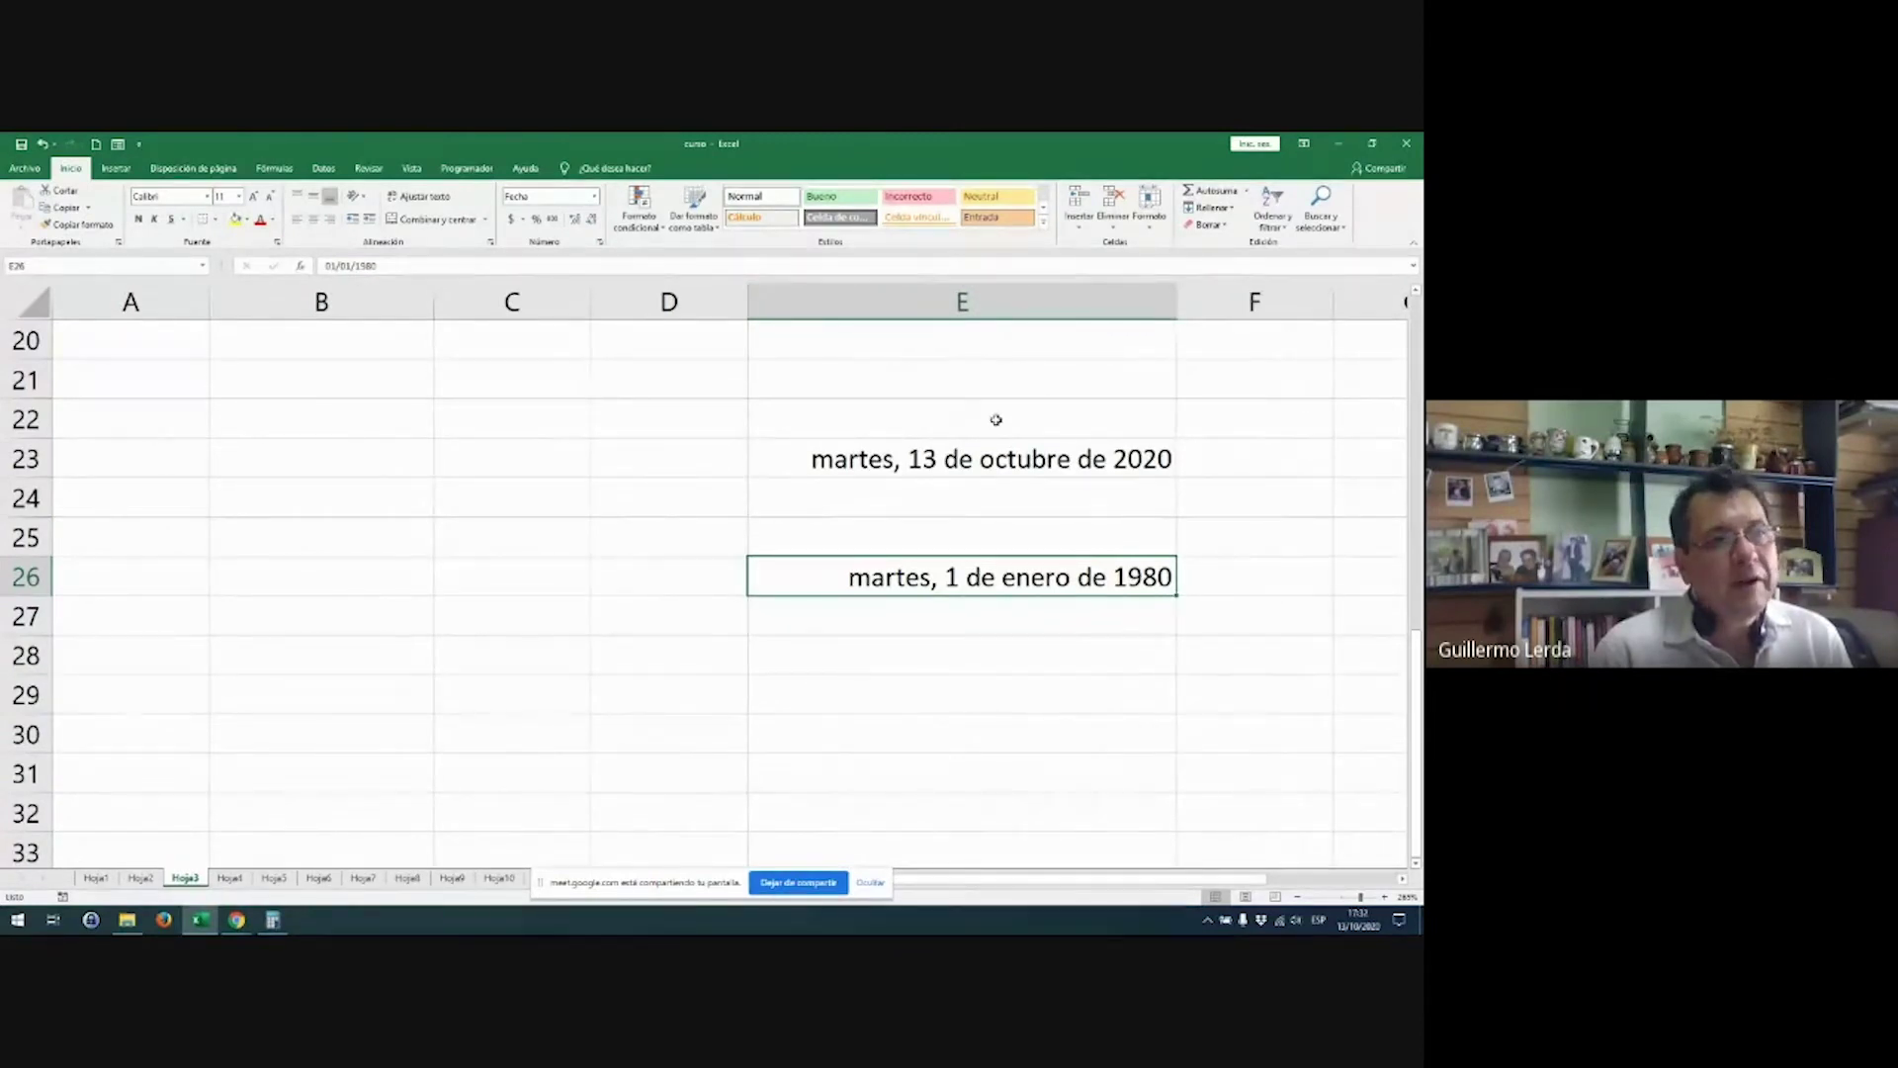
# Step: Apply the General format to E22:E27 to show both dates as serial numbers
pyautogui.moveTo(995, 420); pyautogui.dragTo(1013, 638)
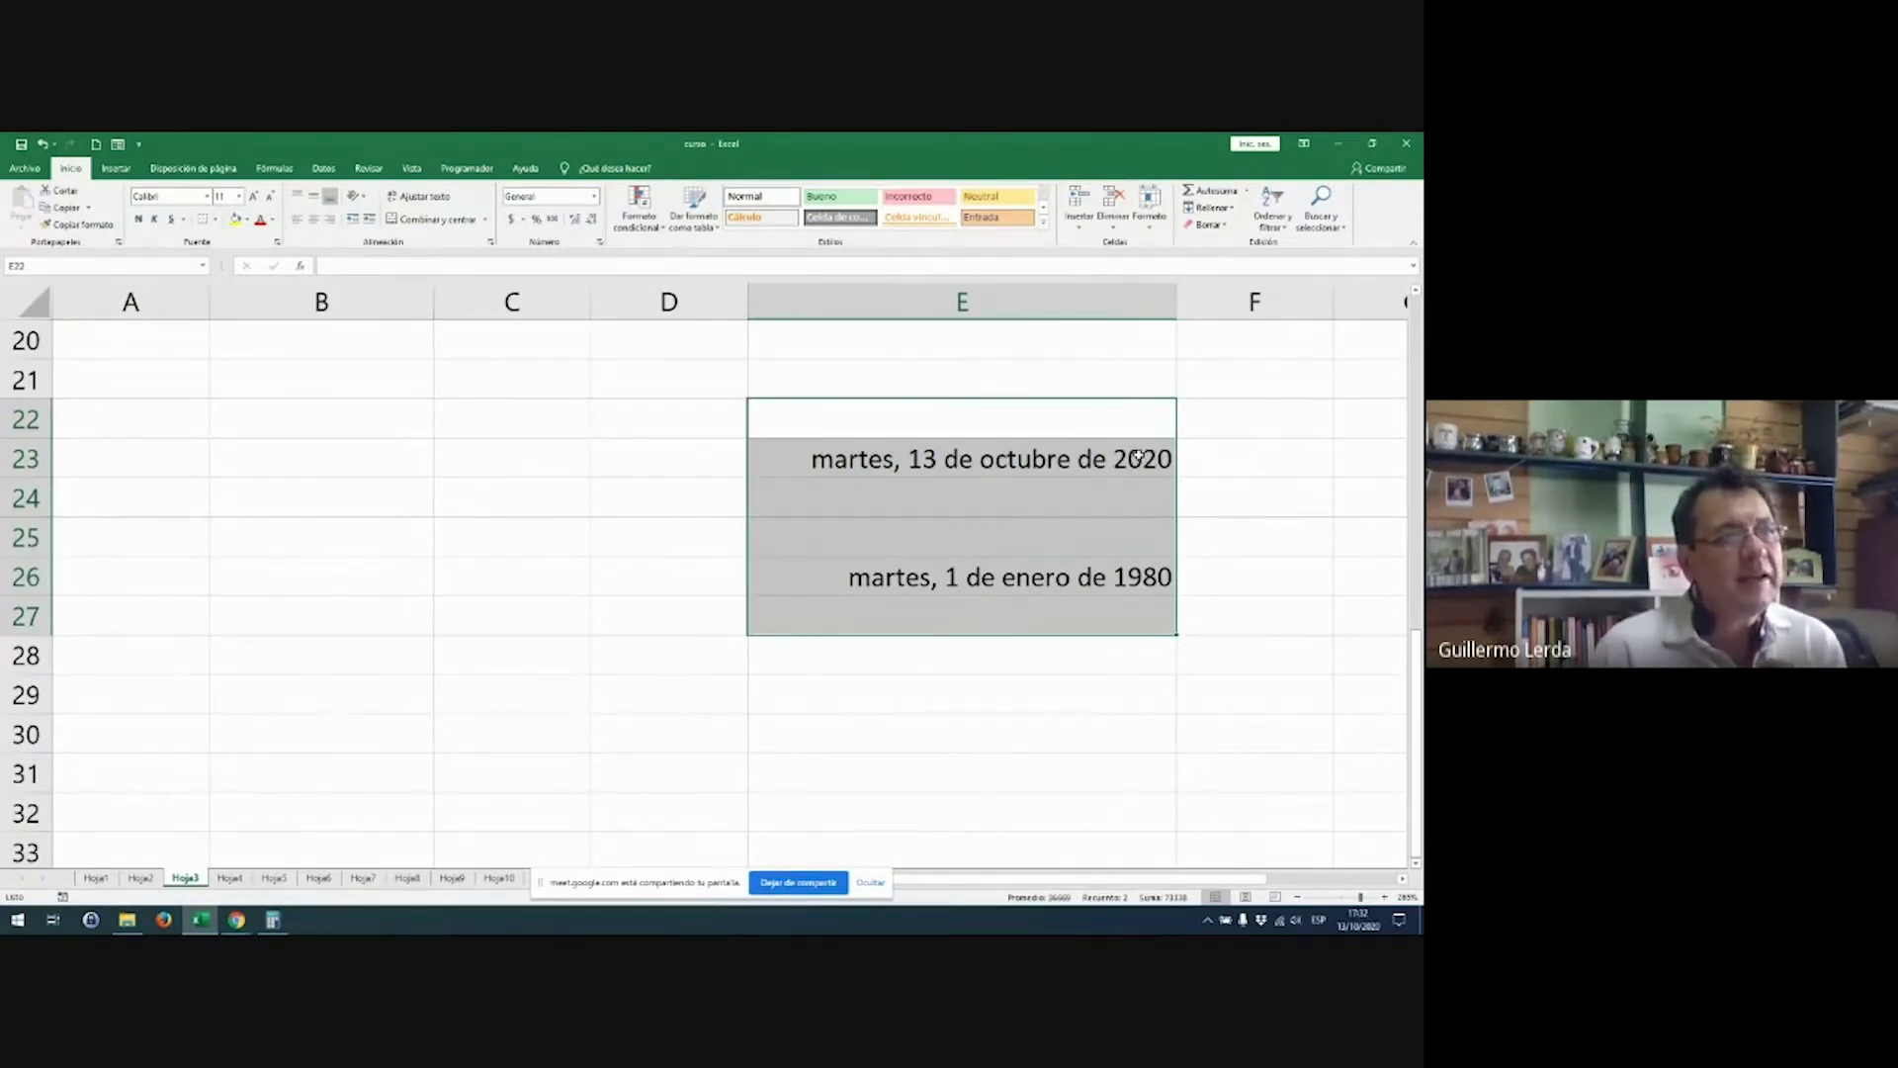
pyautogui.click(1055, 299)
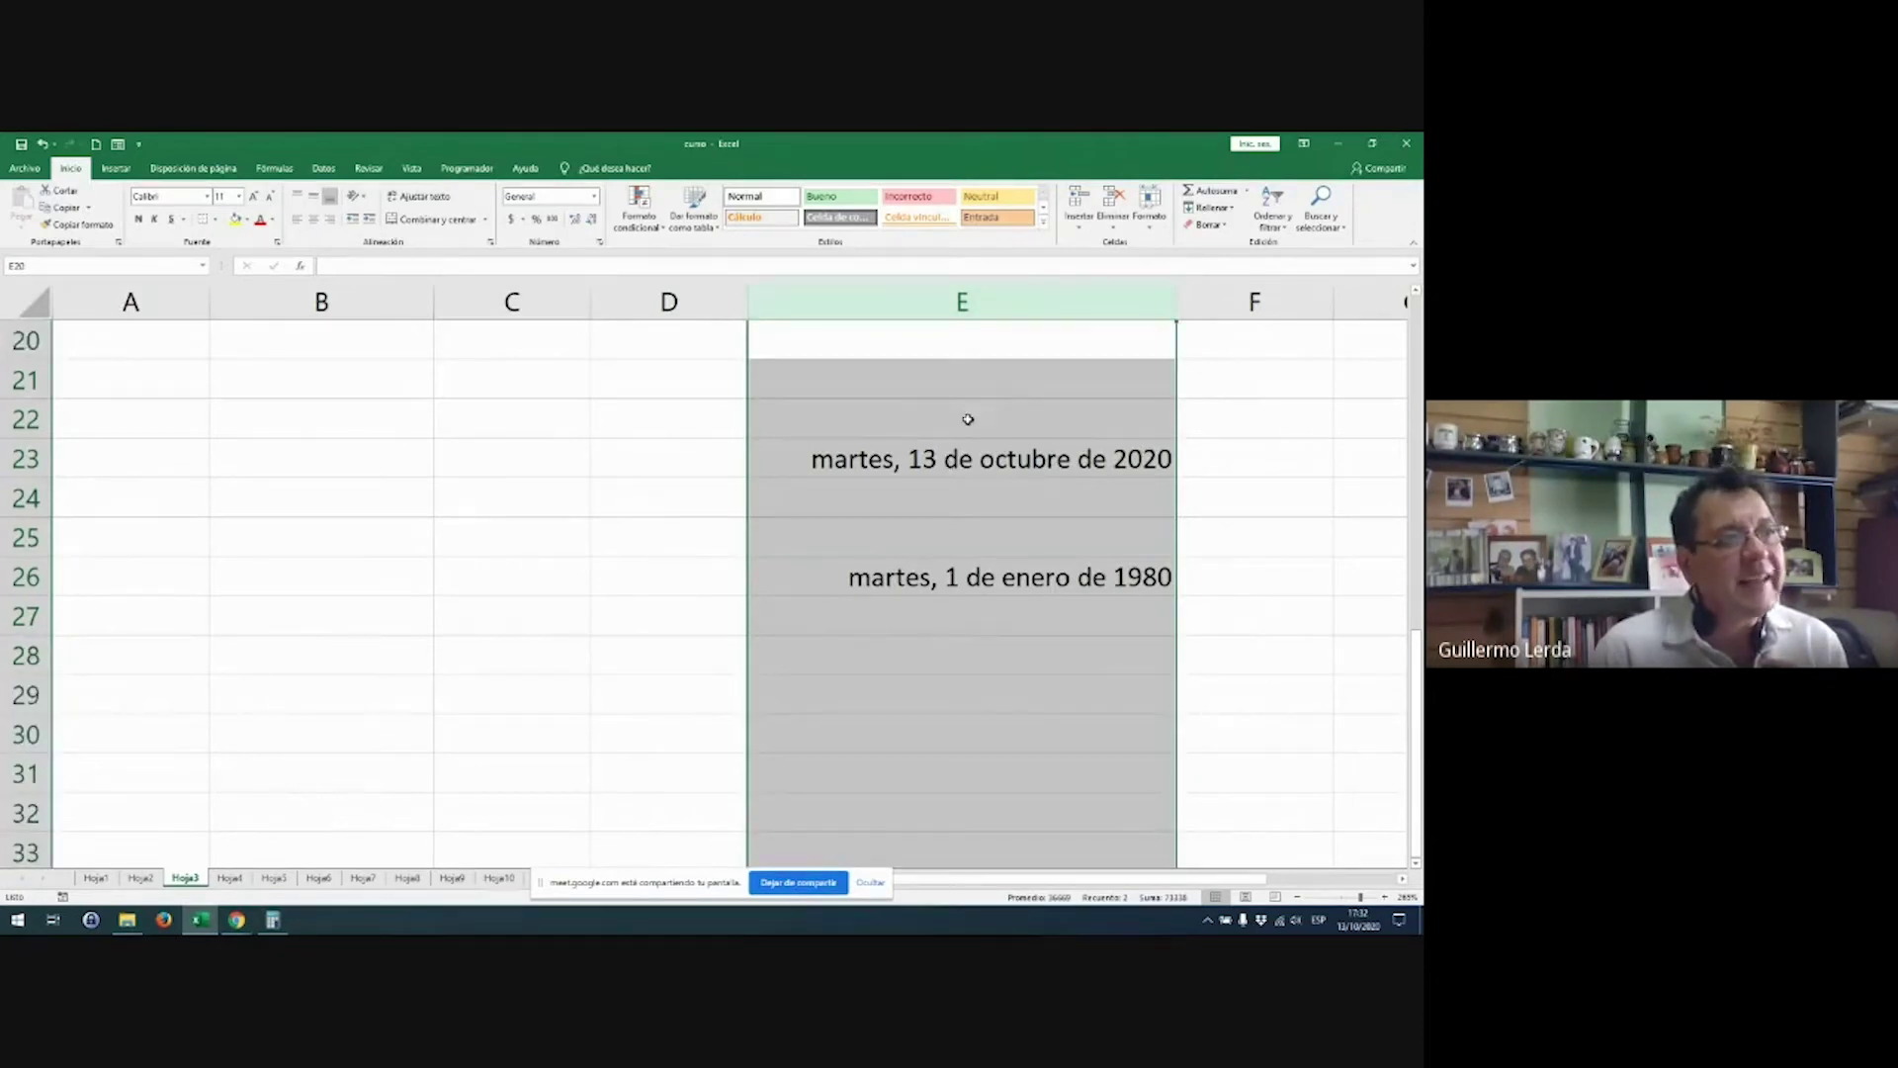
pyautogui.moveTo(968, 419); pyautogui.dragTo(982, 625)
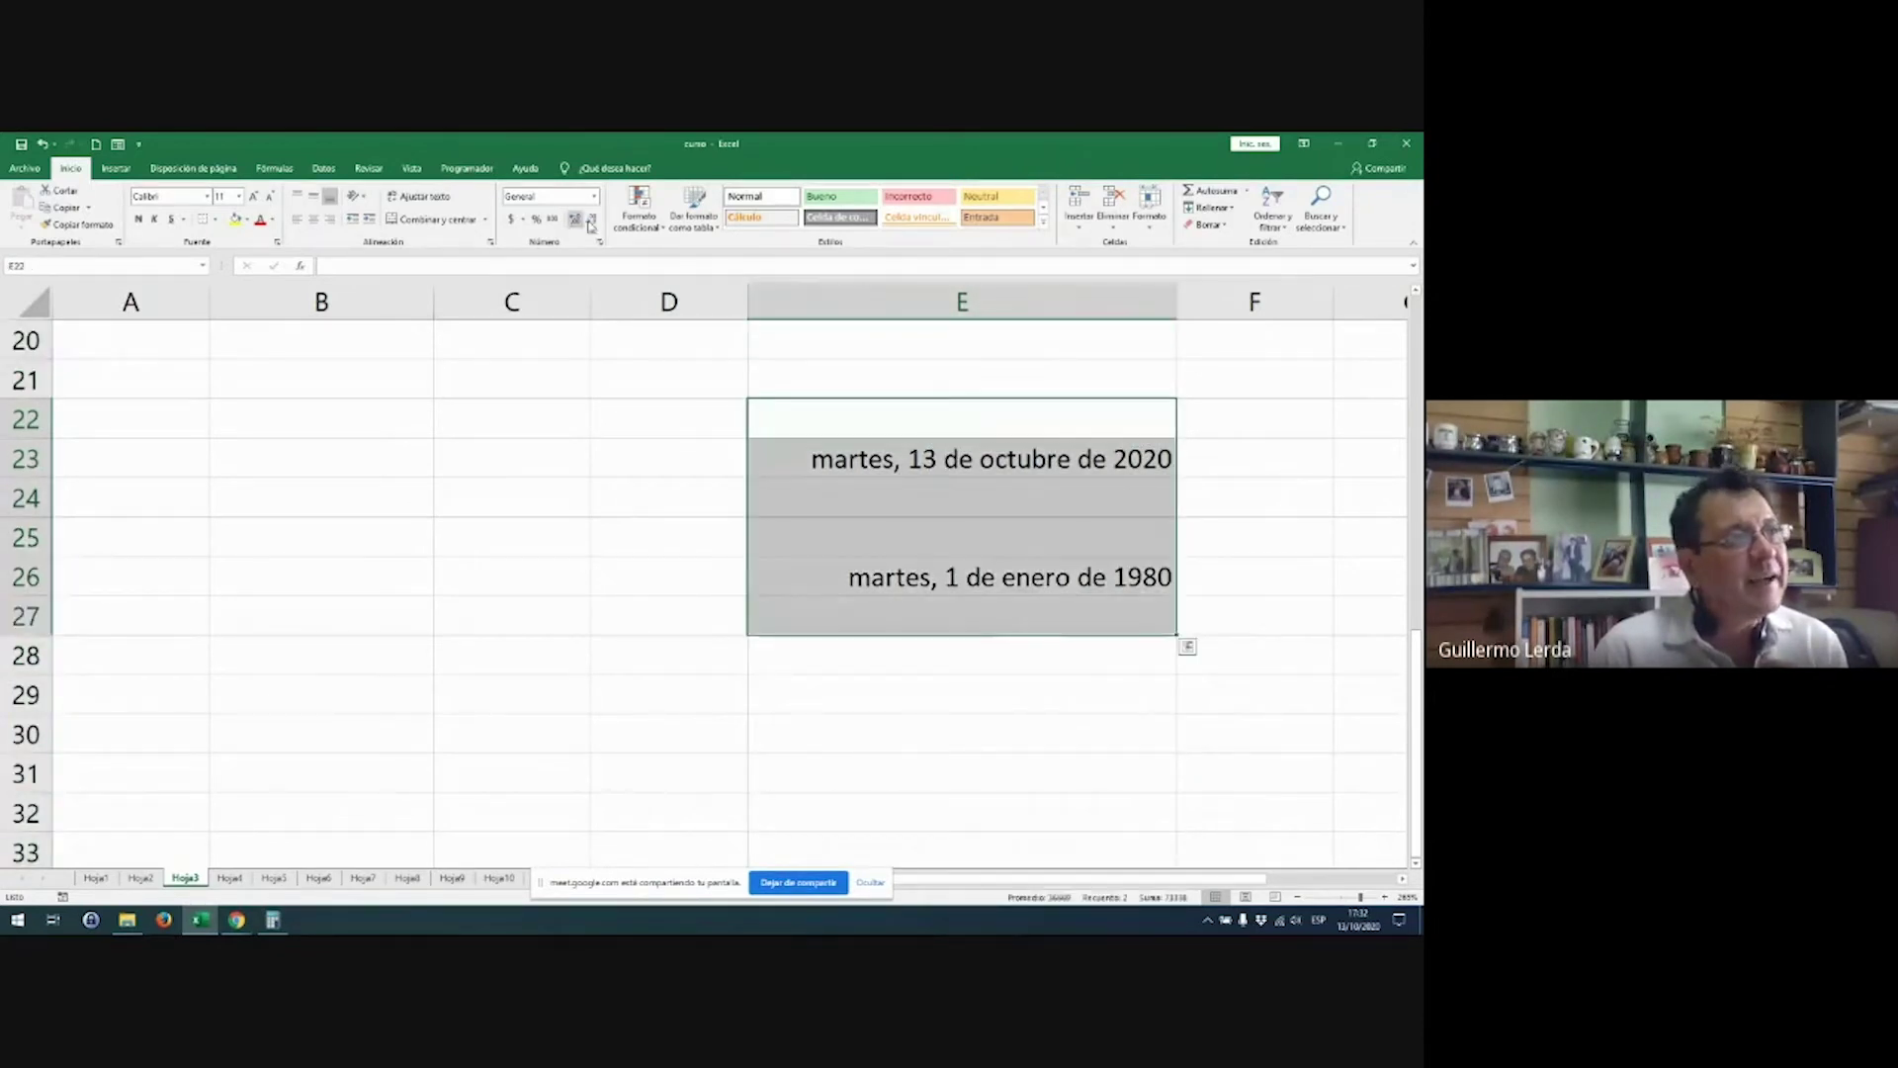
pyautogui.click(594, 196)
pyautogui.click(554, 225)
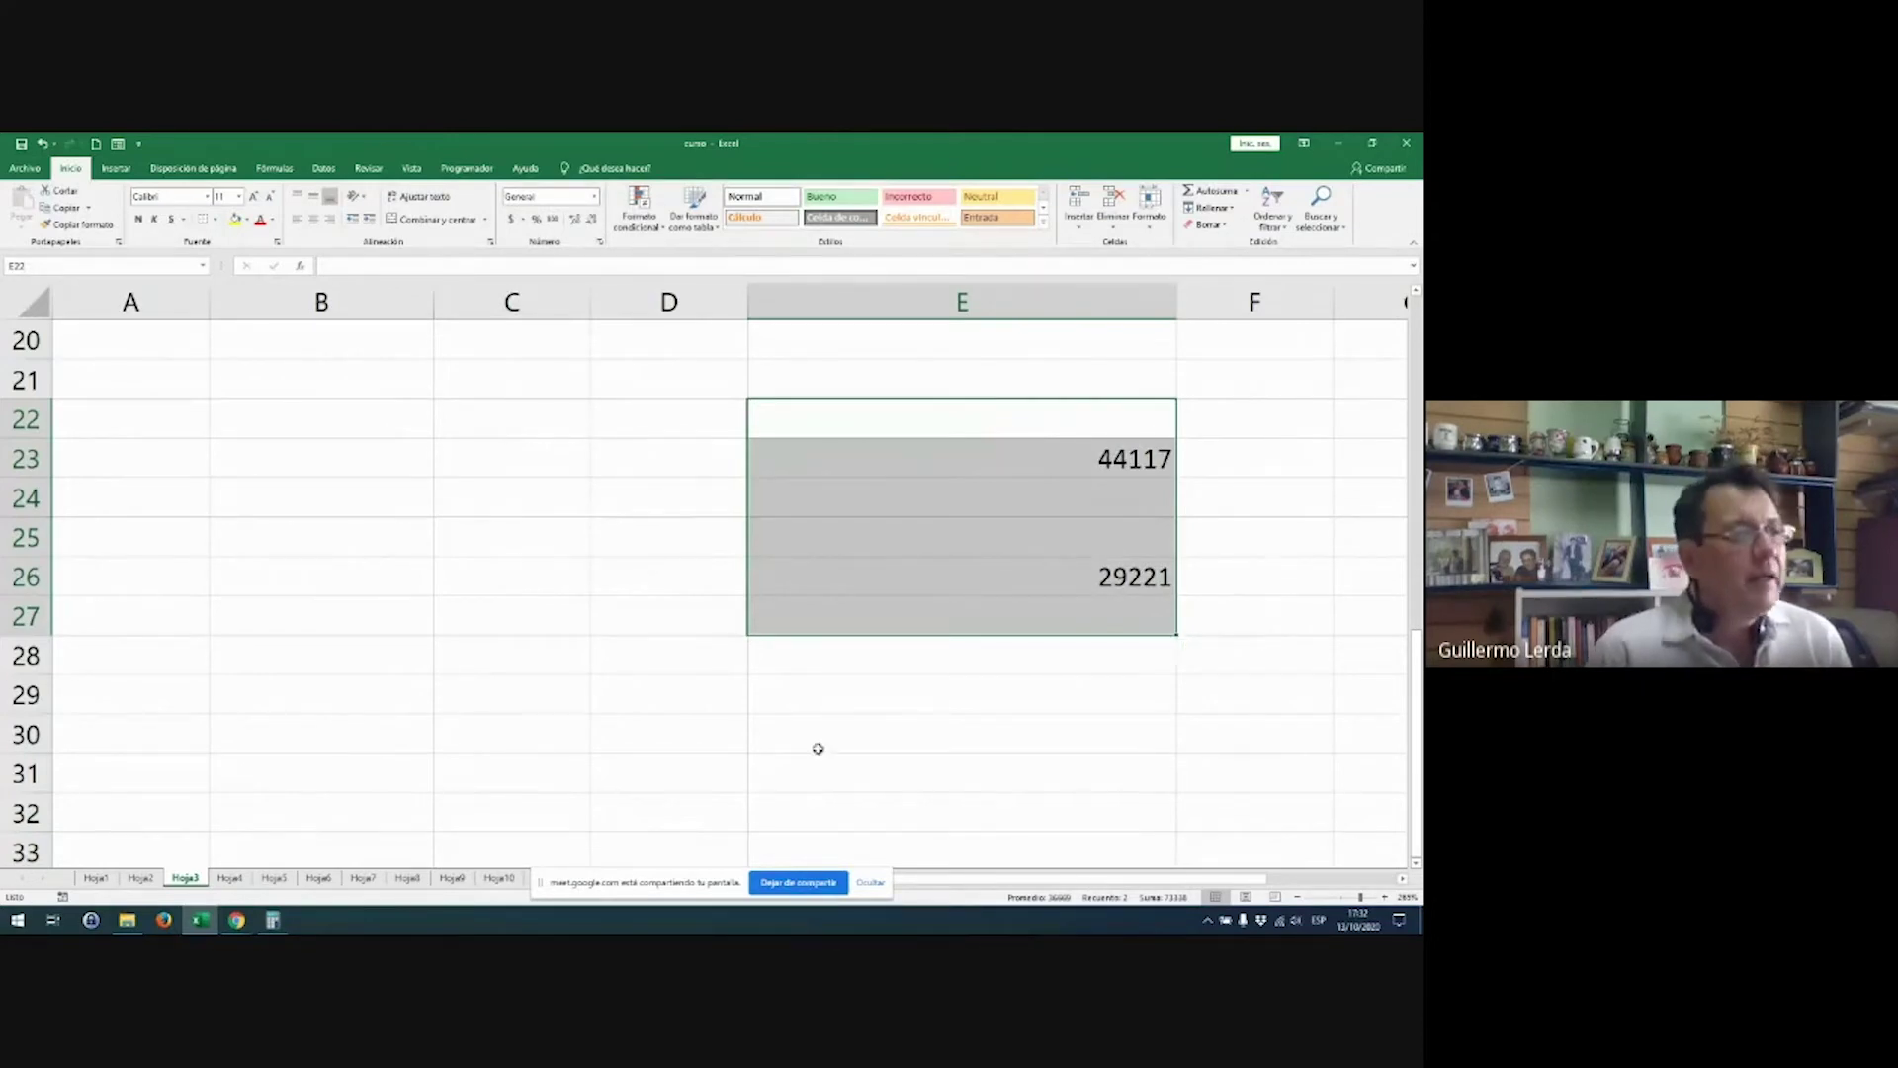
# Step: Switch to sheet Hoja2 and bring the number format examples in row 1 into view
pyautogui.click(230, 877)
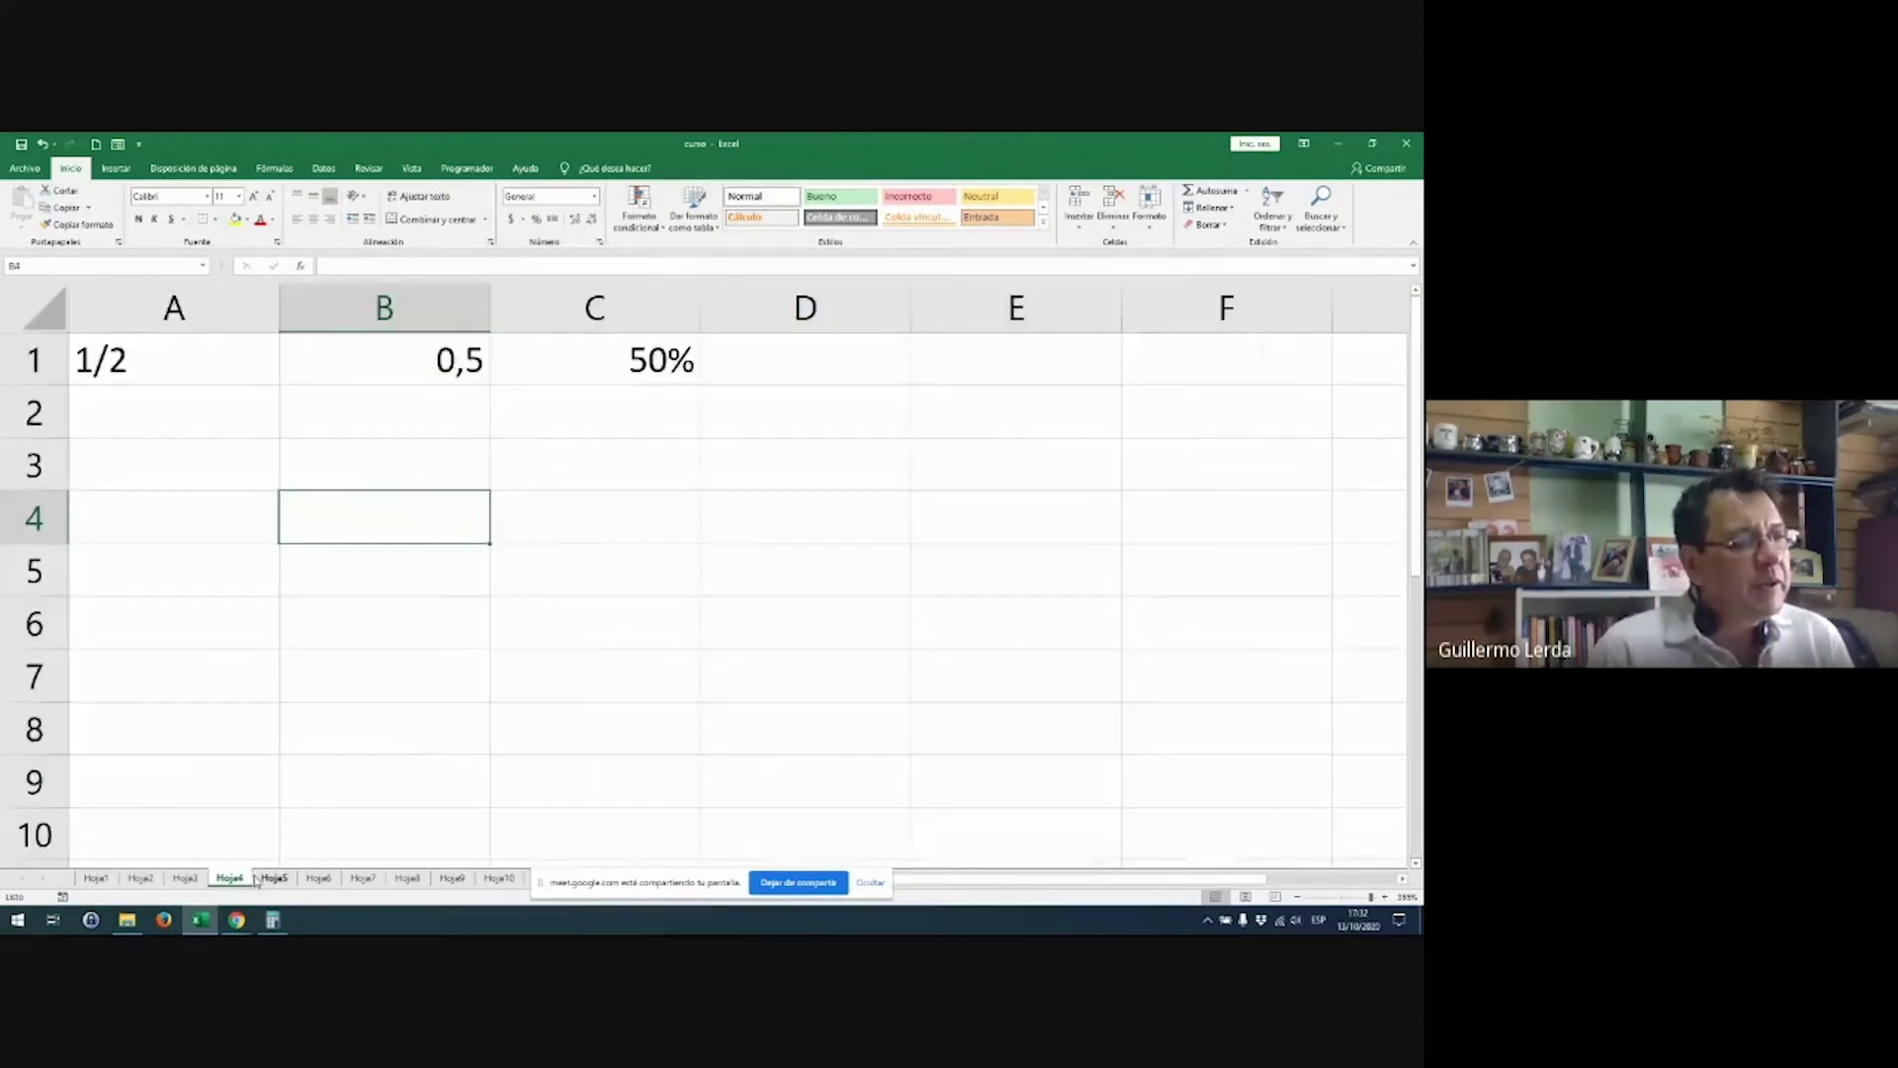
pyautogui.click(363, 878)
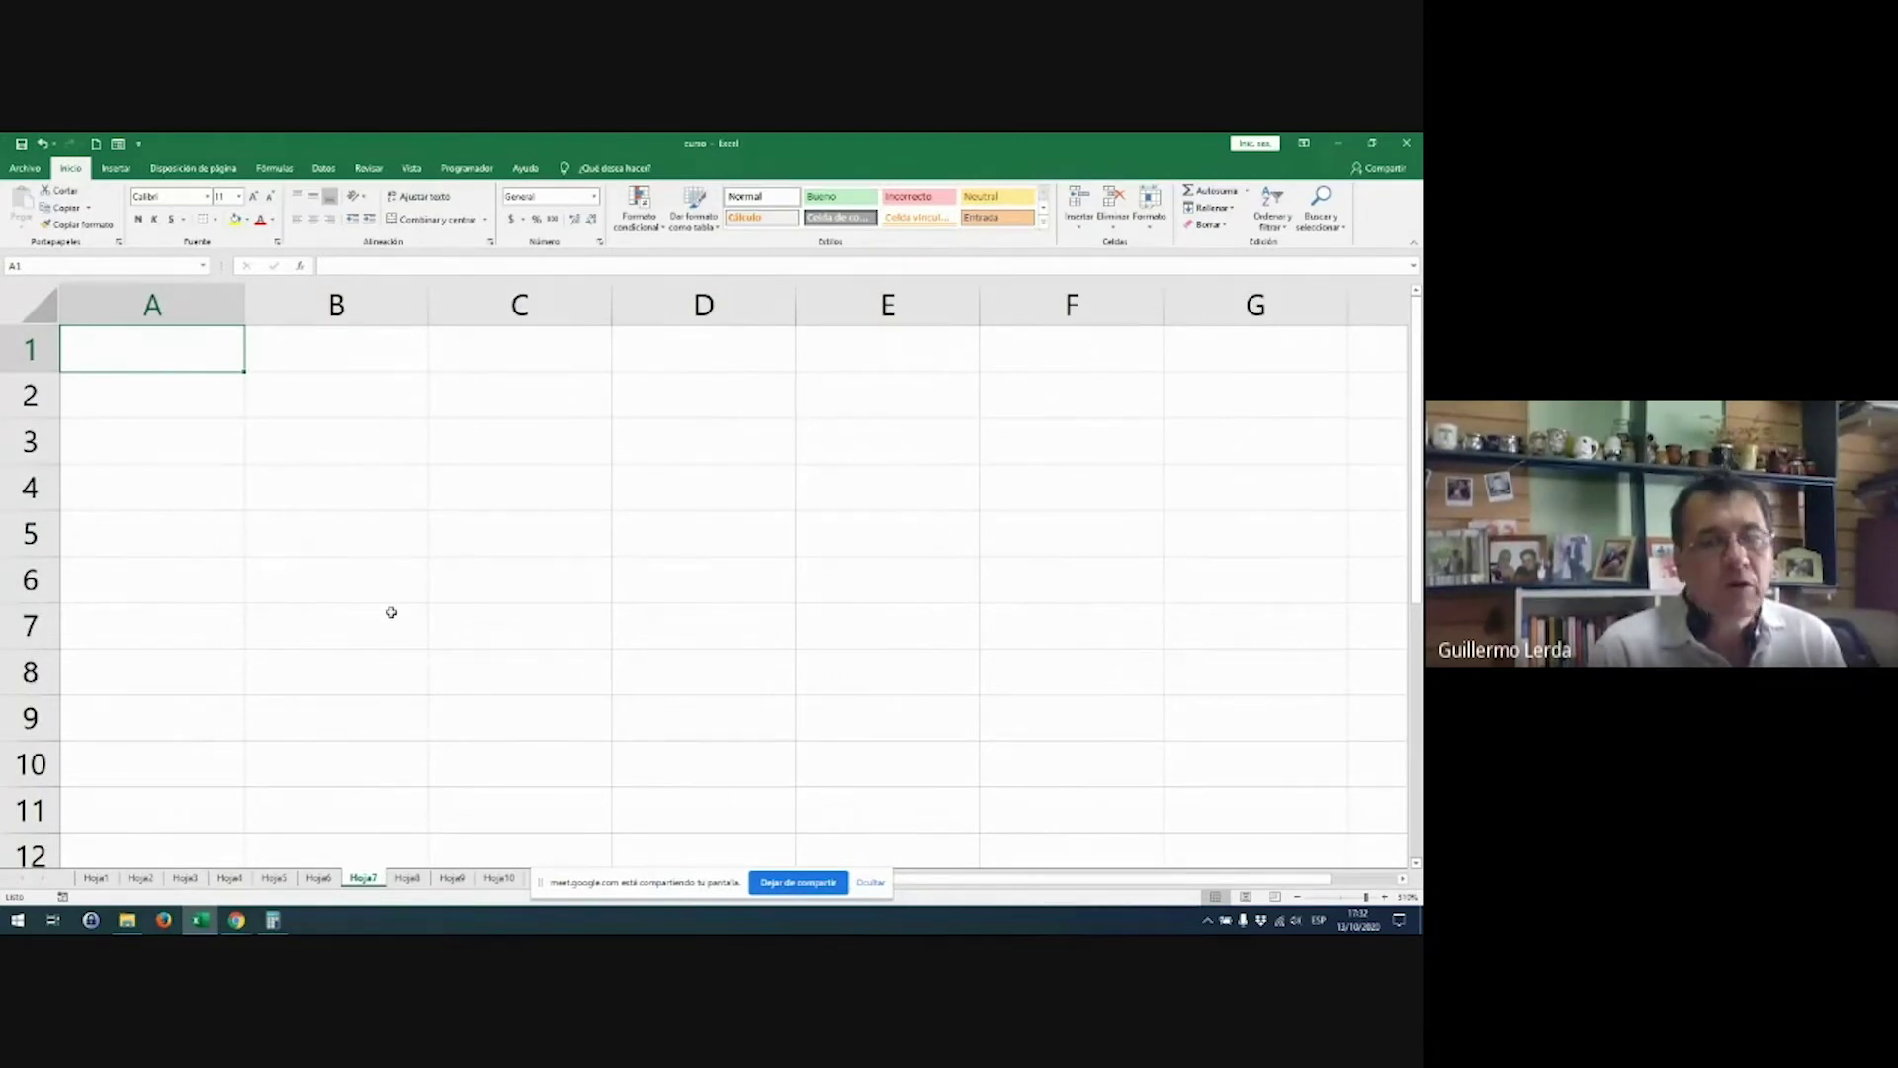
pyautogui.click(148, 881)
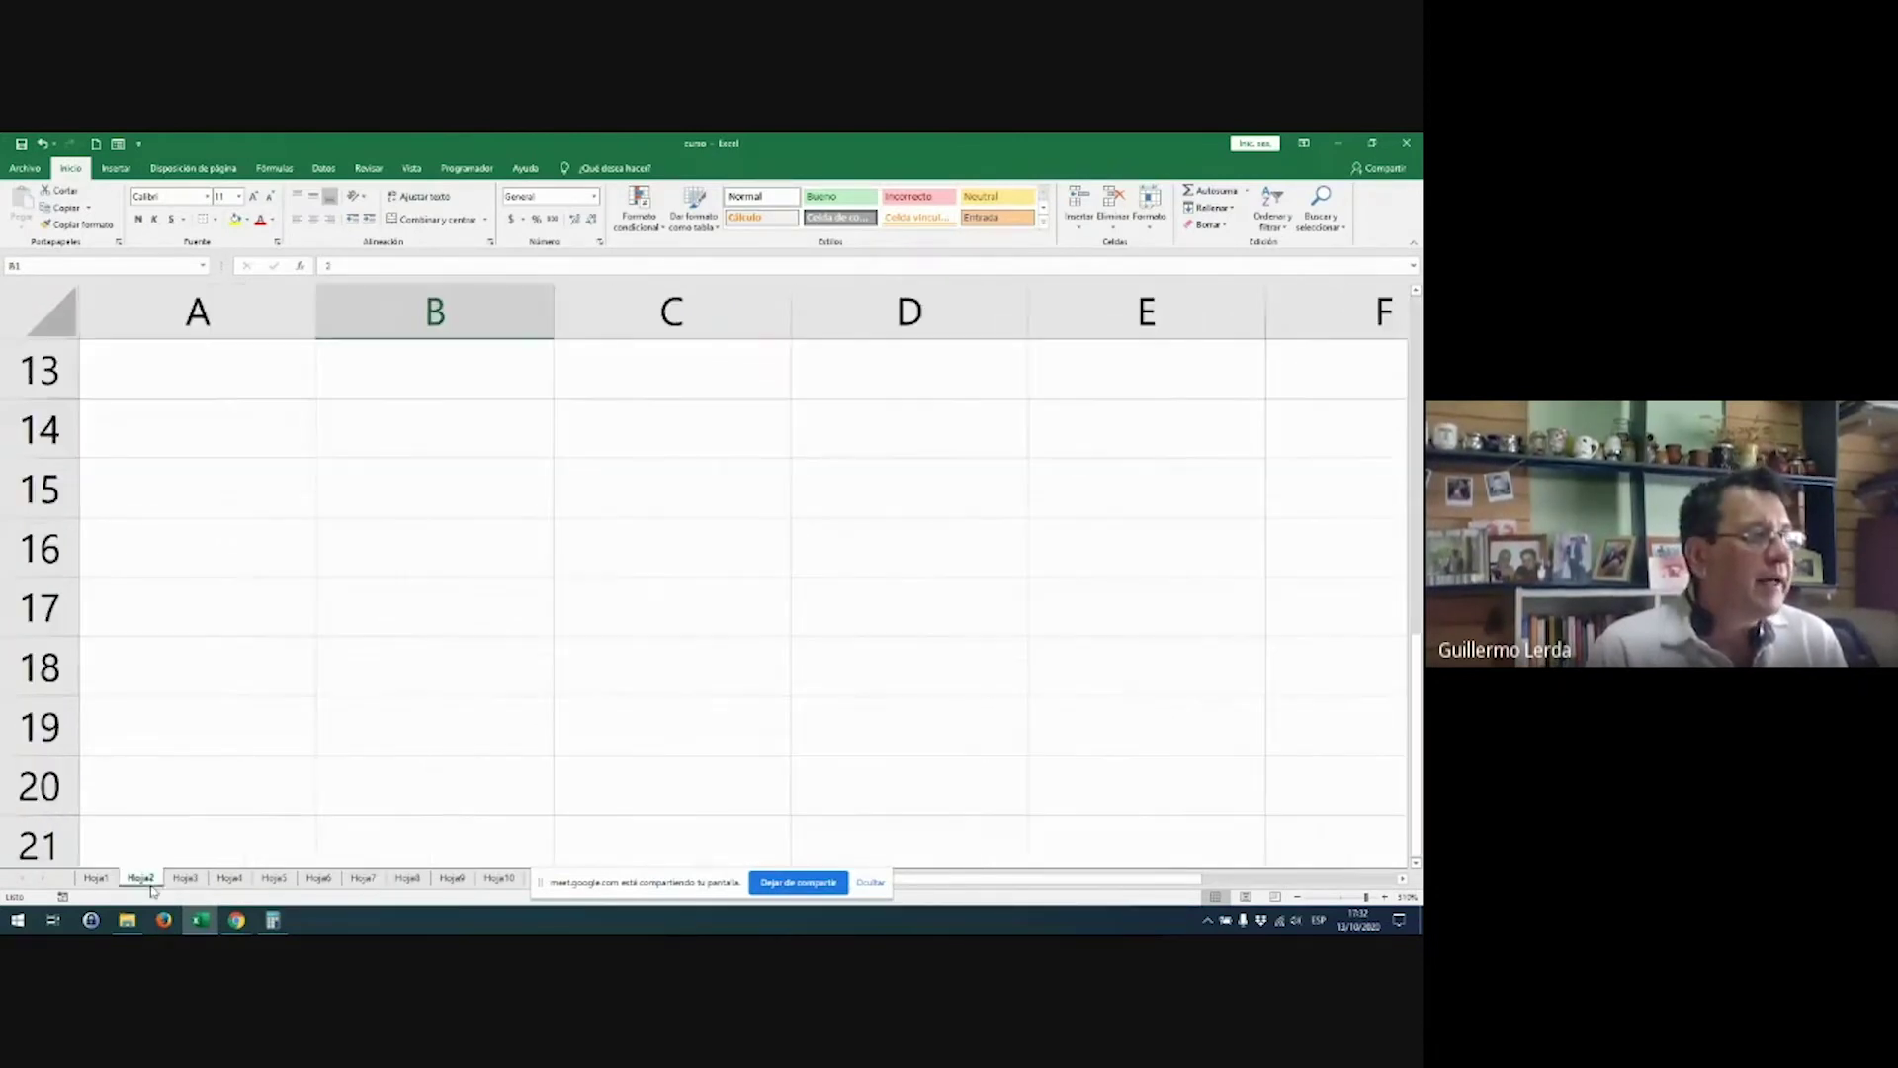
pyautogui.scroll(4, 301, 768)
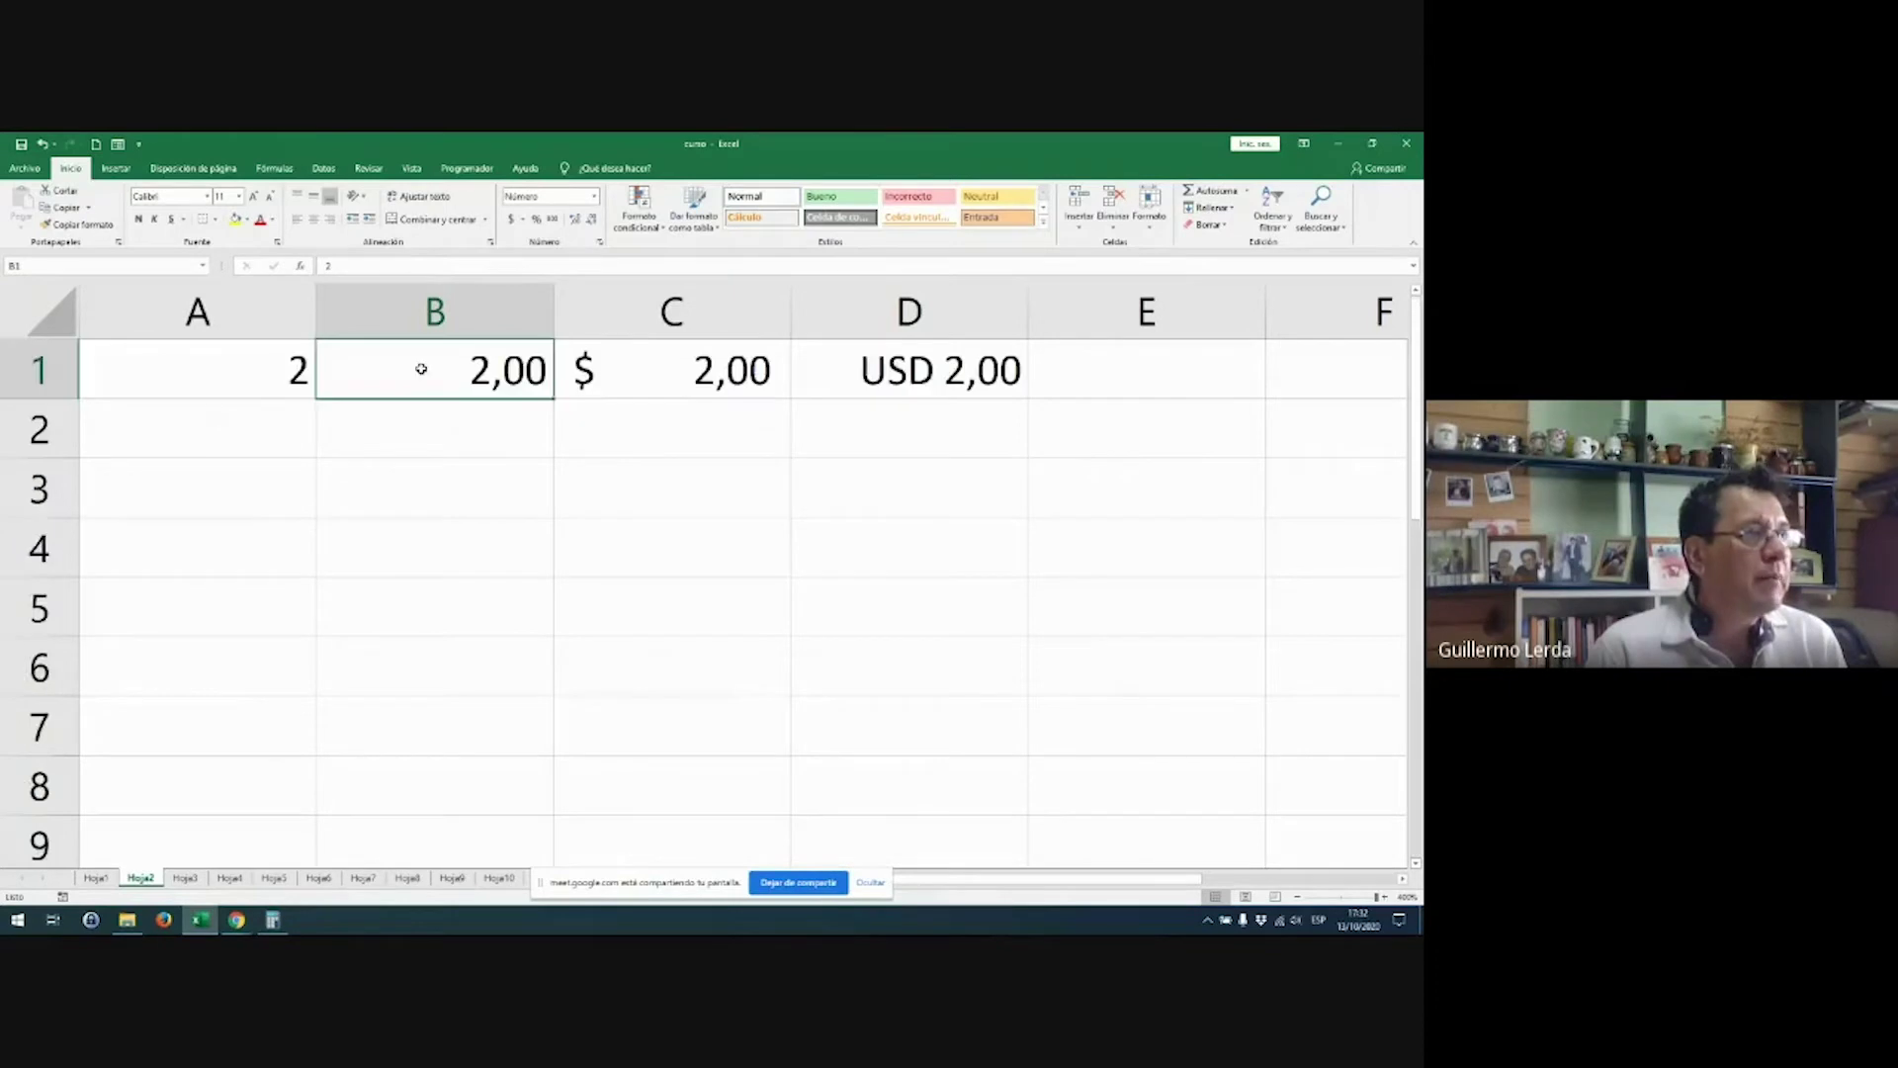
# Step: Format cell B1 as Number with 3 decimal places and the thousands separator turned on
pyautogui.click(599, 244)
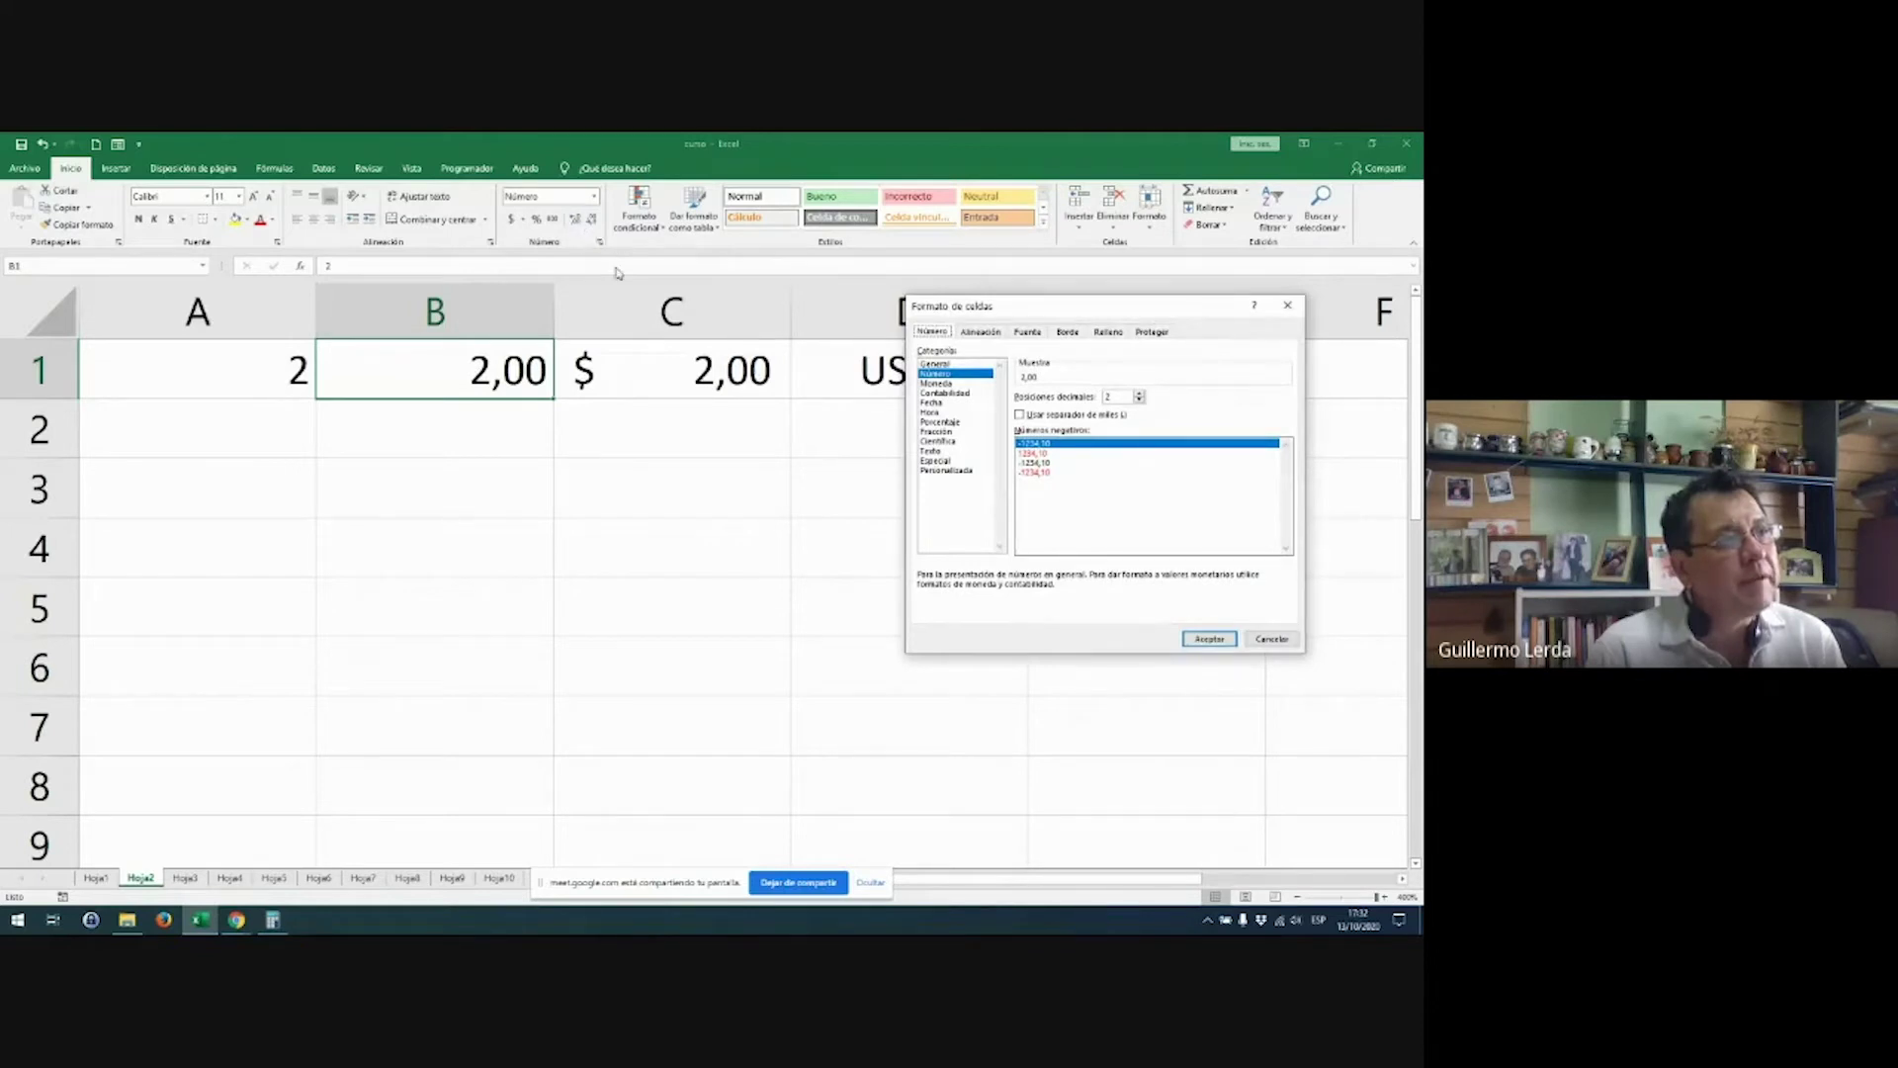
pyautogui.click(1140, 394)
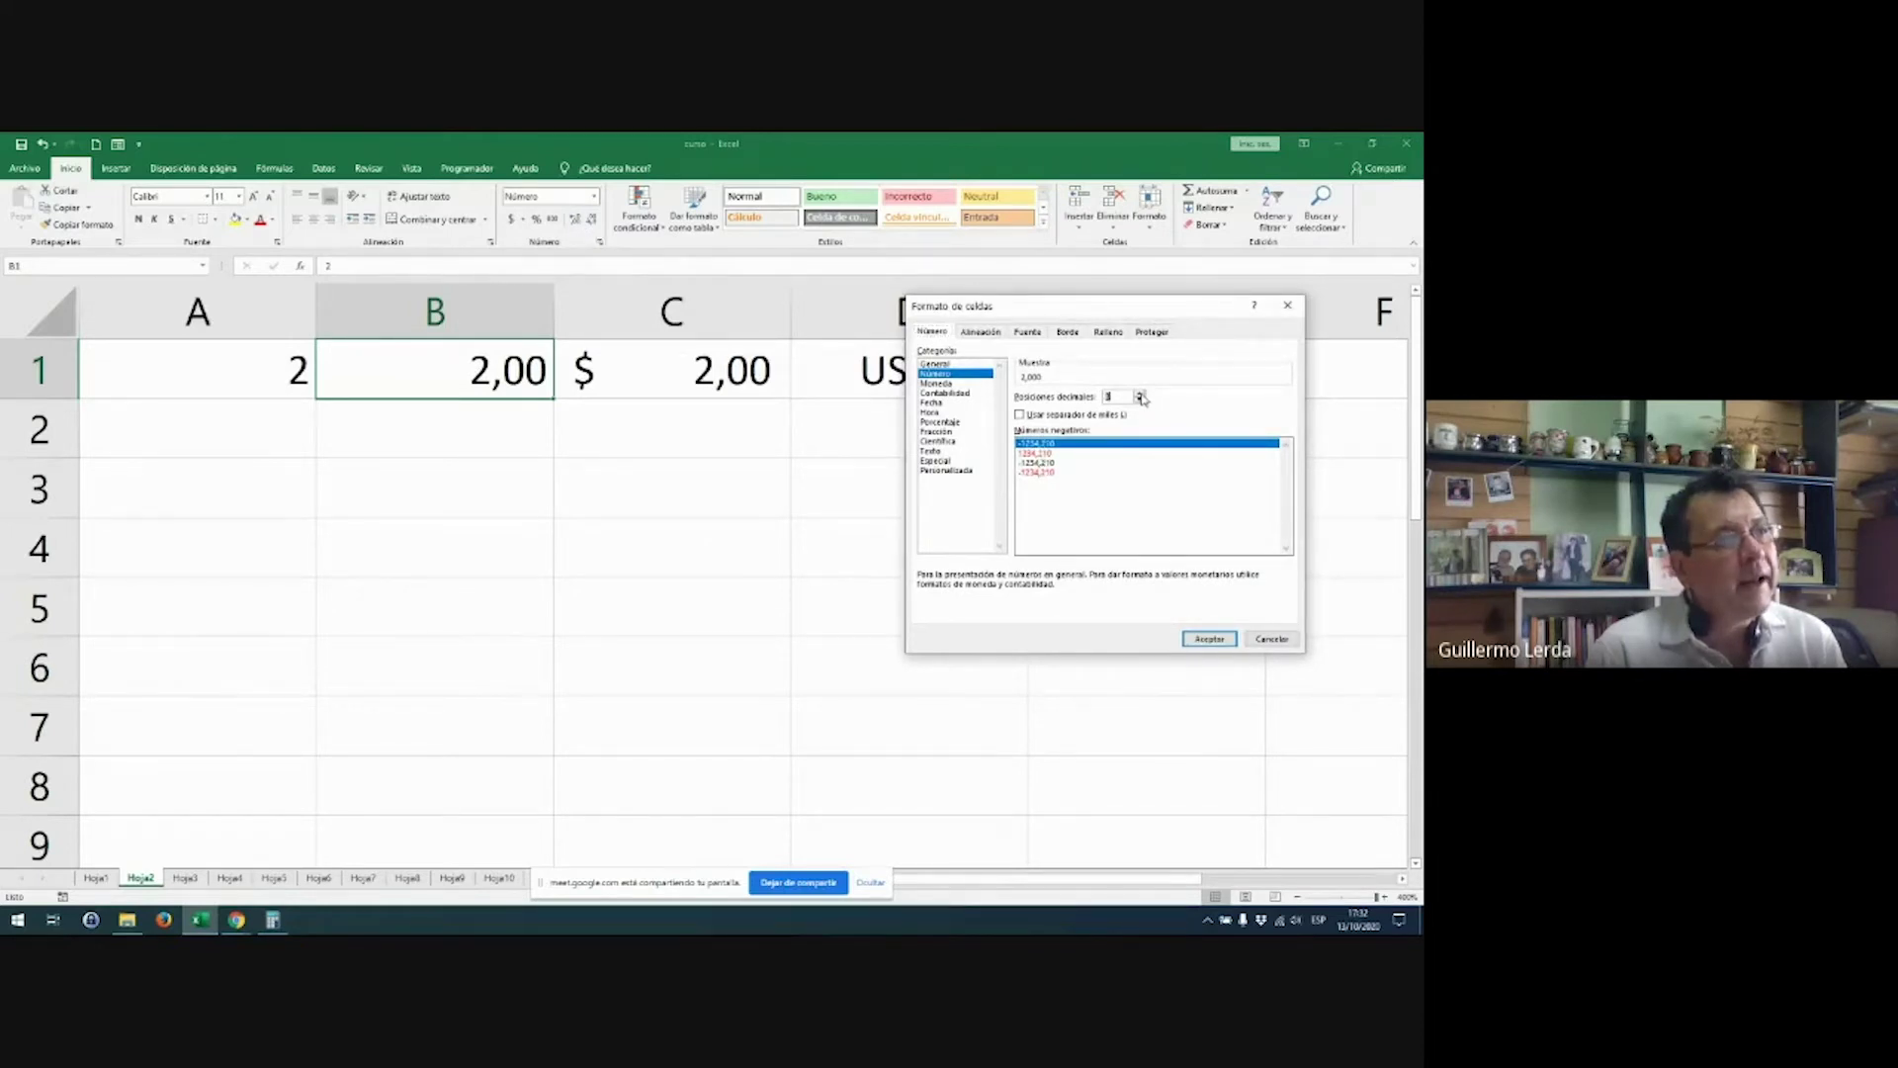
pyautogui.click(1139, 394)
pyautogui.click(1139, 395)
pyautogui.click(1140, 395)
pyautogui.click(1140, 400)
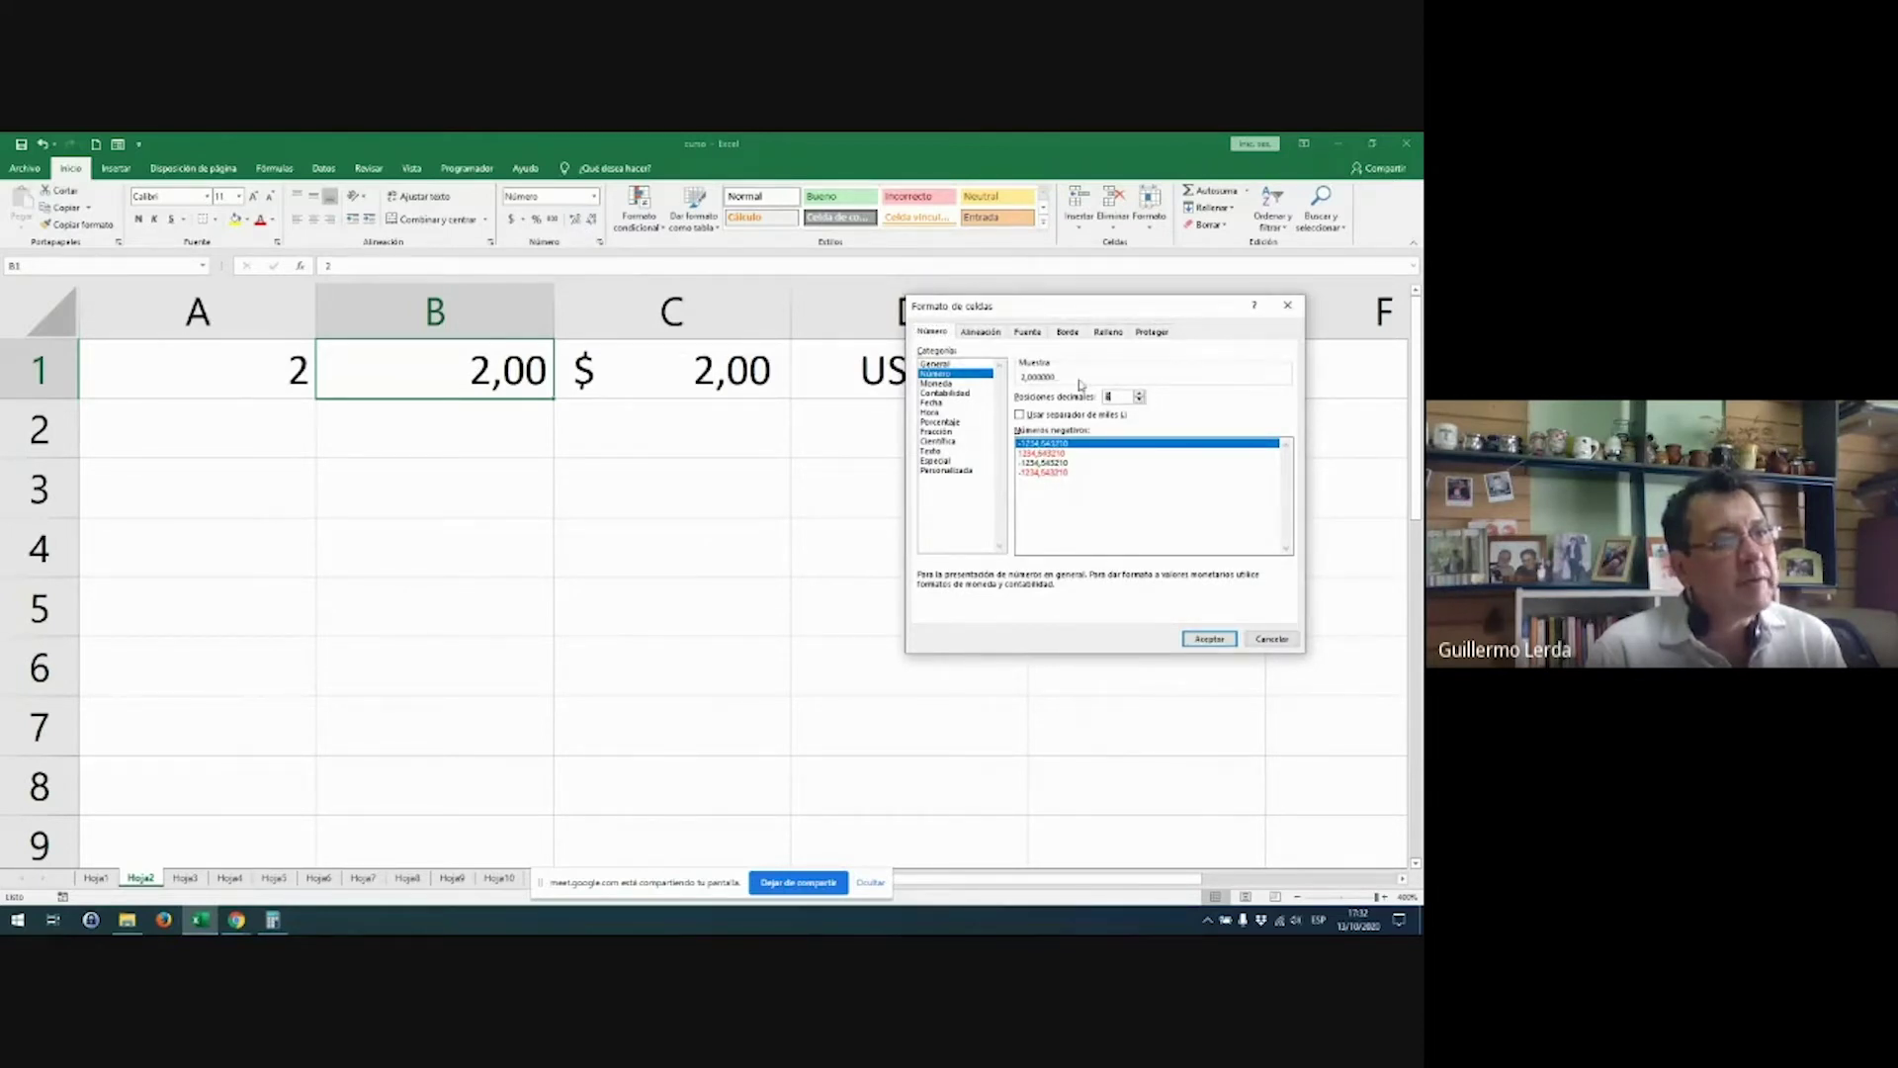
pyautogui.click(1068, 417)
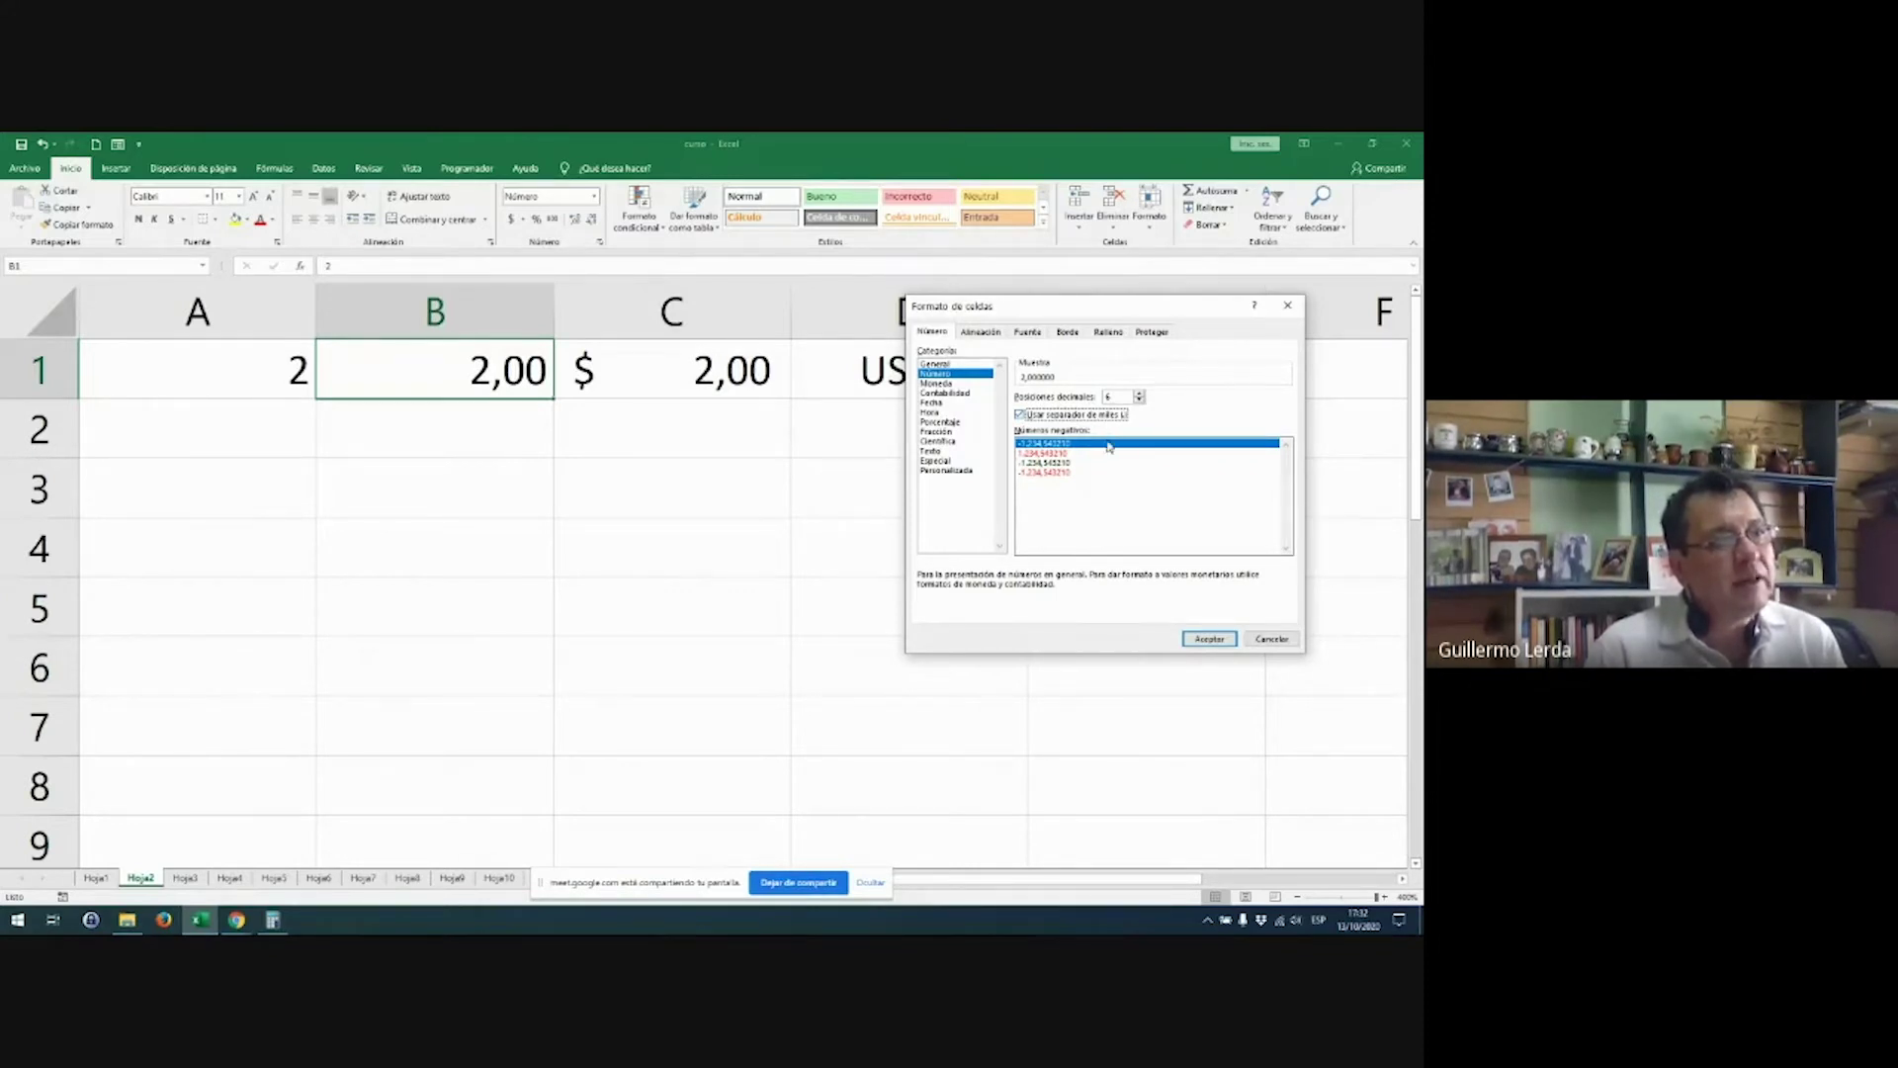
pyautogui.click(1138, 400)
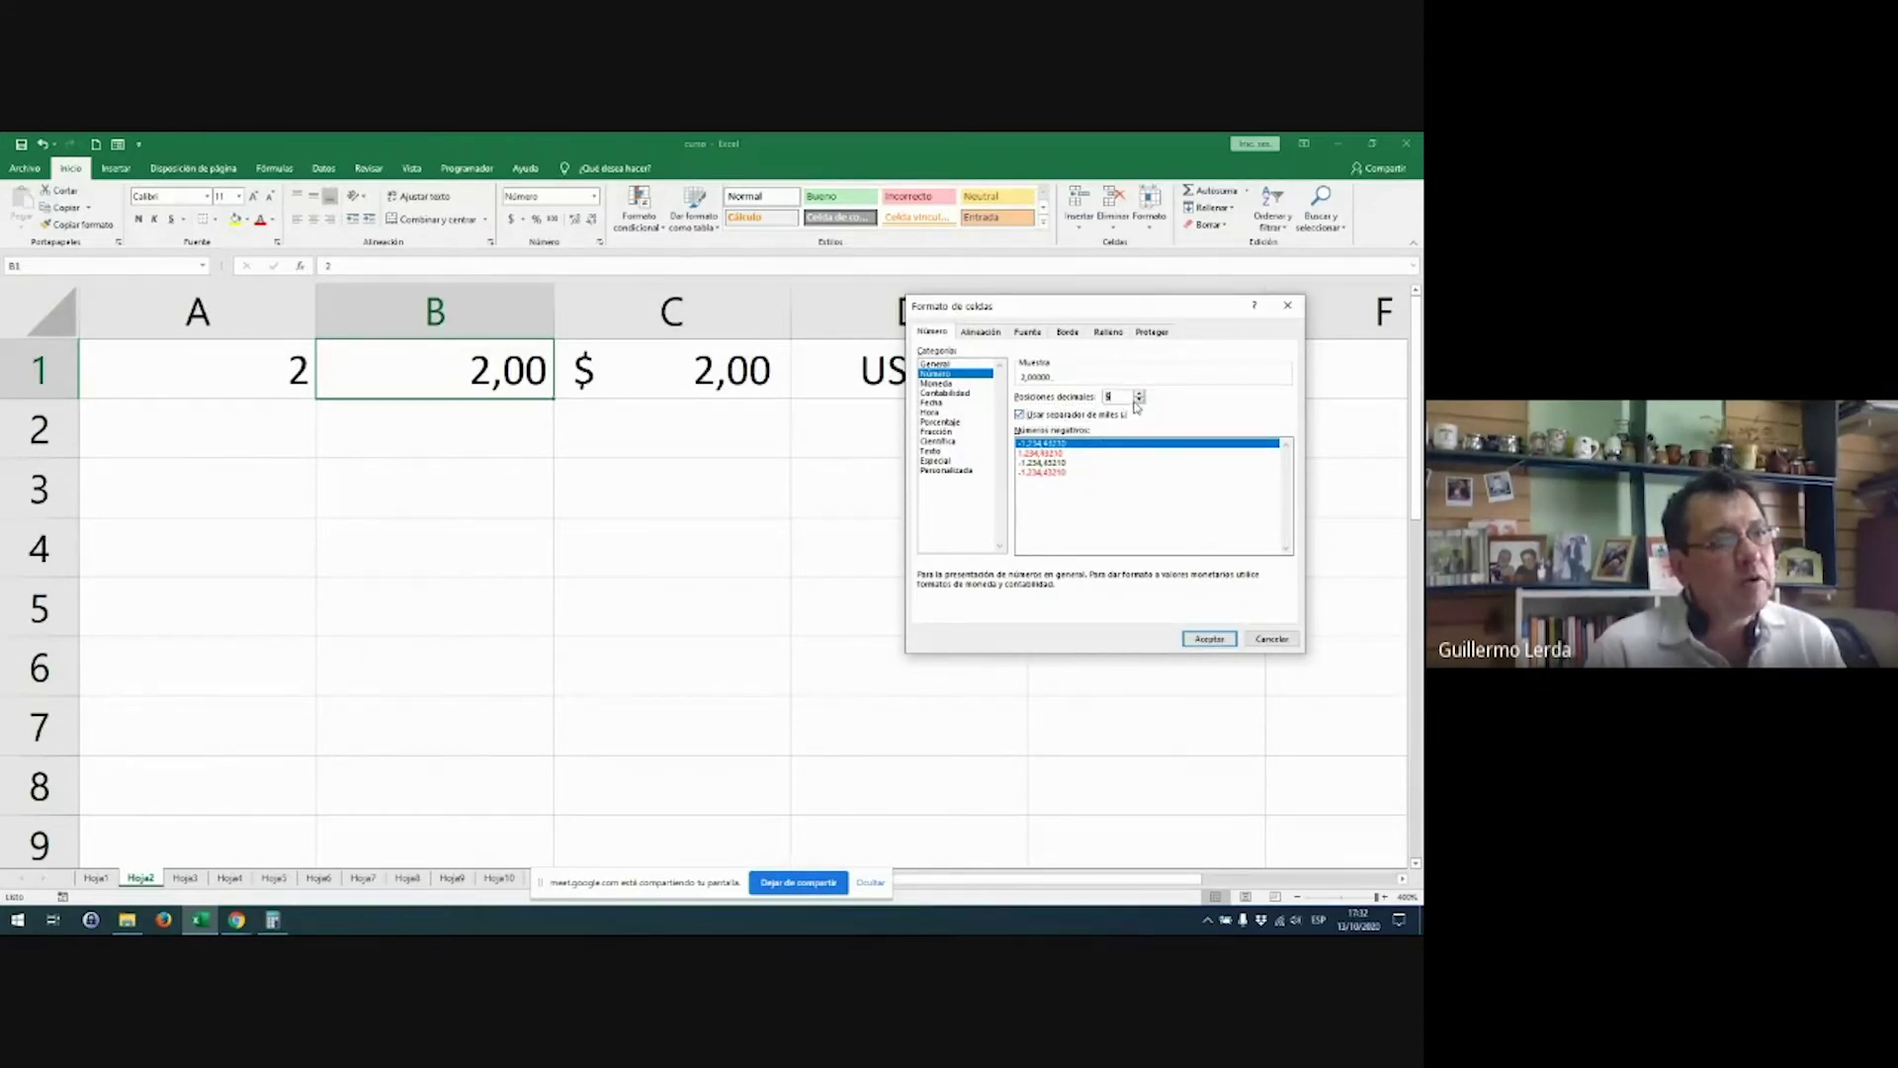
pyautogui.click(1137, 400)
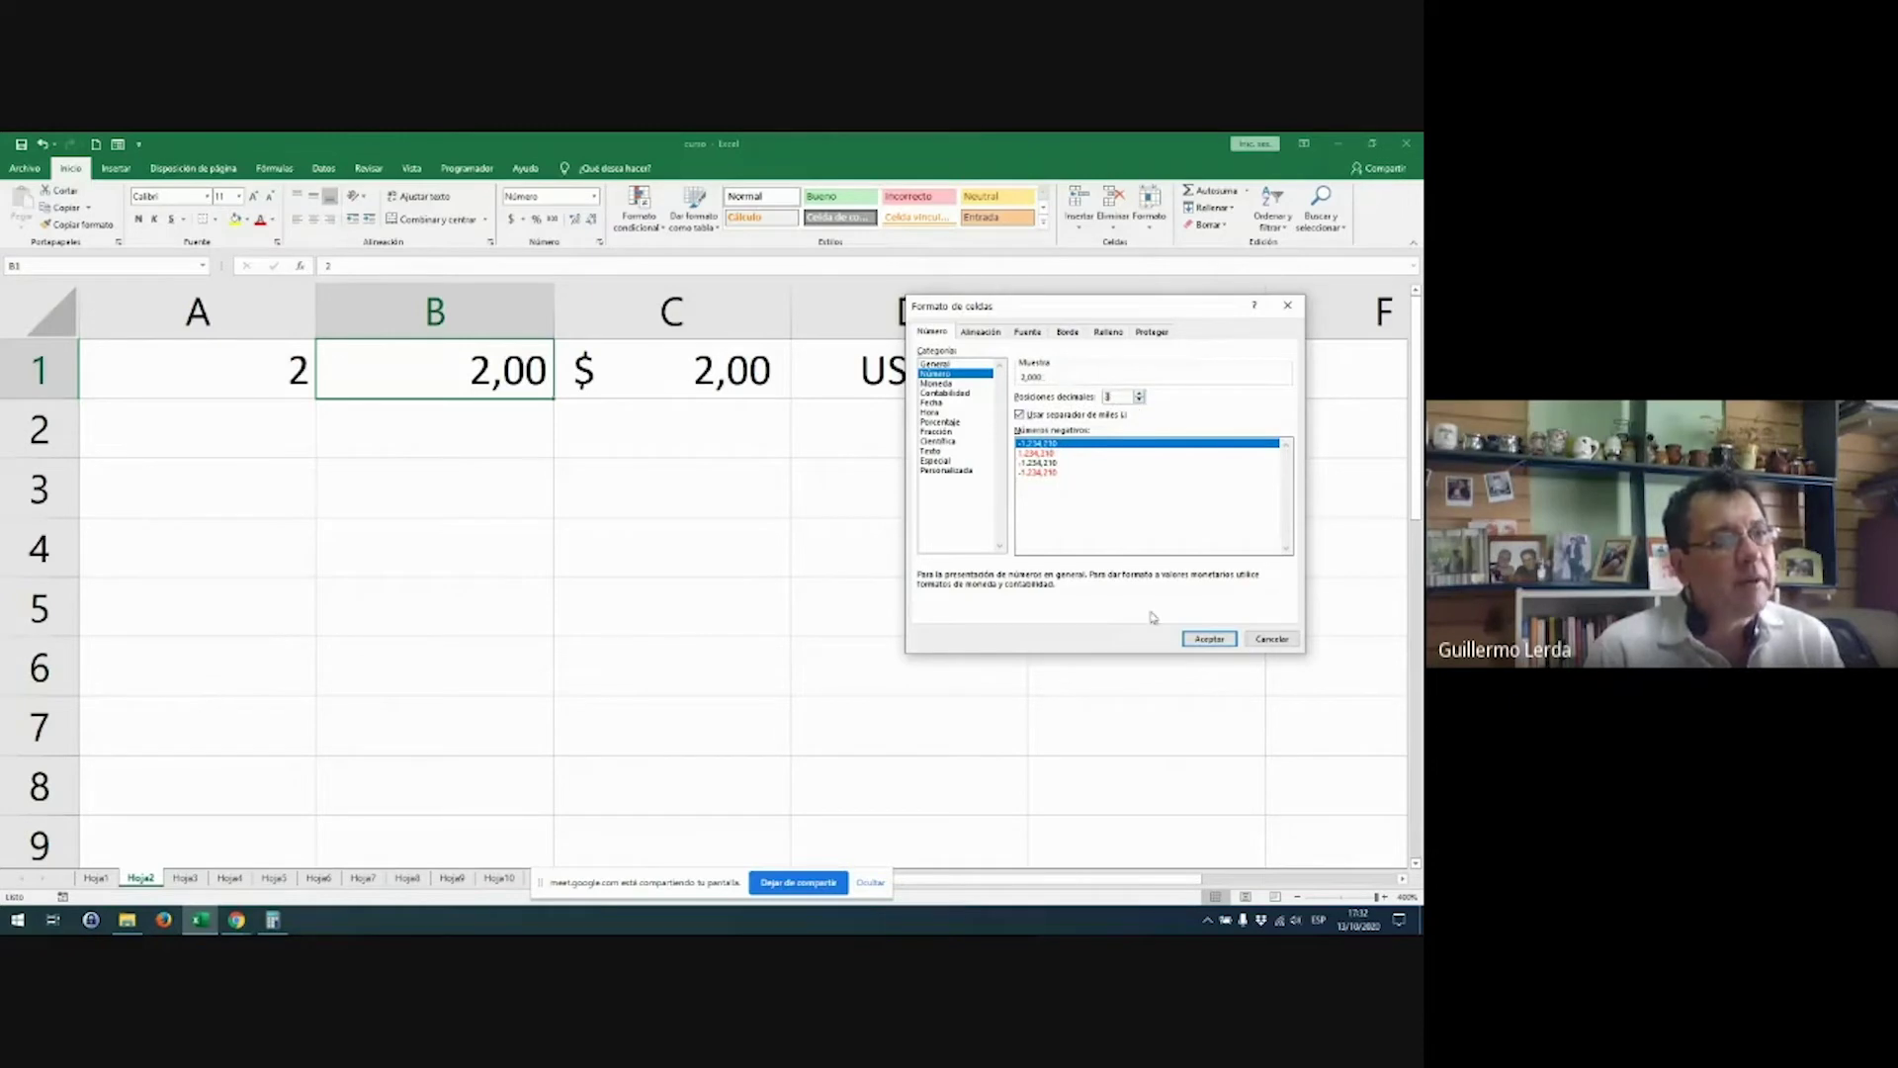
pyautogui.click(1204, 640)
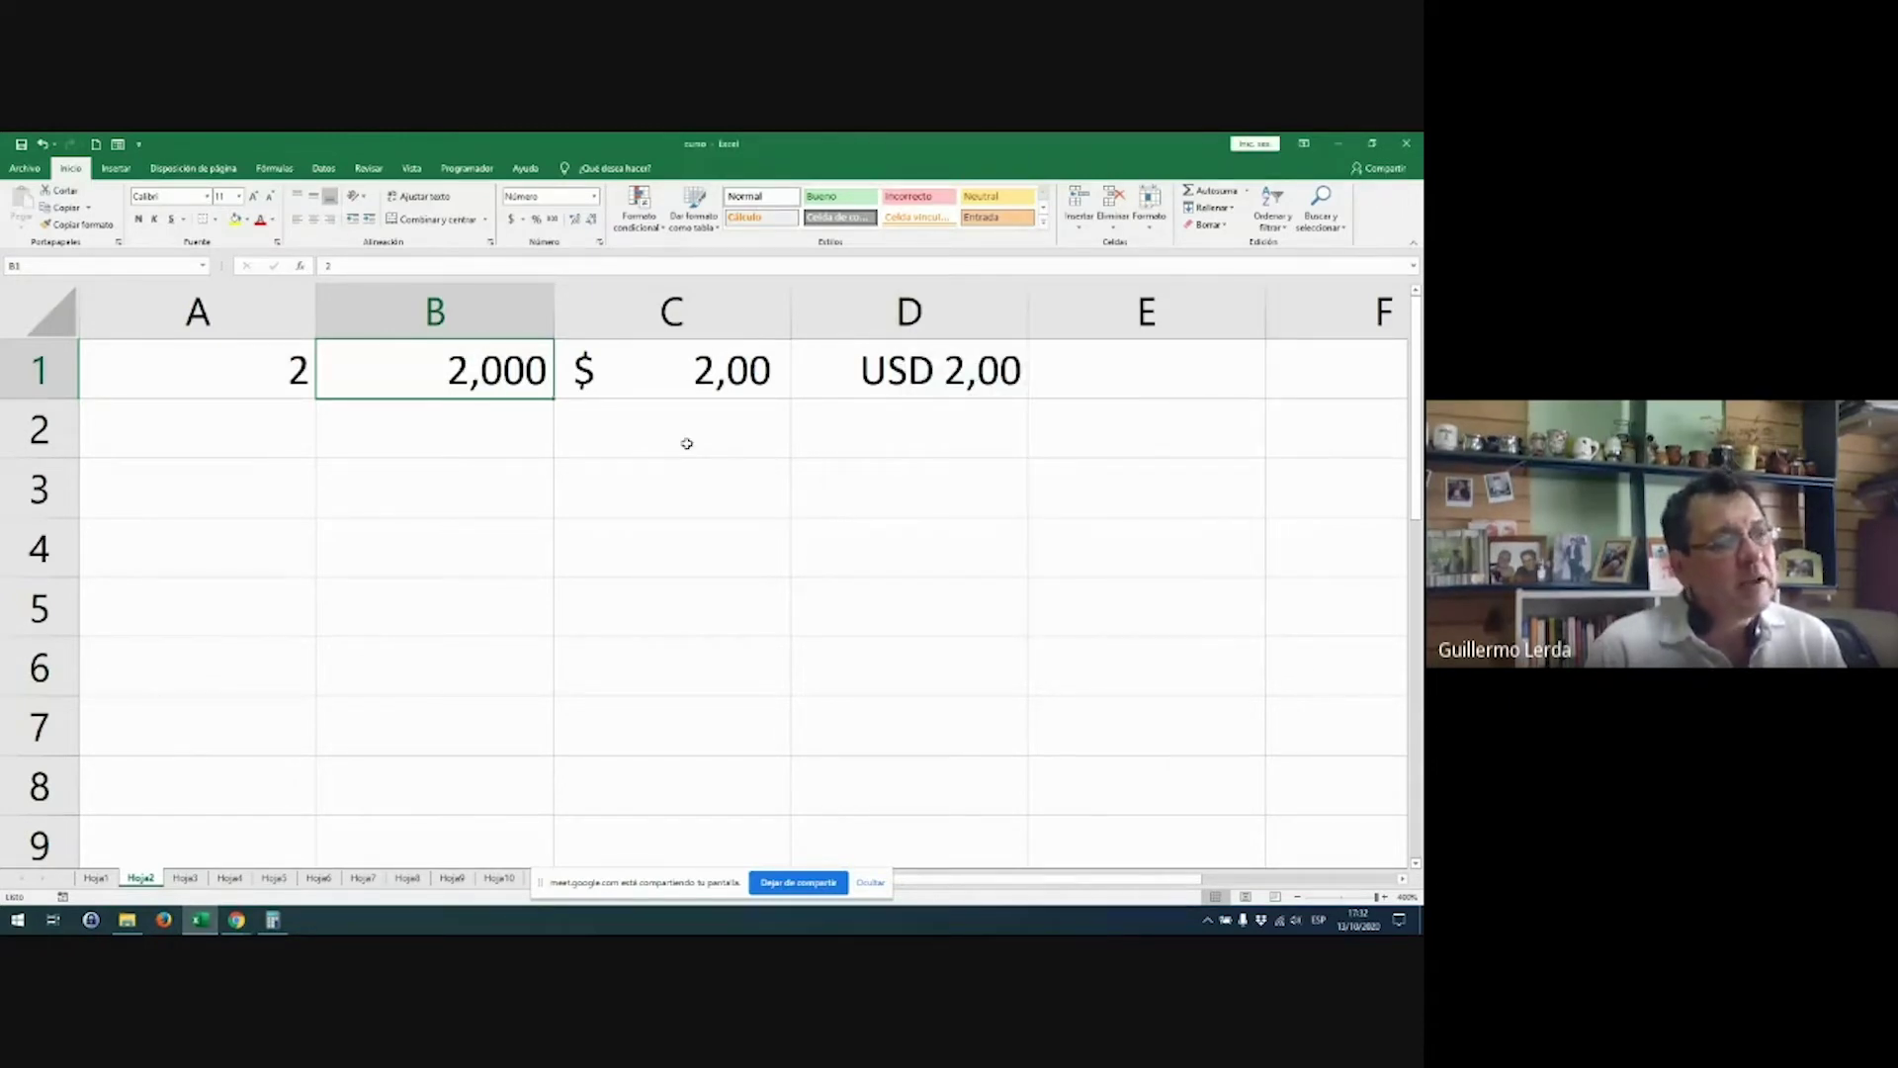
# Step: Enter 1000000 in B1 and widen column B to leave room around the number
pyautogui.write('1000000')
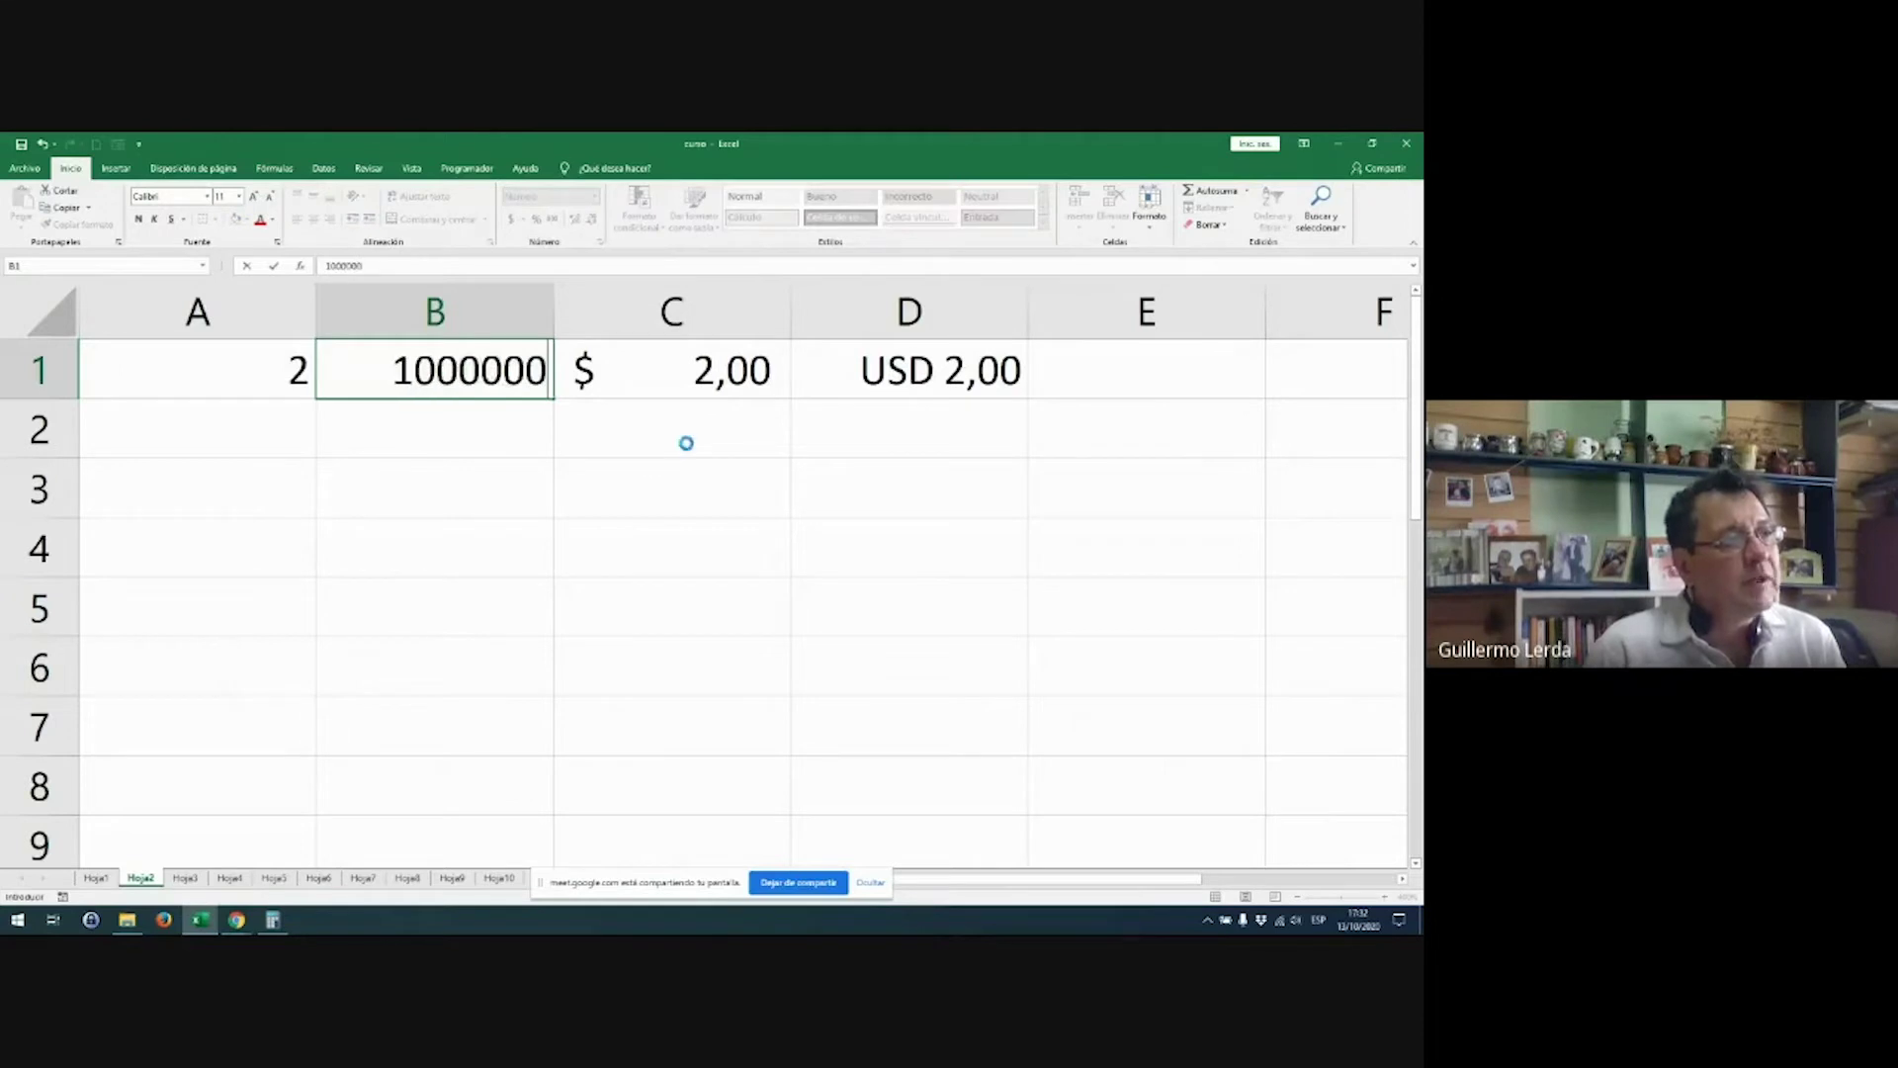
pyautogui.press('Return')
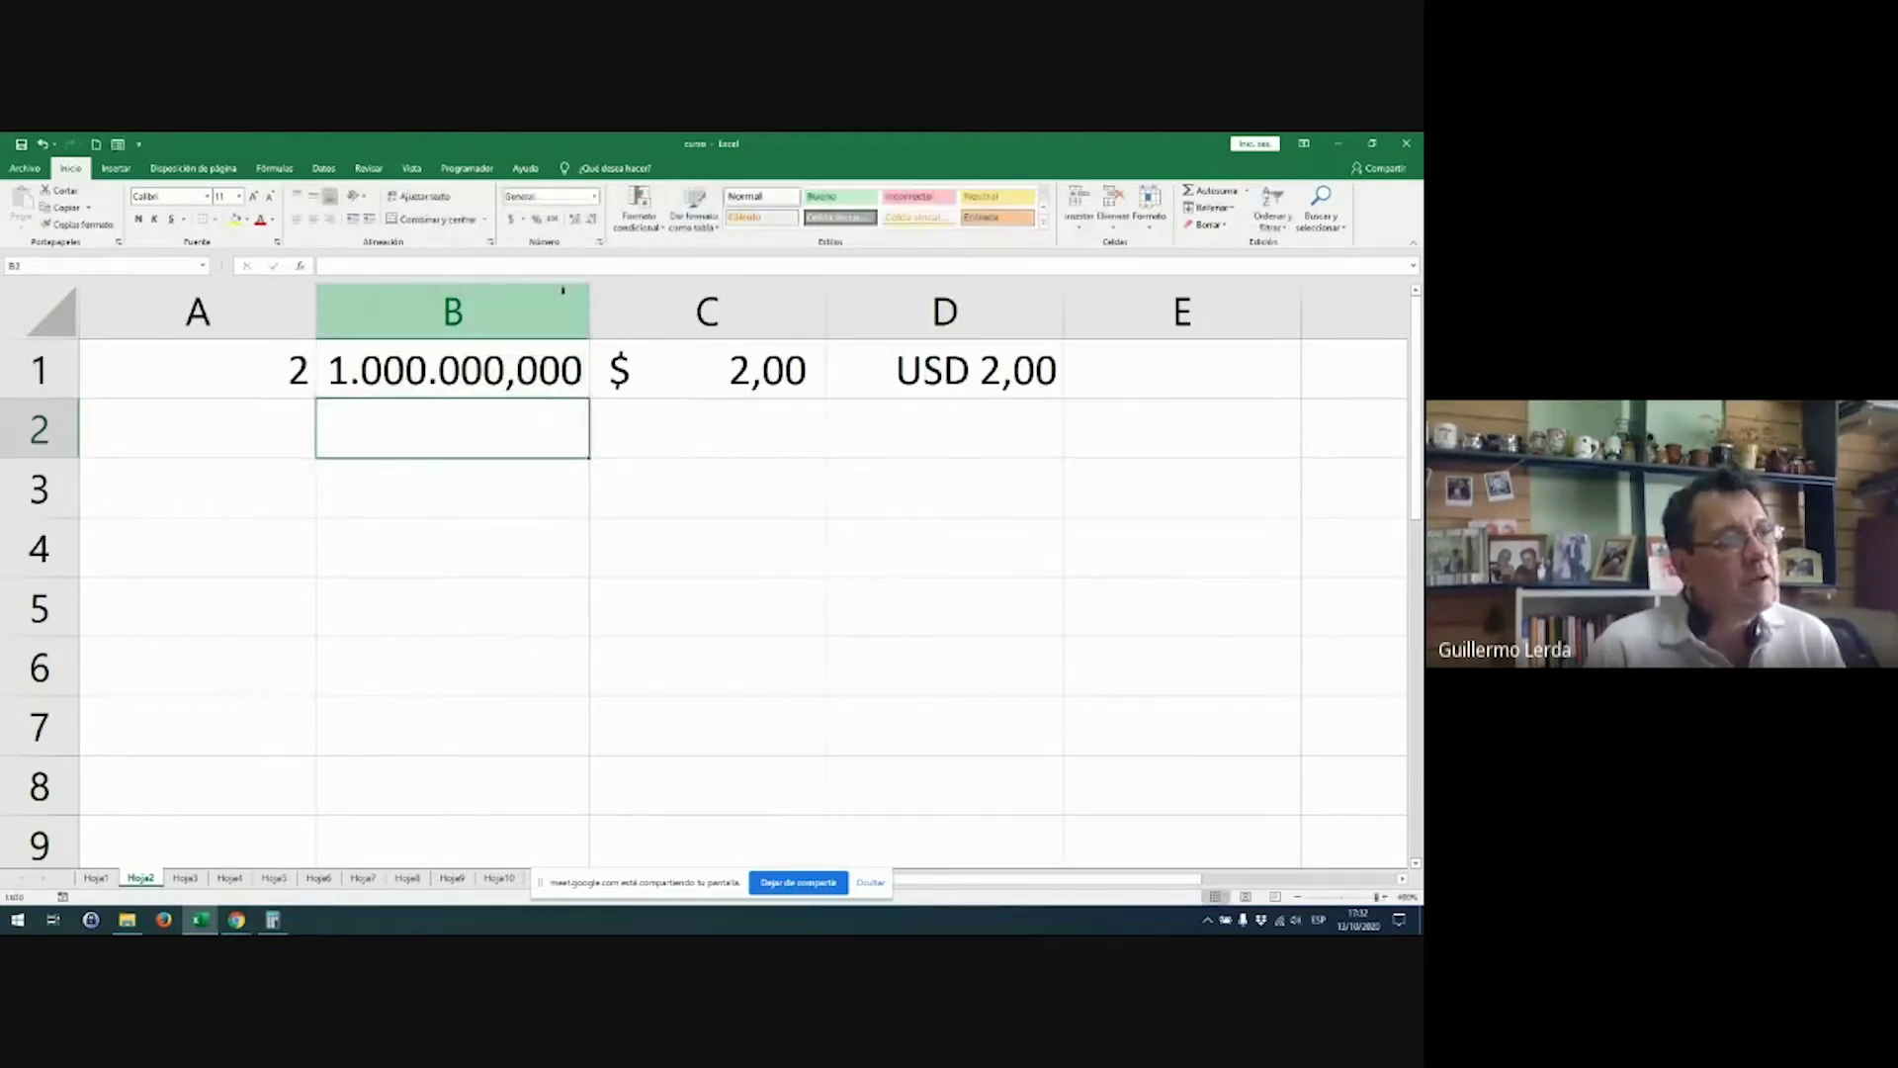
pyautogui.moveTo(590, 309); pyautogui.dragTo(673, 301)
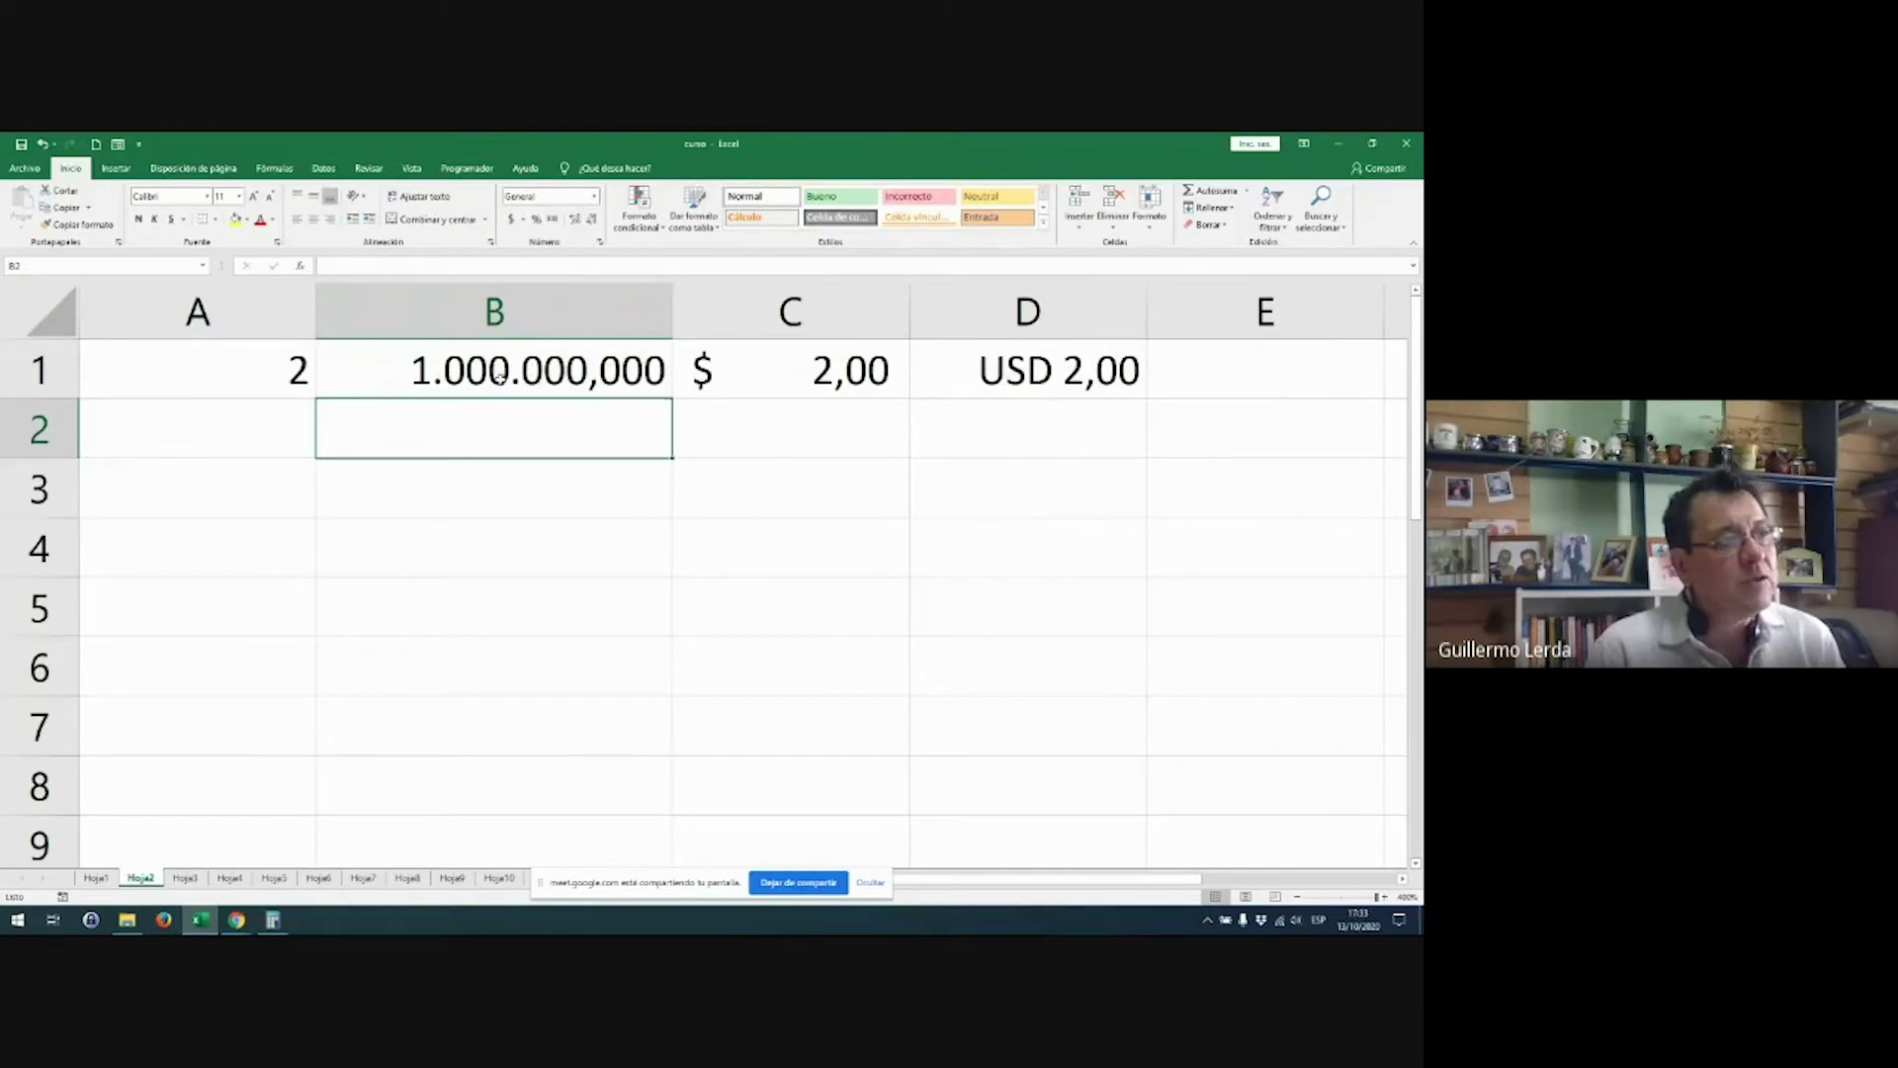
# Step: Replace the value in B1 with 1000 and enter 1000 in A1 as well
pyautogui.click(519, 379)
pyautogui.write('1000')
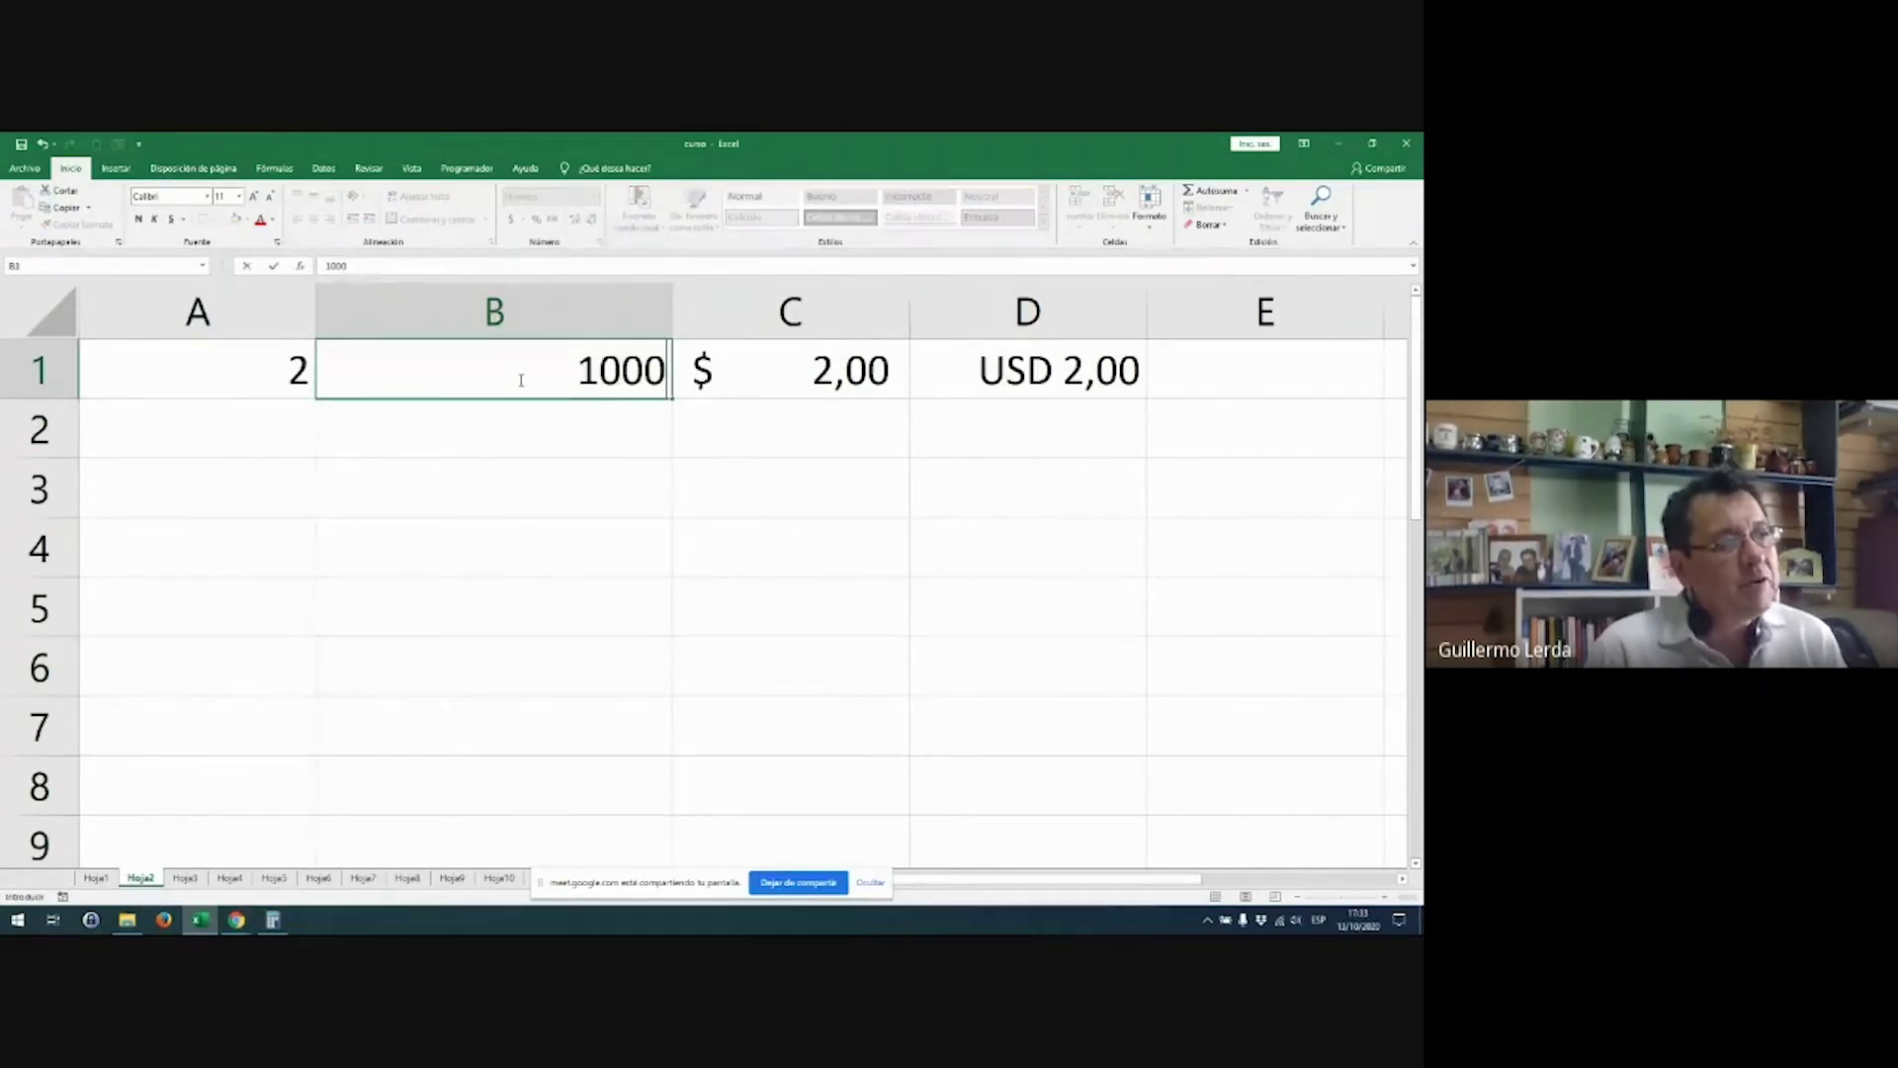
pyautogui.press('Return')
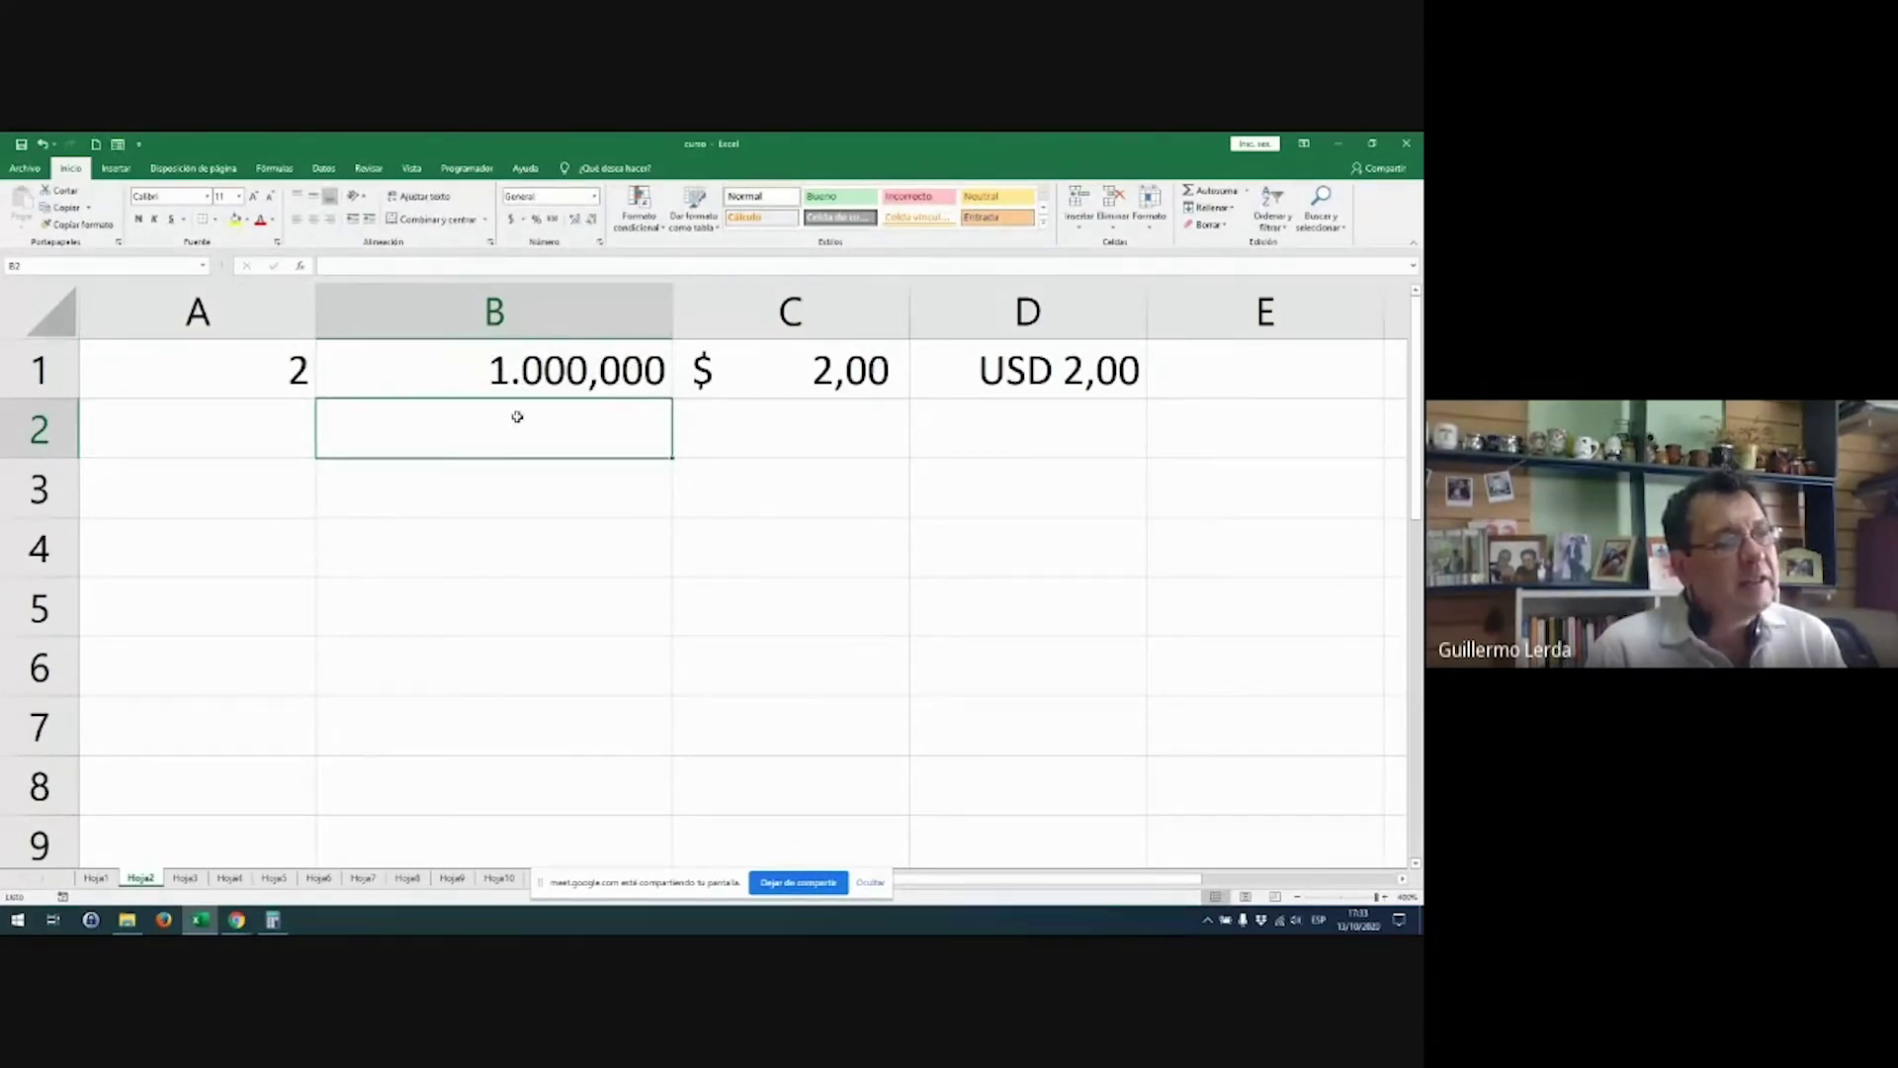
pyautogui.click(275, 378)
pyautogui.write('1000')
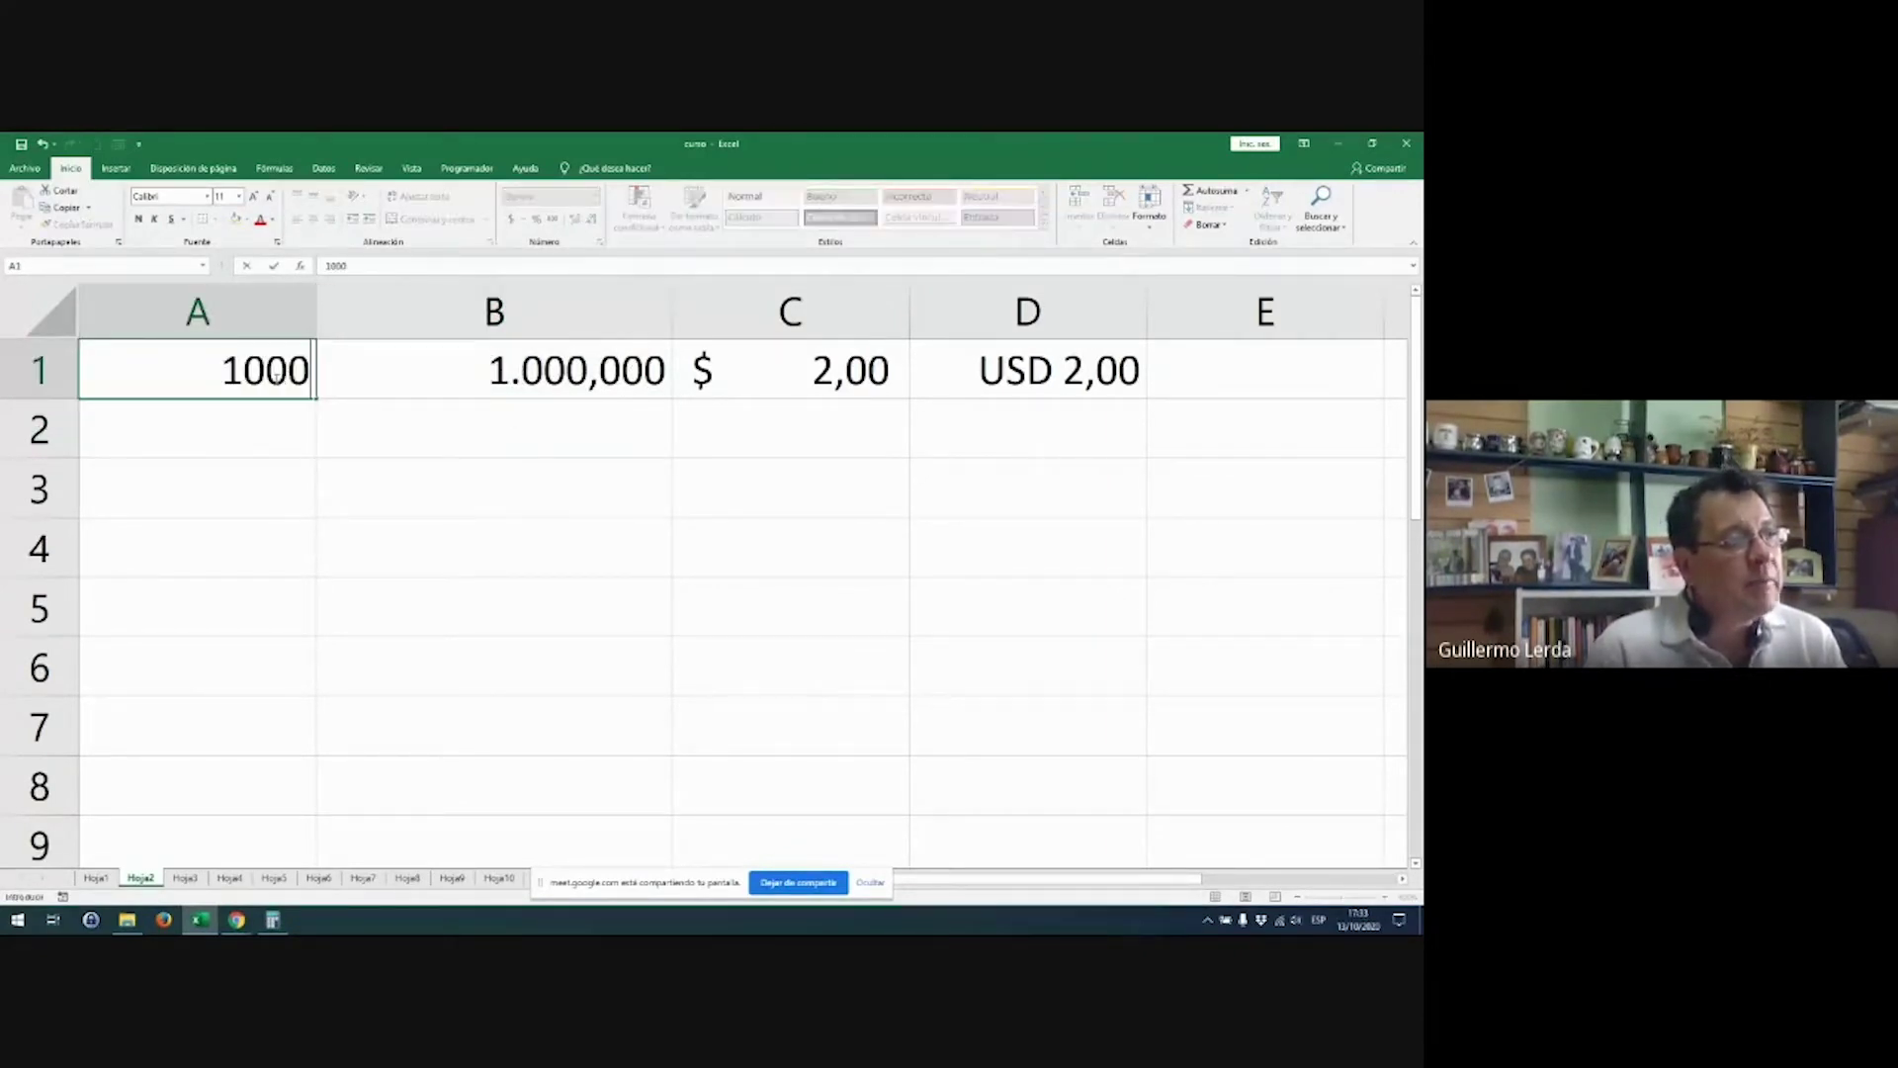
pyautogui.press('Return')
# Step: Compare the stored values of A1 and B1 with the way each cell displays them
pyautogui.click(275, 374)
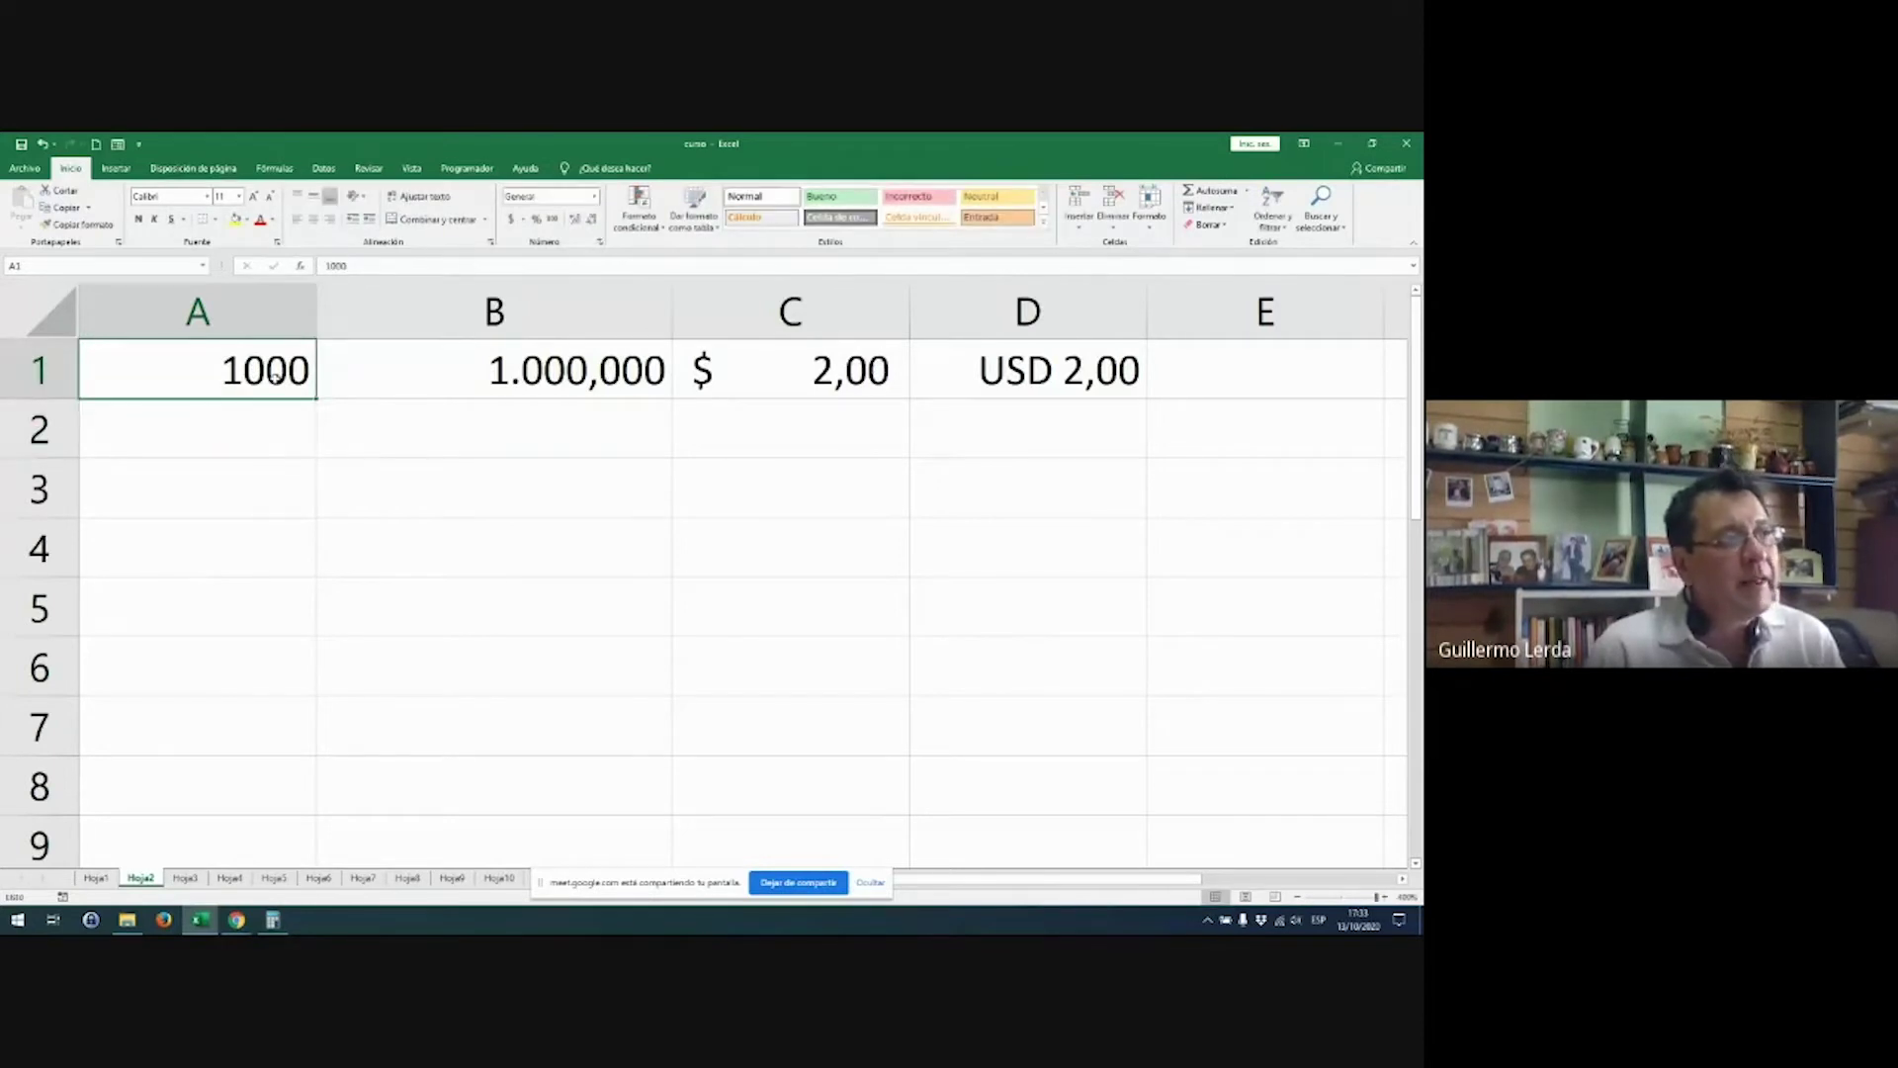
pyautogui.doubleClick(331, 266)
pyautogui.press('Return')
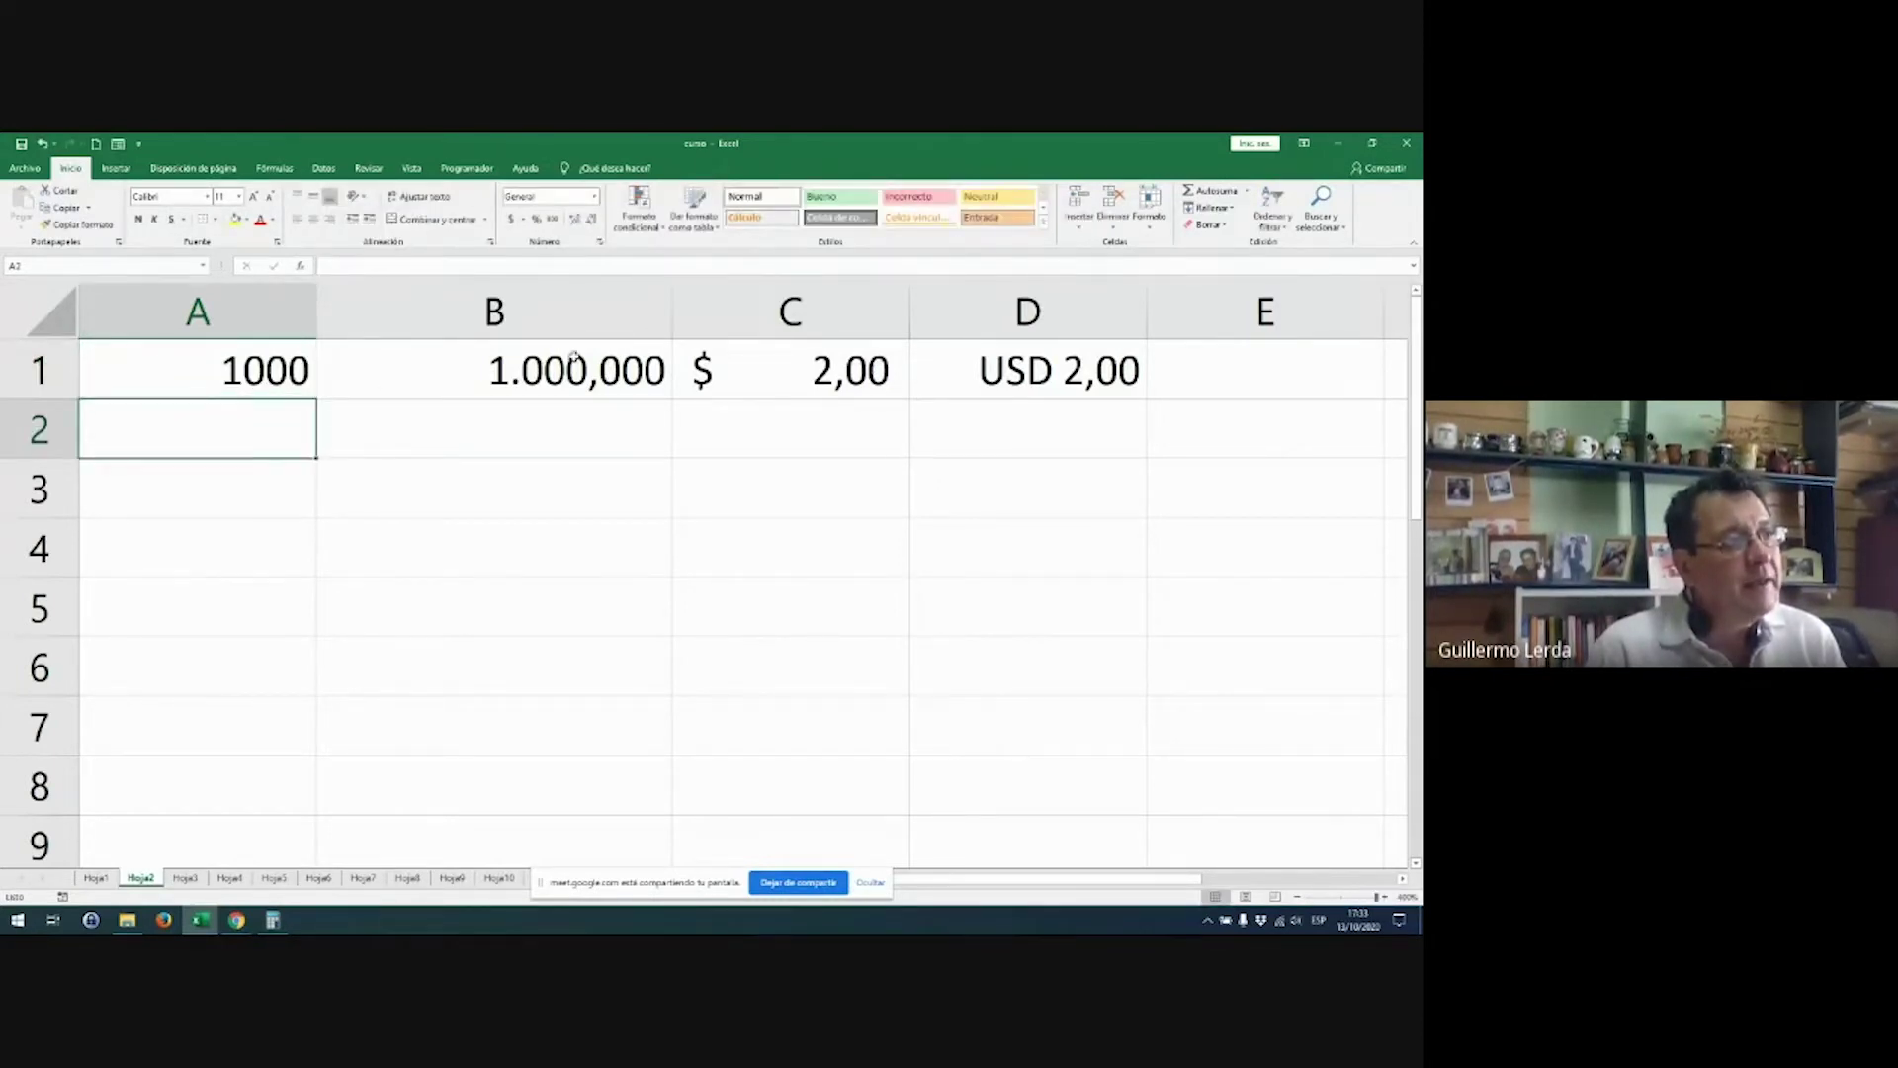
pyautogui.click(573, 359)
pyautogui.doubleClick(573, 358)
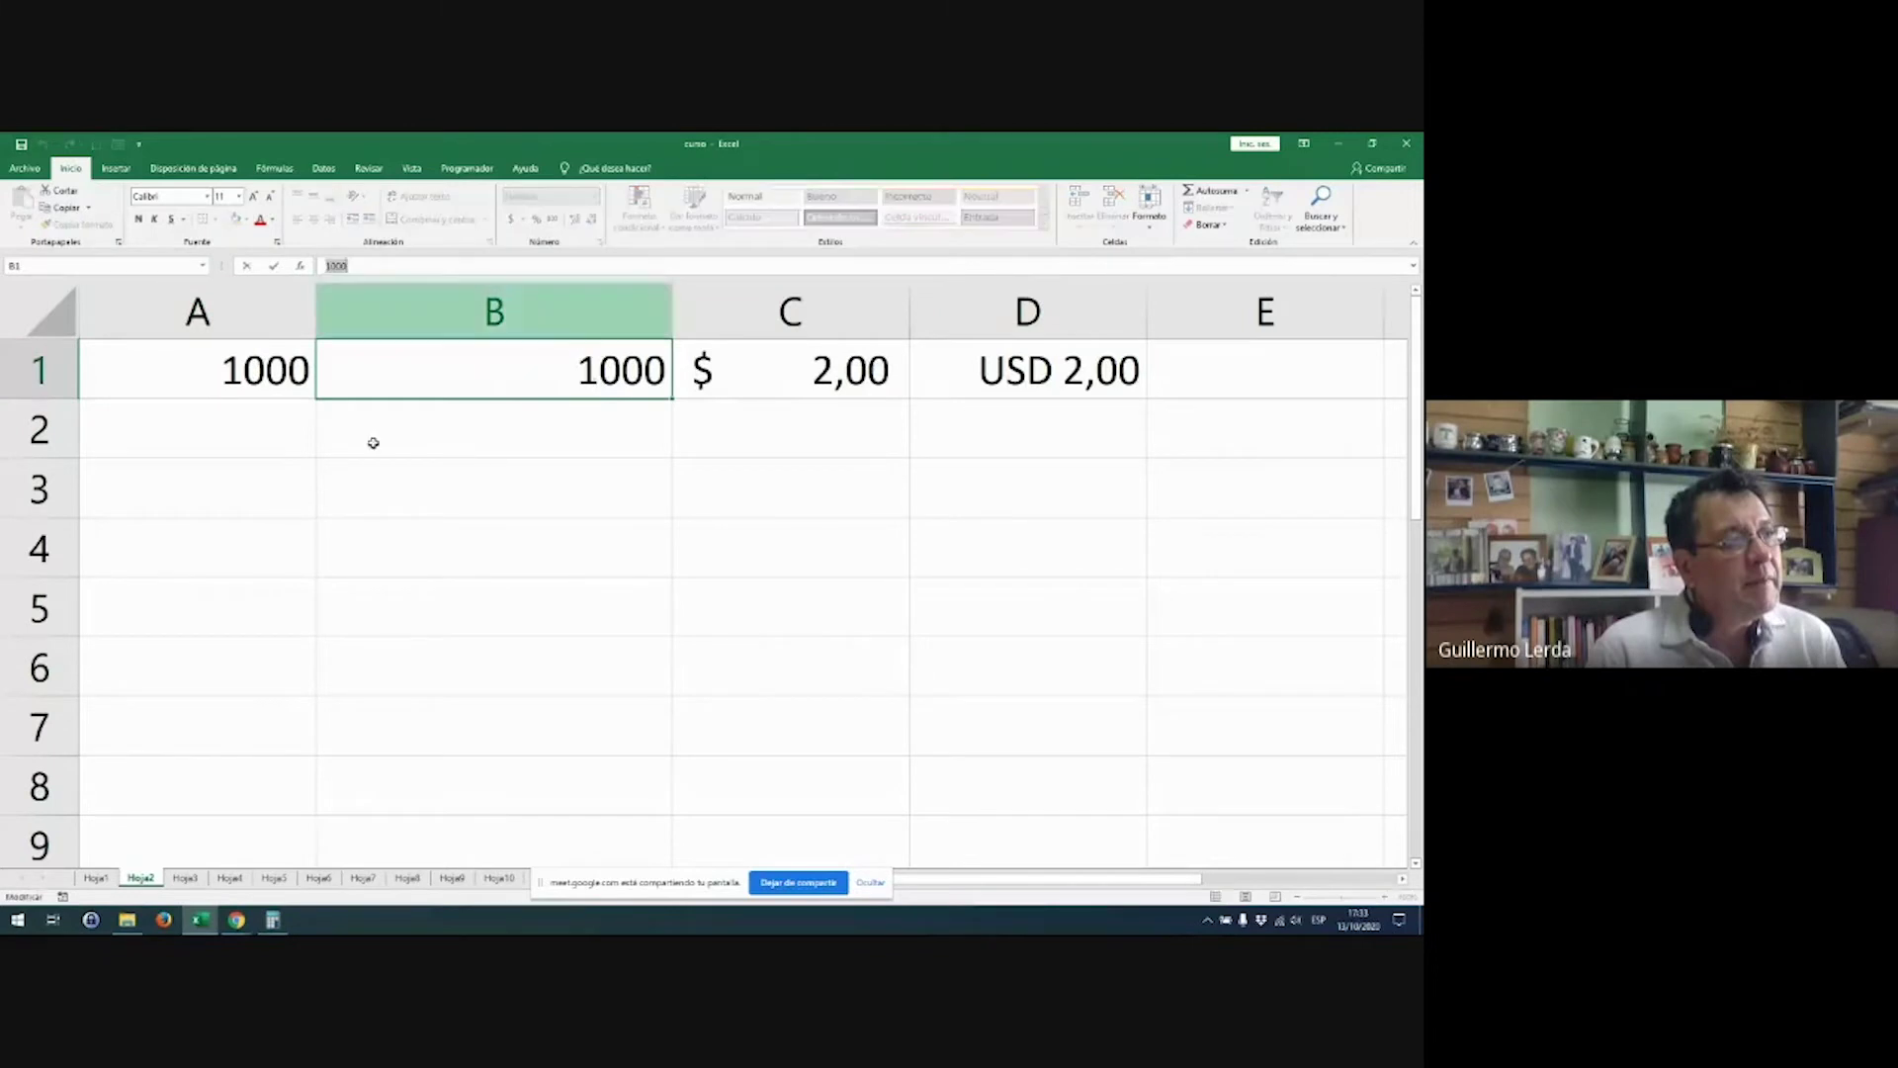
pyautogui.click(375, 446)
pyautogui.click(469, 382)
pyautogui.click(252, 384)
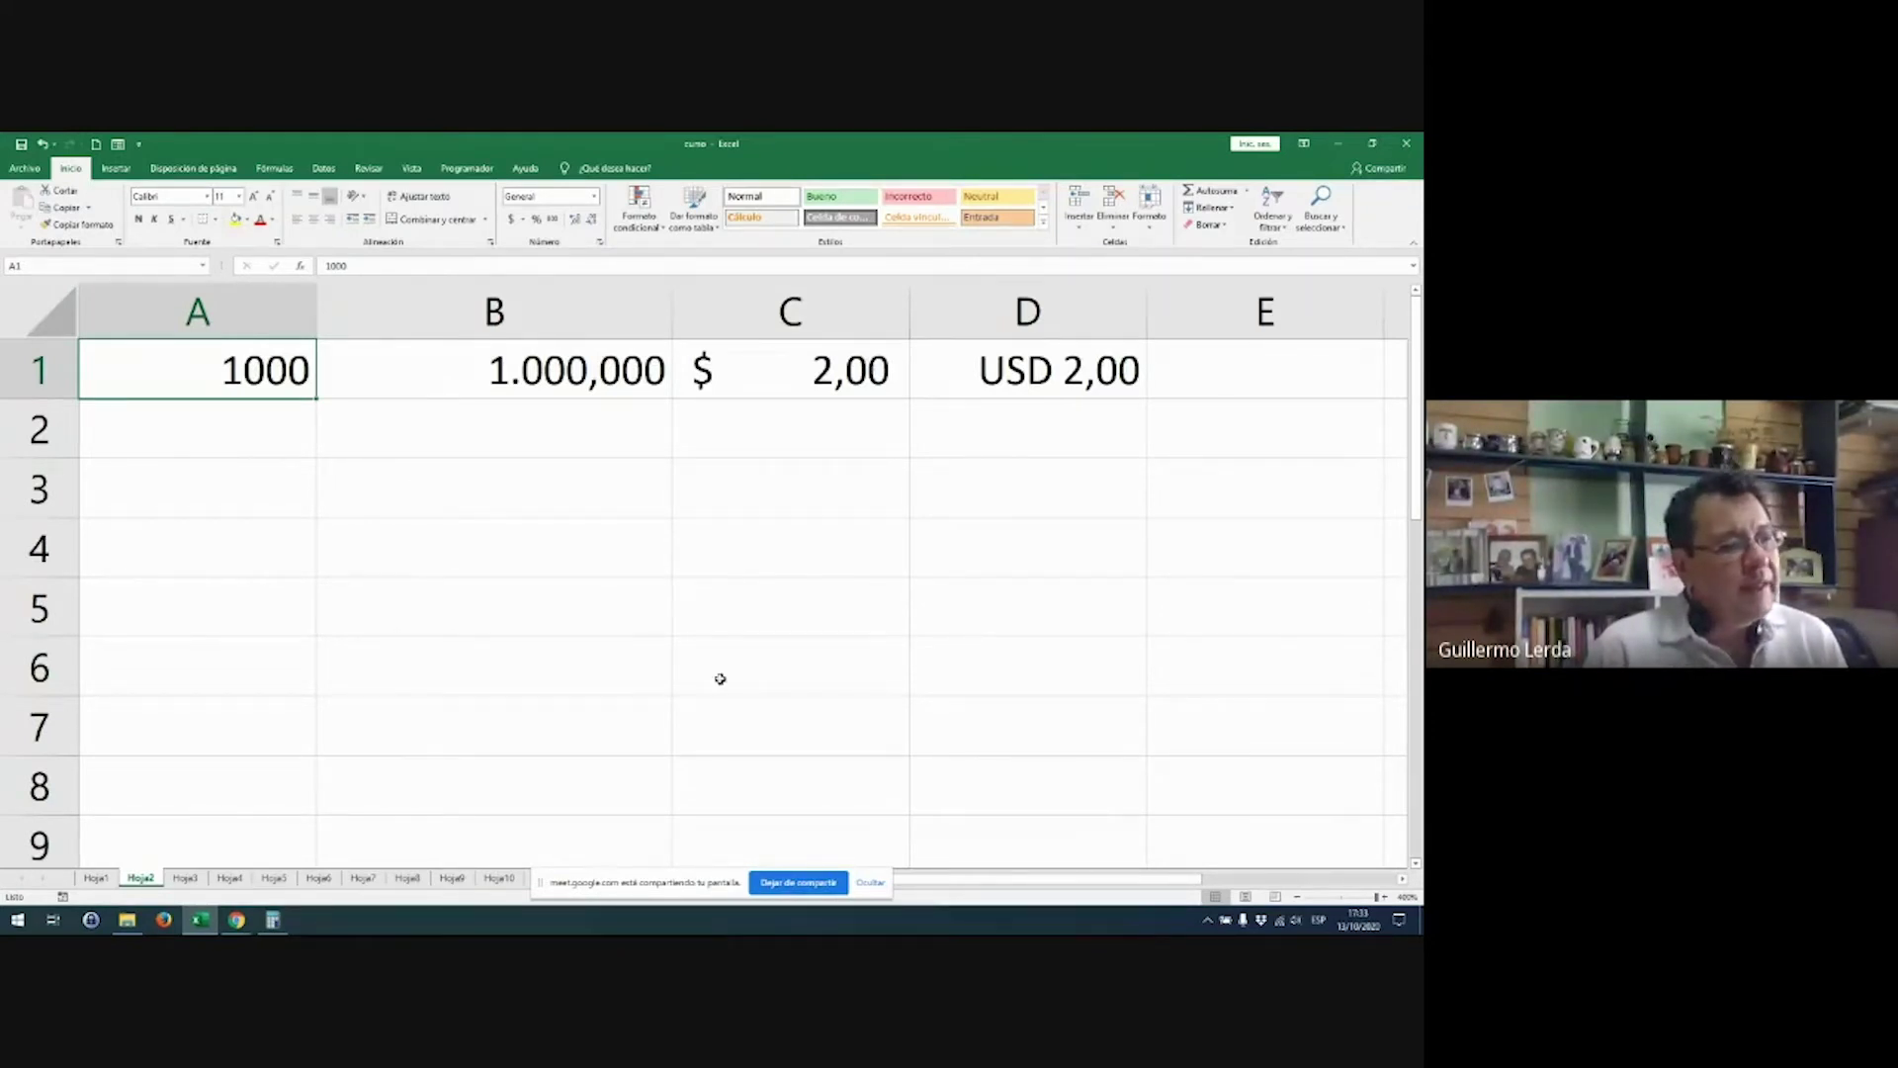
pyautogui.scroll(-3, 183, 704)
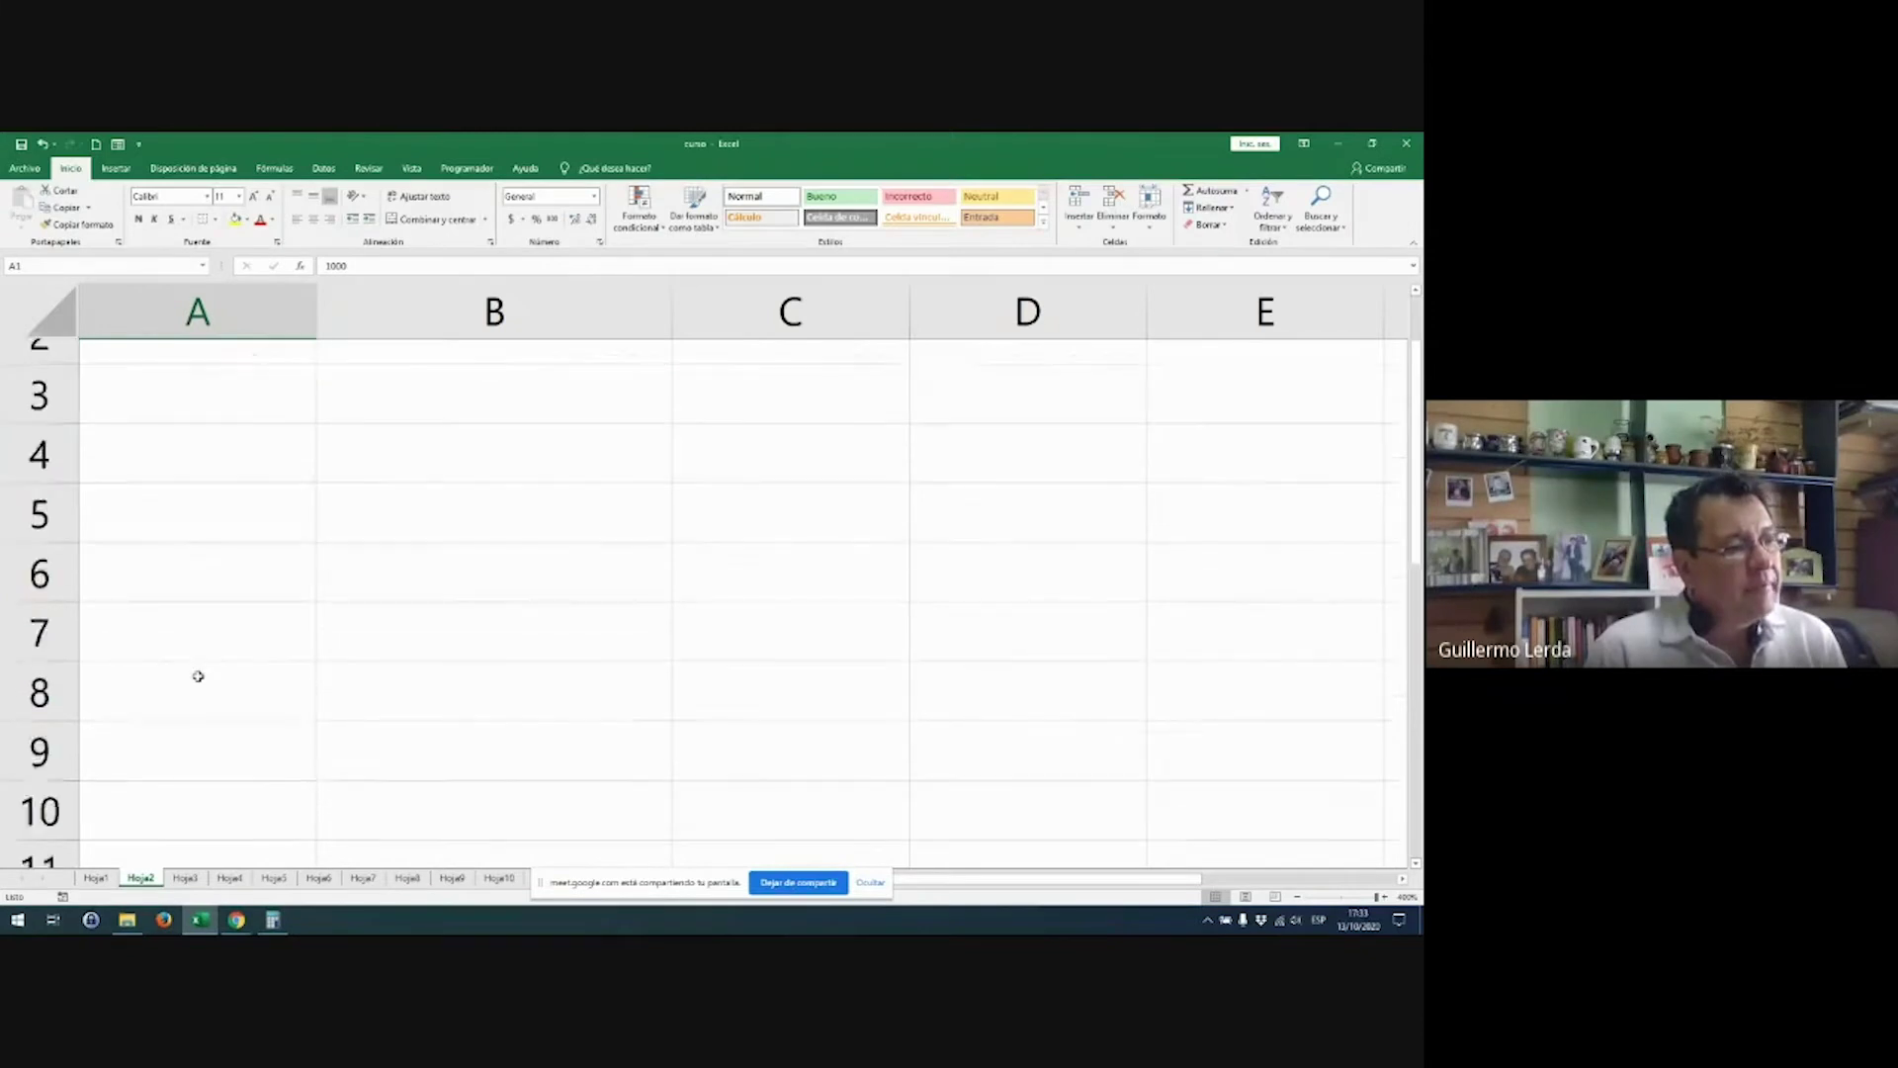
pyautogui.click(96, 878)
pyautogui.scroll(-5, 375, 619)
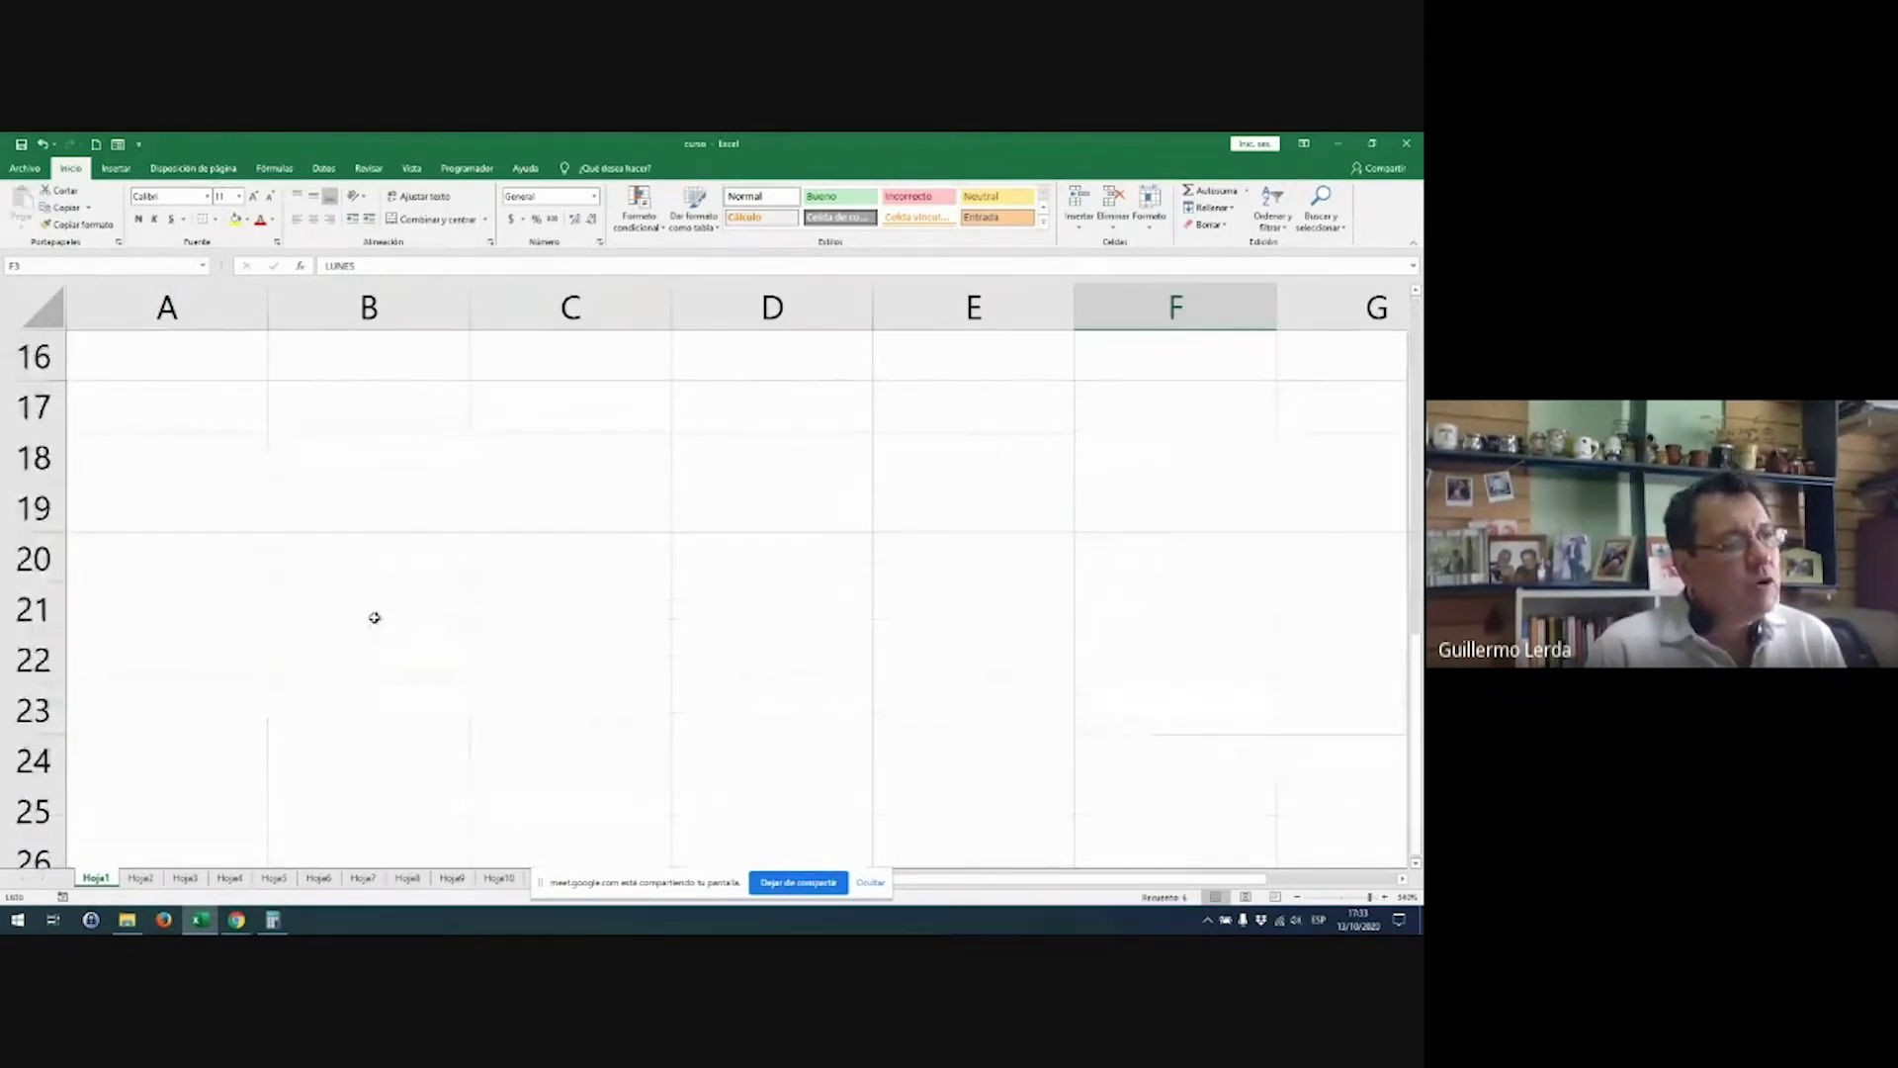
pyautogui.scroll(5, 375, 619)
pyautogui.scroll(-4, 375, 619)
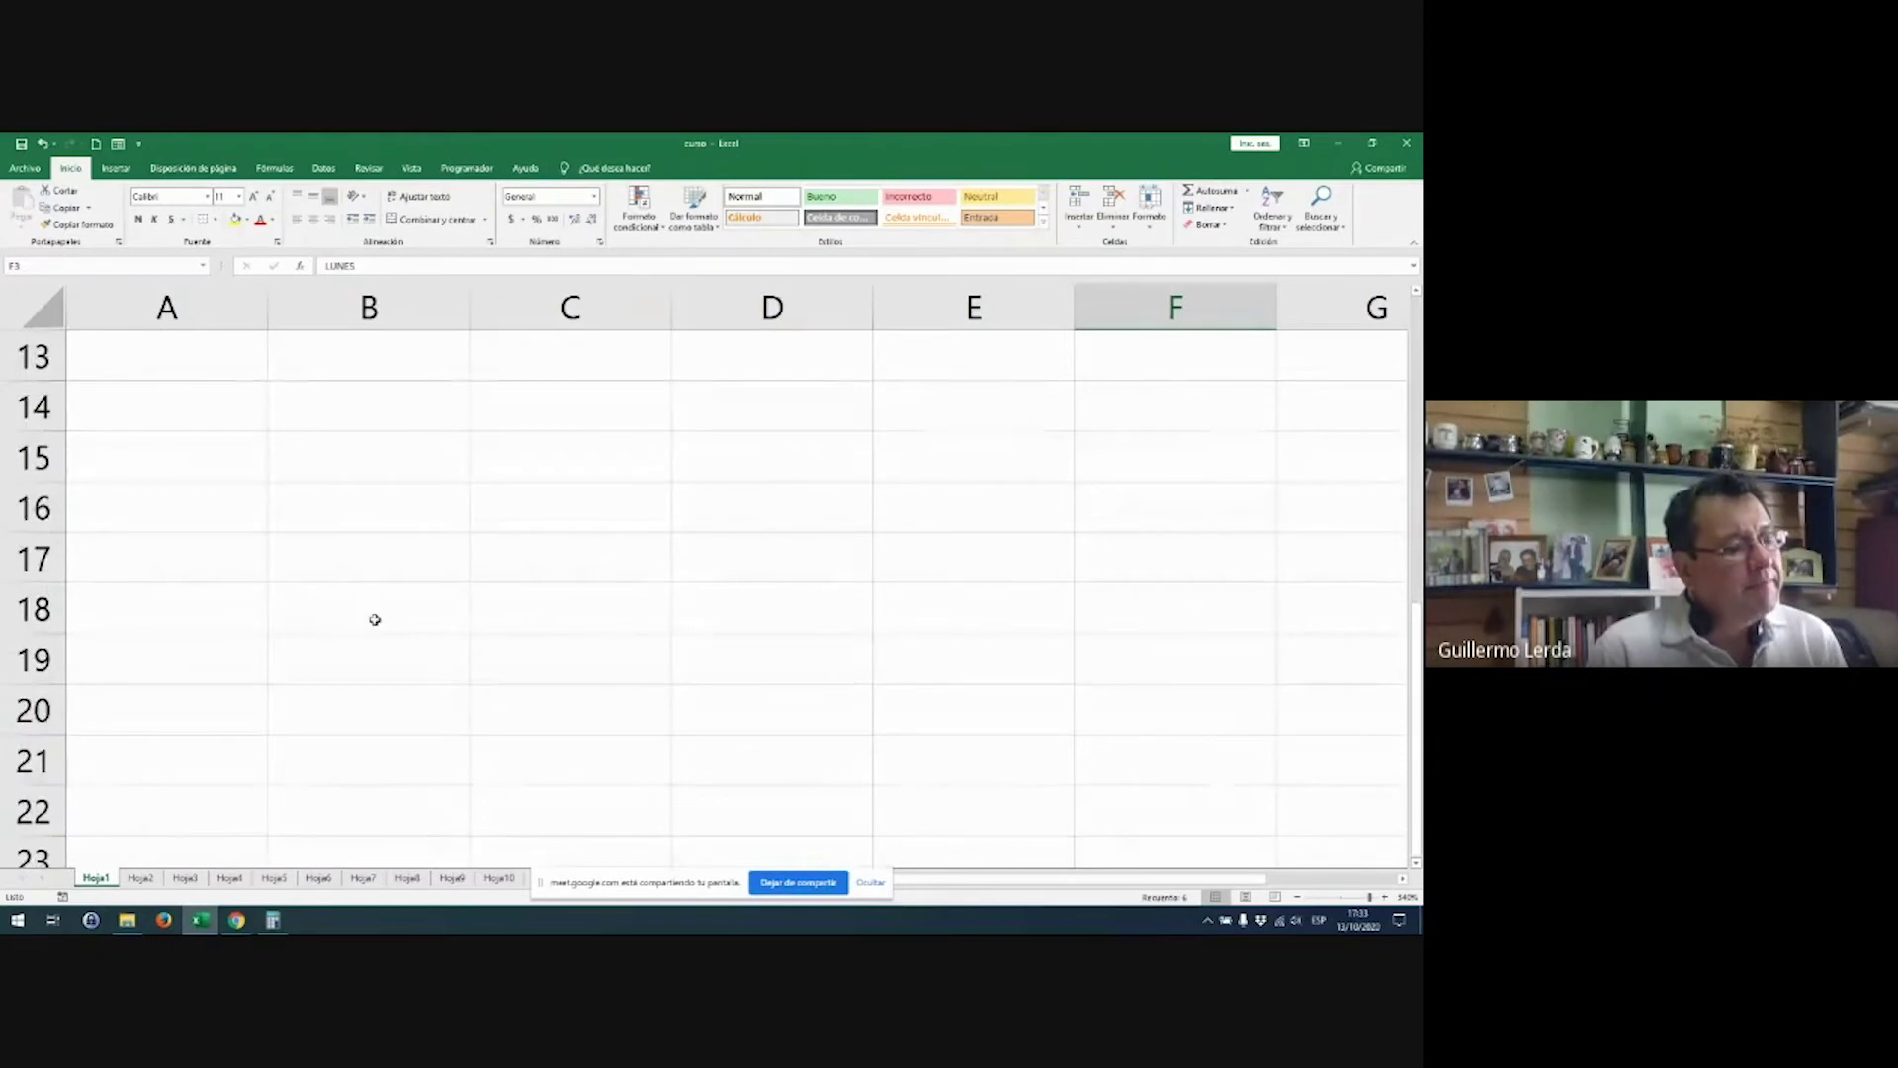
# Step: Switch to the empty sheet Hoja9 and widen column A to about five times its default width
pyautogui.click(452, 878)
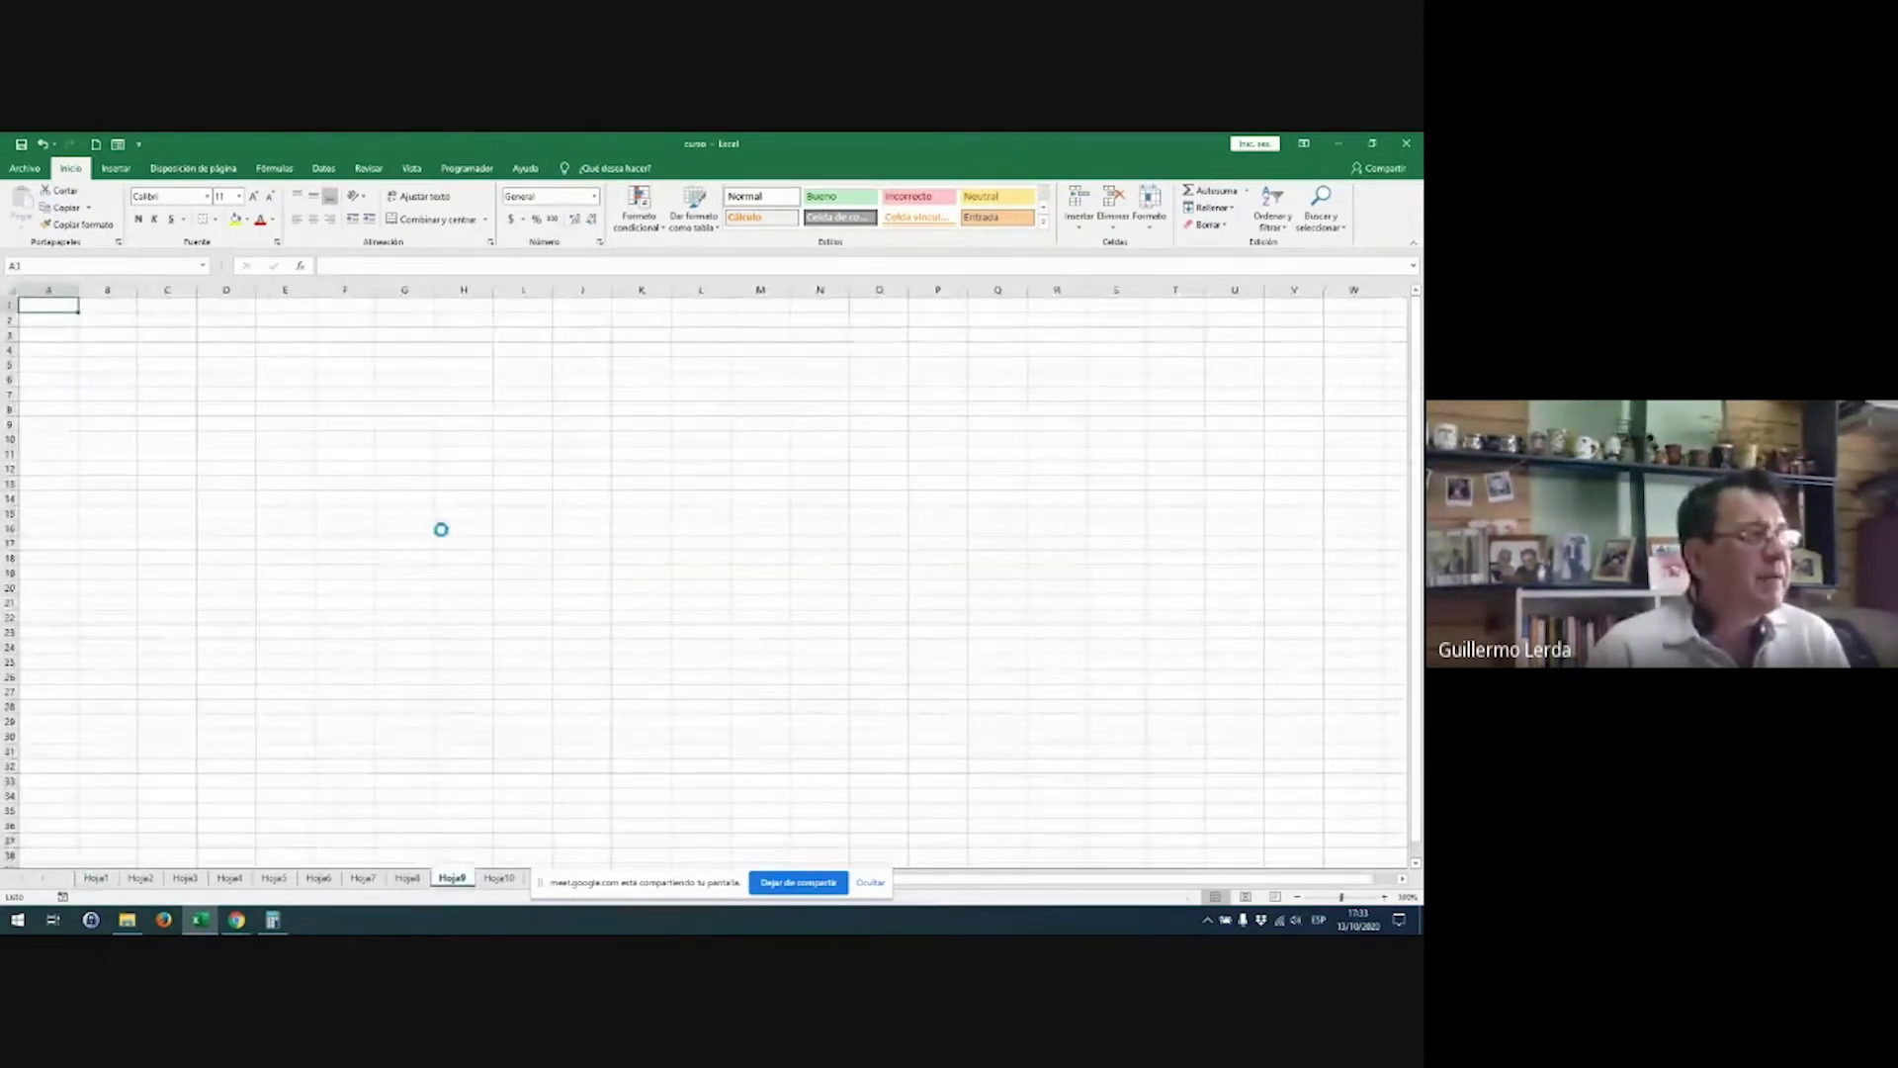
pyautogui.scroll(8, 442, 529)
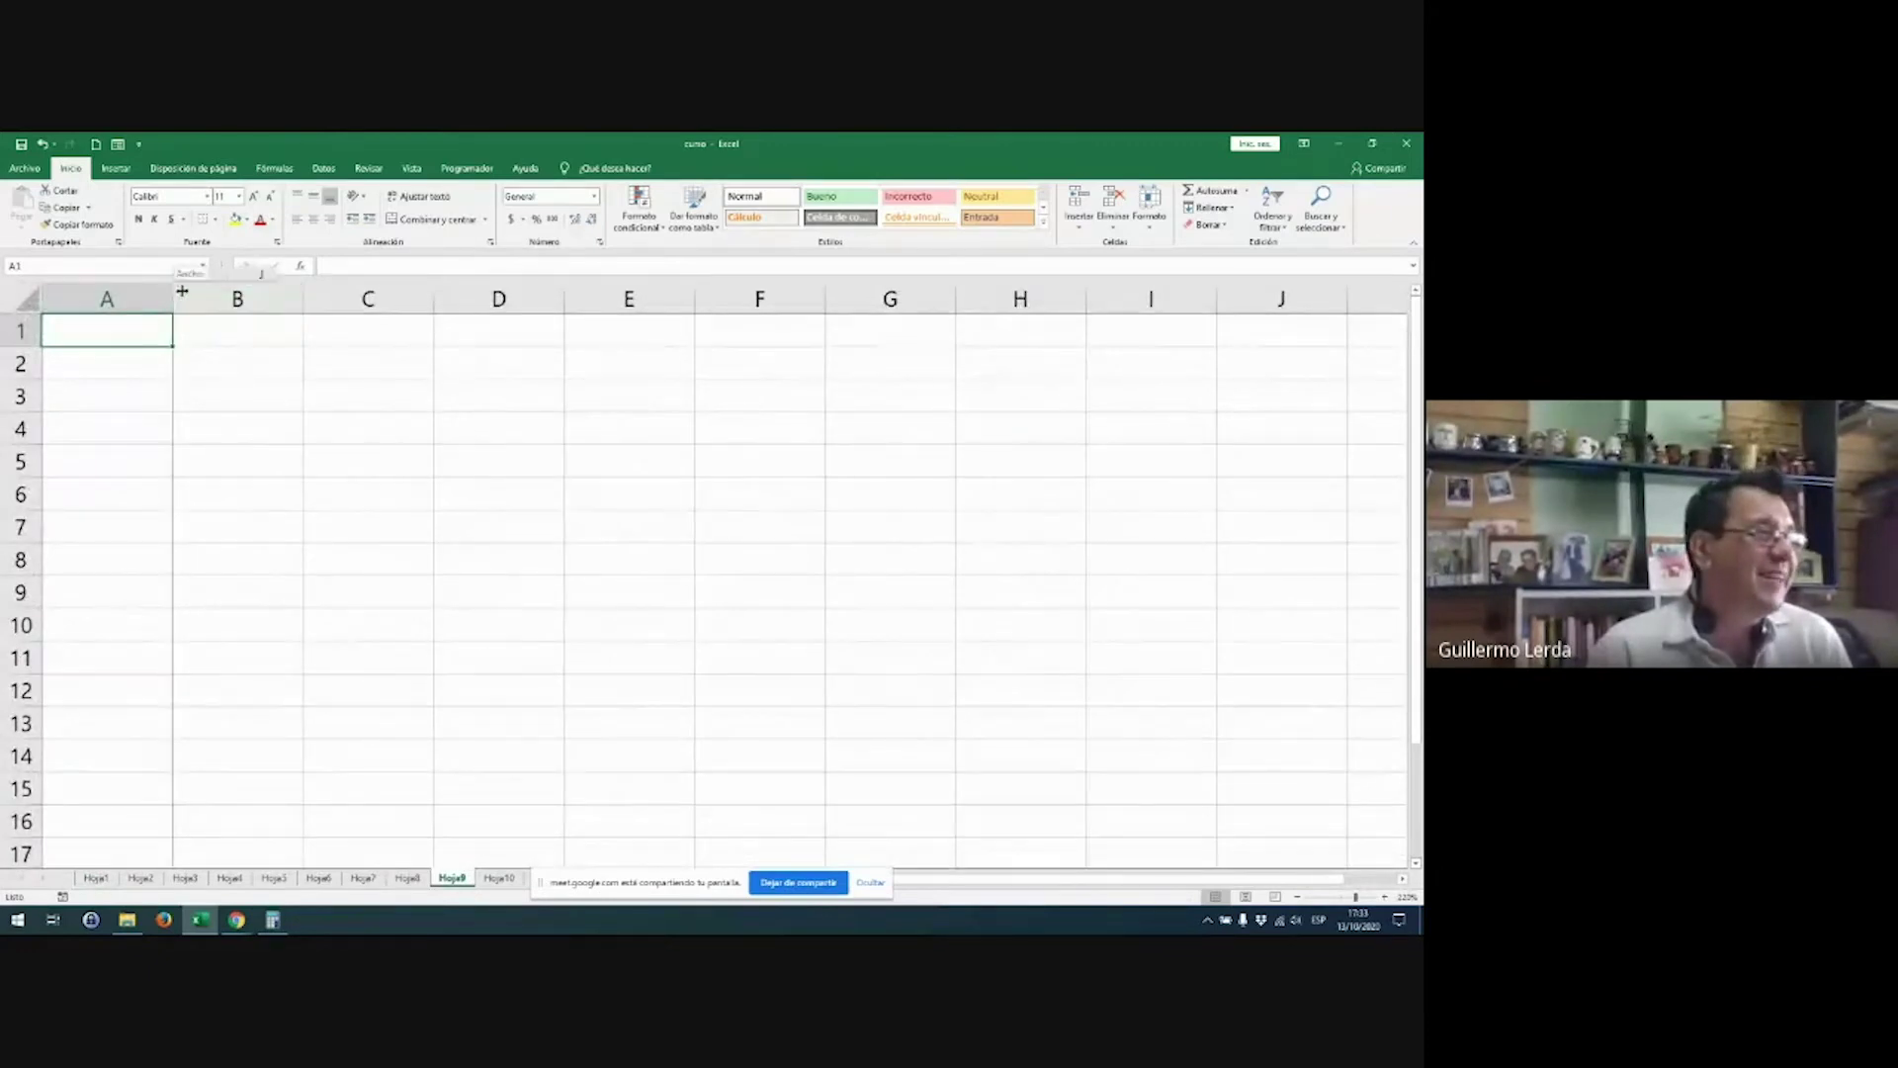
pyautogui.moveTo(178, 287); pyautogui.dragTo(542, 287)
pyautogui.click(551, 336)
pyautogui.click(268, 326)
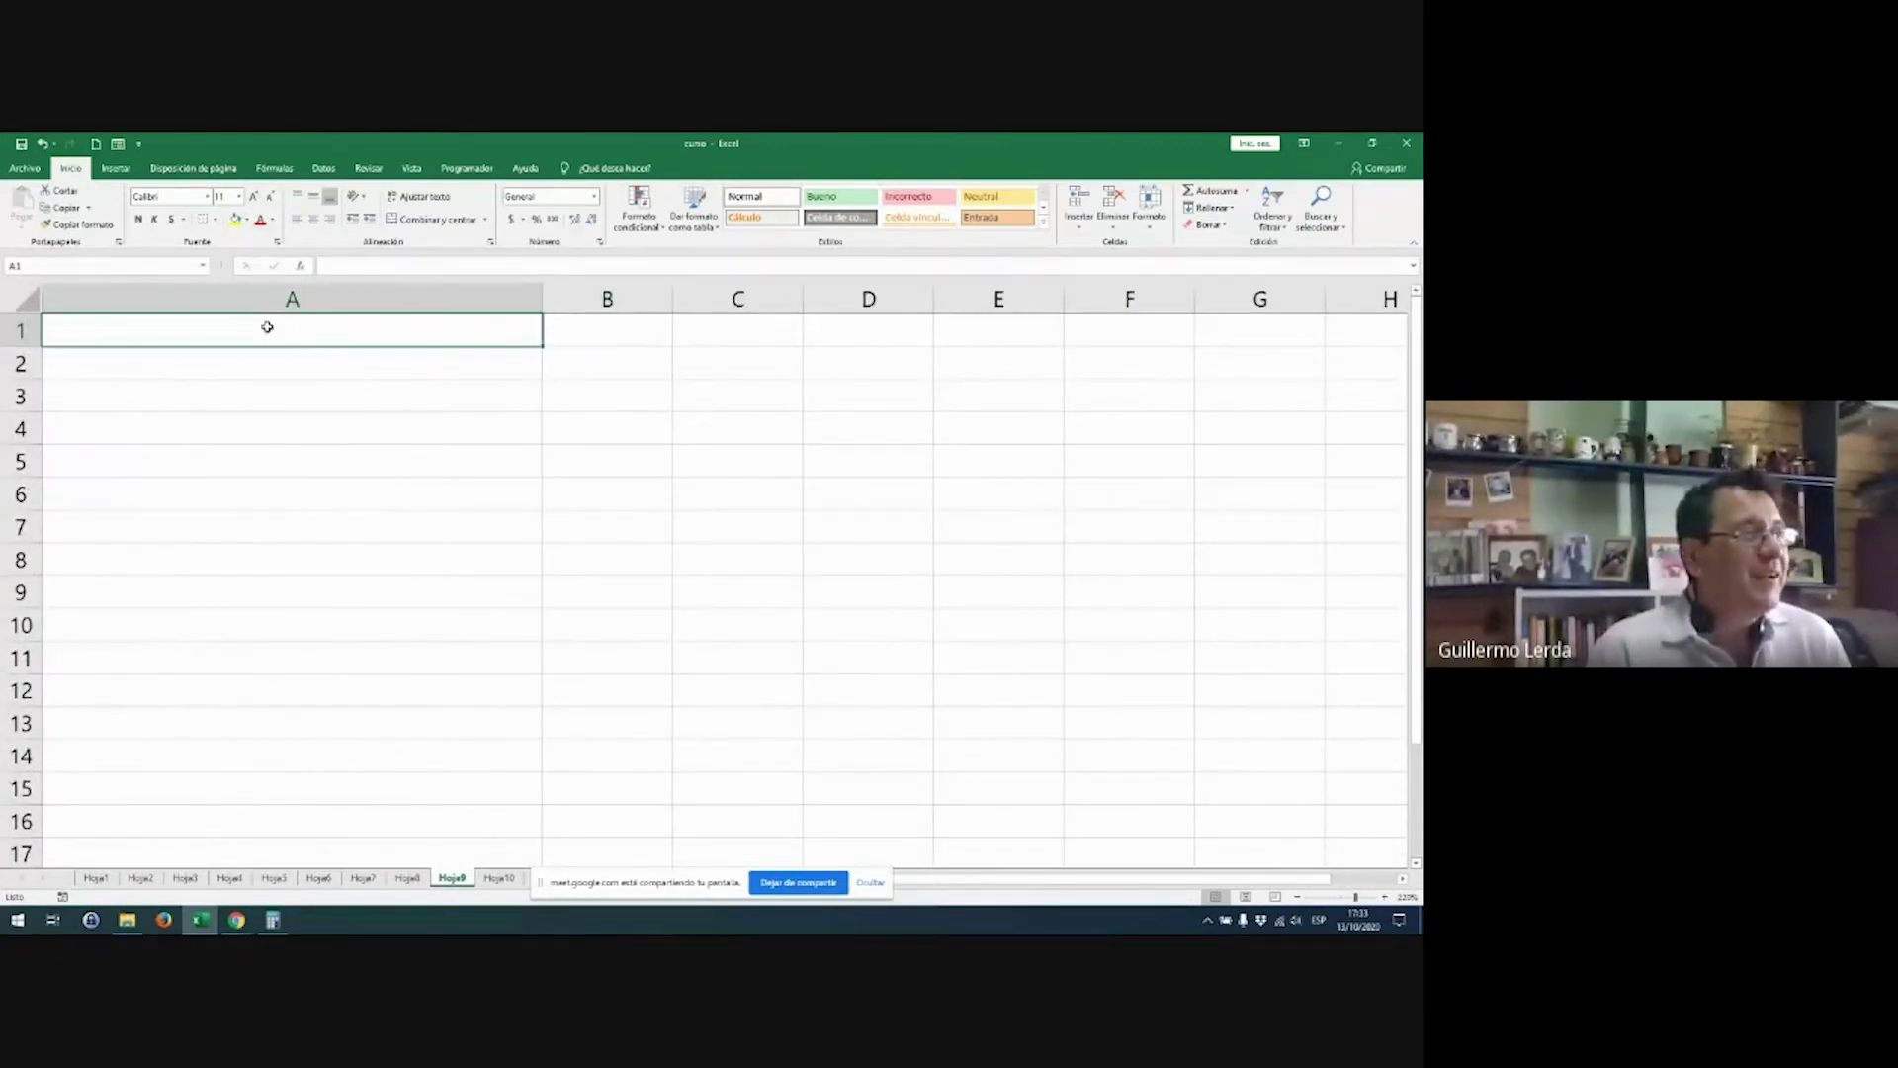
pyautogui.click(176, 302)
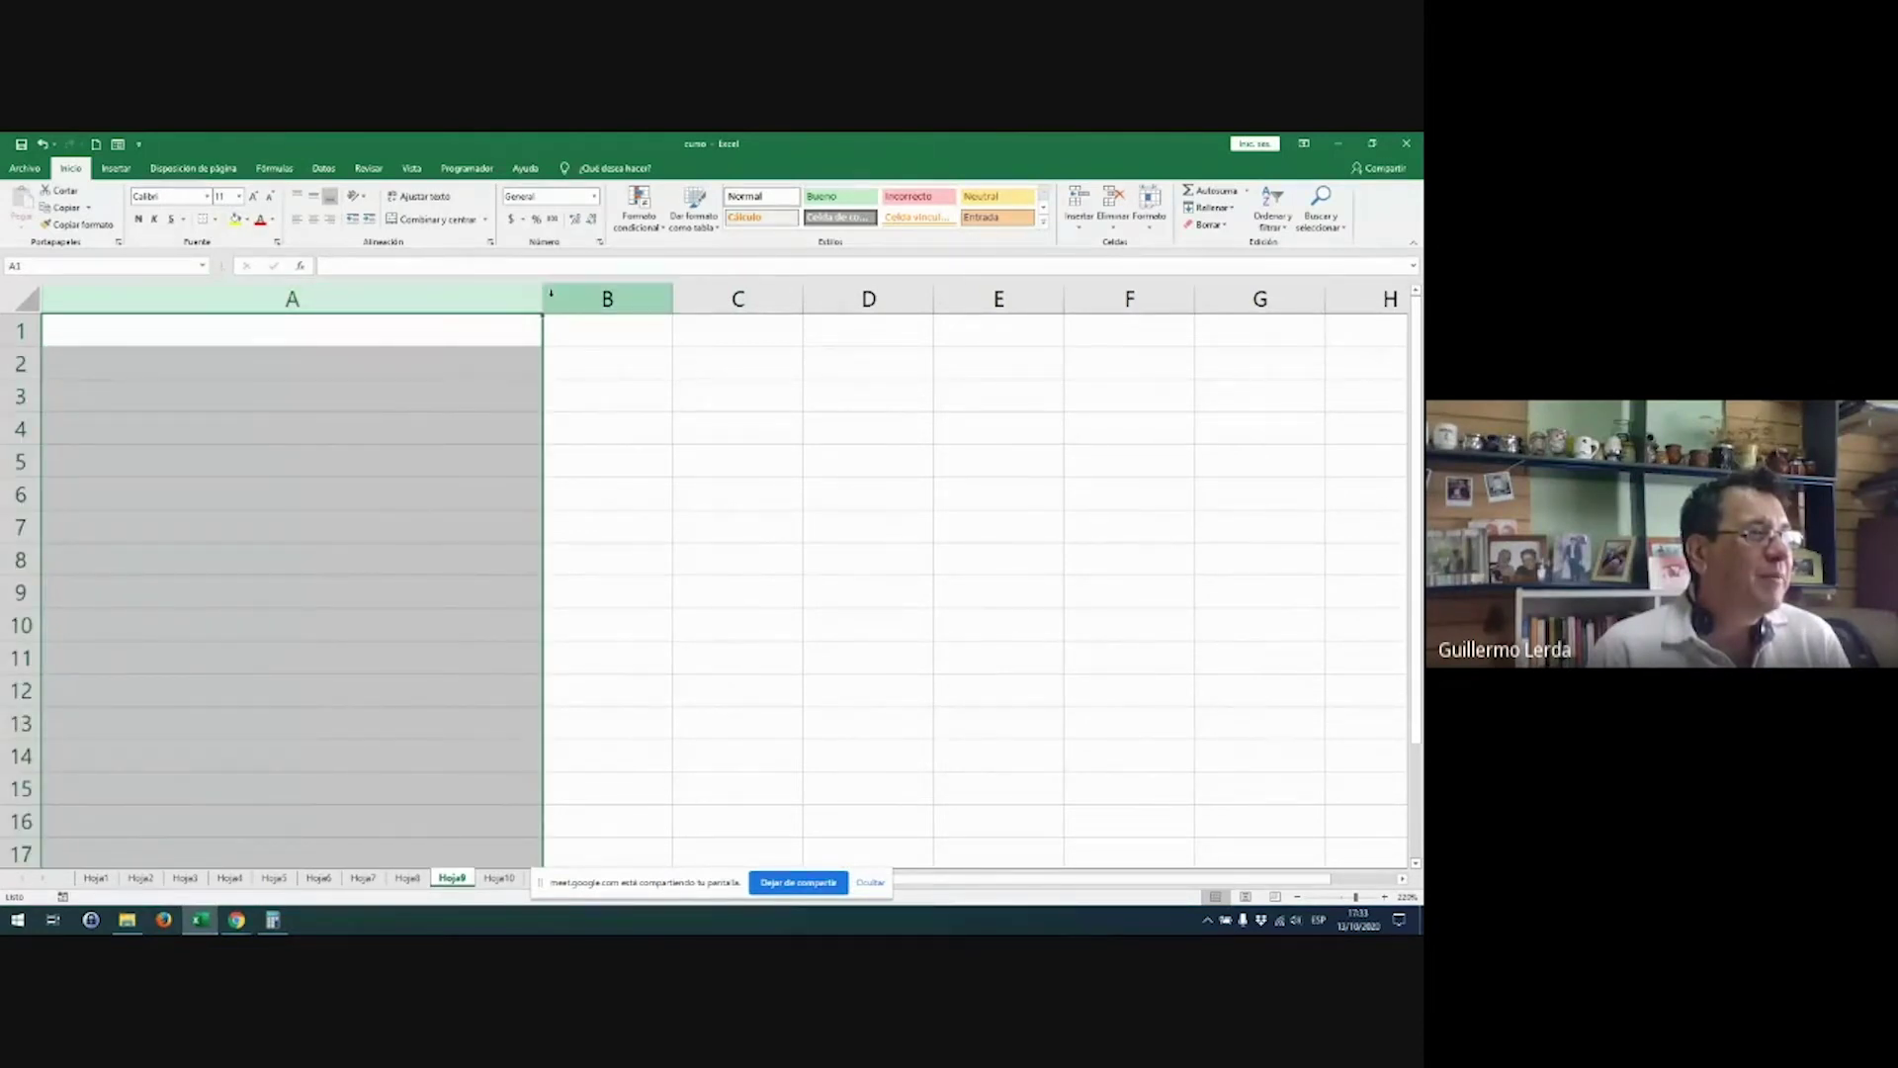
pyautogui.moveTo(551, 294); pyautogui.dragTo(703, 301)
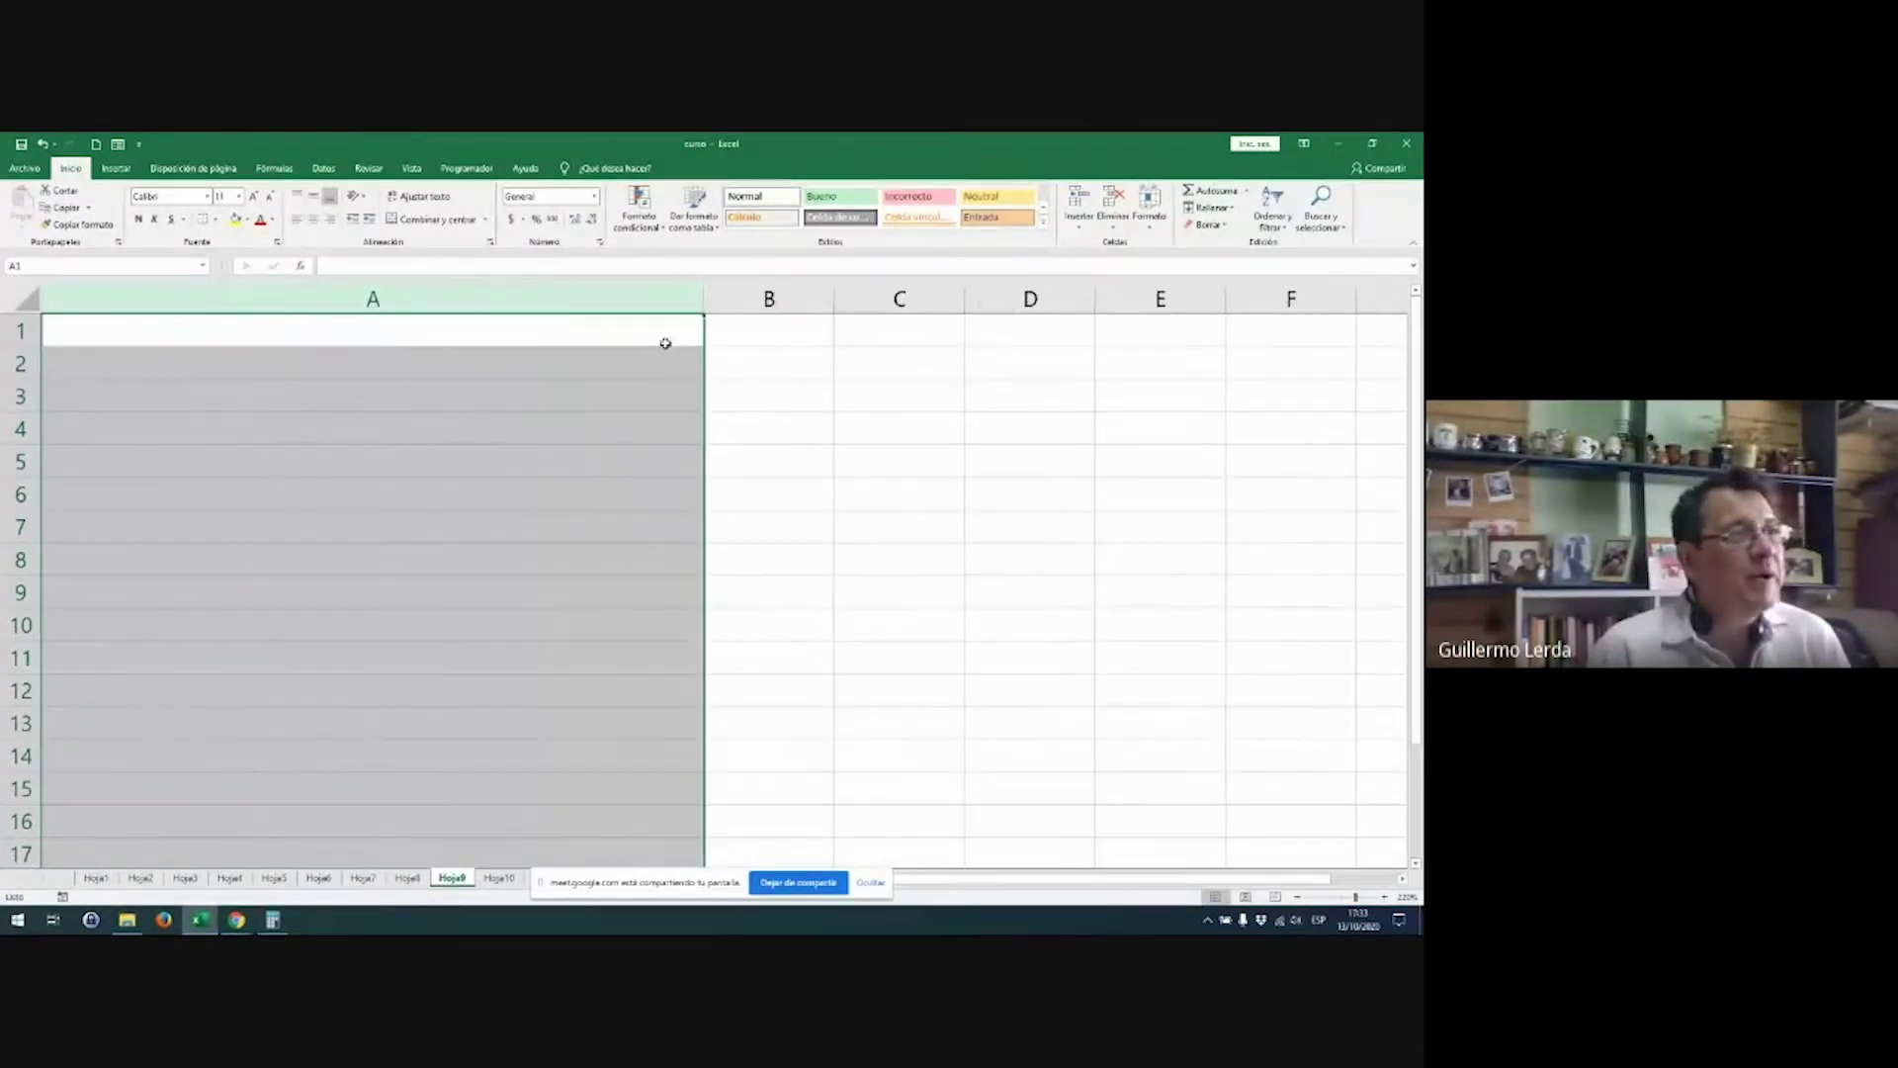
# Step: Enter a greeting in A1 made of "Hola" followed by the person's first name
pyautogui.click(382, 330)
pyautogui.write('hO')
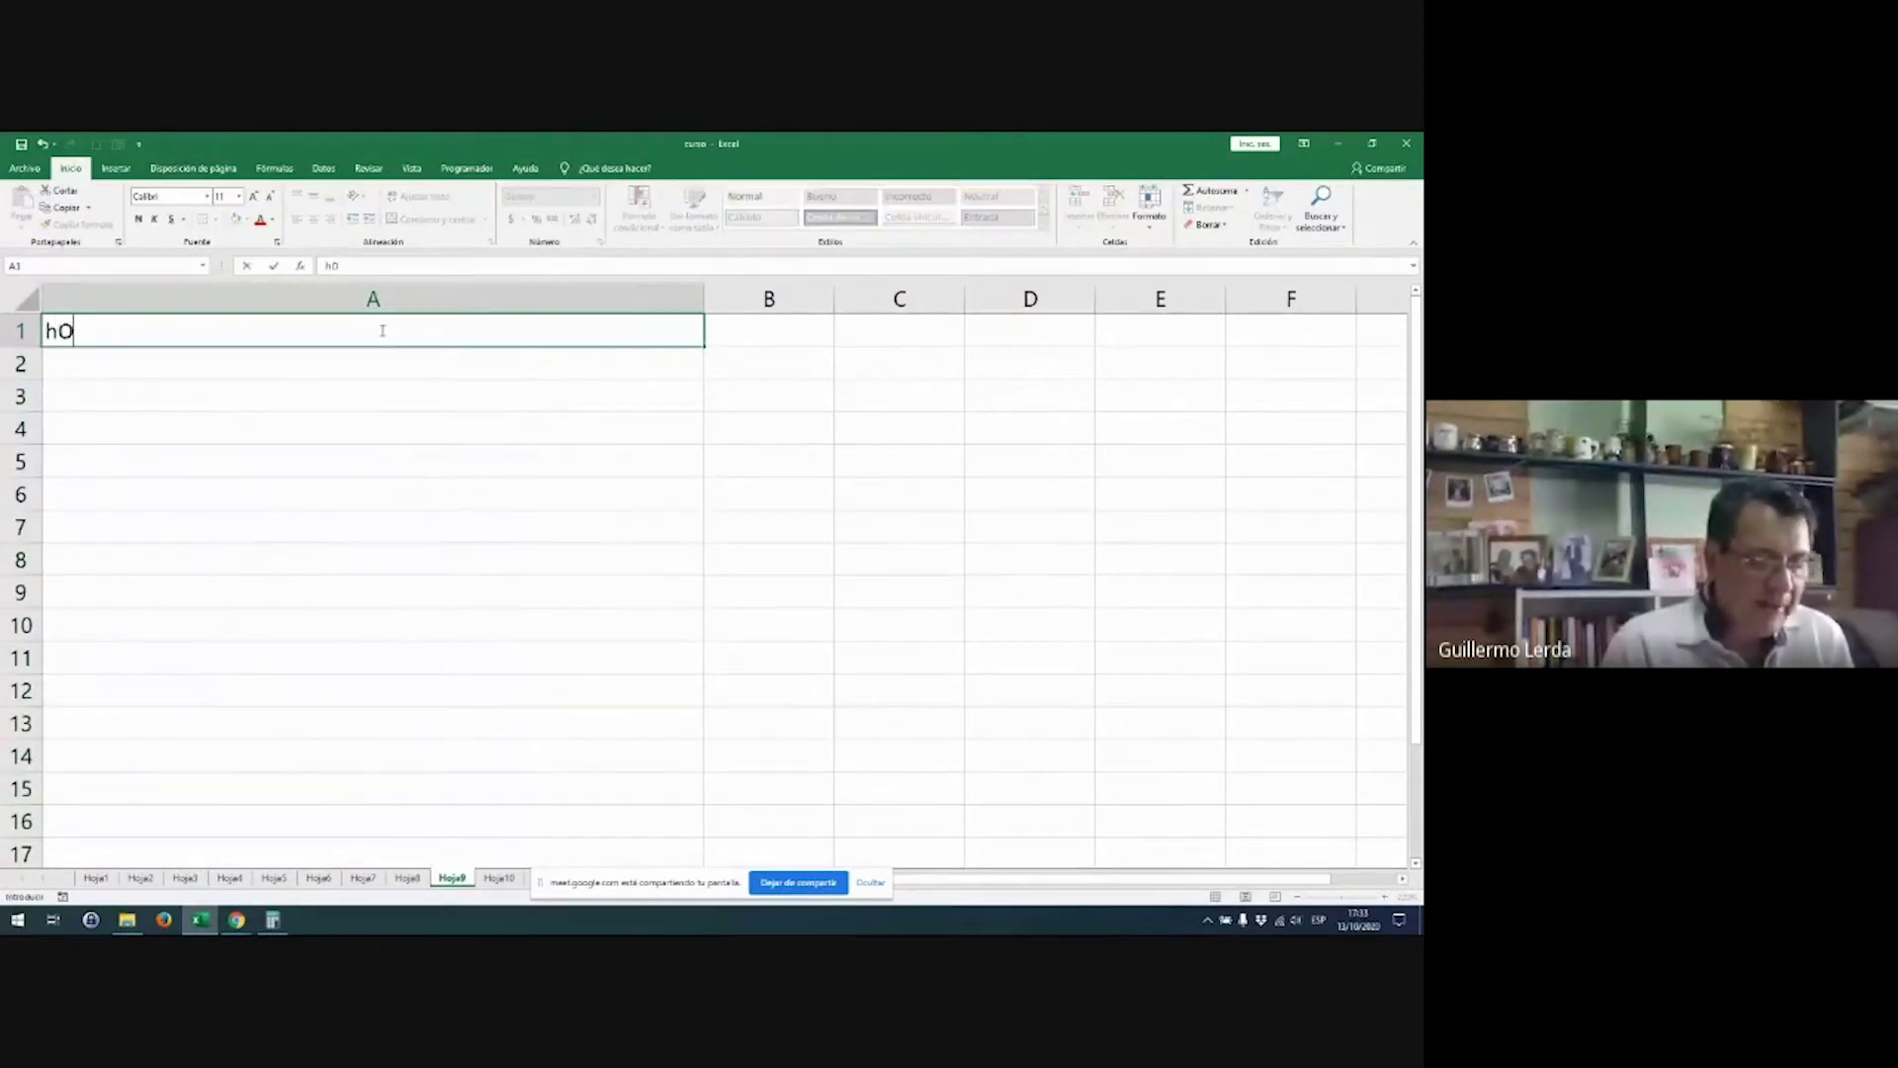
pyautogui.write('LA ')
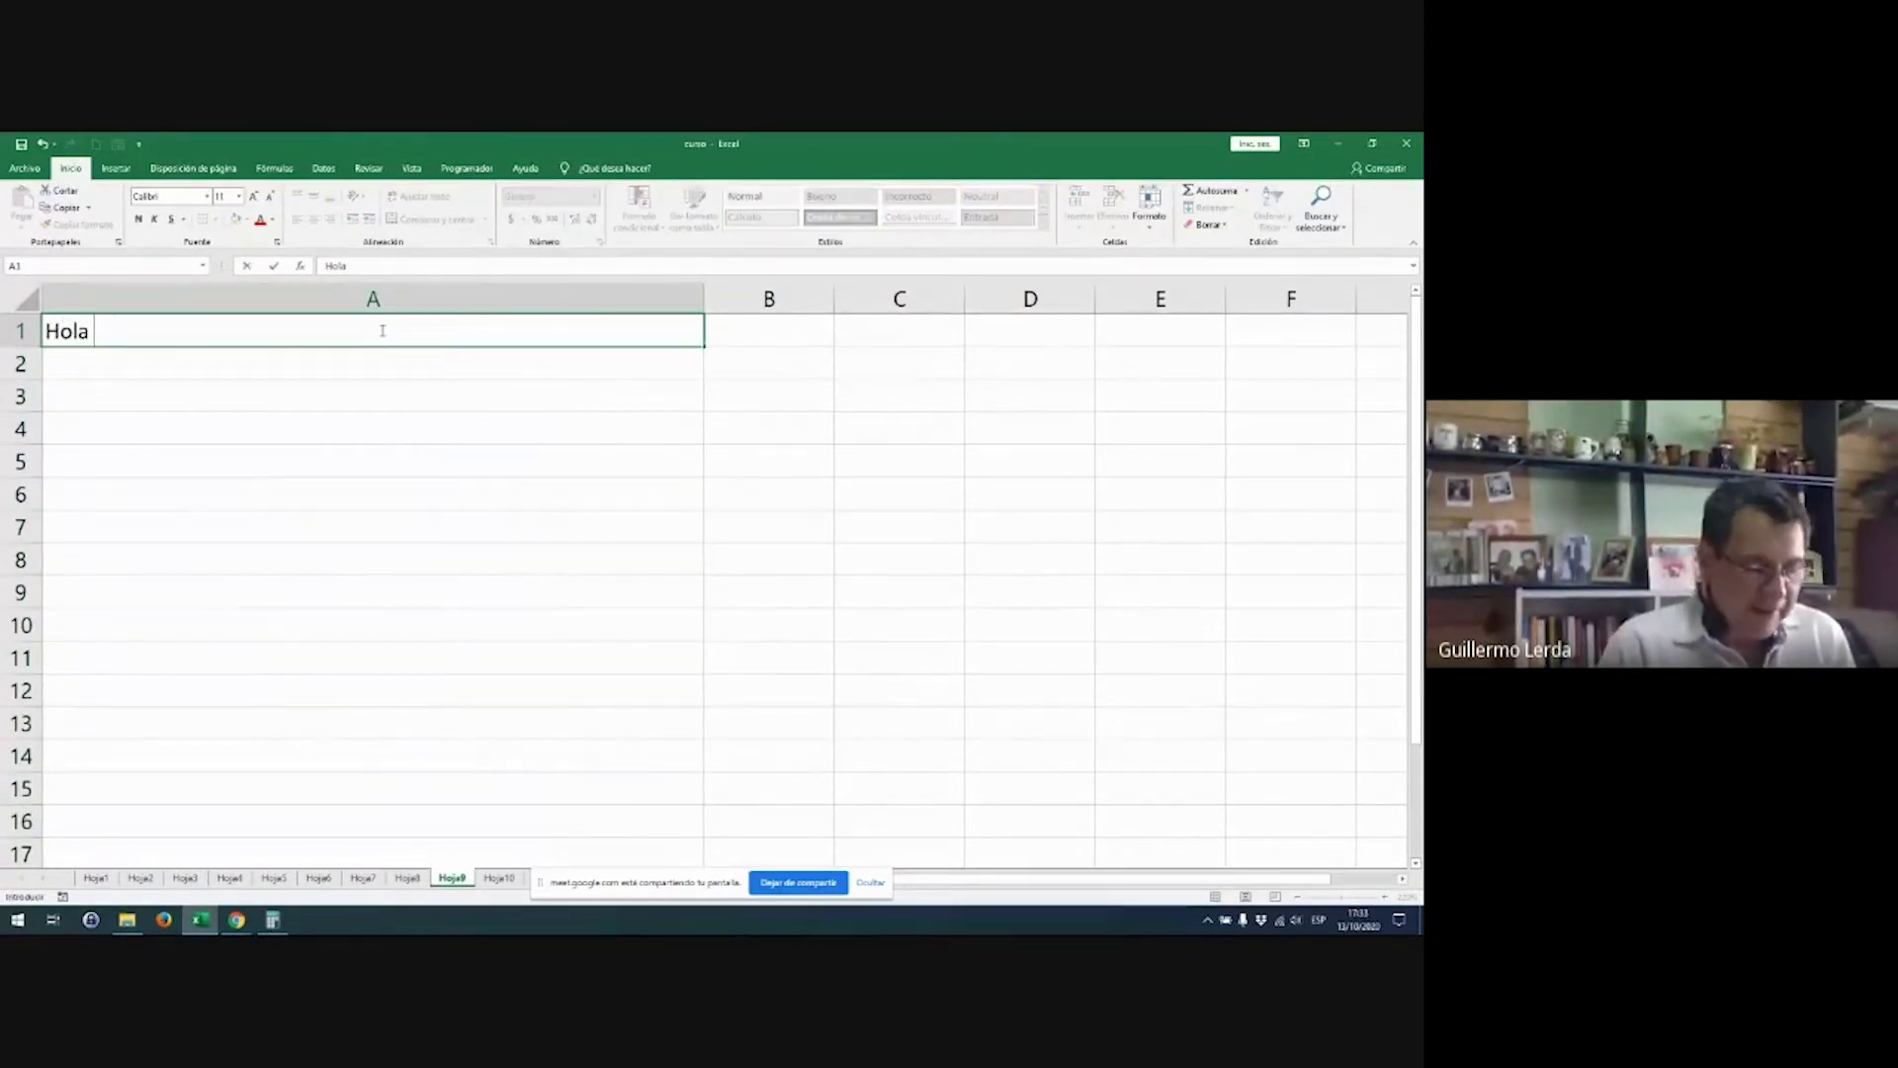
pyautogui.write('Meliana')
pyautogui.press('Return')
# Step: Enter the text "bienvenida al curso" in A2, below the greeting
pyautogui.write('bien')
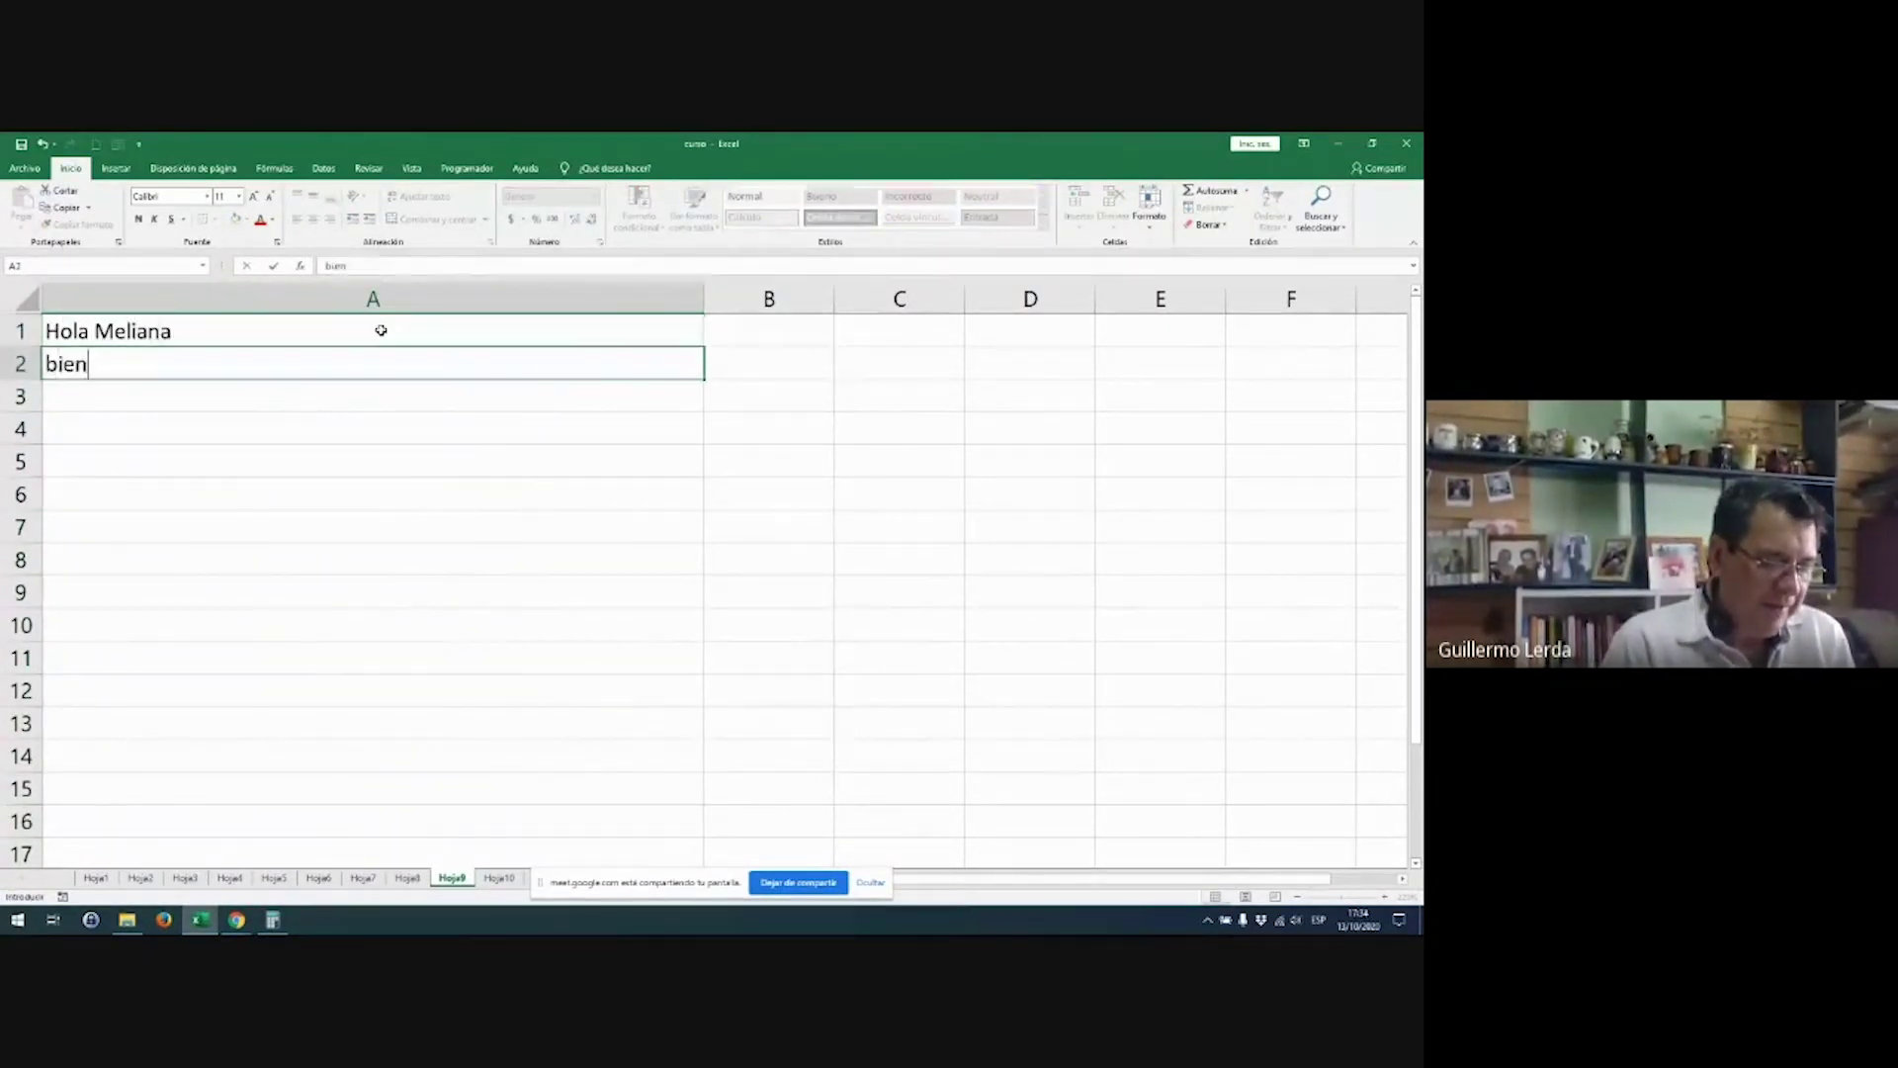
pyautogui.write('venida al cur')
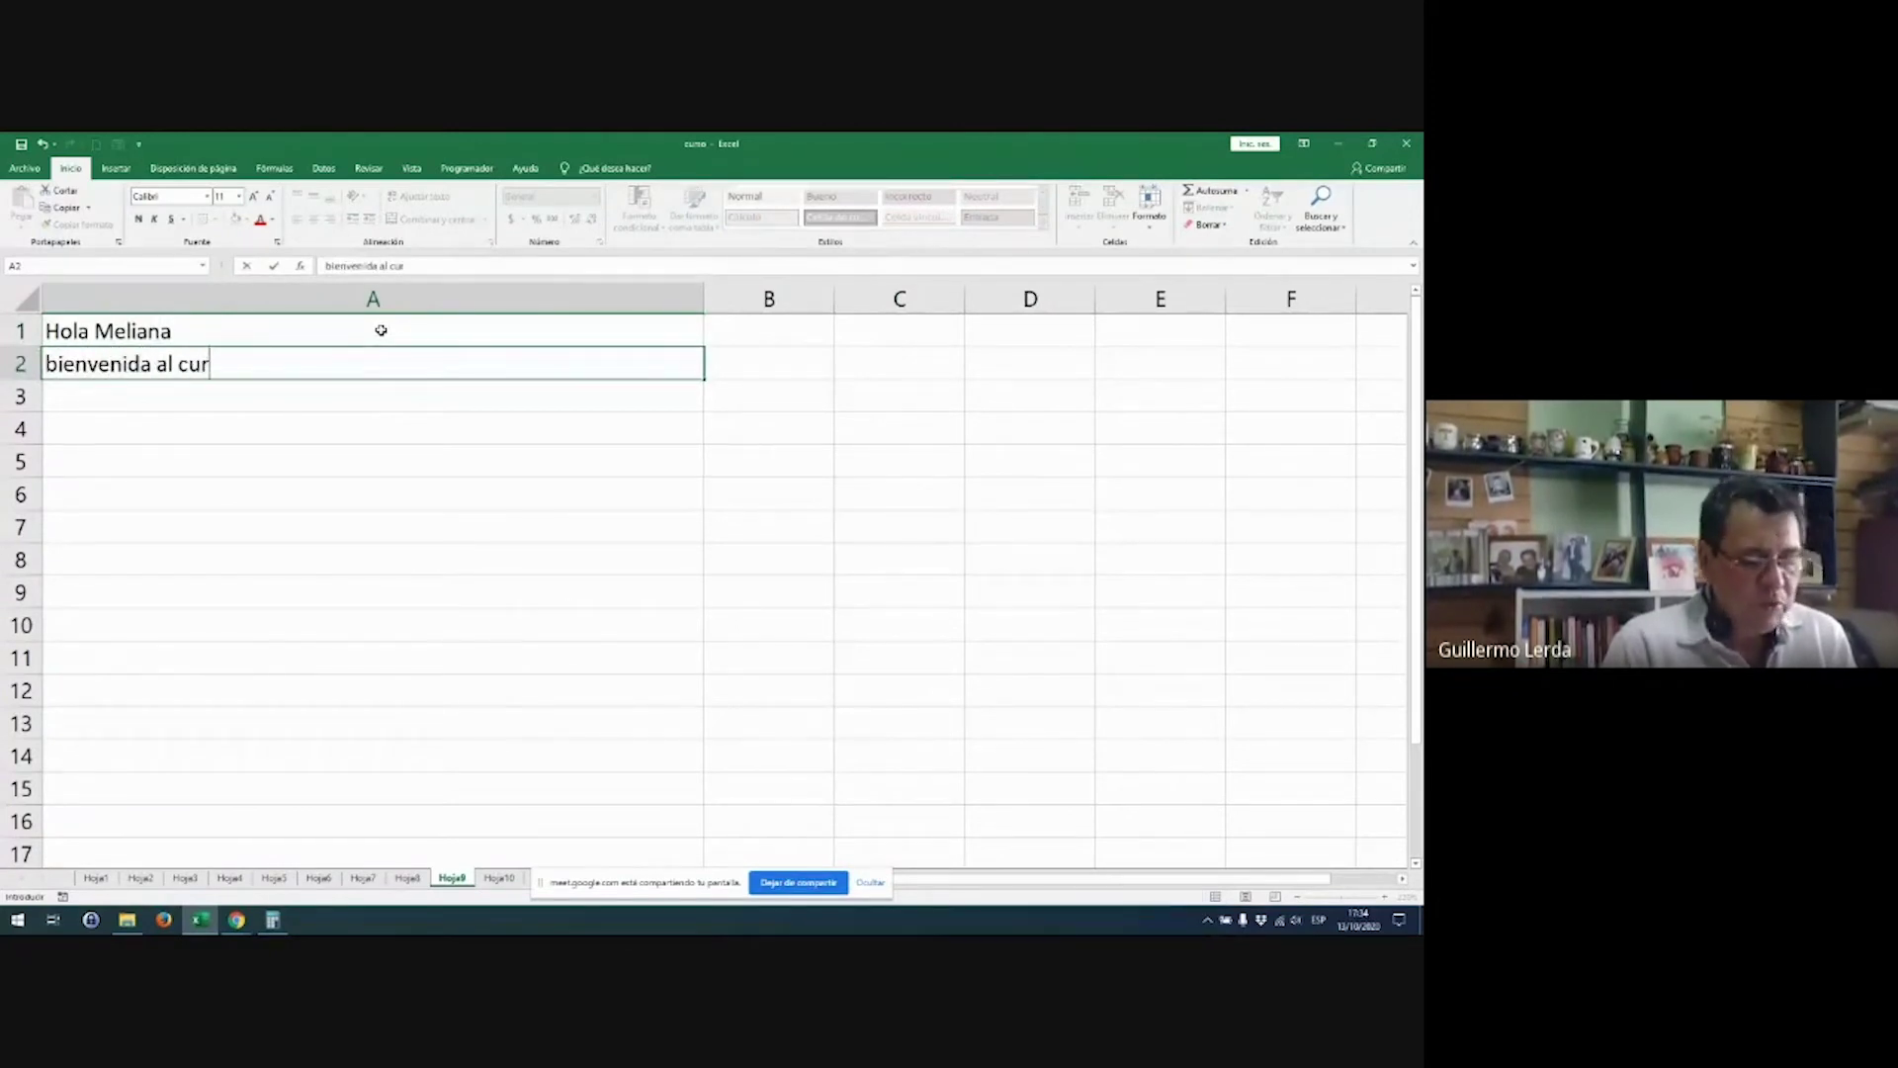
pyautogui.write('so')
pyautogui.press('Return')
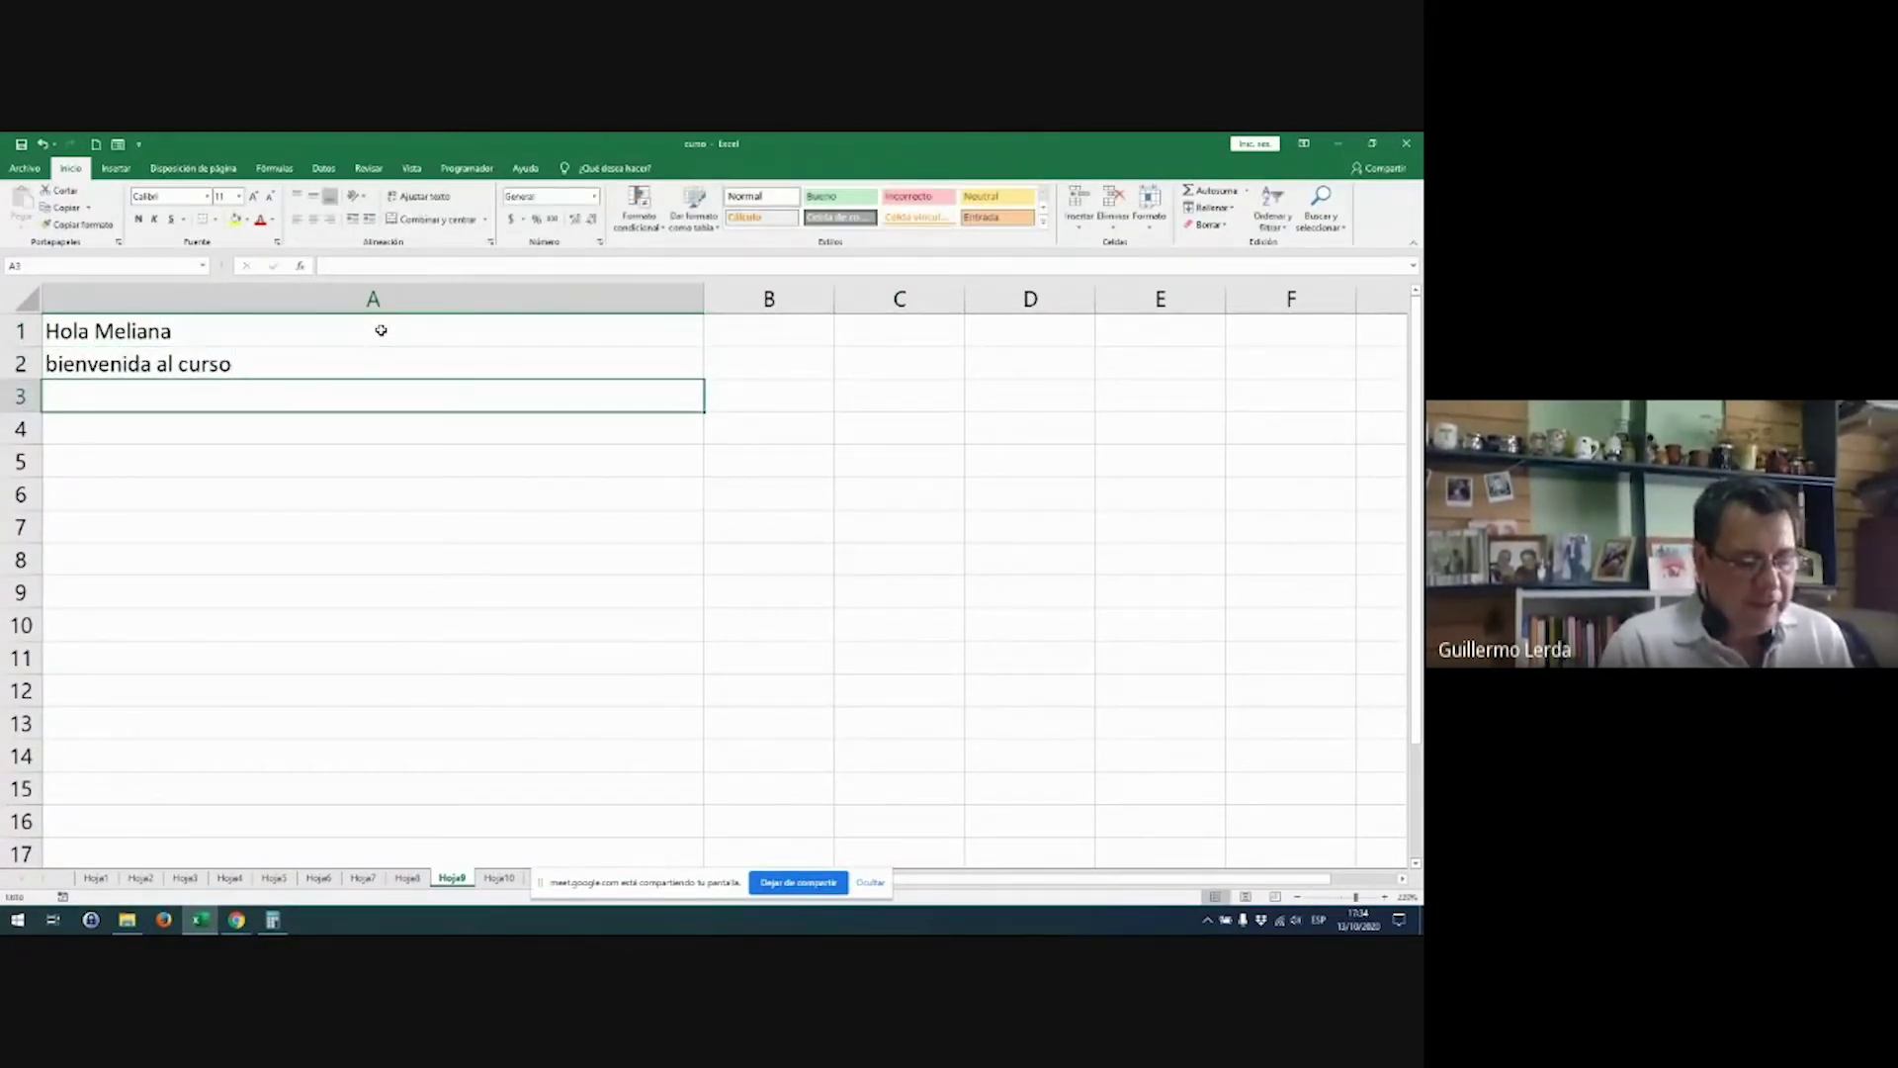
# Step: Enter the text "Talle ofimatica" in A3 and the date 13/10 in A4
pyautogui.write('Talle ofima')
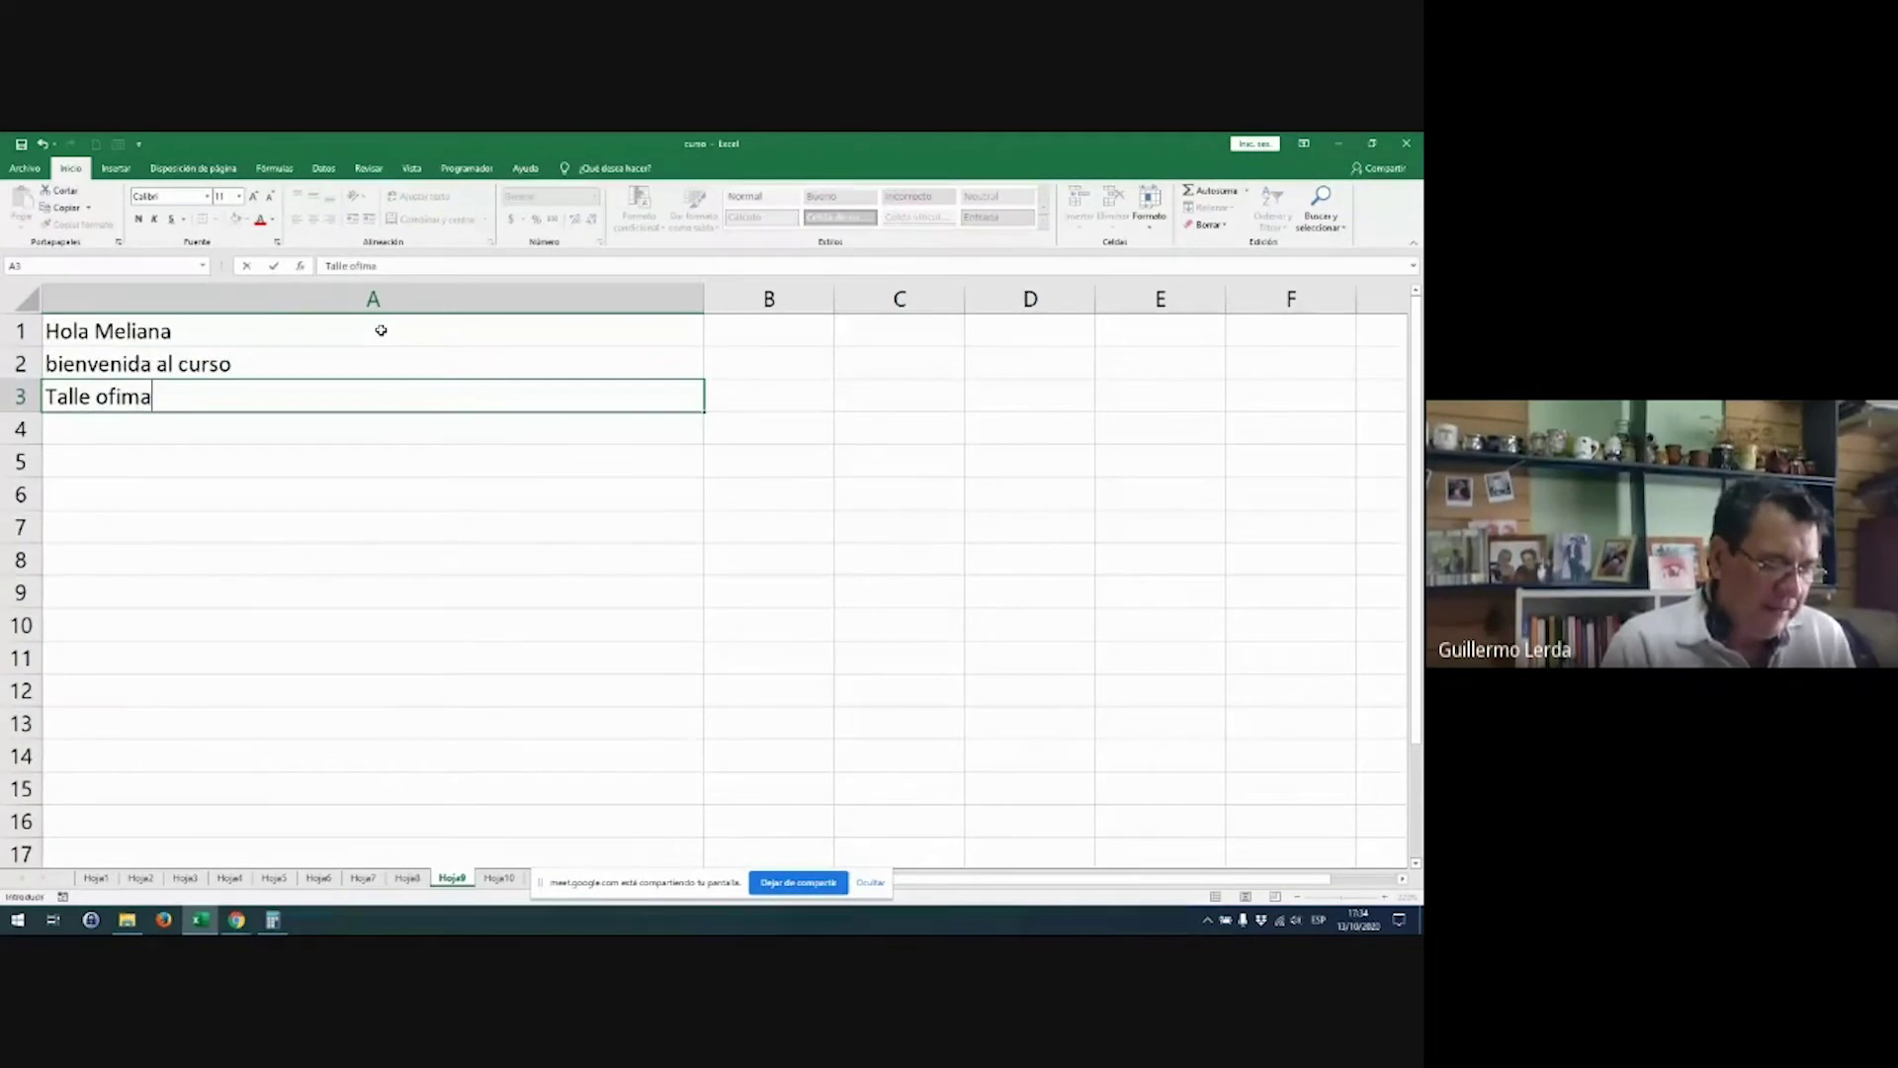
pyautogui.write('tica')
pyautogui.press('Return')
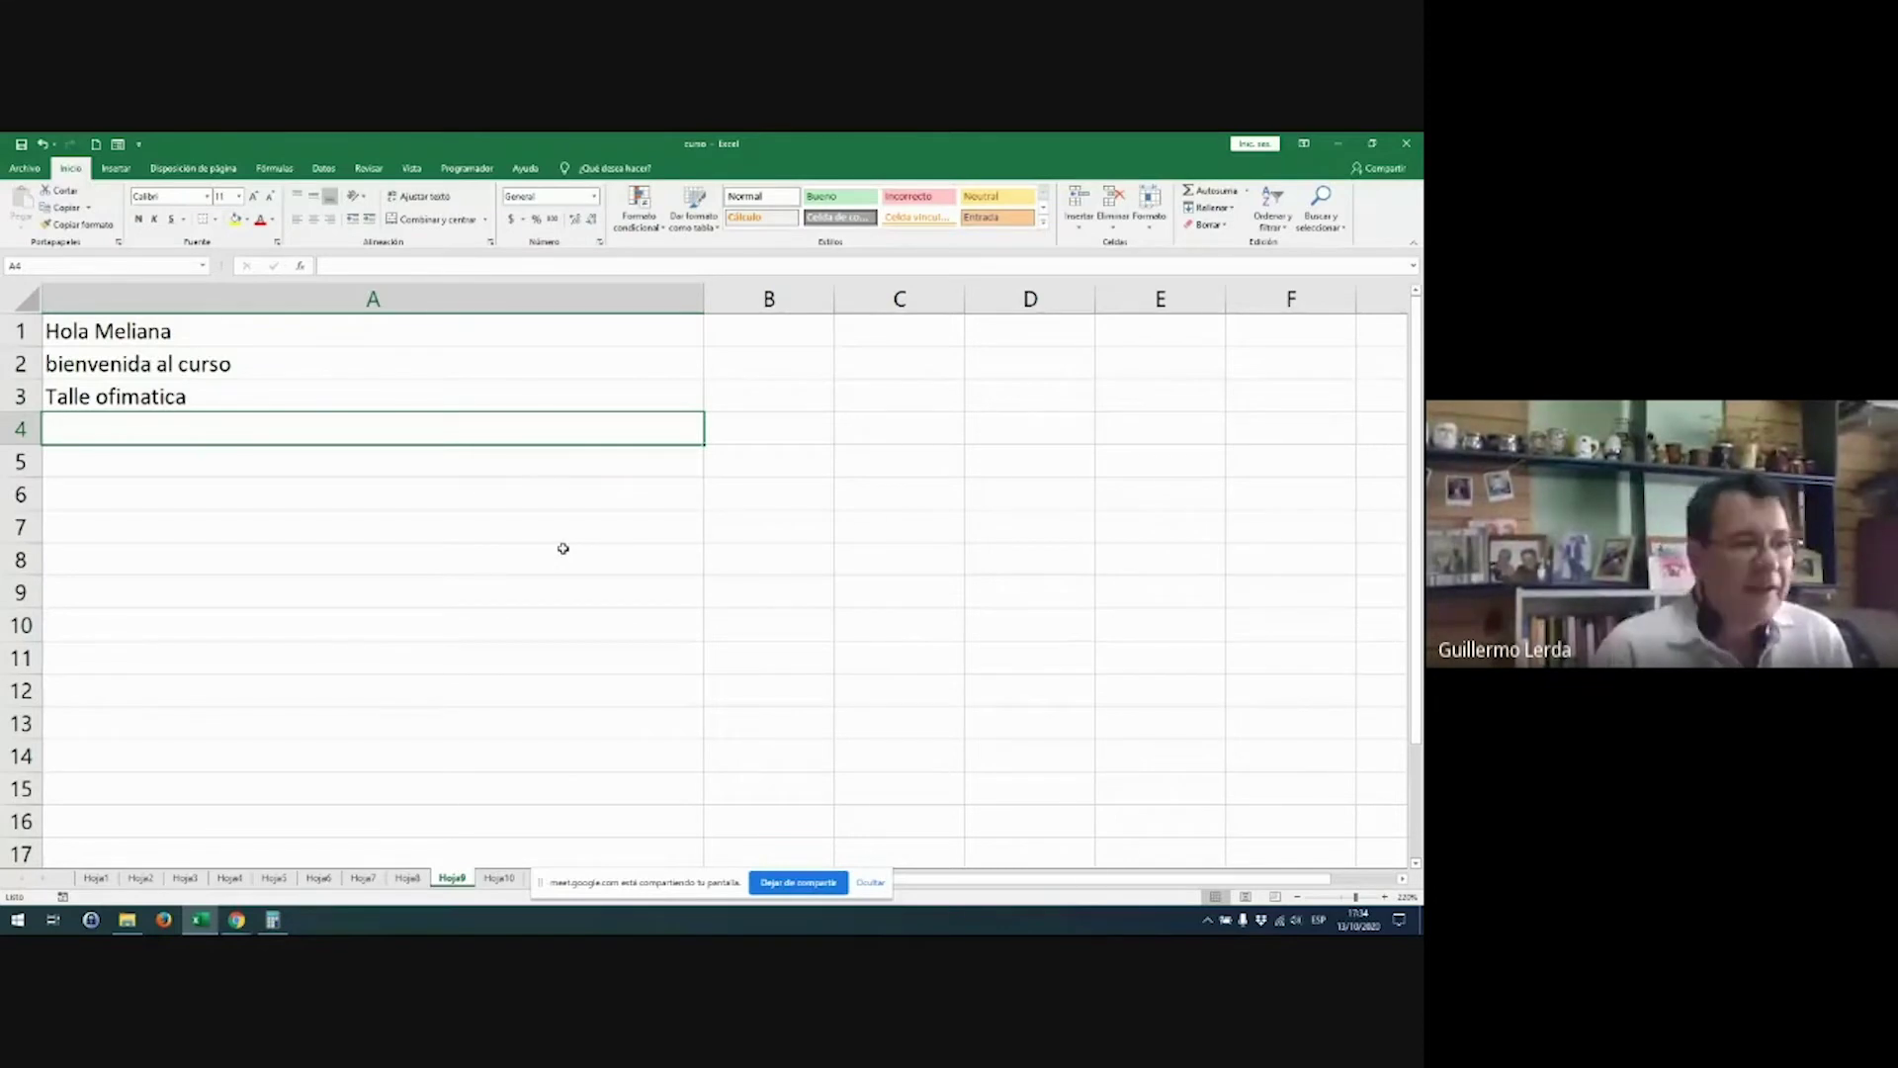
pyautogui.write('13/10')
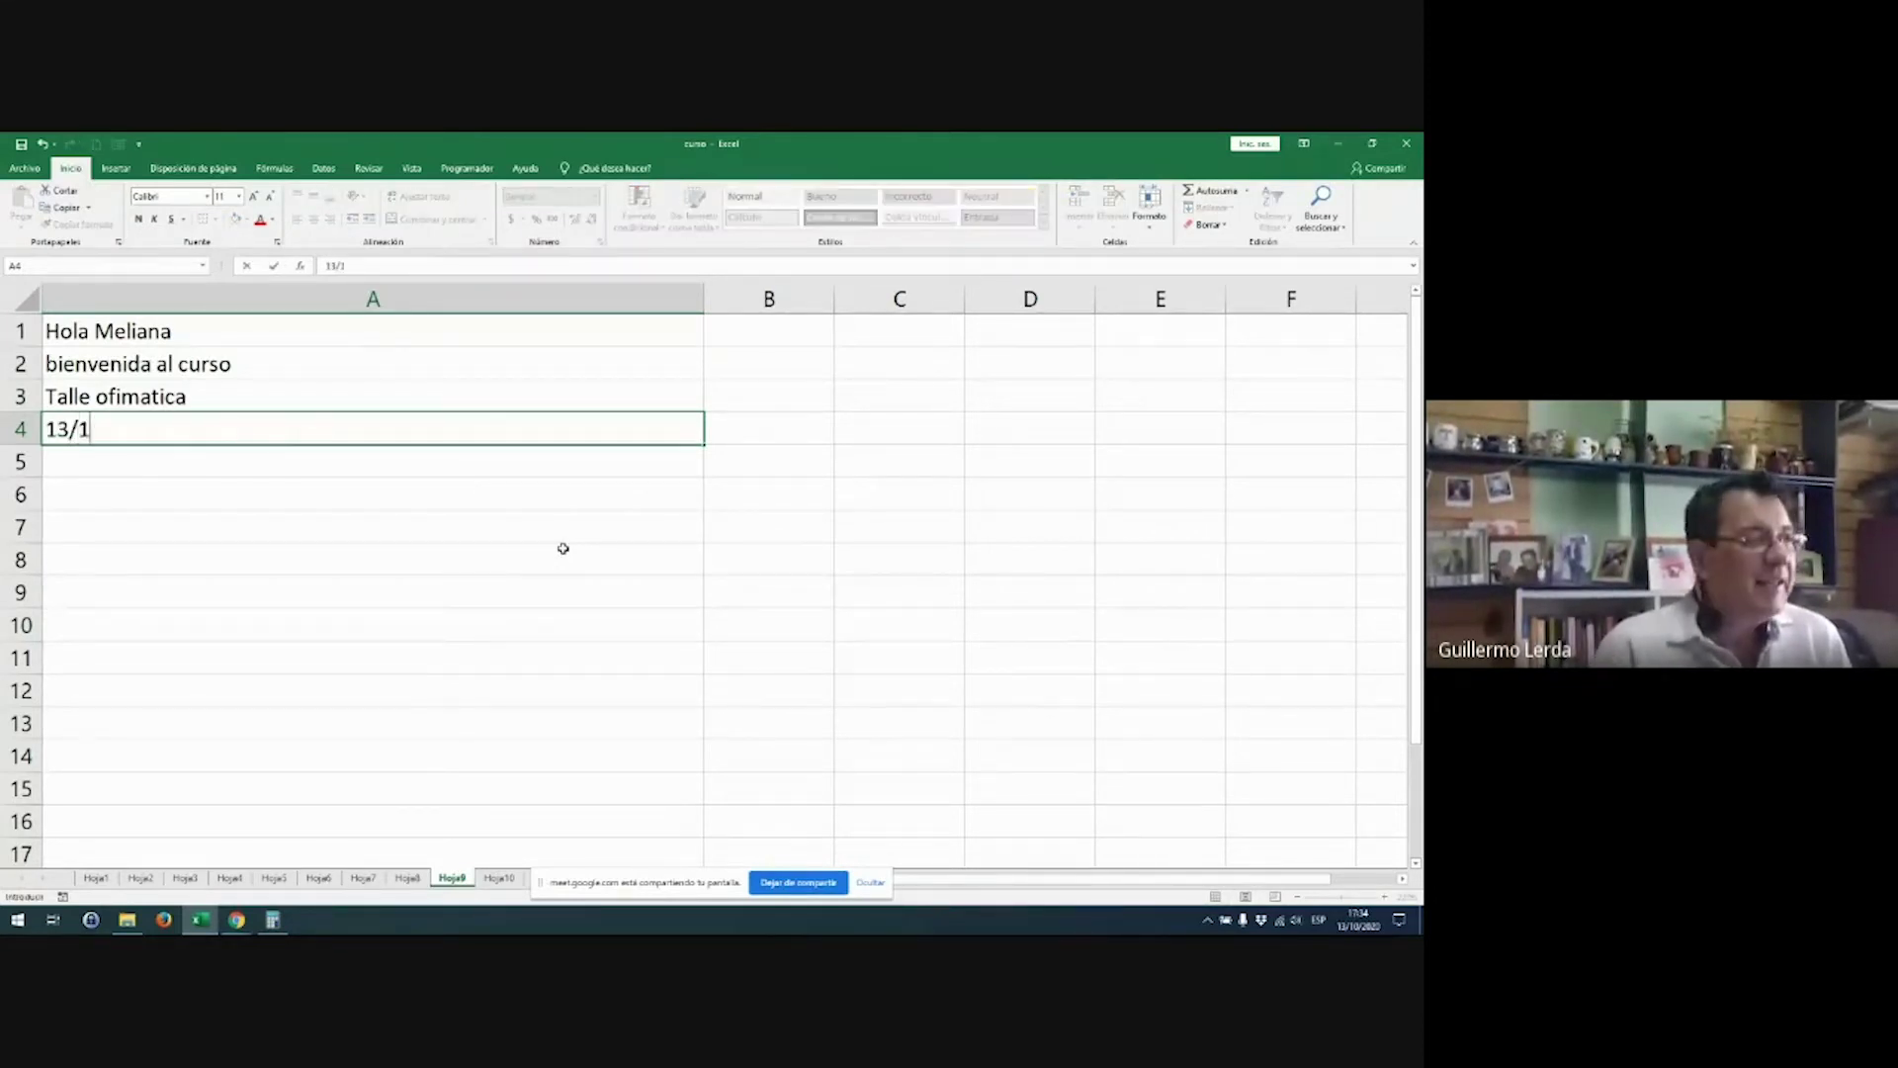
pyautogui.press('Return')
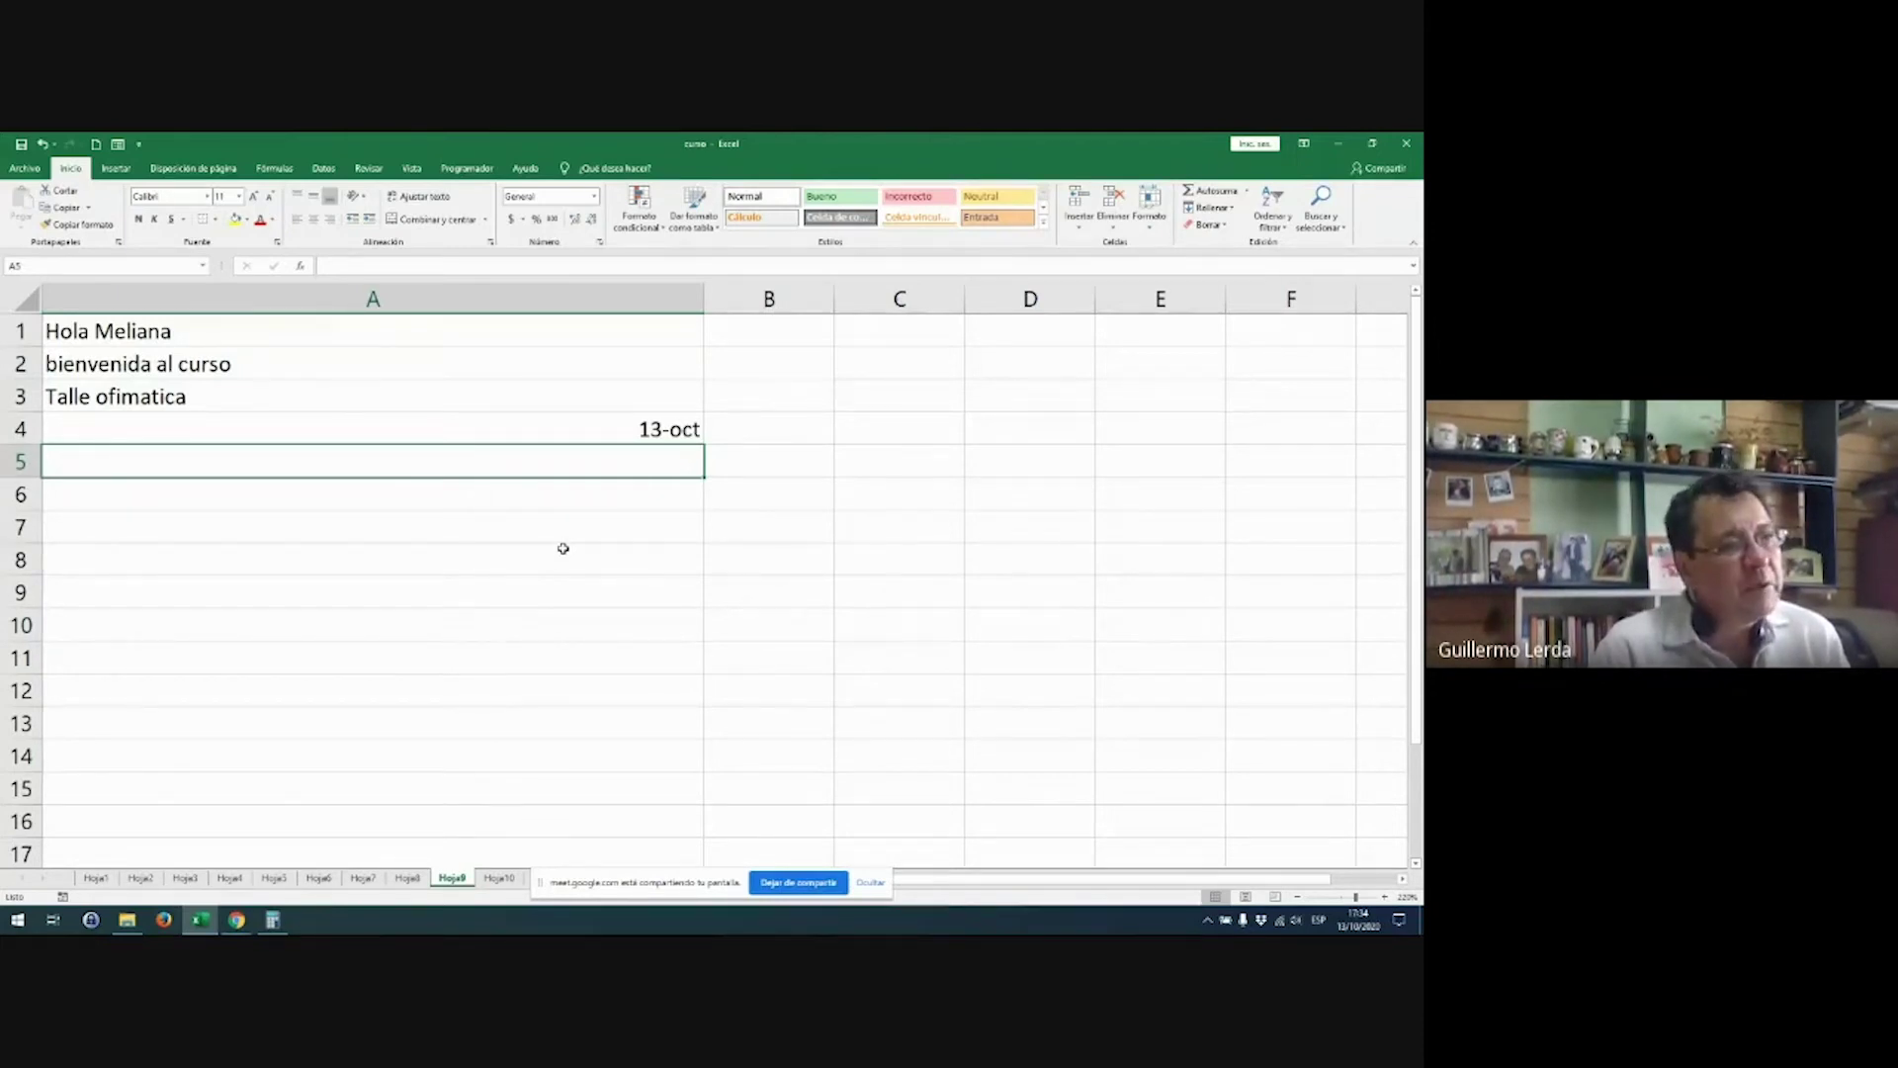
# Step: Clear the contents of cells A1 to A5 on Hoja9
pyautogui.press('Up')
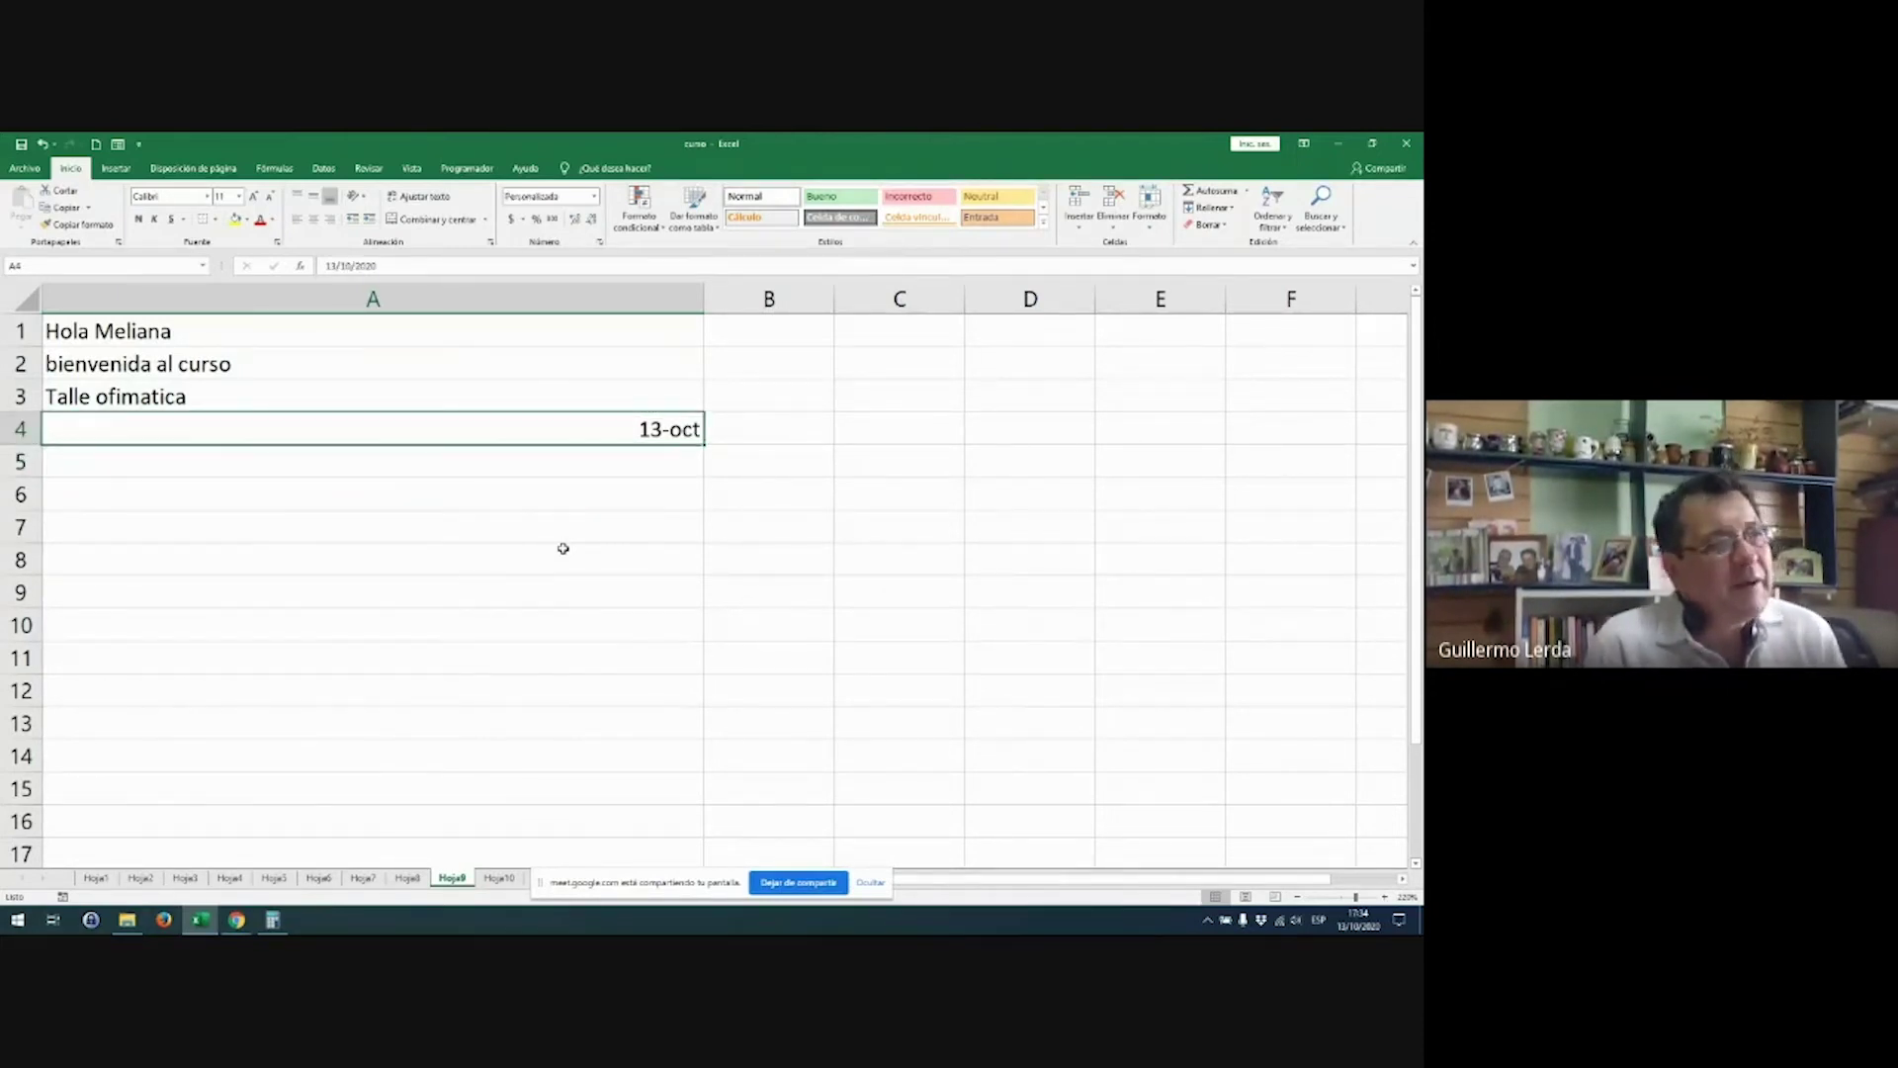
pyautogui.press('Up')
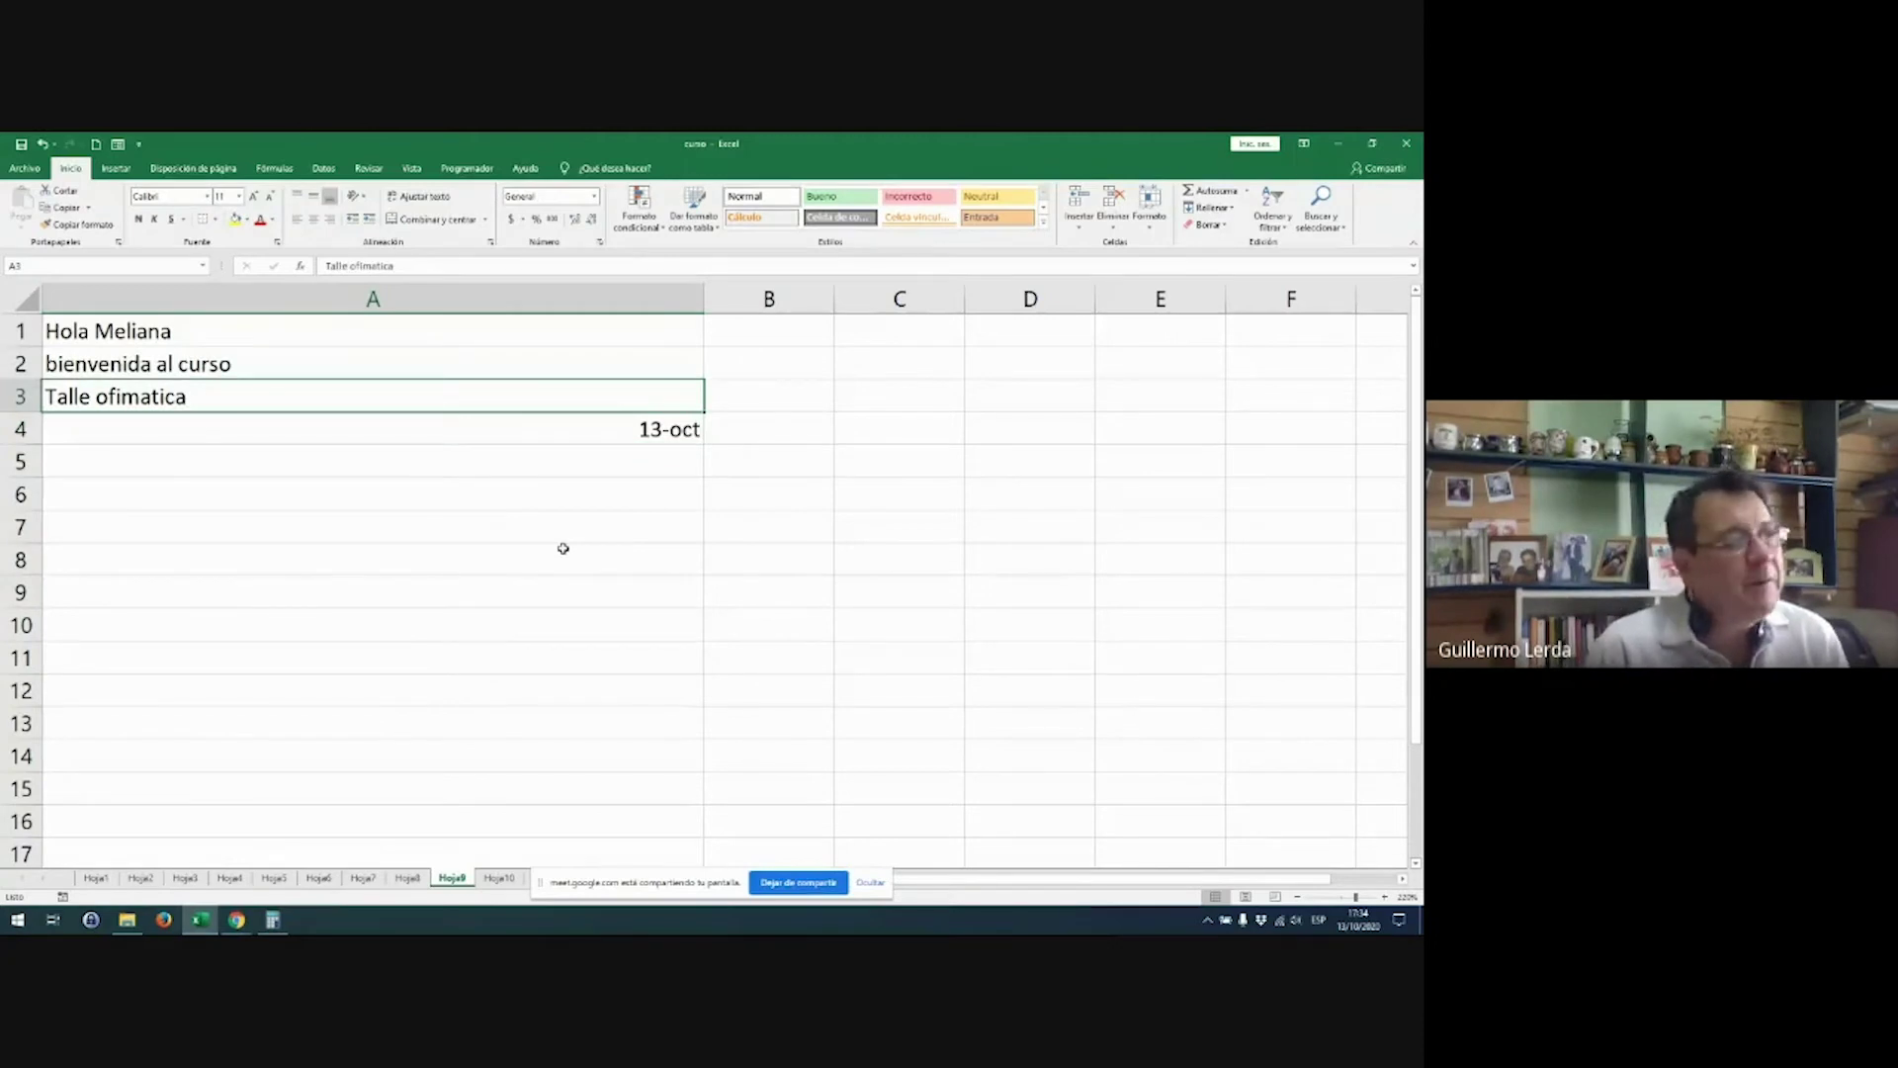
pyautogui.press('Up')
pyautogui.press('Up')
pyautogui.hotkey('shift', 'Down')
pyautogui.hotkey('shift', 'Down')
pyautogui.hotkey('shift', 'Down')
pyautogui.hotkey('shift', 'Down')
pyautogui.press('Delete')
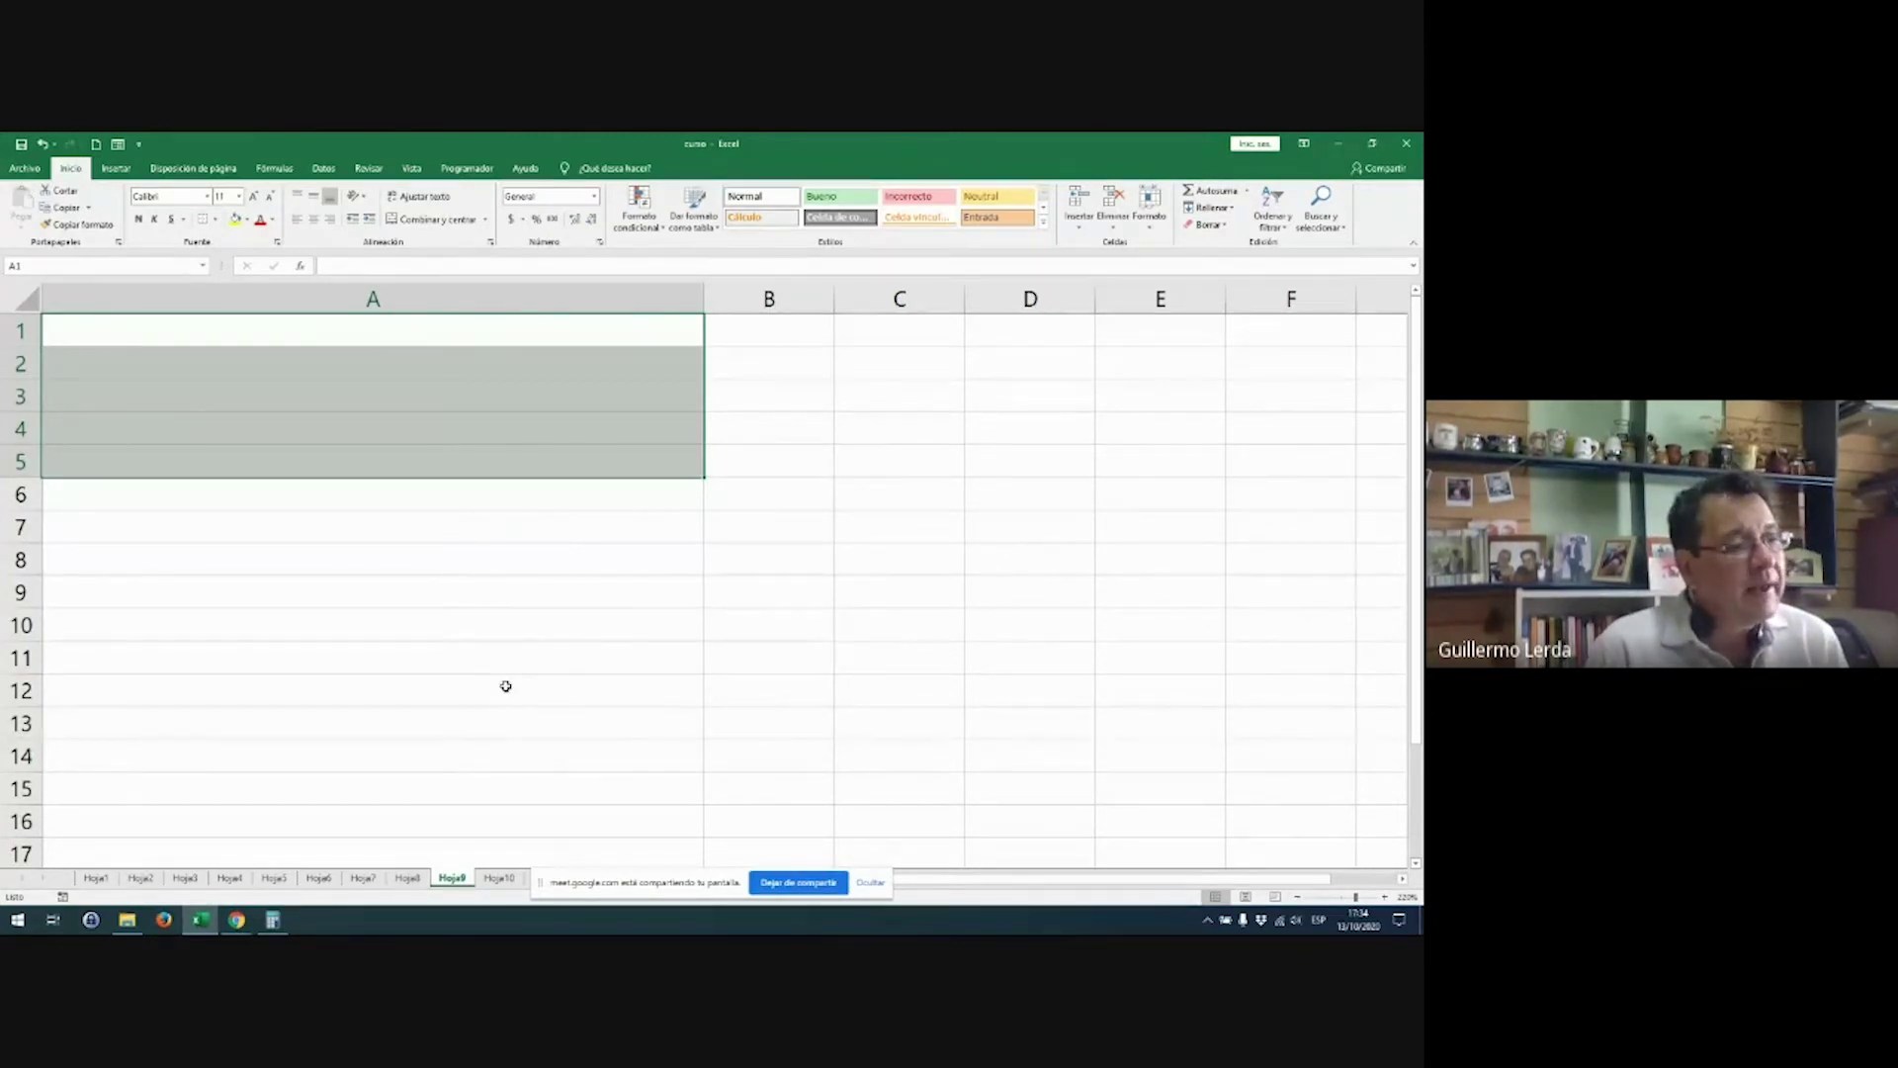
# Step: Switch to the empty sheet Hoja10 and enter the formula =2+2 in A1
pyautogui.hotkey('ctrl', 'pagedown')
pyautogui.scroll(5, 424, 709)
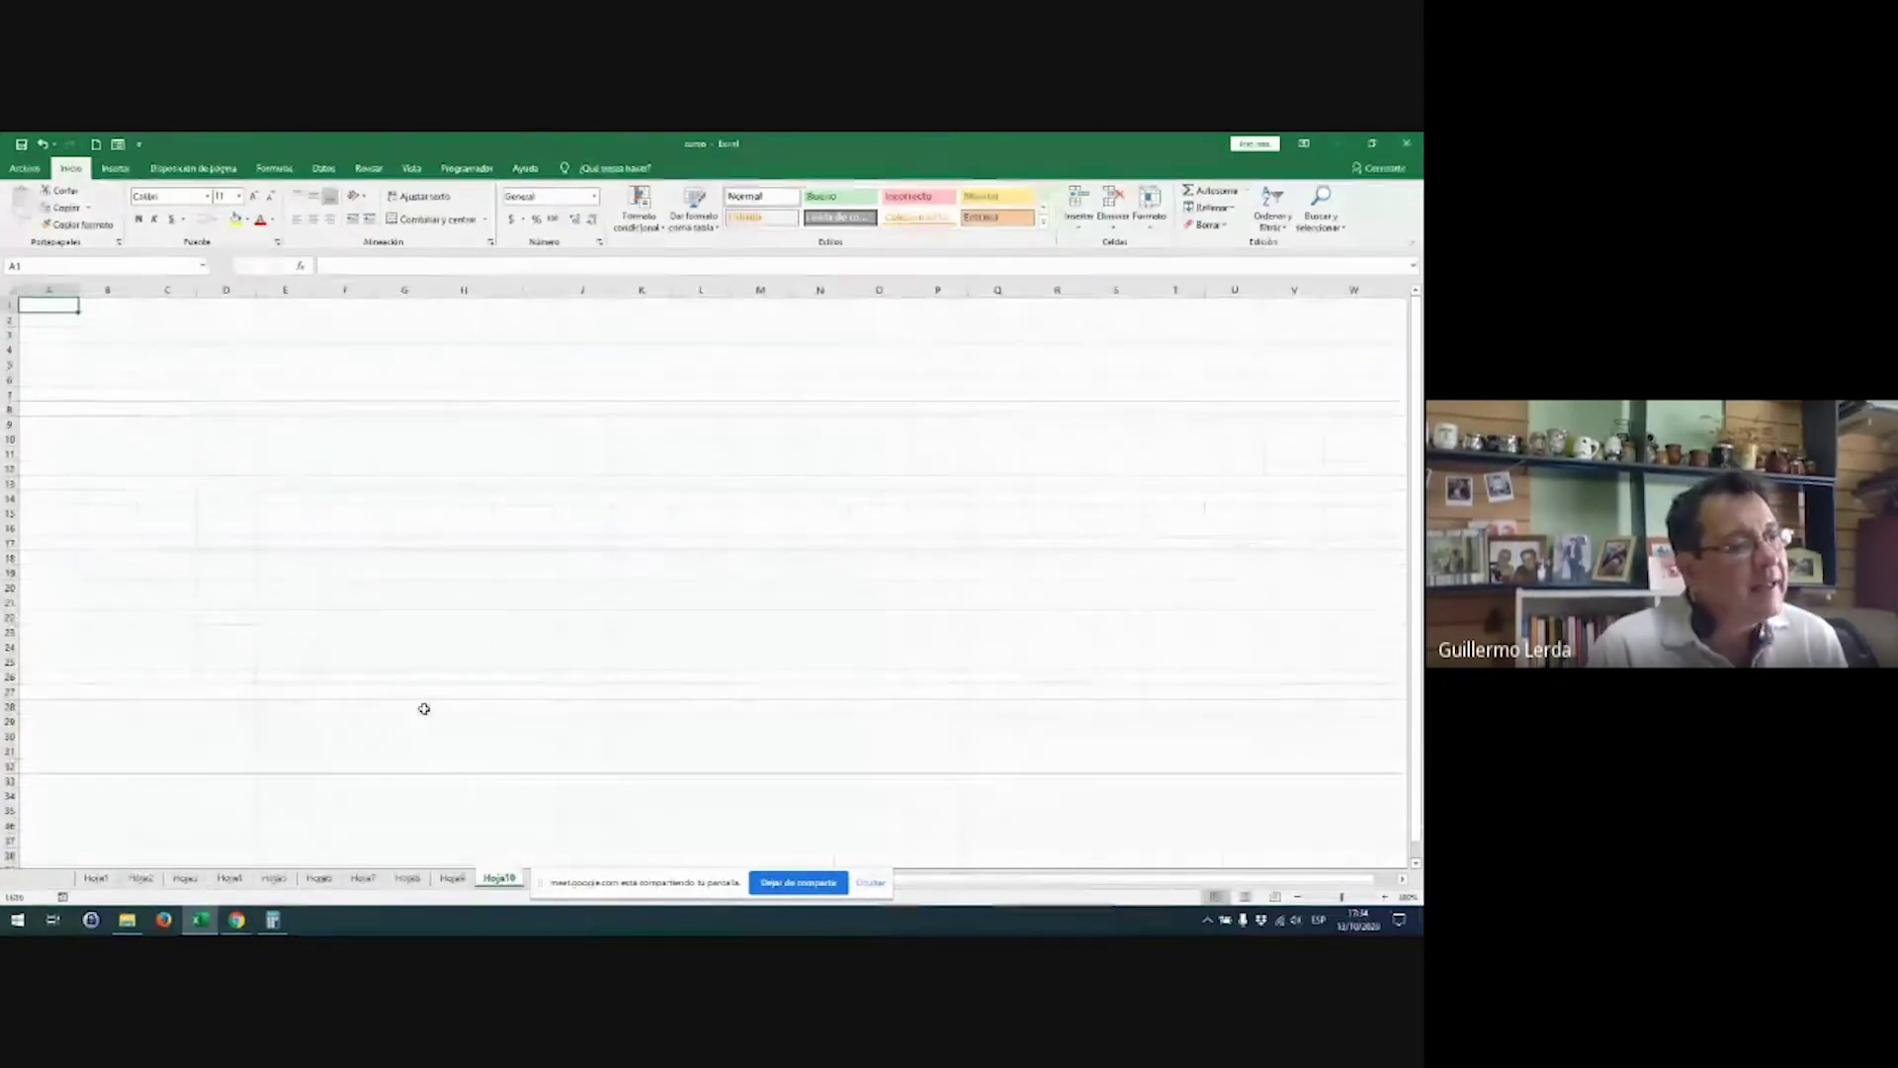
pyautogui.scroll(2, 424, 709)
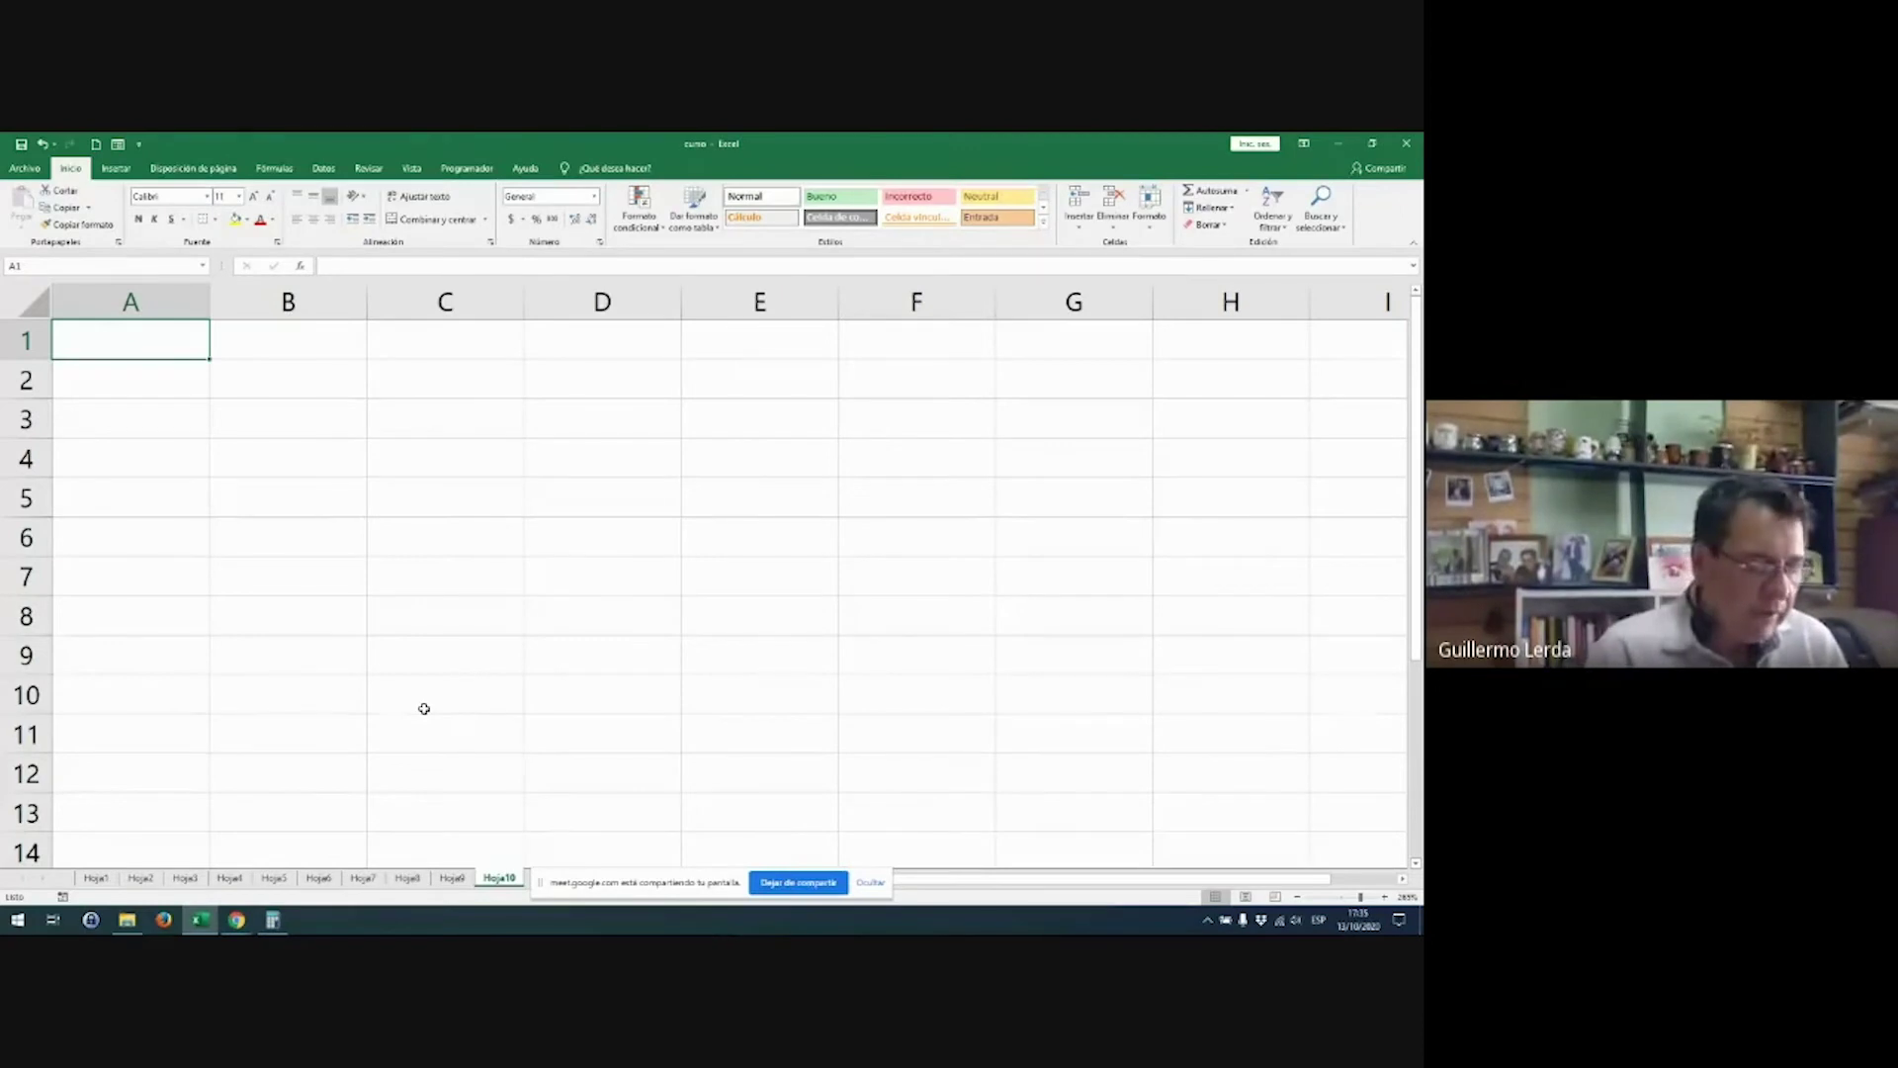
pyautogui.write('=')
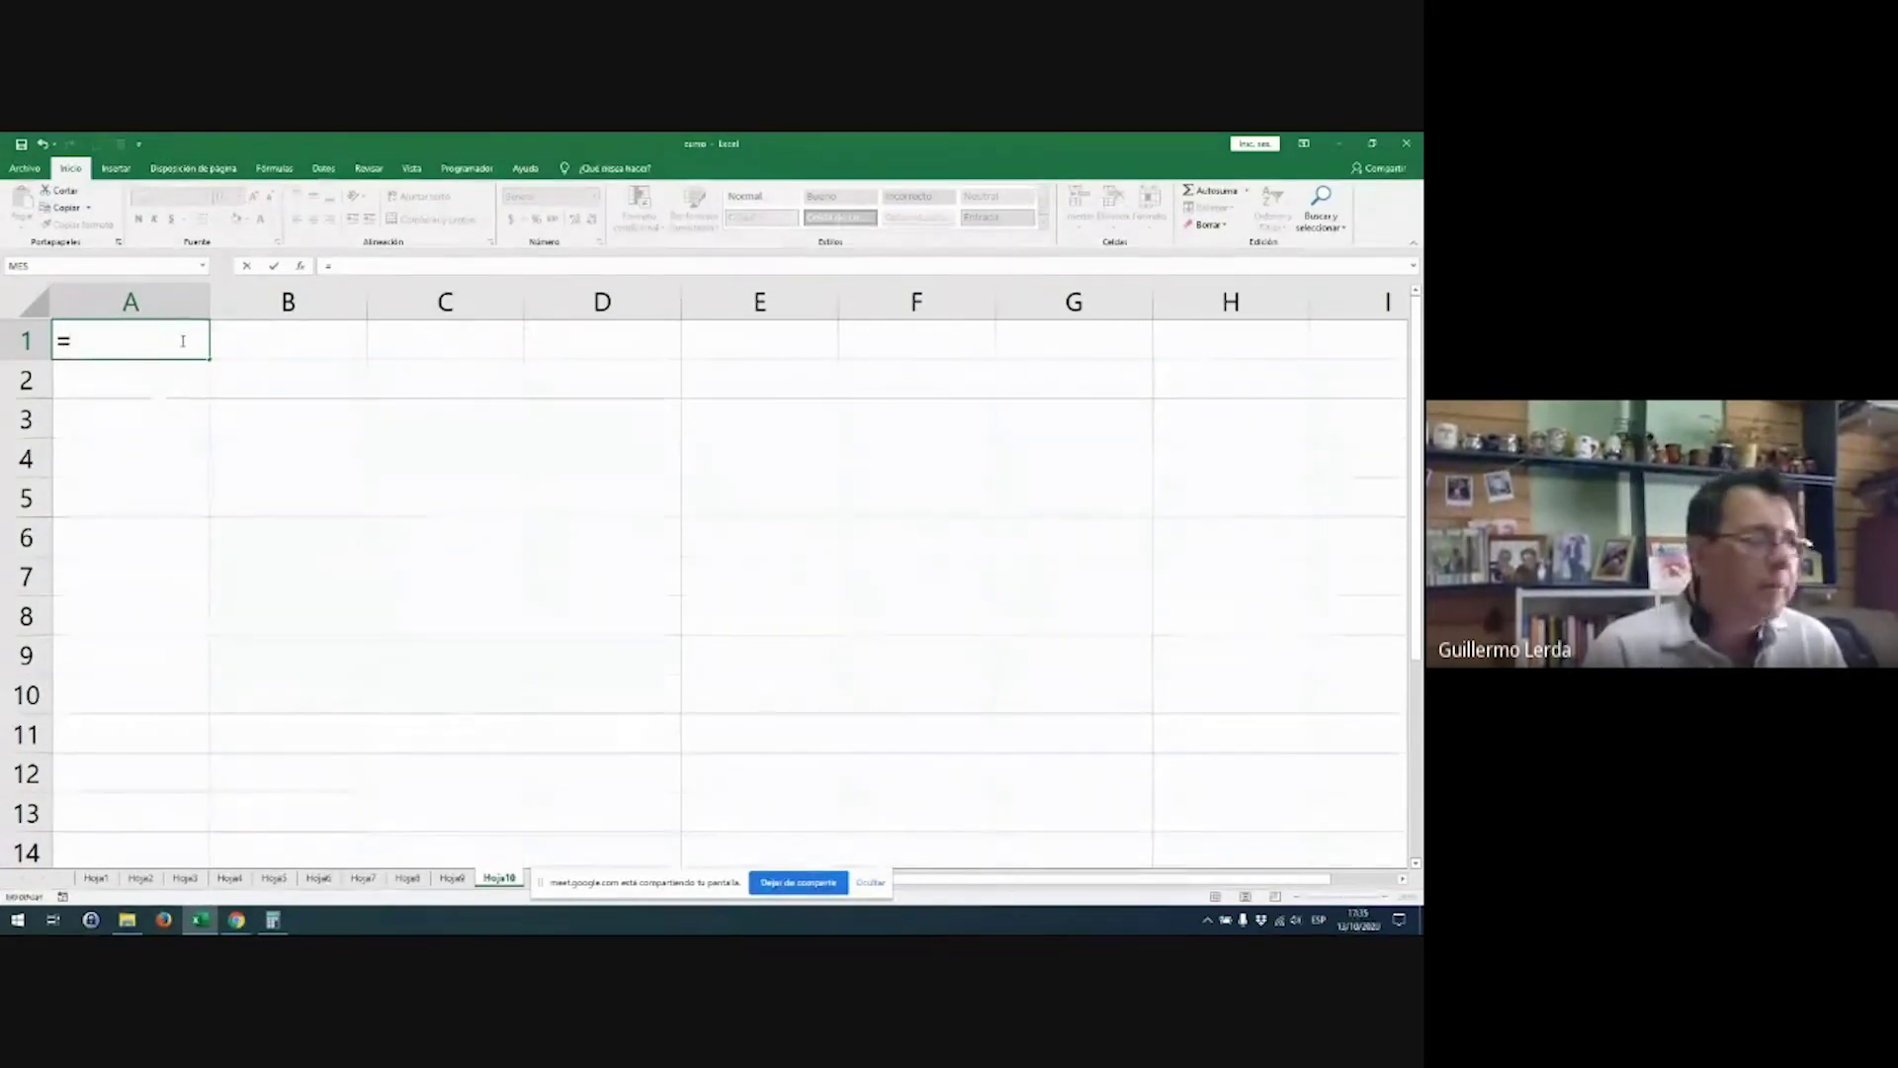
pyautogui.write('2+2')
pyautogui.press('Return')
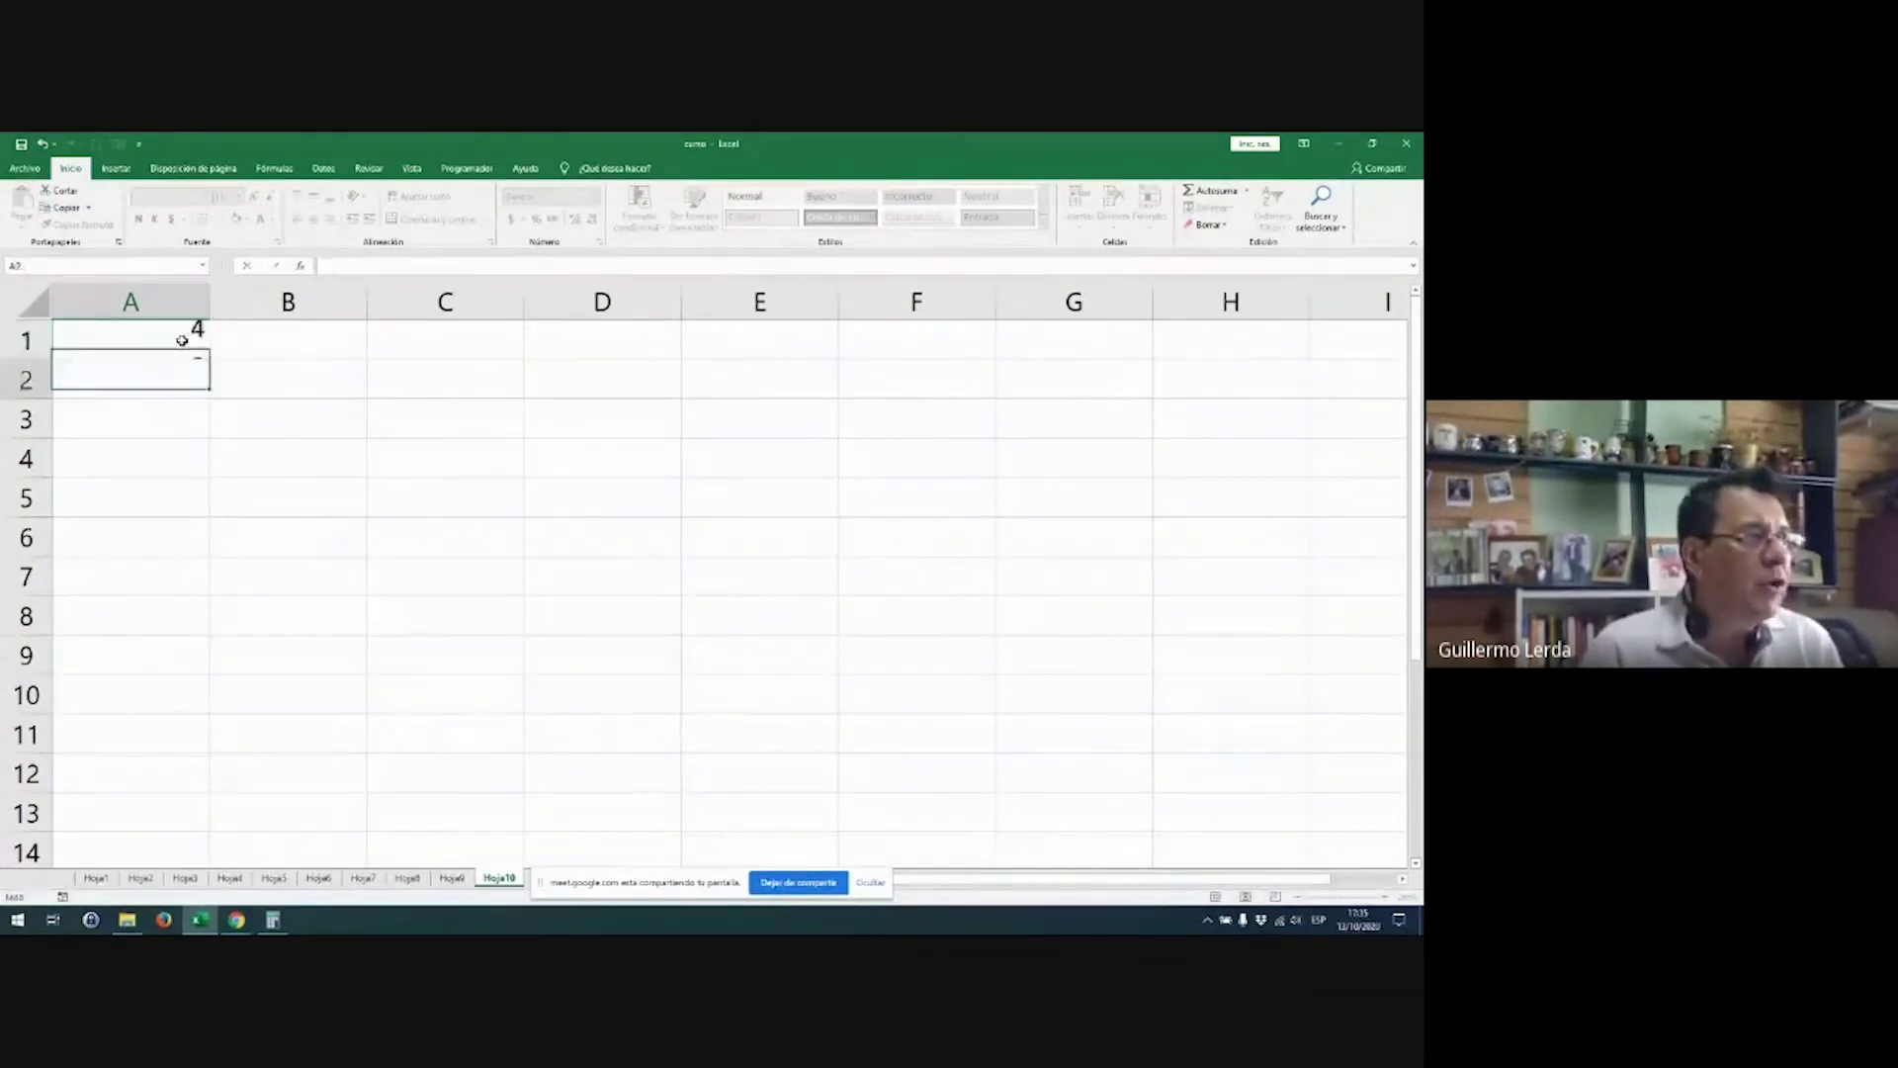
# Step: Change the formula in A1 to the multiplication =2*8
pyautogui.doubleClick(164, 336)
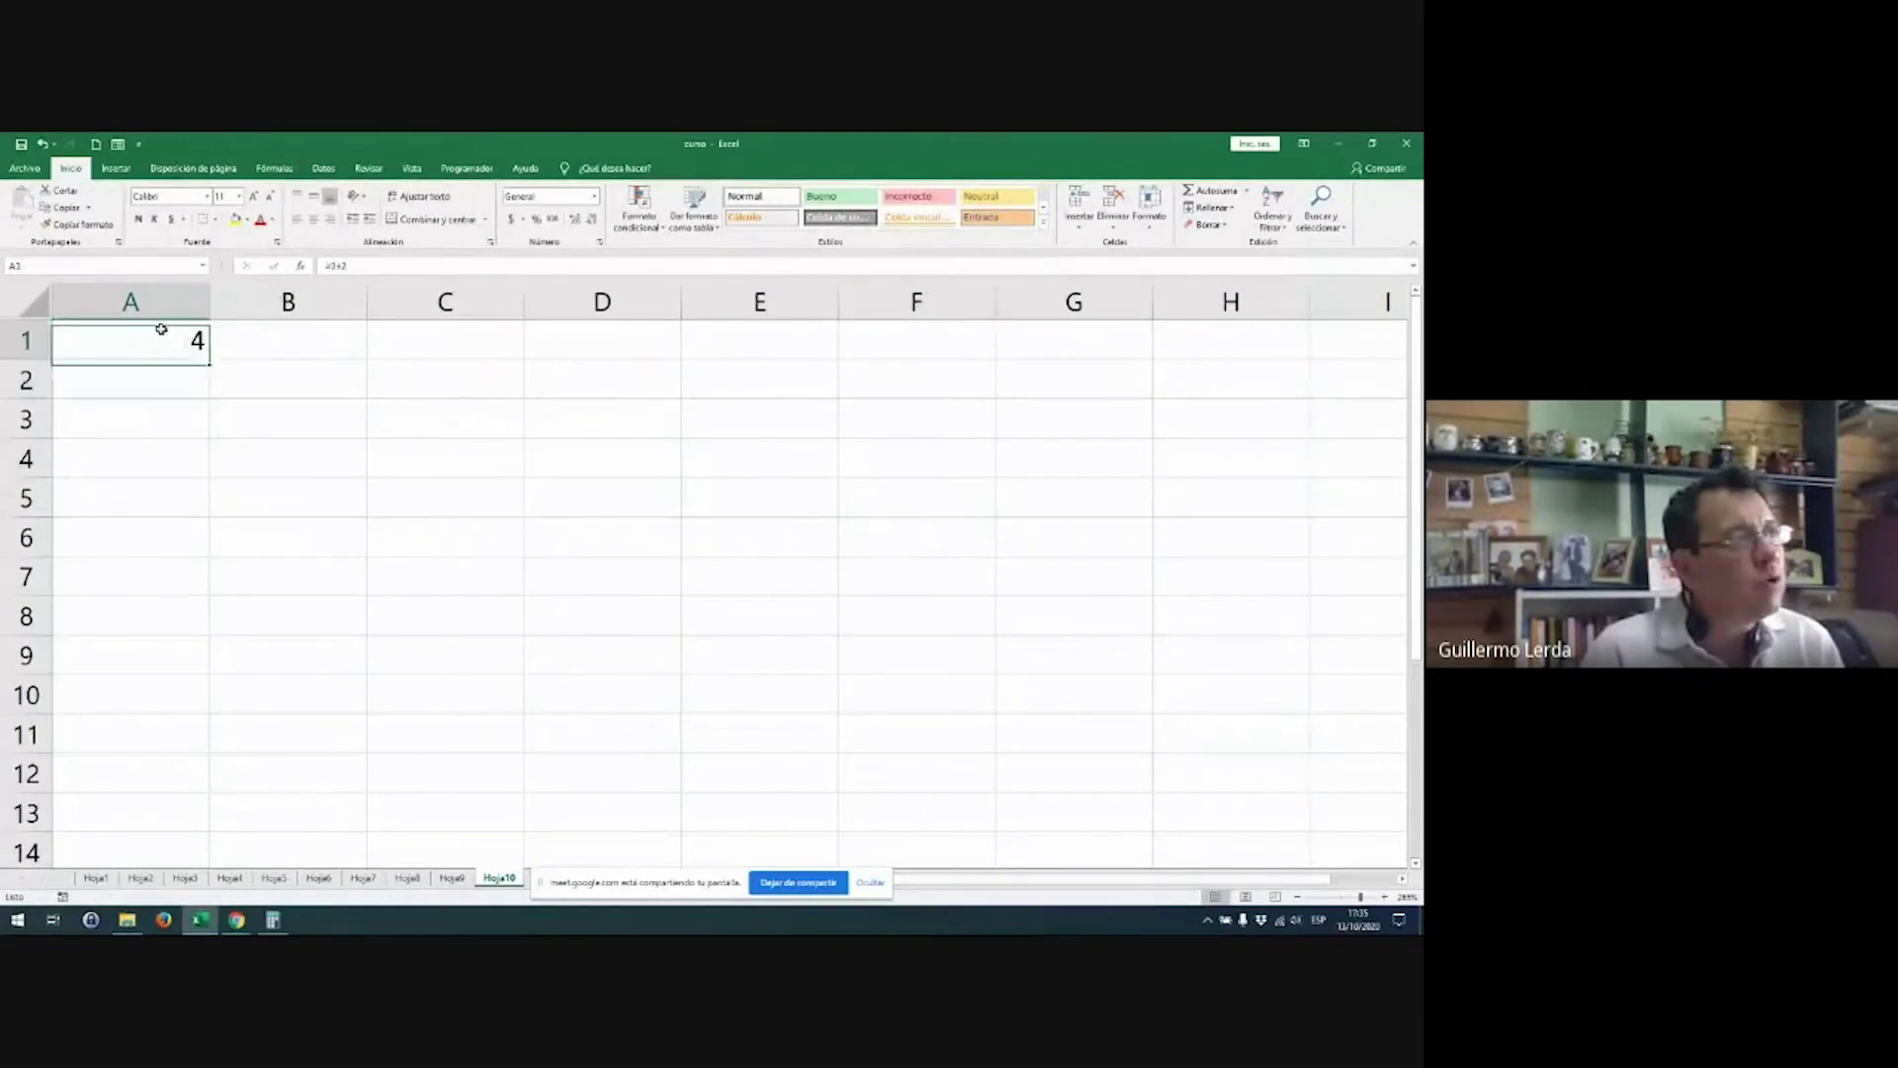
pyautogui.press('BackSpace')
pyautogui.press('BackSpace')
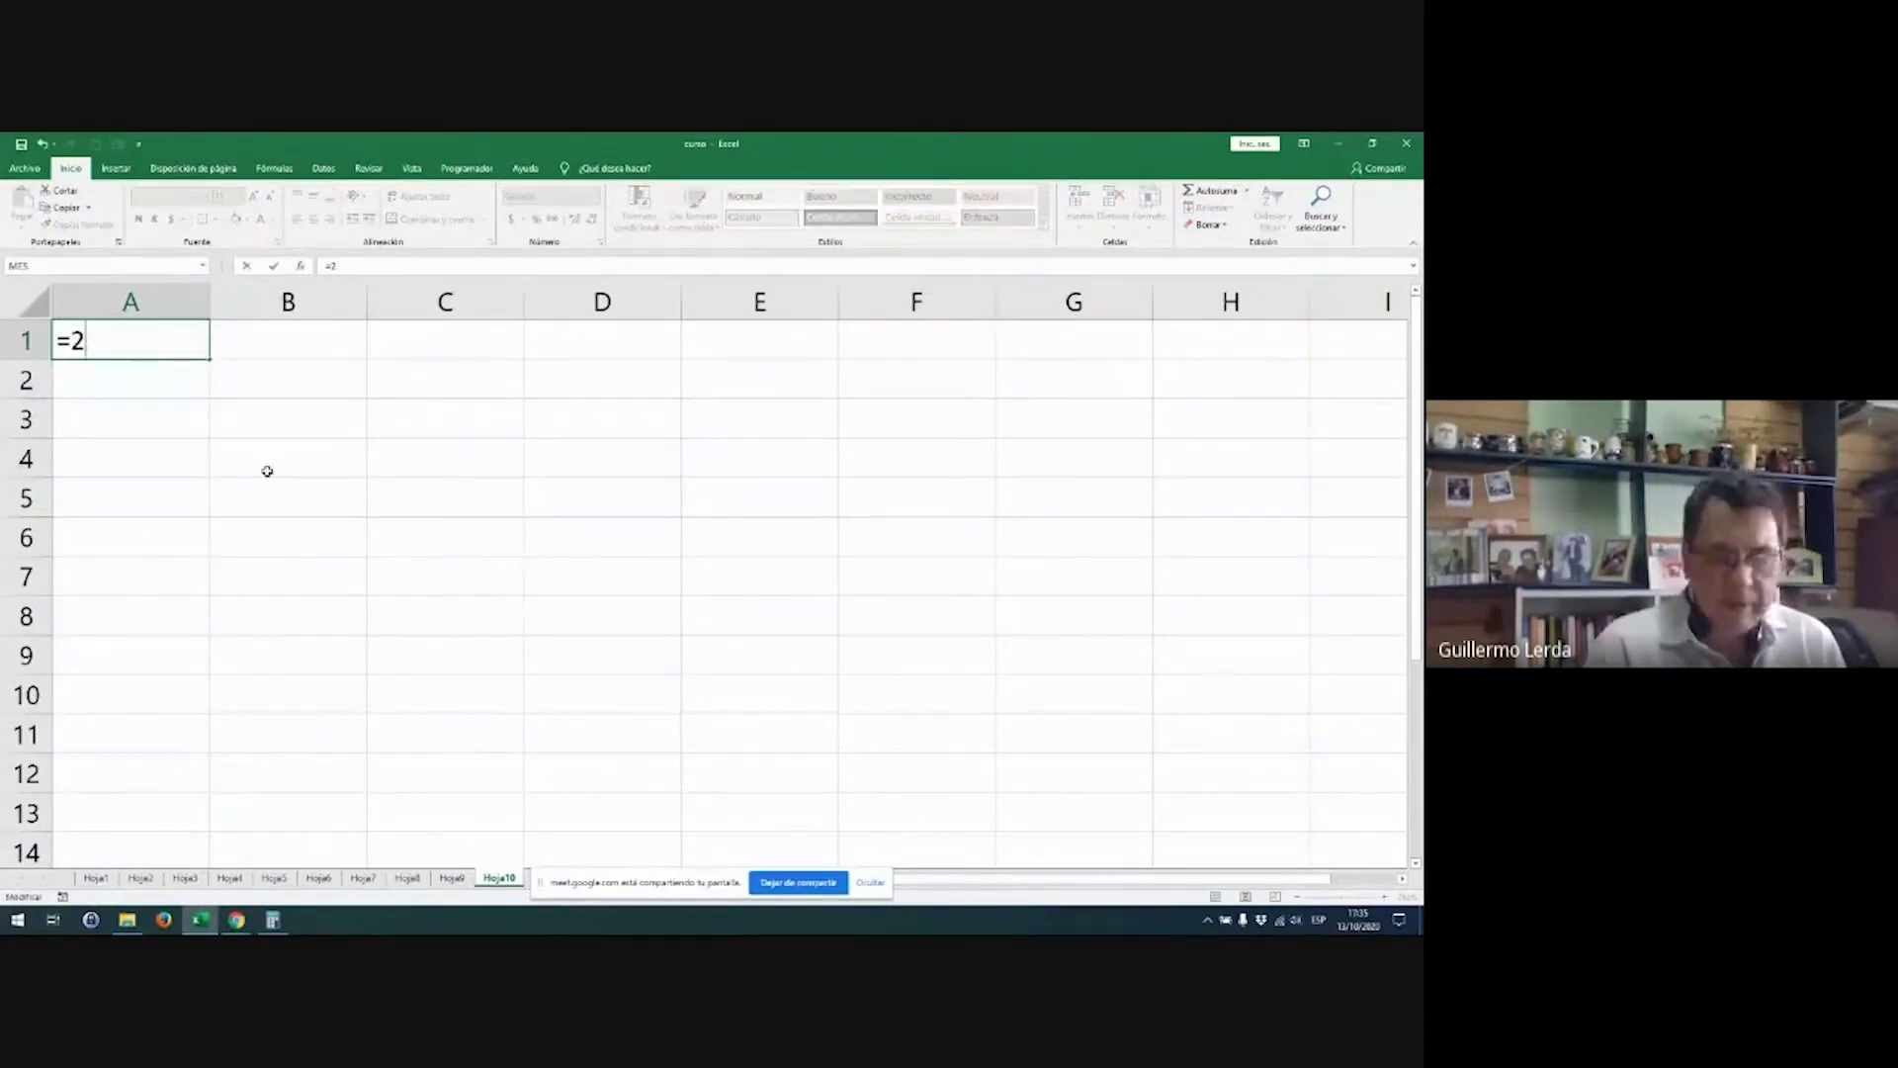
pyautogui.write('*8')
pyautogui.hotkey('ctrl', 'Return')
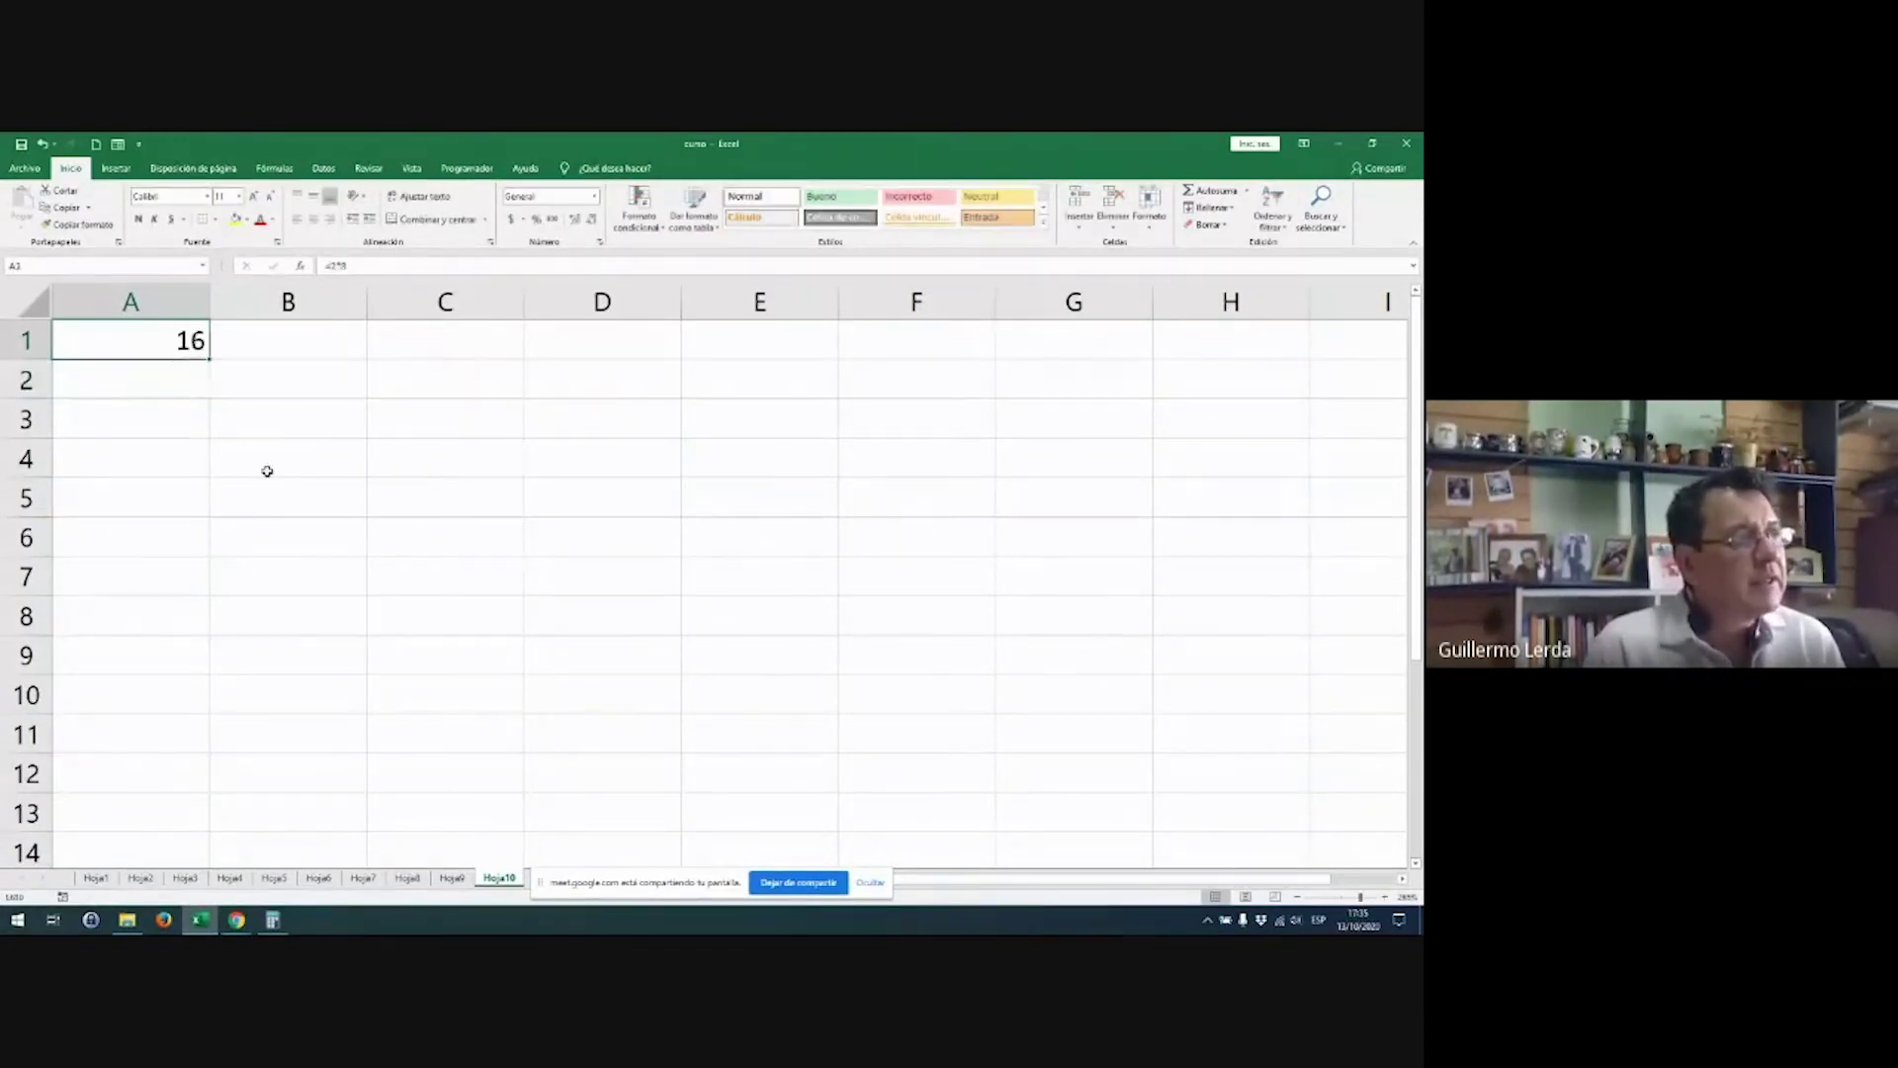
pyautogui.click(267, 471)
pyautogui.click(179, 343)
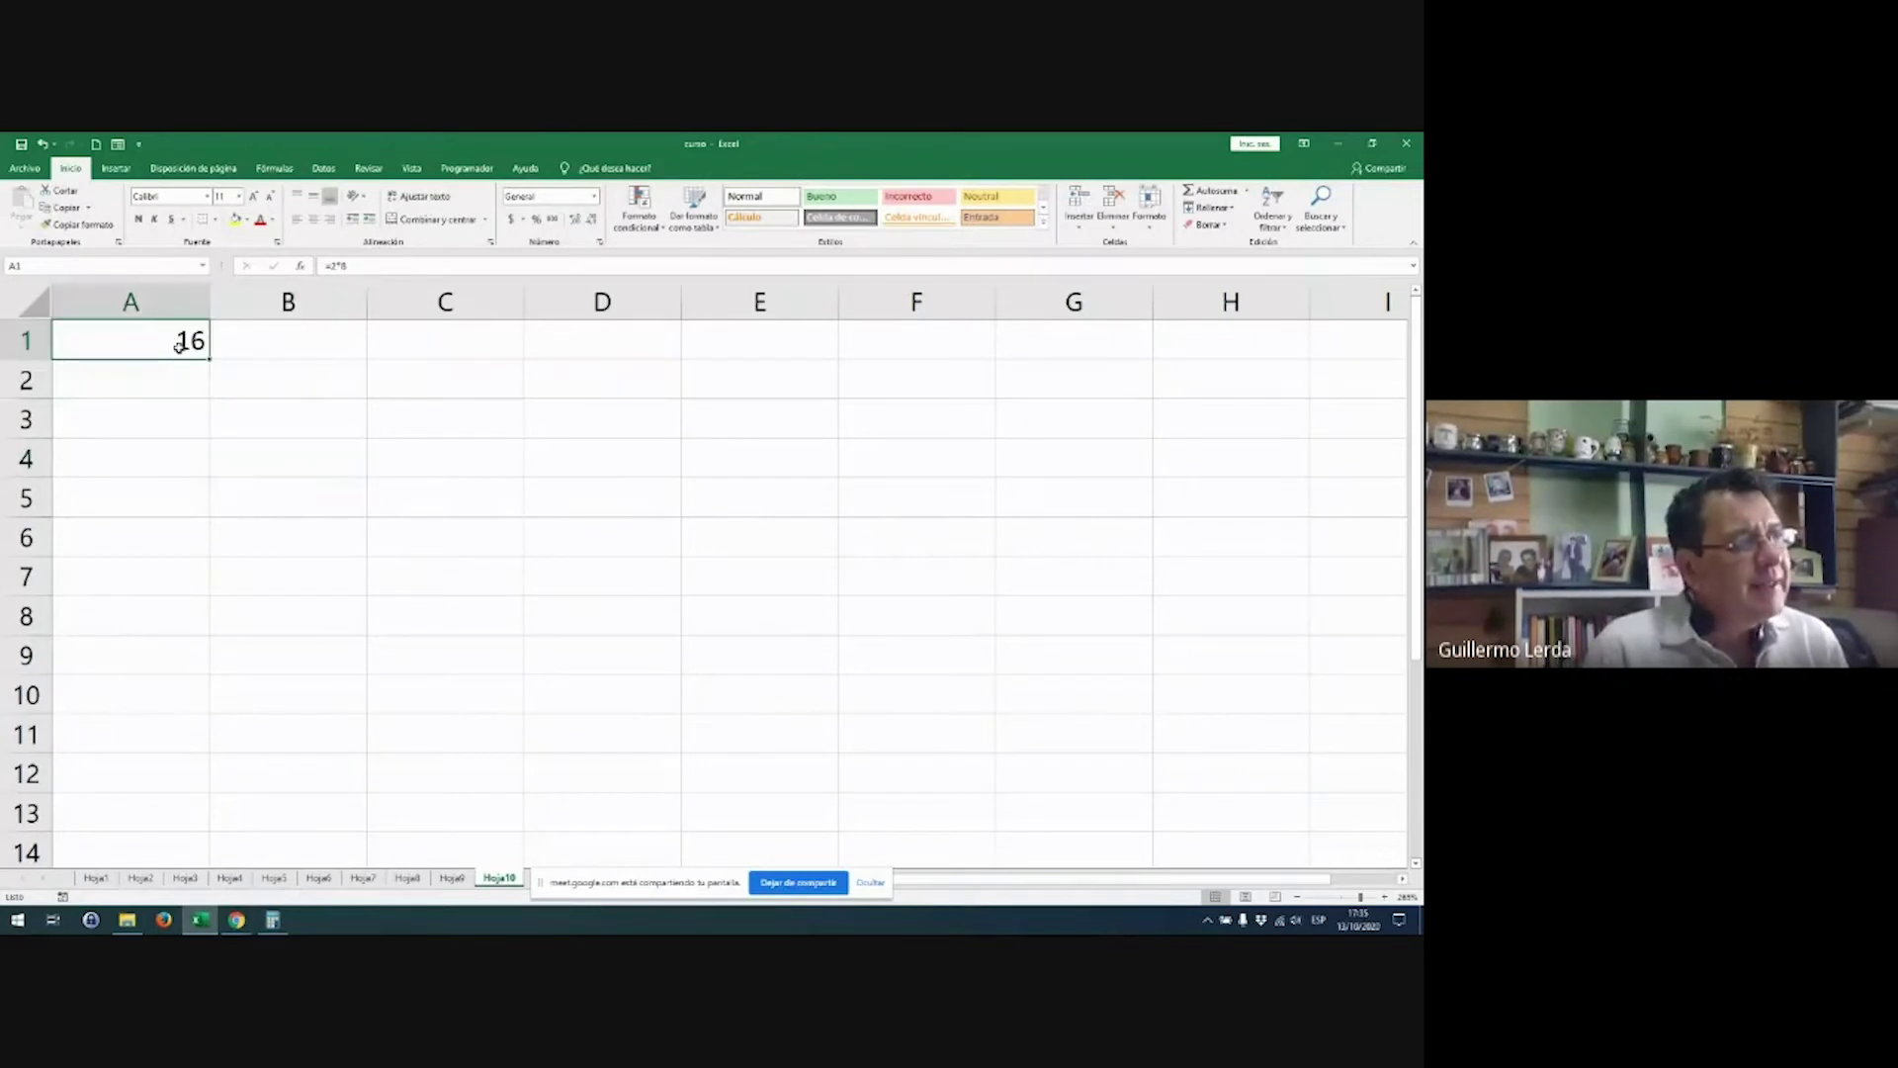
# Step: Change the formula in A1 back to =2+2 and inspect it in the cell without altering it
pyautogui.doubleClick(179, 343)
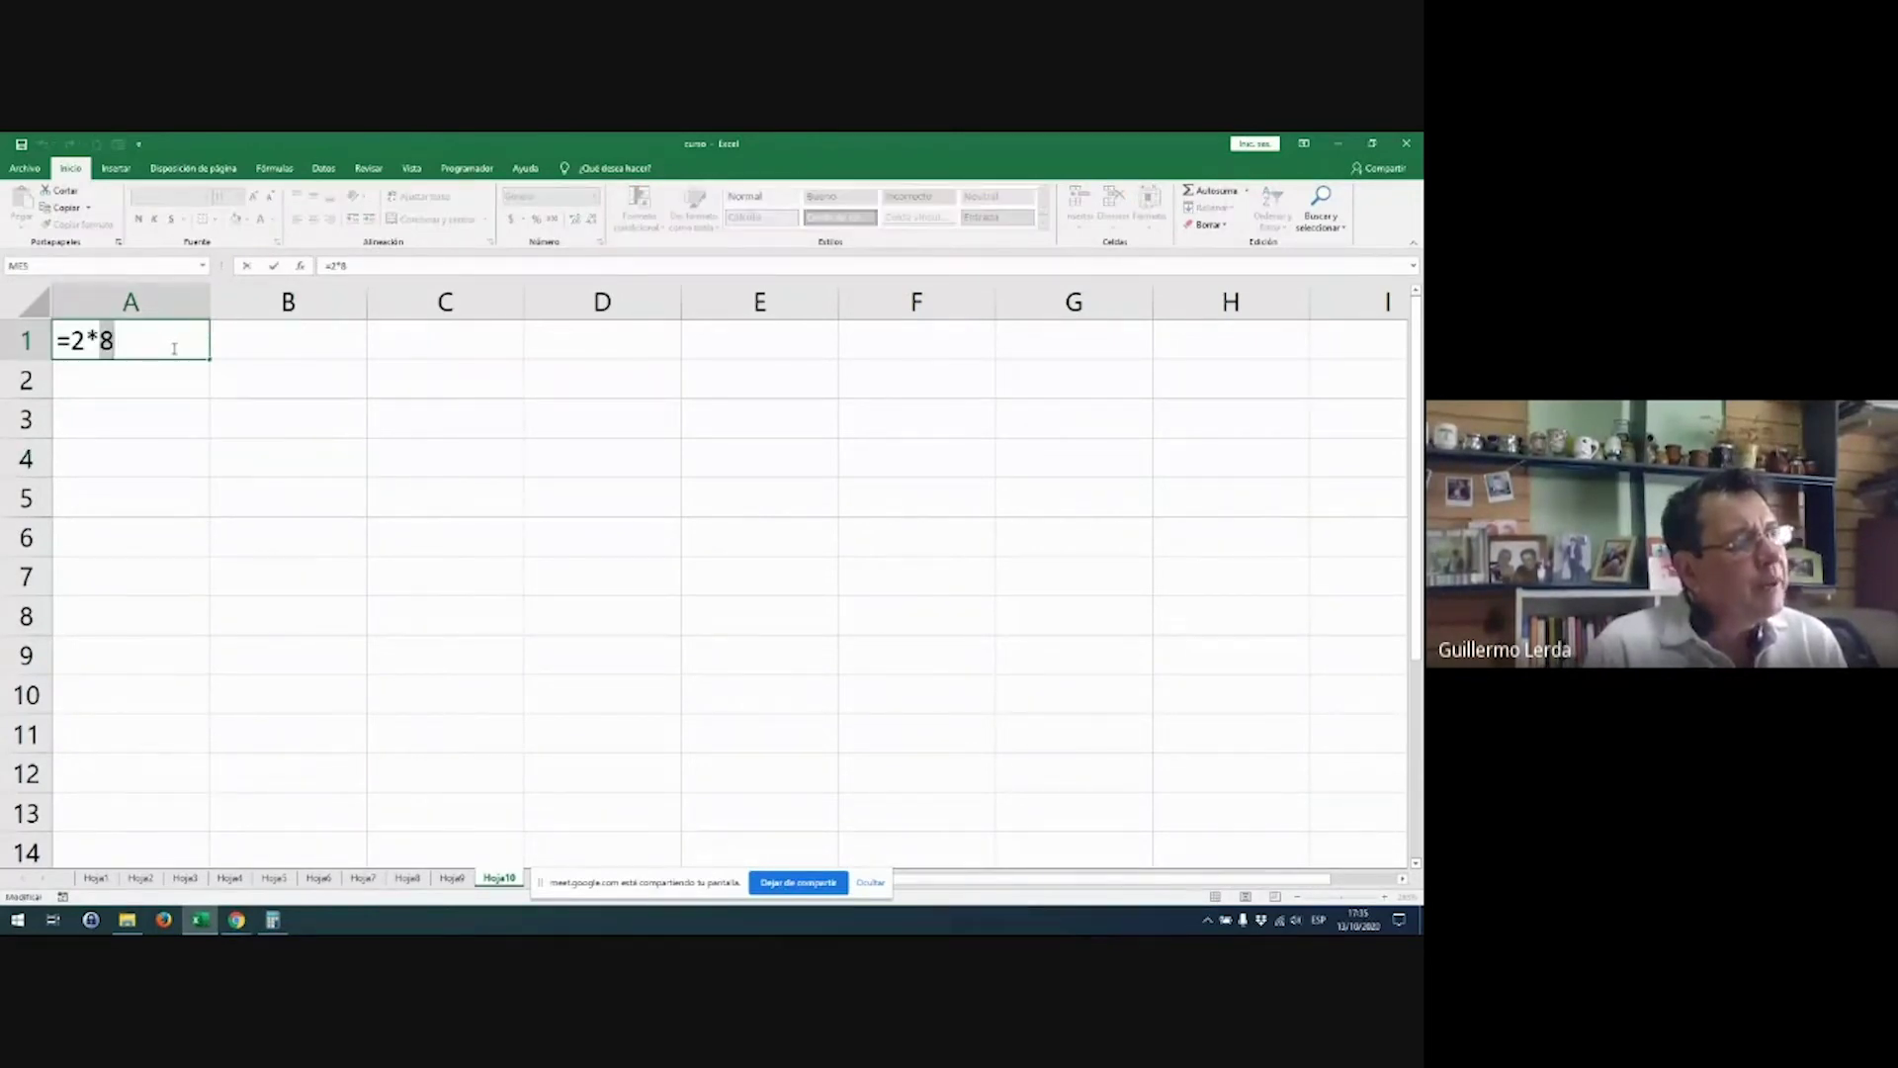
pyautogui.press('BackSpace')
pyautogui.press('BackSpace')
pyautogui.press('BackSpace')
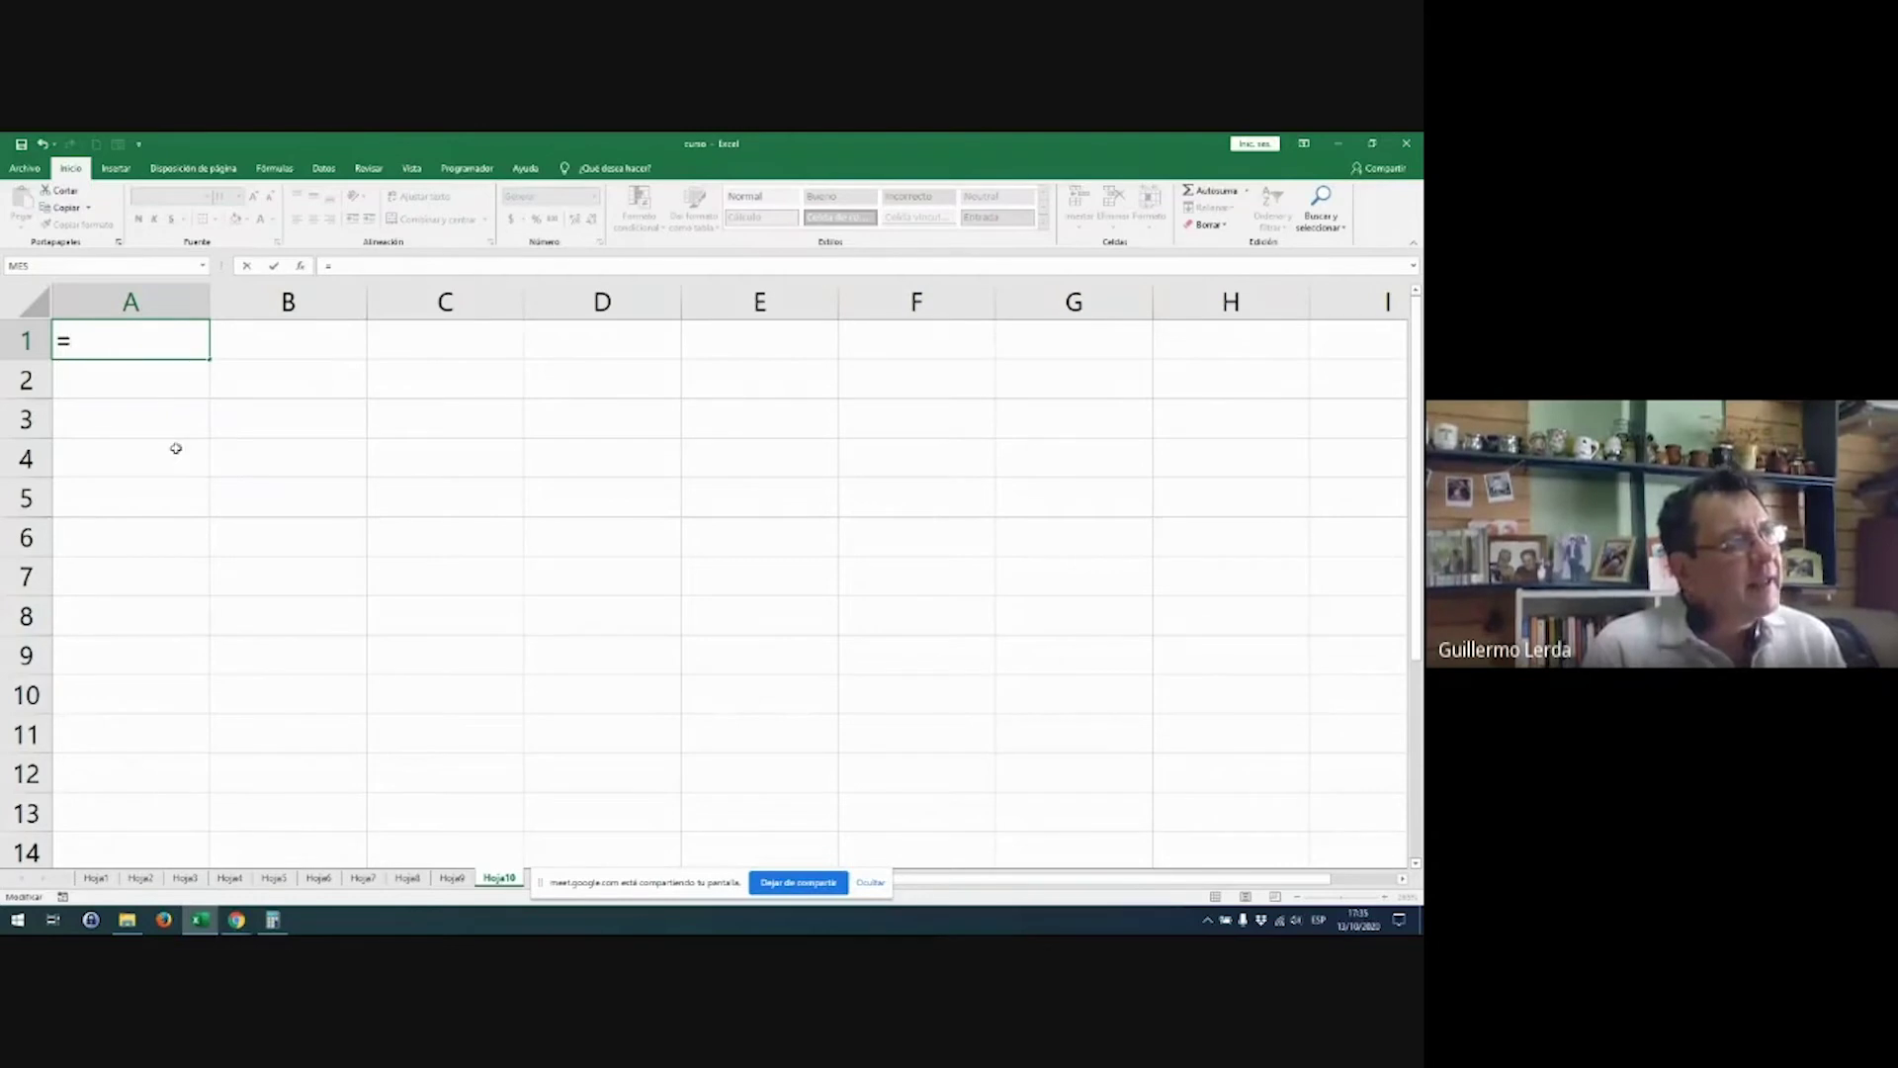
pyautogui.write('2+2')
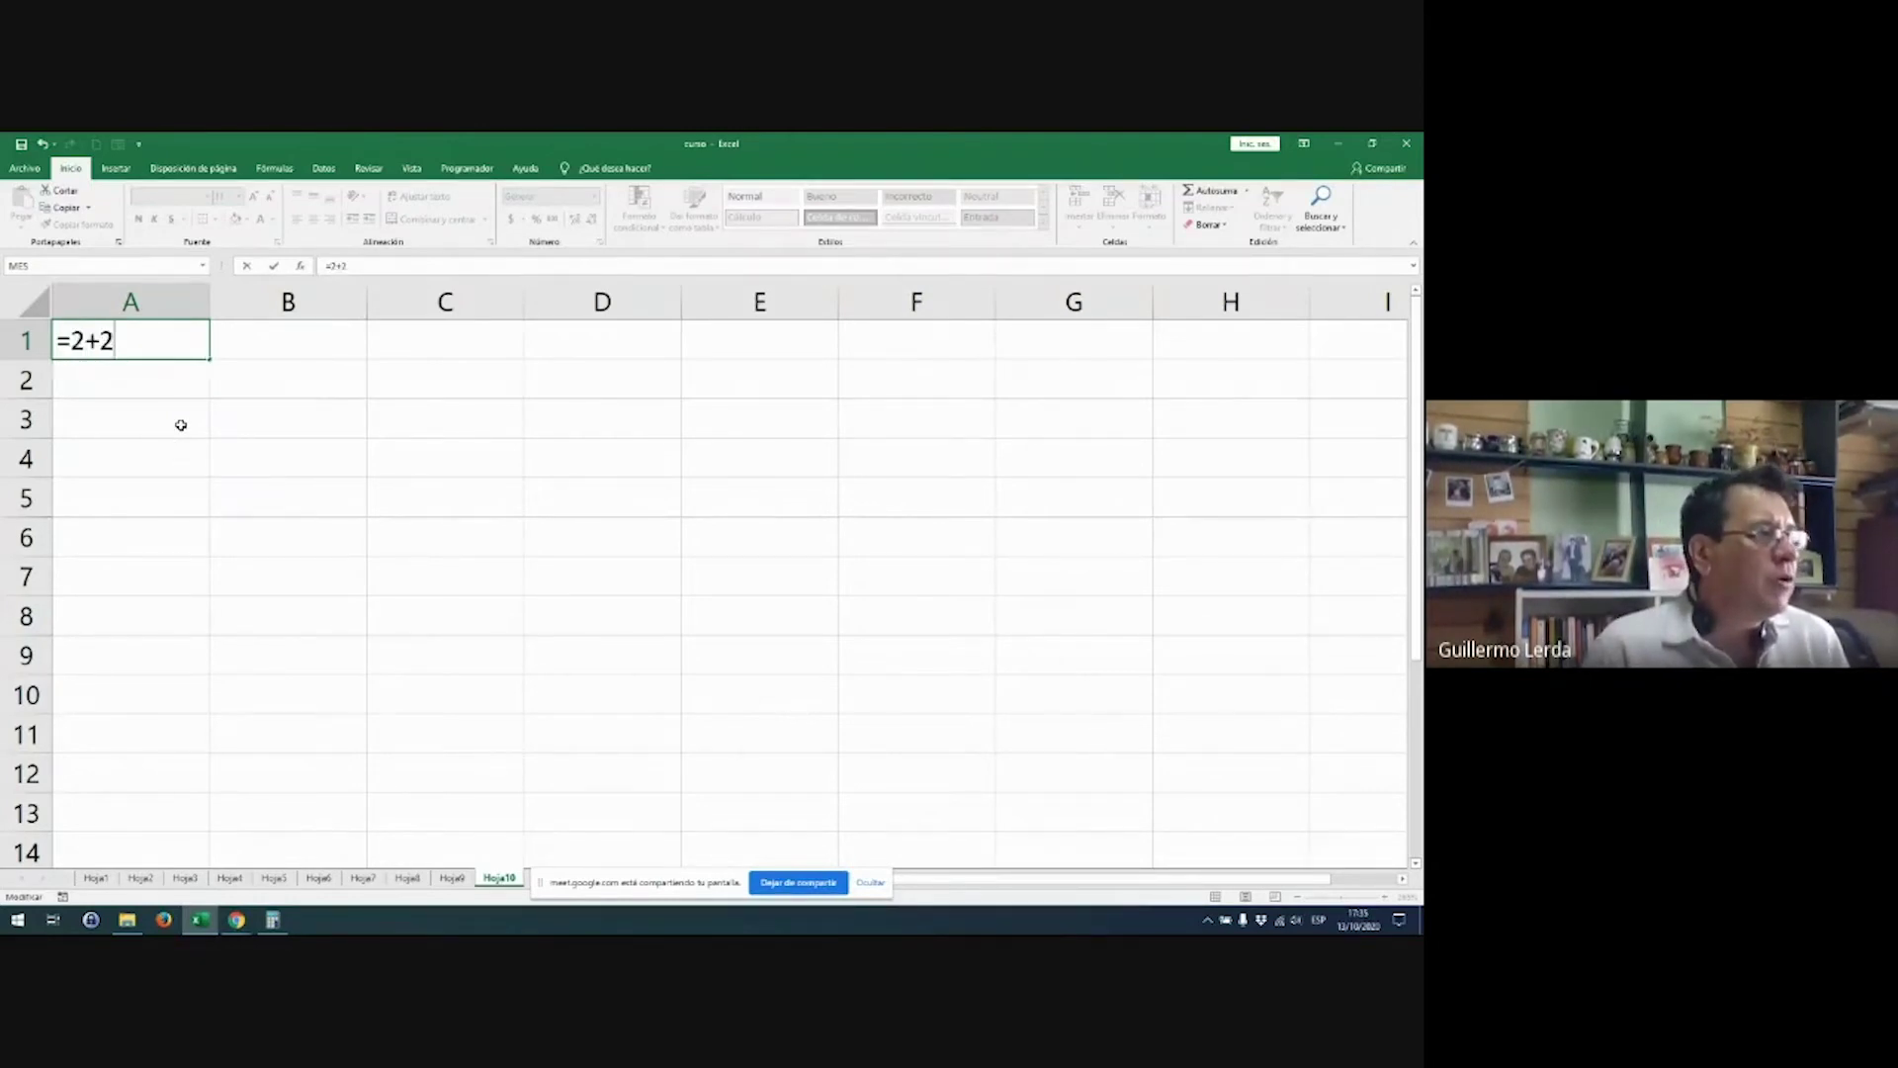
pyautogui.press('Return')
pyautogui.press('Up')
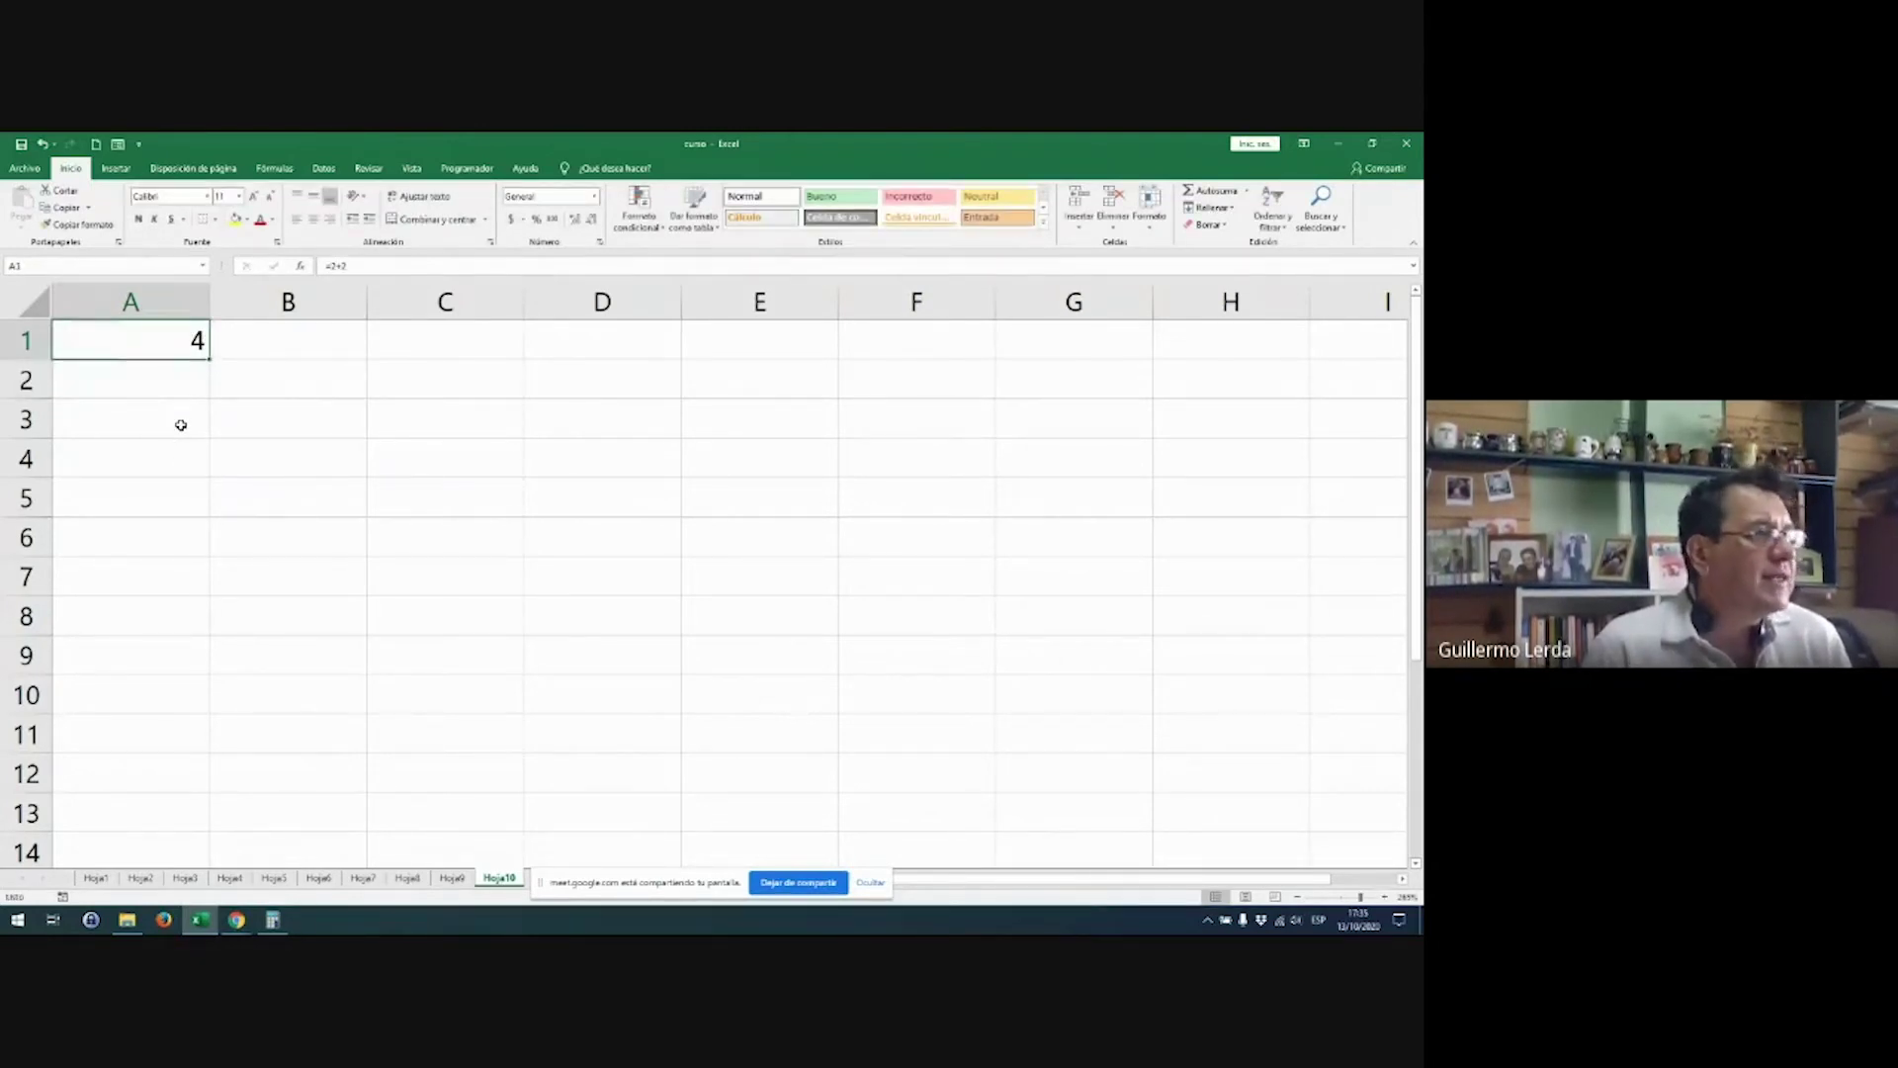
pyautogui.doubleClick(153, 344)
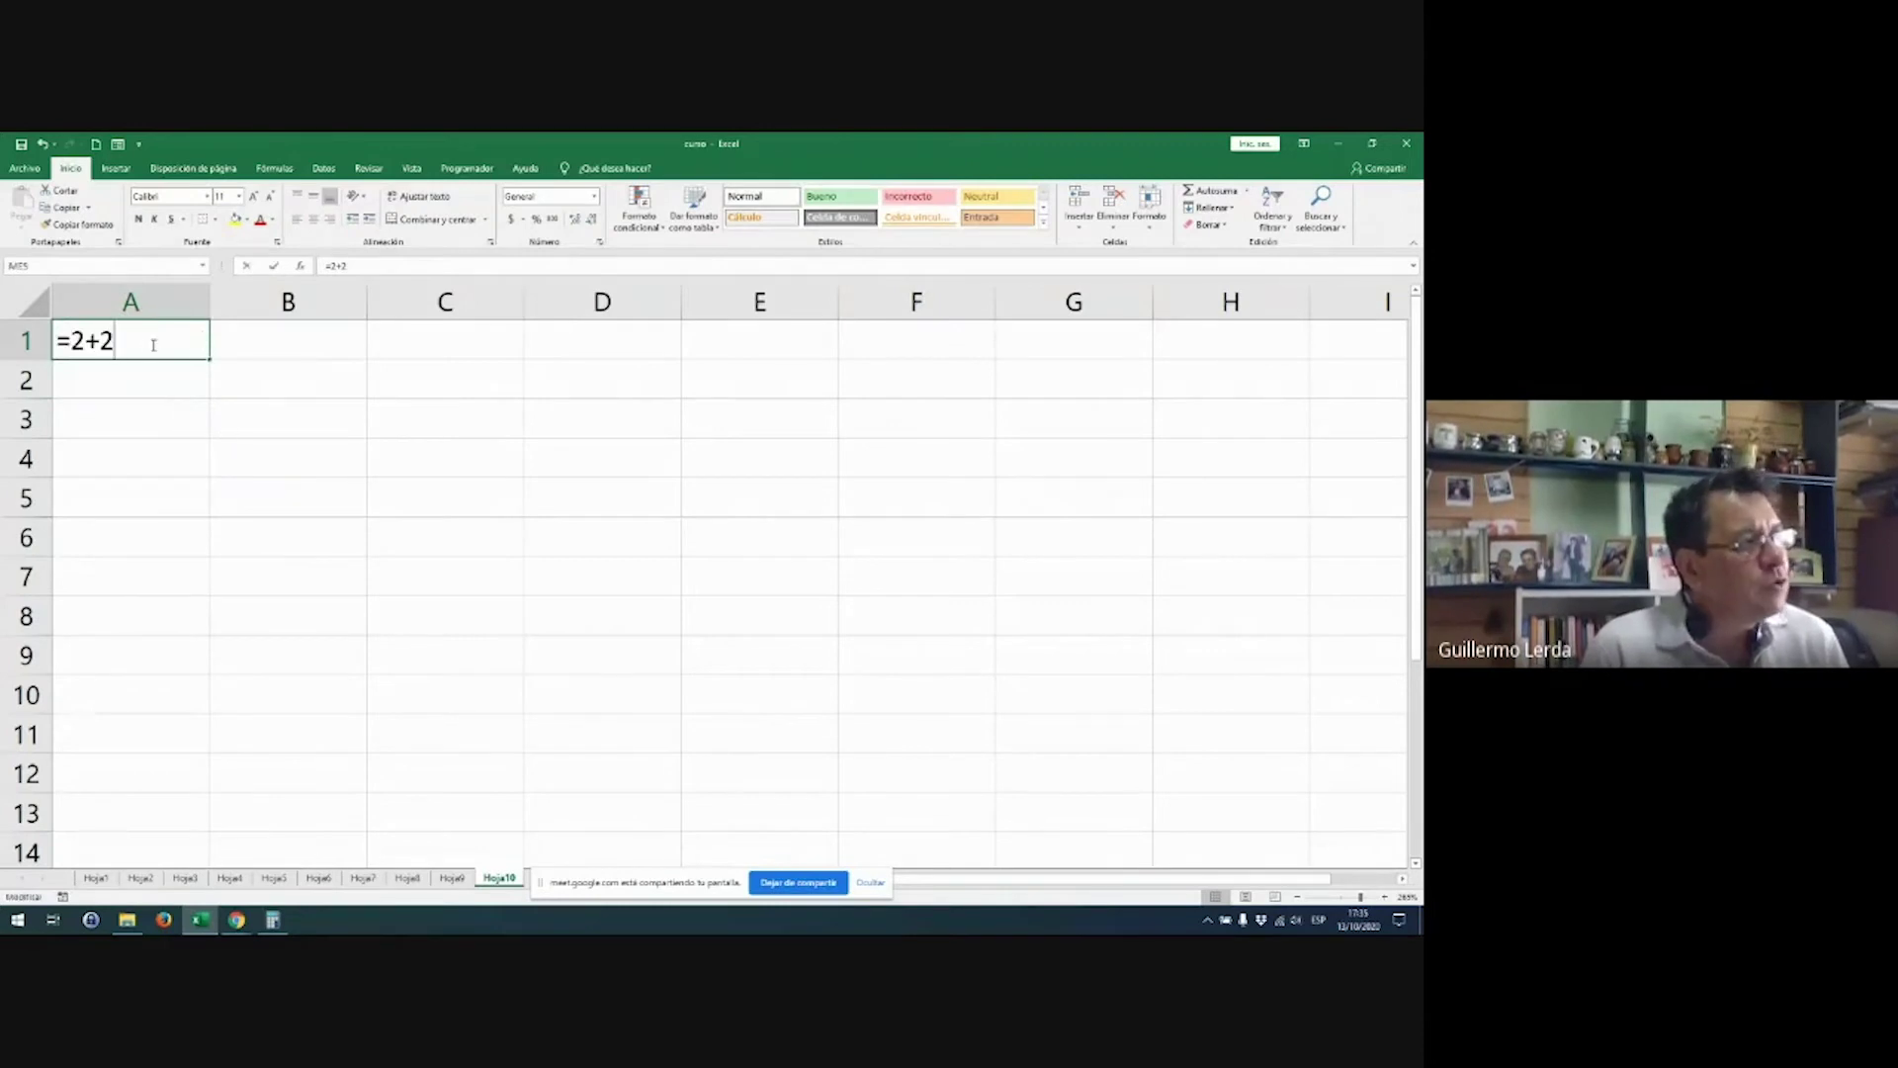
pyautogui.press('Escape')
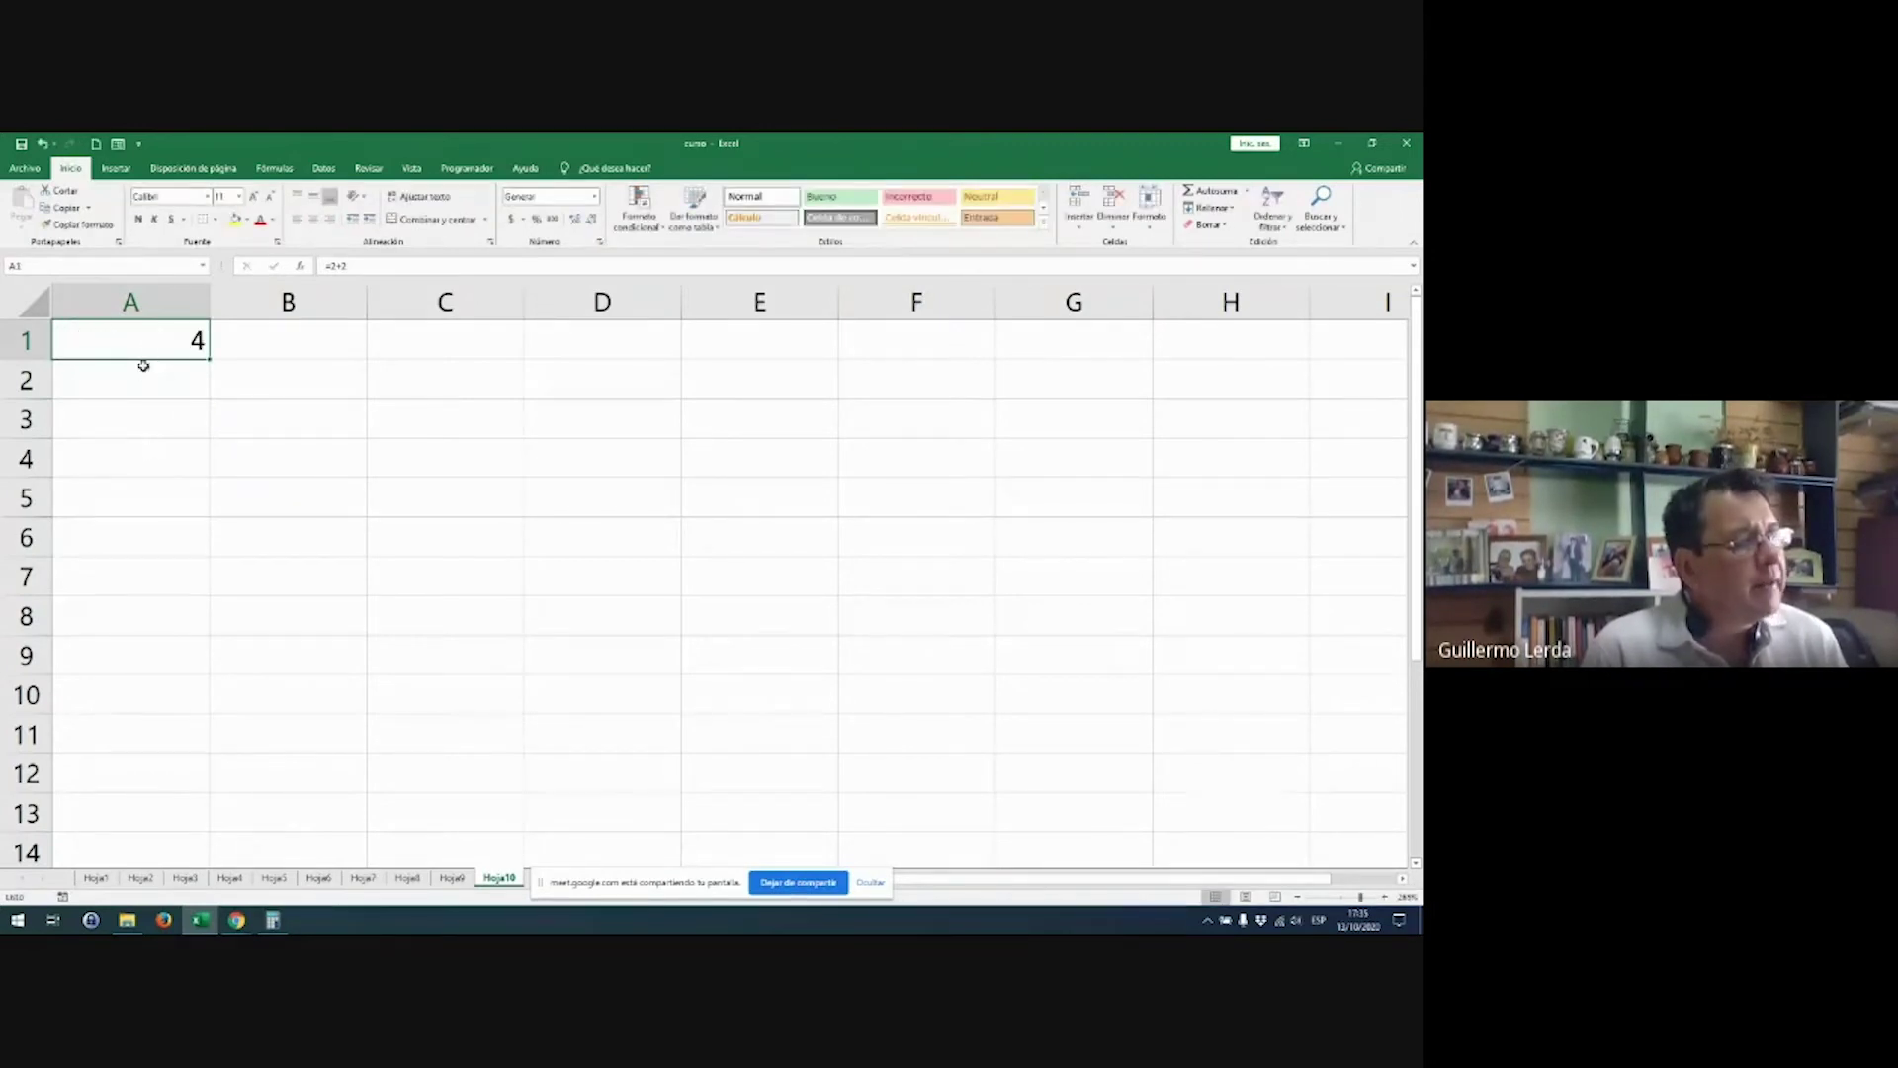
# Step: Replace the formula in A1 with the value 2 and enter 2 in A2 as well
pyautogui.write('2')
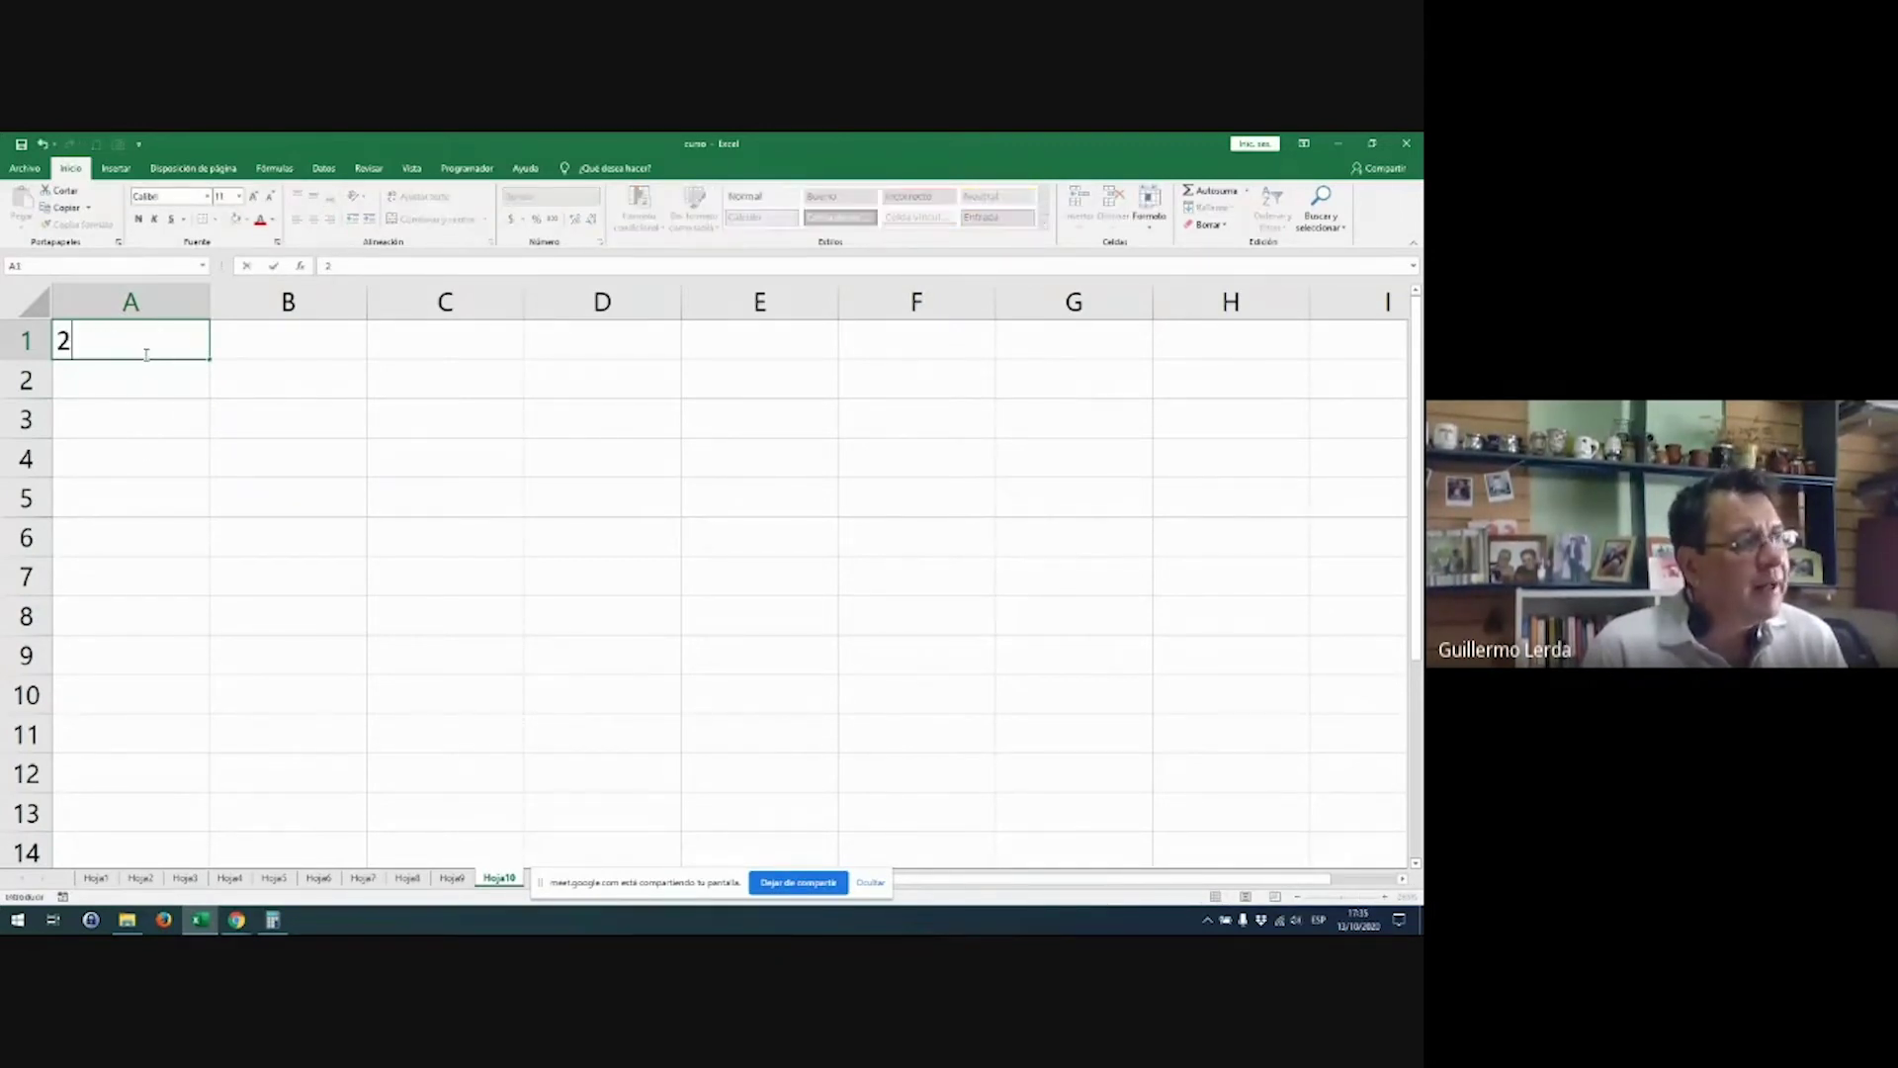
pyautogui.press('Return')
pyautogui.write('2')
pyautogui.press('Return')
# Step: Compose the formula =A1+A2 in A5, picking both number cells as references
pyautogui.press('Down')
pyautogui.press('Down')
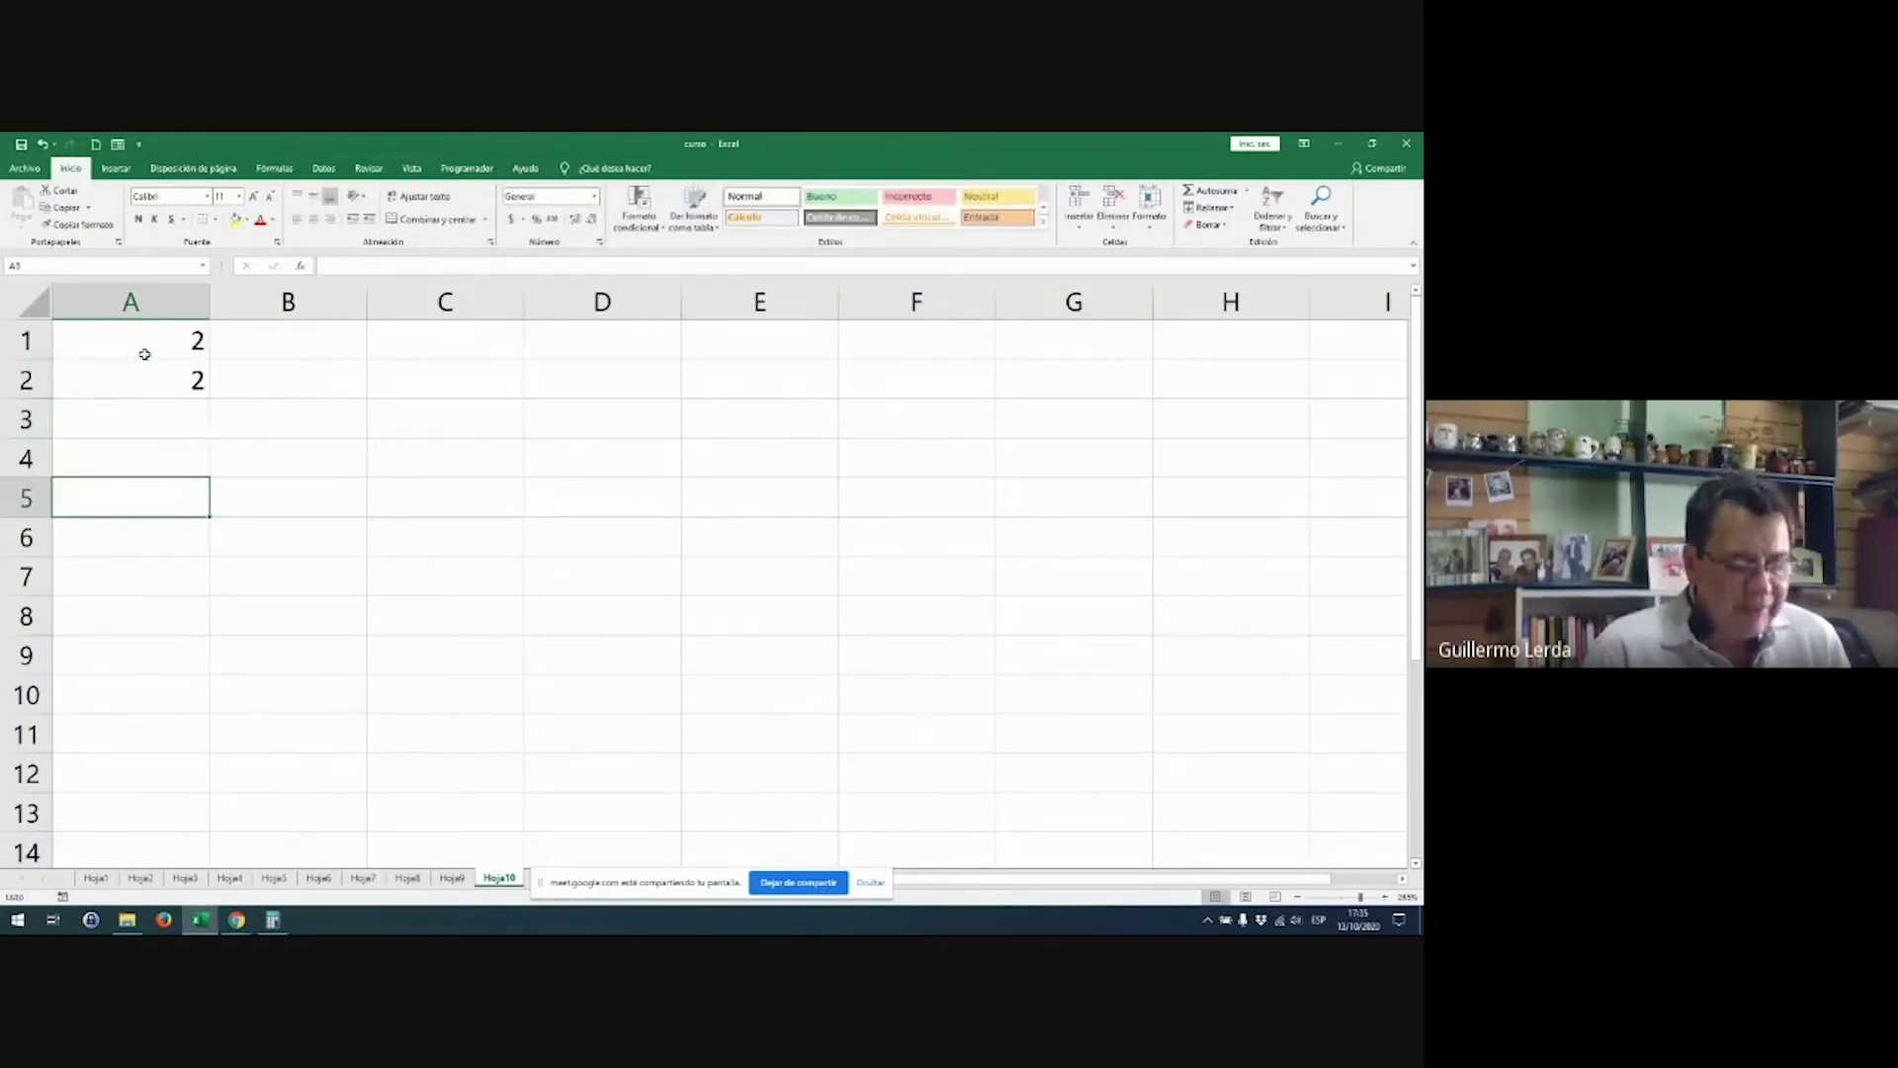
pyautogui.write('=')
pyautogui.press('Up')
pyautogui.press('Up')
pyautogui.press('Up')
pyautogui.press('Up')
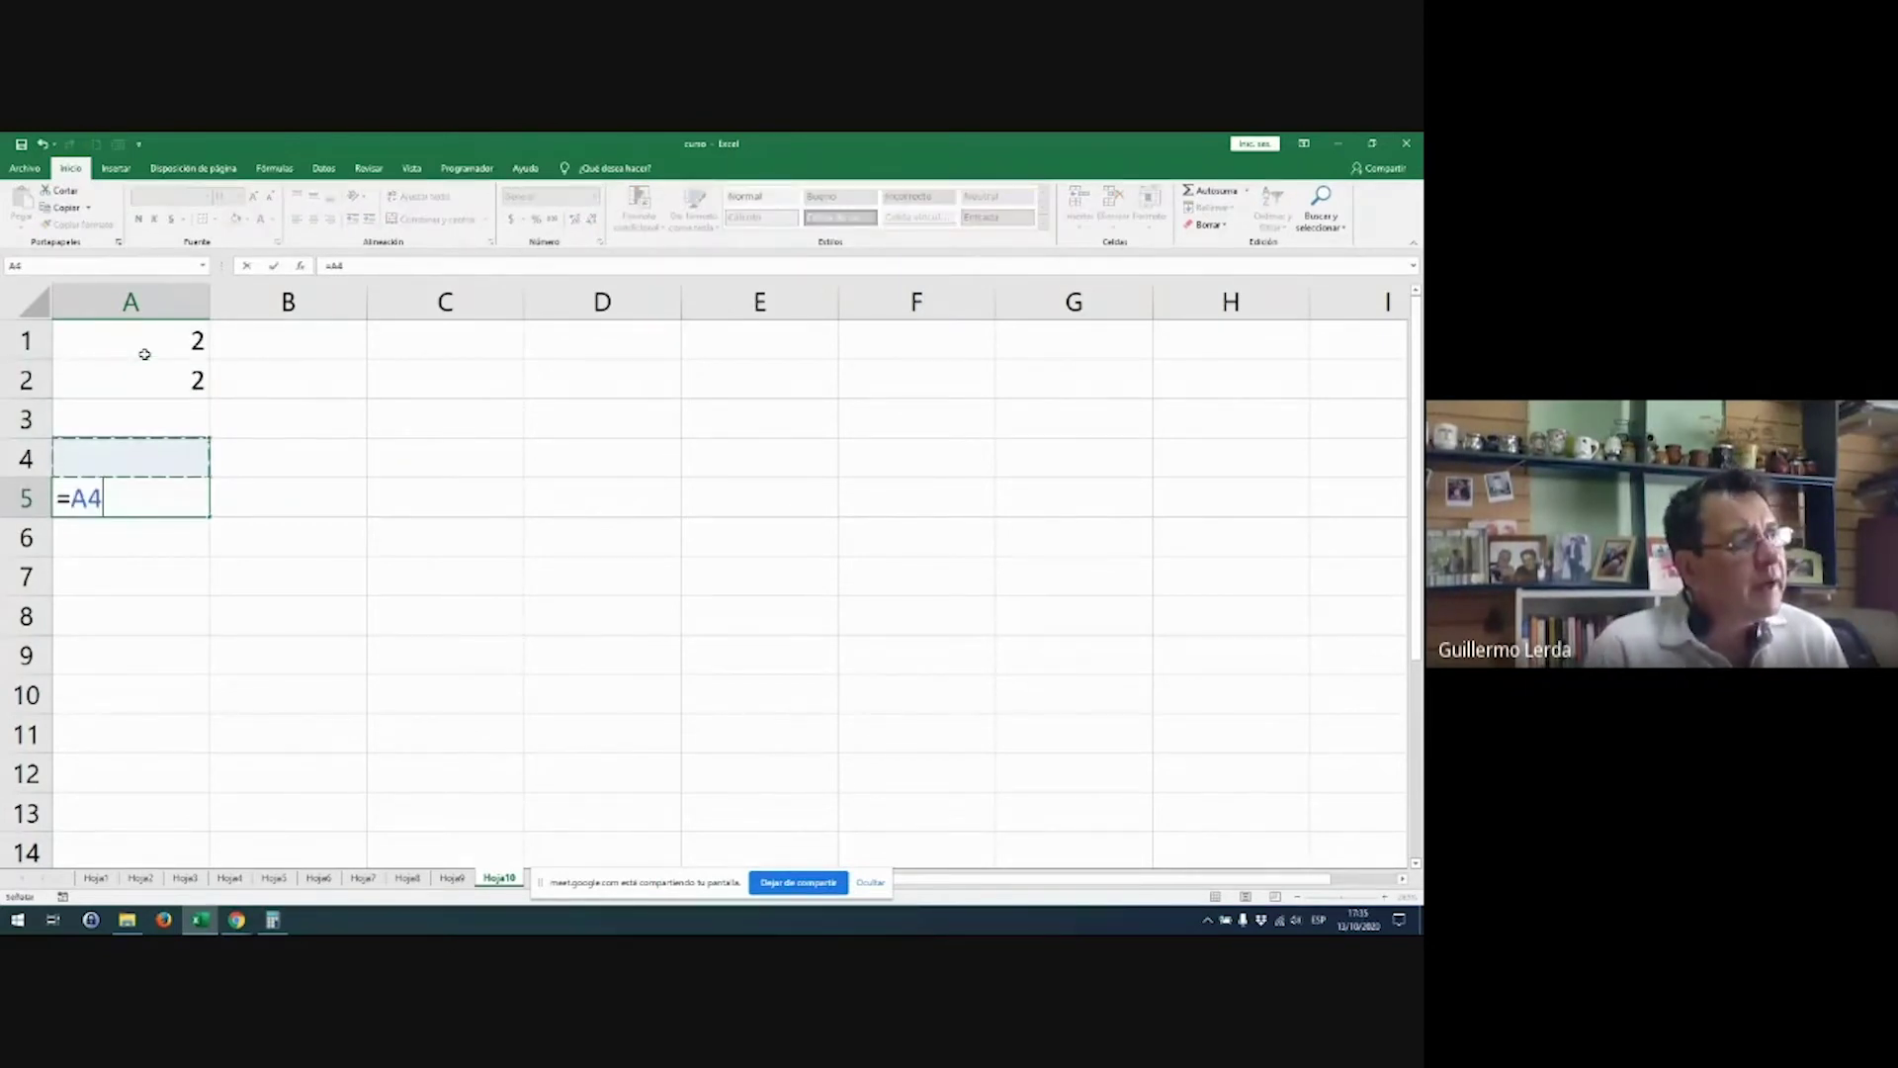
pyautogui.write('+')
pyautogui.press('Up')
pyautogui.press('Up')
pyautogui.press('Up')
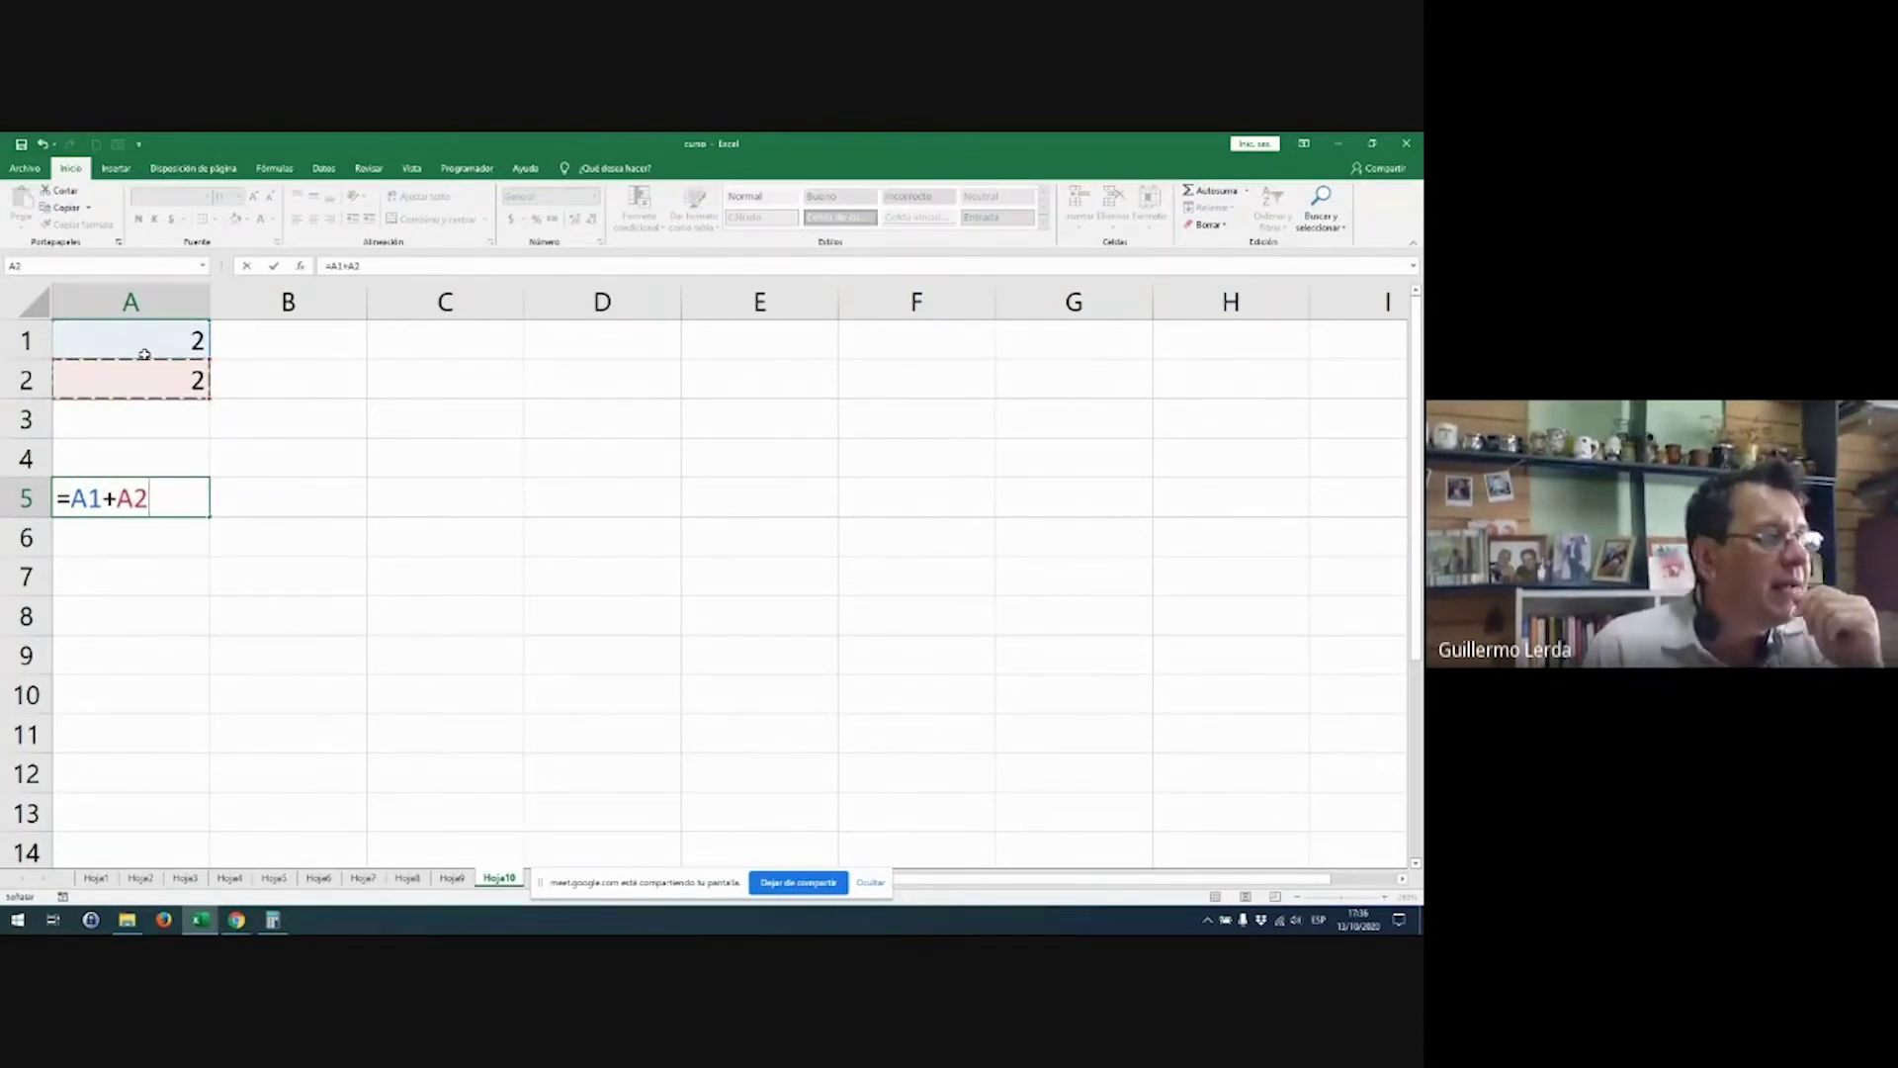
# Step: Try replacing the A1 reference in A5's formula with all of row 2, and erase the entire formula
pyautogui.doubleClick(86, 498)
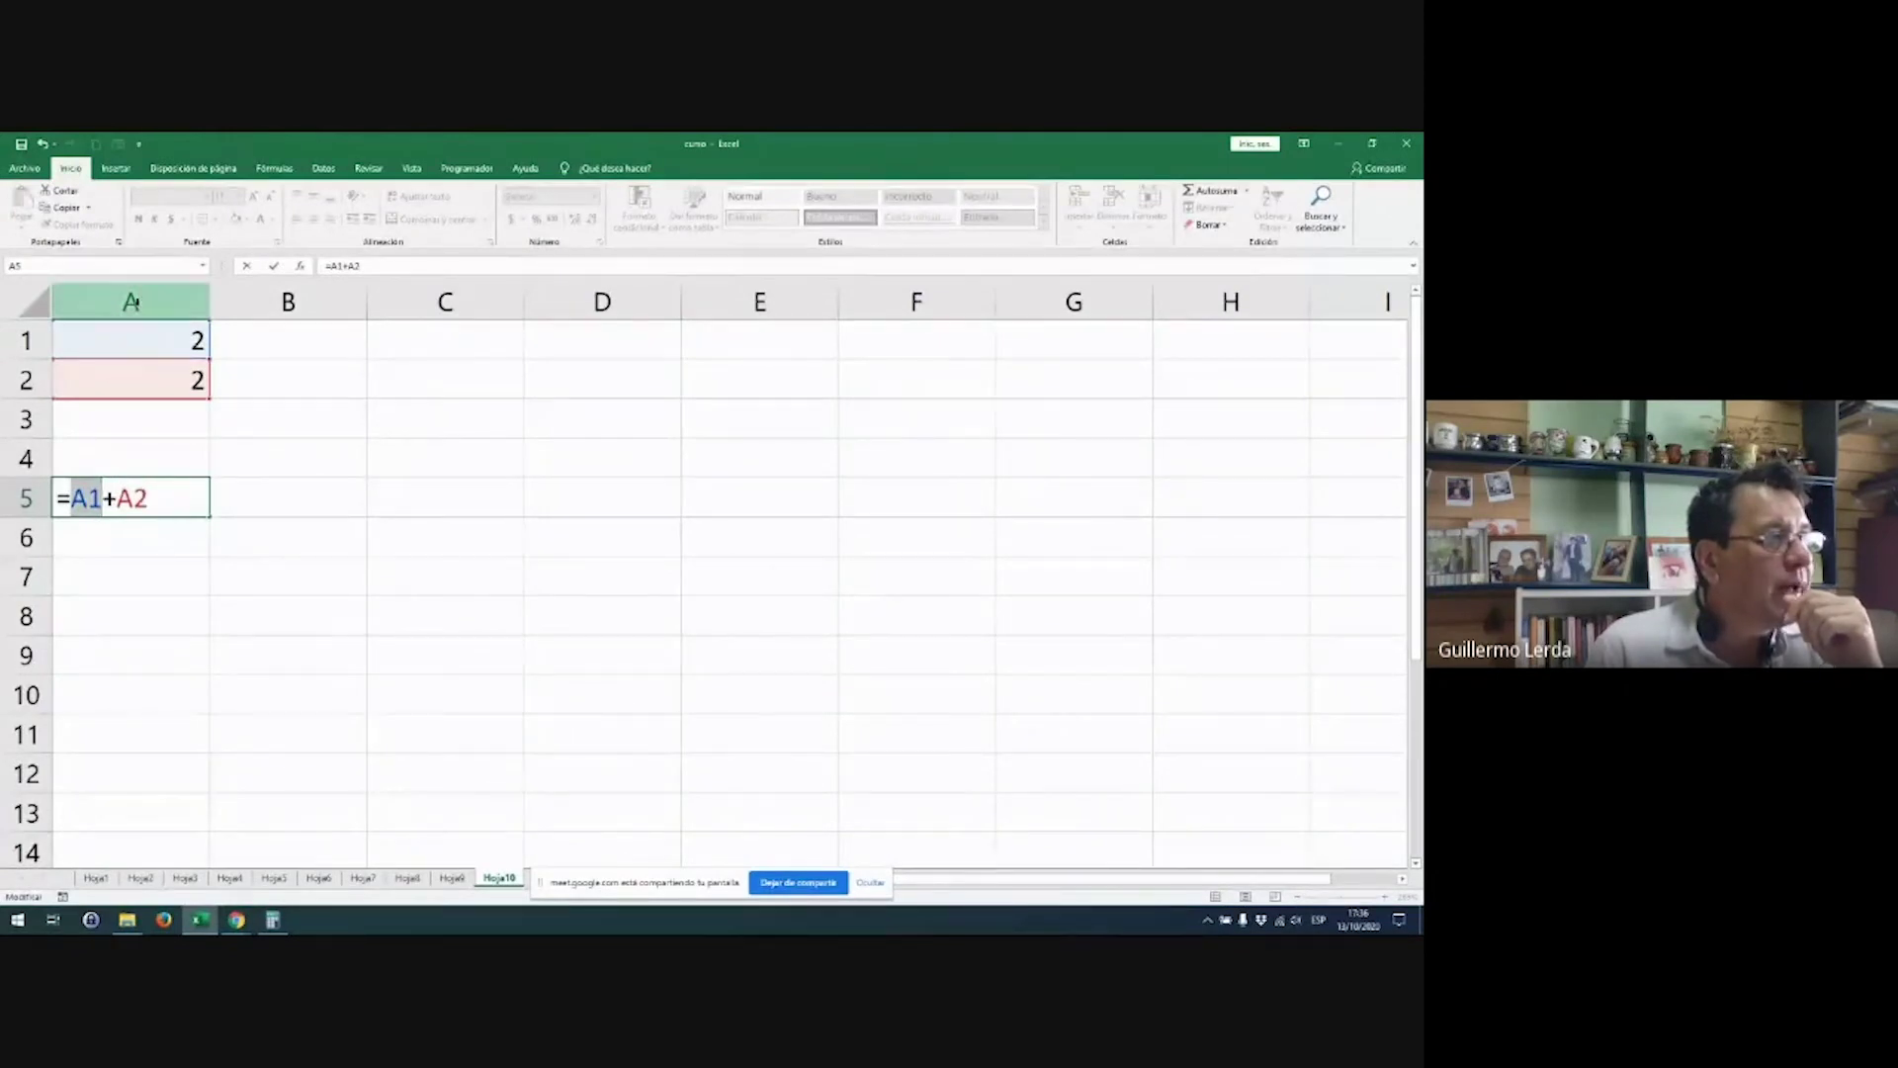
pyautogui.click(134, 304)
pyautogui.click(27, 382)
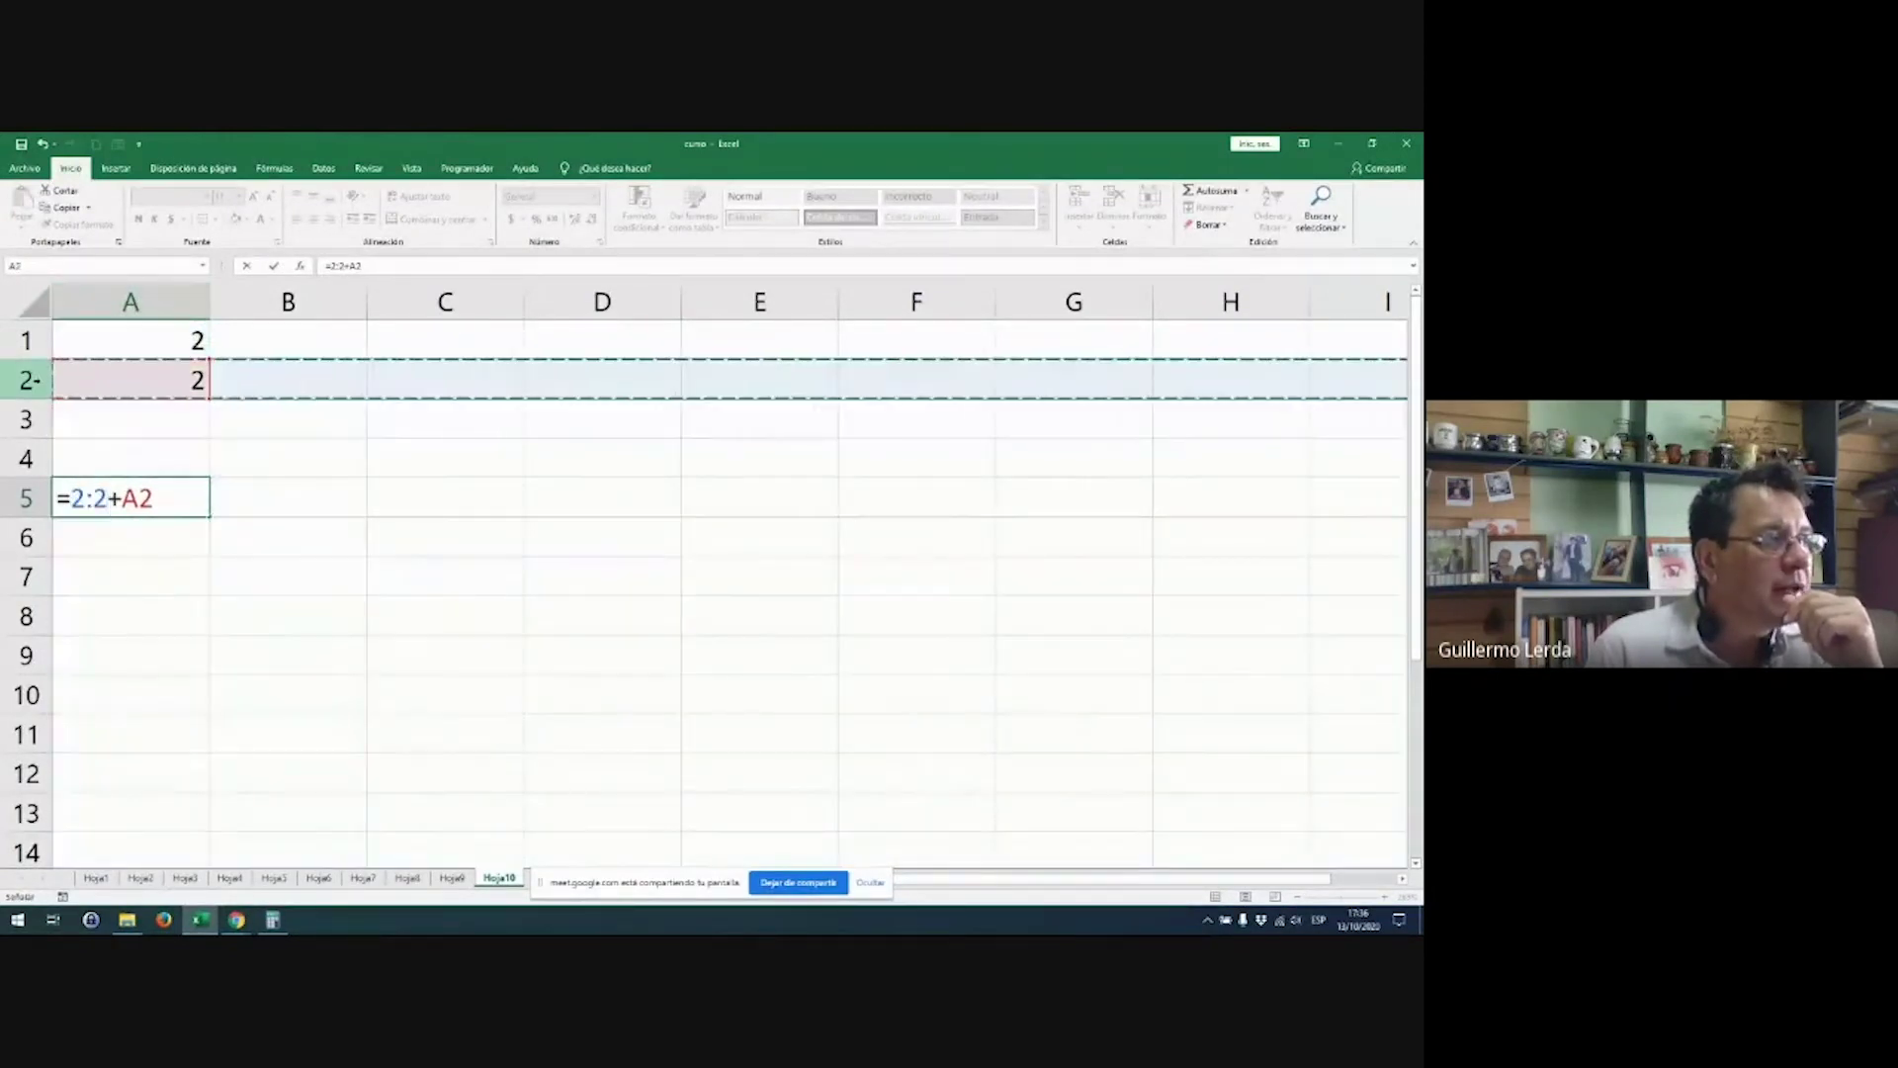
pyautogui.moveTo(157, 498); pyautogui.dragTo(54, 499)
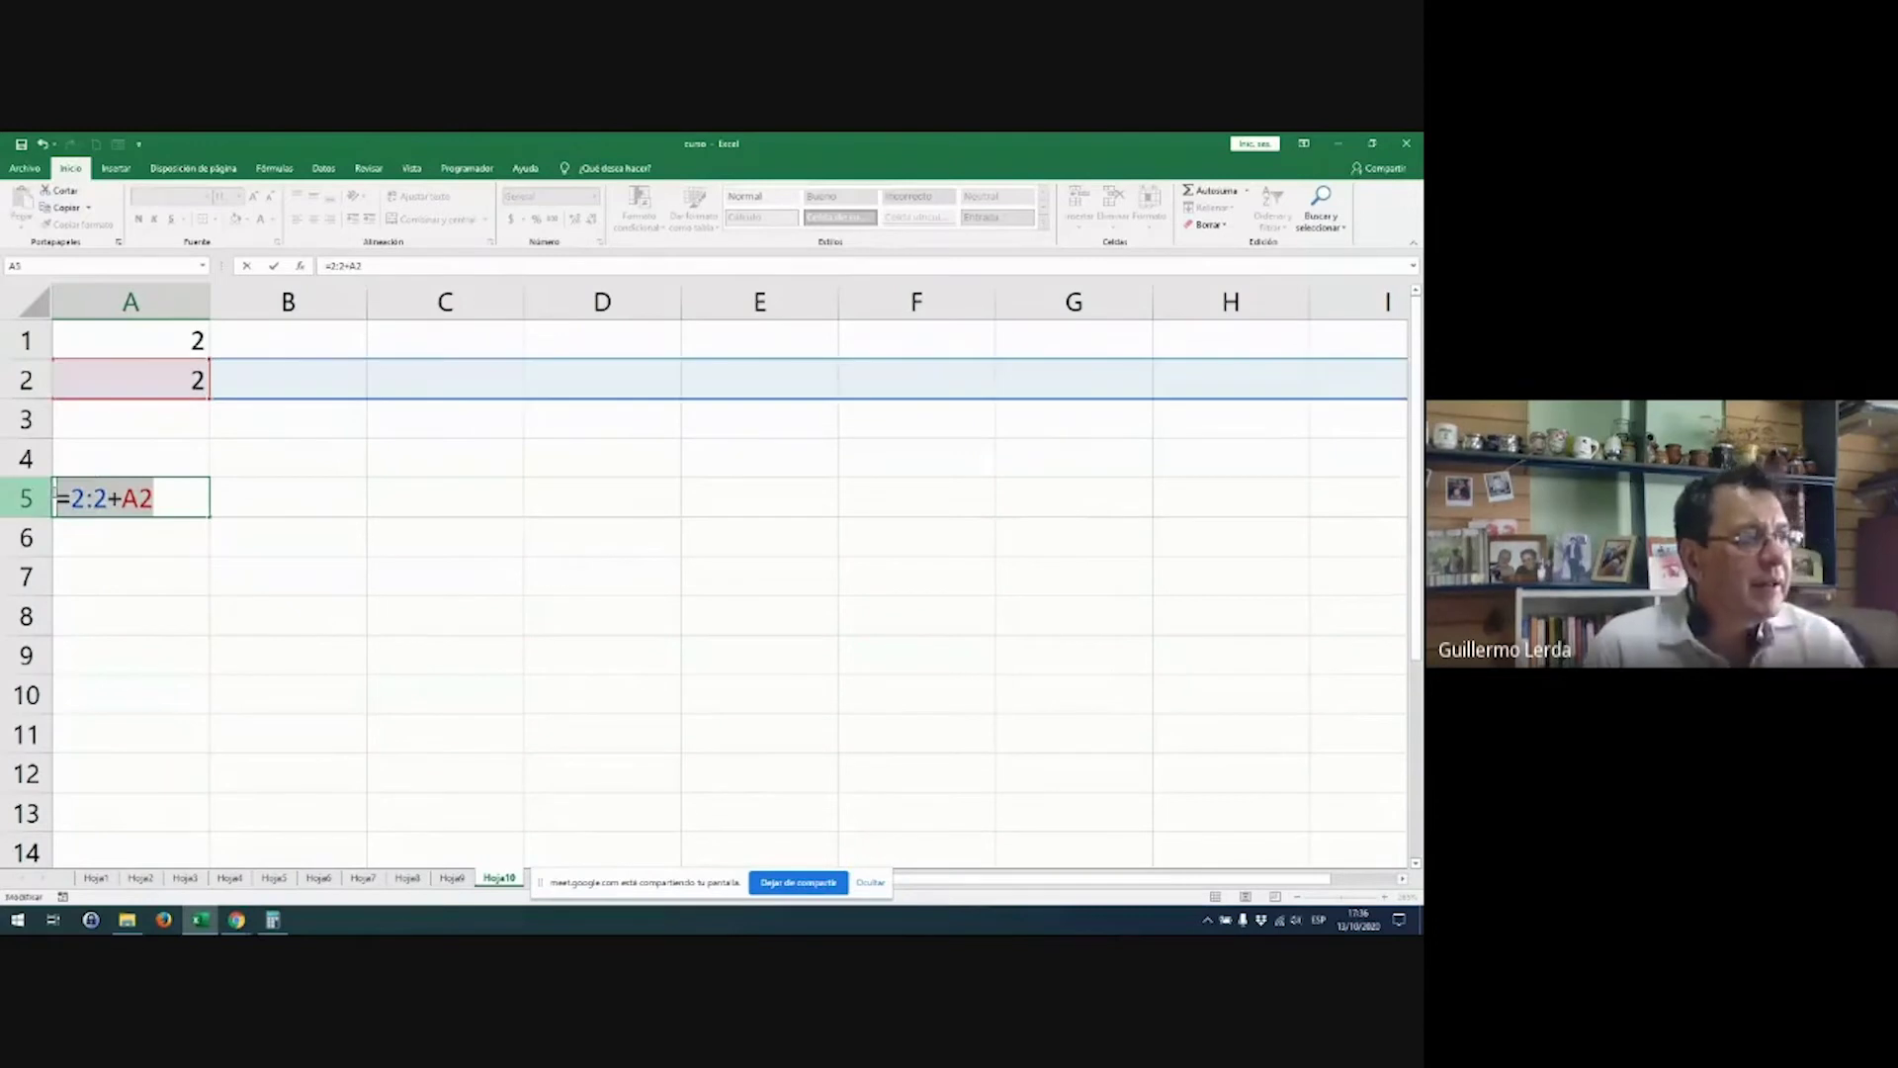
pyautogui.press('BackSpace')
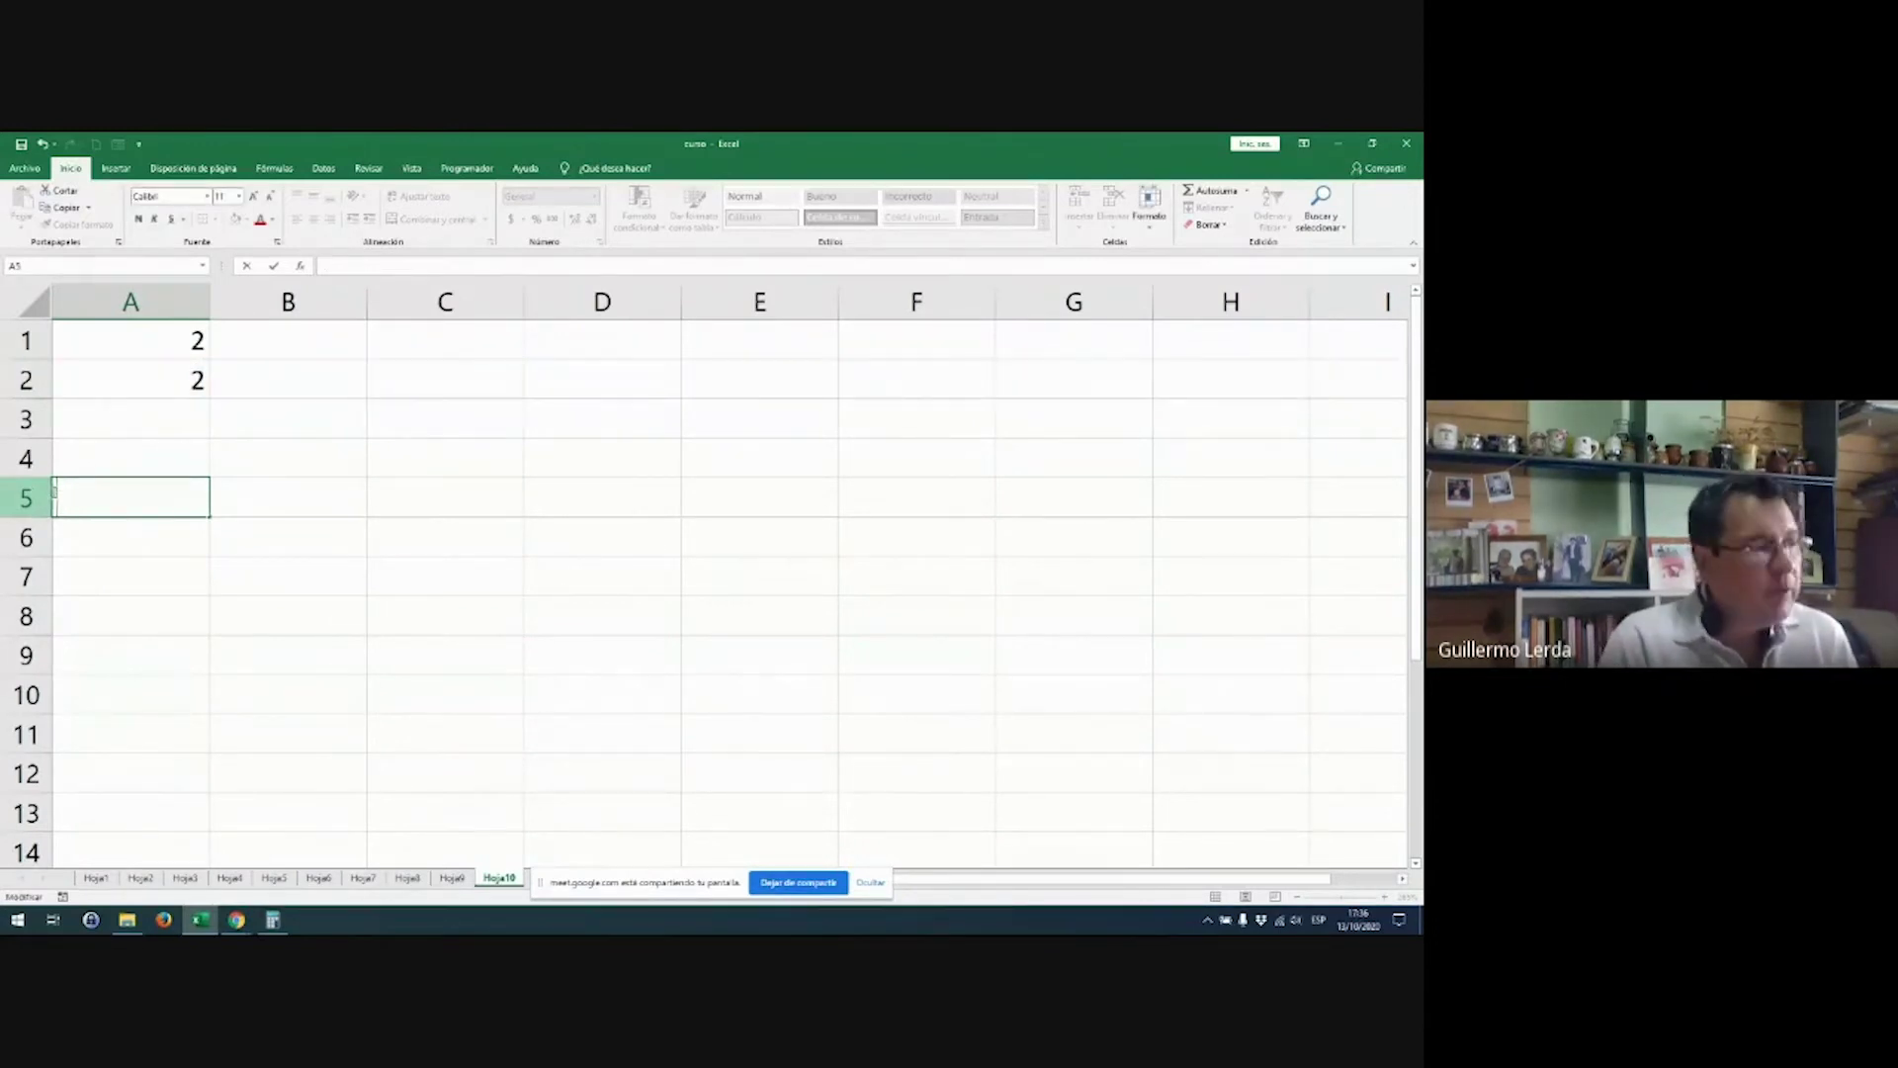
# Step: Enter a formula in A5 that adds A1 and A2 by cell reference (=A1+A2)
pyautogui.write('=')
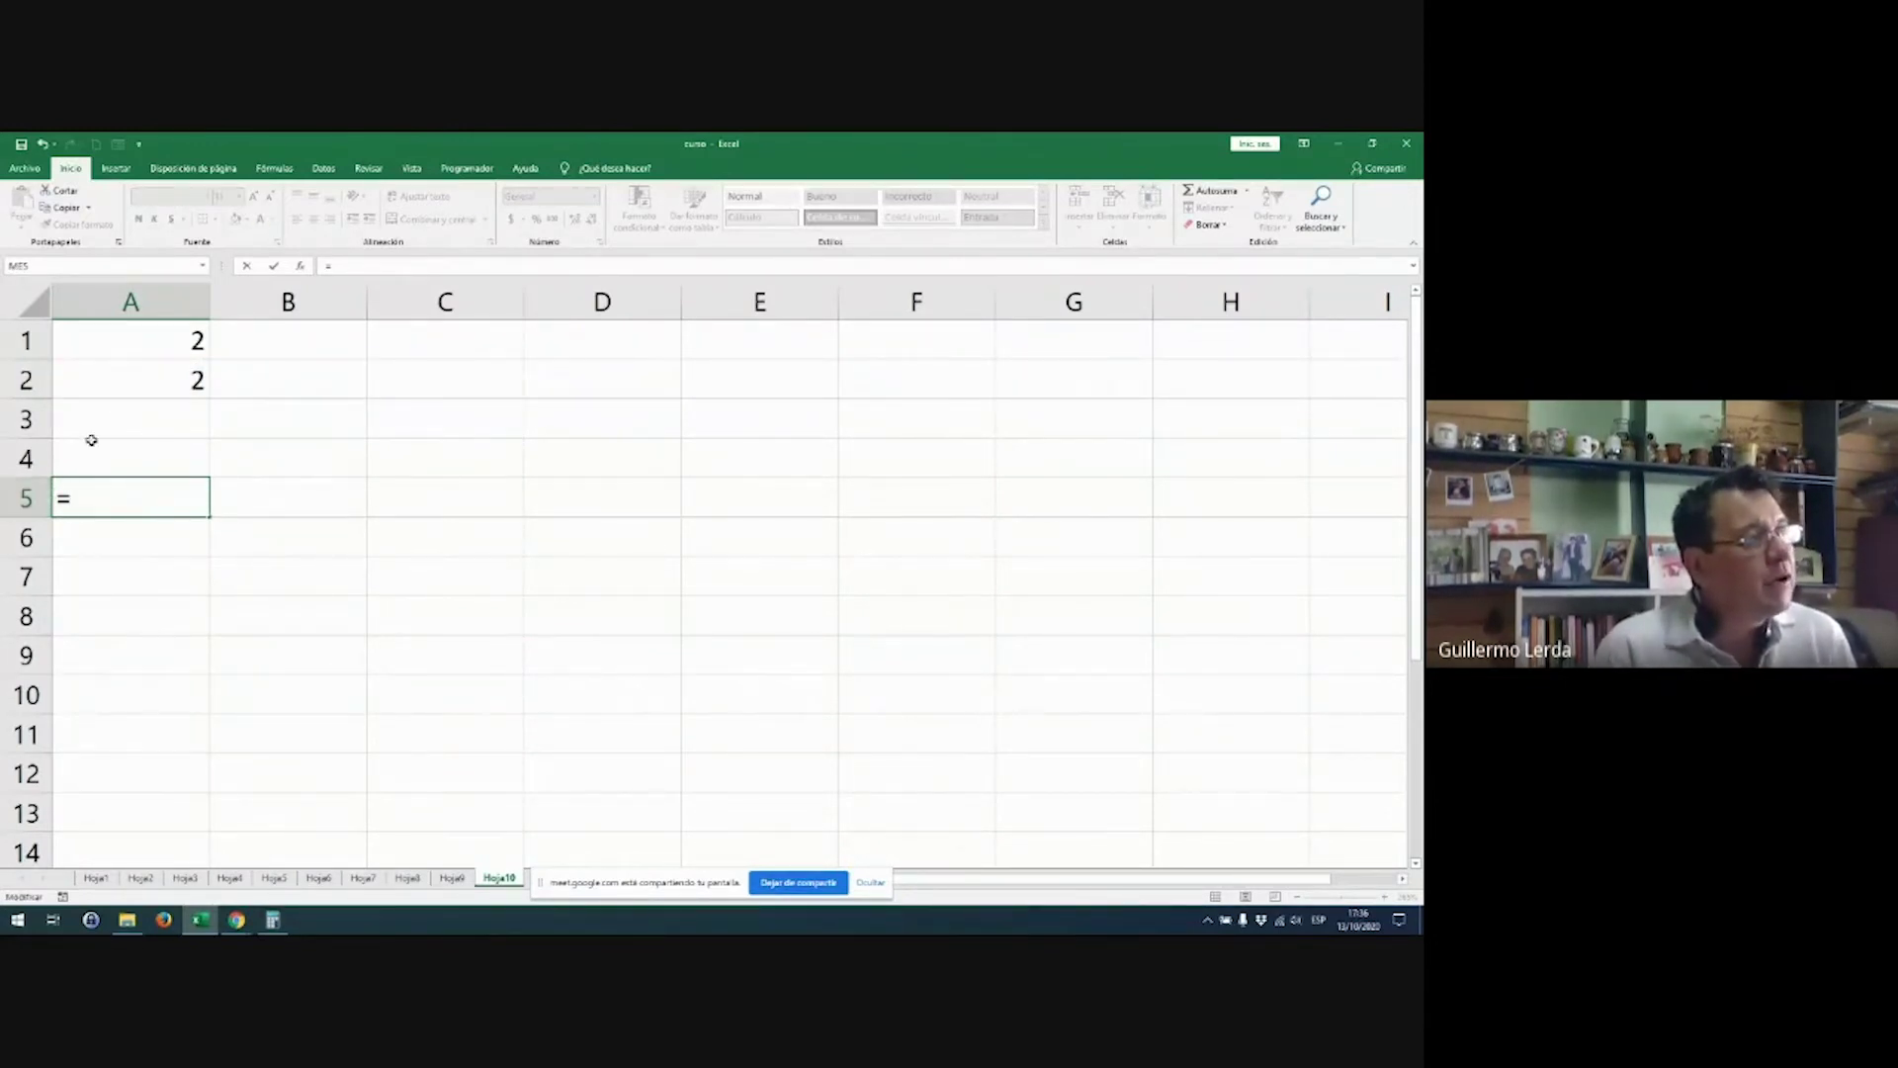
pyautogui.click(106, 340)
pyautogui.write('+')
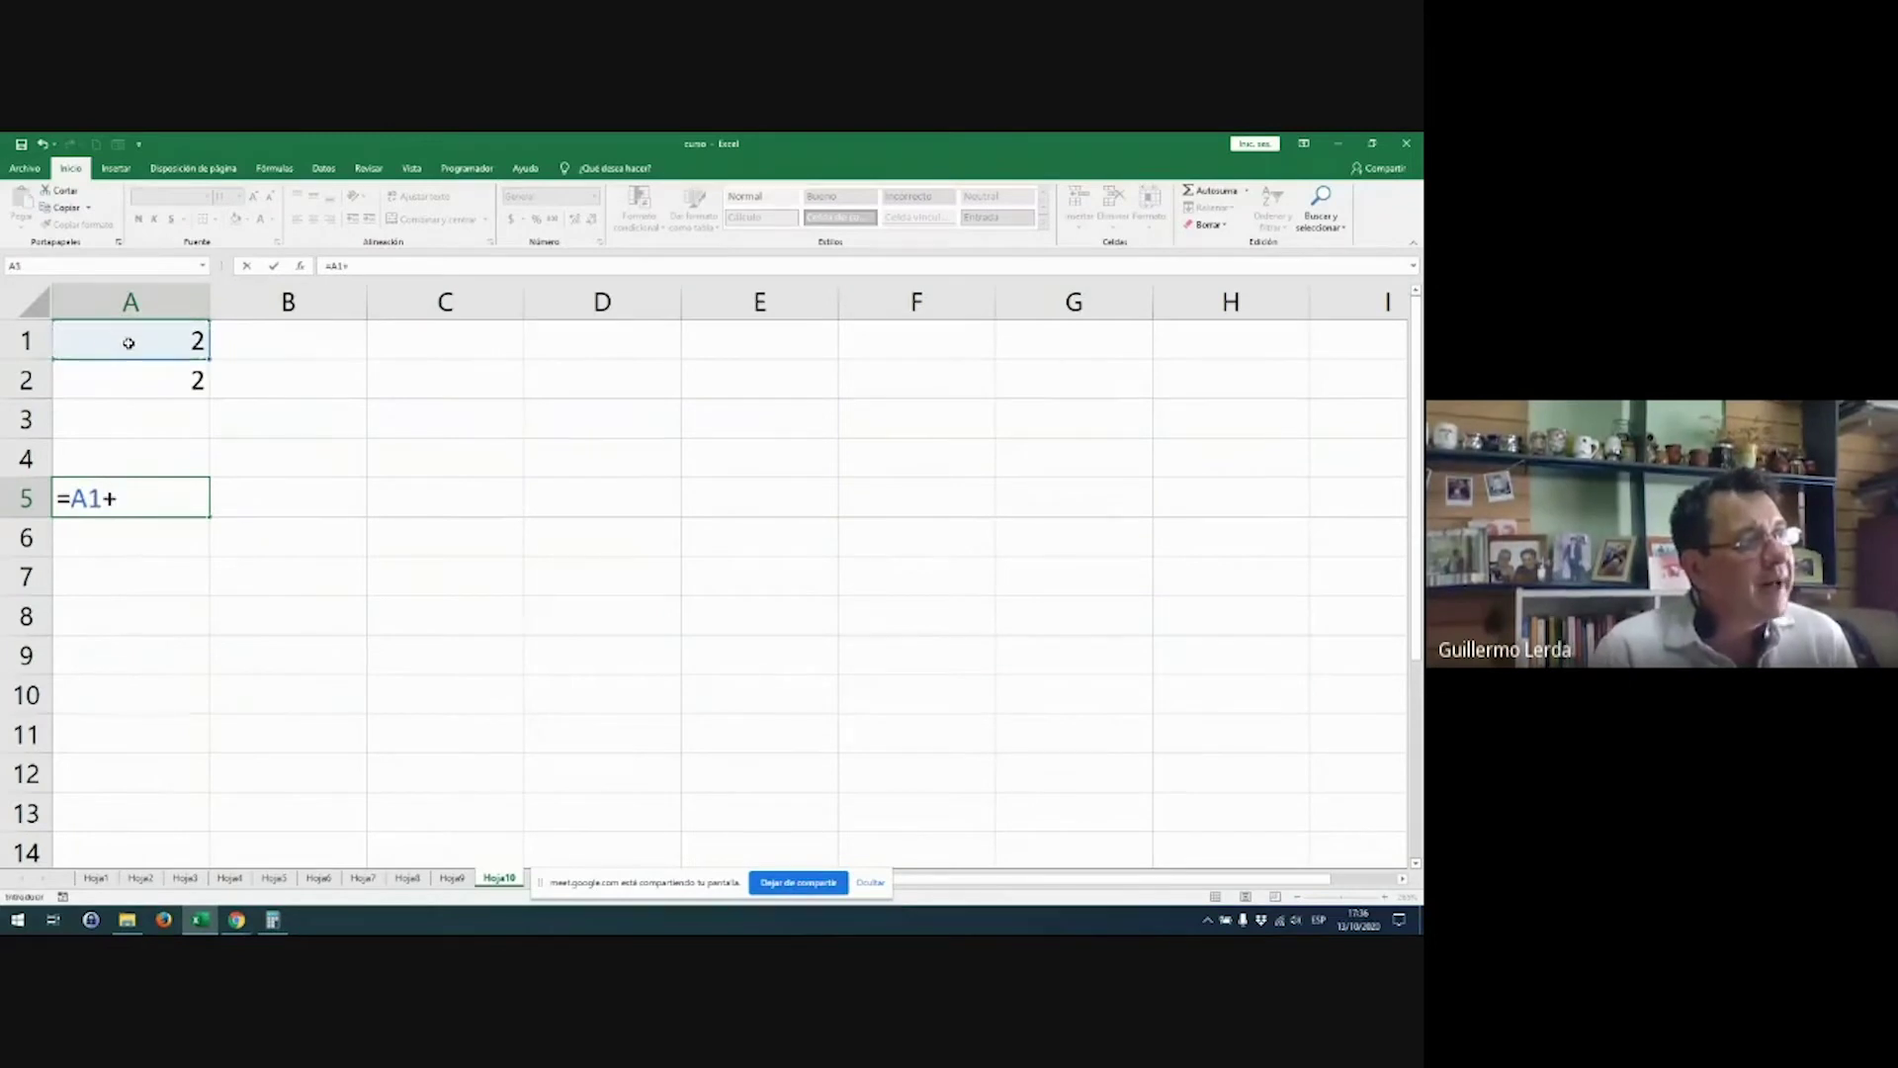
pyautogui.click(165, 369)
pyautogui.press('Return')
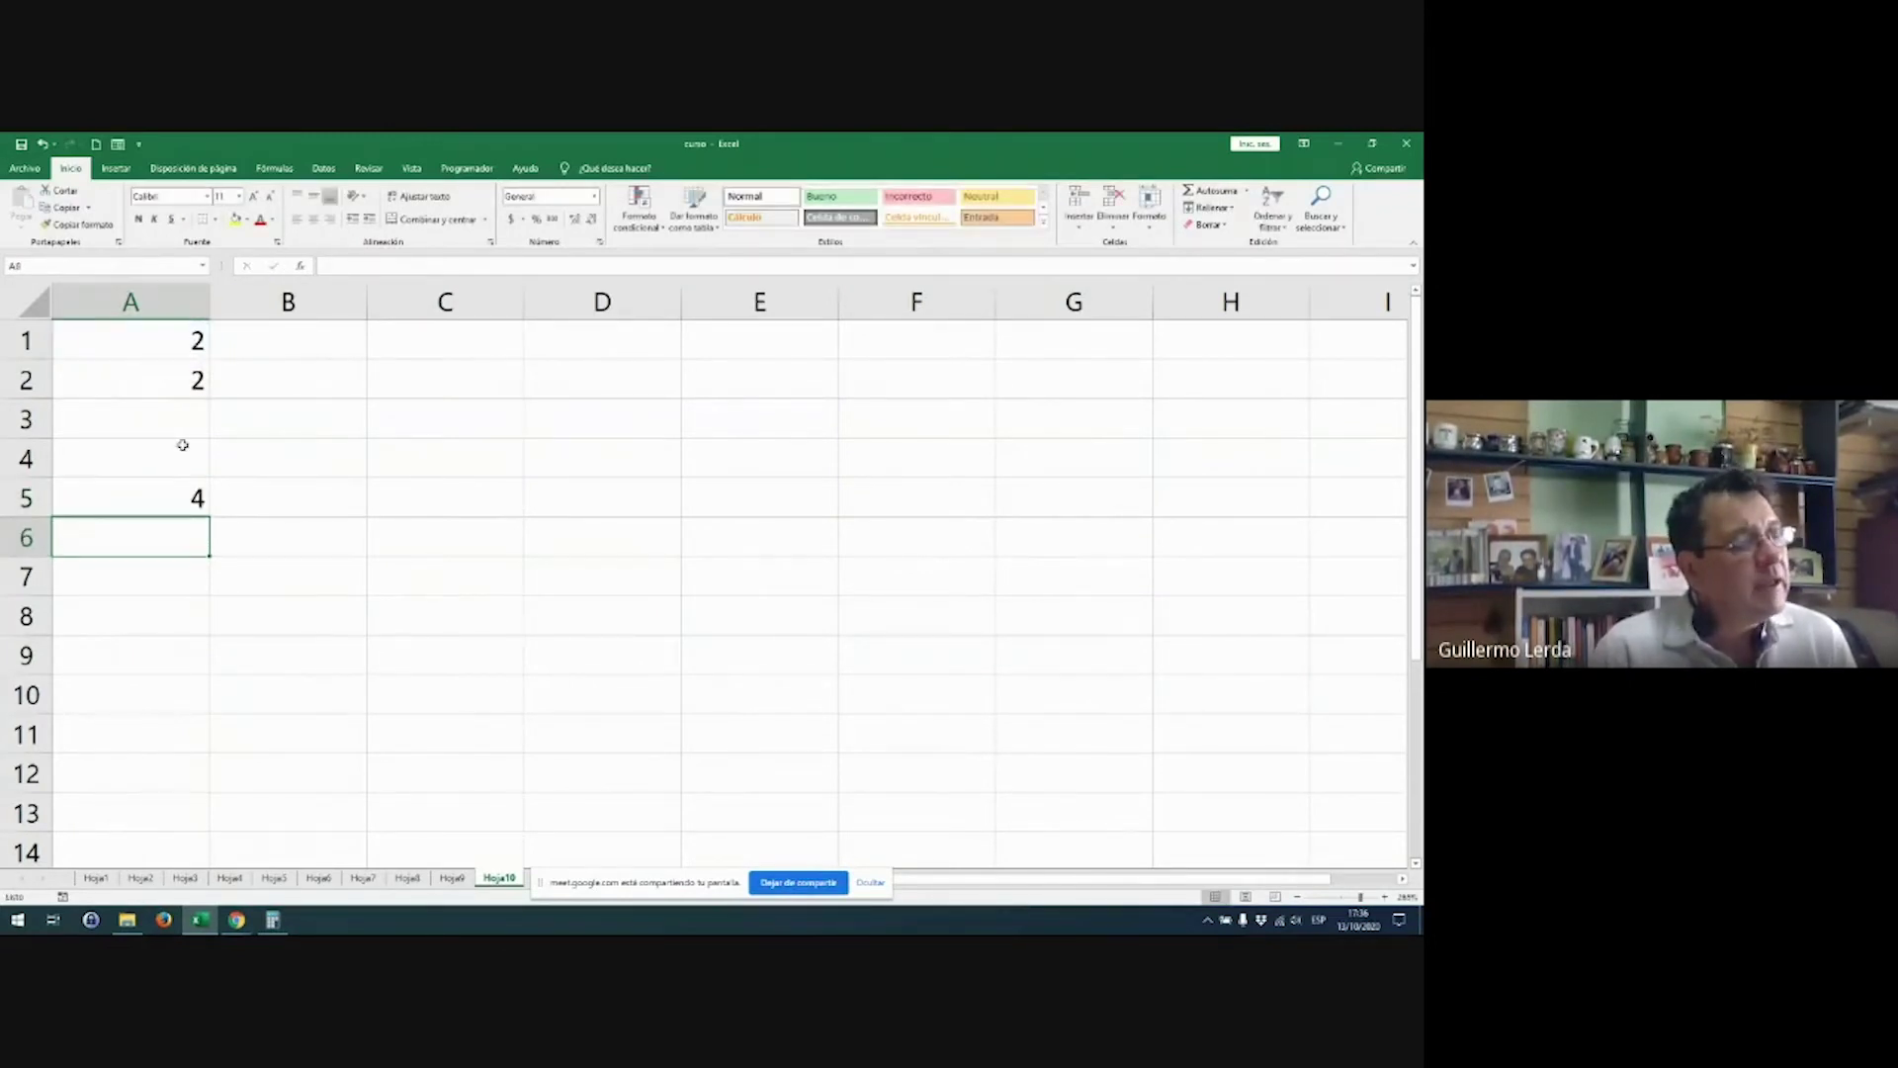
# Step: Check the formula in A5 without changing it, and enter the constant formula =2+2 in A6
pyautogui.doubleClick(148, 489)
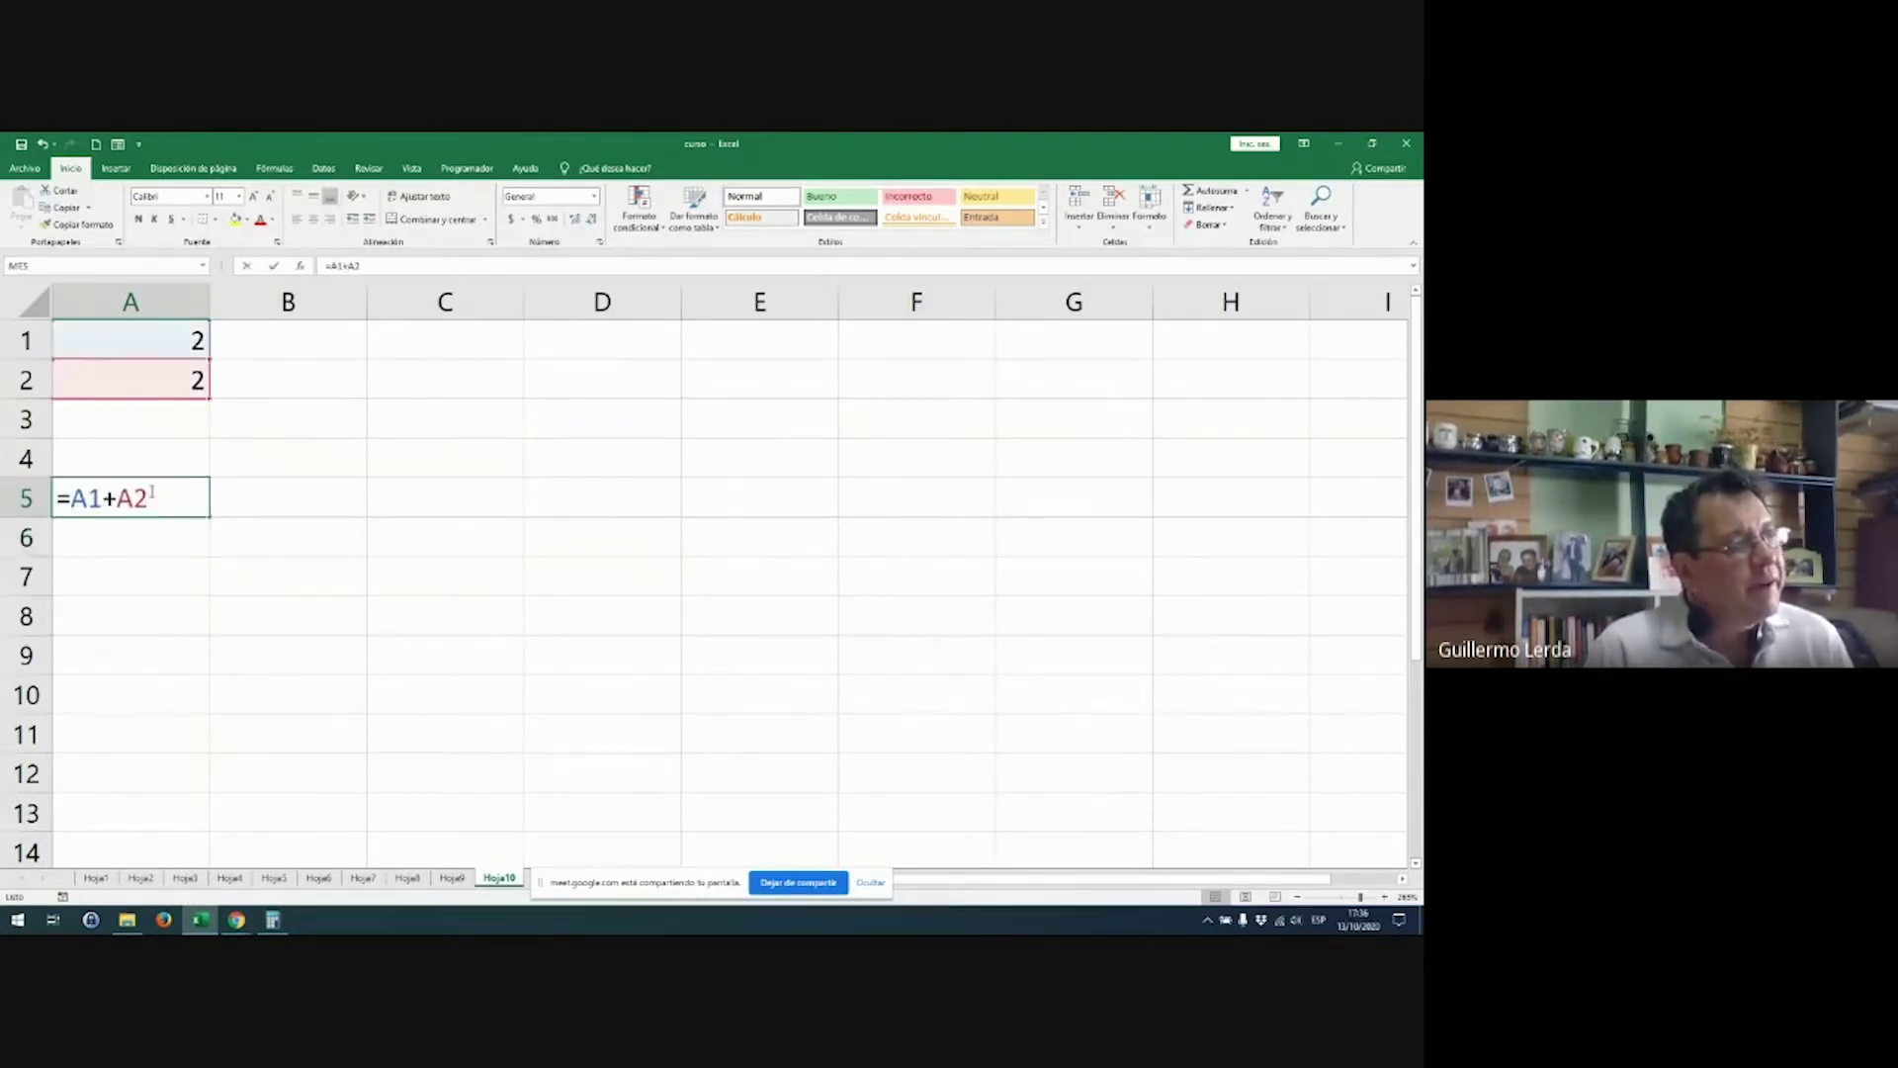
pyautogui.press('Escape')
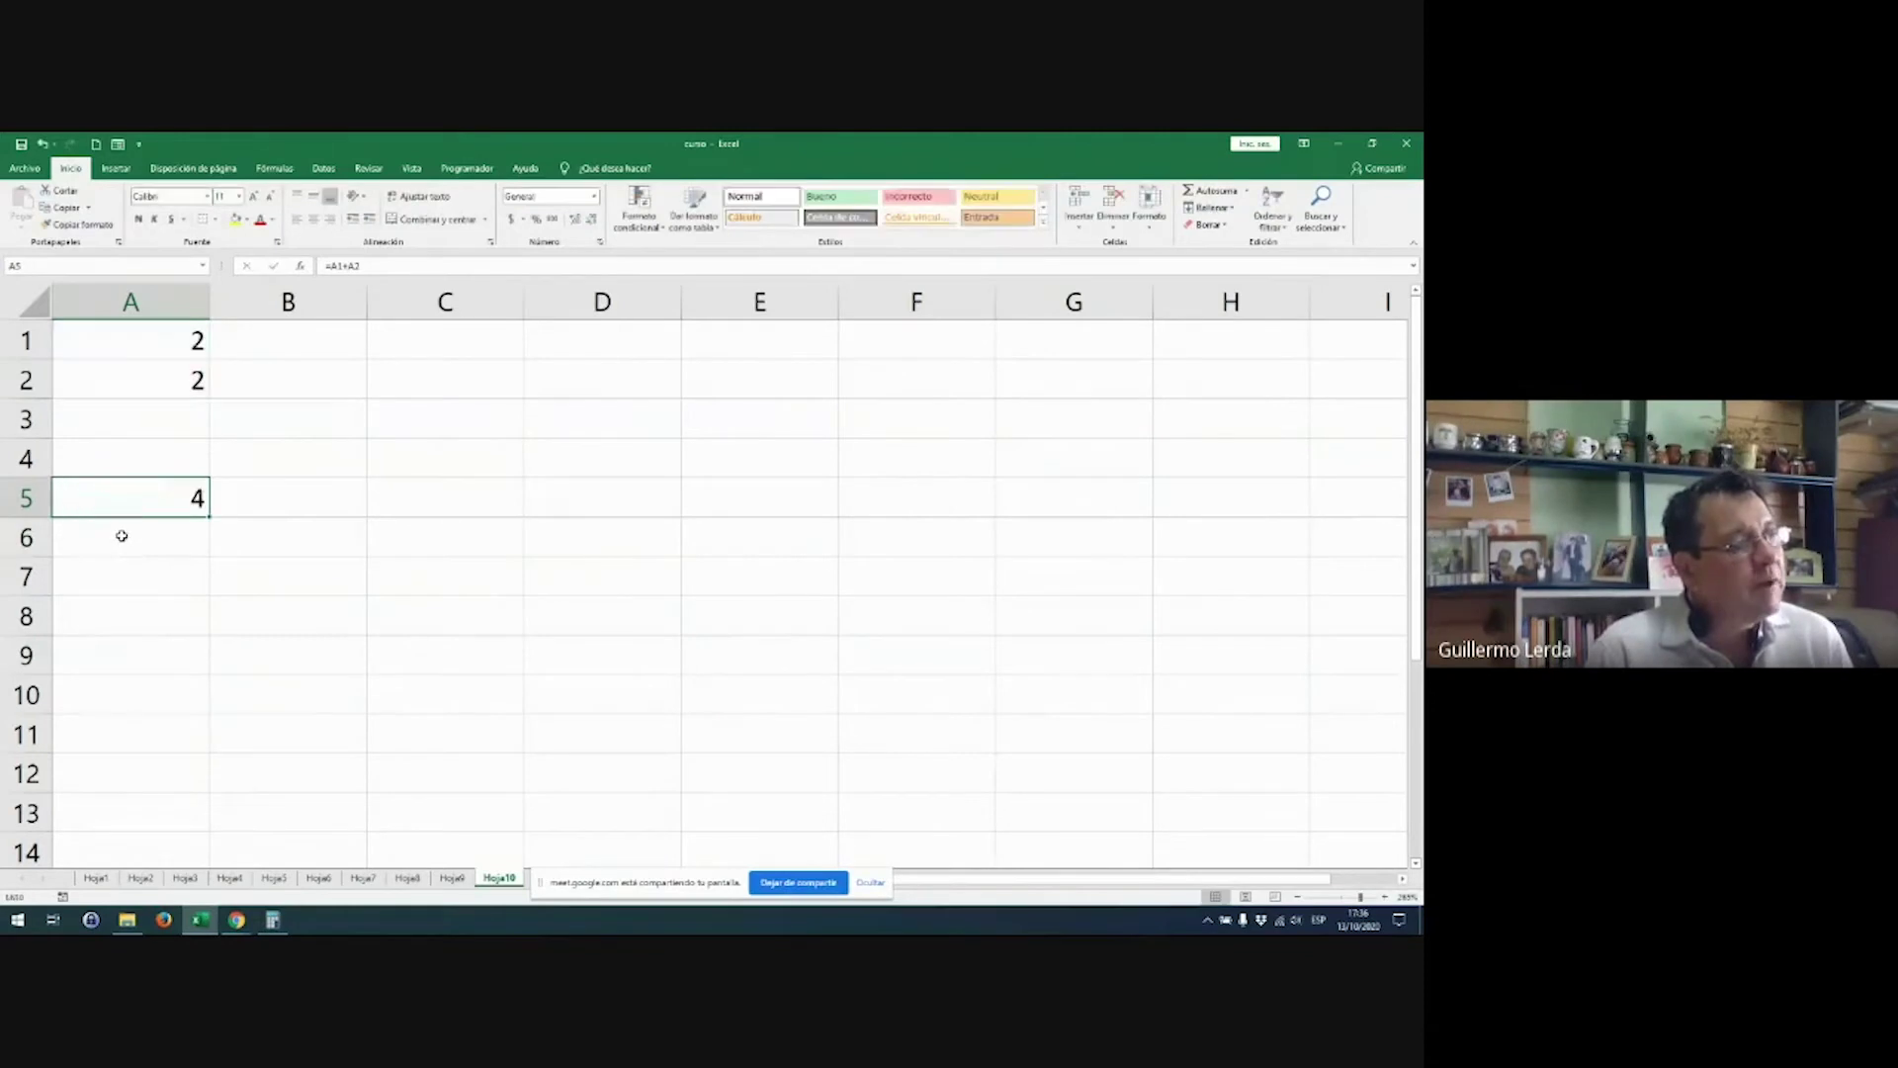
pyautogui.click(124, 534)
pyautogui.write('?')
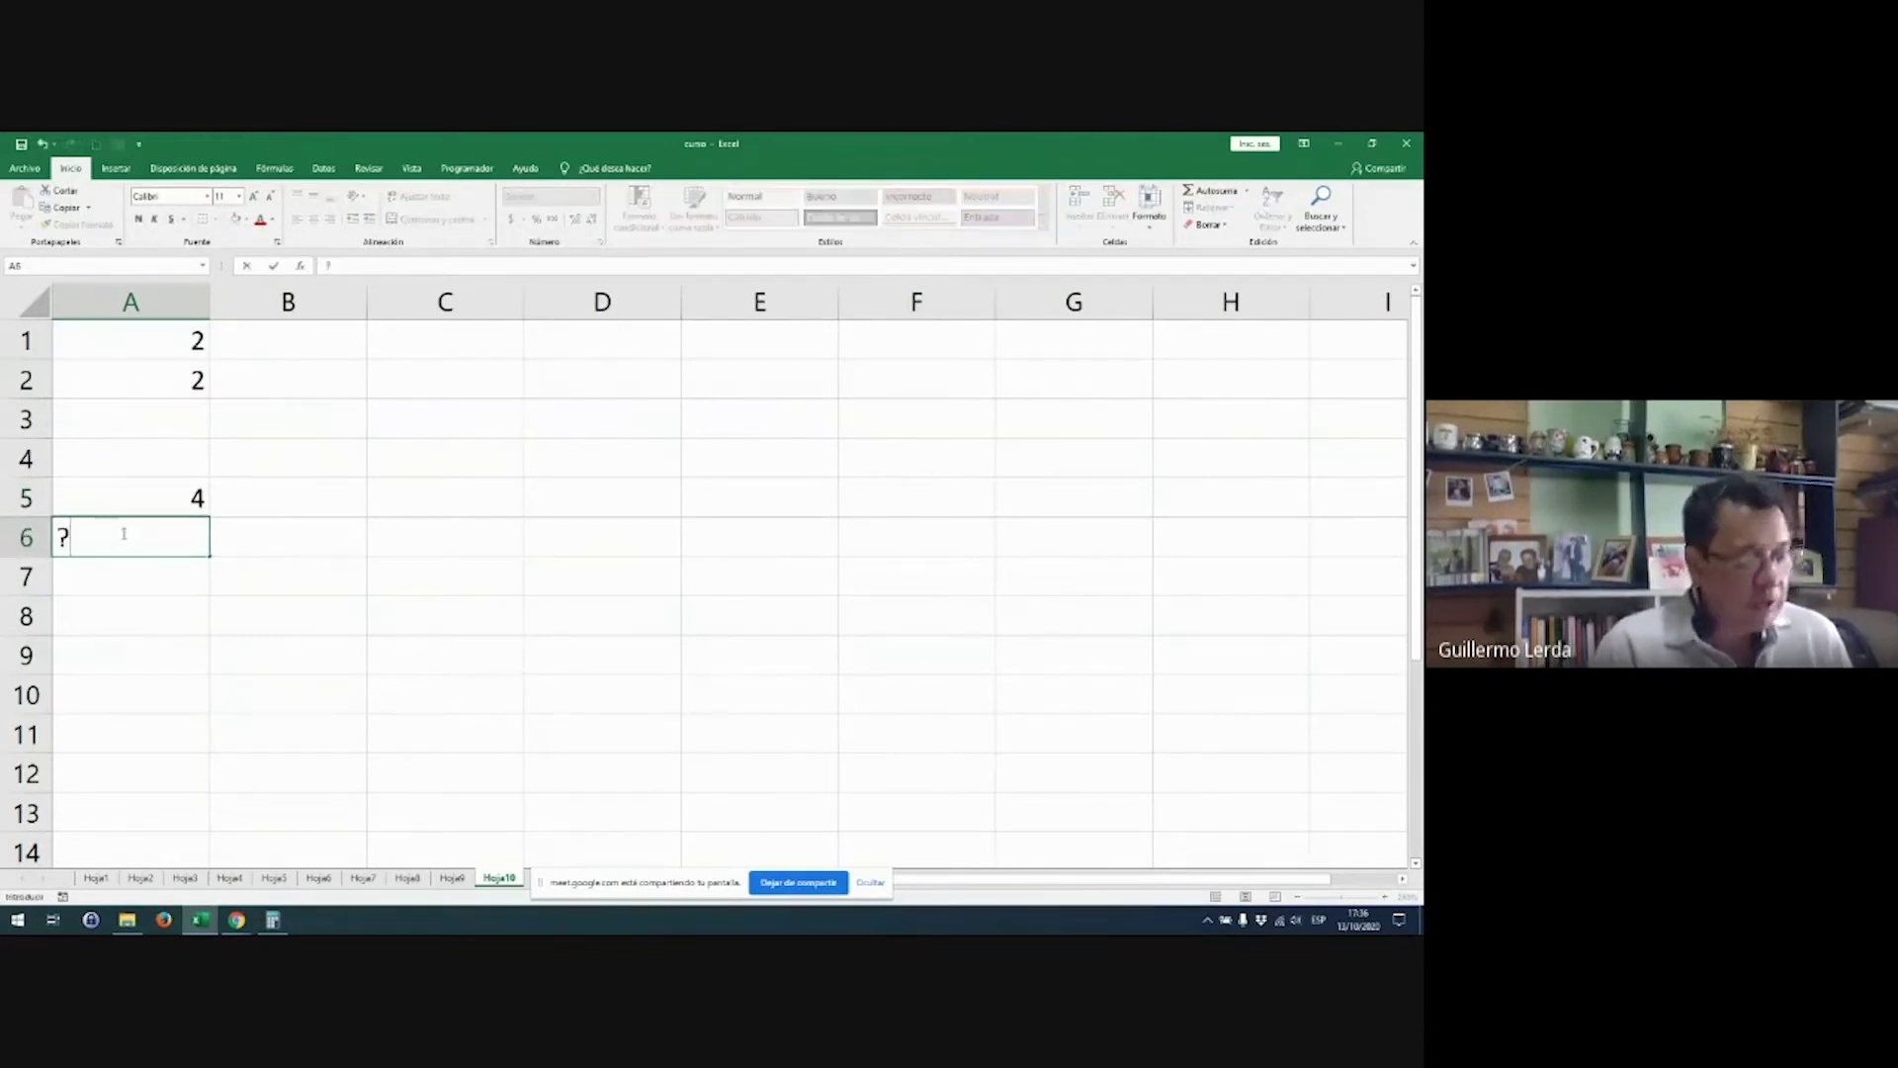
pyautogui.press('BackSpace')
pyautogui.write('=2+2')
pyautogui.press('Return')
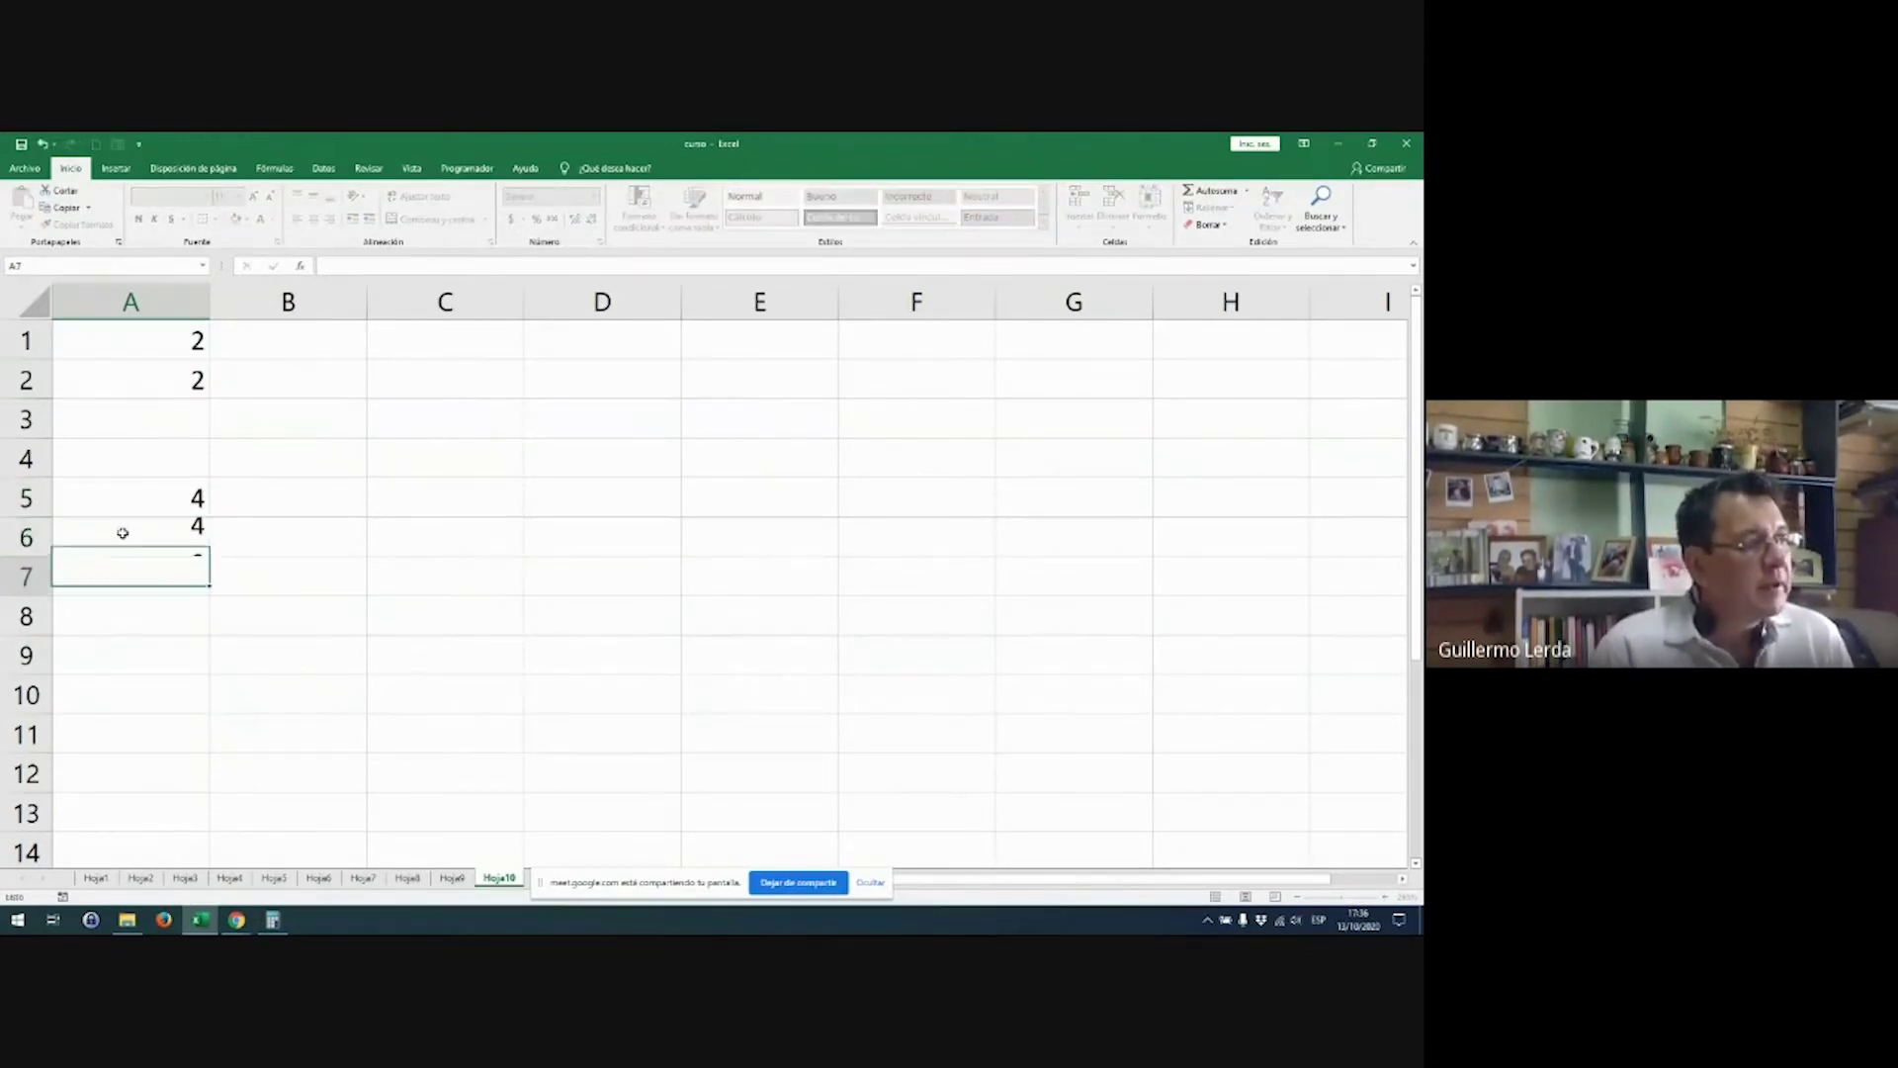
# Step: Compare the cell-reference formula in A5 with the typed-constant formula in A6
pyautogui.doubleClick(129, 501)
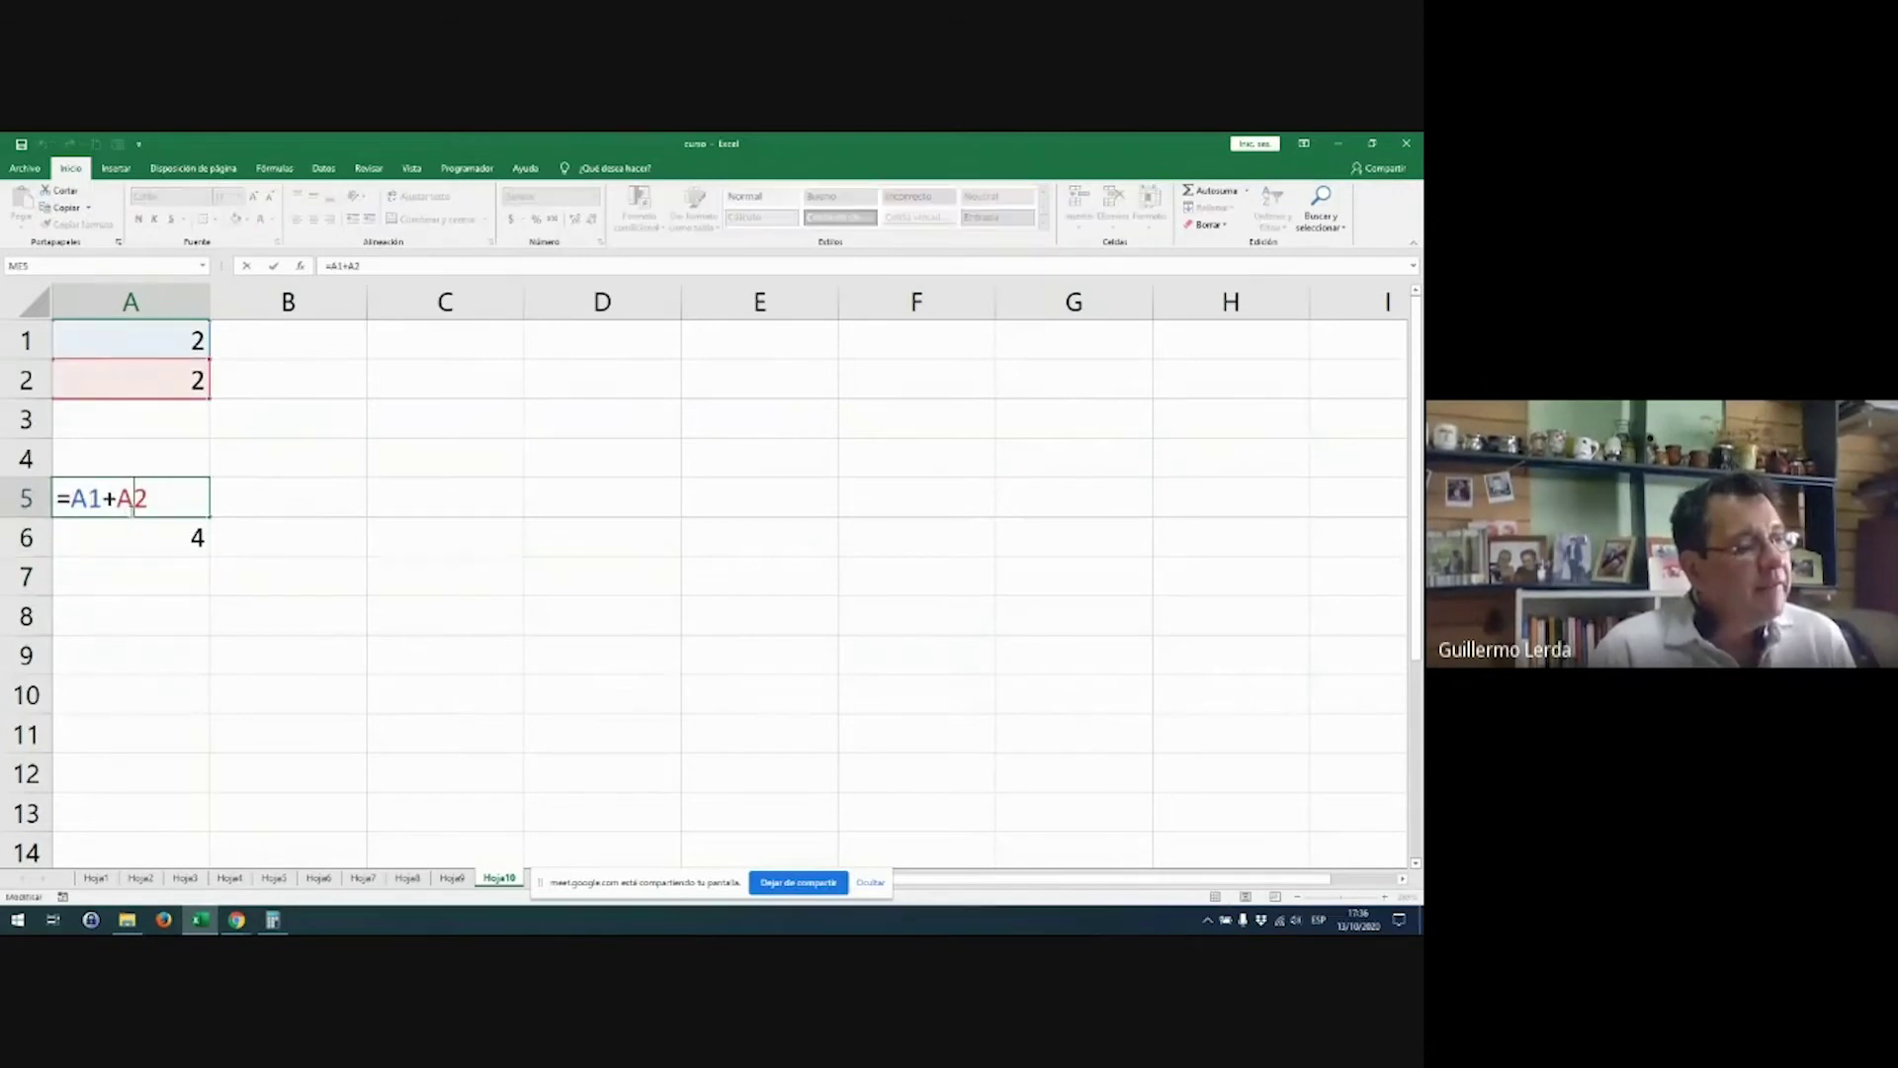
pyautogui.press('Escape')
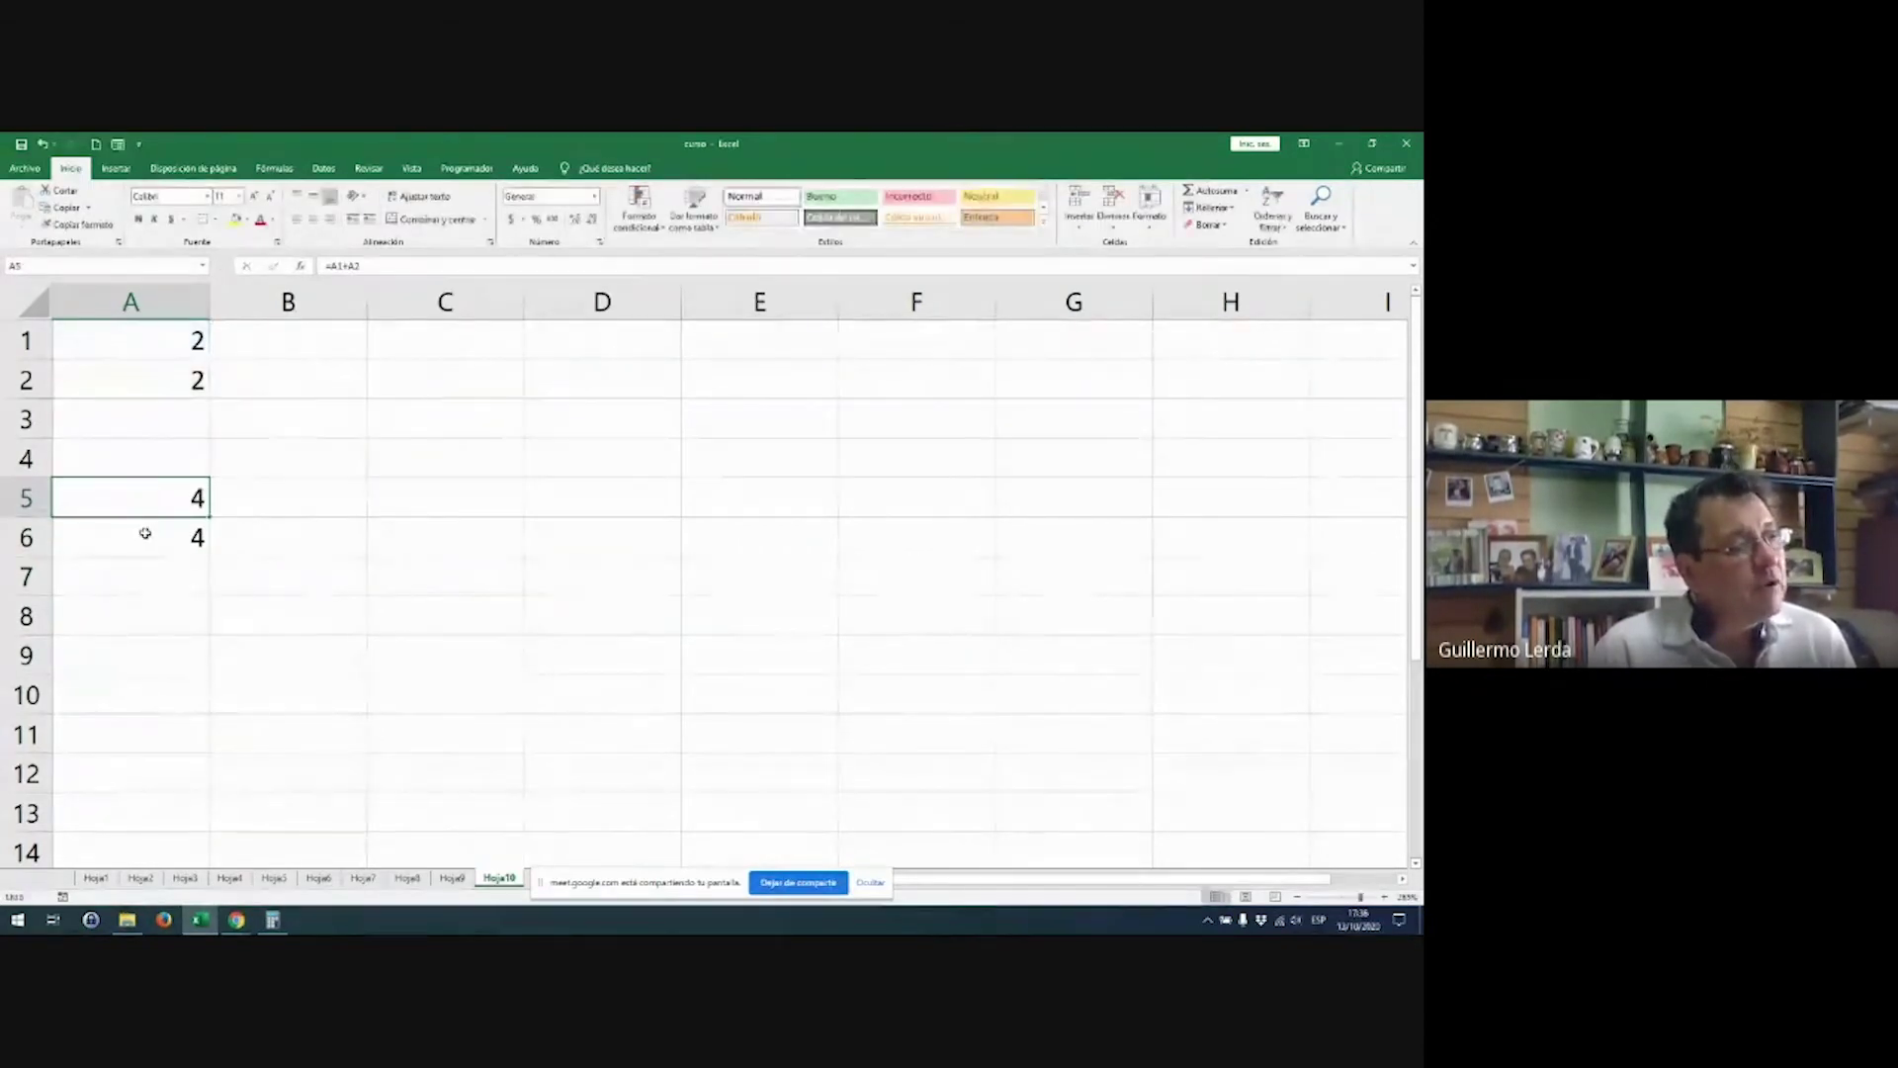
pyautogui.doubleClick(145, 534)
pyautogui.moveTo(99, 536); pyautogui.dragTo(126, 536)
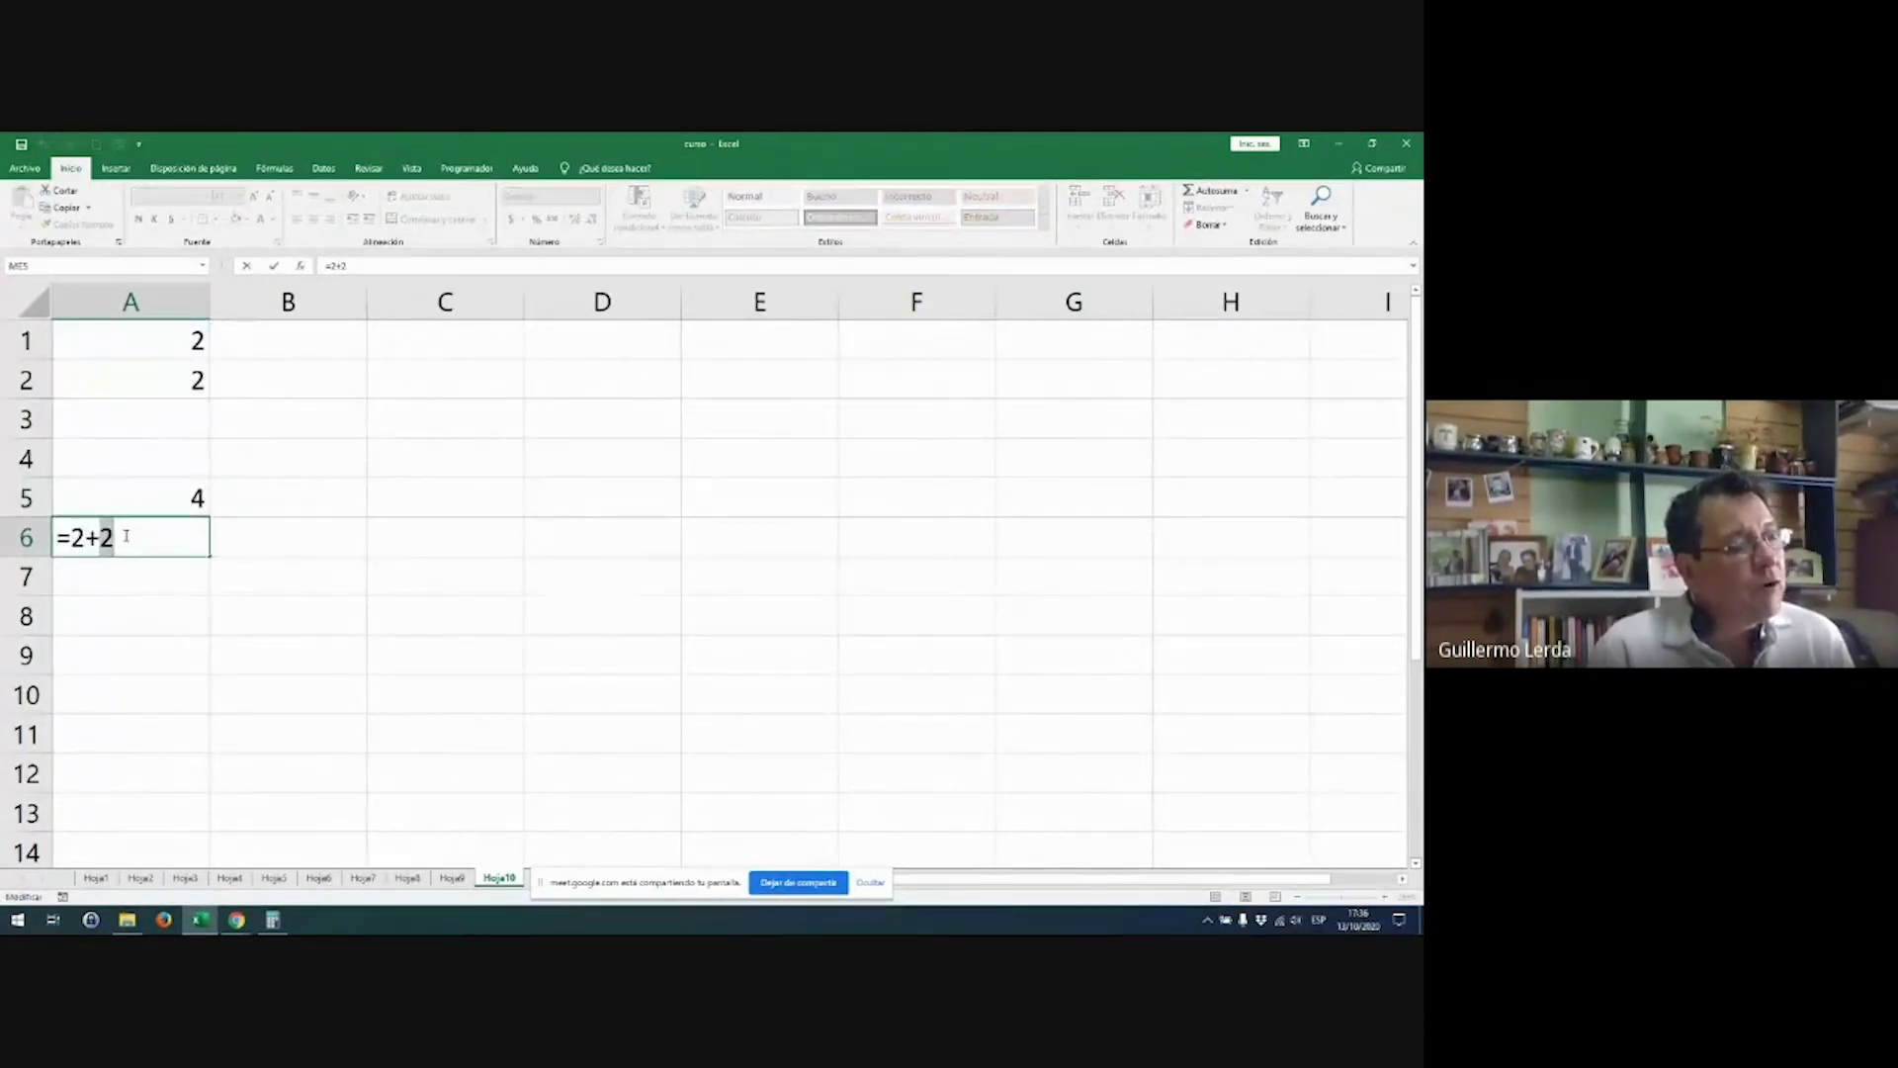
pyautogui.press('Return')
# Step: Change A2 to 3 and A1 to 5, and replace A1's value again with 4
pyautogui.click(161, 378)
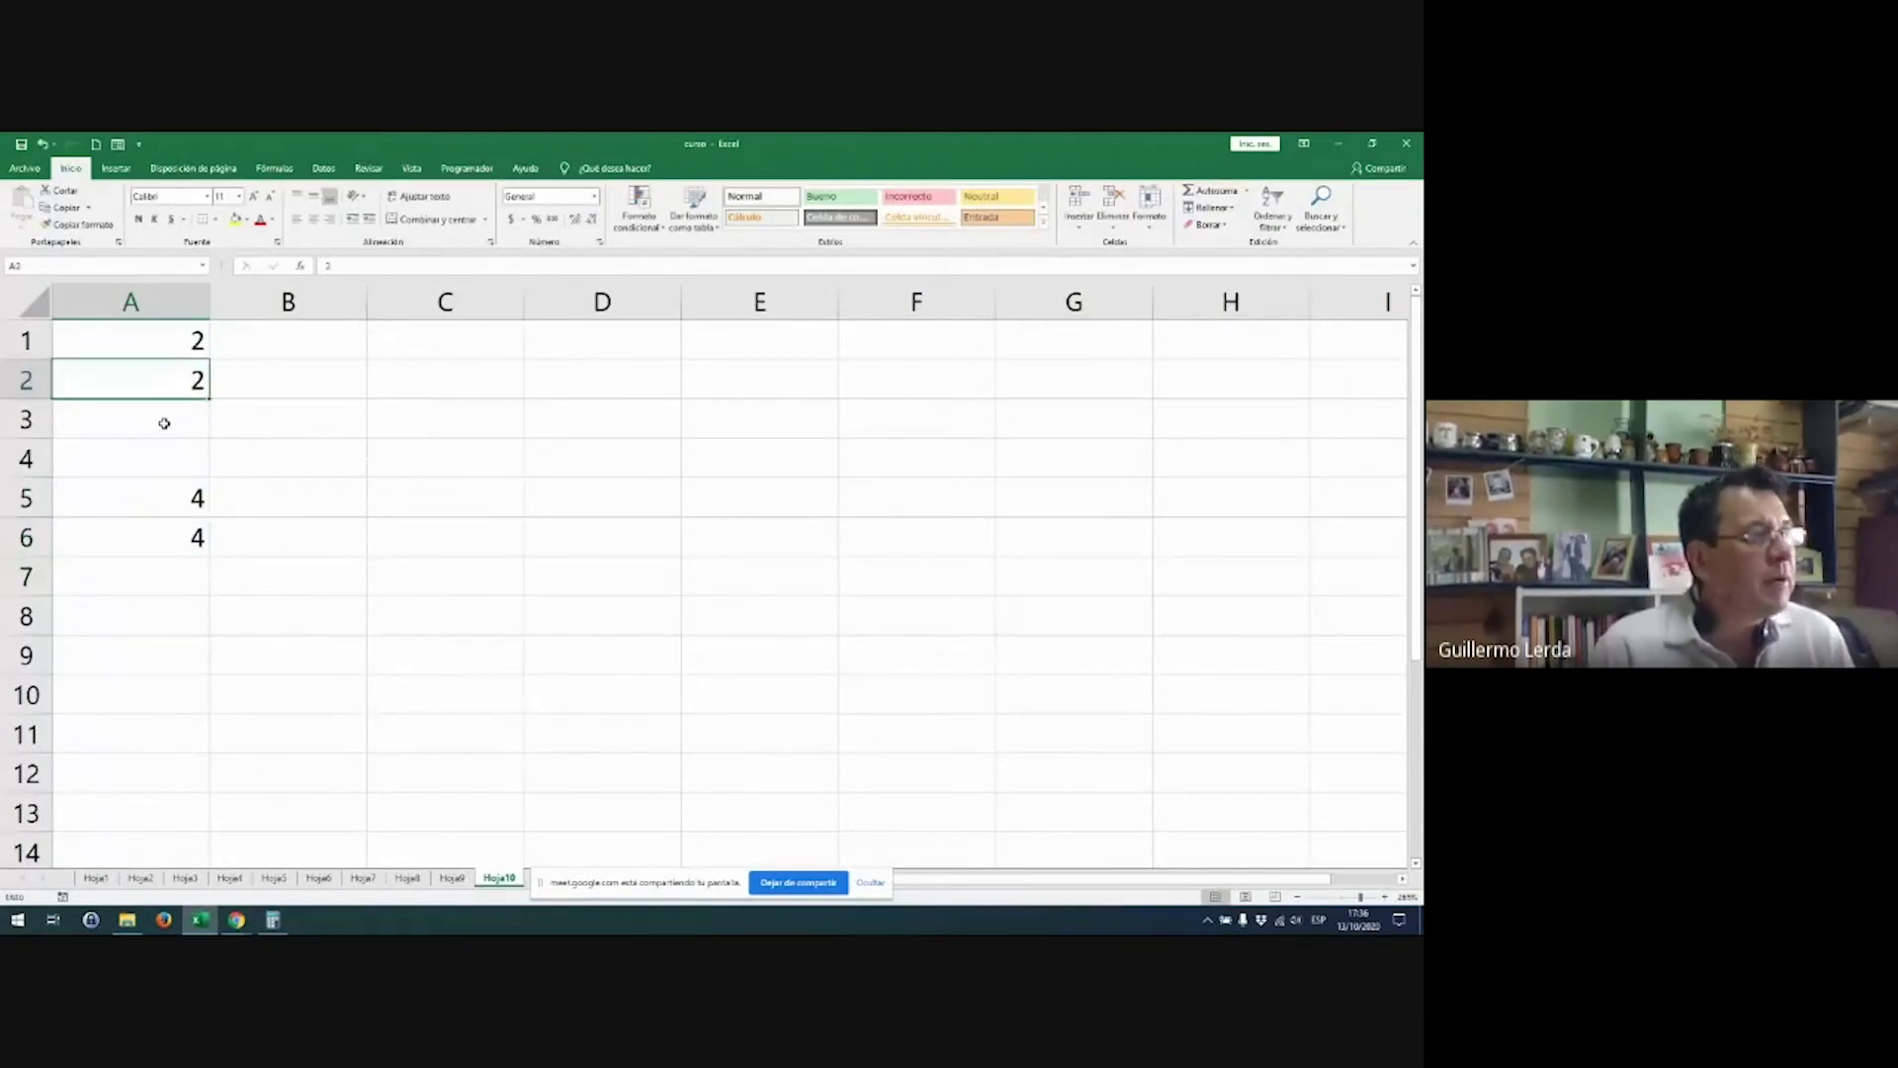
pyautogui.write('3')
pyautogui.press('Return')
pyautogui.press('Up')
pyautogui.press('Up')
pyautogui.write('5')
pyautogui.press('Return')
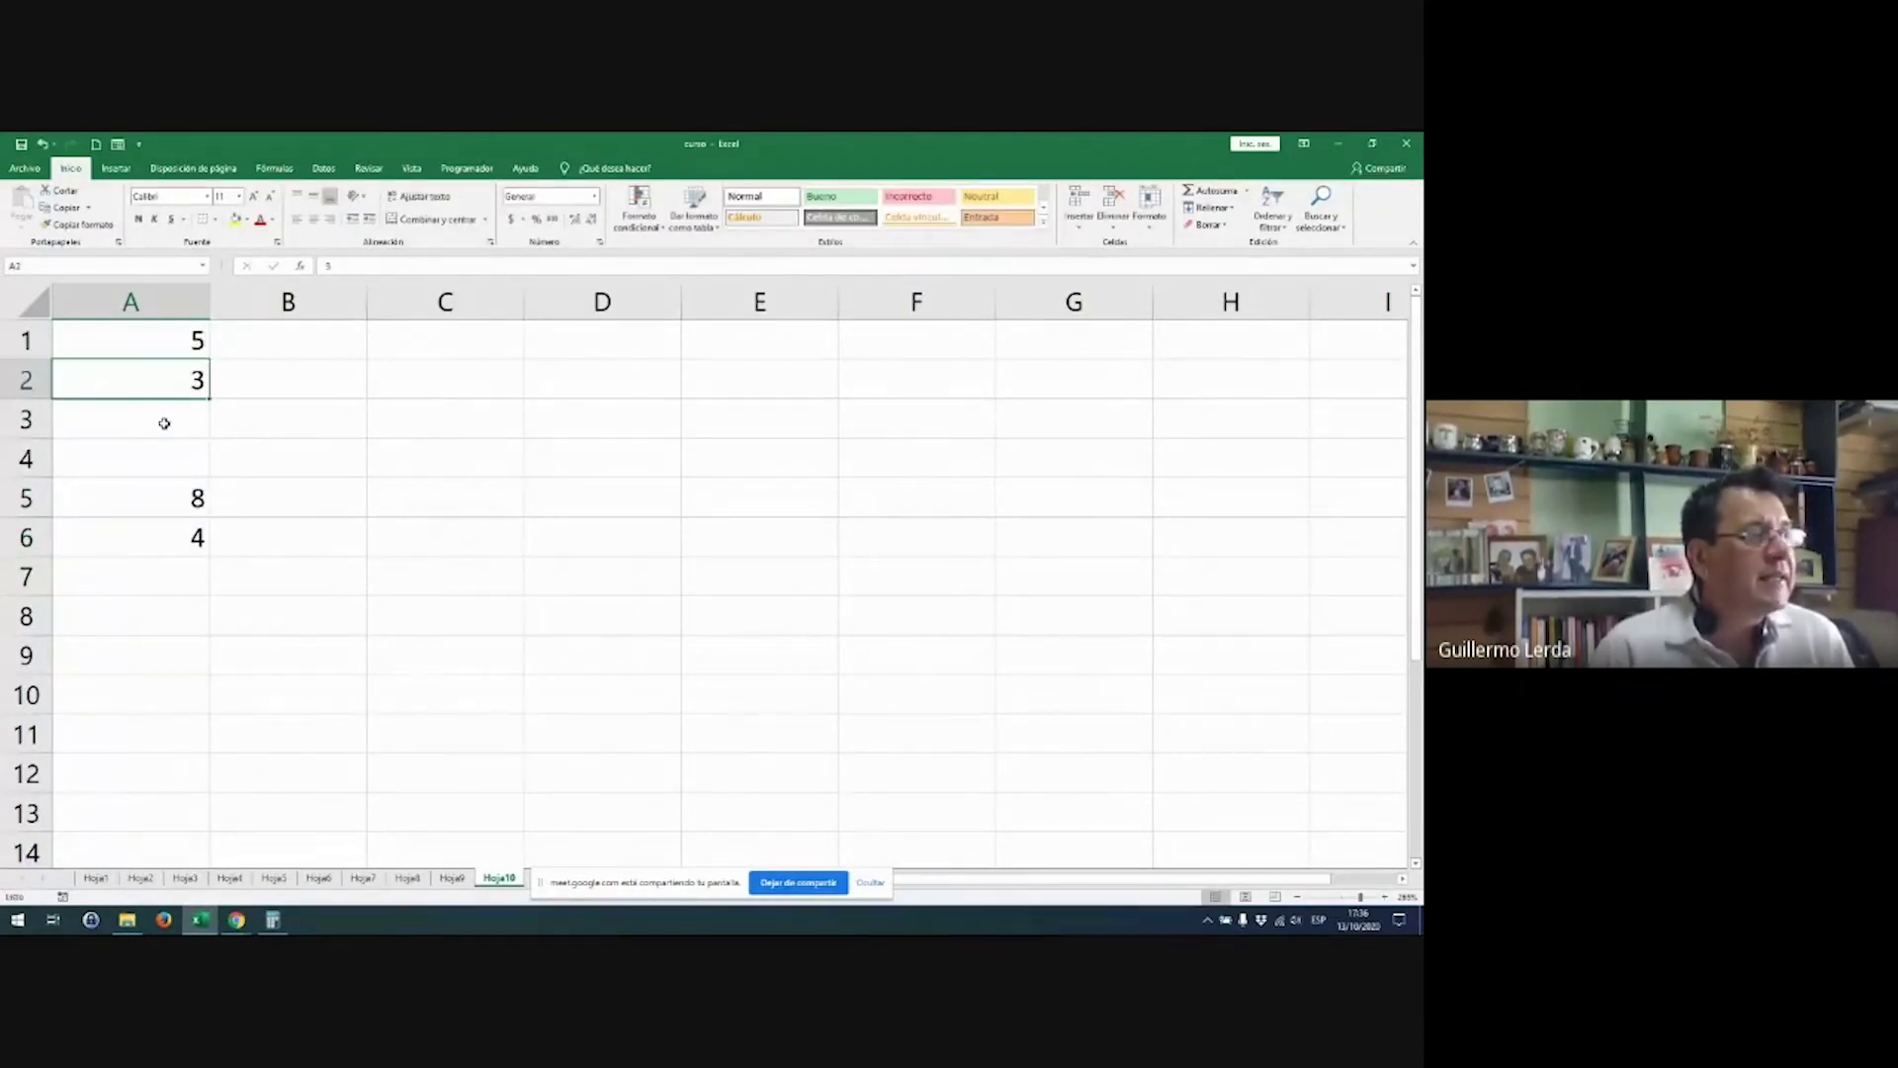
pyautogui.press('Up')
pyautogui.write('4')
pyautogui.press('Return')
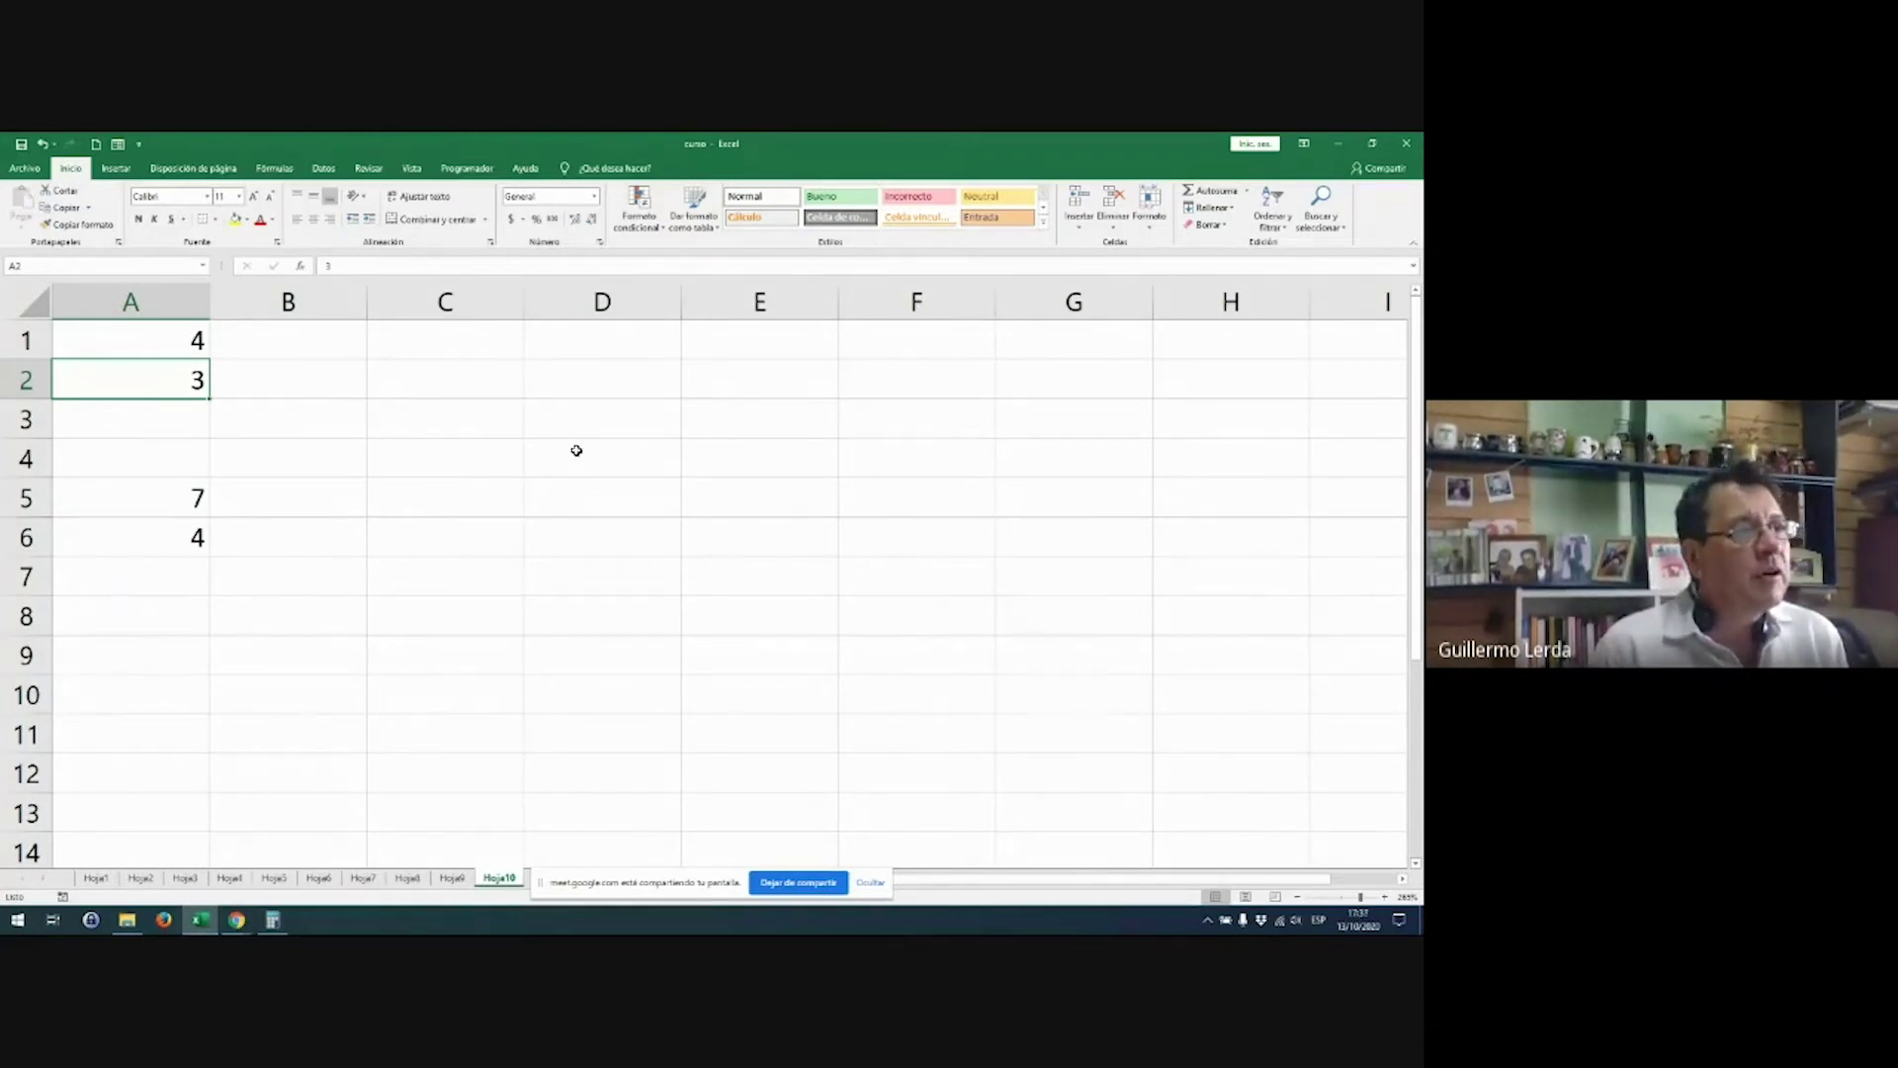
# Step: Enter a formula in D1 that refers only to cell A1 (=A1)
pyautogui.click(608, 340)
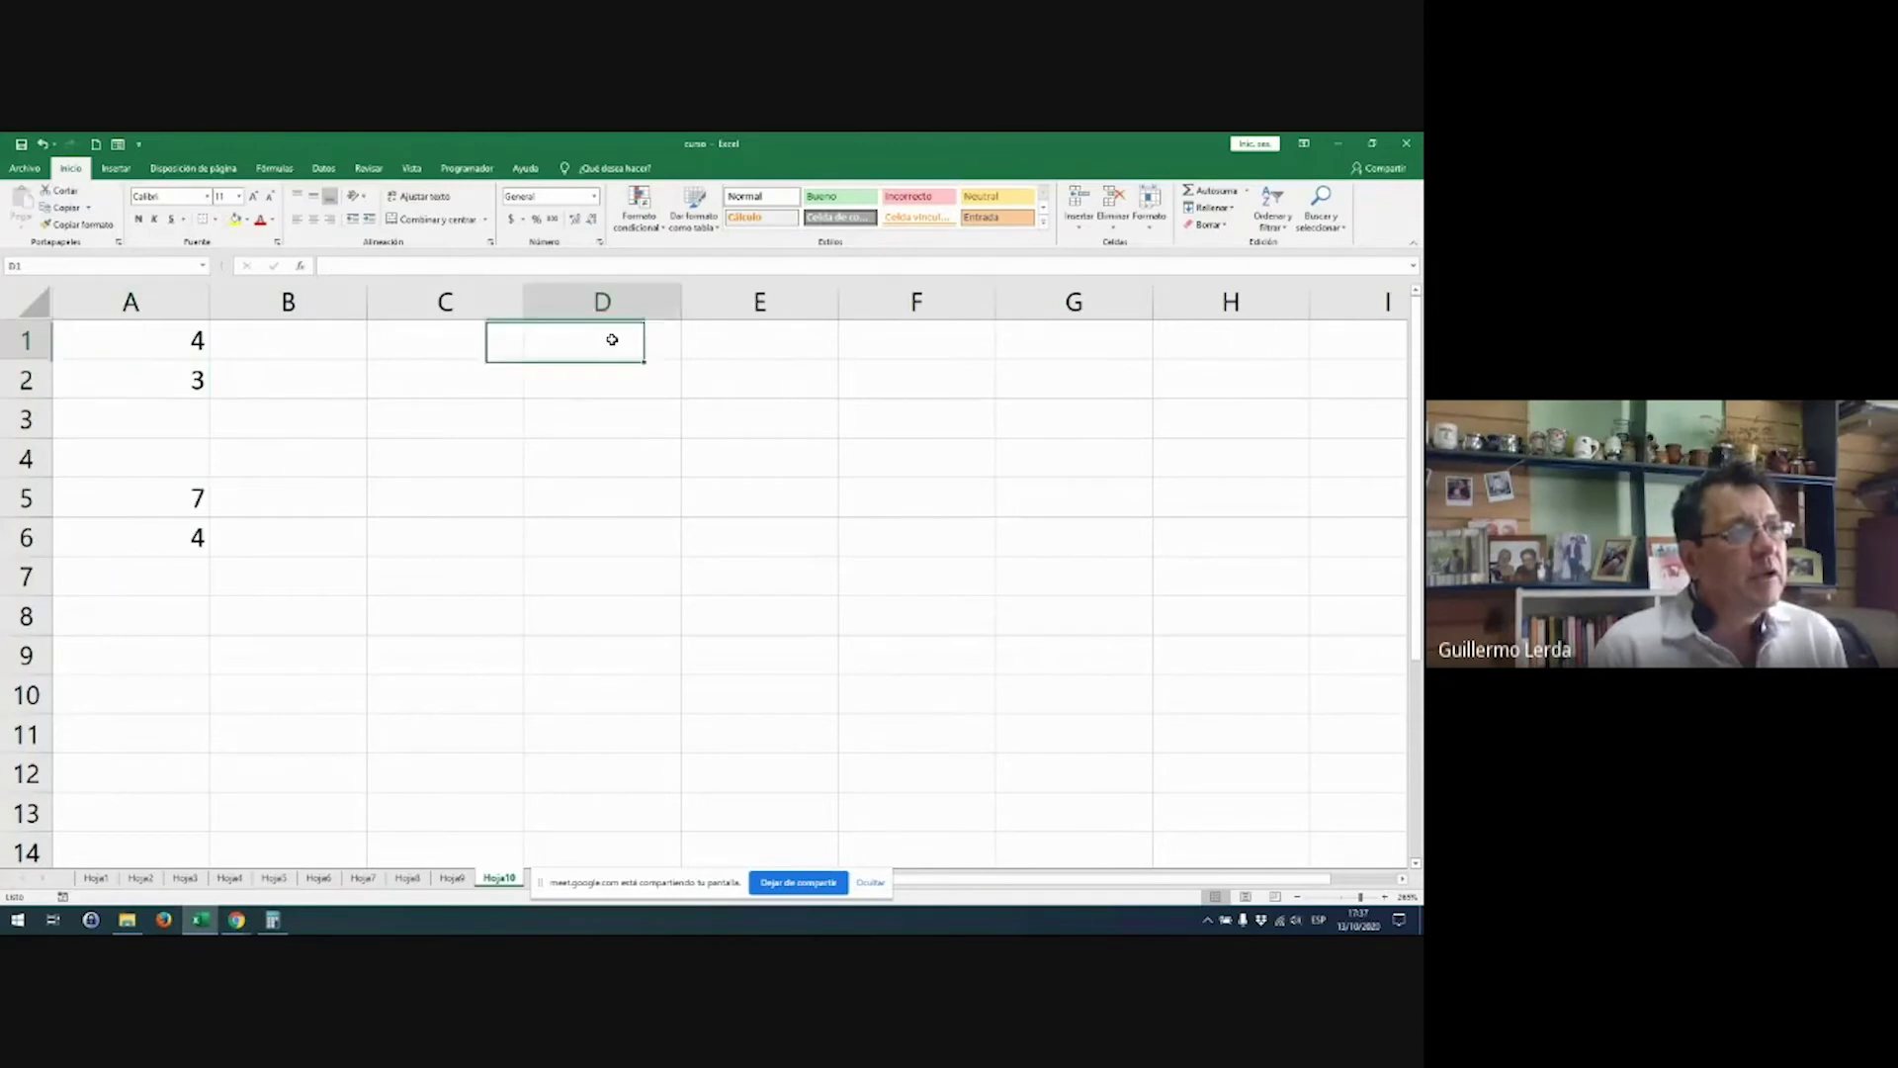
pyautogui.write('=')
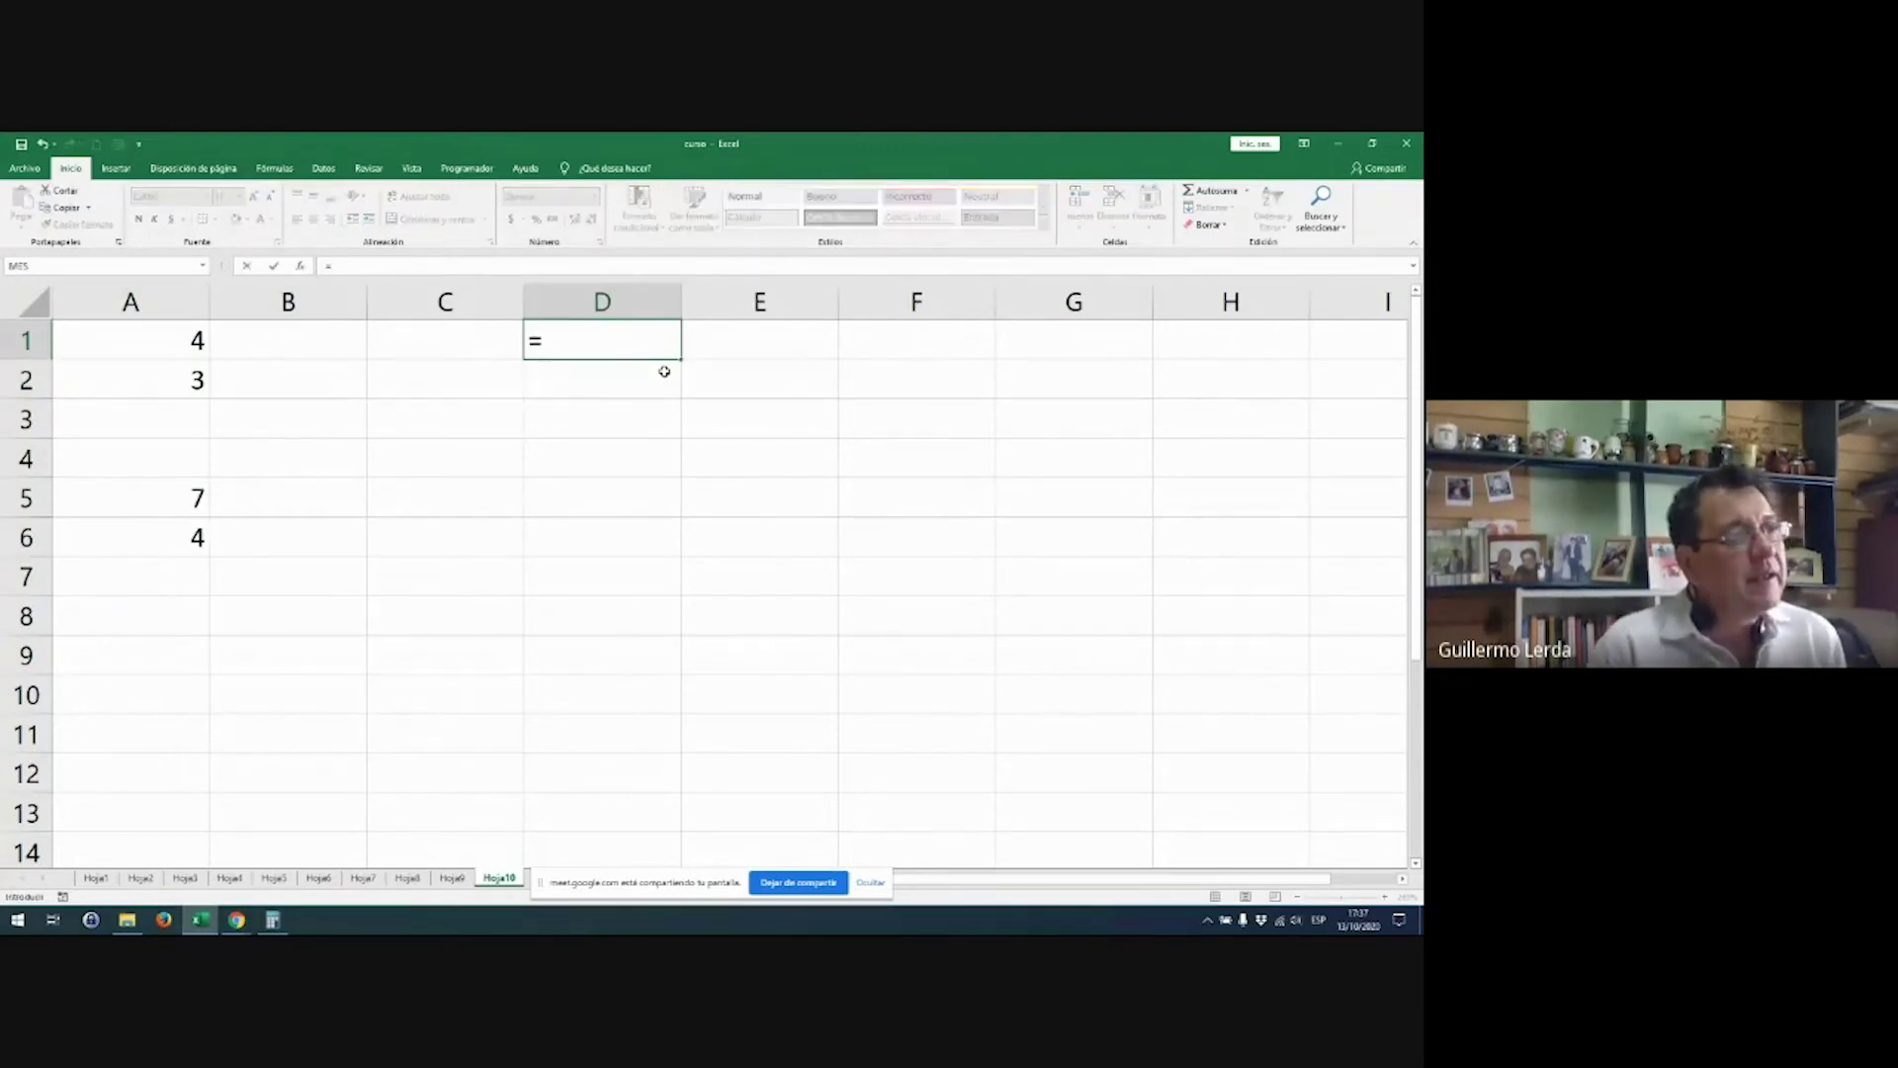
pyautogui.press('Left')
pyautogui.press('Left')
pyautogui.press('Left')
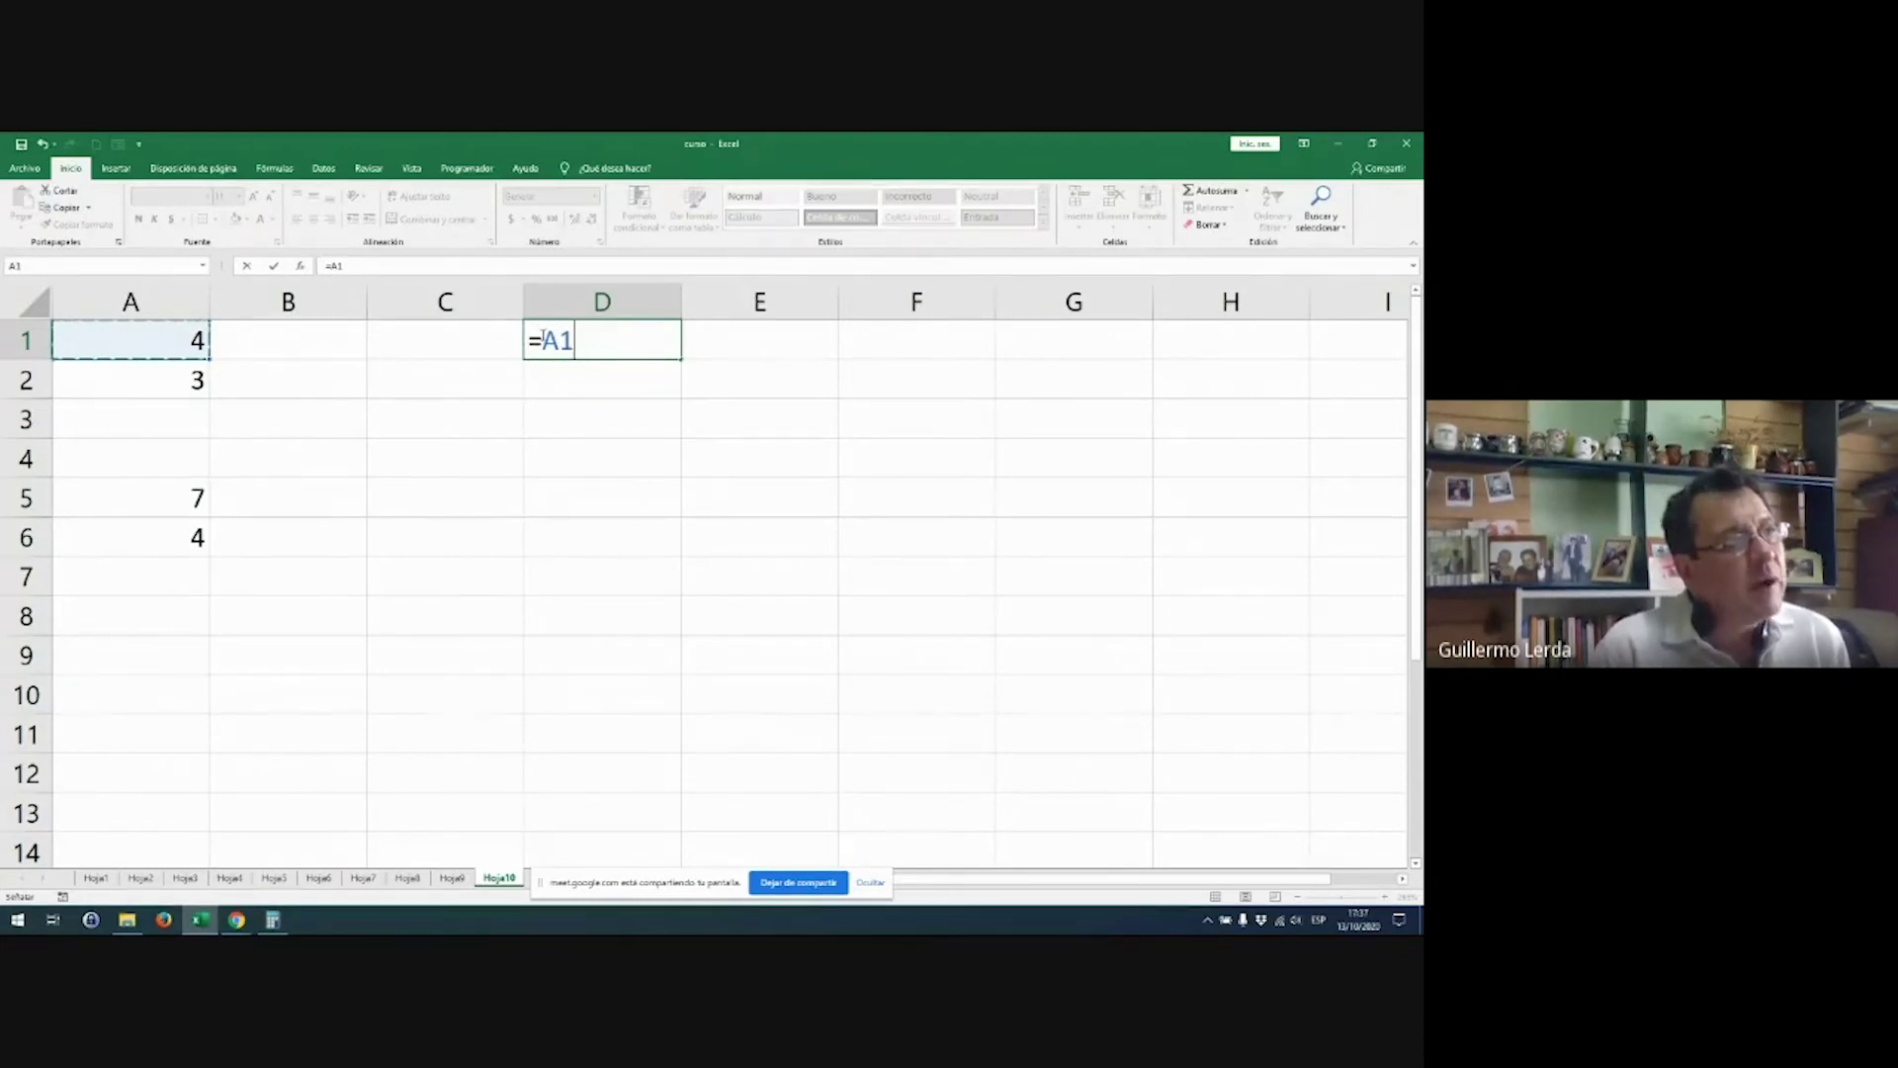
pyautogui.press('Return')
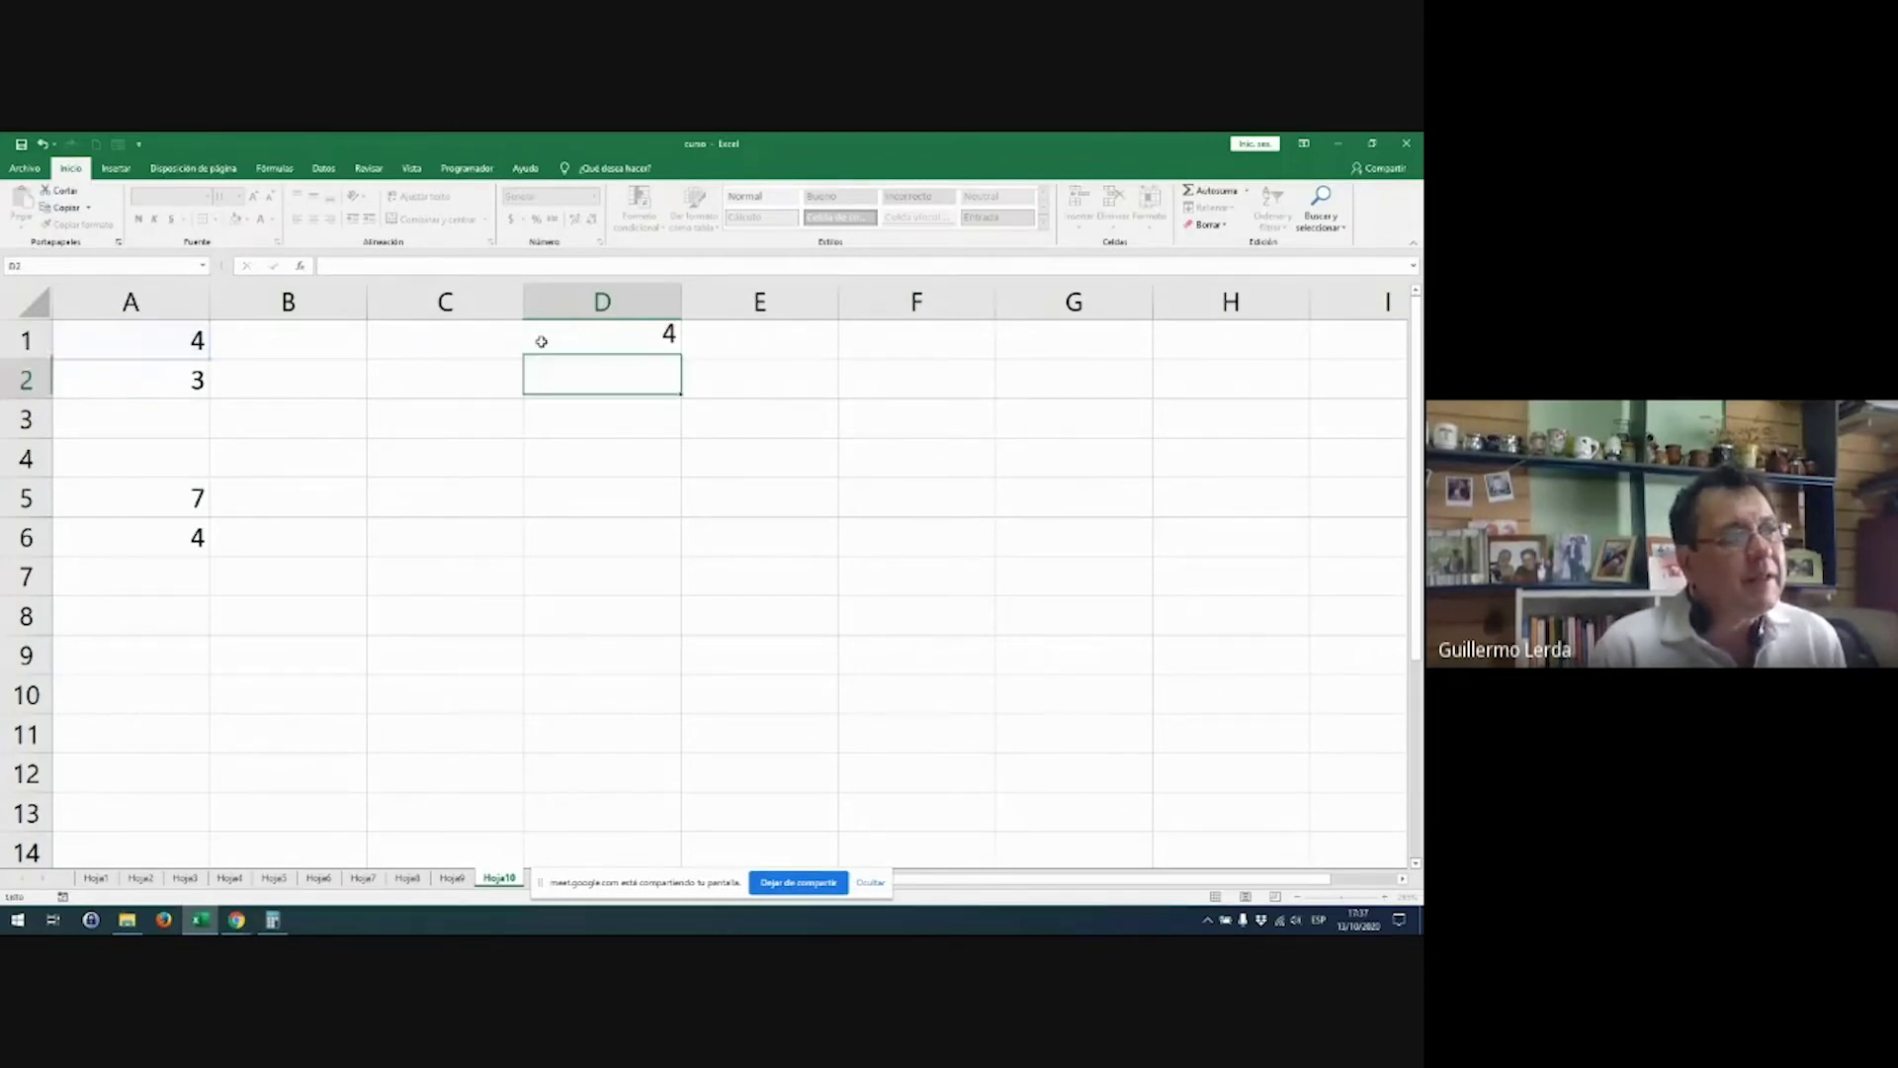
# Step: Change the value in A1 to 88
pyautogui.click(151, 348)
pyautogui.write('8')
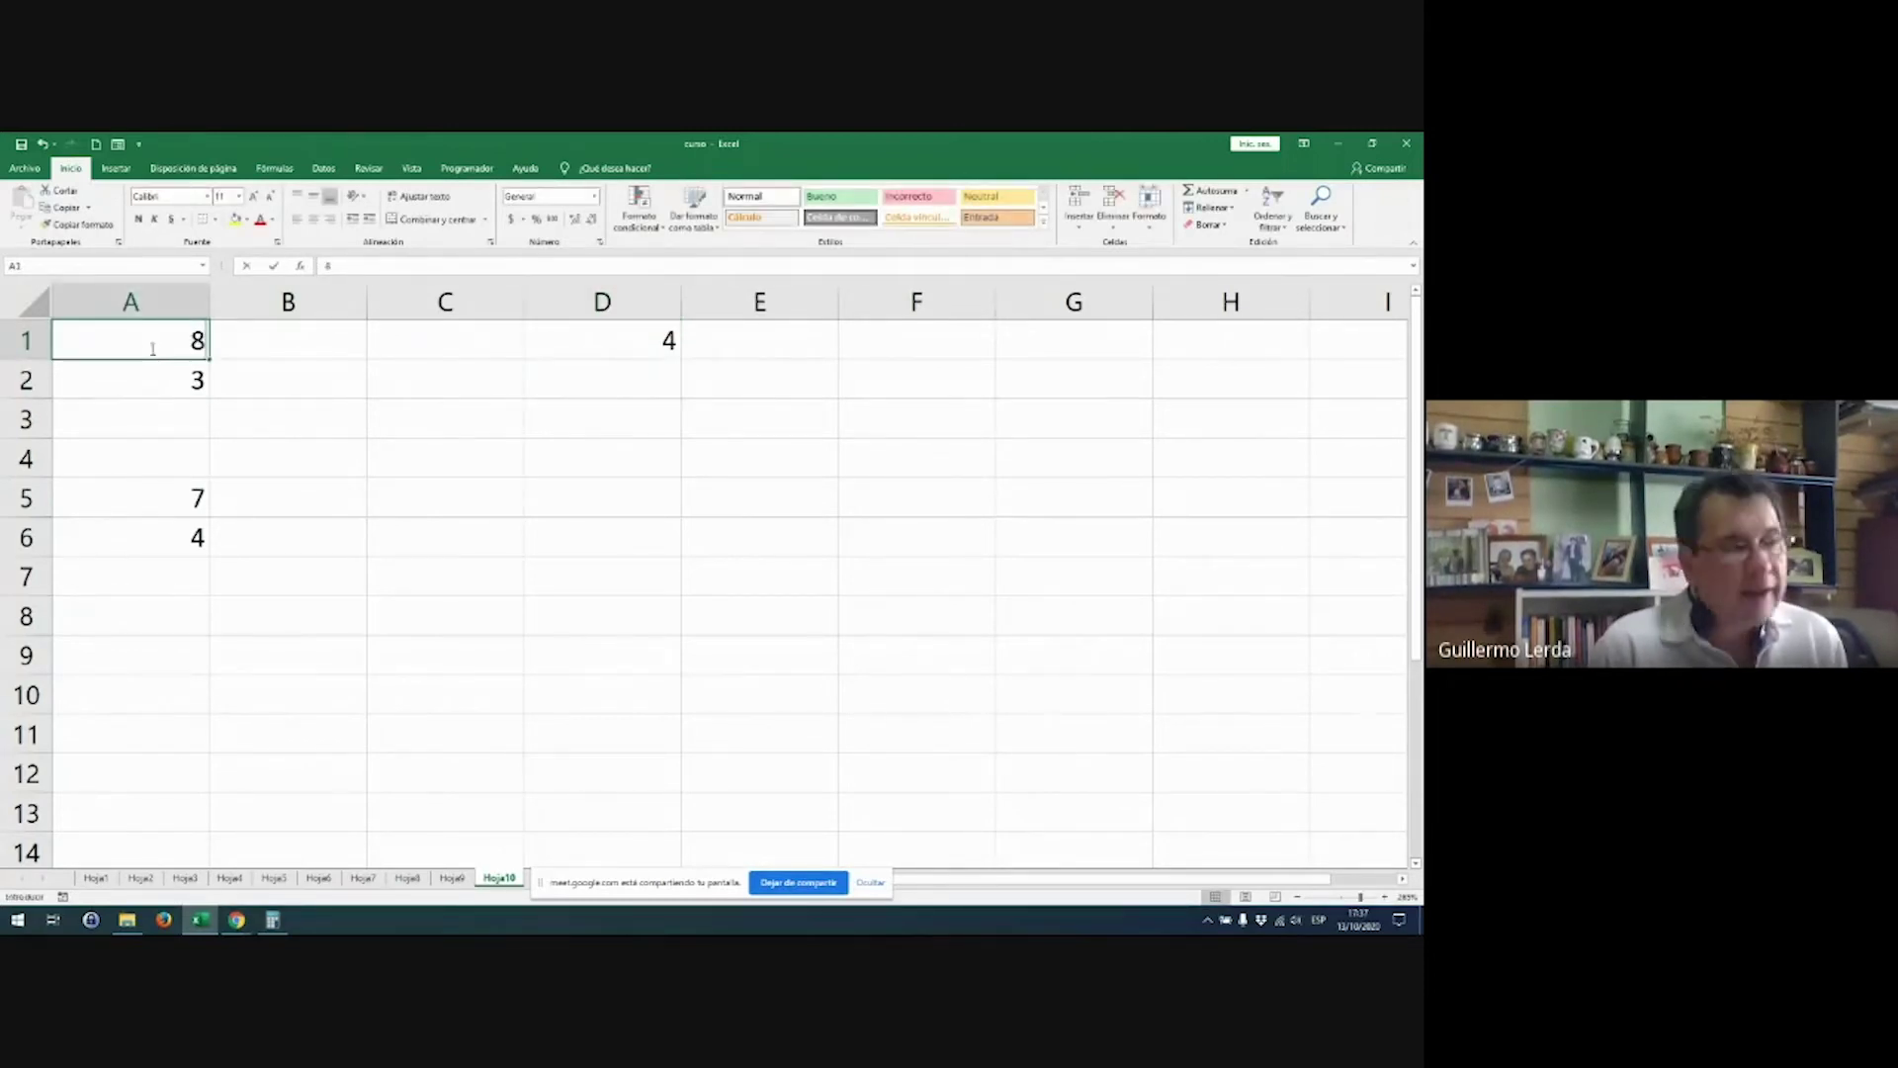
pyautogui.write('8')
pyautogui.press('Return')
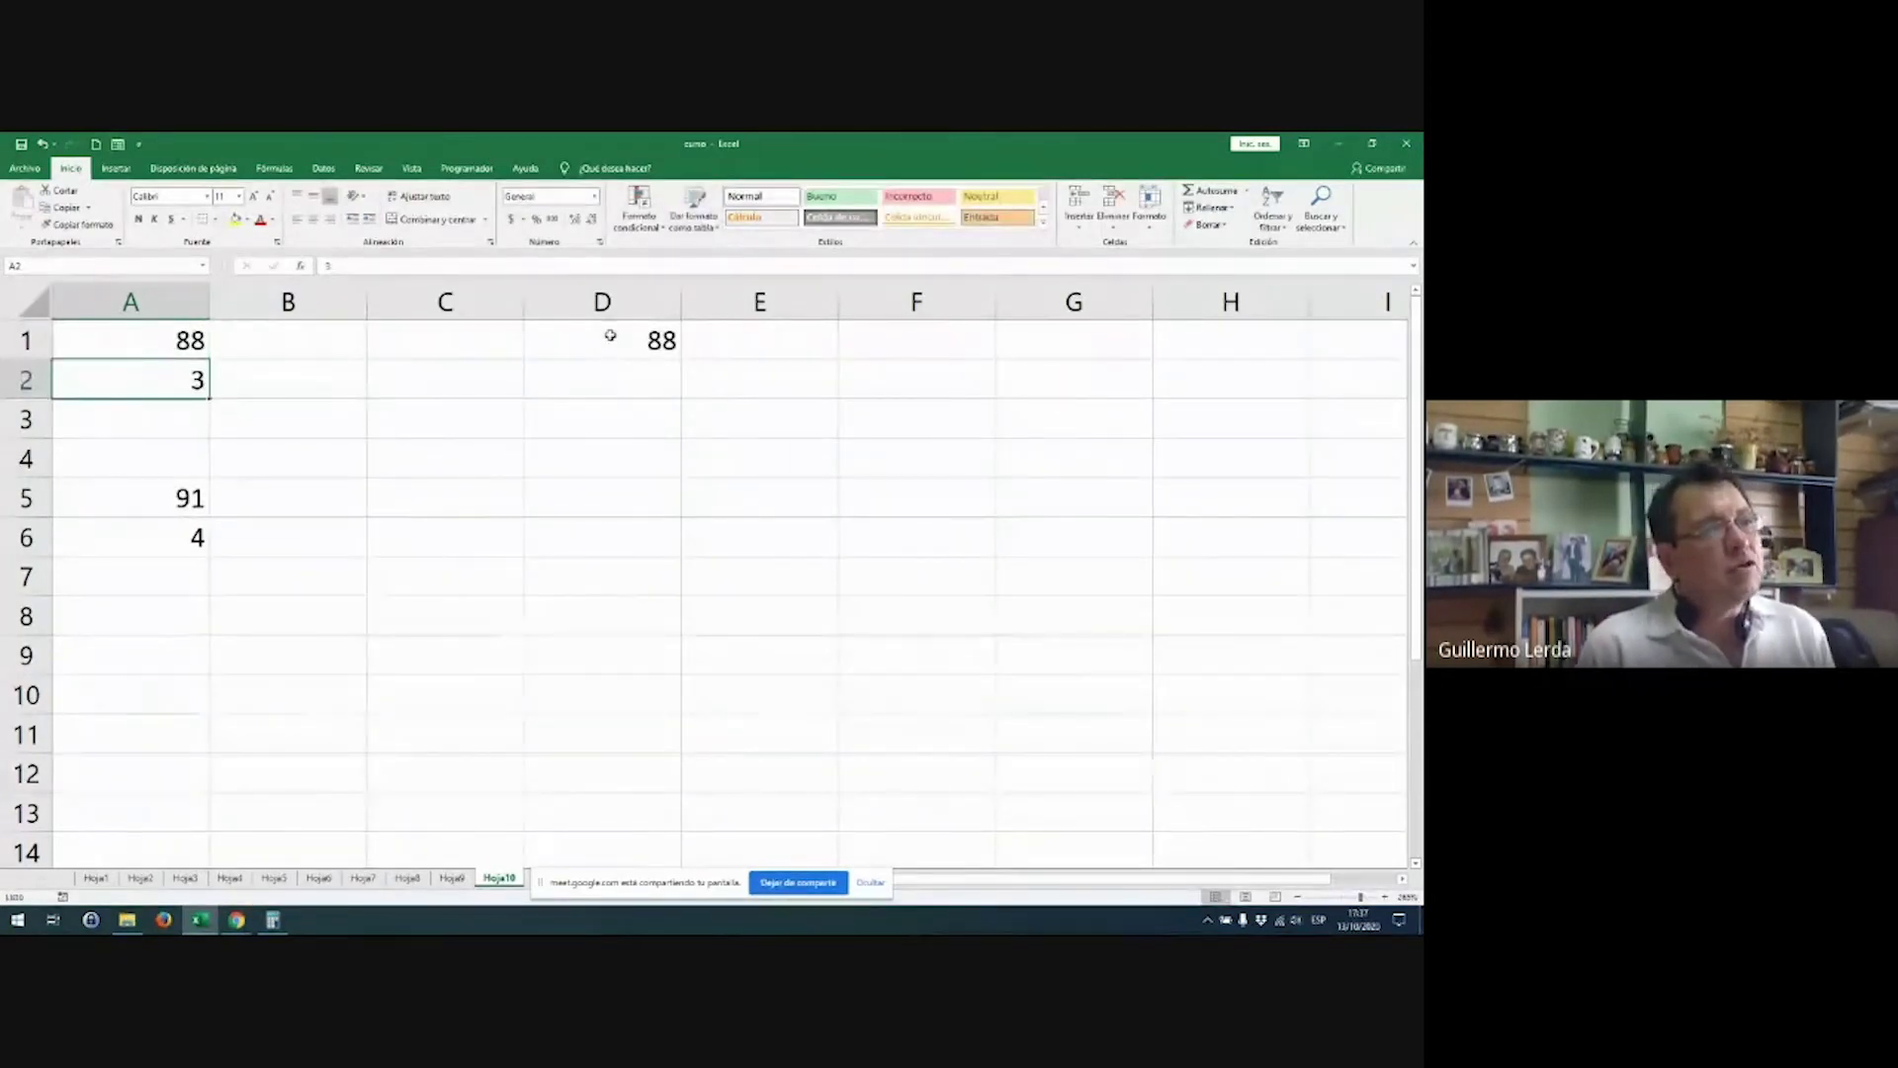
# Step: Replace the A1 reference in D1's formula by picking various other cells, ending with =D5
pyautogui.click(610, 335)
pyautogui.doubleClick(610, 335)
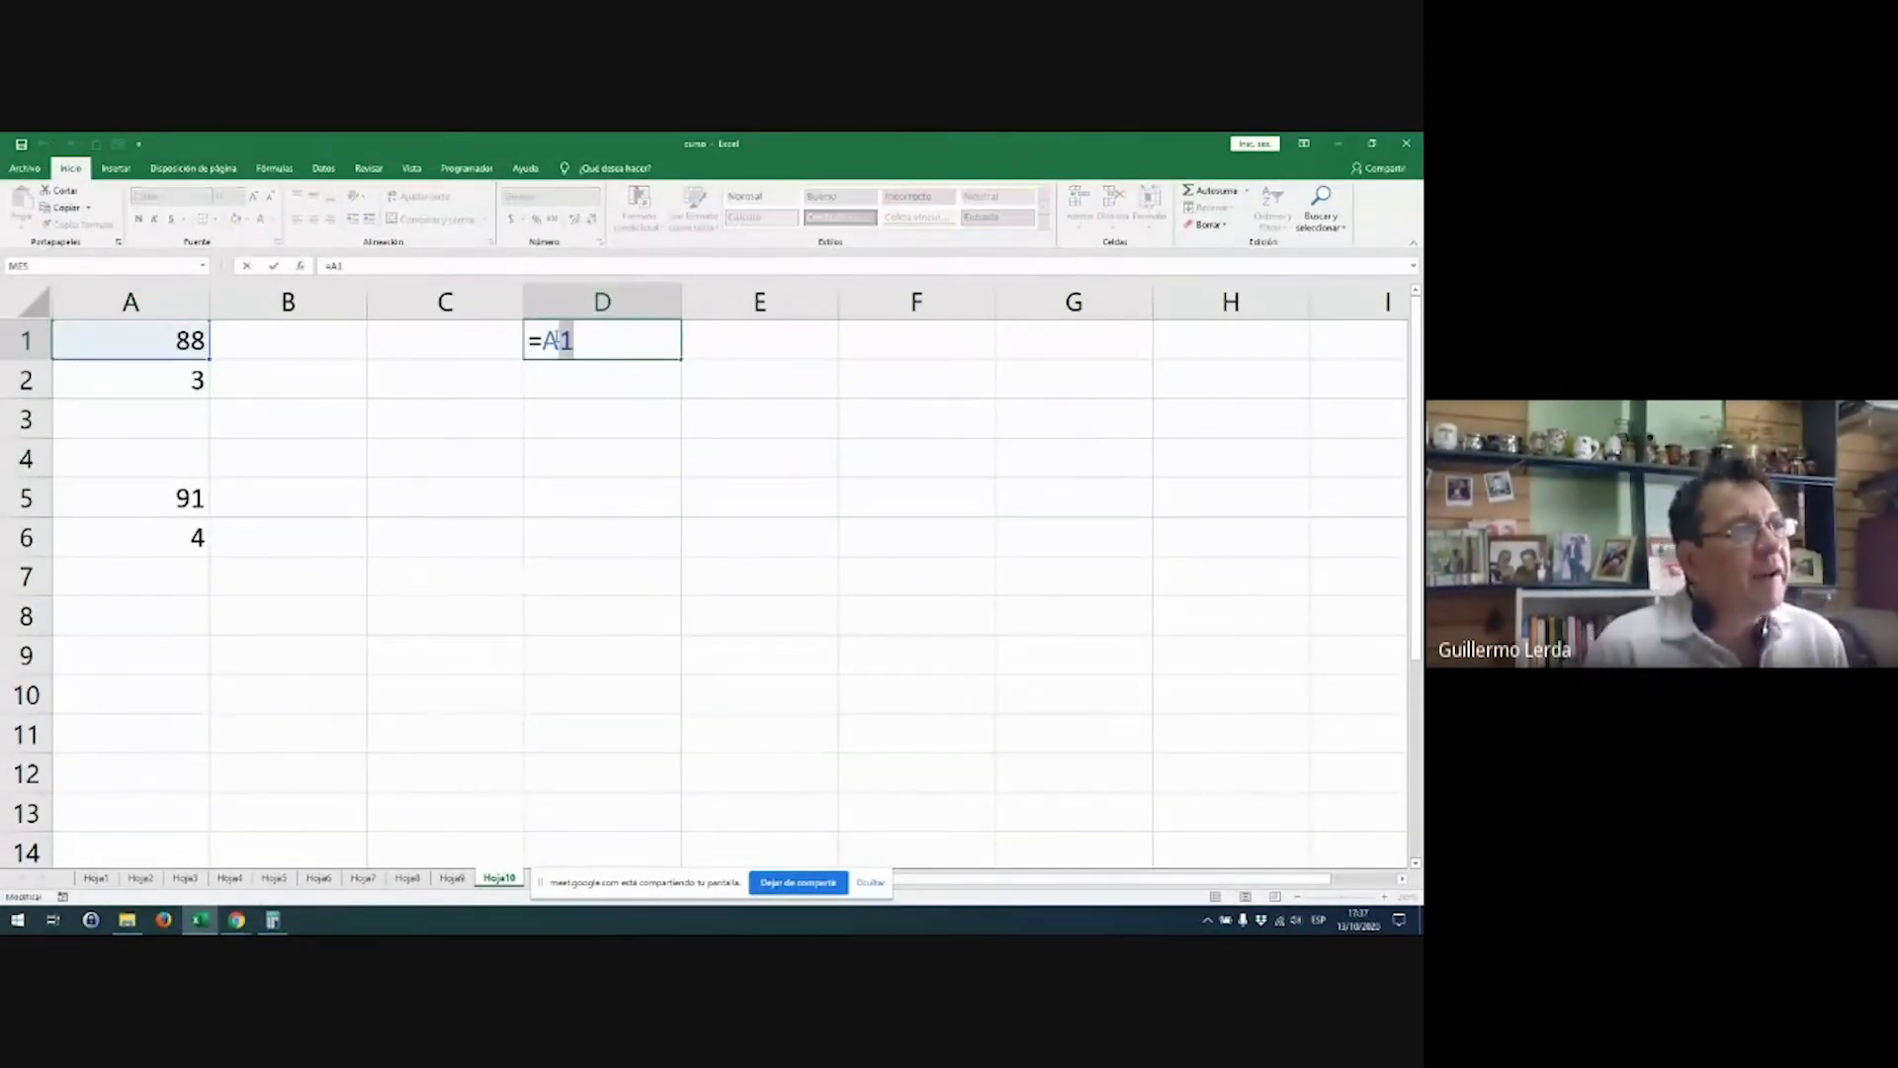
pyautogui.moveTo(556, 340); pyautogui.dragTo(543, 340)
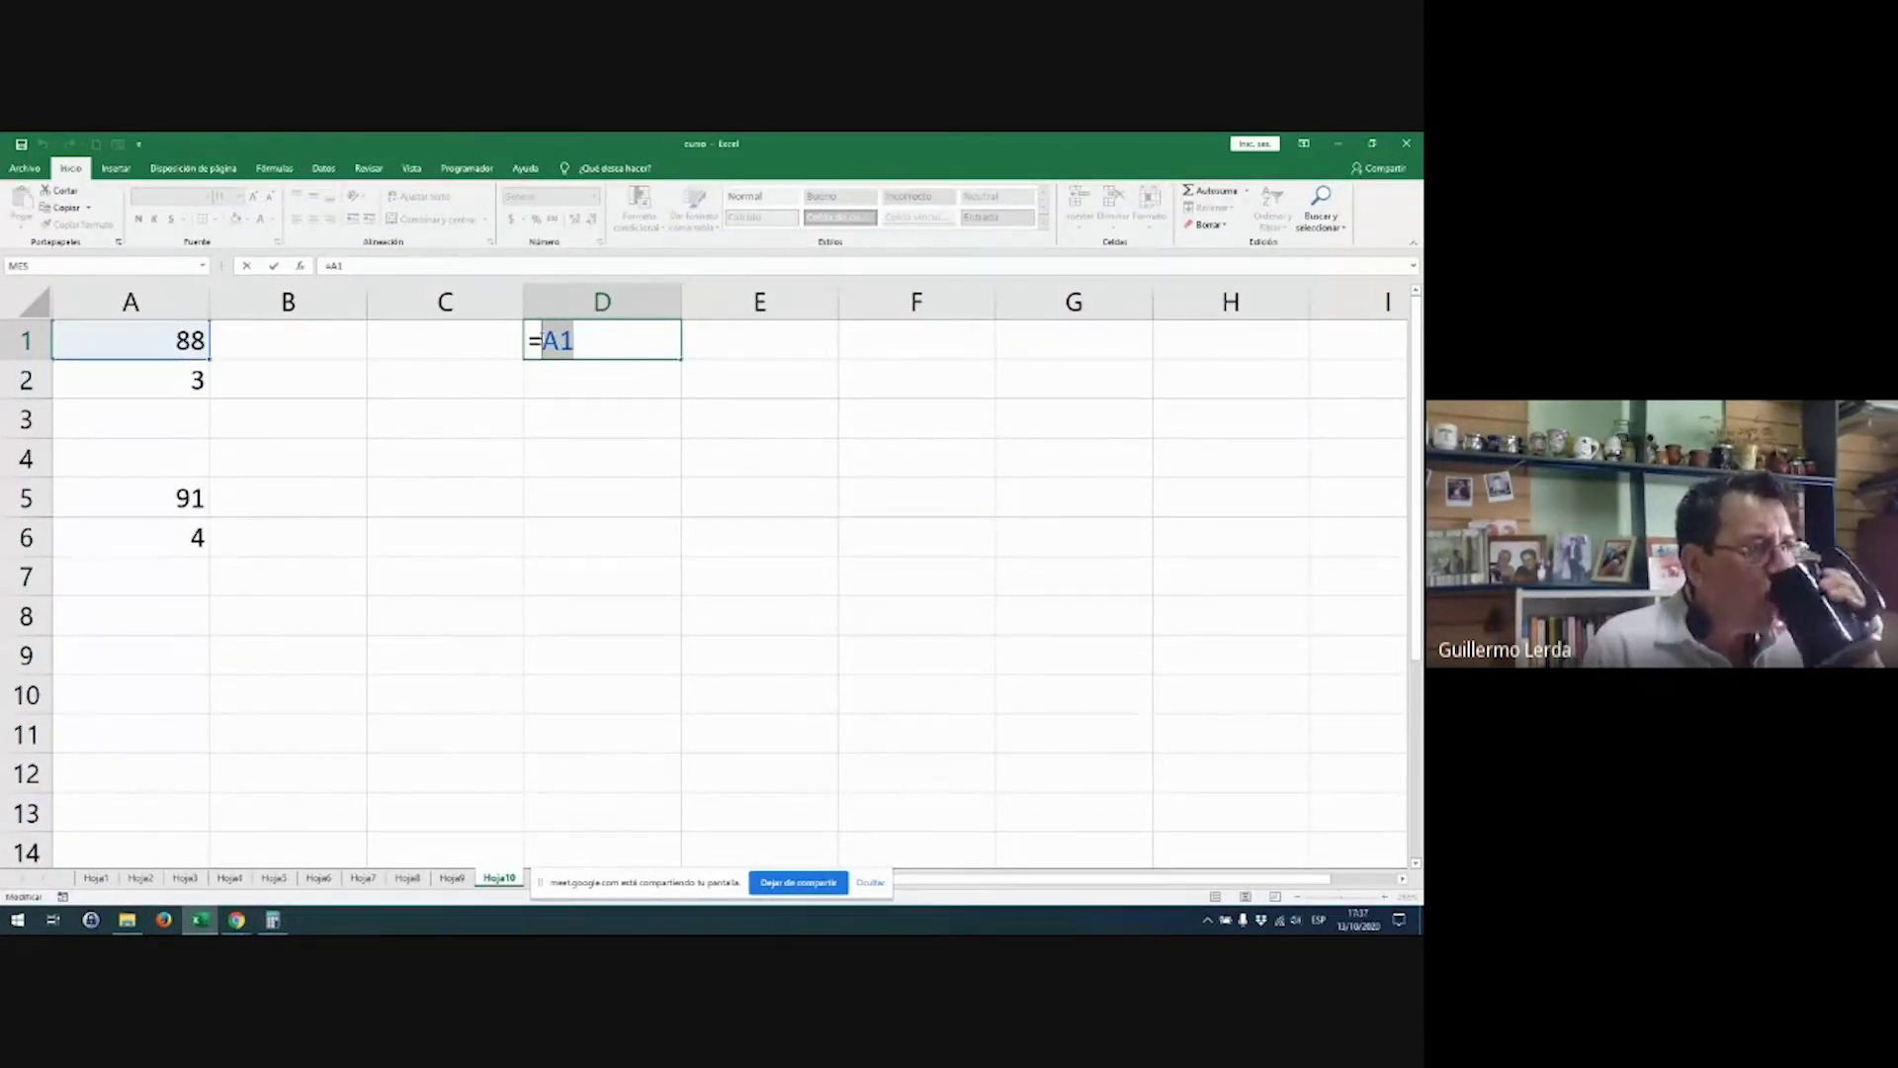
pyautogui.click(395, 432)
pyautogui.click(355, 524)
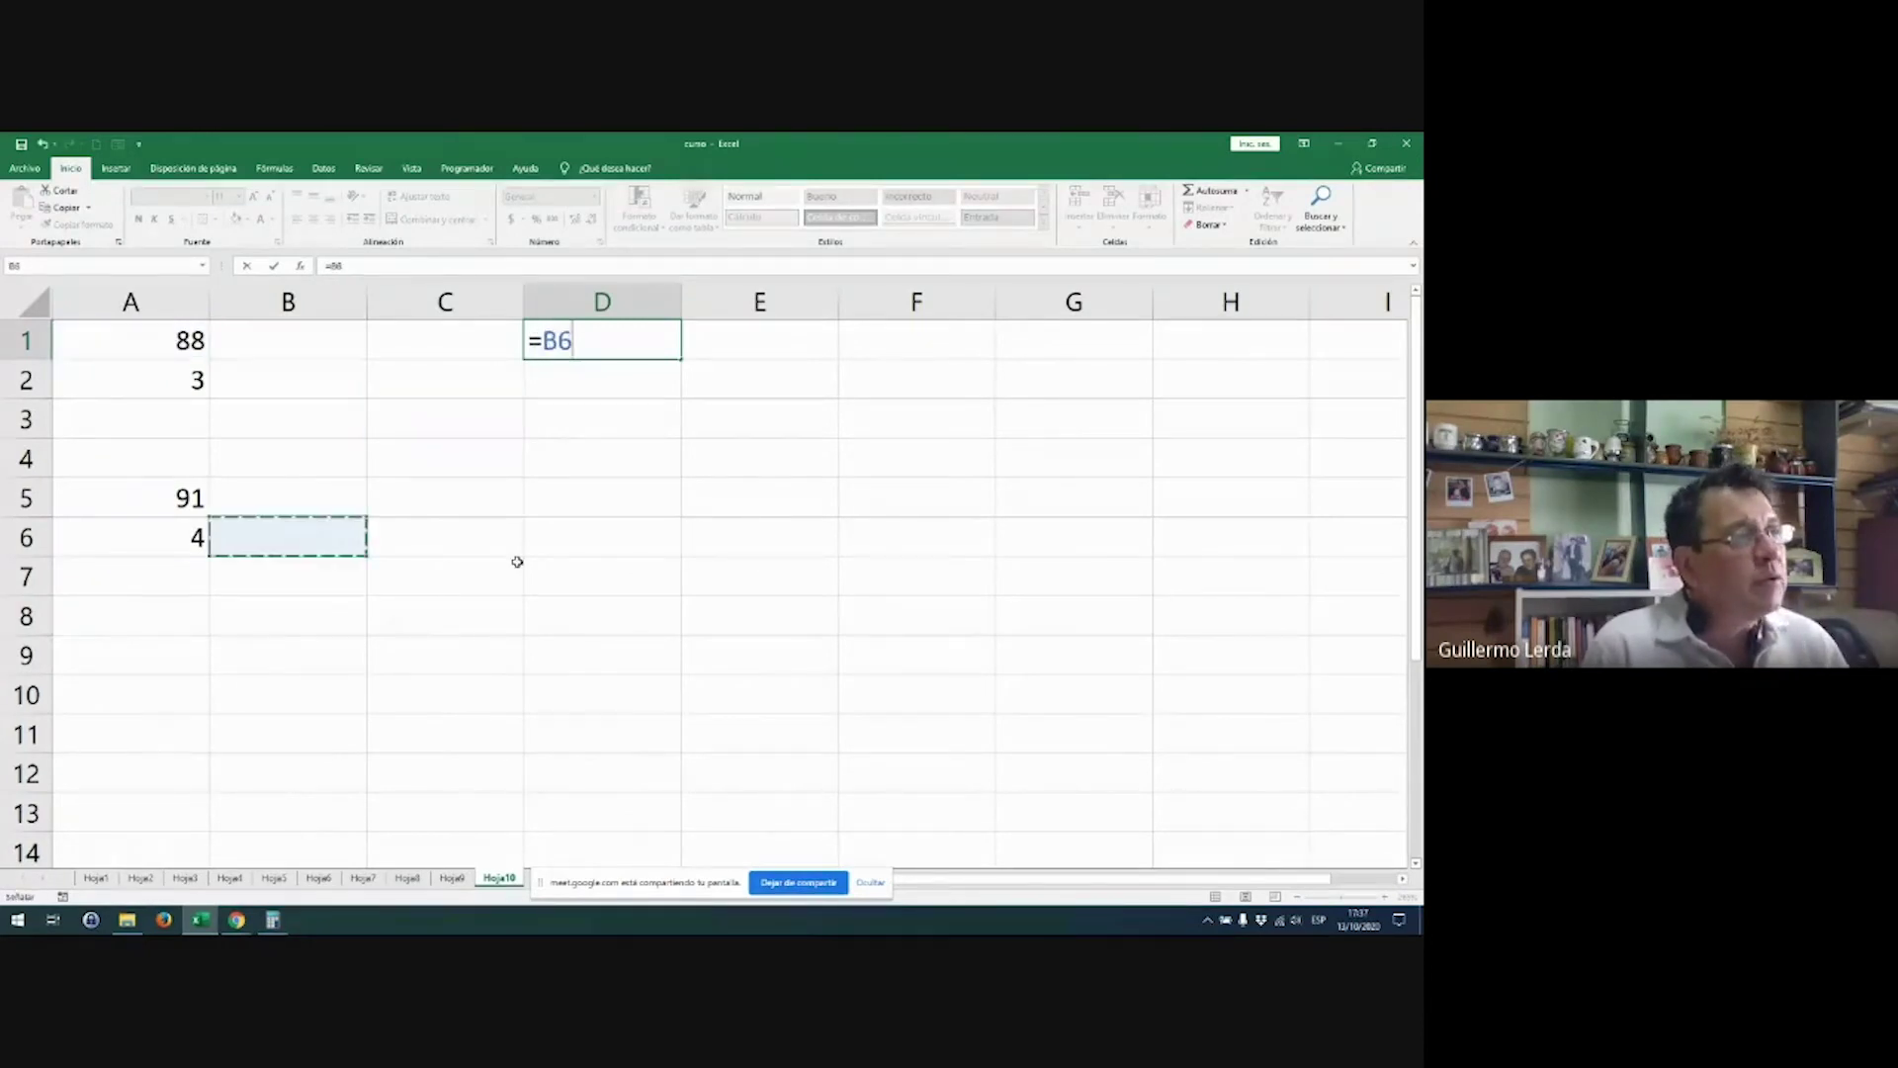
pyautogui.click(713, 440)
pyautogui.click(519, 621)
pyautogui.click(212, 456)
pyautogui.click(183, 534)
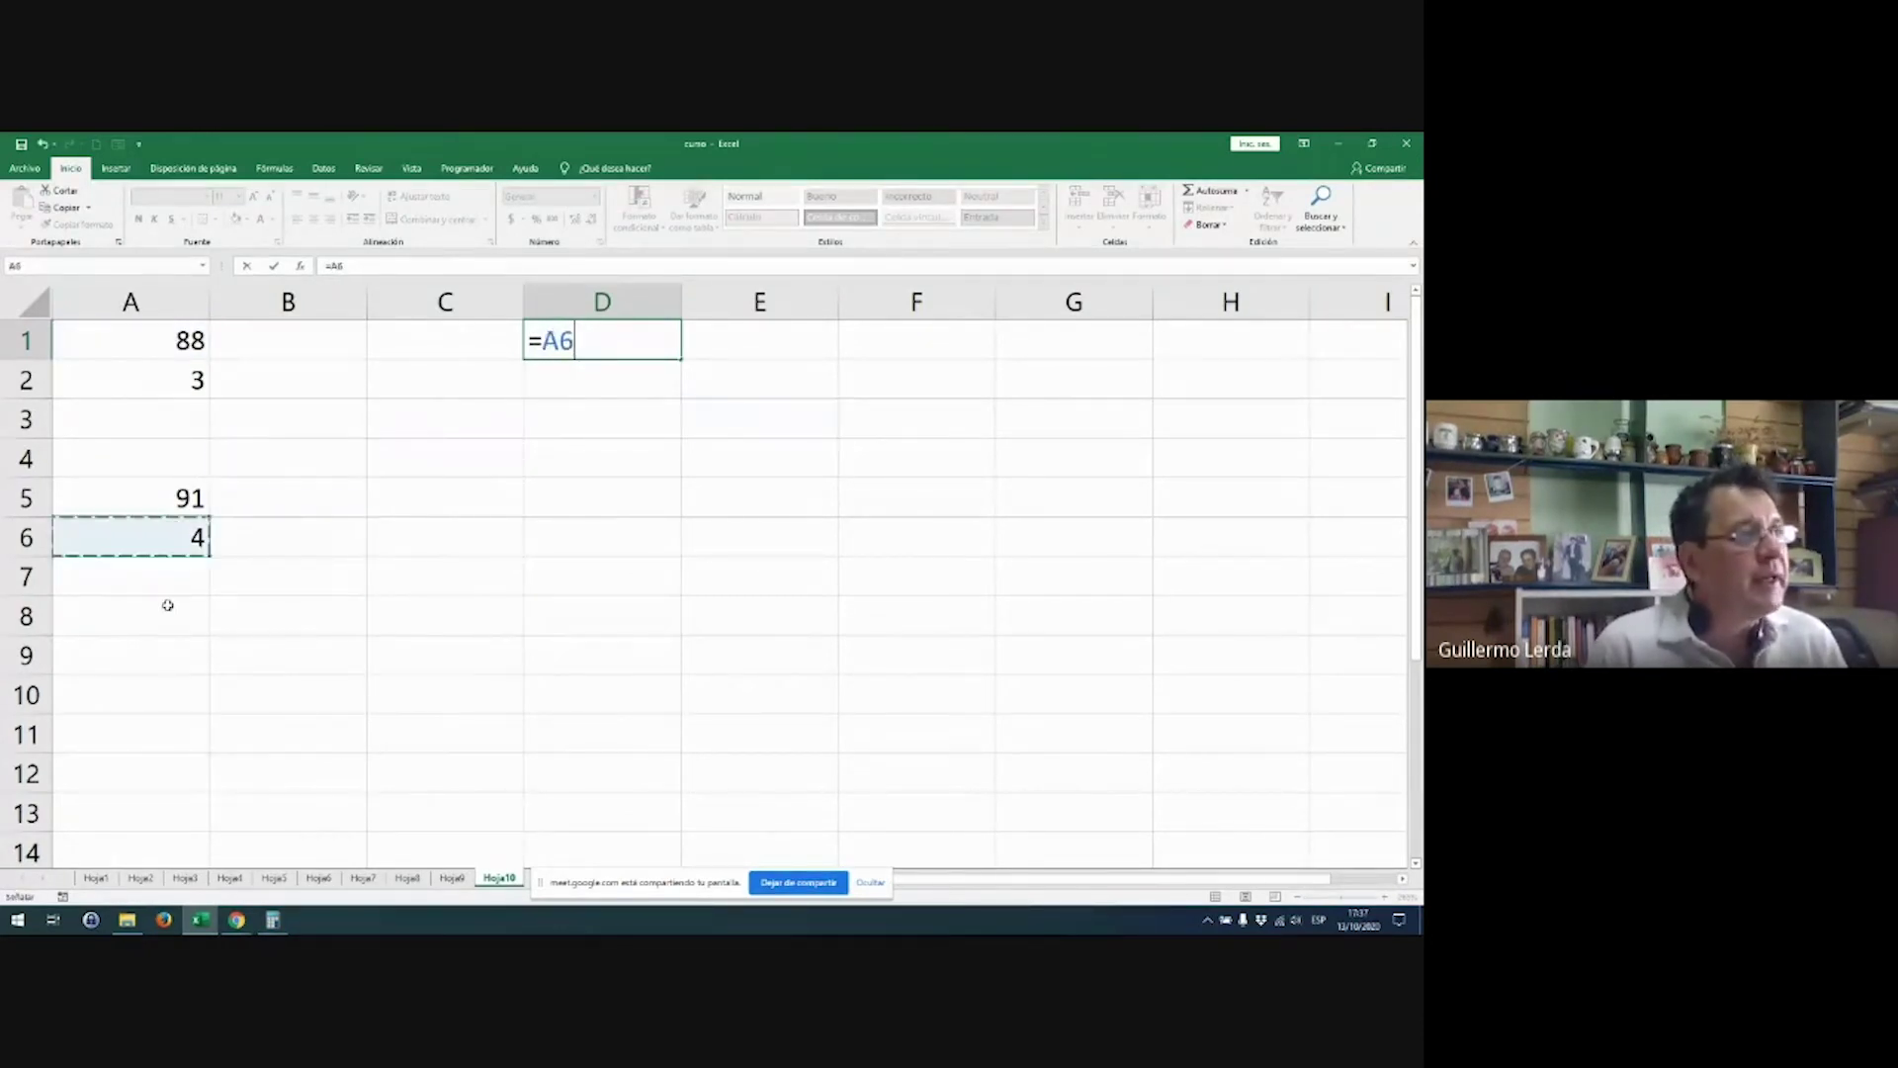
pyautogui.click(165, 601)
pyautogui.click(585, 638)
pyautogui.click(635, 503)
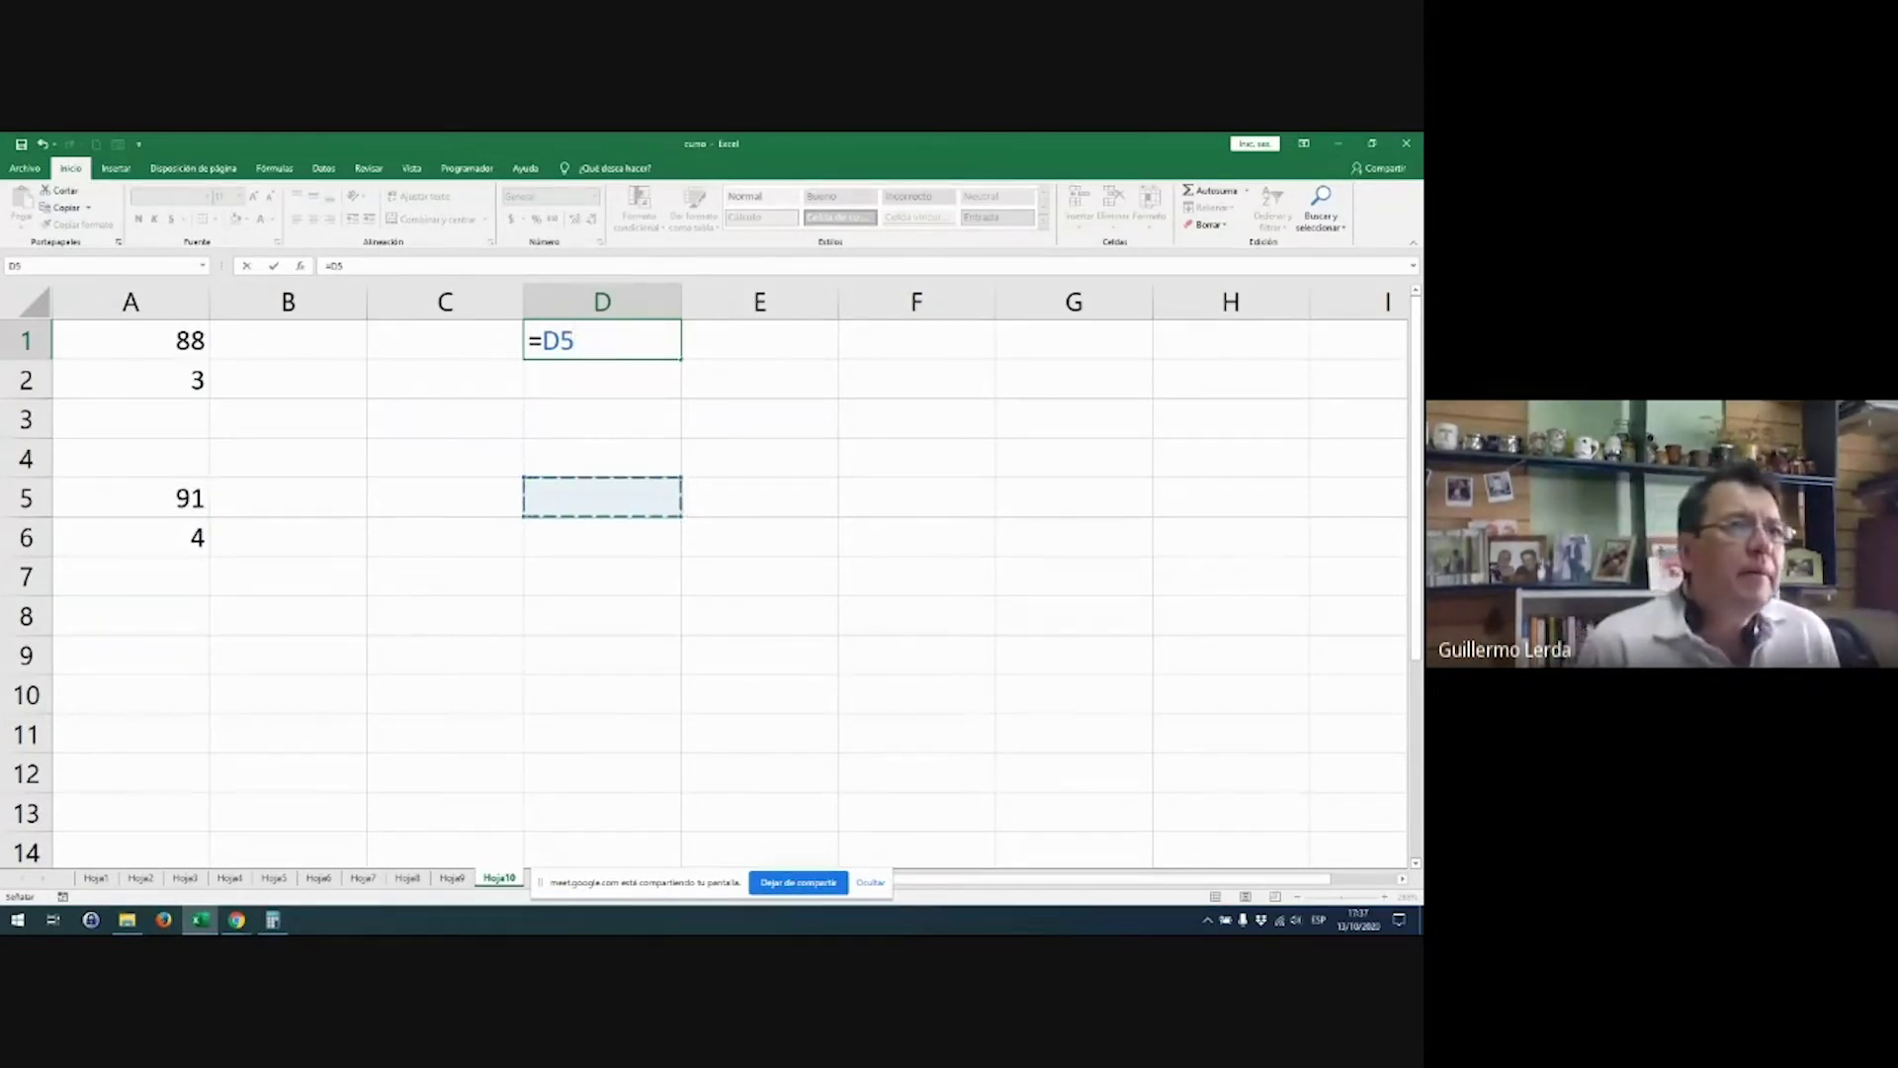
# Step: Close the workbook without saving the changes, reopen Excel and create a blank workbook
pyautogui.click(1406, 143)
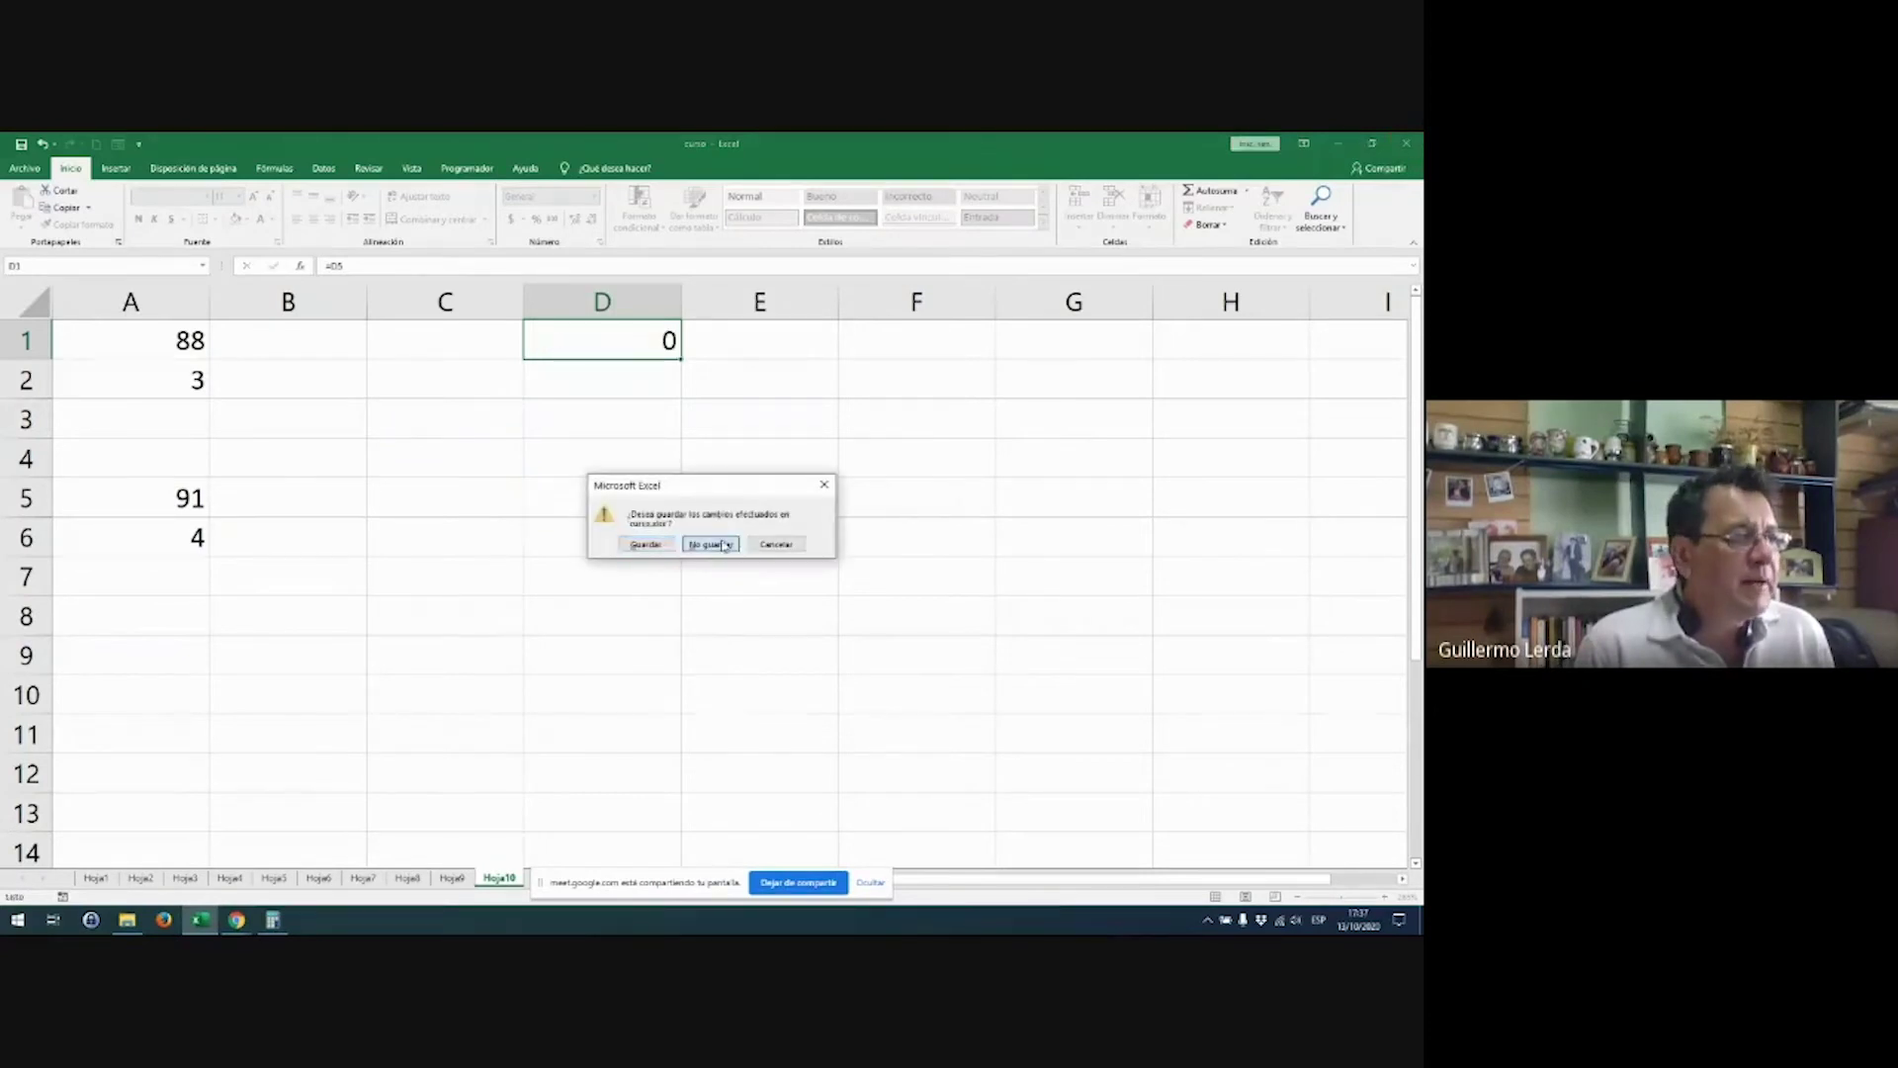
pyautogui.click(711, 542)
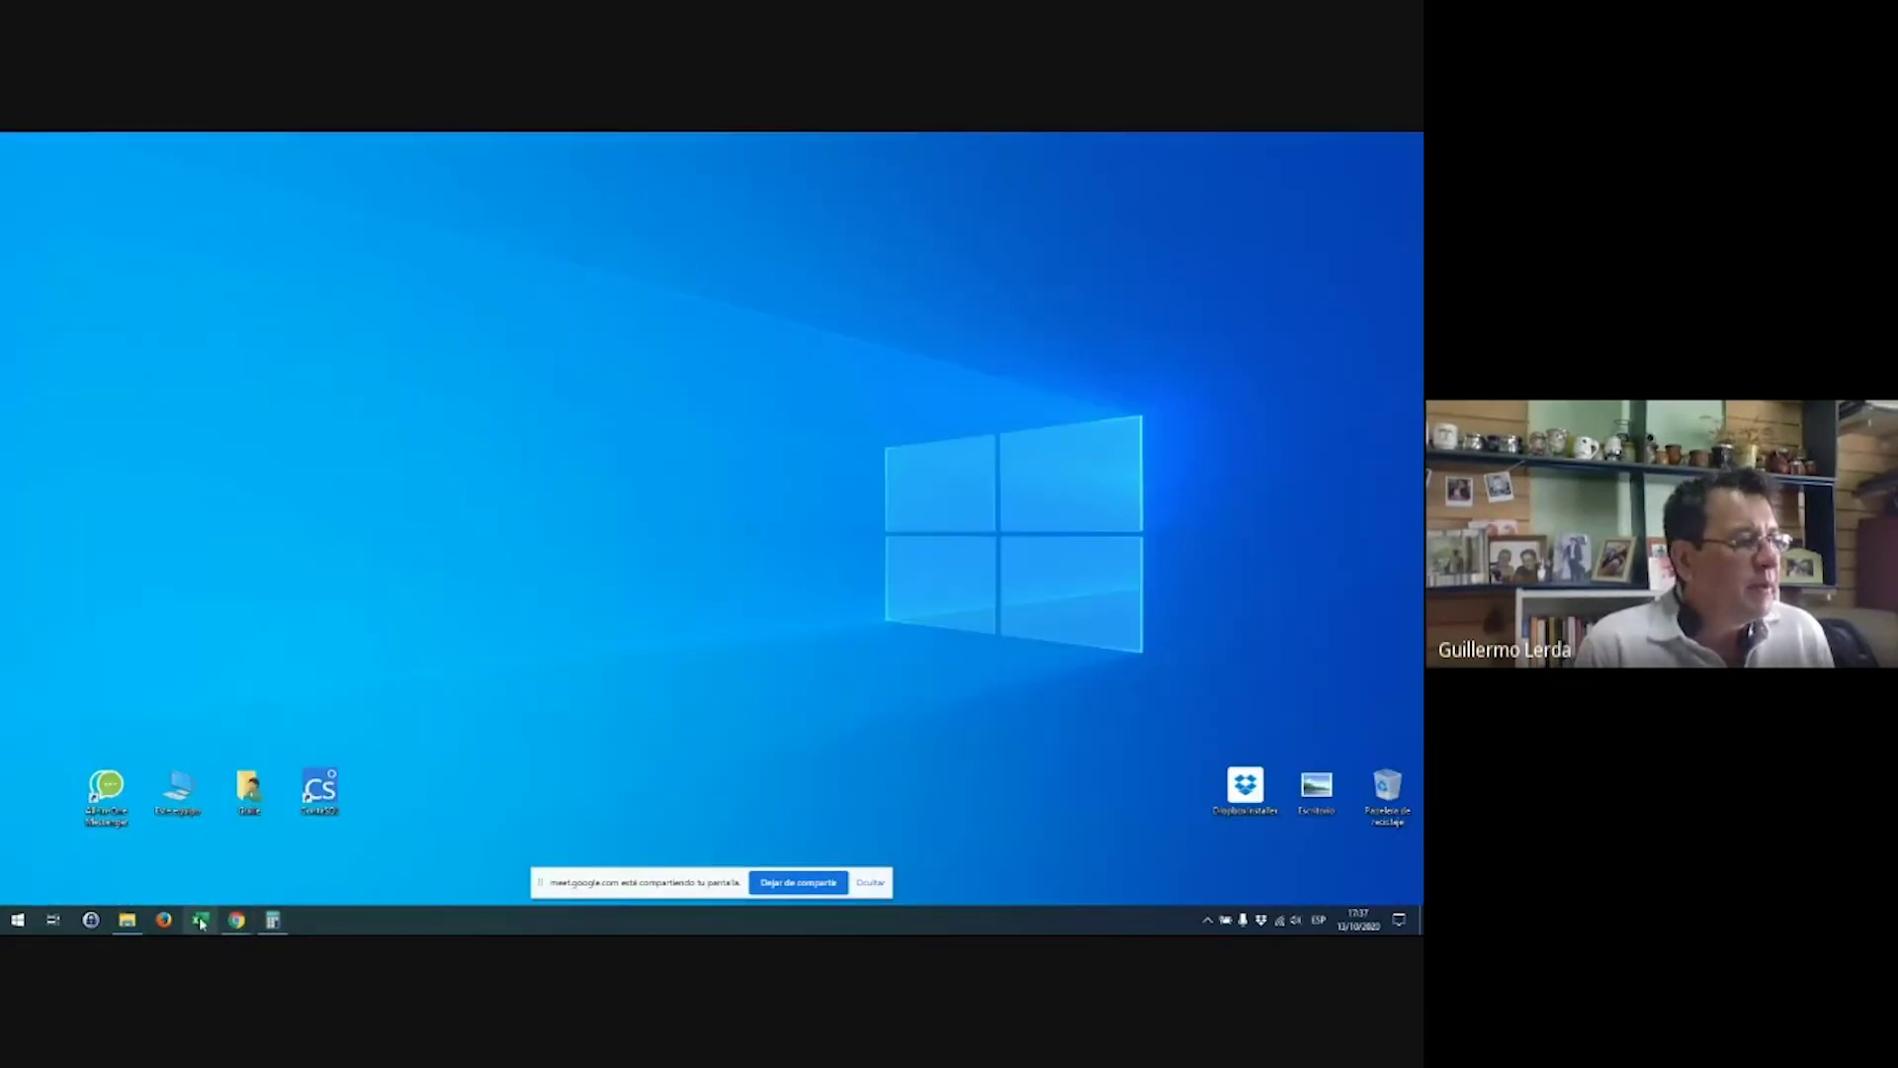
pyautogui.rightClick(201, 923)
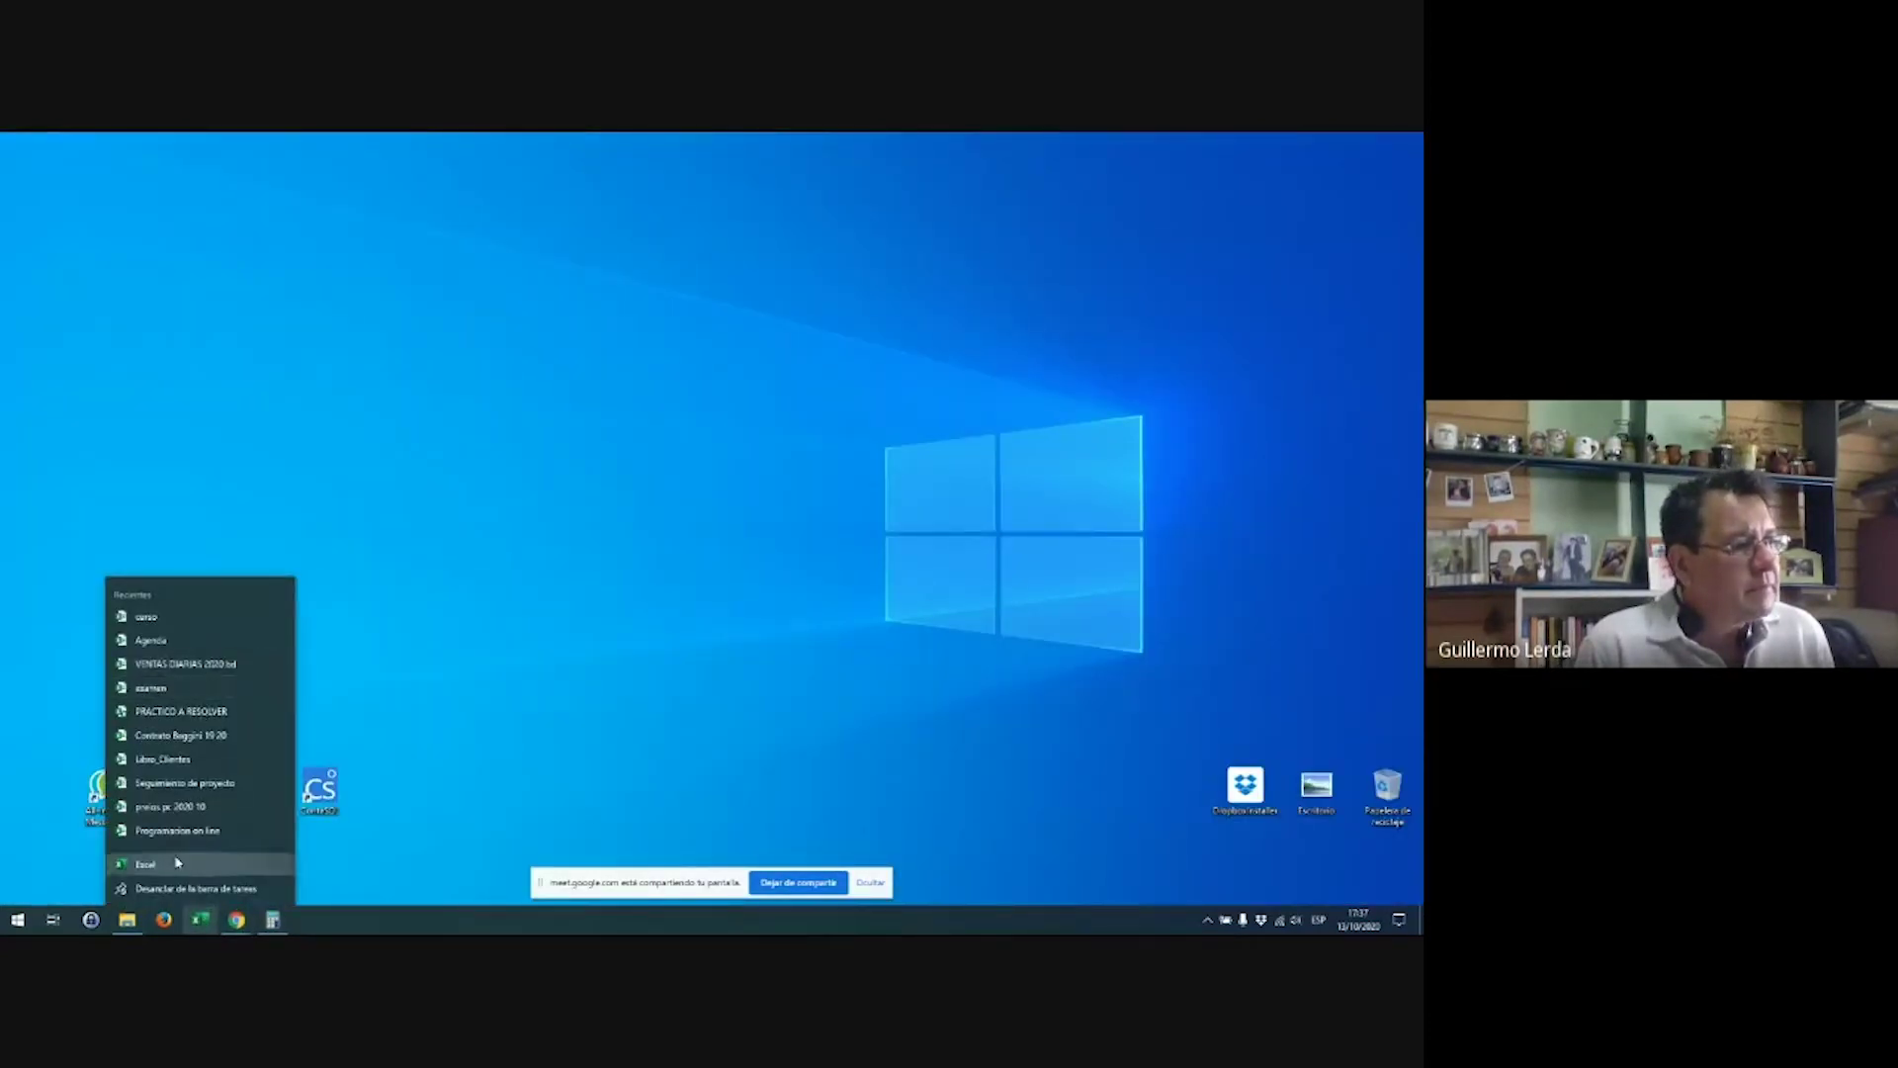
pyautogui.click(238, 868)
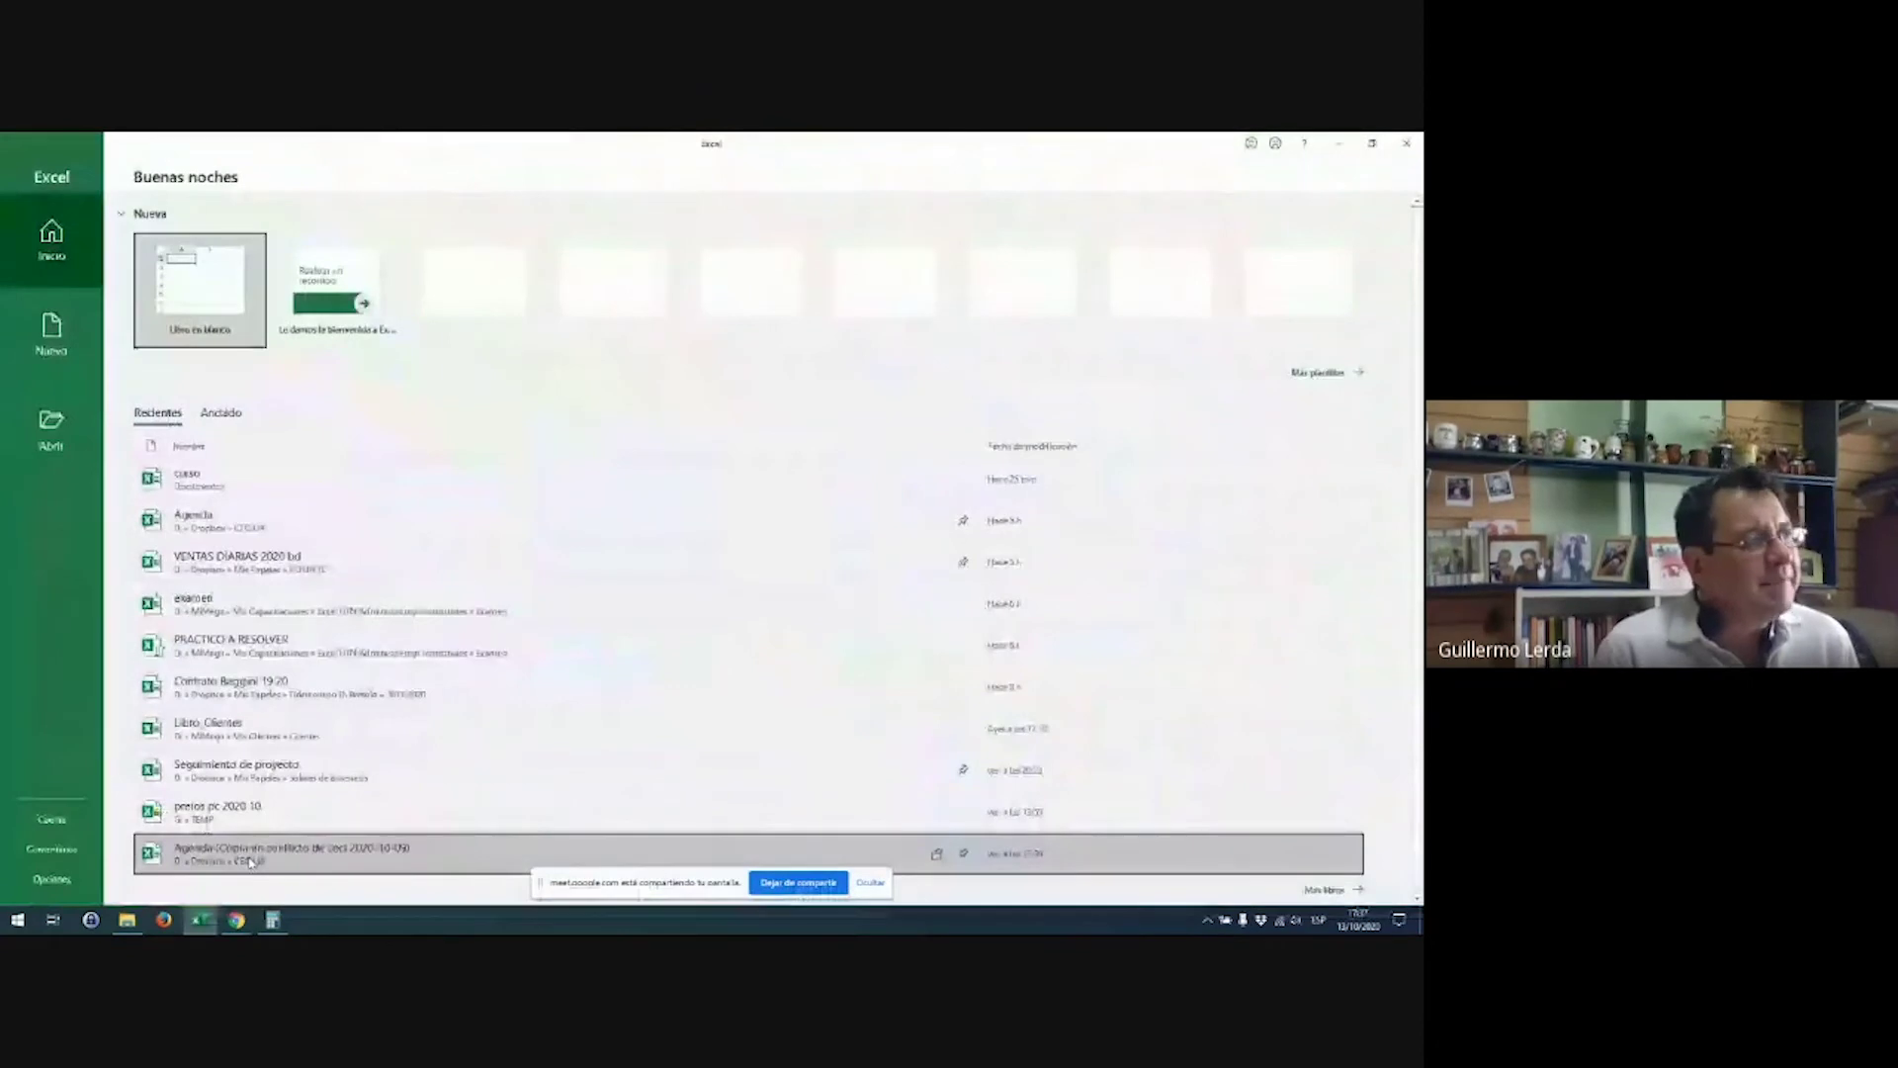
pyautogui.press('Return')
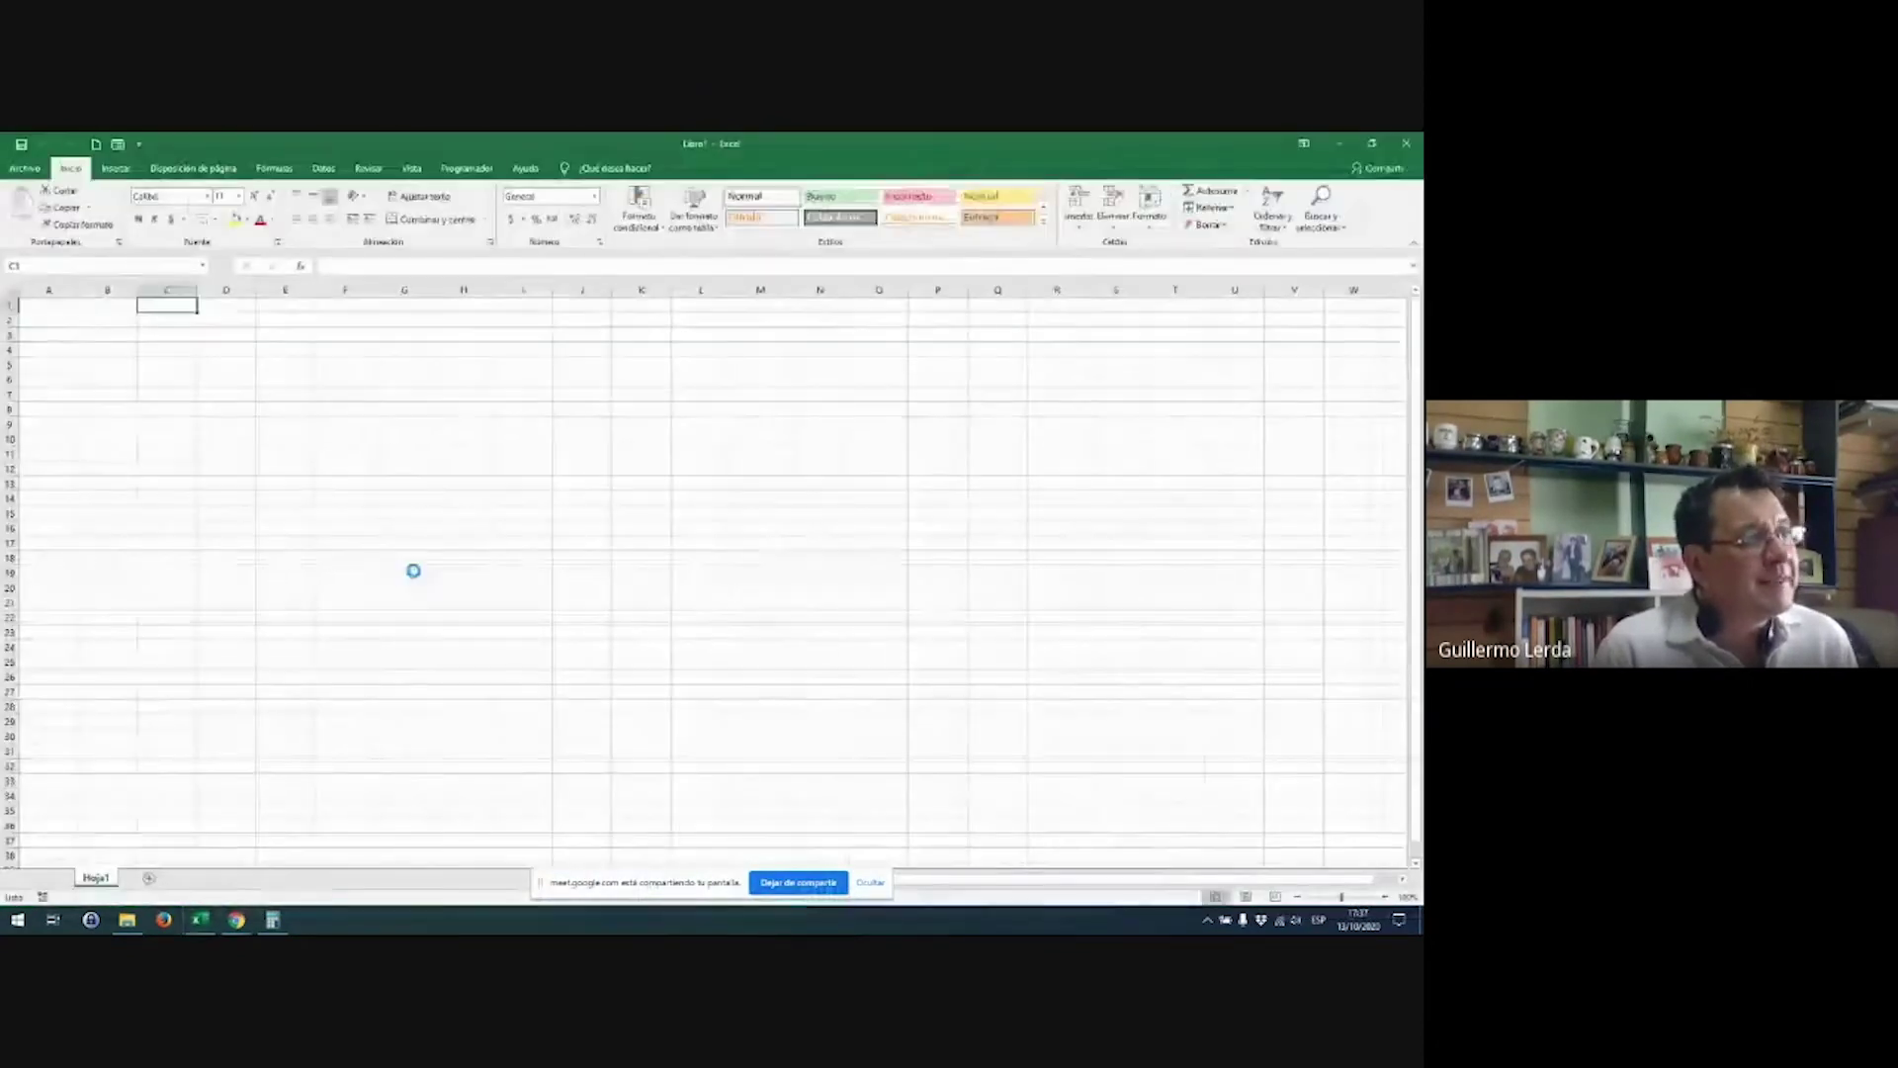
# Step: Add a second worksheet to the blank workbook, view Hoja1 and return to Hoja2
pyautogui.scroll(3, 410, 570)
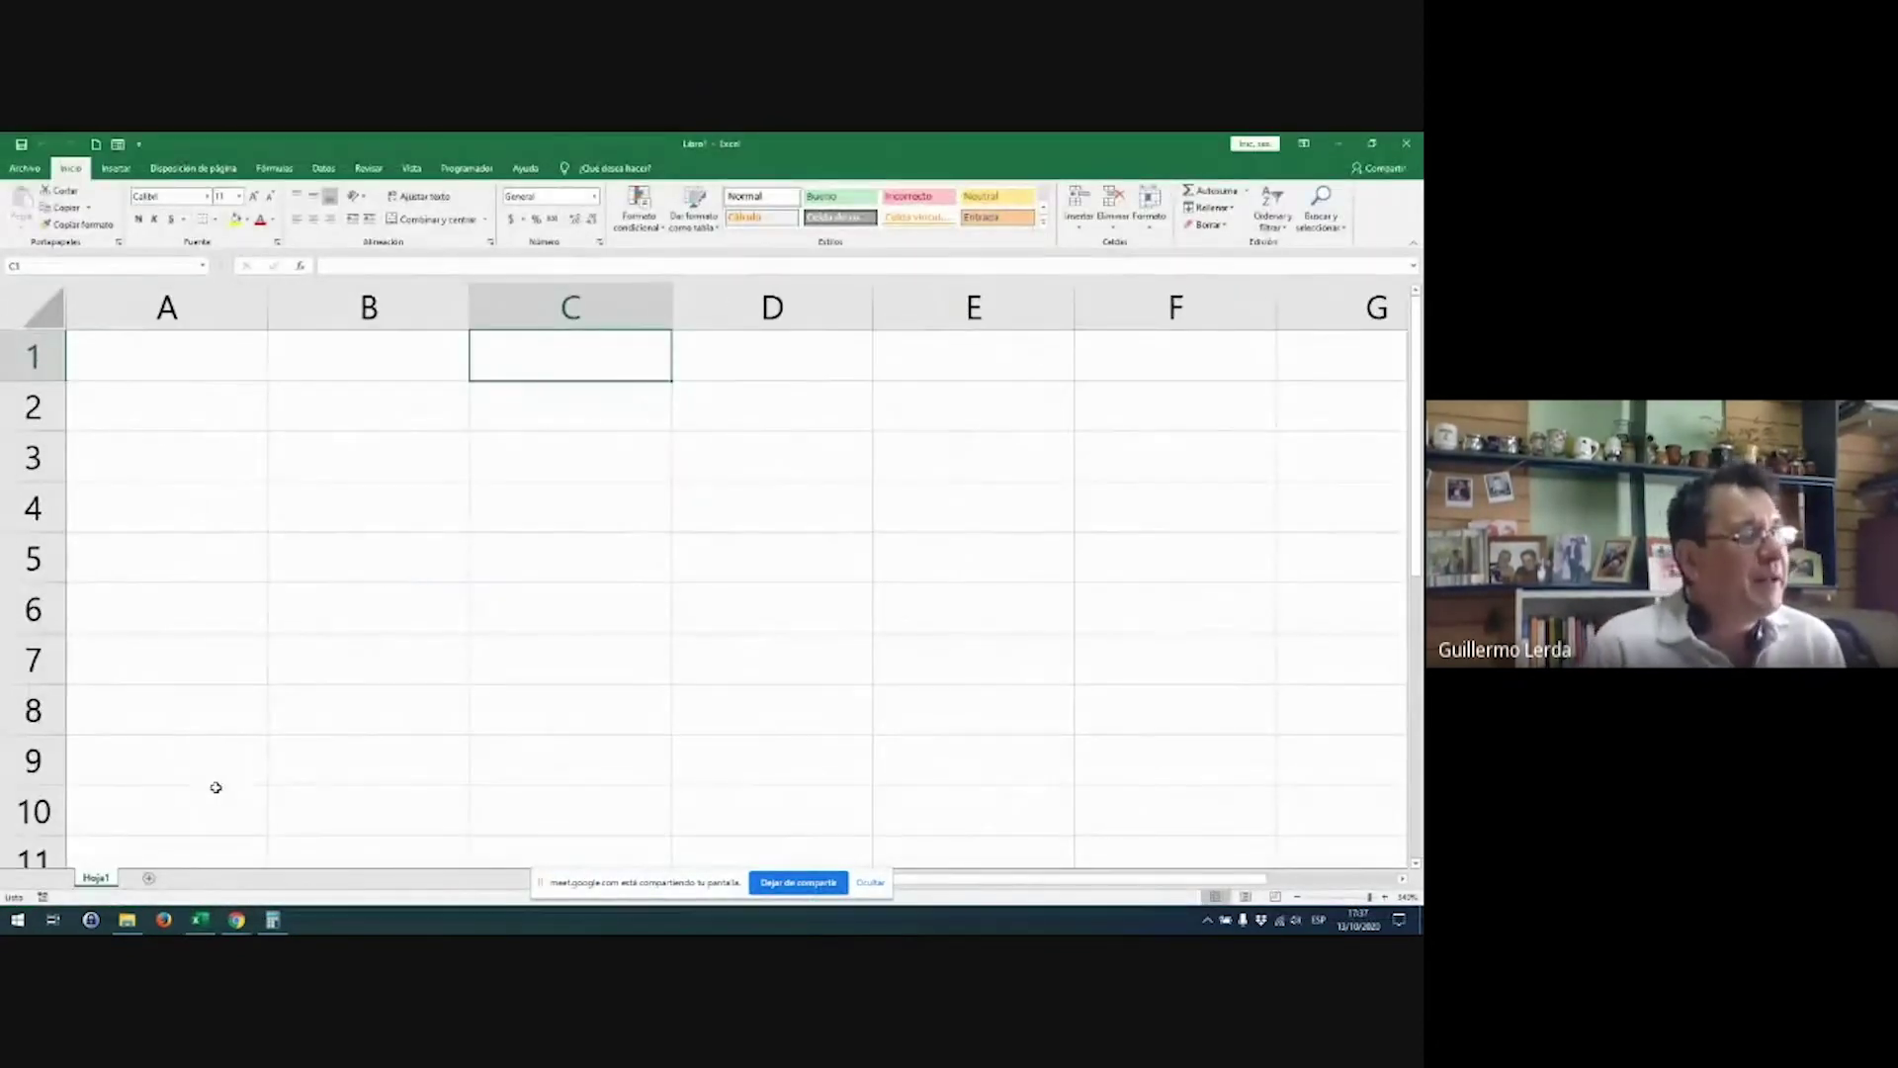
pyautogui.click(149, 878)
pyautogui.click(104, 877)
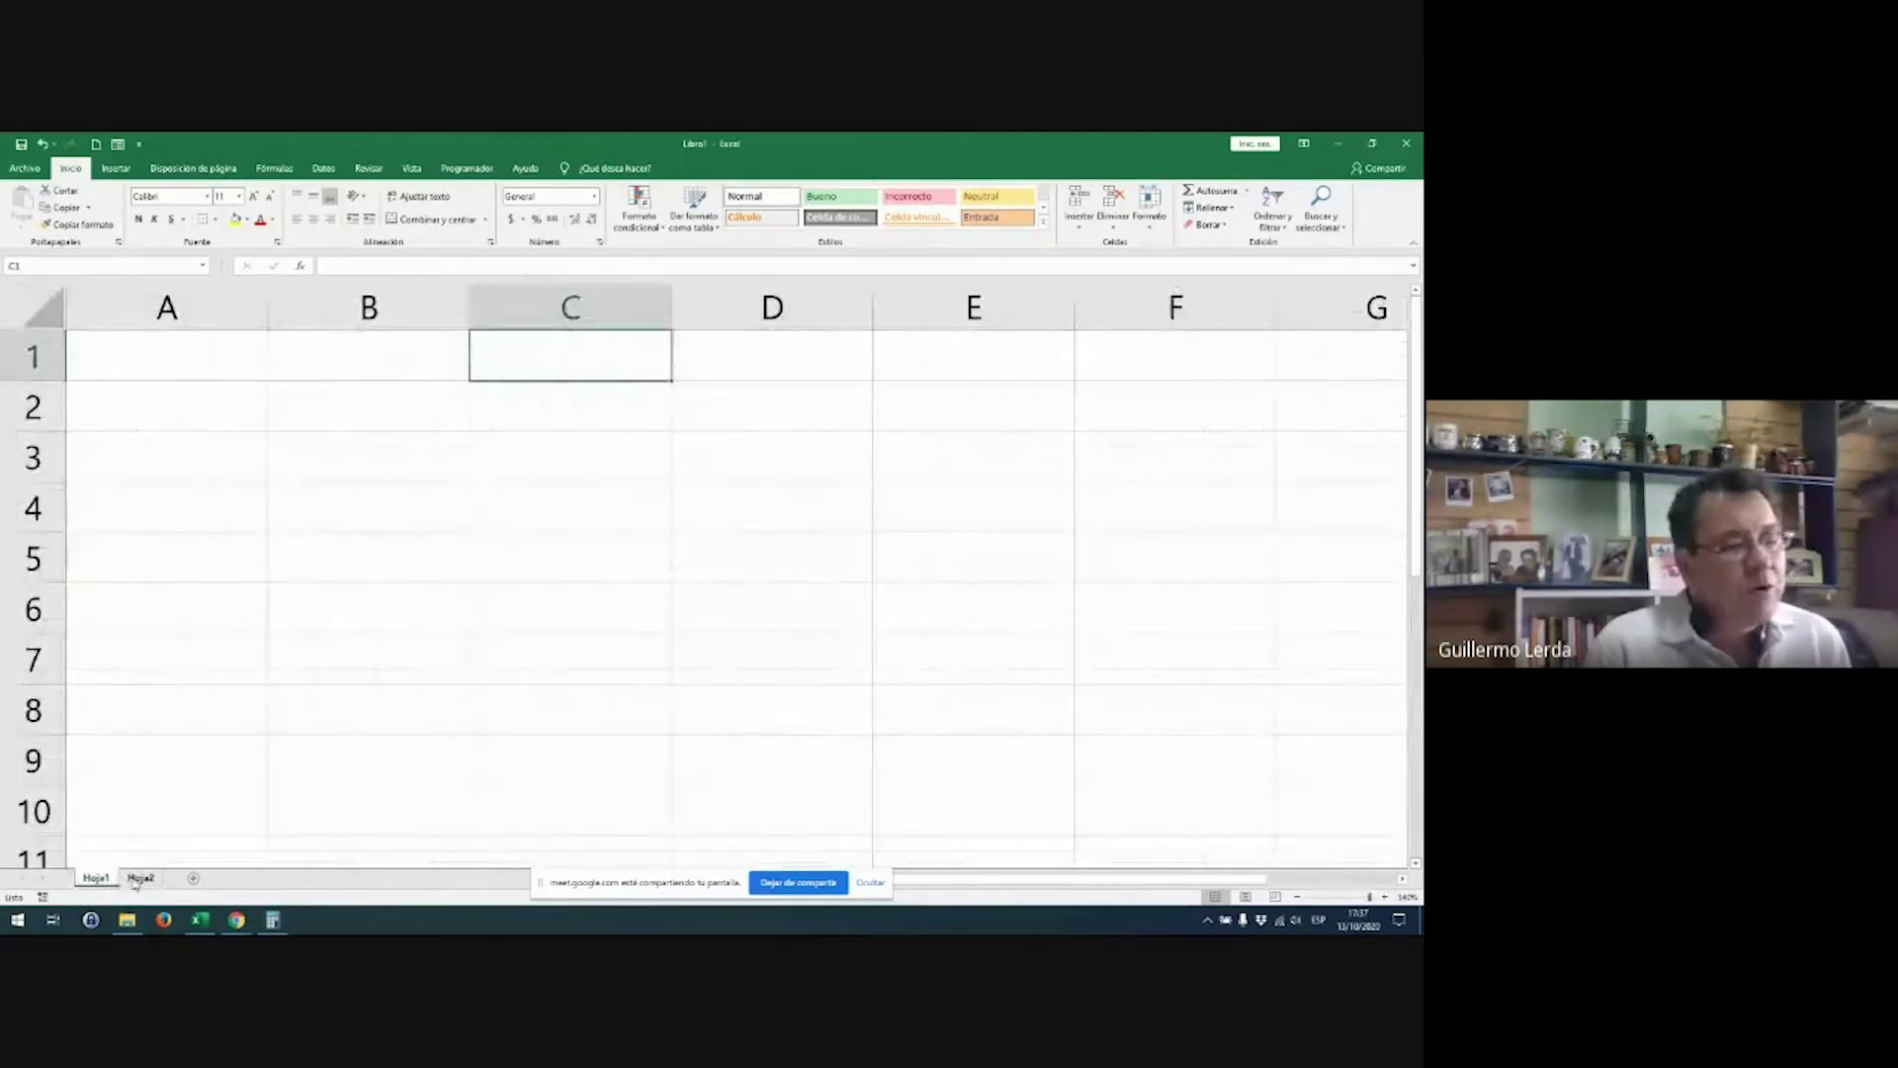
pyautogui.click(139, 877)
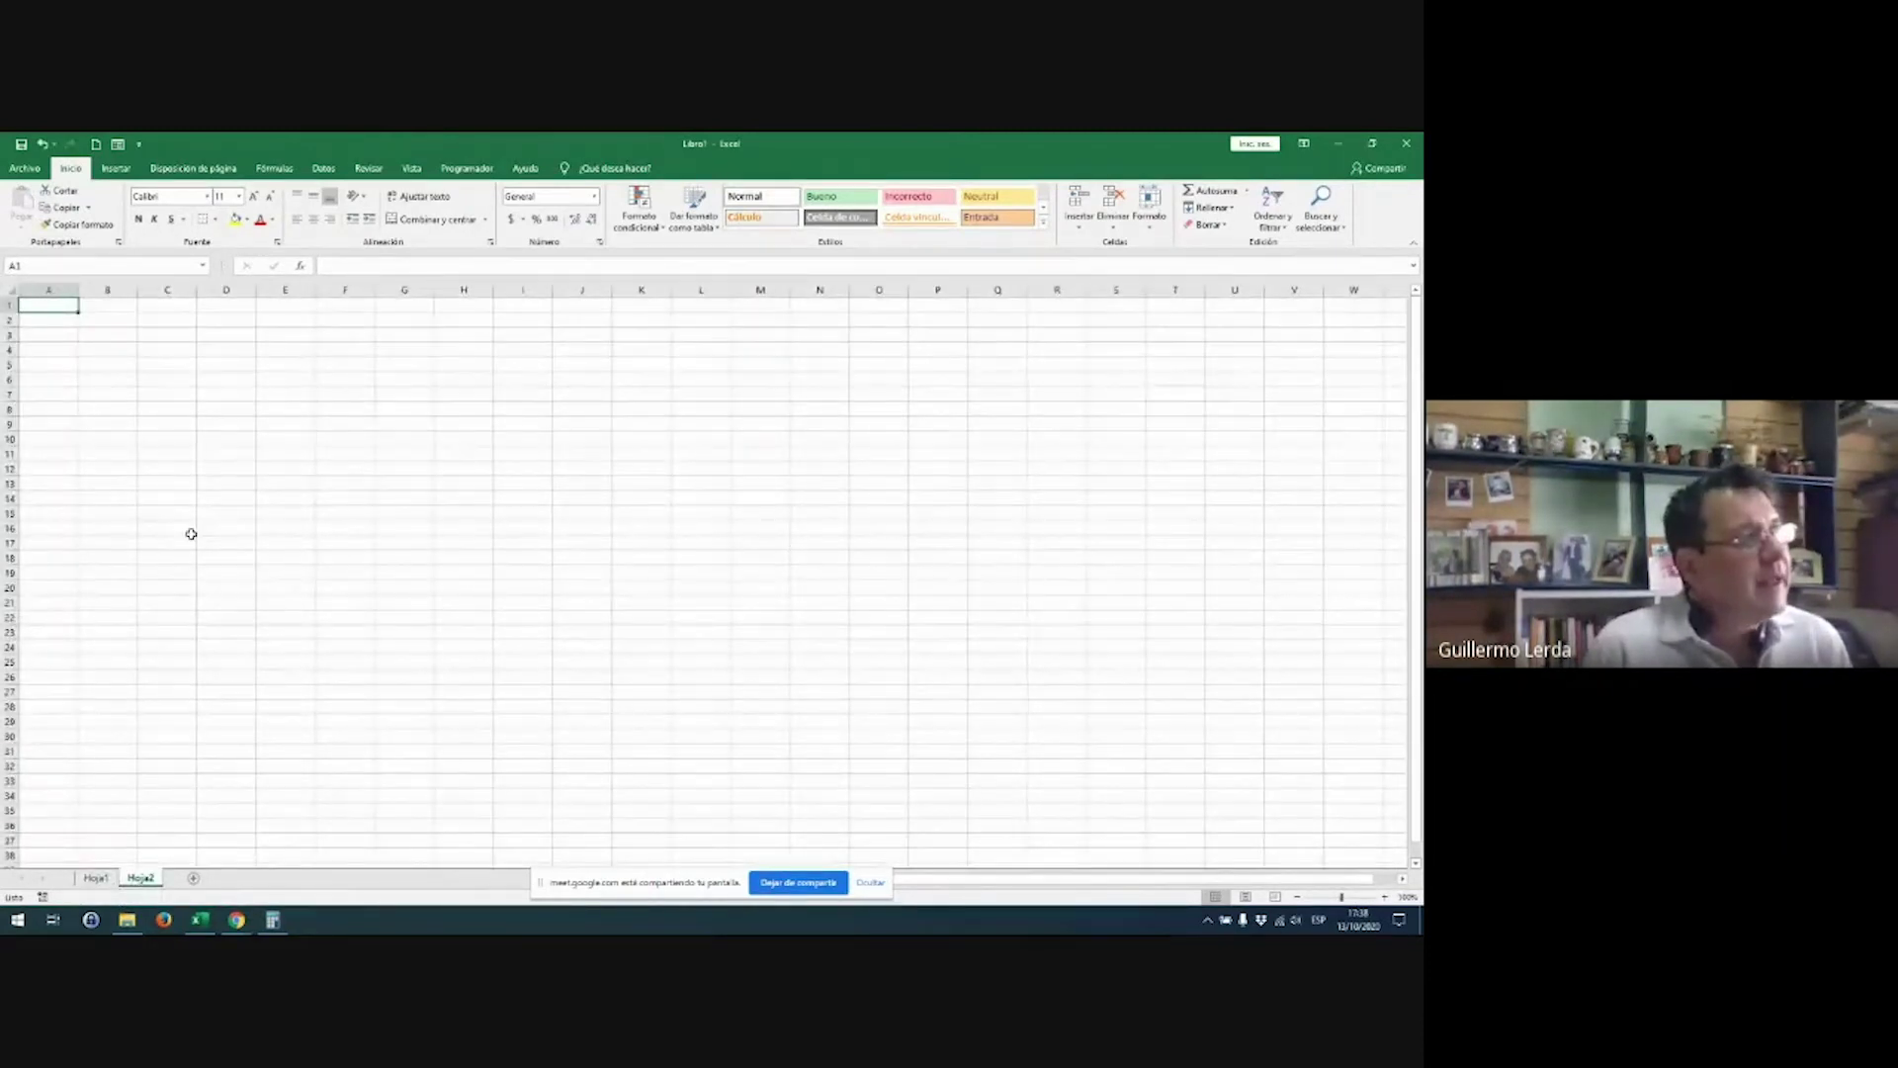
# Step: Enter 20 in A1 and 22 in A2 of sheet Hoja2
pyautogui.scroll(15, 191, 531)
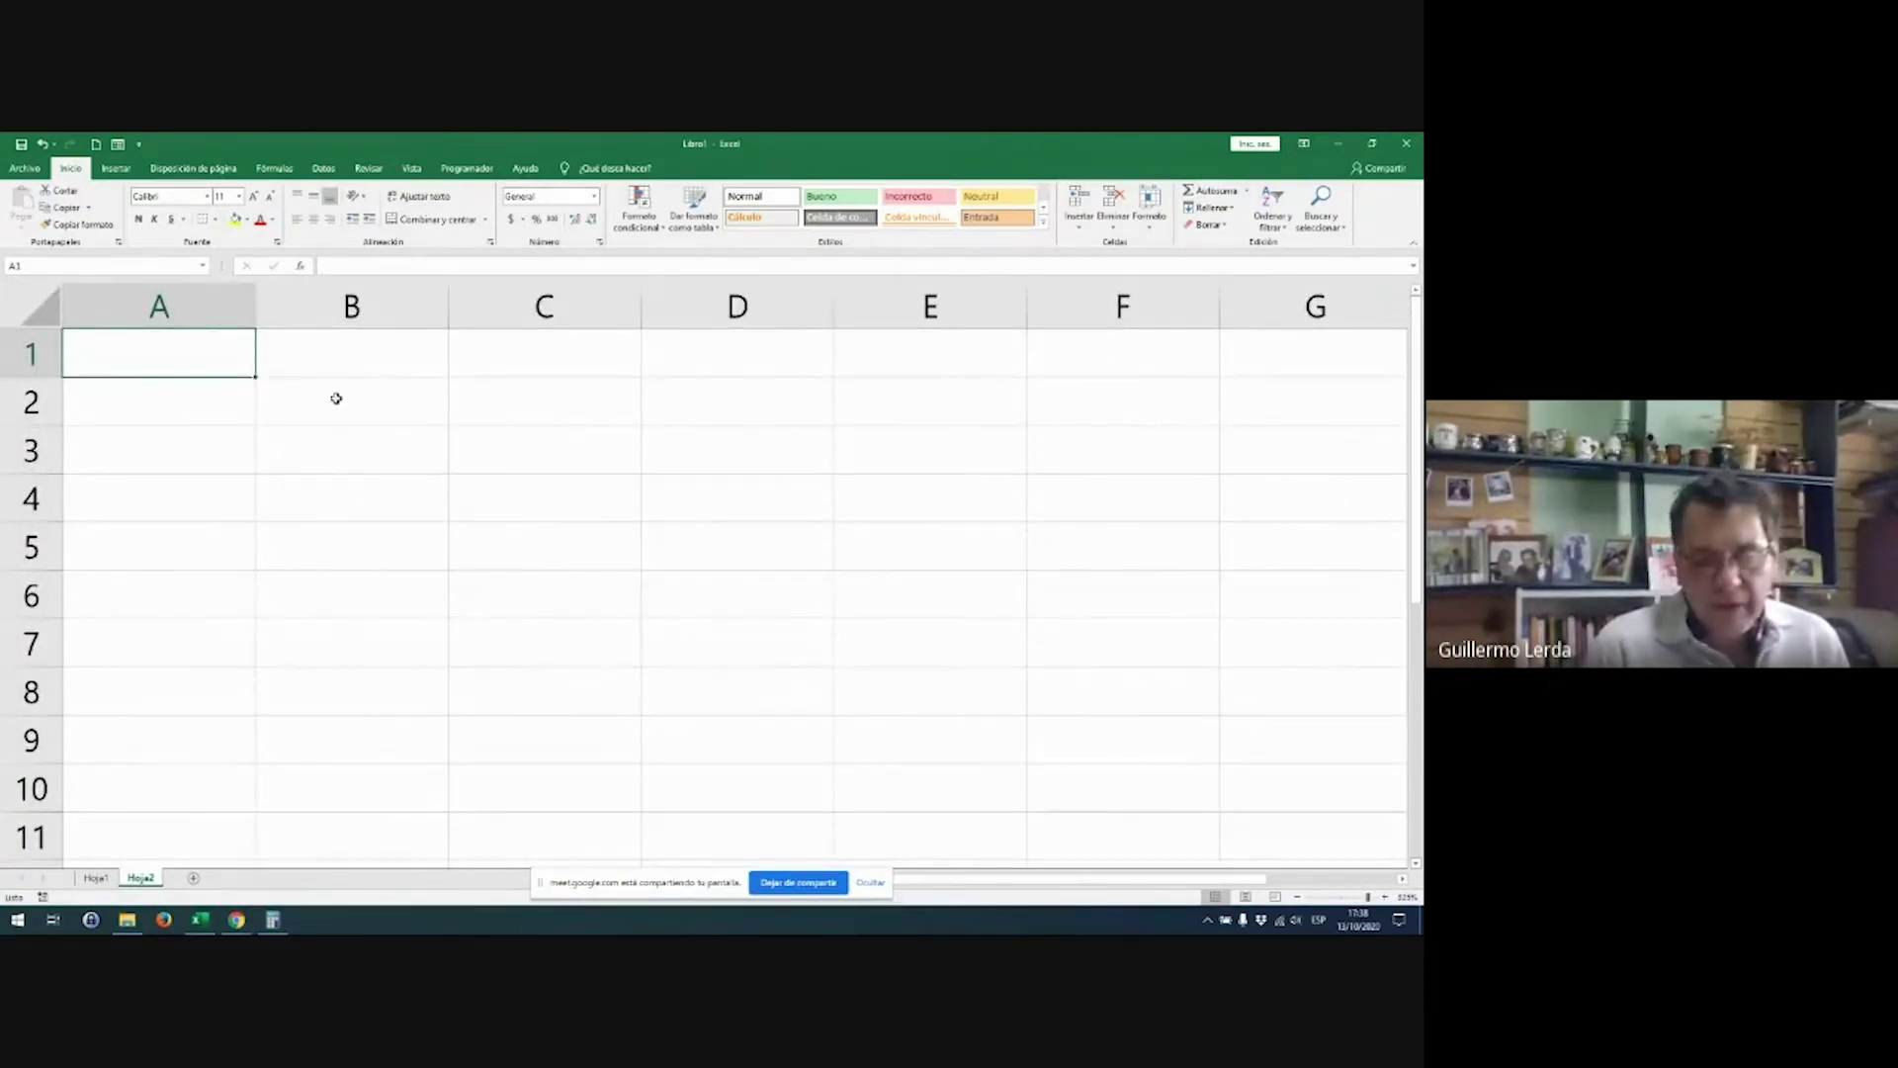
pyautogui.write('20')
pyautogui.press('Return')
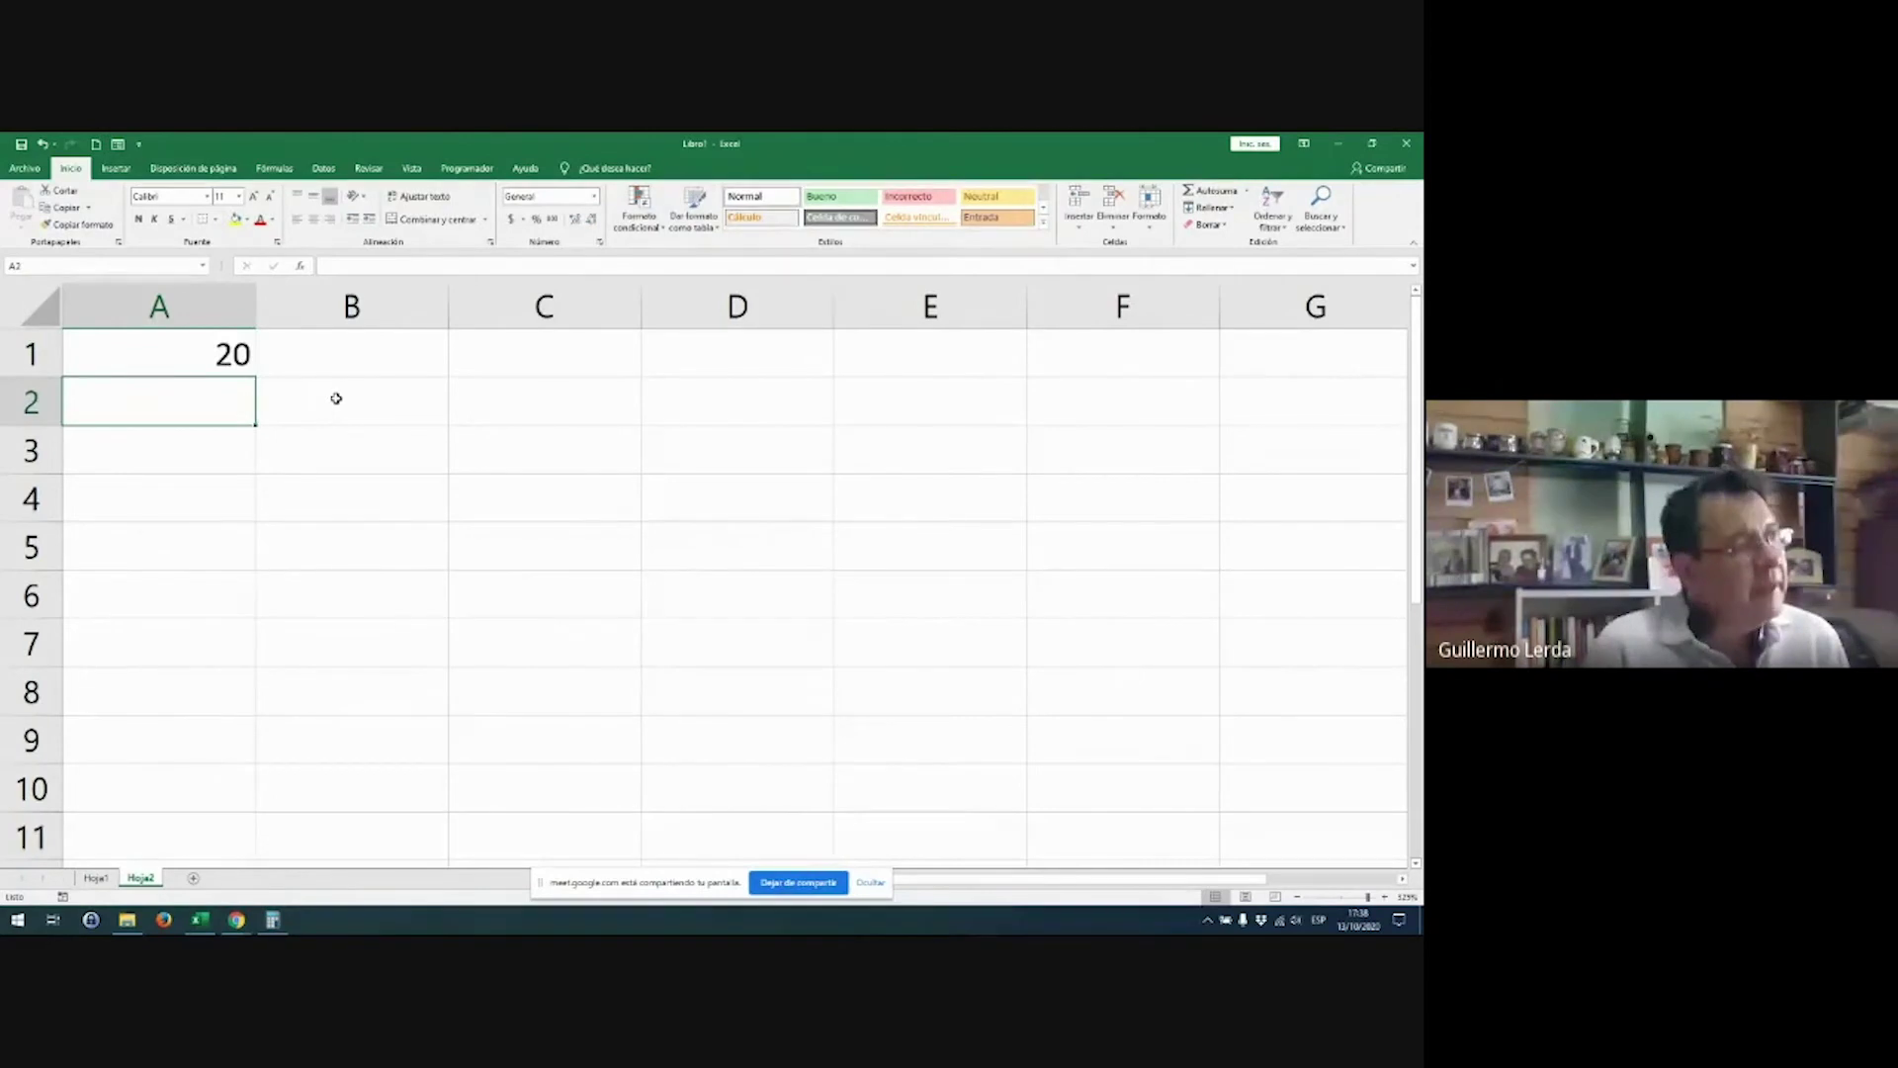
pyautogui.write('22')
pyautogui.press('Return')
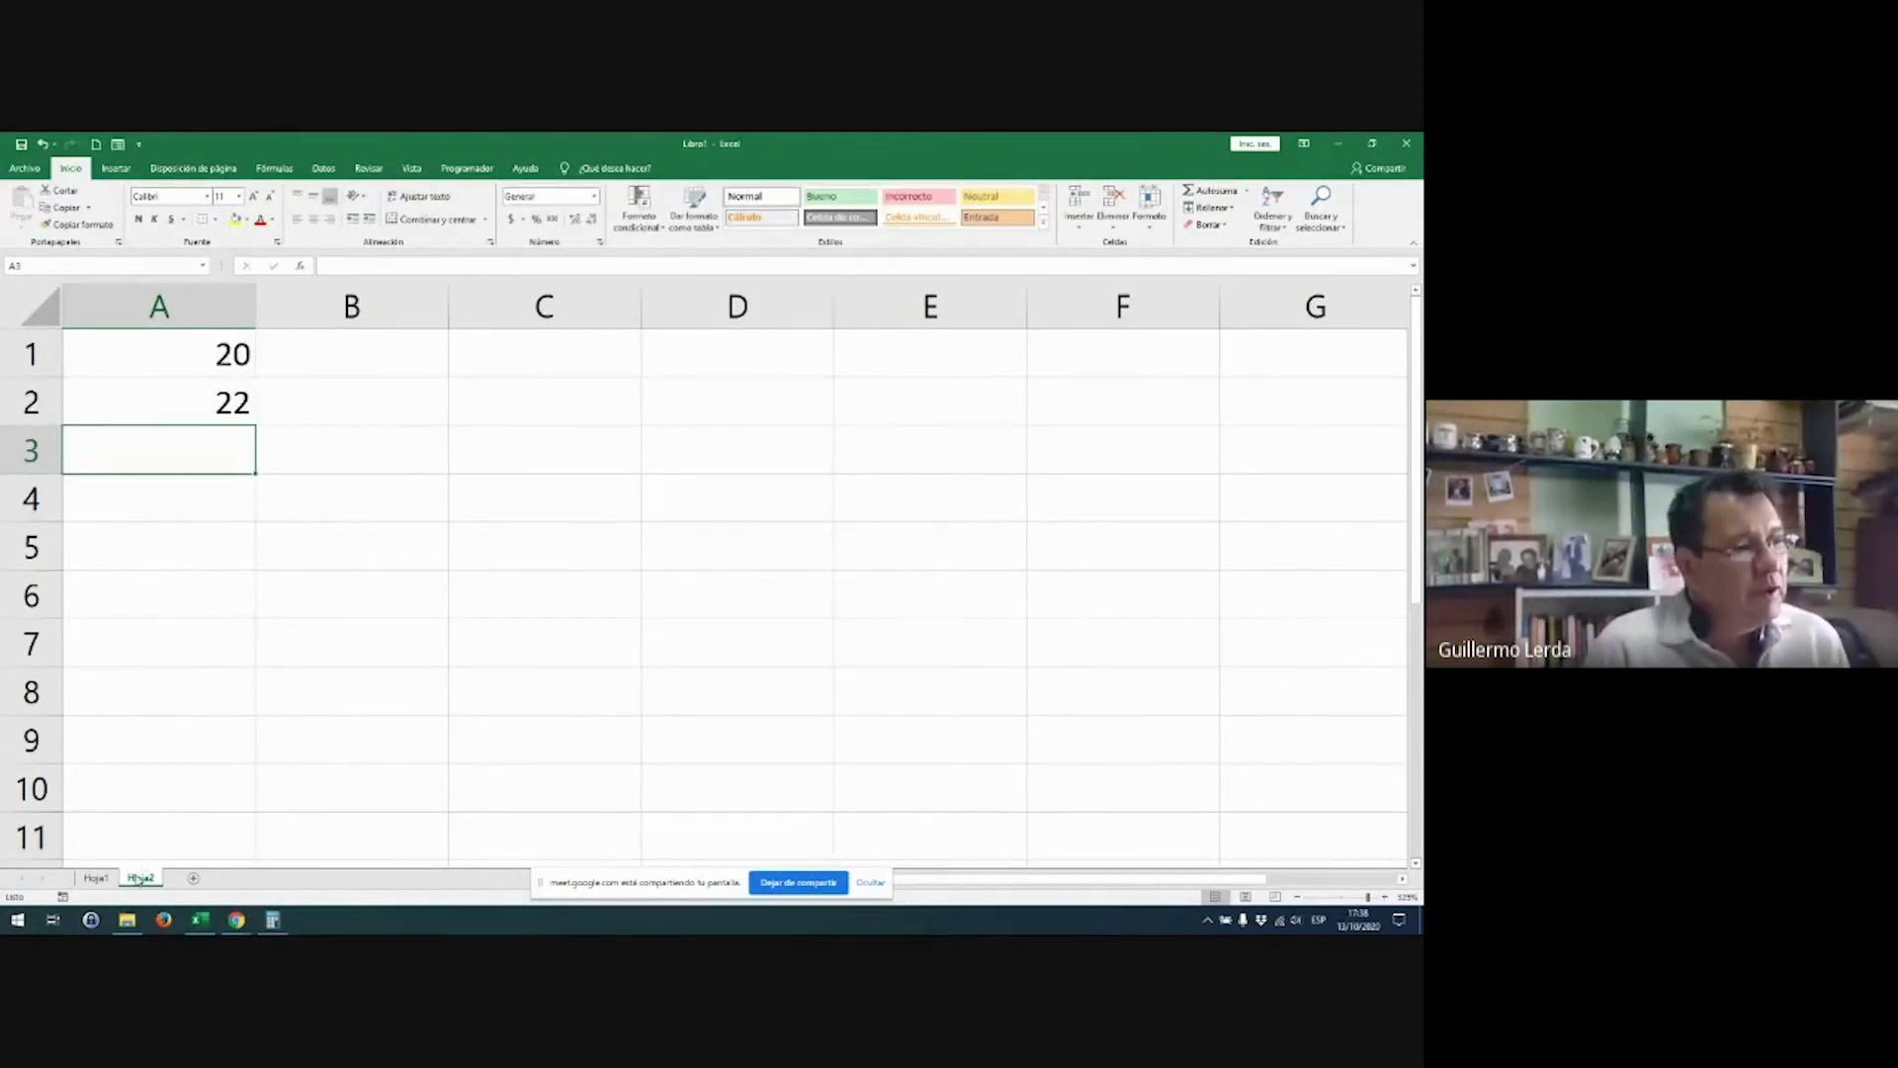
# Step: Compare the contents of sheets Hoja1 and Hoja2, finishing on Hoja1 with cell A1 selected
pyautogui.click(95, 878)
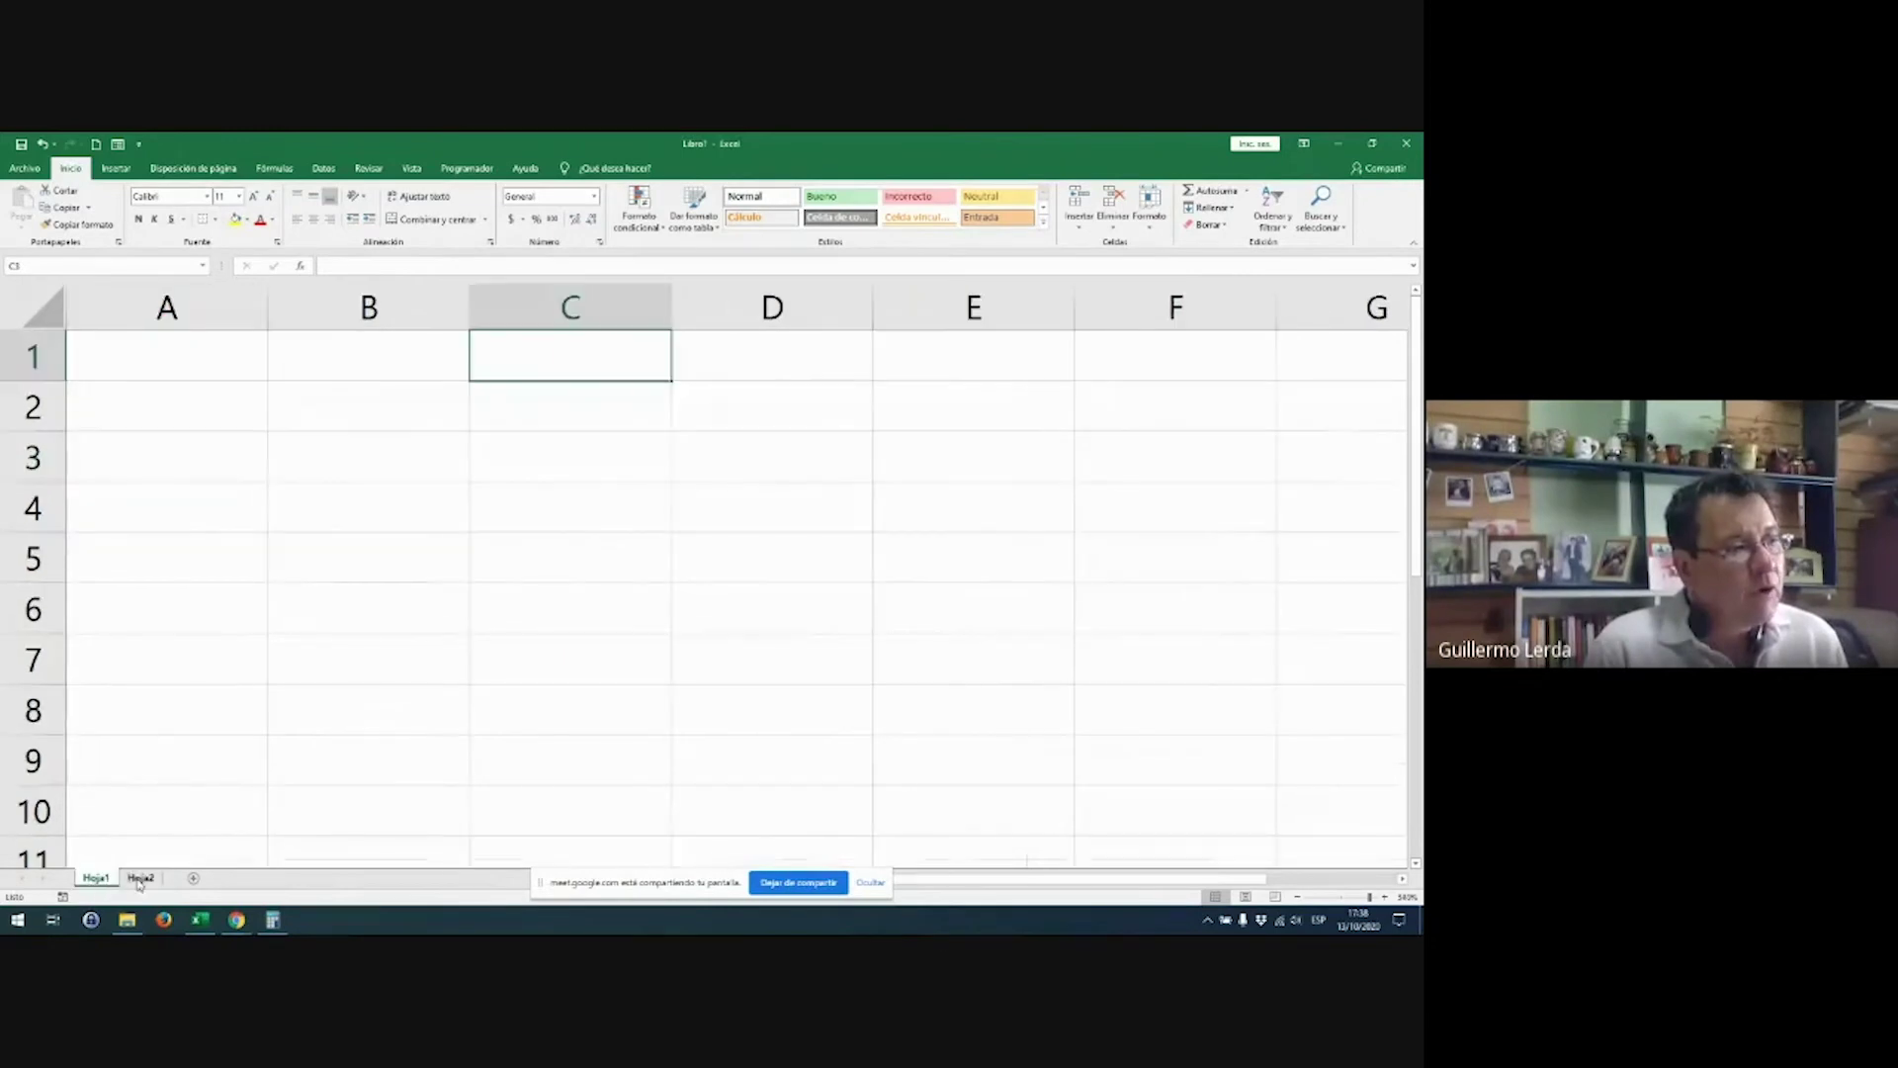
pyautogui.click(139, 879)
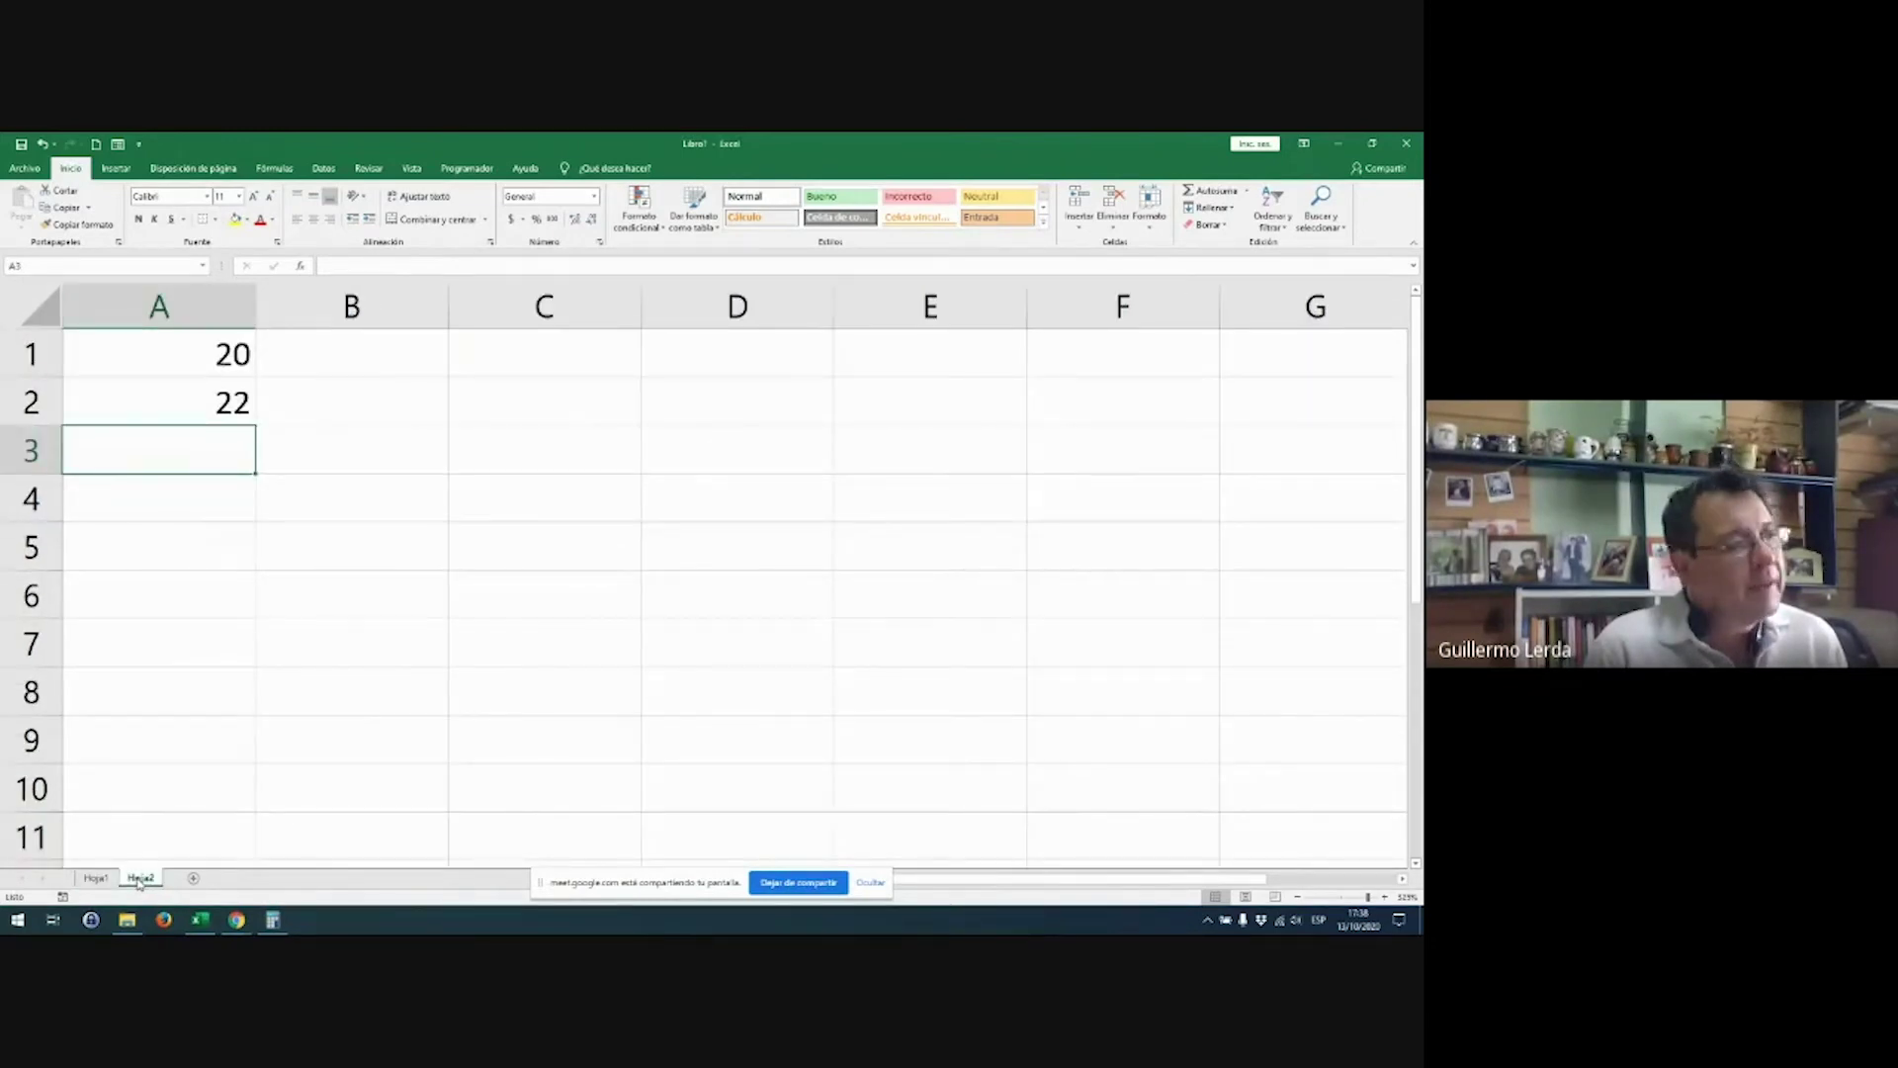
pyautogui.click(178, 499)
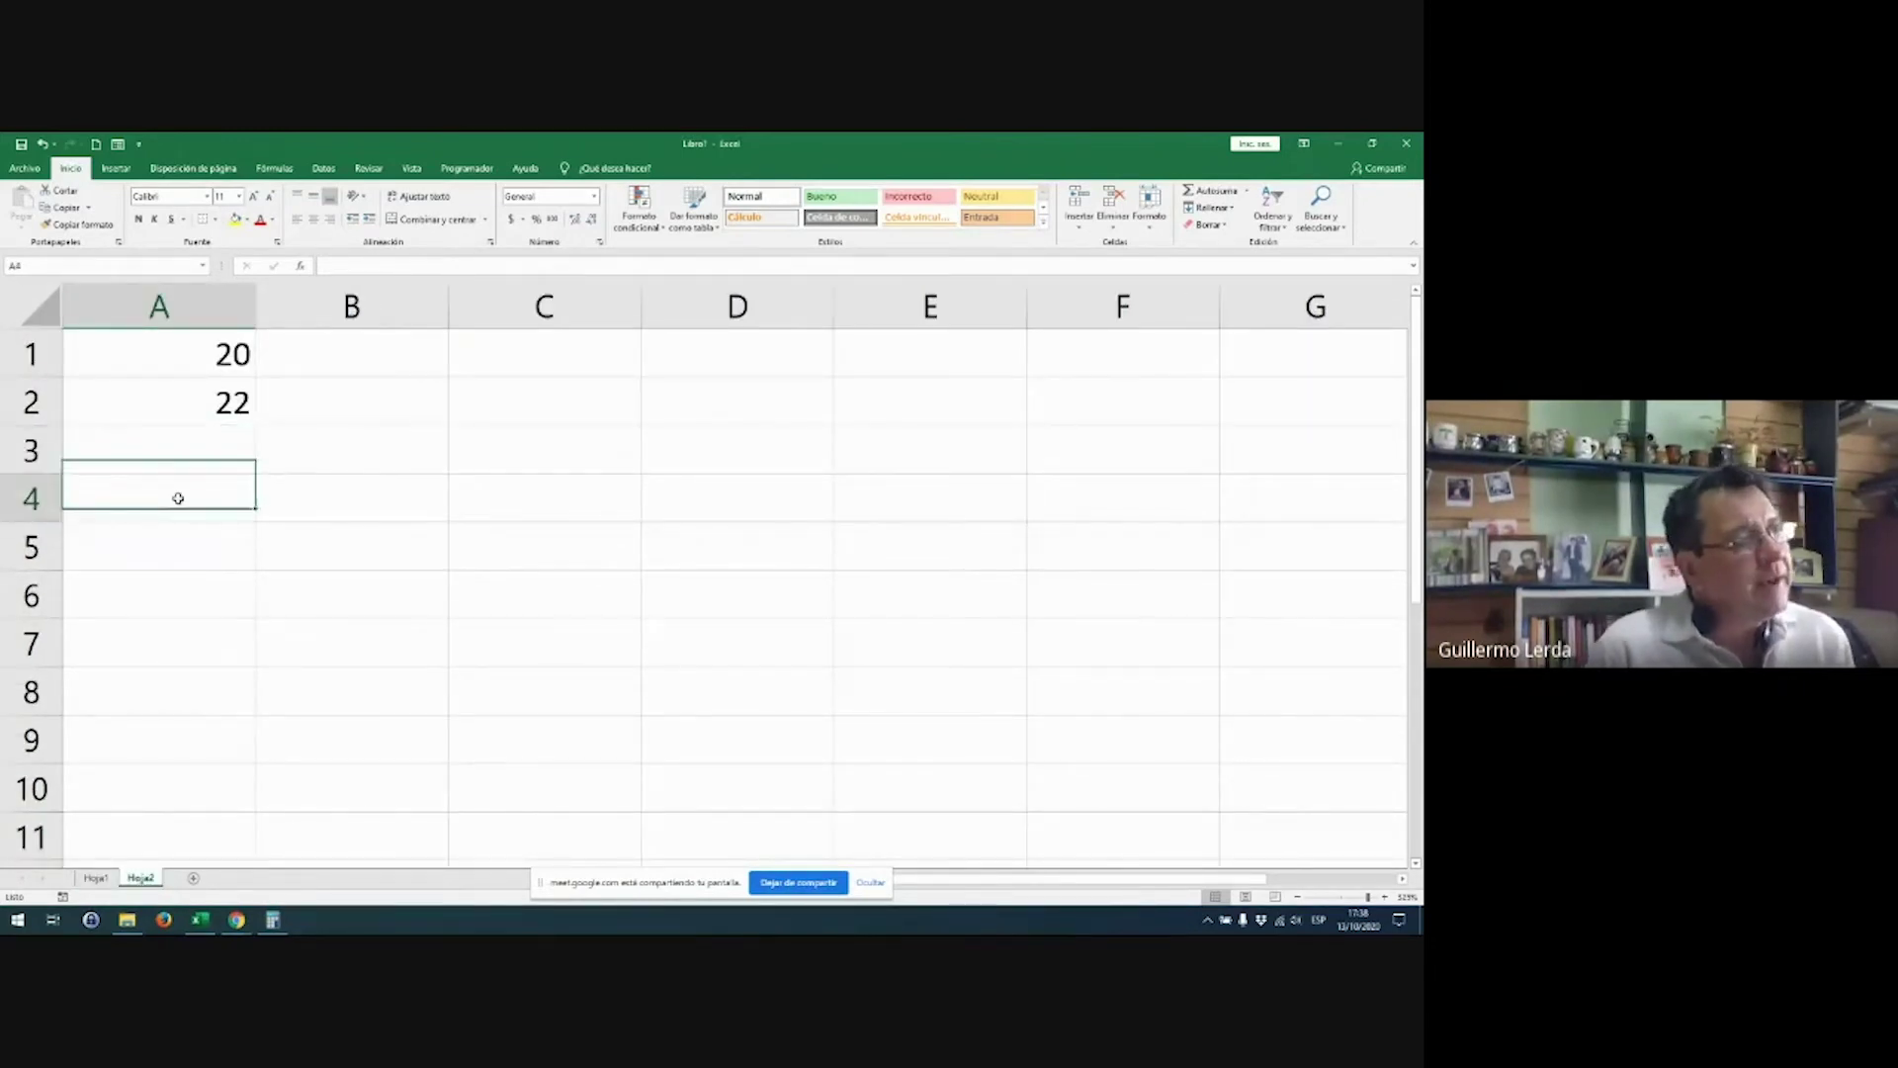
pyautogui.click(205, 358)
pyautogui.click(198, 408)
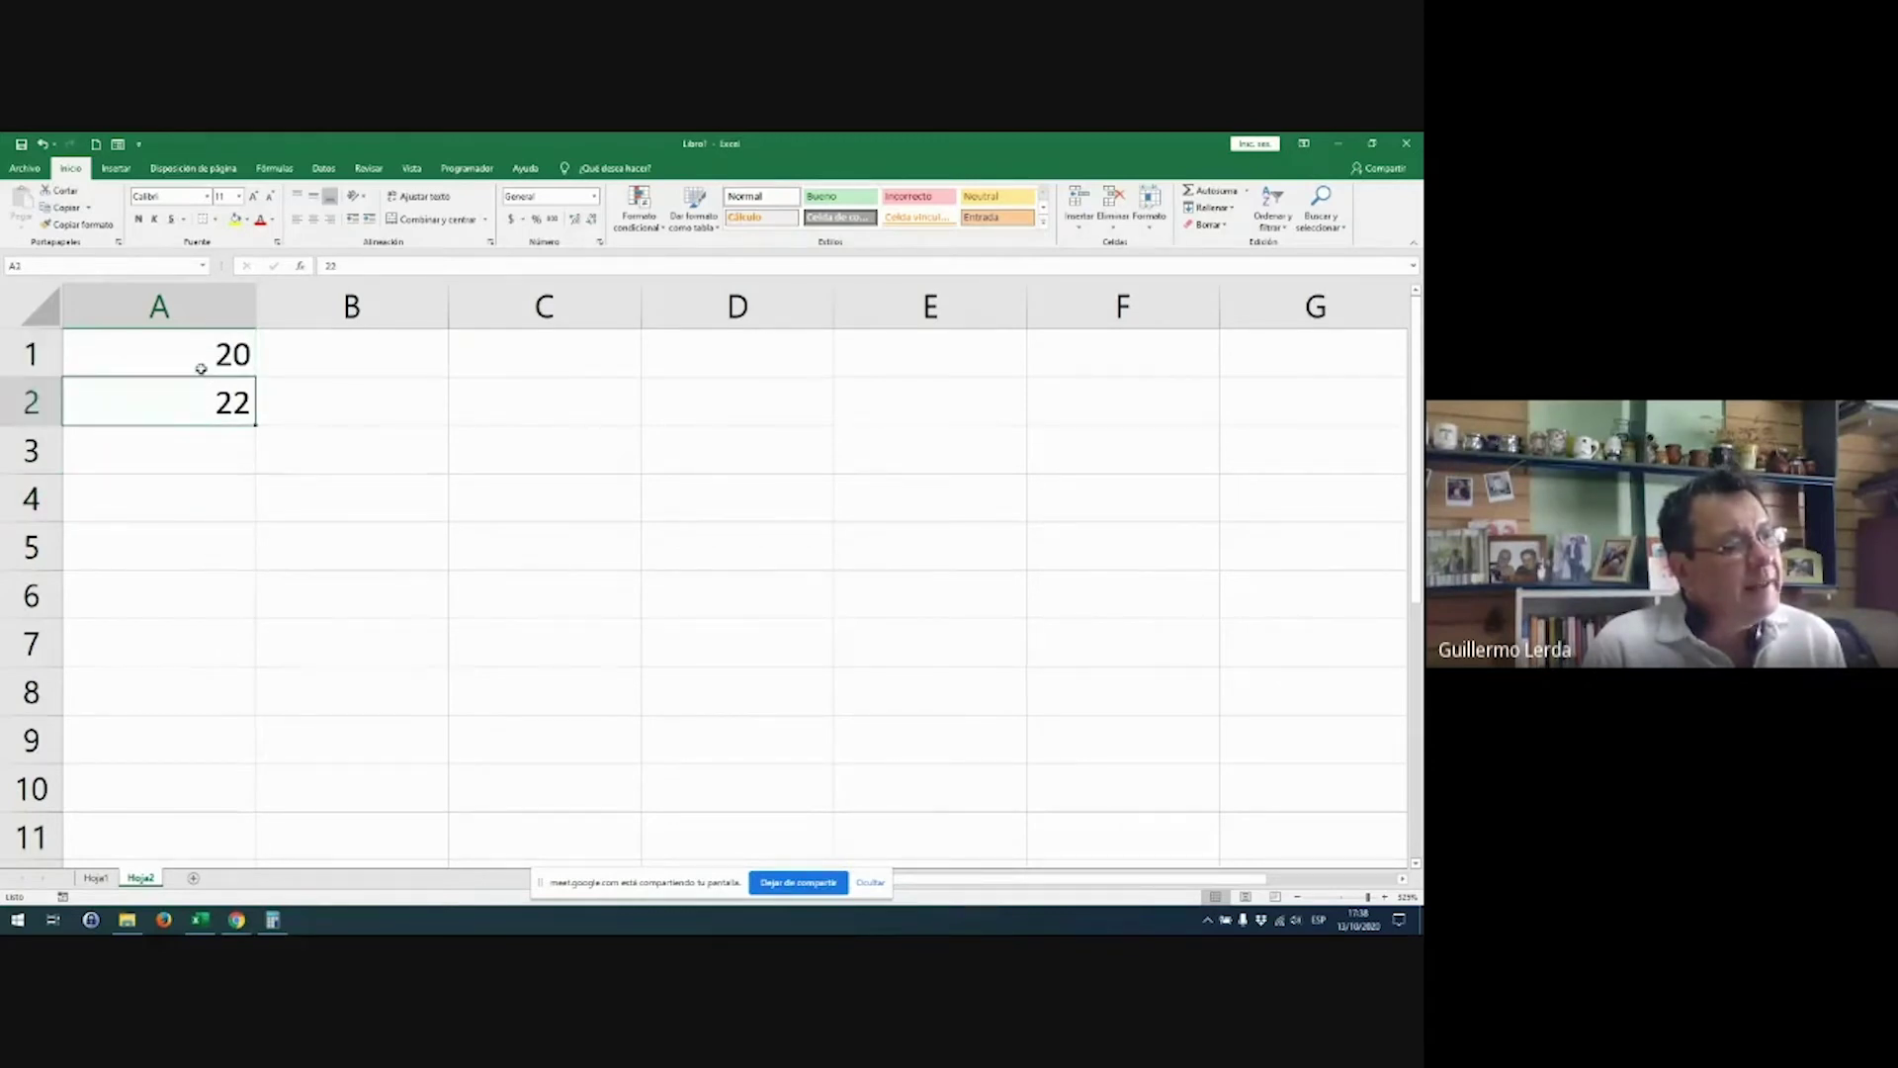
pyautogui.click(96, 878)
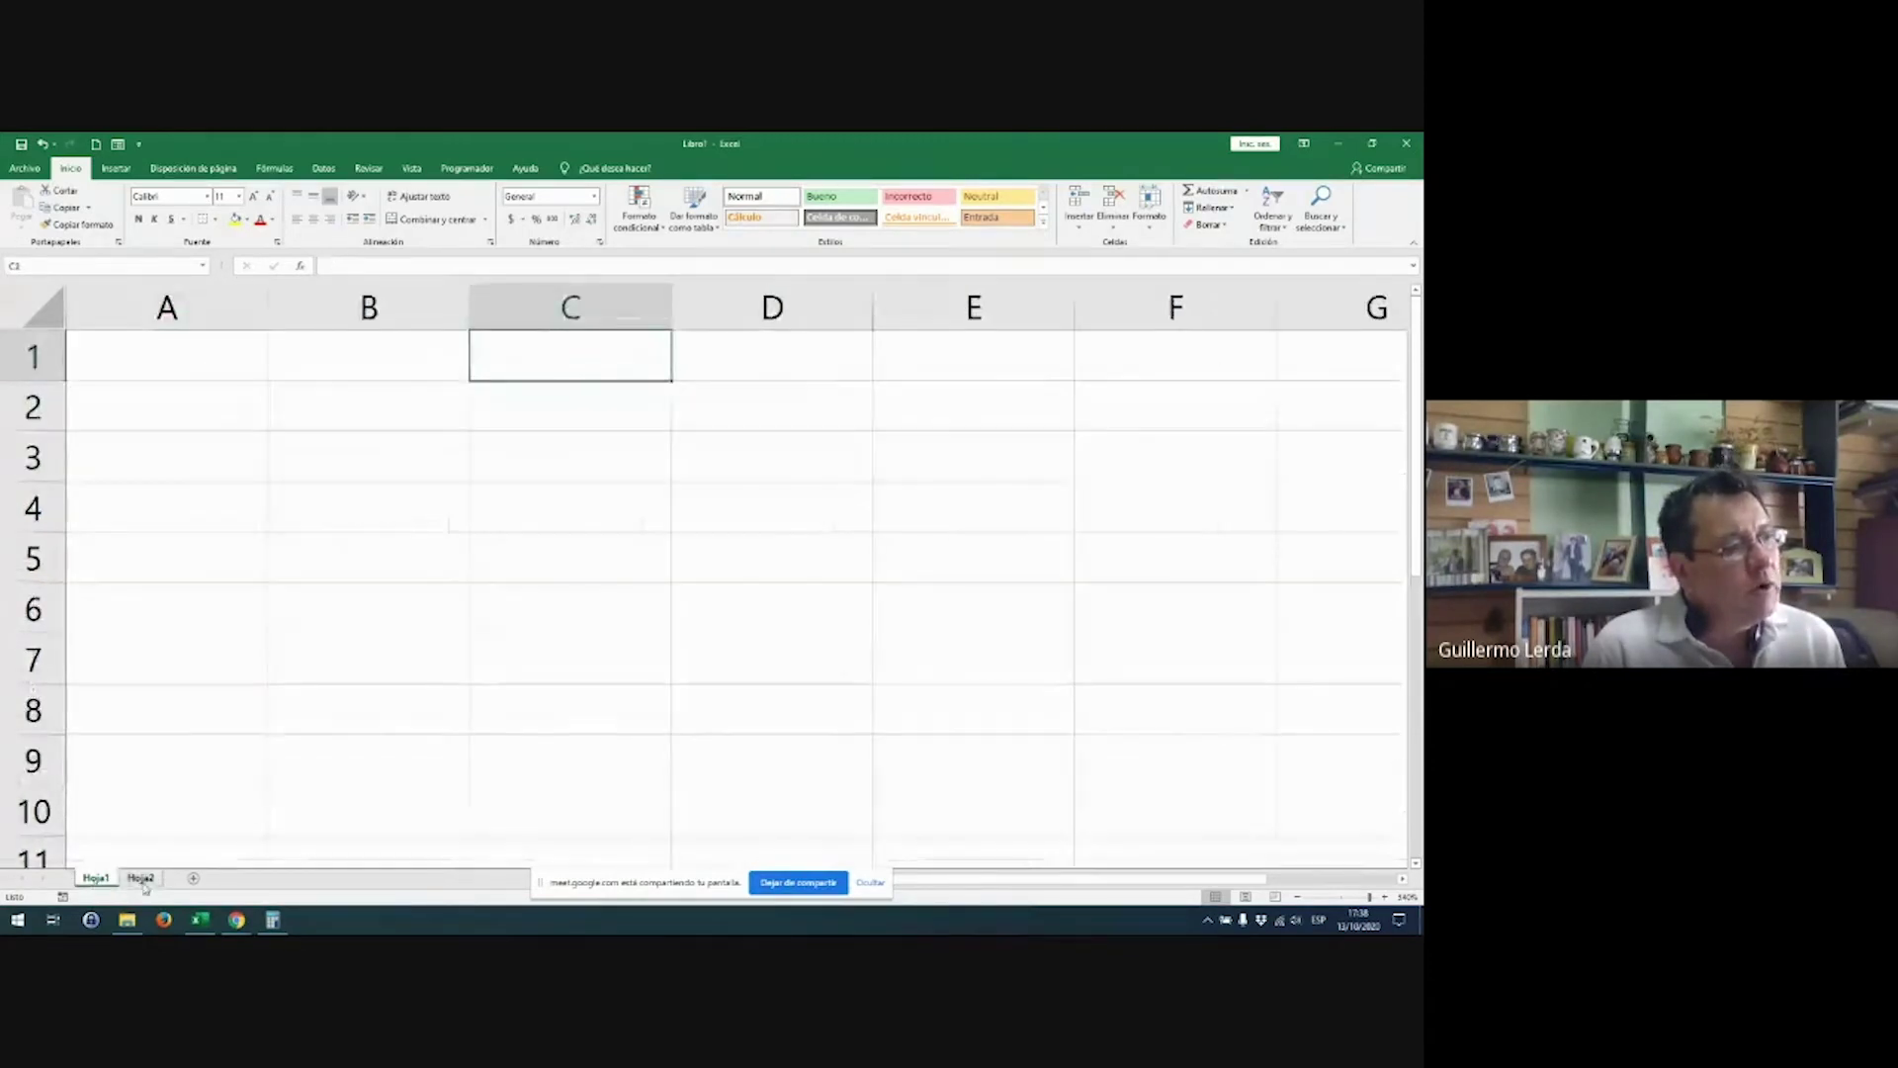
pyautogui.click(130, 361)
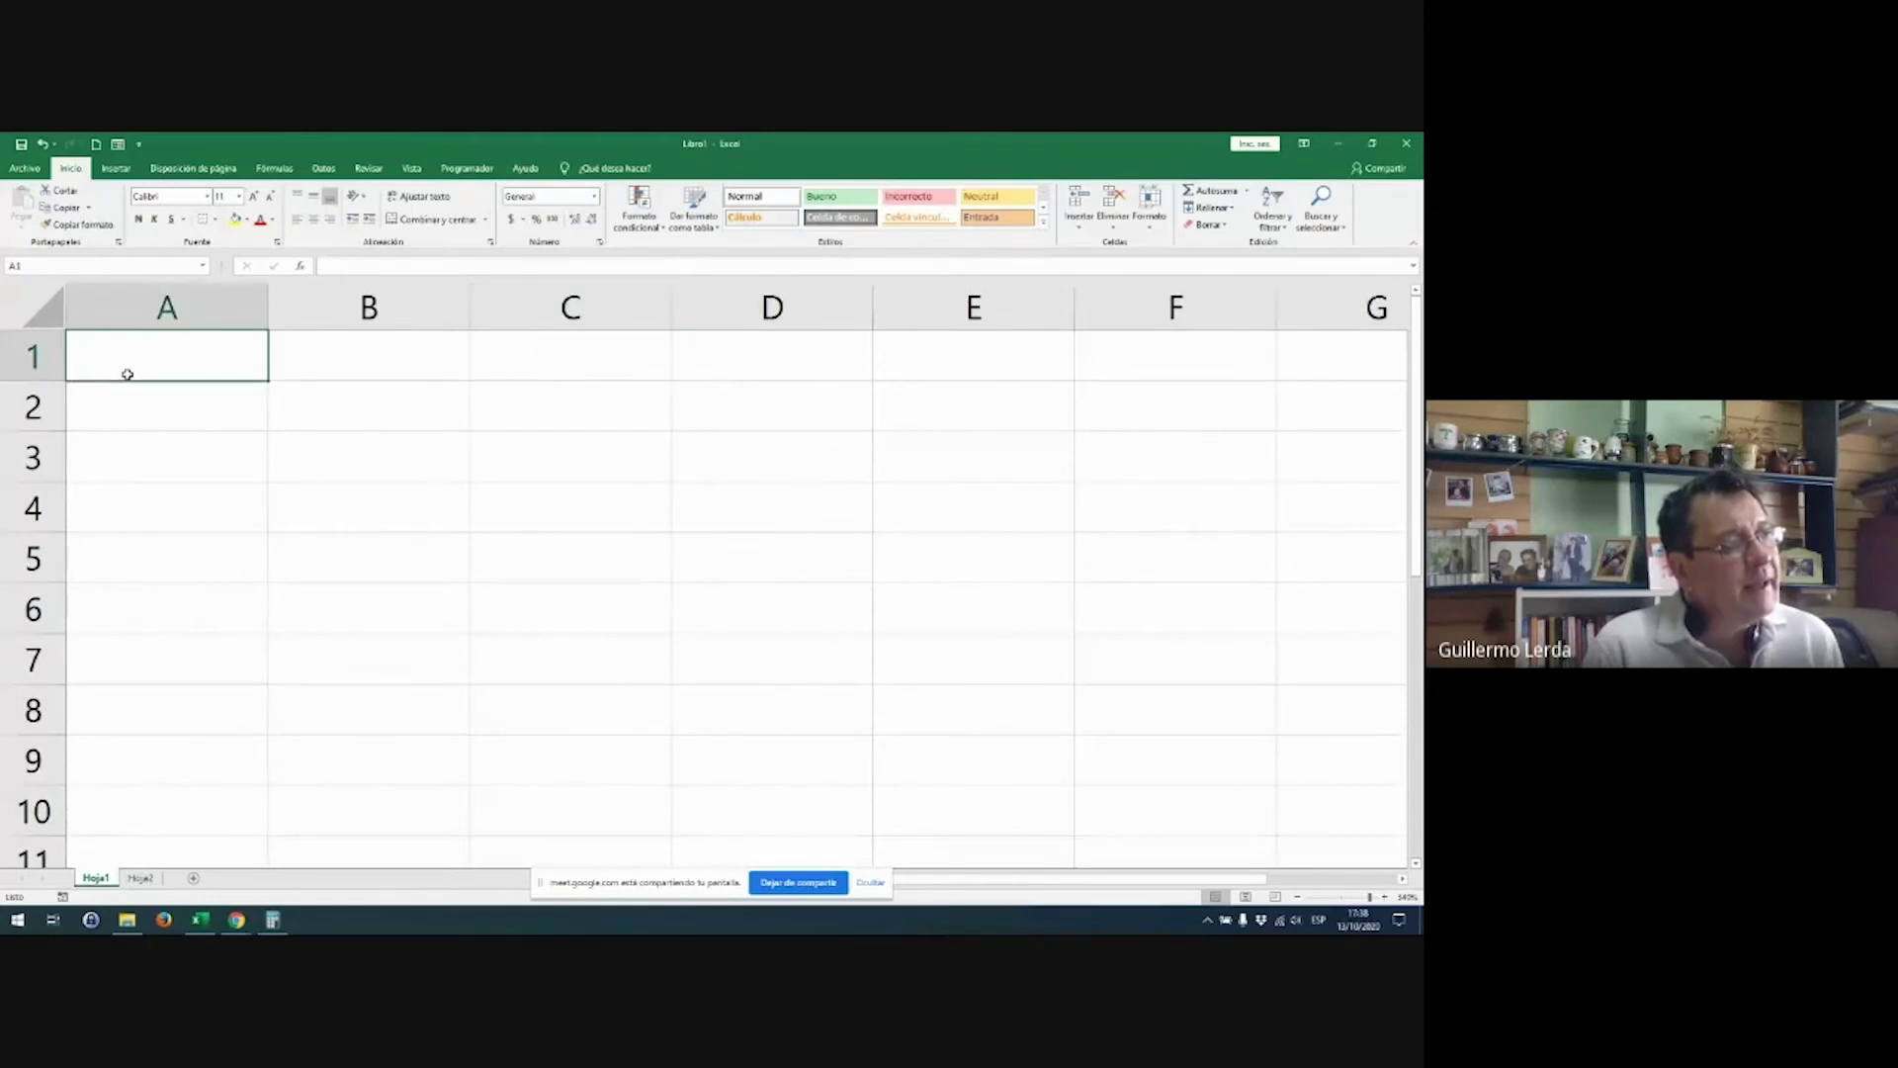
pyautogui.click(140, 877)
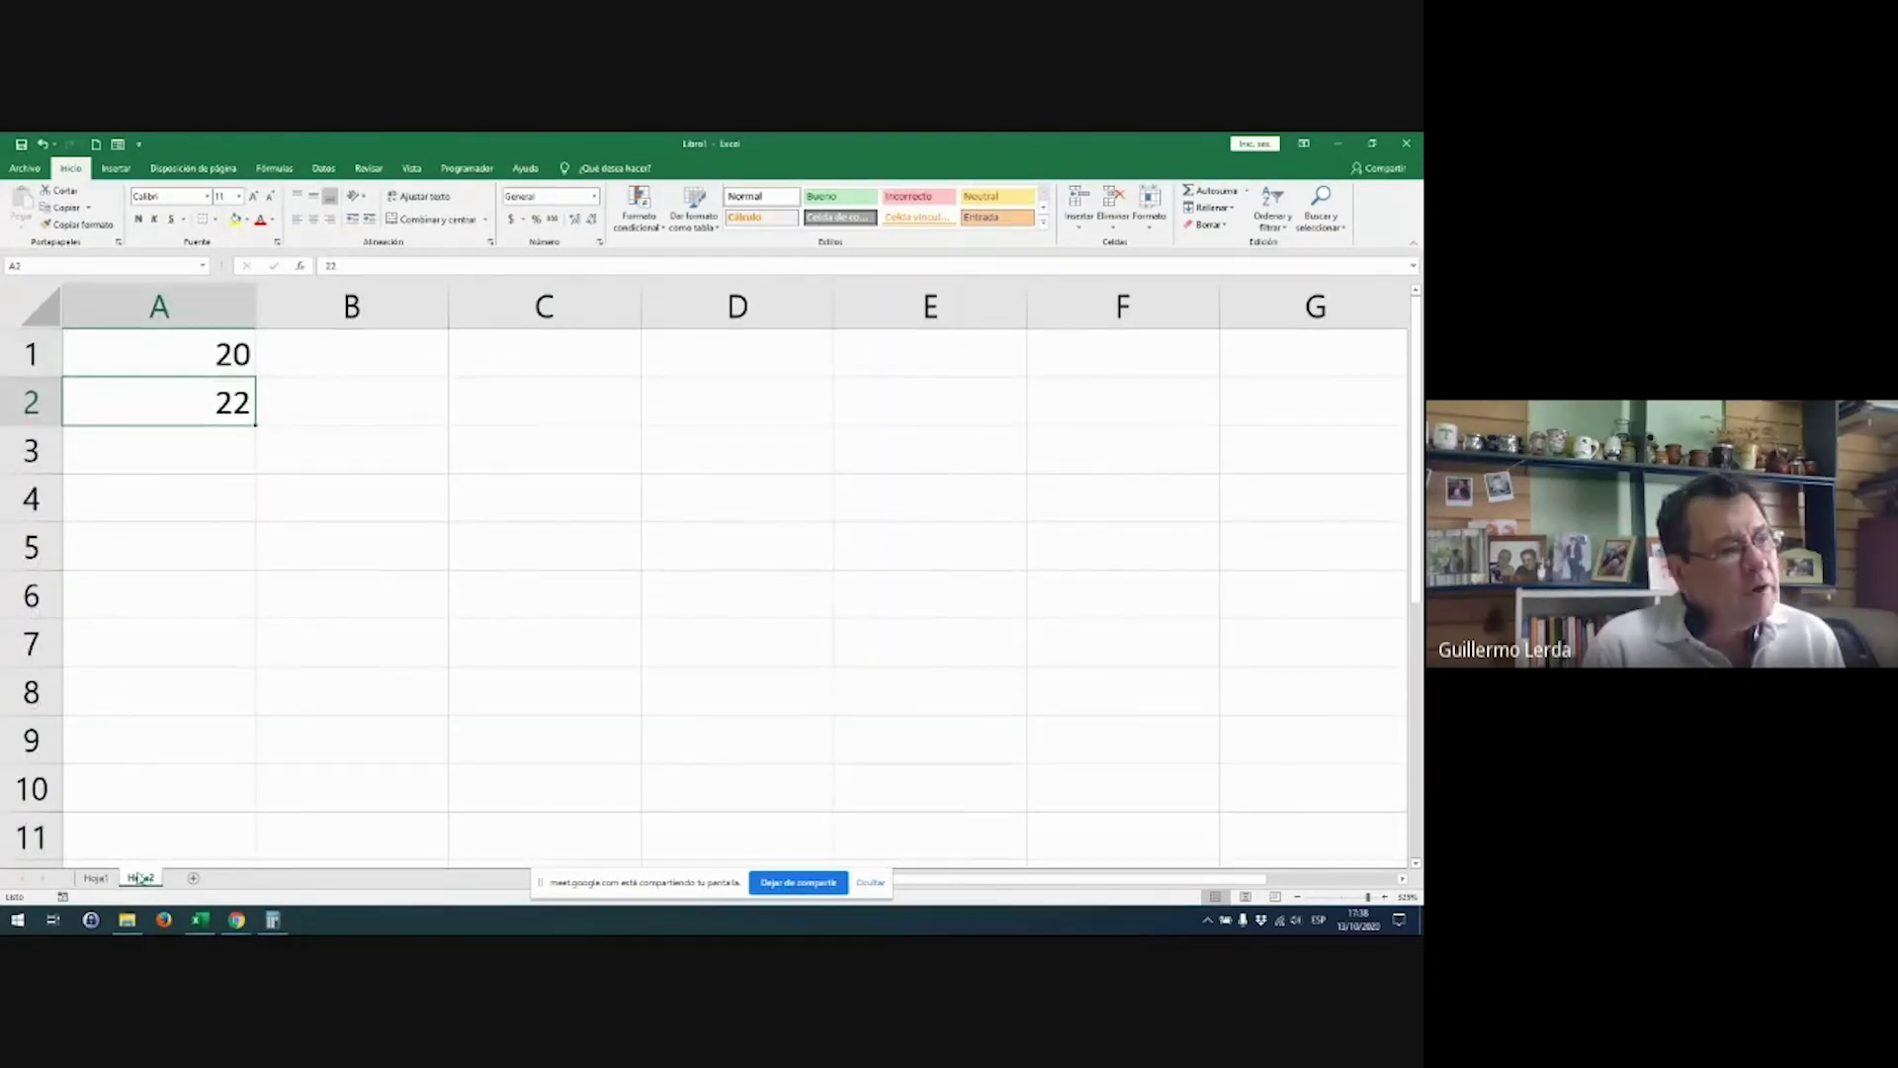
pyautogui.click(94, 878)
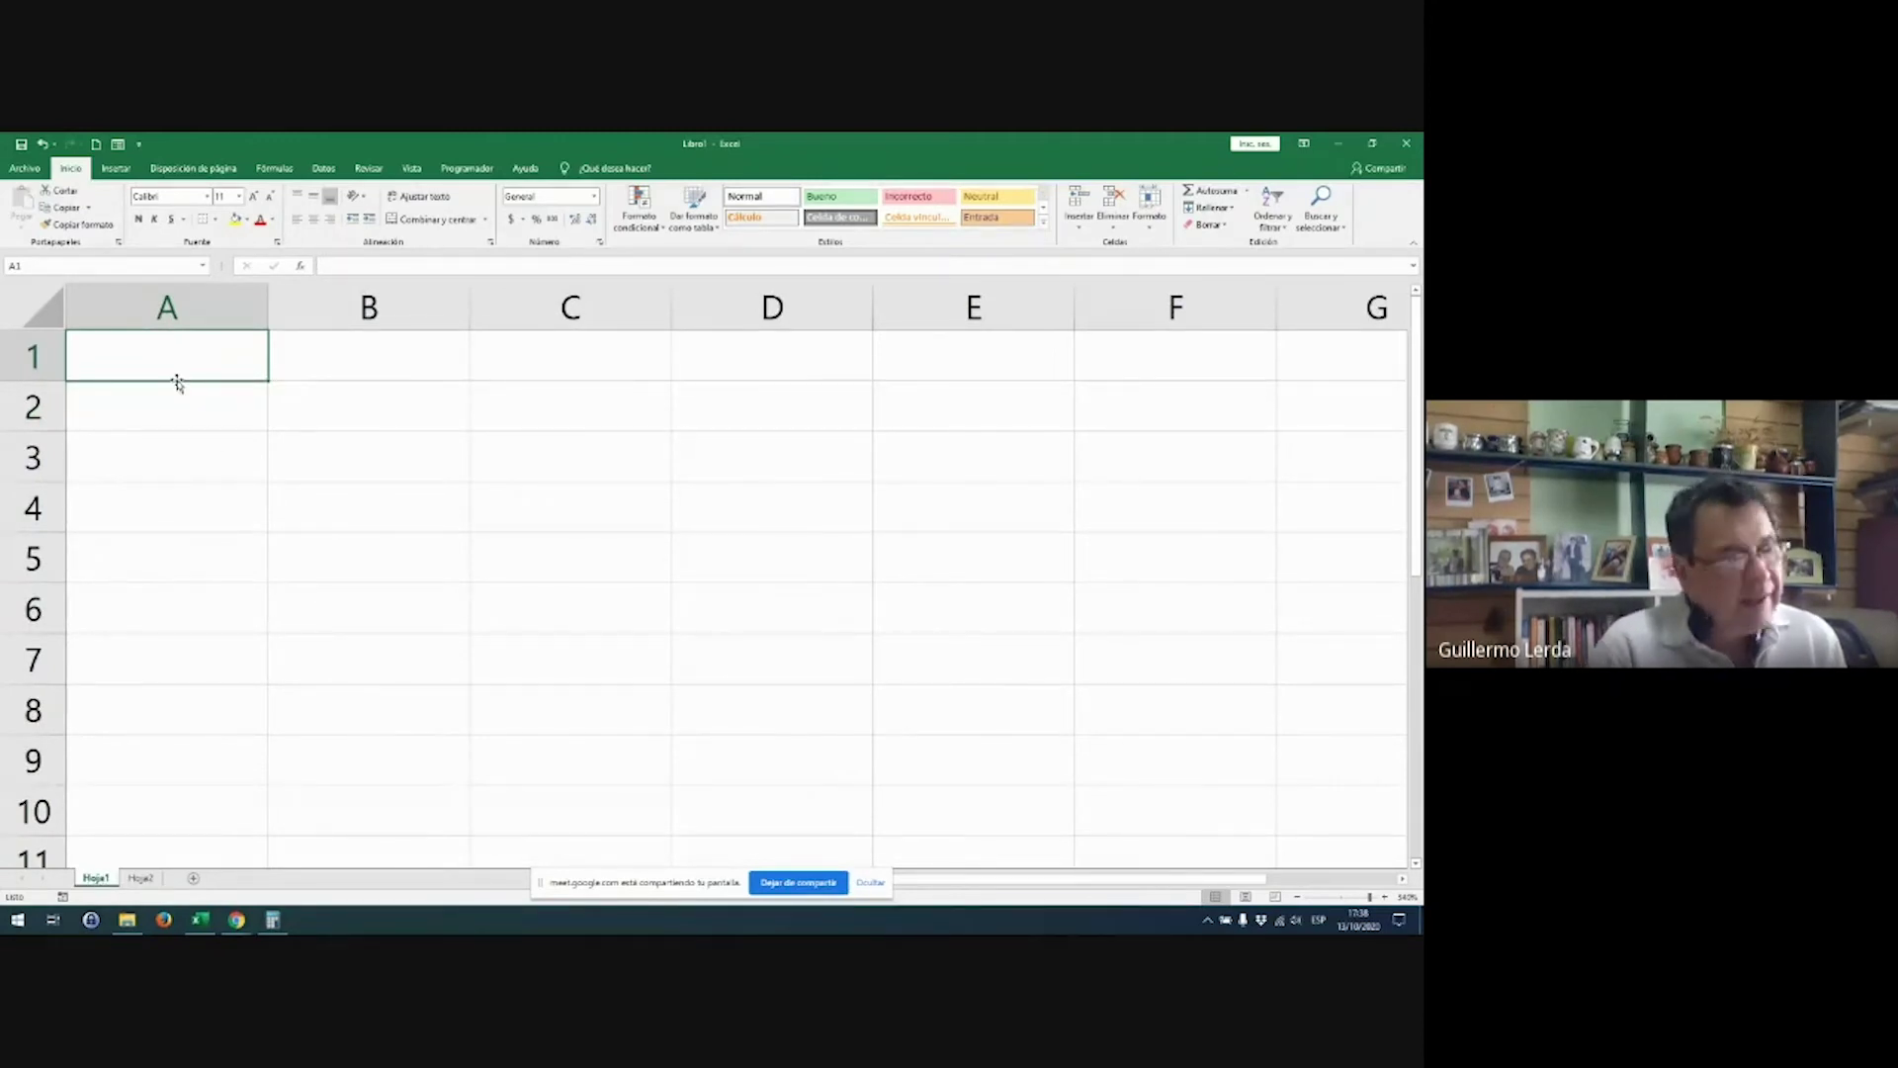
pyautogui.write('=')
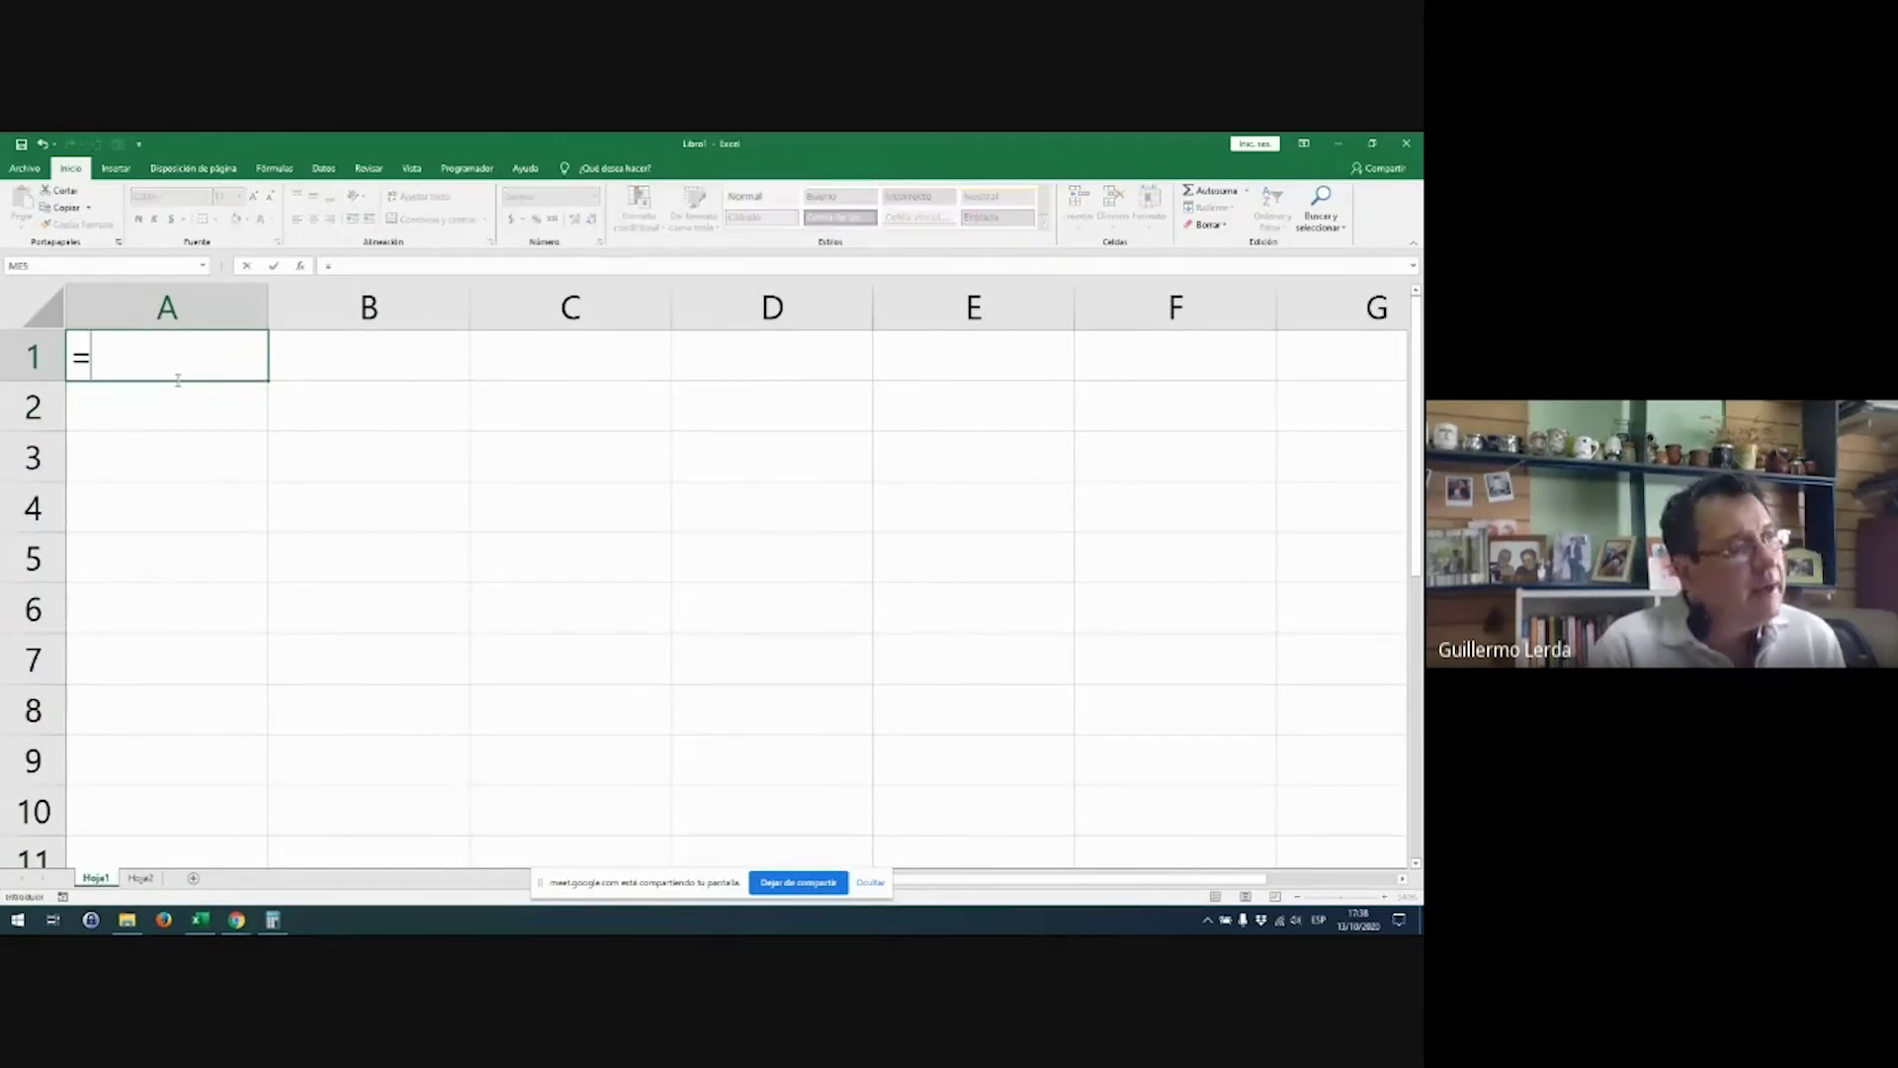
pyautogui.click(139, 878)
pyautogui.click(234, 364)
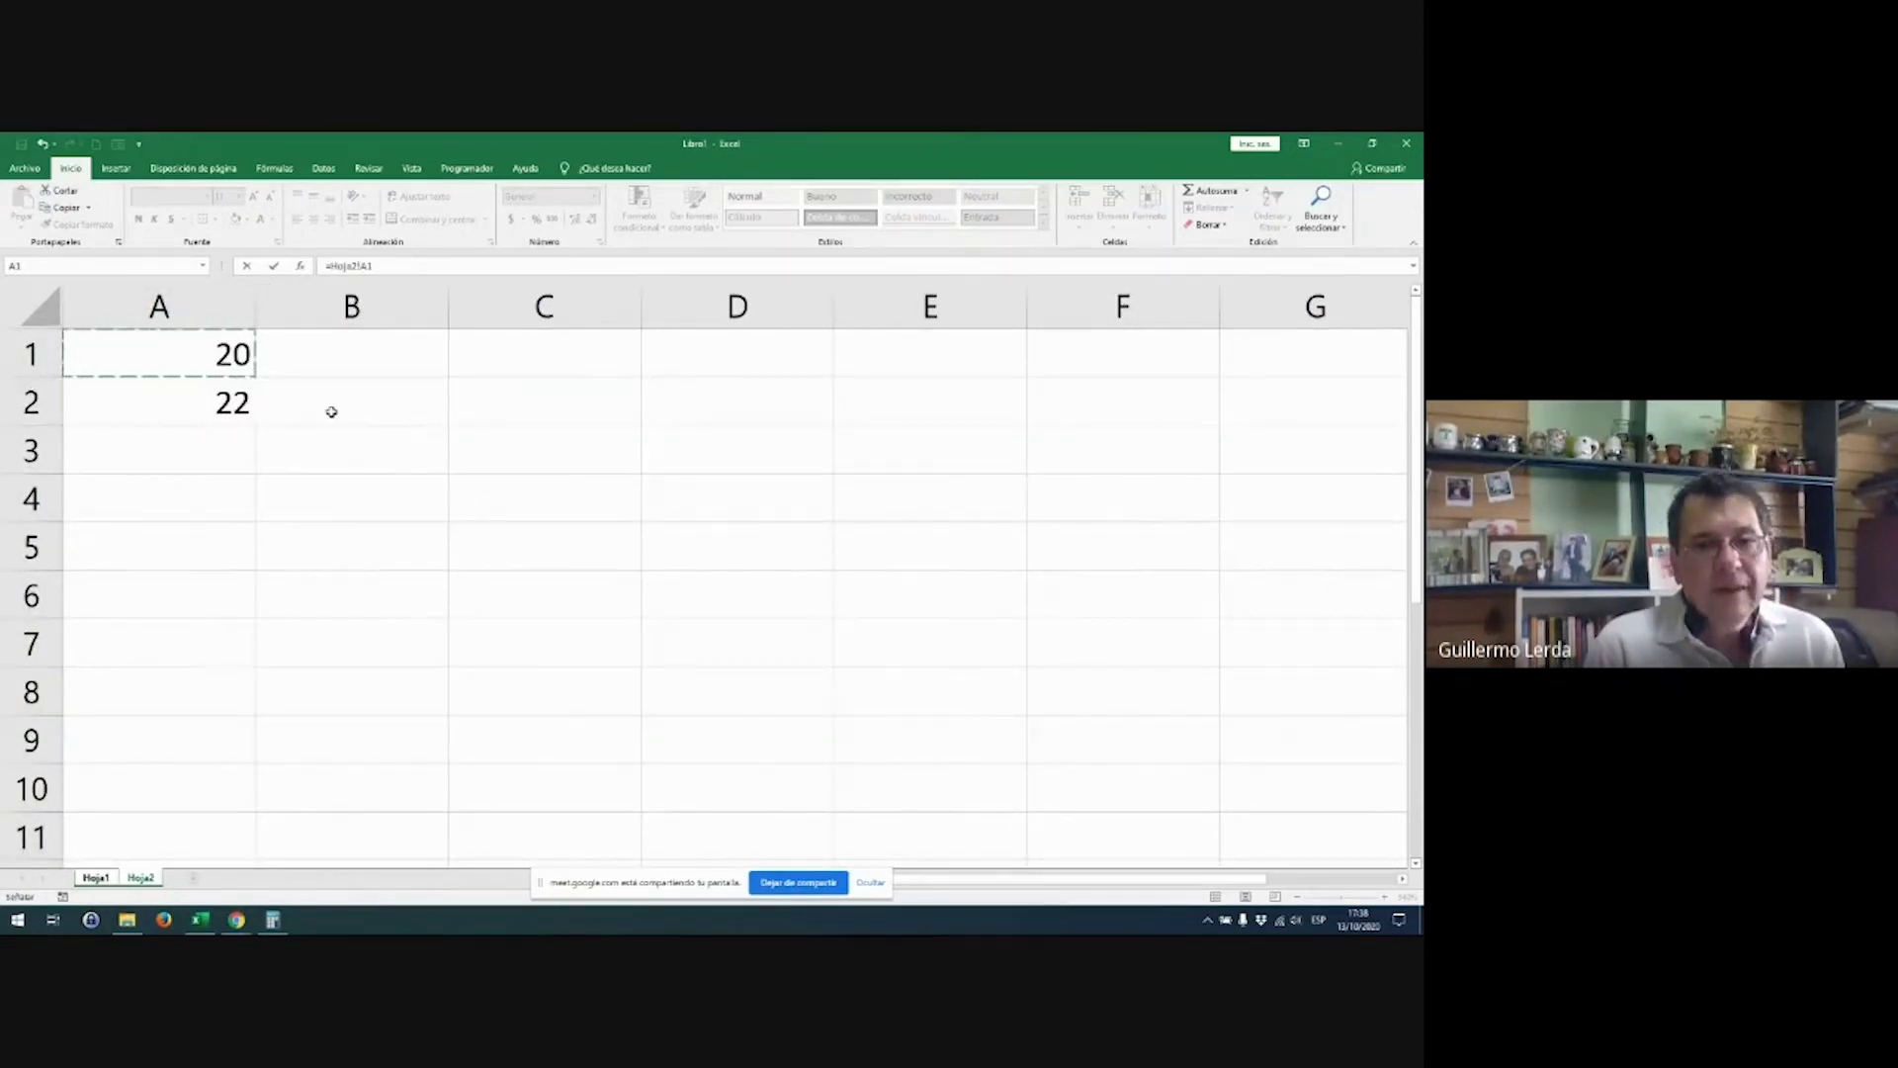
pyautogui.press('Escape')
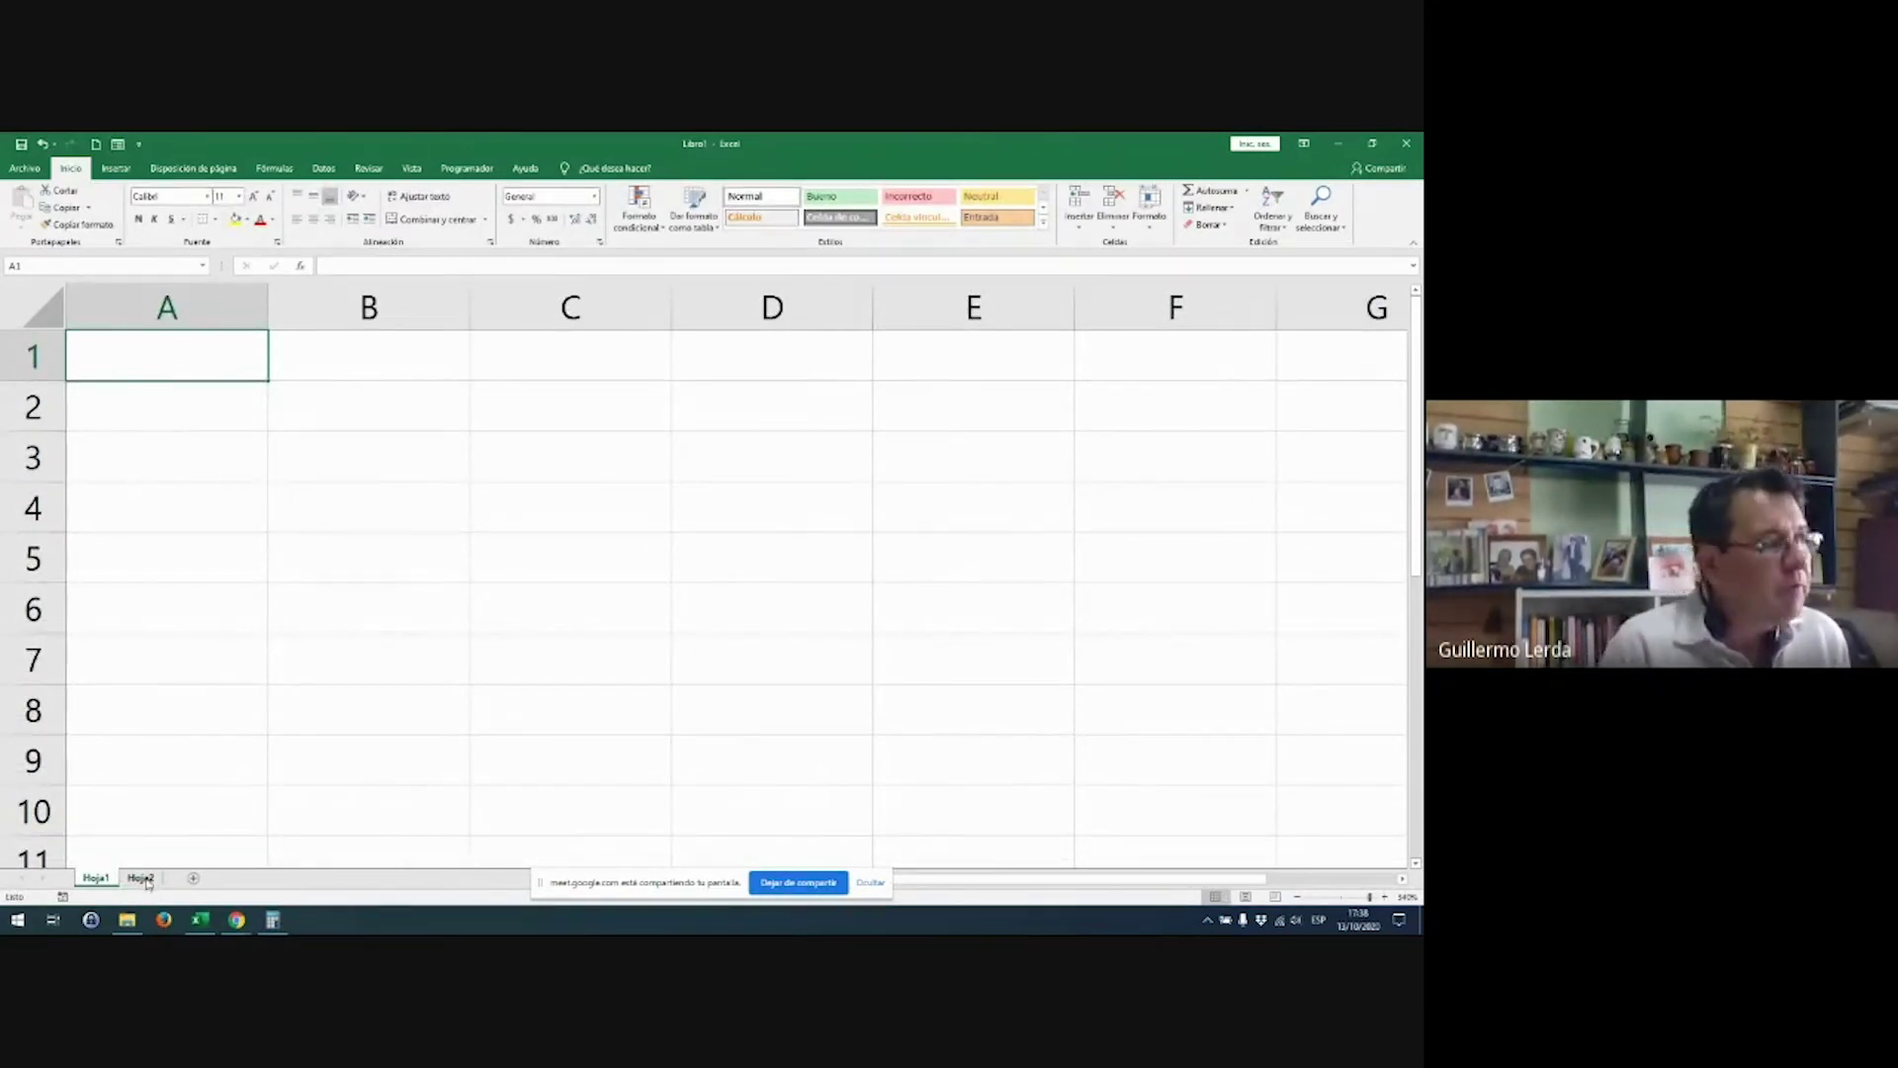
# Step: Enter the formula =hoja2!a1 in cell A1 of Hoja1, writing out the full sheet and cell reference
pyautogui.write('=')
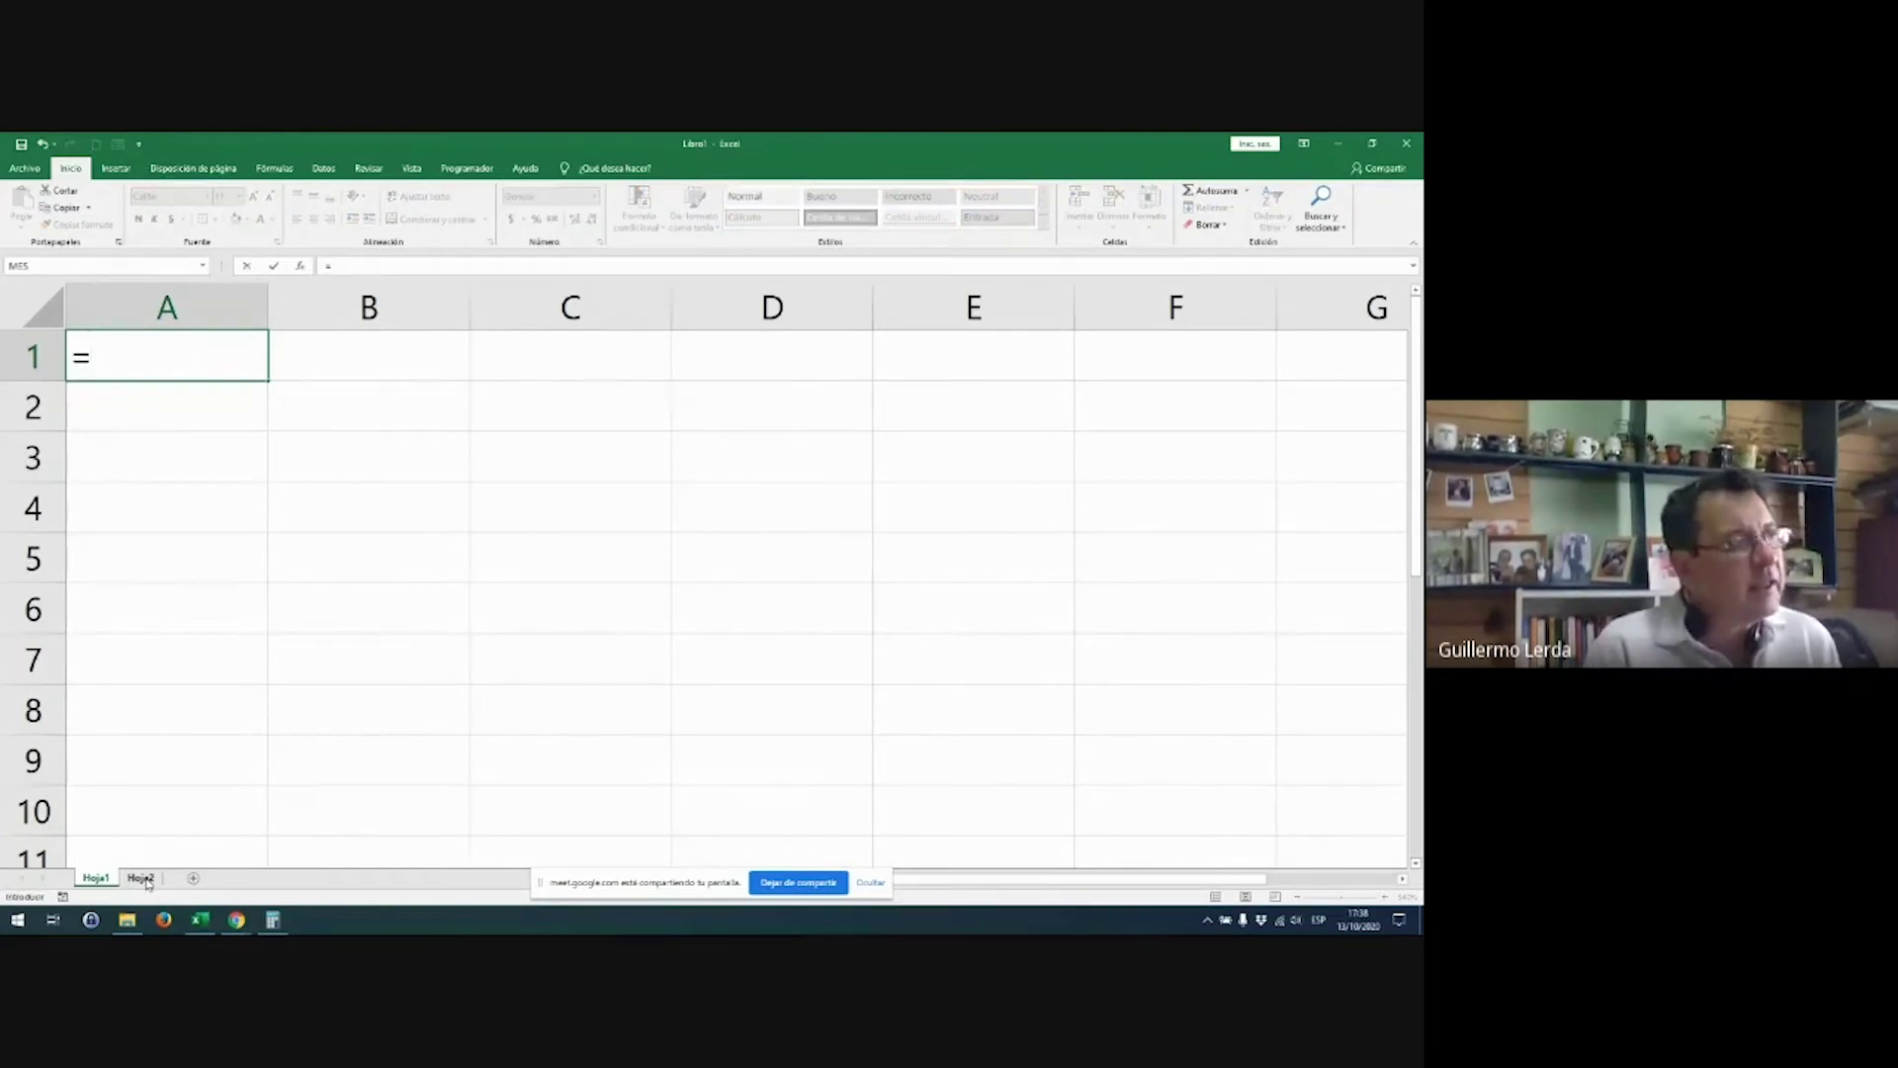
pyautogui.write('ho')
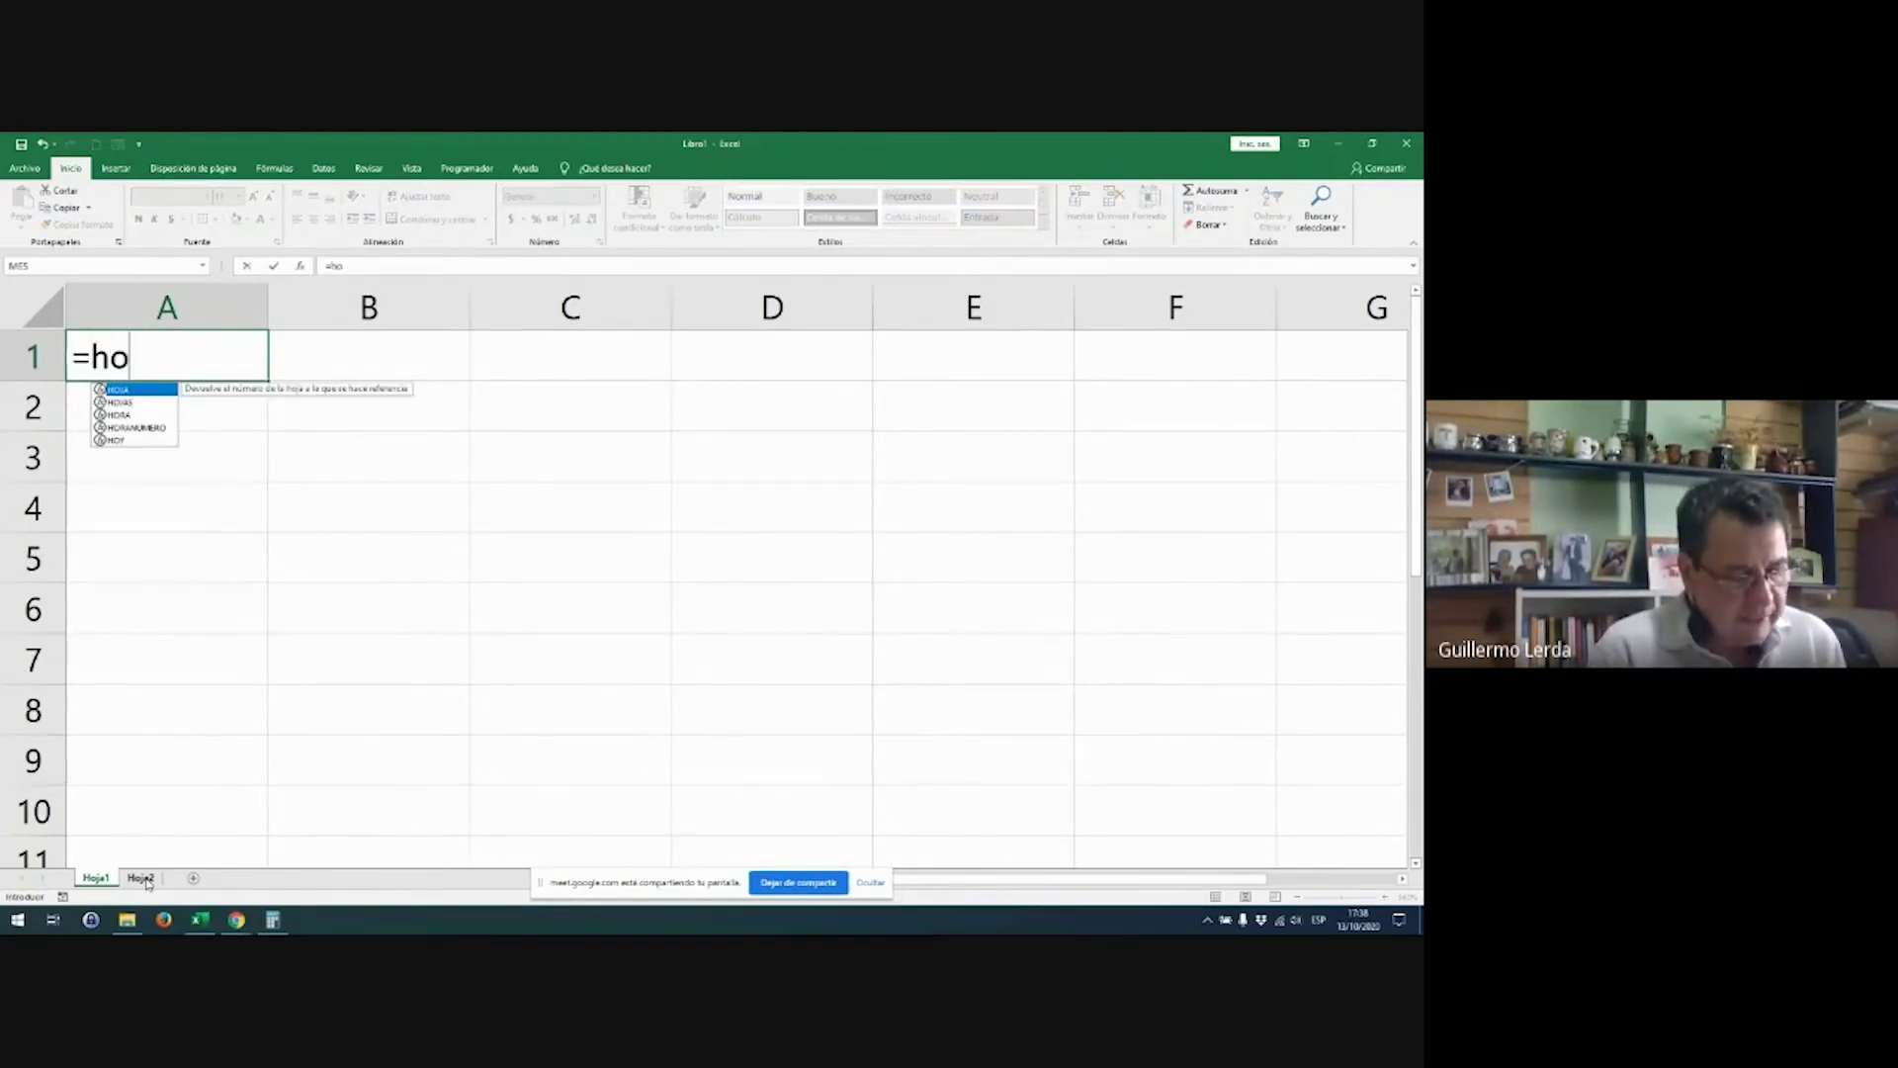
pyautogui.write('ja2')
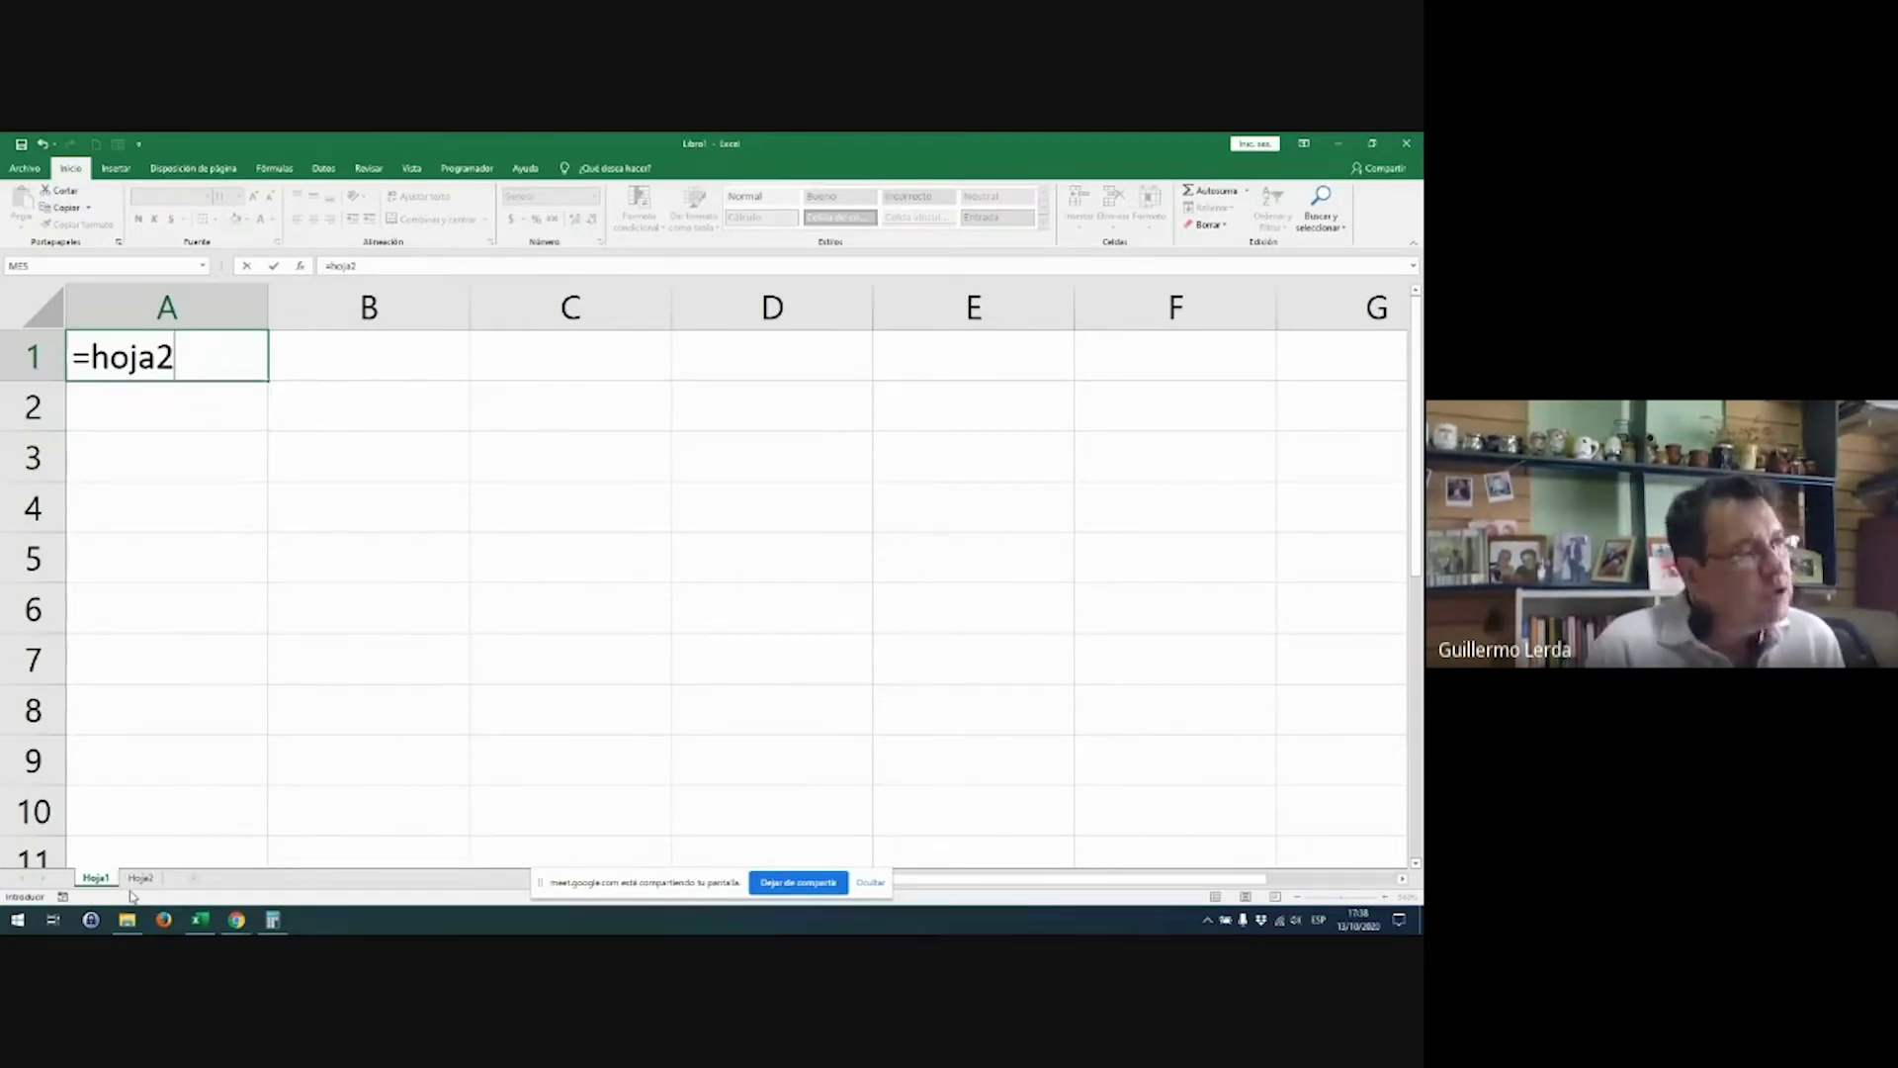
pyautogui.write('!')
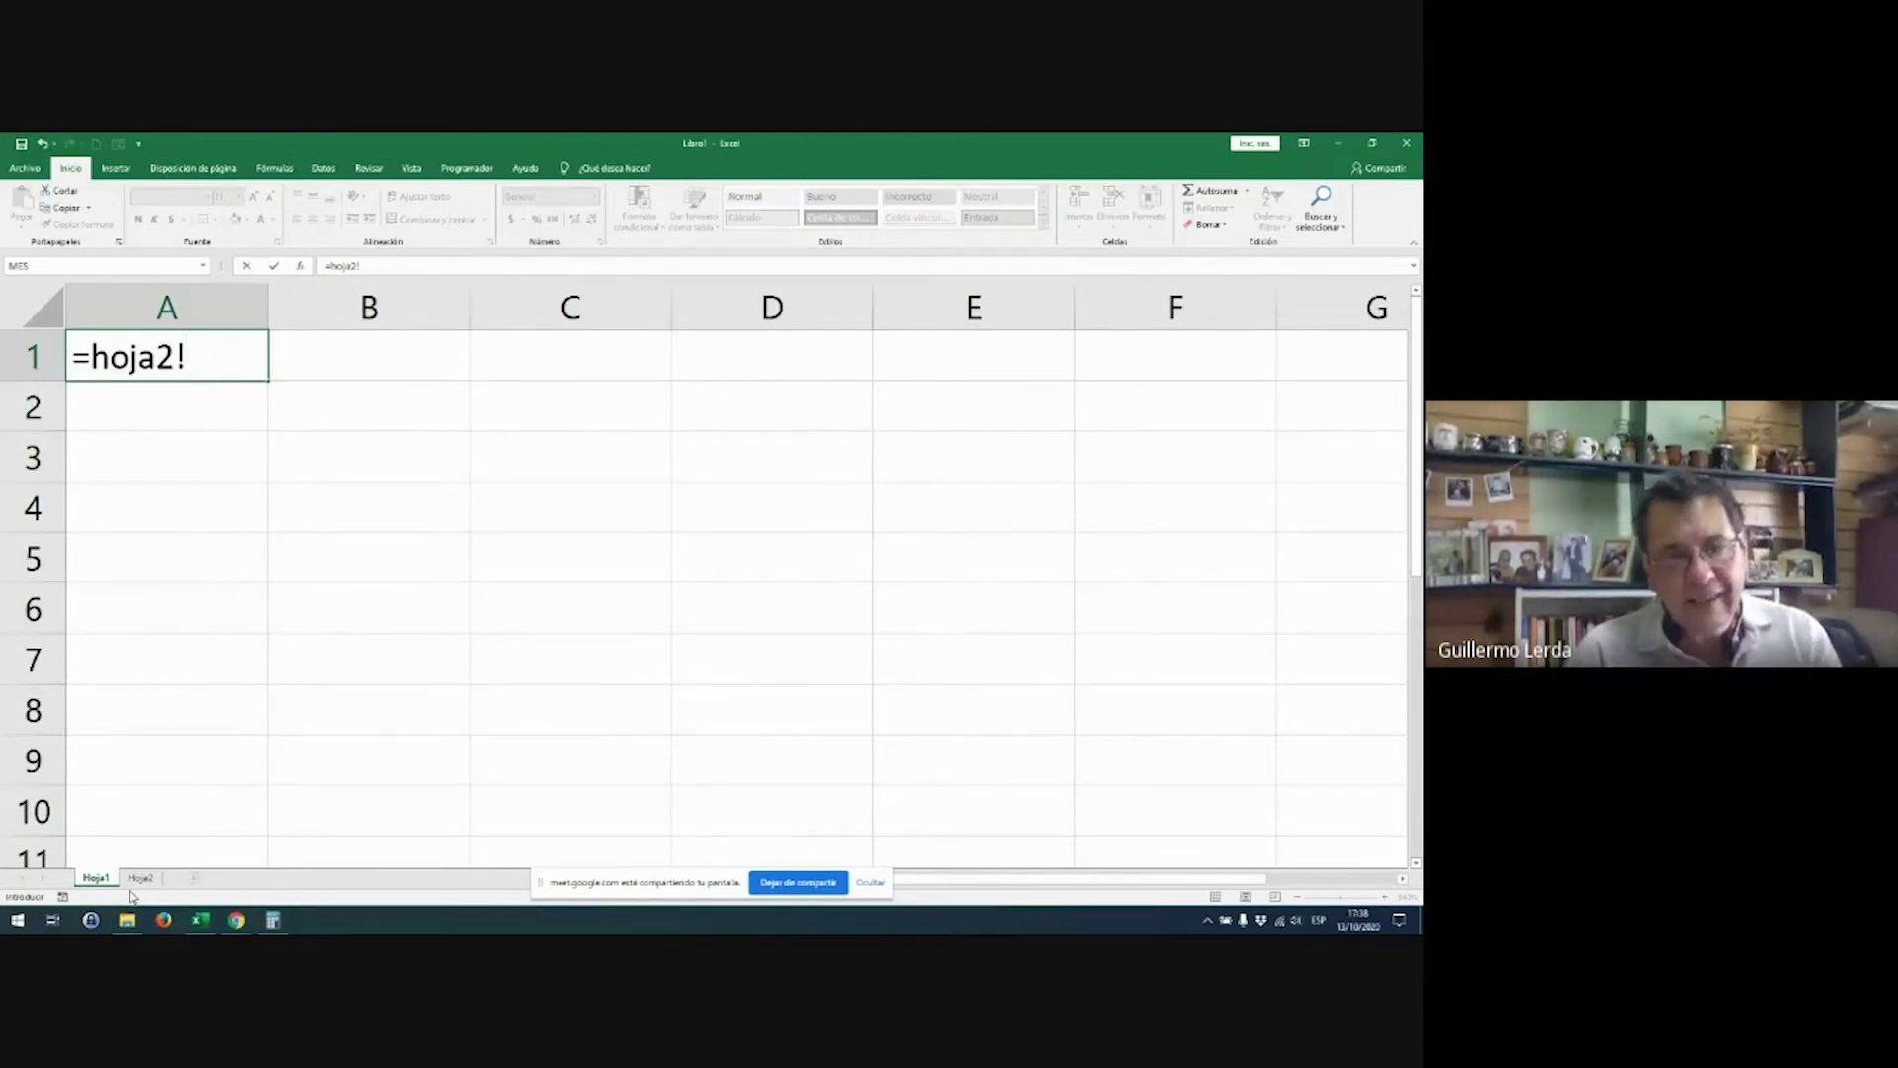
pyautogui.write('a')
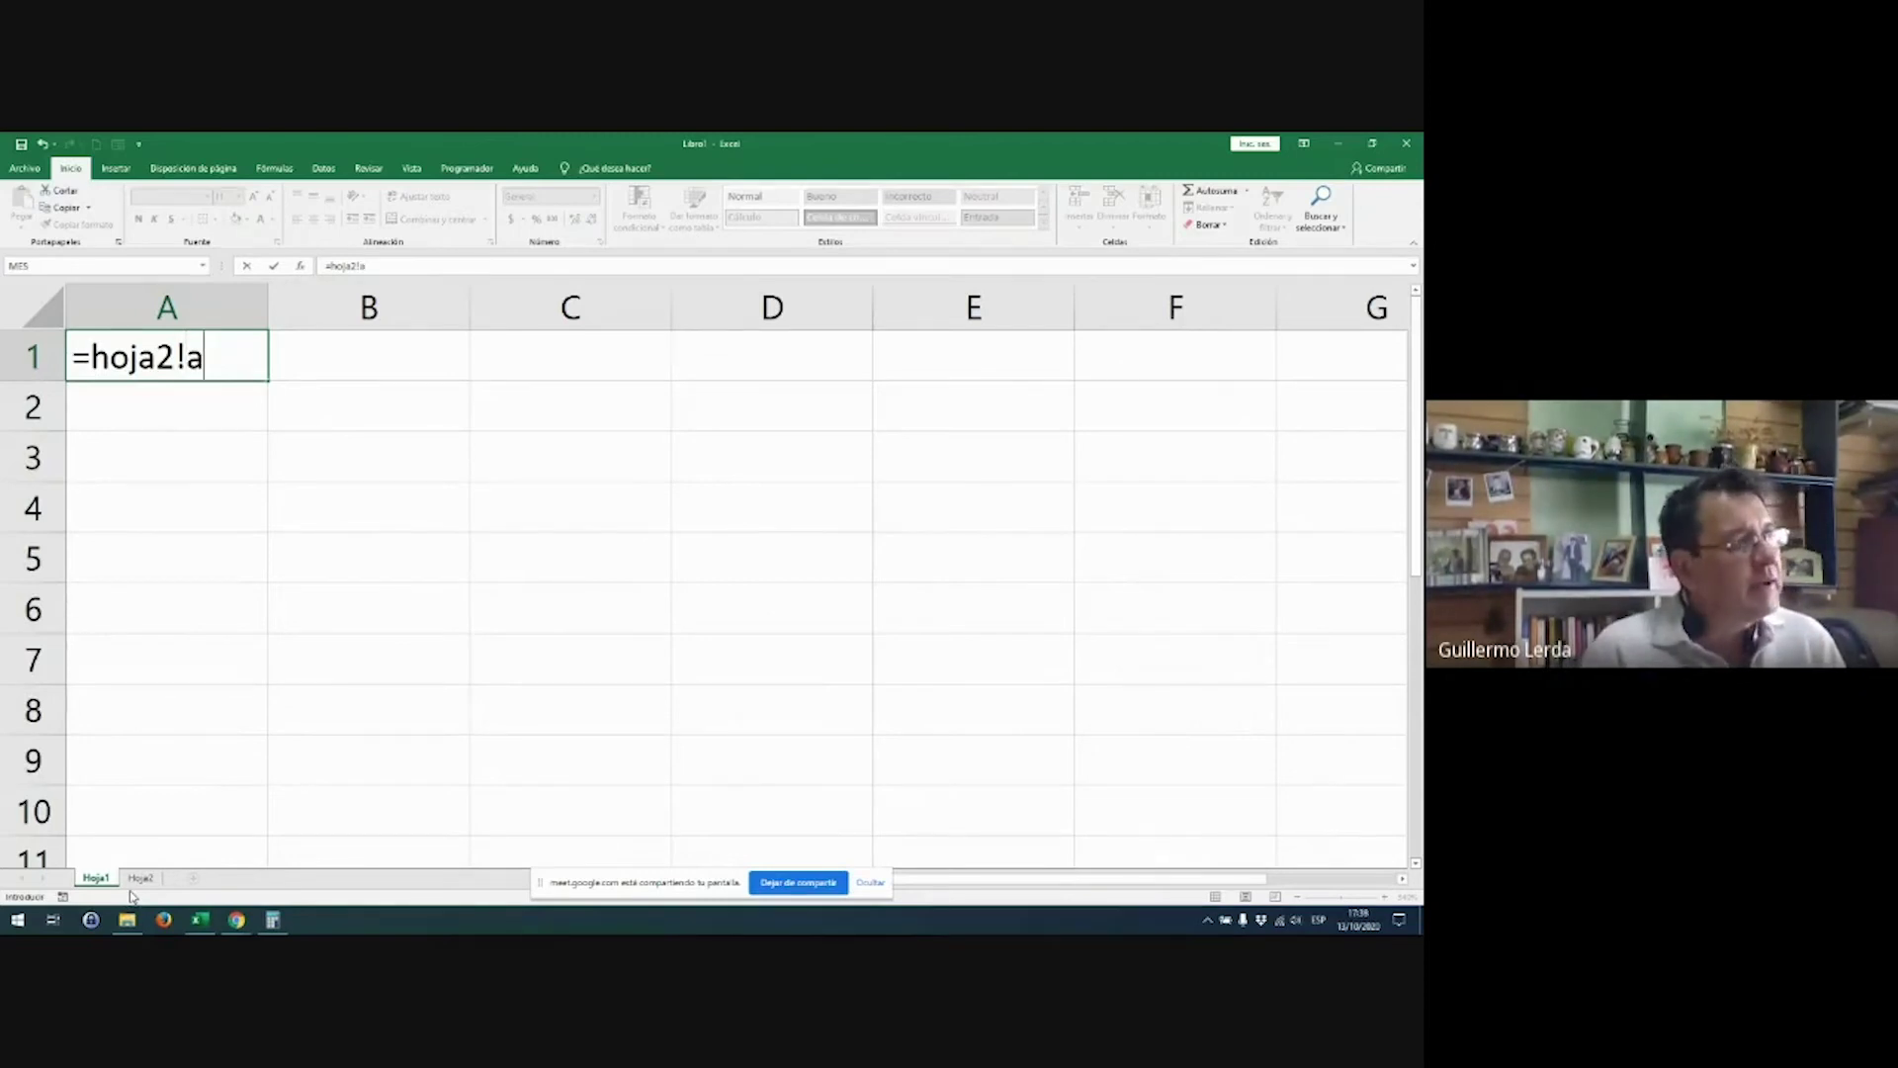
pyautogui.write('1')
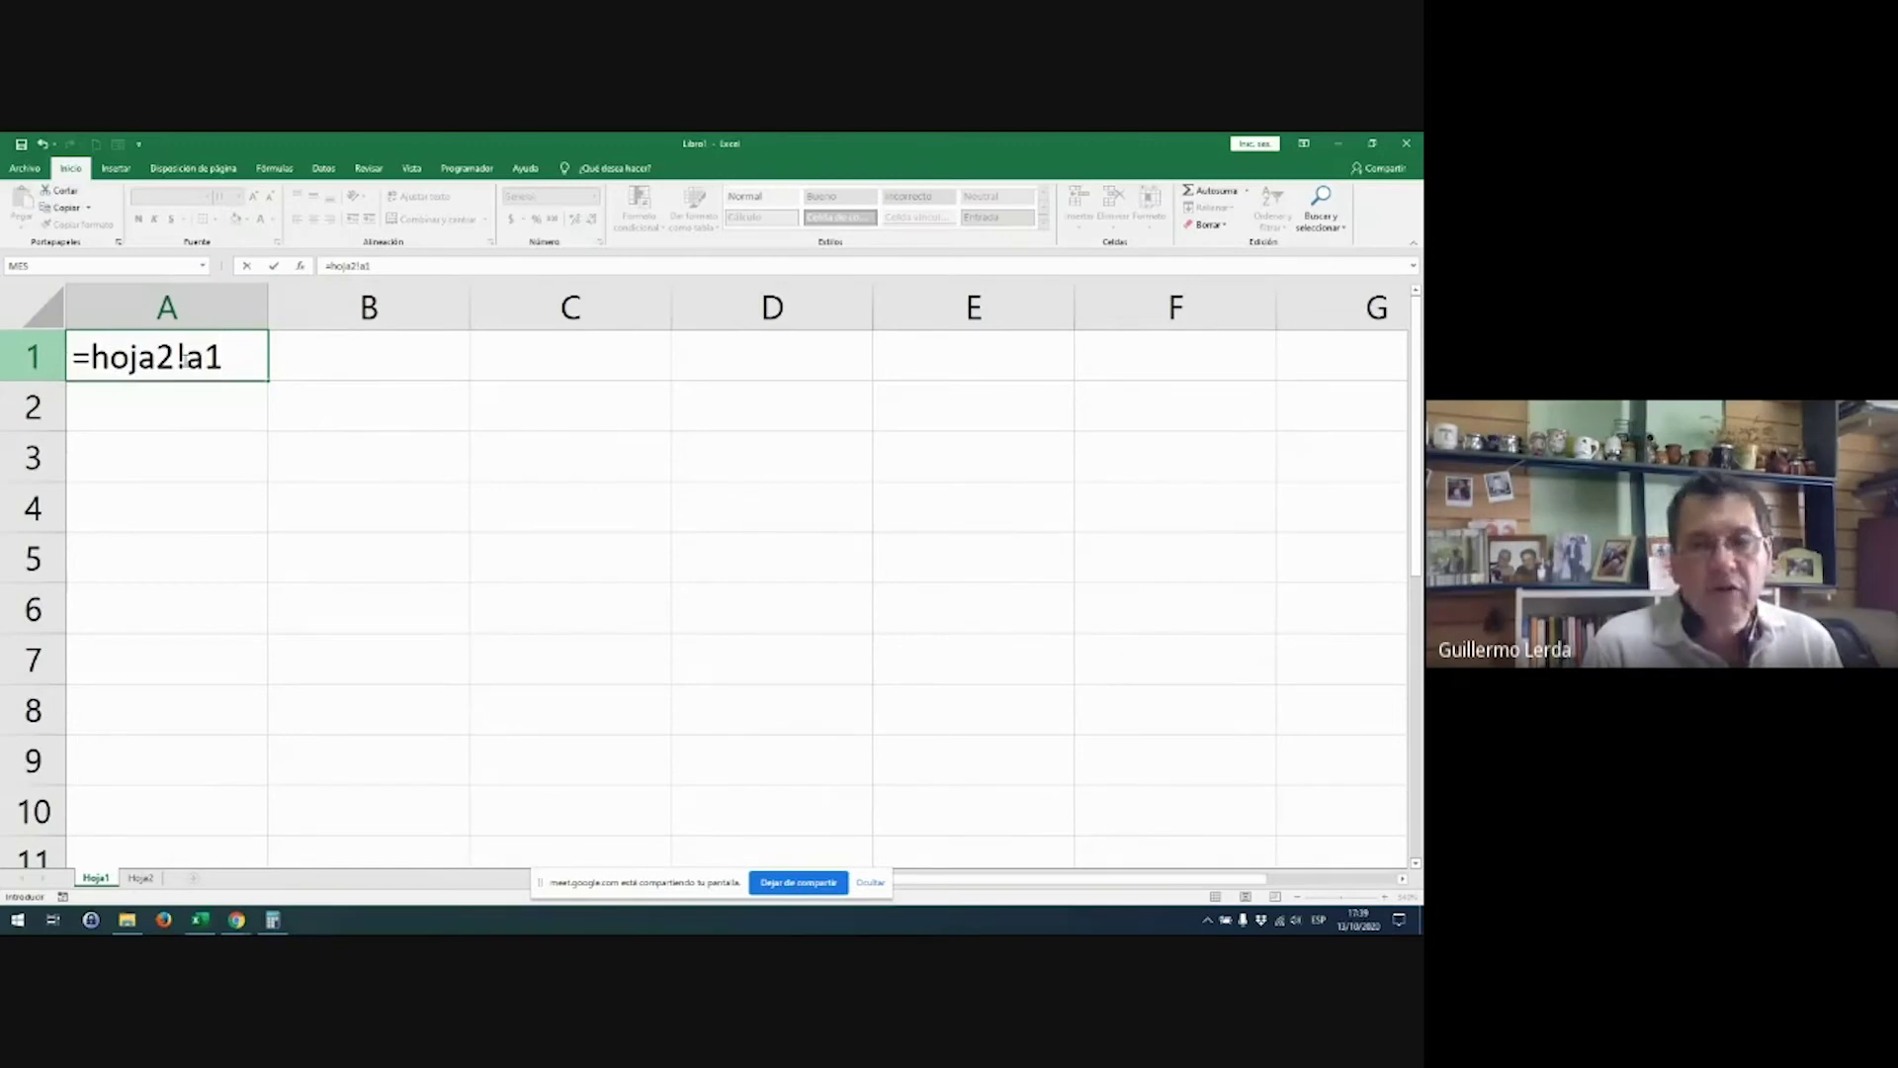
pyautogui.press('Return')
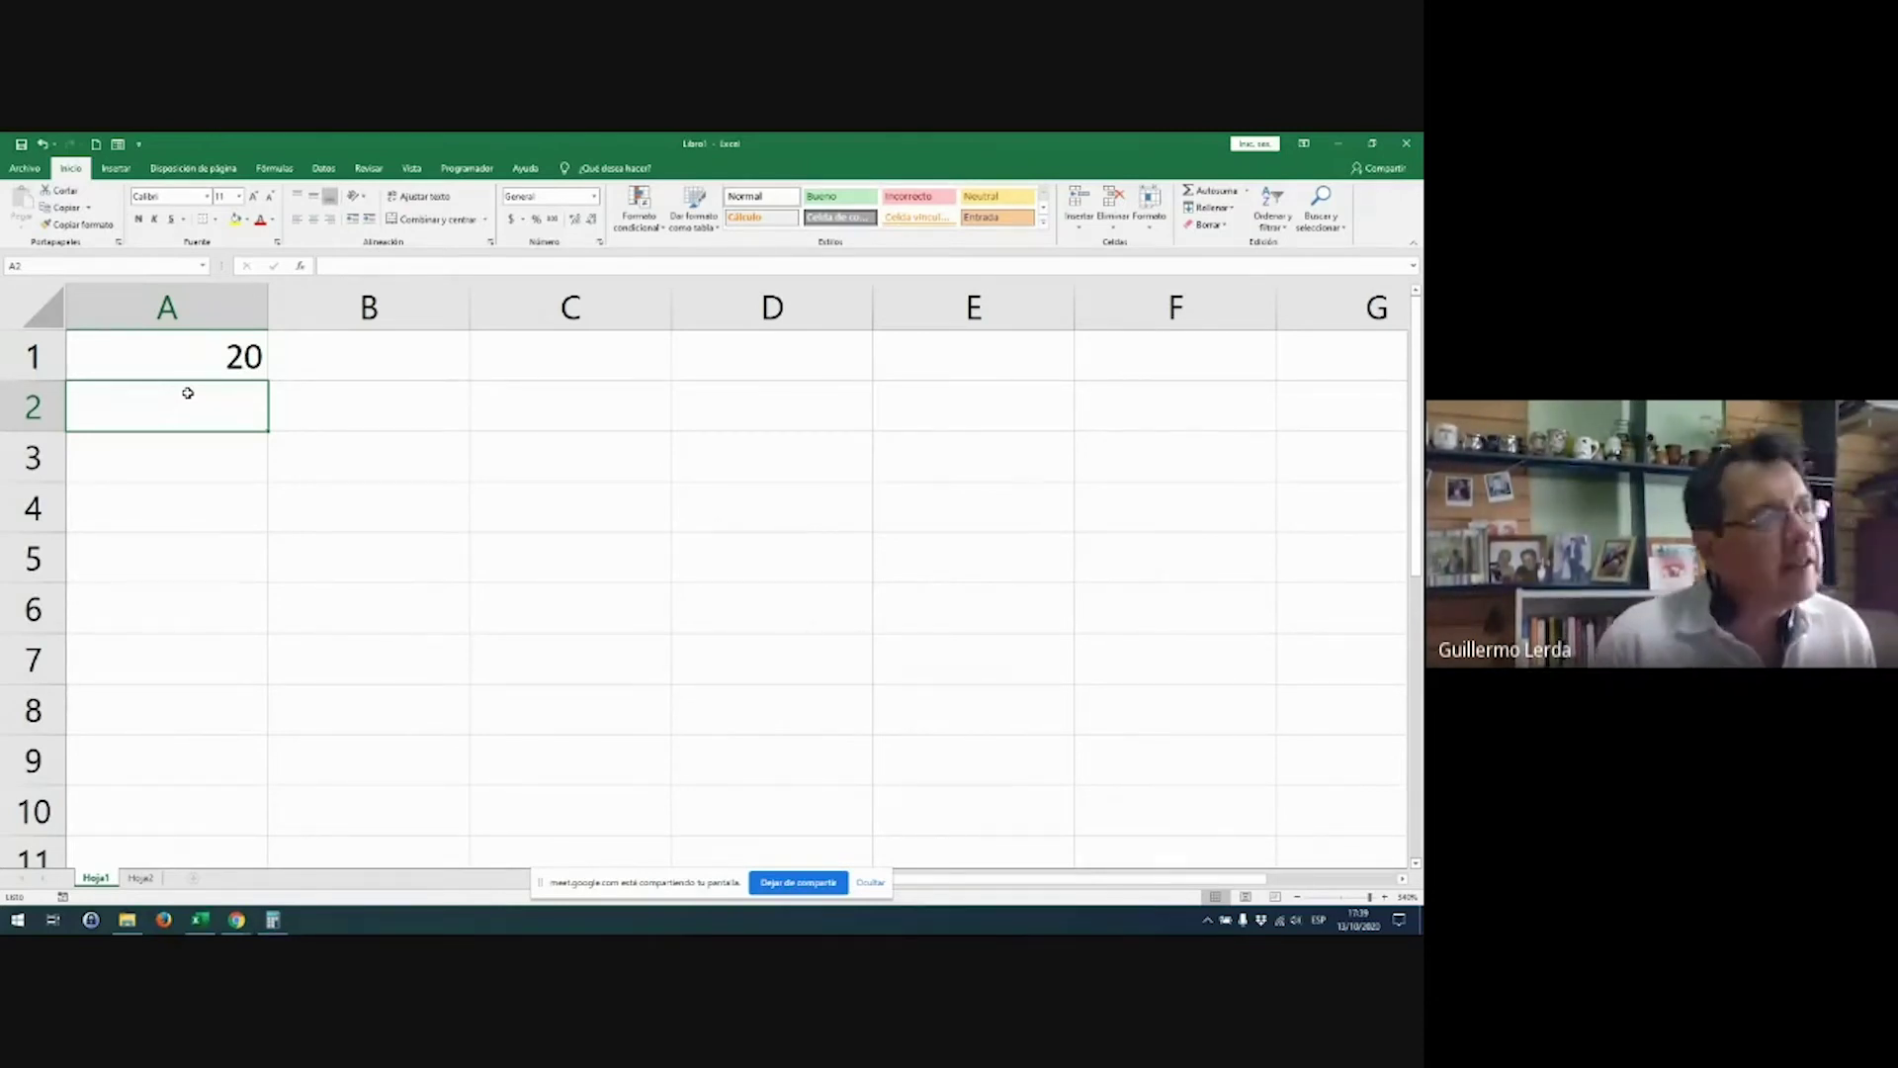
# Step: Inspect the formula stored in cell A1 of Hoja1 without changing it
pyautogui.press('Up')
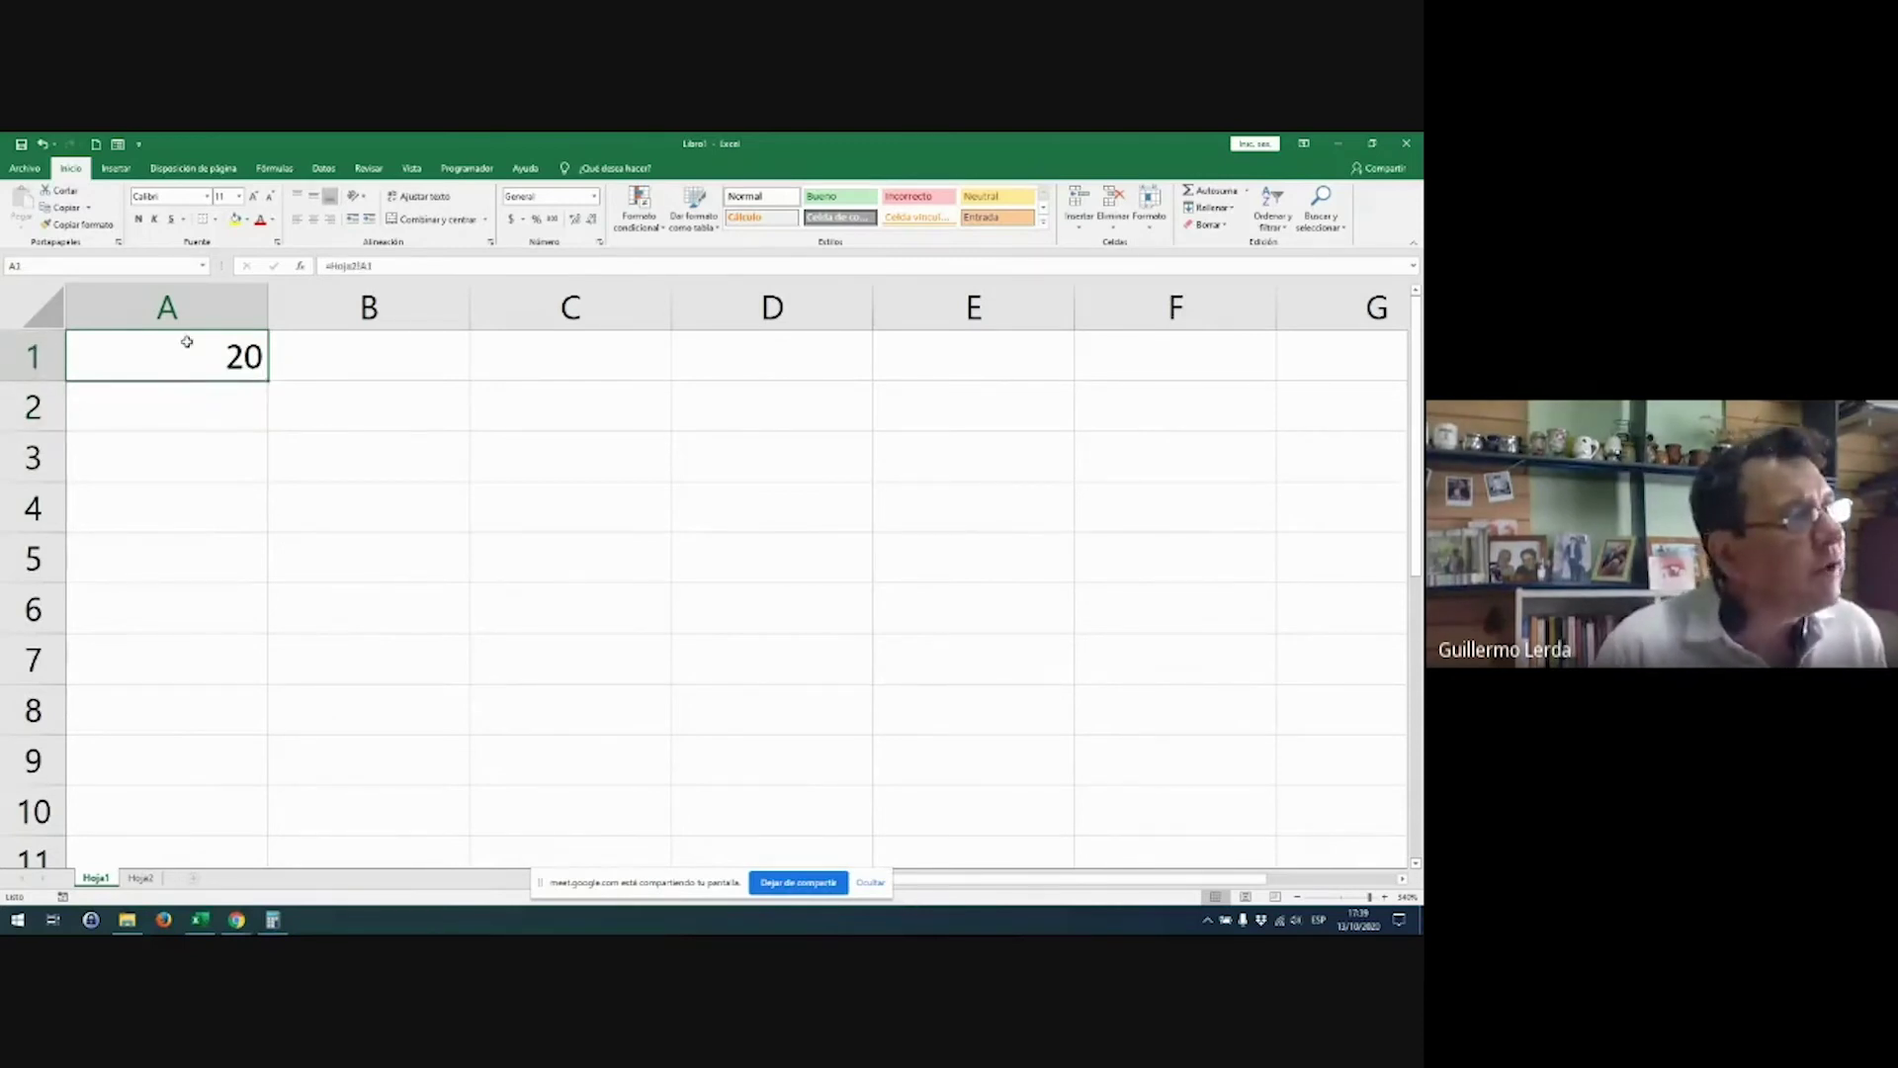
pyautogui.doubleClick(188, 341)
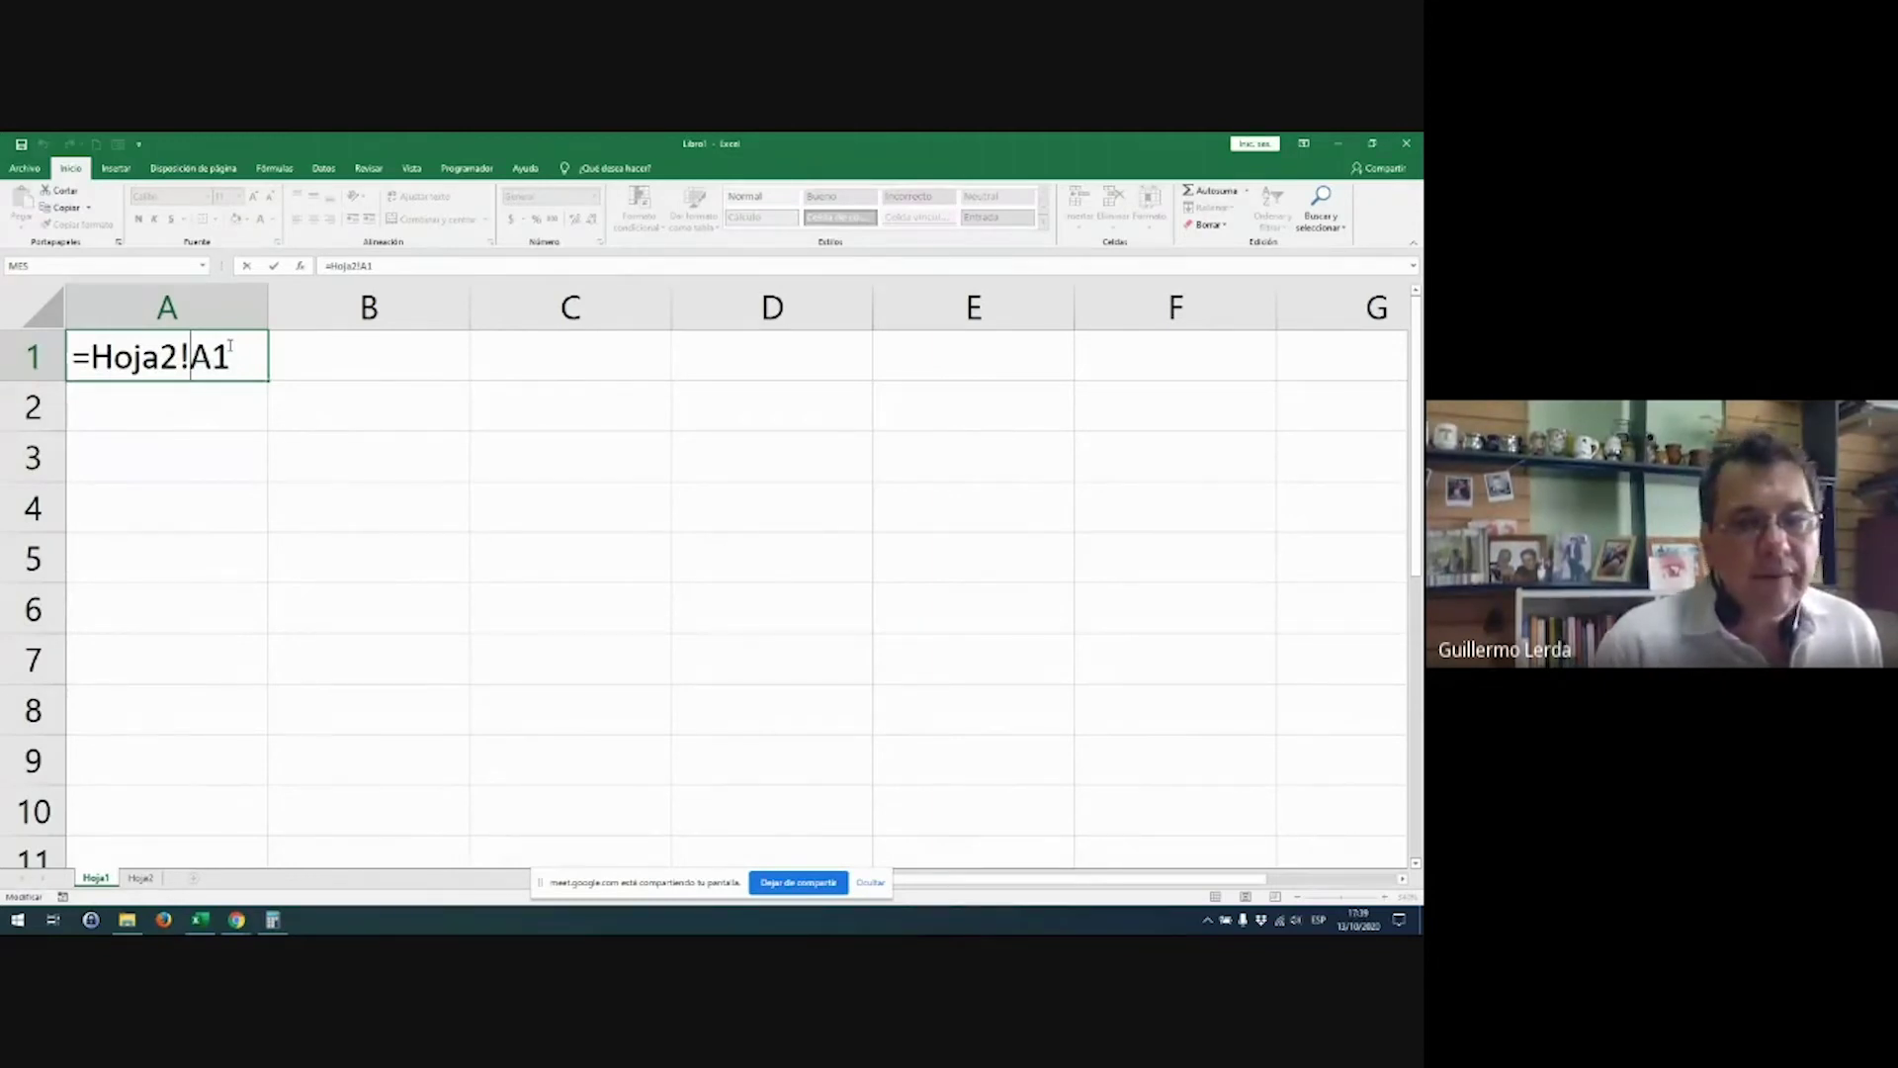
pyautogui.press('Escape')
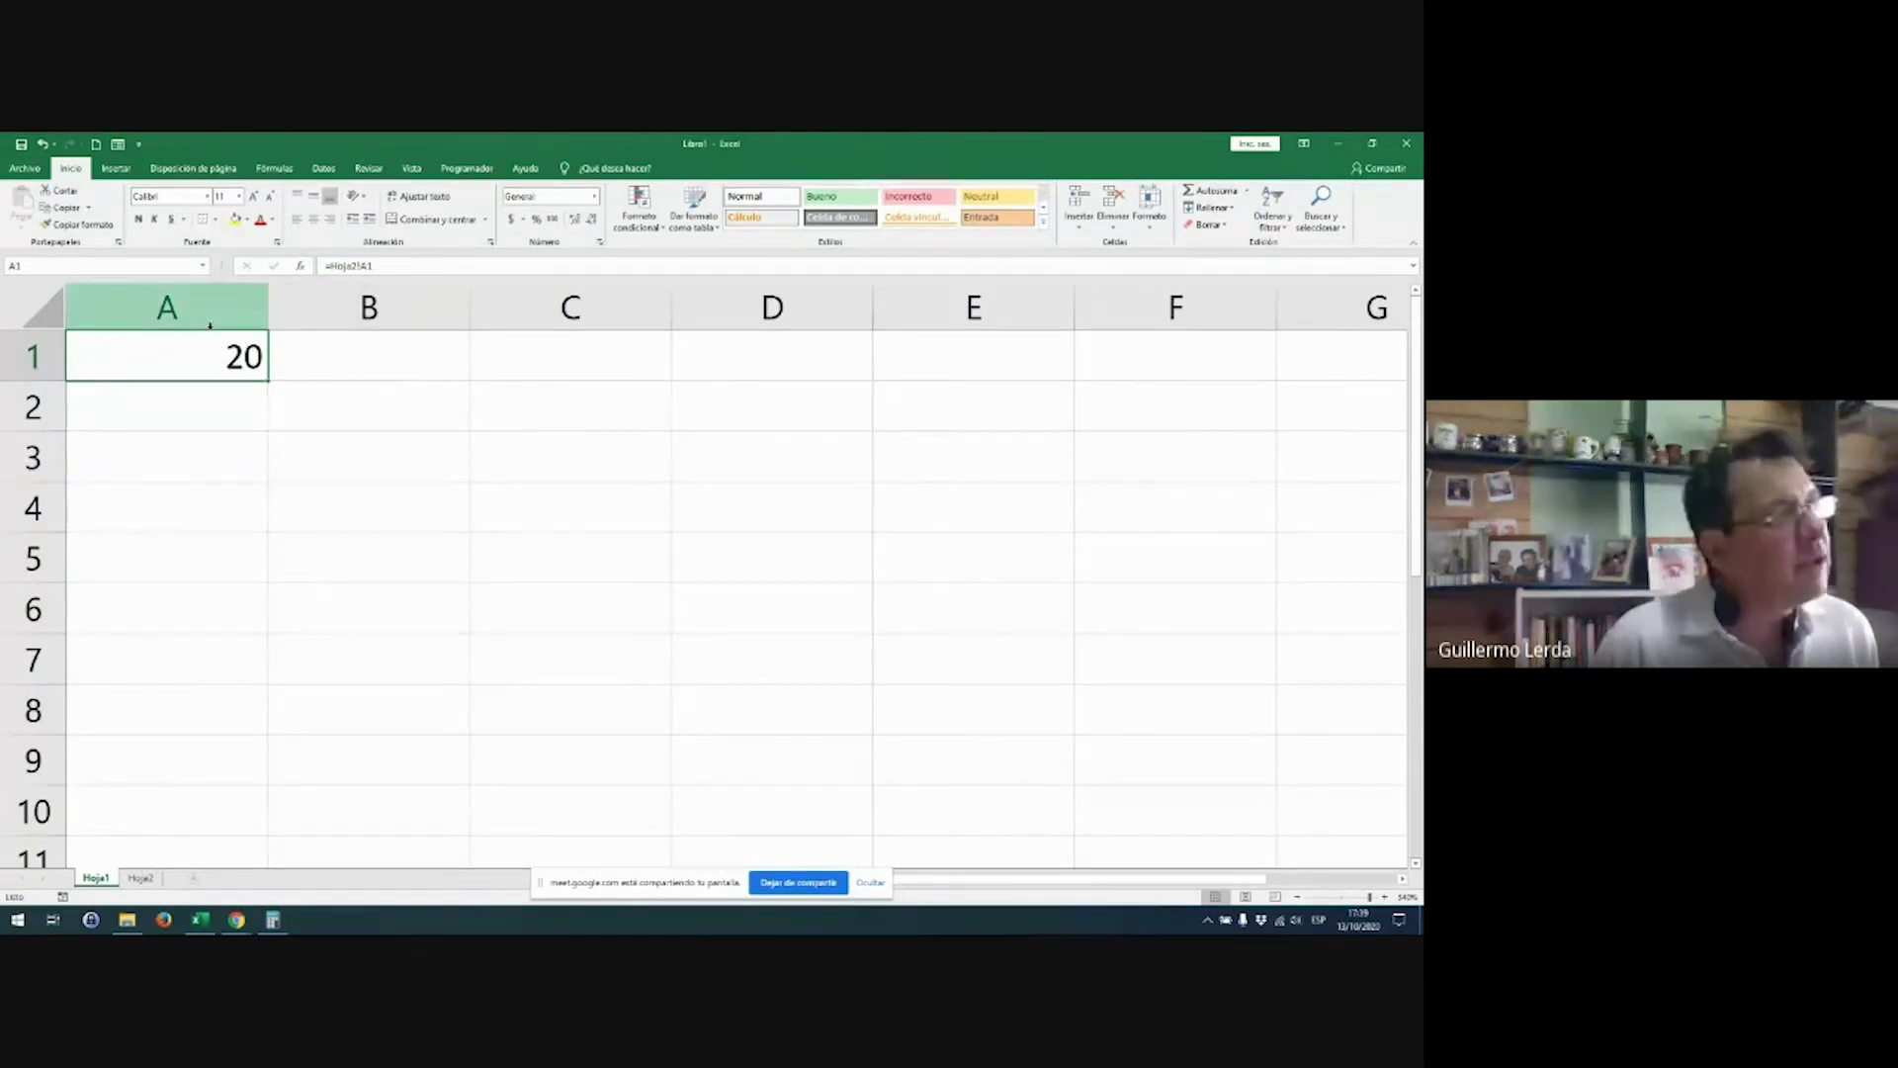
pyautogui.doubleClick(253, 356)
pyautogui.press('Escape')
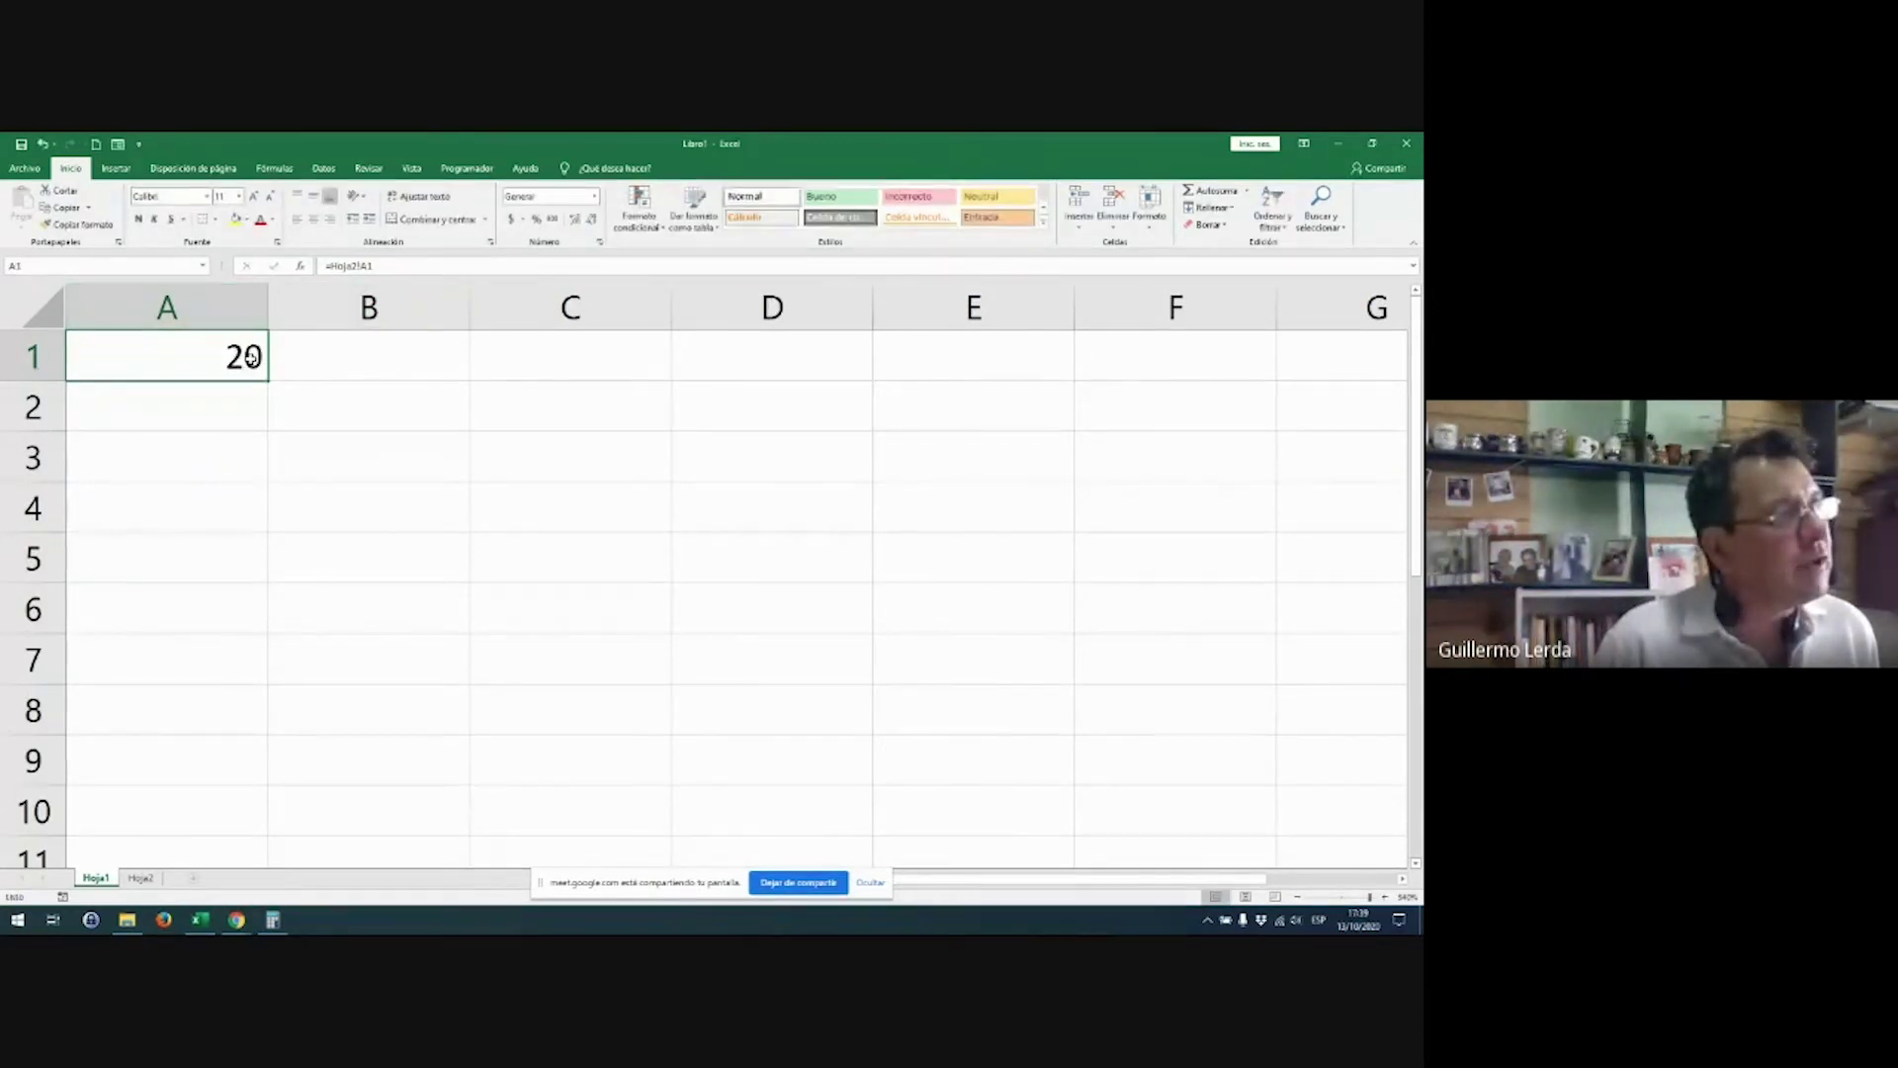
pyautogui.doubleClick(253, 356)
pyautogui.press('Escape')
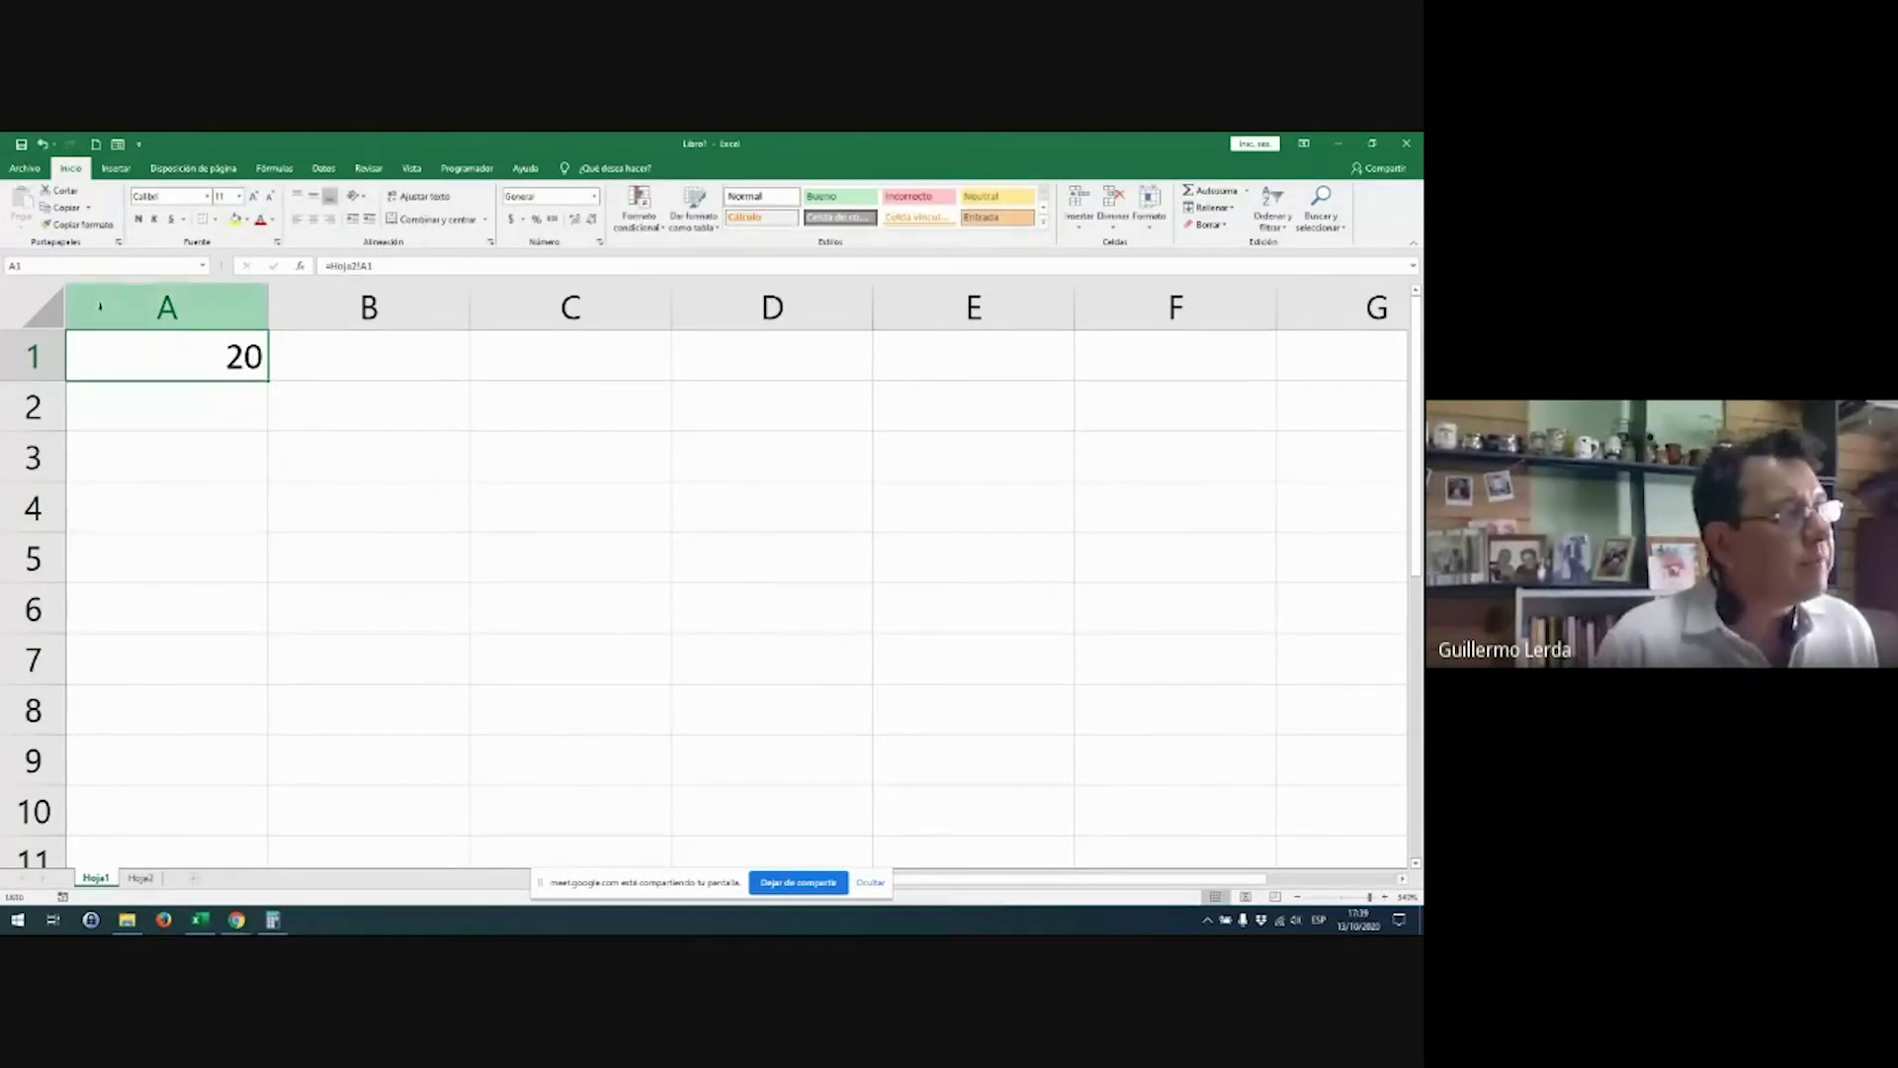
# Step: Clear A1 on Hoja1 and rebuild the formula =Hoja2!A1 by picking the source cell on the Hoja2 sheet
pyautogui.press('Delete')
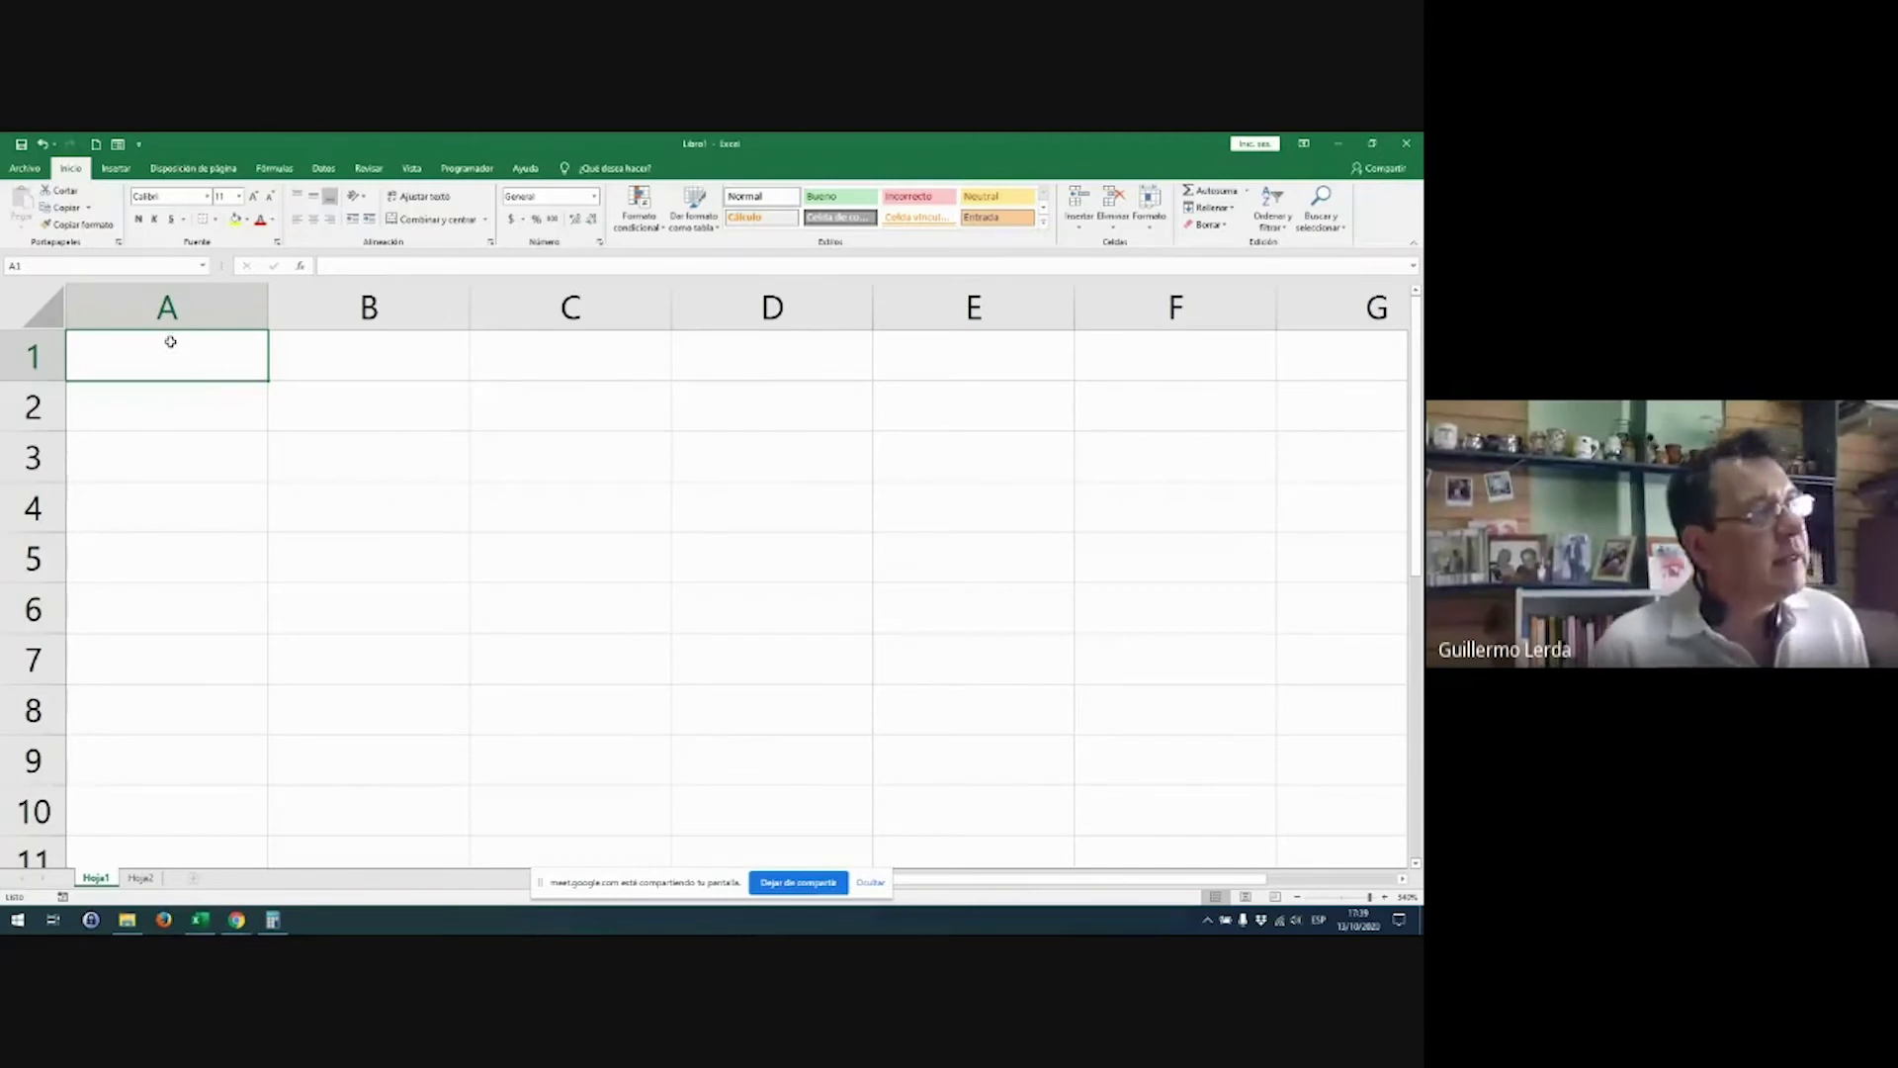
pyautogui.doubleClick(171, 342)
pyautogui.press('Escape')
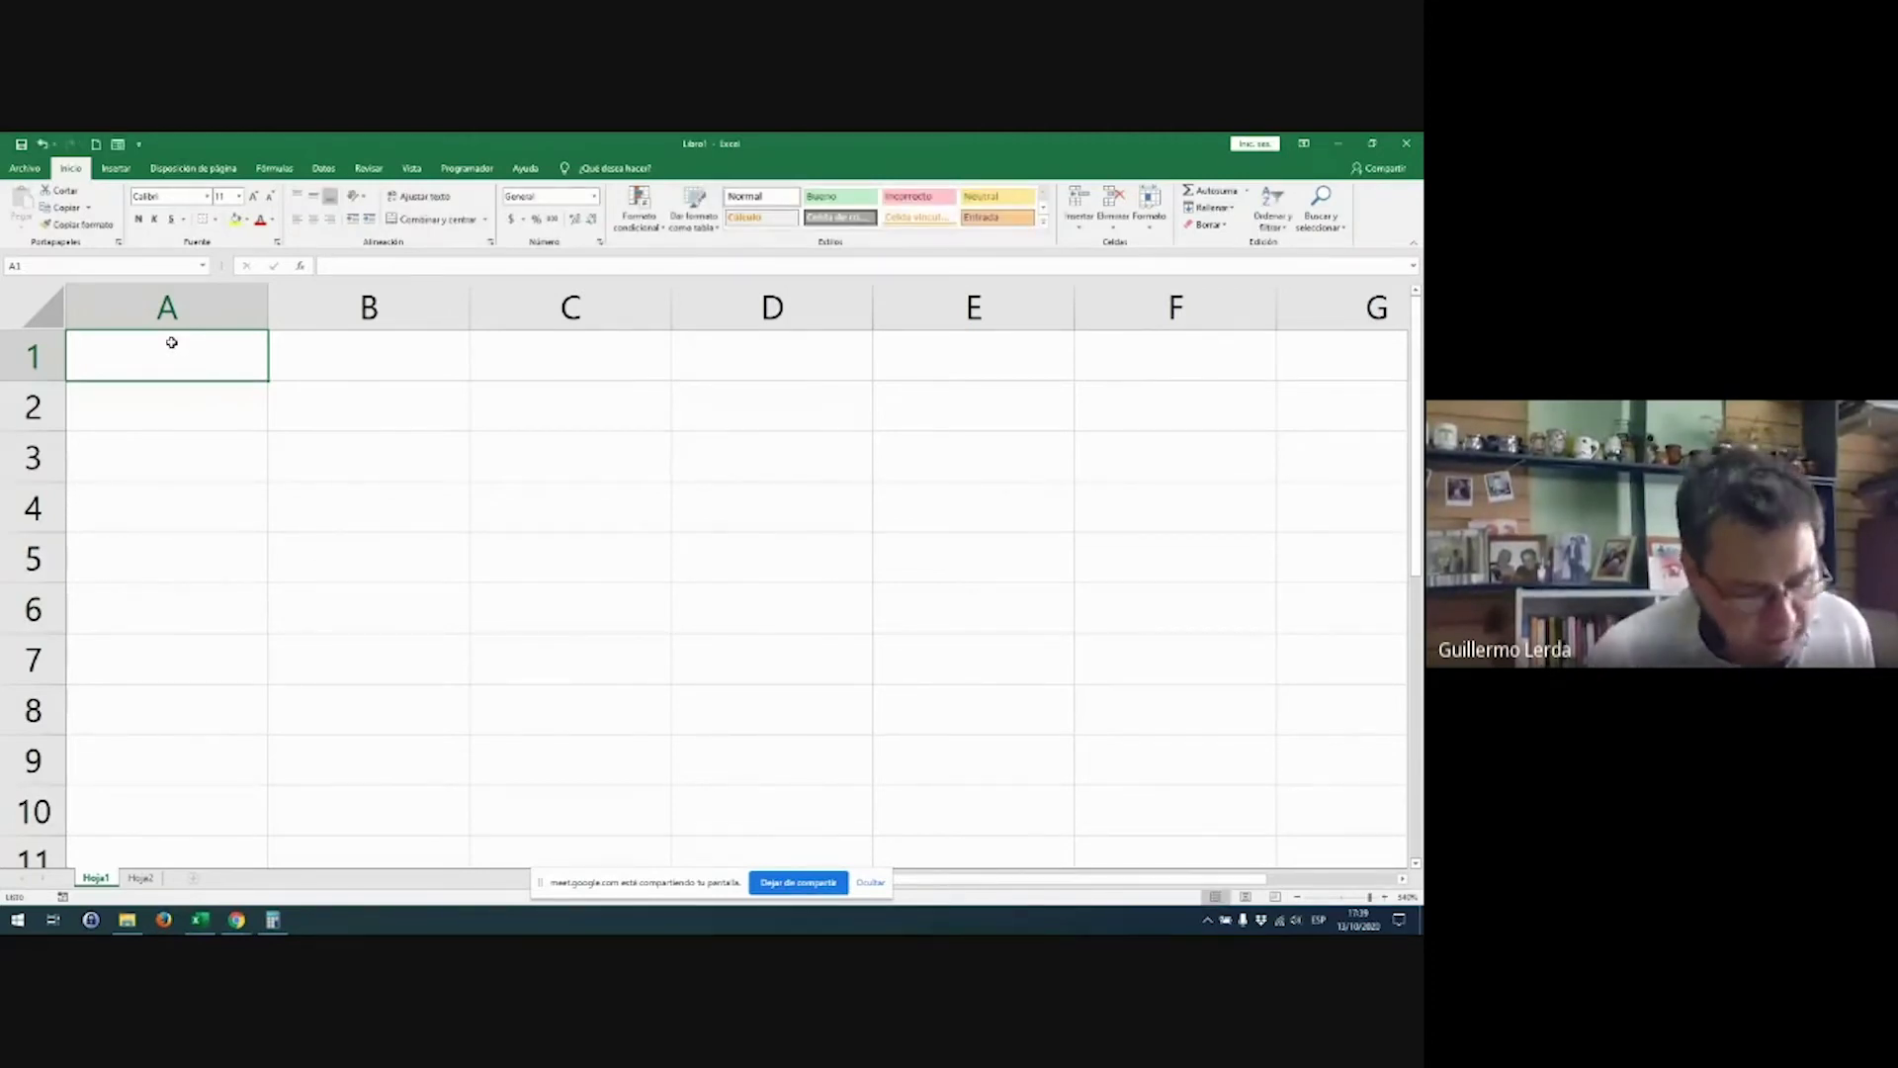
pyautogui.write('?')
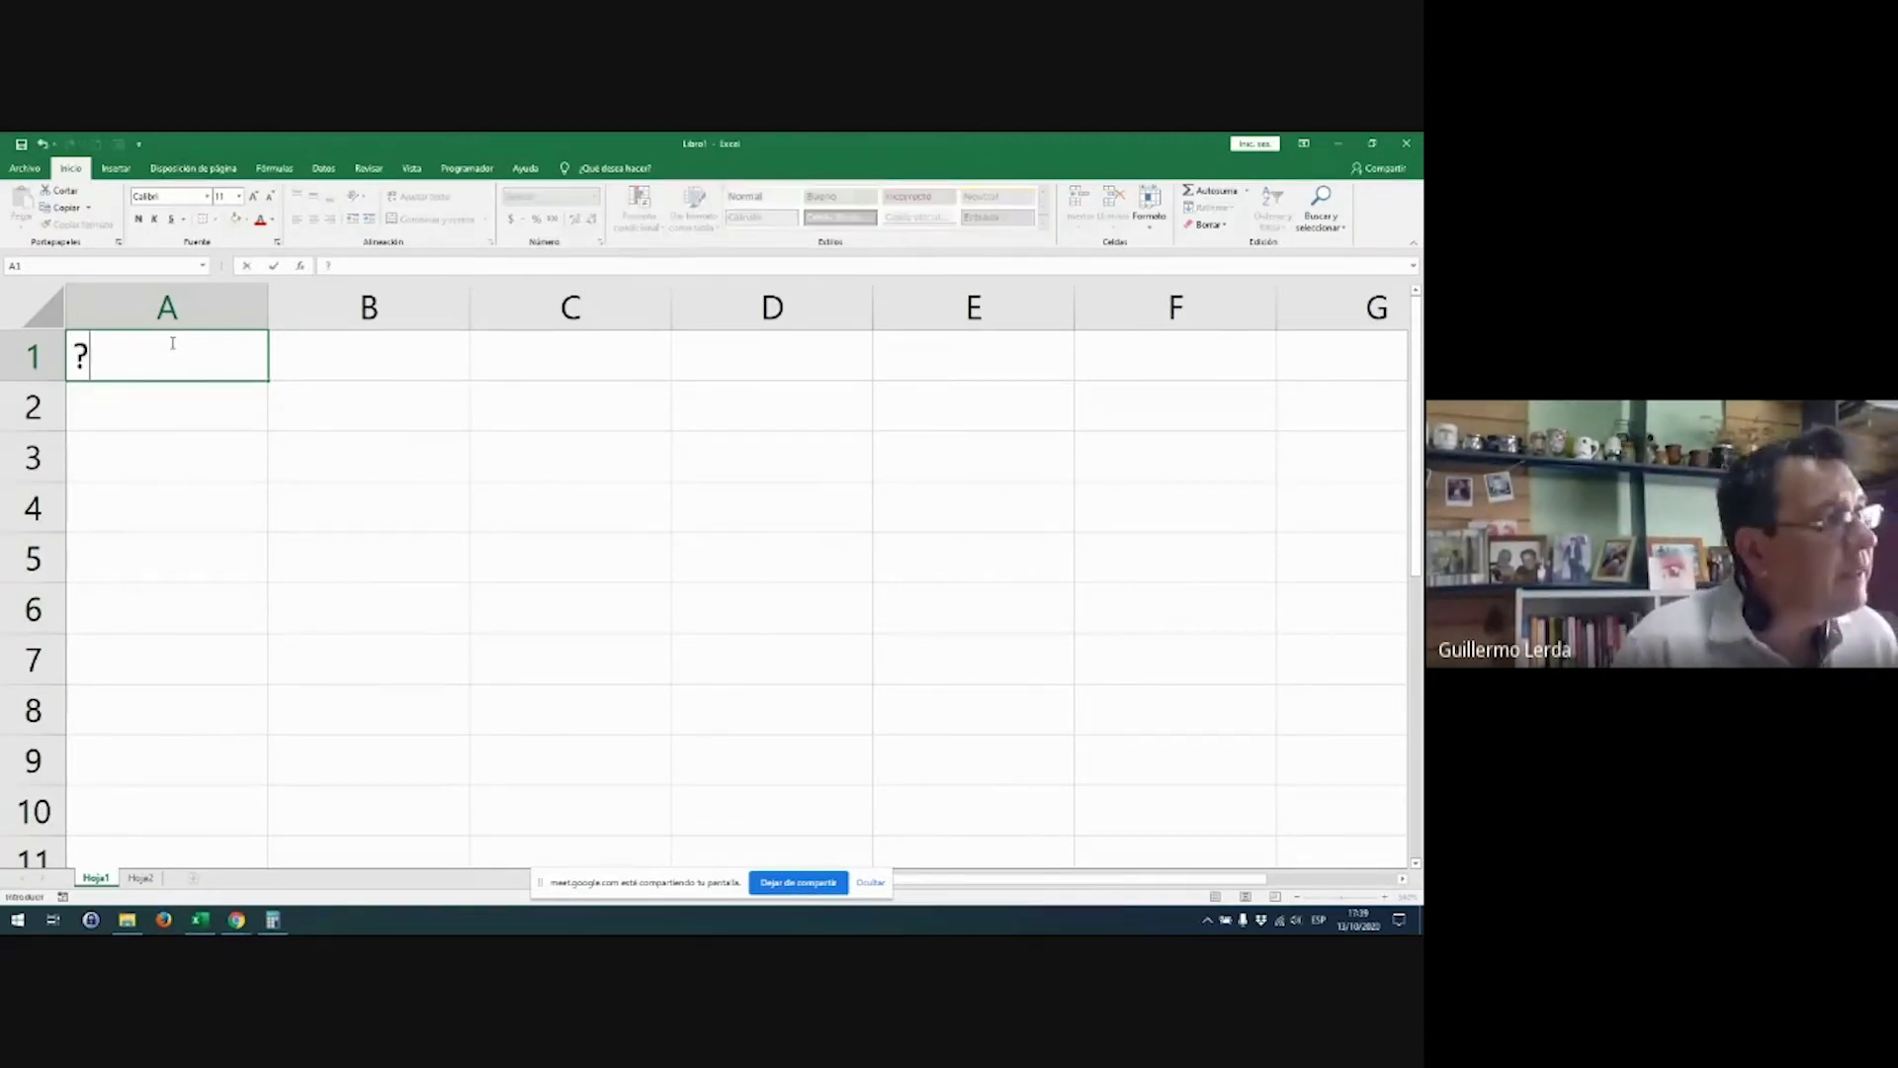
pyautogui.press('Escape')
pyautogui.write('=')
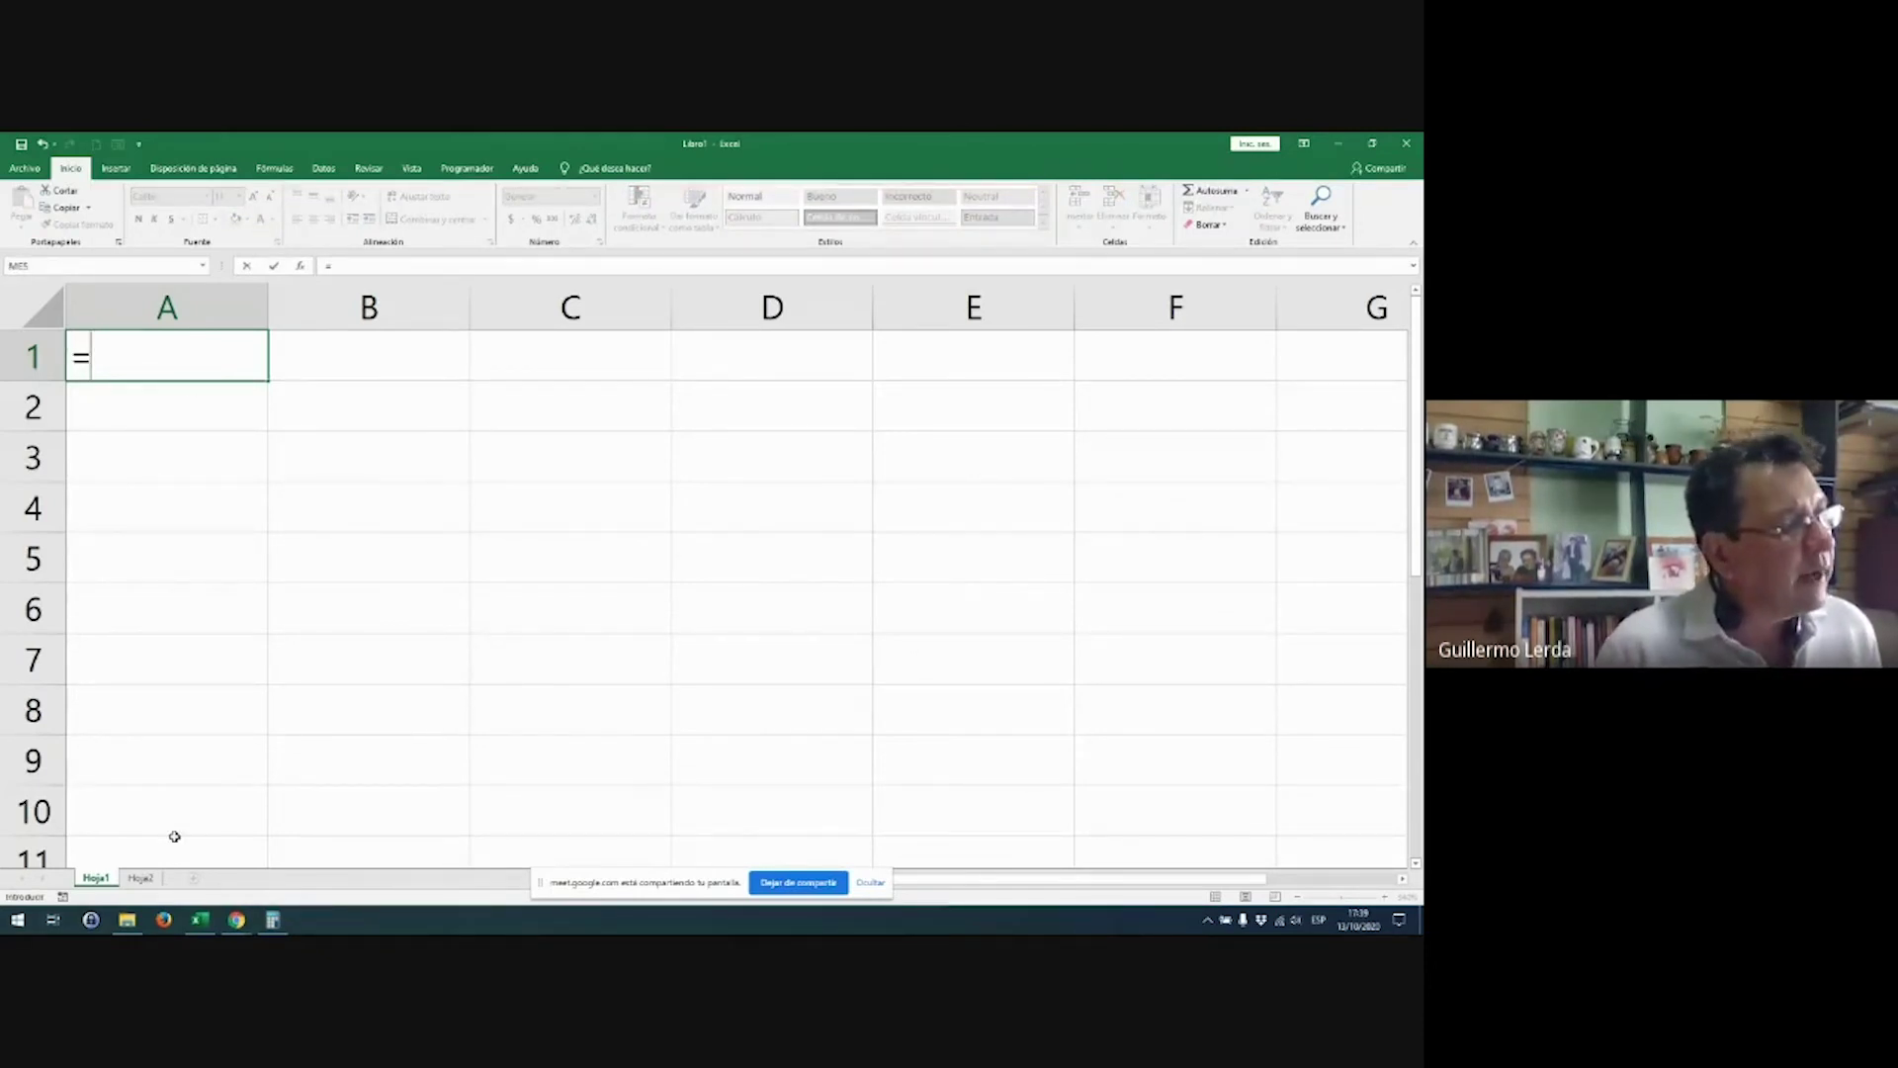
pyautogui.click(141, 877)
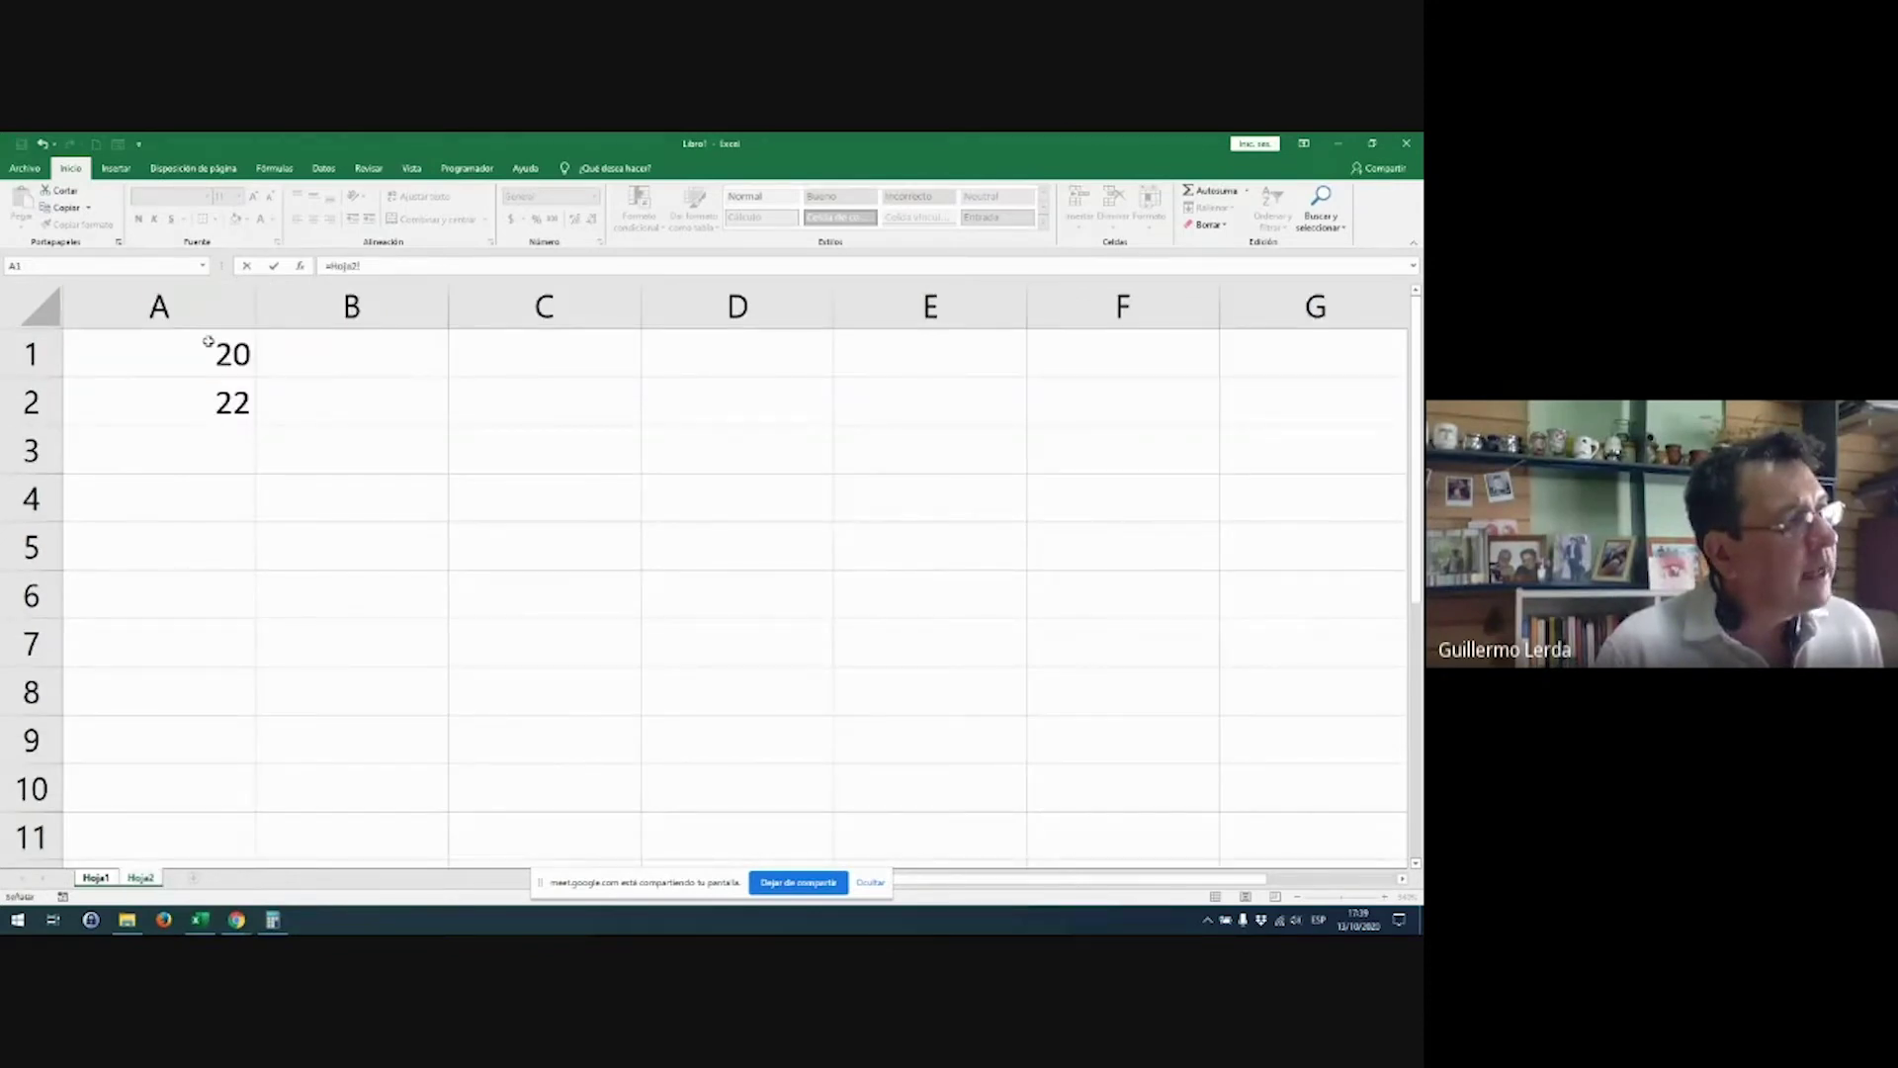
pyautogui.click(168, 351)
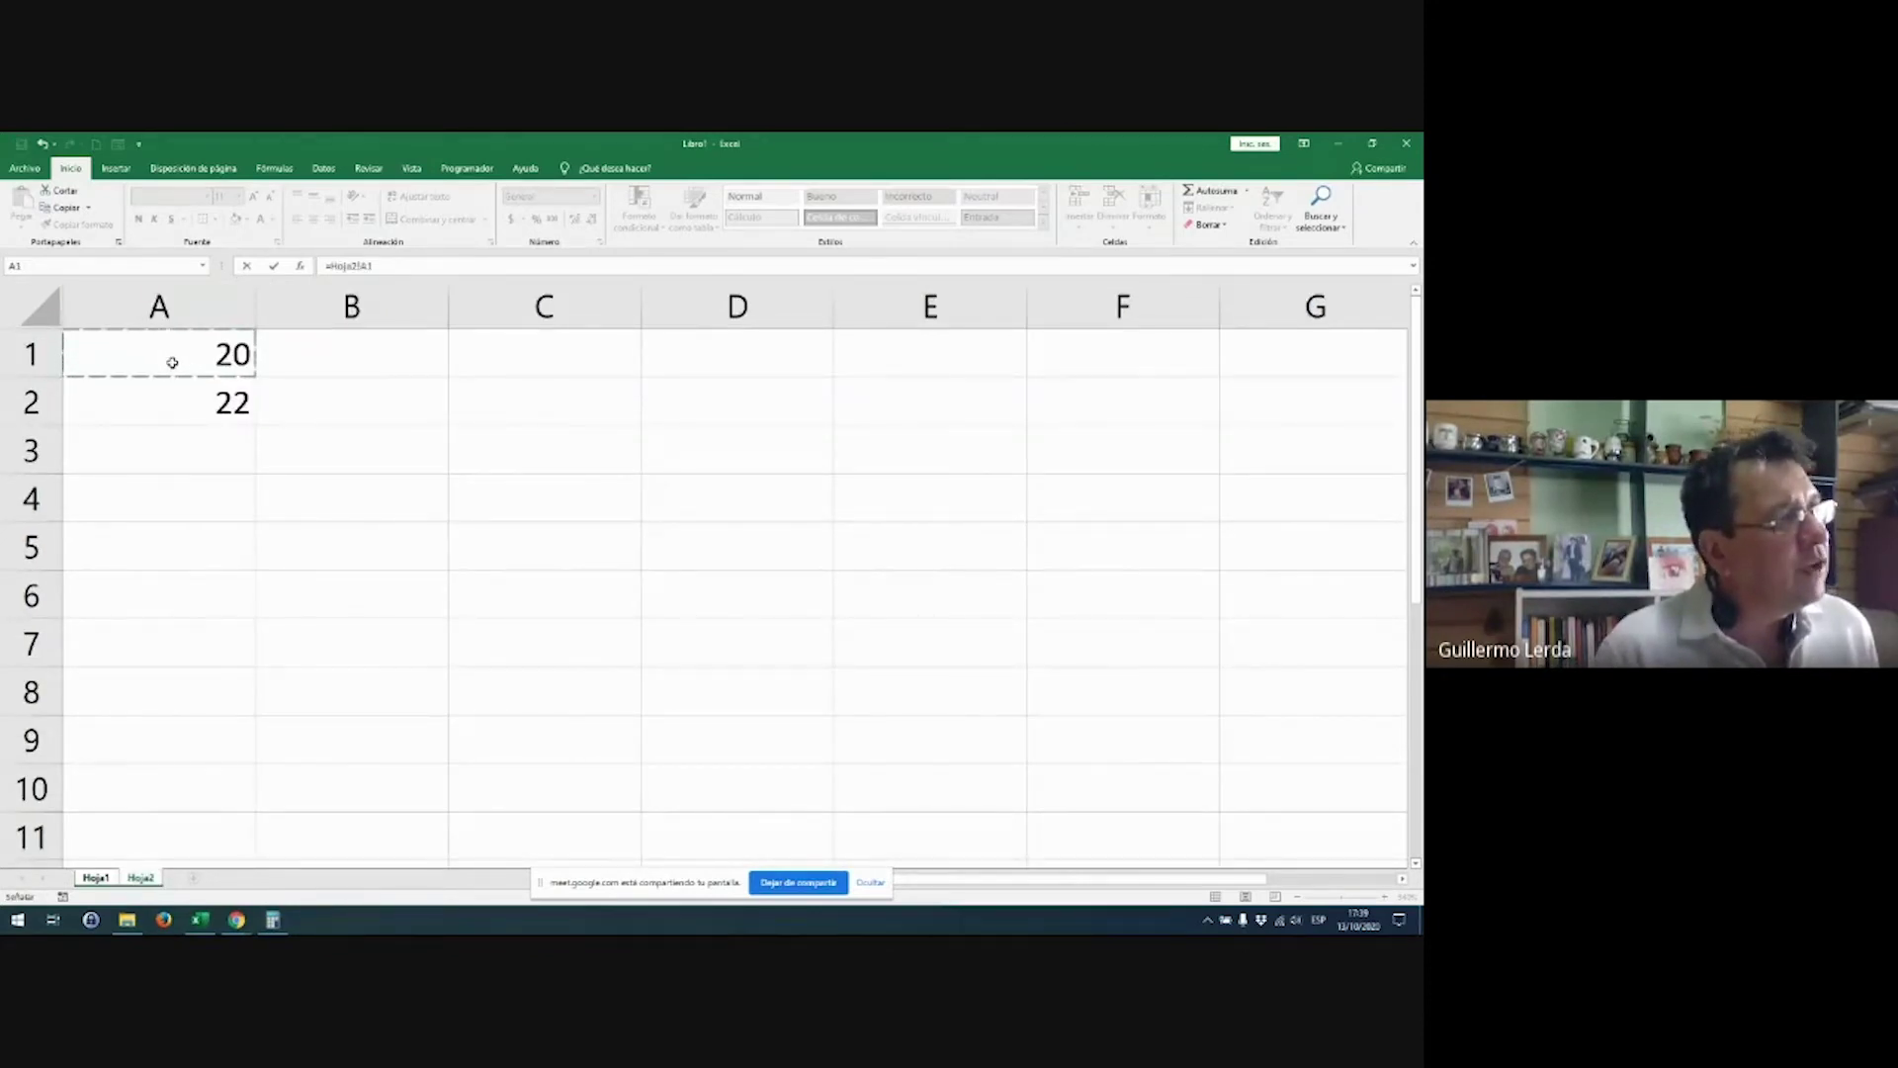
pyautogui.press('Return')
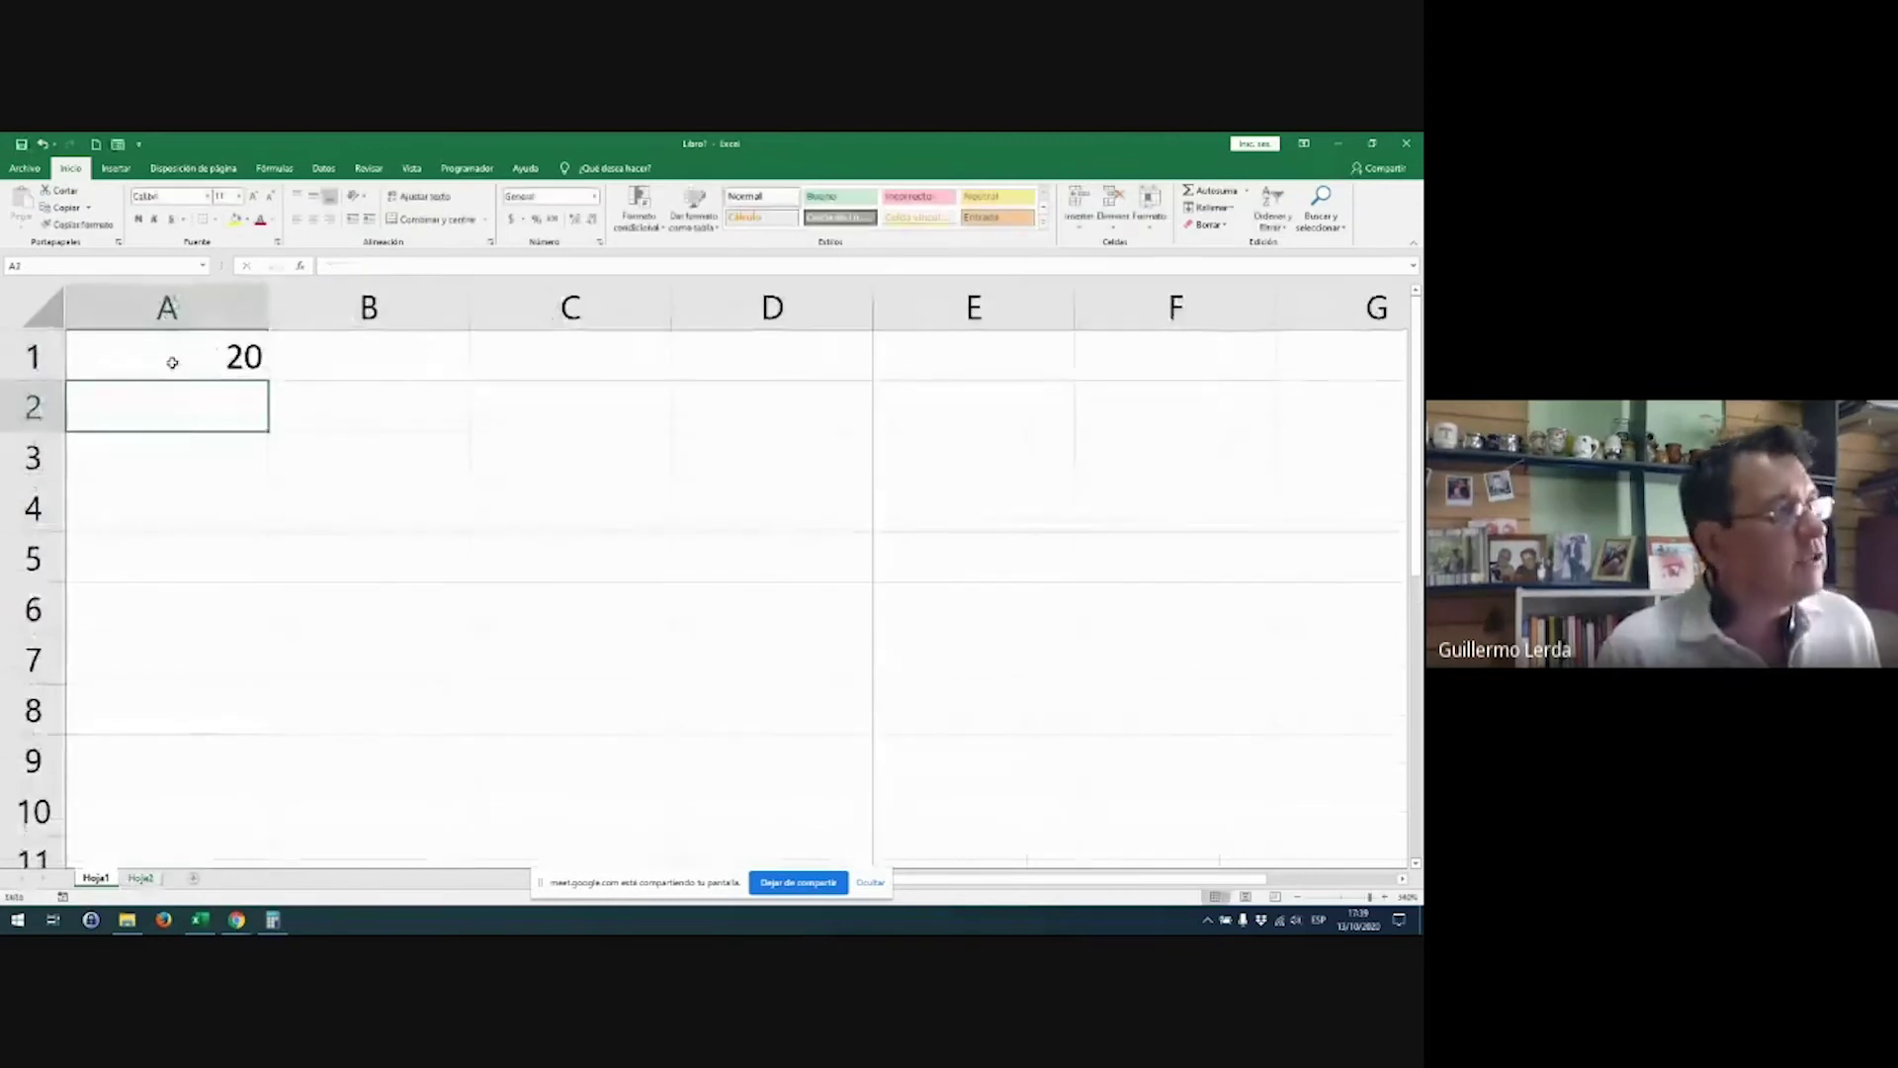
# Step: Review the sheet and cell parts of the rebuilt reference in Hoja1's A1, leaving that cell selected
pyautogui.doubleClick(172, 362)
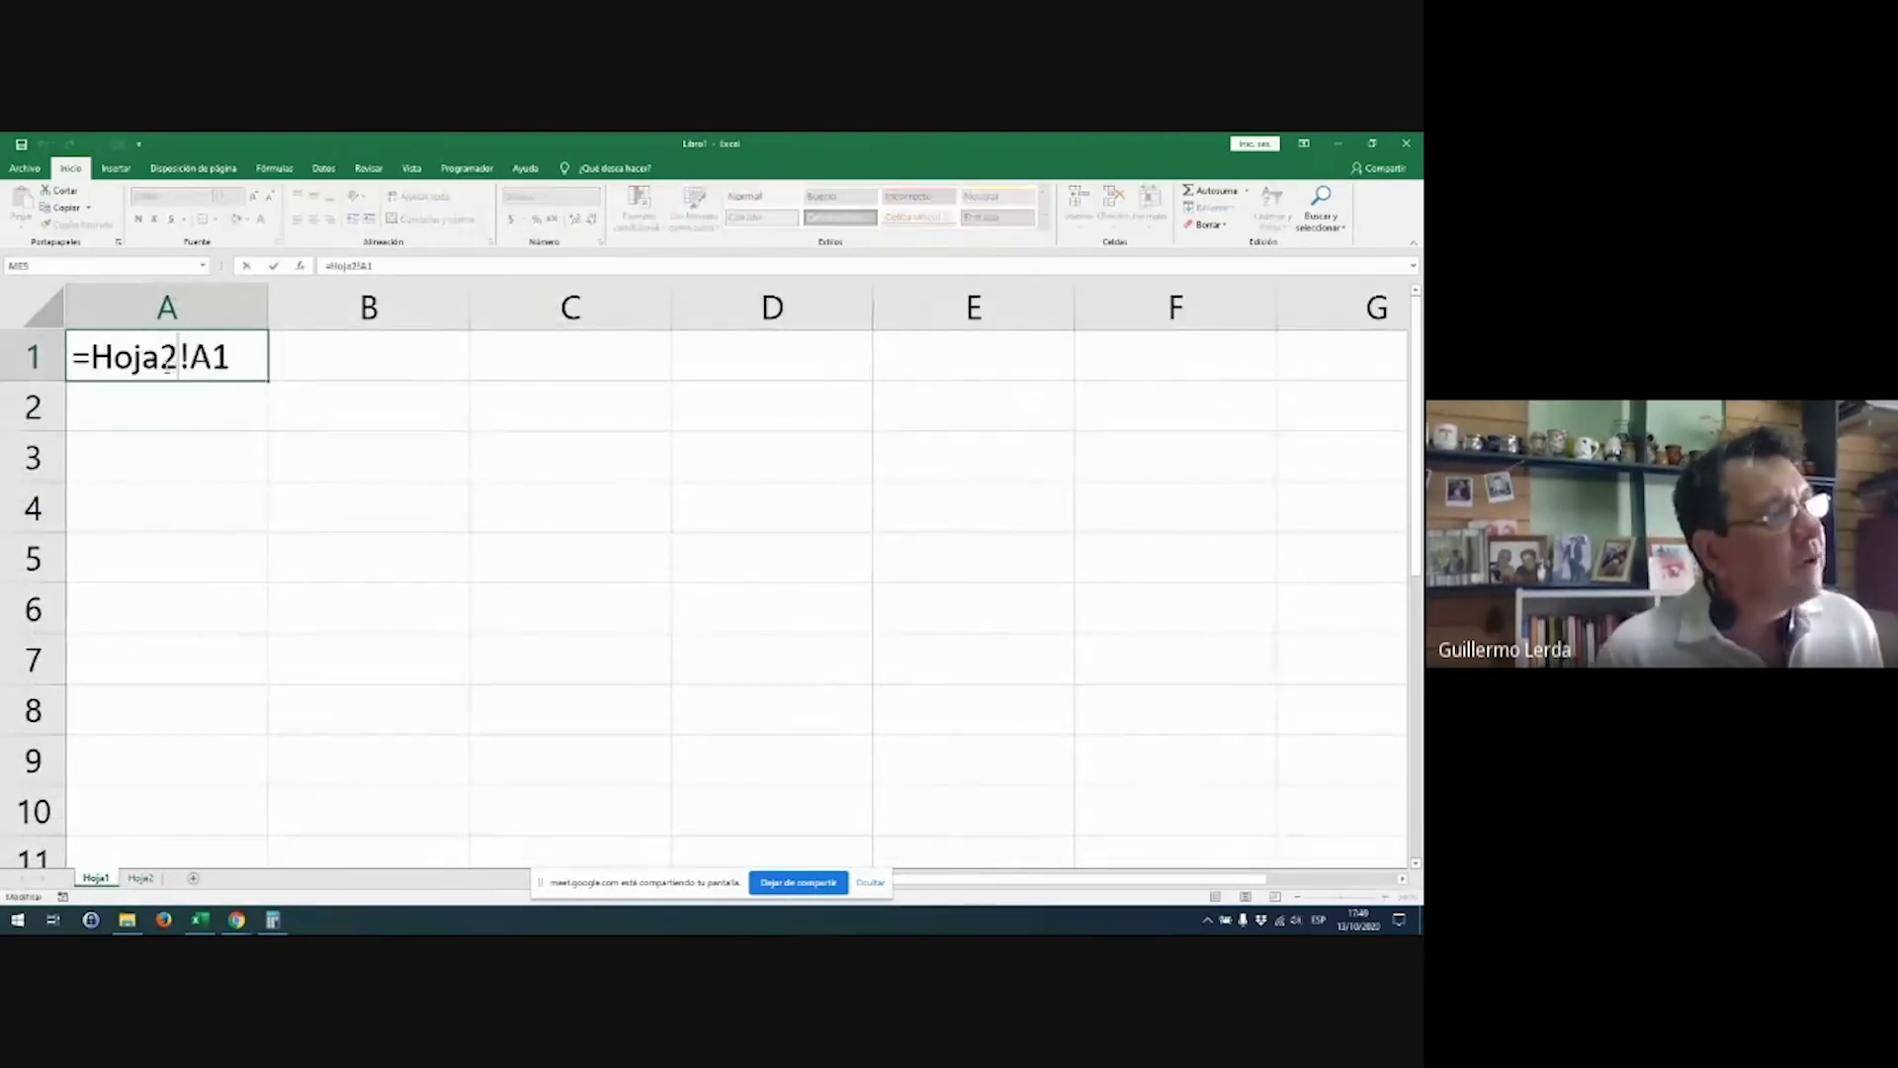
pyautogui.moveTo(91, 358); pyautogui.dragTo(223, 474)
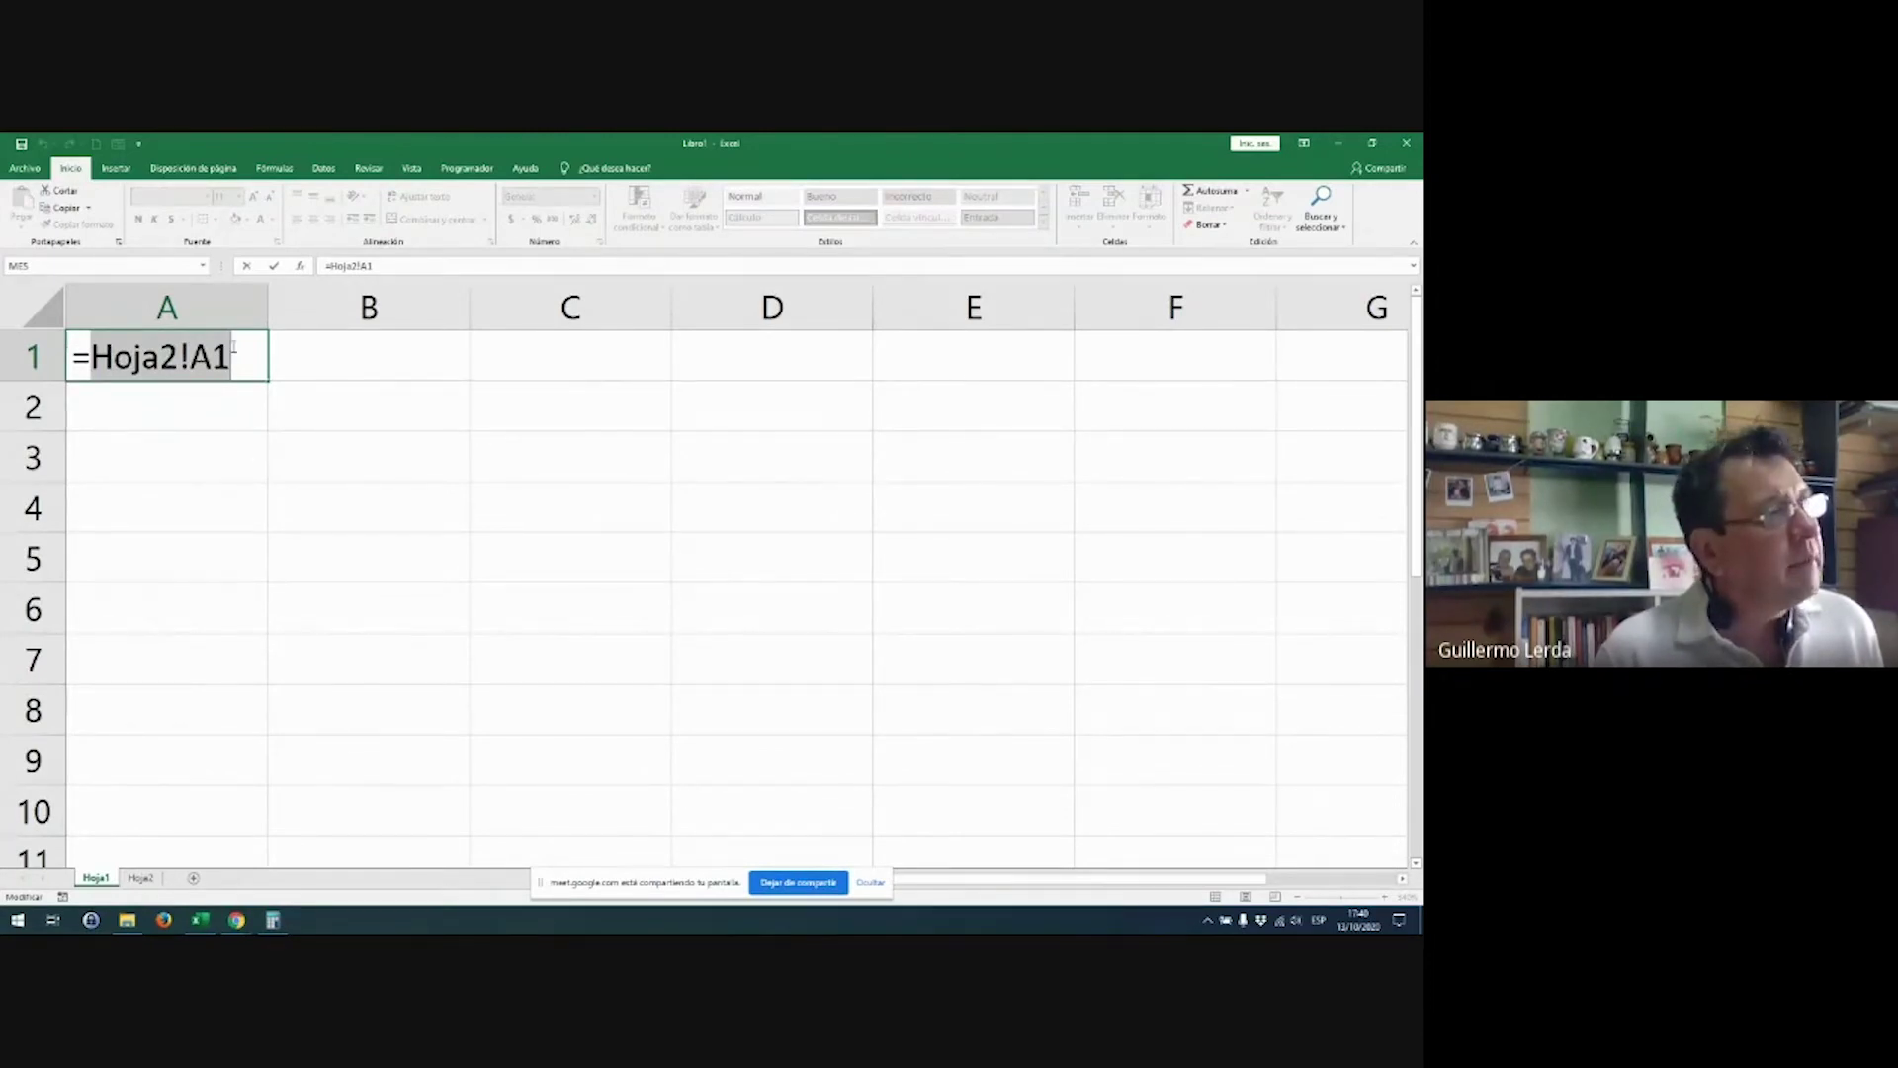
pyautogui.press('Escape')
pyautogui.doubleClick(158, 358)
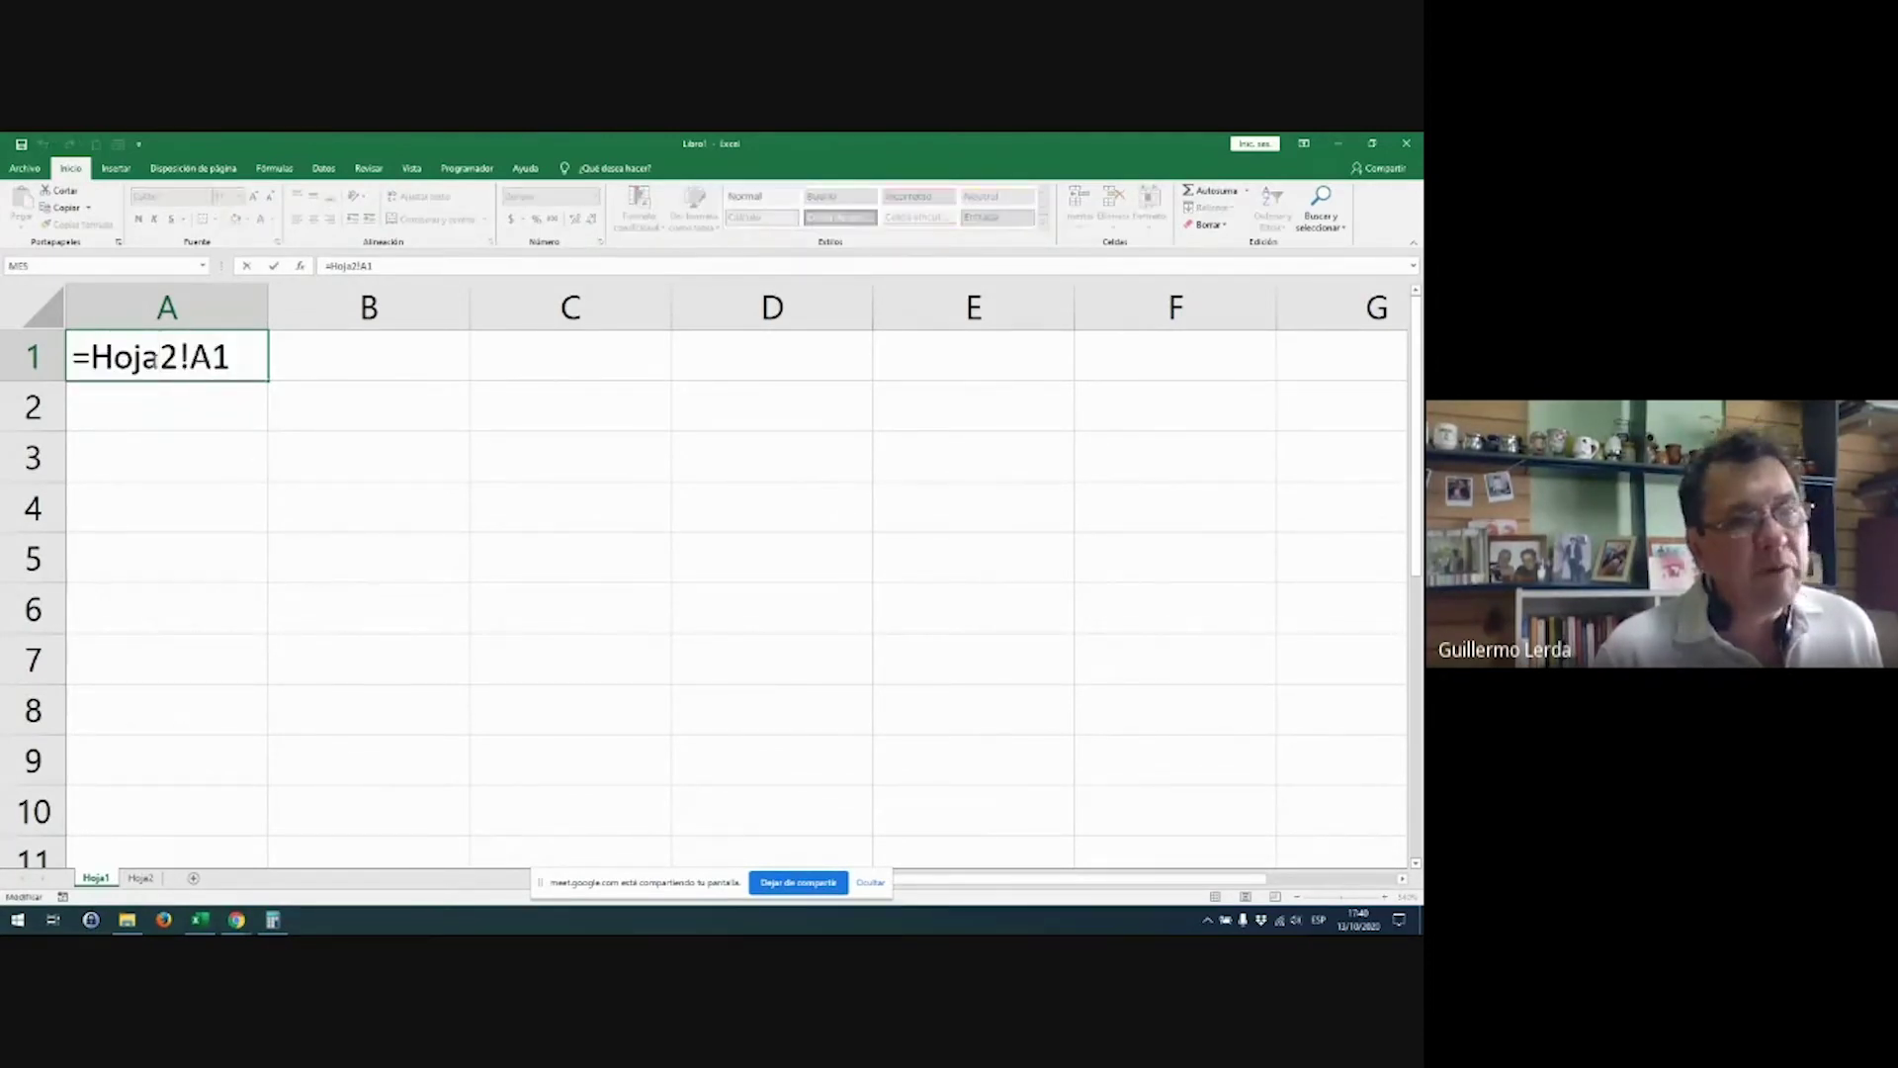
pyautogui.press('Escape')
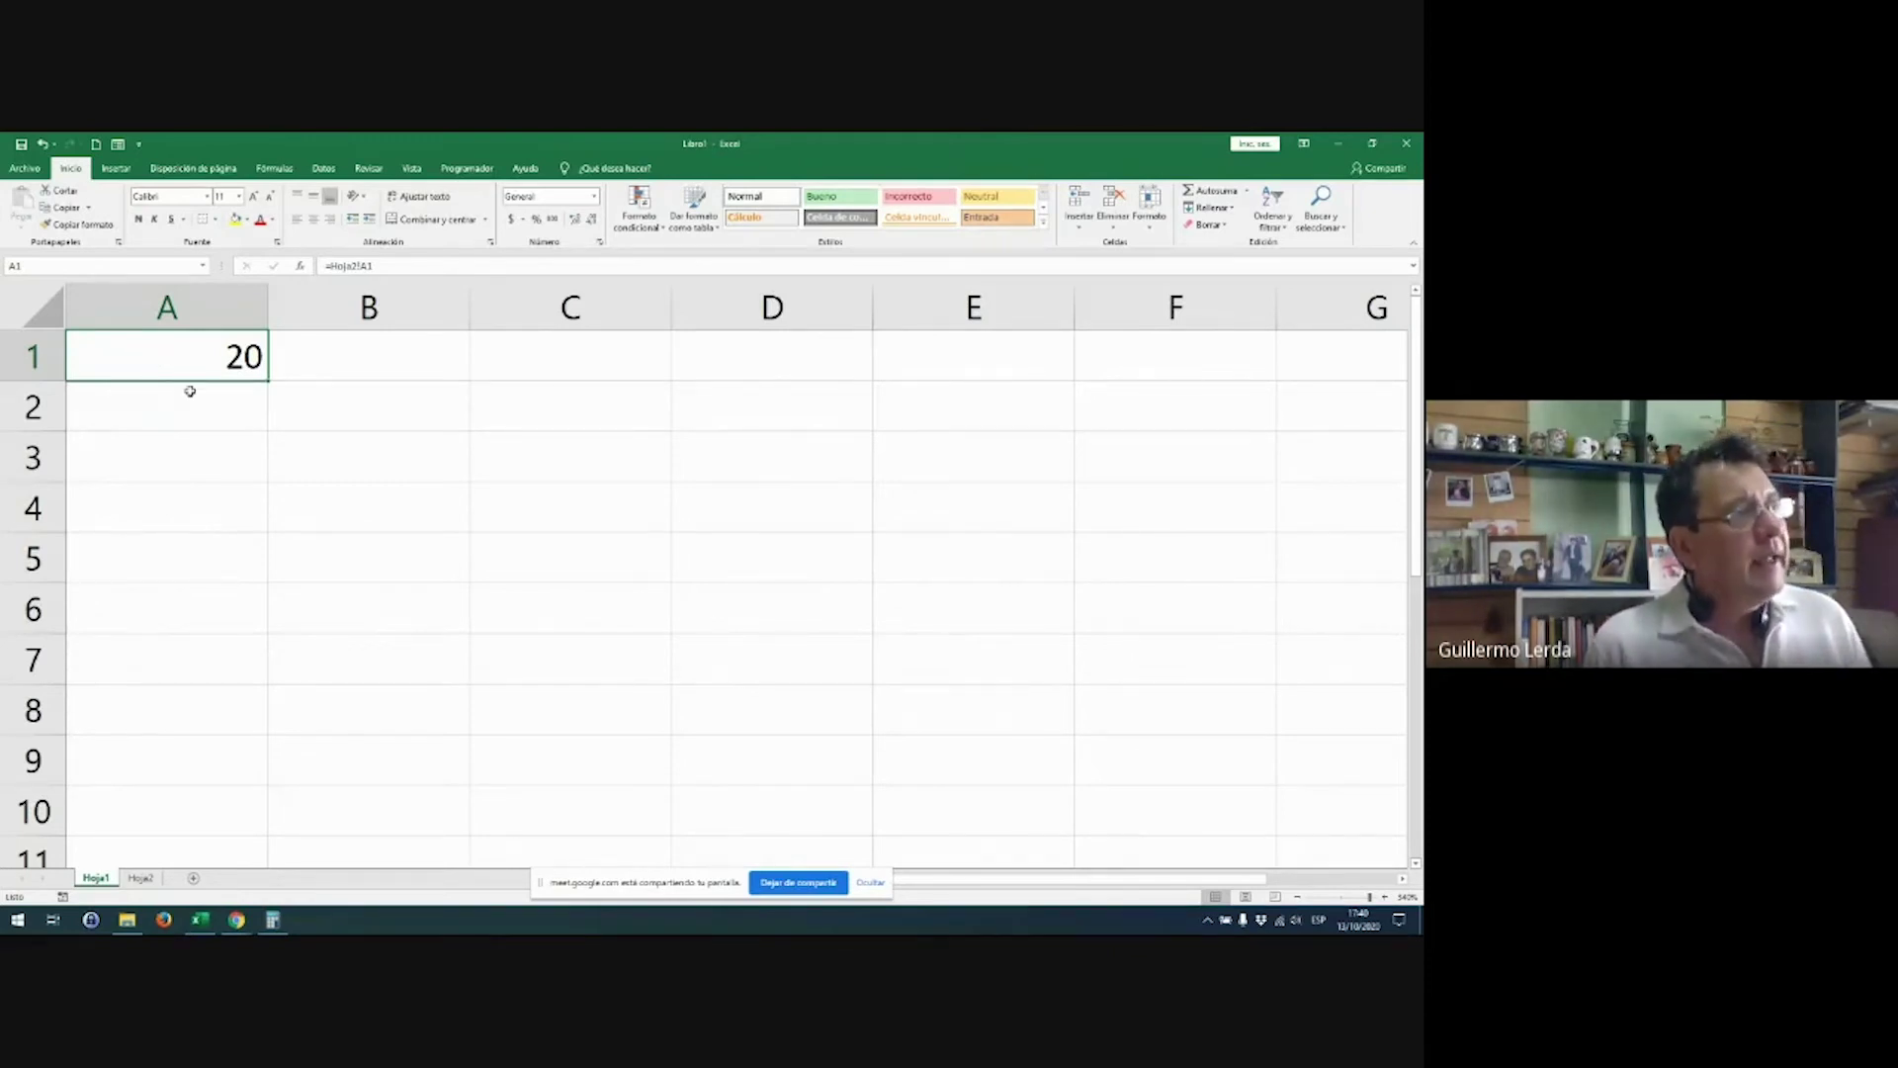
pyautogui.click(193, 392)
pyautogui.click(234, 341)
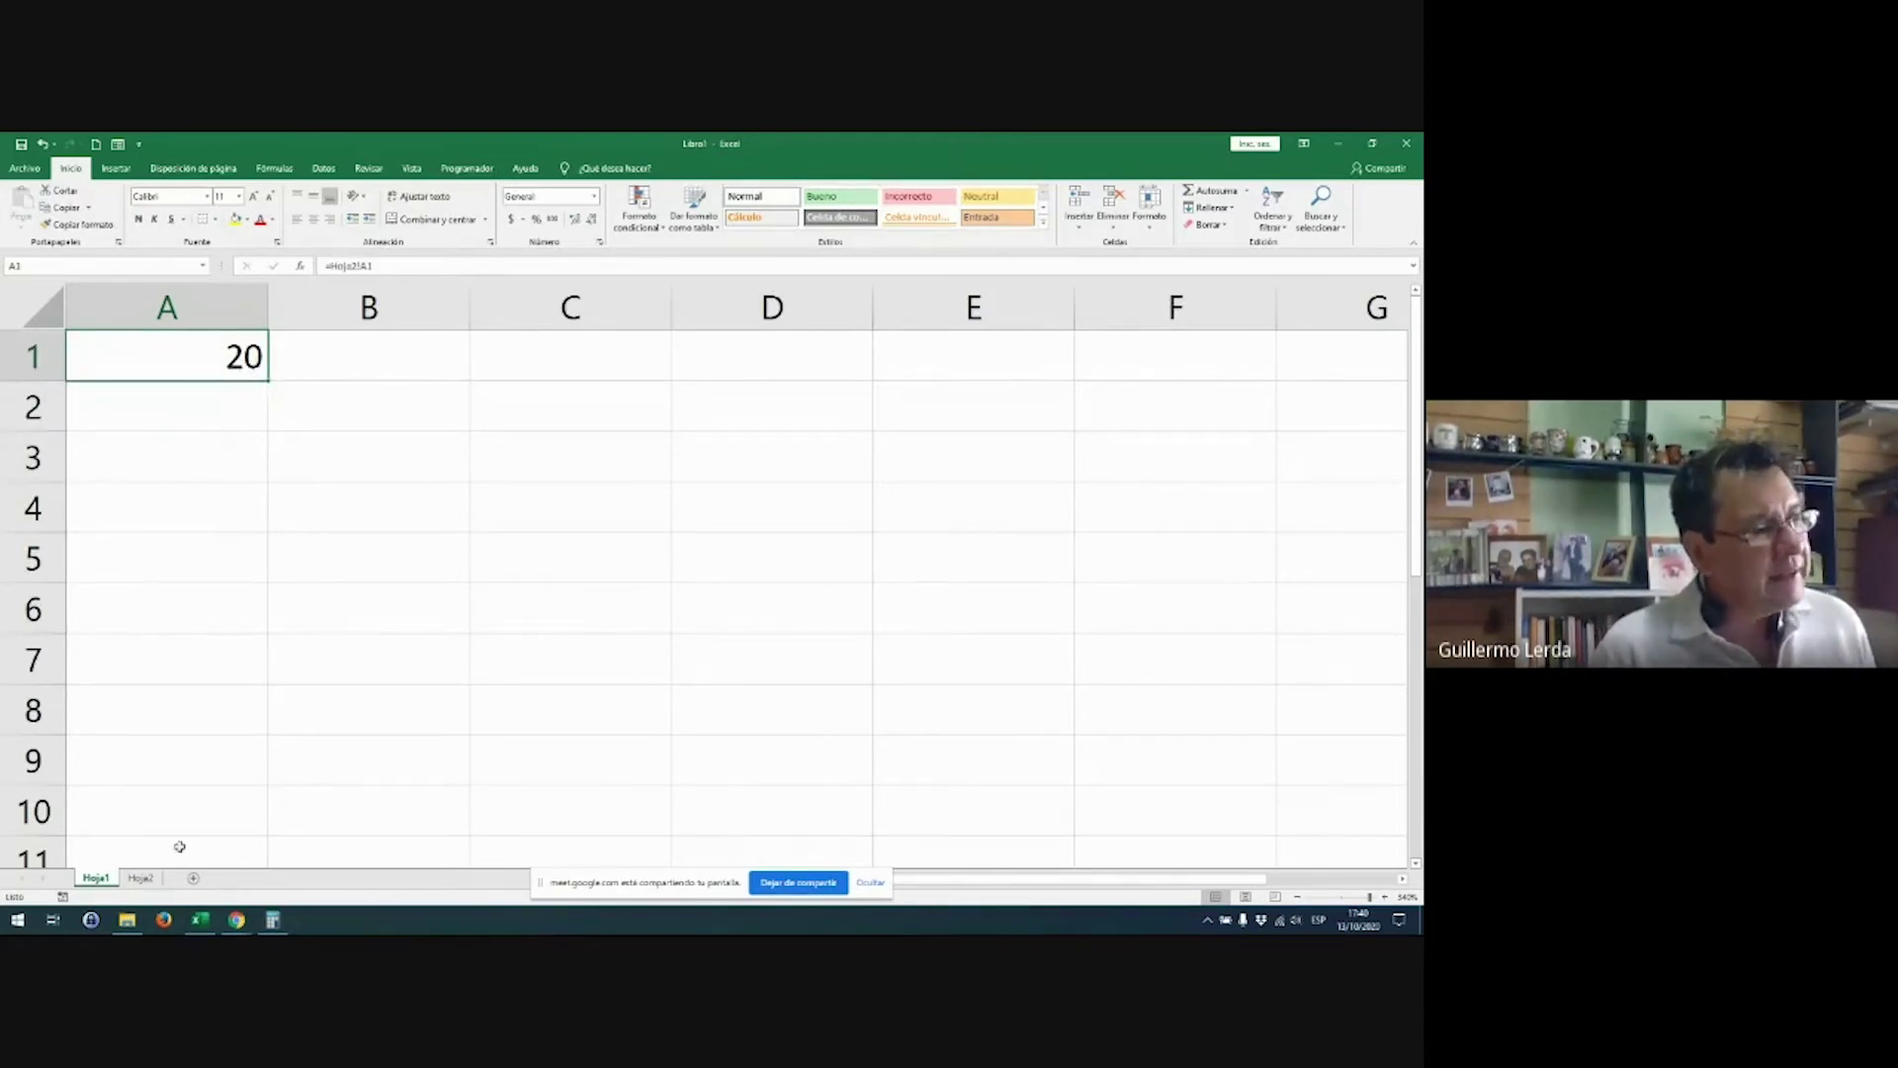
# Step: Add a new blank worksheet directly after Hoja1
pyautogui.click(193, 878)
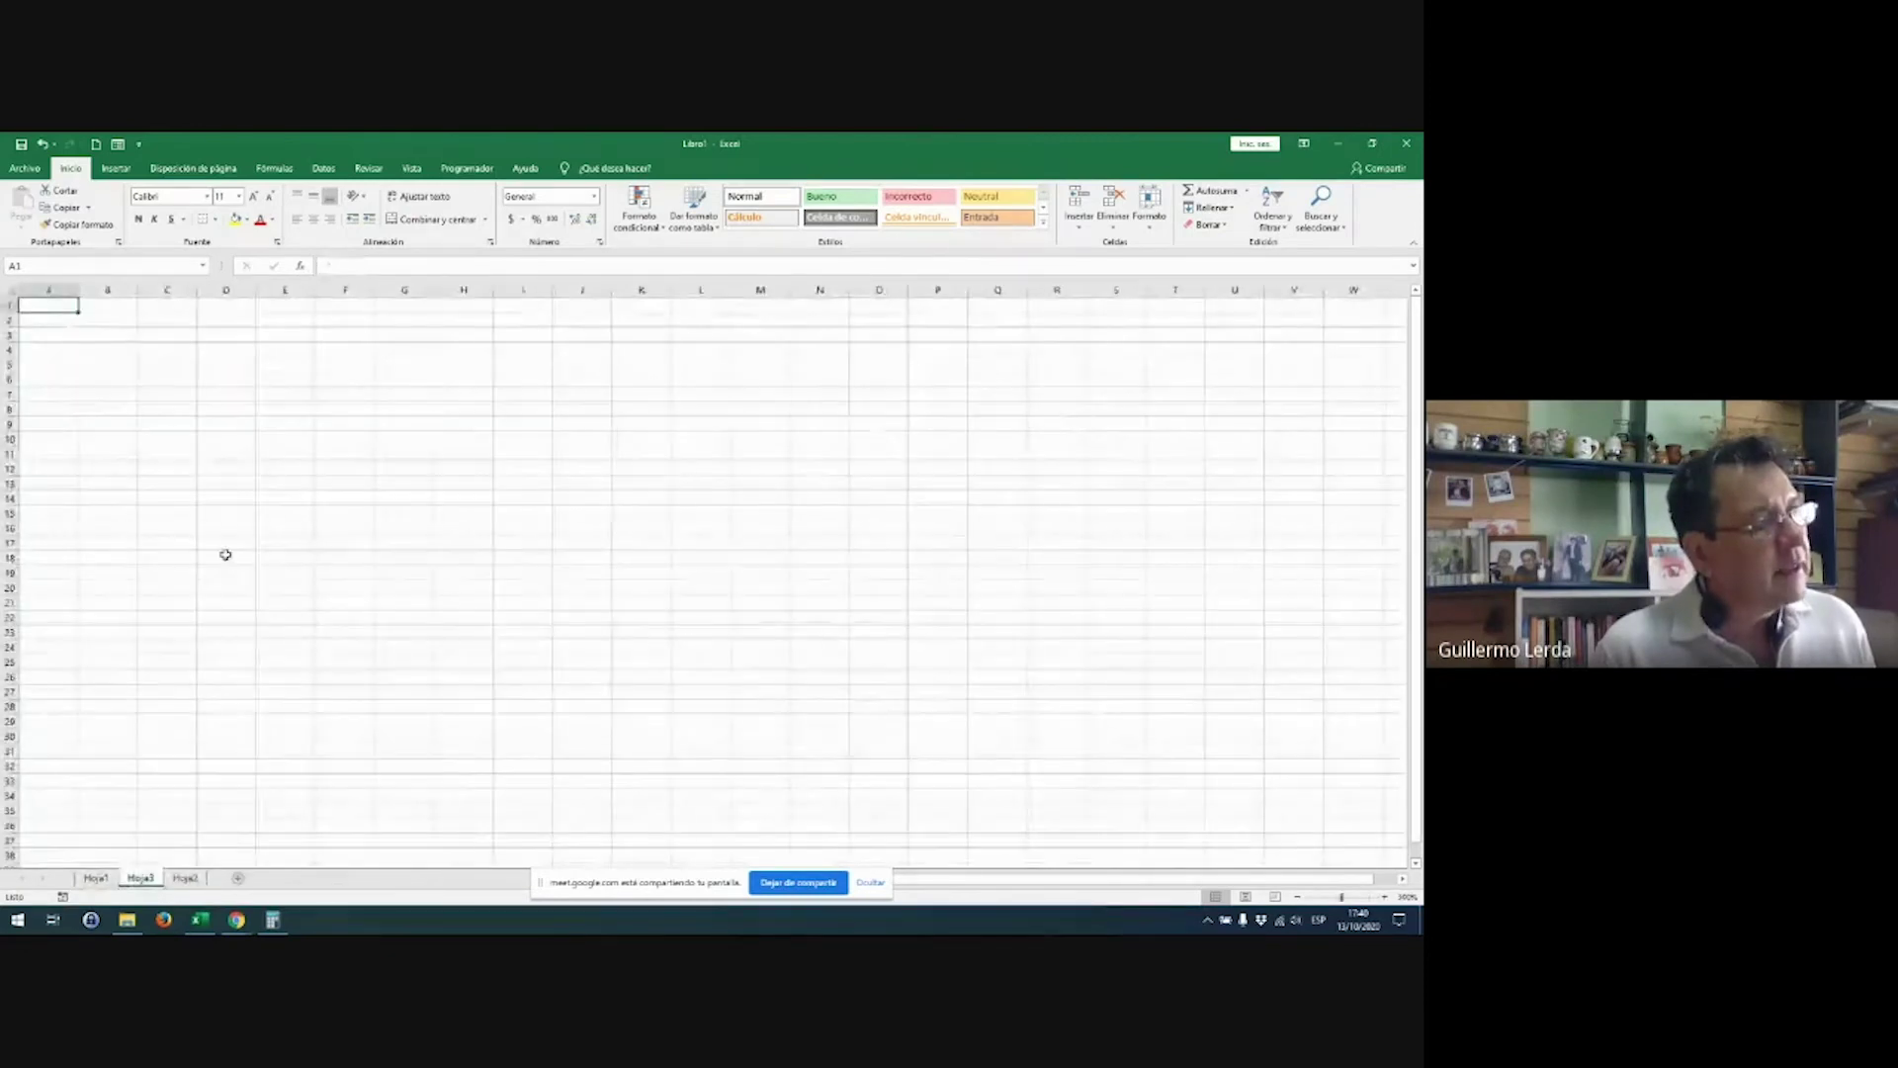
pyautogui.scroll(5, 225, 554)
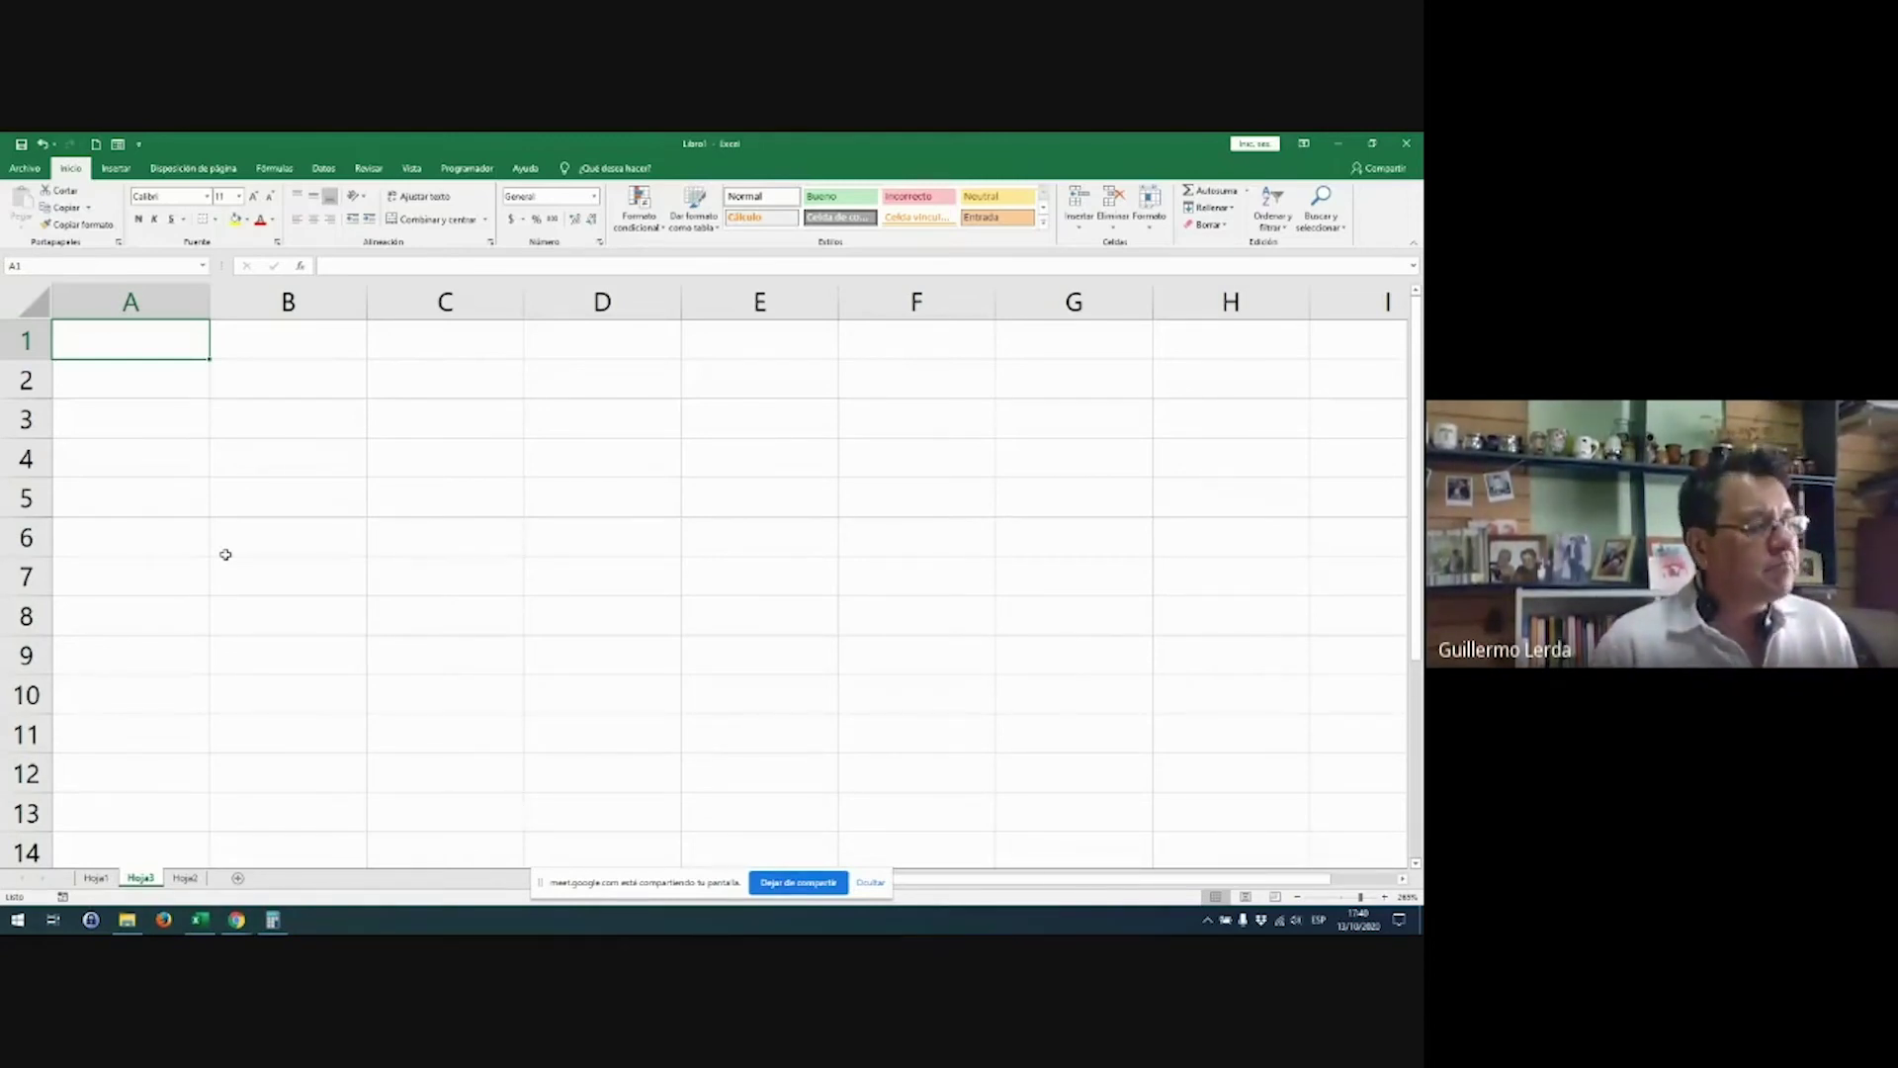
# Step: Clear cell A1 on Hoja1 and enter the value 2 in both A1 and A2
pyautogui.click(96, 877)
pyautogui.press('Delete')
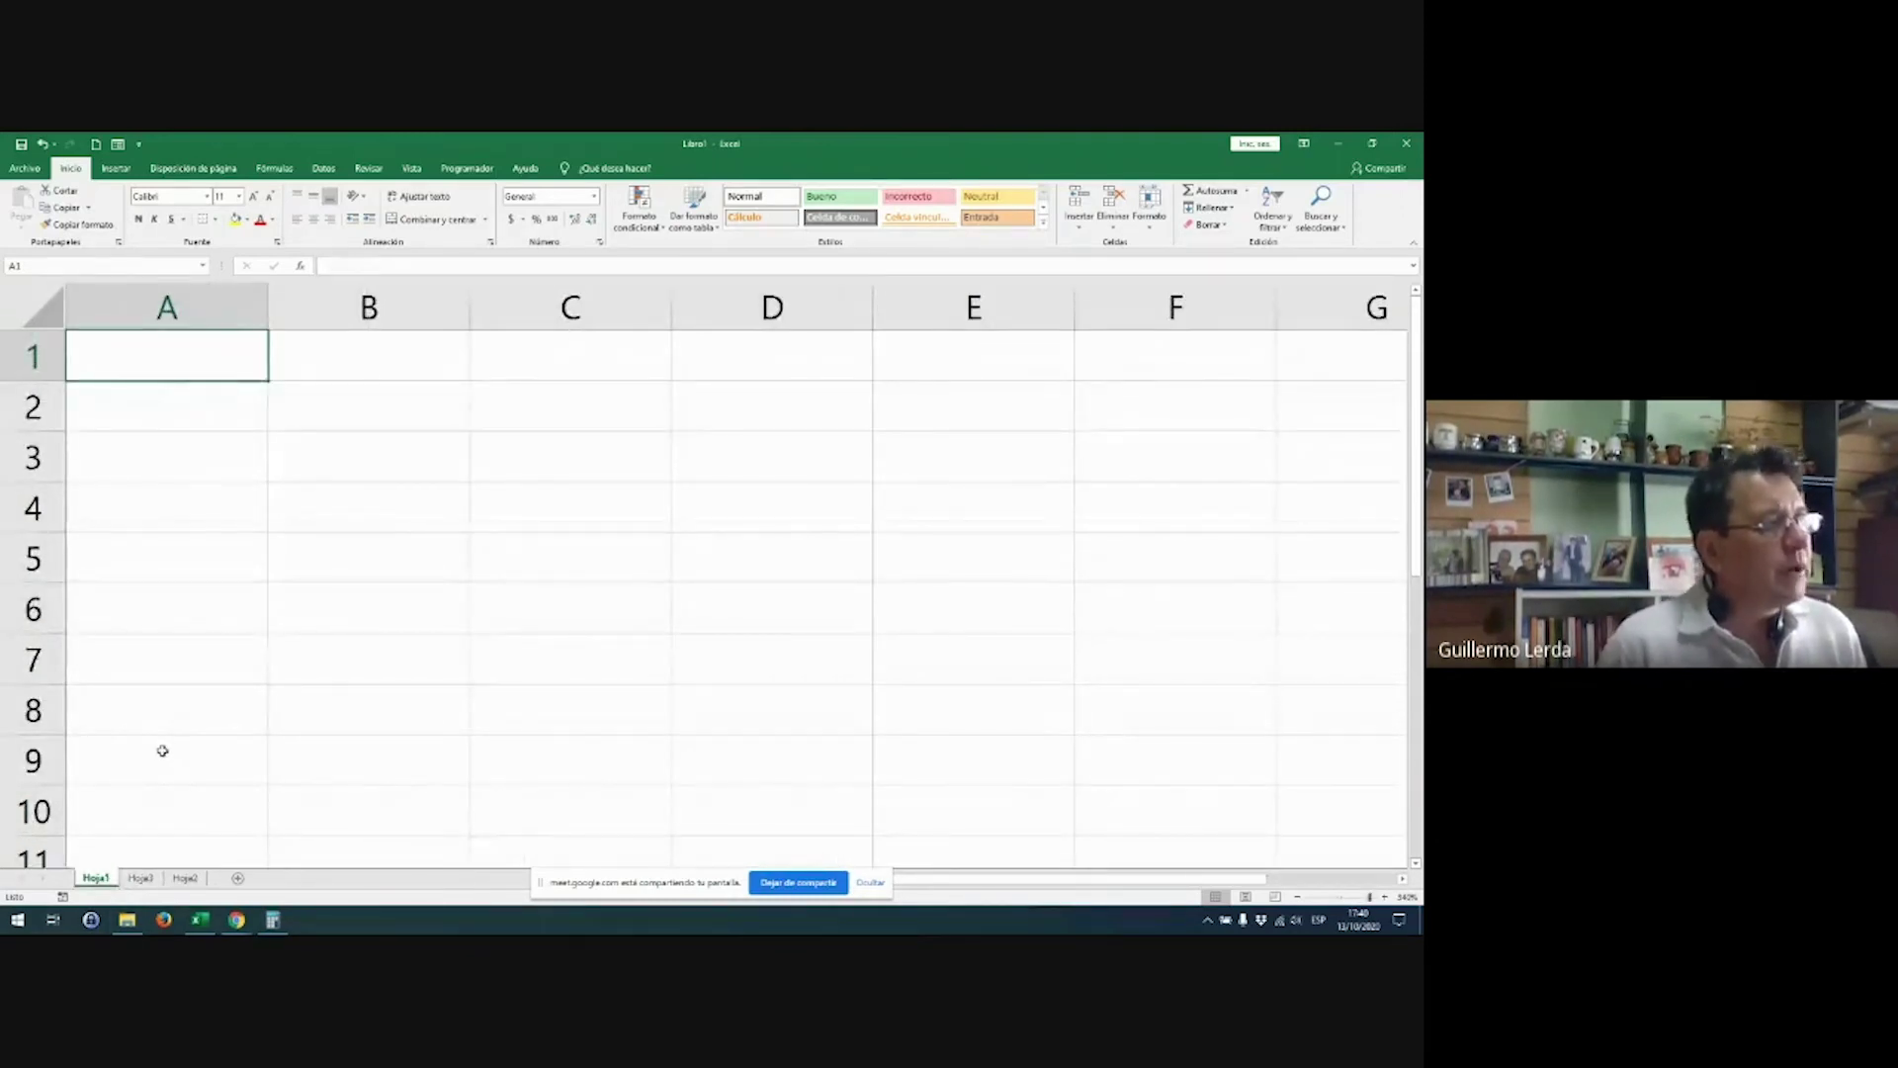
pyautogui.write('2')
pyautogui.press('Return')
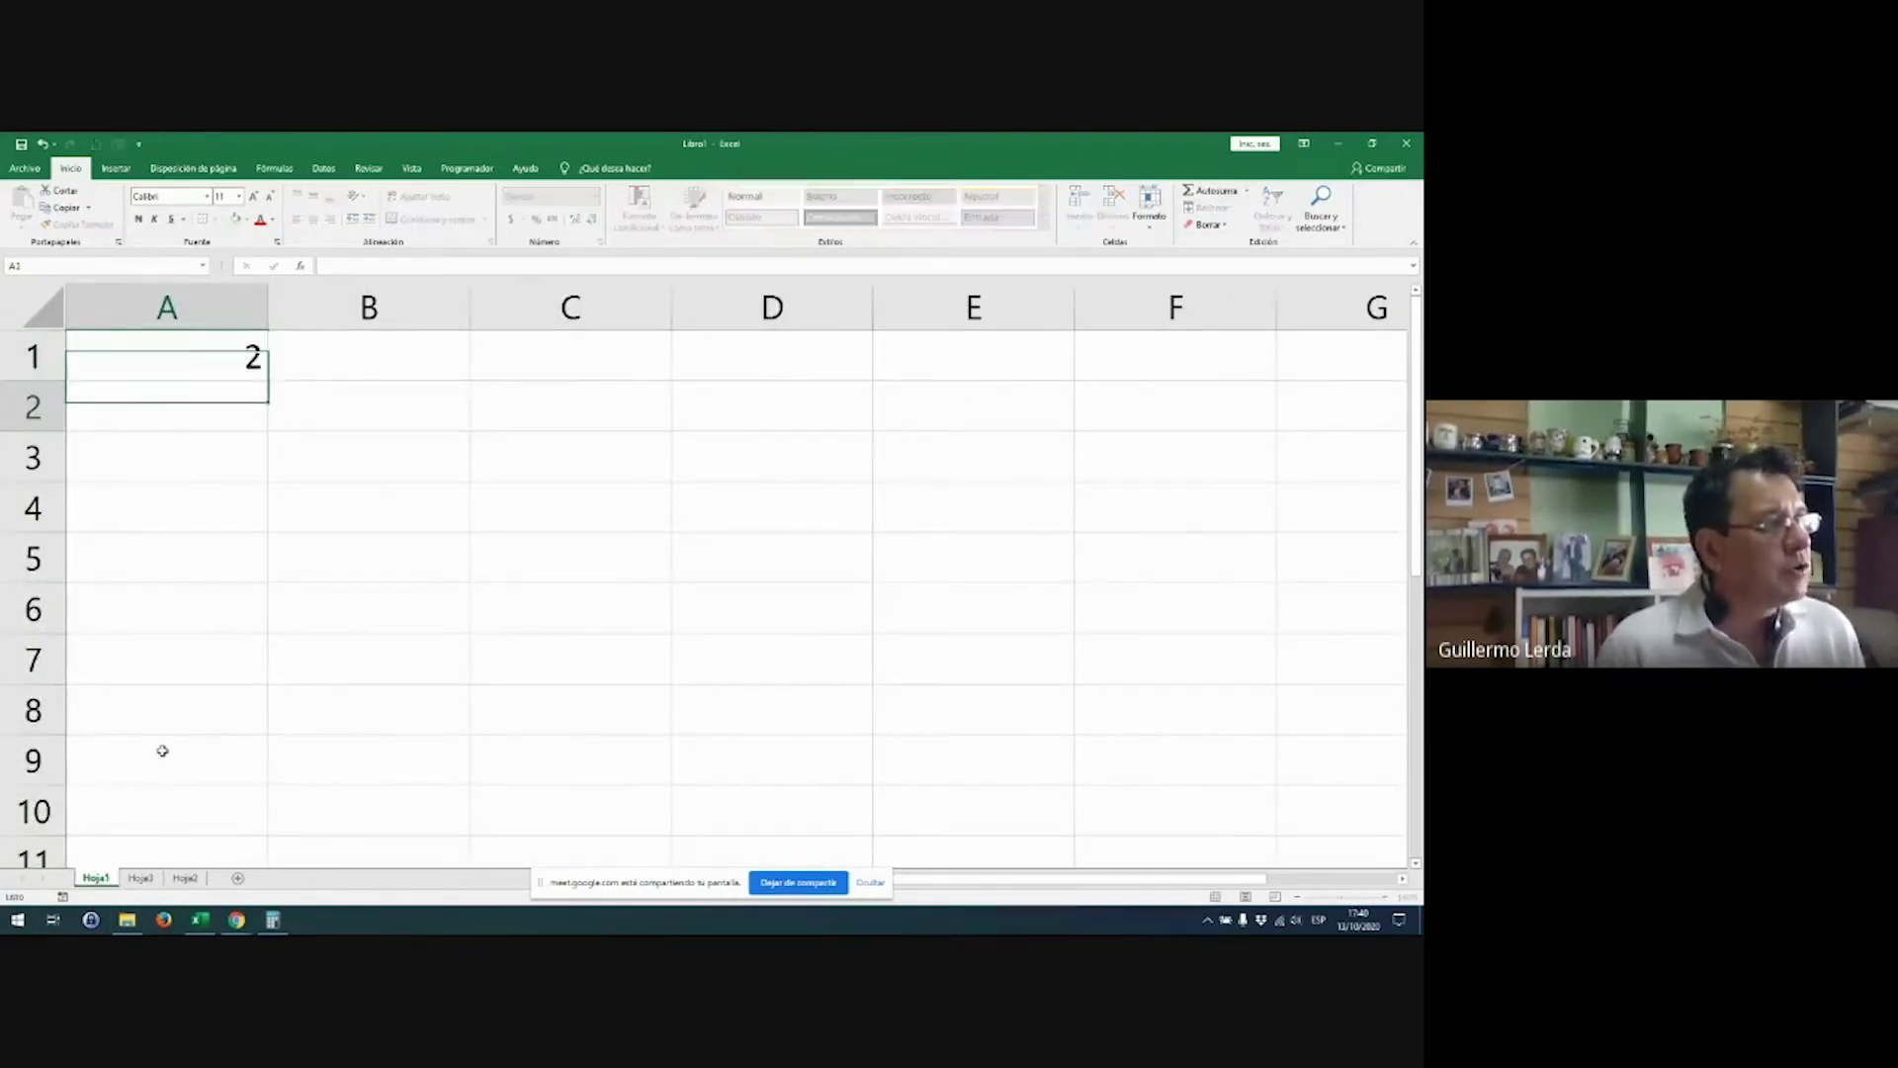
pyautogui.write('2')
pyautogui.press('Return')
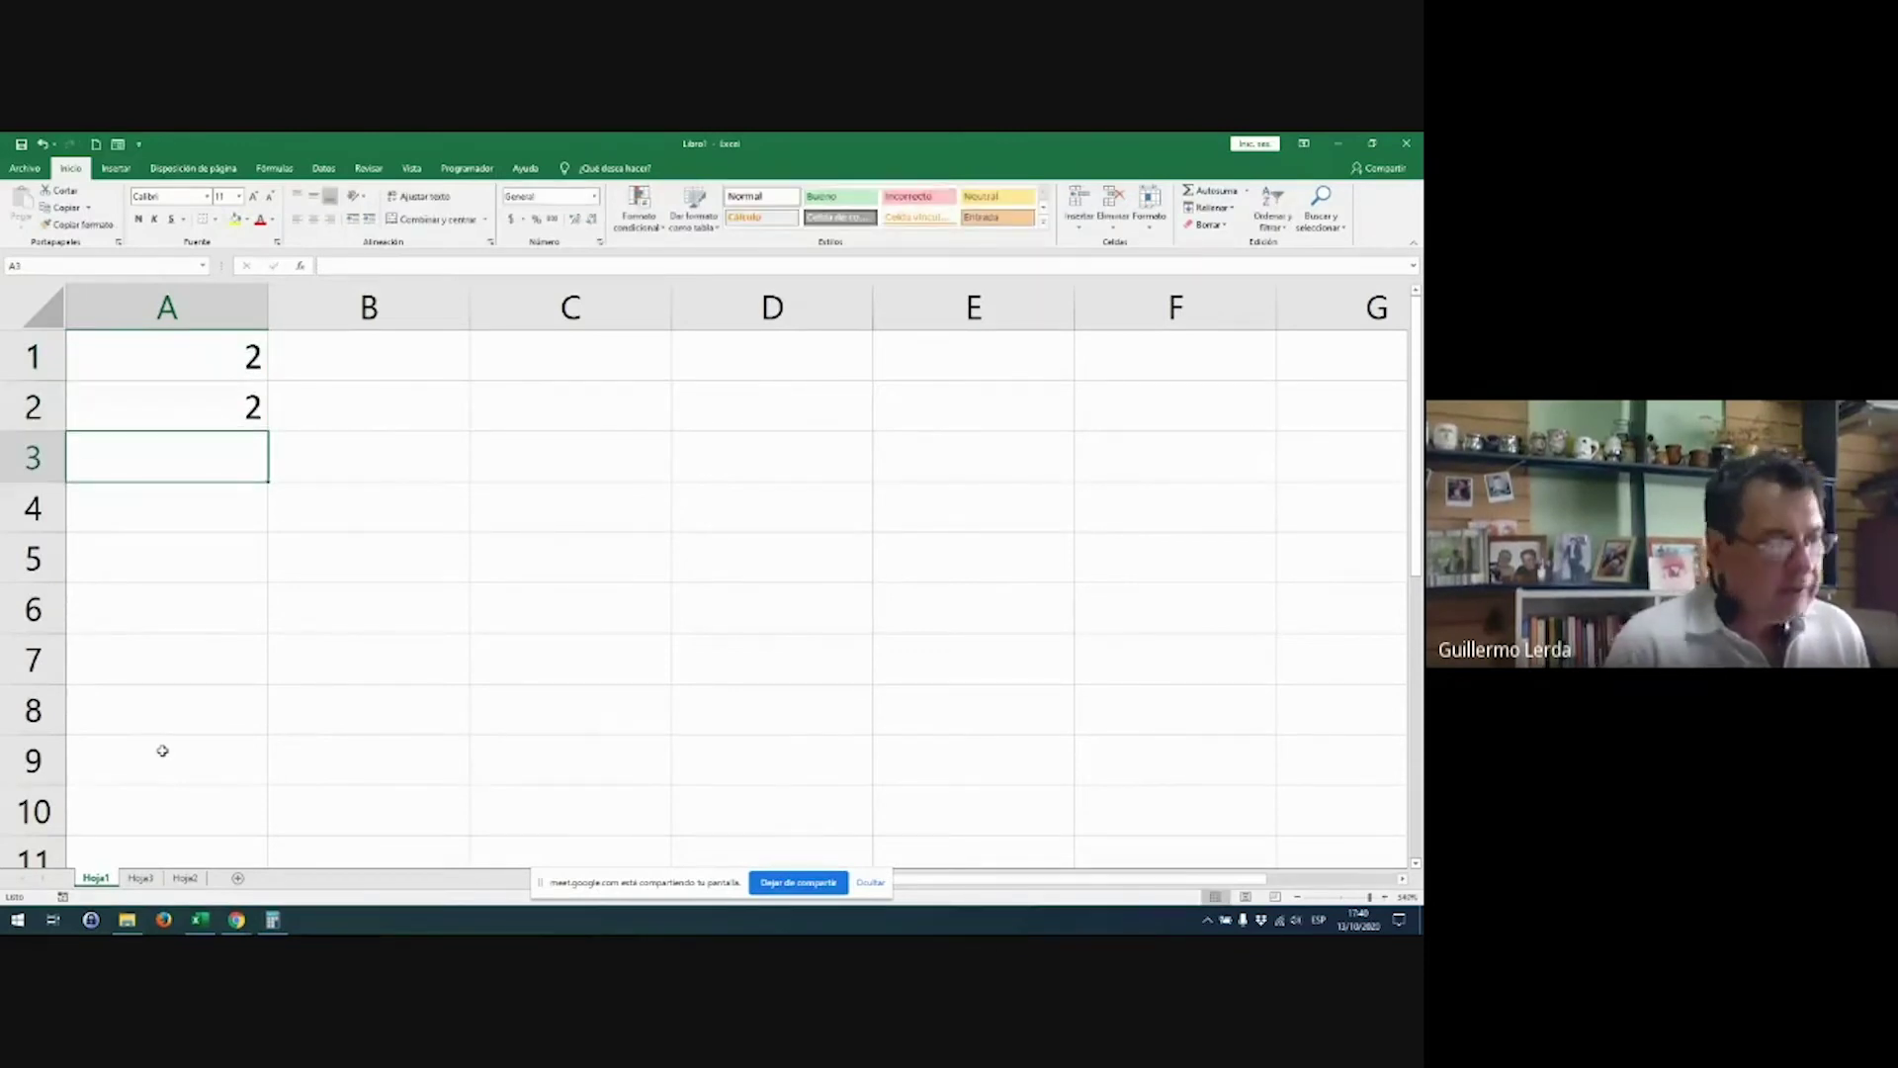
# Step: Enter the formula =A1+A2 in A3 by picking the two cells above, keeping A3 selected
pyautogui.write('?')
pyautogui.press('BackSpace')
pyautogui.write('=')
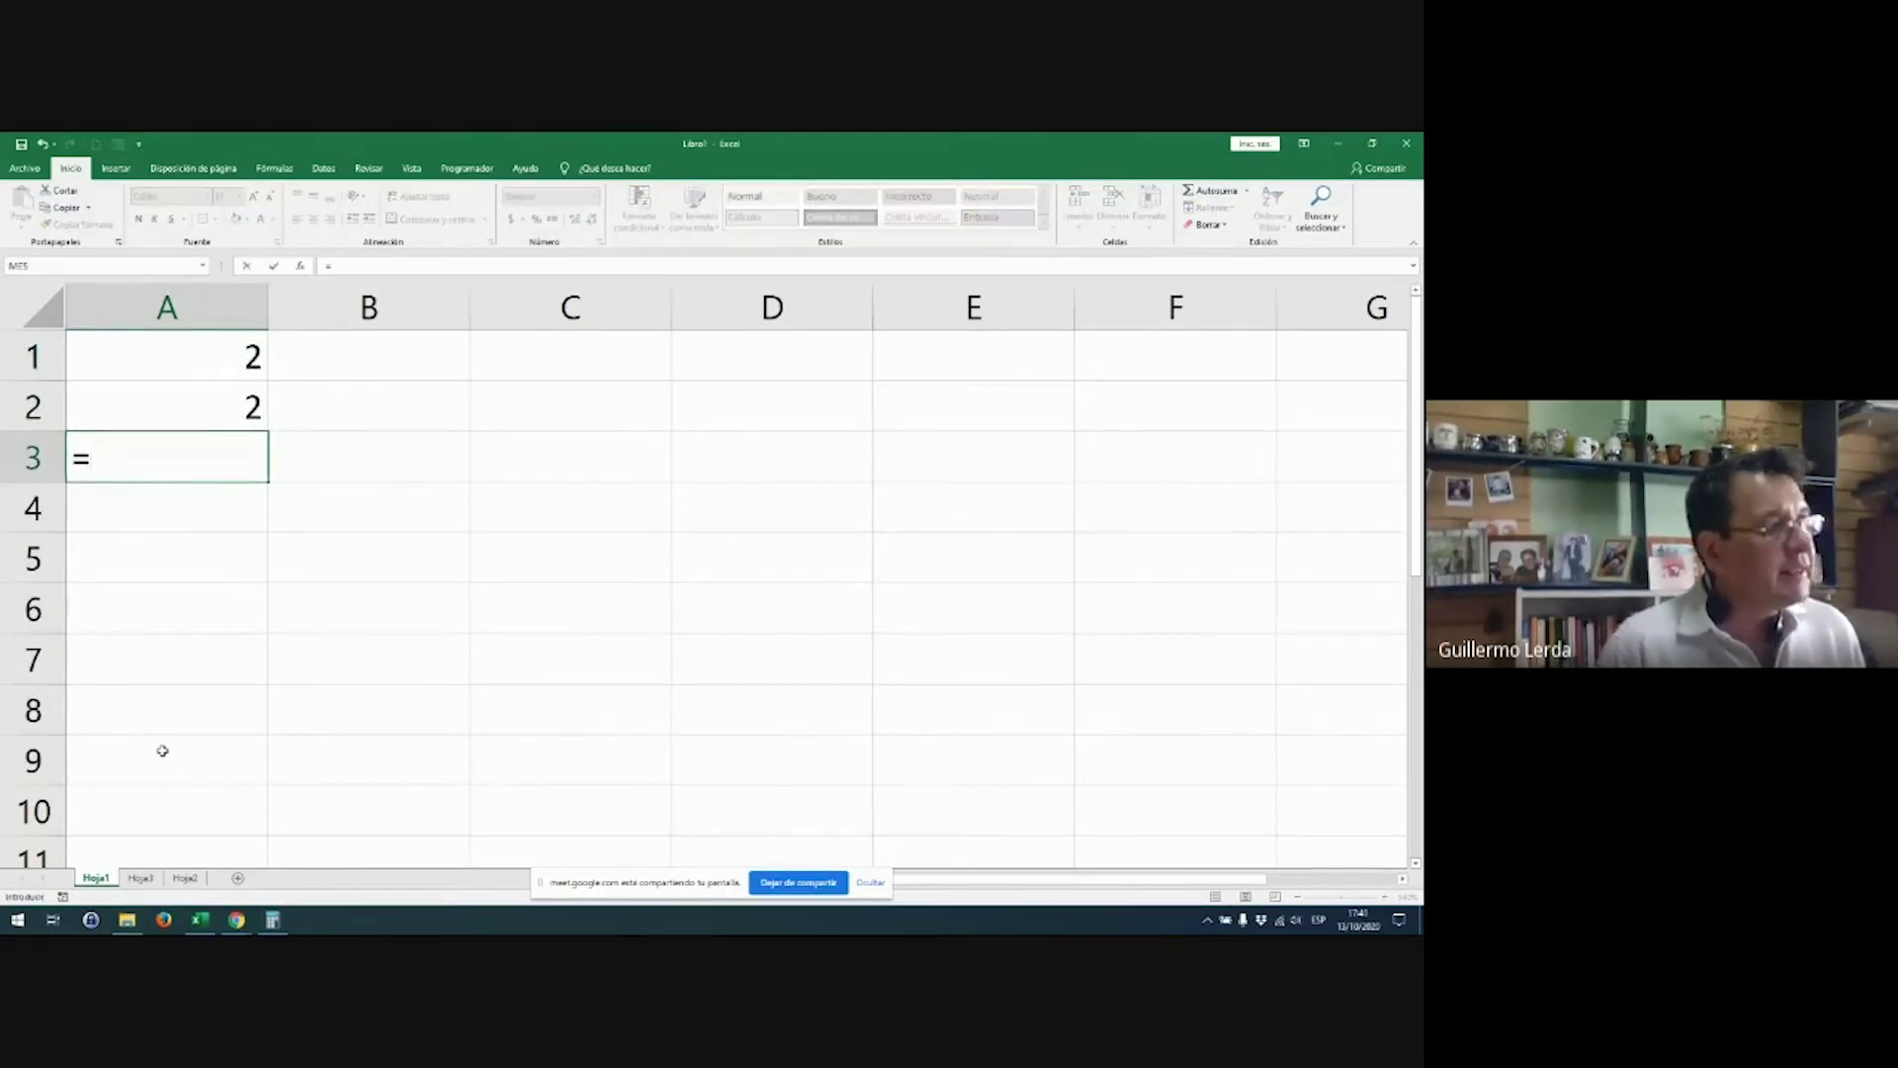
pyautogui.press('Up')
pyautogui.press('Up')
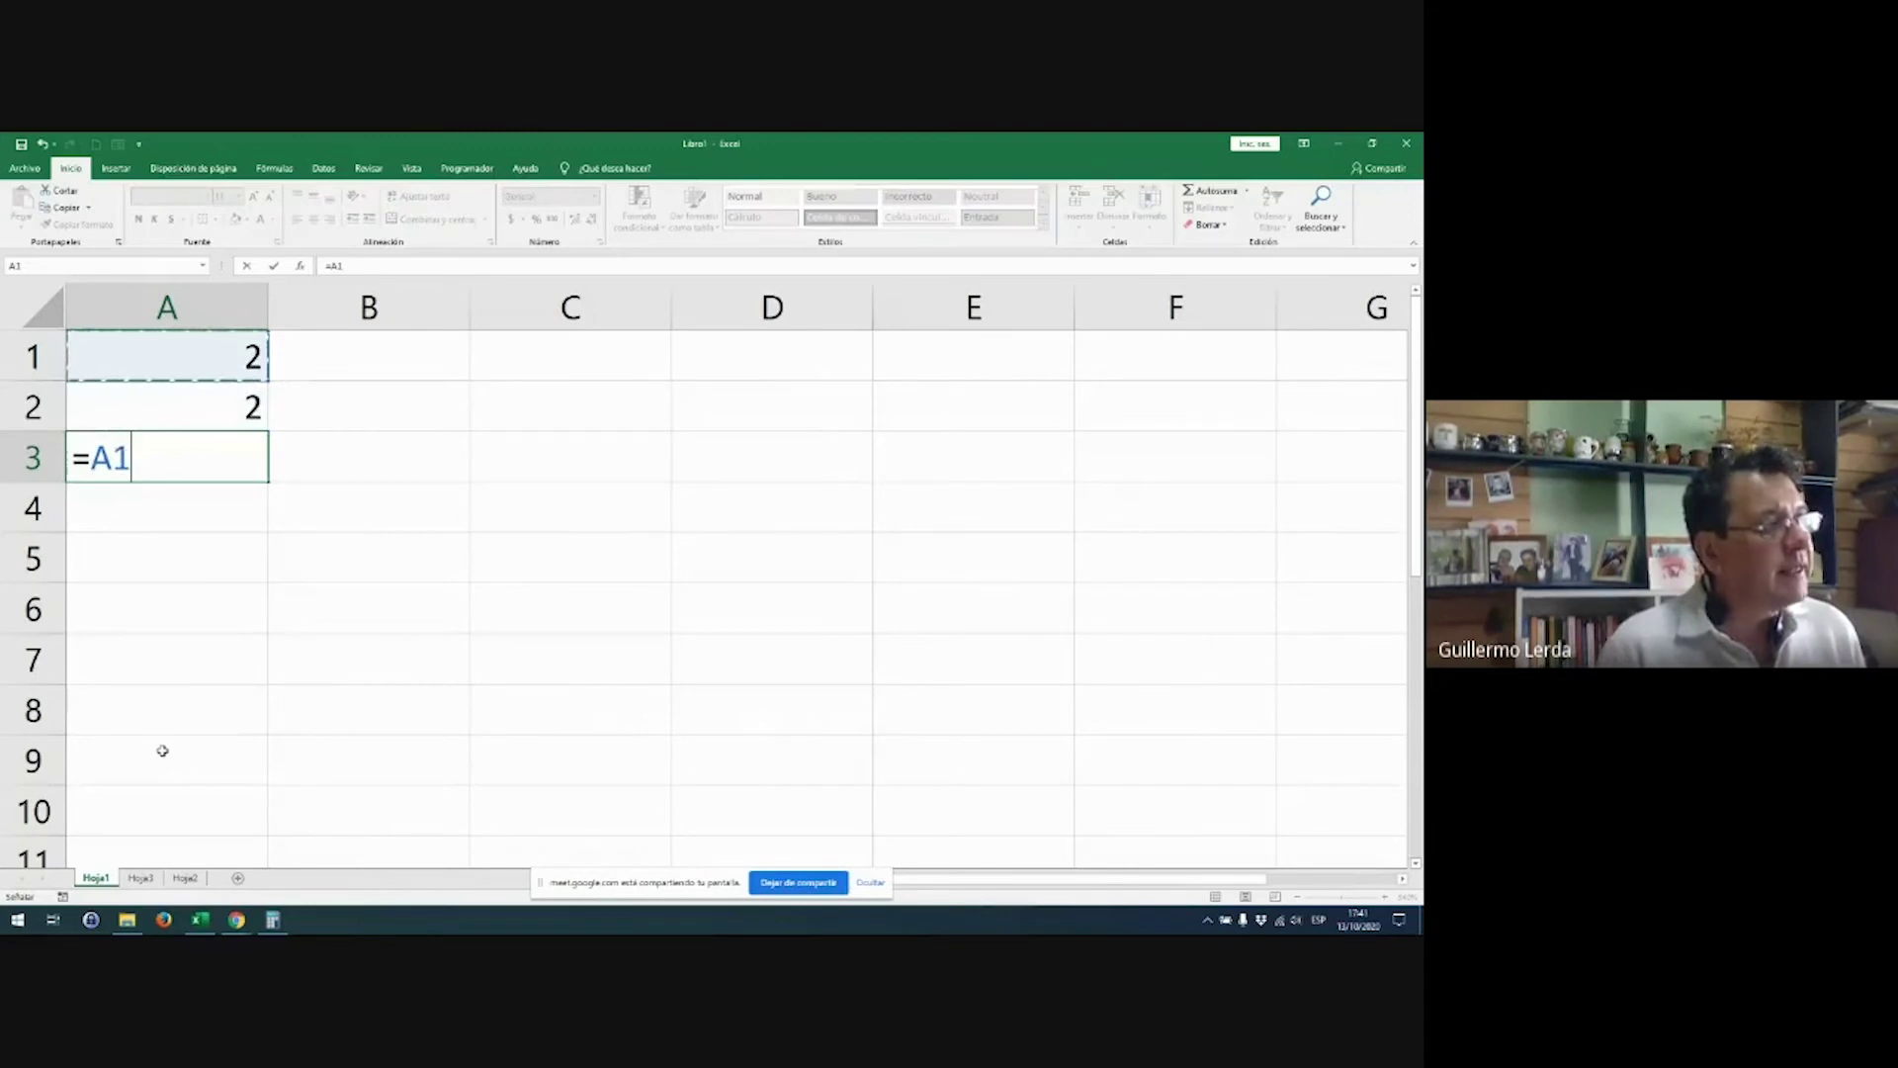
pyautogui.write('+')
pyautogui.press('Up')
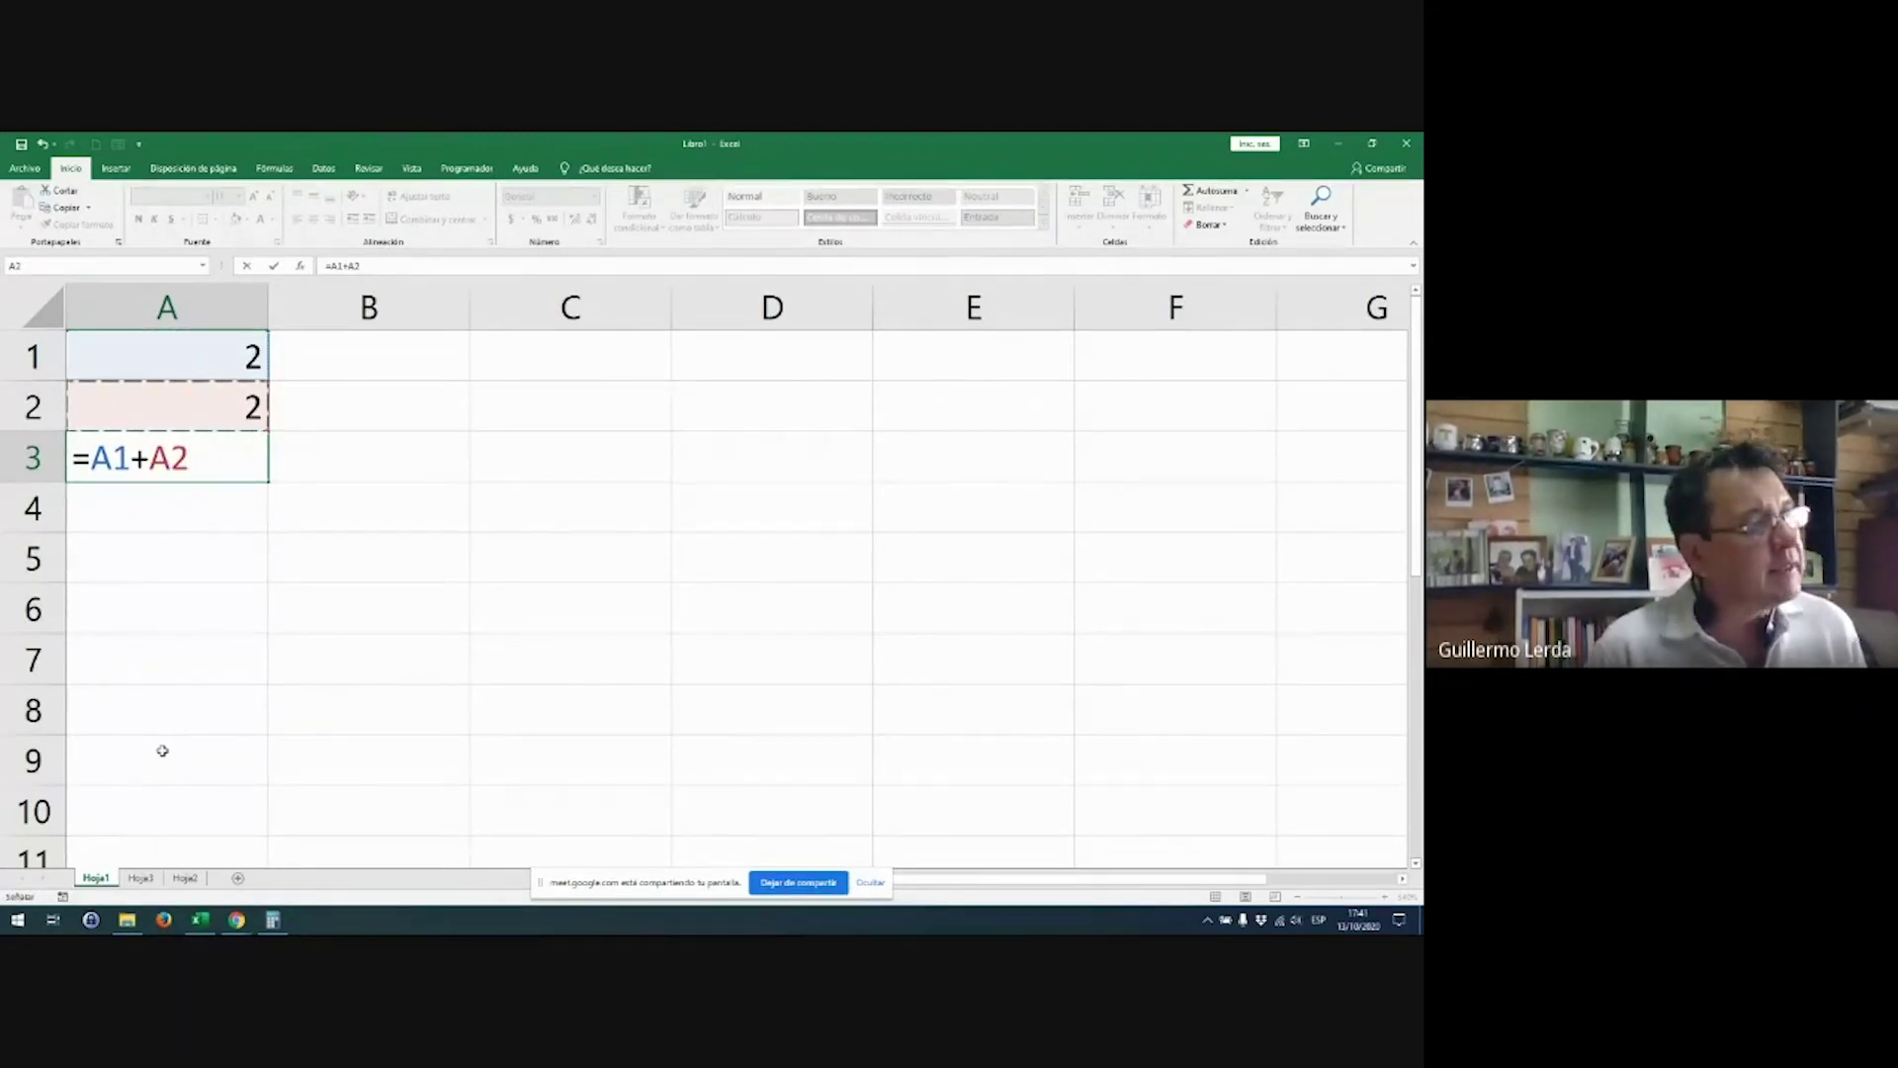
pyautogui.hotkey('ctrl', 'Return')
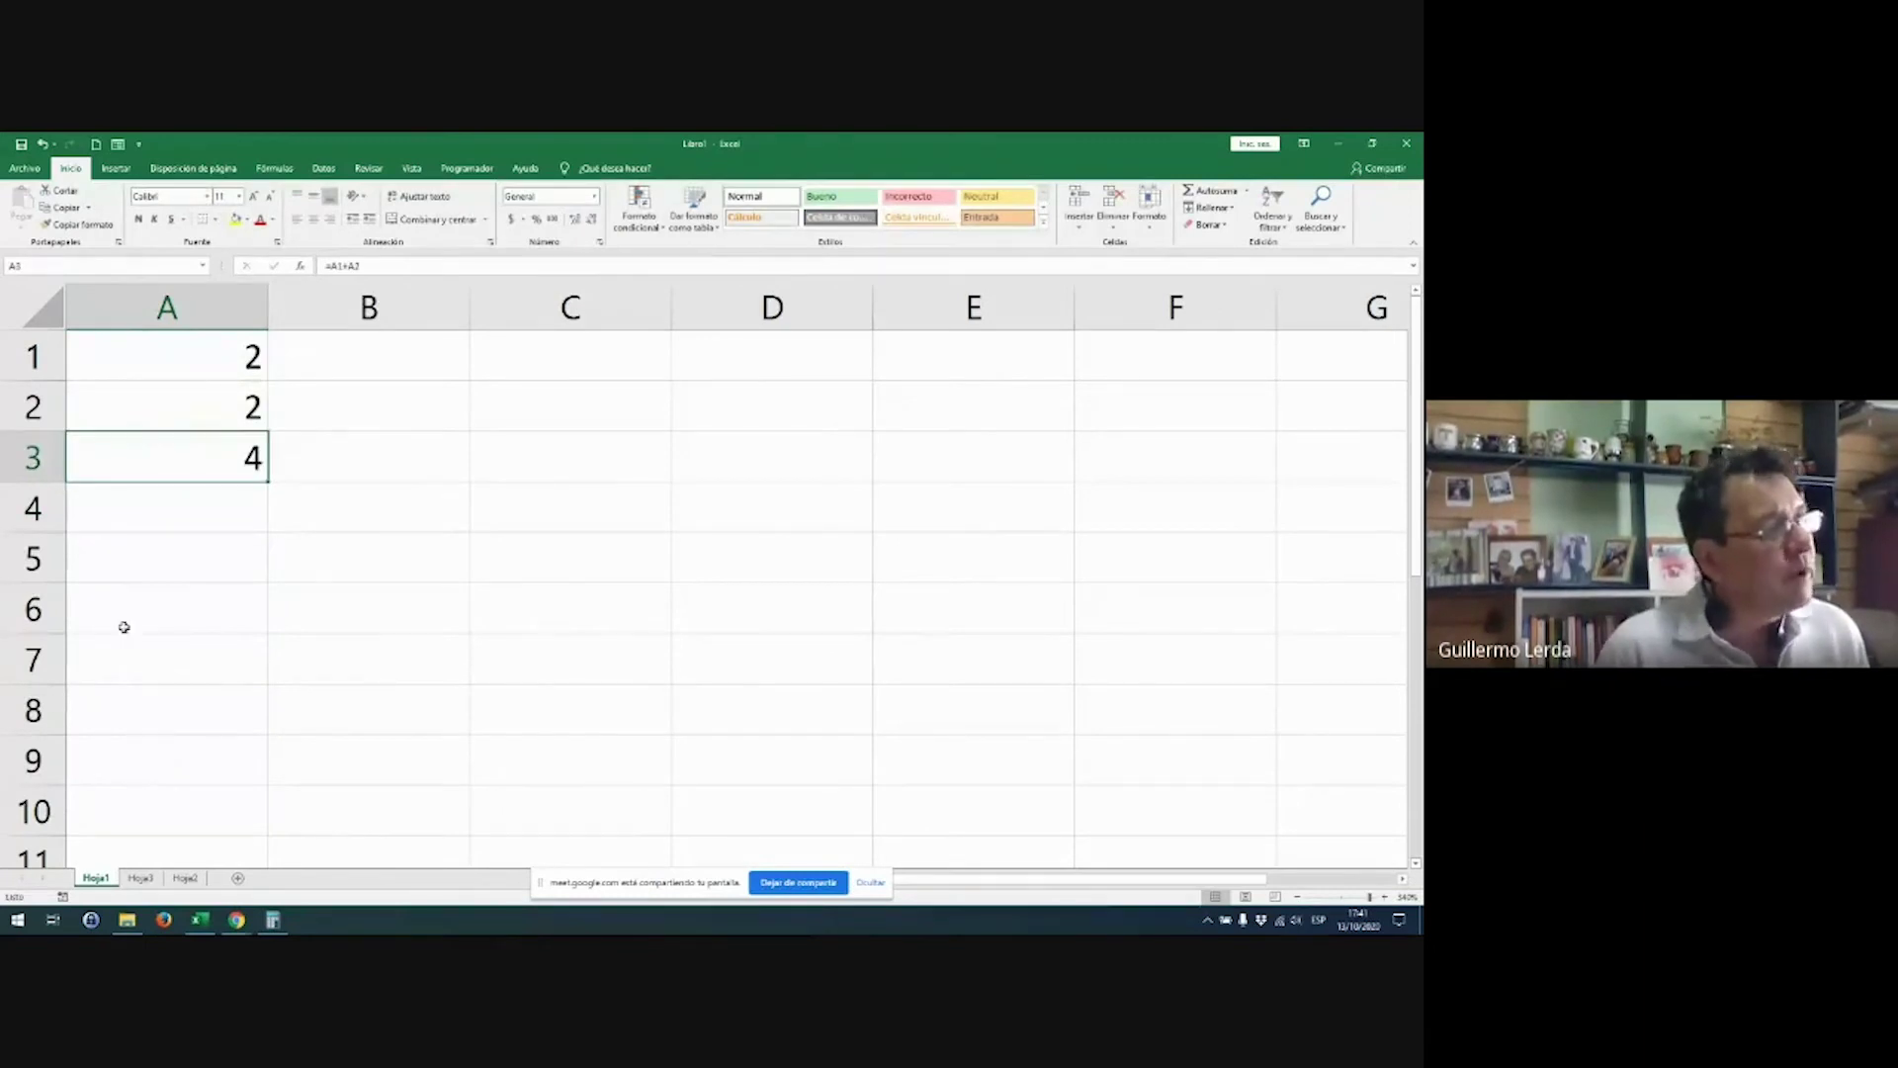
# Step: Inspect the cell references in A3's addition formula without changing it
pyautogui.doubleClick(165, 467)
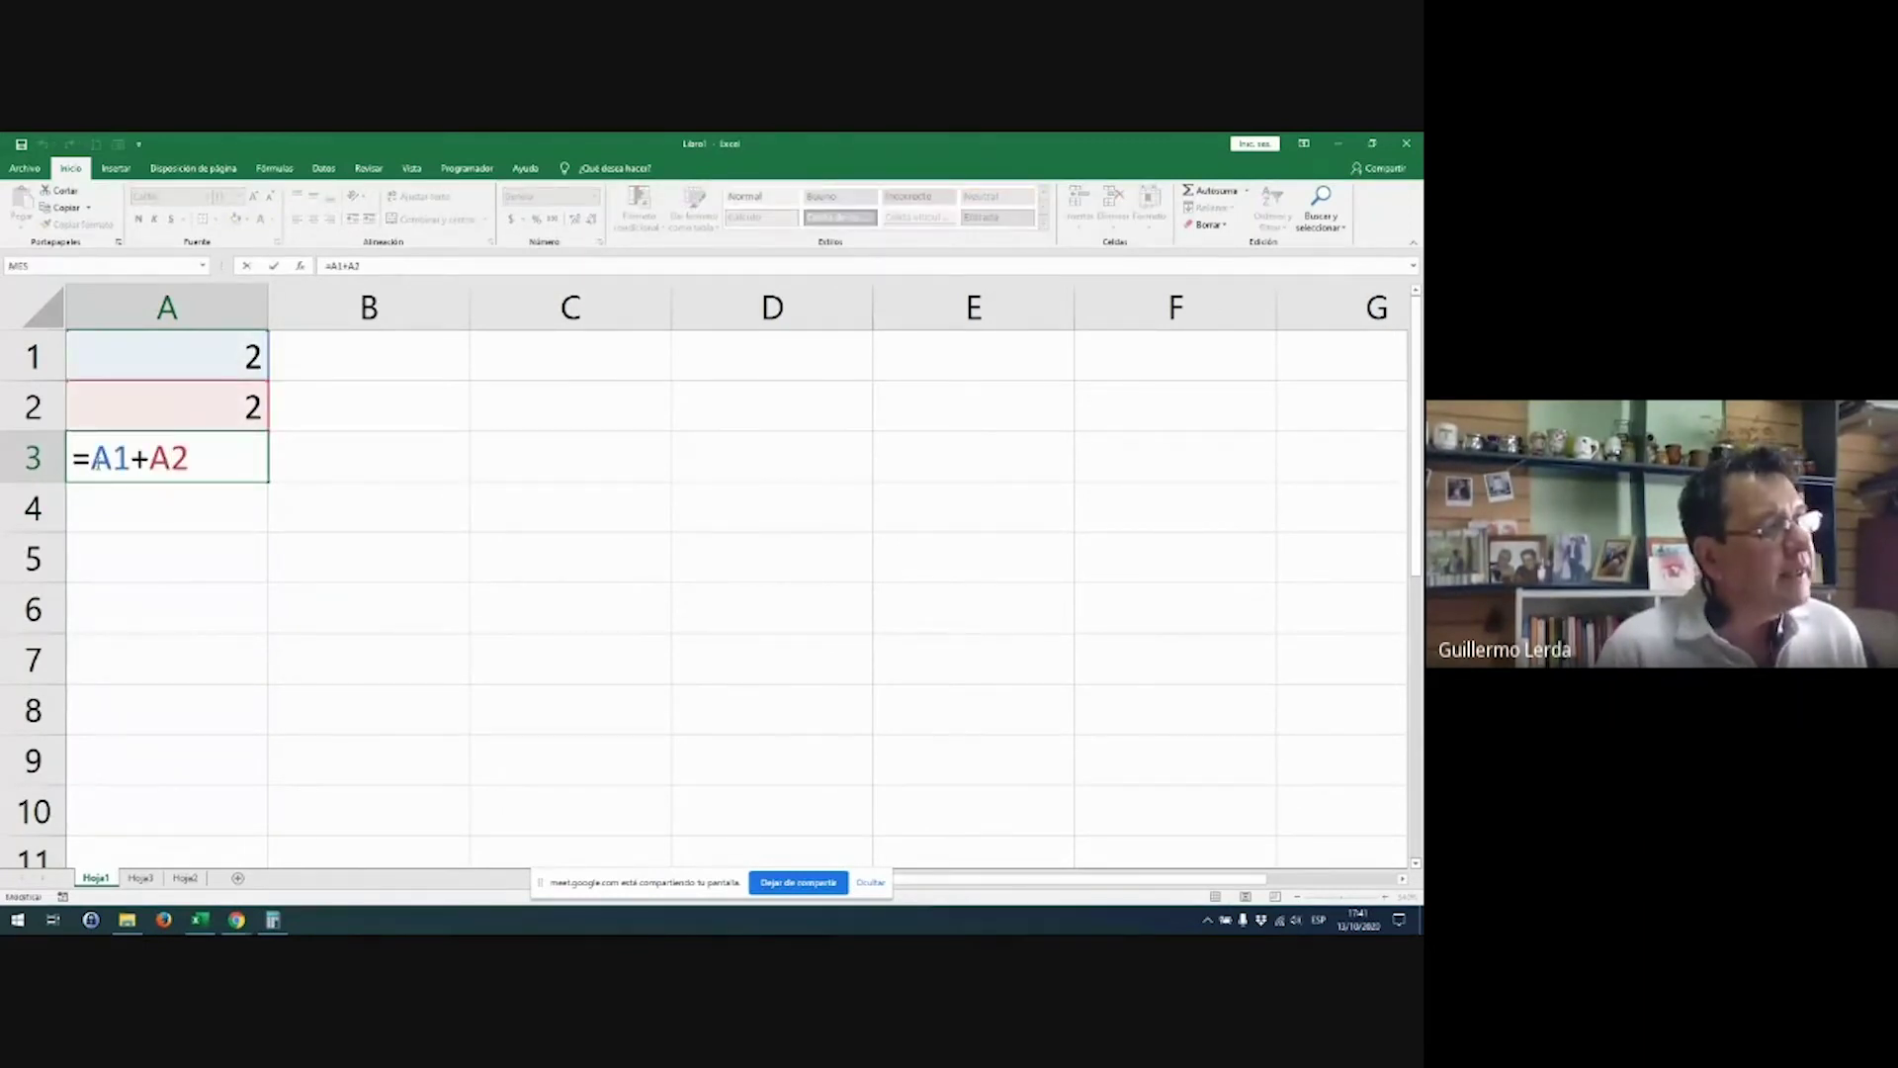
pyautogui.moveTo(92, 457); pyautogui.dragTo(189, 457)
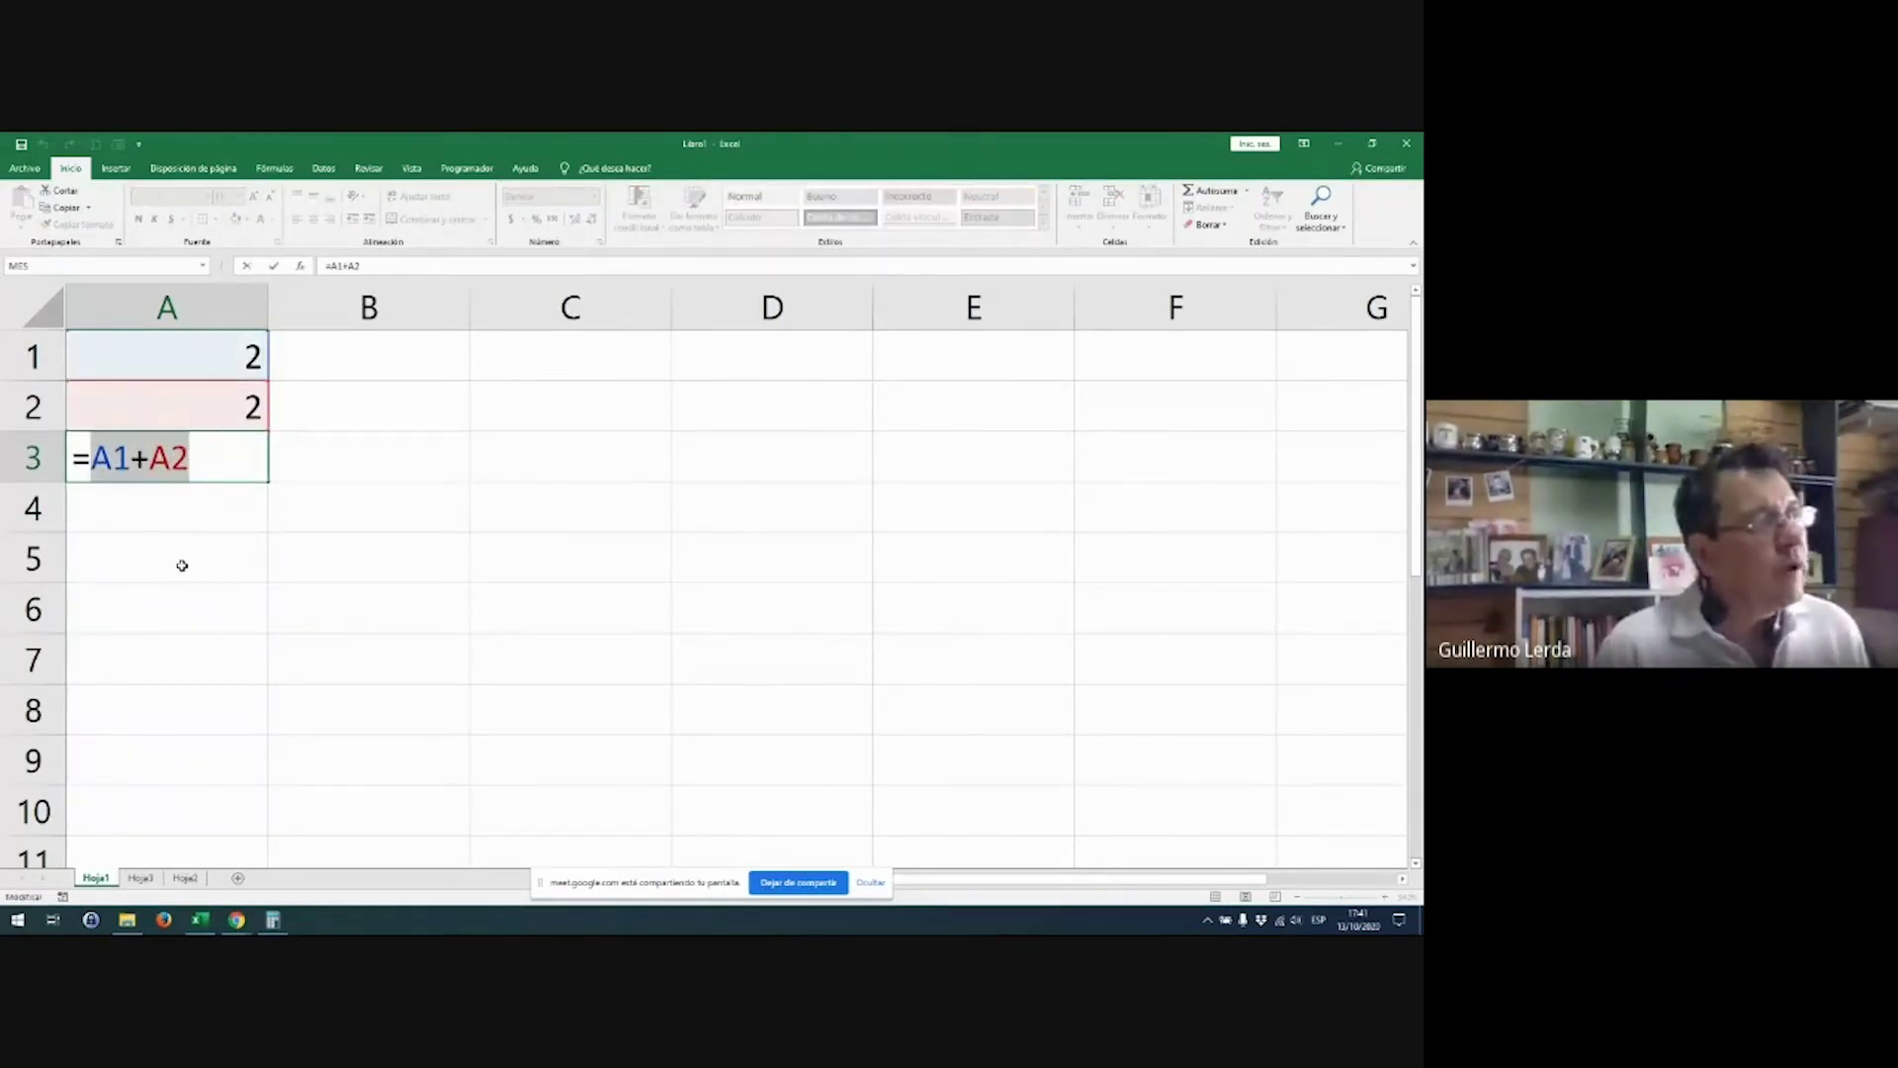
pyautogui.press('Escape')
pyautogui.click(380, 472)
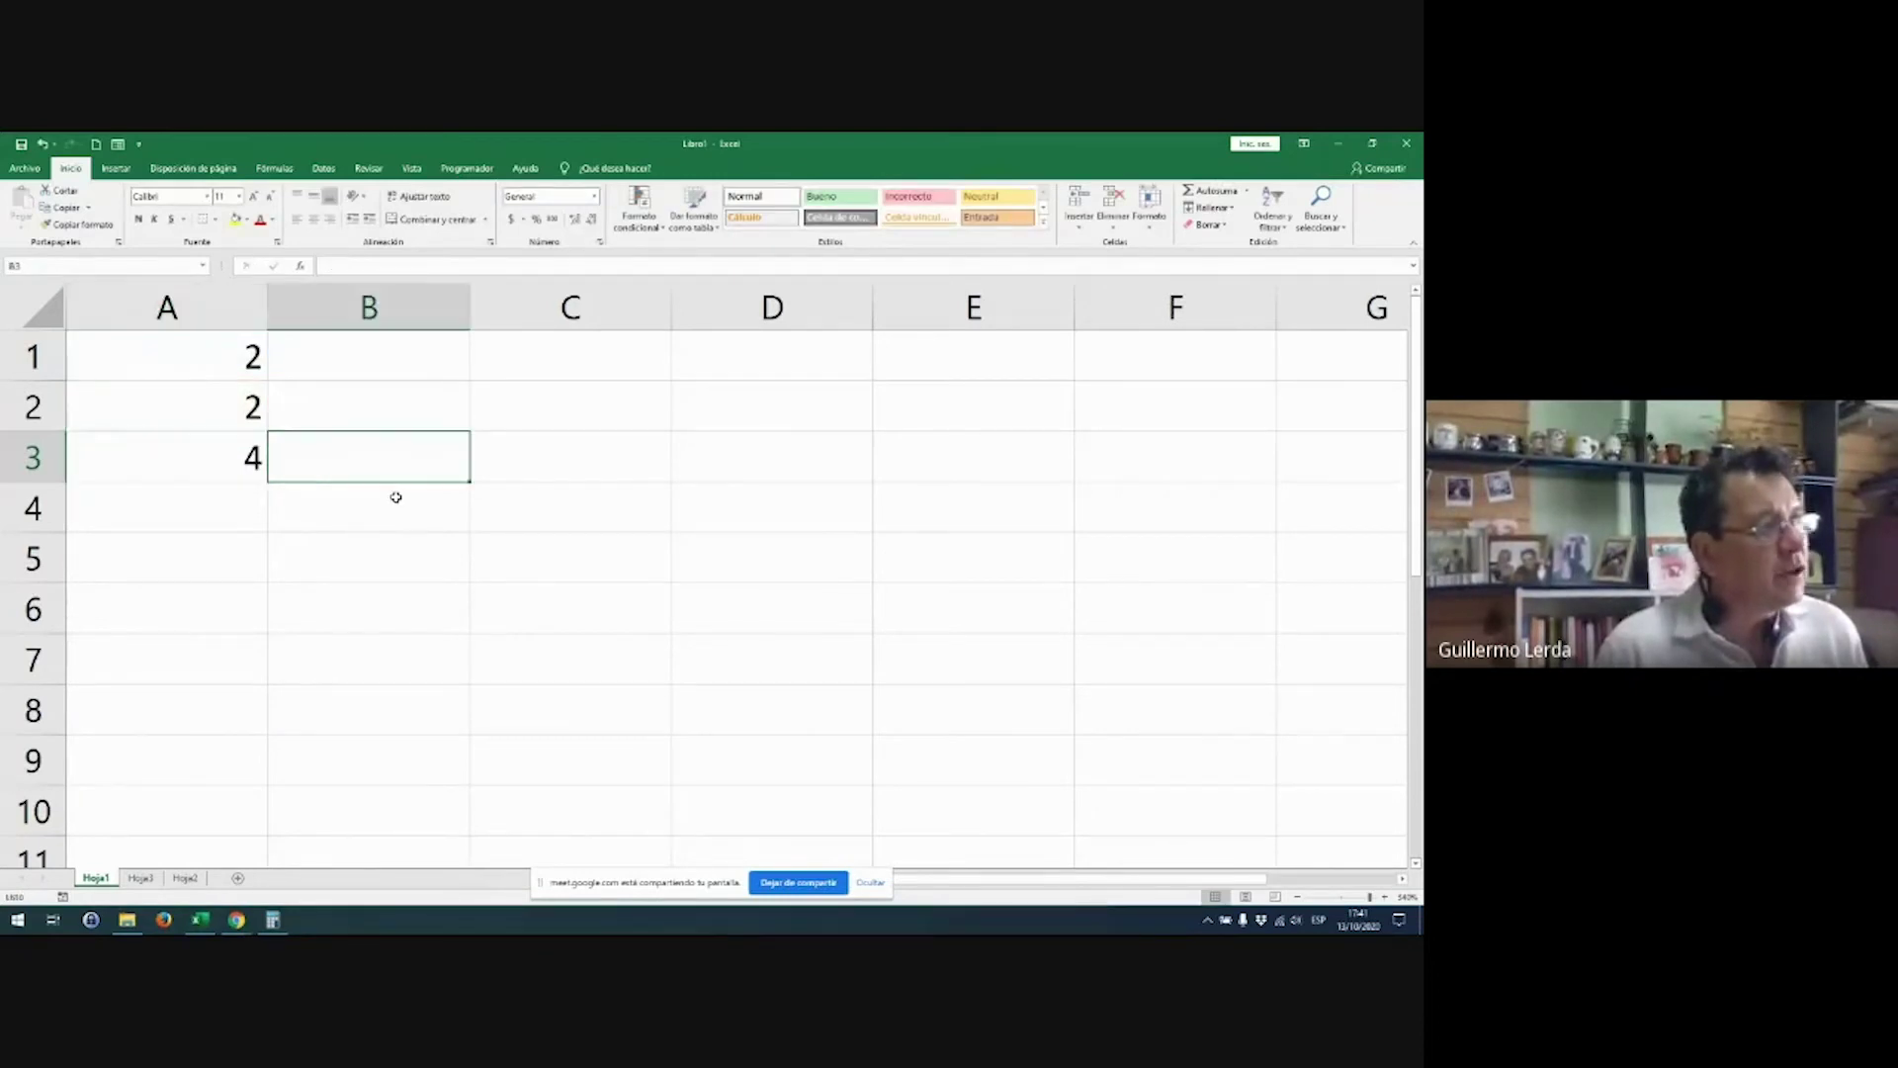
pyautogui.write('=')
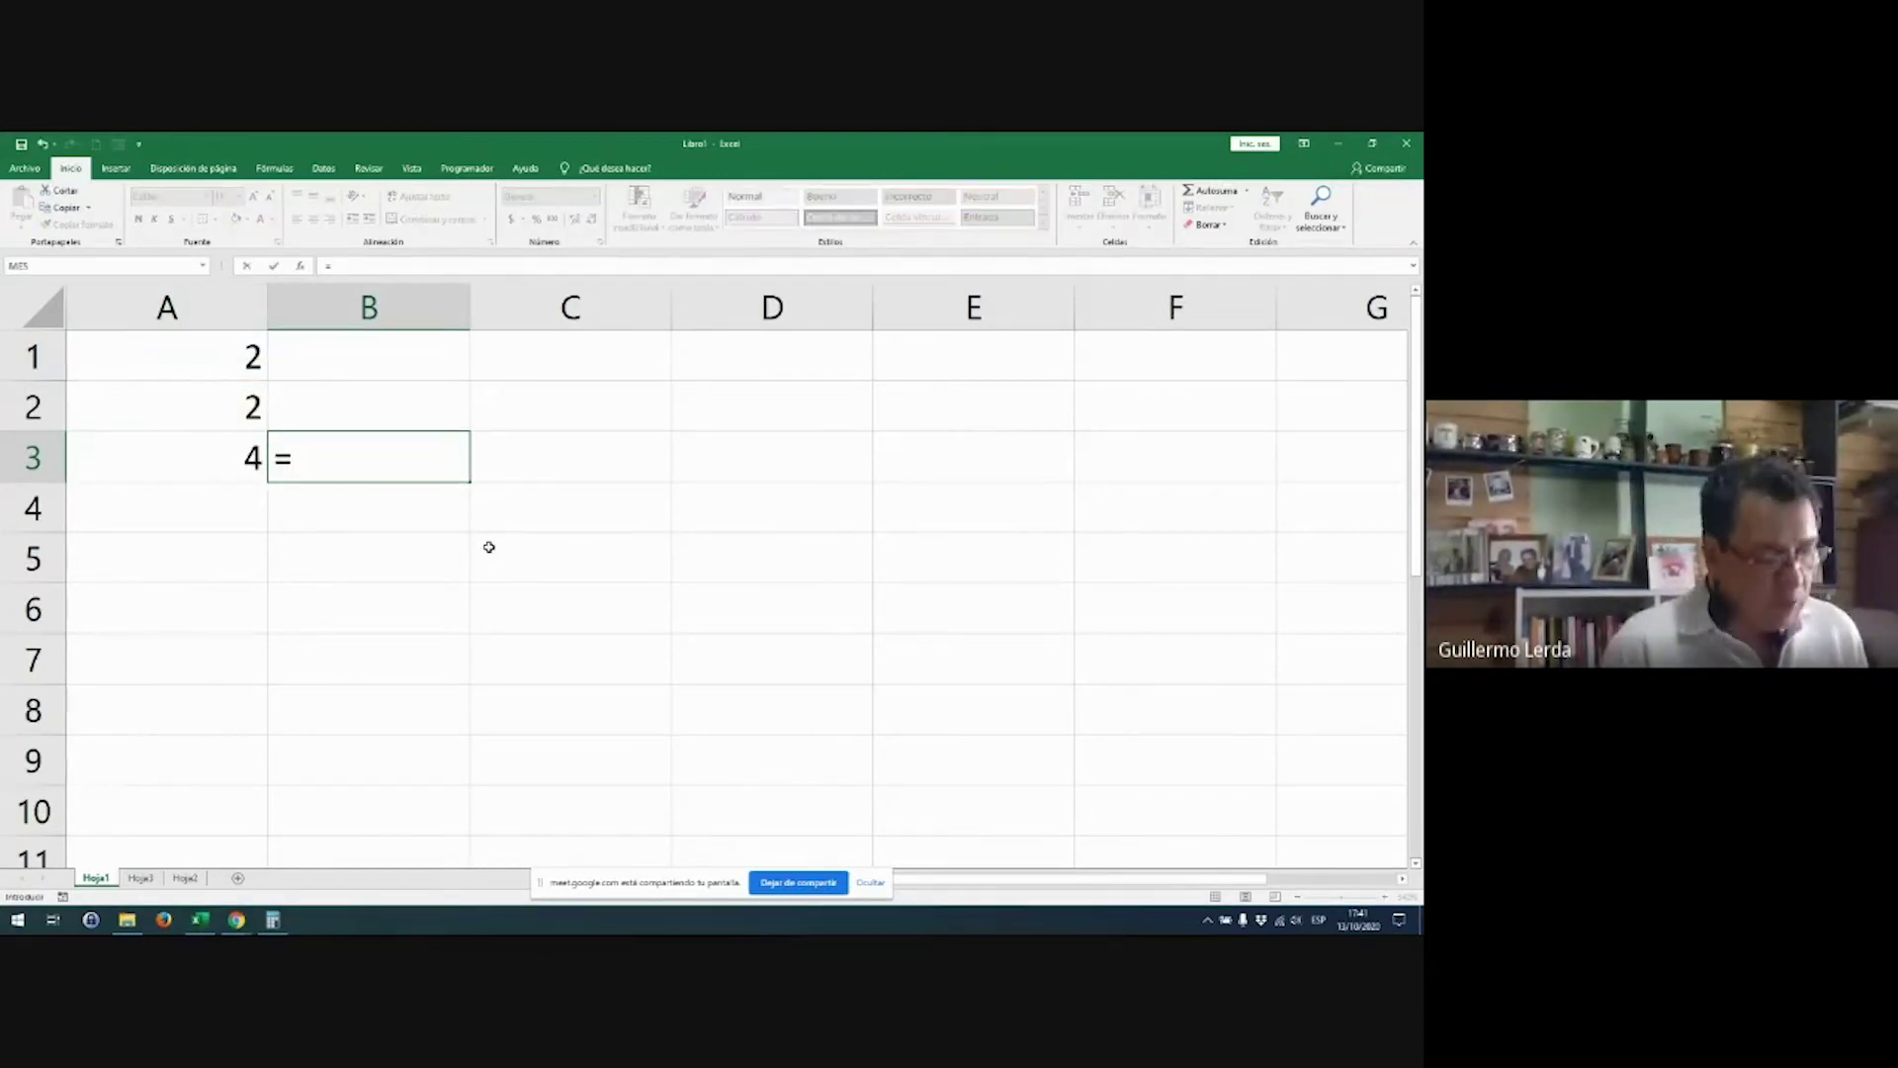
pyautogui.write('sum')
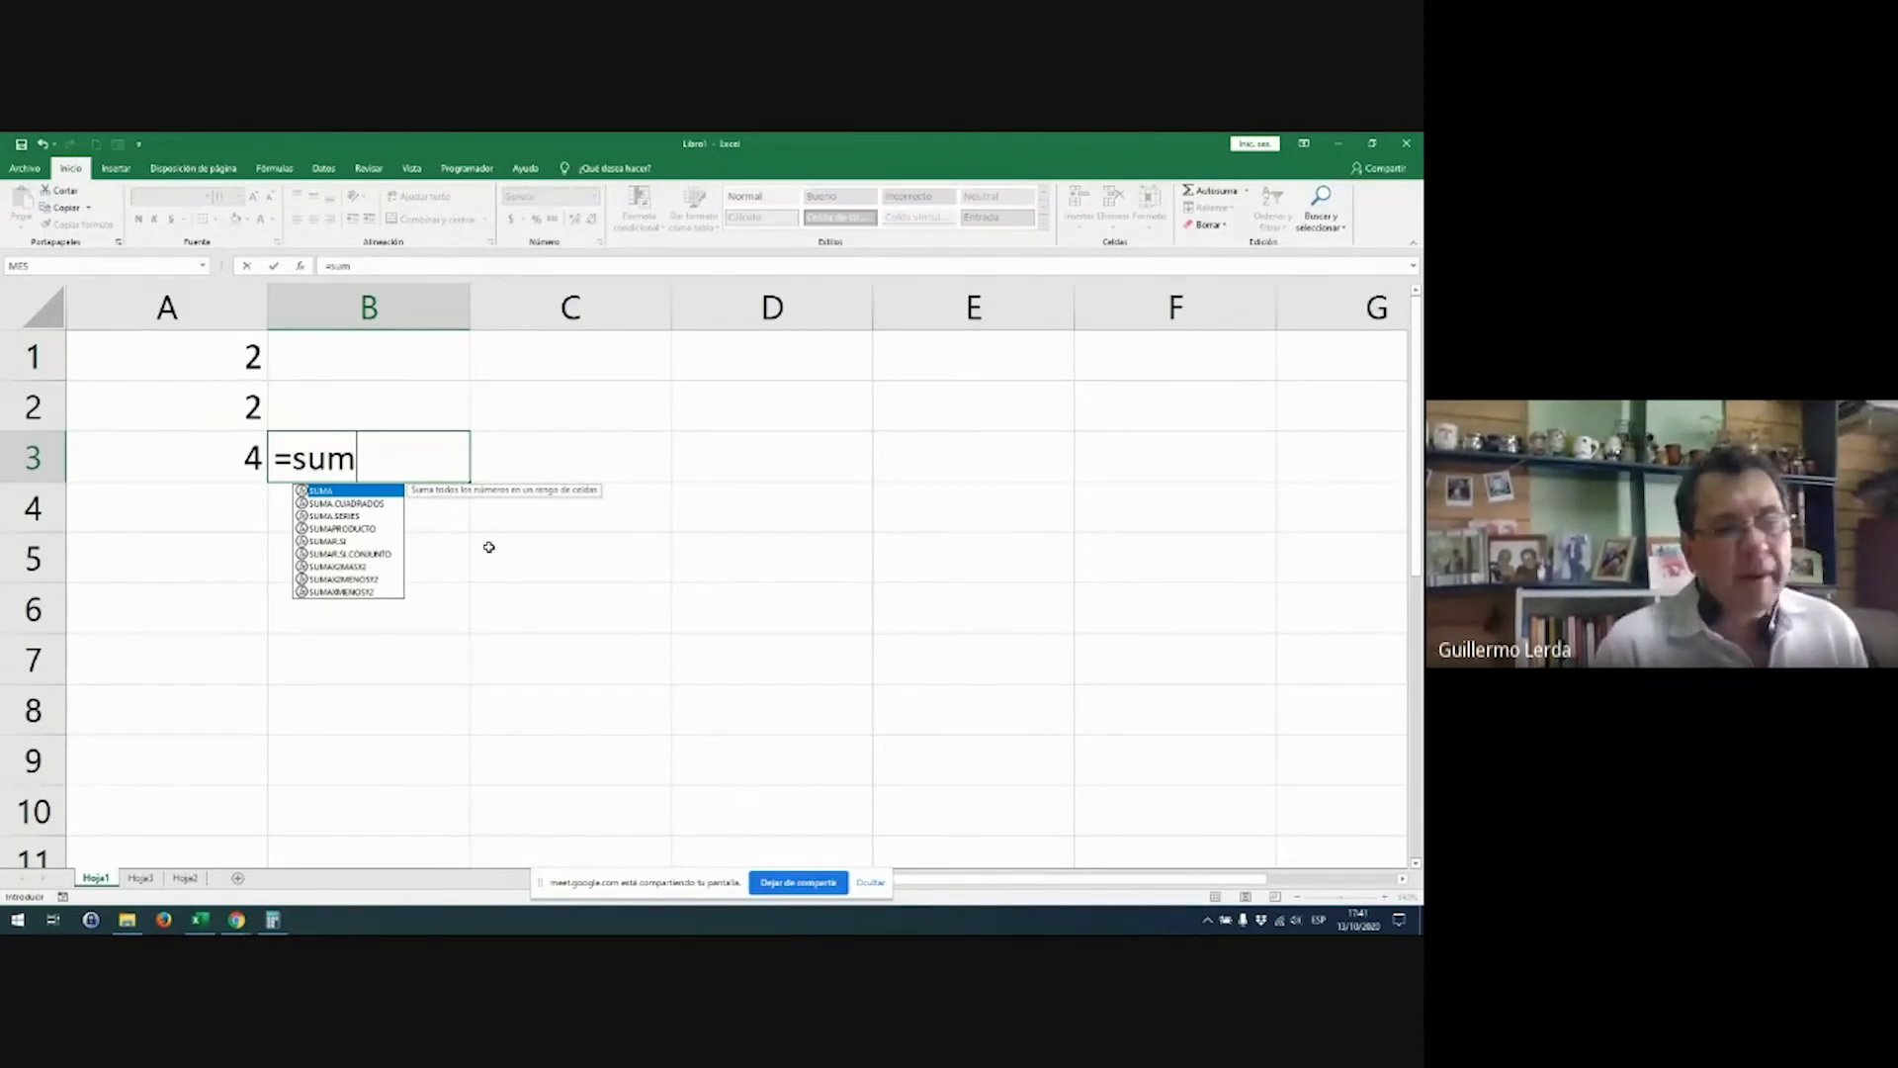
pyautogui.press('Escape')
pyautogui.press('Escape')
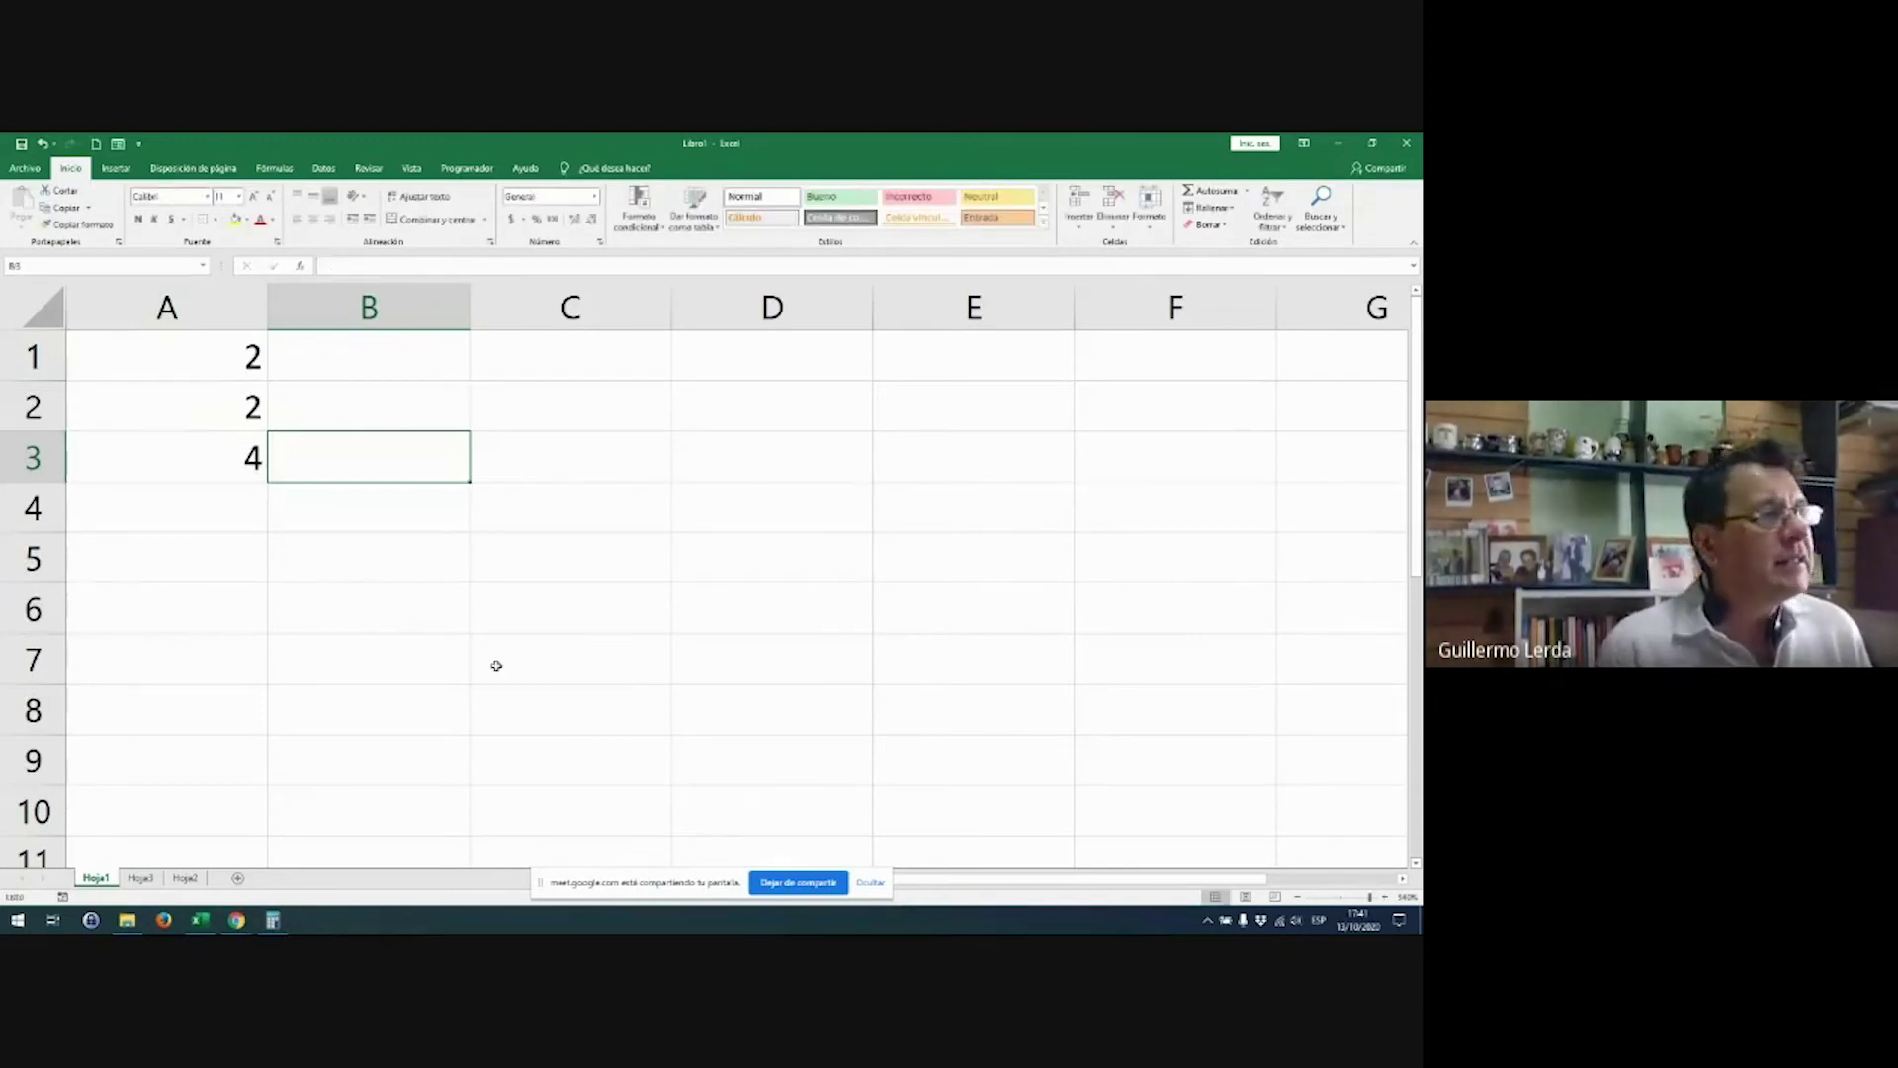
# Step: Browse the function library's financial, logical, text, and date and time categories without inserting anything
pyautogui.click(267, 169)
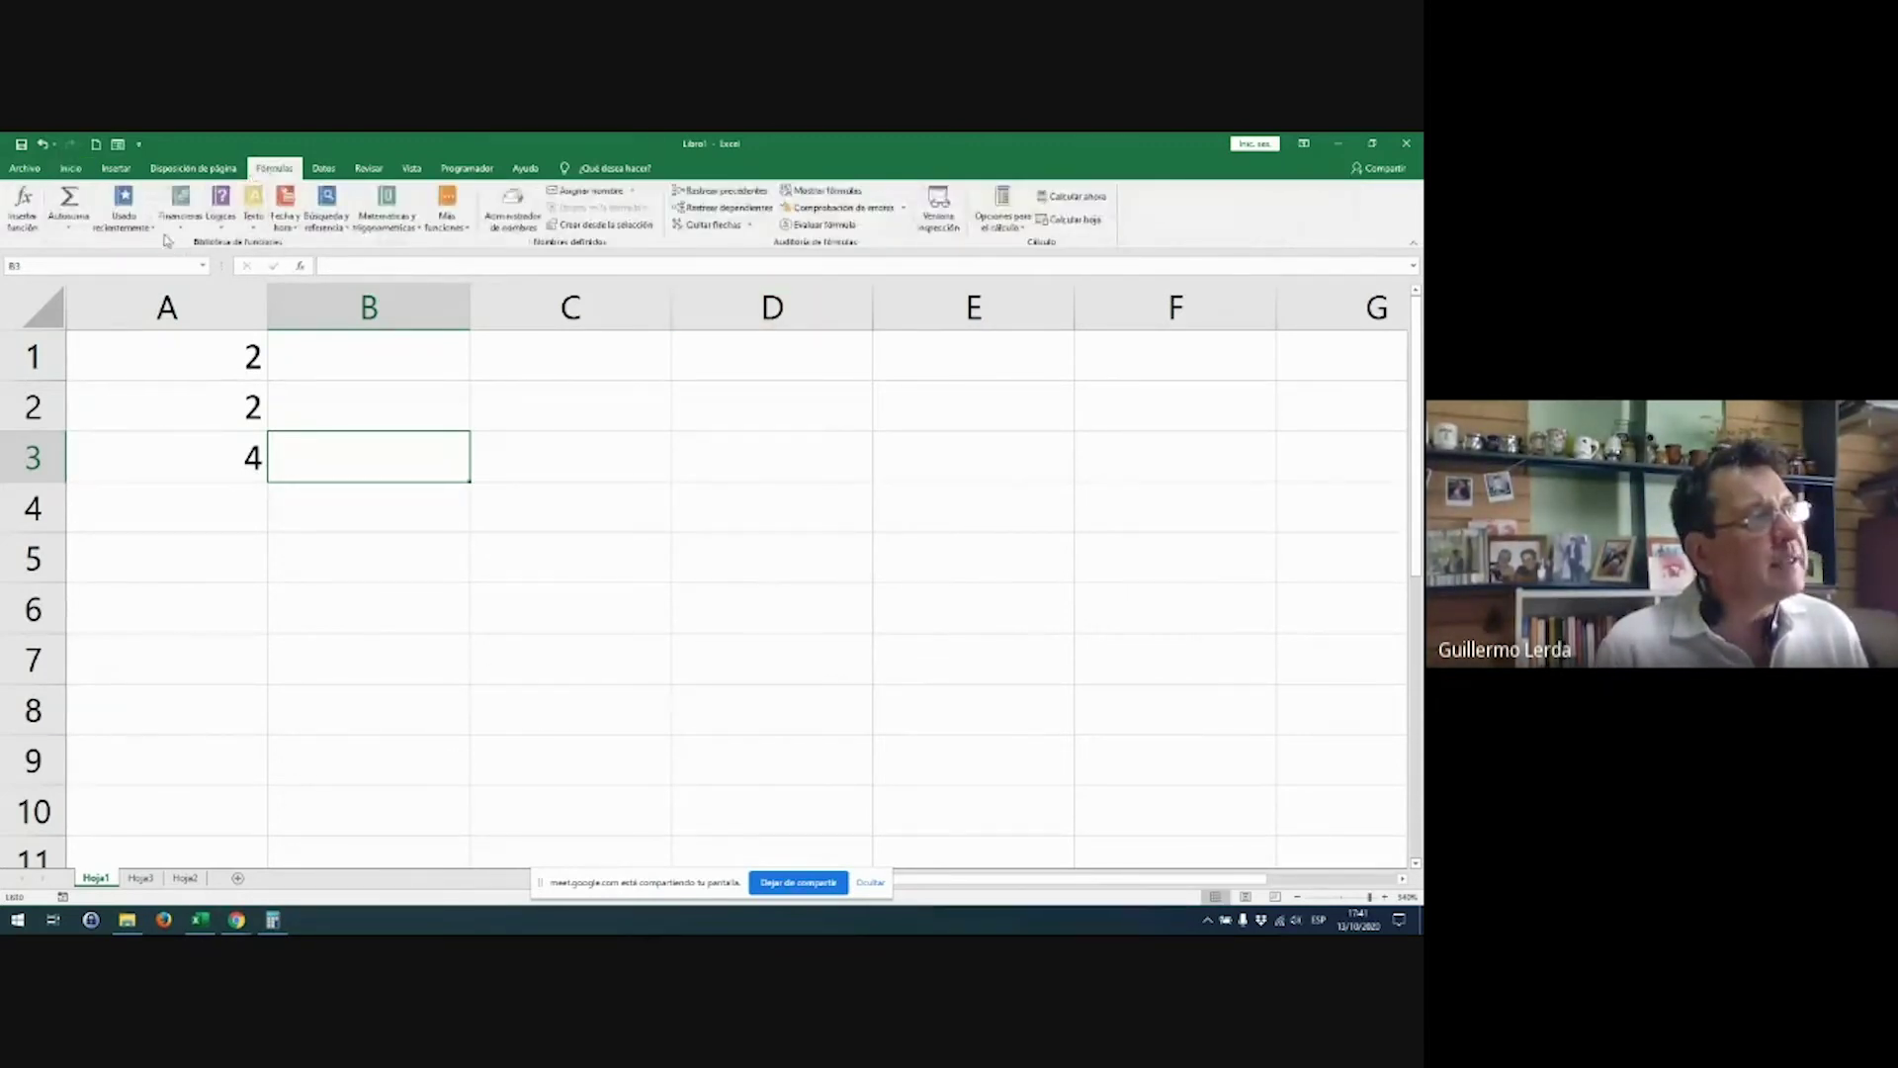
pyautogui.click(173, 225)
pyautogui.click(219, 226)
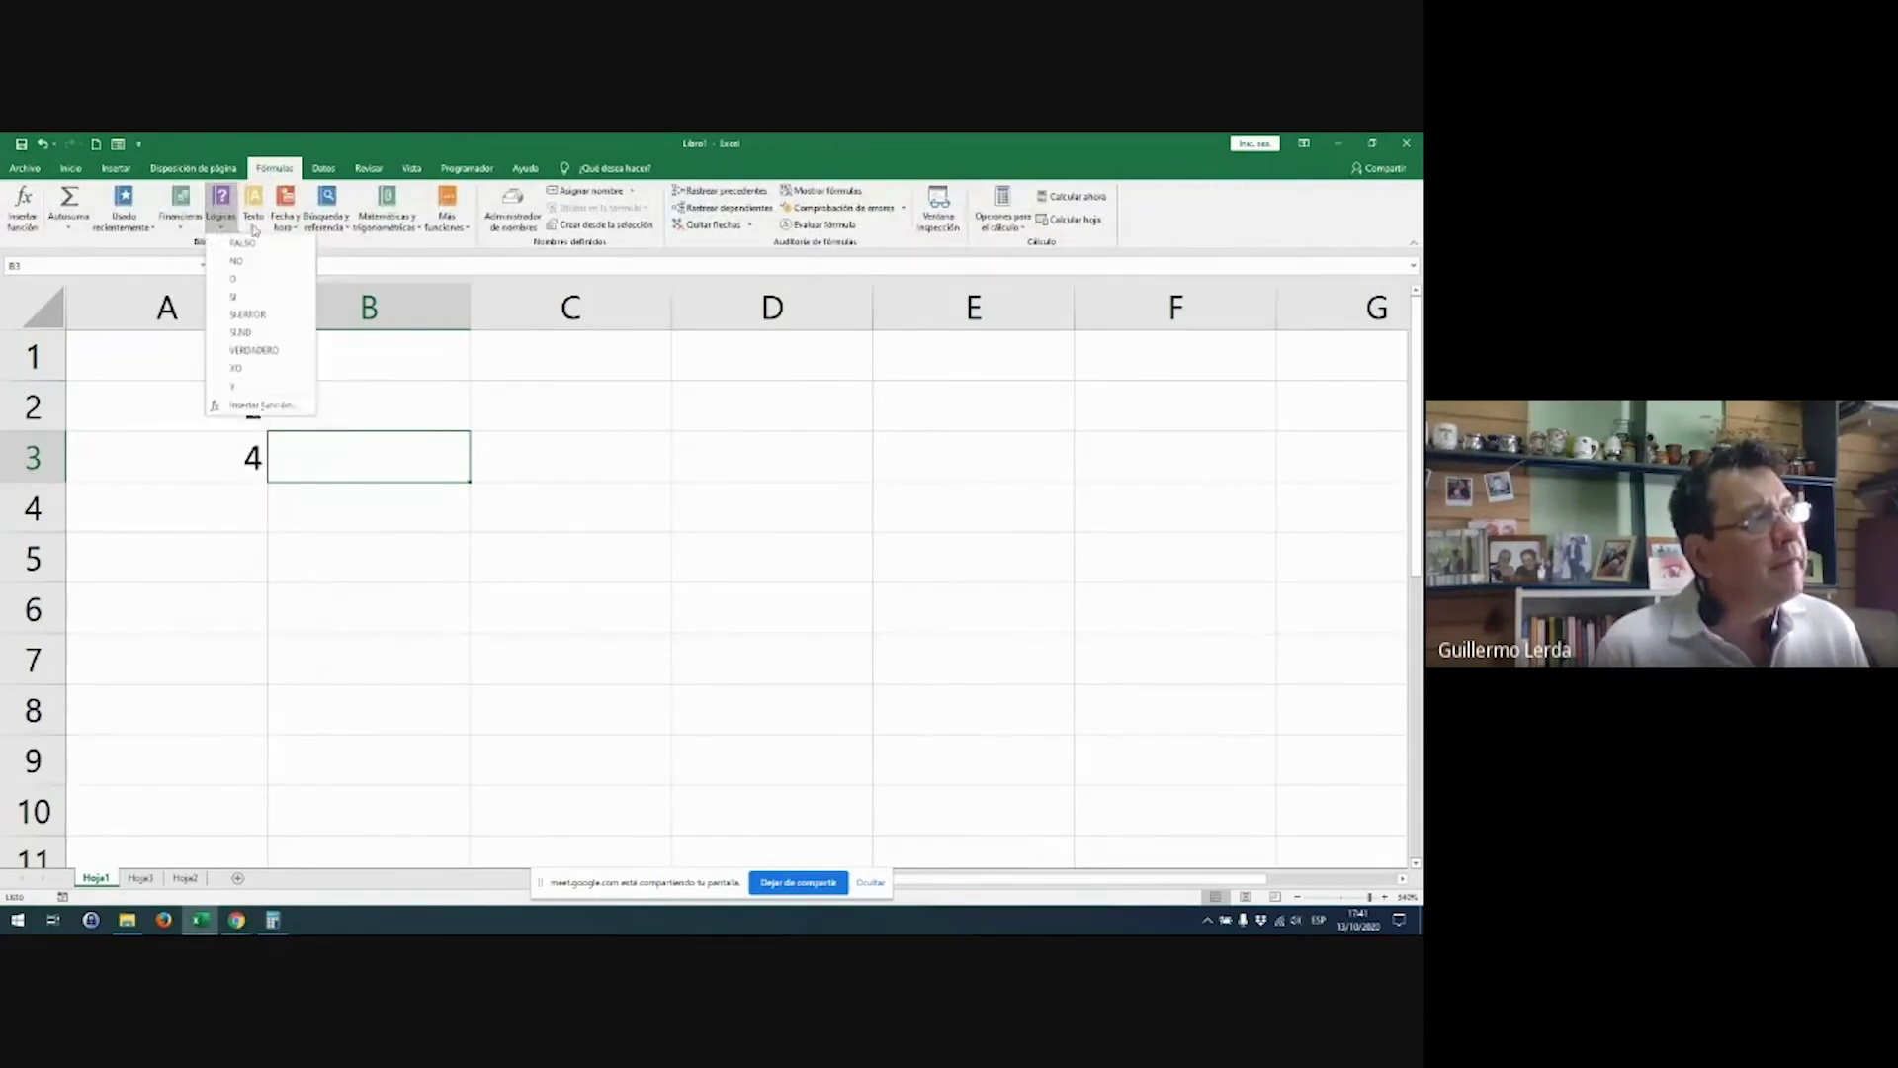
pyautogui.click(257, 228)
pyautogui.click(285, 219)
pyautogui.click(285, 219)
pyautogui.click(296, 243)
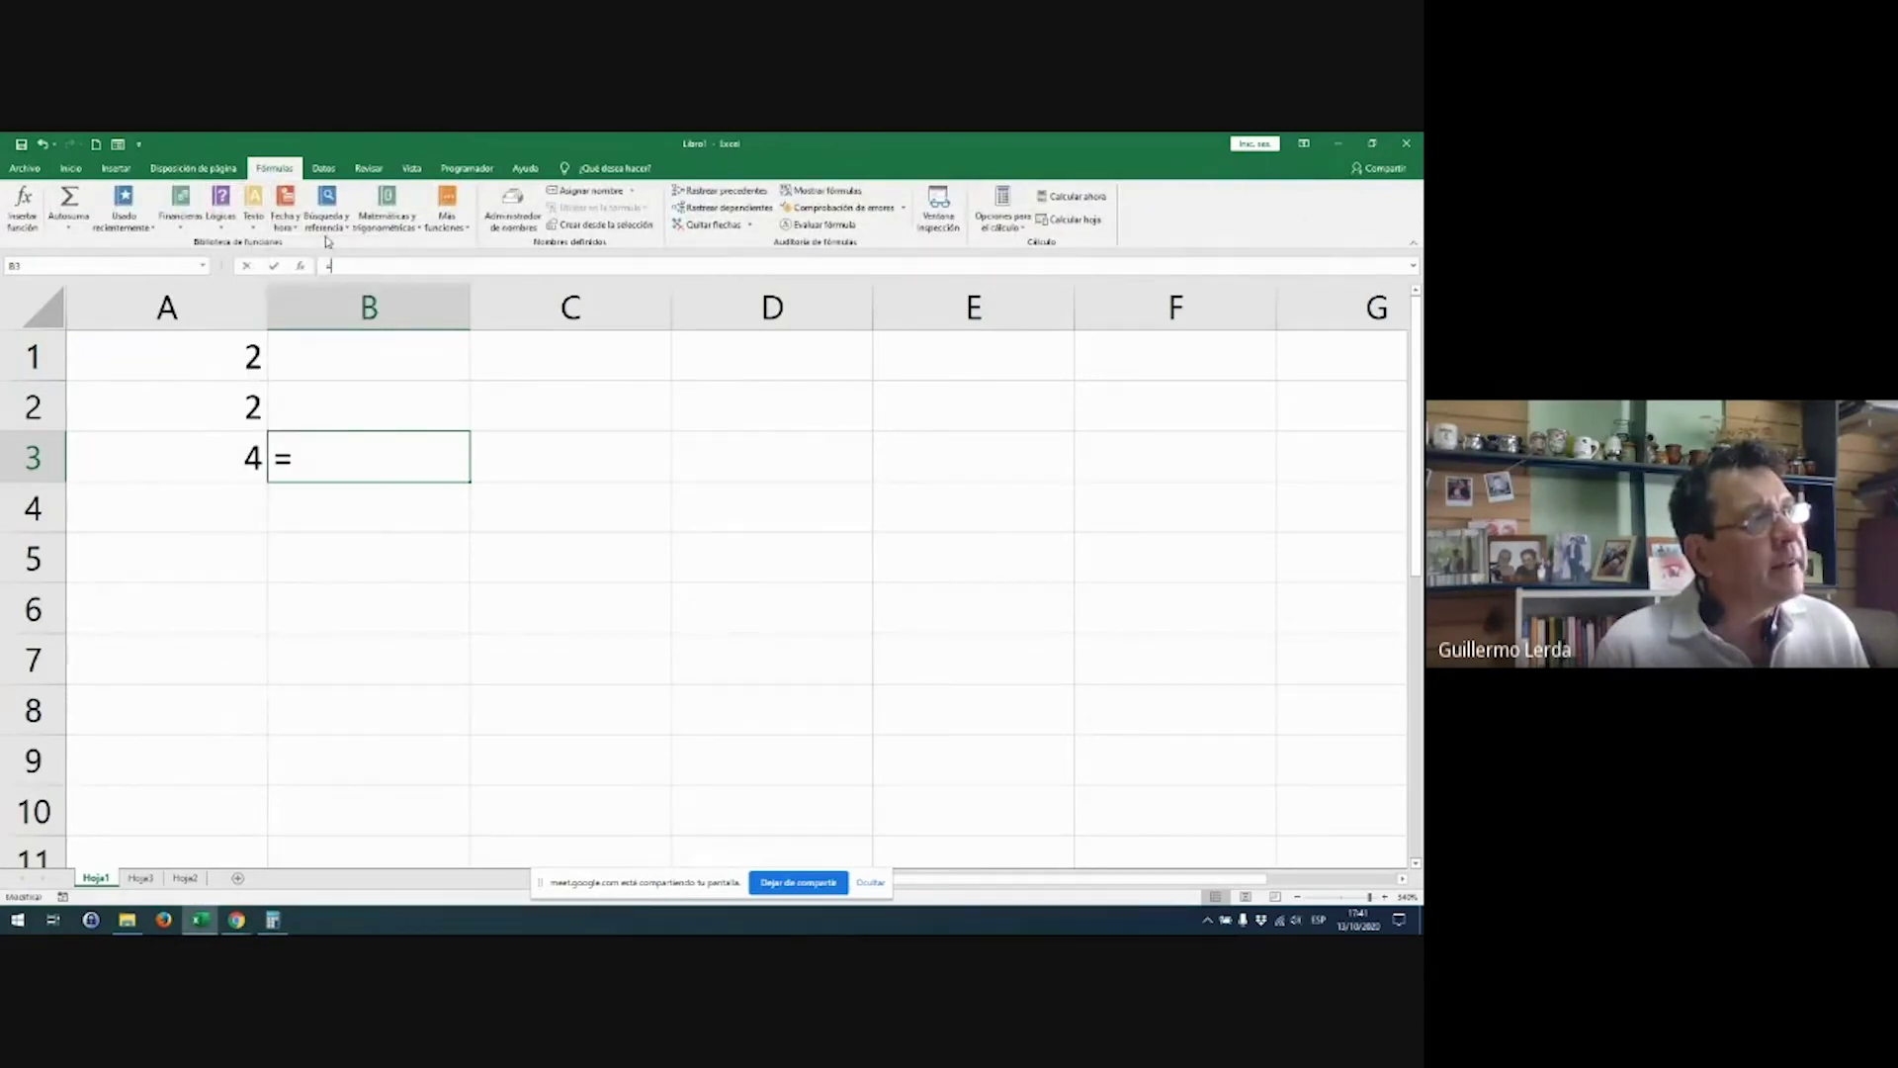
pyautogui.click(1198, 516)
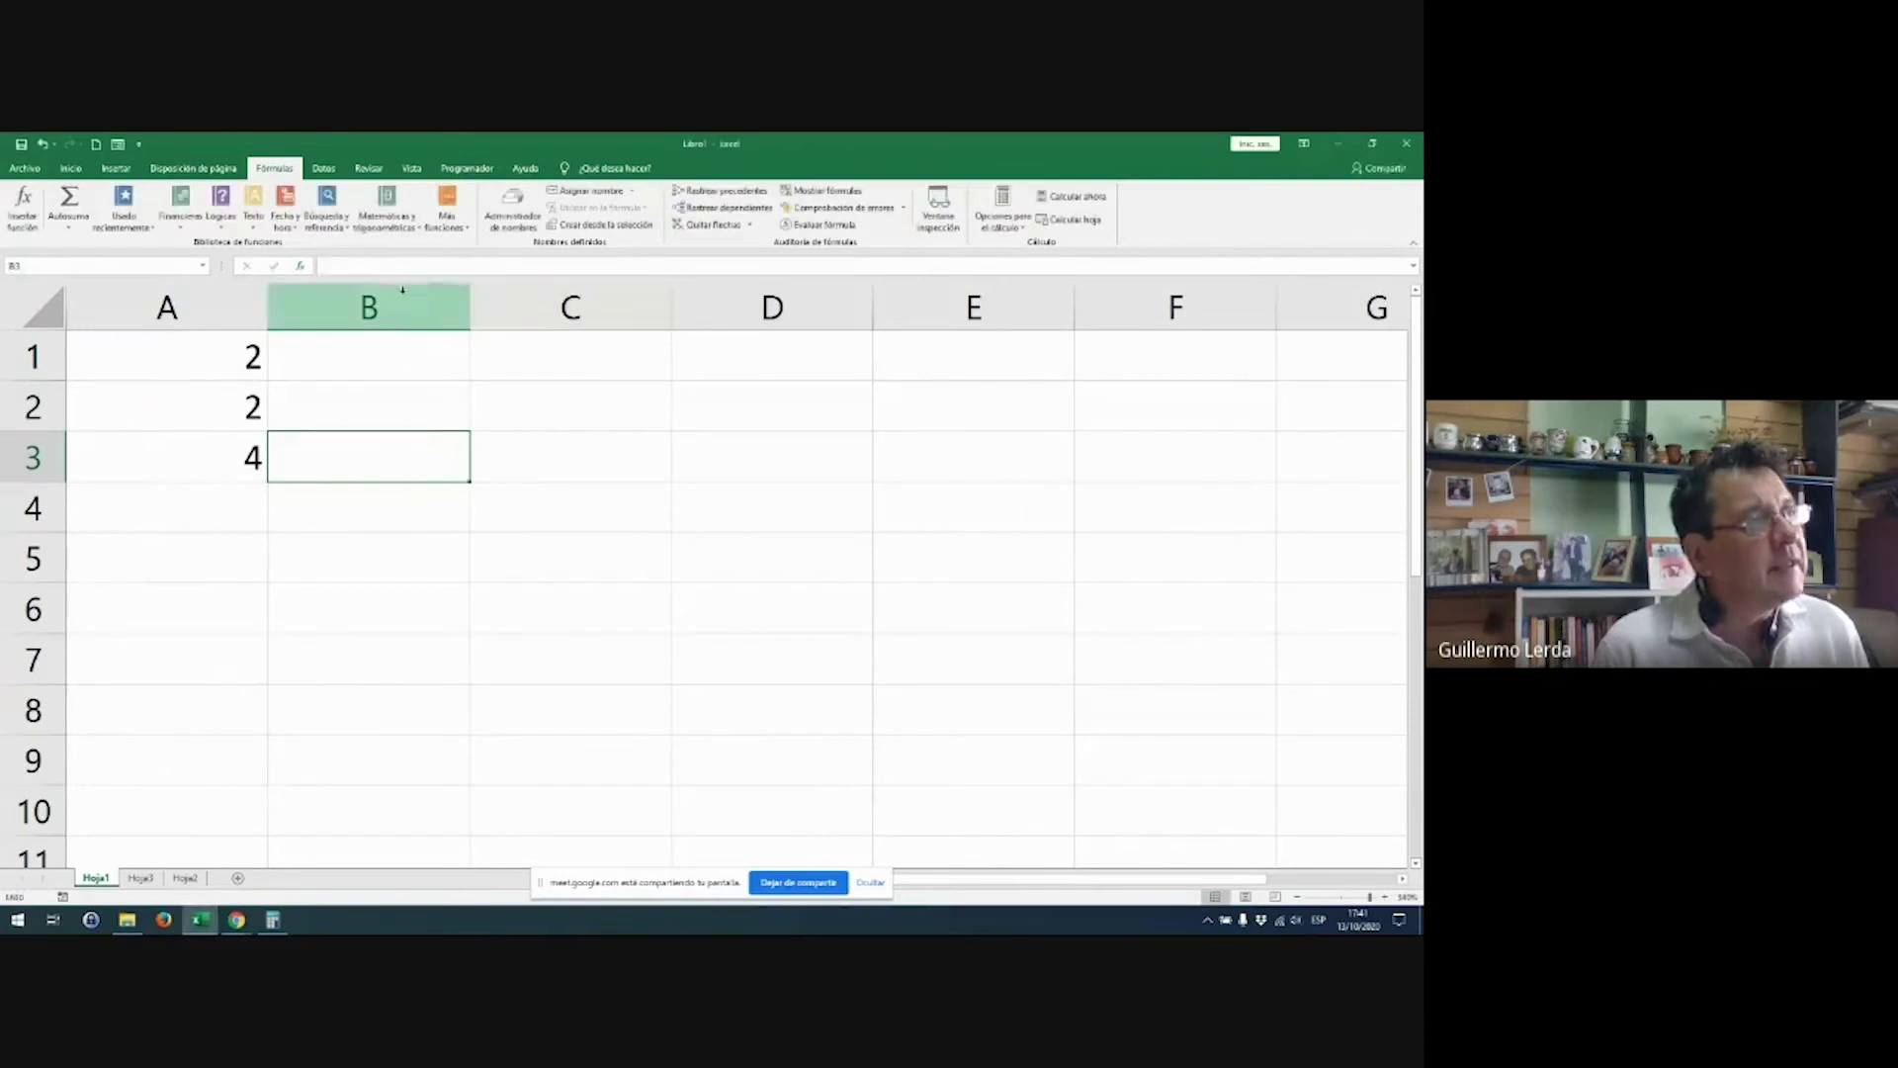
# Step: Examine the lookup and reference, math and trigonometry, statistical, and engineering function lists
pyautogui.click(330, 235)
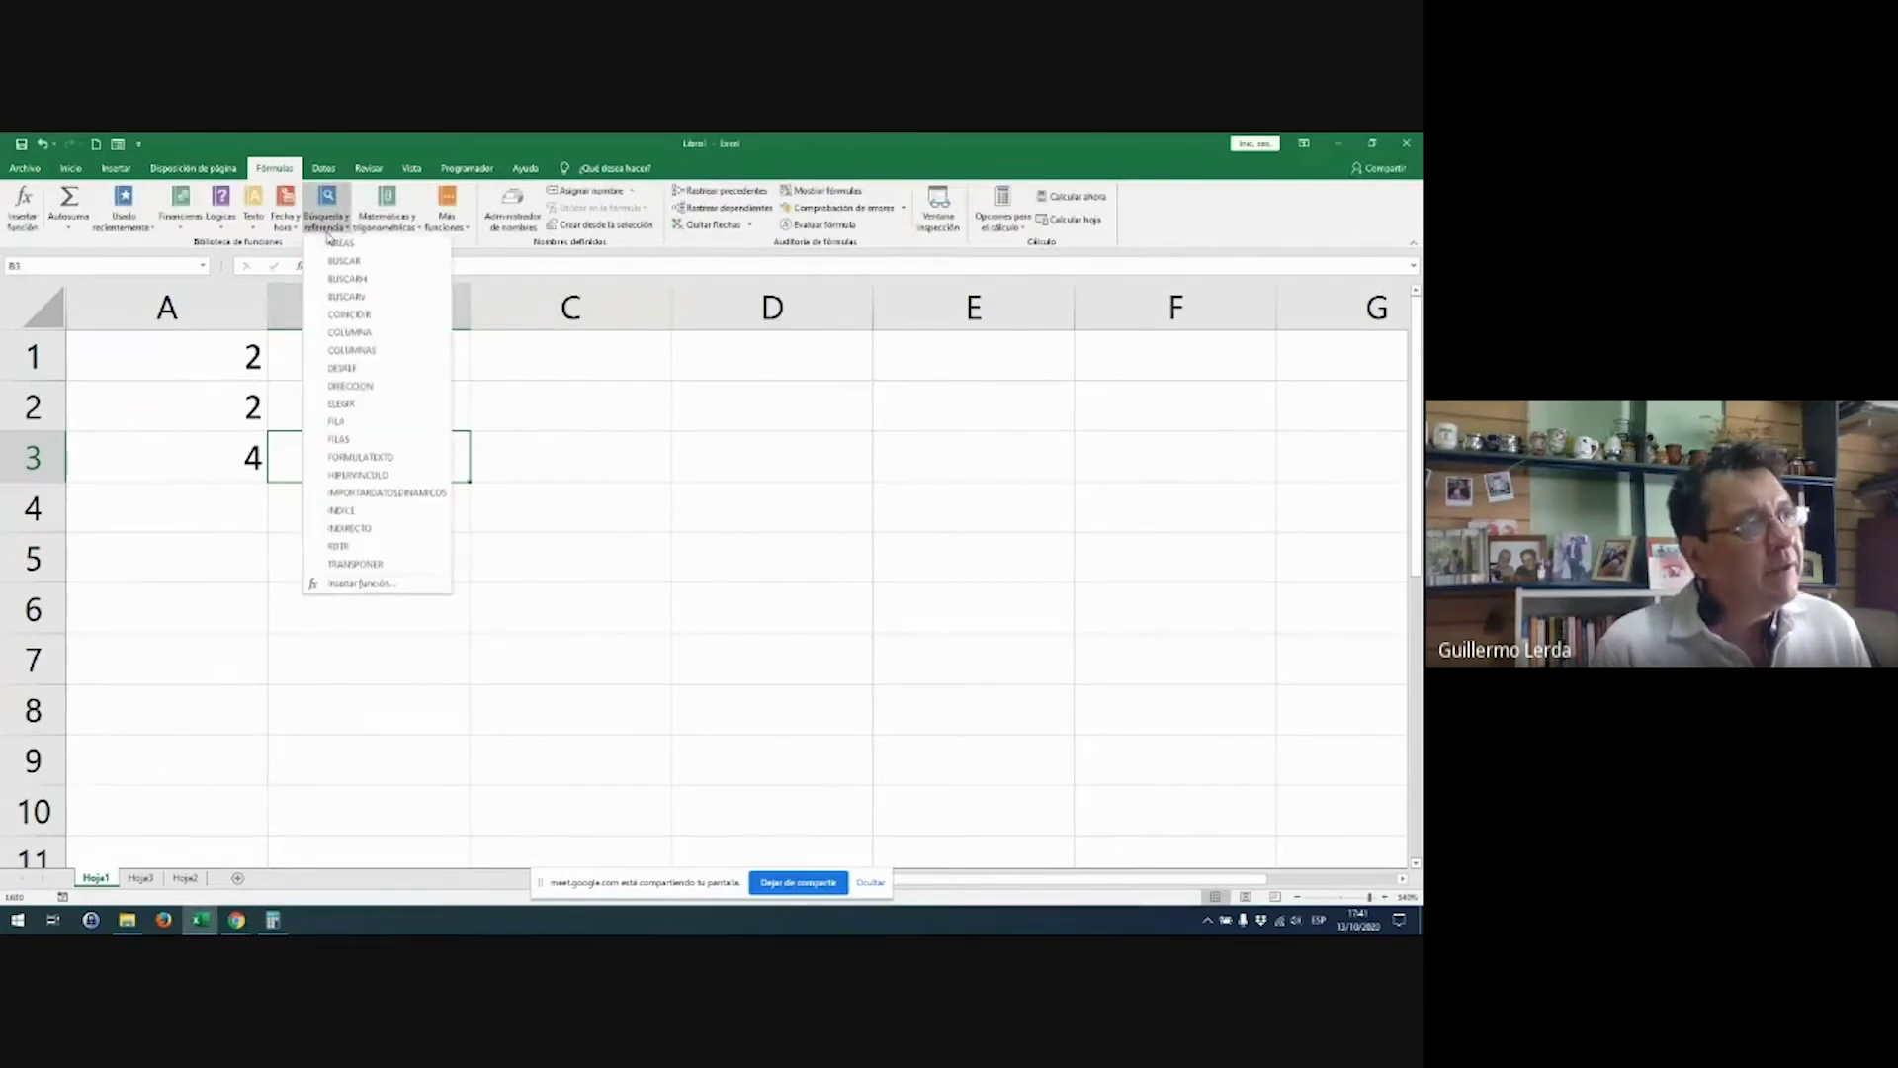
pyautogui.click(398, 233)
pyautogui.scroll(-13, 442, 413)
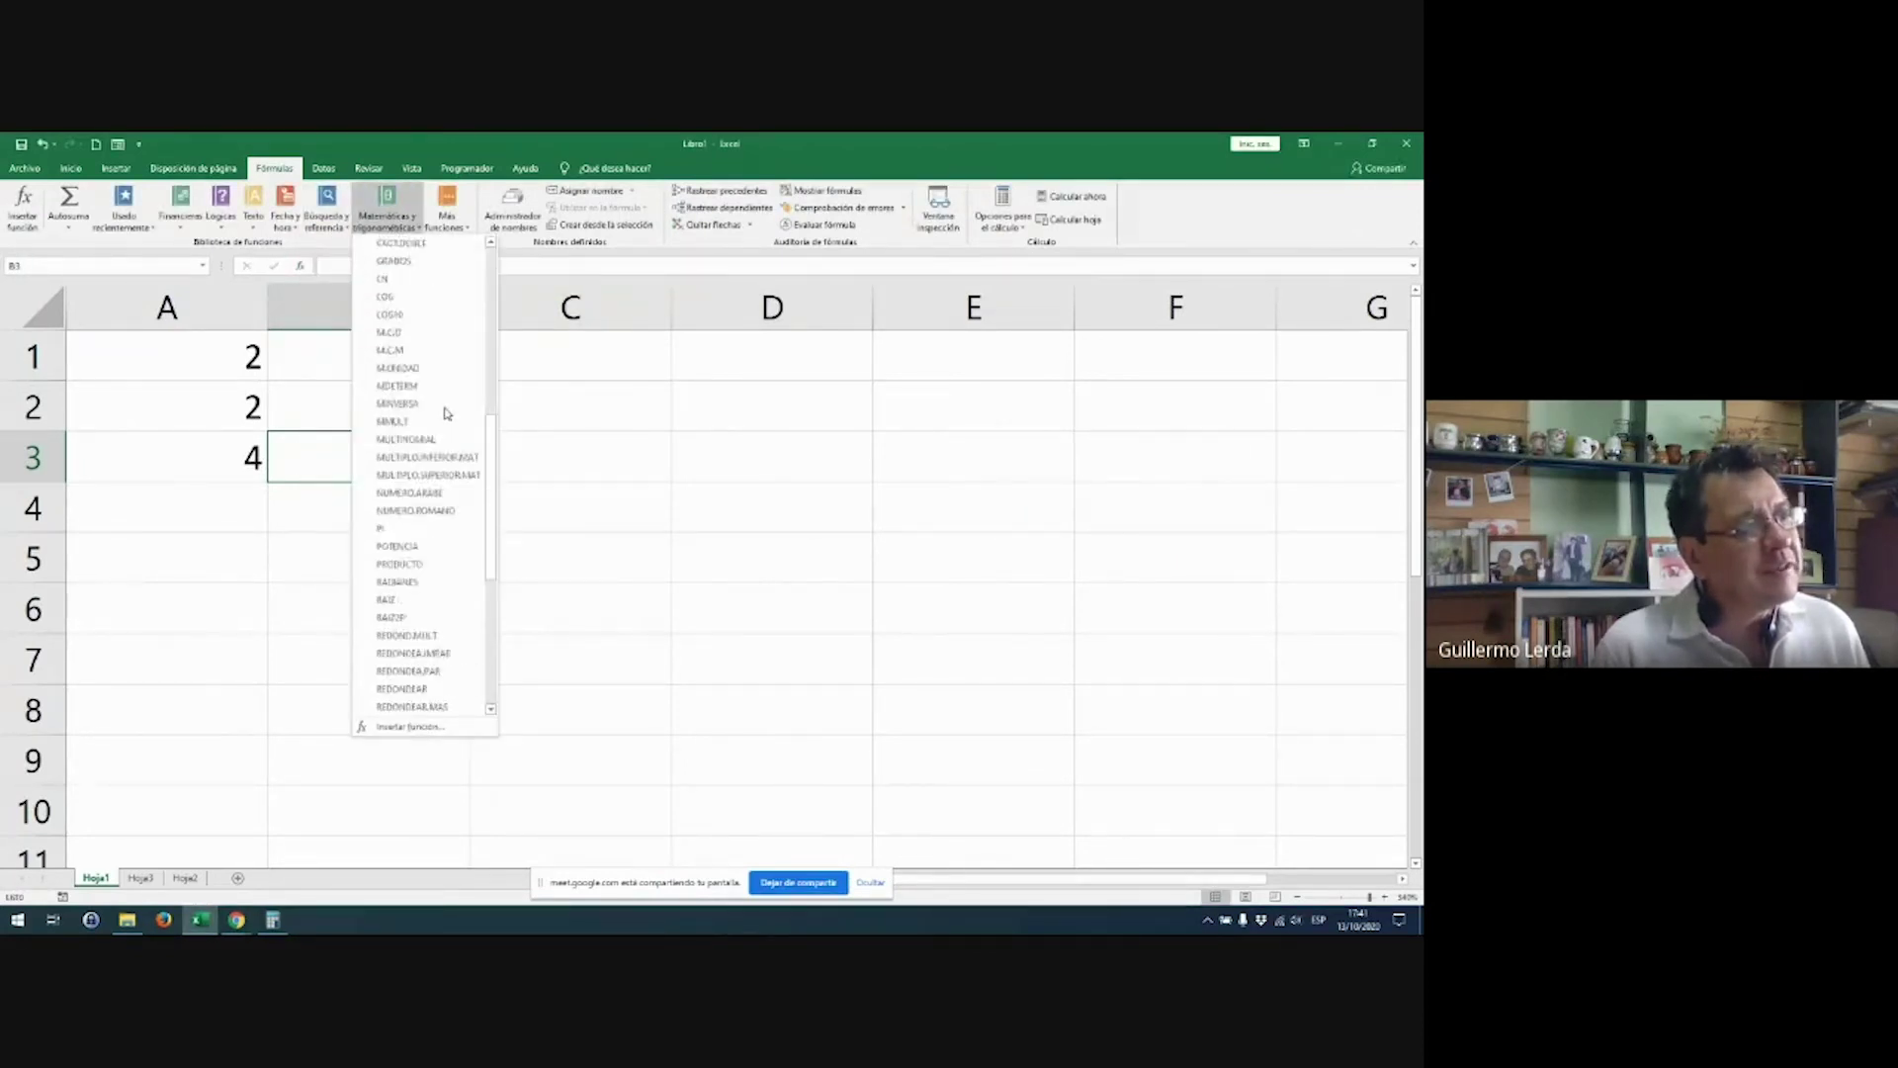
pyautogui.scroll(-3, 444, 425)
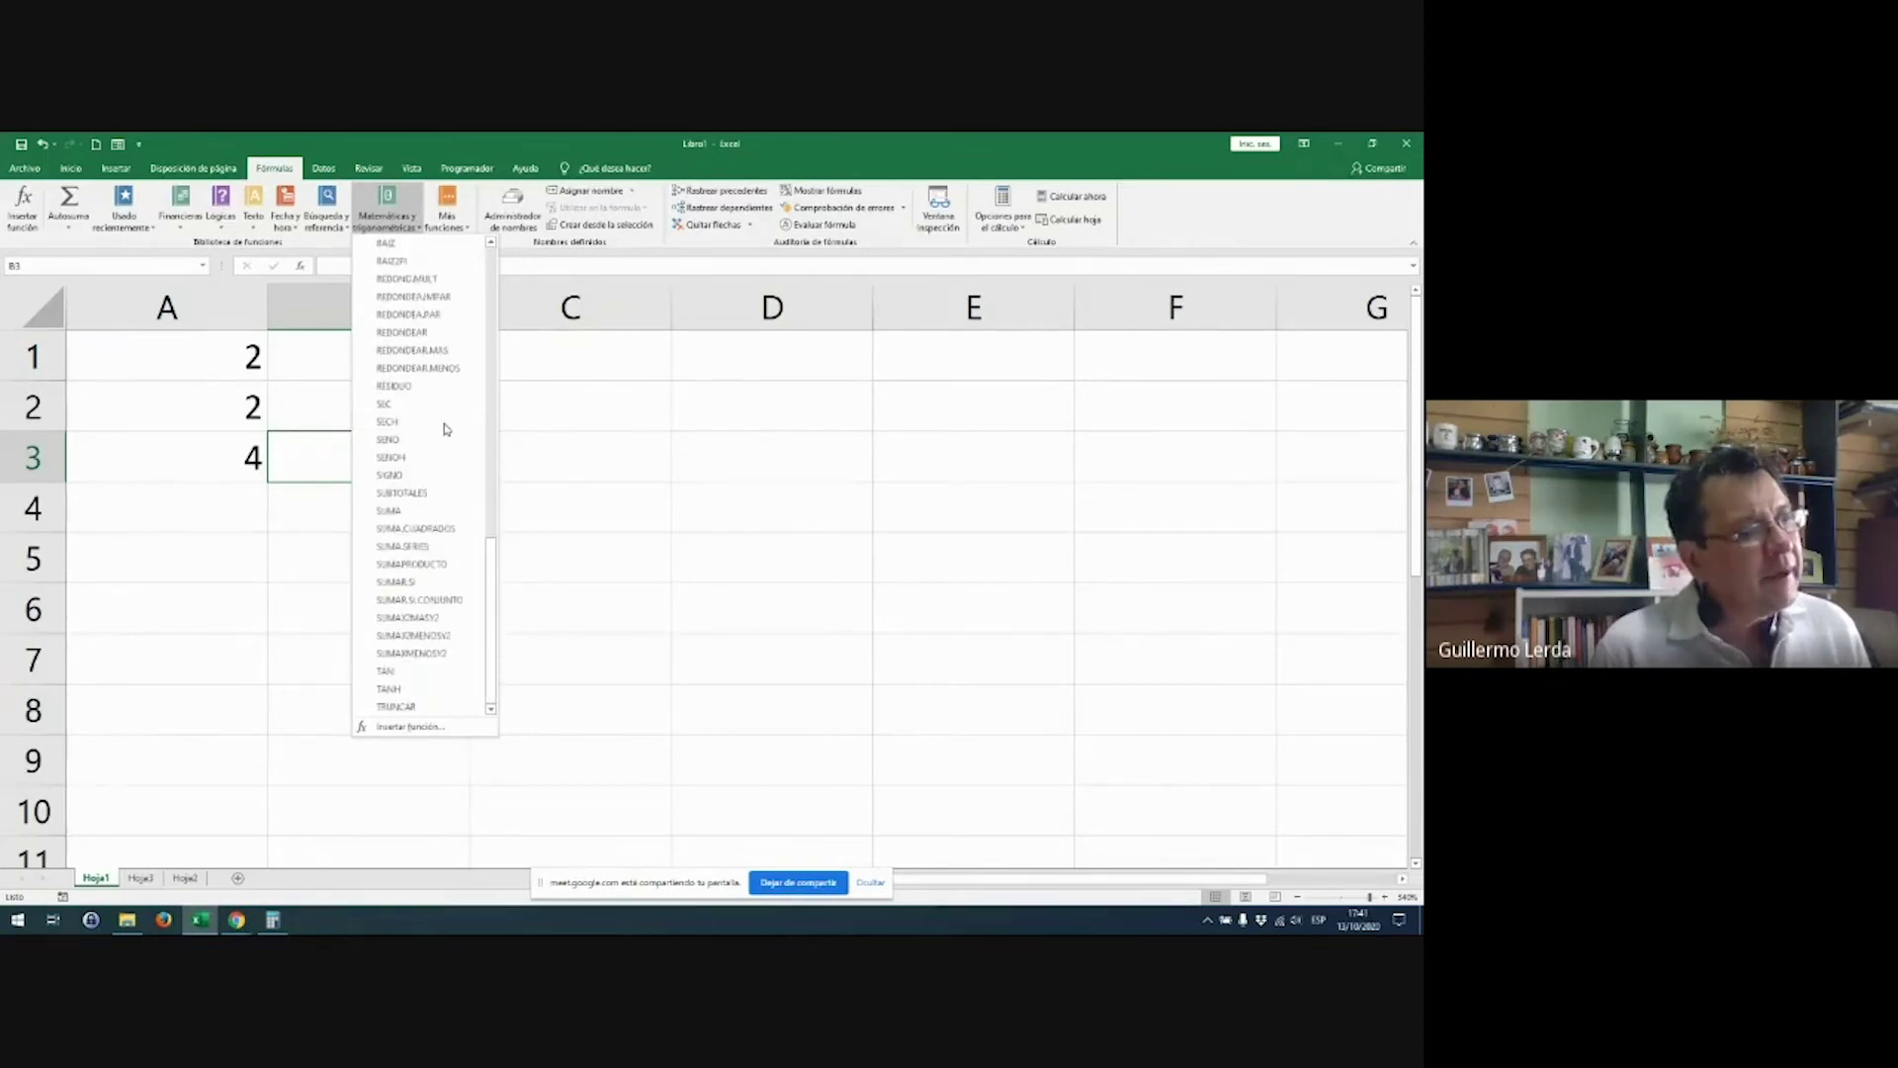
pyautogui.click(447, 225)
pyautogui.moveTo(454, 244)
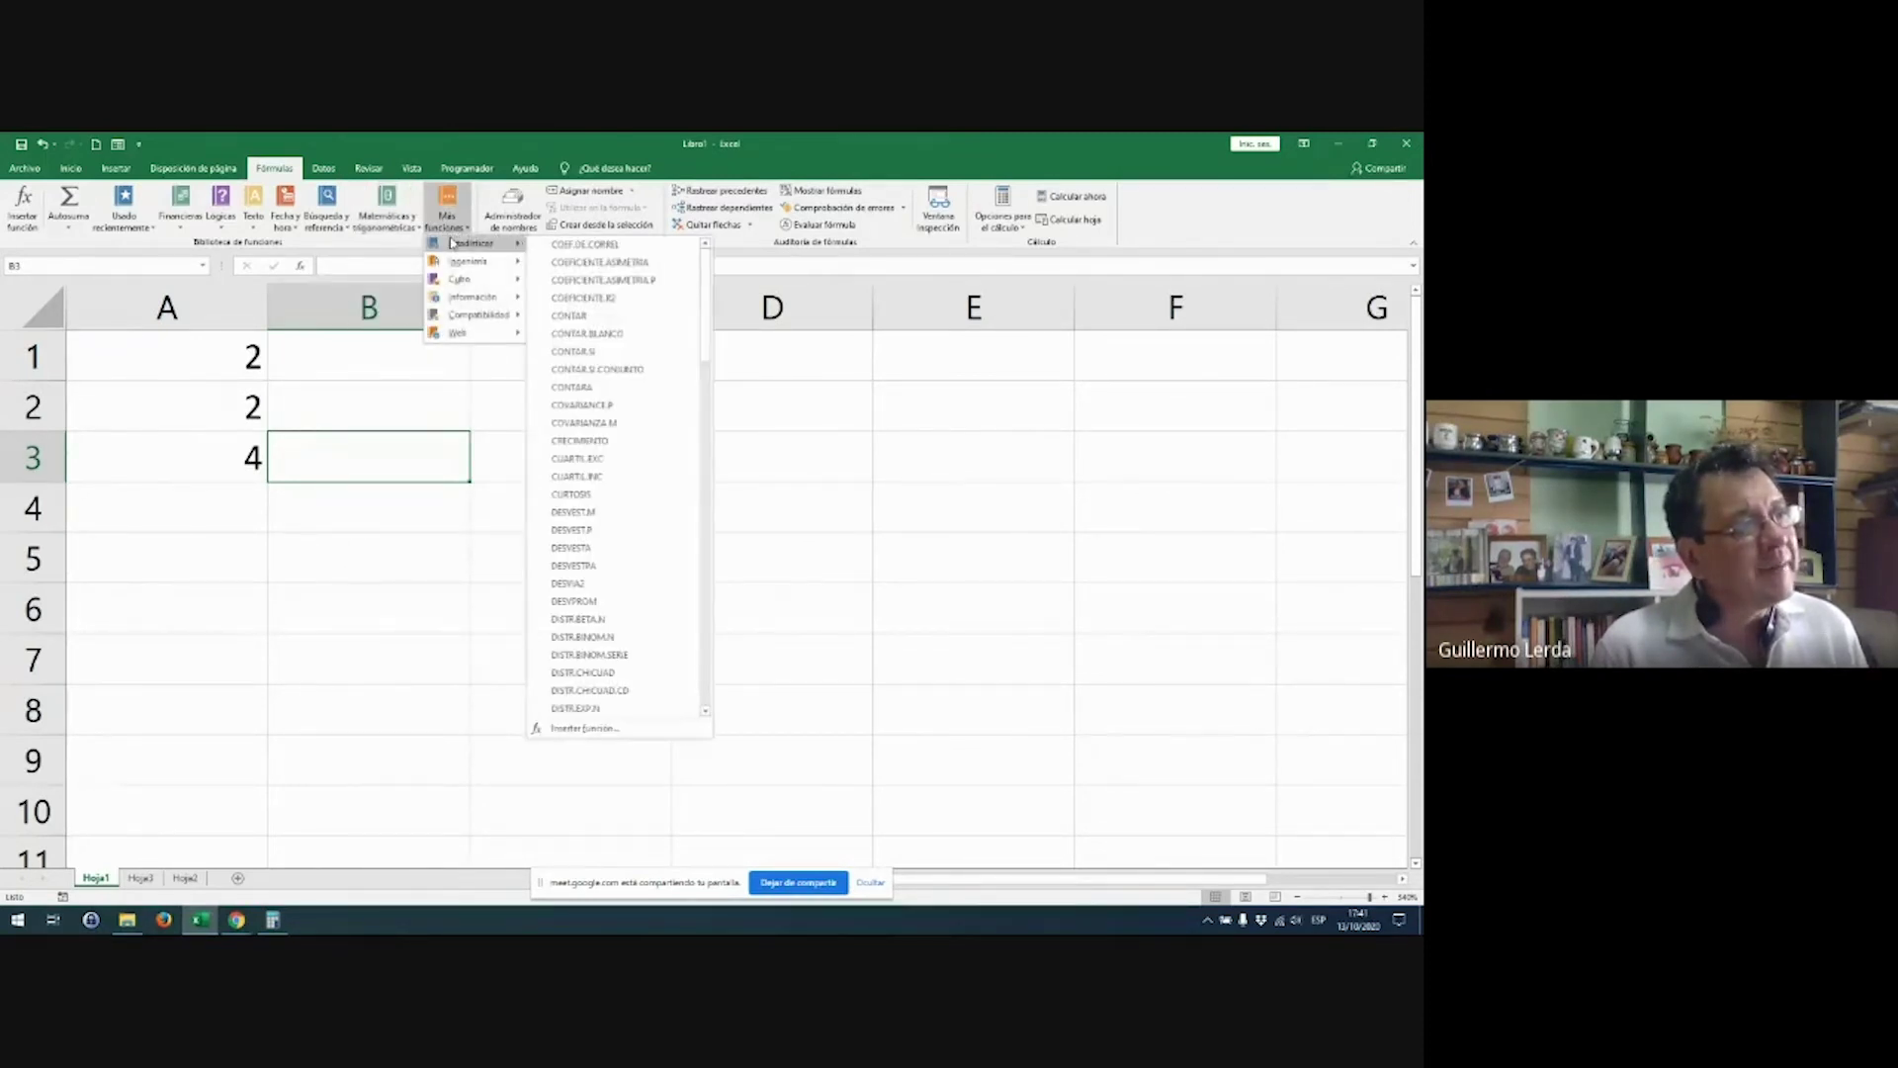
pyautogui.scroll(-20, 608, 415)
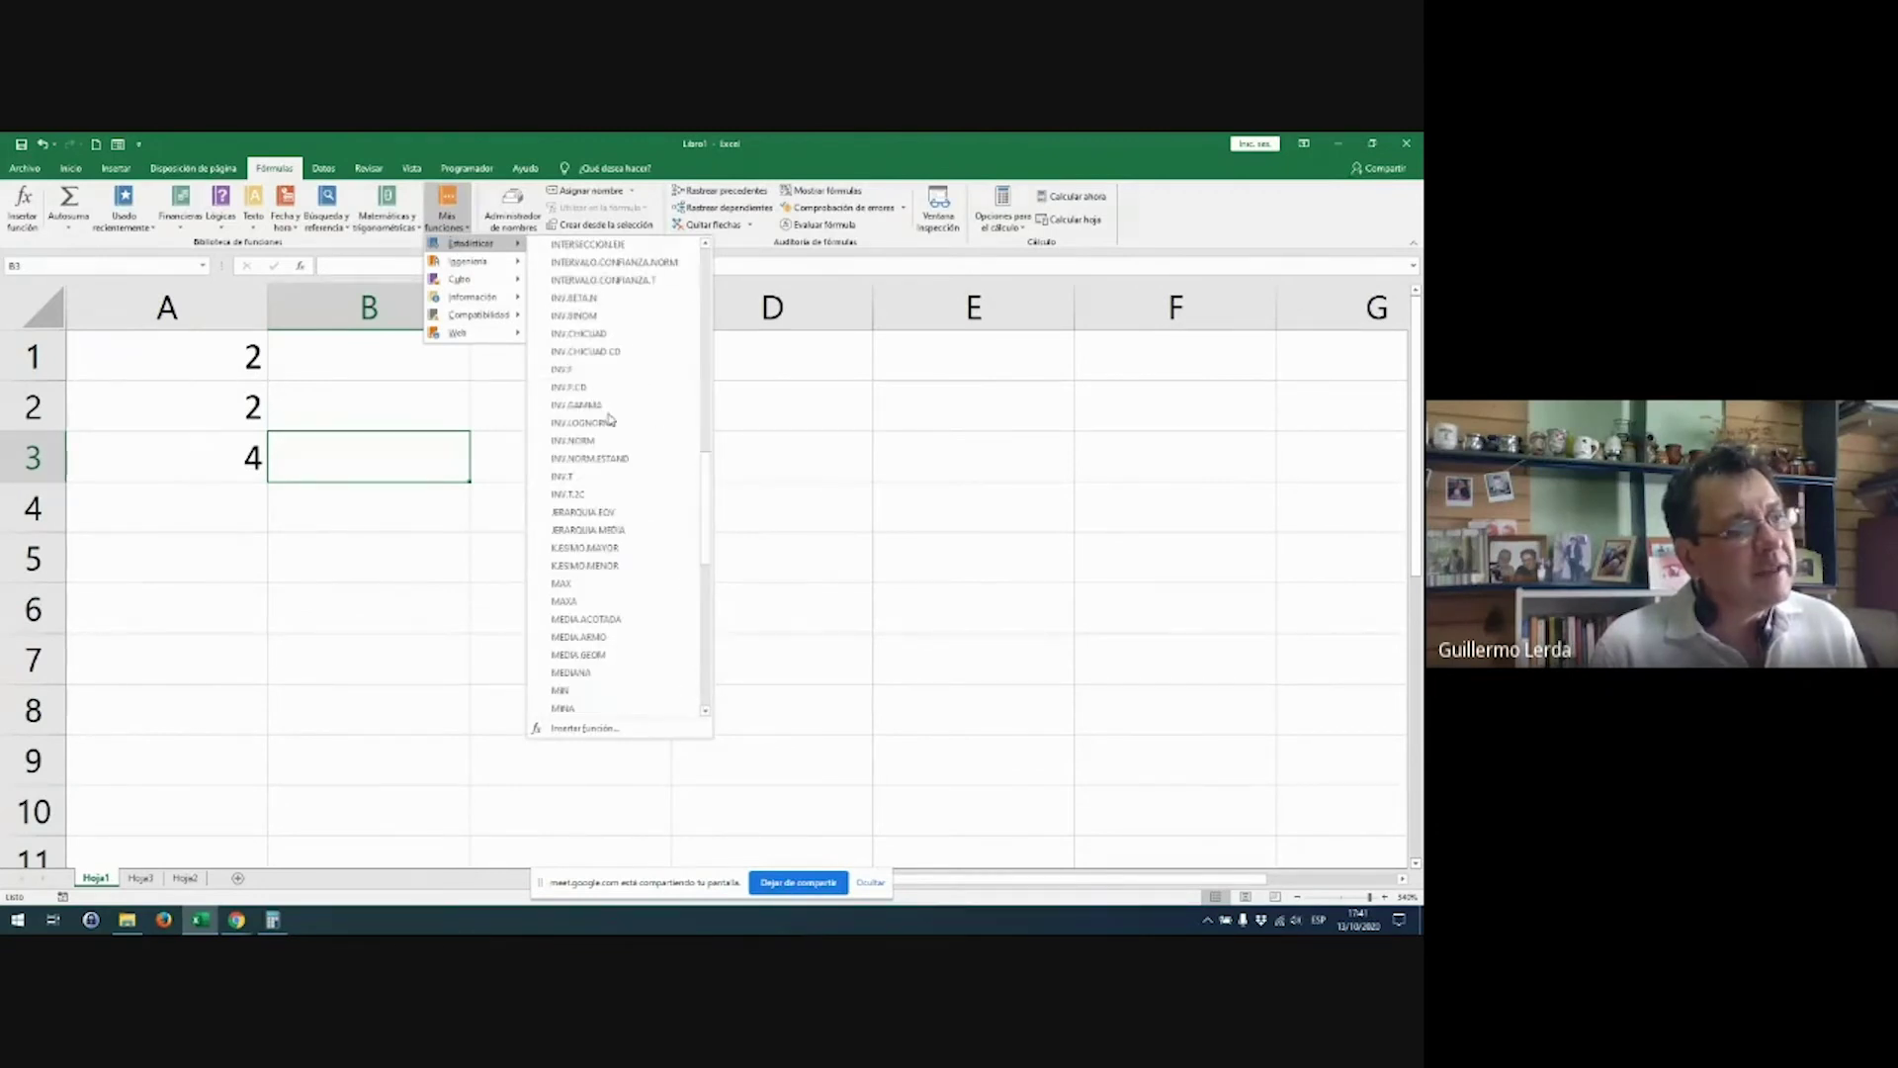
pyautogui.scroll(-5, 603, 415)
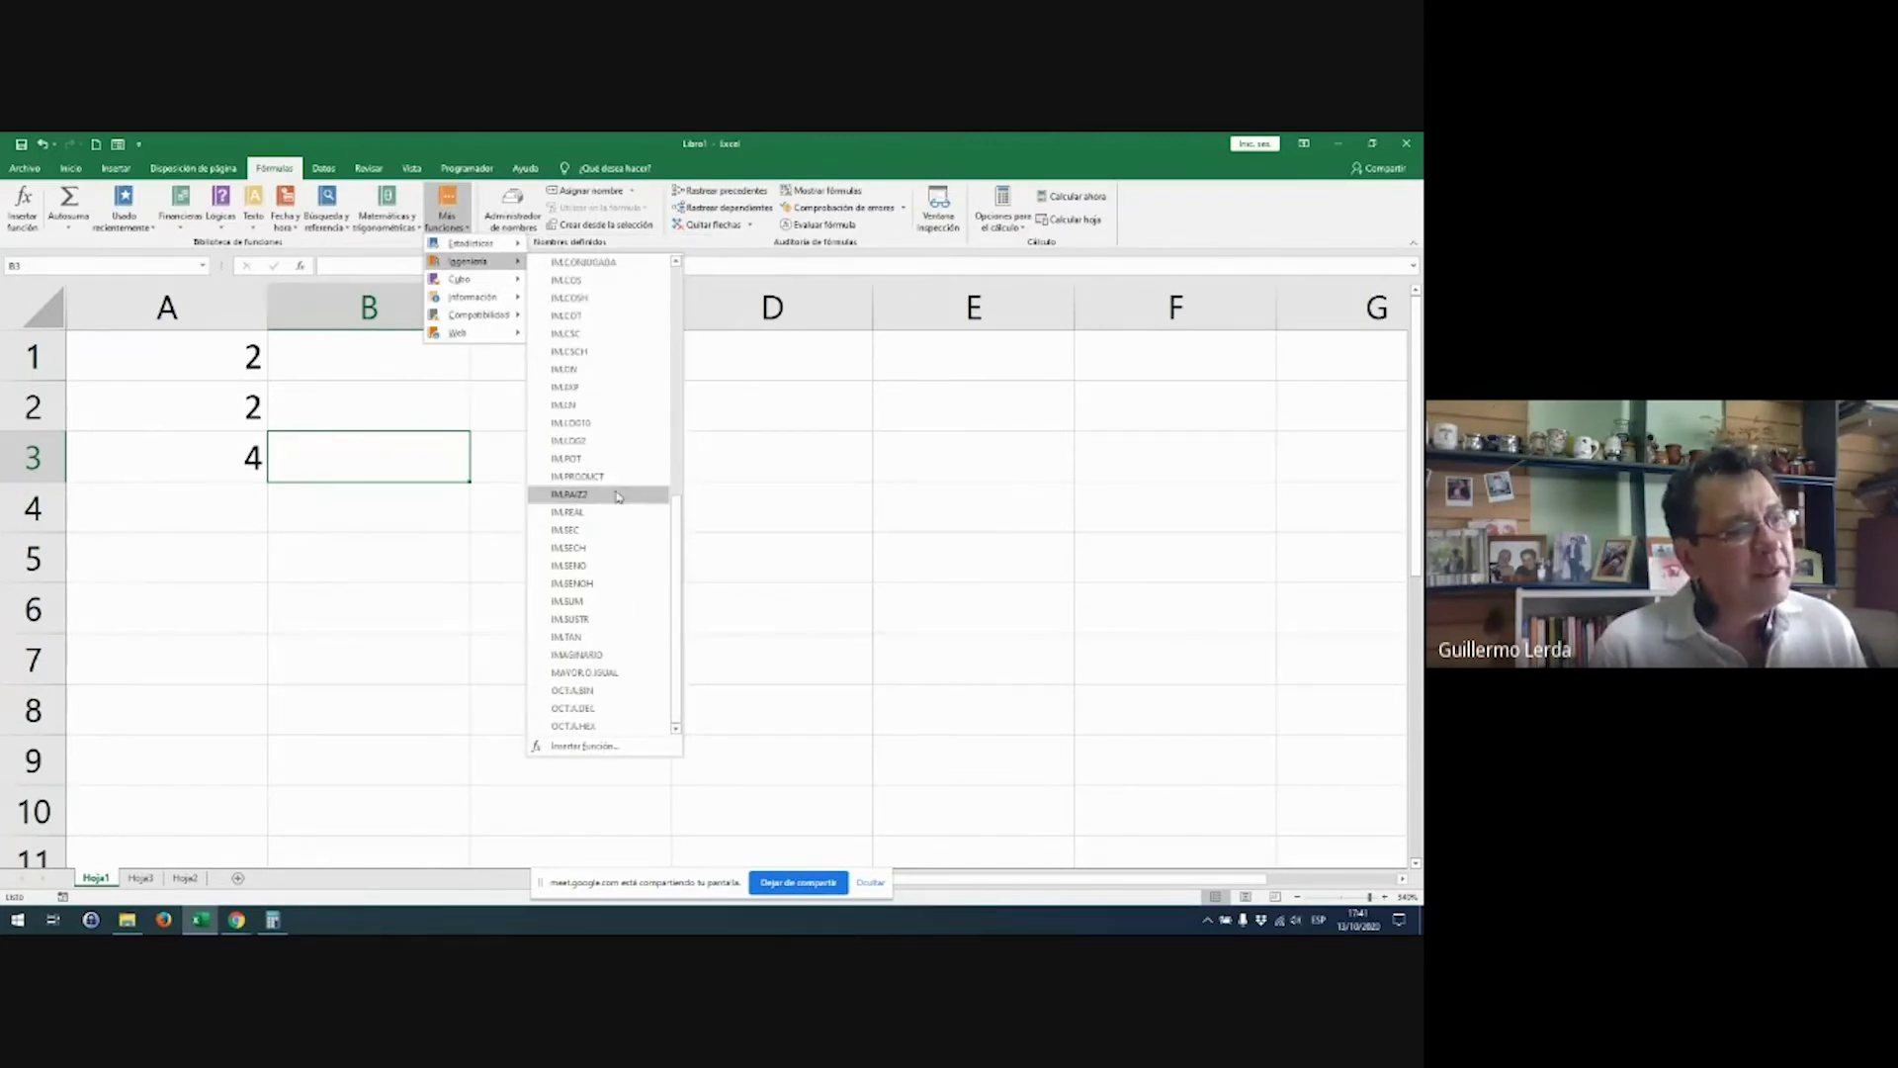
pyautogui.click(618, 494)
pyautogui.click(373, 546)
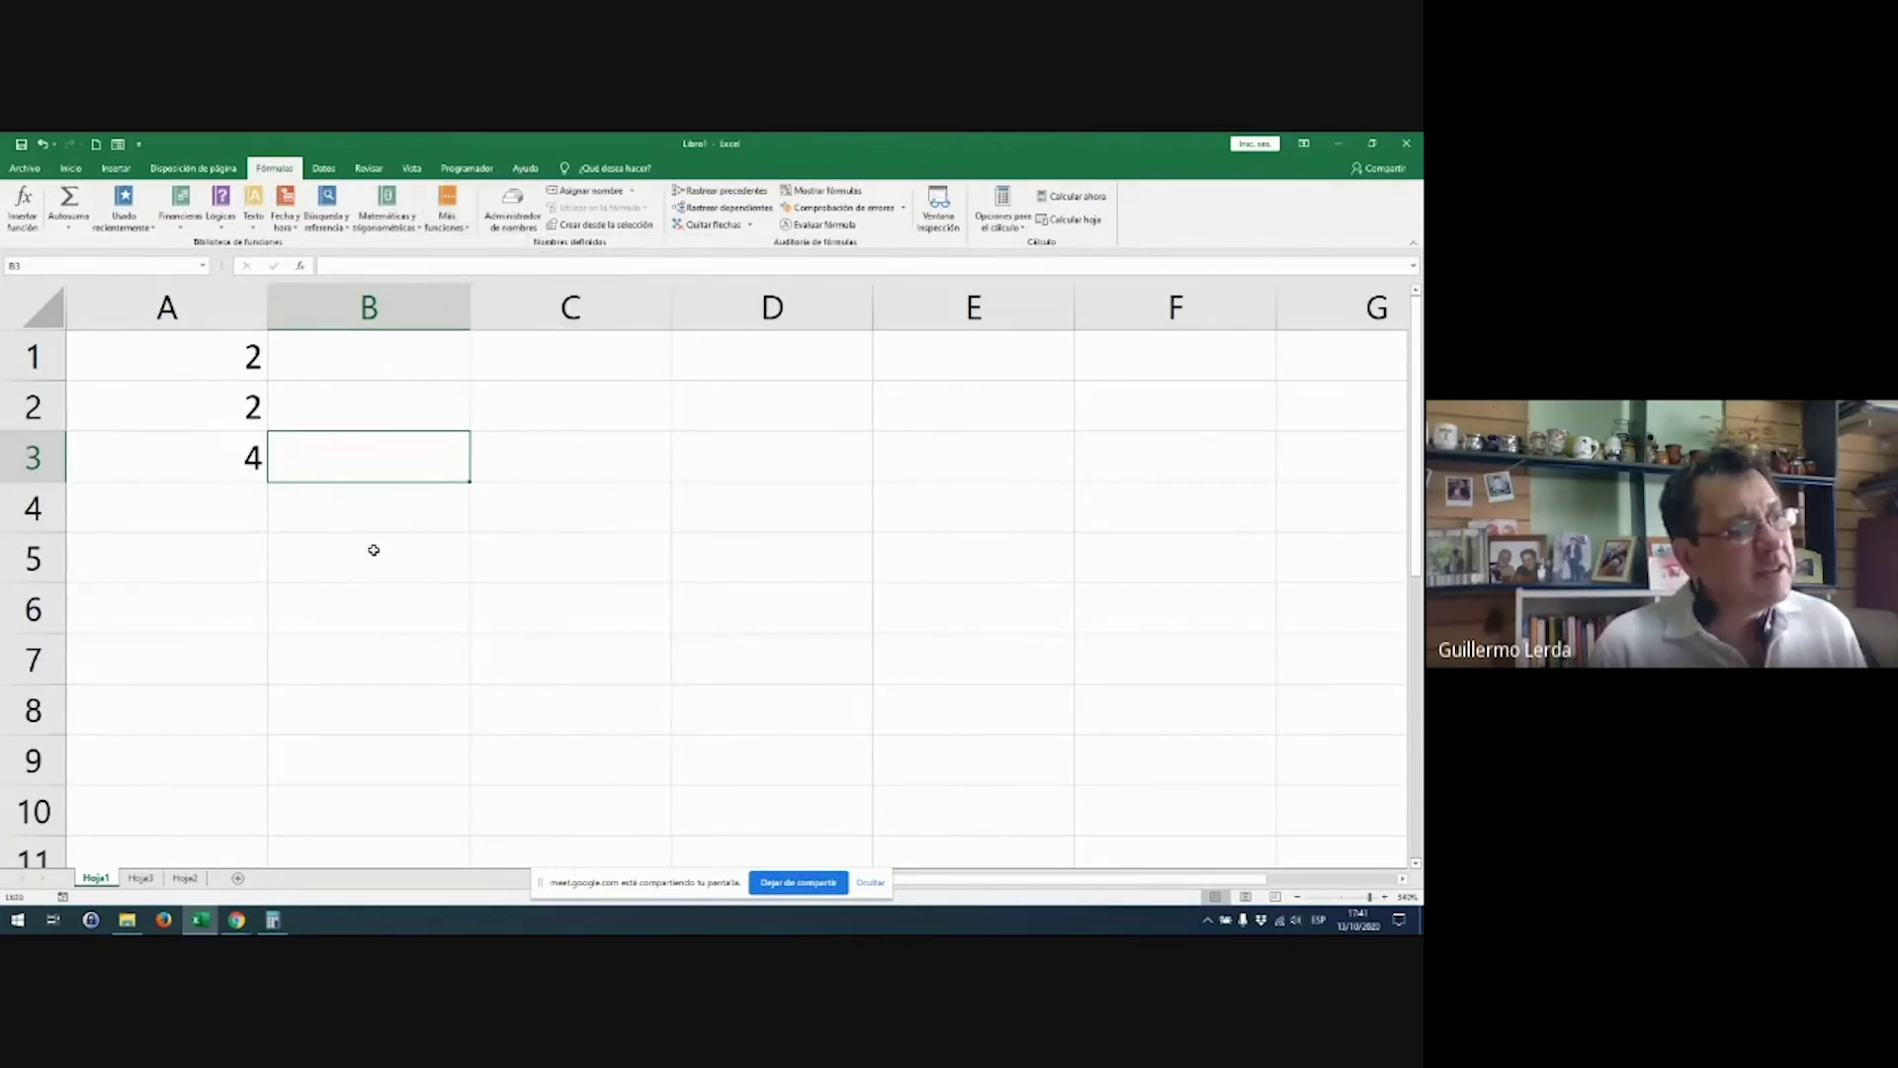
# Step: Review the expression in A3 that adds the two cells one by one, leaving it as it is
pyautogui.click(226, 462)
pyautogui.click(359, 464)
pyautogui.doubleClick(359, 463)
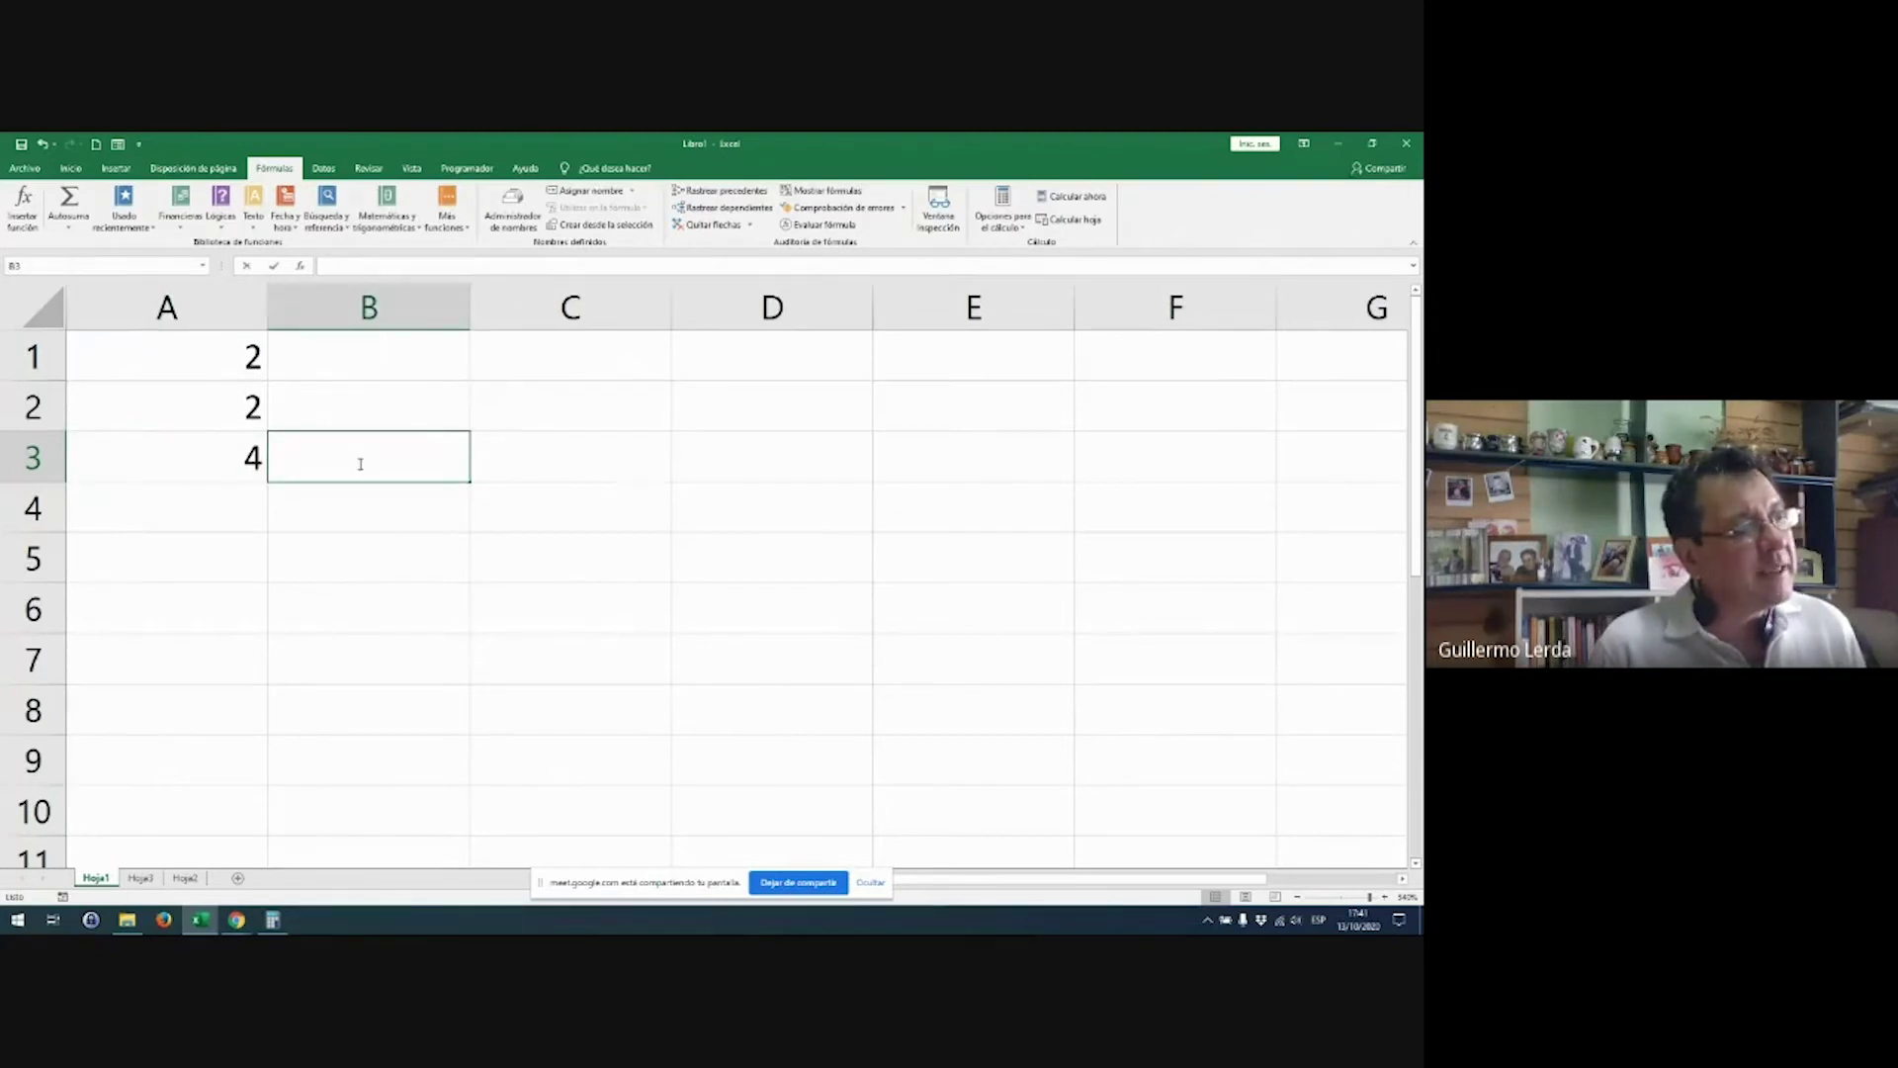
pyautogui.doubleClick(256, 476)
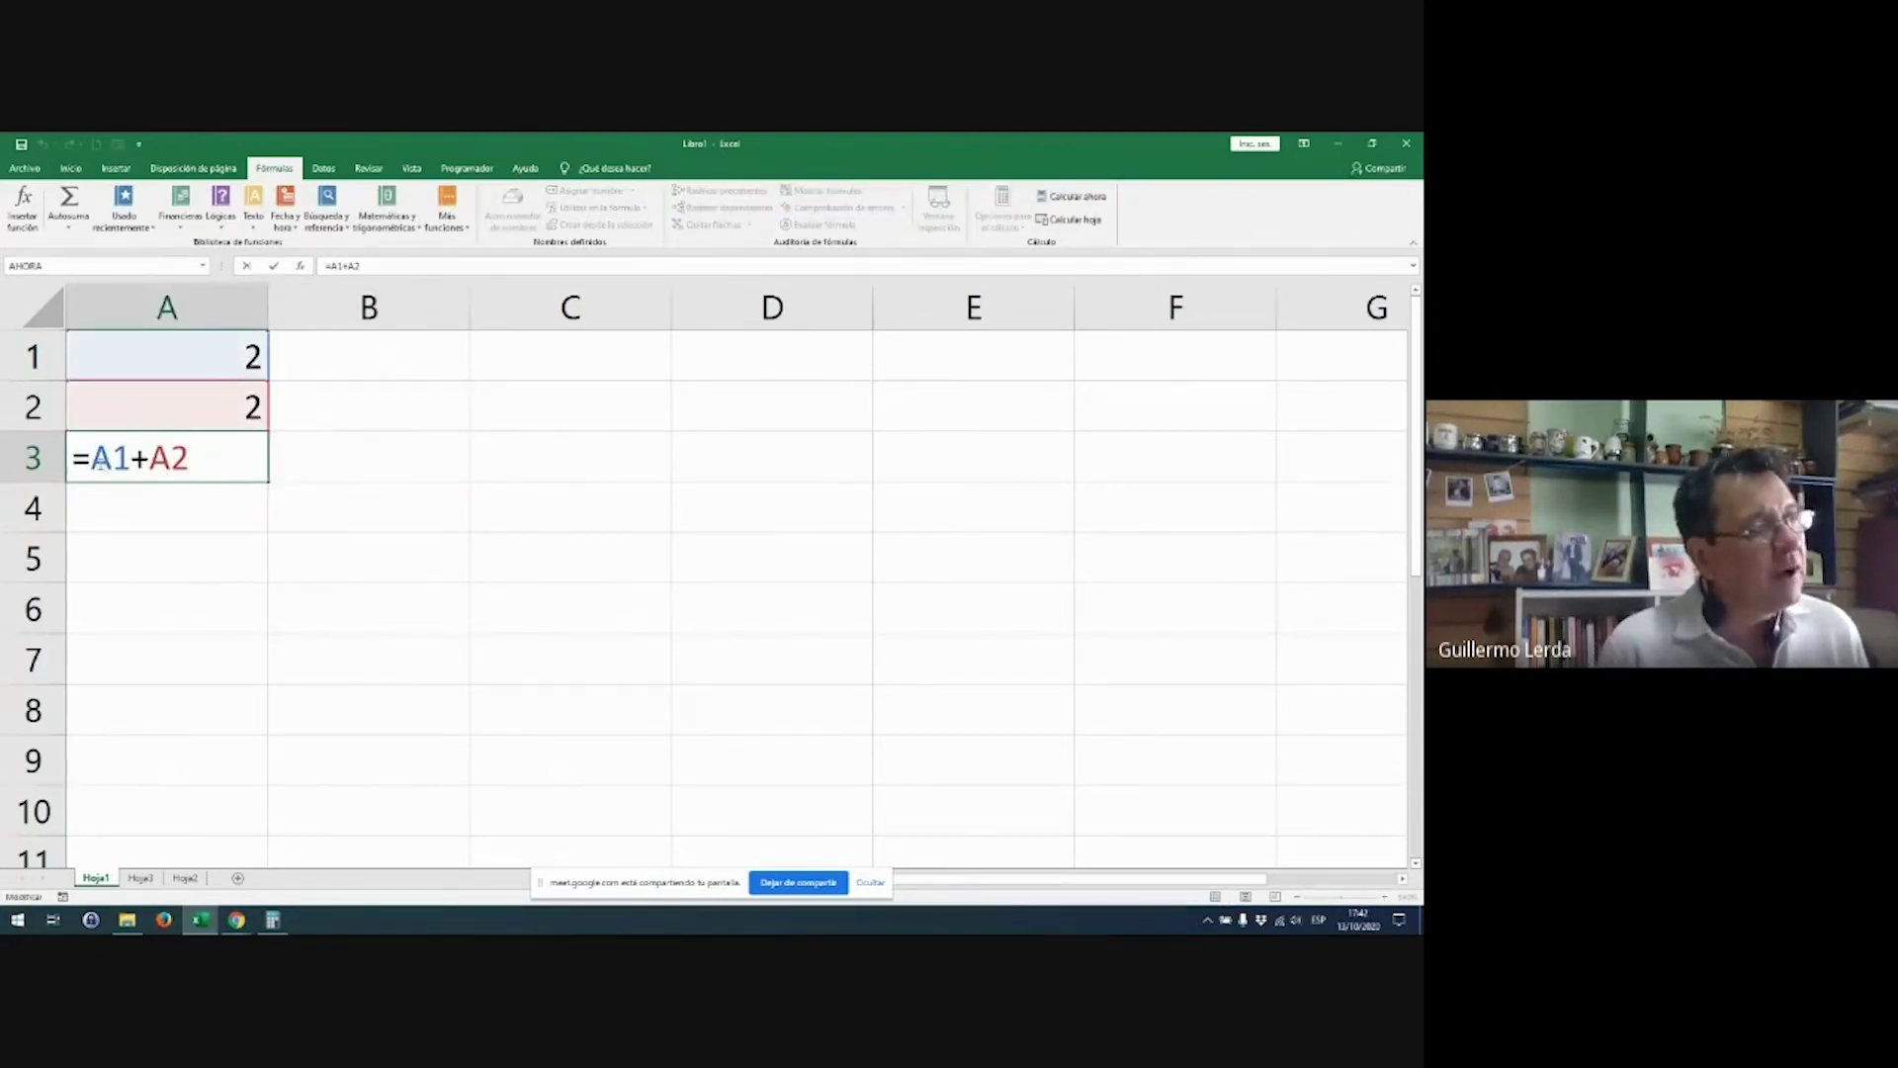
pyautogui.moveTo(91, 464); pyautogui.dragTo(300, 471)
# Step: Enter the formula =SUMA(A1:A2) in B3, choosing the suggested SUMA function and selecting the range on the sheet
pyautogui.click(331, 471)
pyautogui.doubleClick(331, 471)
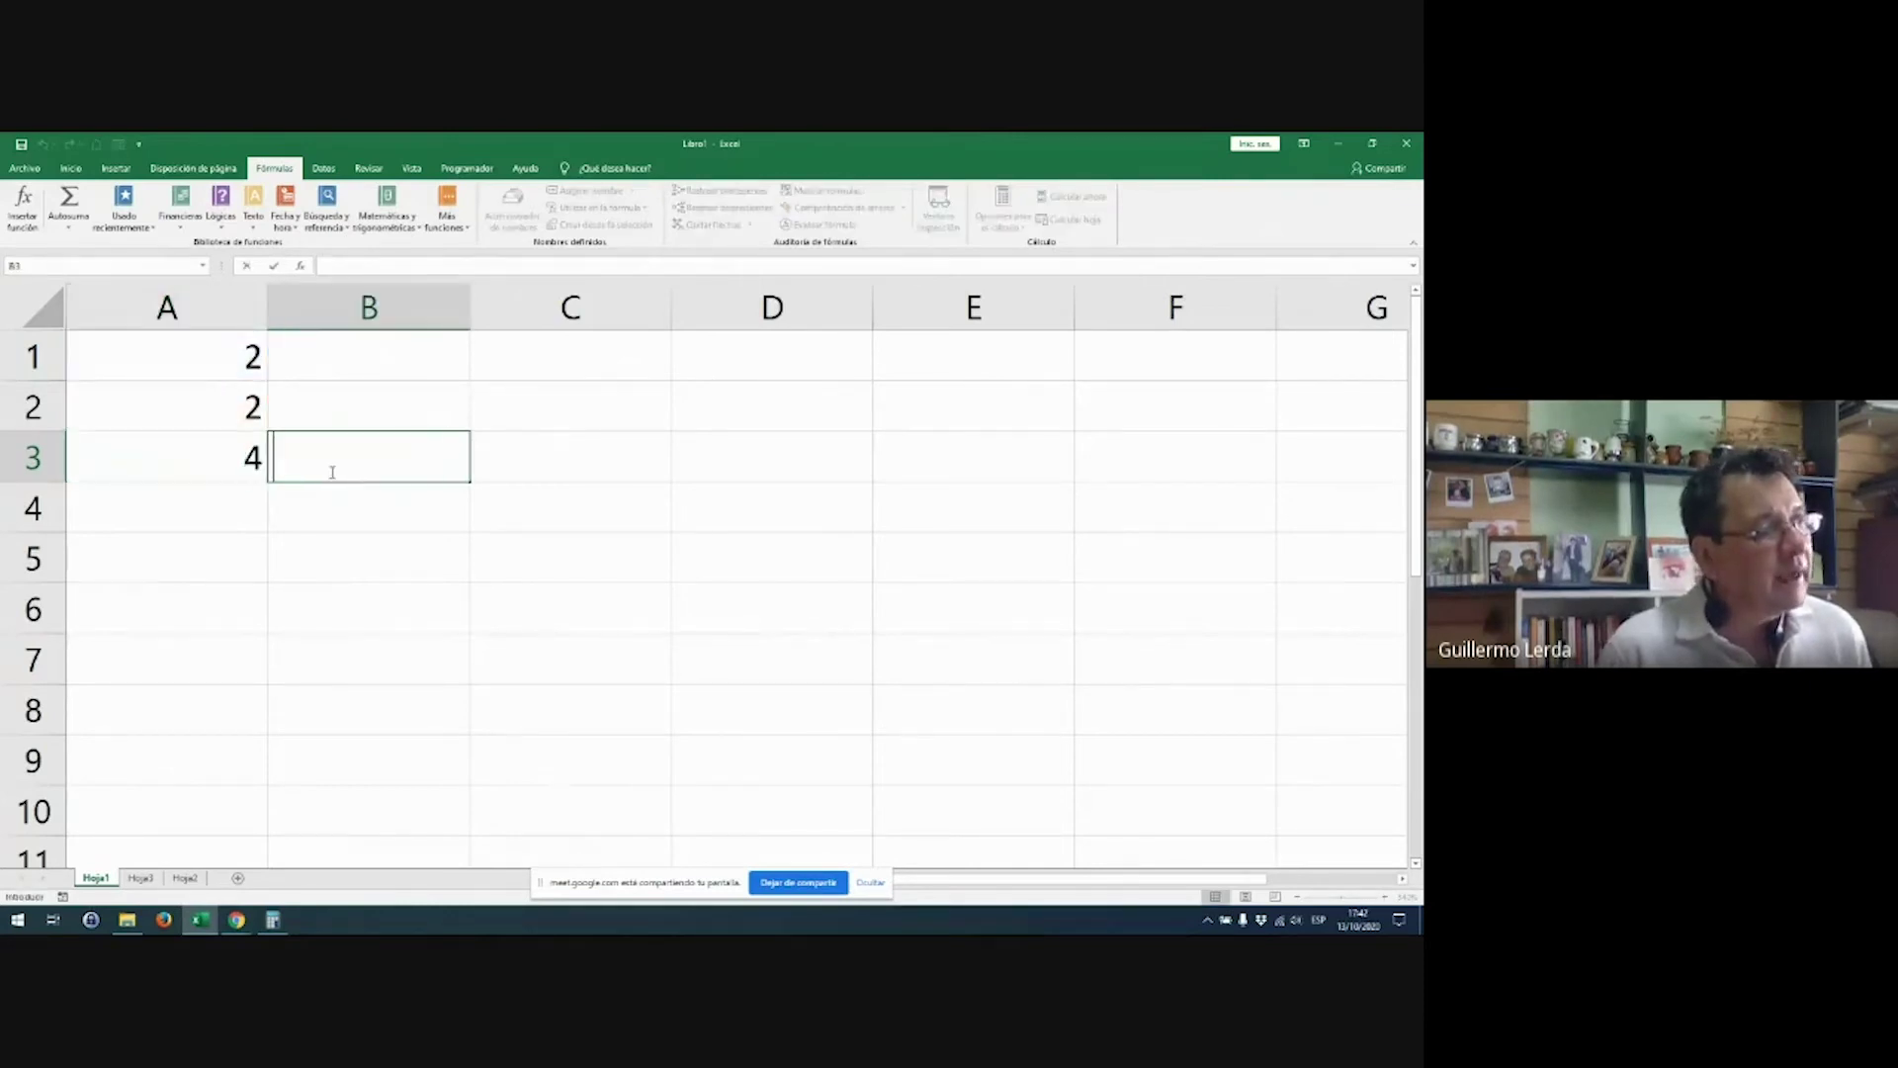
pyautogui.write('=')
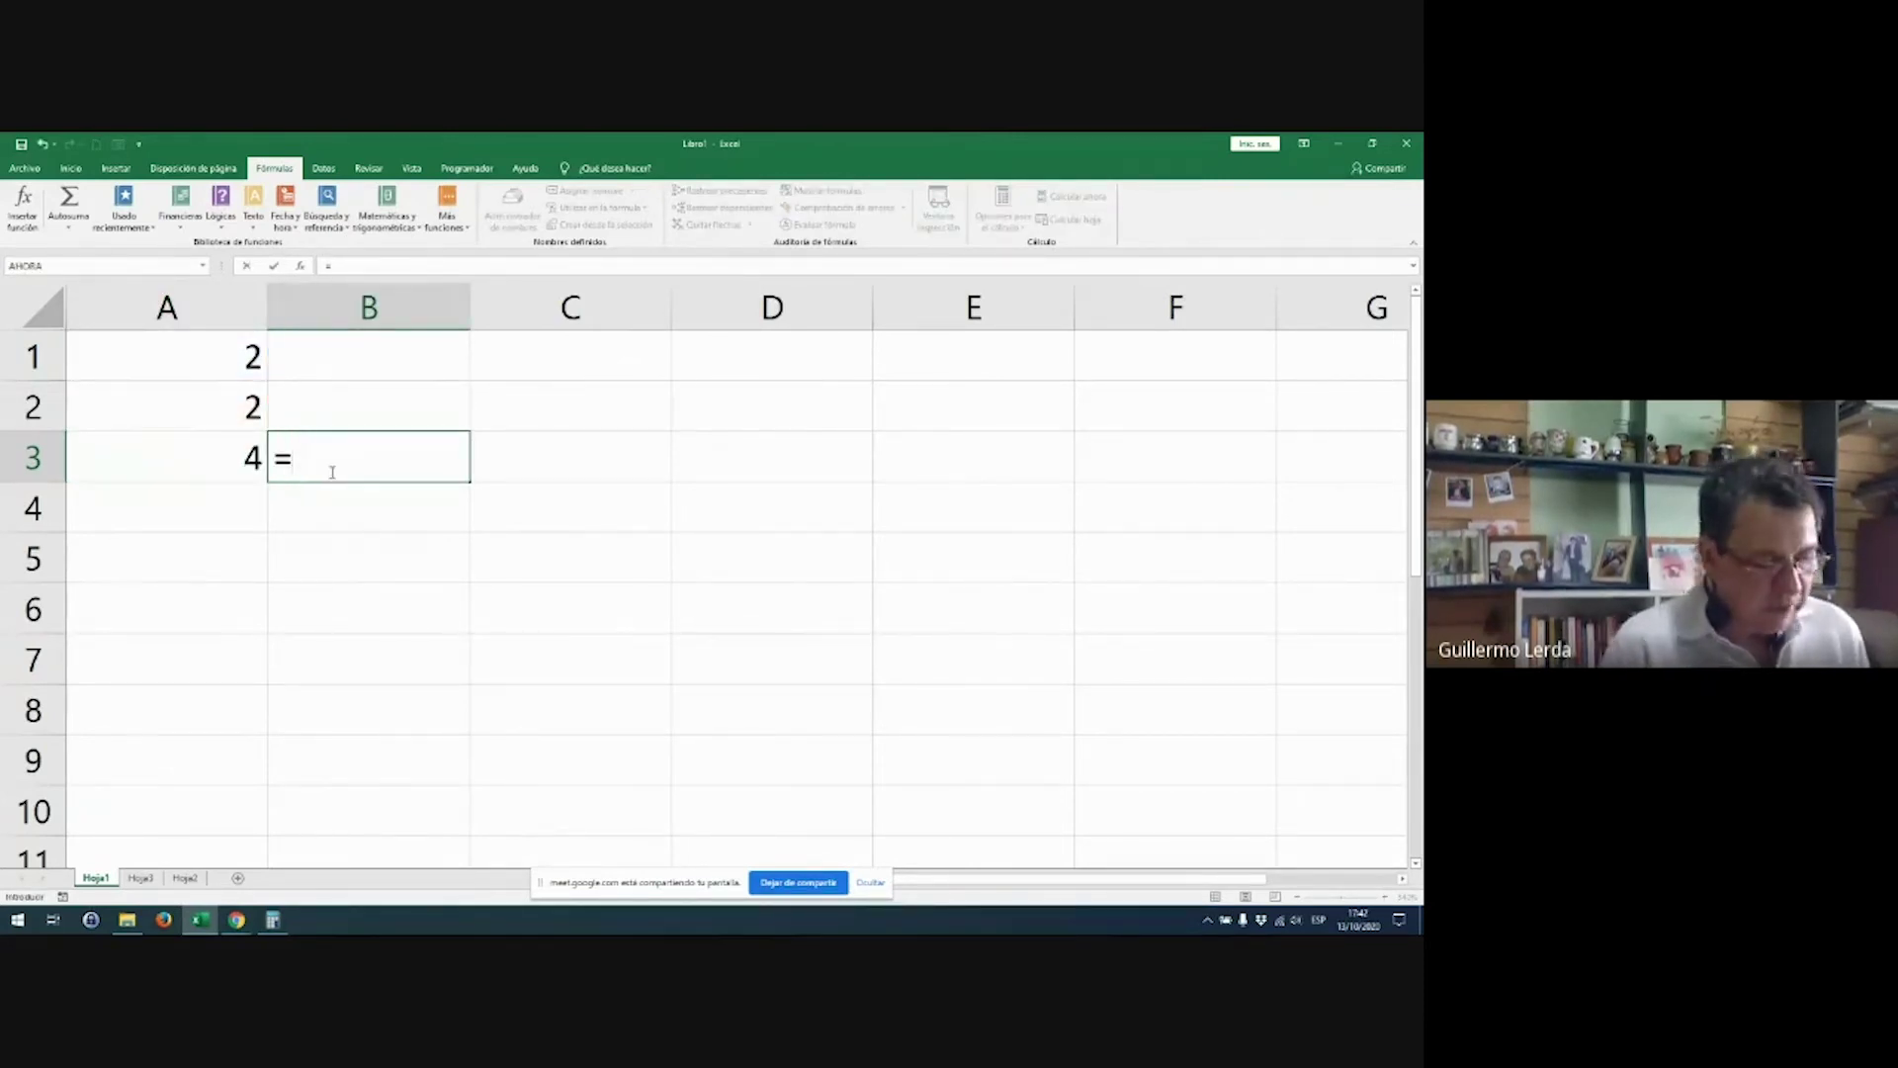
pyautogui.write('suma')
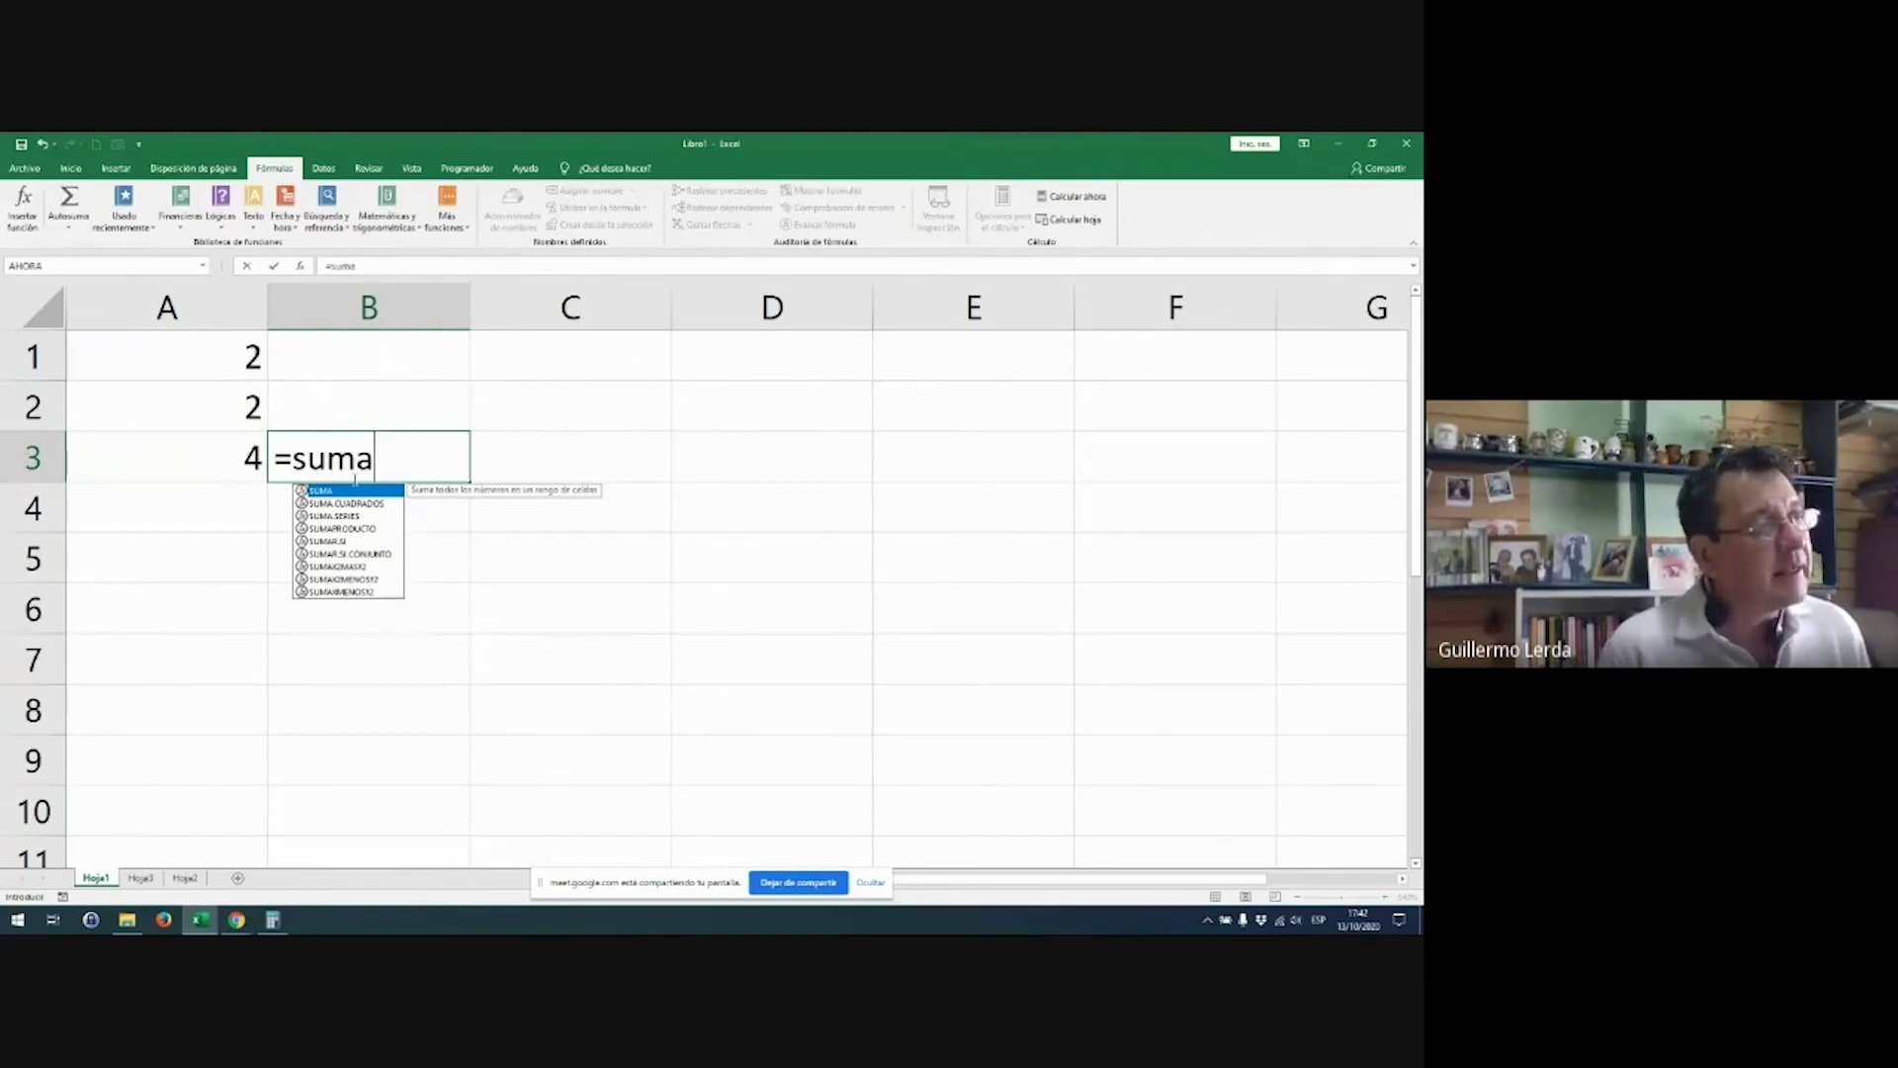
pyautogui.doubleClick(358, 490)
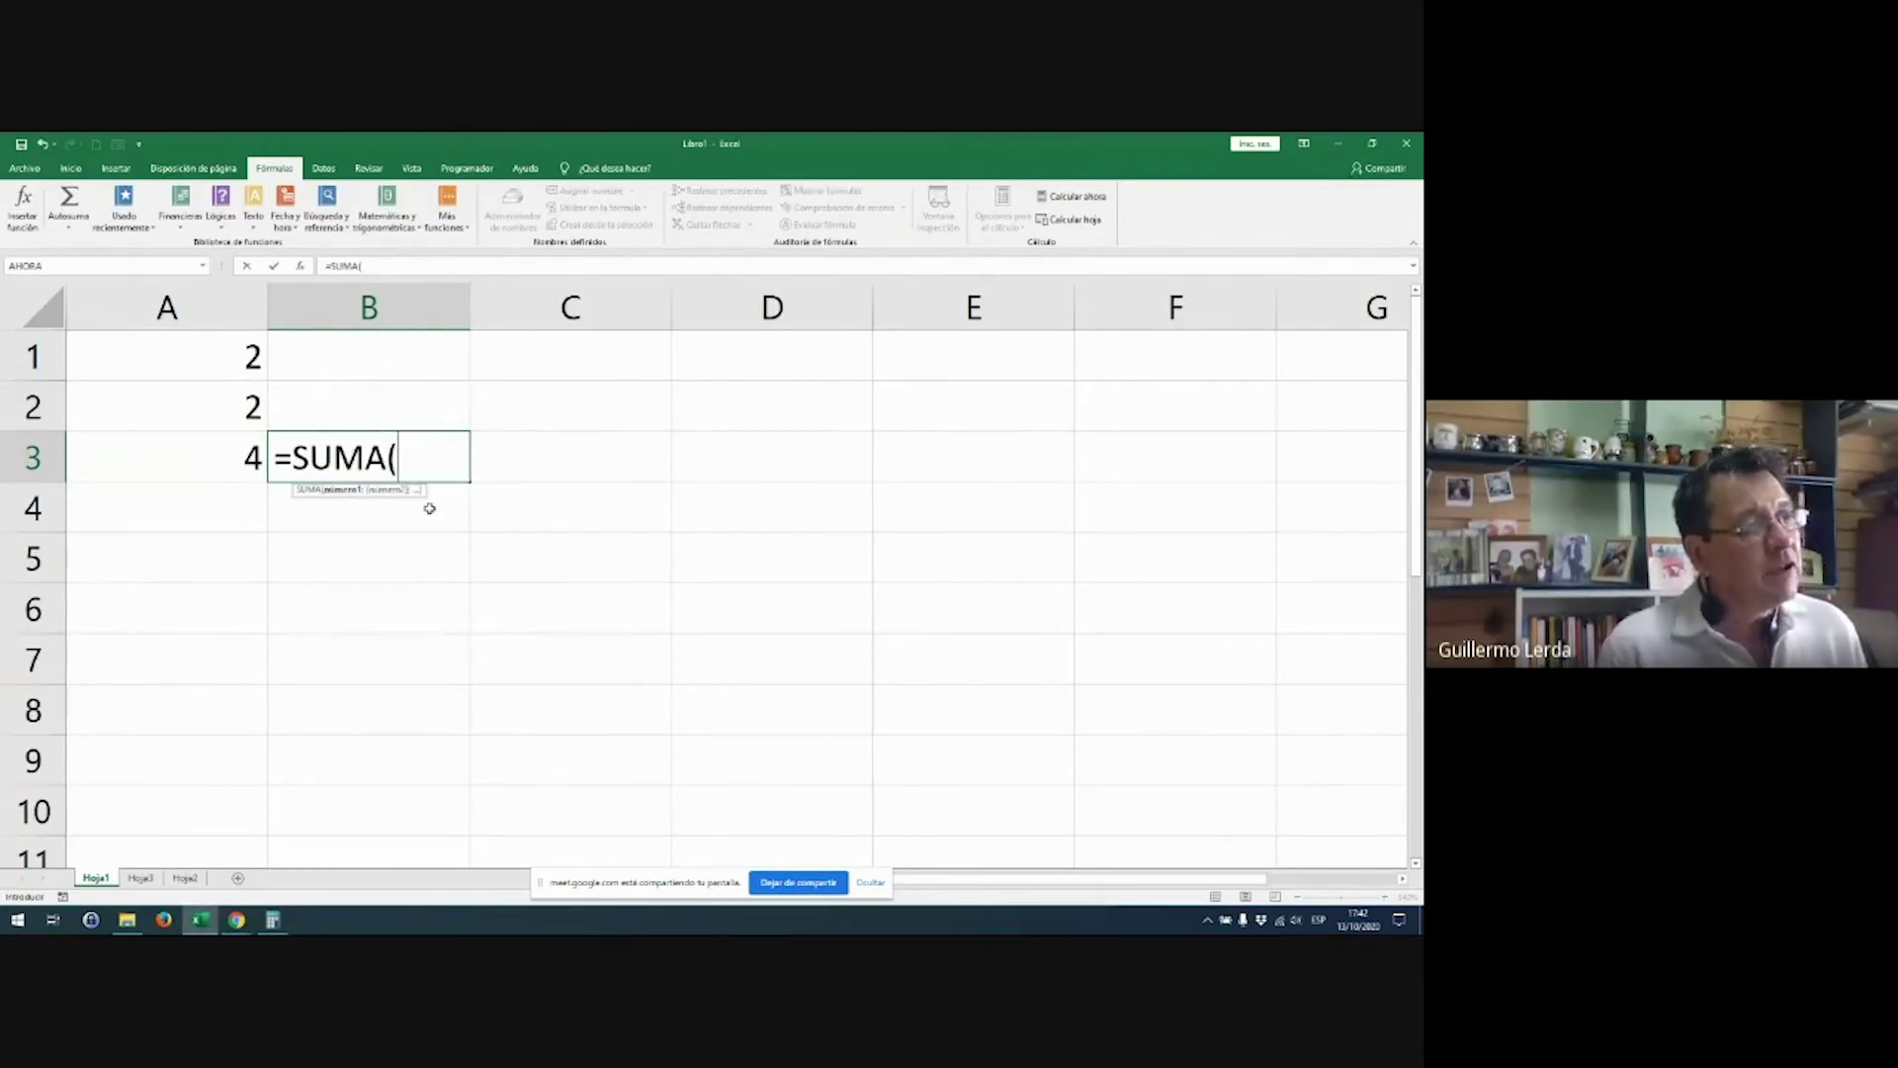
pyautogui.moveTo(259, 357); pyautogui.dragTo(258, 399)
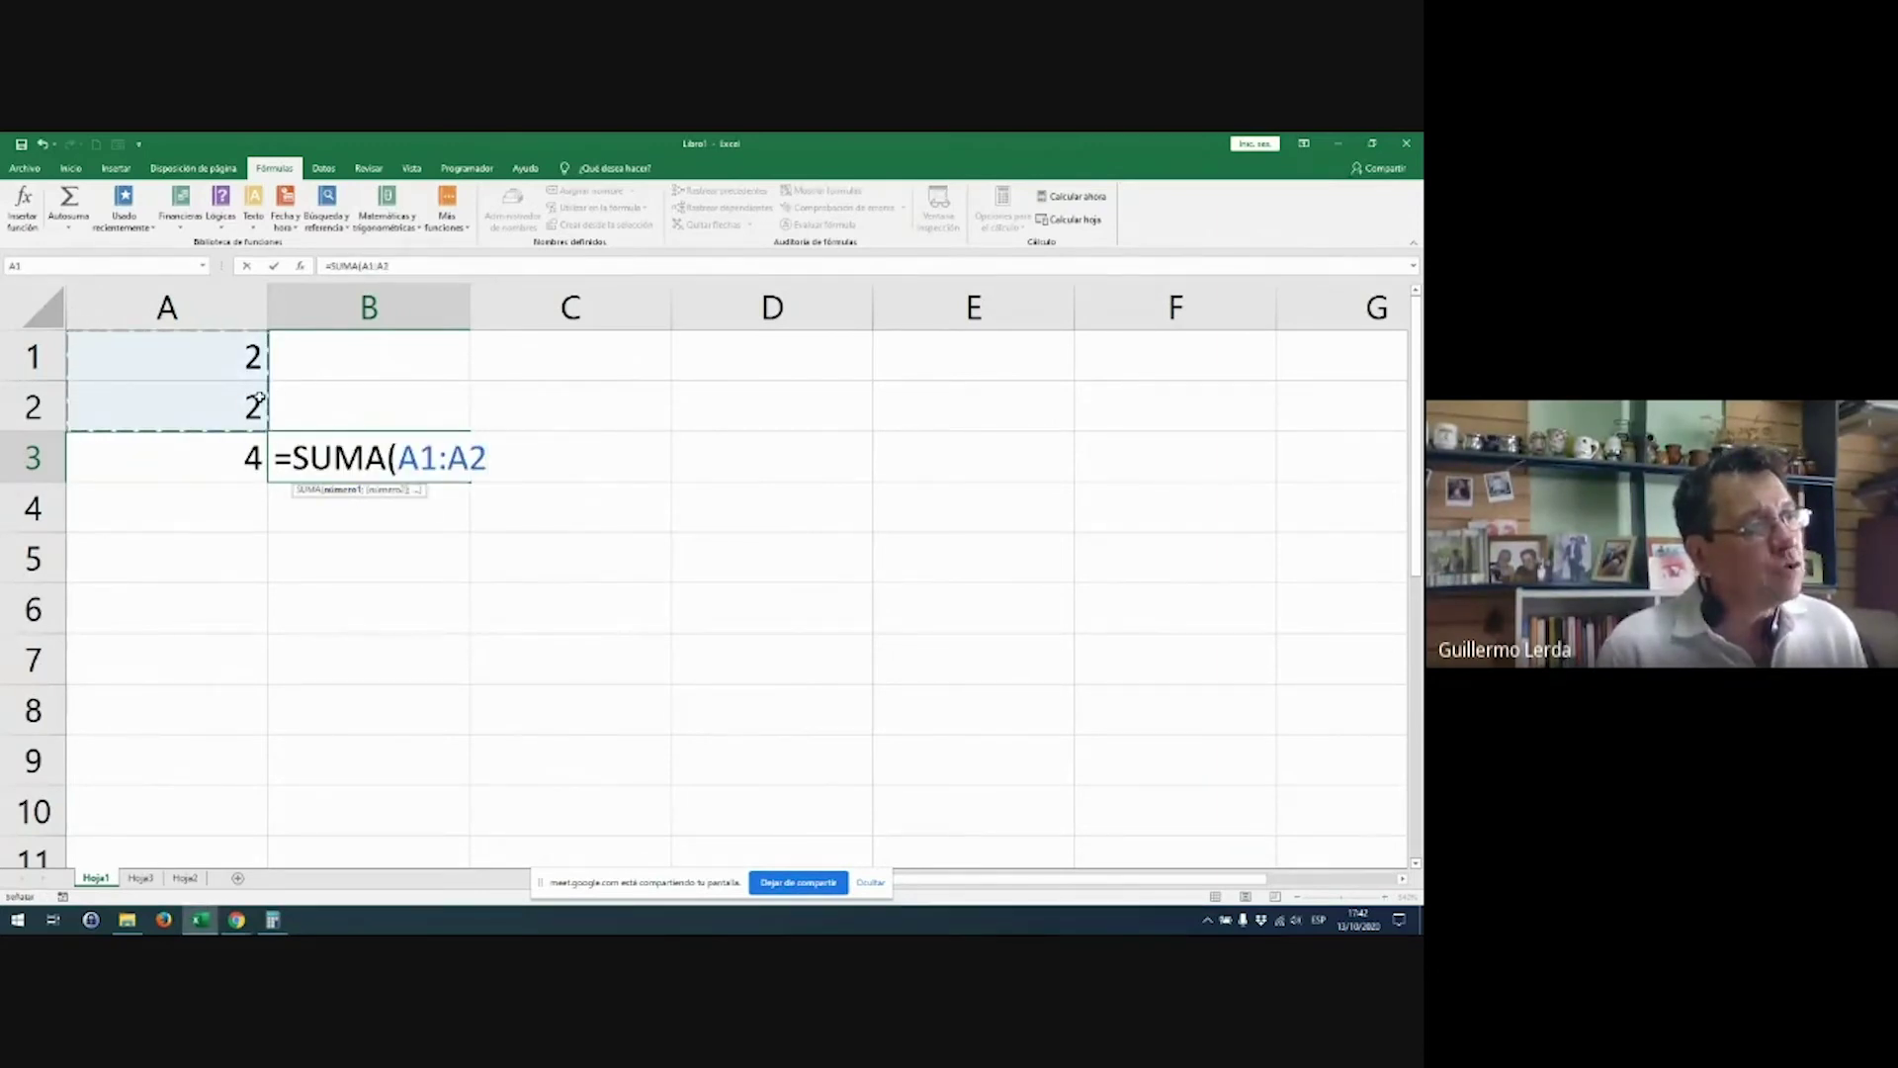
pyautogui.press('Return')
# Step: Compare the formulas stored in A3 and B3, examining the SUMA function name in B3 without editing either cell
pyautogui.click(192, 457)
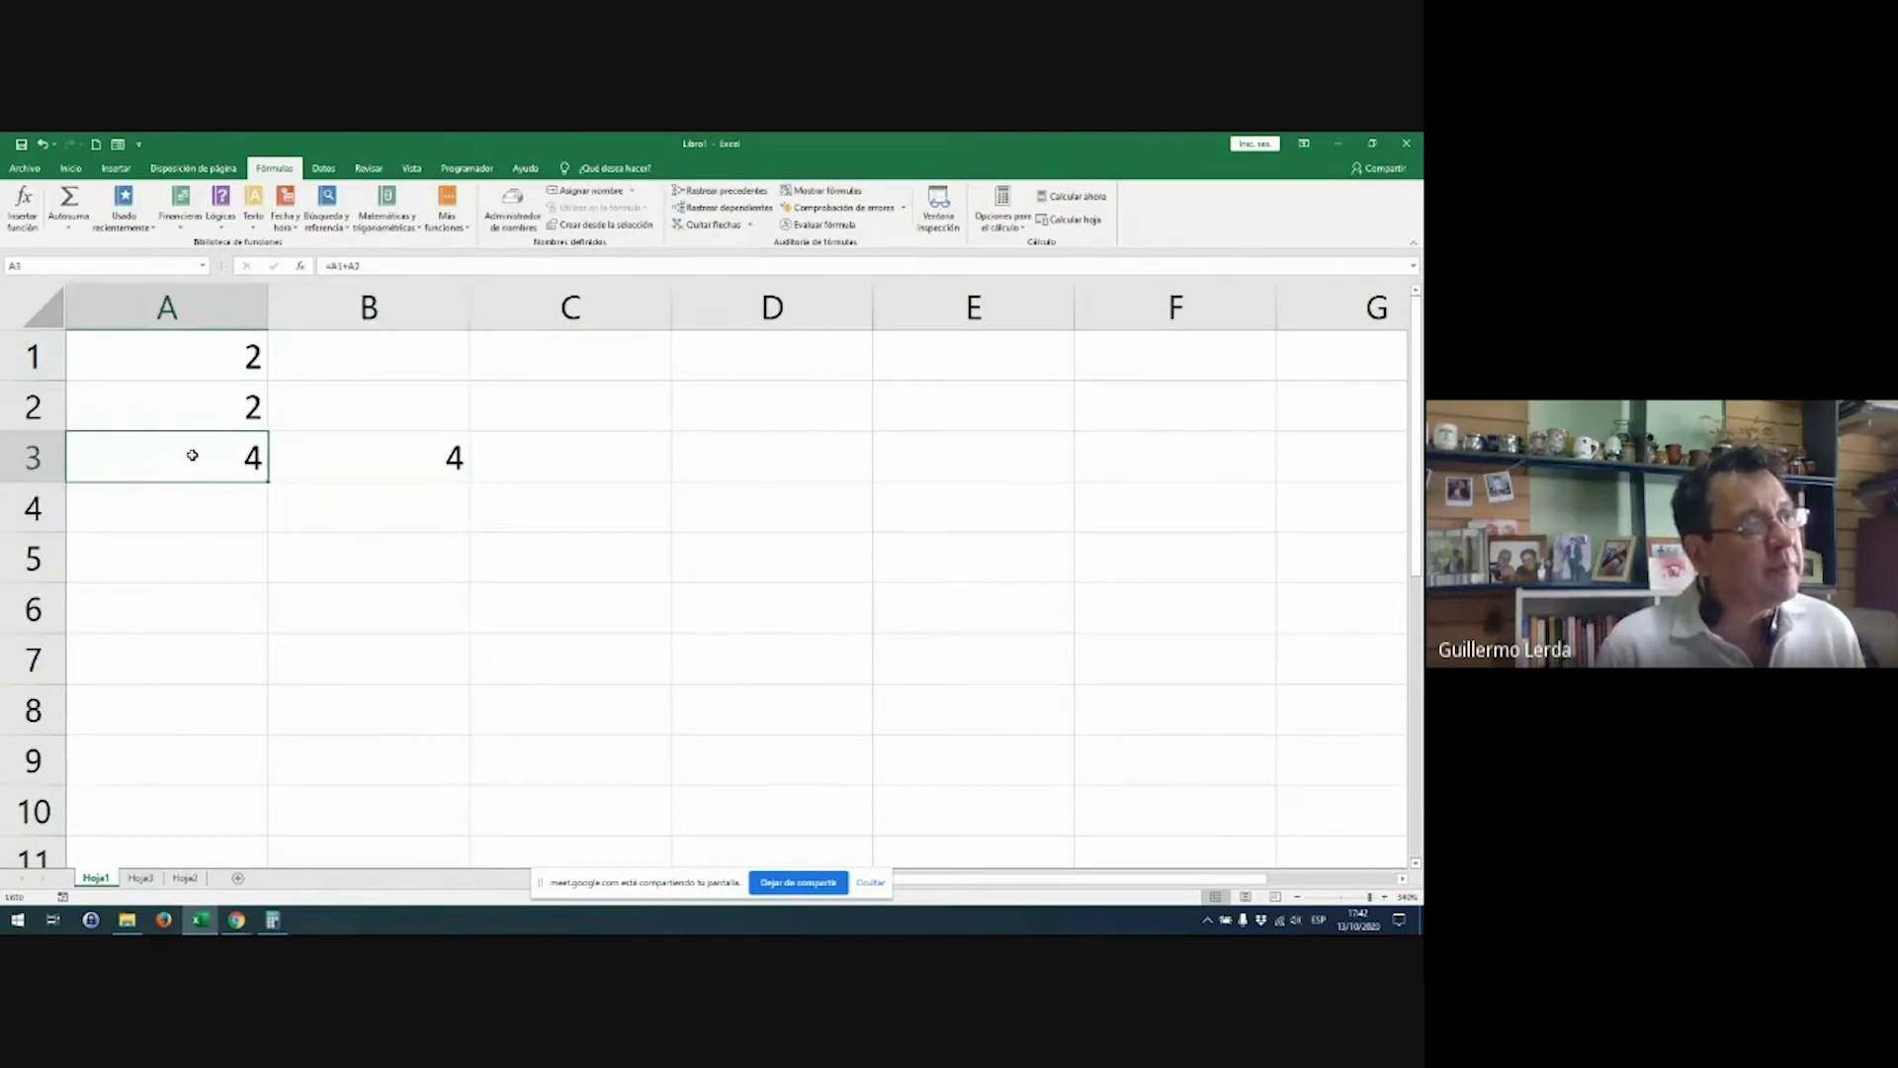
pyautogui.doubleClick(192, 454)
pyautogui.press('Return')
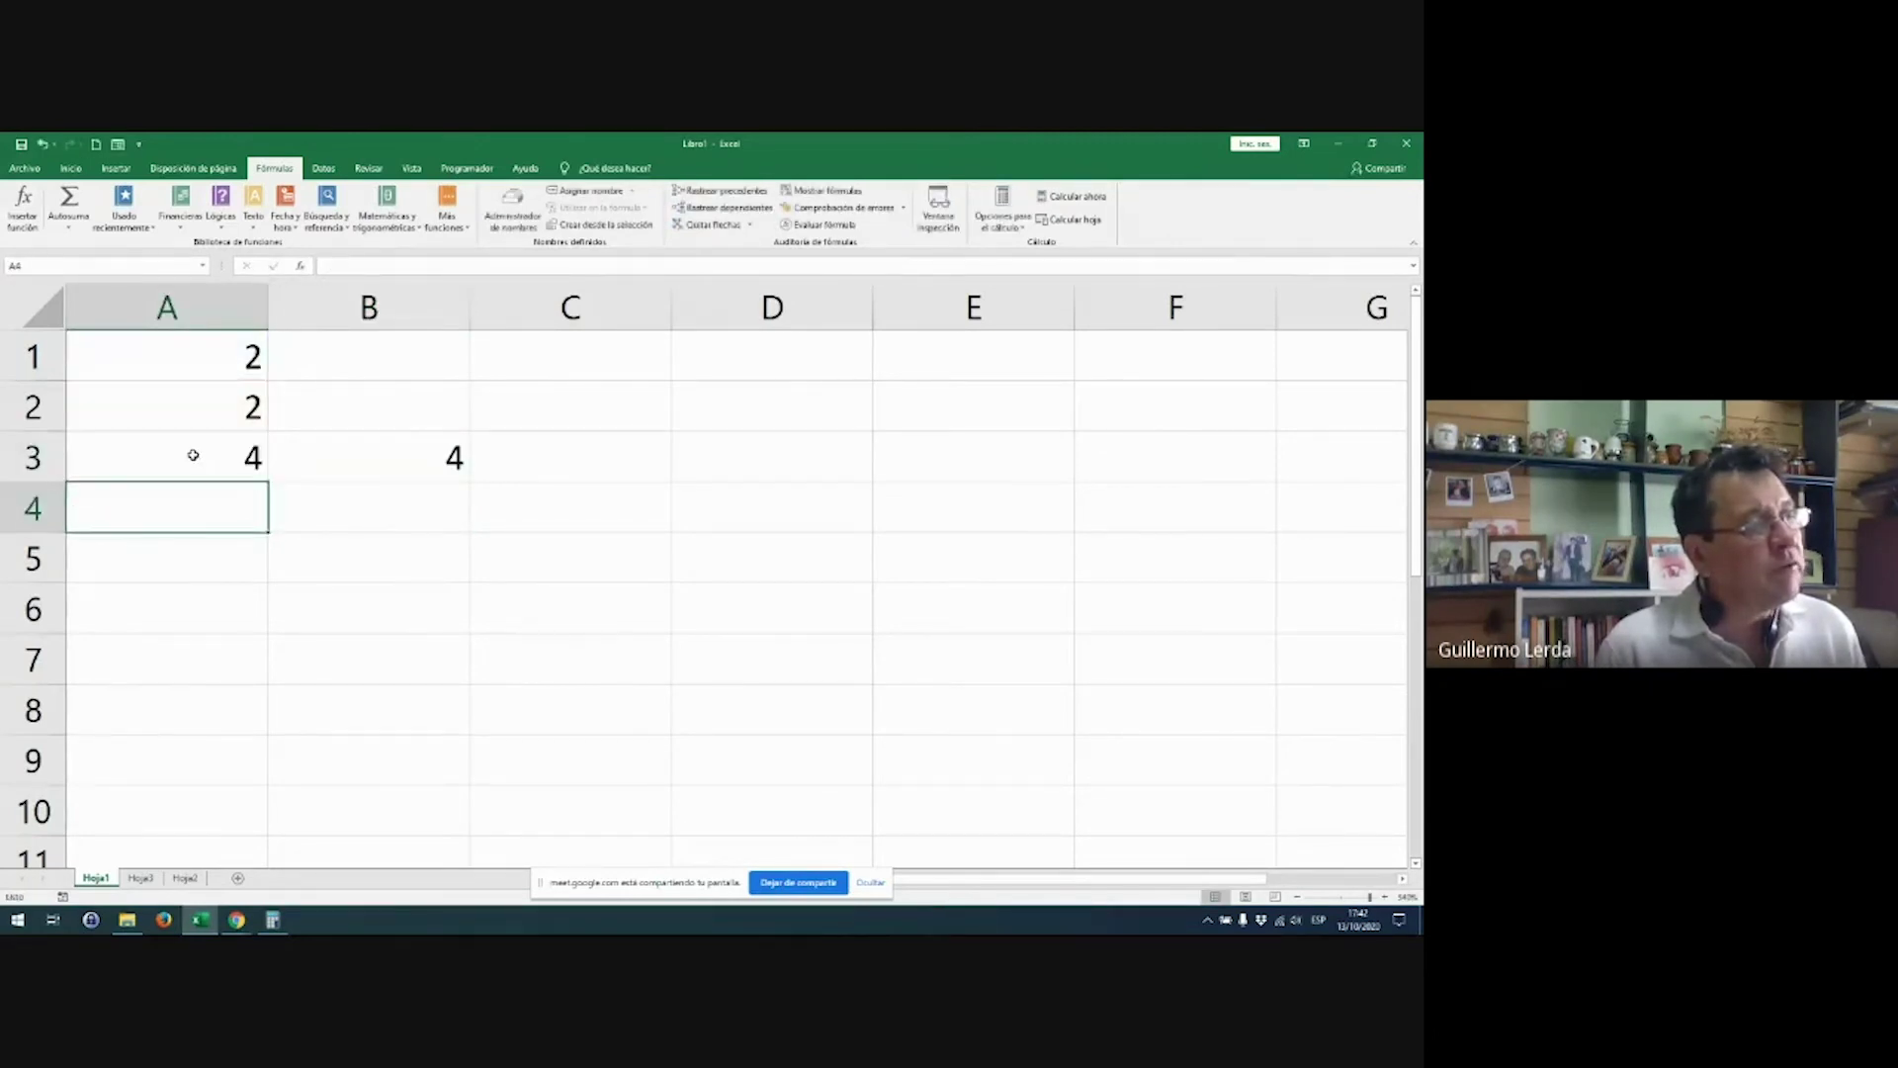
pyautogui.doubleClick(324, 459)
pyautogui.doubleClick(328, 457)
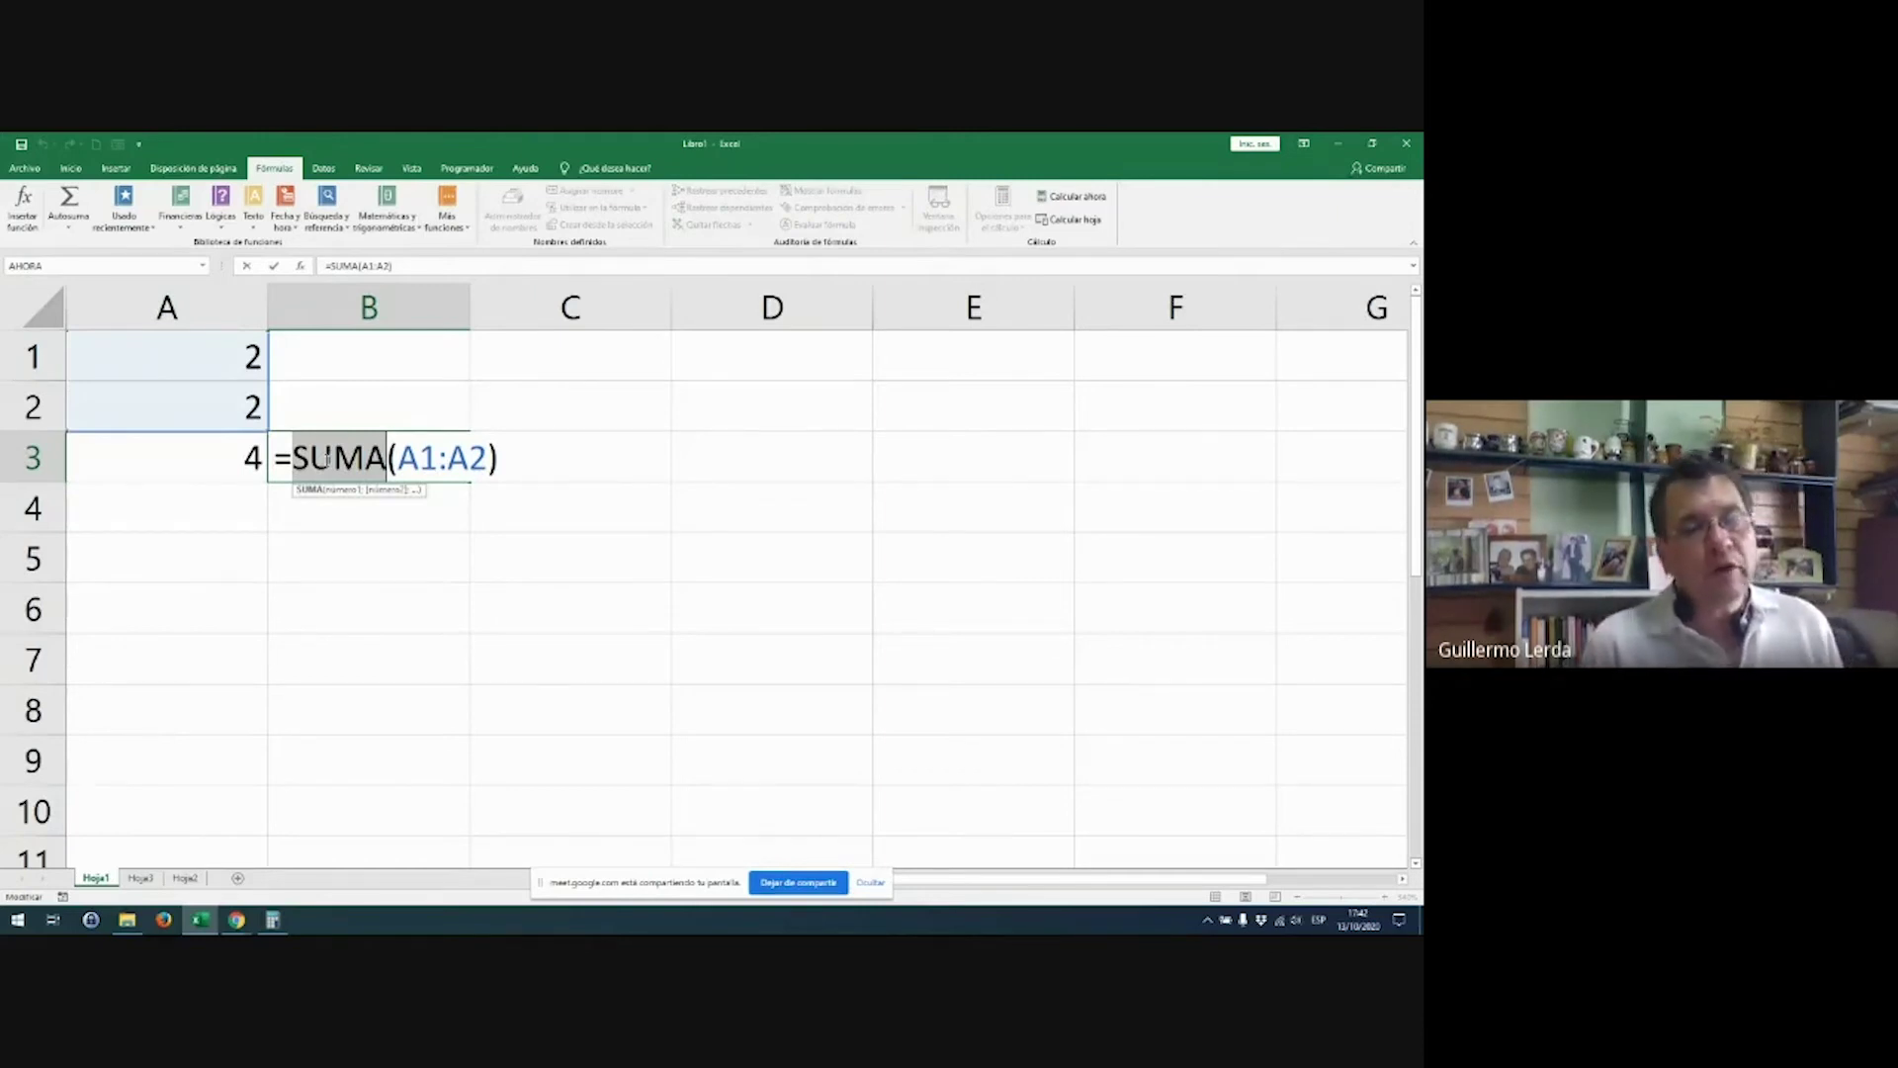
pyautogui.press('Escape')
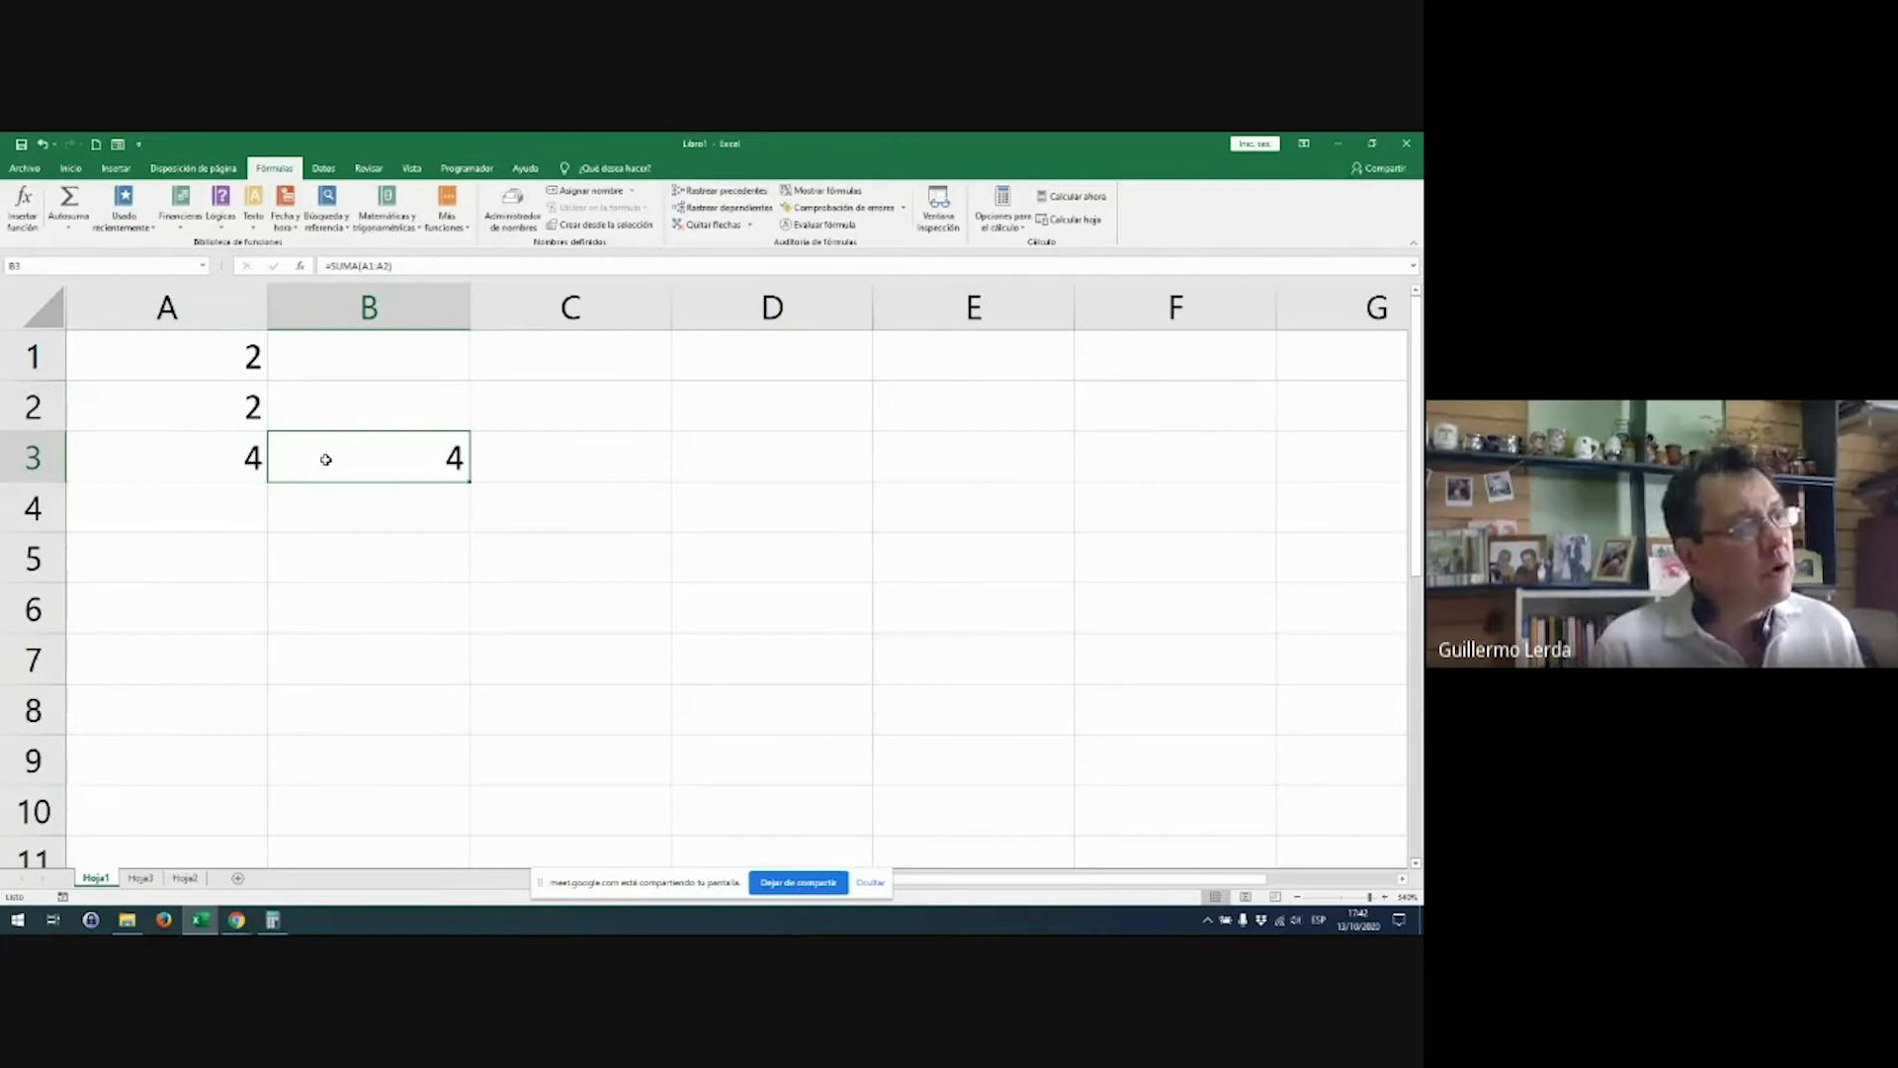
pyautogui.click(247, 551)
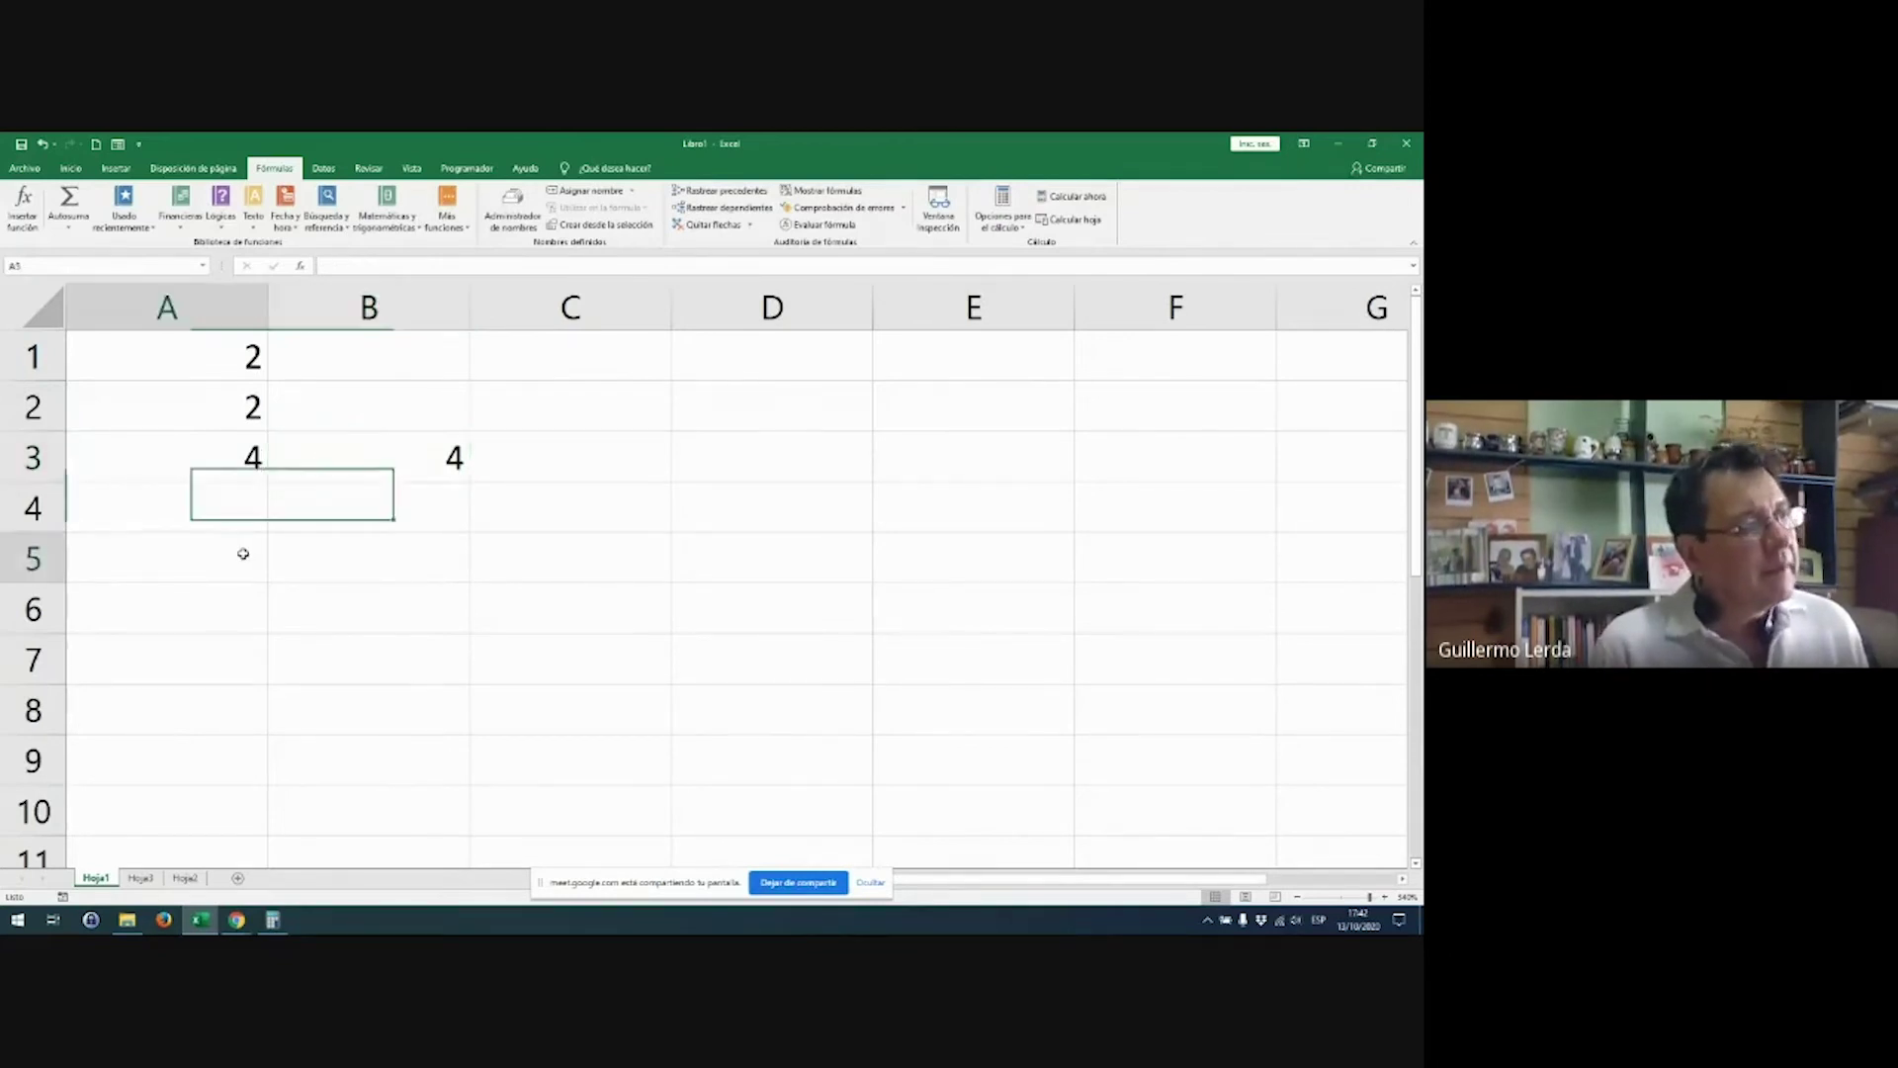
# Step: Switch to the blank Hoja3 worksheet
pyautogui.click(140, 878)
pyautogui.scroll(2, 282, 513)
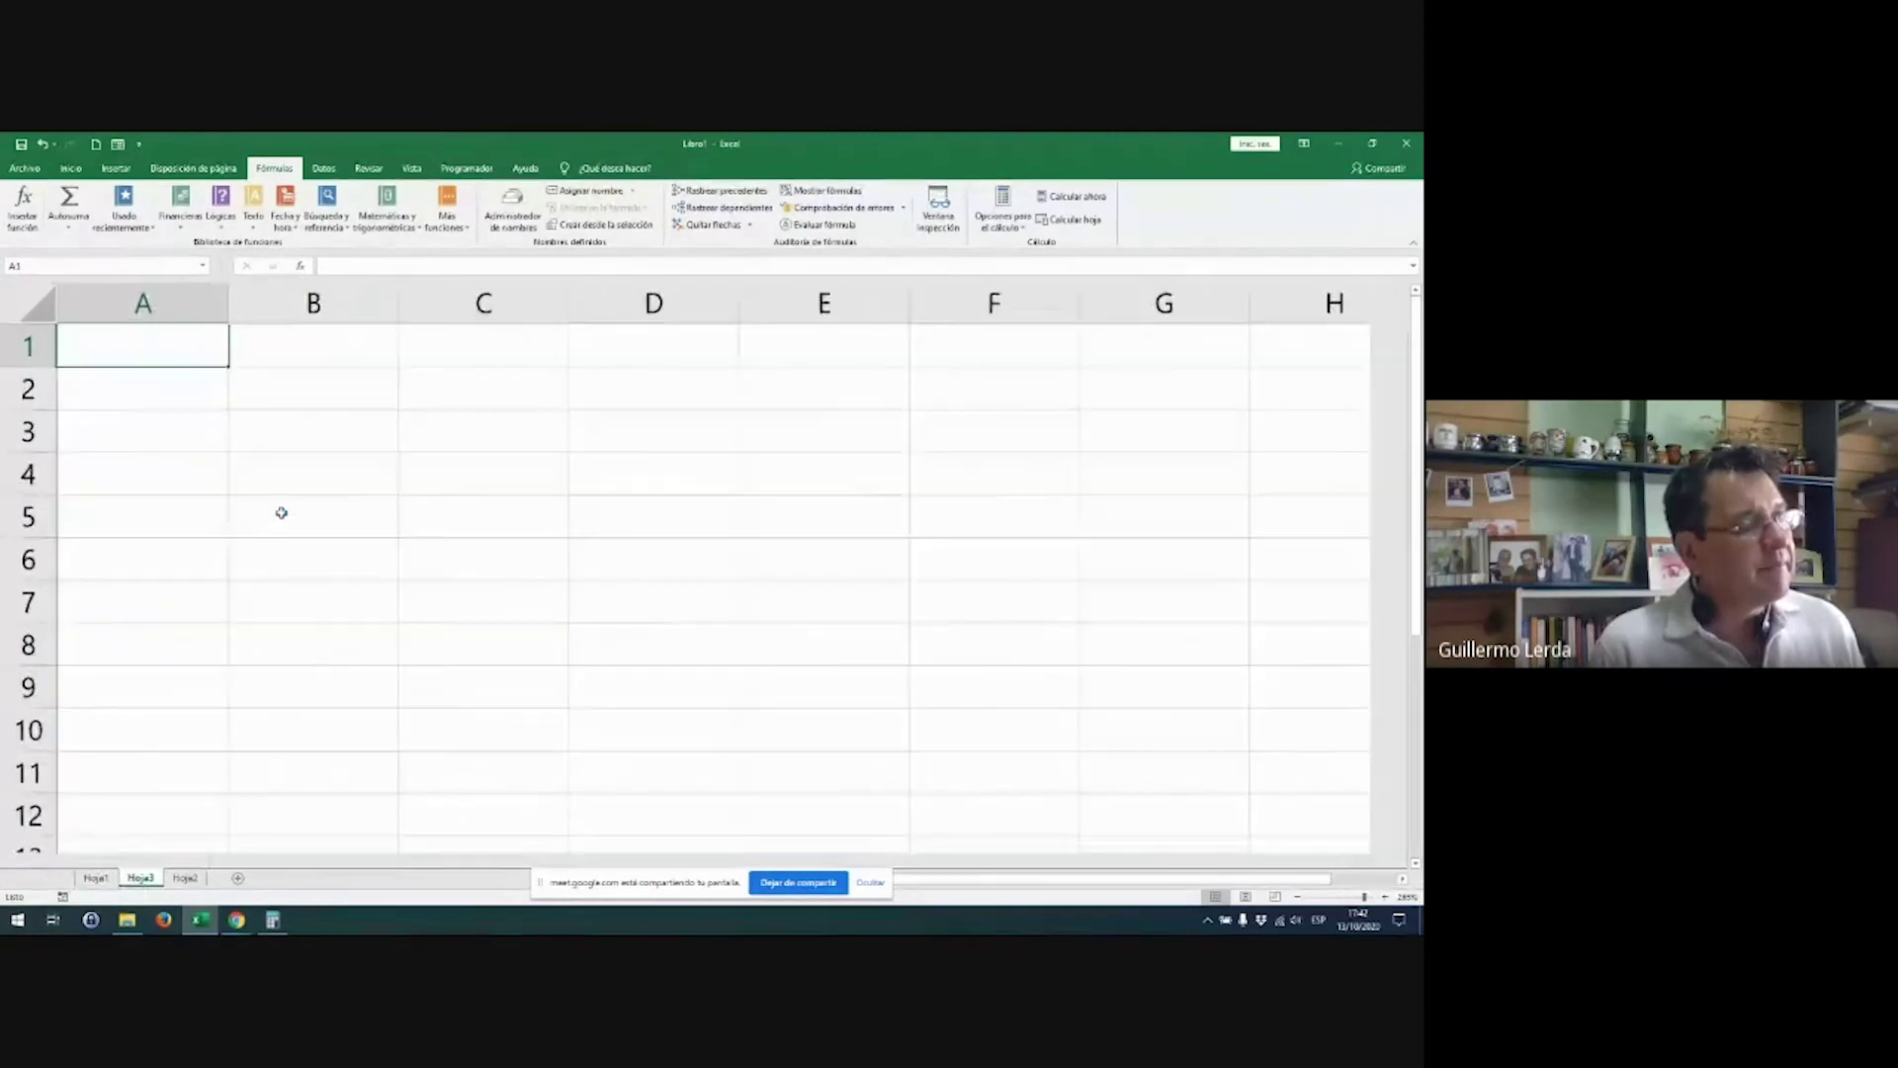
pyautogui.scroll(2, 294, 515)
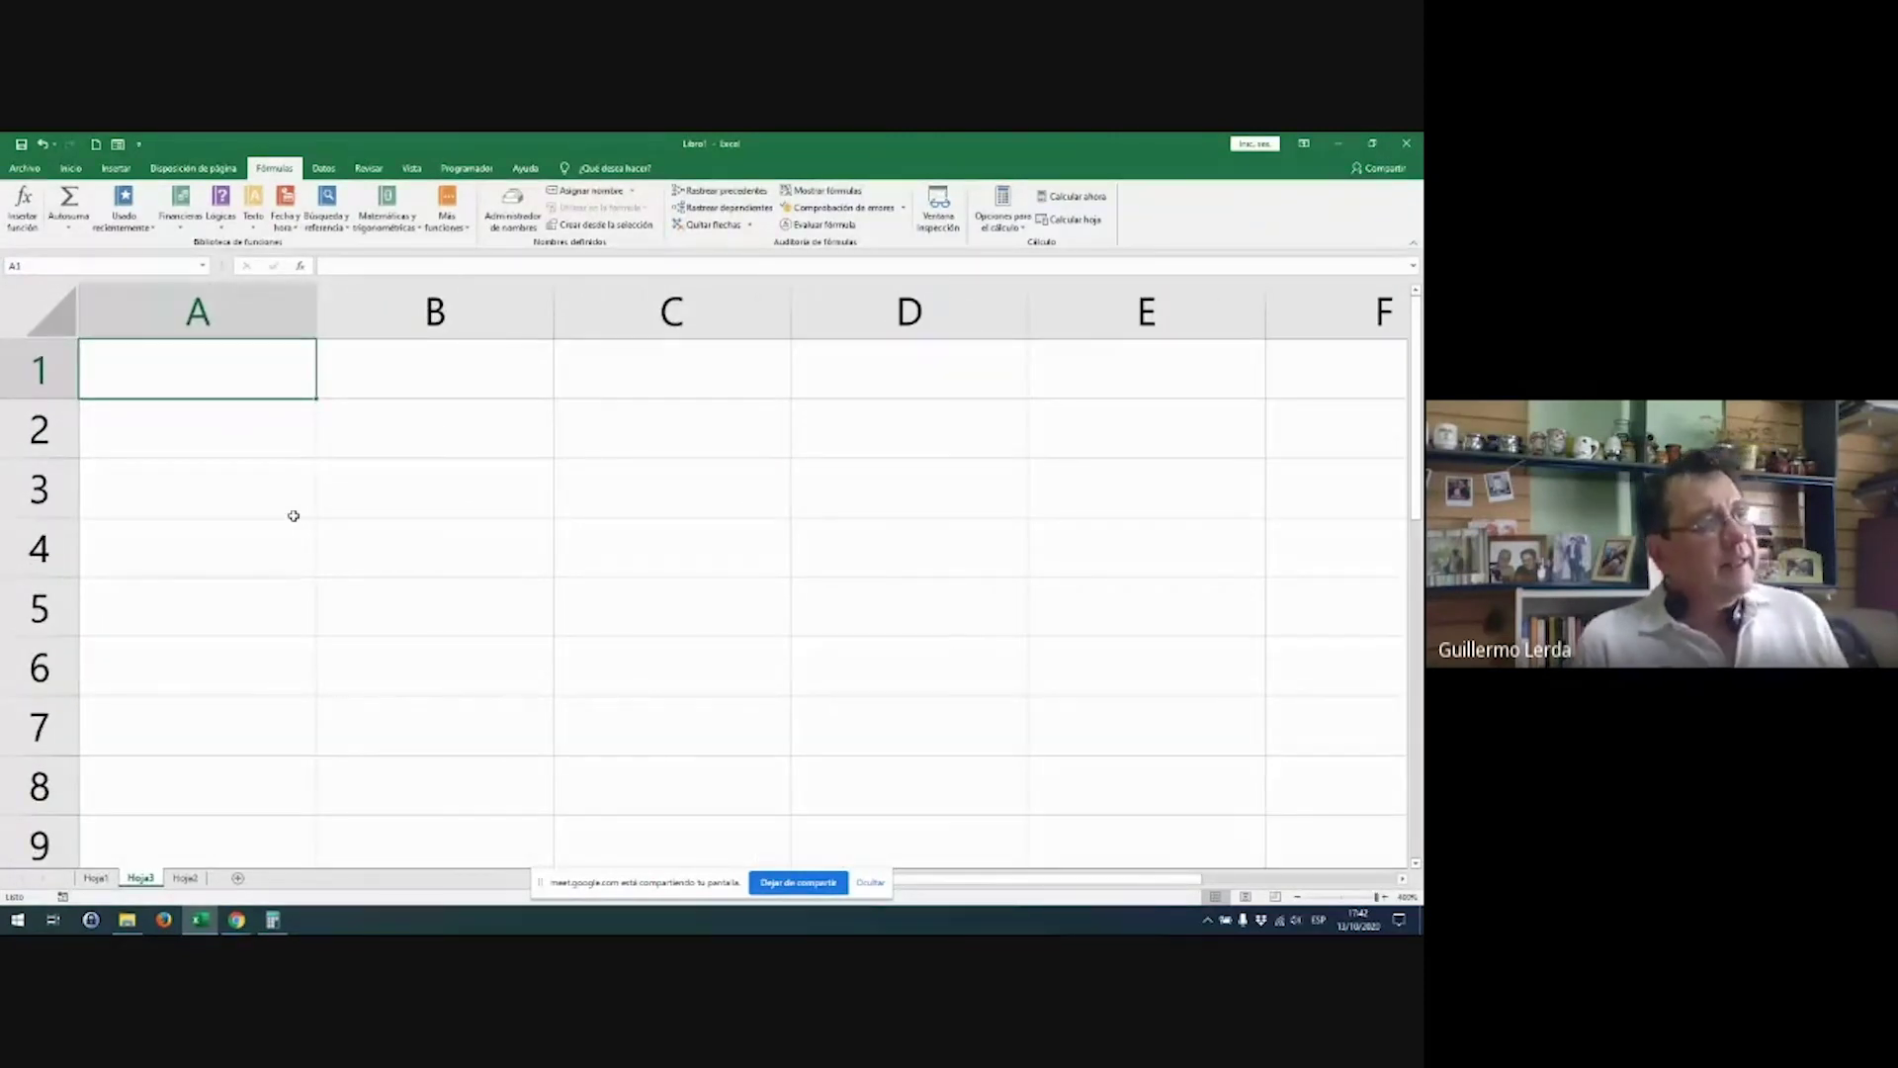
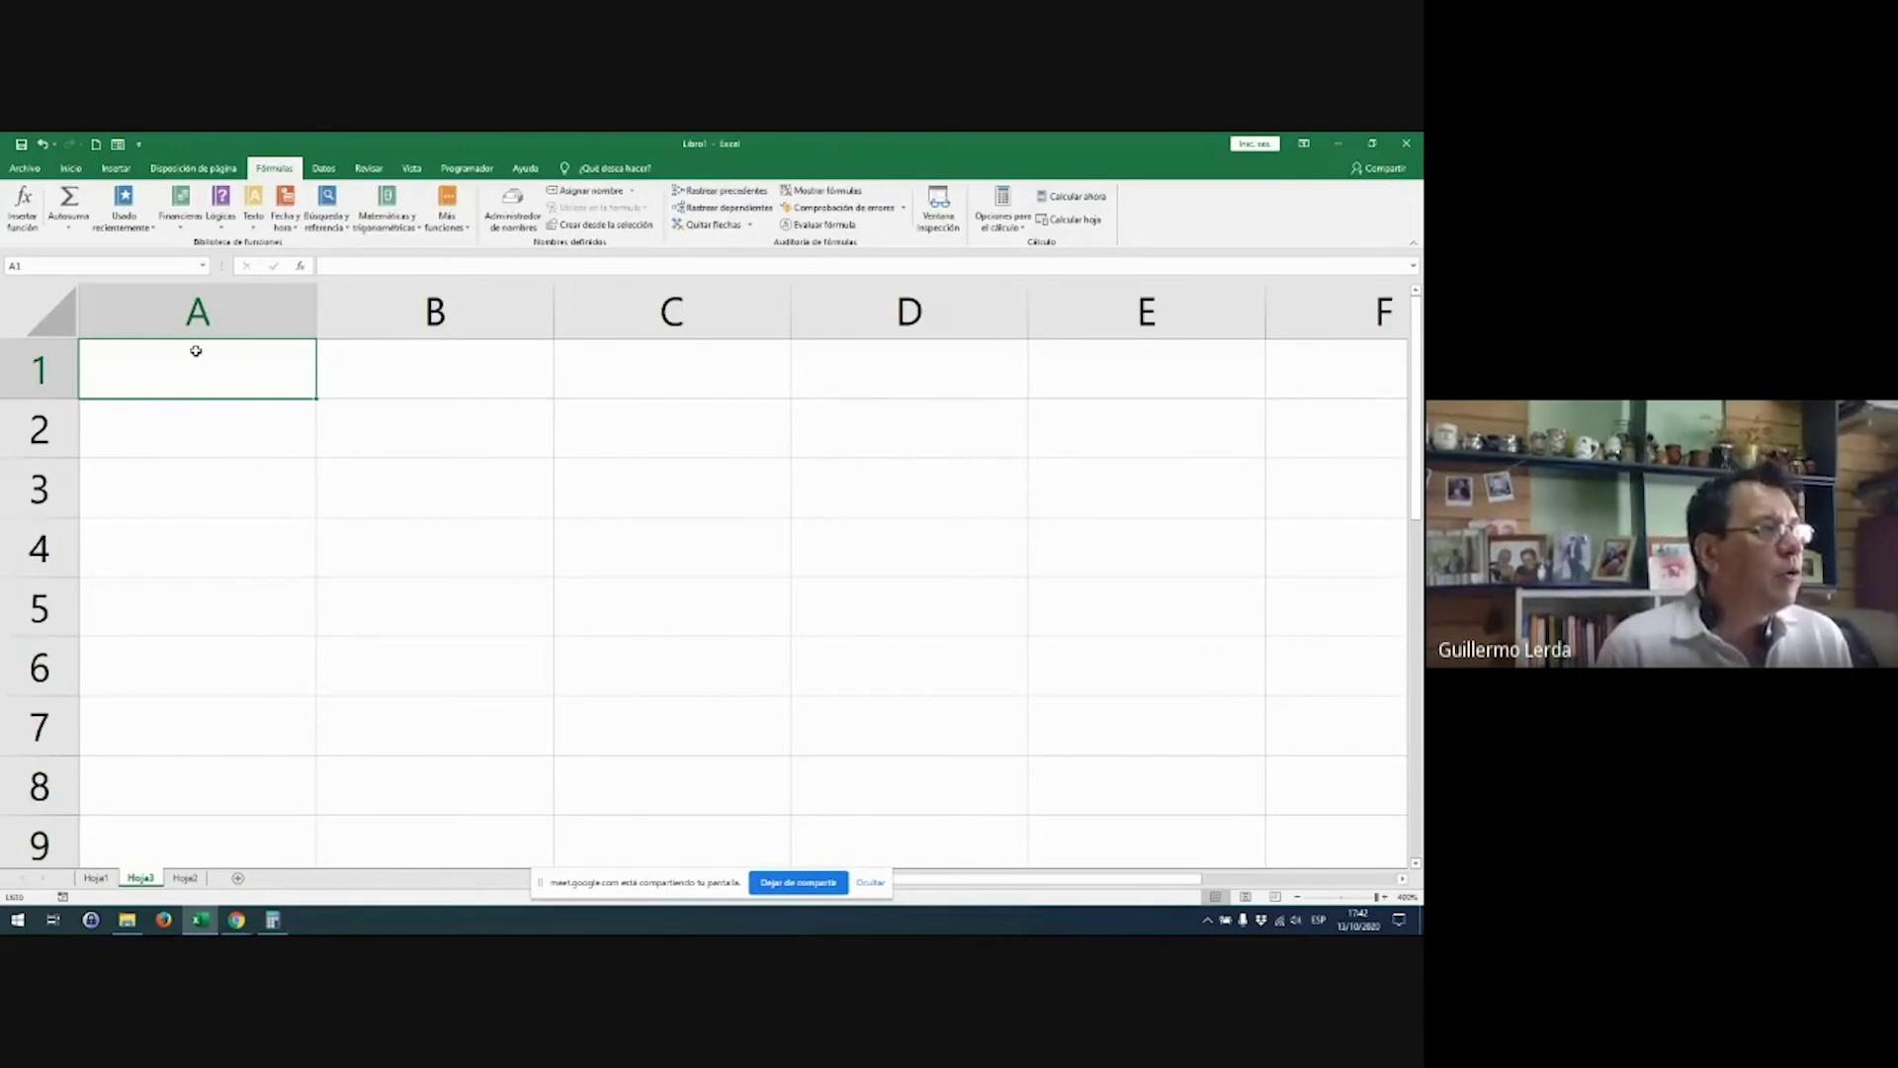
# Step: Enter the column headings "mes 1" in A1 and "mes 2" in B1
pyautogui.write('mes')
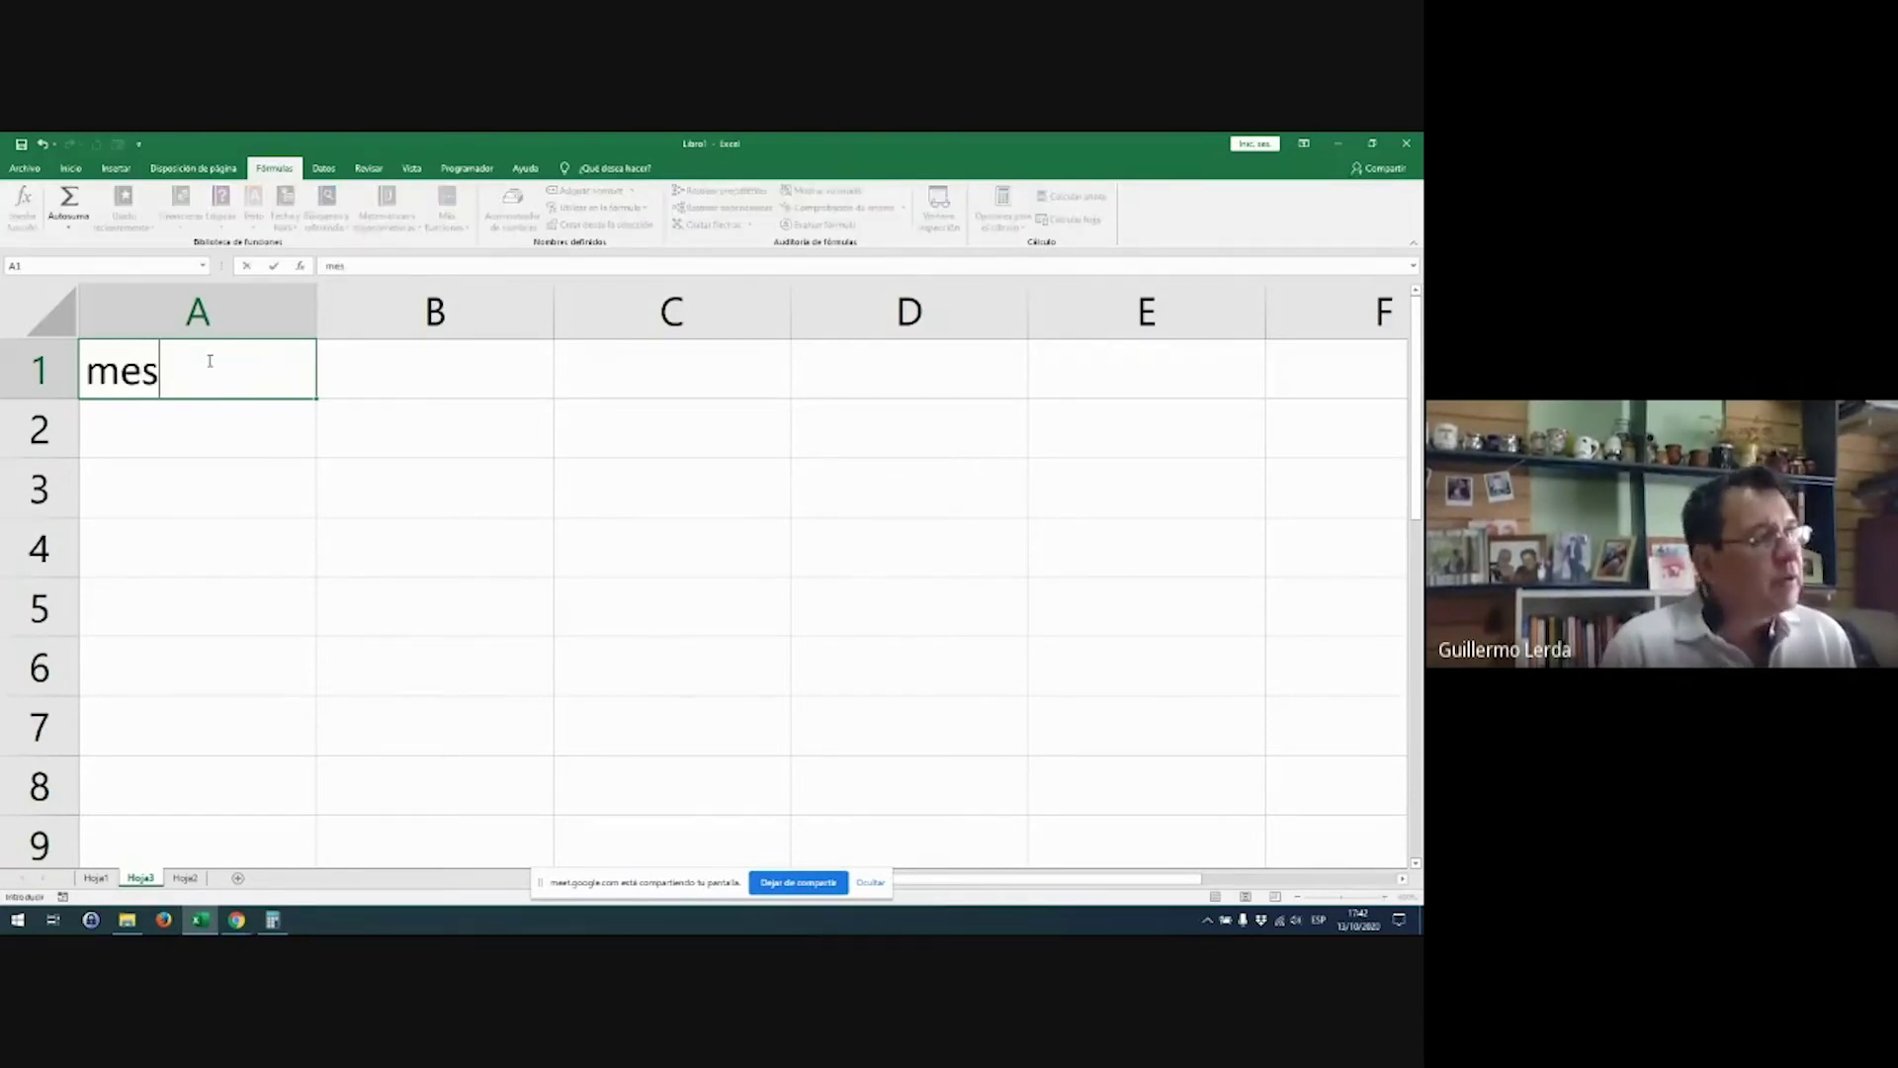
pyautogui.write(' 1')
pyautogui.hotkey('ctrl', 'Return')
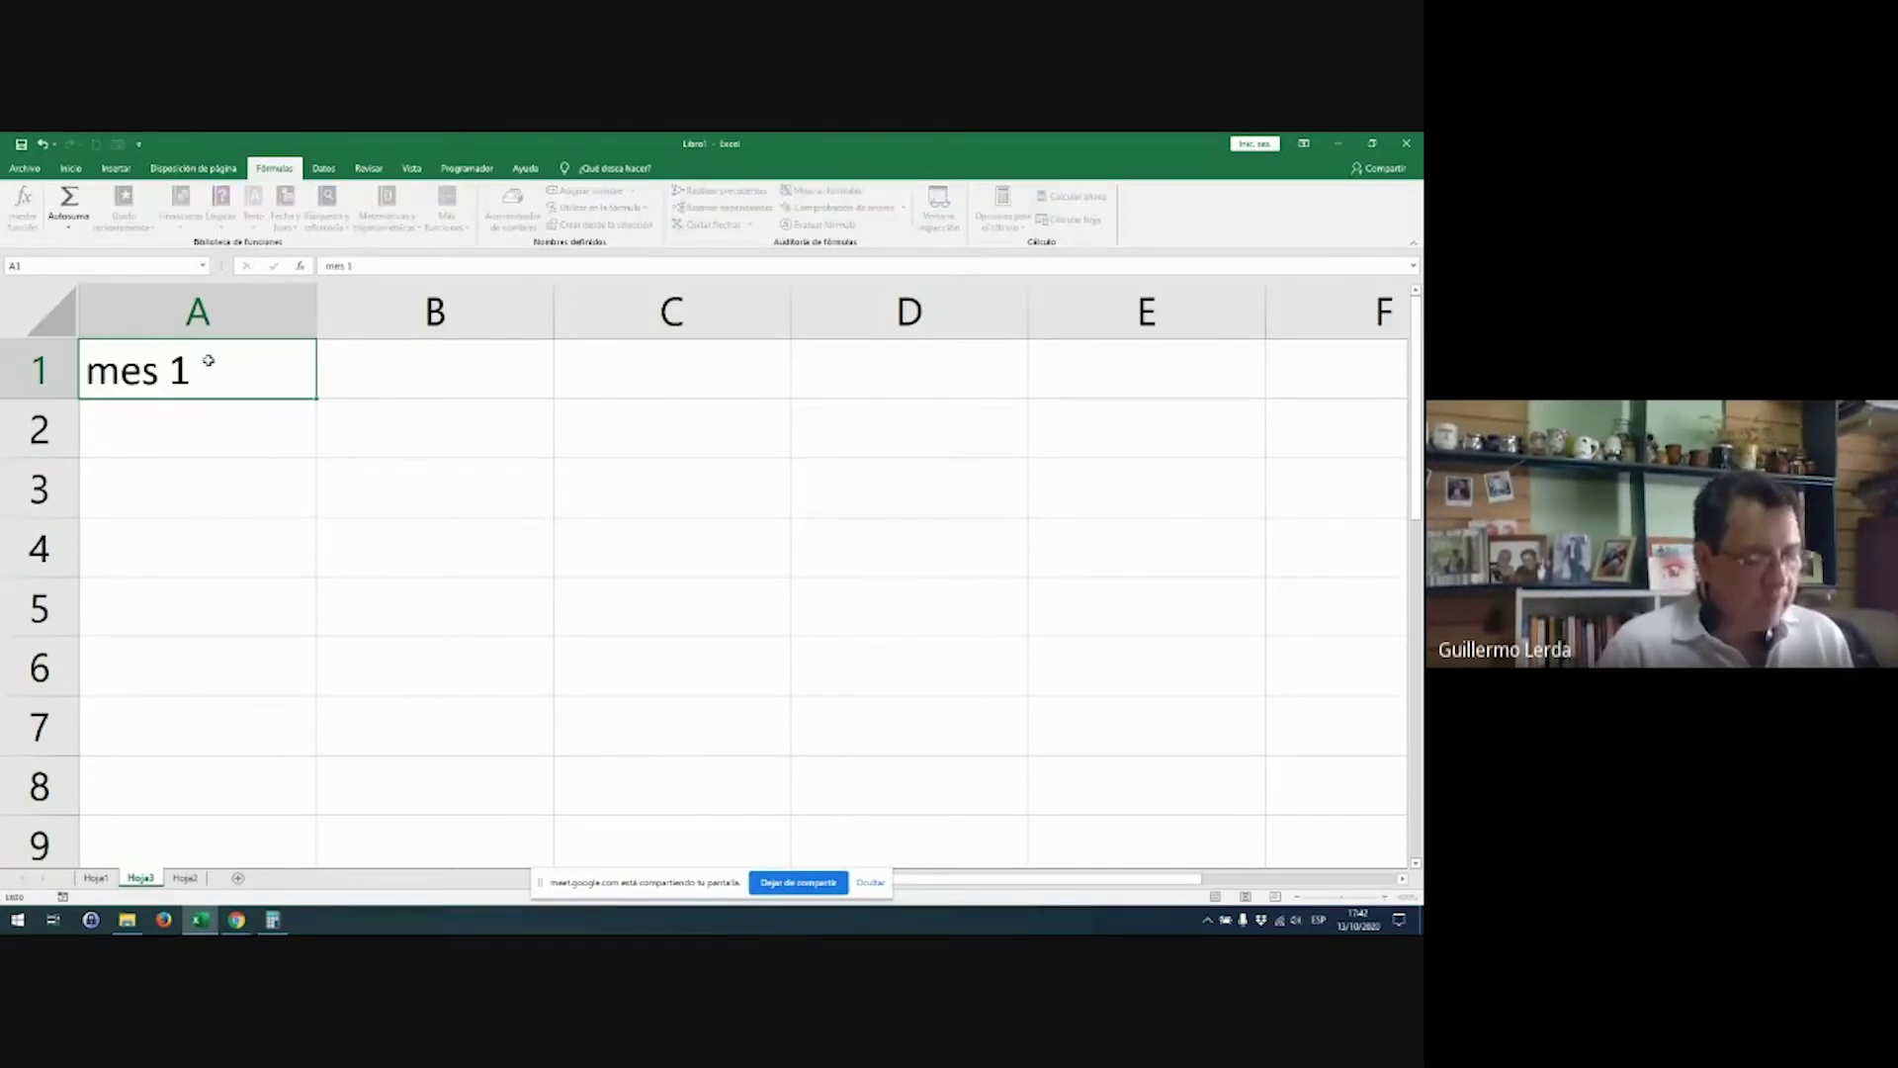
pyautogui.press('Tab')
pyautogui.write('mes 2')
pyautogui.press('Return')
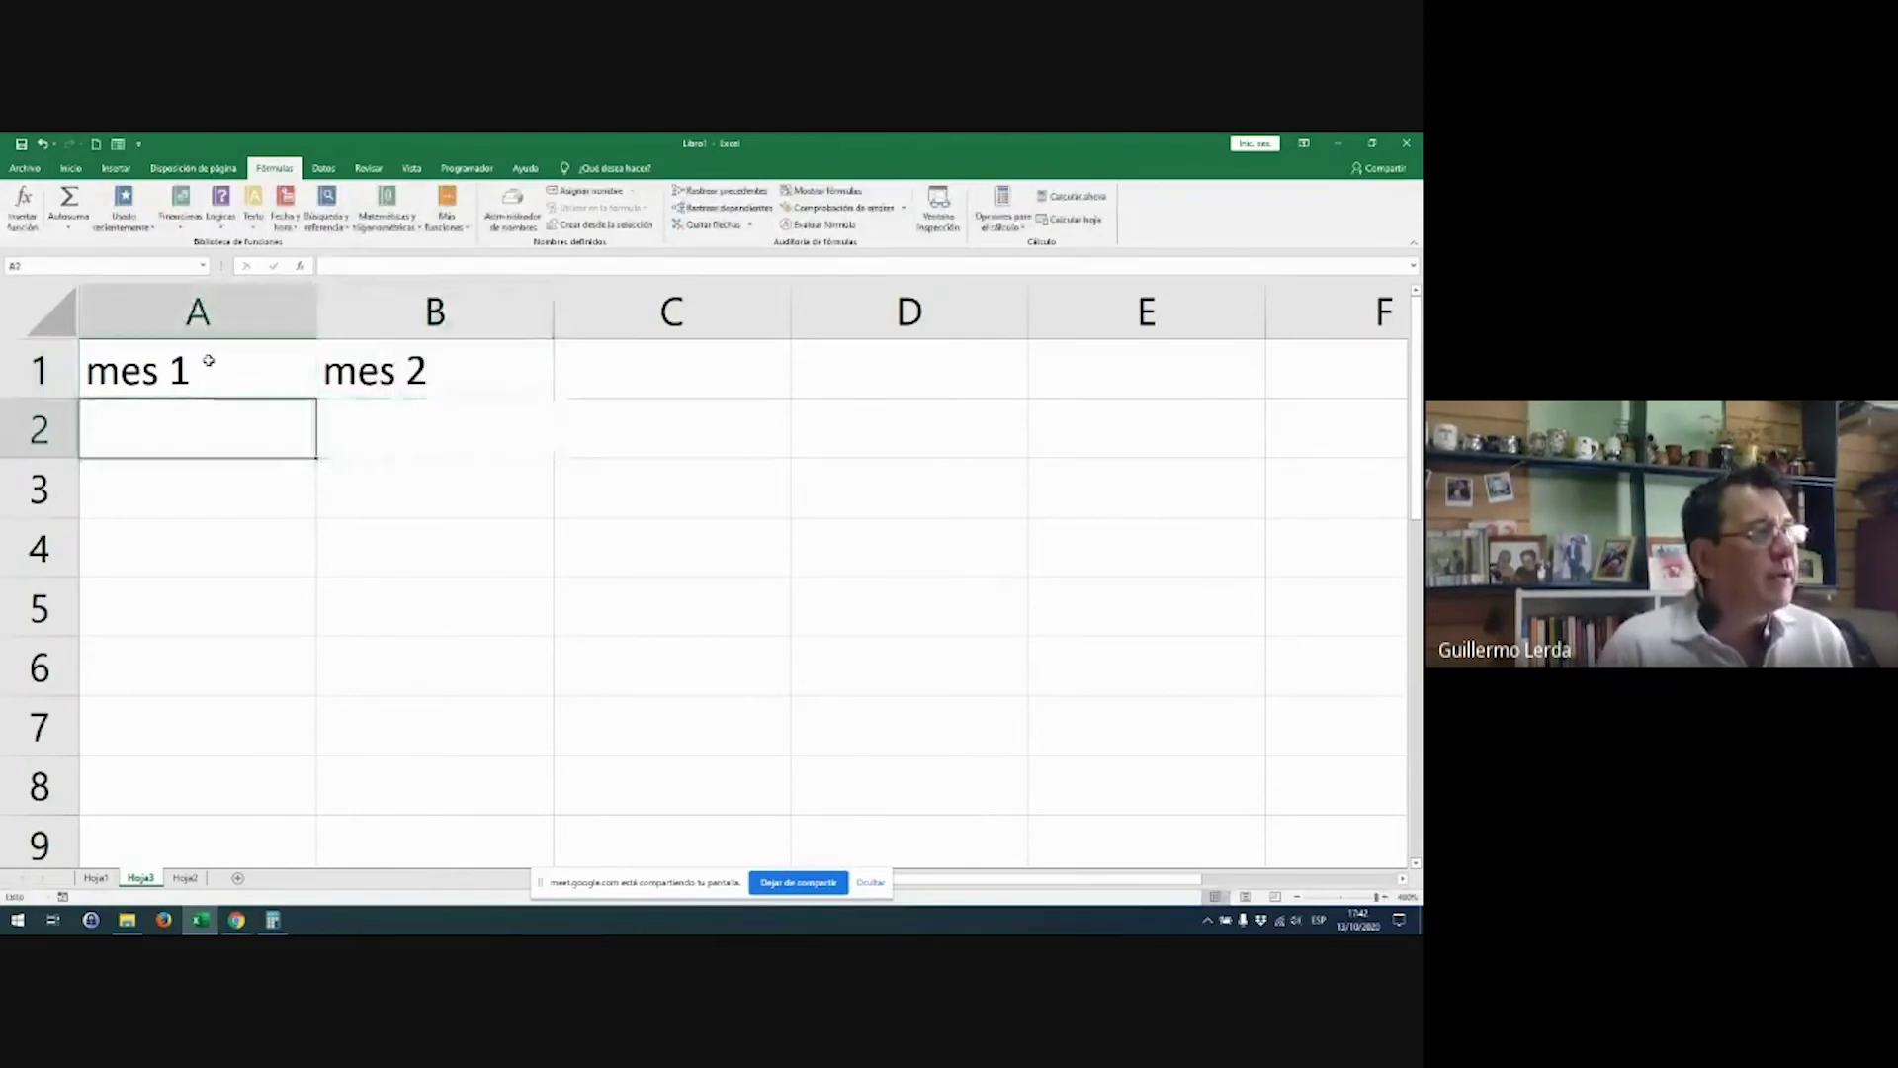
pyautogui.hotkey('shift', 'Right')
pyautogui.hotkey('shift', 'Down')
pyautogui.hotkey('shift', 'Down')
pyautogui.hotkey('shift', 'Down')
pyautogui.hotkey('shift', 'Down')
pyautogui.hotkey('shift', 'Down')
pyautogui.hotkey('shift', 'Down')
pyautogui.hotkey('shift', 'Down')
pyautogui.scroll(-1, 209, 360)
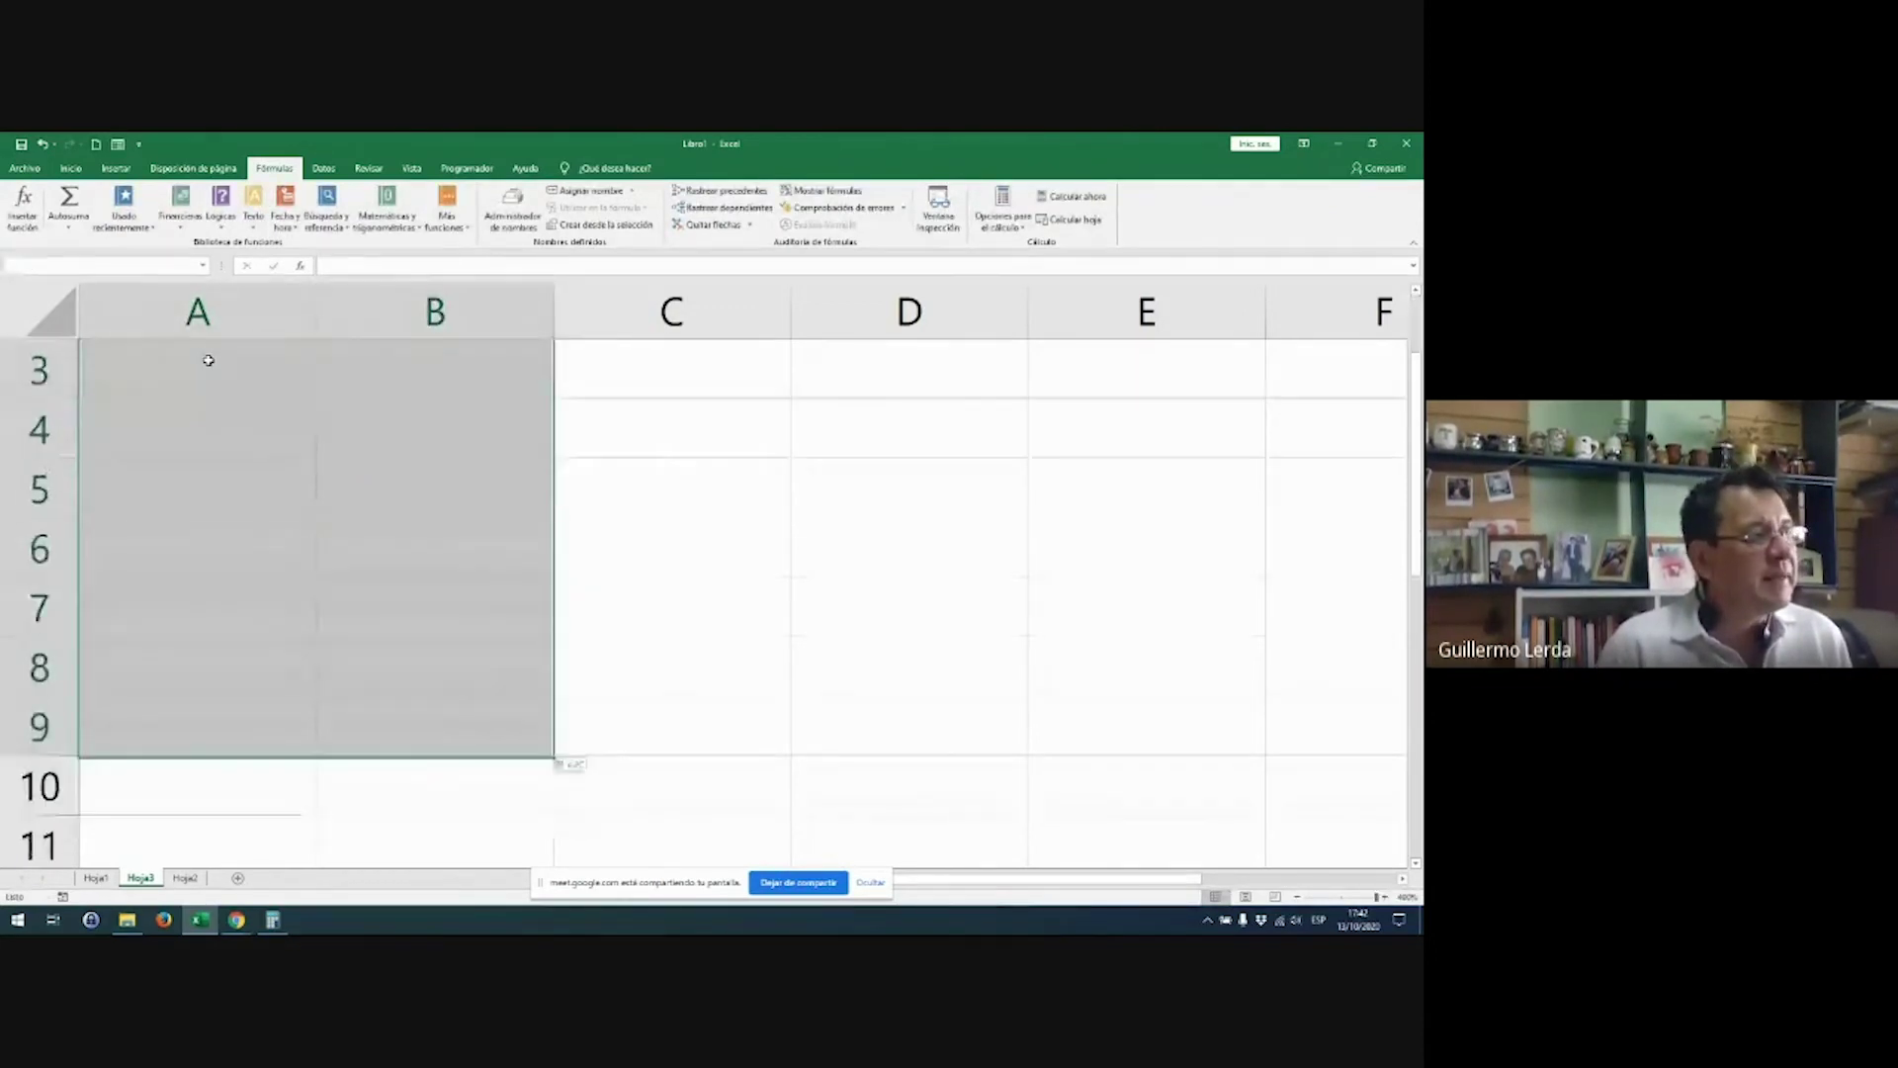
pyautogui.hotkey('shift', 'Up')
pyautogui.hotkey('ctrl', 'Home')
pyautogui.press('Down')
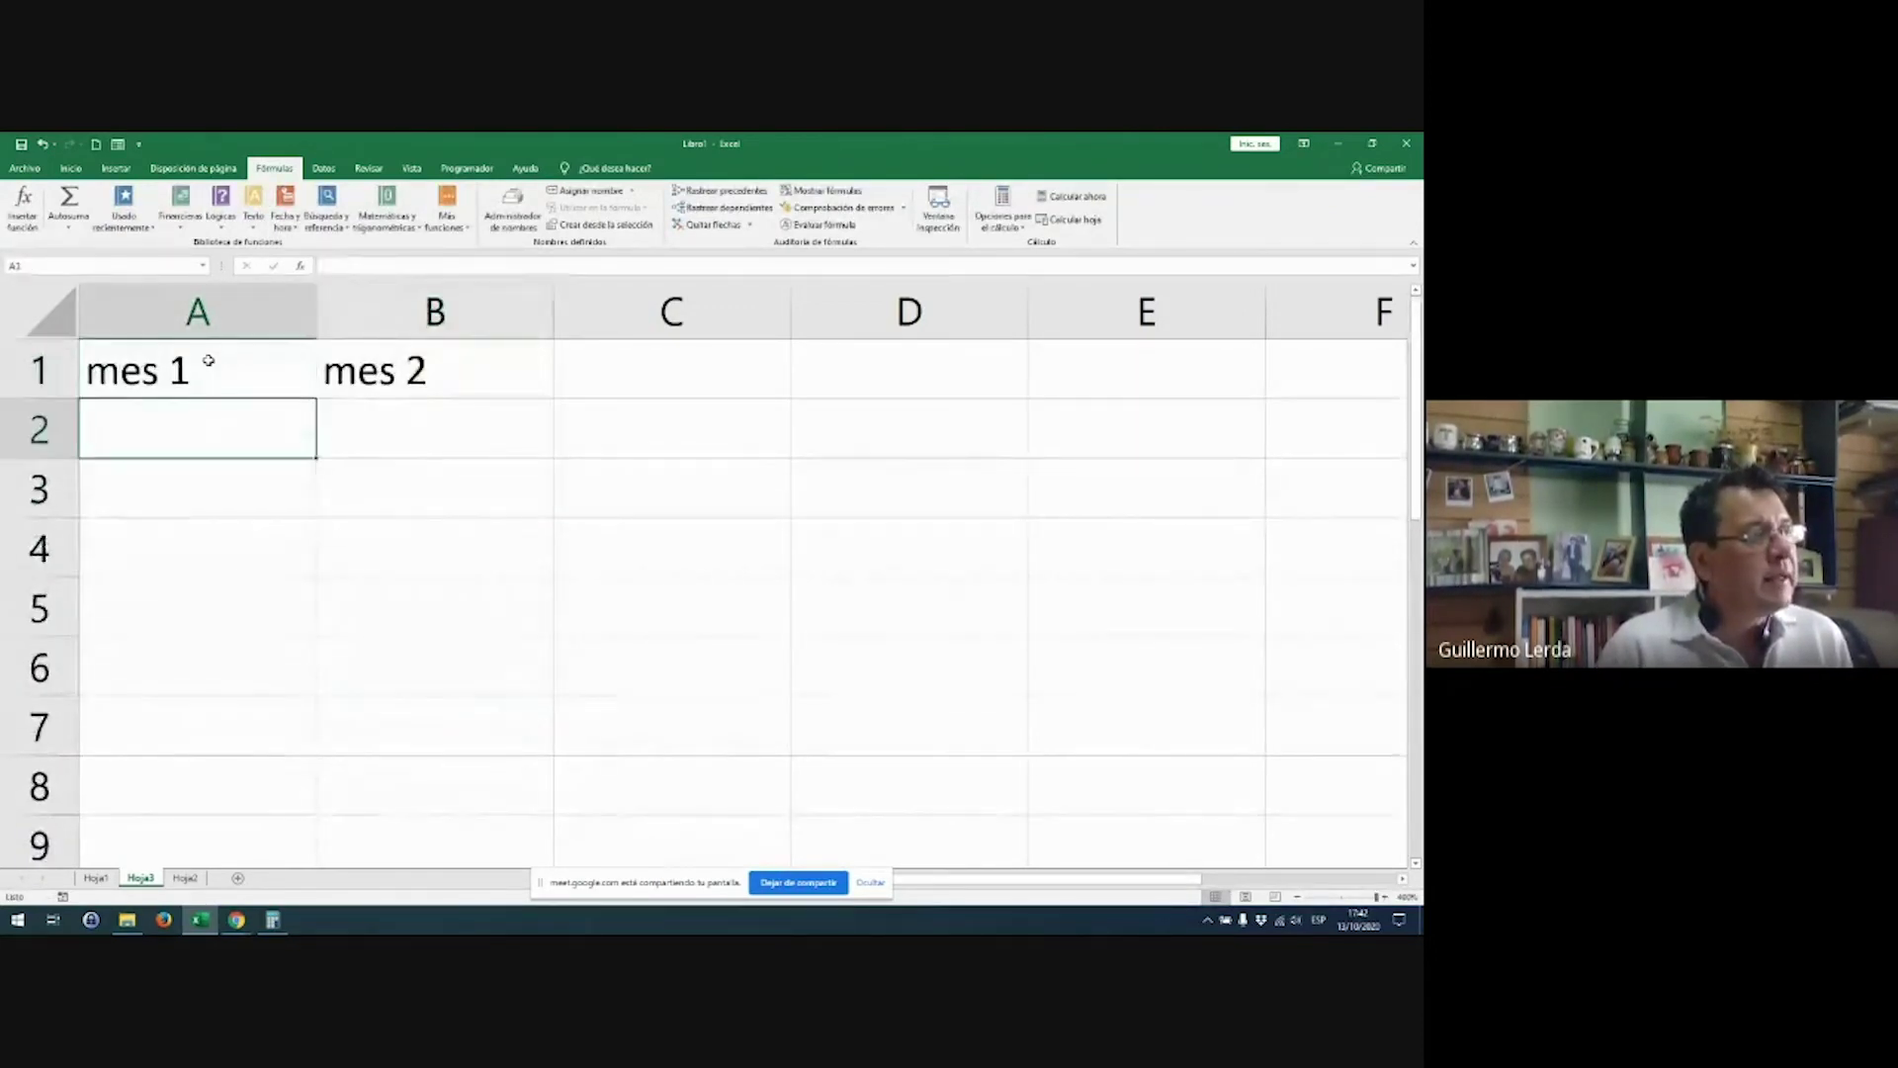
# Step: Apply the accounting number format to the range A2:B6
pyautogui.hotkey('shift', 'Right')
pyautogui.hotkey('shift', 'Down')
pyautogui.hotkey('shift', 'Down')
pyautogui.hotkey('shift', 'Down')
pyautogui.hotkey('shift', 'Down')
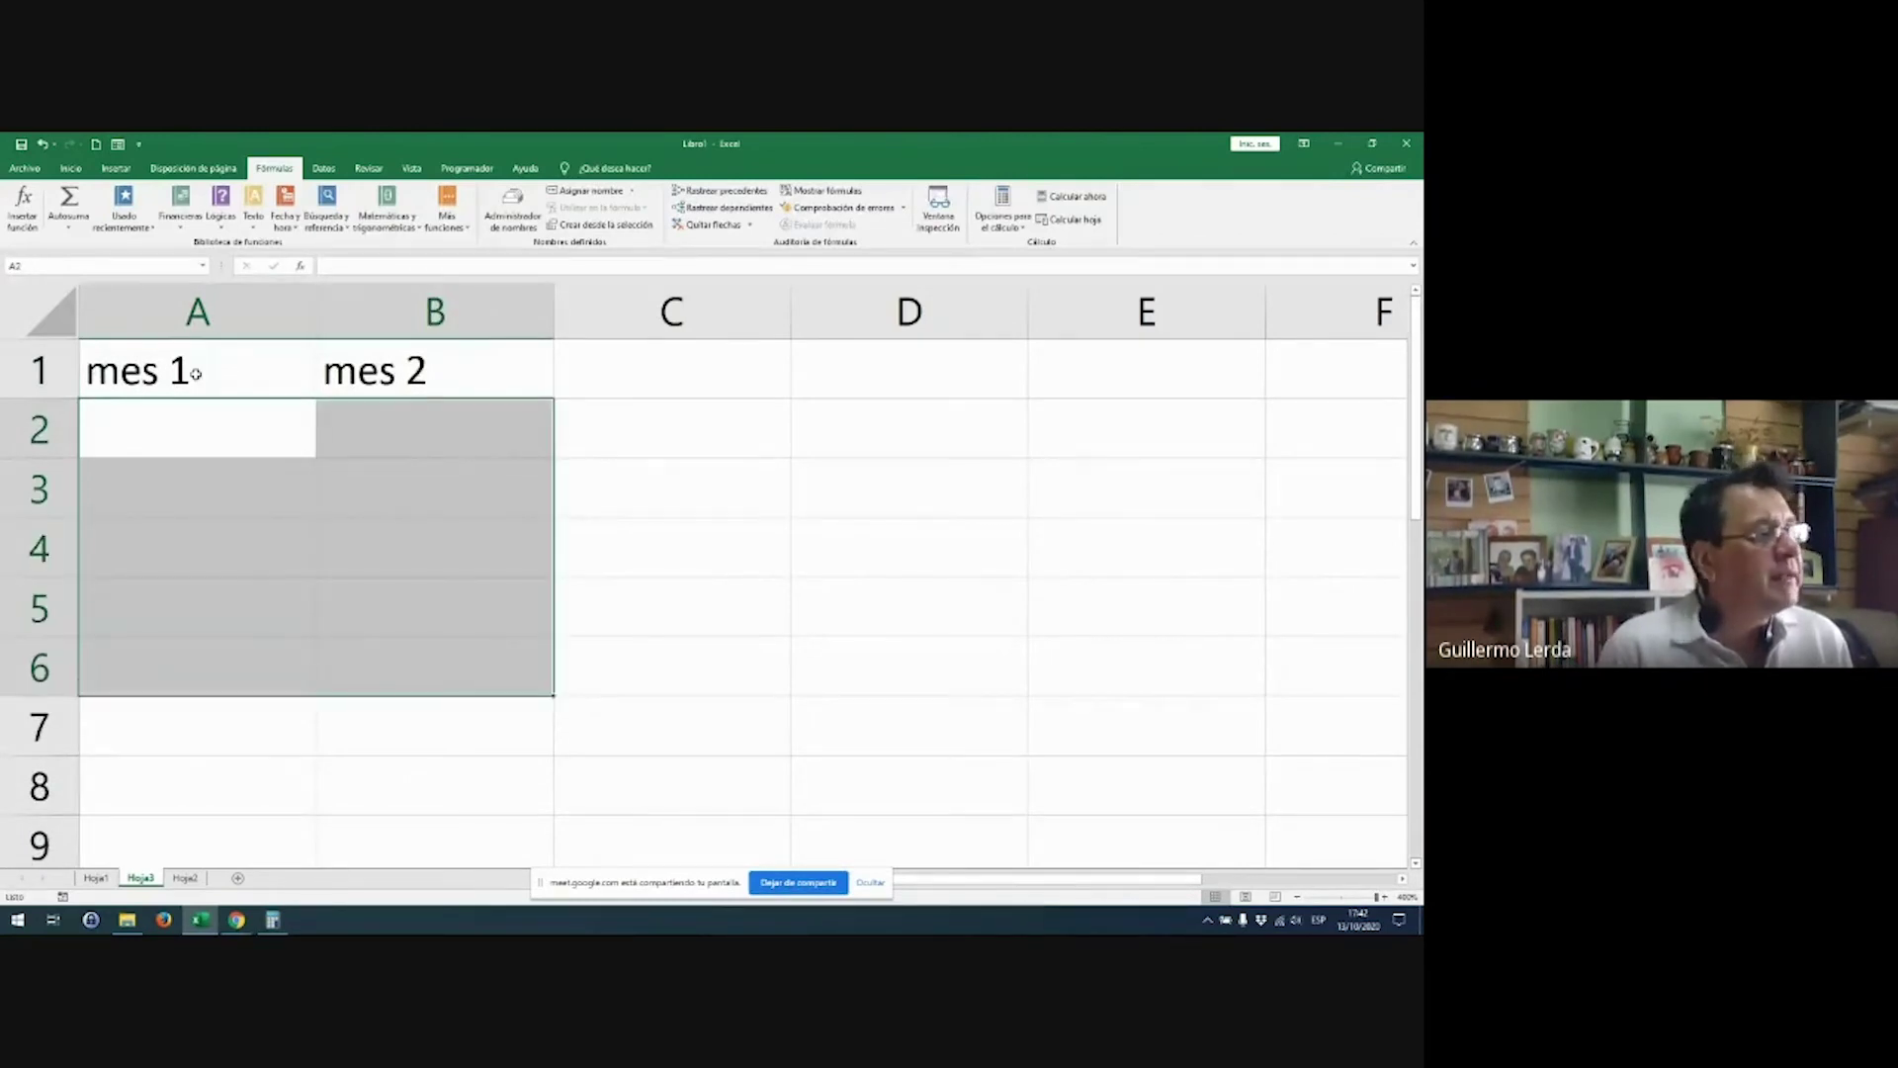
pyautogui.click(71, 169)
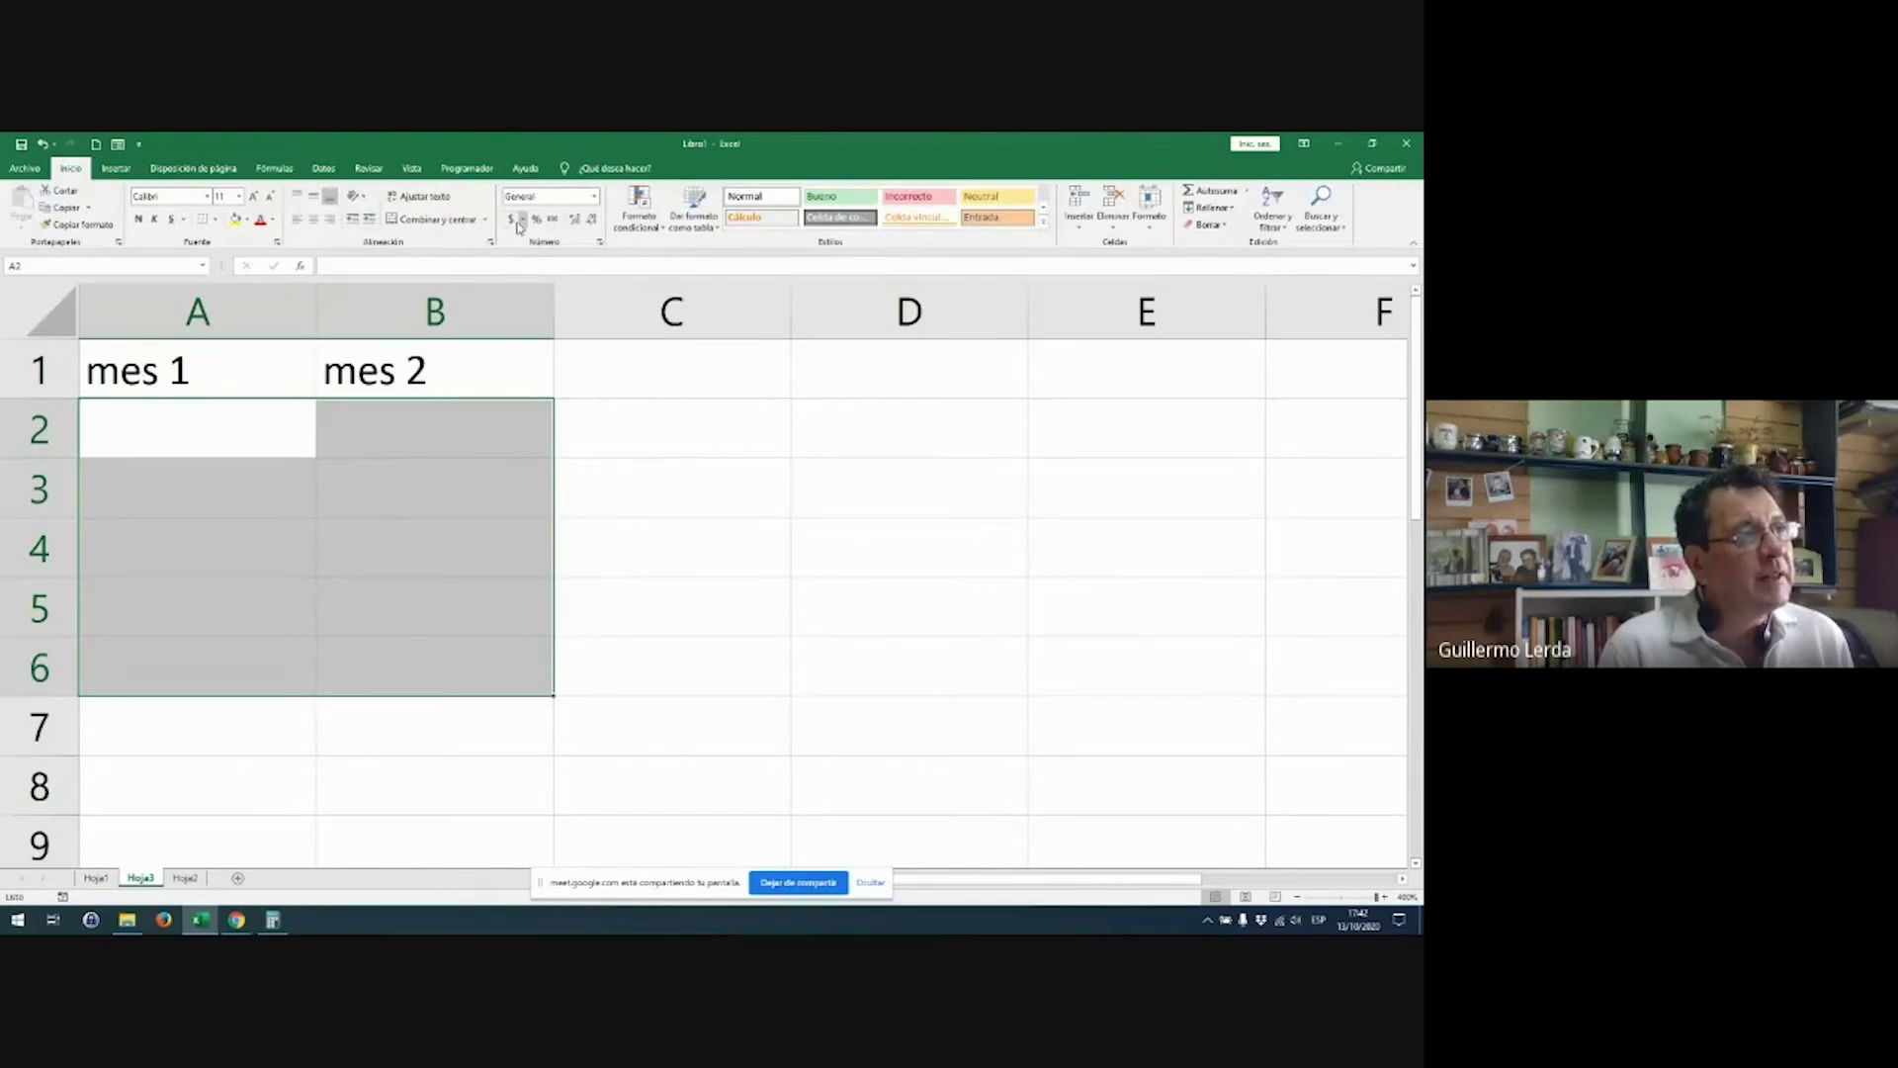
pyautogui.click(511, 220)
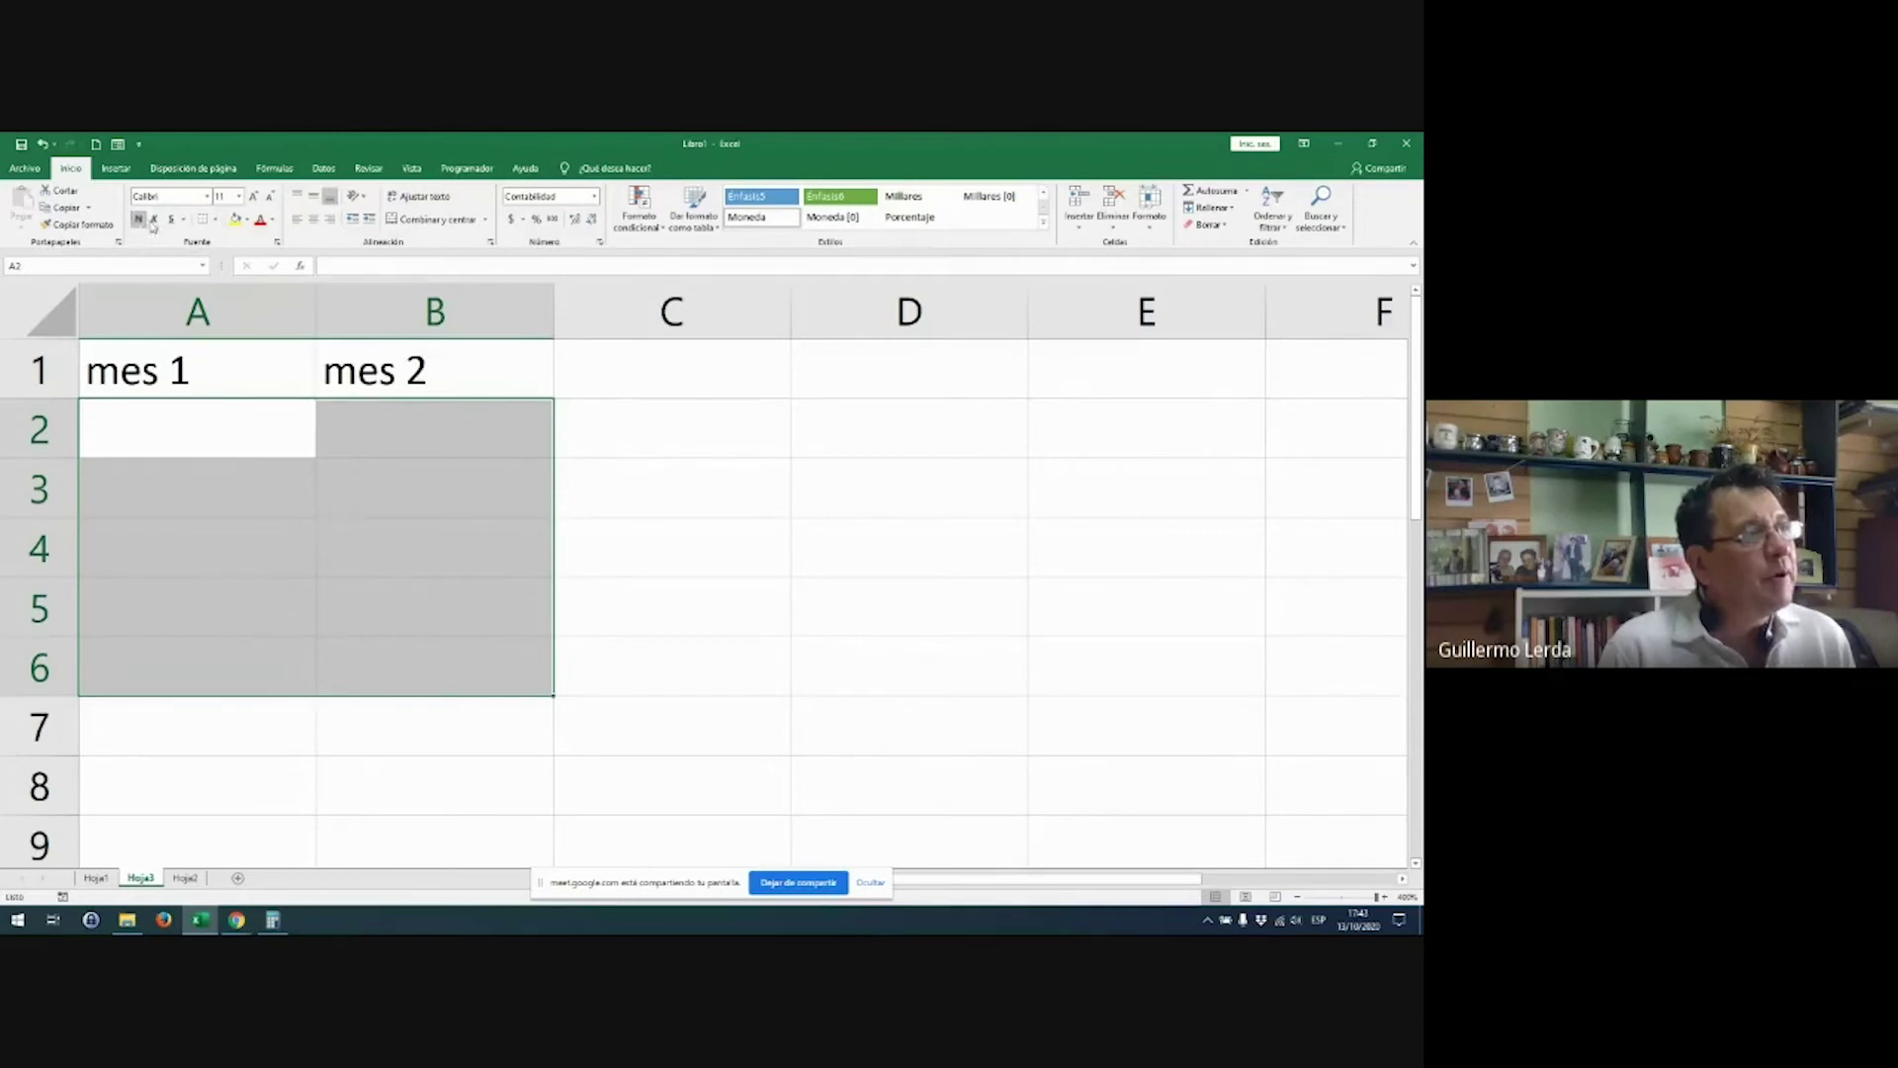
# Step: Apply all borders to the cells in A2:B6
pyautogui.click(238, 196)
pyautogui.click(239, 195)
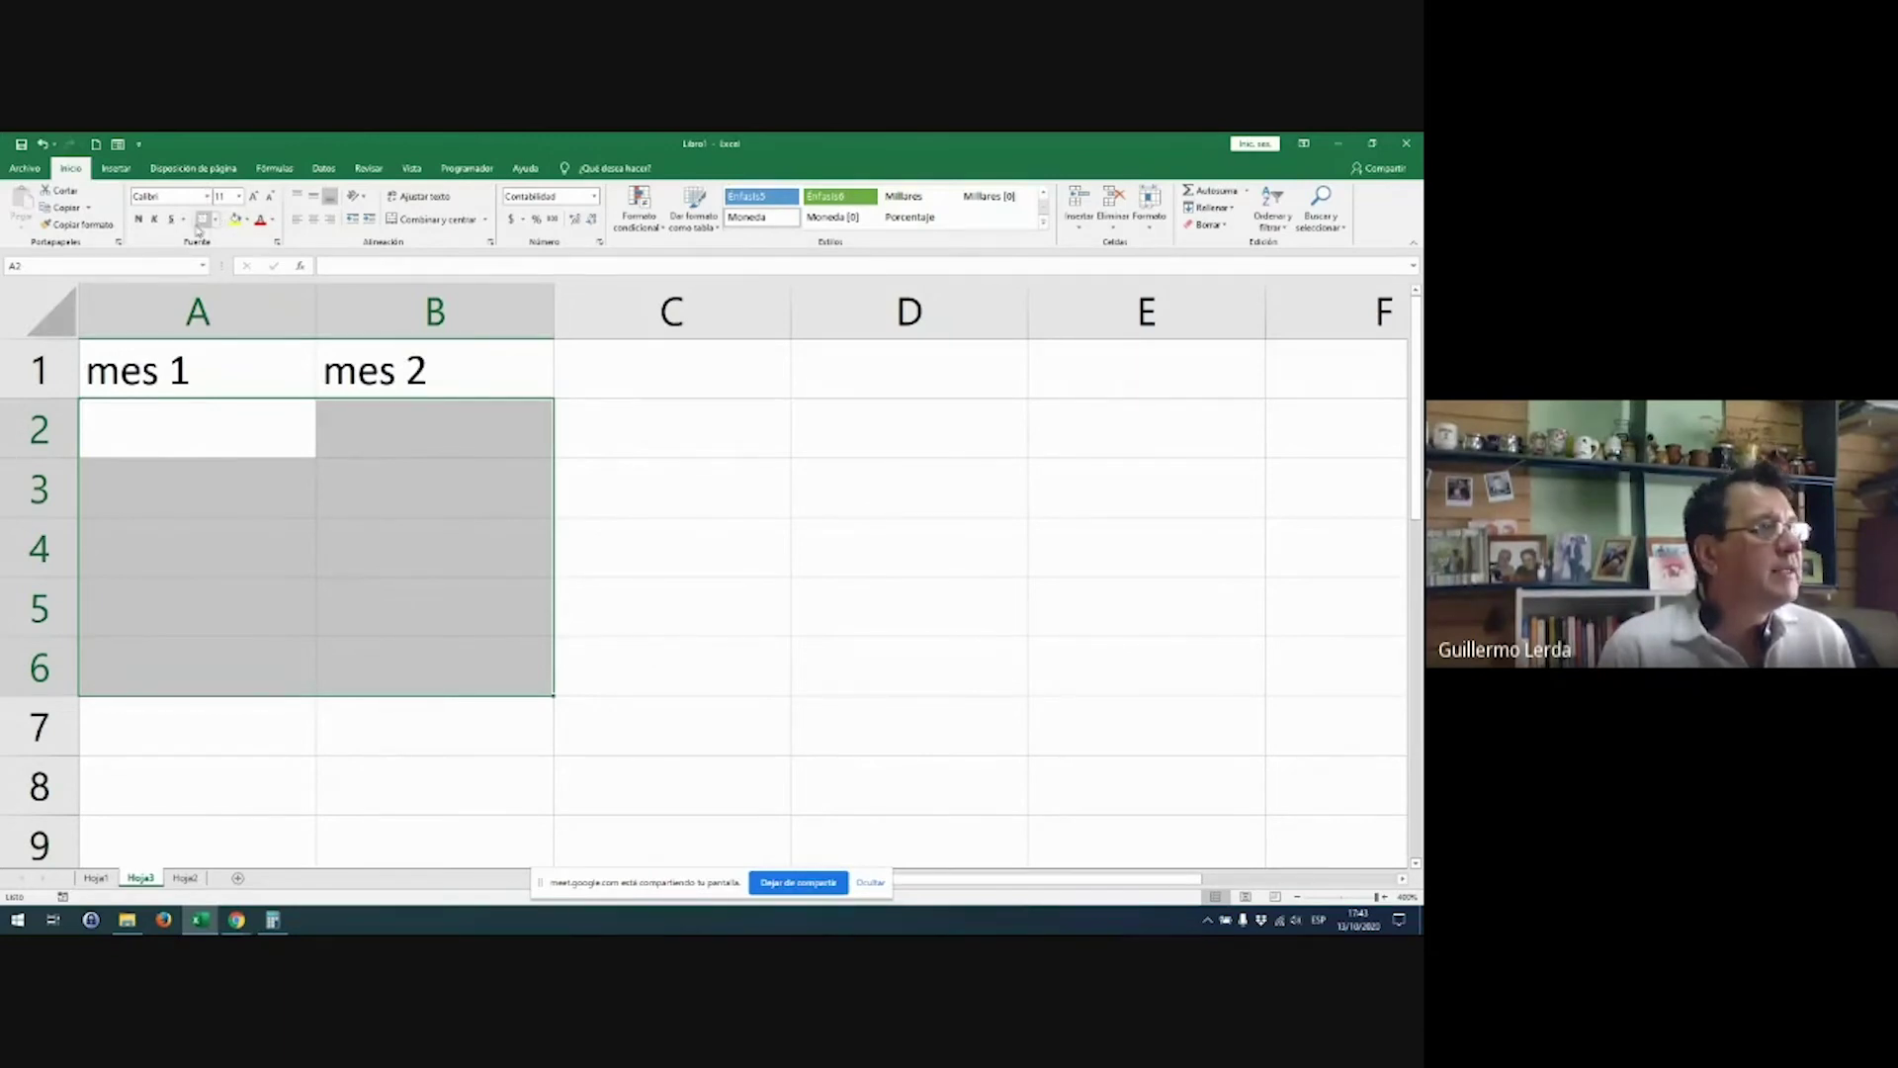
pyautogui.click(214, 219)
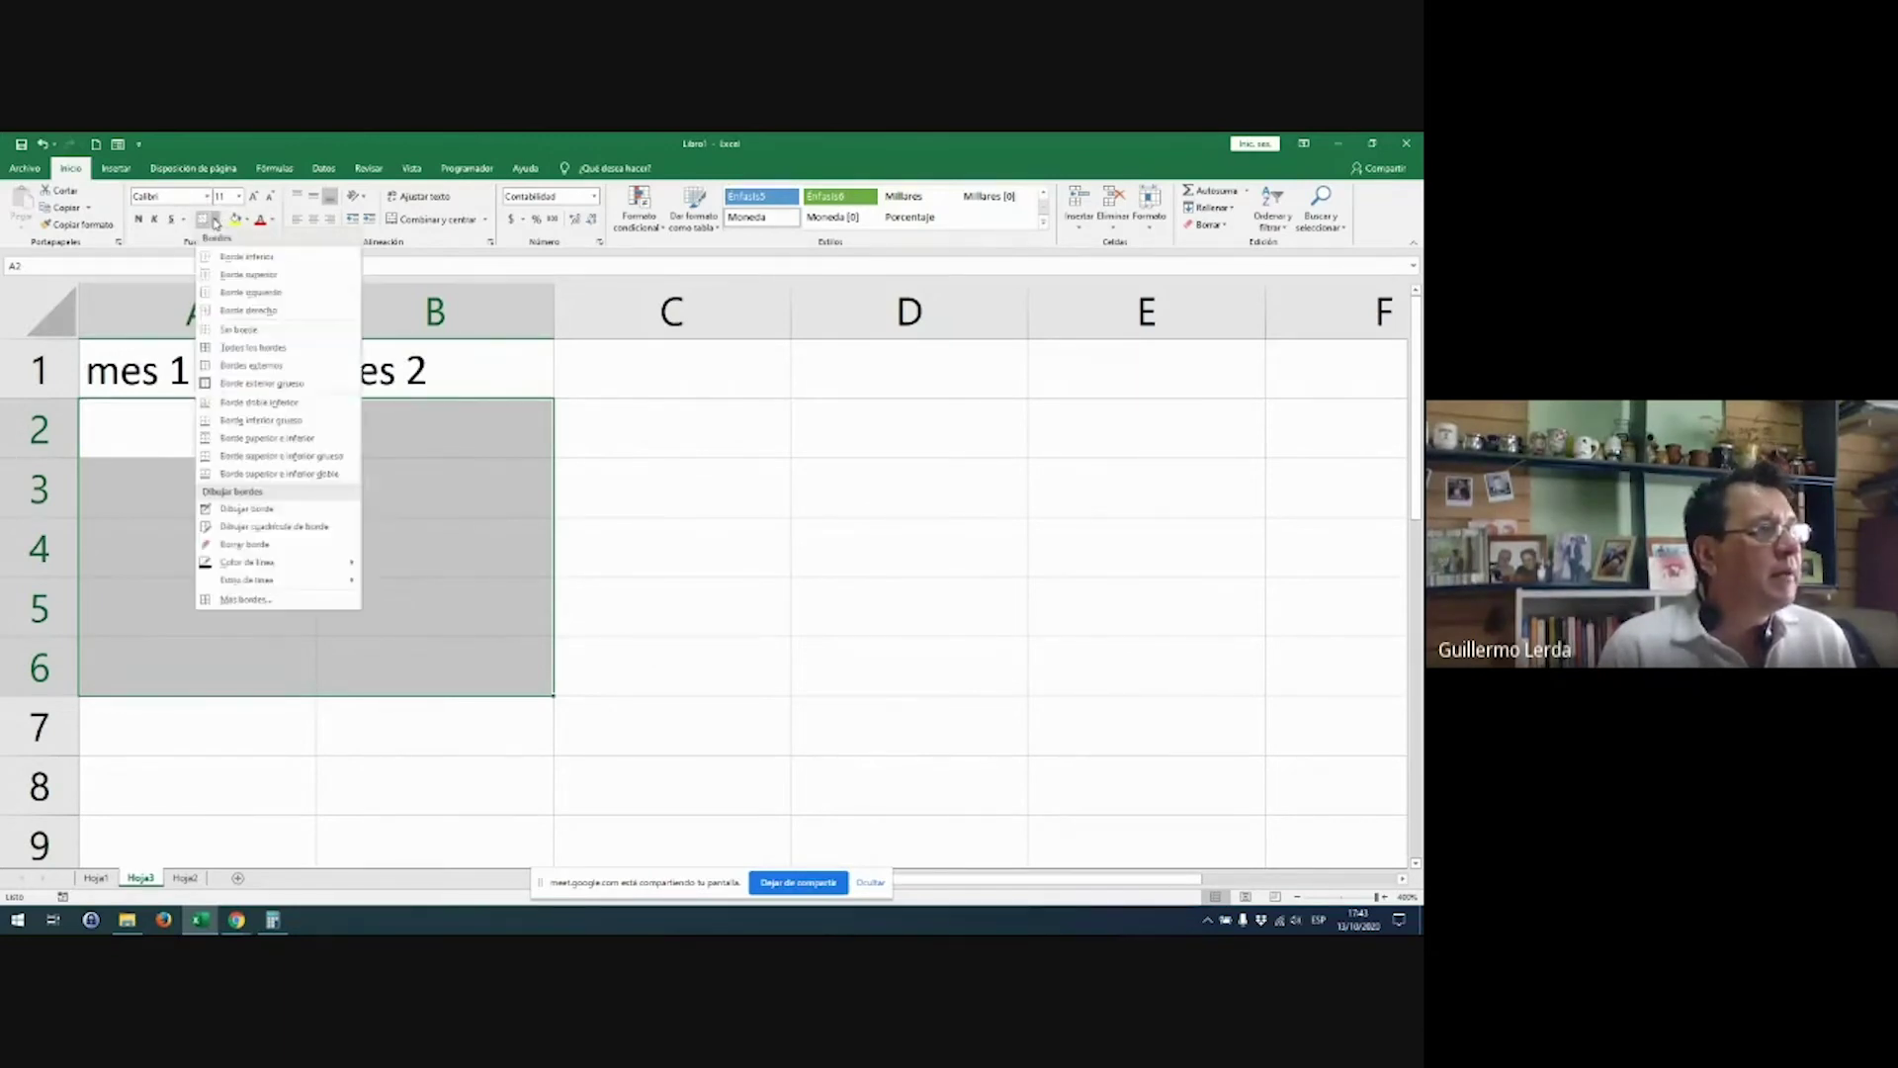
pyautogui.click(238, 348)
pyautogui.click(217, 521)
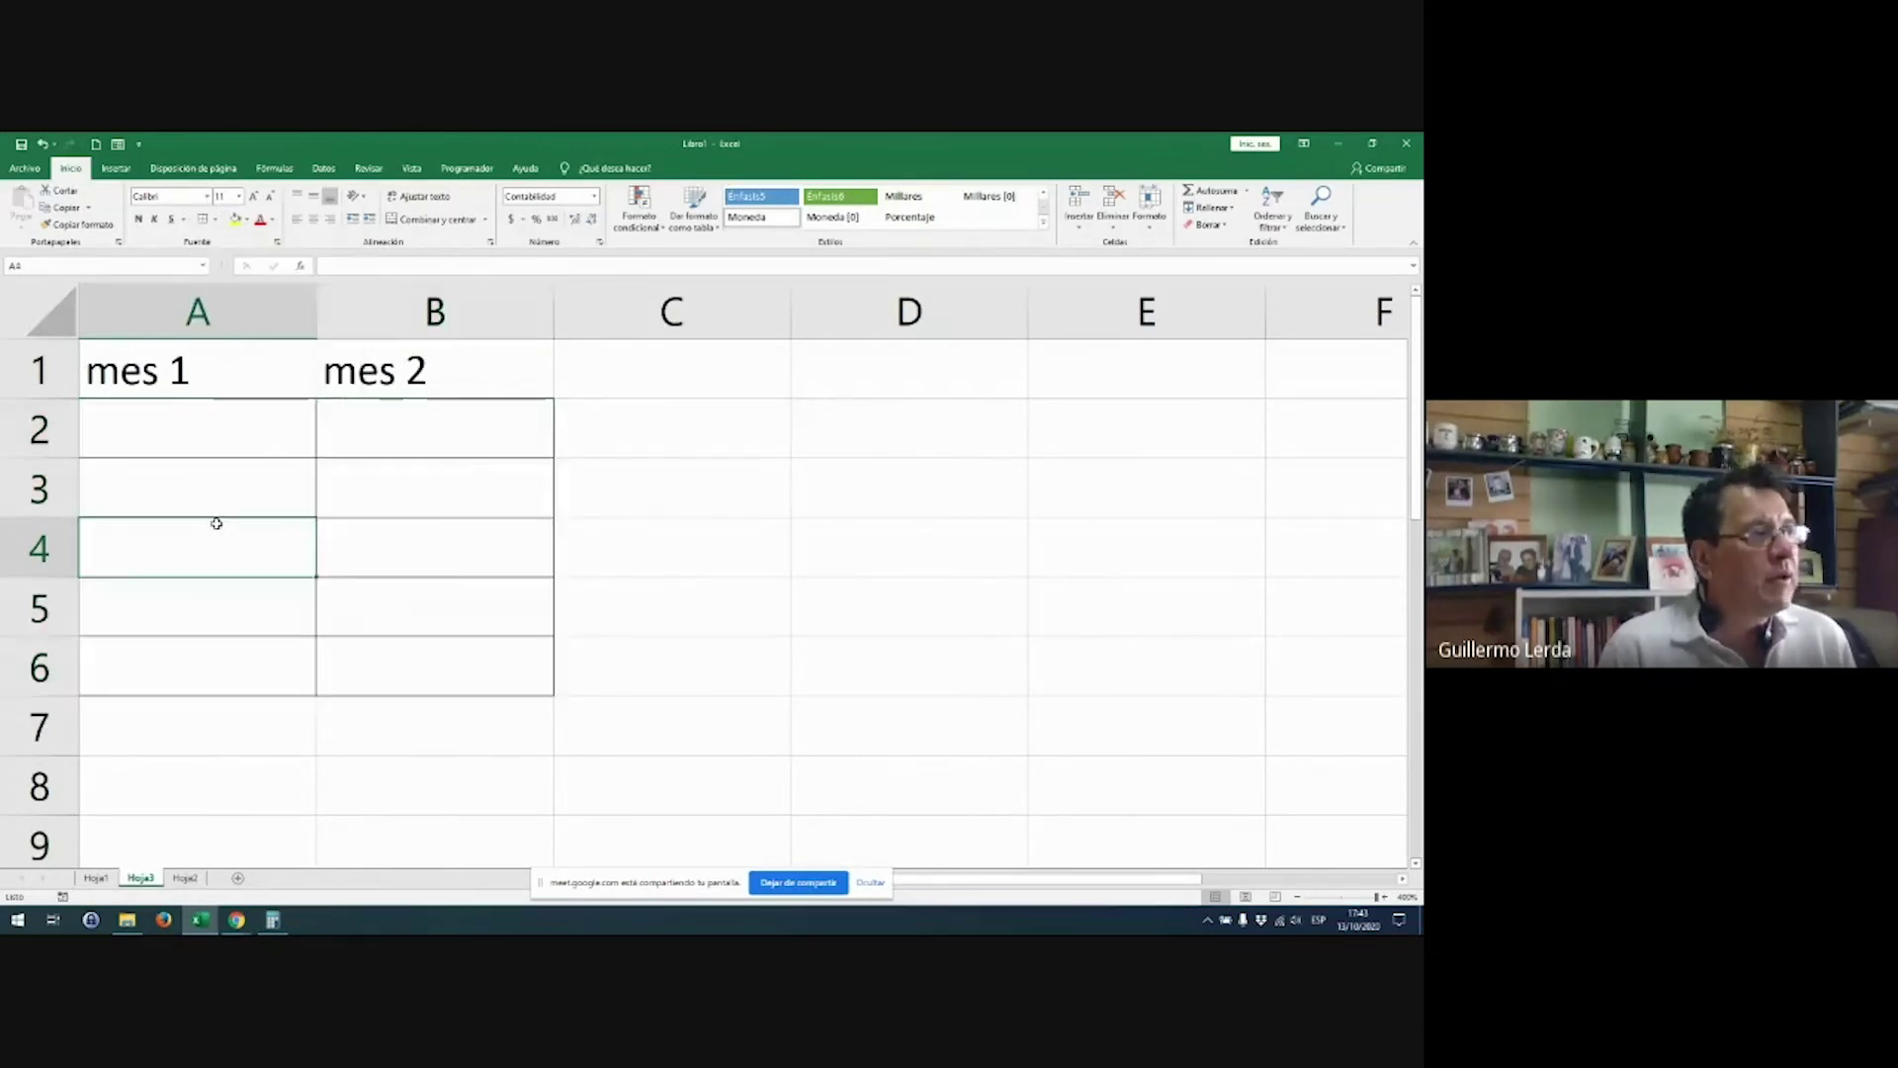
# Step: Fill the mes 1 column, A2 to A6, with 100, 200, 300, 400 and 500
pyautogui.click(203, 418)
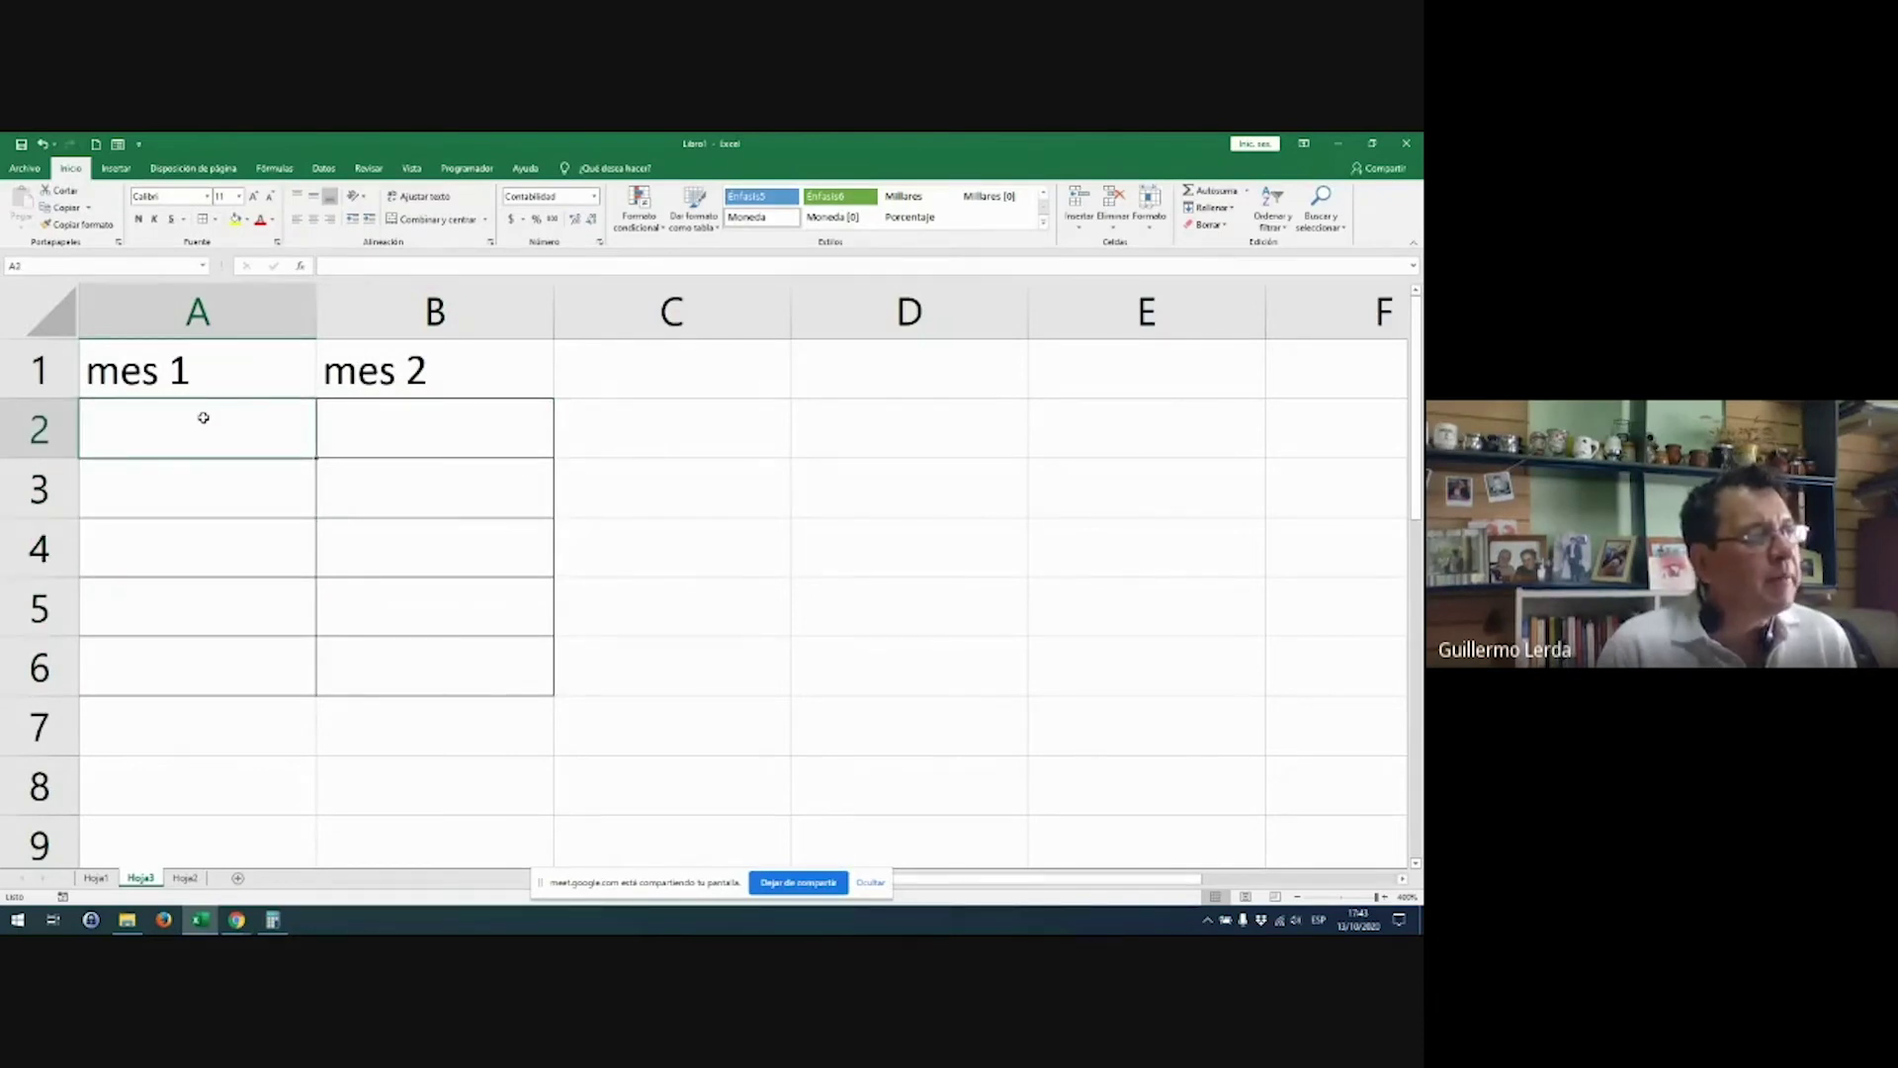
pyautogui.write('100')
pyautogui.press('Return')
pyautogui.write('200')
pyautogui.press('Return')
pyautogui.write('300')
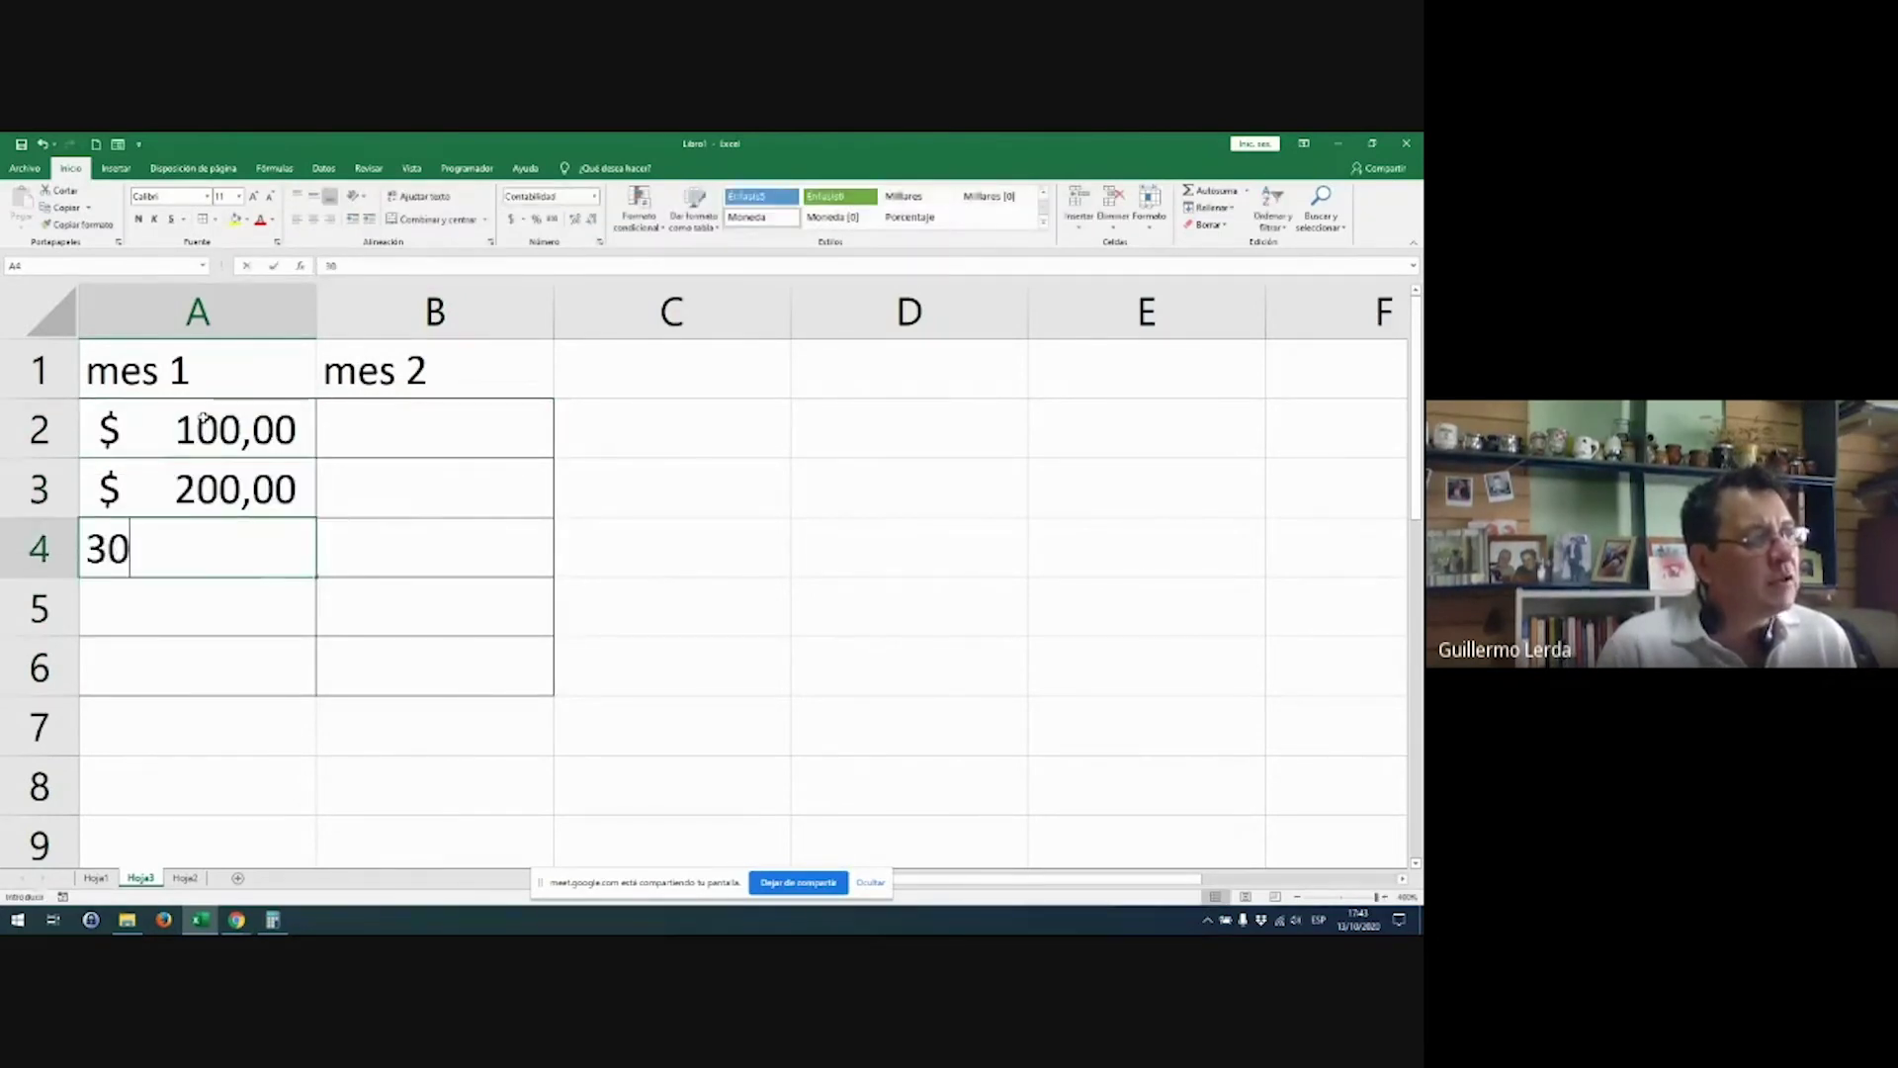
pyautogui.press('Return')
pyautogui.write('400')
pyautogui.press('Return')
pyautogui.write('500')
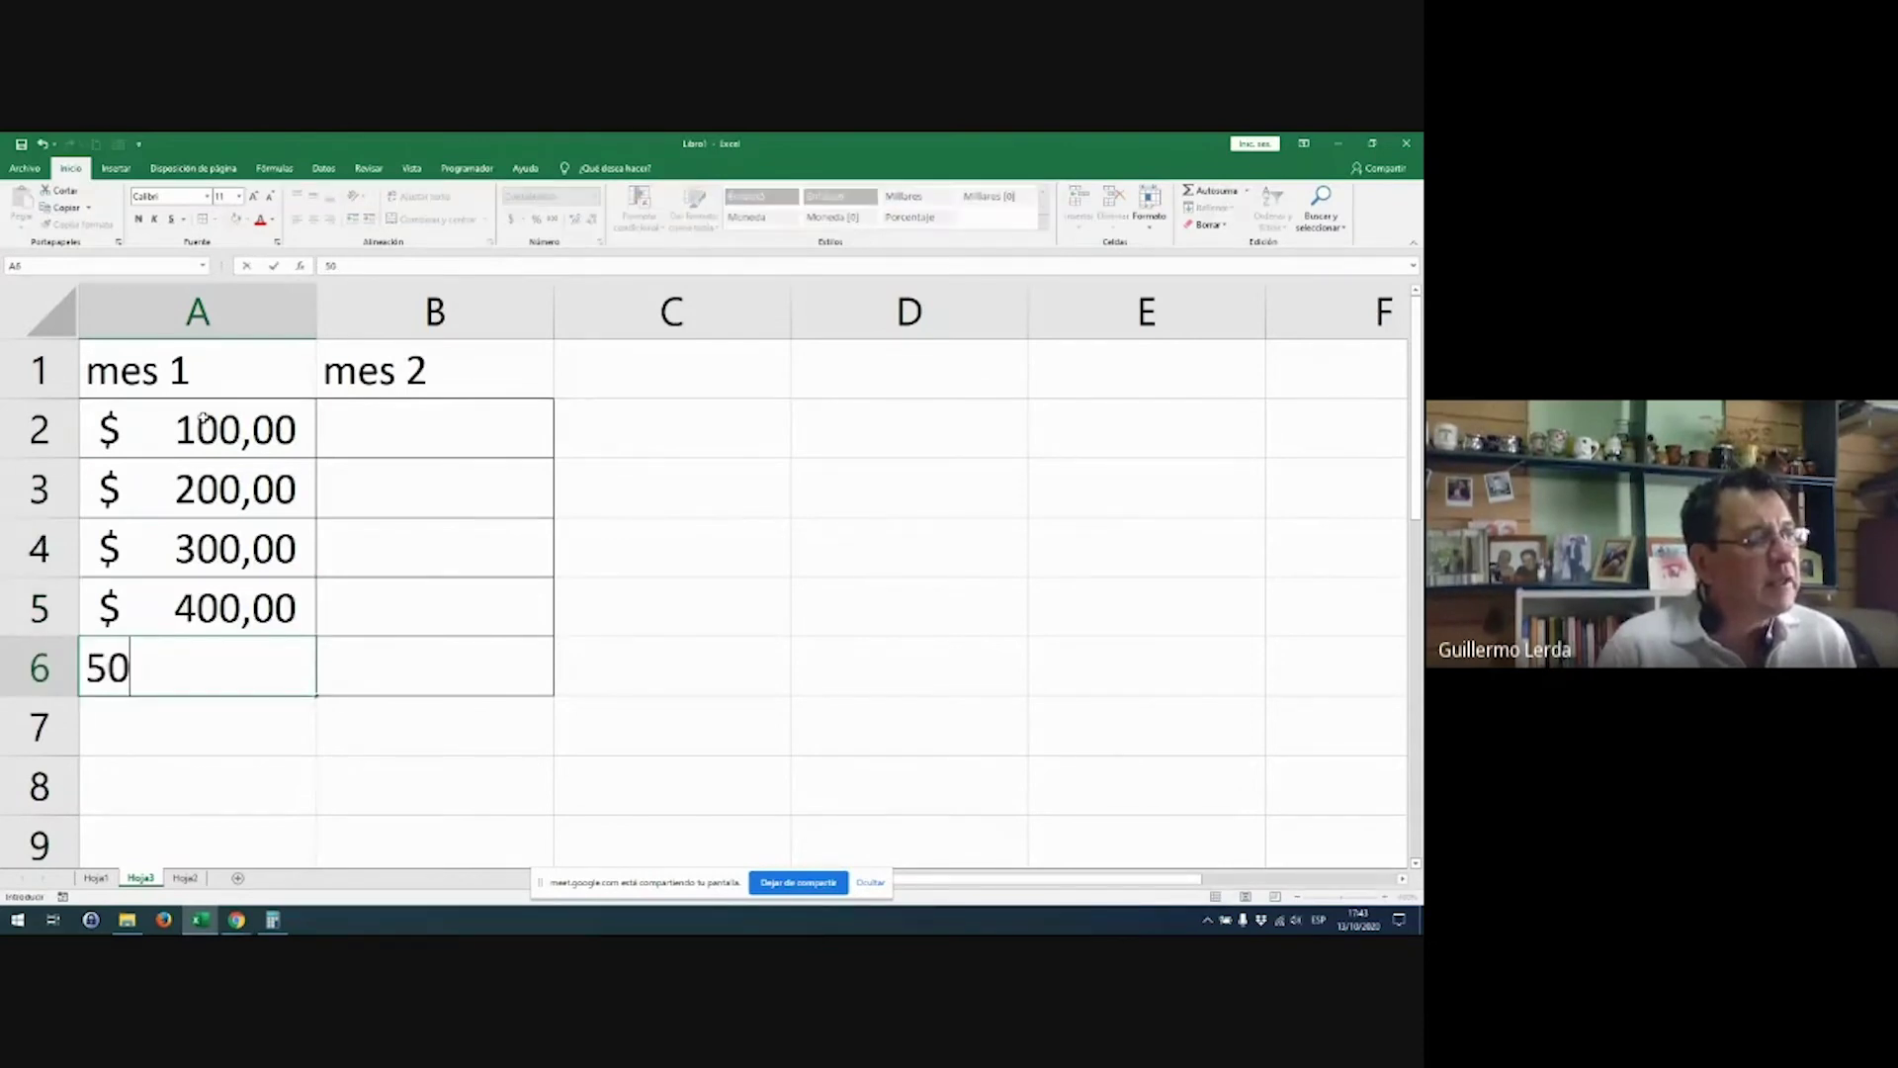
pyautogui.hotkey('ctrl', 'Return')
# Step: Fill the mes 2 column, B2 to B6, with 50, 2, 3, 4 and 50
pyautogui.press('Up')
pyautogui.press('Up')
pyautogui.press('Up')
pyautogui.press('Up')
pyautogui.press('Right')
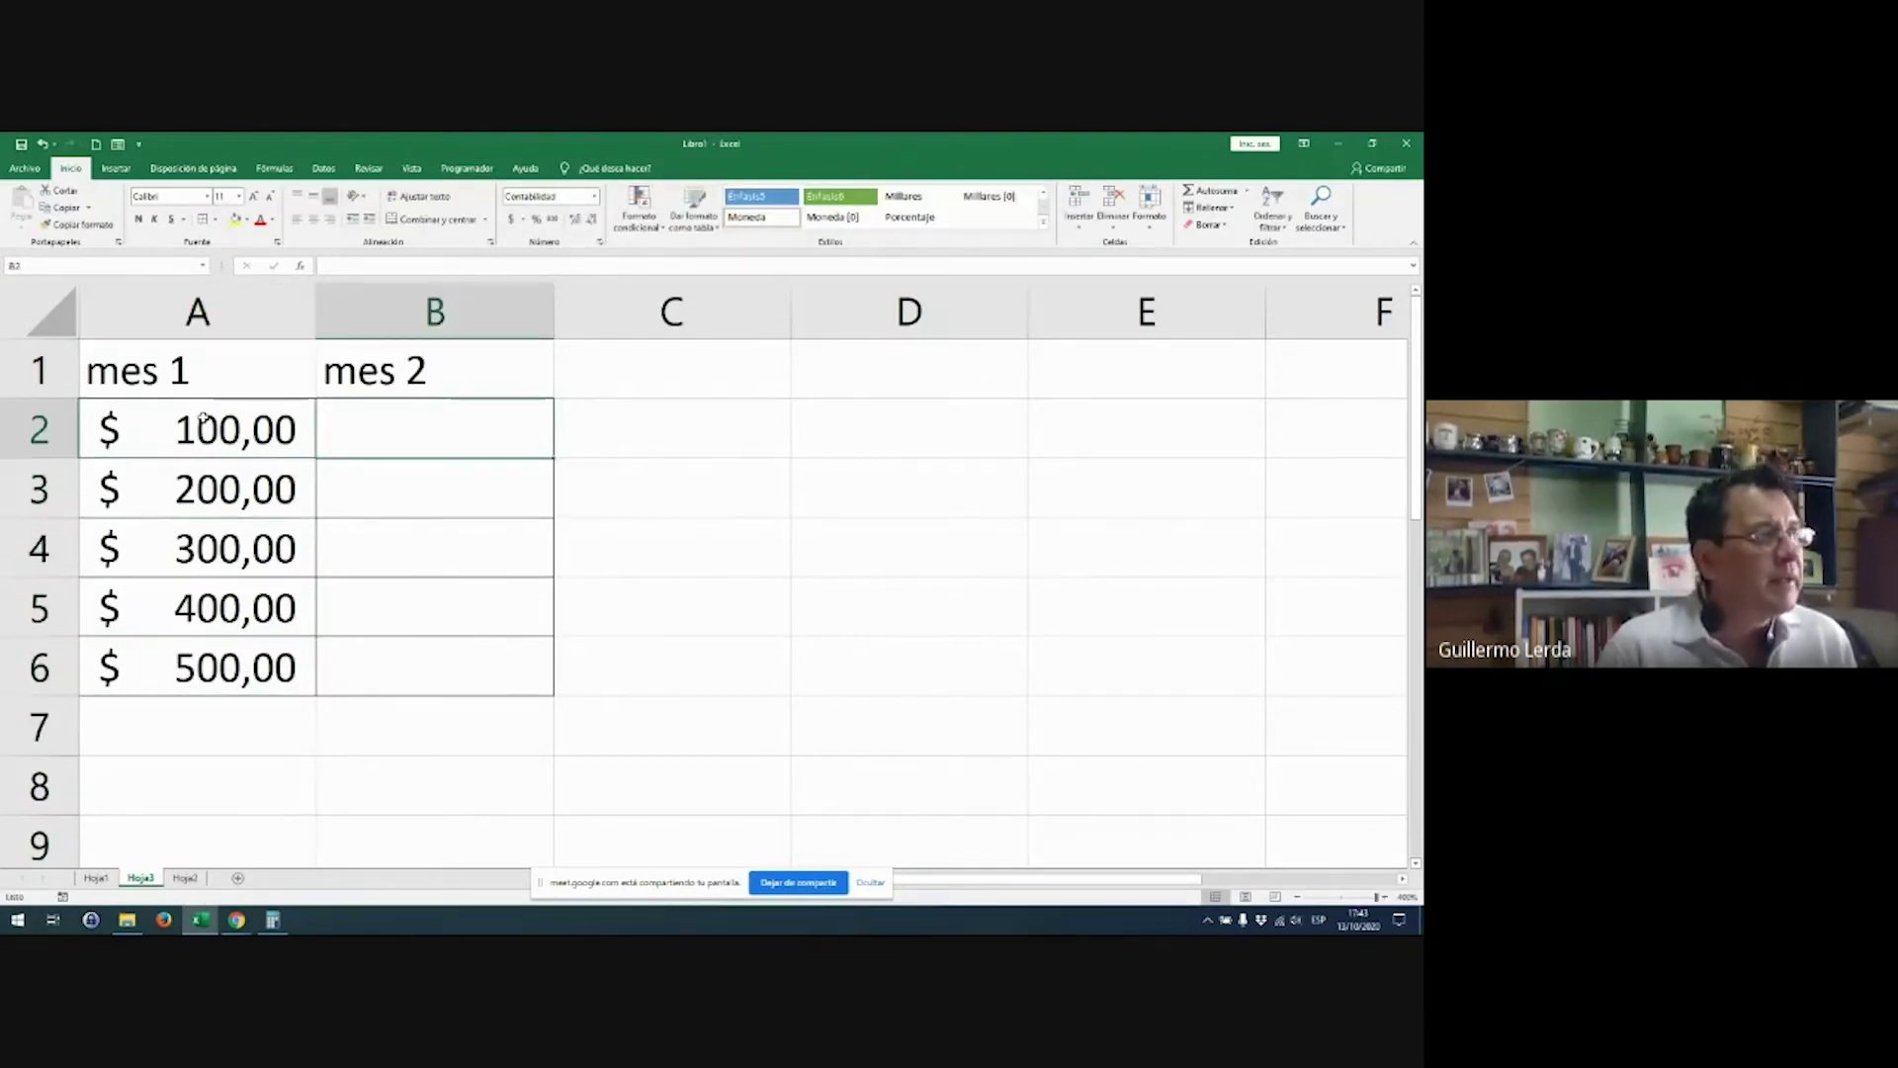
pyautogui.write('50')
pyautogui.press('Return')
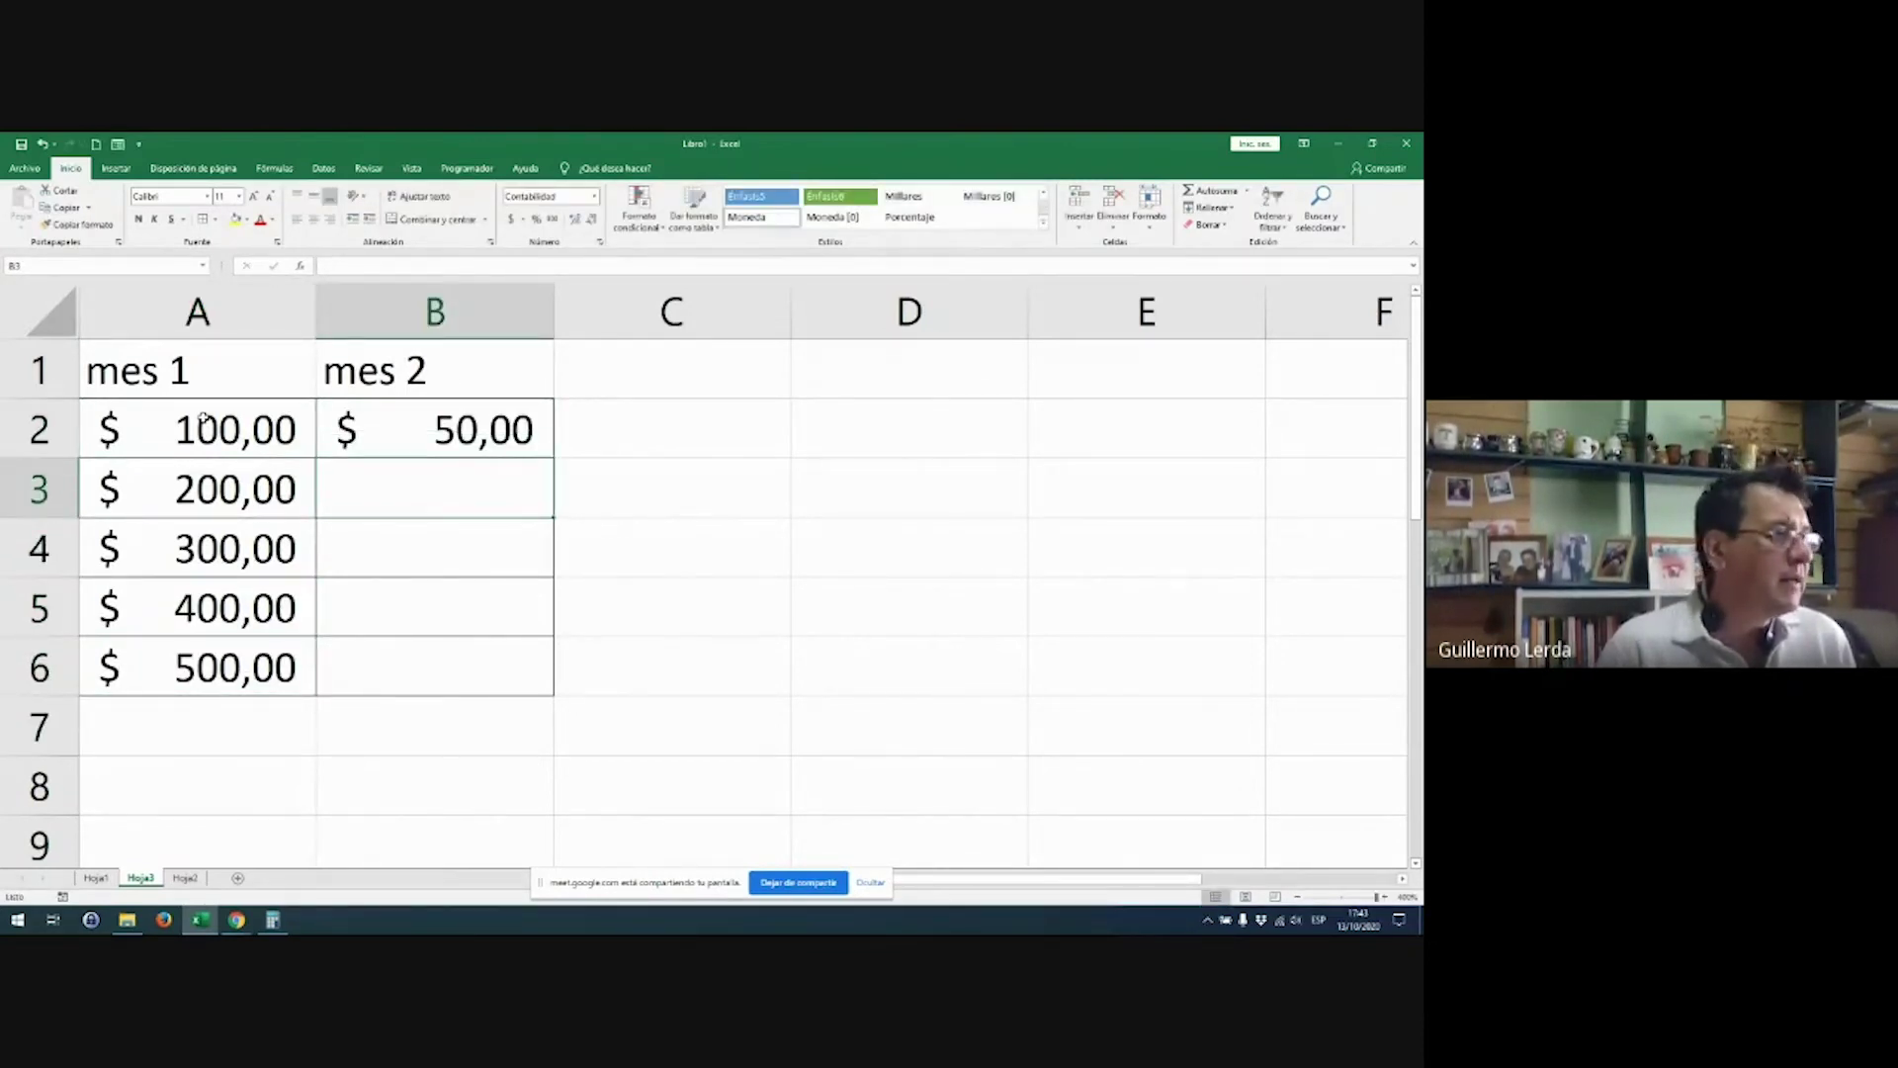
pyautogui.write('2')
pyautogui.press('Return')
pyautogui.write('3')
pyautogui.press('Return')
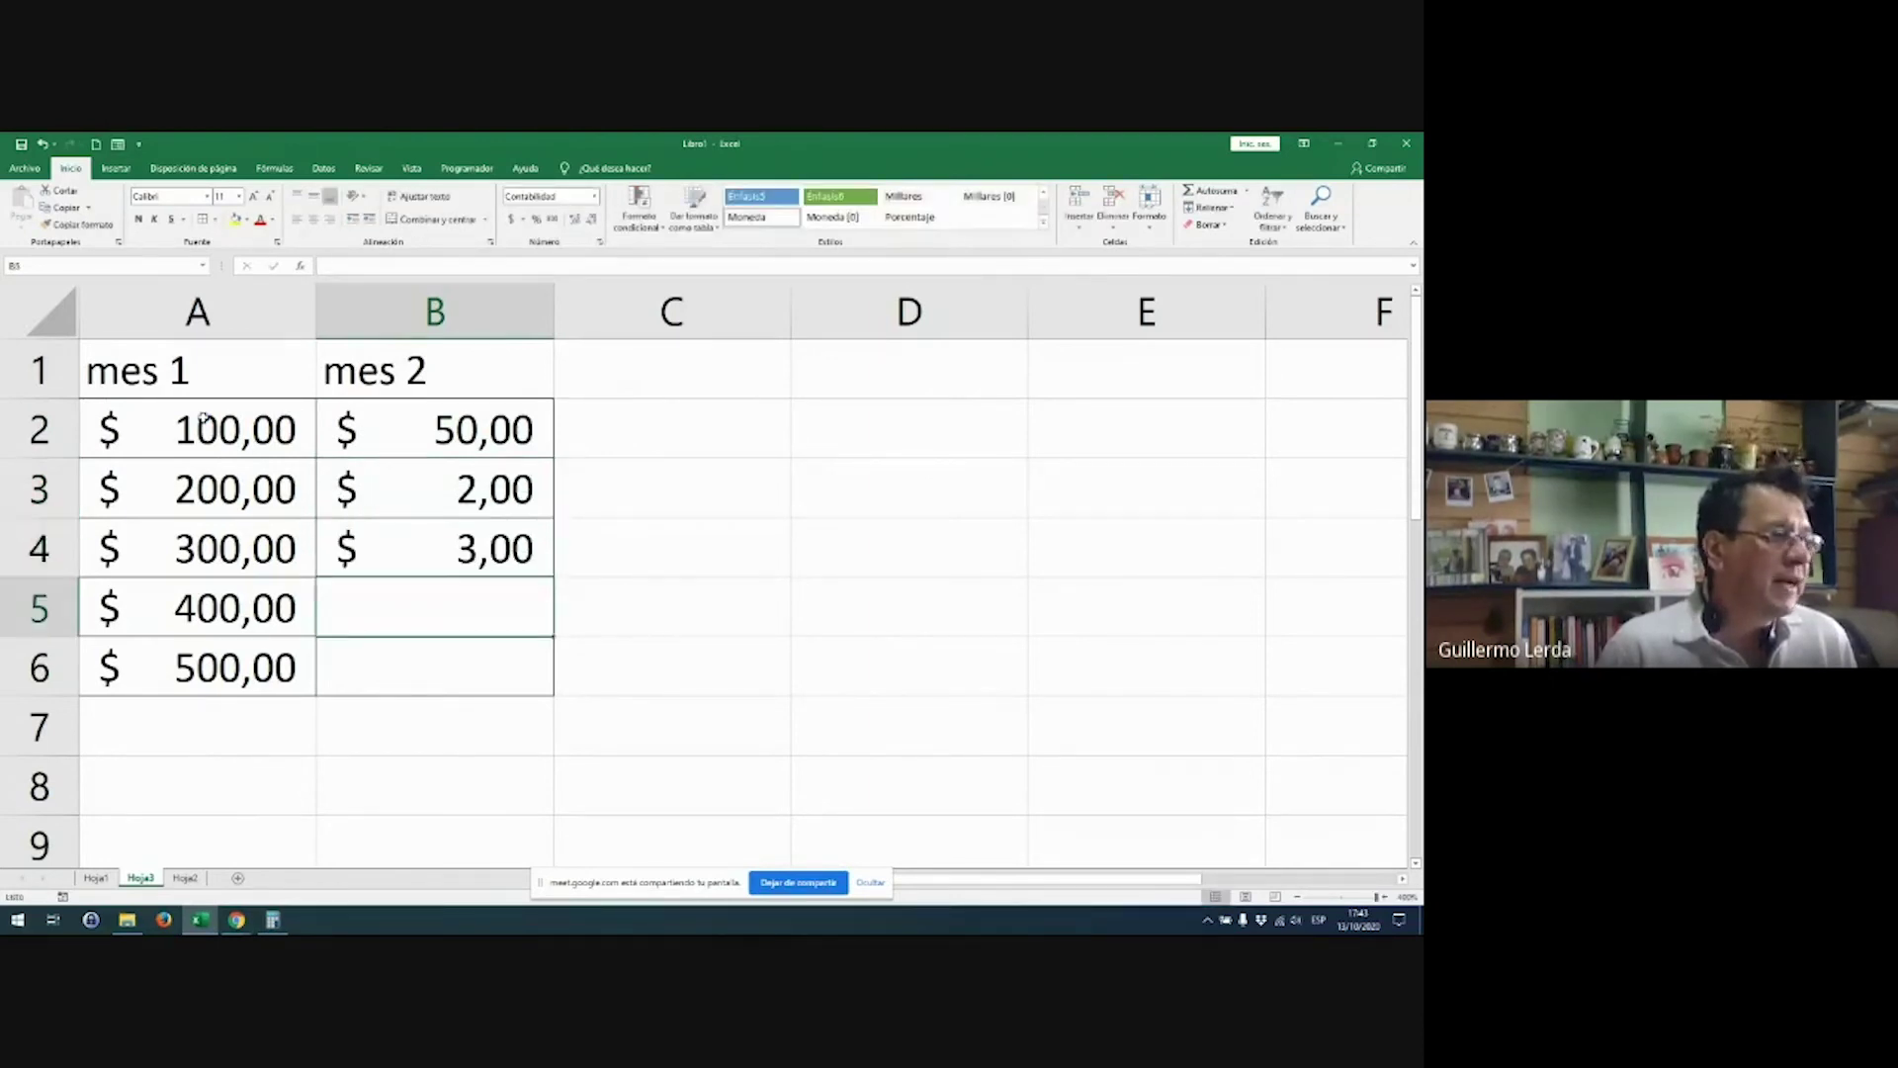
pyautogui.write('4')
pyautogui.press('Return')
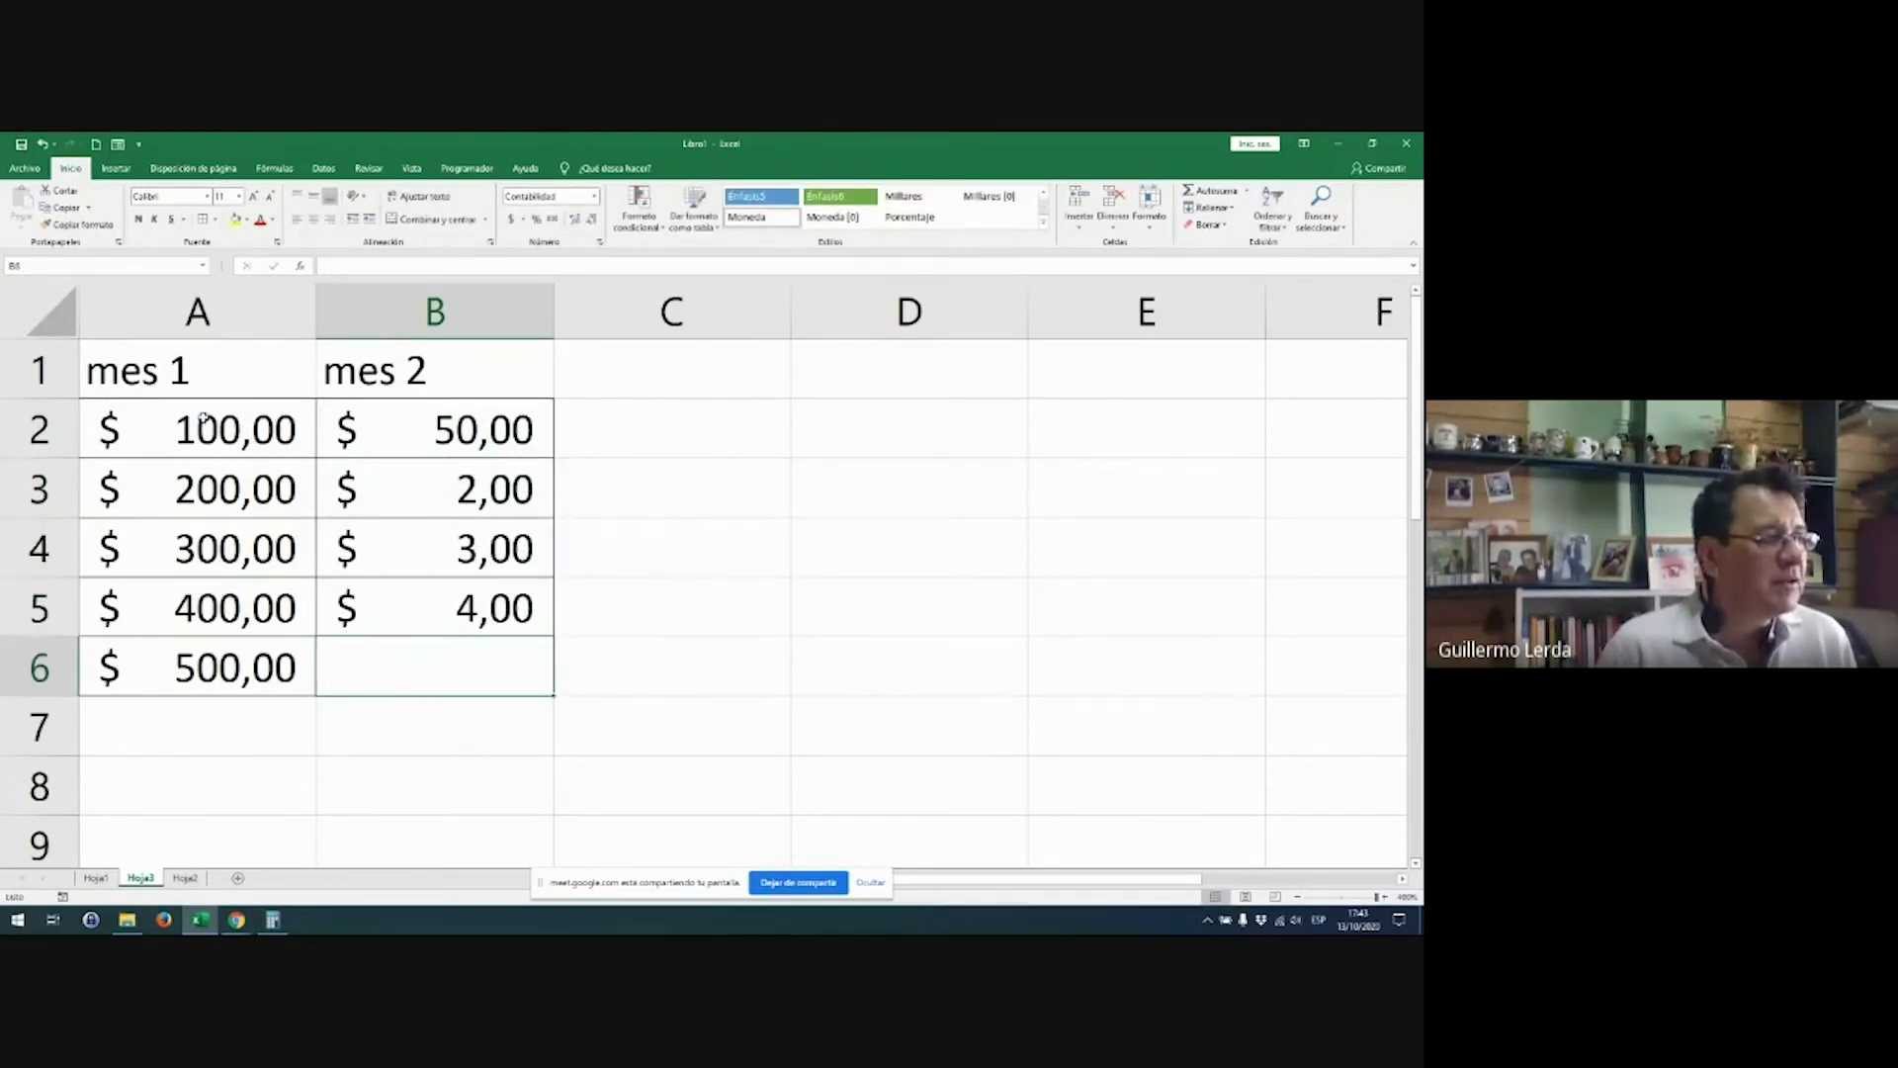
pyautogui.write('50')
pyautogui.press('Return')
pyautogui.press('Up')
pyautogui.press('Up')
pyautogui.press('Up')
pyautogui.press('Up')
pyautogui.press('Up')
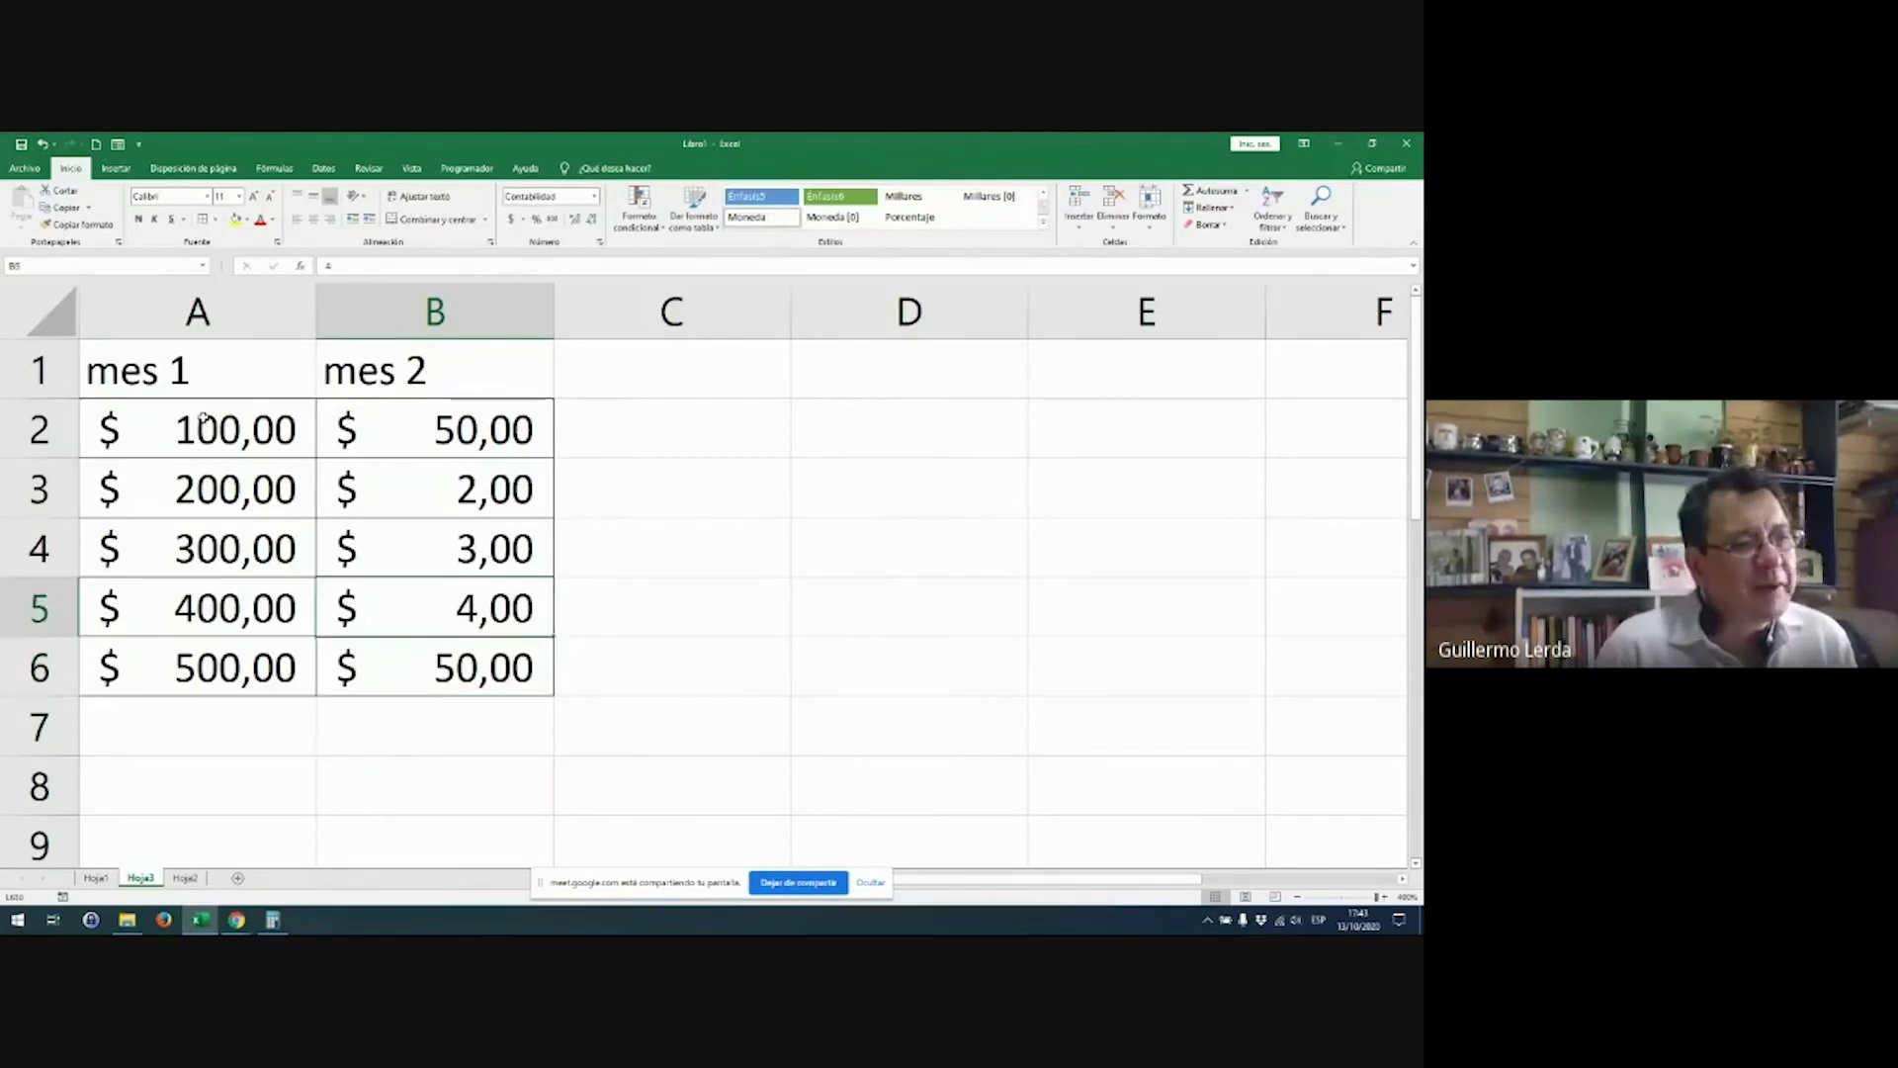
pyautogui.press('Right')
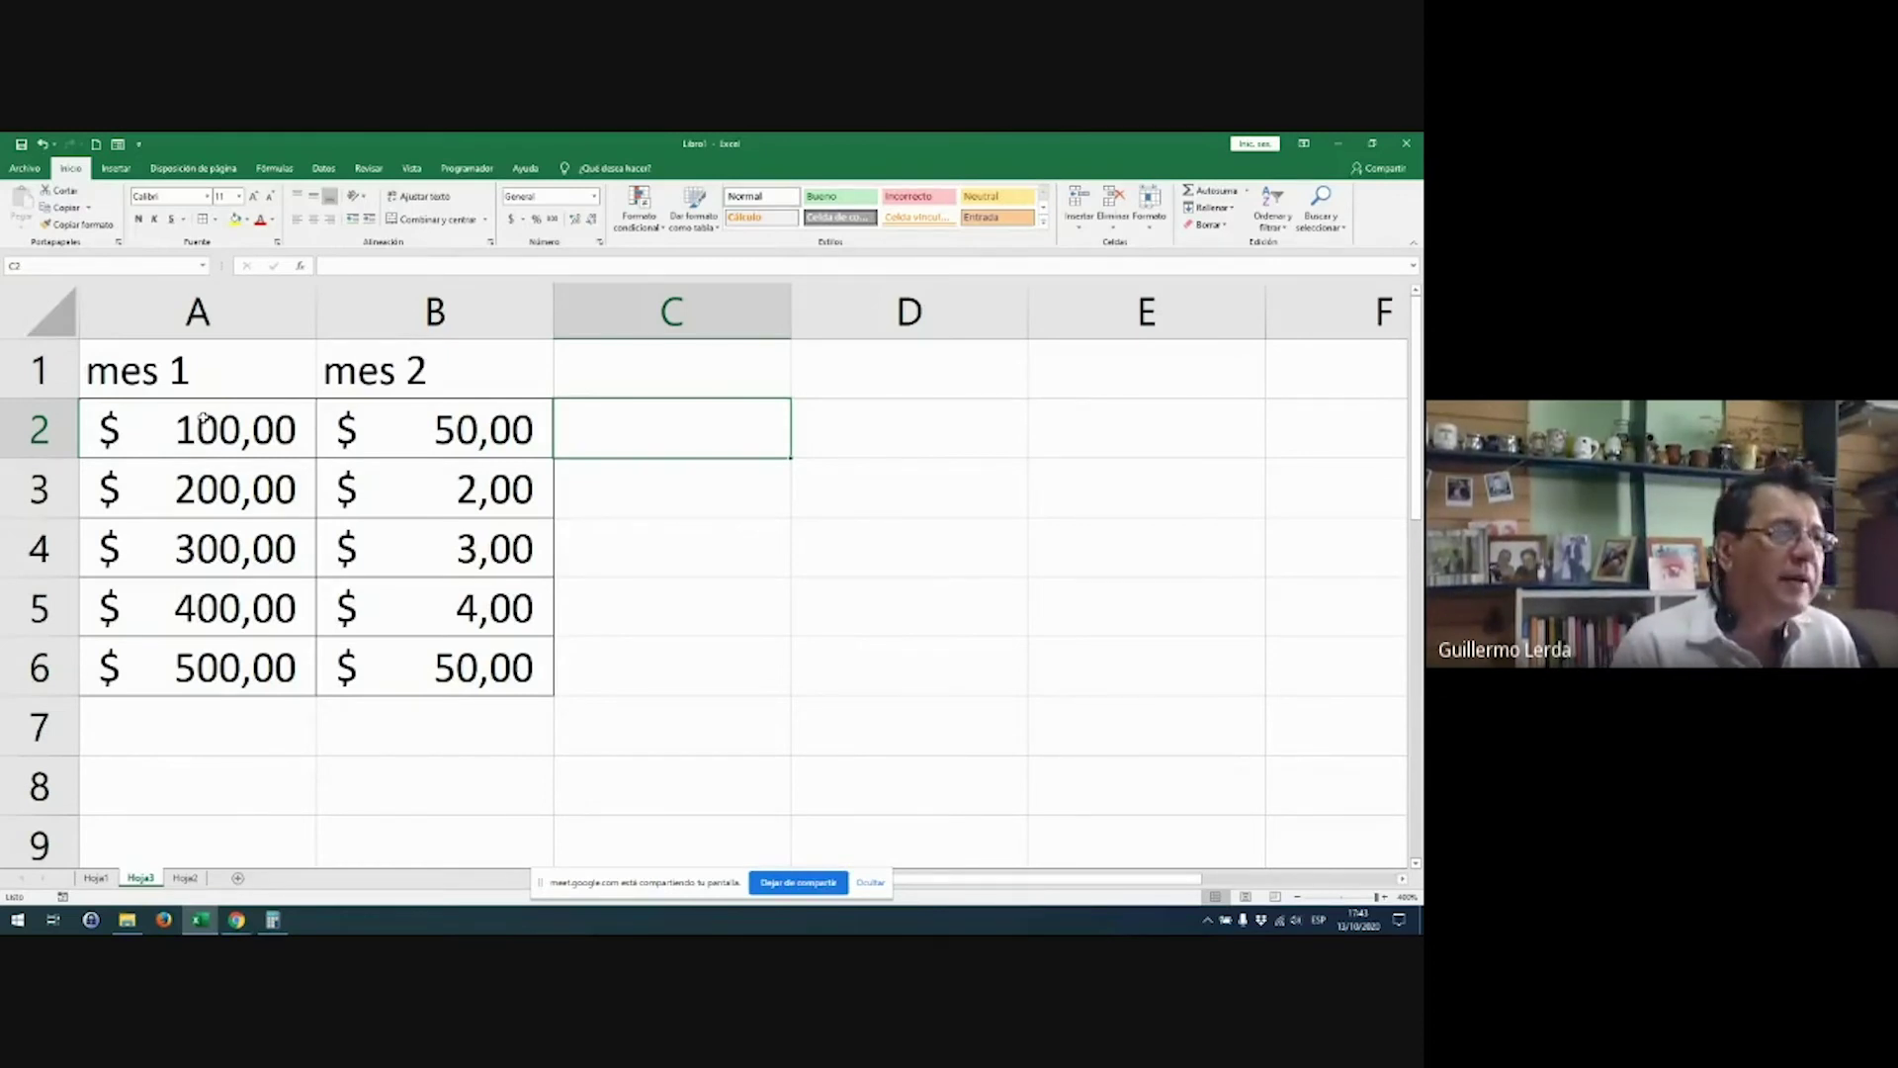
pyautogui.write('=')
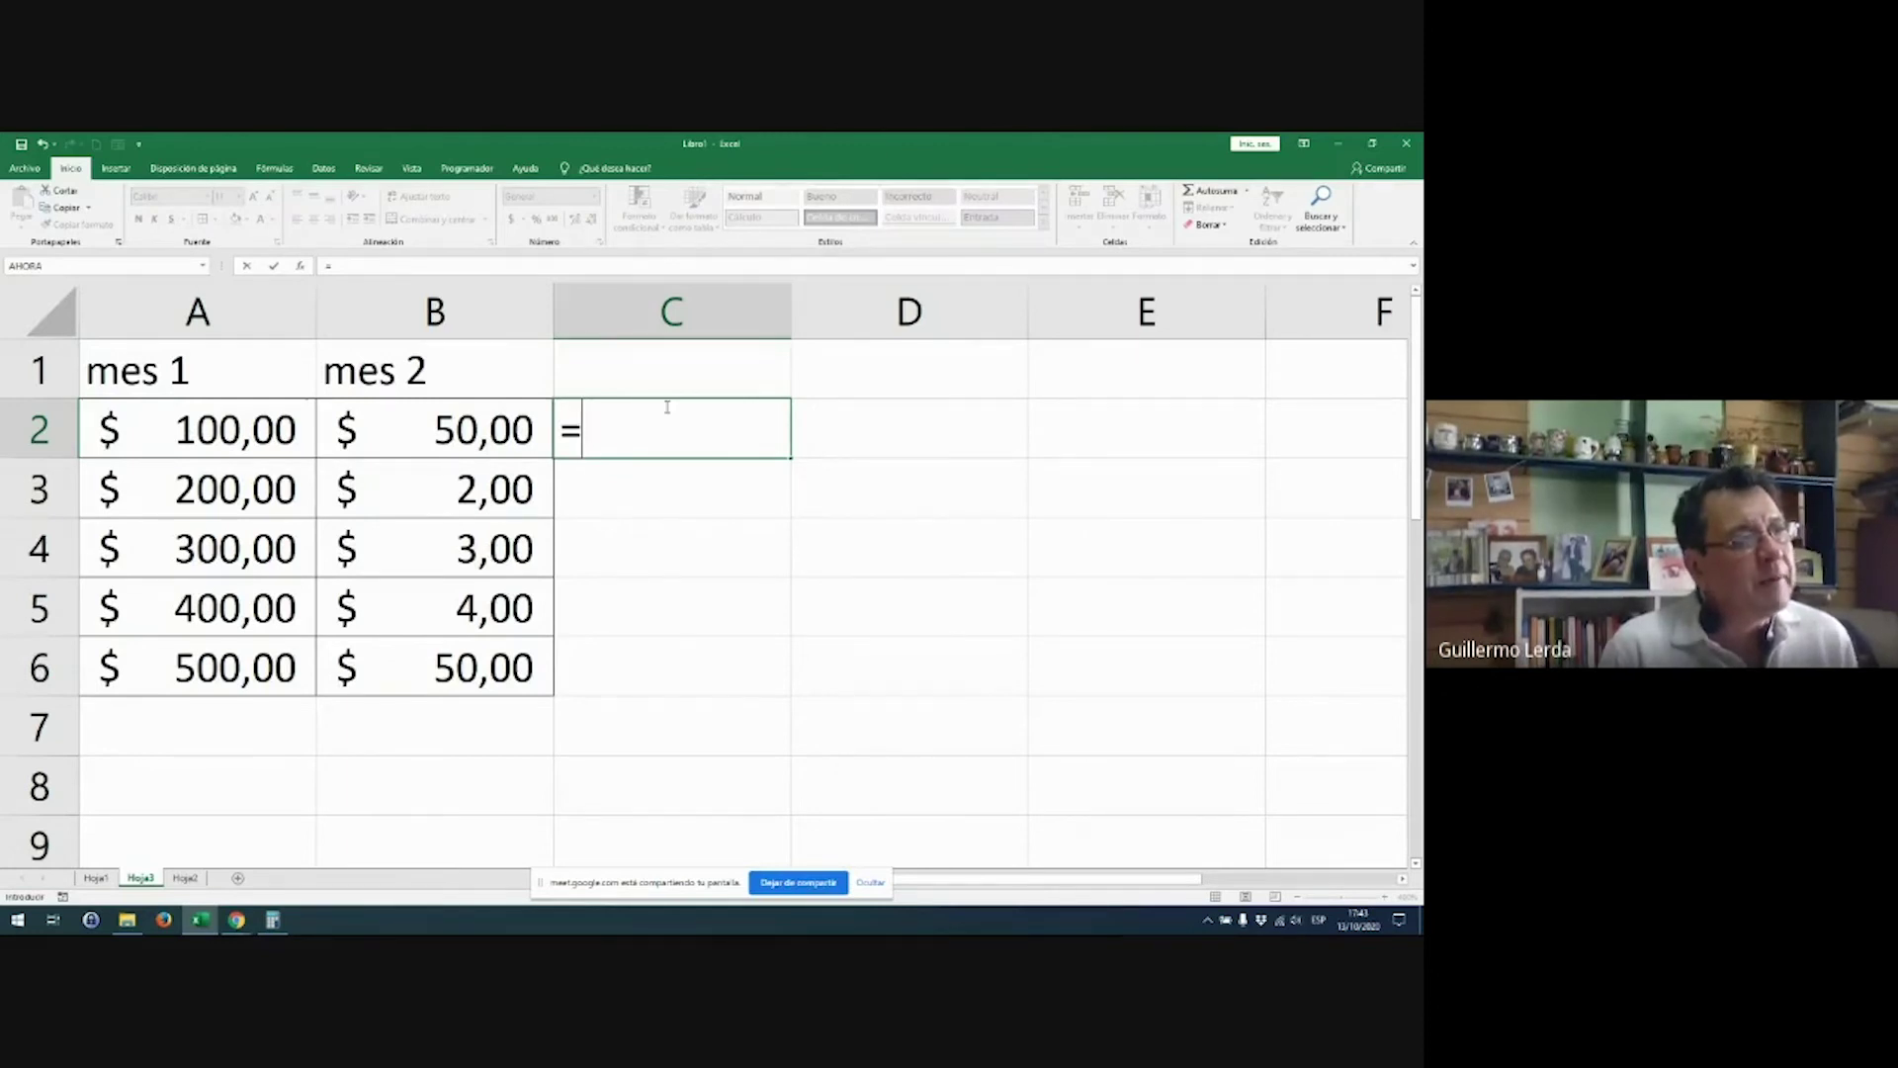
pyautogui.press('Escape')
# Step: Enter the heading "total ventas" in cell C1
pyautogui.click(667, 374)
pyautogui.write('total')
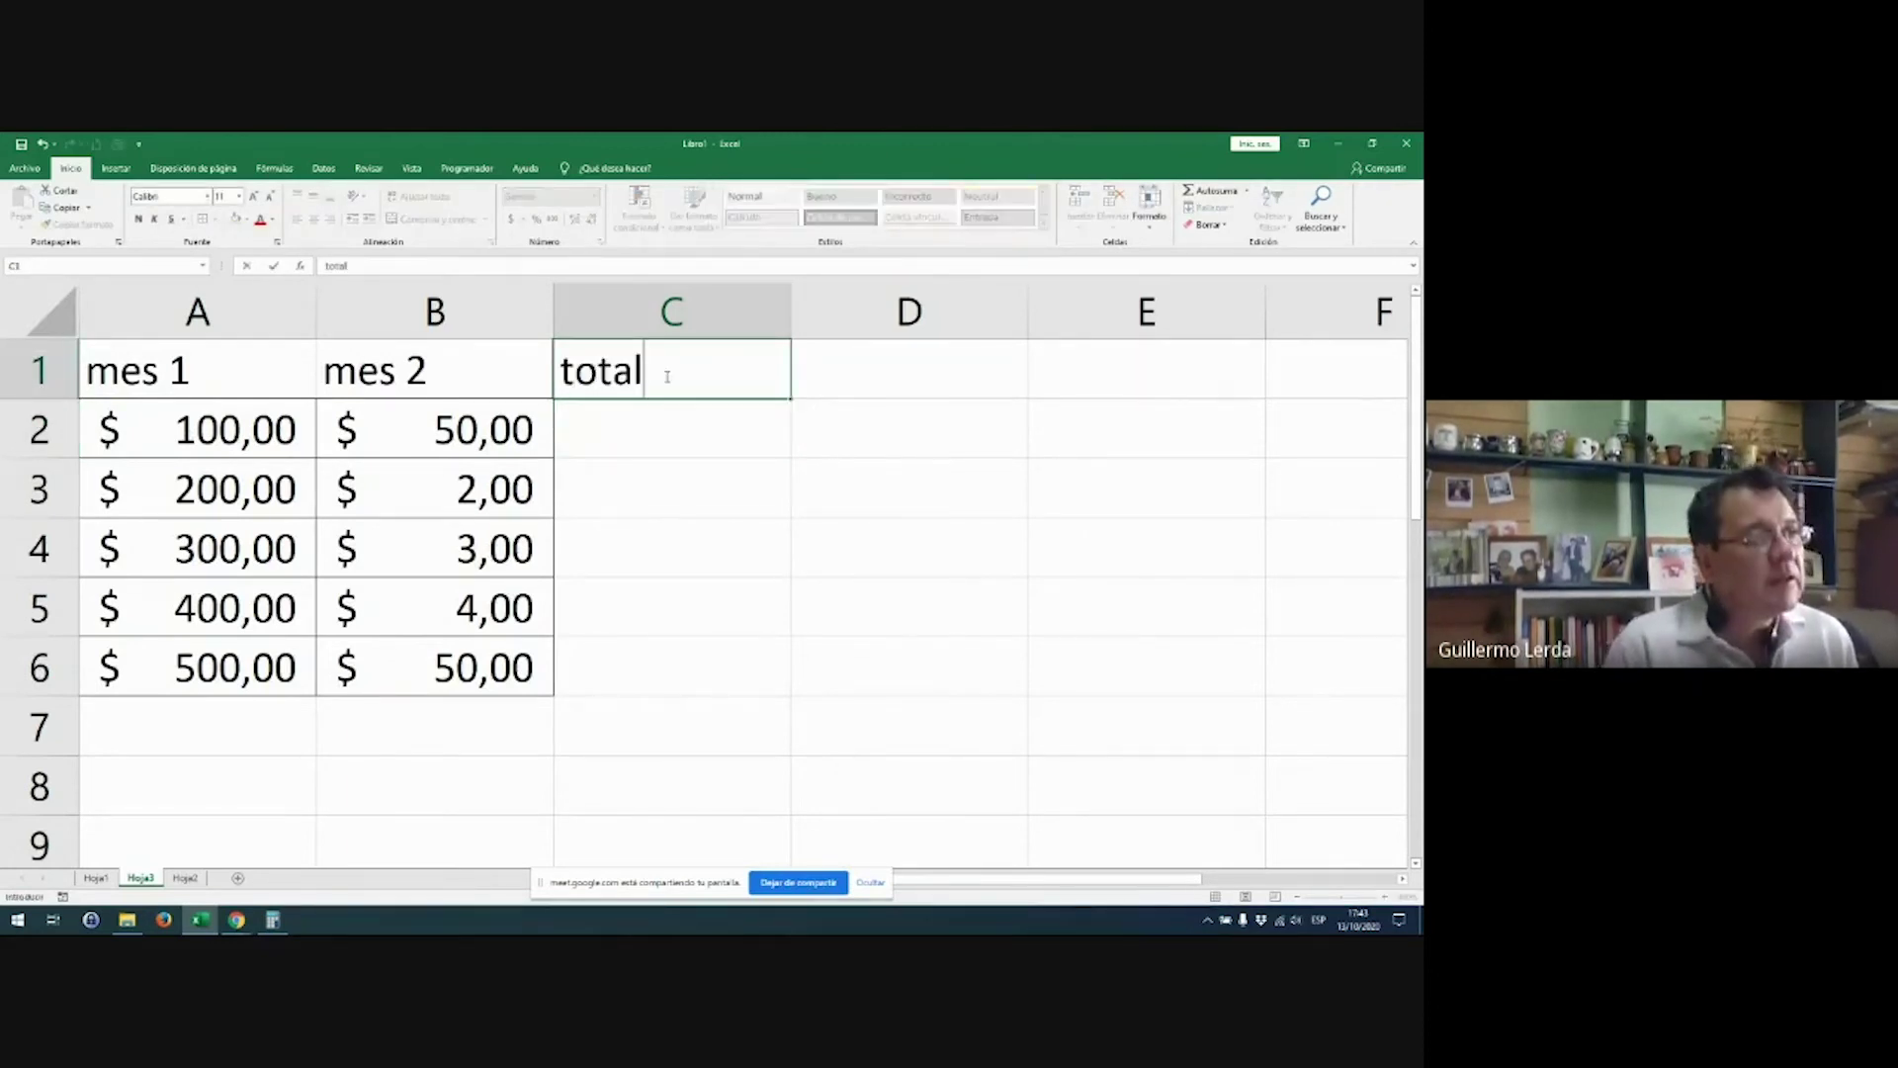
pyautogui.write(' ventas')
pyautogui.press('Return')
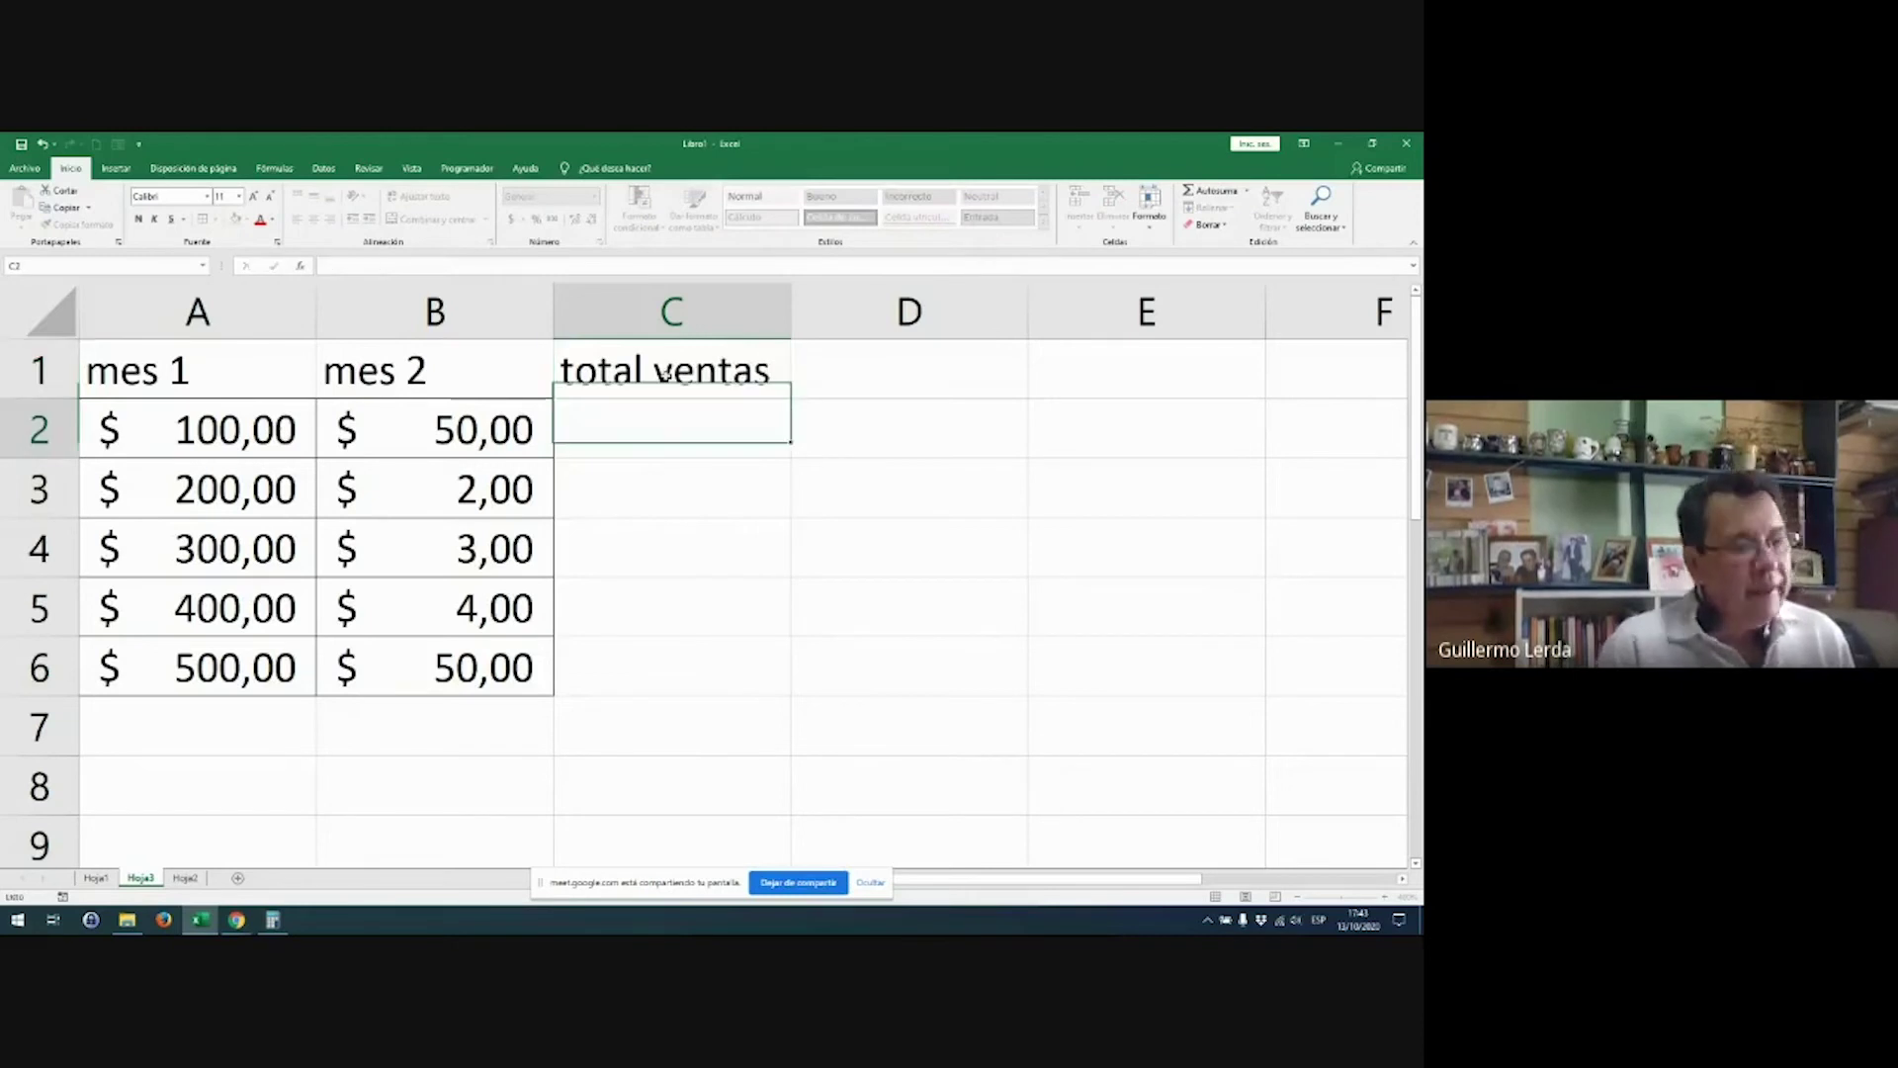
# Step: Enter the formula =A2+B2 in C2 to total the first row's sales
pyautogui.write('=')
pyautogui.press('Left')
pyautogui.press('Left')
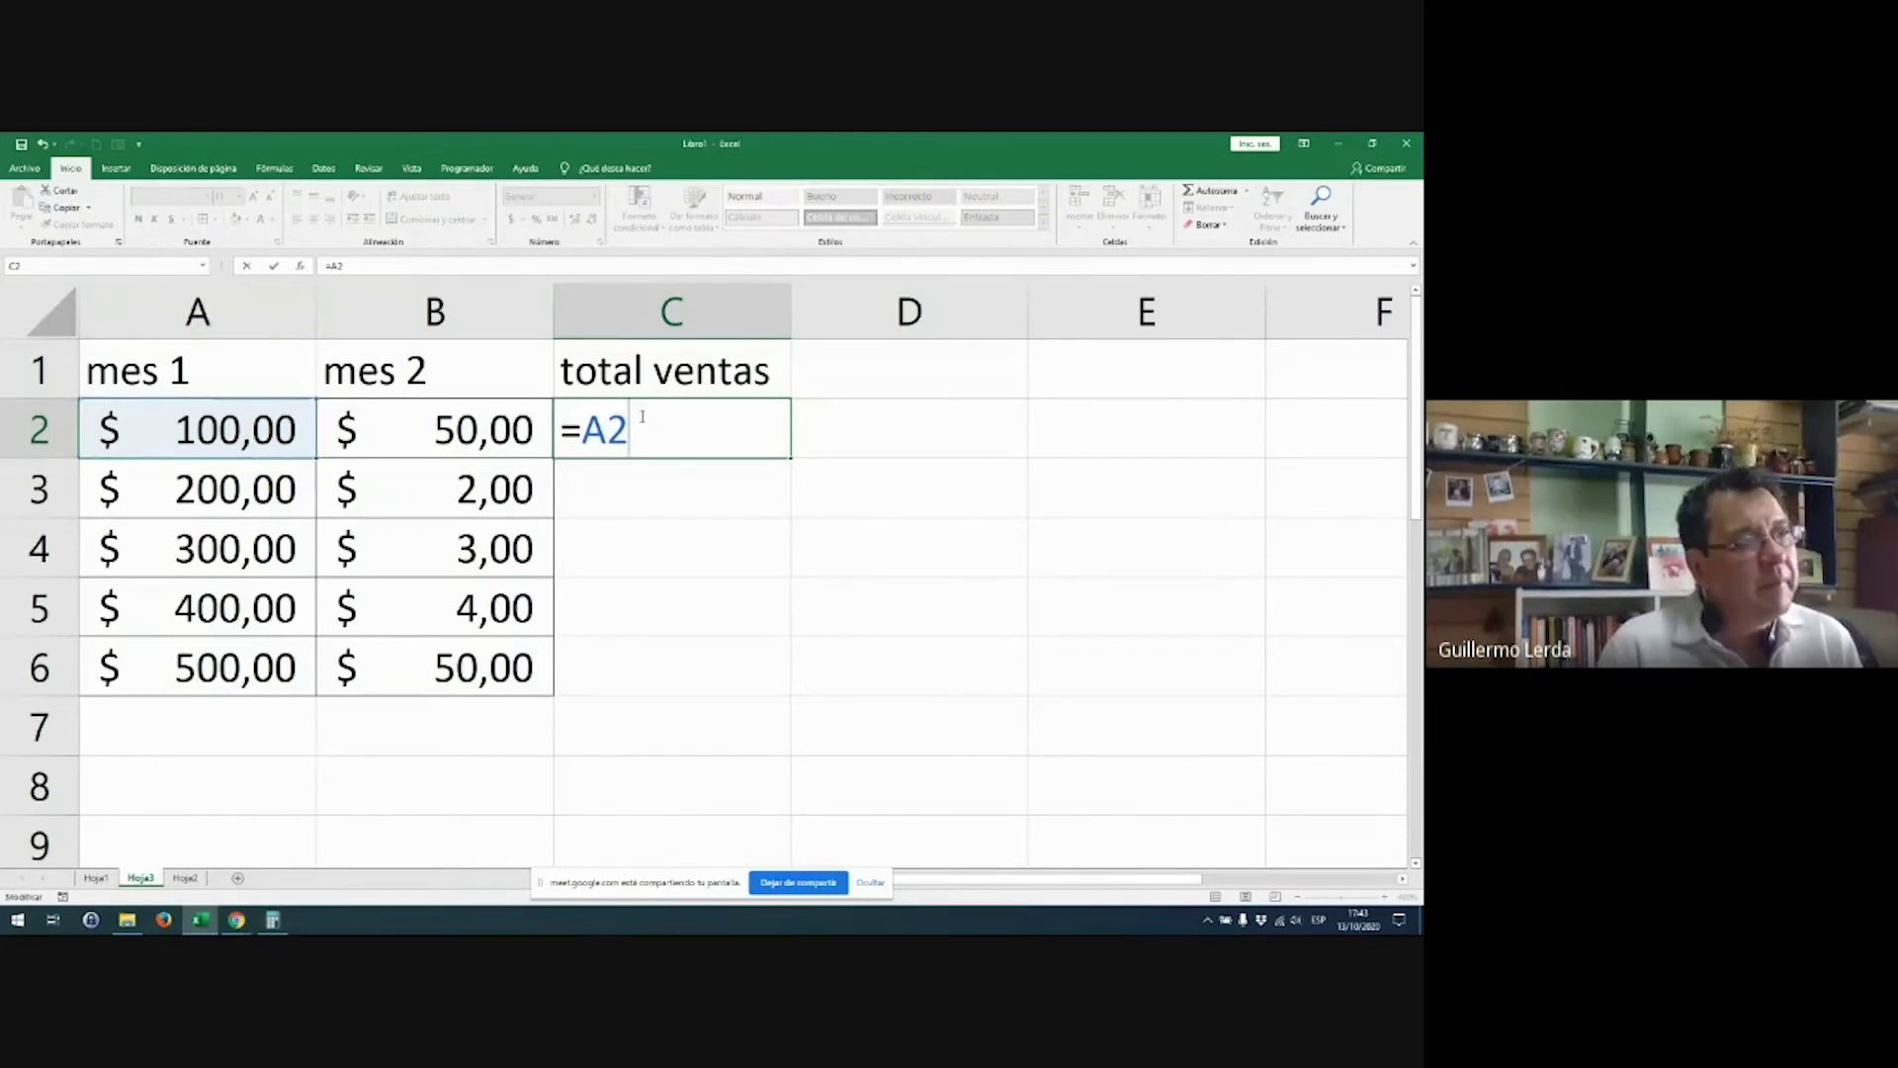
pyautogui.write('+')
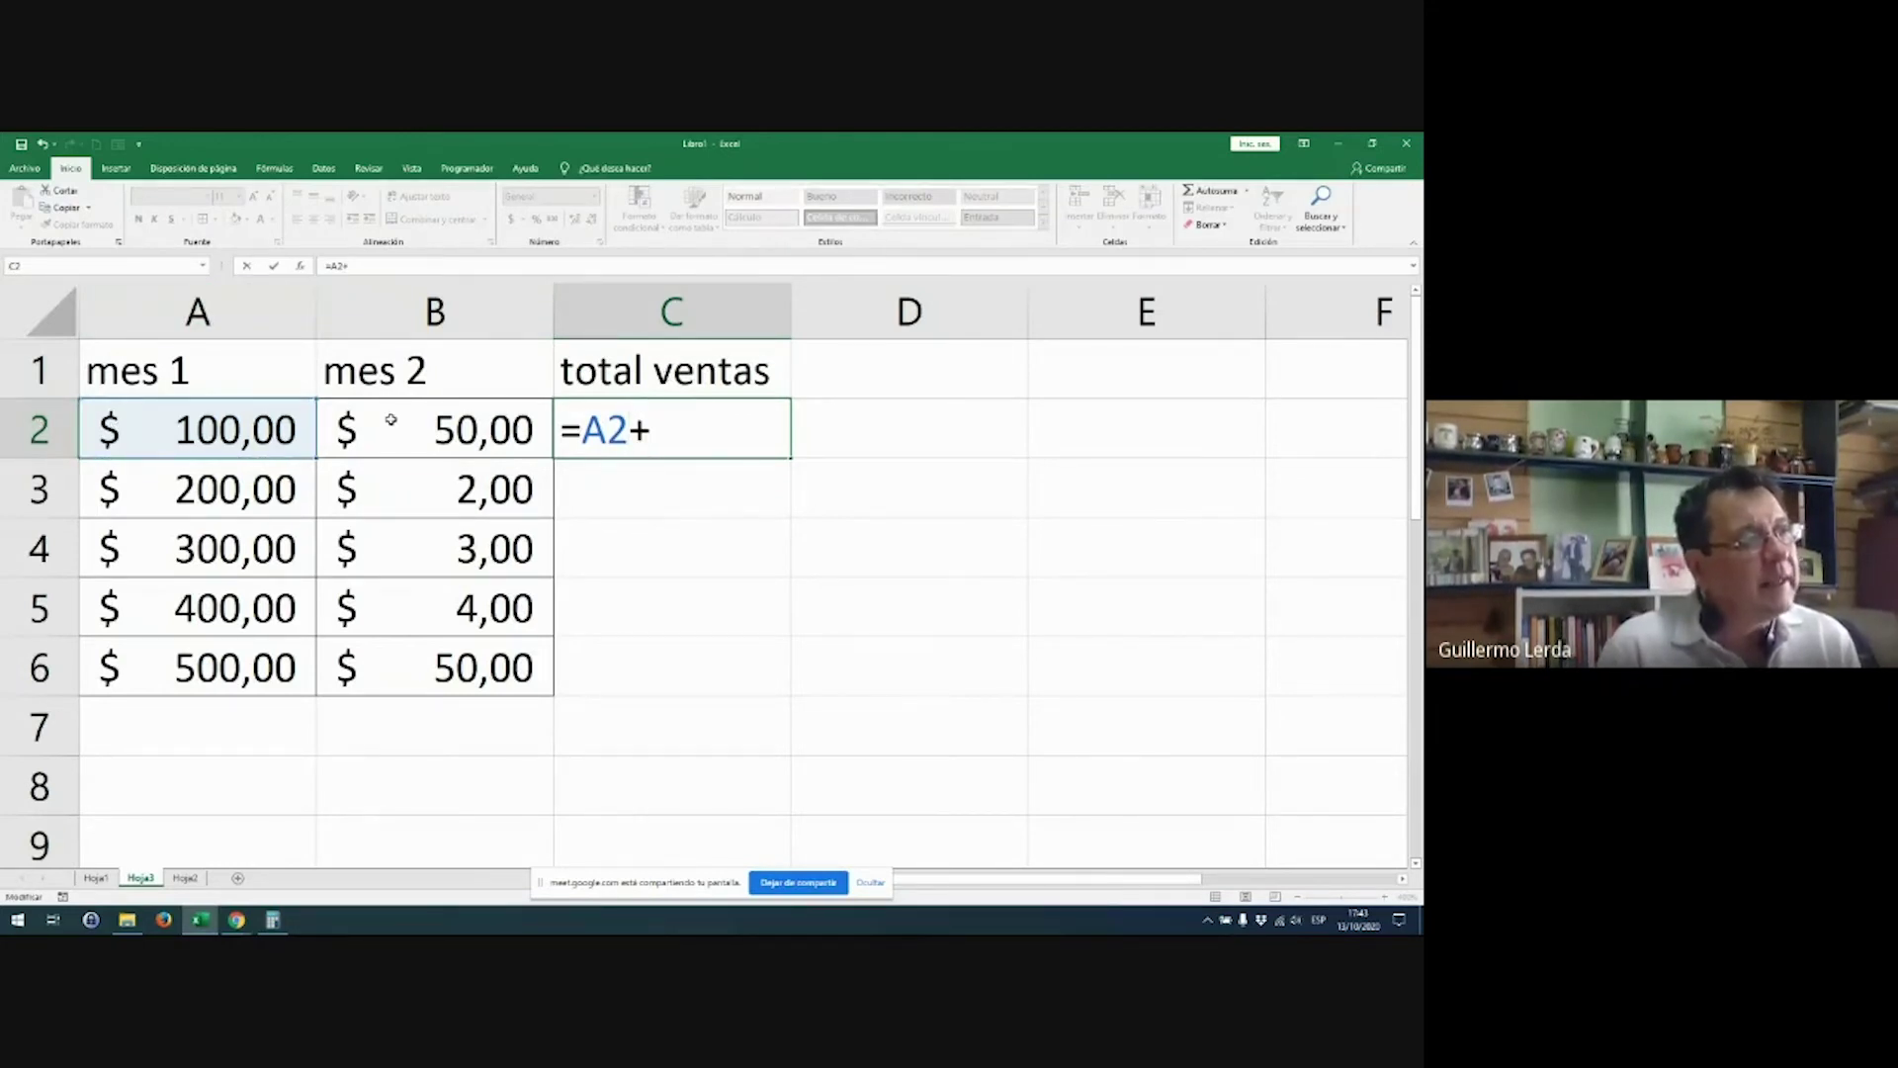
pyautogui.click(395, 420)
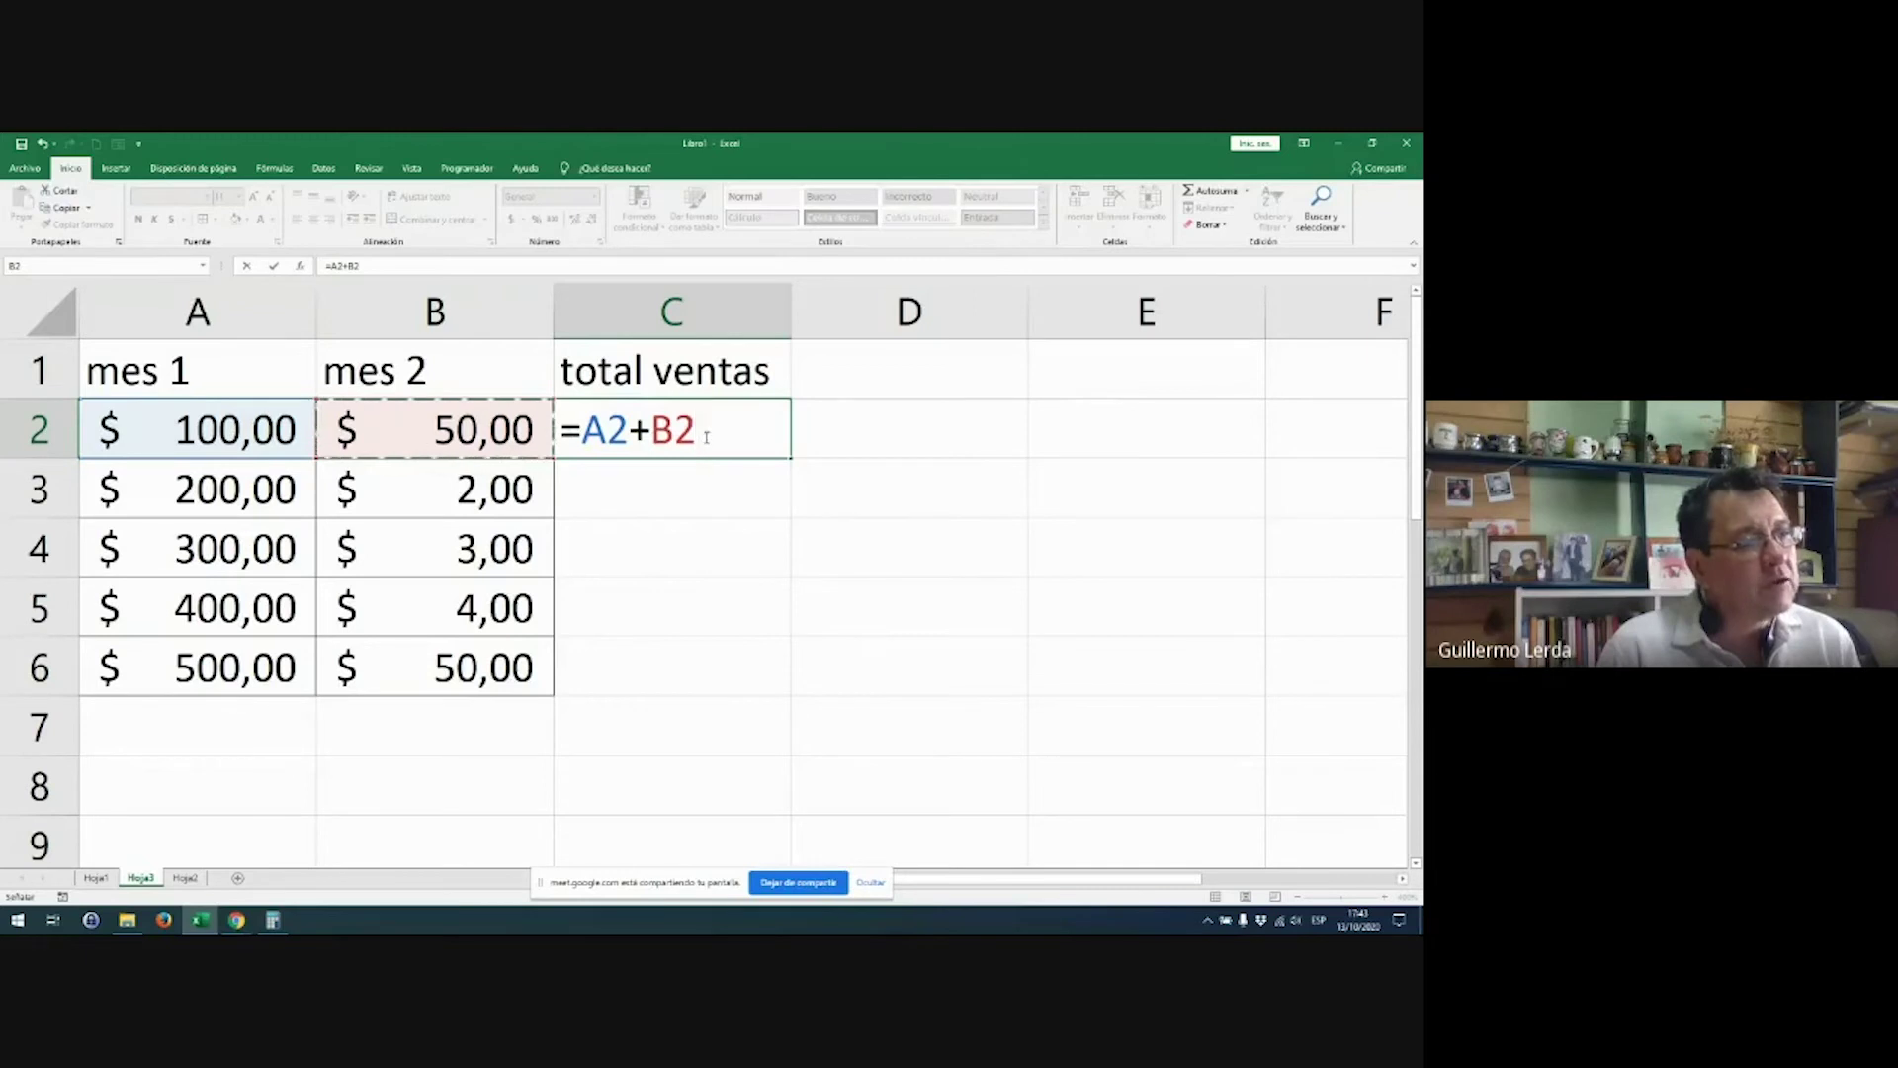
pyautogui.press('Return')
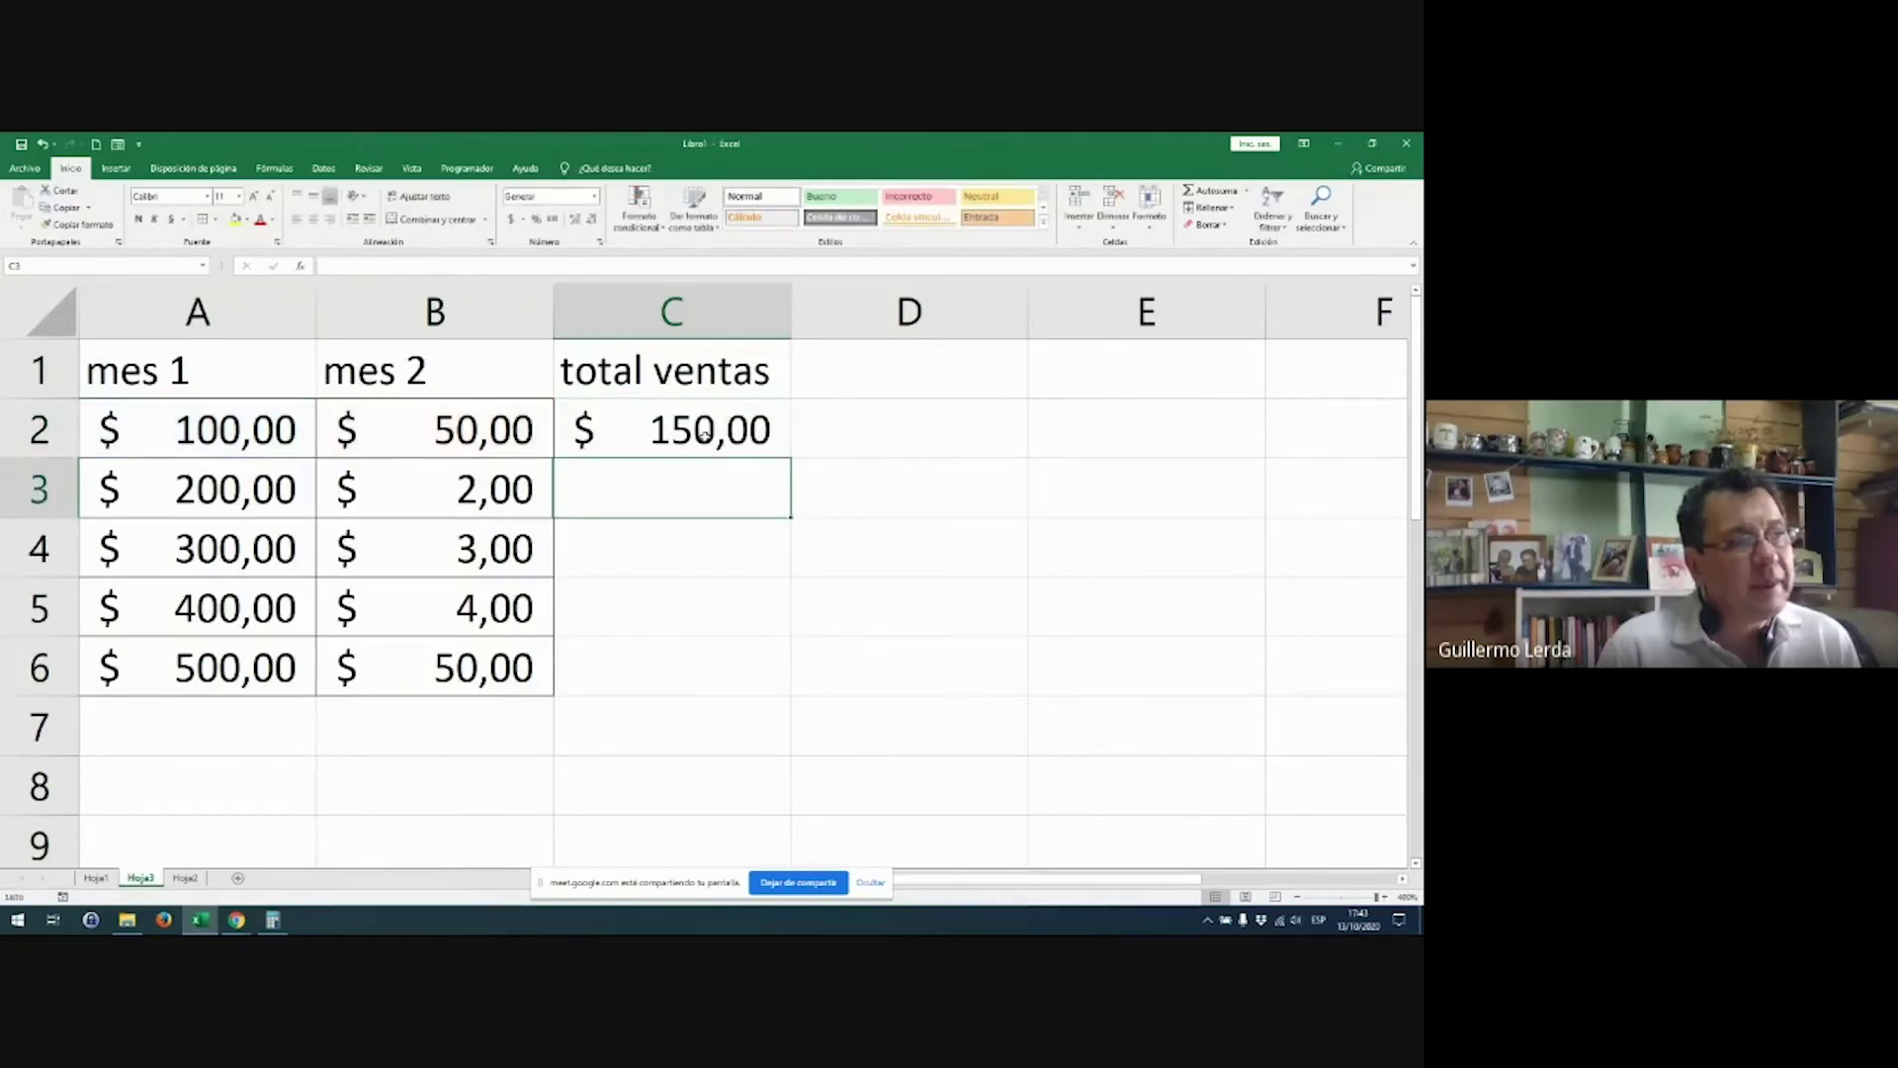
# Step: Replace the formula in C2 with a SUMA function over the range A2:B2
pyautogui.click(704, 435)
pyautogui.write('=')
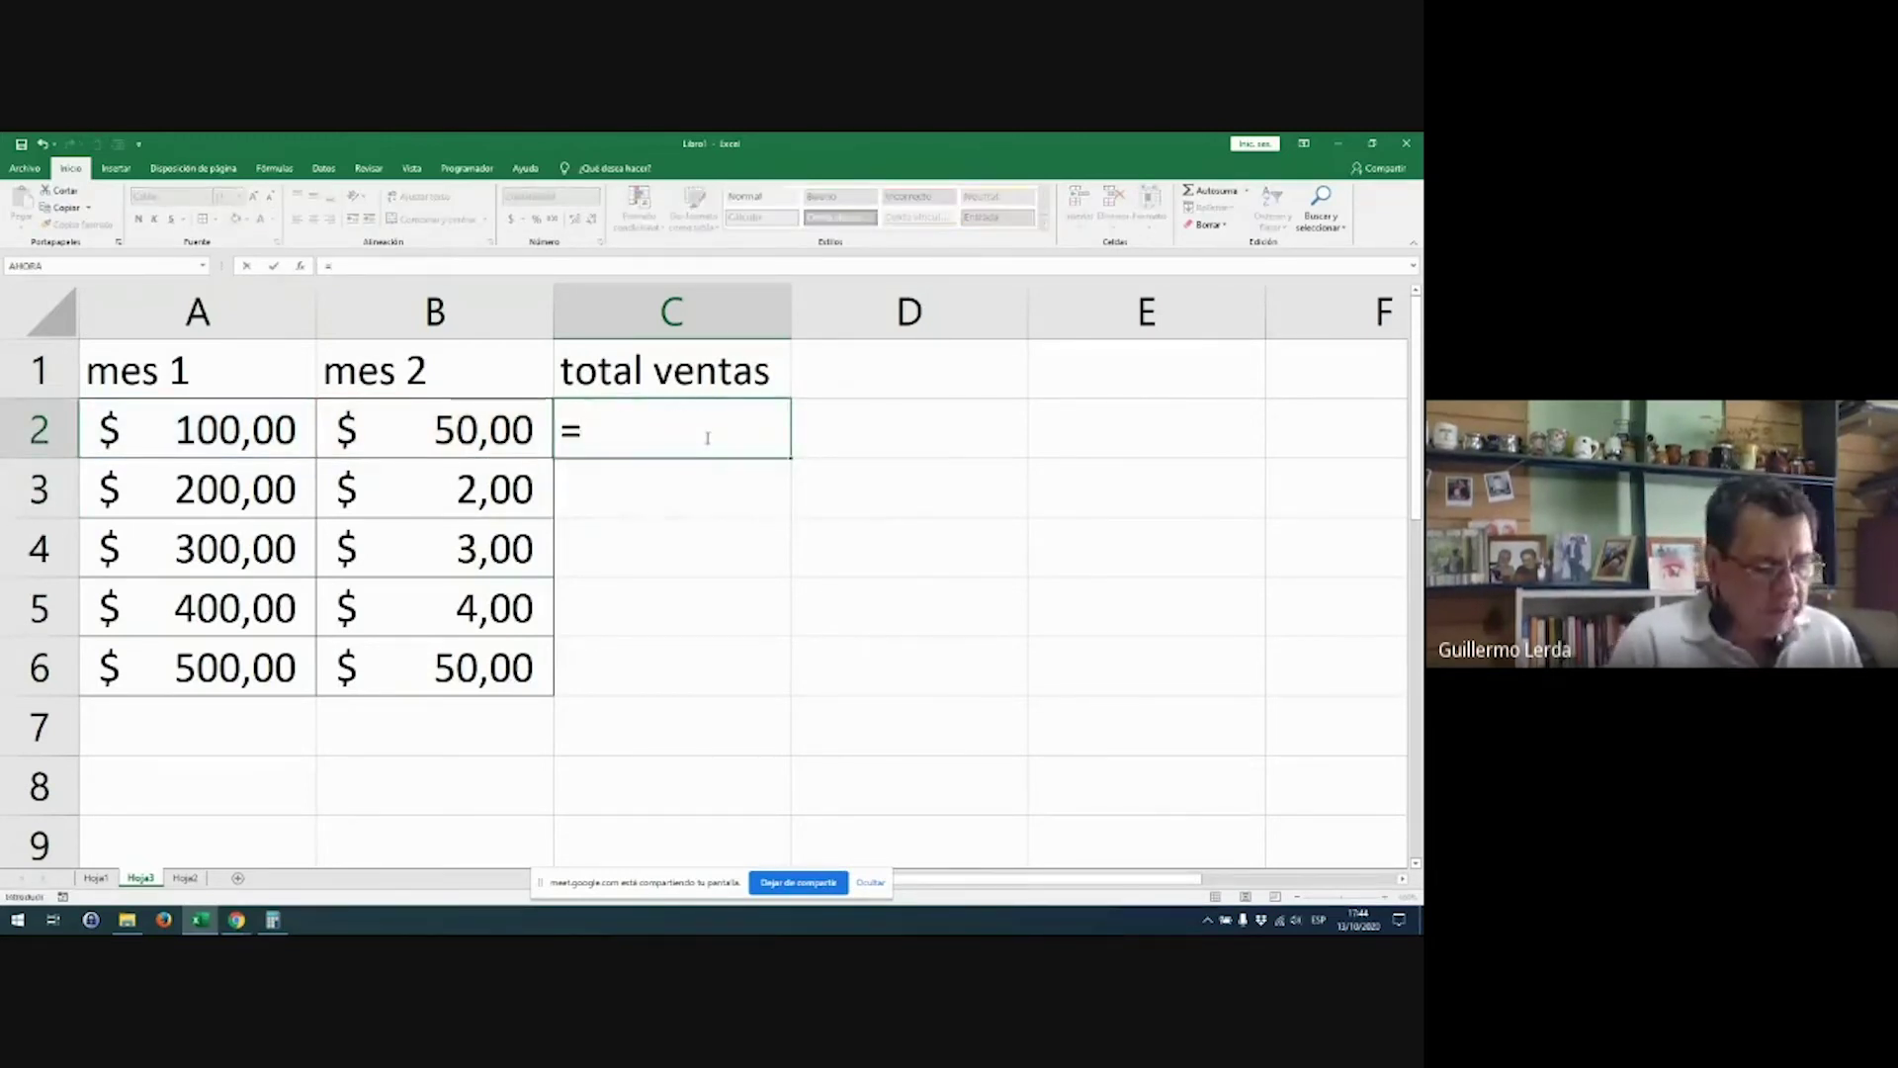
pyautogui.write('suma')
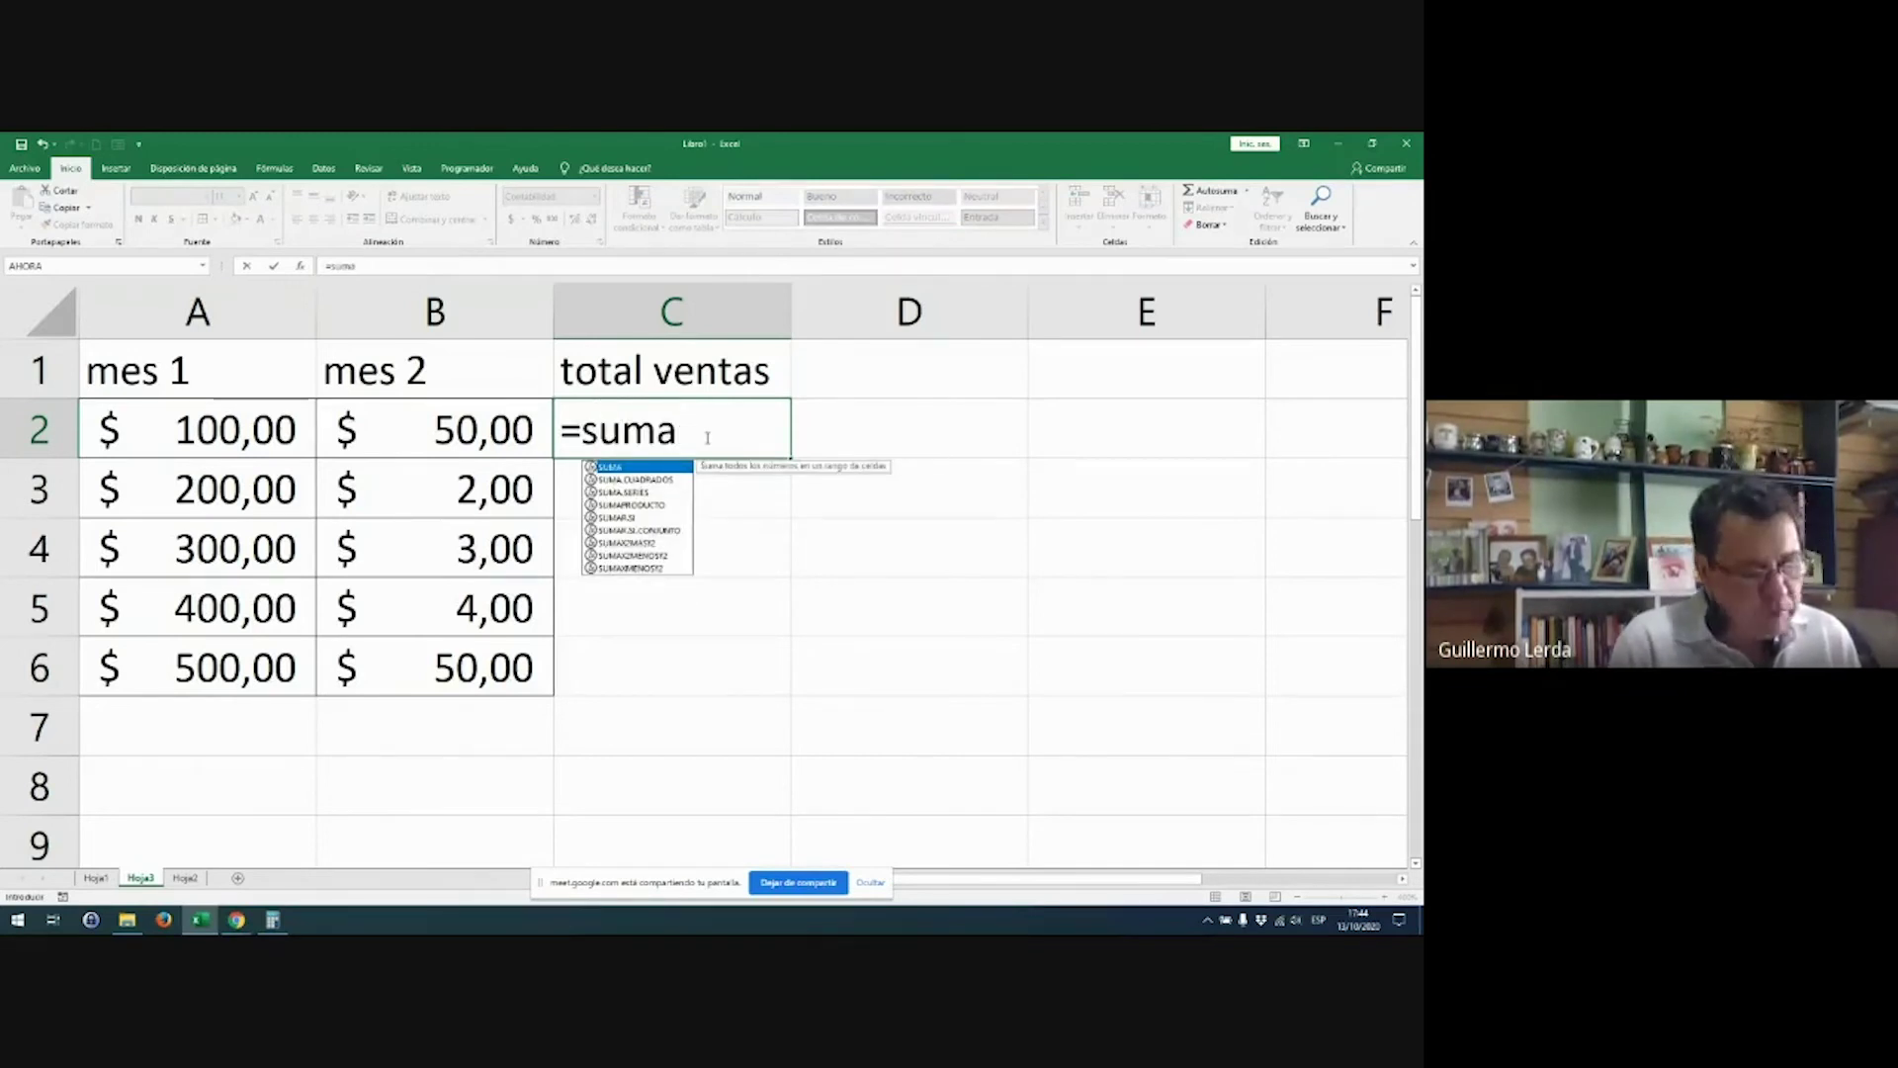
pyautogui.write('(')
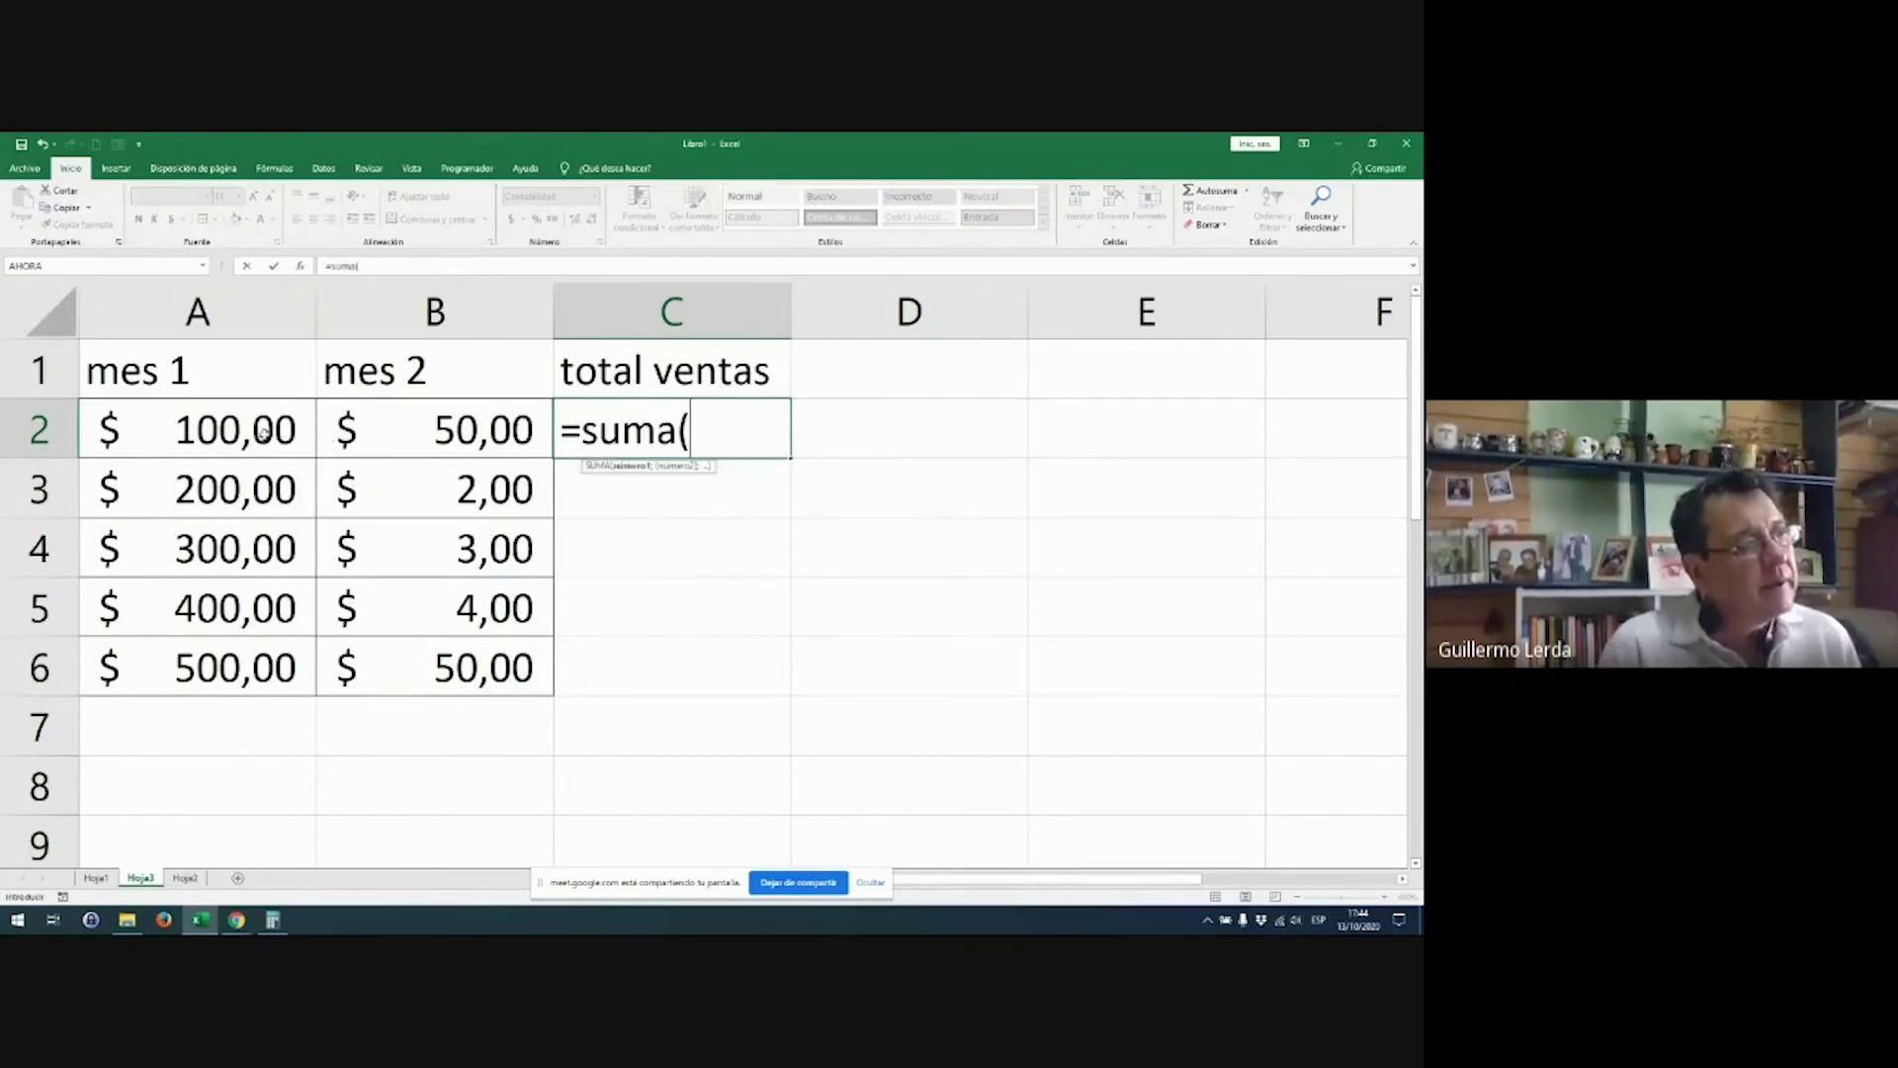
pyautogui.moveTo(247, 435); pyautogui.dragTo(409, 432)
pyautogui.press('Return')
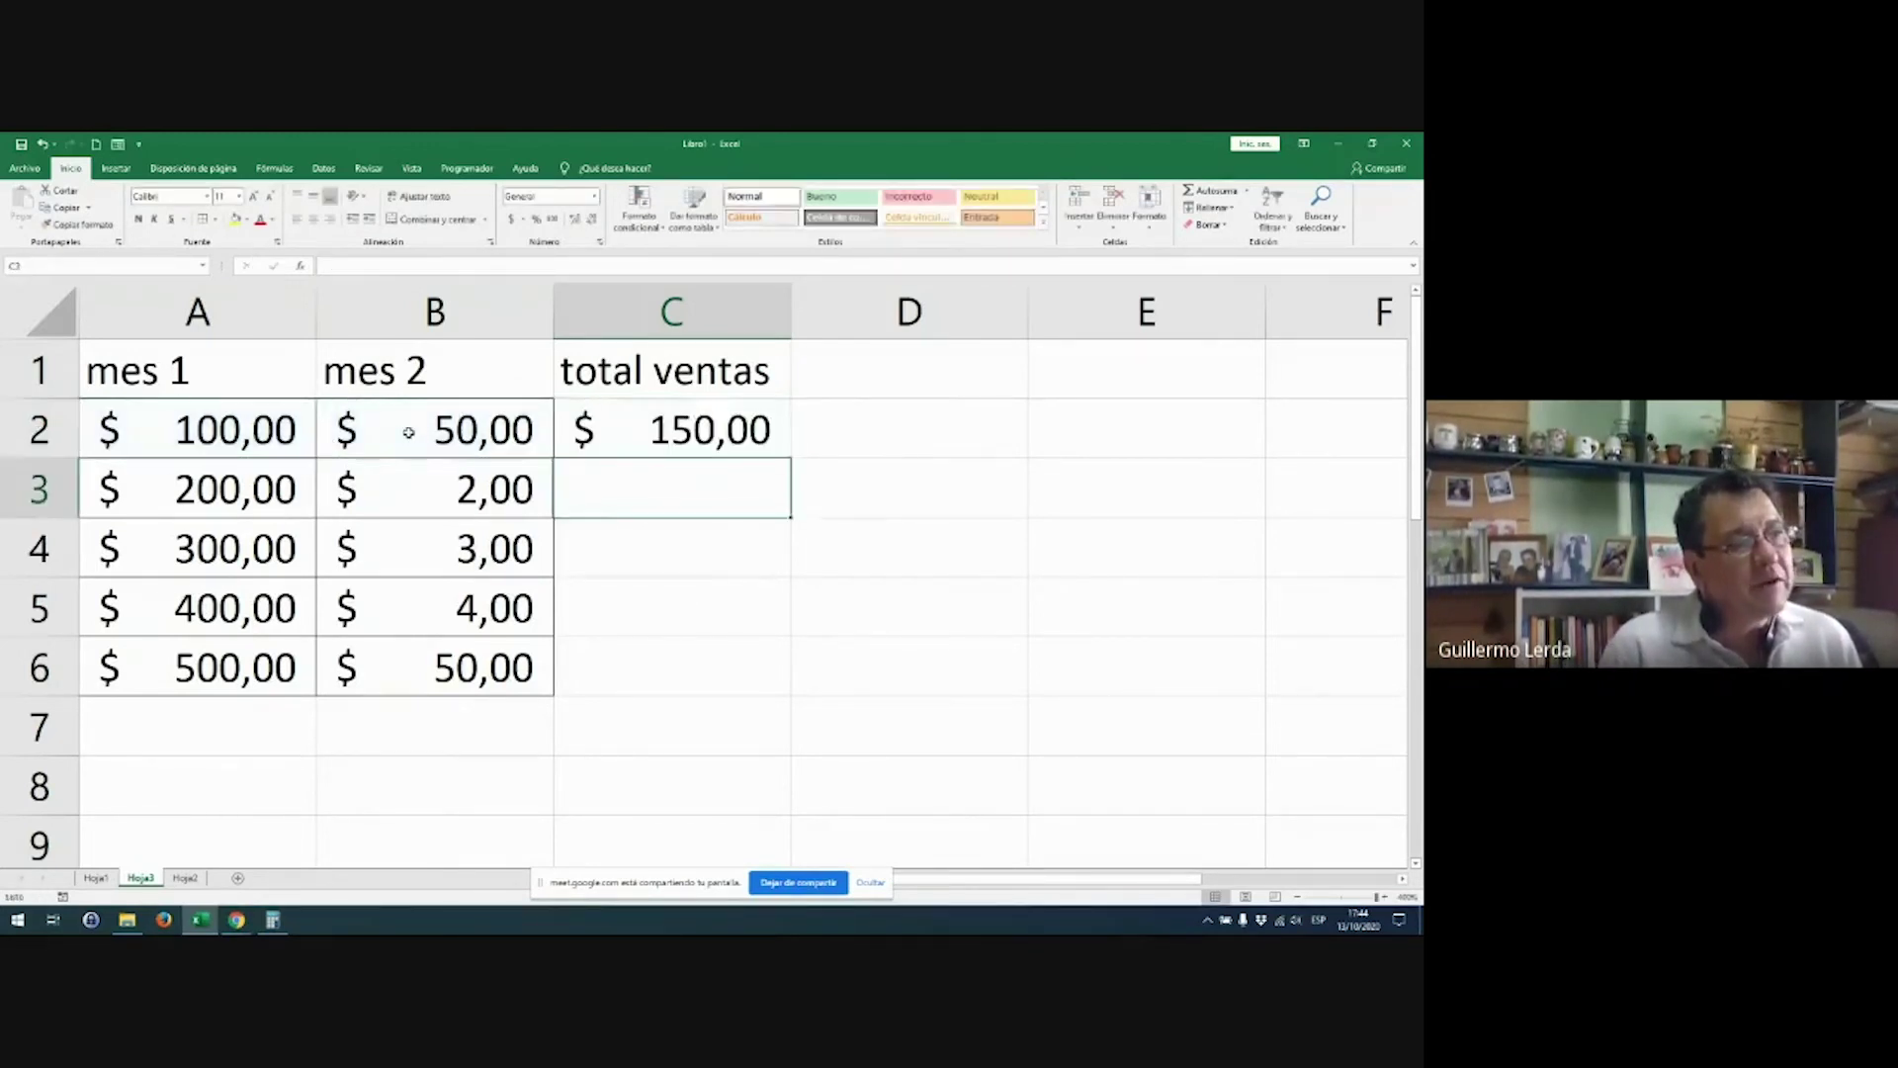
# Step: Replace the contents of C2 with the formula =A2+B2
pyautogui.click(606, 428)
pyautogui.doubleClick(611, 423)
pyautogui.press('BackSpace')
pyautogui.press('BackSpace')
pyautogui.press('BackSpace')
pyautogui.press('BackSpace')
pyautogui.press('BackSpace')
pyautogui.press('BackSpace')
pyautogui.press('BackSpace')
pyautogui.press('BackSpace')
pyautogui.press('BackSpace')
pyautogui.press('BackSpace')
pyautogui.press('BackSpace')
pyautogui.press('BackSpace')
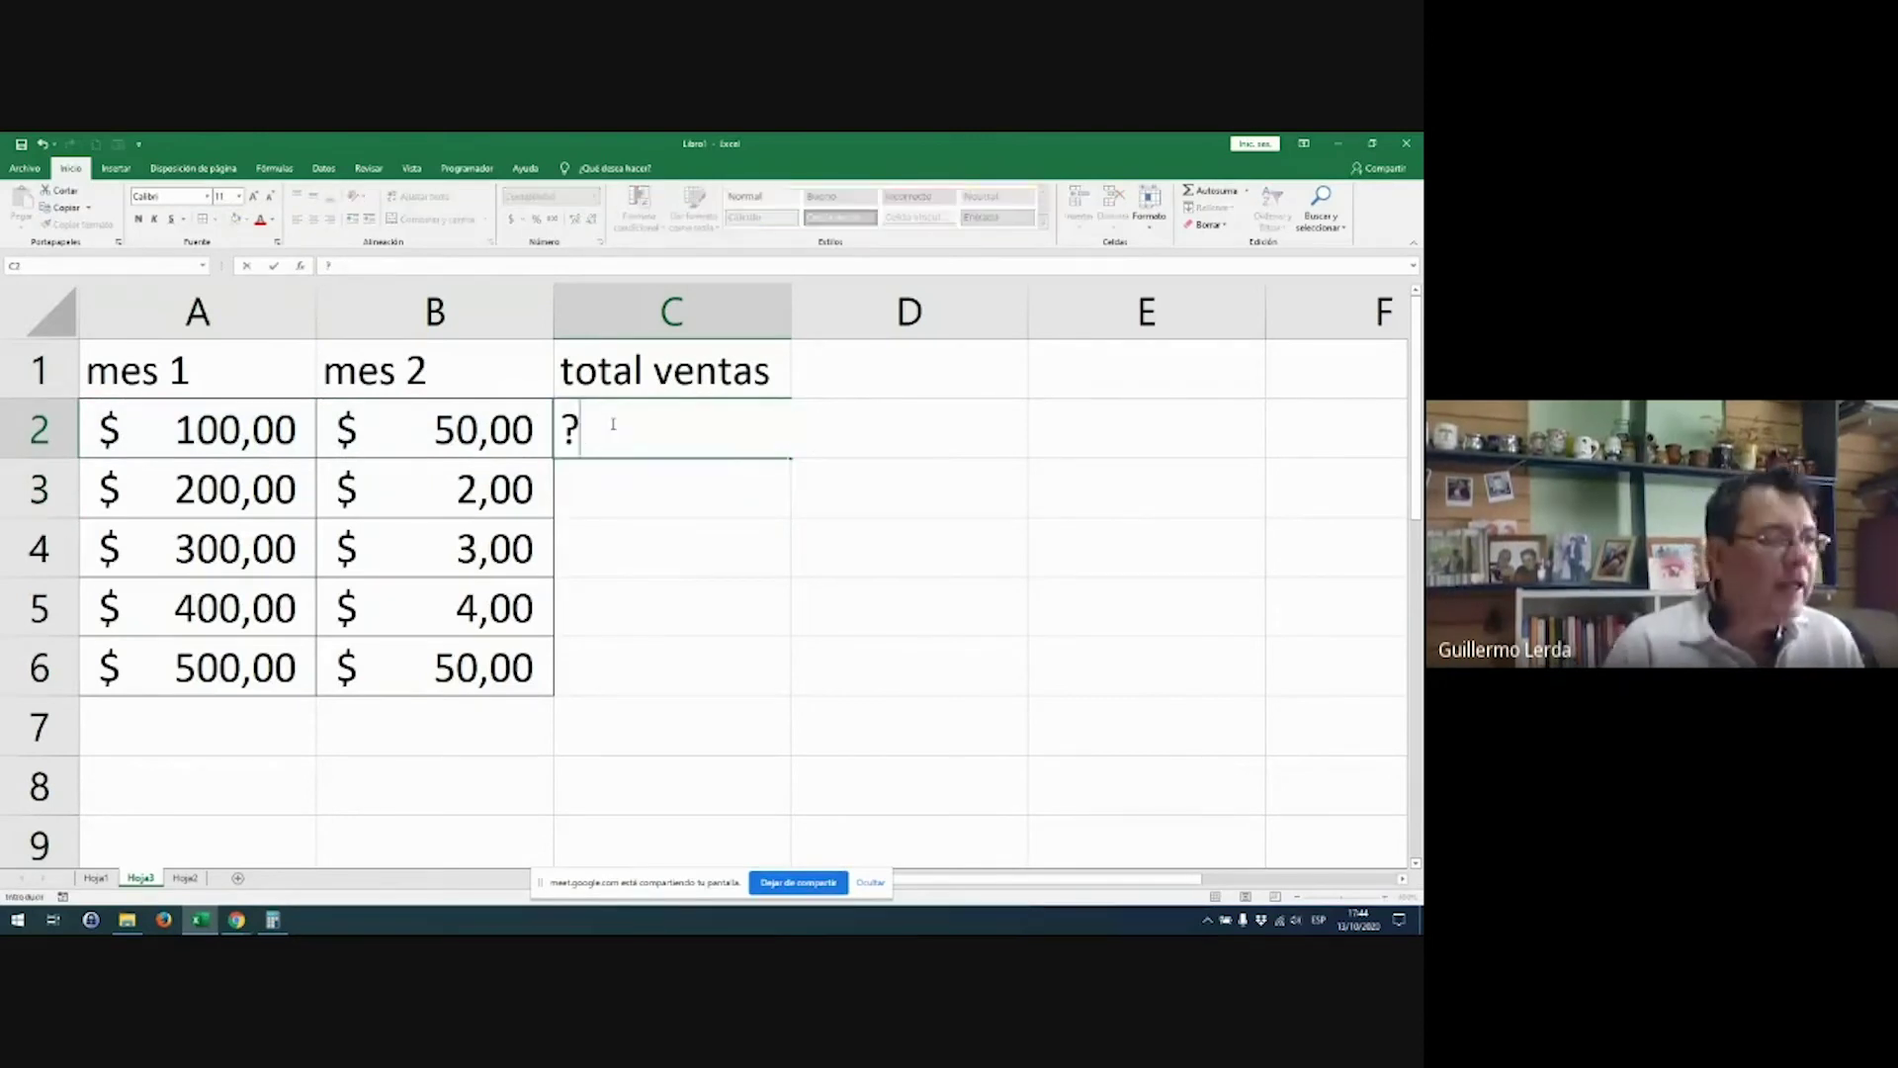
pyautogui.write('=')
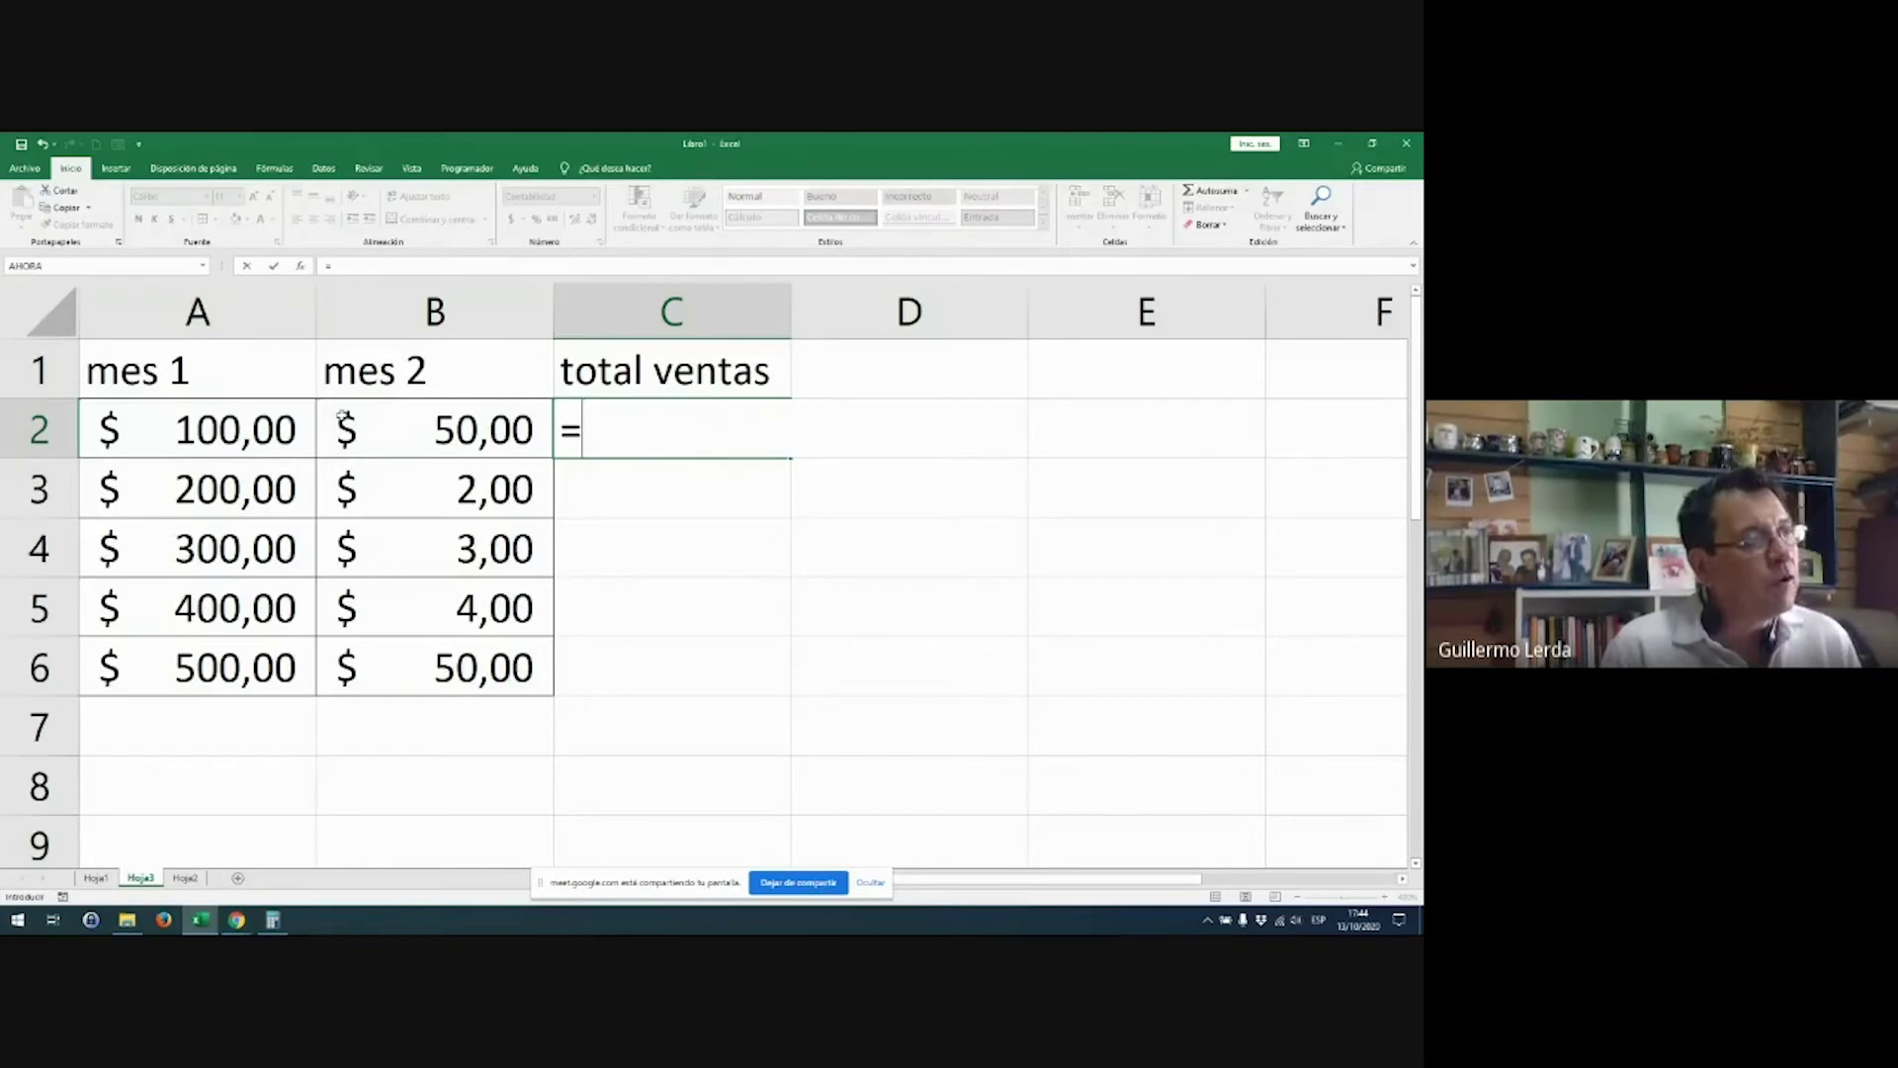
pyautogui.click(273, 420)
pyautogui.write('+')
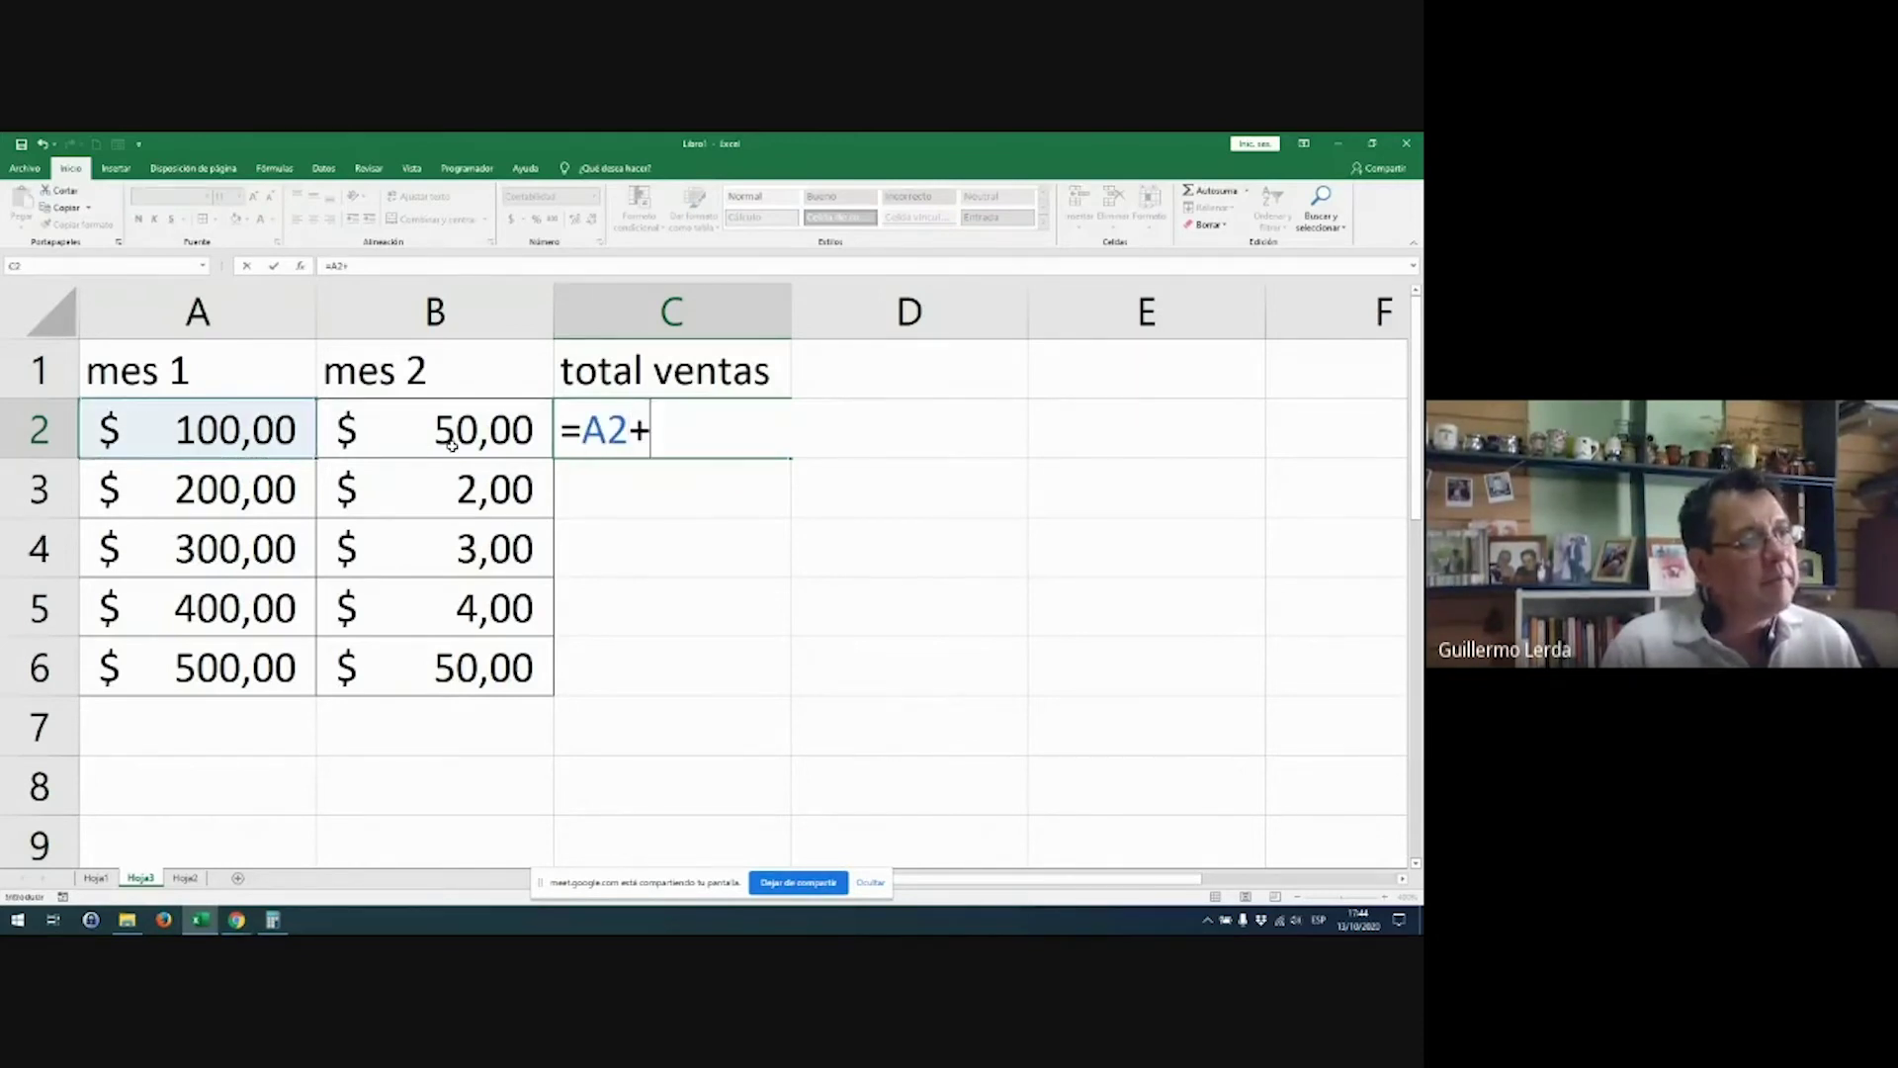
pyautogui.click(451, 444)
pyautogui.press('Return')
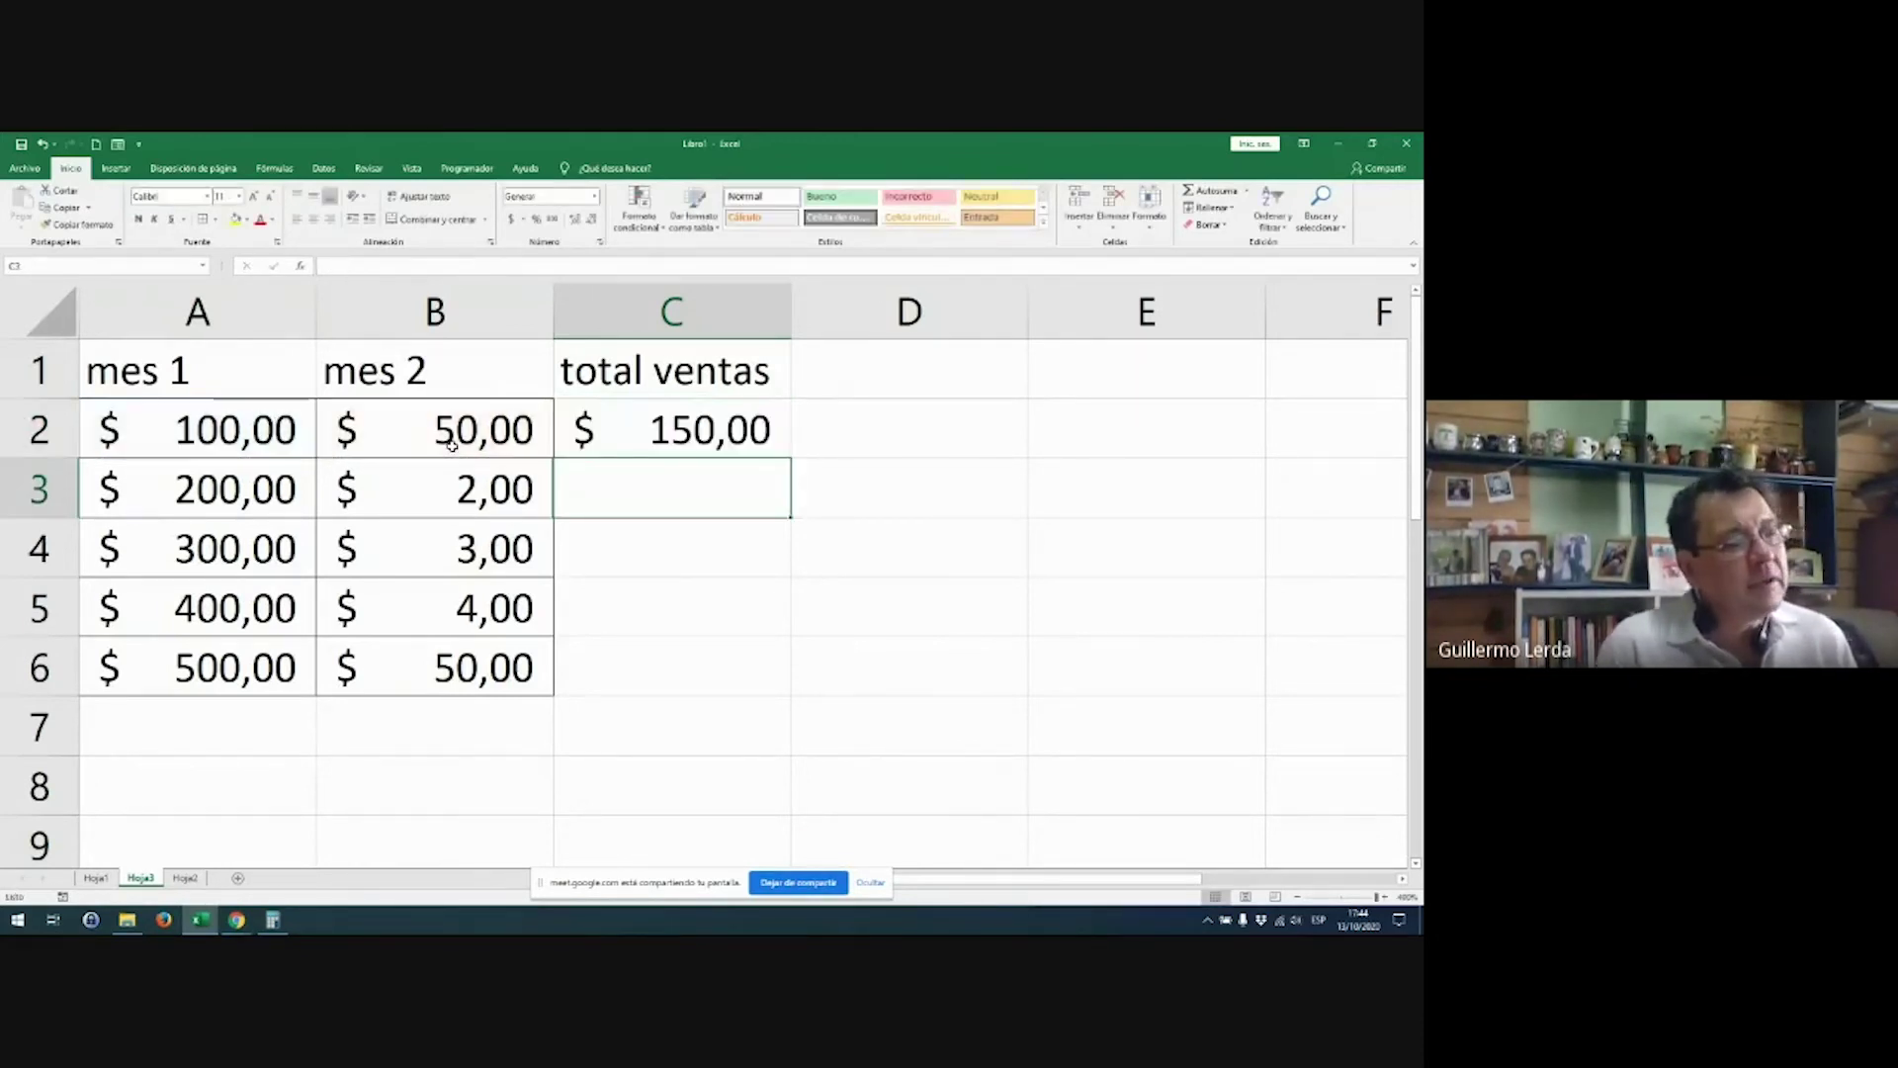
pyautogui.click(753, 416)
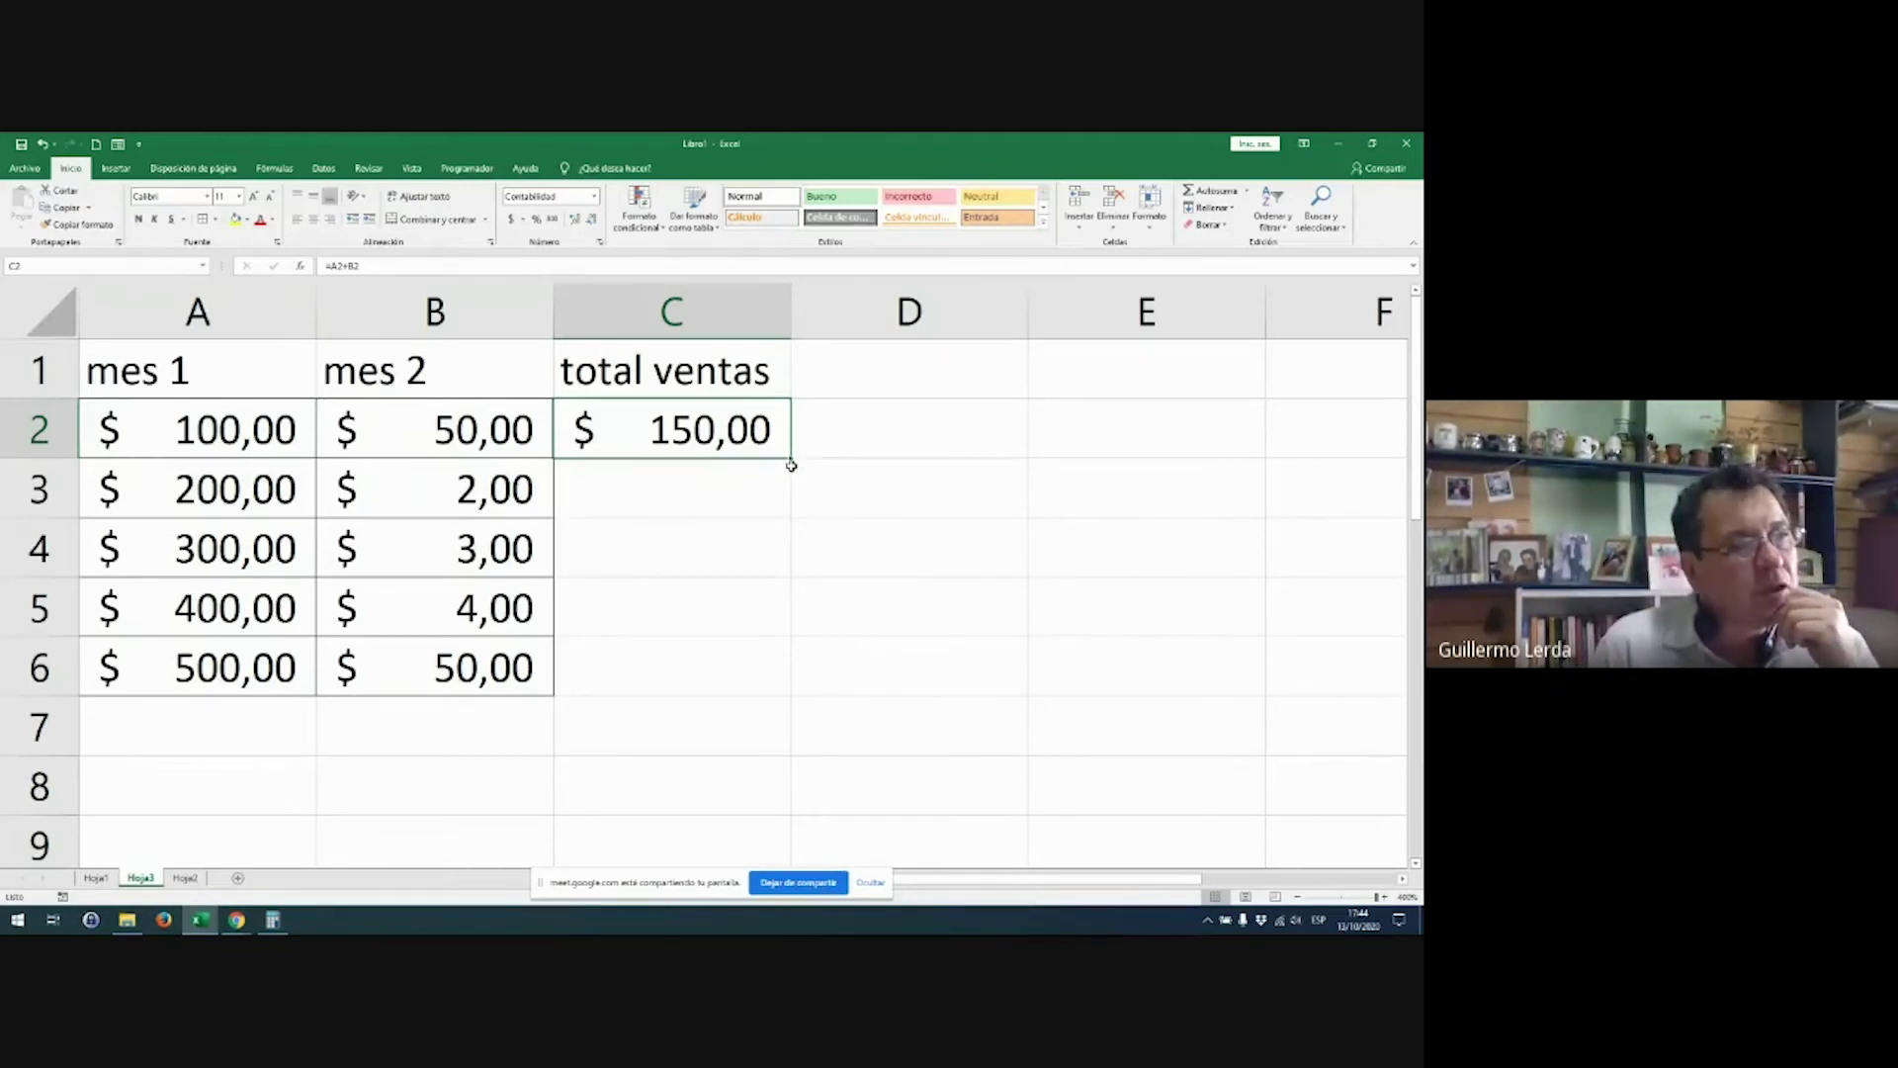
pyautogui.moveTo(791, 465); pyautogui.dragTo(795, 435)
pyautogui.click(769, 442)
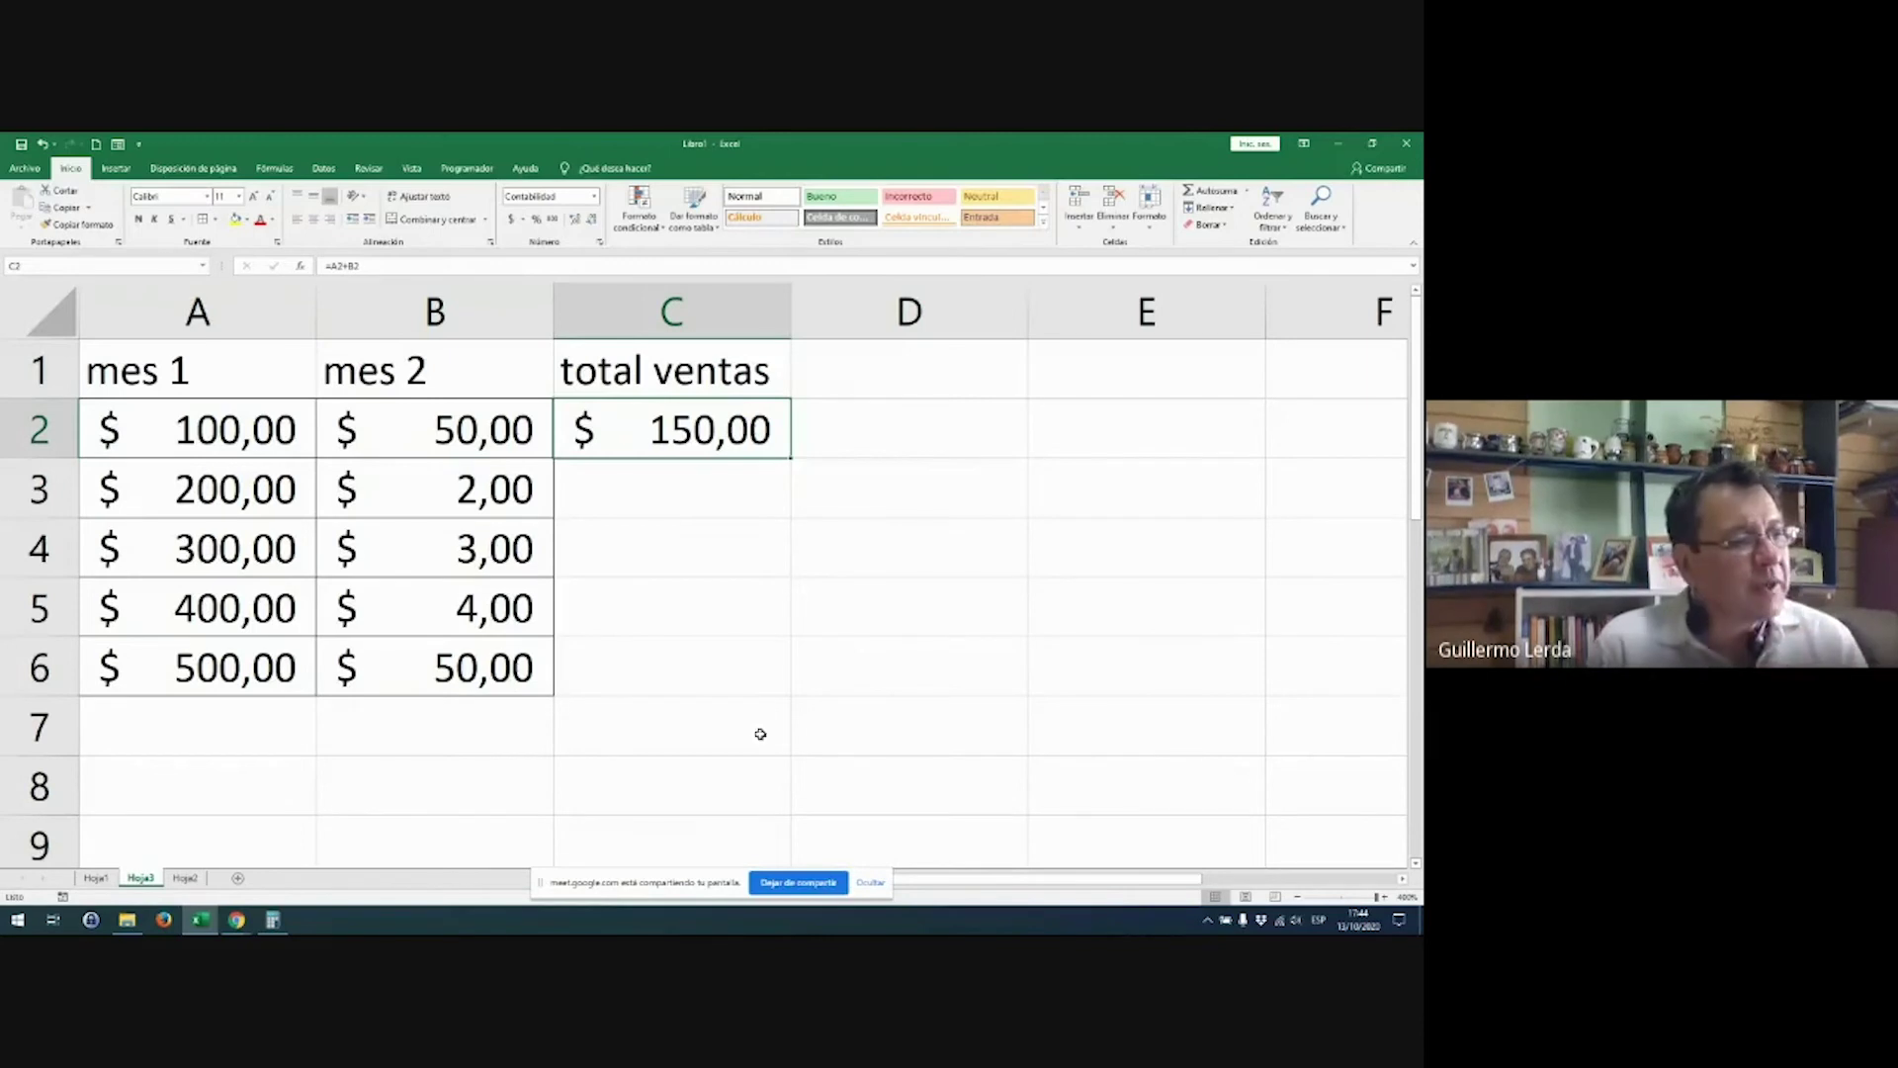
# Step: Fill E2 to E6 with a number series starting with 2 and 3, and clear those cells
pyautogui.click(1219, 431)
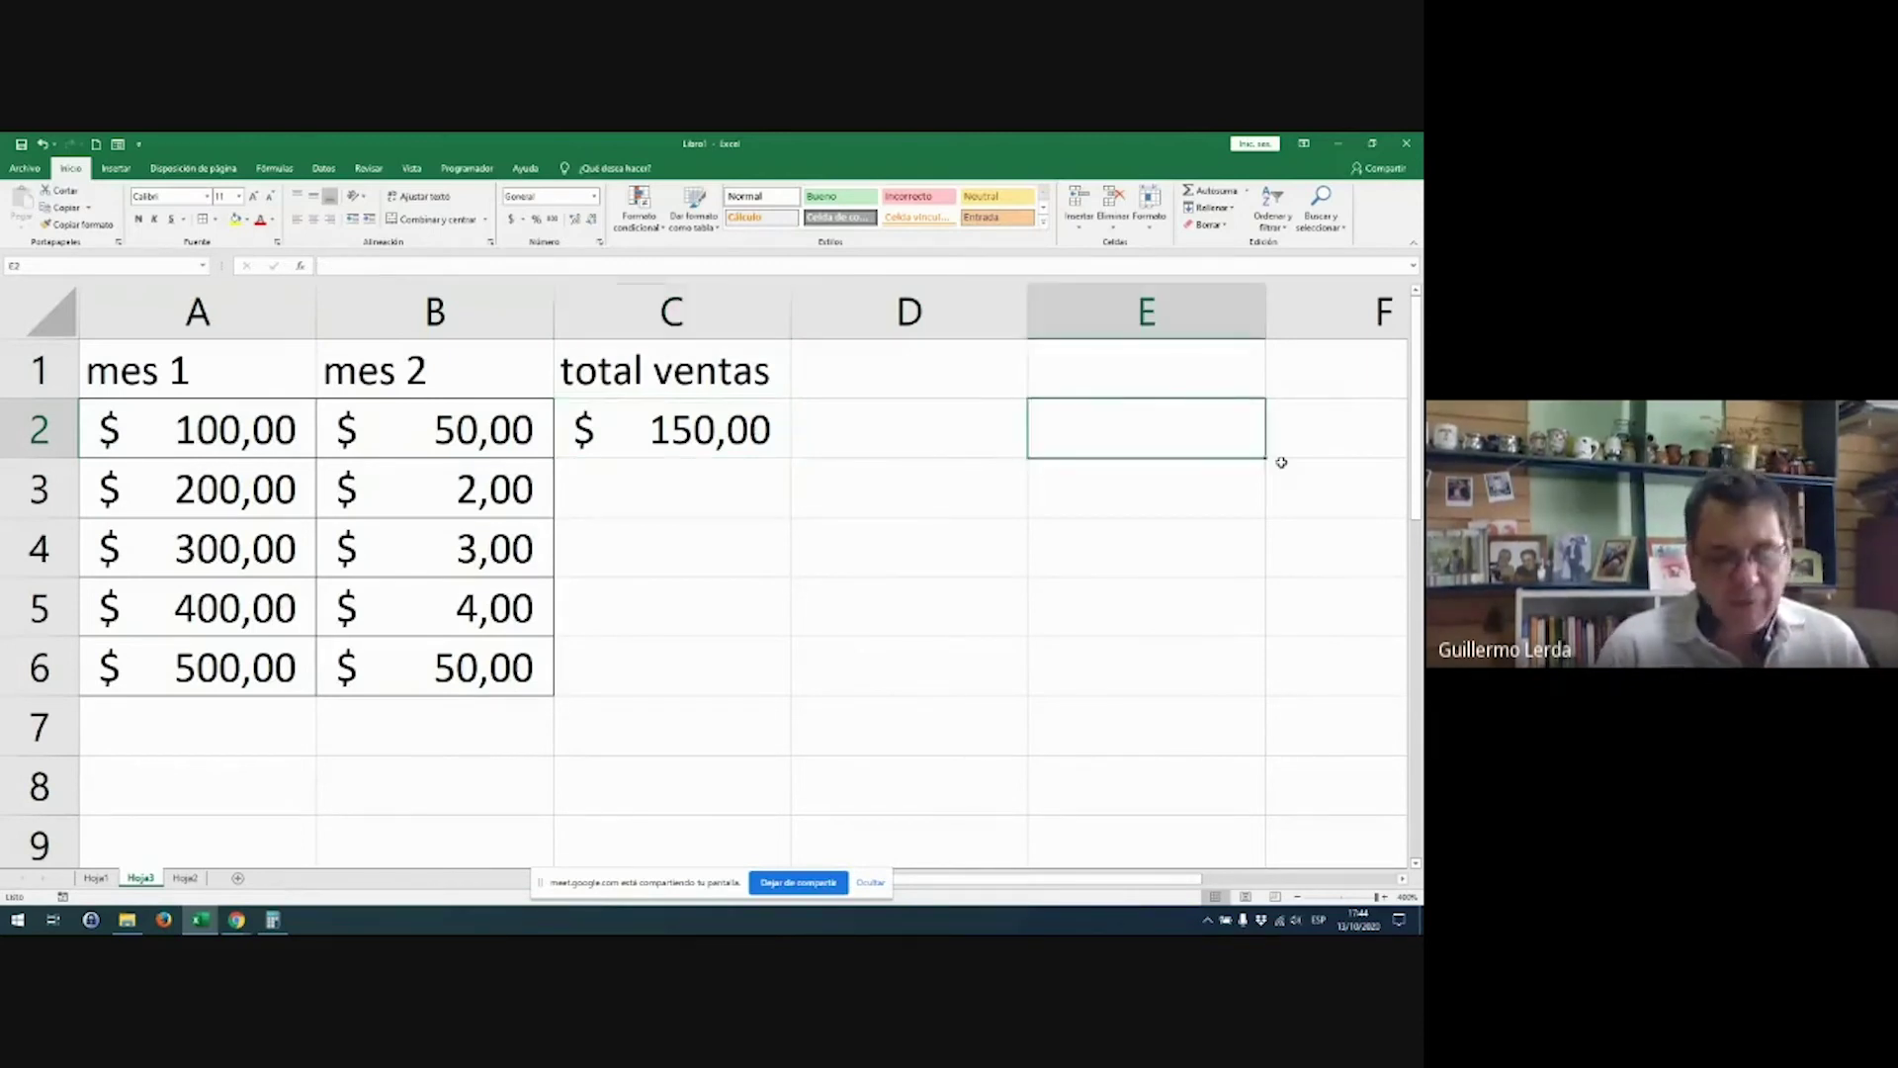
pyautogui.write('2')
pyautogui.press('Return')
pyautogui.write('3')
pyautogui.press('Return')
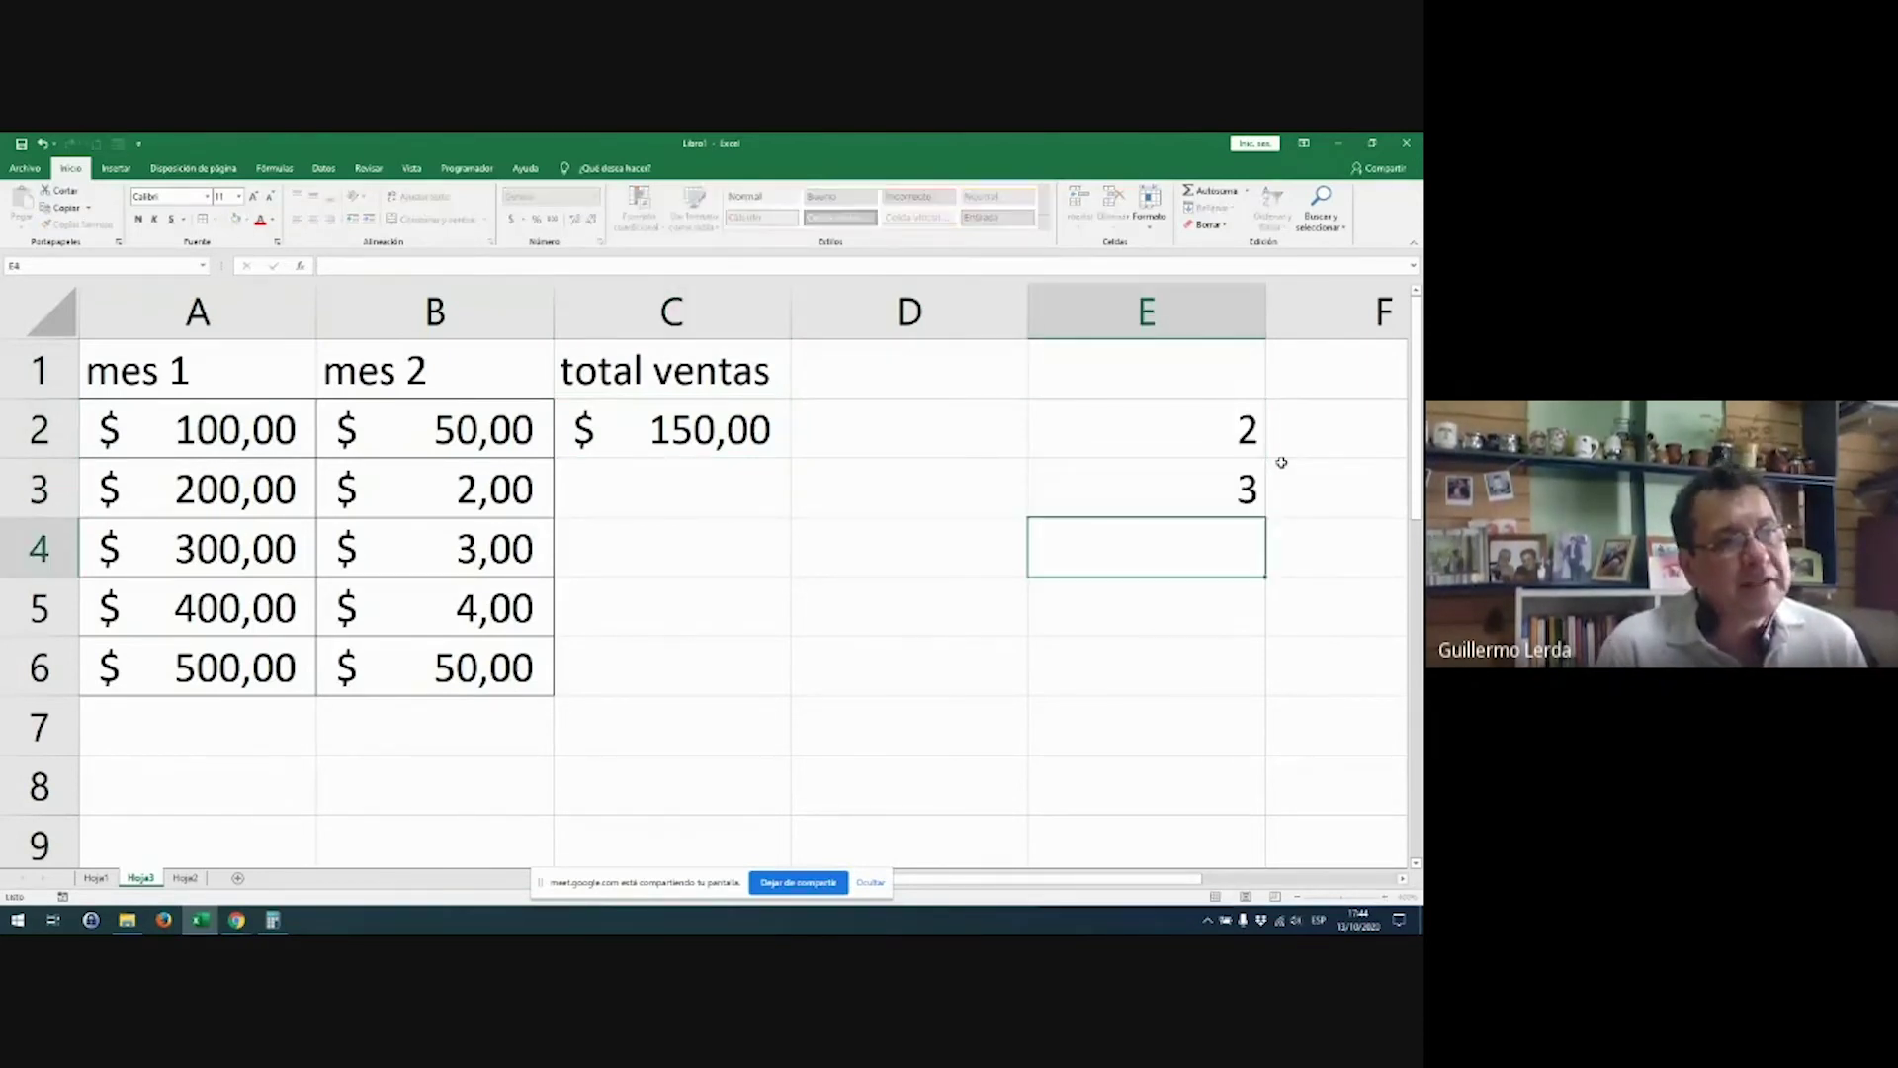
pyautogui.moveTo(1196, 435); pyautogui.dragTo(1268, 692)
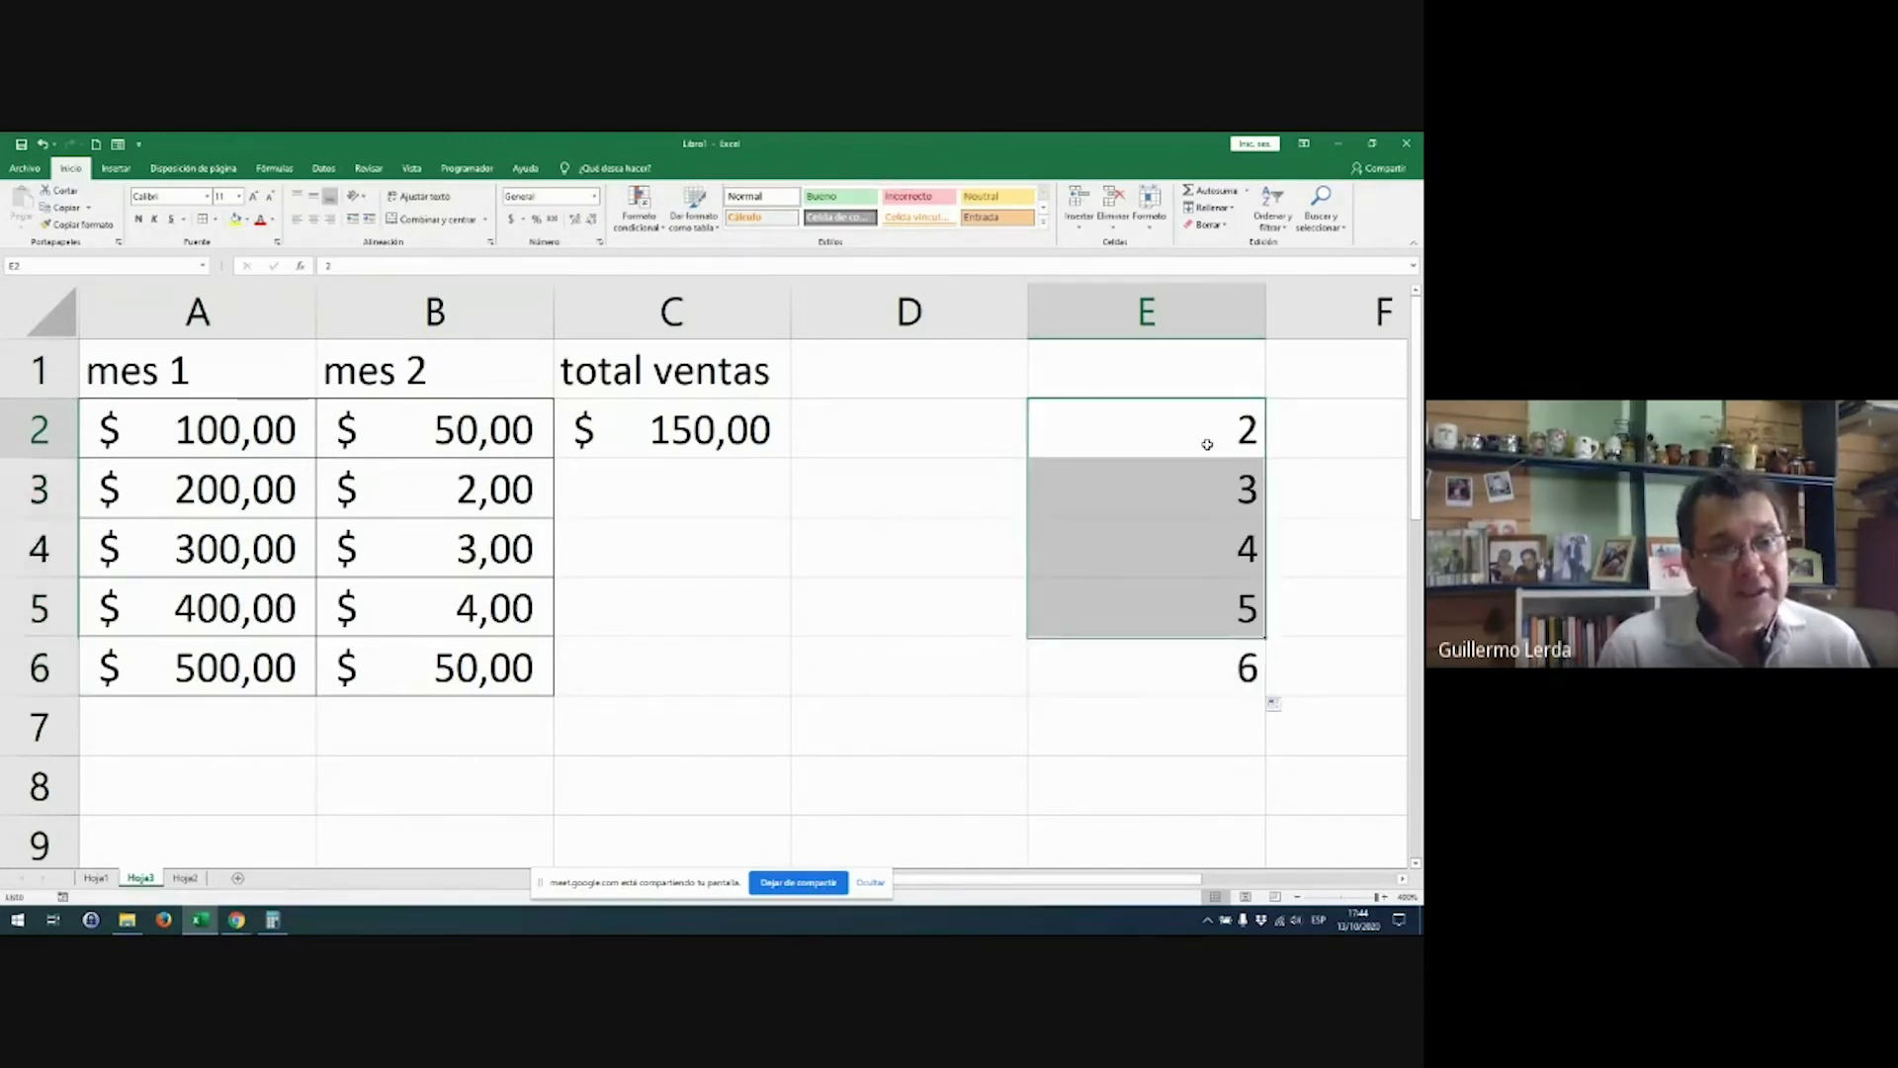
pyautogui.moveTo(1207, 441); pyautogui.dragTo(1195, 673)
pyautogui.press('Delete')
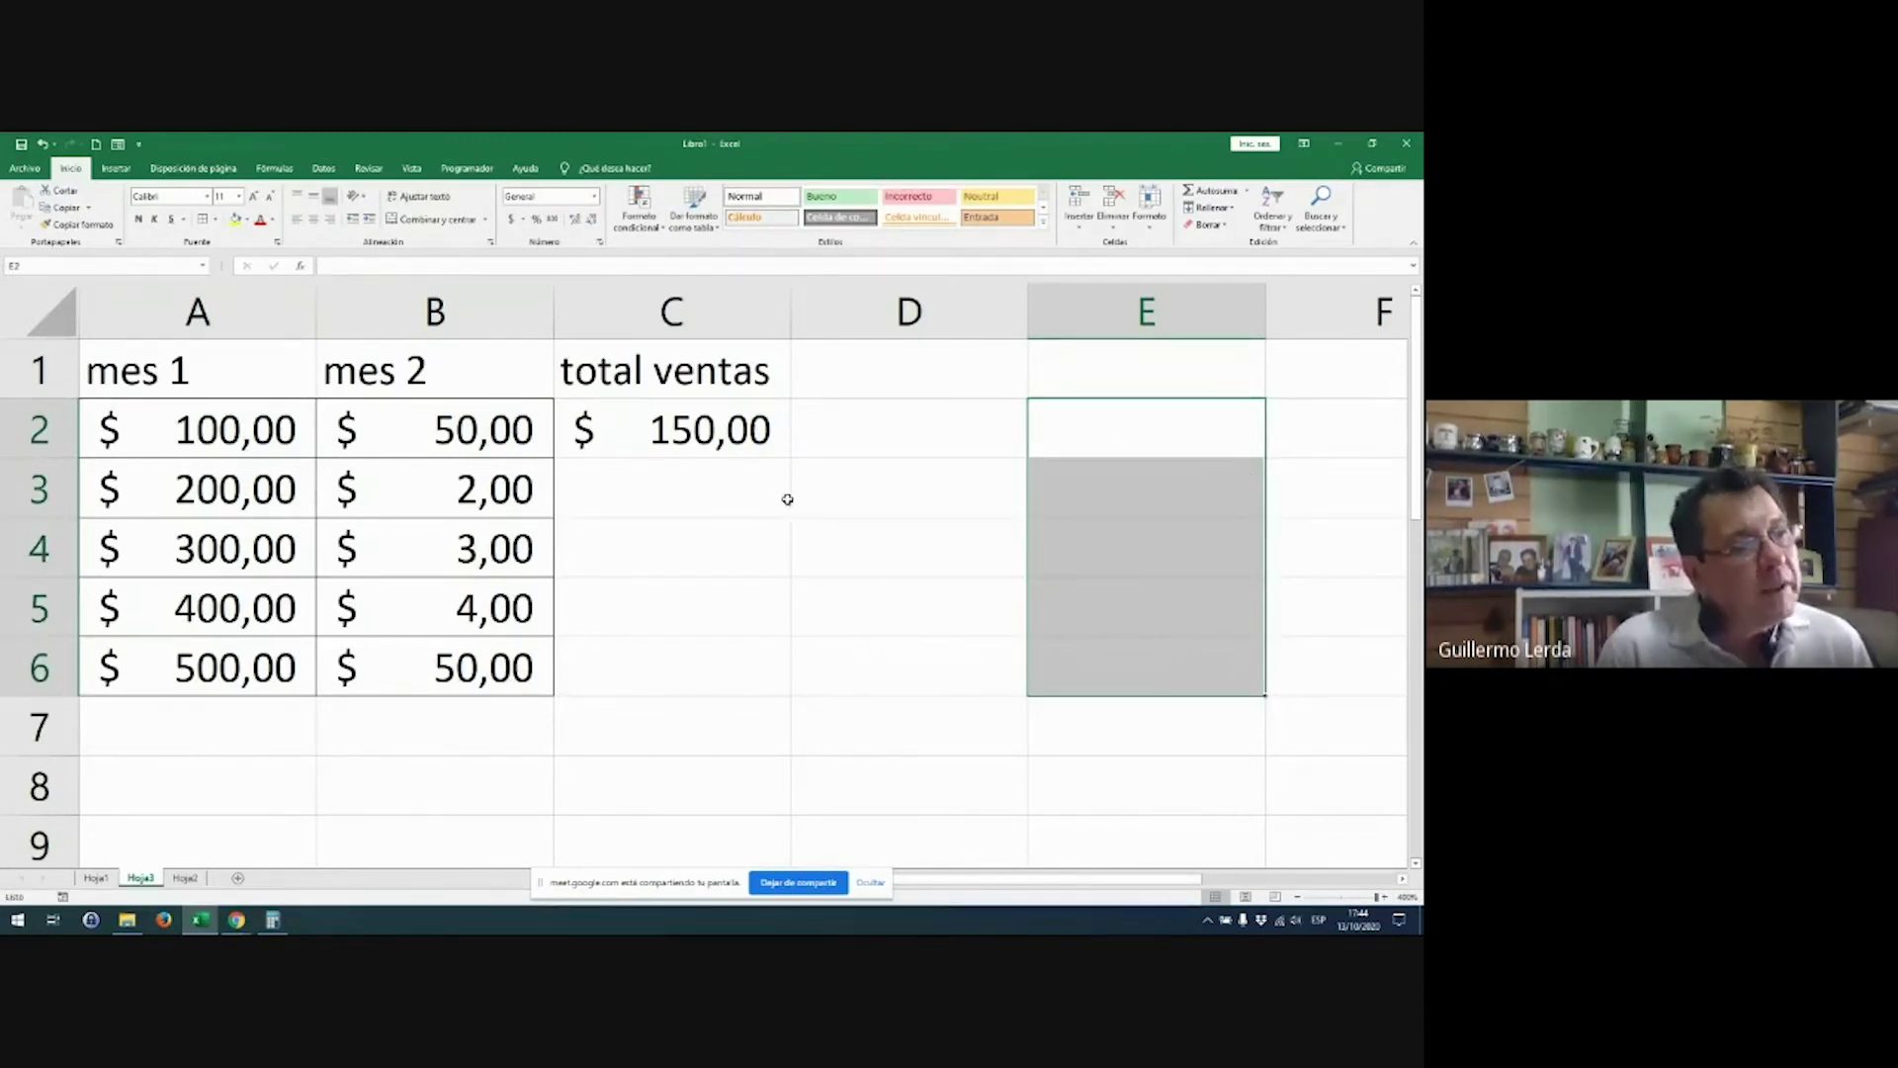
# Step: Enter 2 and 3 in E2 and E3 again, and clear the range E2 to E4
pyautogui.click(1120, 435)
pyautogui.write('2')
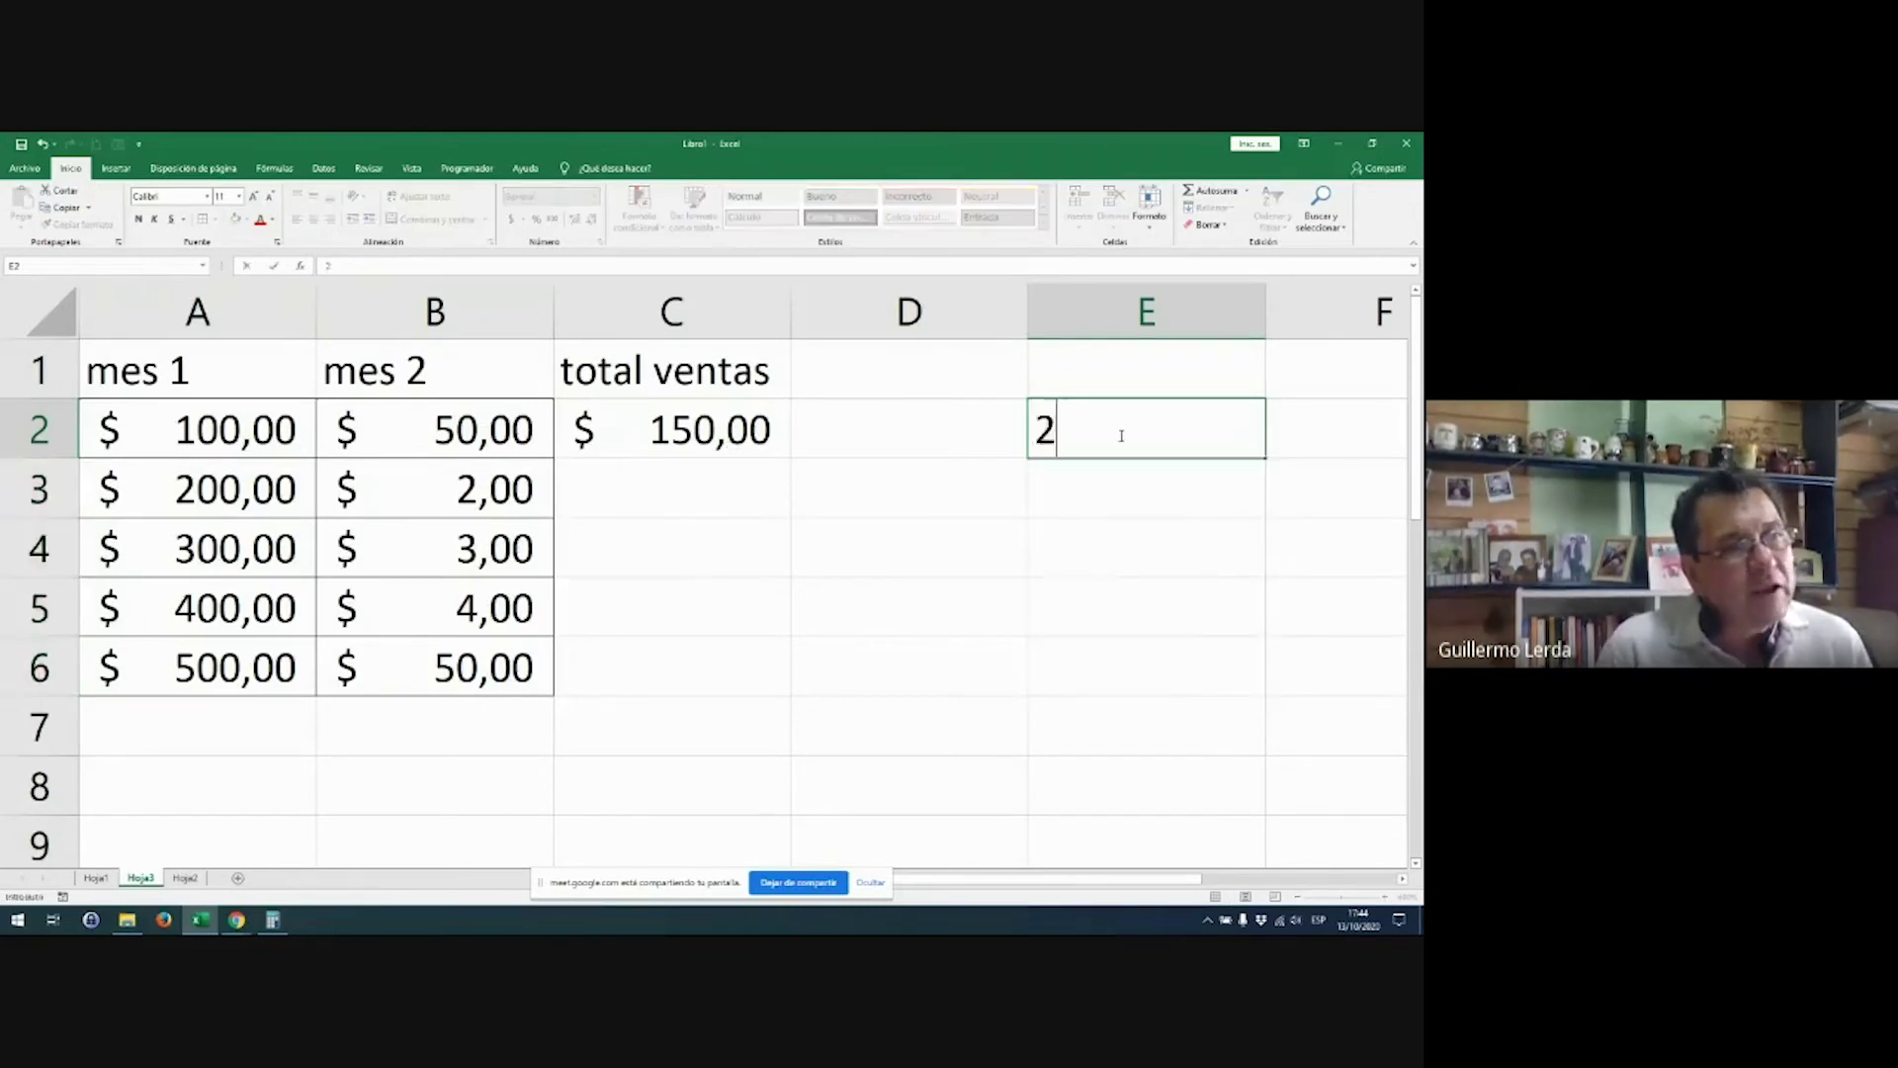
pyautogui.press('Return')
pyautogui.write('3')
pyautogui.press('Return')
pyautogui.click(1122, 431)
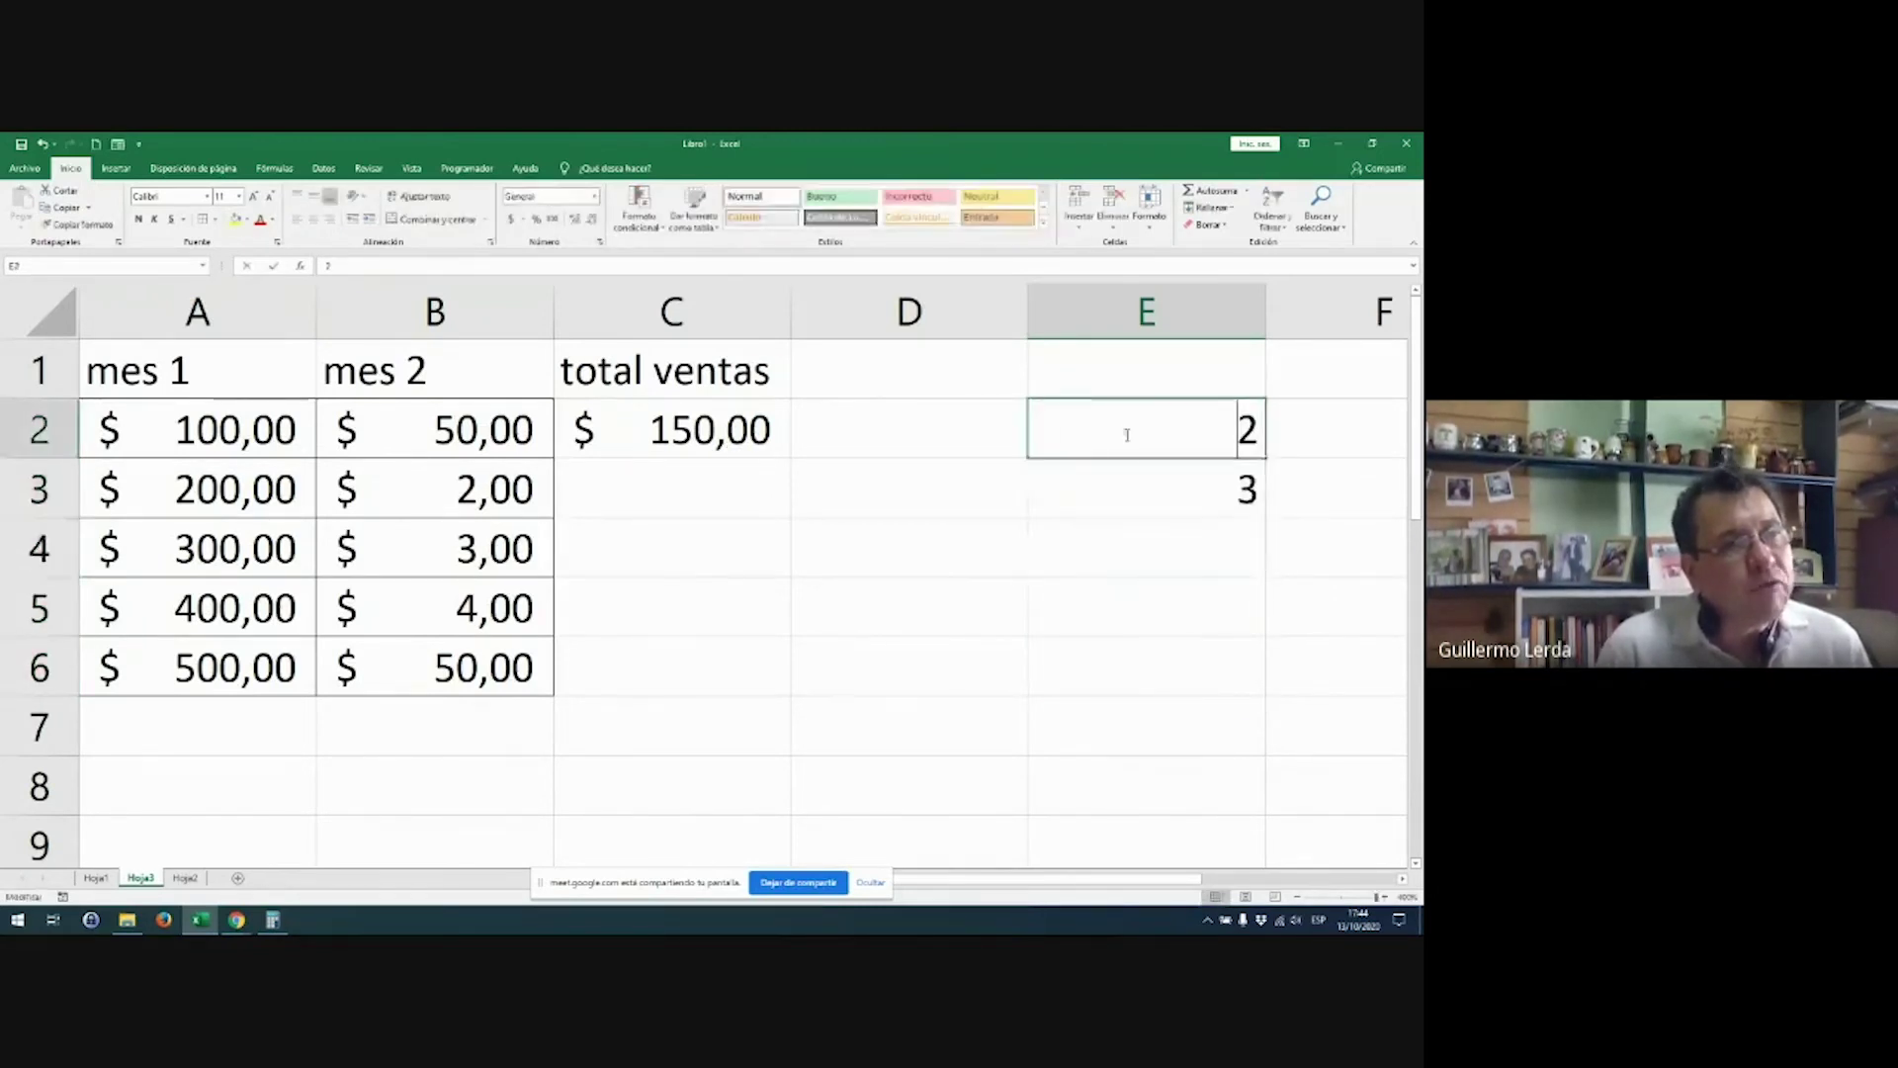
pyautogui.click(1132, 478)
pyautogui.click(1136, 428)
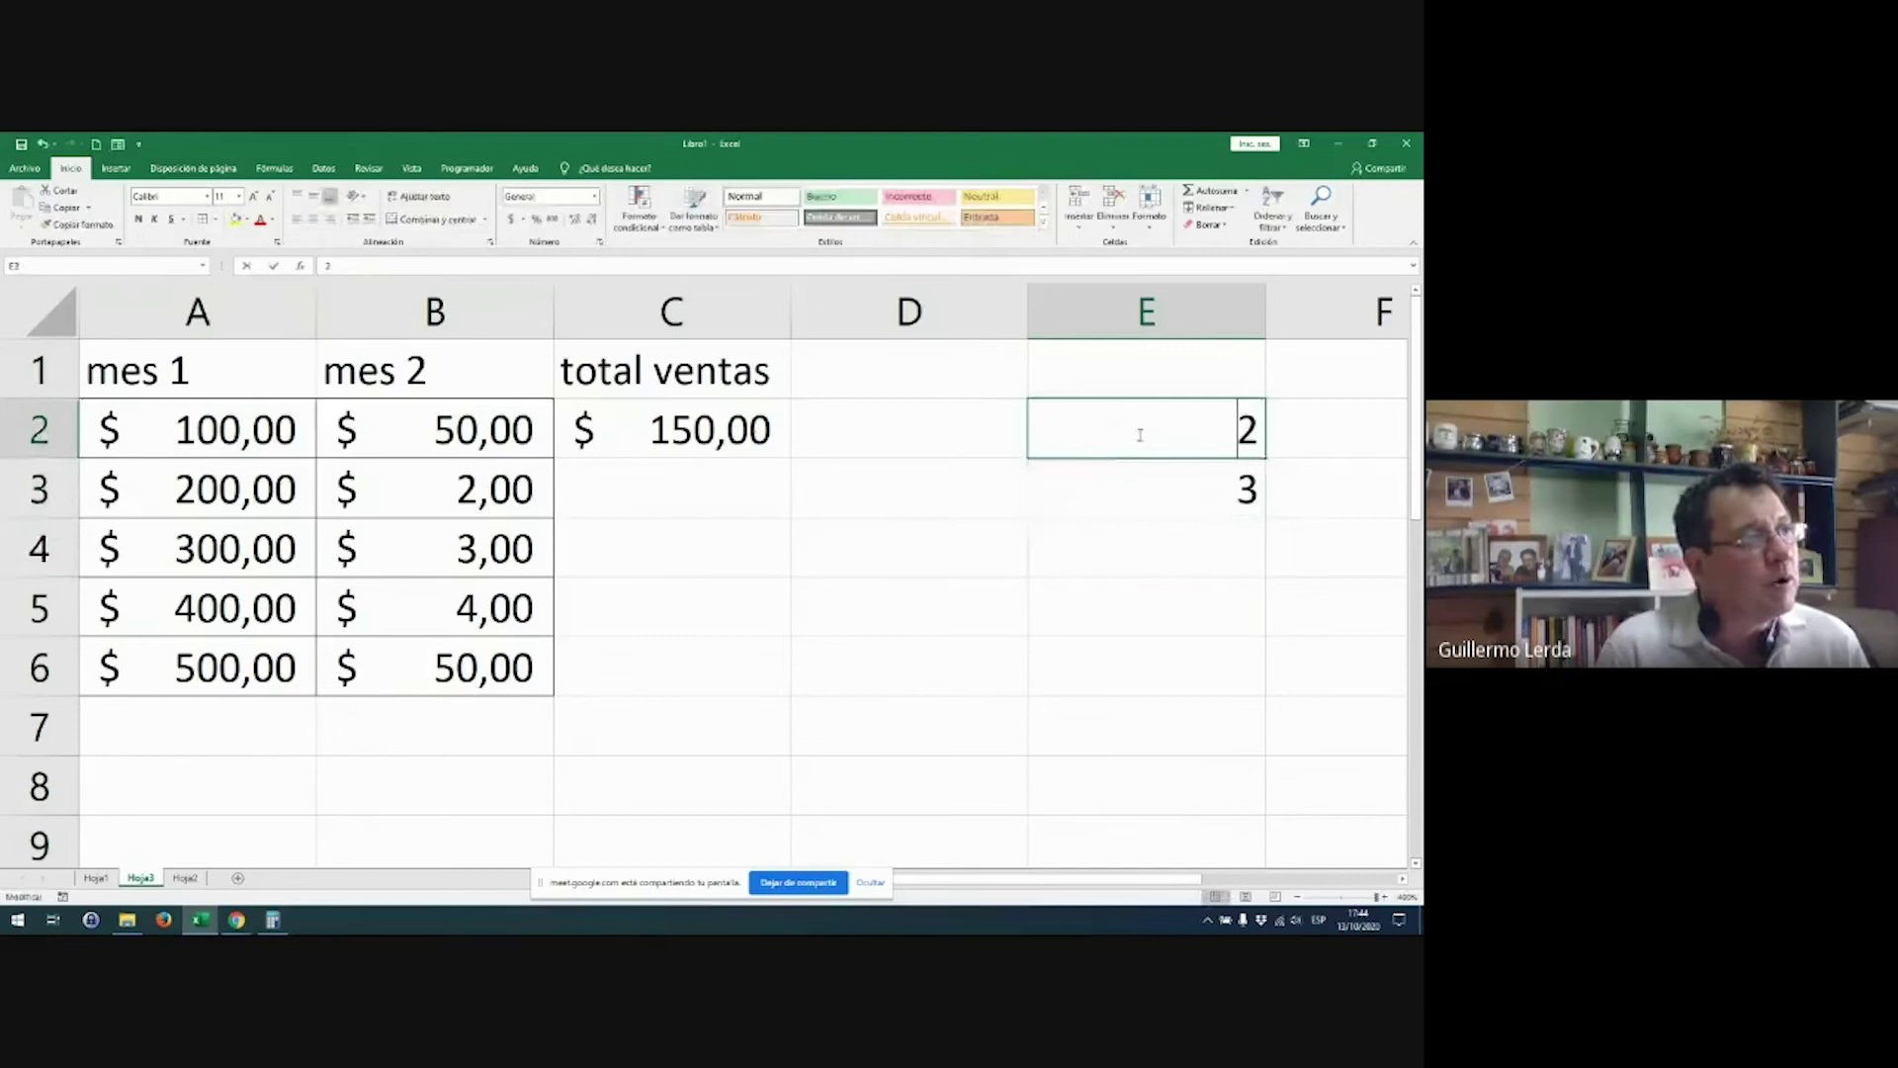
pyautogui.click(1148, 491)
pyautogui.click(1170, 424)
pyautogui.click(1160, 491)
pyautogui.moveTo(1181, 431); pyautogui.dragTo(1241, 551)
pyautogui.press('Delete')
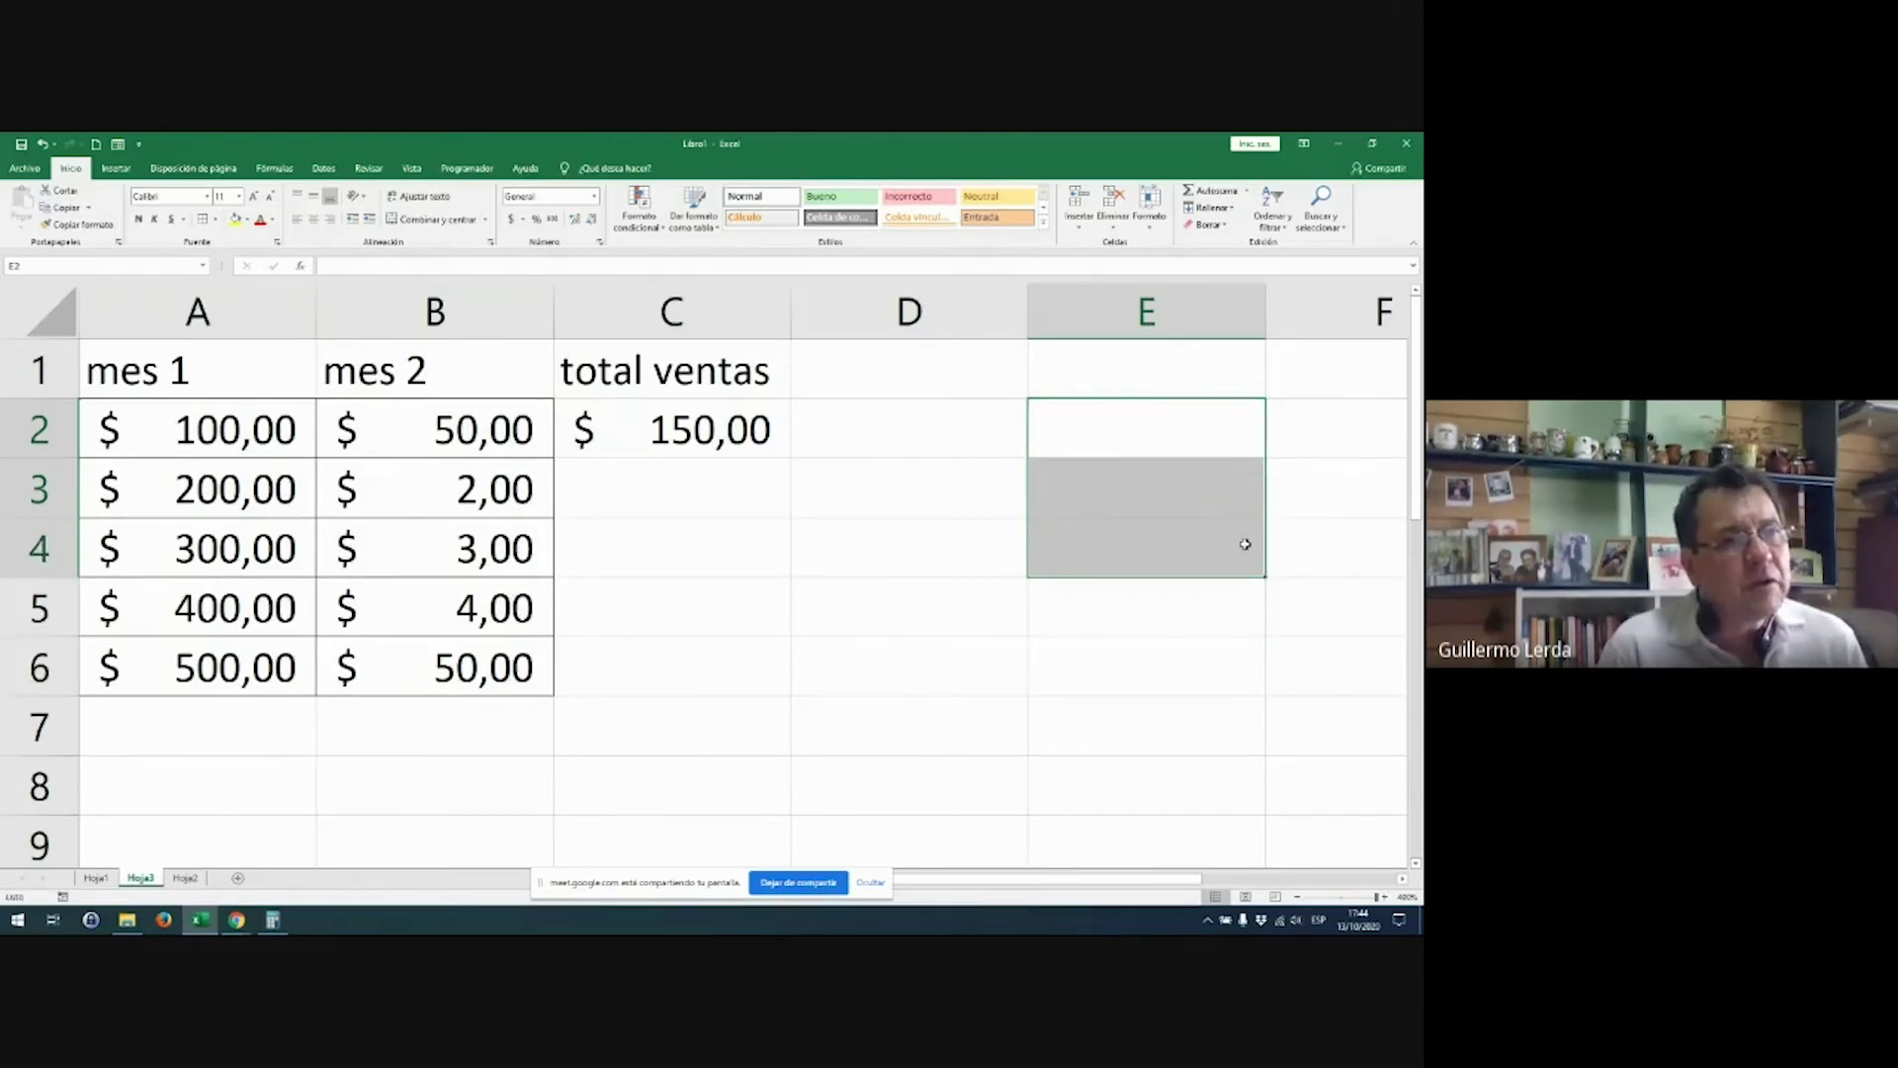
# Step: Check the formula in C2 and fill it down through C6
pyautogui.doubleClick(713, 425)
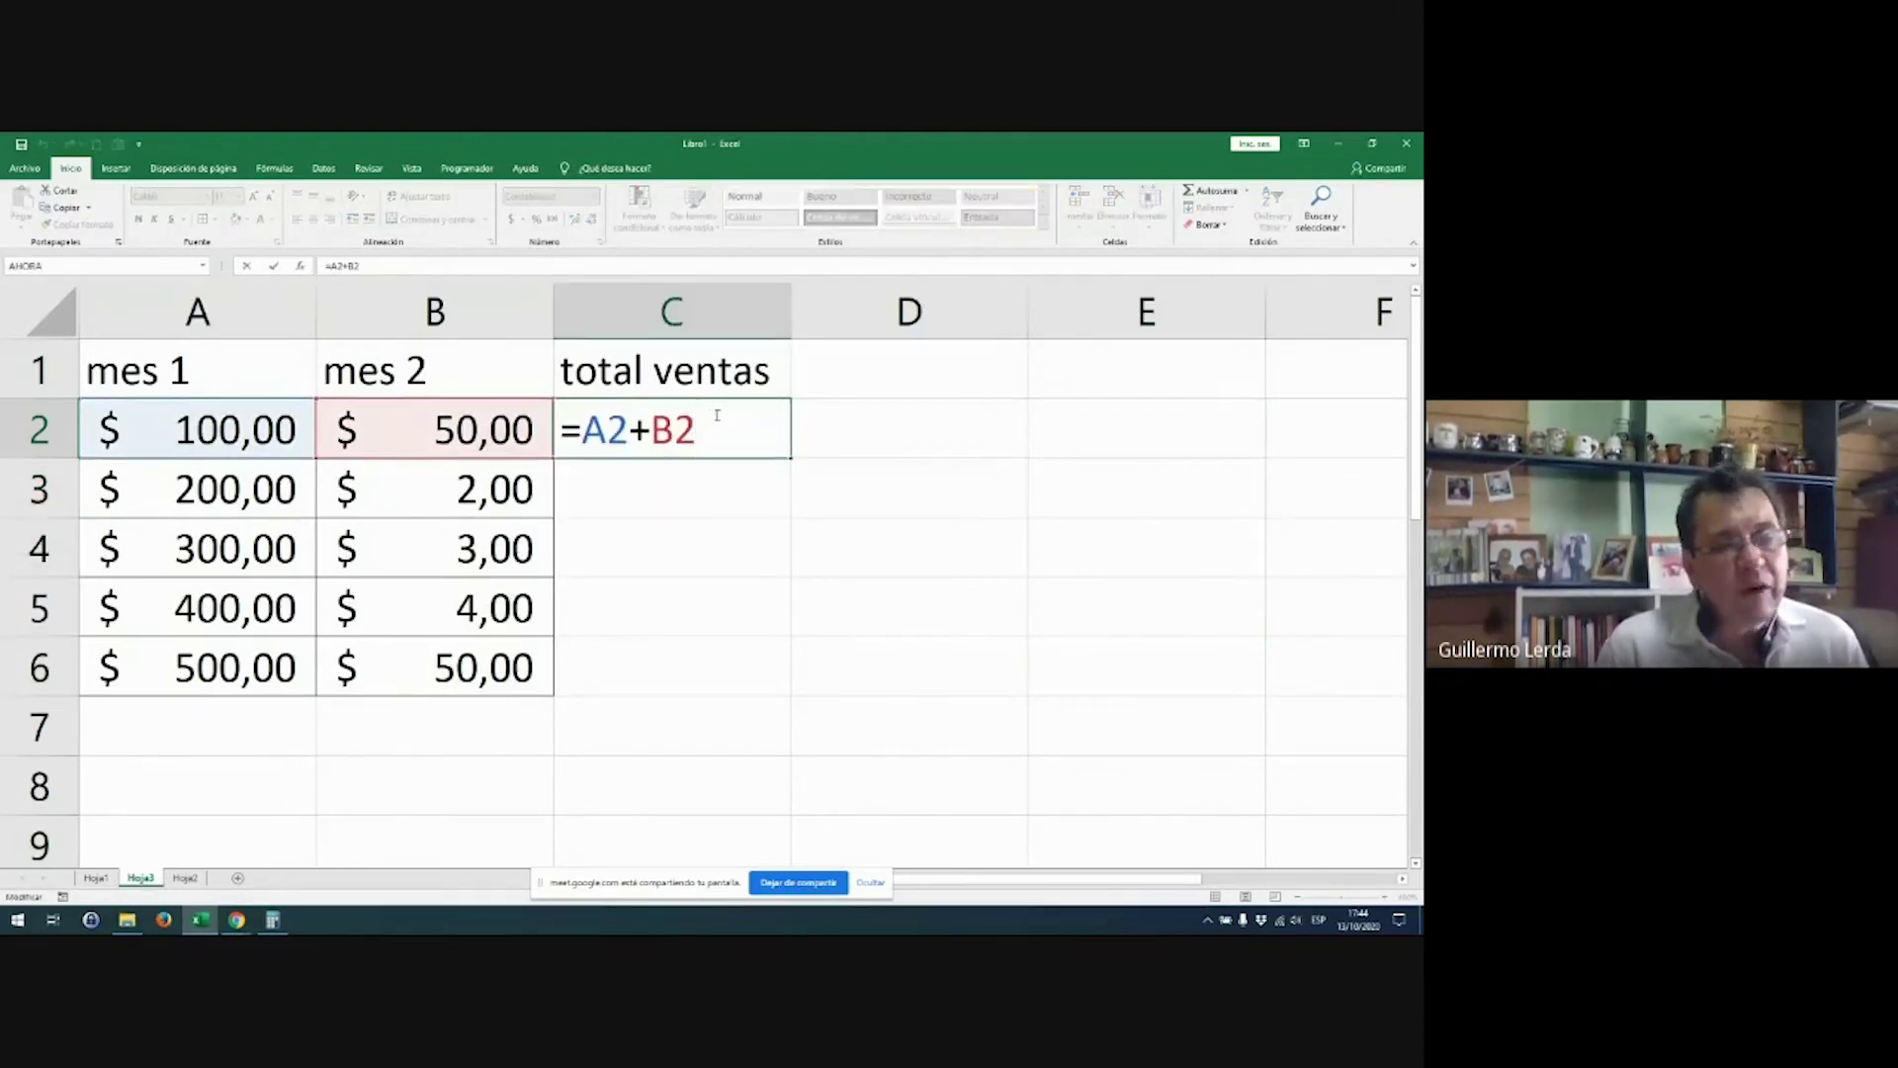
pyautogui.press('Escape')
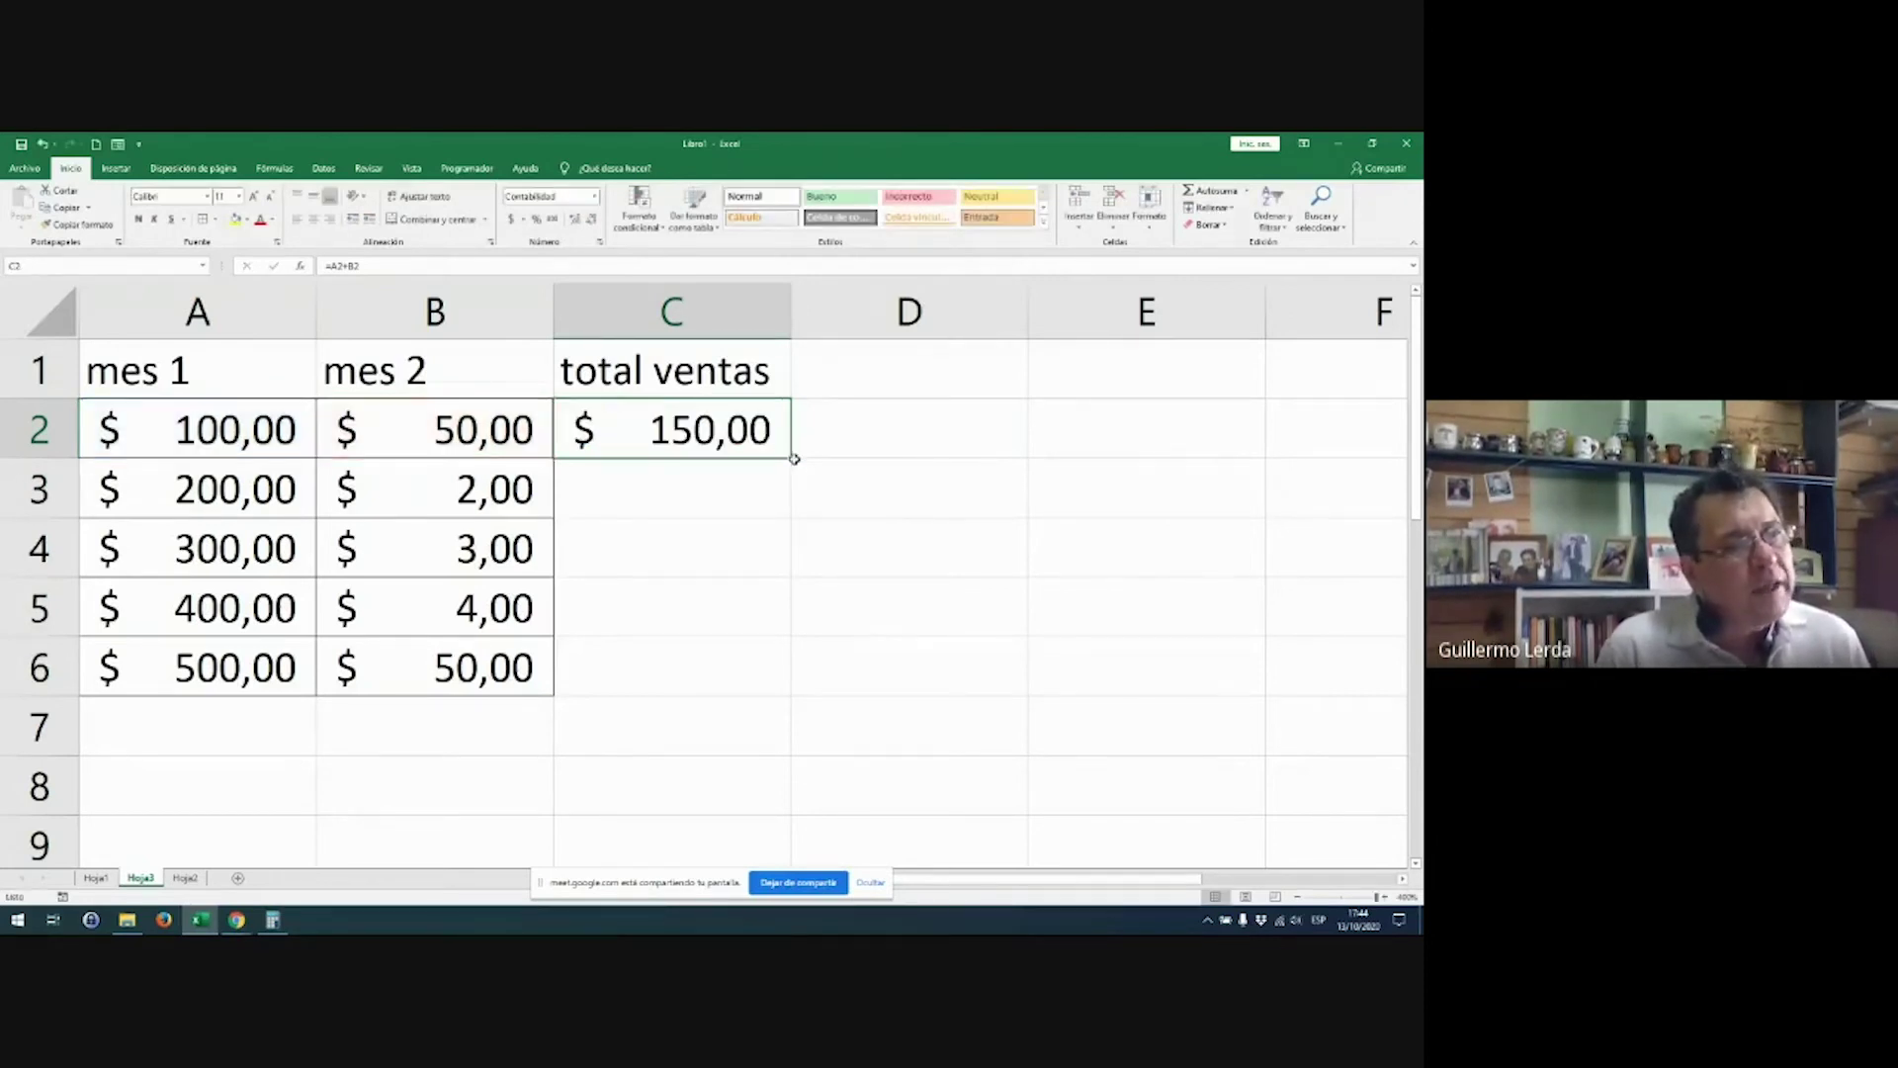
pyautogui.doubleClick(748, 440)
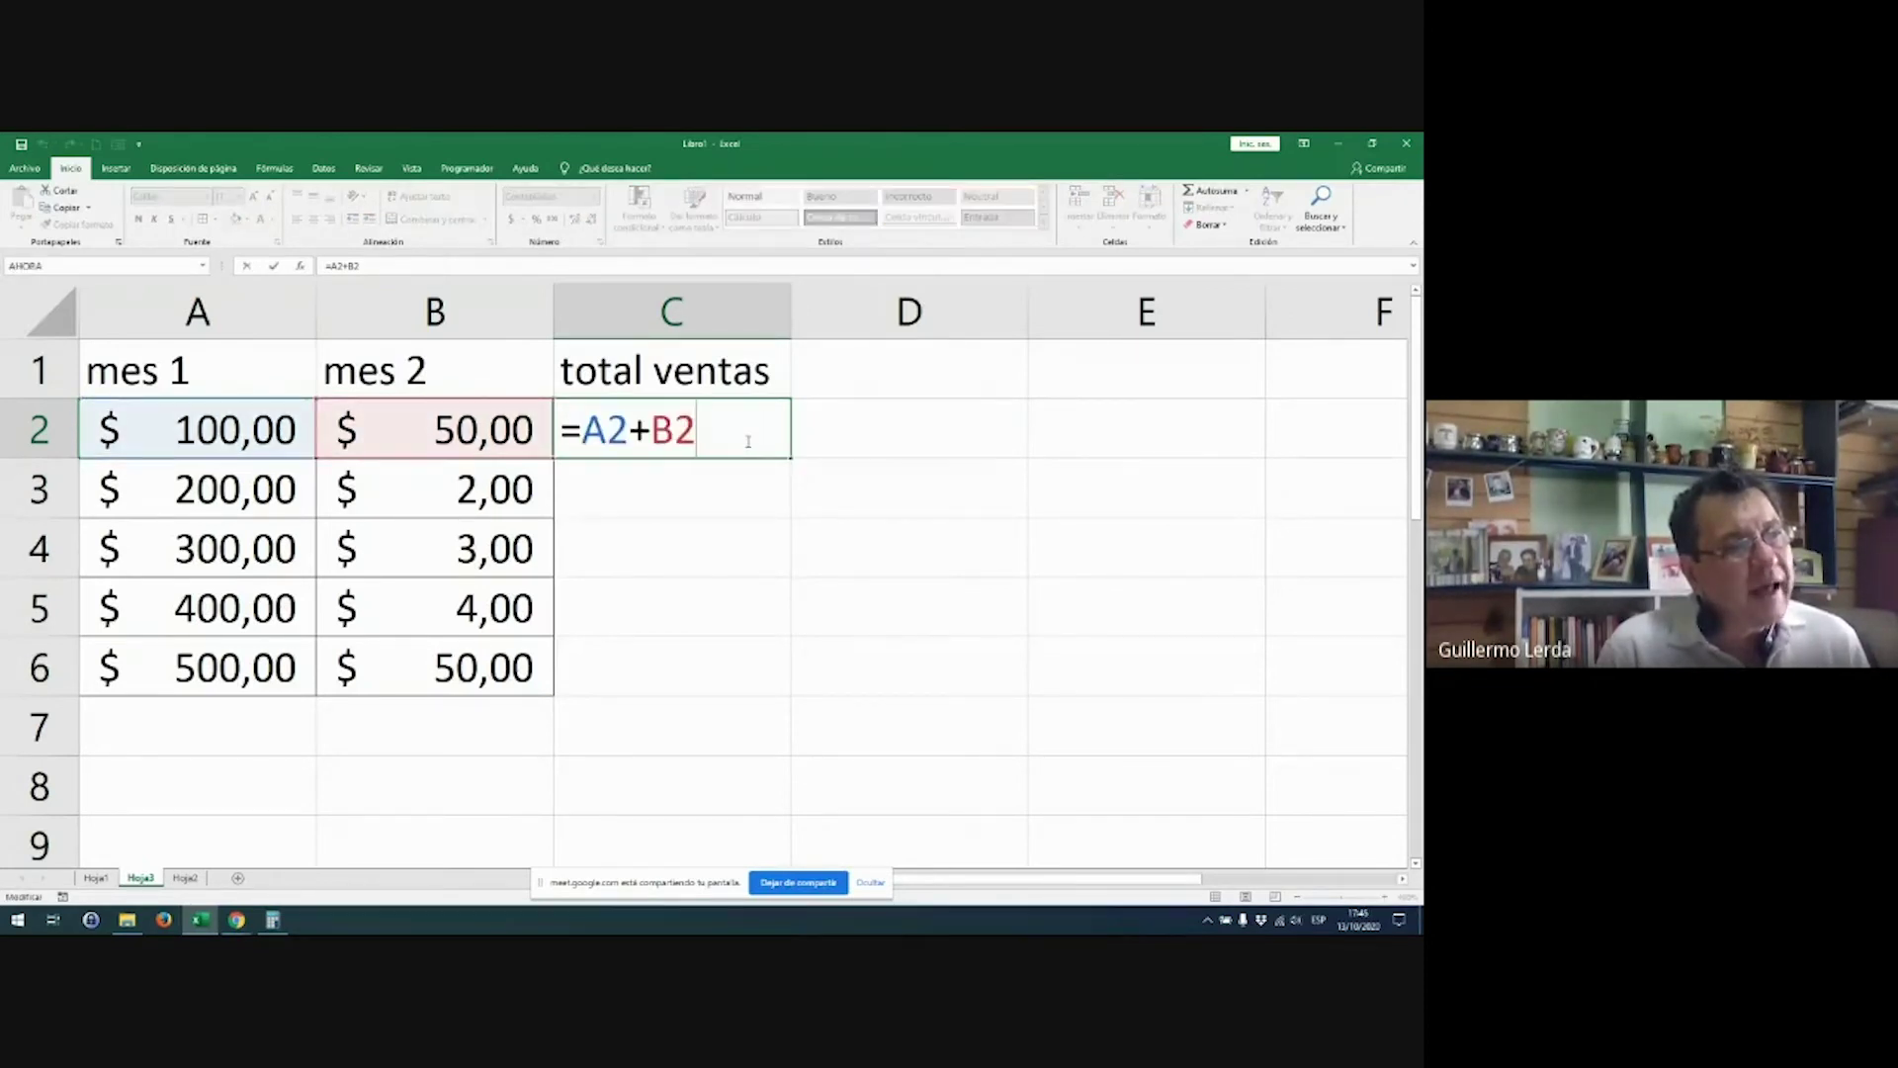
pyautogui.press('Escape')
pyautogui.moveTo(792, 458); pyautogui.dragTo(788, 691)
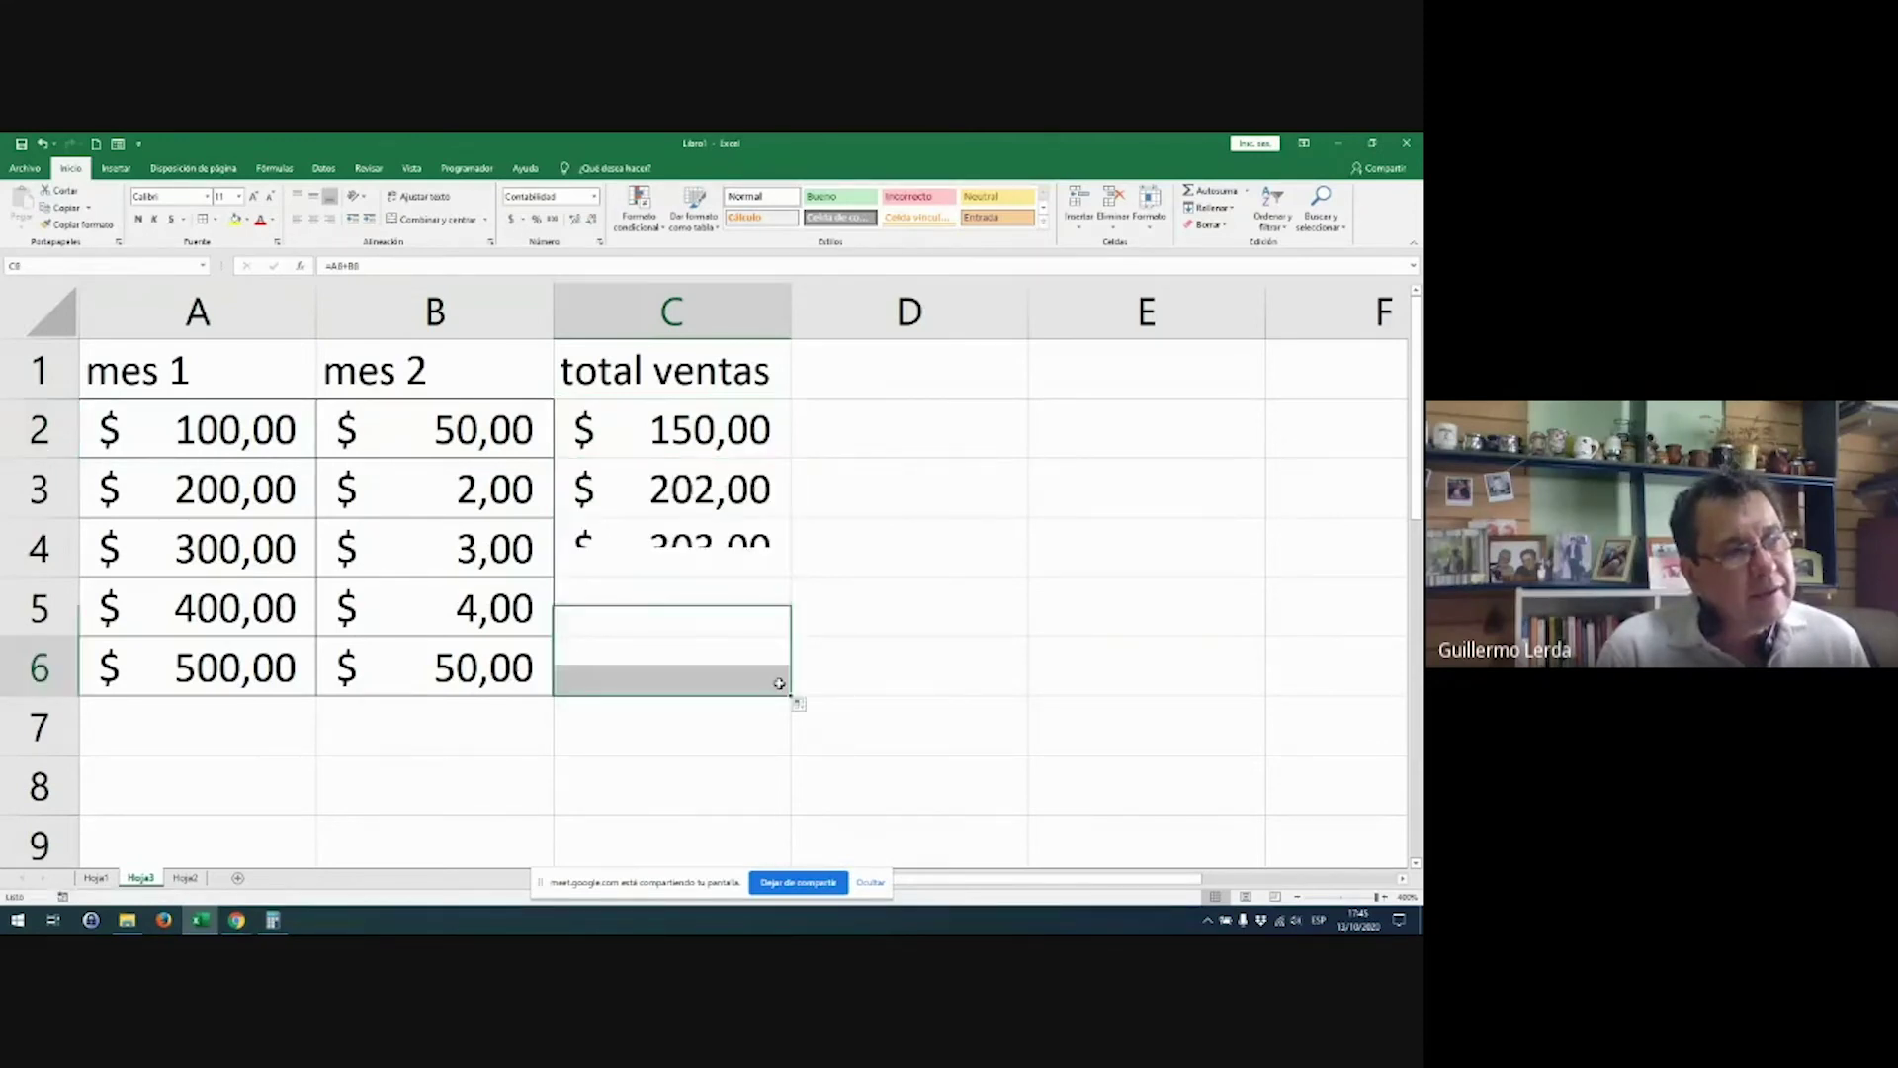
pyautogui.click(788, 690)
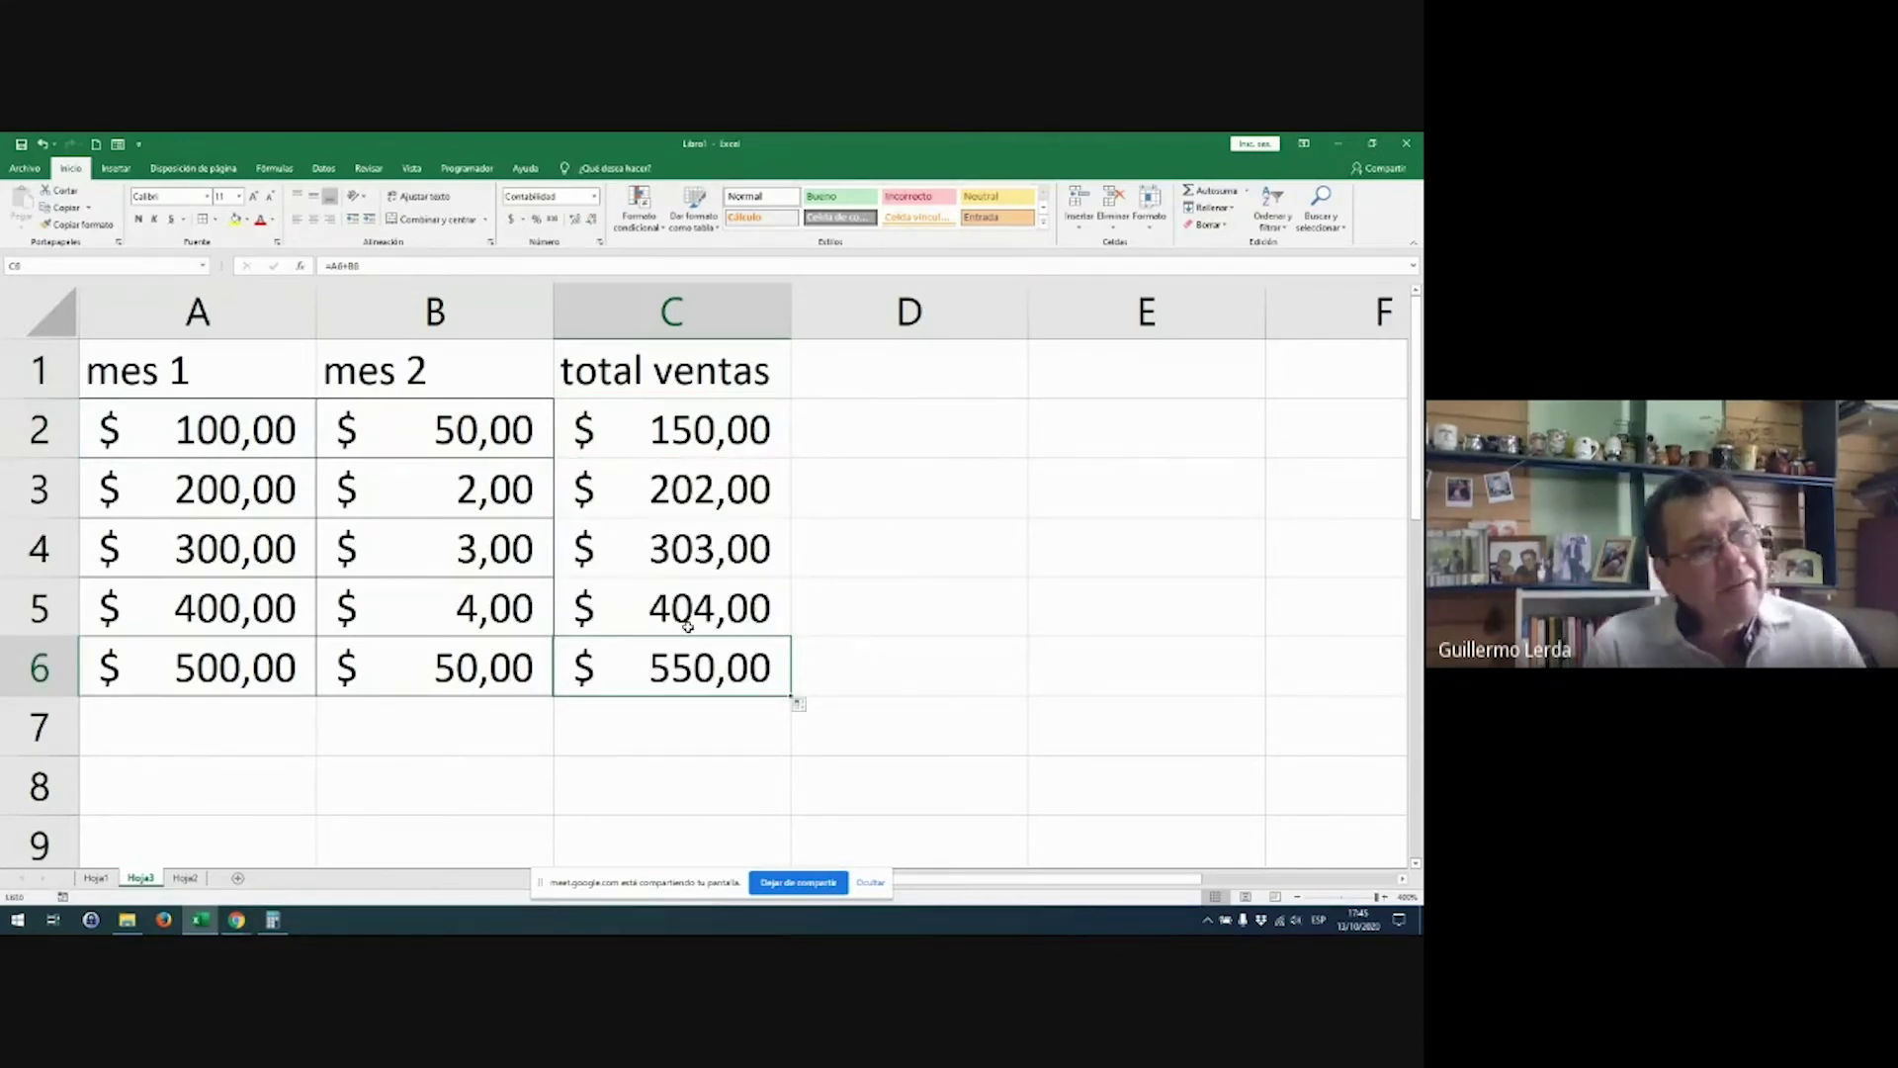
# Step: Examine the row references in each total ventas formula from C2 to C6
pyautogui.doubleClick(748, 451)
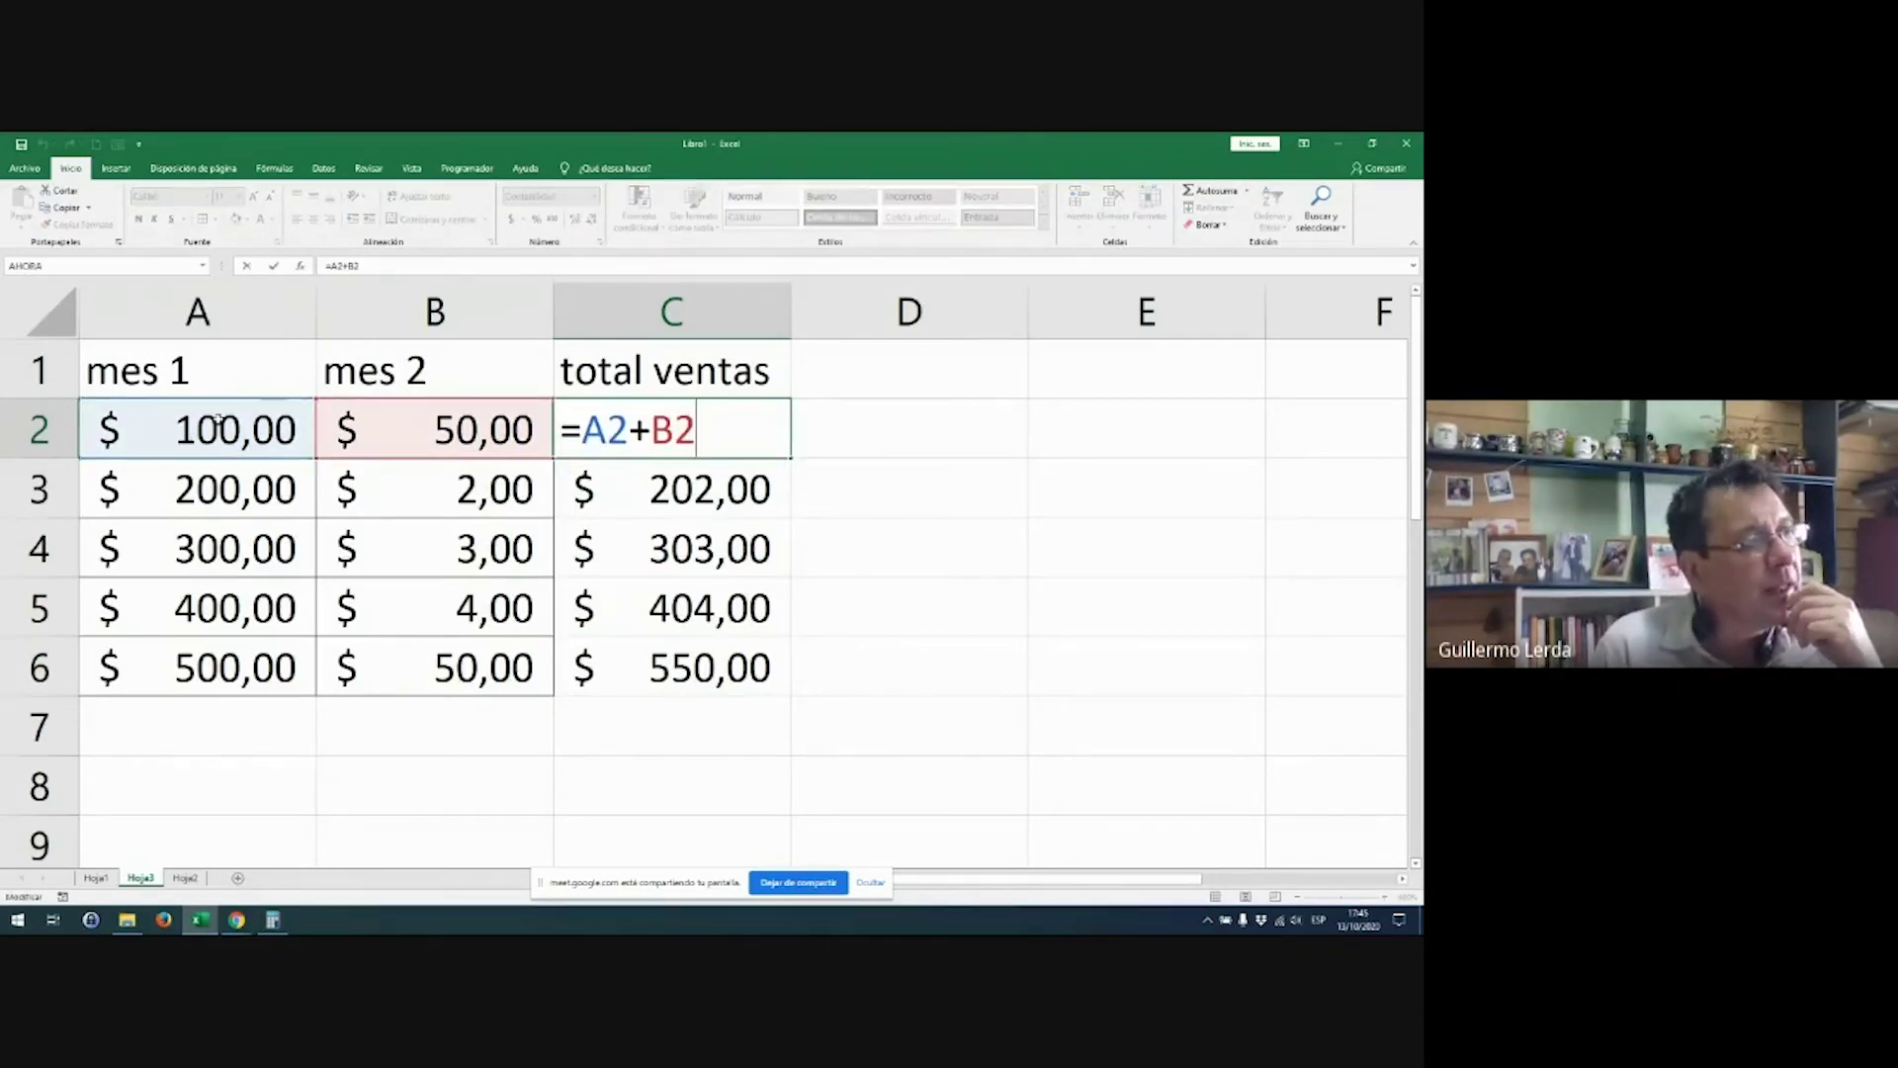
pyautogui.press('Return')
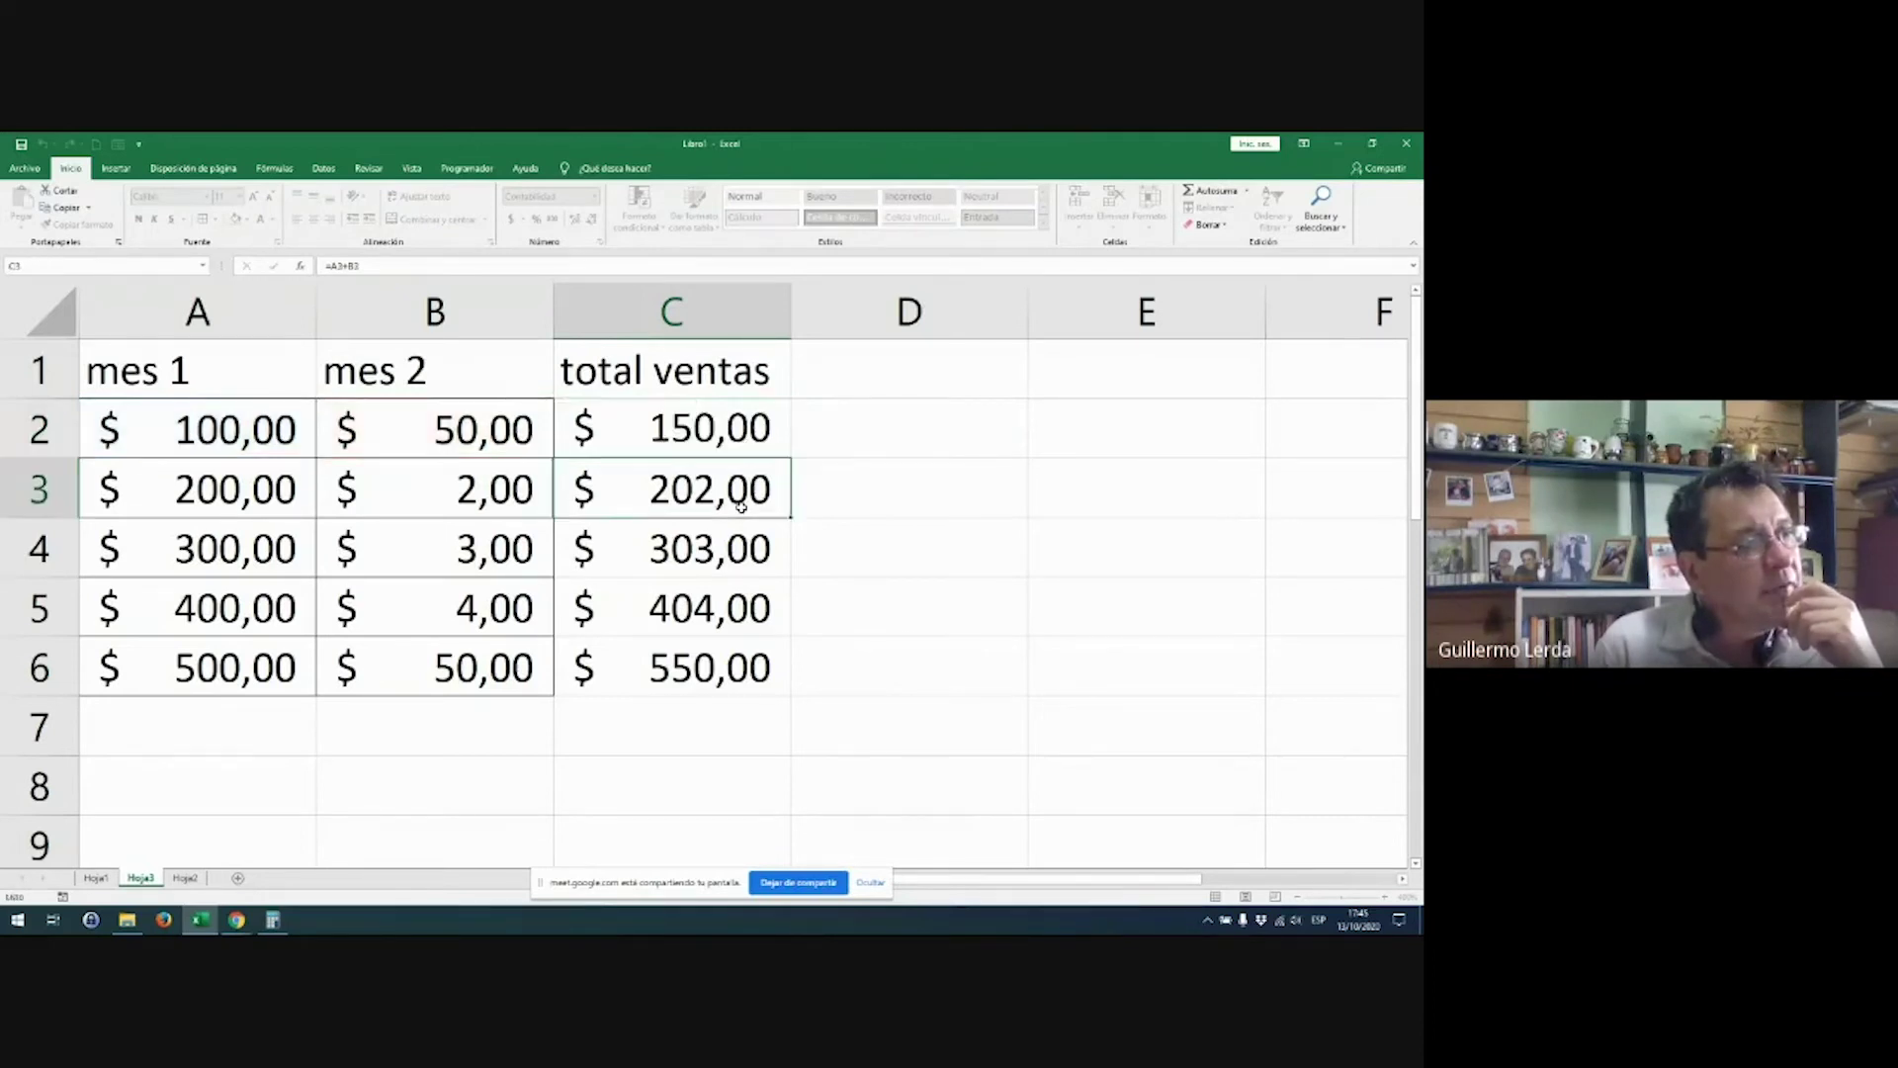
pyautogui.doubleClick(743, 509)
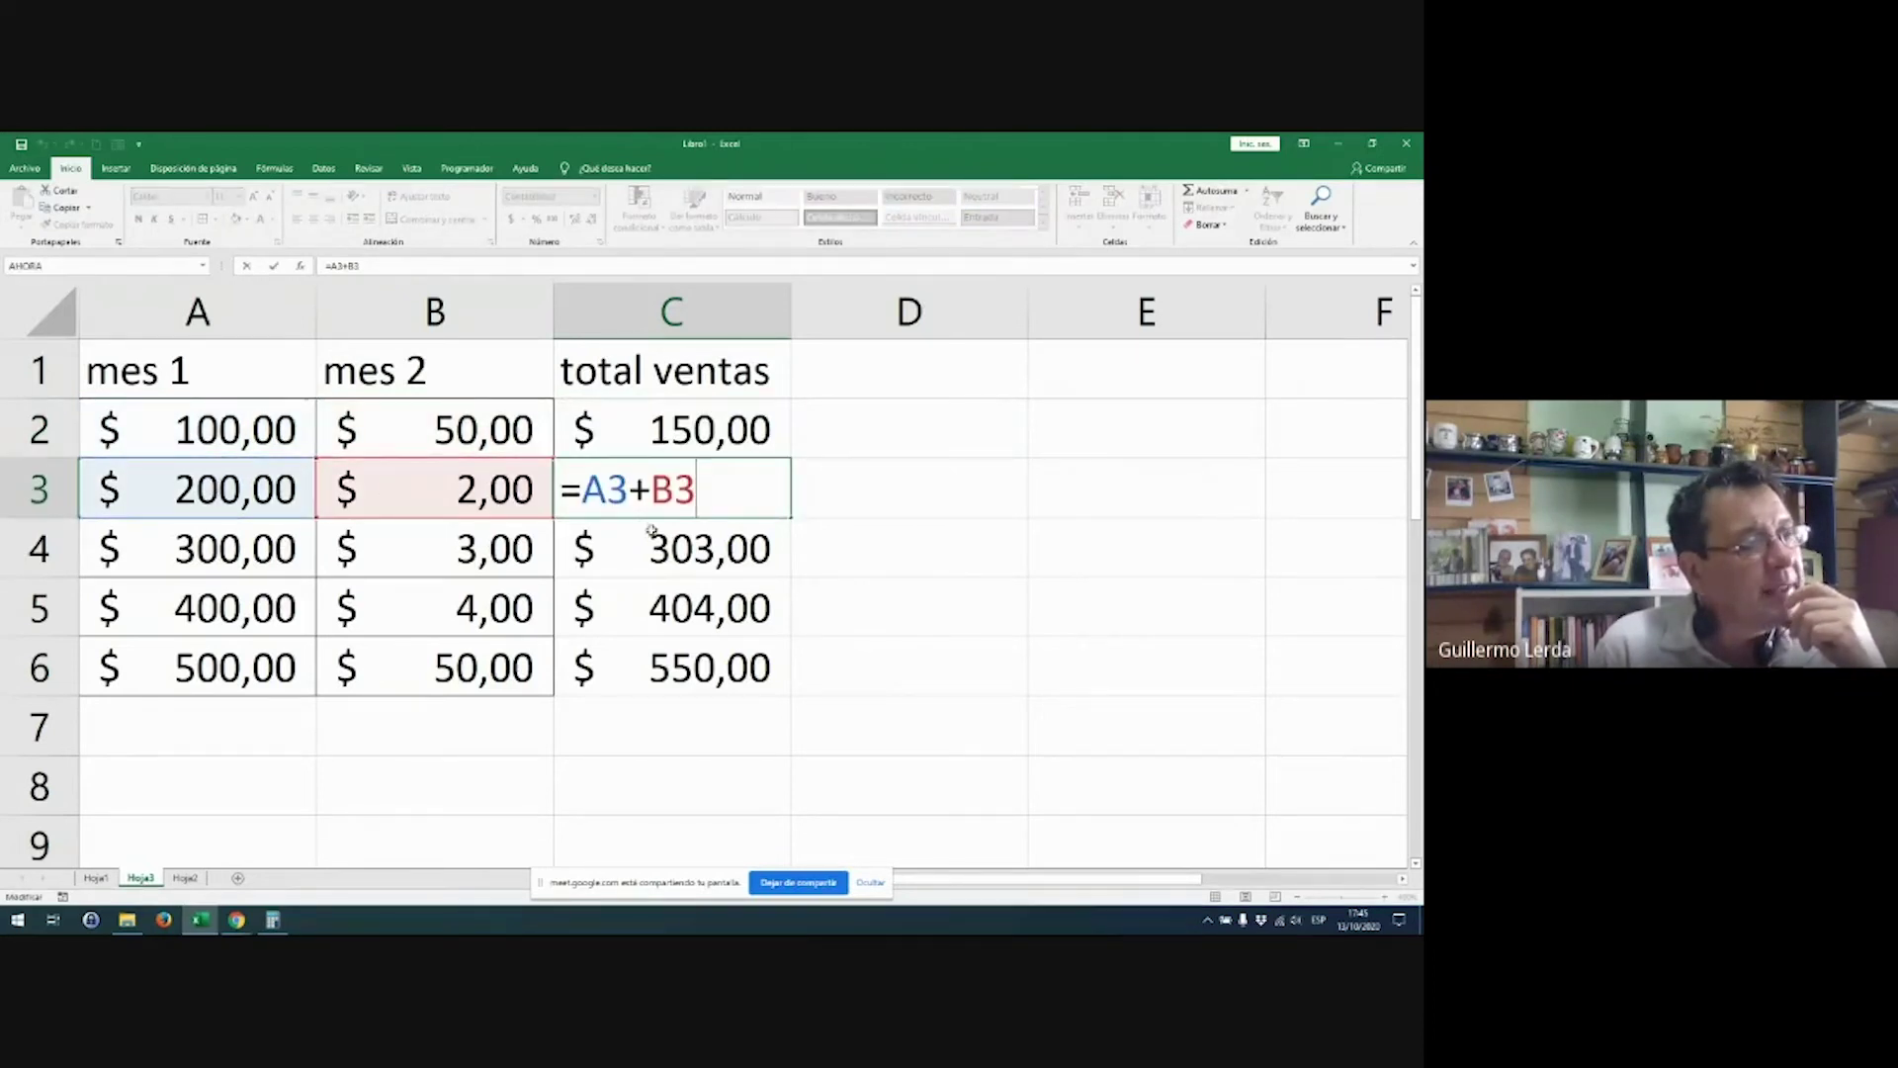
pyautogui.press('Return')
pyautogui.doubleClick(660, 569)
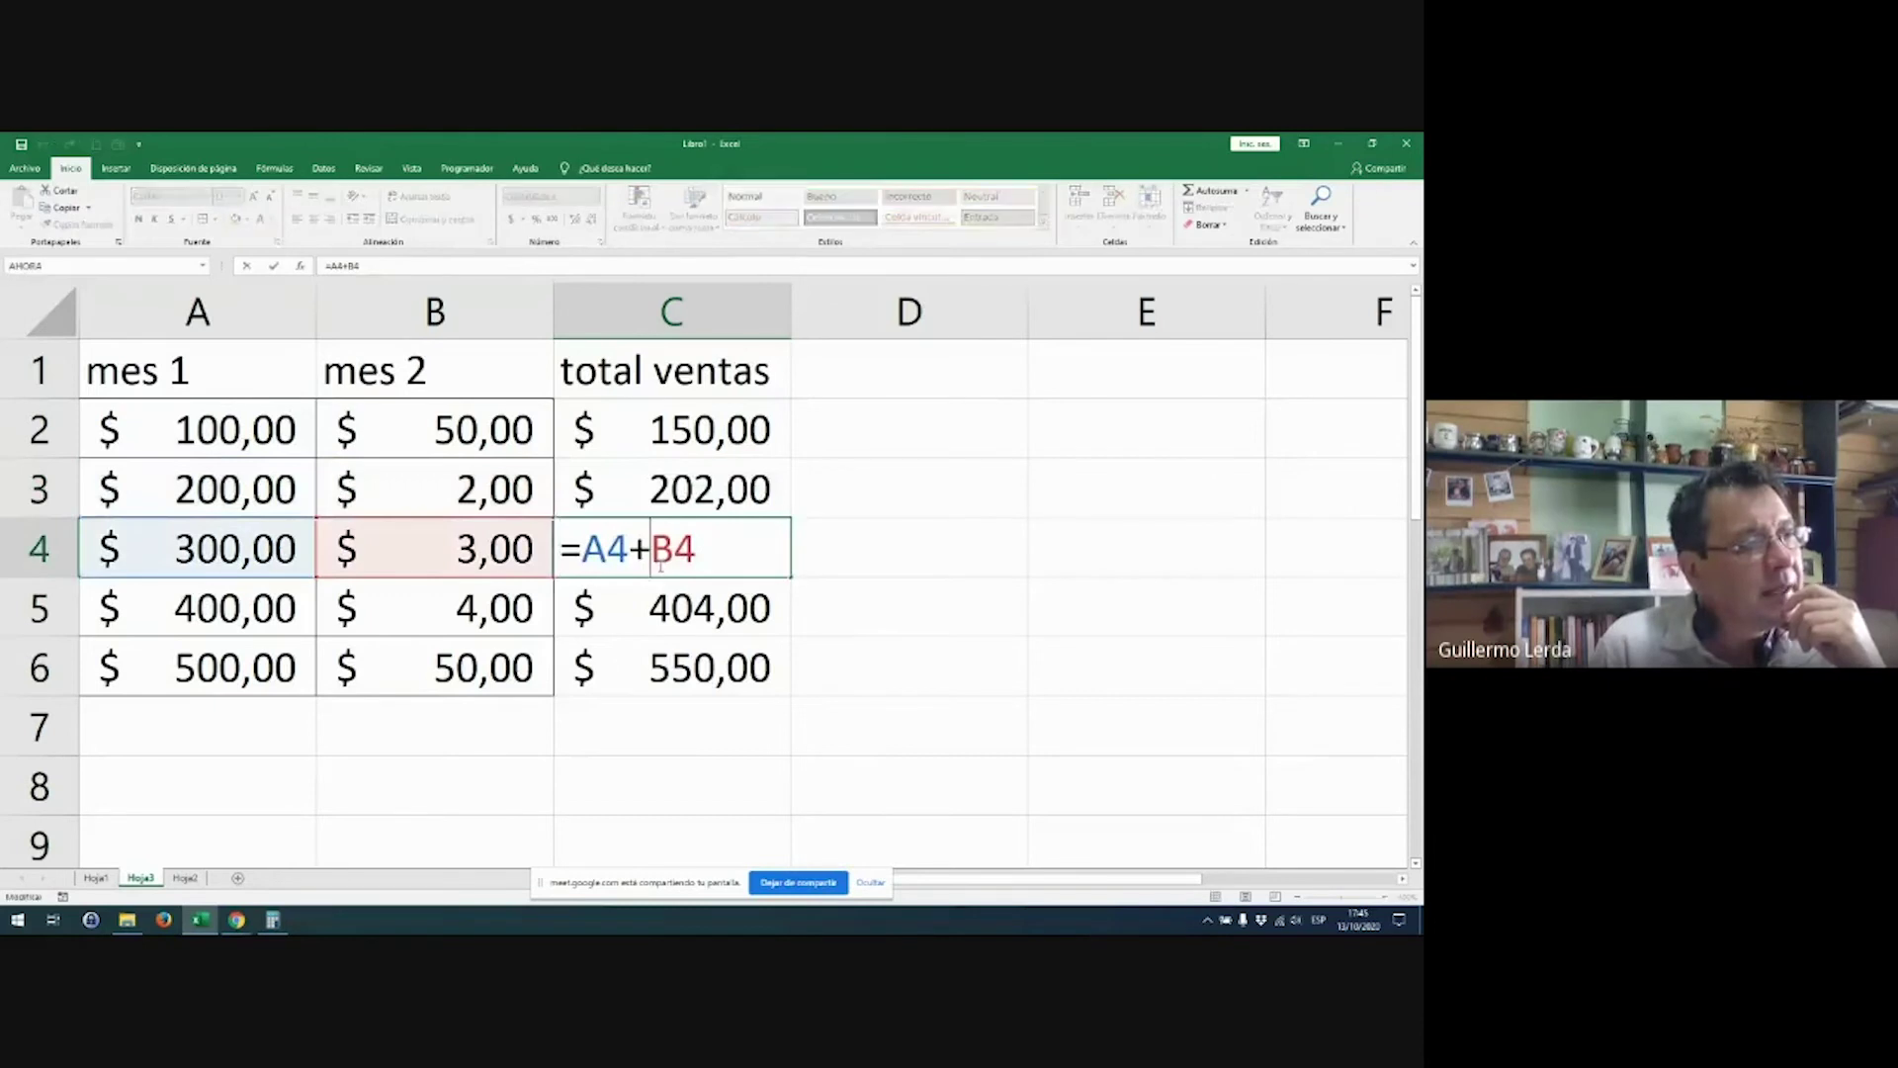
pyautogui.press('Return')
pyautogui.doubleClick(674, 598)
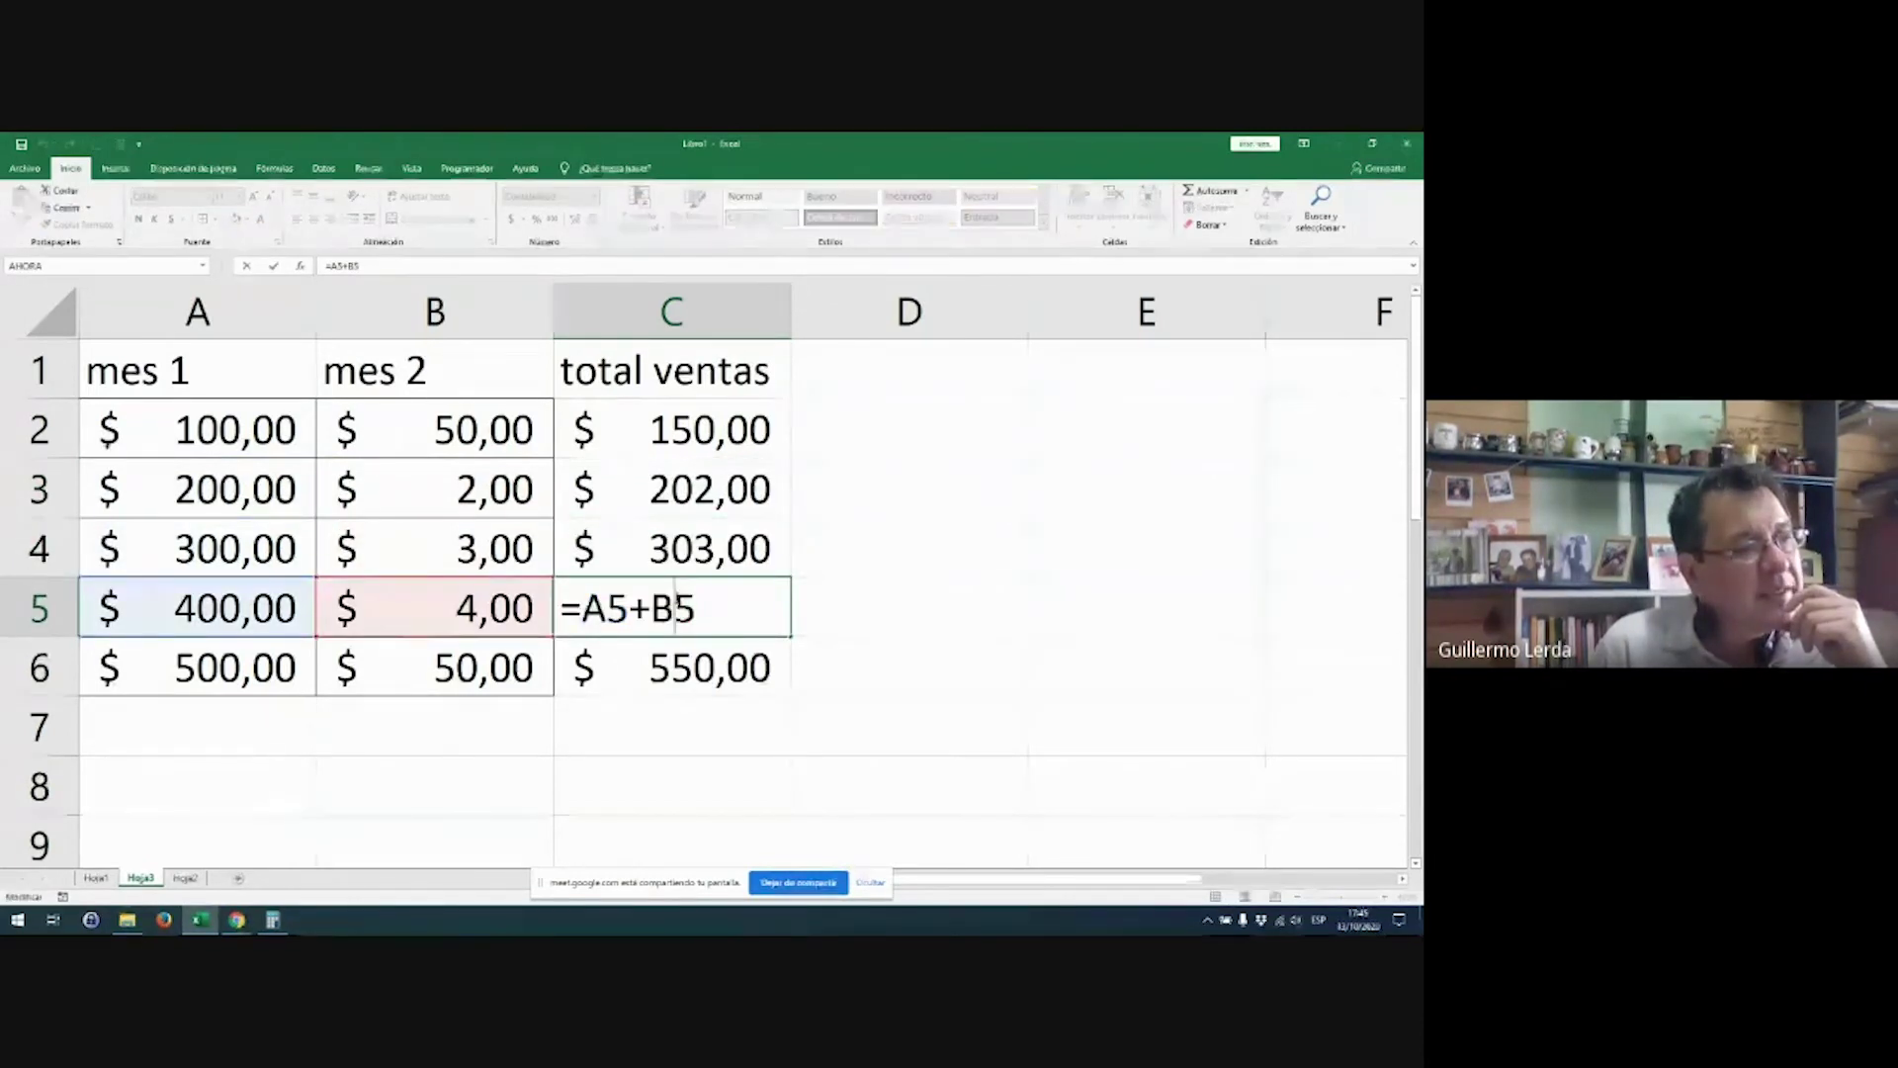
pyautogui.press('Return')
pyautogui.doubleClick(695, 661)
pyautogui.press('Return')
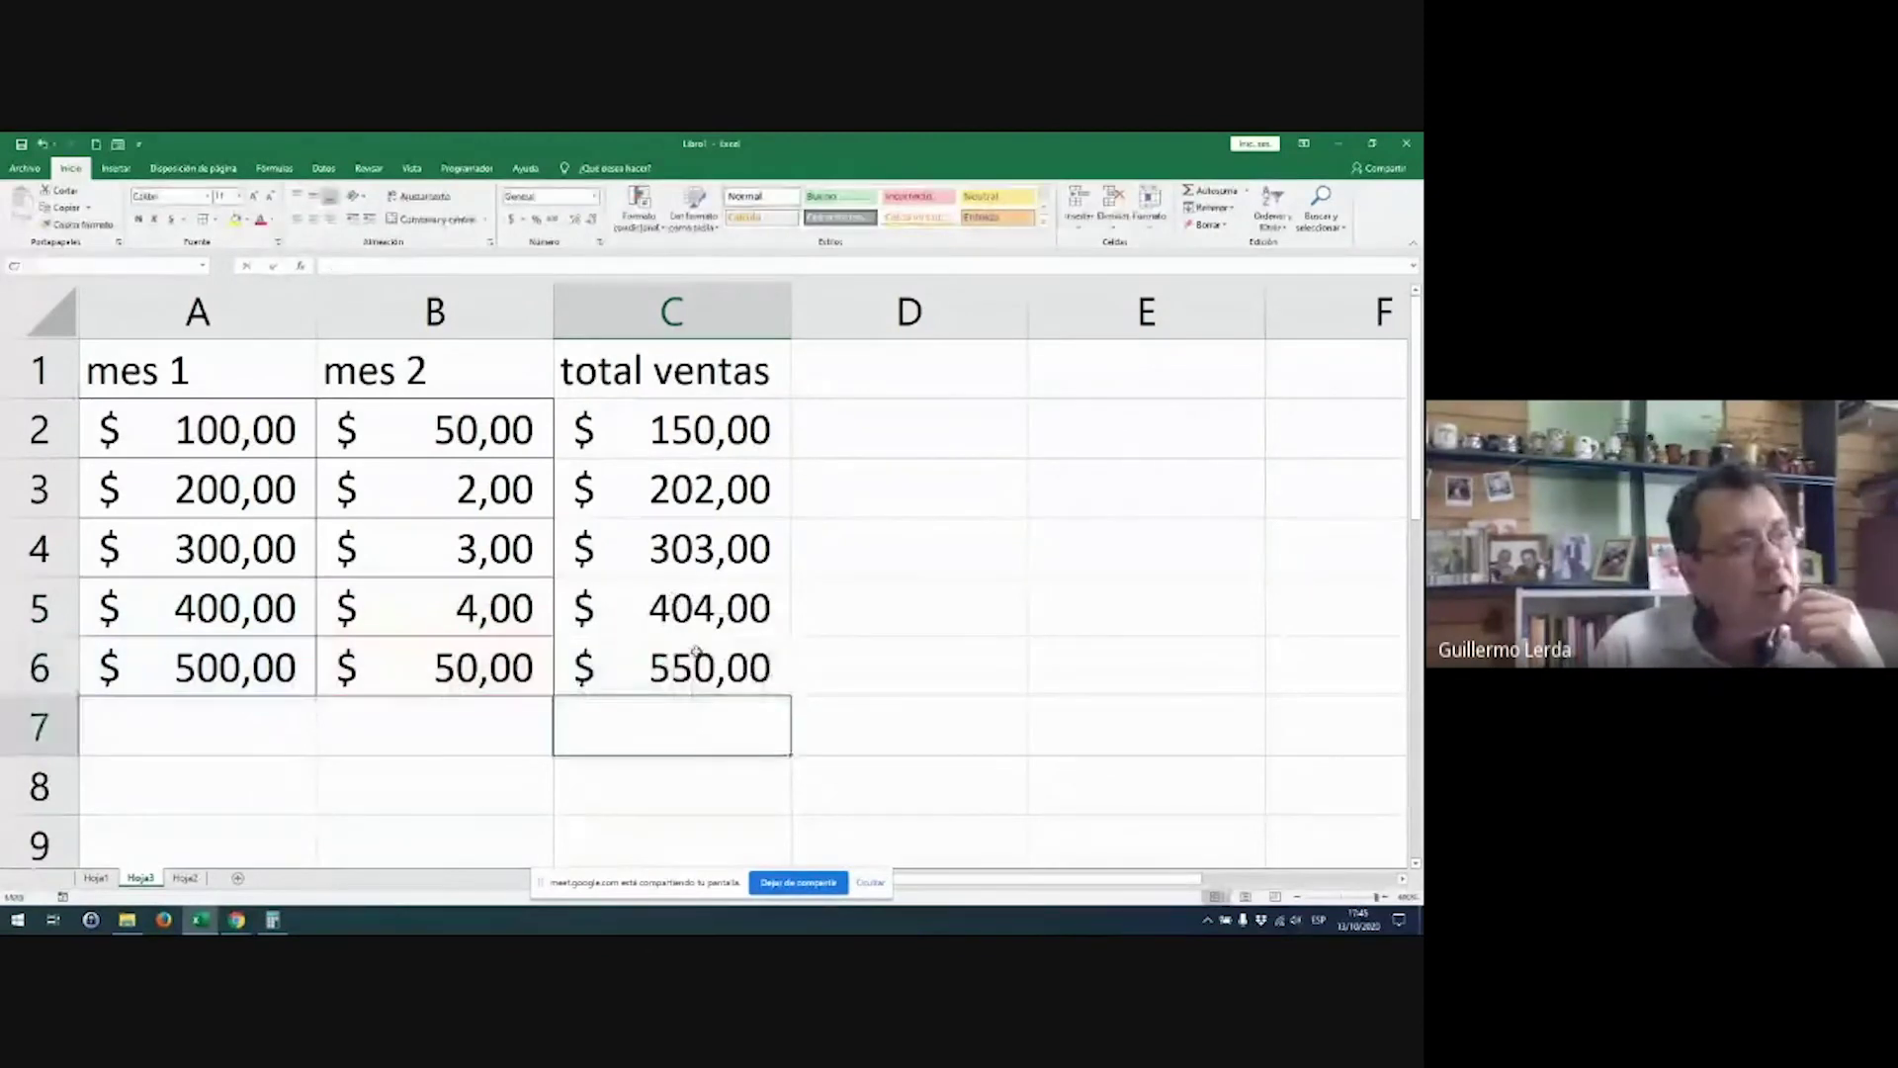
# Step: Fill the C2 formula down to C6 again and check the resulting formula in C6
pyautogui.doubleClick(760, 441)
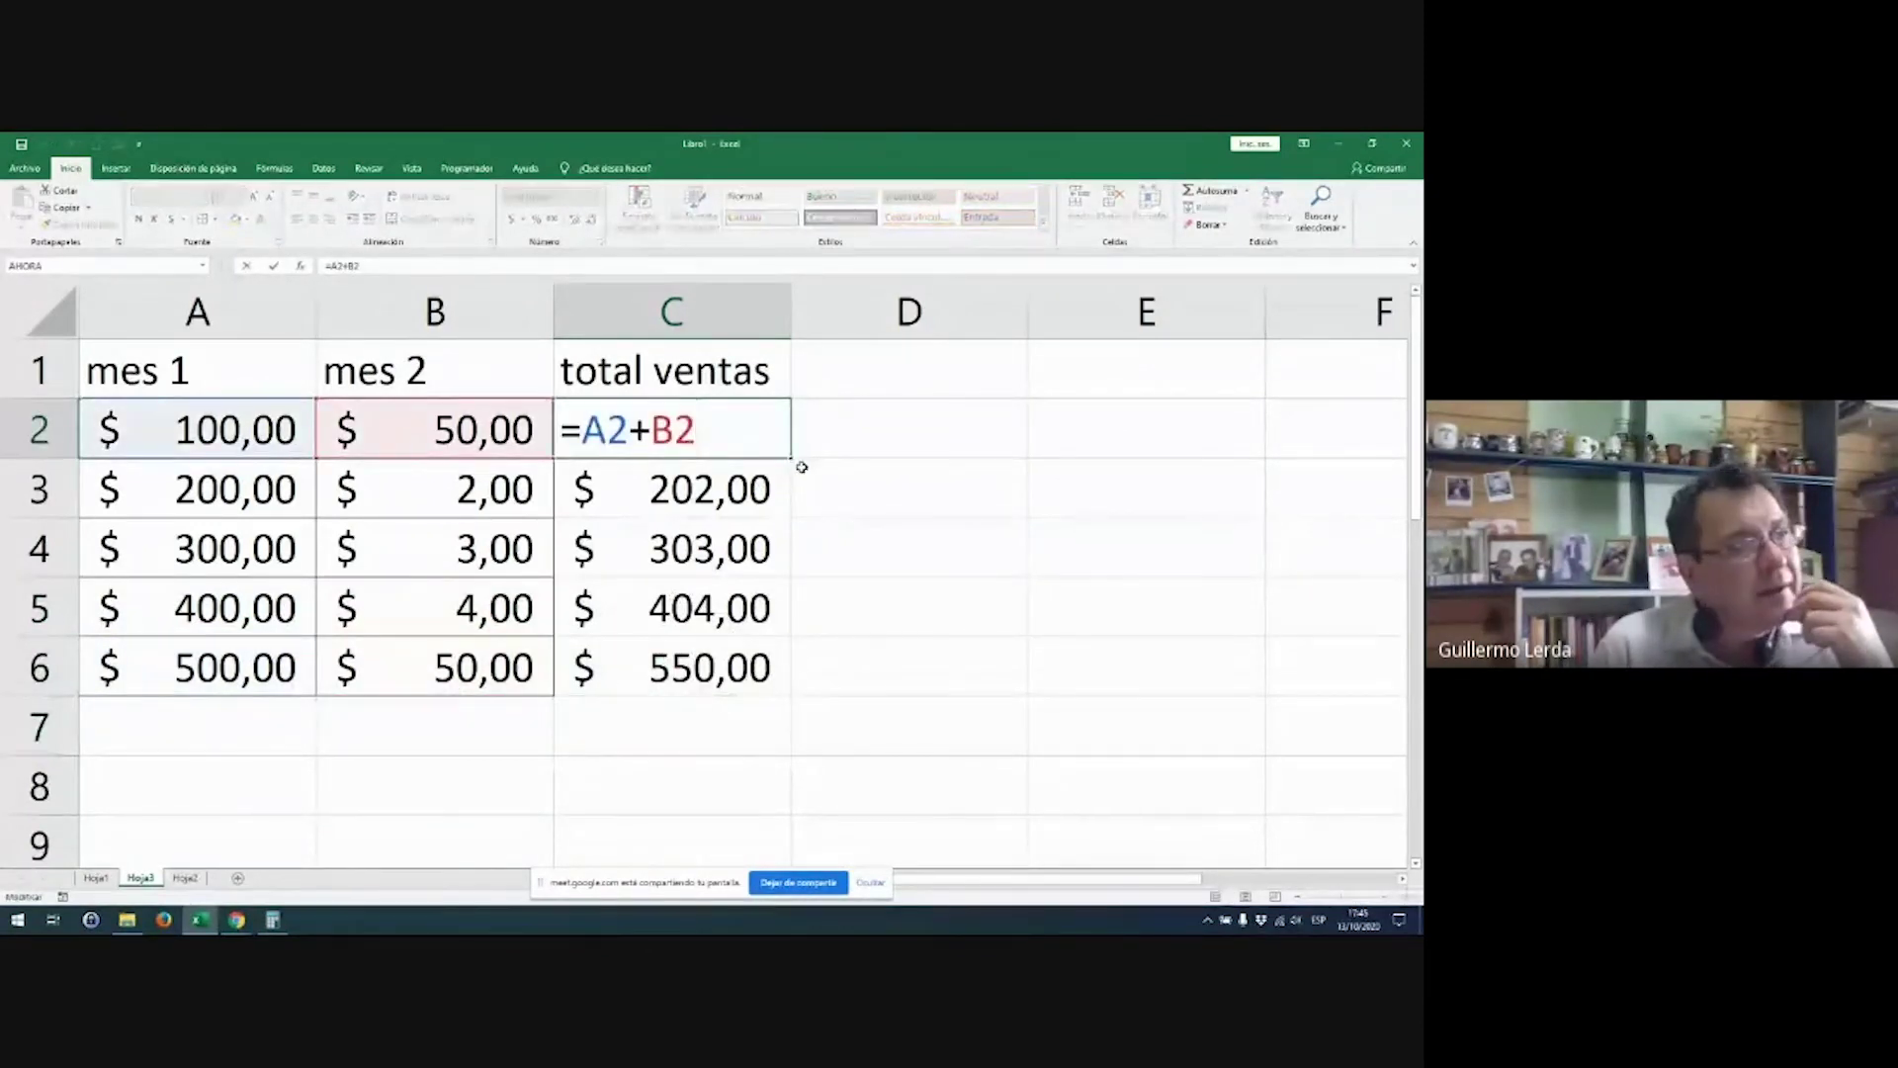
pyautogui.hotkey('ctrl', 'Return')
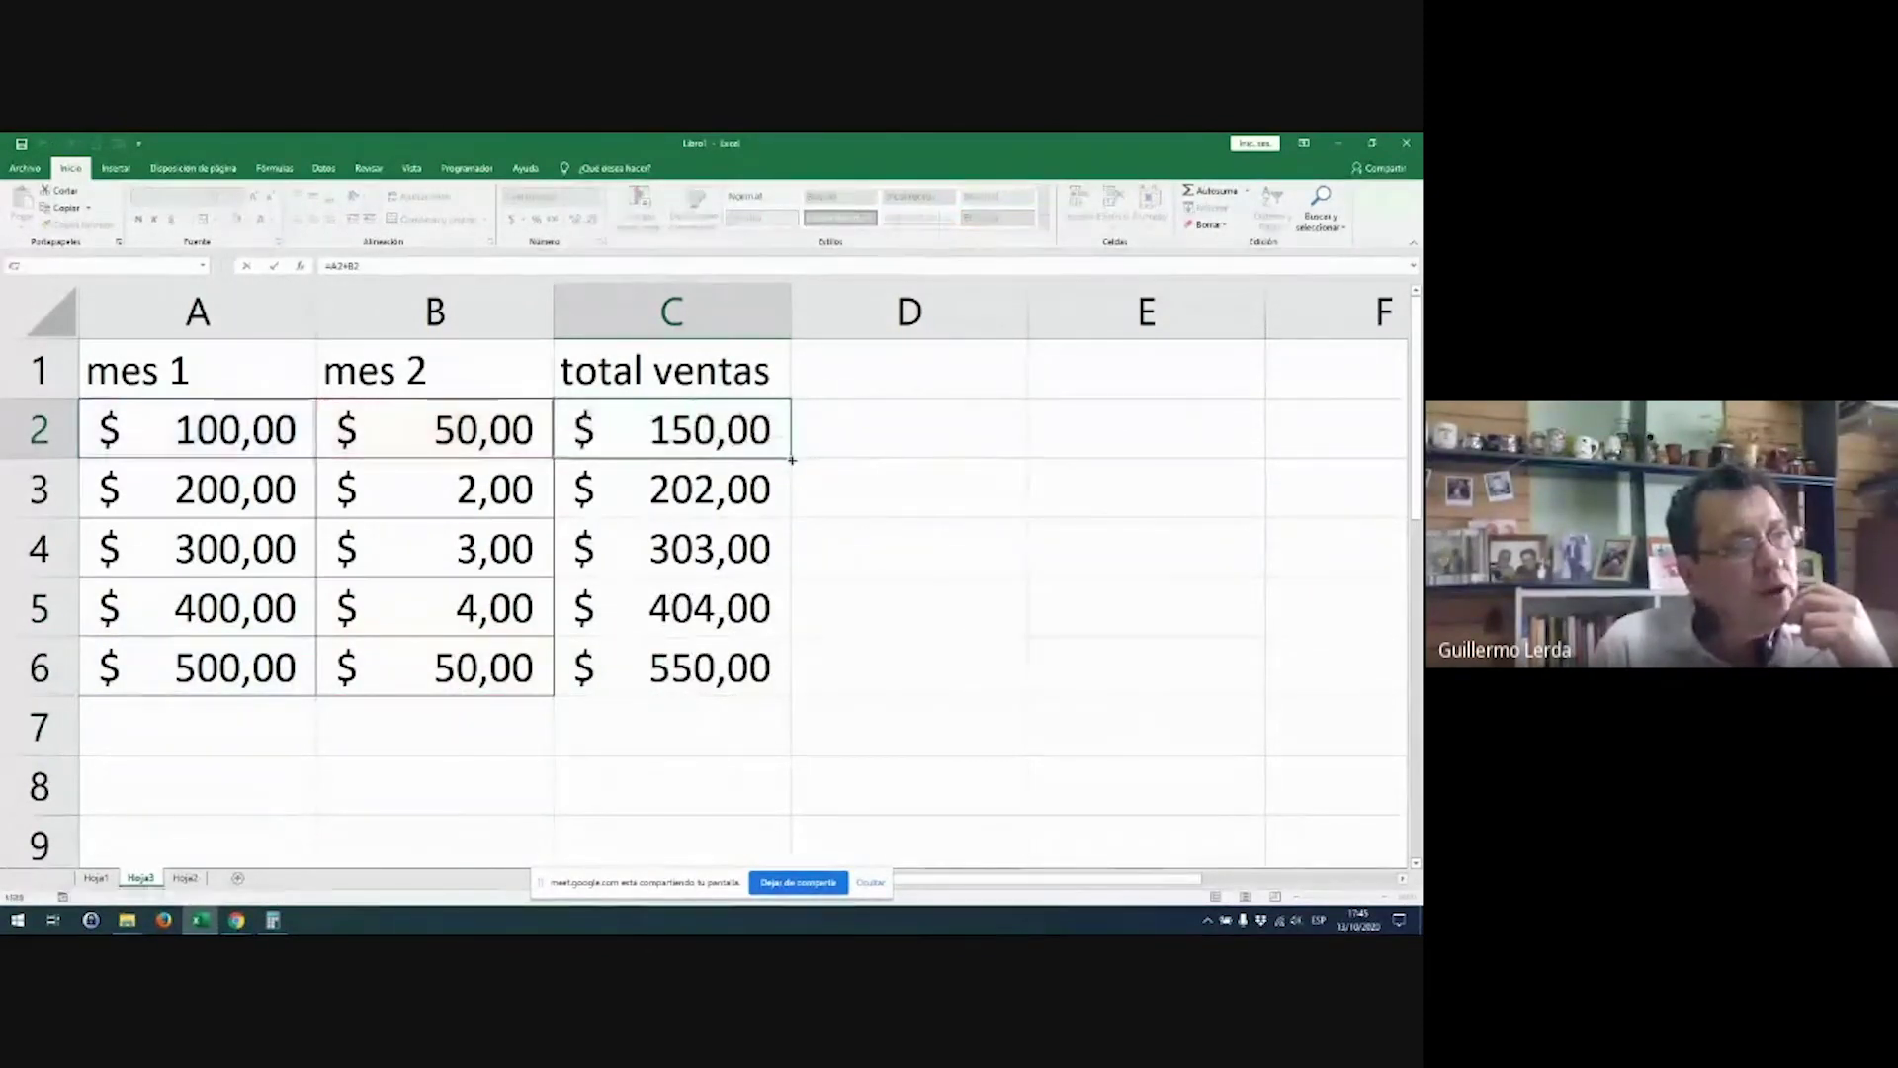
pyautogui.moveTo(791, 459); pyautogui.dragTo(781, 672)
pyautogui.doubleClick(745, 669)
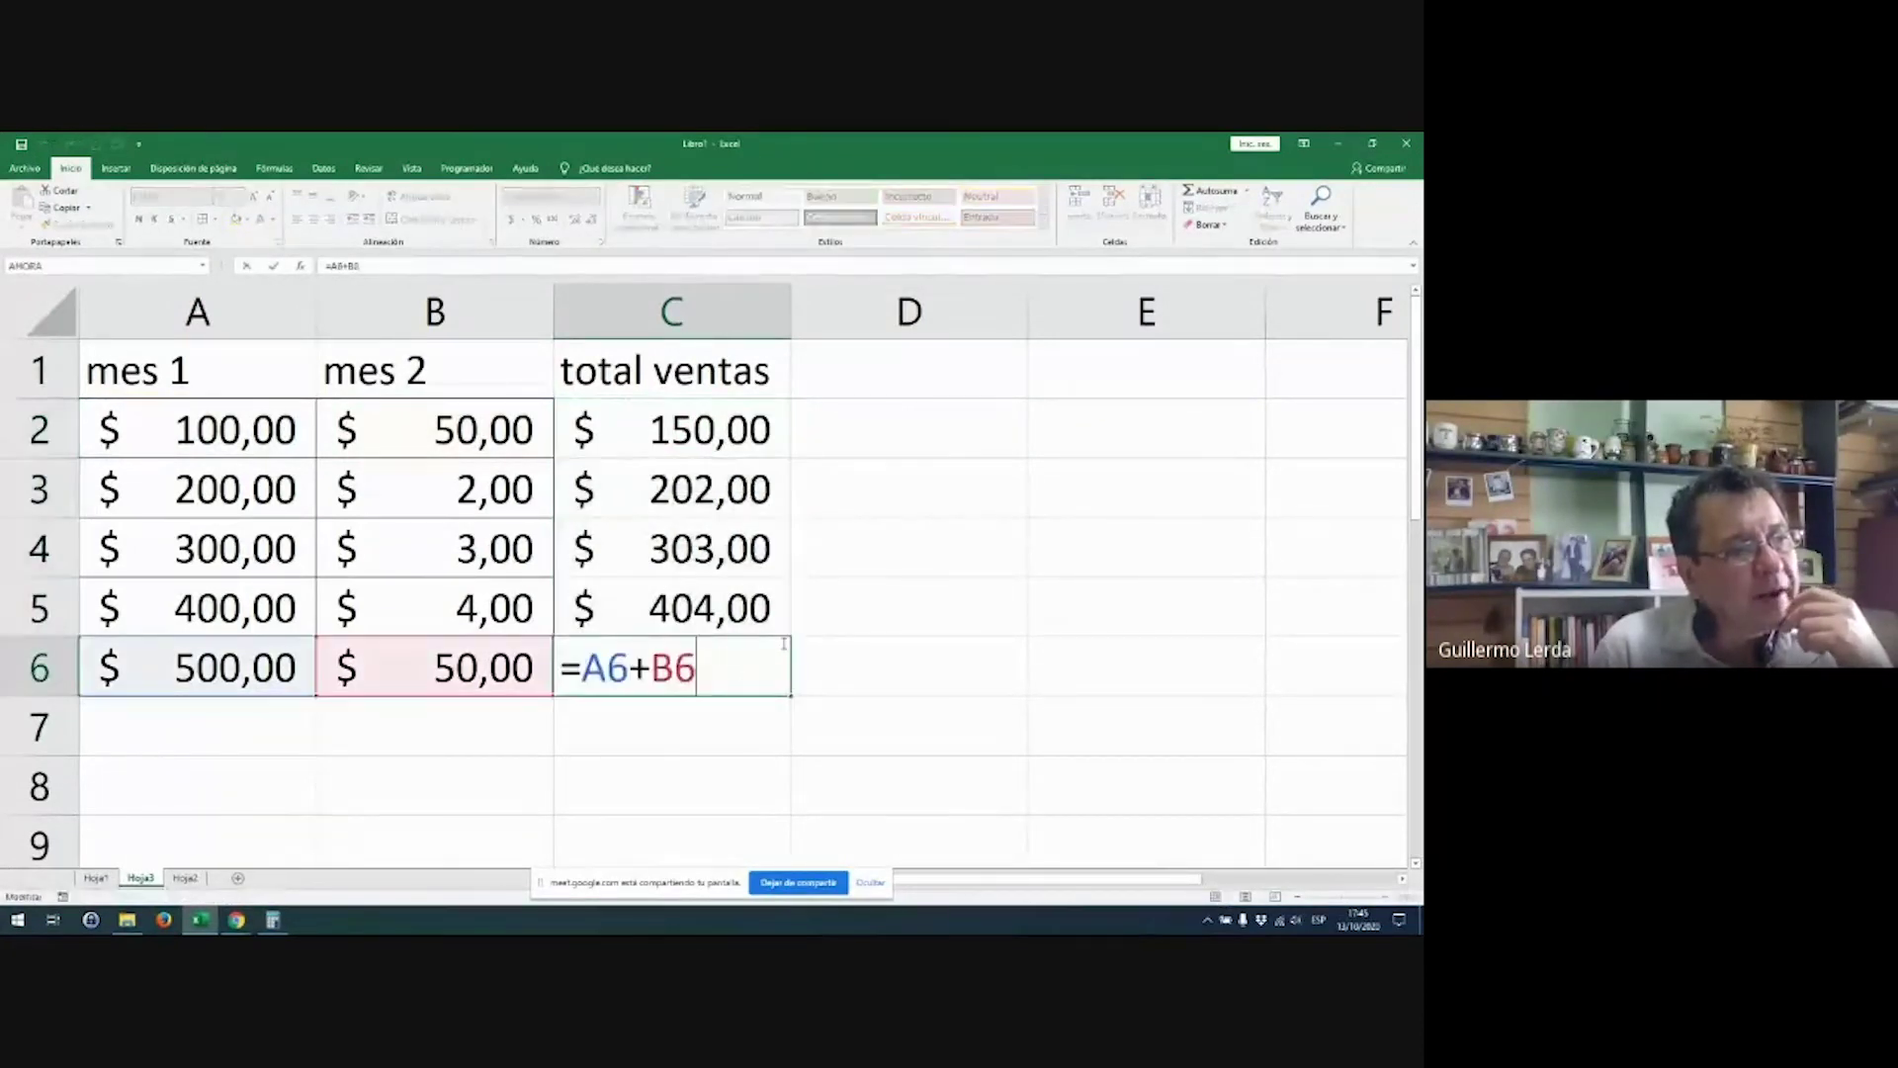
pyautogui.press('Return')
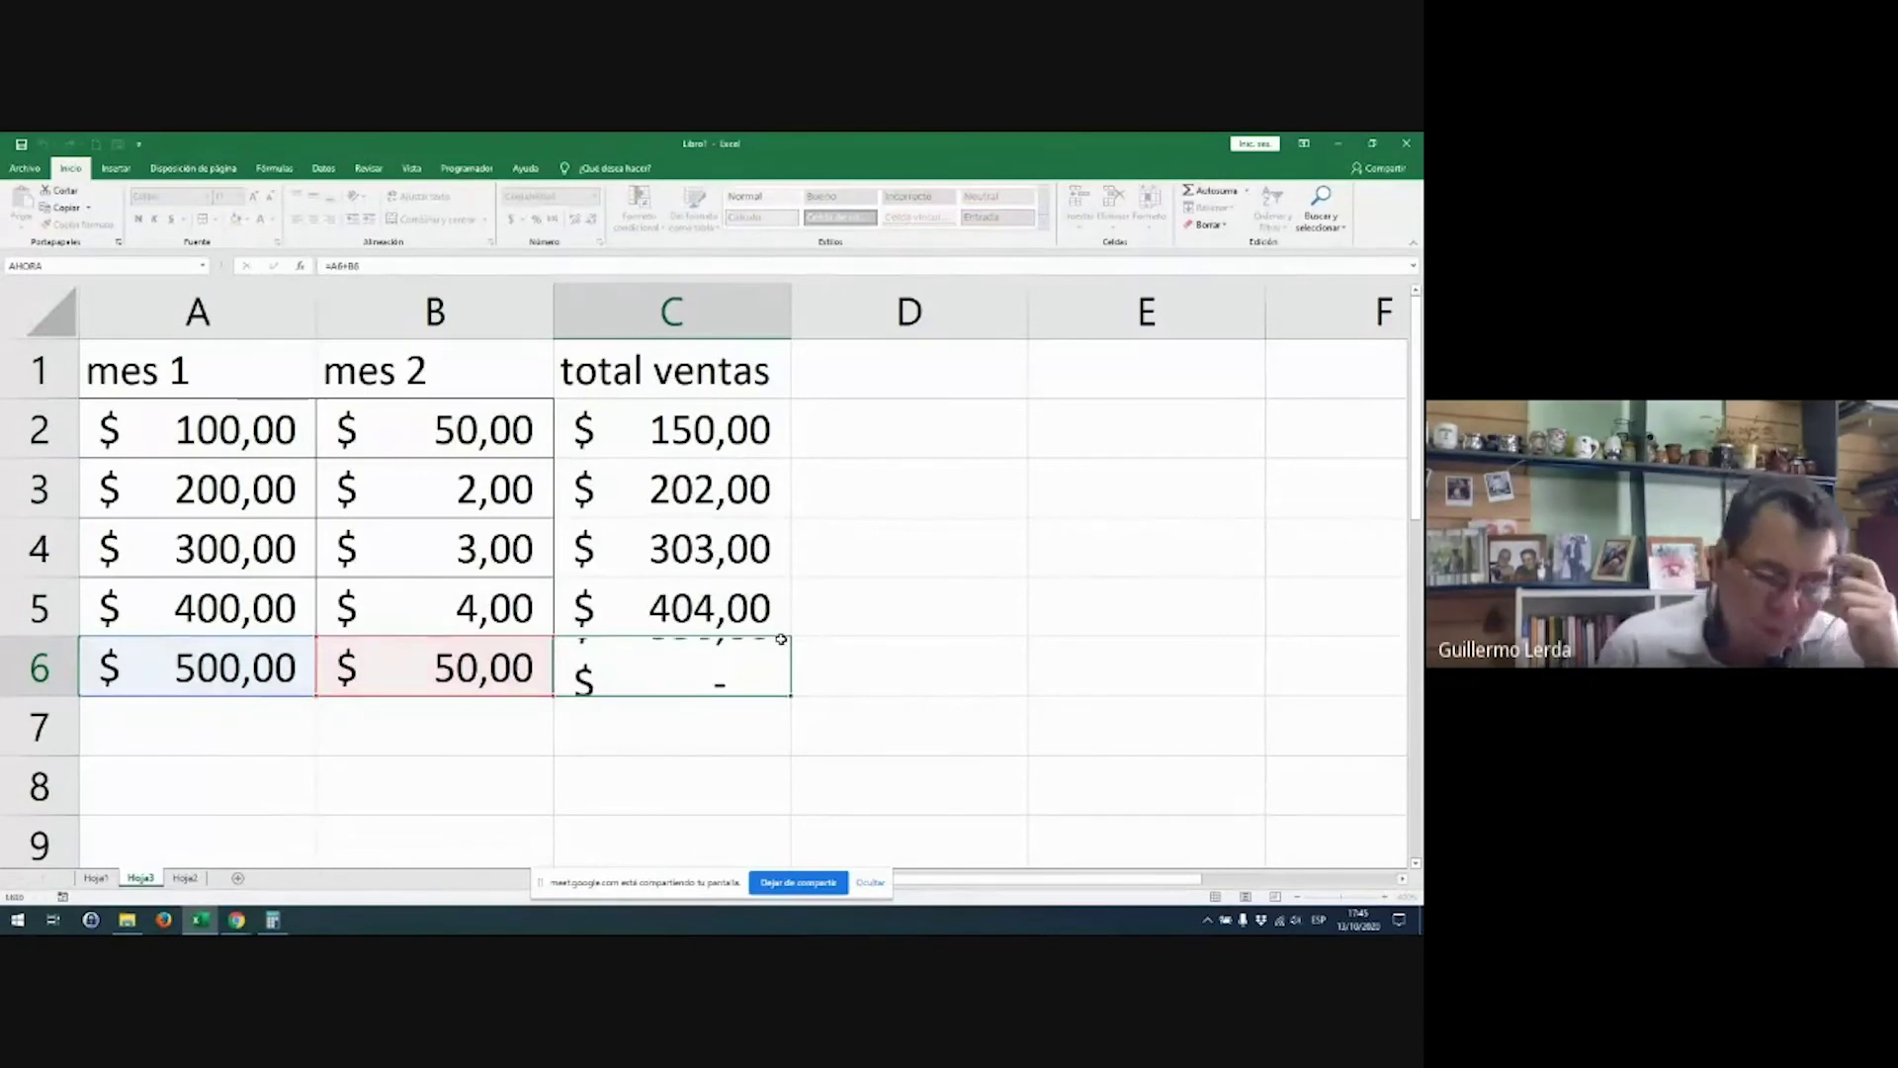
# Step: Review the addition formula in C2 and repeat its fill down over C3 to C6
pyautogui.click(619, 415)
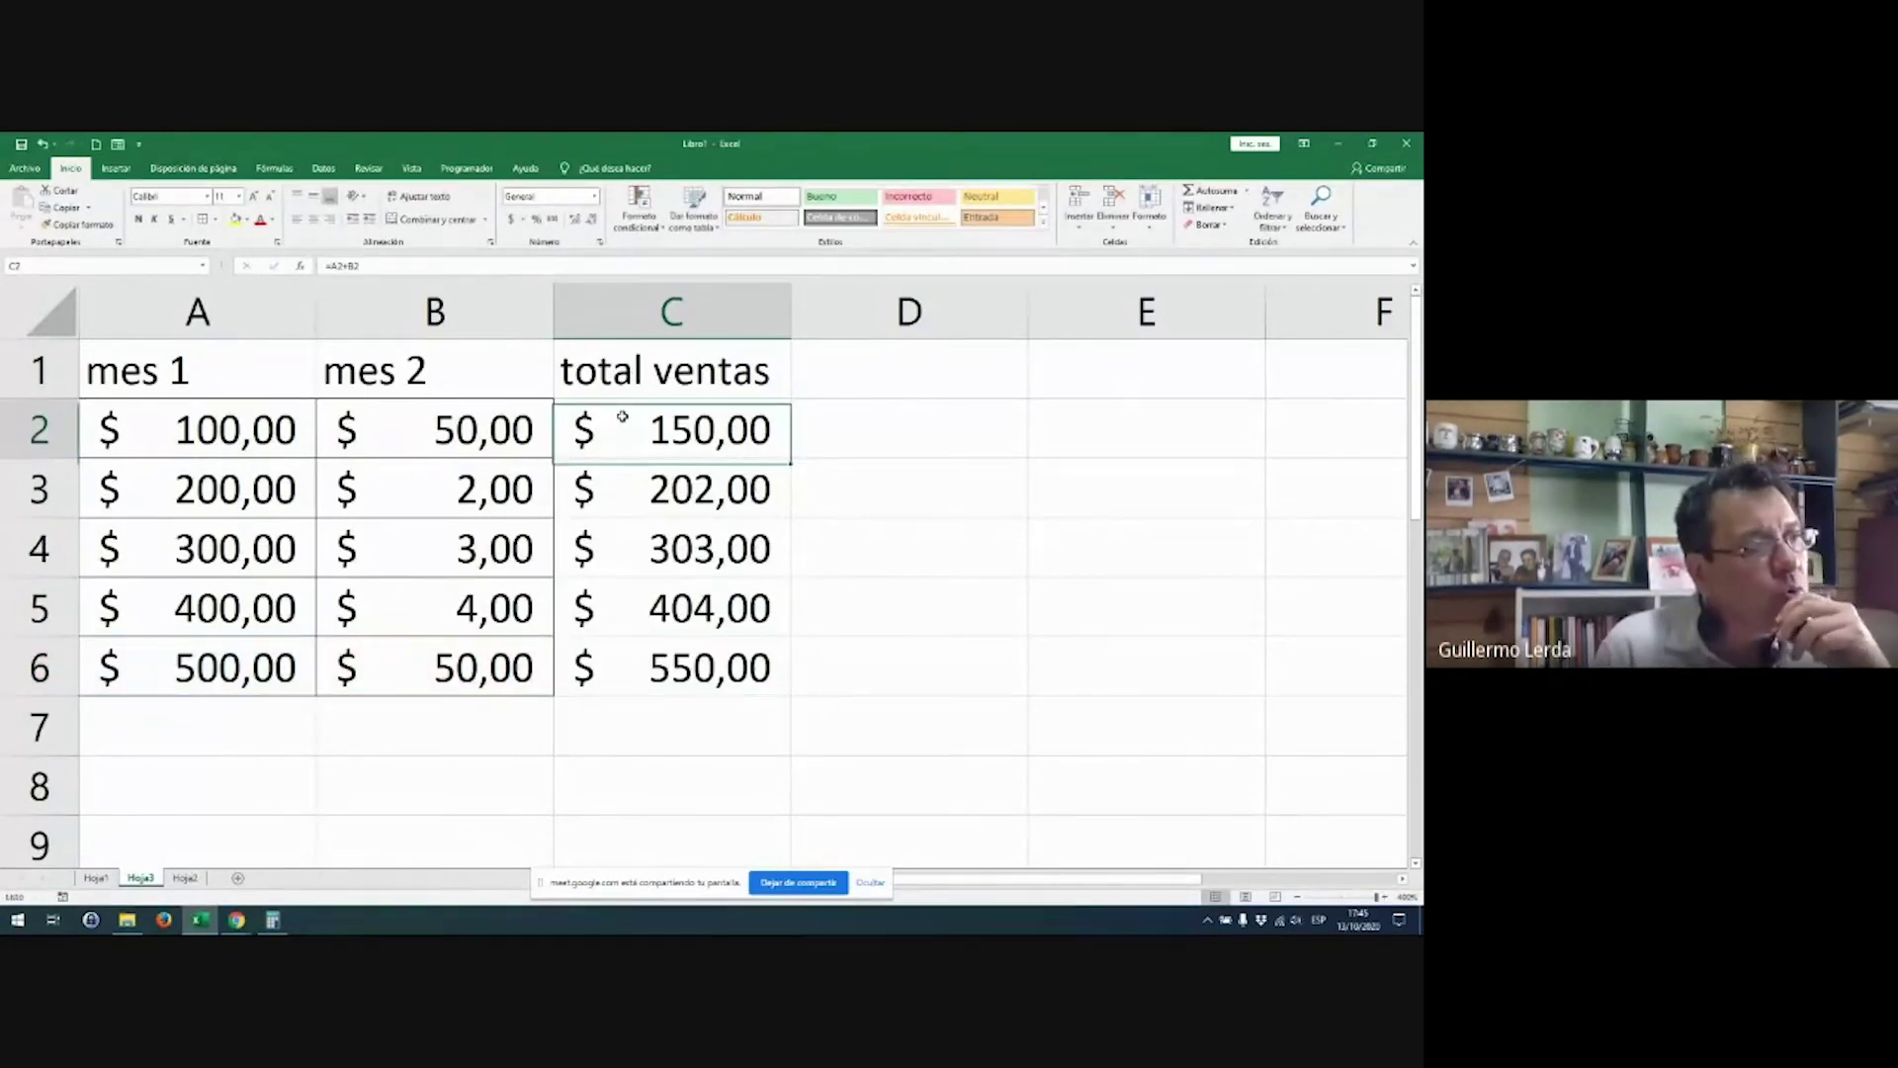
pyautogui.doubleClick(627, 425)
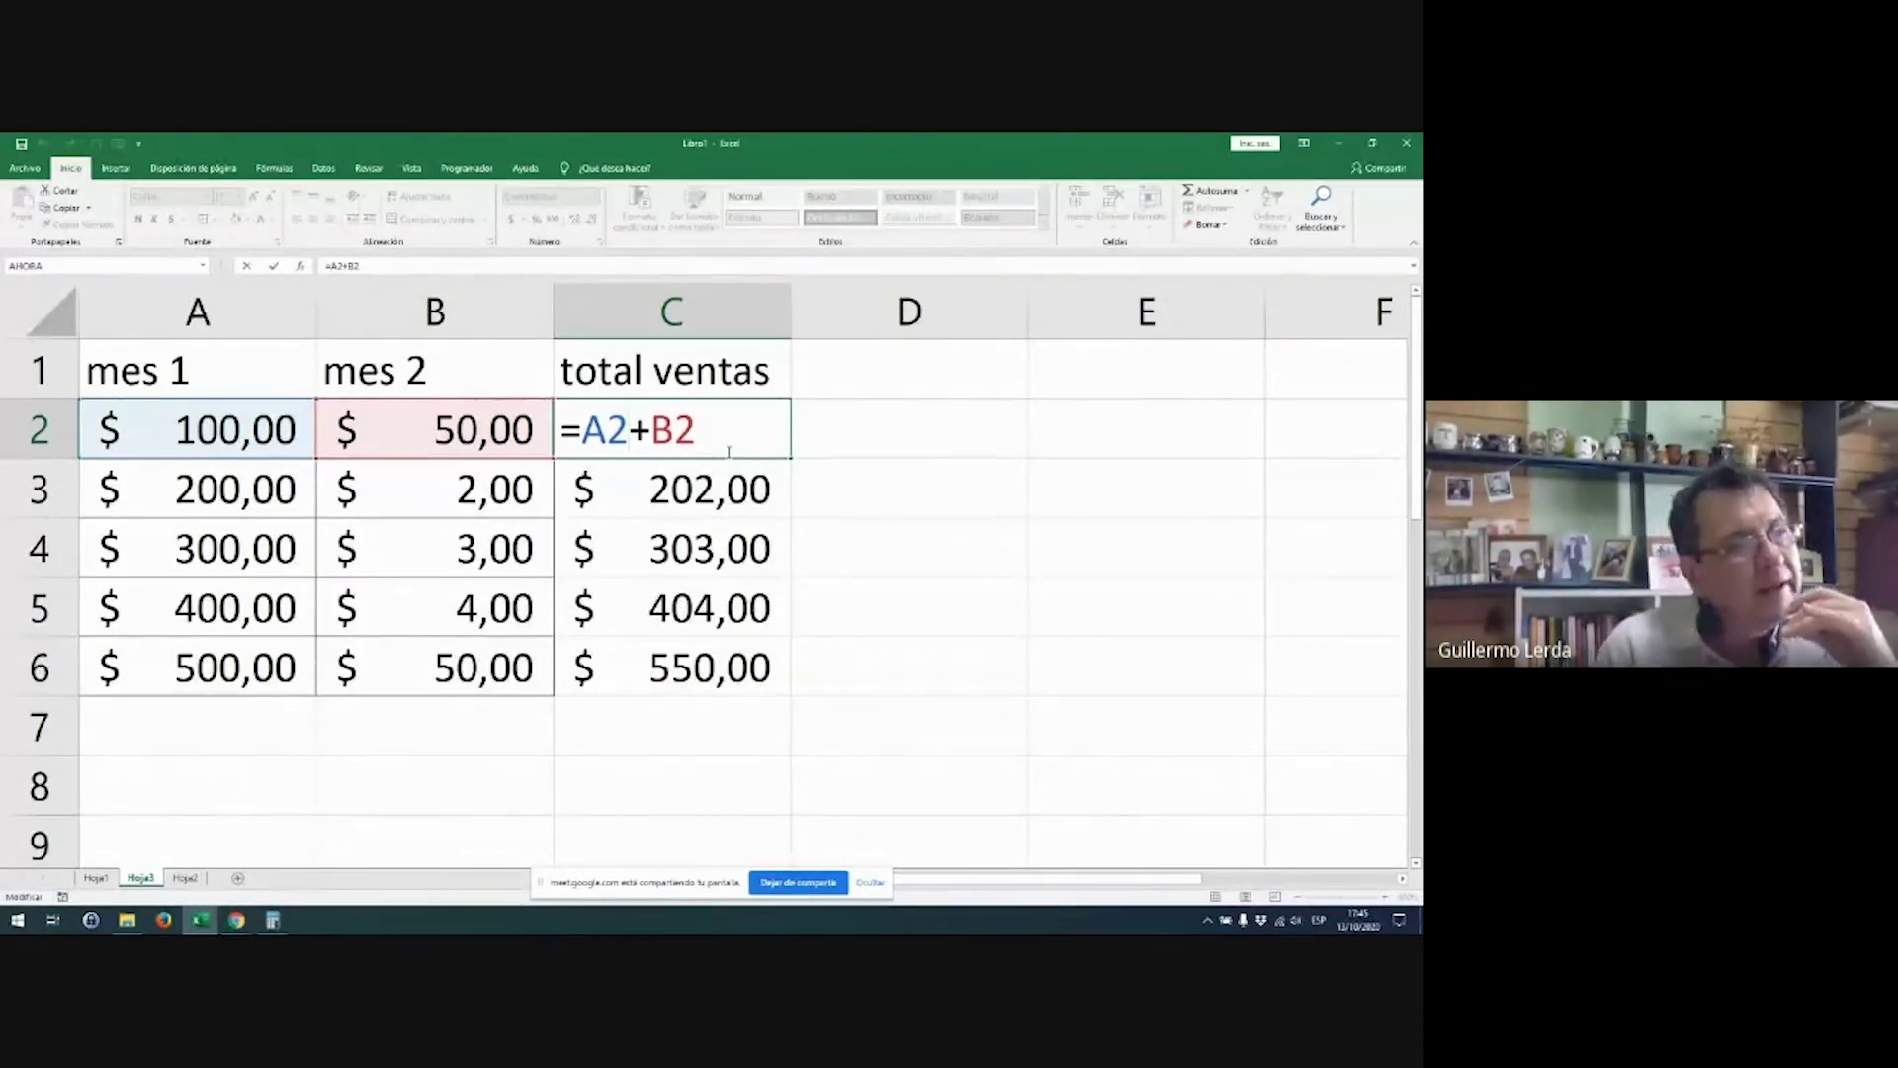
pyautogui.press('Return')
pyautogui.click(729, 452)
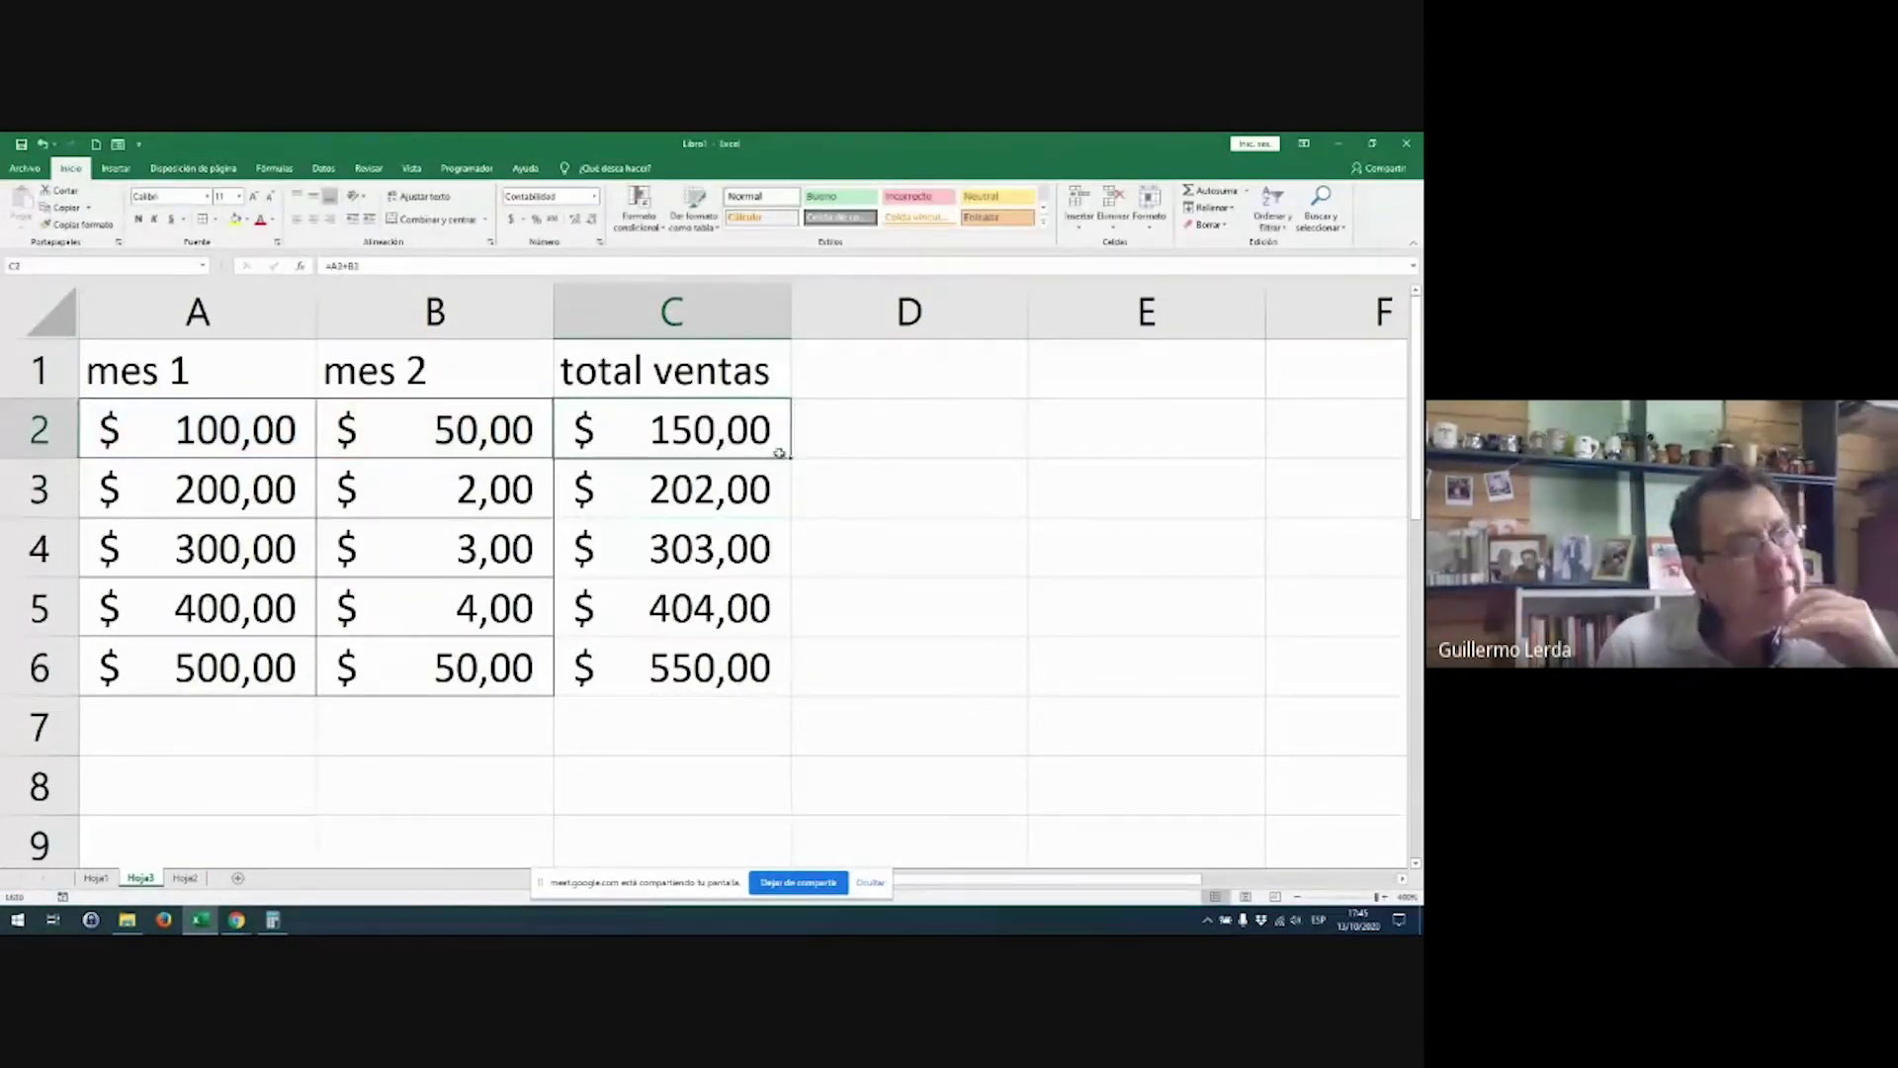
pyautogui.moveTo(791, 501); pyautogui.dragTo(802, 687)
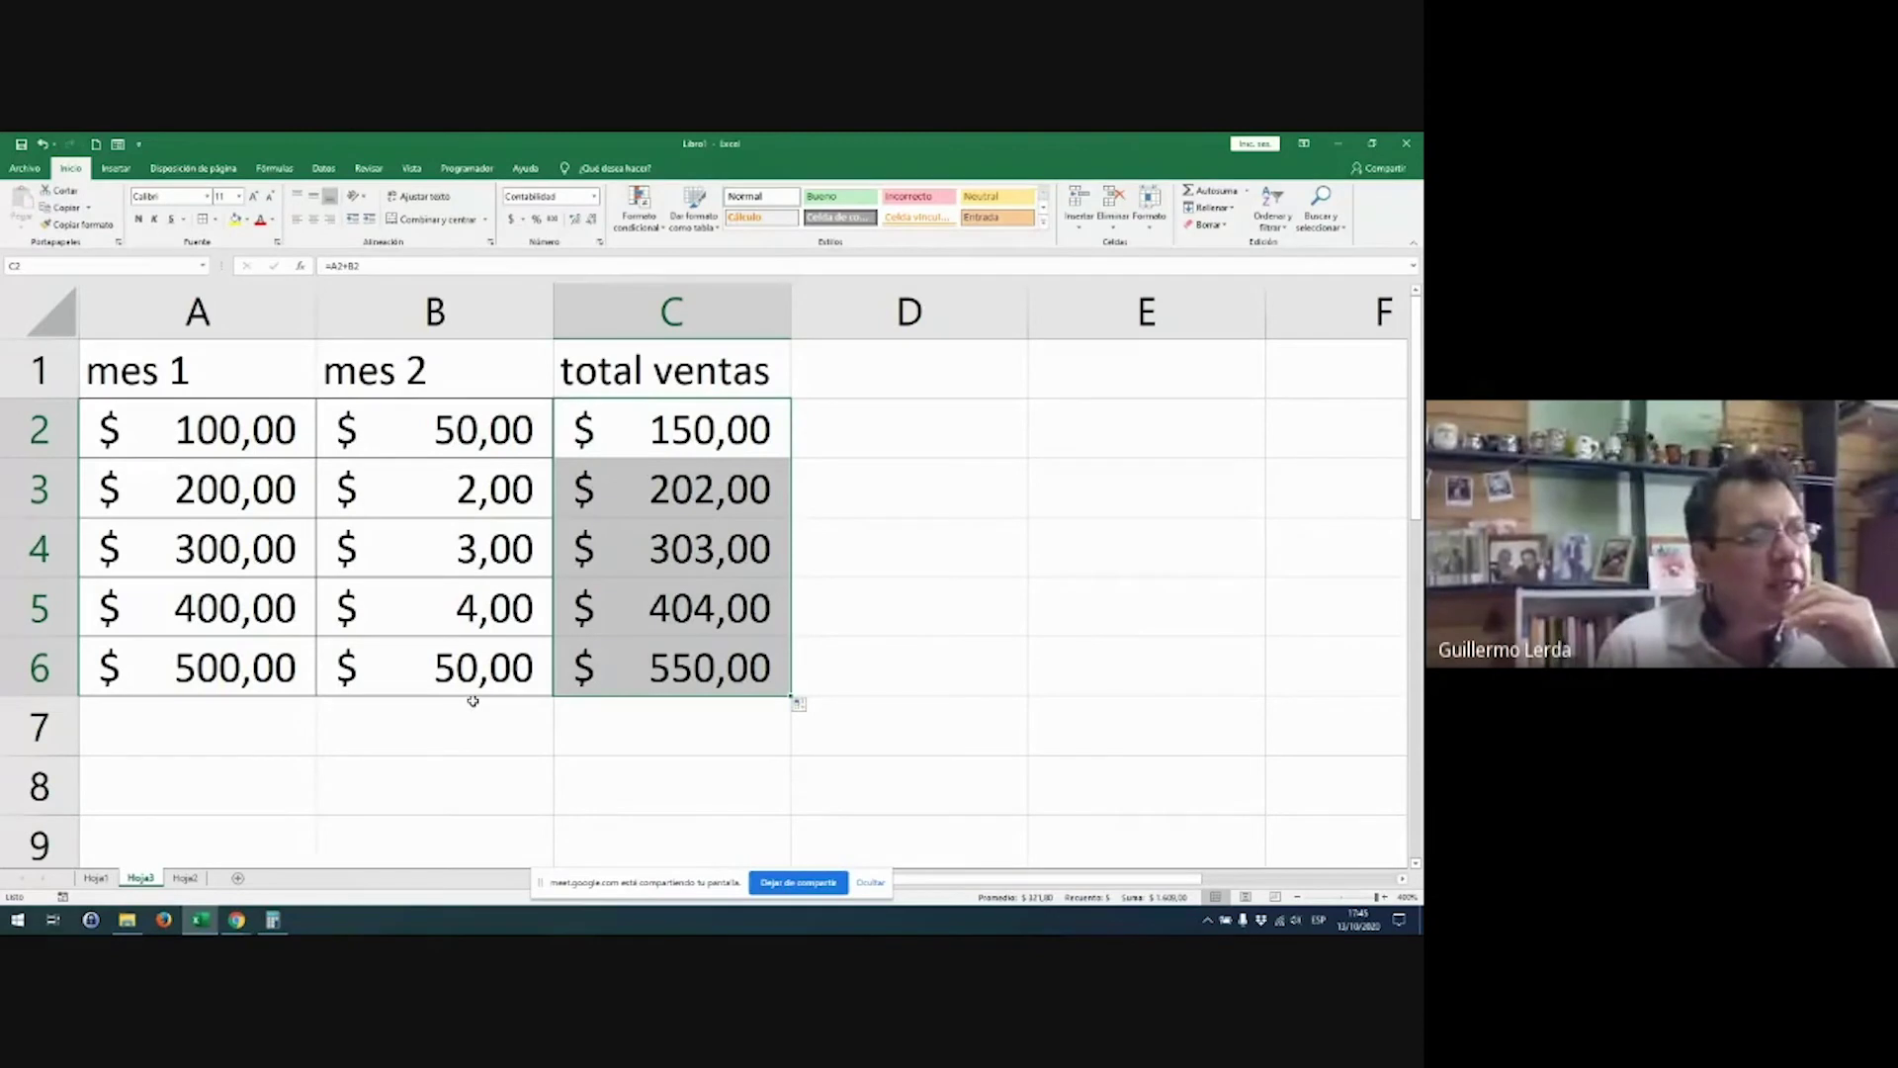
# Step: Clear the copied totals in C3 to C7 and reselect C2
pyautogui.moveTo(636, 491); pyautogui.dragTo(677, 708)
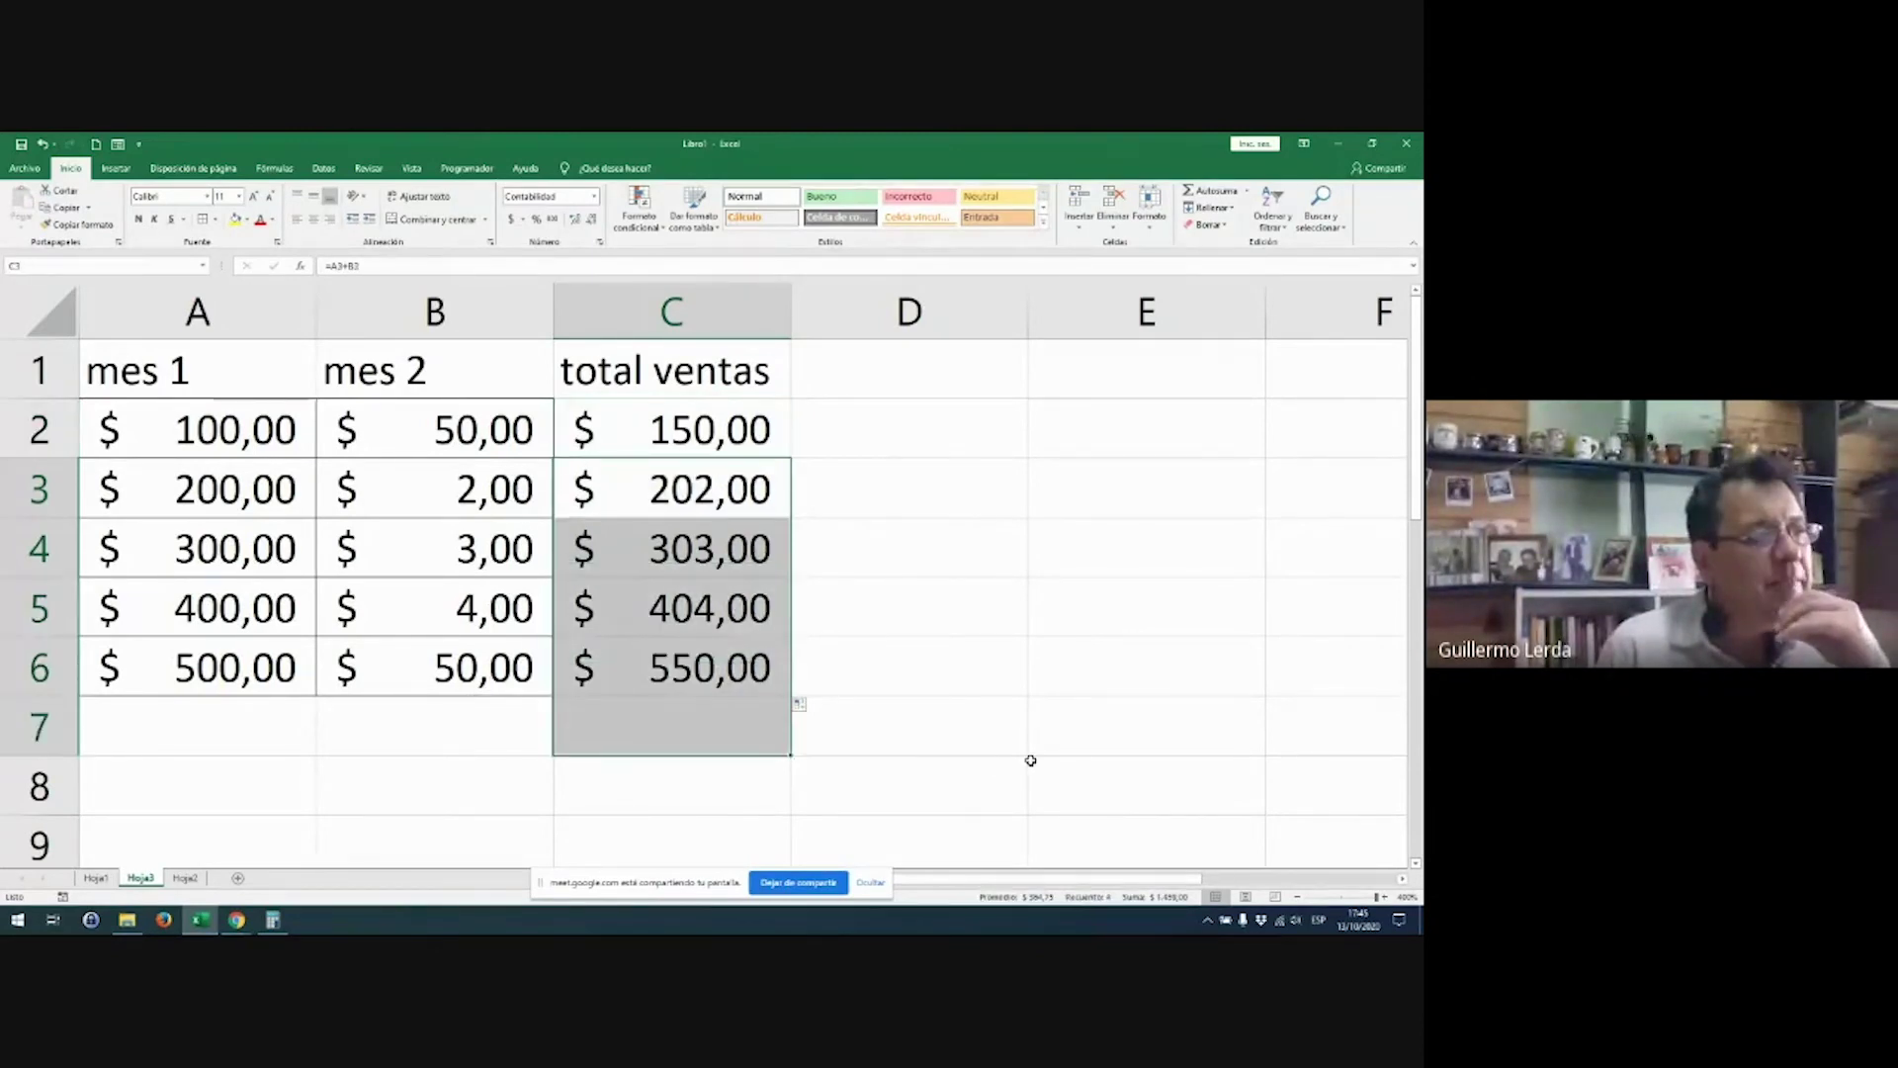
pyautogui.press('Delete')
pyautogui.click(751, 435)
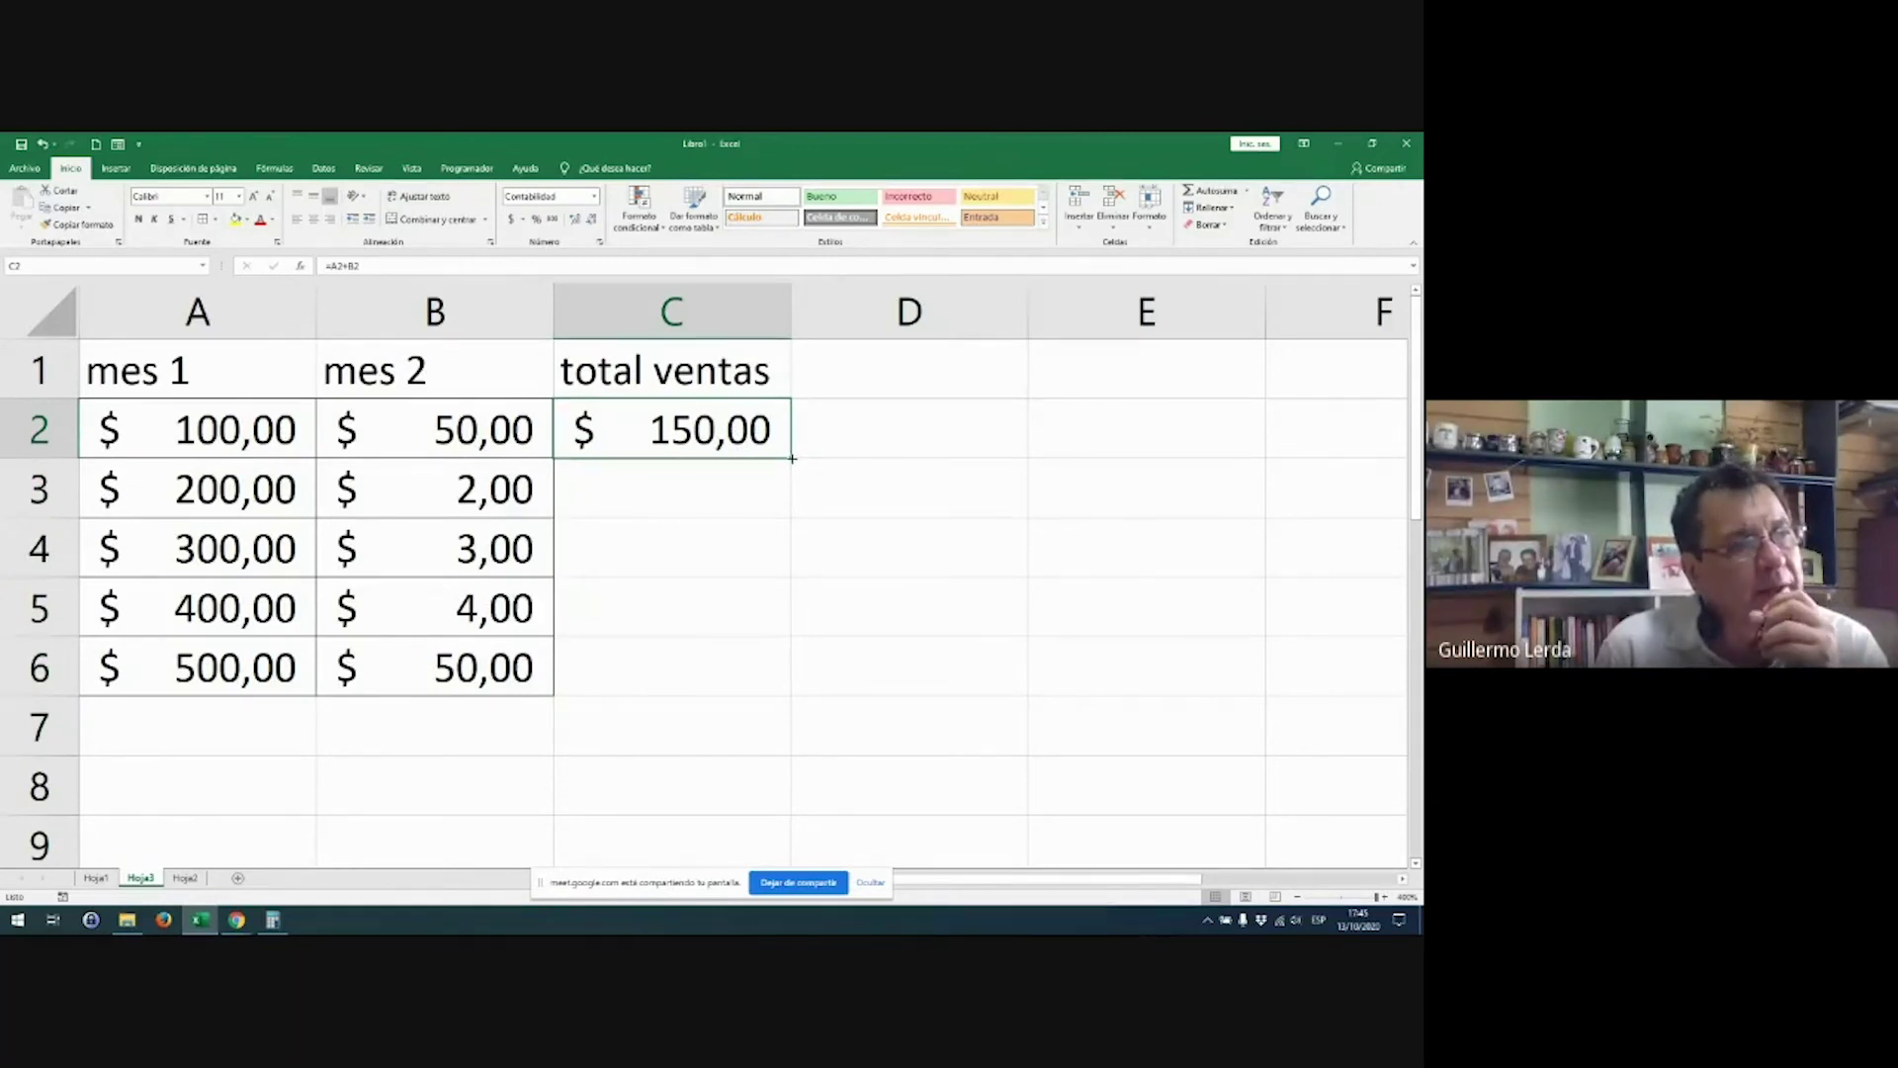
# Step: Fill the C2 addition formula down to C6 and check the resulting formula in C6
pyautogui.doubleClick(792, 458)
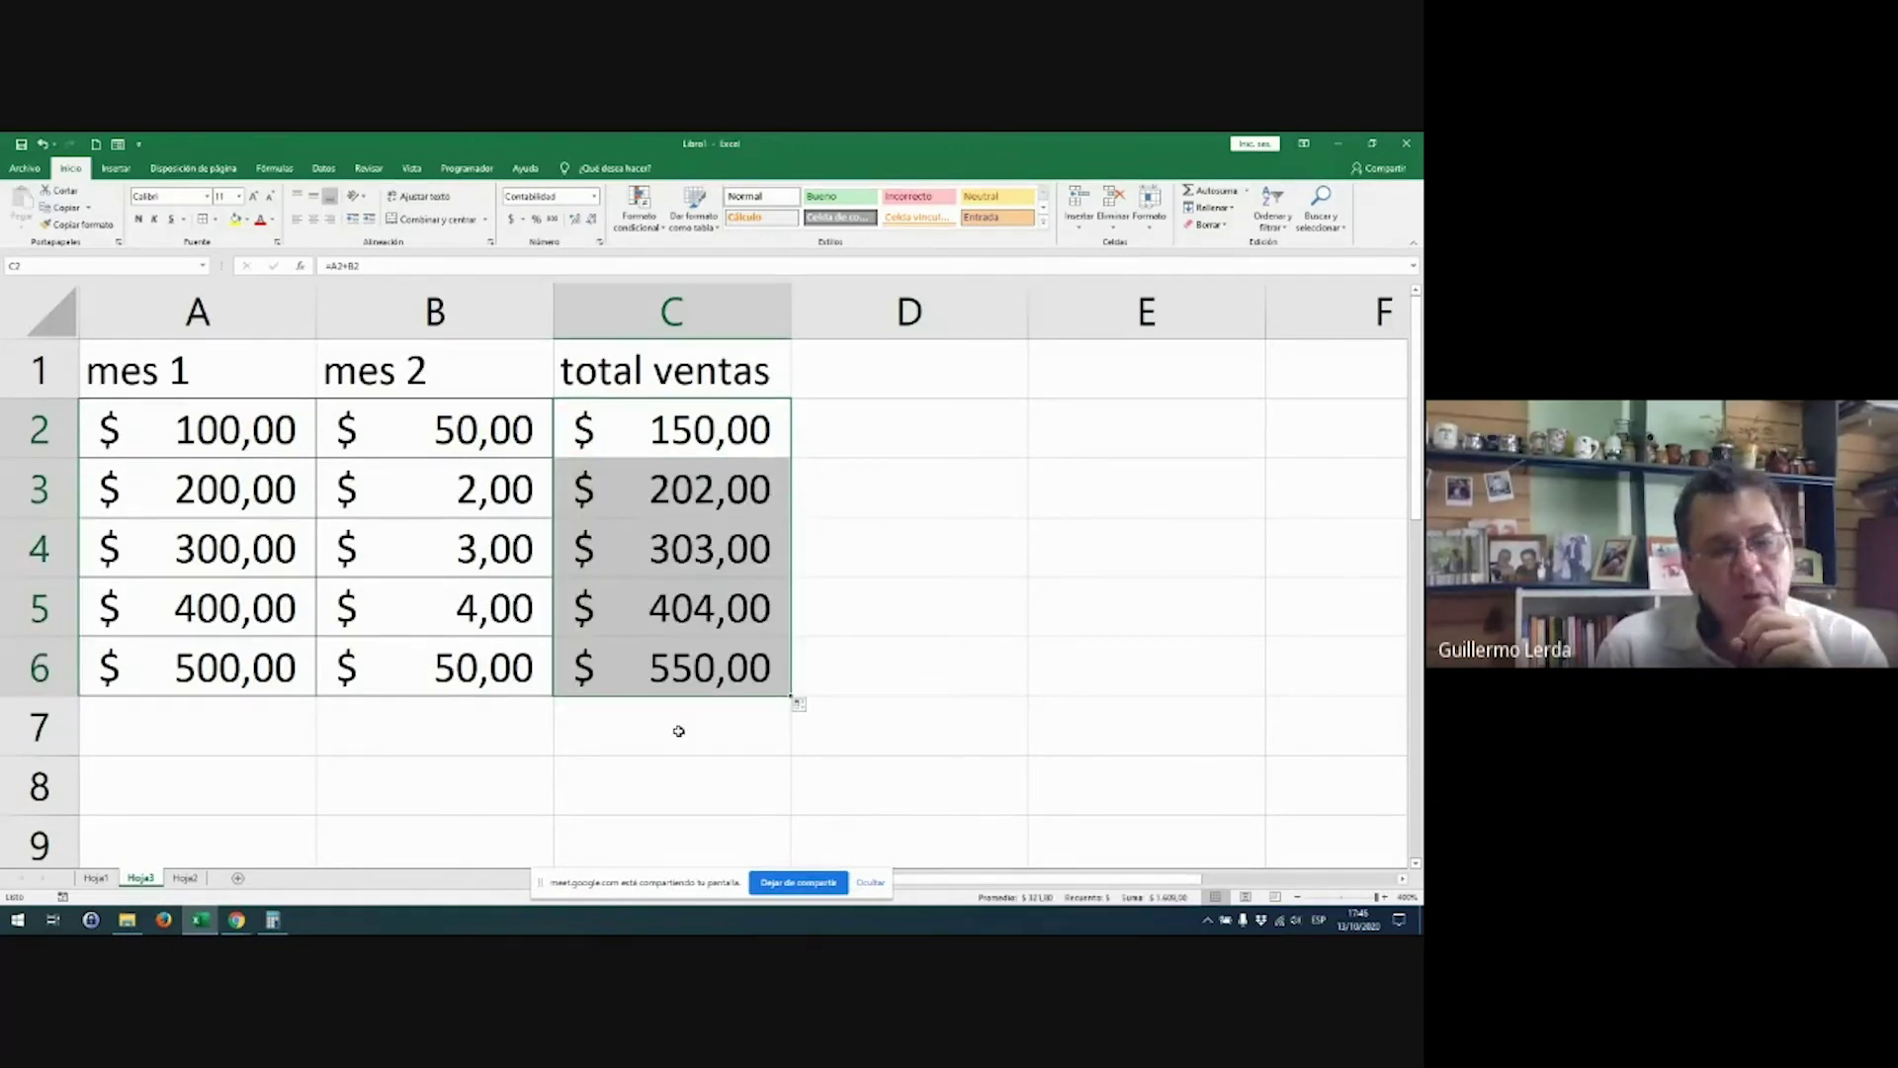
pyautogui.doubleClick(678, 684)
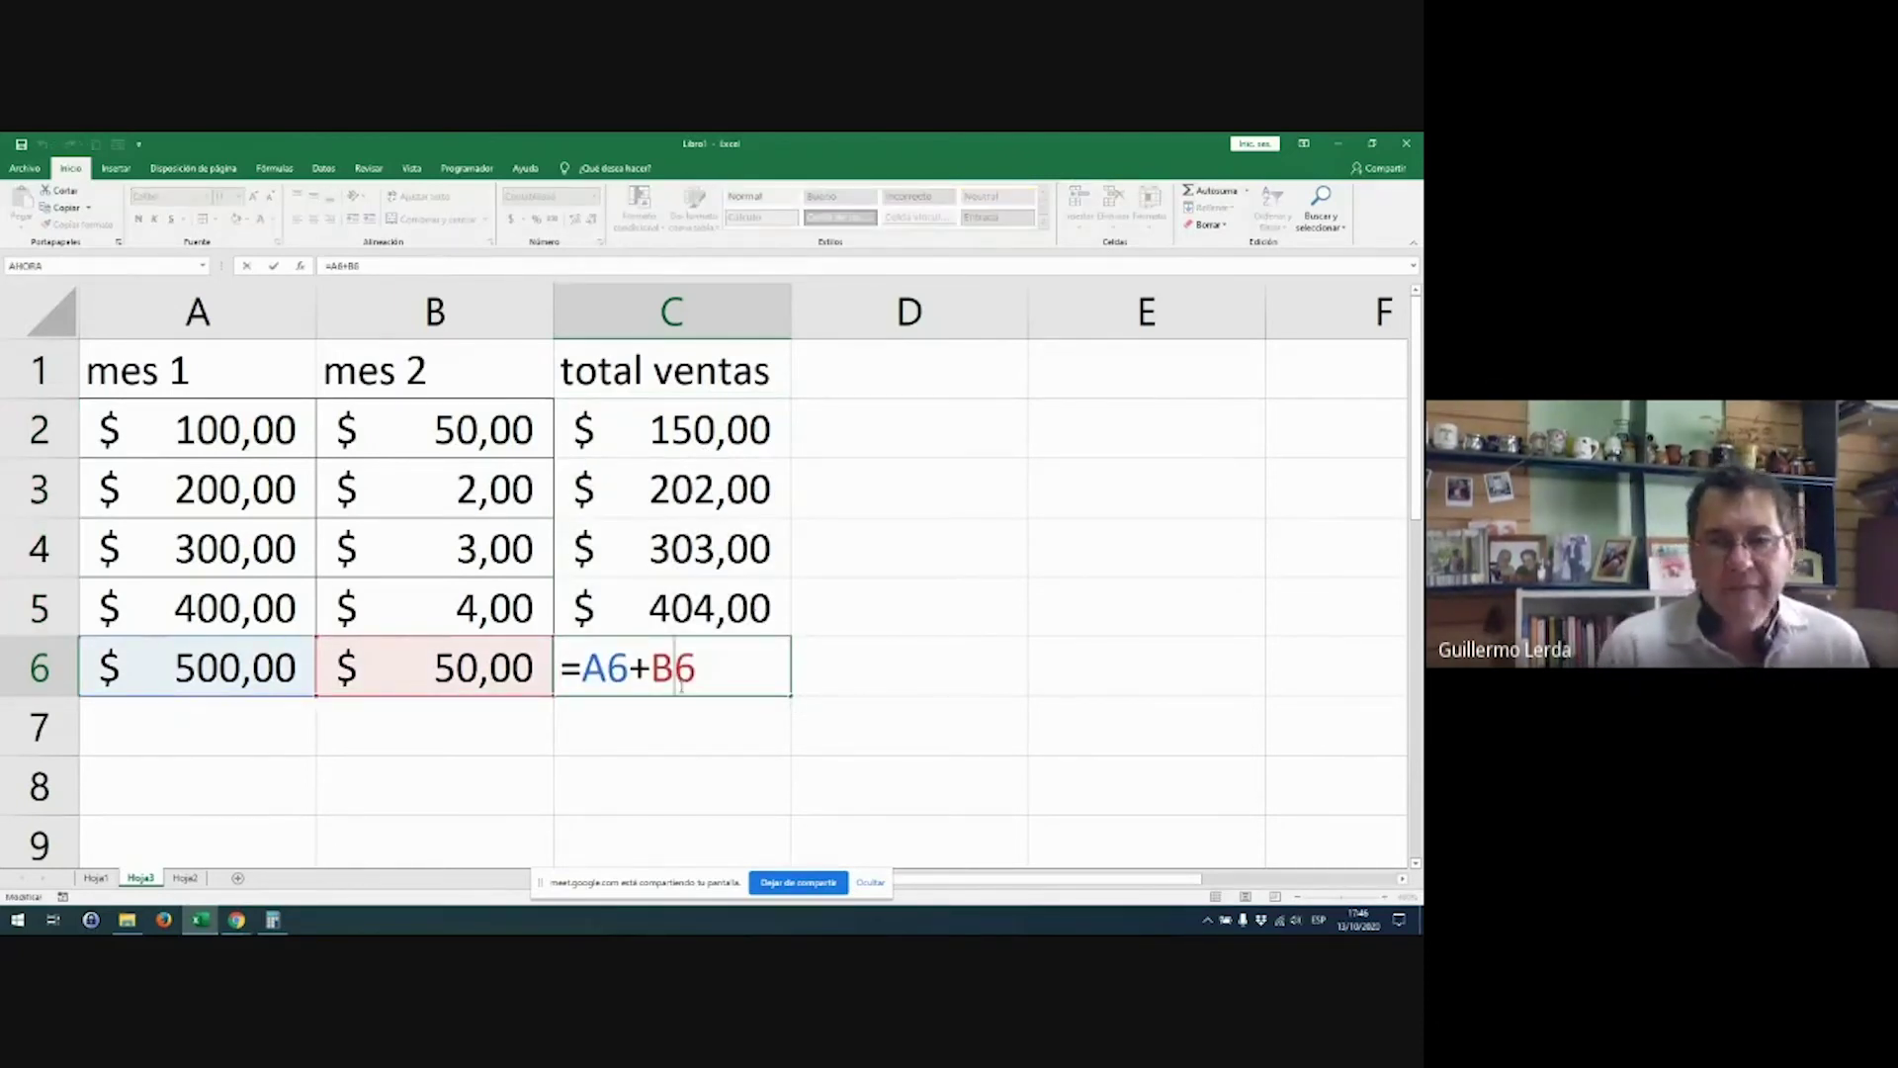
pyautogui.click(733, 663)
pyautogui.press('Return')
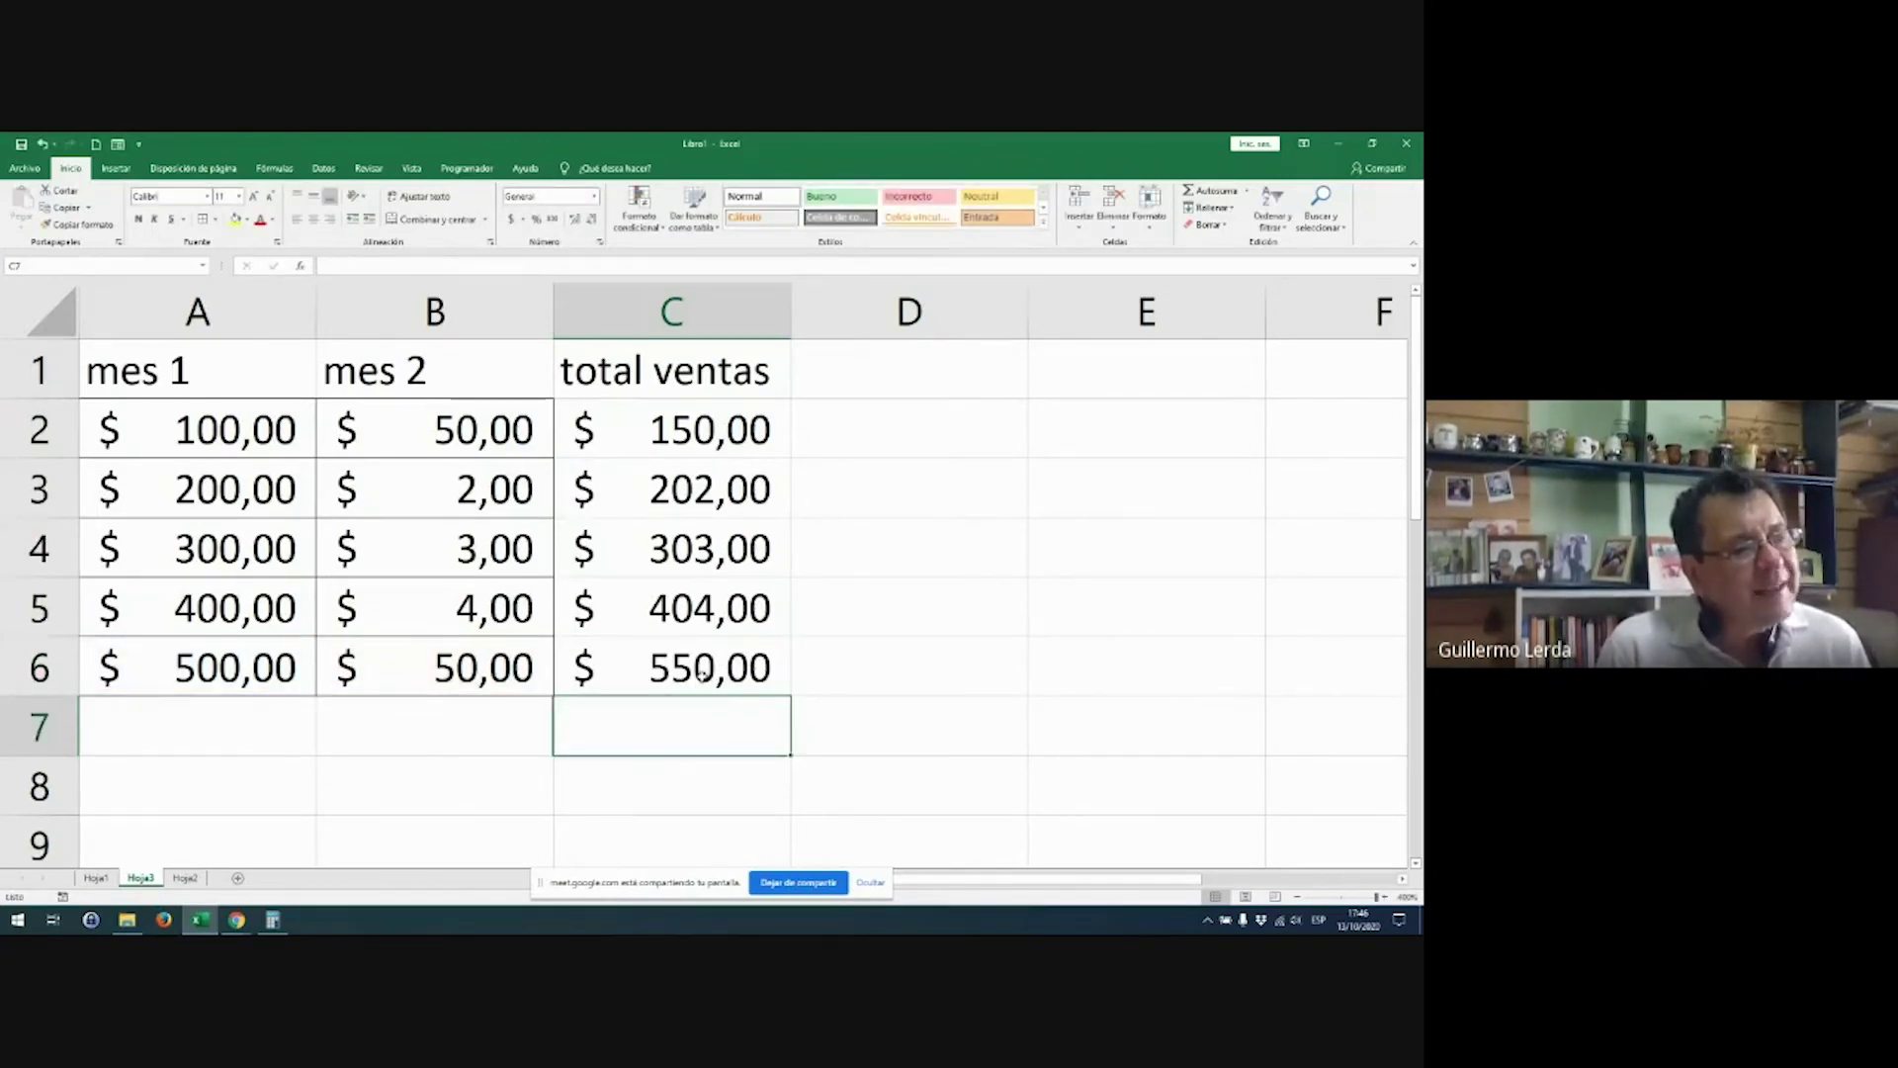
pyautogui.click(701, 674)
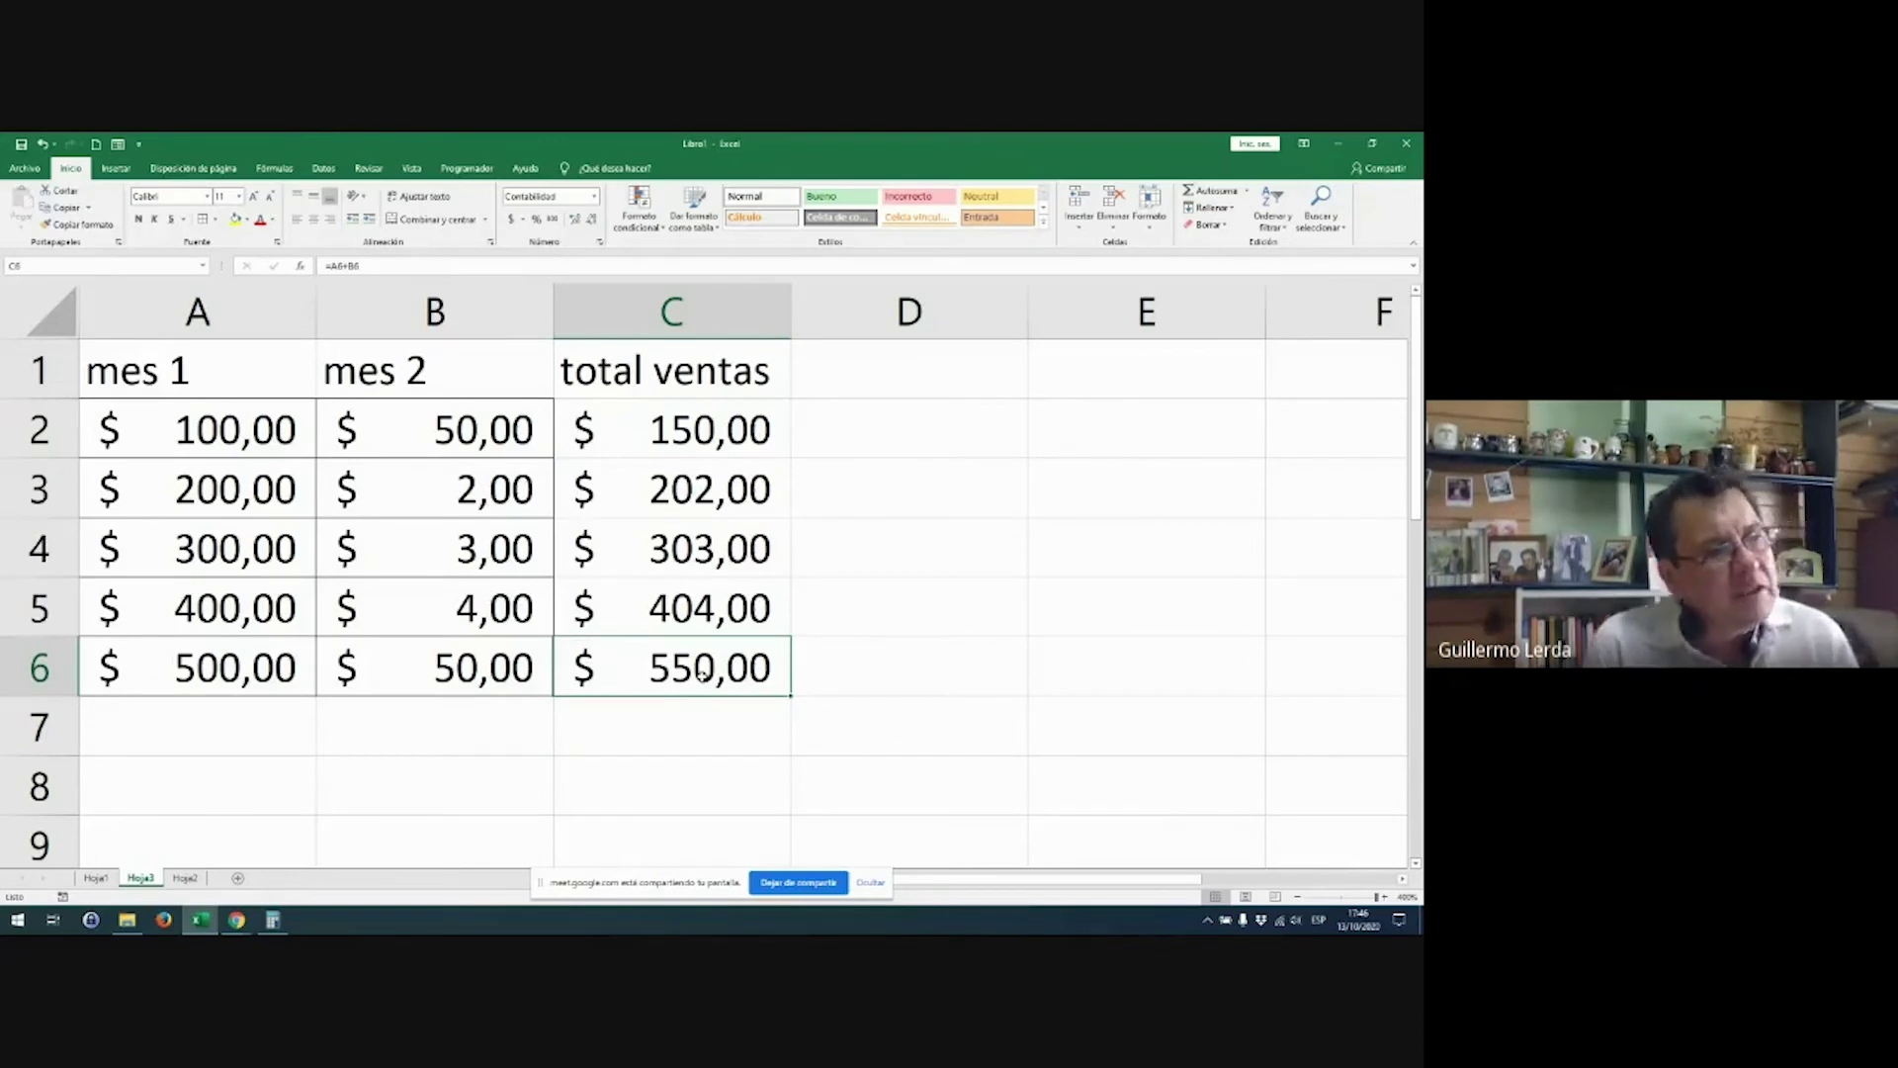
# Step: Compare the cell references in the total ventas formulas of C2, C3 and C4
pyautogui.click(711, 436)
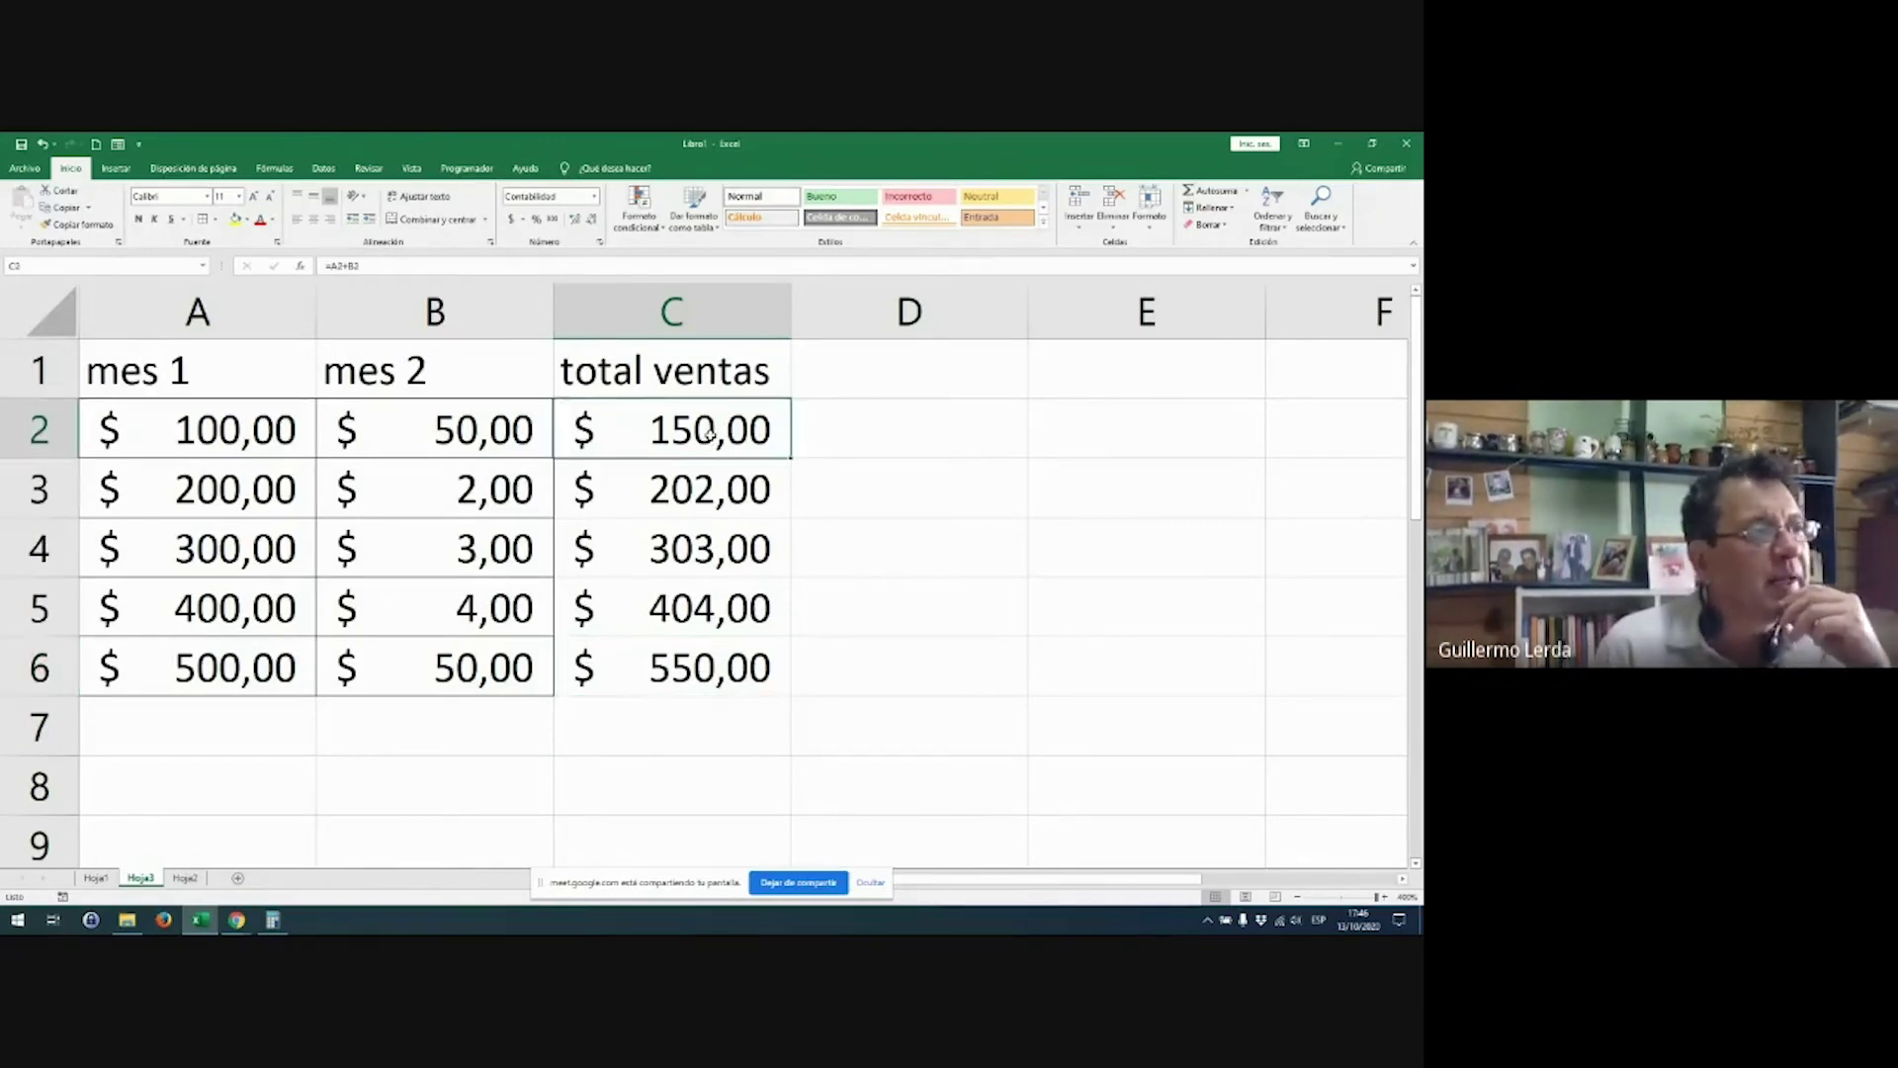
pyautogui.doubleClick(712, 436)
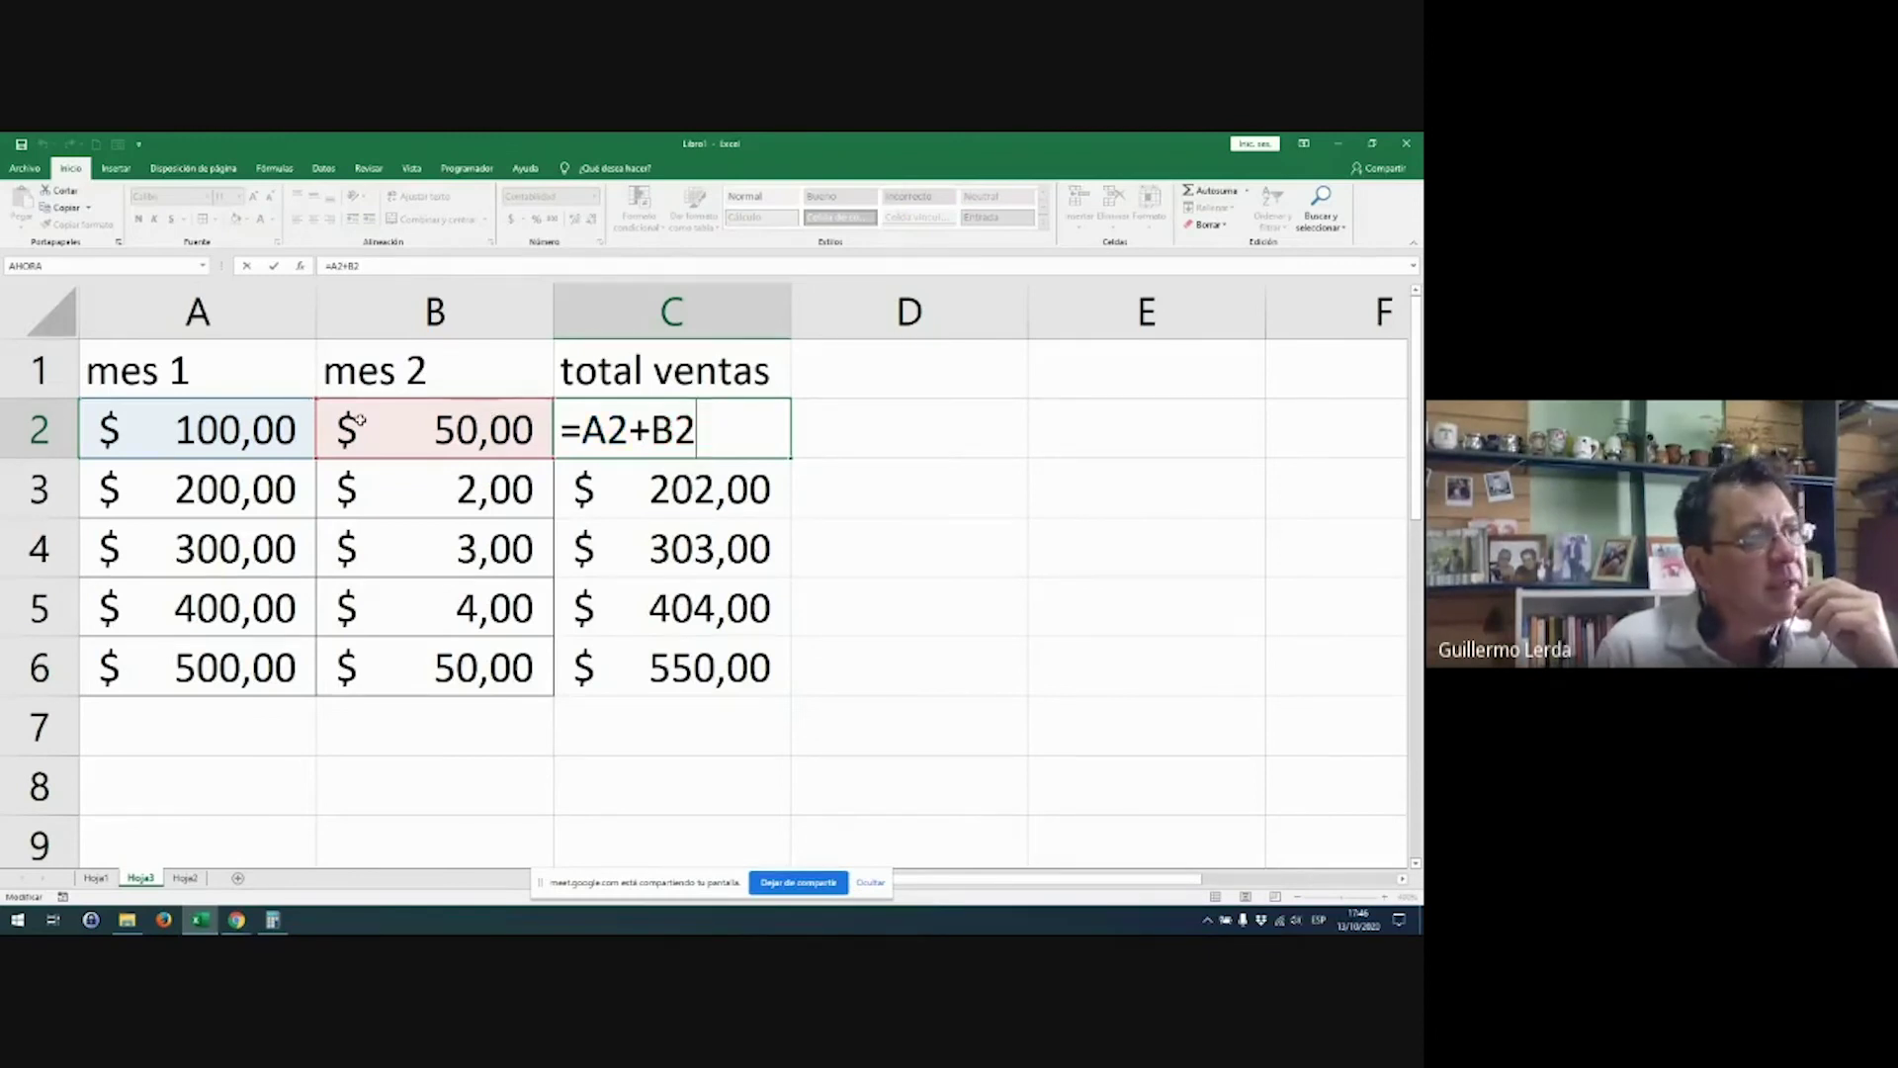
pyautogui.press('Return')
pyautogui.doubleClick(702, 485)
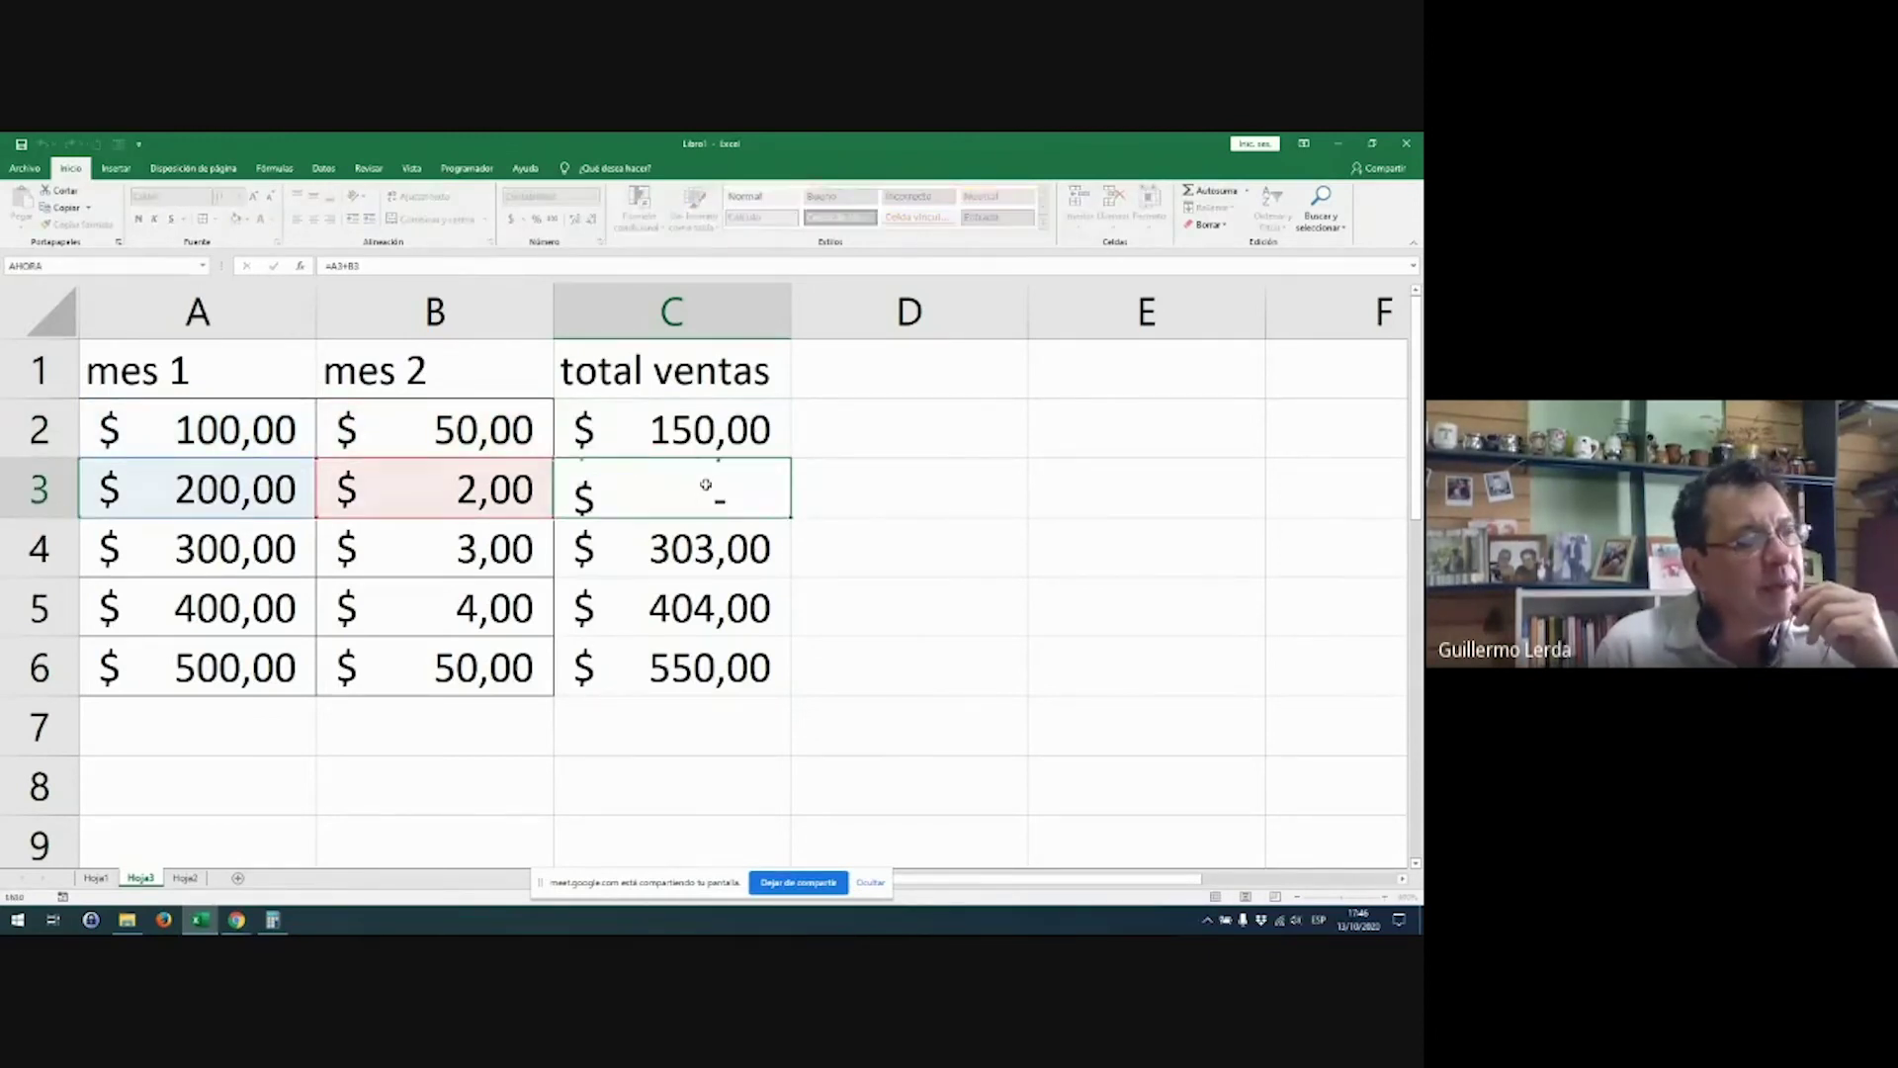
pyautogui.press('Return')
pyautogui.doubleClick(686, 540)
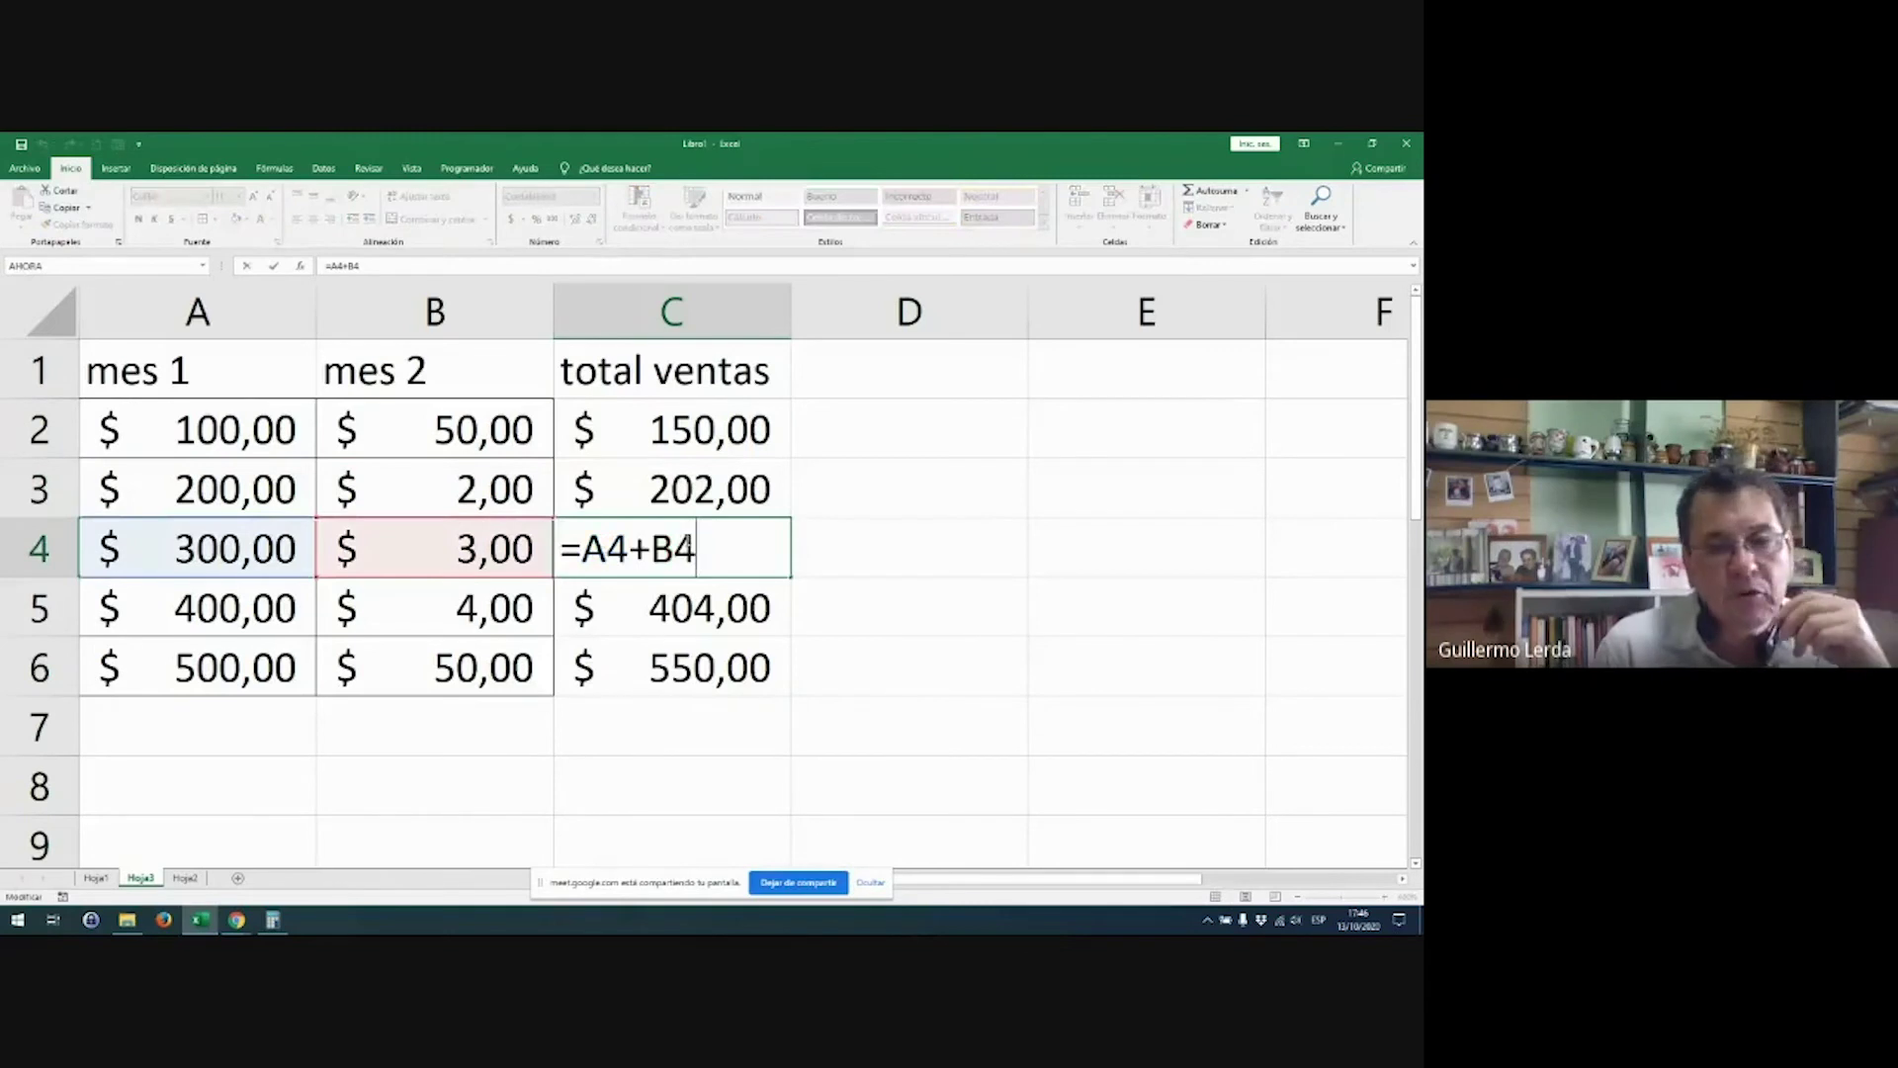
pyautogui.press('Return')
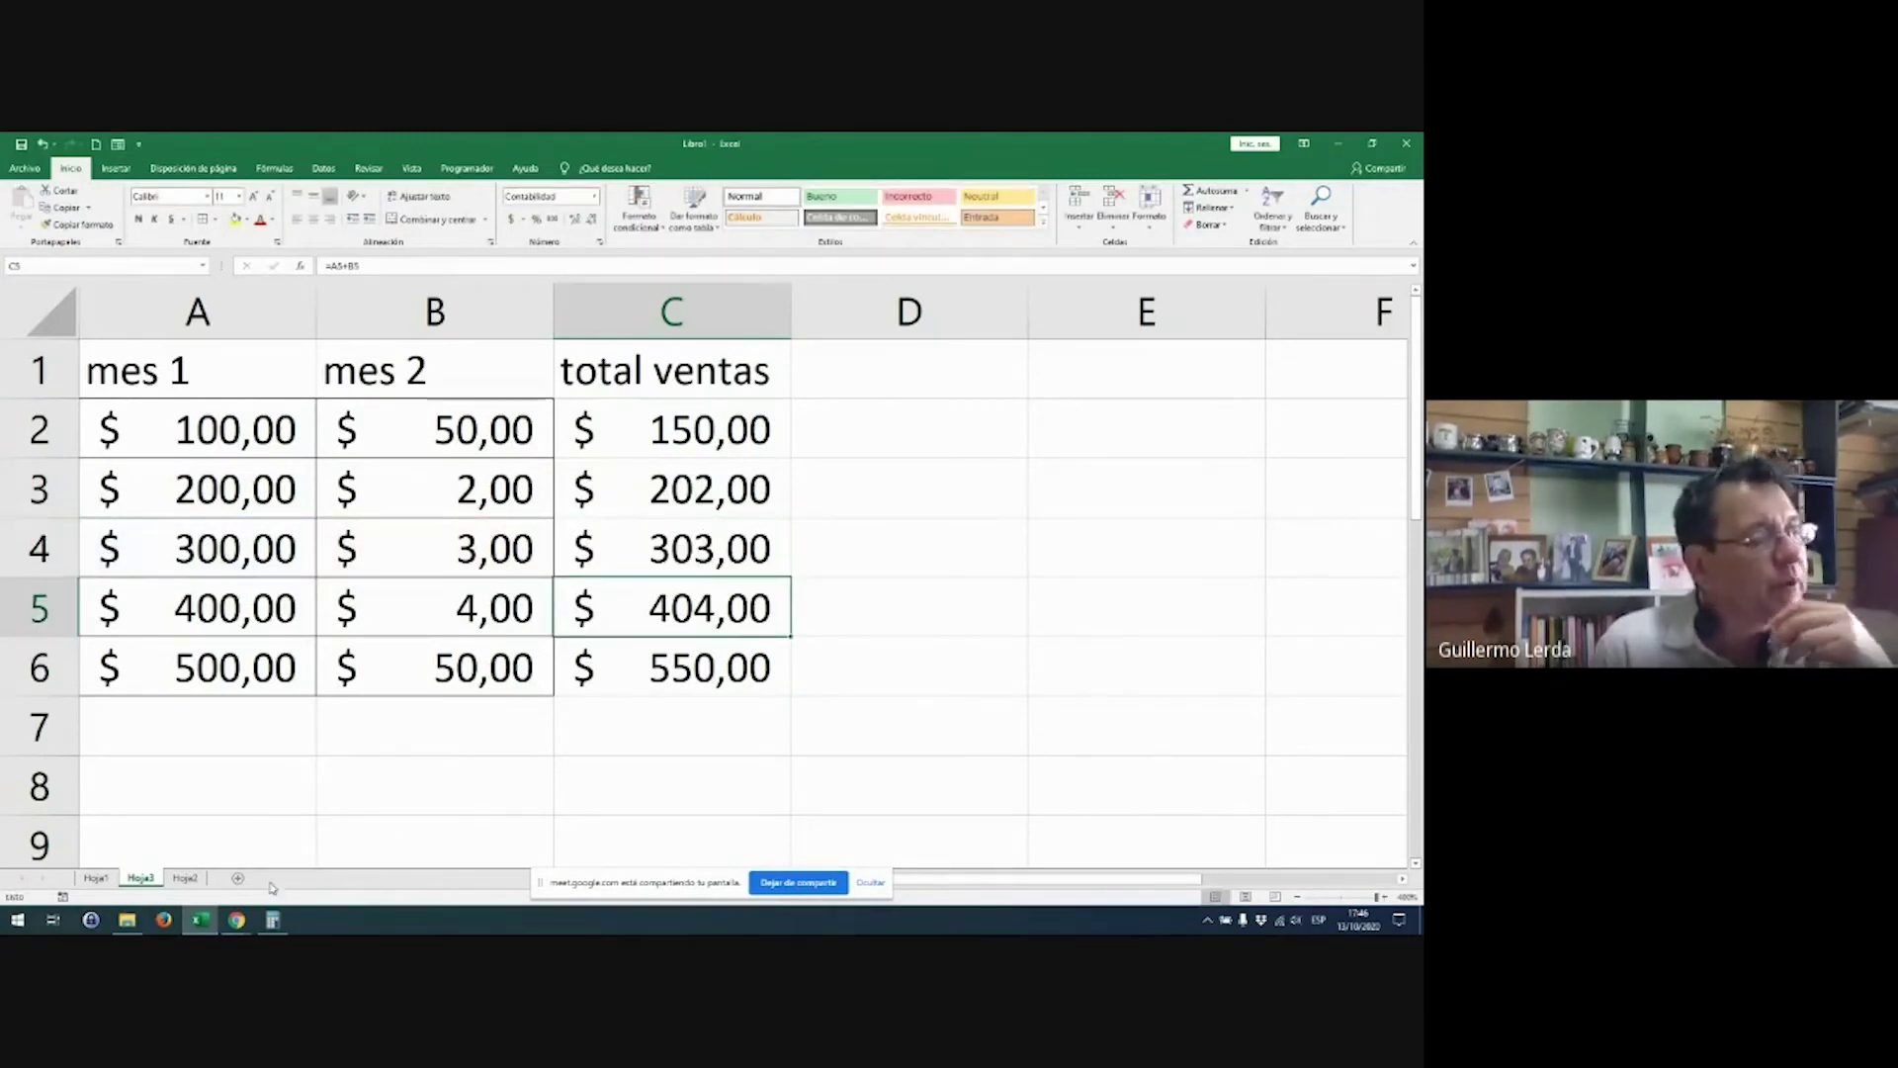
pyautogui.click(672, 440)
pyautogui.doubleClick(672, 440)
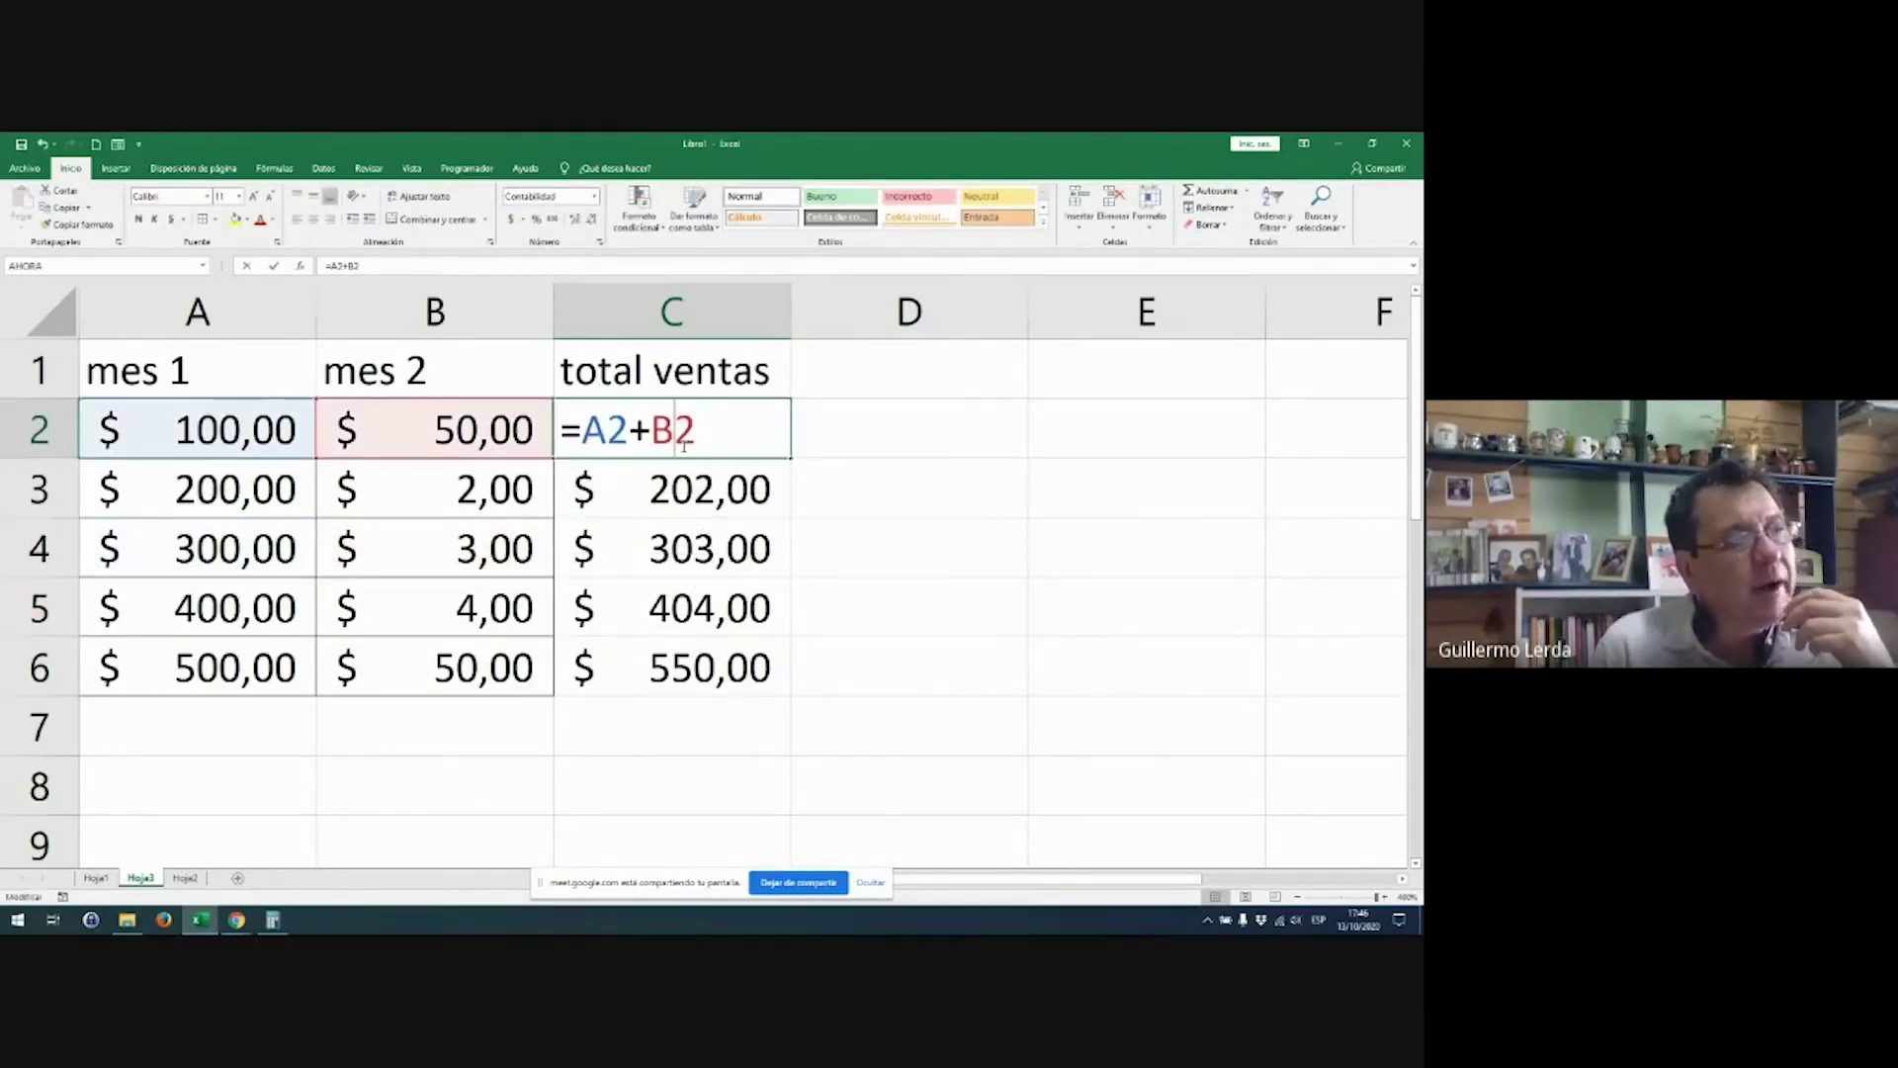
pyautogui.press('Return')
pyautogui.doubleClick(706, 482)
pyautogui.press('Return')
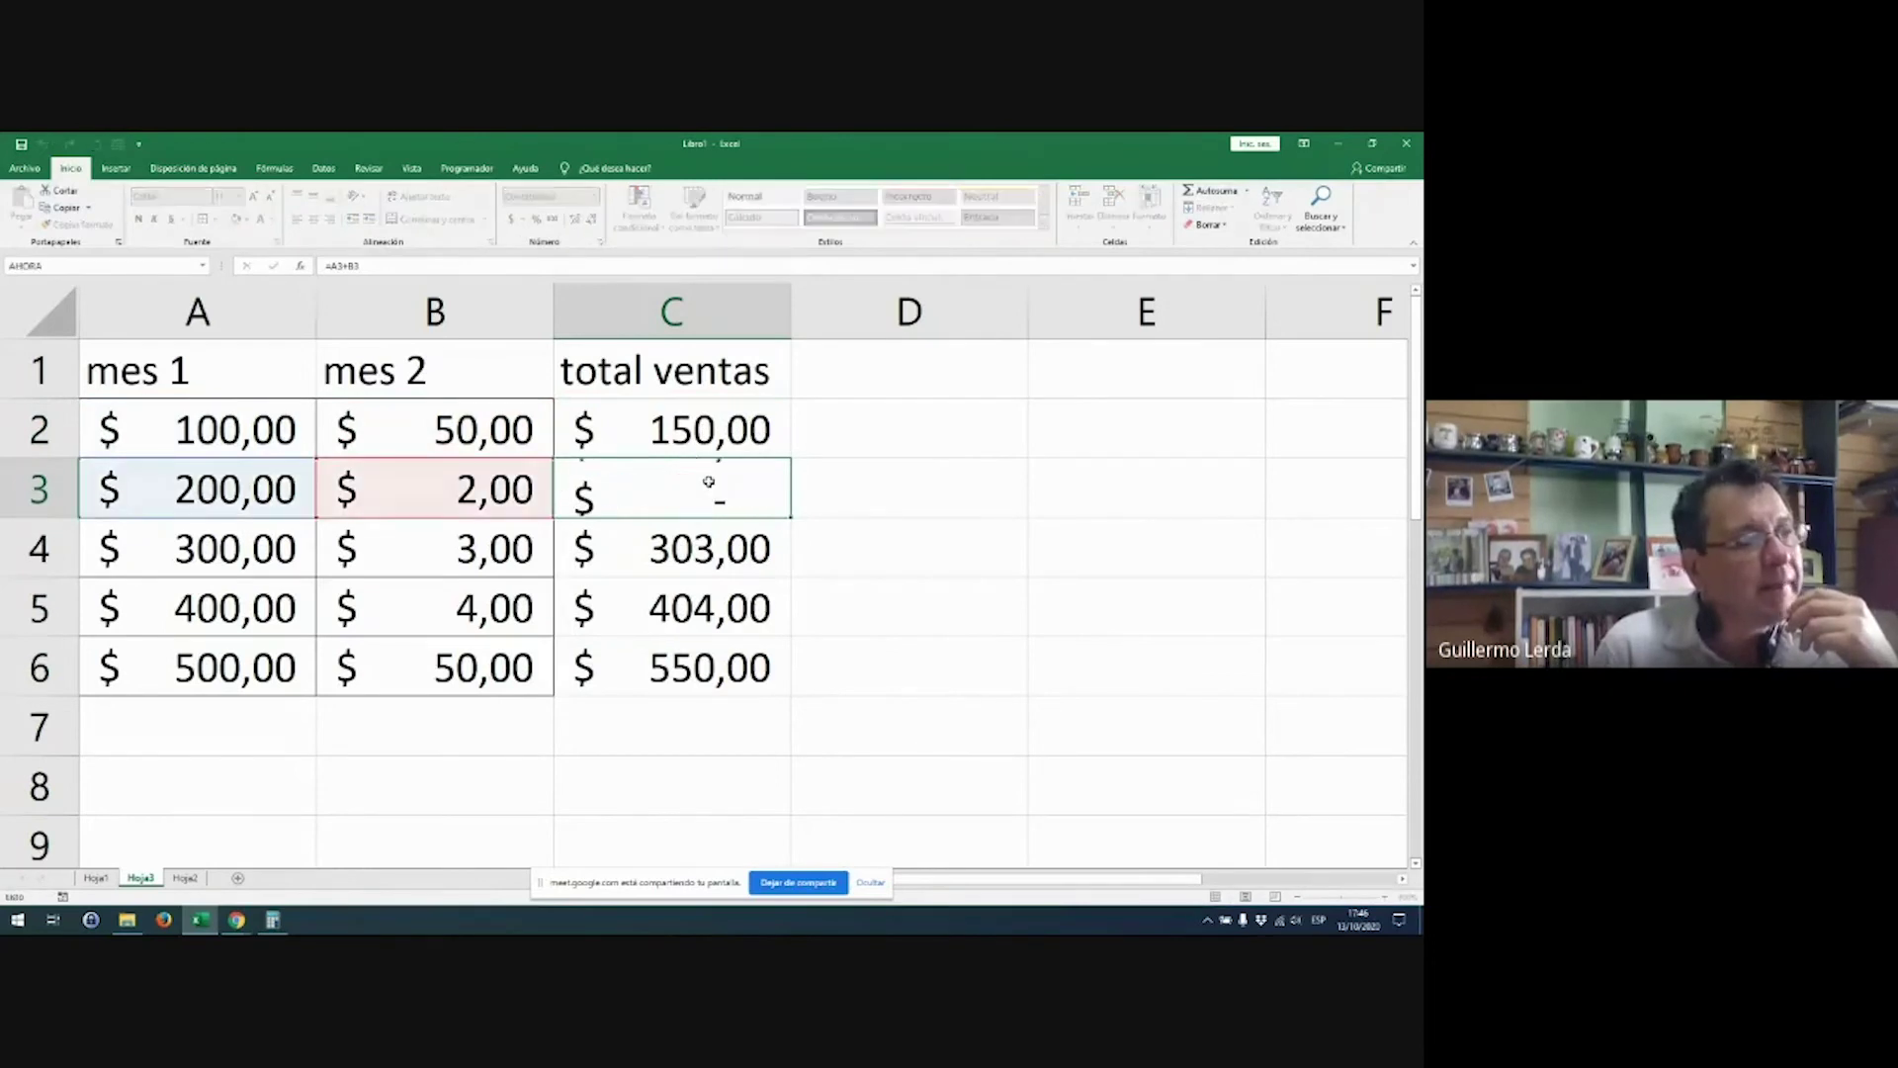
# Step: Enter 80 in E1 with the Neutral cell style and the accounting number format
pyautogui.click(1251, 366)
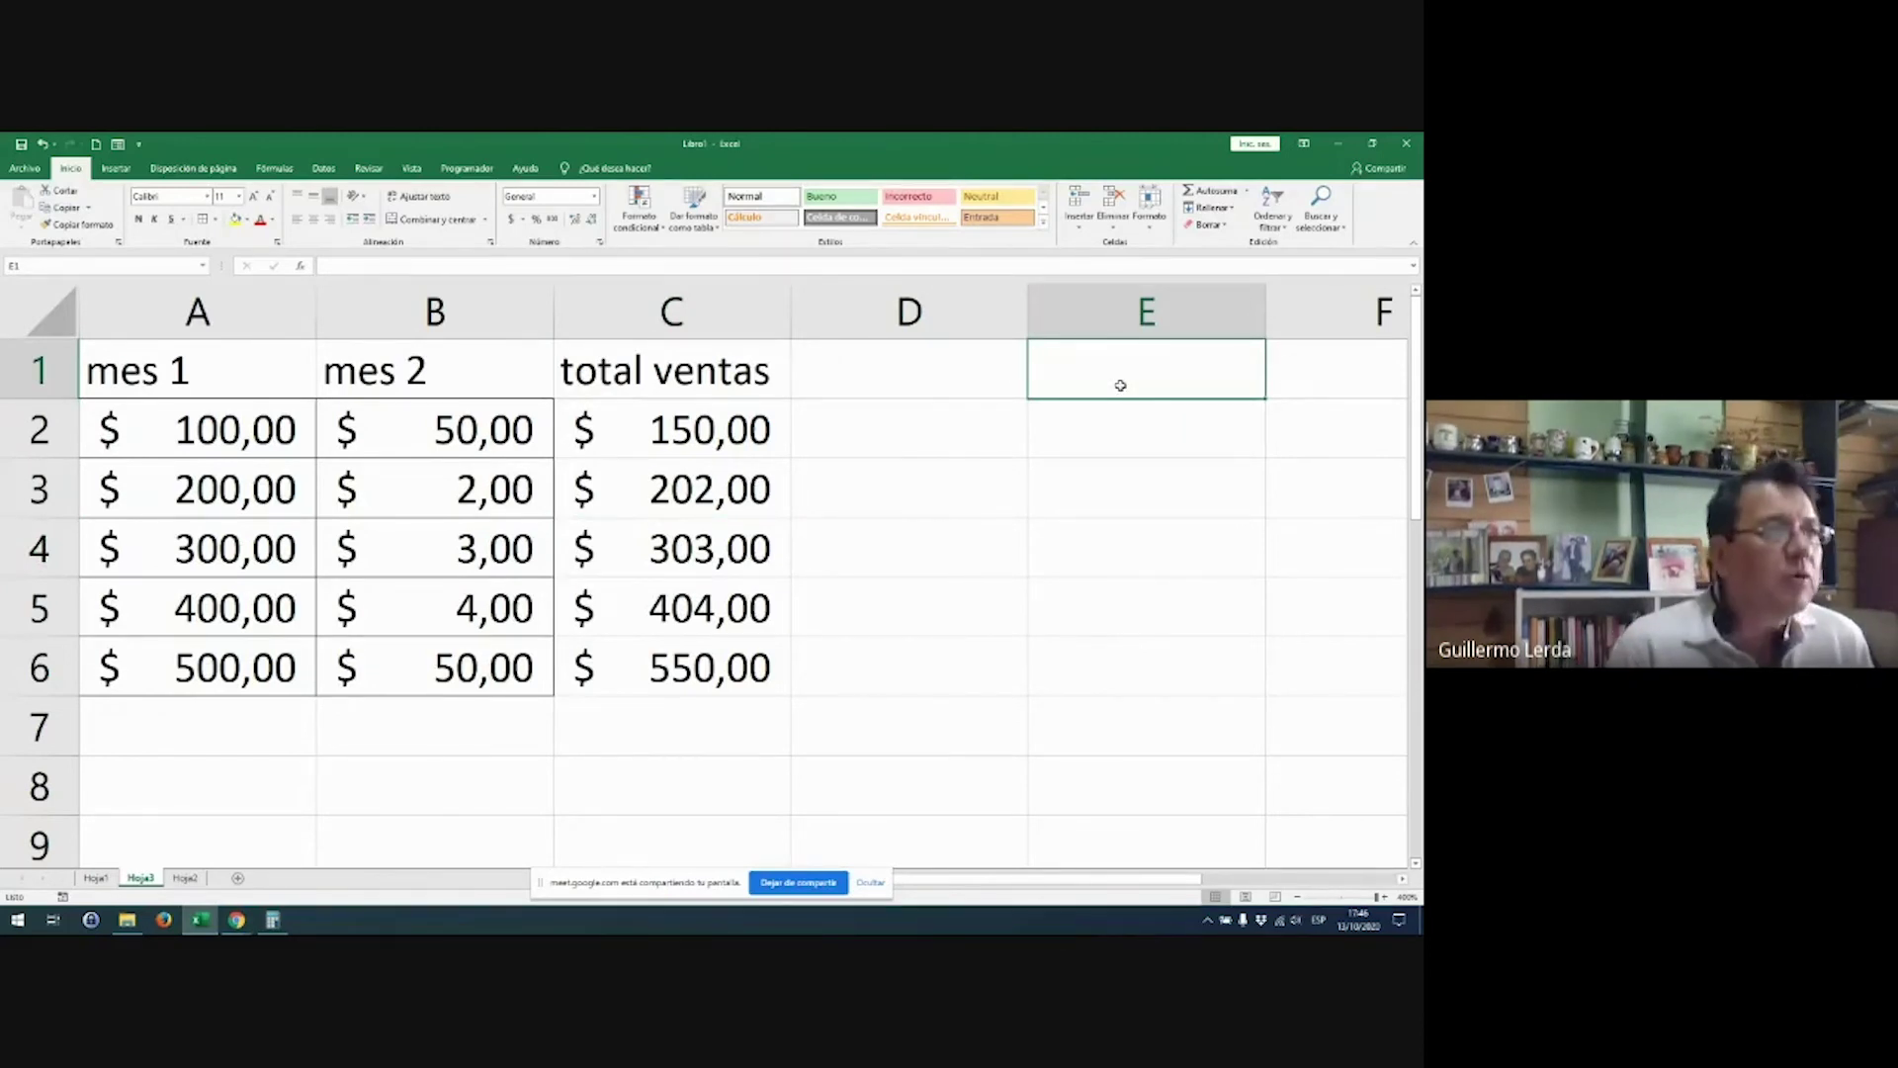
pyautogui.click(996, 196)
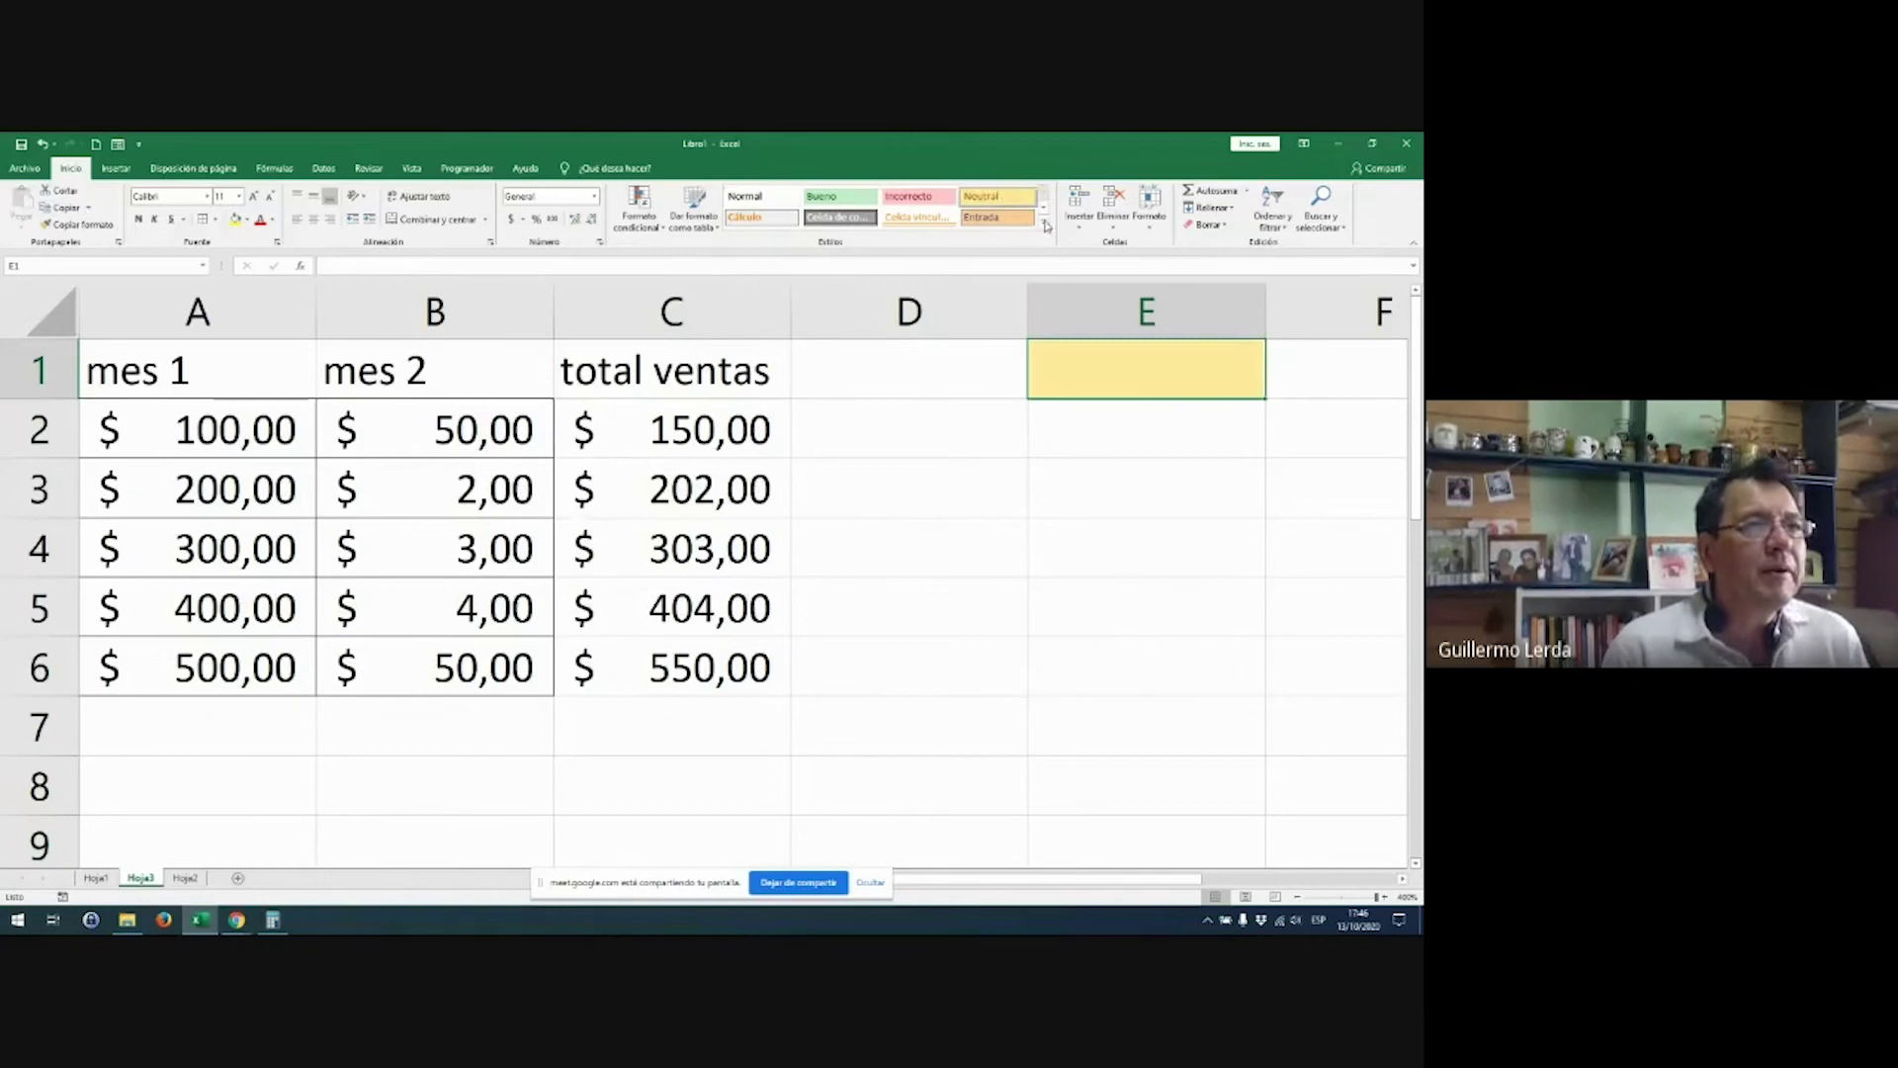
pyautogui.doubleClick(1165, 375)
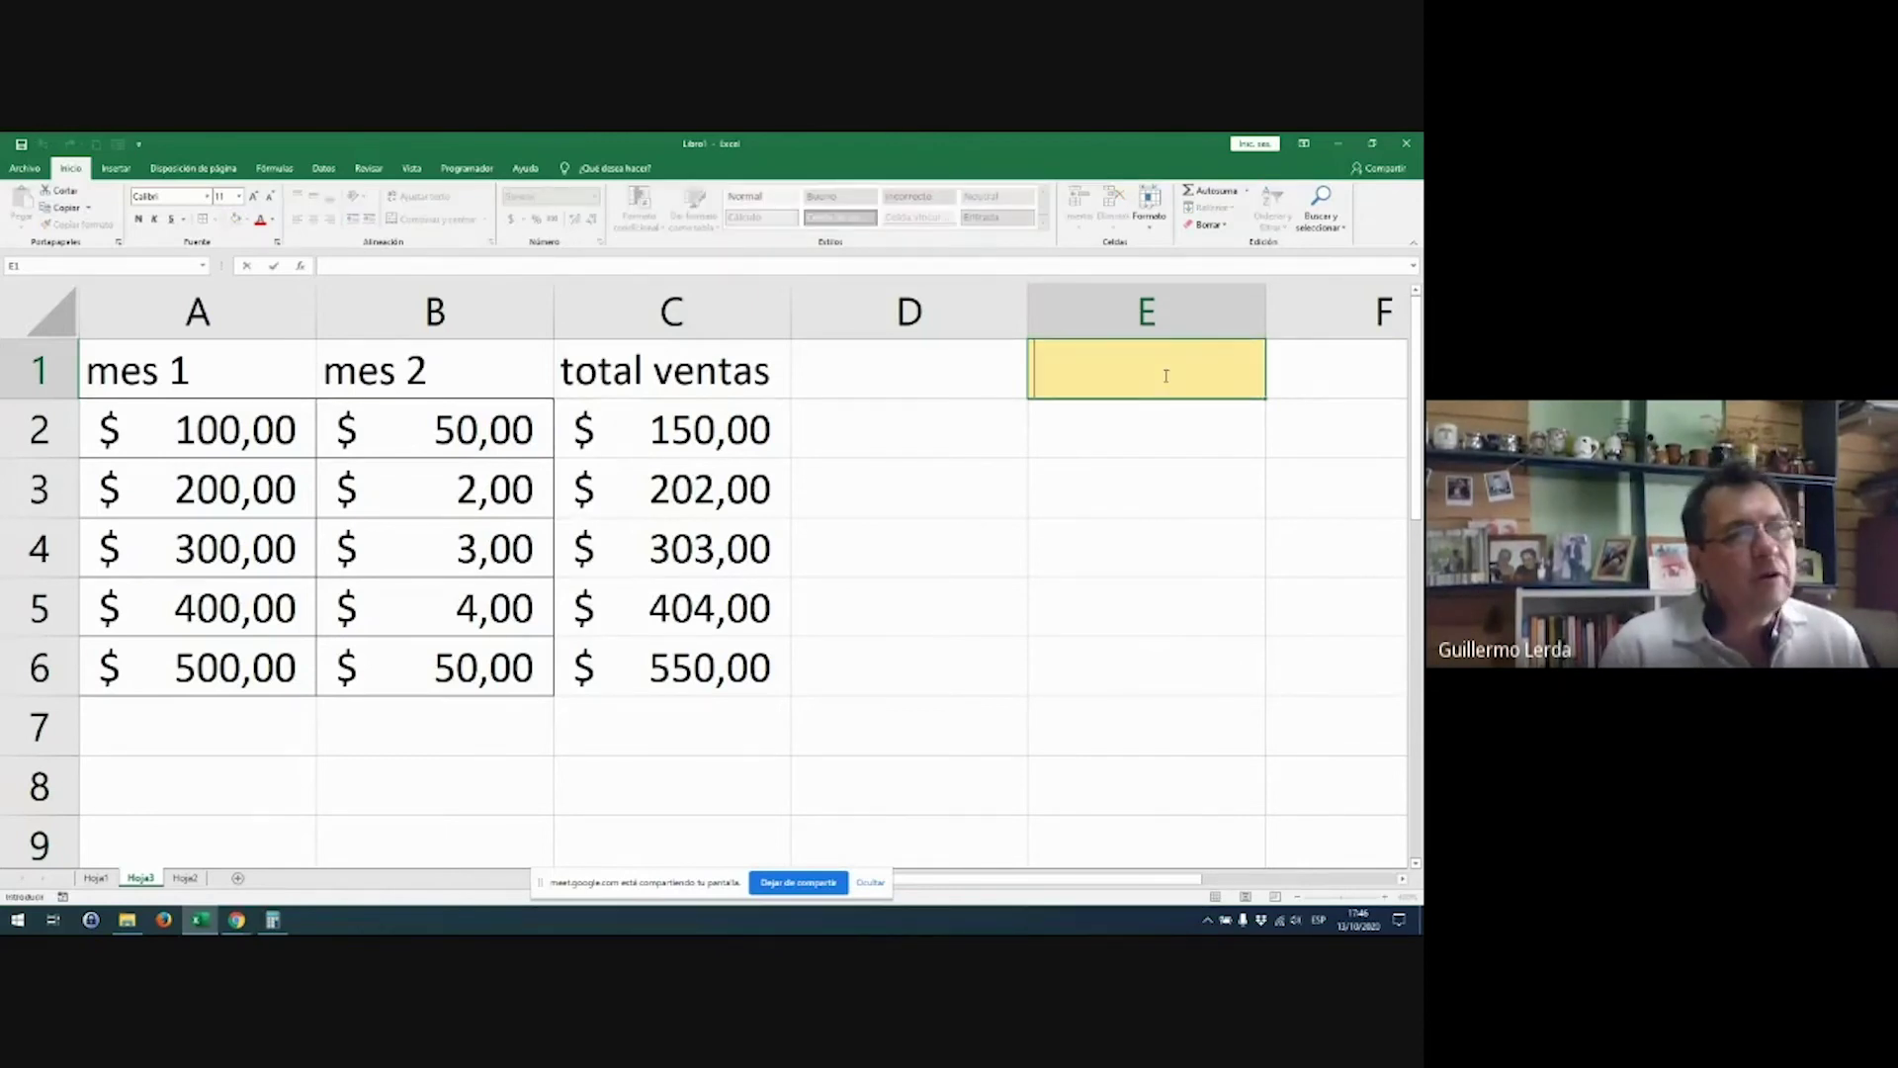
pyautogui.write('80')
pyautogui.hotkey('ctrl', 'Return')
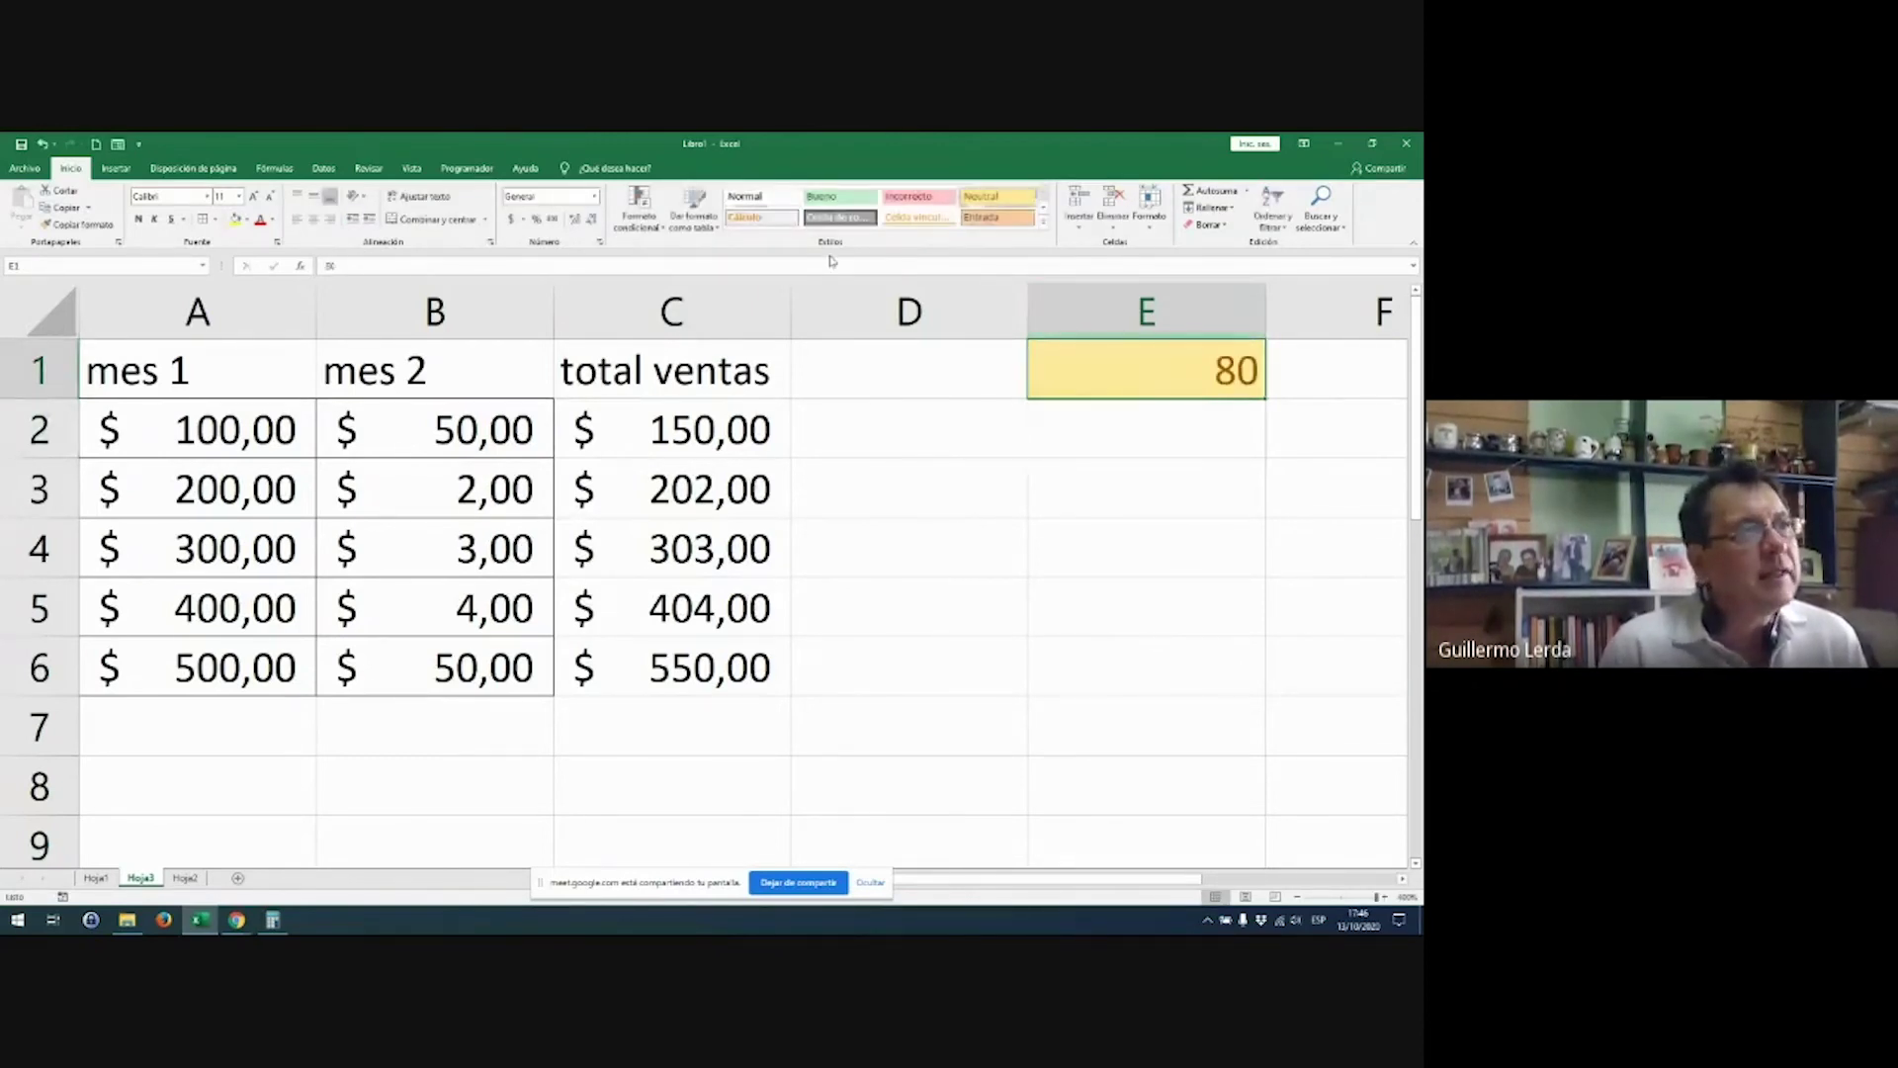
pyautogui.click(511, 219)
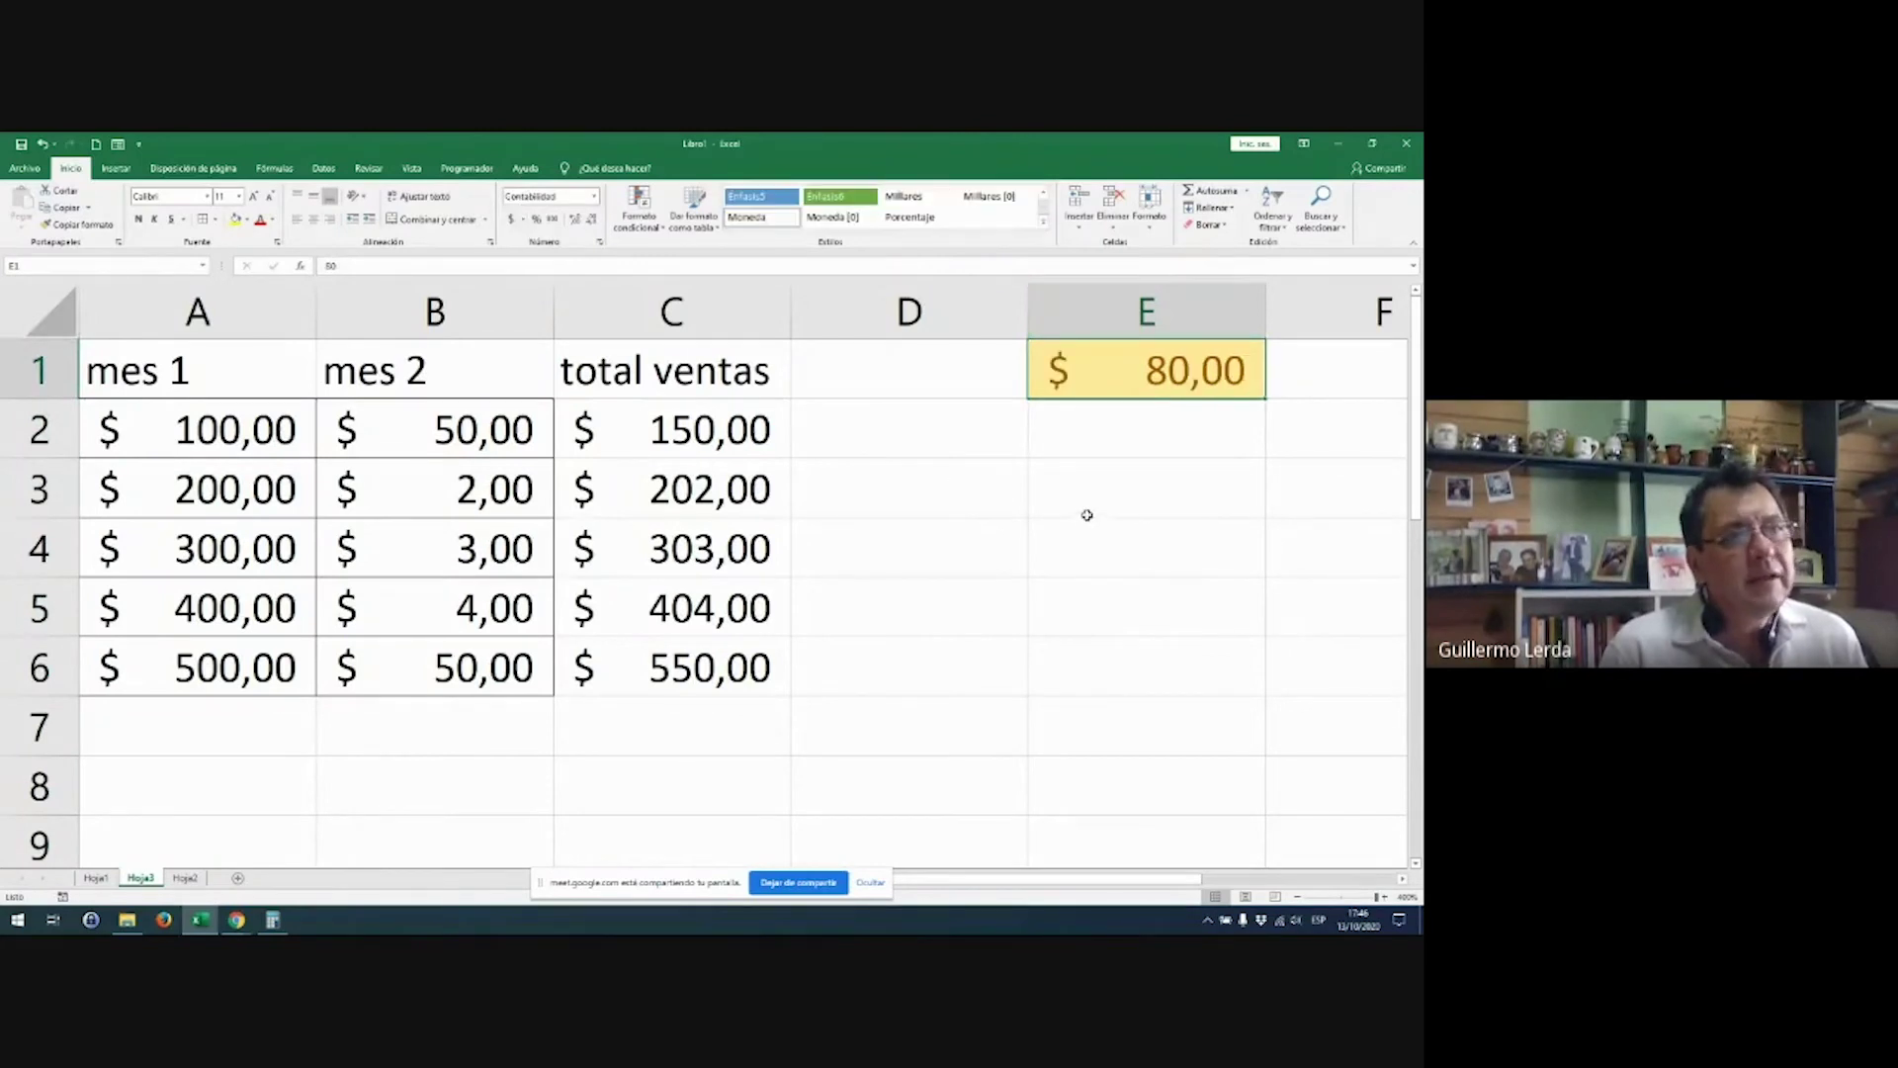
# Step: Enter the formula =C2/E1 in D2 to divide the first total by the value in E1
pyautogui.click(667, 409)
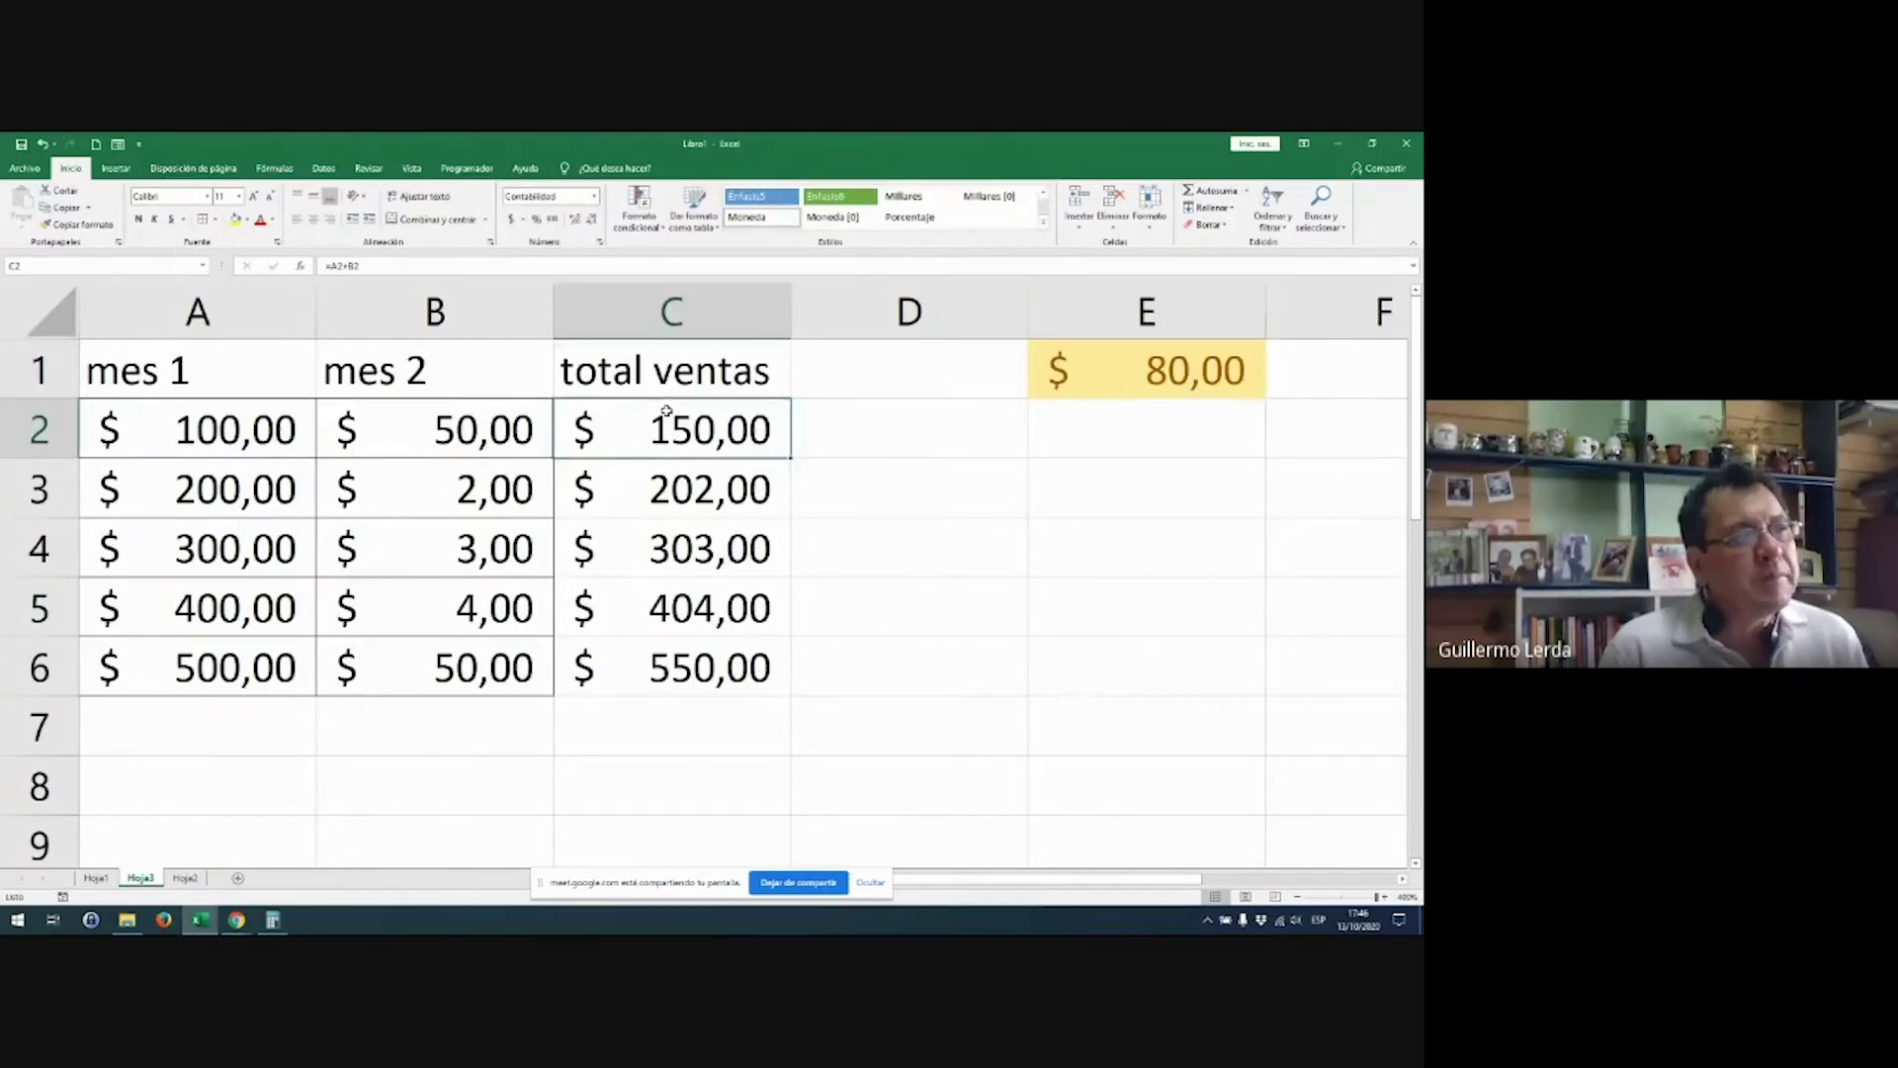
pyautogui.click(834, 417)
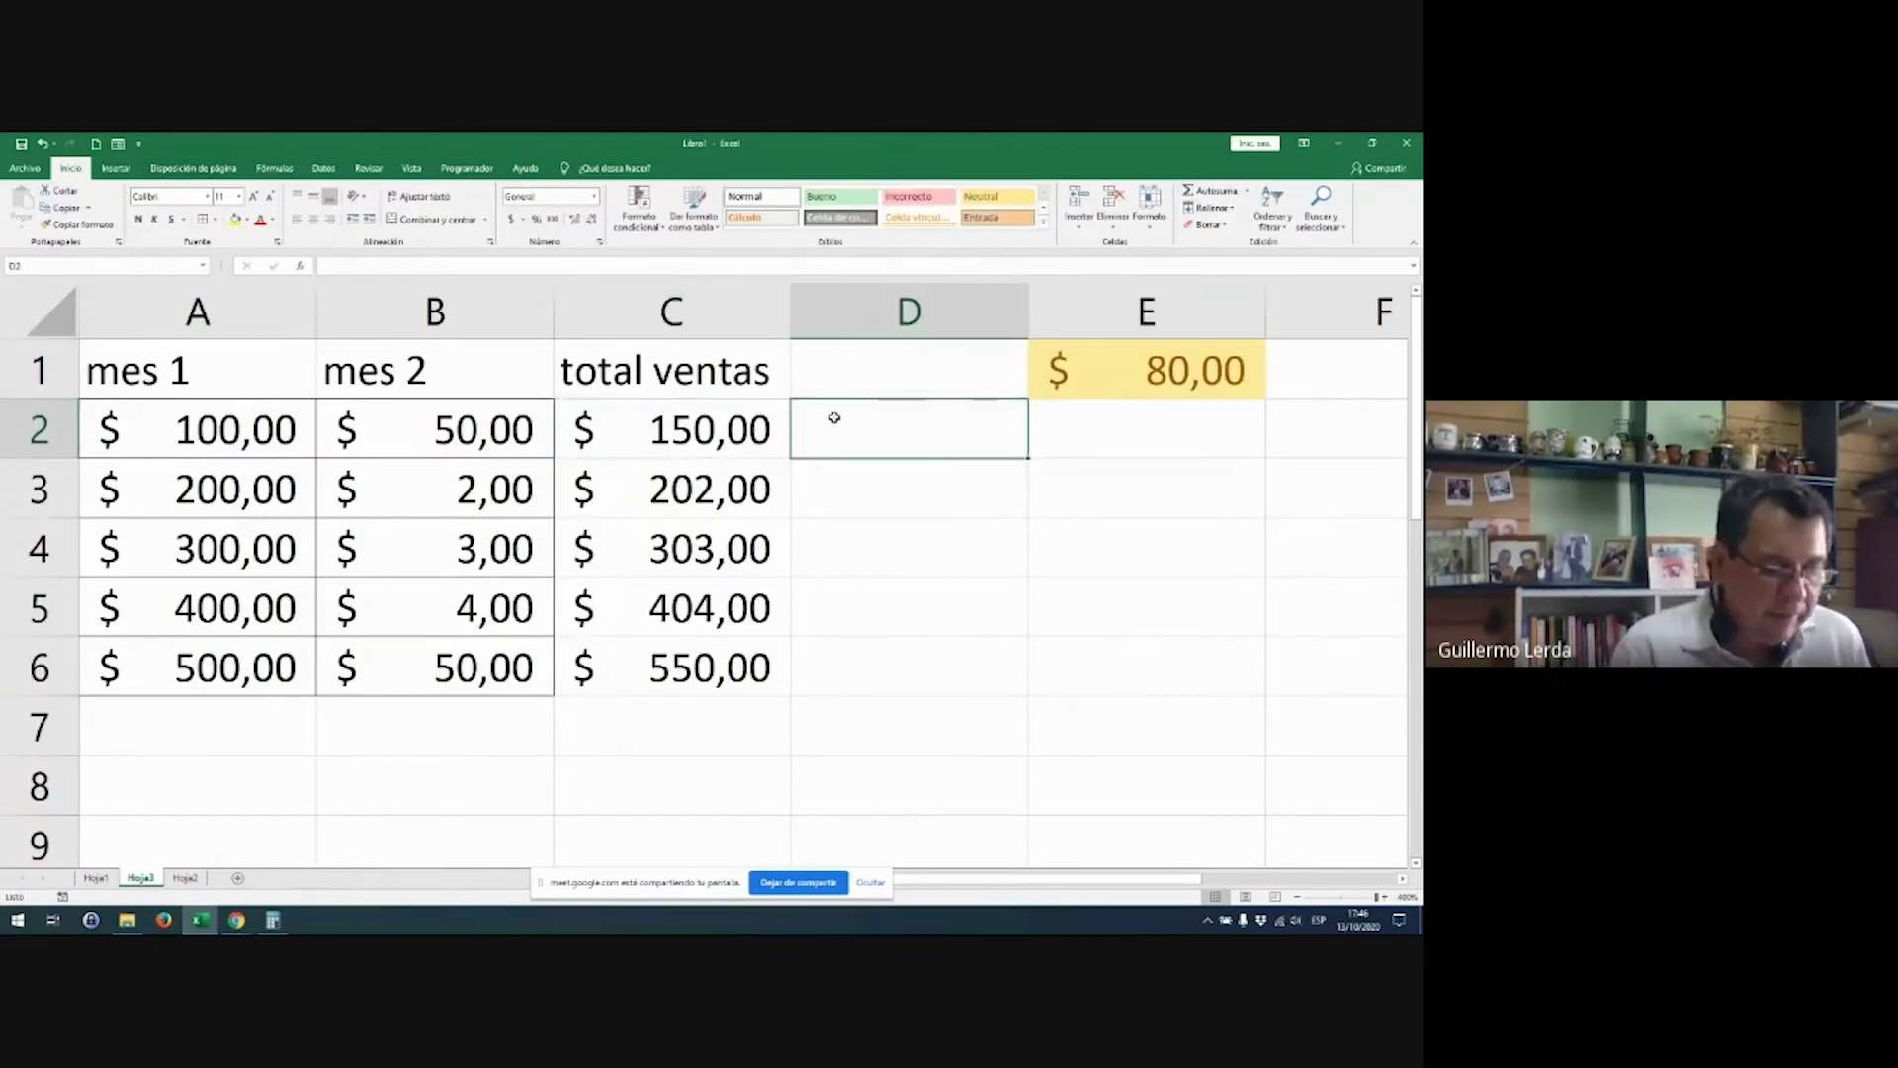
pyautogui.write('=')
pyautogui.press('Left')
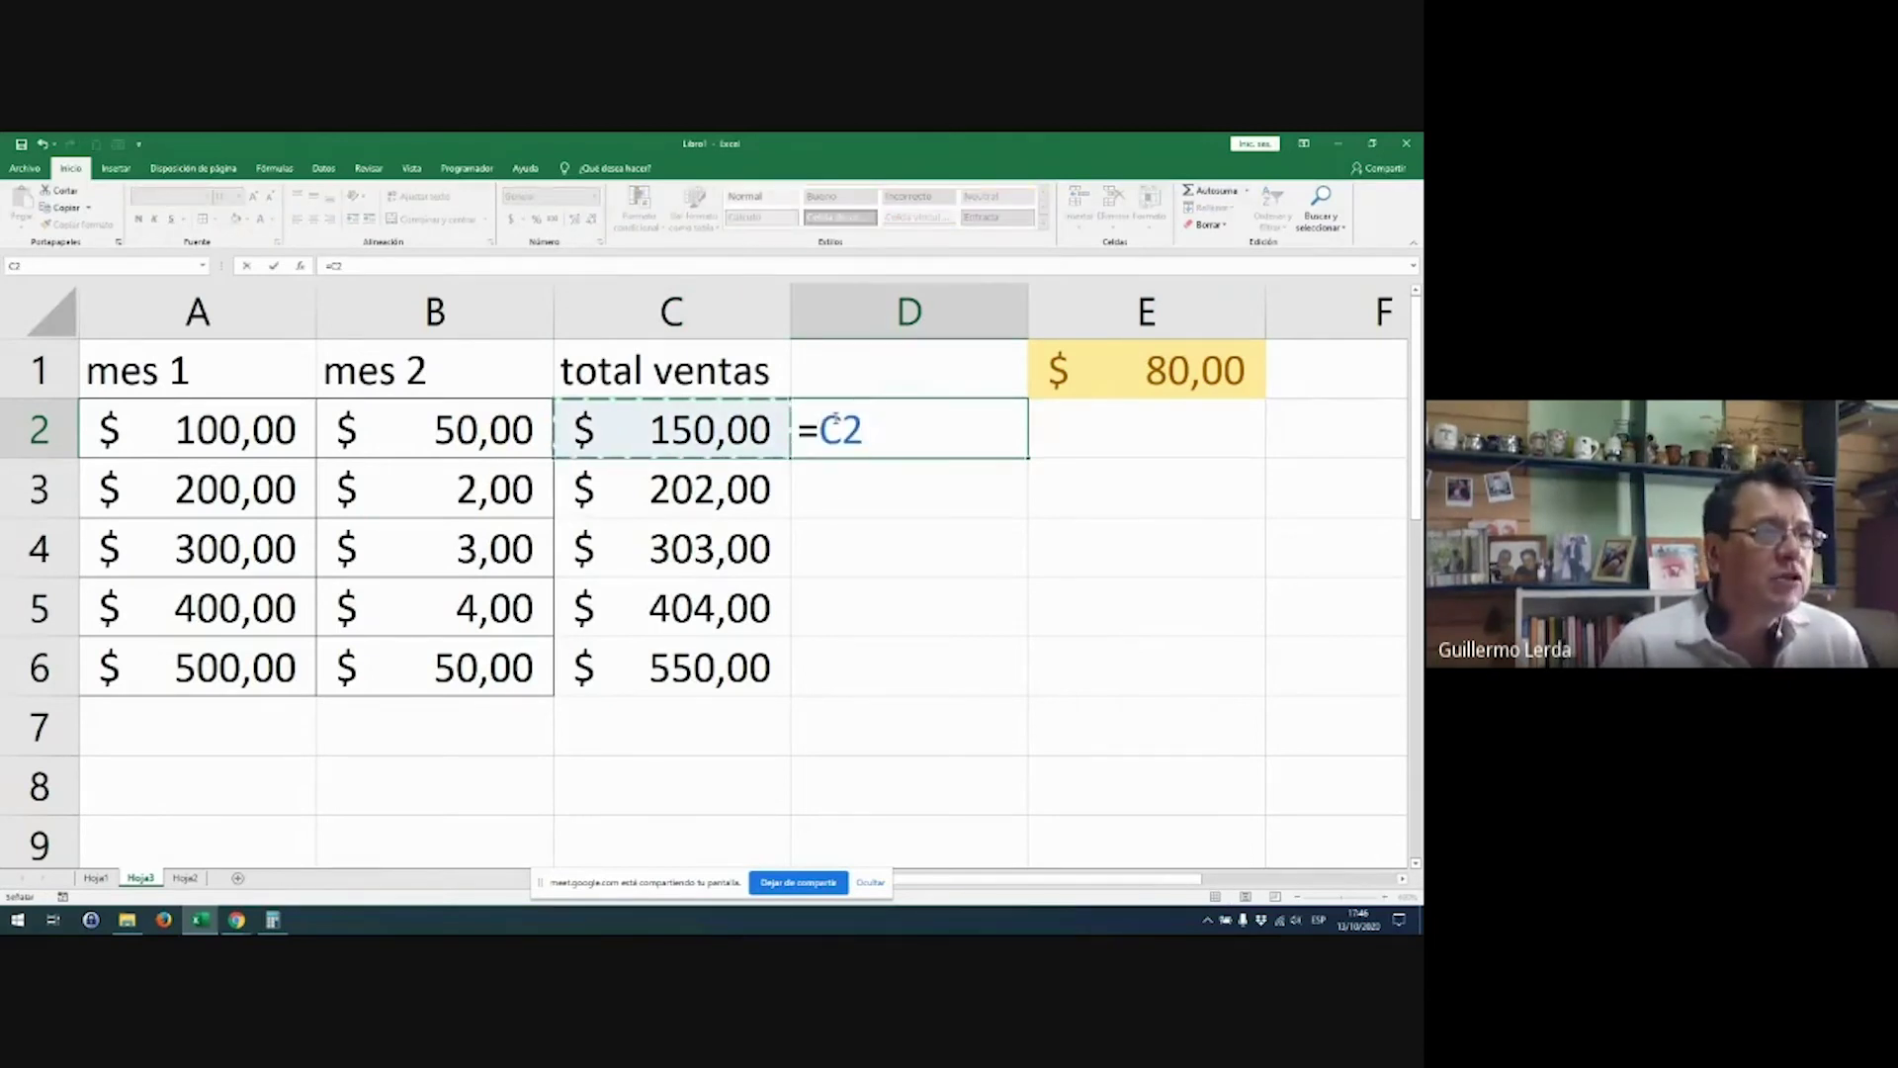
pyautogui.write('/')
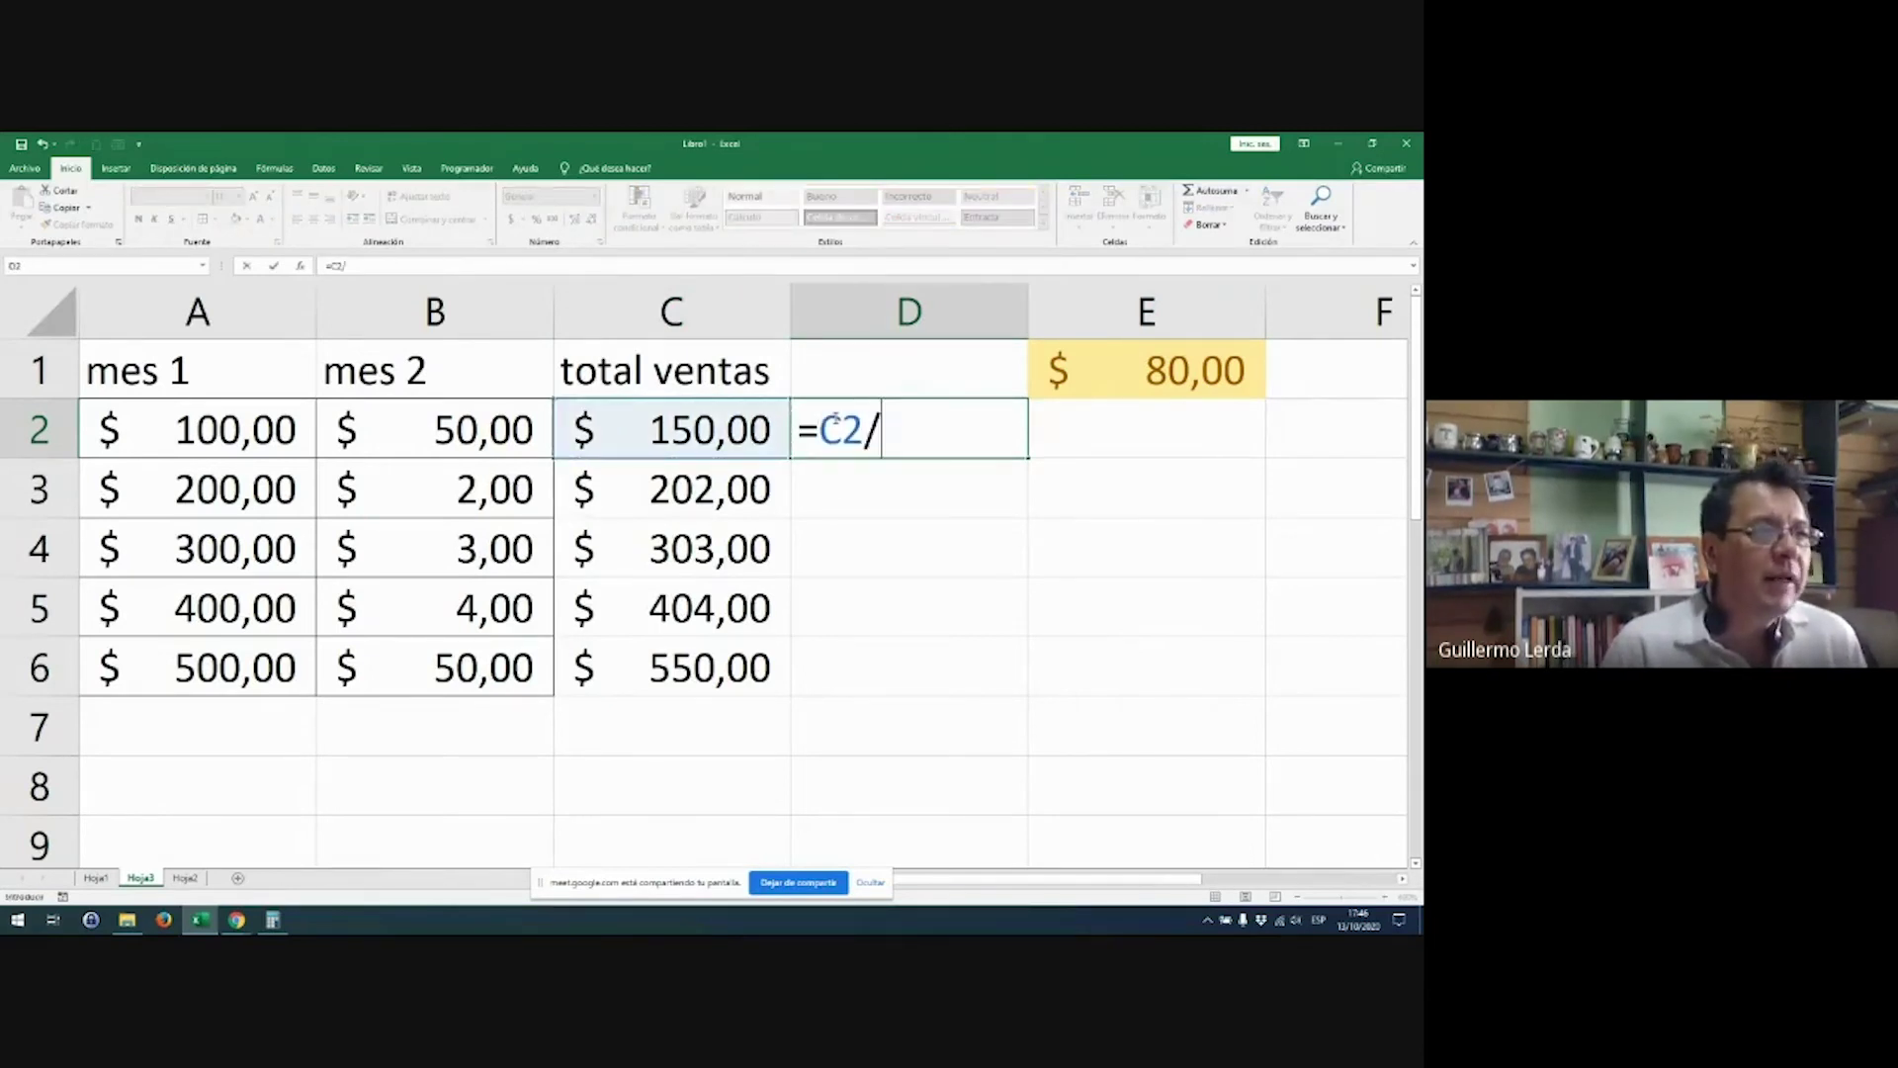
pyautogui.click(1219, 361)
pyautogui.press('Return')
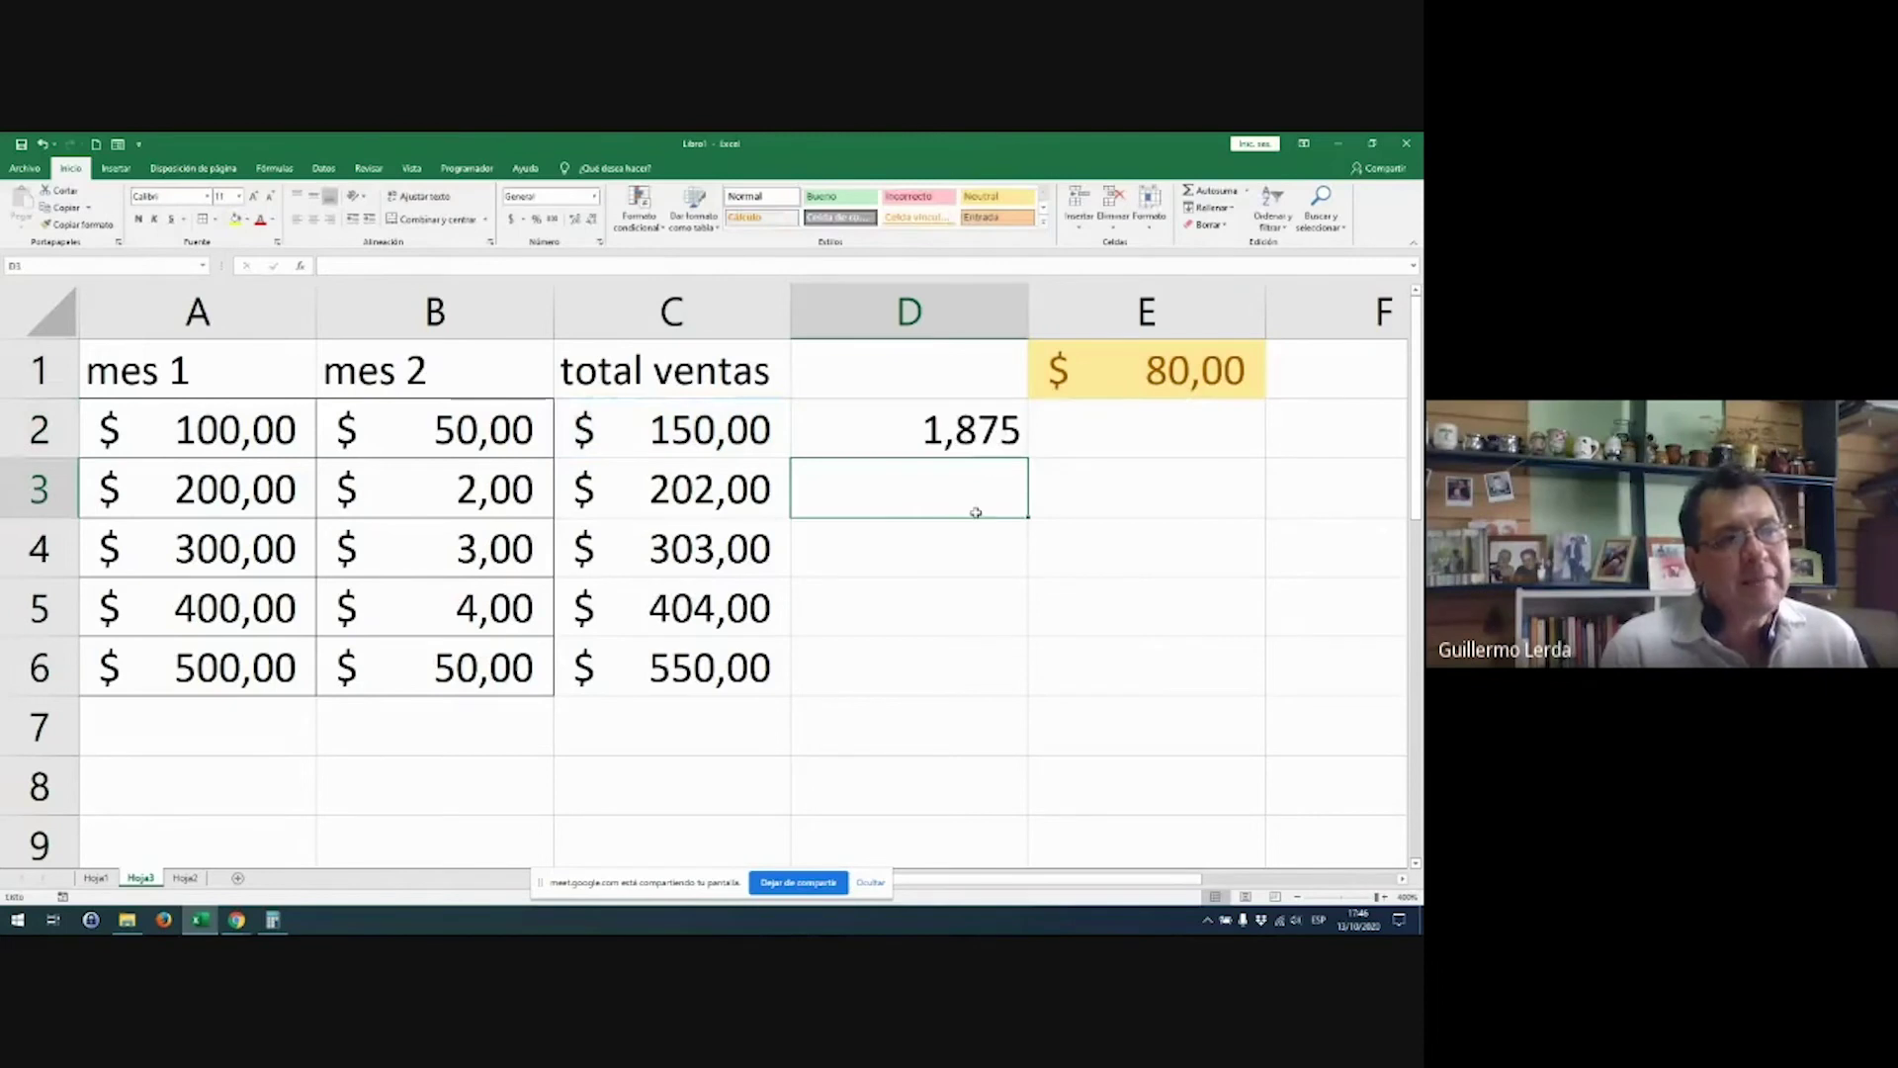
# Step: Format D2 as currency (Moneda) with the USD symbol
pyautogui.click(944, 432)
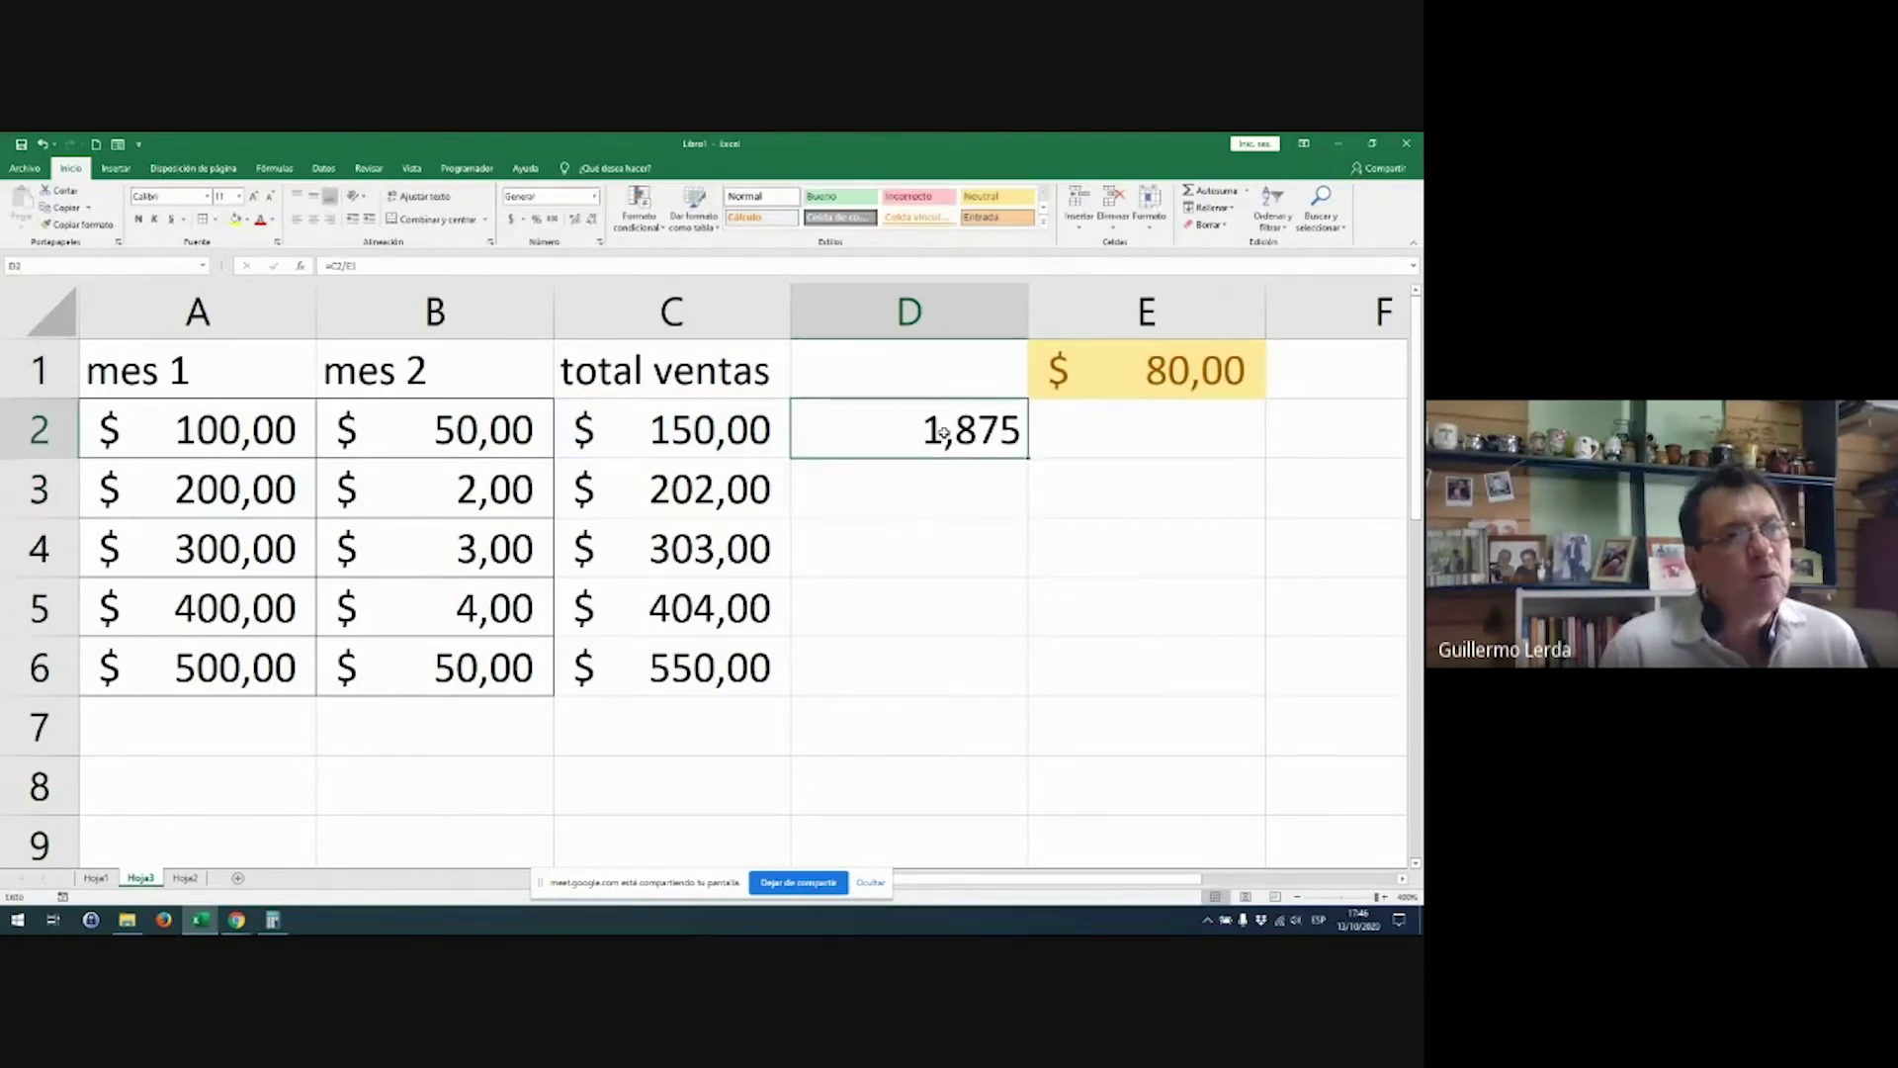
pyautogui.click(599, 245)
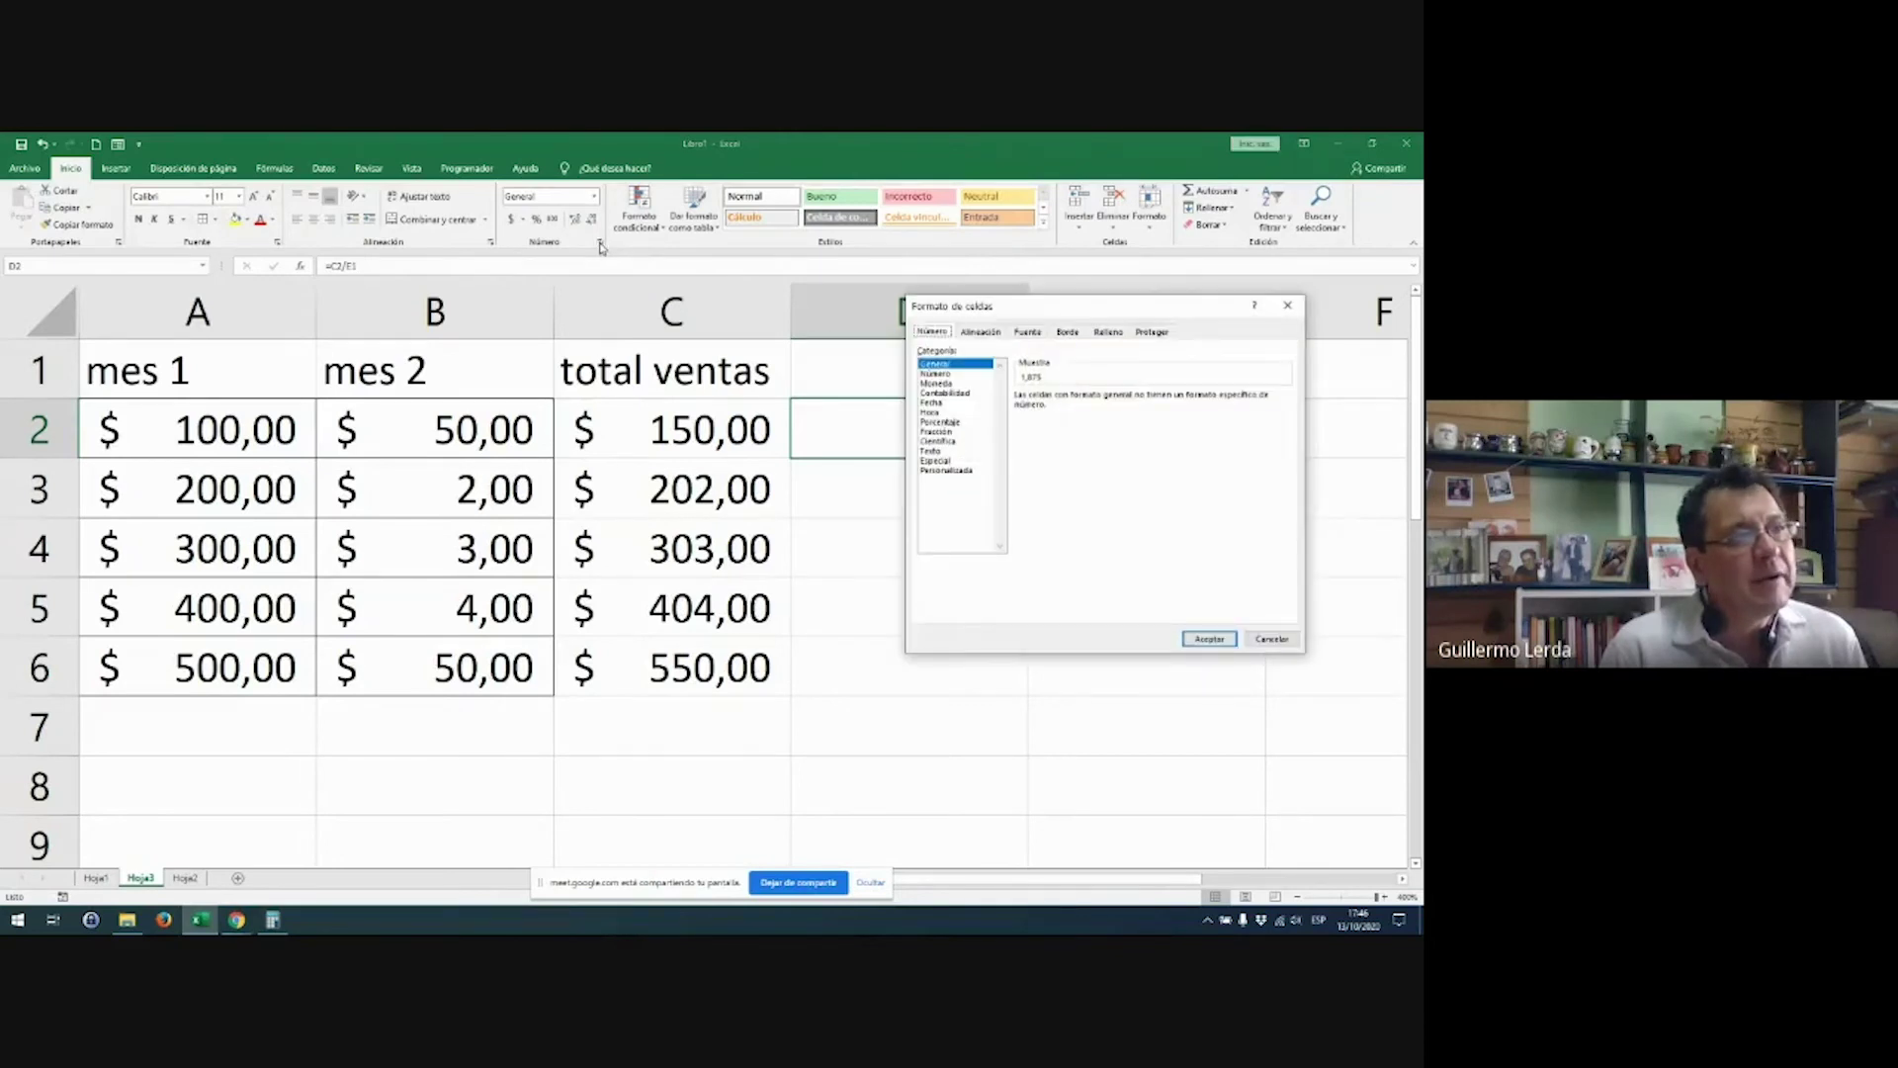
pyautogui.click(936, 382)
pyautogui.click(1135, 416)
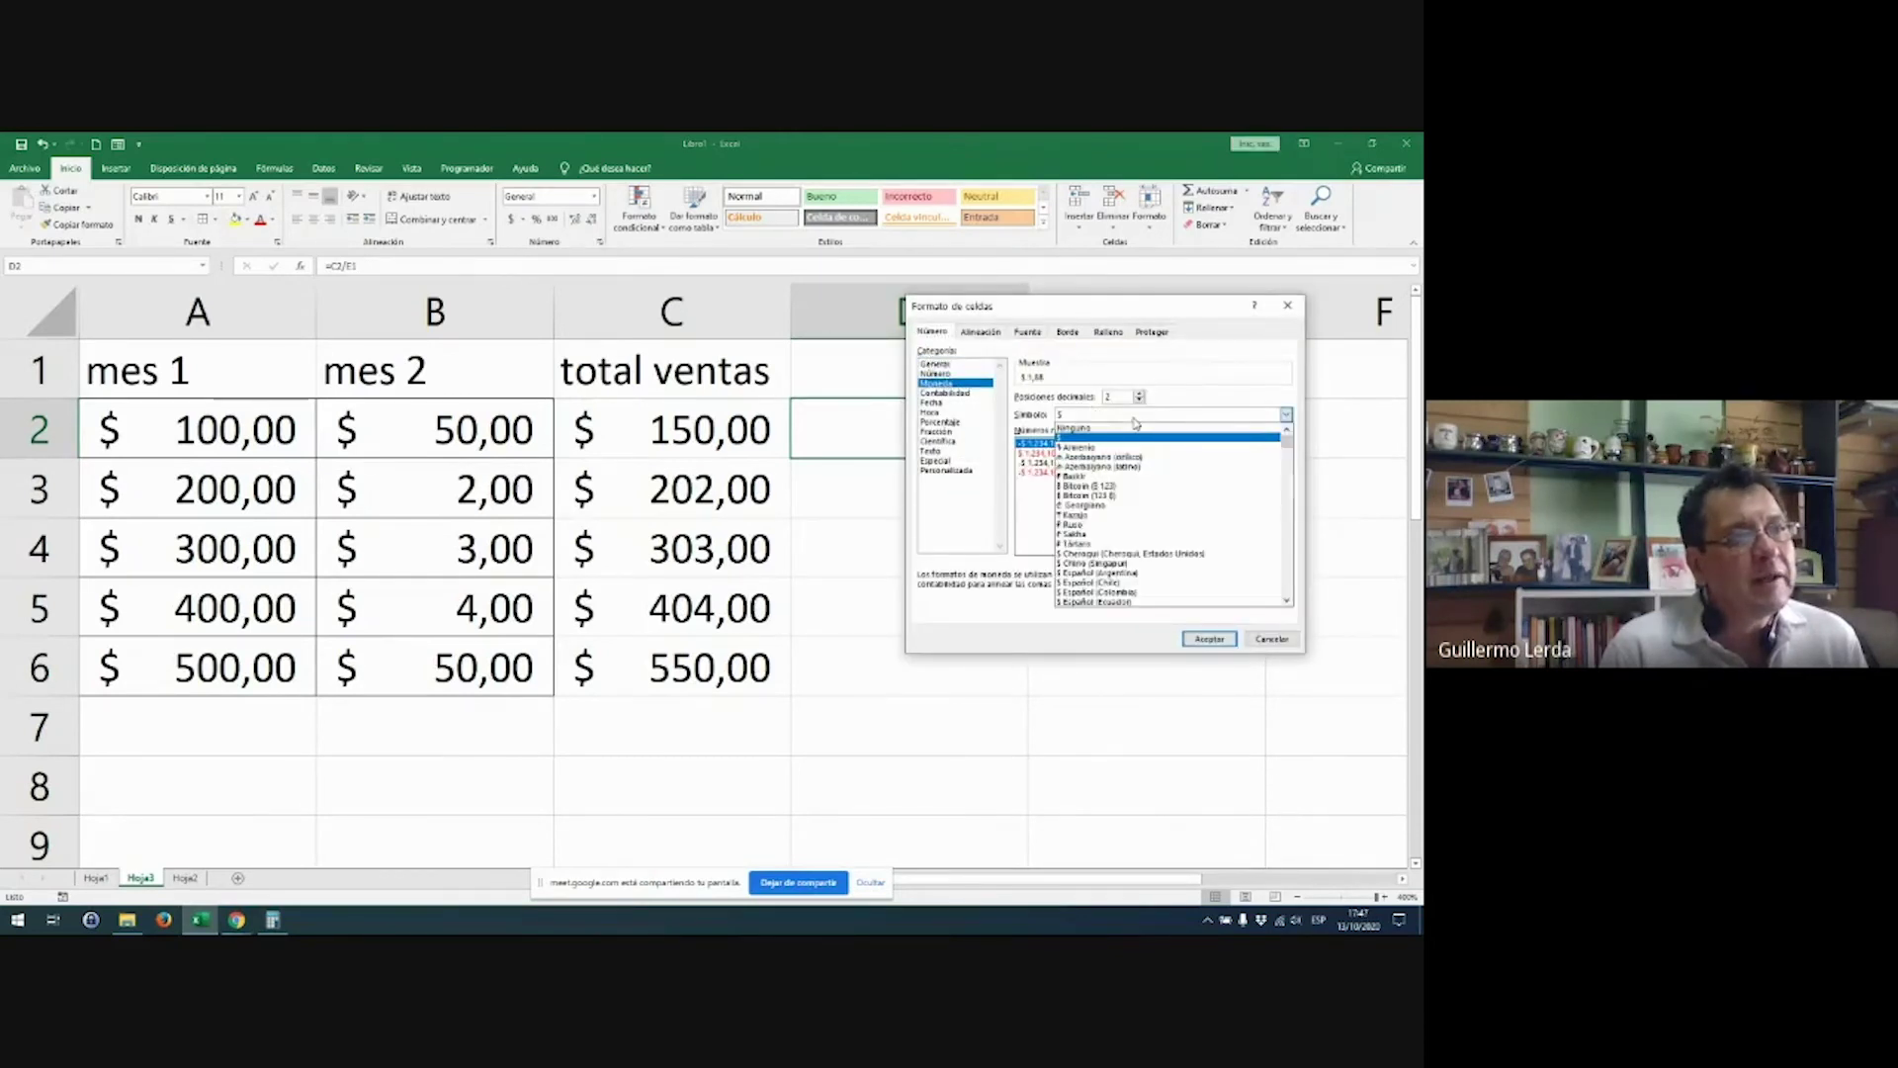
pyautogui.scroll(-15, 1135, 423)
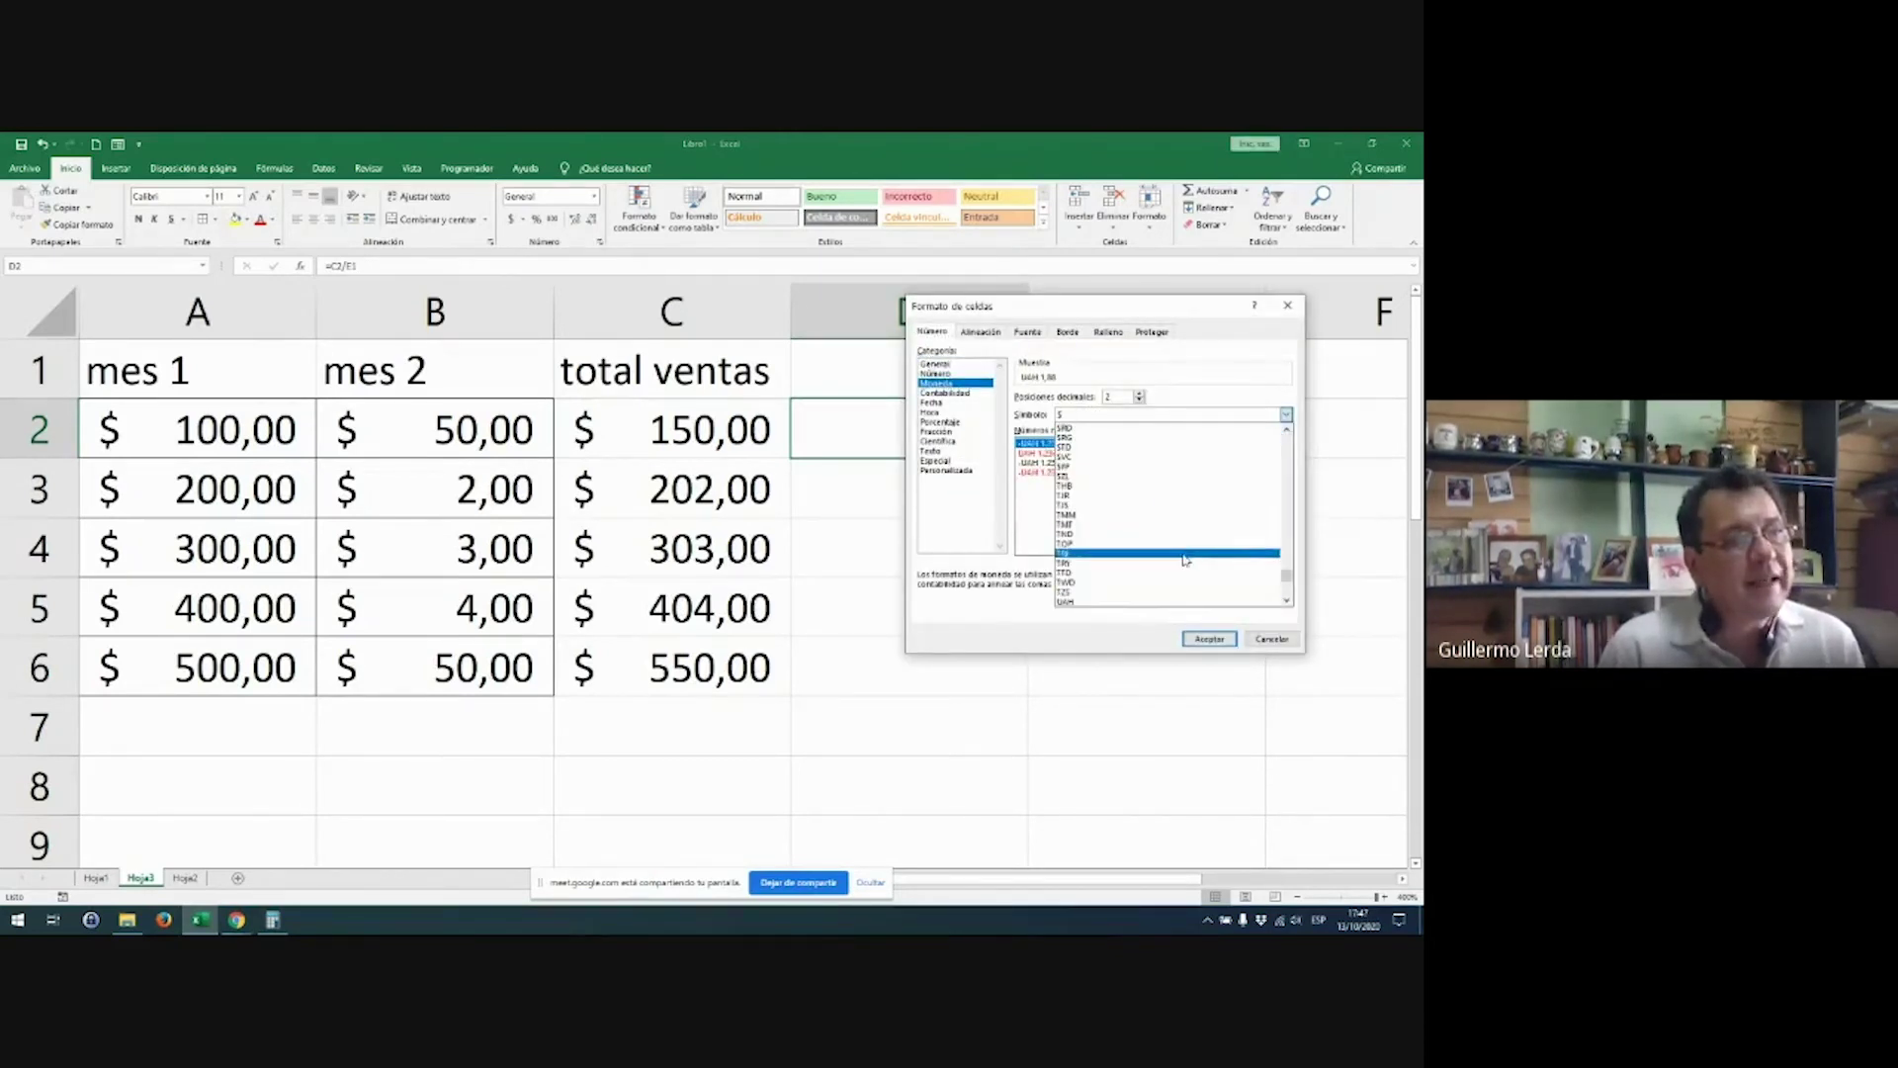
pyautogui.scroll(-1, 1184, 563)
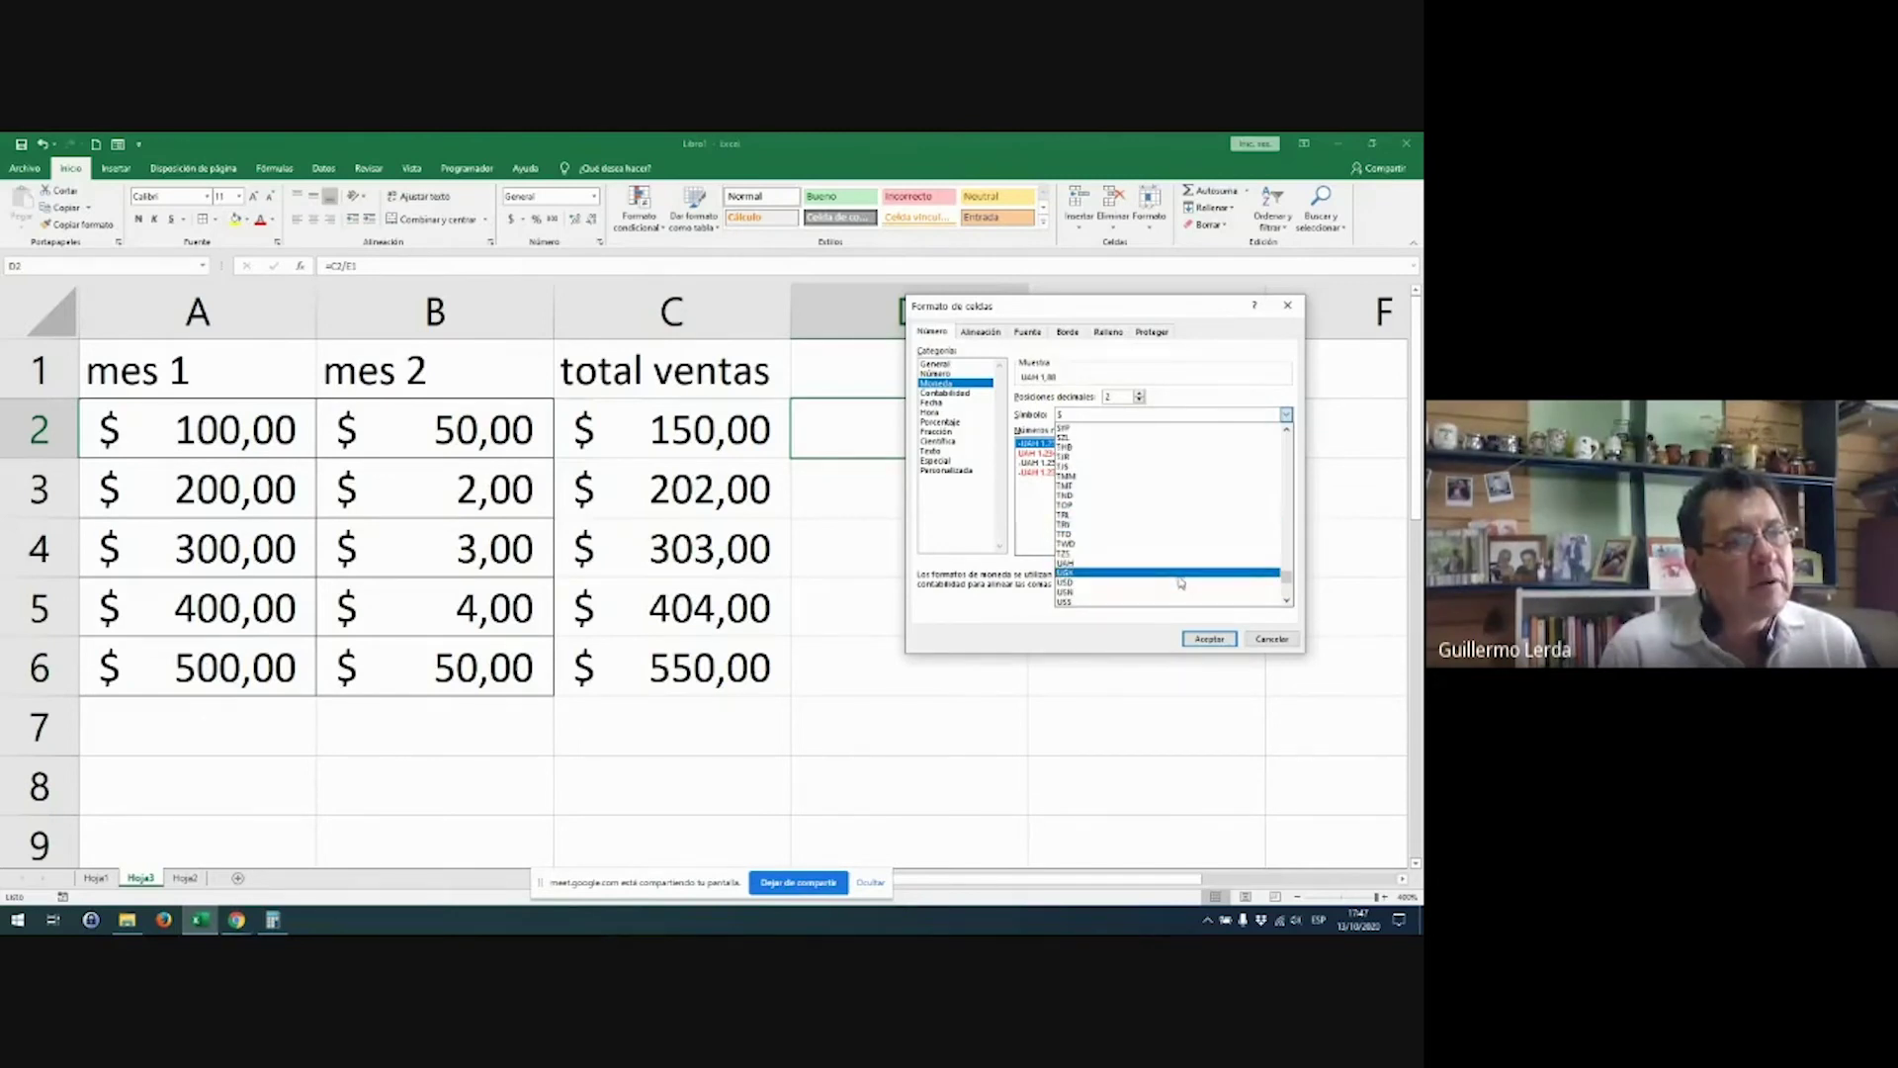
pyautogui.click(1178, 584)
pyautogui.click(1209, 639)
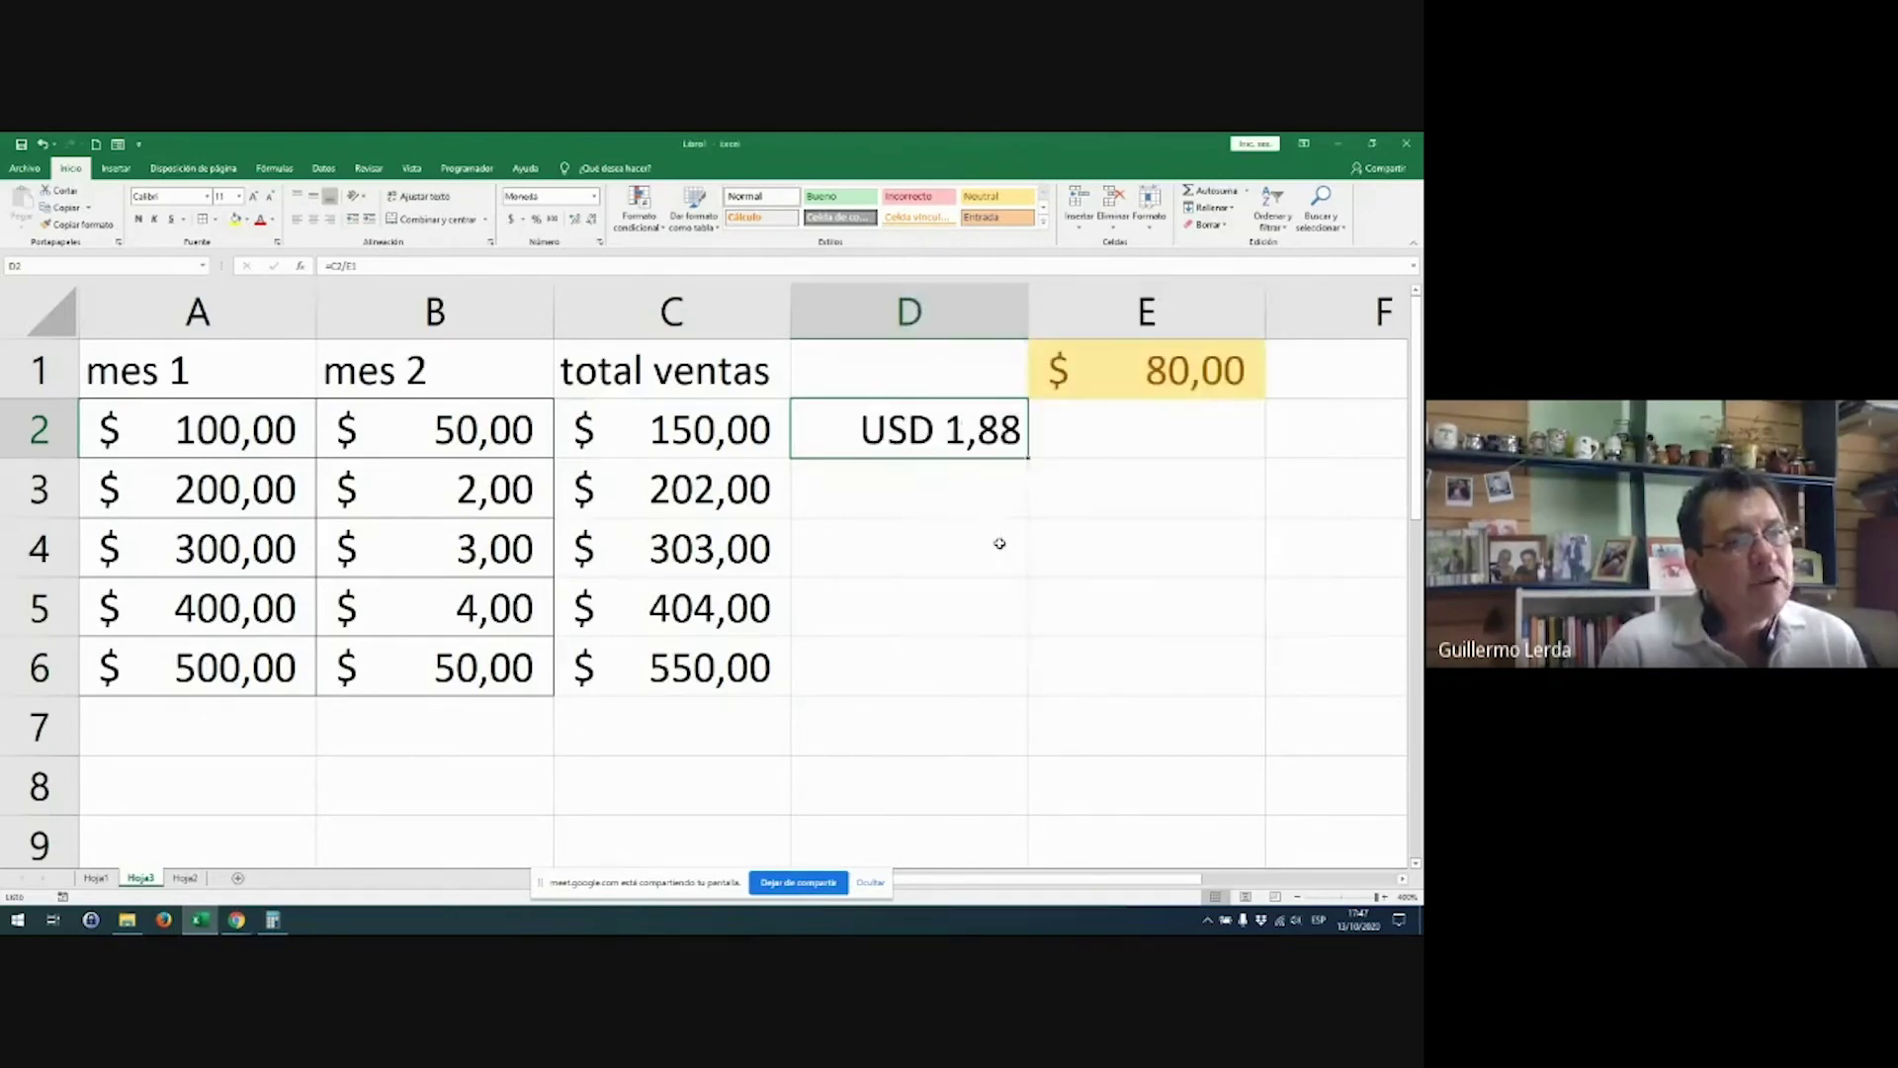
# Step: Repeat the fill of the C2 formula down to C6 and inspect the copy in C3
pyautogui.click(759, 432)
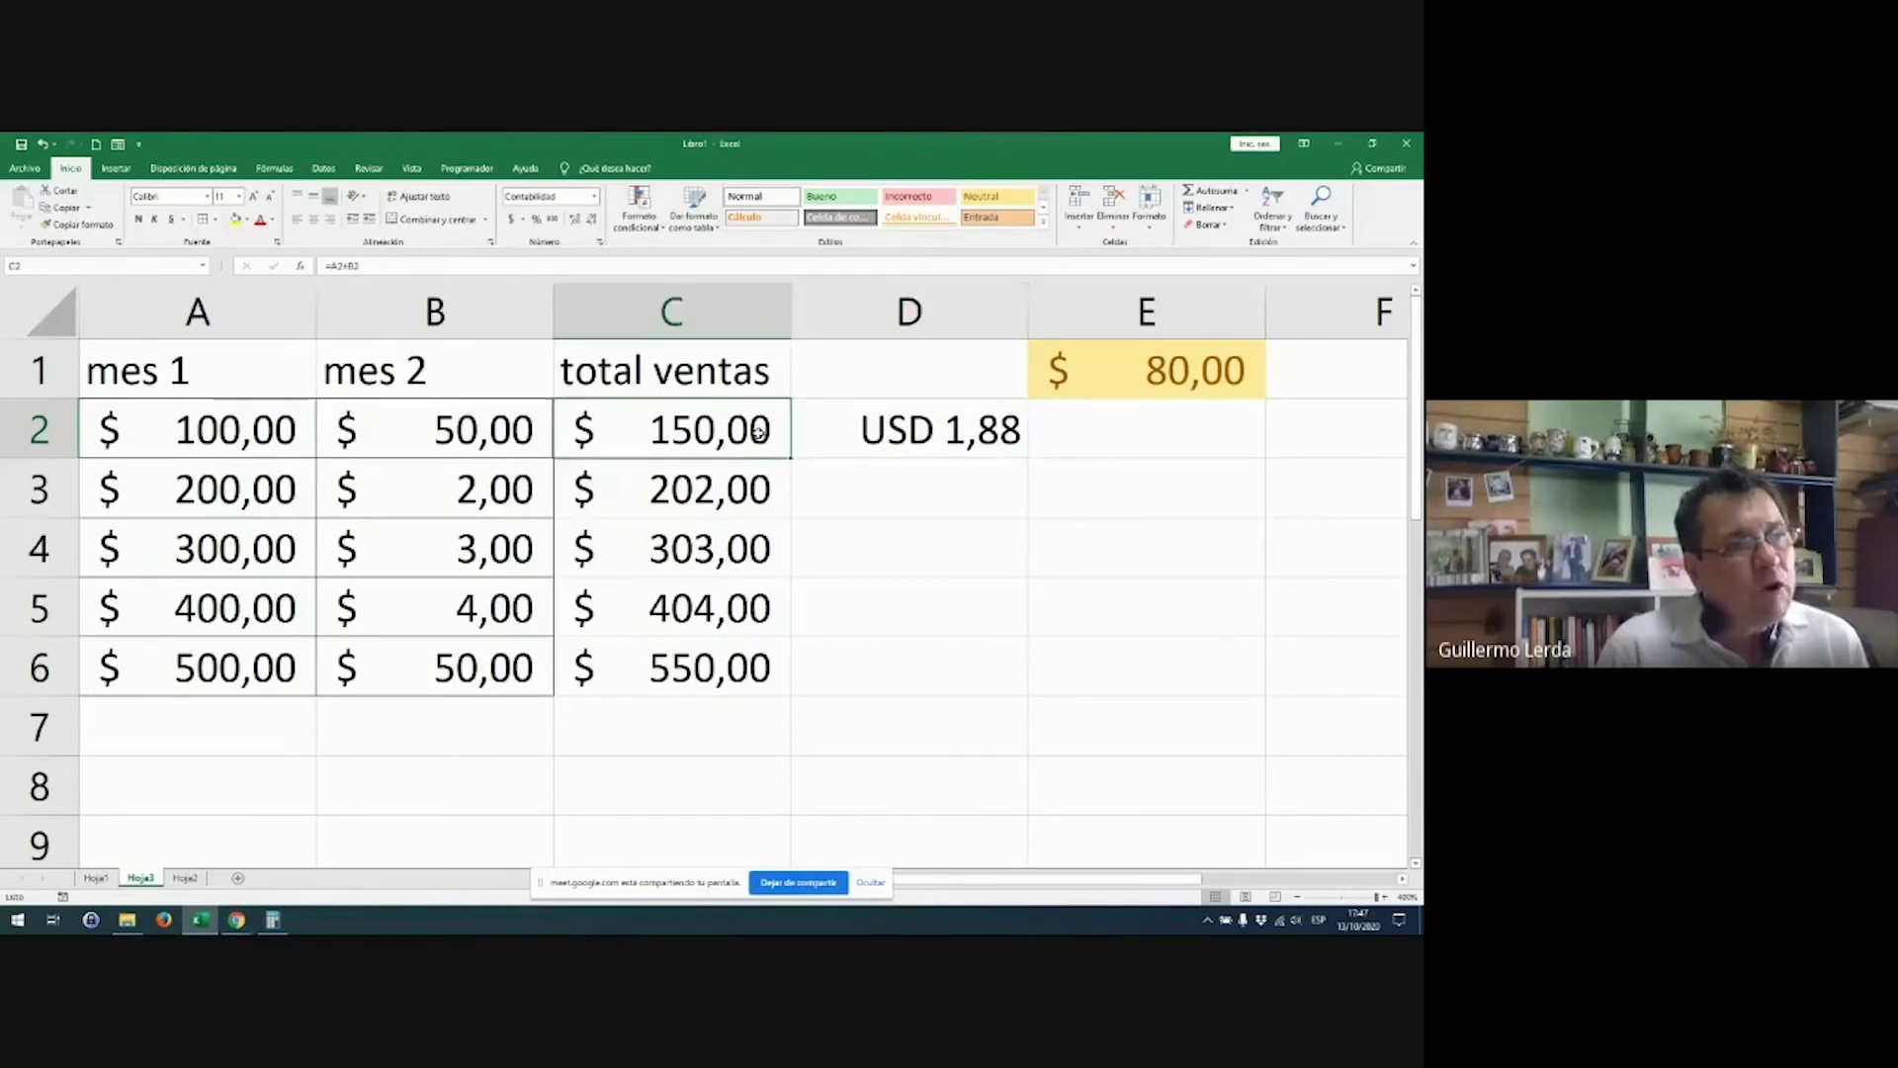
pyautogui.moveTo(791, 459); pyautogui.dragTo(791, 692)
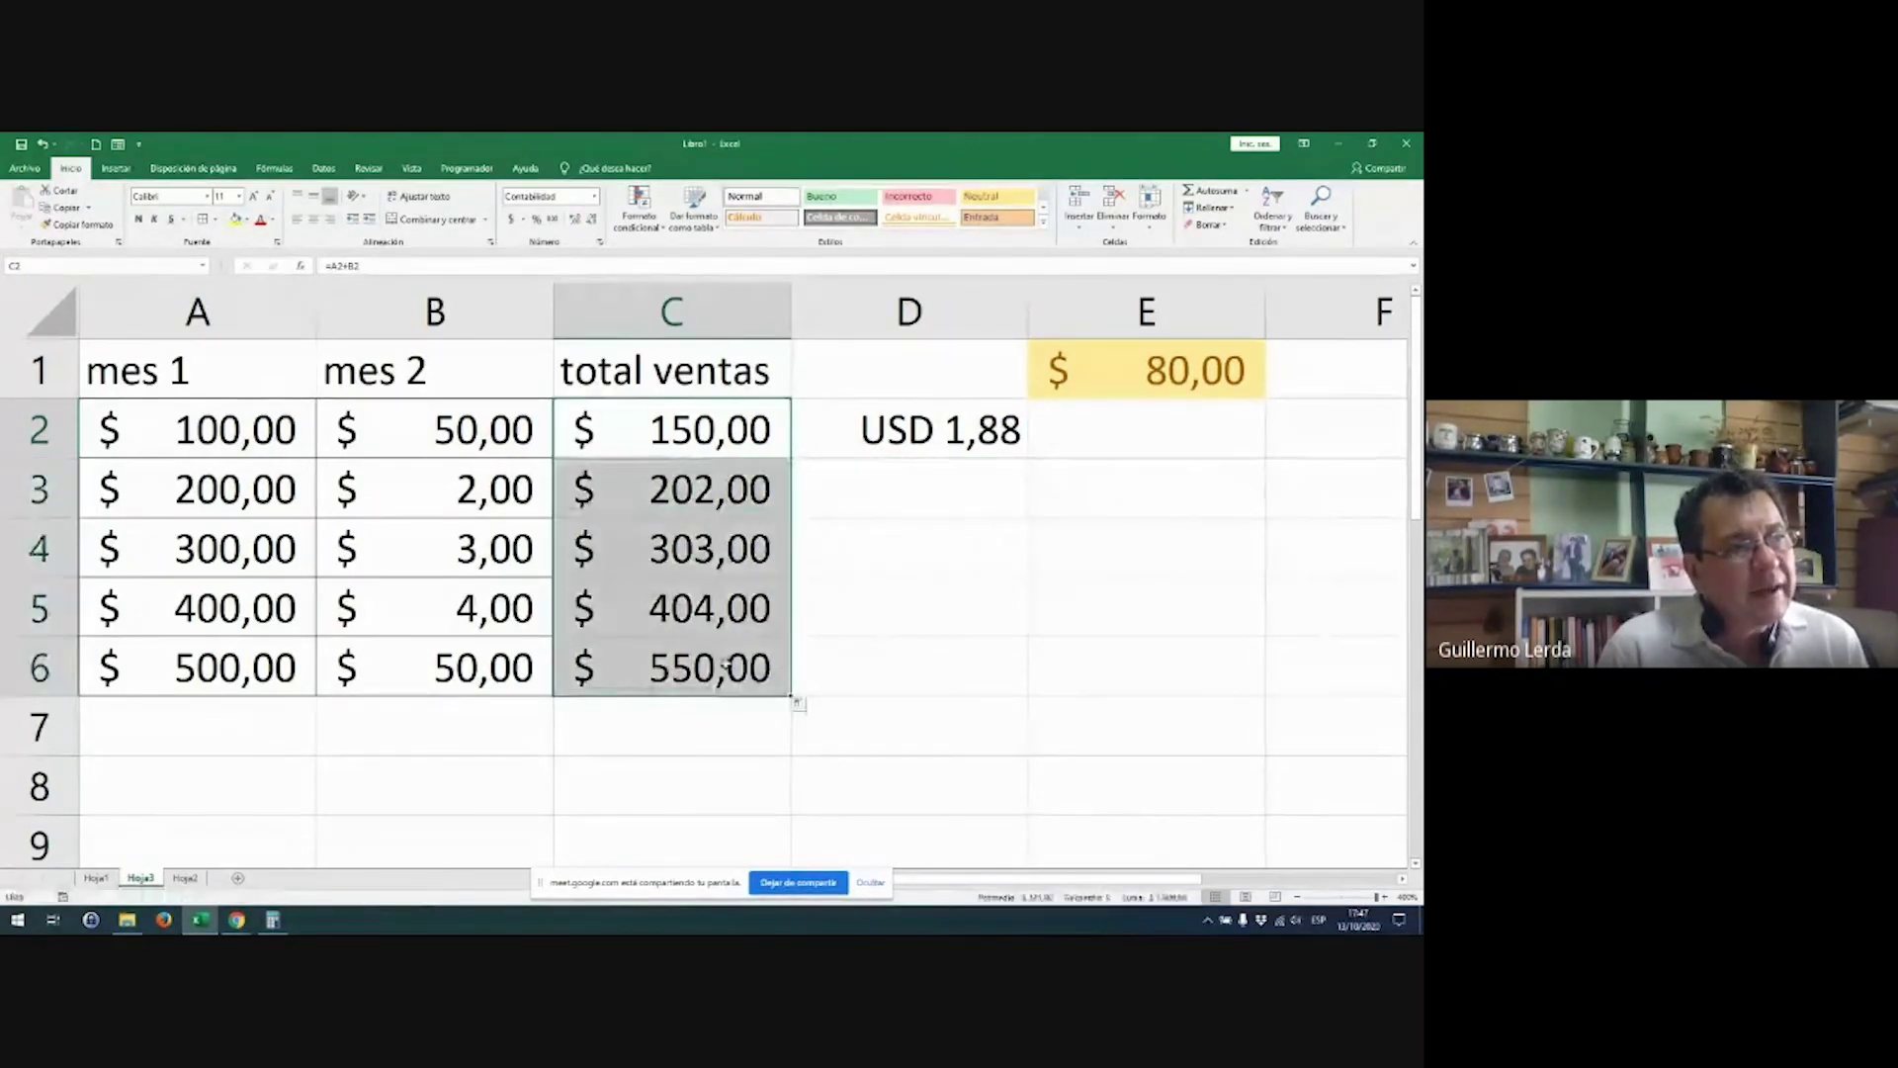
pyautogui.doubleClick(731, 488)
pyautogui.press('Return')
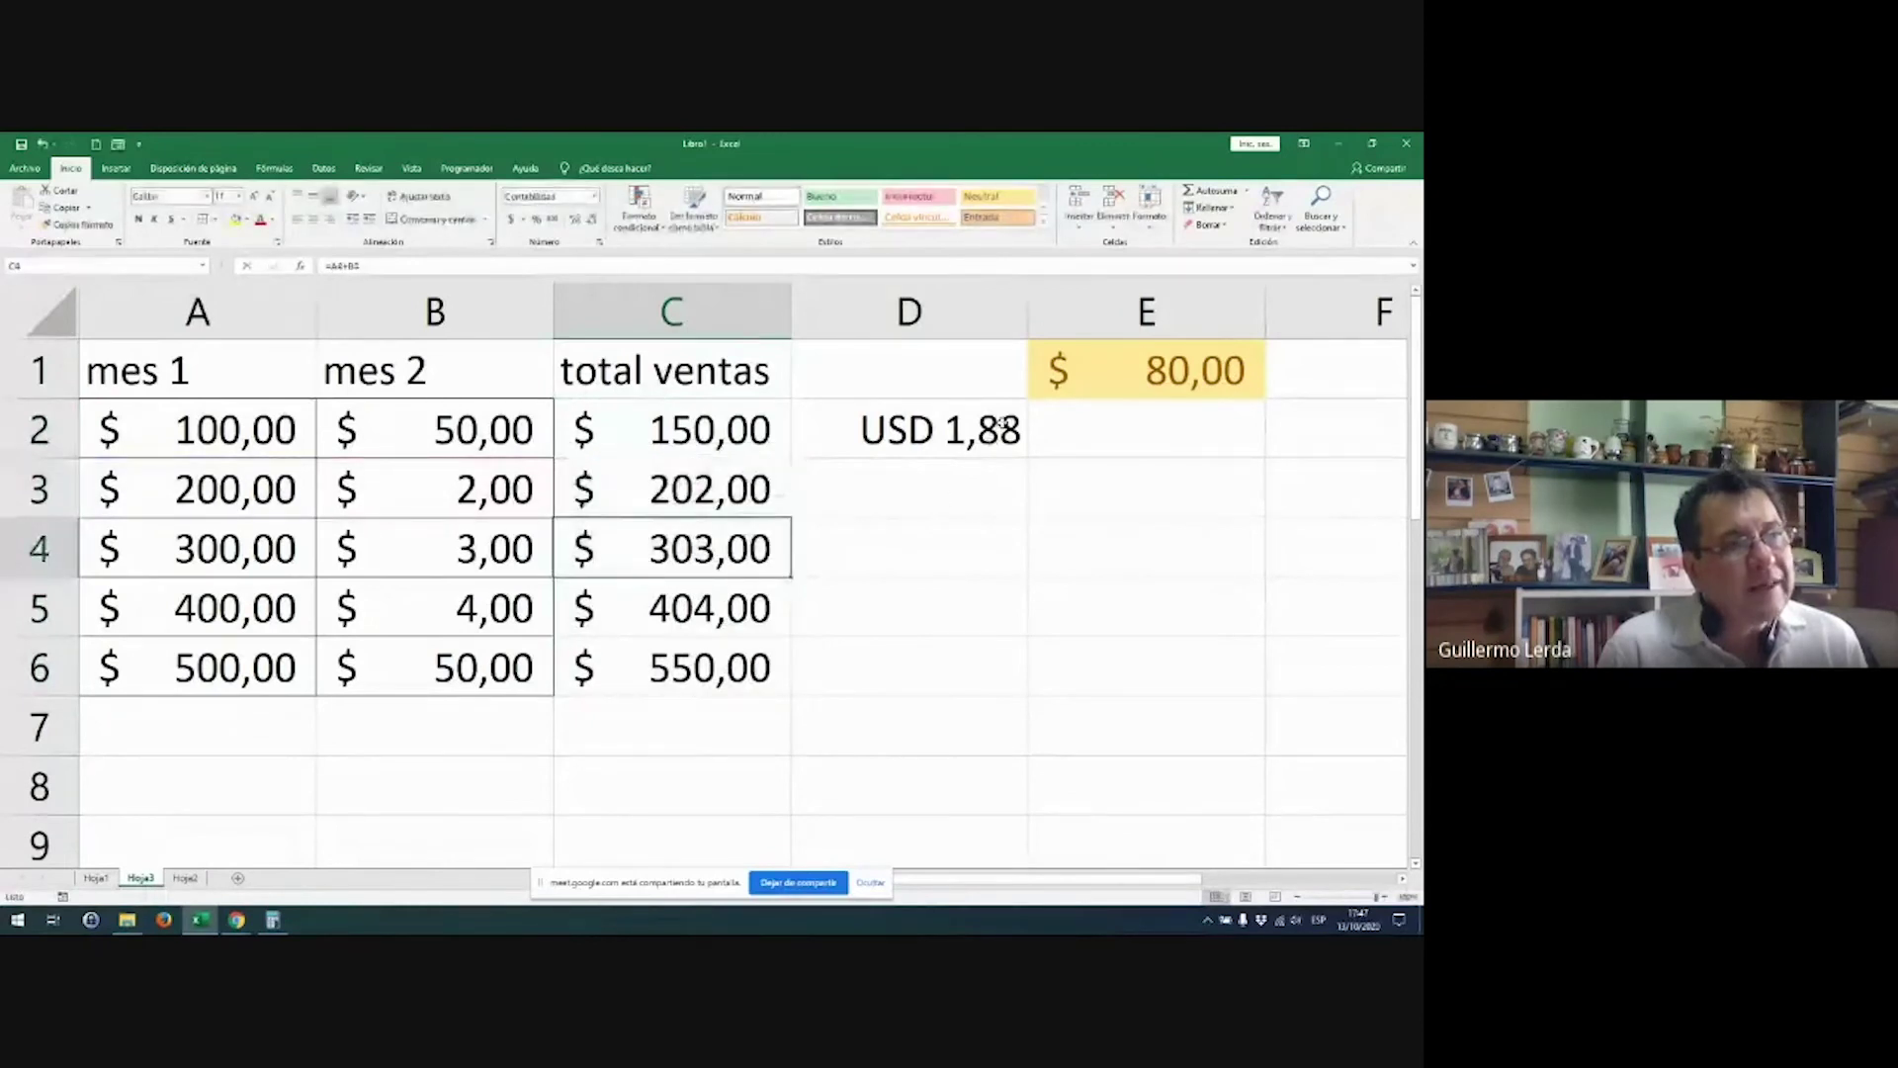
# Step: Review the D2 division formula, fill it down to D6 and inspect the references in D3
pyautogui.click(1018, 450)
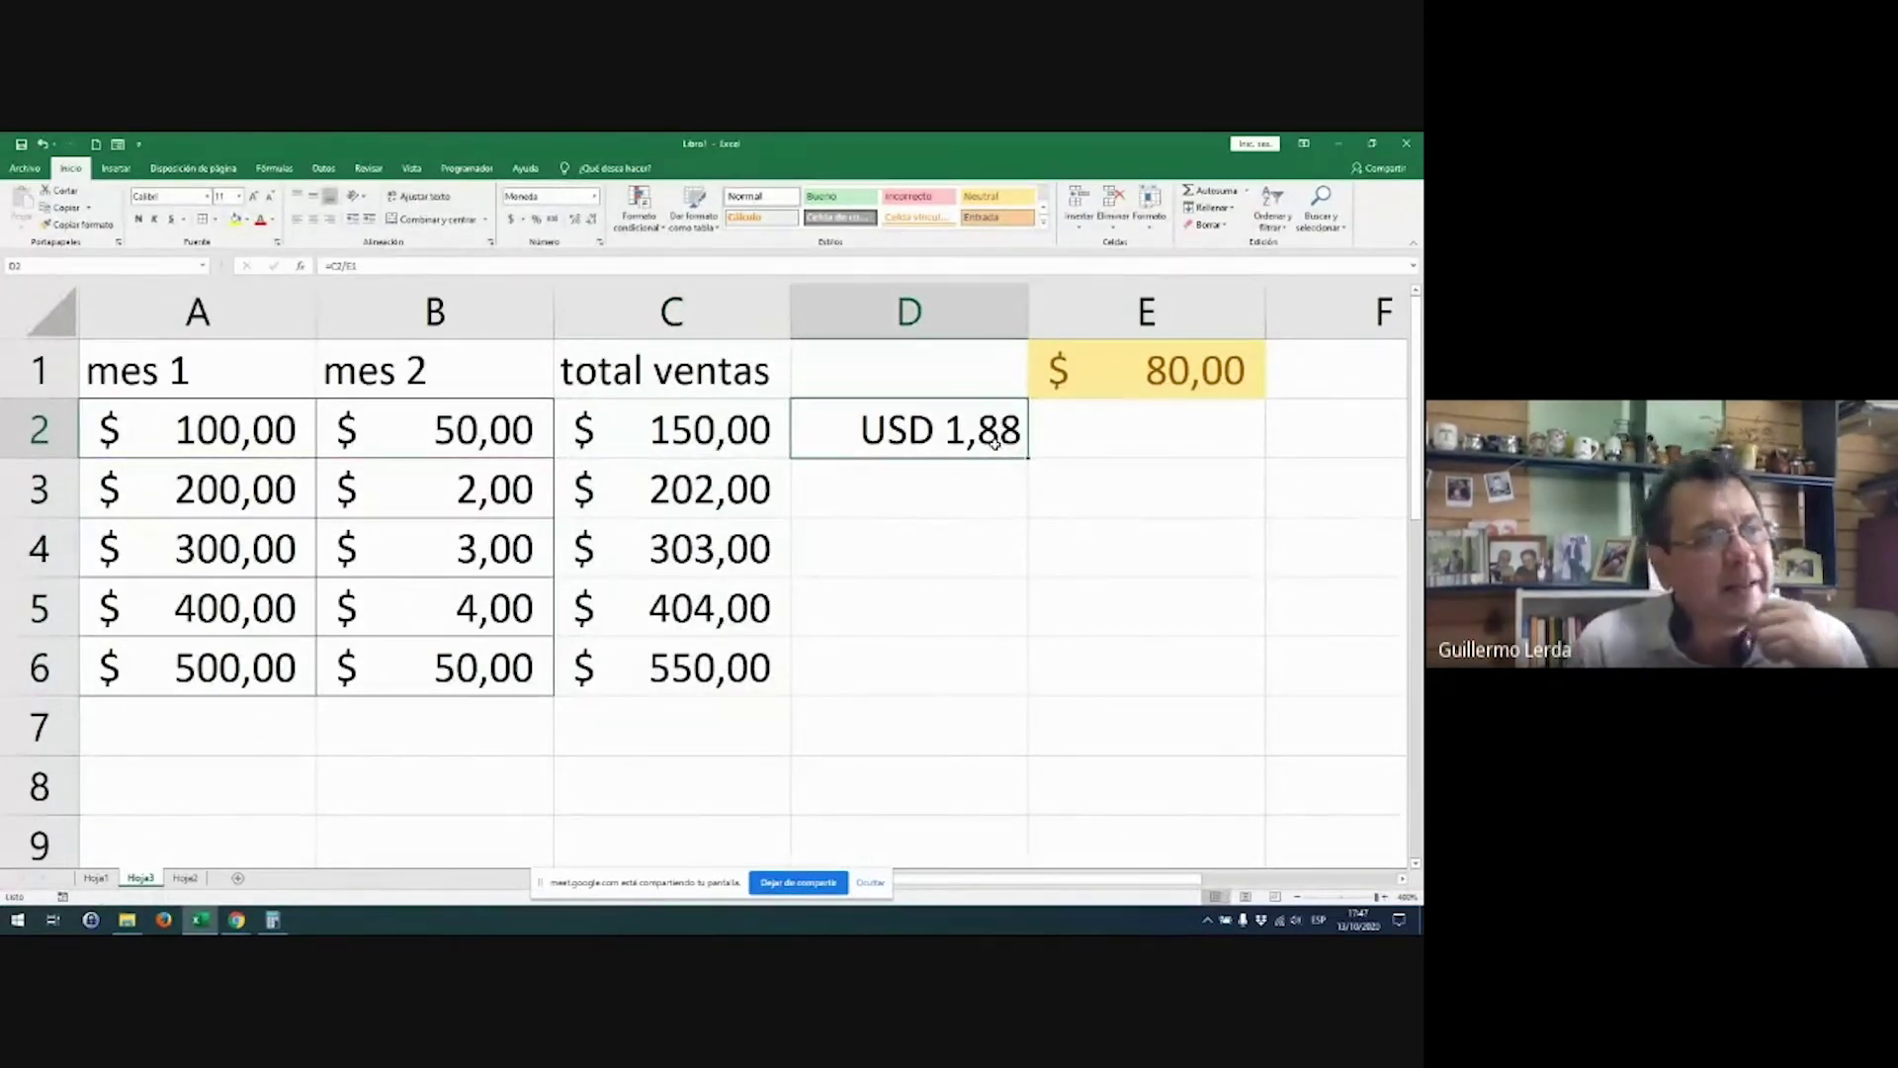
pyautogui.doubleClick(994, 442)
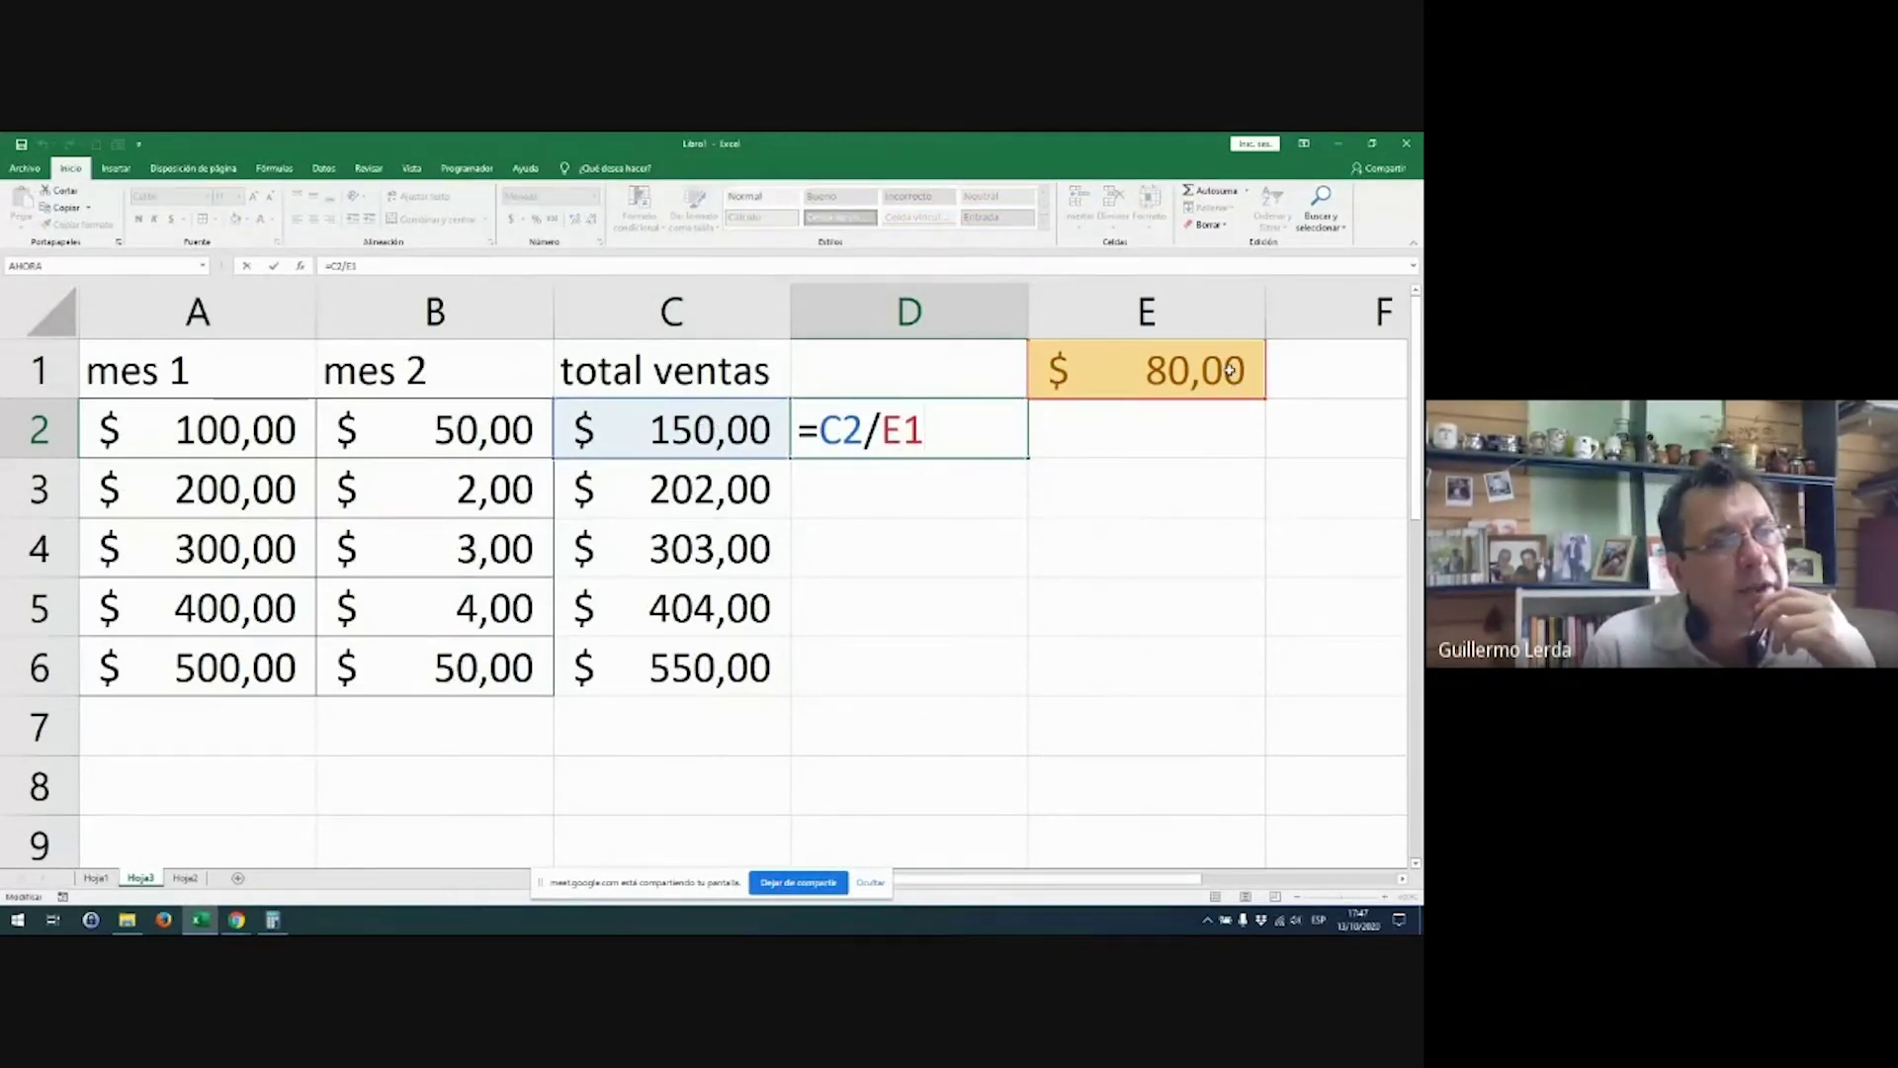
pyautogui.press('Return')
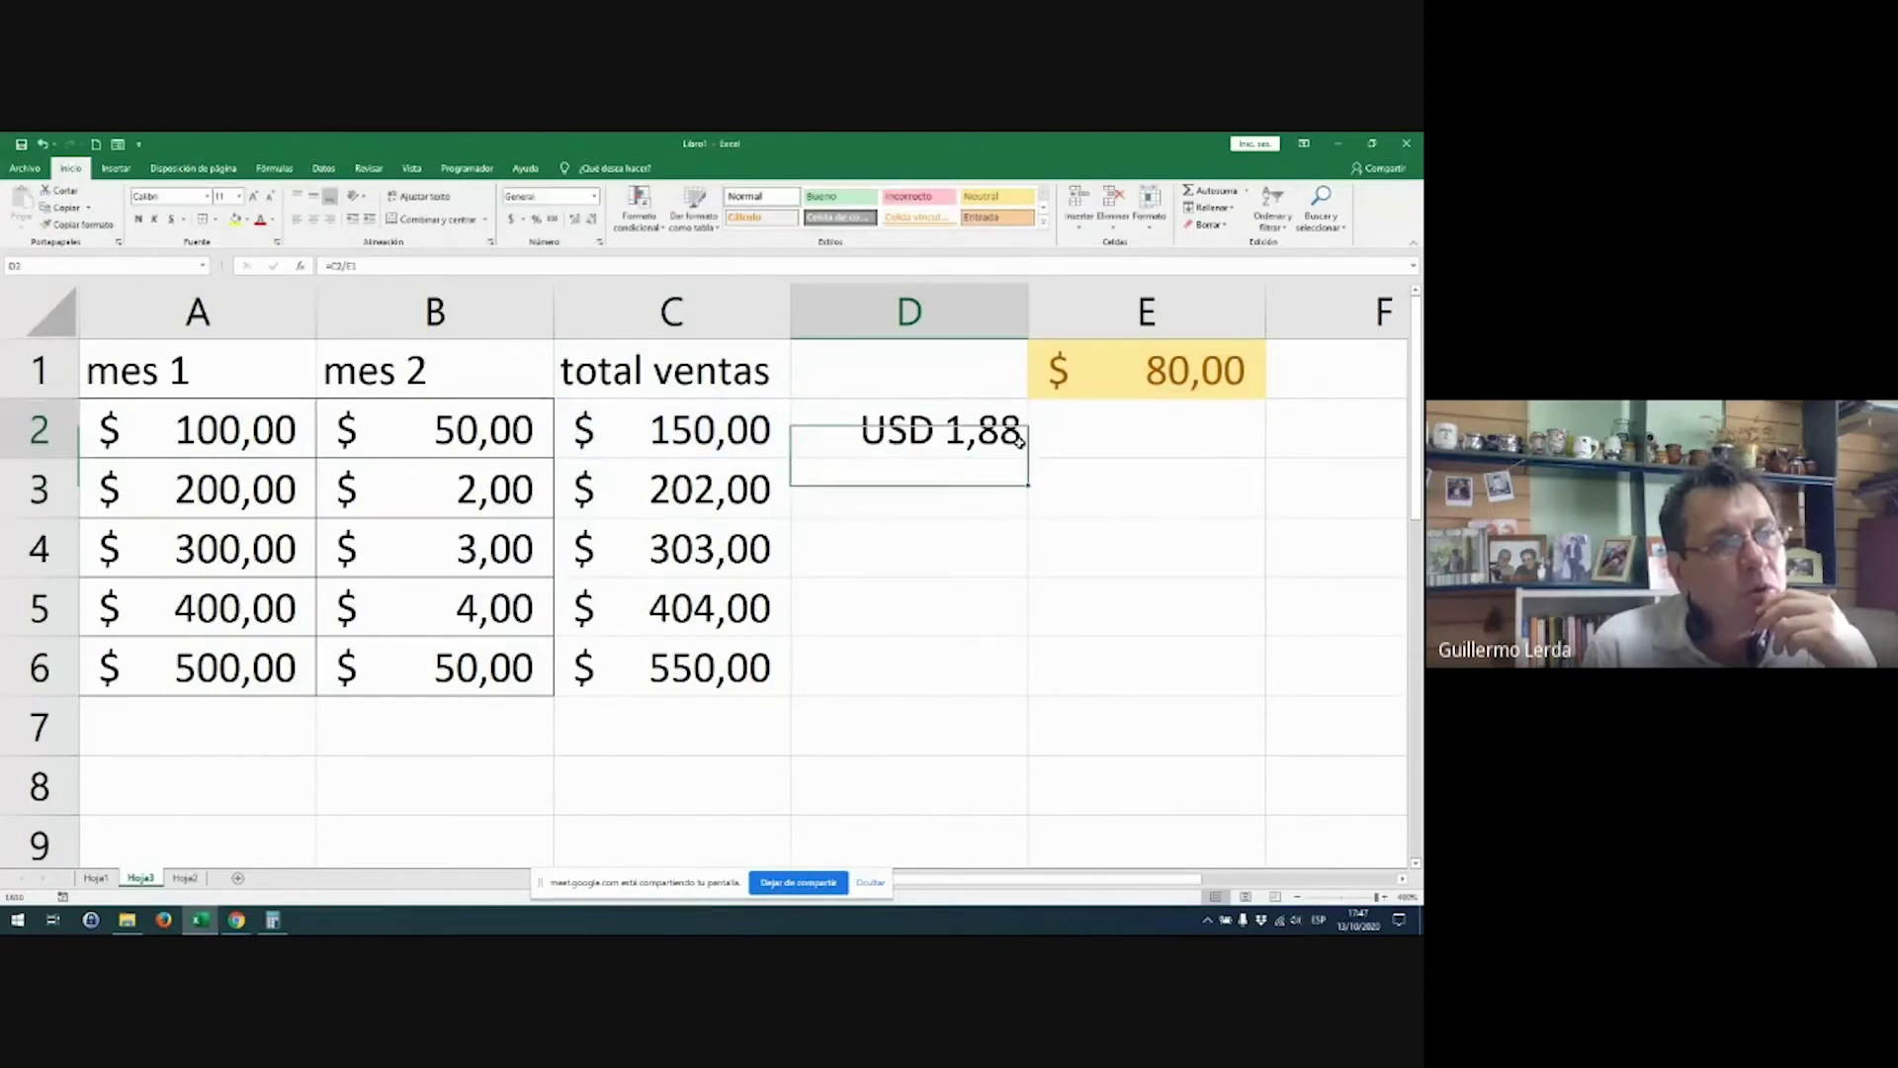
pyautogui.click(1018, 440)
pyautogui.moveTo(1028, 458); pyautogui.dragTo(1003, 680)
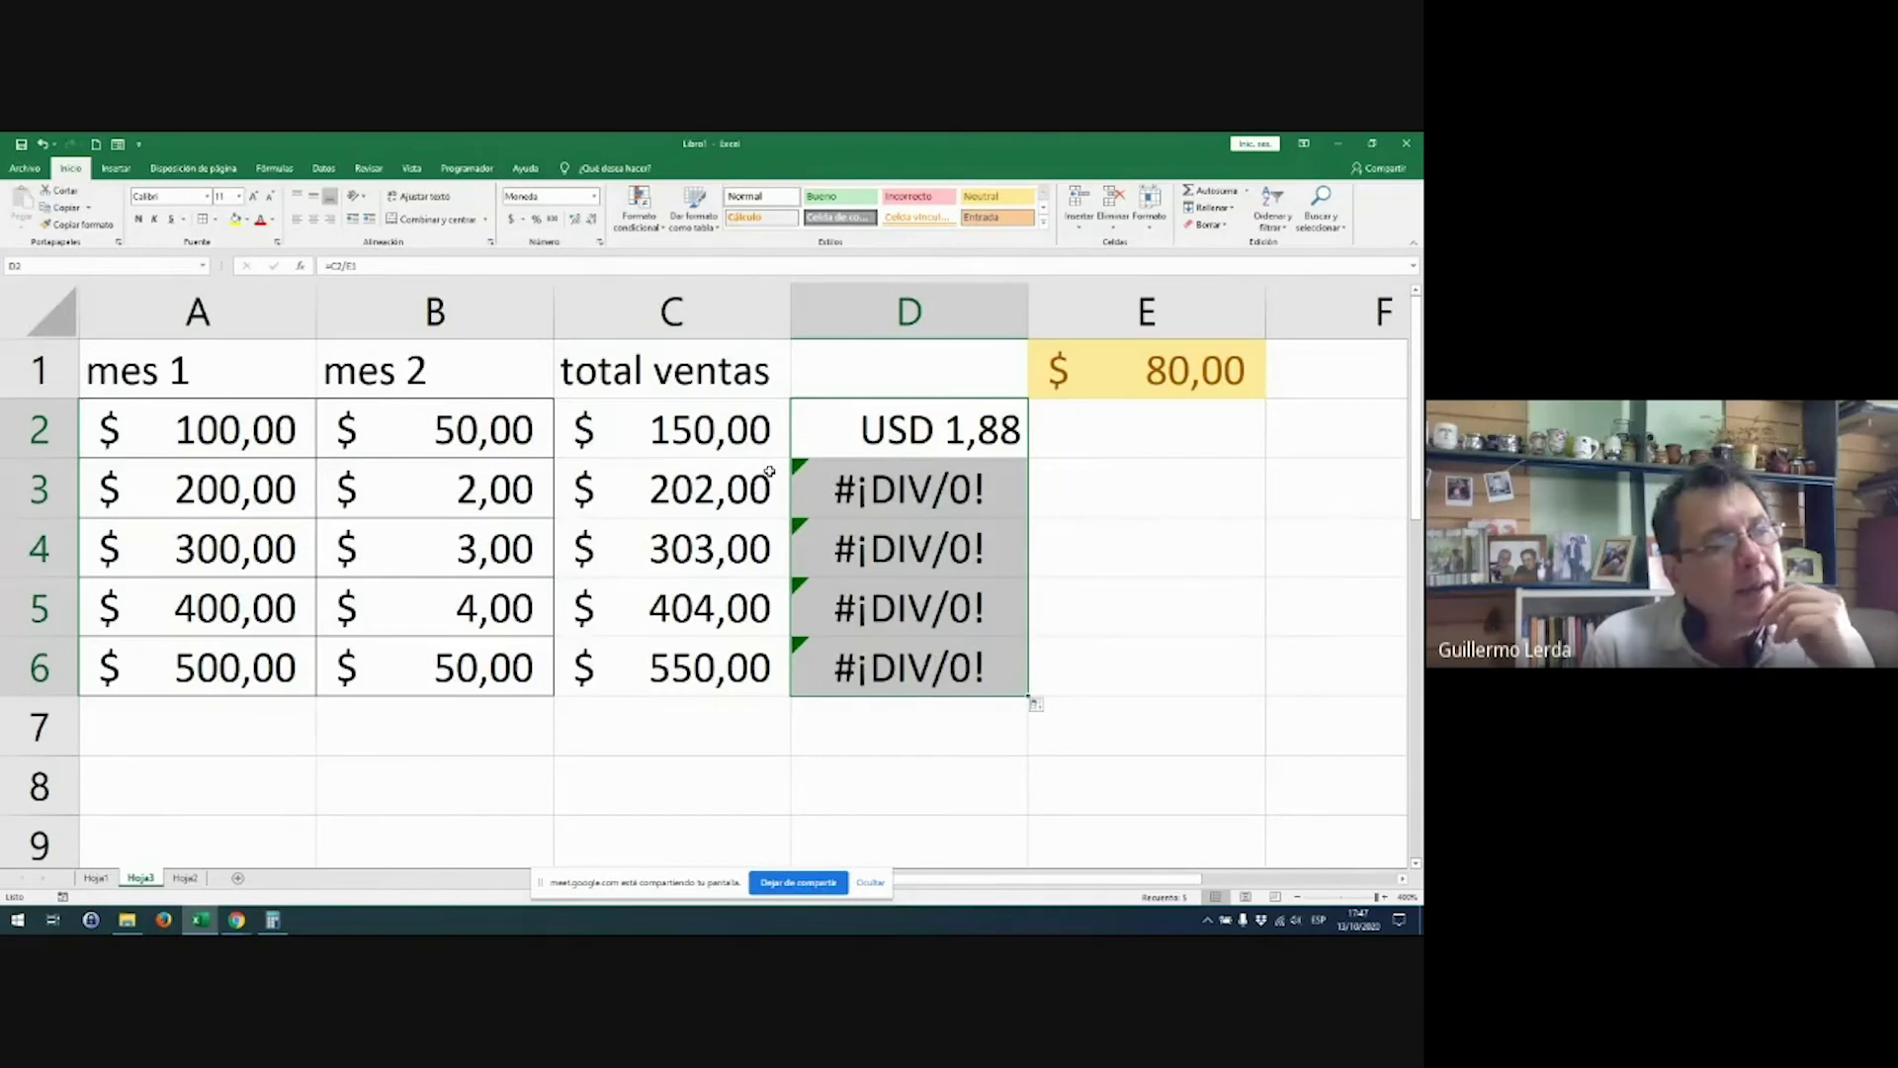
pyautogui.doubleClick(897, 487)
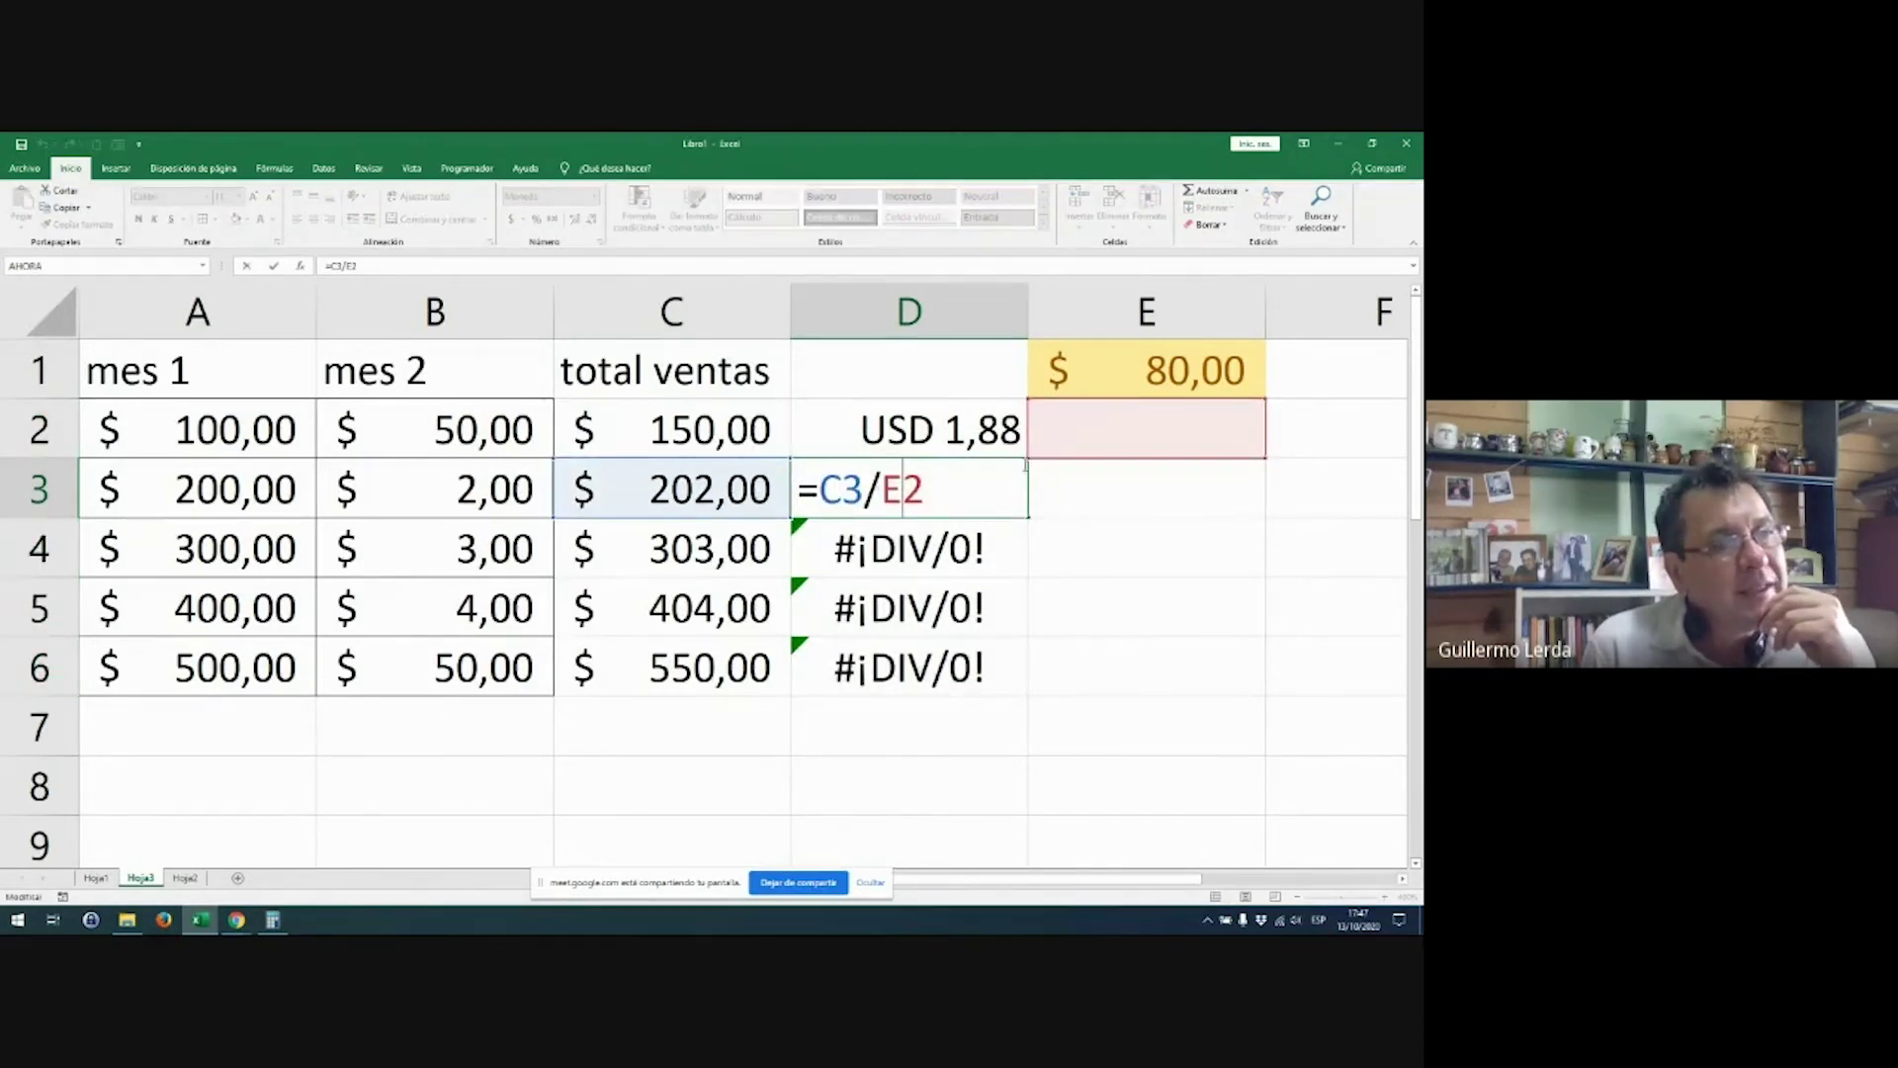
# Step: Inspect the cell references in the copied division formulas in D4, D5 and D6
pyautogui.press('Return')
pyautogui.doubleClick(991, 555)
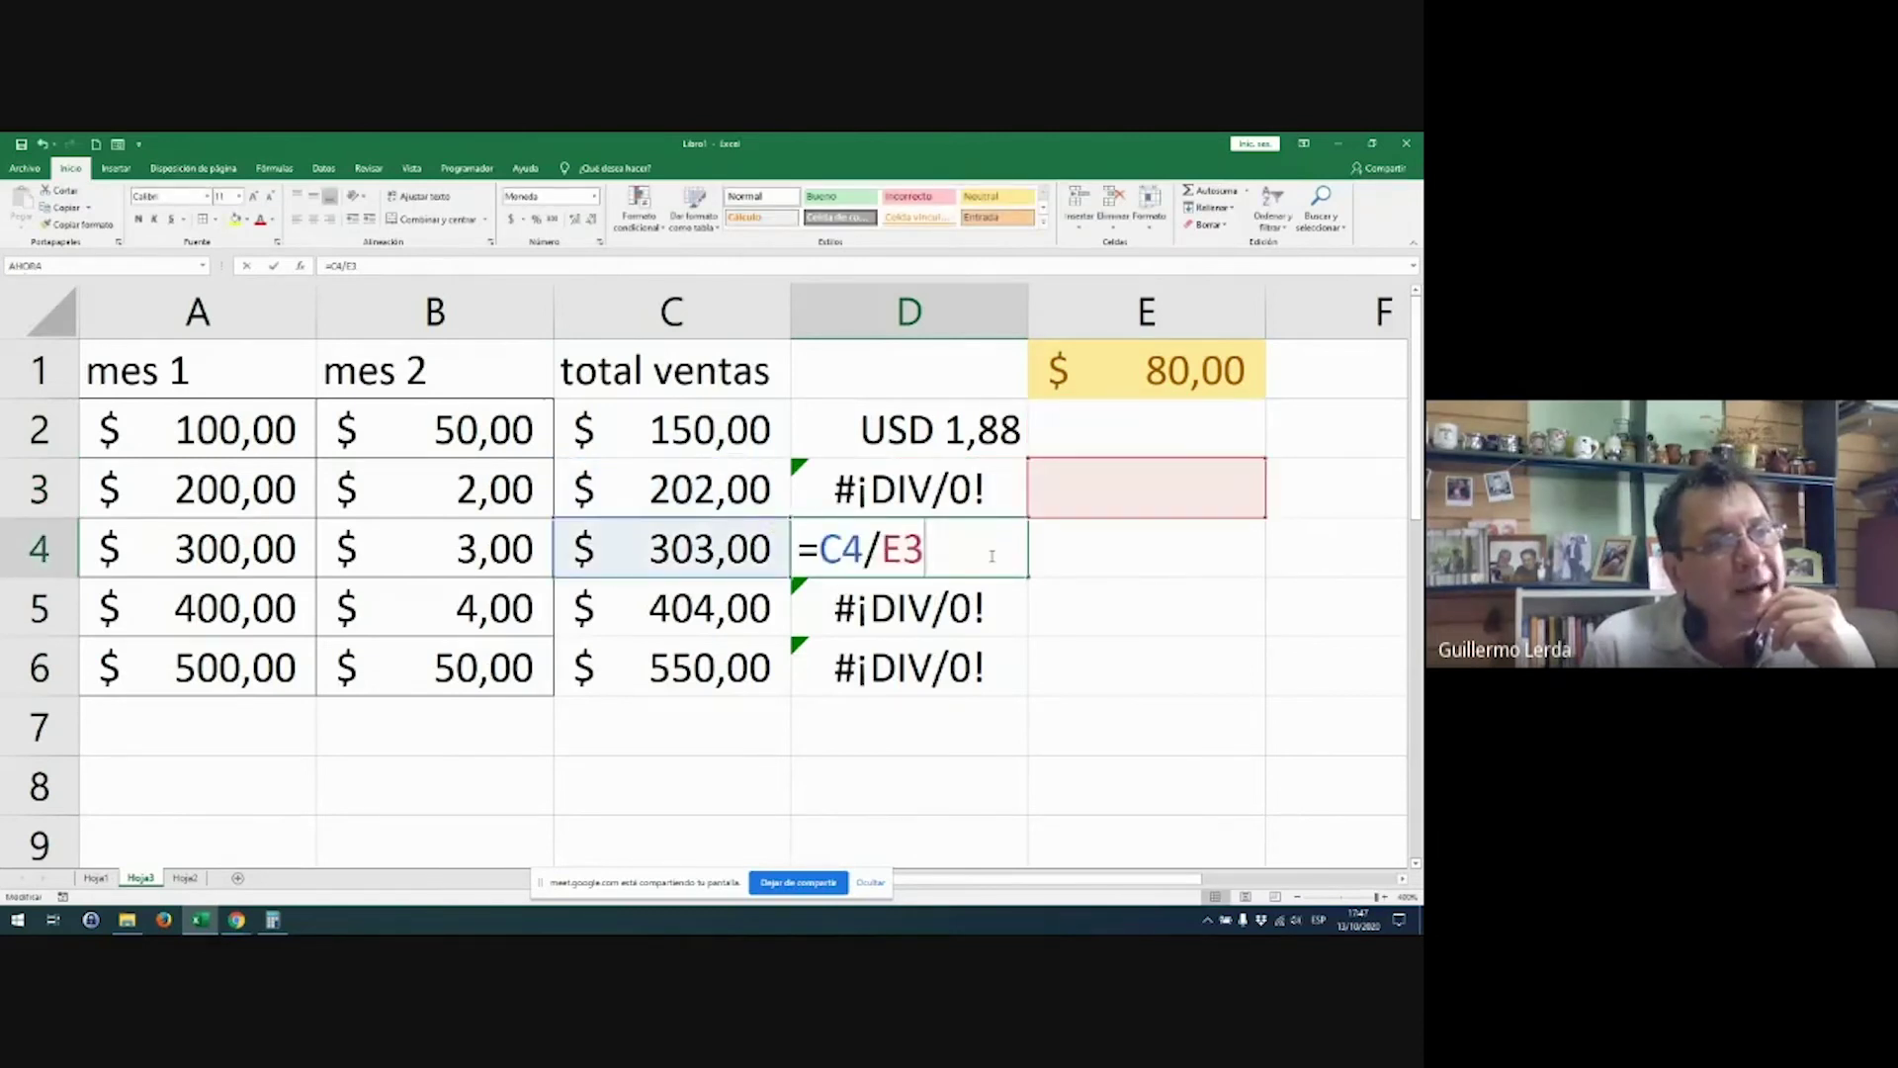
pyautogui.press('Return')
pyautogui.press('F2')
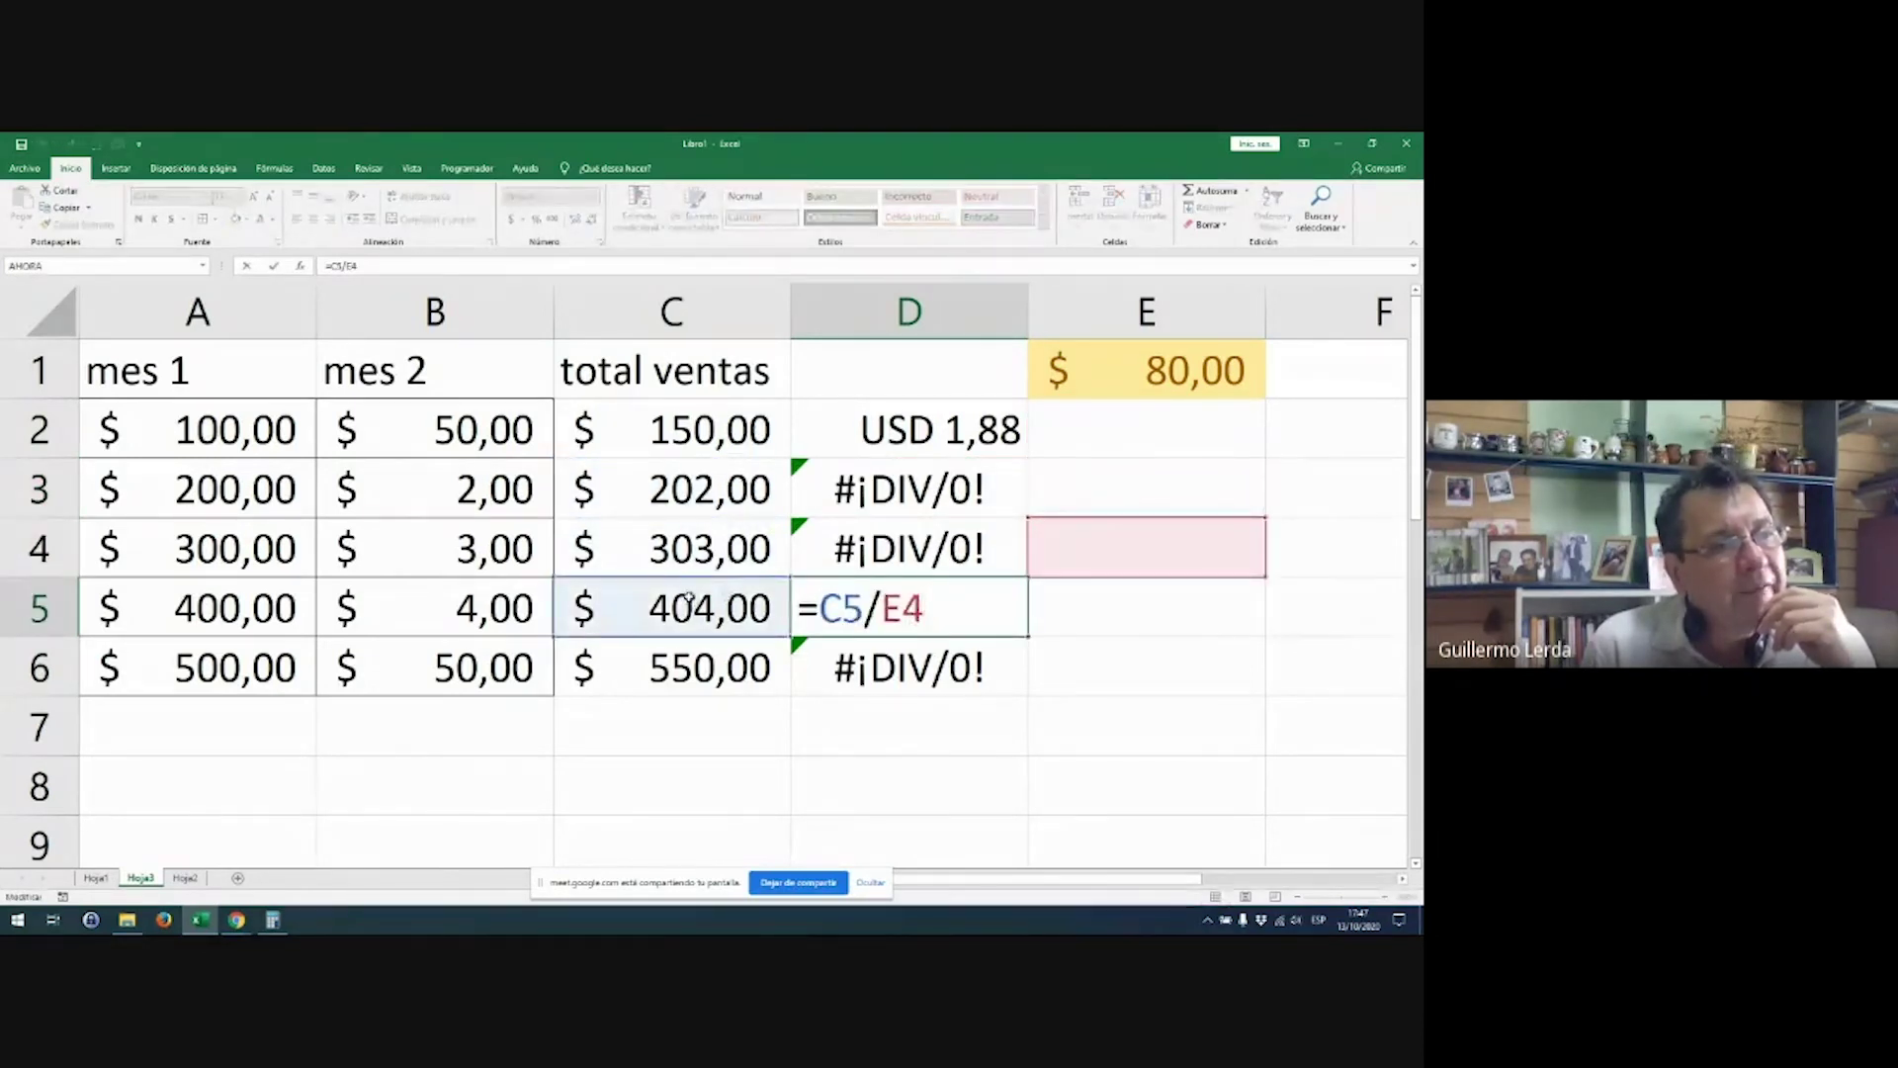
pyautogui.press('Return')
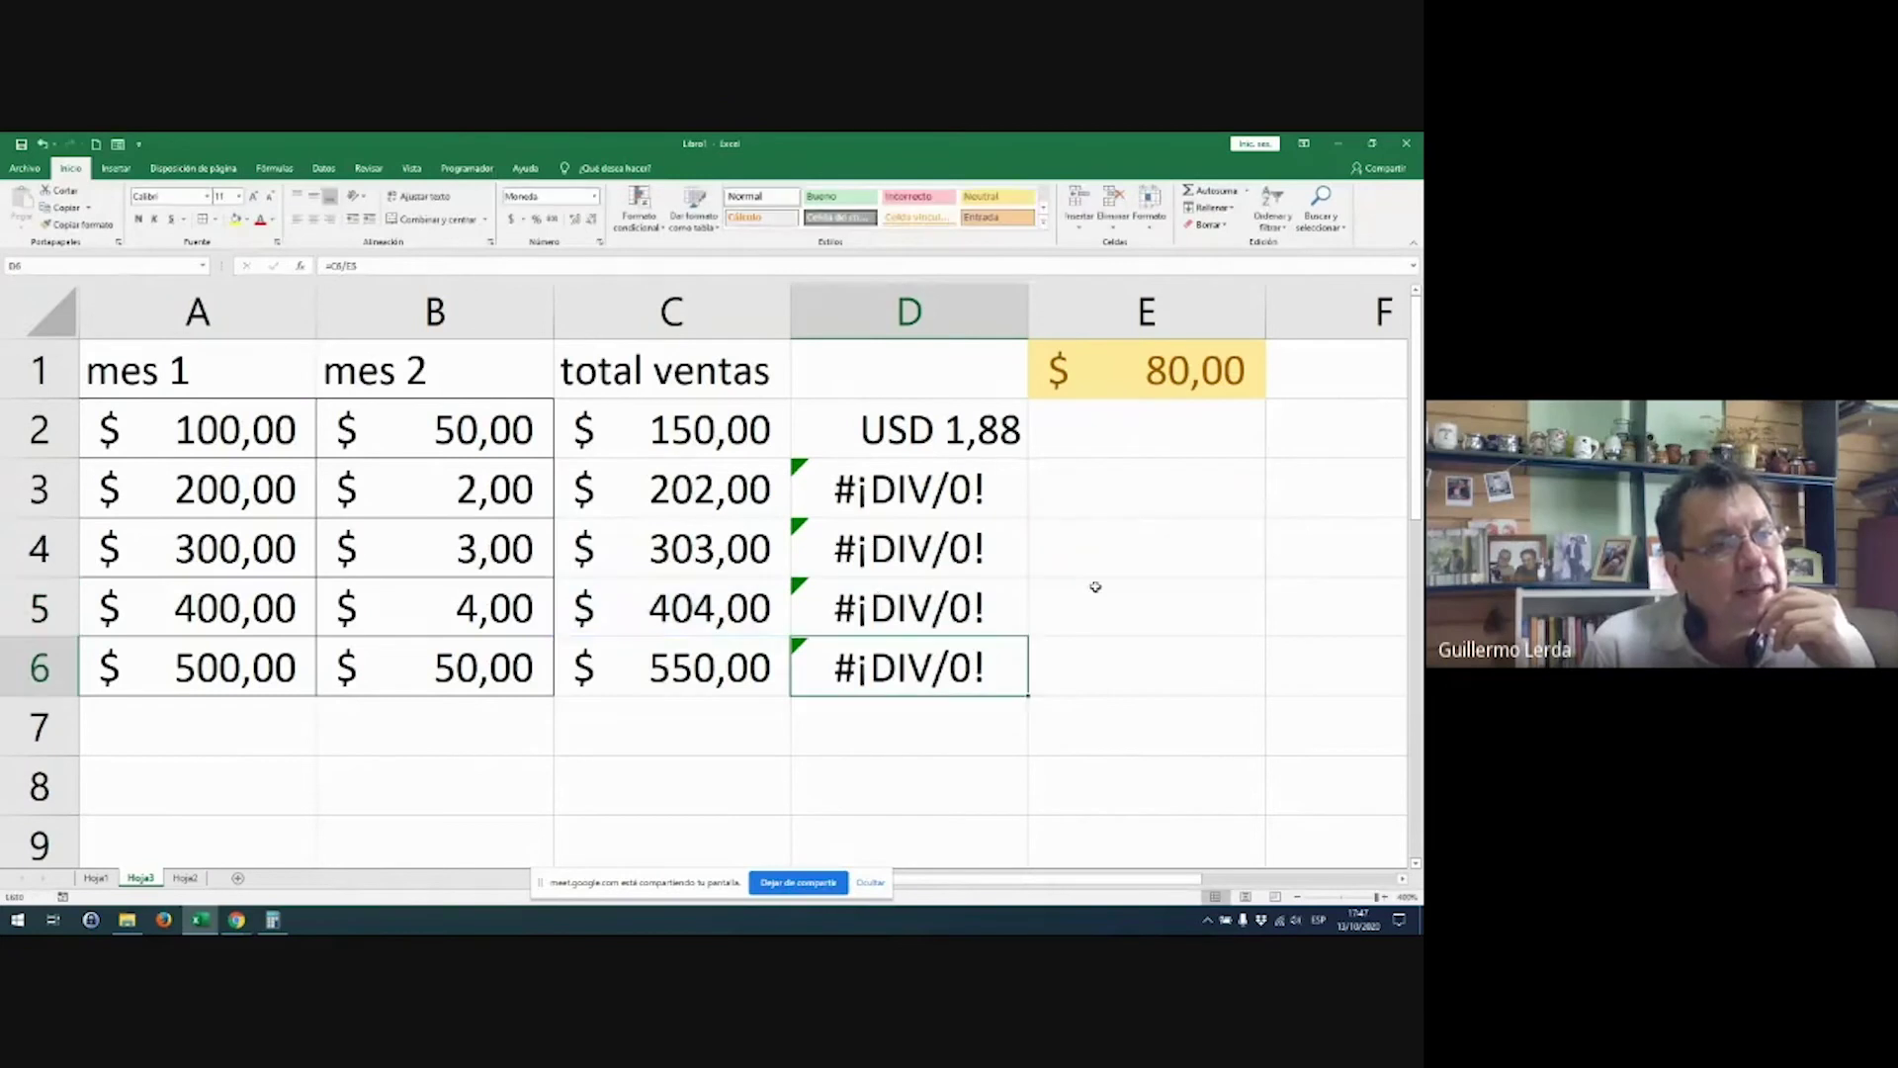
pyautogui.doubleClick(935, 663)
pyautogui.press('Return')
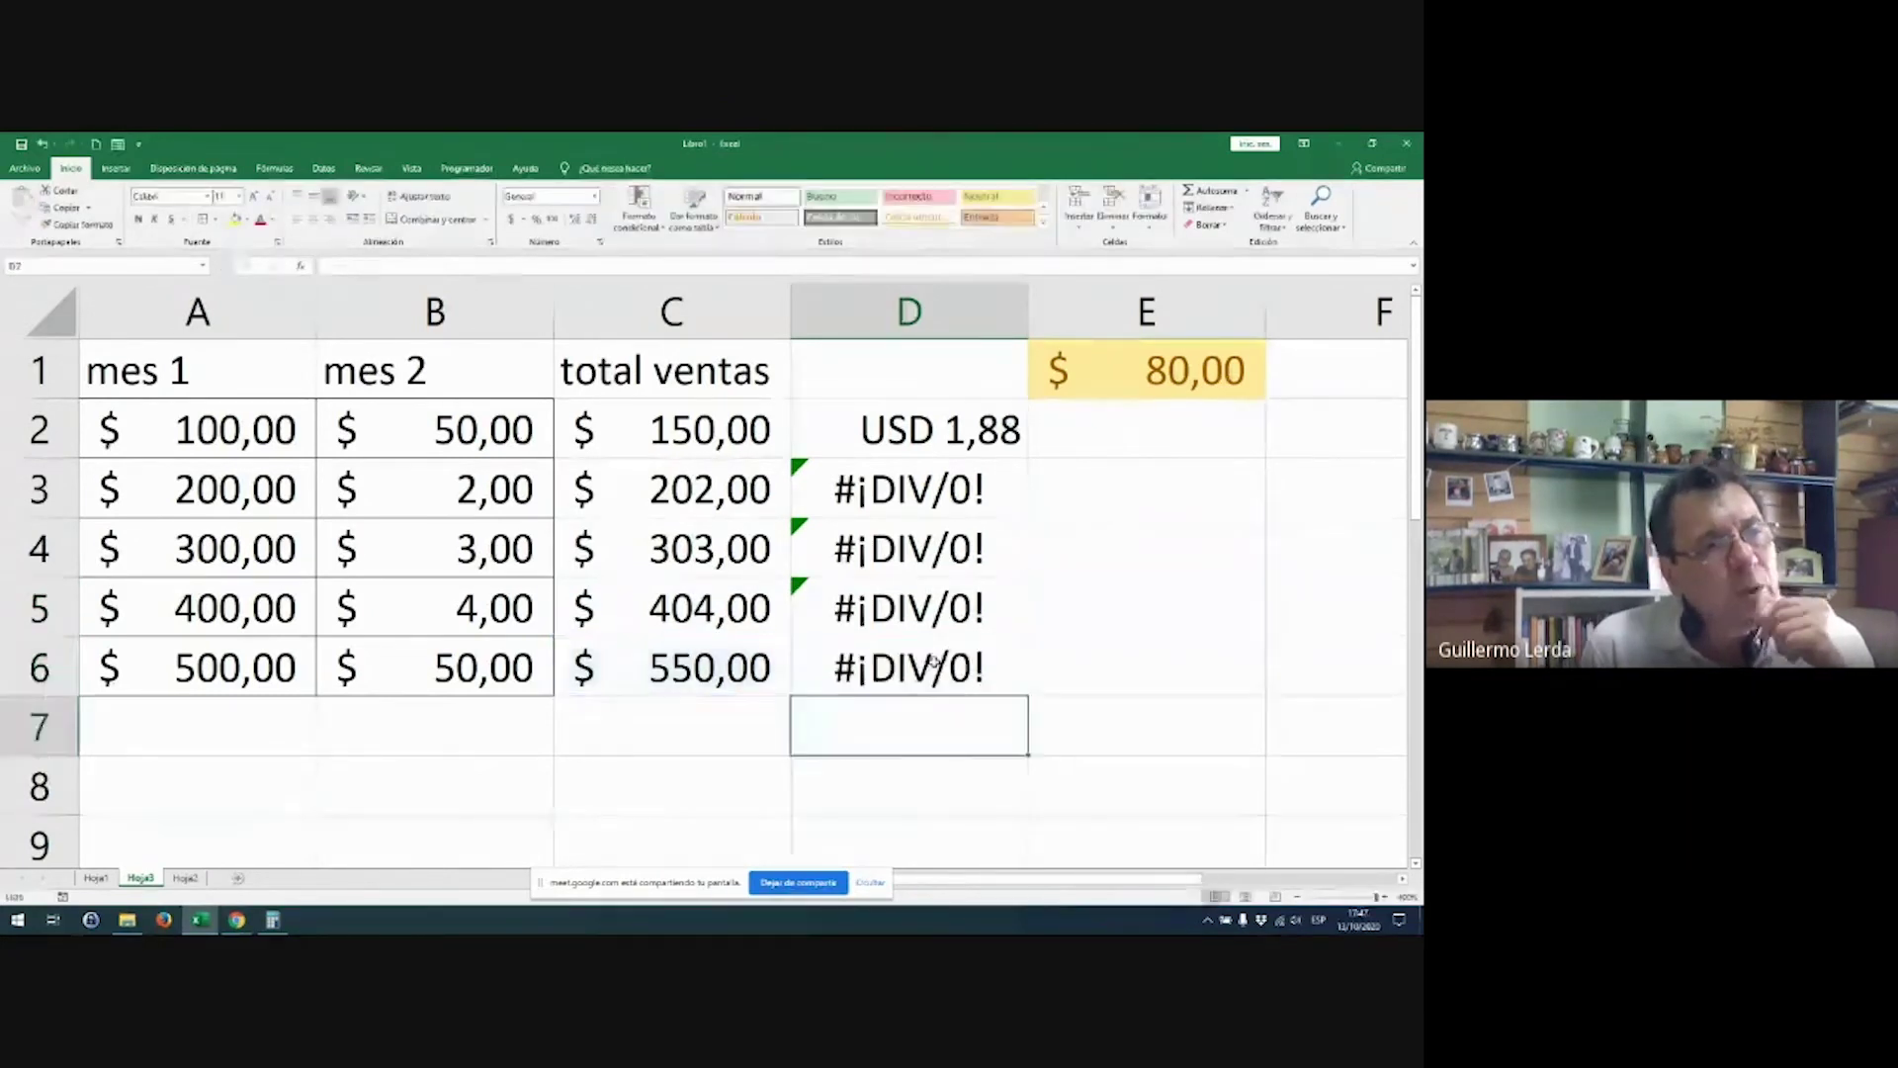
# Step: Make the E1 reference absolute in the D2 formula, giving =C2/$E$1, and fill it down to D6
pyautogui.doubleClick(994, 440)
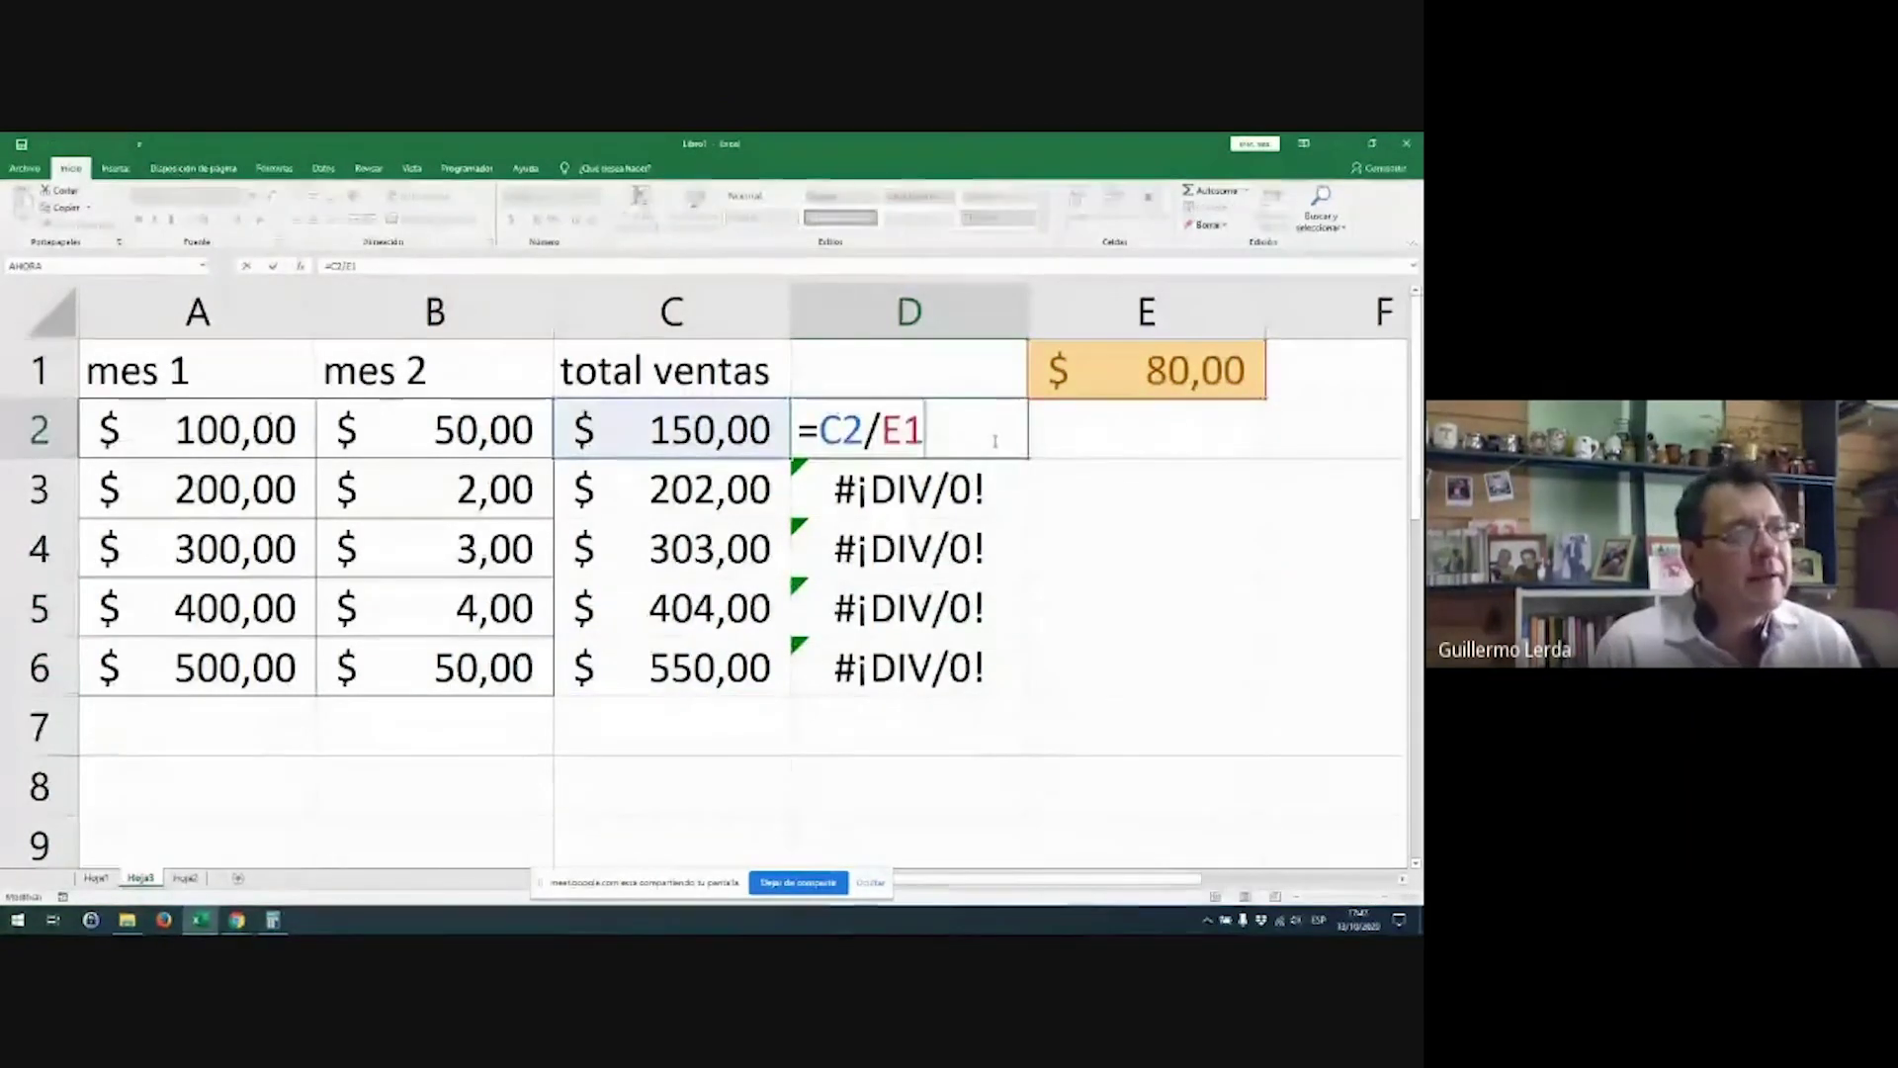
pyautogui.doubleClick(902, 429)
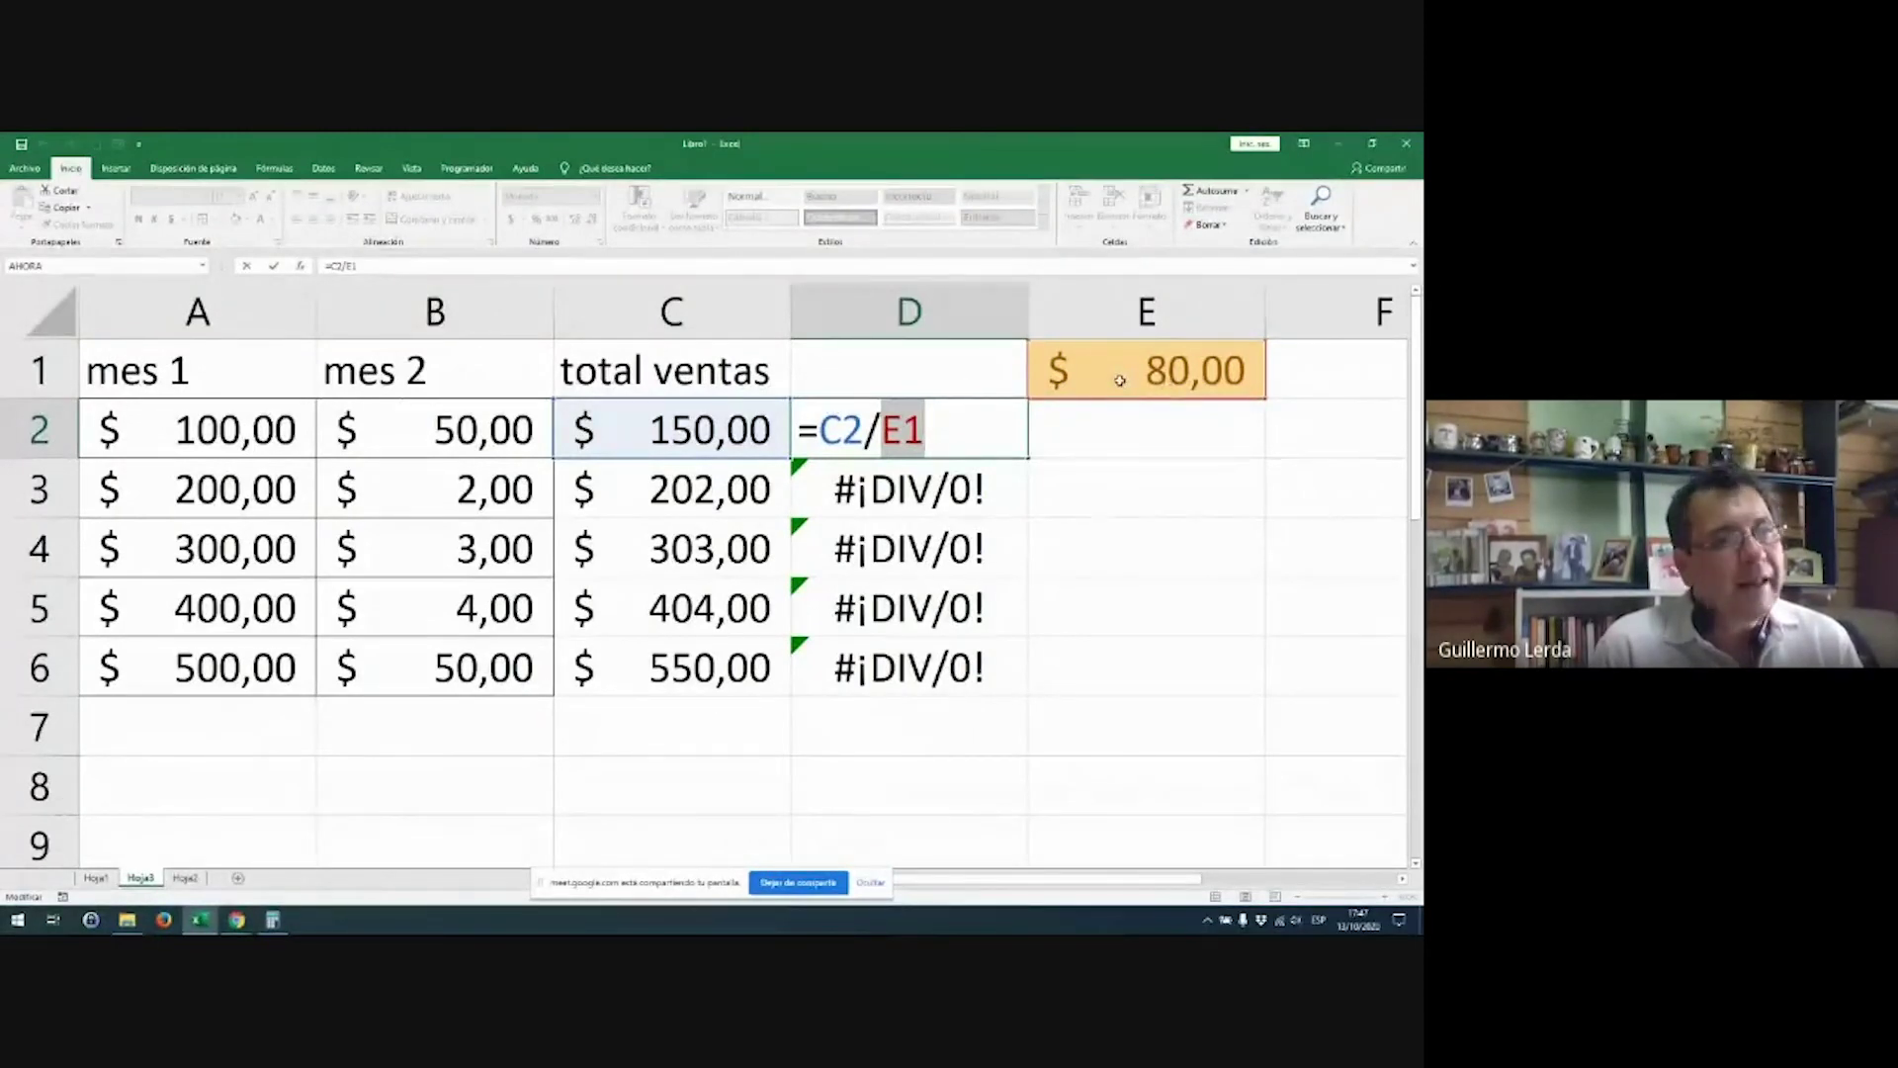
pyautogui.click(1002, 448)
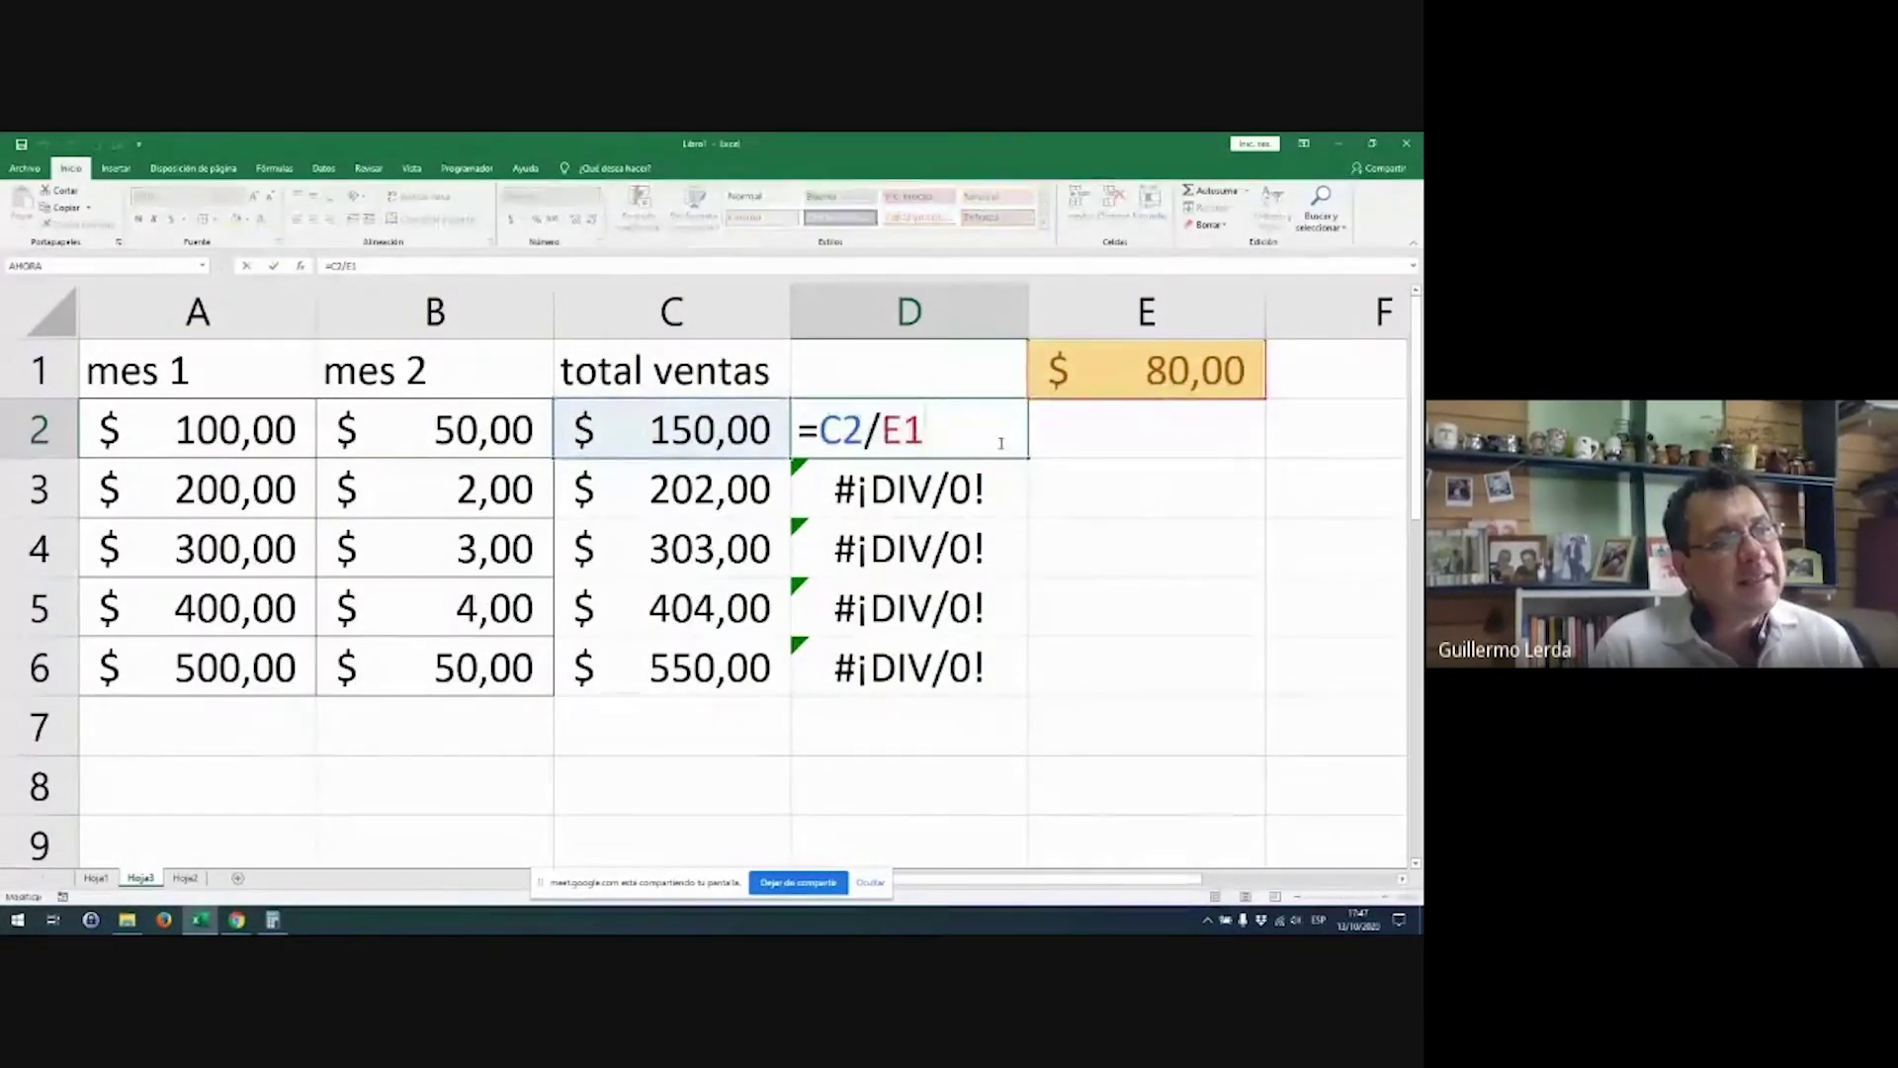
pyautogui.press('F4')
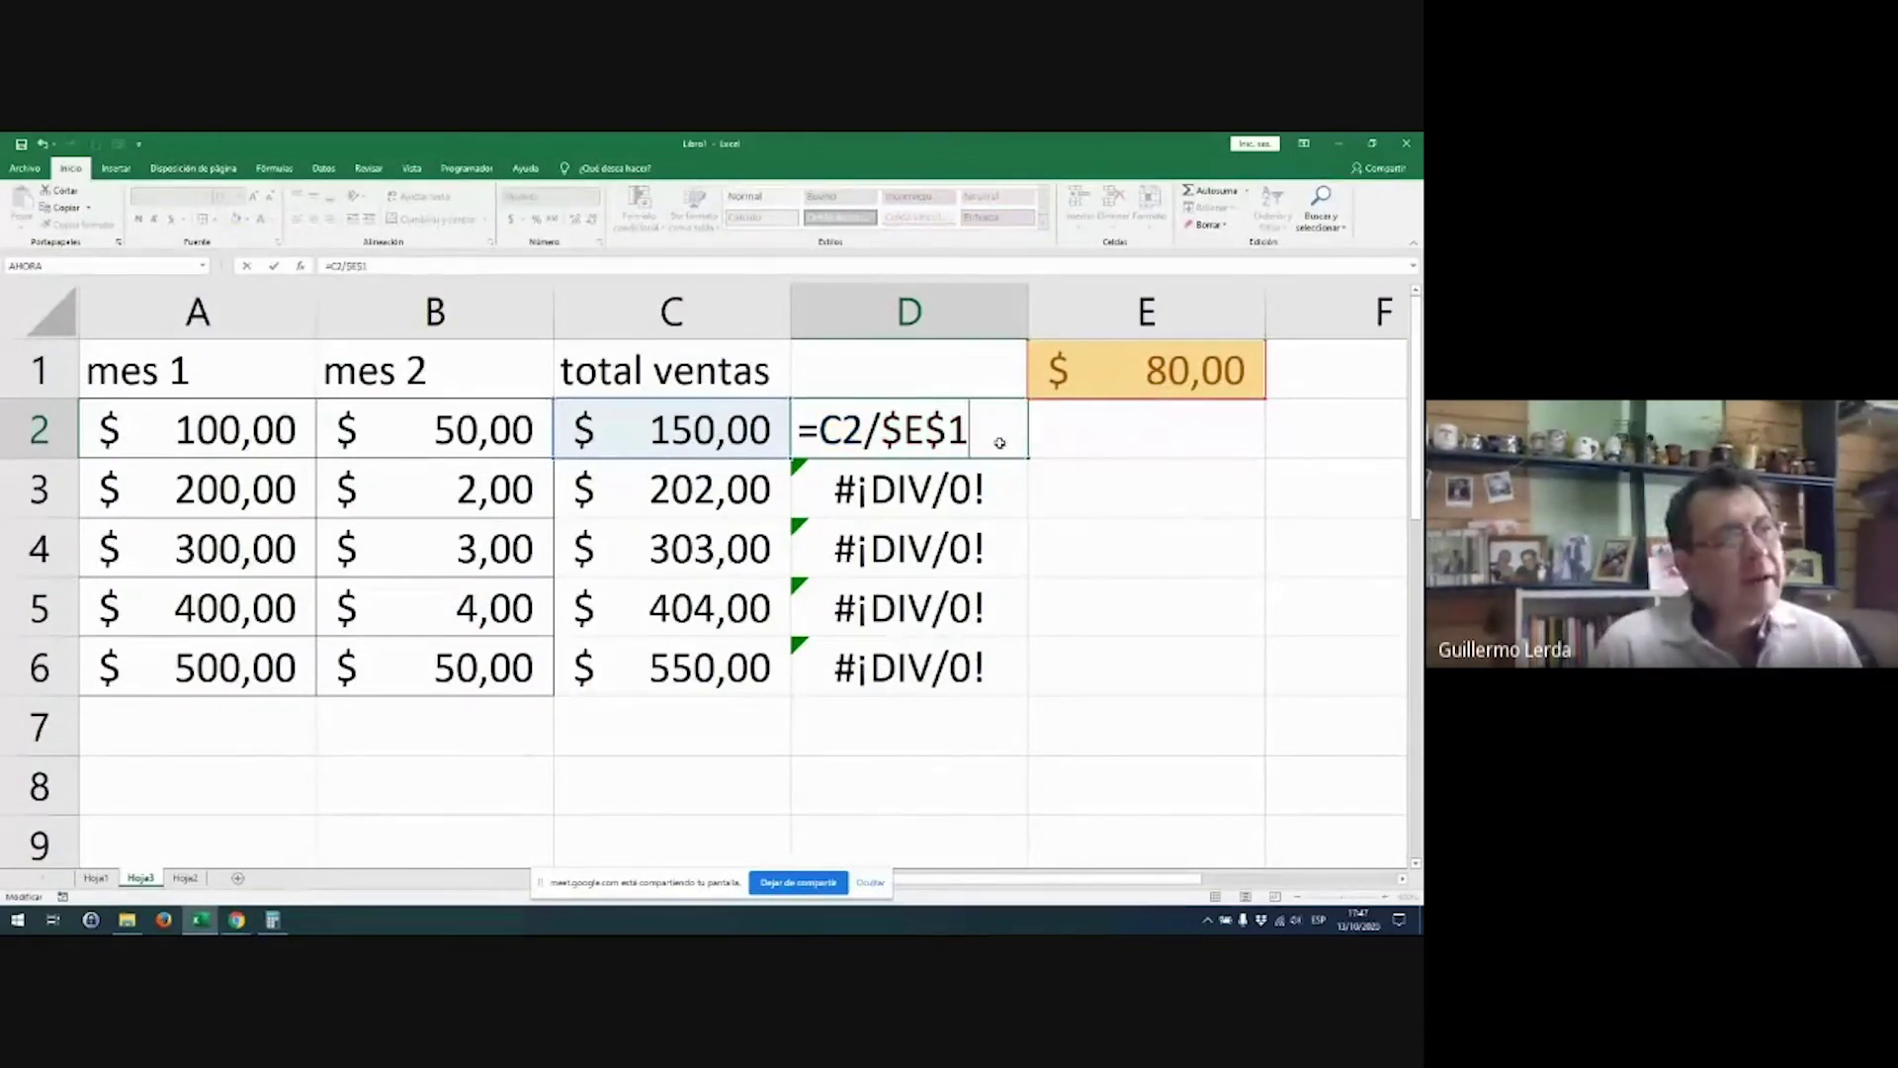
pyautogui.press('Return')
pyautogui.click(998, 442)
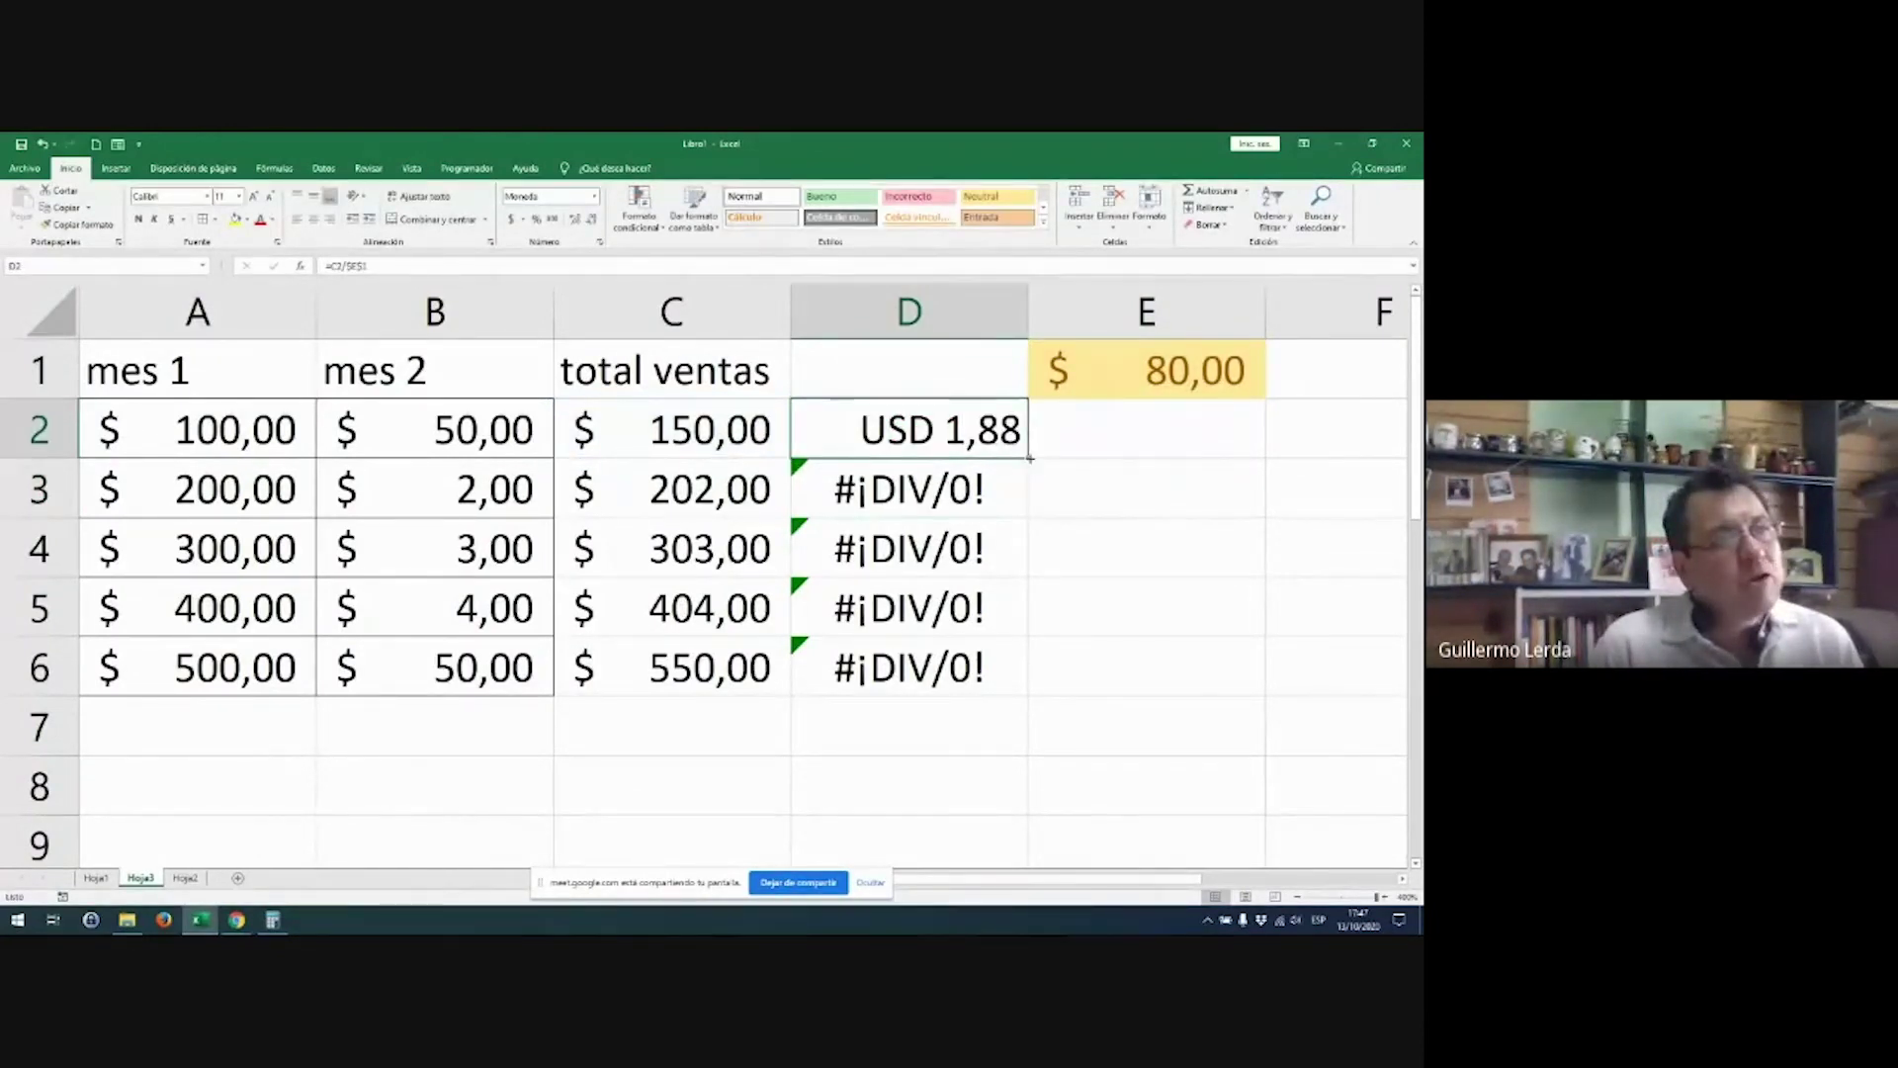
pyautogui.moveTo(1028, 457); pyautogui.dragTo(1023, 684)
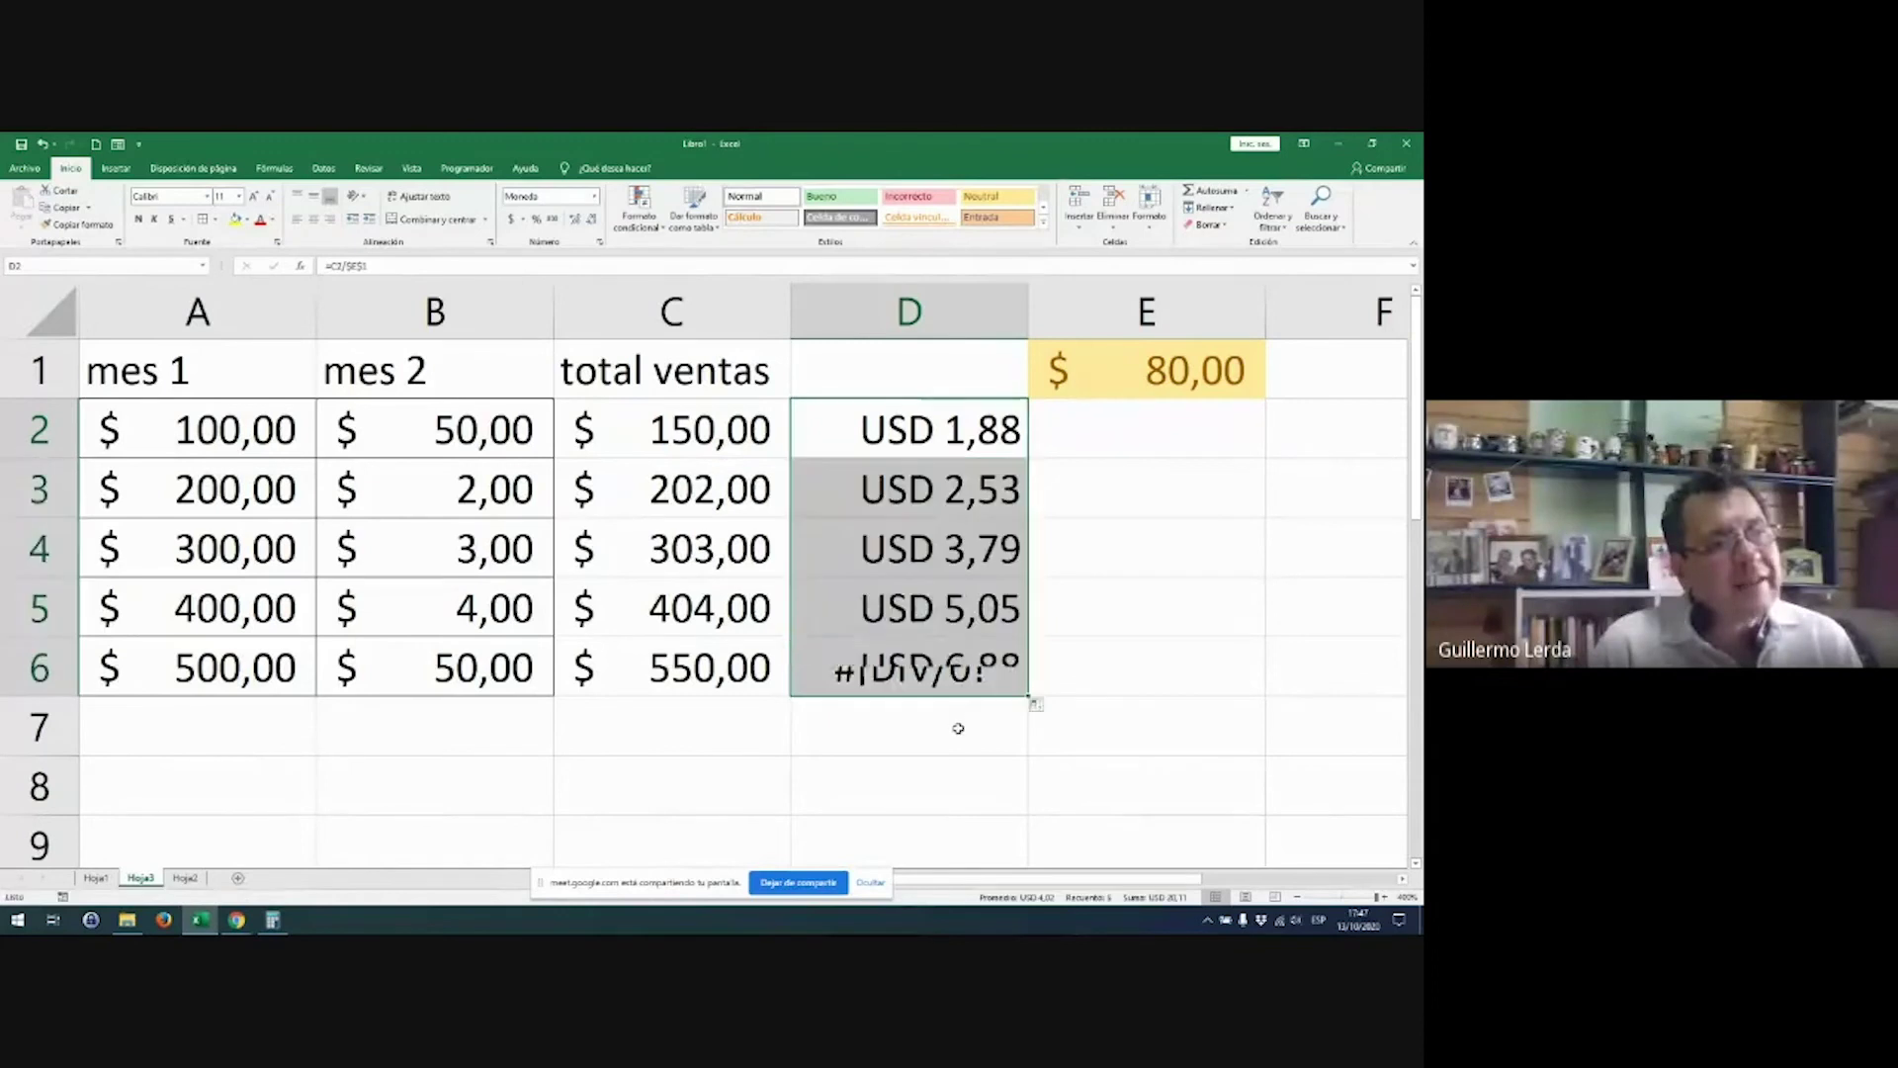
# Step: Inspect the relative and absolute references in the filled formulas from D3 to D6
pyautogui.doubleClick(964, 682)
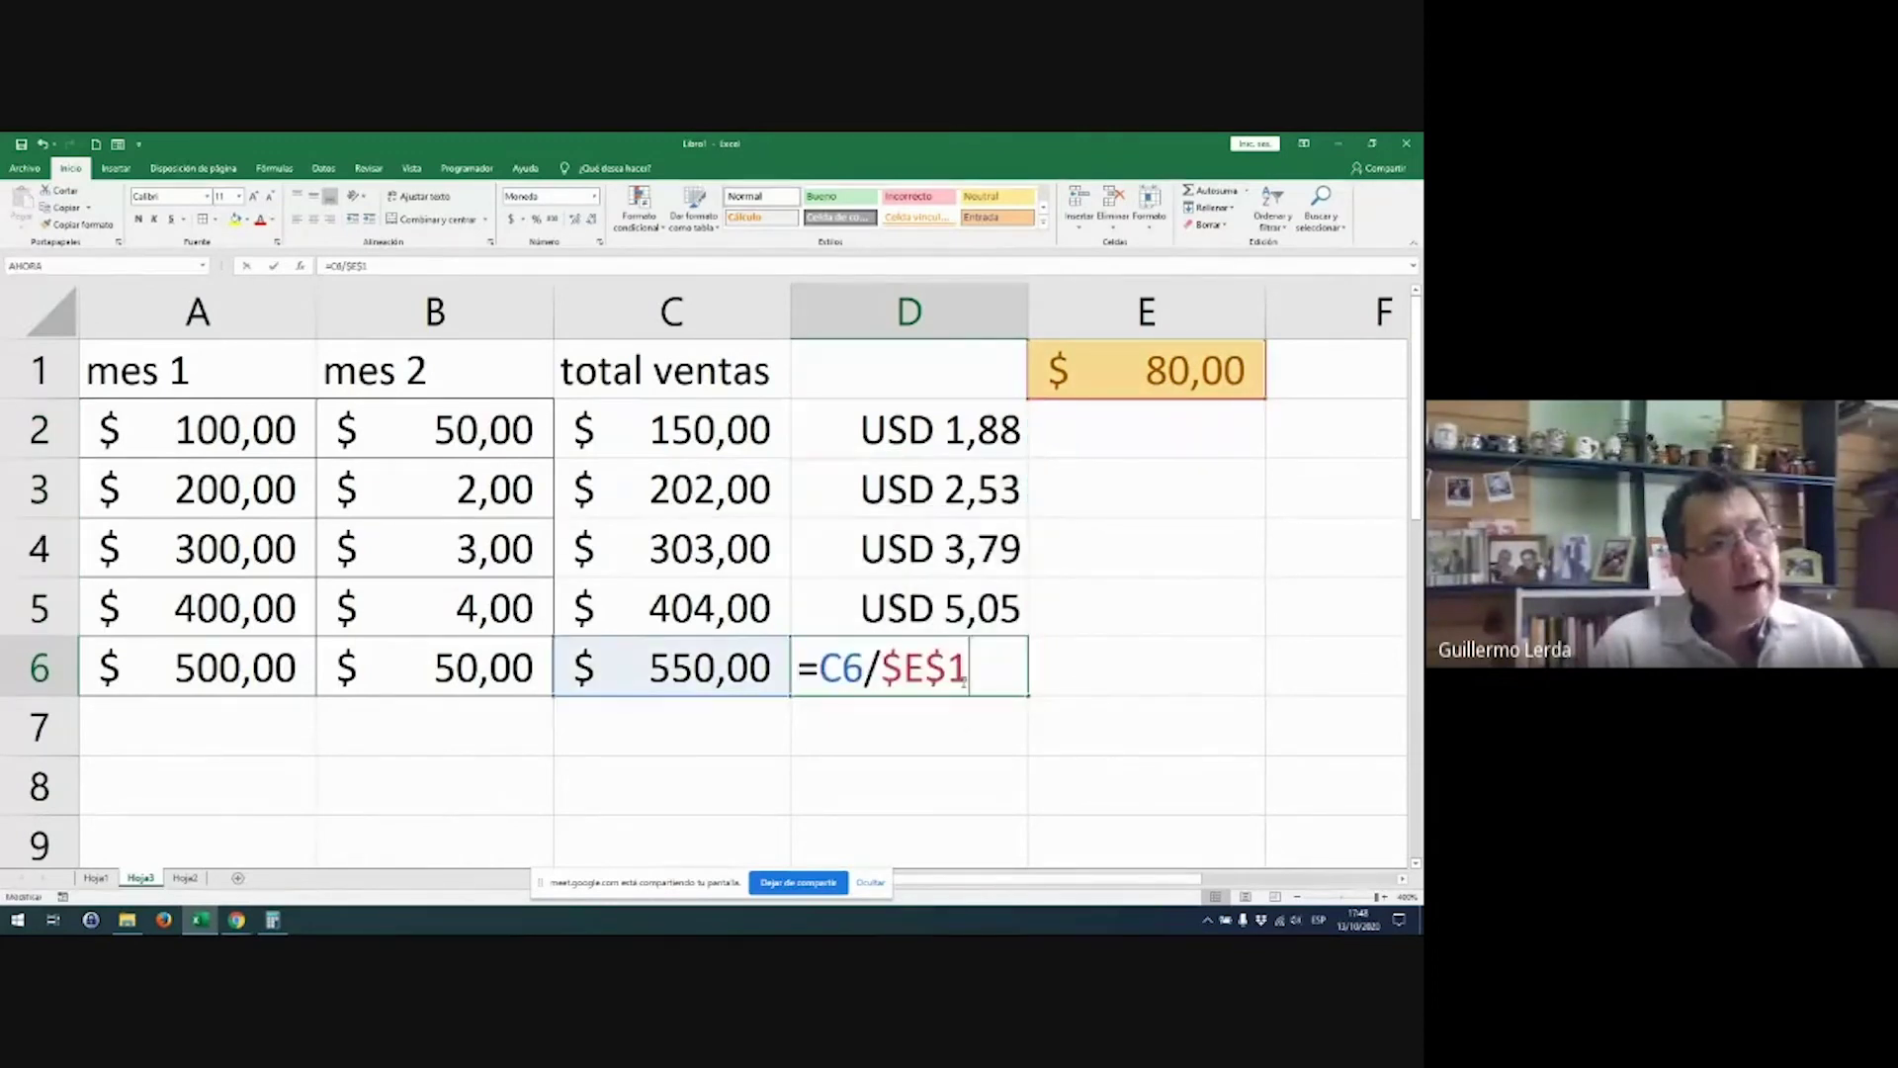
pyautogui.press('Escape')
pyautogui.doubleClick(955, 496)
pyautogui.press('Escape')
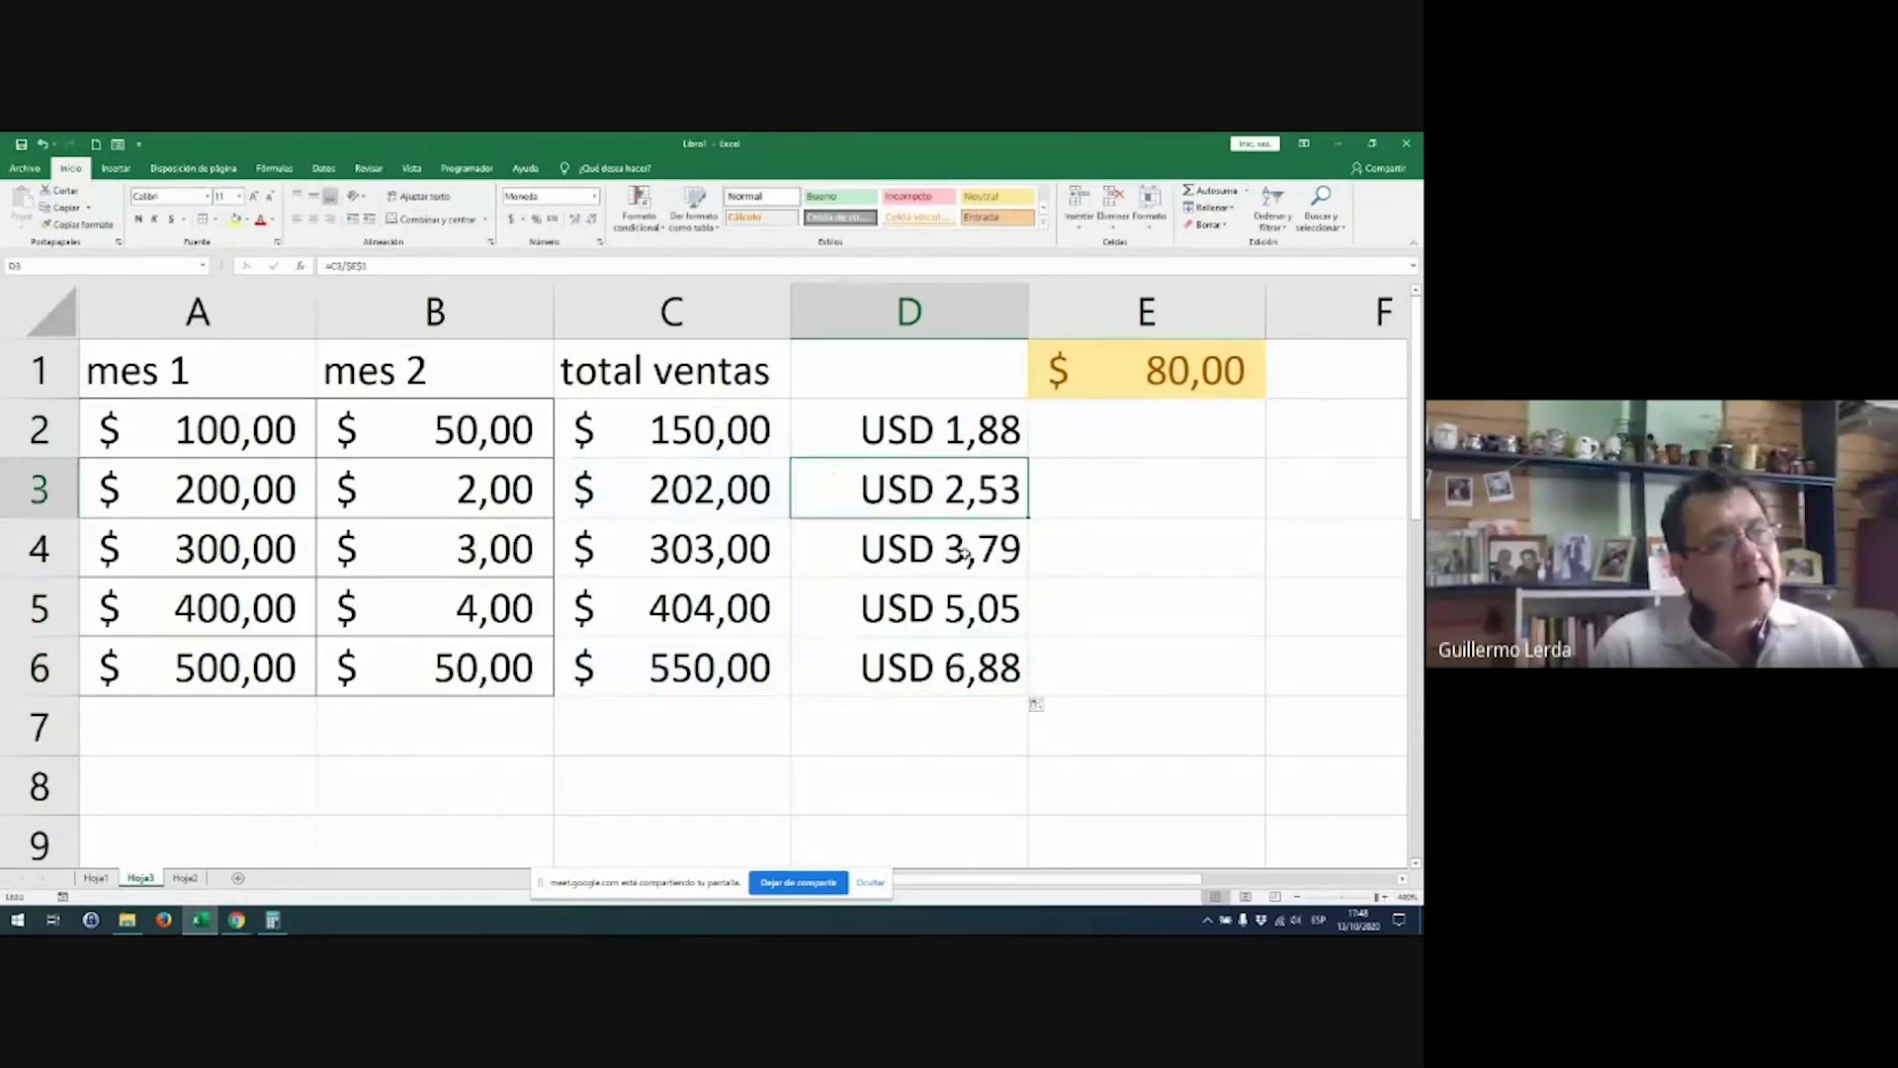
pyautogui.click(964, 549)
pyautogui.doubleClick(964, 549)
pyautogui.press('Escape')
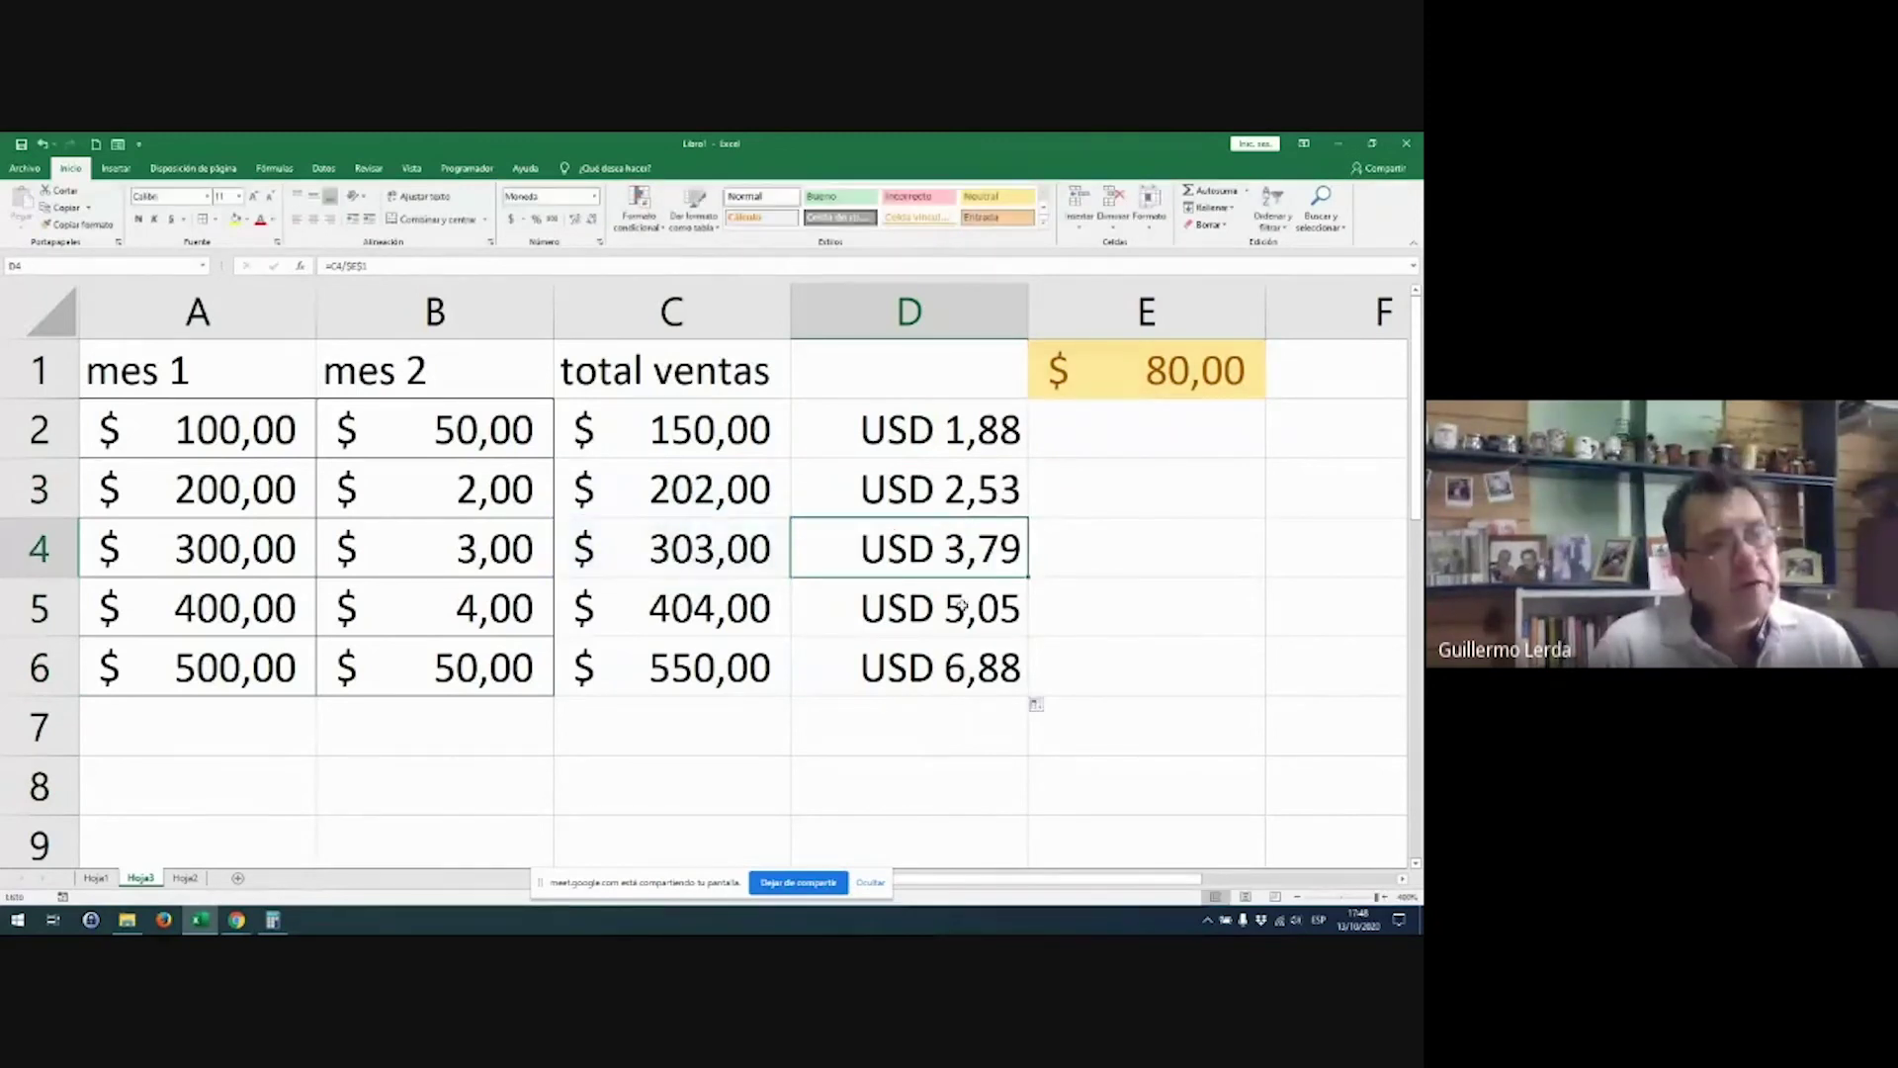
pyautogui.doubleClick(979, 605)
pyautogui.press('Escape')
pyautogui.doubleClick(957, 658)
pyautogui.press('Escape')
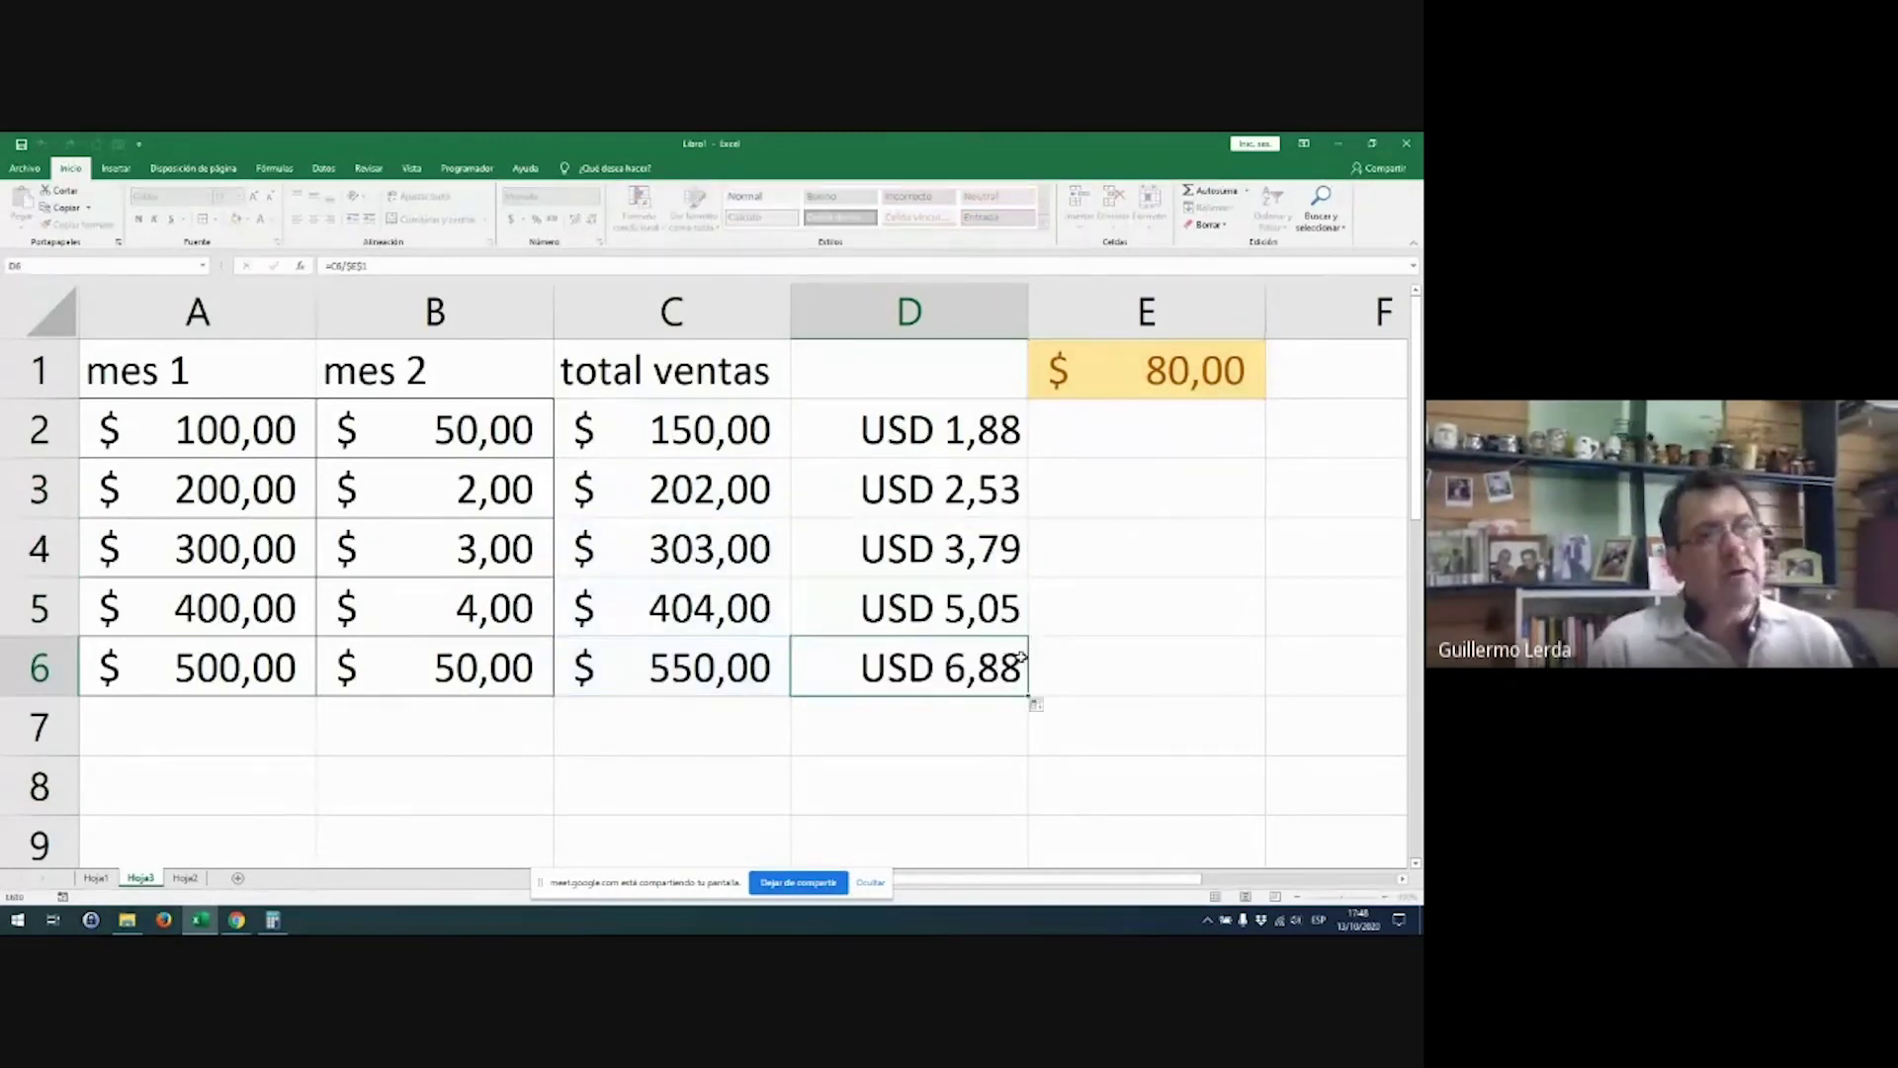
# Step: Add a new worksheet and enter 2020 in cell A1
pyautogui.click(239, 878)
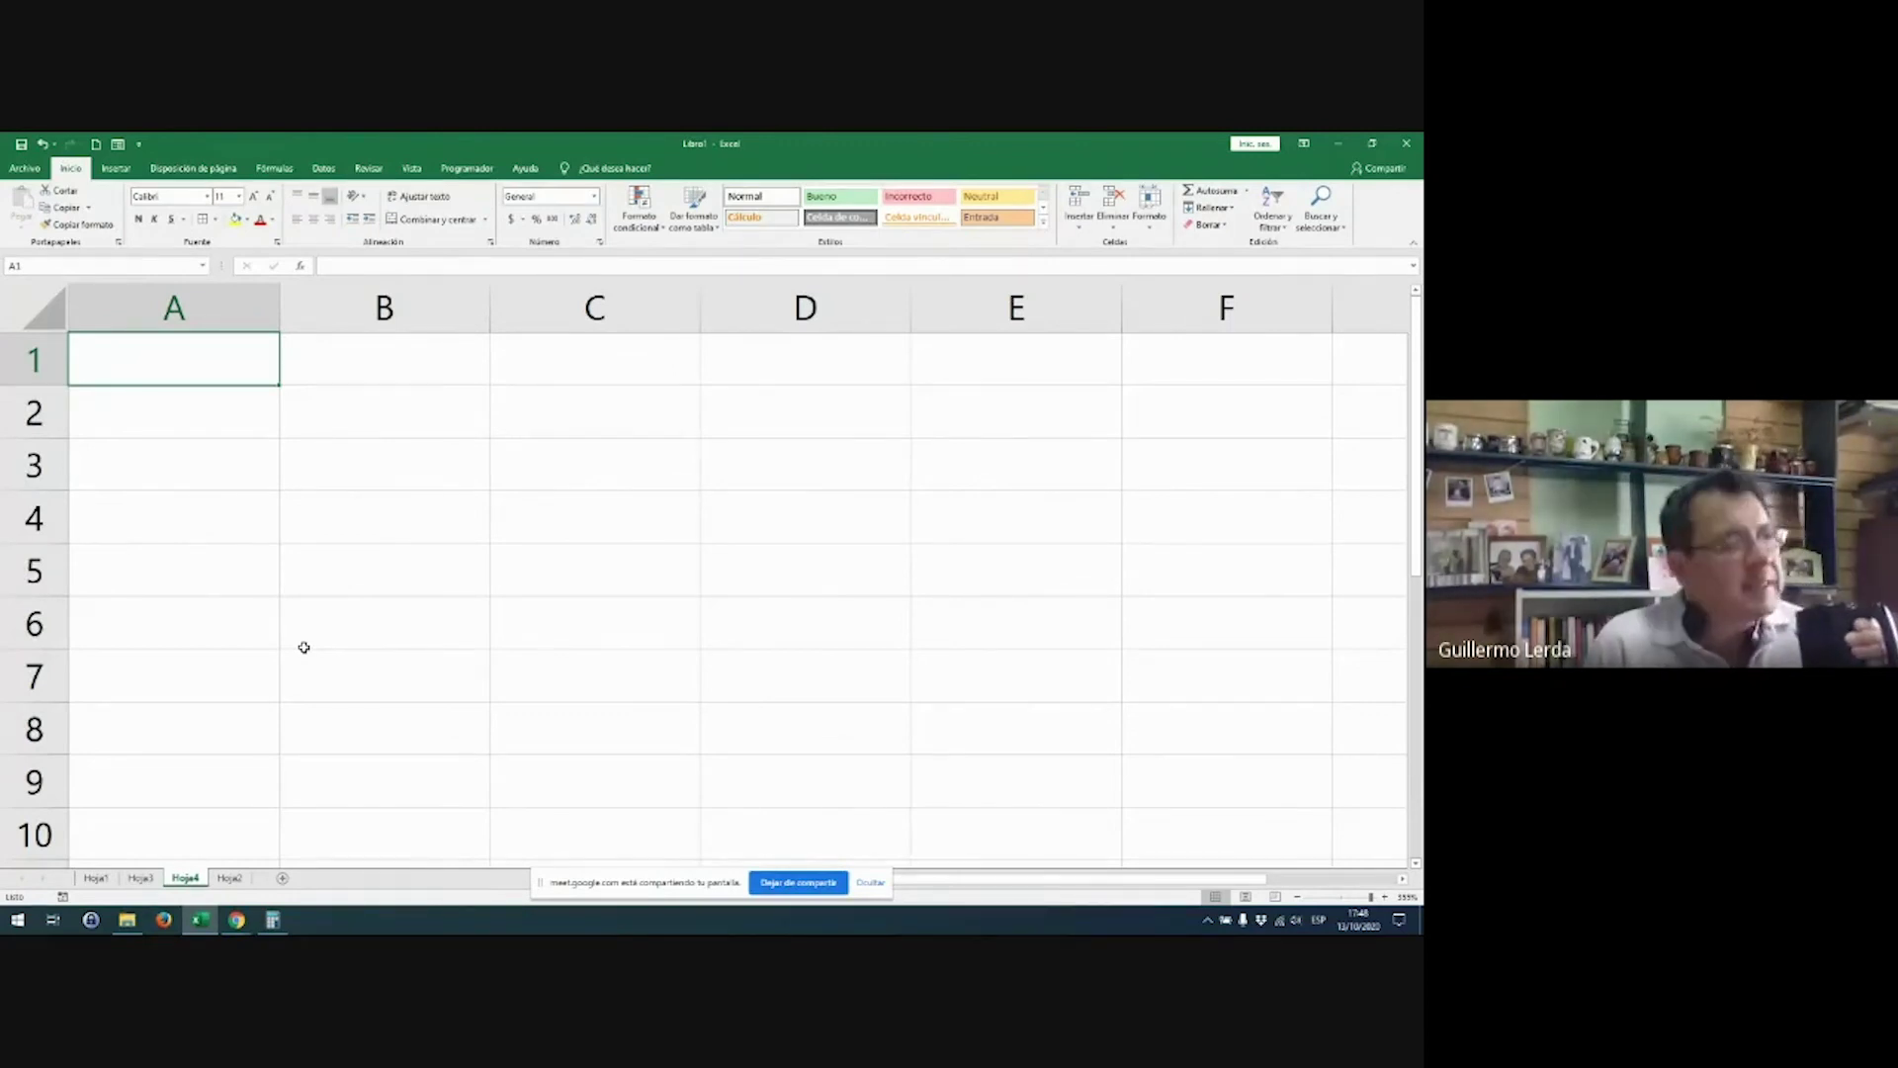
pyautogui.write('2020')
pyautogui.press('Return')
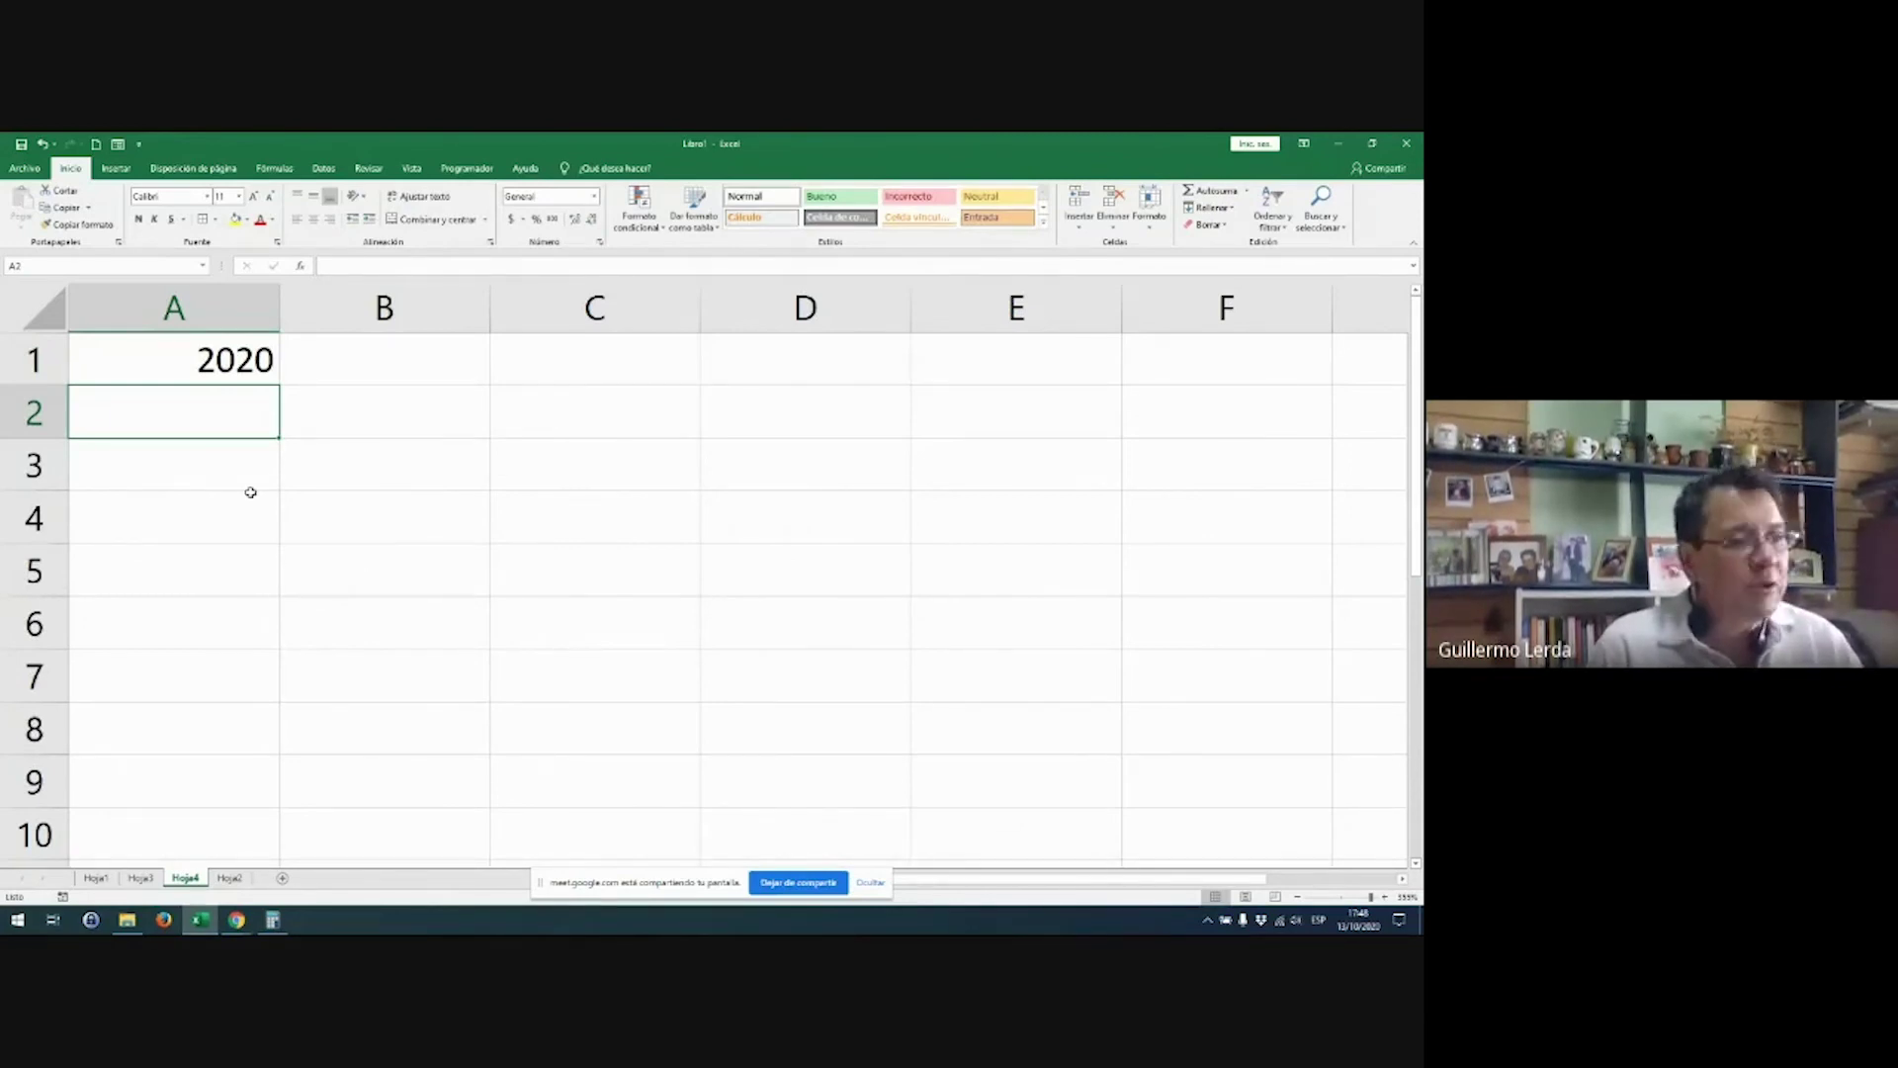
pyautogui.click(184, 361)
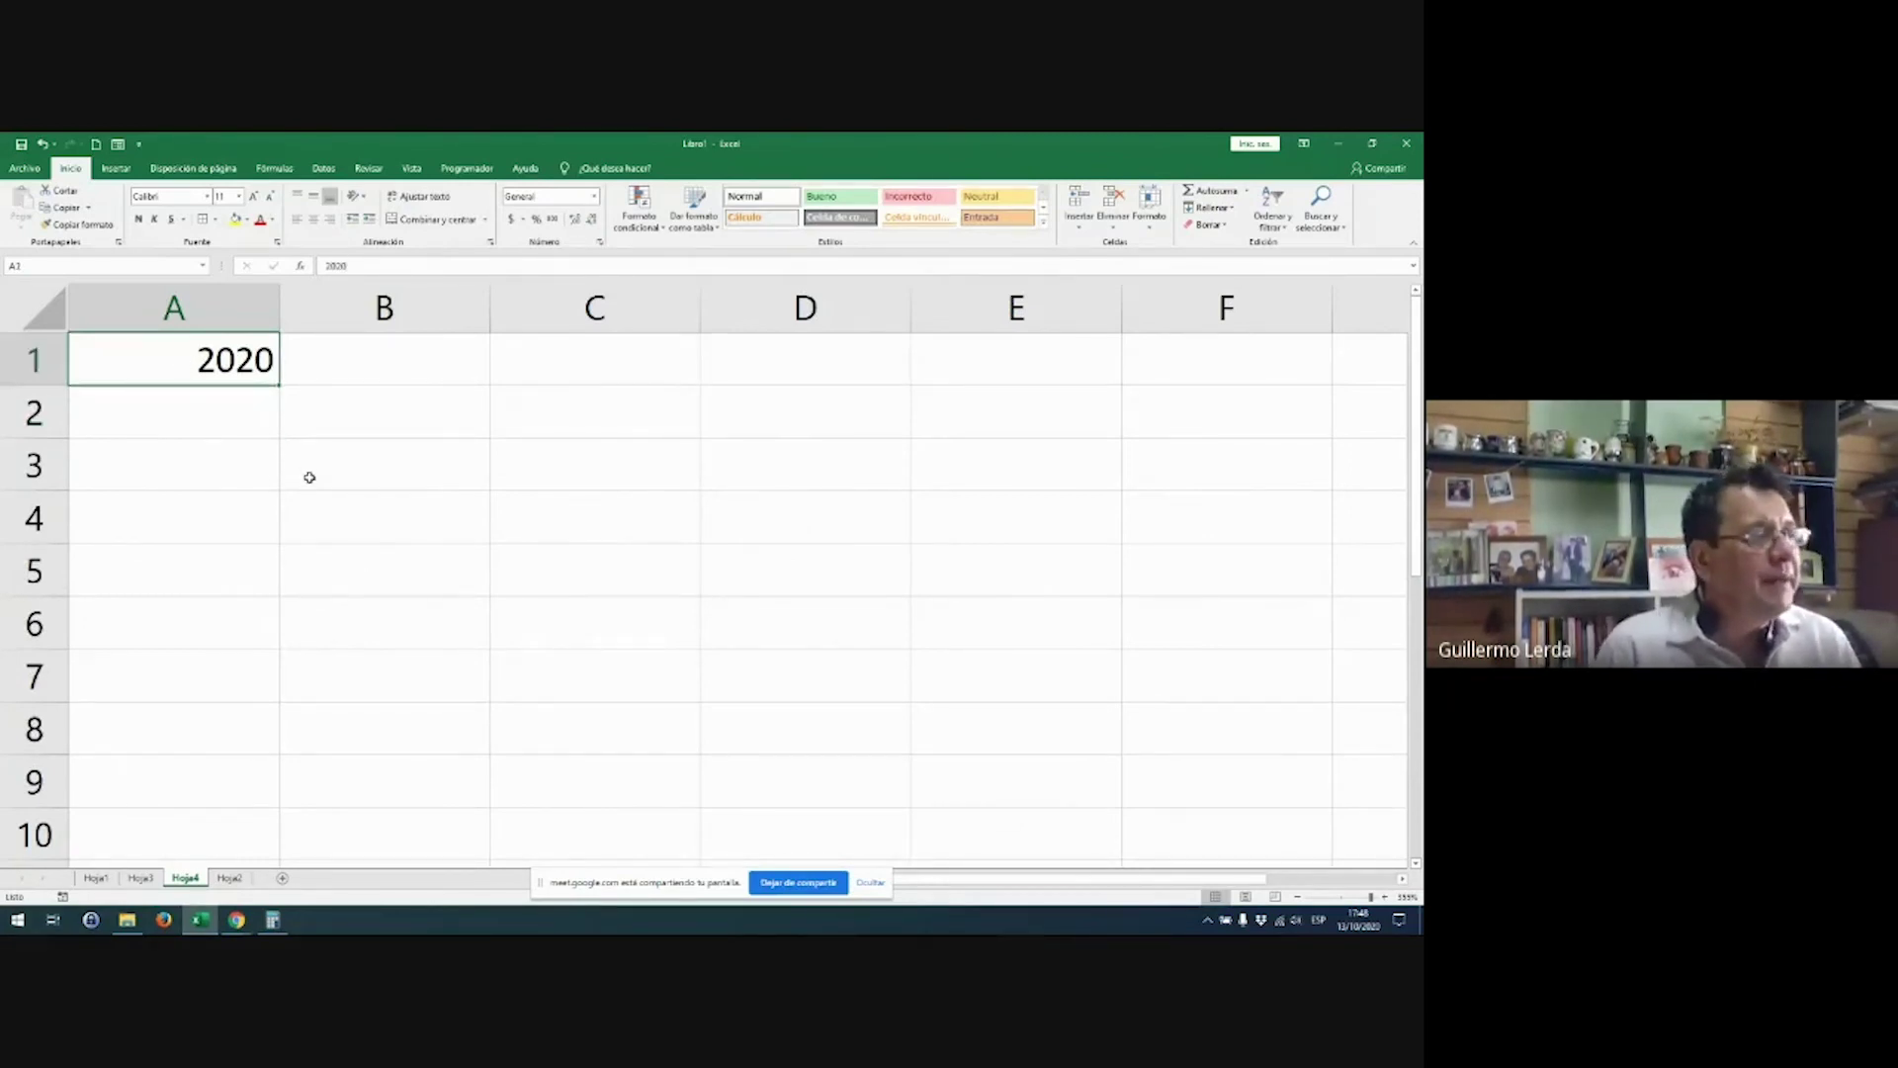
# Step: Enter the formula =A1 in B2 to link it to the year cell
pyautogui.click(373, 428)
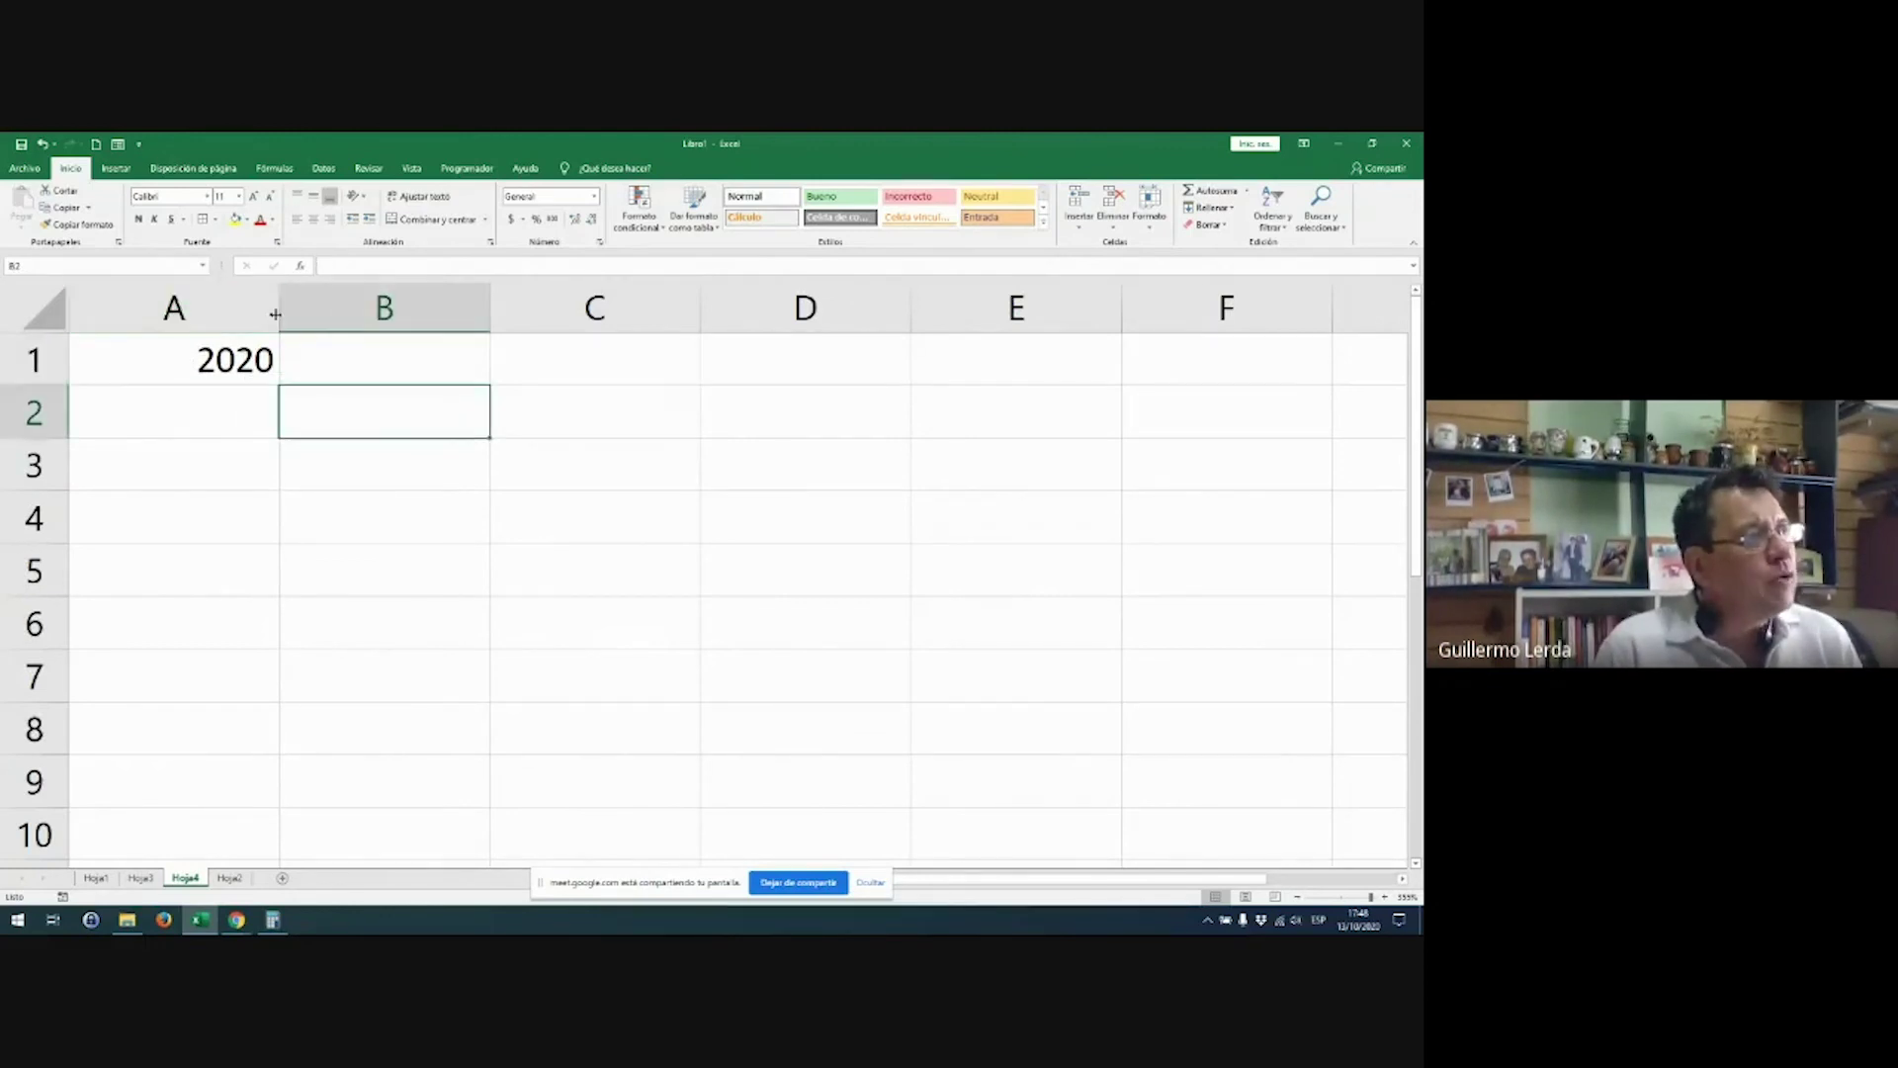
pyautogui.moveTo(275, 315); pyautogui.dragTo(275, 314)
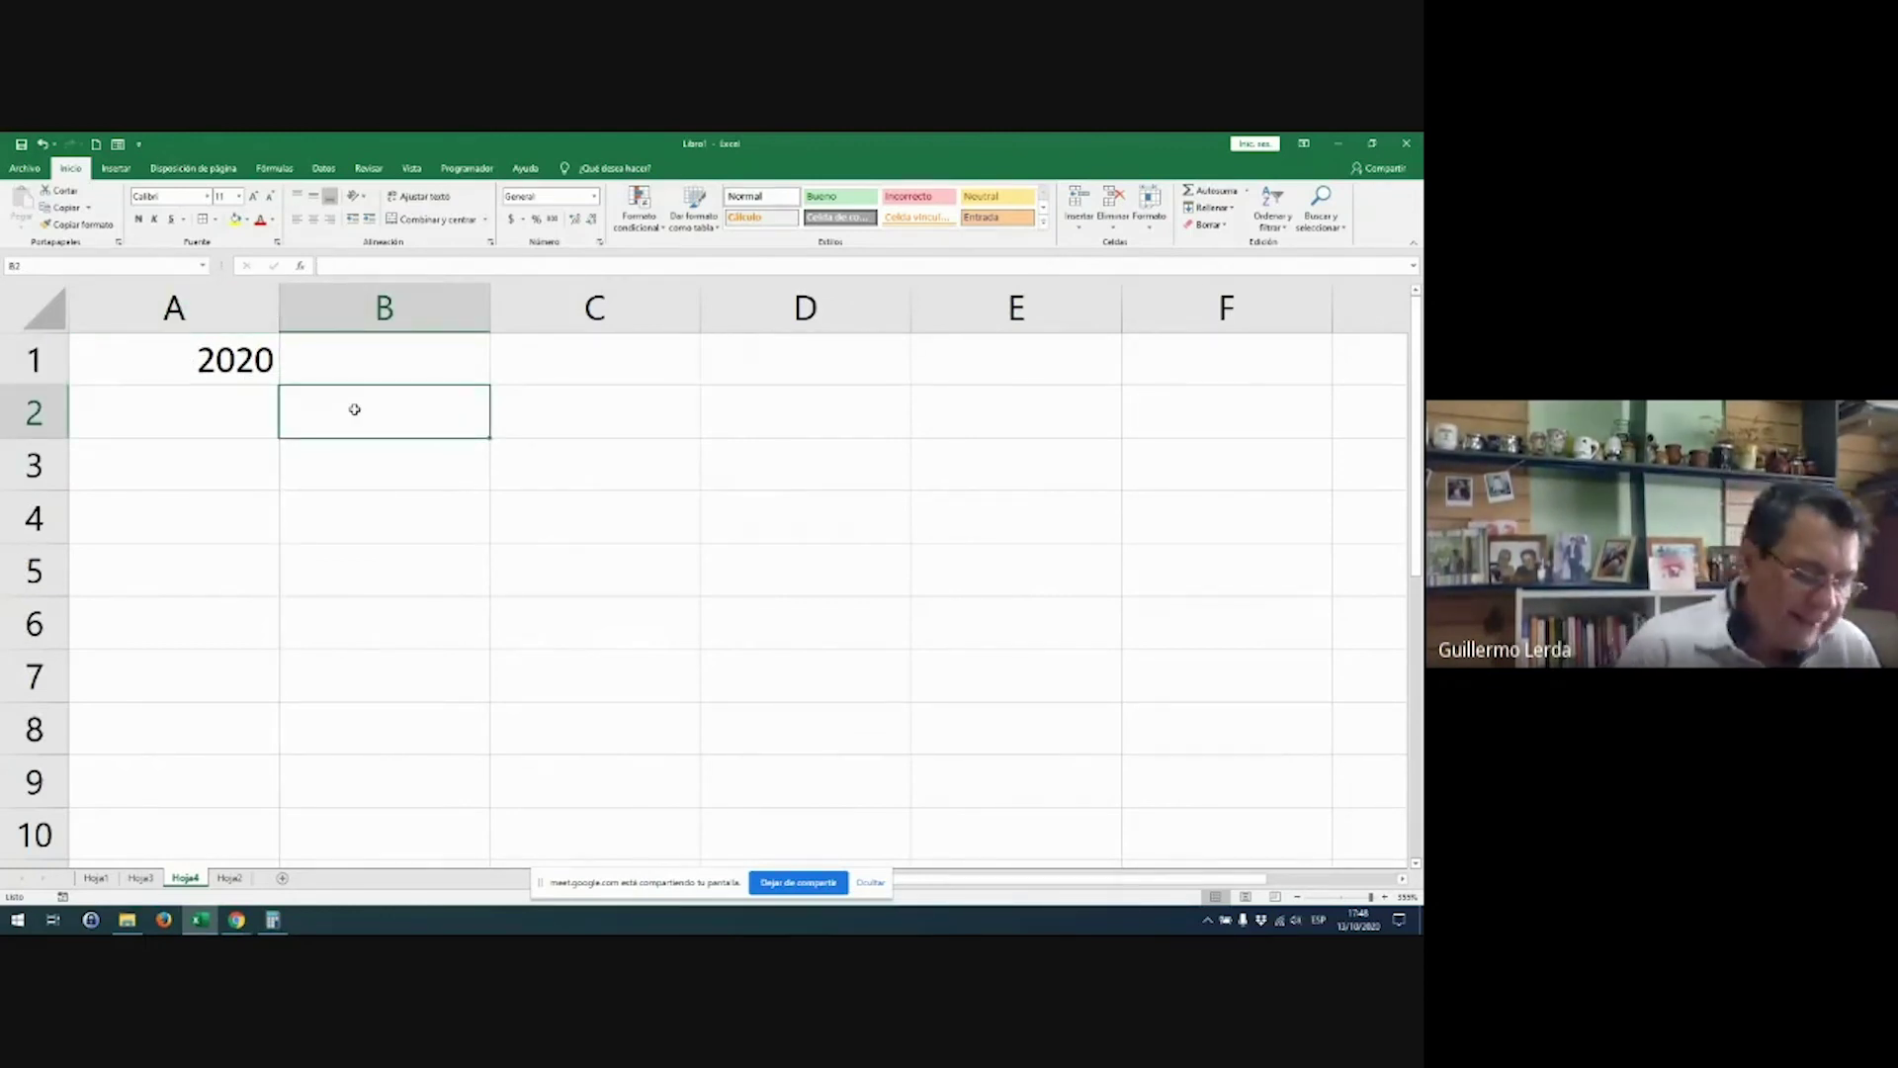
pyautogui.write('=')
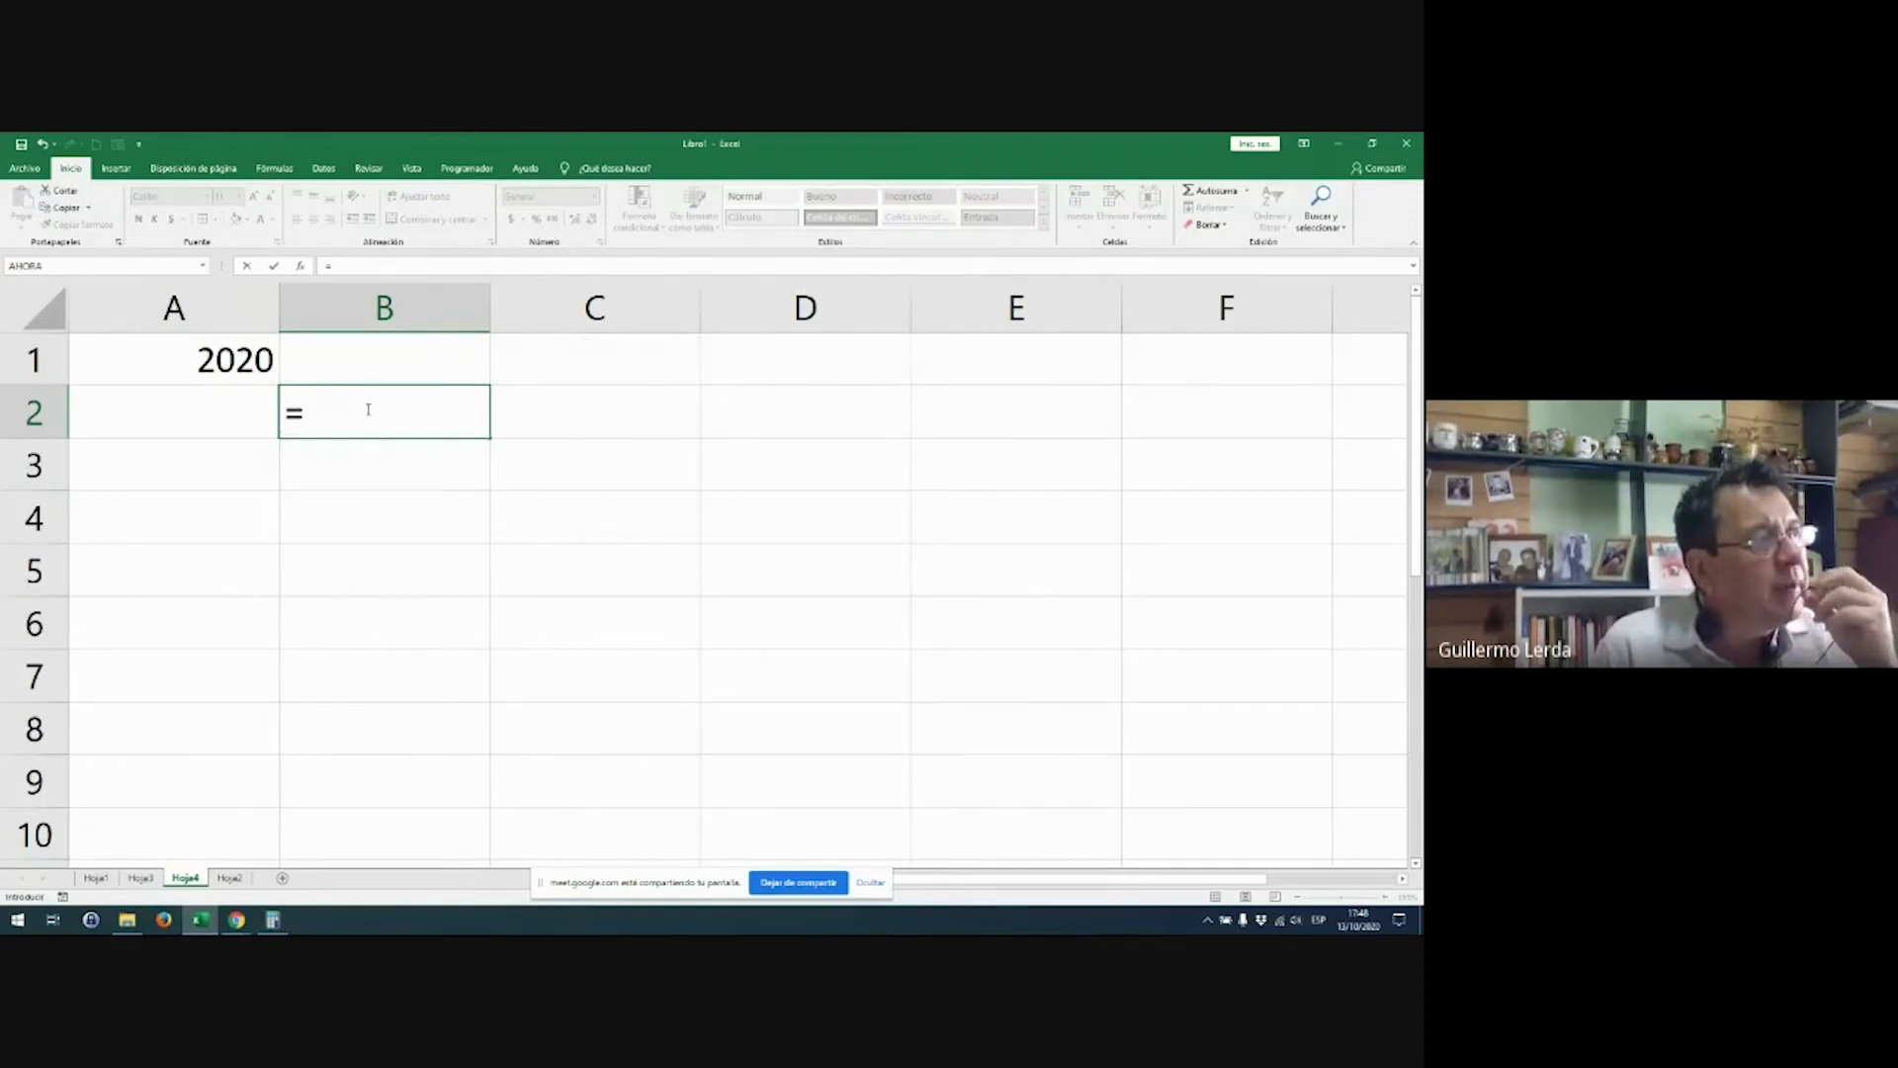
pyautogui.click(219, 356)
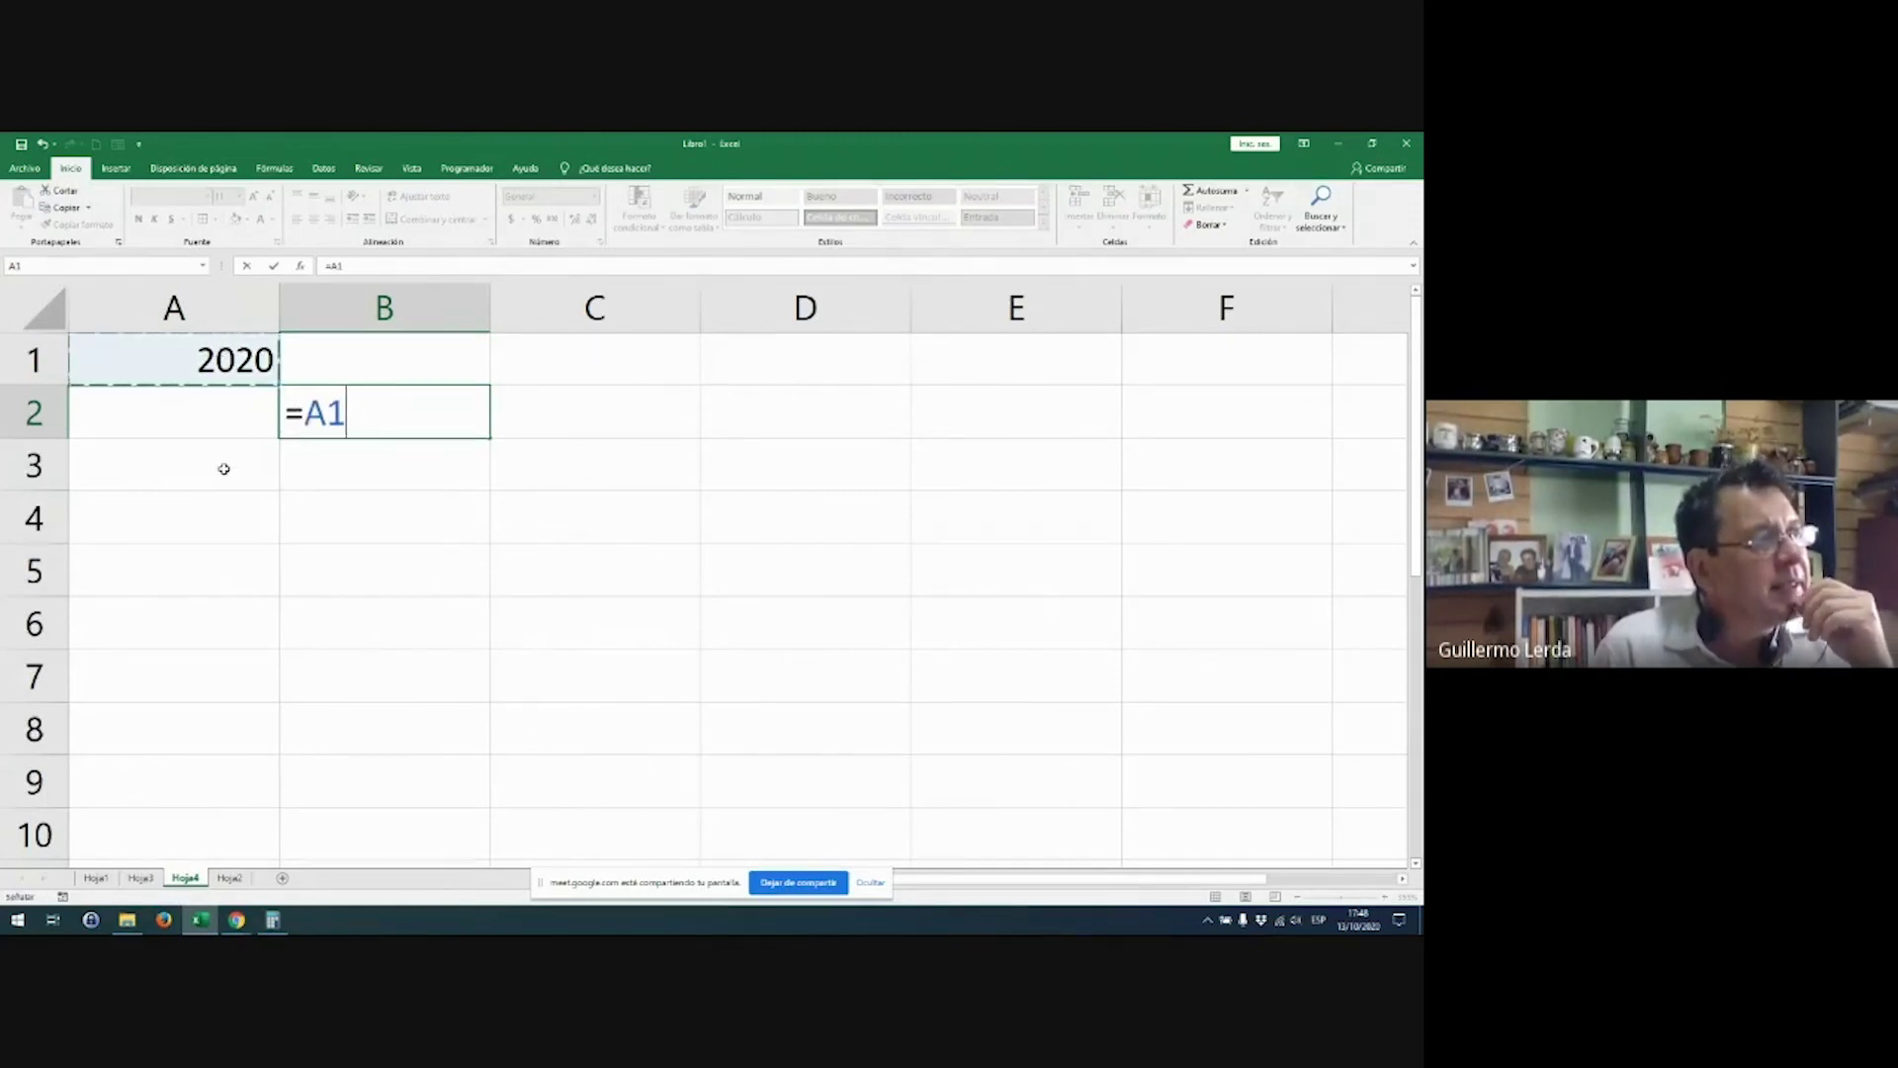
pyautogui.press('Return')
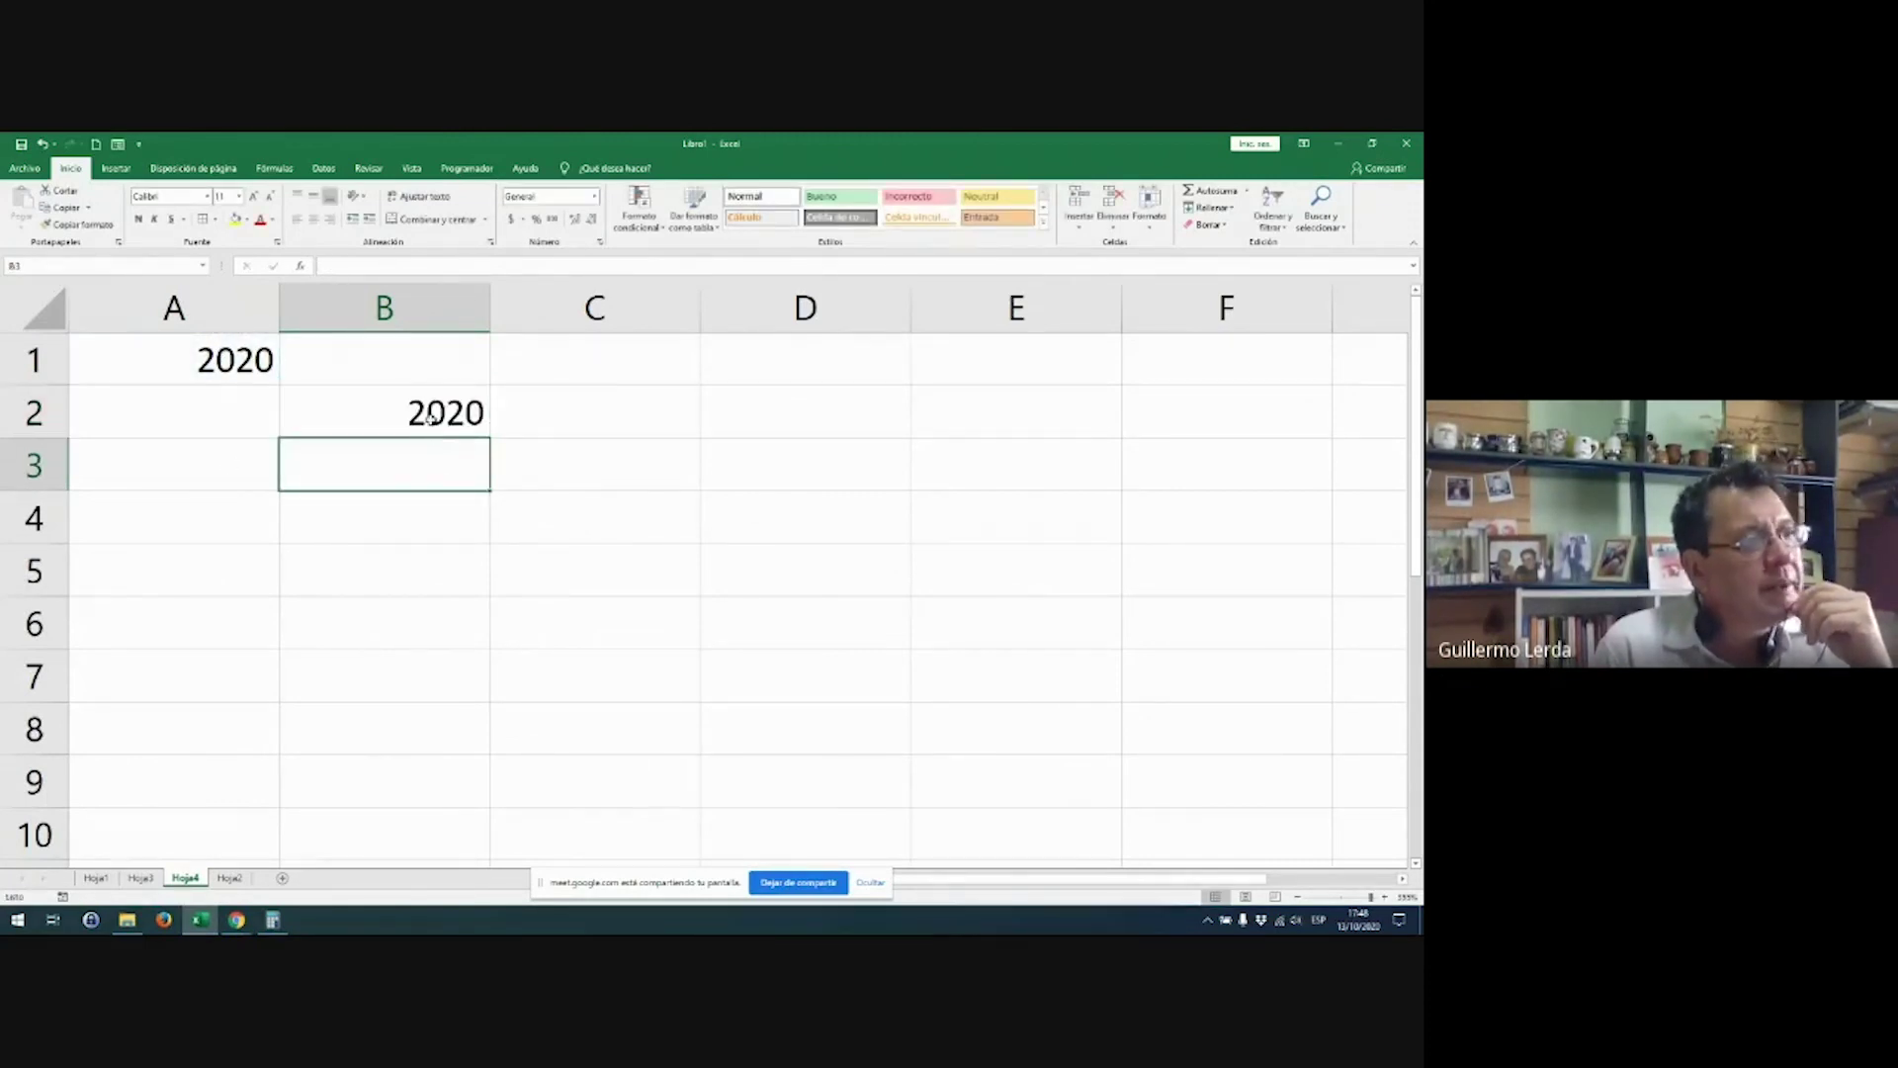
pyautogui.click(430, 417)
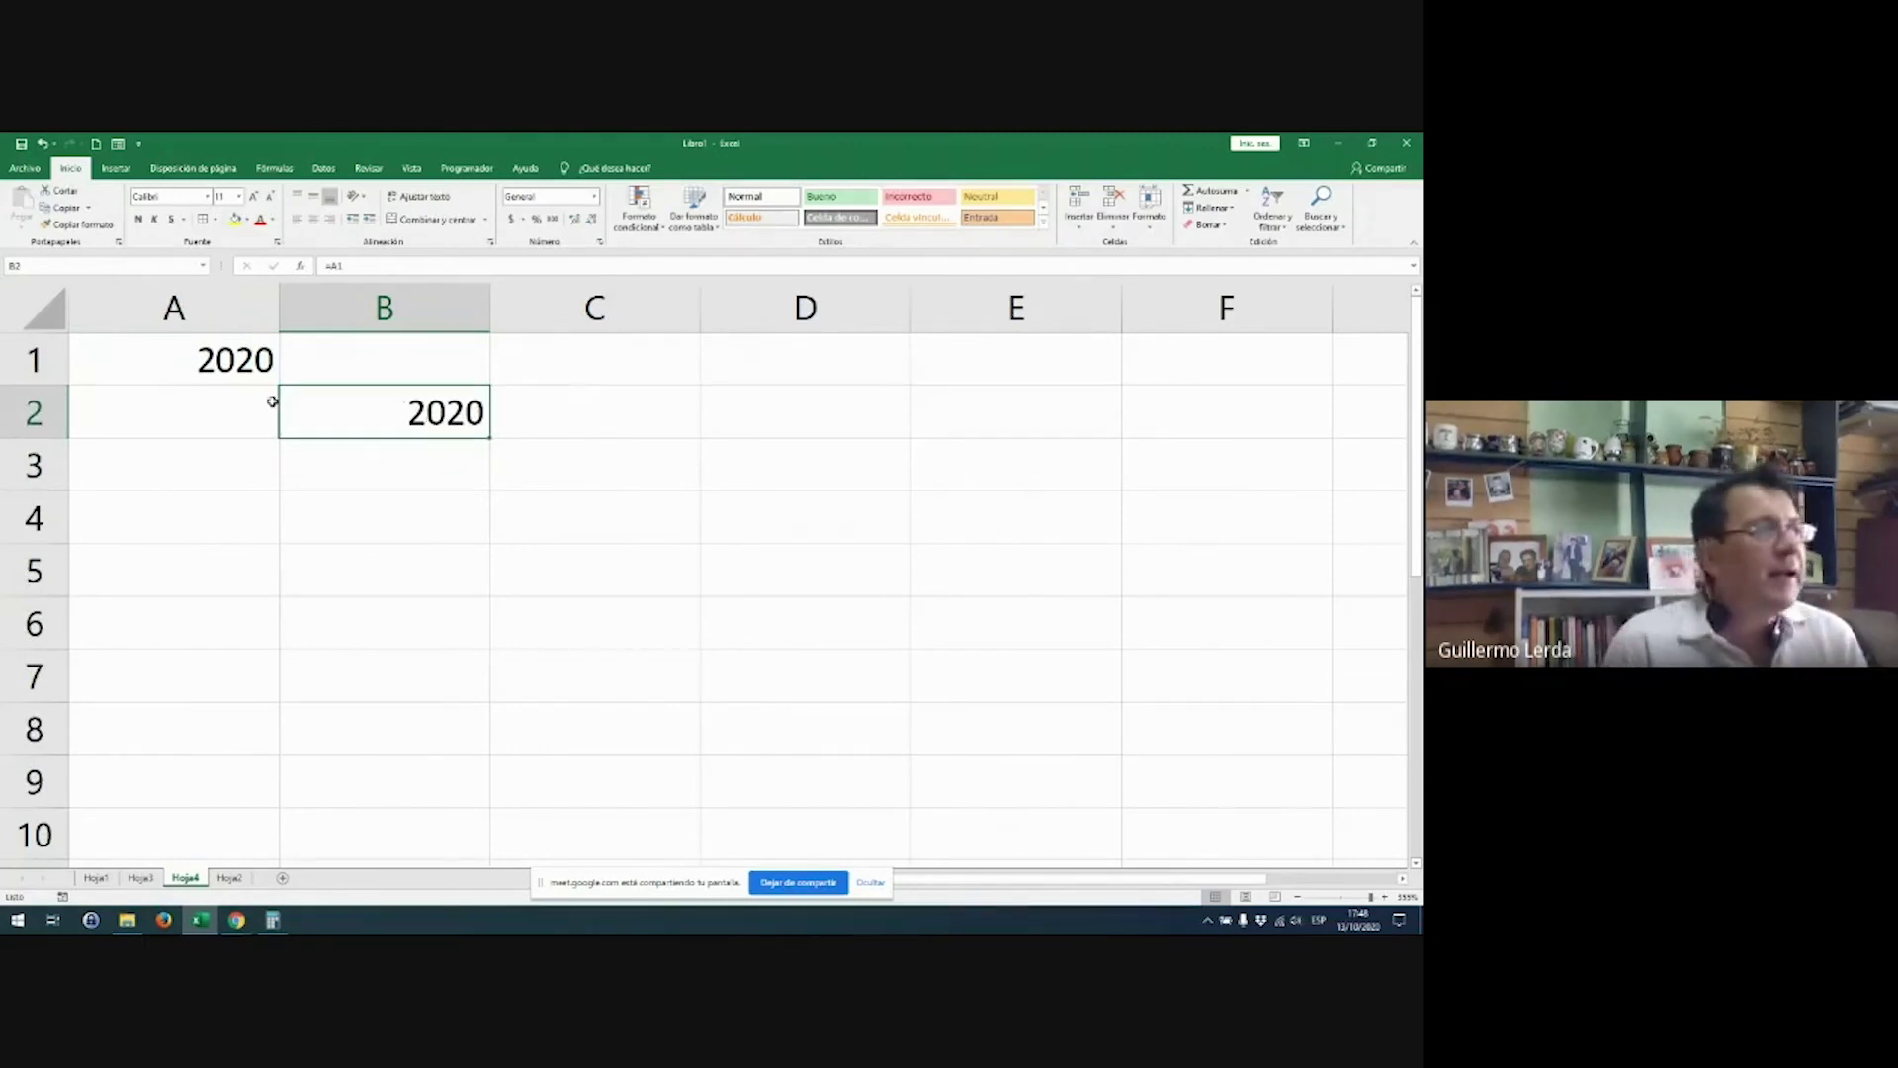
# Step: Test the link in B2 by replacing the content of A1 with a first name and with 2050
pyautogui.click(236, 363)
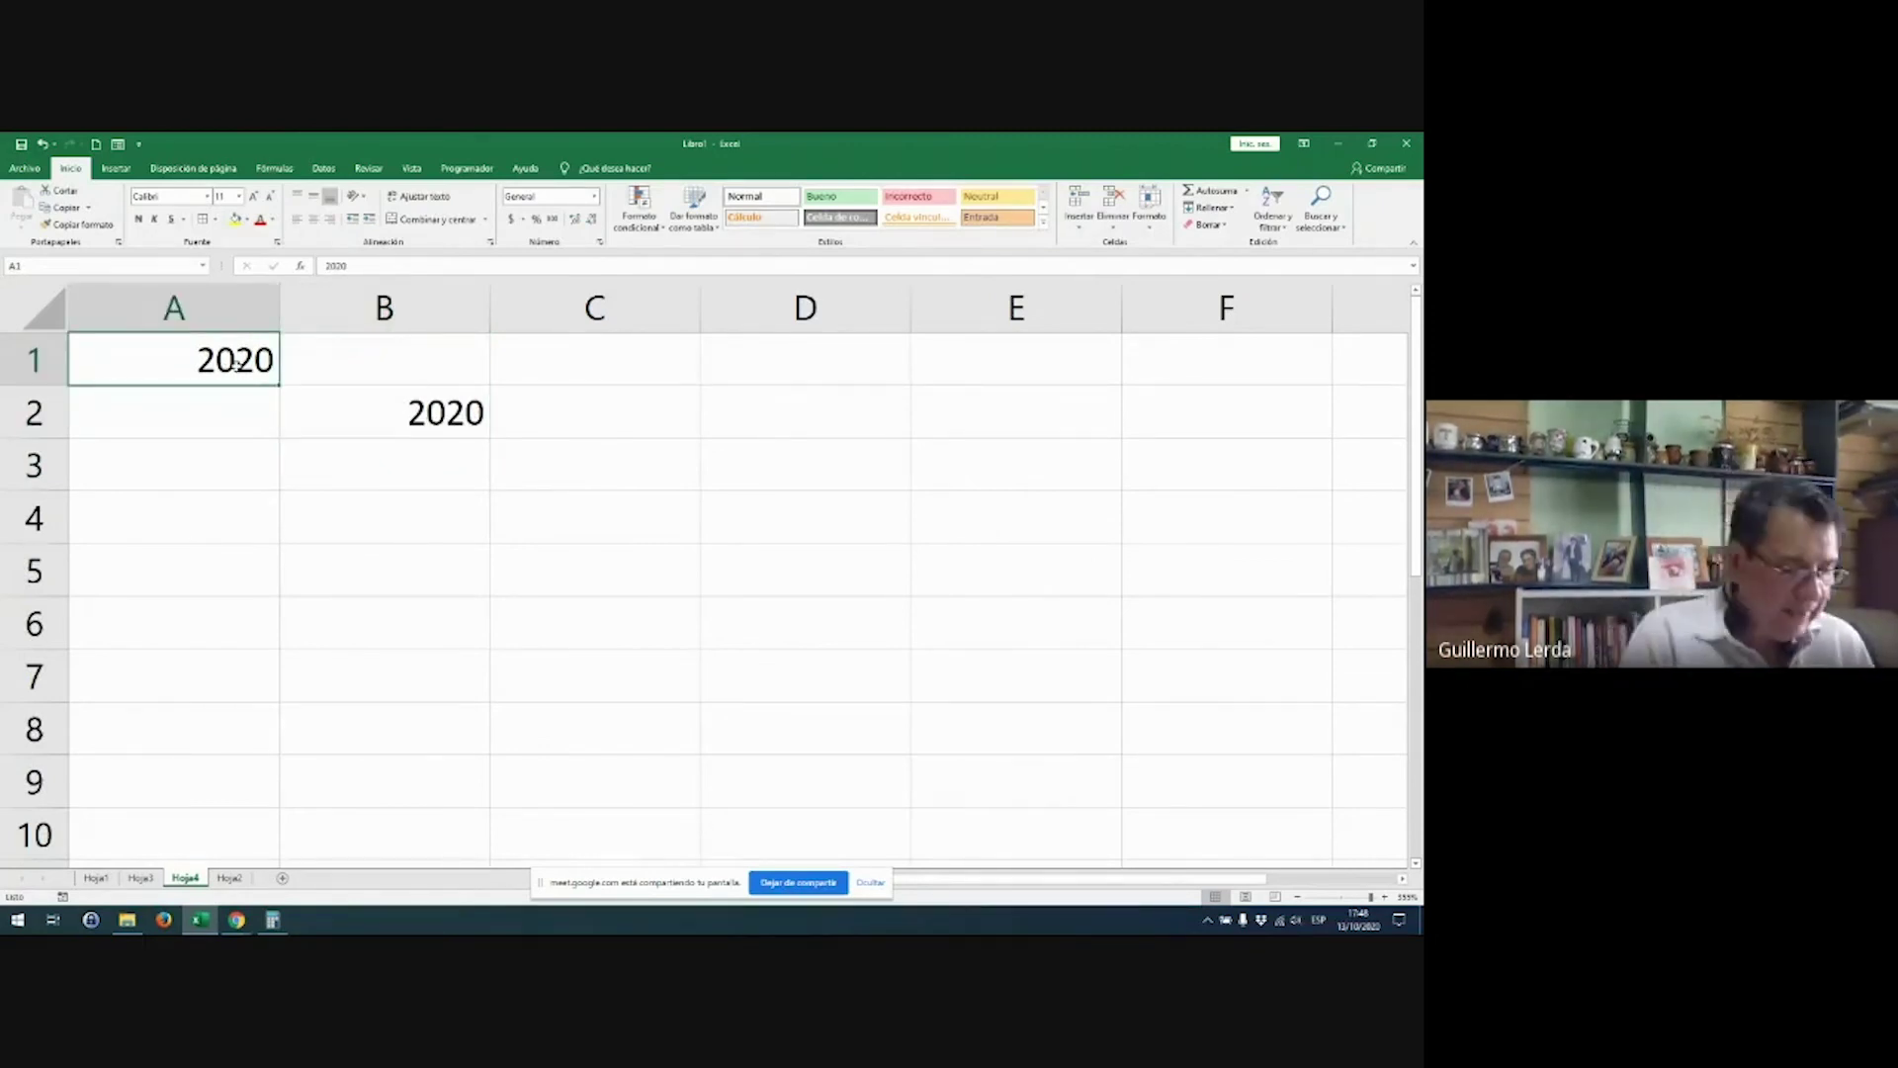
pyautogui.write('gabriel')
pyautogui.press('Return')
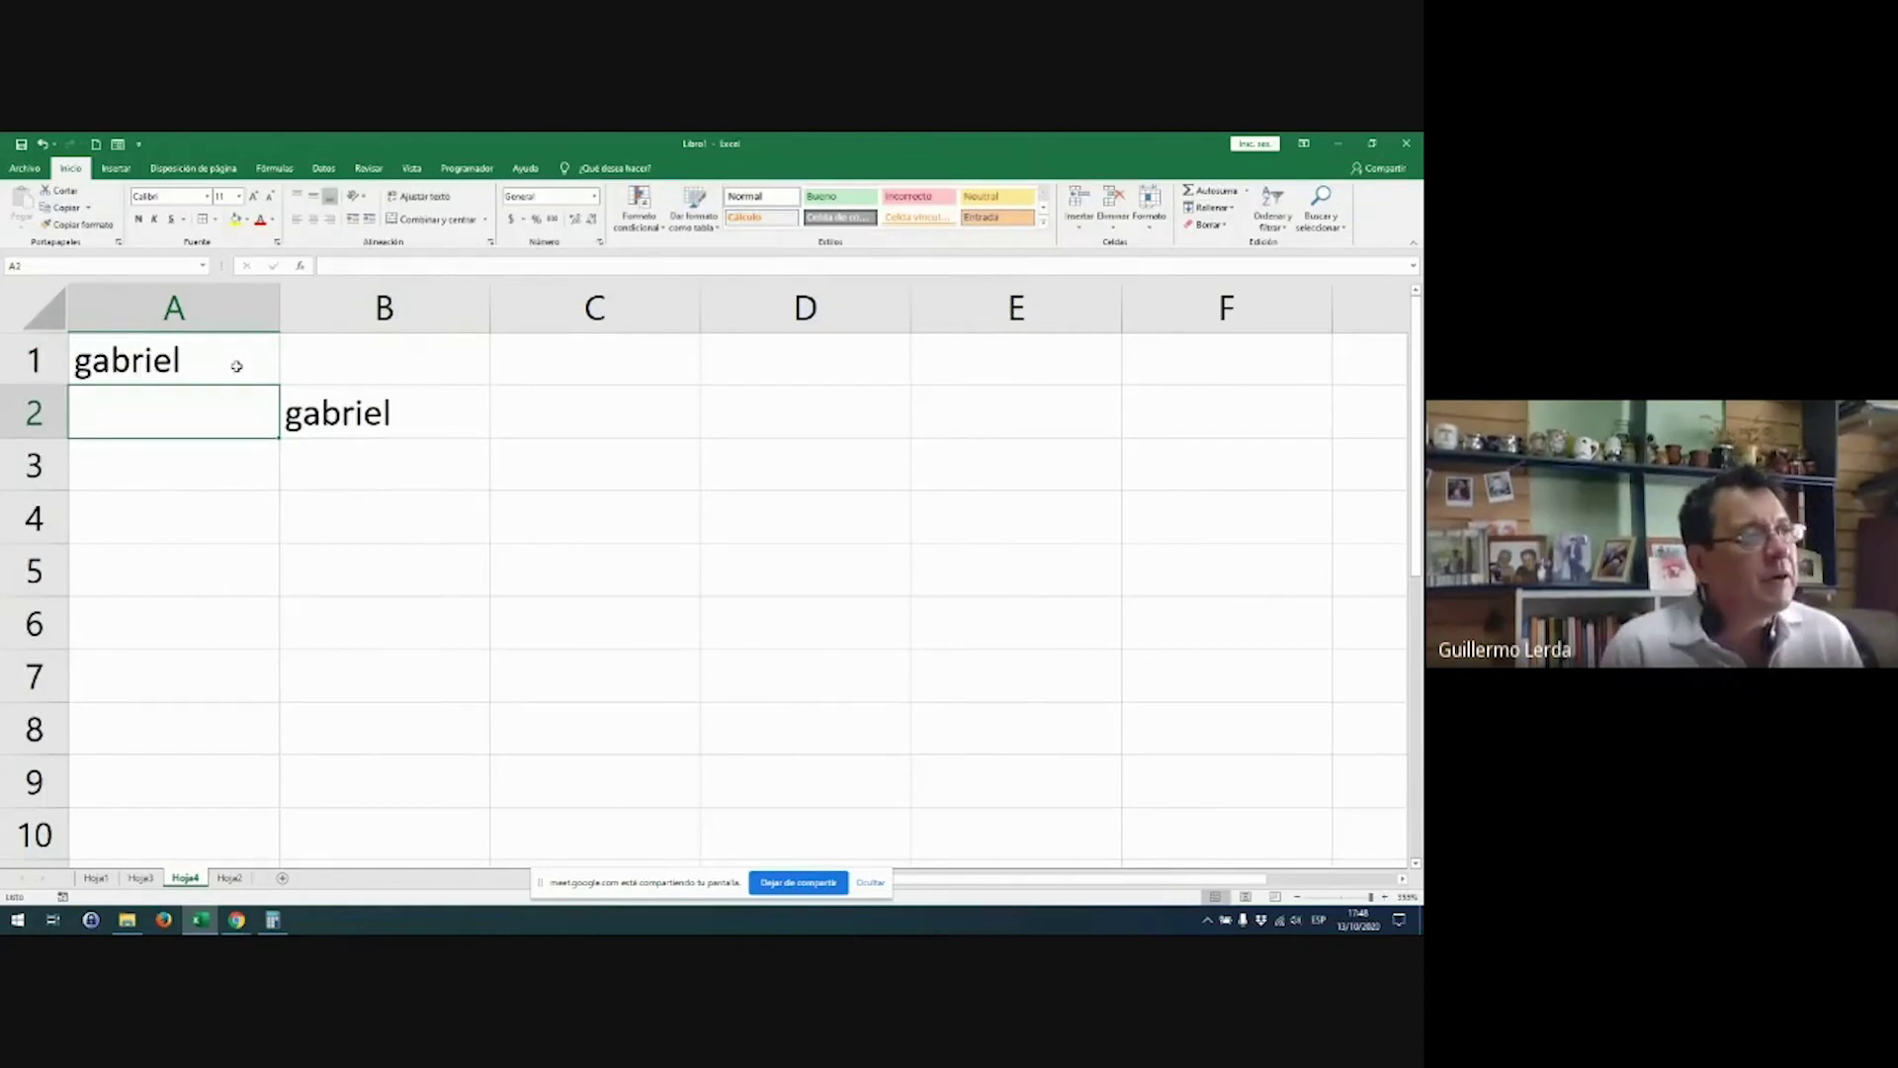
pyautogui.click(237, 353)
pyautogui.write('2050')
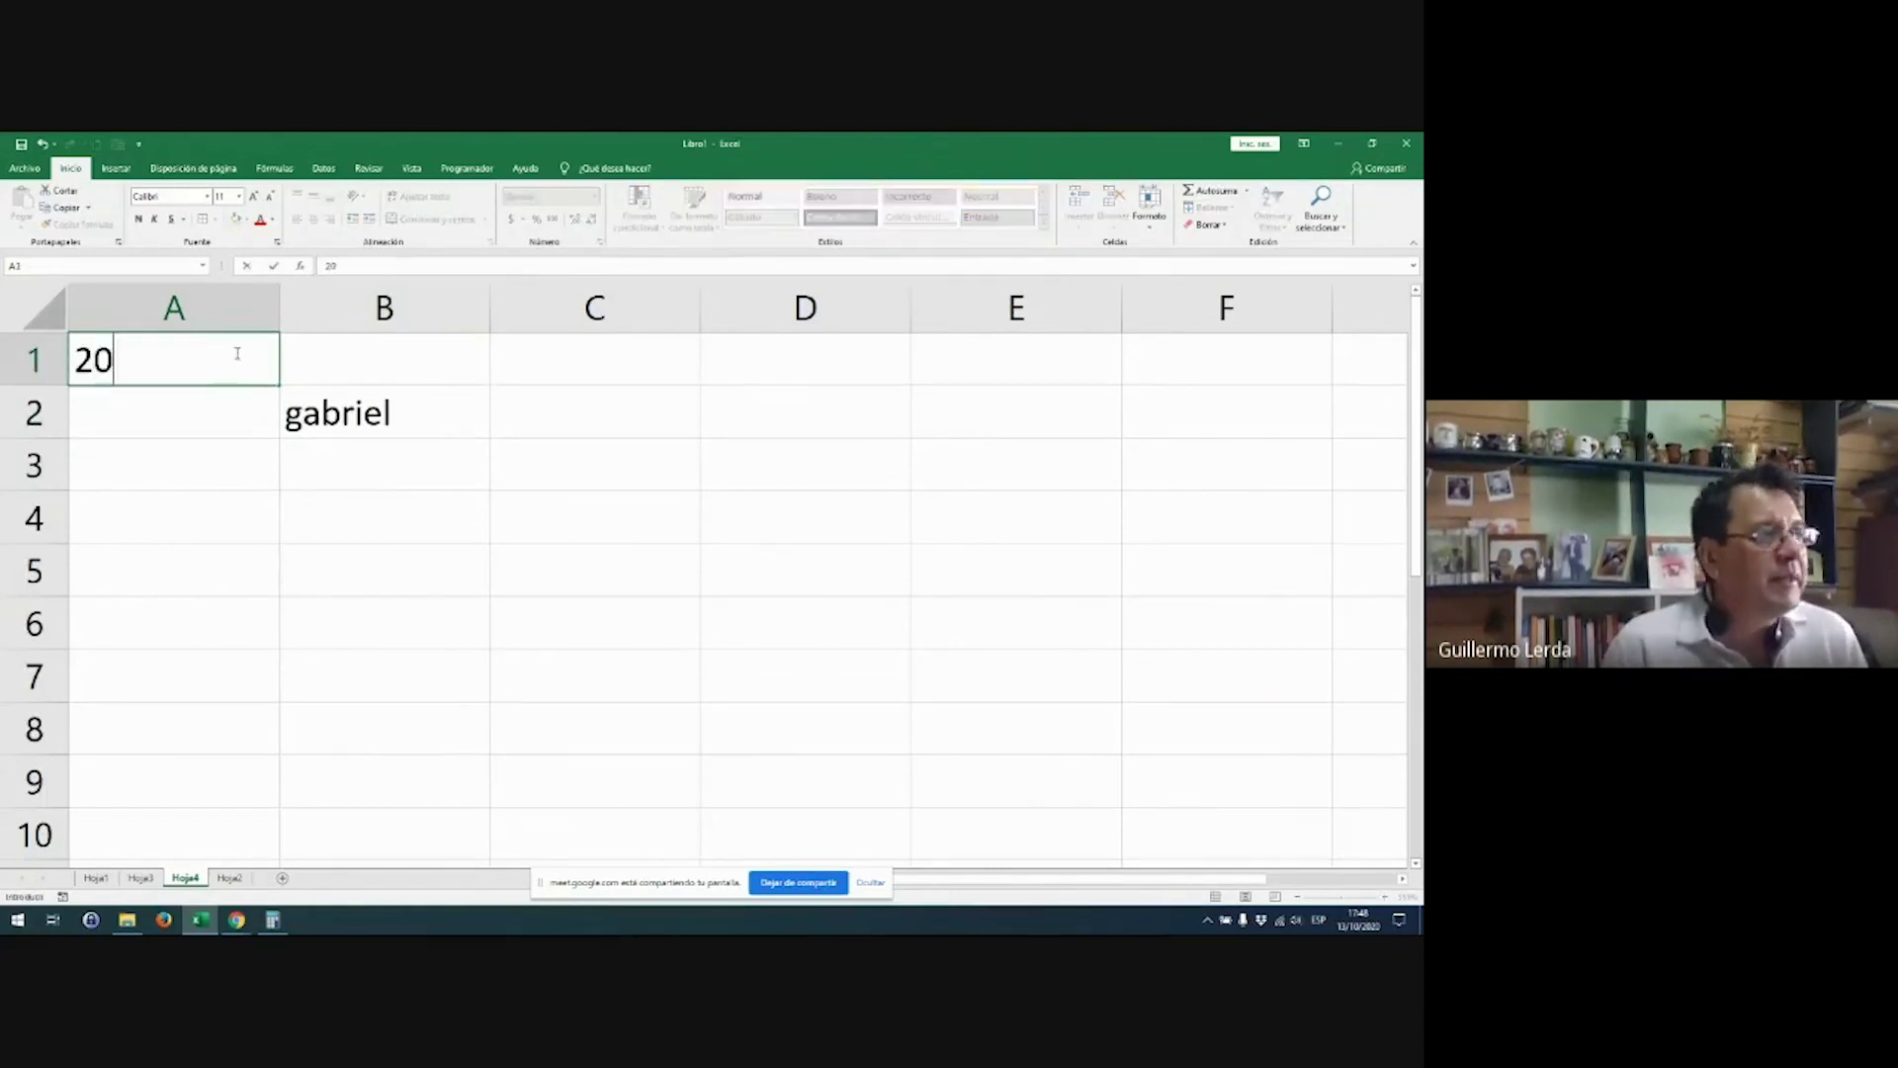
pyautogui.press('Return')
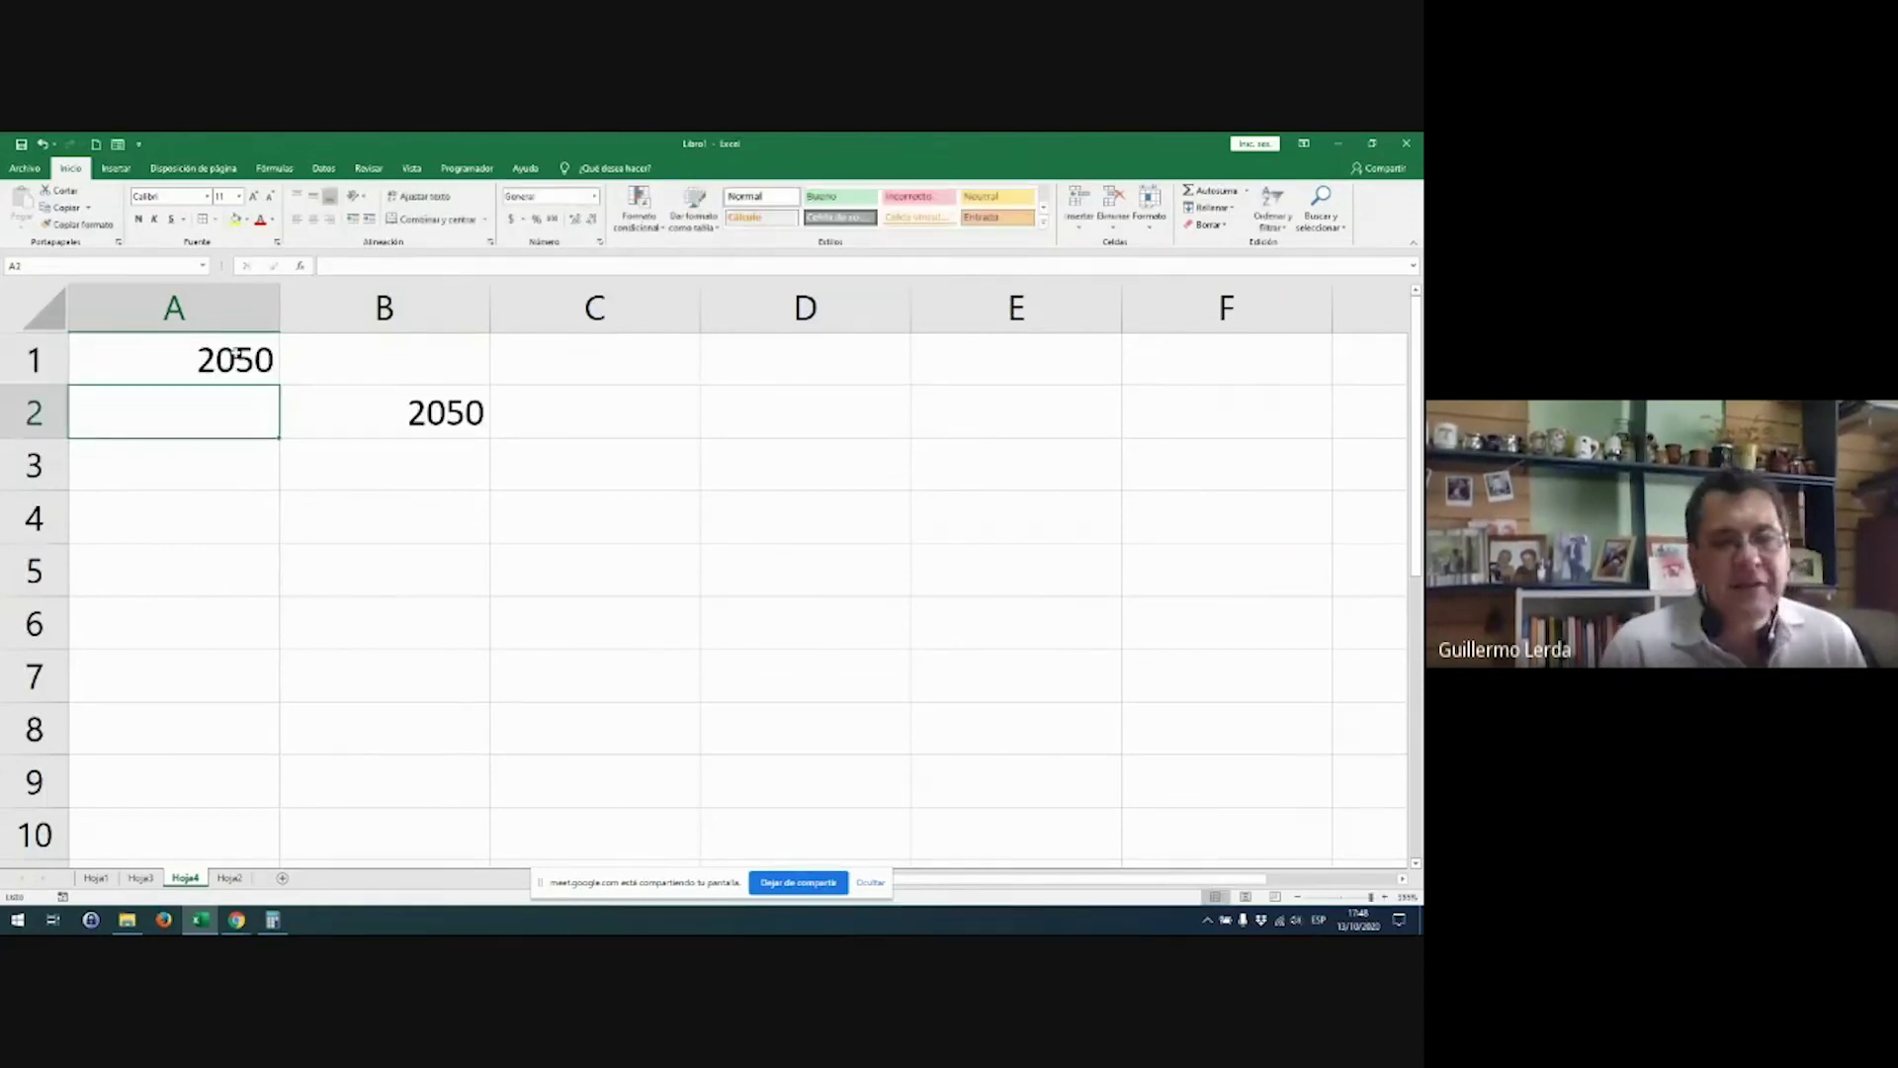
# Step: Inspect the formula in B2 that refers to A1
pyautogui.click(376, 422)
pyautogui.click(397, 442)
pyautogui.doubleClick(394, 419)
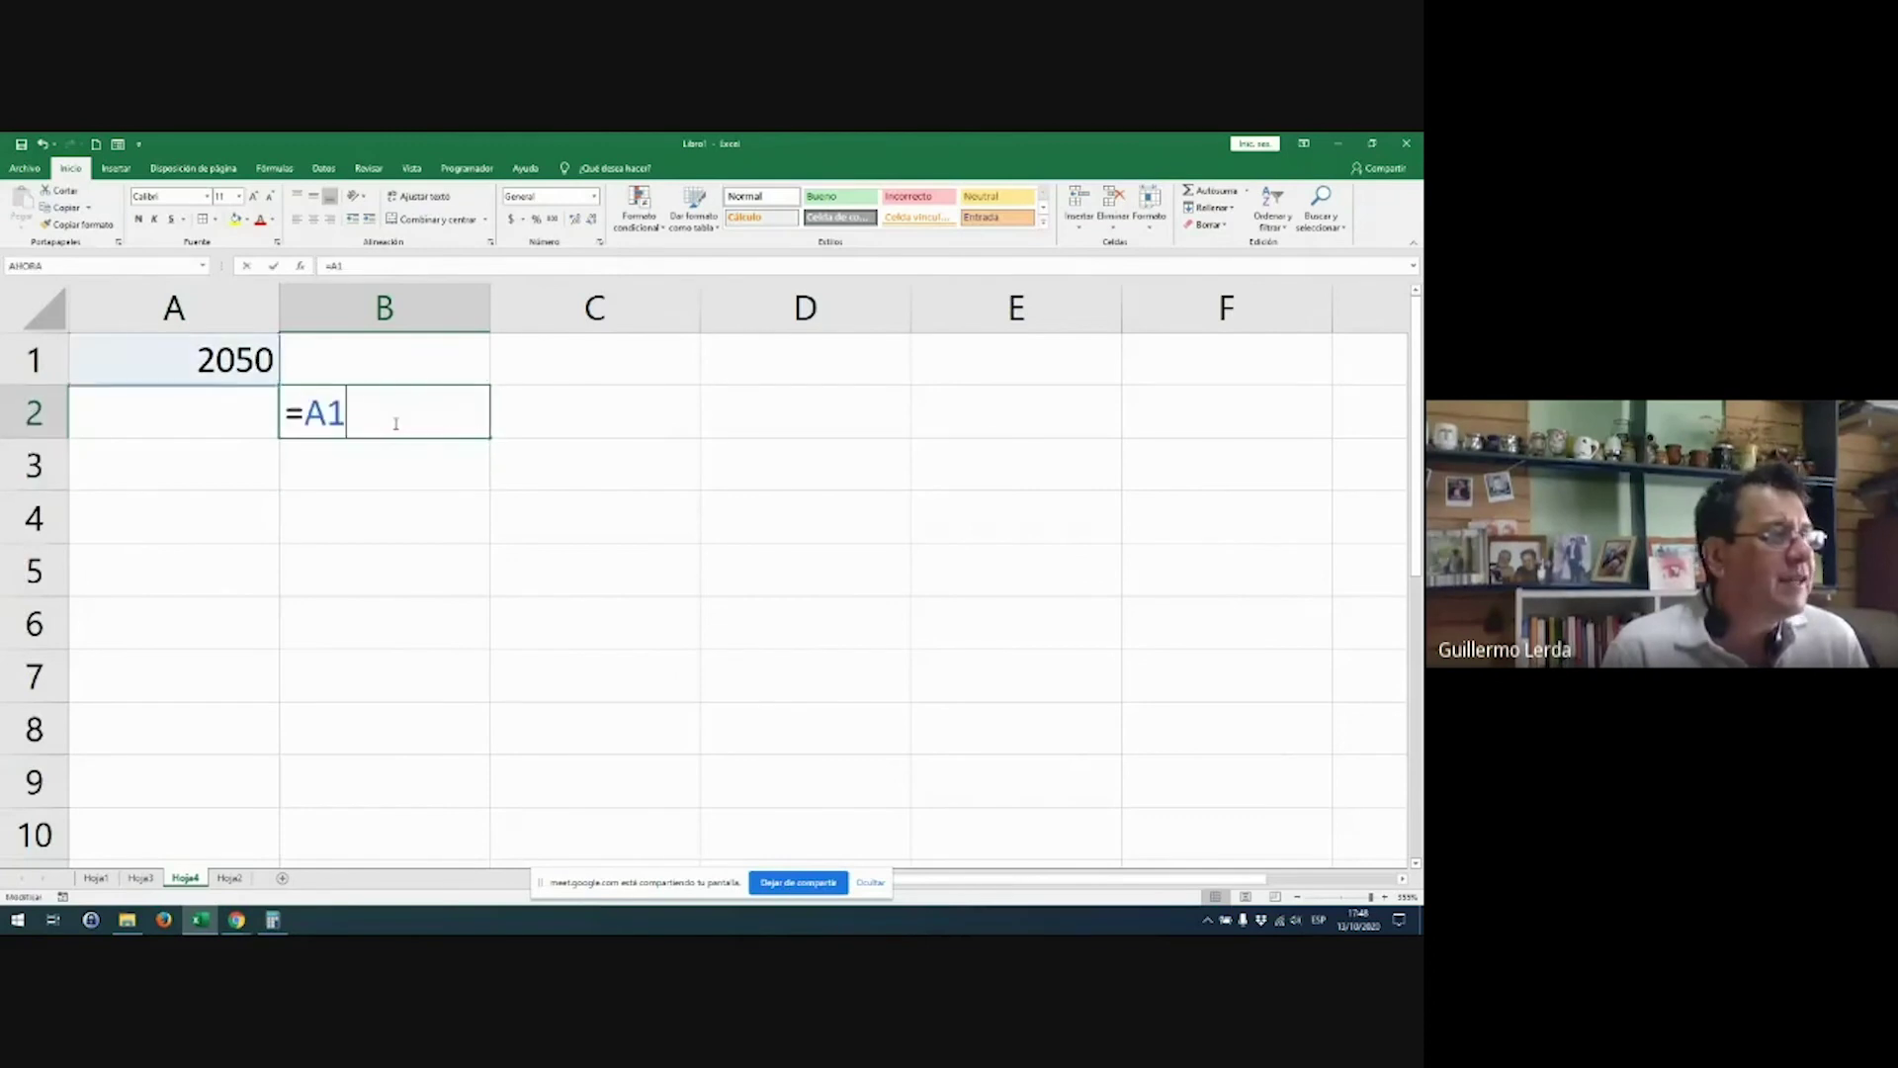
pyautogui.press('Return')
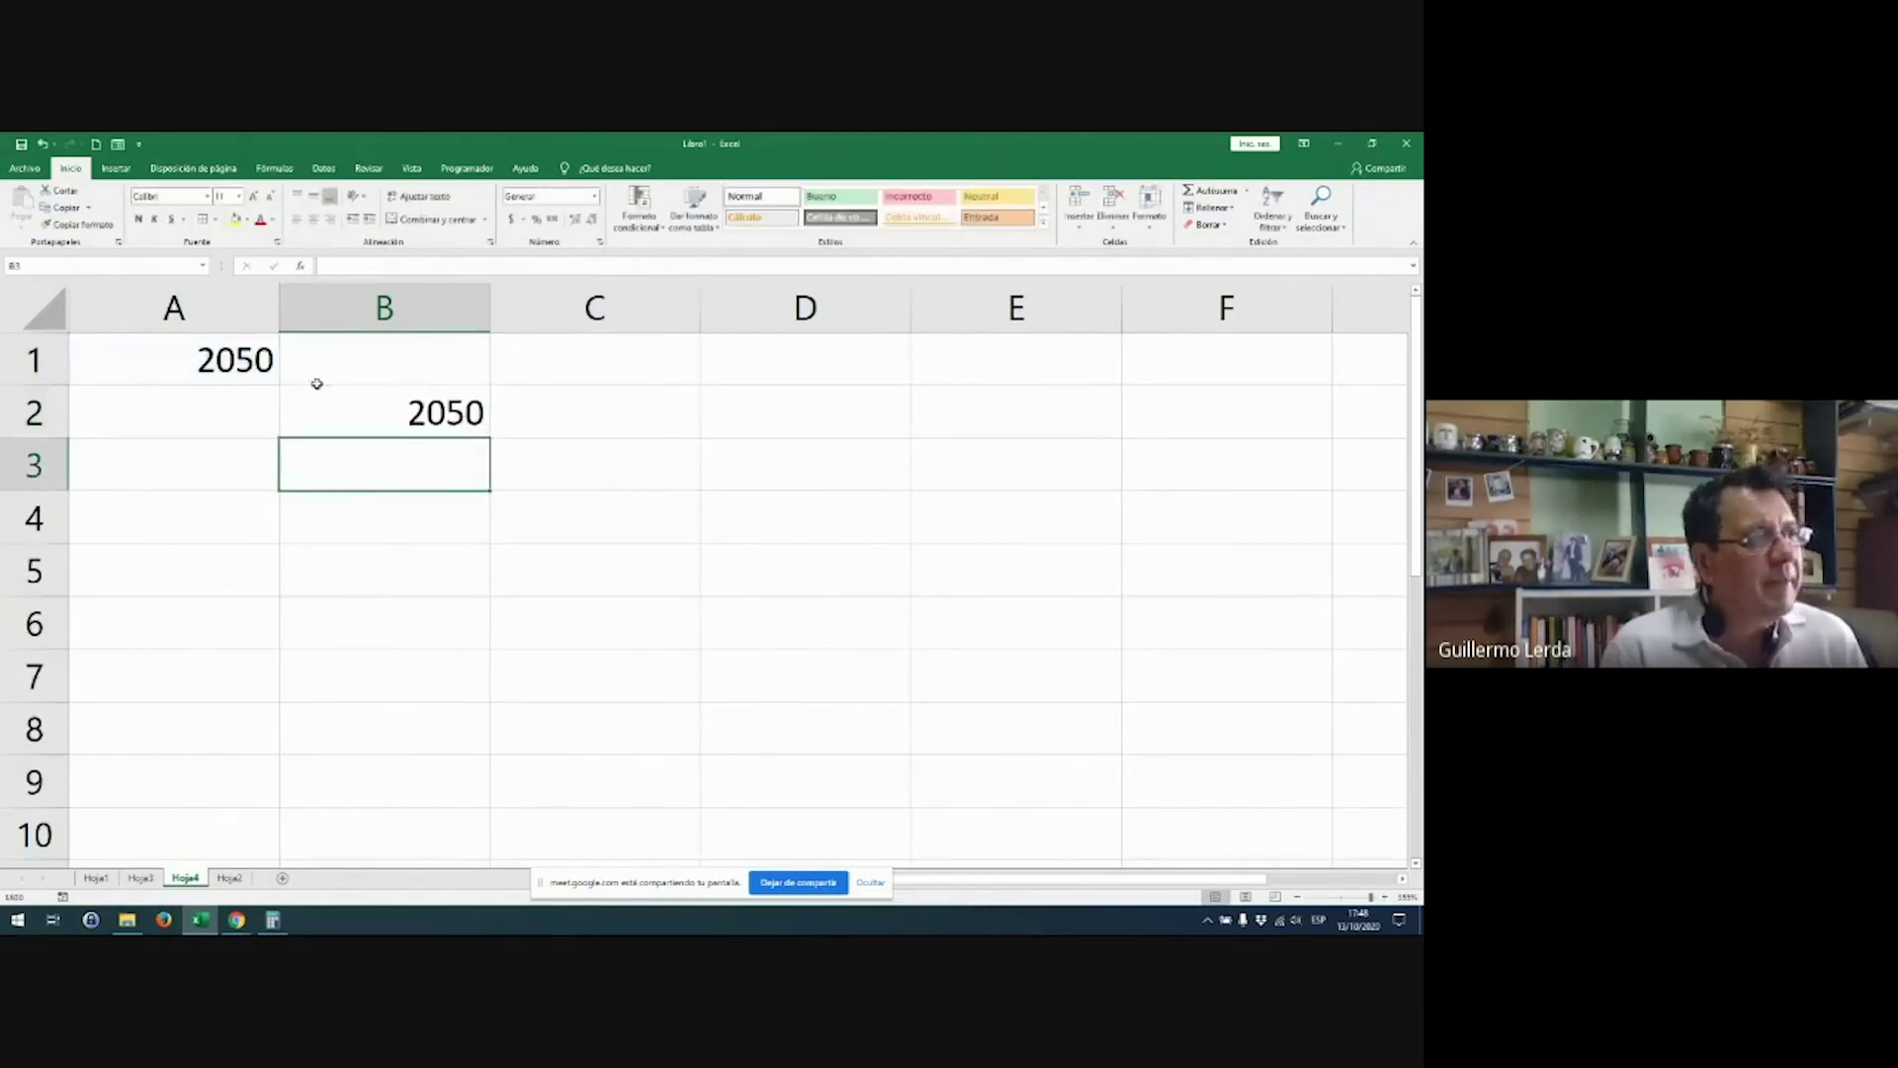
# Step: Set A1 to 2020 and select the linked cell B2
pyautogui.click(205, 361)
pyautogui.write('2020')
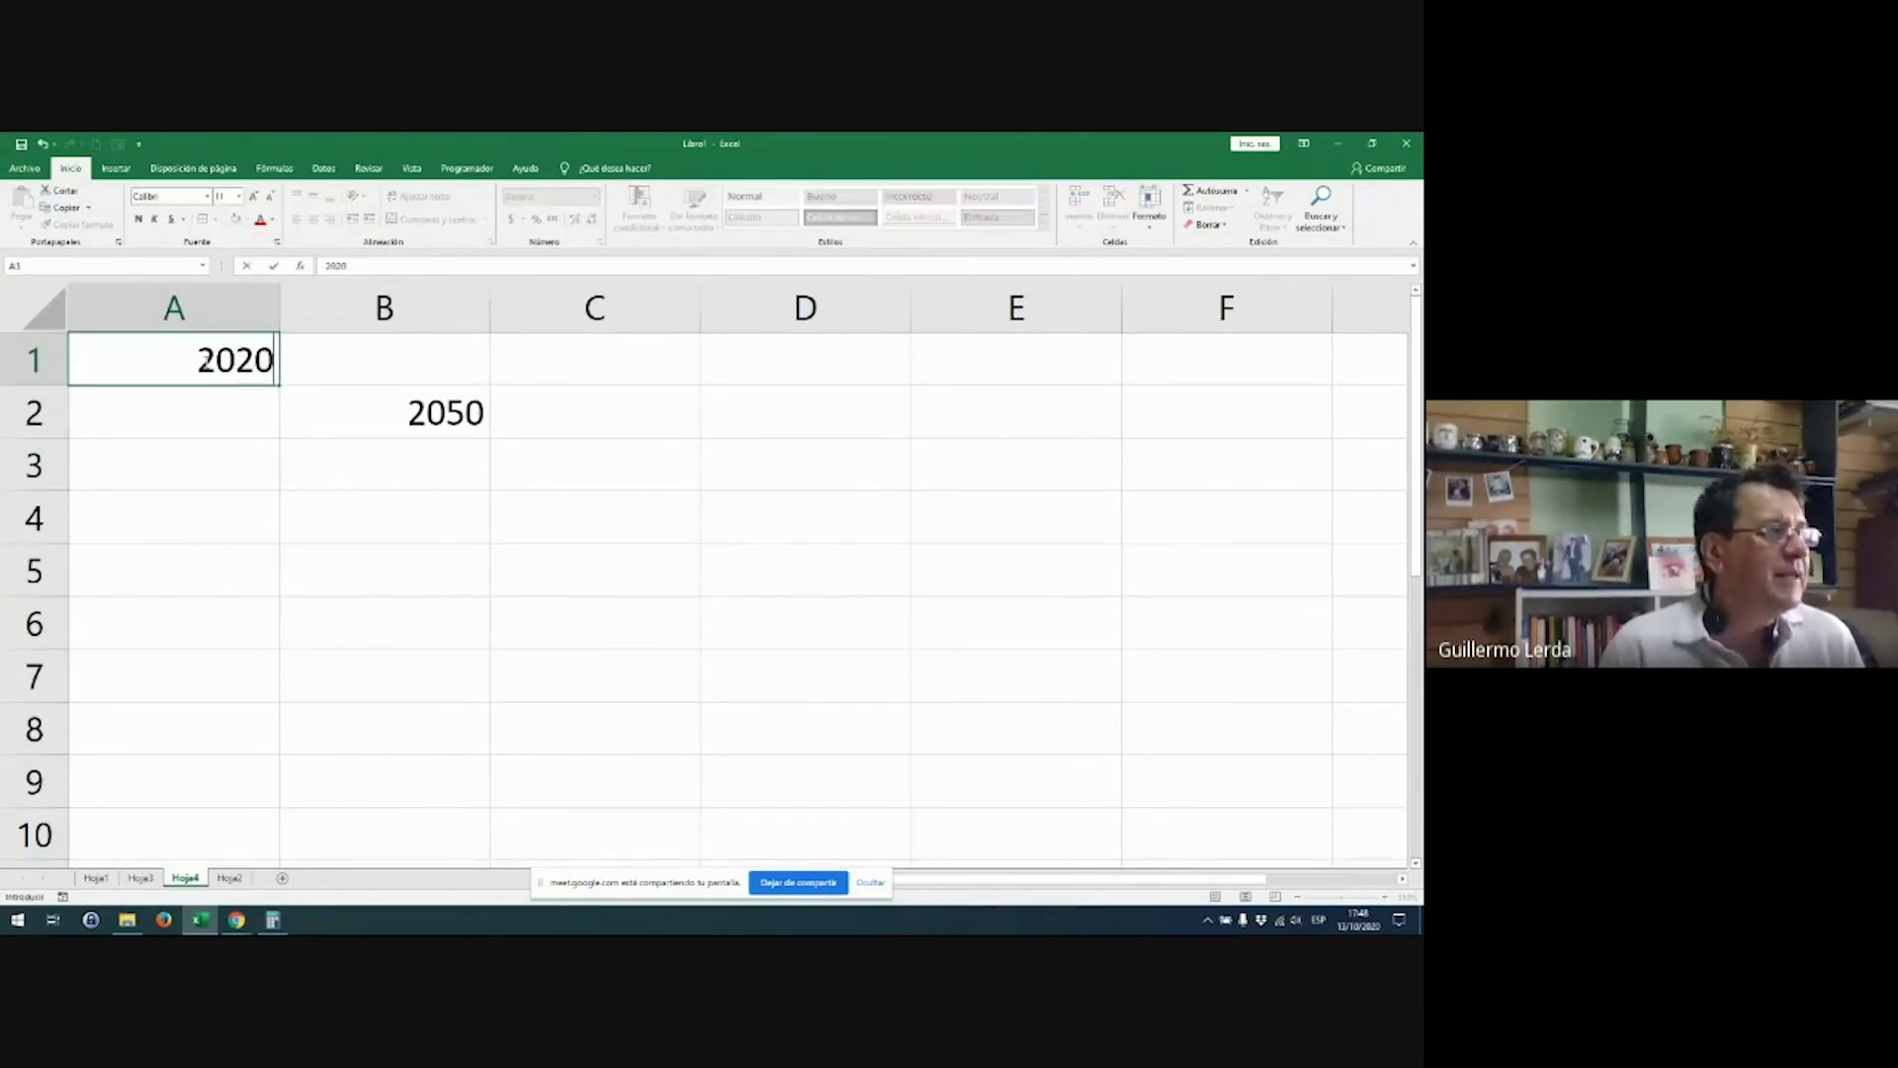
pyautogui.press('Return')
pyautogui.click(400, 426)
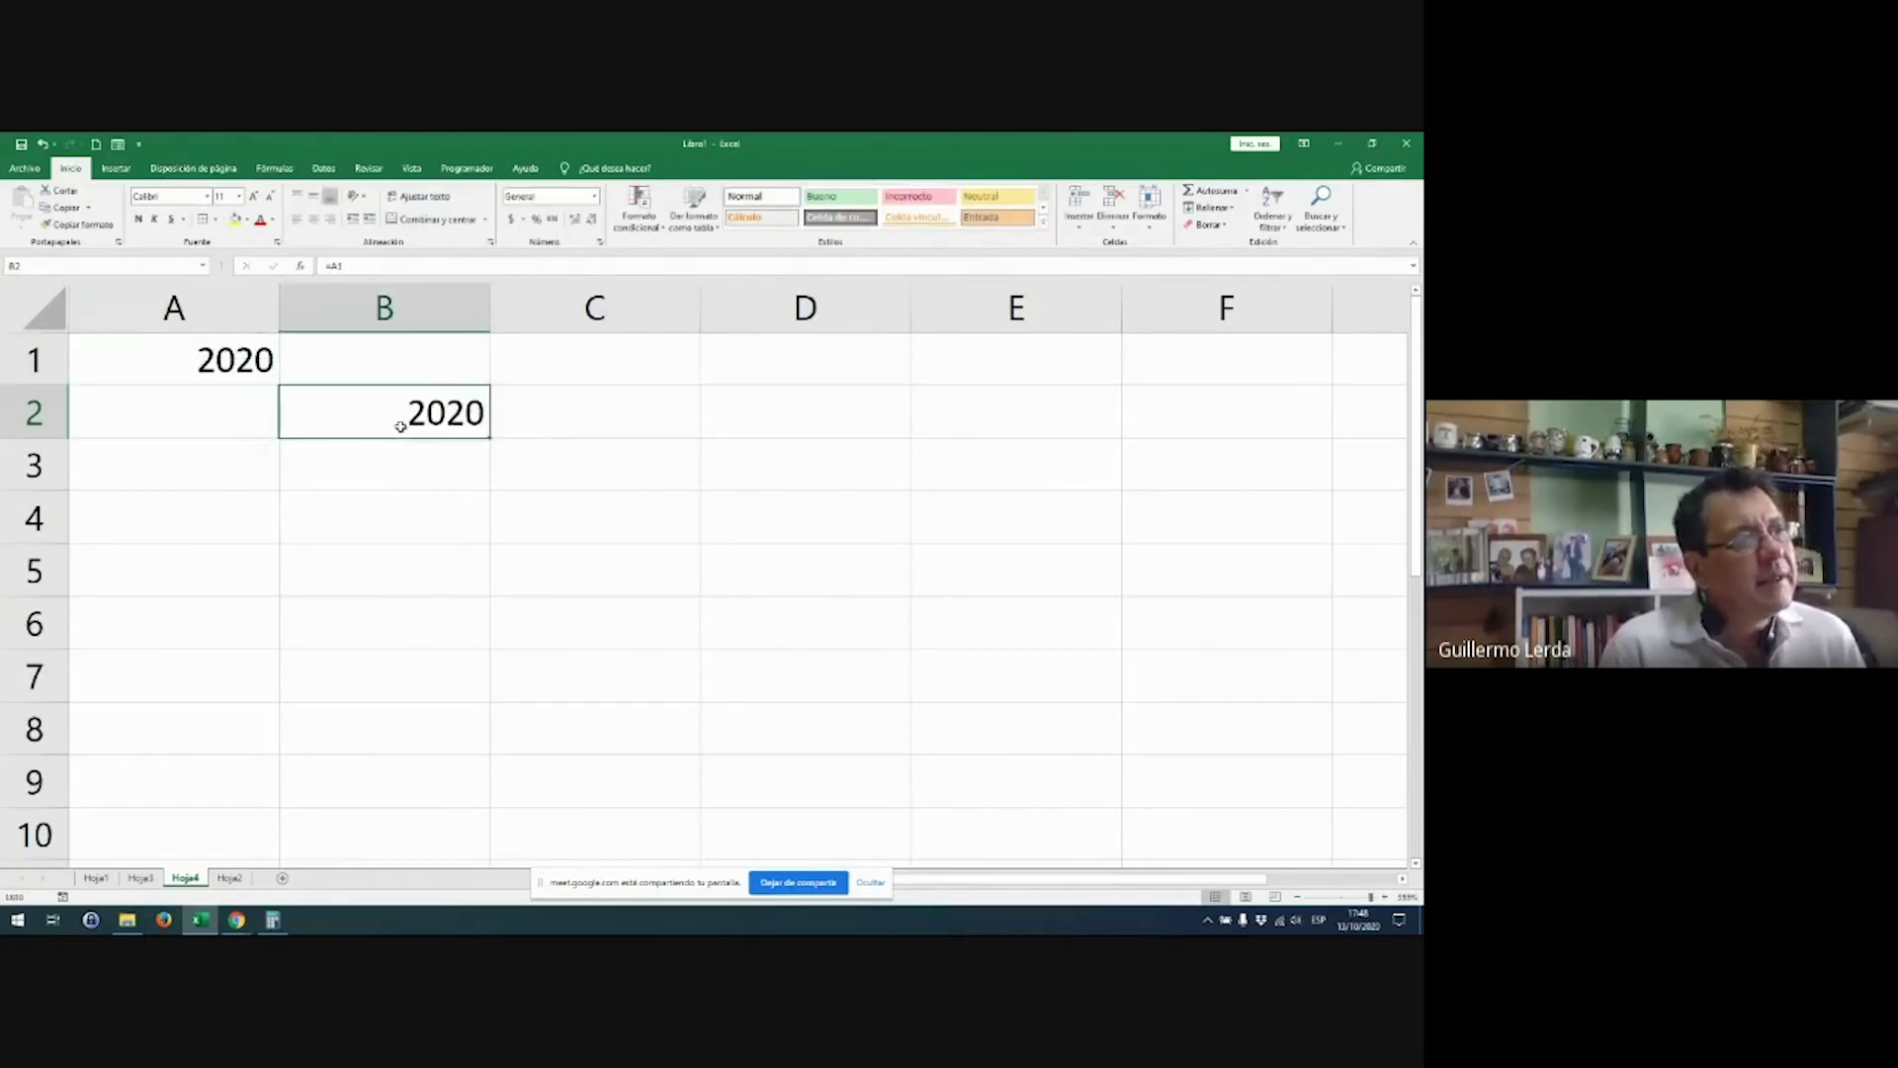
# Step: Try filling the value of A1 across row 1 to E1, and undo the fill
pyautogui.click(242, 368)
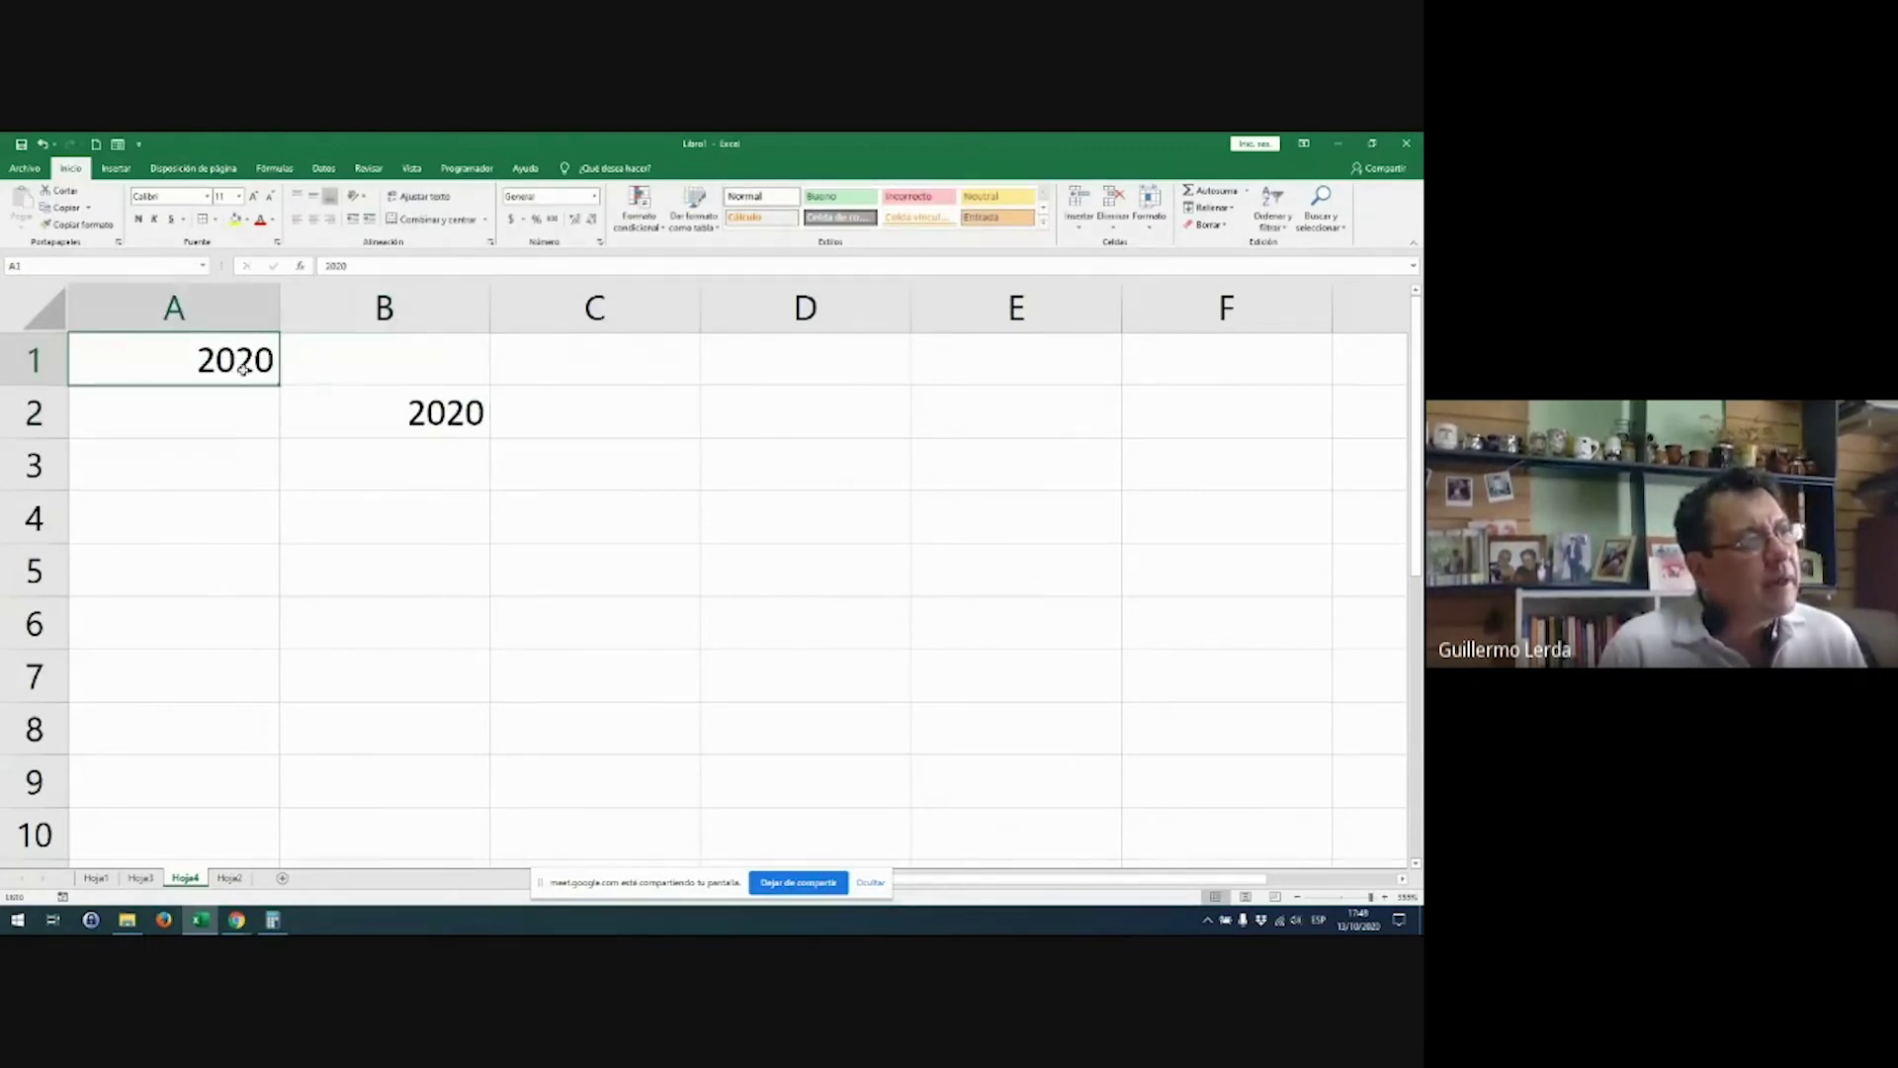
pyautogui.moveTo(281, 385); pyautogui.dragTo(492, 392)
pyautogui.moveTo(805, 412); pyautogui.dragTo(1093, 419)
pyautogui.click(331, 373)
pyautogui.hotkey('ctrl', 'z')
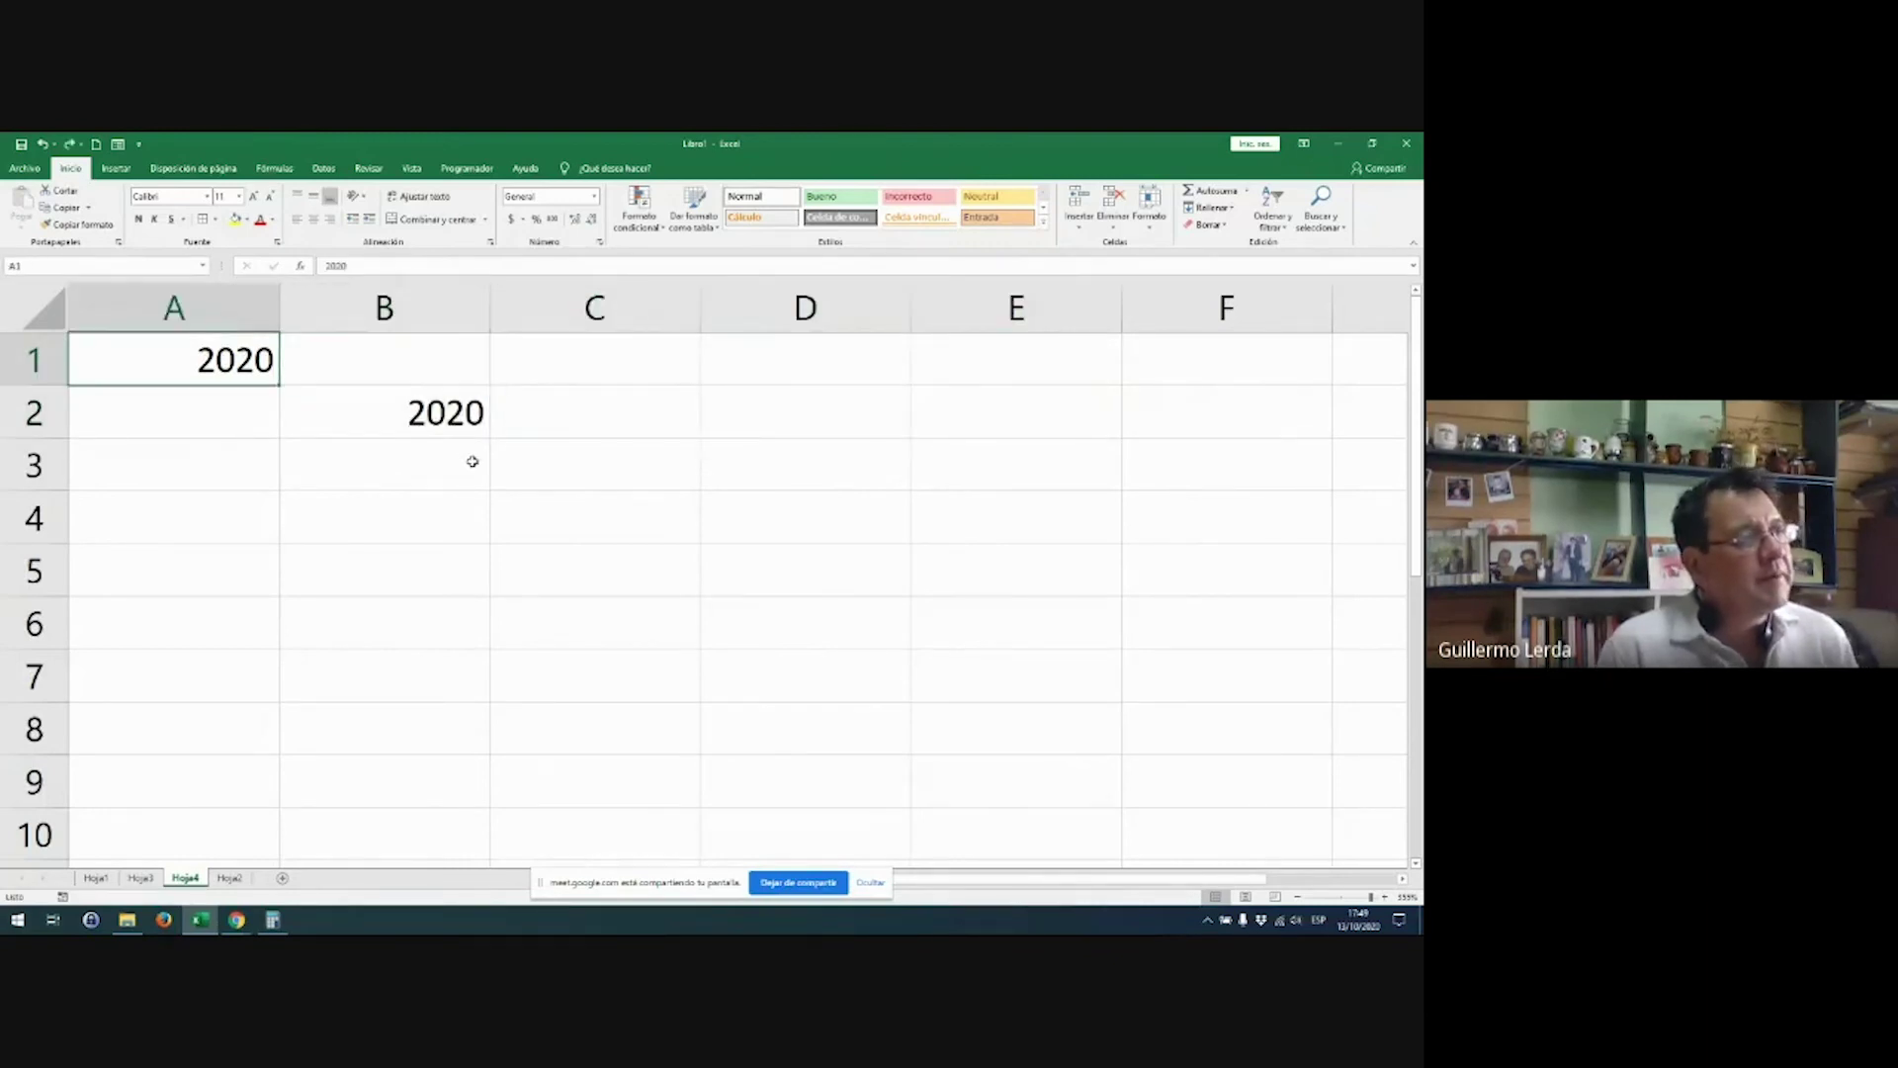
pyautogui.moveTo(282, 385); pyautogui.dragTo(1140, 427)
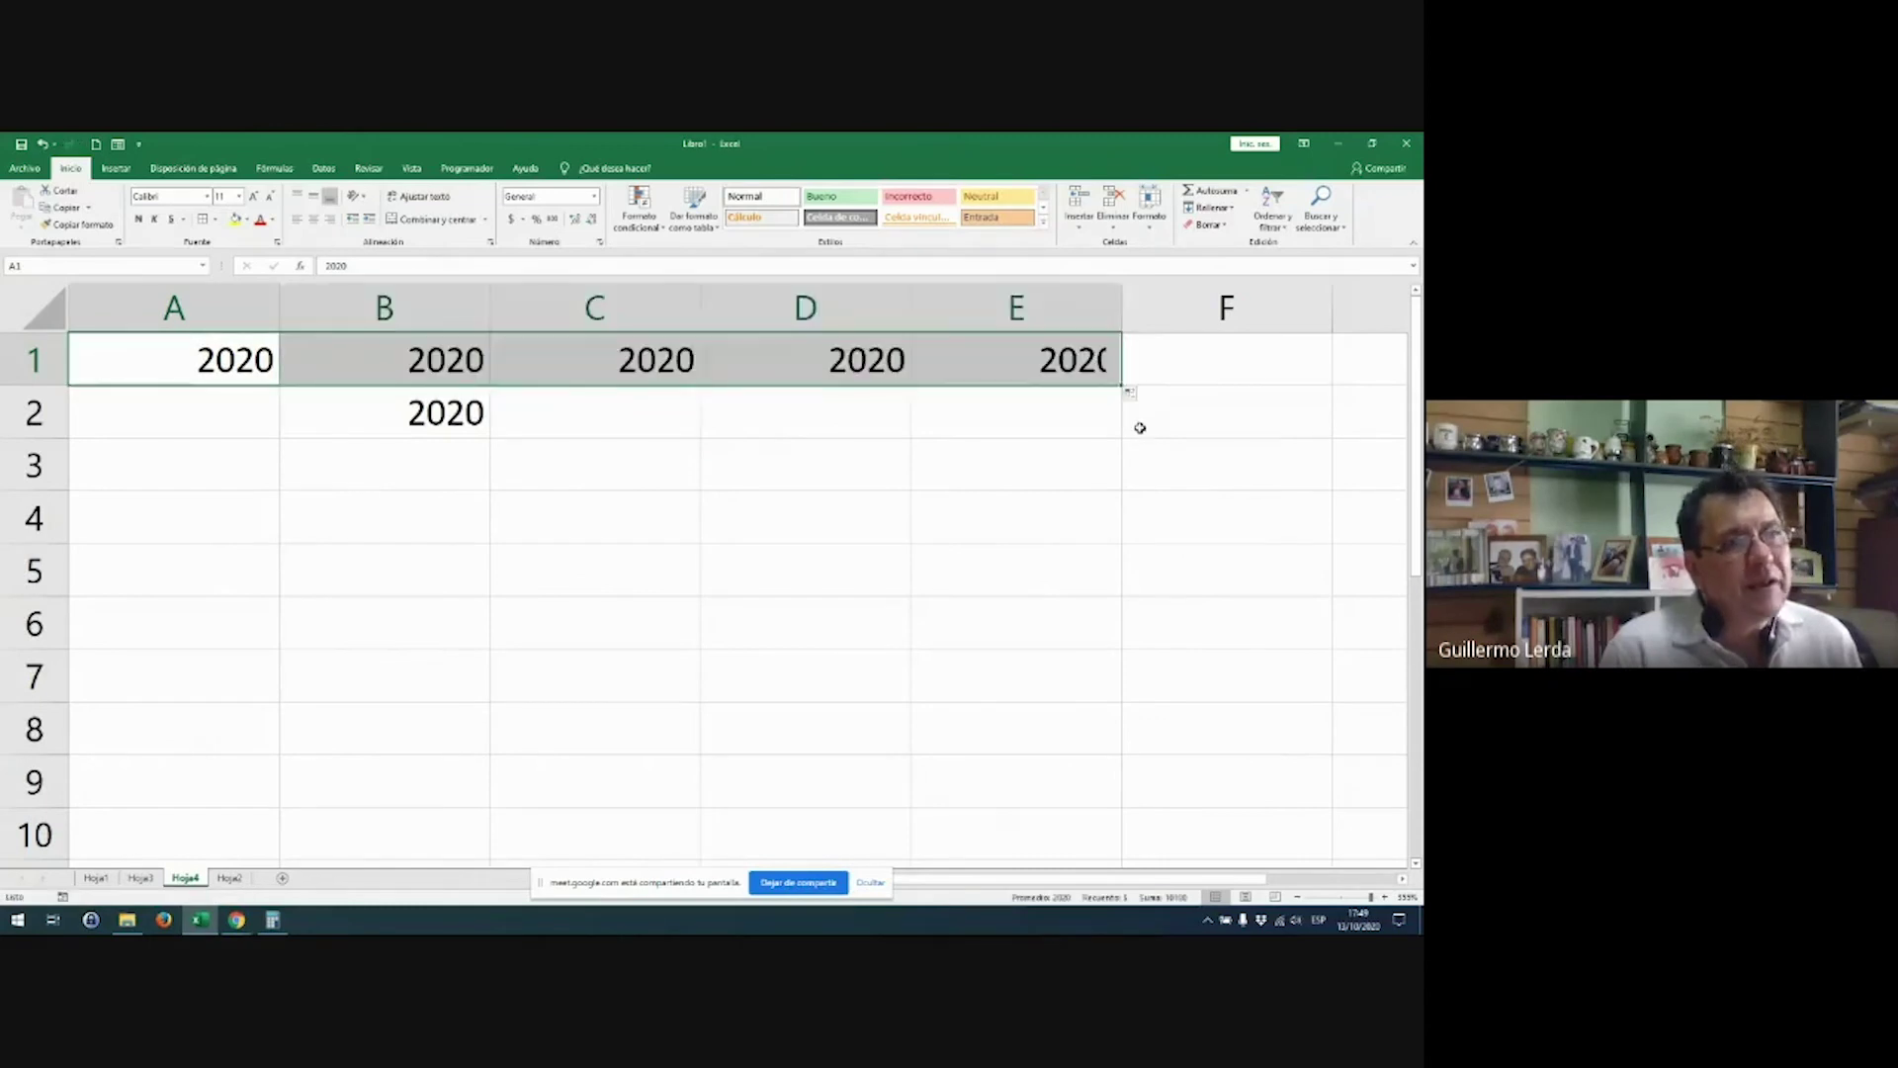
pyautogui.hotkey('ctrl', 'z')
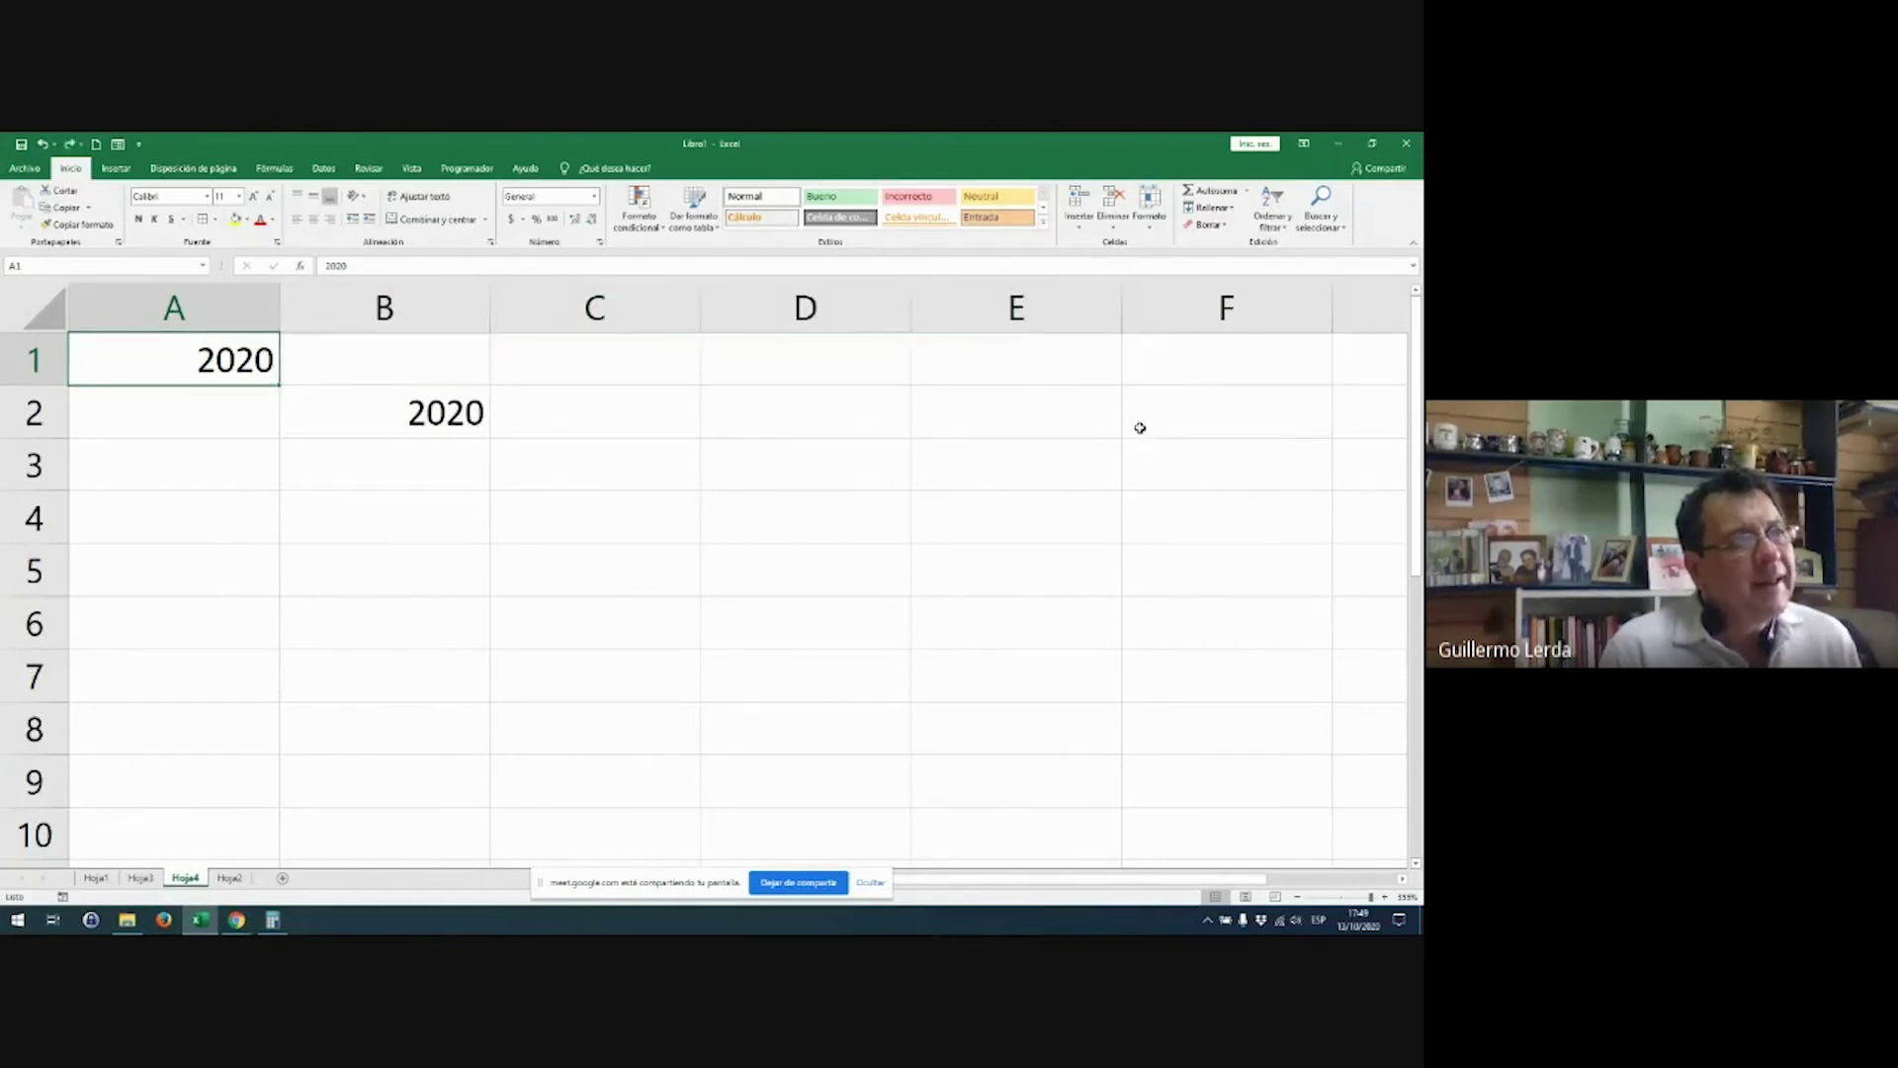
# Step: Inspect the content of A1 and the linked formula in B2
pyautogui.doubleClick(231, 358)
pyautogui.doubleClick(230, 358)
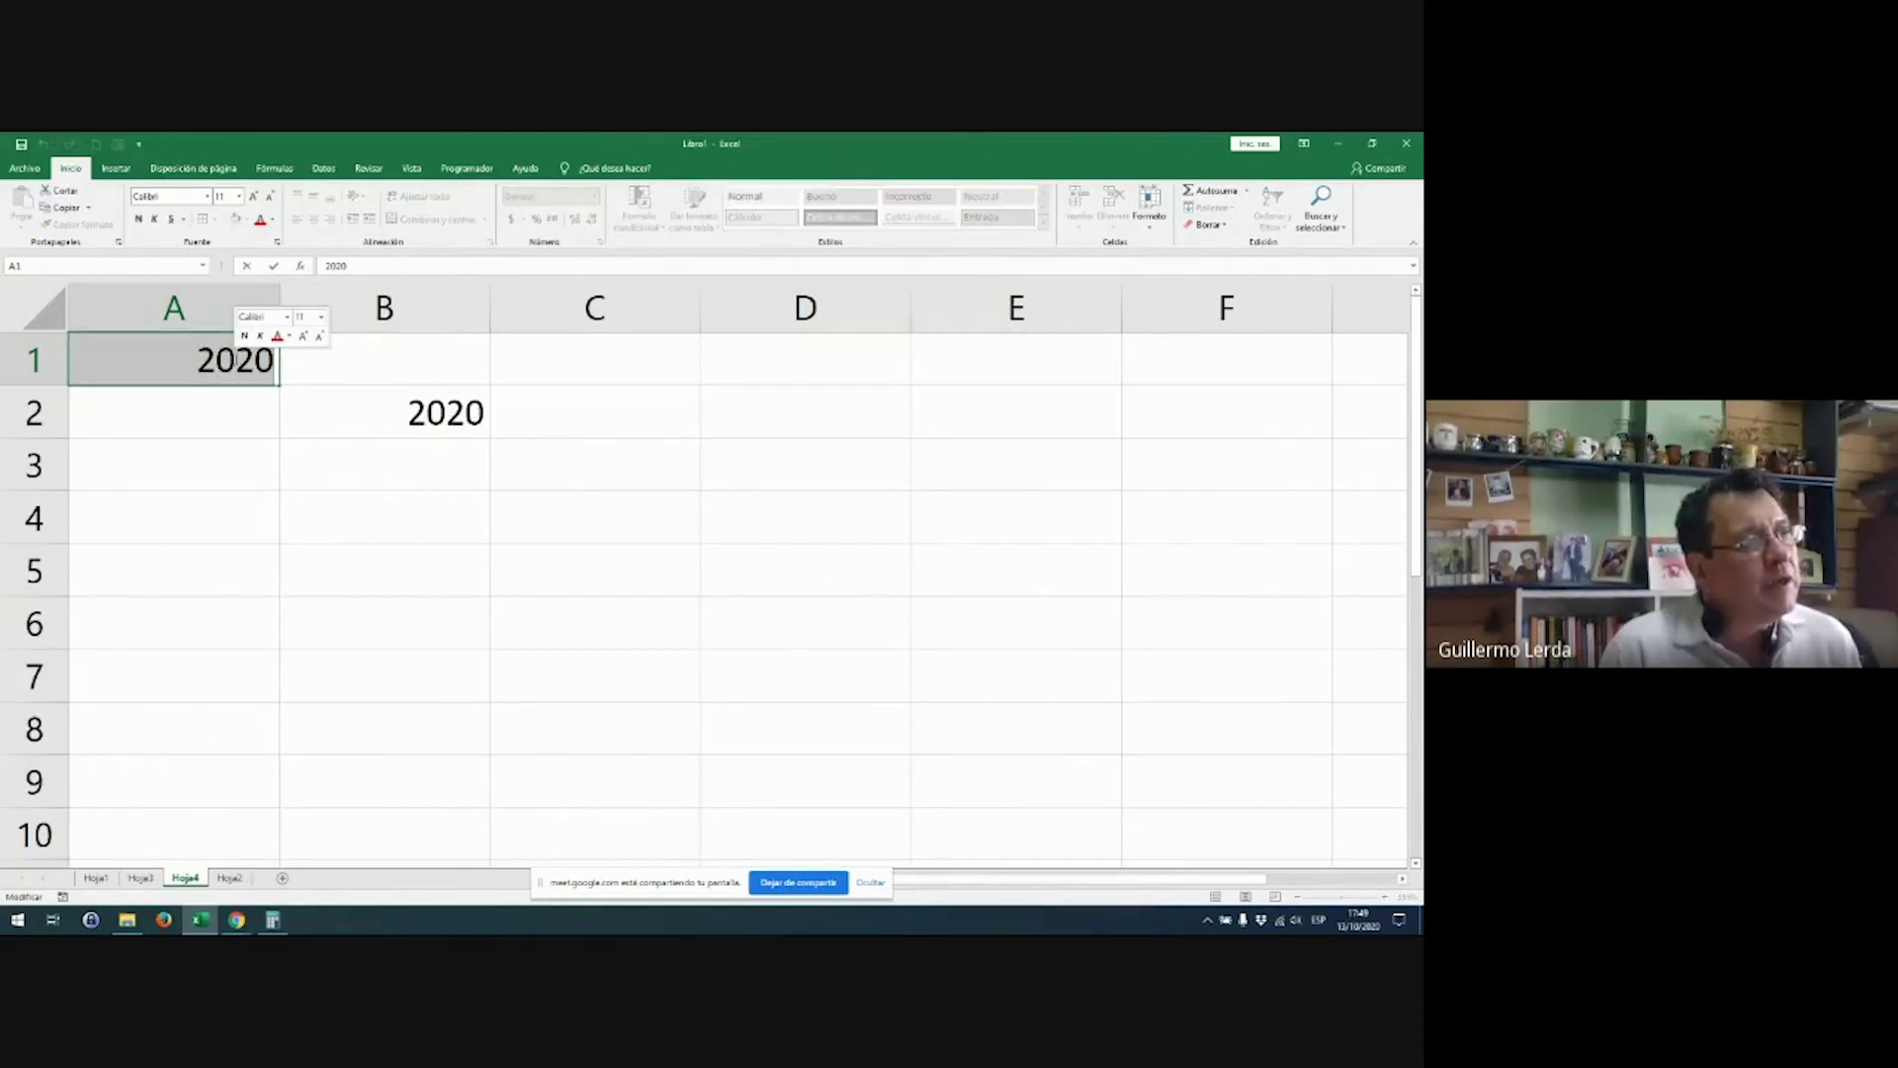
pyautogui.press('Return')
pyautogui.click(234, 358)
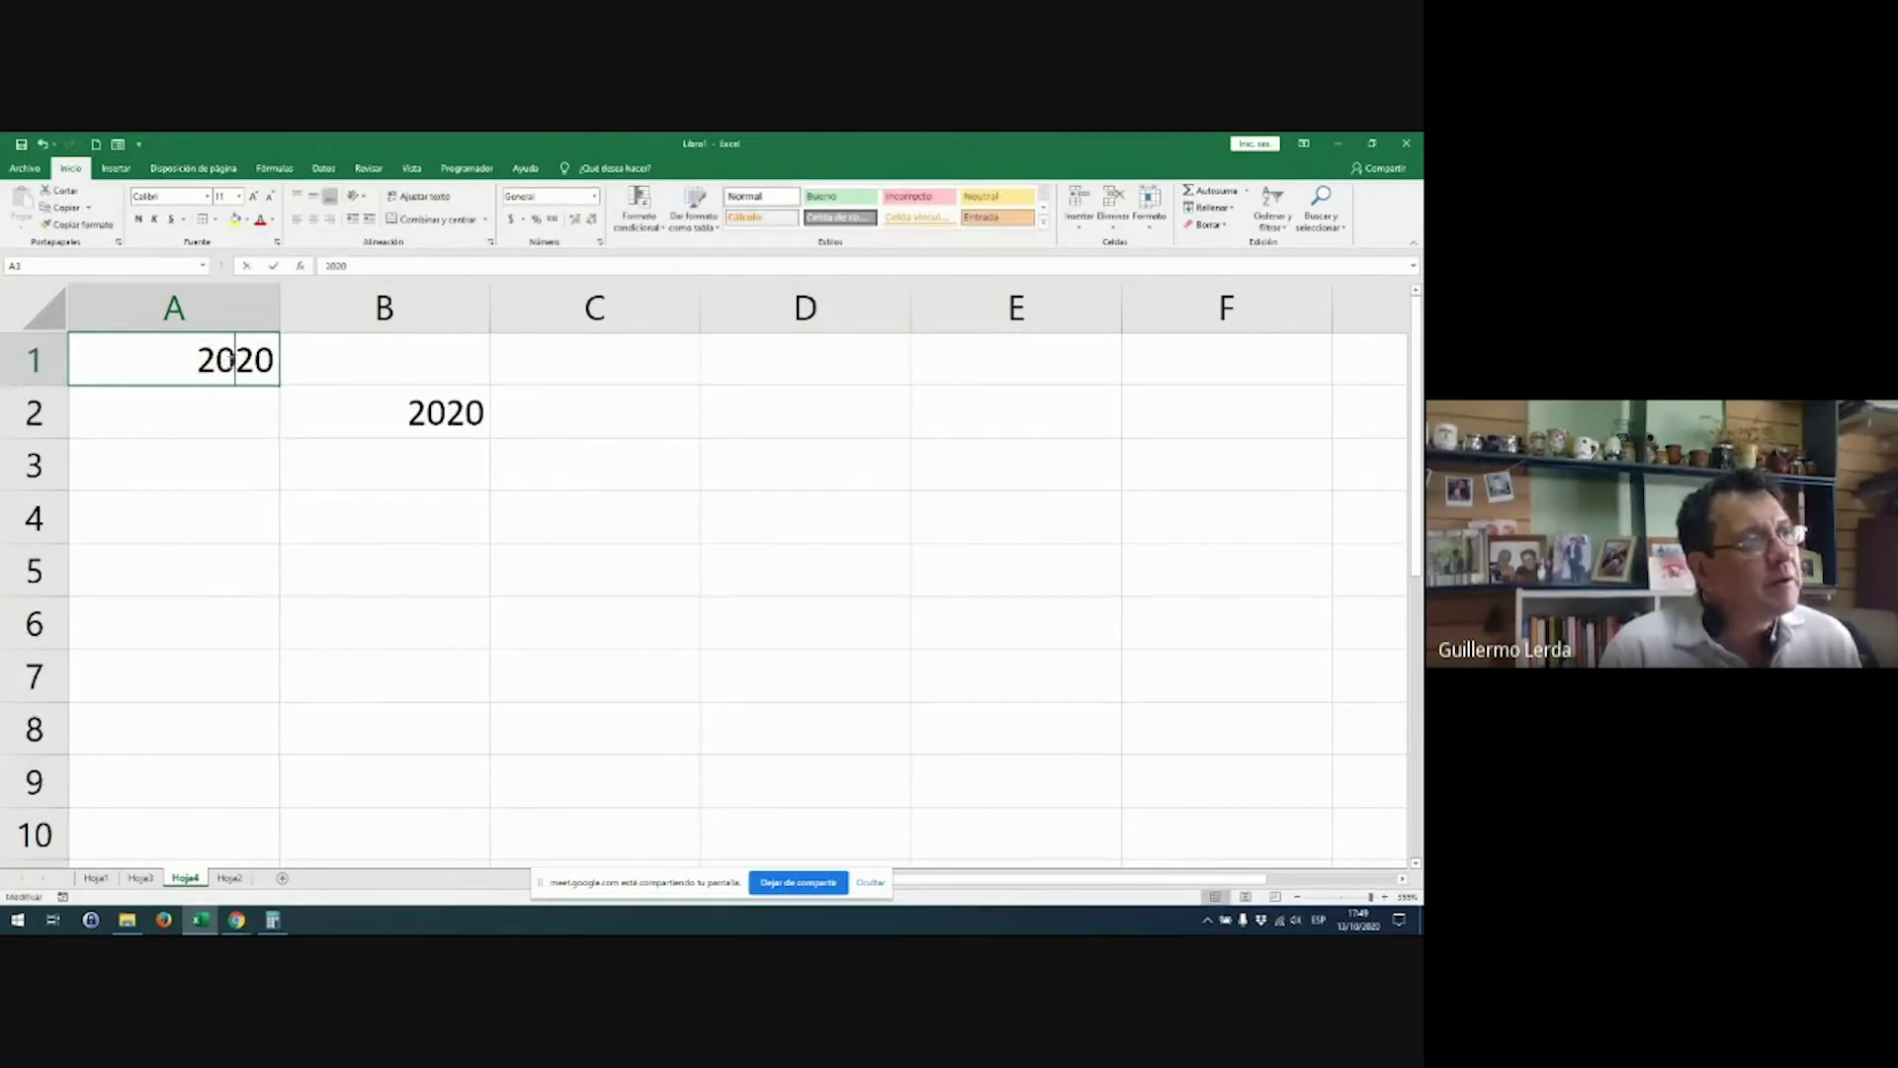
pyautogui.doubleClick(364, 422)
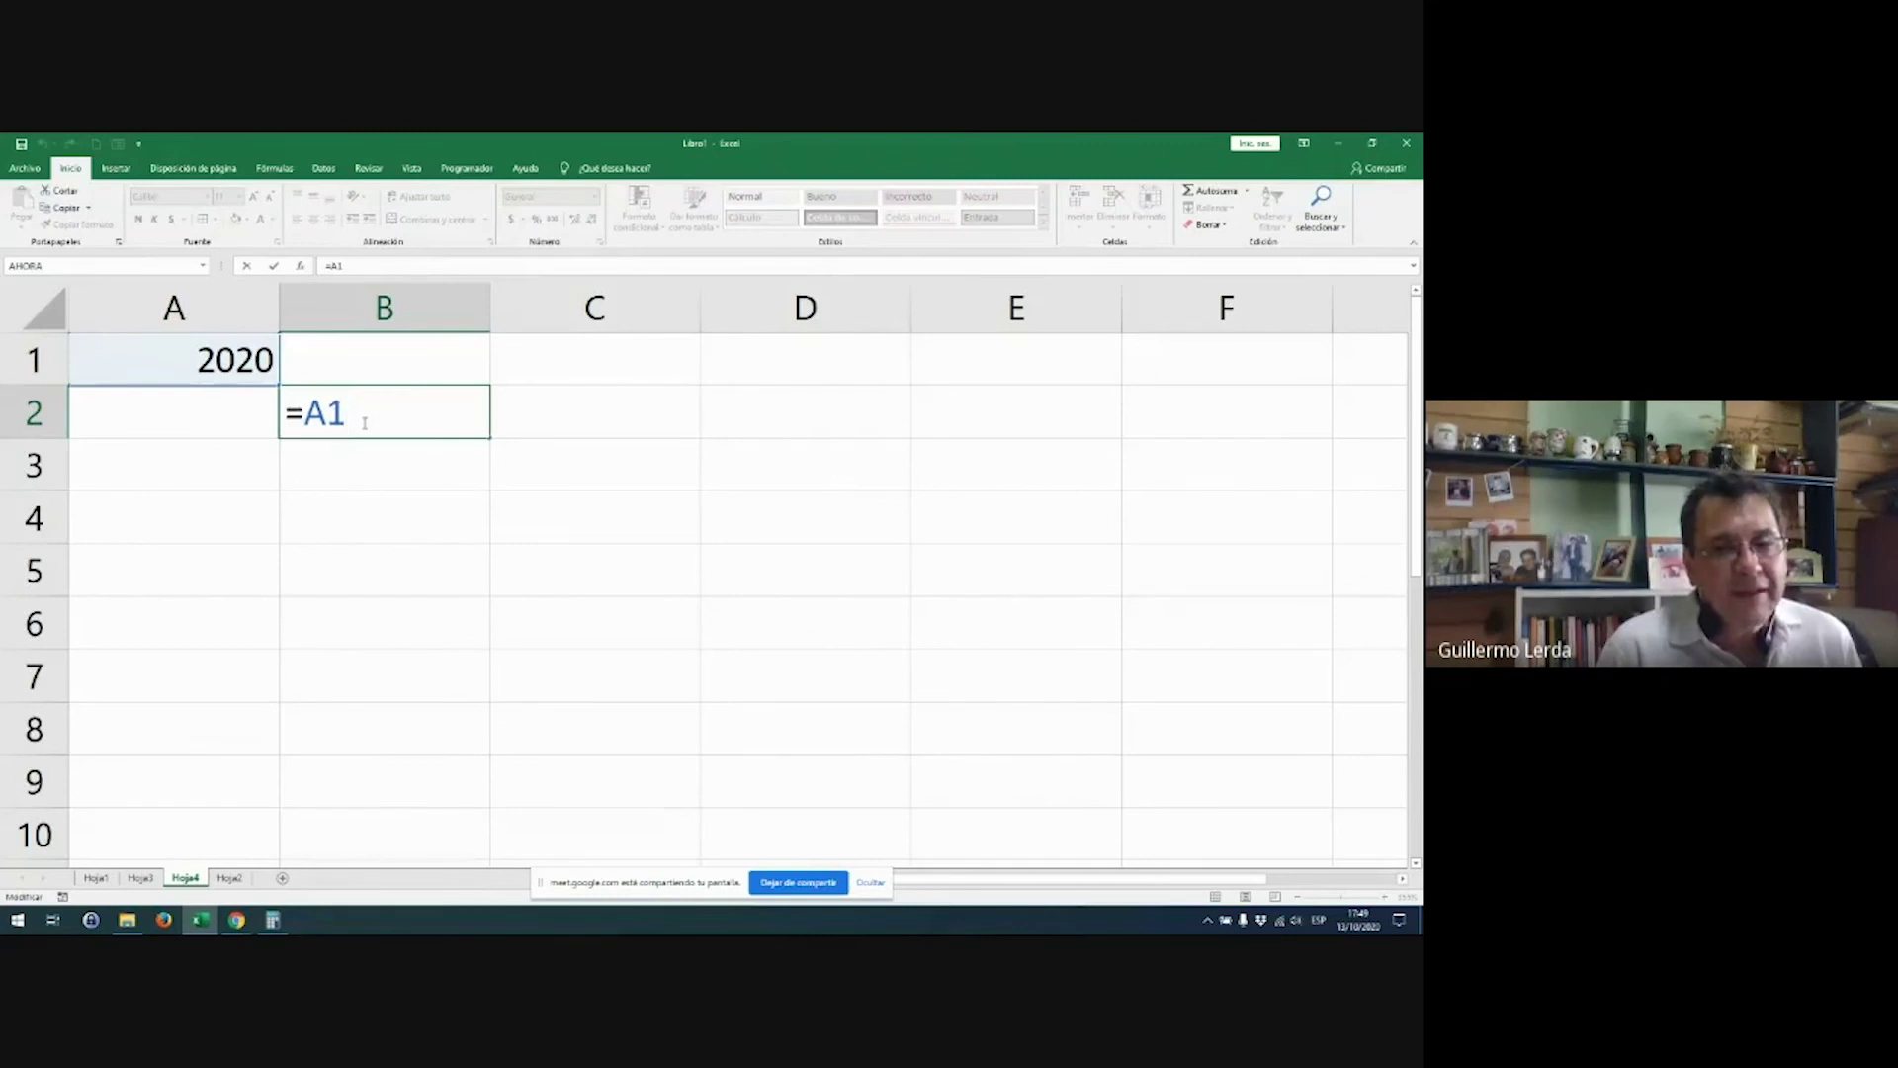
pyautogui.press('Escape')
pyautogui.doubleClick(362, 422)
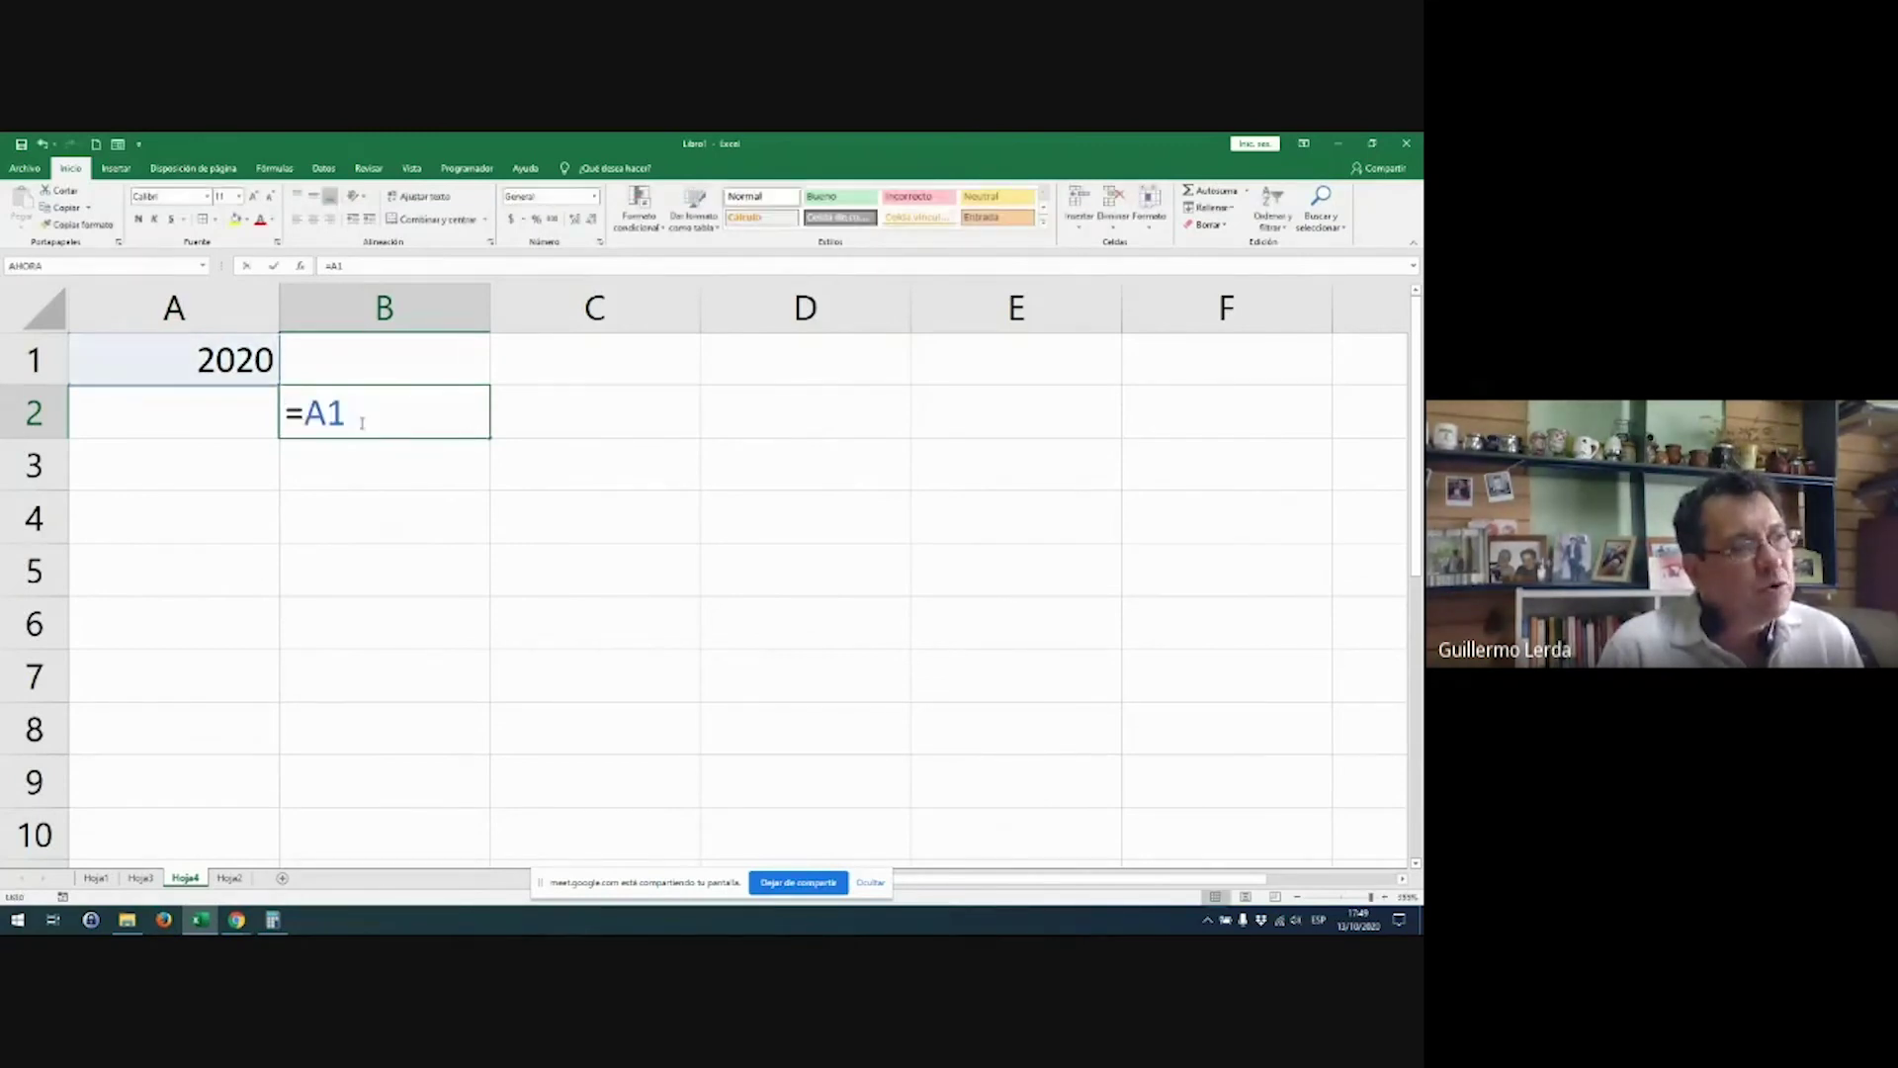
pyautogui.press('Escape')
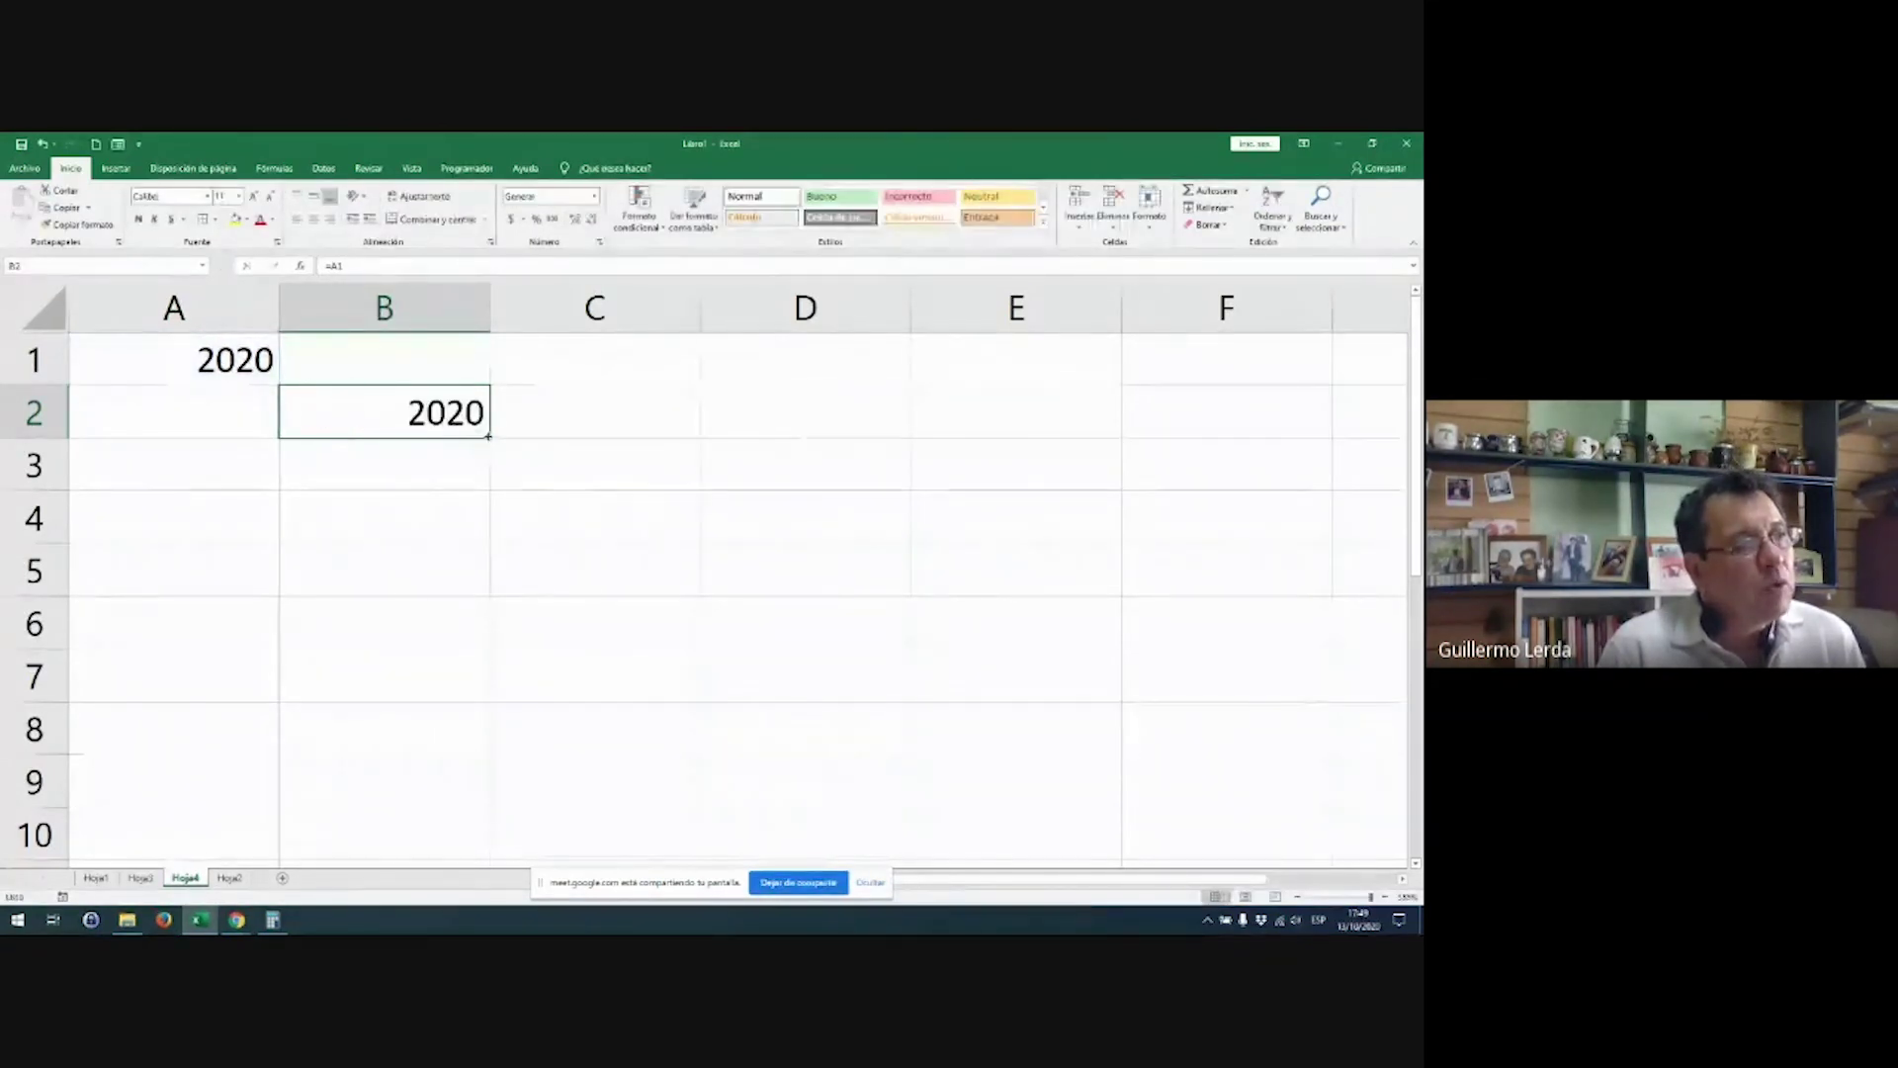
# Step: Fill the relative formula of B2 across row 2 to E2
pyautogui.moveTo(564, 442); pyautogui.dragTo(1039, 458)
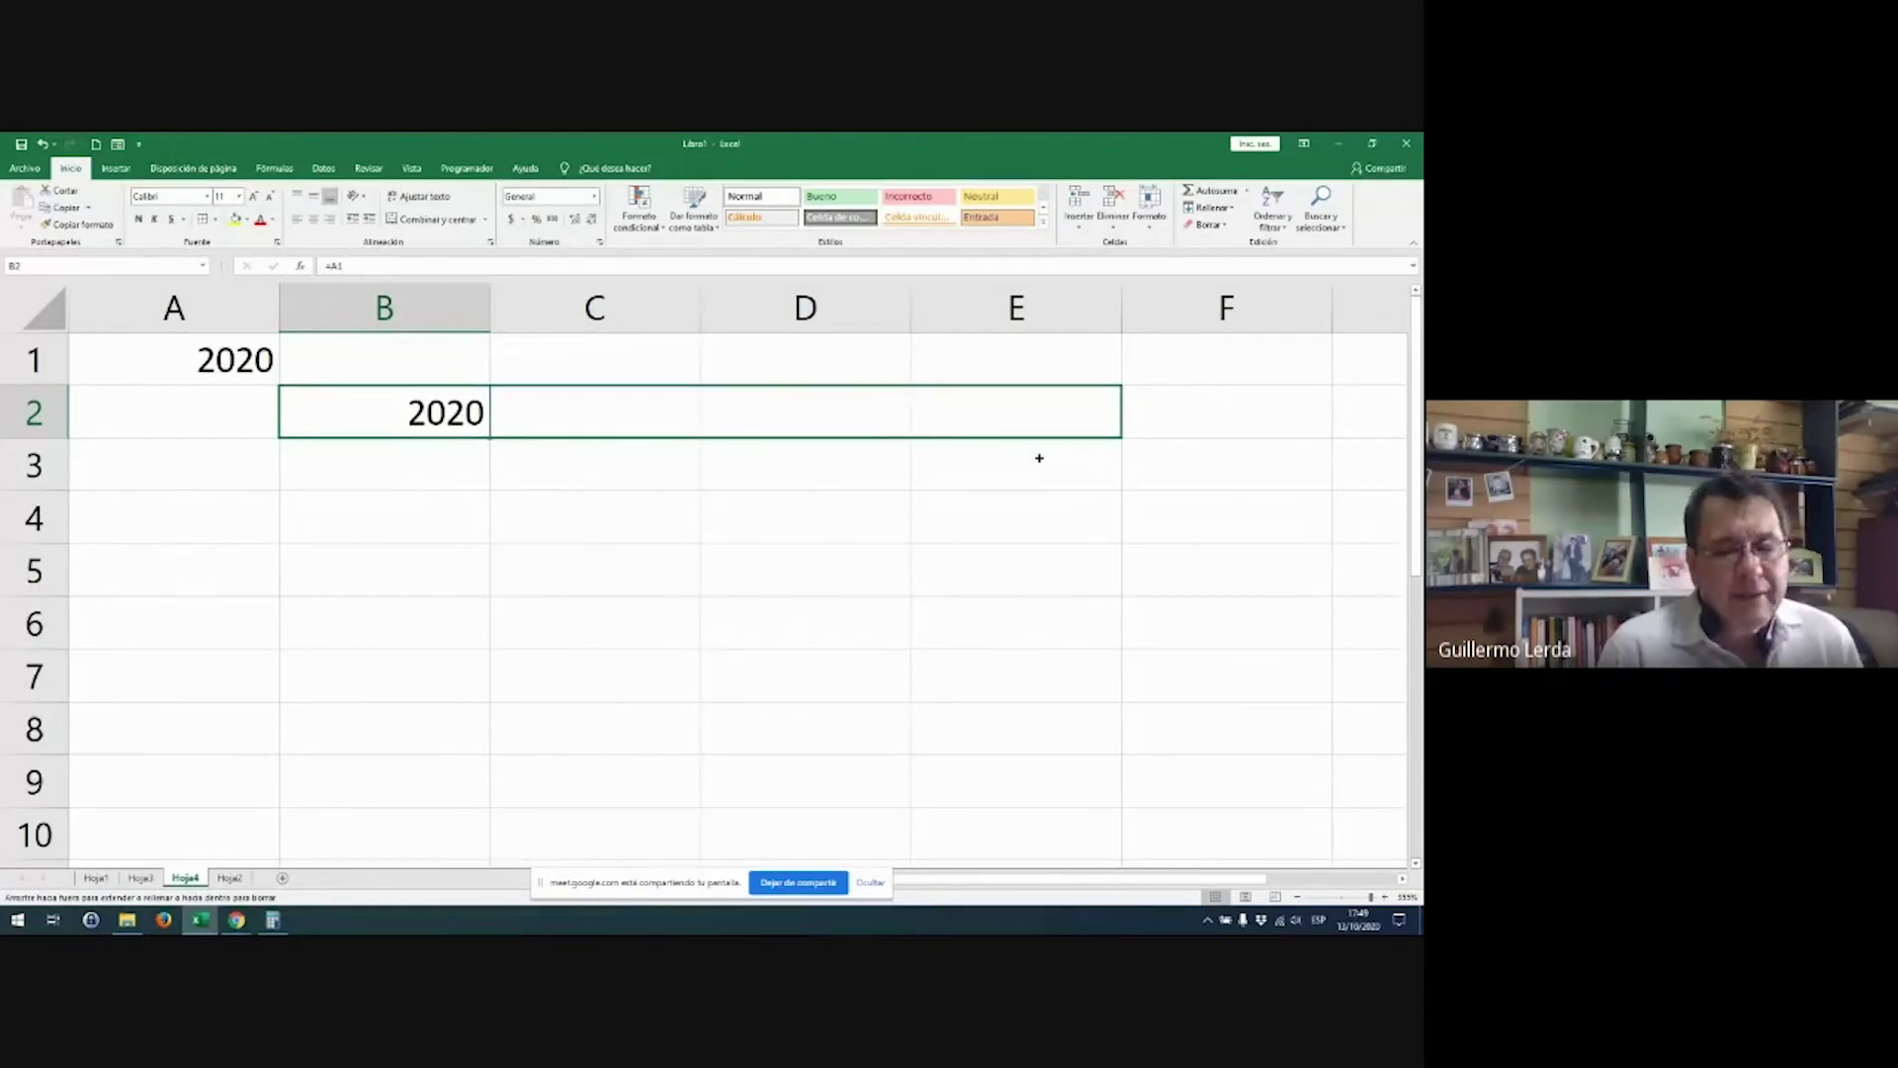
pyautogui.moveTo(1039, 458); pyautogui.dragTo(1039, 458)
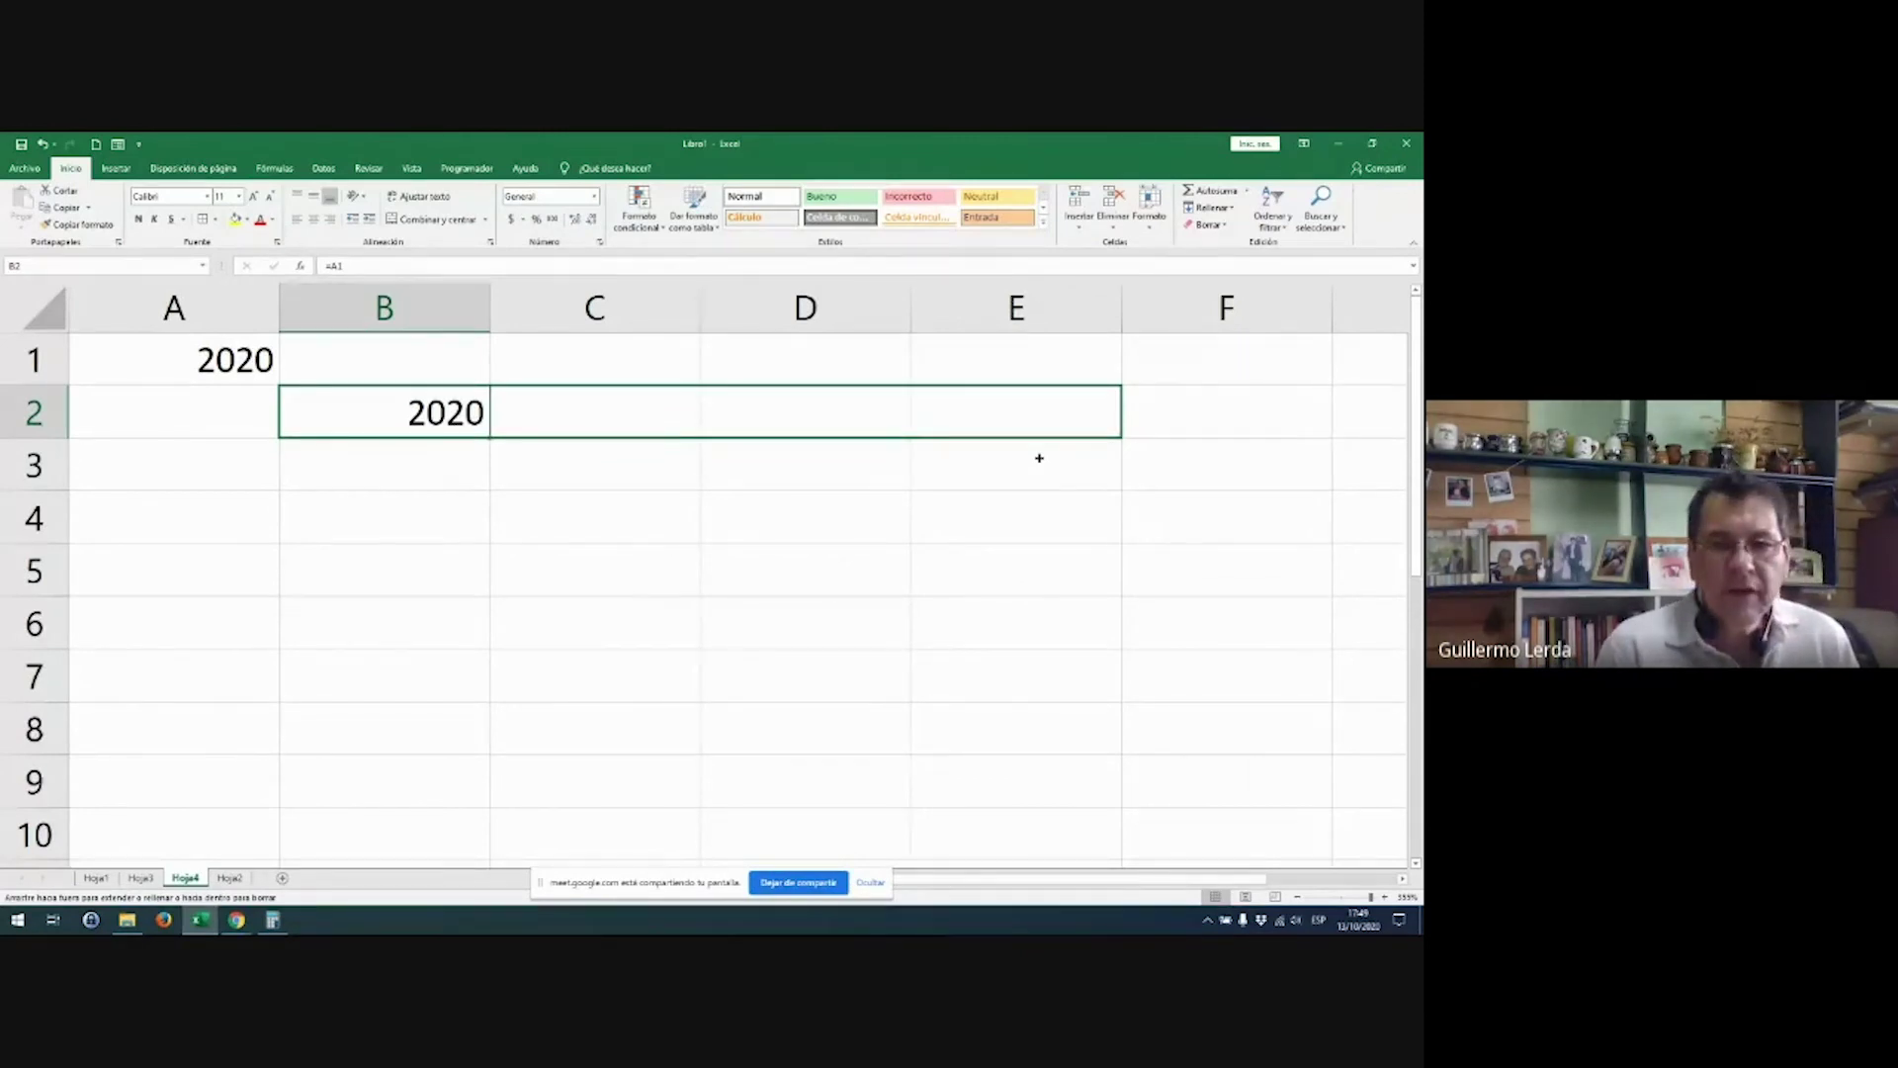
pyautogui.moveTo(1039, 458); pyautogui.dragTo(1038, 456)
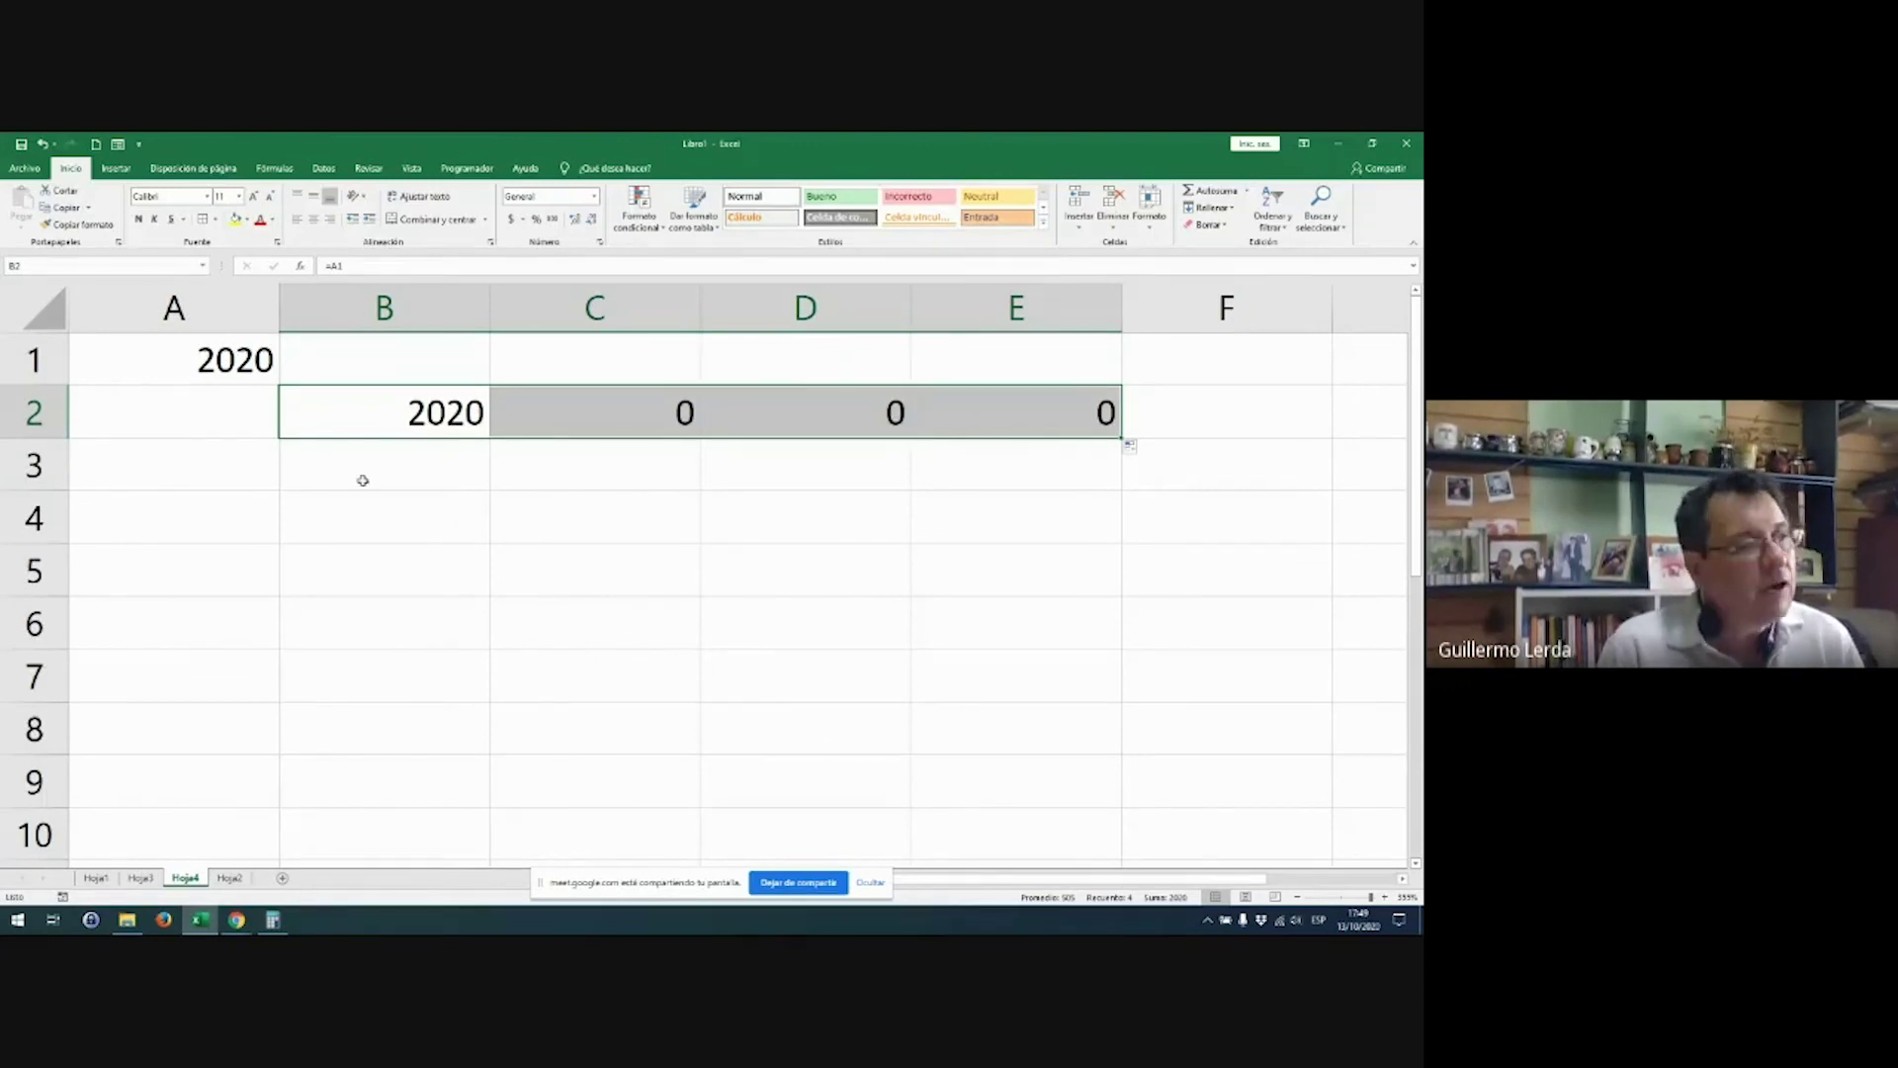
# Step: Inspect the formulas in B2, C2, D2 and E2 to see which row 1 cell each one references
pyautogui.doubleClick(353, 425)
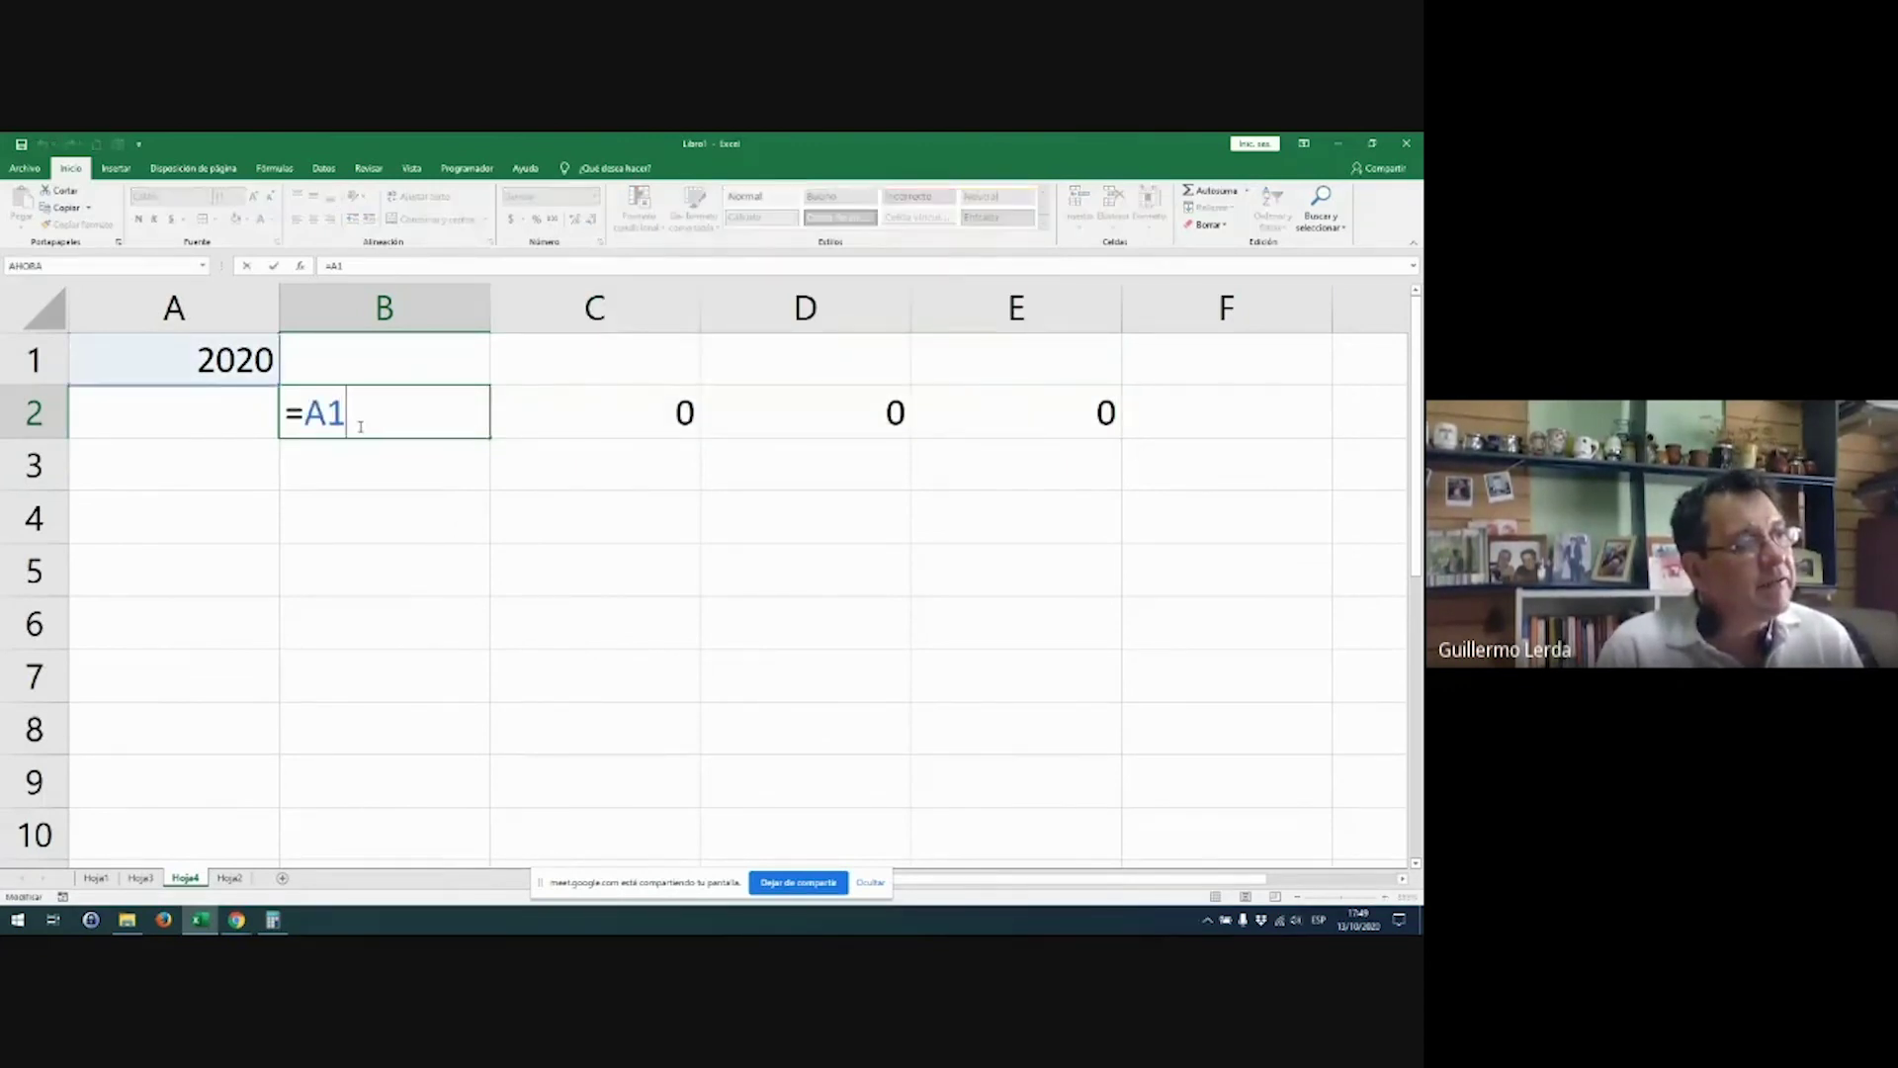
pyautogui.press('Escape')
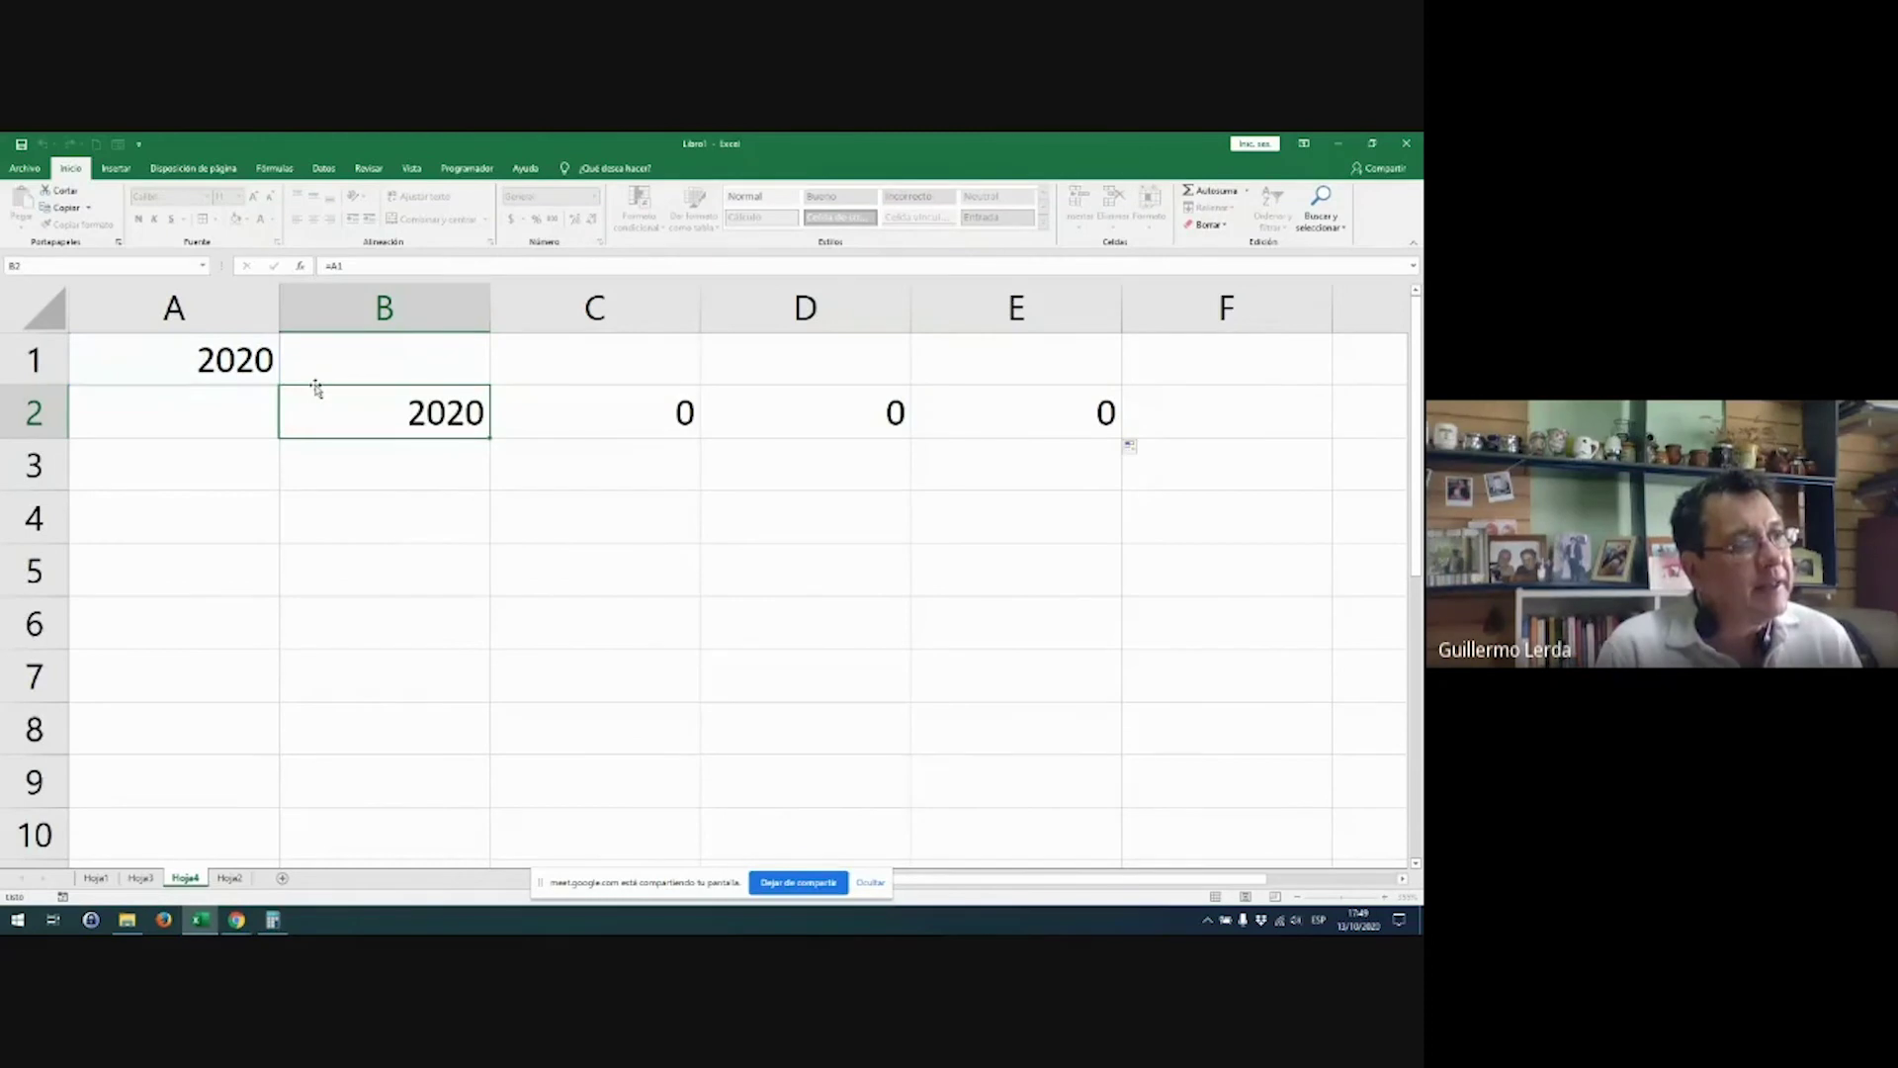
pyautogui.doubleClick(505, 416)
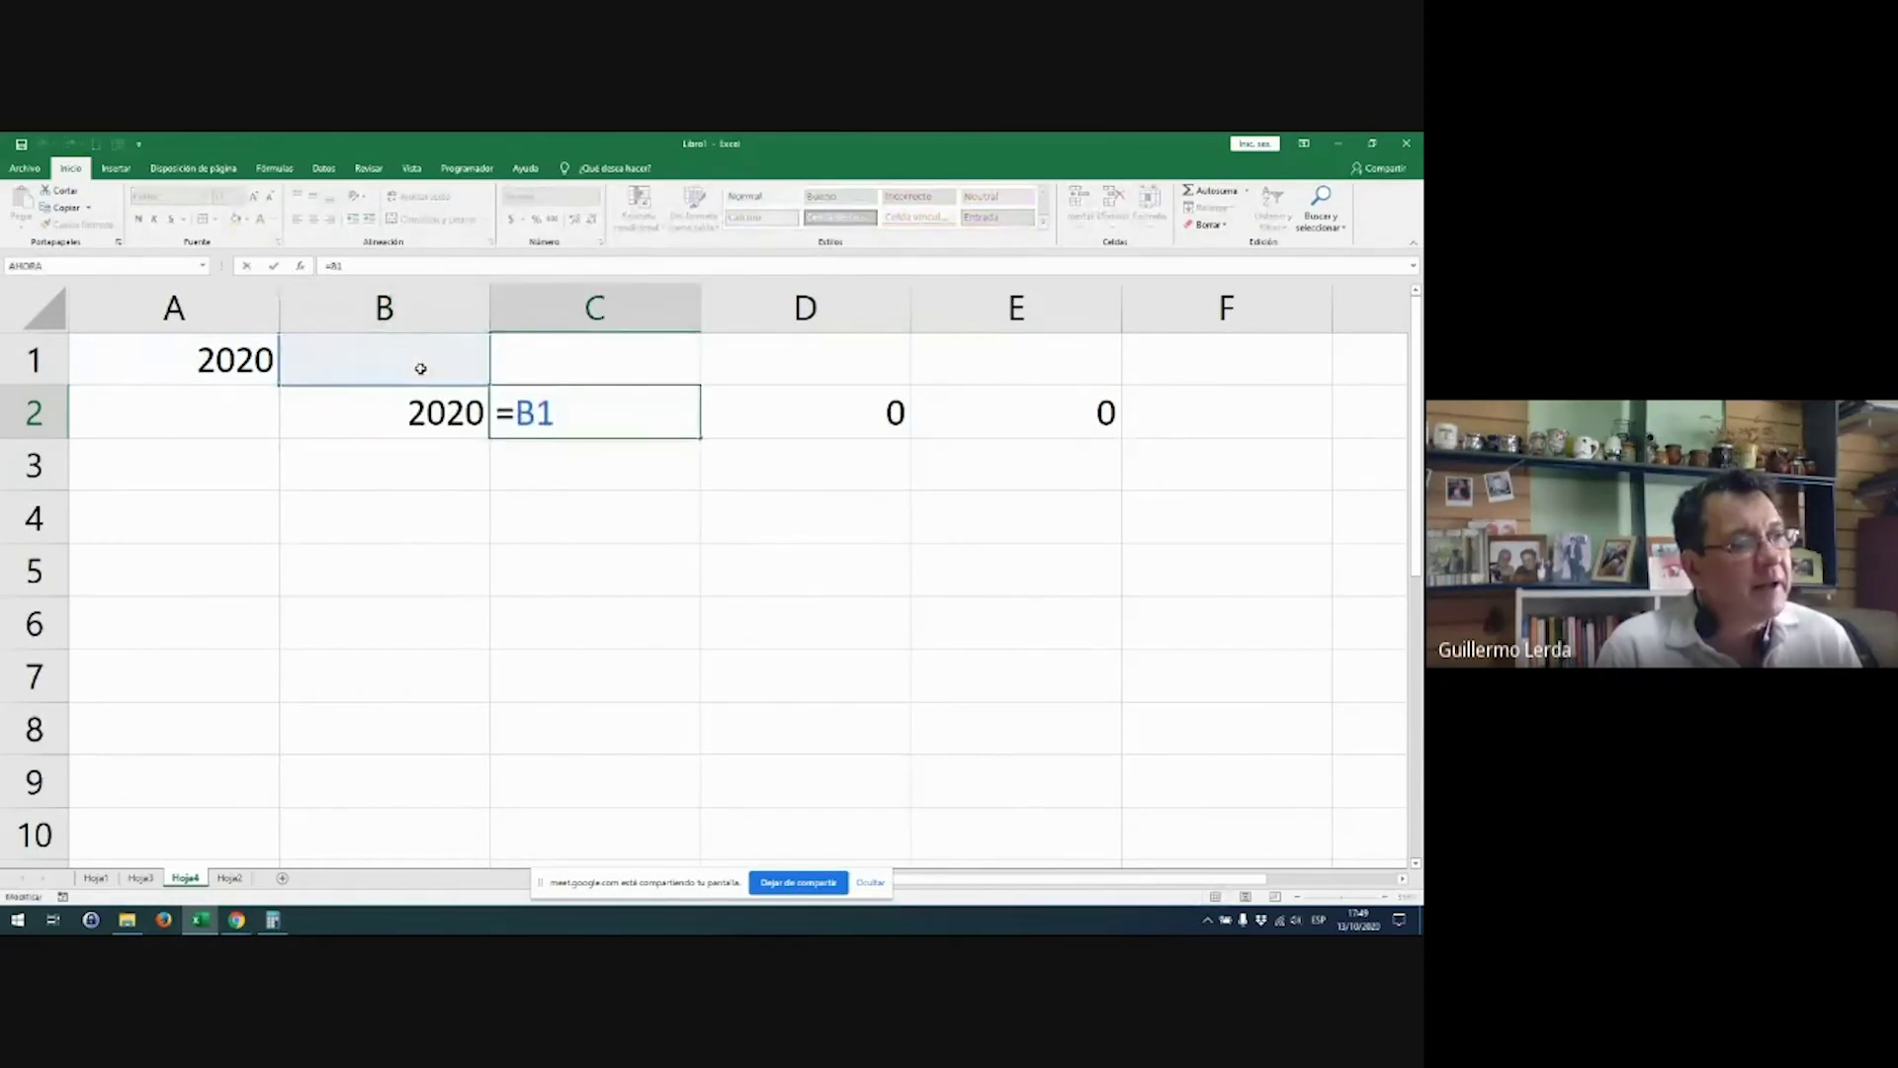
pyautogui.press('Escape')
pyautogui.doubleClick(803, 413)
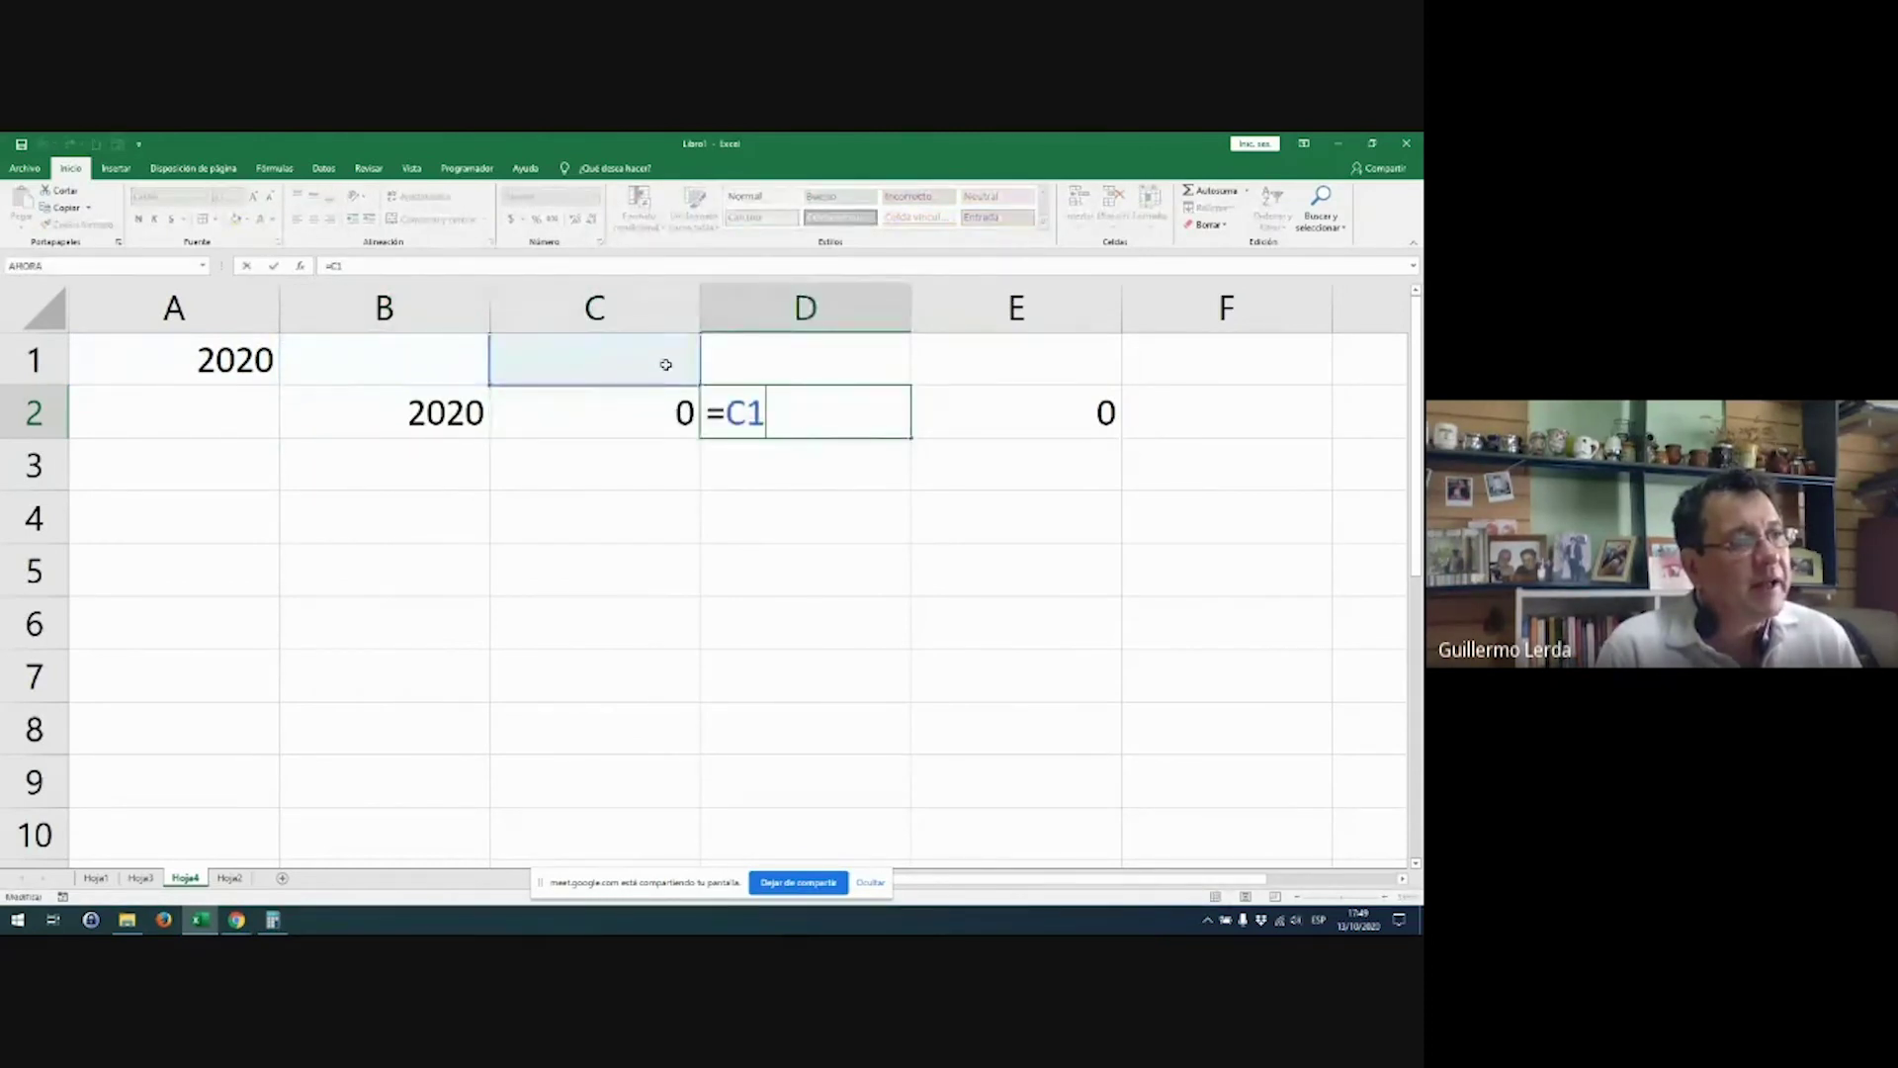
pyautogui.press('Escape')
pyautogui.doubleClick(941, 397)
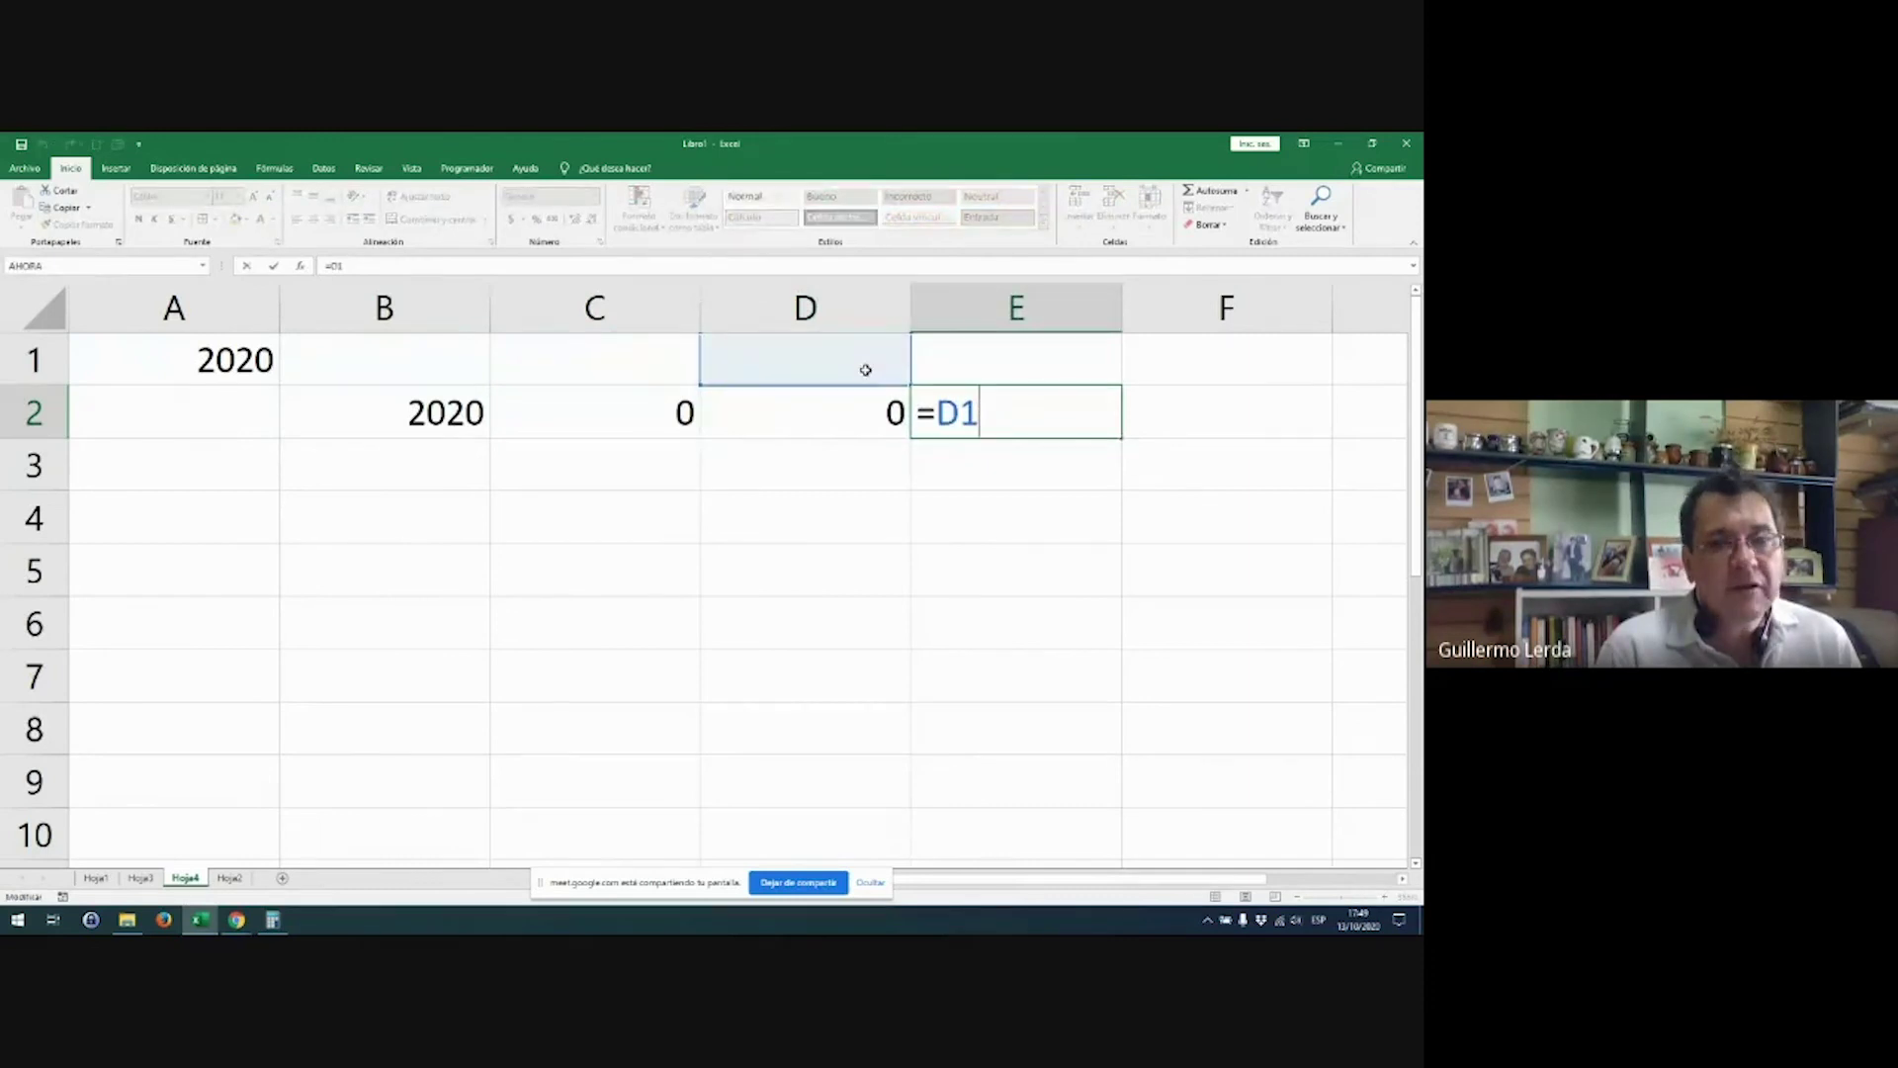
pyautogui.press('Escape')
# Step: Test the link in E2 by entering 8 in D1, and clear D1 again
pyautogui.click(864, 366)
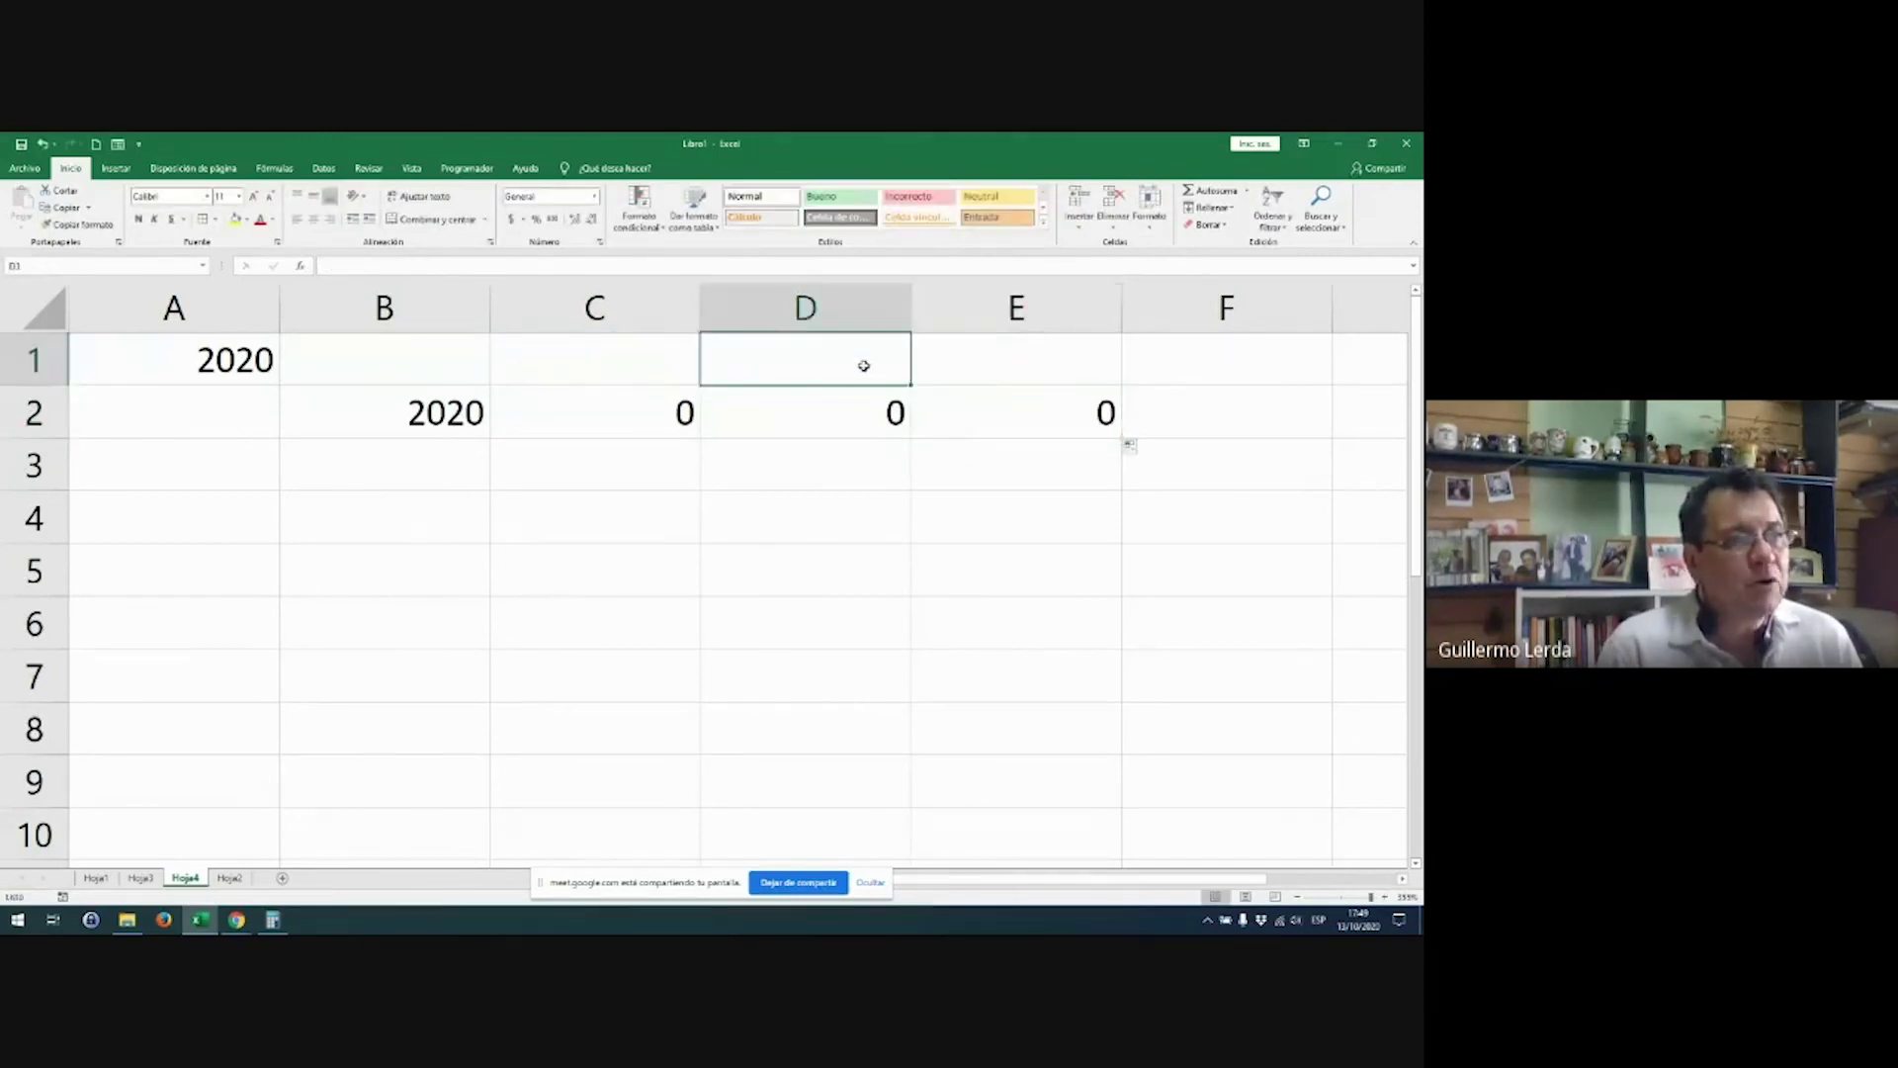
pyautogui.write('8')
pyautogui.press('Return')
pyautogui.click(1021, 409)
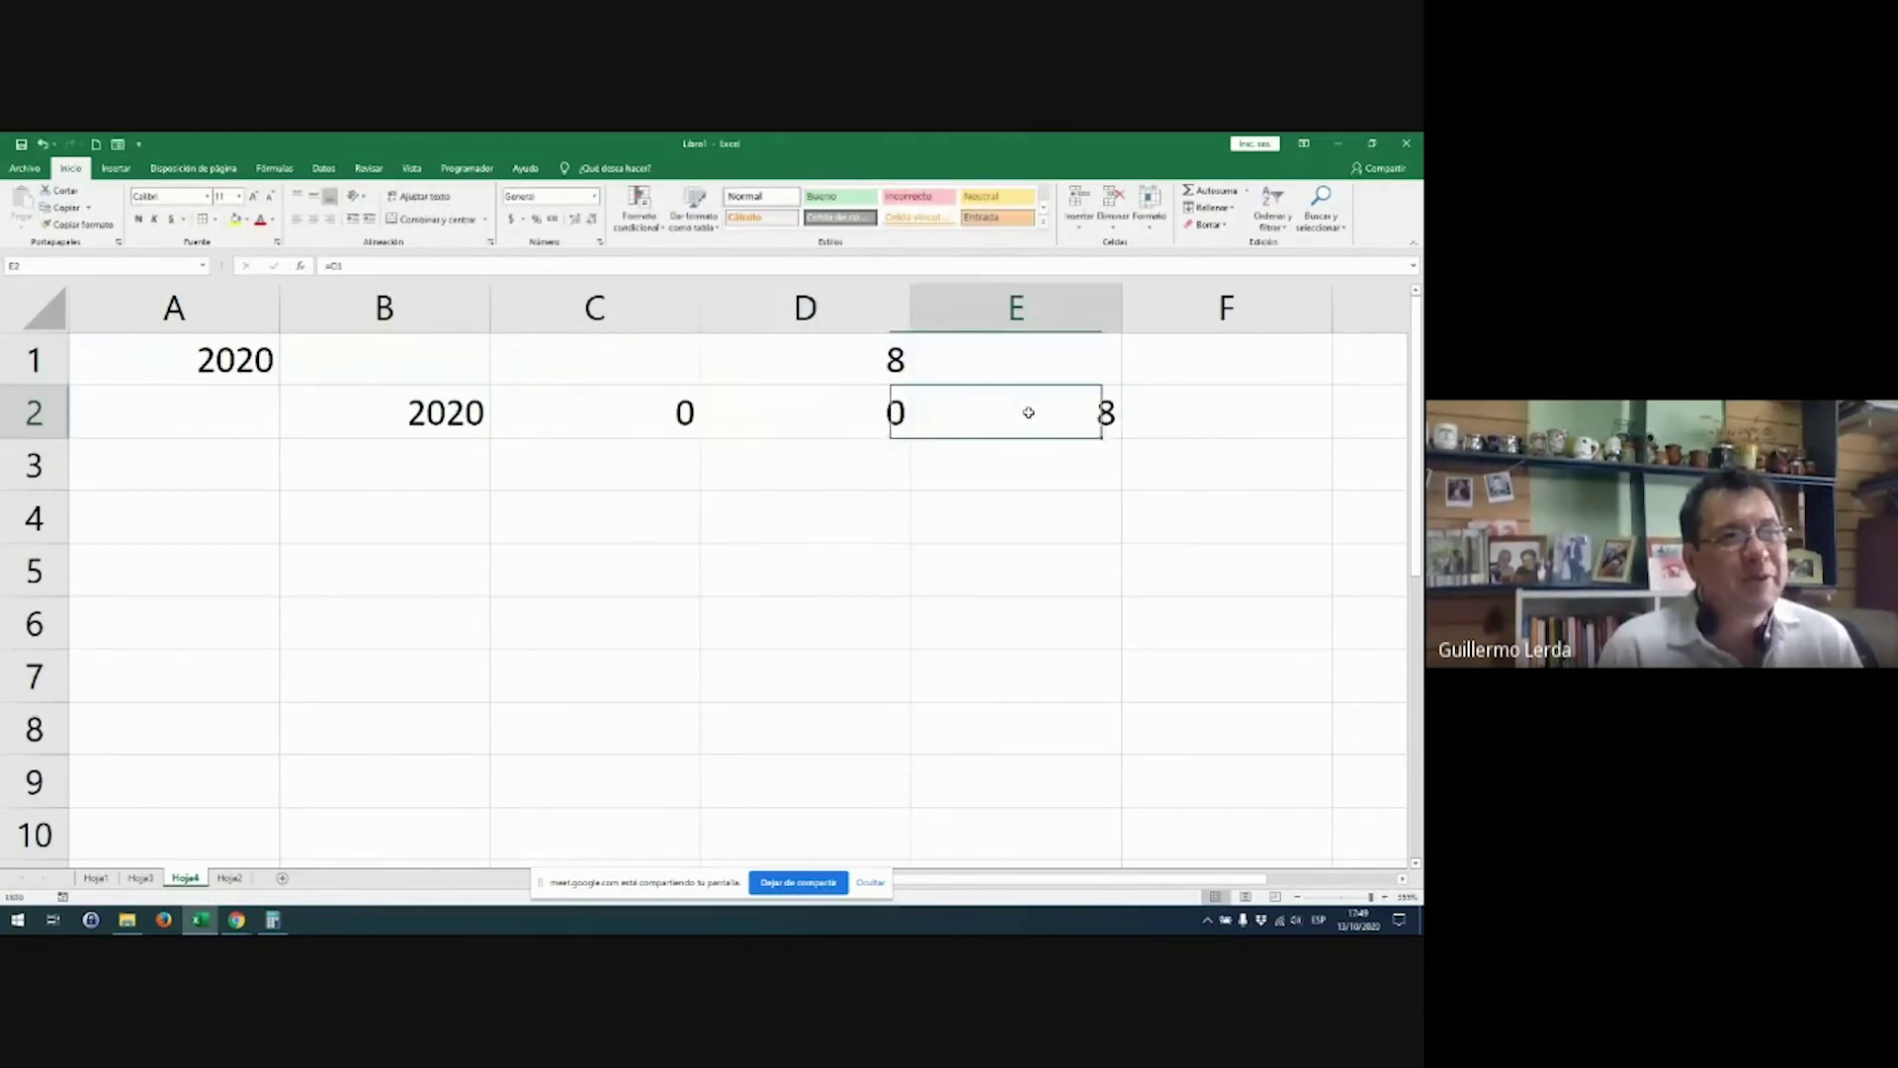
pyautogui.click(887, 376)
pyautogui.press('Delete')
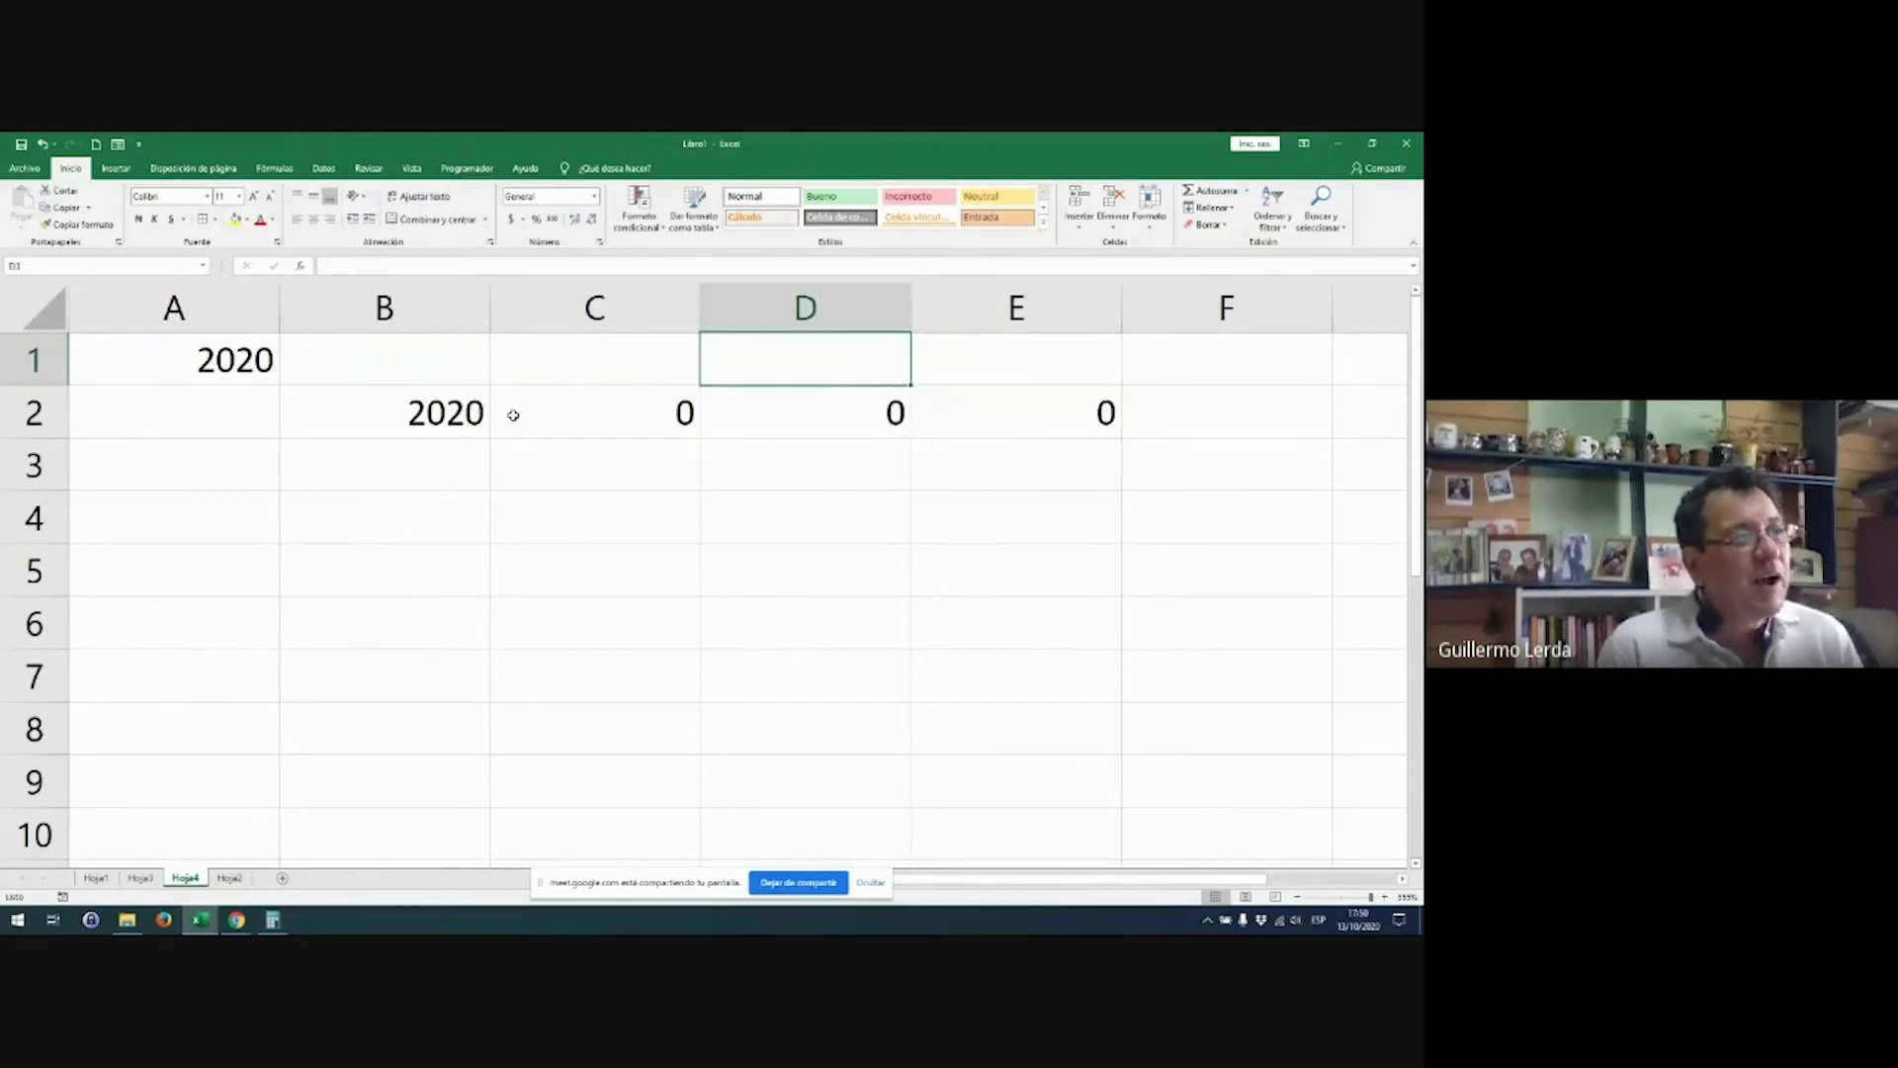
# Step: Fill the formula of B2 across to E2 again and check the formula in E2
pyautogui.click(464, 415)
pyautogui.moveTo(491, 437); pyautogui.dragTo(1087, 436)
pyautogui.doubleClick(1087, 425)
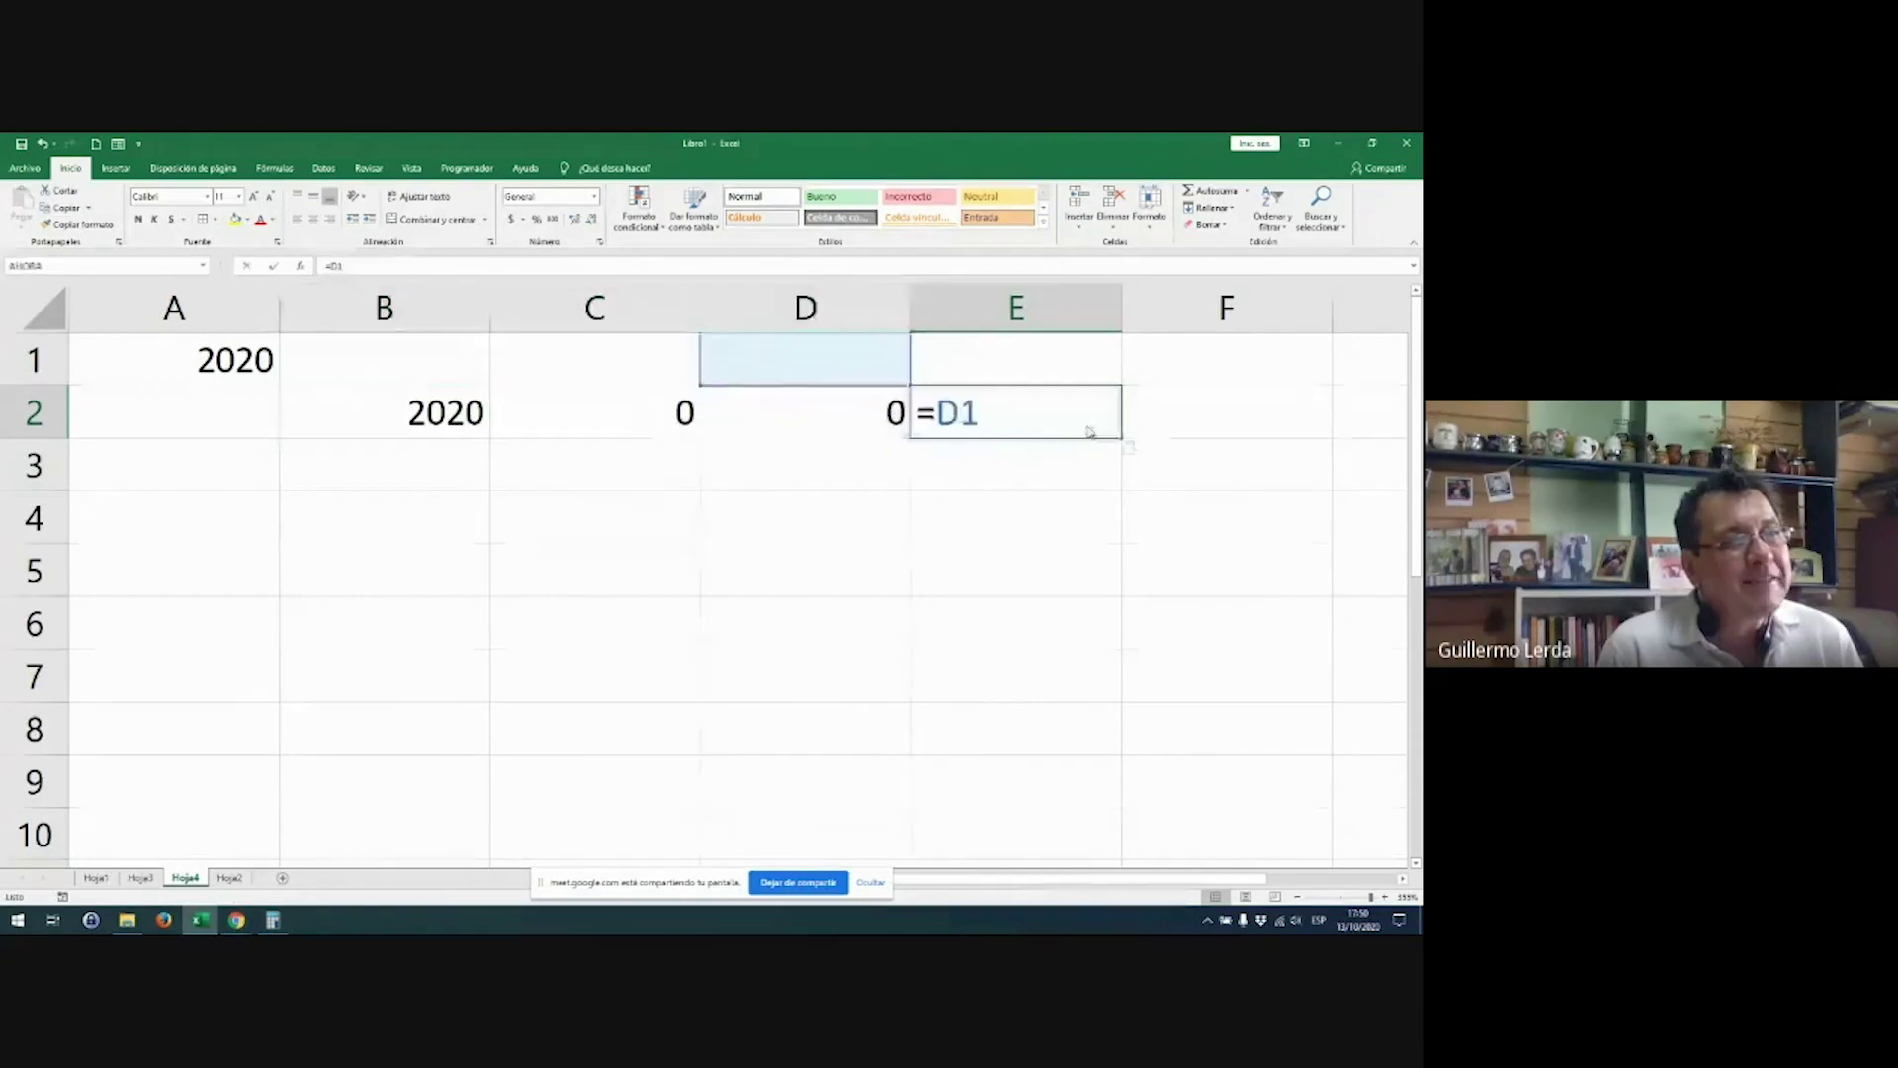
pyautogui.press('Escape')
# Step: Review the formulas in B2 through E2 one by one to compare their column references
pyautogui.click(438, 419)
pyautogui.doubleClick(438, 418)
pyautogui.press('Escape')
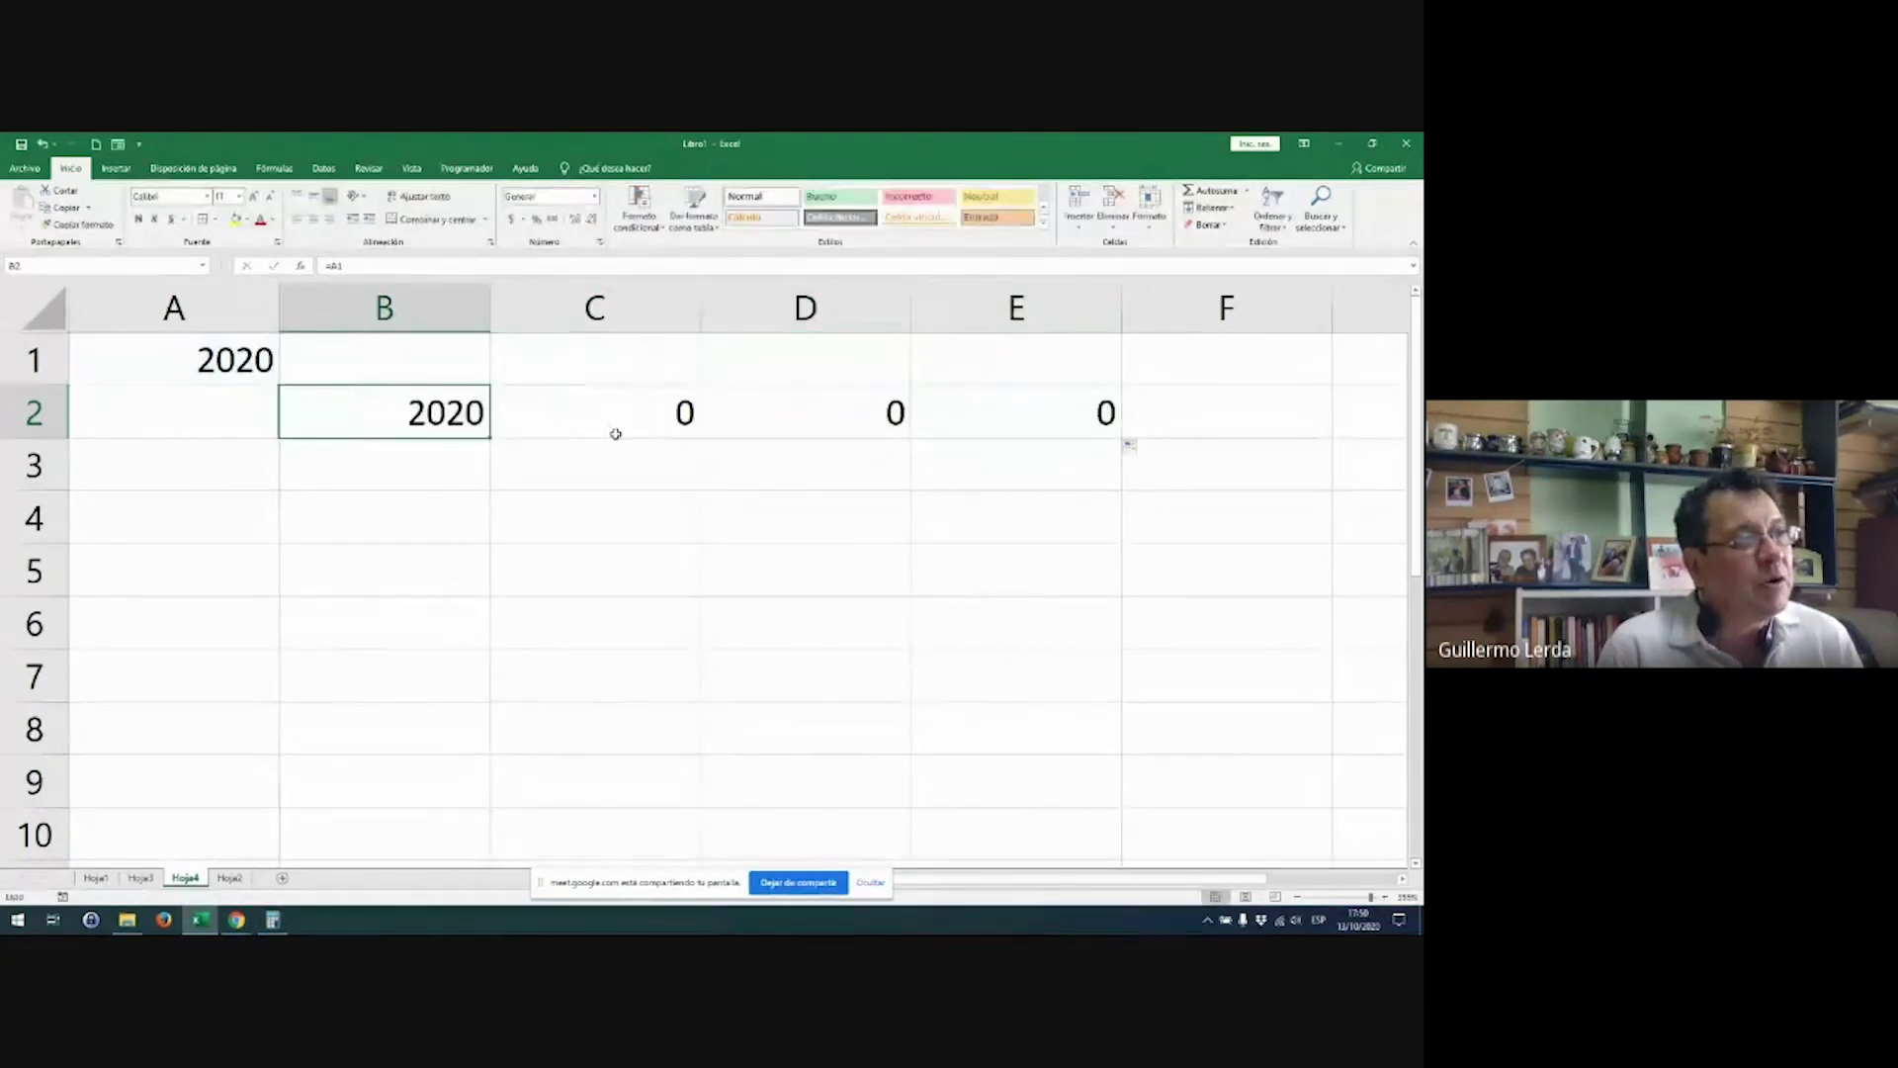
pyautogui.doubleClick(614, 428)
pyautogui.press('Escape')
pyautogui.click(775, 424)
pyautogui.doubleClick(777, 427)
pyautogui.press('Escape')
pyautogui.click(987, 419)
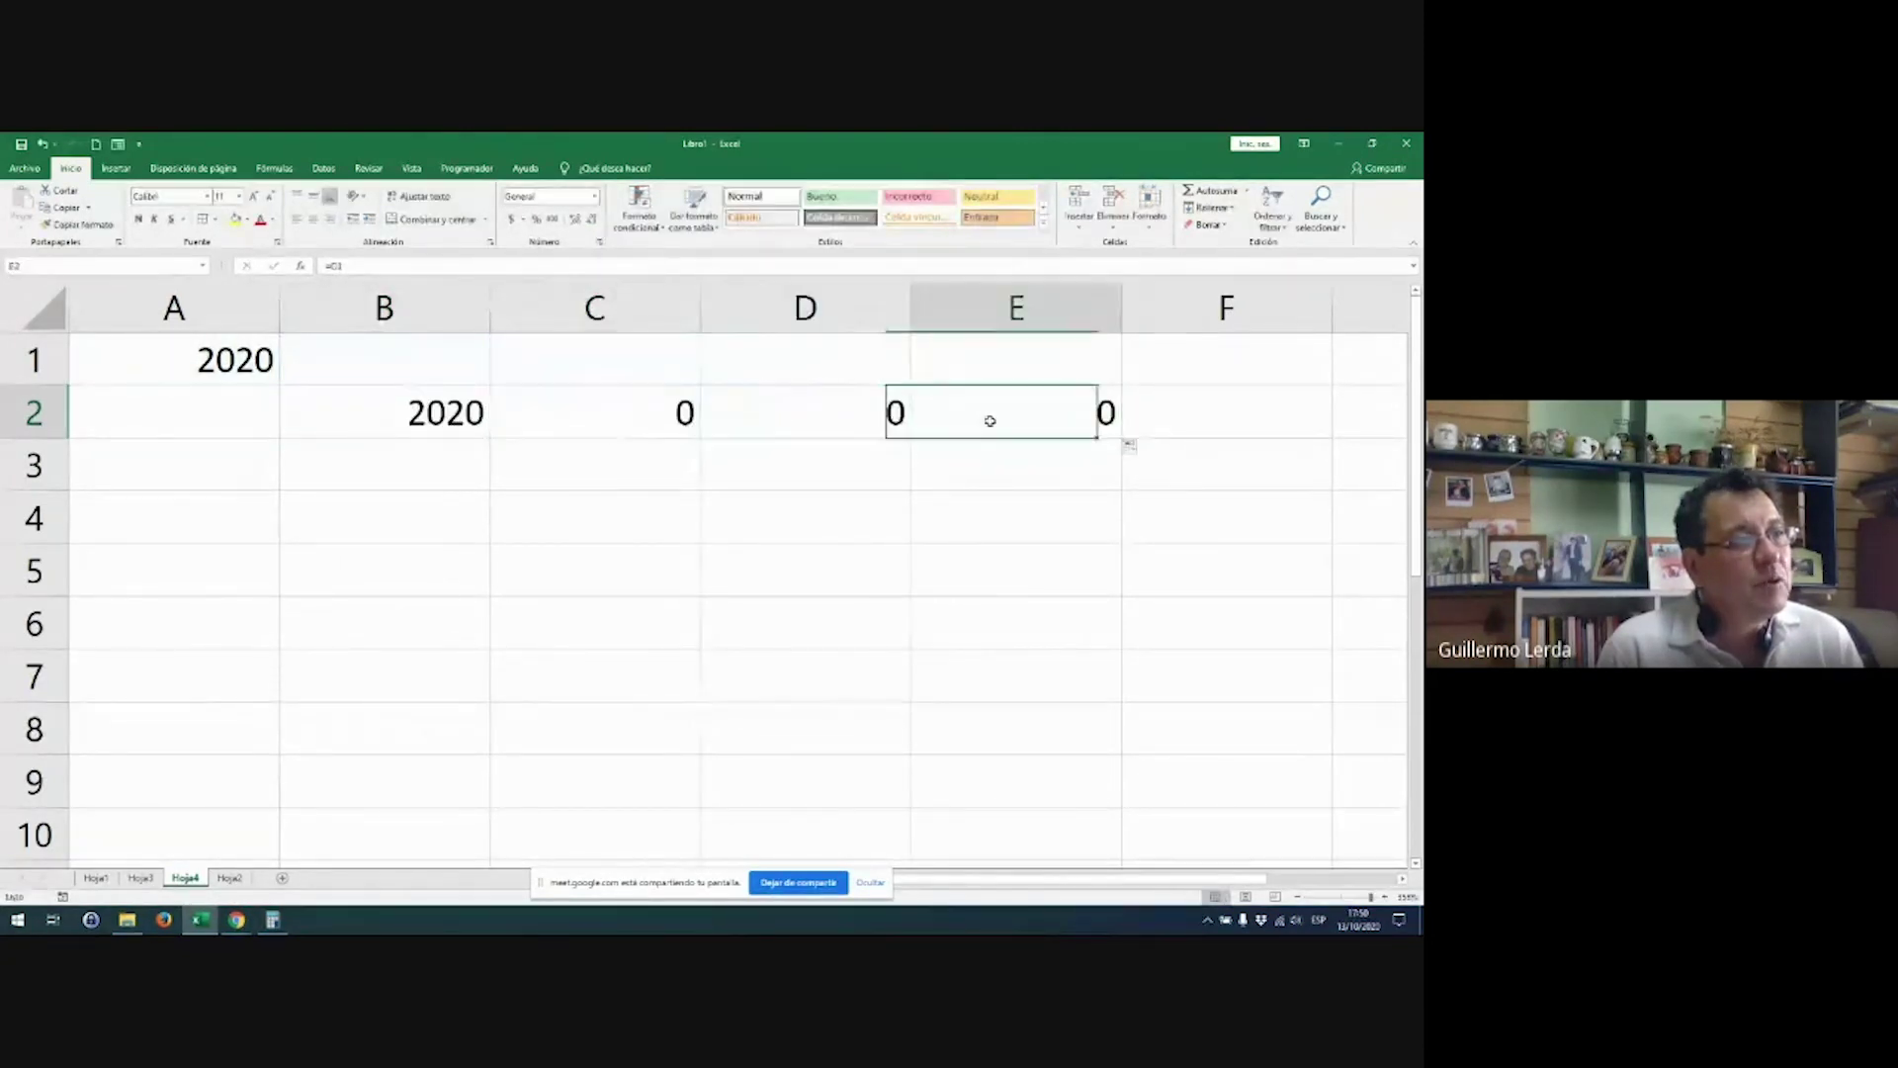
pyautogui.doubleClick(994, 415)
pyautogui.press('Escape')
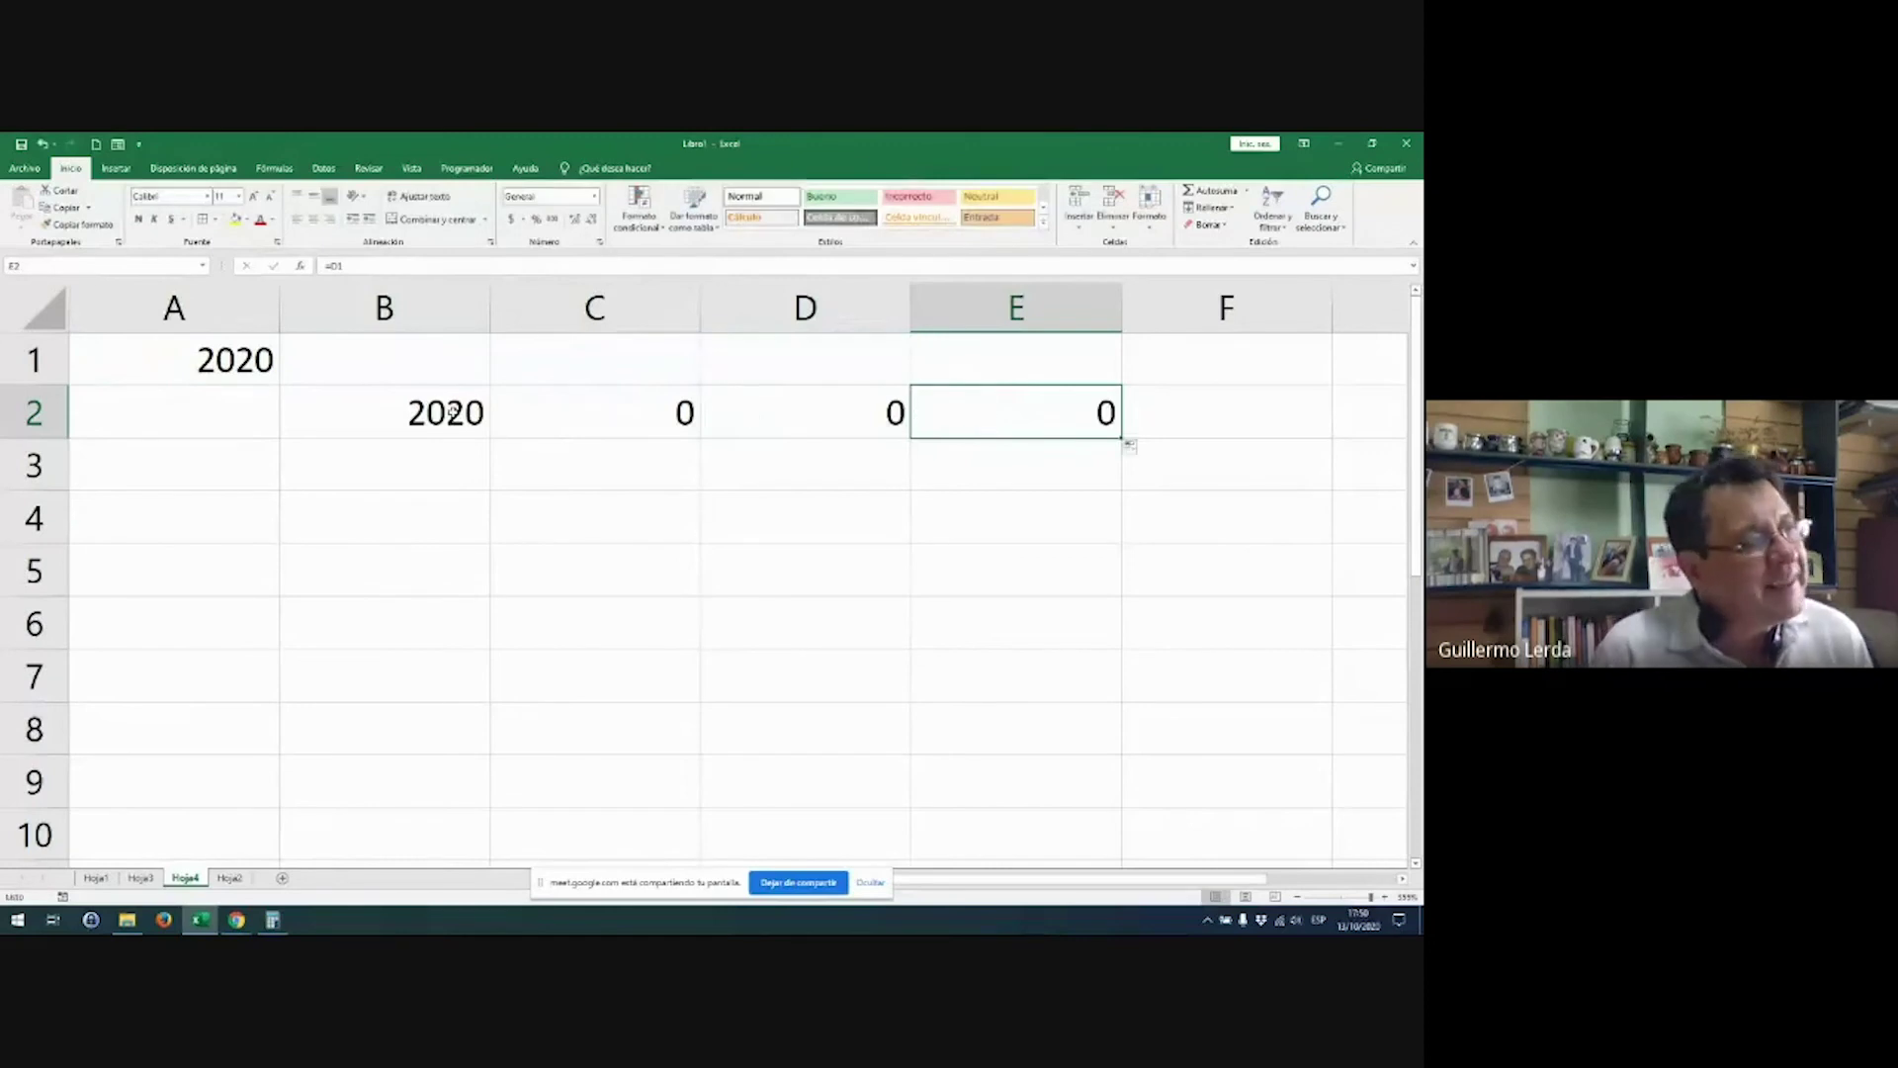
# Step: Fill the relative formula of B2 down column B to B7
pyautogui.click(475, 428)
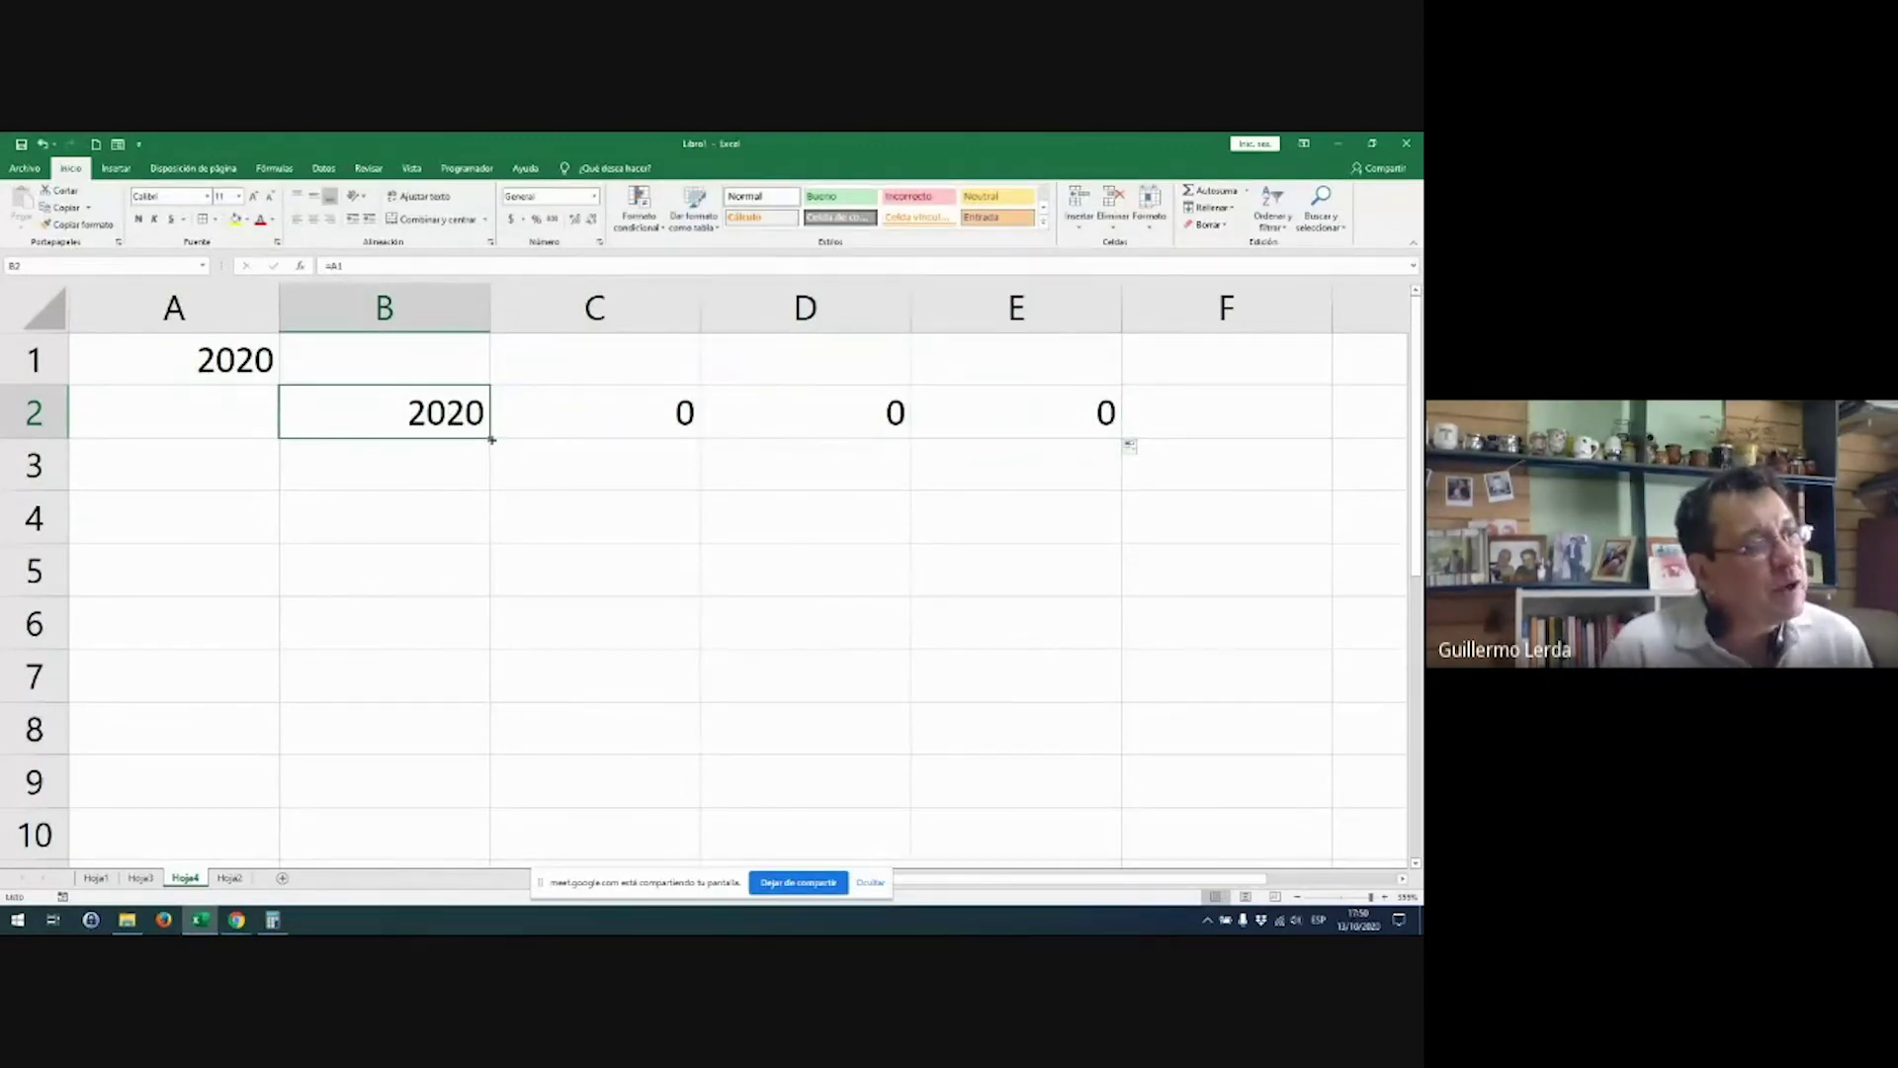
pyautogui.moveTo(491, 439); pyautogui.dragTo(464, 703)
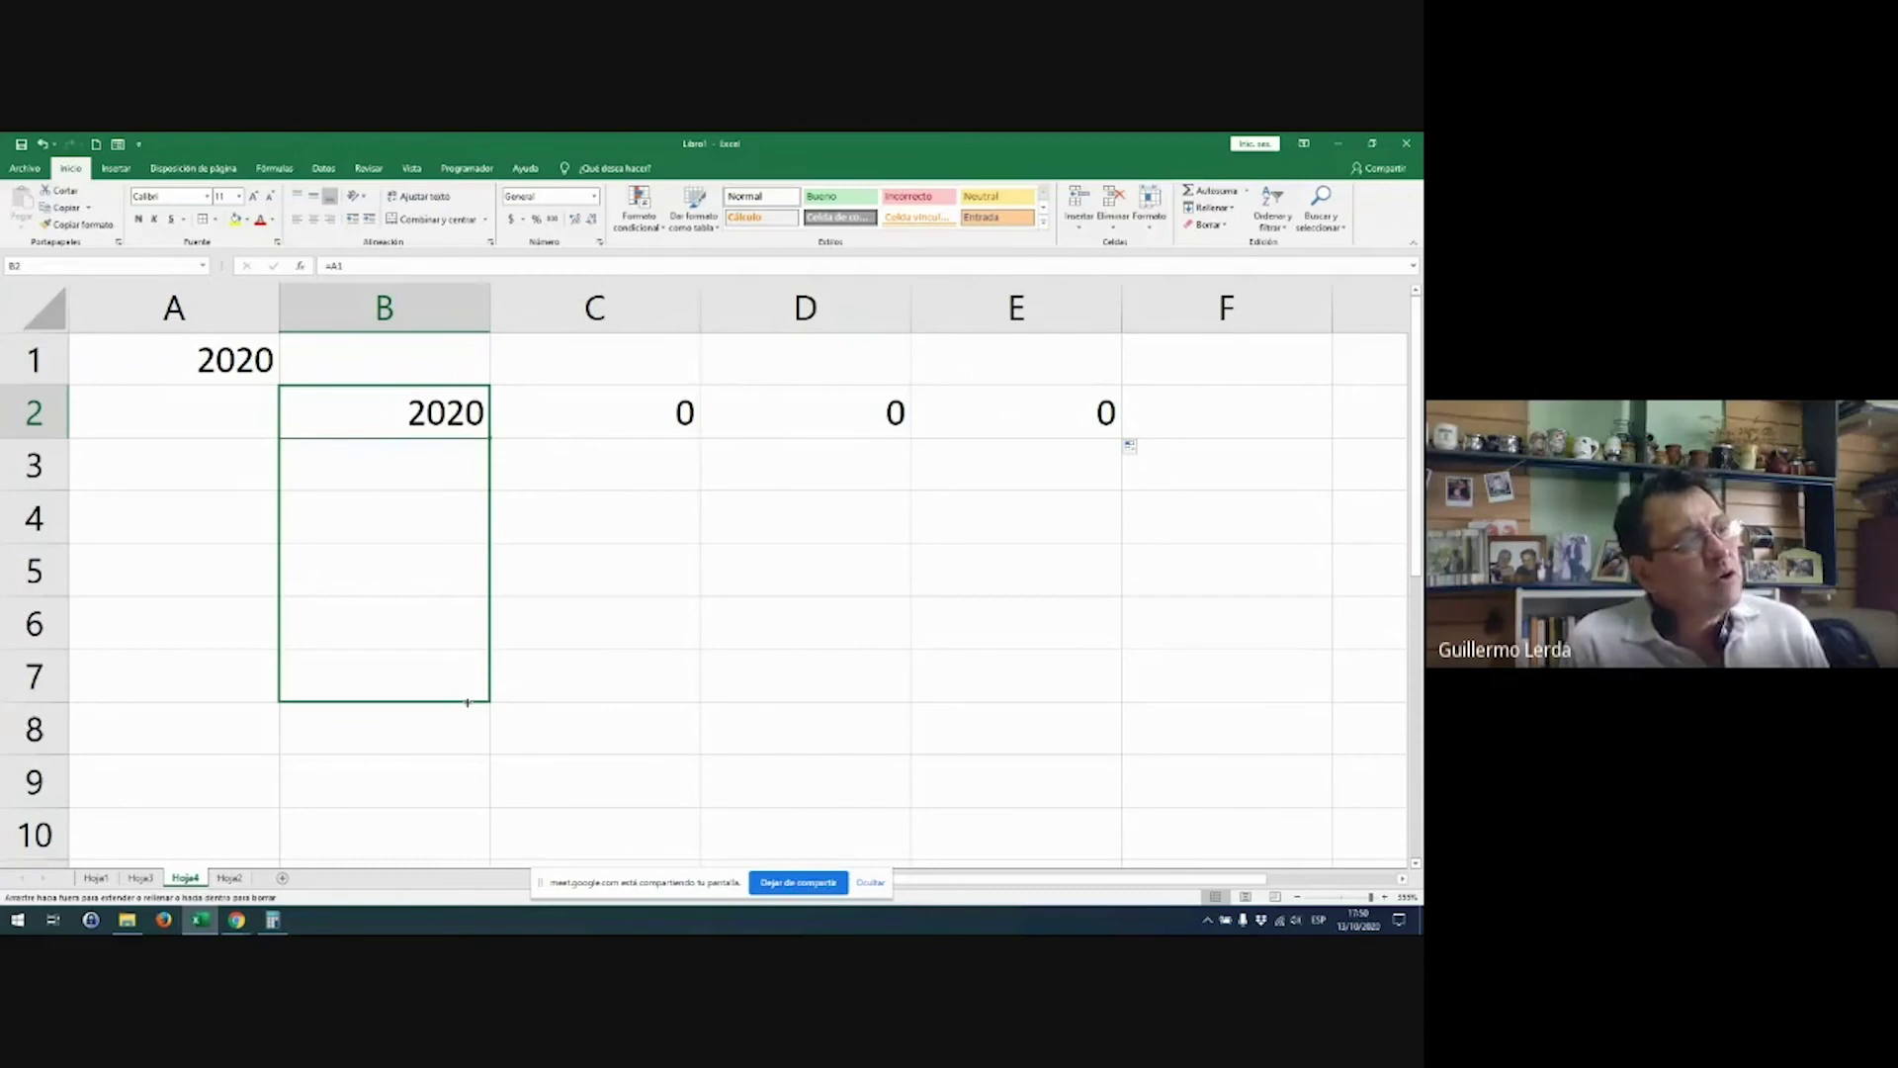
pyautogui.moveTo(467, 703); pyautogui.dragTo(468, 703)
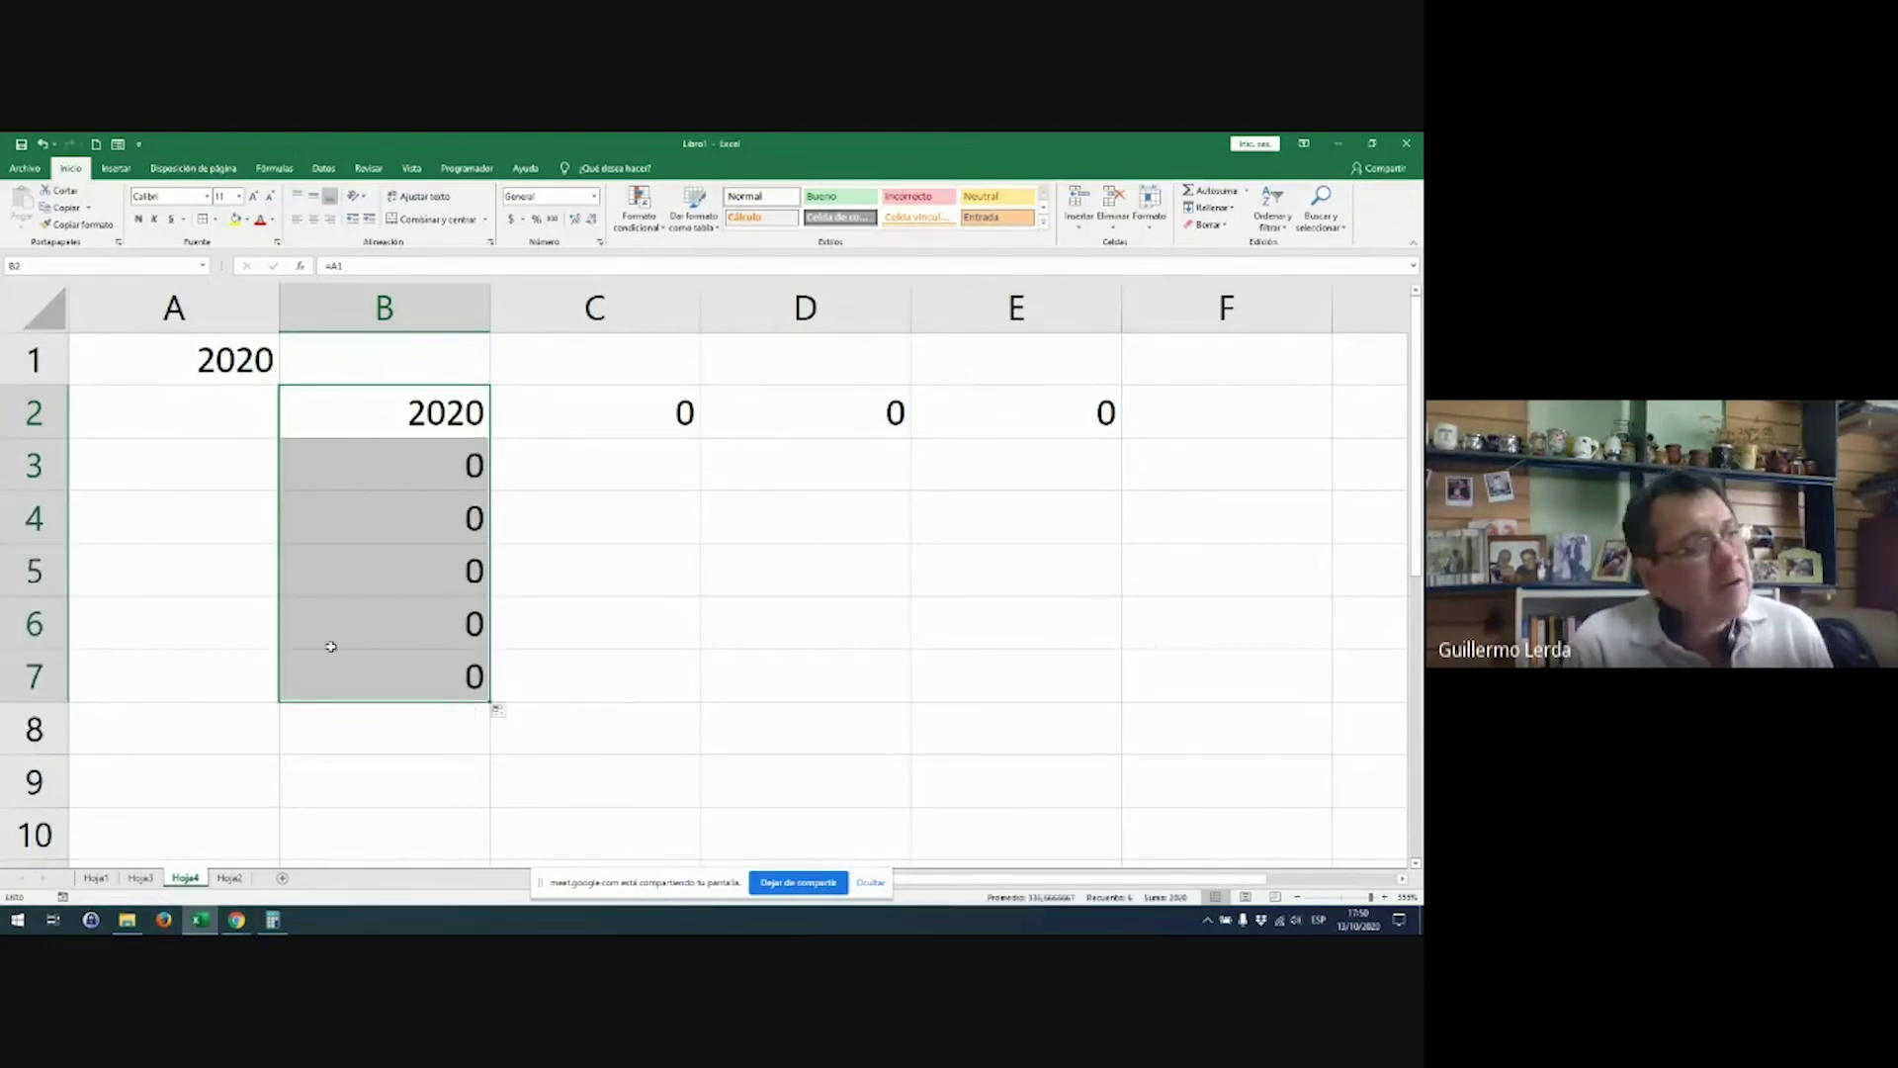
# Step: Inspect the formulas in B2 through B5 to compare their row references
pyautogui.doubleClick(408, 419)
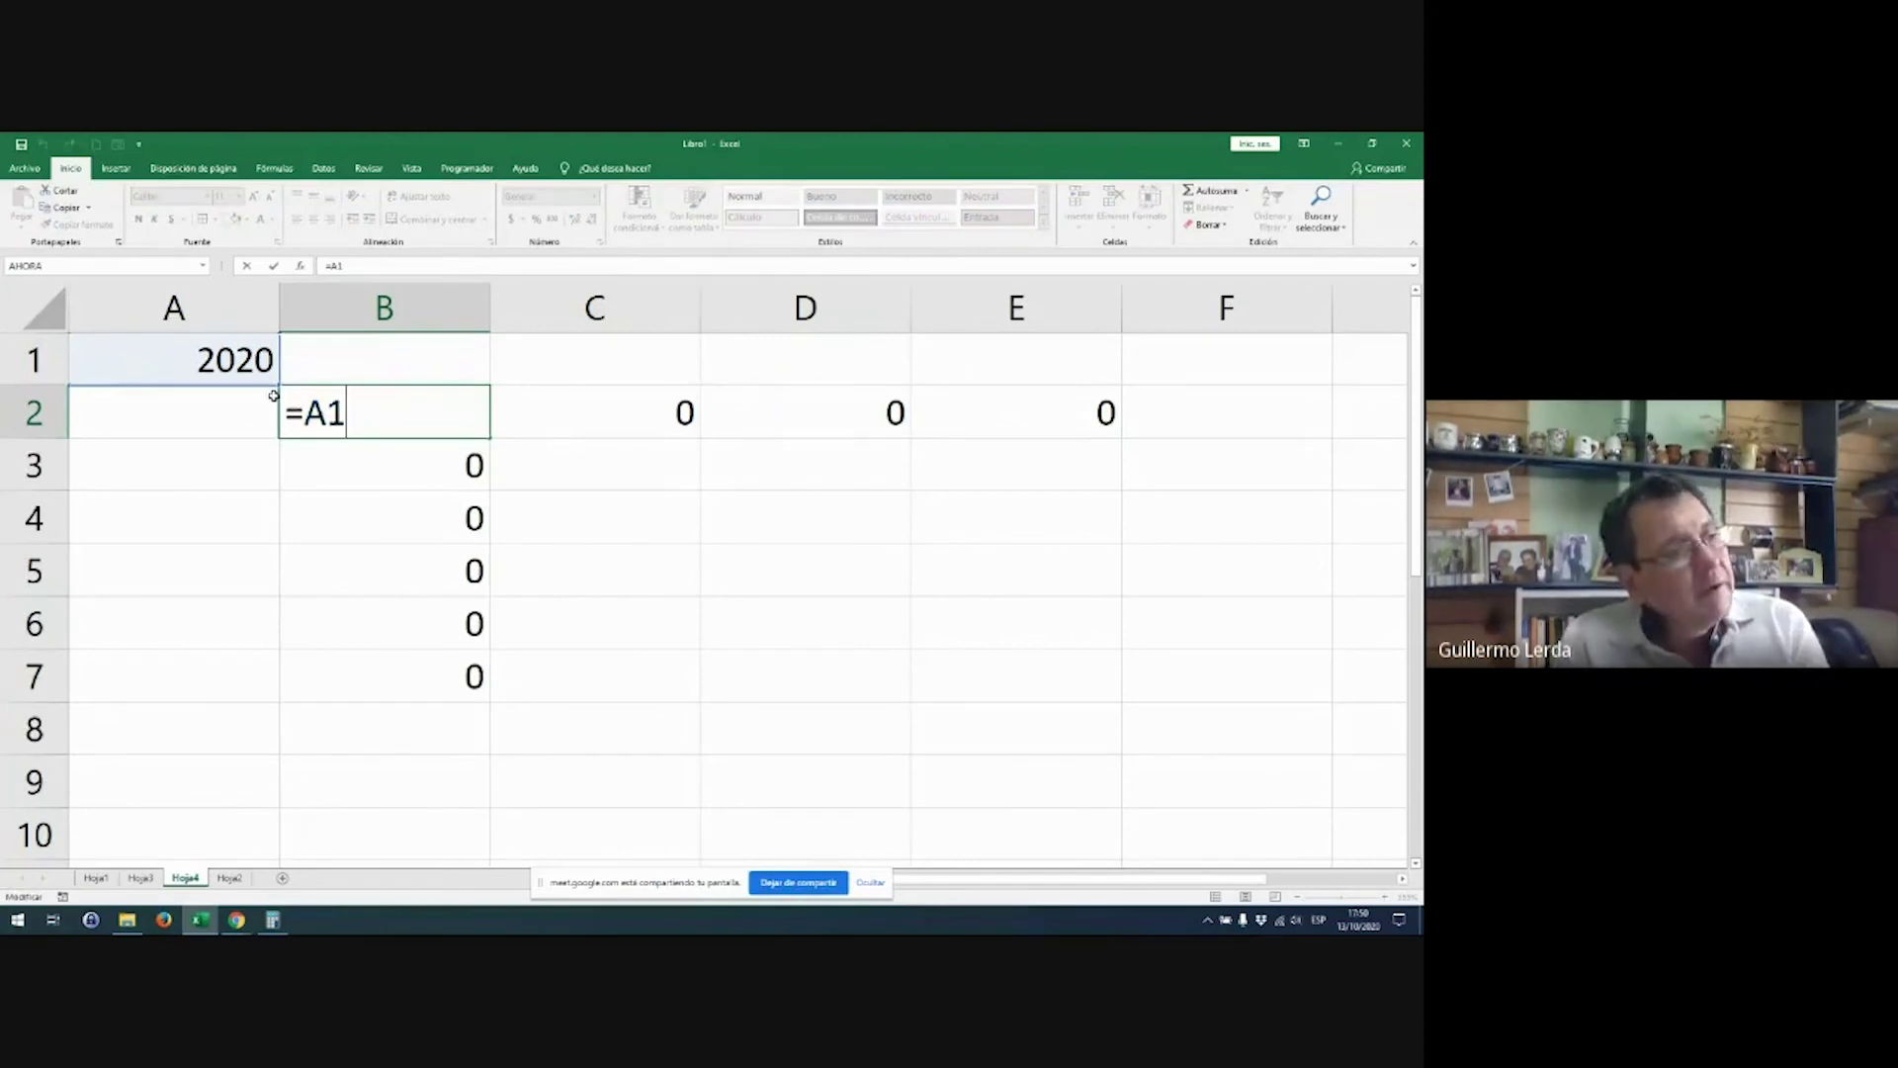
pyautogui.click(317, 465)
pyautogui.doubleClick(317, 466)
pyautogui.press('Return')
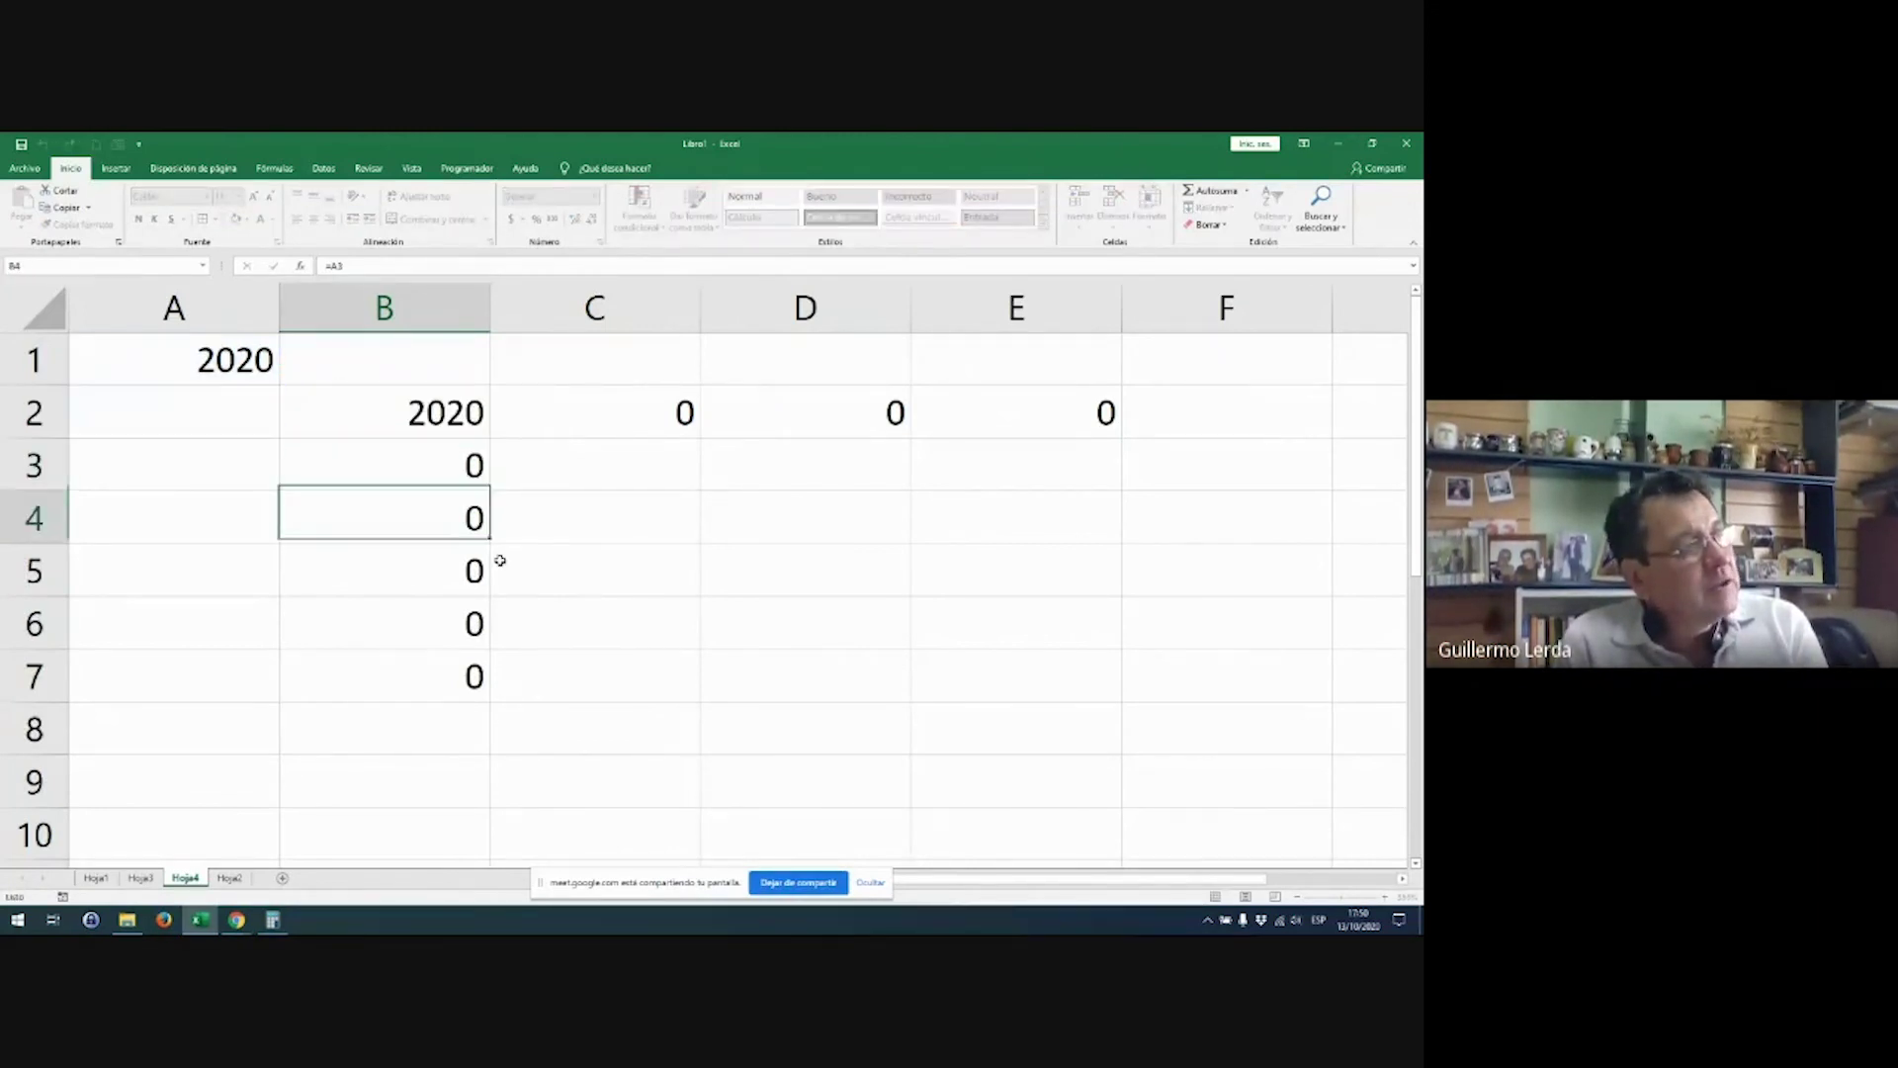
pyautogui.press('F2')
pyautogui.press('Return')
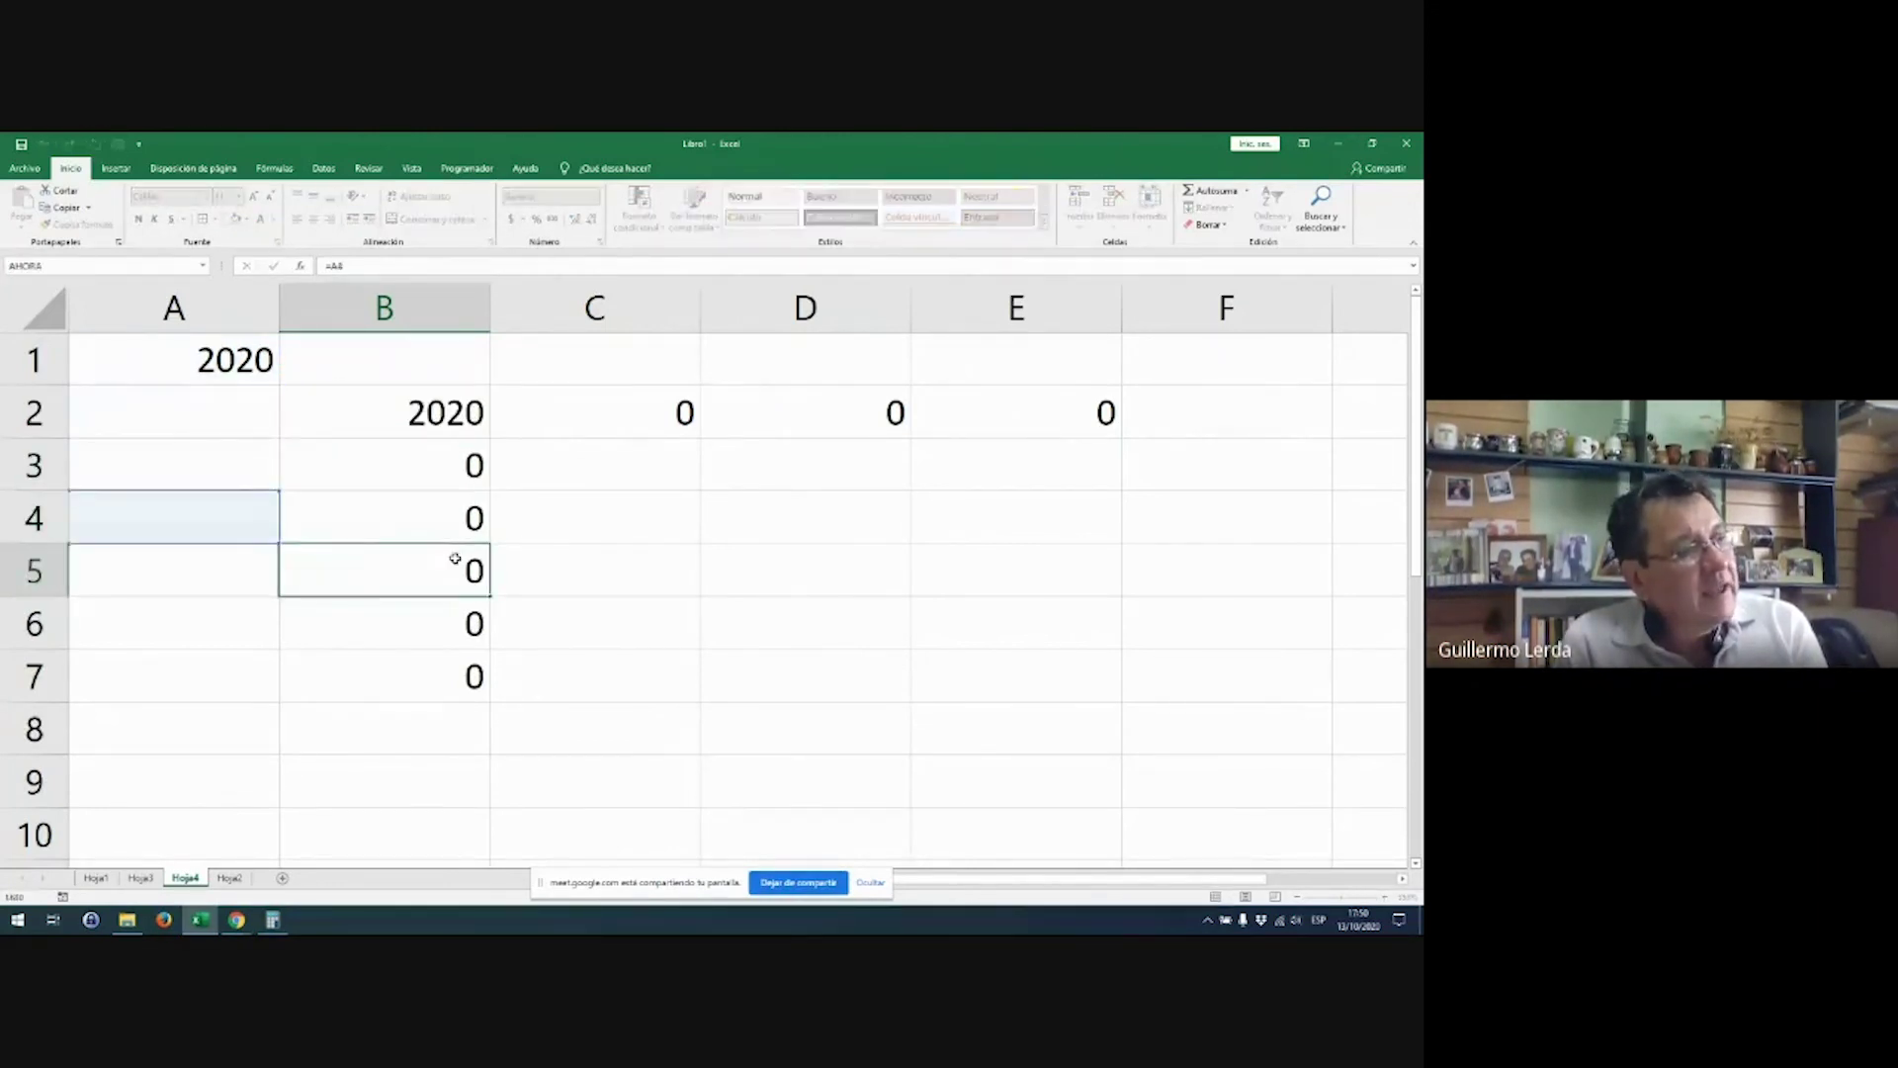
pyautogui.press('Return')
# Step: Clear the filled formulas in B3:B7 and the cells C2:F2
pyautogui.moveTo(424, 481); pyautogui.dragTo(436, 669)
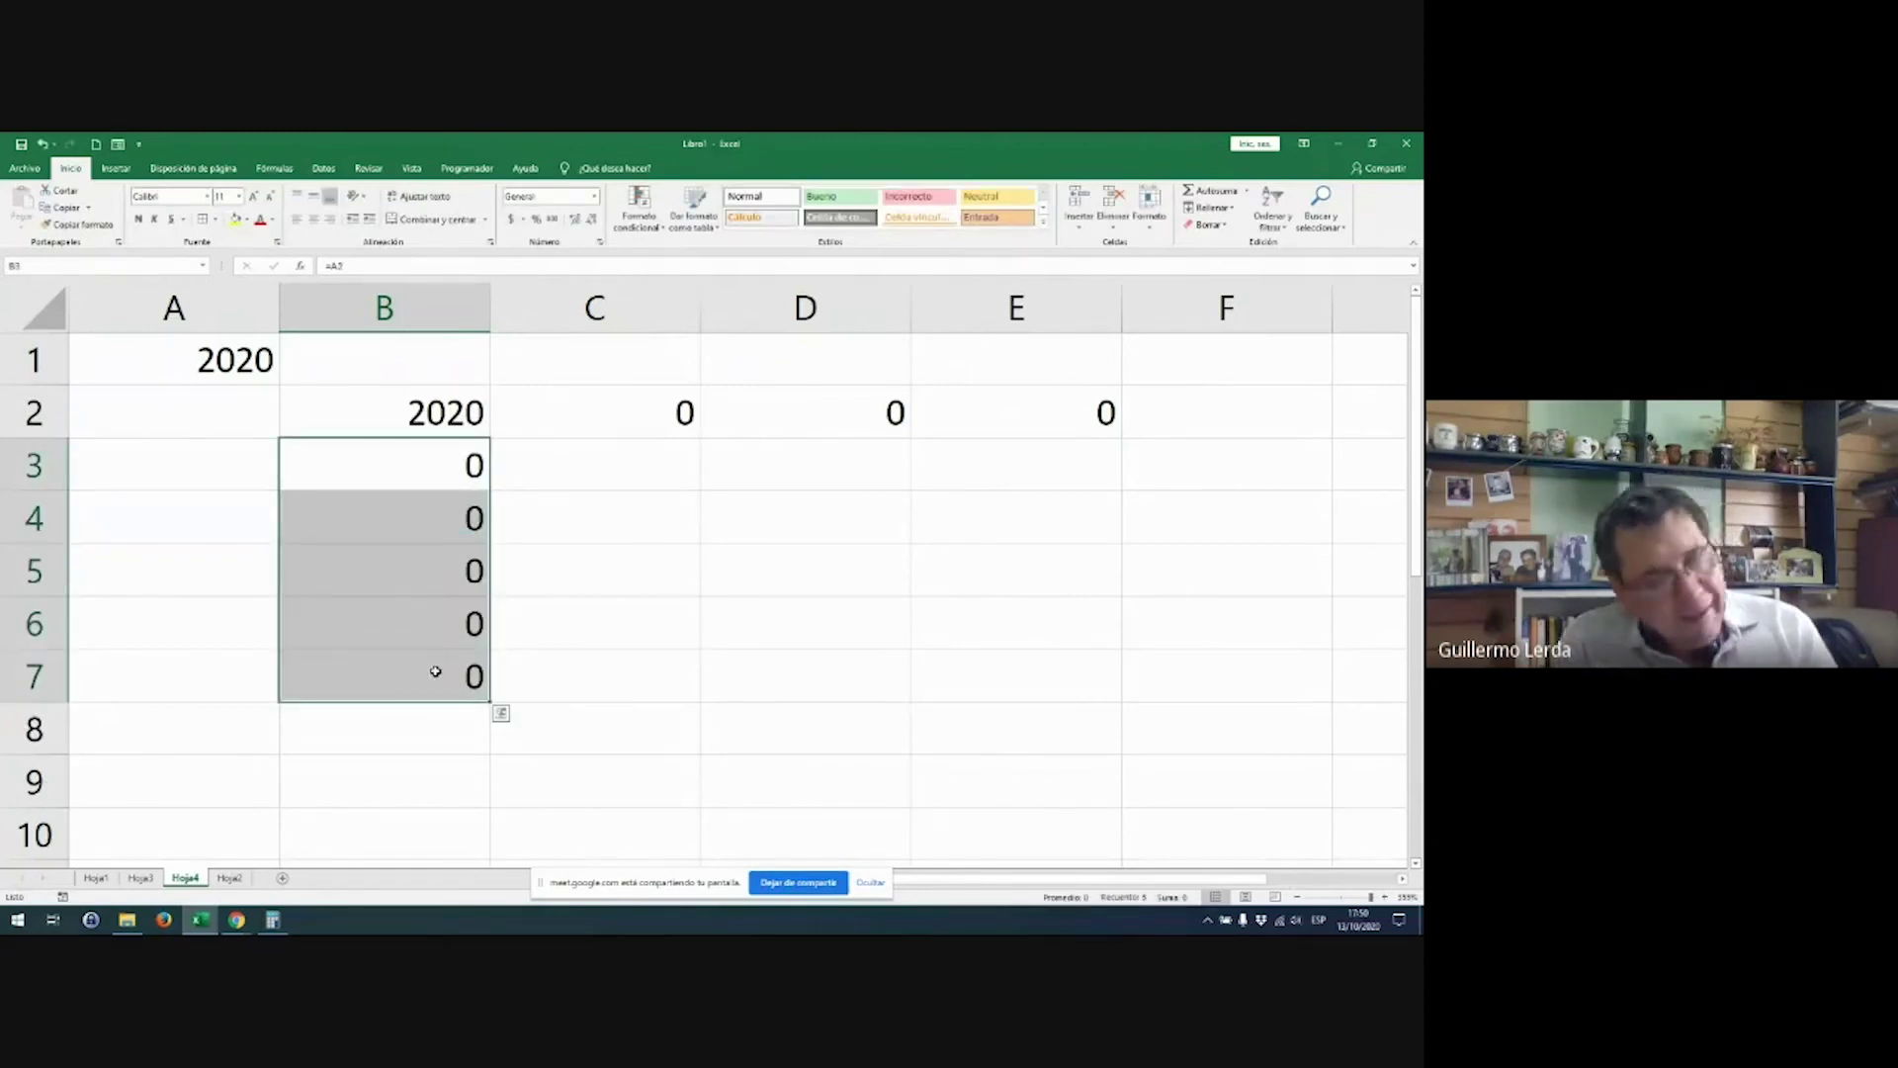
pyautogui.press('Delete')
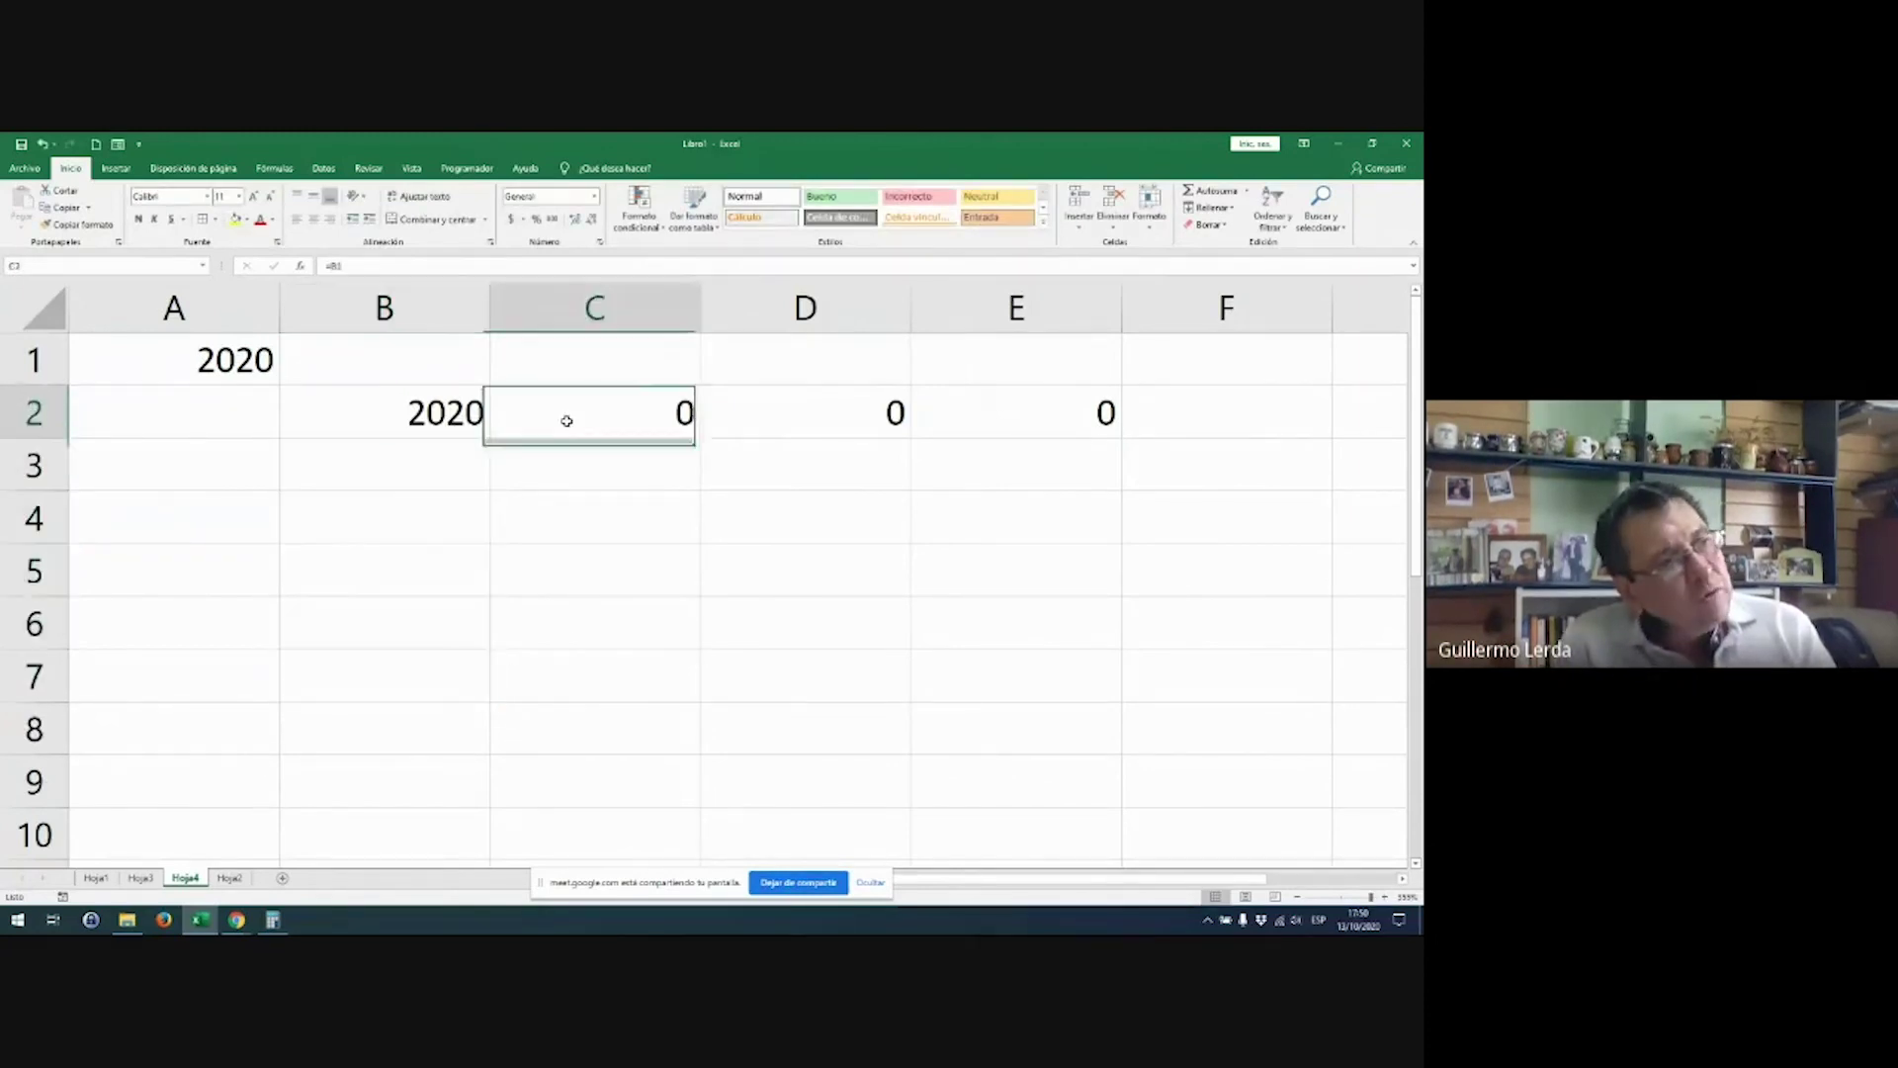
pyautogui.moveTo(568, 411); pyautogui.dragTo(1214, 410)
pyautogui.press('Delete')
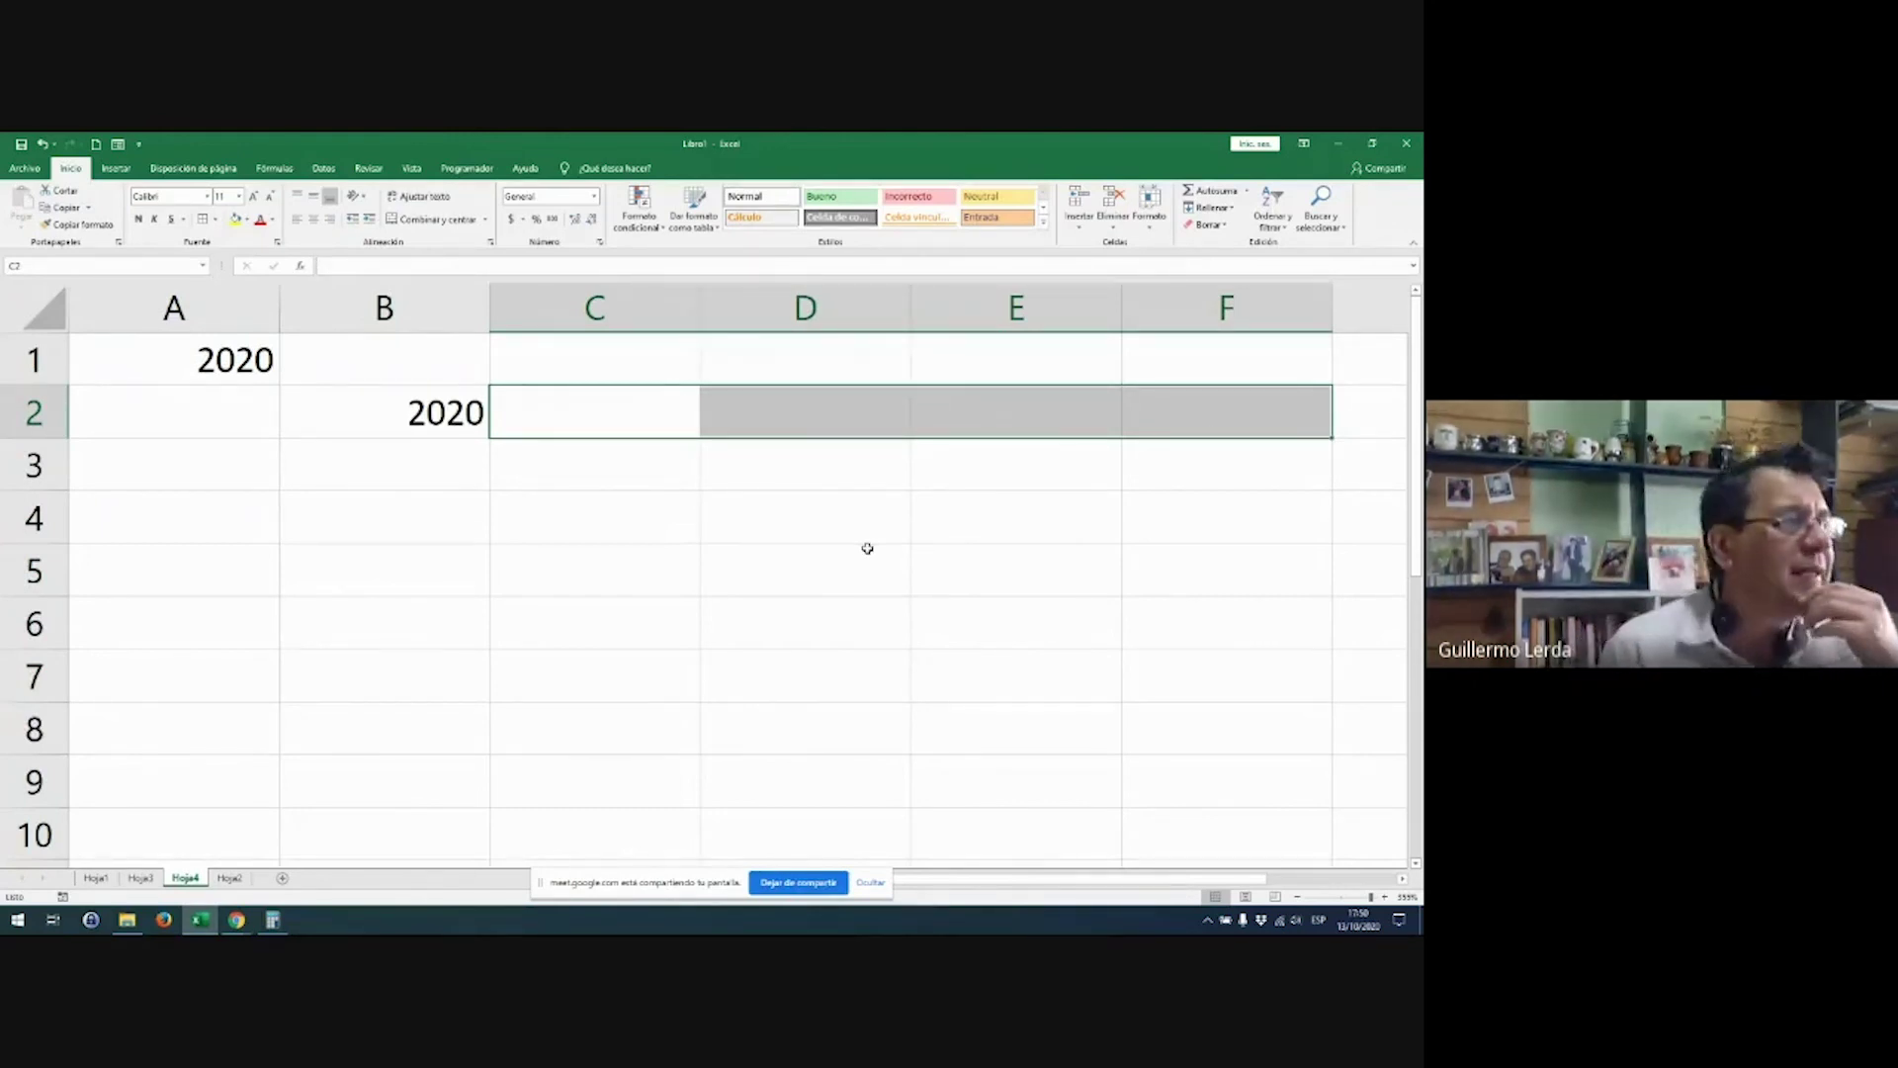
# Step: Examine the position of B2 by selecting column B, the cells C2, D2 and E2, and column A
pyautogui.click(448, 427)
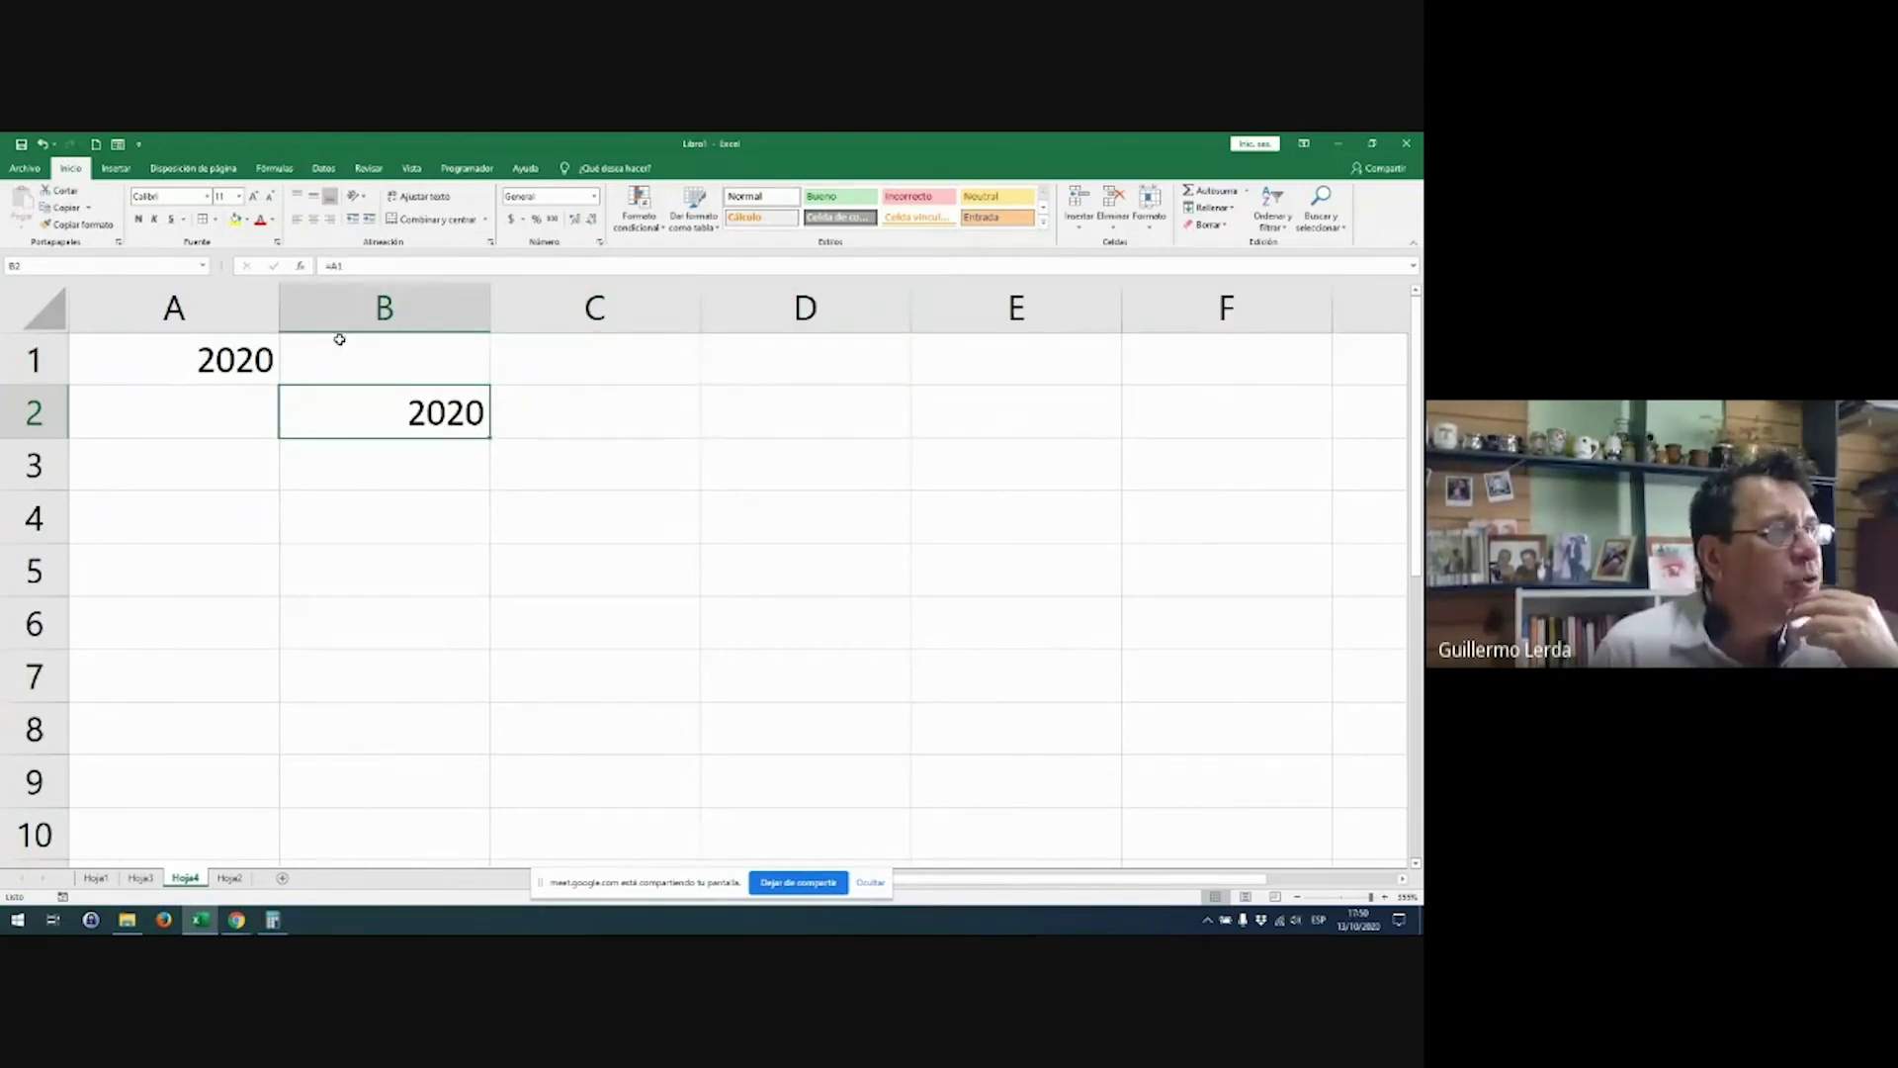
pyautogui.click(366, 302)
pyautogui.click(401, 410)
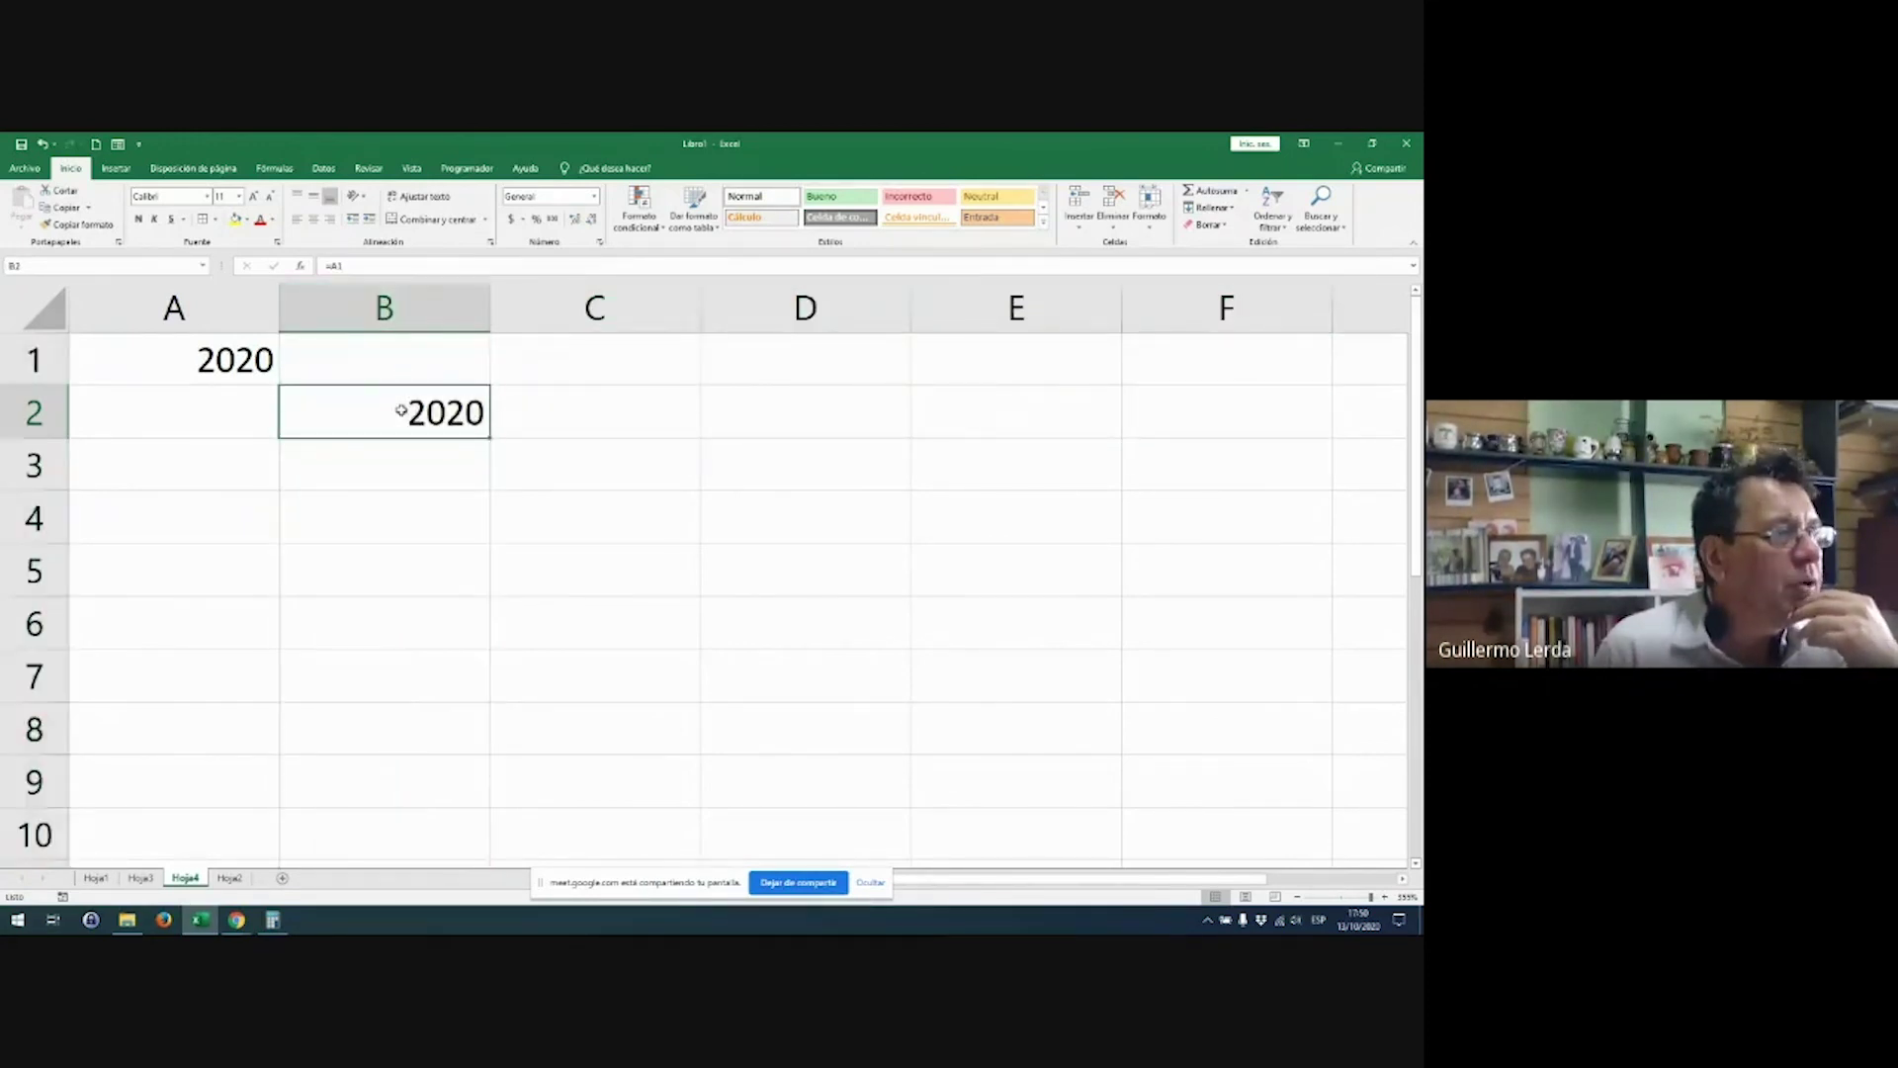
pyautogui.click(400, 309)
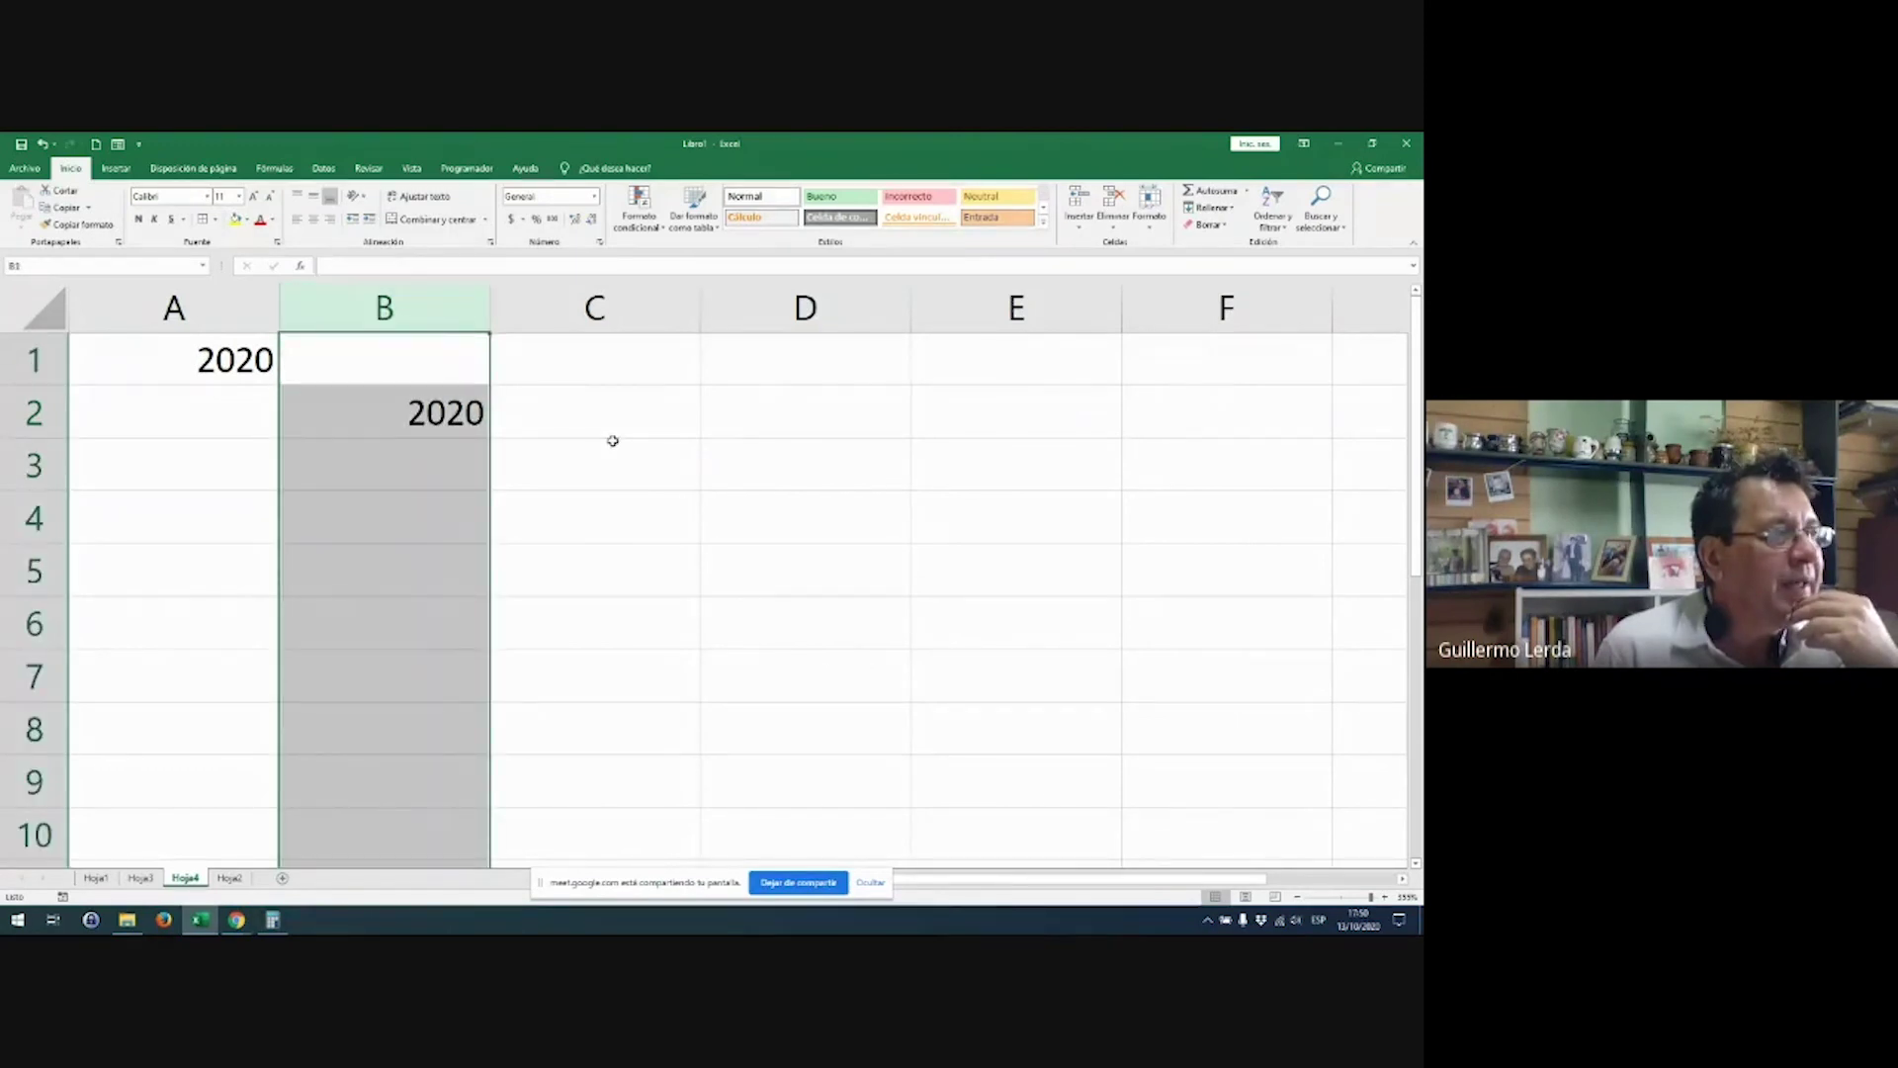
pyautogui.click(645, 419)
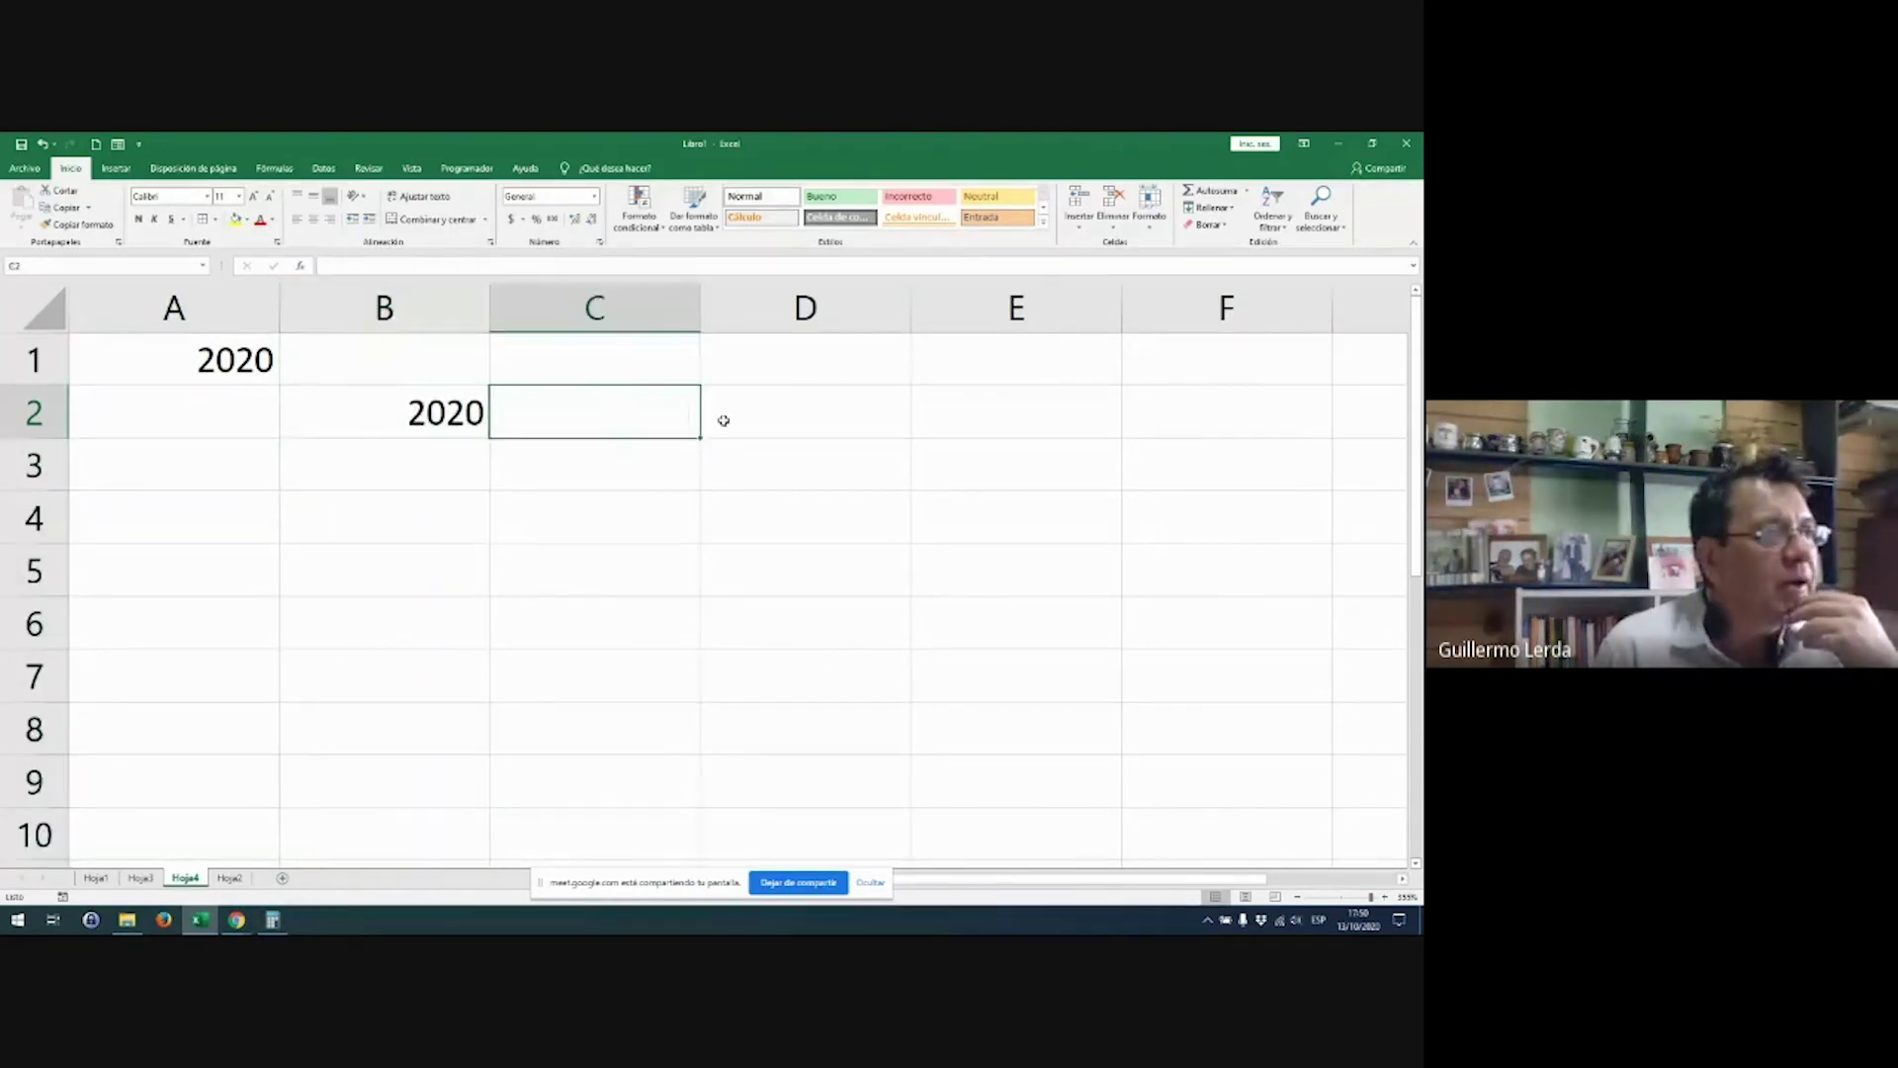
pyautogui.click(787, 417)
pyautogui.click(1083, 431)
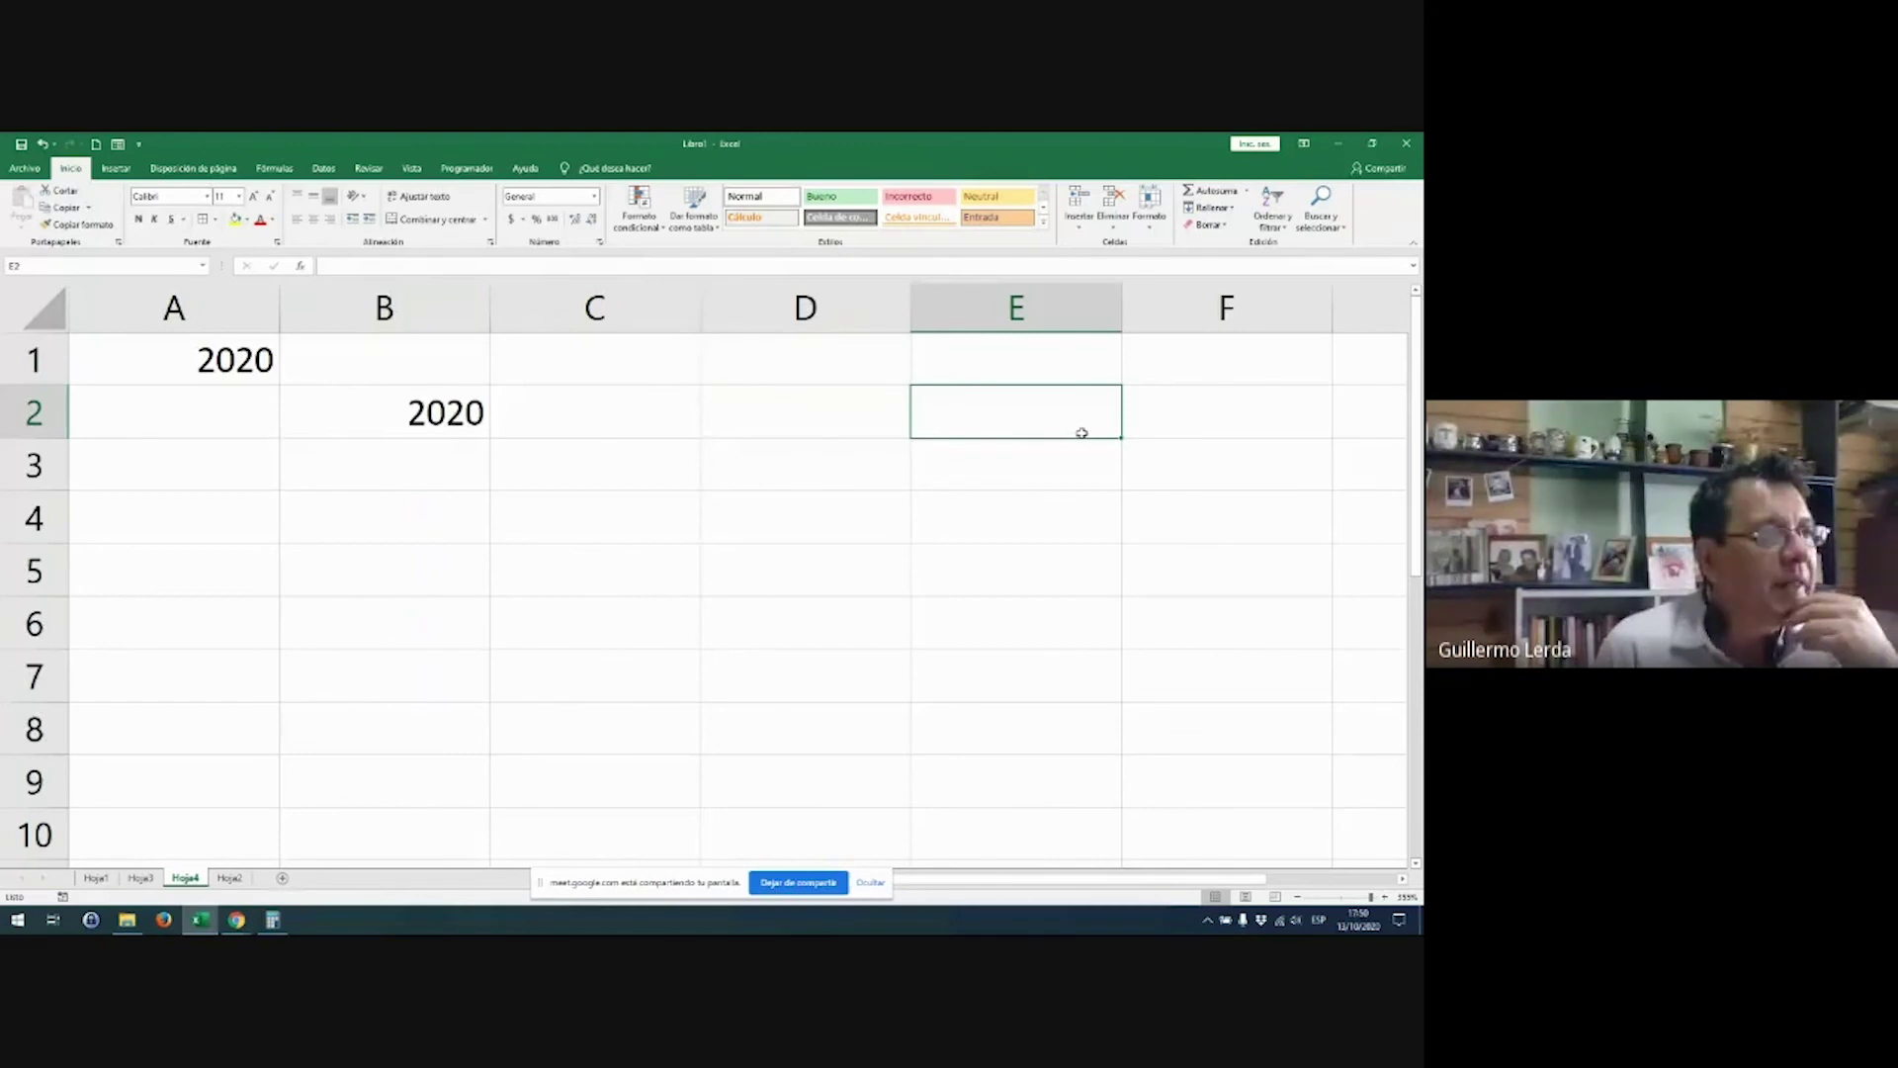
pyautogui.click(244, 319)
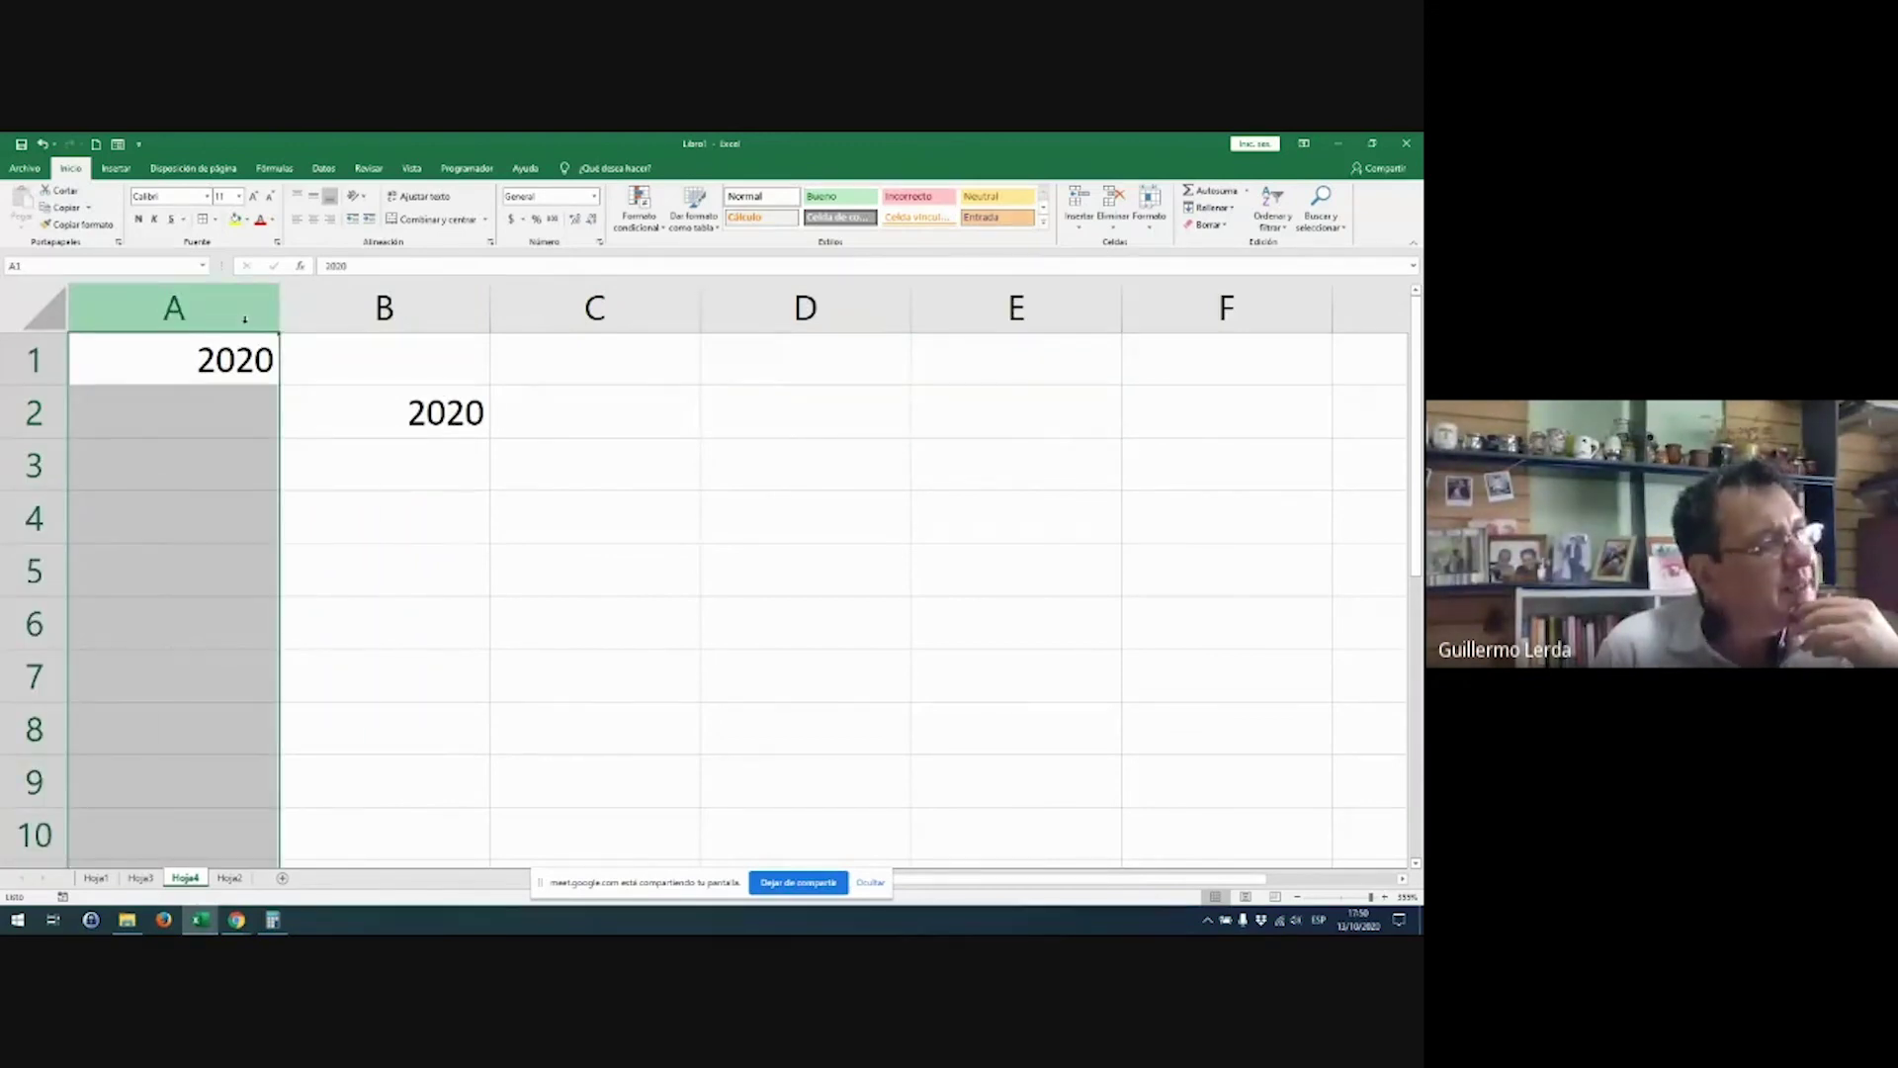
# Step: Change the formula in B2 to =$A1 and fill it across row 2 to E2
pyautogui.click(371, 396)
pyautogui.doubleClick(436, 433)
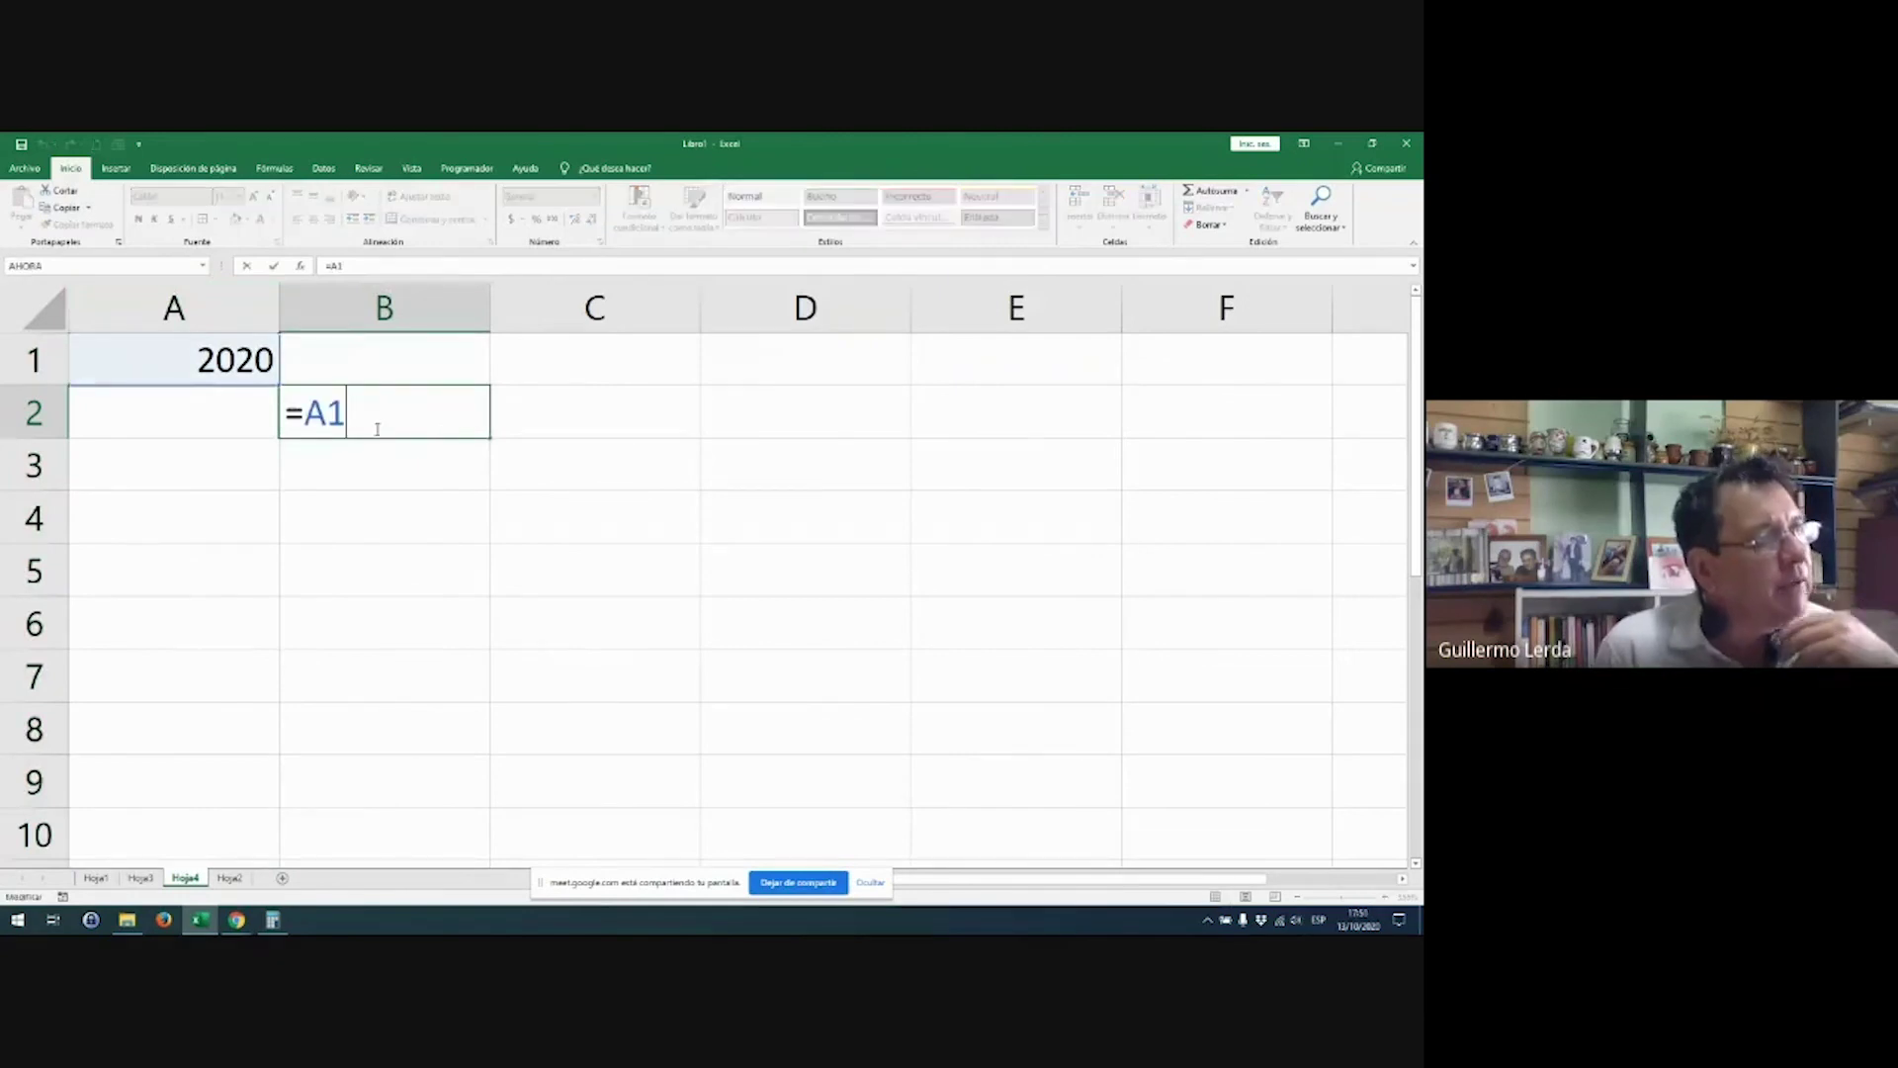
pyautogui.press('Left')
pyautogui.press('Left')
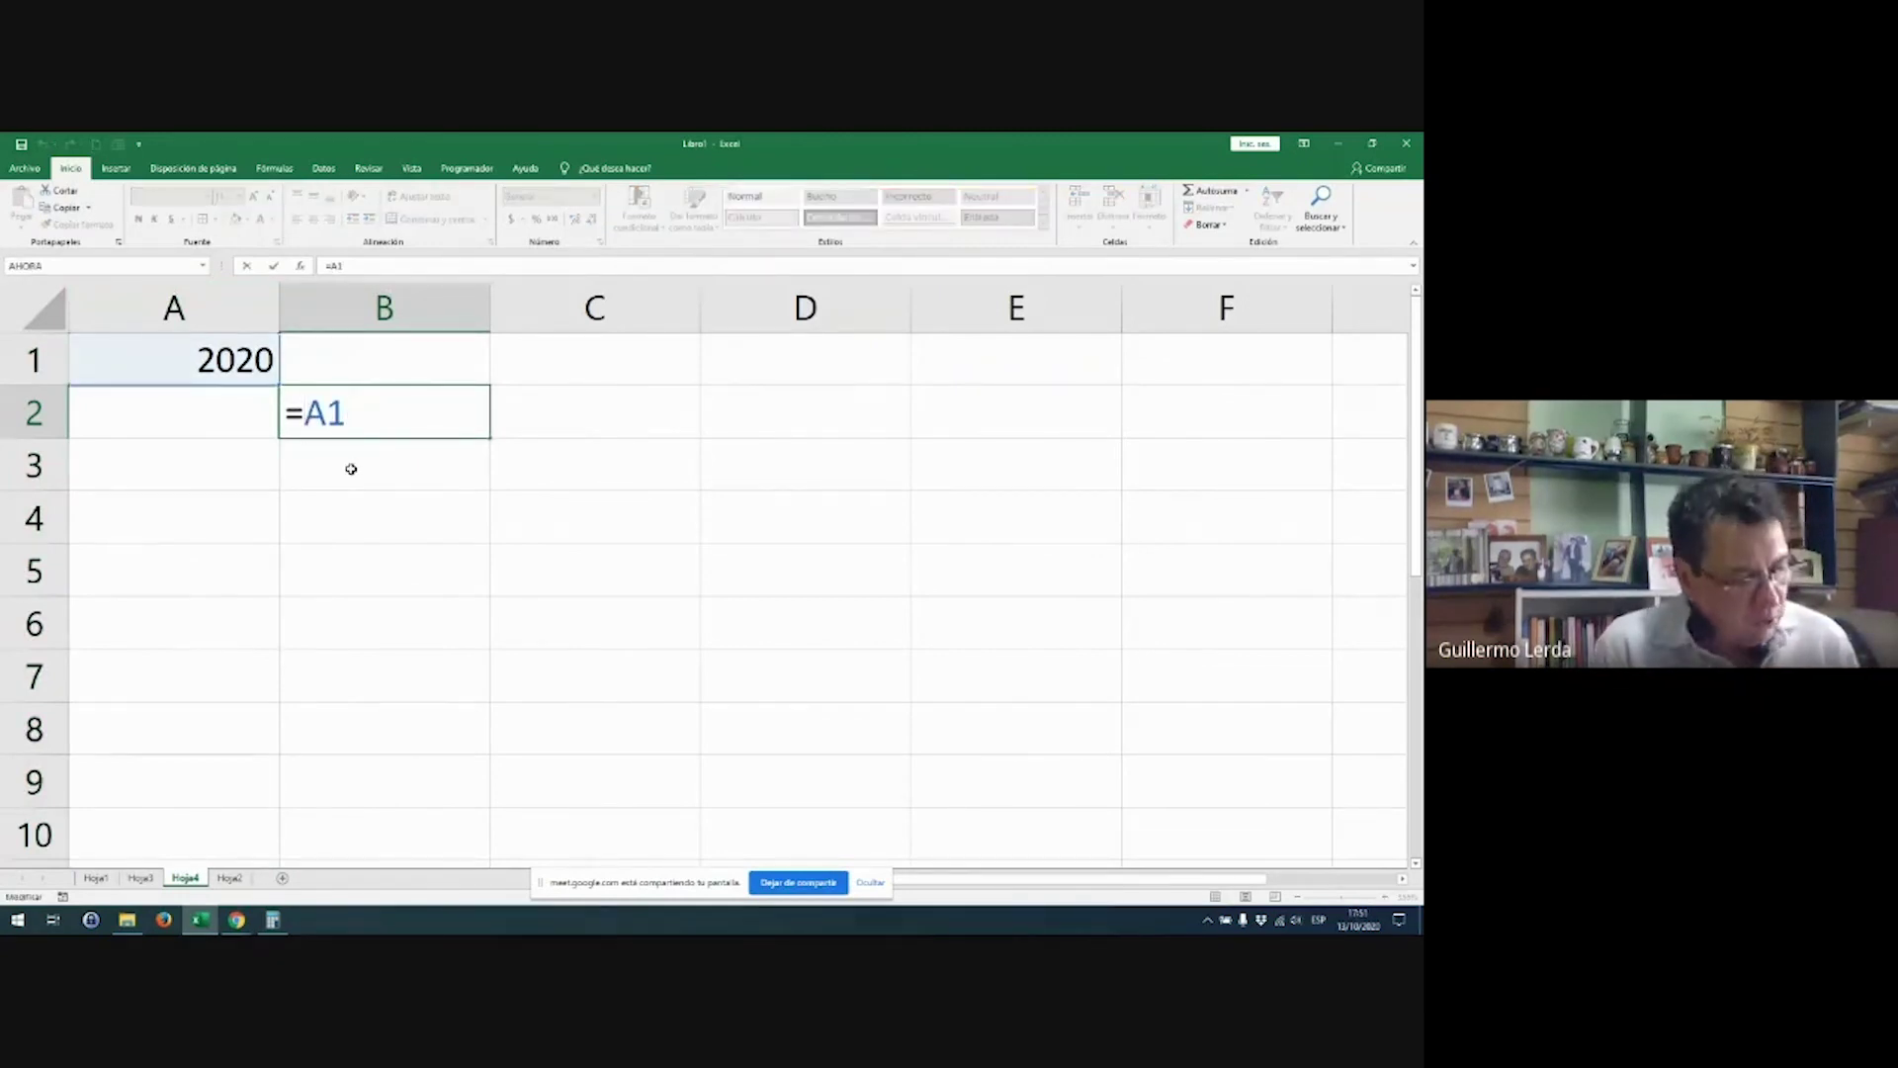
pyautogui.write('$')
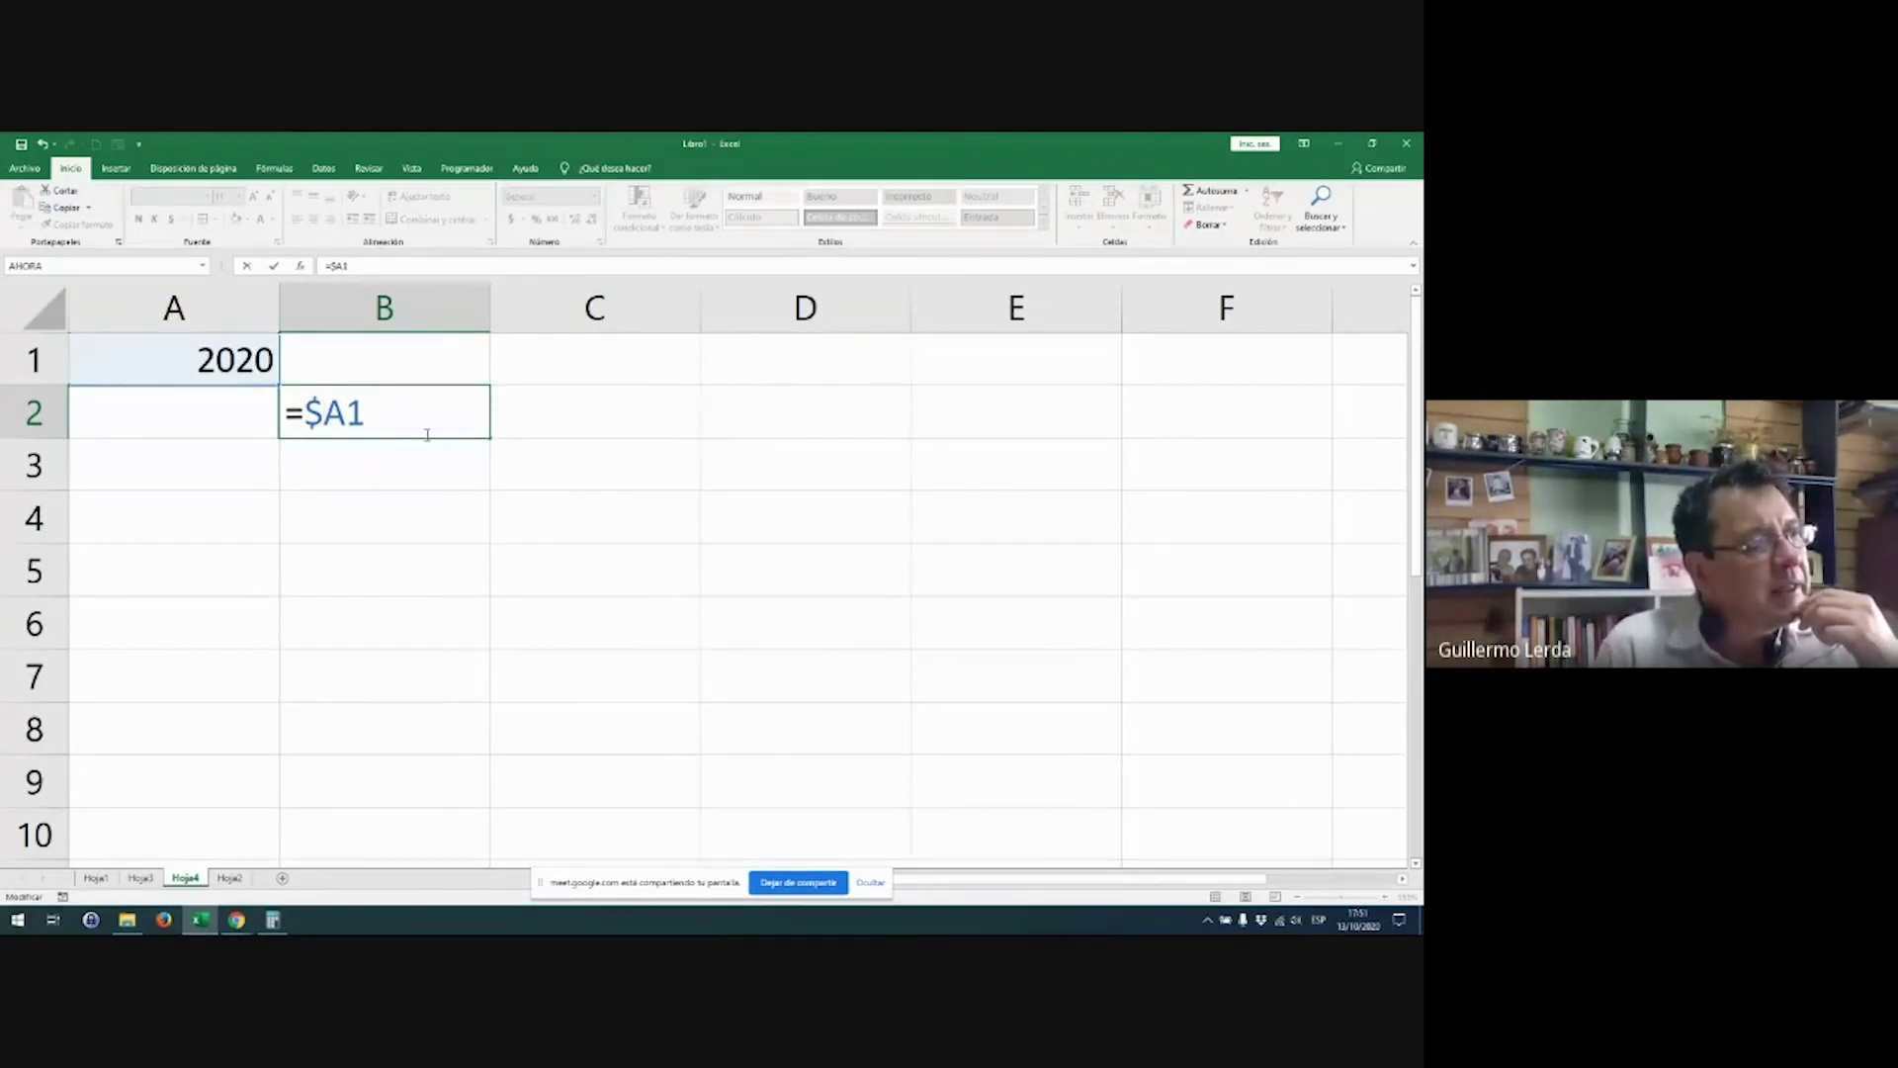
pyautogui.hotkey('ctrl', 'Return')
pyautogui.moveTo(488, 437); pyautogui.dragTo(1055, 474)
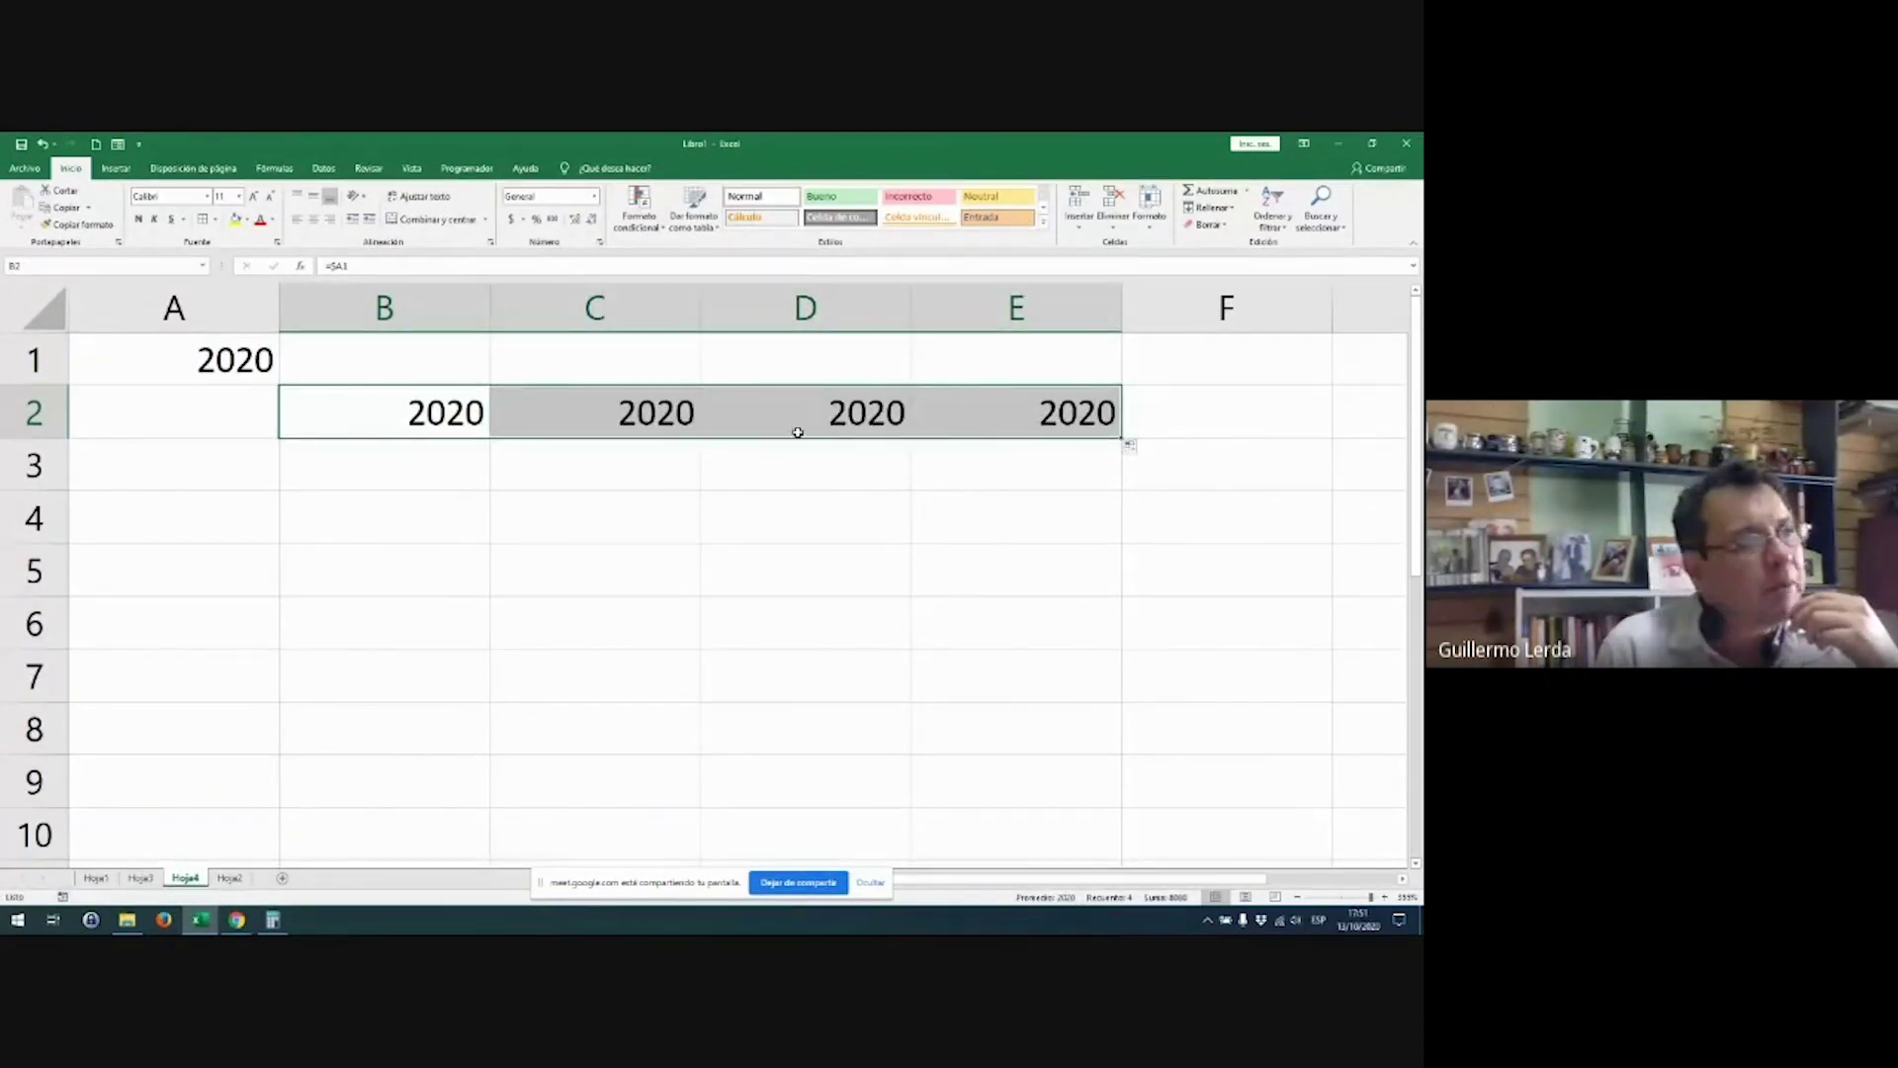
# Step: Inspect the formulas in B2 through E2, highlighting the $A column reference in B2 and C2
pyautogui.doubleClick(649, 411)
pyautogui.press('Left')
pyautogui.hotkey('shift', 'Left')
pyautogui.hotkey('shift', 'Left')
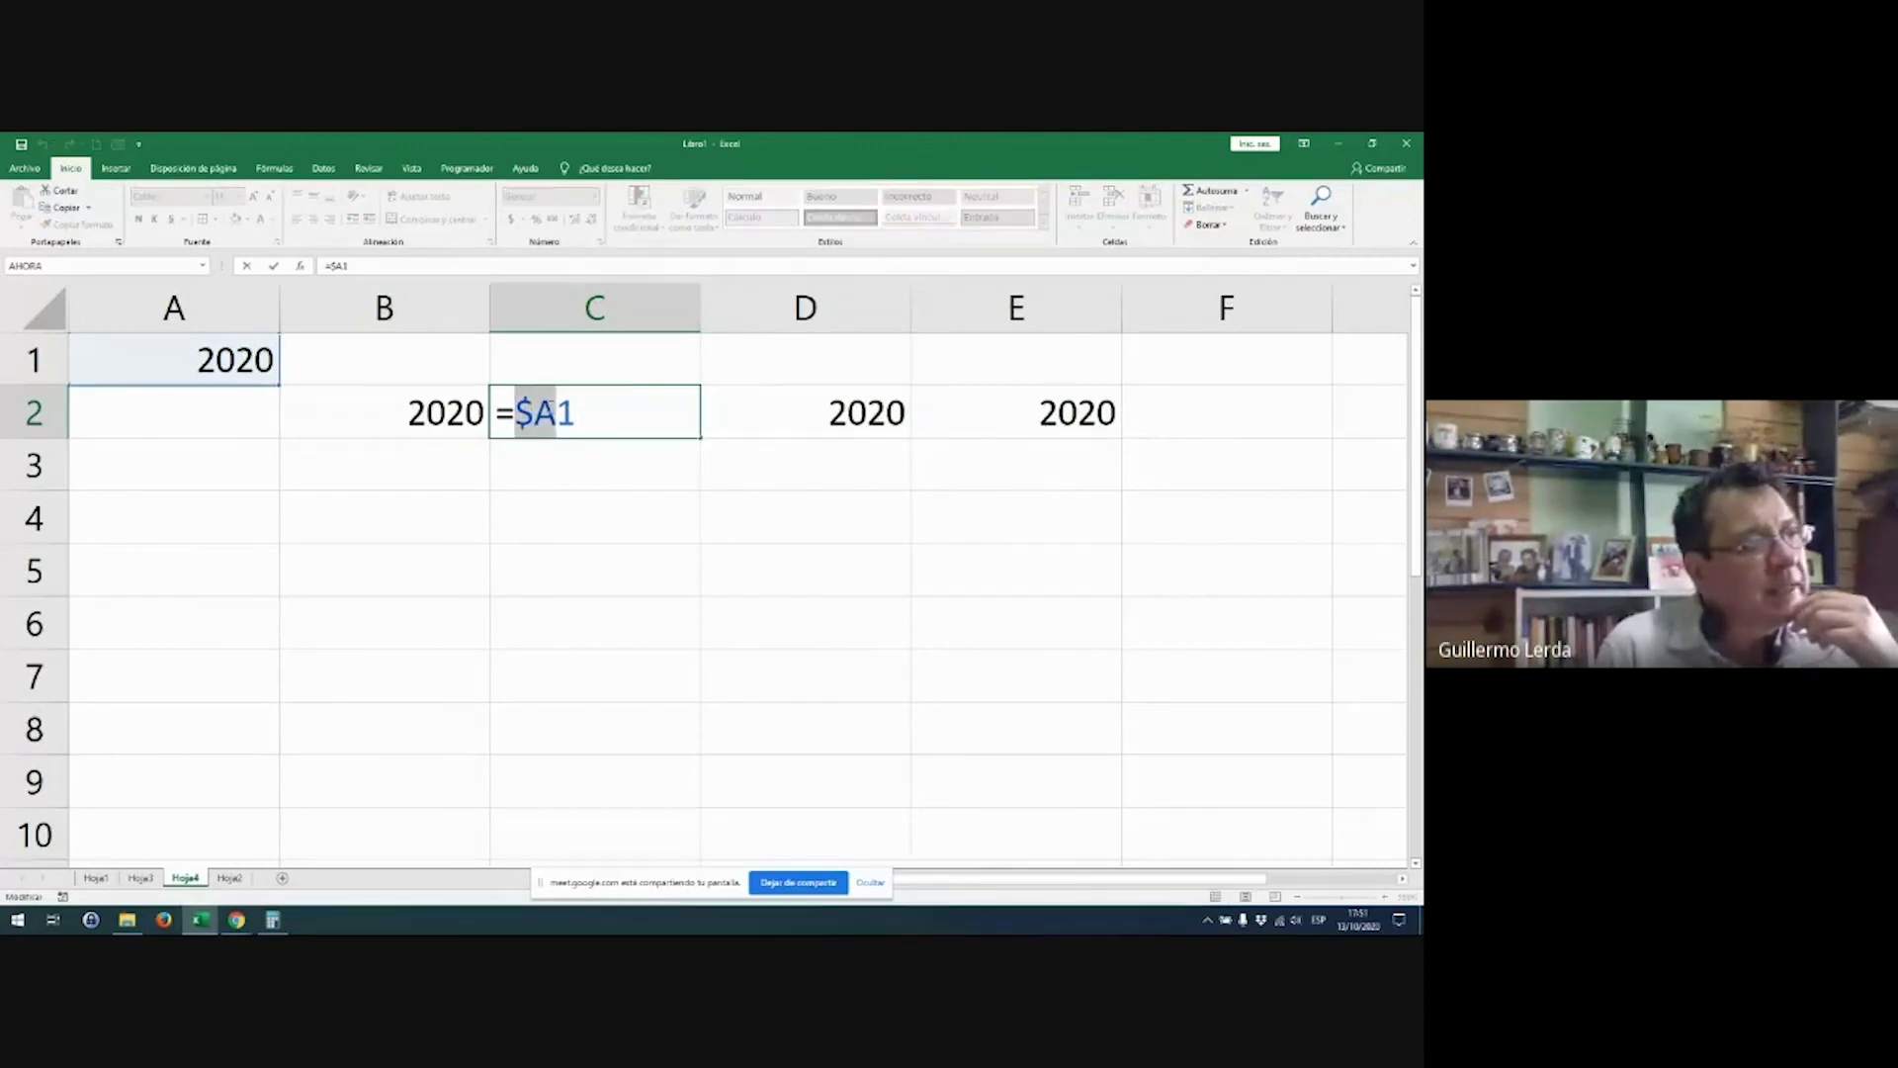
pyautogui.click(590, 416)
pyautogui.doubleClick(415, 411)
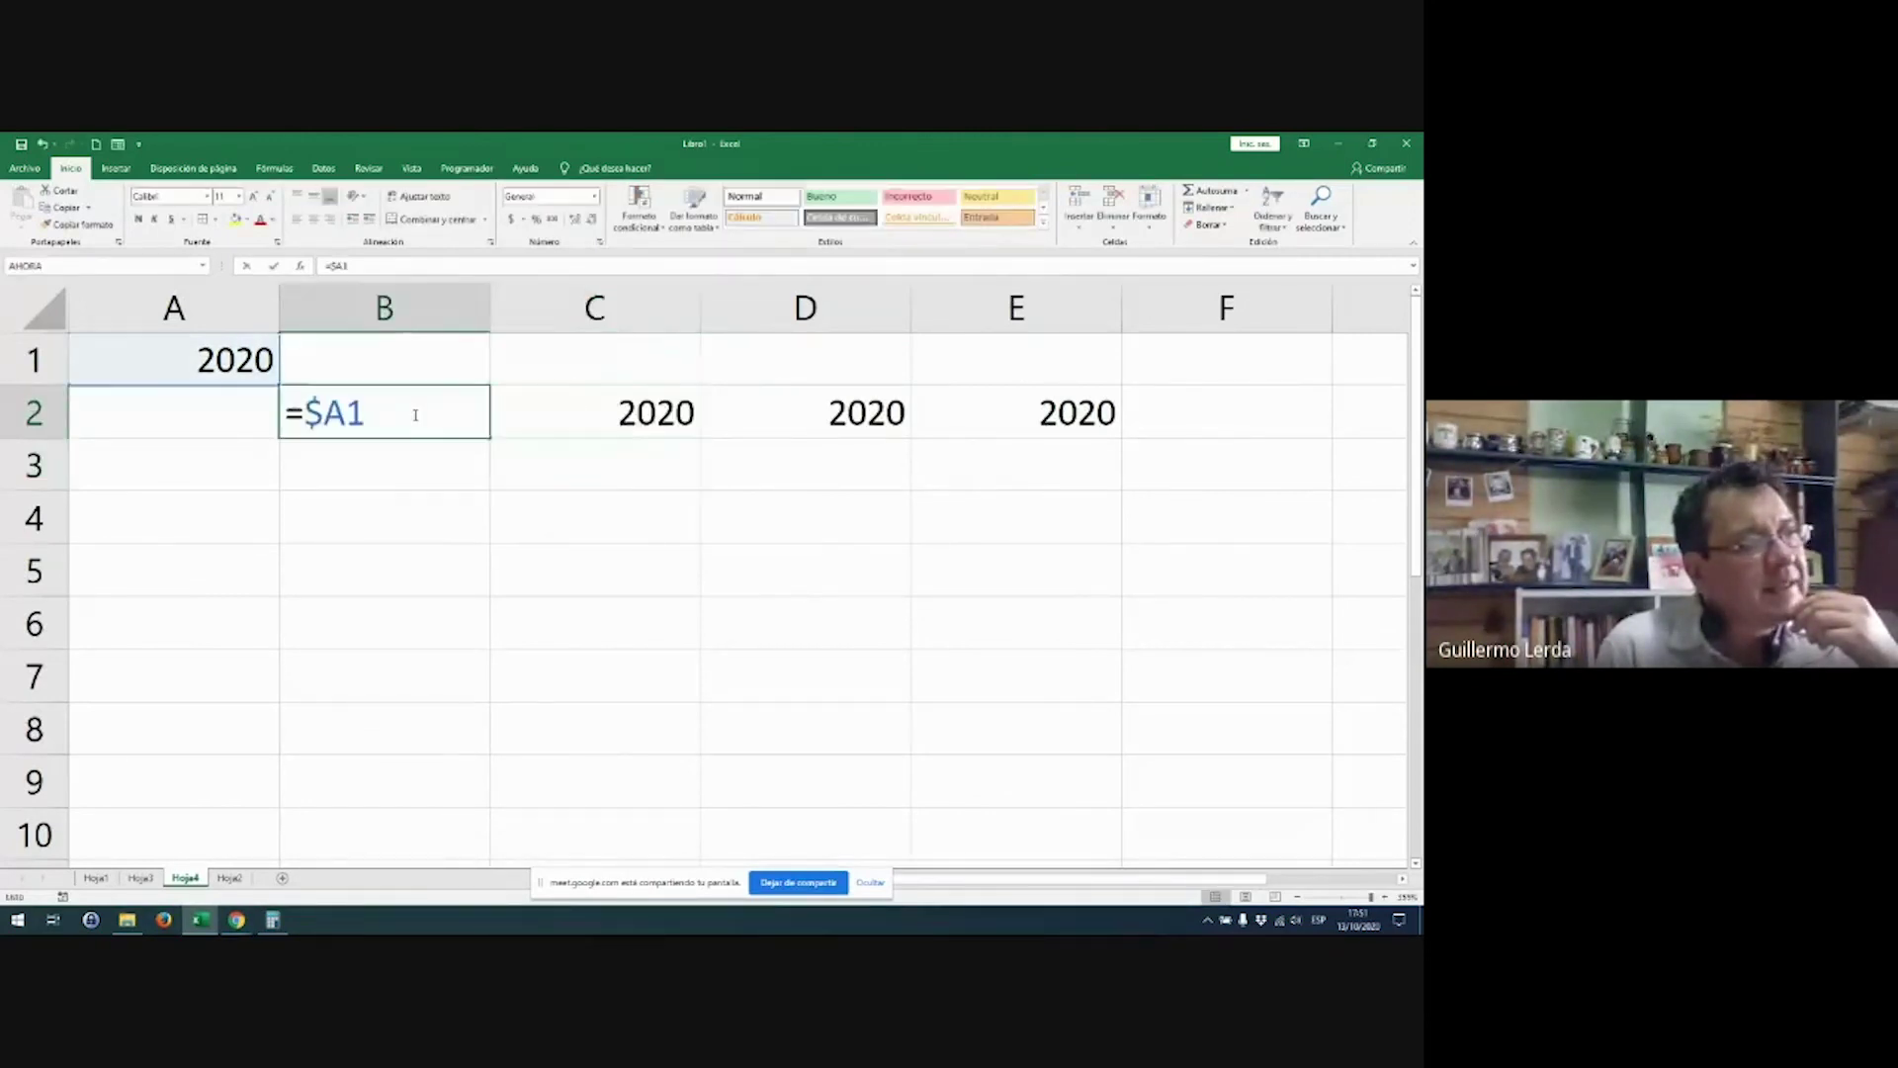
pyautogui.press('Left')
pyautogui.press('Left')
pyautogui.press('Left')
pyautogui.hotkey('shift', 'Right')
pyautogui.hotkey('shift', 'Right')
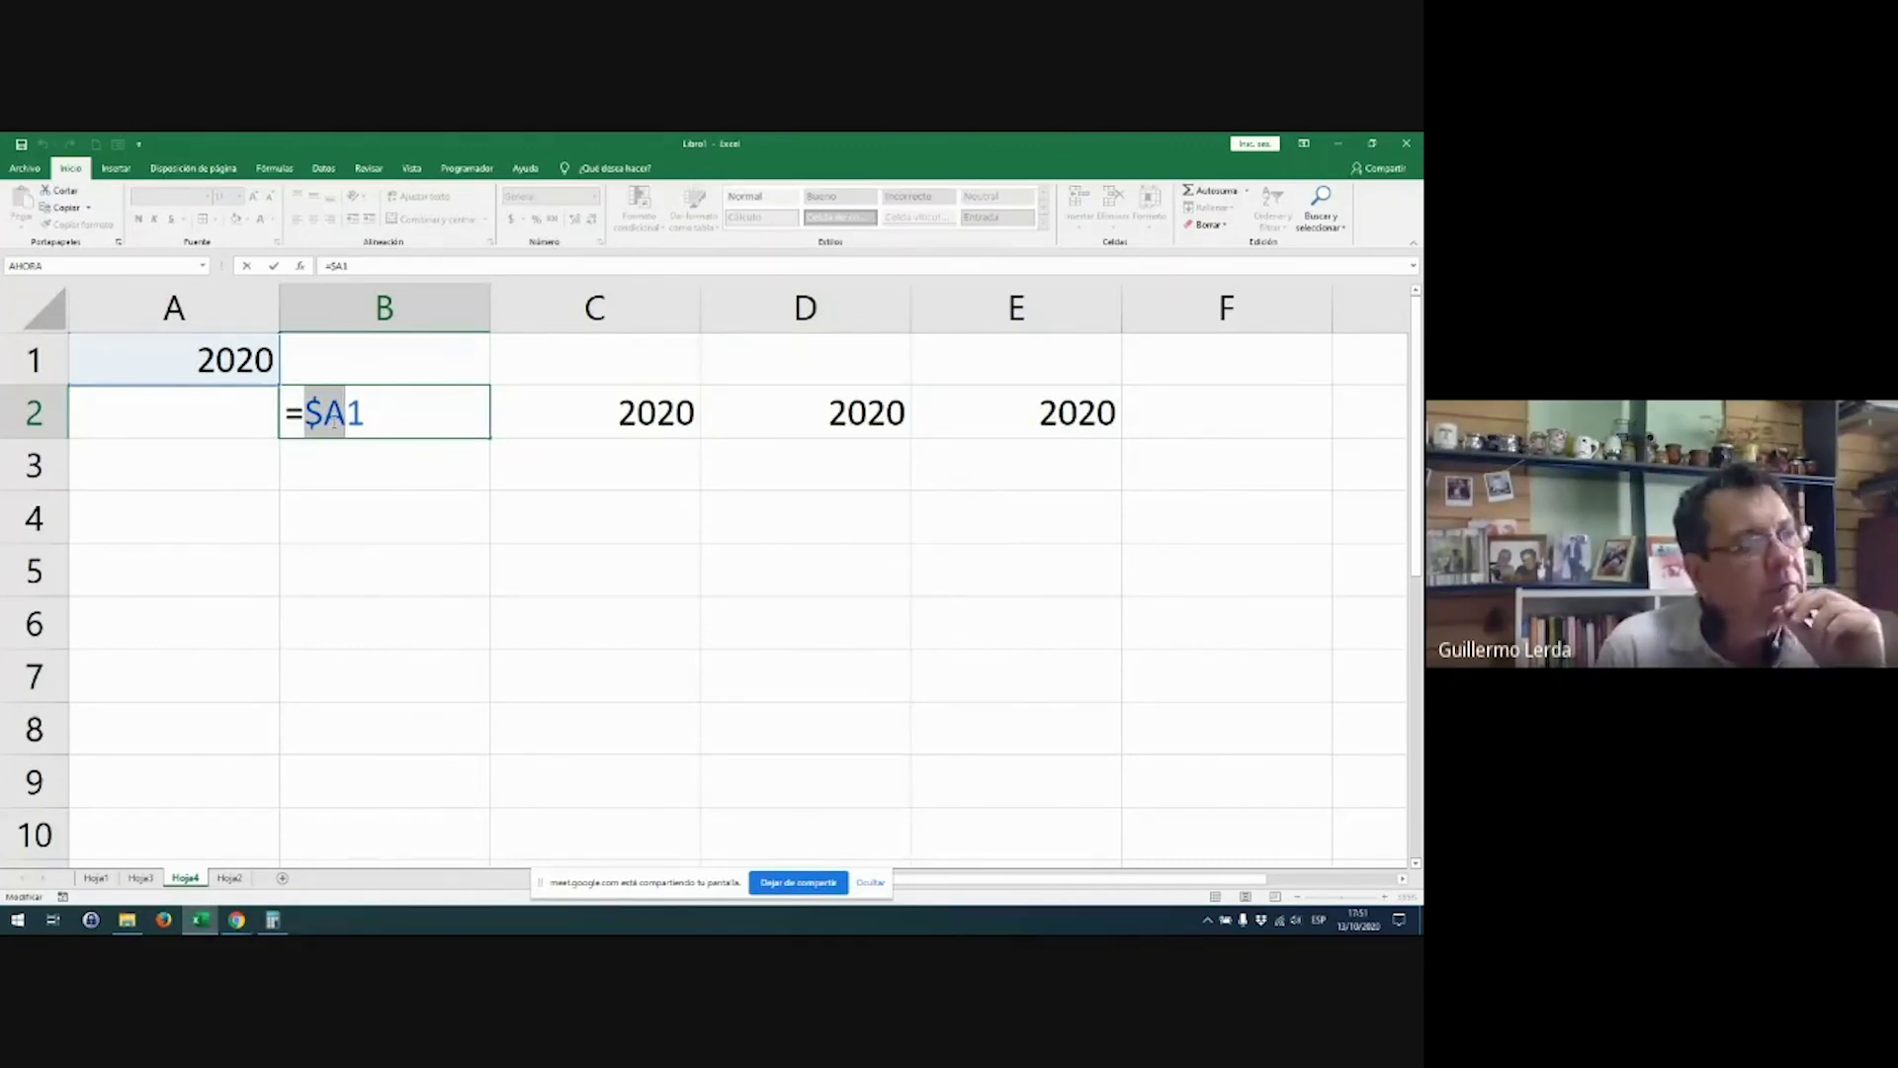
pyautogui.doubleClick(587, 430)
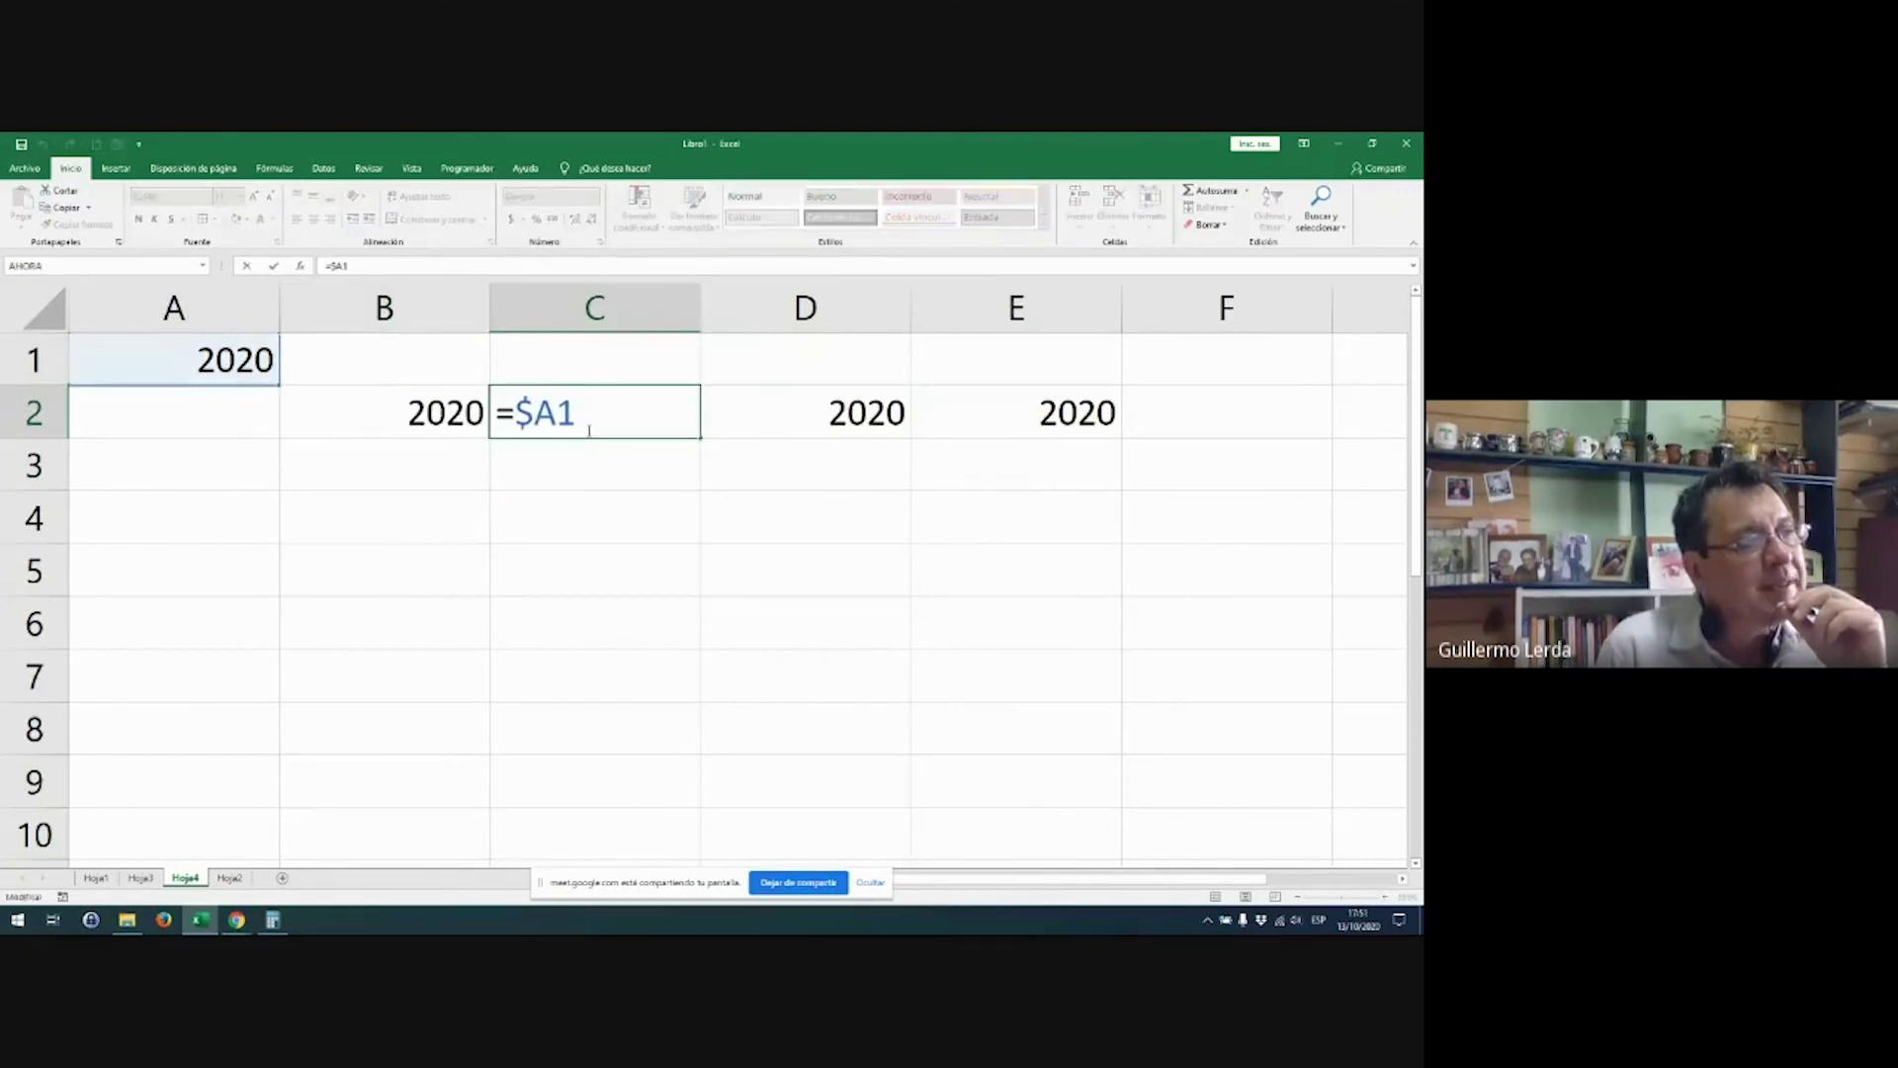
pyautogui.press('Return')
pyautogui.click(848, 407)
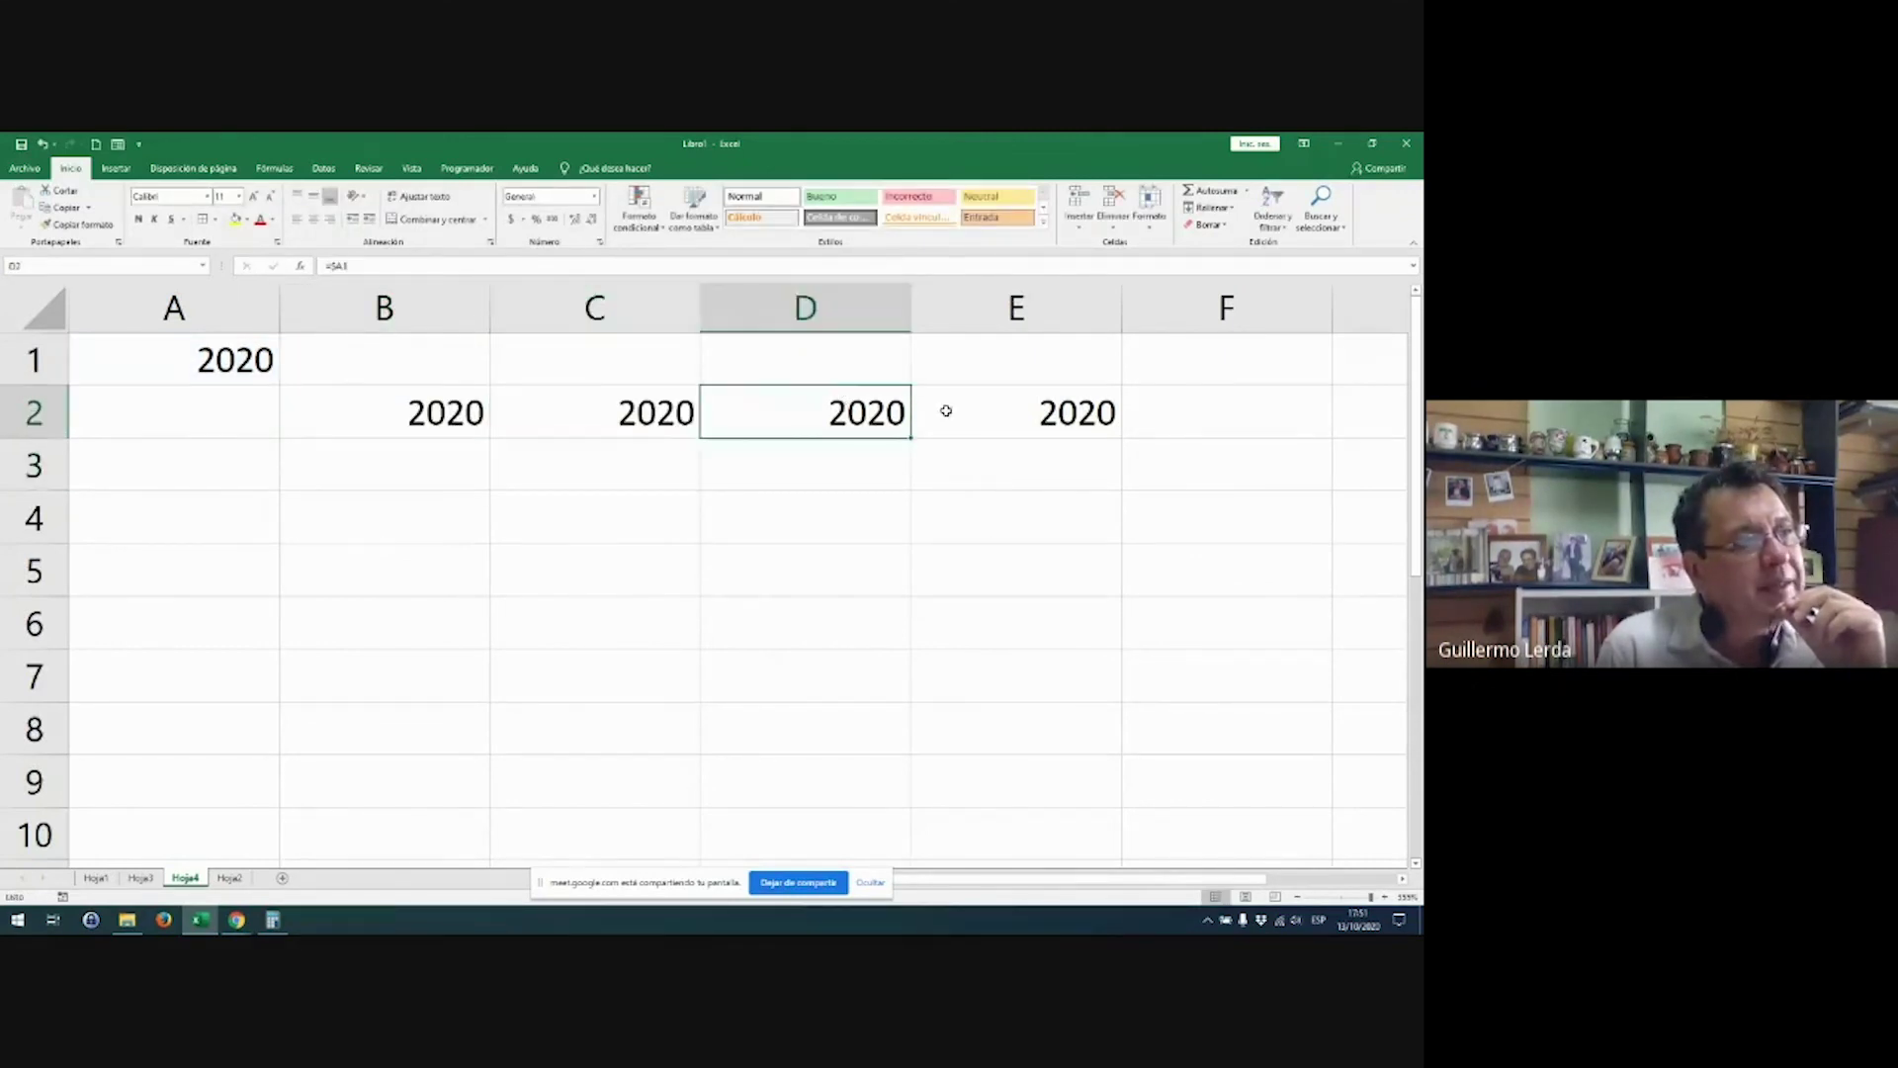
pyautogui.doubleClick(946, 411)
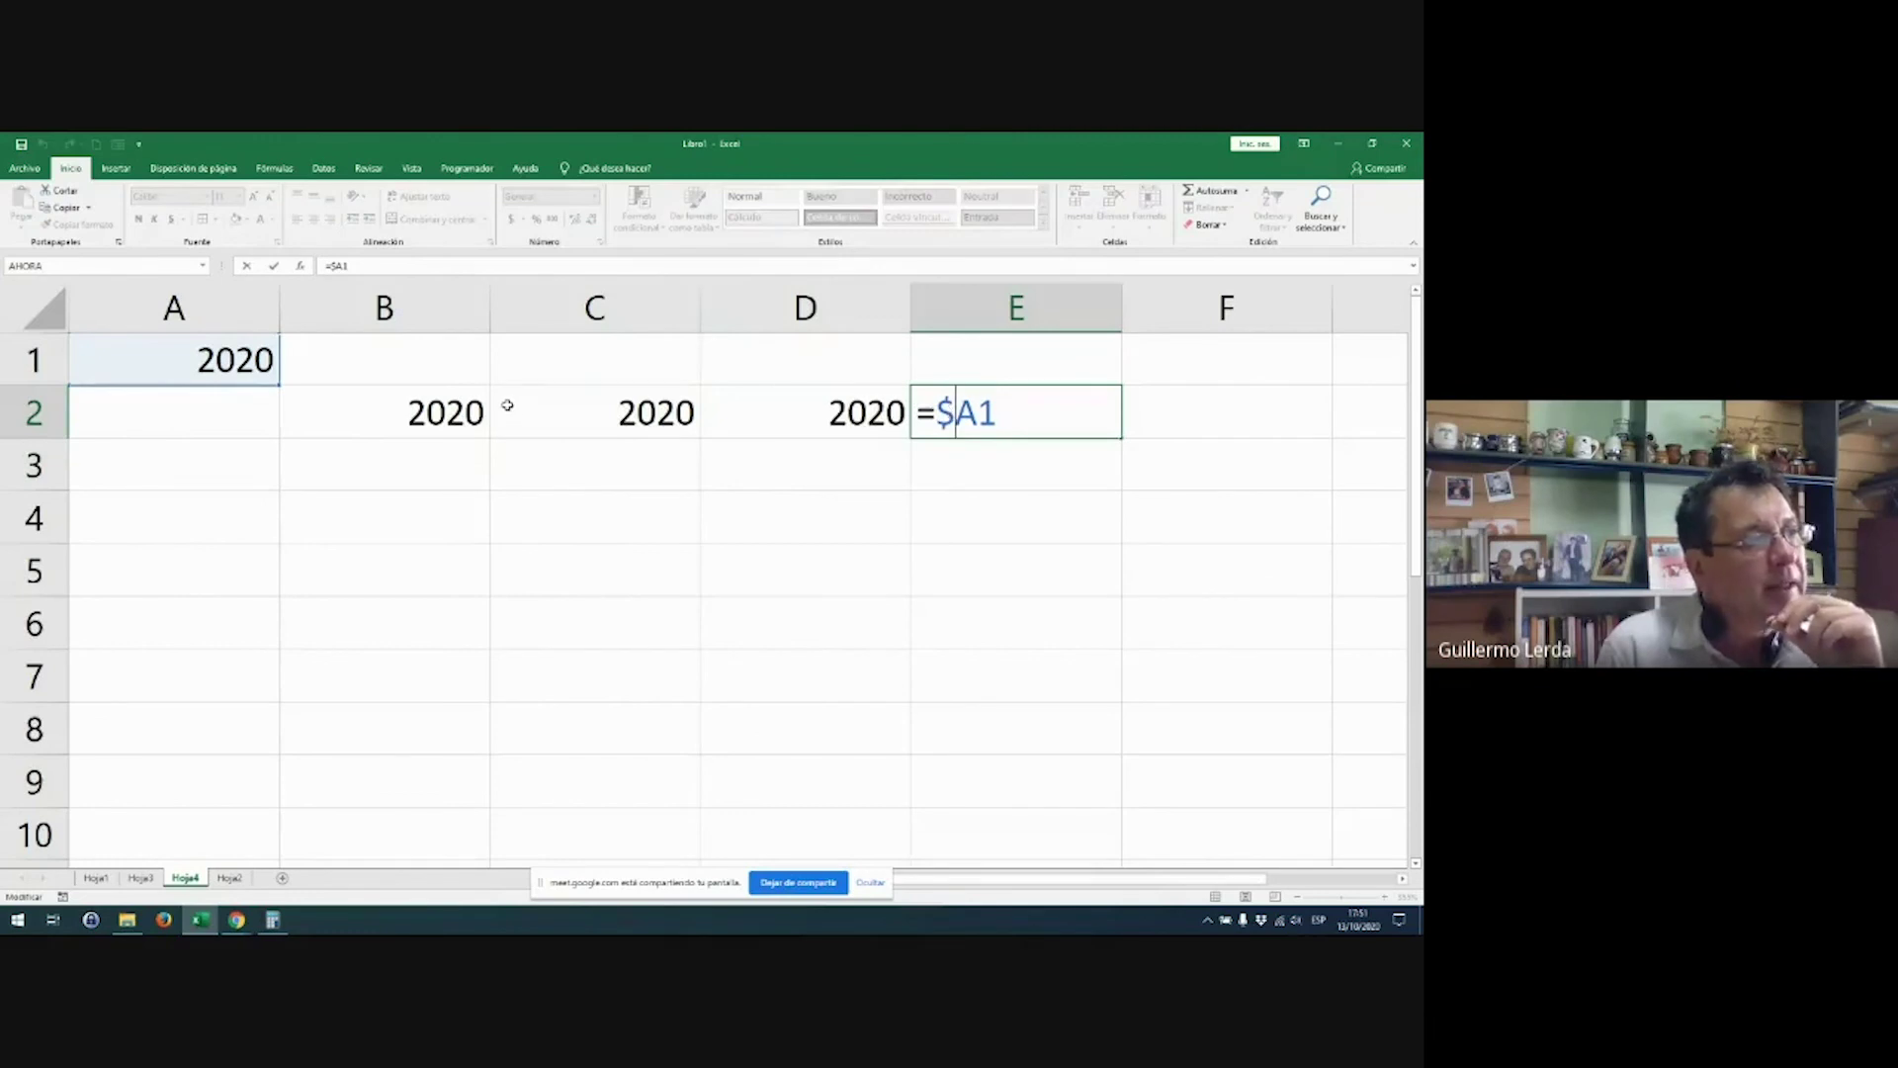
# Step: Clear the filled formulas in C2:E2 and return to B2
pyautogui.moveTo(507, 405); pyautogui.dragTo(1115, 470)
pyautogui.press('Delete')
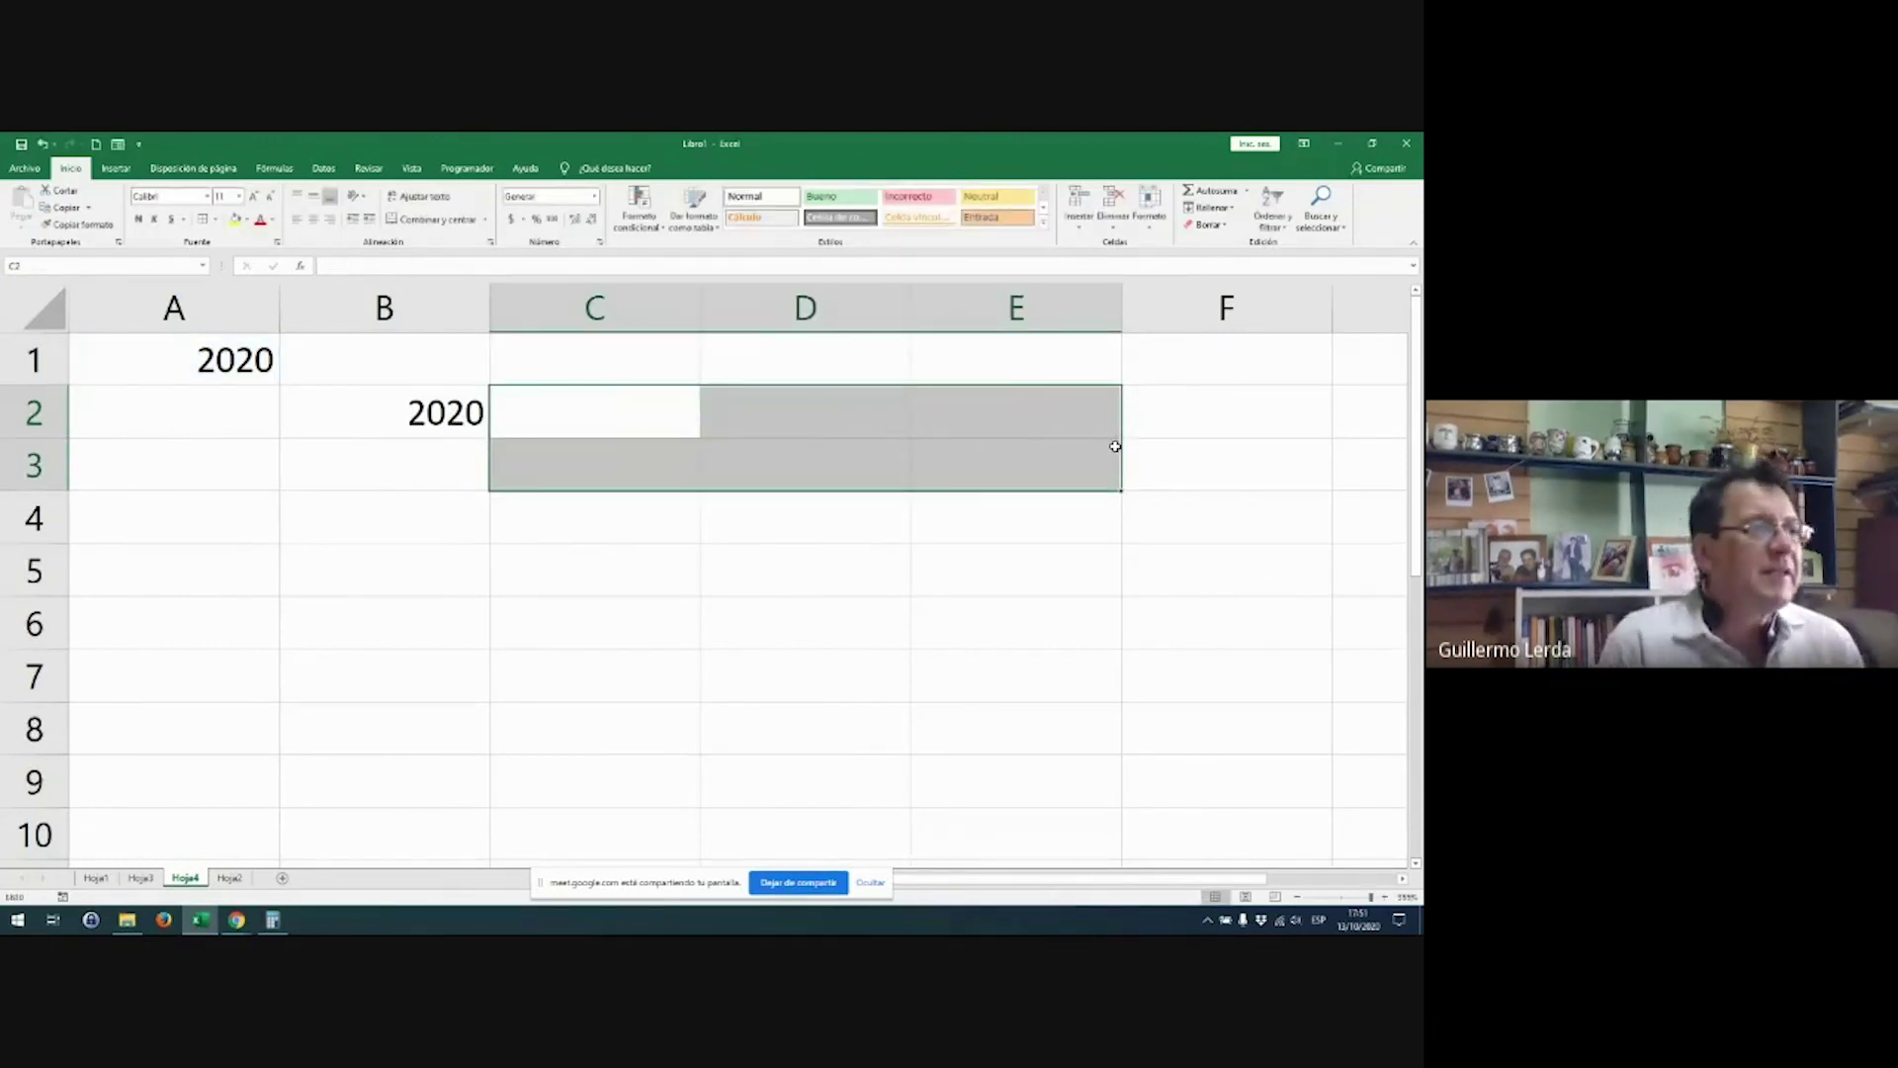
pyautogui.press('Left')
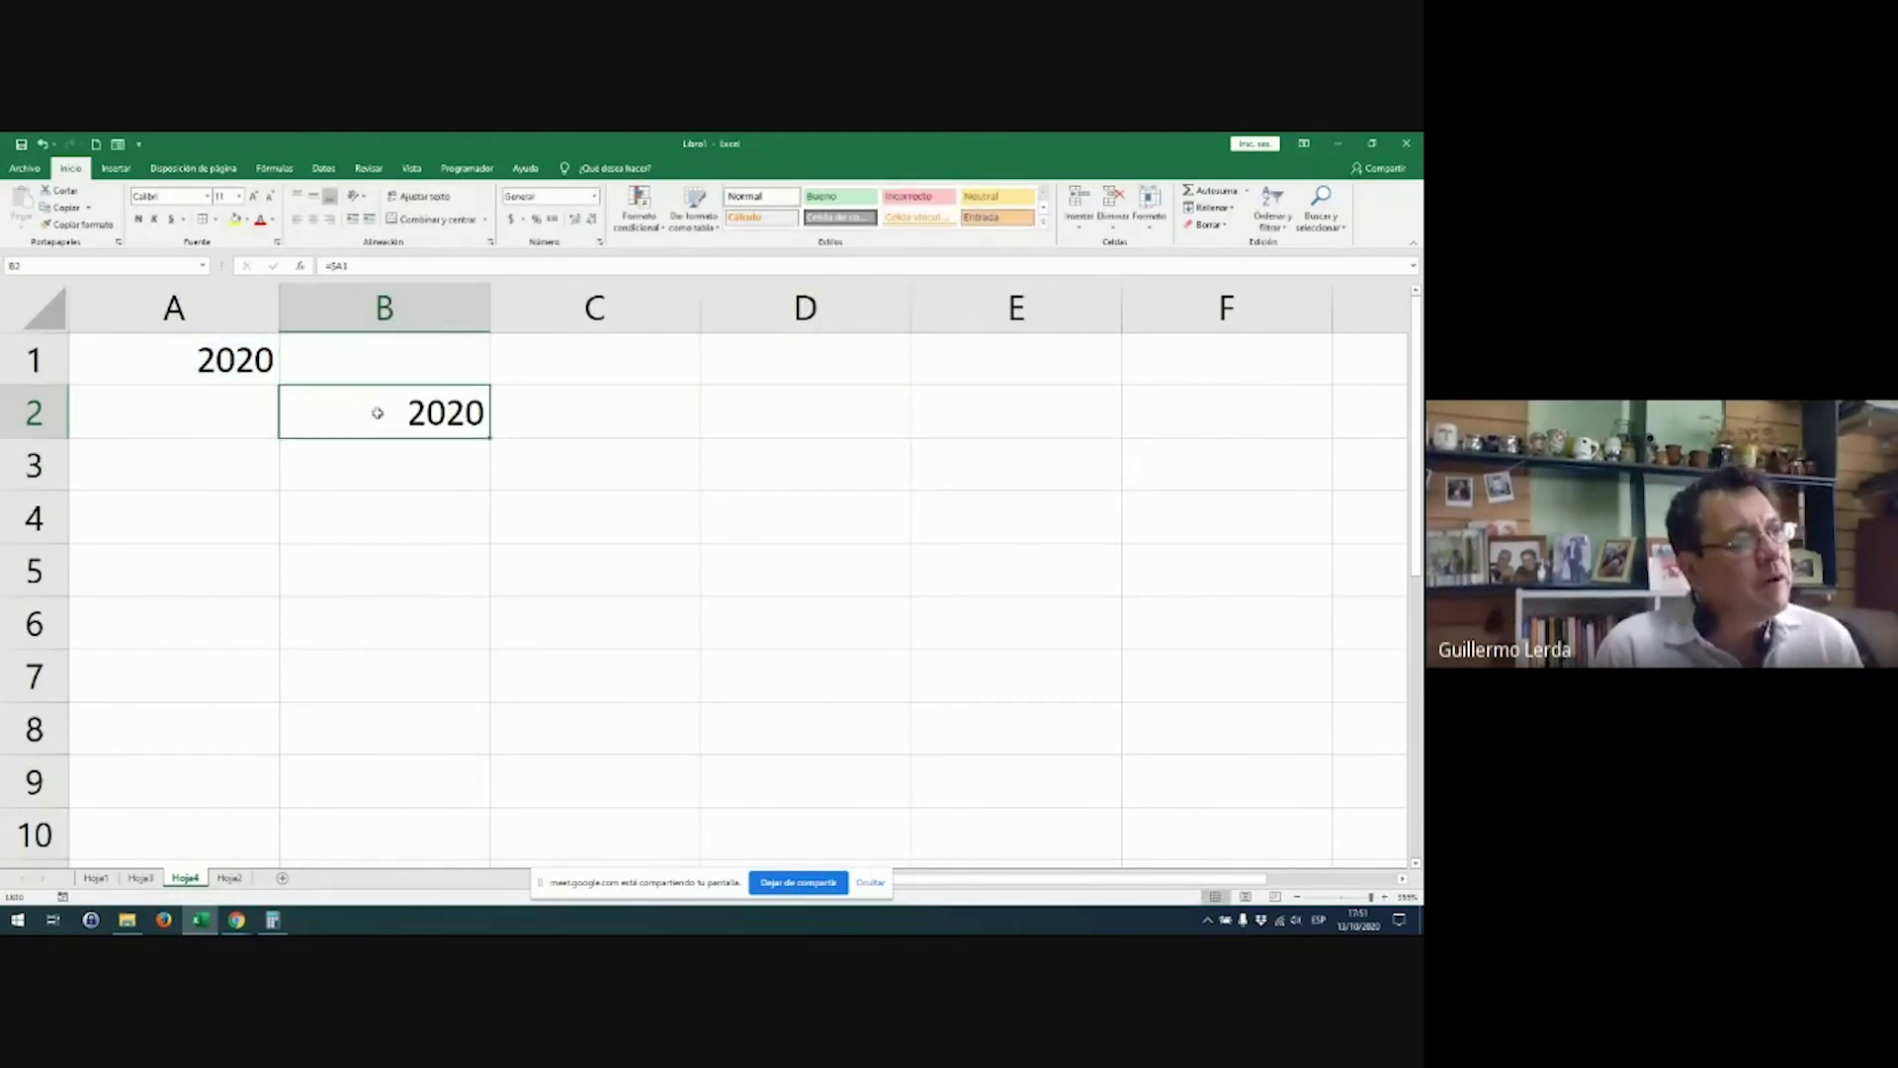
# Step: Point out rows 2, 3 and 4, and fill the formula of B2 down column B to B6
pyautogui.click(44, 408)
pyautogui.click(38, 465)
pyautogui.click(37, 518)
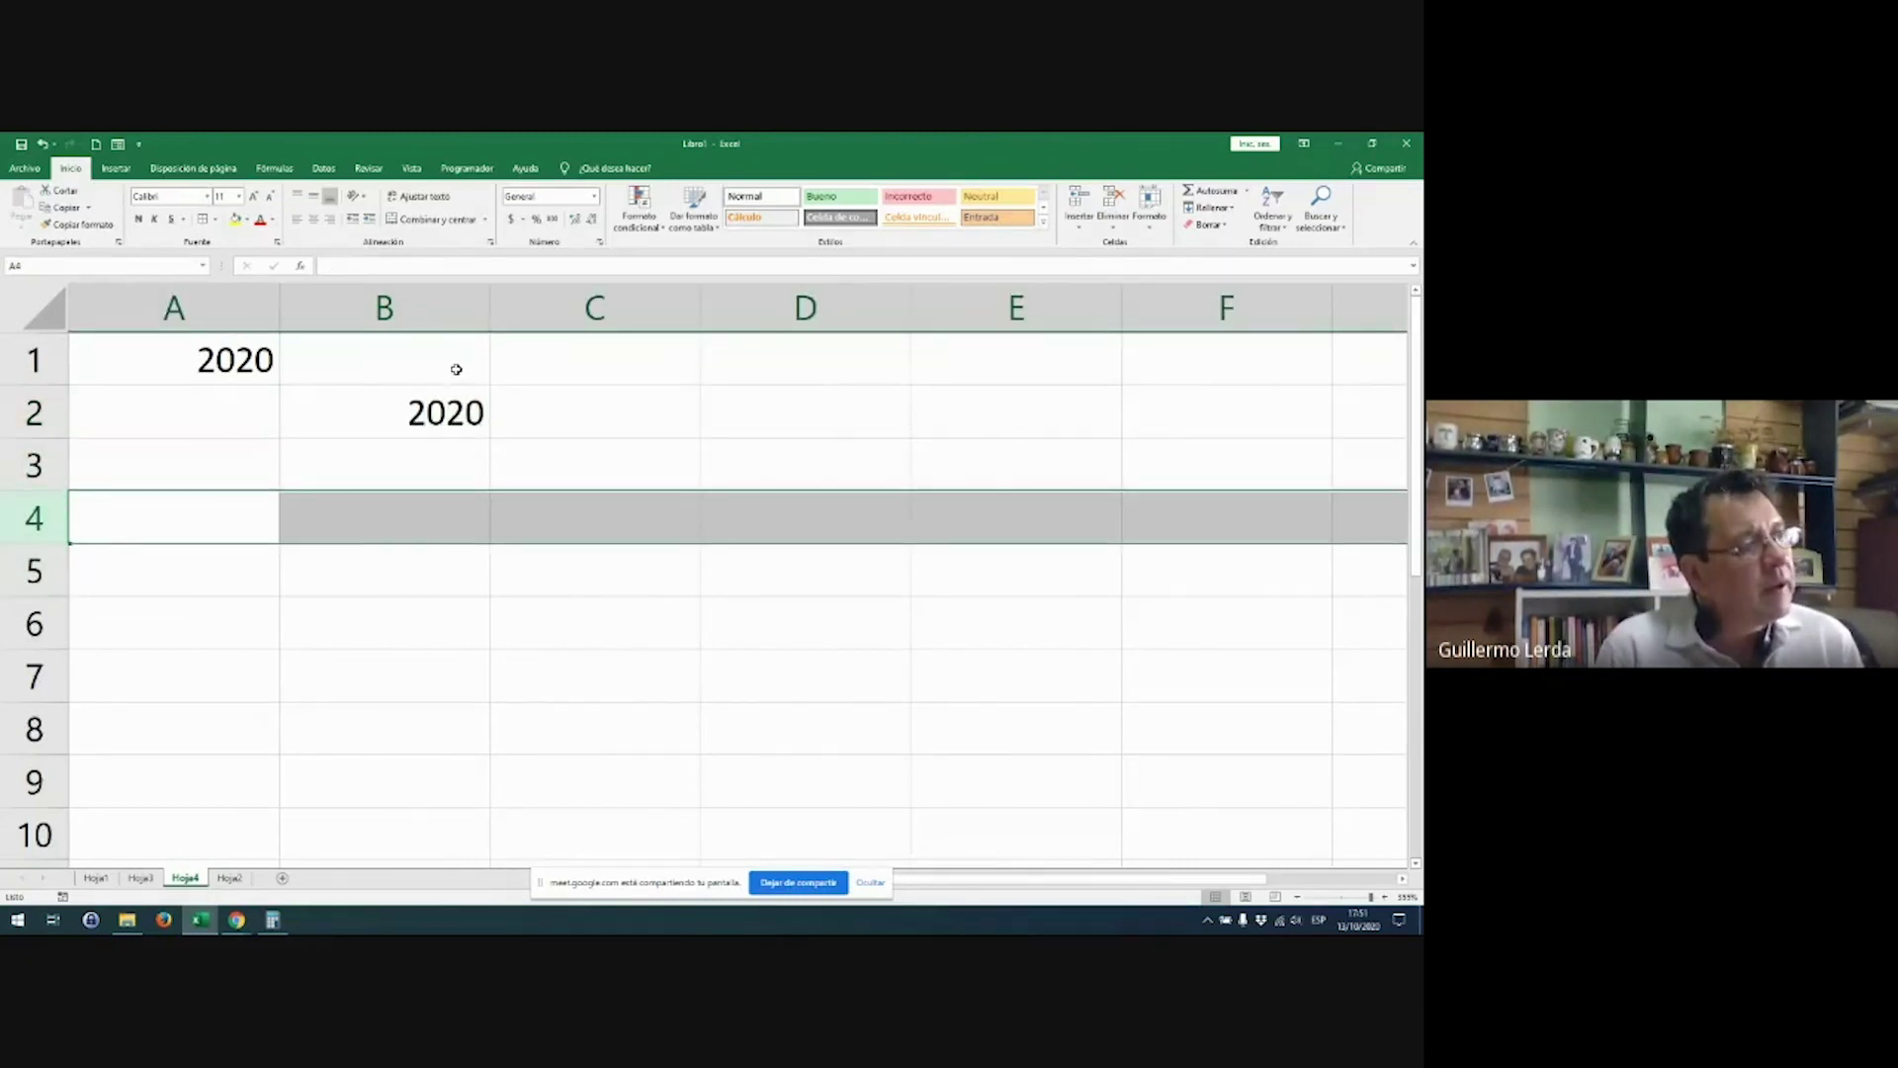
pyautogui.click(450, 414)
pyautogui.moveTo(490, 438); pyautogui.dragTo(469, 679)
# Step: Inspect the formulas in B3, B4 and B5 to compare their row references
pyautogui.click(398, 480)
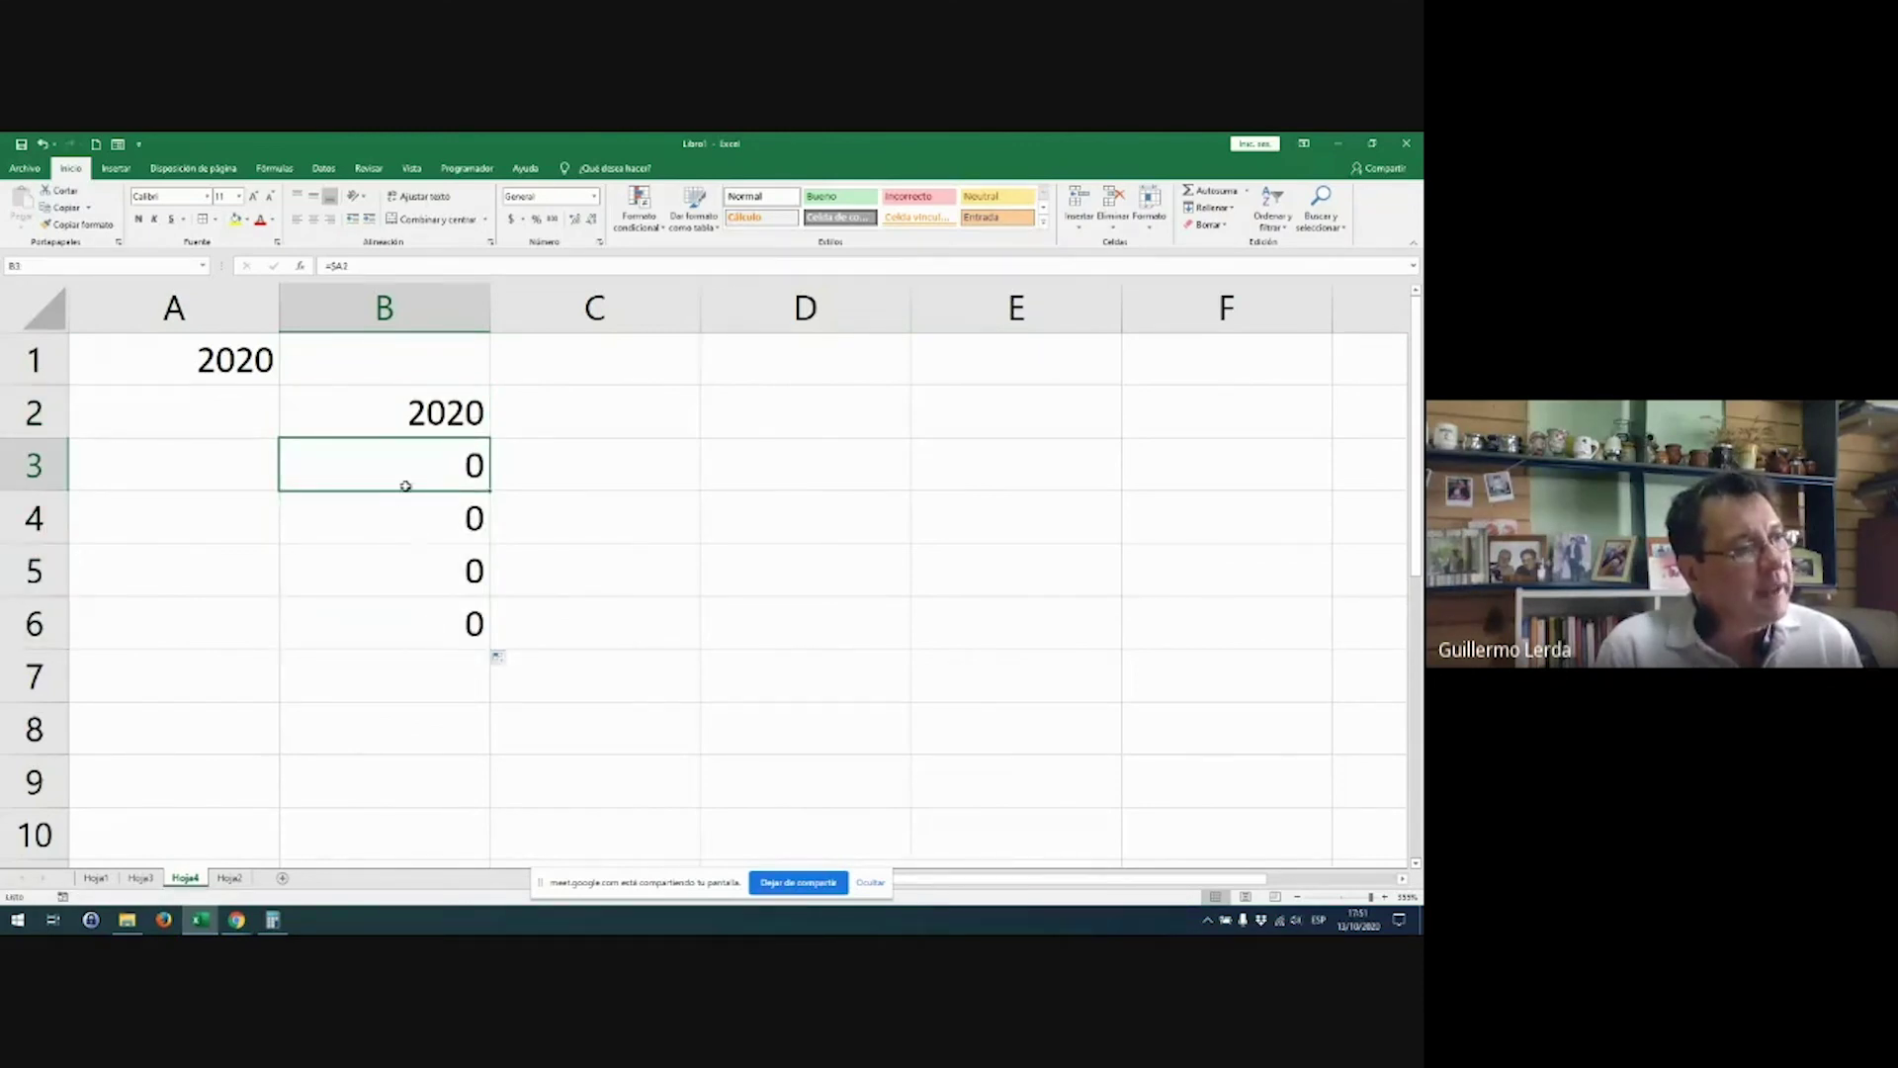
pyautogui.doubleClick(405, 485)
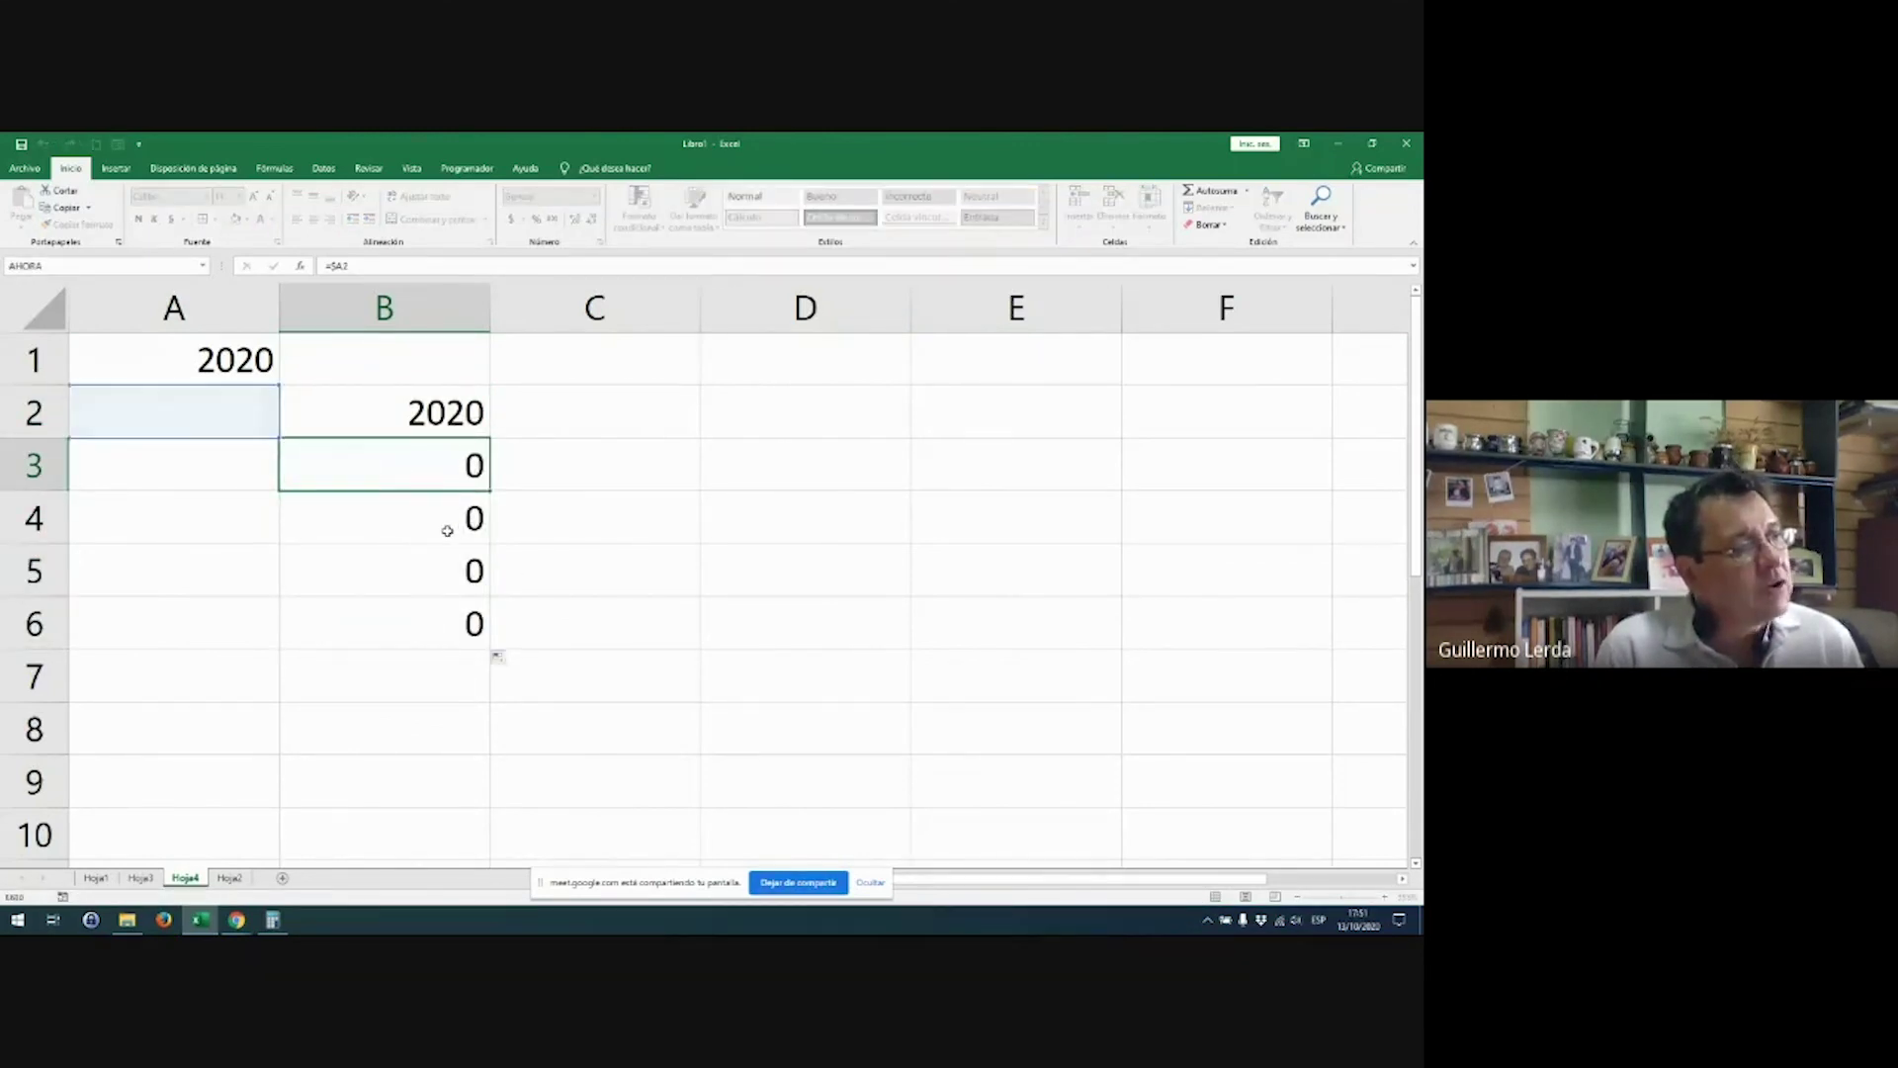
pyautogui.press('Escape')
pyautogui.doubleClick(428, 519)
pyautogui.press('Escape')
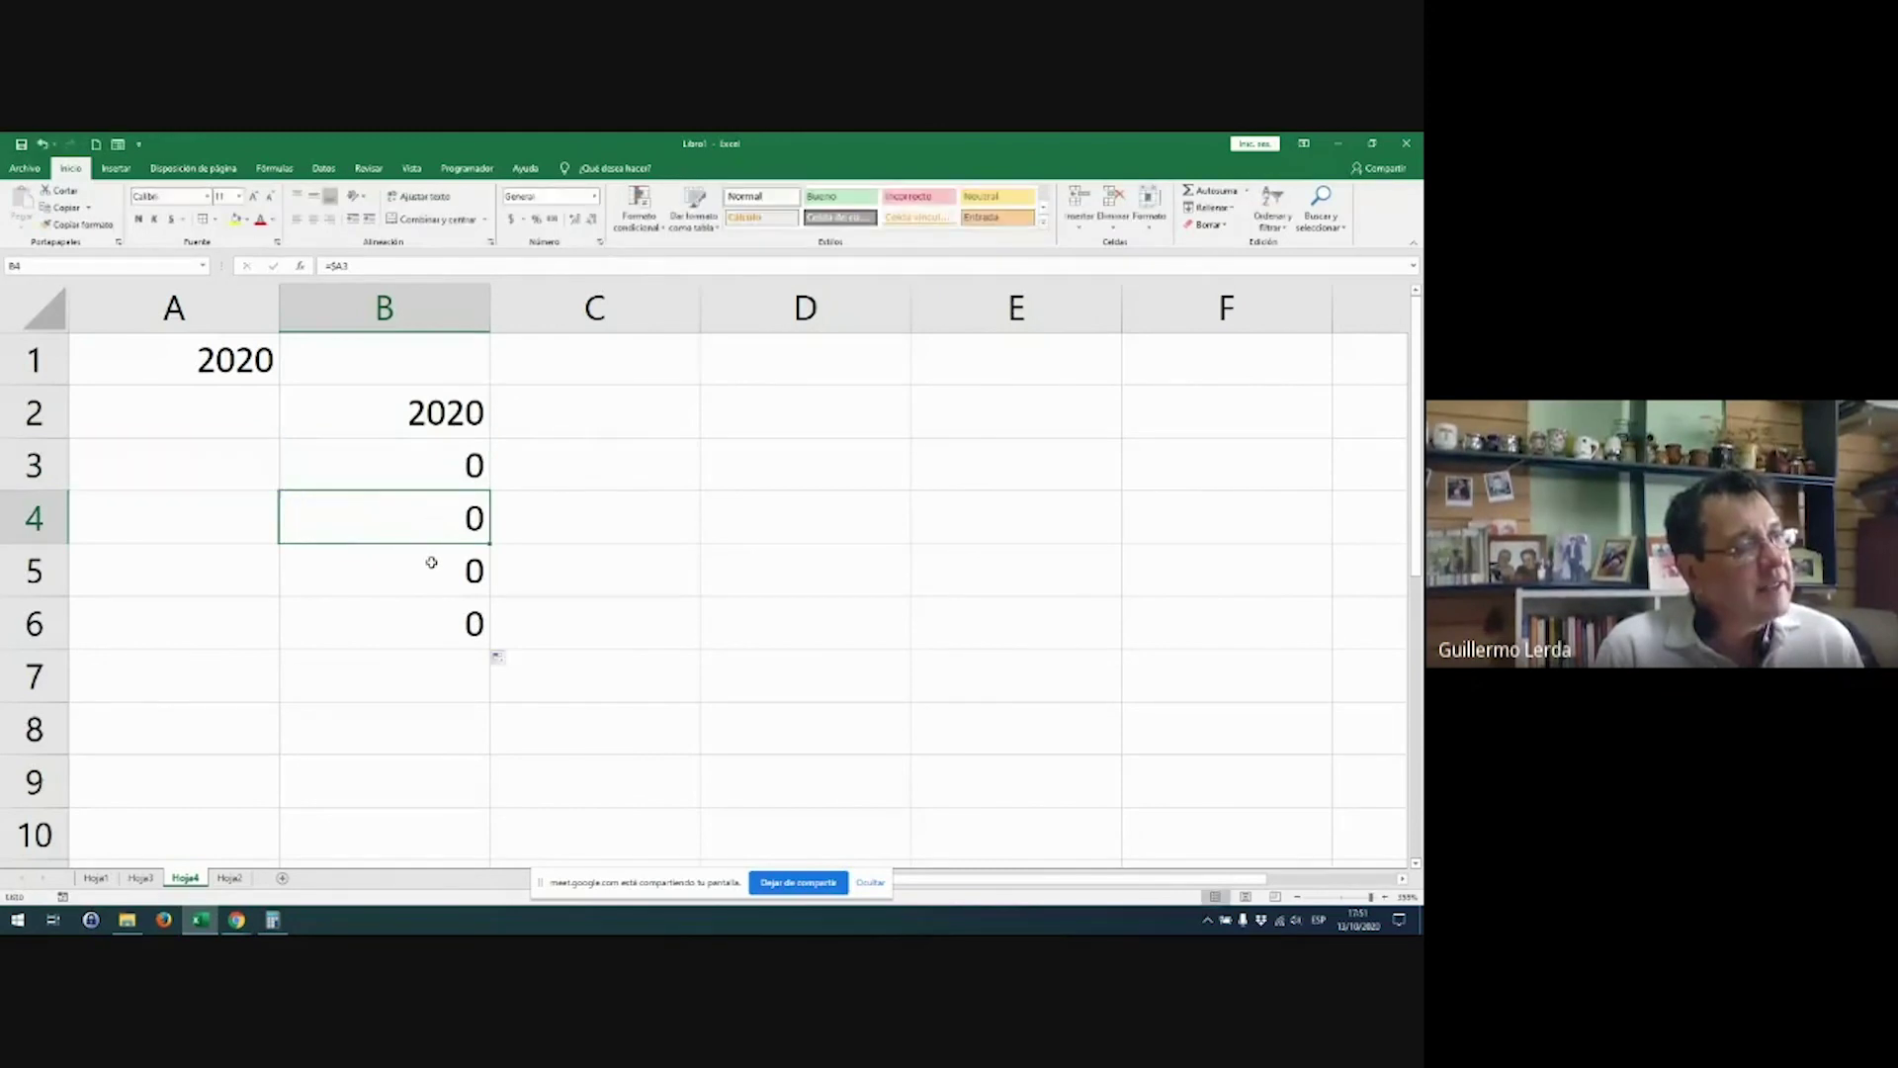
pyautogui.doubleClick(431, 562)
pyautogui.press('Escape')
pyautogui.moveTo(432, 417); pyautogui.dragTo(432, 519)
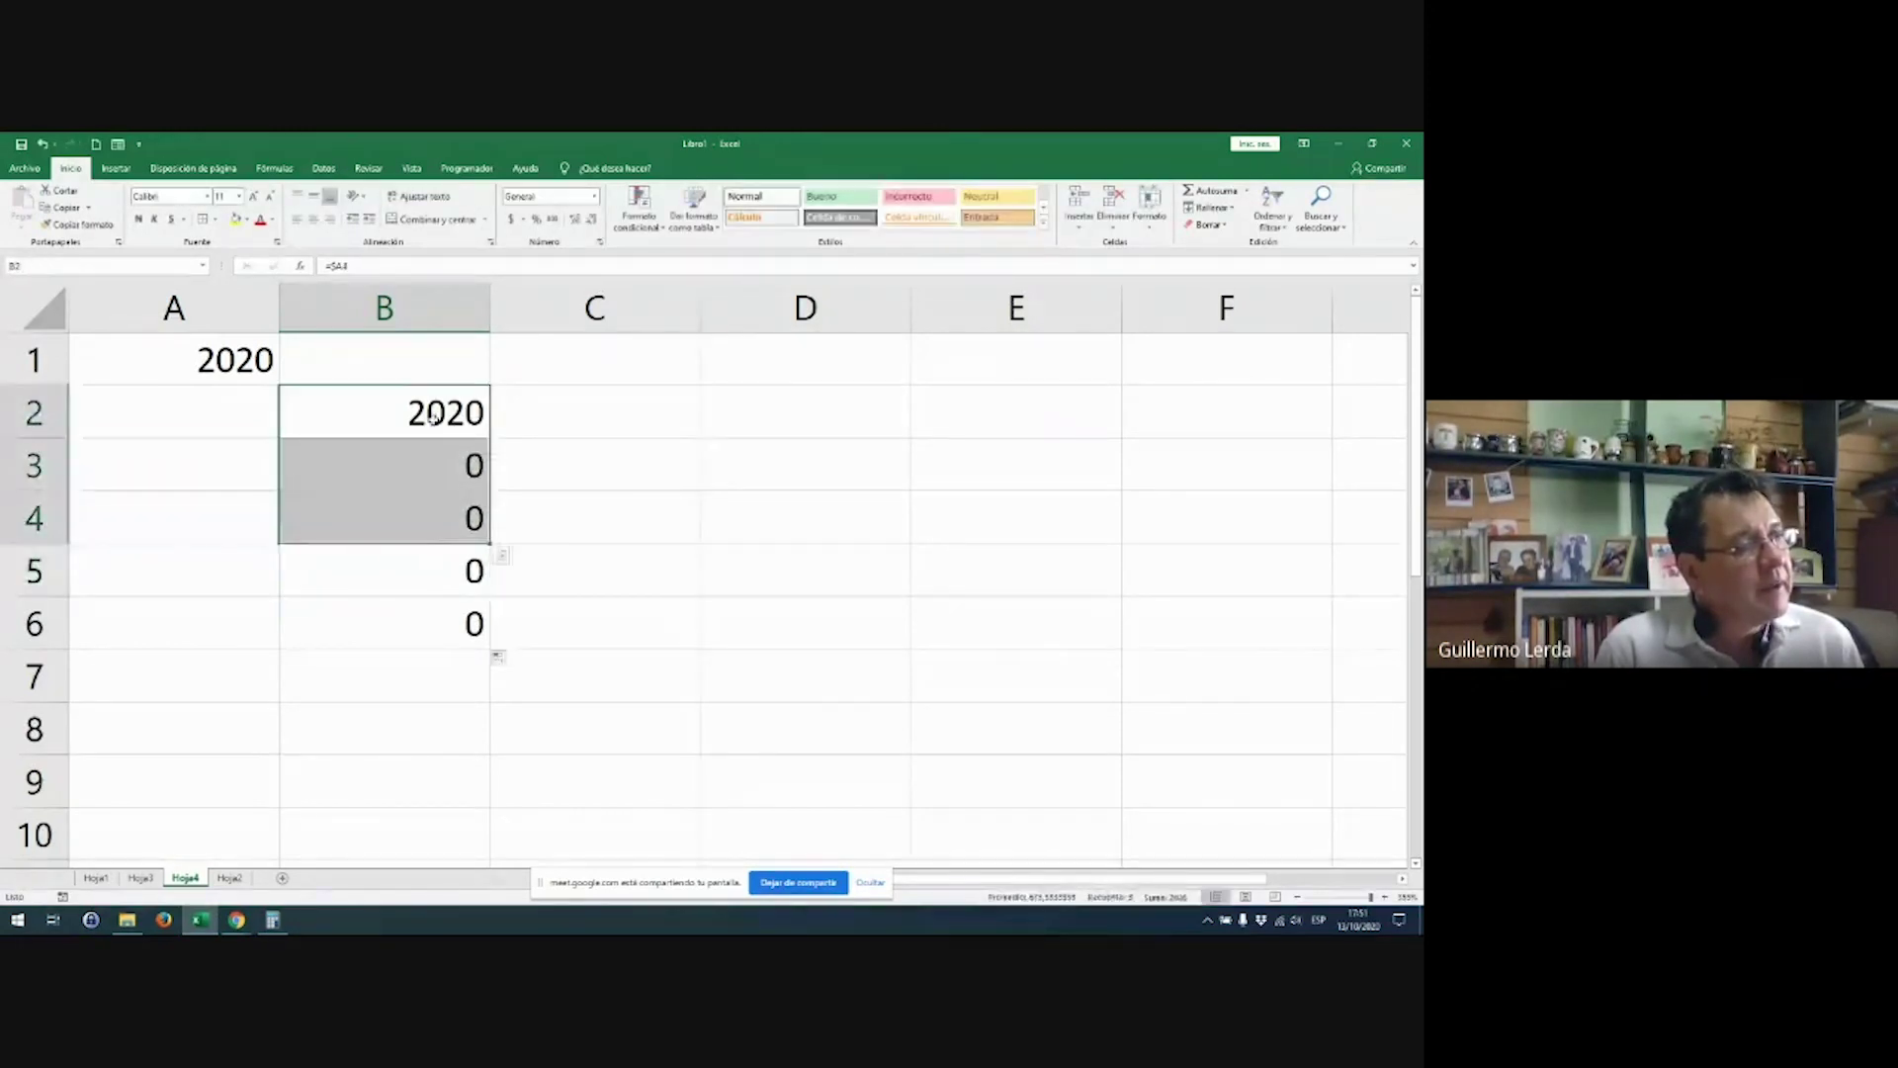
# Step: Change the formula in B2 to =A$1 and fill it down column B to B6
pyautogui.doubleClick(432, 417)
pyautogui.click(312, 412)
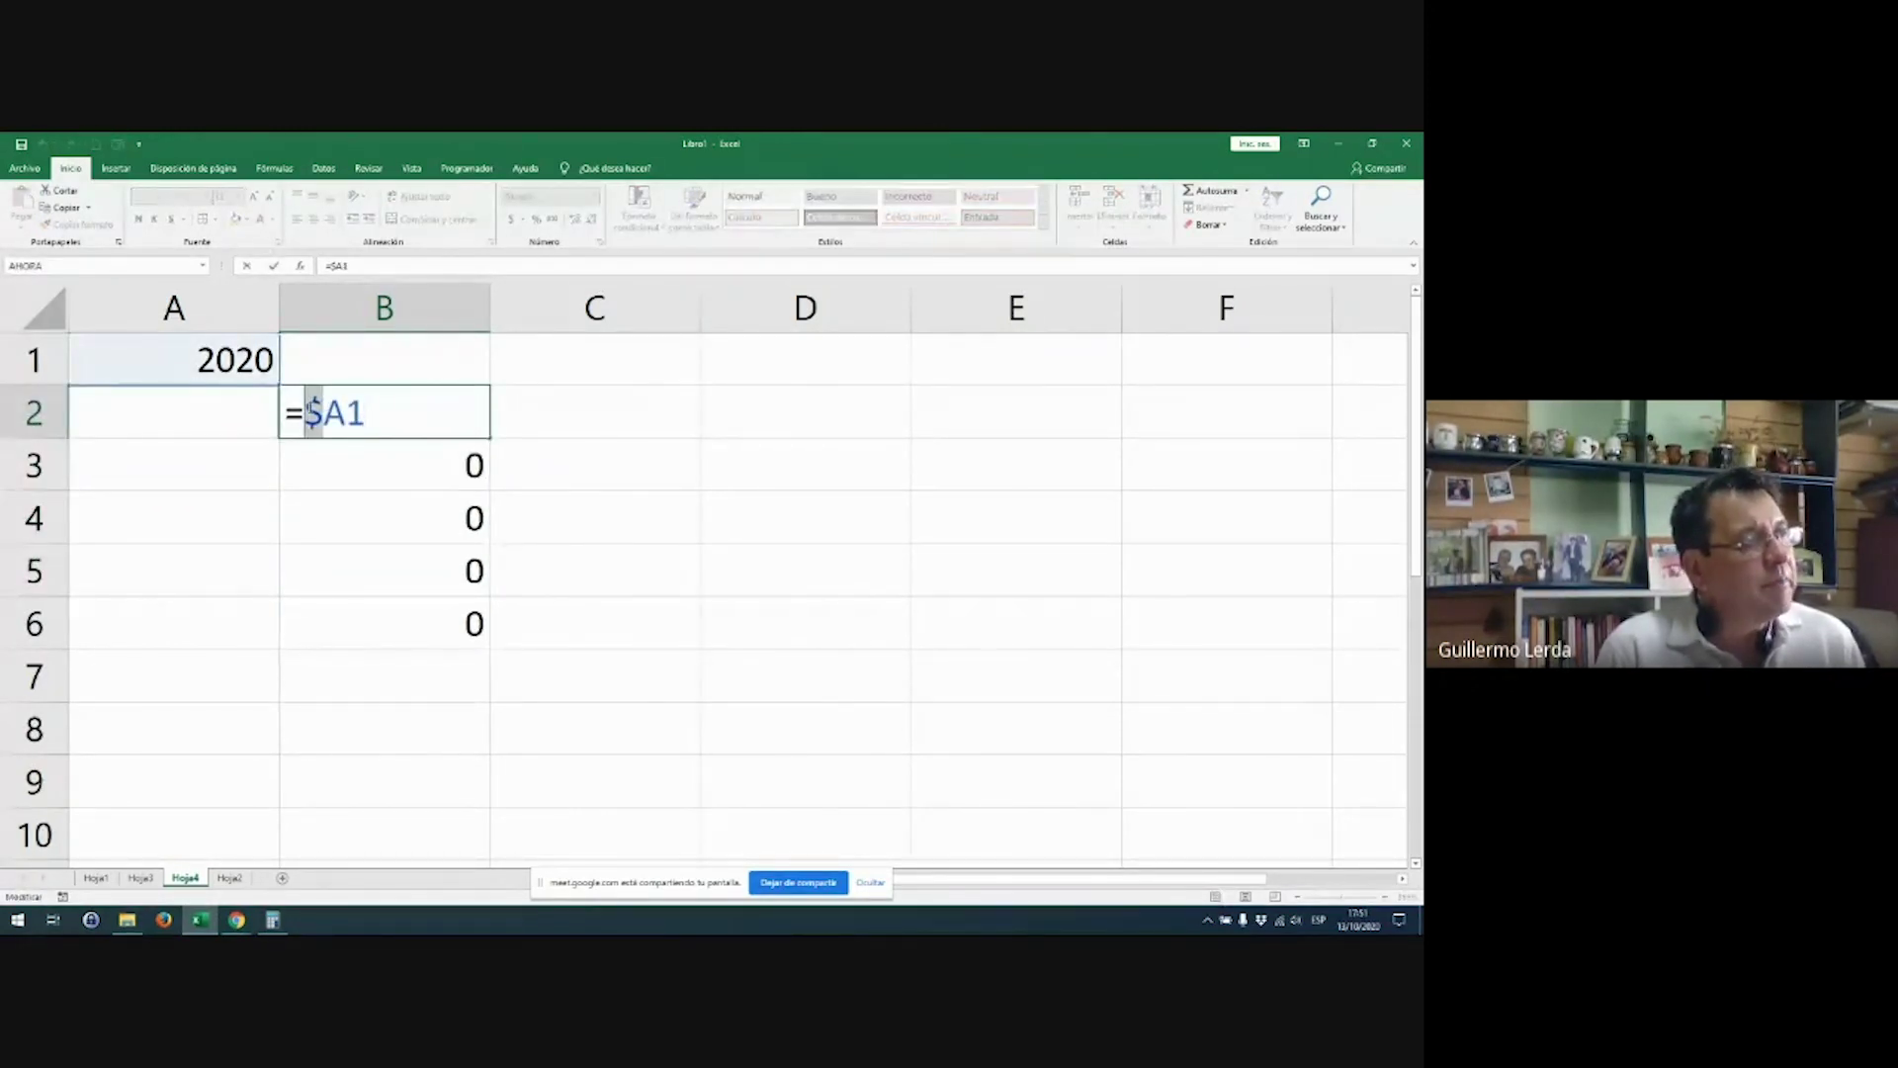
pyautogui.press('BackSpace')
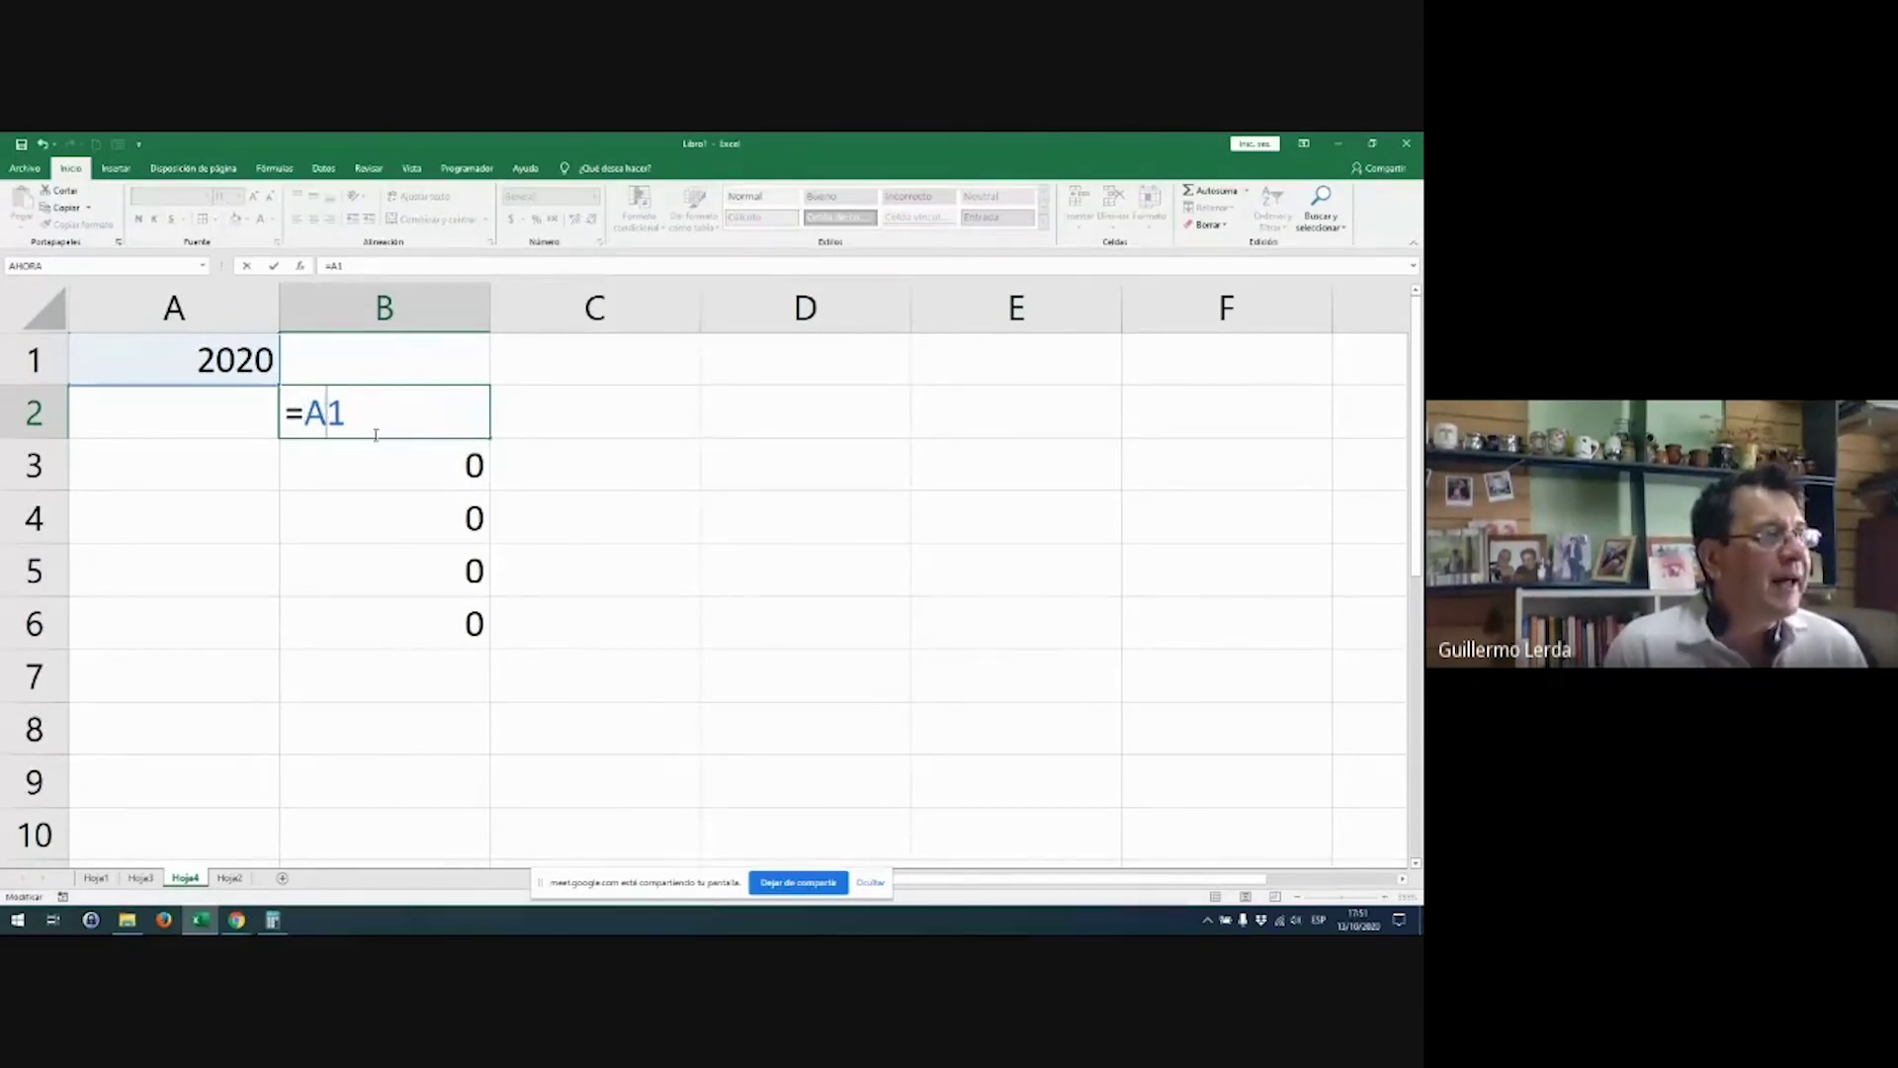
pyautogui.press('Right')
pyautogui.write('$')
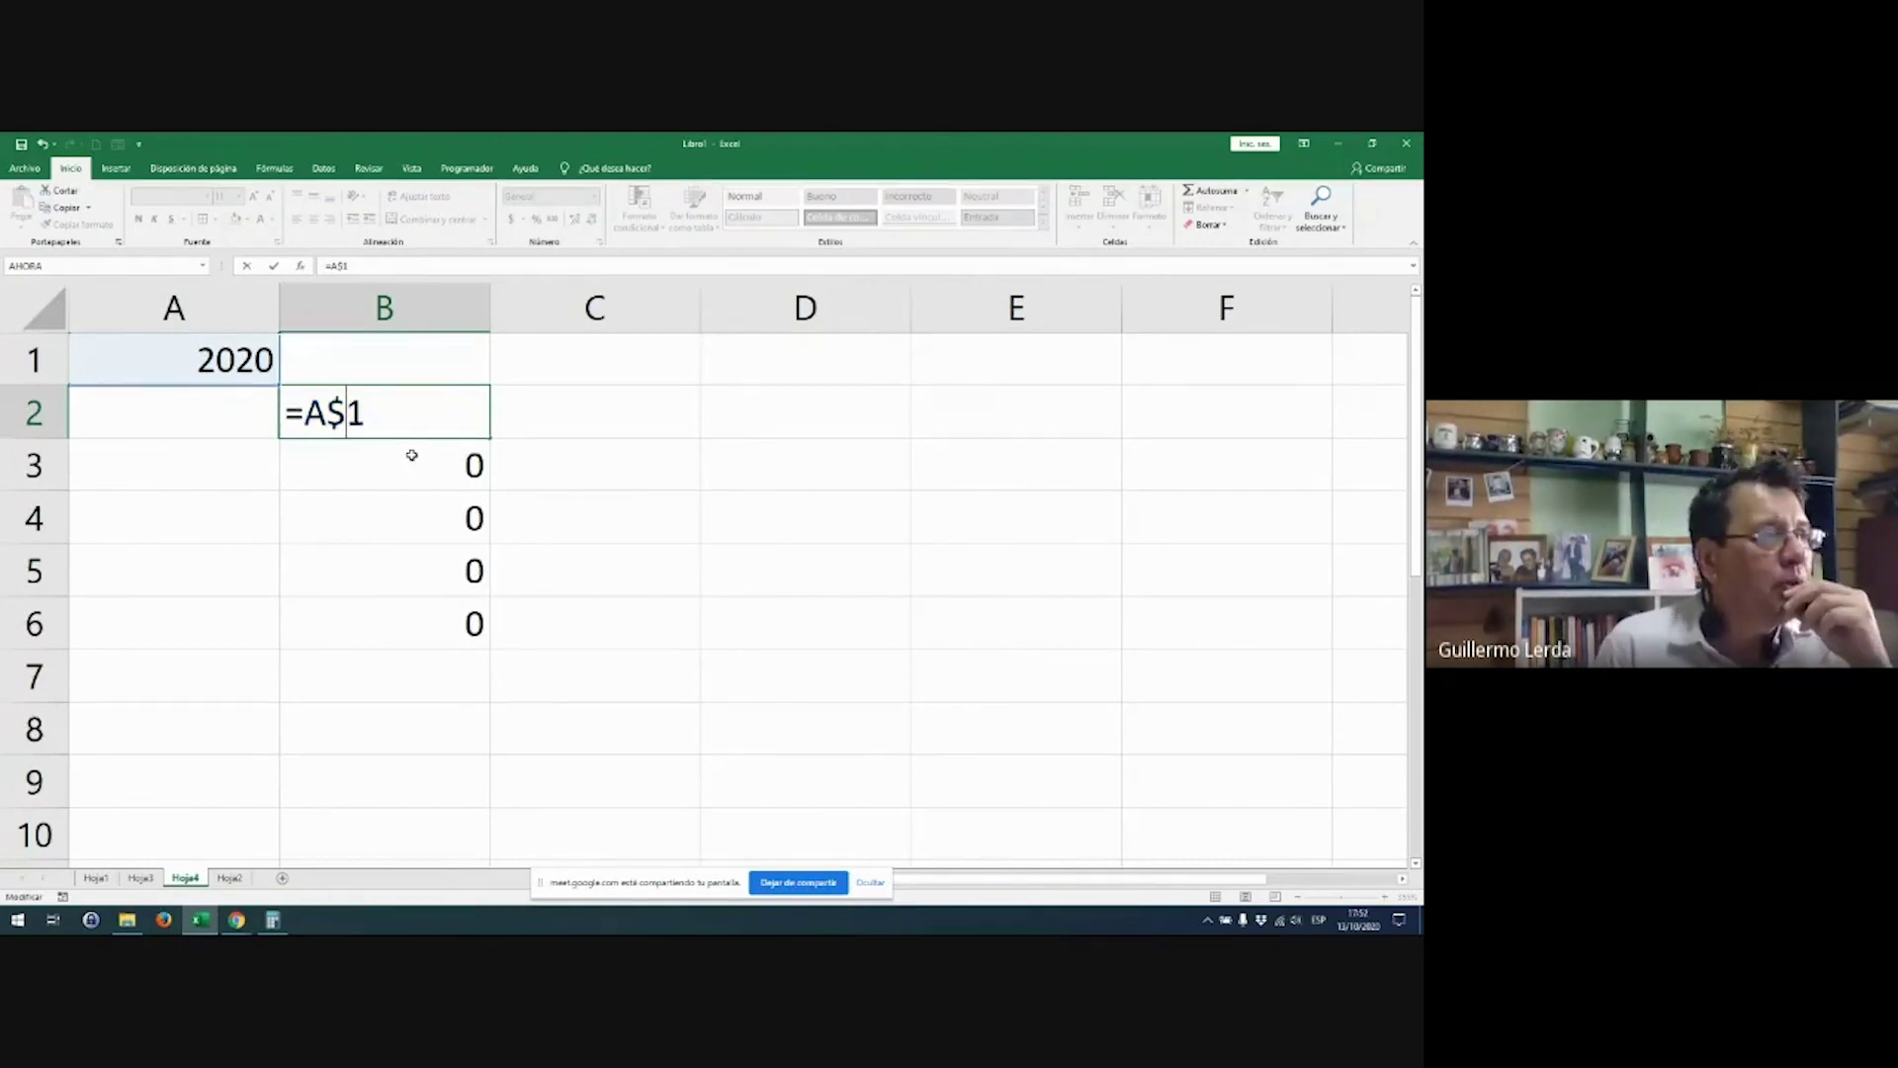
pyautogui.press('Return')
pyautogui.click(476, 410)
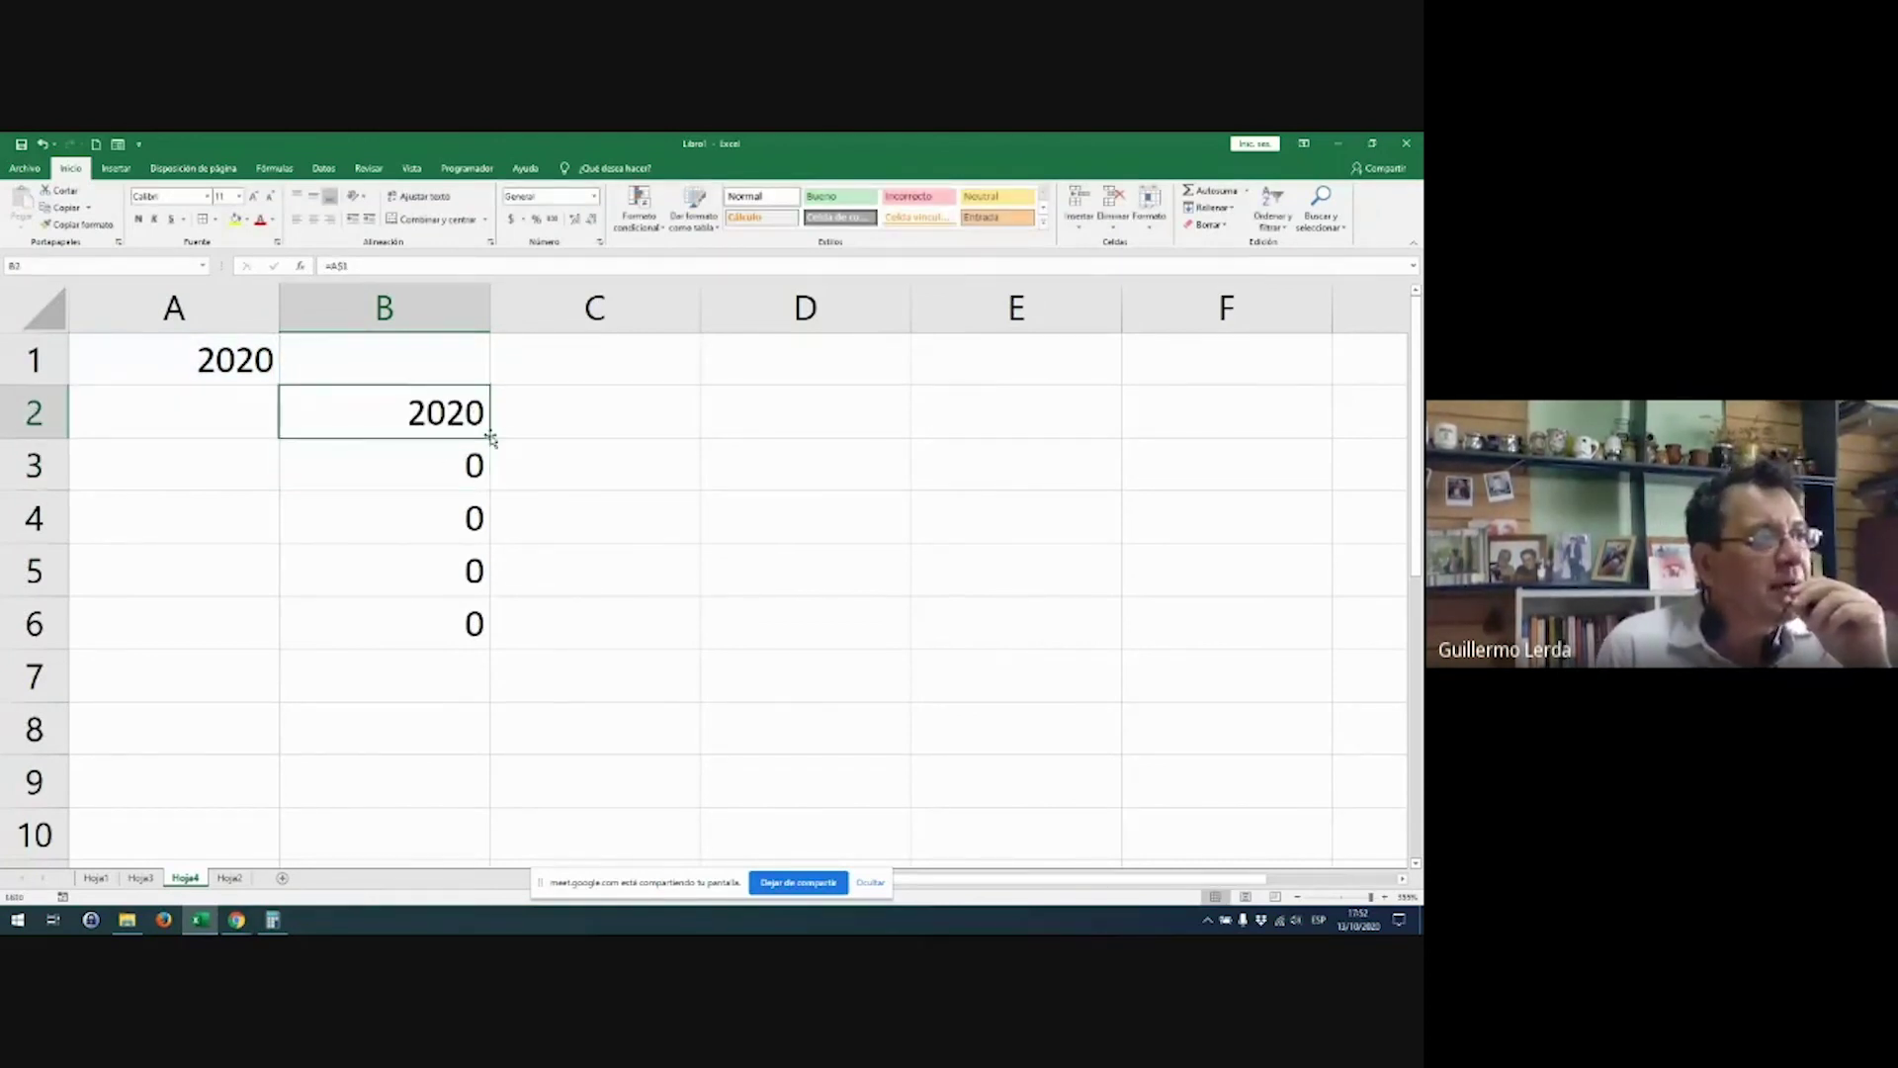
pyautogui.moveTo(490, 438); pyautogui.dragTo(485, 645)
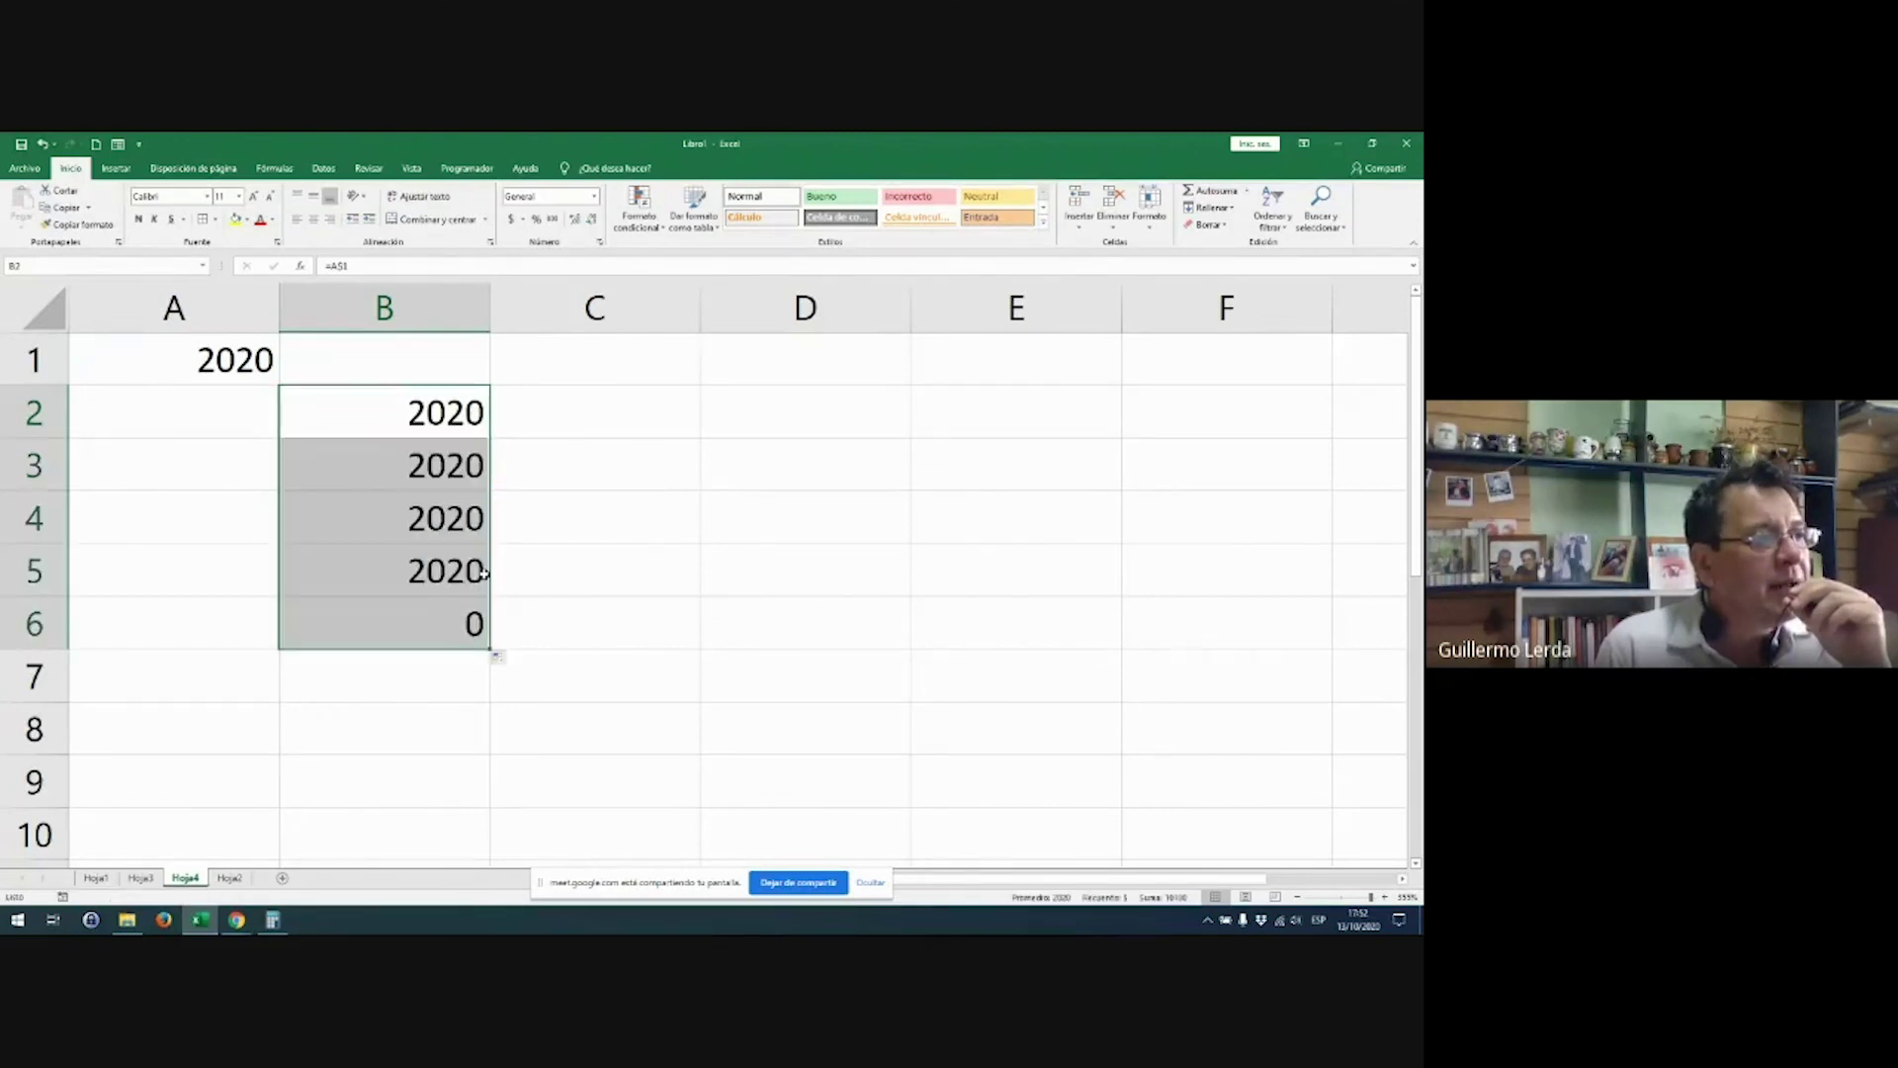
# Step: Inspect the formulas in B2 through B6 to check their row references
pyautogui.doubleClick(434, 417)
pyautogui.press('Return')
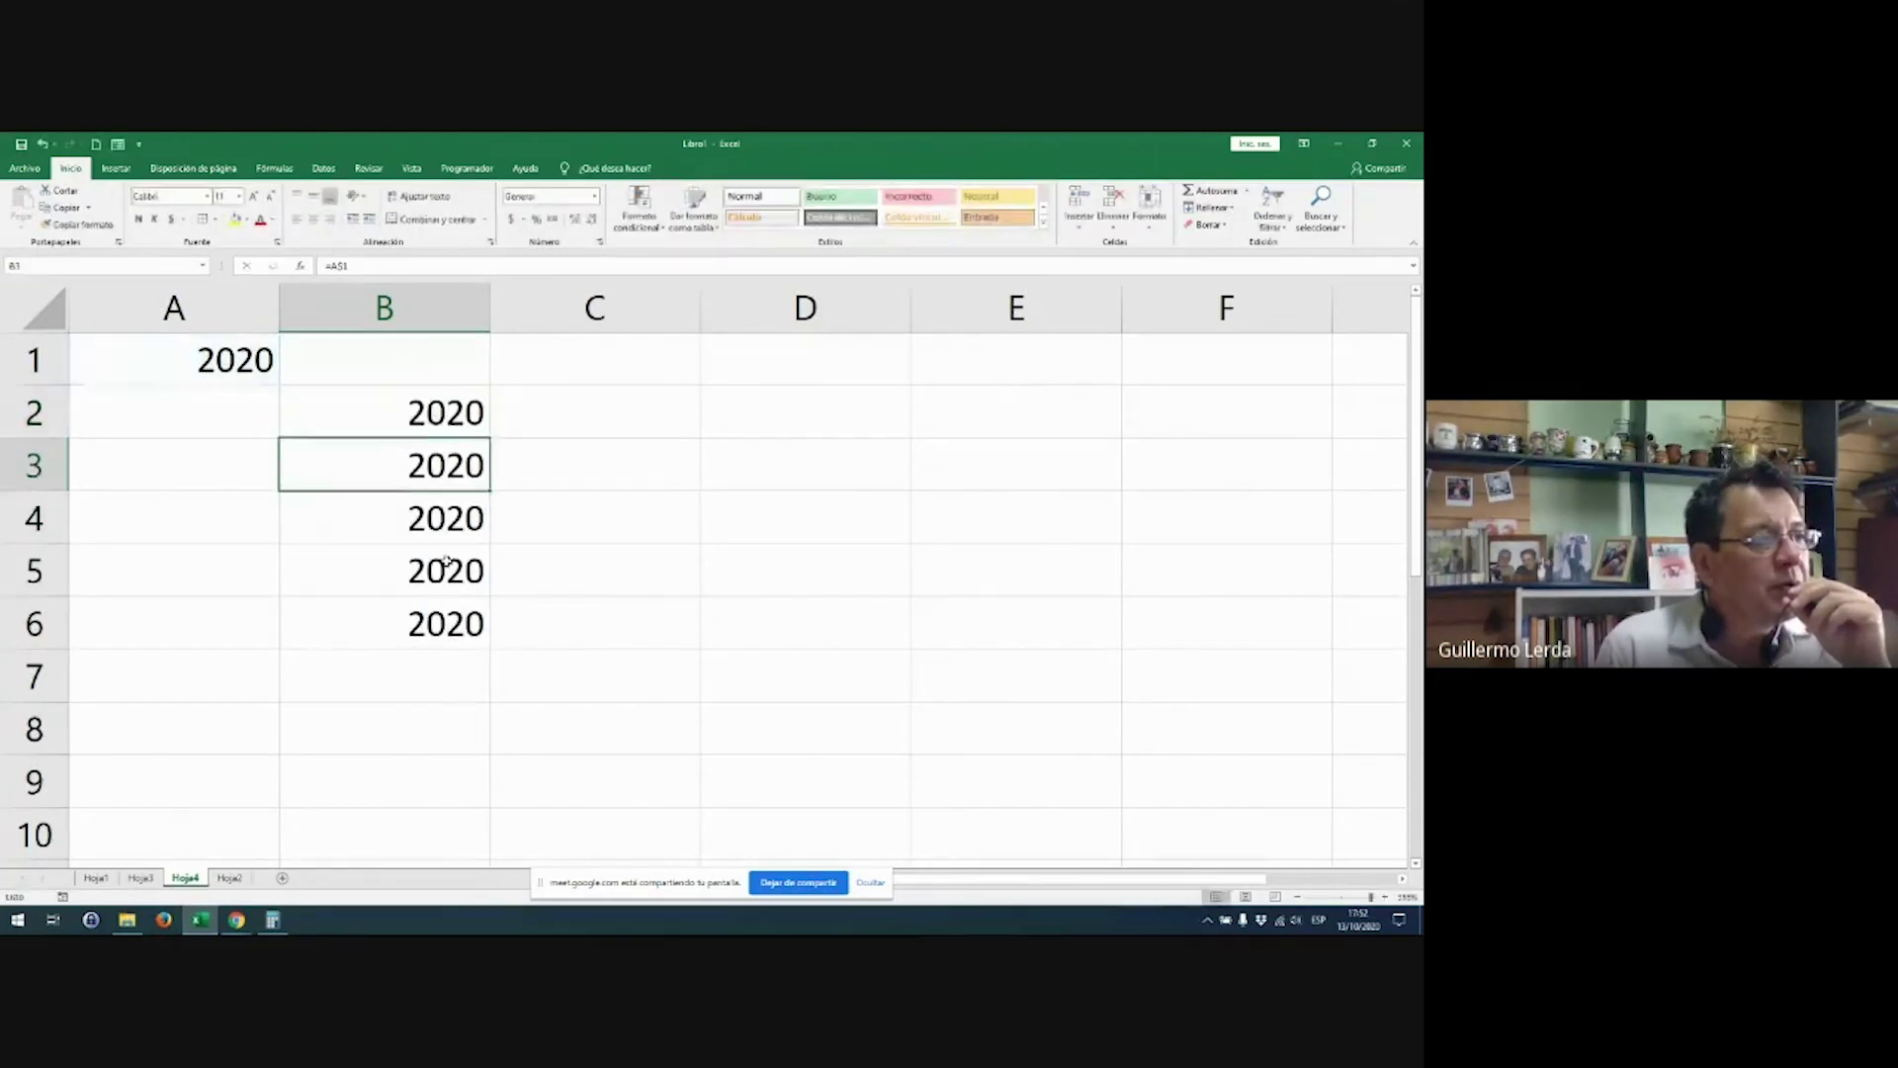
pyautogui.doubleClick(448, 562)
pyautogui.press('Return')
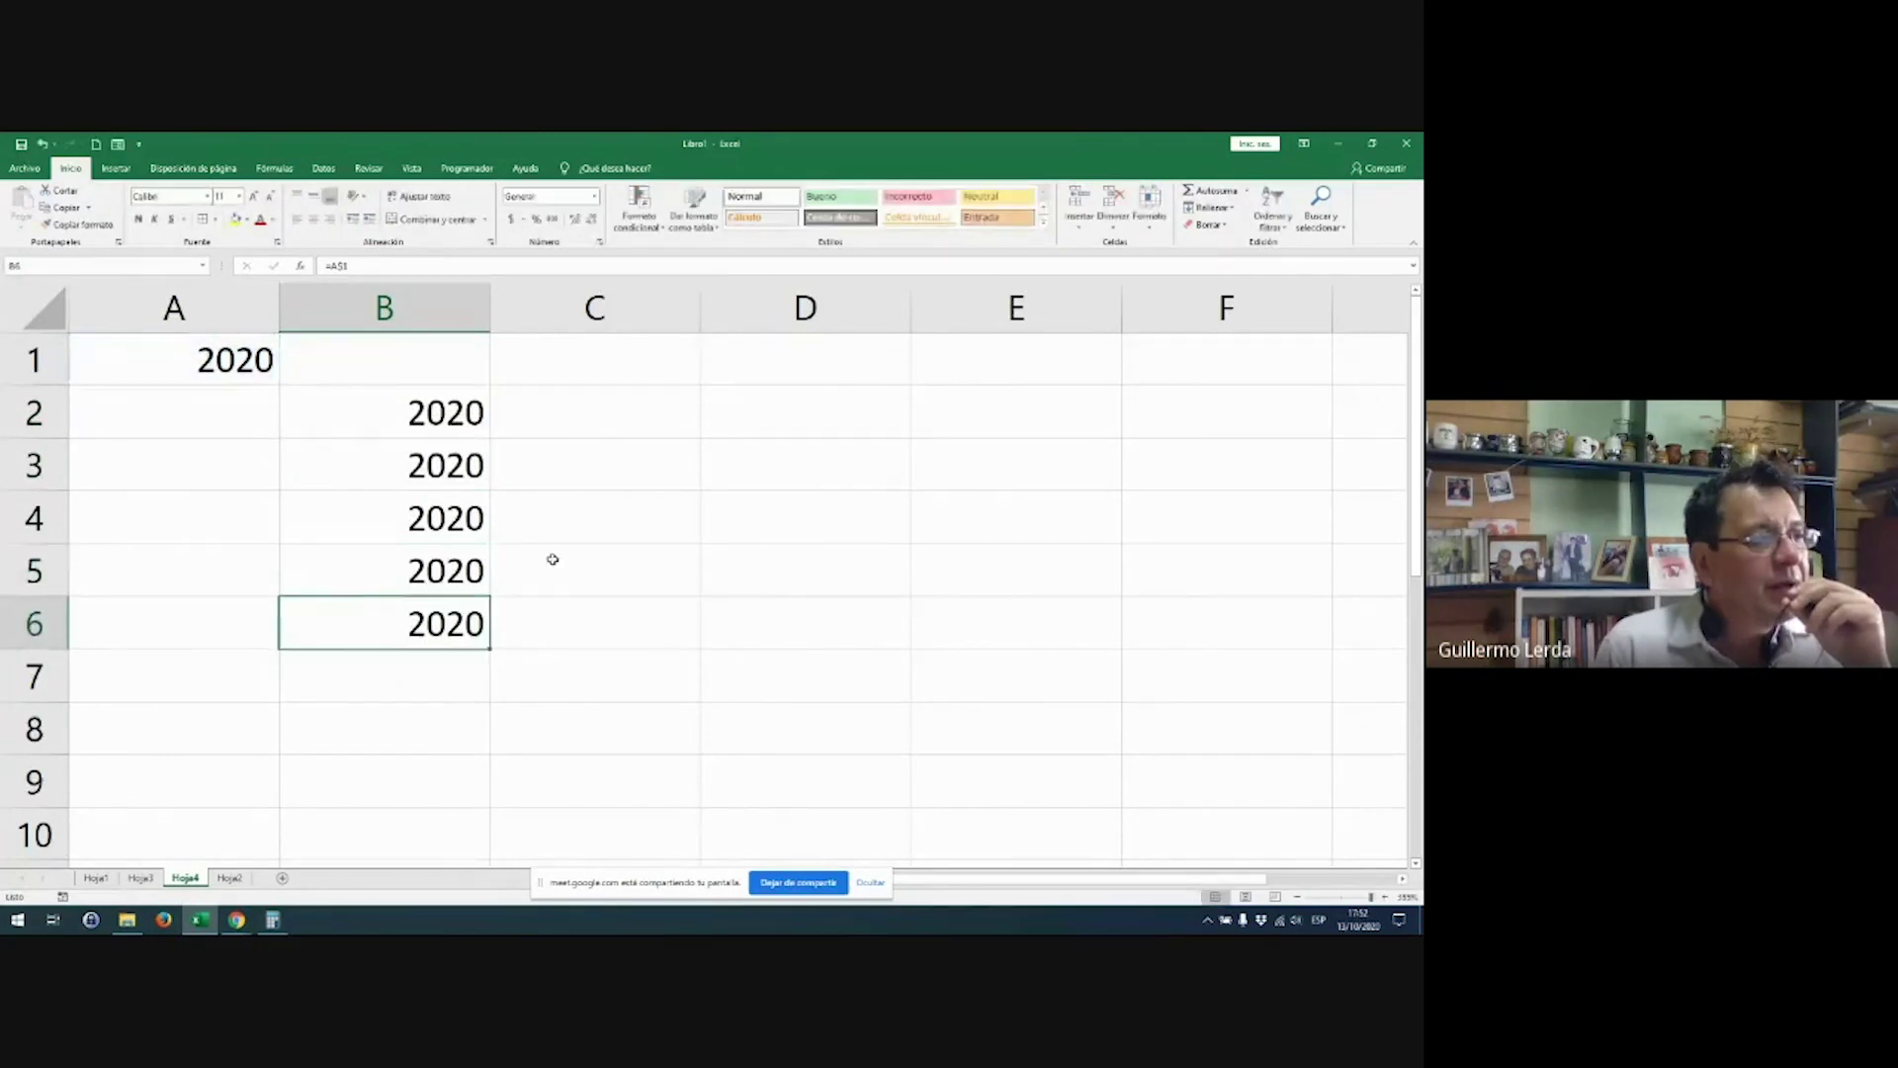
pyautogui.doubleClick(463, 625)
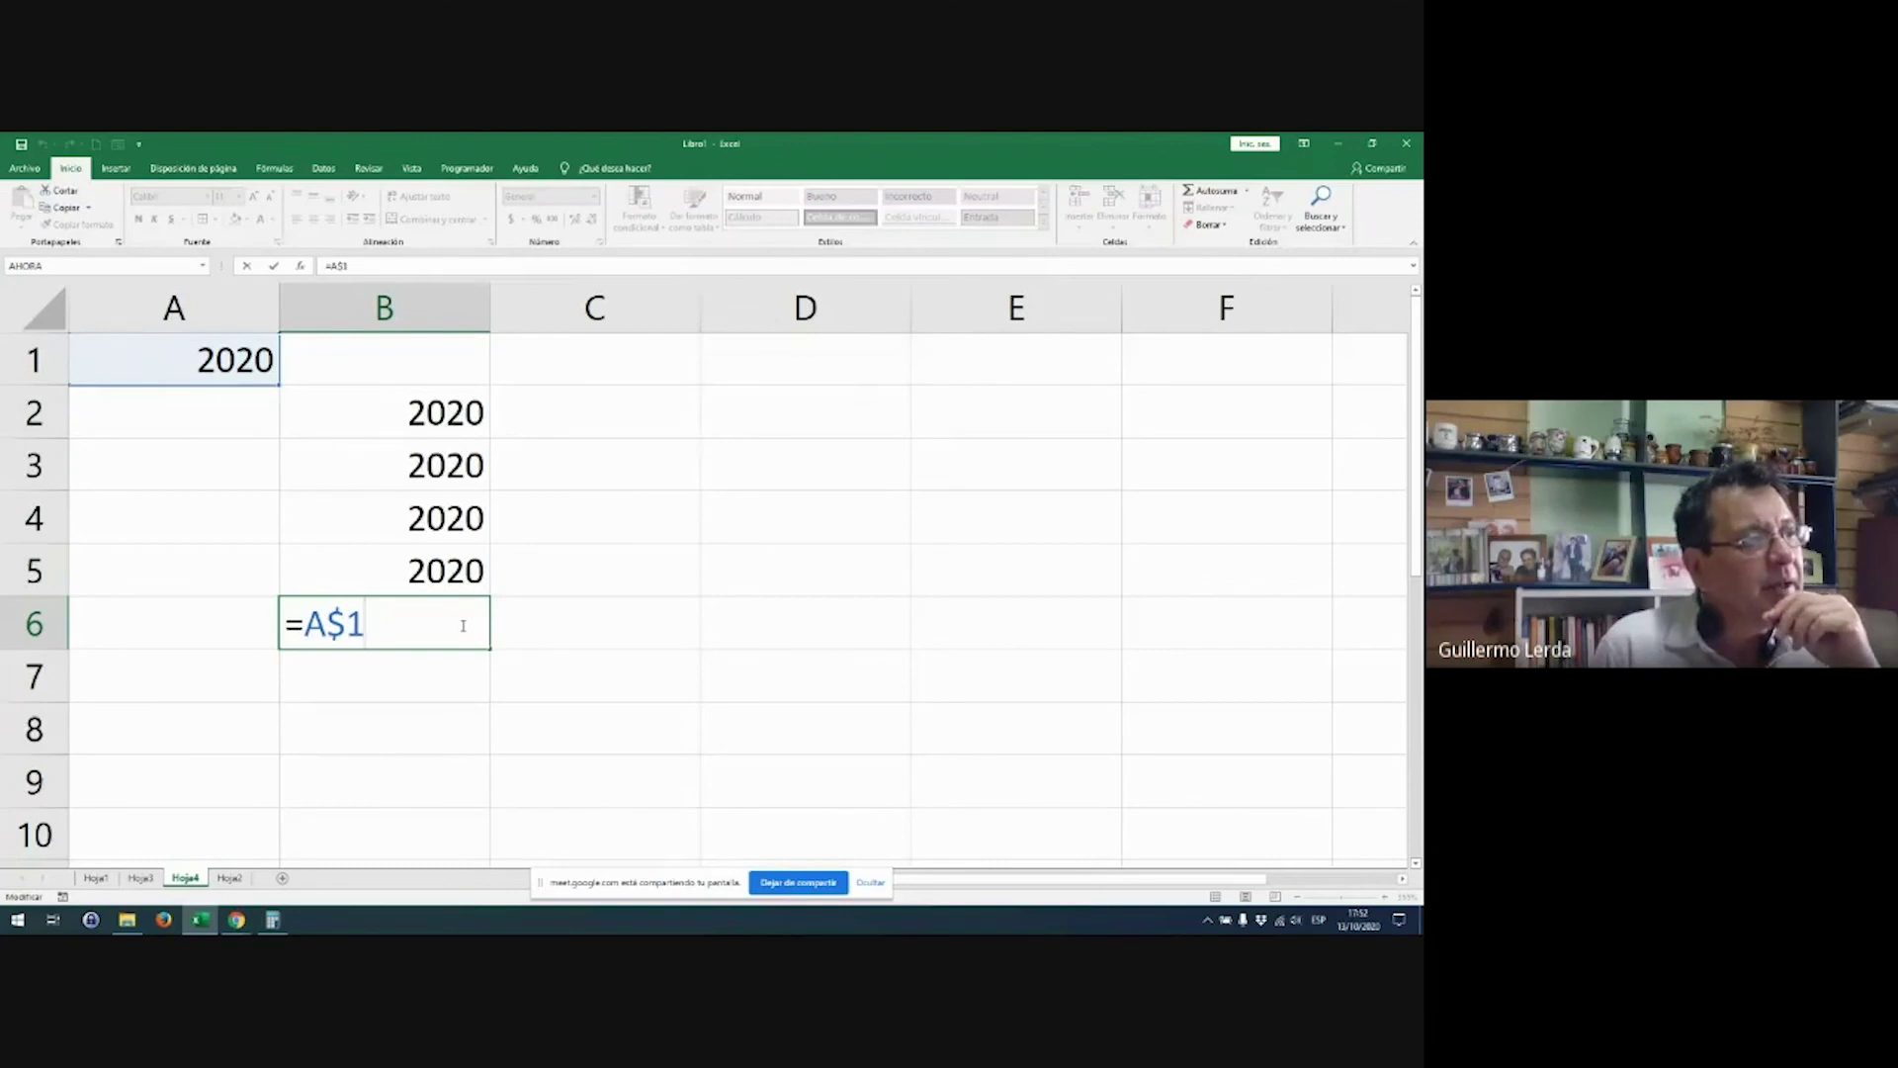
pyautogui.press('Return')
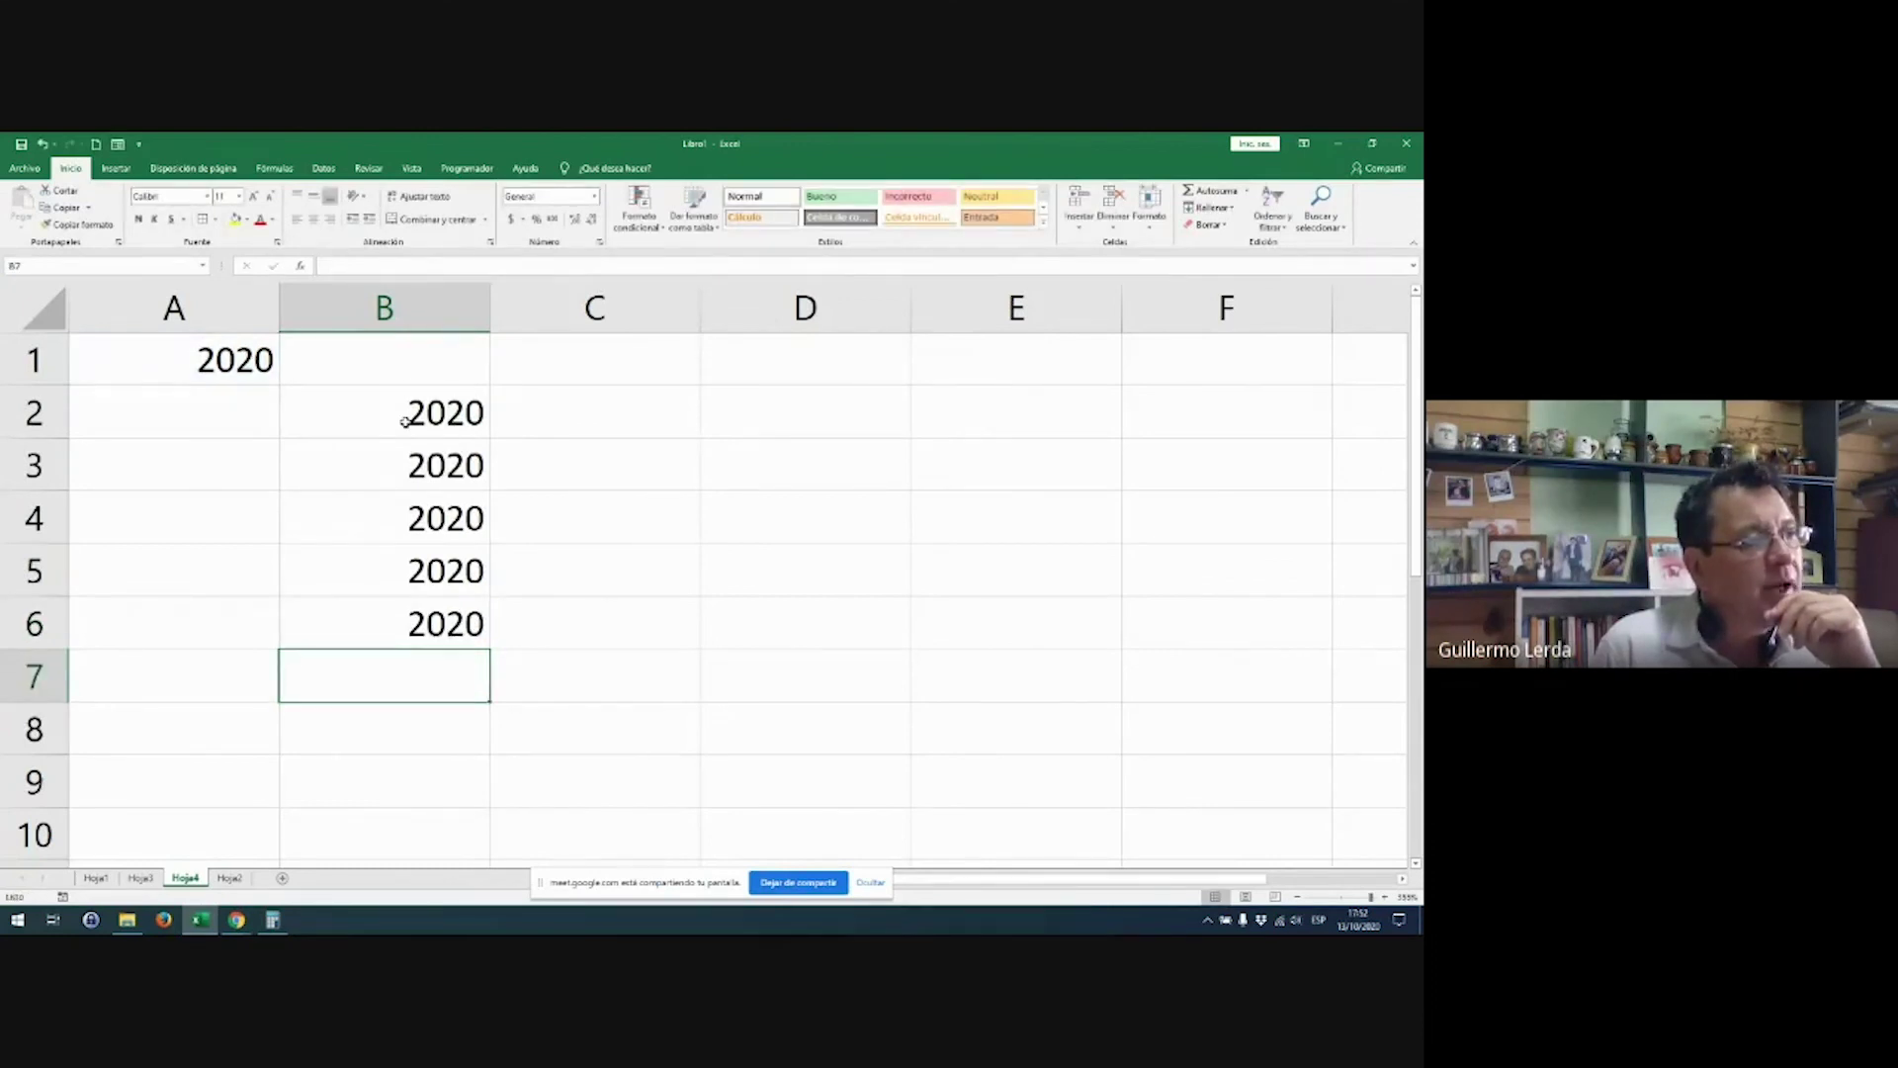
pyautogui.click(403, 423)
pyautogui.click(394, 461)
pyautogui.click(380, 571)
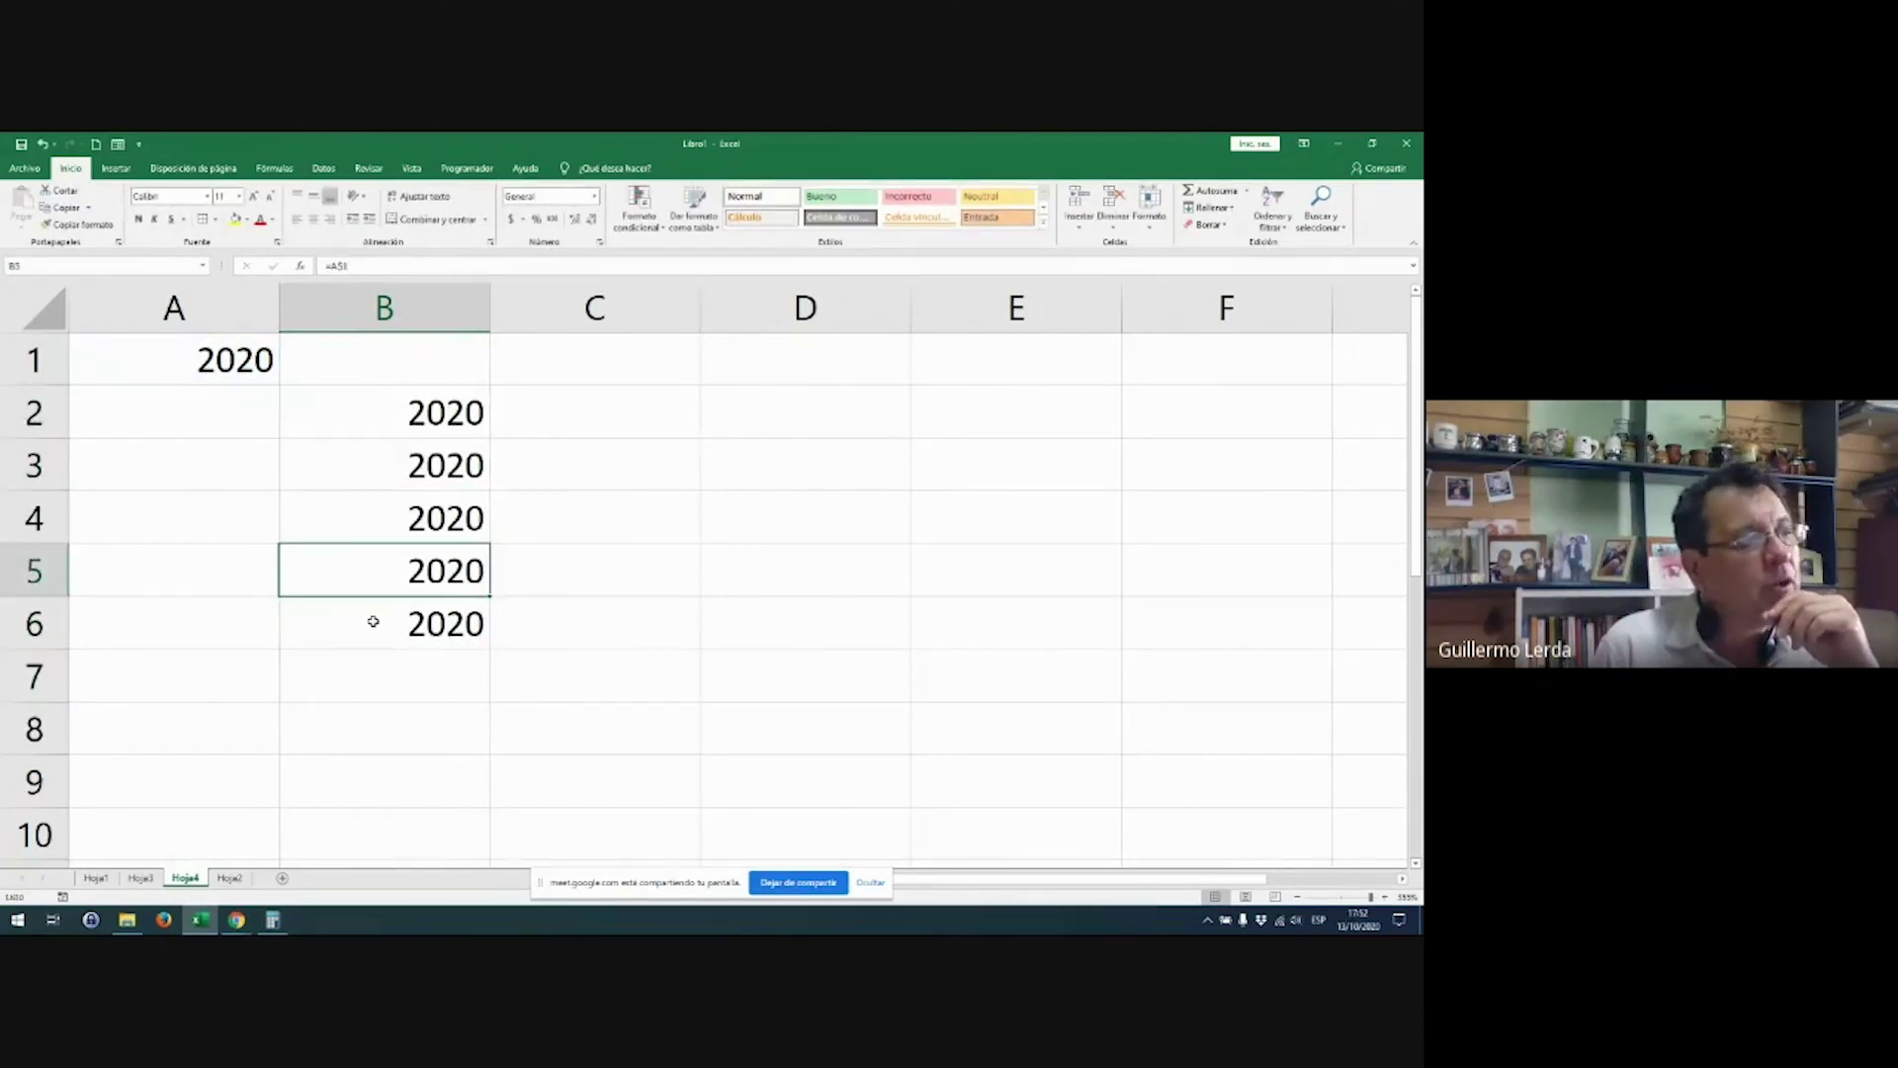
pyautogui.click(373, 621)
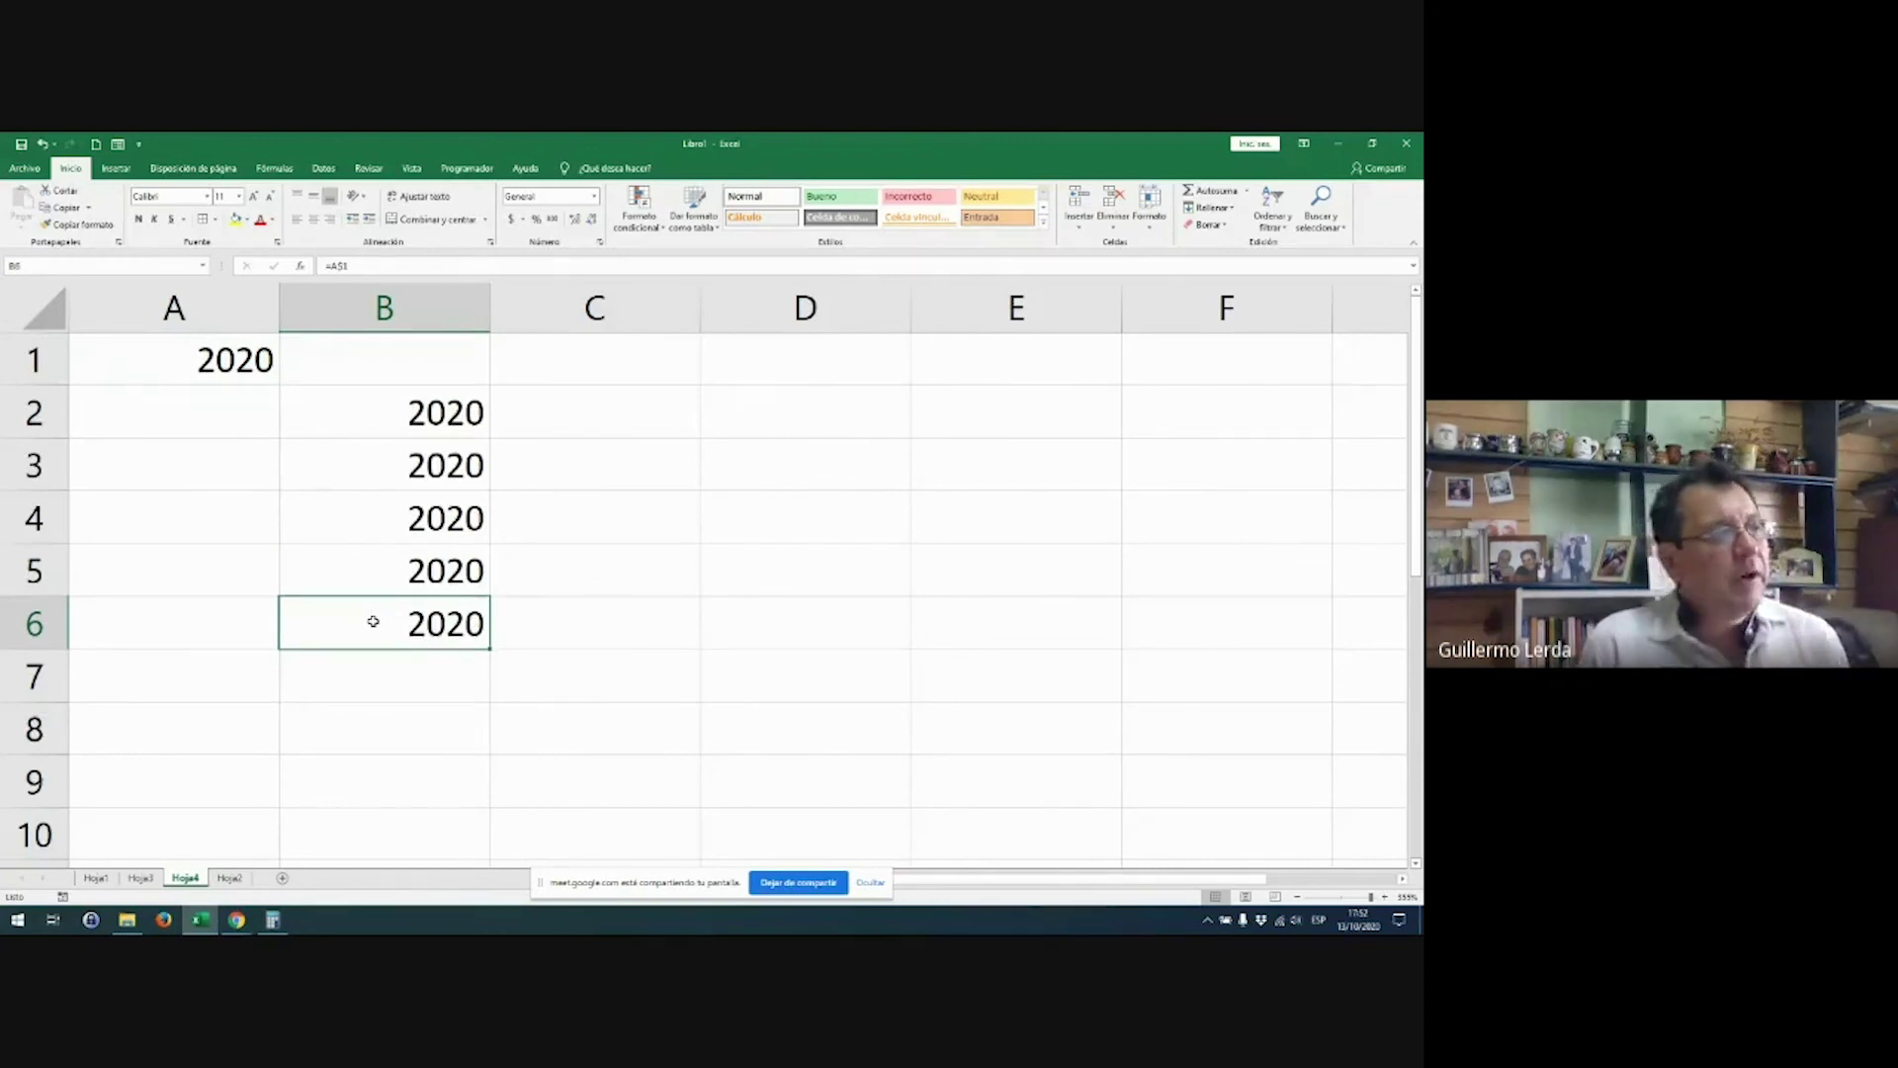
# Step: Examine the formula in B2, highlighting the row number in its A$1 reference
pyautogui.click(453, 414)
pyautogui.doubleClick(450, 409)
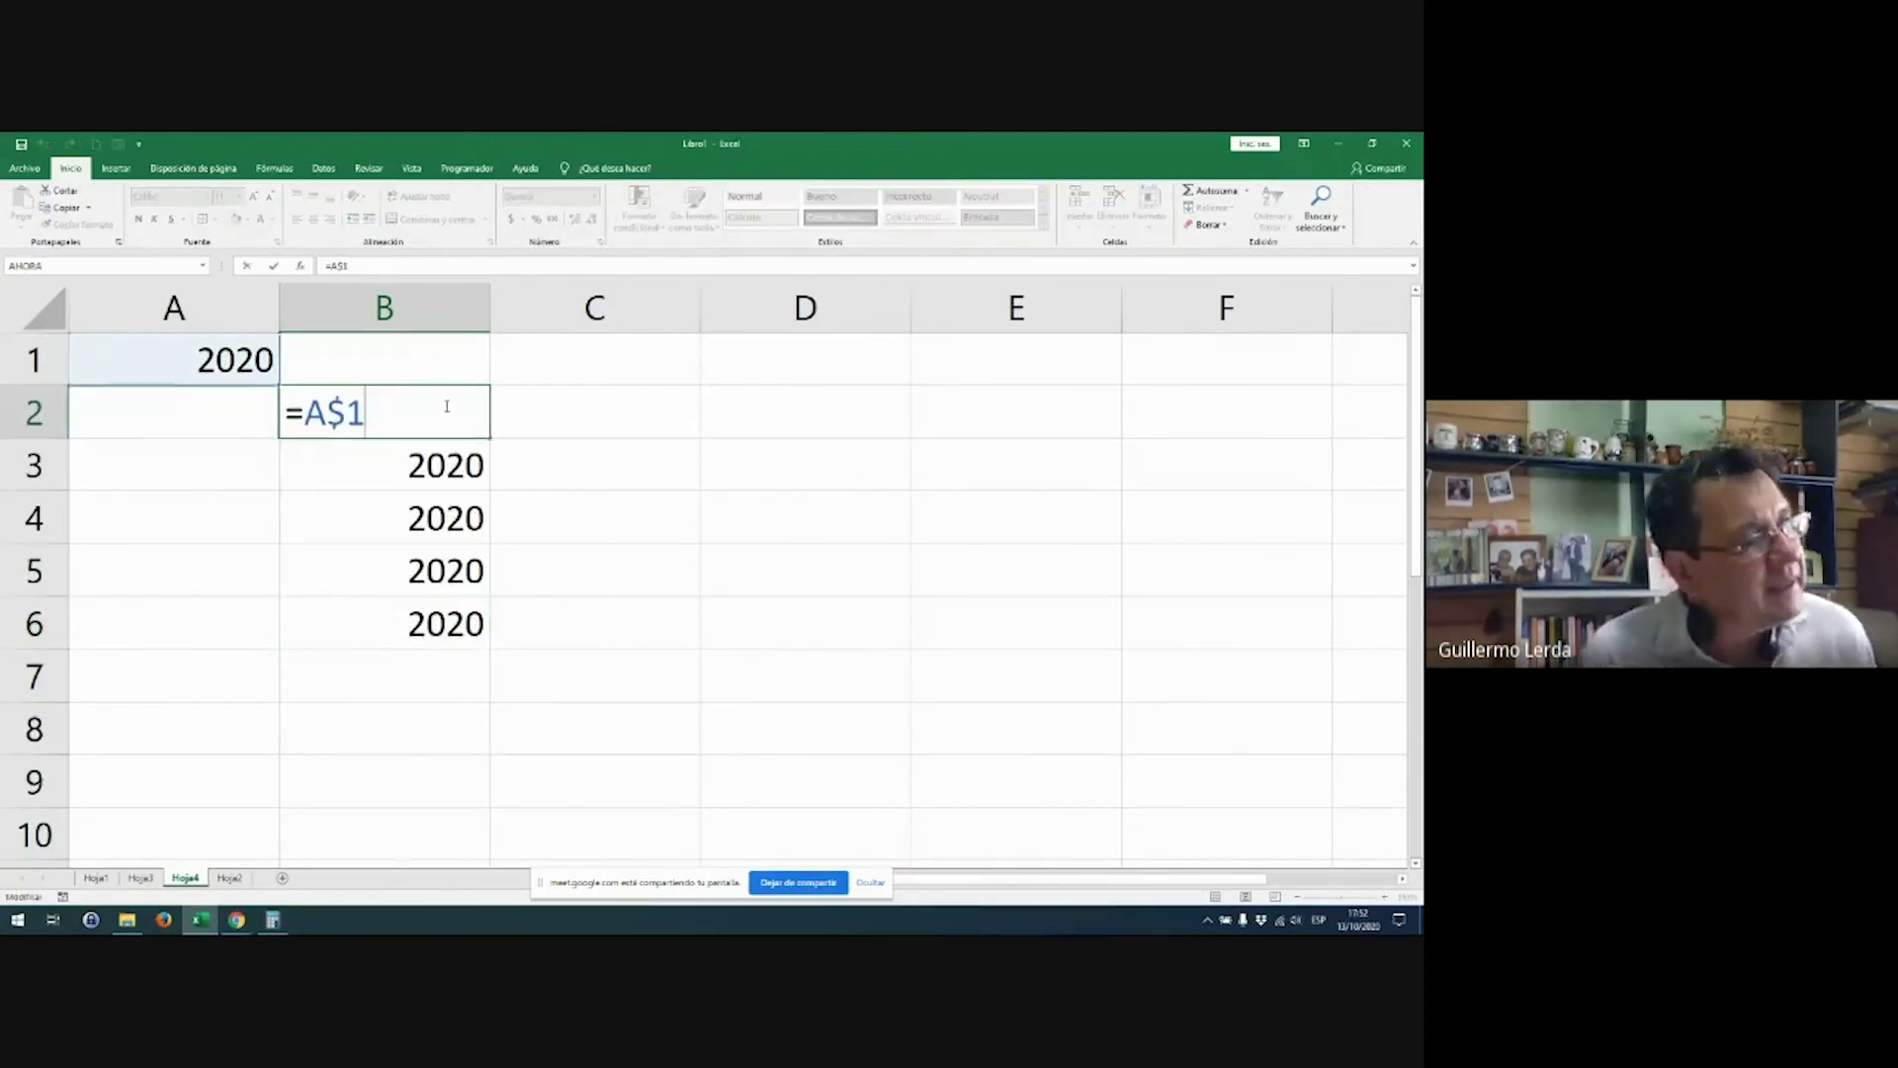
pyautogui.moveTo(353, 408); pyautogui.dragTo(385, 409)
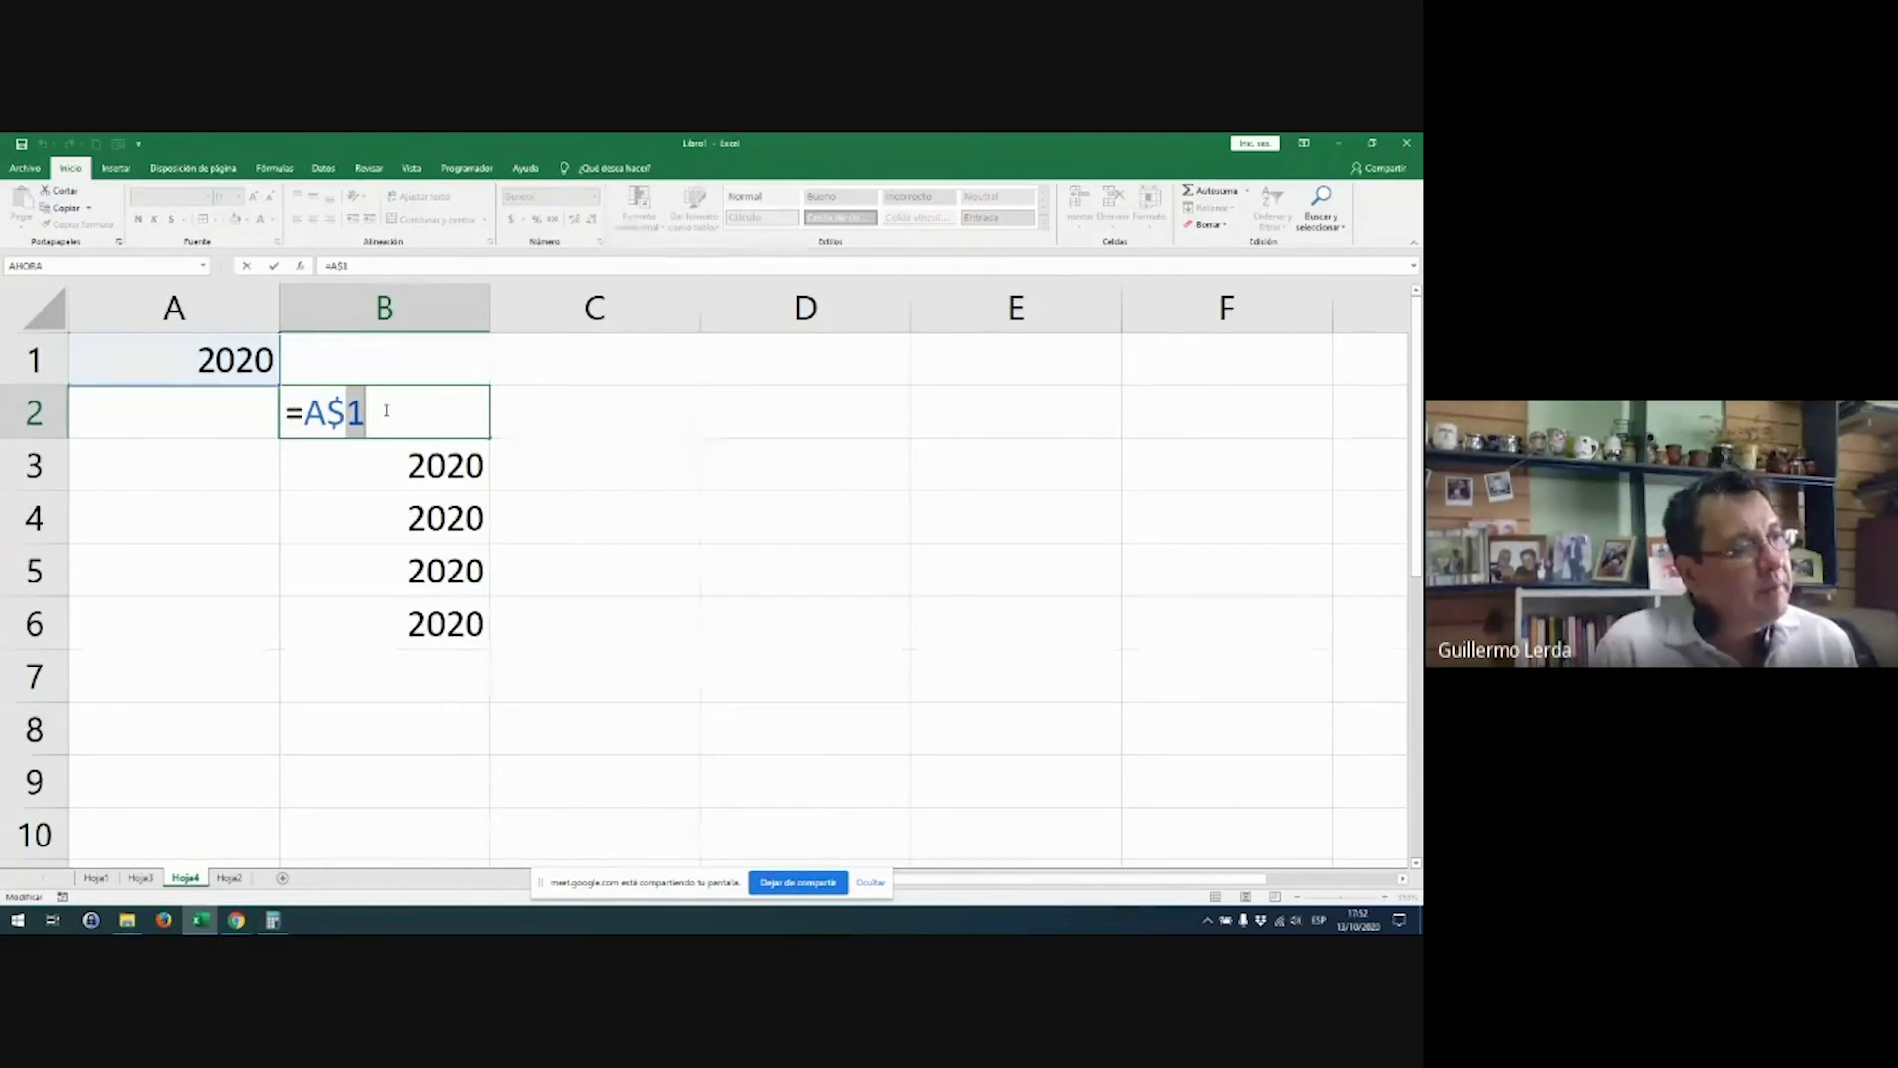
pyautogui.press('Escape')
pyautogui.click(411, 466)
pyautogui.click(435, 421)
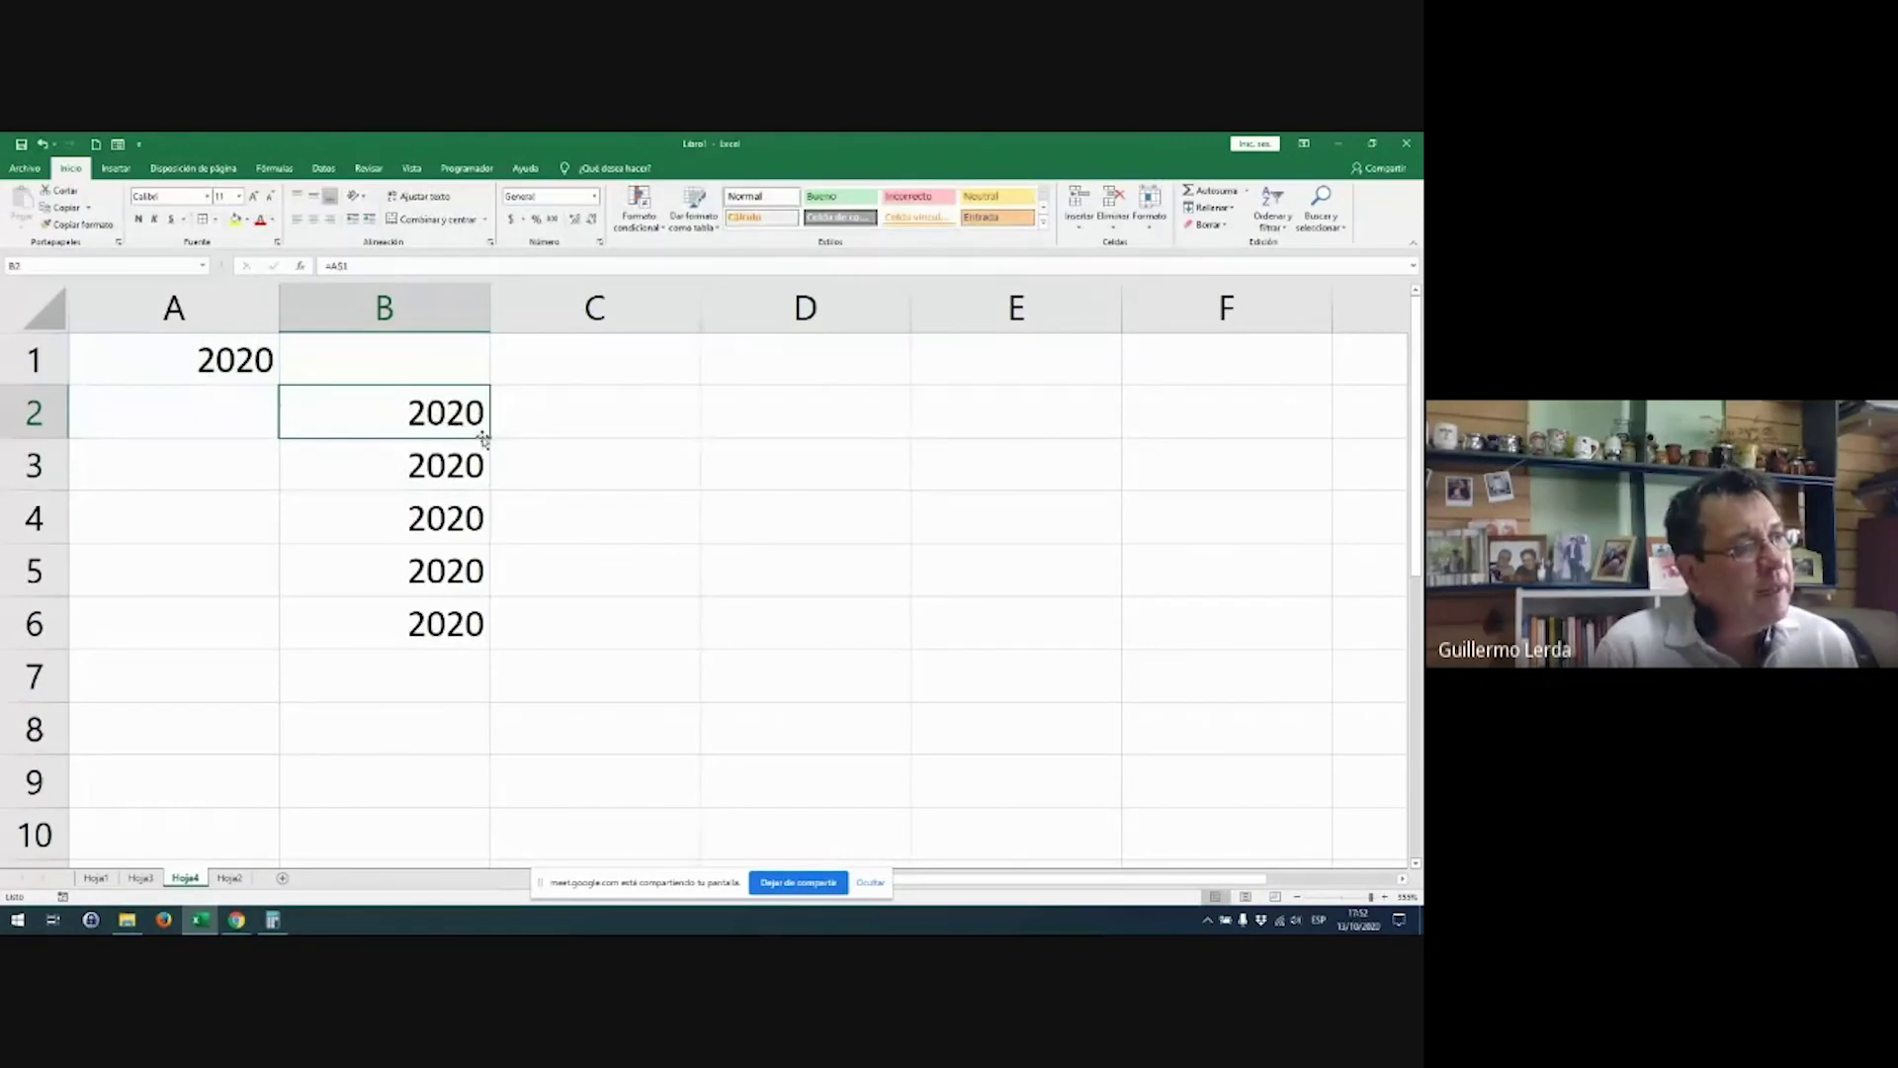
# Step: Reopen the formula in B2 and examine the column letter in its A$1 reference, leaving the formula as it is
pyautogui.moveTo(490, 436); pyautogui.dragTo(436, 411)
pyautogui.doubleClick(436, 411)
pyautogui.click(303, 412)
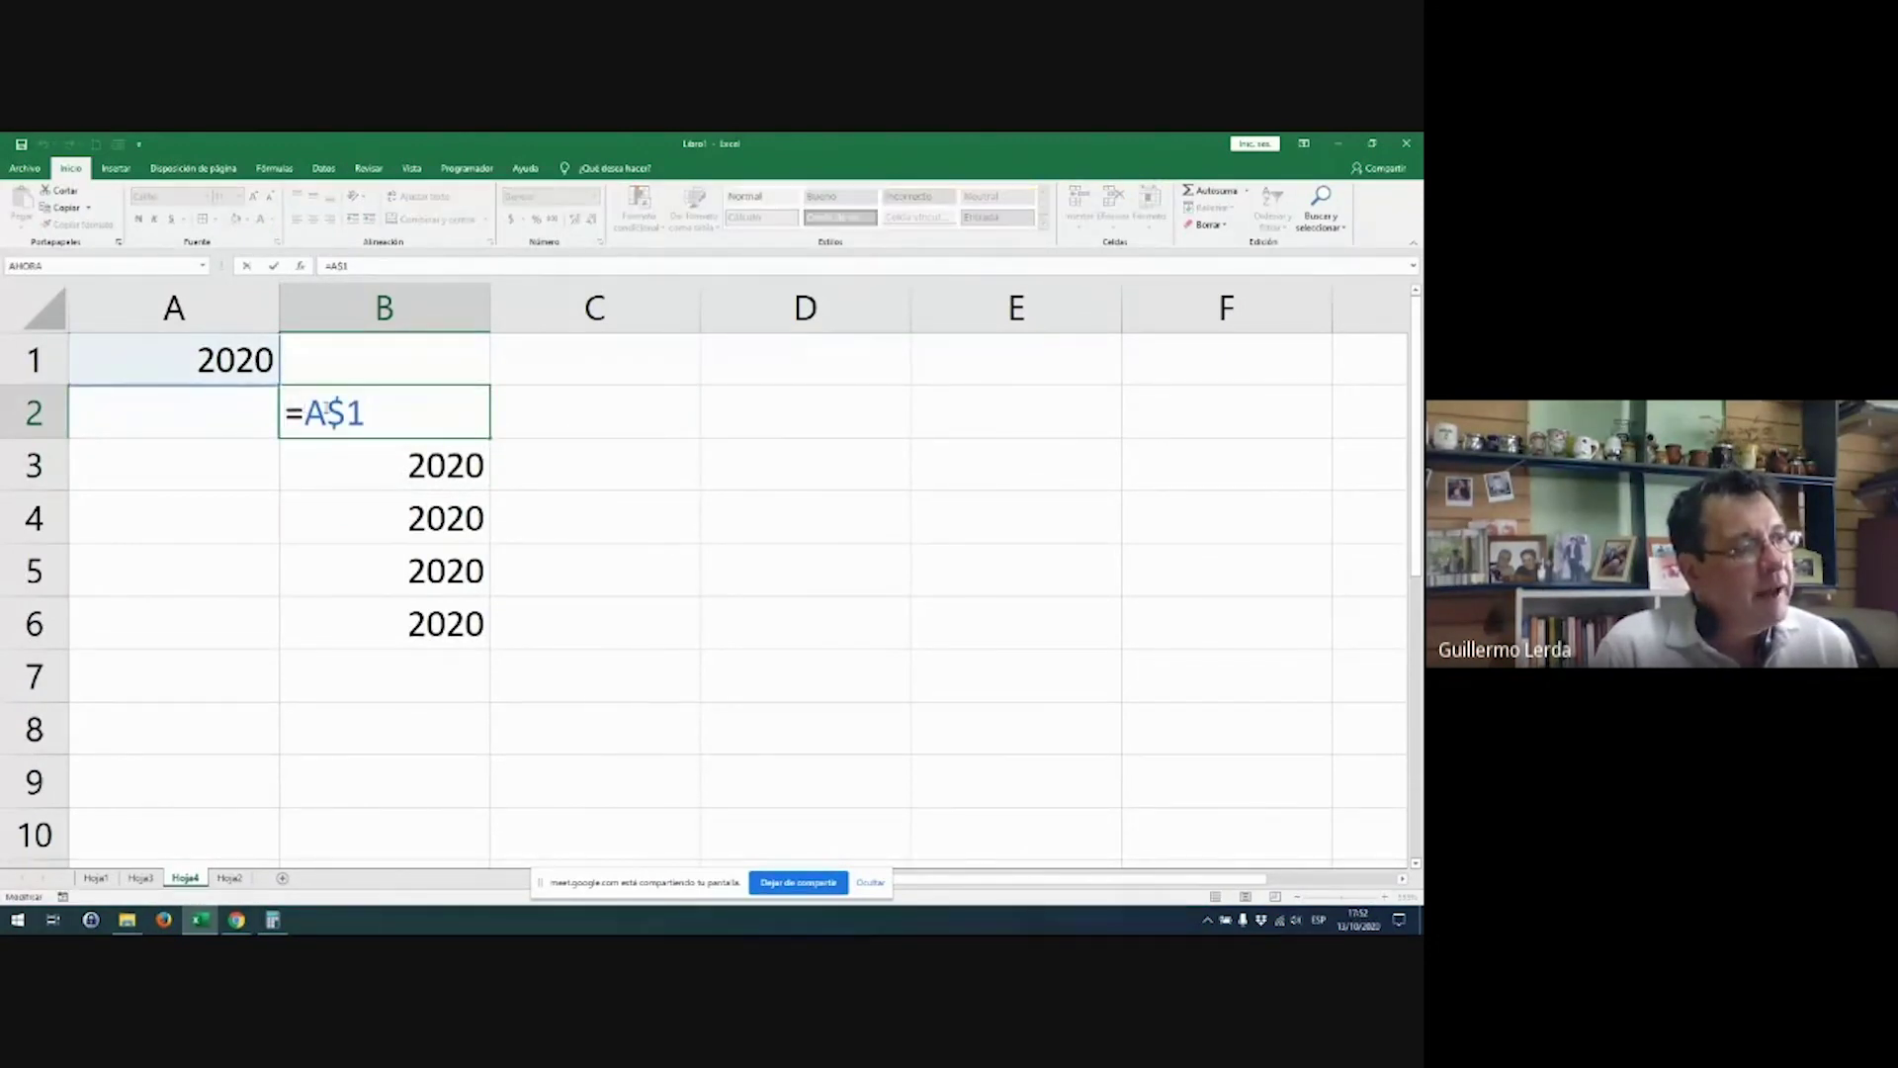
pyautogui.keyDown('shift'); pyautogui.click(327, 412); pyautogui.keyUp('shift')
pyautogui.press('Escape')
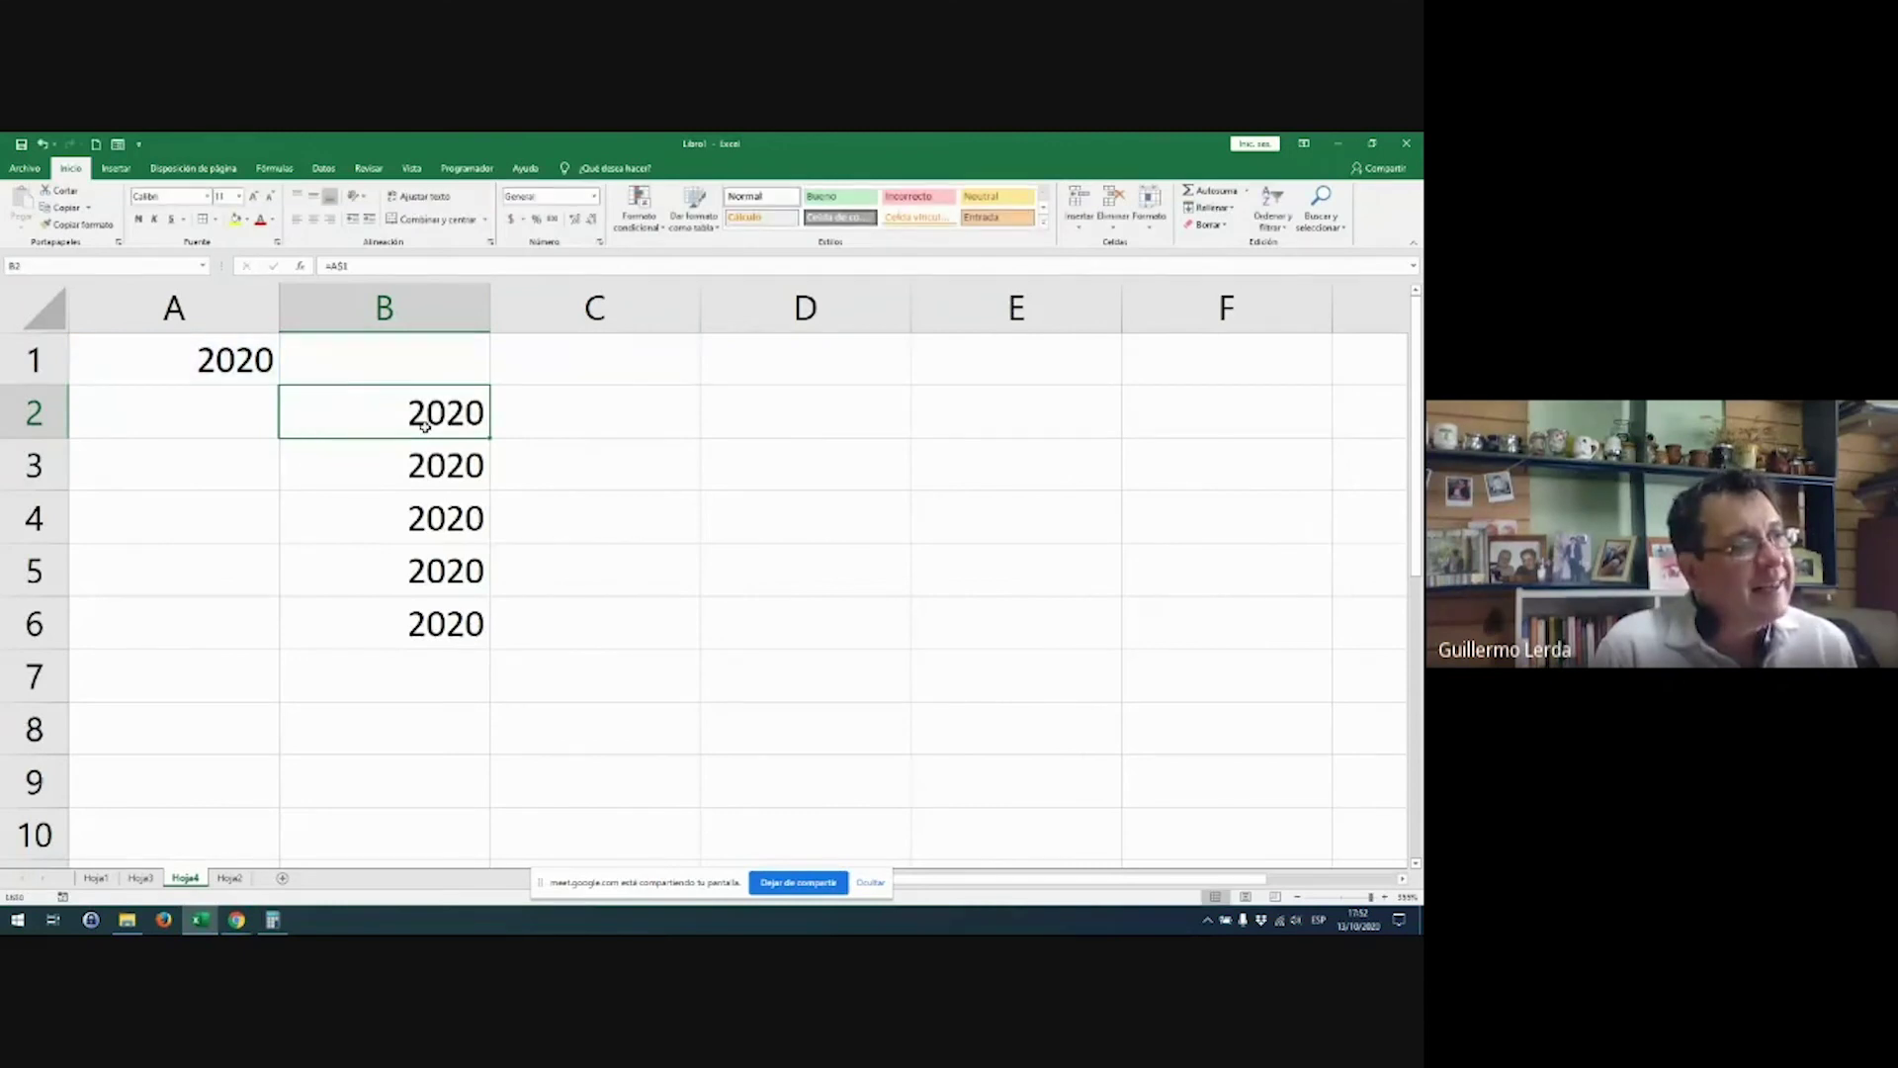
pyautogui.doubleClick(352, 413)
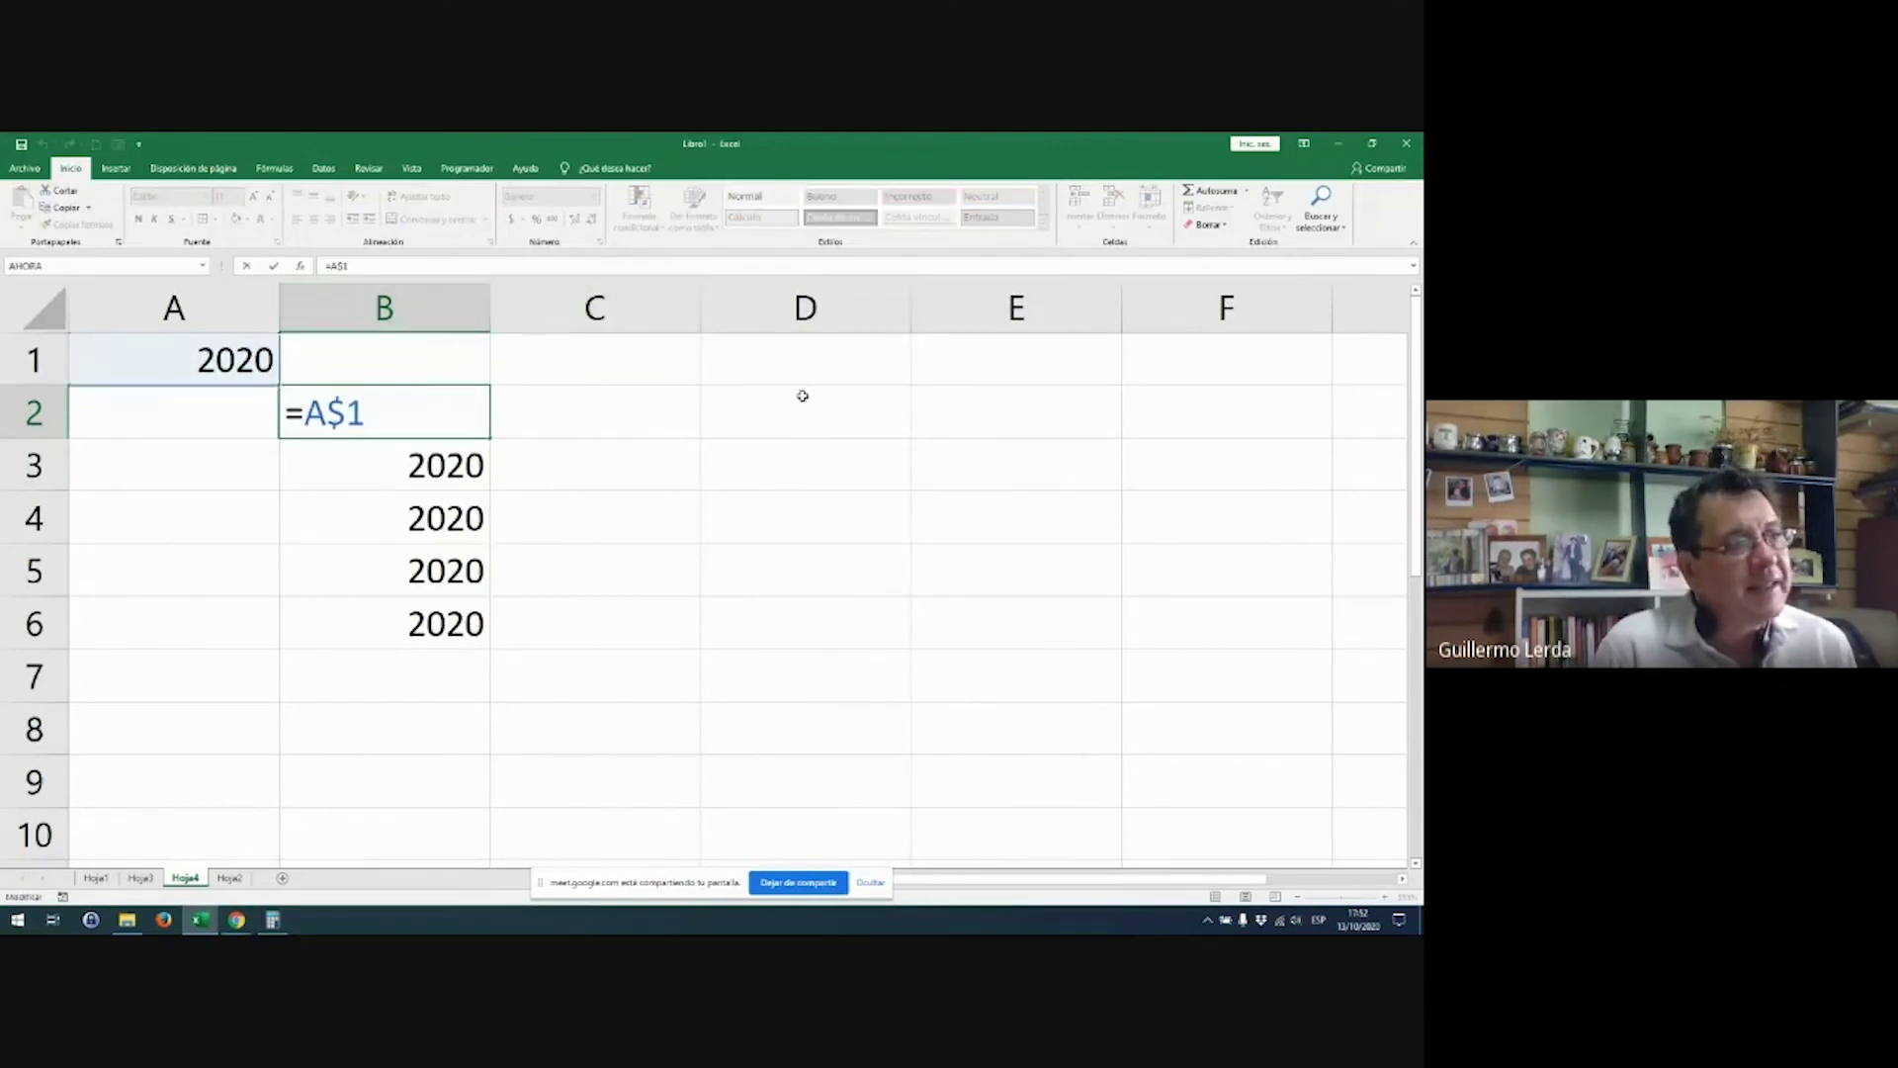
pyautogui.press('Escape')
pyautogui.doubleClick(480, 423)
pyautogui.press('Escape')
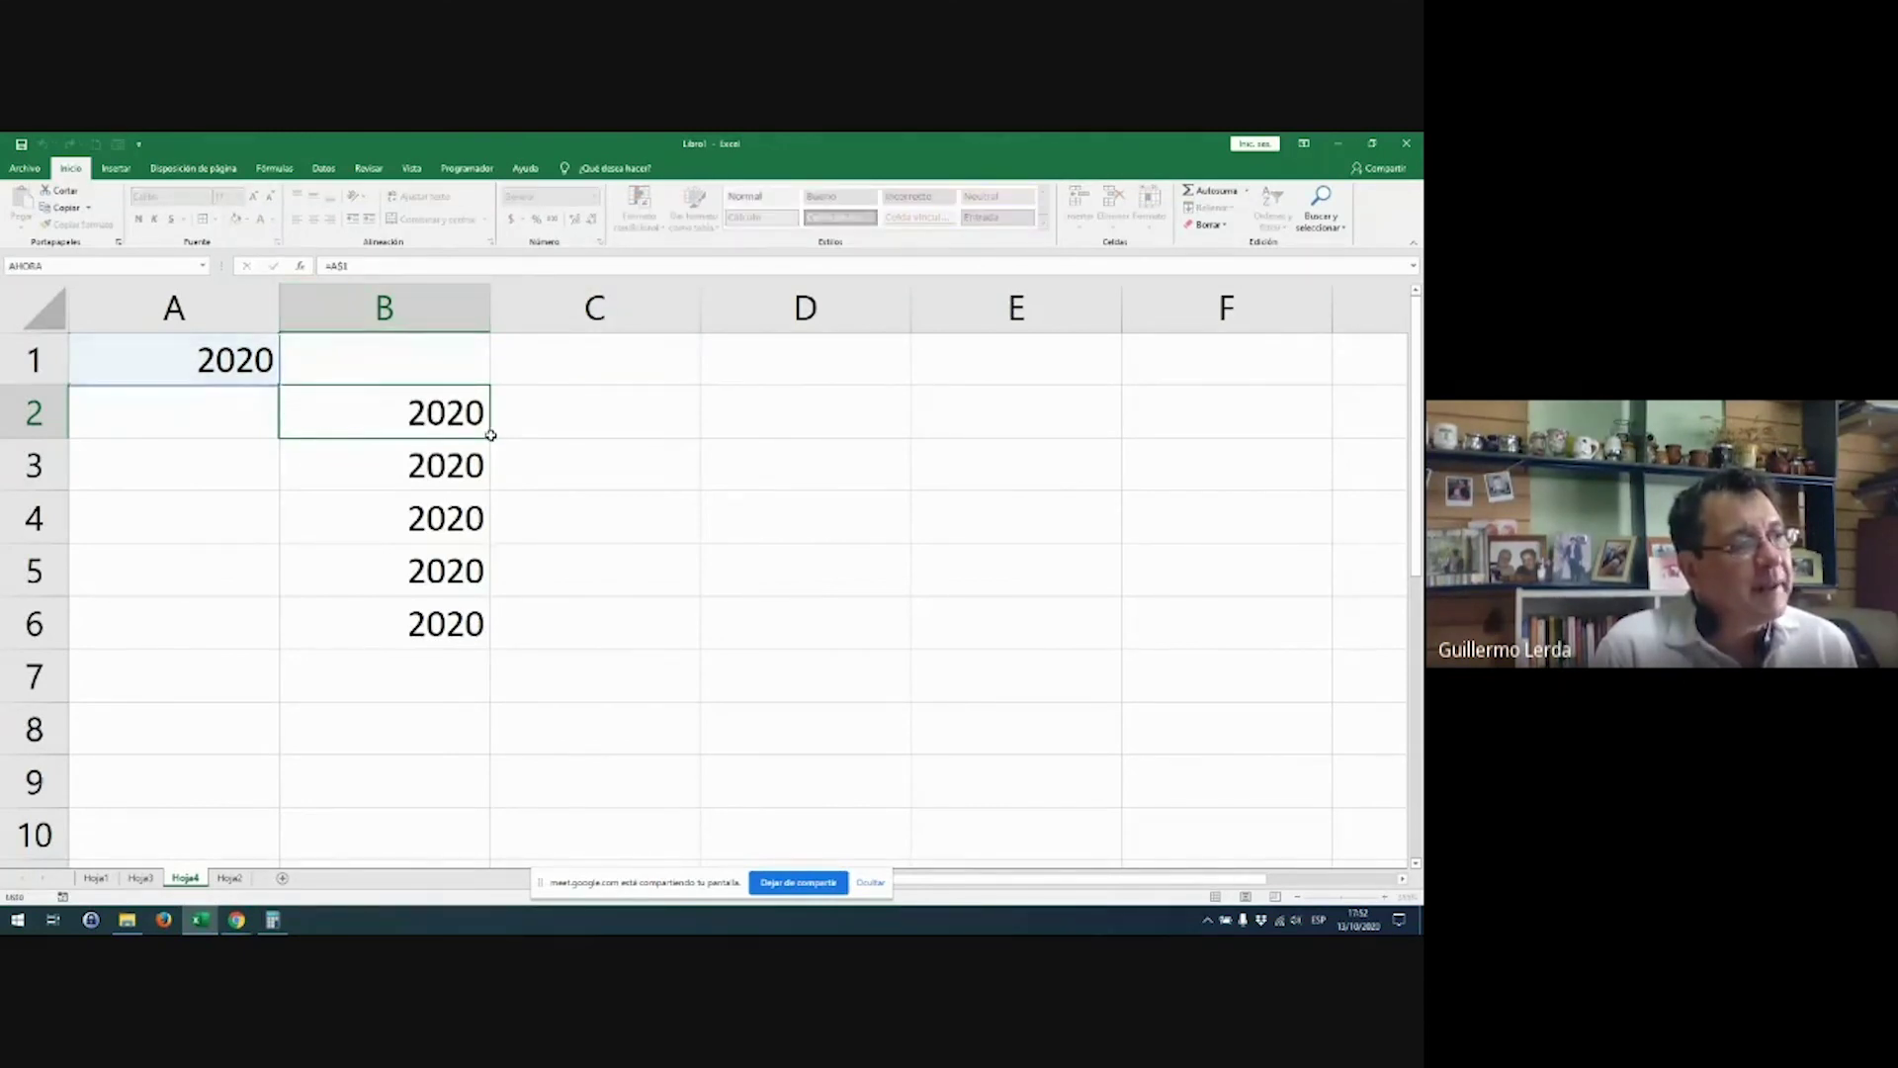
# Step: Fill the B2 formula across to D2 and inspect the references in C2 and D2
pyautogui.moveTo(492, 431); pyautogui.dragTo(869, 442)
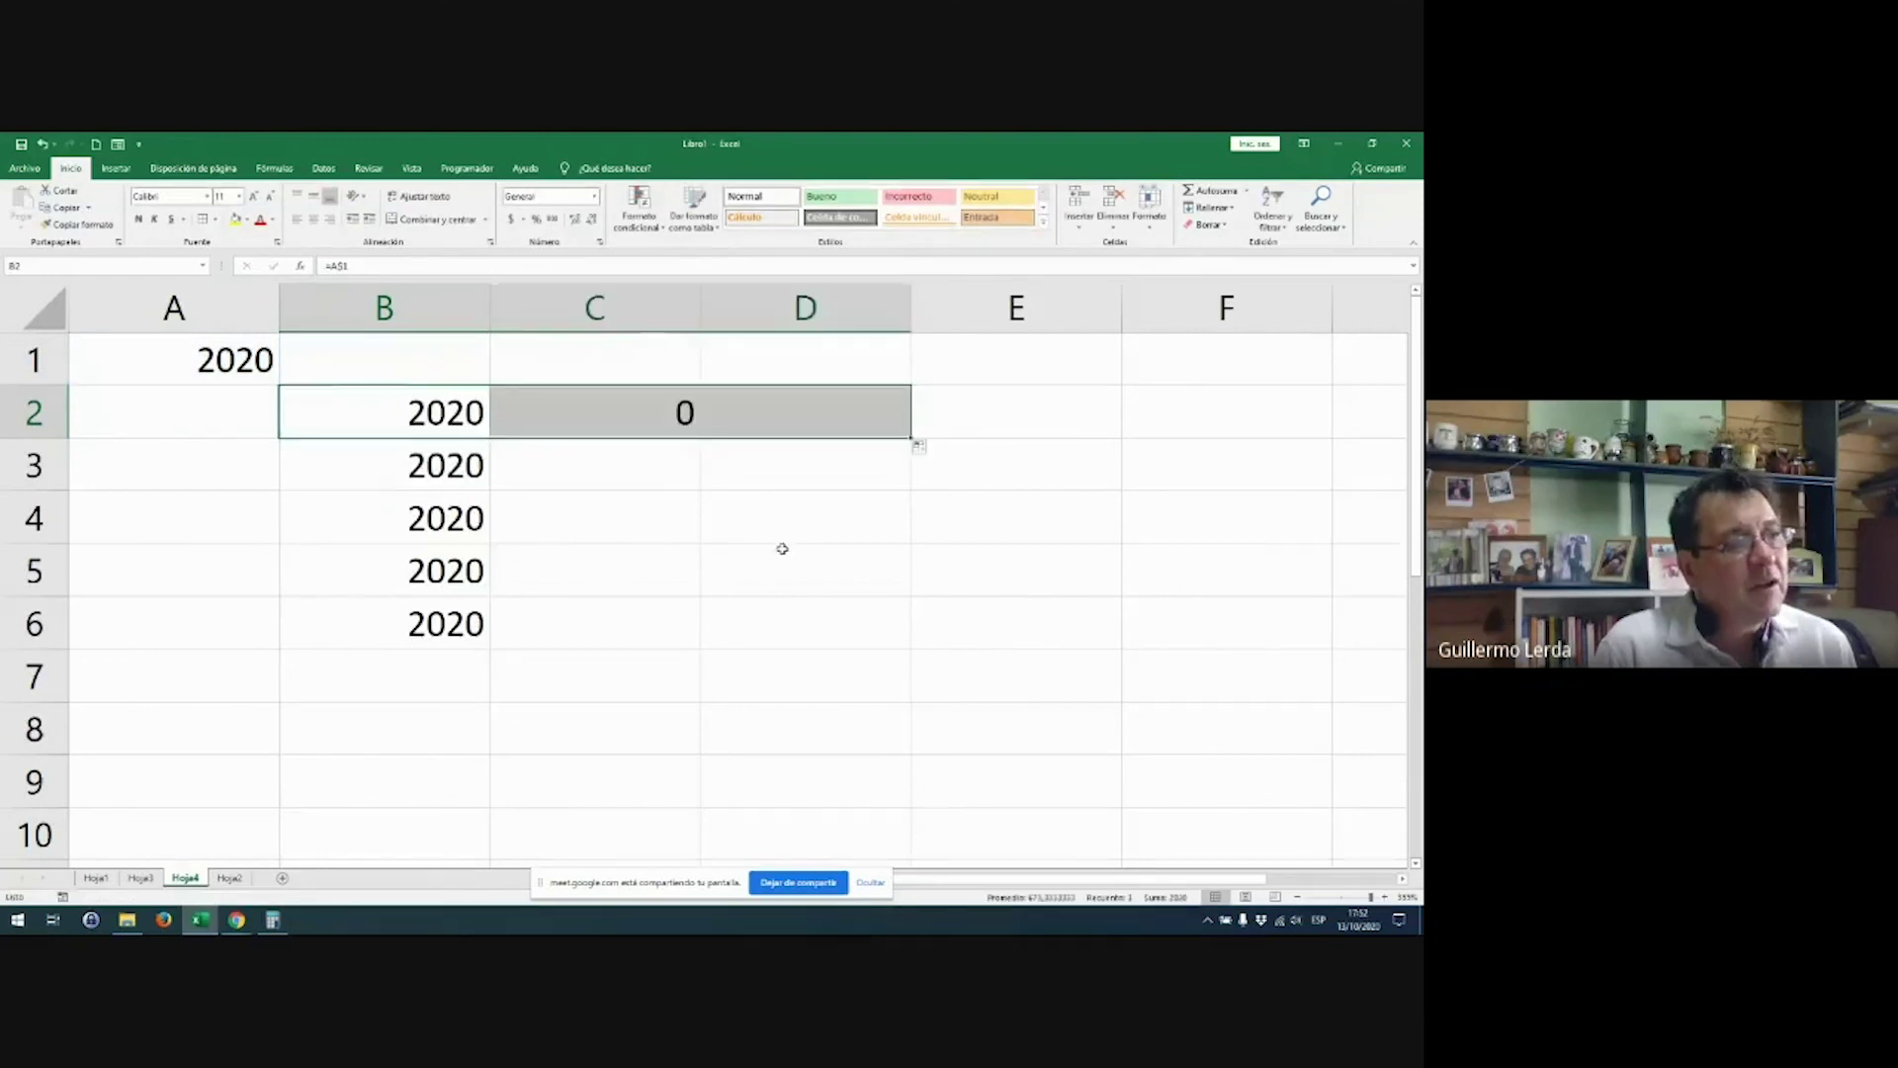
pyautogui.doubleClick(682, 425)
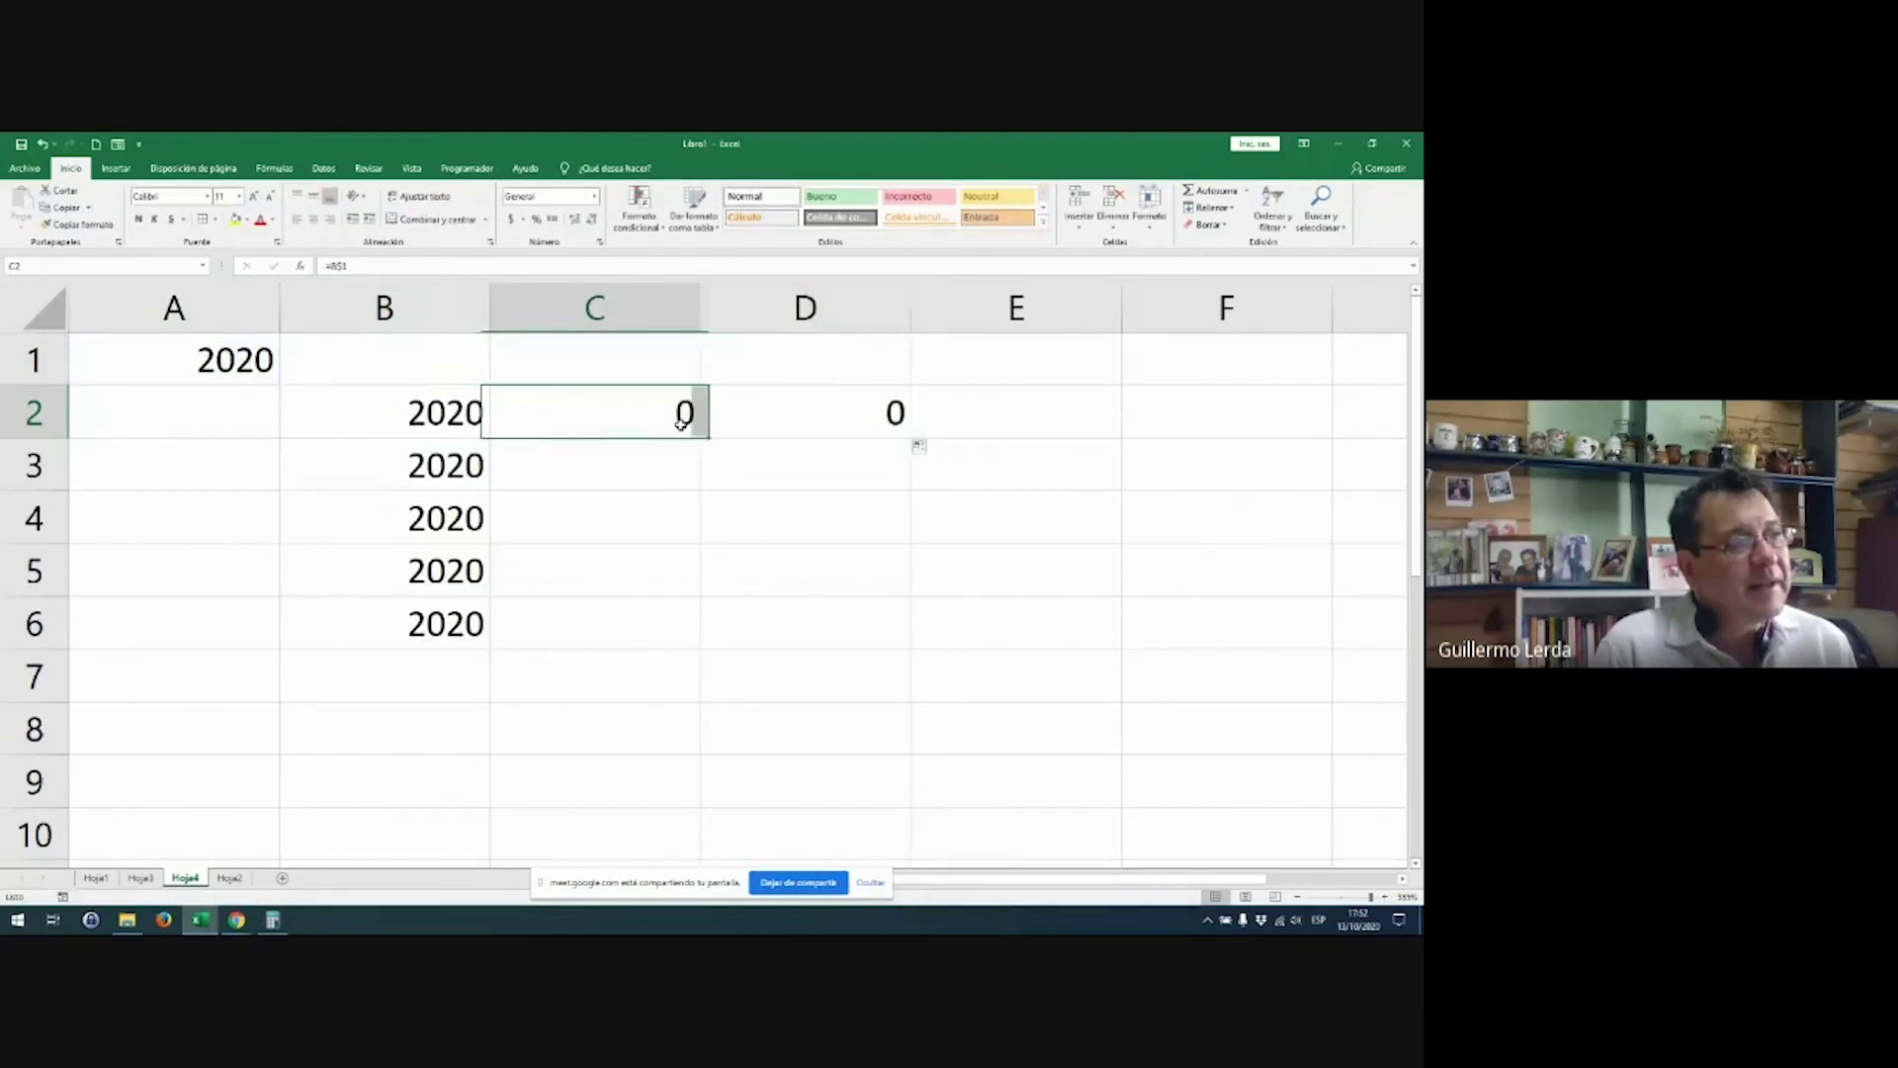
pyautogui.press('Escape')
pyautogui.doubleClick(835, 430)
pyautogui.moveTo(836, 430); pyautogui.dragTo(747, 415)
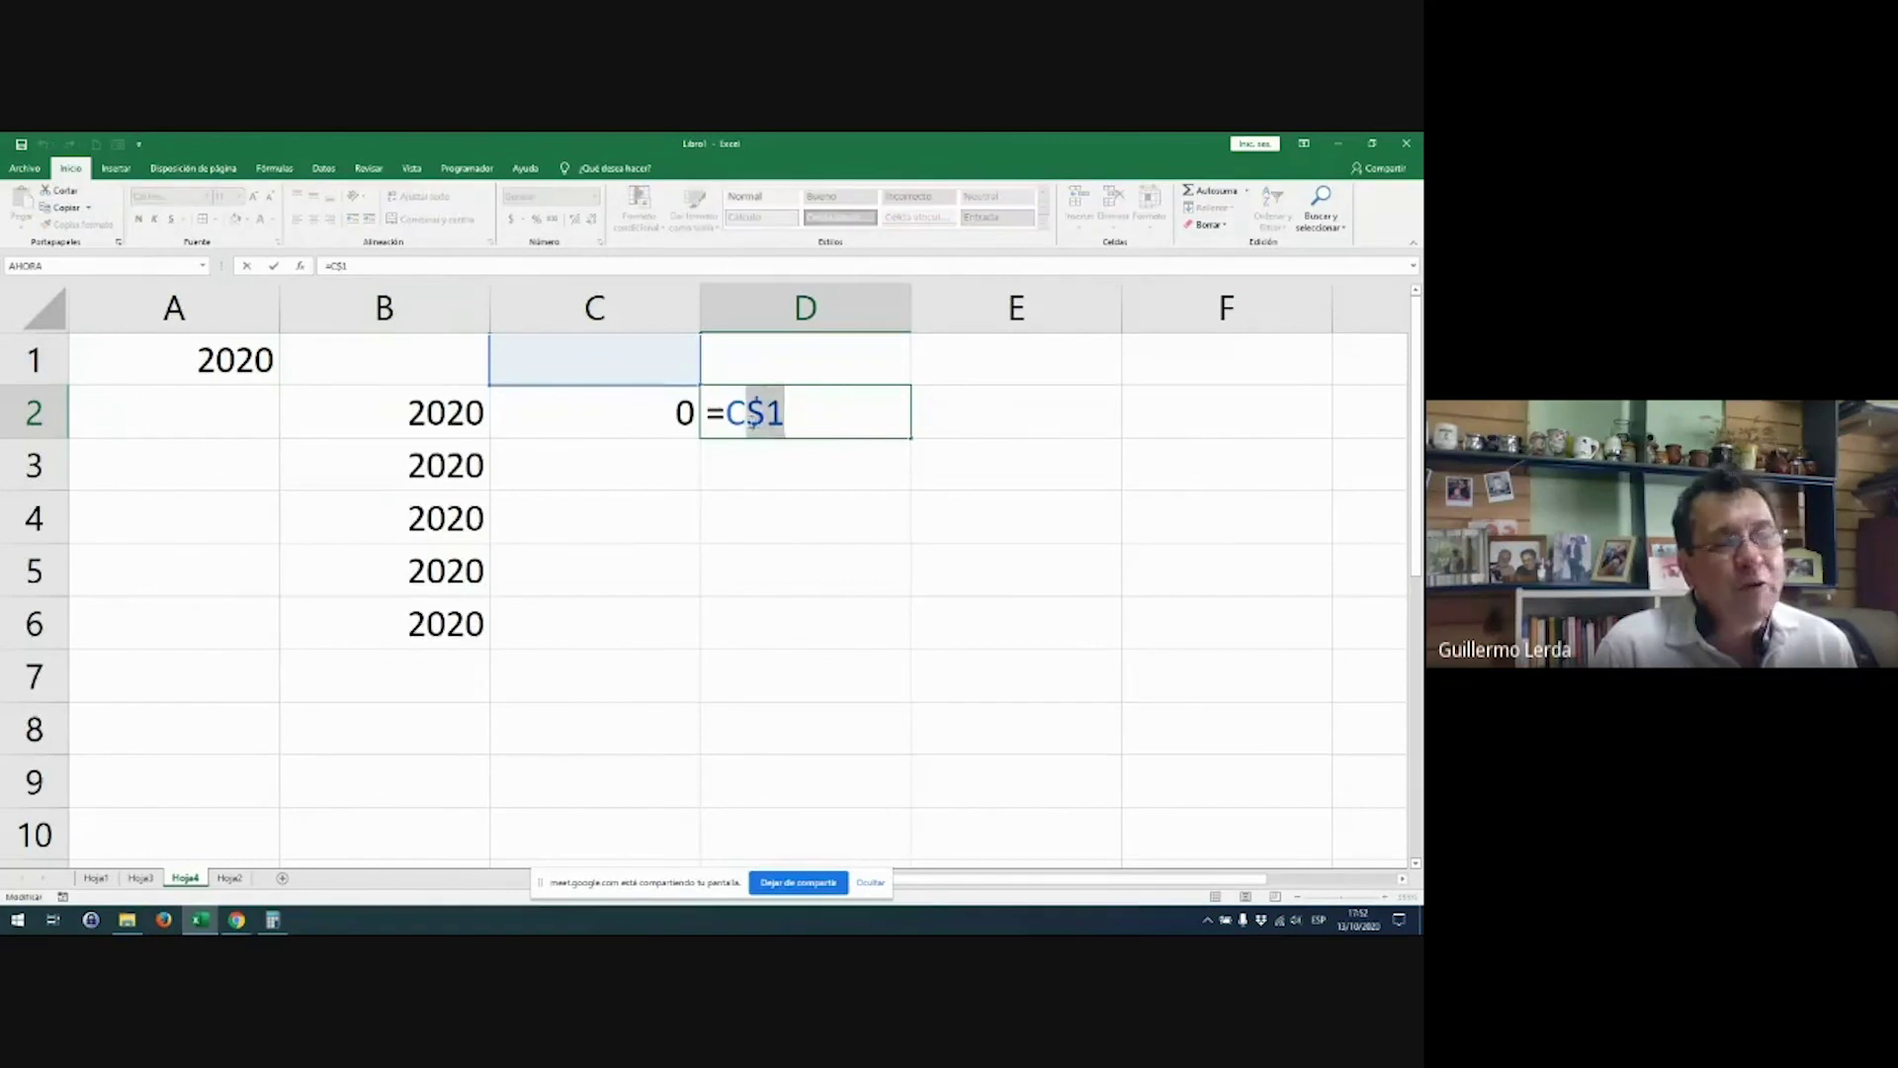
pyautogui.press('Escape')
# Step: Change the formula in B2 to =$A$1 and fill it down column B to B7
pyautogui.doubleClick(449, 432)
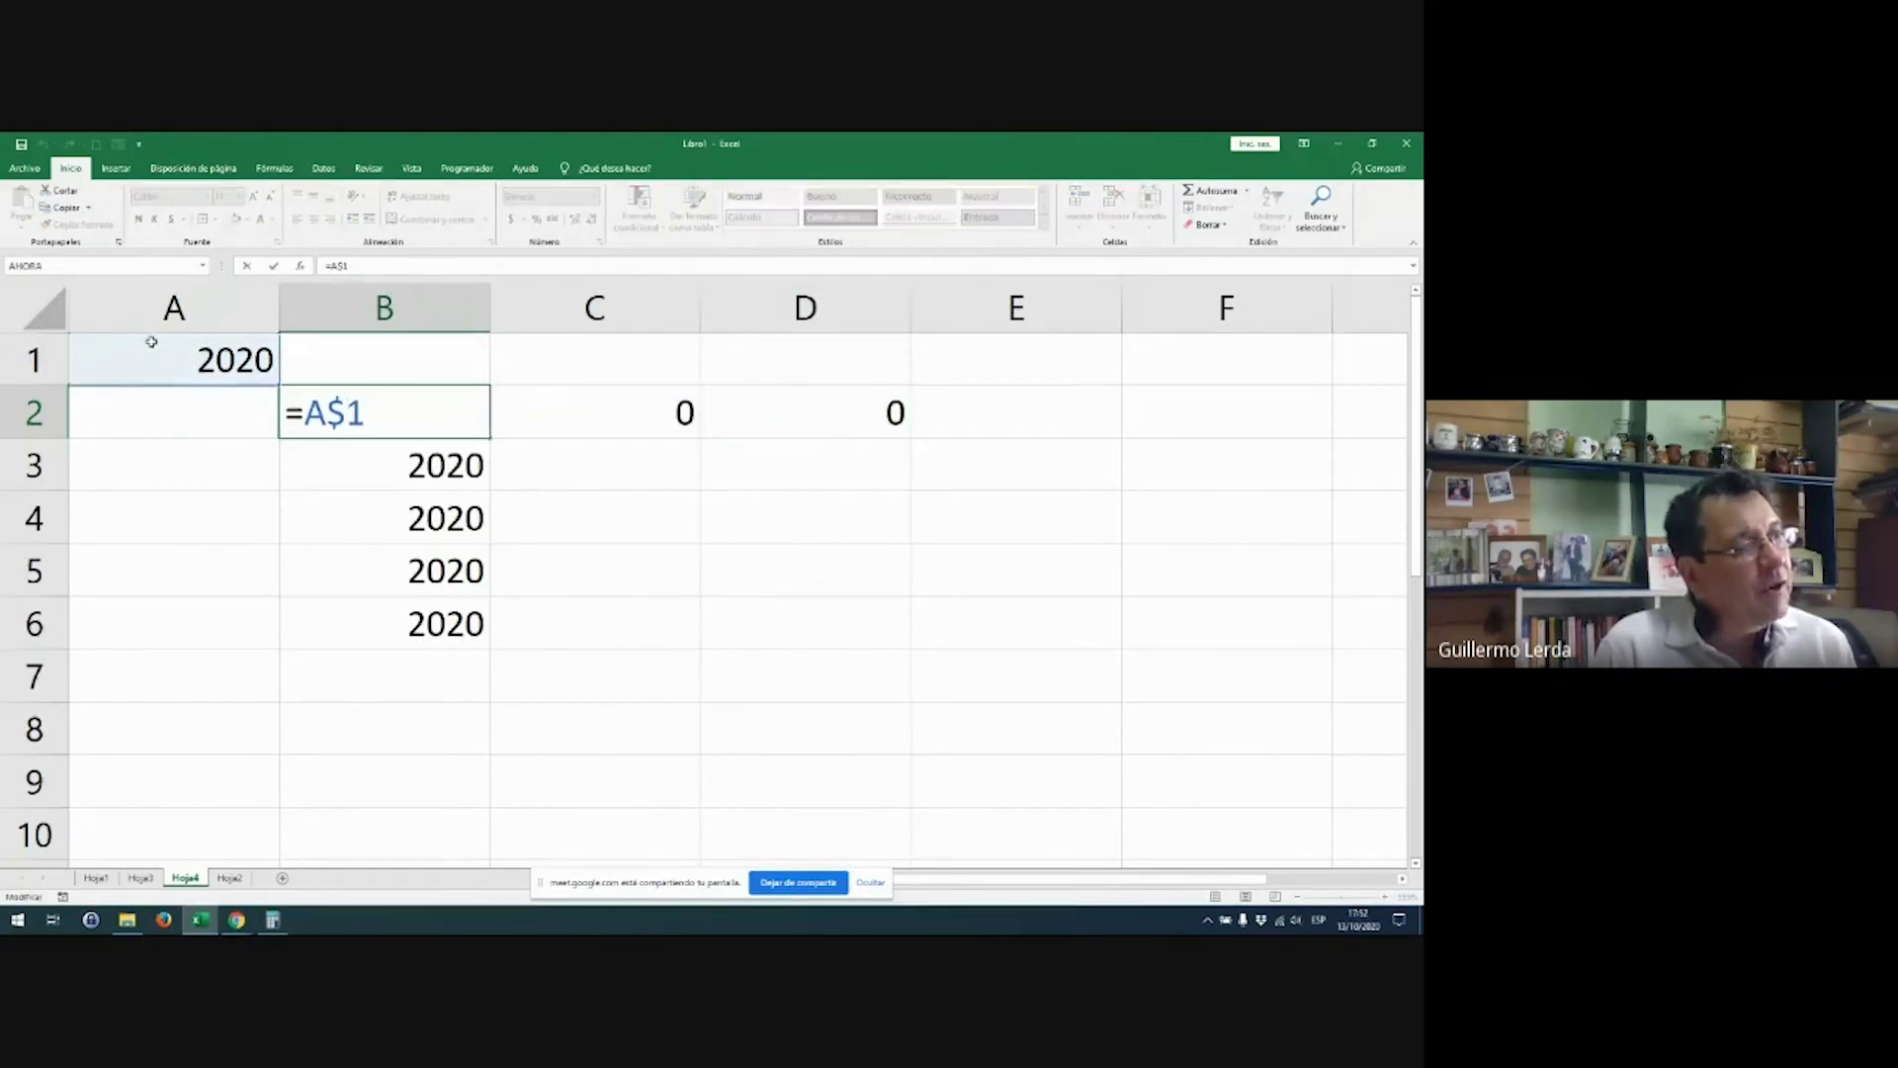
pyautogui.click(298, 413)
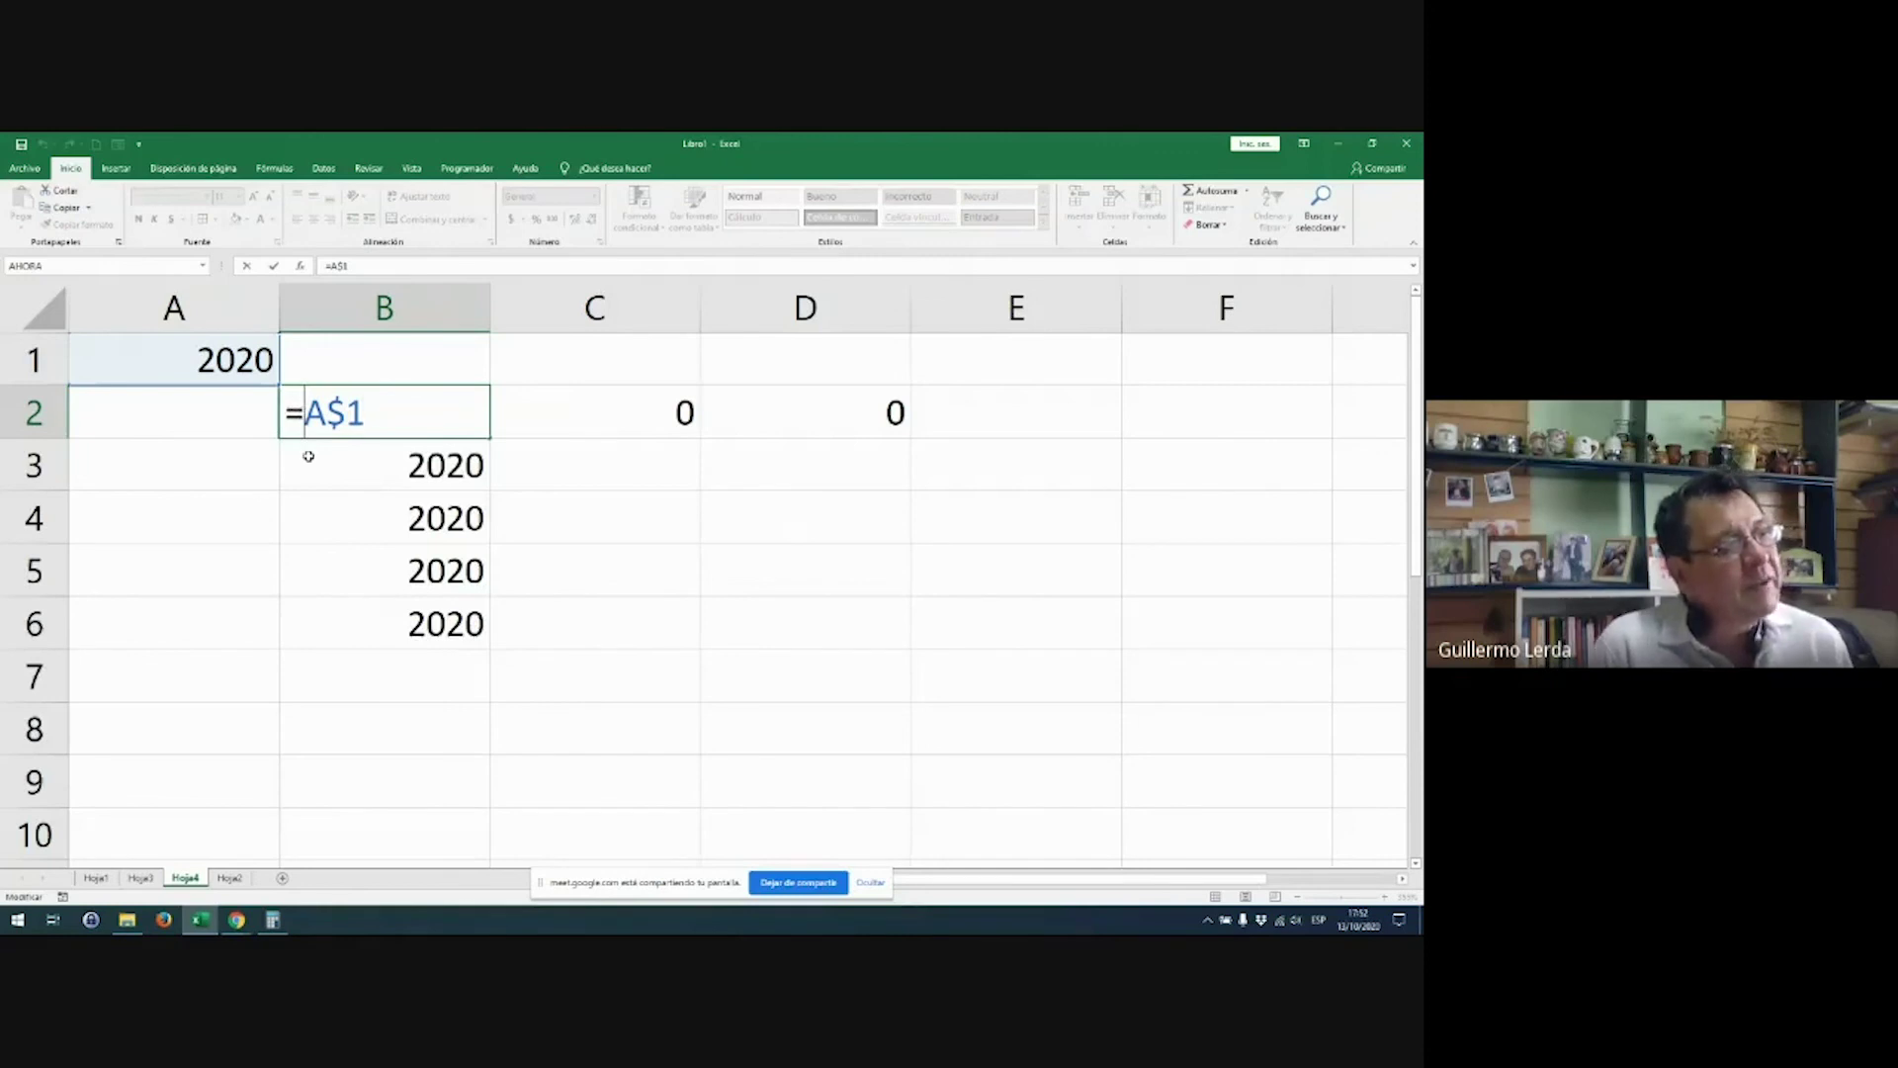
pyautogui.write('$')
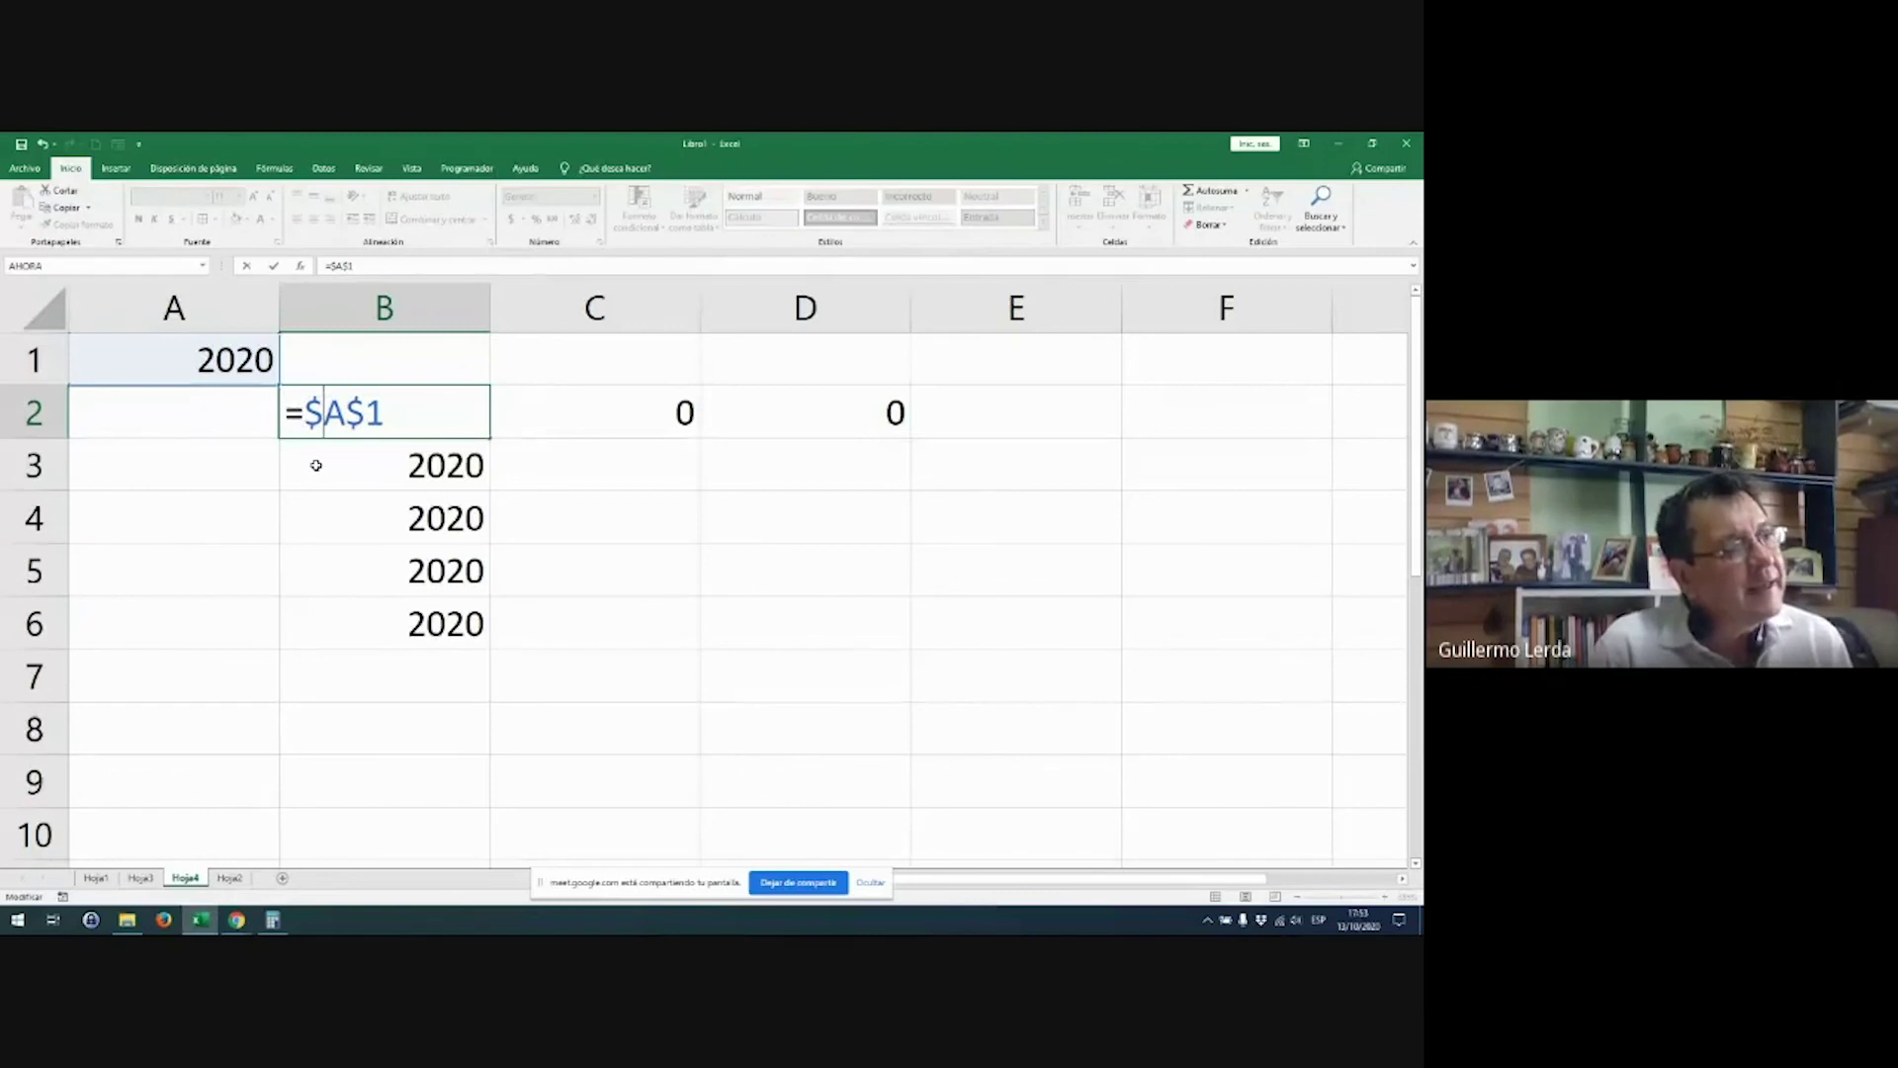
pyautogui.press('Return')
pyautogui.click(464, 425)
pyautogui.moveTo(490, 437); pyautogui.dragTo(487, 703)
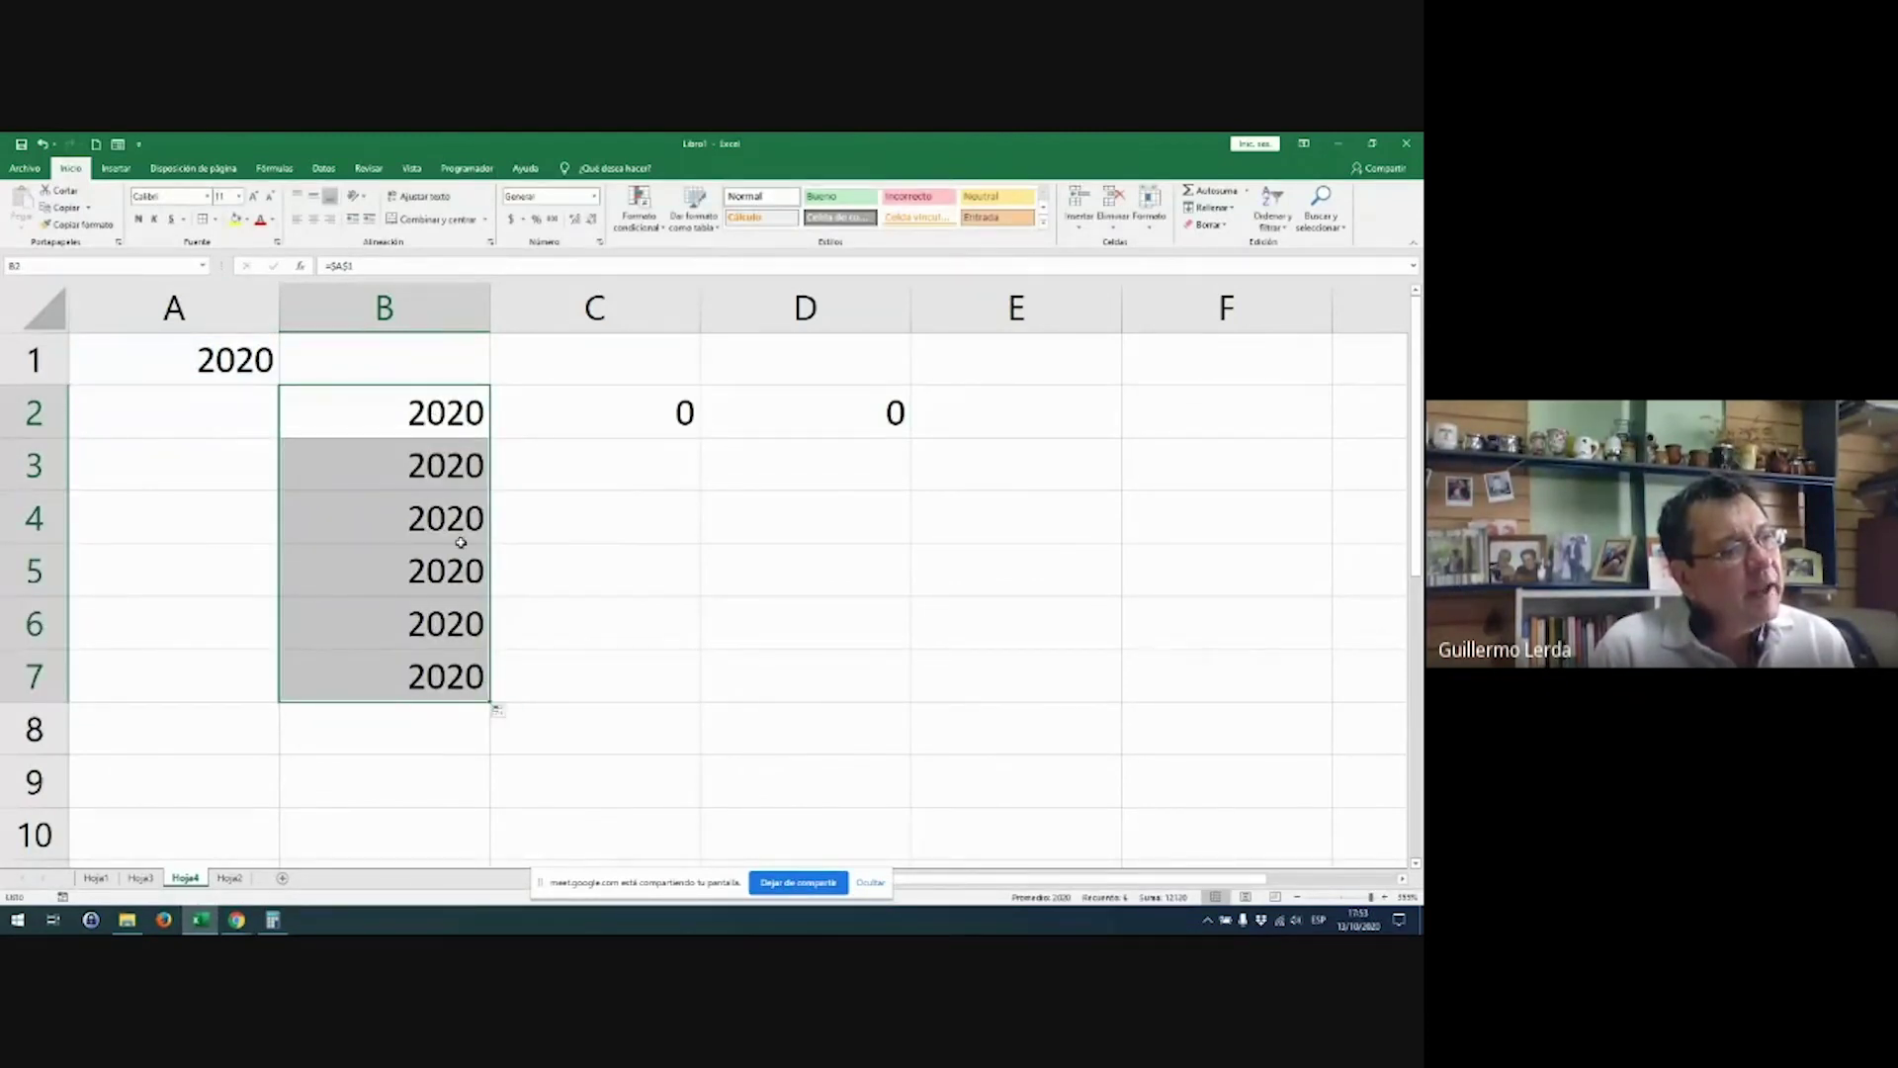
# Step: Fill the B2 formula across the range B2:E7 and check the formula in E7
pyautogui.click(445, 415)
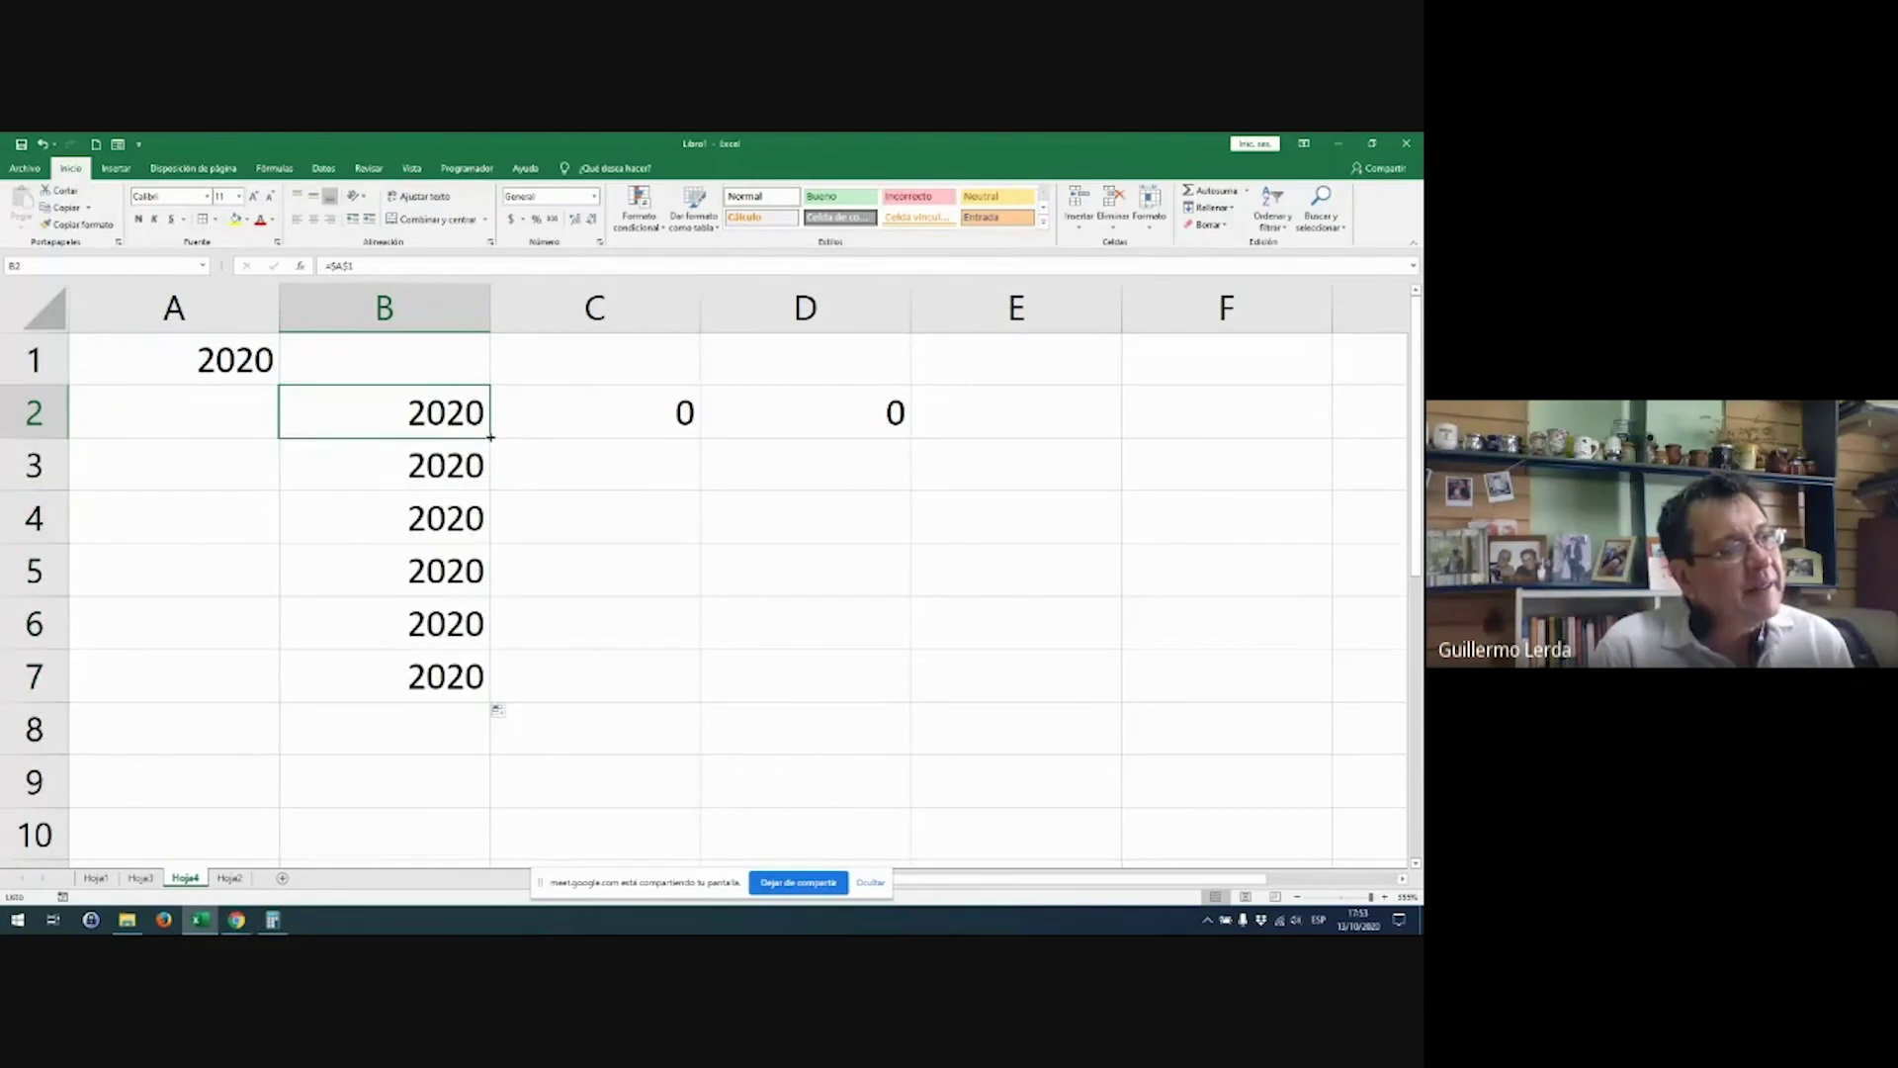
pyautogui.moveTo(490, 437); pyautogui.dragTo(1098, 686)
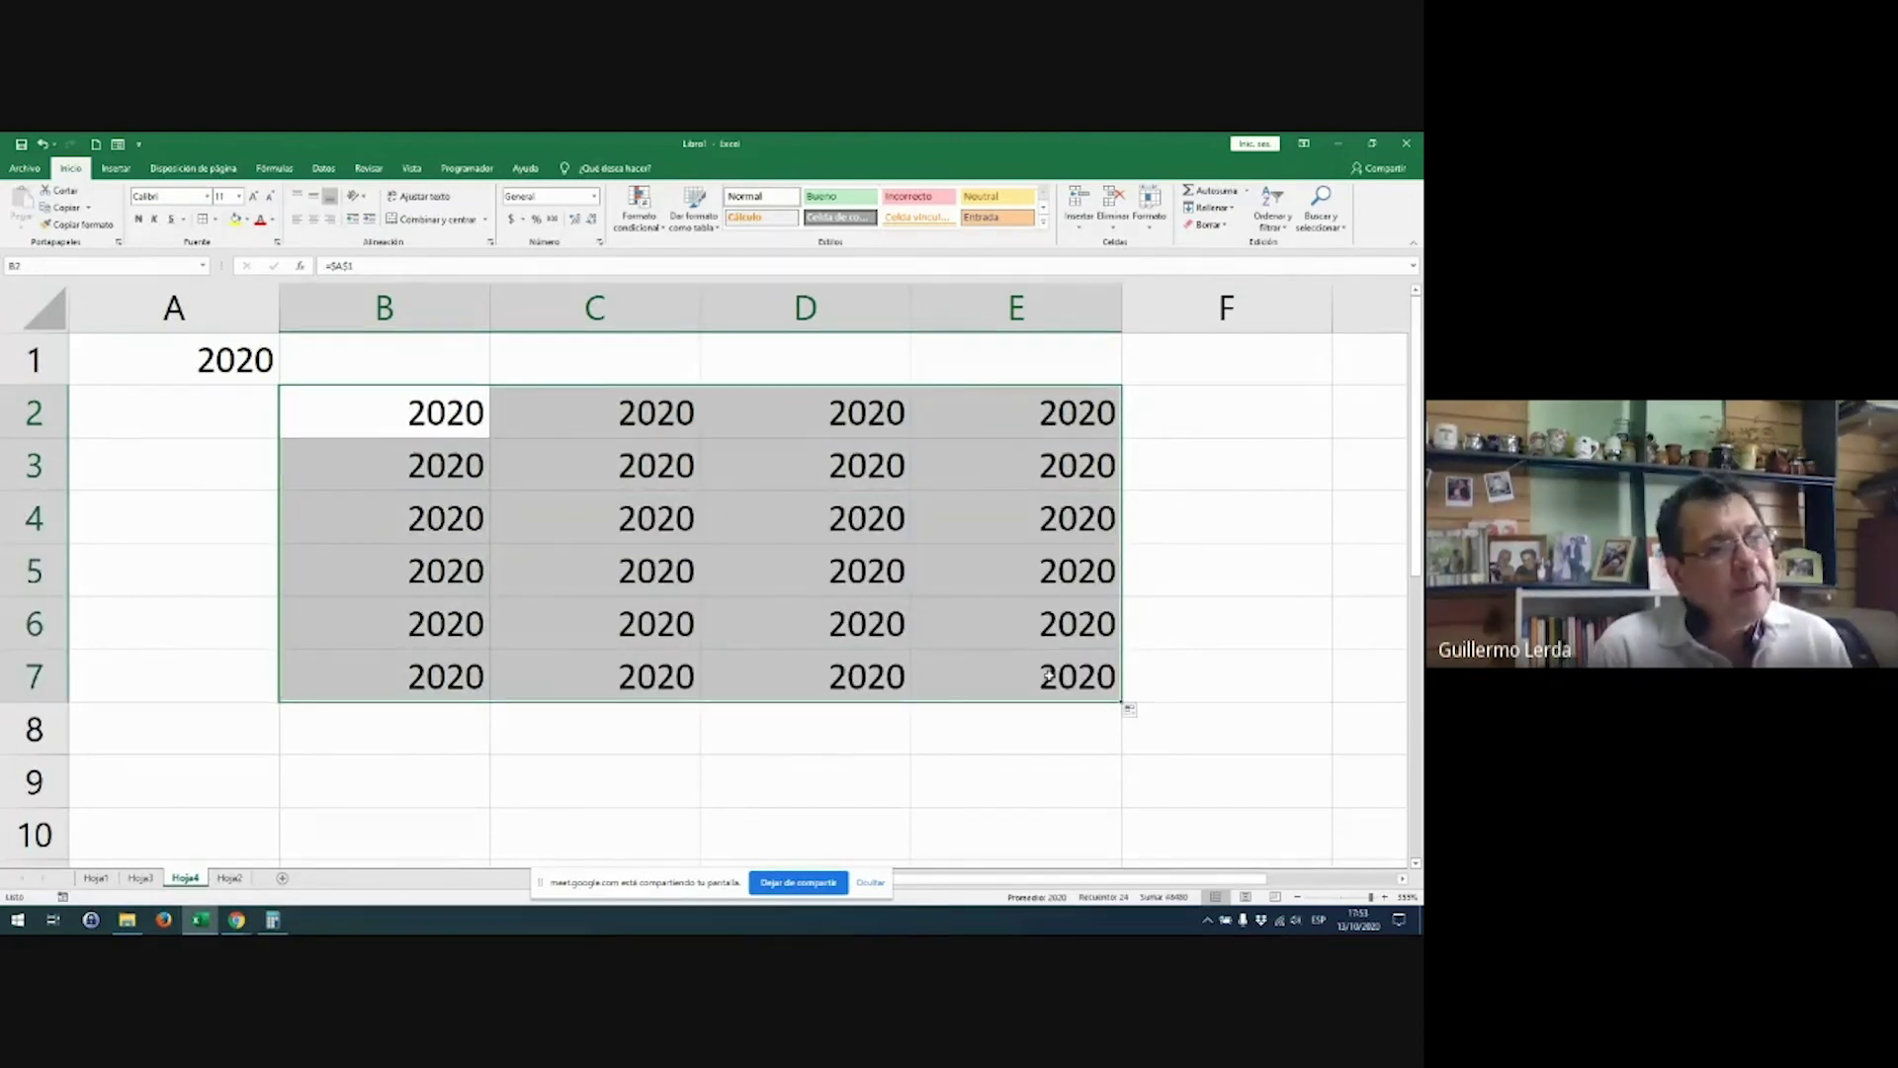
pyautogui.doubleClick(1048, 675)
pyautogui.press('Escape')
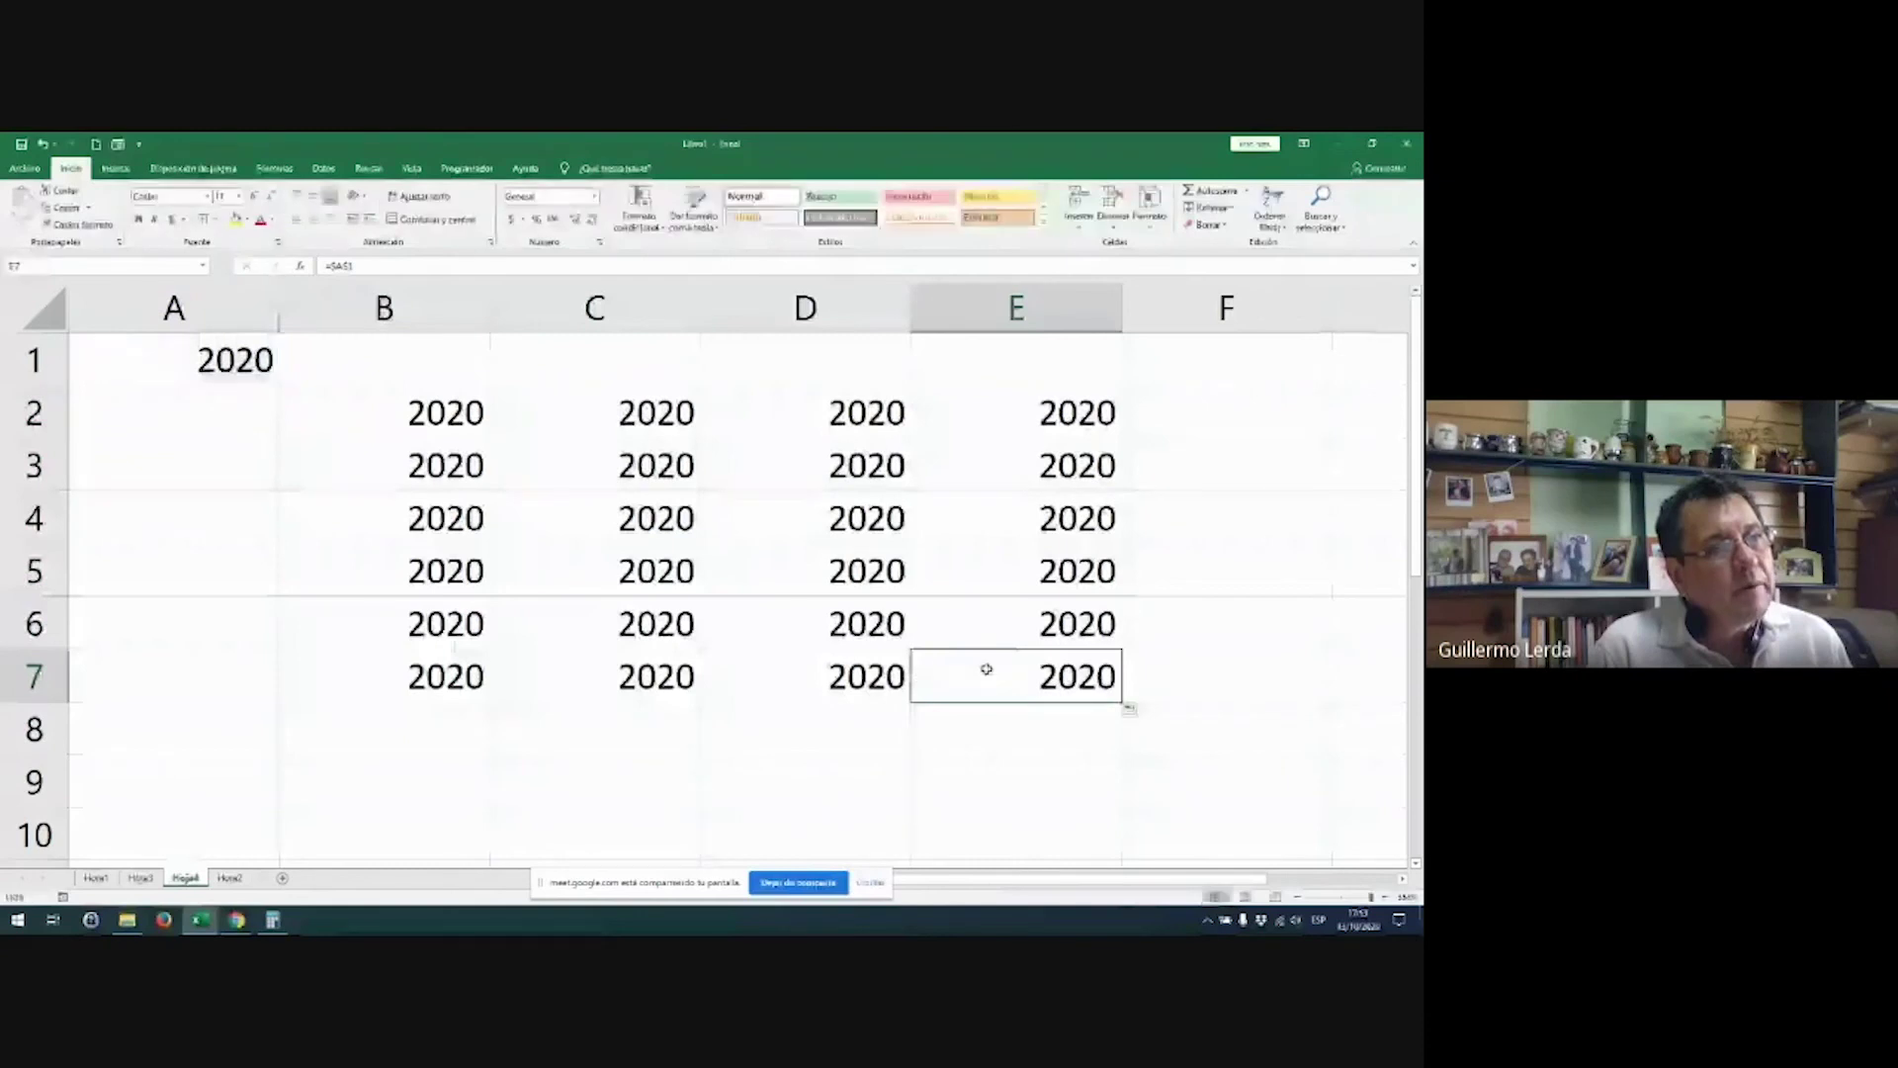
pyautogui.rightClick(987, 669)
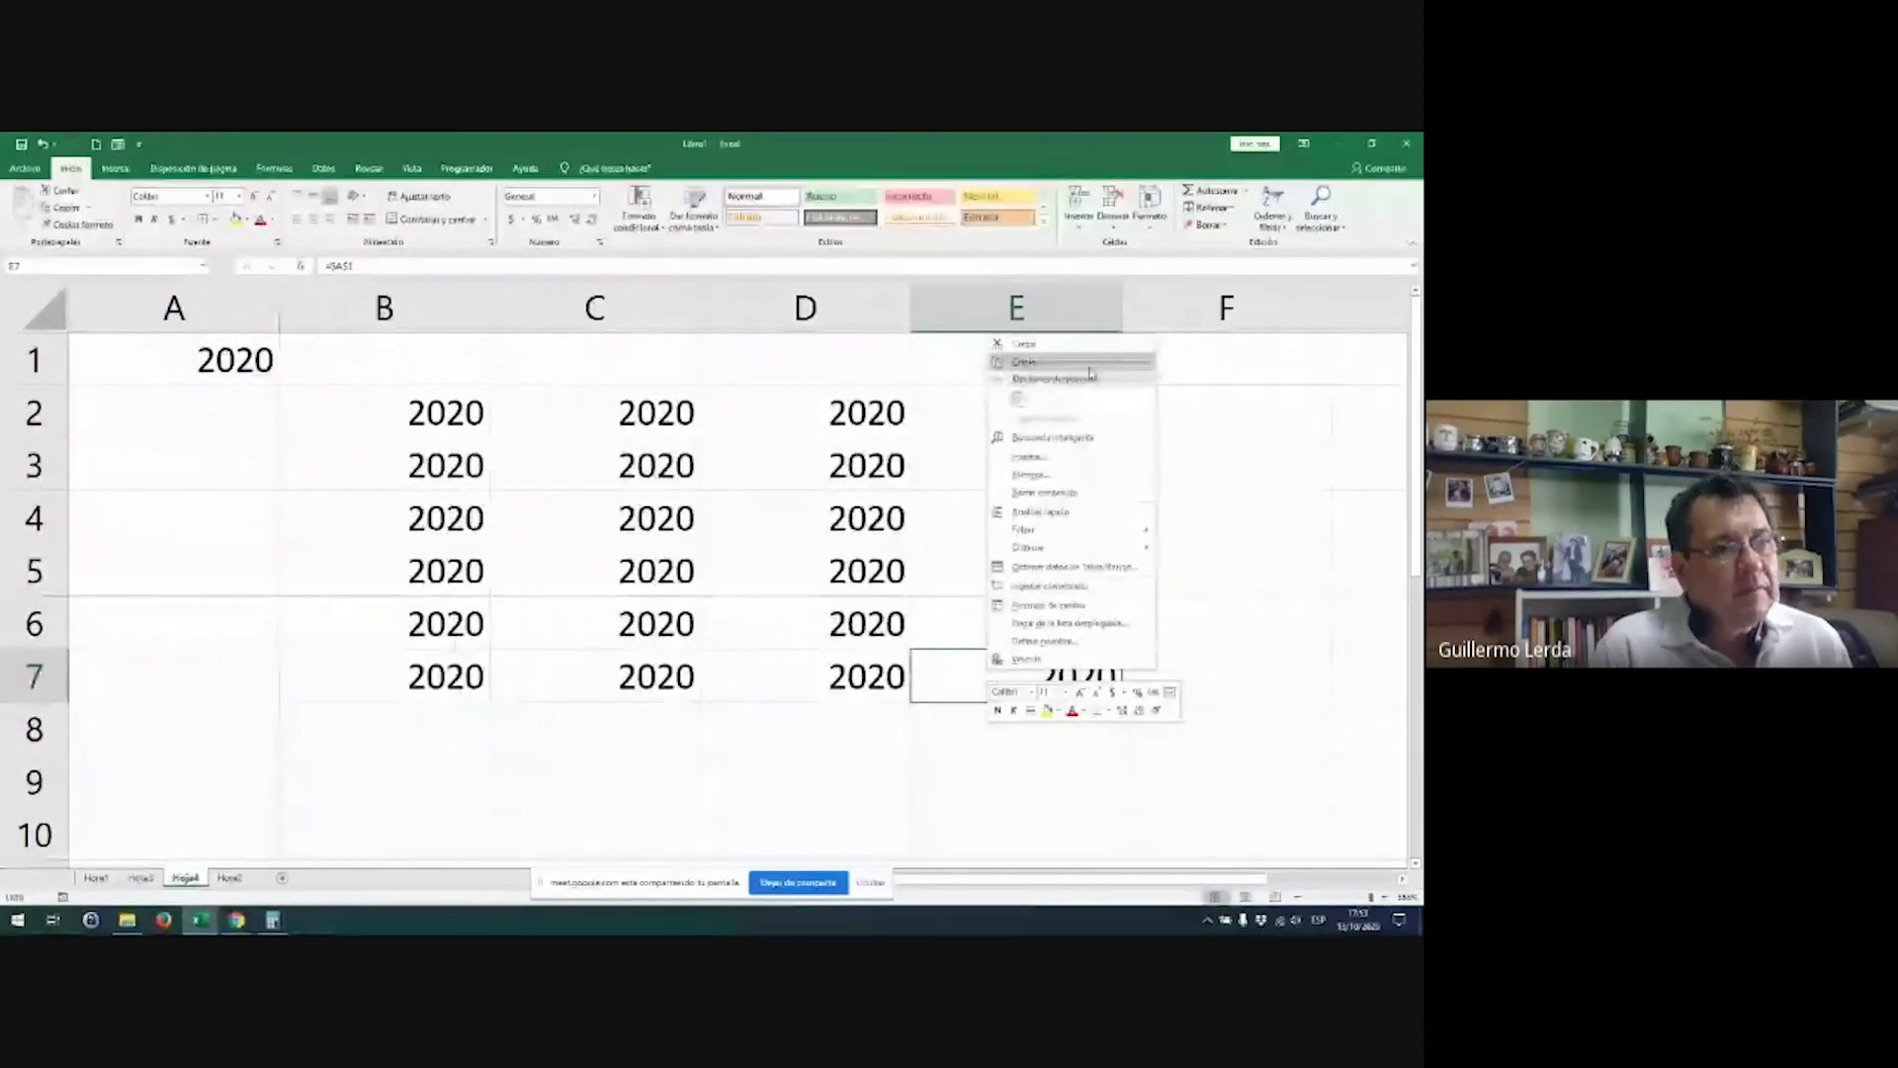
pyautogui.click(1018, 364)
pyautogui.press('Escape')
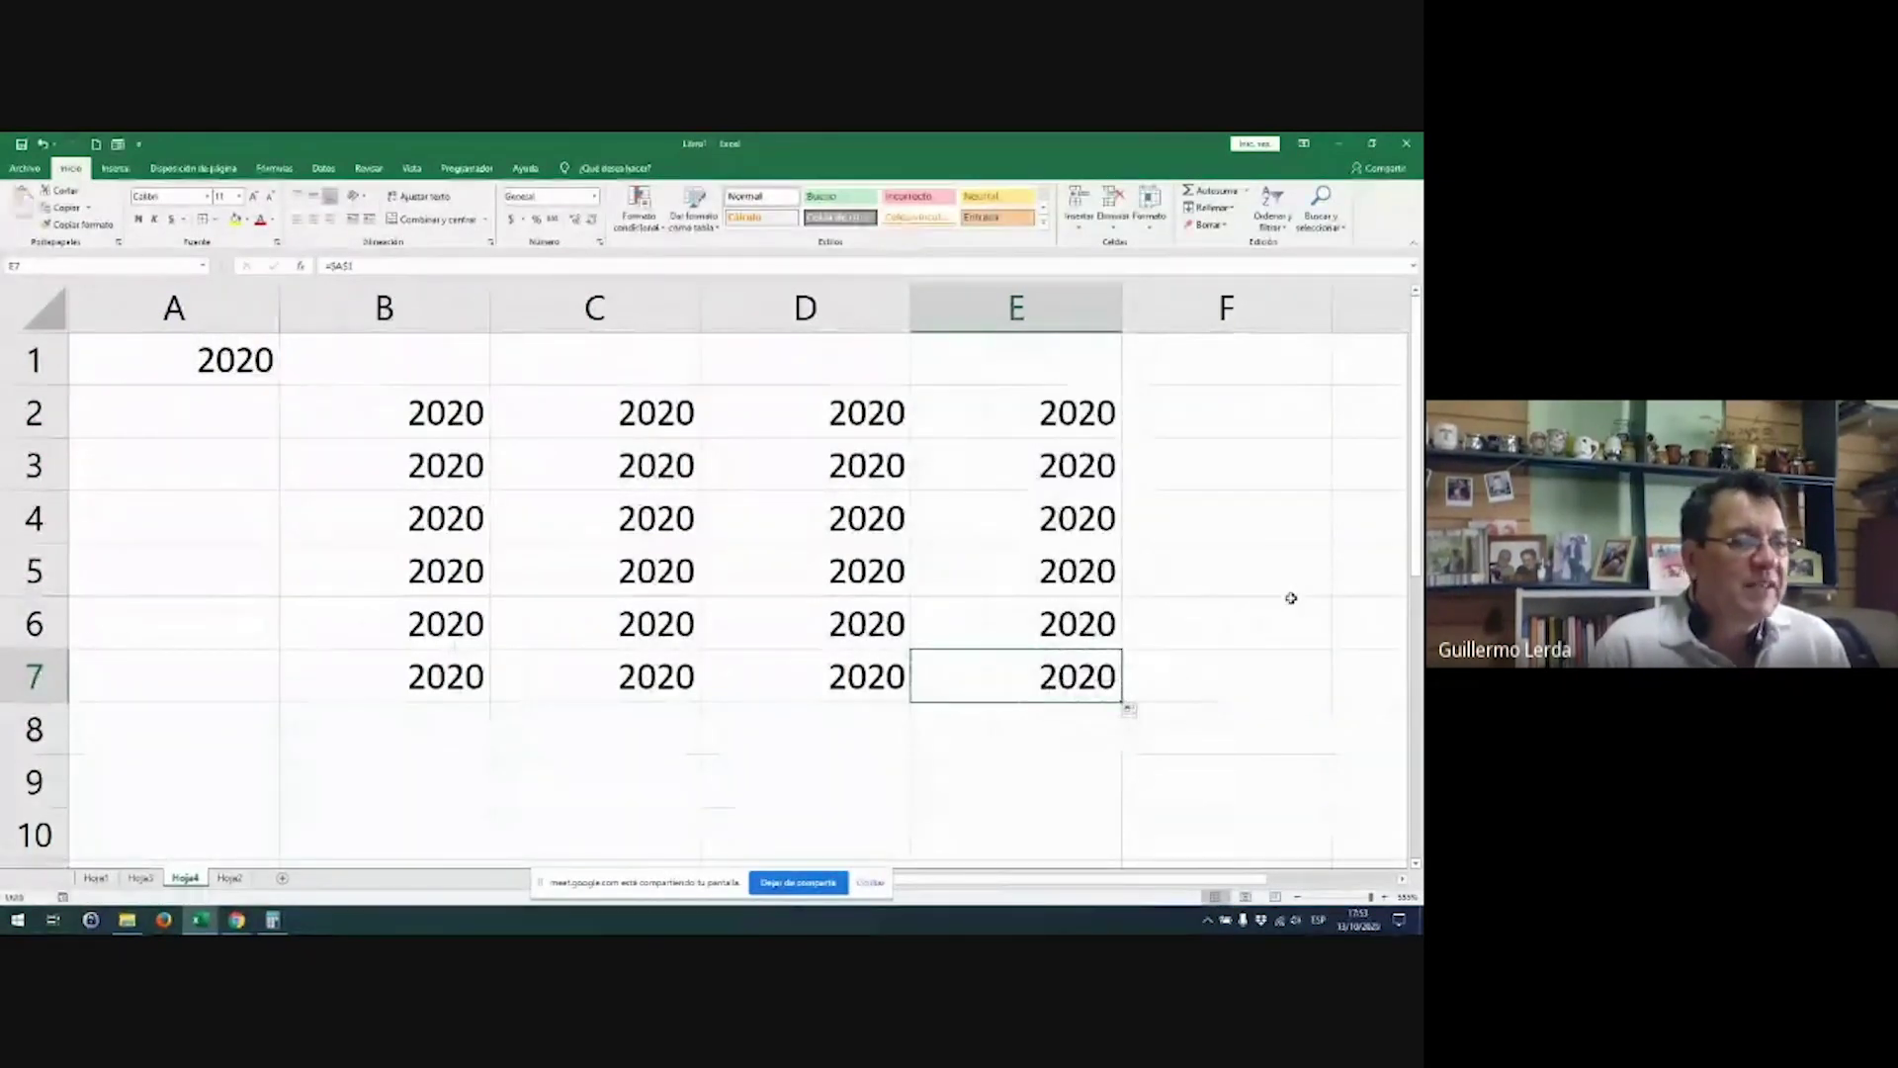
pyautogui.hotkey('ctrl', 'Down')
pyautogui.hotkey('ctrl', 'Right')
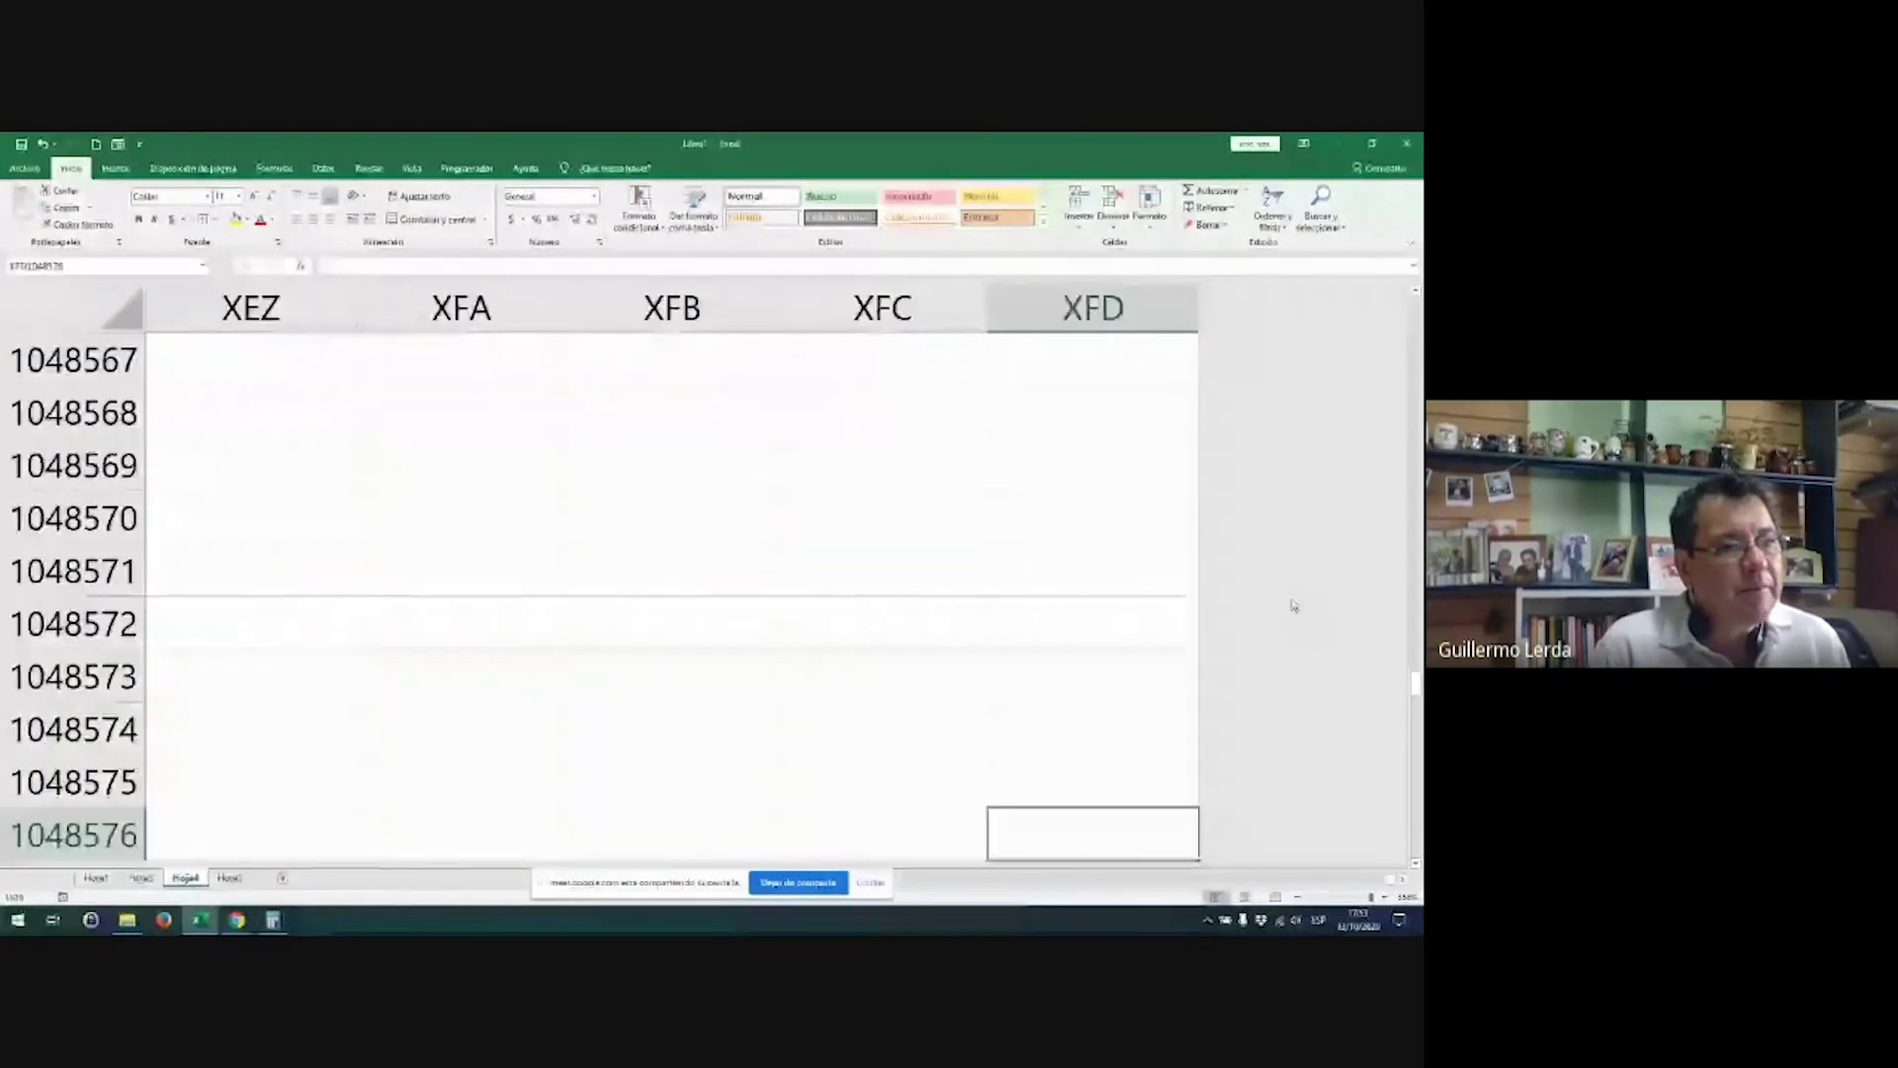
pyautogui.rightClick(1110, 821)
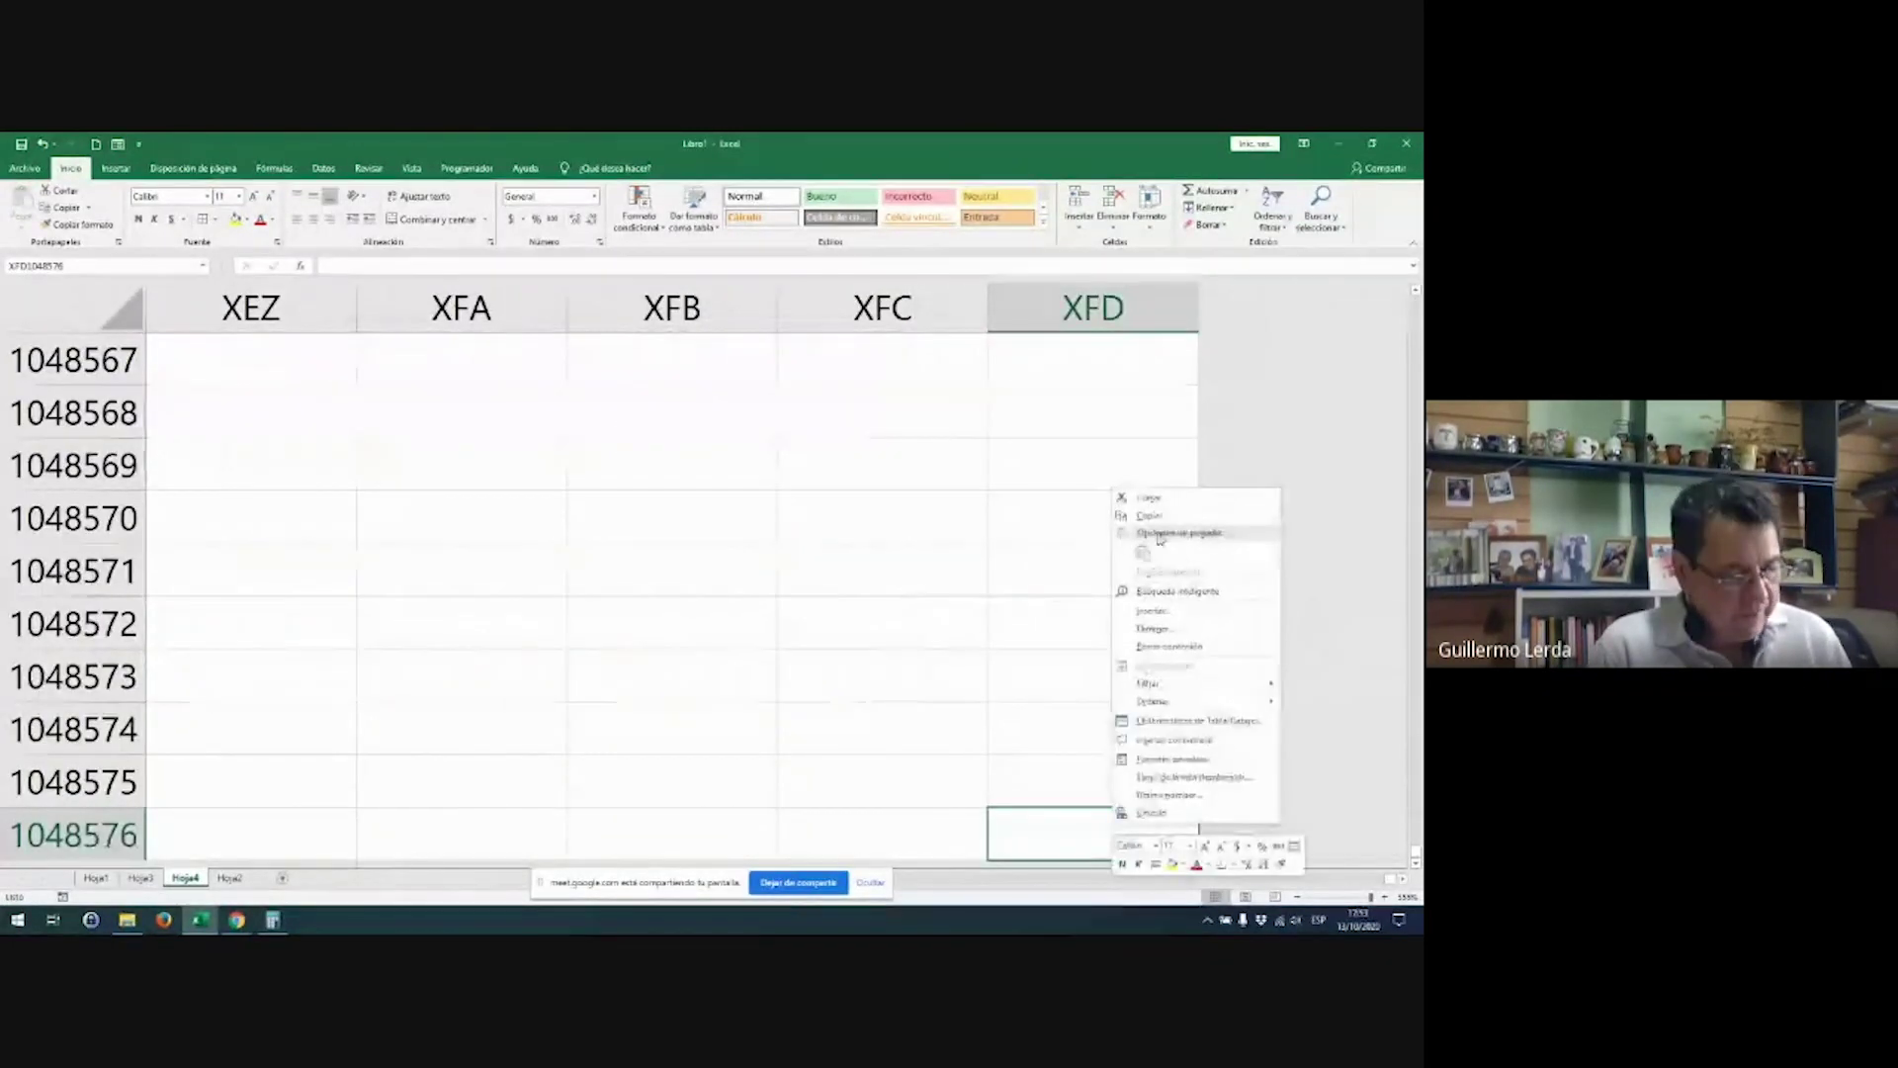
pyautogui.press('Escape')
pyautogui.press('Up')
pyautogui.hotkey('ctrl', 'Up')
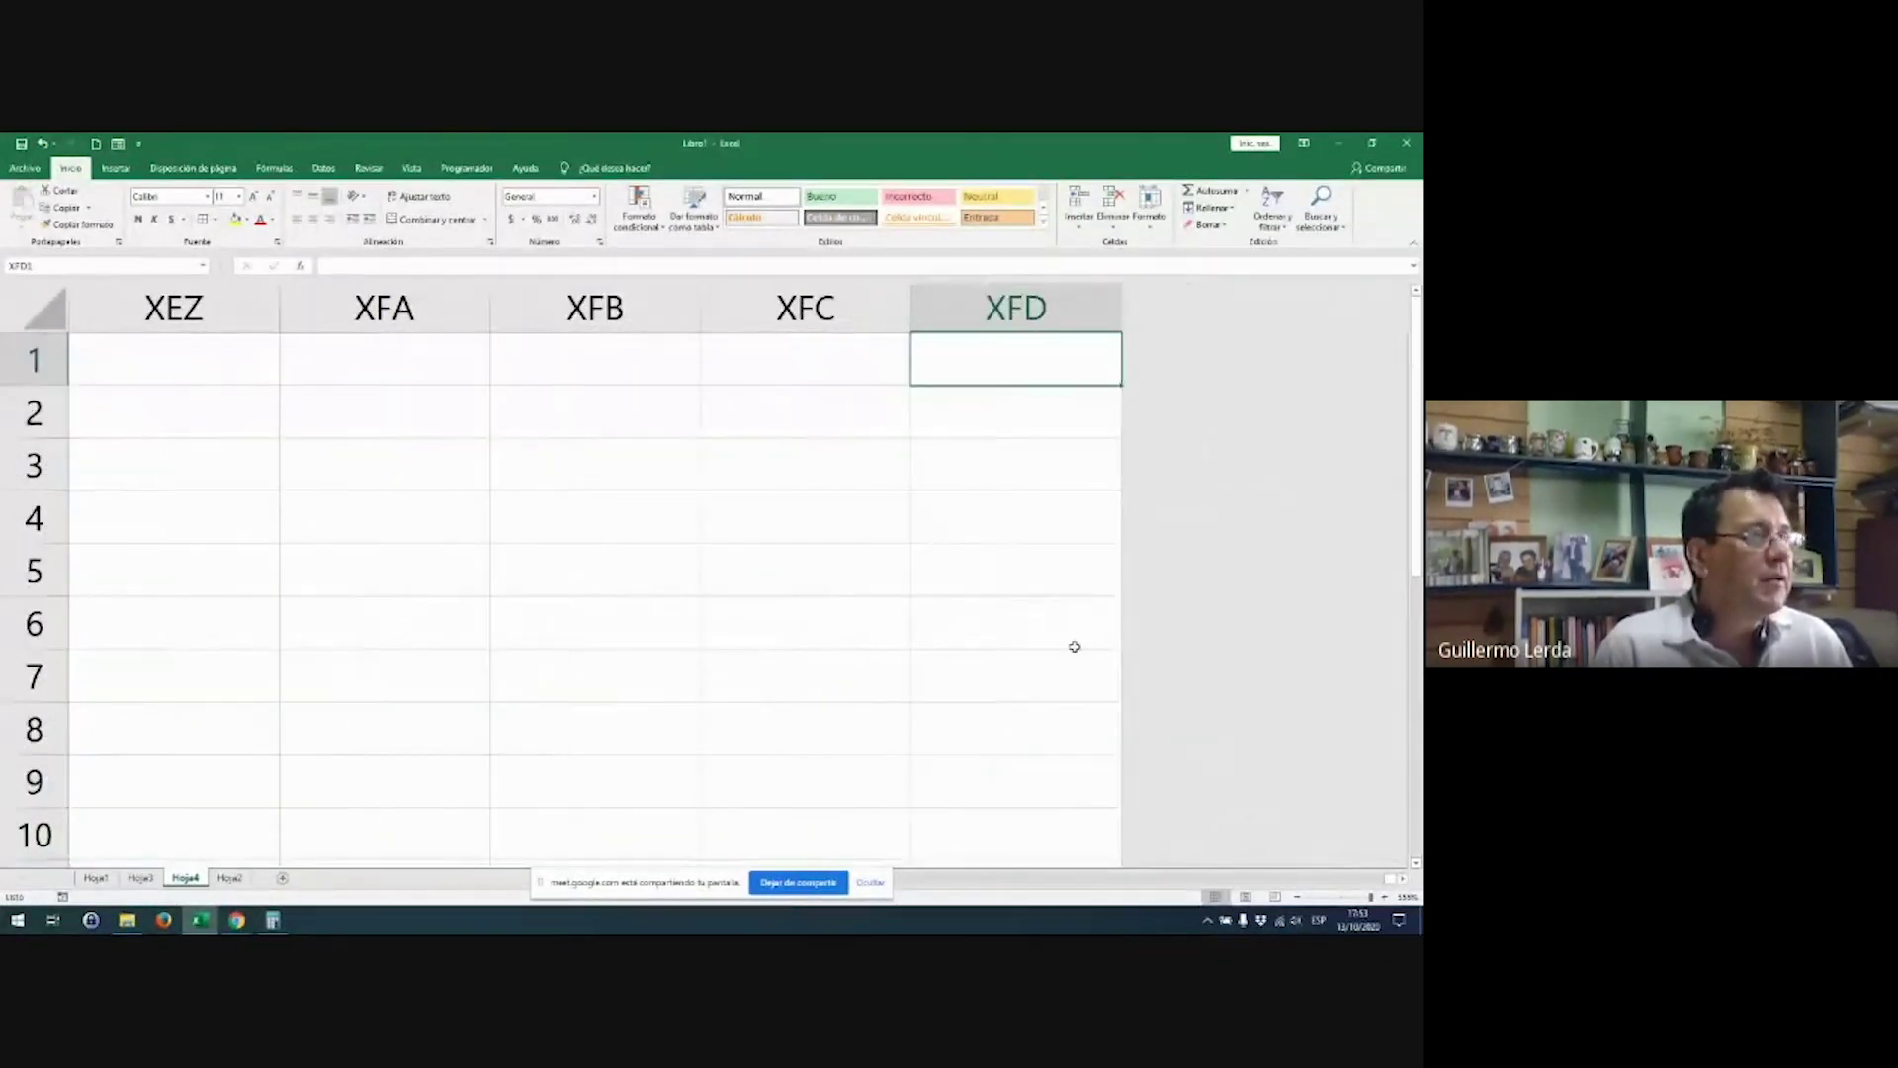
# Step: Copy the formula from B2 into the sheet's last cell, XFD1048576, and check its reference there
pyautogui.hotkey('ctrl', 'Left')
pyautogui.press('Right')
pyautogui.press('Down')
pyautogui.hotkey('ctrl', 'c')
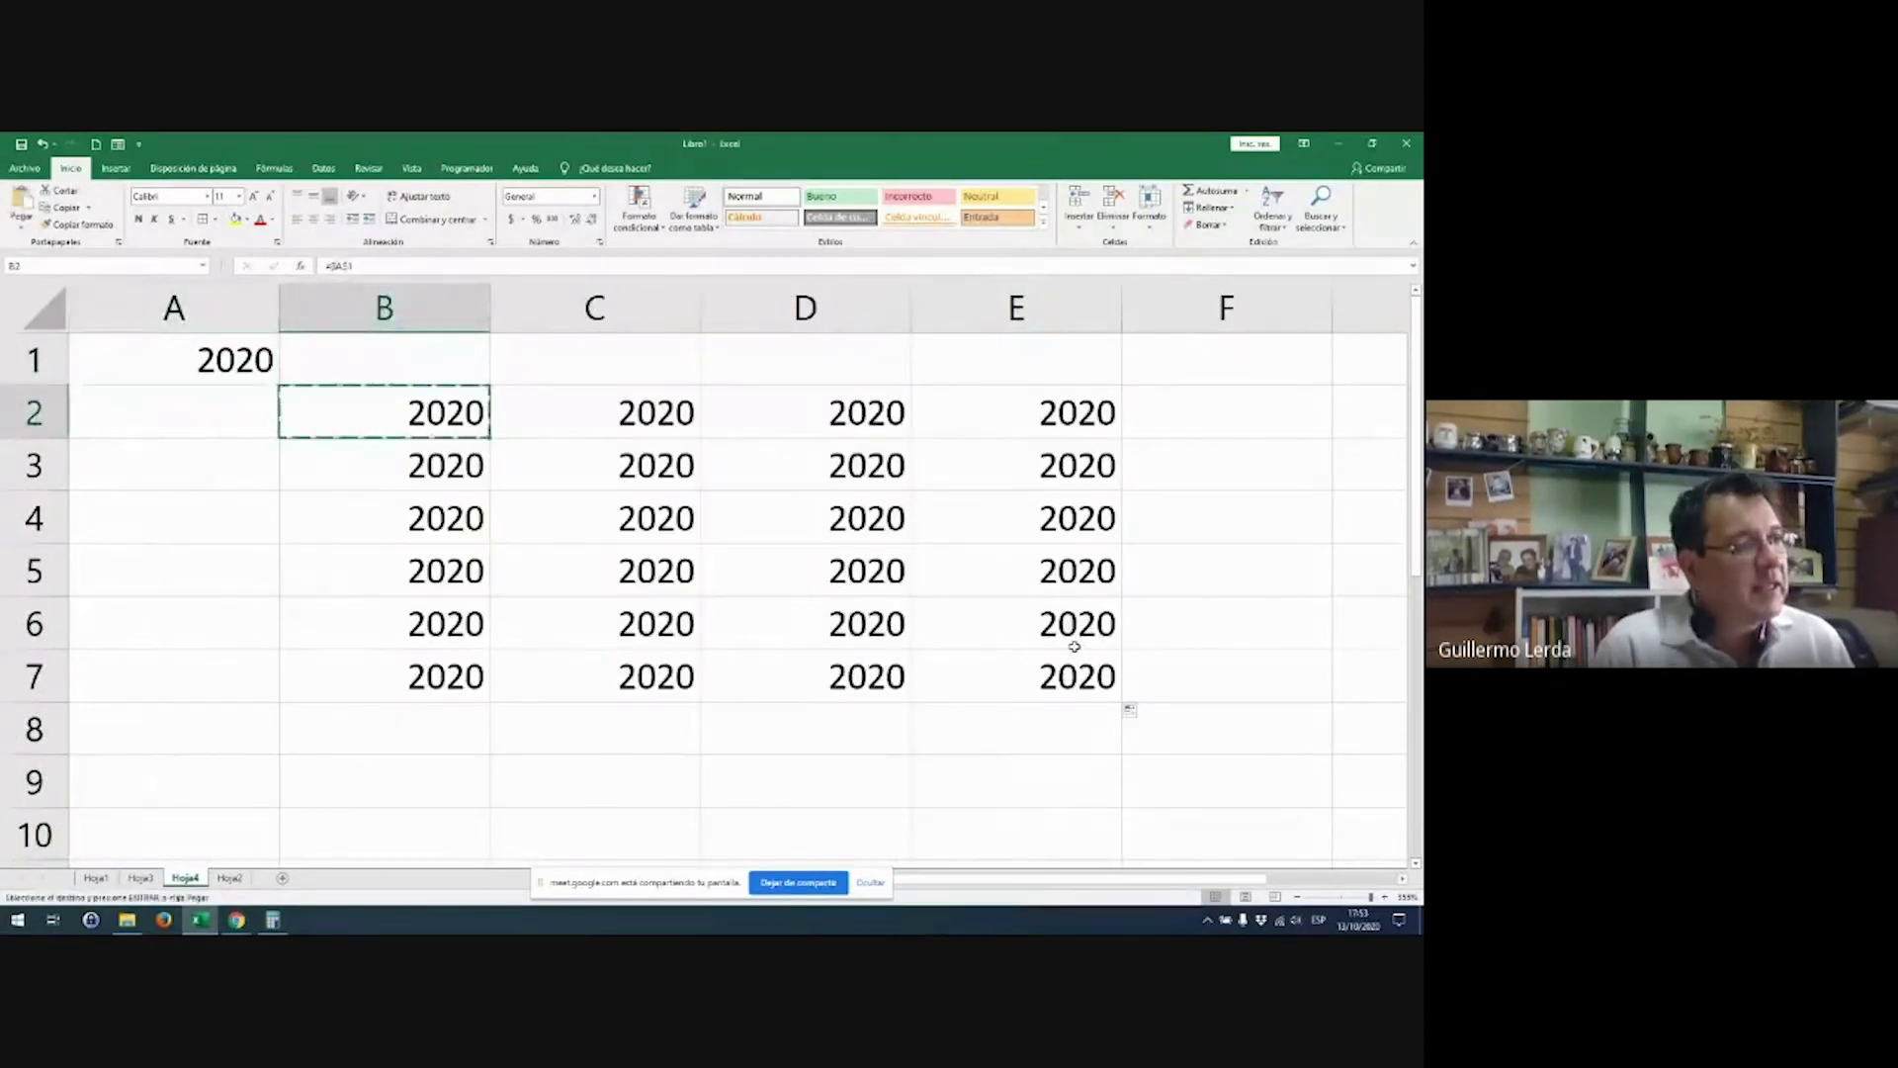
pyautogui.press('Down')
pyautogui.hotkey('ctrl', 'Down')
pyautogui.hotkey('ctrl', 'Down')
pyautogui.hotkey('ctrl', 'Right')
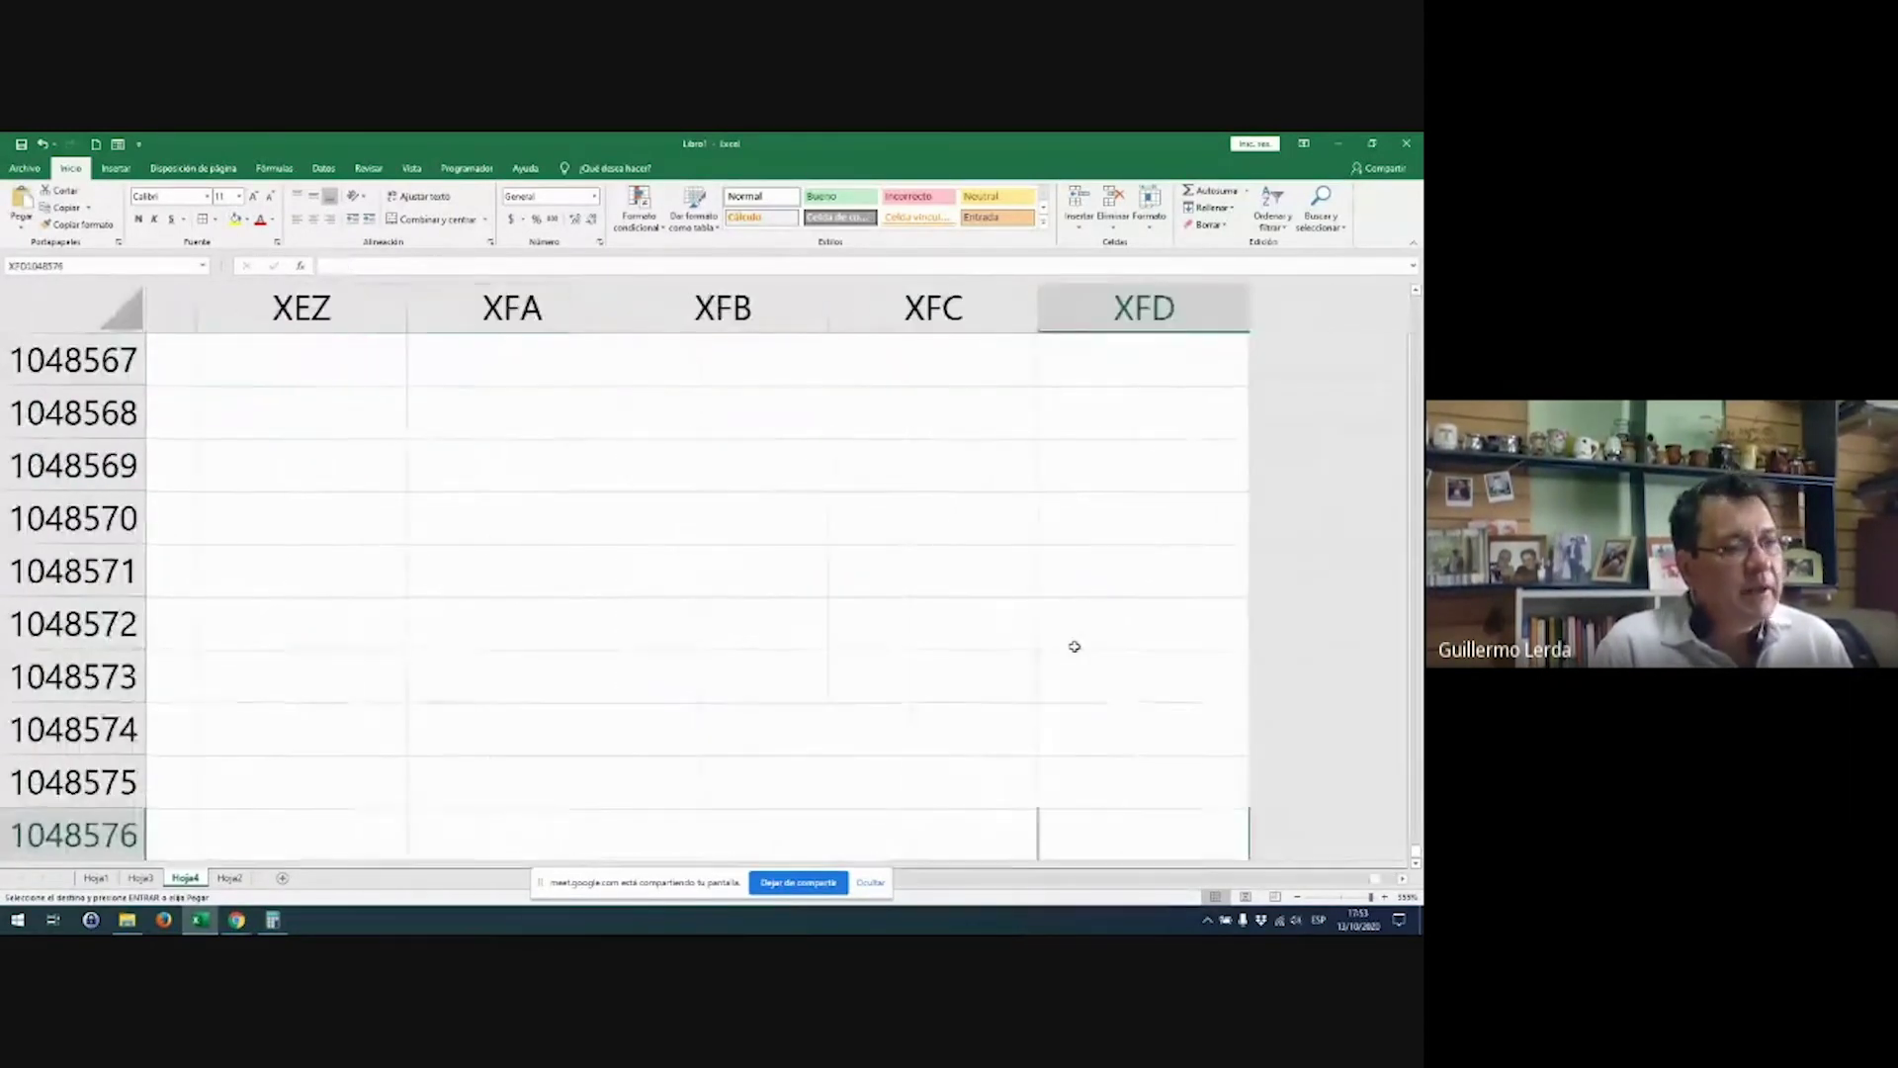
pyautogui.hotkey('ctrl', 'v')
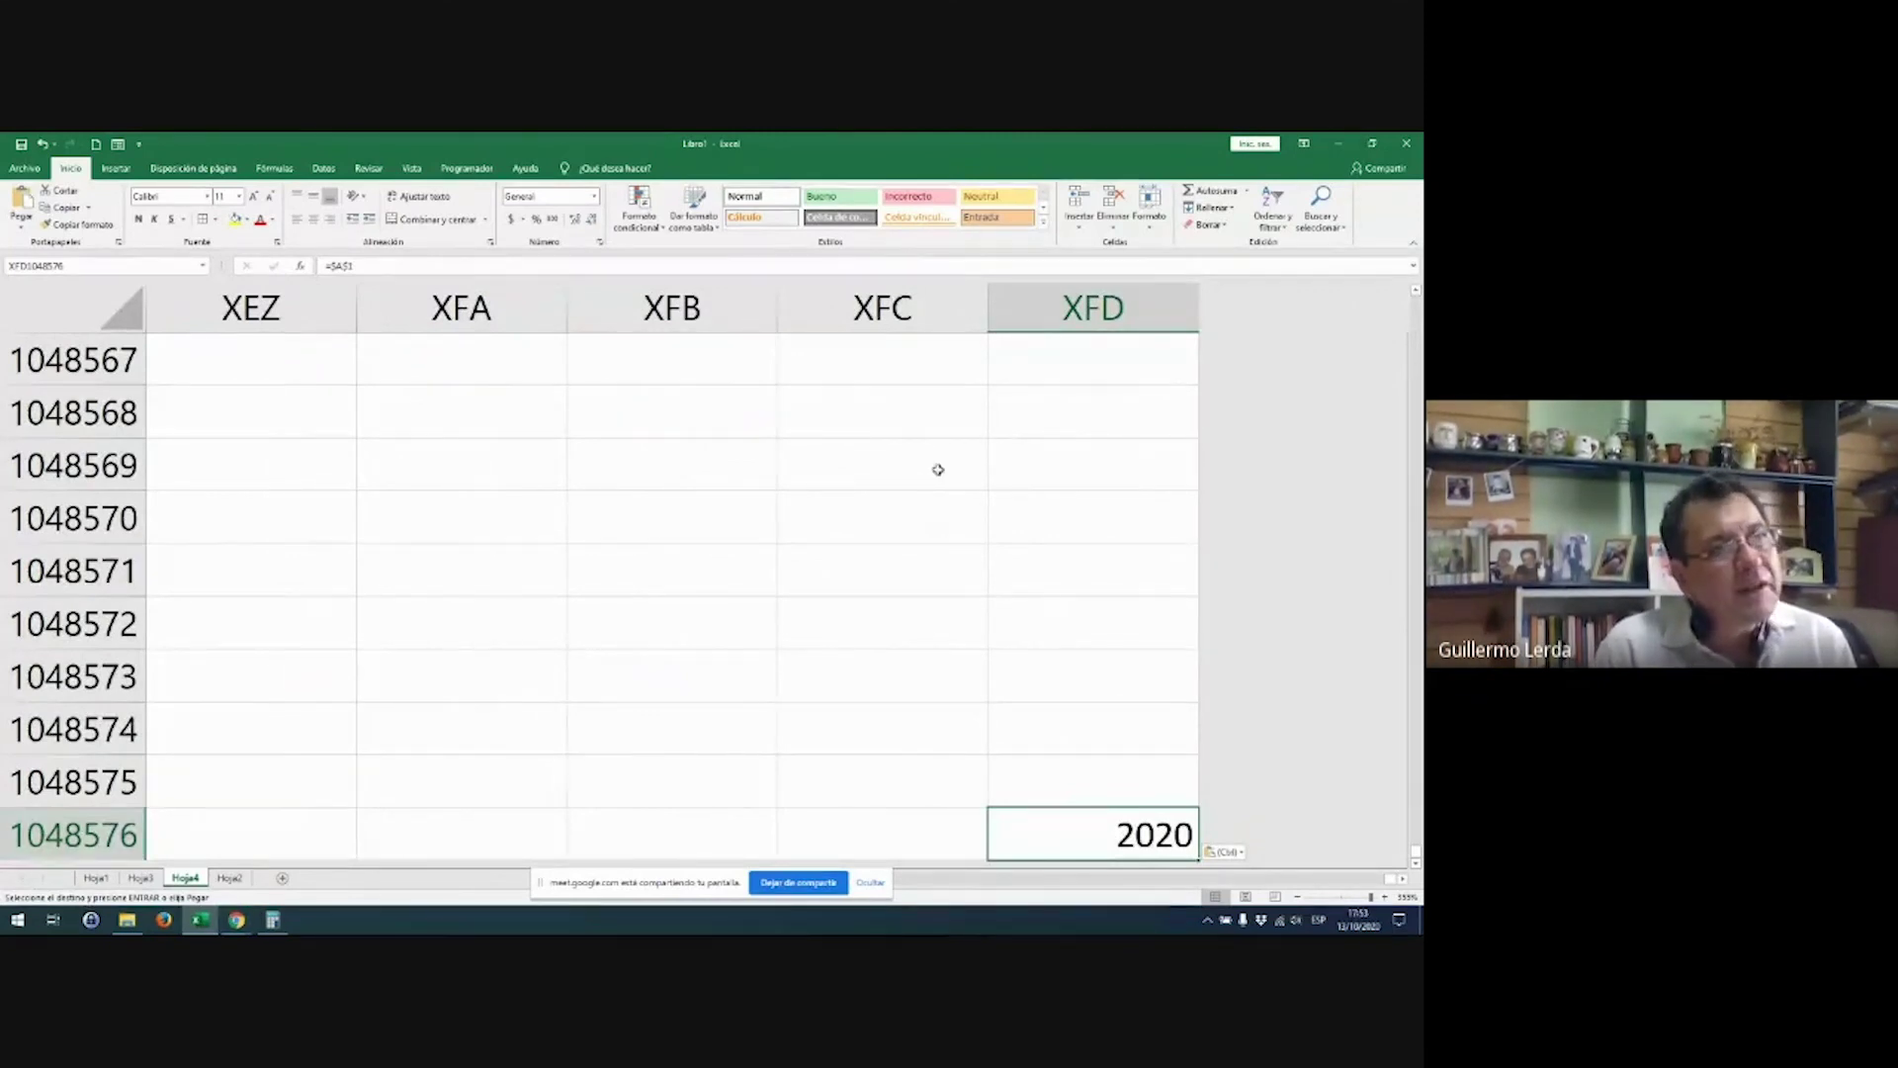
pyautogui.doubleClick(1091, 824)
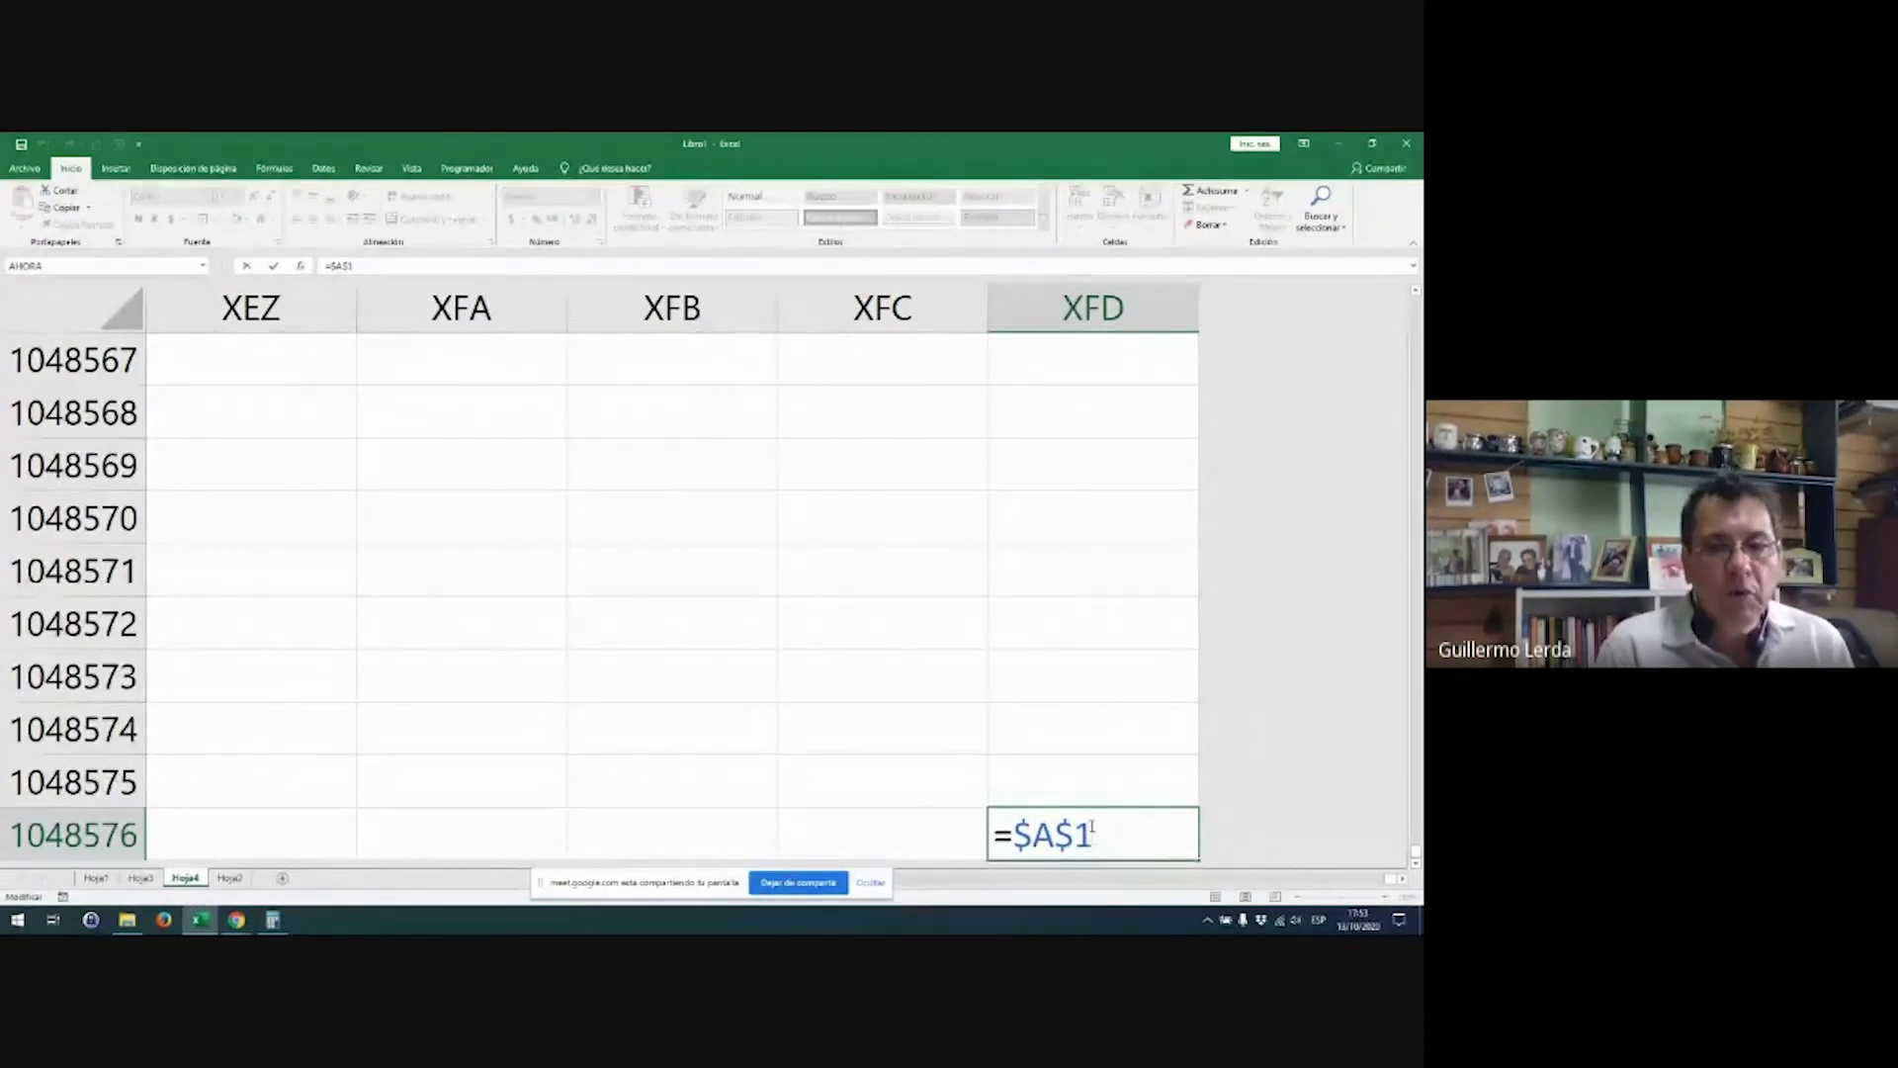
pyautogui.press('Return')
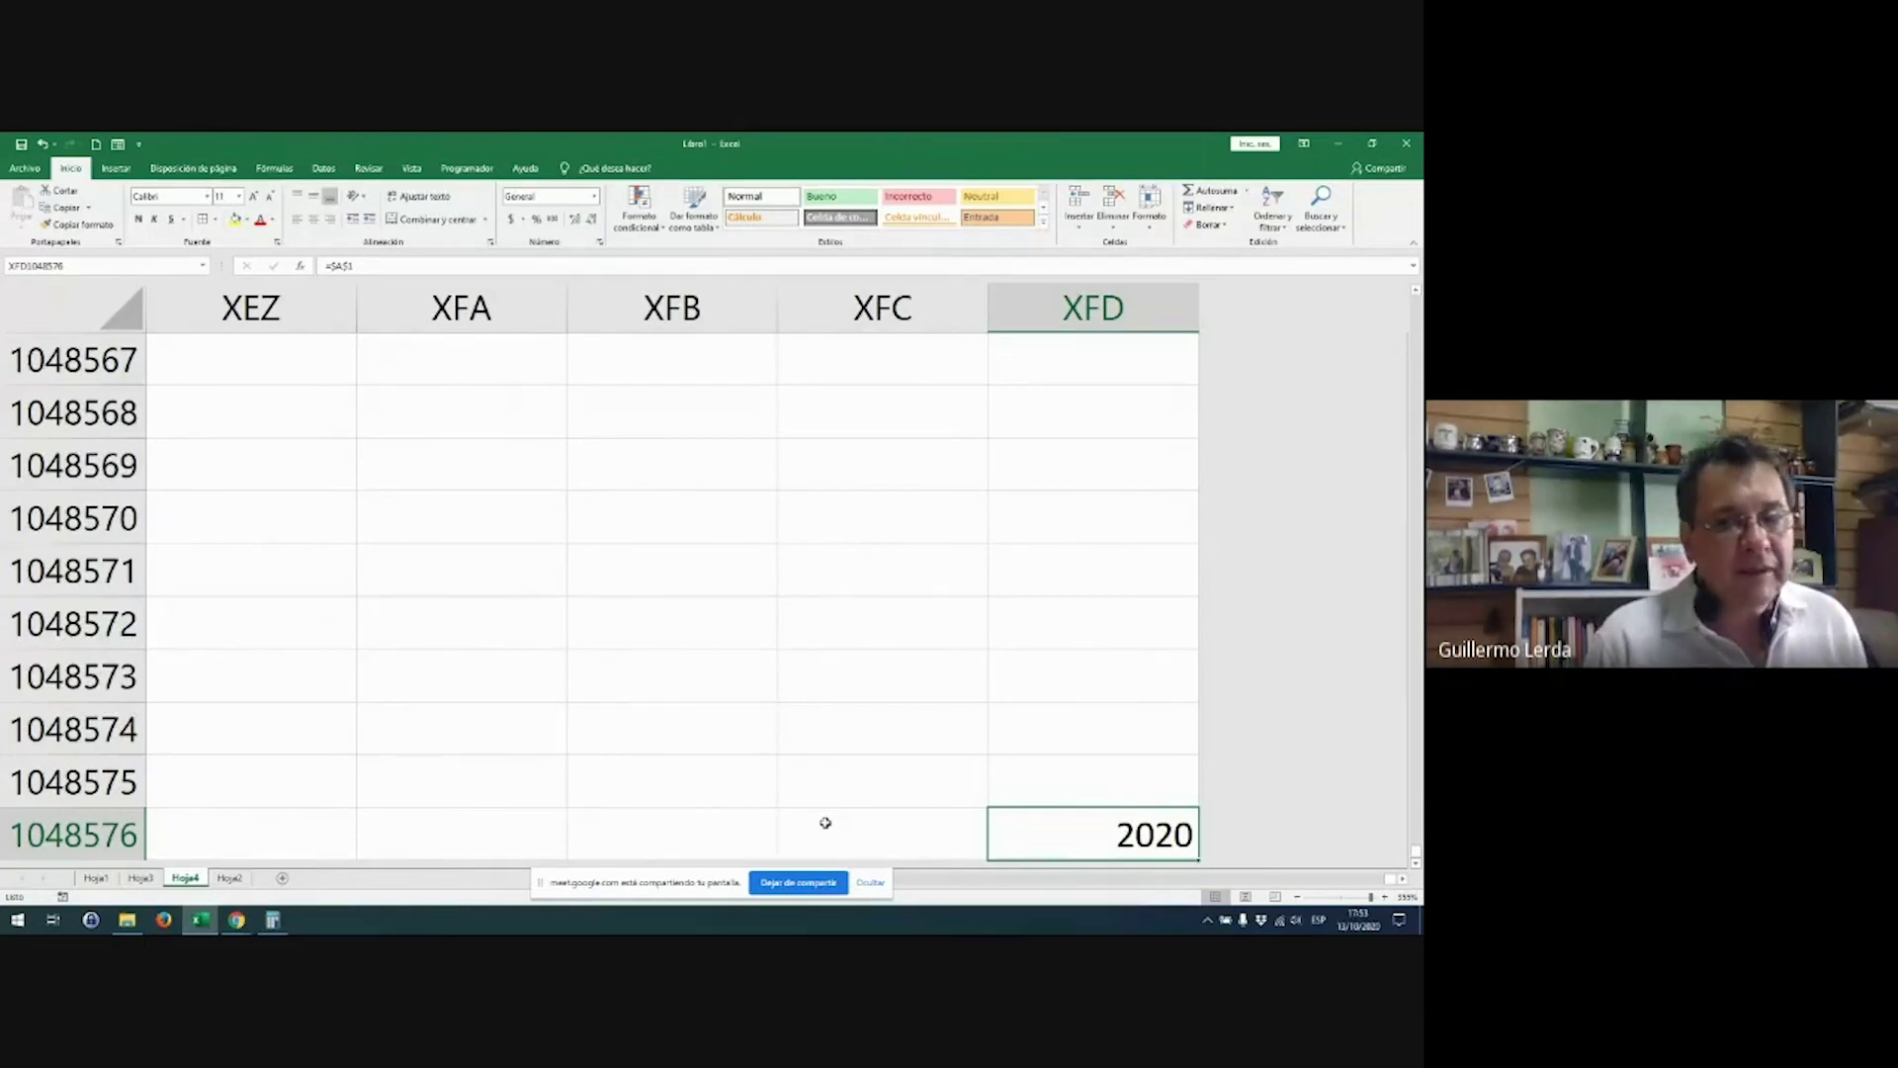
# Step: Switch to the Hoja3 sheet and examine the absolute reference to E1 in the D2 formula, leaving it as it is
pyautogui.click(149, 884)
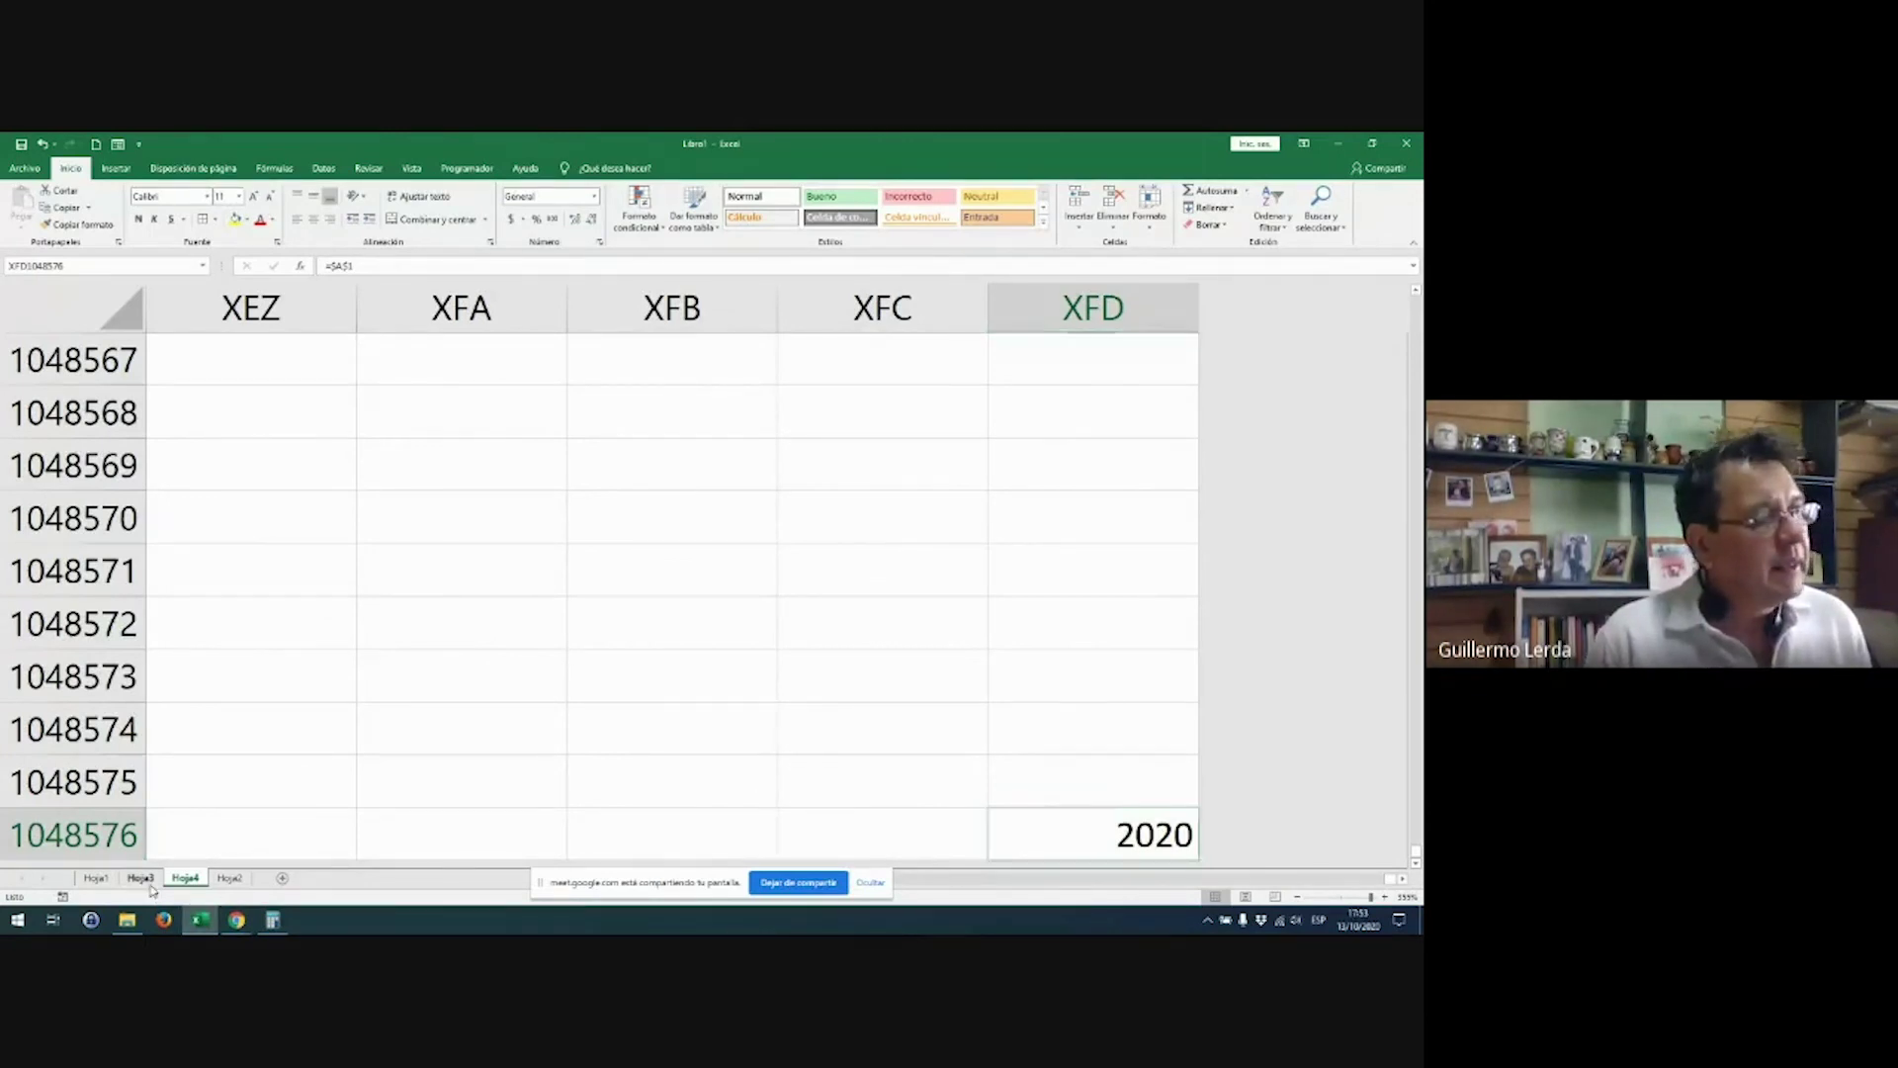
pyautogui.click(392, 742)
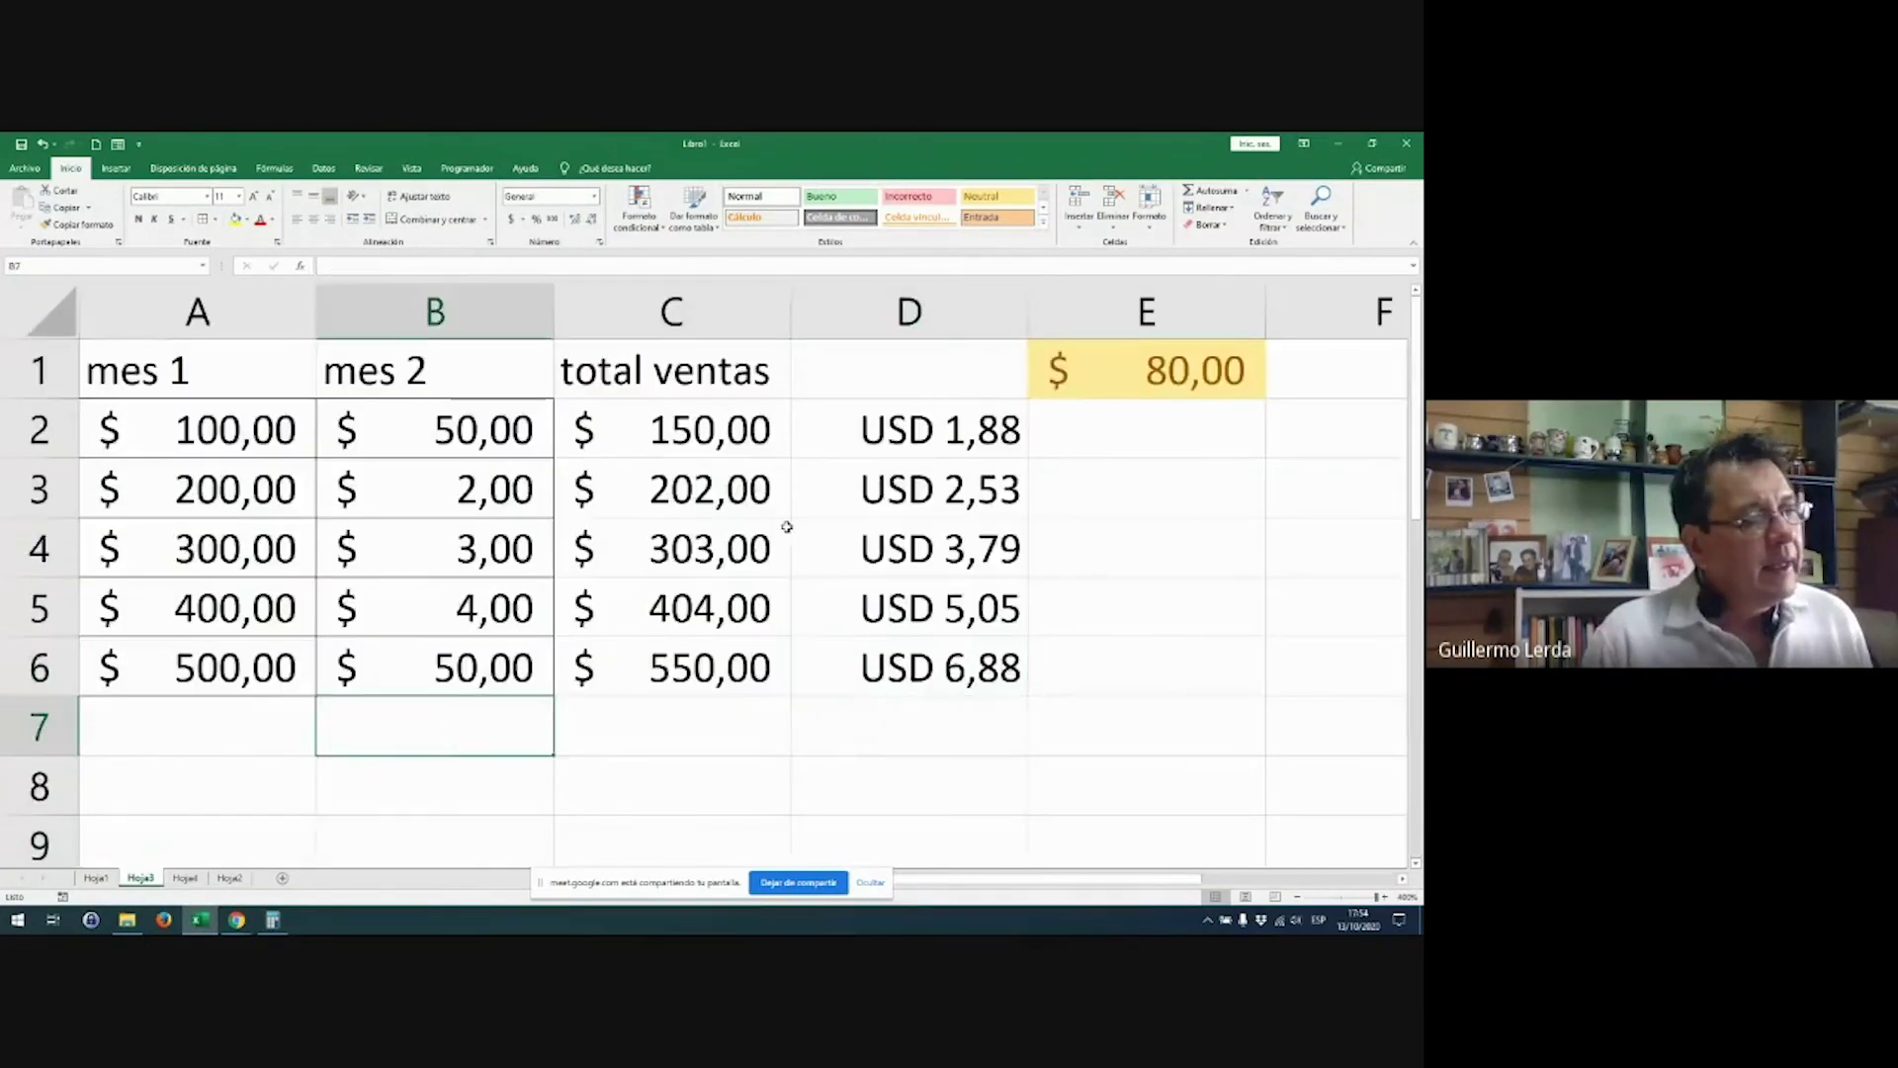
pyautogui.click(1189, 393)
pyautogui.doubleClick(1001, 452)
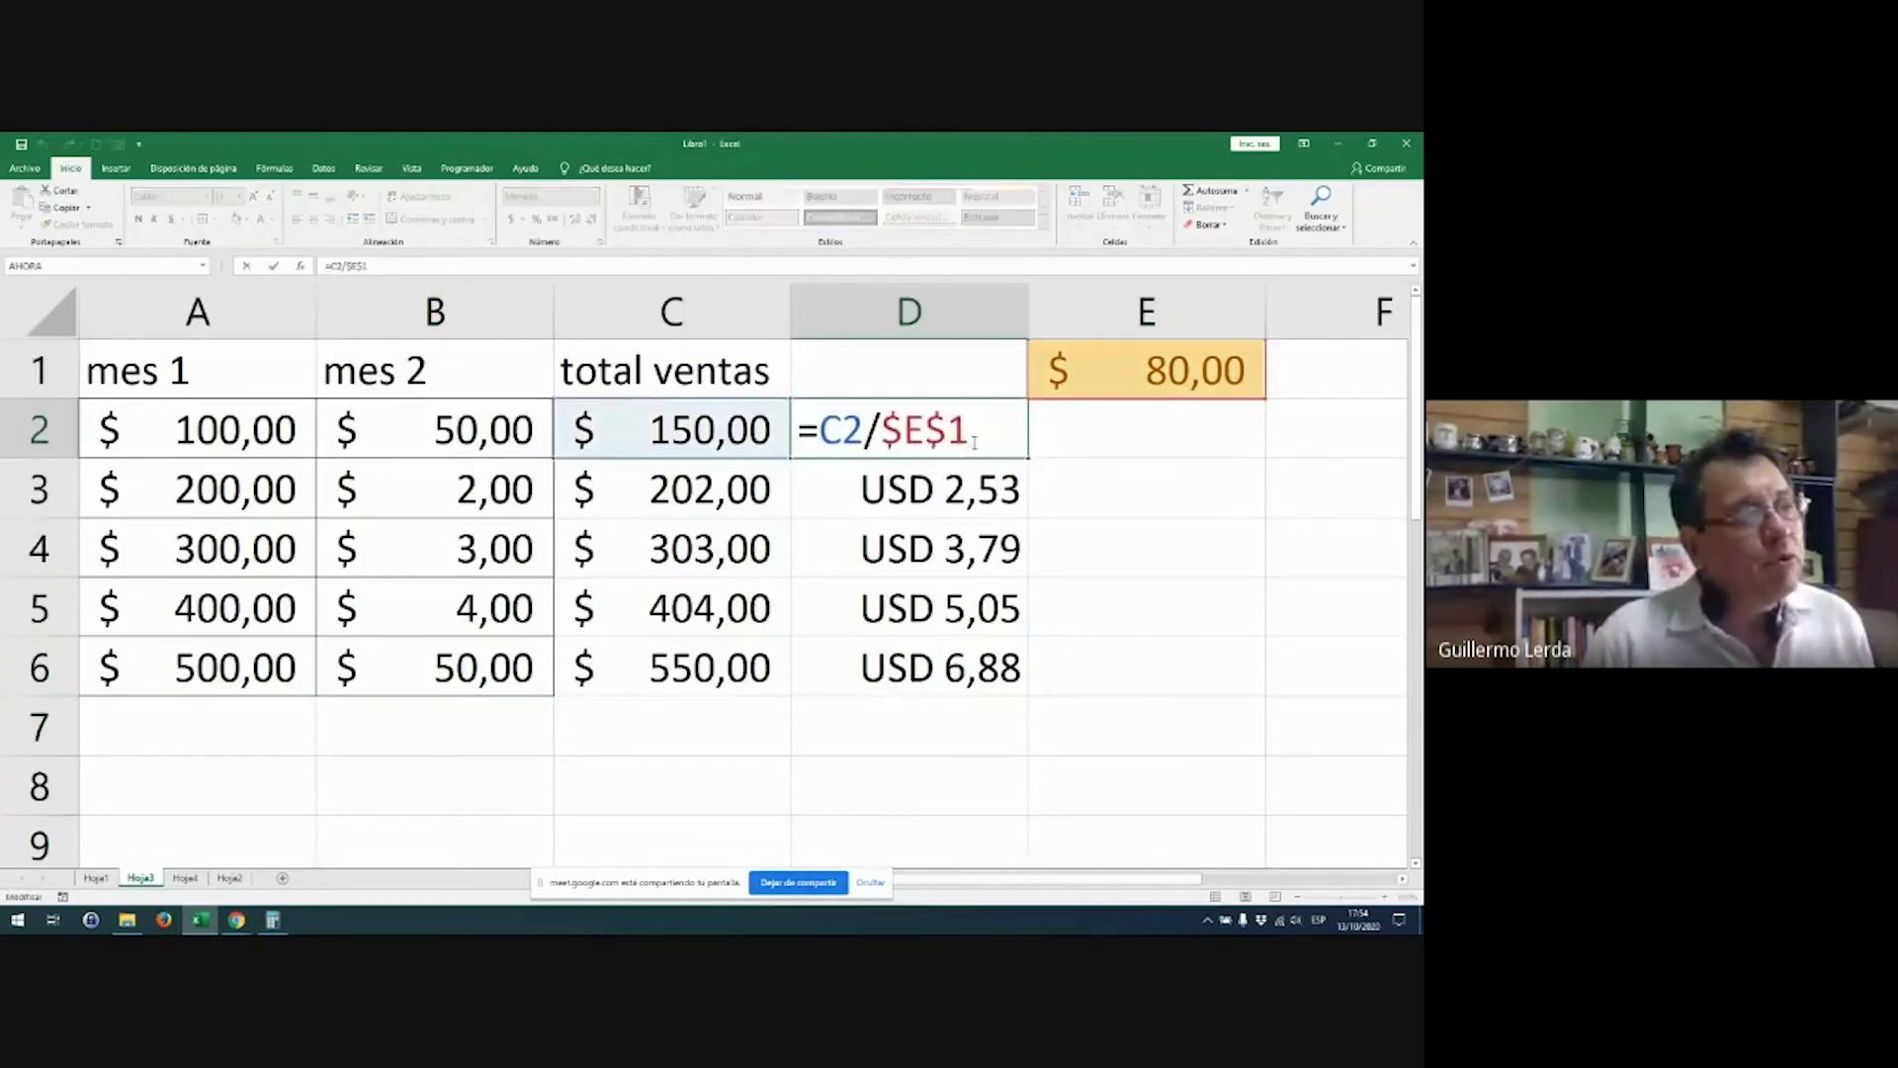
pyautogui.moveTo(984, 431); pyautogui.dragTo(880, 431)
pyautogui.press('Escape')
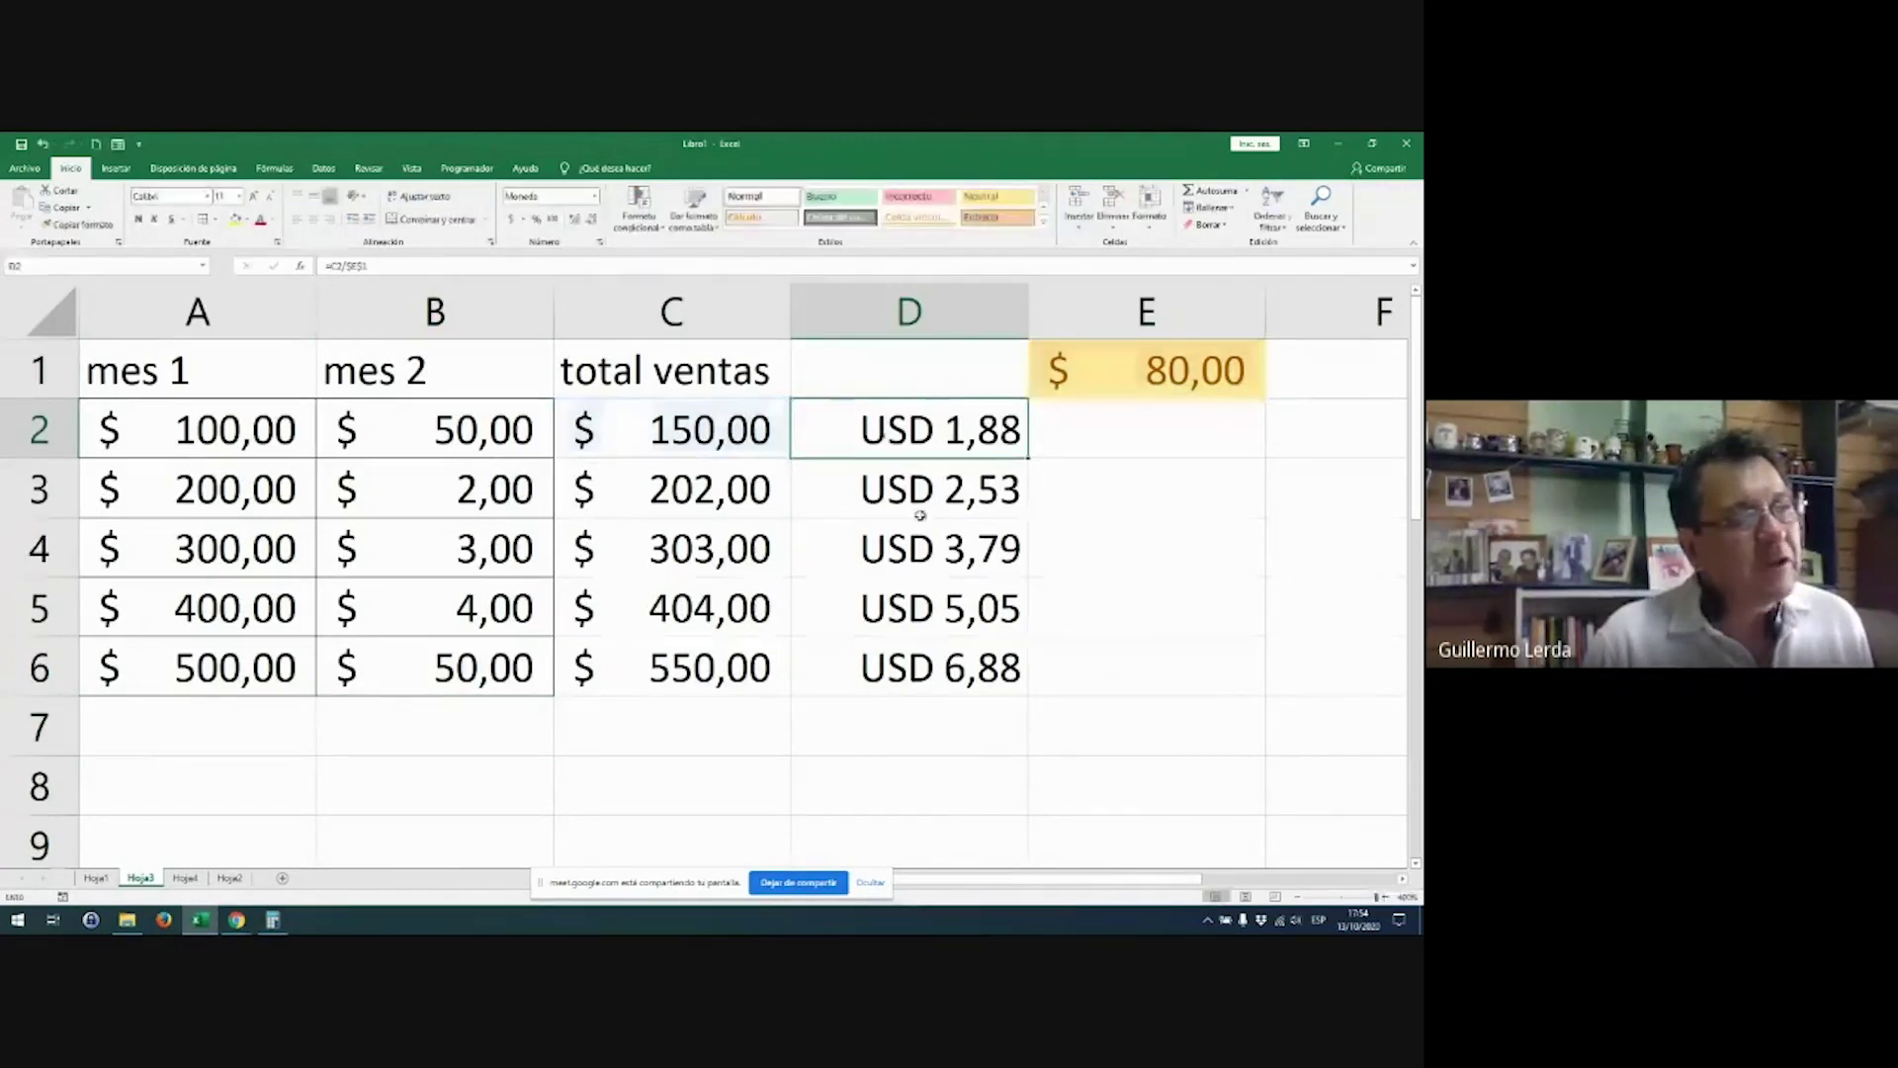
# Step: Examine the relative C2 reference in the D2 formula, highlighting its column letter and row number
pyautogui.doubleClick(973, 436)
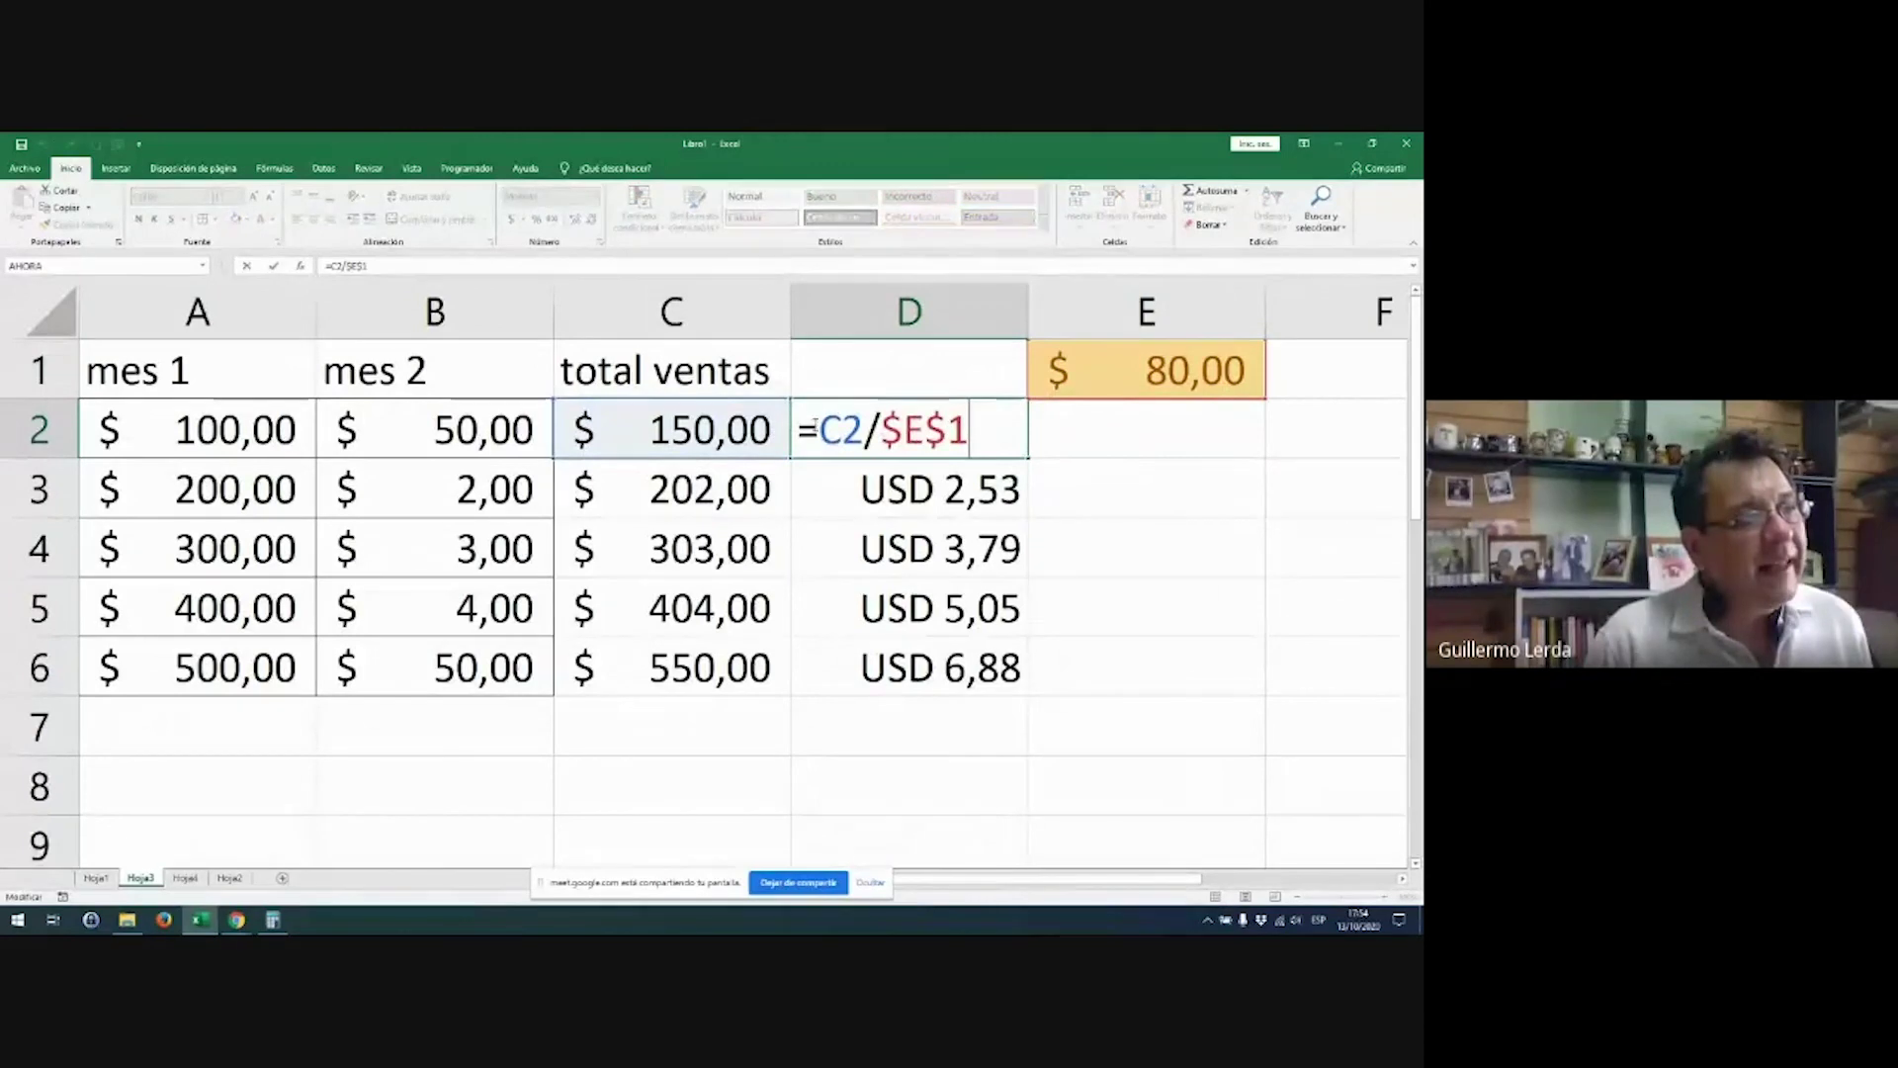
pyautogui.moveTo(818, 432); pyautogui.dragTo(866, 433)
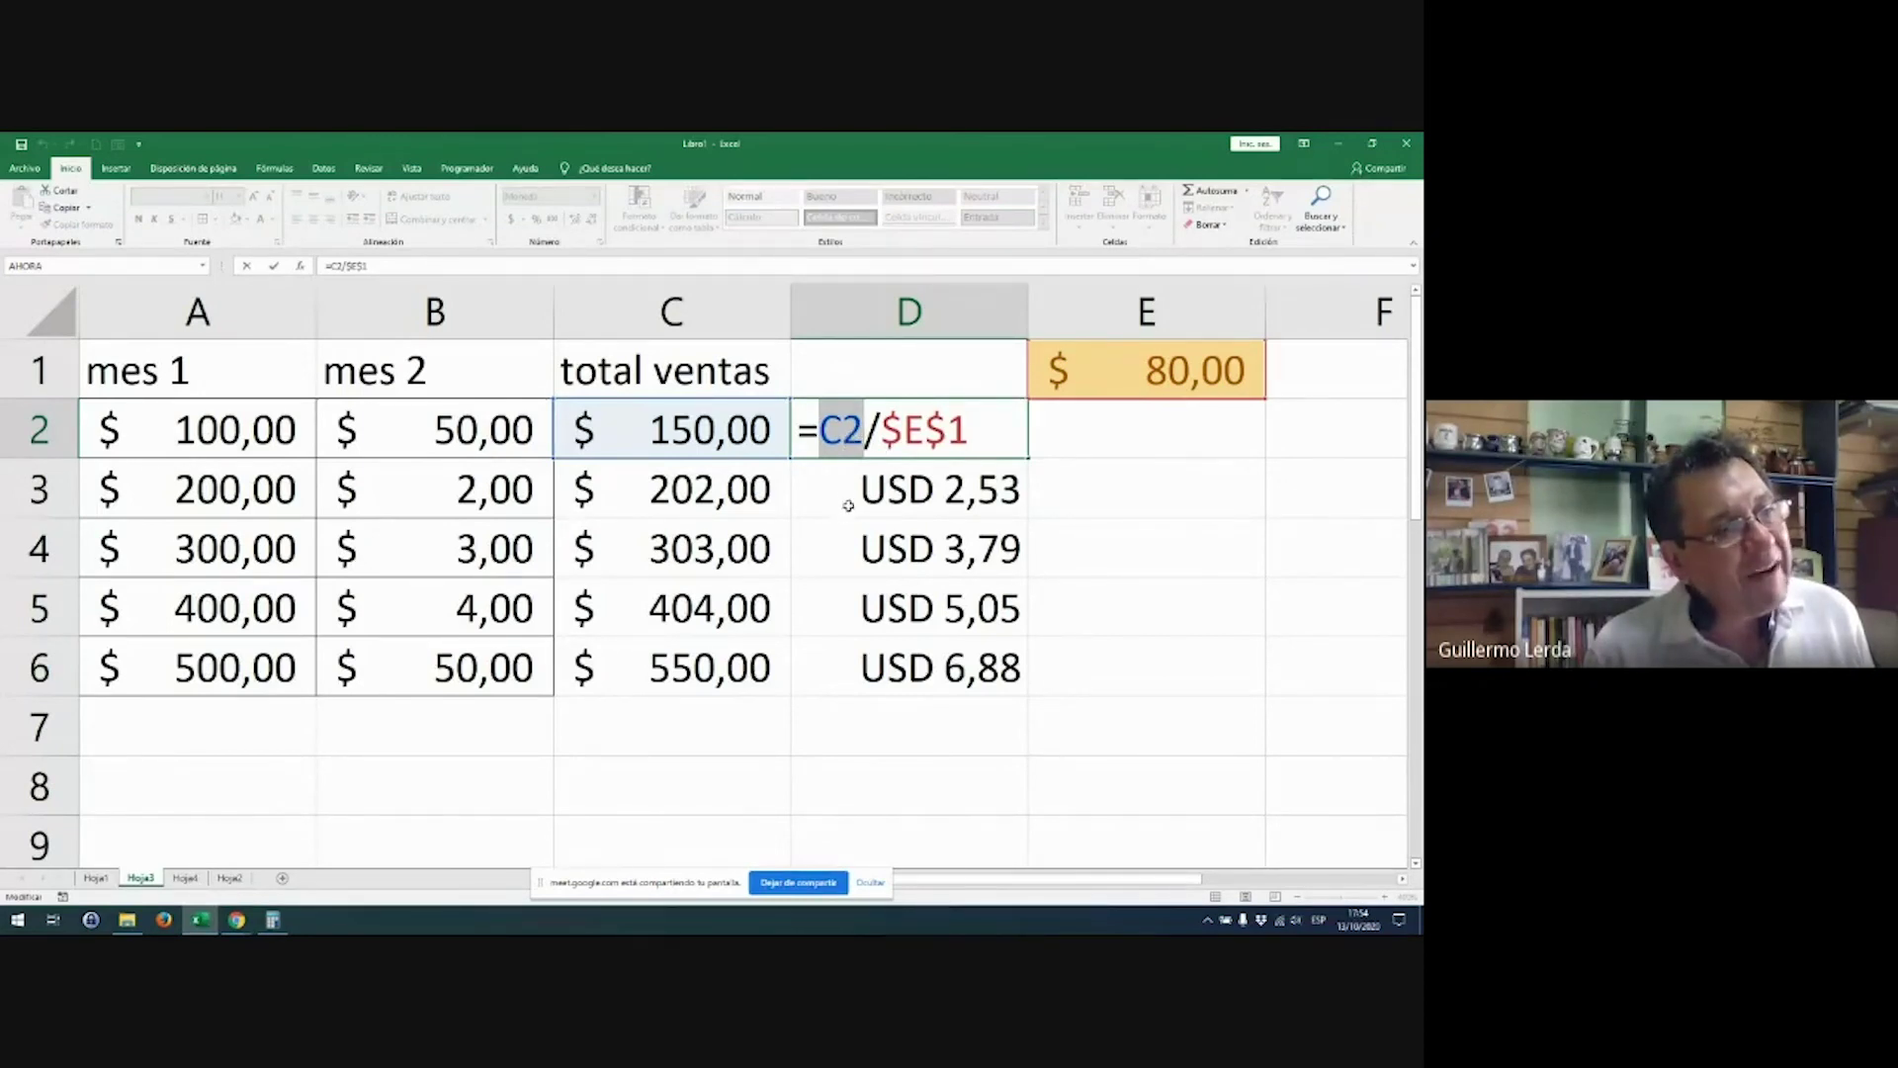
pyautogui.click(846, 427)
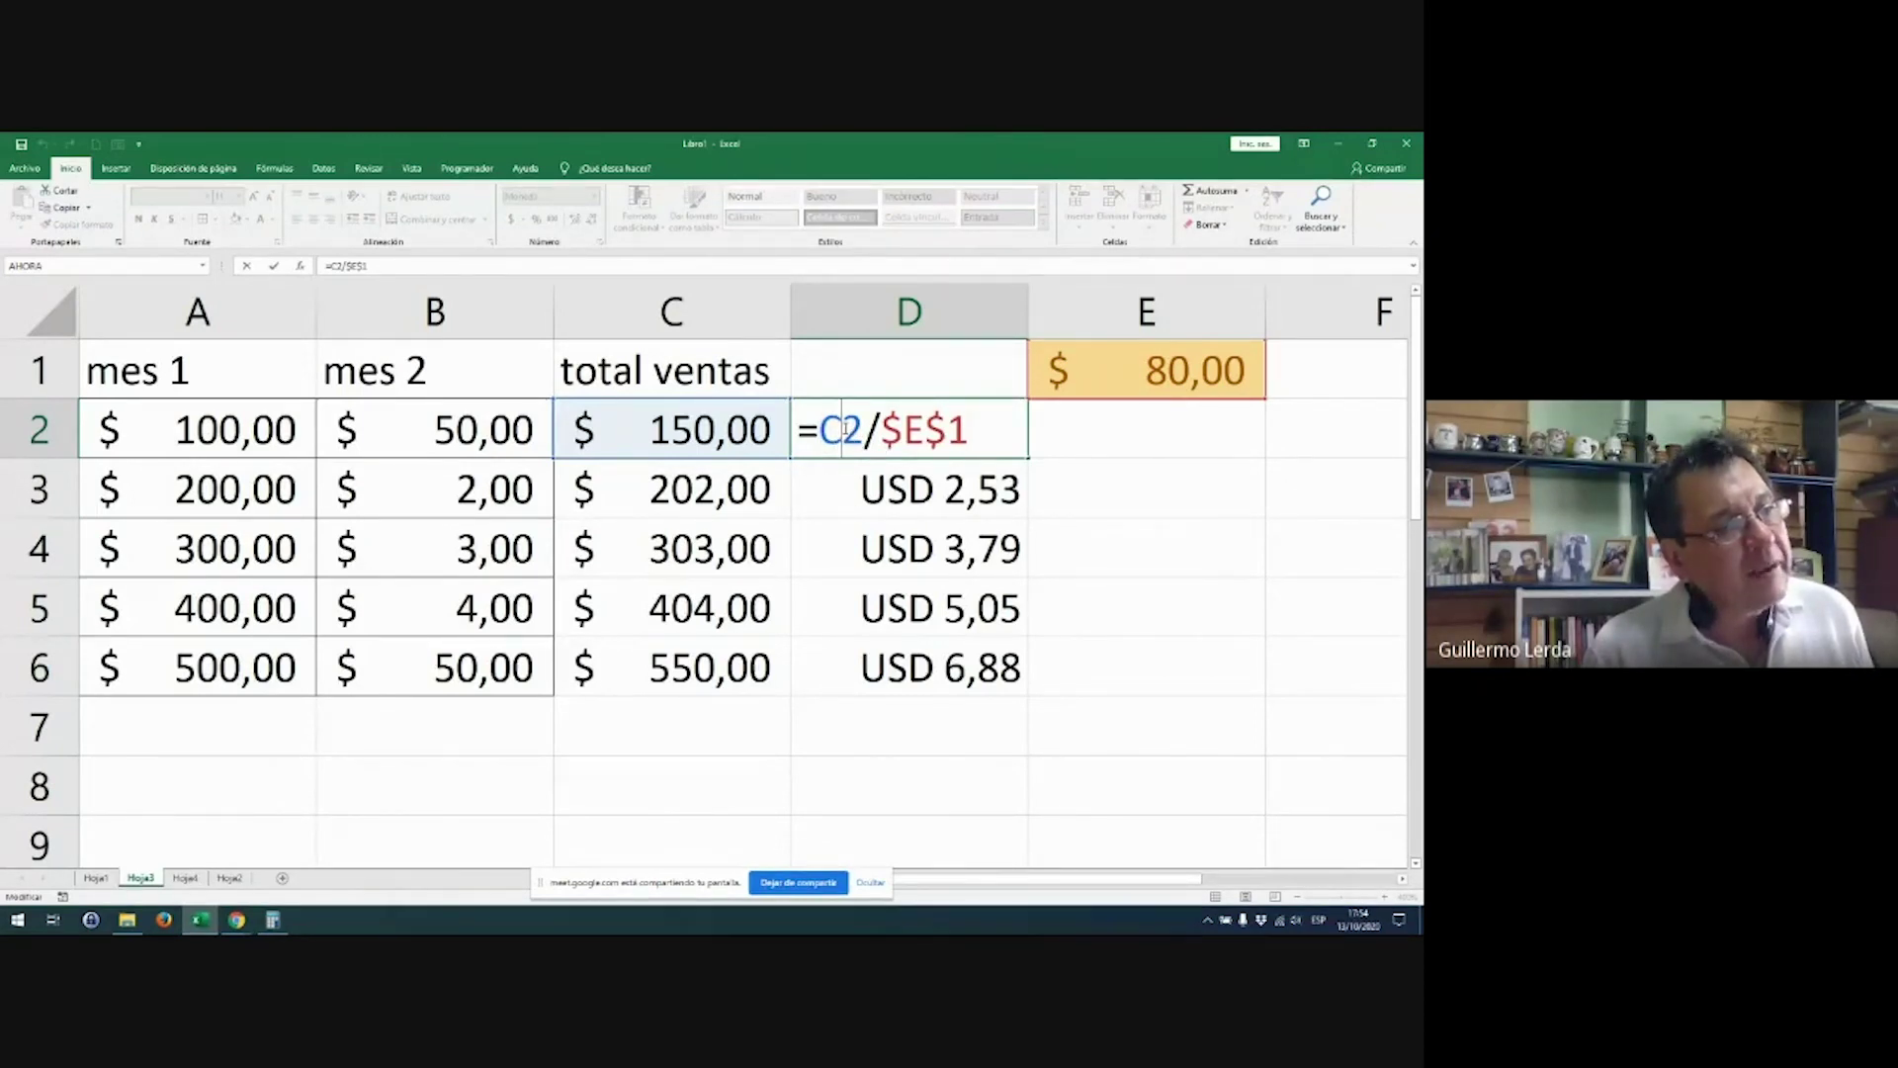
pyautogui.moveTo(821, 431); pyautogui.dragTo(840, 431)
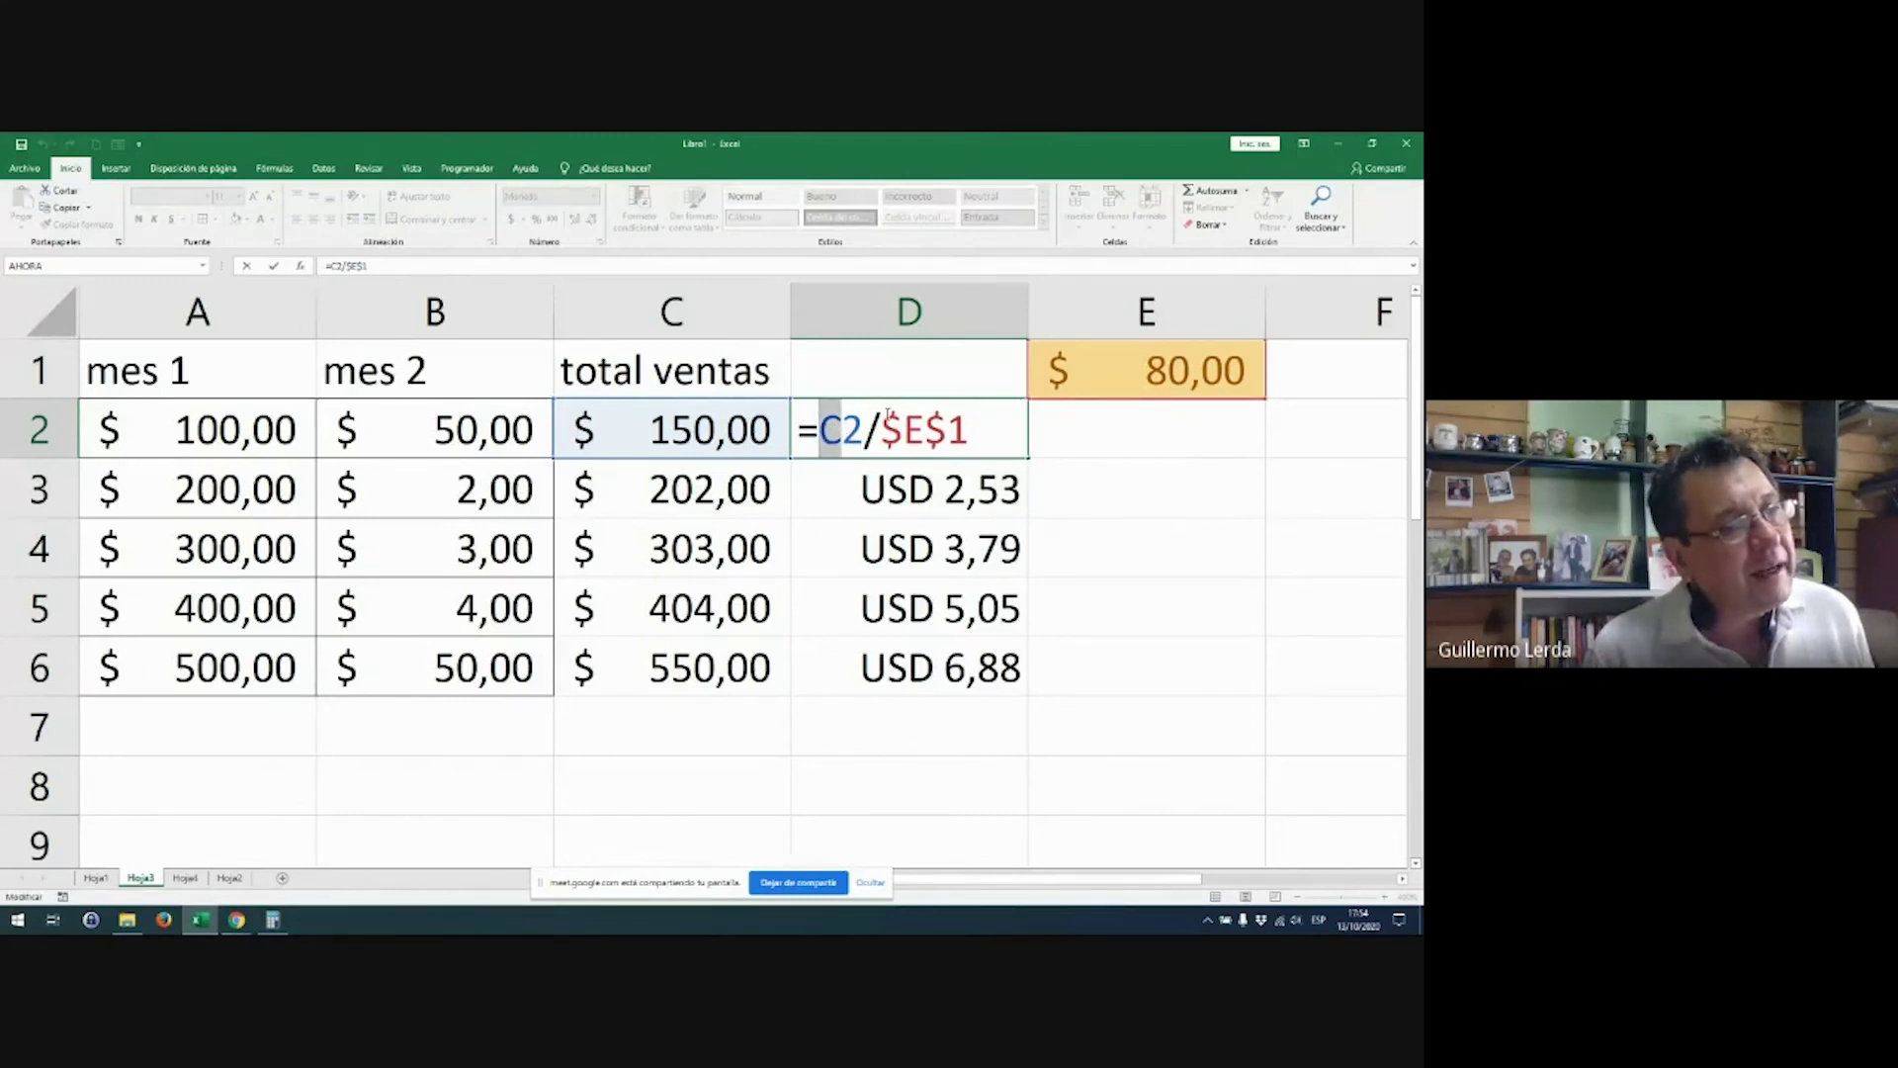
pyautogui.press('Escape')
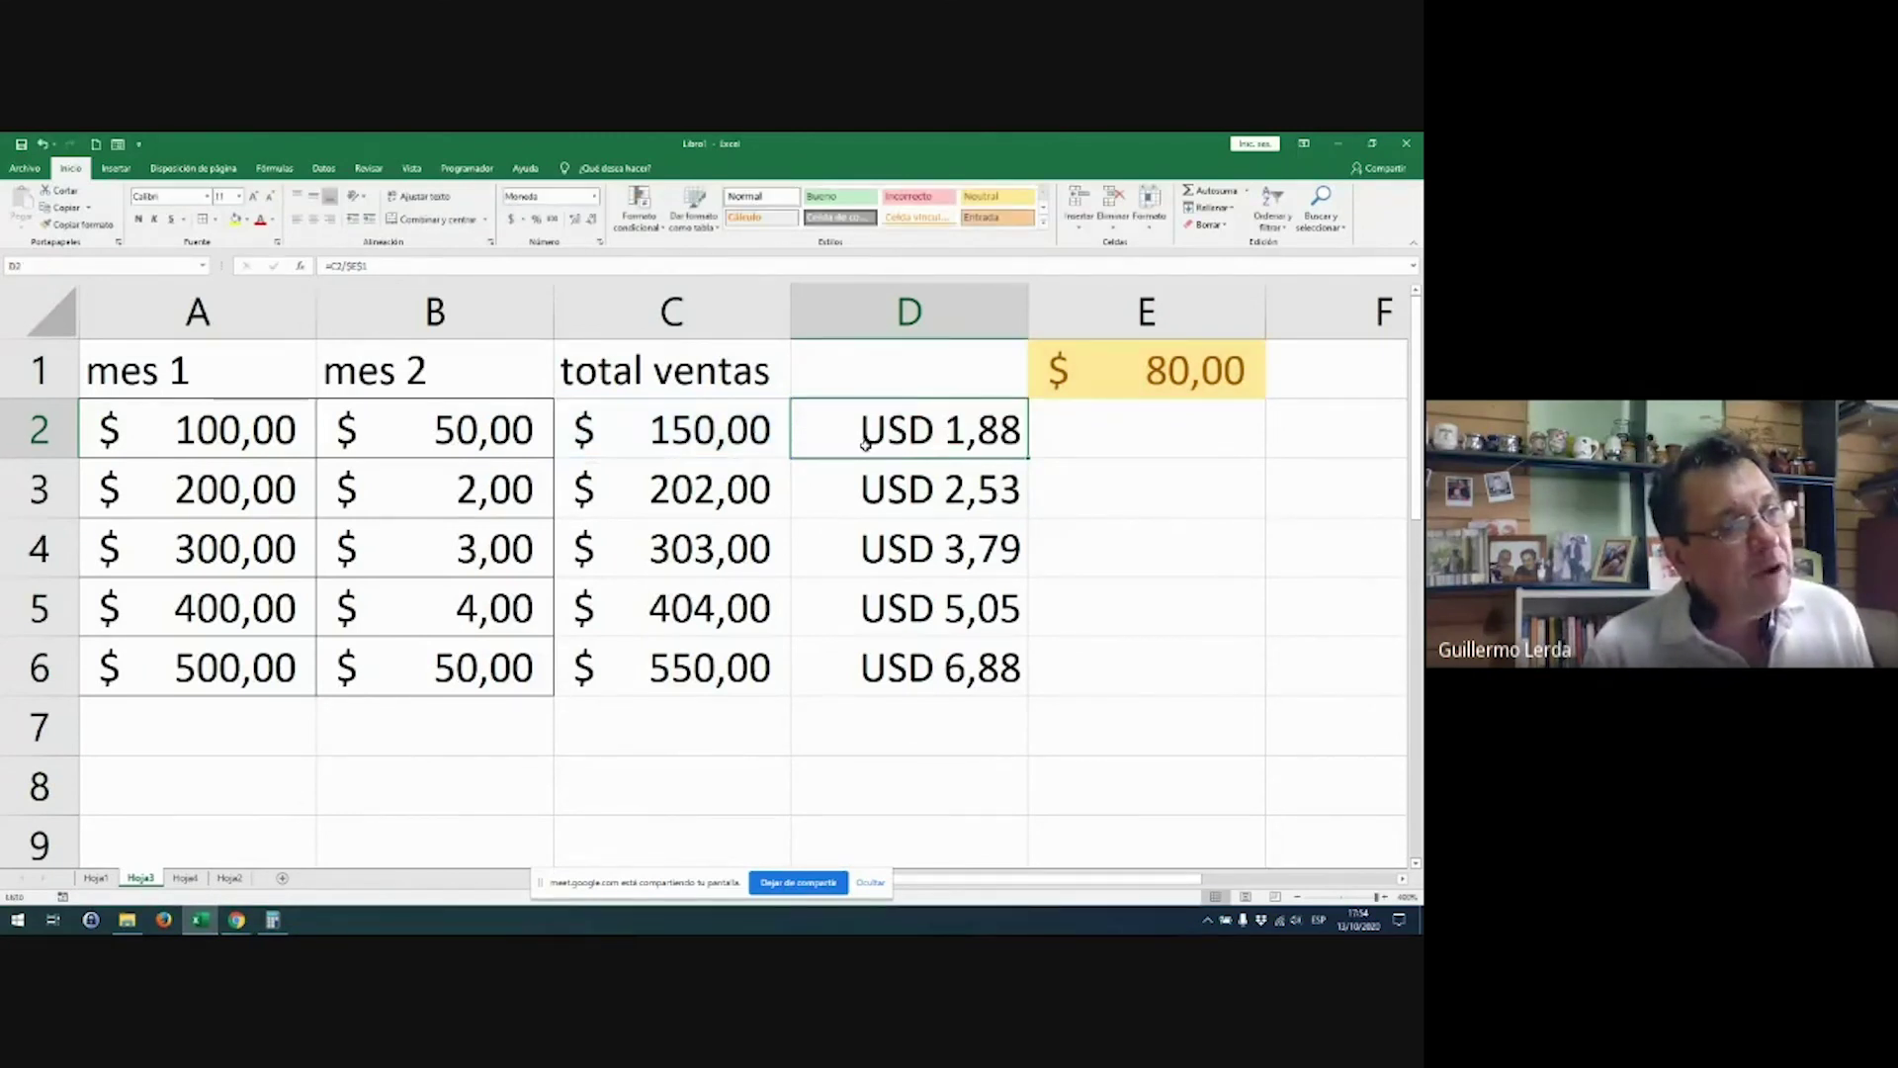
pyautogui.doubleClick(863, 429)
pyautogui.moveTo(864, 429); pyautogui.dragTo(843, 429)
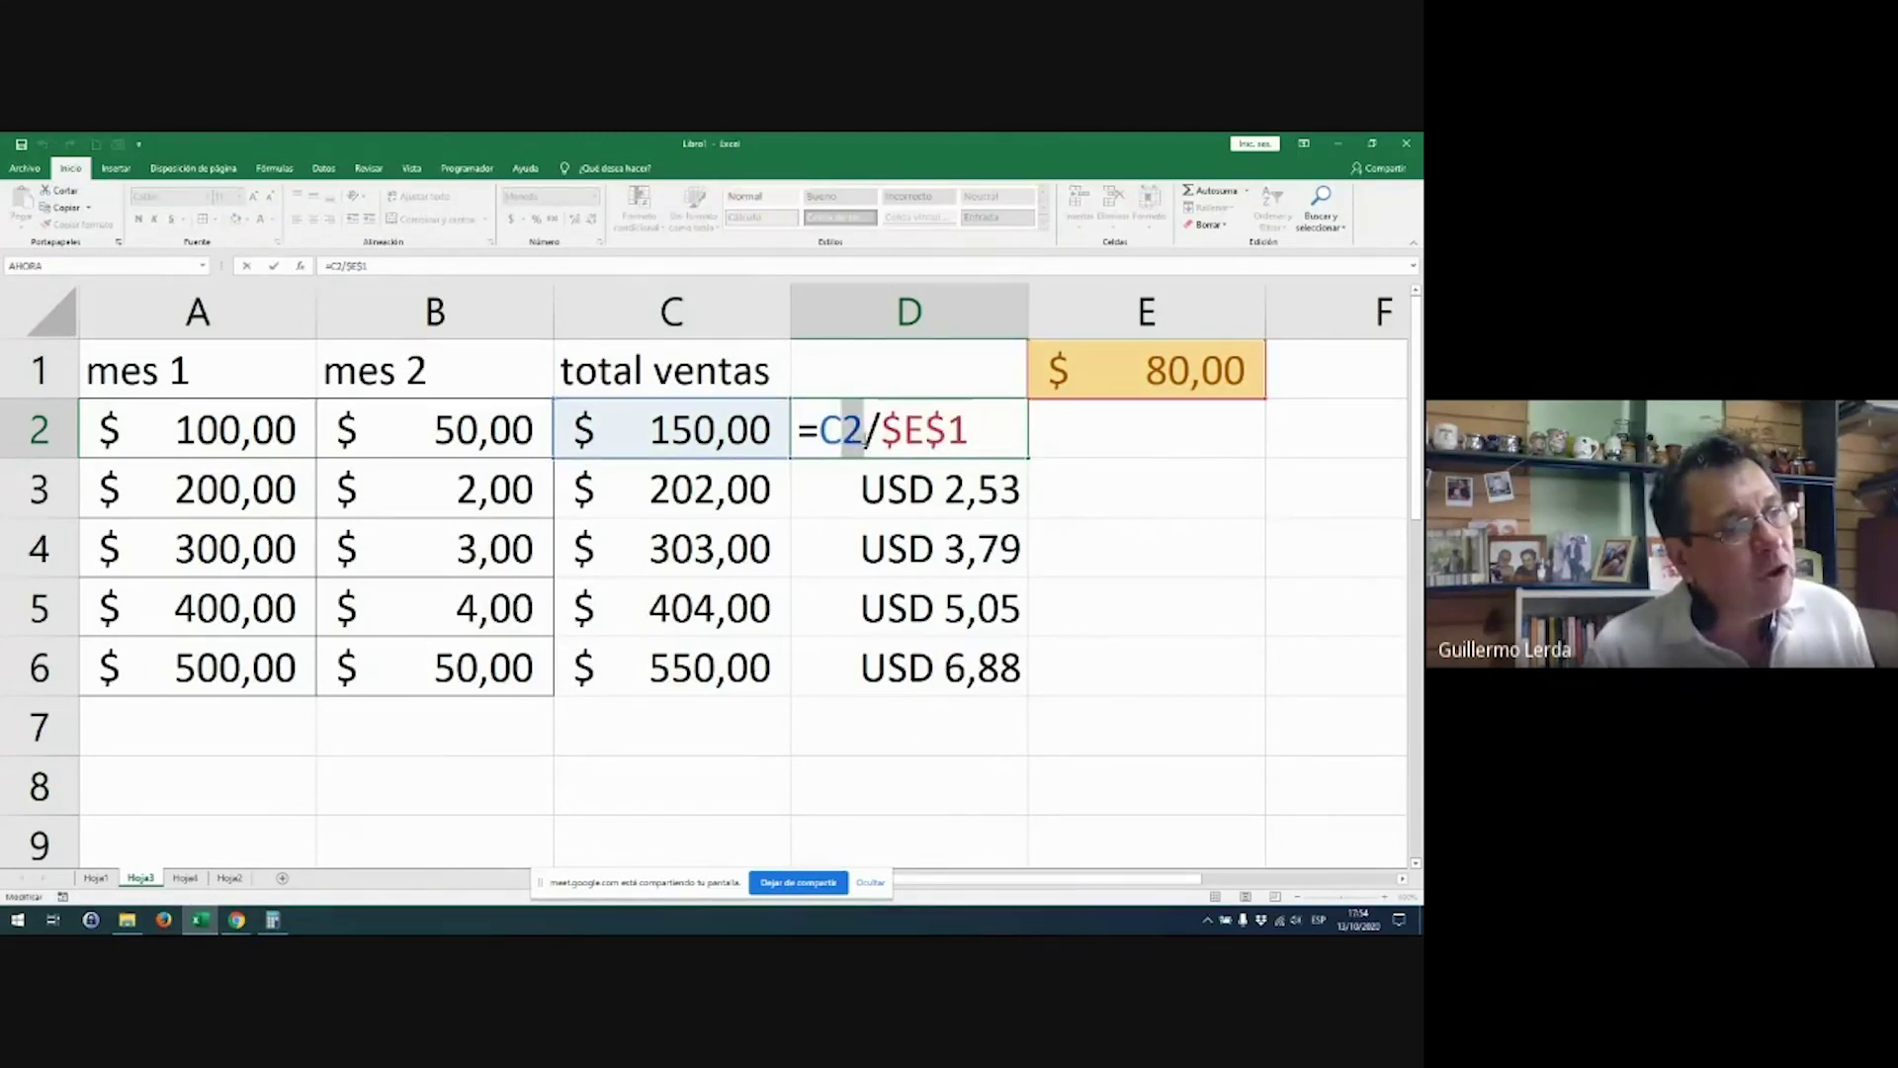
pyautogui.press('Return')
# Step: Inspect the formulas in D3 through D6, comparing the row number of each relative reference to column C
pyautogui.doubleClick(818, 489)
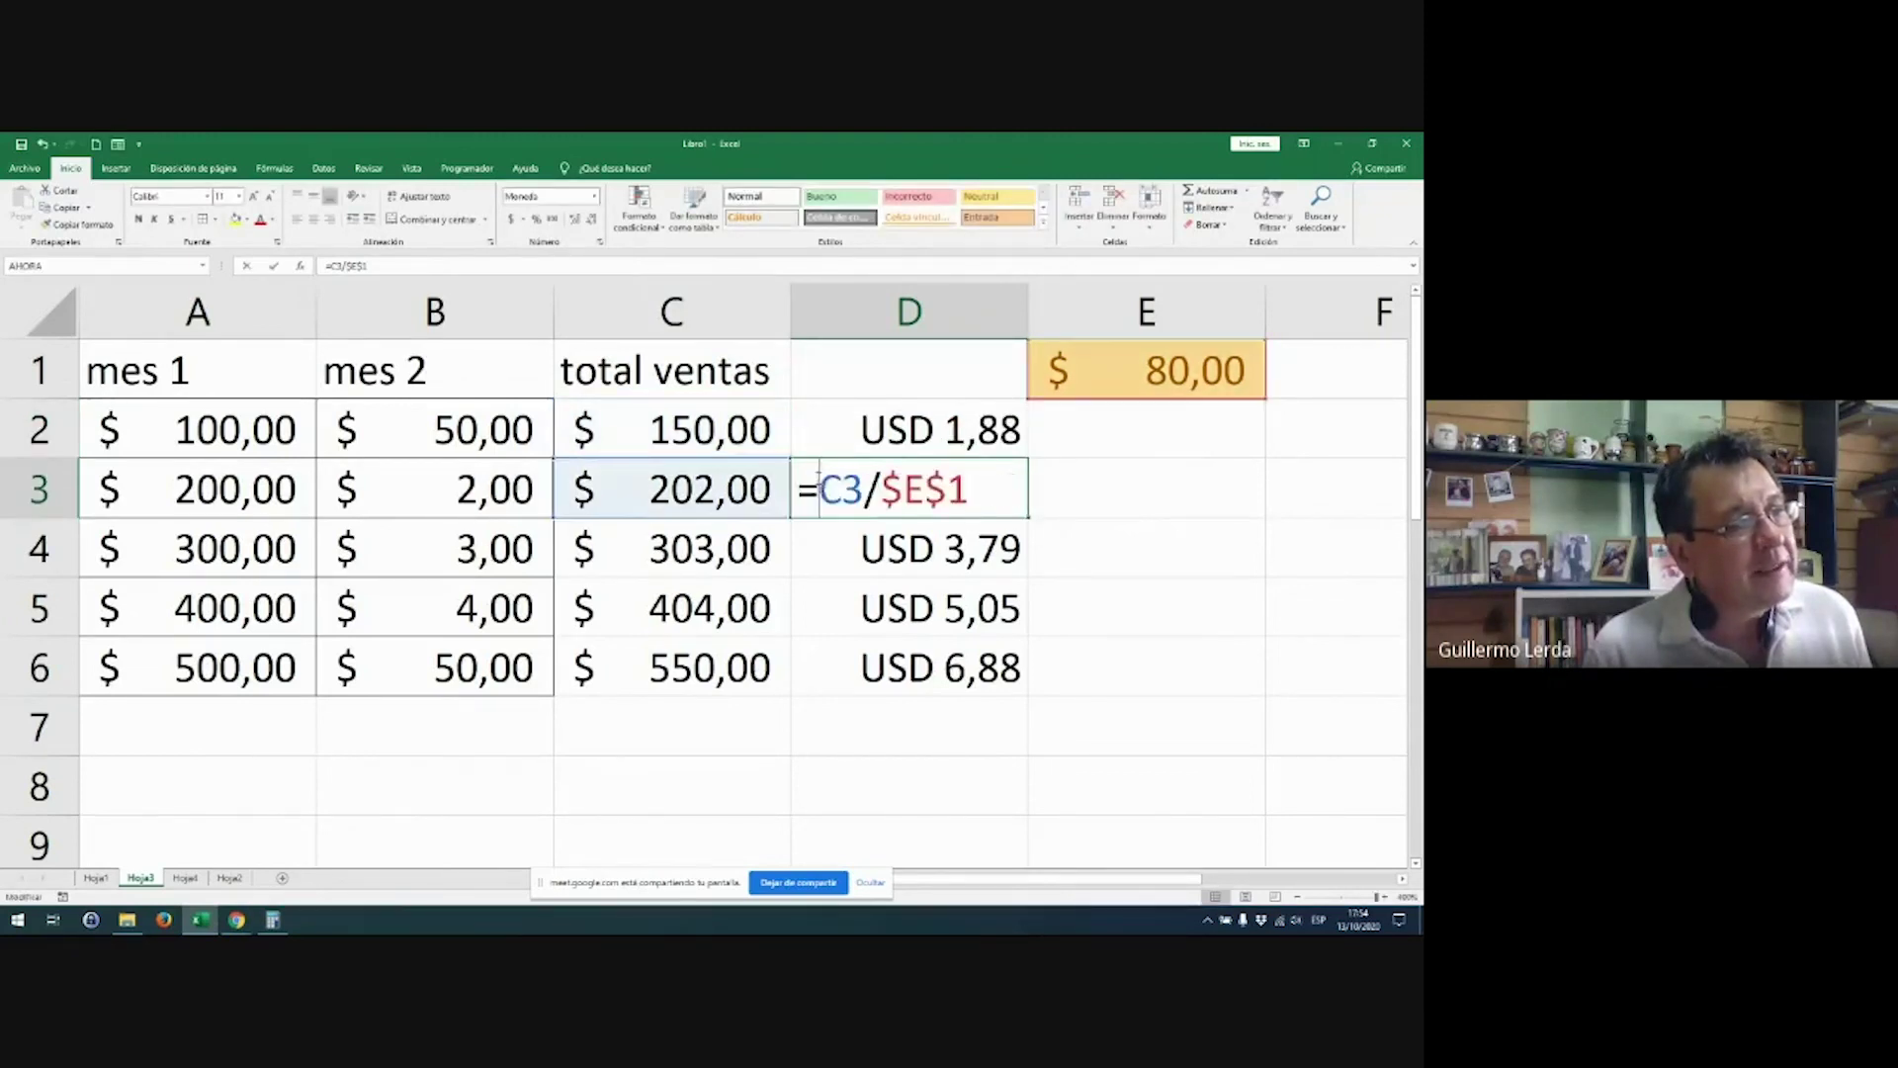
pyautogui.press('Return')
pyautogui.doubleClick(868, 545)
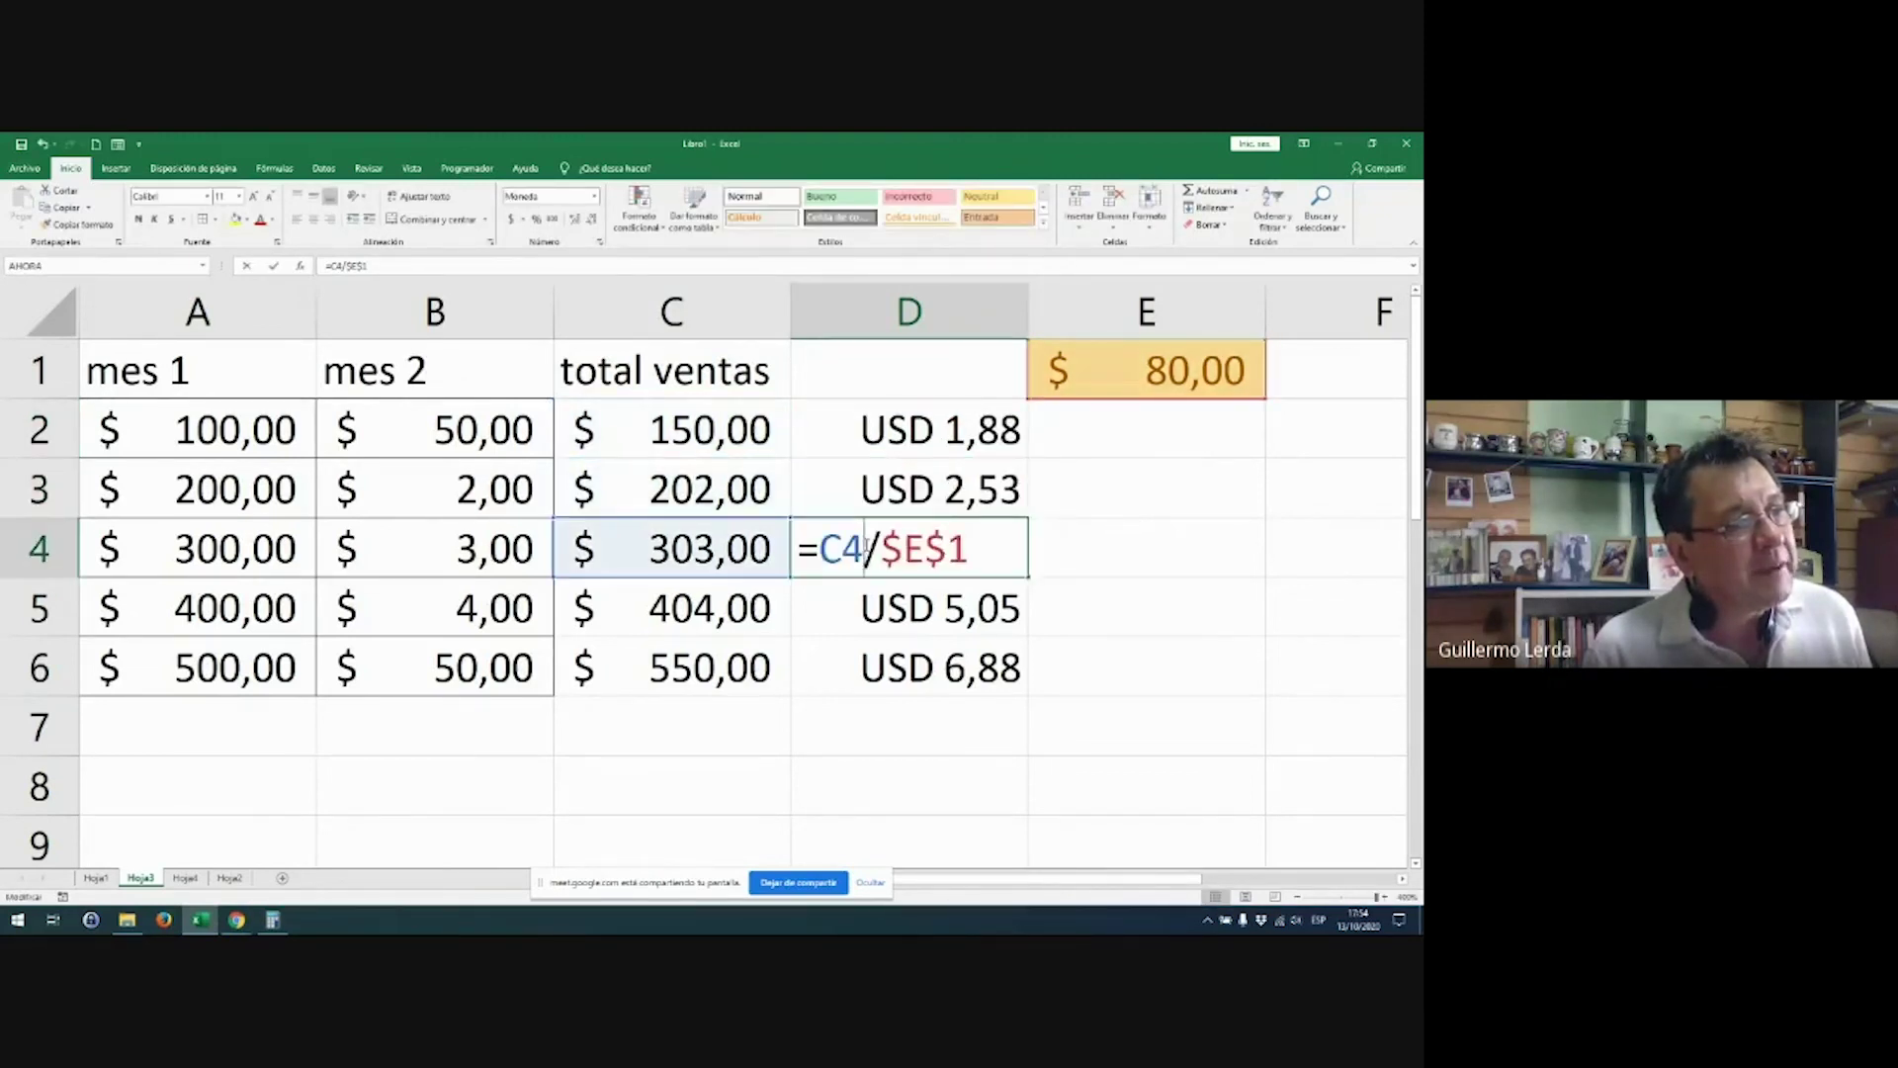
pyautogui.press('Return')
pyautogui.doubleClick(871, 603)
pyautogui.press('Return')
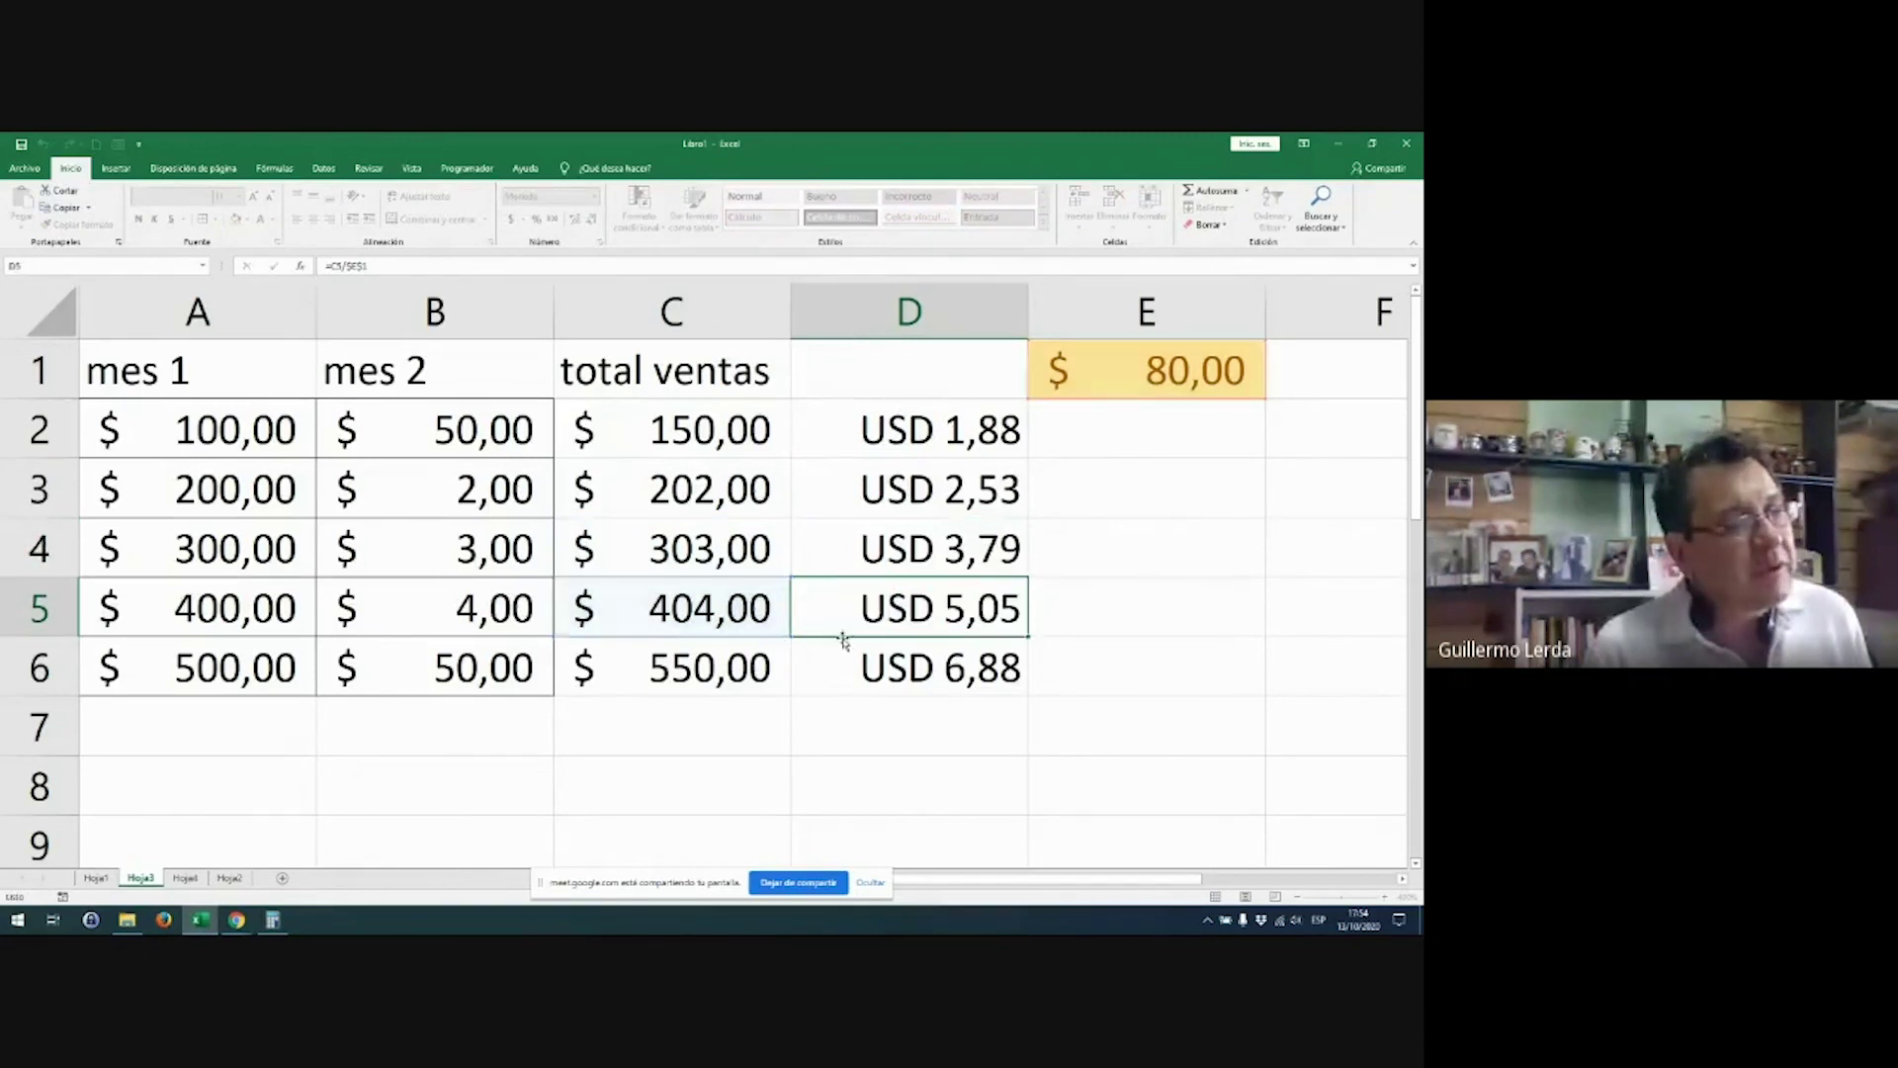
pyautogui.doubleClick(863, 665)
pyautogui.moveTo(858, 666); pyautogui.dragTo(840, 666)
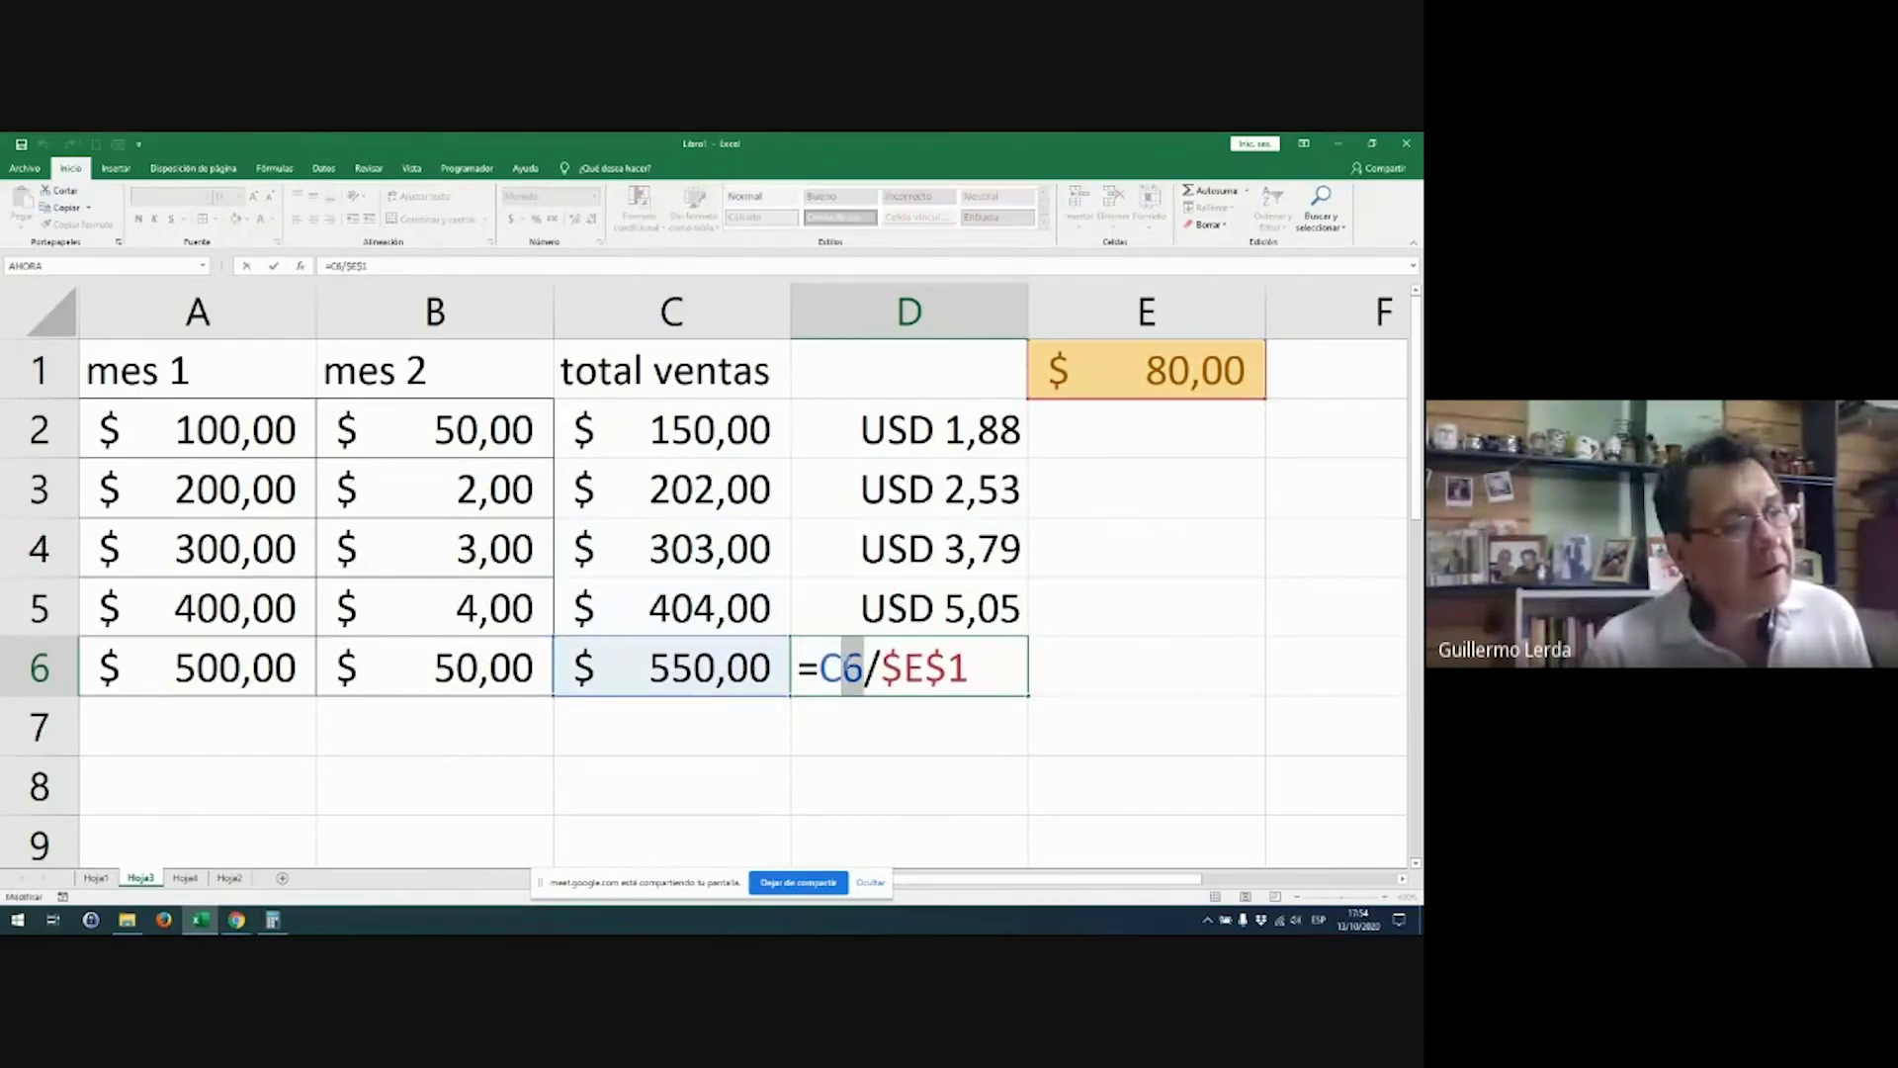
pyautogui.press('Escape')
# Step: Examine the absolute reference $E$1 in the D2 and D3 formulas, leaving both formulas as they are
pyautogui.click(973, 435)
pyautogui.doubleClick(975, 442)
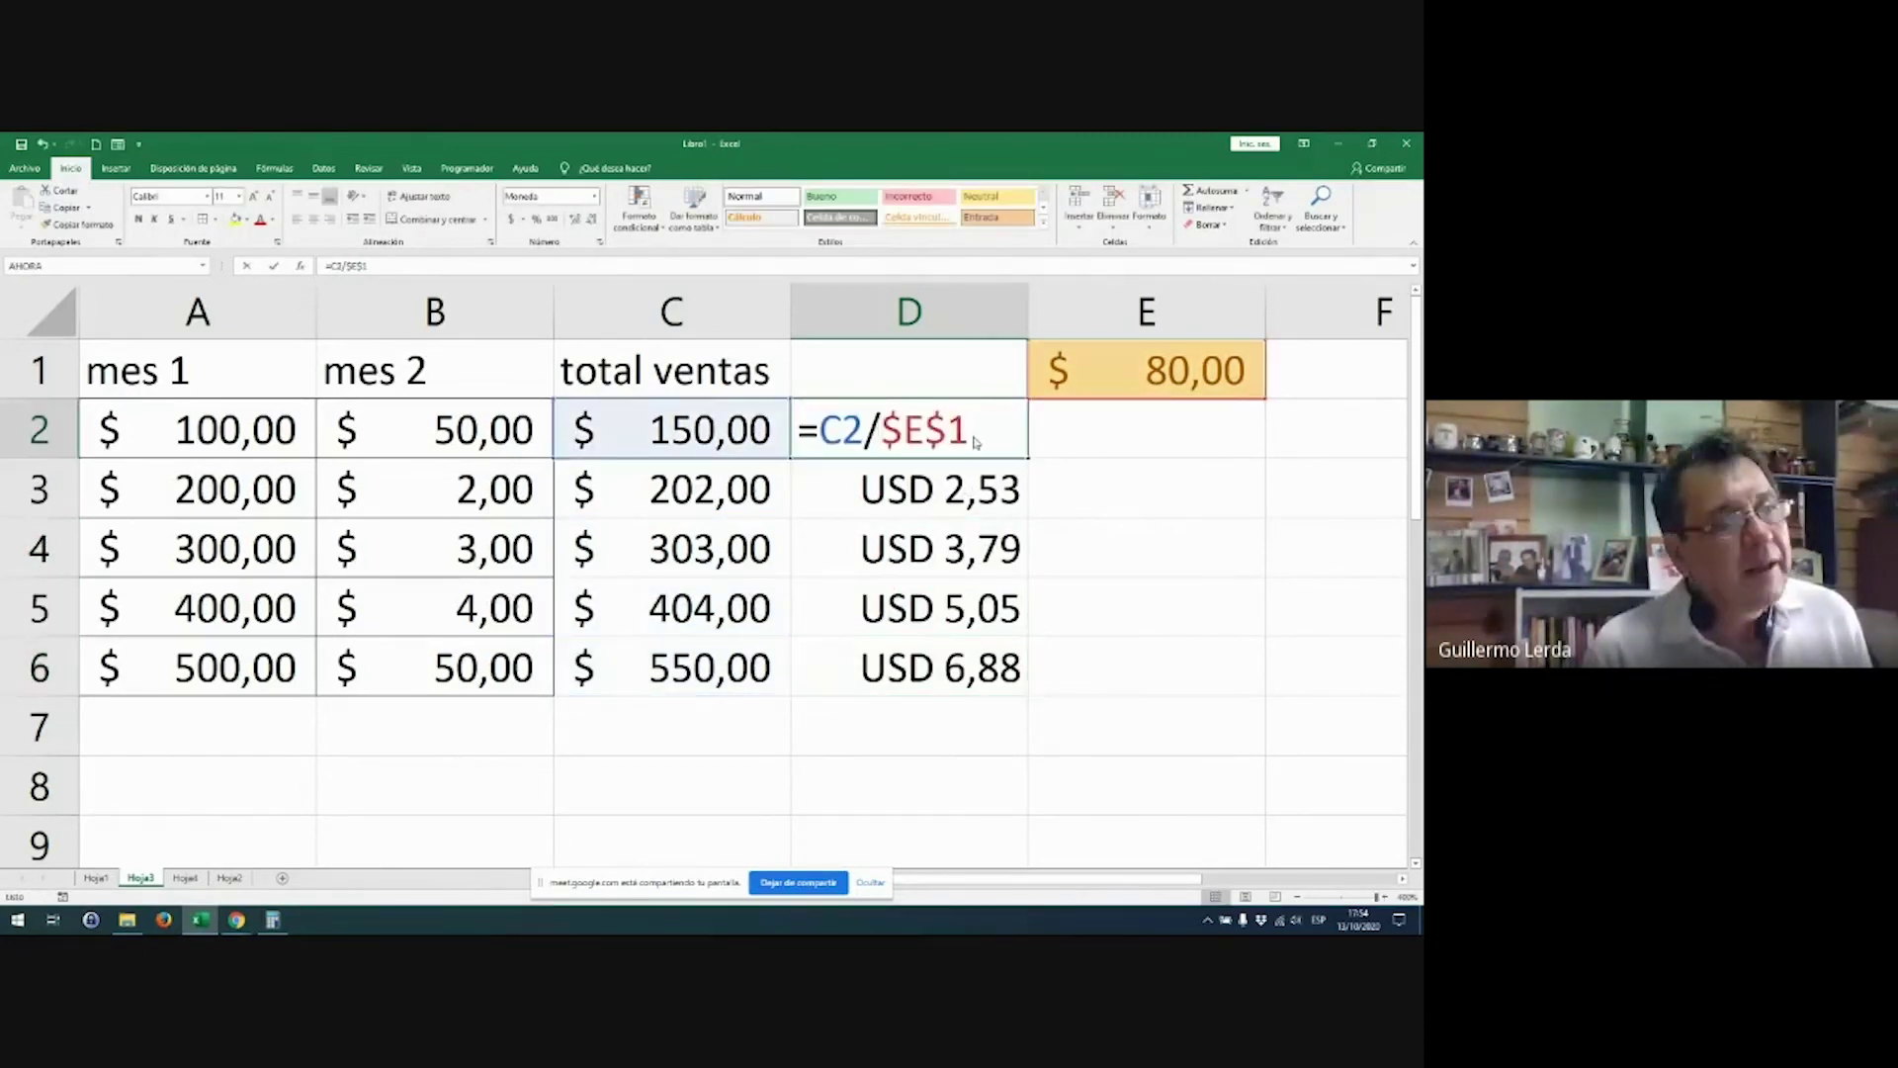
pyautogui.moveTo(879, 433); pyautogui.dragTo(972, 433)
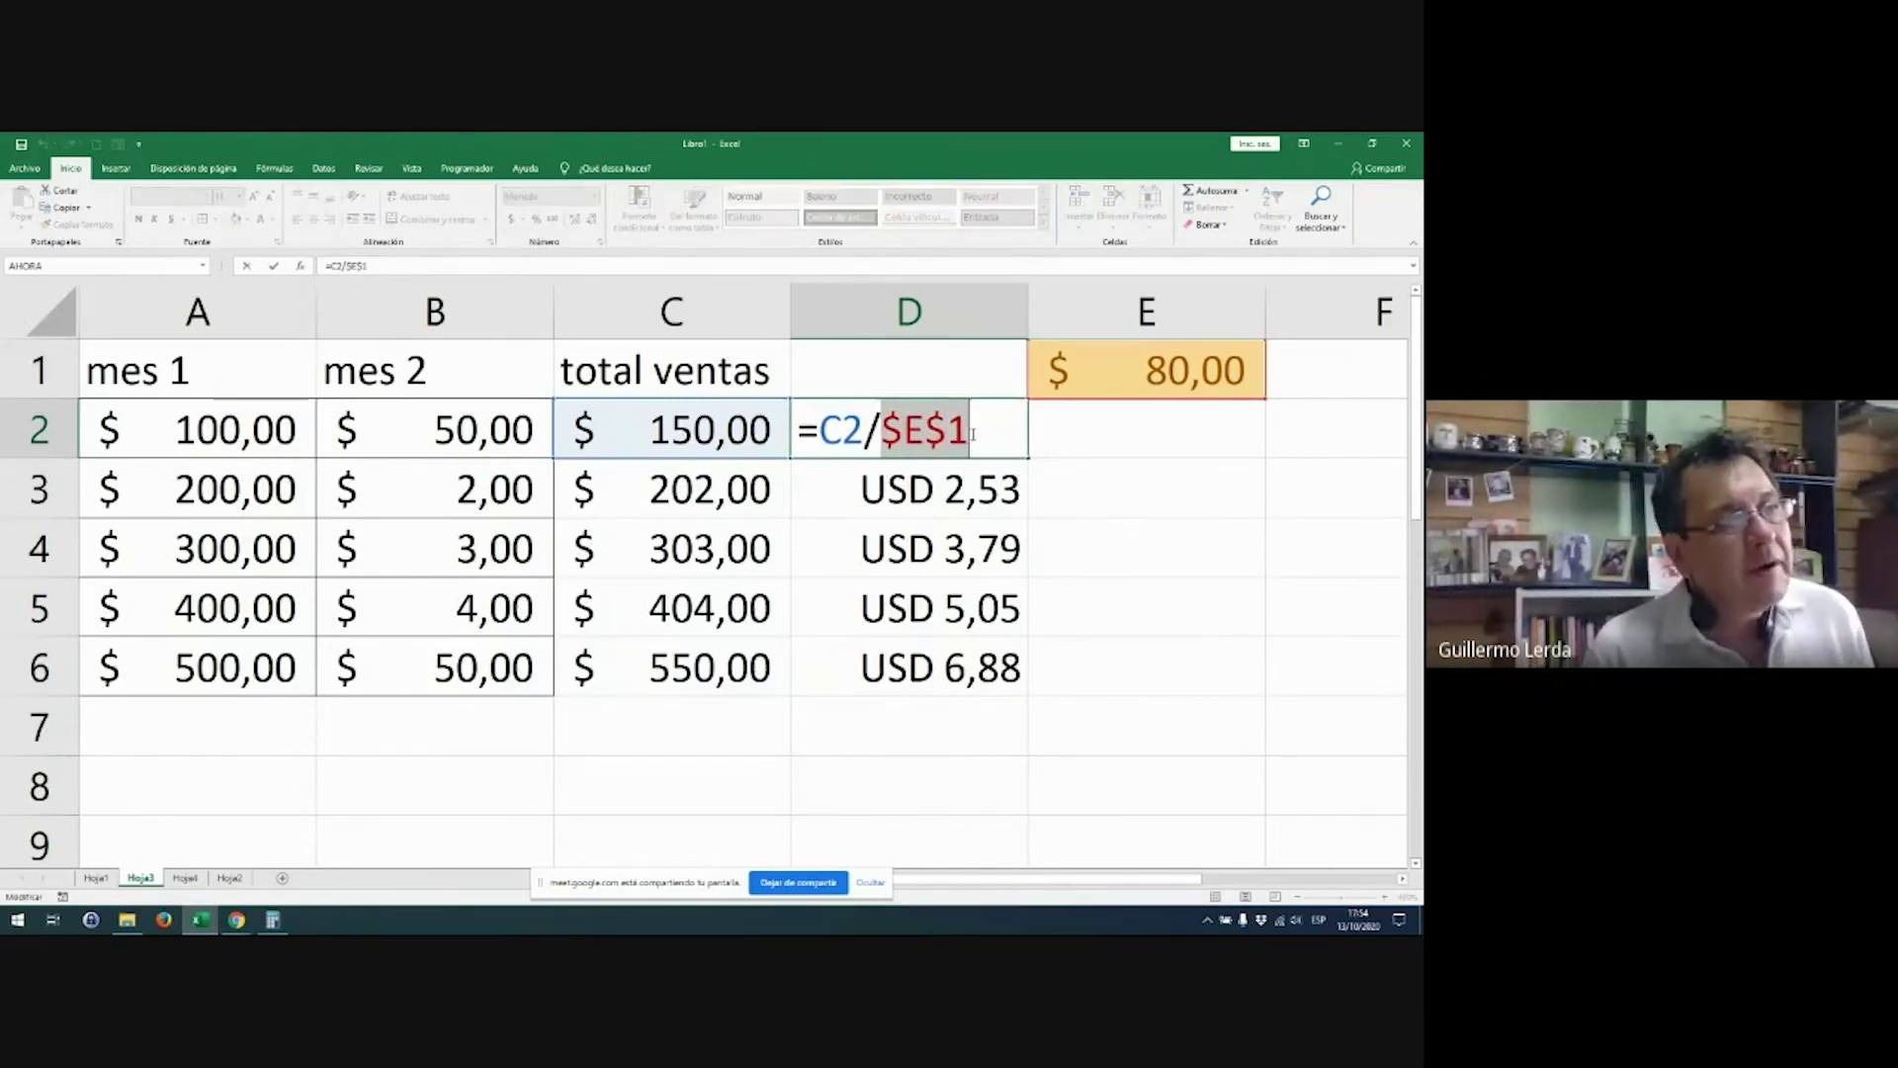
pyautogui.press('Escape')
pyautogui.doubleClick(974, 488)
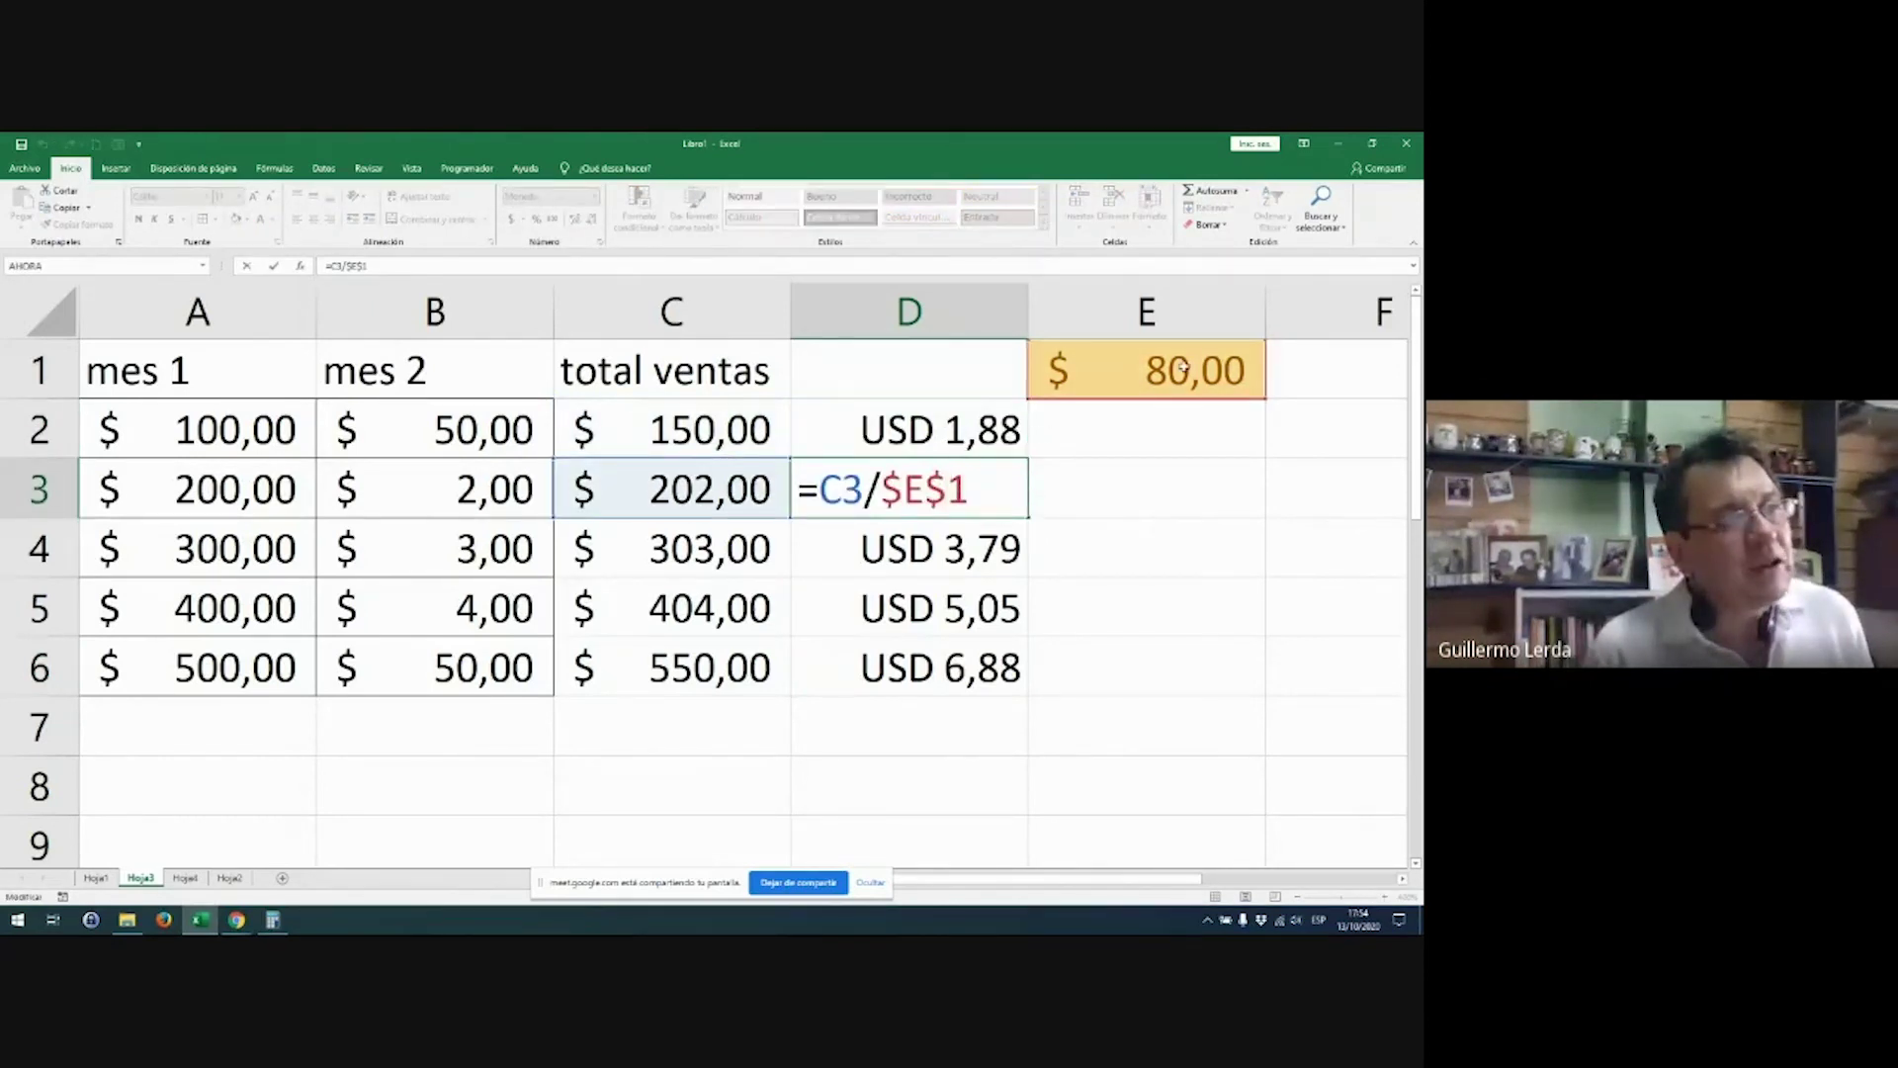
pyautogui.press('Escape')
# Step: Apply borders to every cell in the range A2:D6
pyautogui.click(1106, 563)
pyautogui.moveTo(161, 424); pyautogui.dragTo(978, 673)
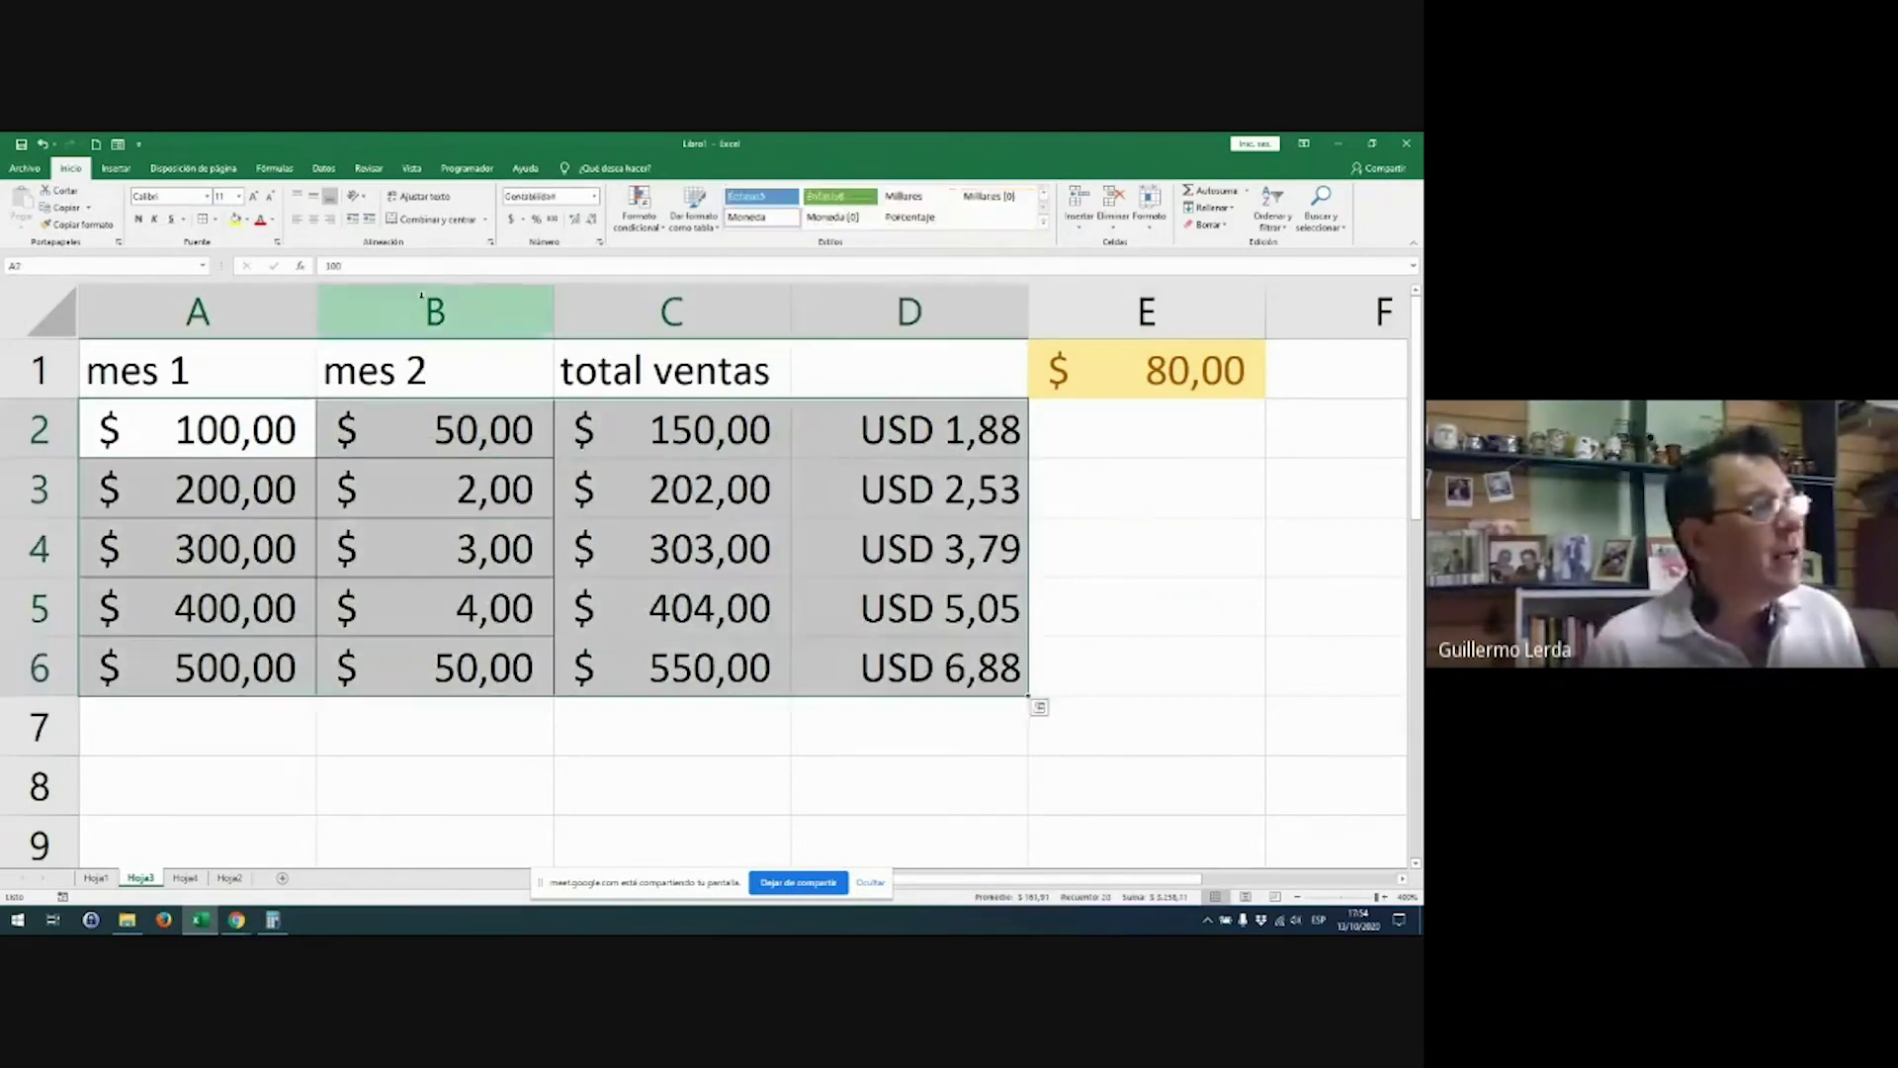
pyautogui.click(202, 222)
pyautogui.click(581, 610)
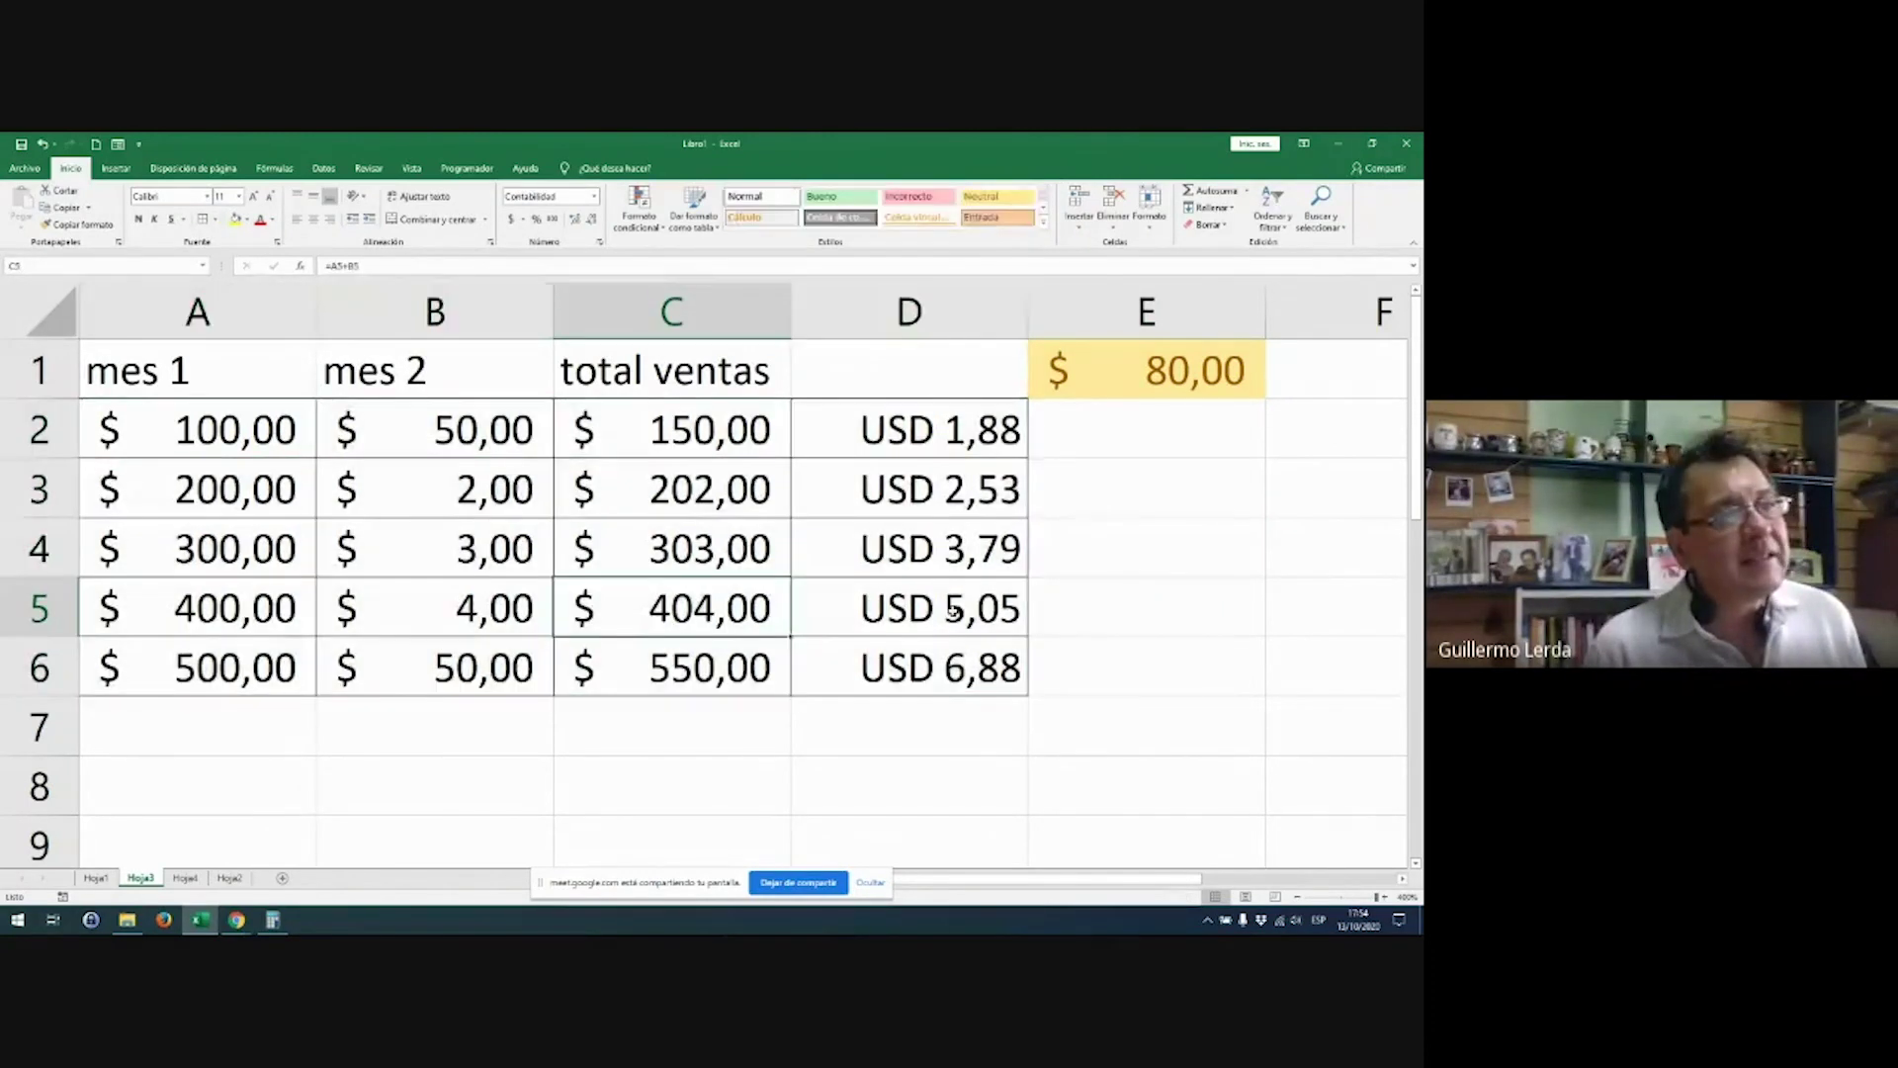
# Step: Set the exchange rate in E1 to 82 and review the sales totals in C2:C6 and dollar amounts in D2:D6
pyautogui.click(1139, 365)
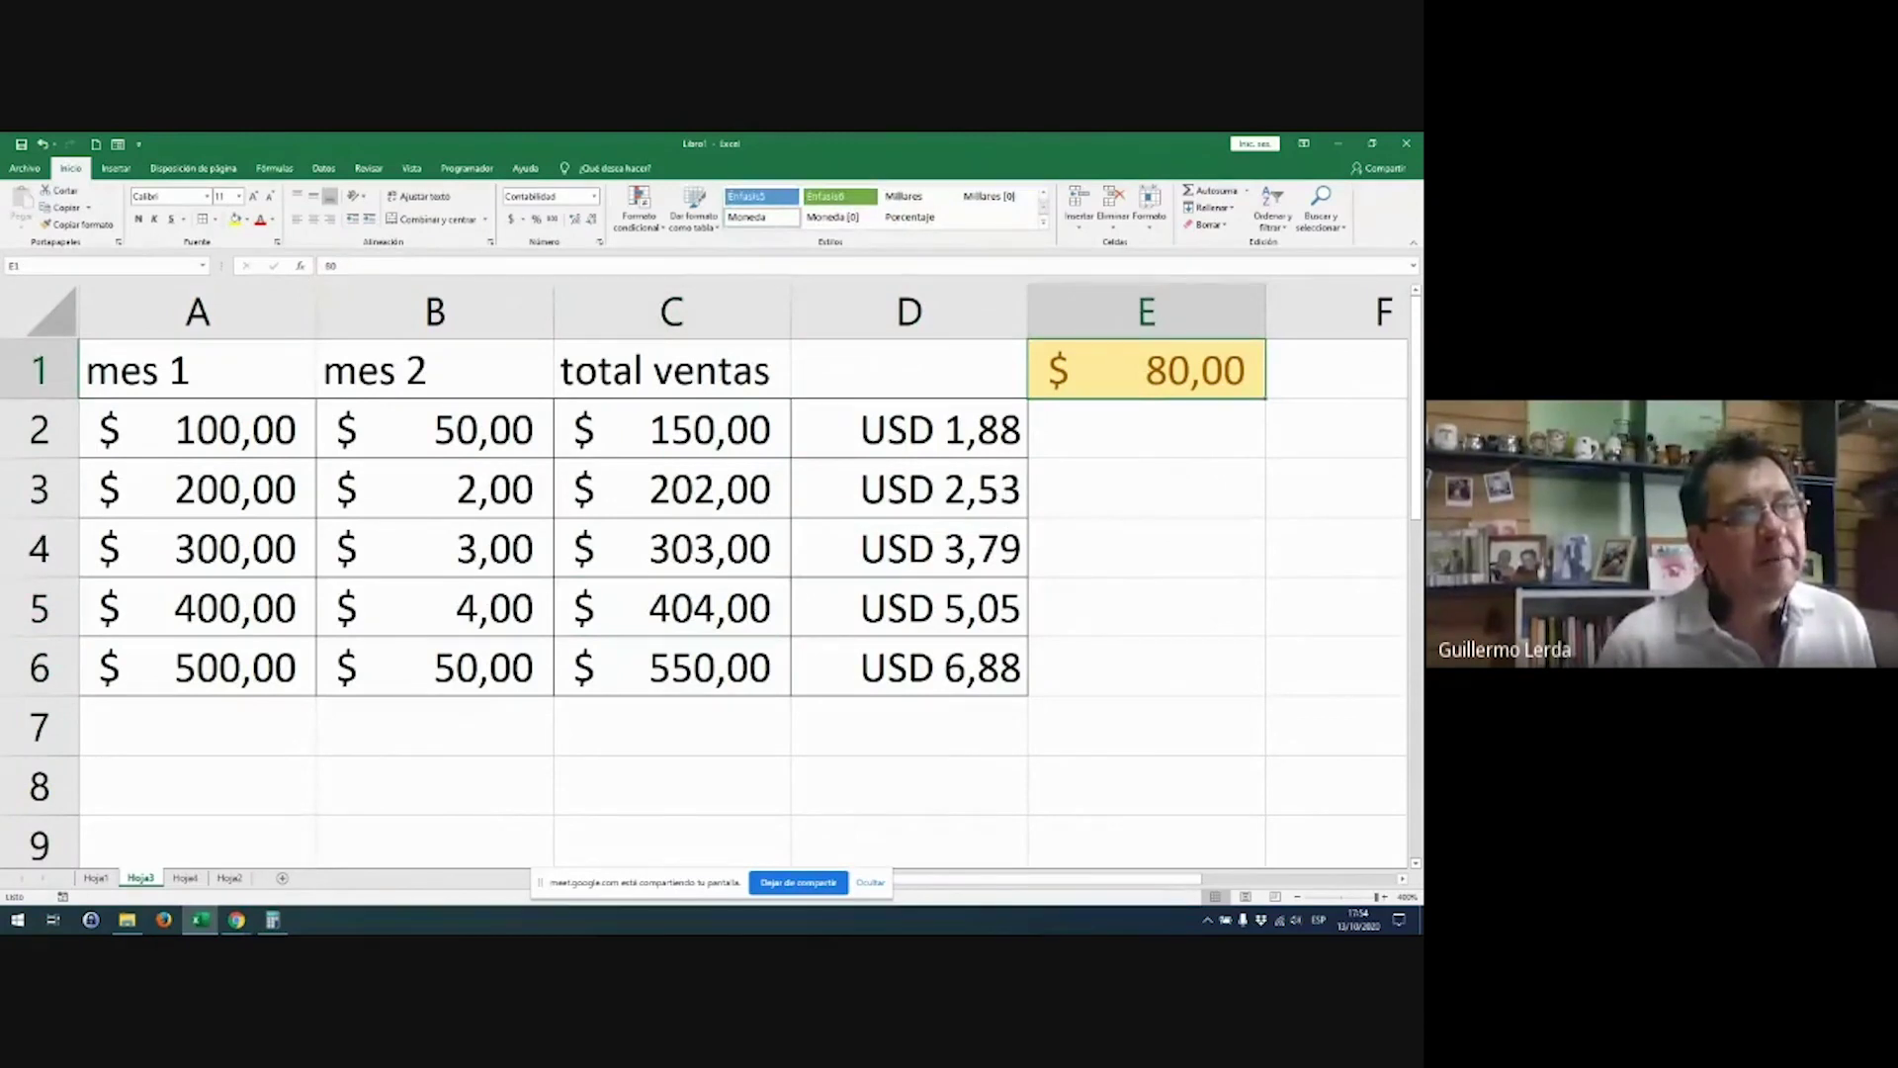
pyautogui.write('82')
pyautogui.press('Return')
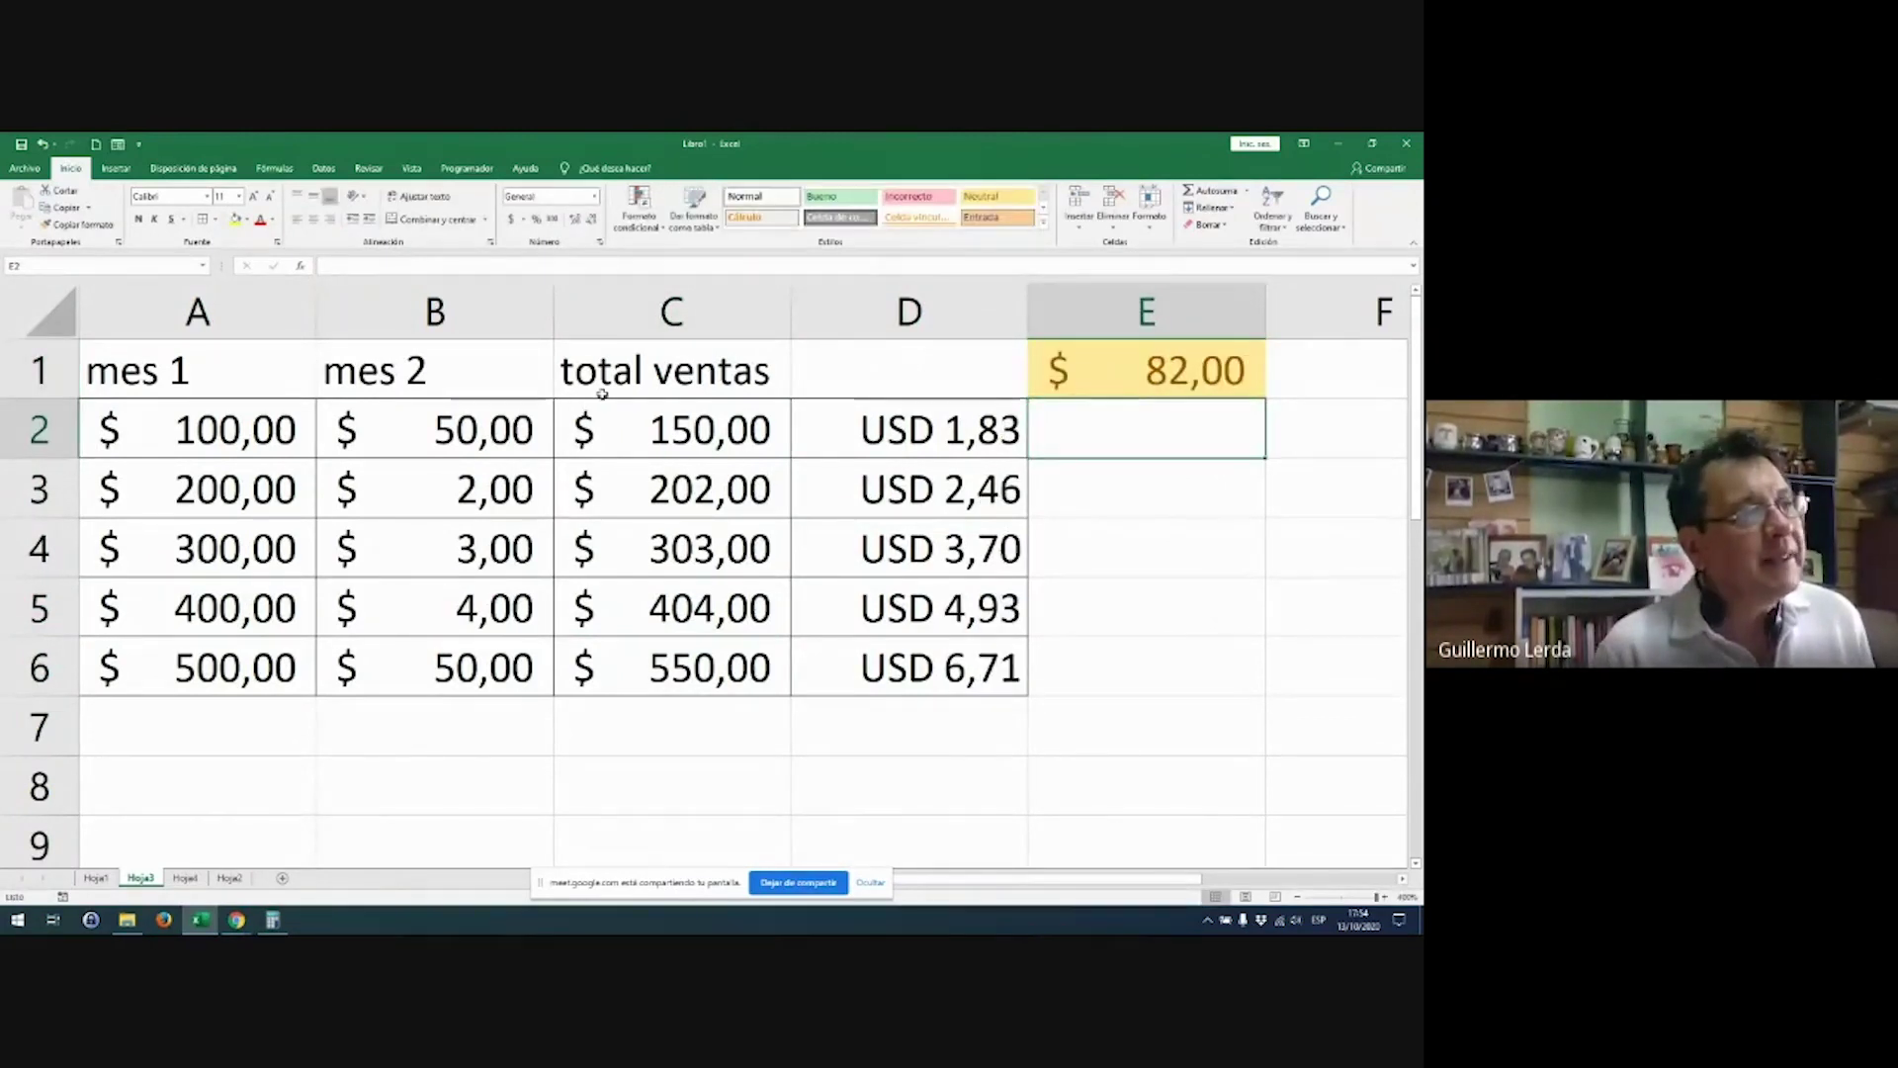
pyautogui.moveTo(672, 429); pyautogui.dragTo(672, 667)
pyautogui.moveTo(977, 429); pyautogui.dragTo(968, 675)
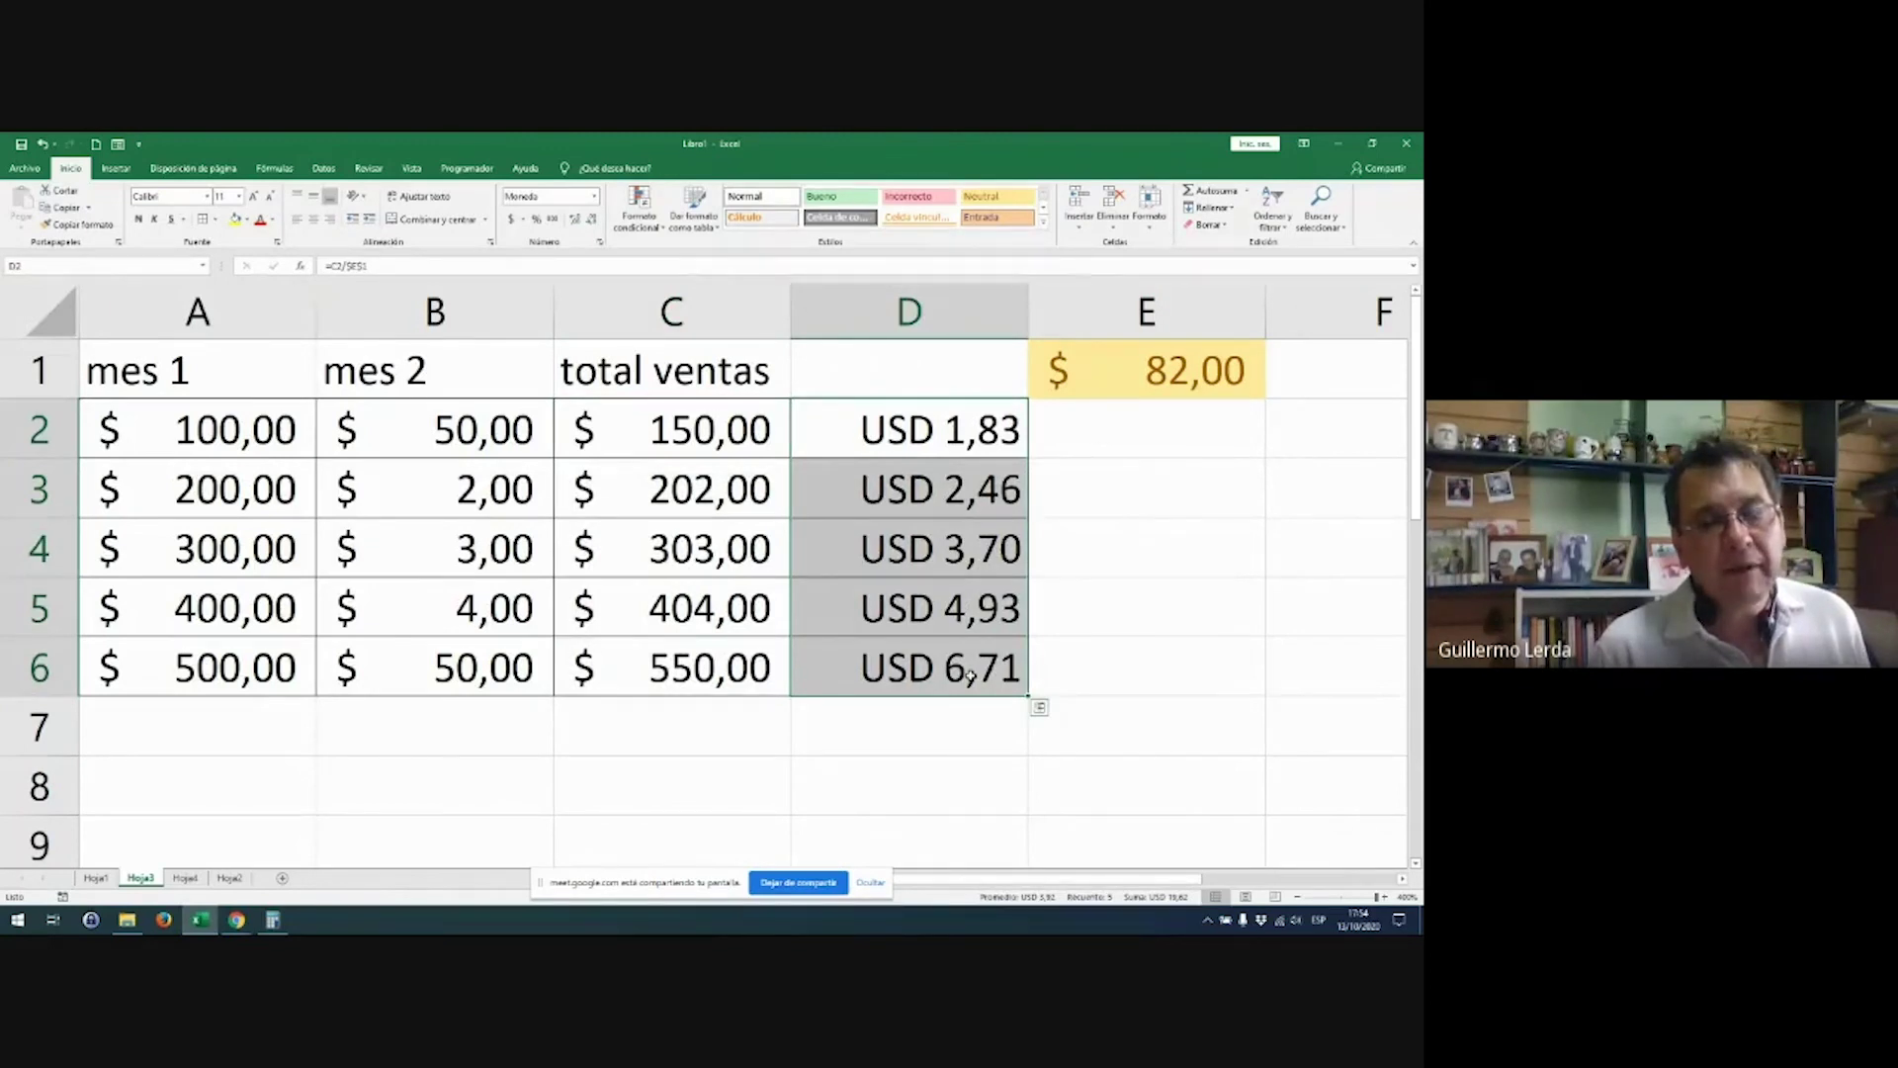
pyautogui.click(1190, 380)
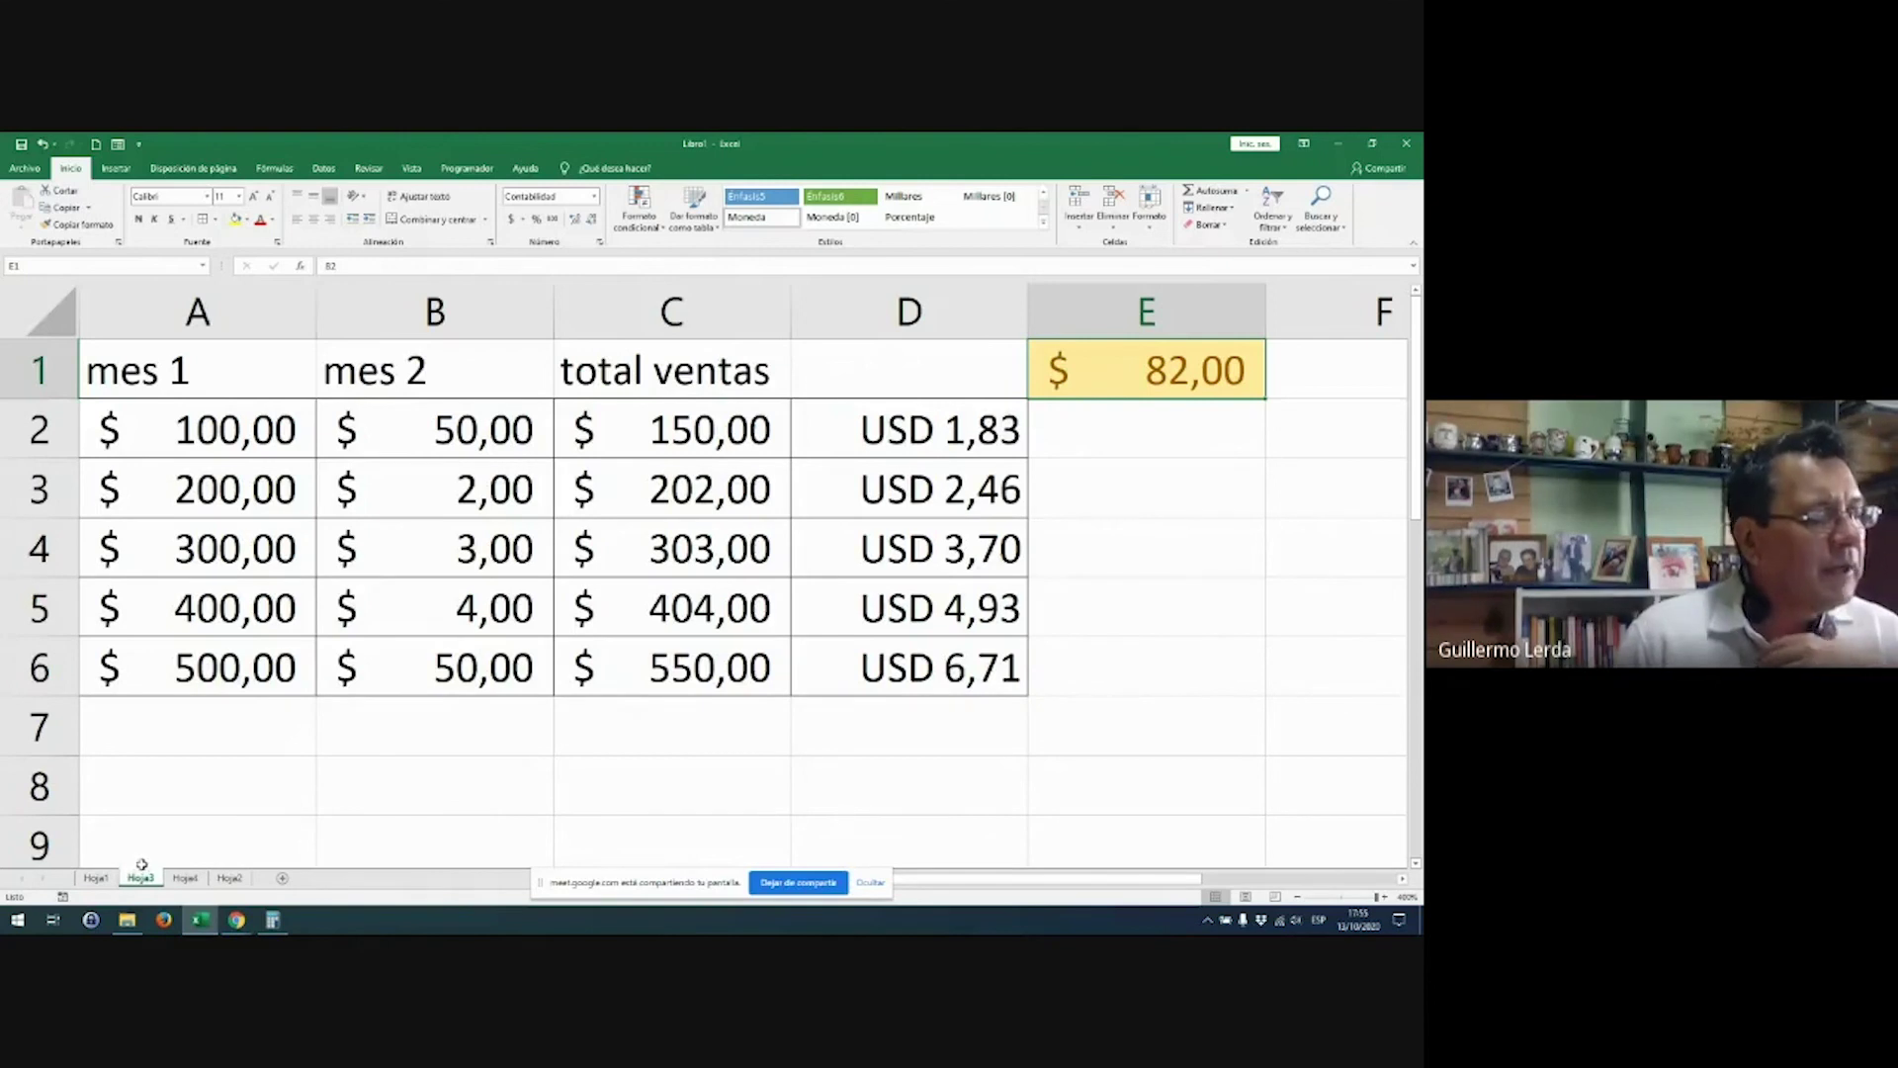
# Step: Look at Hoja1, return to Hoja3 and examine the whole sheet, column A, row 1 and the header cells by selecting each
pyautogui.click(96, 878)
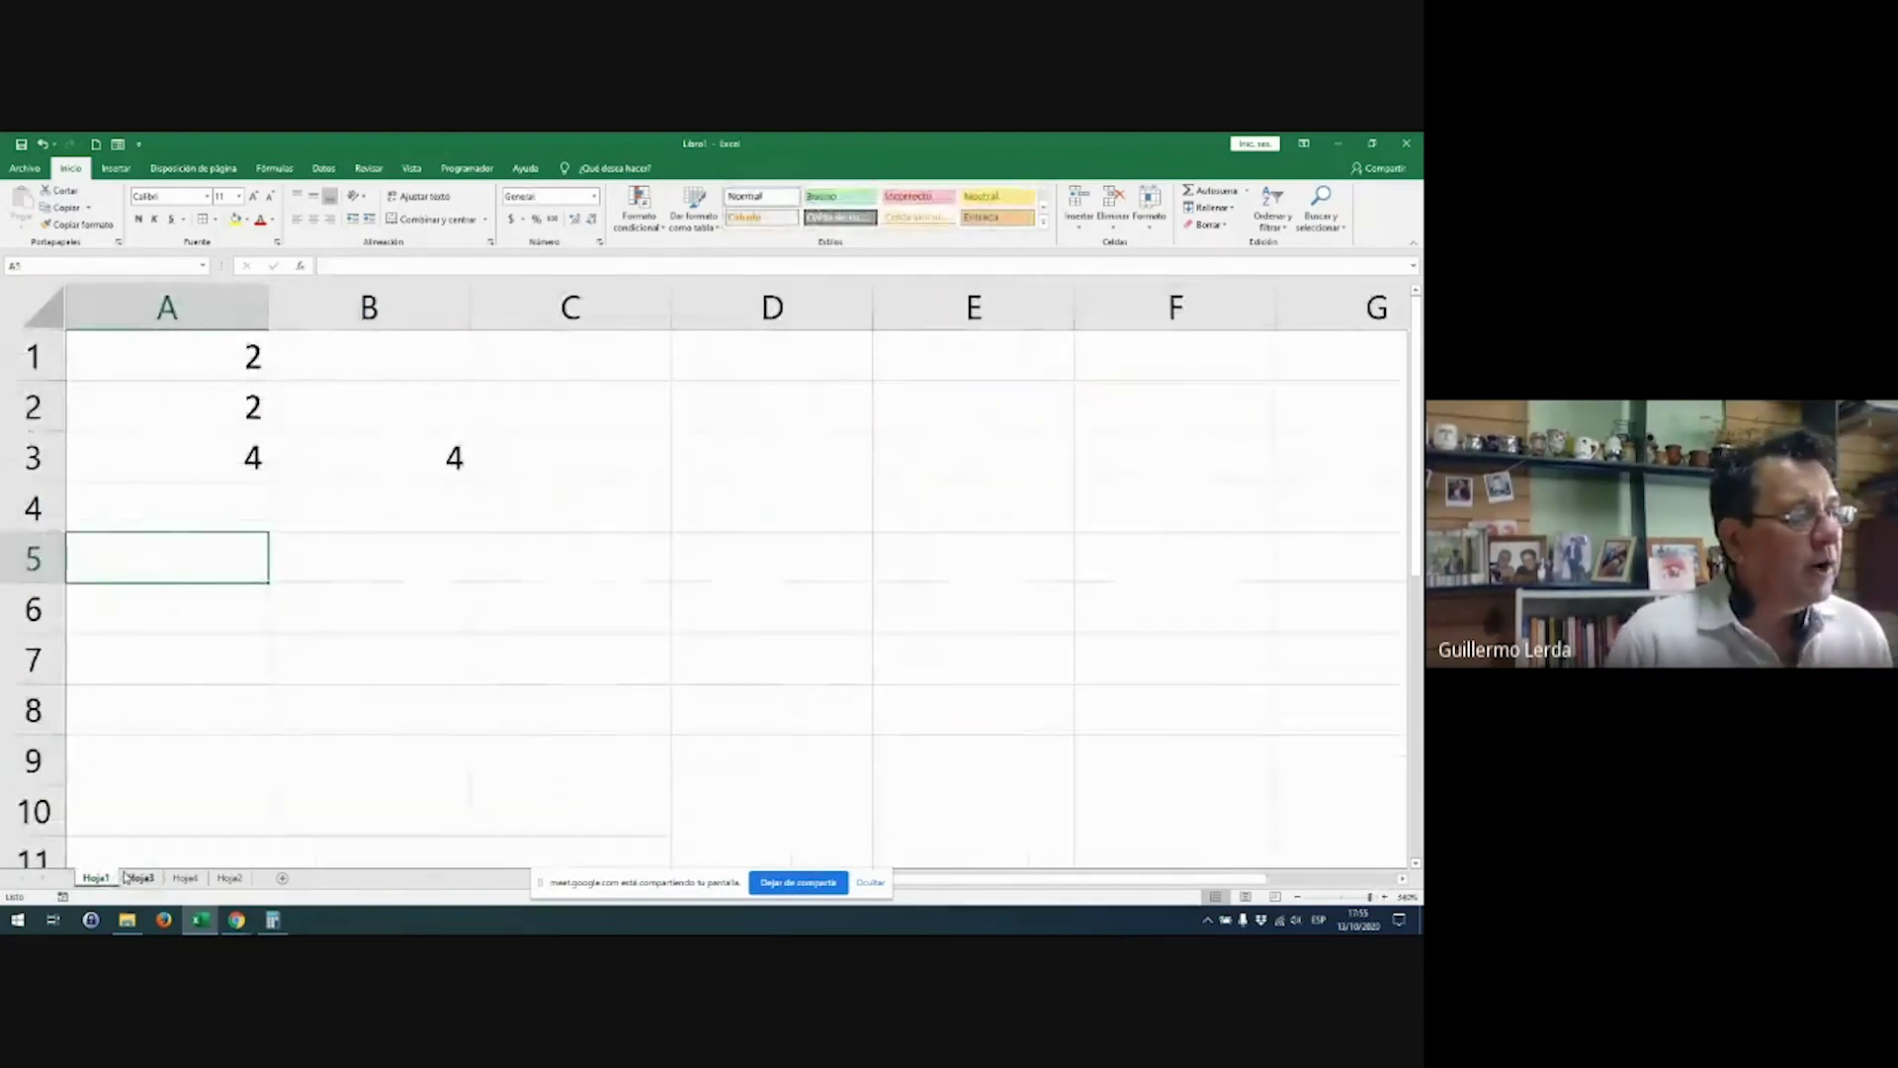
pyautogui.click(126, 878)
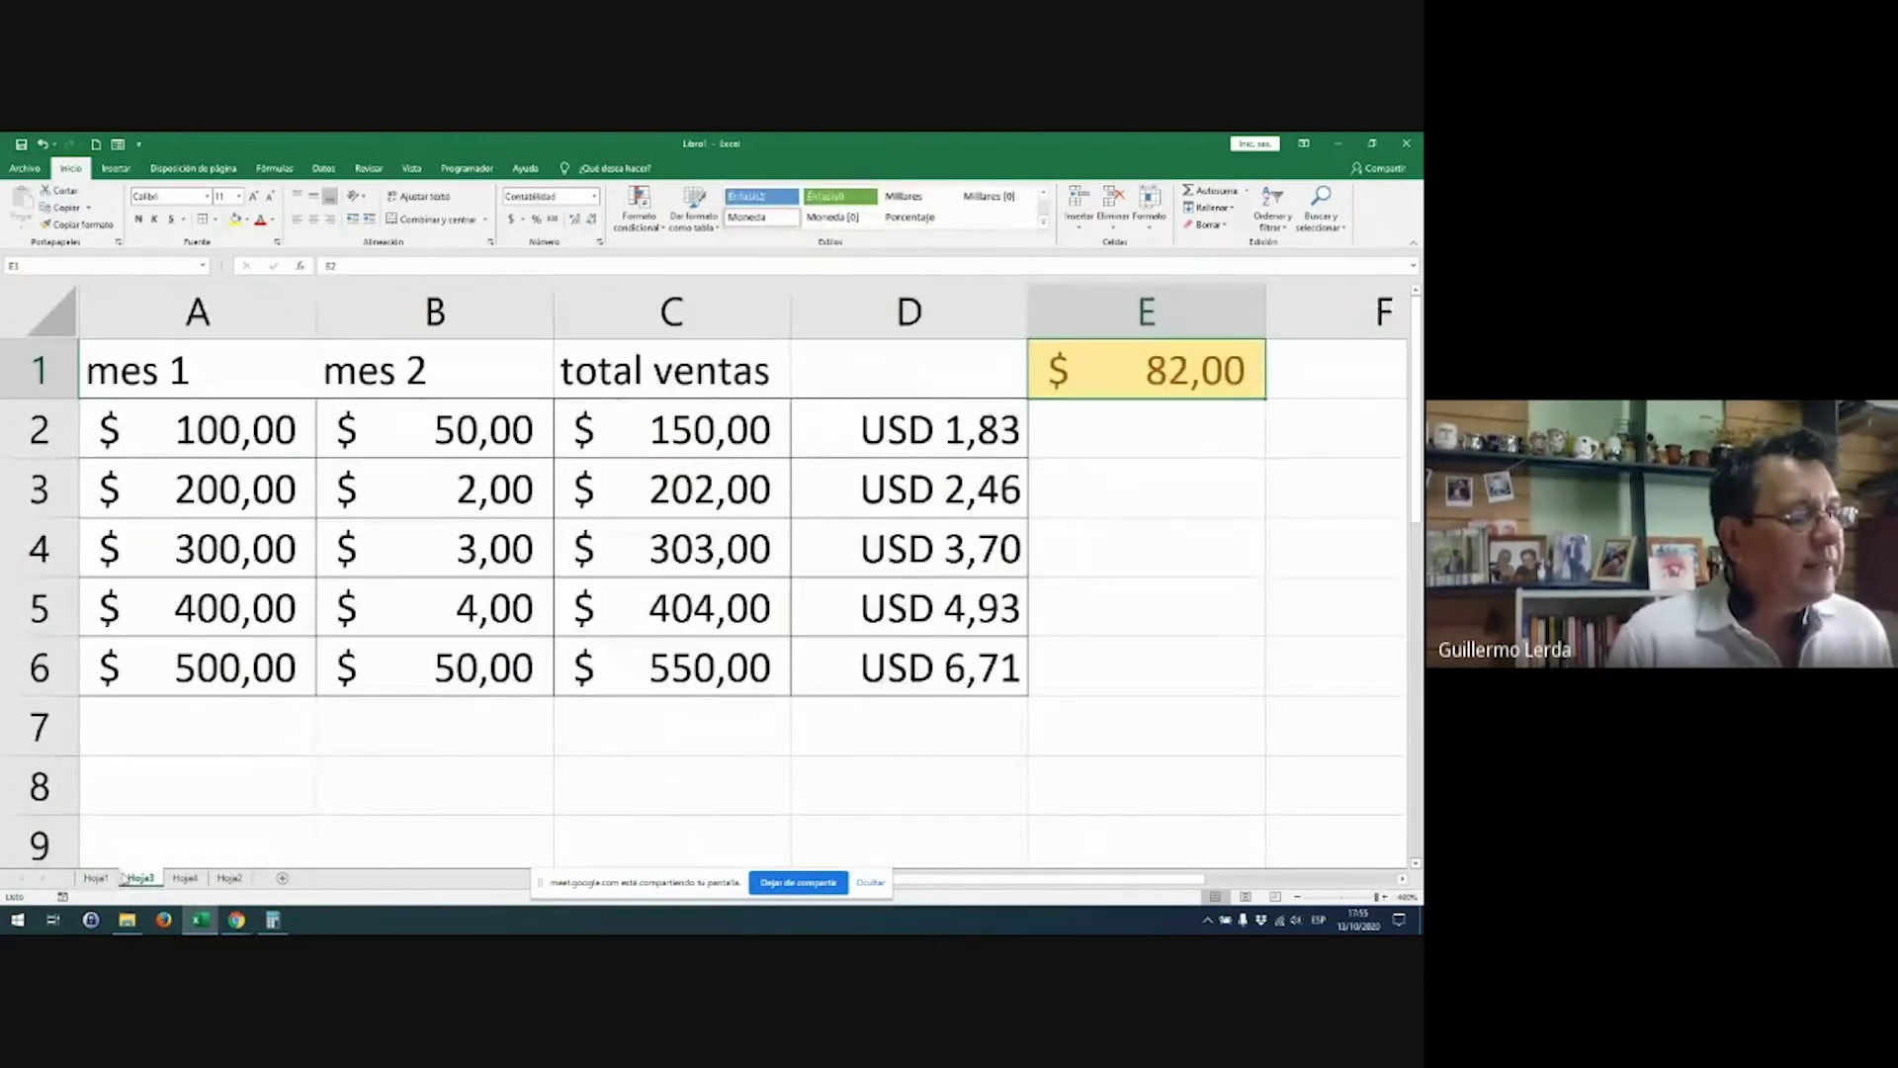
pyautogui.click(43, 323)
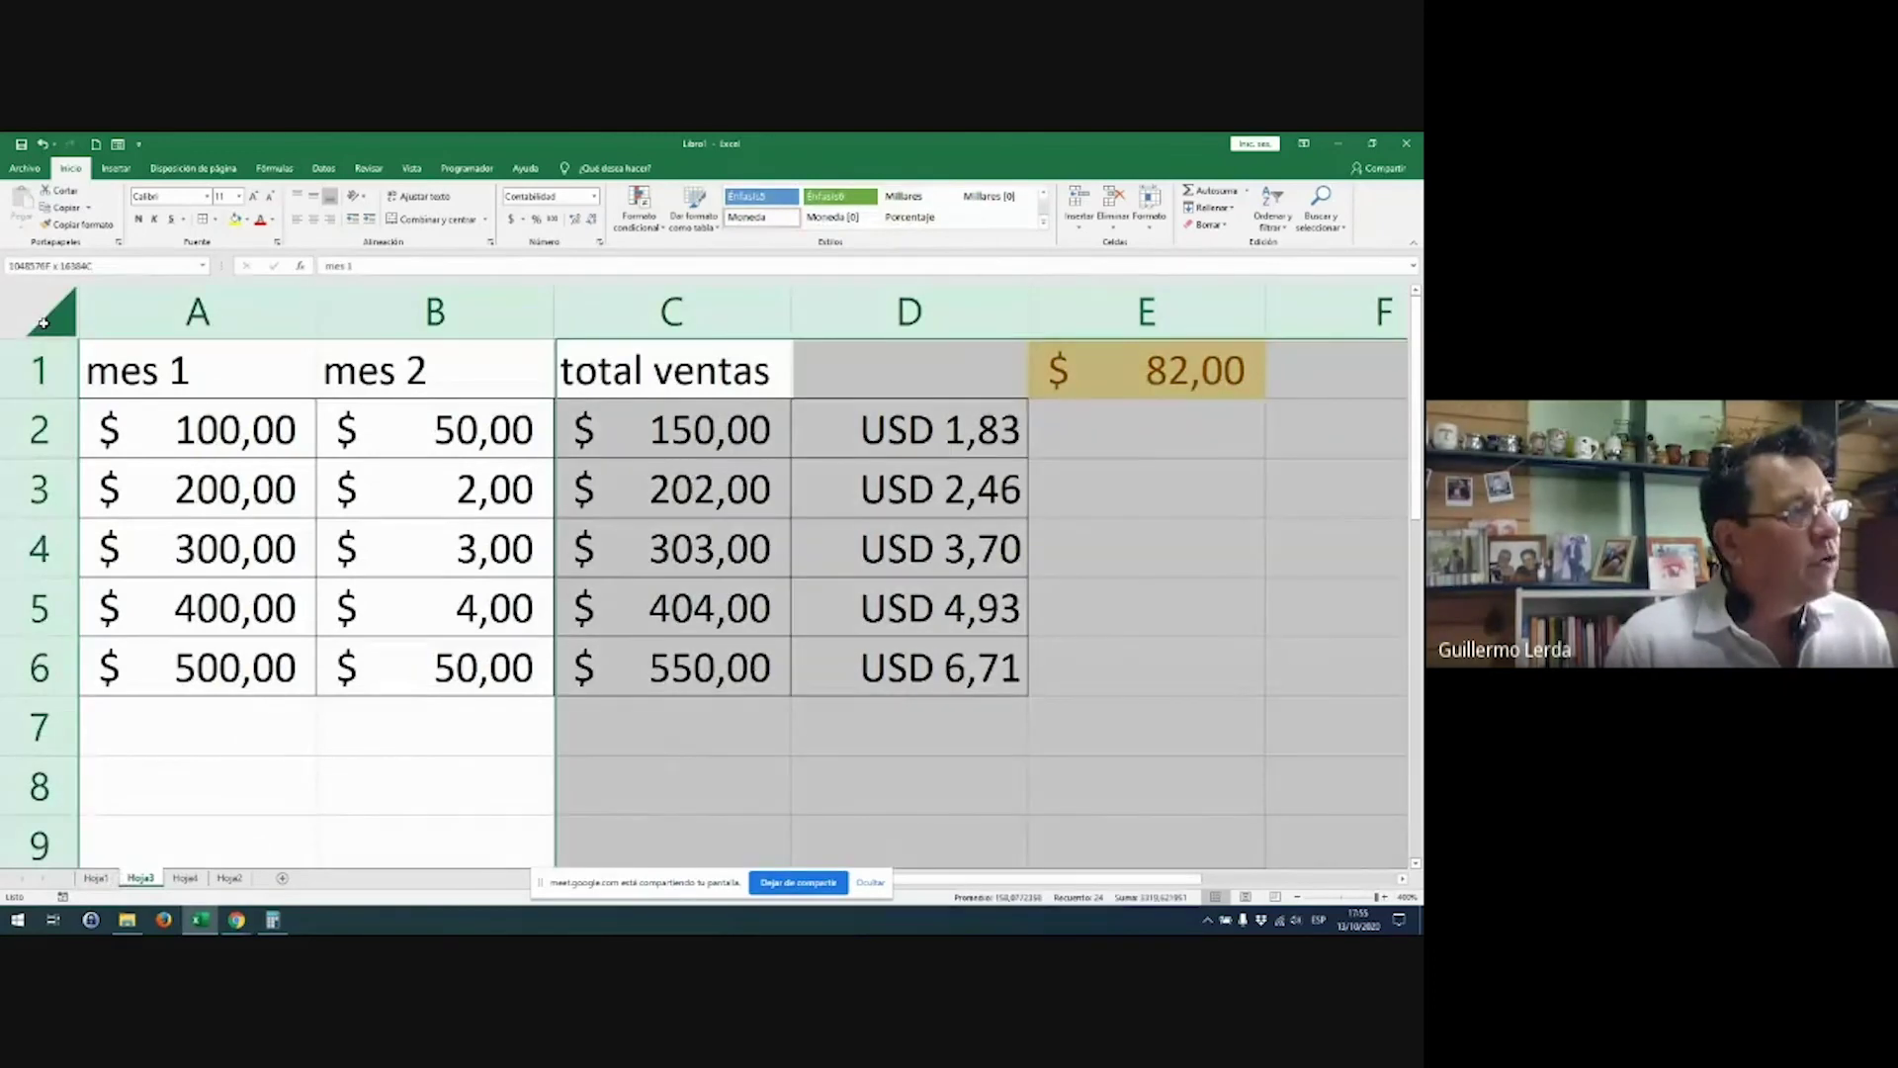
pyautogui.click(161, 319)
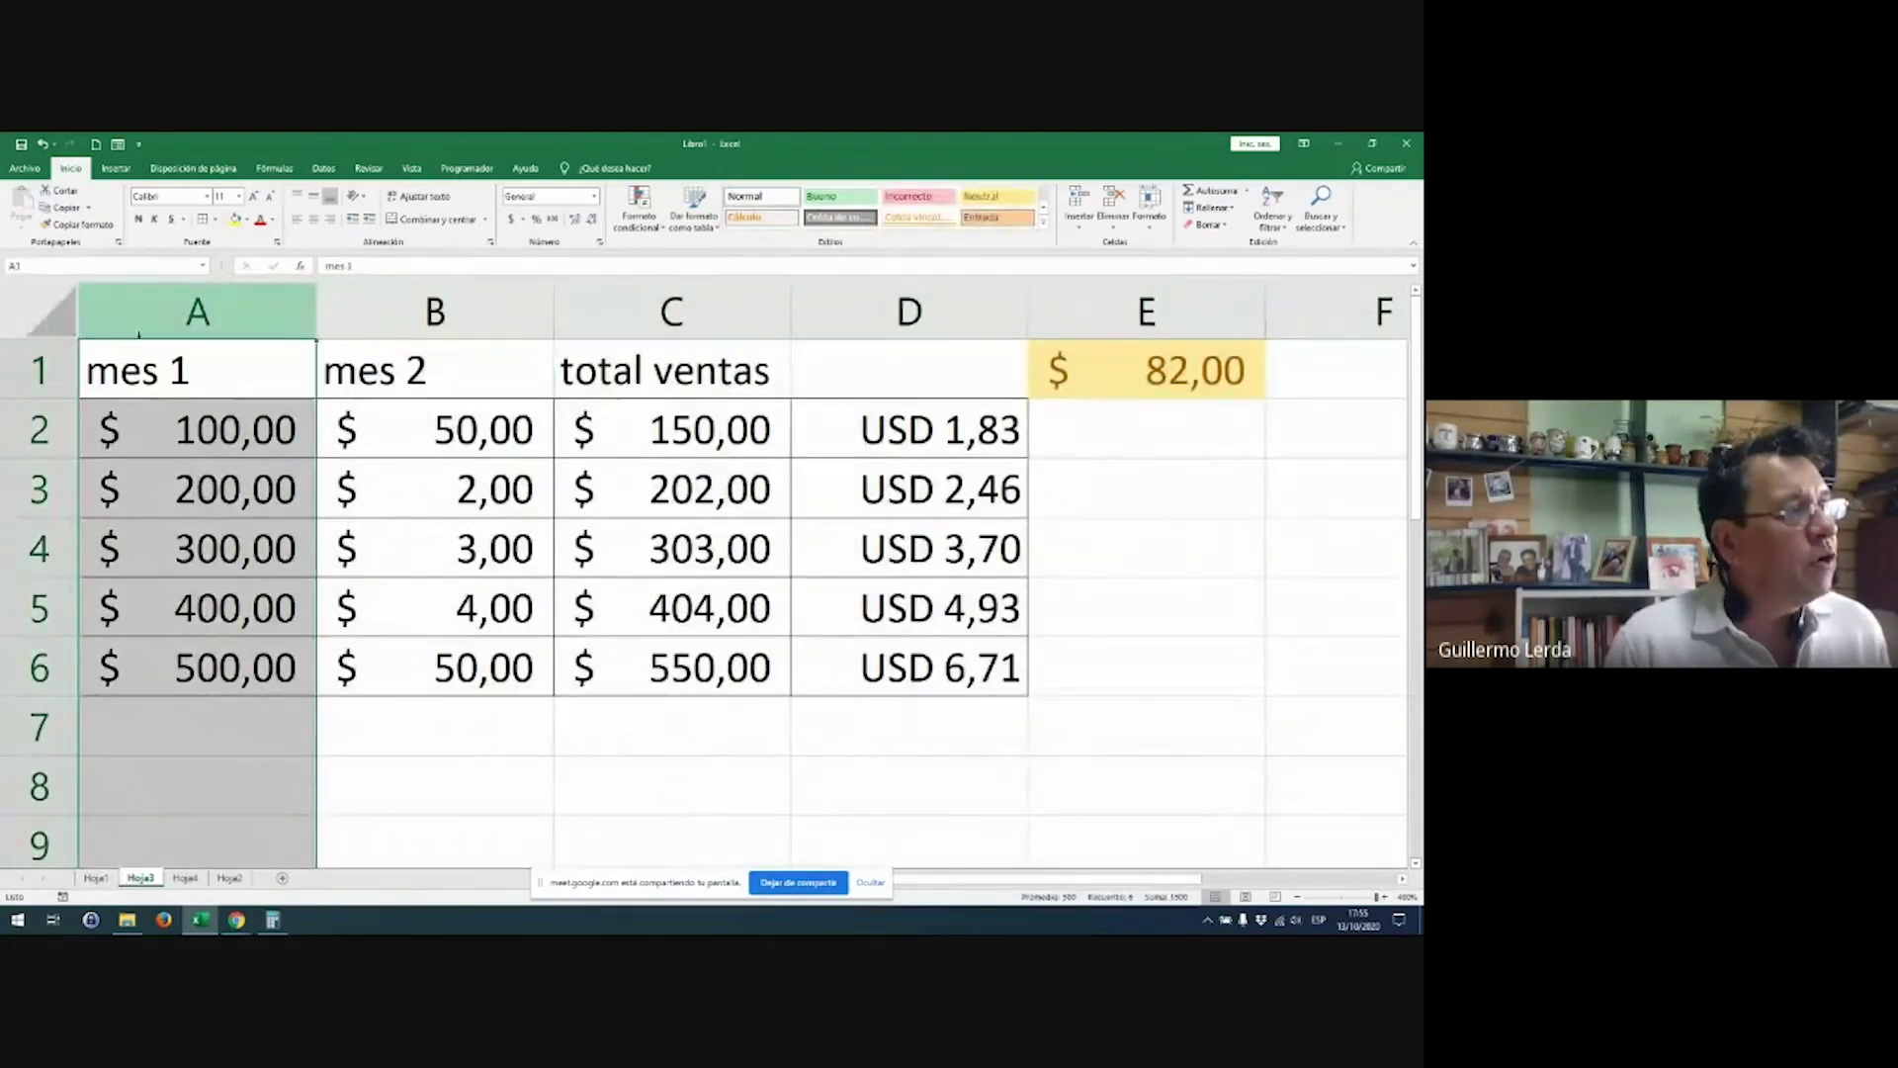
pyautogui.click(40, 387)
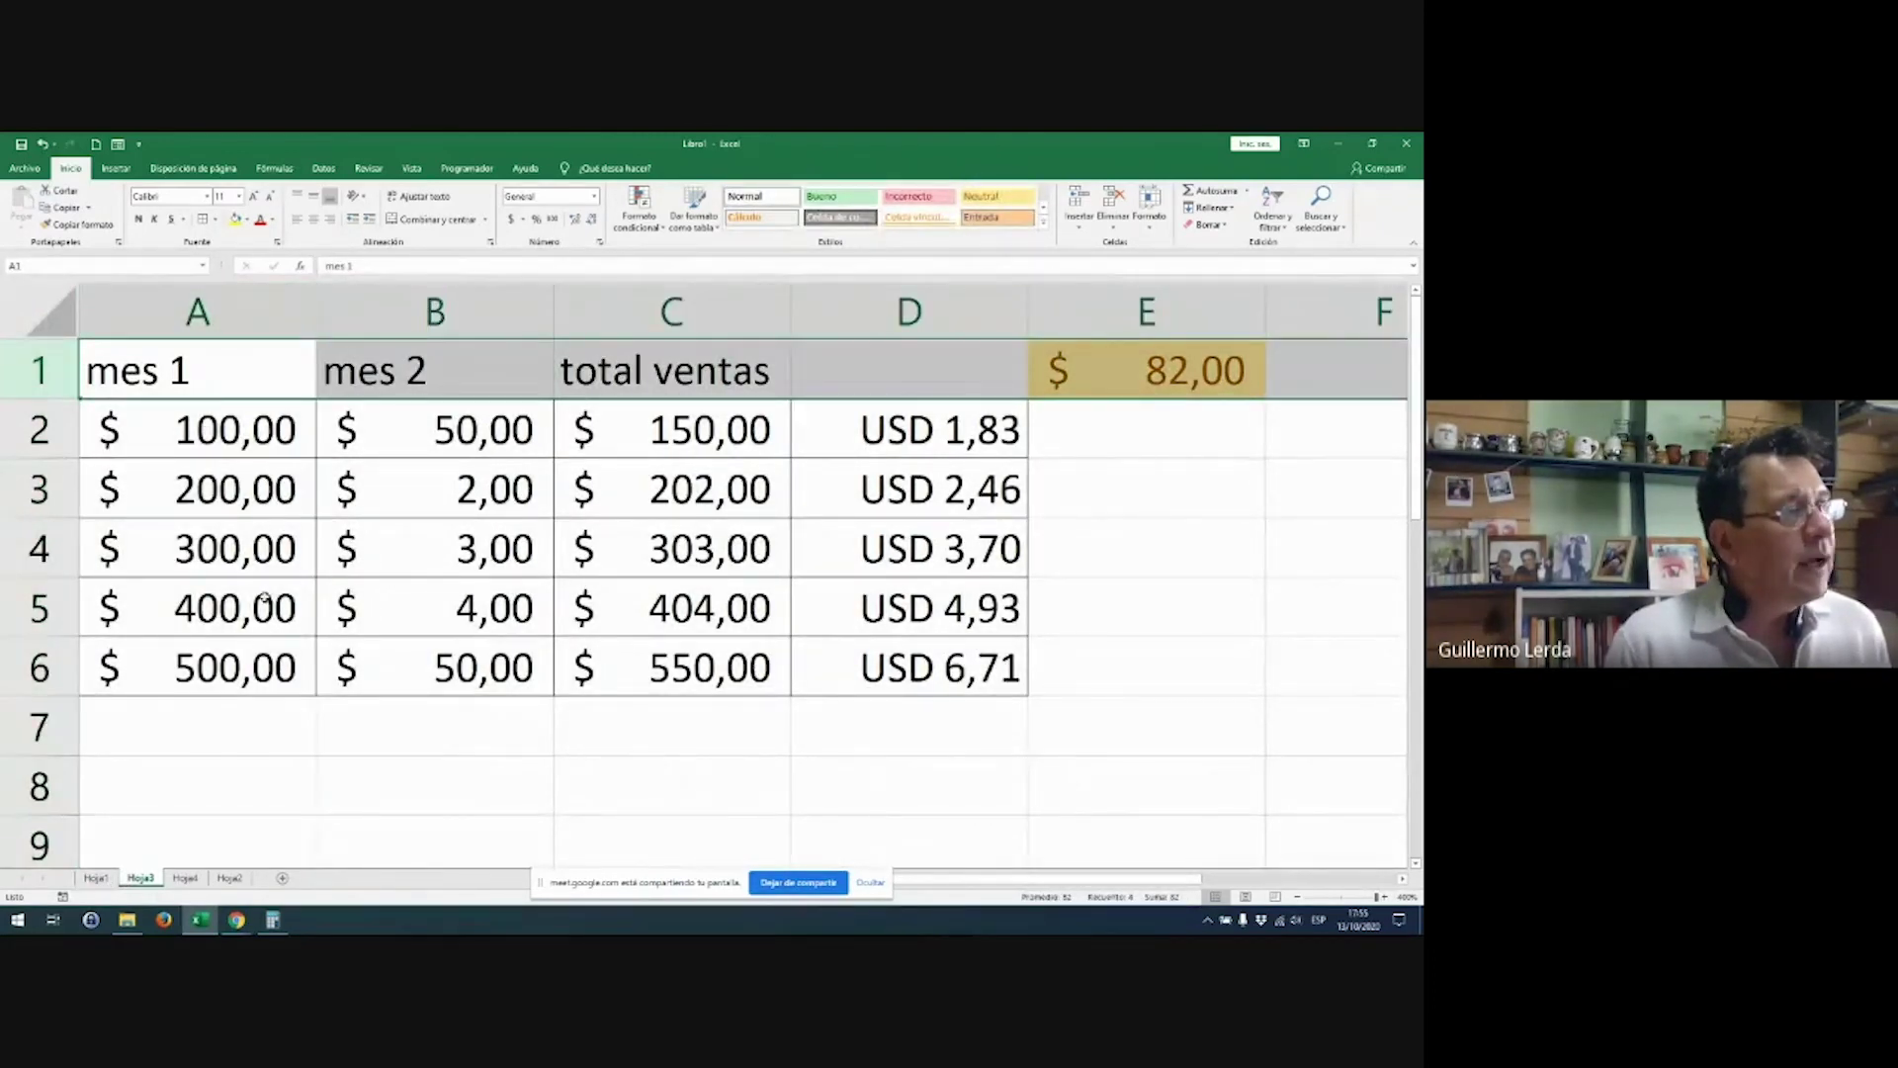
pyautogui.click(170, 362)
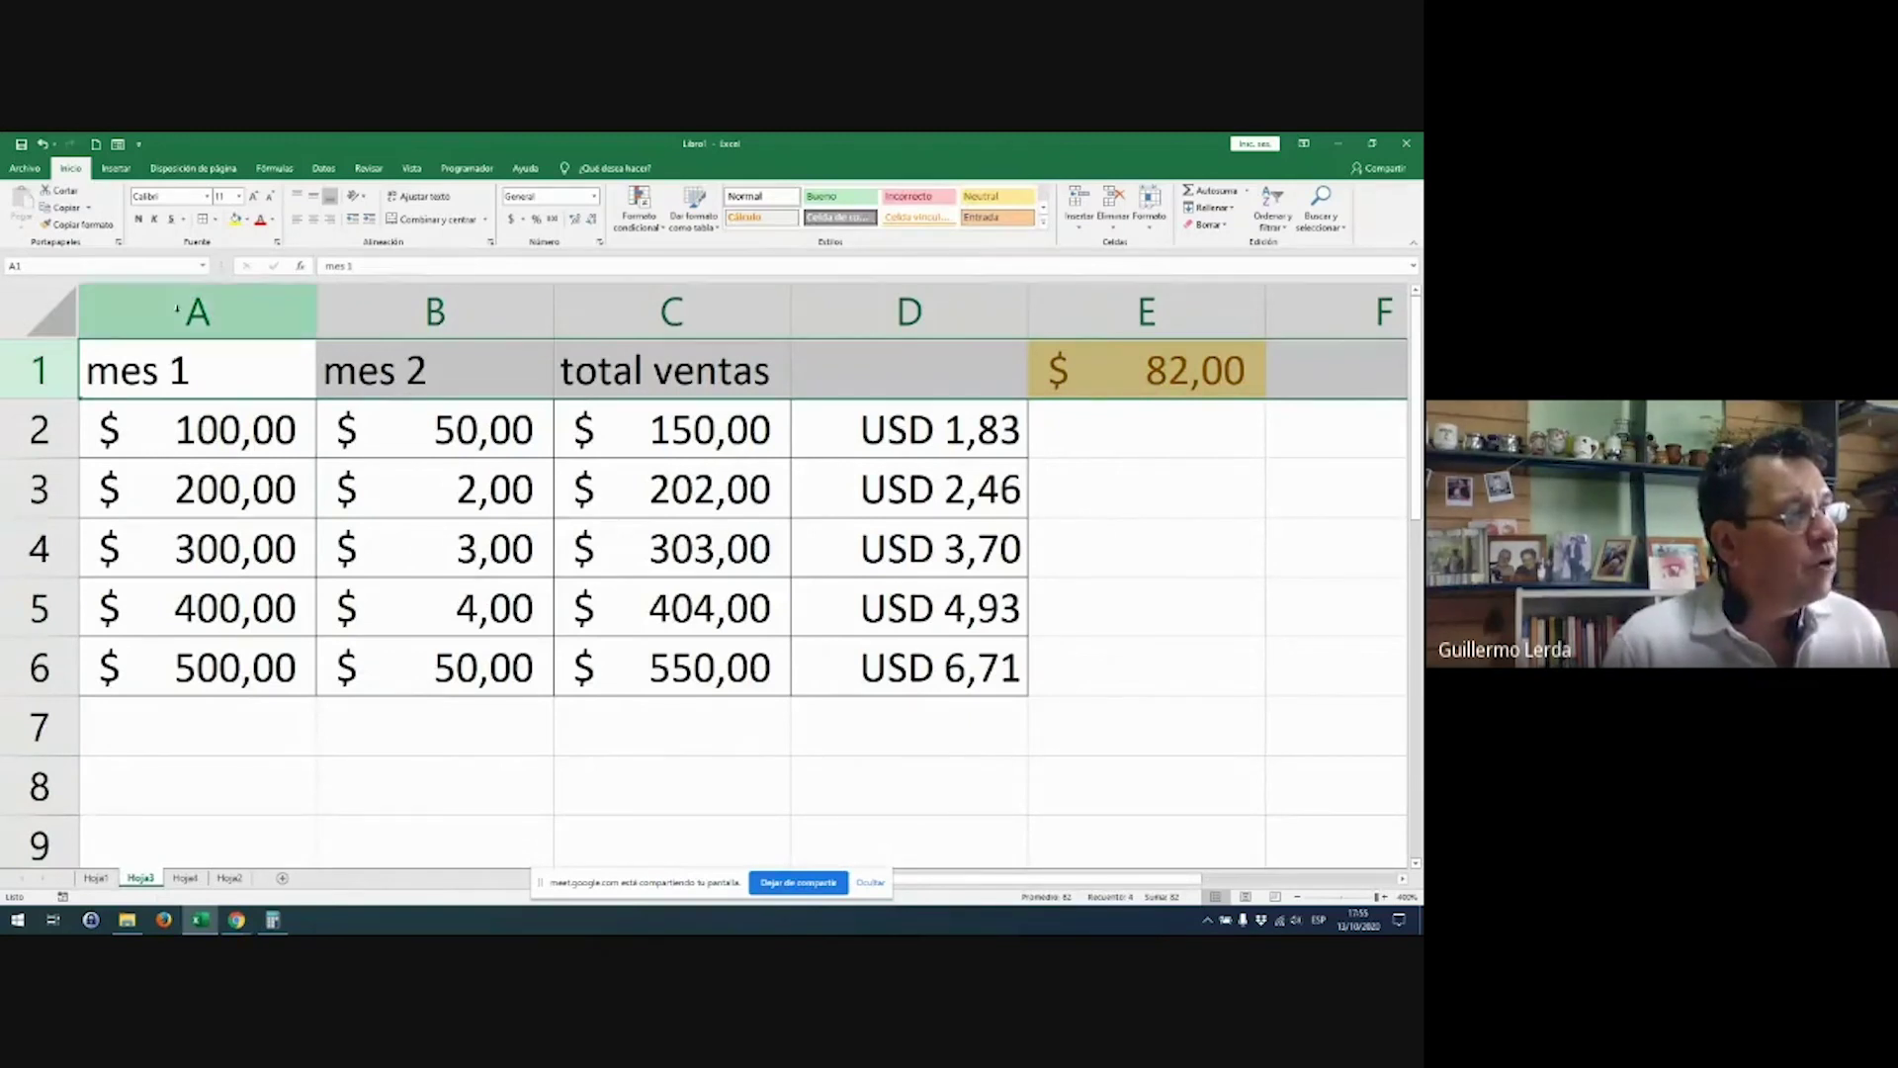
pyautogui.hotkey('ctrl', 'space')
pyautogui.hotkey('shift', 'space')
pyautogui.click(158, 387)
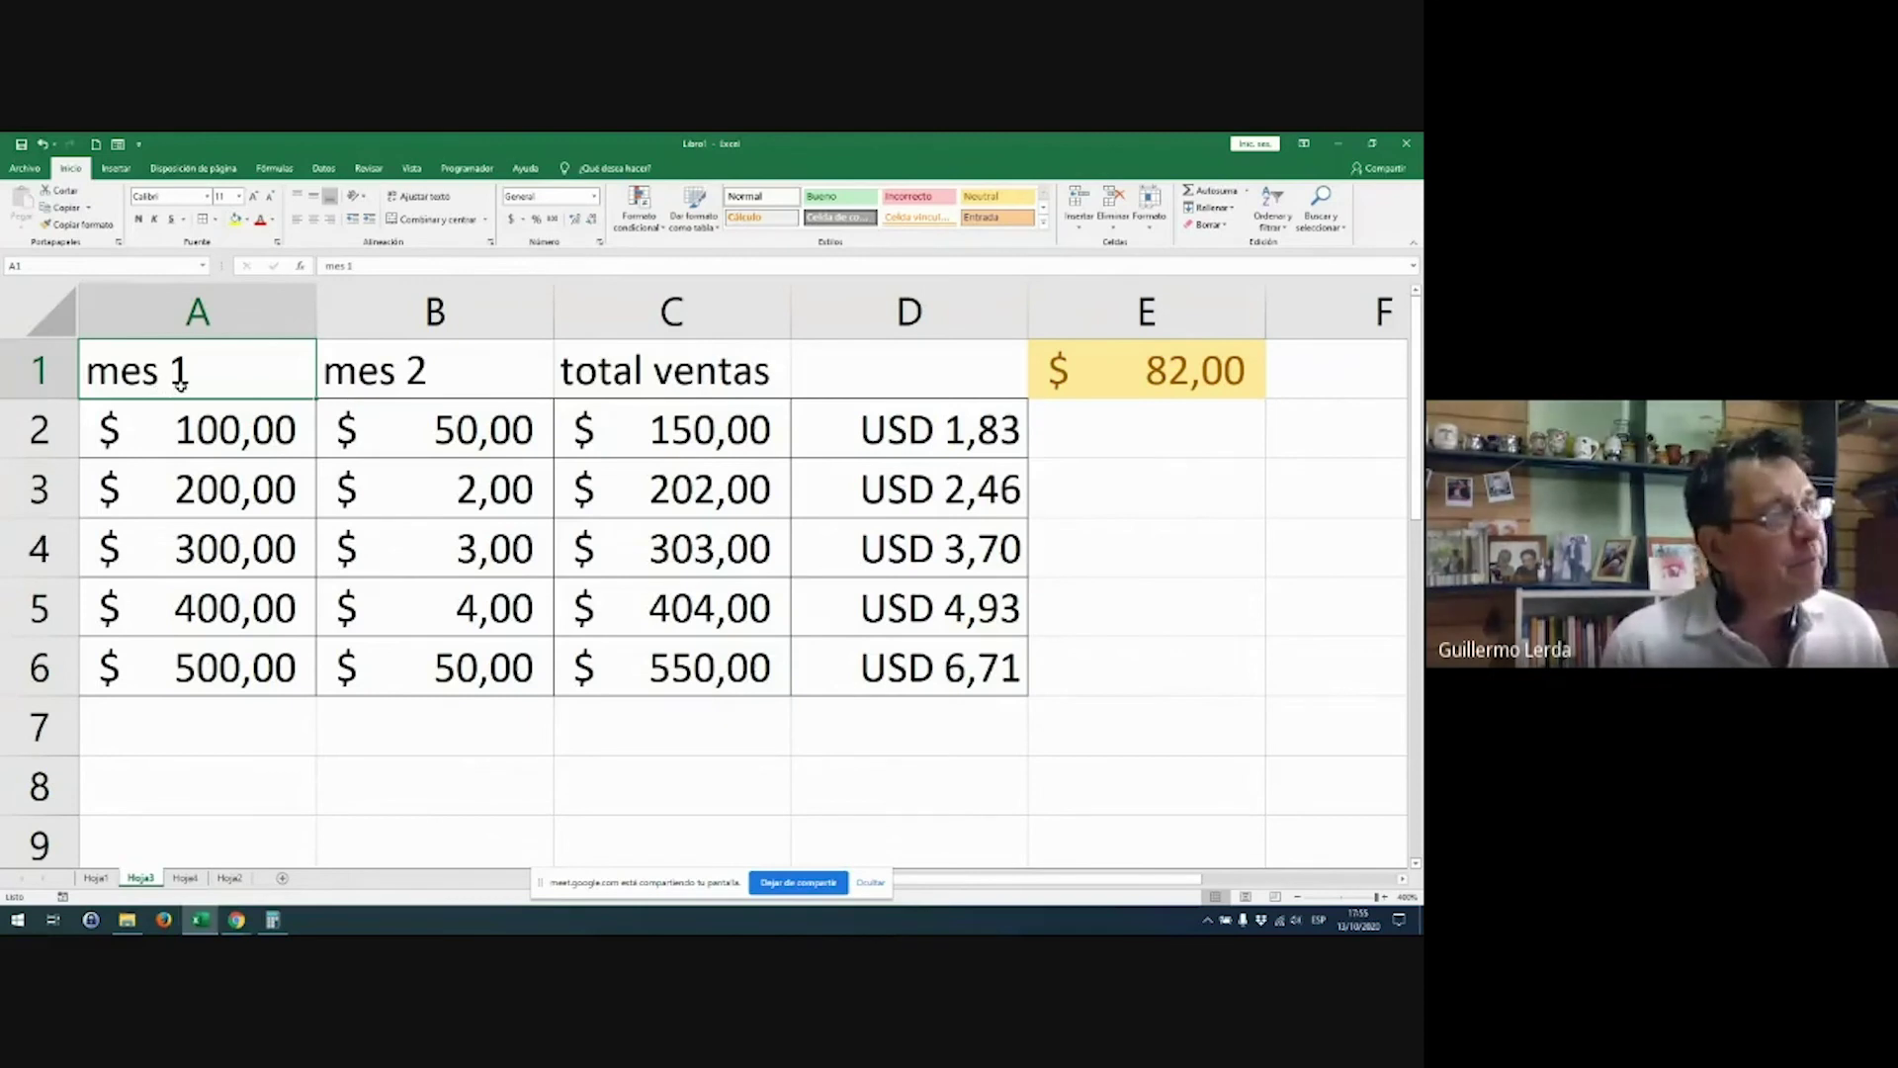
pyautogui.click(361, 372)
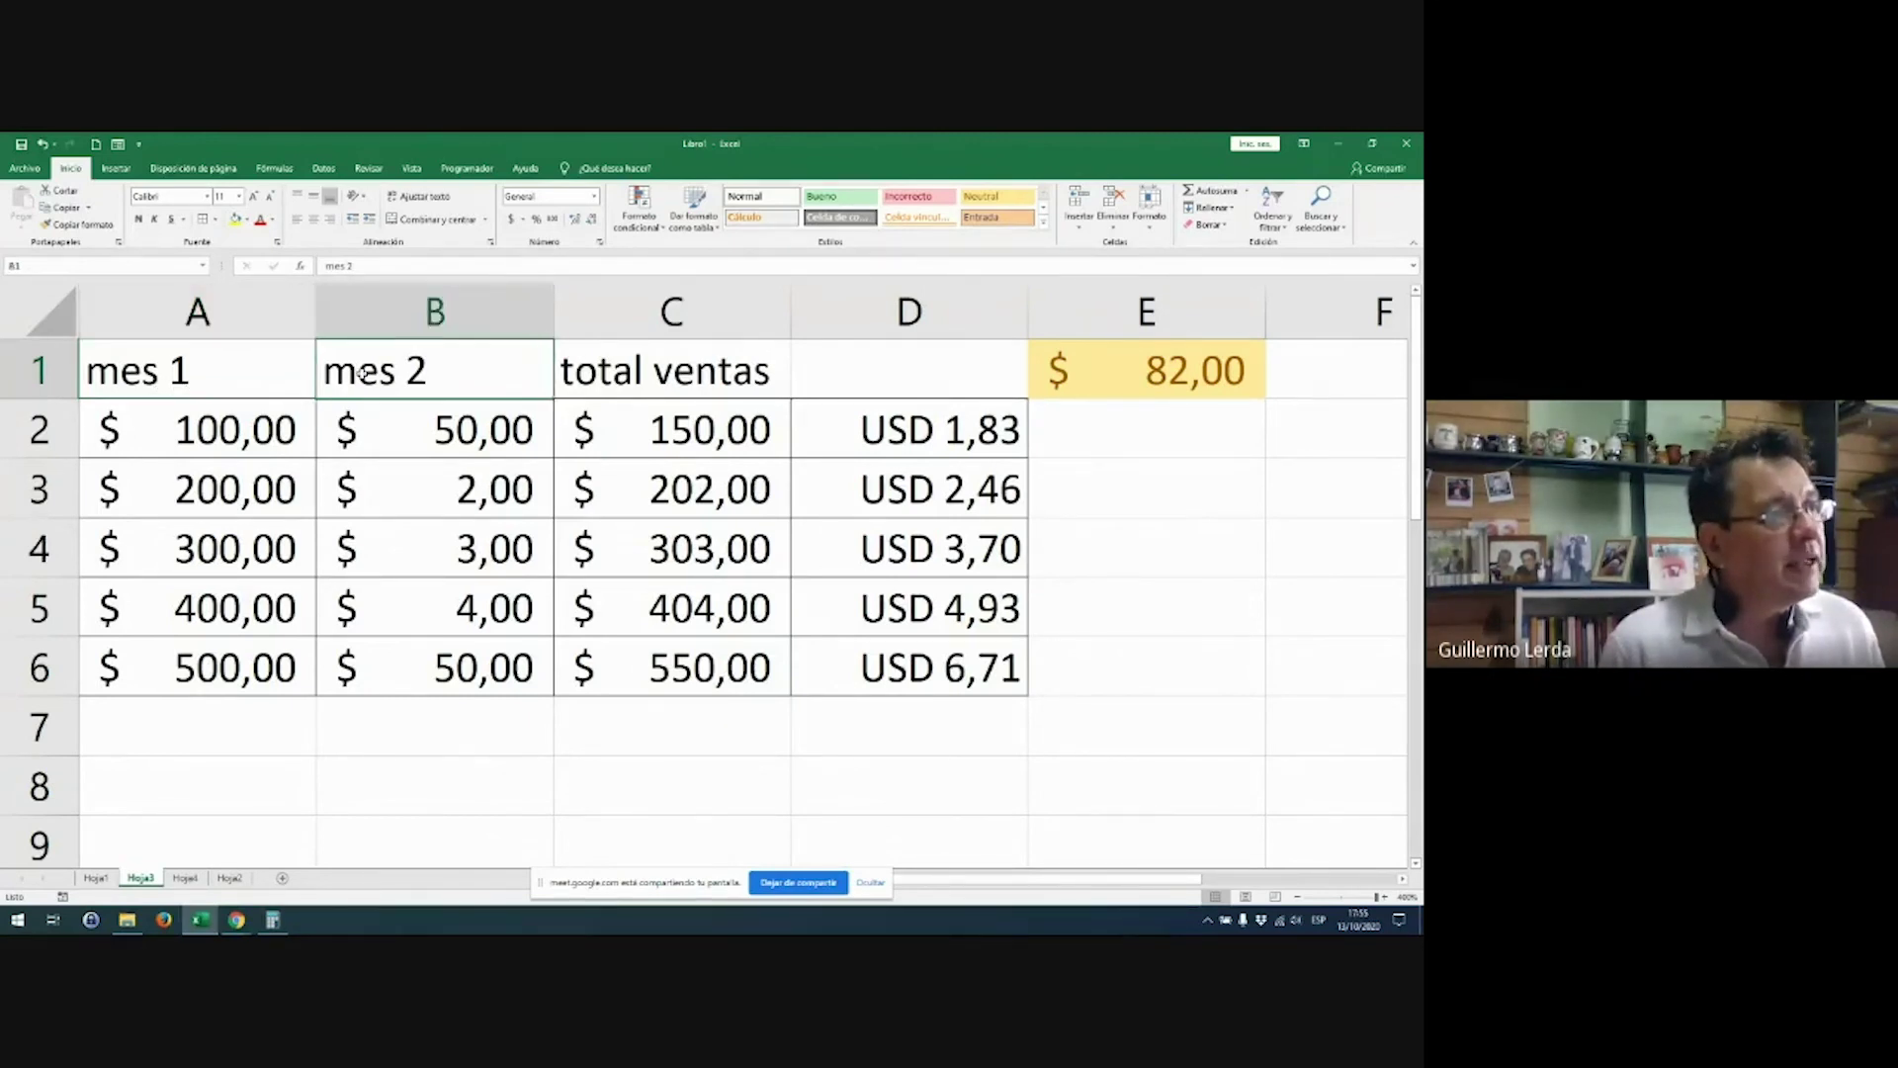
# Step: Inspect the exchange rate in E1 and the D2 conversion formula without changing either one
pyautogui.doubleClick(1091, 385)
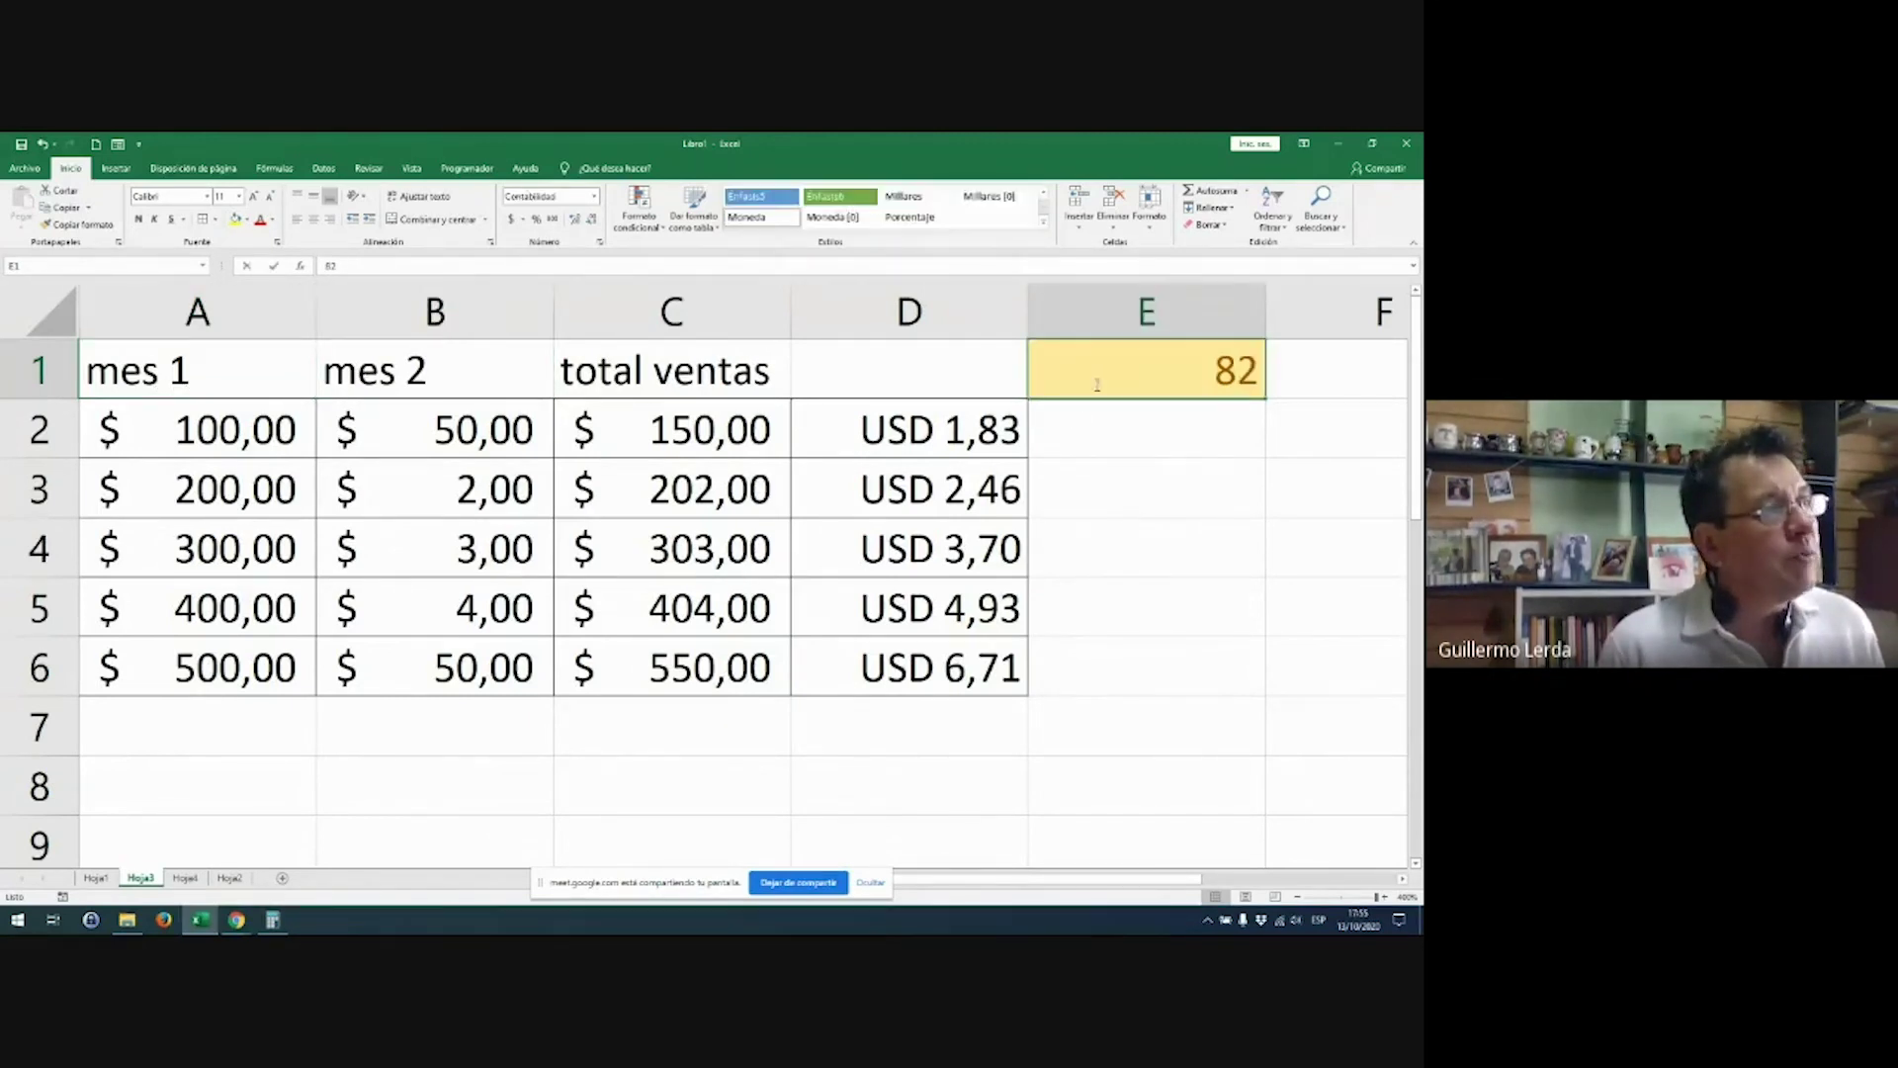
pyautogui.click(889, 454)
pyautogui.doubleClick(895, 452)
pyautogui.press('Escape')
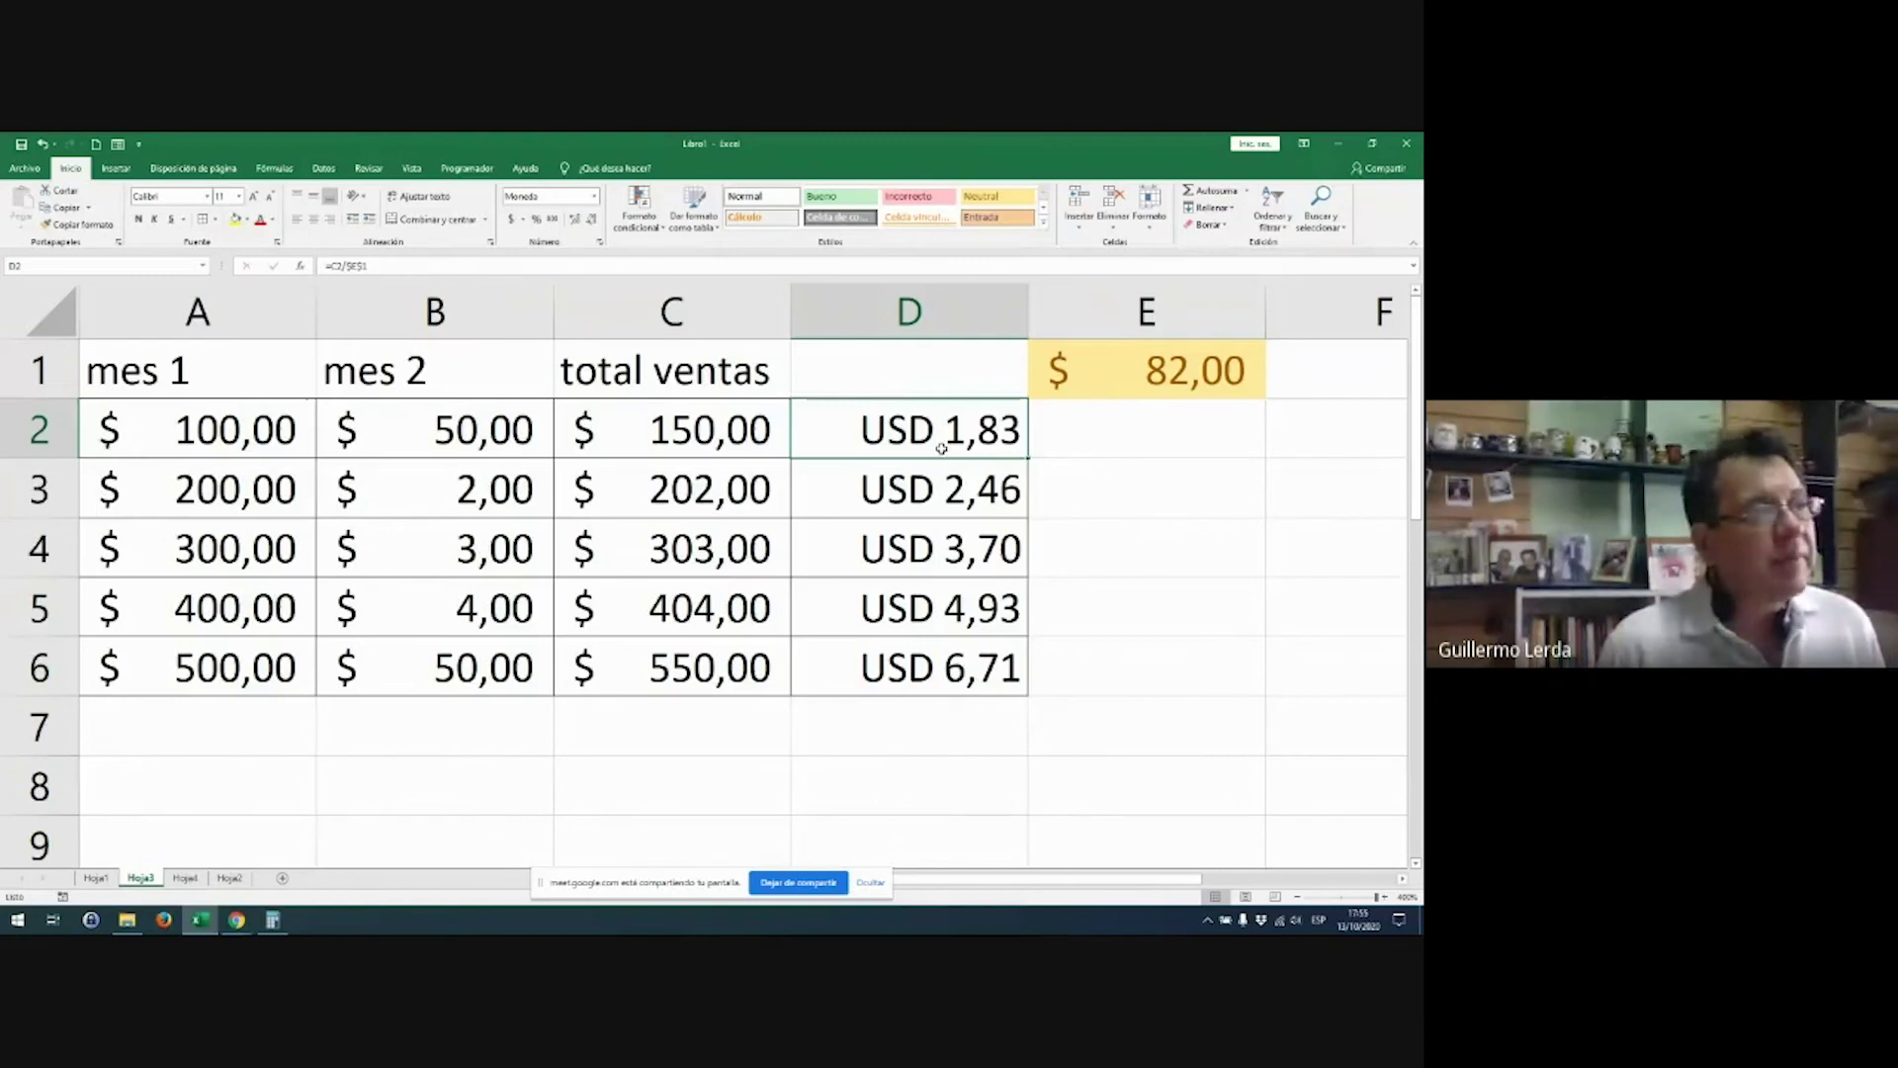
# Step: Widen column C slightly
pyautogui.click(1116, 390)
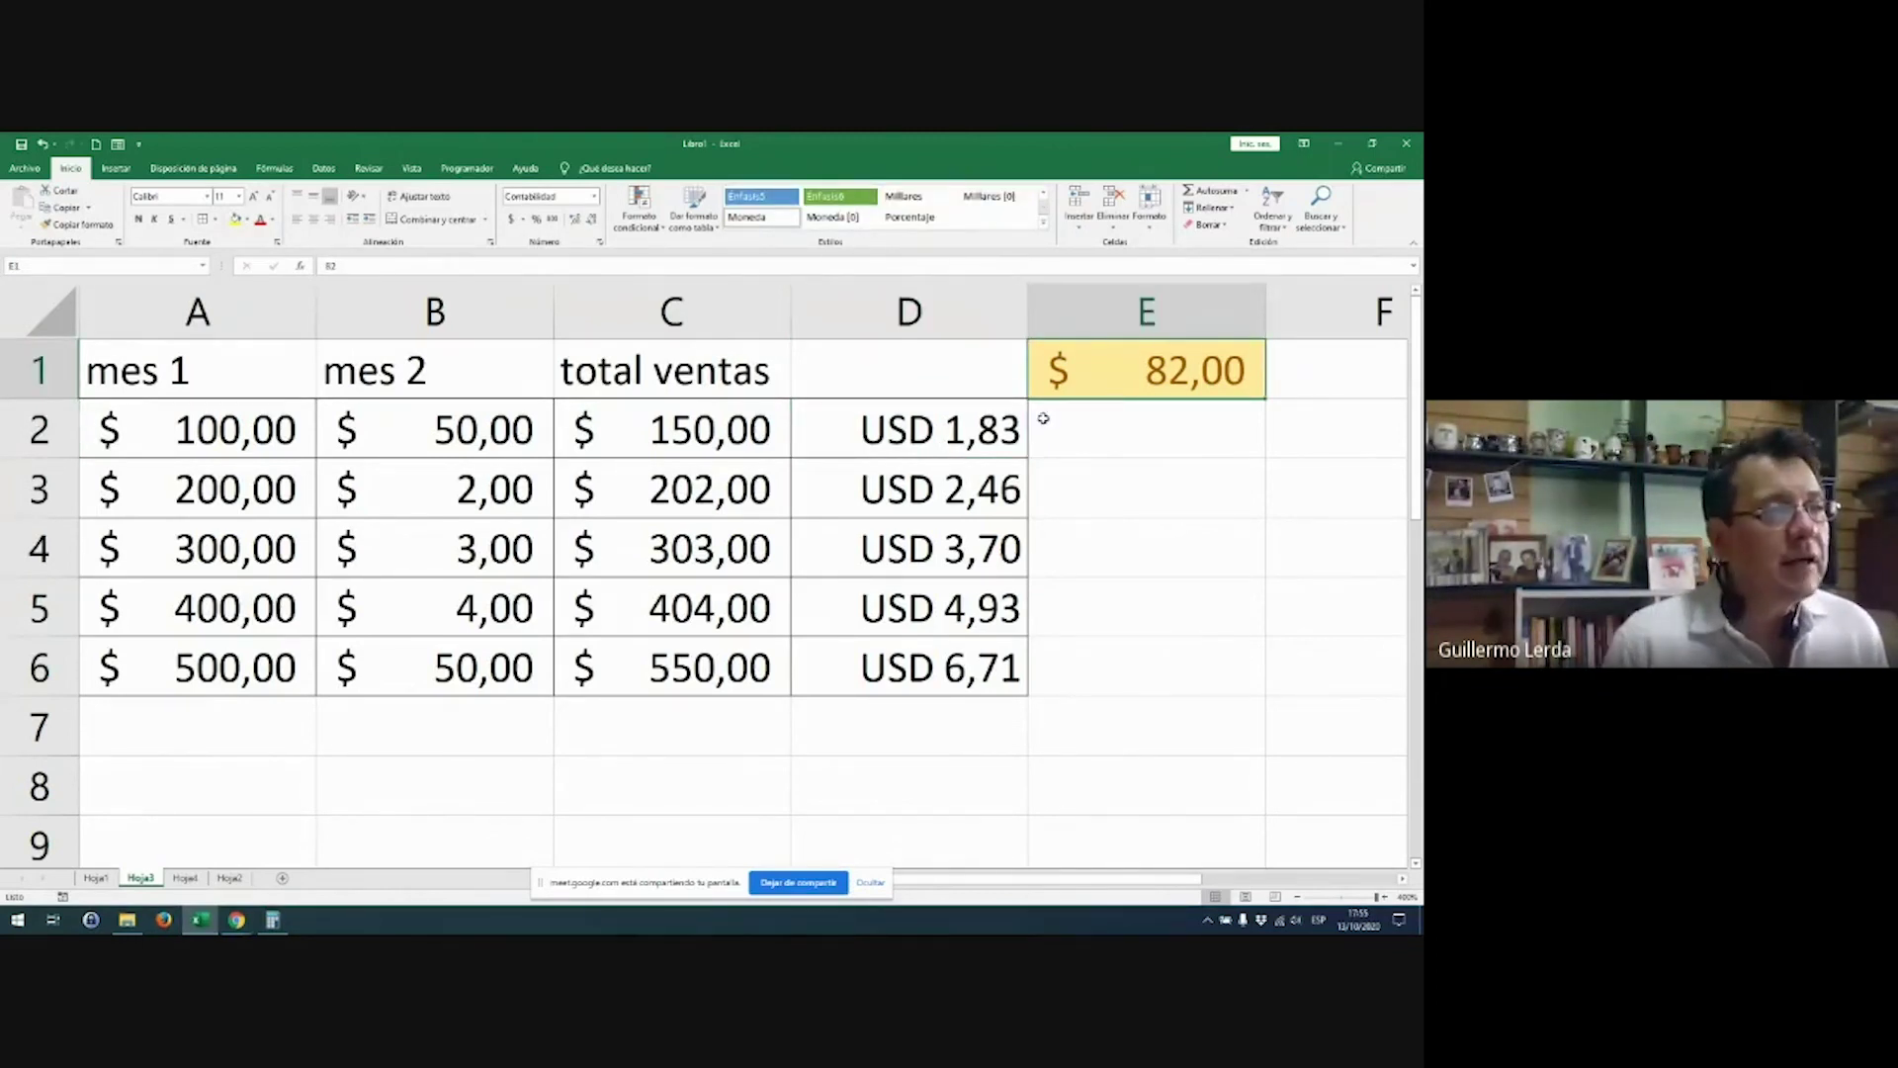
pyautogui.click(724, 372)
pyautogui.moveTo(791, 311); pyautogui.dragTo(831, 311)
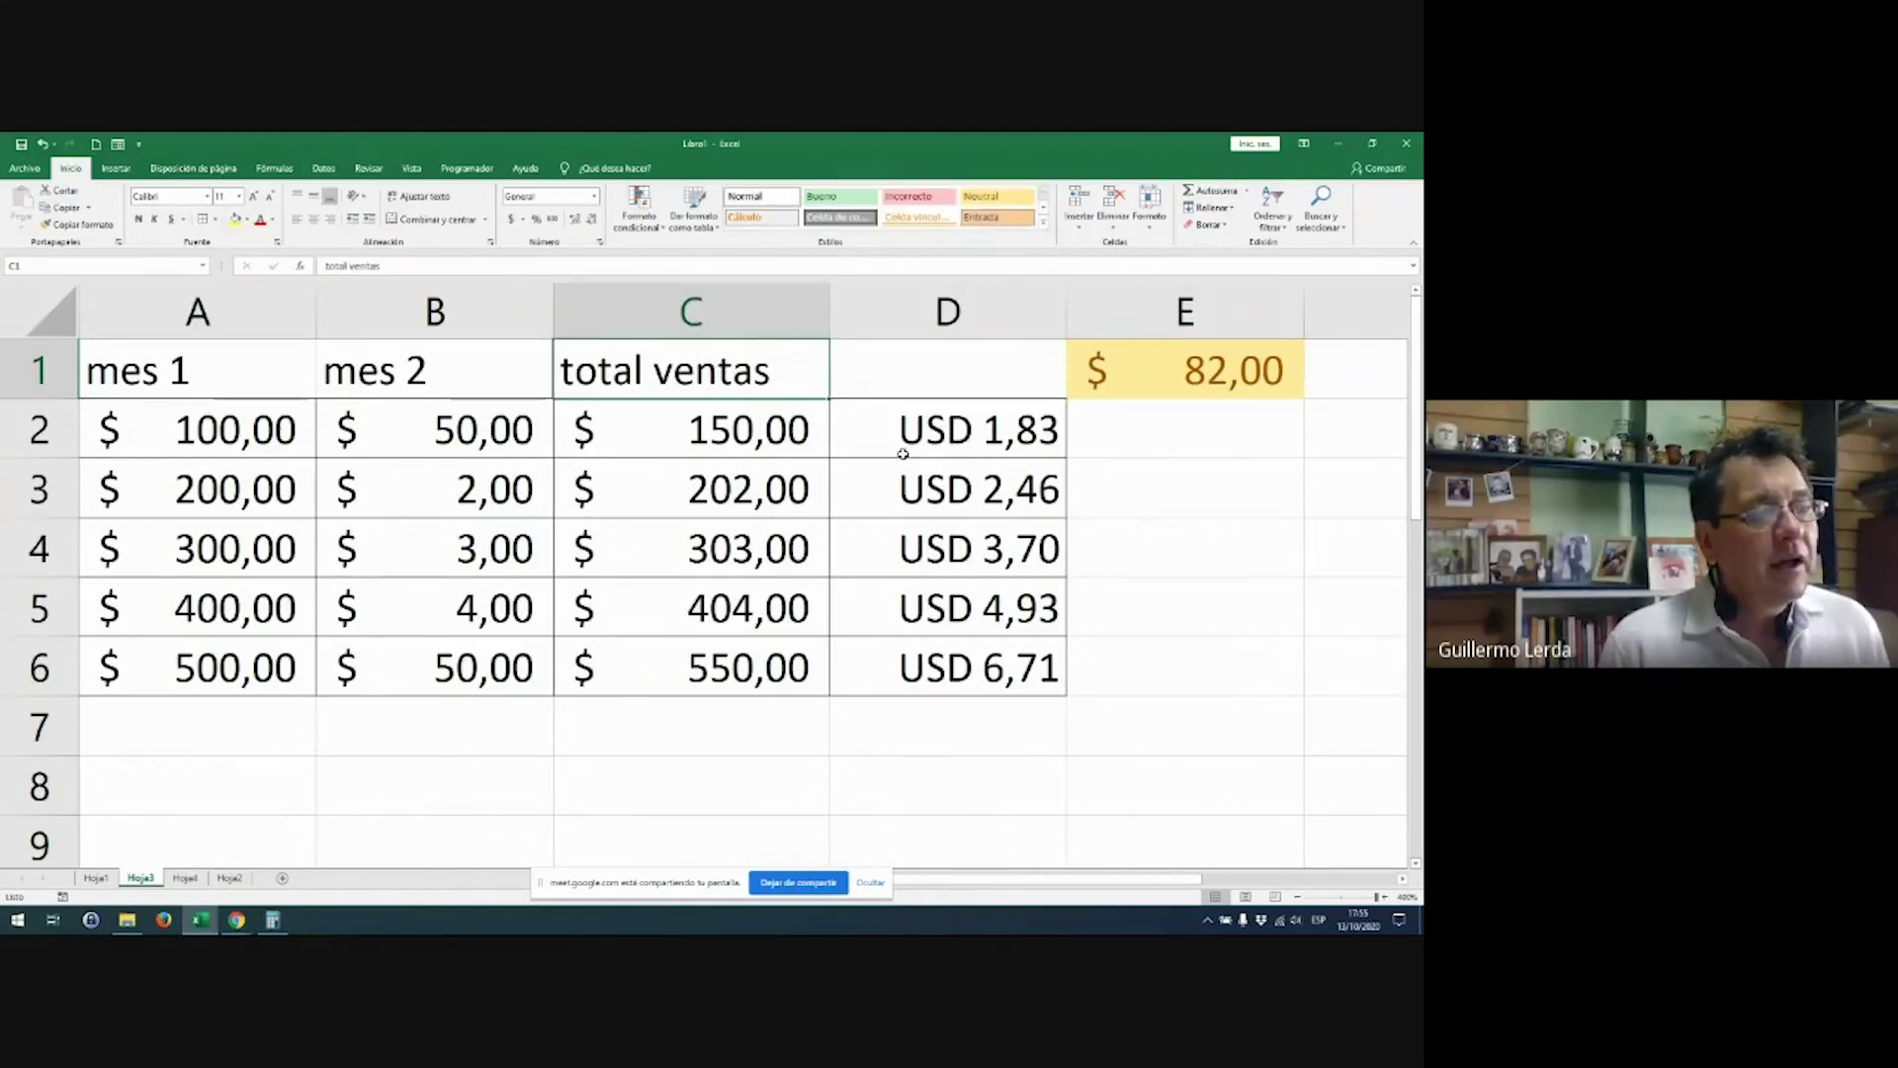
# Step: Examine the relative C2 reference in the D2 formula, highlighting it and leaving the formula as it is
pyautogui.click(902, 431)
pyautogui.doubleClick(903, 431)
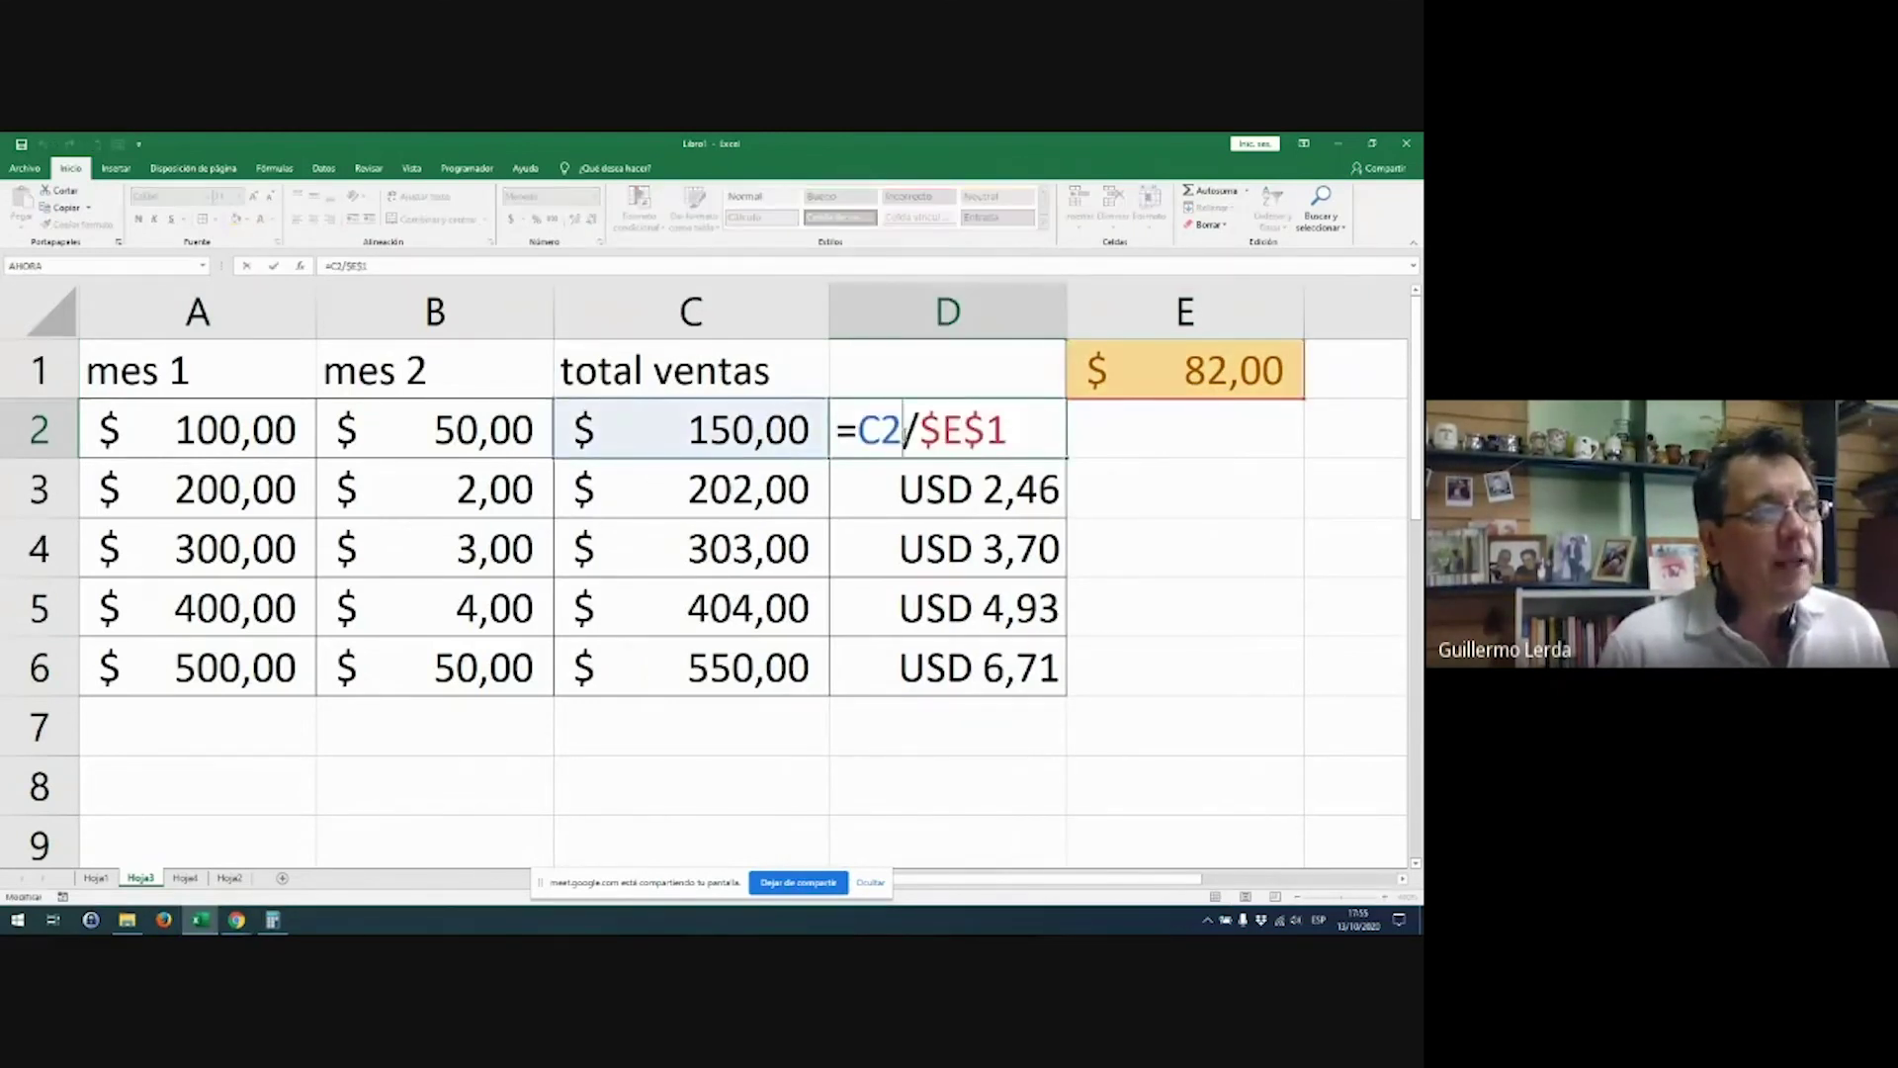
pyautogui.moveTo(881, 431)
pyautogui.mouseDown()
pyautogui.moveTo(836, 431)
pyautogui.moveTo(856, 431)
pyautogui.mouseUp()
pyautogui.click(837, 432)
pyautogui.press('Escape')
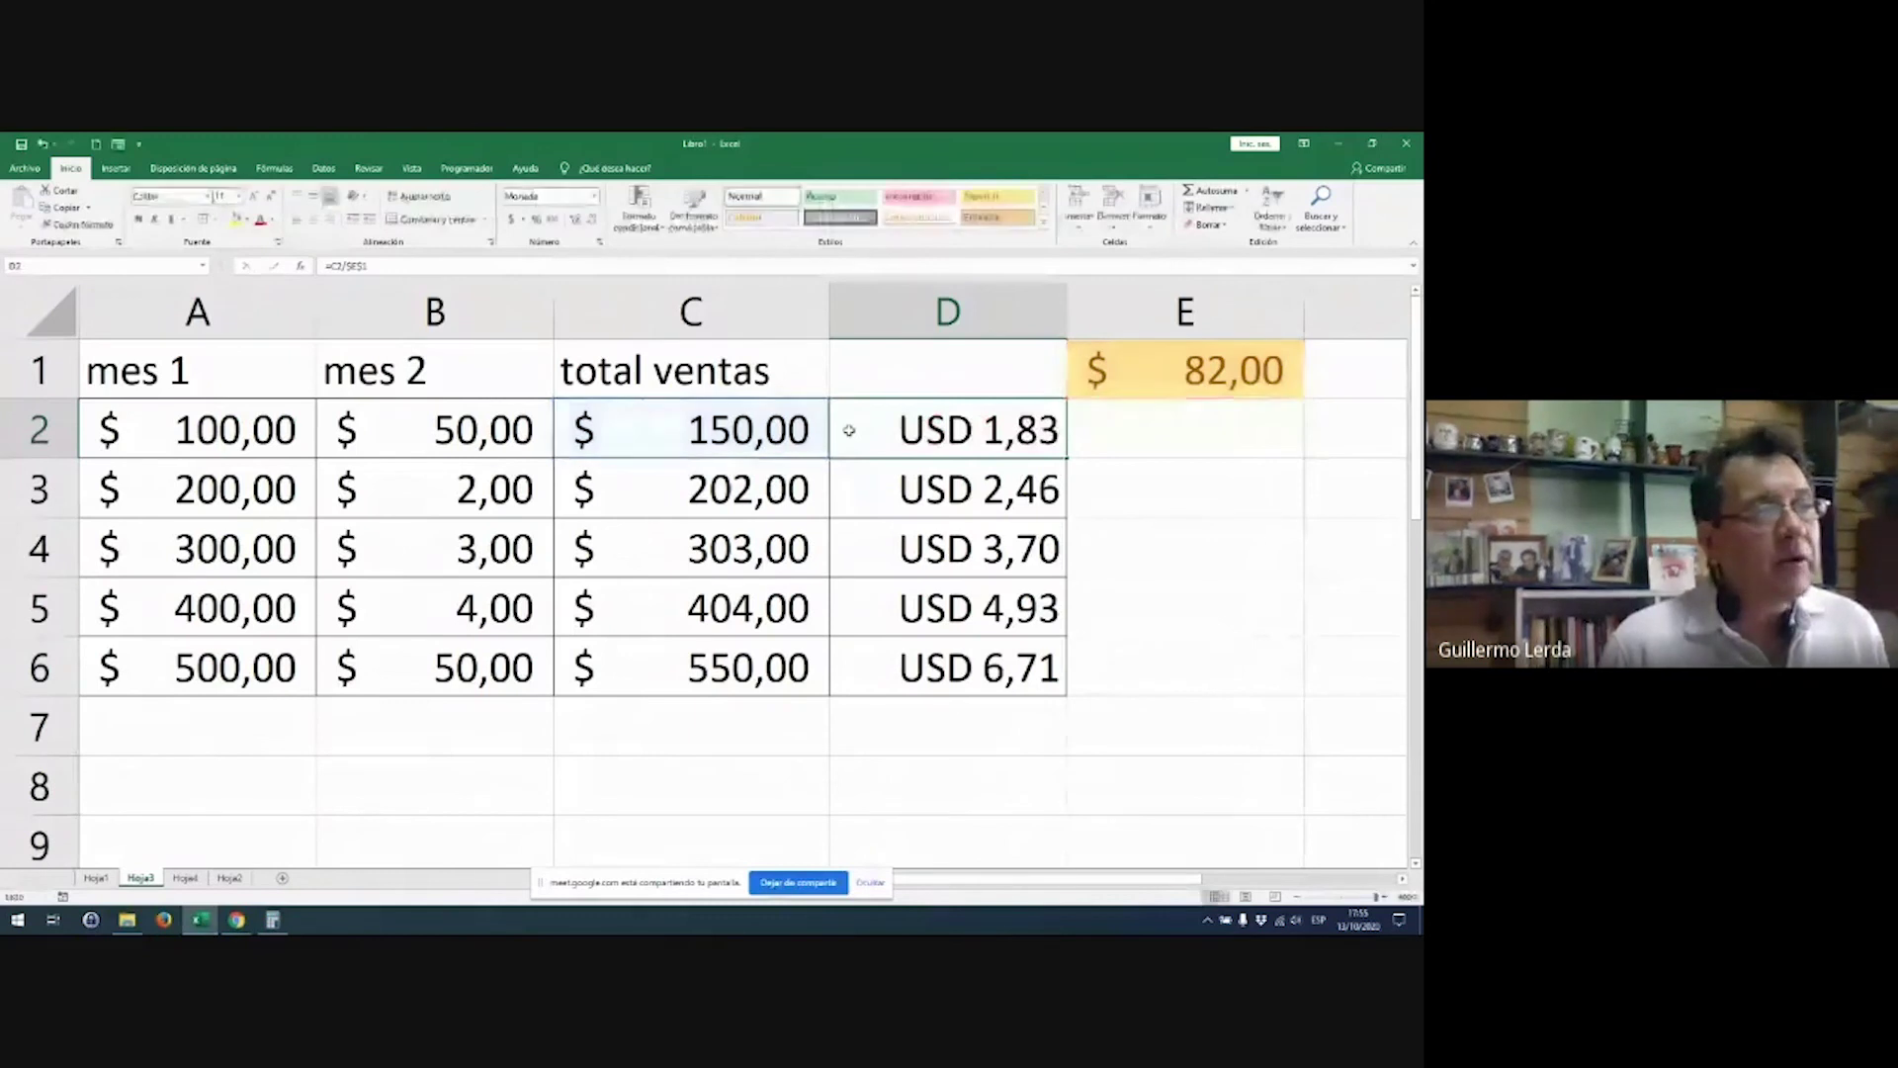
pyautogui.doubleClick(852, 431)
pyautogui.moveTo(858, 432); pyautogui.dragTo(902, 432)
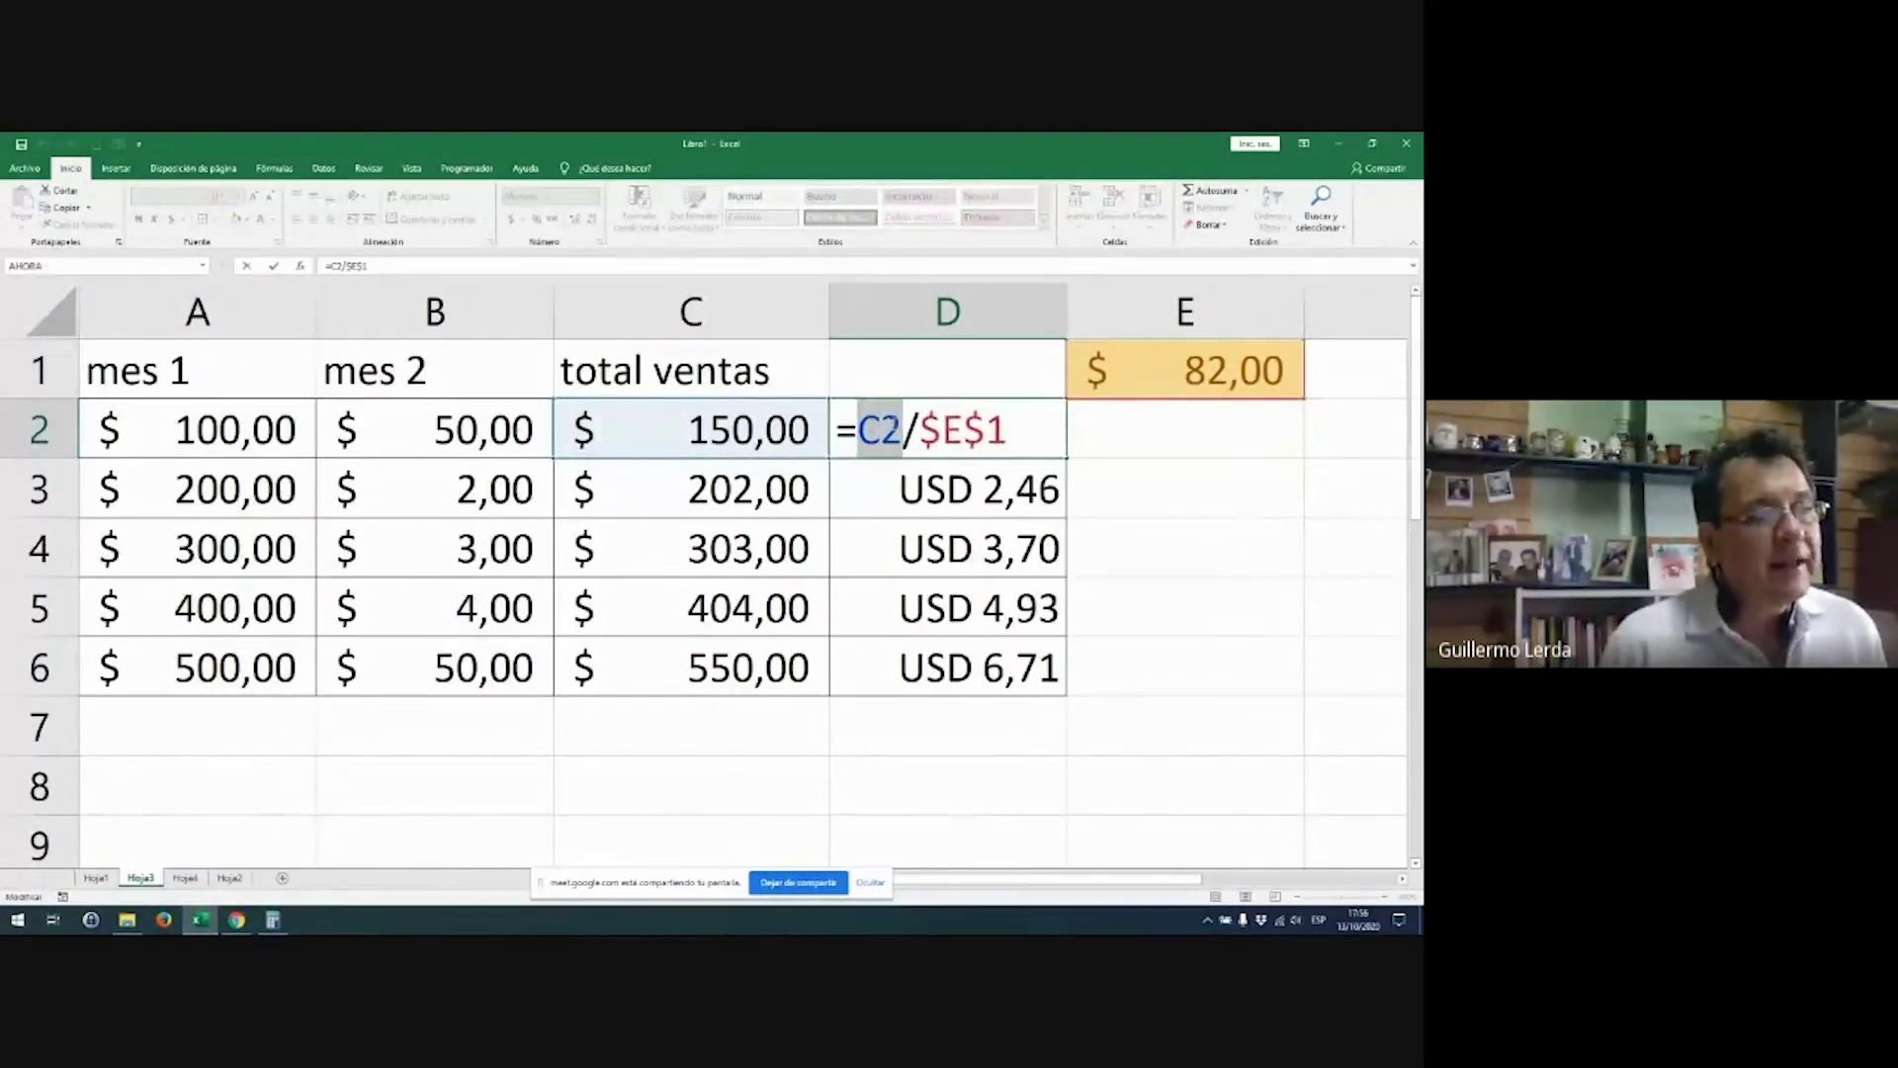
pyautogui.press('Escape')
# Step: Review the D2 conversion formula and fill it down through D6
pyautogui.doubleClick(894, 432)
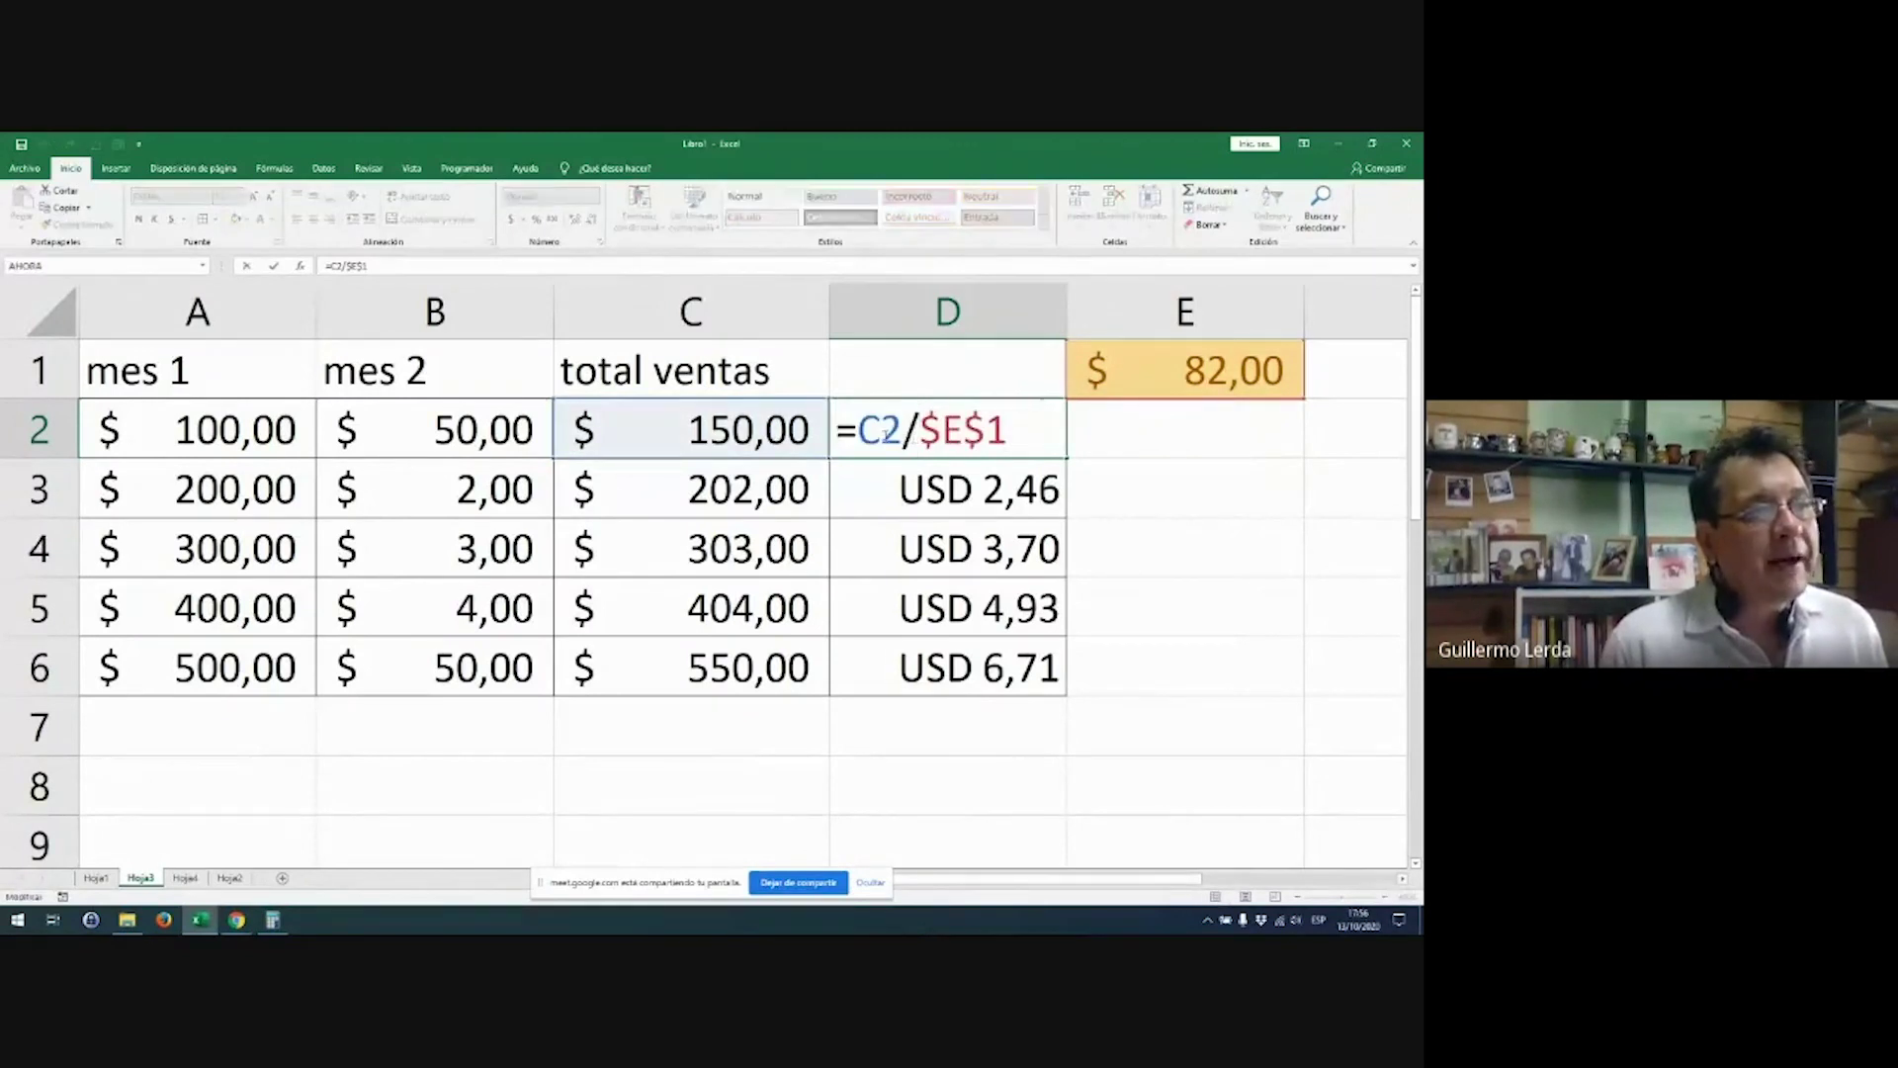
pyautogui.press('Escape')
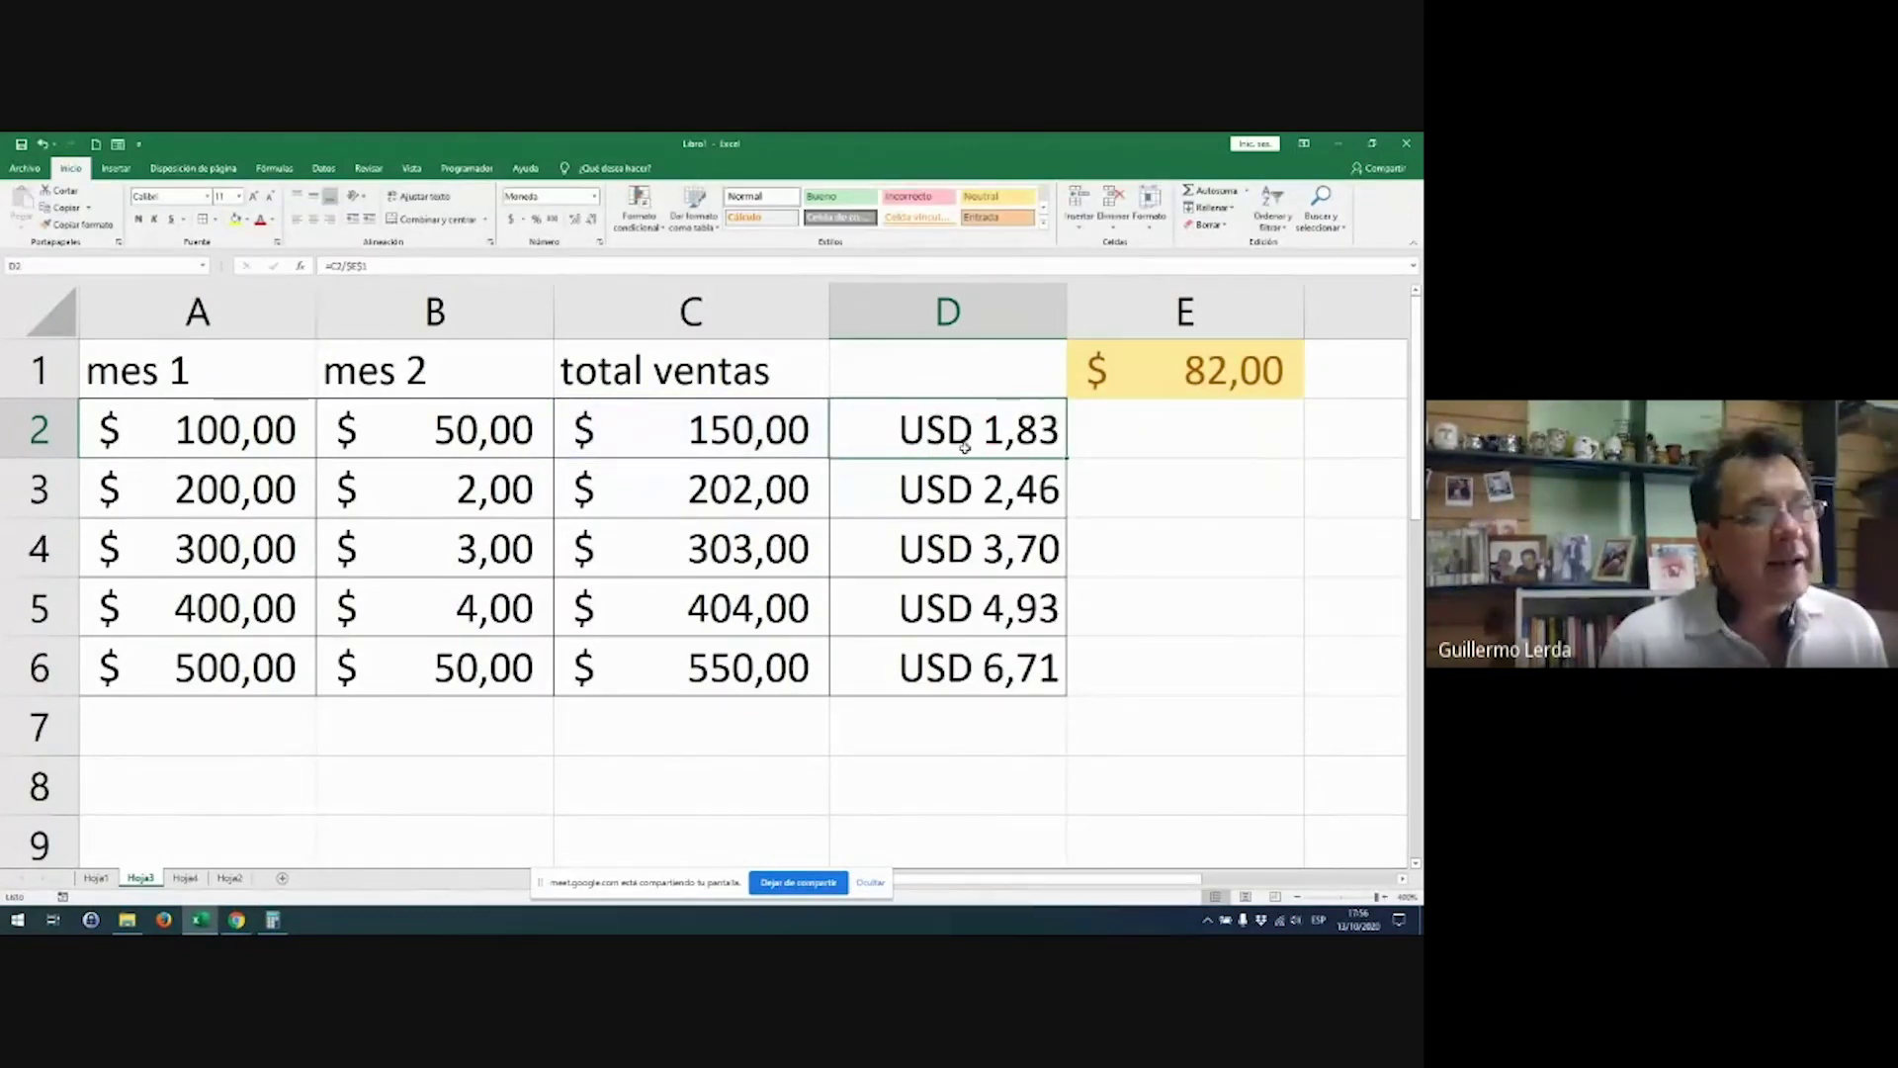
pyautogui.moveTo(1066, 459); pyautogui.dragTo(1050, 674)
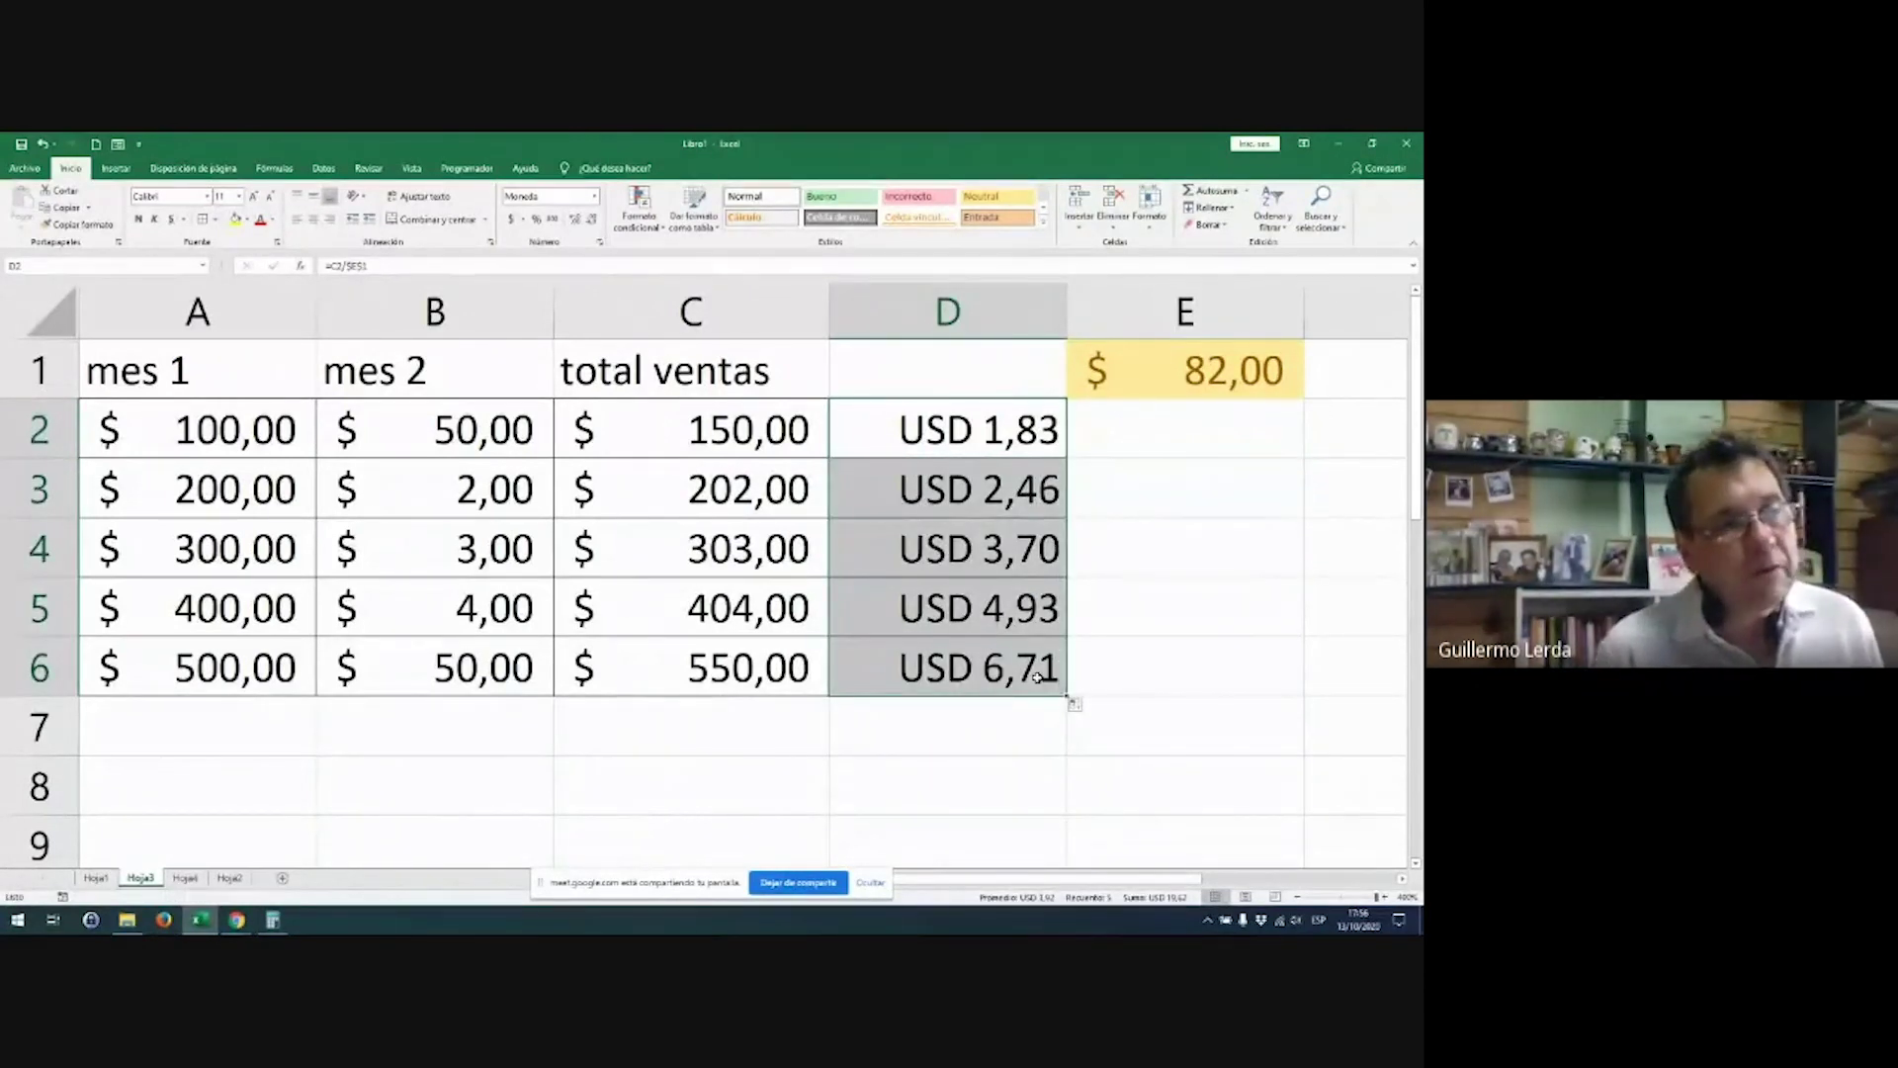
# Step: Compare the absolute $E$1 reference in the D2 formula with the one in the D6 formula
pyautogui.click(1024, 435)
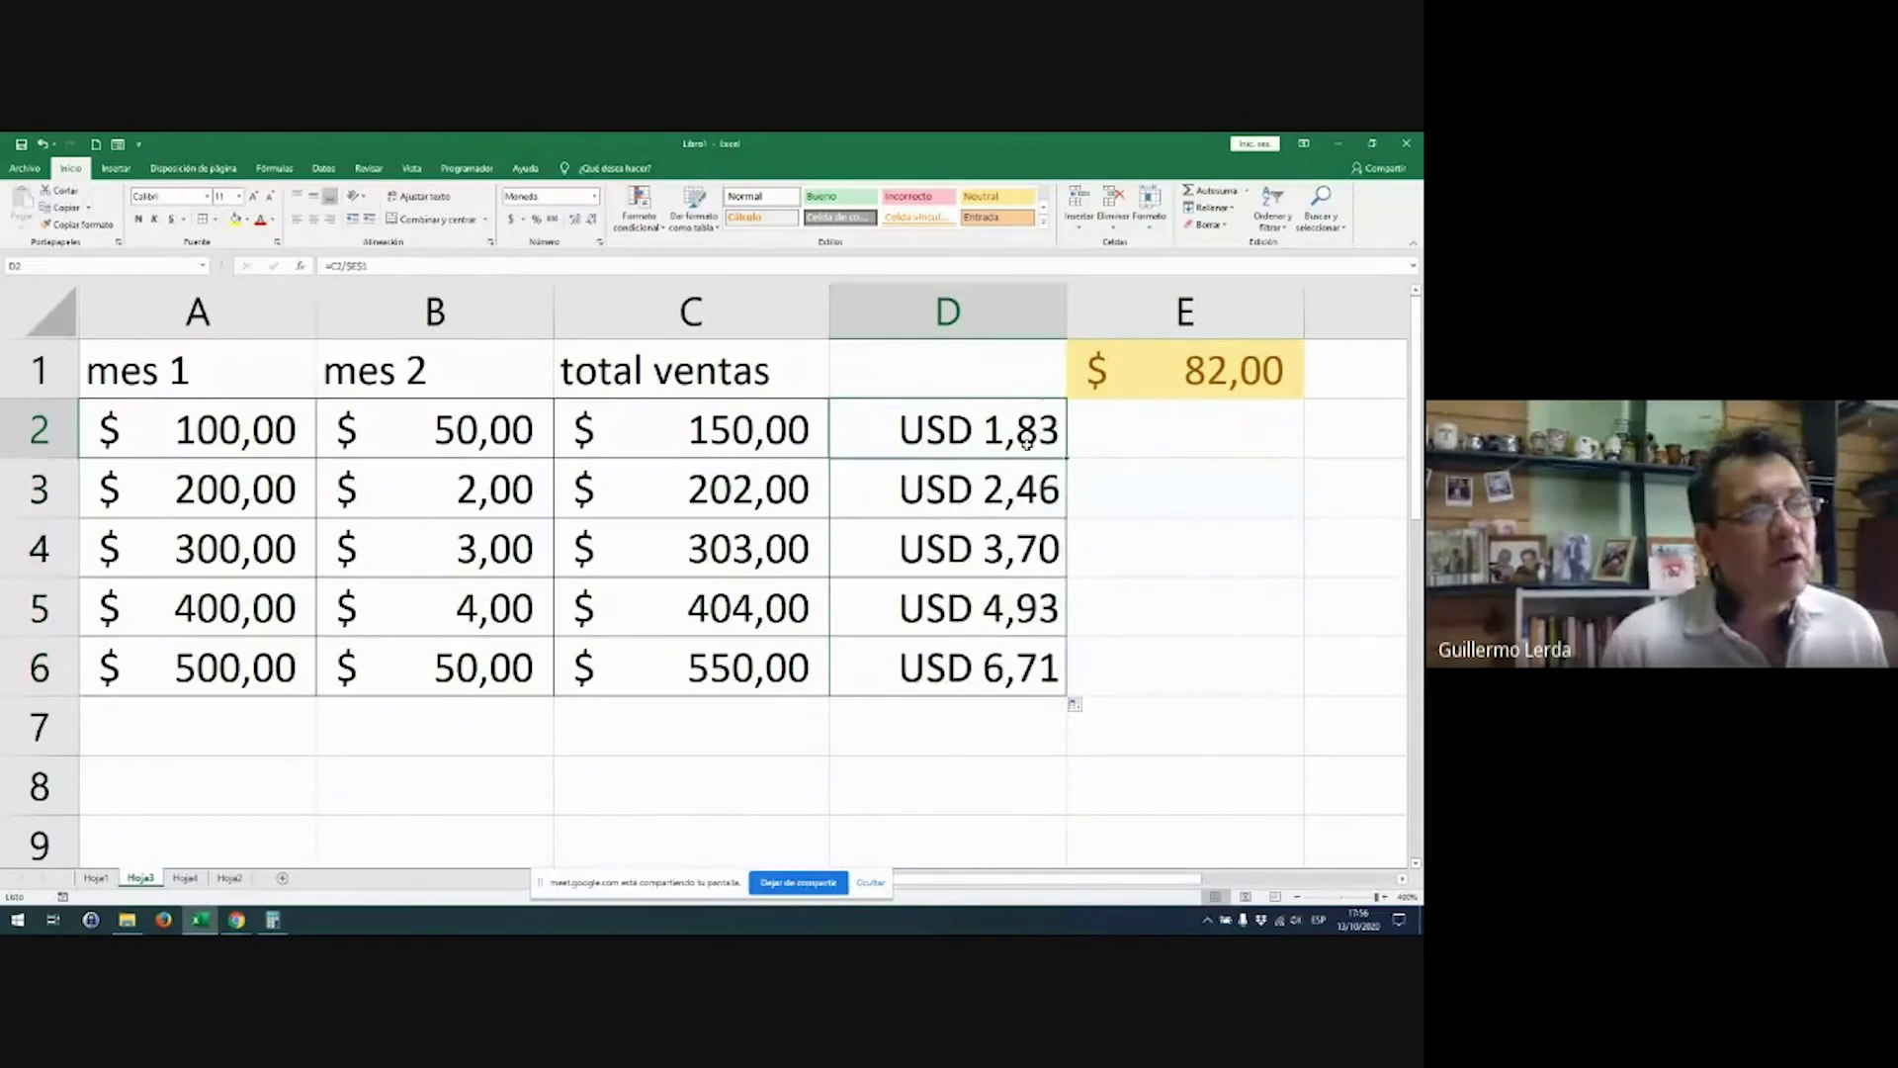
pyautogui.doubleClick(1026, 442)
pyautogui.moveTo(920, 432); pyautogui.dragTo(1012, 435)
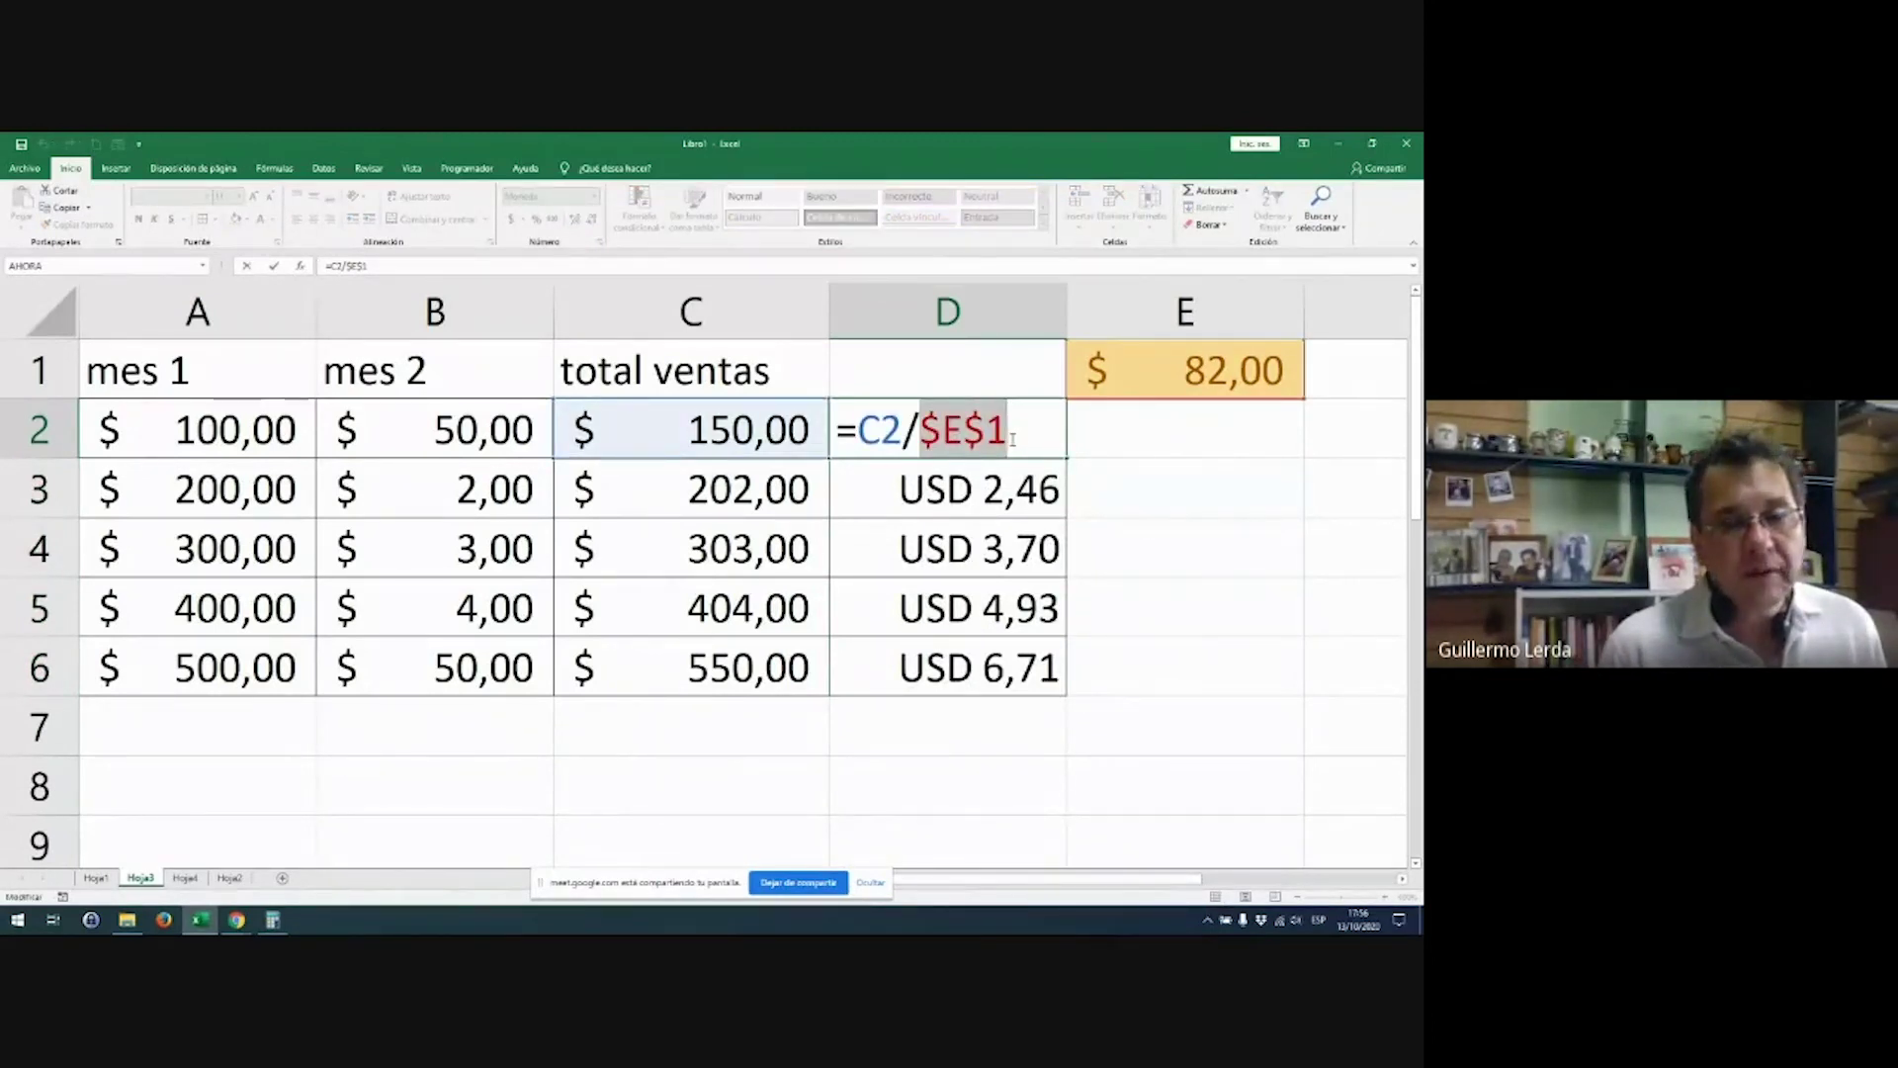
pyautogui.press('Escape')
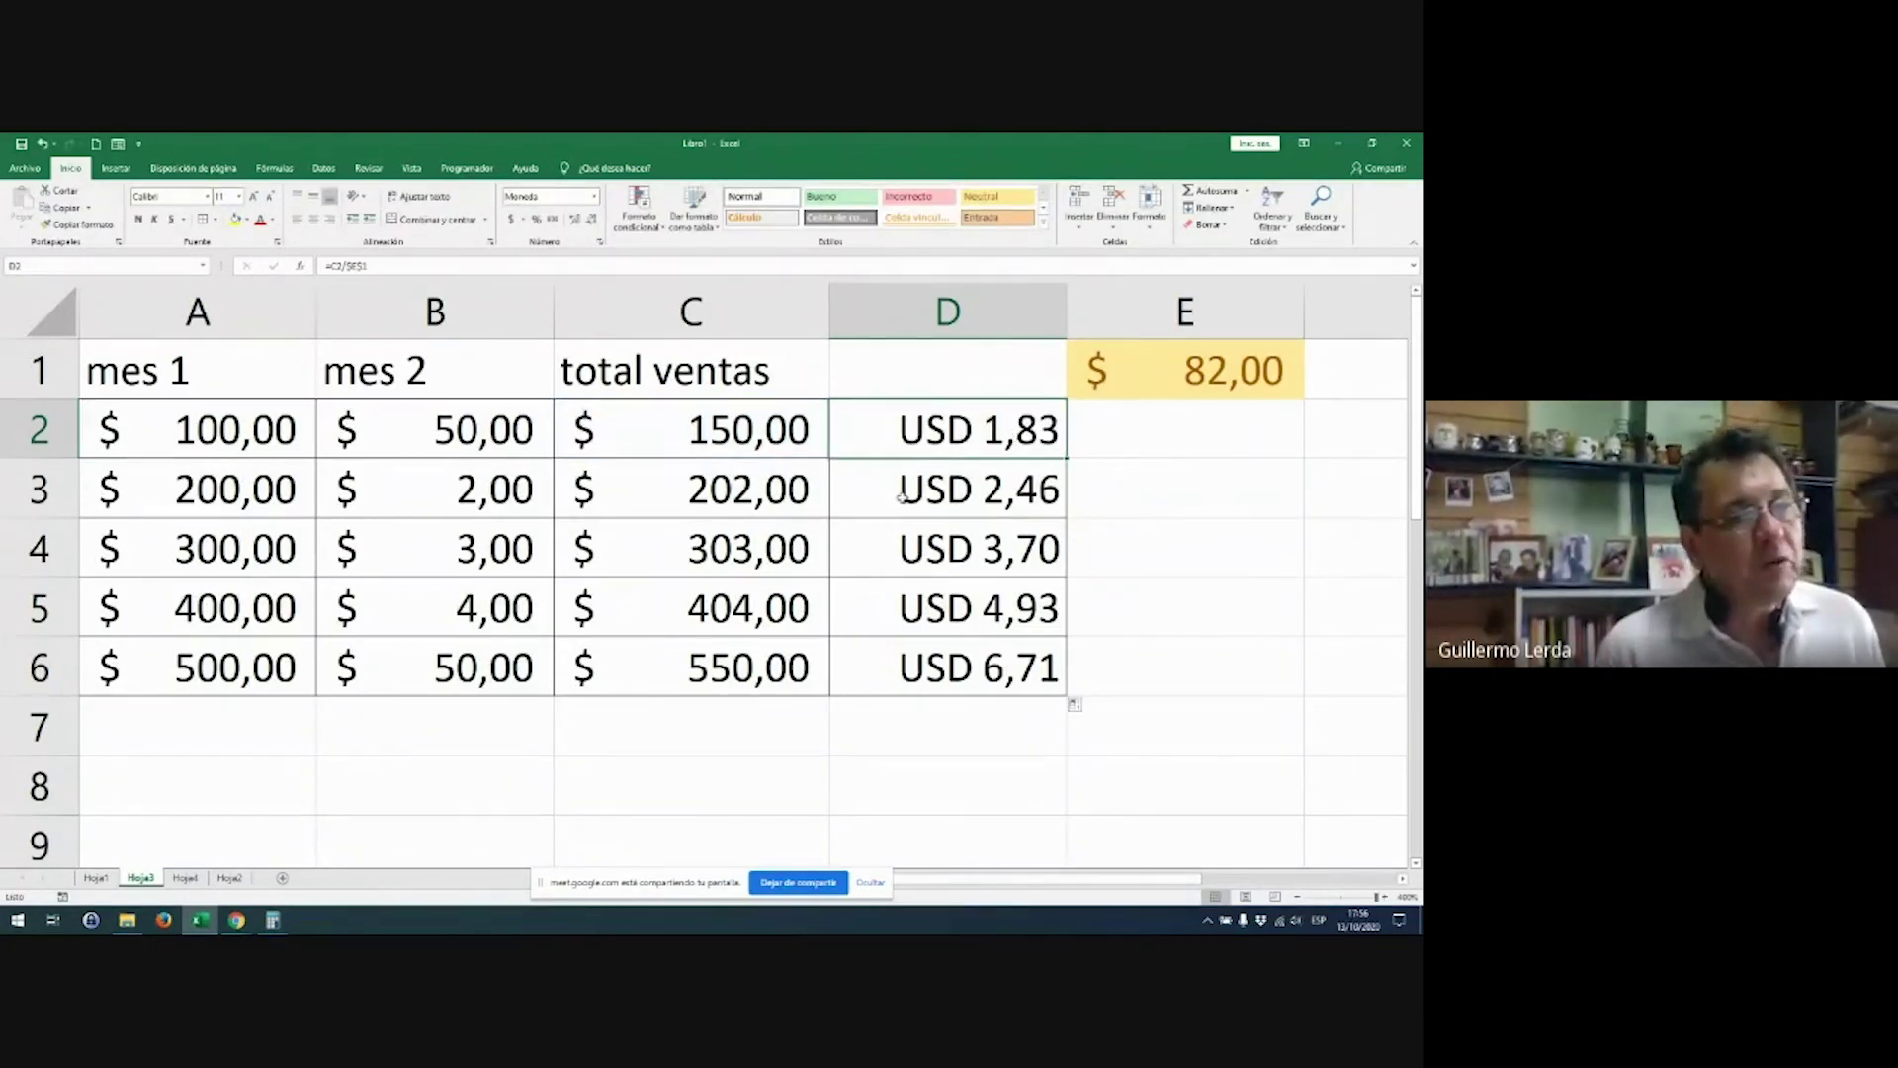
pyautogui.doubleClick(966, 677)
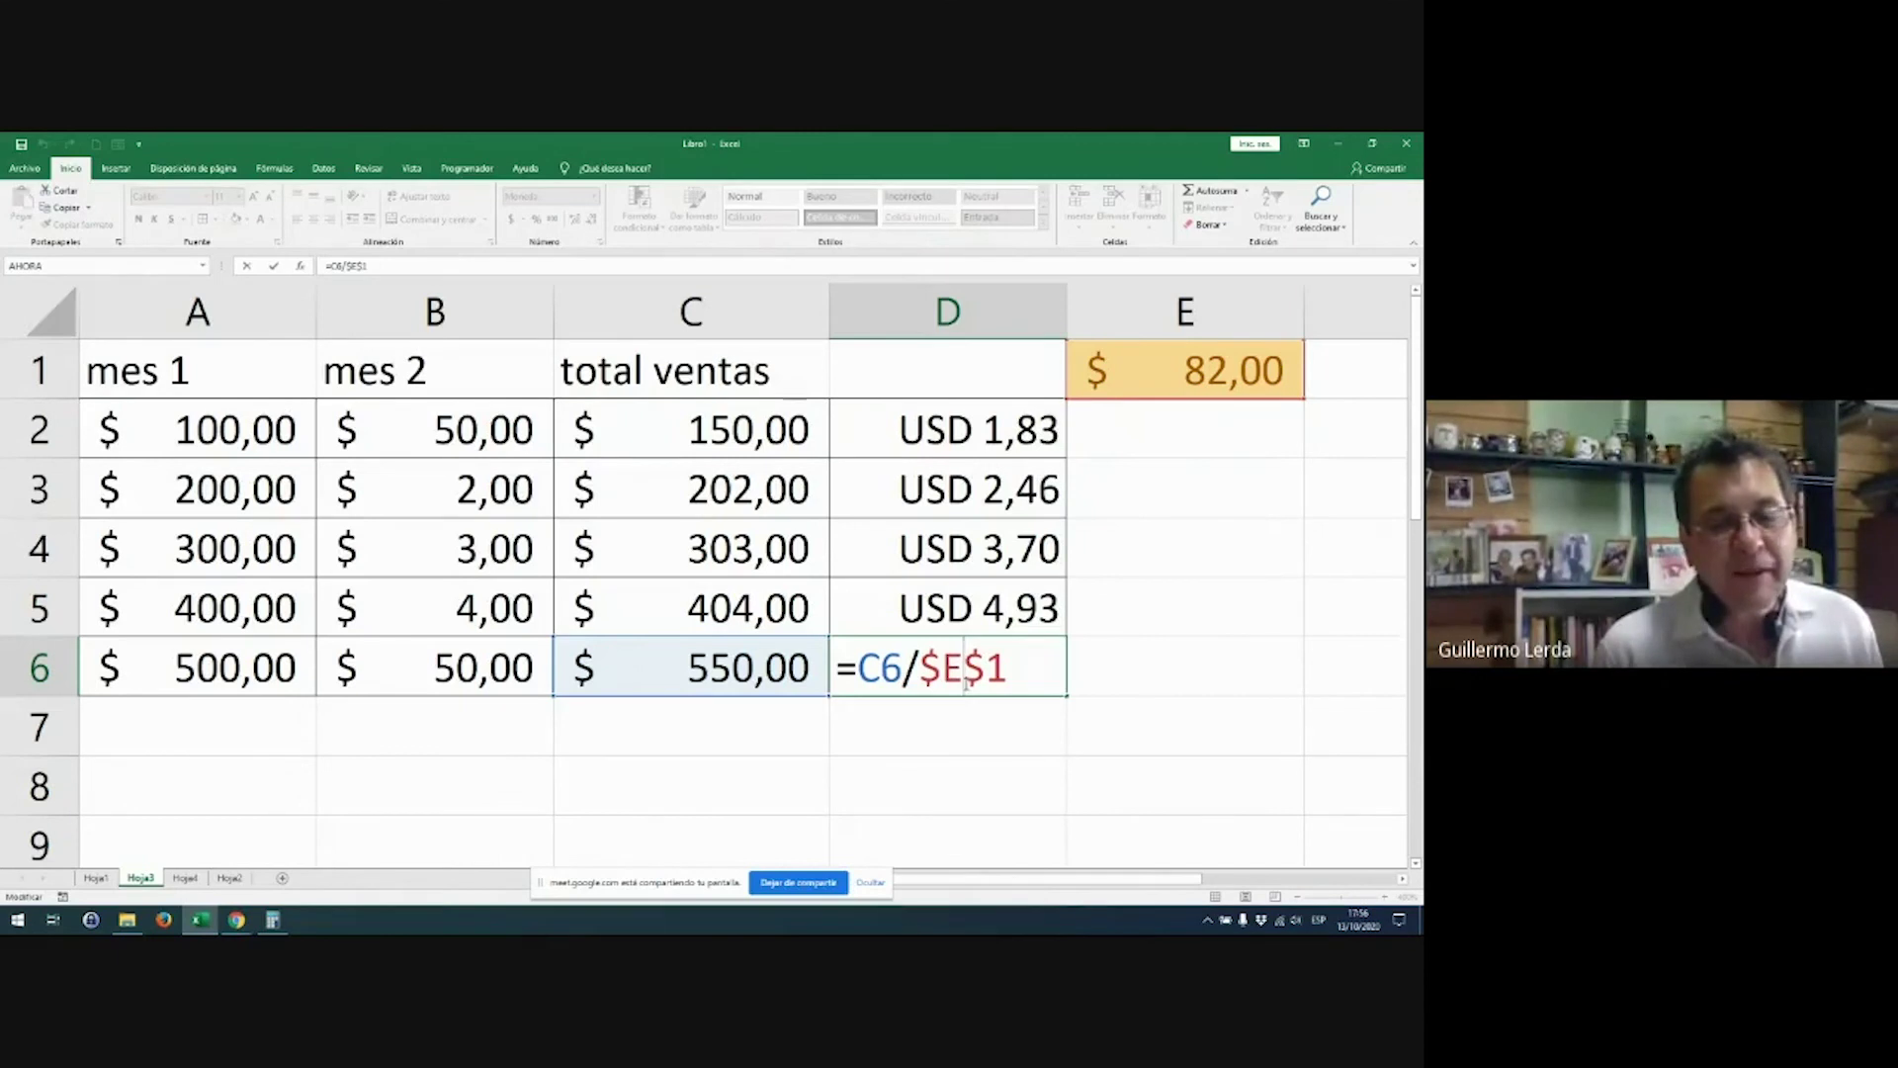
pyautogui.press('Return')
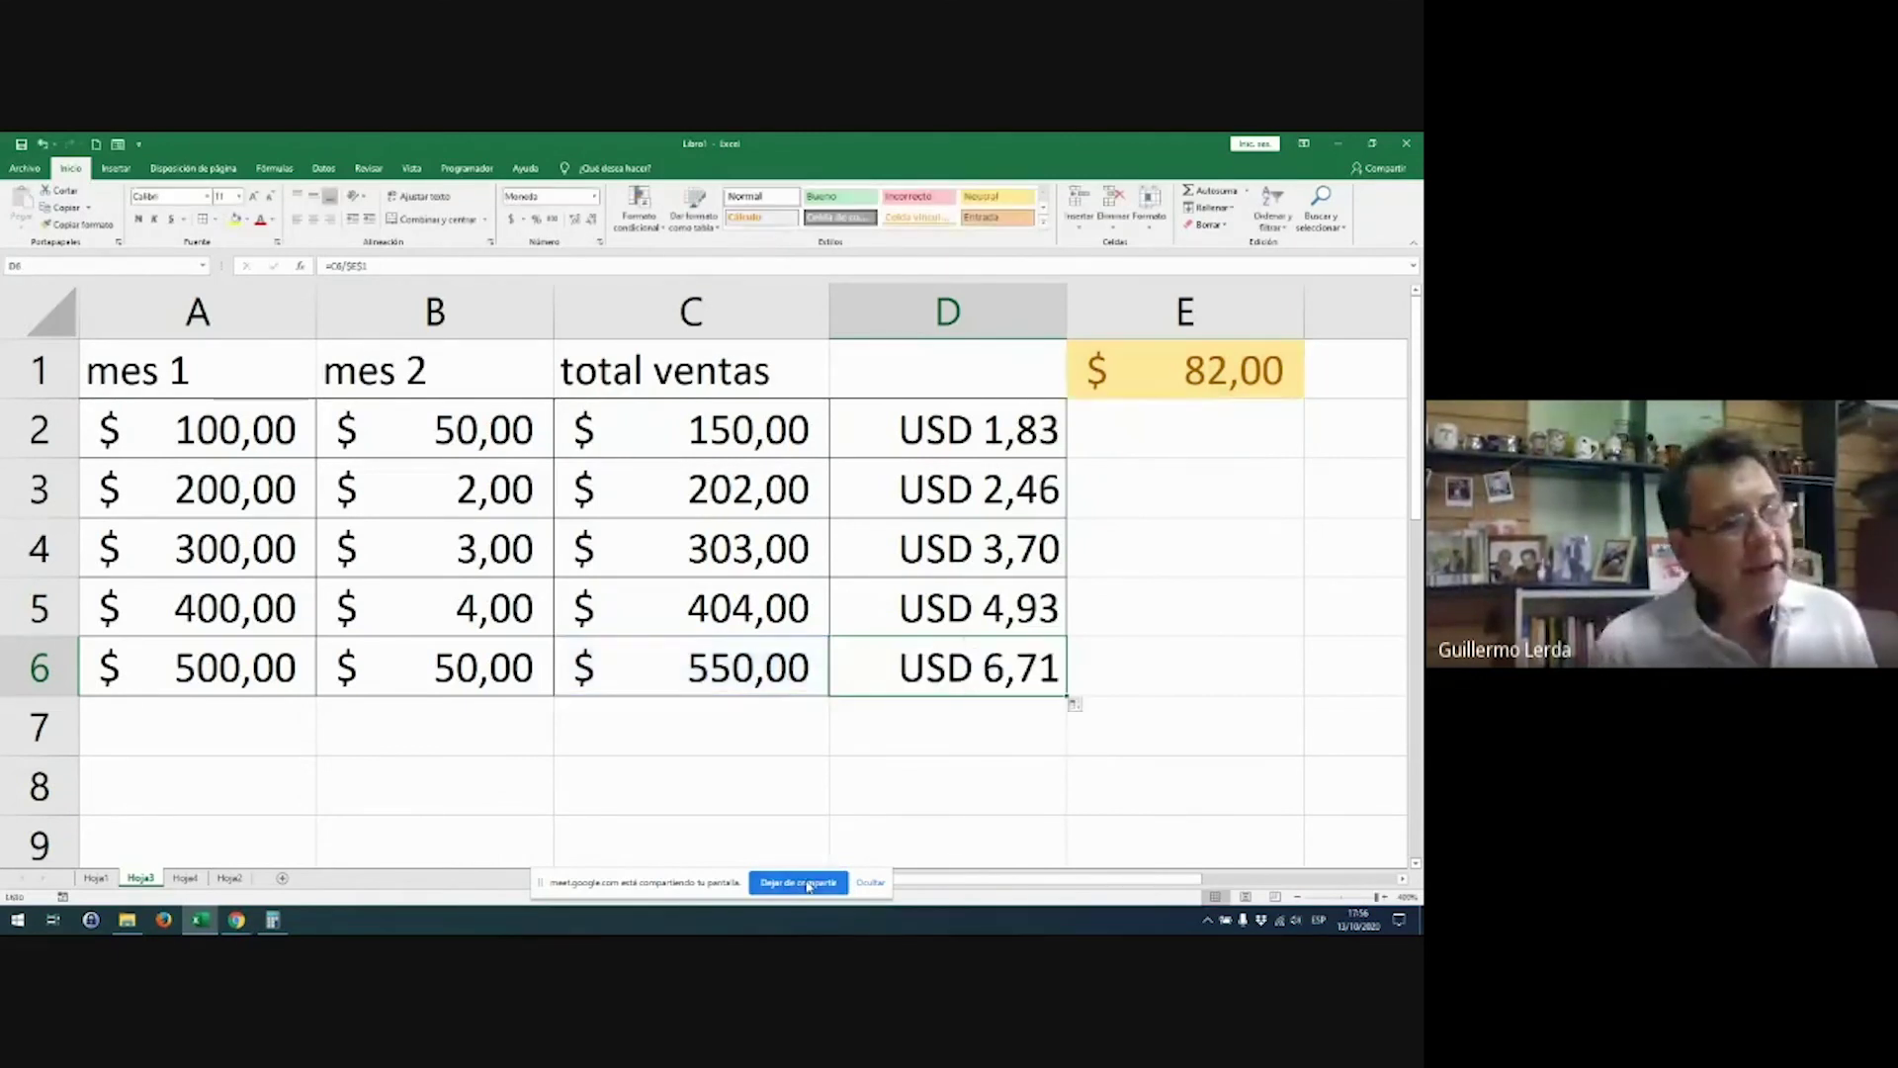